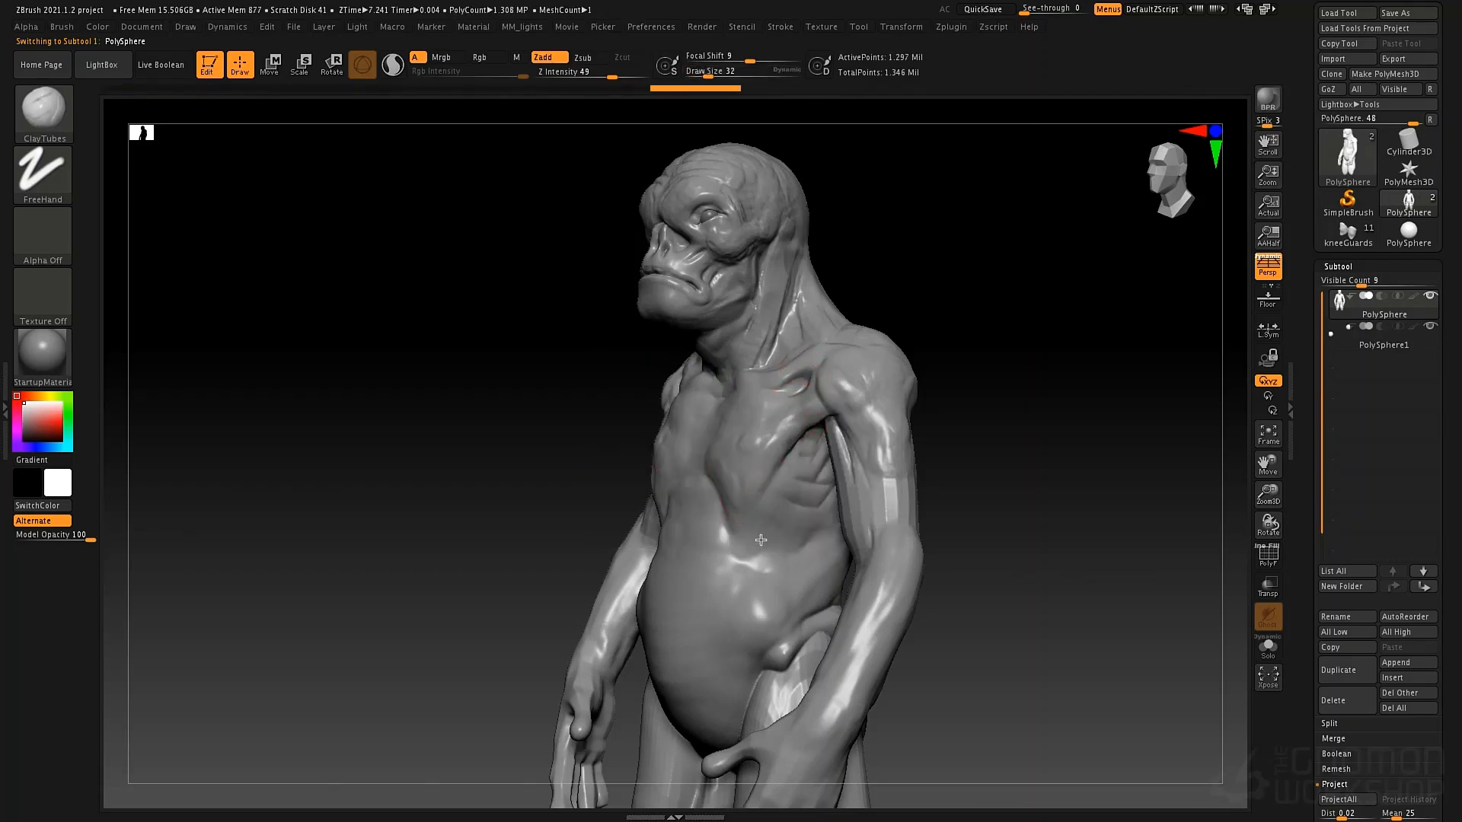
Select the Move brush and enlarge it to draw size 156 for reshaping the neck base and upper chest from below
right_click_drag(697, 484, 714, 337, "shift")
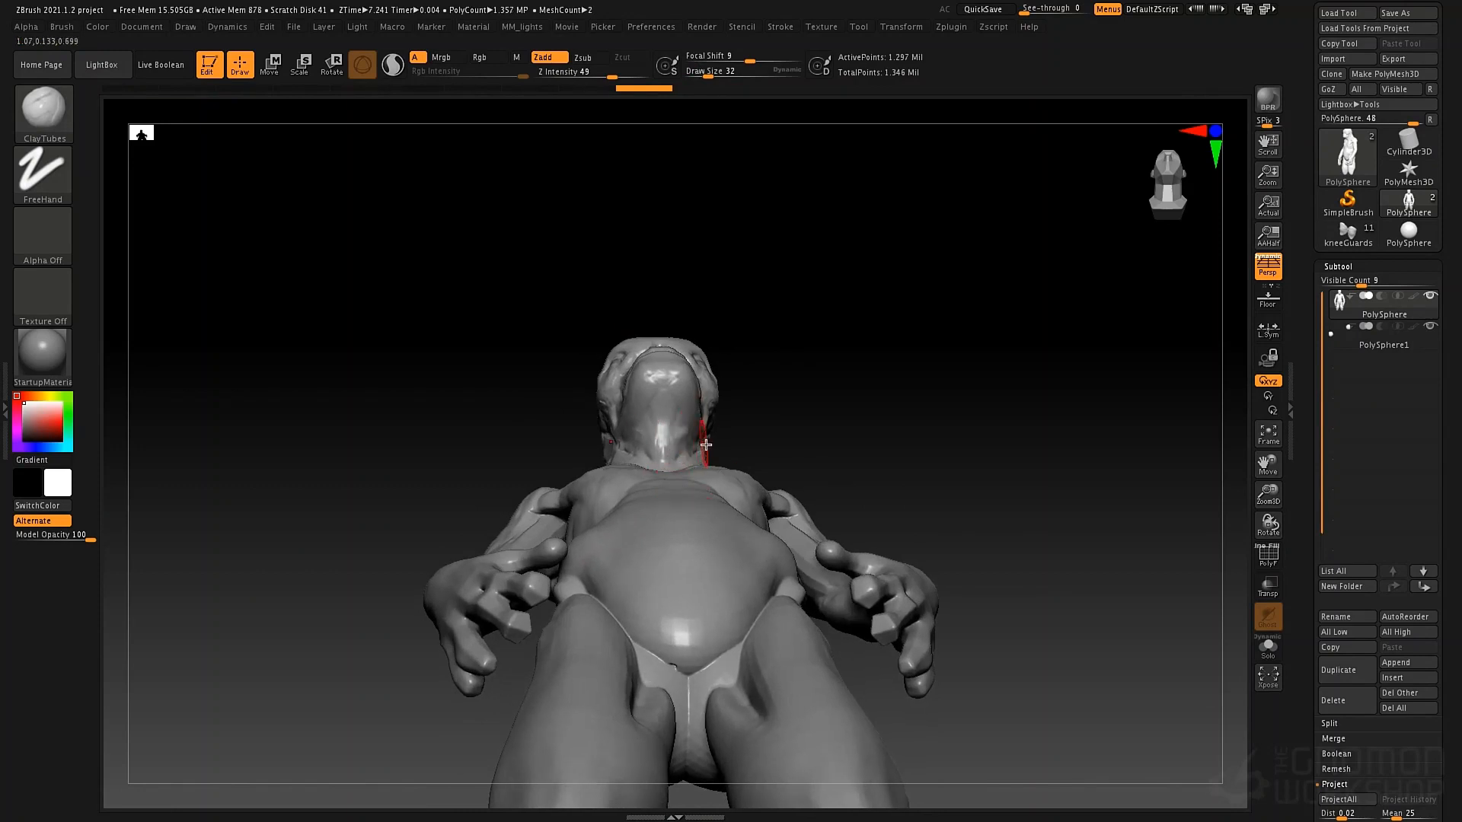
key("b")
key("m")
key("v")
key("space")
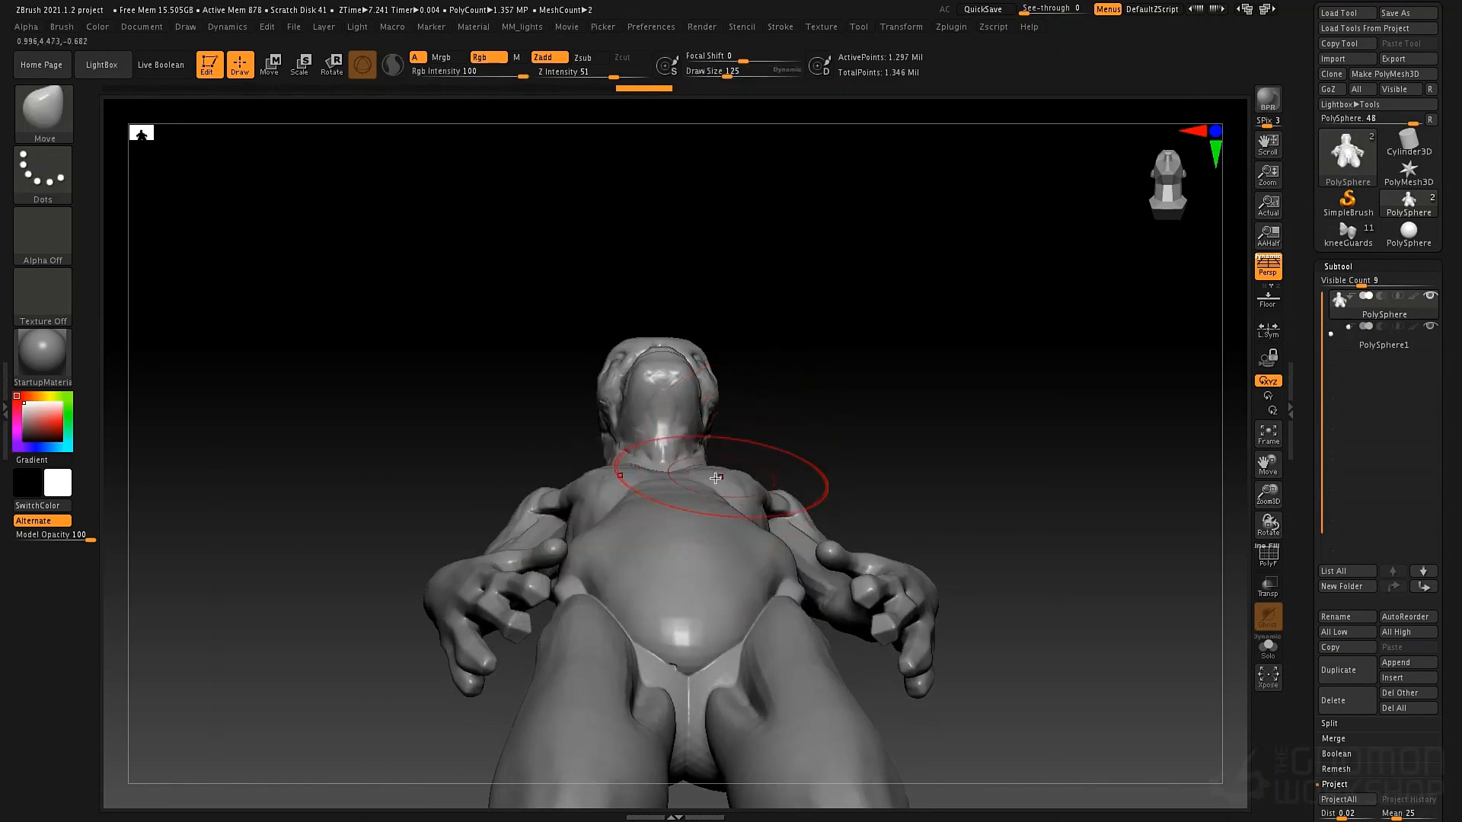
key("space")
mouse_move(680, 468)
left_mouse_down()
mouse_move(628, 485)
mouse_move(662, 427)
mouse_move(637, 376)
mouse_move(659, 466)
left_mouse_up()
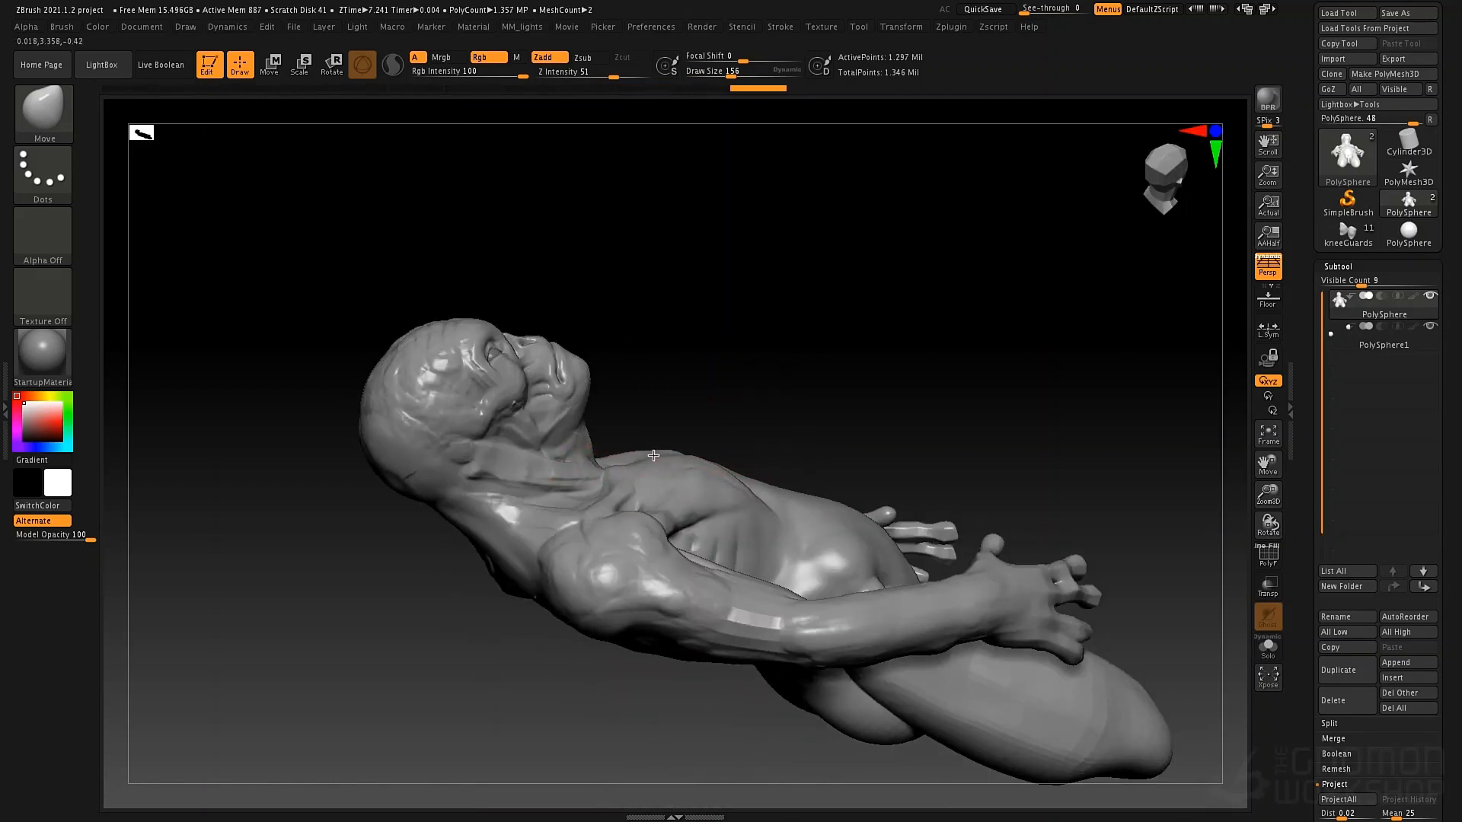
Reshape the chest profile with the Move brush at draw sizes 106 and 73, and undo the last stroke
mouse_move(686, 457)
right_mouse_down()
mouse_move(734, 447)
mouse_move(765, 468)
right_mouse_up()
right_click(769, 473)
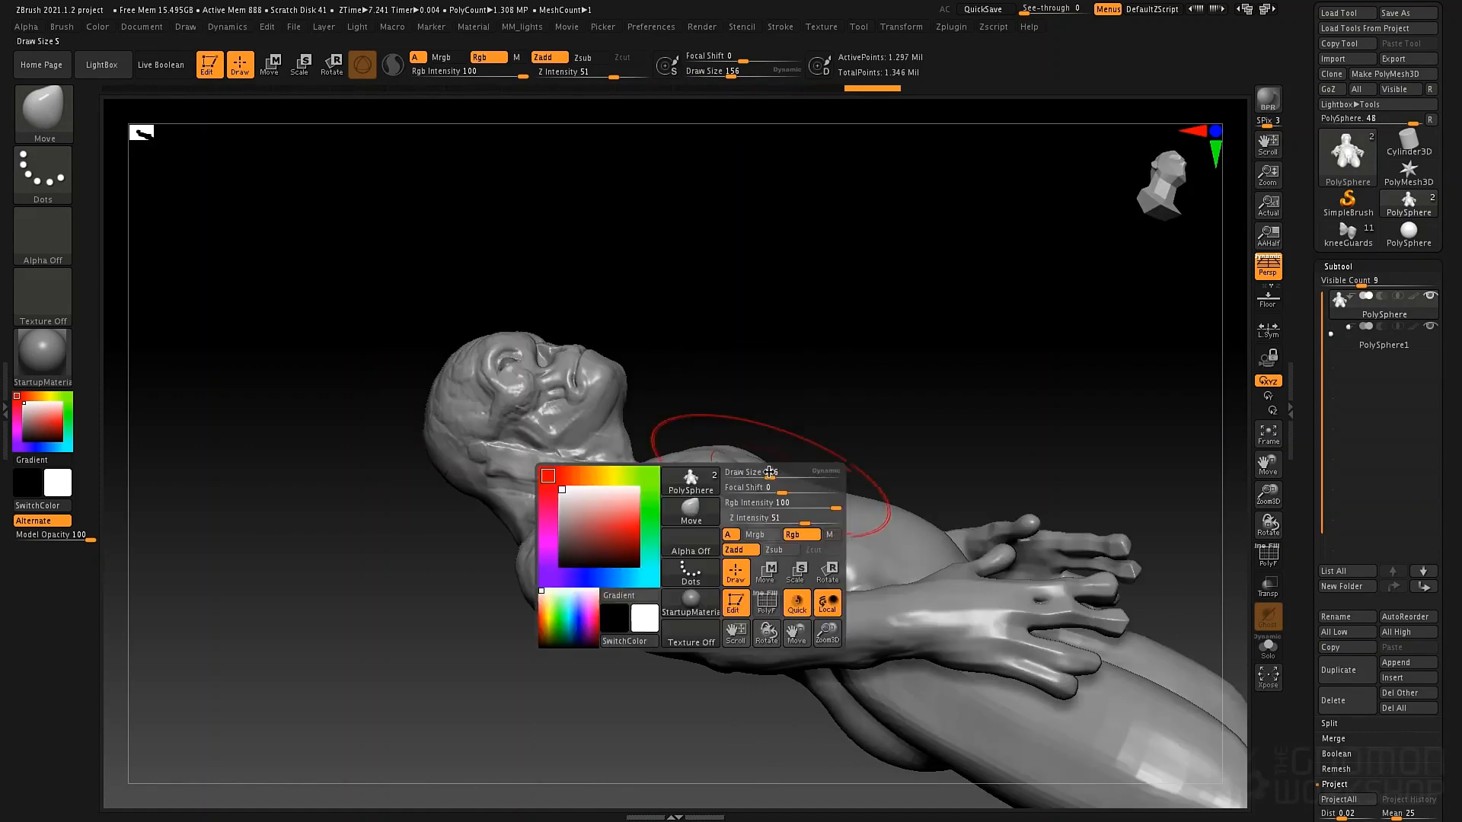
left_click_drag(769, 472, 765, 472)
right_click_drag(761, 504, 769, 493)
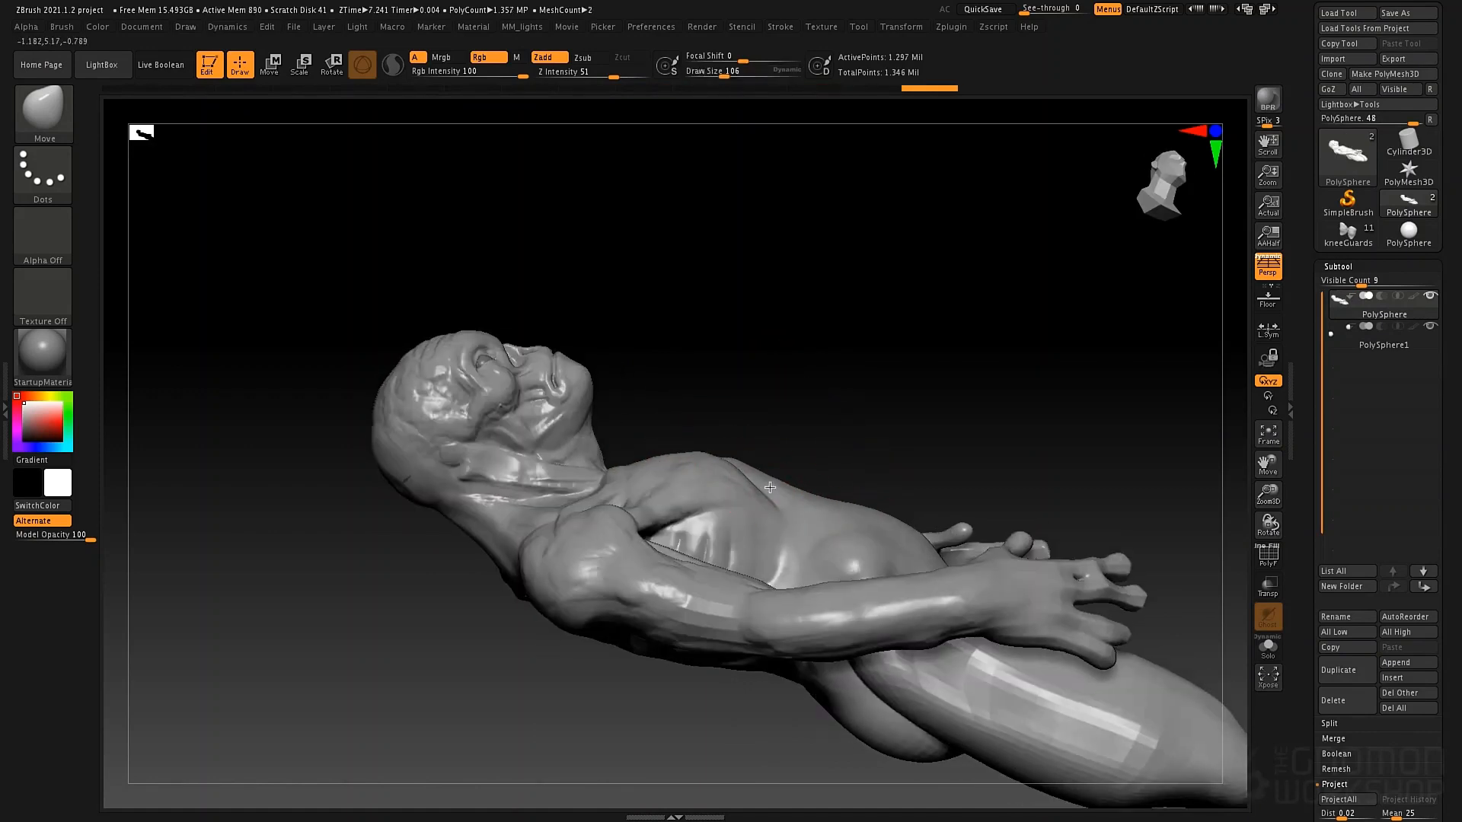
right_click(769, 494)
mouse_move(771, 494)
left_mouse_down()
mouse_move(767, 478)
mouse_move(770, 497)
left_mouse_up()
key("ctrl+z")
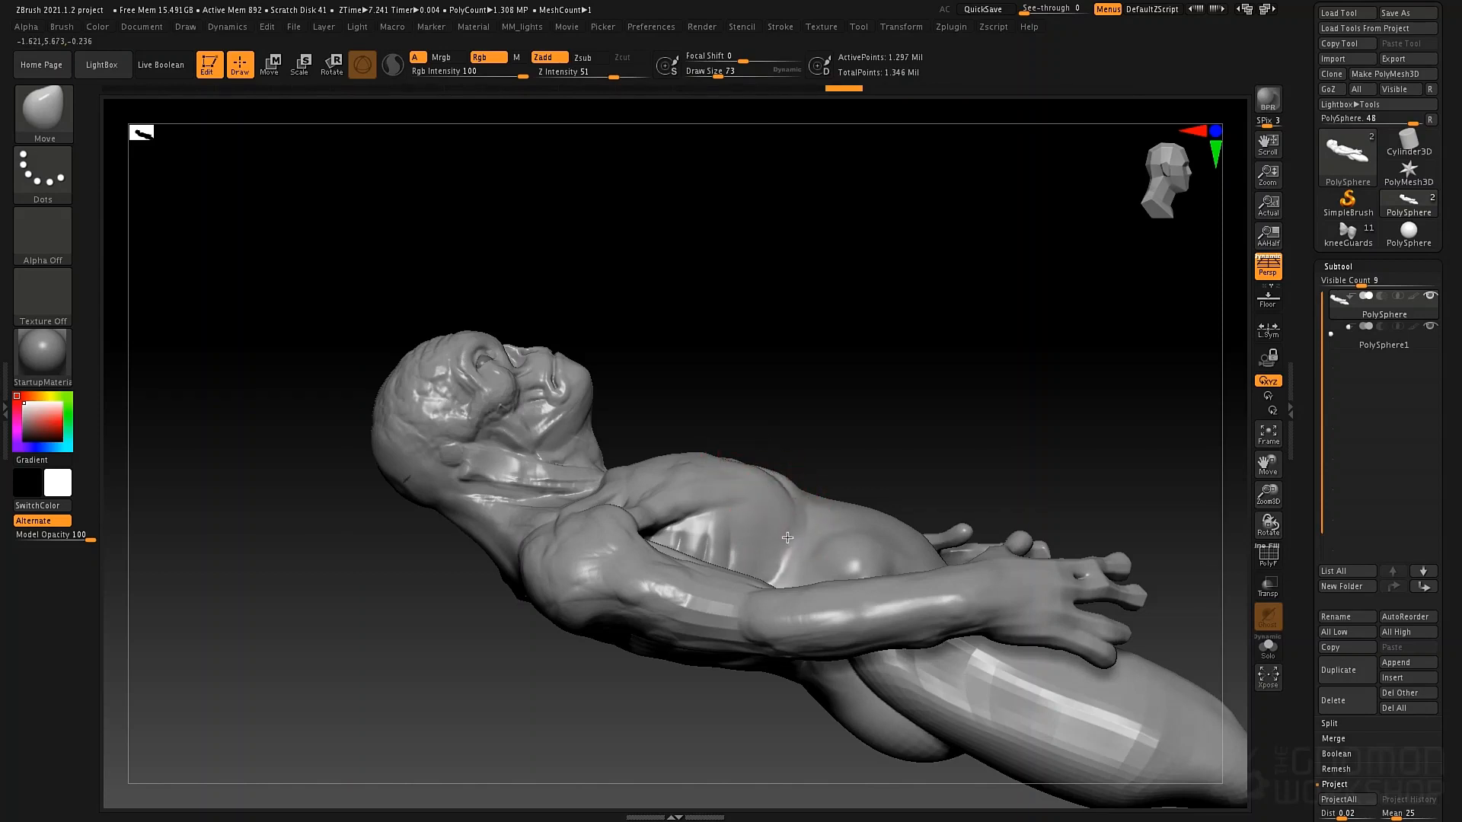
Reshape the upper back and shoulders with the Move brush at draw sizes 125 and 93
mouse_move(844, 431)
left_mouse_down()
mouse_move(957, 424)
mouse_move(961, 554)
left_mouse_up()
mouse_move(1018, 392)
left_mouse_down()
mouse_move(1021, 418)
mouse_move(982, 394)
left_mouse_up()
key("shift")
mouse_move(940, 437)
left_mouse_down()
mouse_move(565, 444)
mouse_move(726, 475)
mouse_move(806, 346)
mouse_move(898, 427)
mouse_move(752, 427)
mouse_move(757, 446)
left_mouse_up()
key("space")
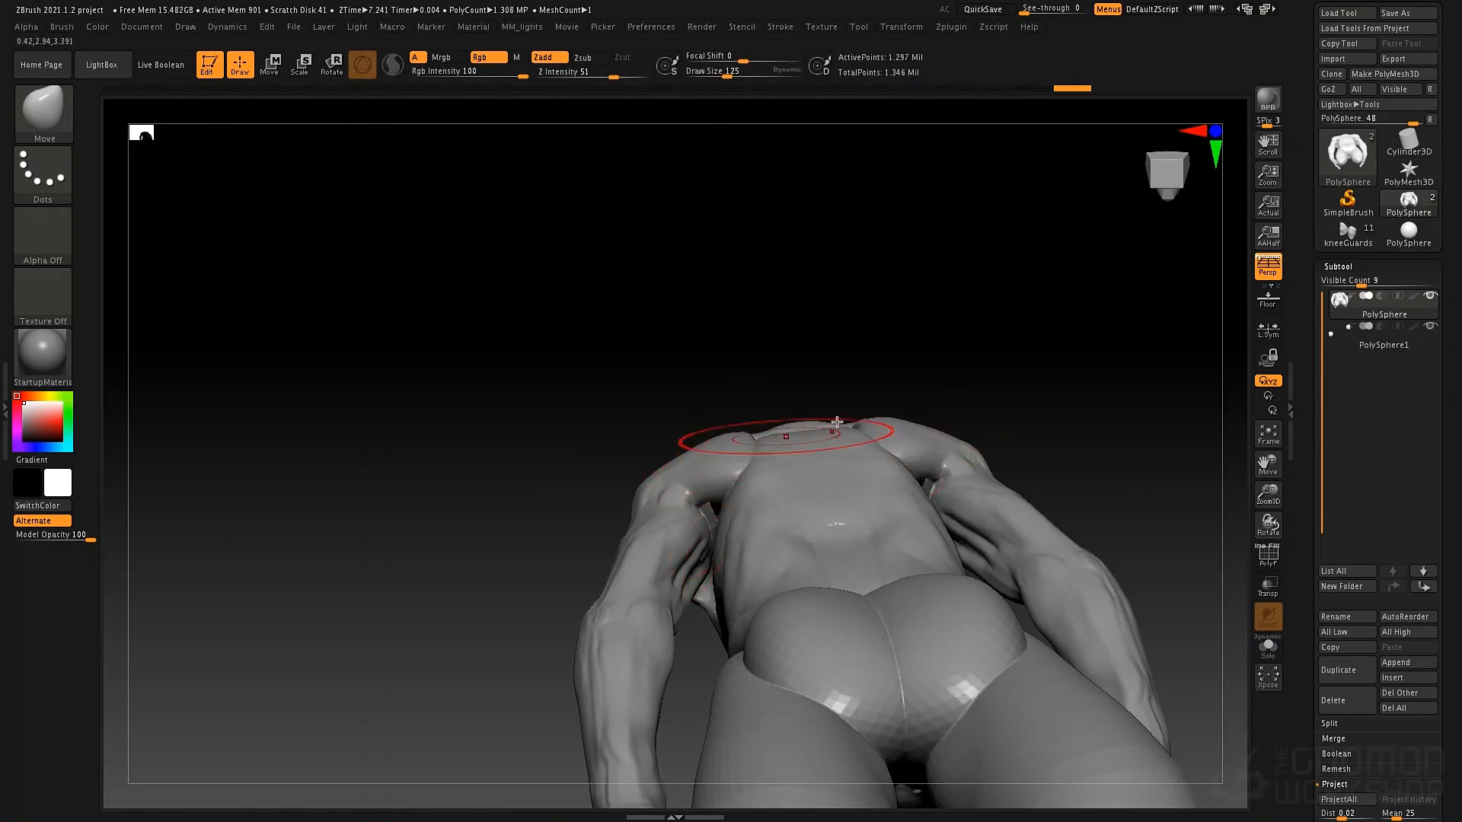
left_click_drag(918, 419, 861, 389)
key("space")
left_click_drag(952, 439, 942, 439)
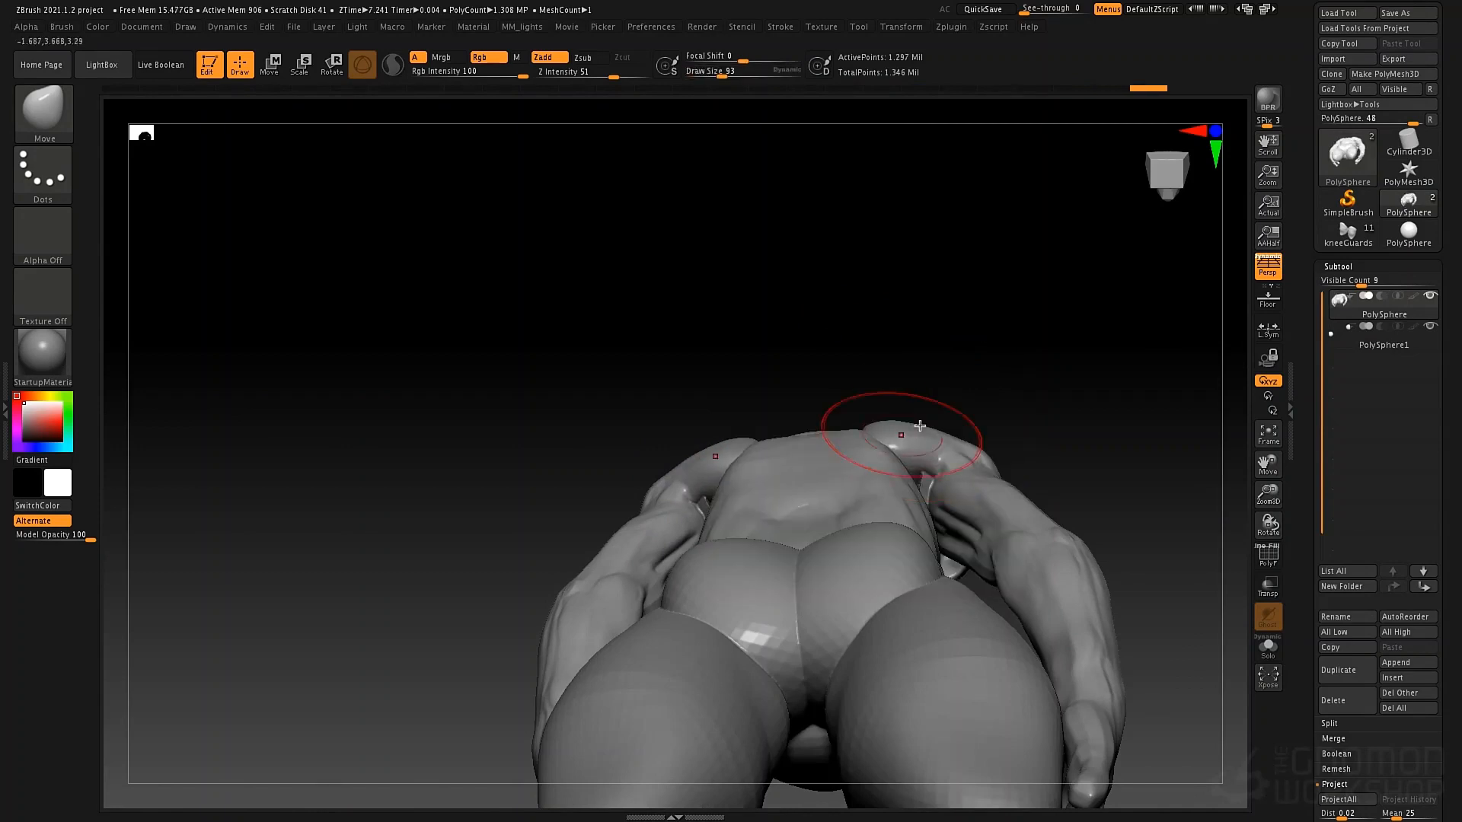
right_click_drag(884, 427, 857, 542)
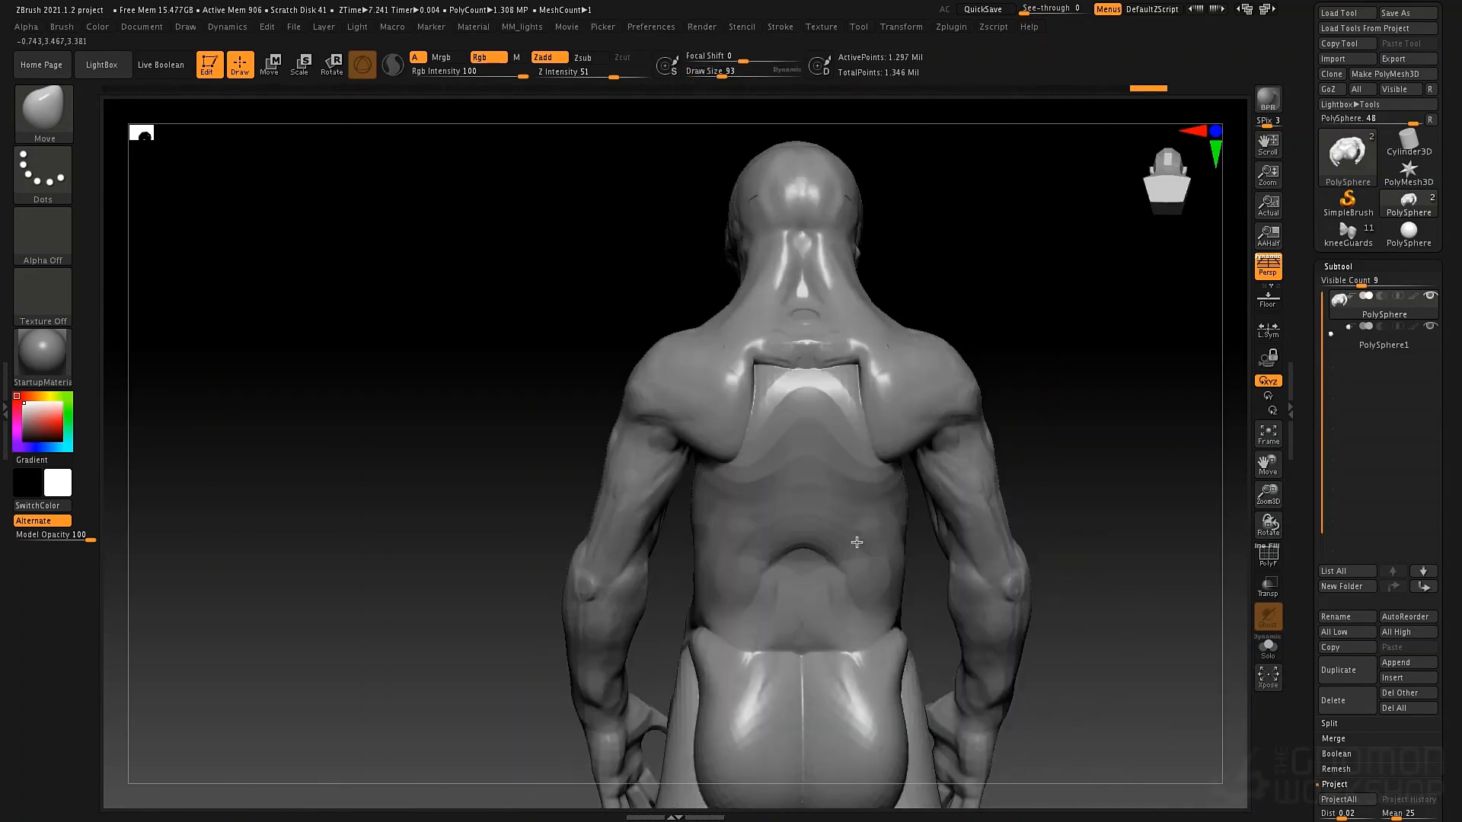
Carve the spine groove down the middle of the back with DamStandard and smooth its upper end
key("b")
key("d")
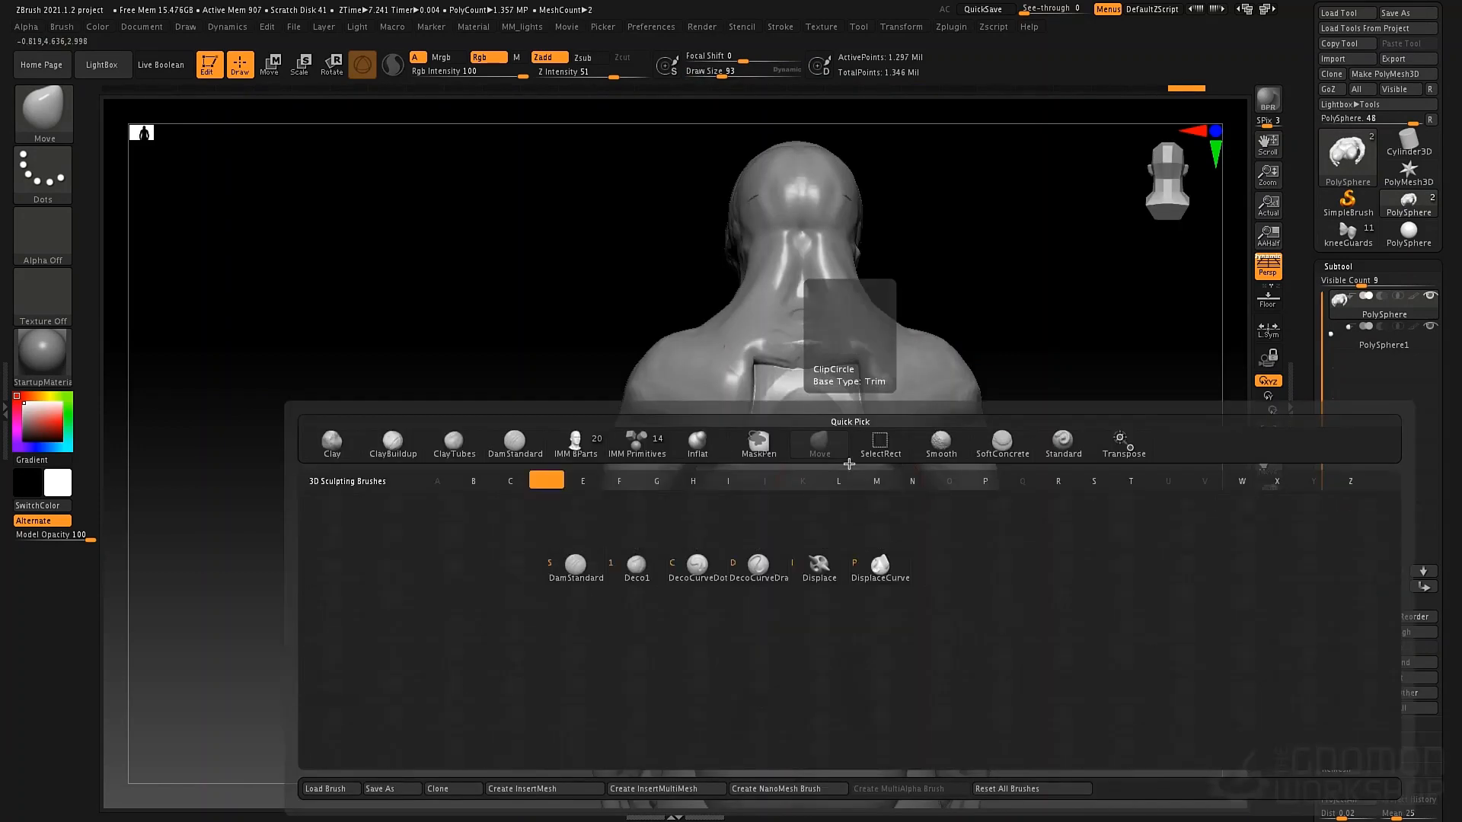
key("s")
left_click_drag(798, 470, 798, 493)
left_click_drag(790, 352, 793, 514)
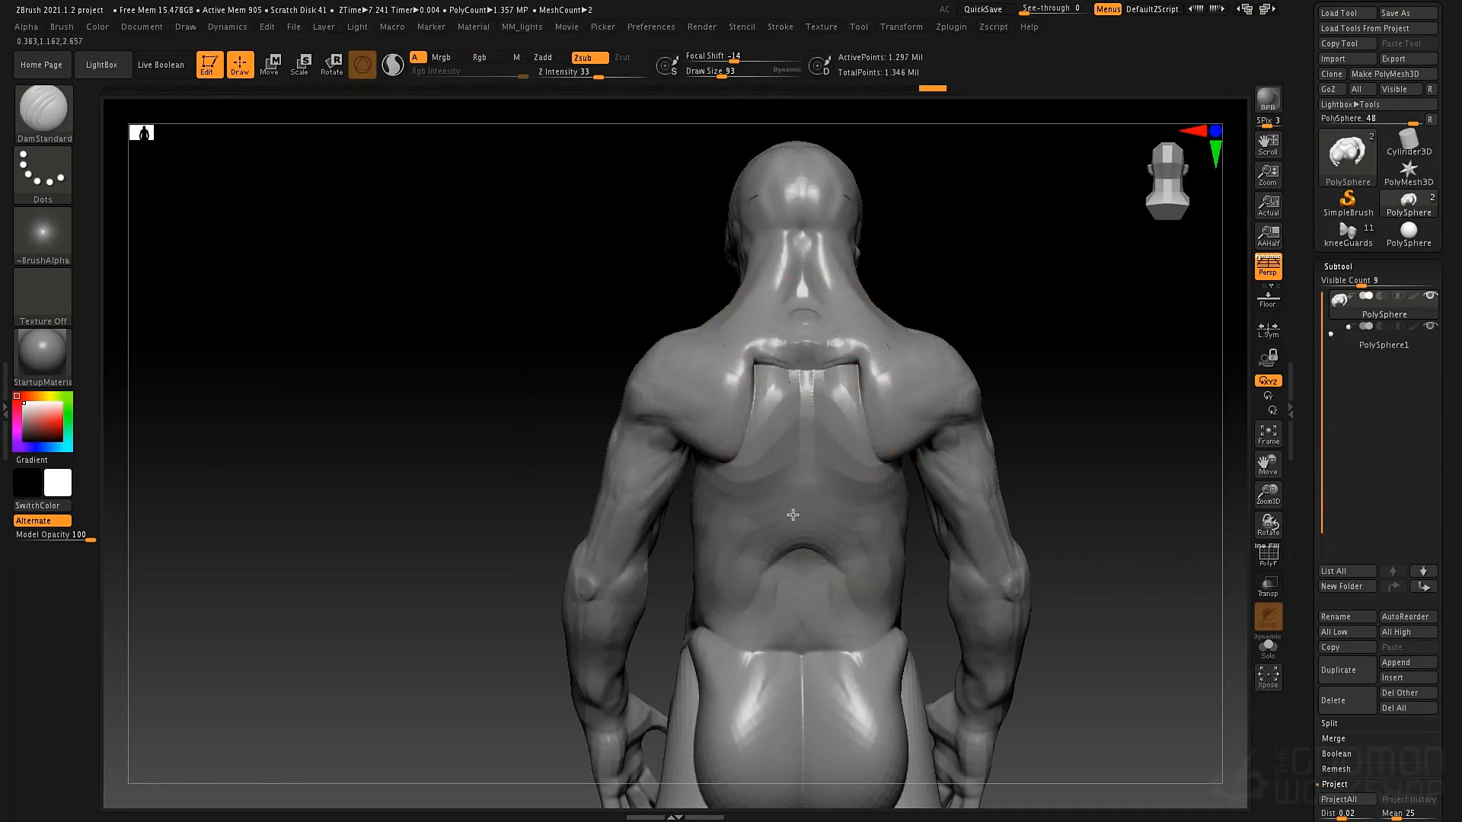
left_click_drag(809, 414, 806, 467)
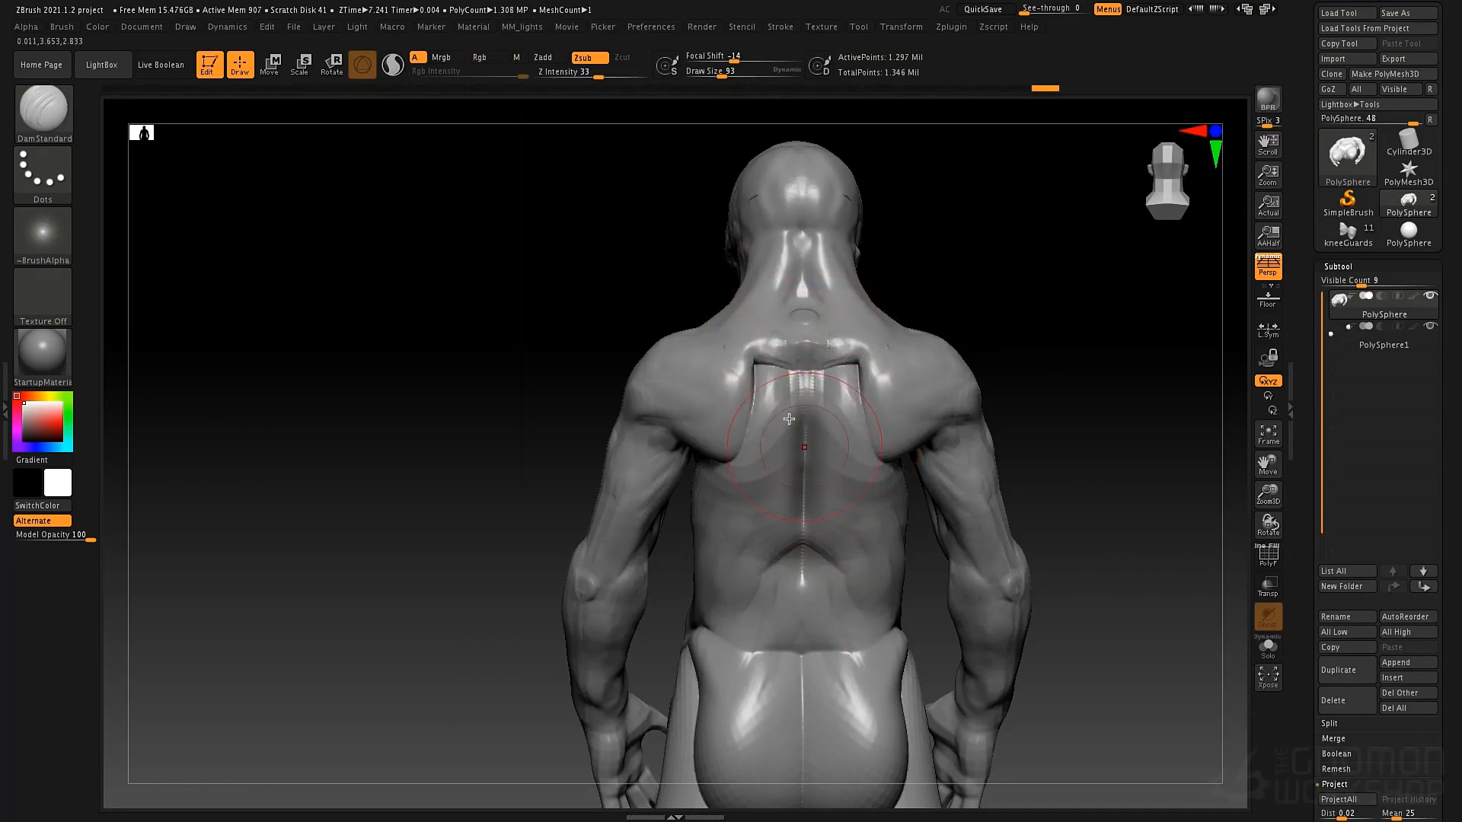
right_click_drag(838, 449, 775, 443)
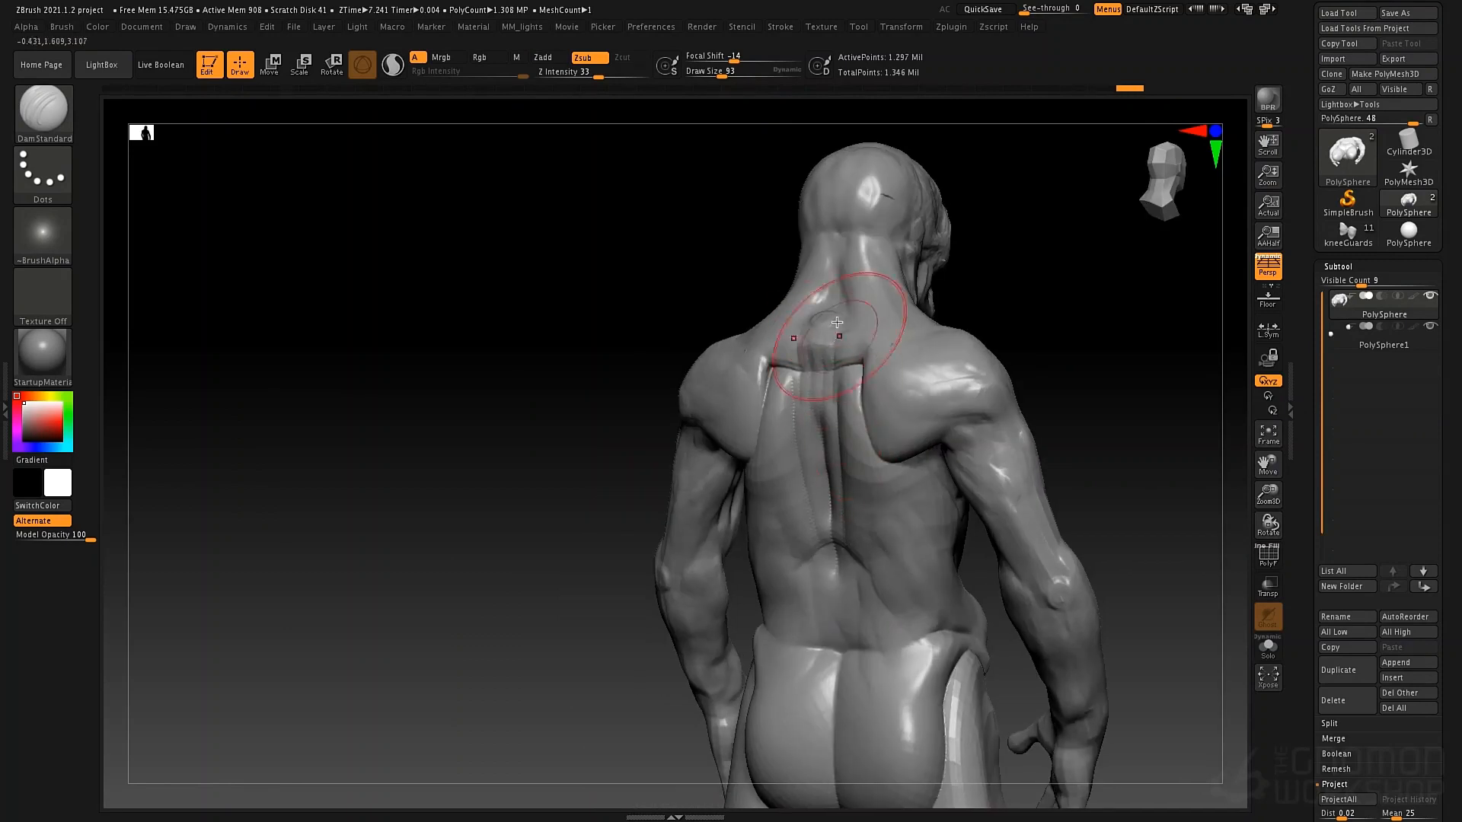
mouse_move(836, 352)
left_mouse_down()
mouse_move(829, 434)
mouse_move(823, 381)
left_mouse_up()
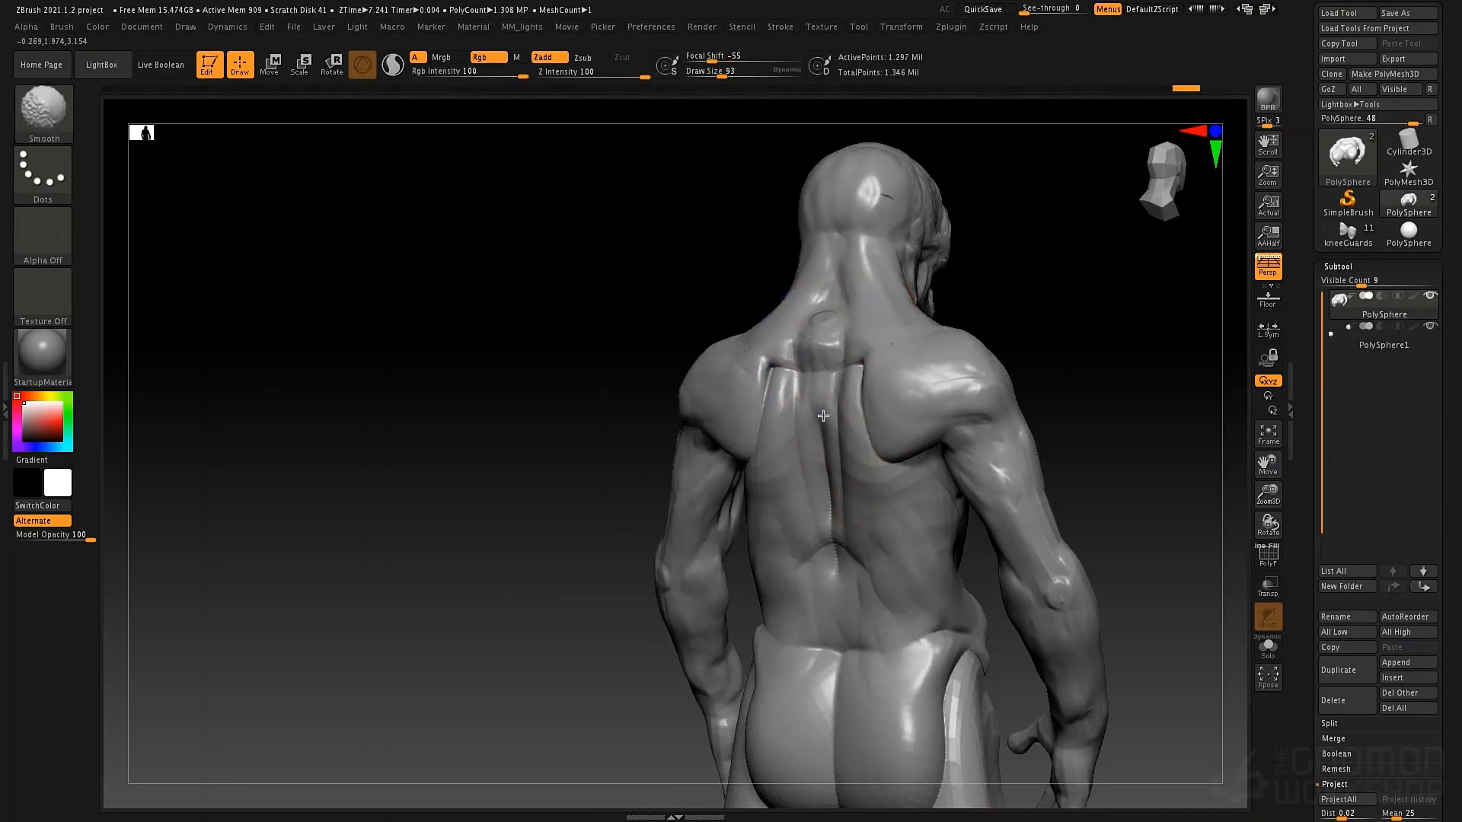
Build up the area between the shoulder blades with ClayTubes to blend the hard edges of the upper back
key("b")
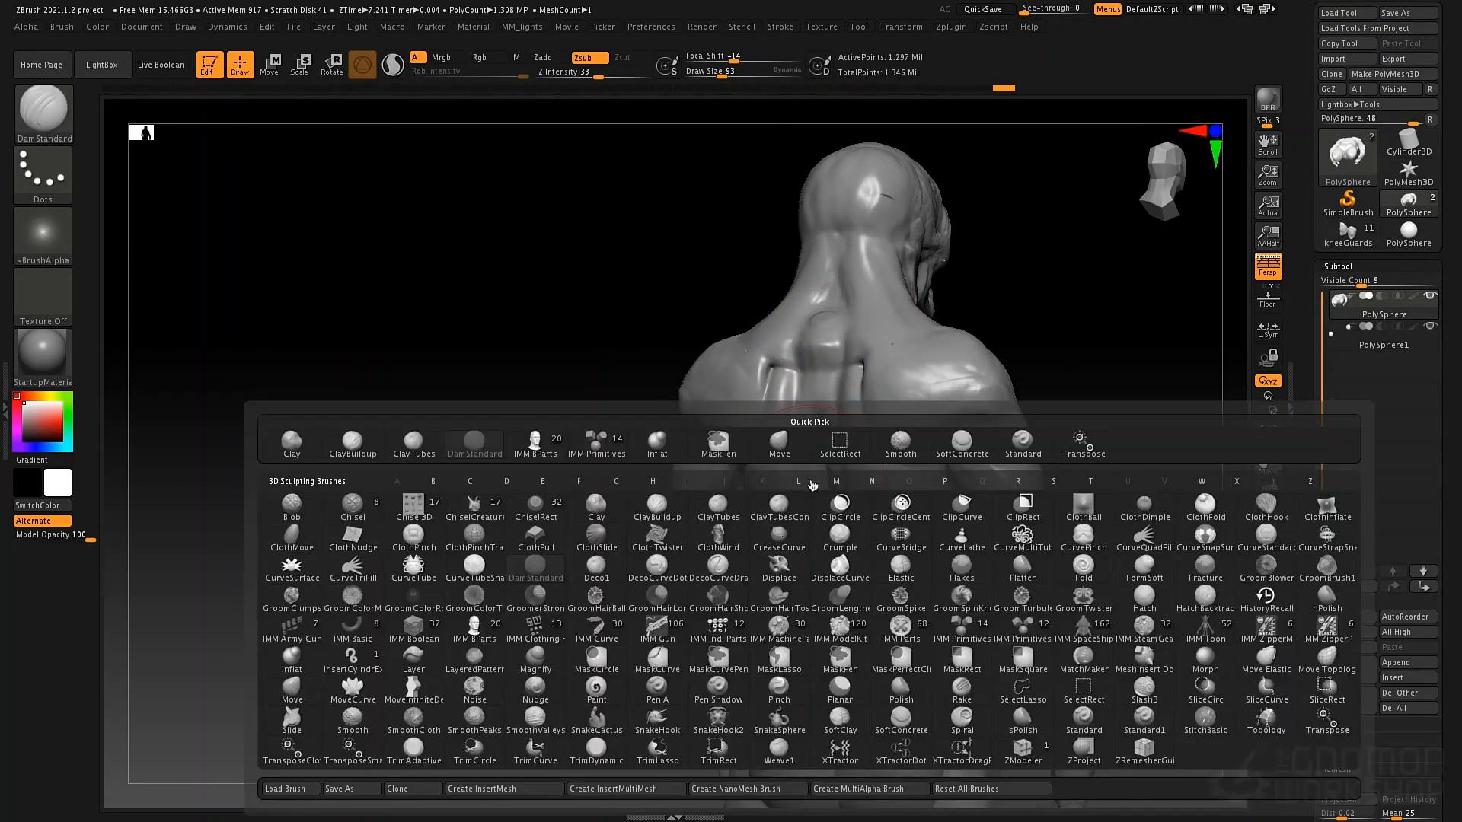
key("c")
key("t")
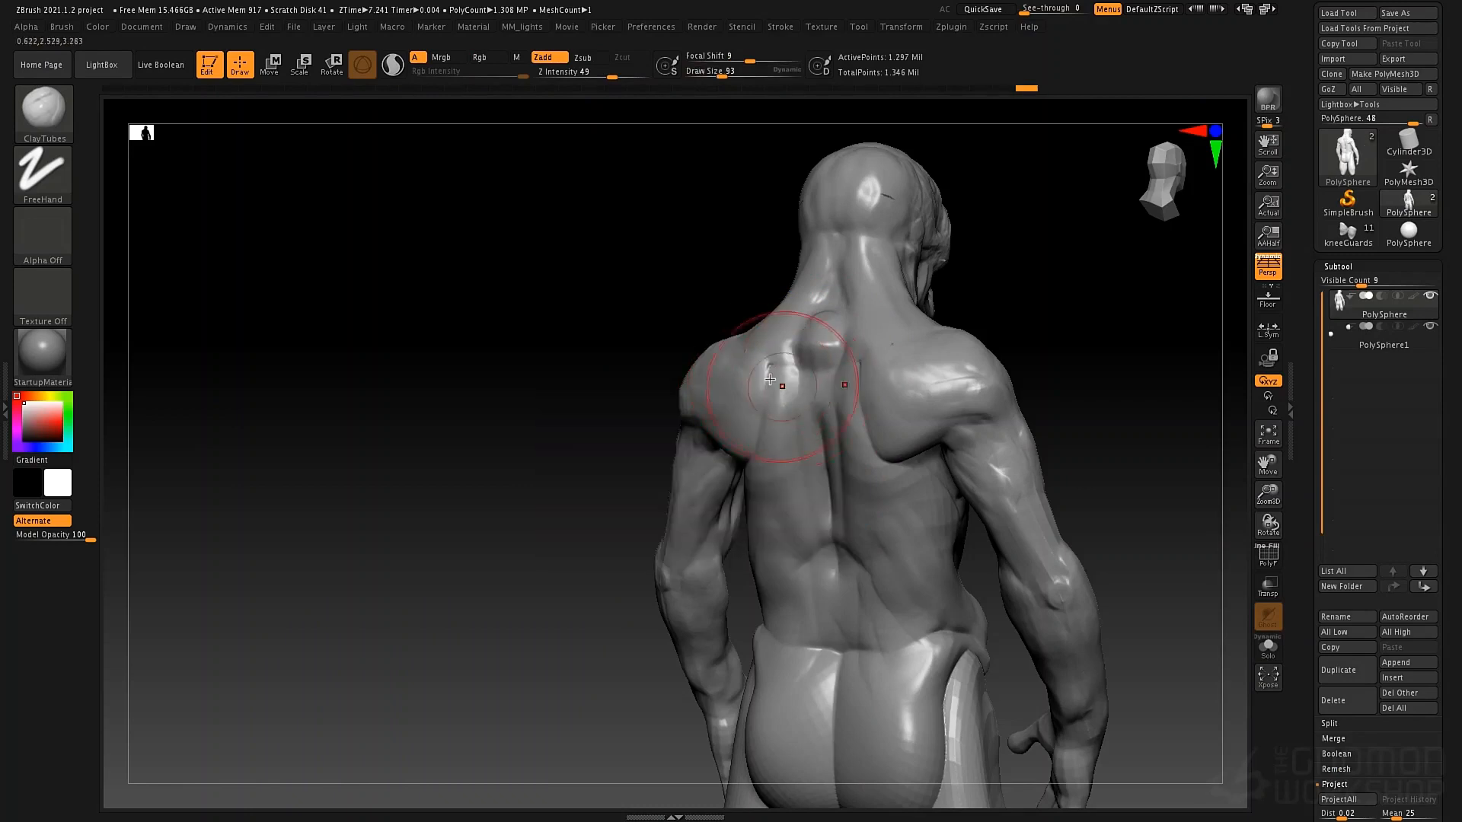
mouse_move(801, 385)
left_mouse_down()
mouse_move(826, 422)
mouse_move(821, 457)
mouse_move(780, 485)
mouse_move(784, 445)
left_mouse_up()
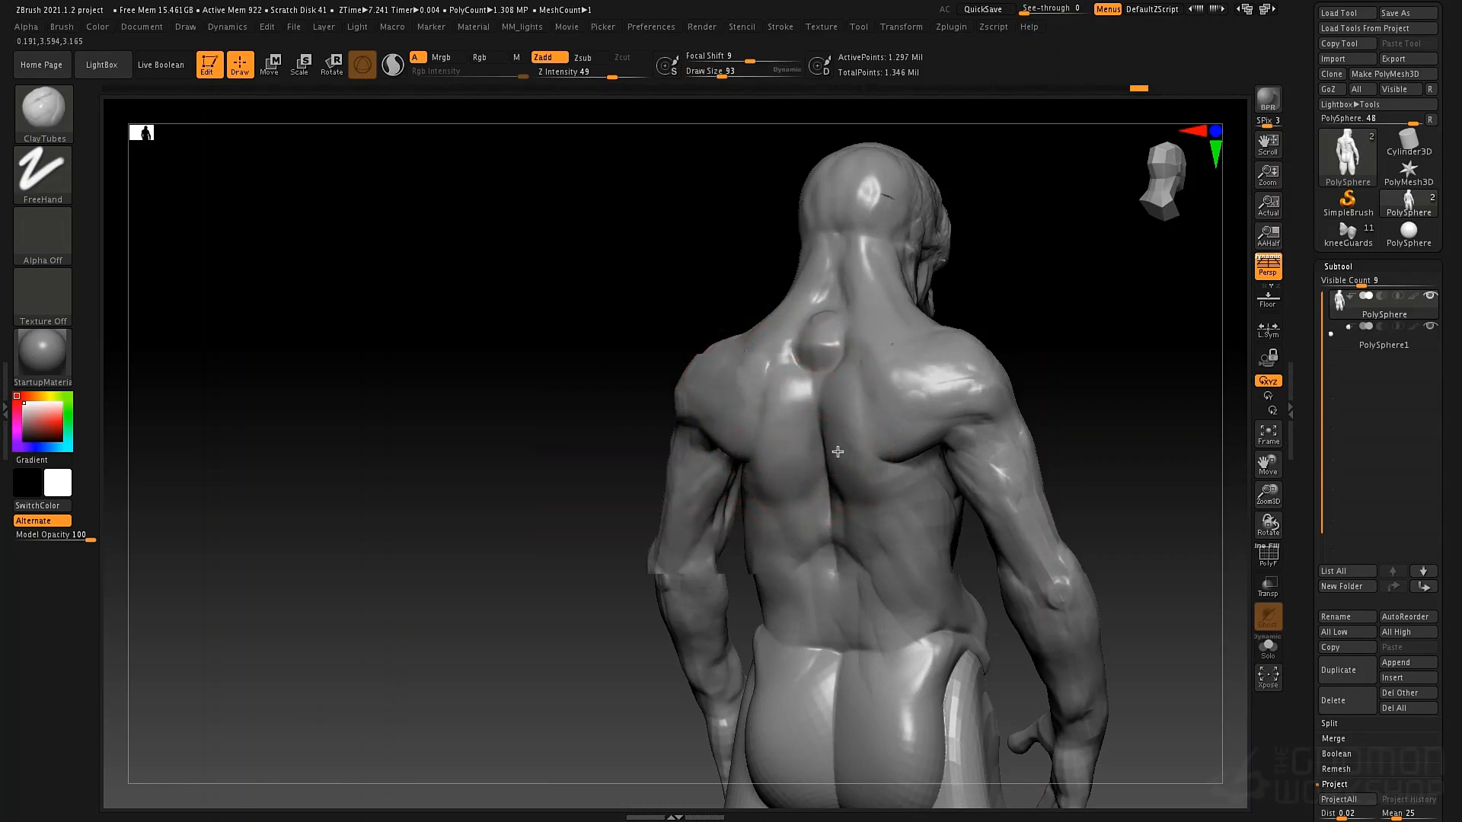
right_click_drag(838, 450, 742, 474)
mouse_move(742, 476)
left_mouse_down()
mouse_move(725, 489)
mouse_move(757, 470)
mouse_move(714, 446)
mouse_move(730, 470)
left_mouse_up()
Insert a sphere from IMM Primitives at the lower end of the thighs and move it into place as the knee
right_click_drag(944, 437, 1085, 450)
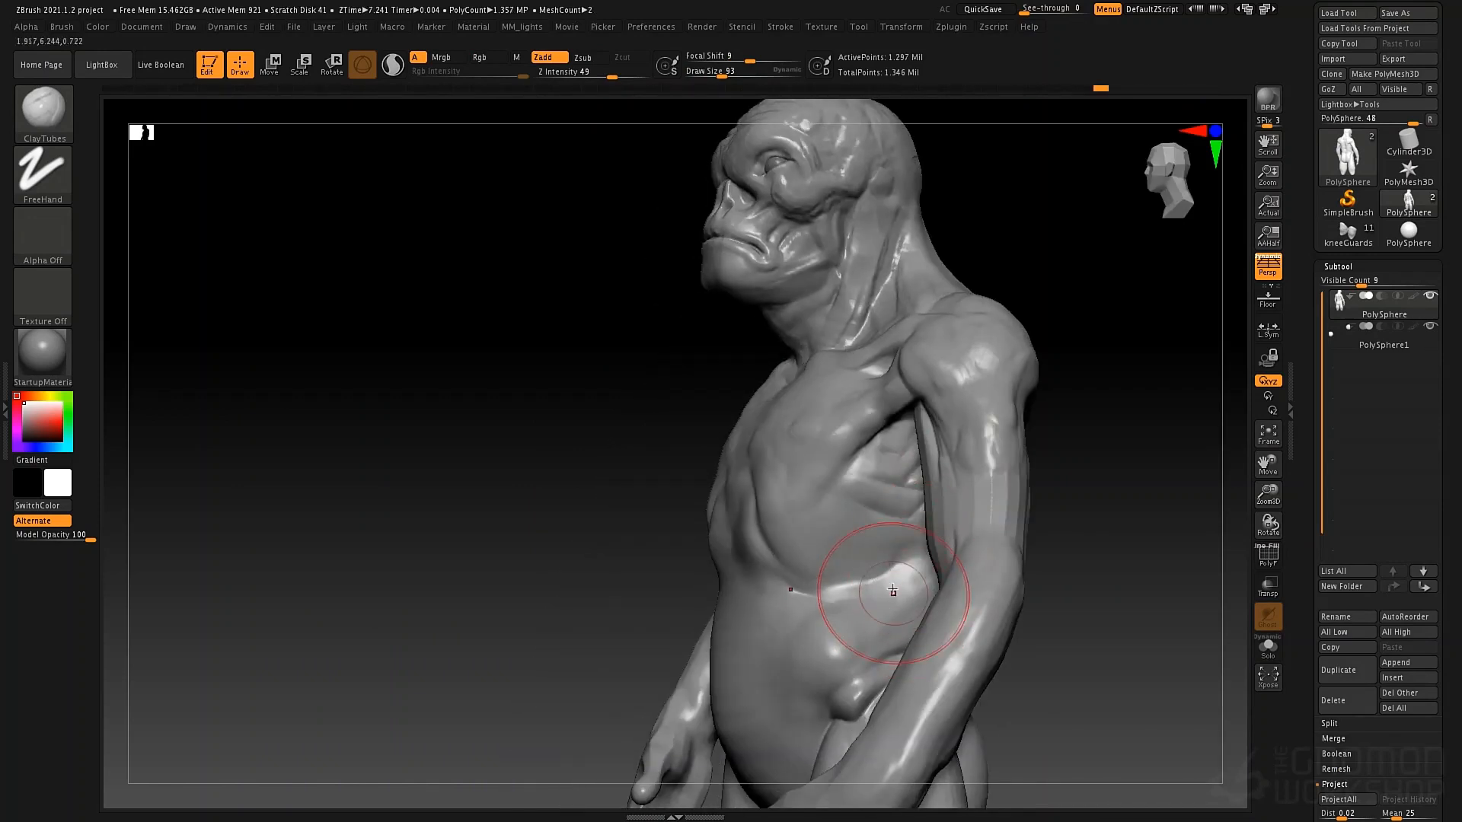
mouse_move(894, 590)
right_mouse_down()
mouse_move(841, 579)
mouse_move(859, 495)
mouse_move(845, 480)
right_mouse_up()
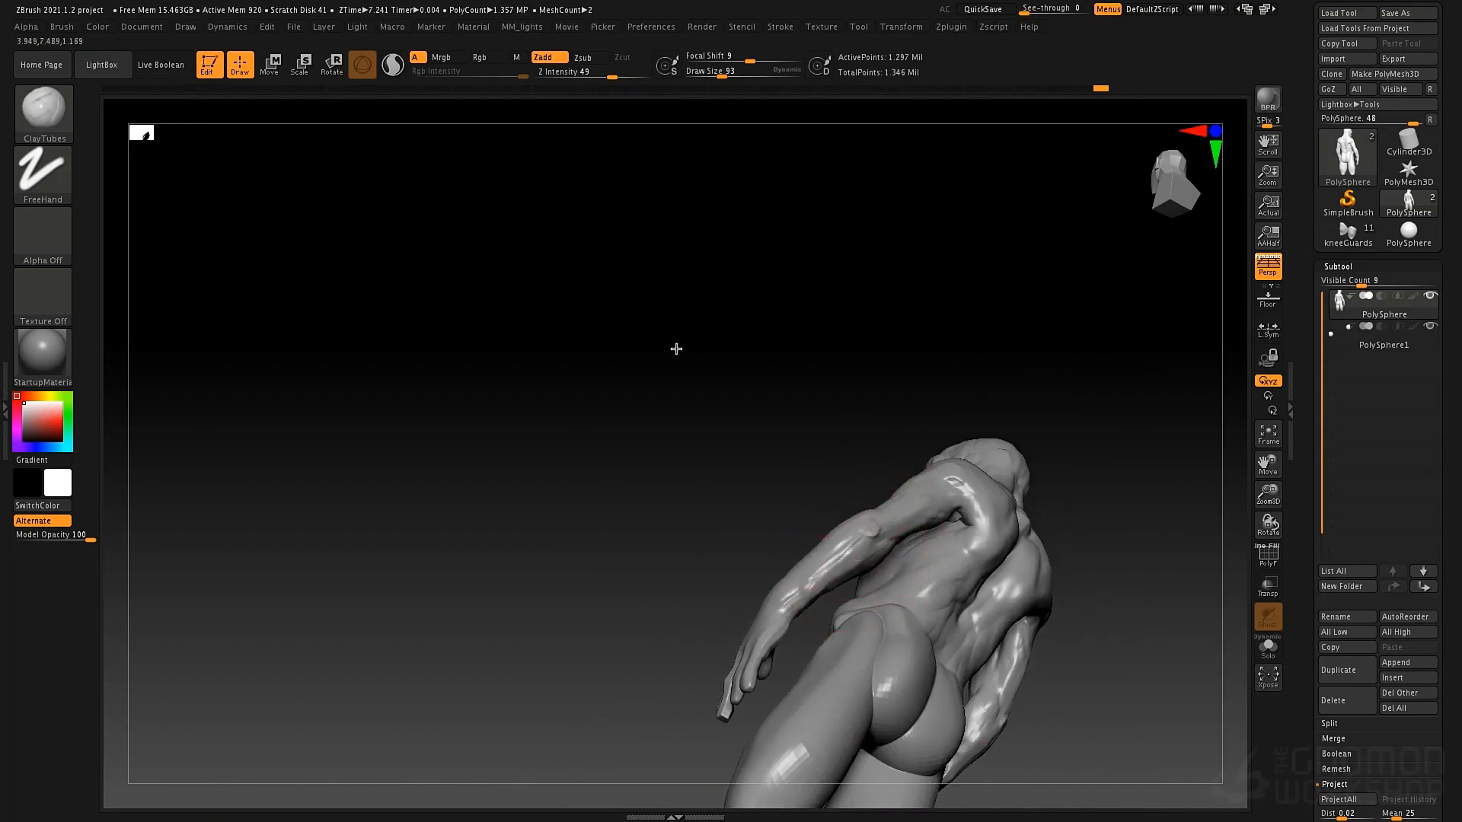
mouse_move(675, 345)
right_mouse_down()
mouse_move(852, 473)
mouse_move(924, 578)
mouse_move(893, 515)
mouse_move(930, 519)
mouse_move(751, 505)
mouse_move(815, 505)
right_mouse_up()
key("b")
key("i")
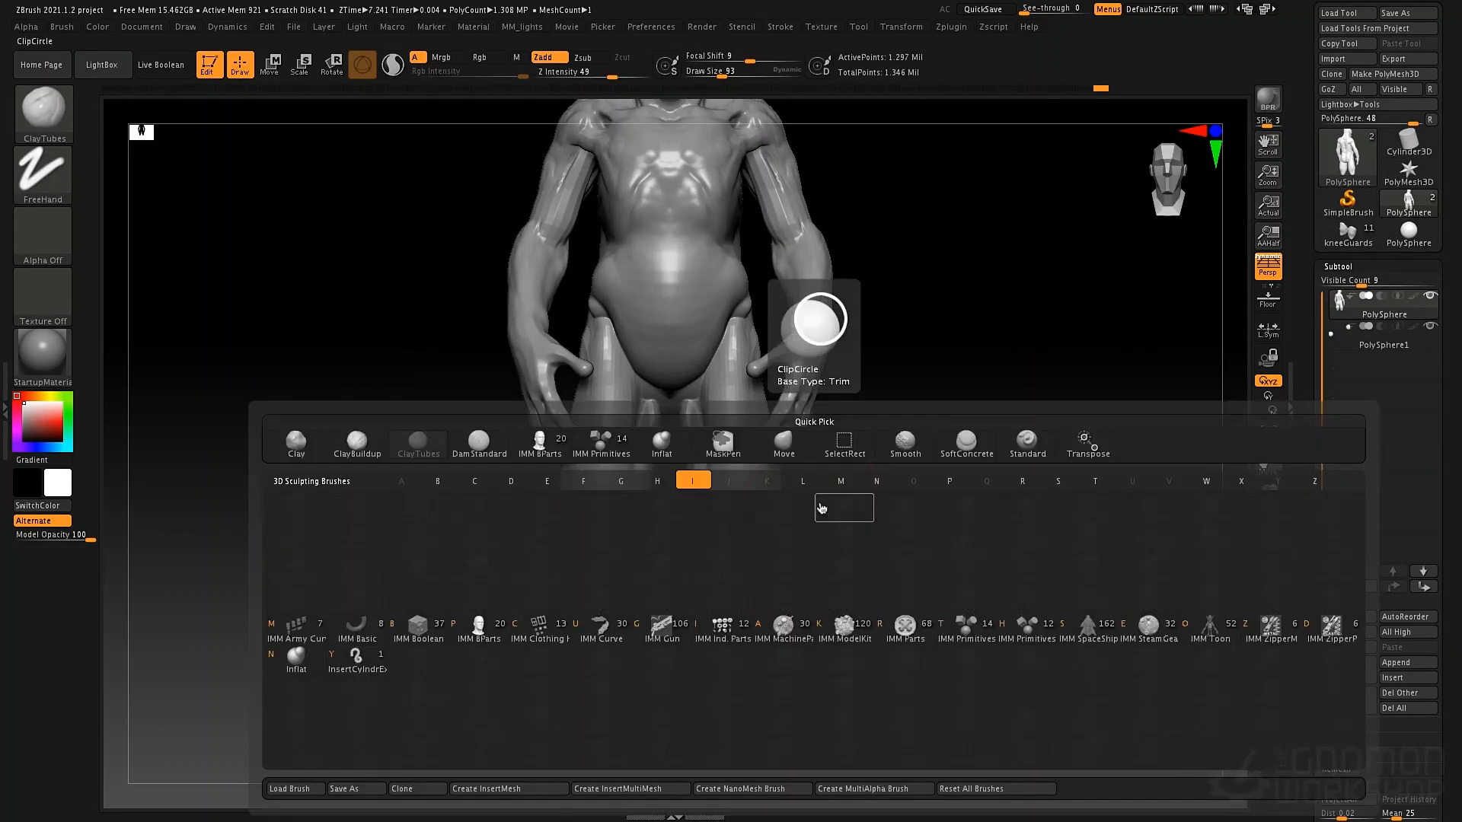
left_click(609, 449)
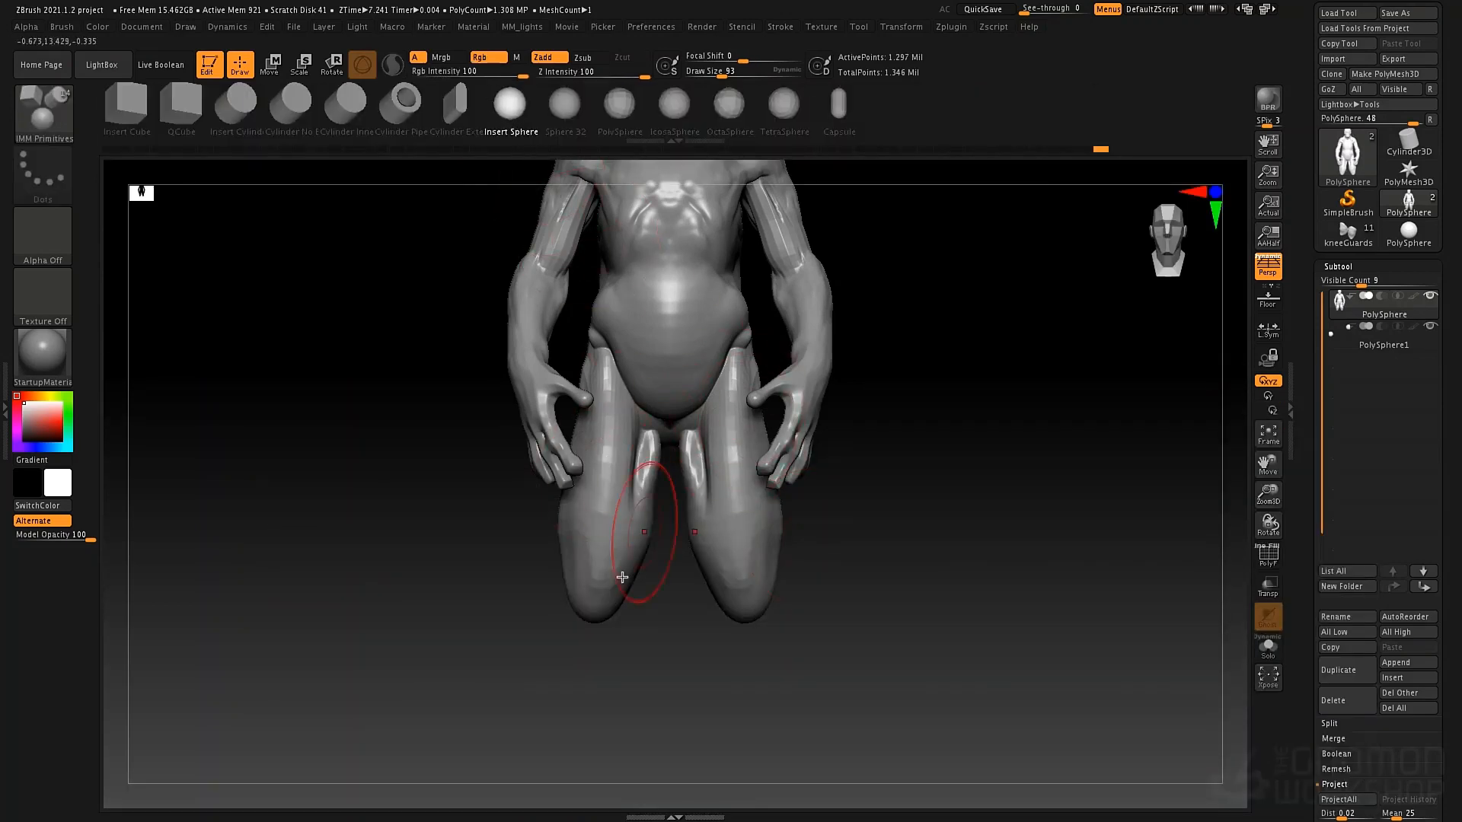
left_click_drag(590, 609, 648, 663)
right_click_drag(888, 597, 928, 596)
key("w")
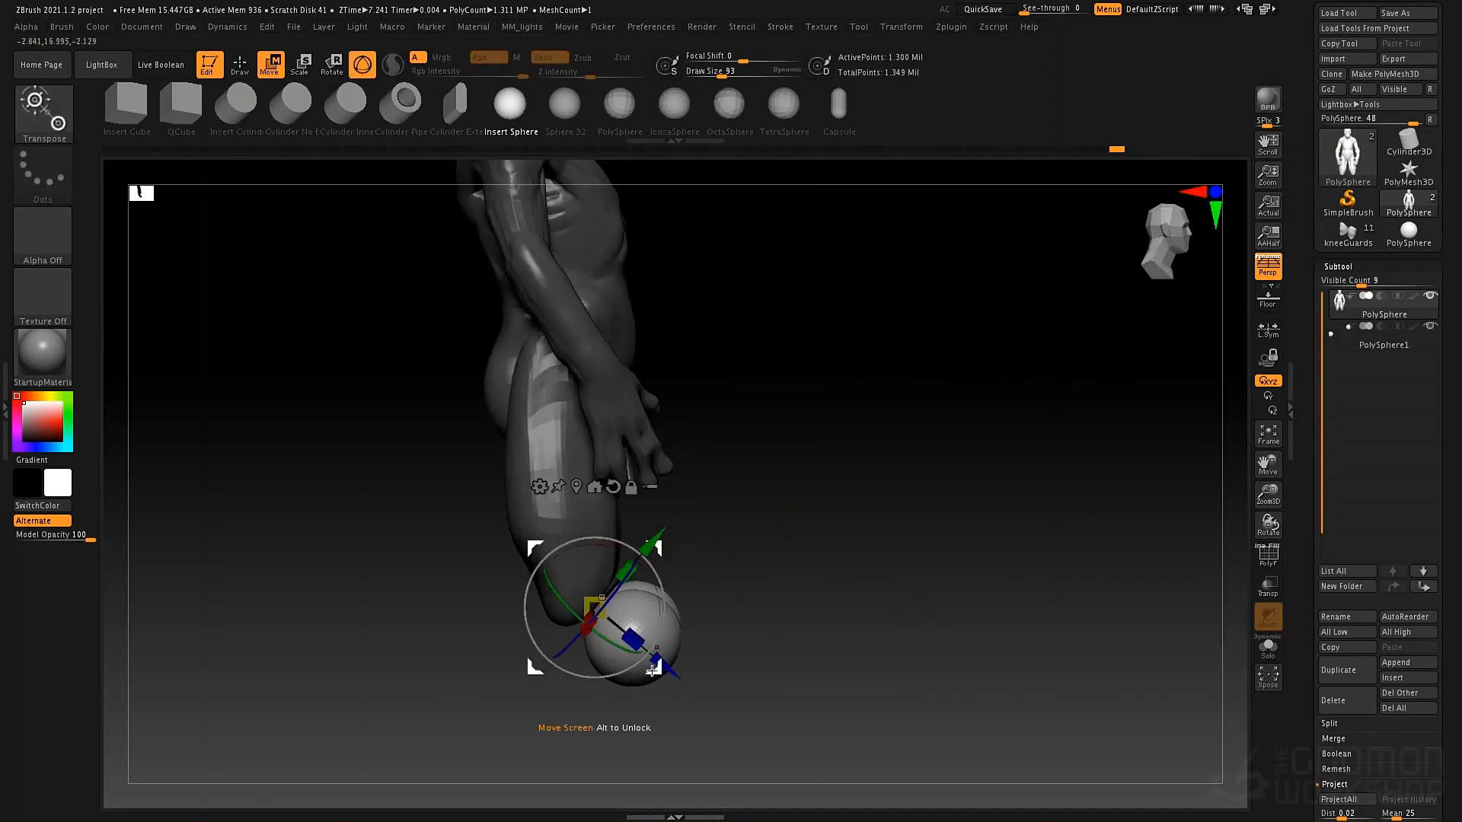
left_click_drag(657, 666, 598, 650)
Push in the front of the knee spheres with the Move brush to slim their profile
key("b")
key("m")
key("v")
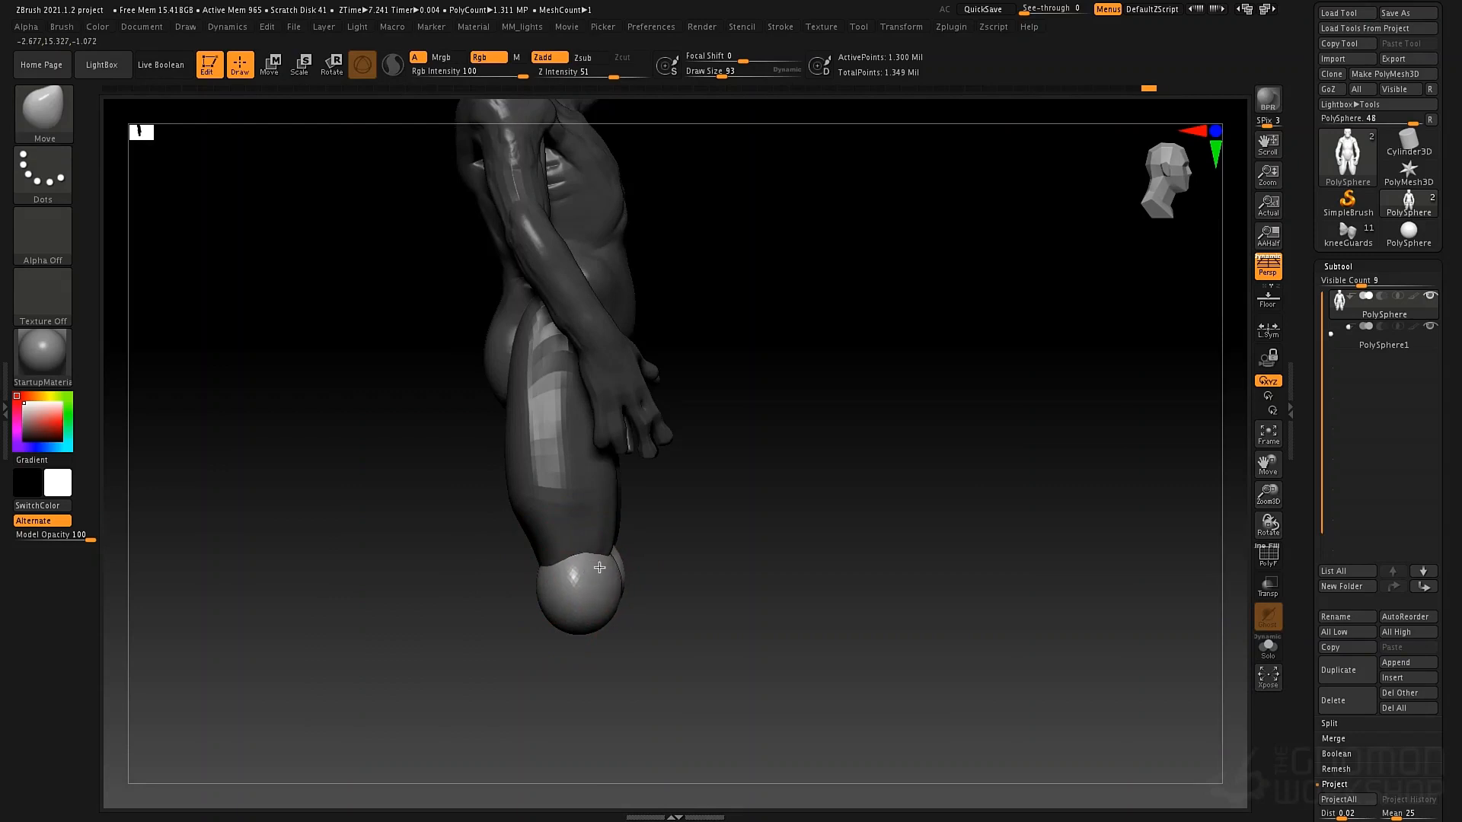
mouse_move(651, 580)
left_mouse_down()
mouse_move(605, 581)
mouse_move(650, 581)
mouse_move(597, 610)
mouse_move(608, 583)
left_mouse_up()
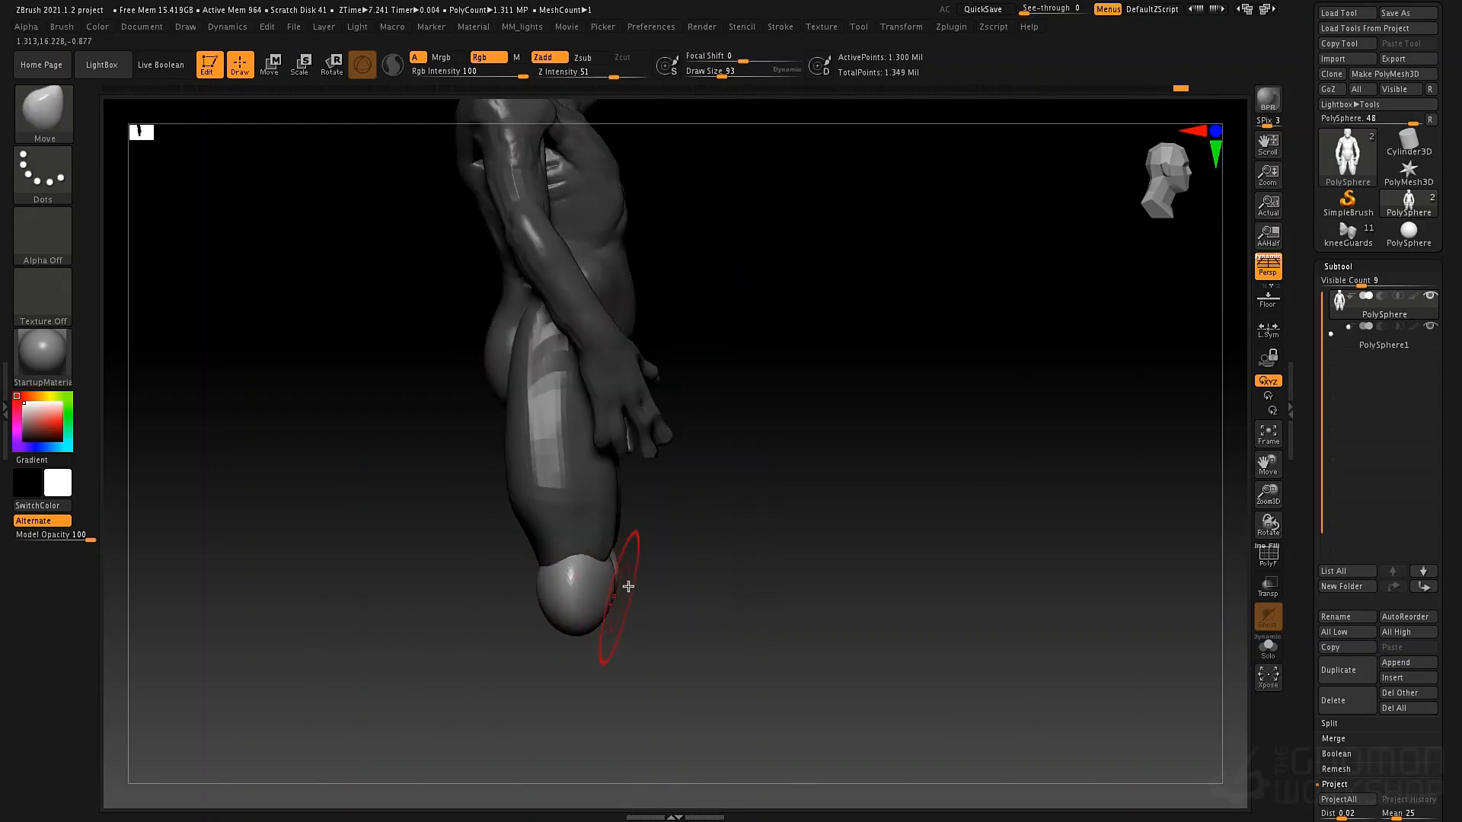
Flatten the outer side of the knee spheres with the TrimDynamic brush
key("b")
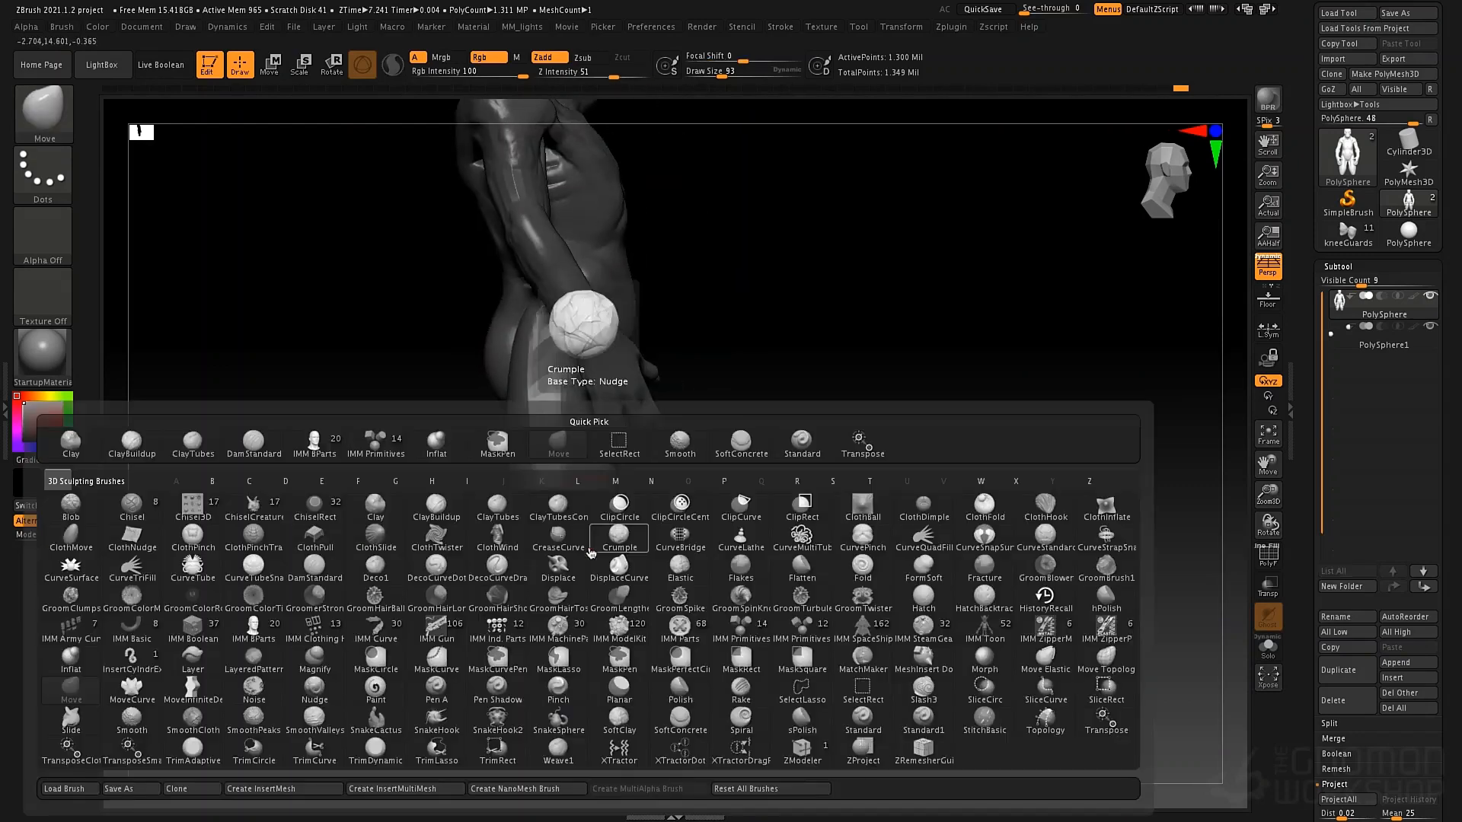
key("t")
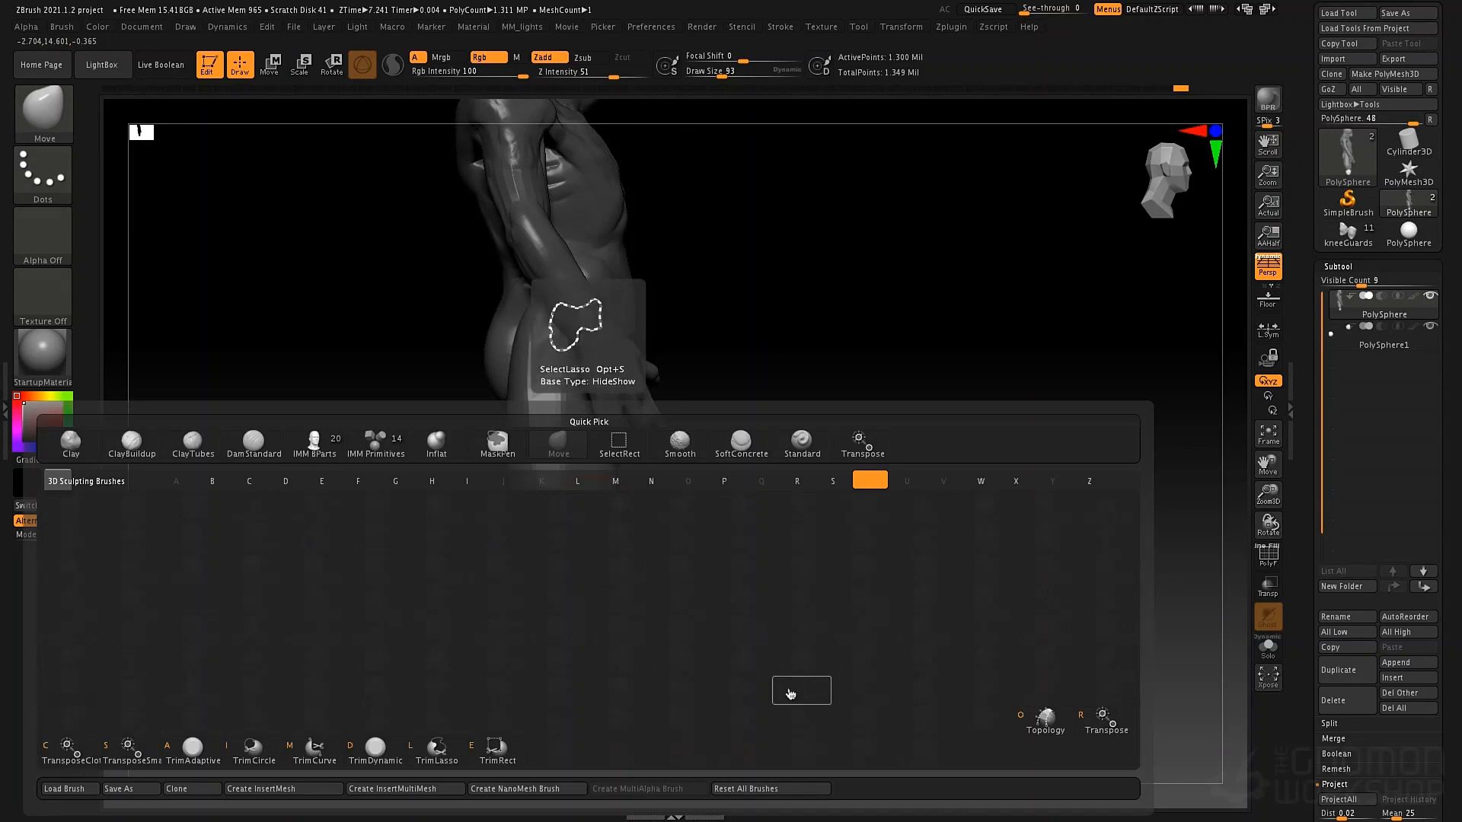
left_click(376, 748)
left_click_drag(577, 576, 576, 615)
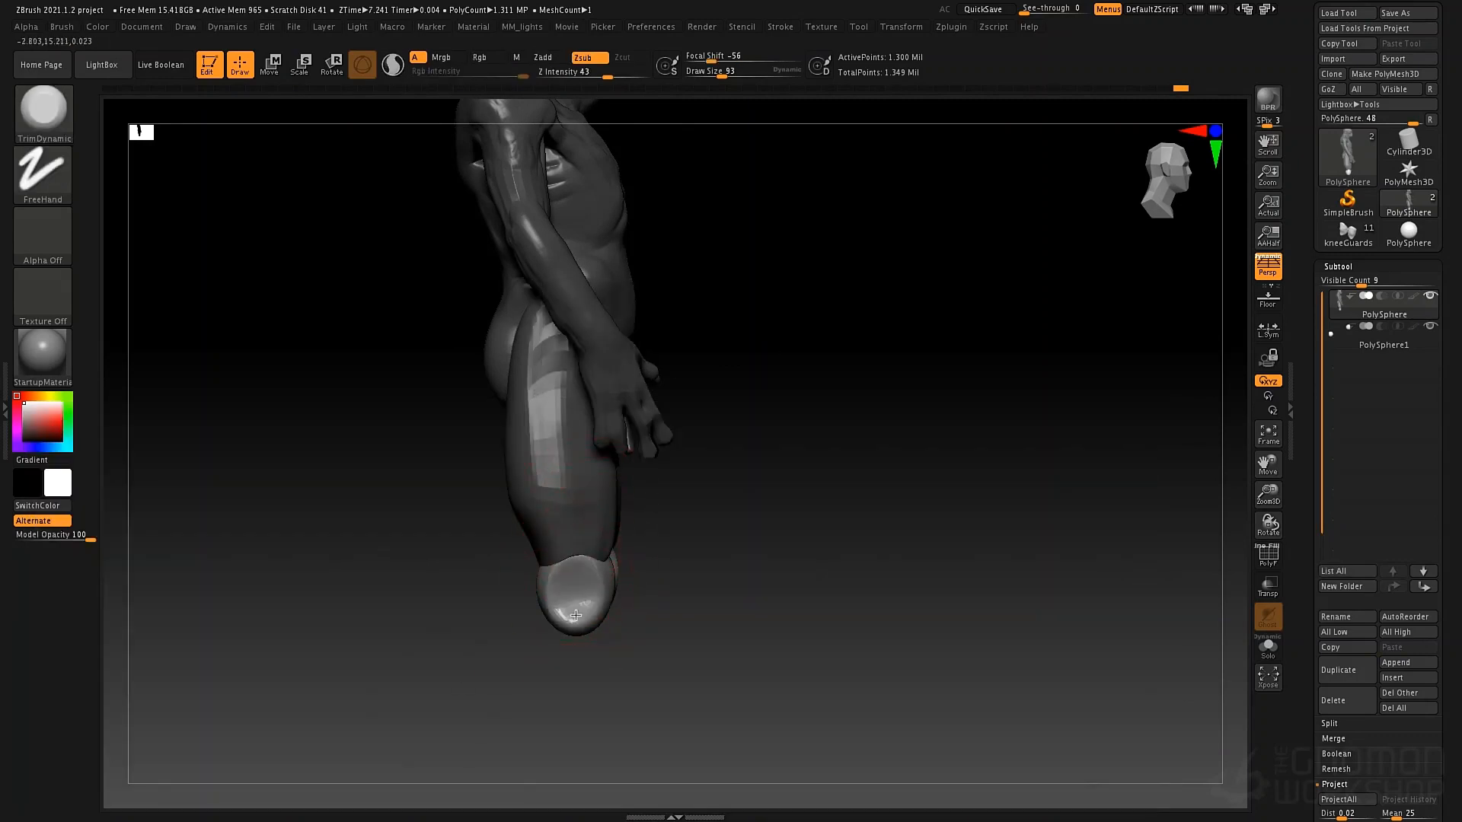
Trim the front of the knee spheres and set the TrimDynamic draw size to 58
mouse_move(575, 565)
right_mouse_down()
mouse_move(638, 602)
mouse_move(659, 589)
right_mouse_up()
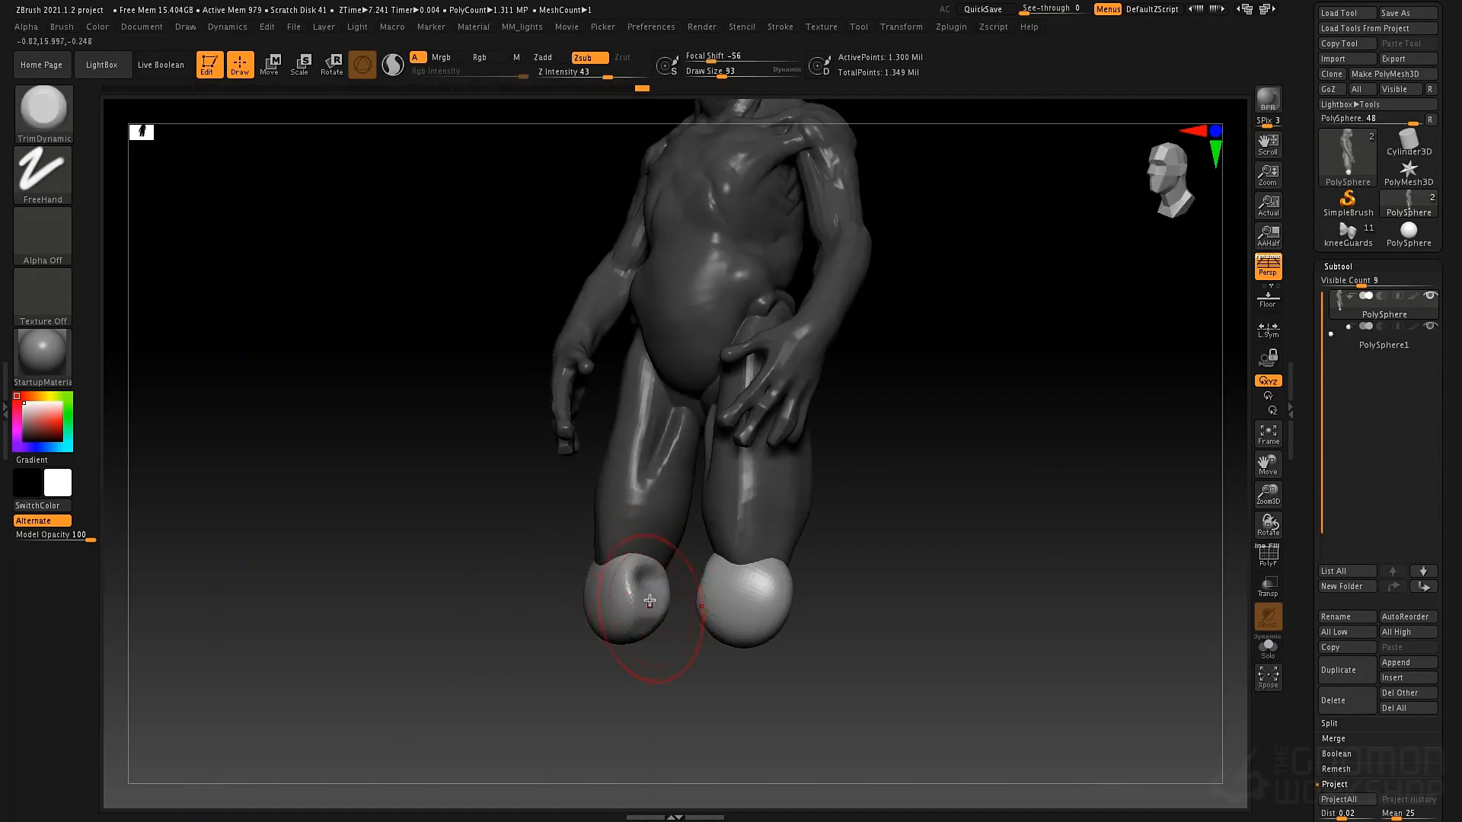
key("space")
left_click_drag(646, 606, 632, 607)
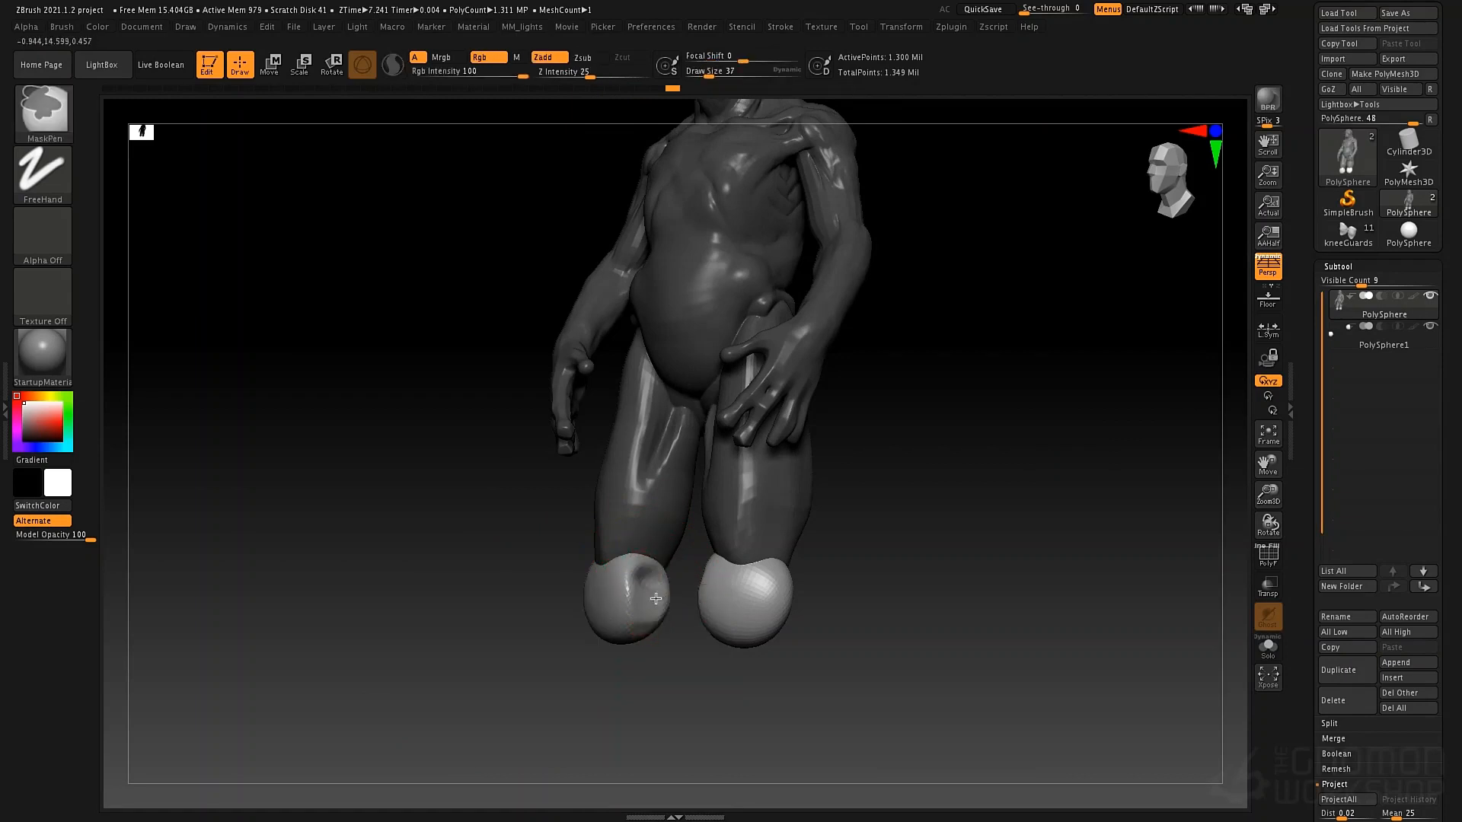
right_click_drag(644, 601, 623, 583)
key("space")
left_click_drag(625, 584, 640, 584)
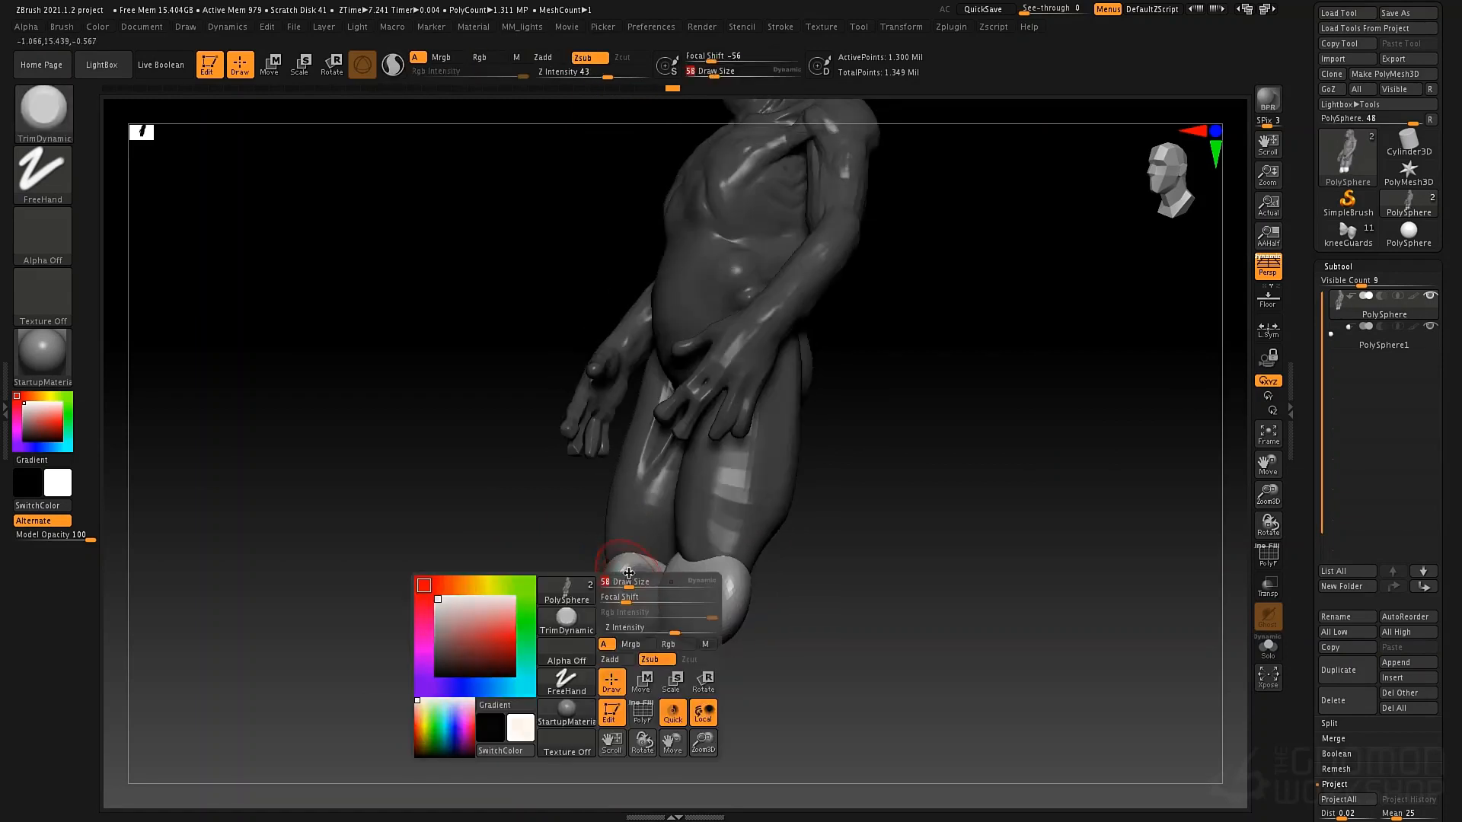
Plane down and smooth the knee spheres all around into a softer, tapered form
key("shift")
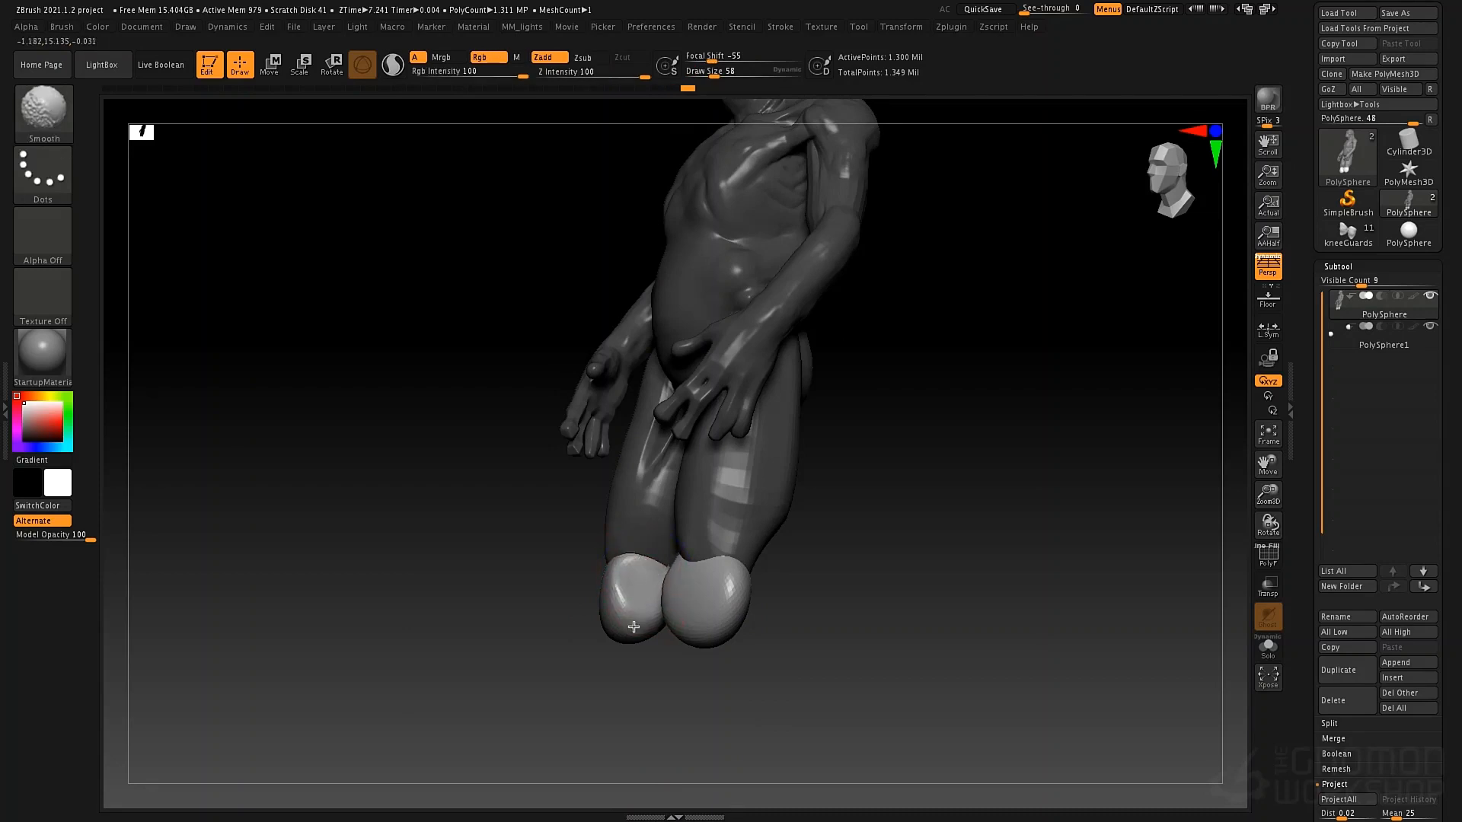
key("alt")
key("shift")
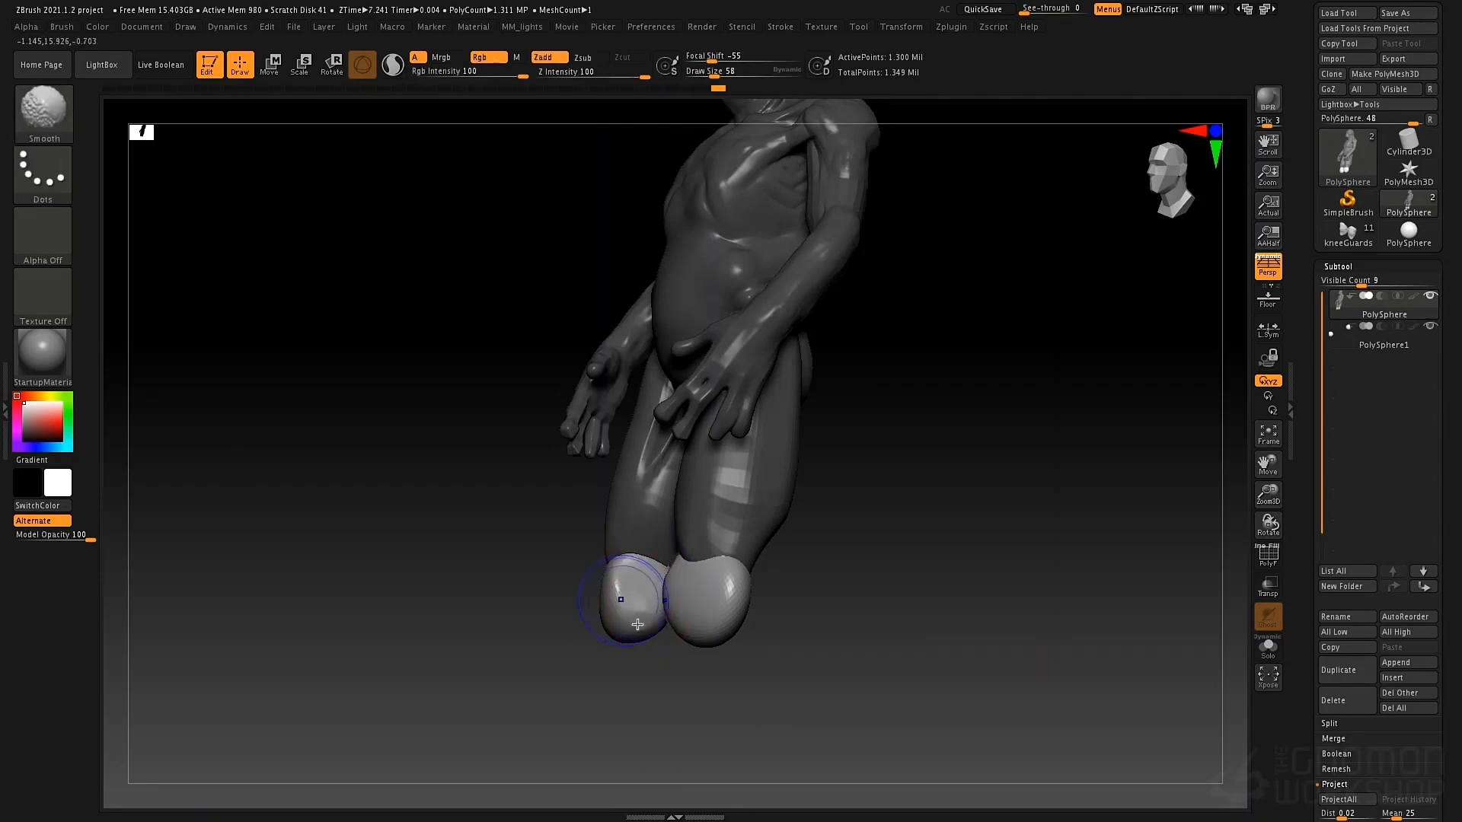
mouse_move(639, 593)
left_mouse_down("shift")
mouse_move(634, 580)
mouse_move(798, 578)
mouse_move(761, 541)
left_mouse_up("shift")
right_click_drag(667, 591, 656, 591)
key("shift")
left_click_drag(641, 567, 651, 594)
mouse_move(695, 545)
left_mouse_down()
mouse_move(647, 562)
mouse_move(731, 560)
mouse_move(695, 523)
mouse_move(707, 583)
mouse_move(696, 556)
left_mouse_up()
Refine the outline of the knee spheres with the Move brush so they line up with the thighs
key("b")
key("m")
key("v")
left_click_drag(647, 568, 645, 562)
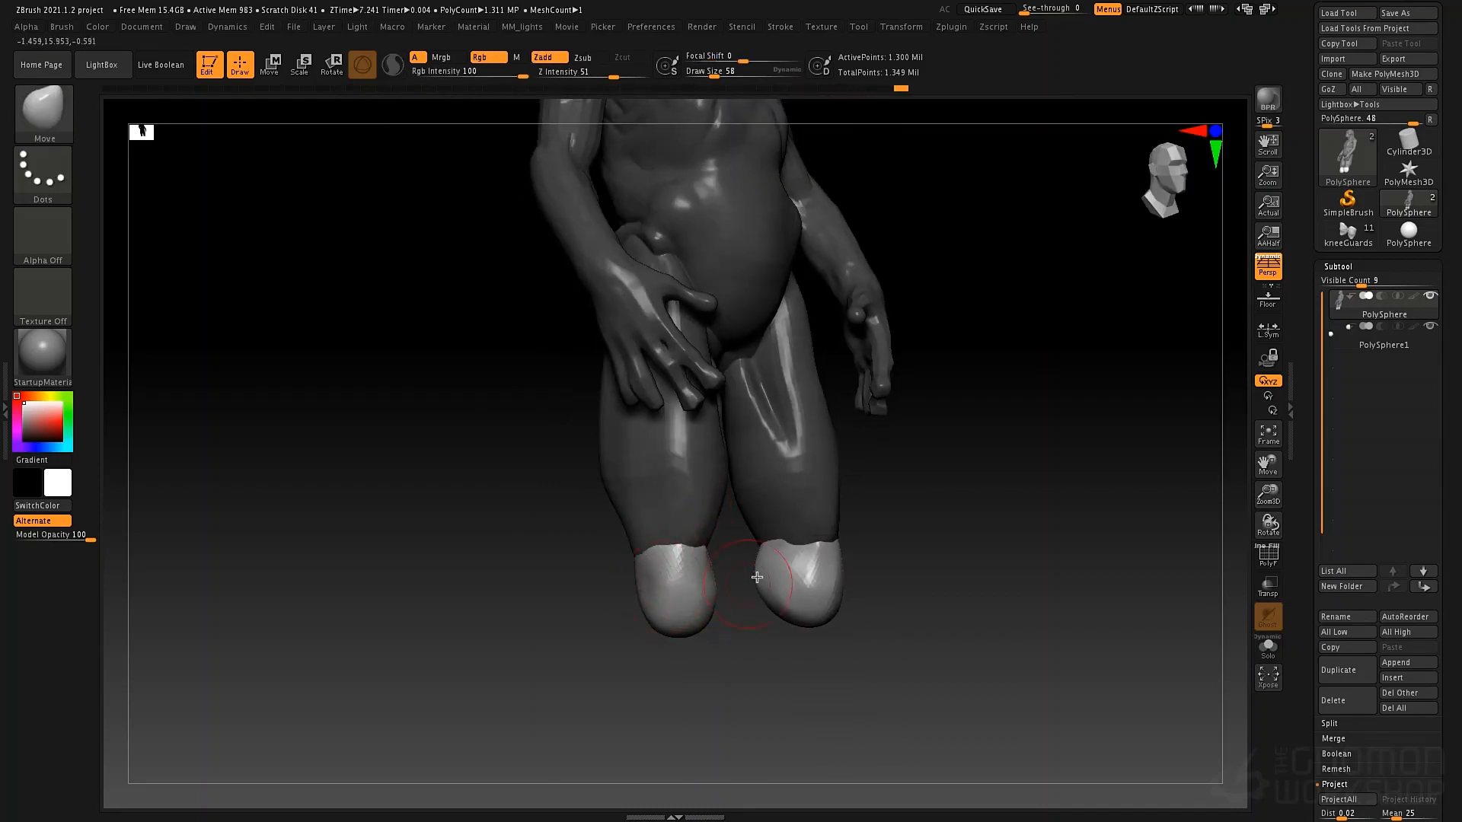
mouse_move(757, 578)
left_mouse_down("shift")
mouse_move(674, 592)
mouse_move(676, 572)
left_mouse_up("shift")
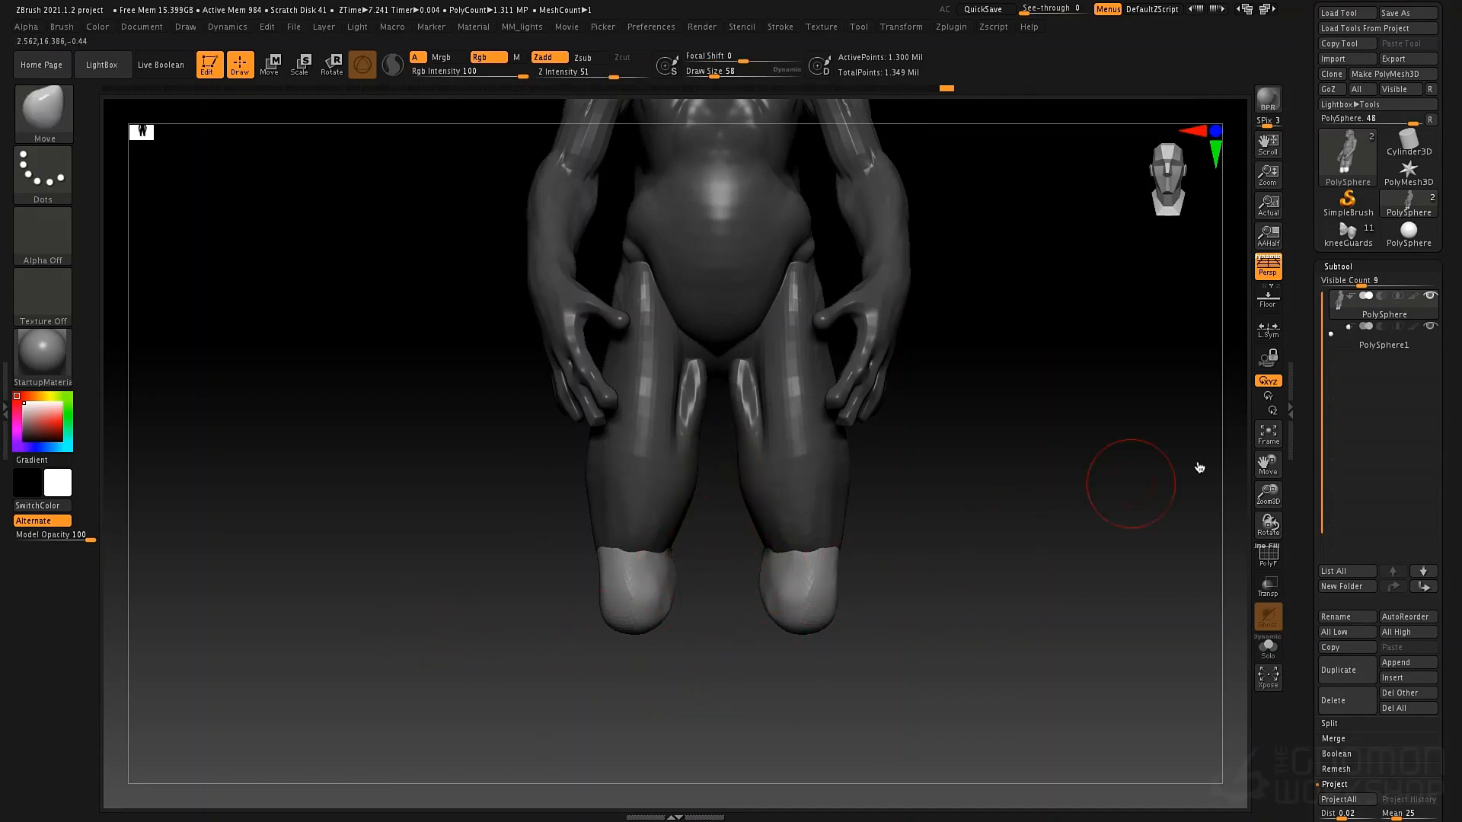
Enable DynaMesh on the body at resolution 128 and remesh it to fuse the knee spheres with the thighs
left_click(1358, 268)
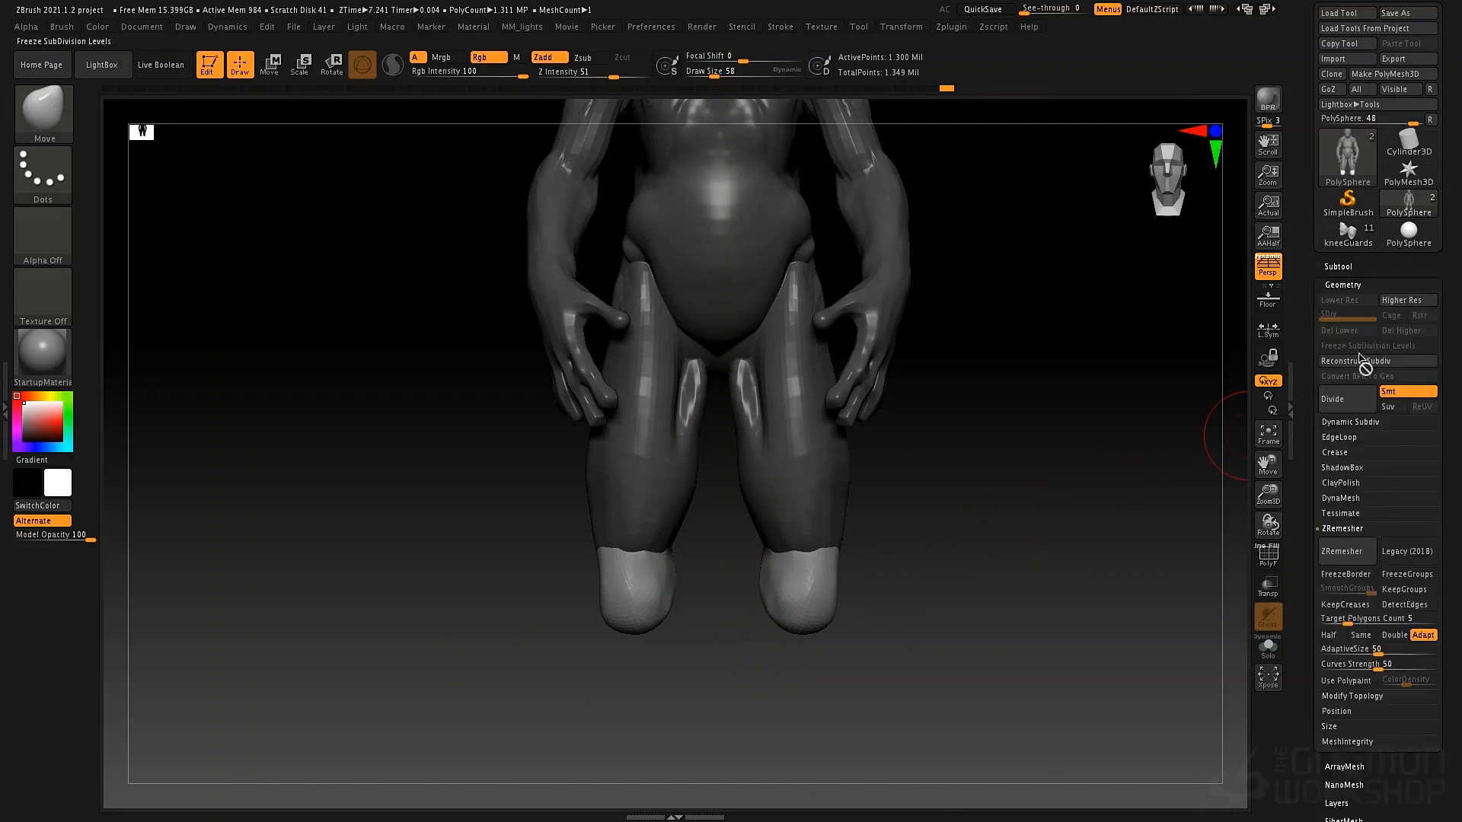
left_click(1351, 530)
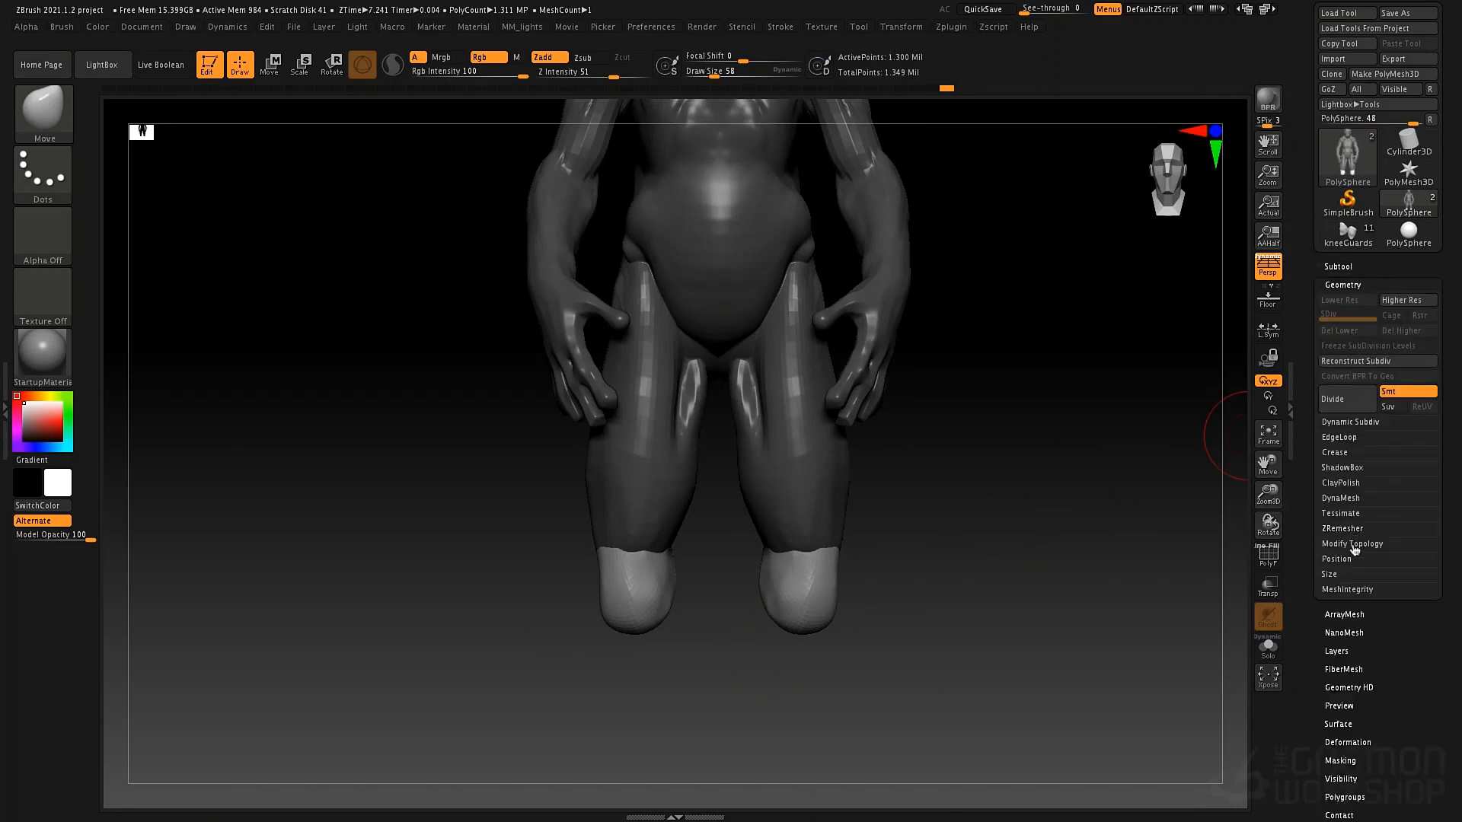
left_click(1341, 498)
left_click(1347, 521)
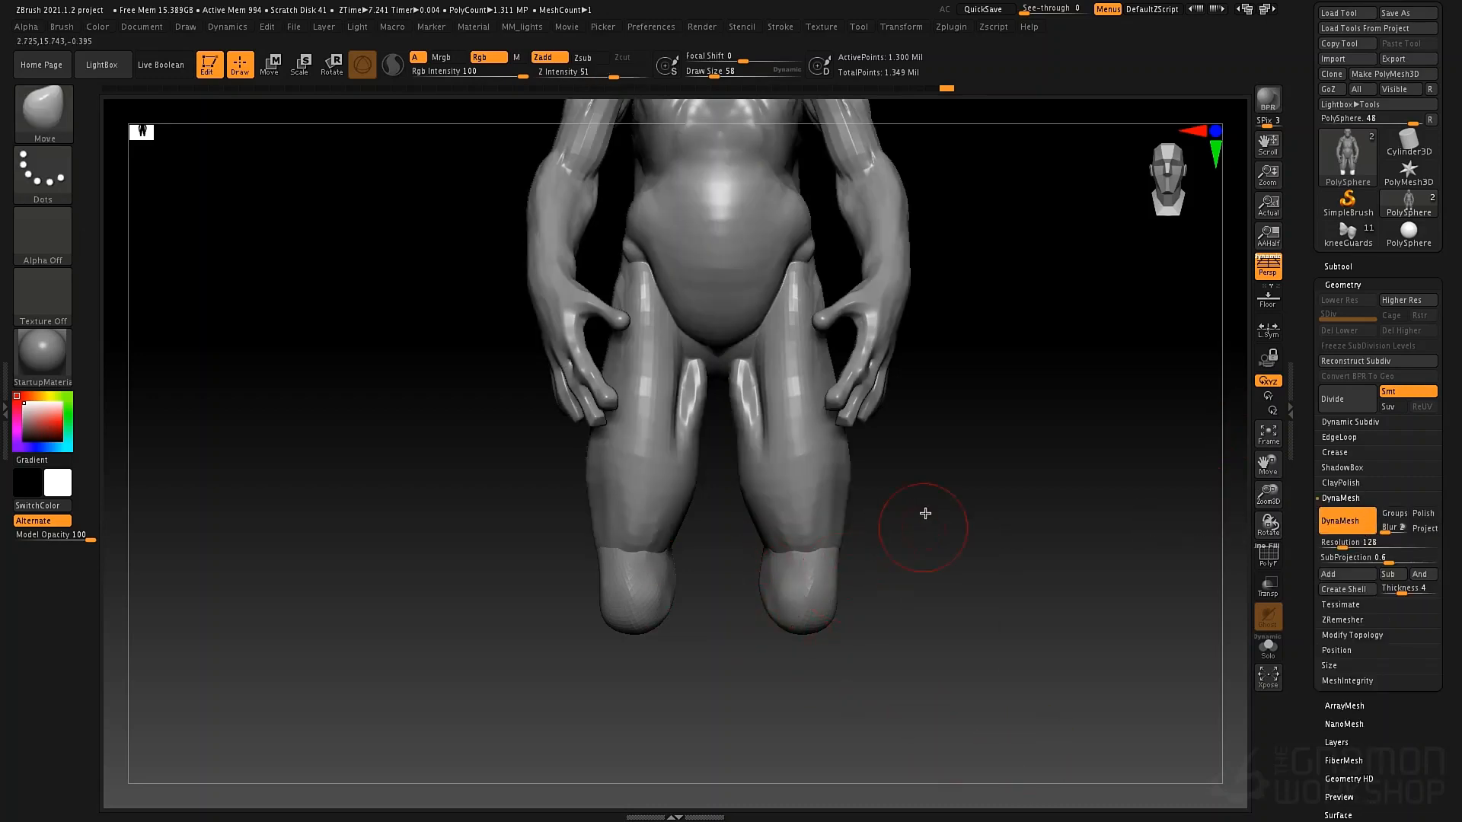
left_click_drag(980, 507, 961, 676, "ctrl")
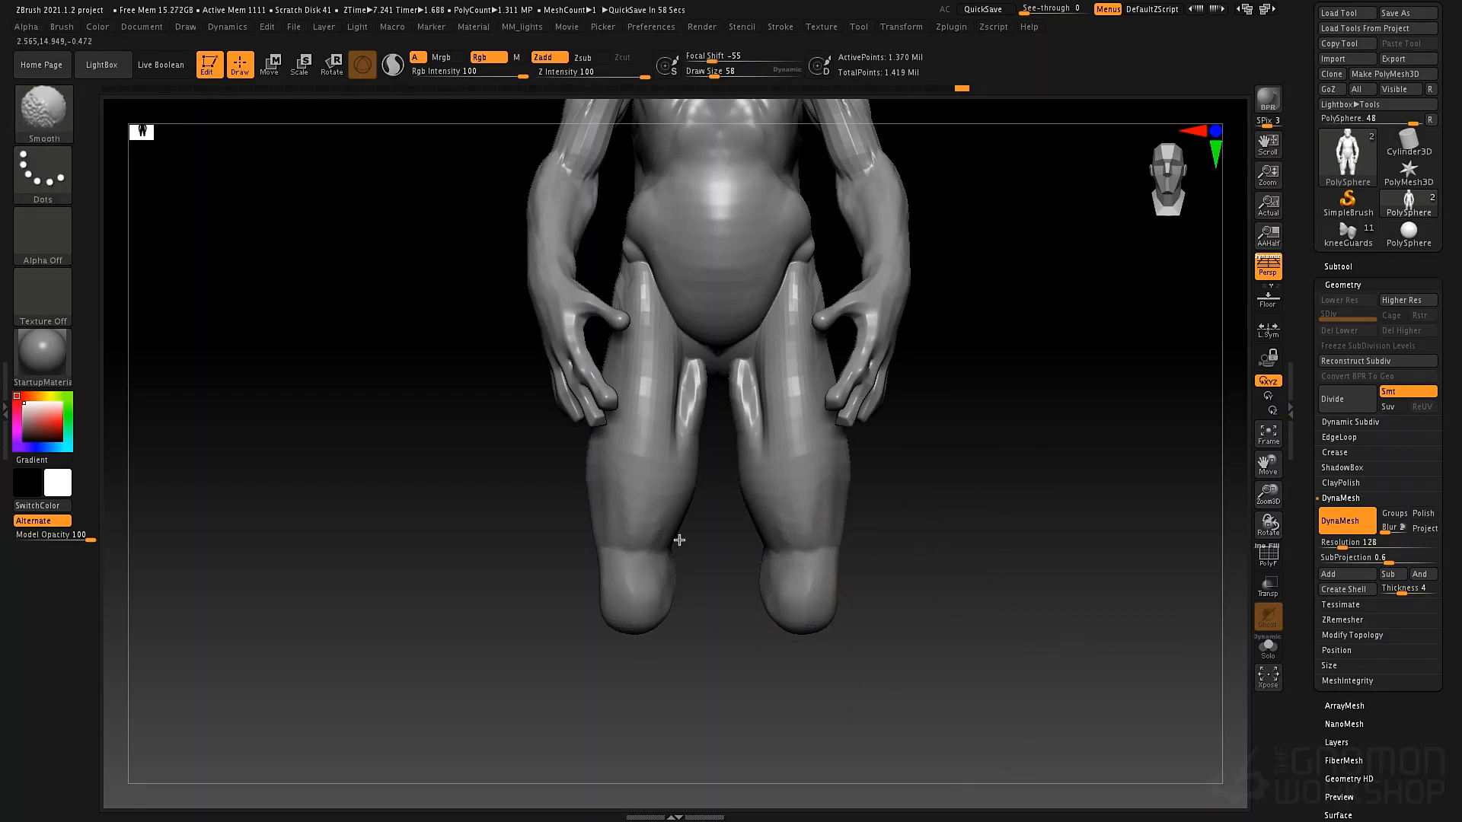
Insert mirrored spheres below the knees with the IMM Primitives brush, then reset the gizmo's orientation and centre it on the sphere
key("b")
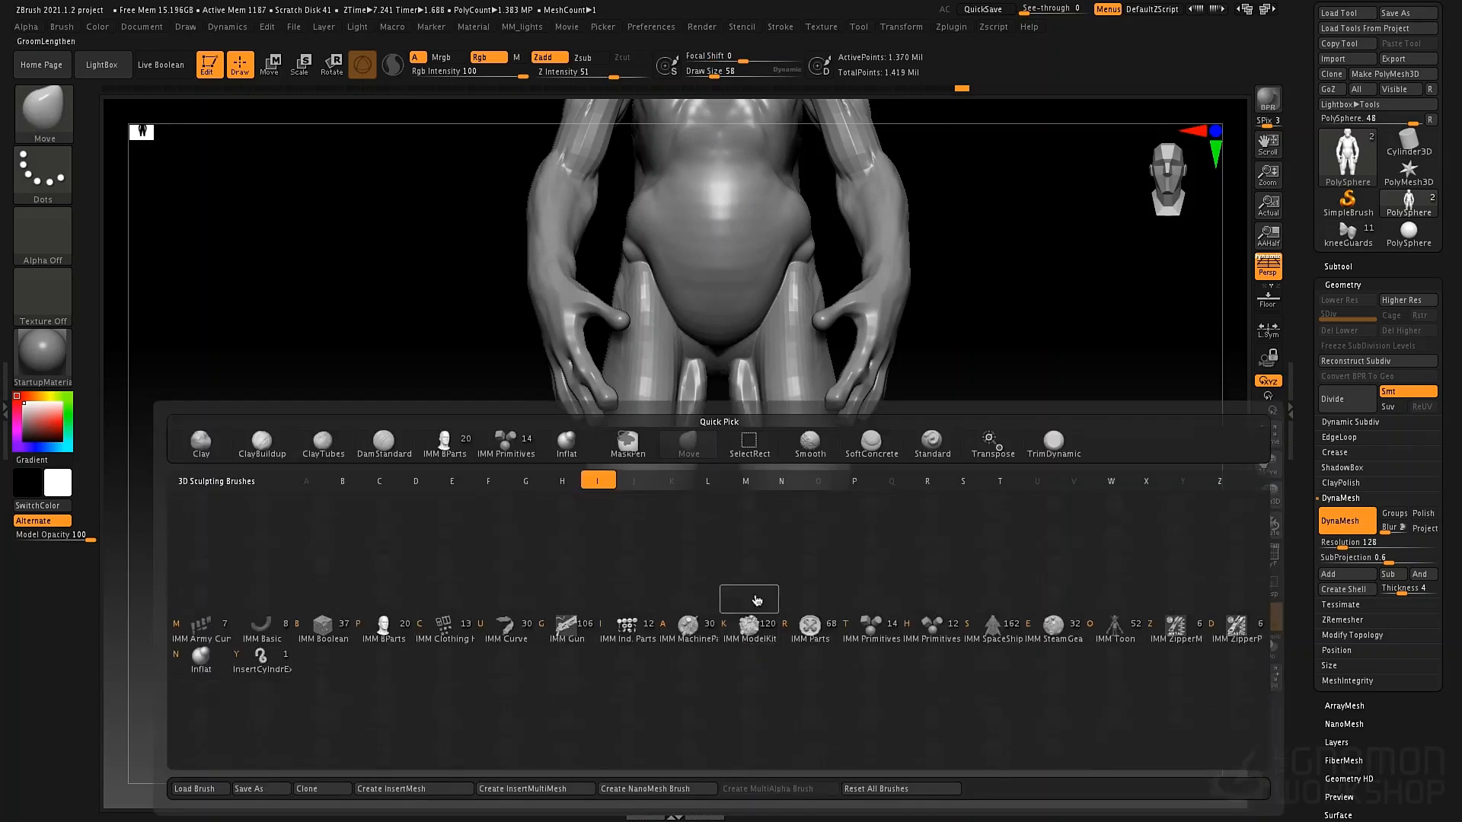
left_click(501, 455)
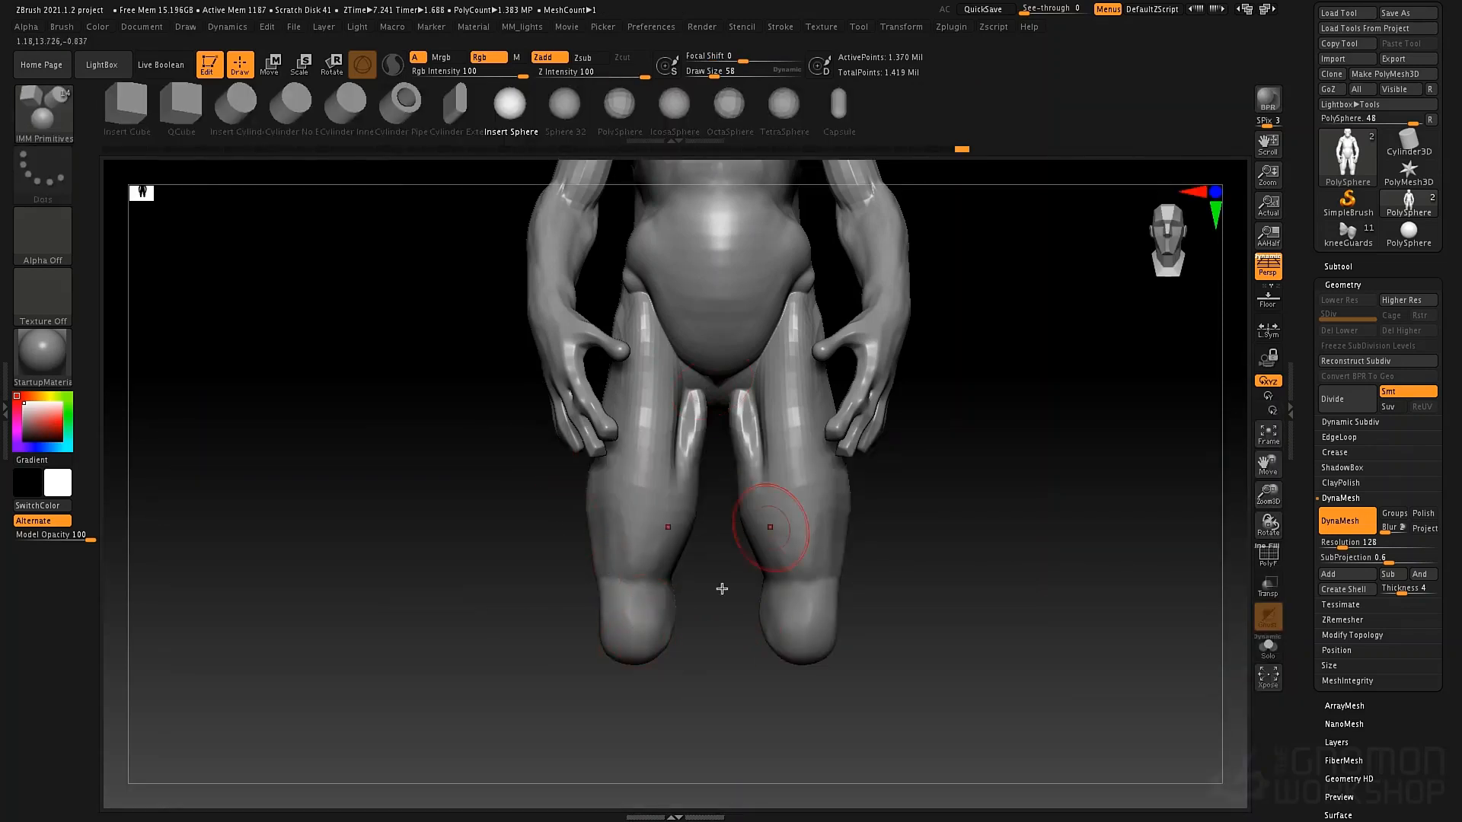
left_click_drag(698, 689, 763, 569, "alt")
key("w")
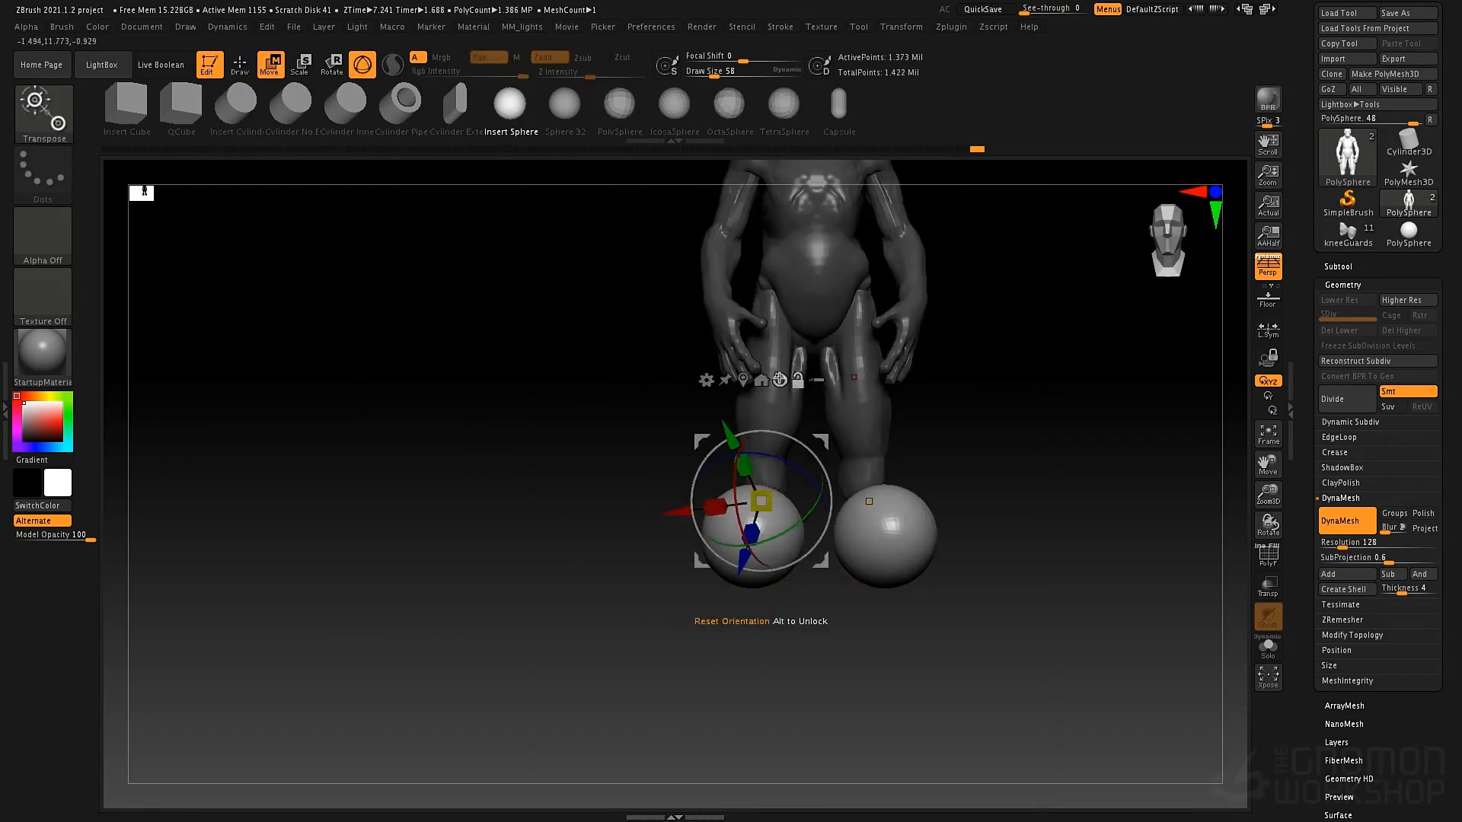
left_click(781, 382)
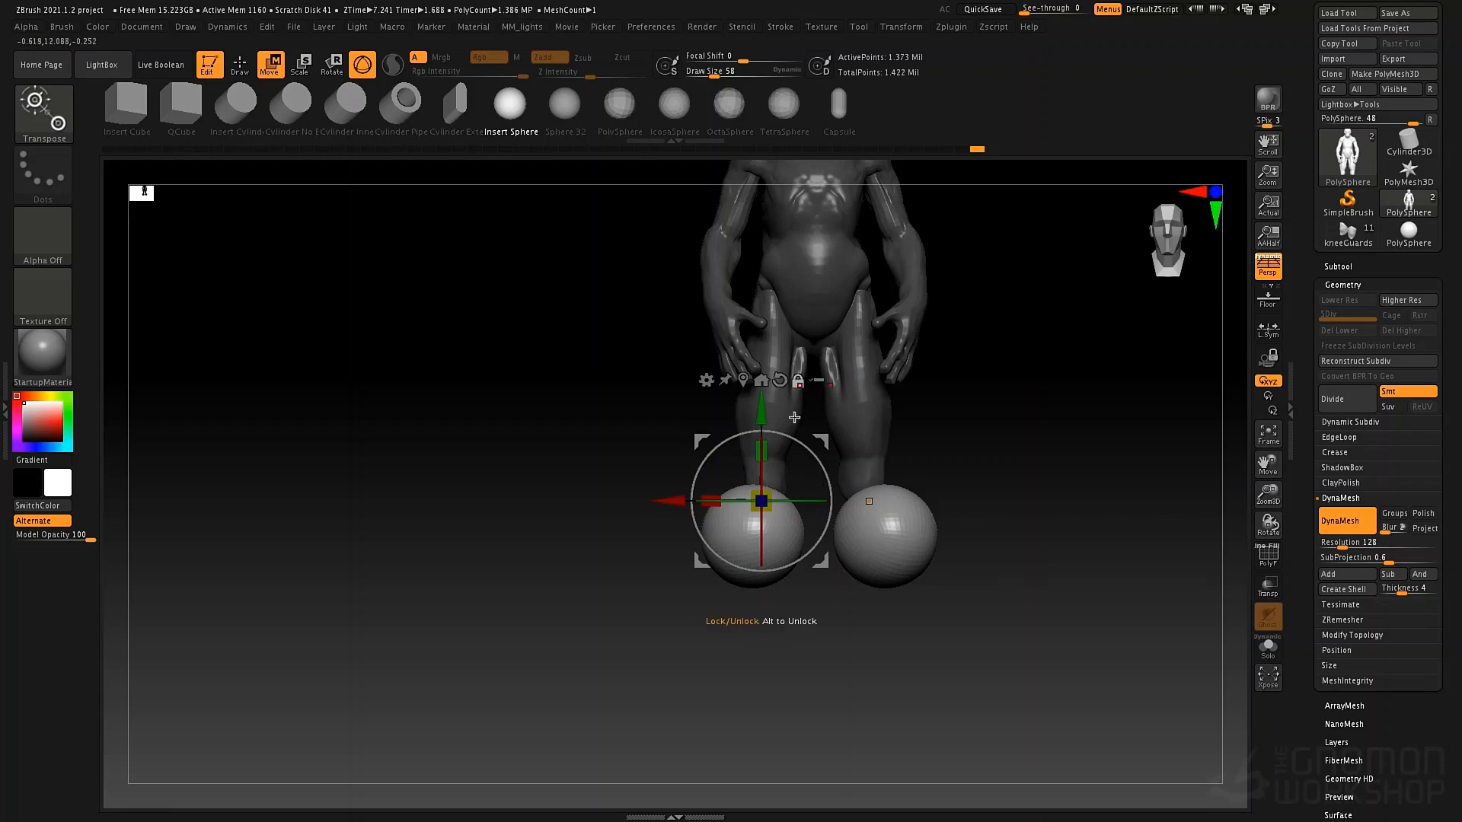
left_click(745, 380)
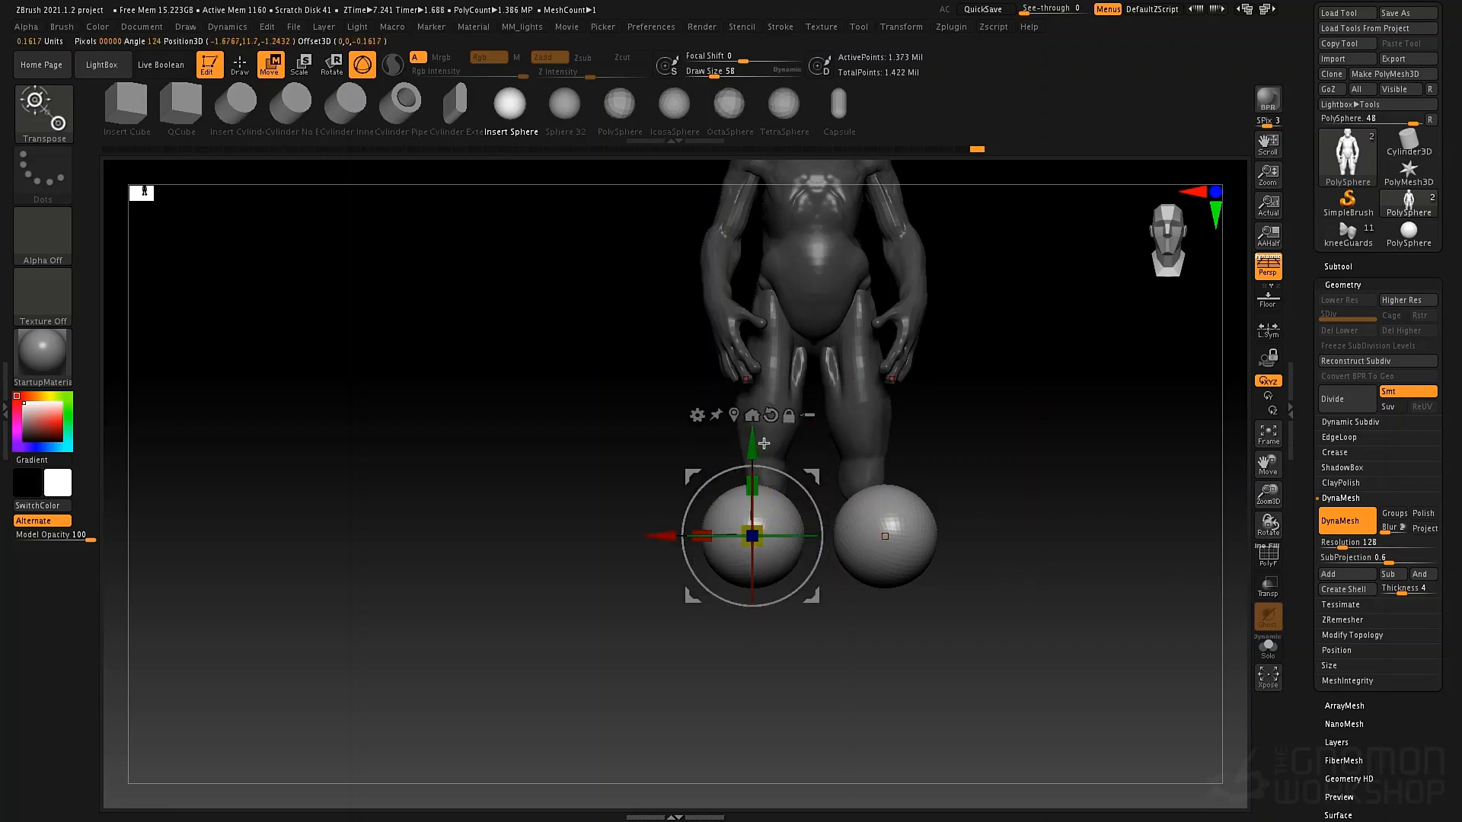
Scale down the new spheres, position them under the knees in side view and stretch them vertically into long lower legs
left_click_drag(752, 536, 725, 516)
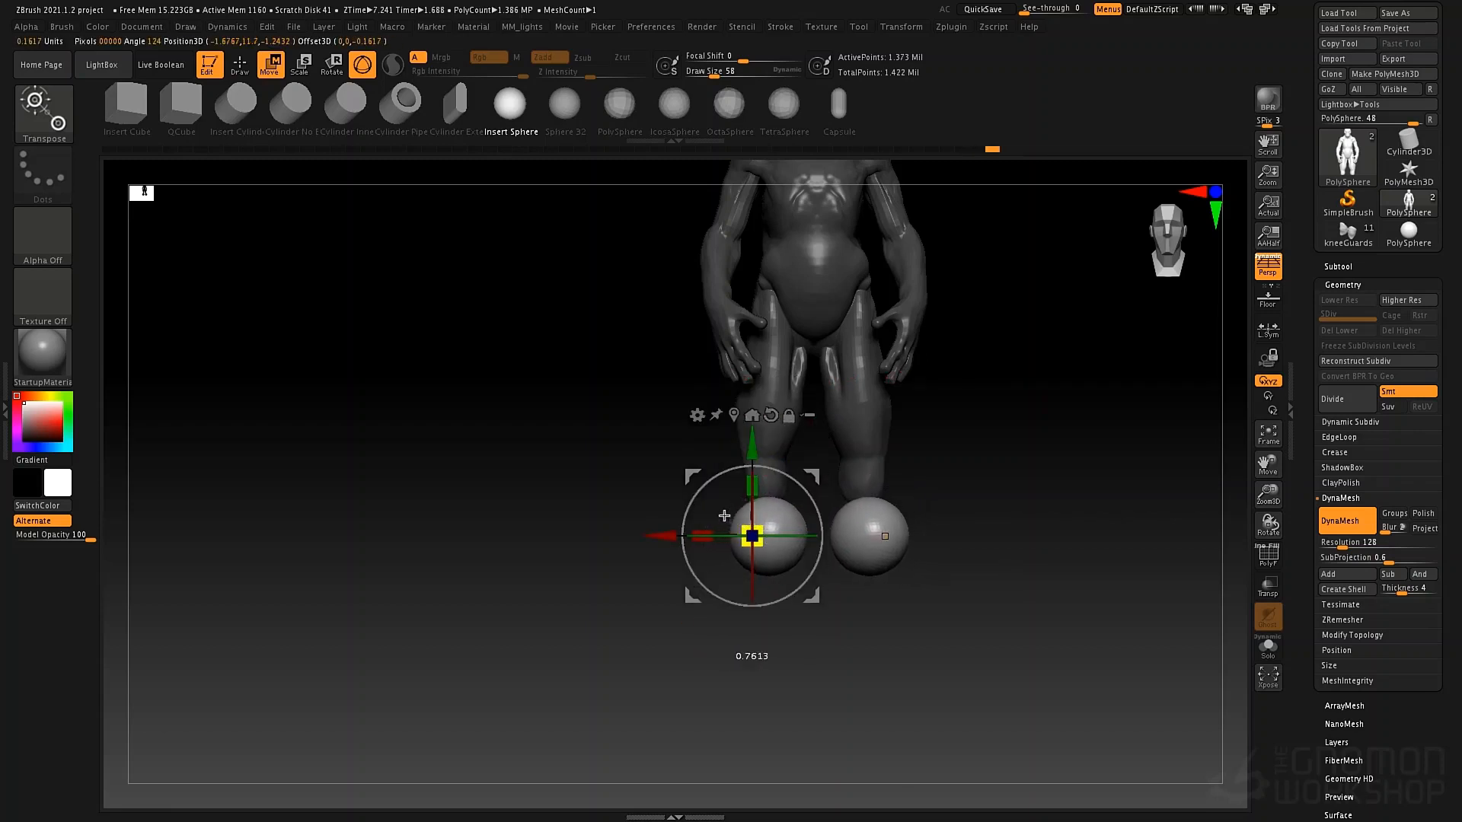
left_click_drag(914, 564, 999, 584)
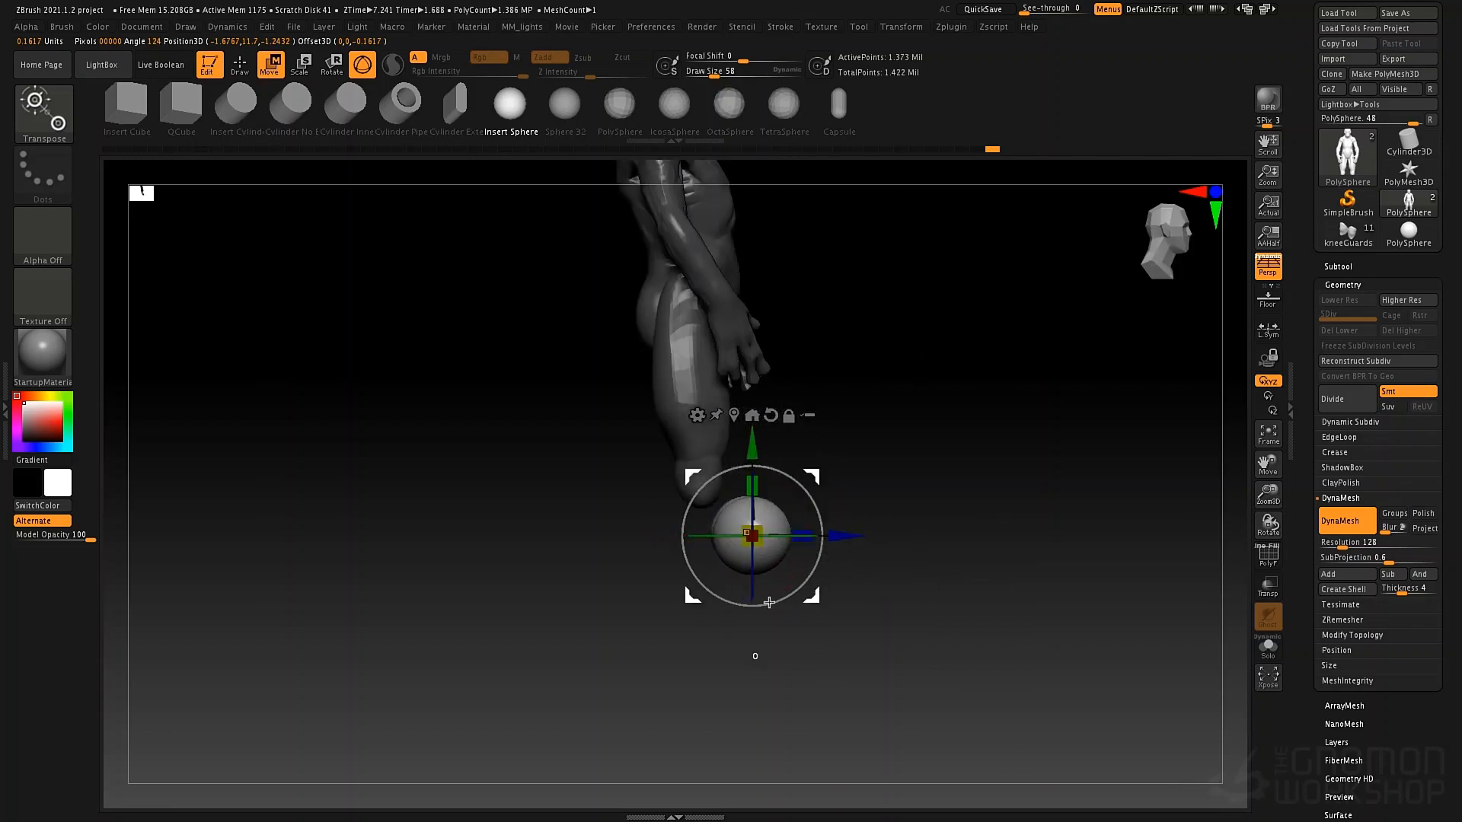
left_click_drag(808, 603, 744, 592)
left_click_drag(690, 476, 695, 404)
left_click_drag(748, 586, 746, 613)
left_click_drag(775, 544, 789, 594, "alt")
left_click_drag(720, 522, 723, 524)
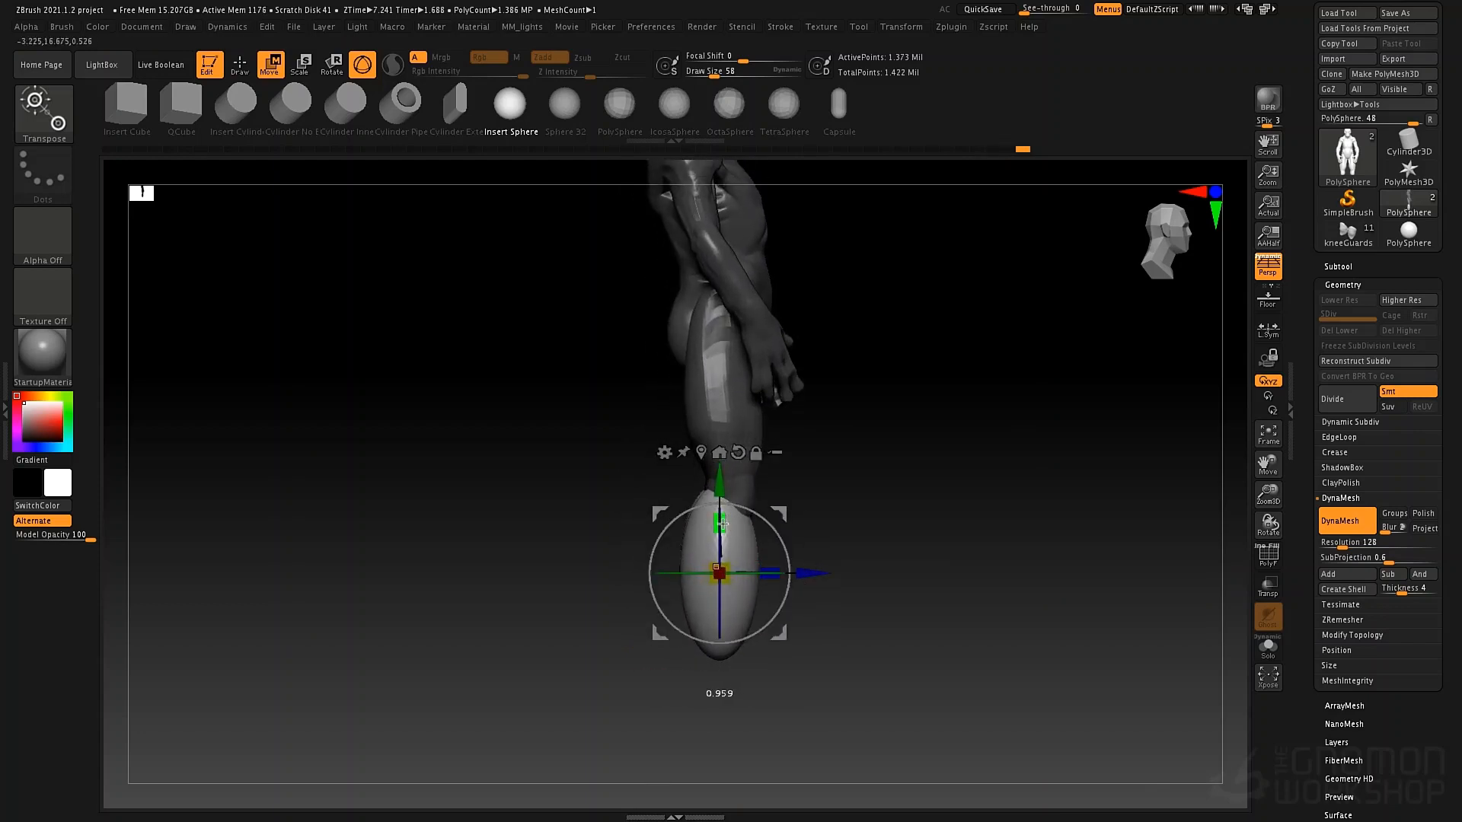
Curve the inner contour of the lower legs inward with the Move brush, using draw sizes 93 and 49
key("q")
key("space")
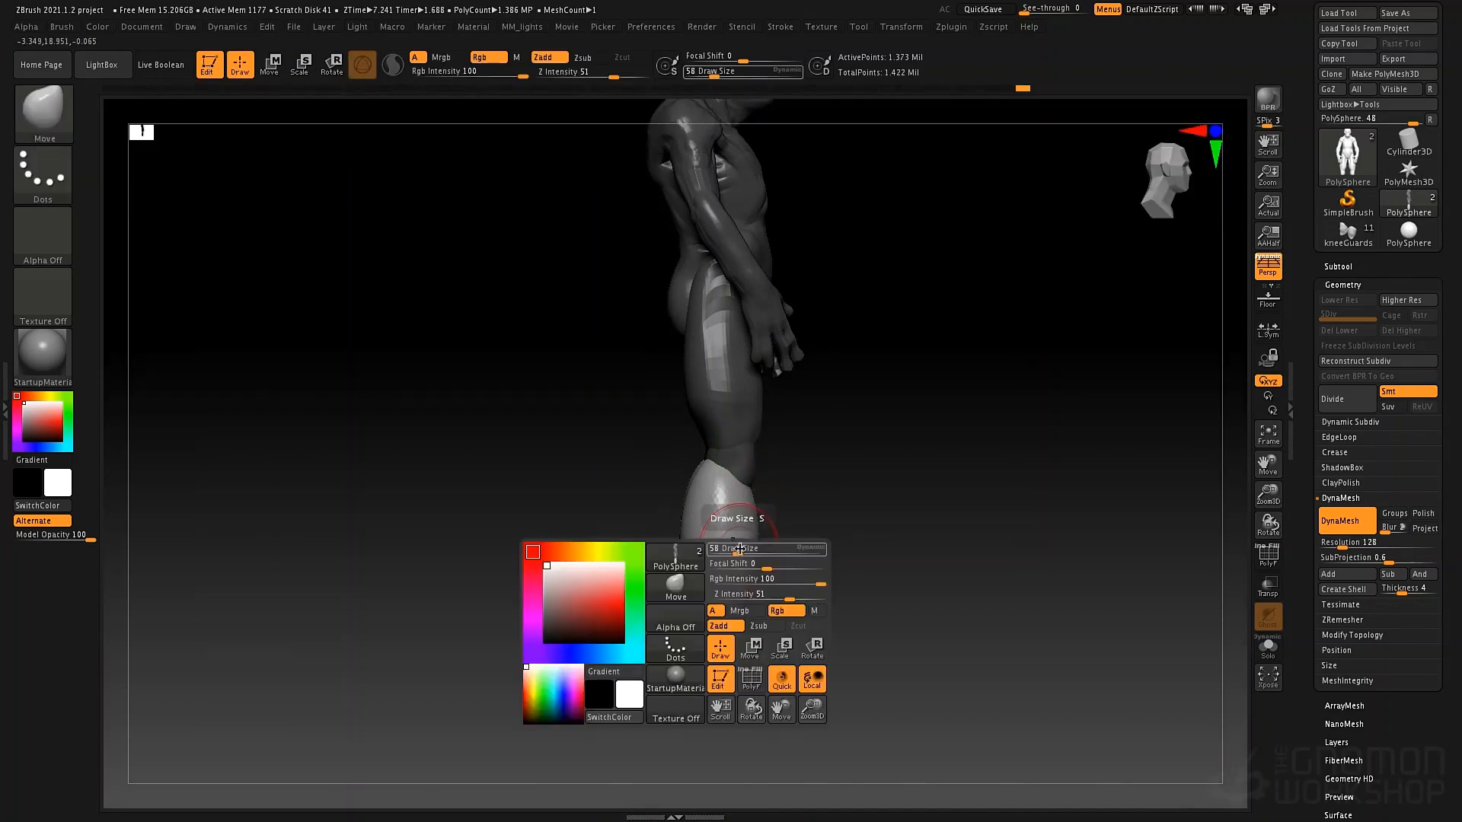
left_click_drag(738, 549, 745, 550)
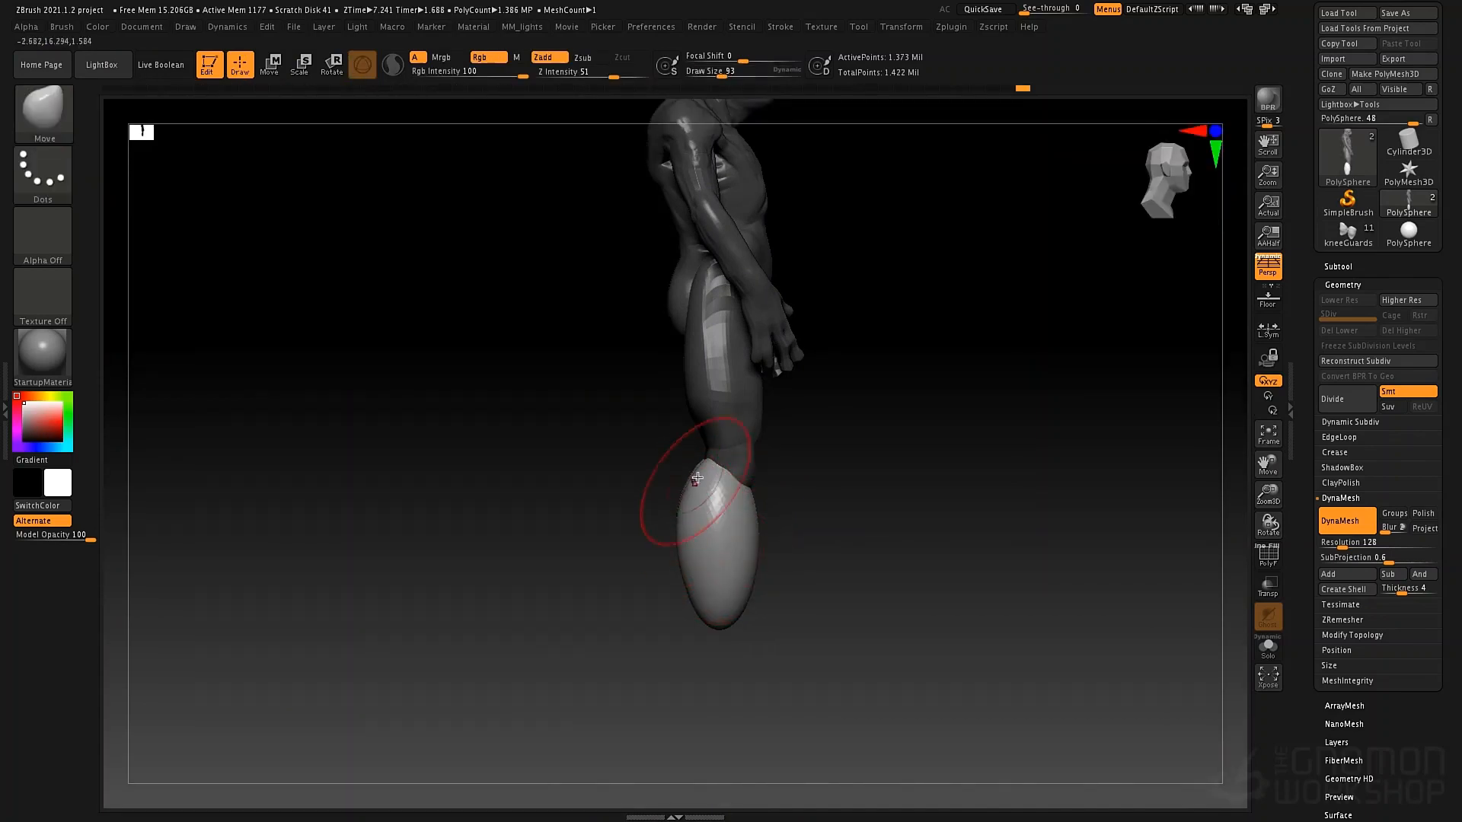
right_click_drag(749, 532, 694, 542)
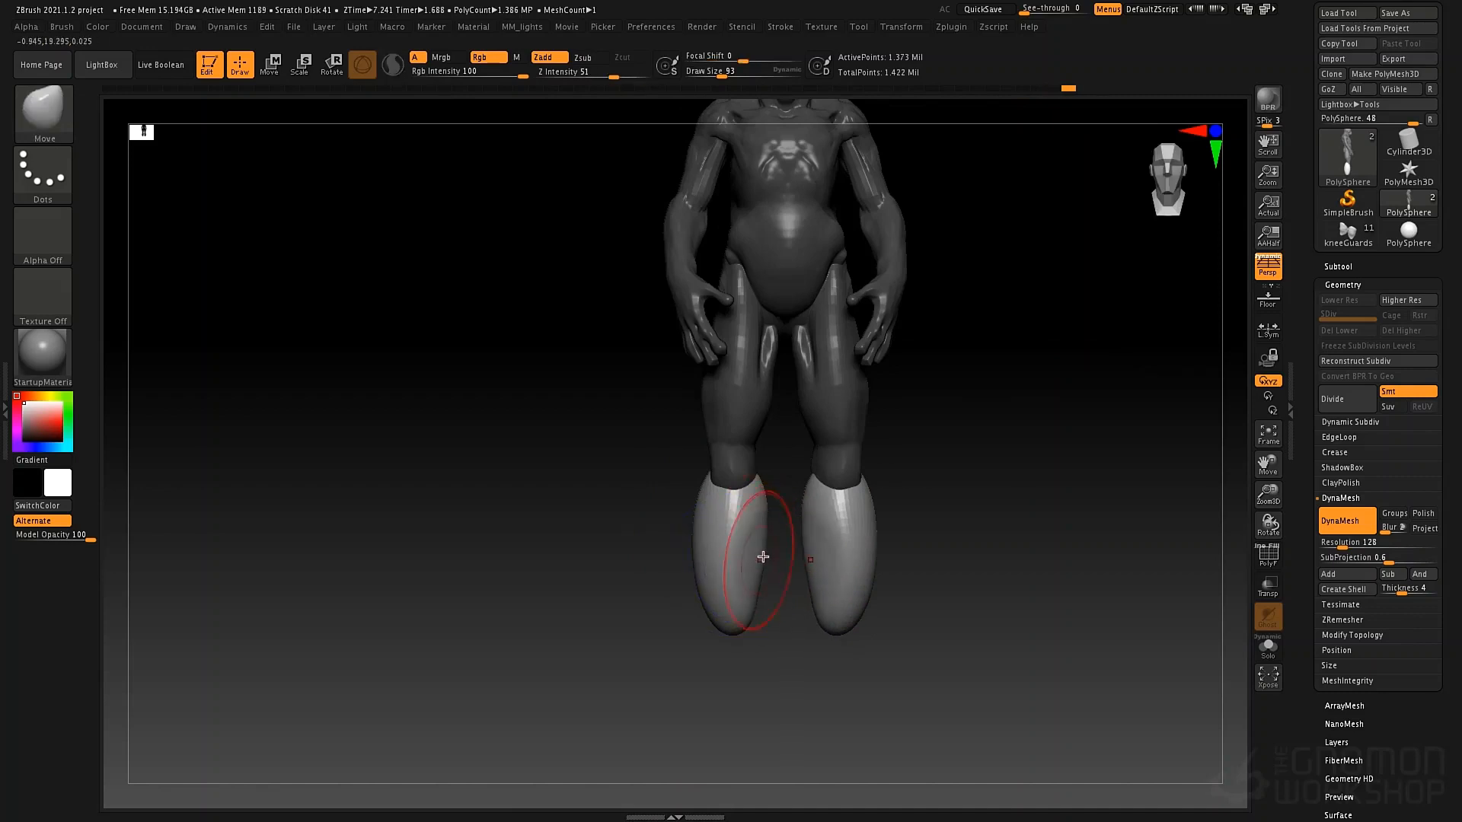
left_click_drag(747, 613, 748, 596)
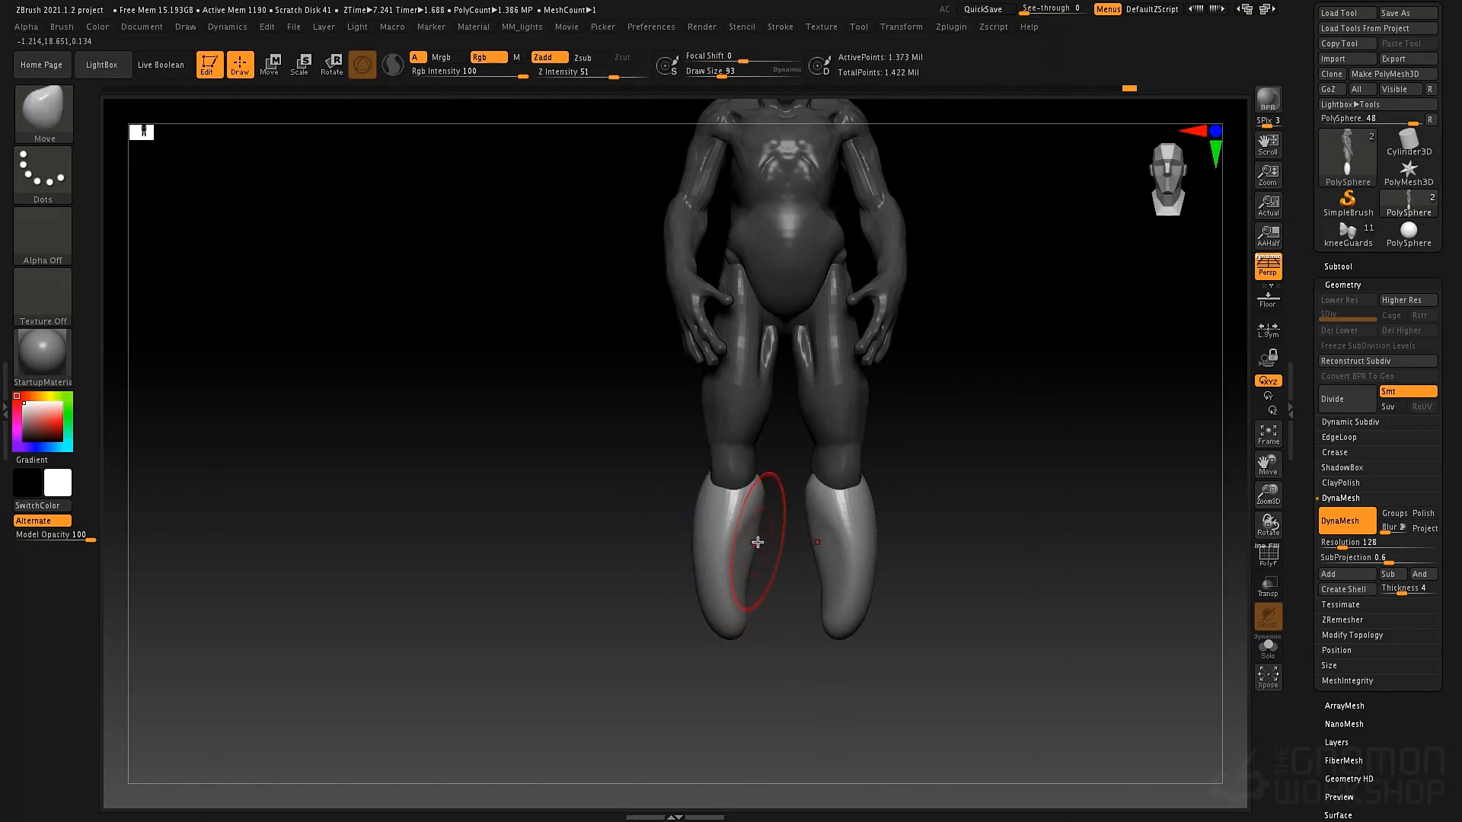
key("space")
left_click_drag(760, 525, 747, 524)
Push in the front profile of the shins with the Move brush at draw size 88
mouse_move(745, 516)
right_mouse_down()
mouse_move(829, 533)
mouse_move(807, 527)
right_mouse_up()
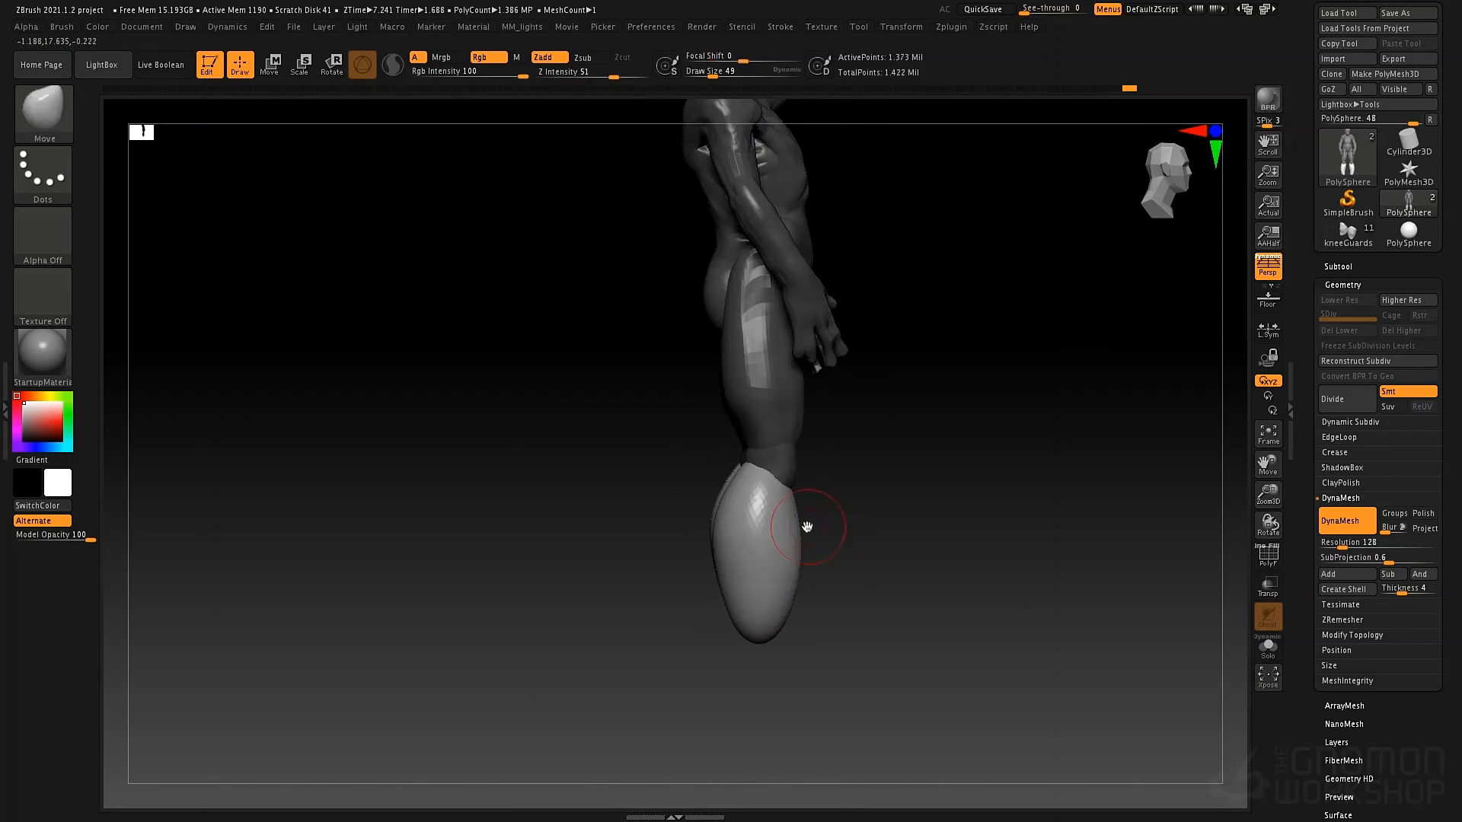
key("space")
mouse_move(808, 527)
left_mouse_down()
mouse_move(826, 527)
mouse_move(783, 558)
left_mouse_up()
key("space")
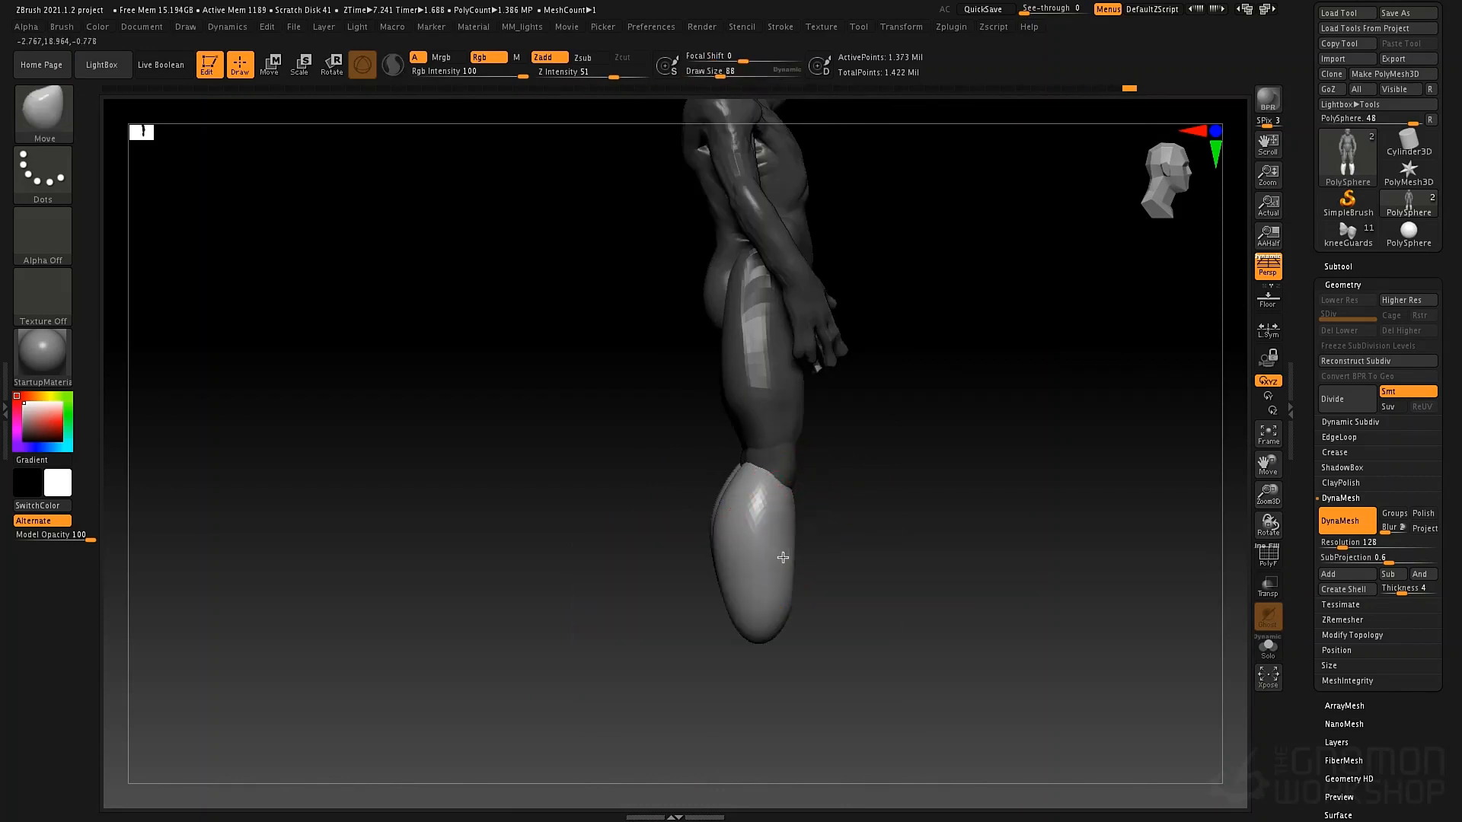
left_click_drag(774, 617, 769, 624)
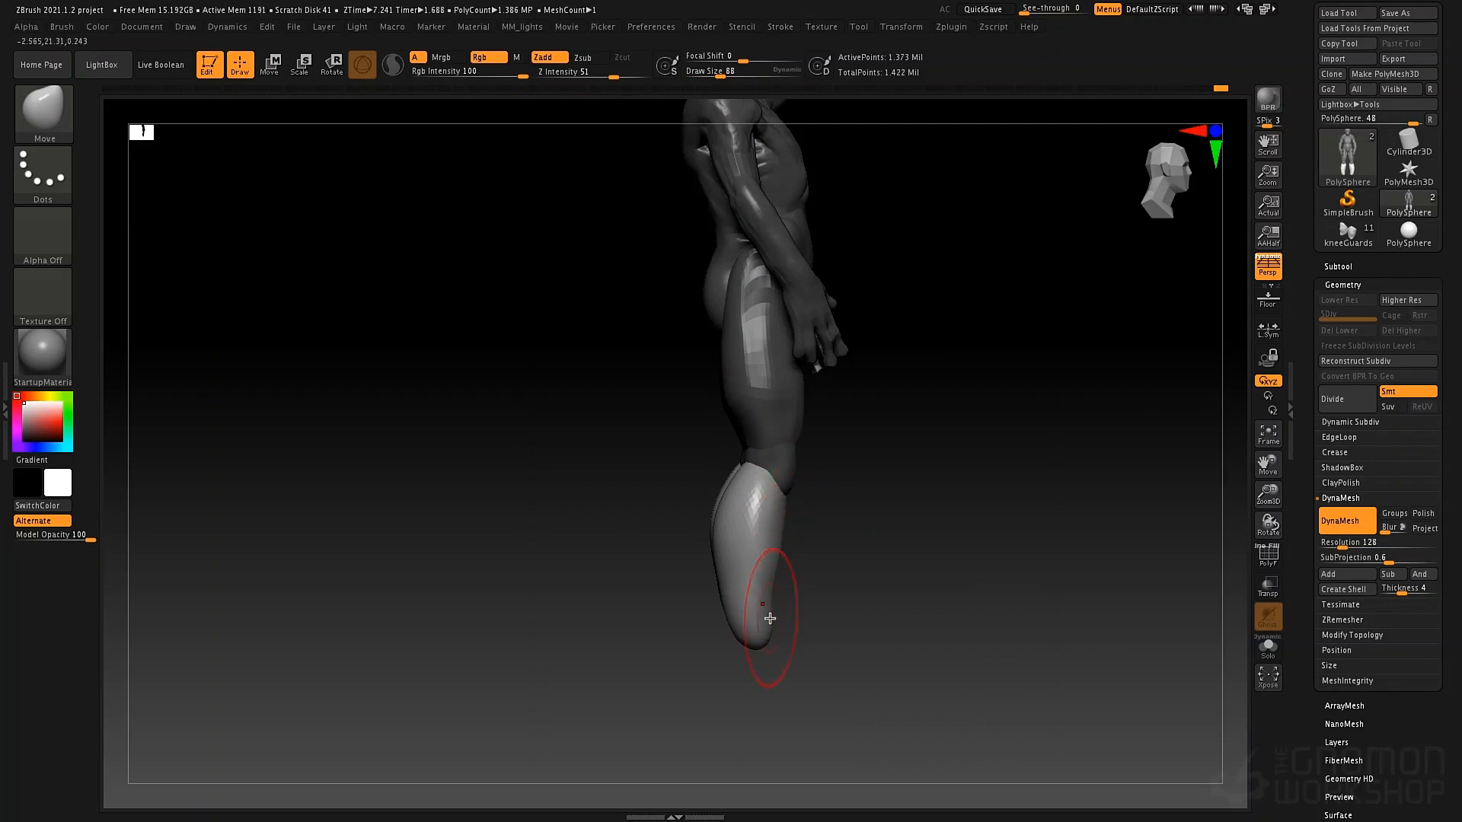
Smooth the inner shins and refine the upper calves around the knees with the Move brush, using draw sizes 49 and 97
right_click_drag(819, 514, 823, 506)
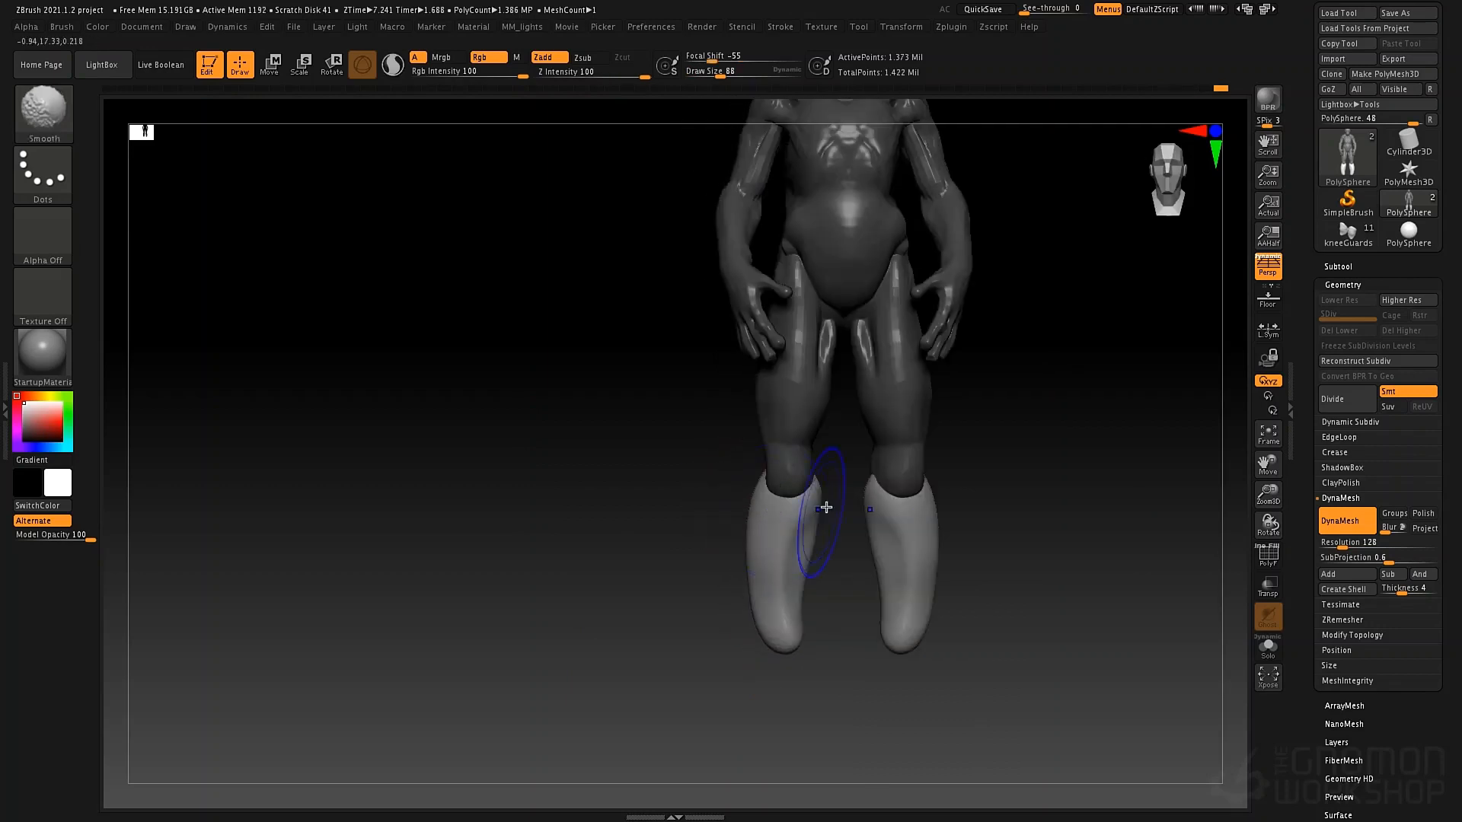
key("space")
left_click_drag(822, 510, 815, 508)
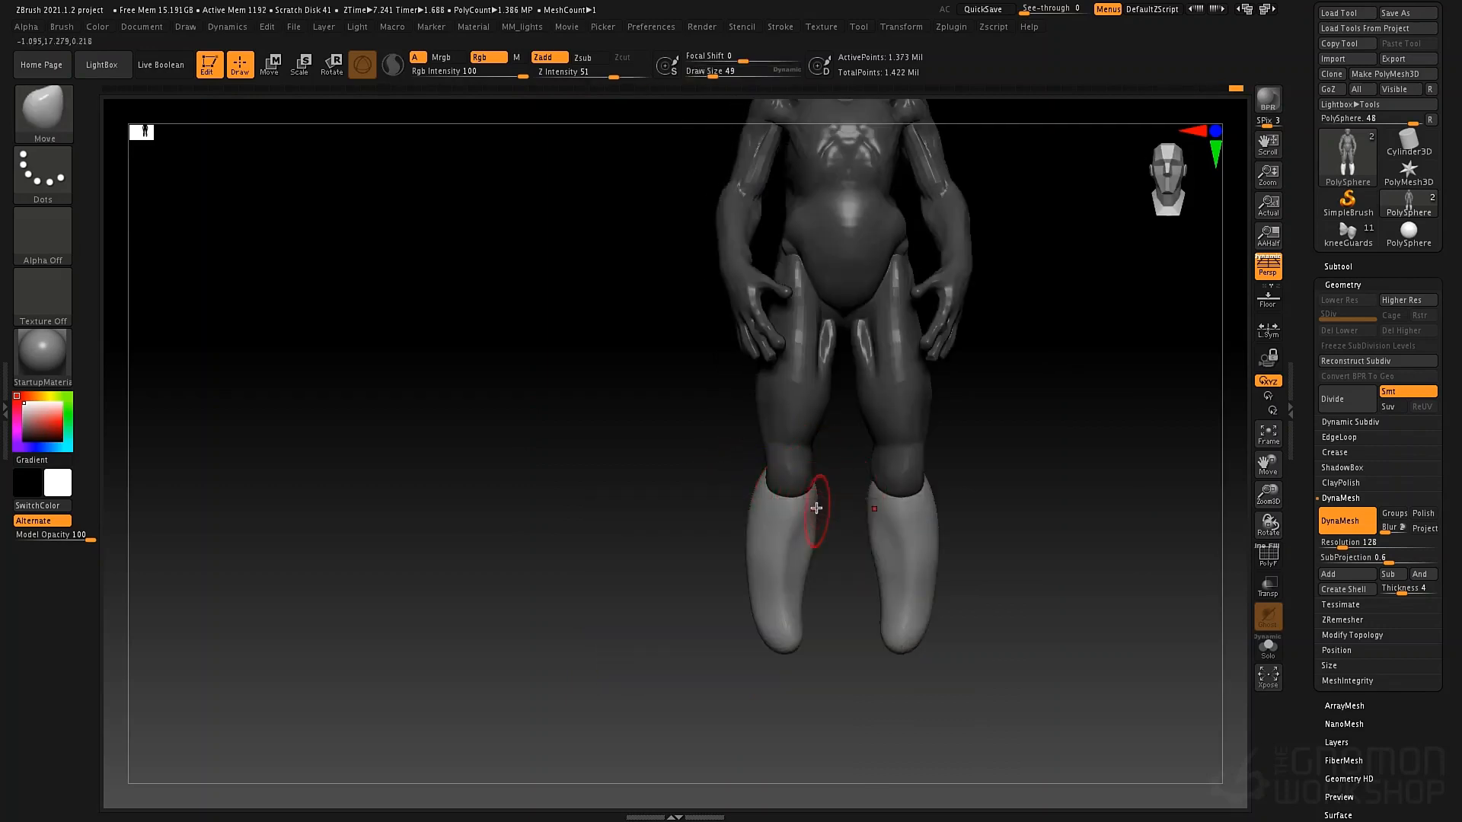
right_click_drag(818, 516, 891, 502)
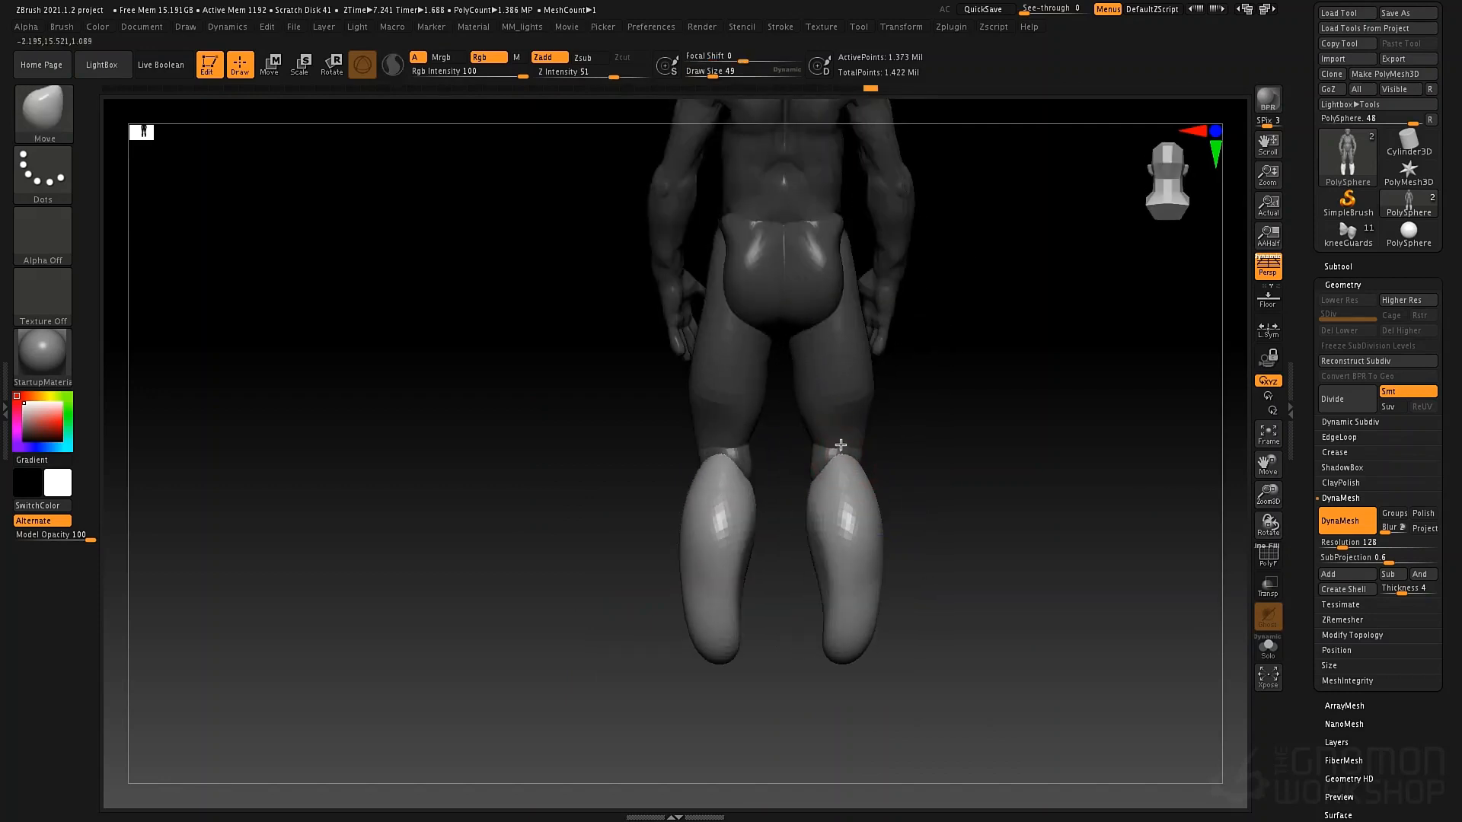
right_click_drag(842, 480, 771, 487, "ctrl")
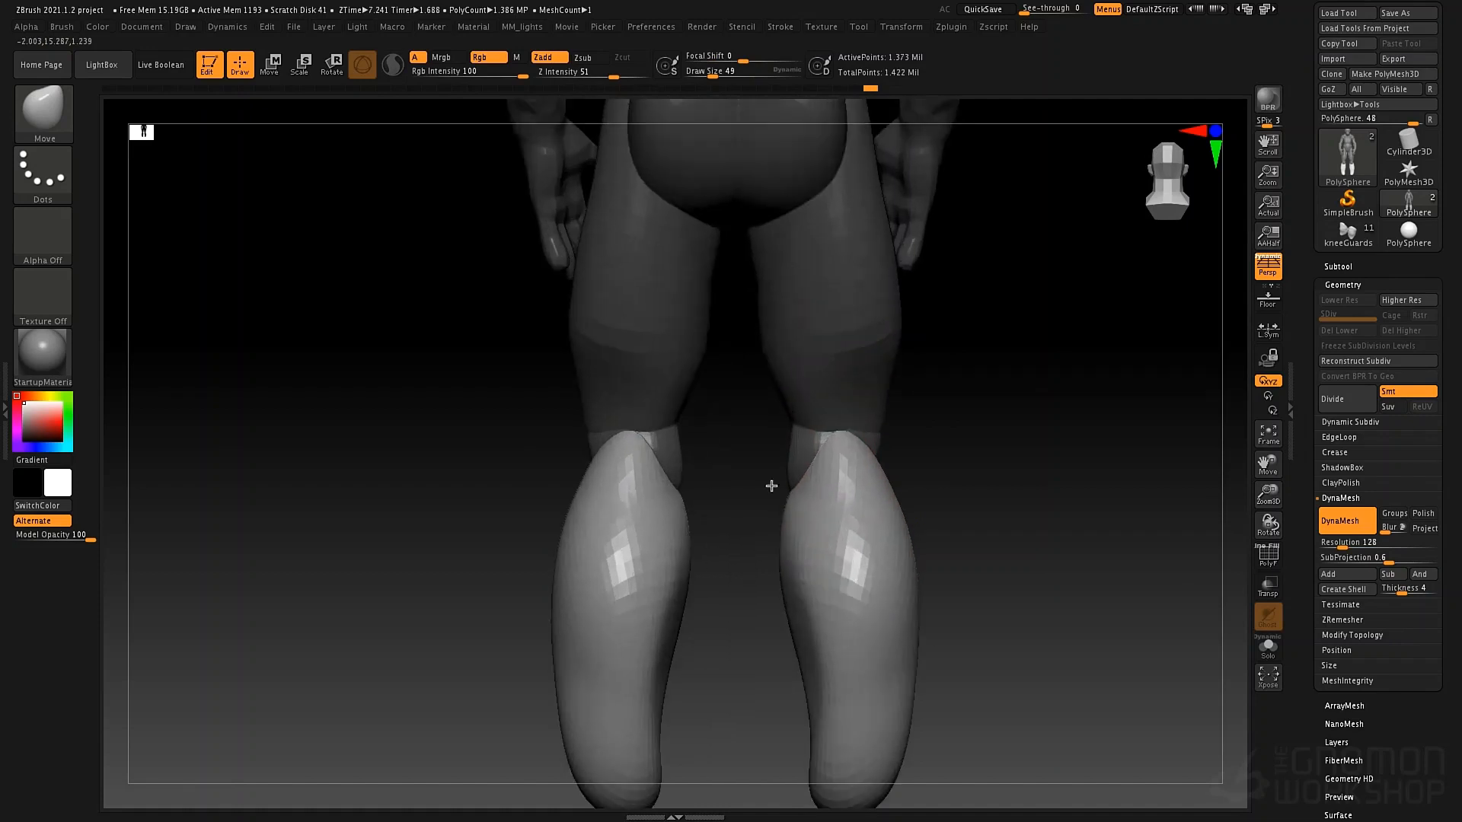
left_click_drag(641, 429, 684, 486)
key("space")
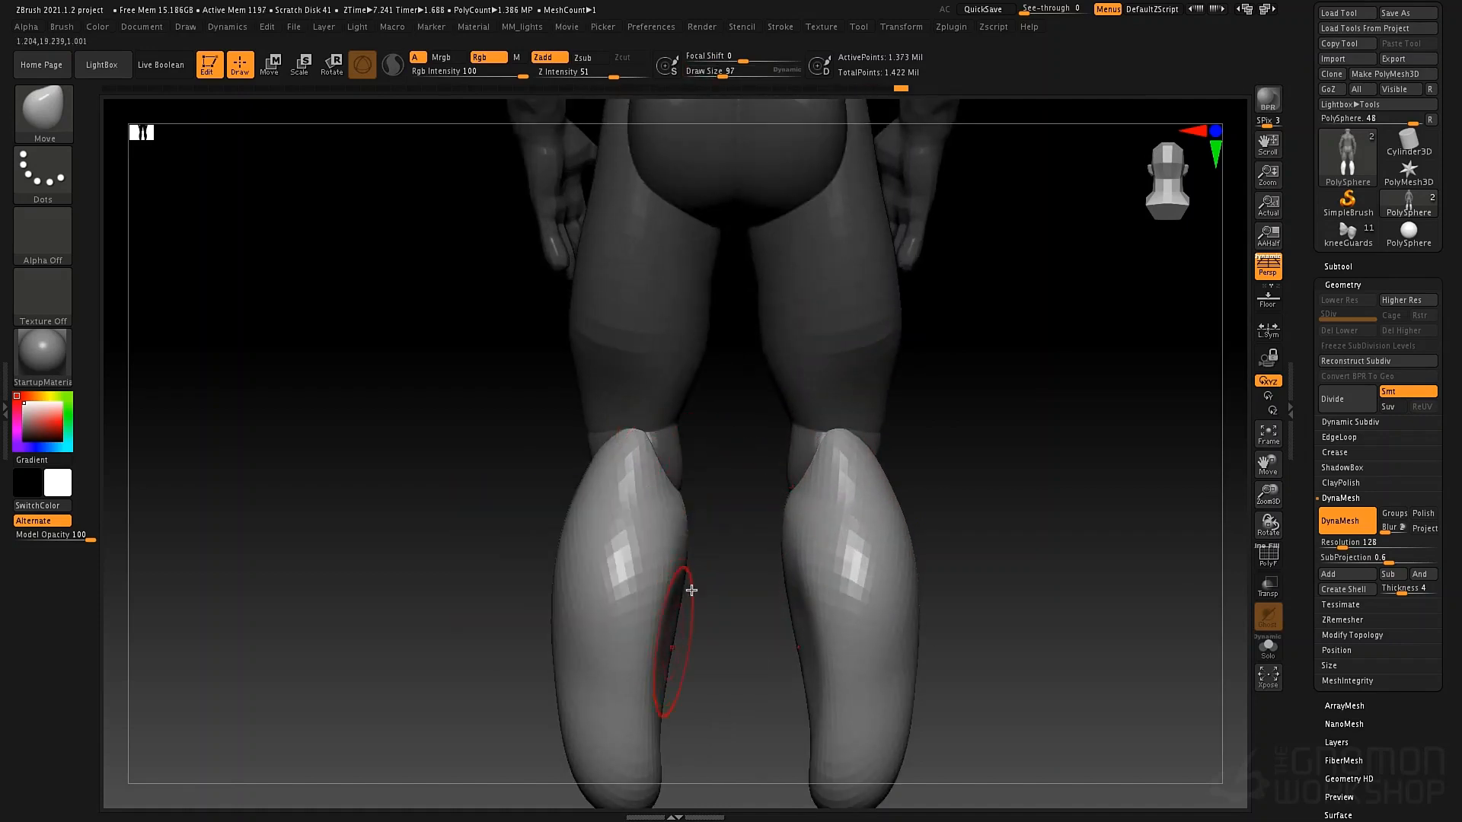
Carve grooves down the outer and inner sides of the calves with the DamStandard brush
key("b")
key("d")
key("s")
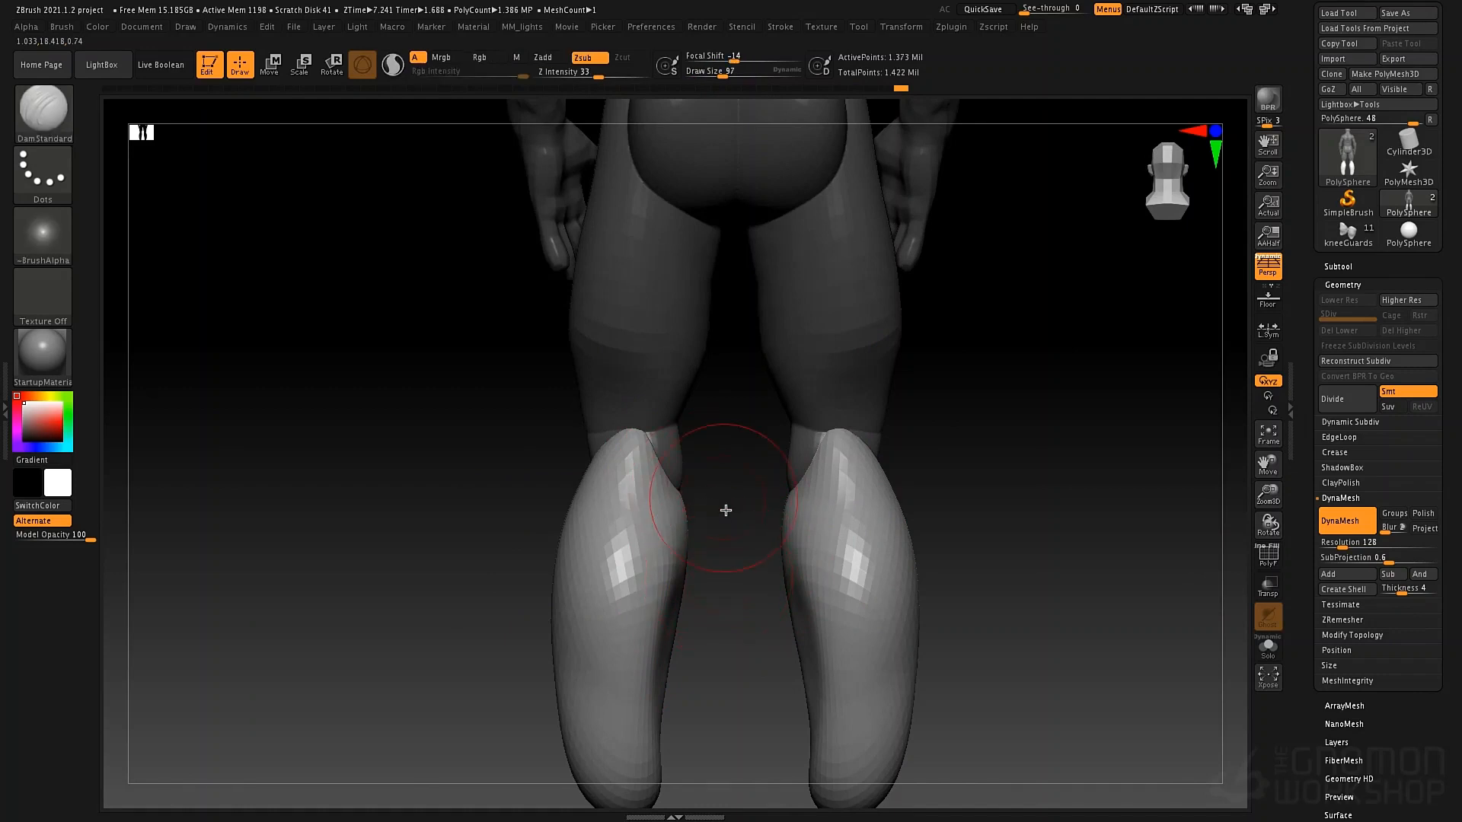
left_click_drag(724, 510, 602, 502)
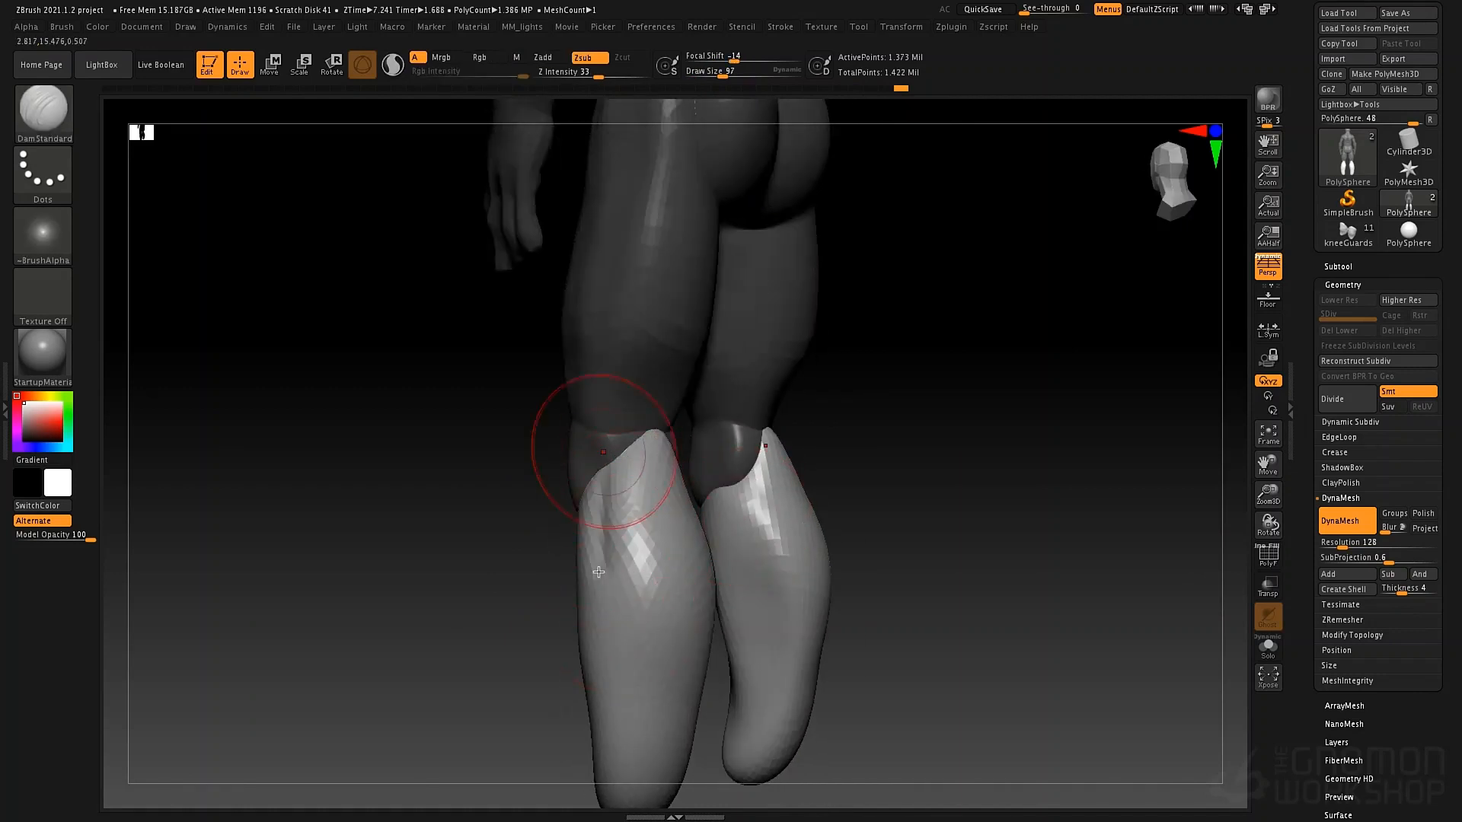
left_click_drag(599, 572, 632, 686)
right_click_drag(674, 451, 680, 523)
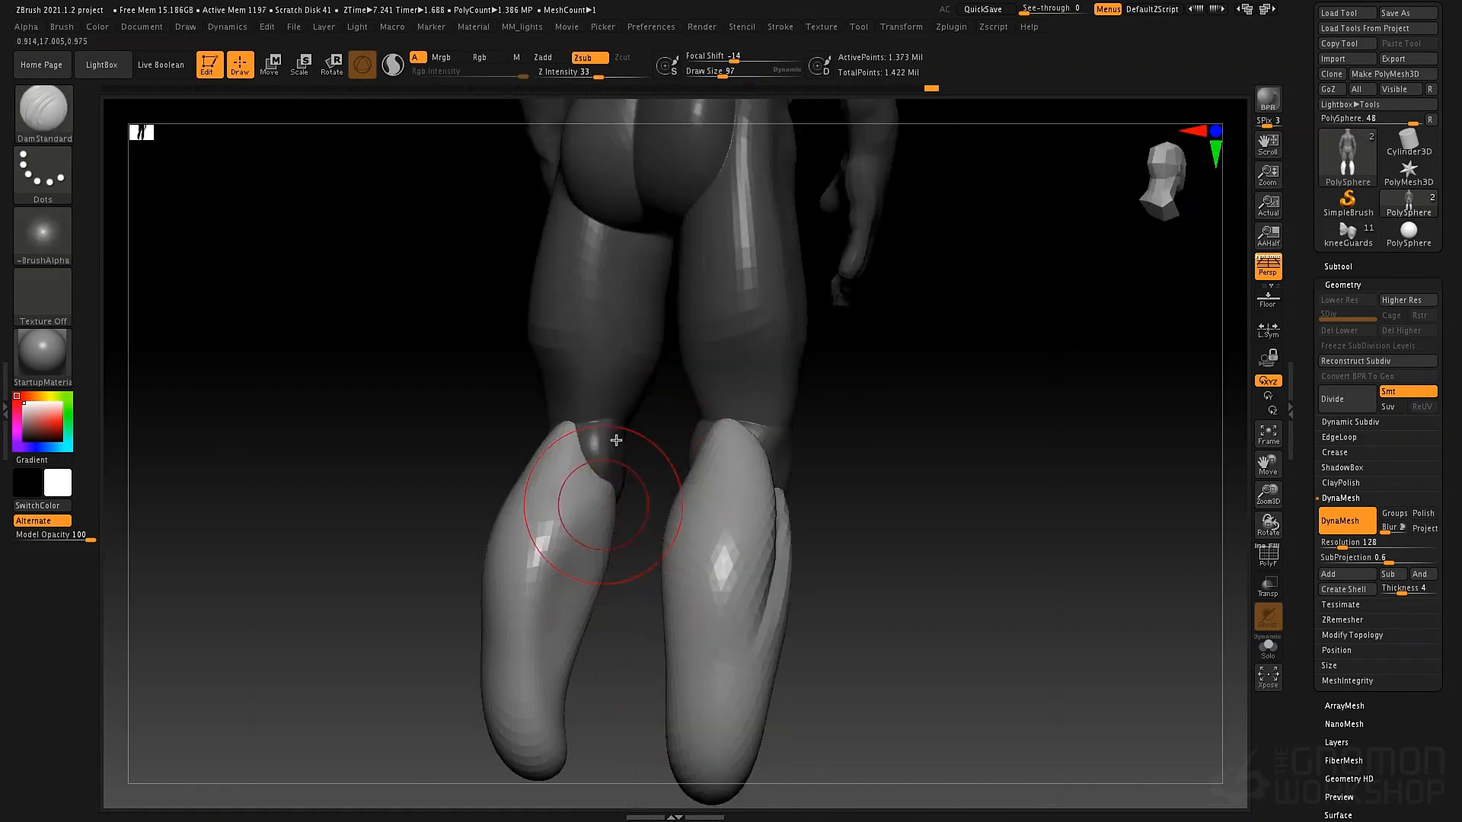
left_click_drag(613, 482, 568, 632)
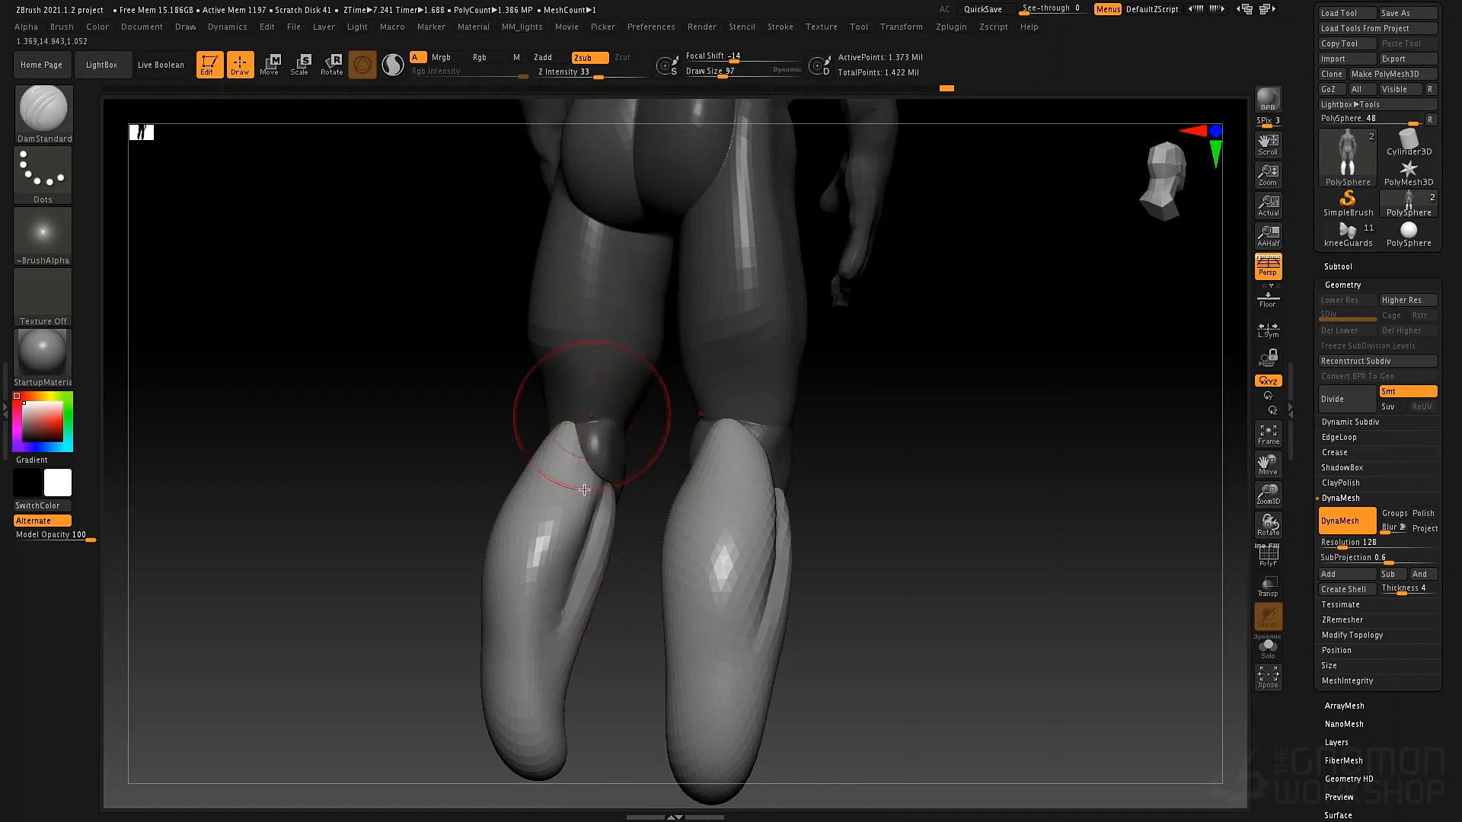
Narrow the upper ends of the calves behind the knees with the Move brush at draw size 76
mouse_move(584, 490)
right_mouse_down()
mouse_move(643, 476)
mouse_move(479, 457)
right_mouse_up()
key("b")
key("m")
key("v")
key("space")
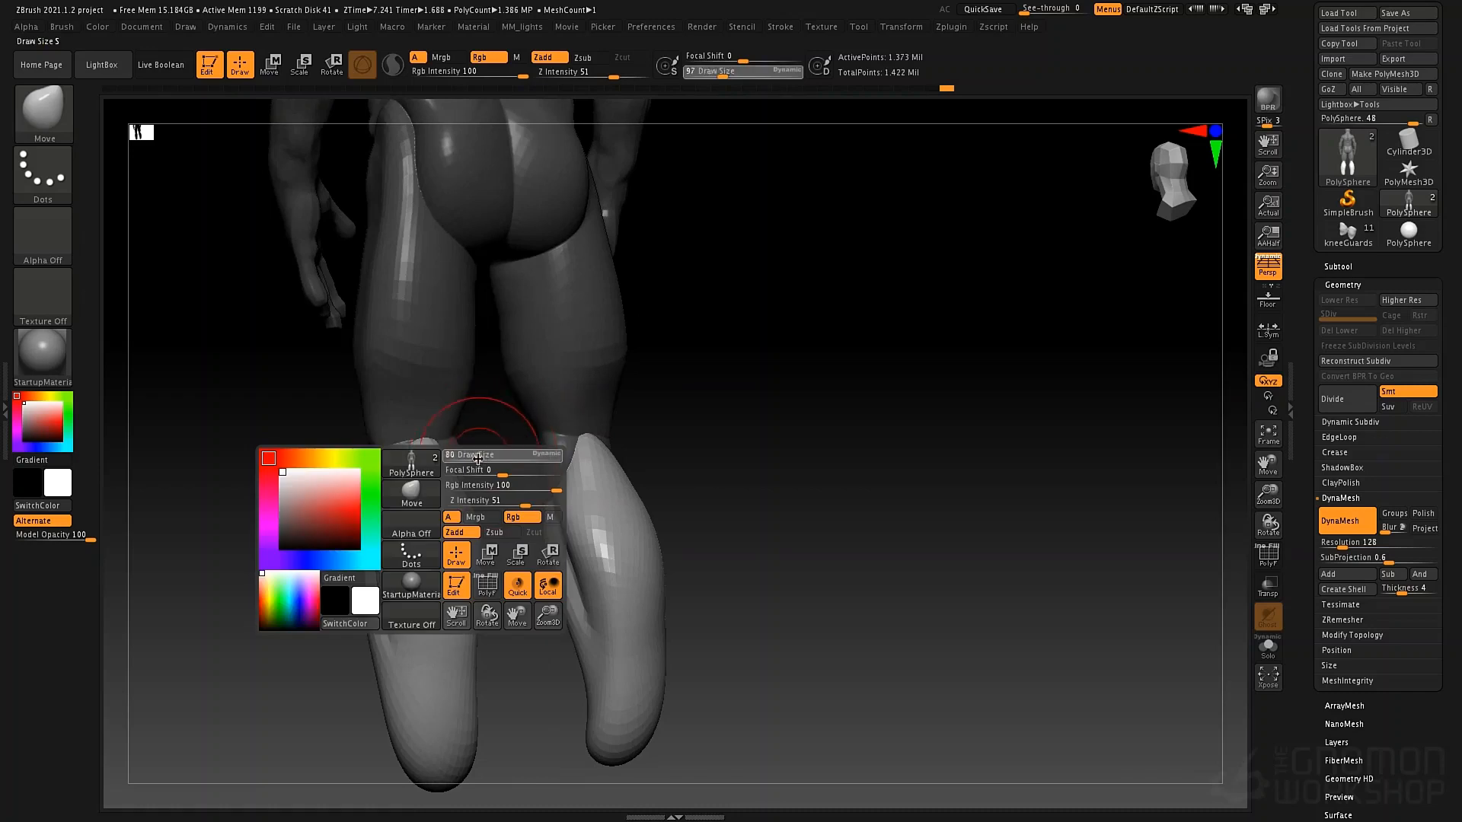
left_click_drag(478, 455, 474, 454)
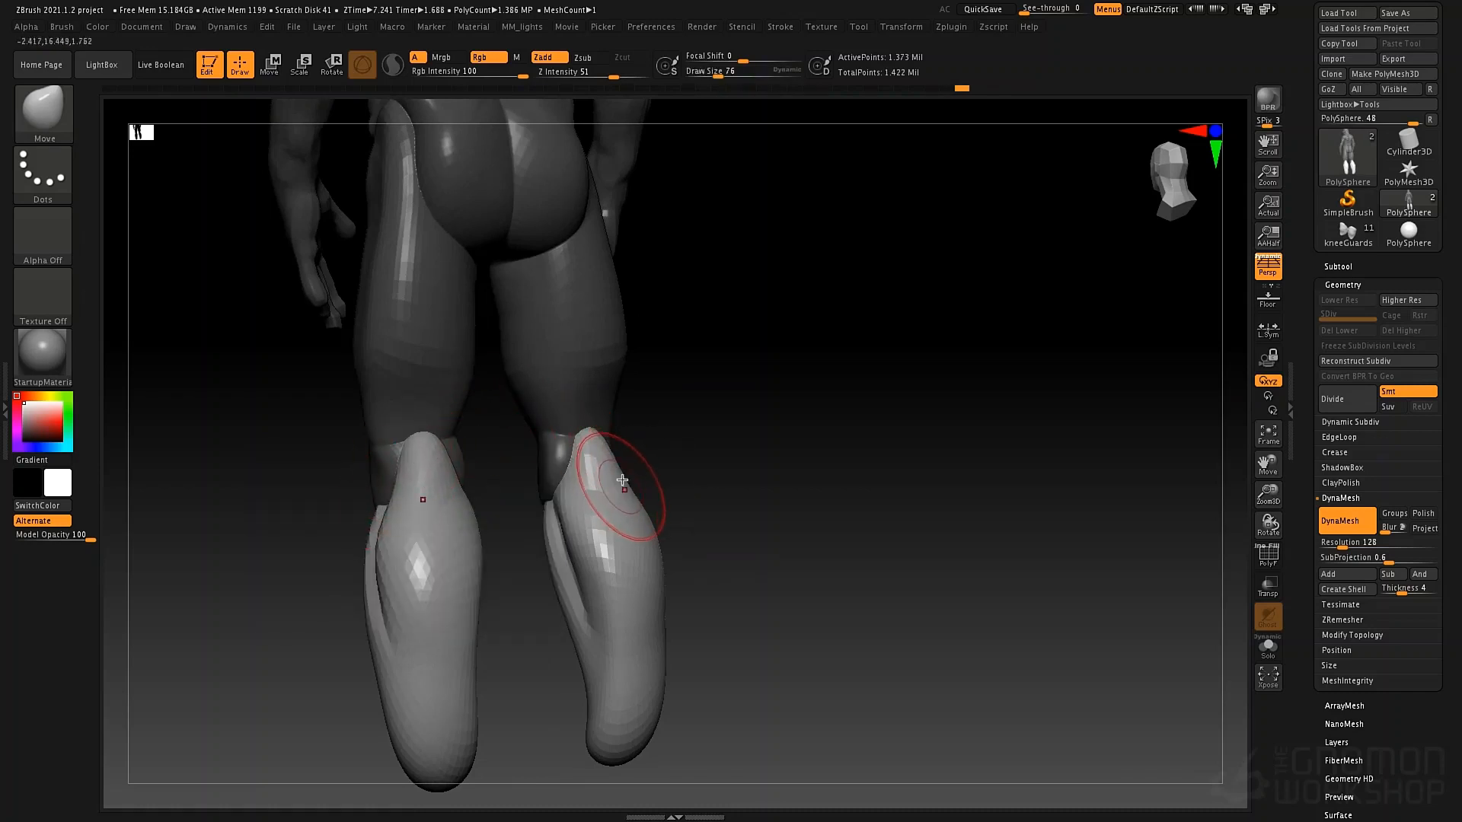
left_click_drag(595, 434, 597, 444)
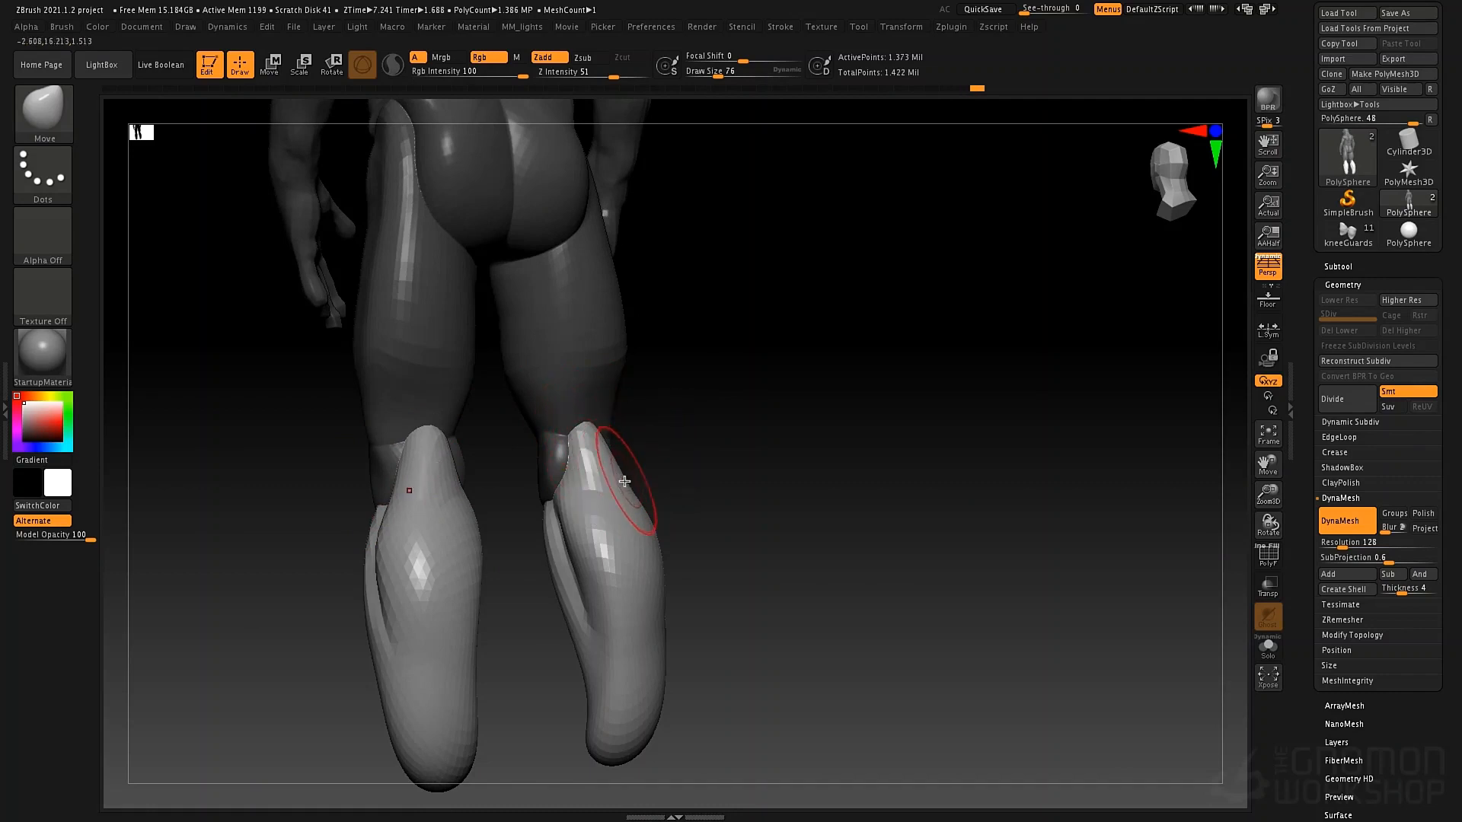
Adjust the side profile of the calves with the Move brush at draw size 140 and re-DynaMesh them into the body
mouse_move(625, 481)
right_mouse_down()
mouse_move(702, 457)
mouse_move(619, 484)
right_mouse_up()
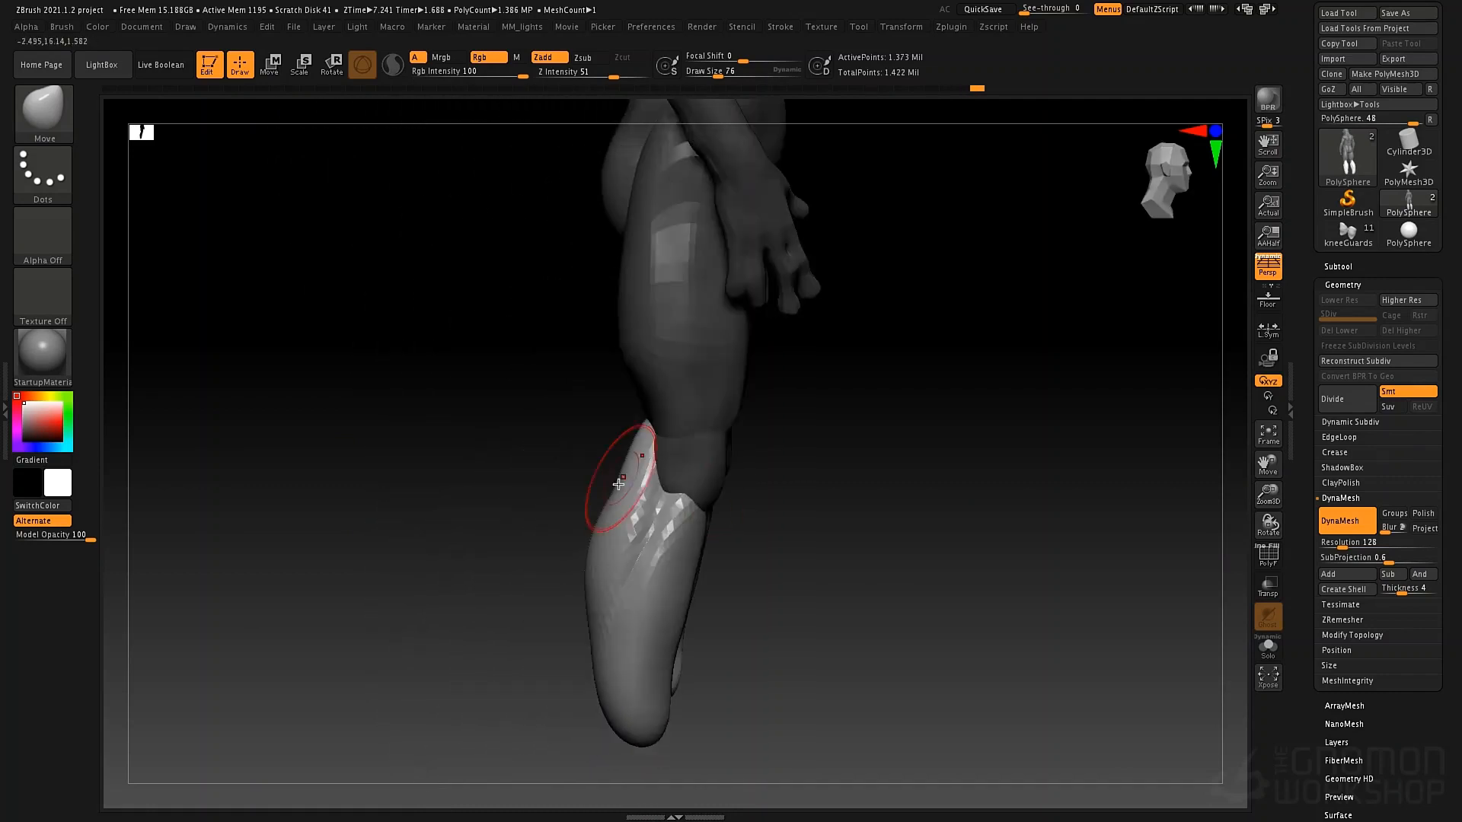
key("space")
left_click_drag(618, 484, 648, 483)
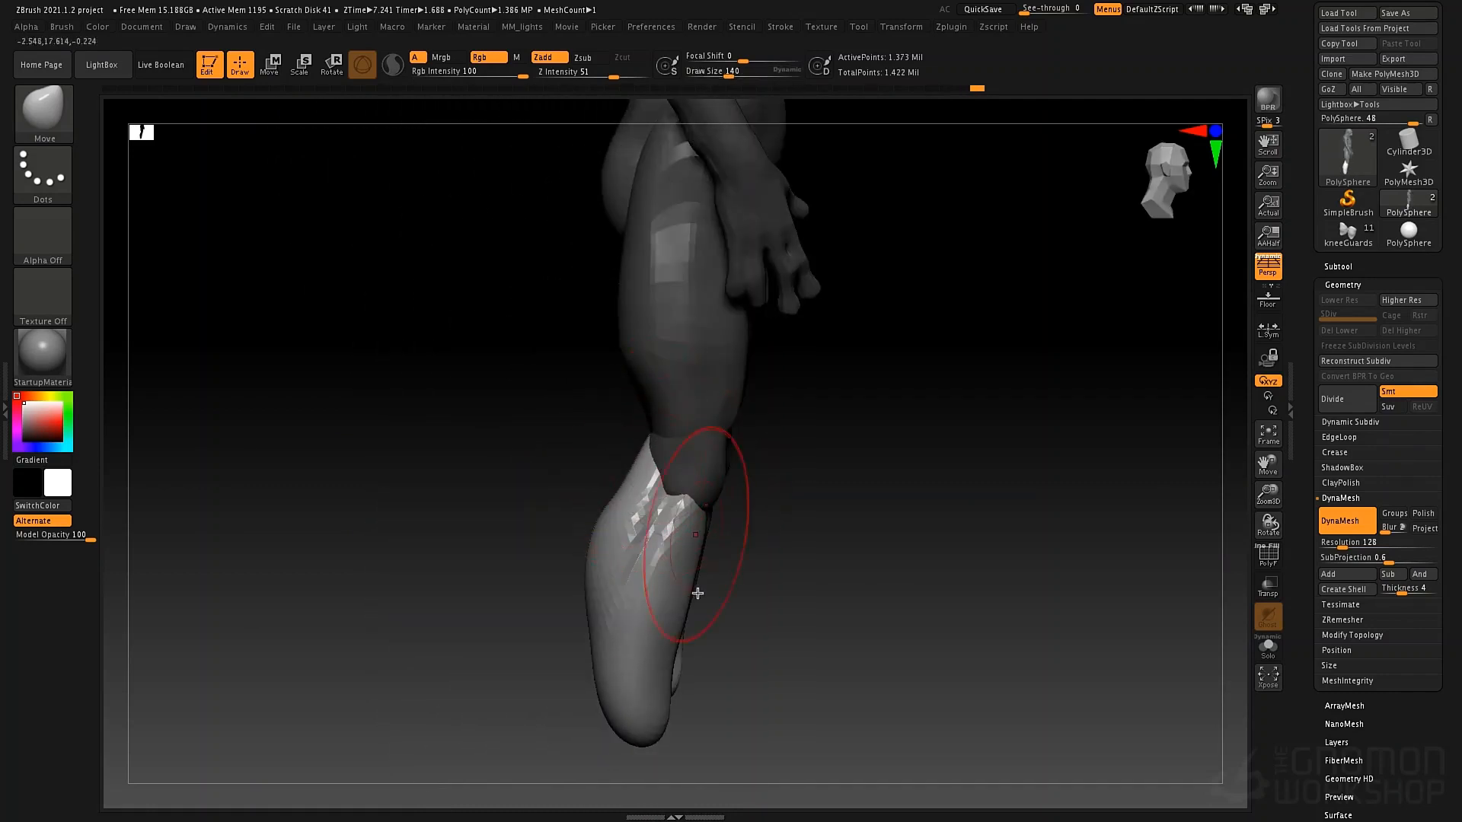
left_click_drag(786, 657, 793, 562)
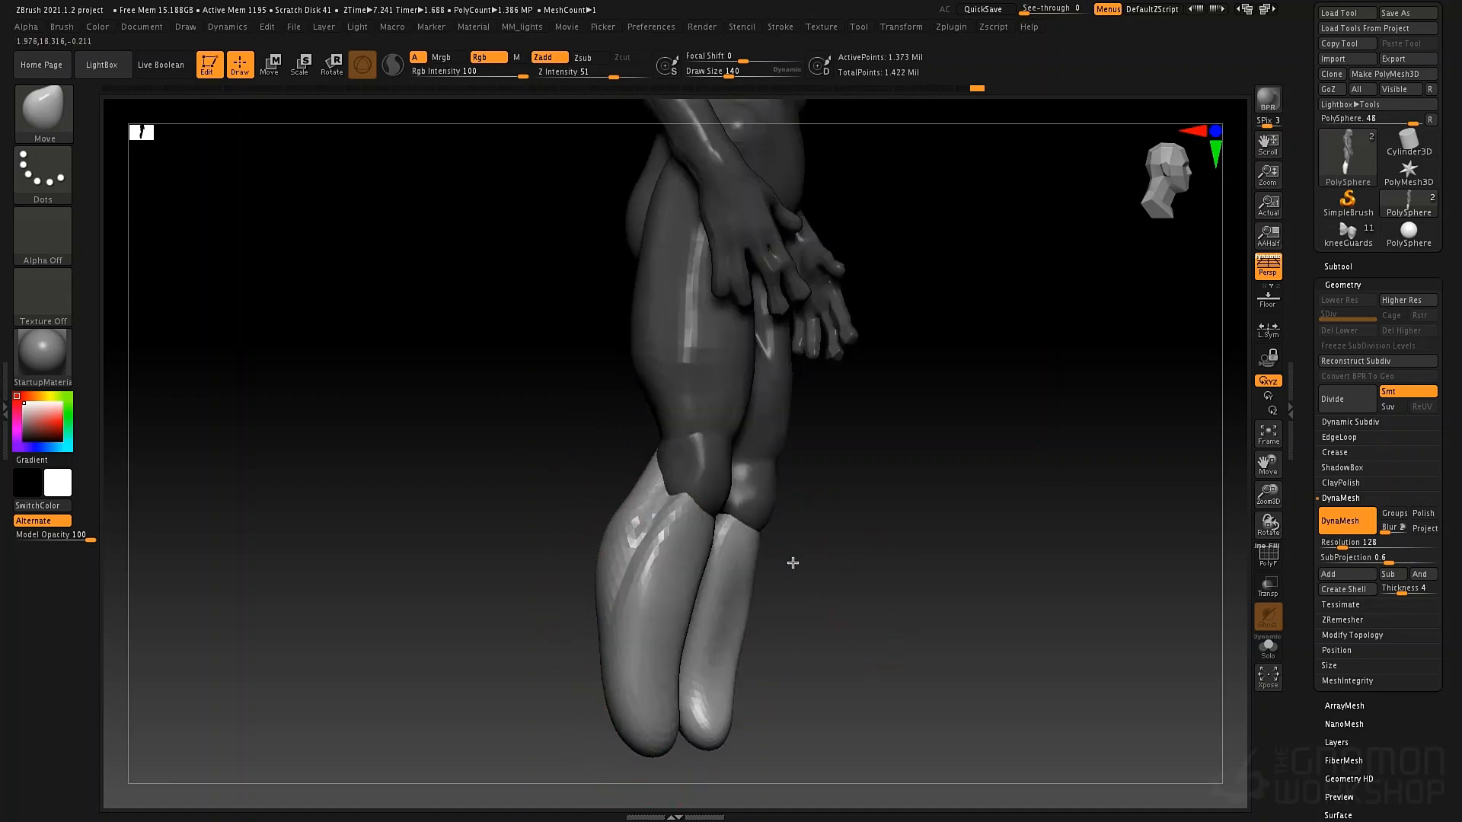
left_click_drag(951, 450, 955, 743, "ctrl")
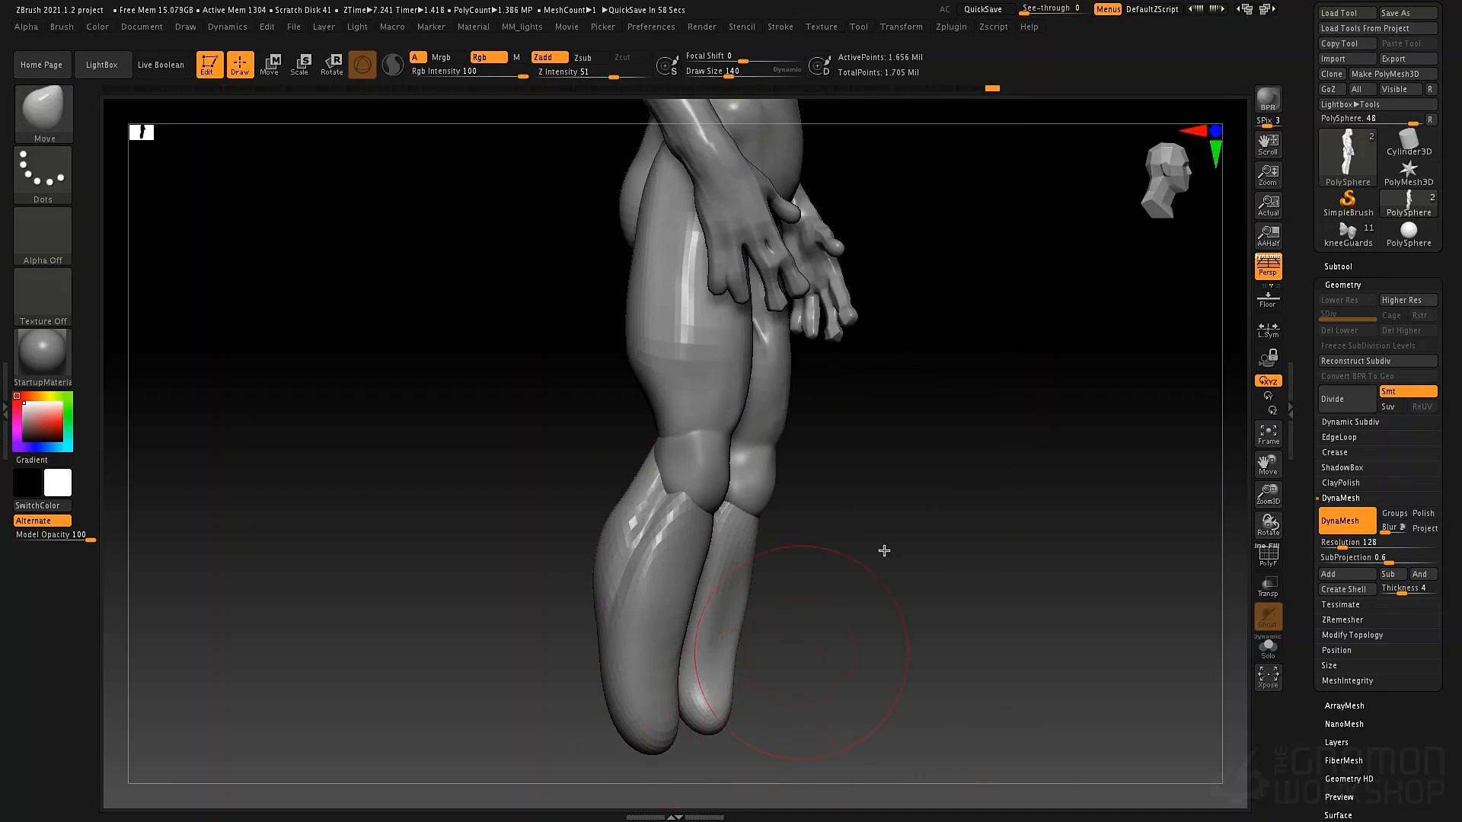
Insert a mirrored pair of spheres at the lower ends of the calves with the IMM Primitives Insert Sphere brush
key("b")
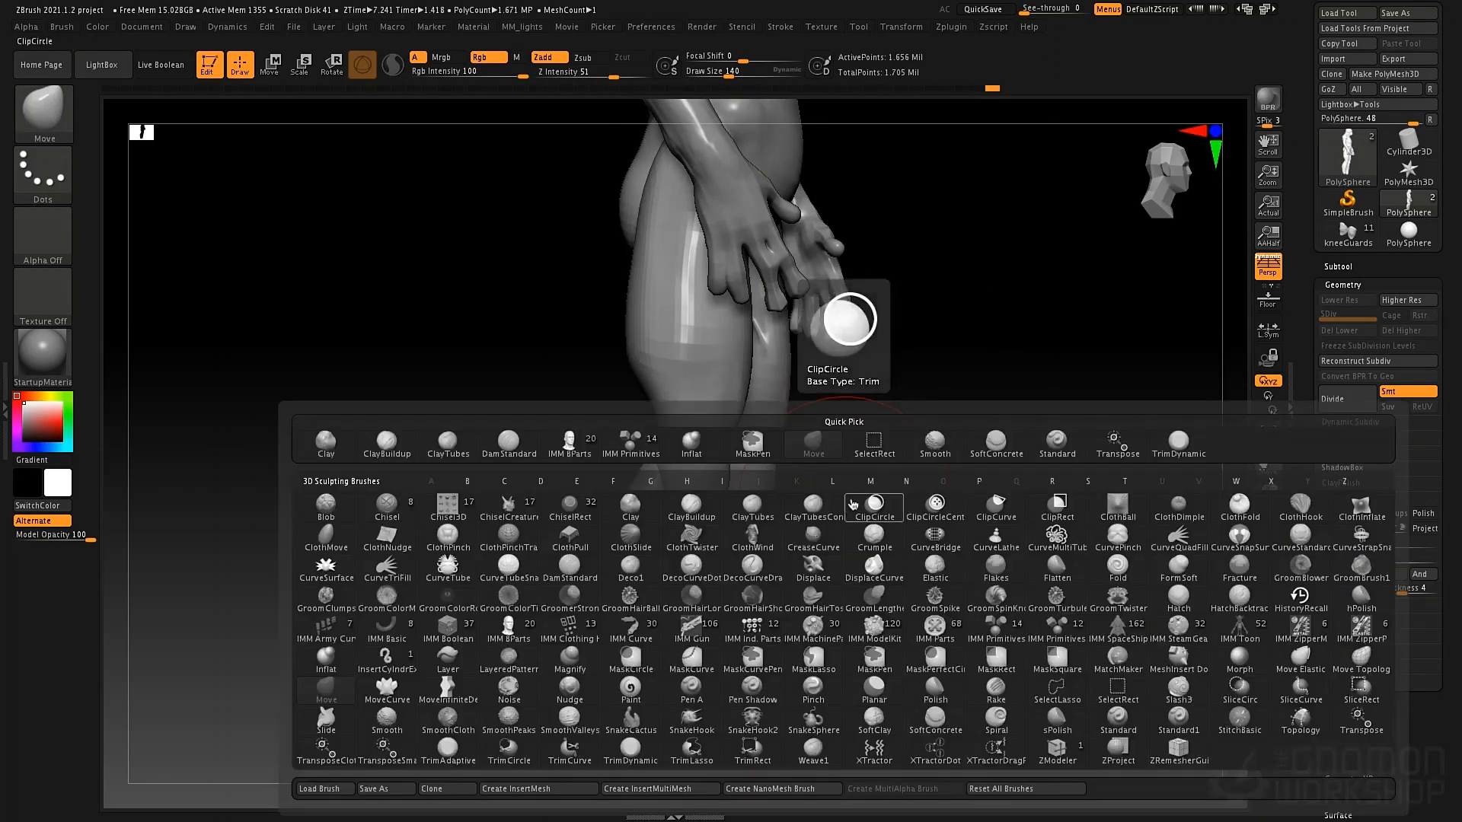
key("i")
key("t")
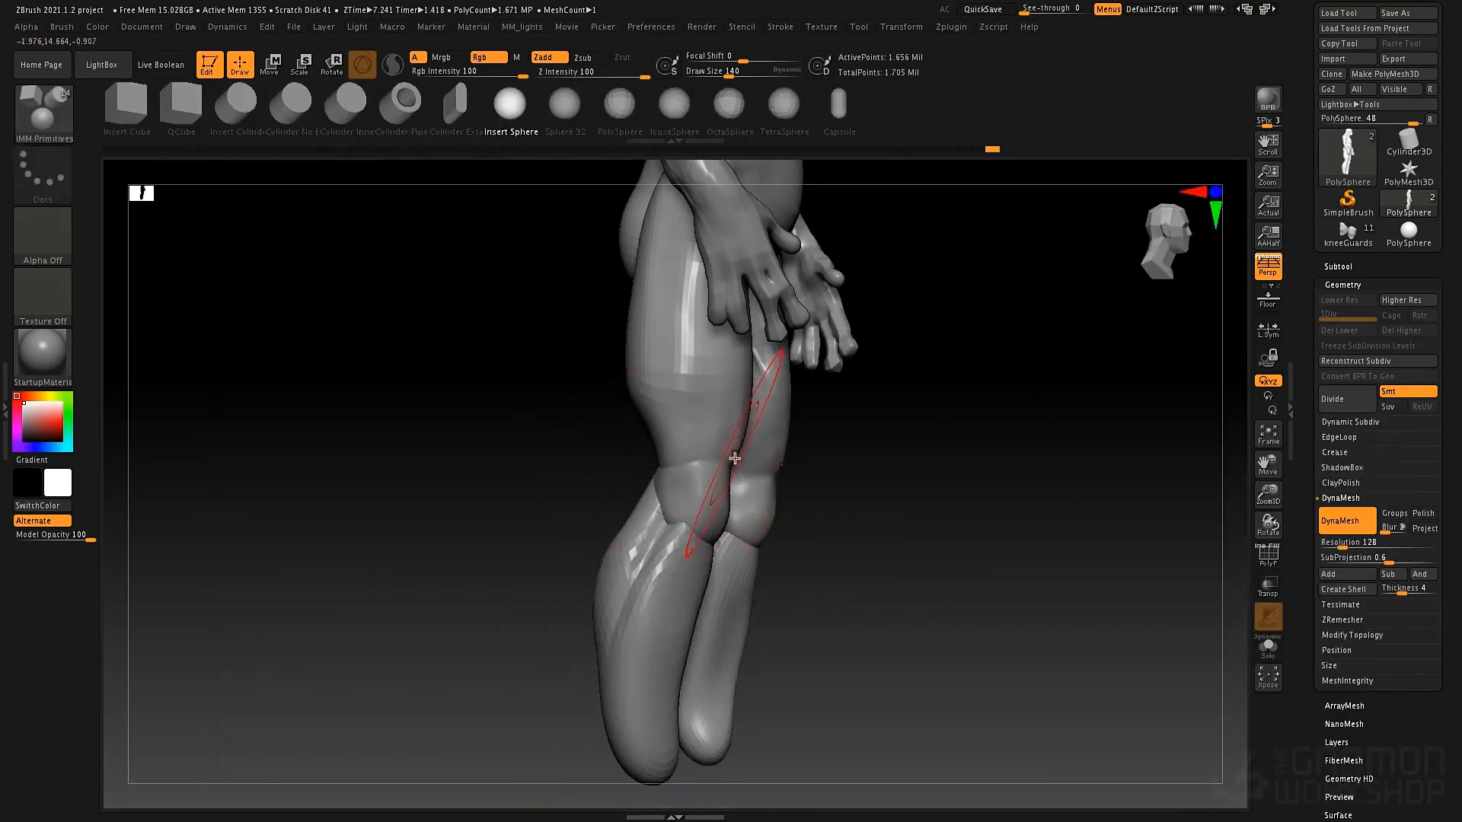
left_click_drag(842, 555, 846, 389, "alt")
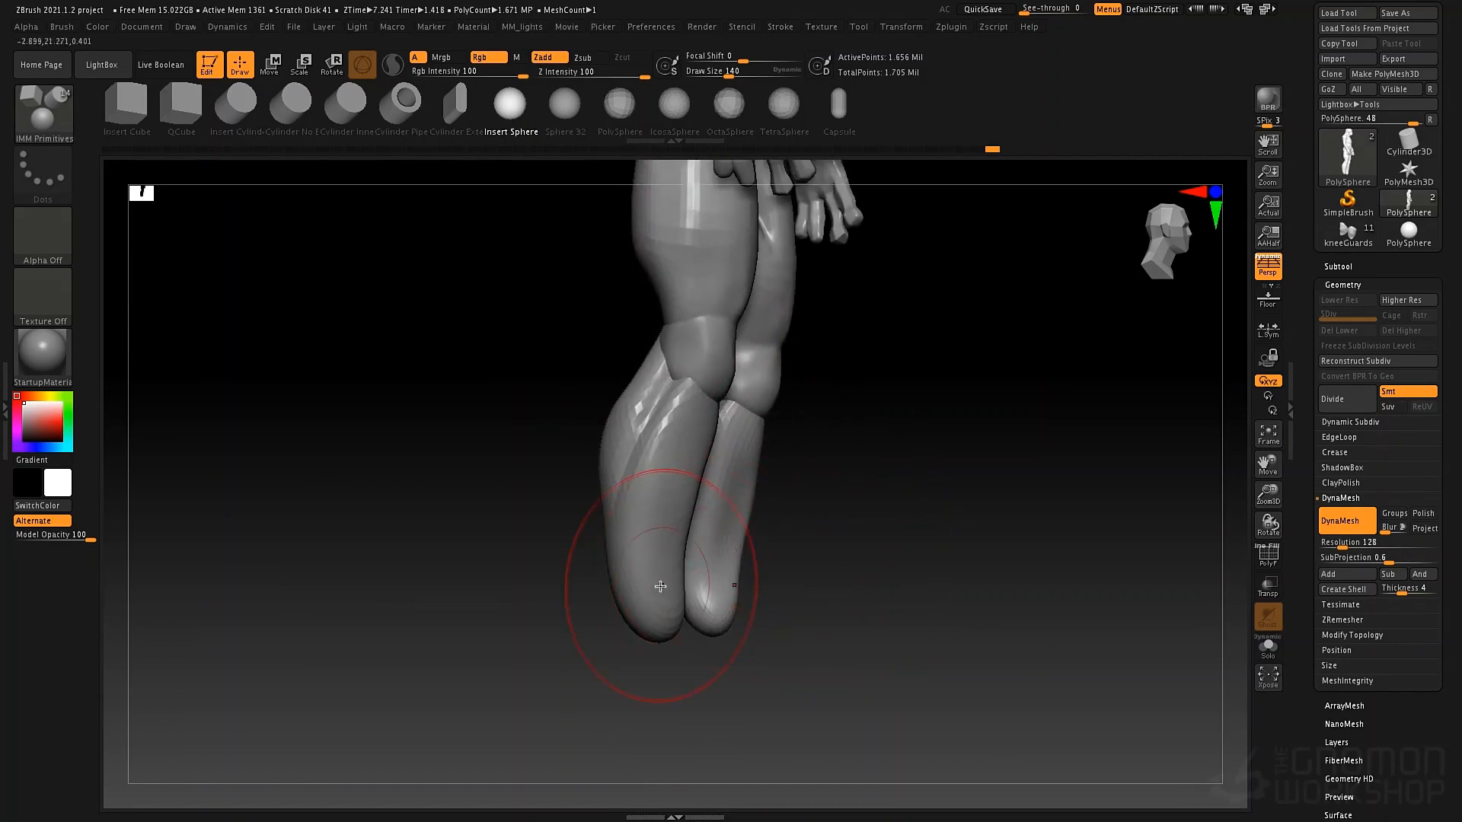
left_click_drag(662, 586, 664, 661)
left_click_drag(861, 505, 792, 528, "shift")
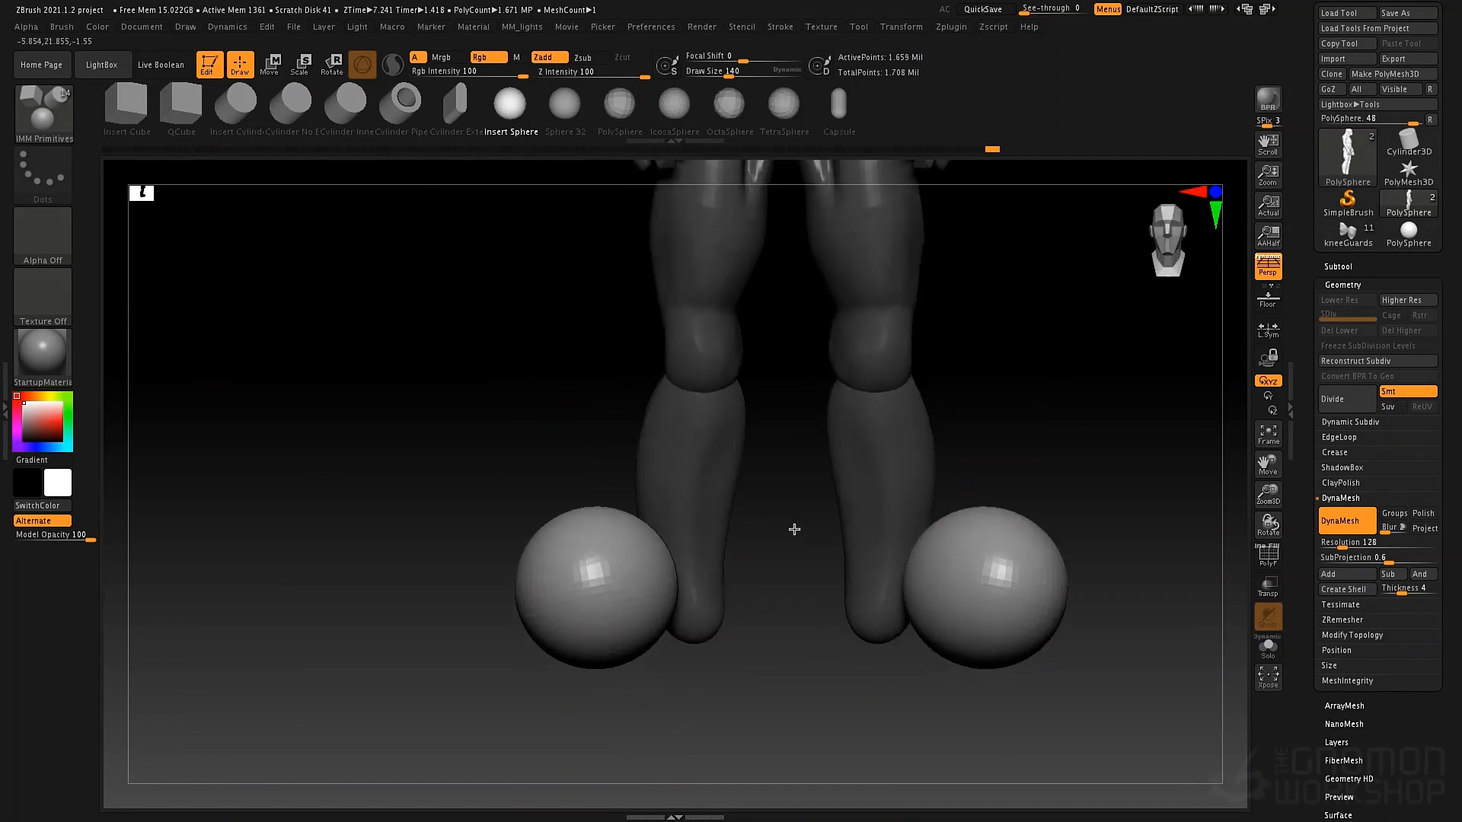
Centre and reset the gizmo on the inserted spheres and move them under the lower ends of the calves as ankle blocks
key("w")
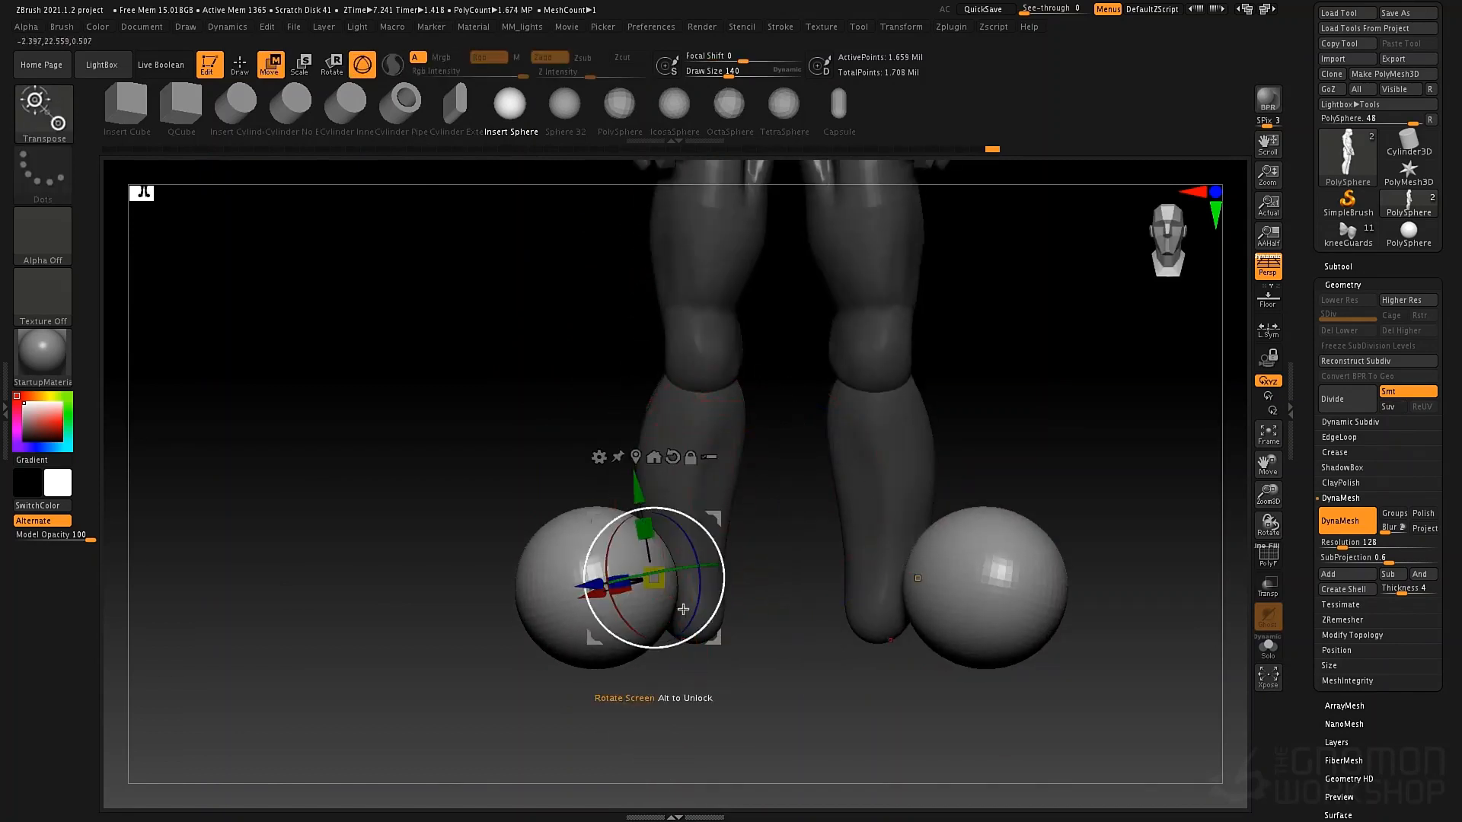
left_click(638, 455)
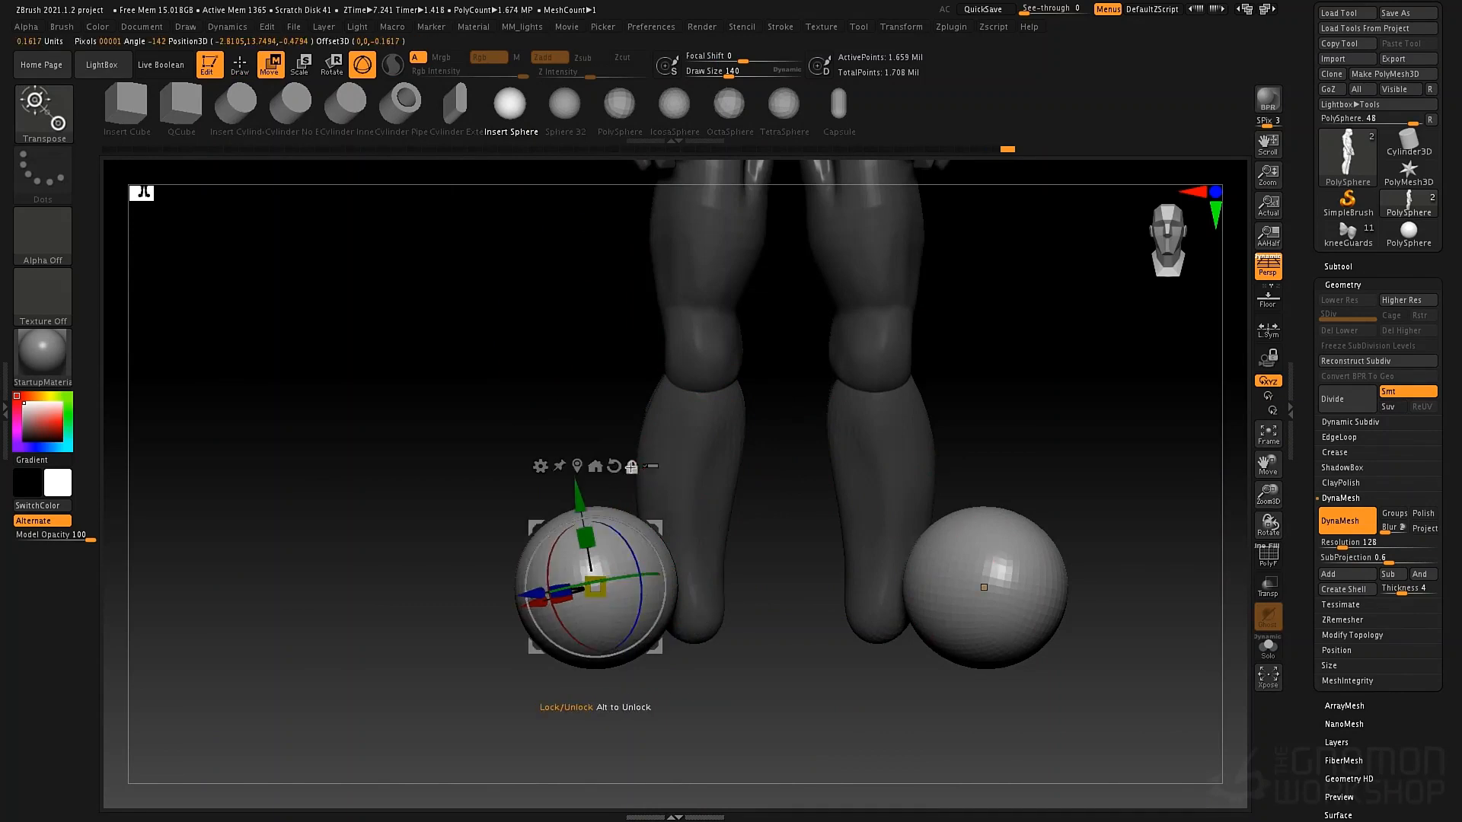
left_click(613, 468)
left_click_drag(657, 647, 737, 650)
left_click_drag(836, 621, 907, 614)
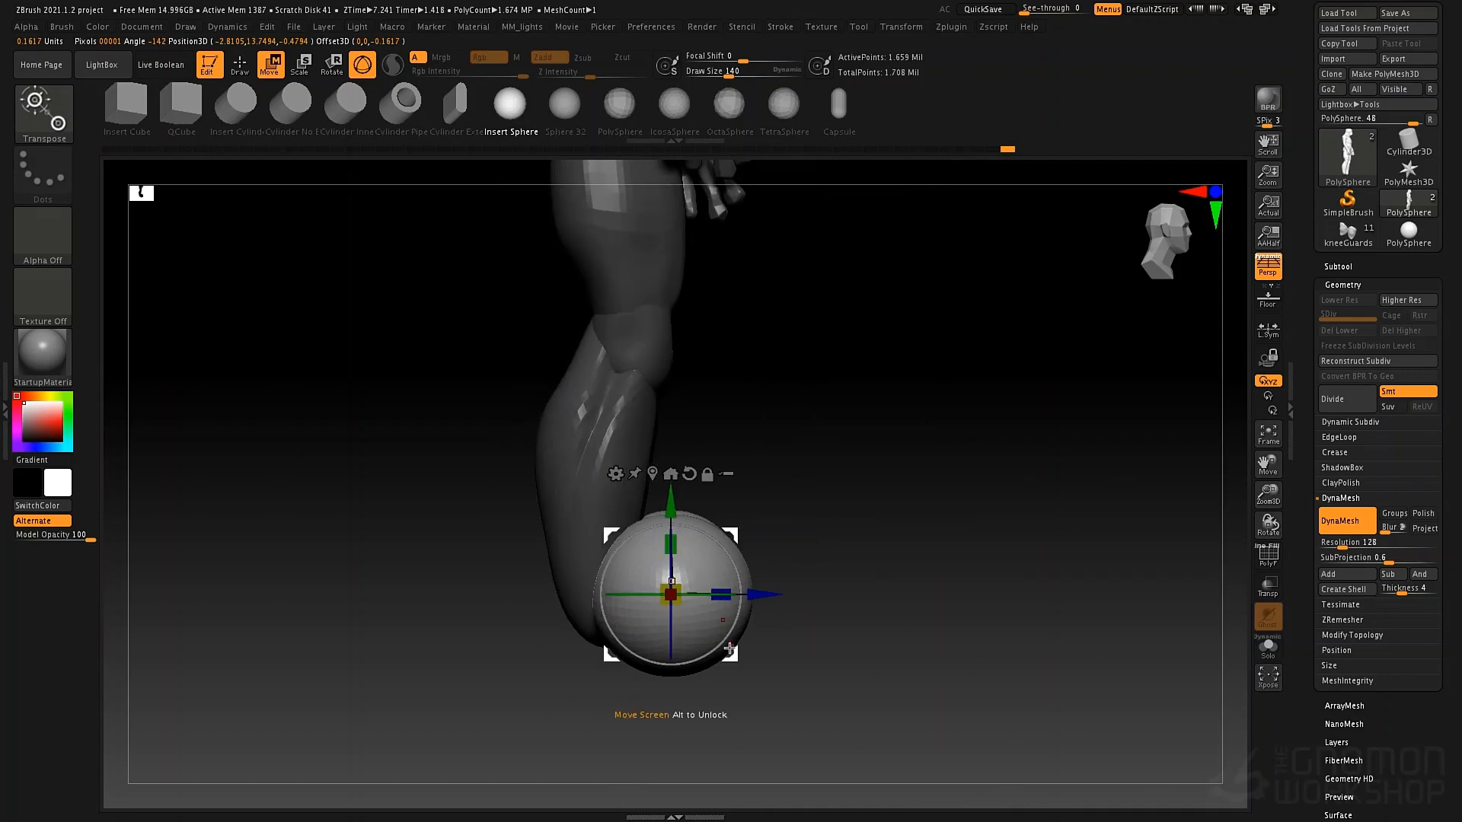
left_click_drag(715, 658, 655, 661)
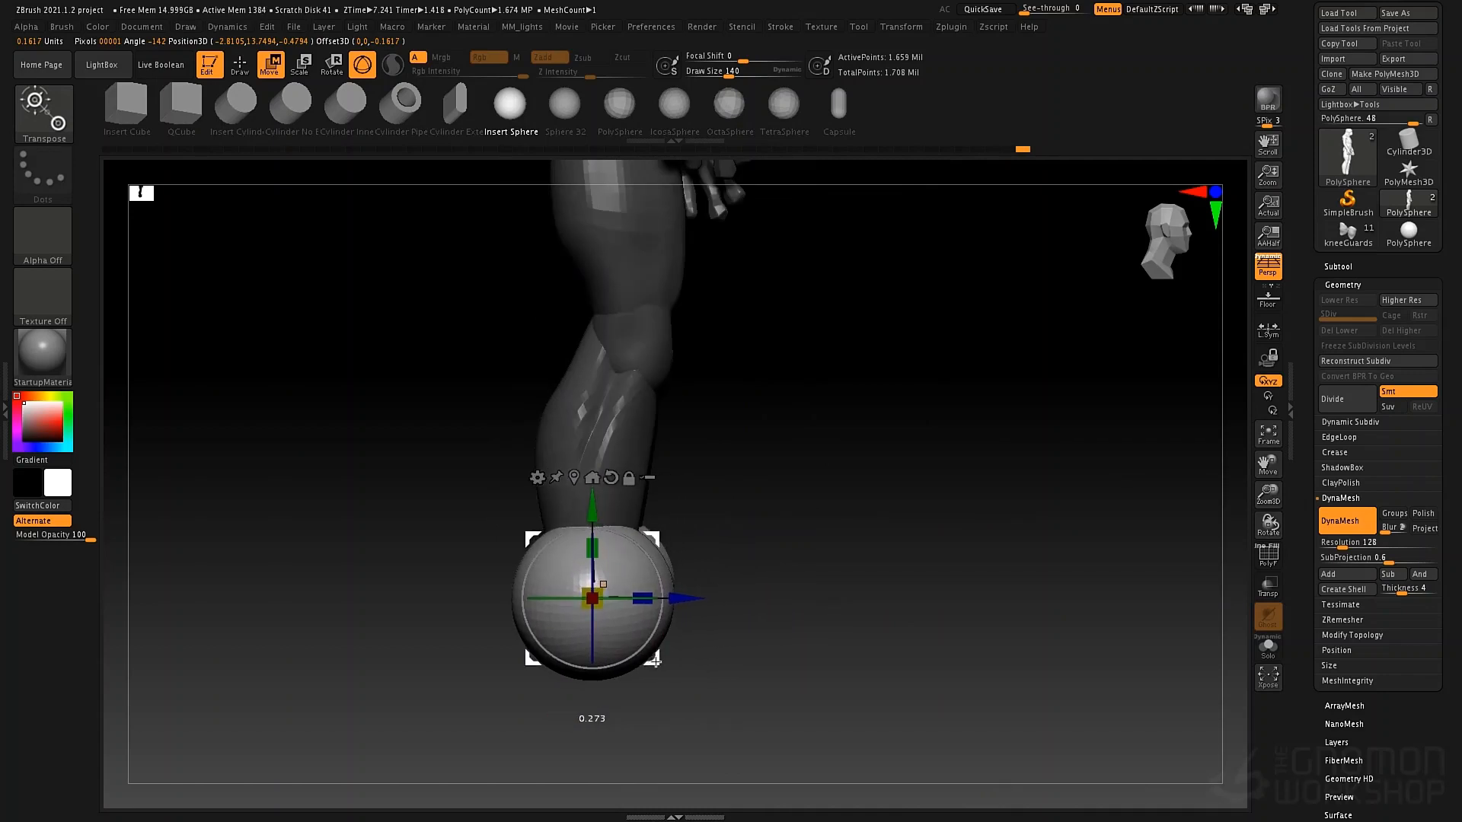
Apply a Taper deformer to the ankle spheres, narrowing them toward the top, and accept it
left_click(538, 478)
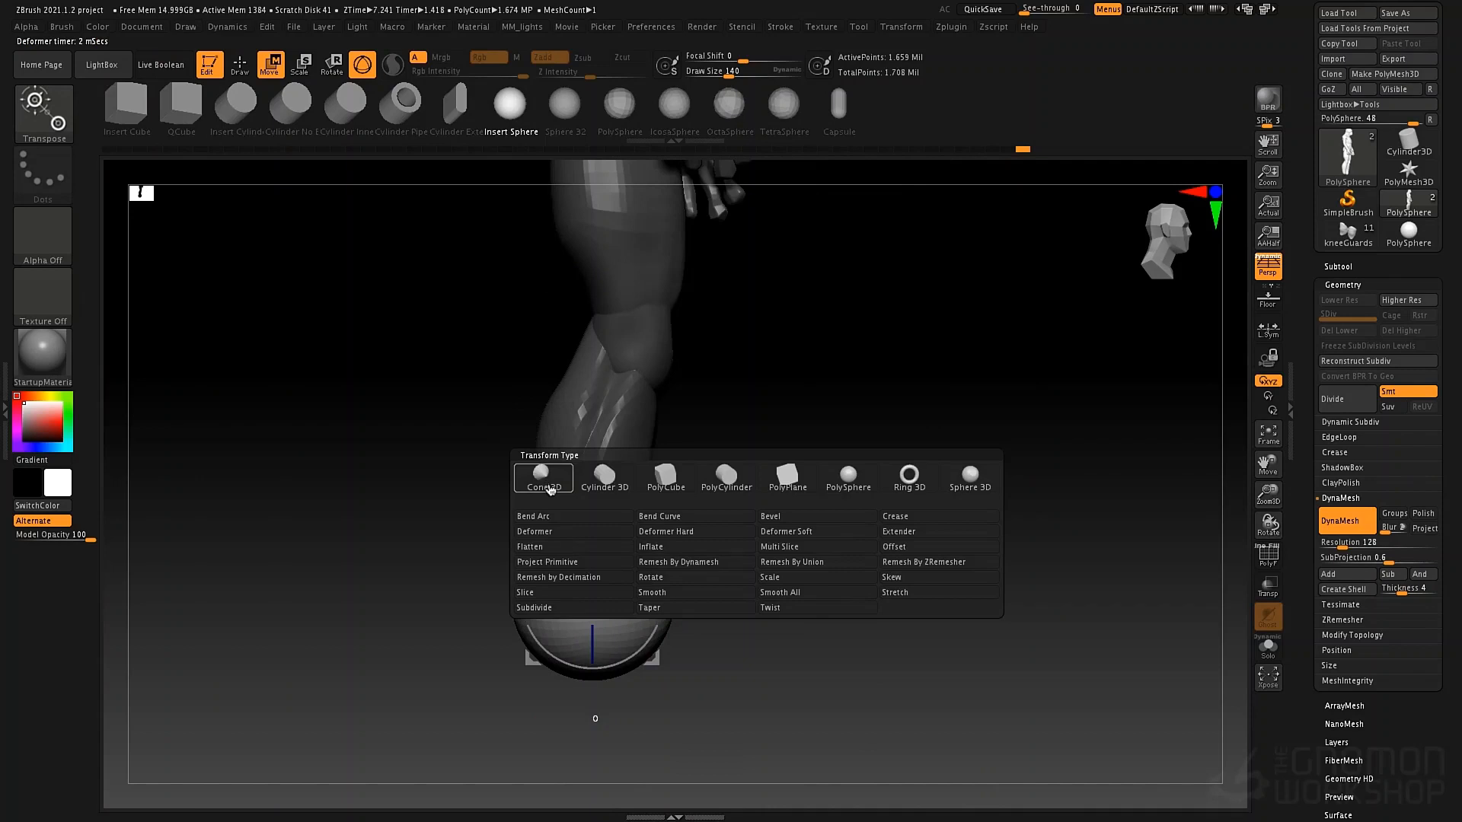
left_click(659, 611)
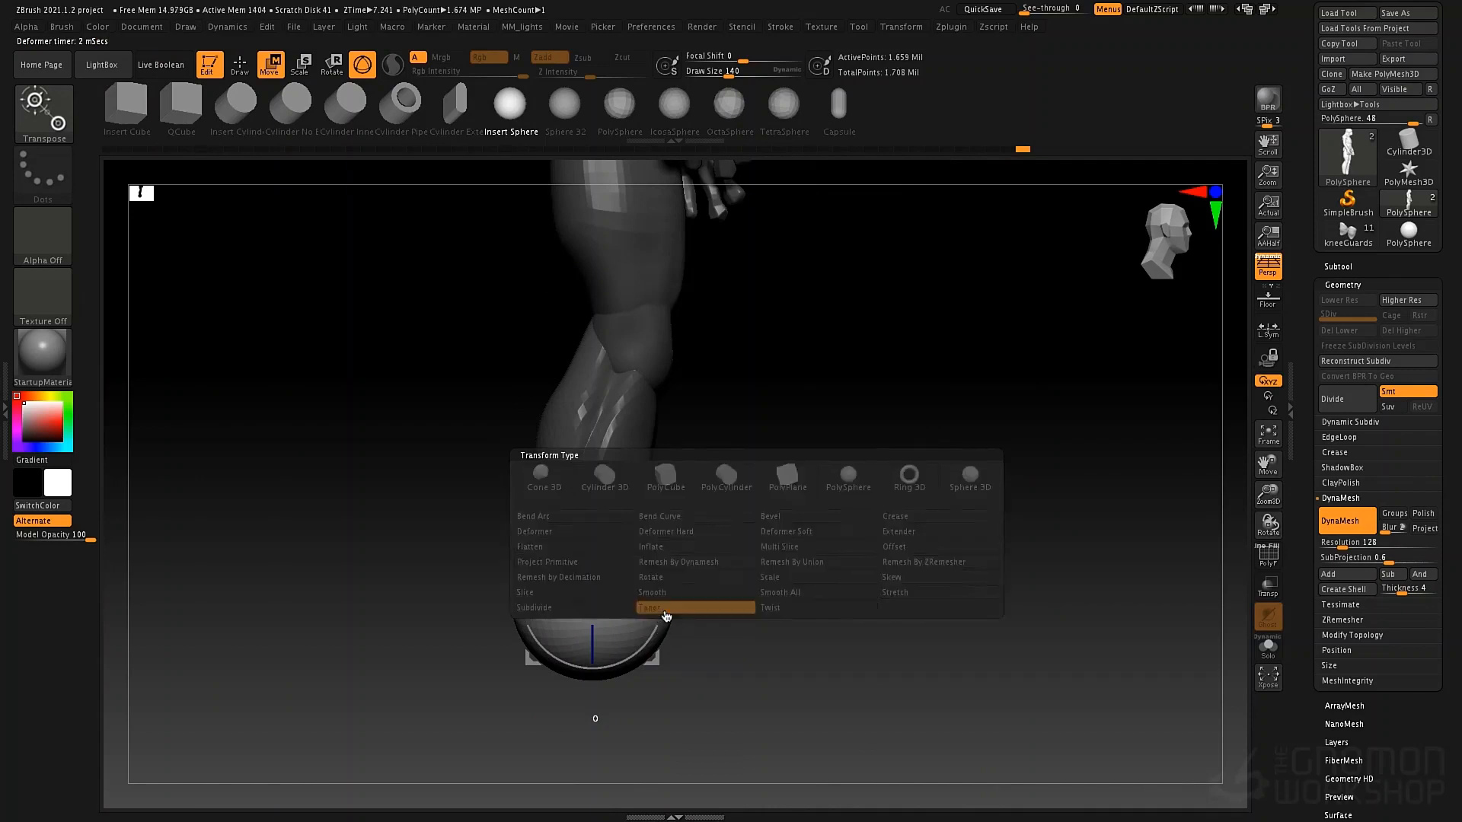
left_click_drag(599, 500, 607, 571)
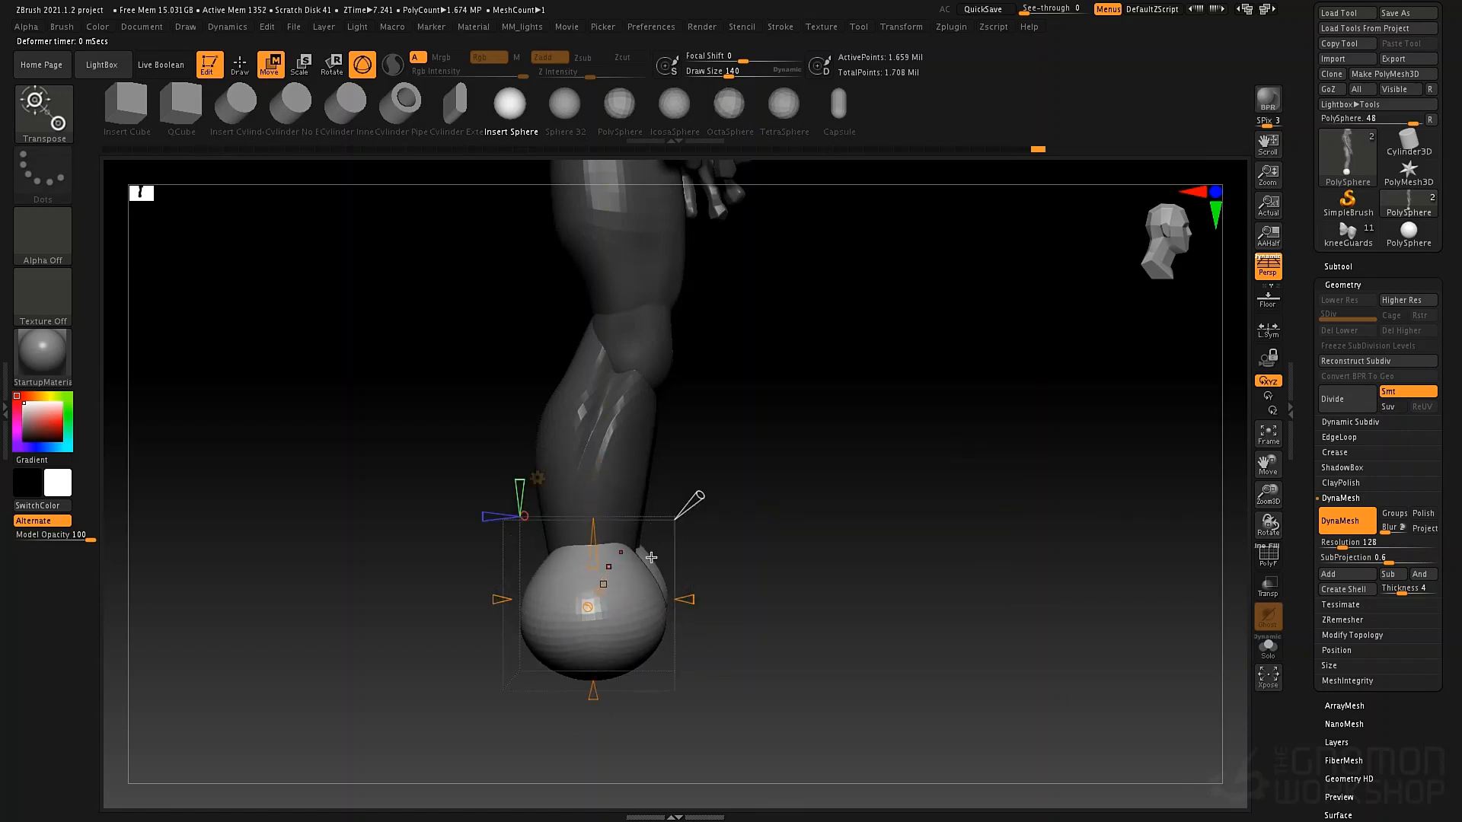
left_click_drag(701, 493, 693, 524)
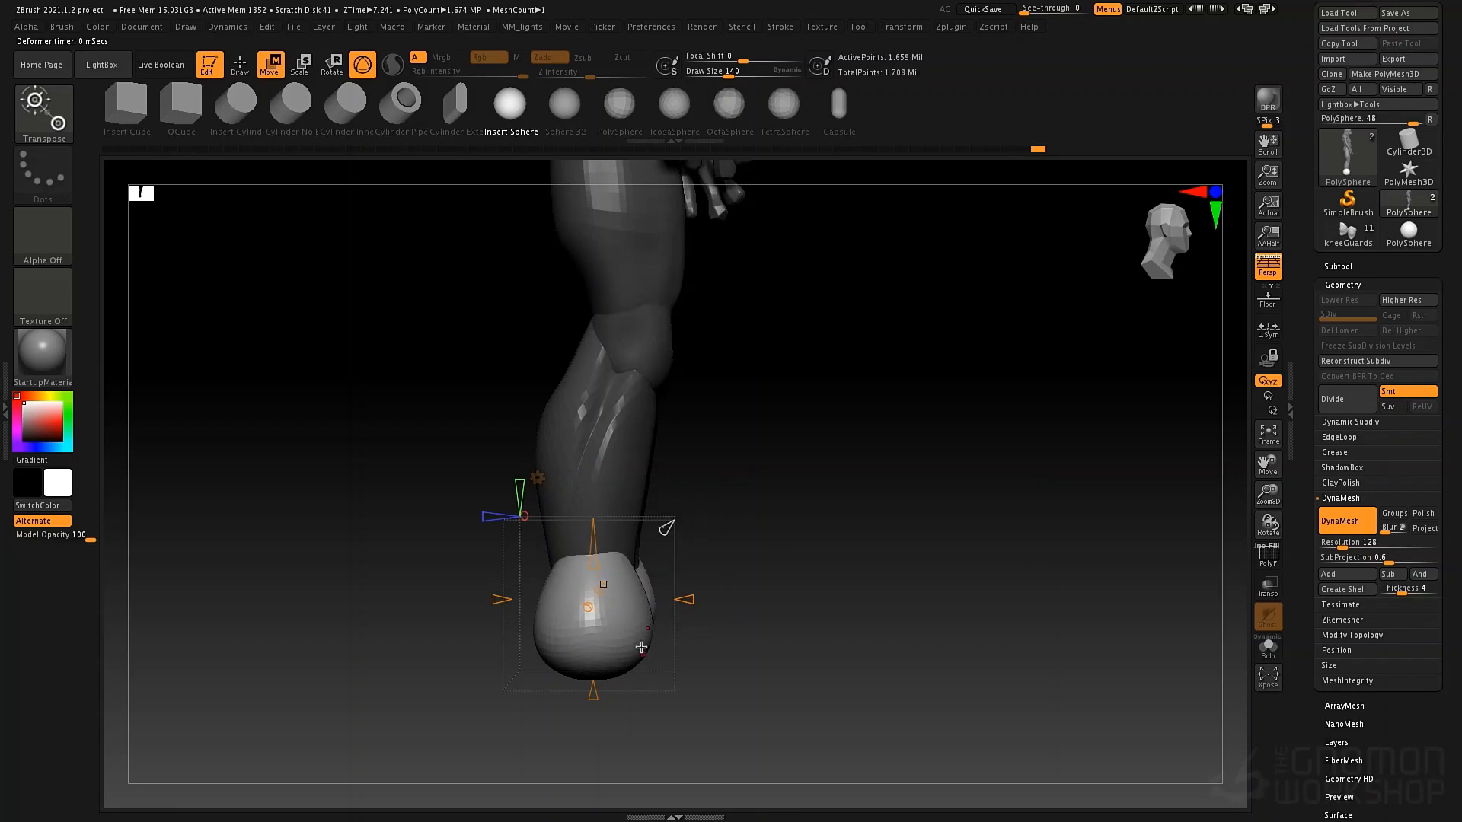
left_click(542, 476)
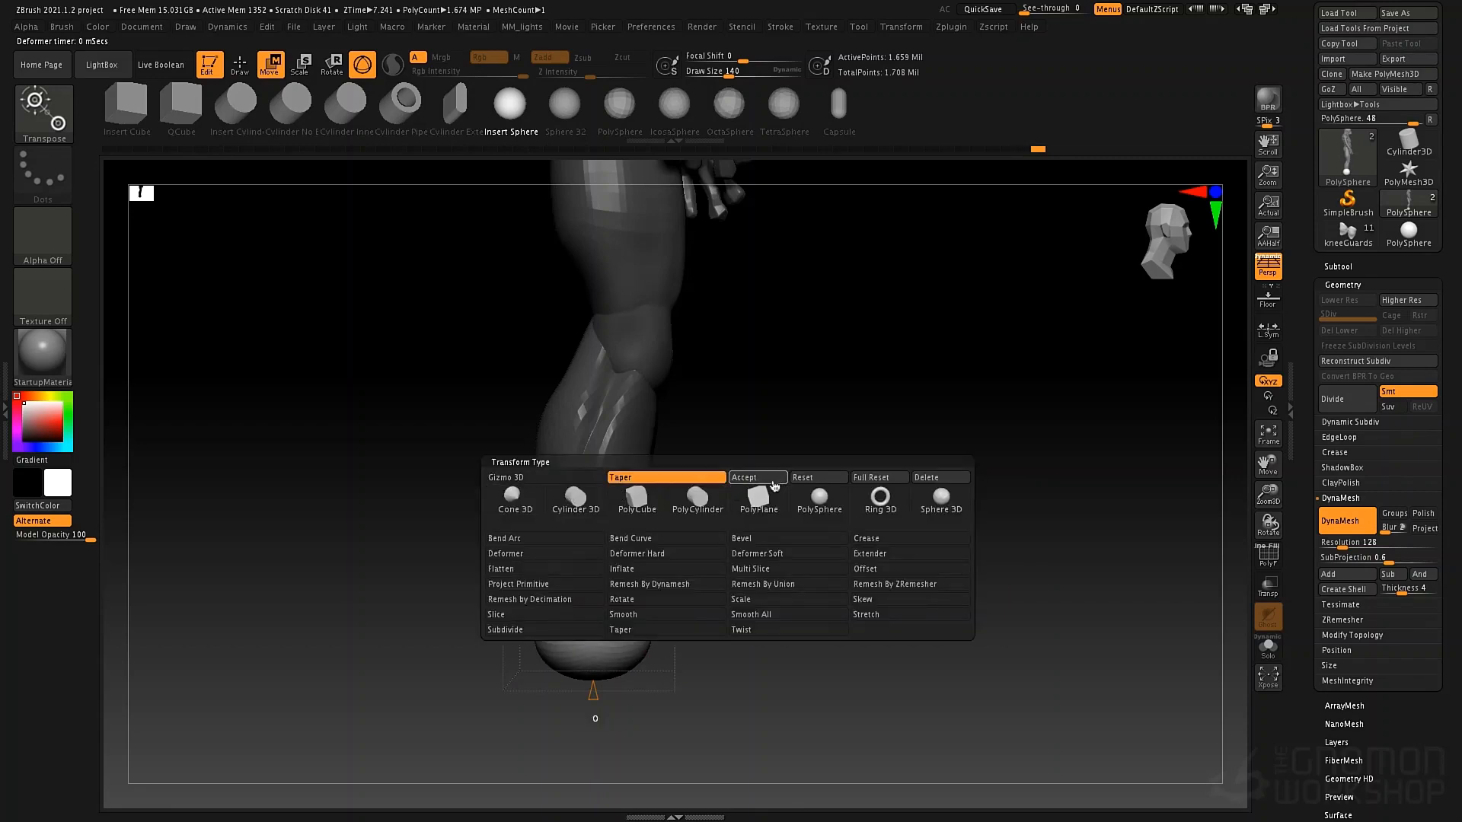
left_click(717, 540)
Flatten the undersides of the ankle forms by about 0.3 with the Flatten deformer and accept it
left_click(563, 475)
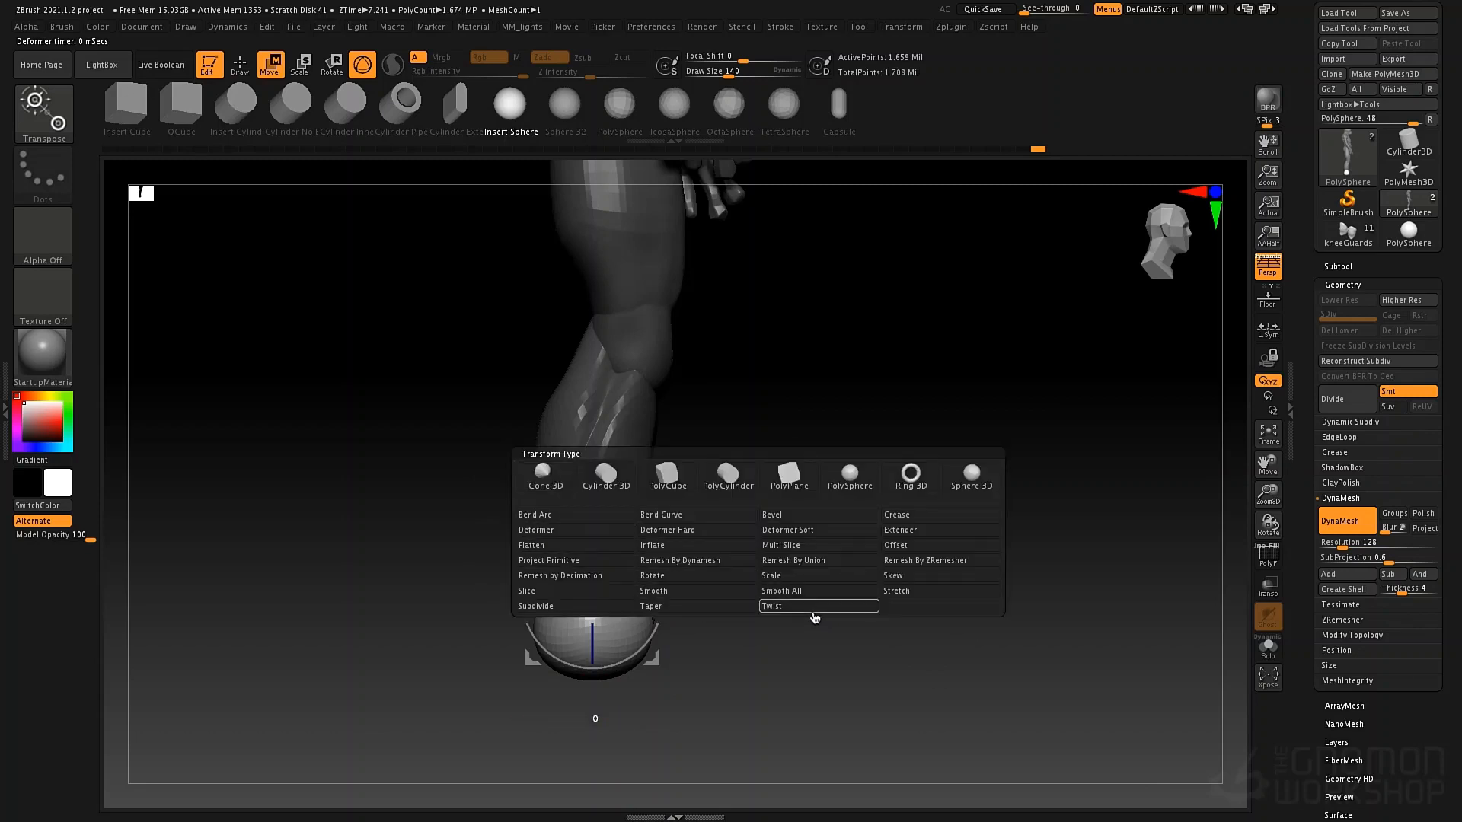
left_click(577, 545)
left_click_drag(600, 684, 597, 640)
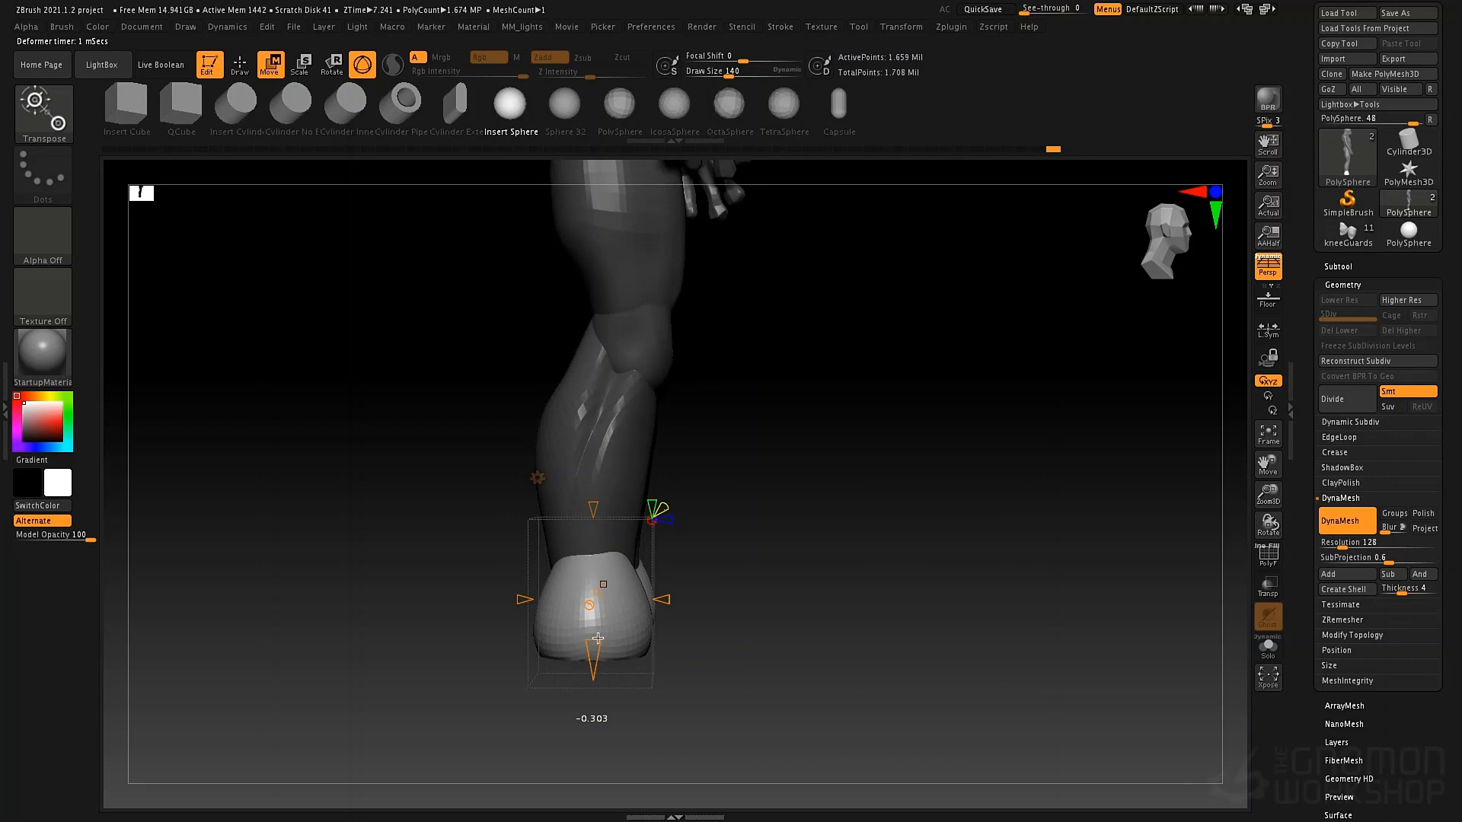
left_click(539, 477)
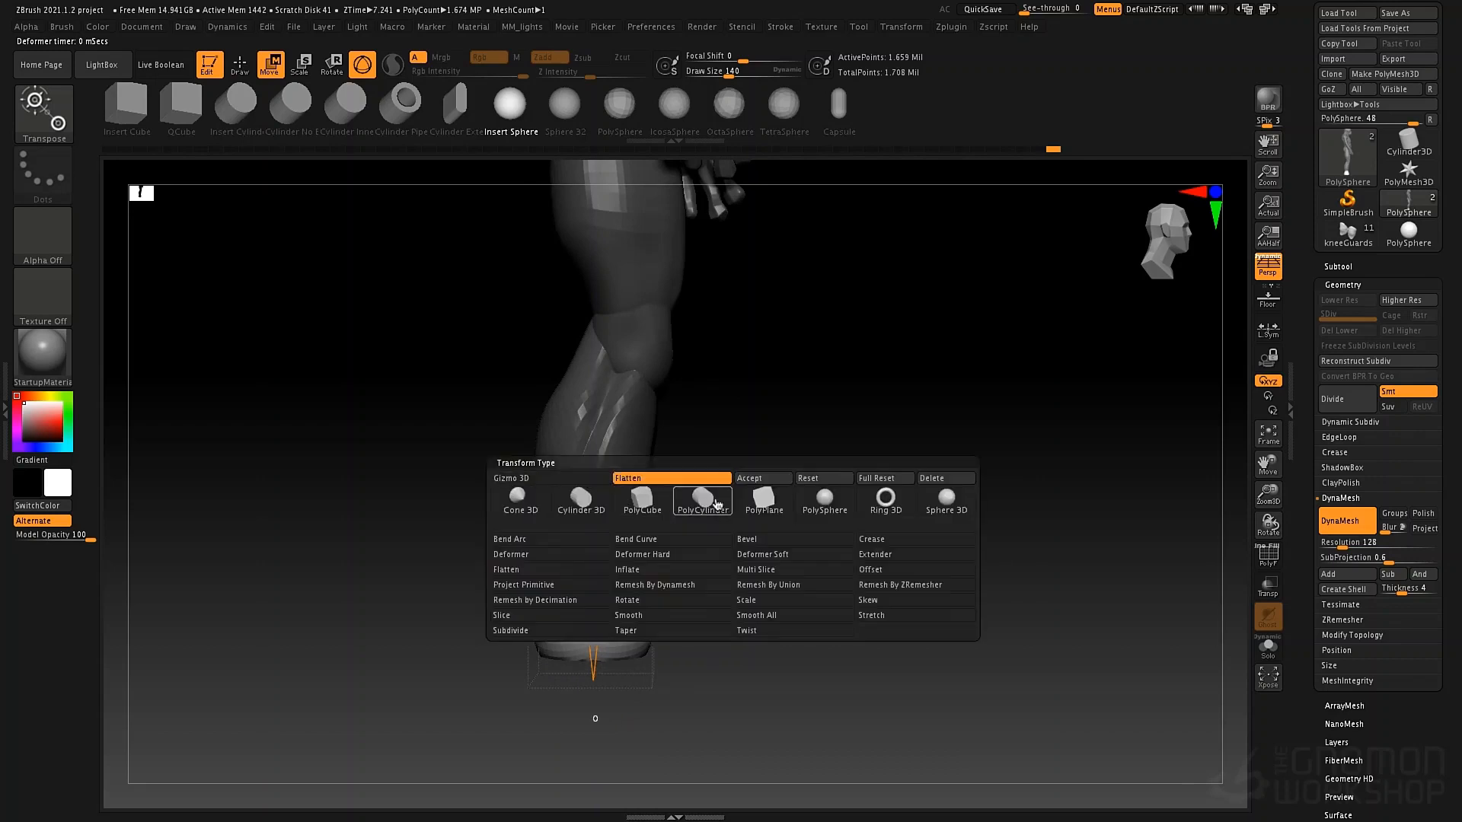
left_click(751, 480)
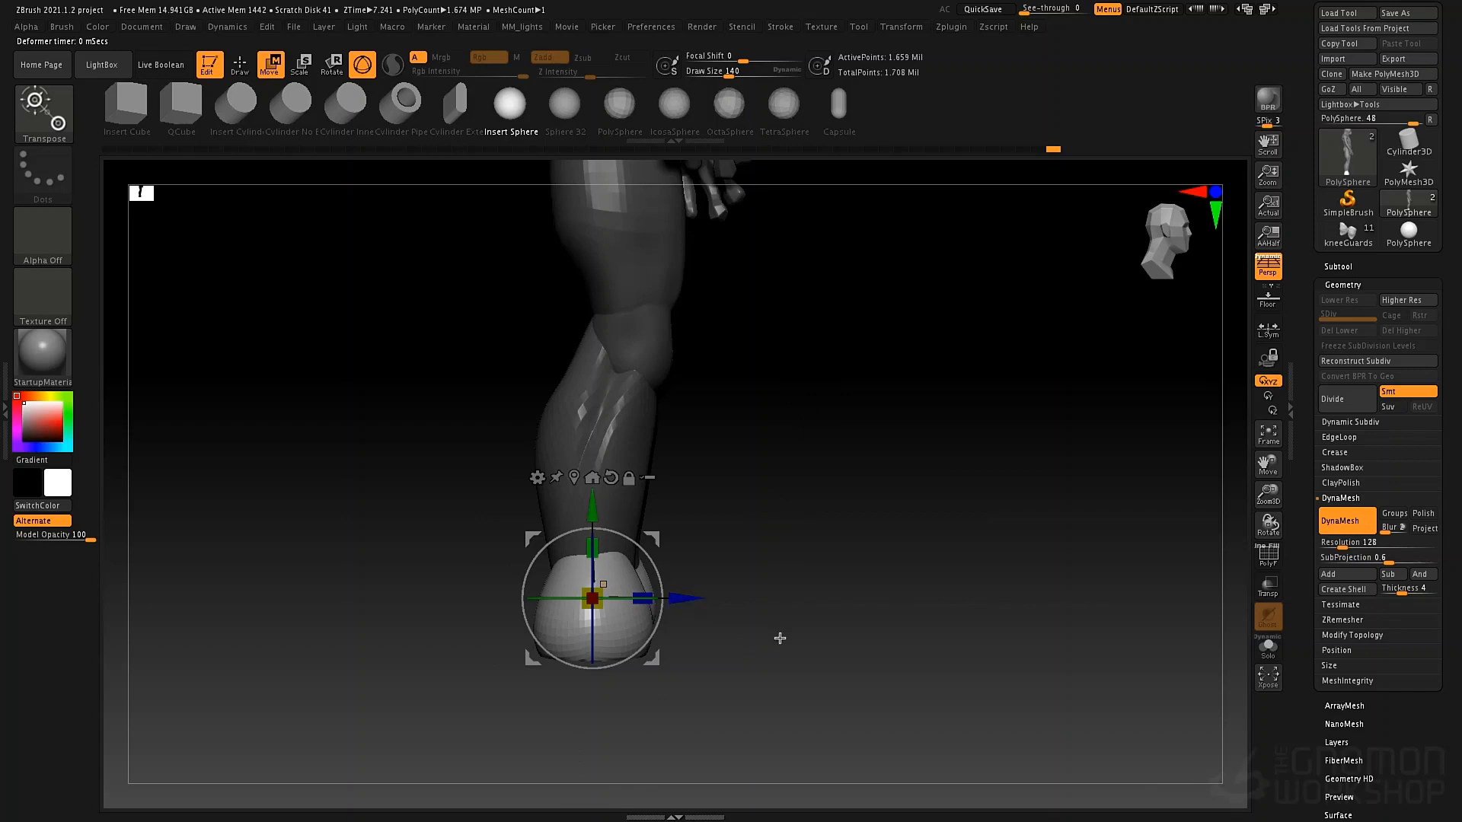
Shift the ankle forms inward by about 0.31 units to centre them under the calves in front view
mouse_move(780, 638)
left_mouse_down()
mouse_move(813, 639)
mouse_move(774, 642)
left_mouse_up()
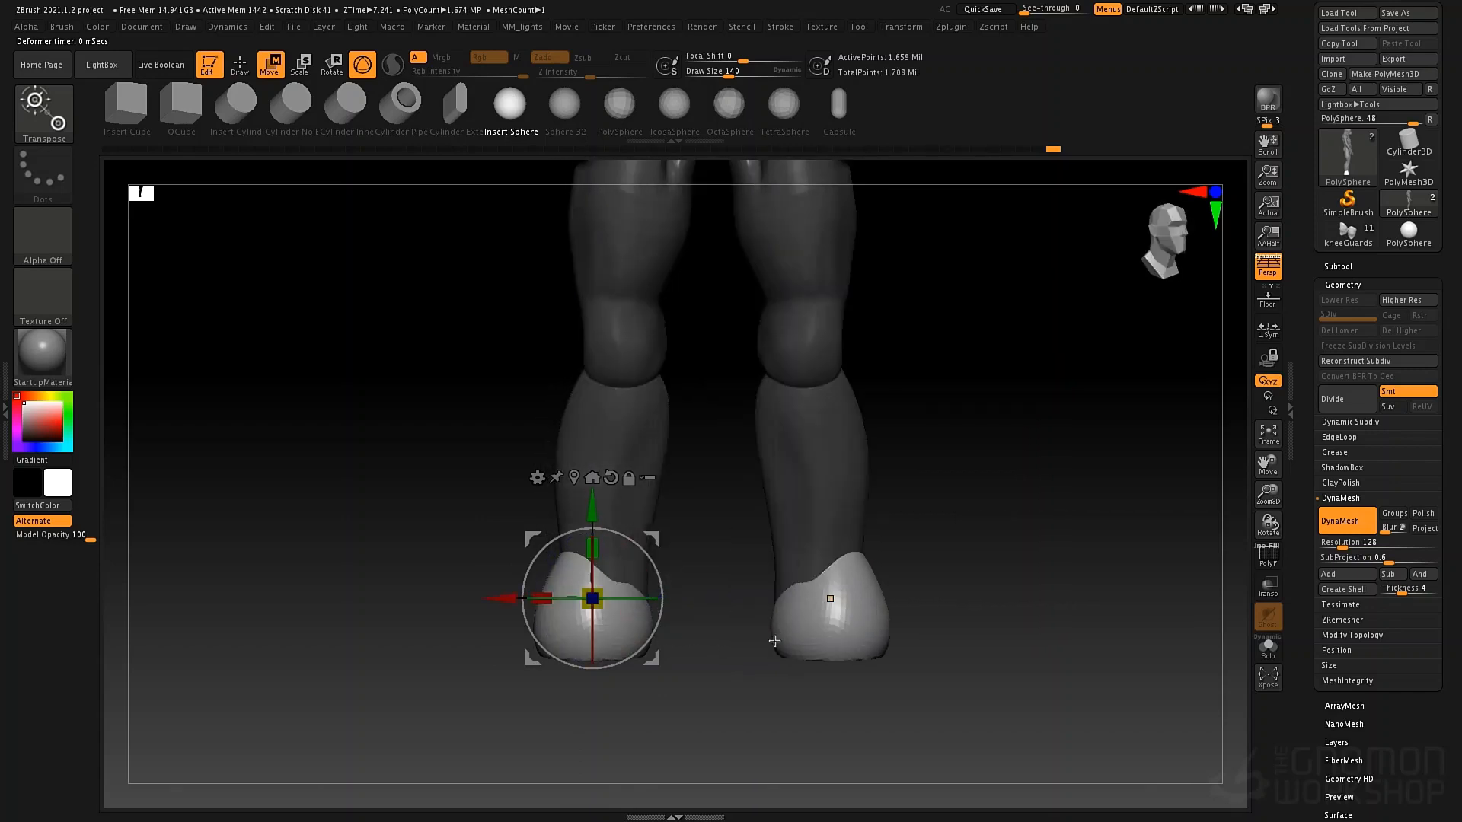
left_click_drag(499, 598, 512, 599)
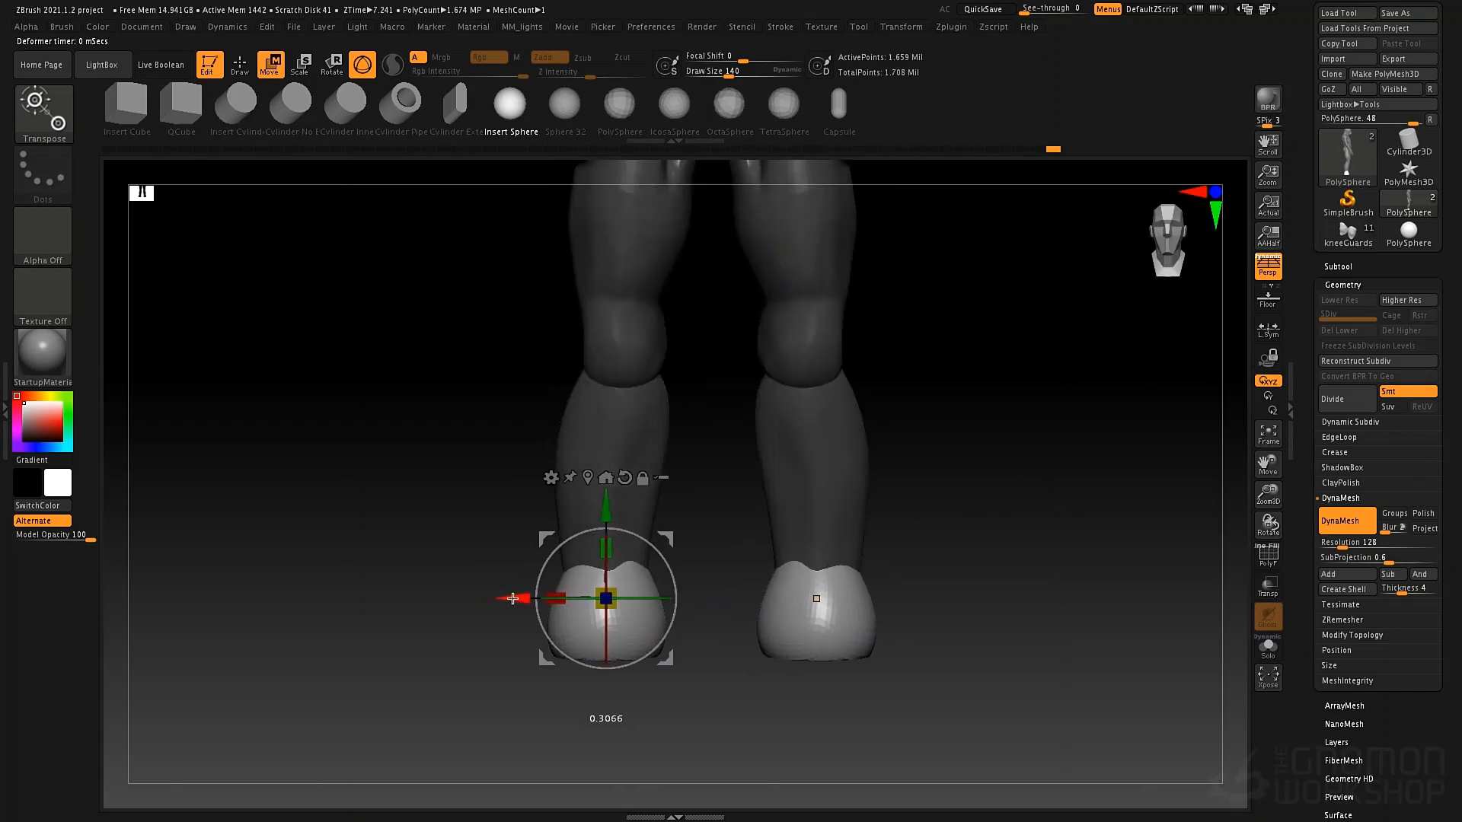
key("q")
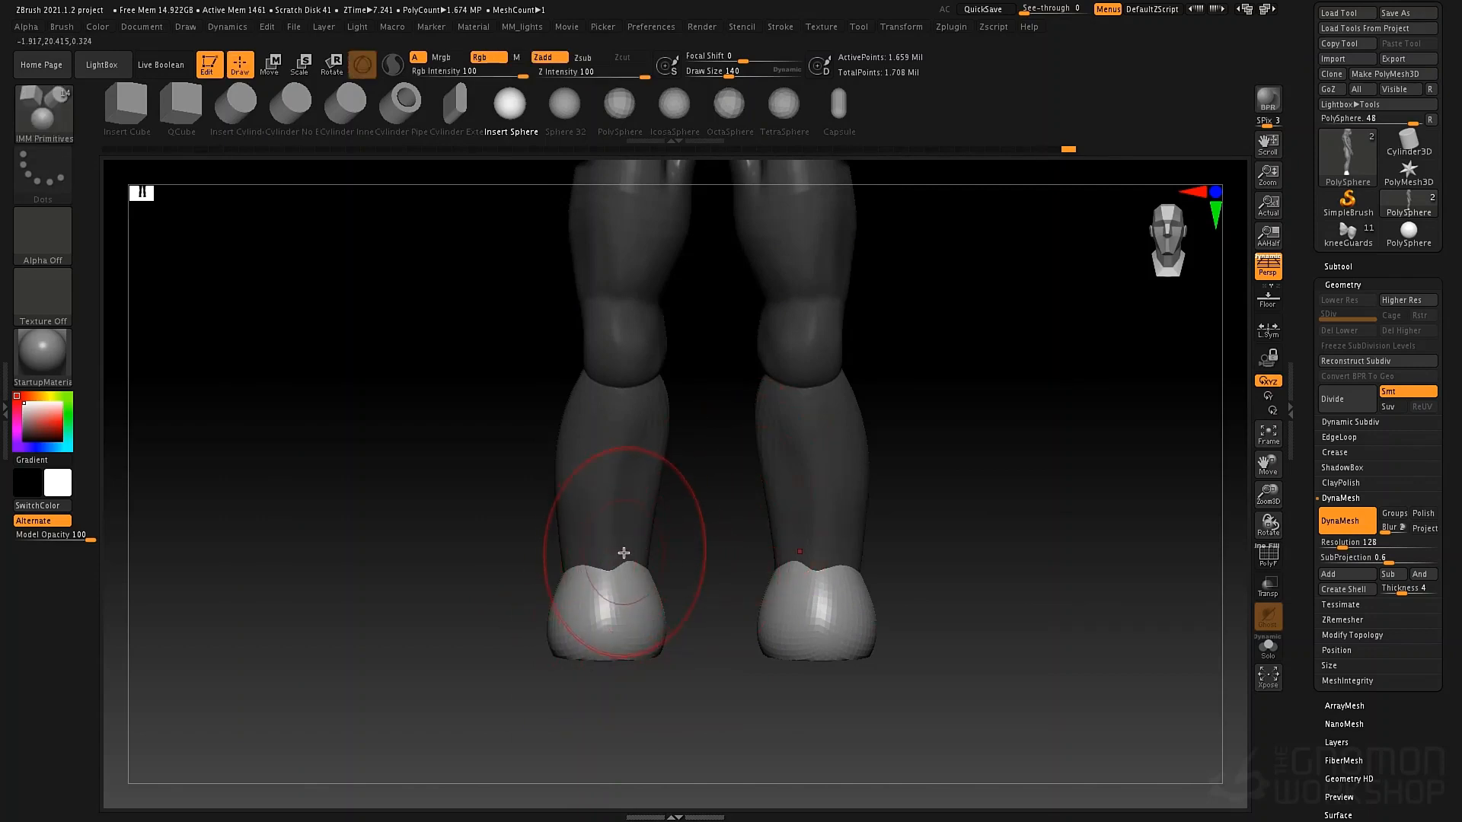
Adjust the sides and silhouette of the ankle forms with the Move brush at draw size 140
key("b")
key("m")
key("v")
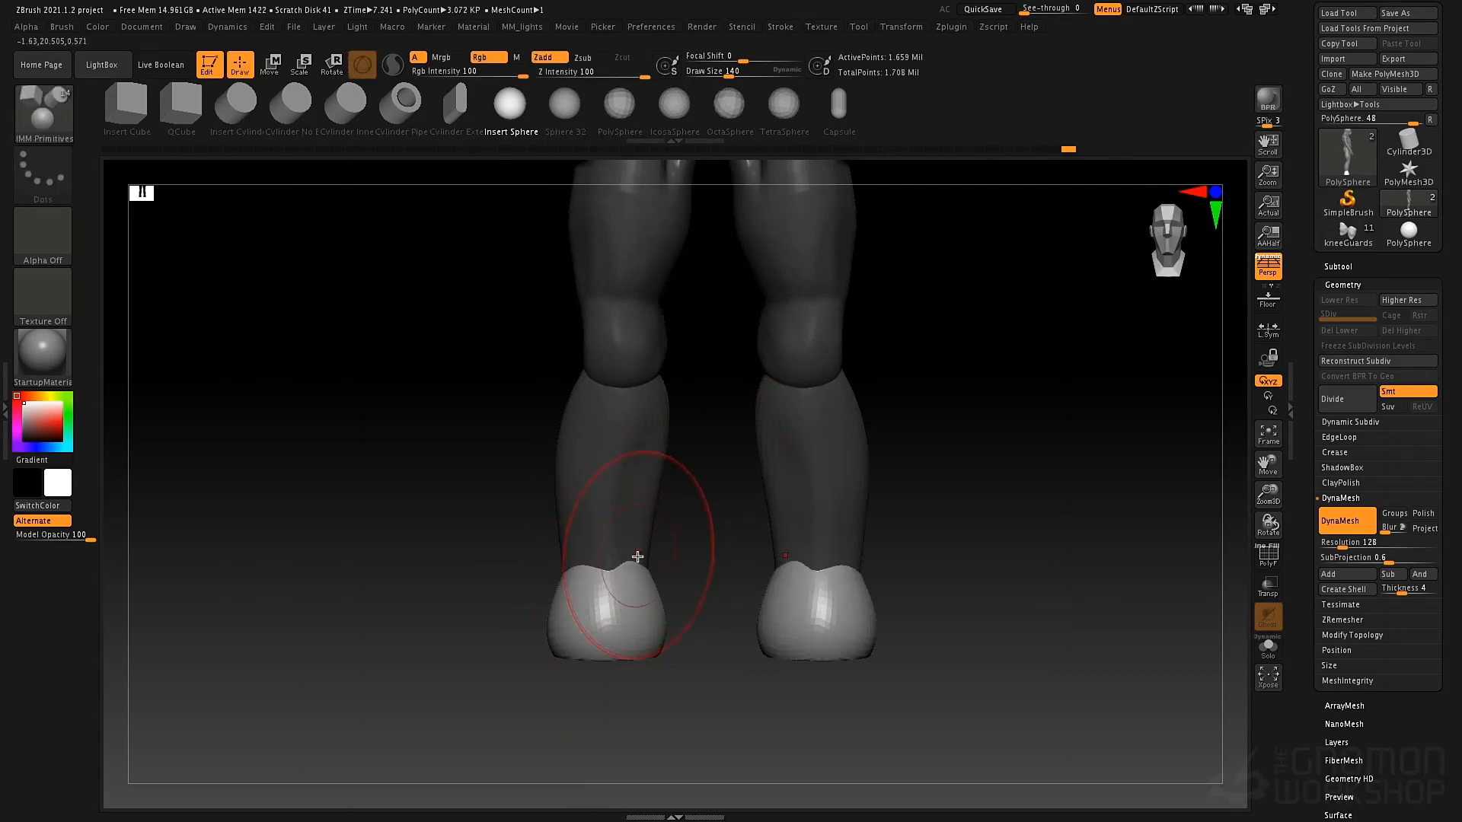
left_click_drag(615, 524, 614, 511)
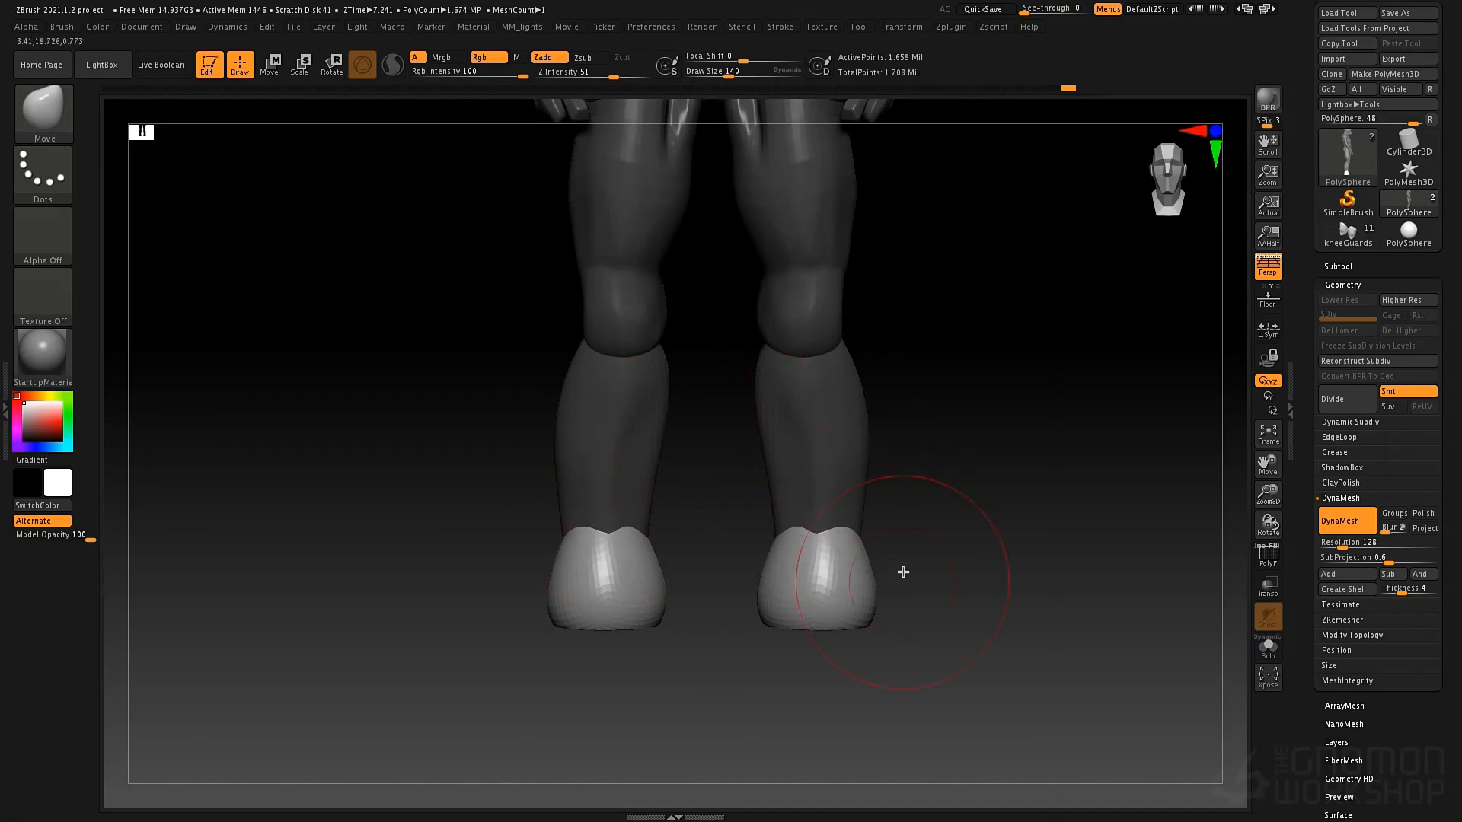
left_click_drag(766, 606, 777, 605)
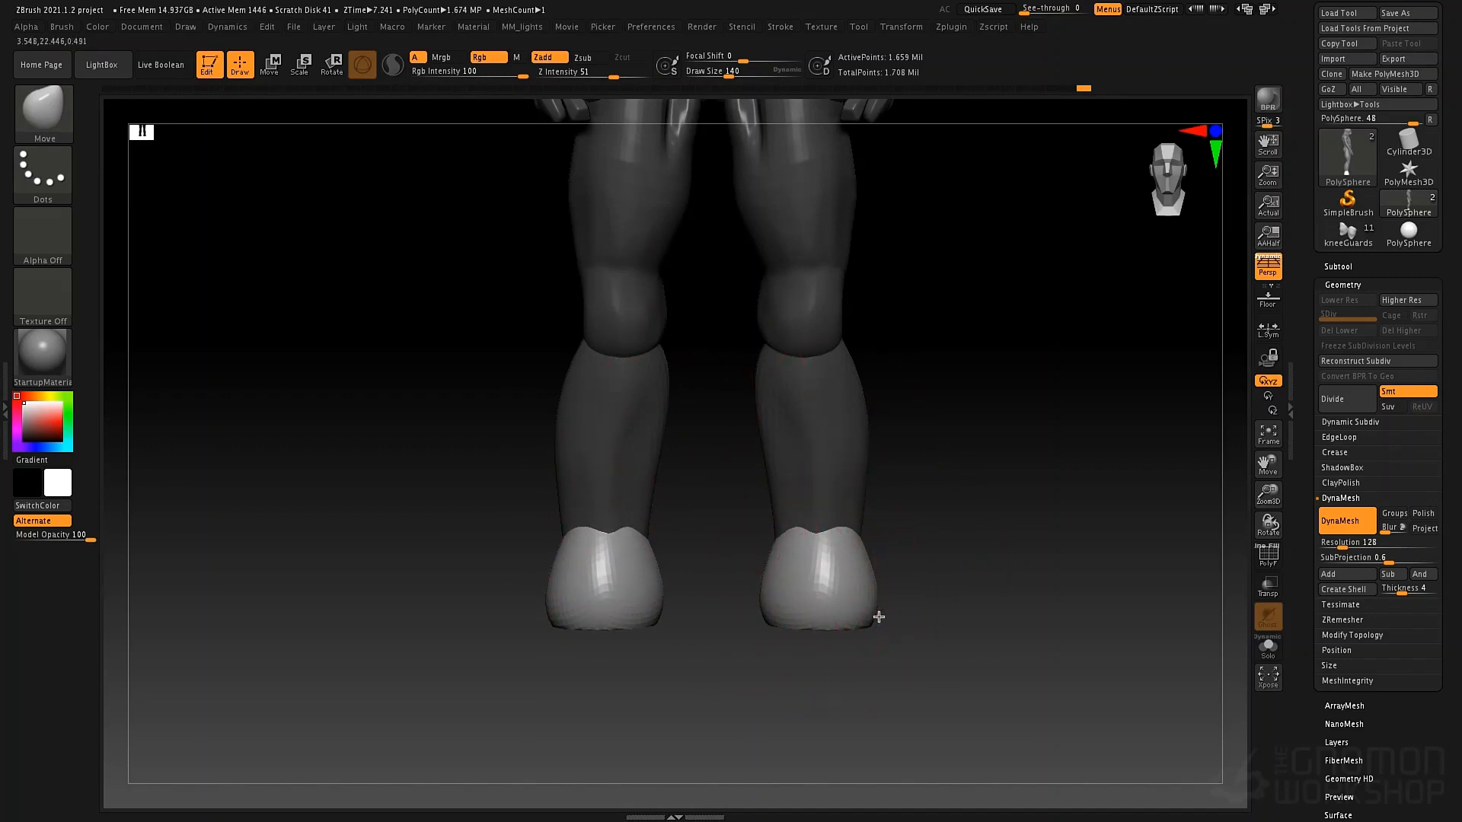
left_click_drag(875, 587, 855, 515)
mouse_move(724, 590)
left_mouse_down()
mouse_move(695, 601)
mouse_move(718, 587)
mouse_move(705, 613)
left_mouse_up()
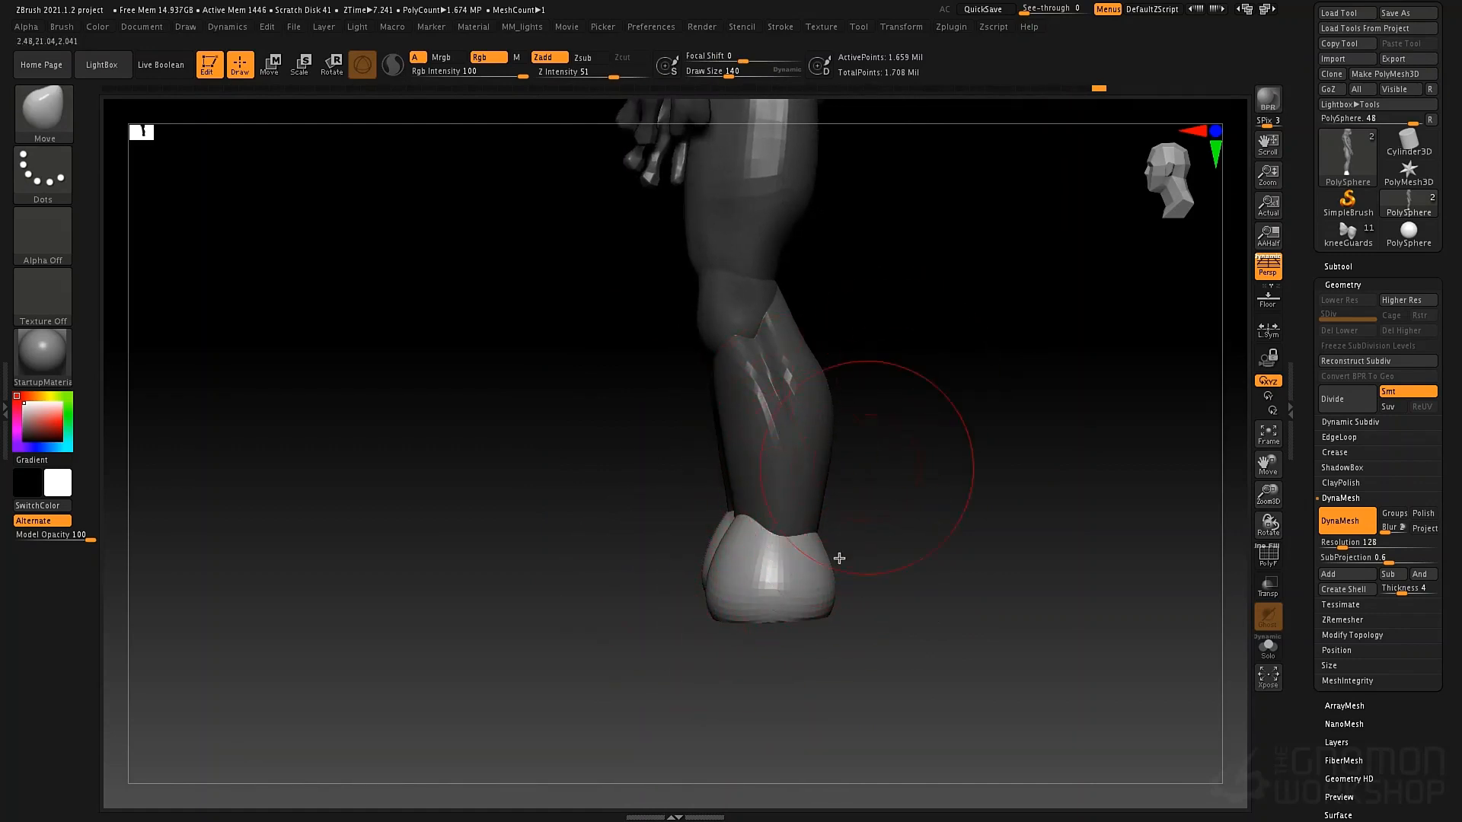
Unmask the legs and re-DynaMesh them with the ankle forms, and smooth the outer calves at draw size 80
left_click_drag(910, 442, 1002, 685, "ctrl")
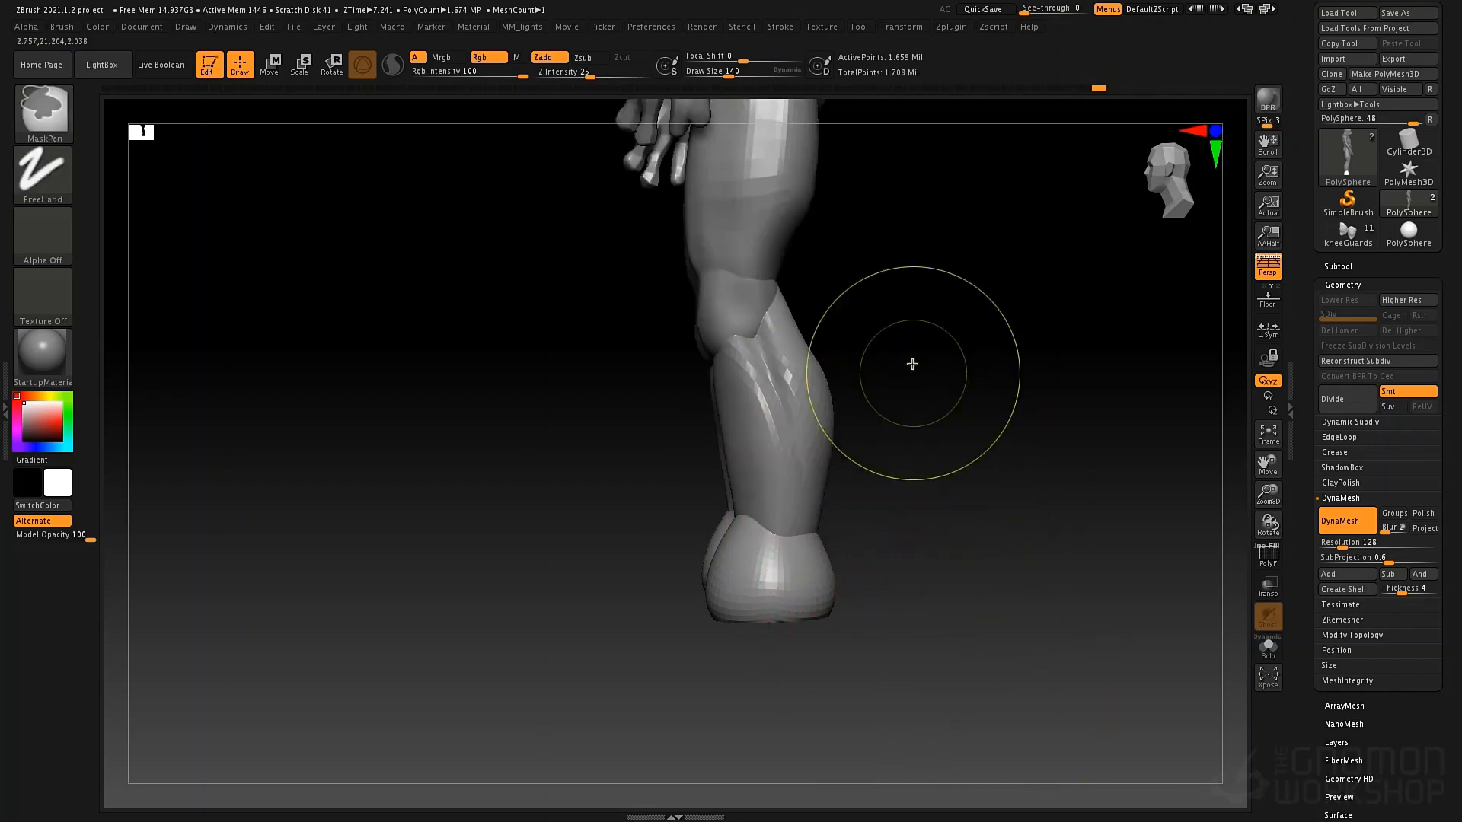
left_click_drag(923, 395, 983, 693, "ctrl")
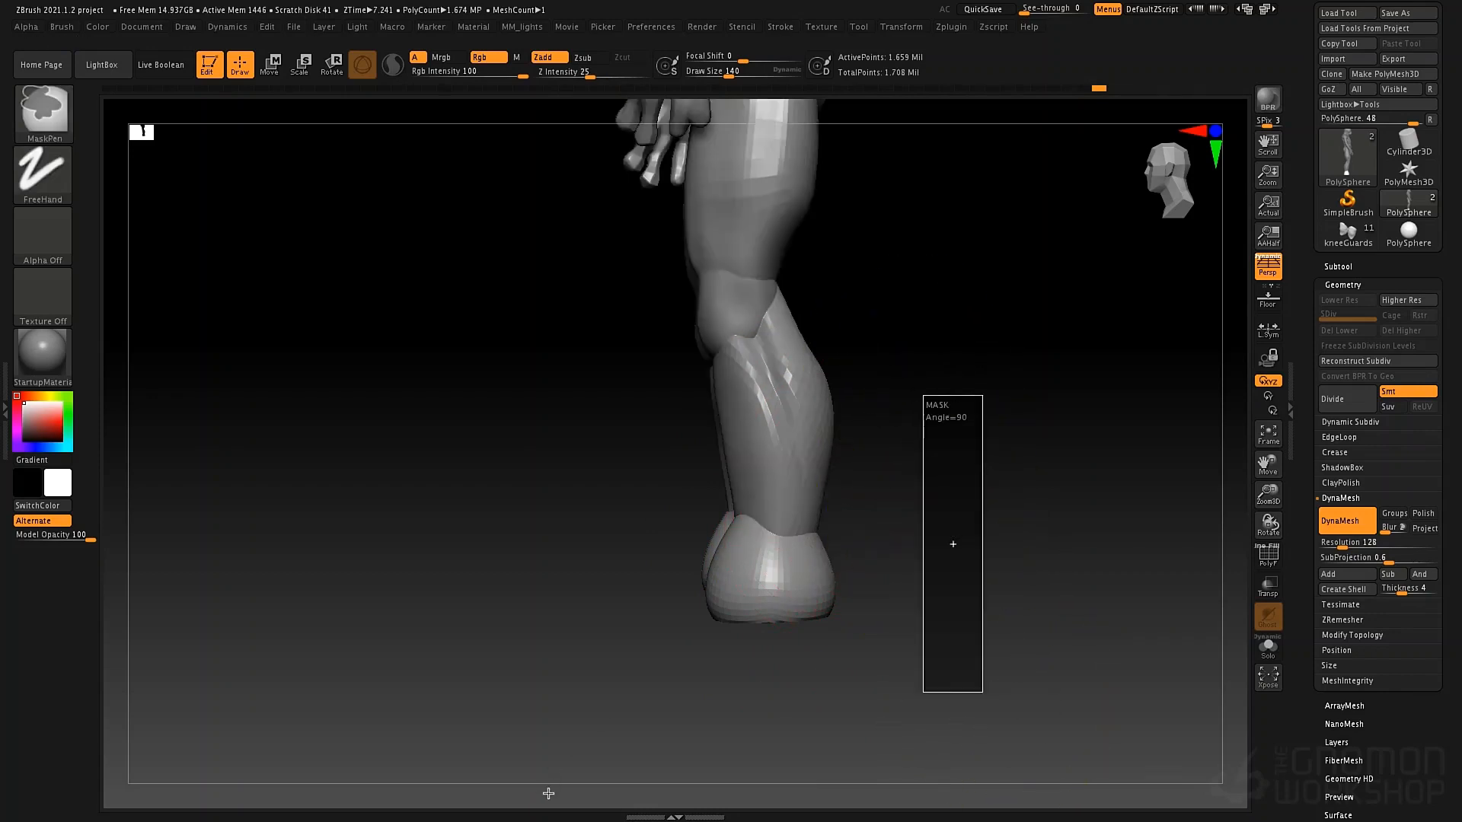
key("space")
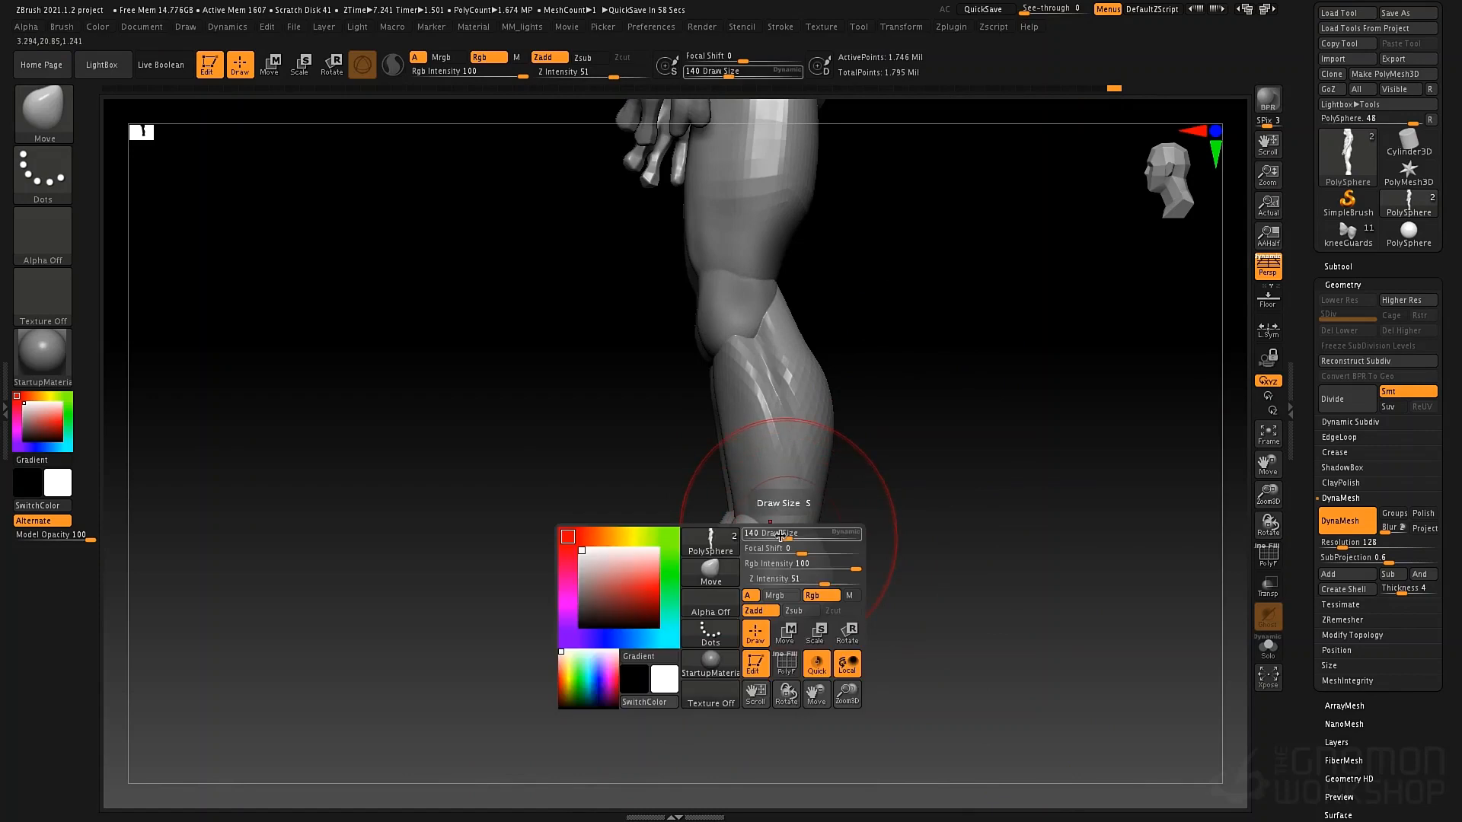
key("shift")
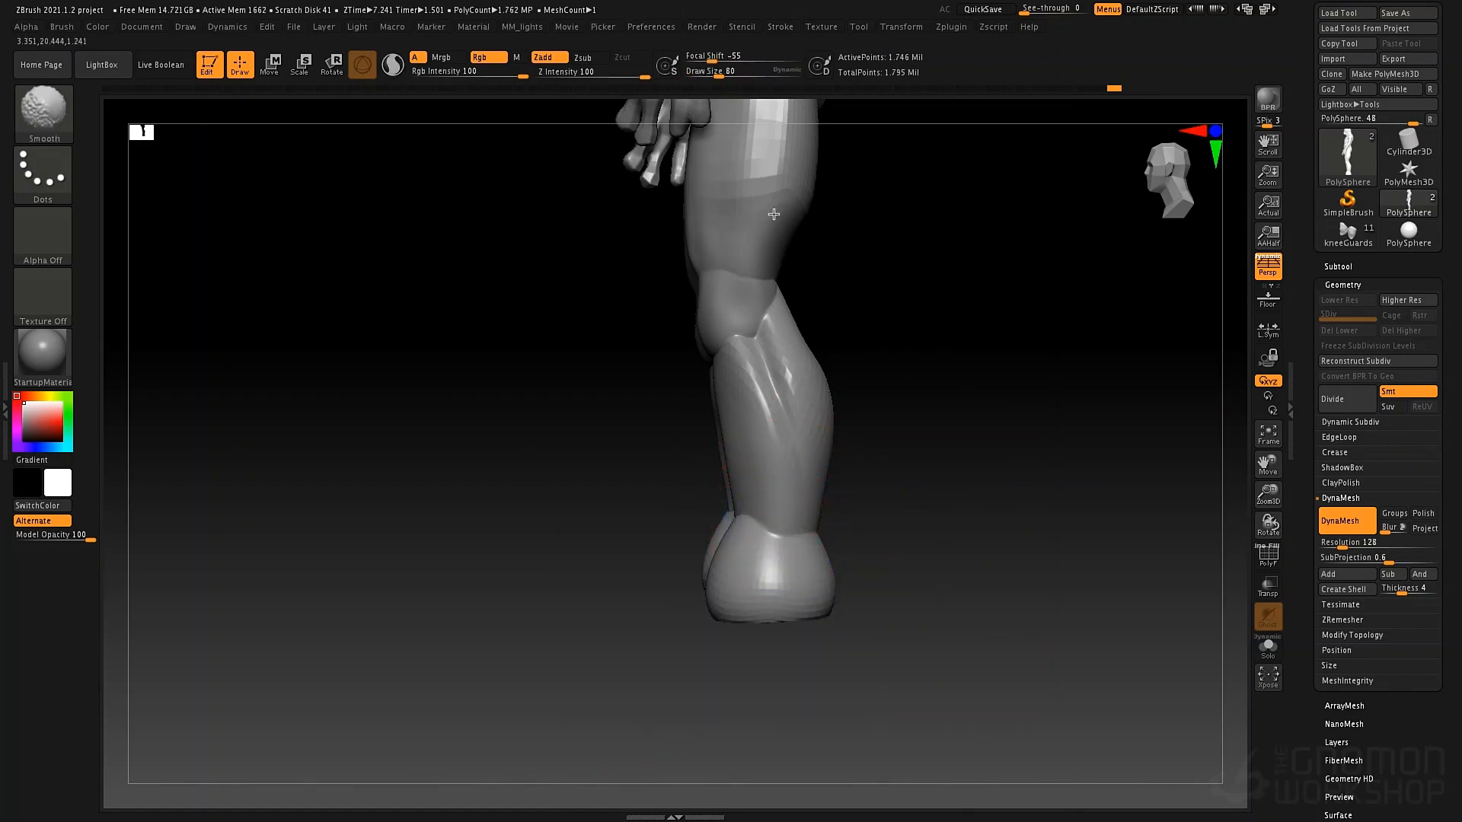
left_click_drag(749, 412, 727, 432, "shift")
Build up the outer side of the lower thigh above the knee with the ClayTubes brush at draw size 55
left_click_drag(829, 392, 842, 520, "alt")
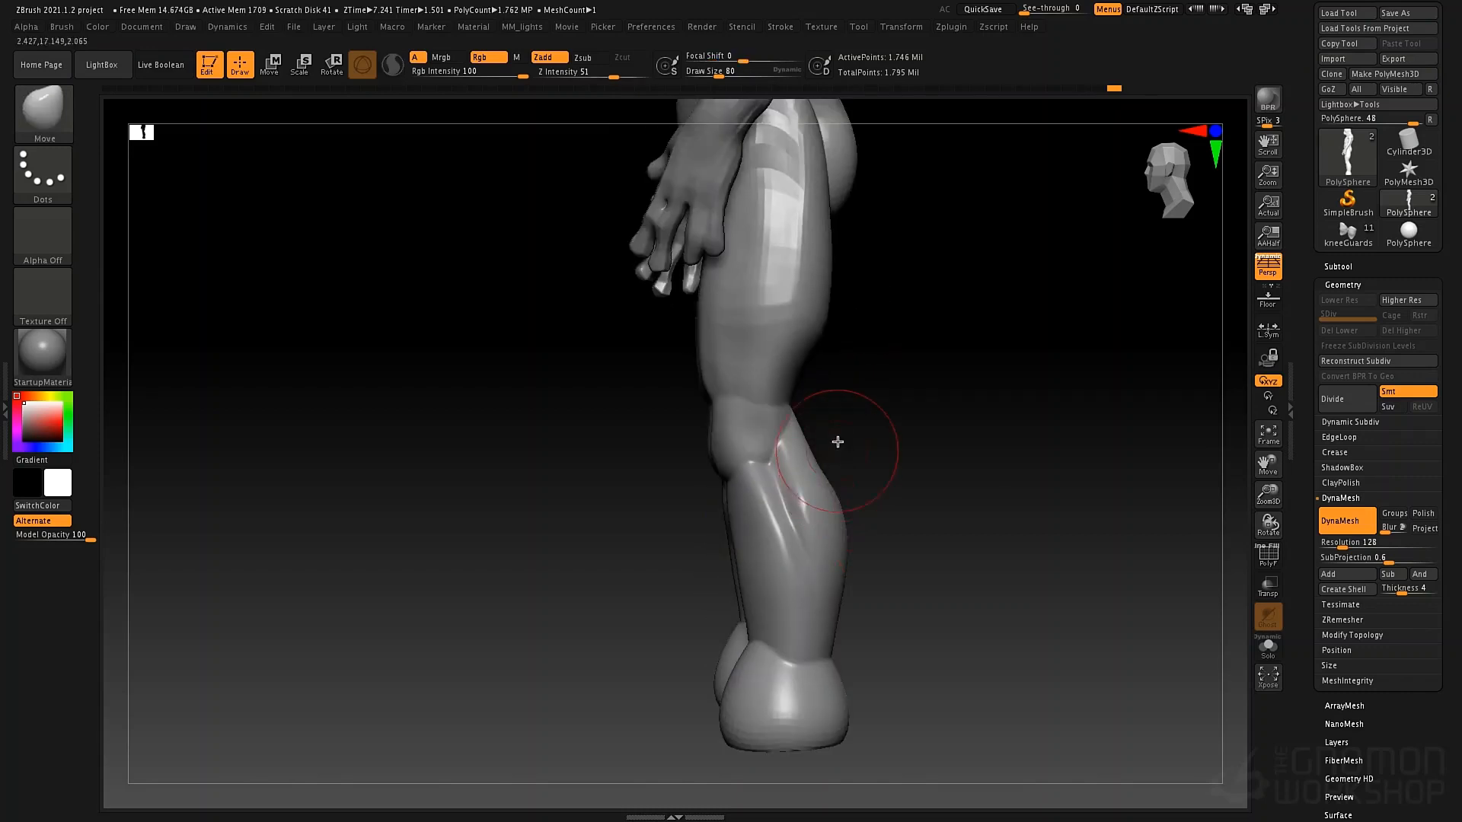
key("b")
key("c")
key("b")
key("space")
mouse_move(794, 393)
left_mouse_down()
mouse_move(732, 396)
mouse_move(761, 351)
left_mouse_up()
key("space")
key("space")
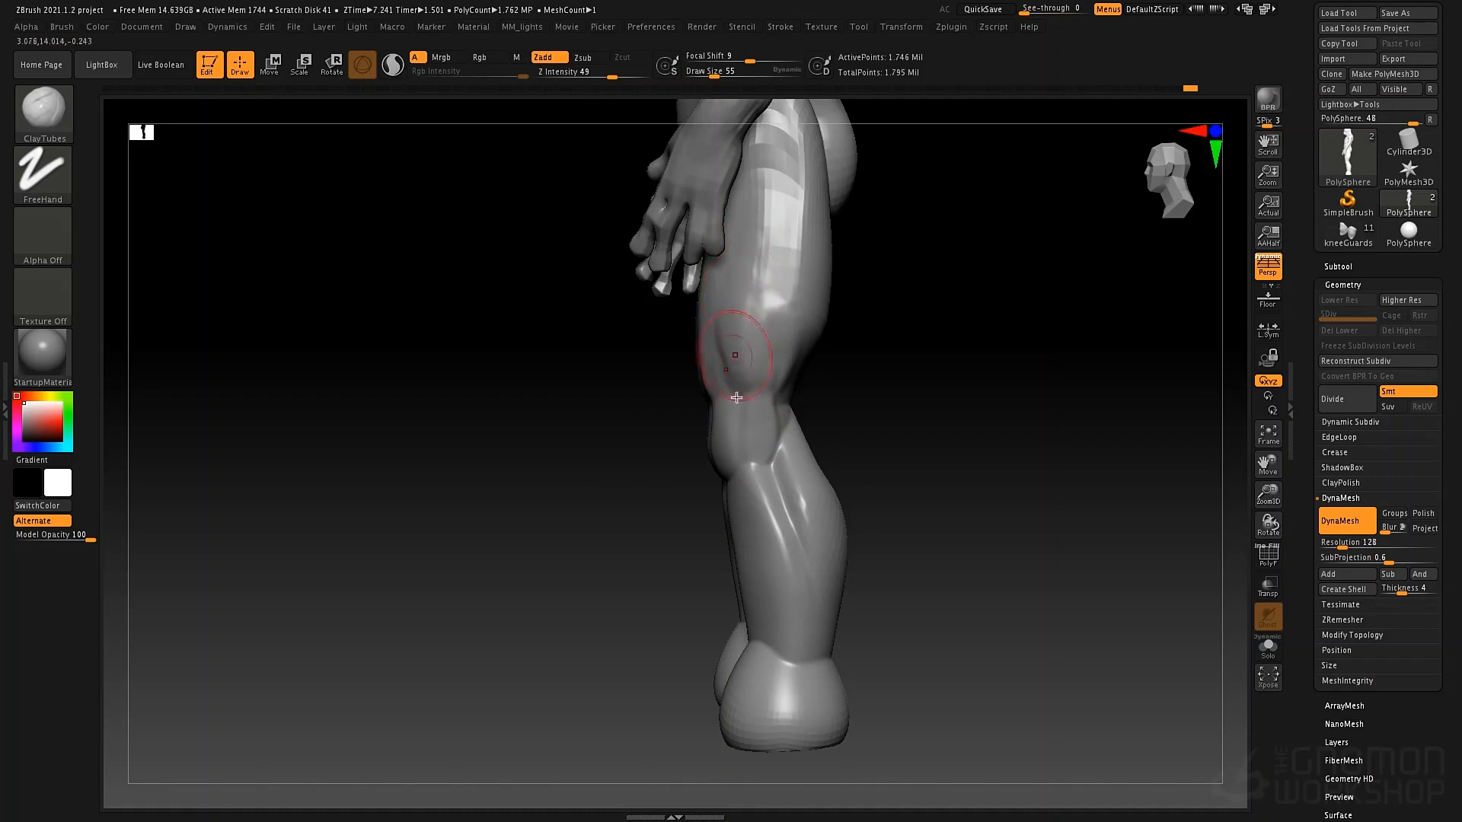
Add muscle volume to the inner lower thighs above the knees with the ClayTubes brush
left_click_drag(862, 412, 878, 408, "shift")
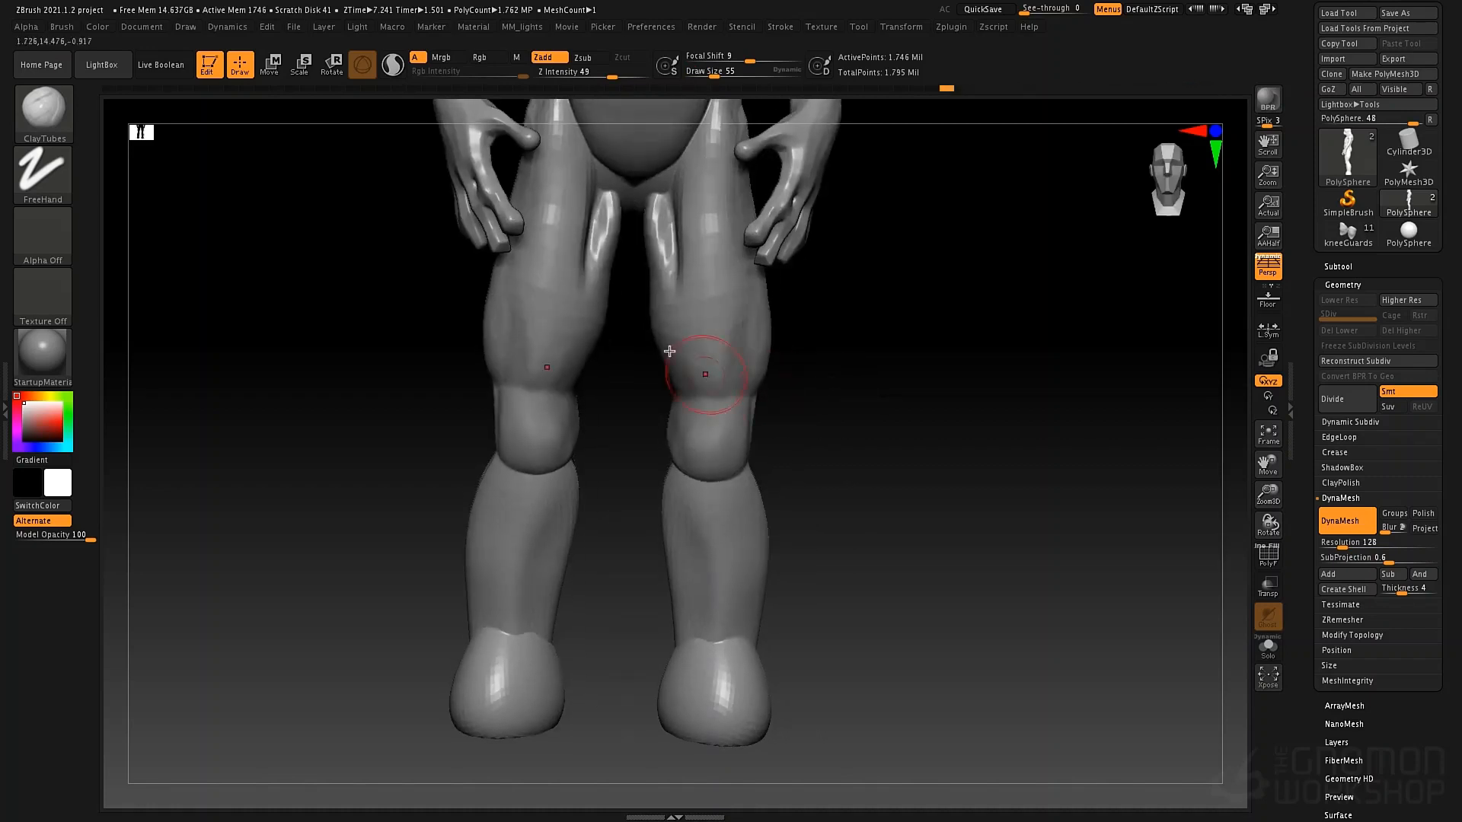
mouse_move(669, 351)
right_mouse_down()
mouse_move(690, 344)
mouse_move(646, 350)
right_mouse_up()
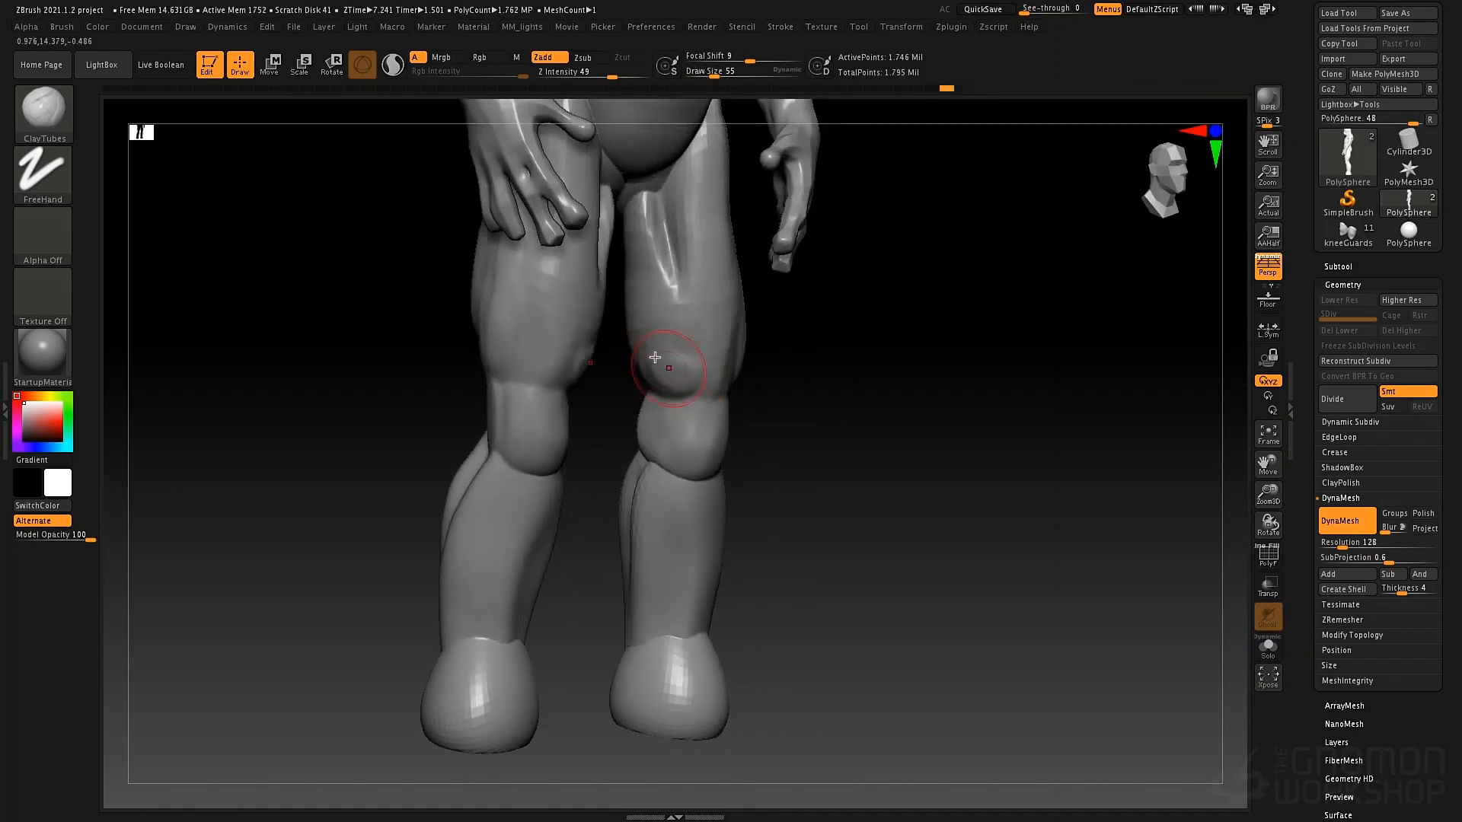
mouse_move(692, 379)
left_mouse_down()
mouse_move(674, 387)
mouse_move(664, 450)
mouse_move(683, 474)
left_mouse_up()
mouse_move(728, 384)
right_mouse_down()
mouse_move(673, 411)
mouse_move(754, 427)
right_mouse_up()
Build up the kneecaps, the tendons around them and the shin ridges with ClayTubes at draw size 58
key("space")
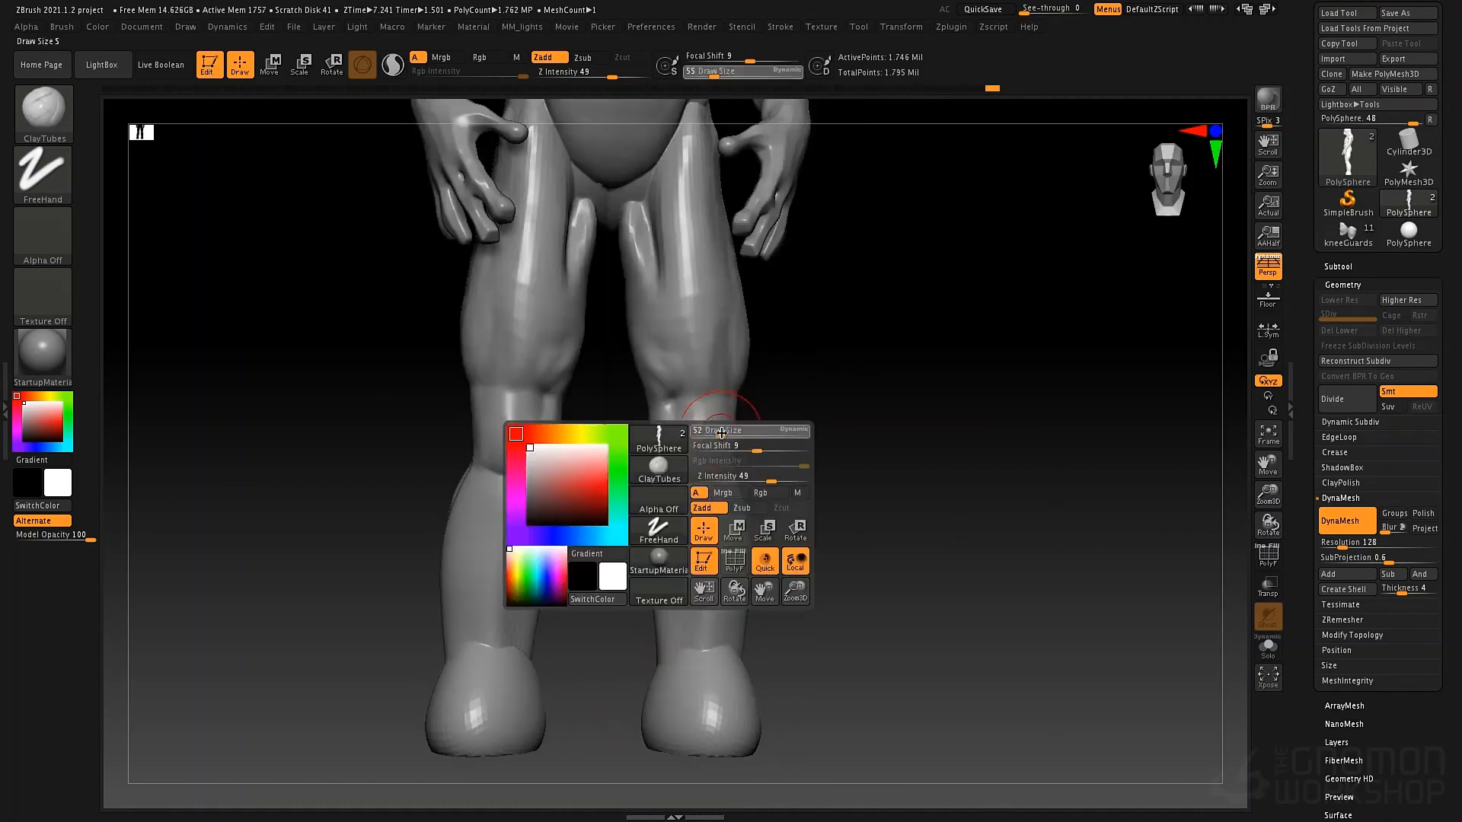
mouse_move(719, 428)
left_mouse_down()
mouse_move(695, 434)
mouse_move(694, 500)
left_mouse_up()
left_click_drag(697, 451, 694, 516)
left_click_drag(512, 452, 505, 498)
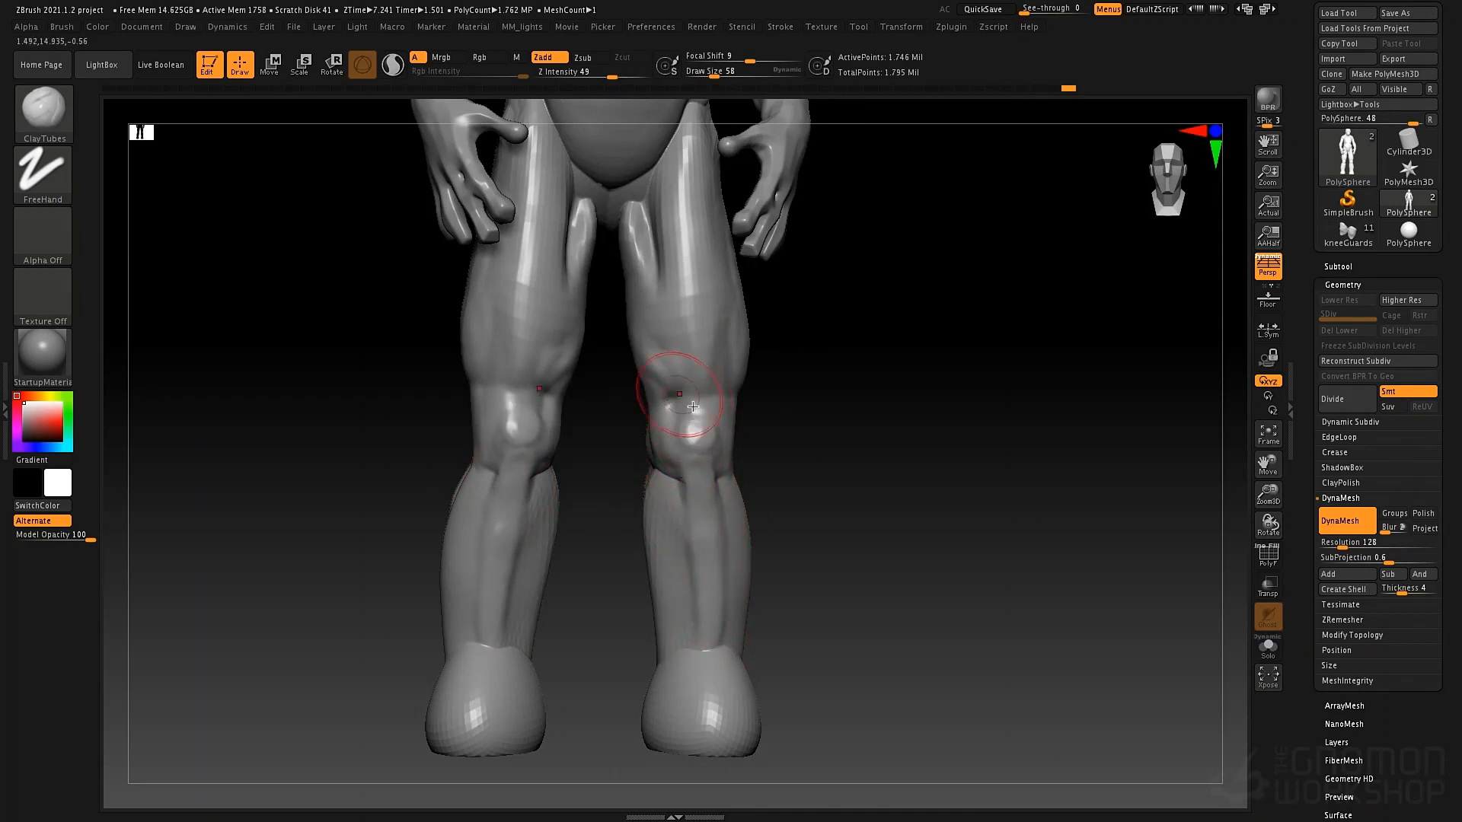
mouse_move(693, 407)
left_mouse_down()
mouse_move(685, 396)
mouse_move(676, 411)
mouse_move(698, 366)
left_mouse_up()
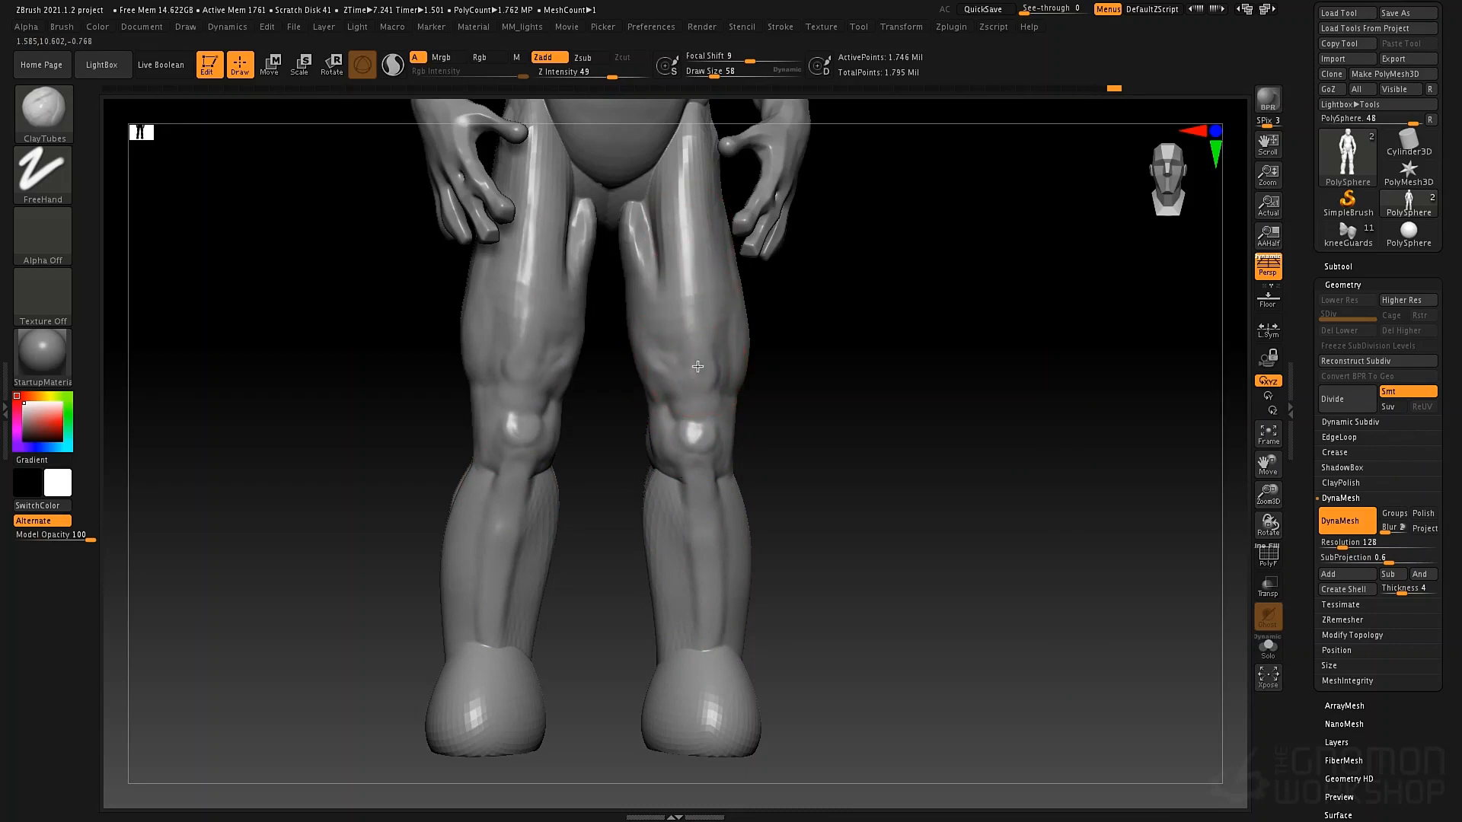
Add muscle volume down the front thighs to the knees with ClayTubes, and smooth the thighs and shins at draw size 120
mouse_move(687, 171)
left_mouse_down()
mouse_move(697, 390)
mouse_move(680, 379)
mouse_move(696, 431)
mouse_move(733, 384)
left_mouse_up()
left_click_drag(717, 262, 691, 449)
key("space")
left_click_drag(729, 346, 696, 395)
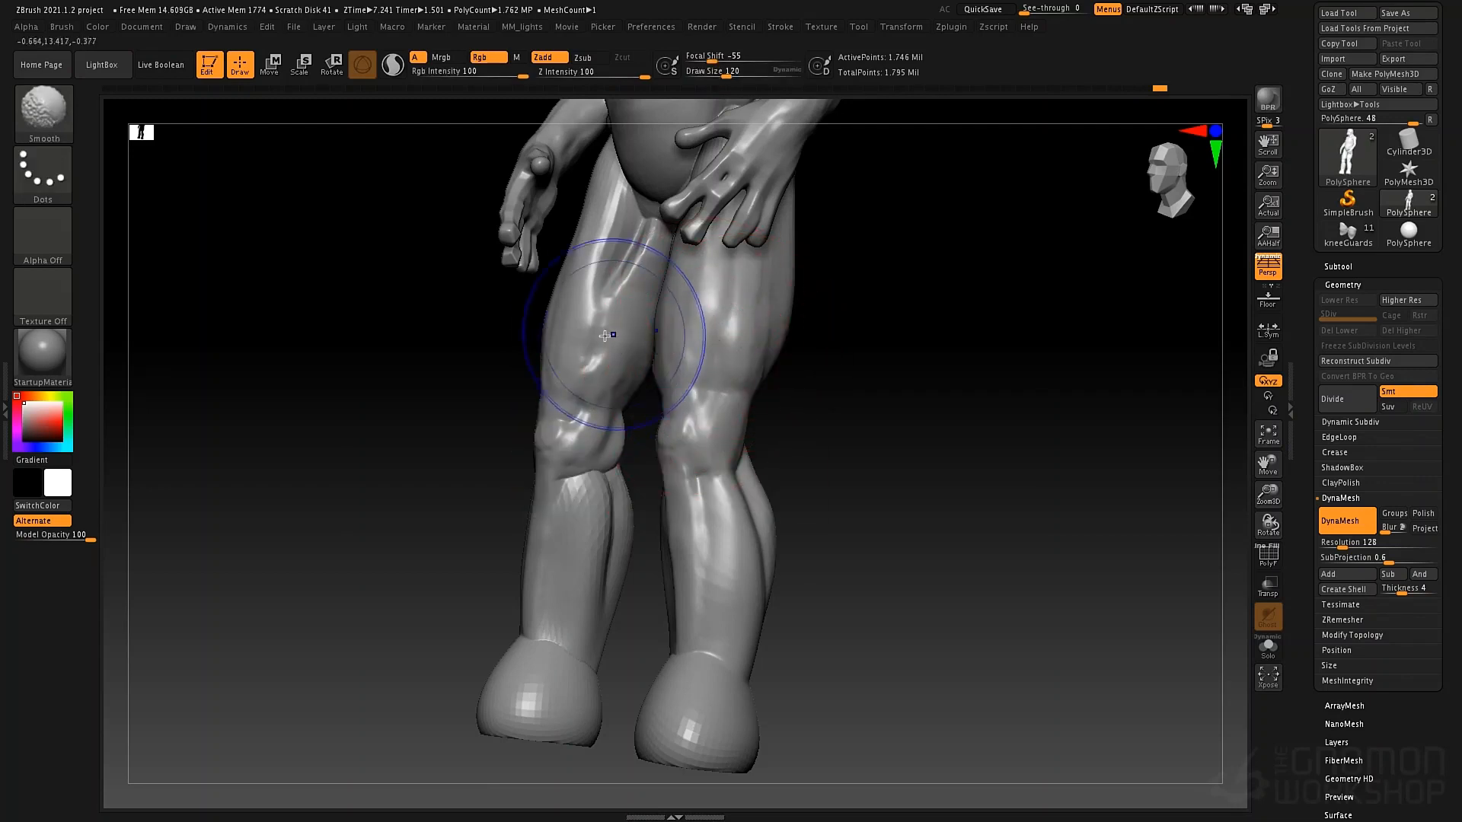
left_click_drag(611, 334, 595, 330, "shift")
left_click_drag(582, 495, 599, 579, "shift")
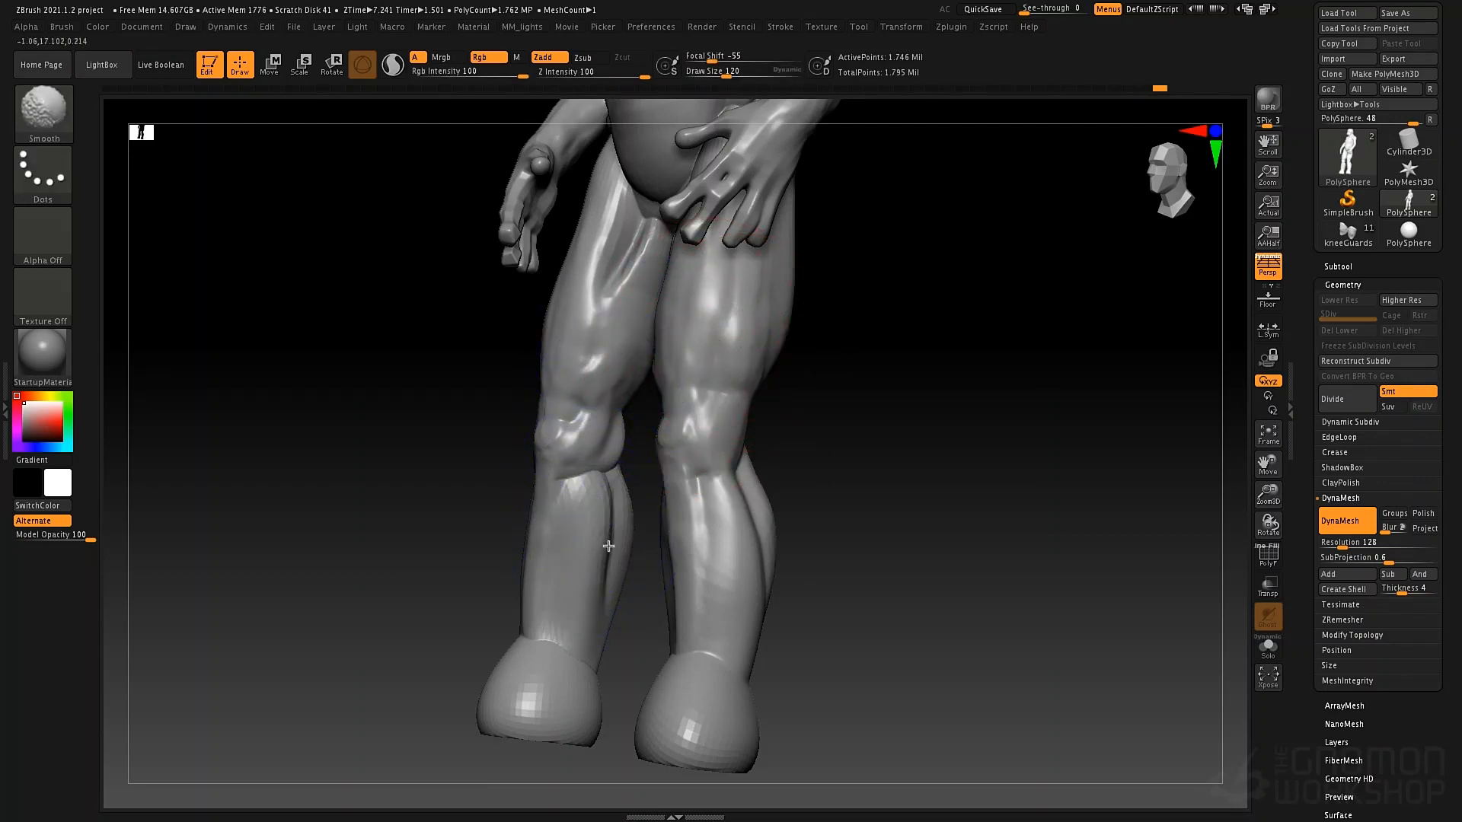
Reshape the inner contour of the calves with the Move brush at draw size 80
right_click_drag(607, 533, 646, 531)
key("b")
key("m")
key("v")
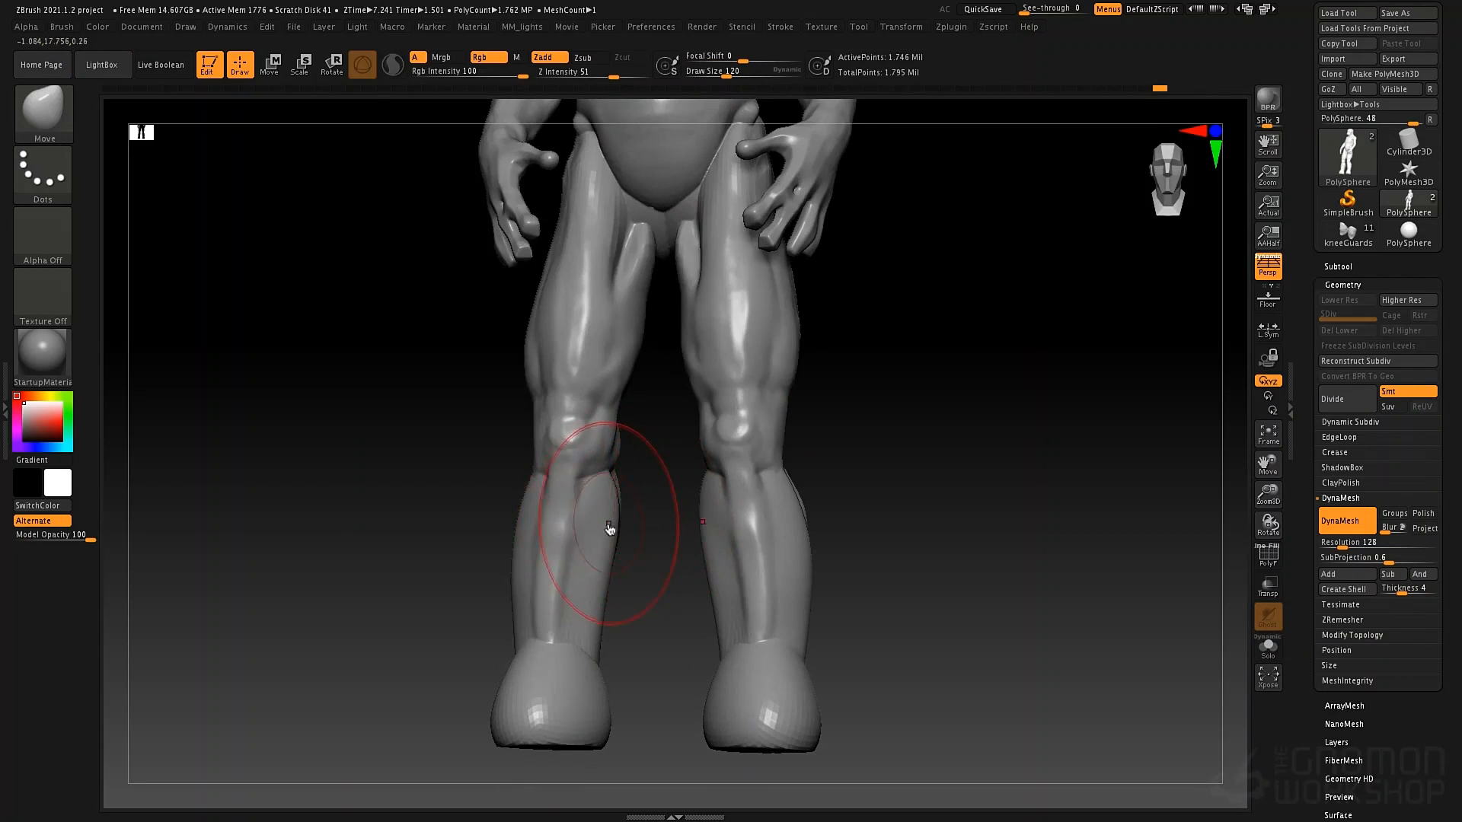
key("space")
left_click_drag(608, 528, 597, 564)
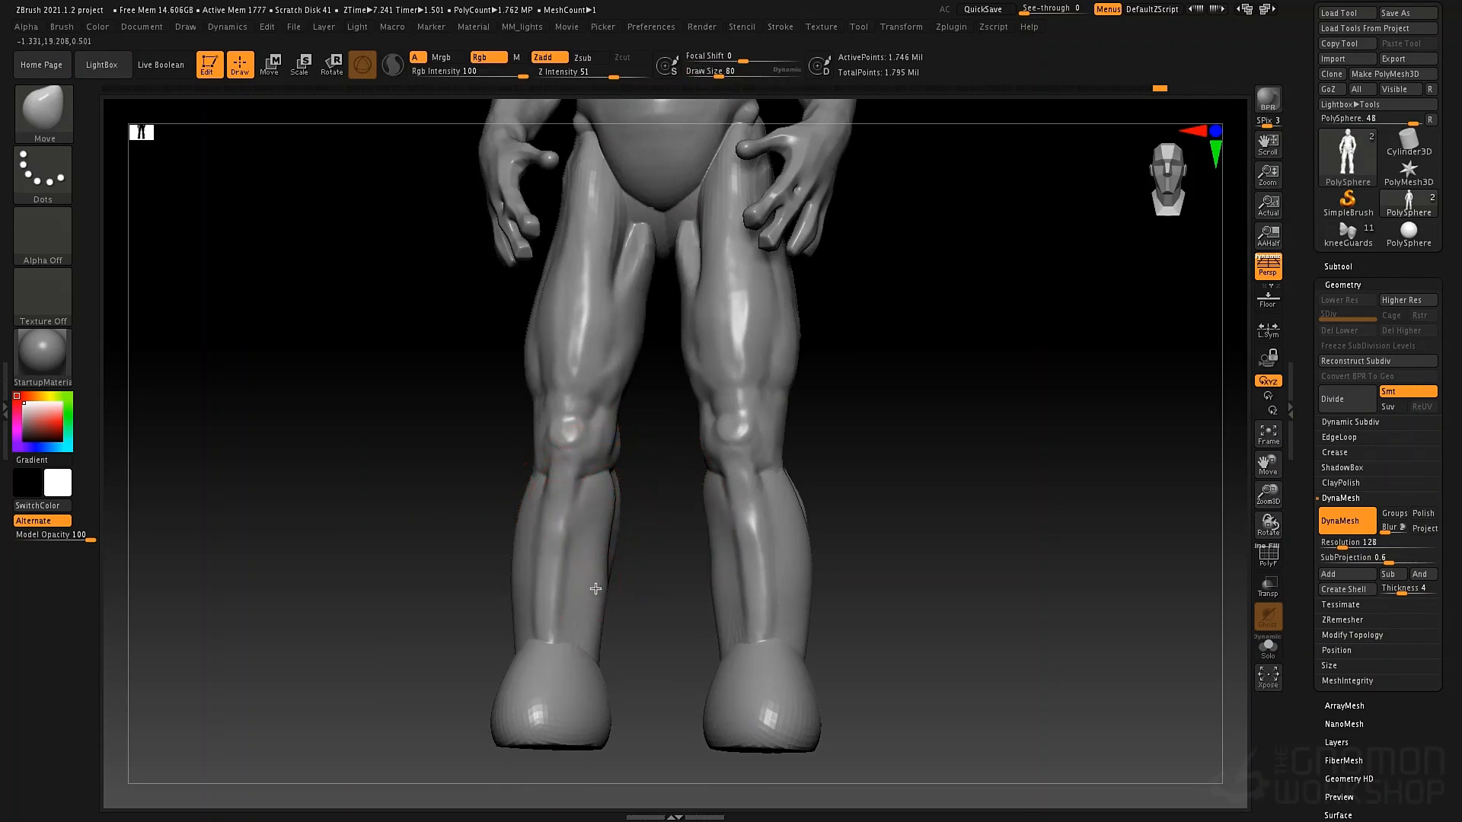
Build up the inner calves and blend the seam below the knees with ClayTubes at draw size 52
key("b")
key("c")
key("t")
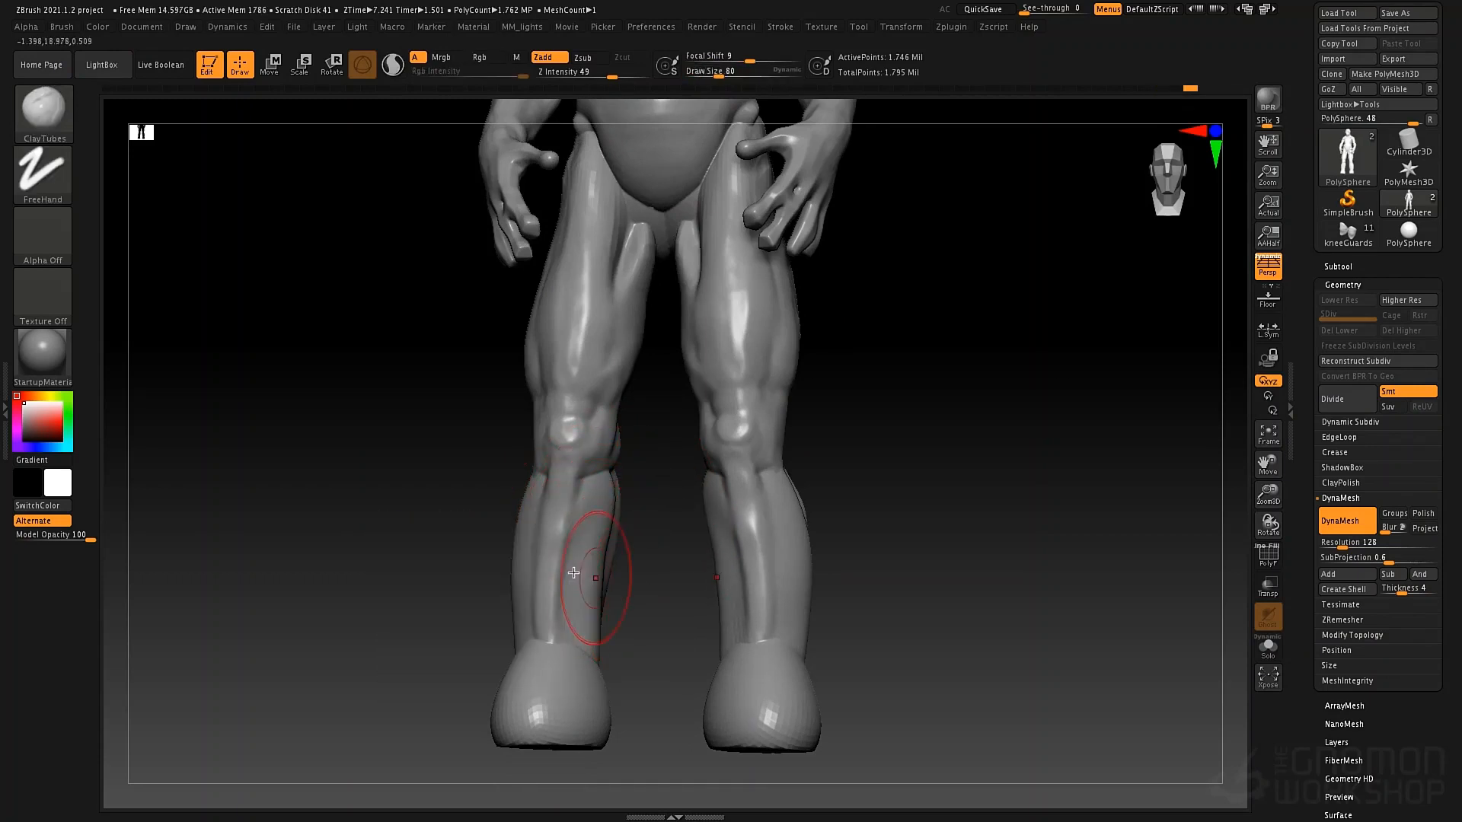
right_click_drag(574, 573, 604, 512)
key("space")
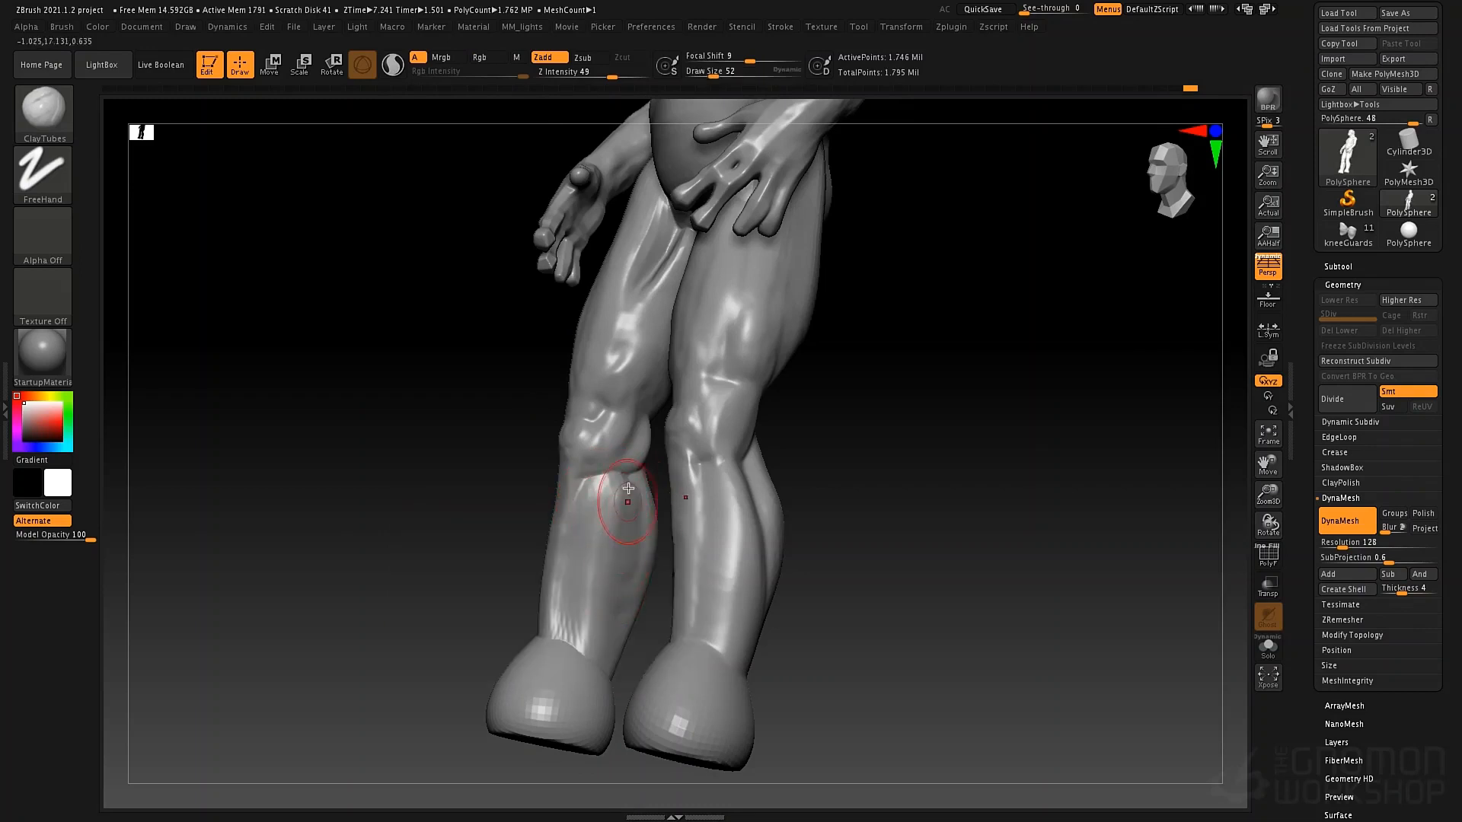
left_click_drag(629, 488, 627, 512)
mouse_move(608, 448)
left_mouse_down()
mouse_move(615, 497)
mouse_move(597, 485)
left_mouse_up()
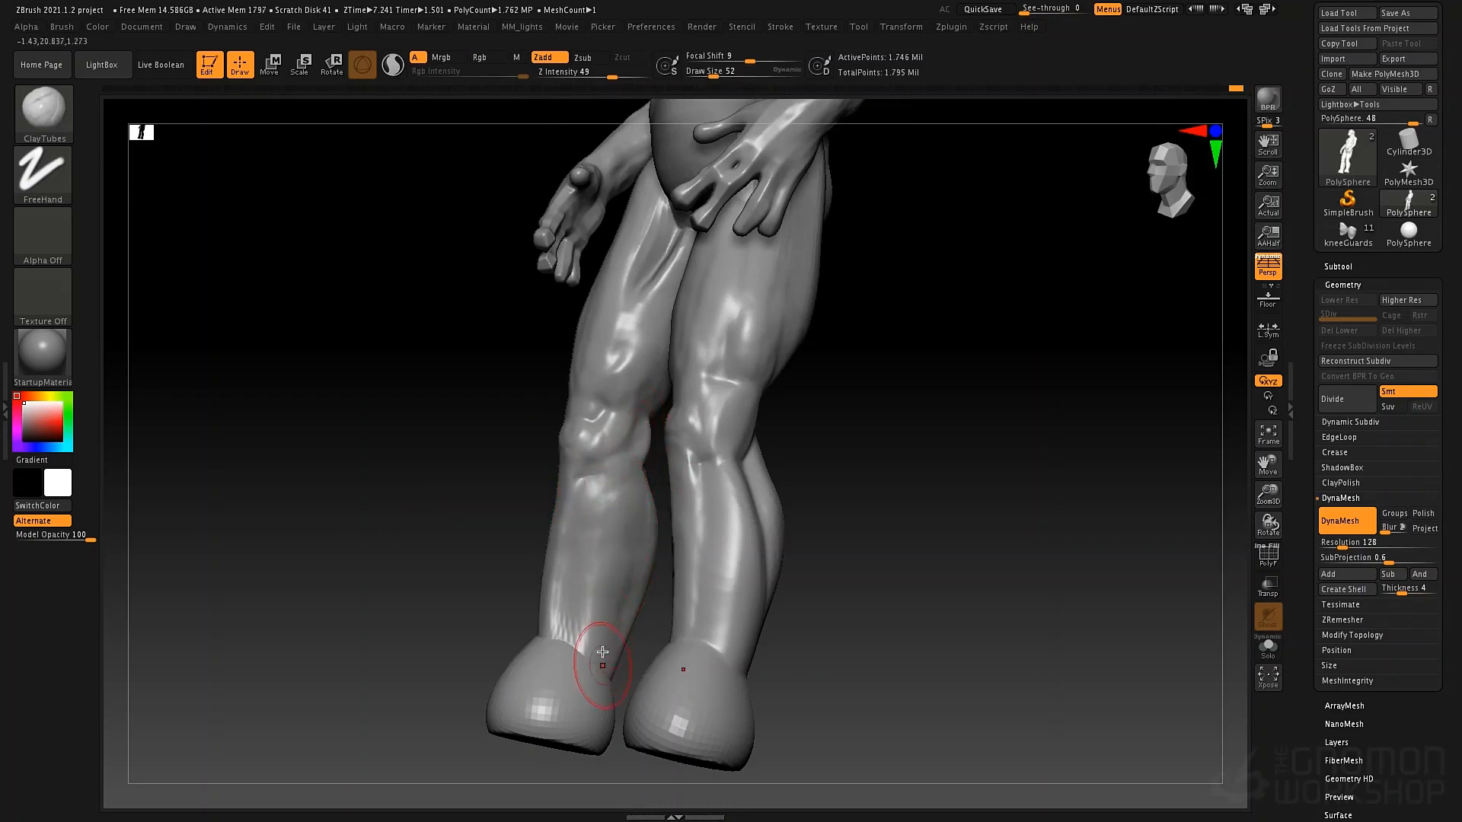
right_click_drag(591, 526, 756, 463)
left_click_drag(571, 708, 598, 676)
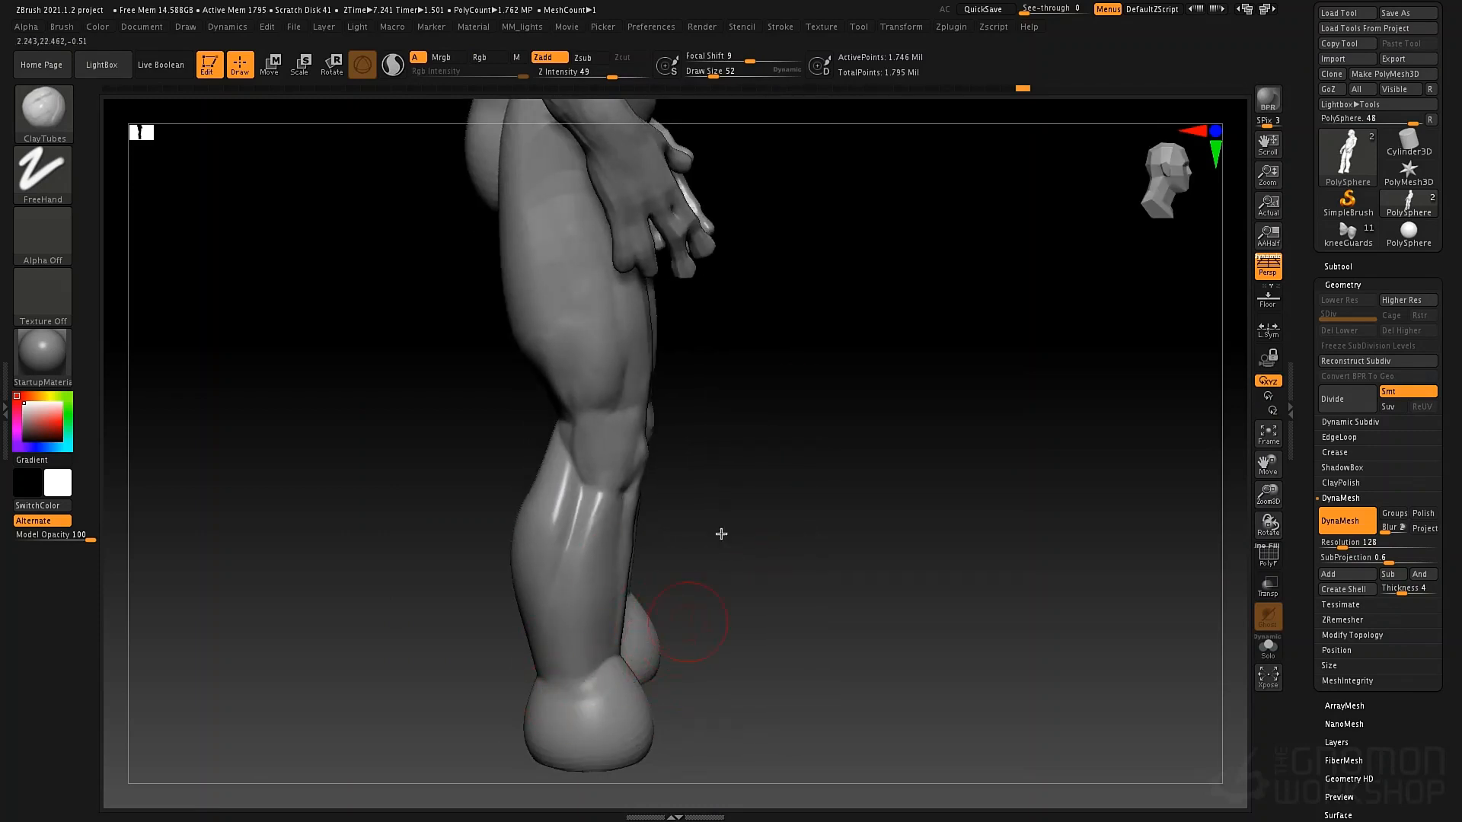
Block out rounded toes across the front of the foot forms with the ClayTubes brush
right_click_drag(678, 739, 628, 586, "alt")
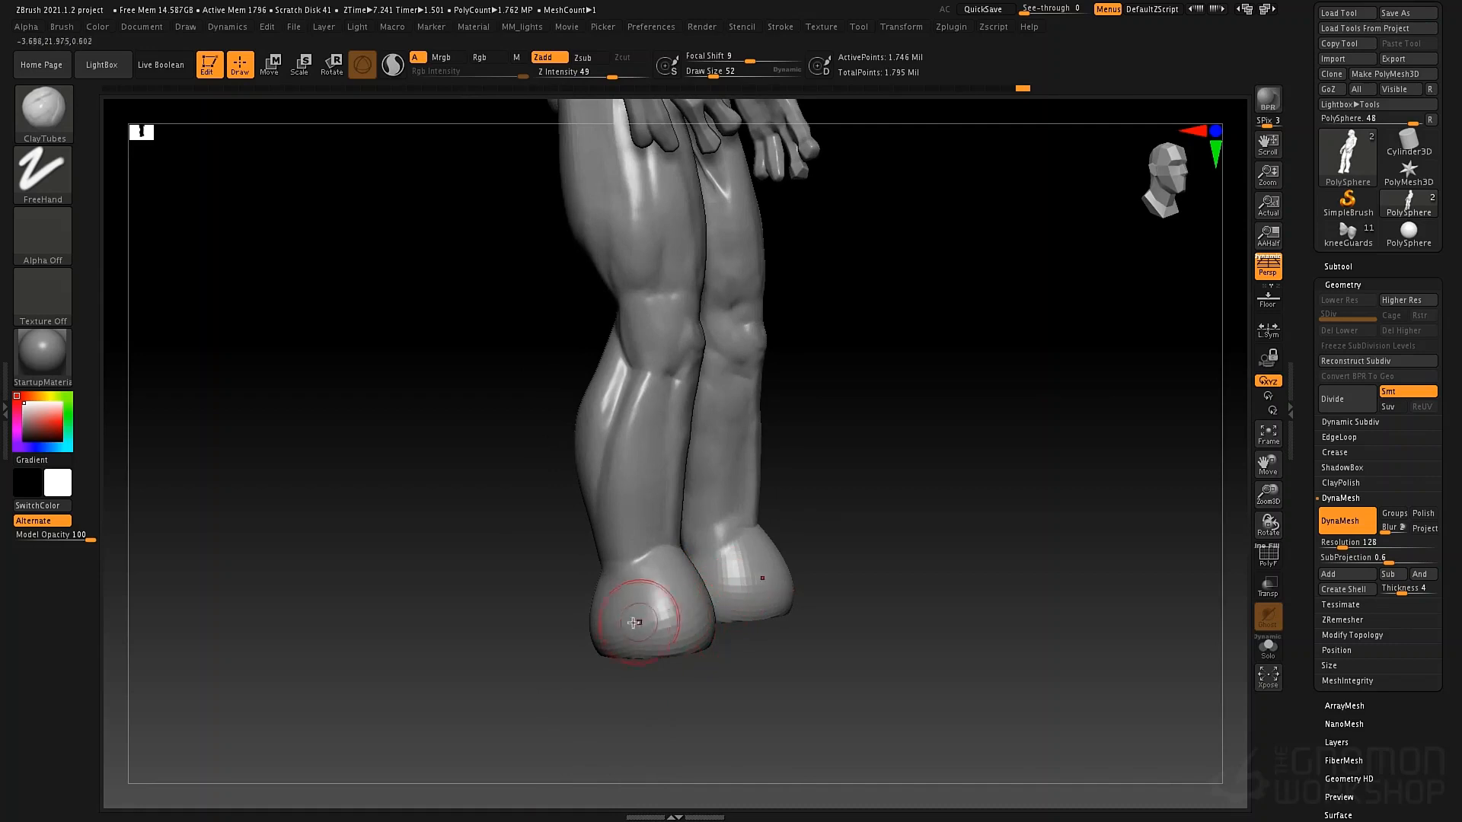
left_click_drag(634, 623, 694, 625)
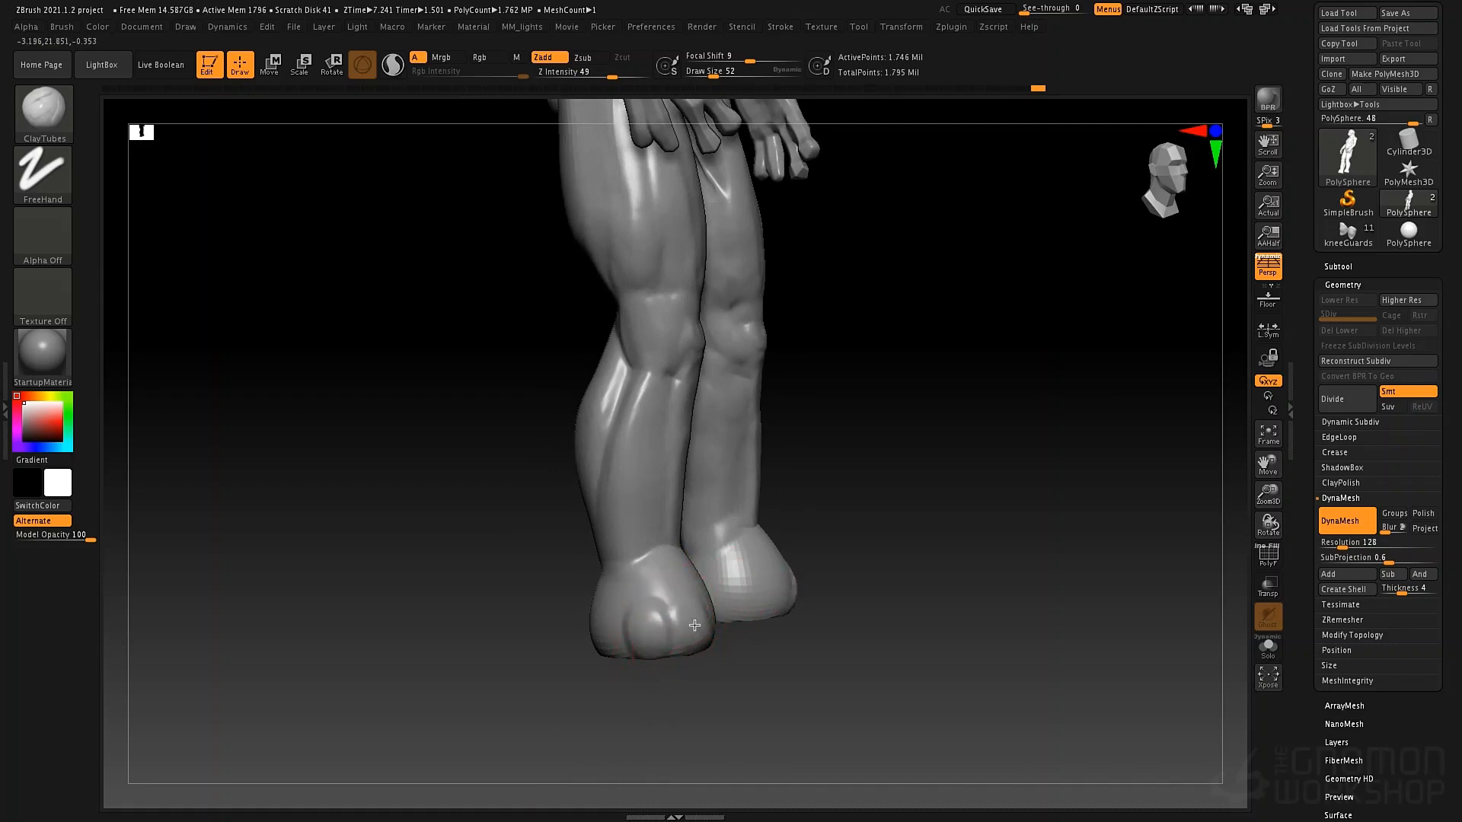
mouse_move(699, 658)
right_mouse_down()
mouse_move(608, 609)
mouse_move(665, 591)
mouse_move(526, 677)
right_mouse_up()
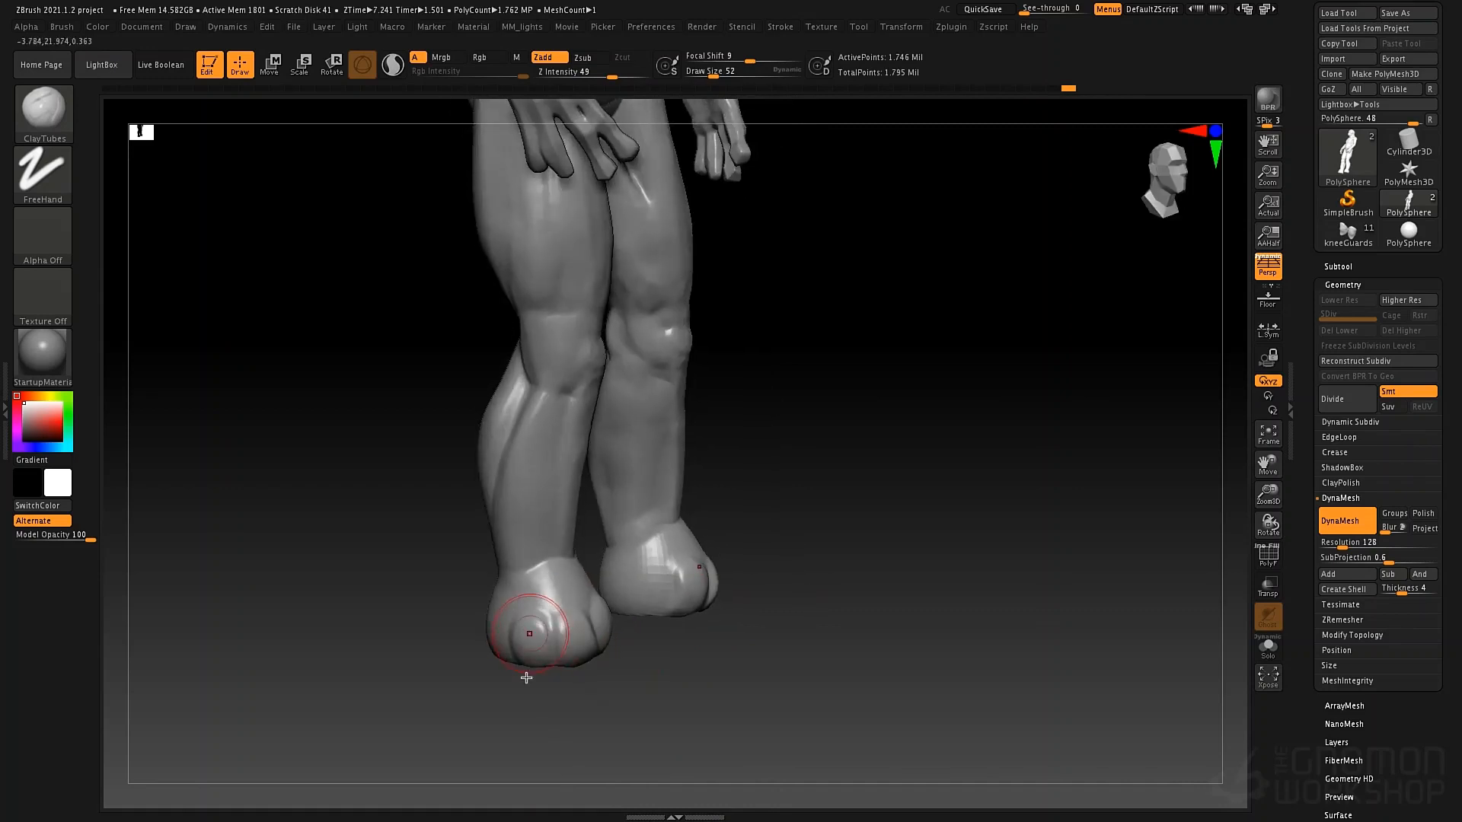
Carve grooves between the toes and under their front edge with the DamStandard brush at draw size 37
key("b")
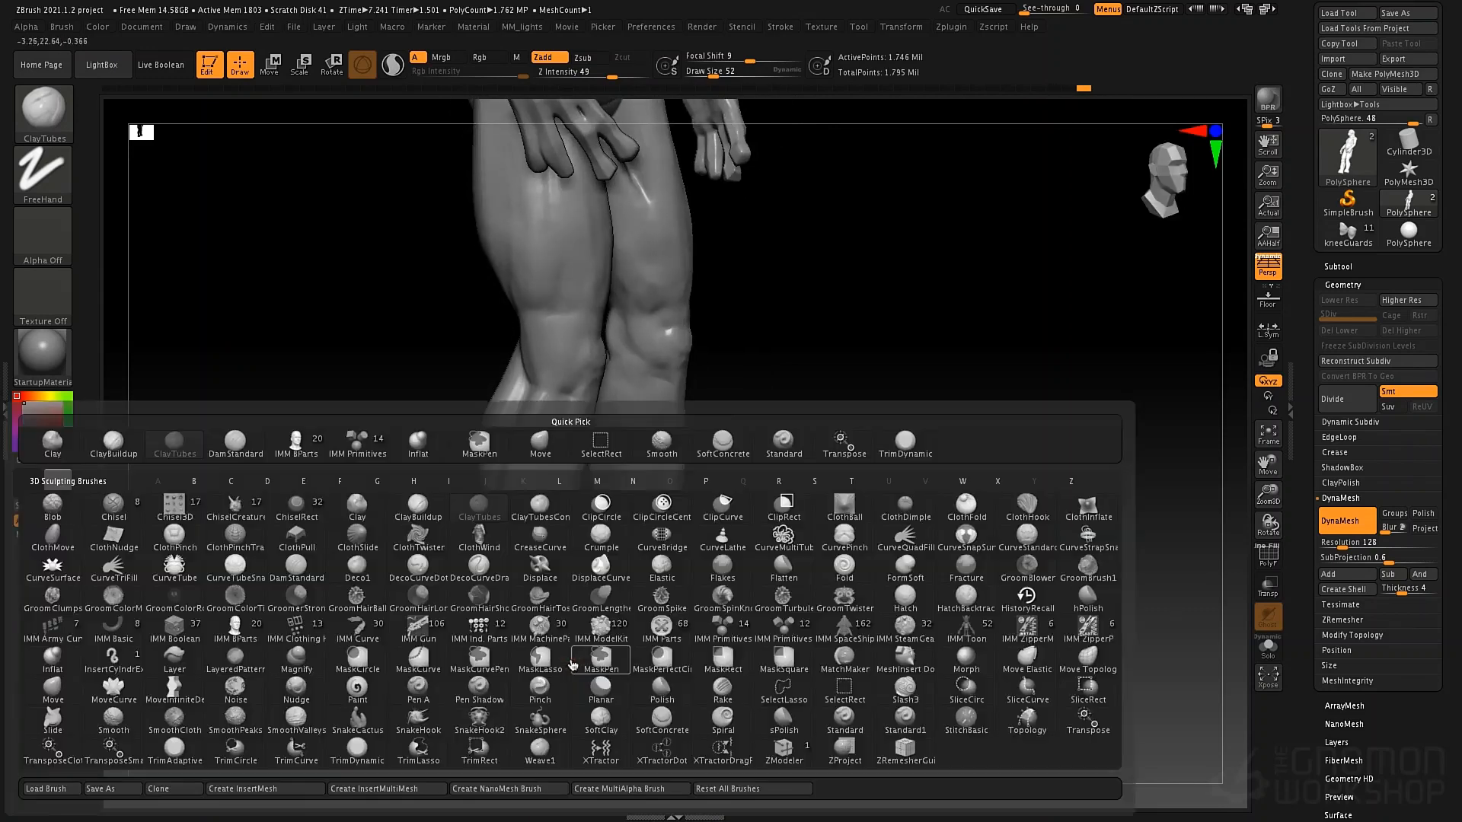
key("d")
key("s")
key("space")
left_click_drag(574, 593, 564, 691)
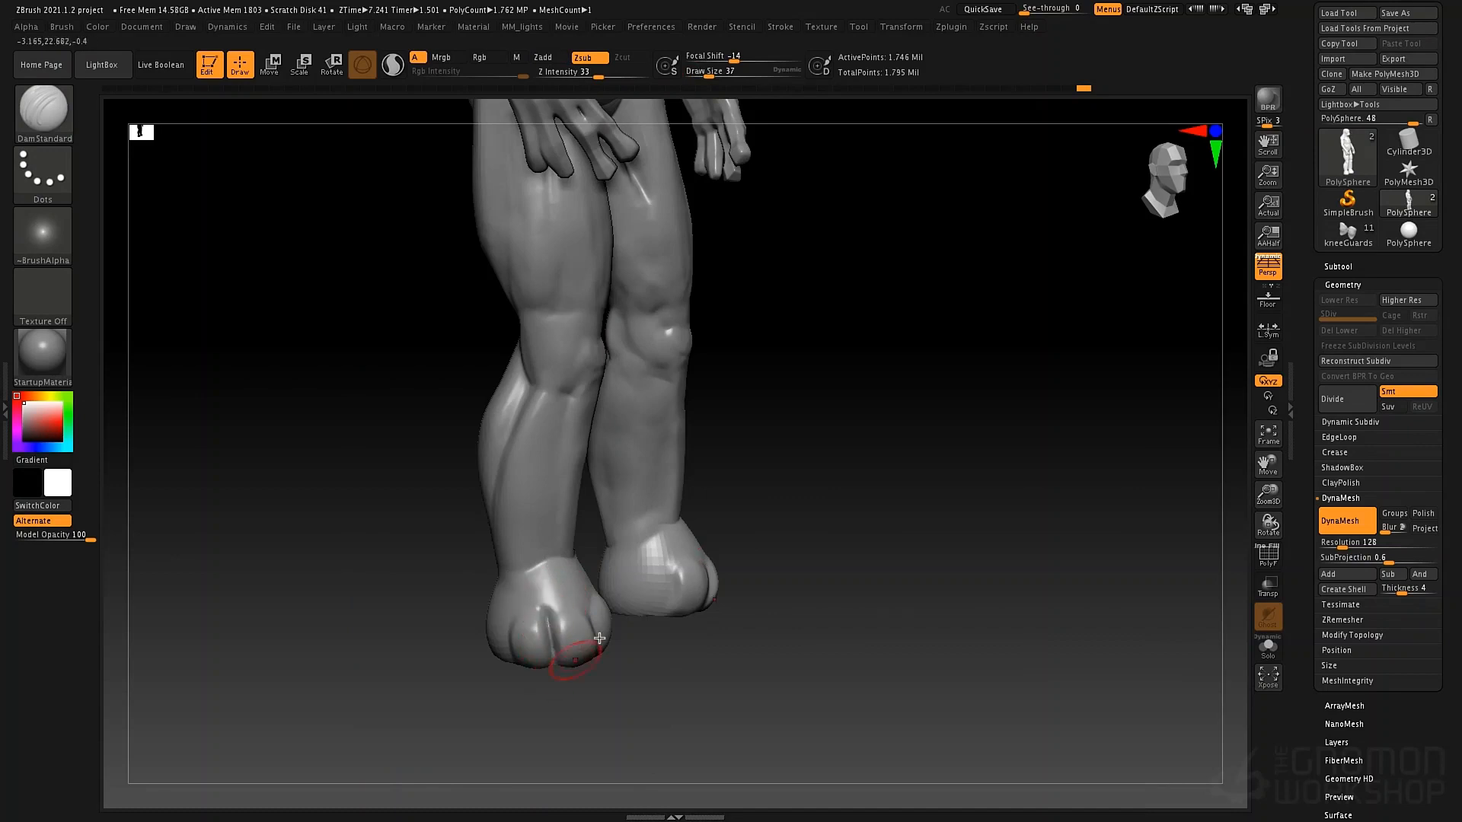
left_click_drag(655, 649, 565, 656)
mouse_move(586, 599)
left_mouse_down()
mouse_move(607, 692)
mouse_move(589, 622)
left_mouse_up()
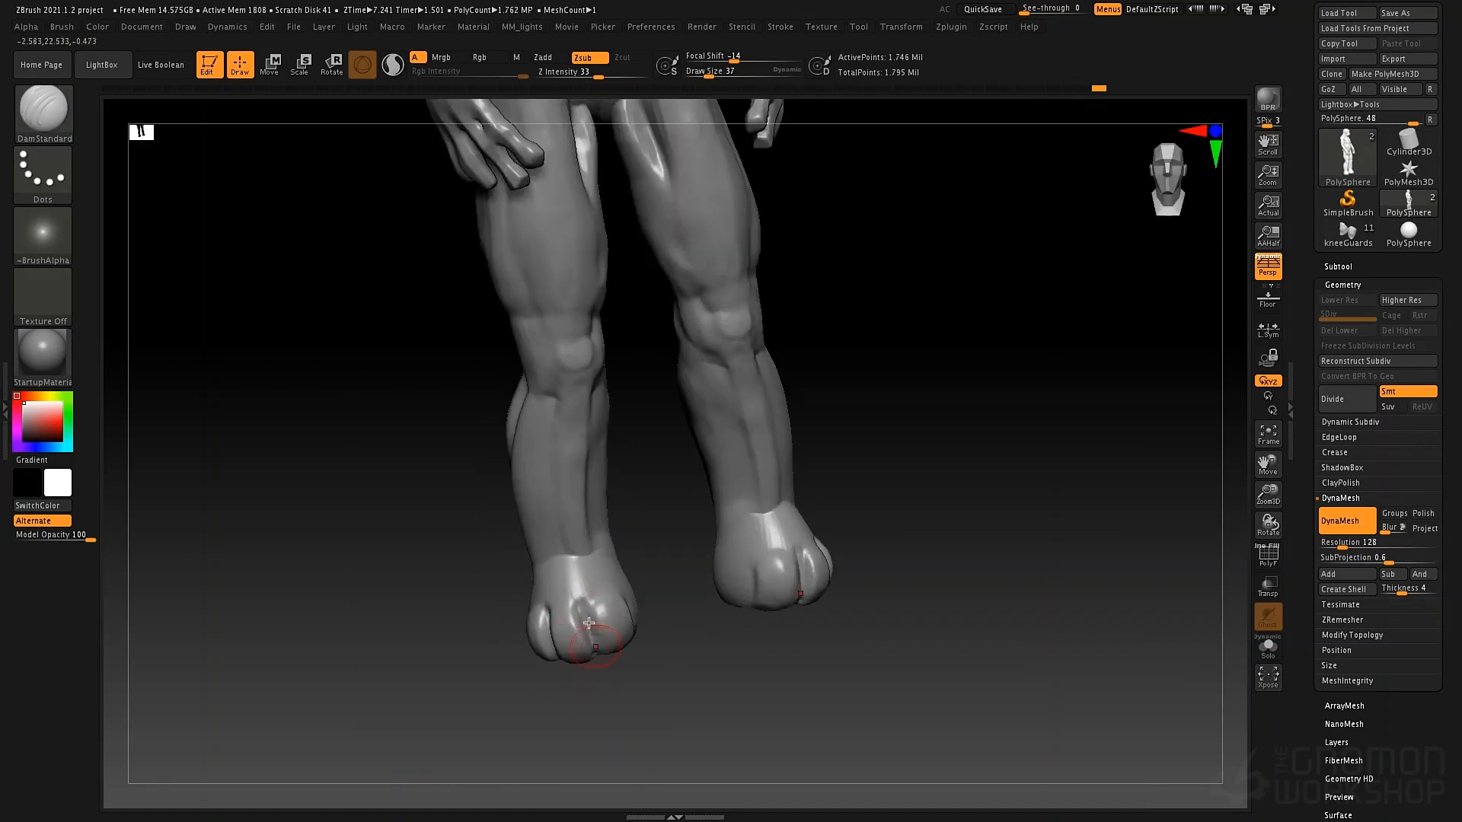
mouse_move(564, 679)
left_mouse_down()
mouse_move(555, 664)
mouse_move(544, 690)
mouse_move(538, 669)
left_mouse_up()
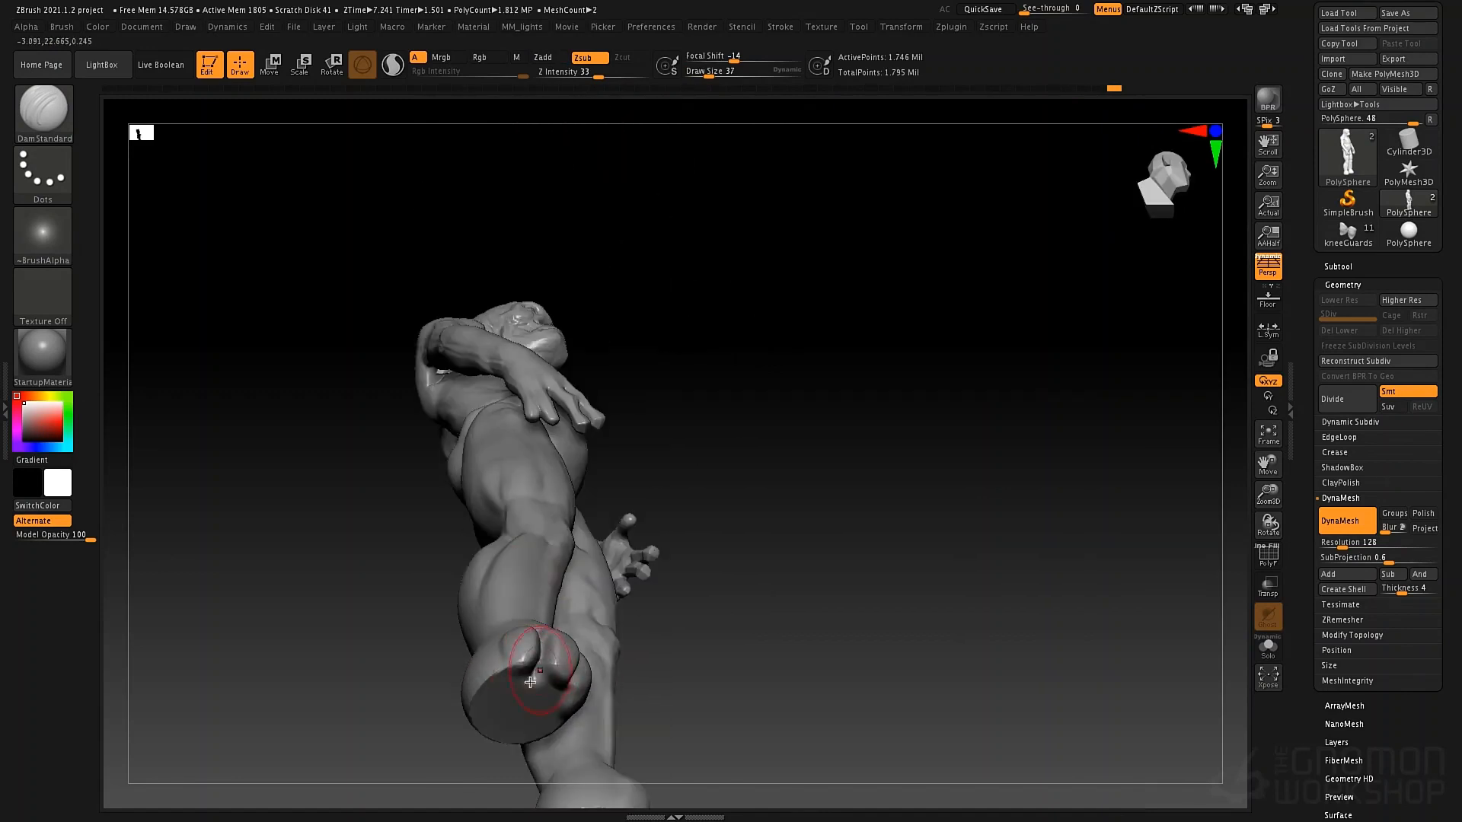
right_click_drag(571, 680, 575, 687)
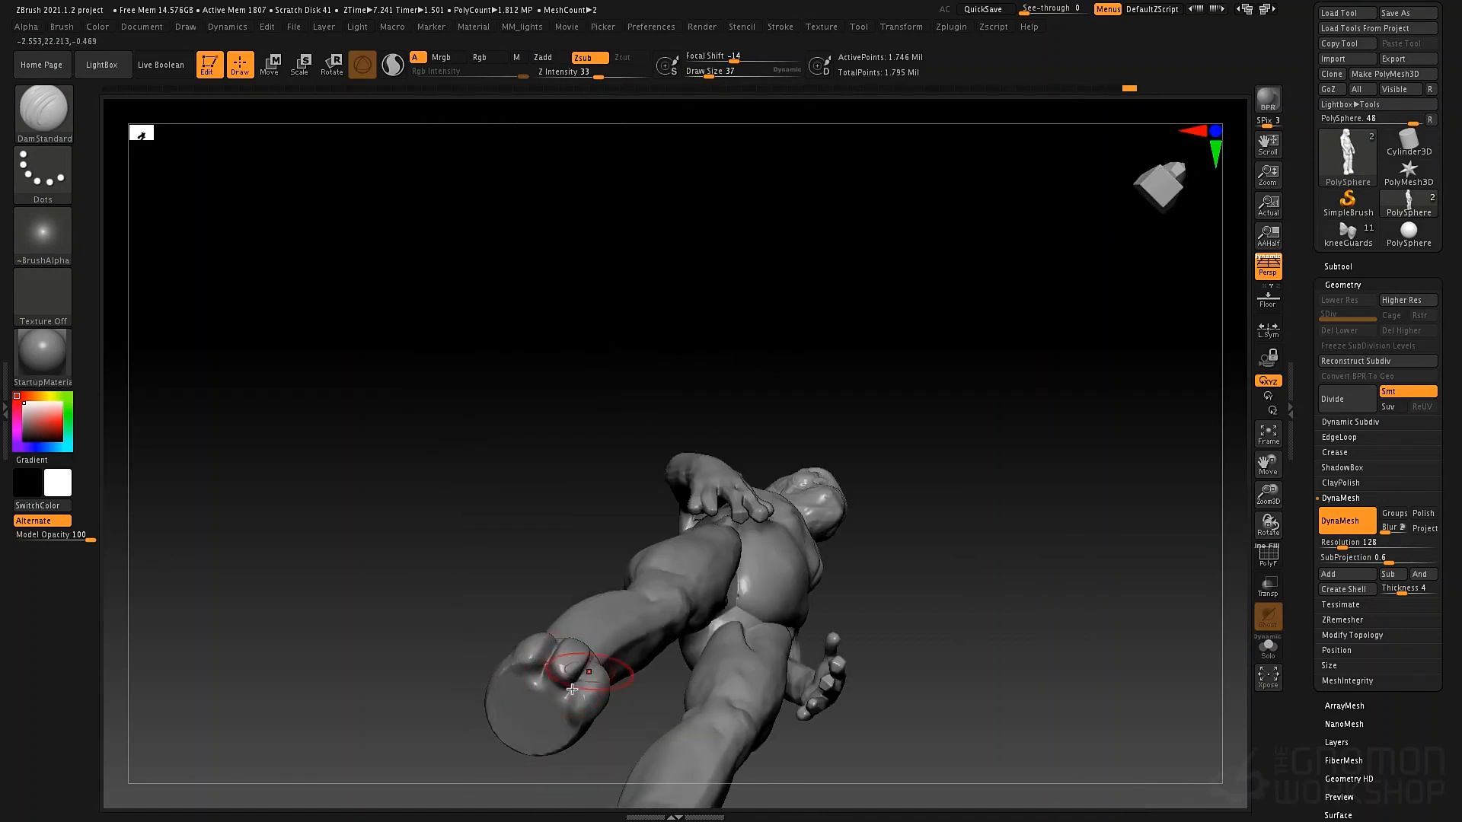
right_click_drag(575, 611, 611, 603)
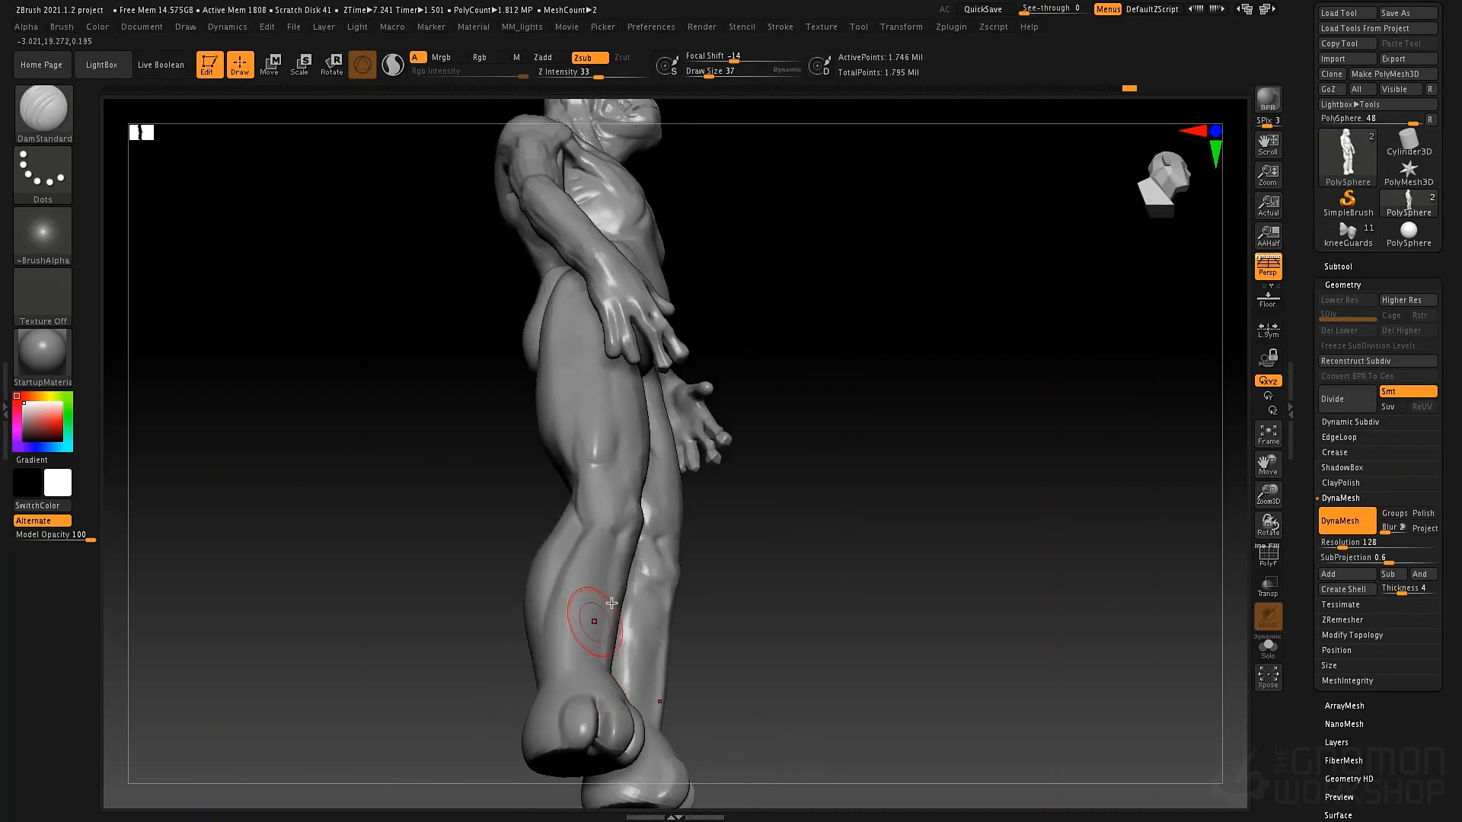
Mask the outer toes at draw size 25 and invert the mask so only those toes can be edited
left_click_drag(771, 601, 833, 436, "alt")
key("space")
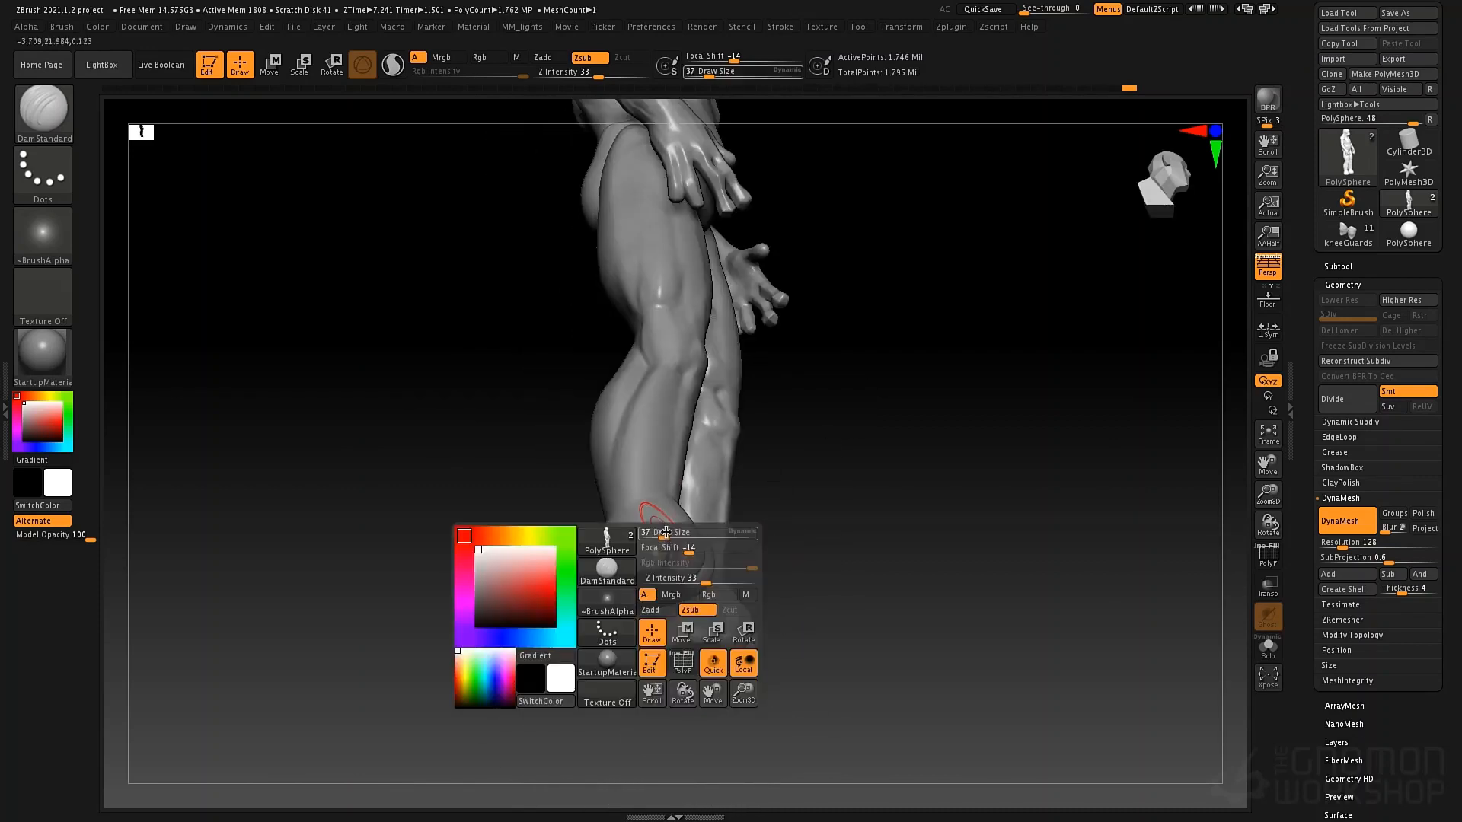
mouse_move(667, 533)
left_mouse_down()
mouse_move(649, 551)
mouse_move(656, 541)
left_mouse_up()
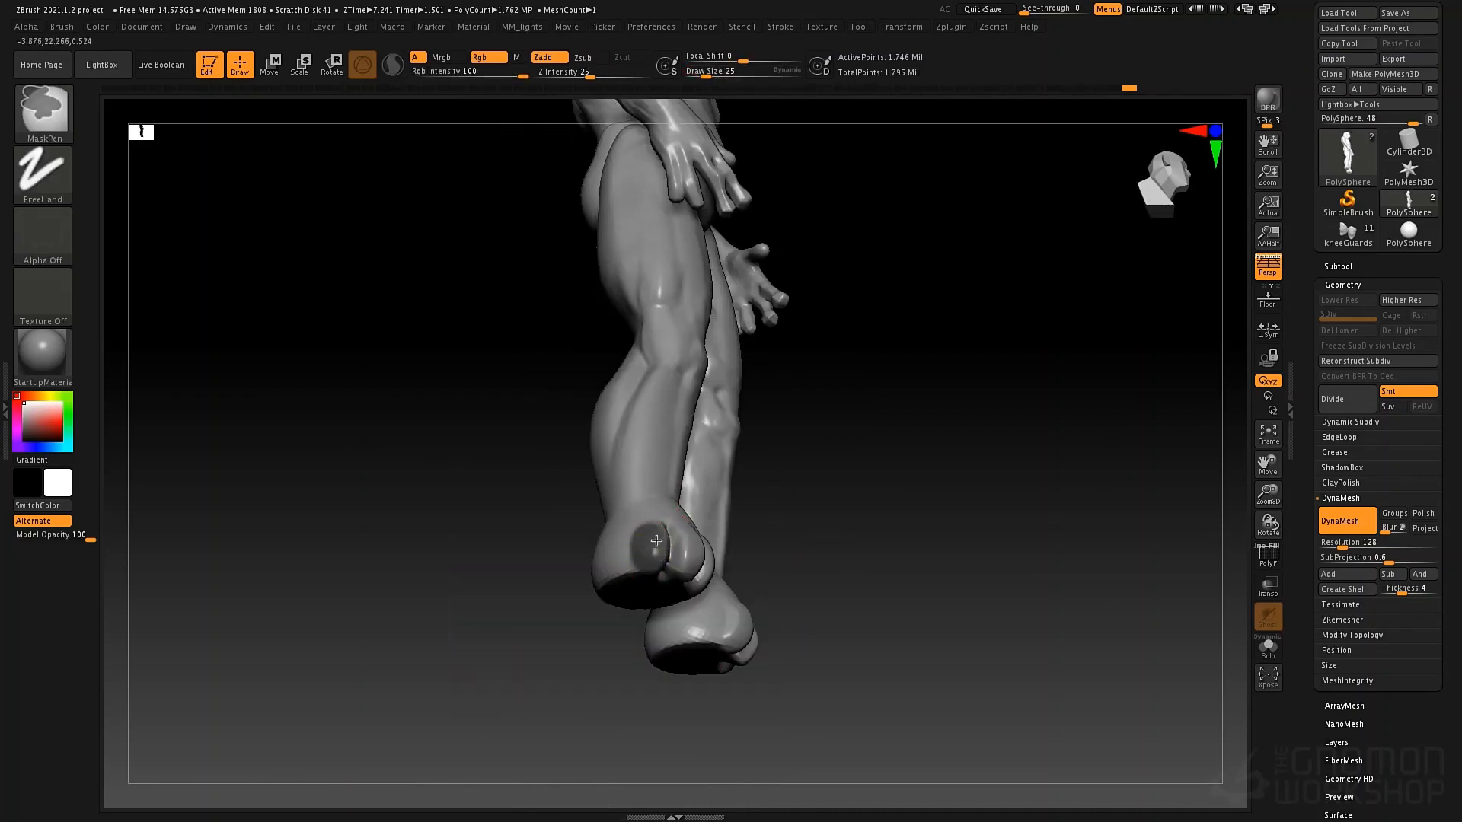
left_click(838, 473, "ctrl")
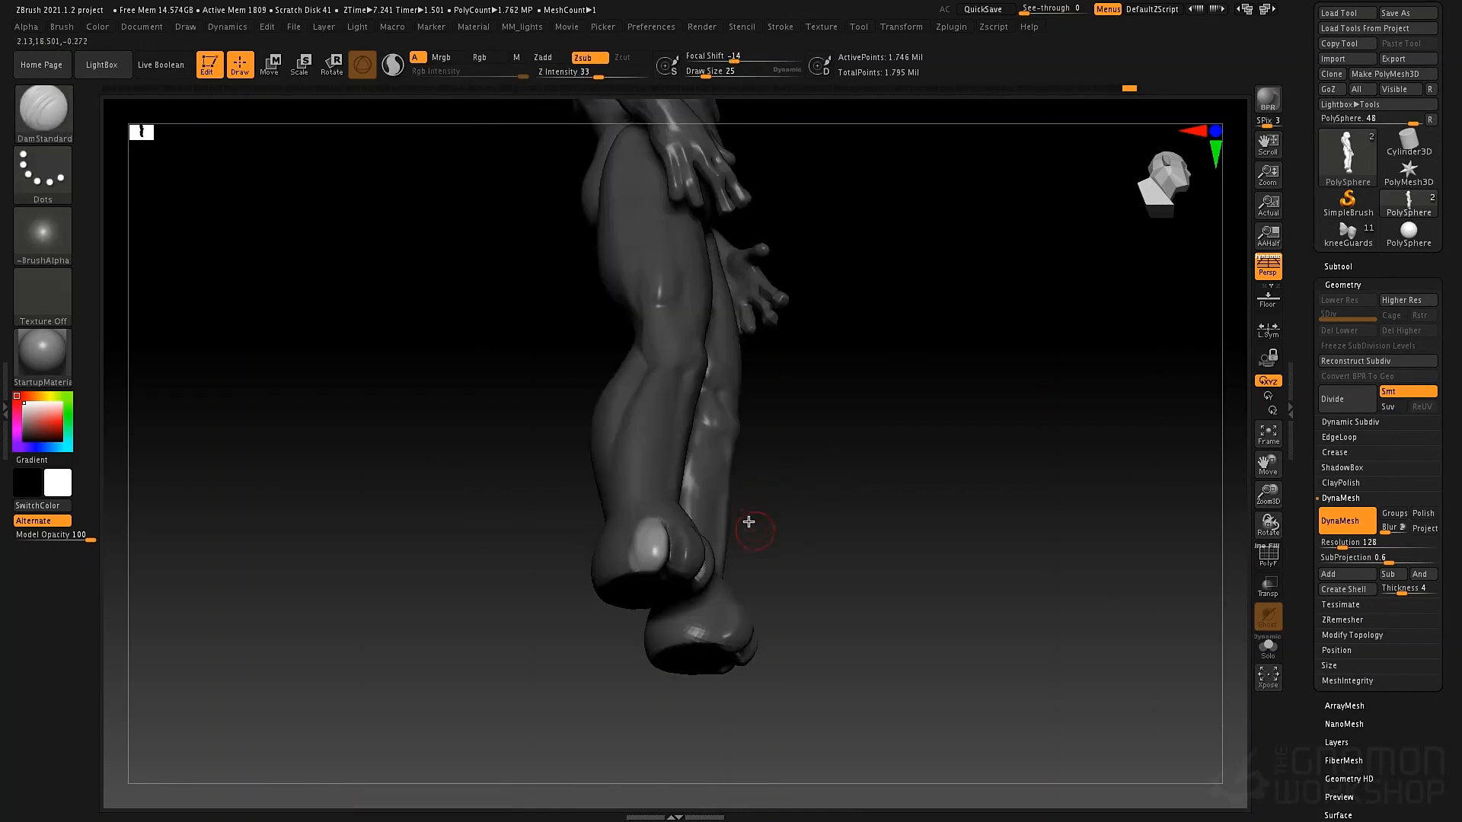
Pull the outer toes outward from the feet with the Move brush at draw size 84, and clear the mask
key("space")
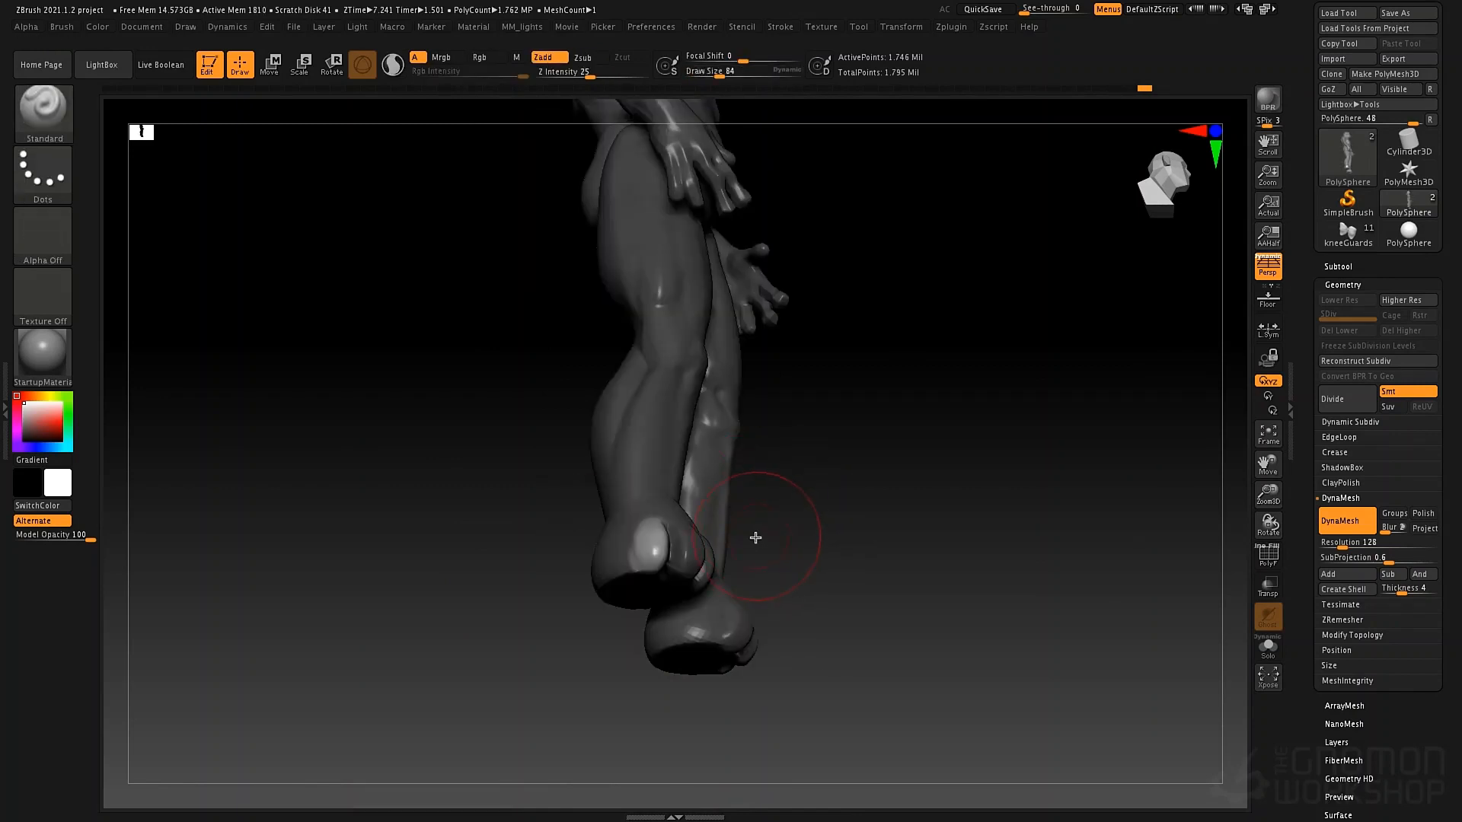
key("b")
key("c")
key("r")
mouse_move(759, 521)
right_mouse_down()
mouse_move(668, 490)
mouse_move(646, 533)
right_mouse_up()
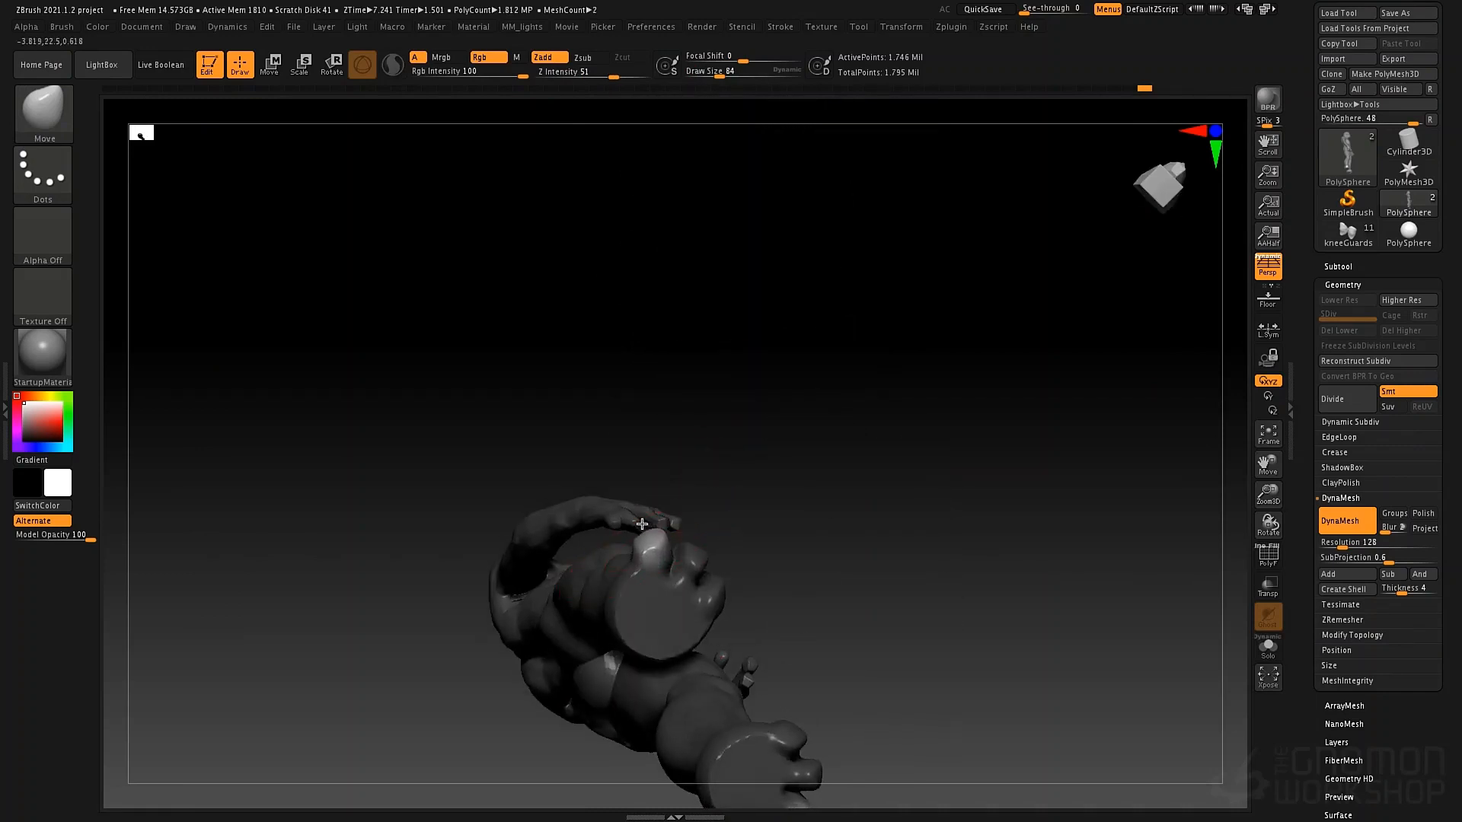
mouse_move(843, 470)
right_mouse_down()
mouse_move(799, 496)
mouse_move(852, 518)
right_mouse_up()
key("ctrl")
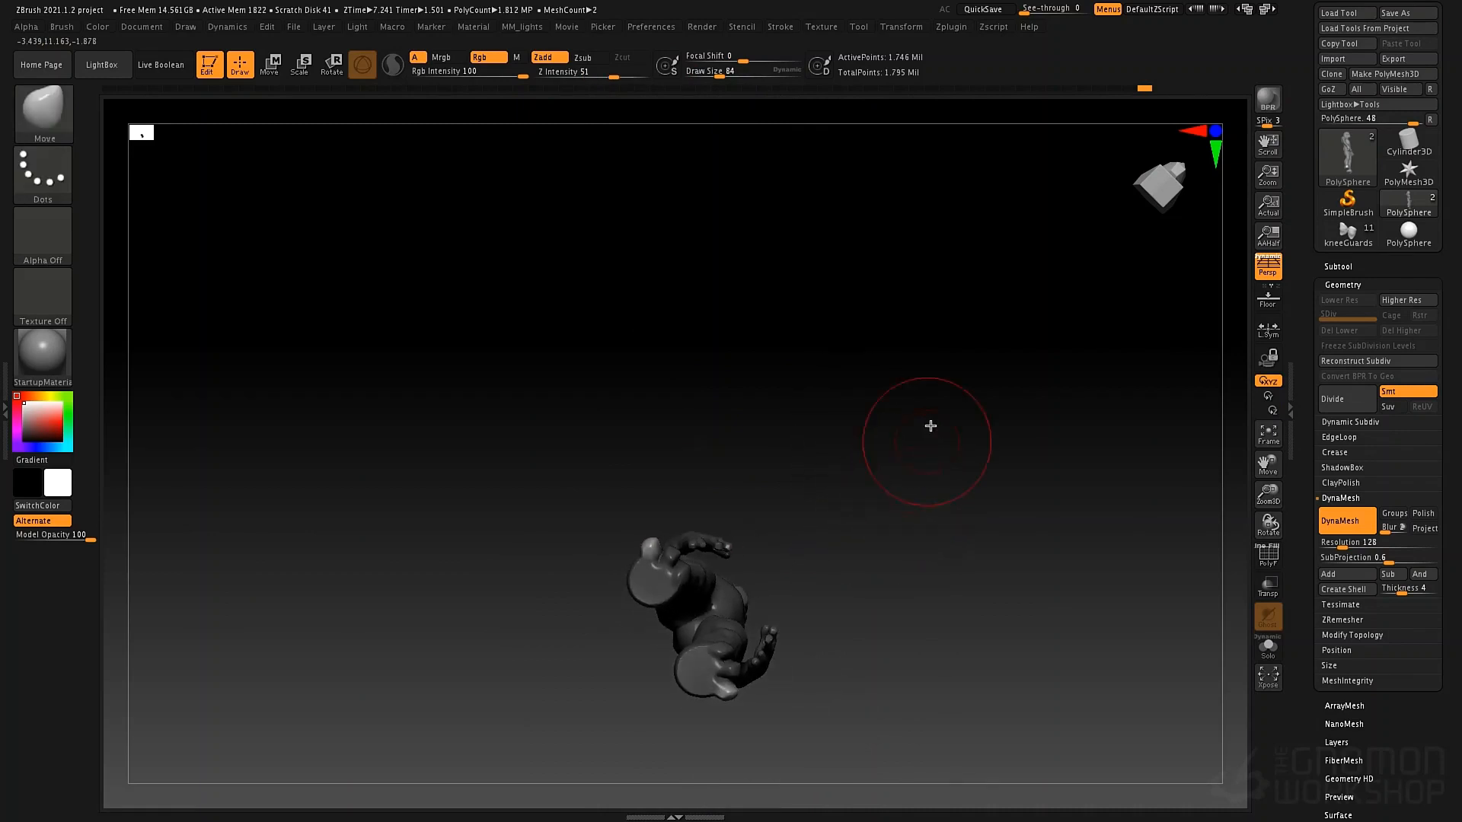
mouse_move(950, 441)
right_mouse_down()
mouse_move(757, 483)
mouse_move(826, 493)
mouse_move(777, 545)
mouse_move(787, 531)
mouse_move(757, 614)
right_mouse_up()
right_click_drag(677, 504, 682, 483, "ctrl")
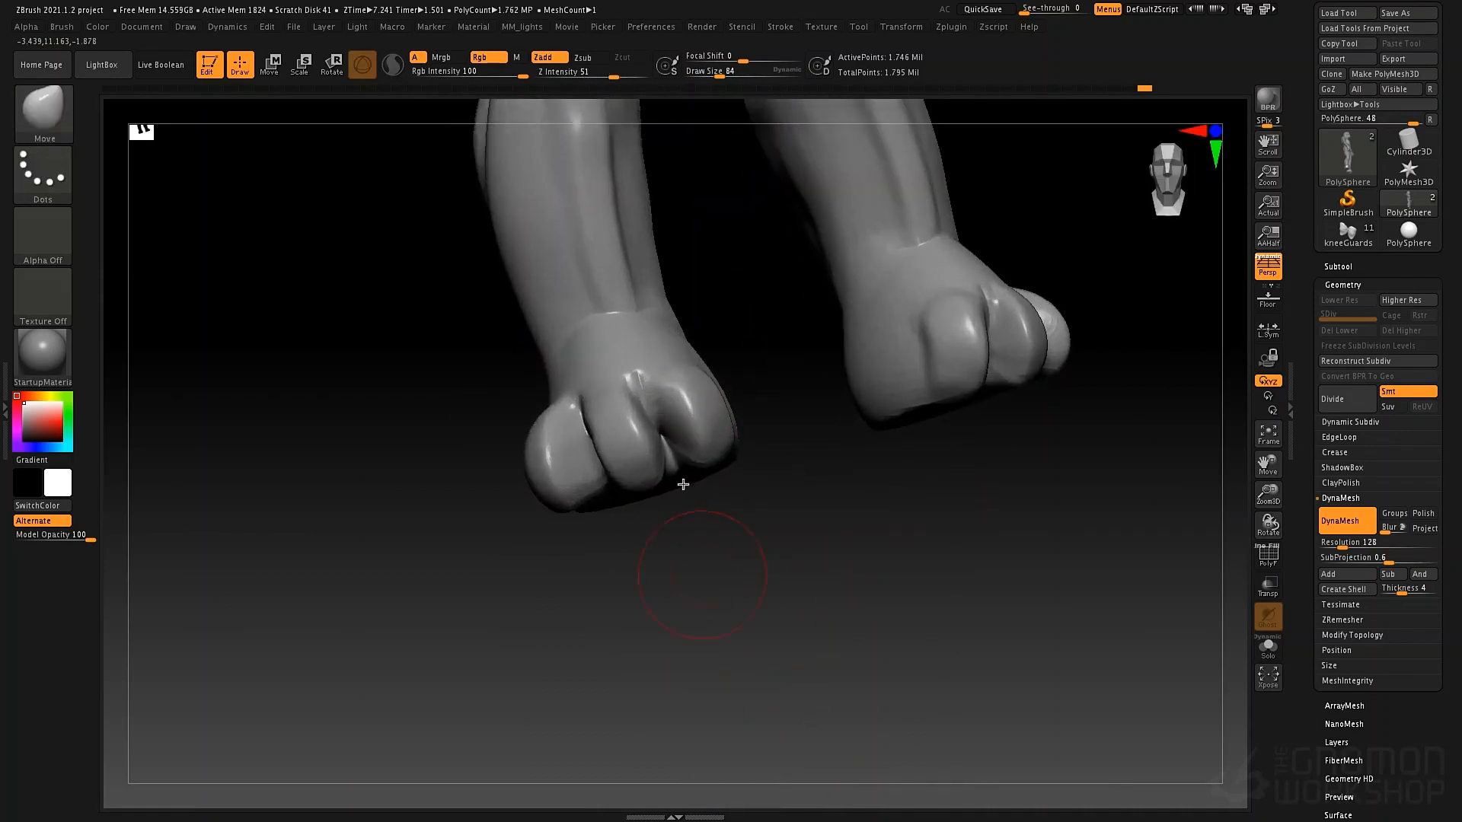
Mask the inner toes down to the soles at draw size 46 and invert the mask
key("space")
mouse_move(720, 398)
left_mouse_down()
mouse_move(704, 397)
mouse_move(709, 431)
mouse_move(711, 398)
left_mouse_up()
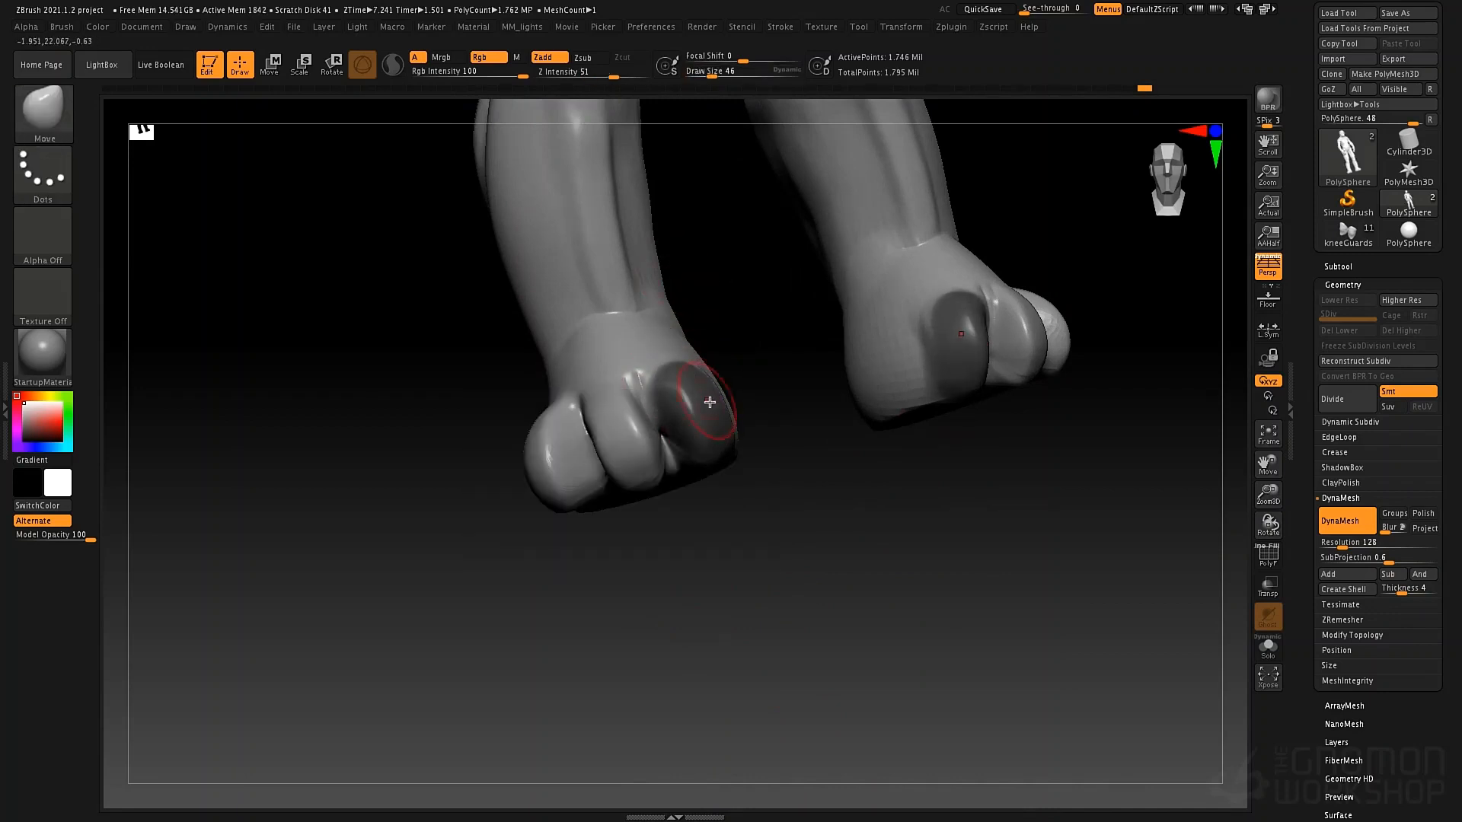
right_click_drag(711, 398, 736, 428)
mouse_move(730, 425)
left_mouse_down("ctrl")
mouse_move(742, 457)
mouse_move(738, 427)
left_mouse_up("ctrl")
mouse_move(738, 426)
right_mouse_down()
mouse_move(732, 287)
mouse_move(714, 440)
right_mouse_up()
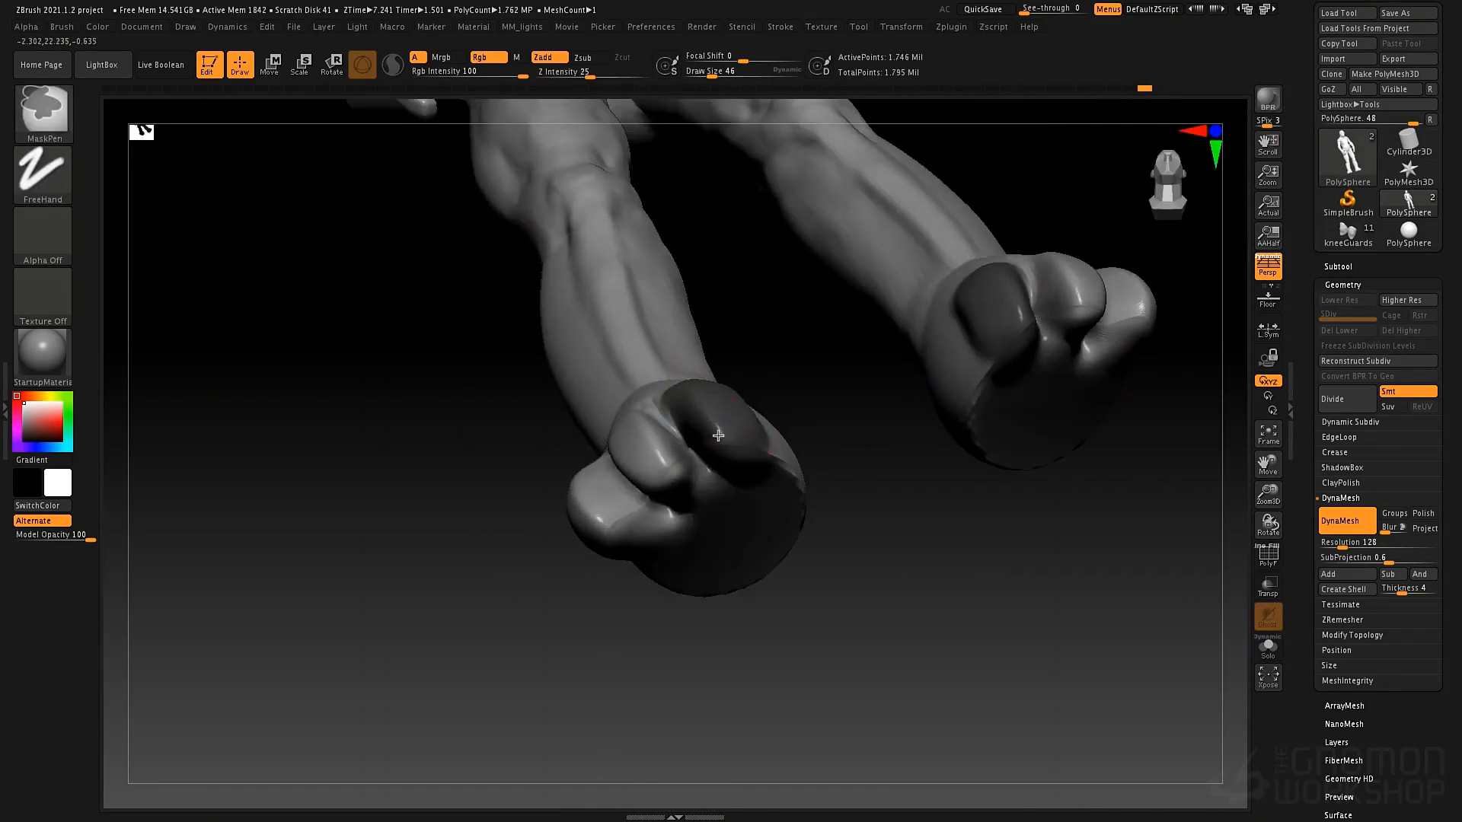
left_click(825, 506, "ctrl")
Pull the inner toes forward with the Move brush at draw size 145, and clear the mask
right_click(718, 461)
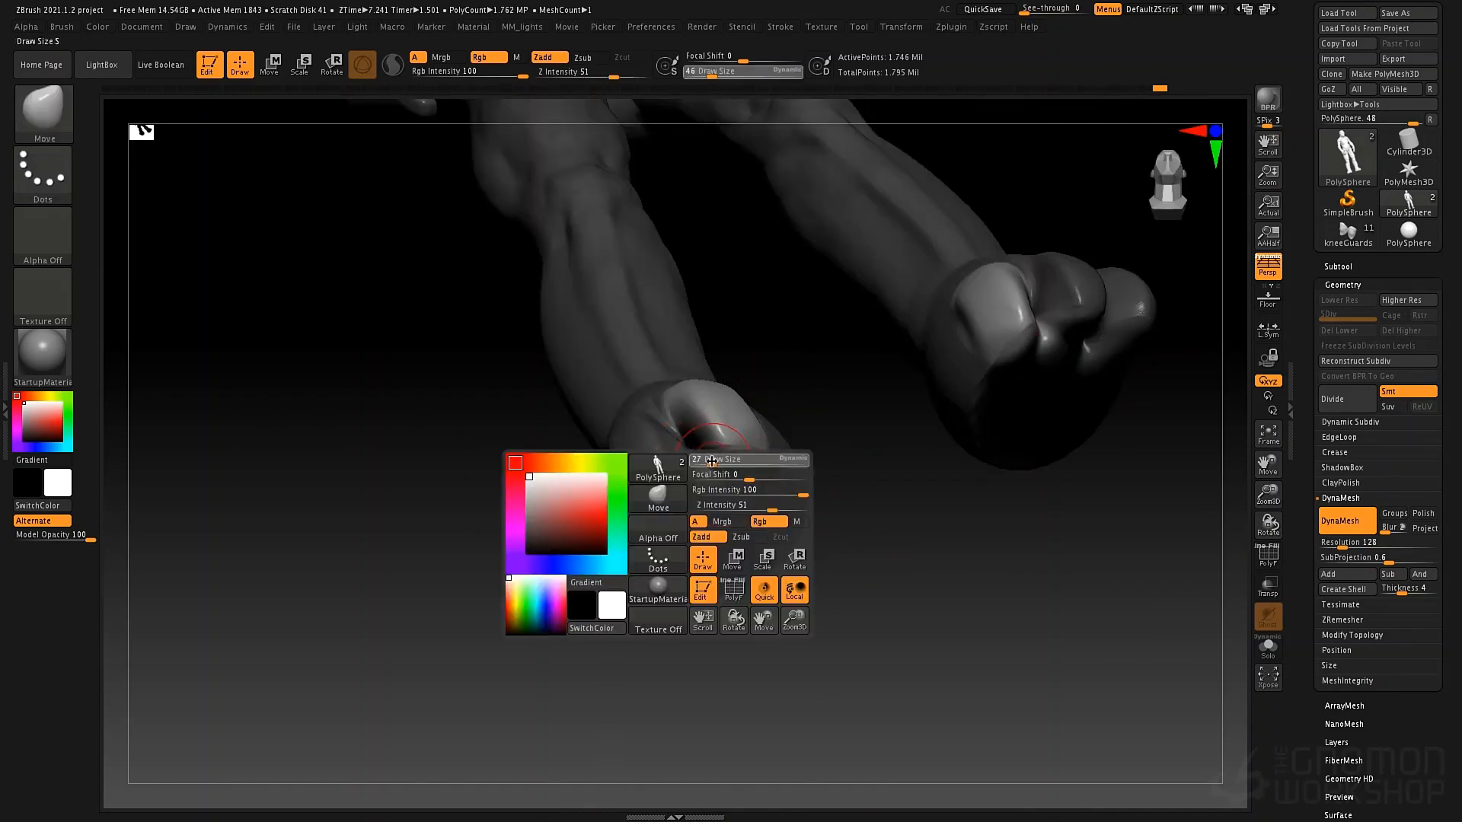
right_click_drag(708, 465, 663, 448)
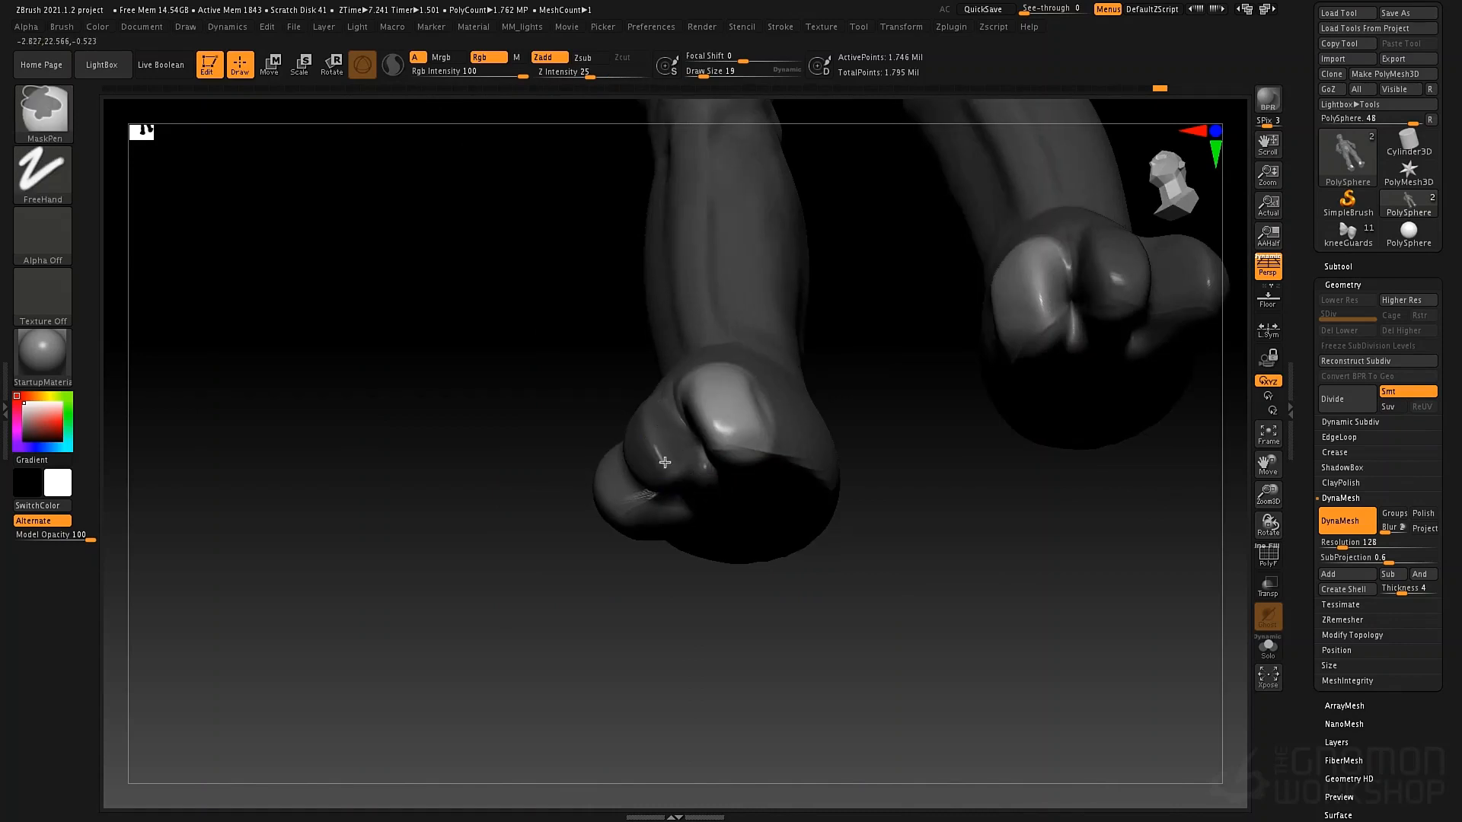
right_click(744, 457)
mouse_move(792, 404)
right_mouse_down()
mouse_move(753, 404)
mouse_move(744, 375)
right_mouse_up()
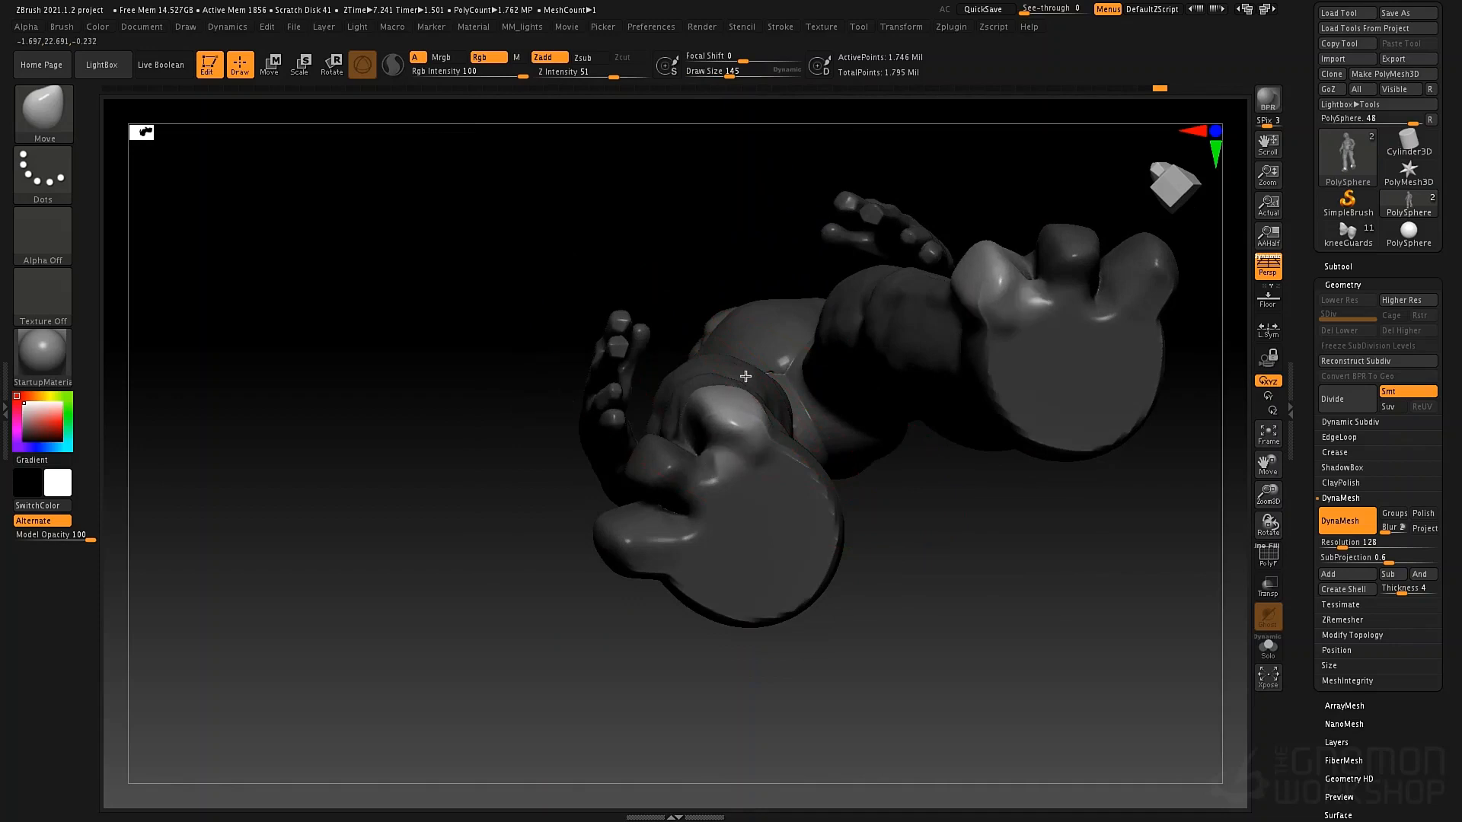
left_click(456, 572, "ctrl")
Reshape the toes from several sides with the Move brush, and re-DynaMesh the body
key("space")
left_click_drag(686, 455, 648, 449)
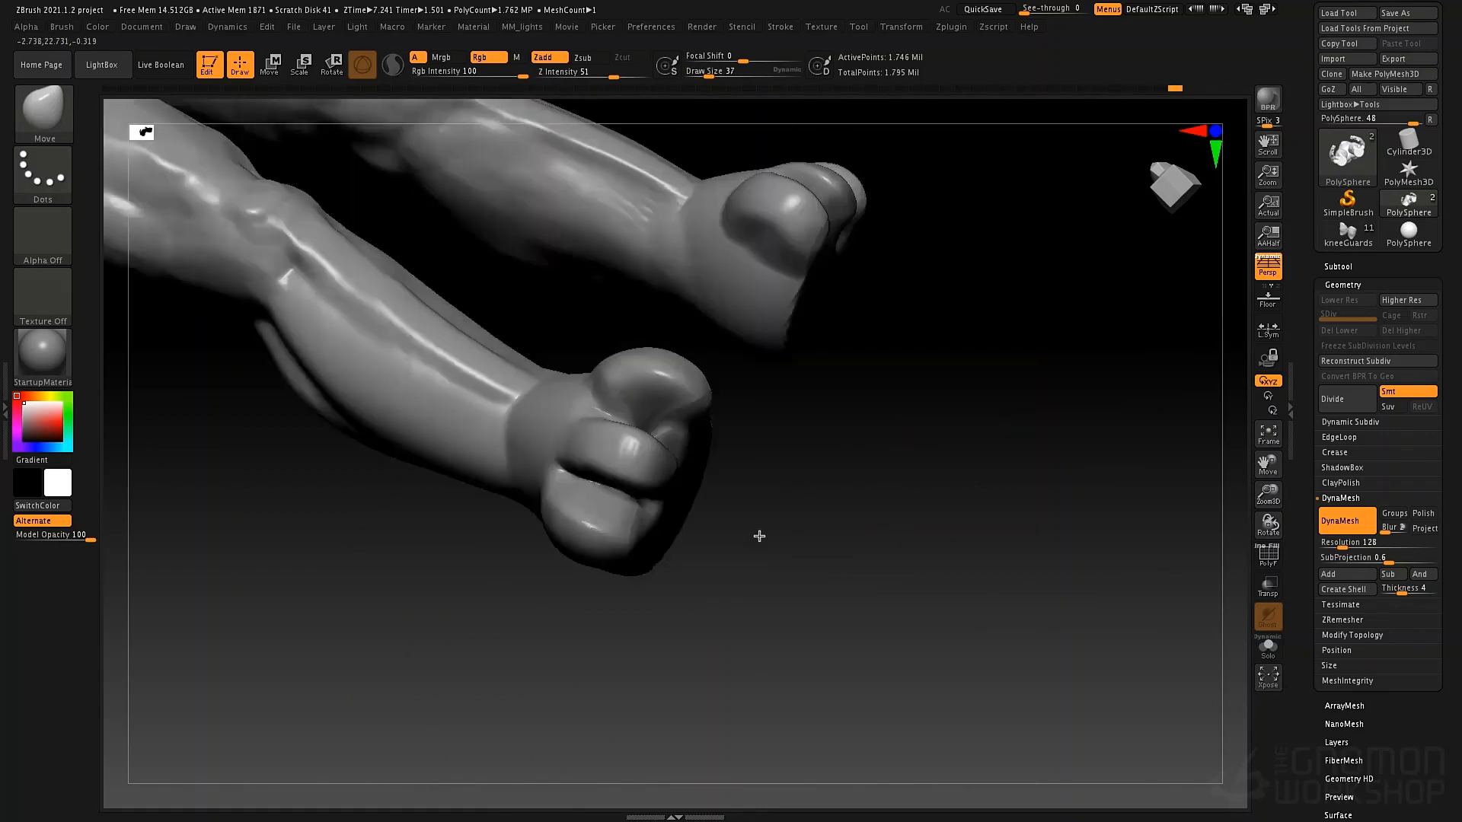
right_click_drag(759, 536, 662, 466)
key("space")
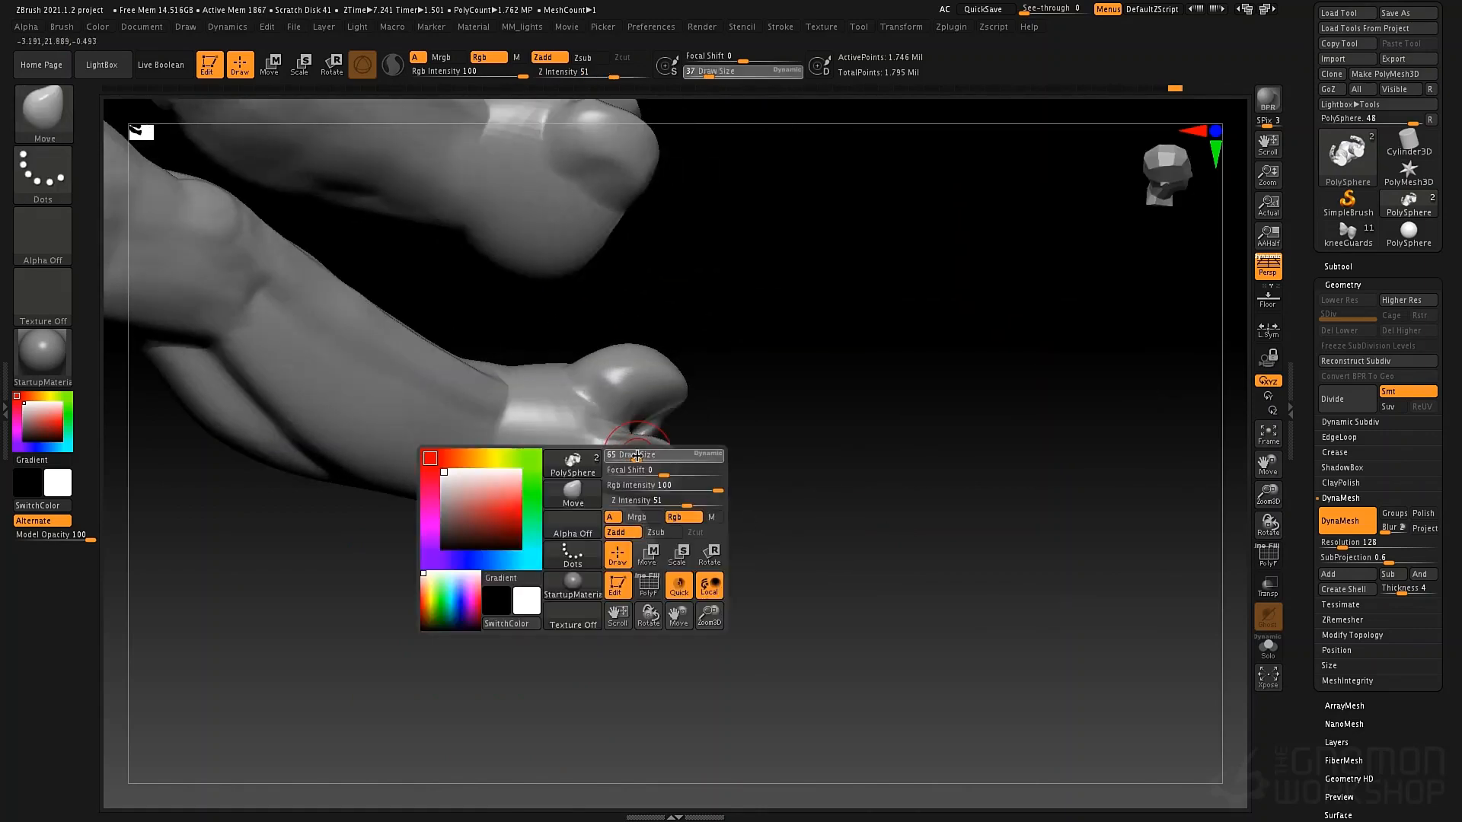
mouse_move(638, 456)
left_mouse_down()
mouse_move(651, 456)
mouse_move(594, 459)
mouse_move(671, 473)
left_mouse_up()
mouse_move(777, 523)
right_mouse_down()
mouse_move(679, 418)
mouse_move(645, 443)
right_mouse_up()
left_click_drag(646, 443, 639, 447)
left_click_drag(424, 411, 386, 548, "ctrl")
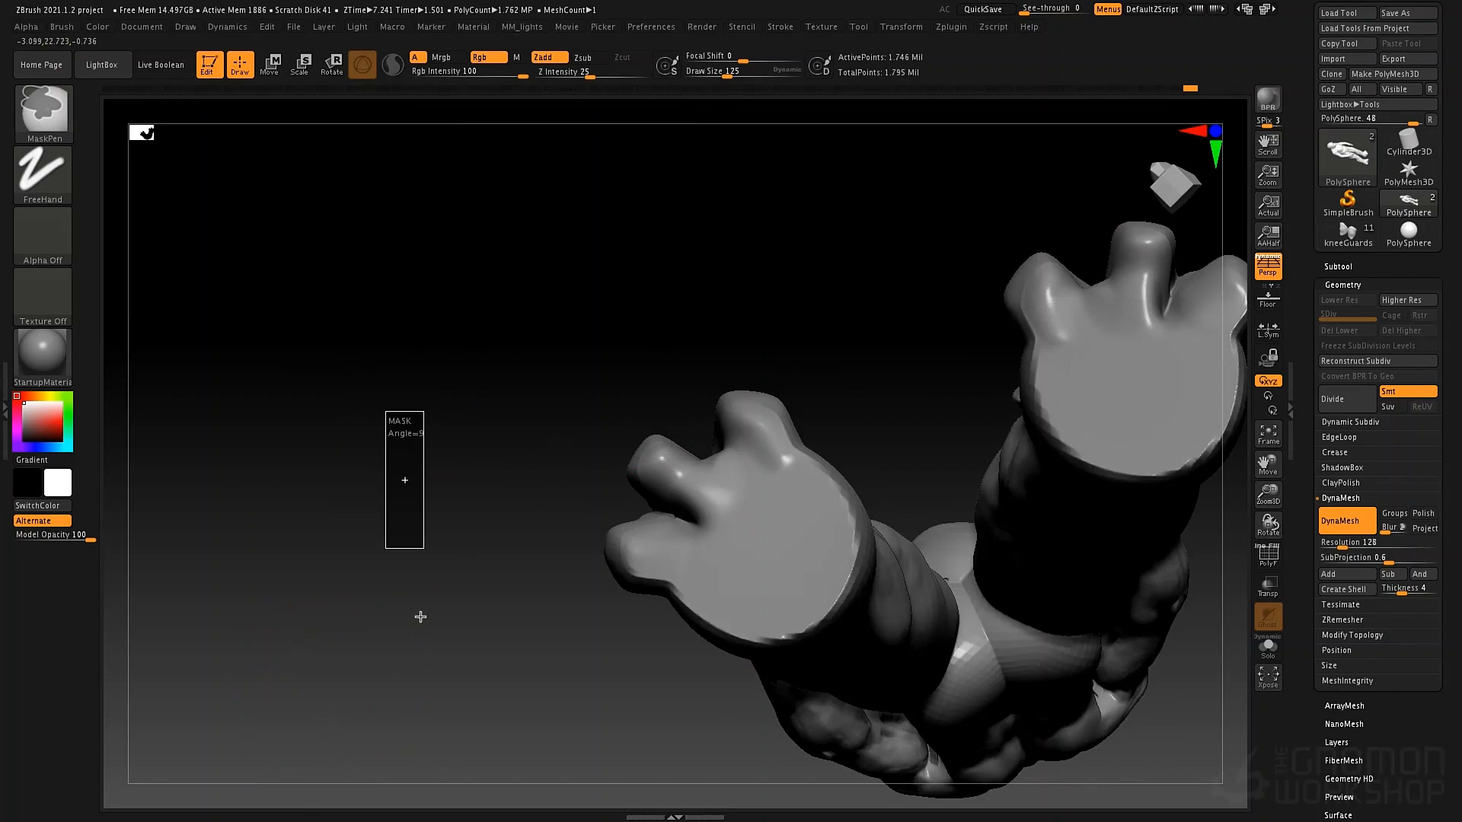
Build up the fronts and tops of the toes with the ClayTubes brush at draw size 65
mouse_move(551, 424)
right_mouse_down()
mouse_move(561, 653)
mouse_move(678, 496)
mouse_move(696, 501)
mouse_move(684, 499)
right_mouse_up()
key("b")
key("c")
key("t")
key("space")
left_click_drag(705, 370, 664, 361)
left_click_drag(771, 360, 754, 397)
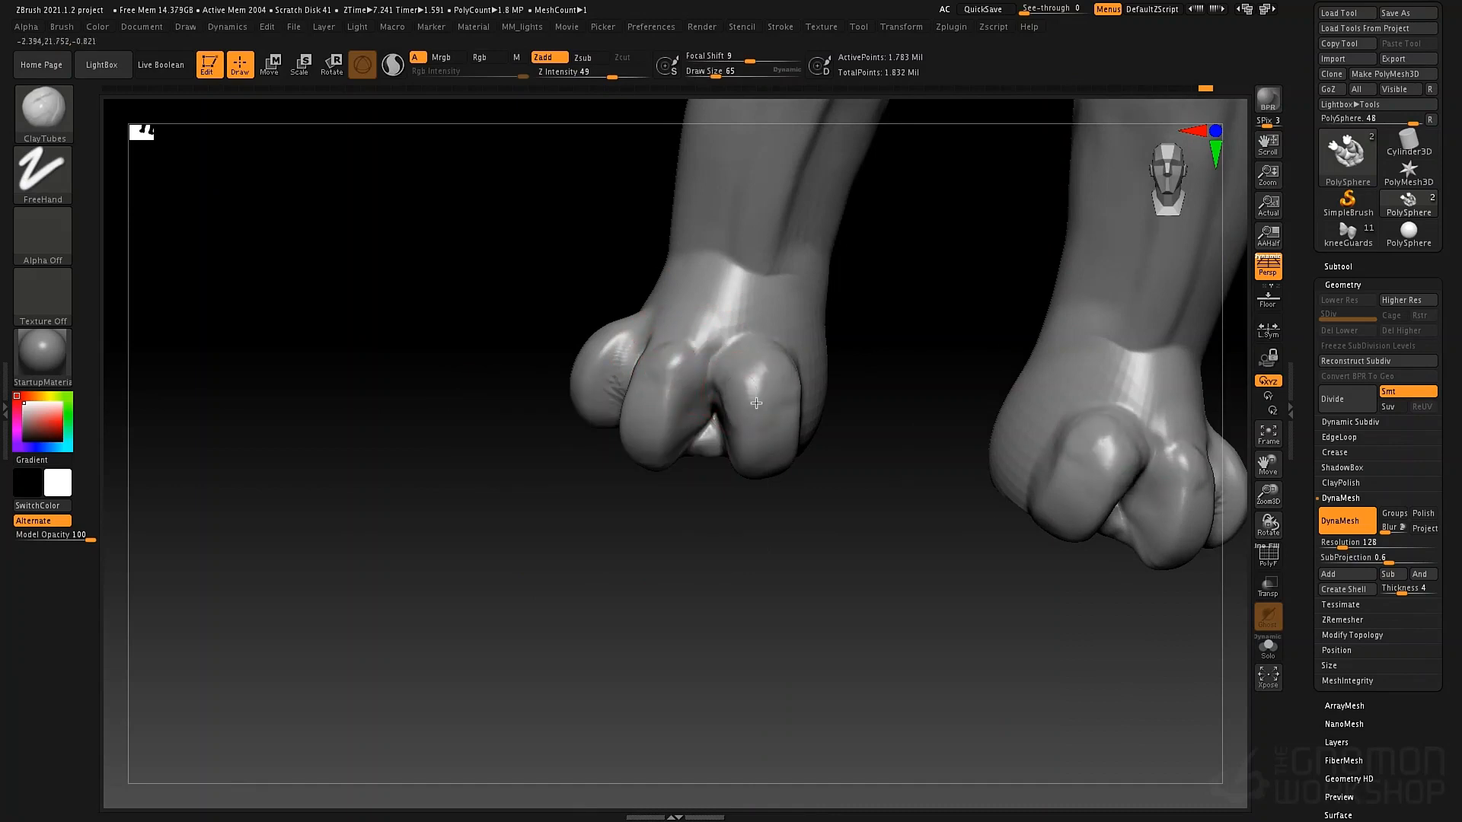
mouse_move(735, 415)
right_mouse_down()
mouse_move(842, 408)
mouse_move(830, 415)
right_mouse_up()
left_click_drag(633, 347, 658, 330)
left_click_drag(645, 427, 638, 449)
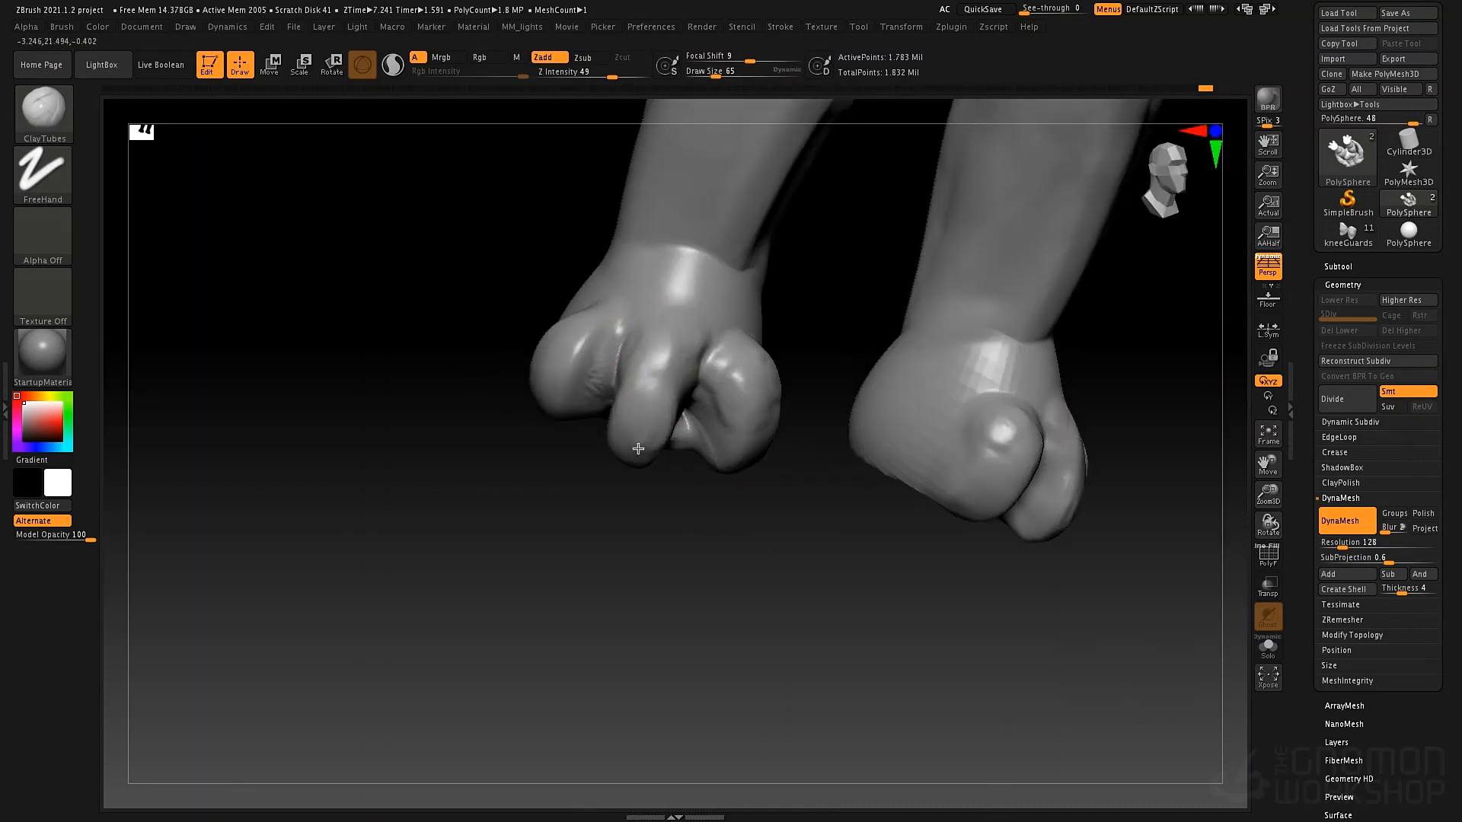
Add ClayTubes strokes from the side and front to join the toe bases to the tops of the feet
right_click_drag(600, 417, 518, 361)
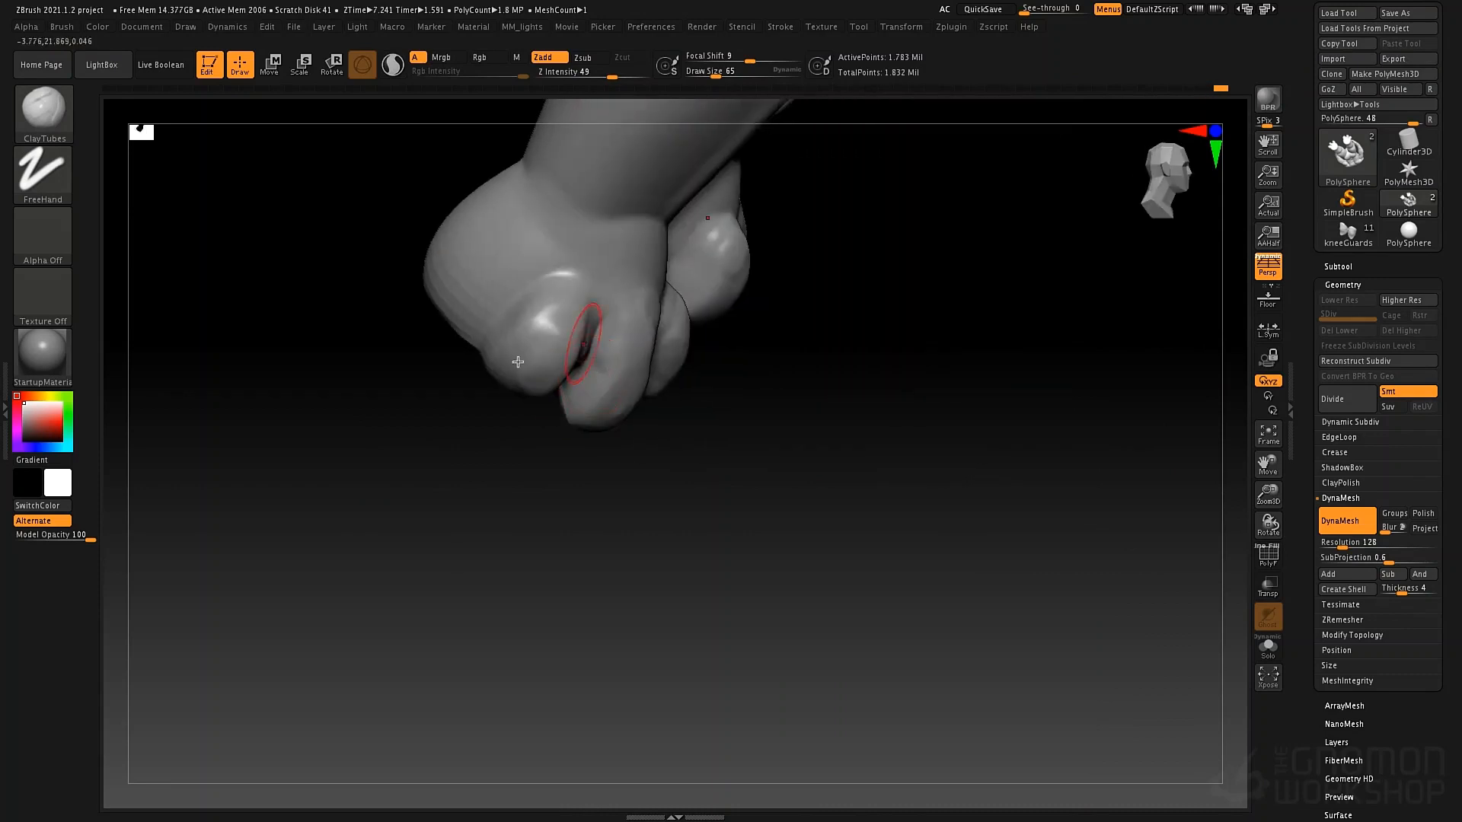
mouse_move(489, 340)
left_mouse_down()
mouse_move(576, 273)
mouse_move(586, 293)
mouse_move(559, 256)
mouse_move(539, 260)
mouse_move(564, 237)
left_mouse_up()
right_click_drag(716, 221, 647, 257)
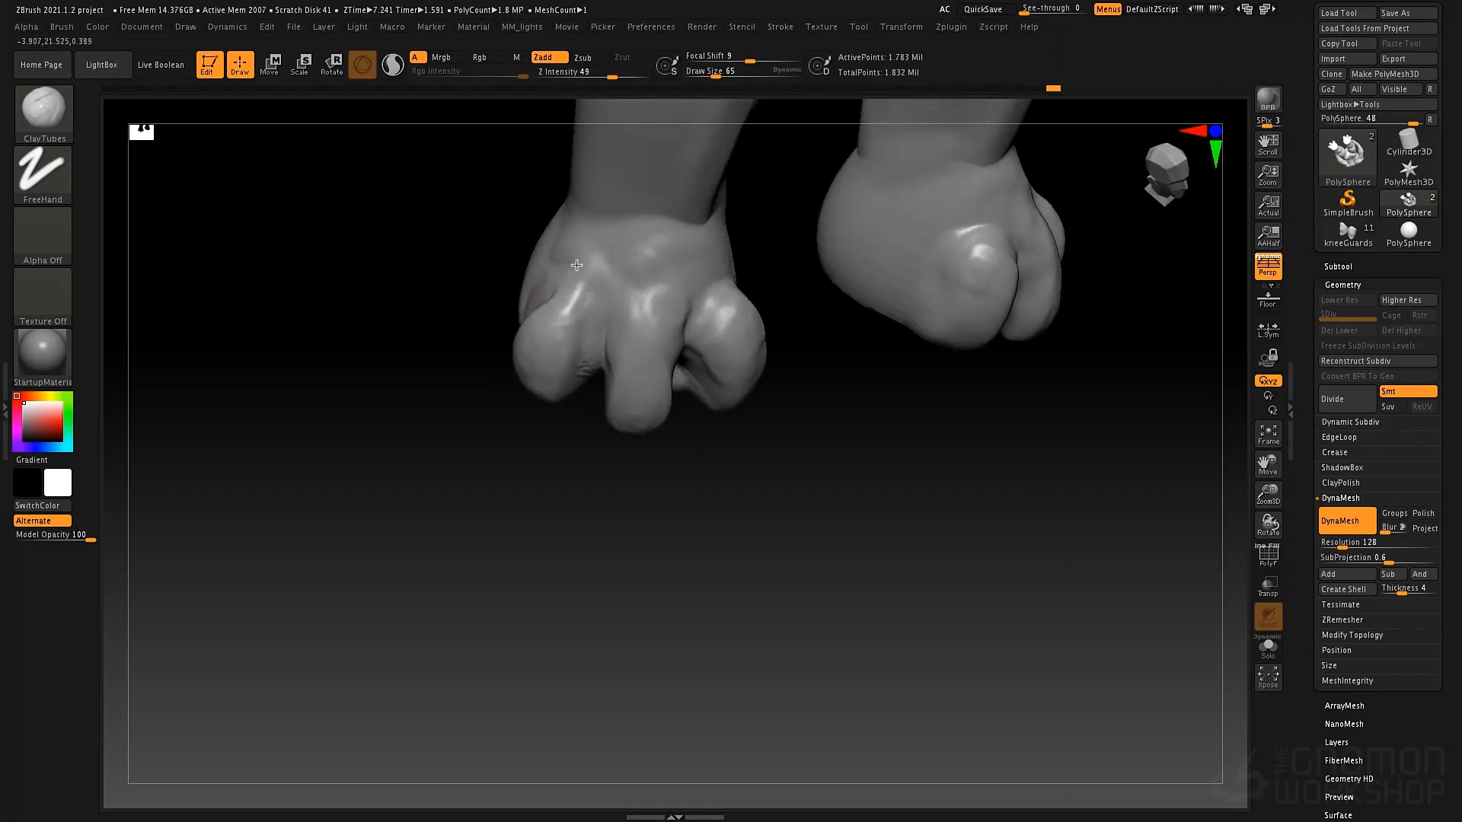
left_click_drag(542, 318, 584, 276)
mouse_move(573, 346)
left_mouse_down()
mouse_move(581, 284)
mouse_move(639, 327)
mouse_move(638, 428)
left_mouse_up()
Thicken the side toe and its transition into the foot with the ClayTubes brush at draw size 84
key("space")
right_click_drag(705, 408, 652, 364)
left_click_drag(638, 352, 613, 404)
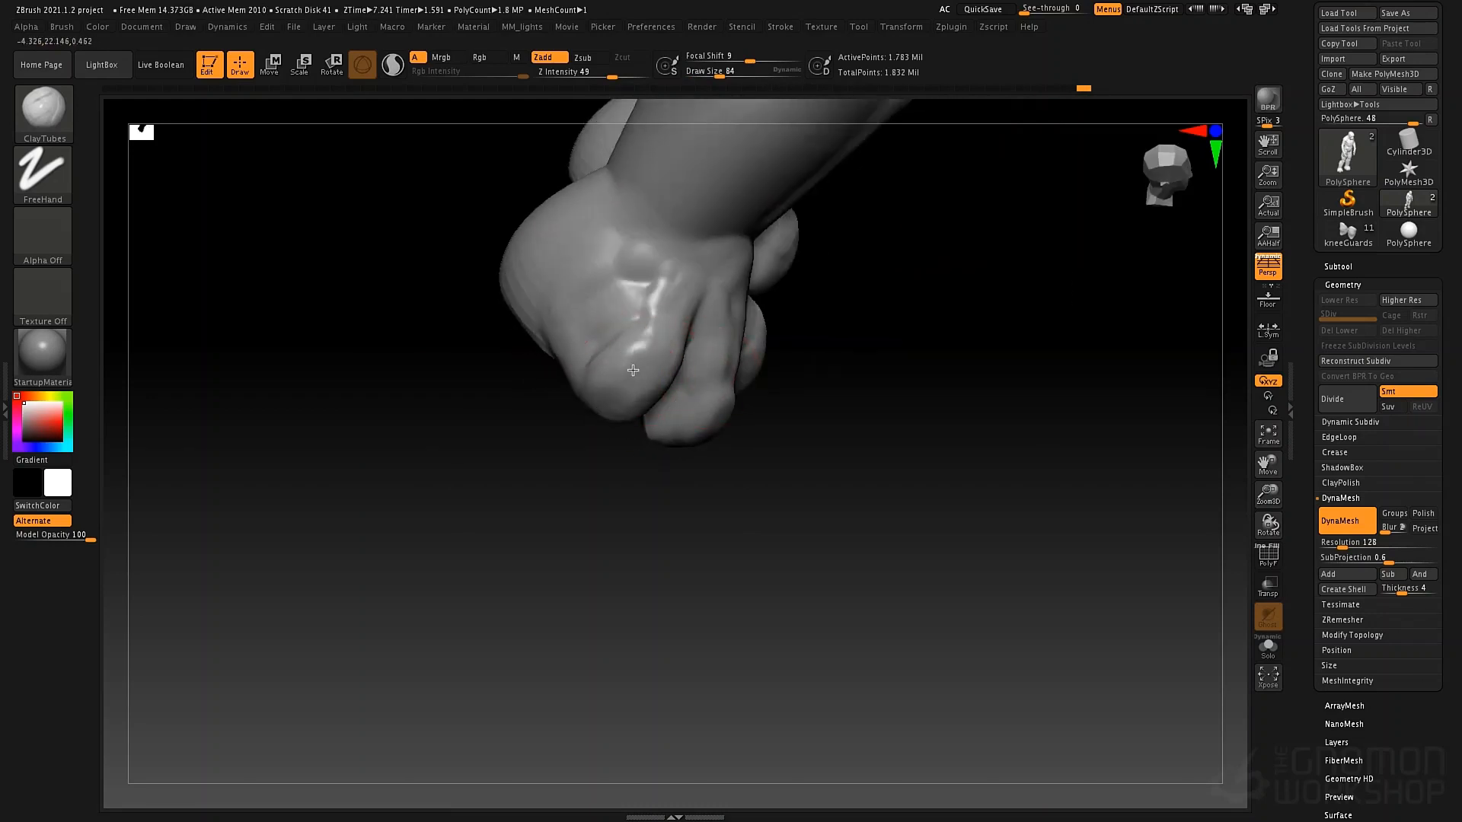
left_click_drag(648, 271, 607, 367)
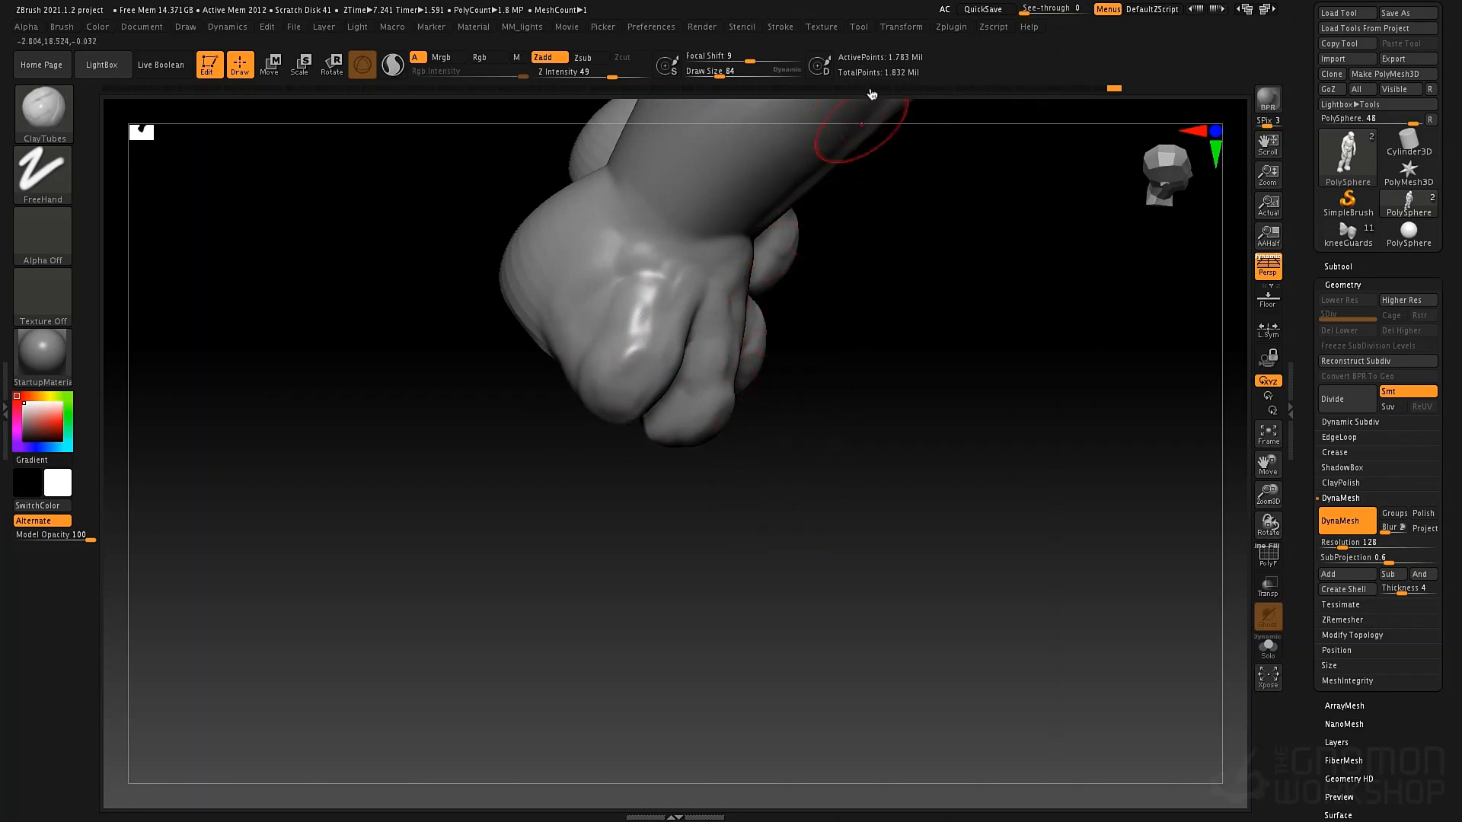
mouse_move(786, 432)
right_mouse_down("ctrl")
mouse_move(816, 431)
mouse_move(826, 555)
mouse_move(757, 454)
mouse_move(770, 555)
mouse_move(742, 596)
right_mouse_up("ctrl")
left_click_drag(749, 614, 740, 571)
left_click_drag(634, 580, 649, 544)
right_click_drag(652, 563, 705, 560)
Reshape the toes from front and side with the Move brush at draw size 101
key("b")
key("m")
key("v")
right_click_drag(637, 520, 661, 543)
key("space")
left_click_drag(660, 542, 642, 580)
mouse_move(656, 597)
right_mouse_down()
mouse_move(770, 465)
mouse_move(798, 473)
mouse_move(735, 529)
mouse_move(636, 481)
right_mouse_up()
right_click_drag(808, 531, 836, 575)
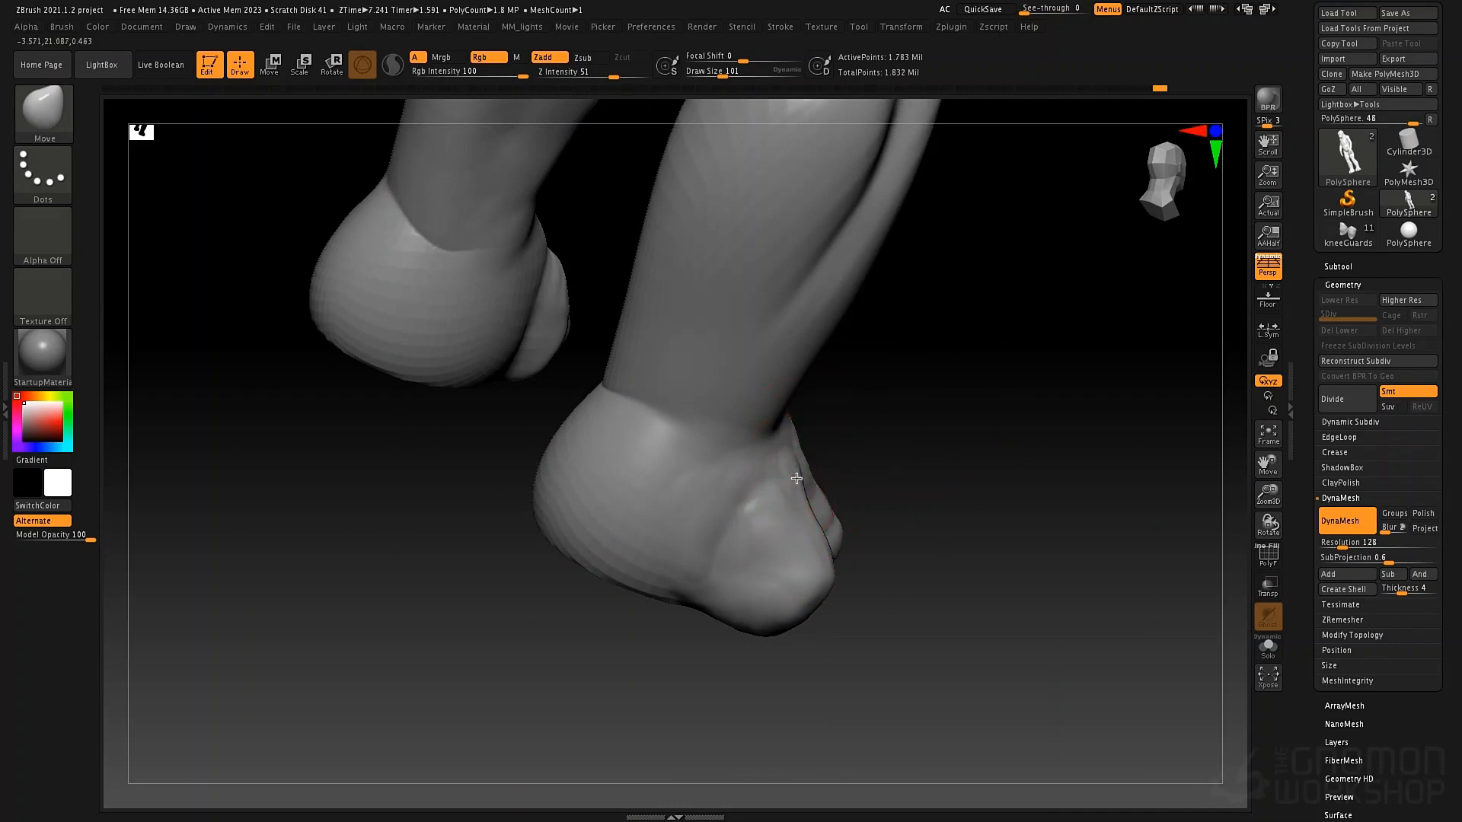
Carve creases around the side toe and along the sole edge with the DamStandard brush at draw size 101
key("b")
key("d")
key("s")
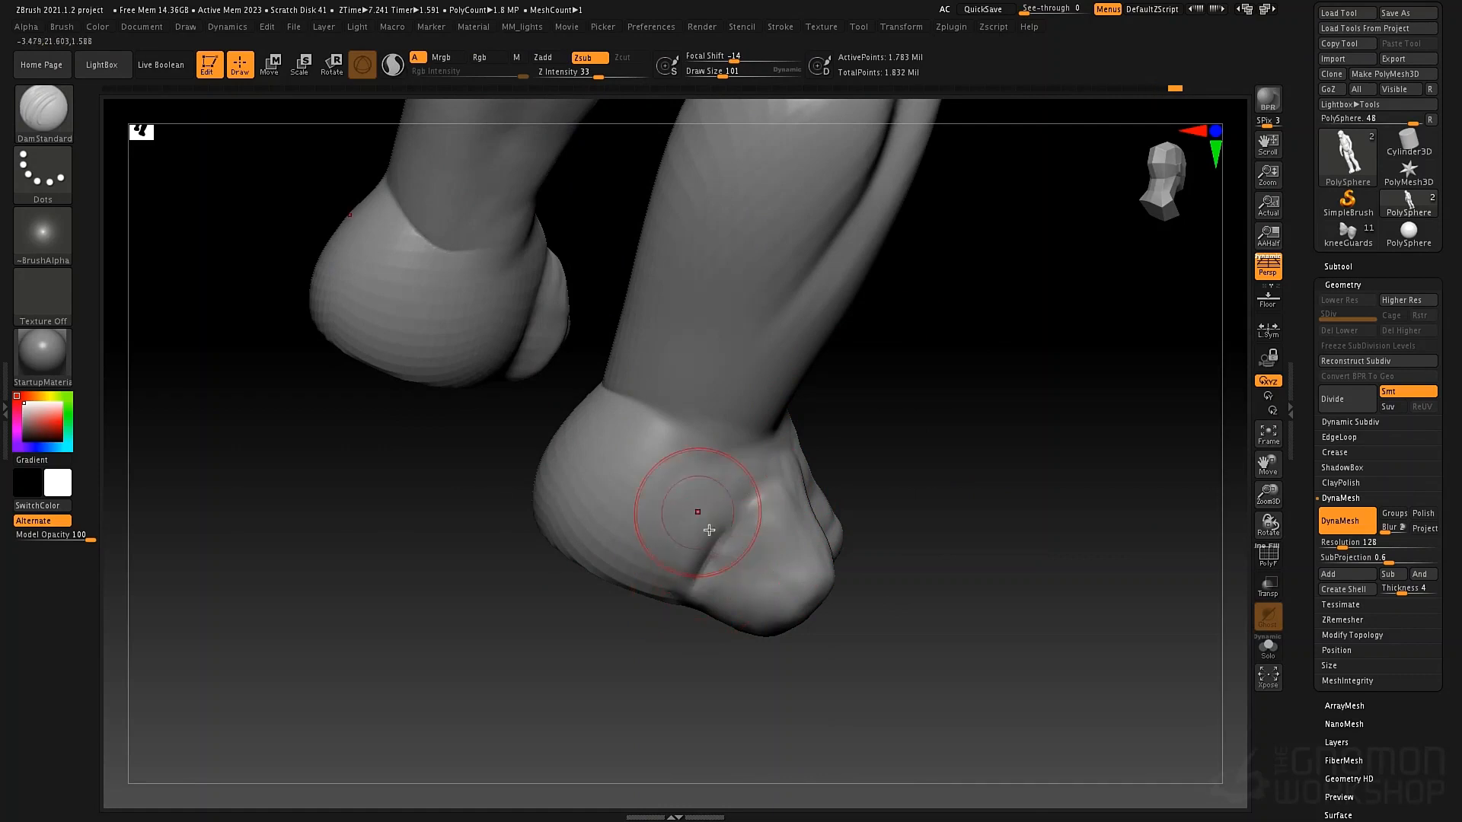
left_click_drag(719, 631, 781, 571)
mouse_move(683, 609)
left_mouse_down()
mouse_move(693, 641)
mouse_move(727, 615)
left_mouse_up()
mouse_move(761, 519)
left_mouse_down()
mouse_move(815, 483)
mouse_move(643, 547)
left_mouse_up()
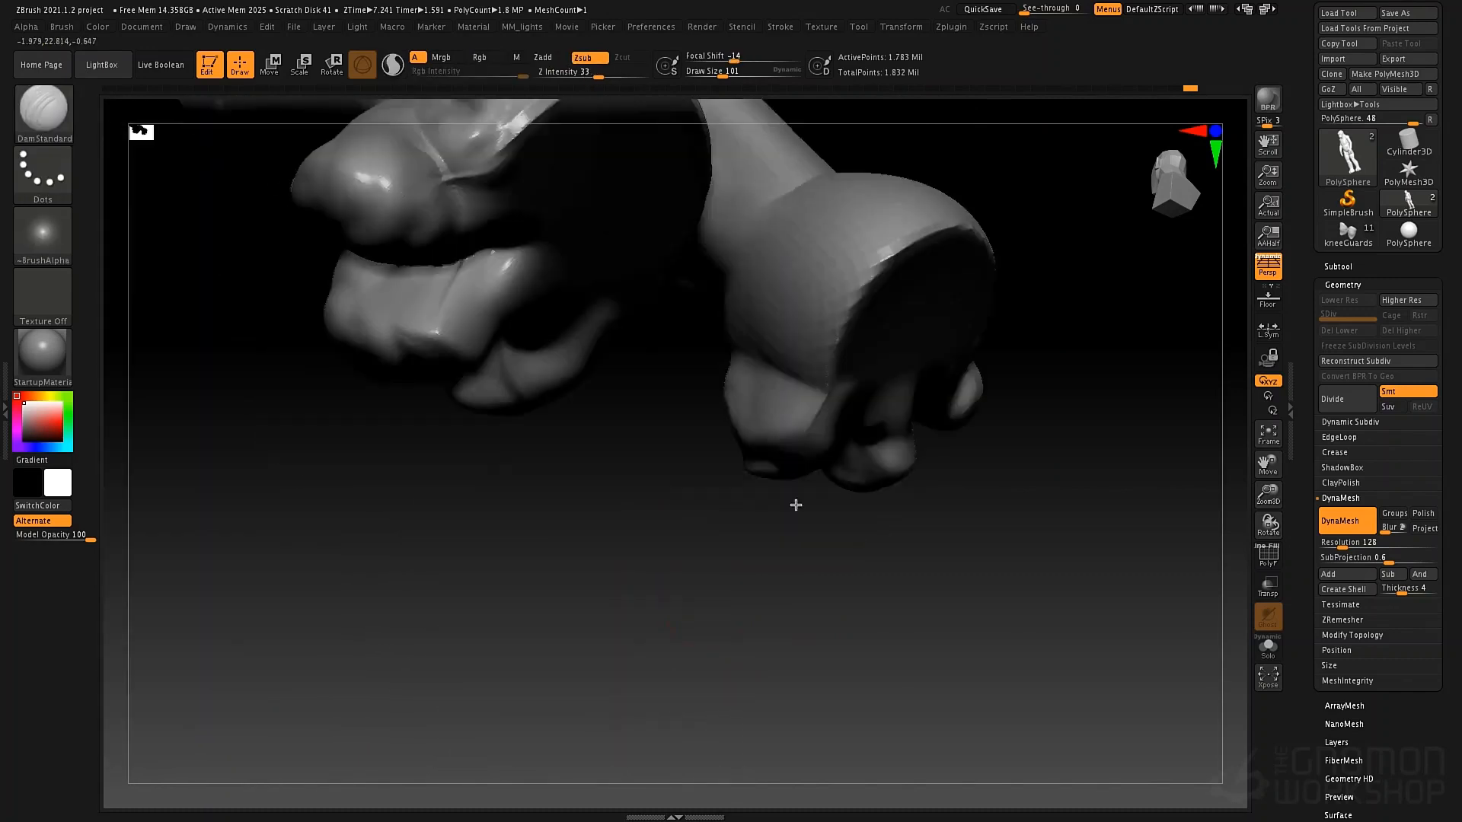
mouse_move(798, 507)
left_mouse_down()
mouse_move(800, 454)
mouse_move(700, 529)
left_mouse_up()
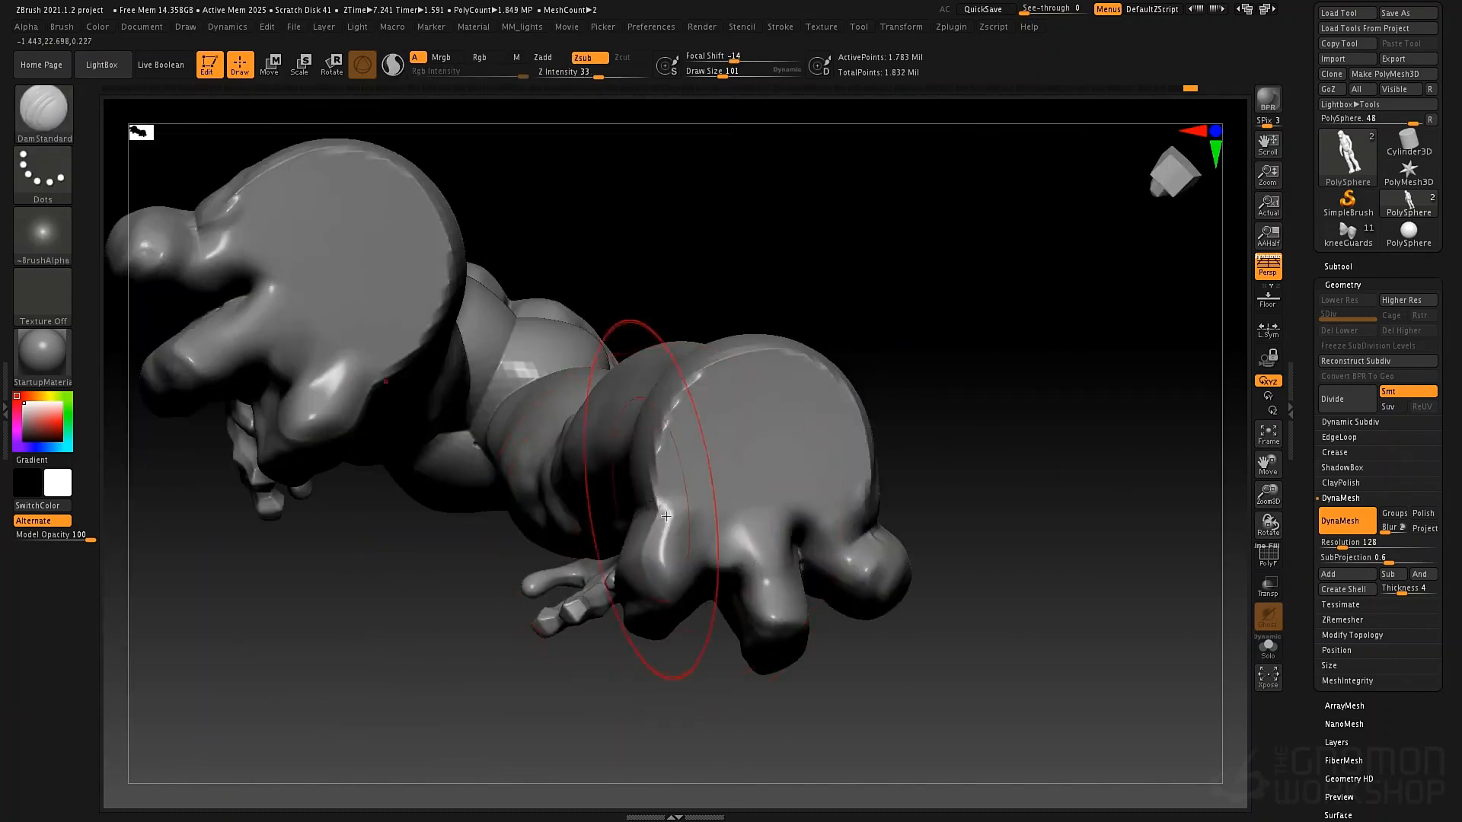
Cut grooves into the side of the foot behind the toe with DamStandard at draw sizes 49 and 88
key("space")
mouse_move(708, 500)
left_mouse_down()
mouse_move(694, 499)
mouse_move(701, 570)
left_mouse_up()
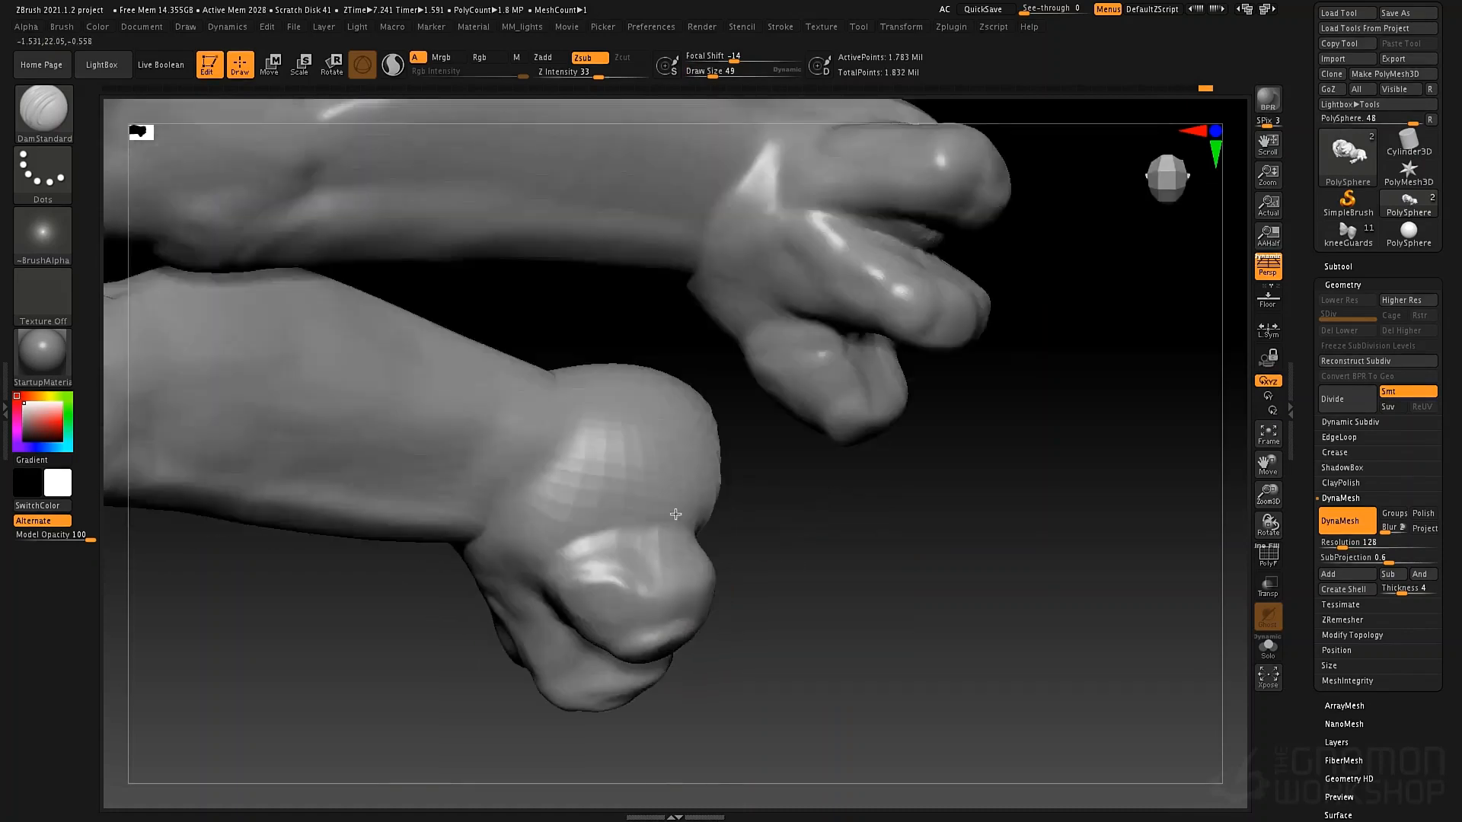
key("space")
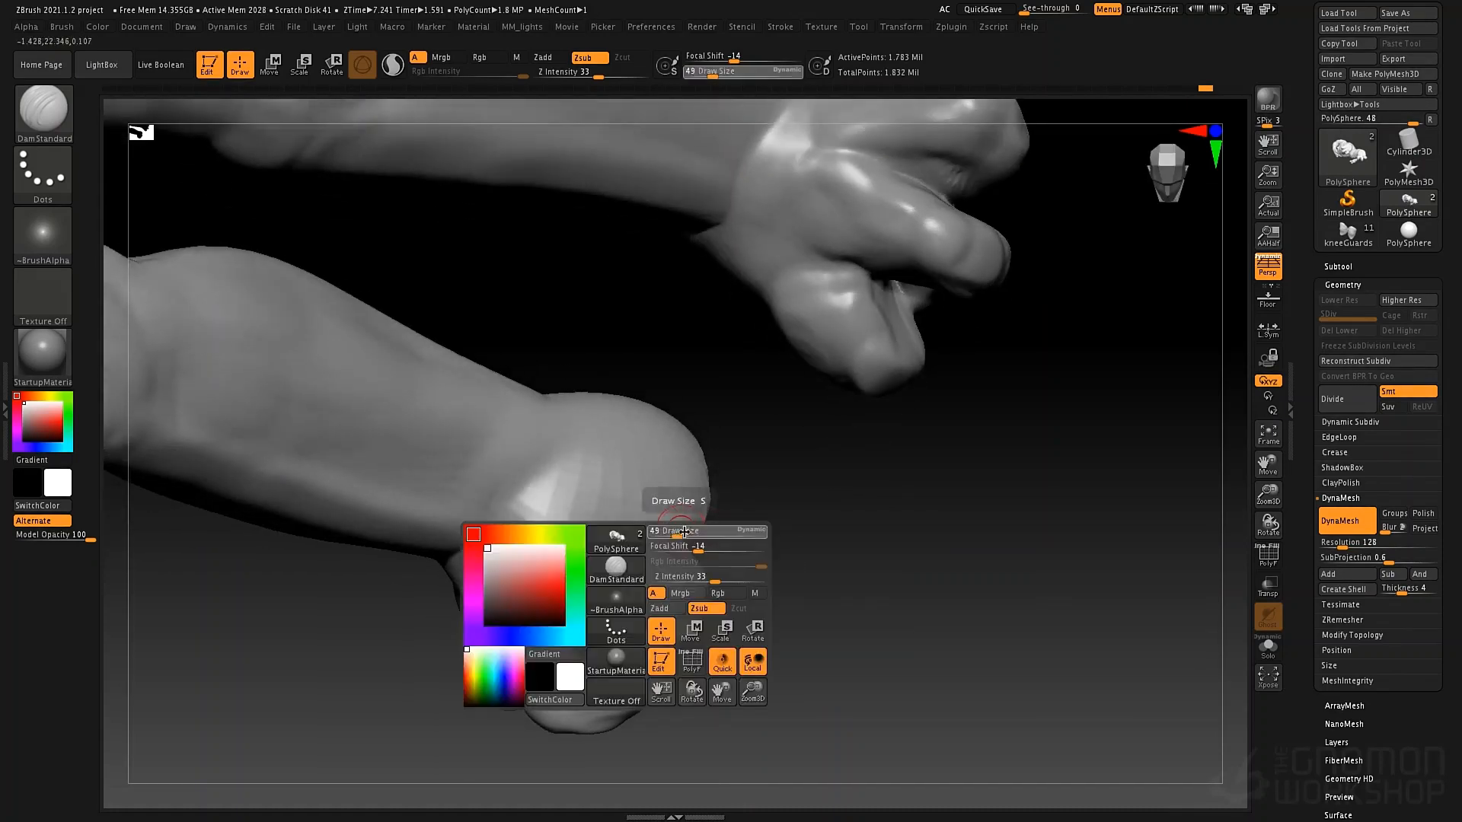
left_click_drag(679, 533, 691, 534)
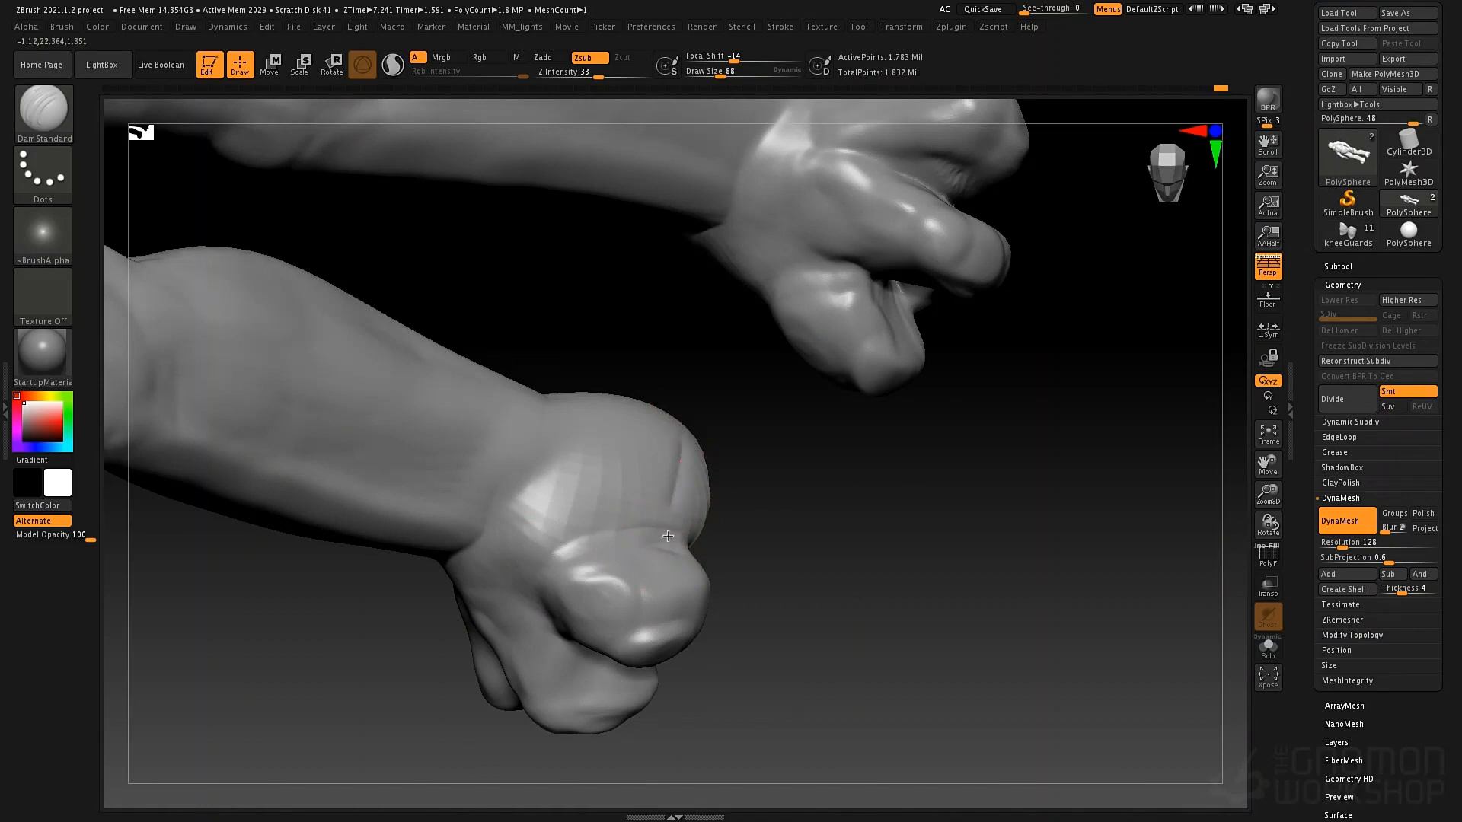
left_click_drag(776, 538, 747, 561)
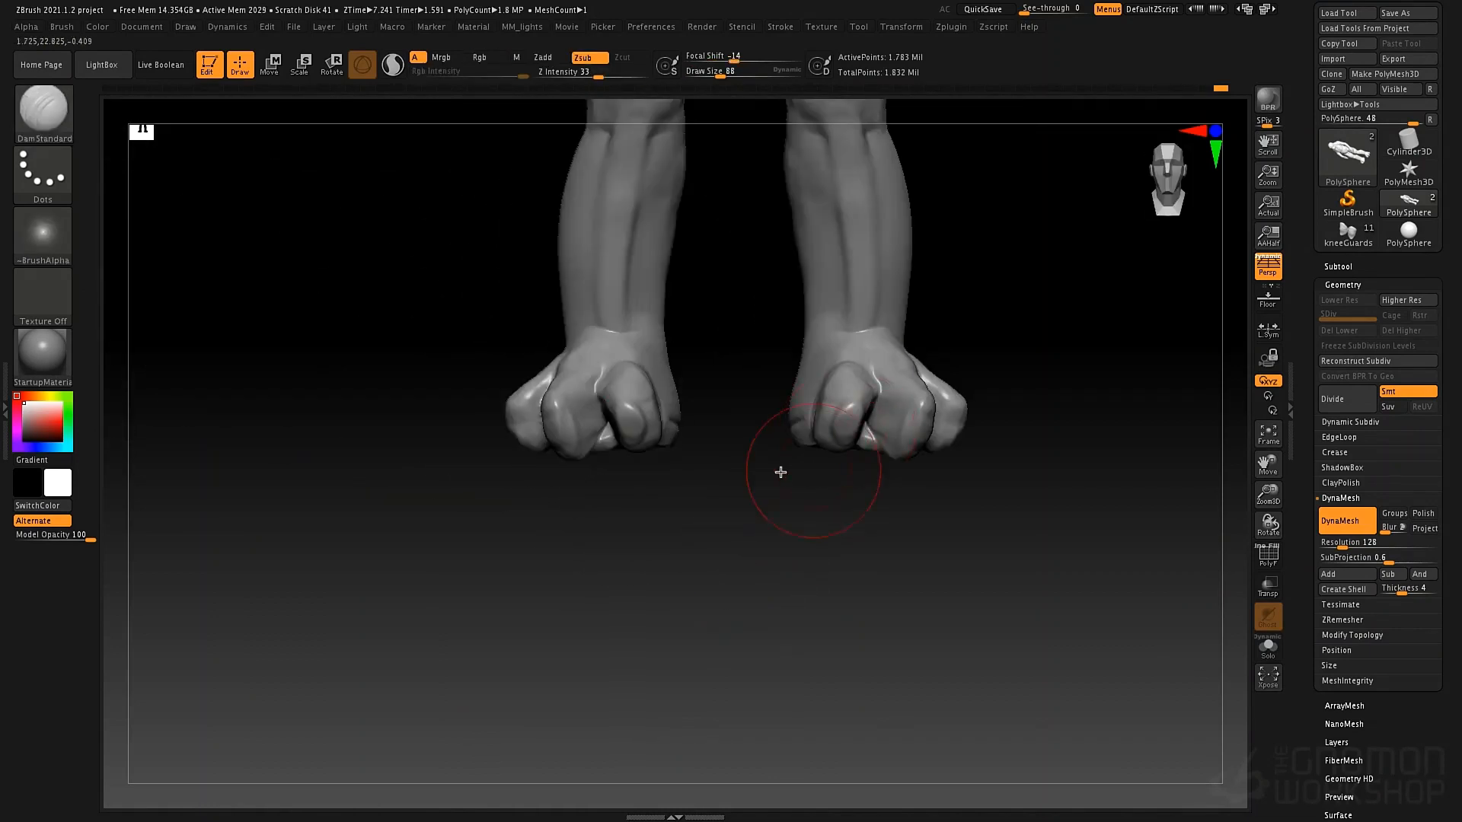
Reshape the shins and inner lower legs with the Move brush at draw sizes 88 and 93, smoothing the surface
key("b")
key("m")
key("v")
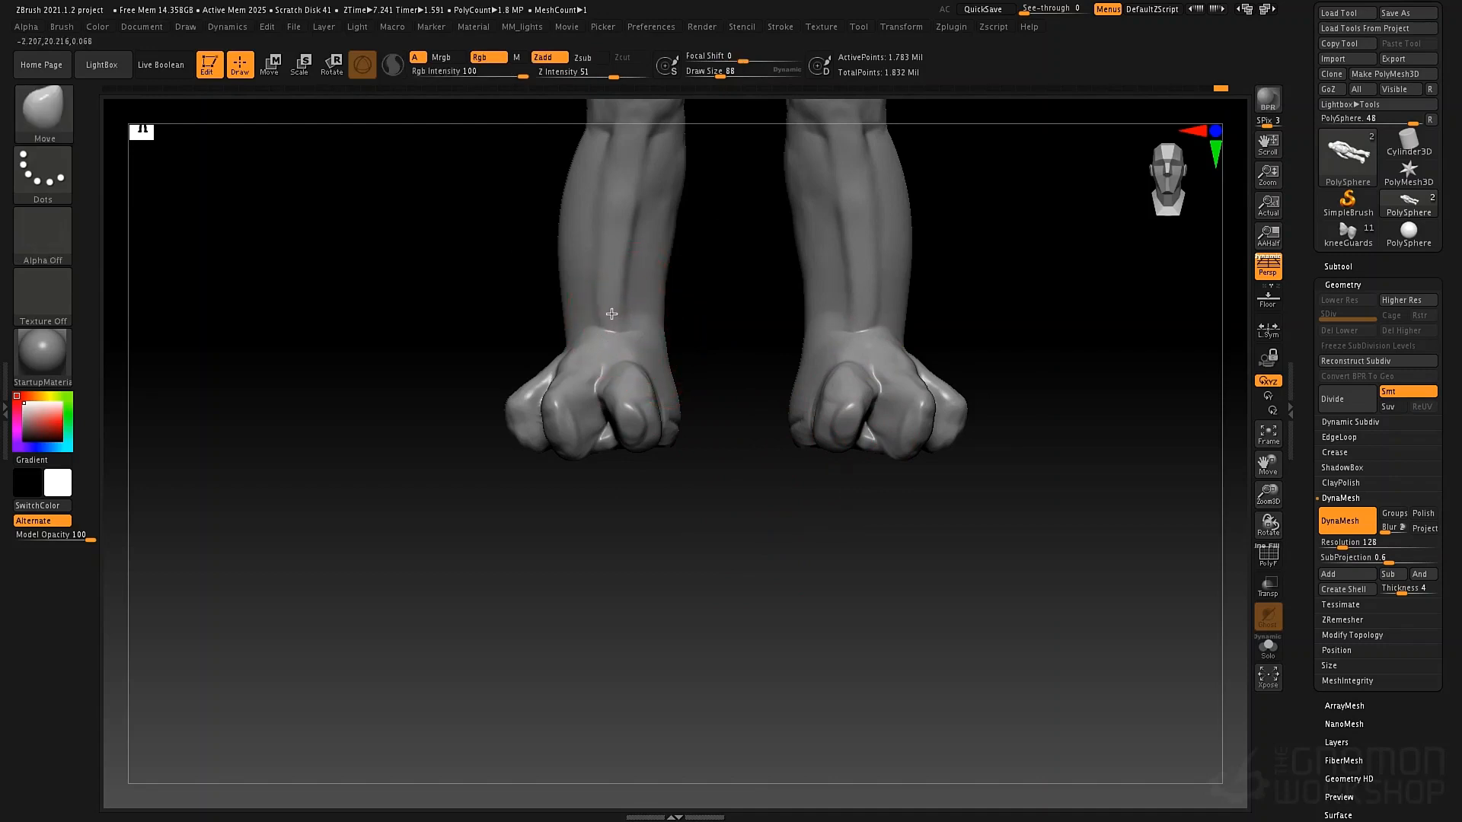
left_click_drag(612, 314, 620, 245)
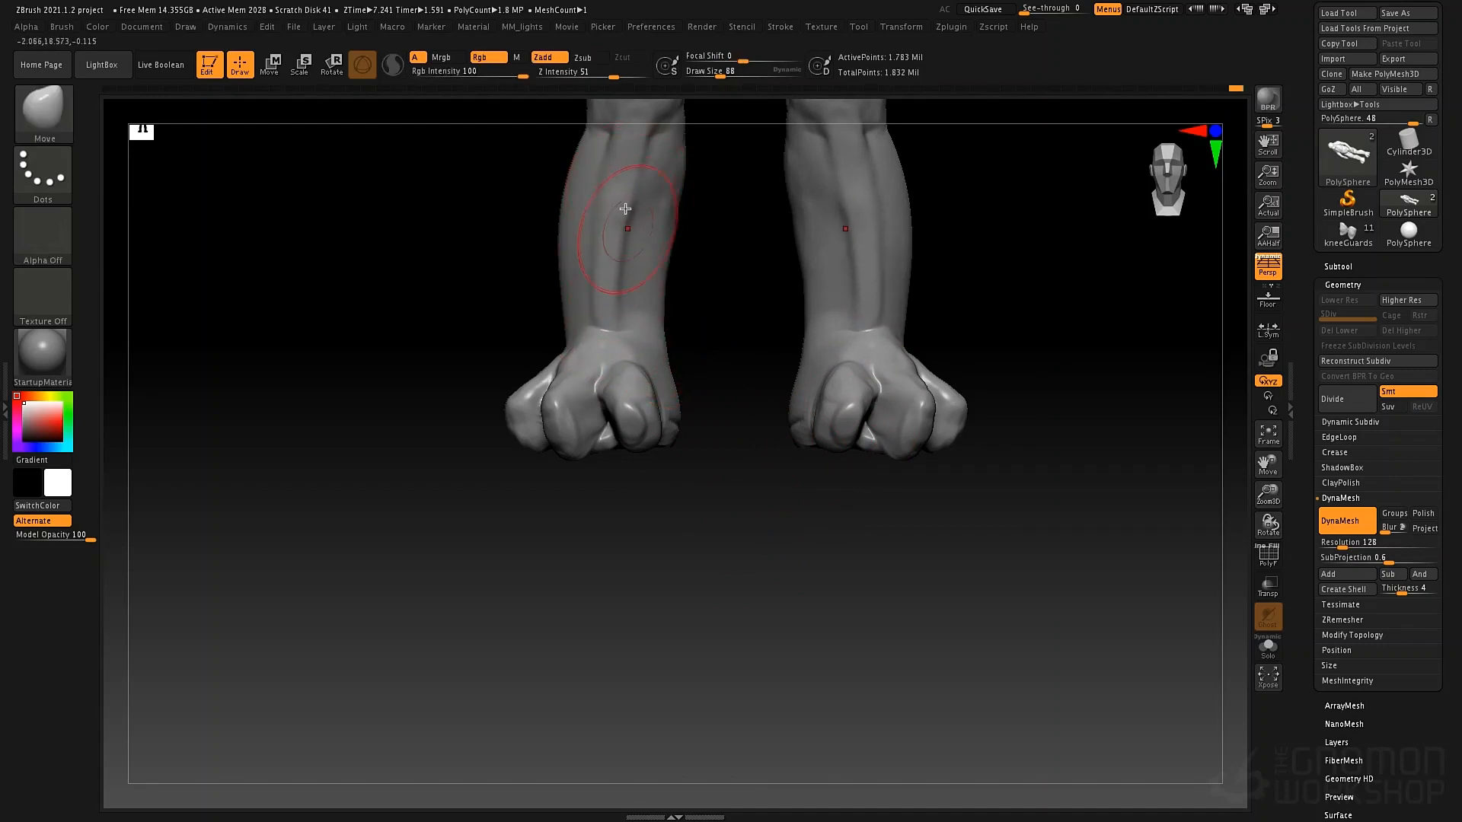
key("shift")
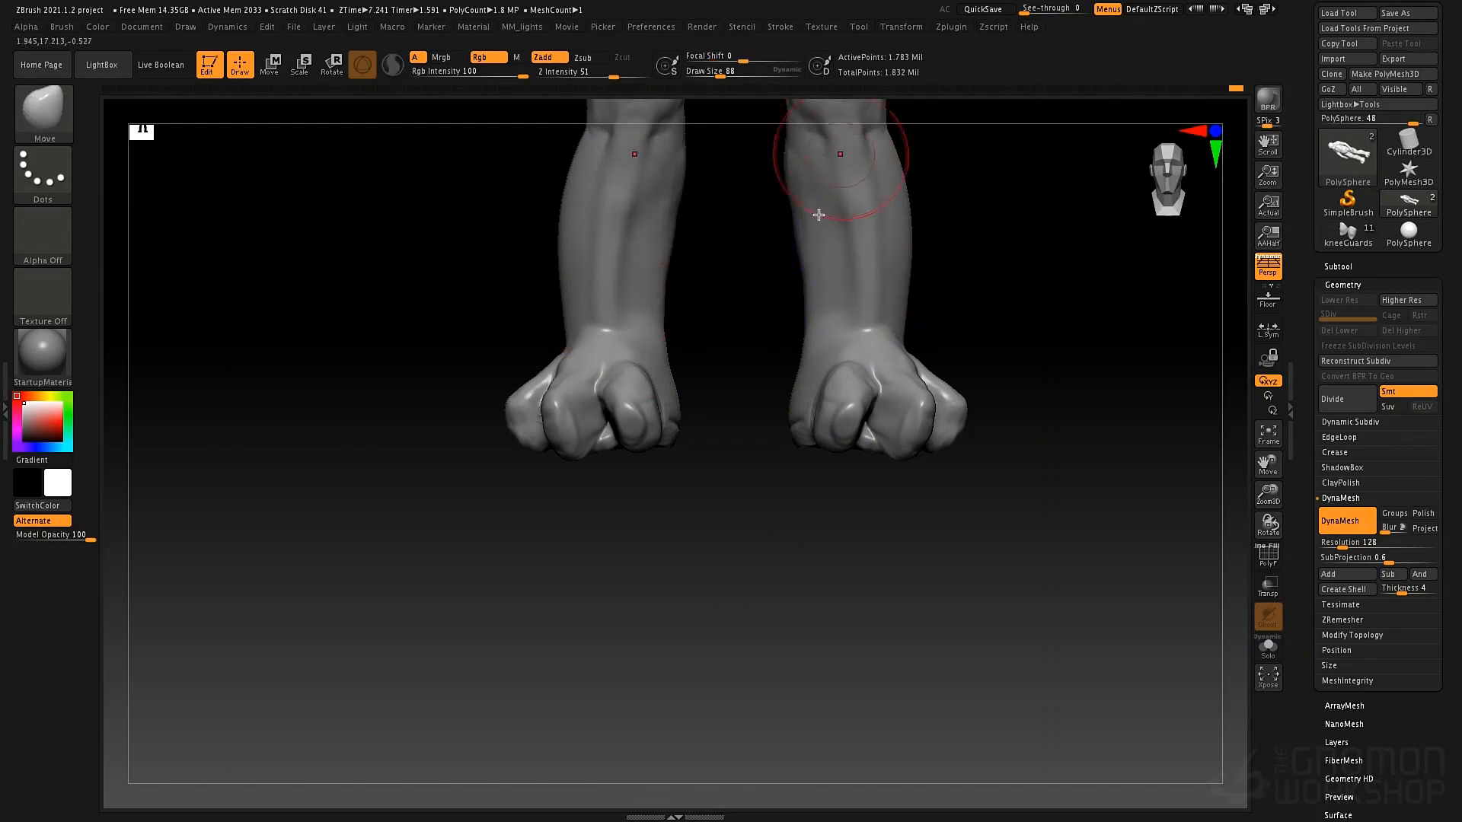
key("space")
left_click_drag(818, 275, 790, 202)
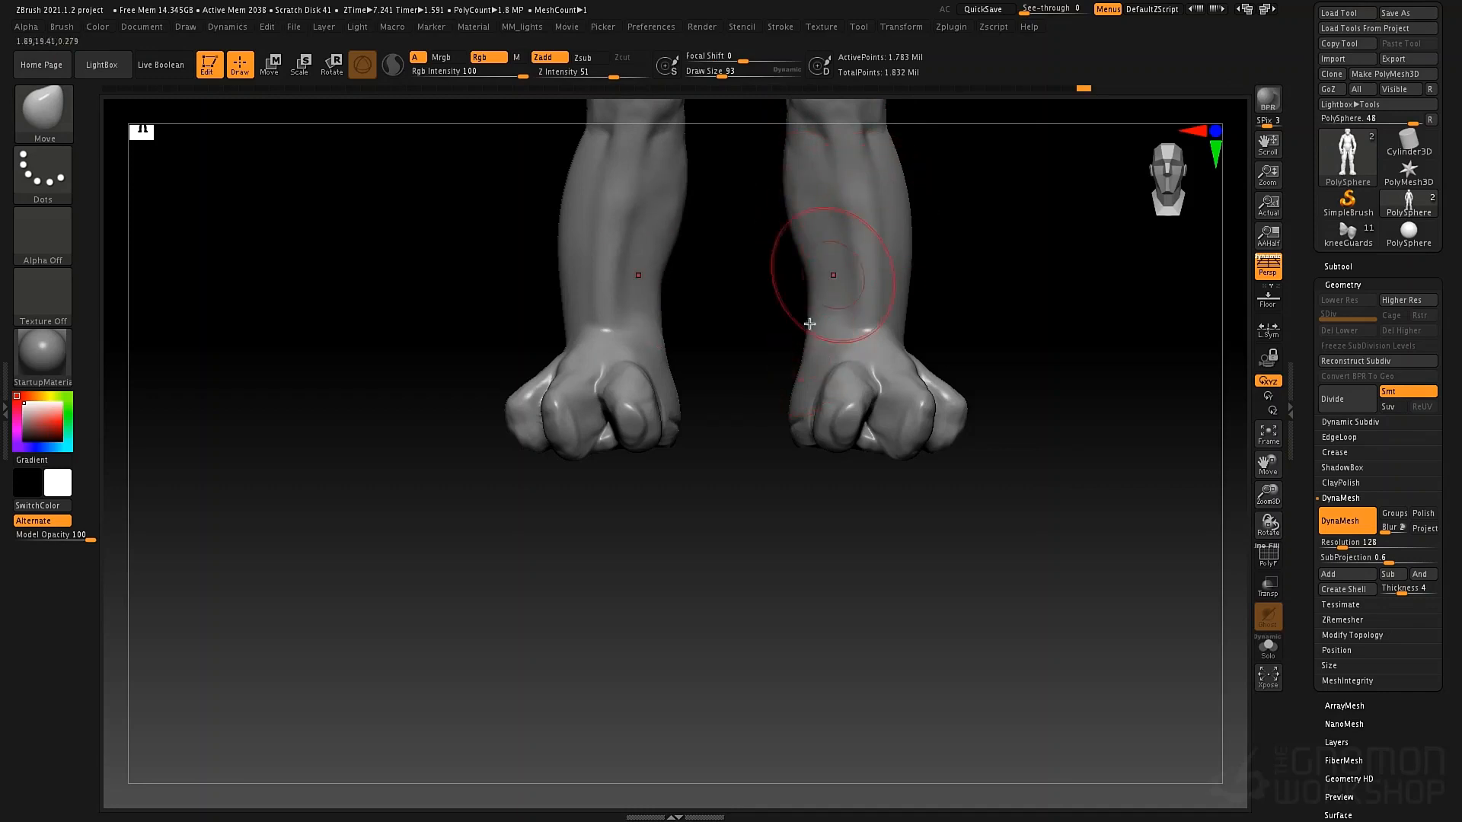
Carve muscle lines down the inner shins and around the knees with the DamStandard brush at draw size 46
right_click_drag(831, 260, 796, 455, "alt")
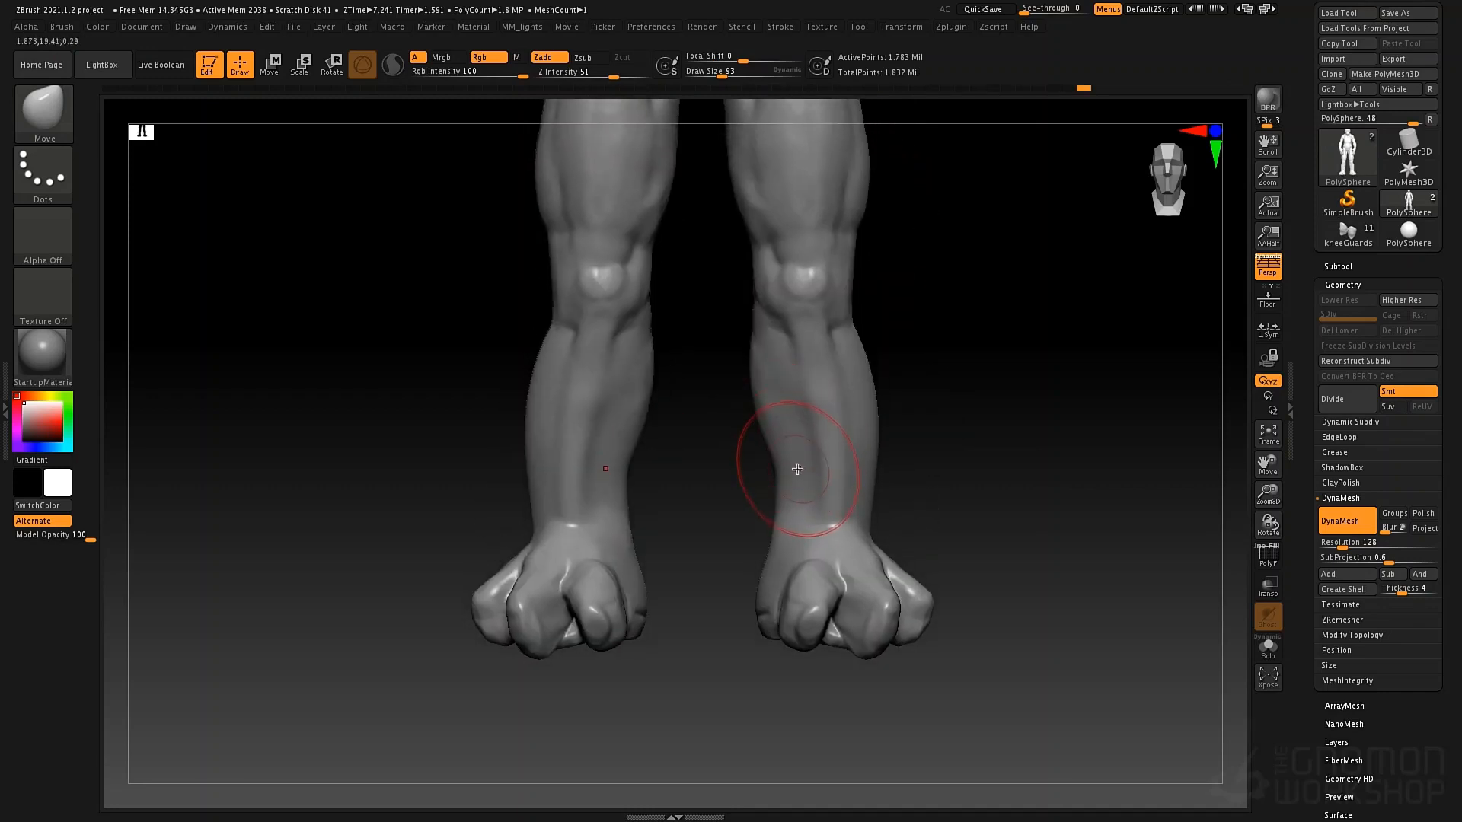
key("b")
key("d")
key("s")
key("space")
left_click_drag(800, 333, 790, 333)
left_click_drag(775, 331, 818, 452)
right_click_drag(822, 536, 694, 514)
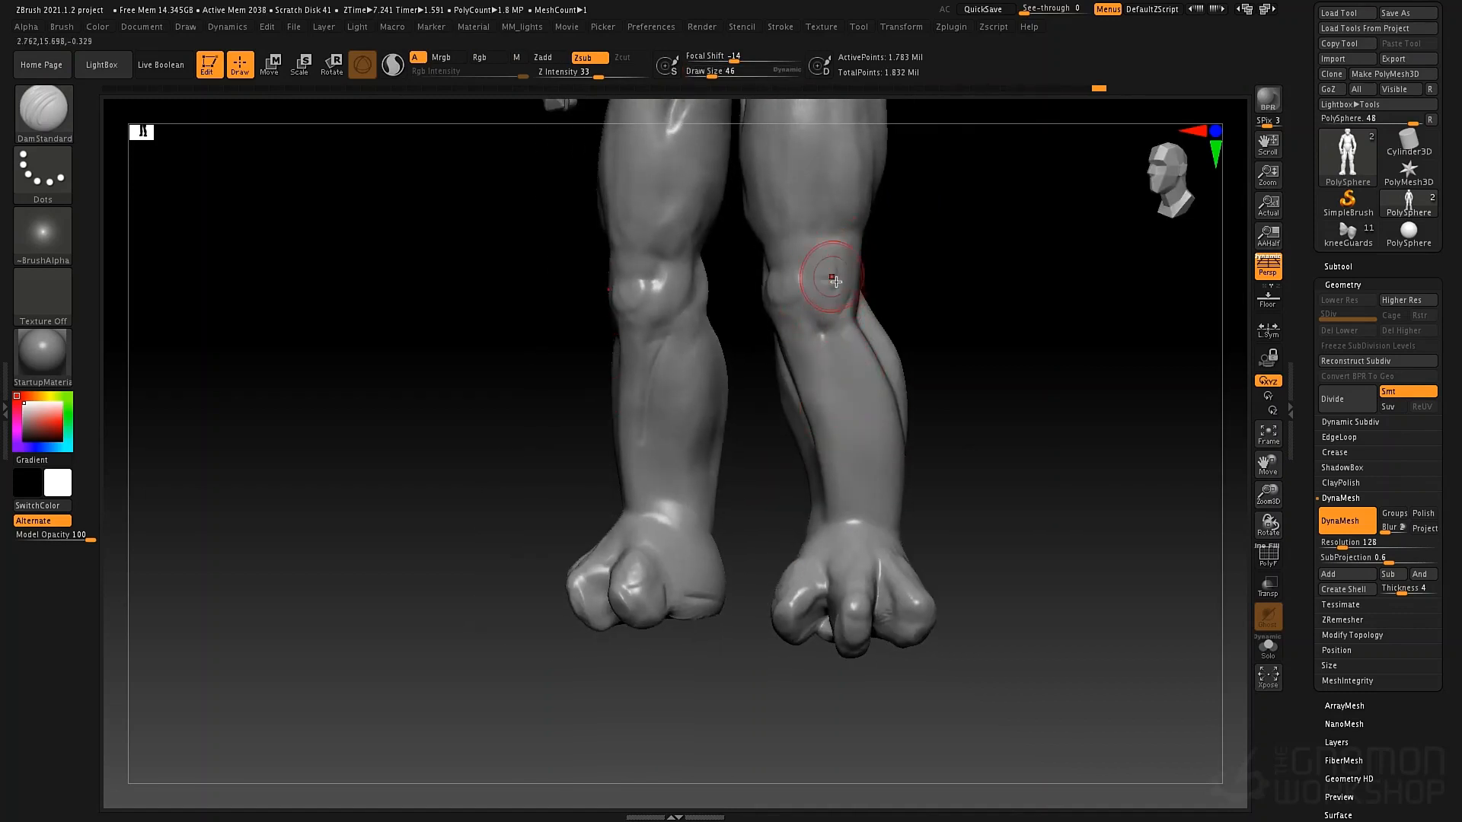
right_click_drag(826, 290, 904, 267)
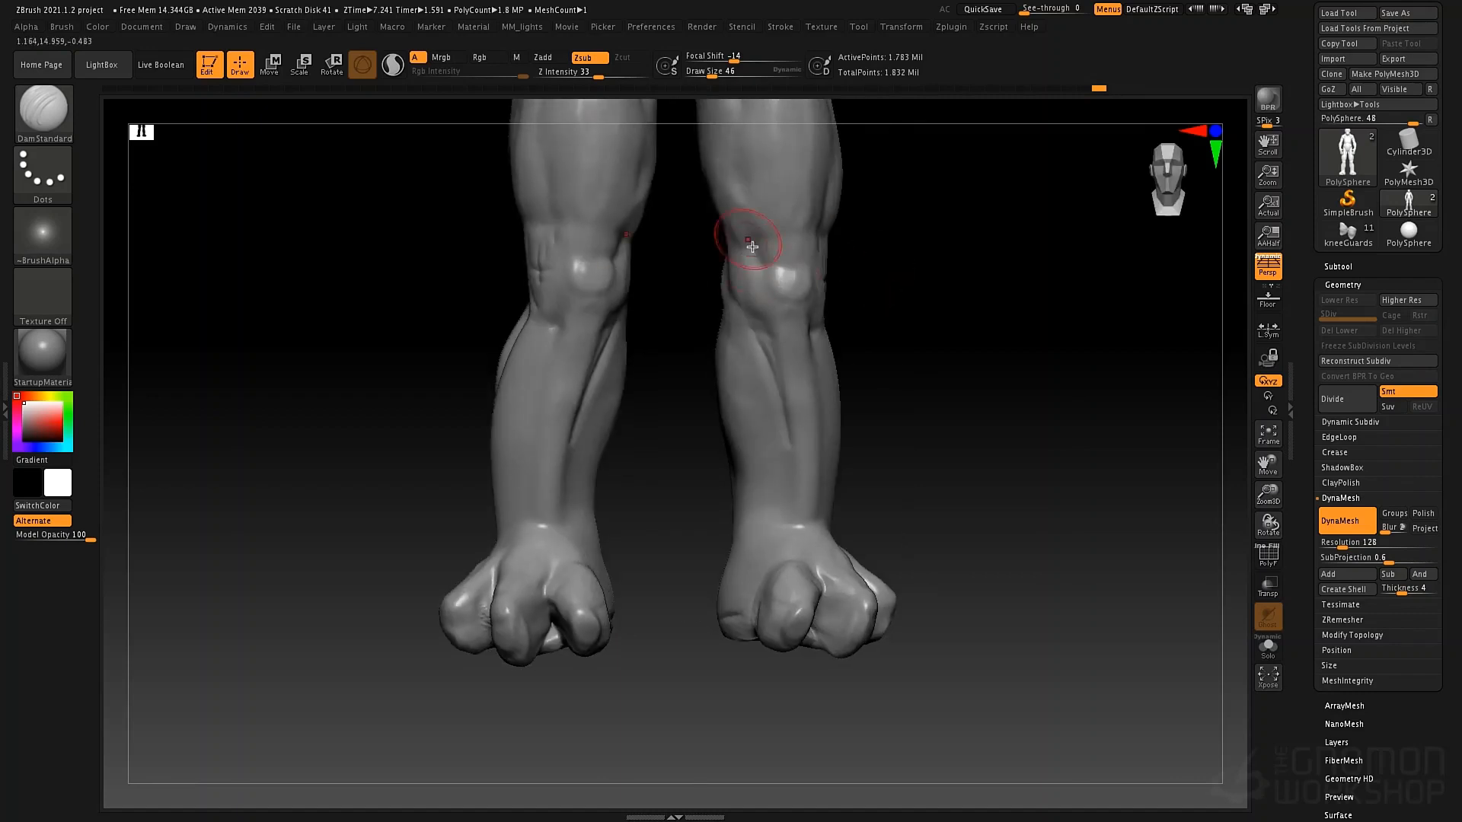
Define the muscle creases above and beside the kneecaps with the DamStandard brush at draw size 62
mouse_move(750, 195)
right_mouse_down()
mouse_move(670, 244)
mouse_move(686, 297)
right_mouse_up()
key("space")
left_click_drag(737, 230, 743, 230)
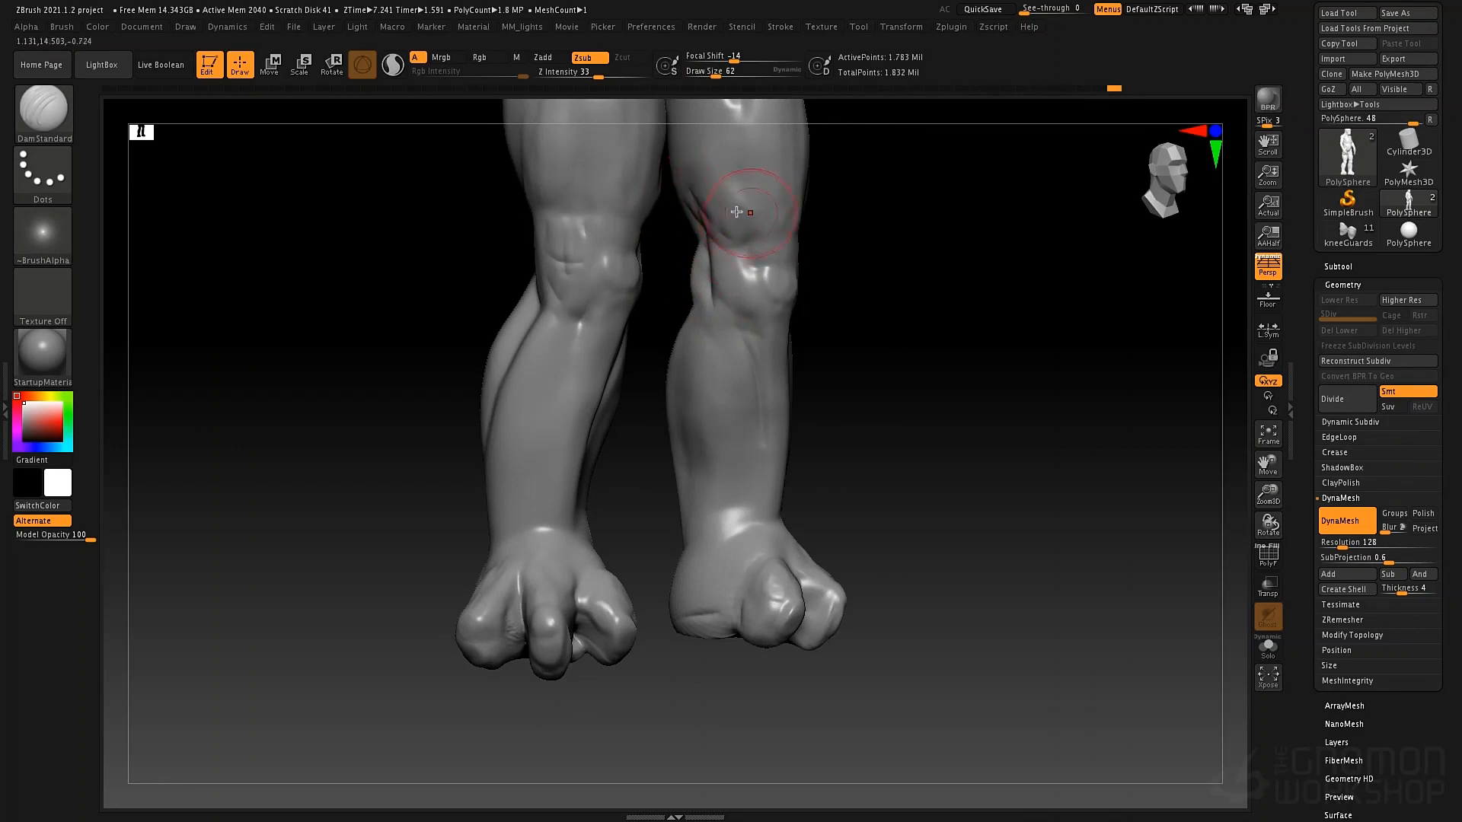
right_click_drag(746, 210, 795, 214)
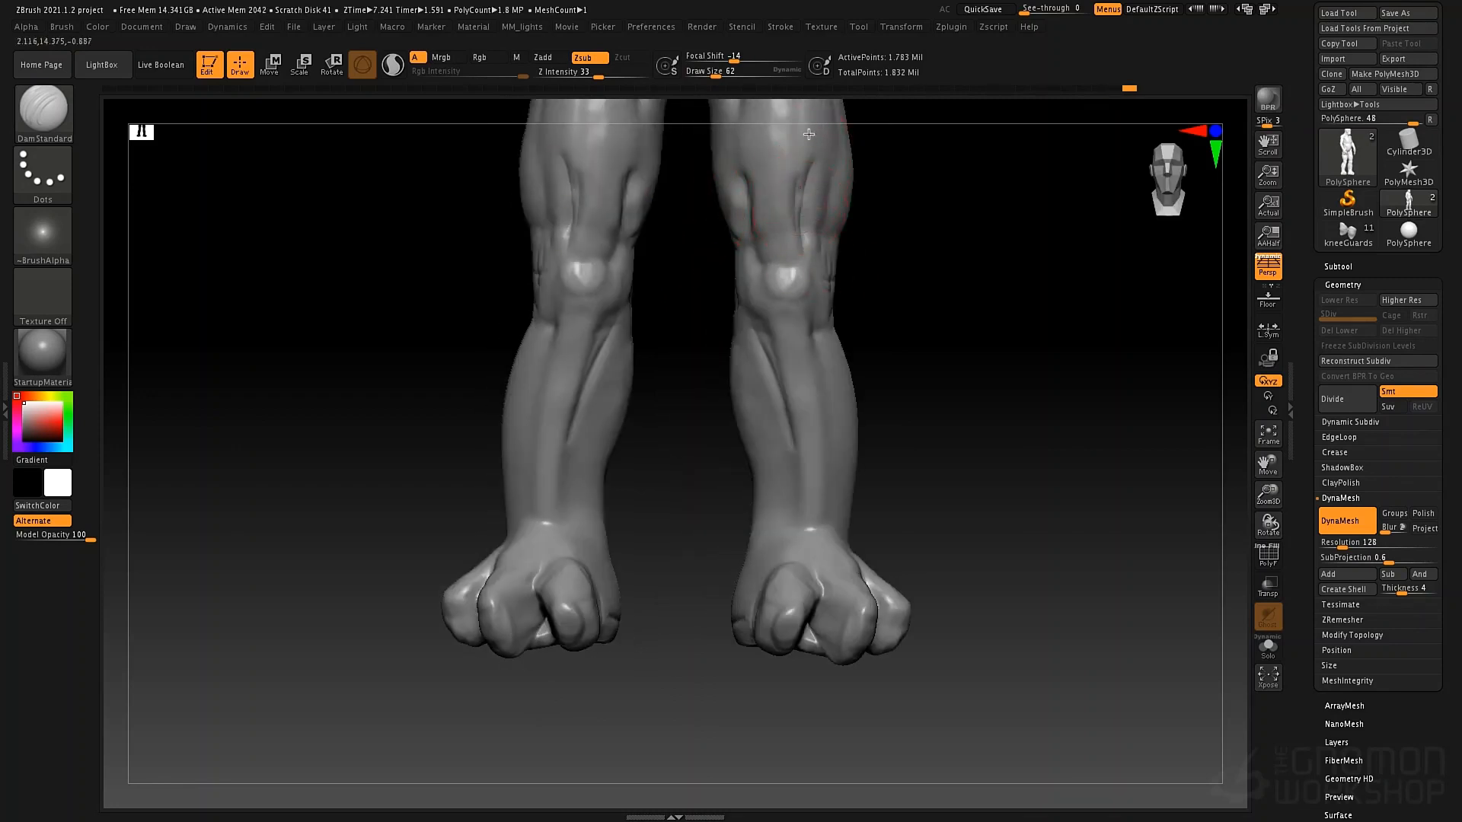
right_click_drag(808, 97, 785, 228)
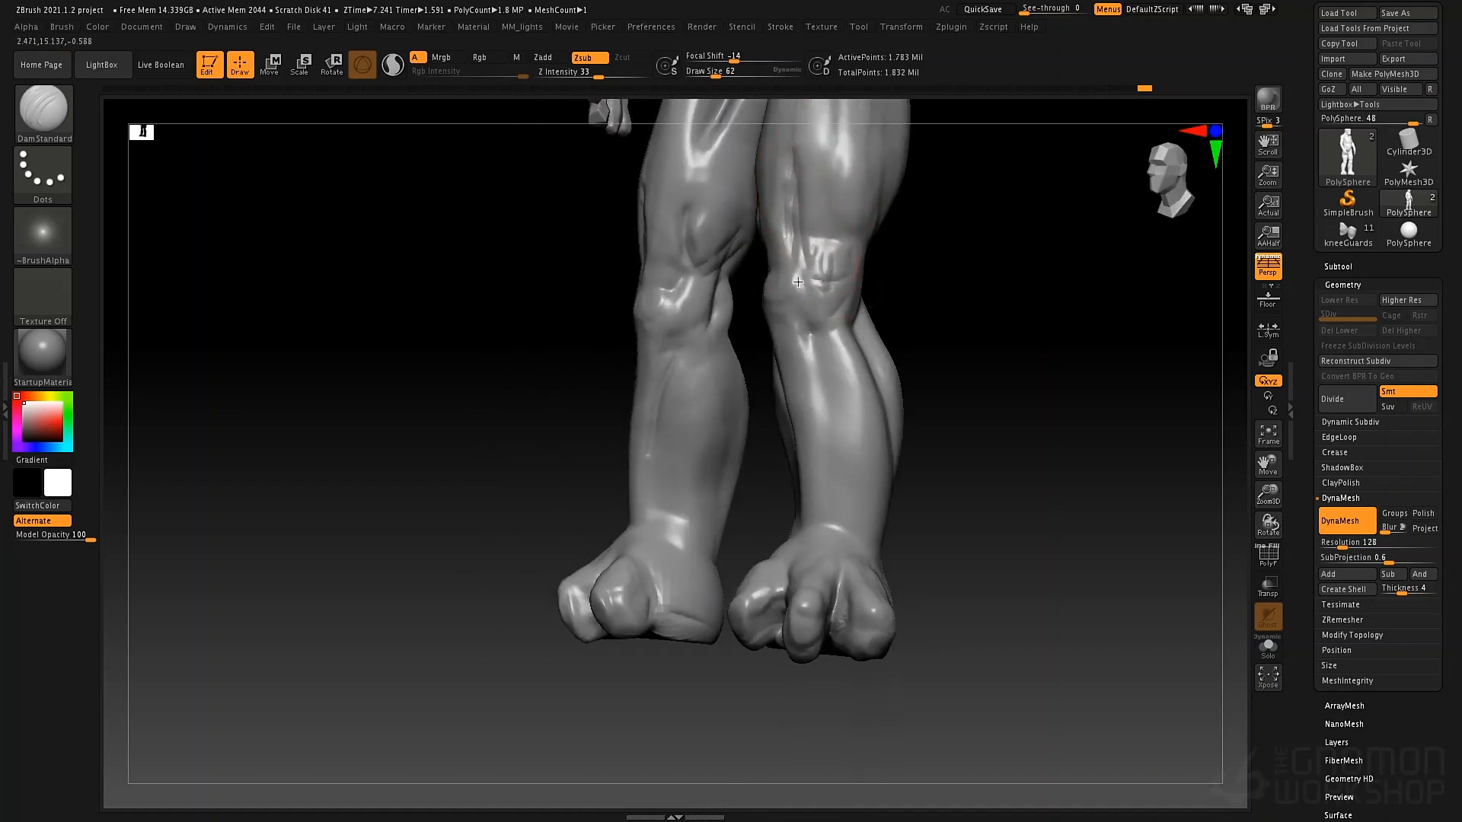
mouse_move(871, 219)
right_mouse_down()
mouse_move(838, 218)
mouse_move(855, 215)
right_mouse_up()
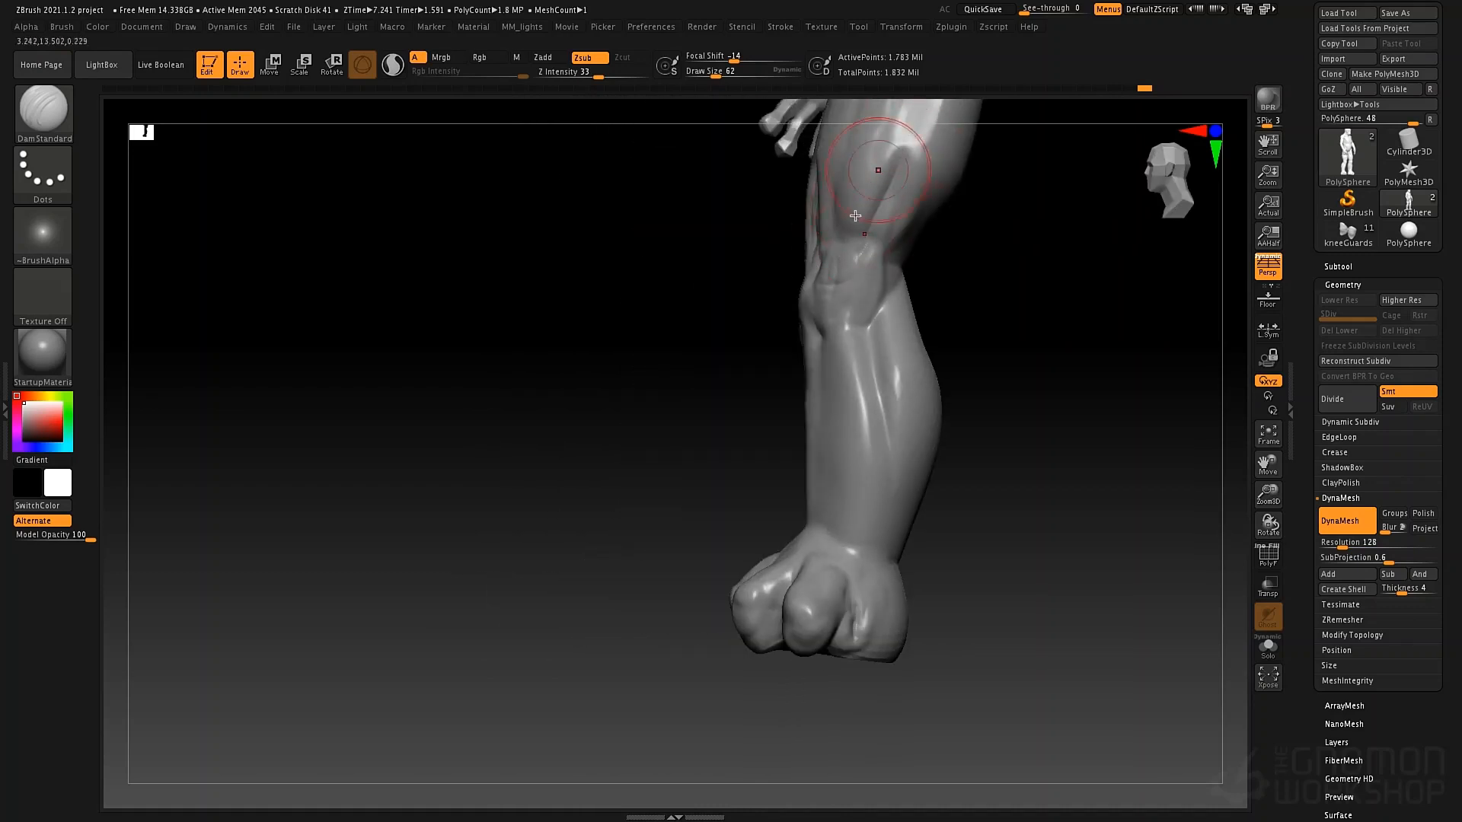
mouse_move(898, 343)
right_mouse_down()
mouse_move(724, 528)
mouse_move(690, 438)
right_mouse_up()
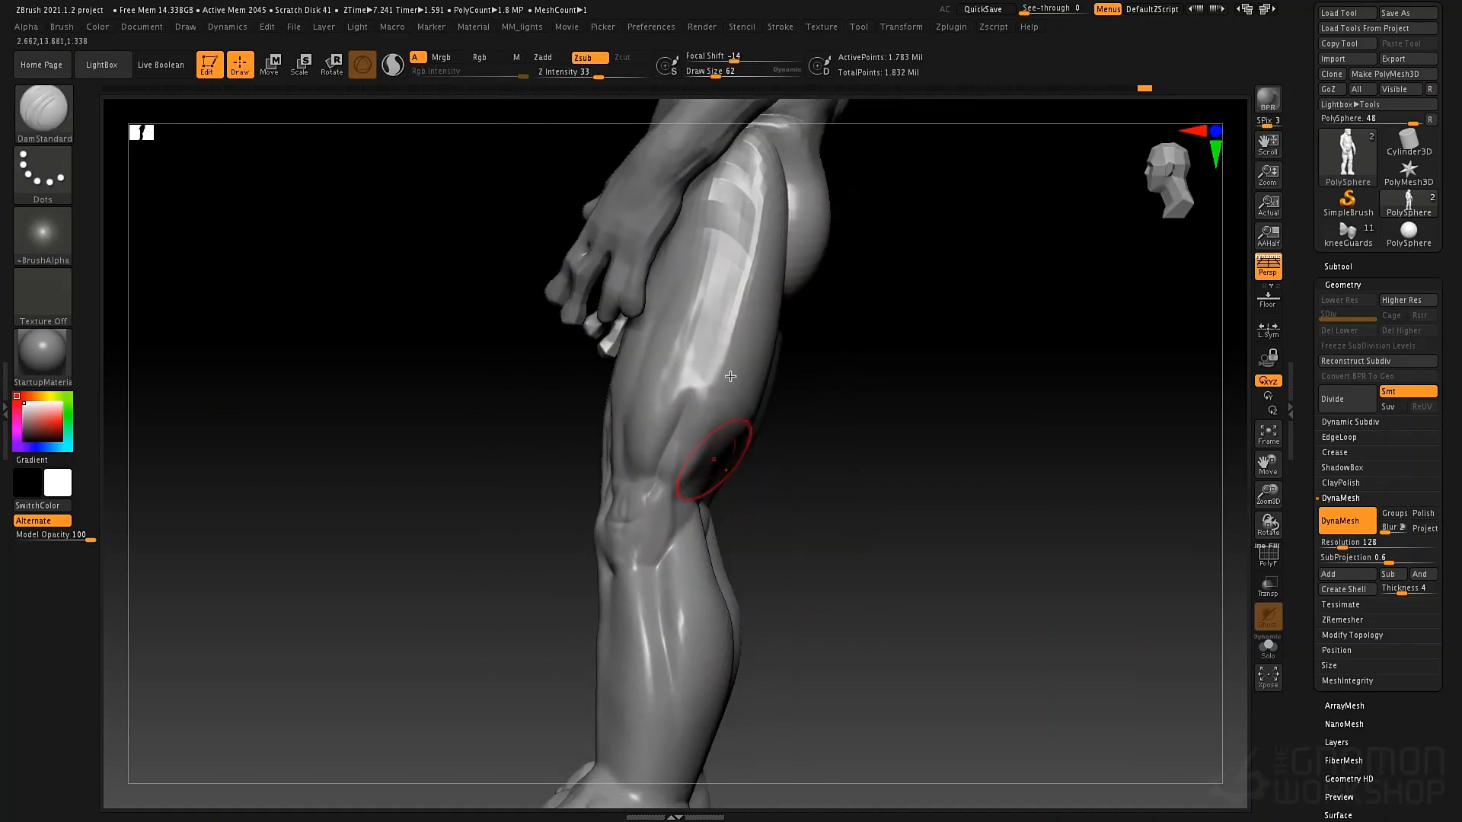
left_click_drag(733, 346, 699, 429)
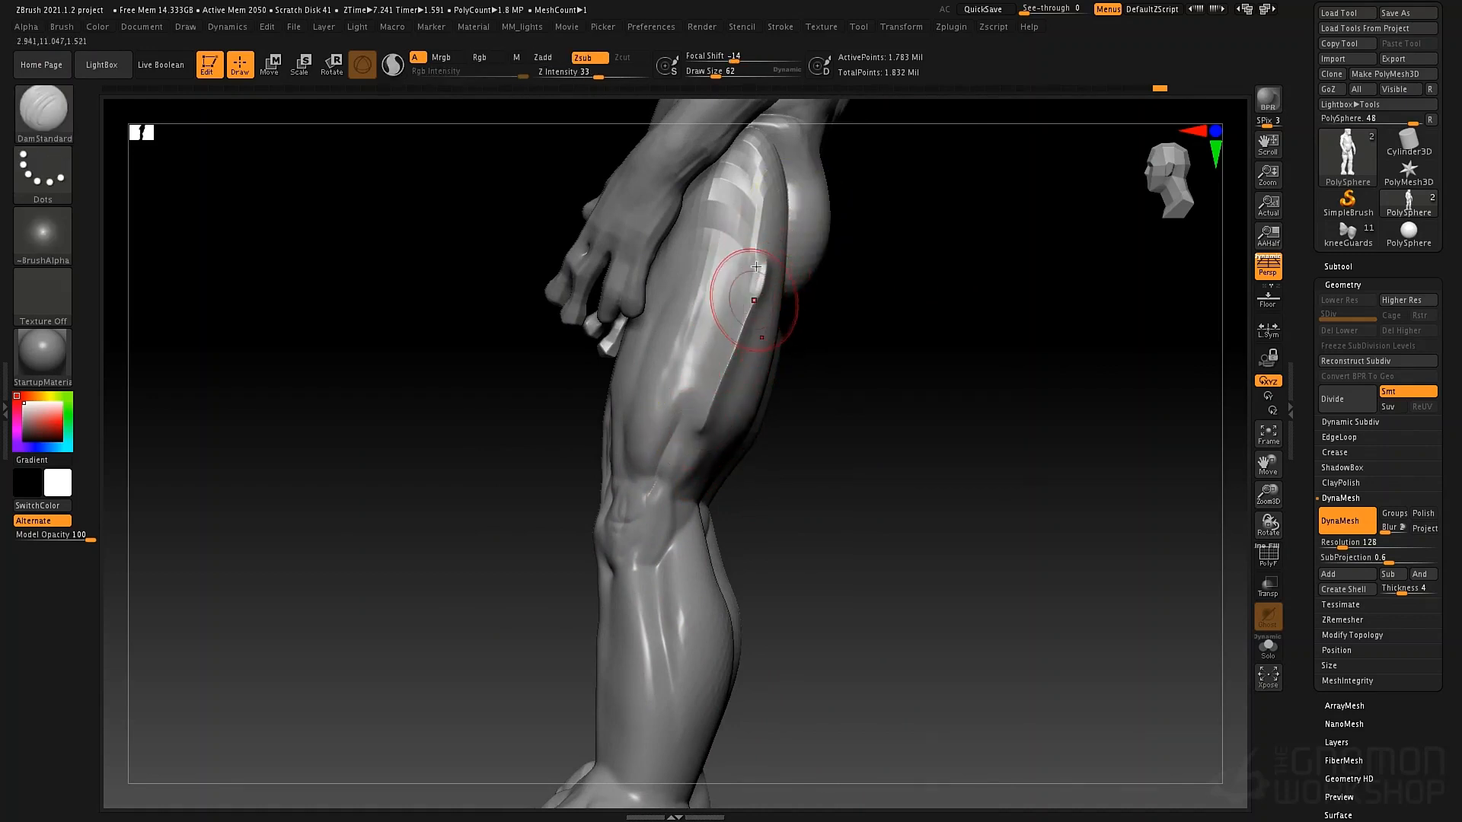
mouse_move(755, 286)
left_mouse_down("shift")
mouse_move(765, 264)
mouse_move(708, 423)
mouse_move(761, 252)
mouse_move(729, 412)
left_mouse_up("shift")
key("ctrl+z")
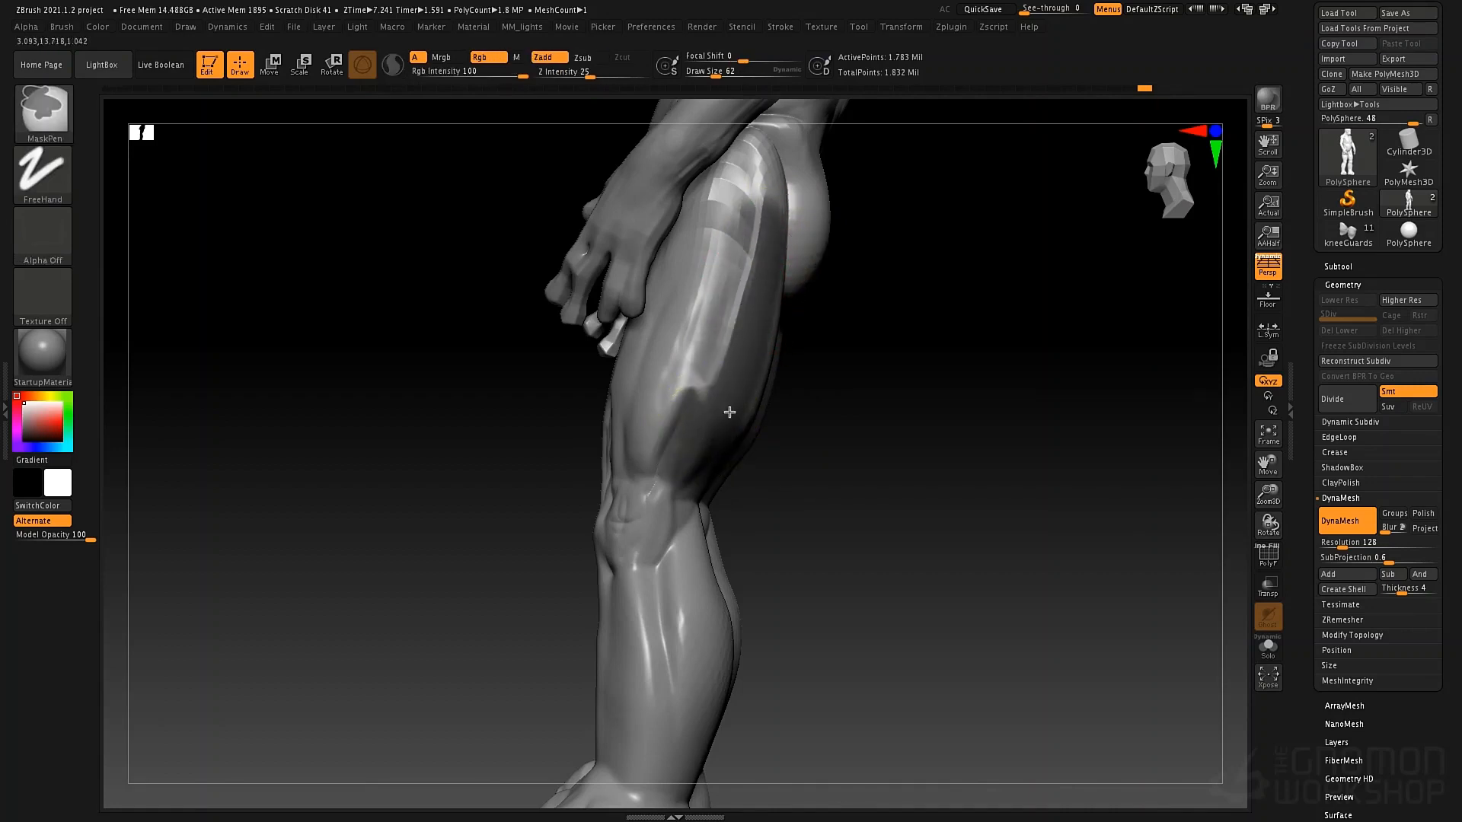
Mask the outer thigh, invert the mask, and unmask the back of the thigh
mouse_move(771, 216)
left_mouse_down("ctrl")
mouse_move(723, 391)
mouse_move(738, 376)
left_mouse_up("ctrl")
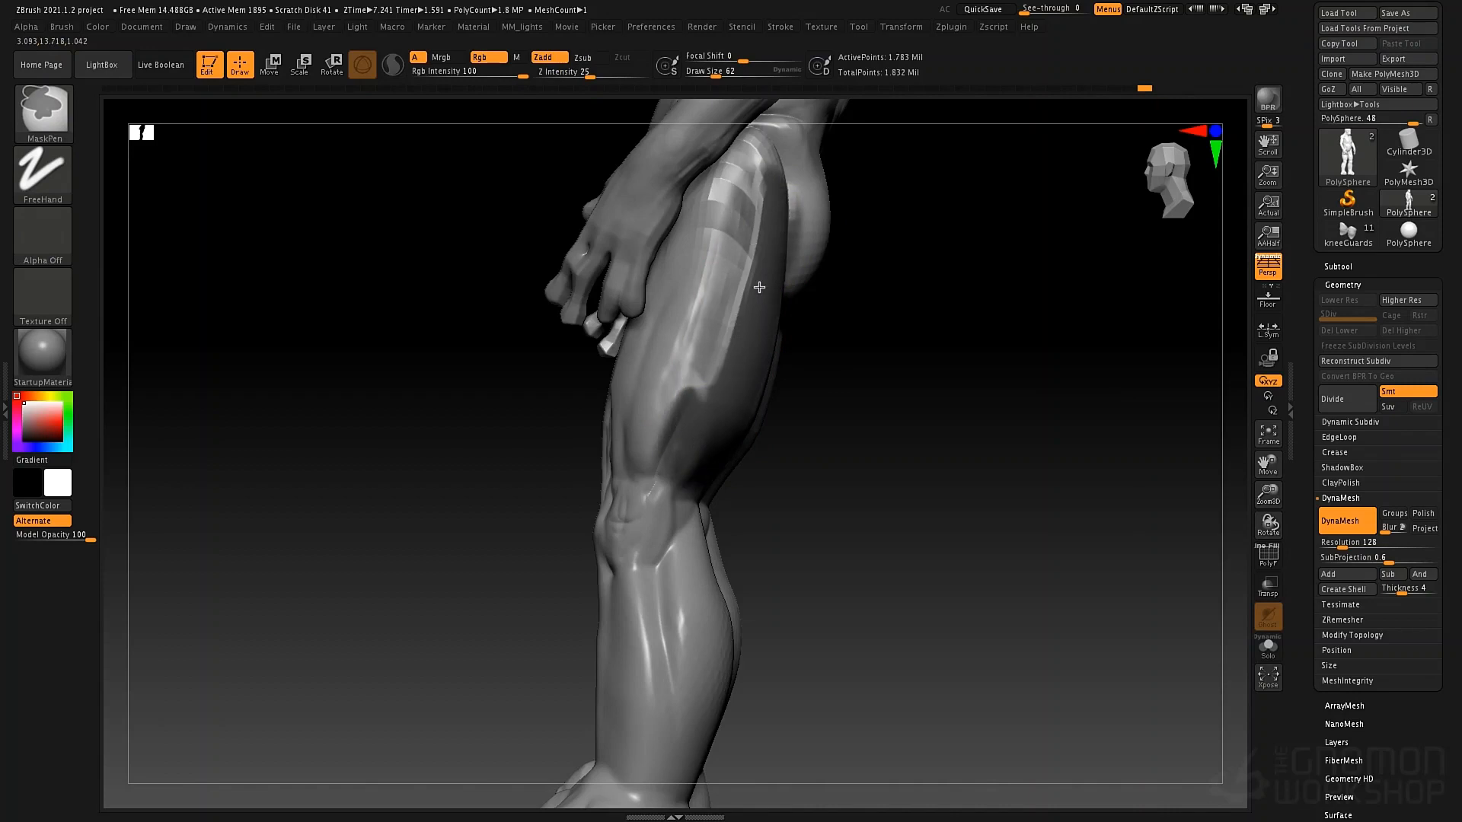
left_click_drag(760, 288, 710, 415, "ctrl")
left_click(823, 481, "ctrl")
mouse_move(800, 405)
left_mouse_down()
mouse_move(744, 424)
mouse_move(757, 404)
left_mouse_up()
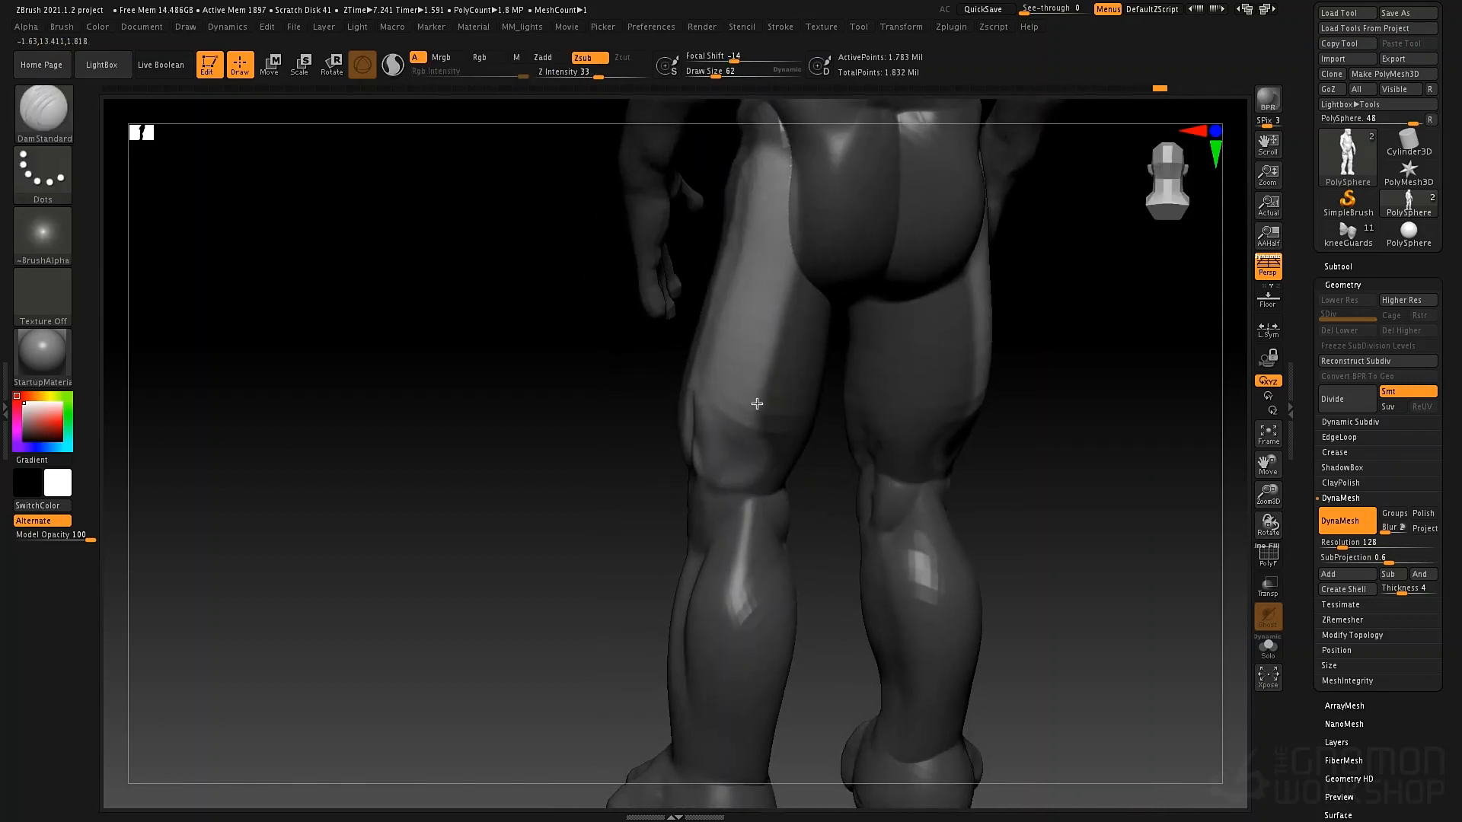
right_click_drag(757, 404, 755, 439)
mouse_move(732, 424)
left_mouse_down("ctrl+alt")
mouse_move(778, 429)
mouse_move(770, 444)
left_mouse_up("ctrl+alt")
Reshape the unmasked back and outer thigh with the Move brush at draw size 130, and smooth it
key("b")
key("m")
key("v")
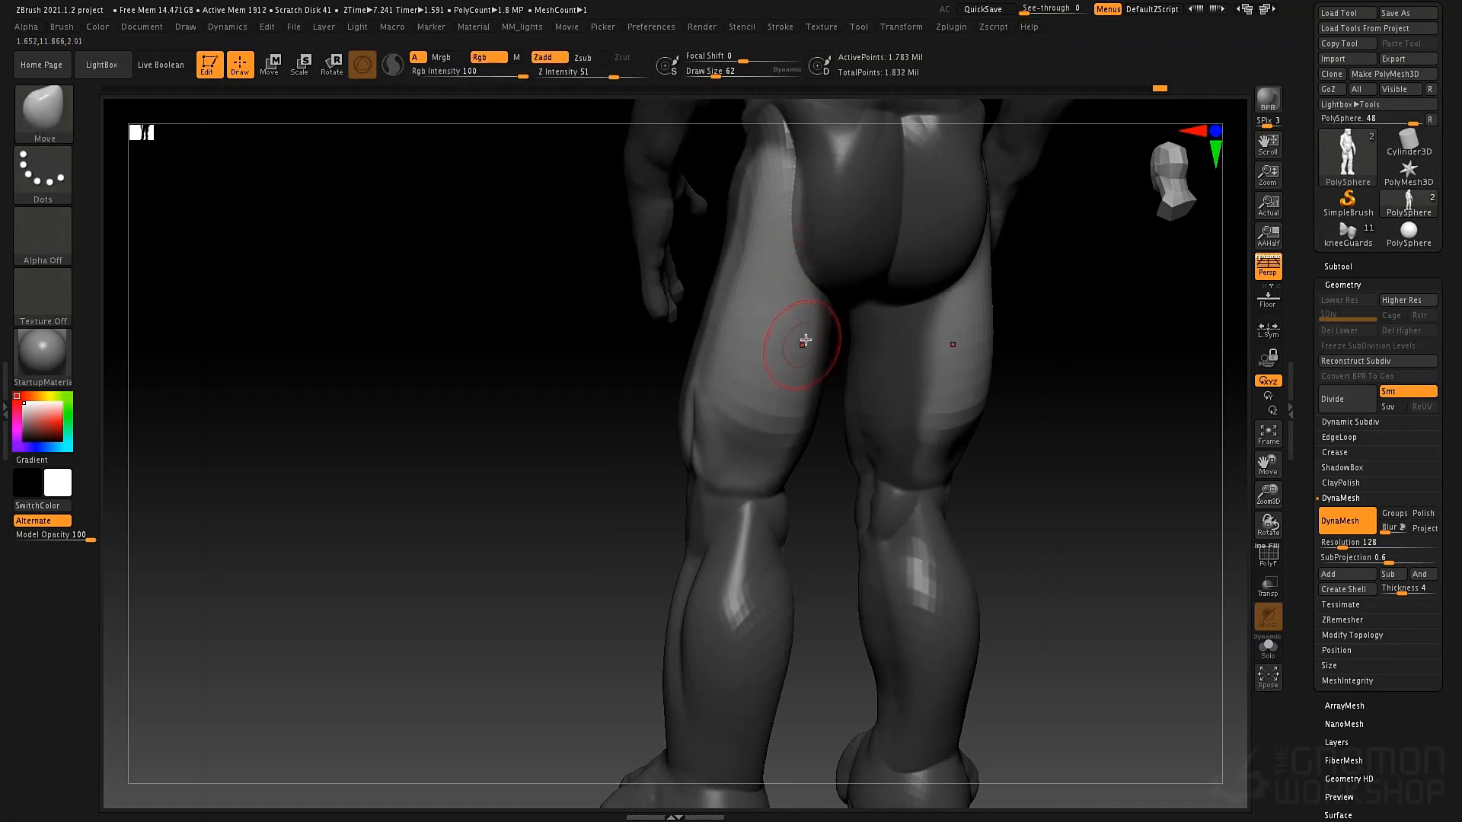
key("space")
left_click_drag(808, 337, 830, 336)
mouse_move(722, 393)
left_mouse_down()
mouse_move(723, 349)
mouse_move(707, 394)
left_mouse_up()
mouse_move(767, 270)
left_mouse_down()
mouse_move(744, 213)
mouse_move(747, 244)
left_mouse_up()
left_click_drag(735, 380, 743, 323)
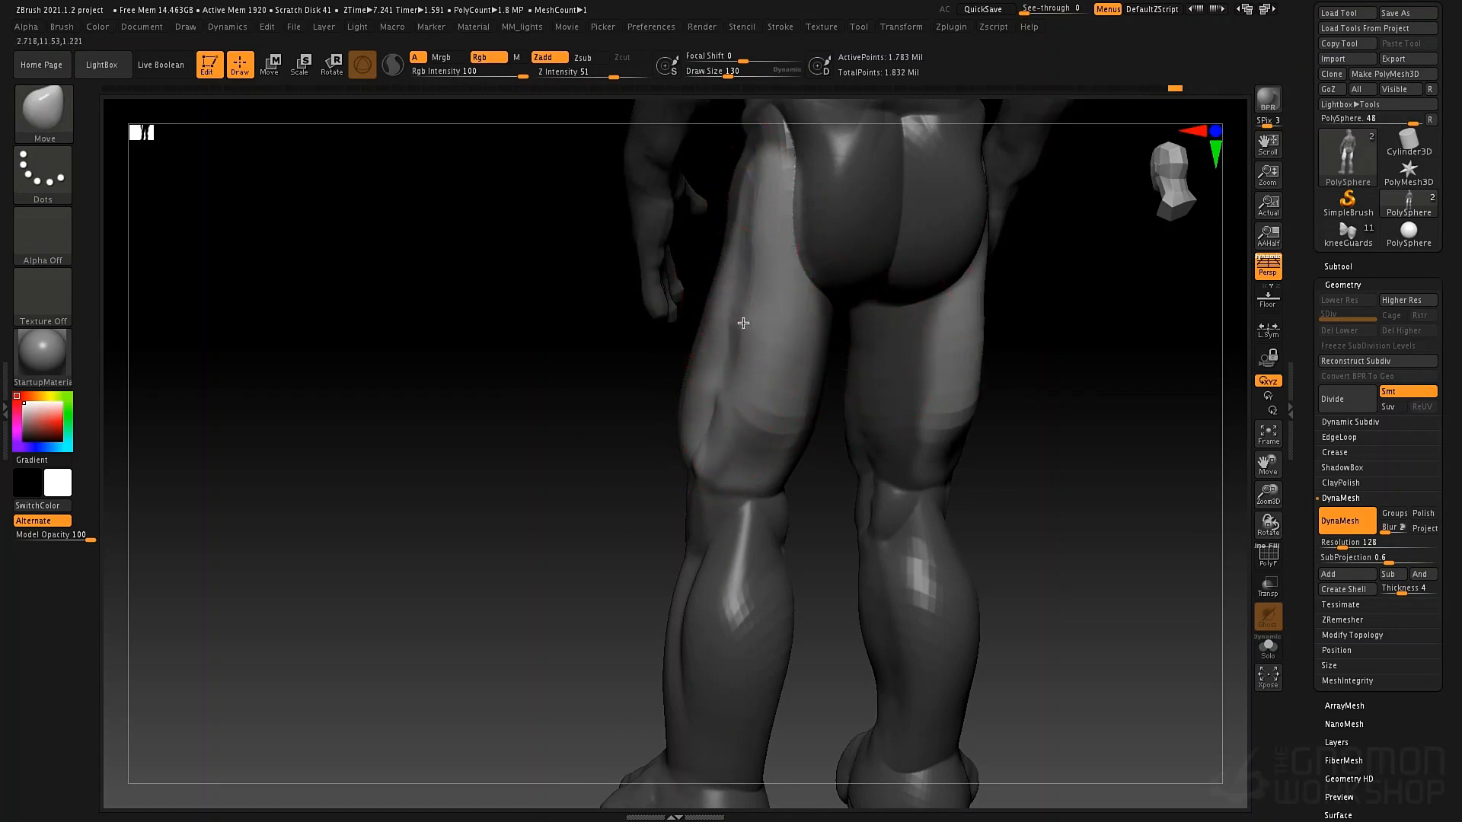
key("shift")
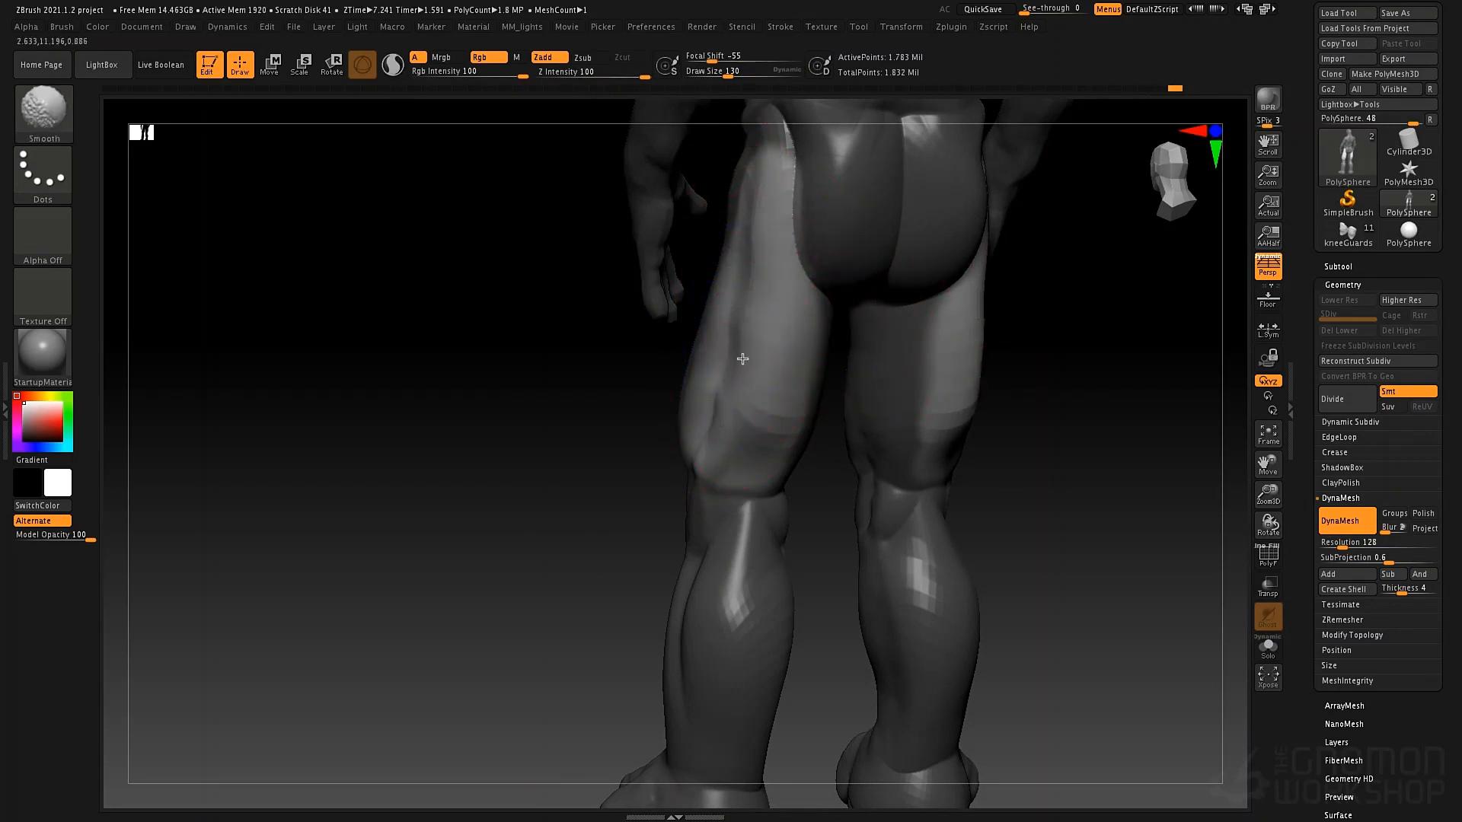
Adjust the side profile of the unmasked rear thigh above the knee with the Move brush
right_click_drag(686, 389, 784, 407)
left_click_drag(735, 410, 727, 400)
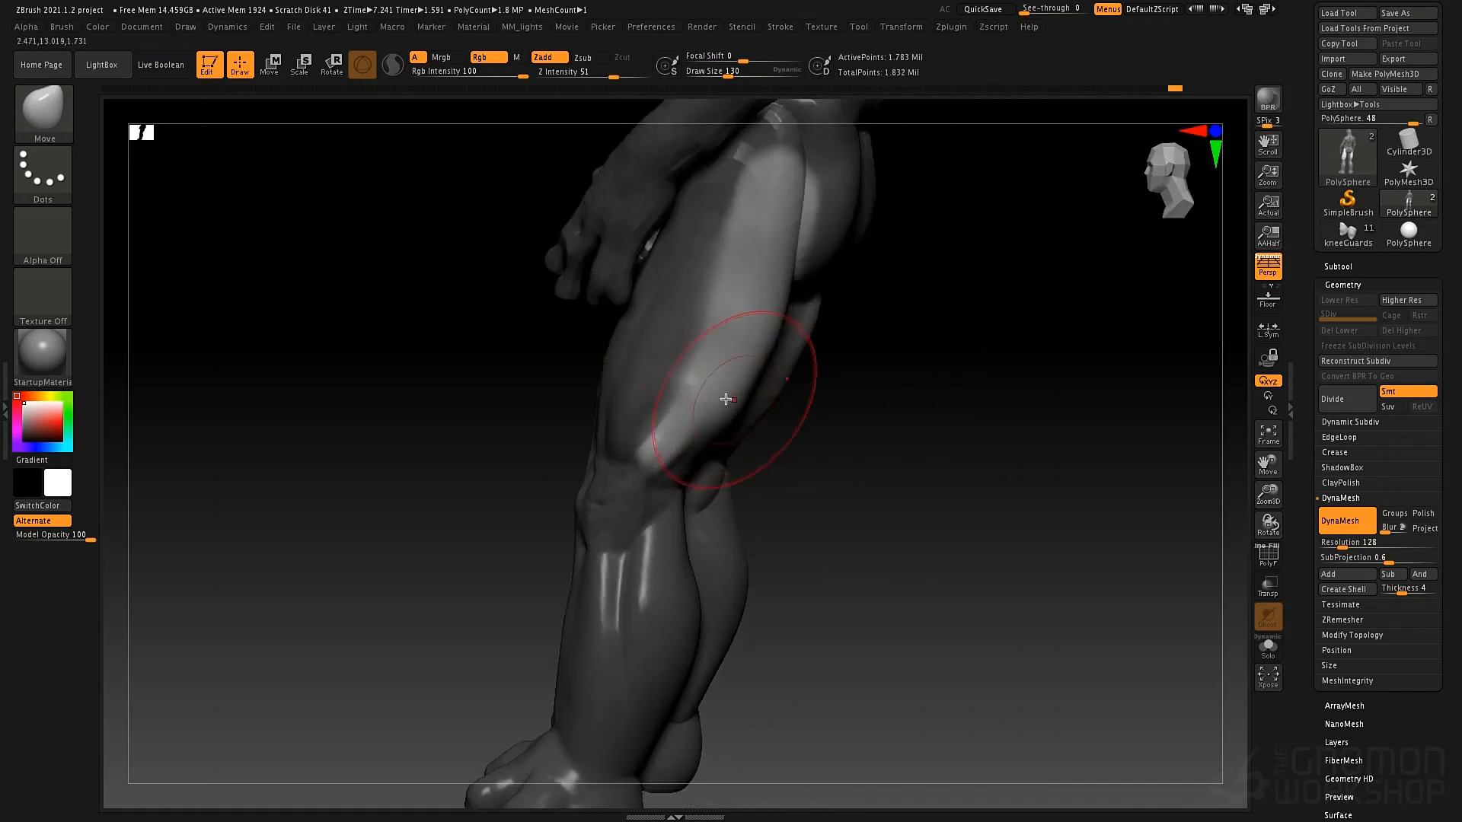
left_click_drag(775, 341, 760, 328)
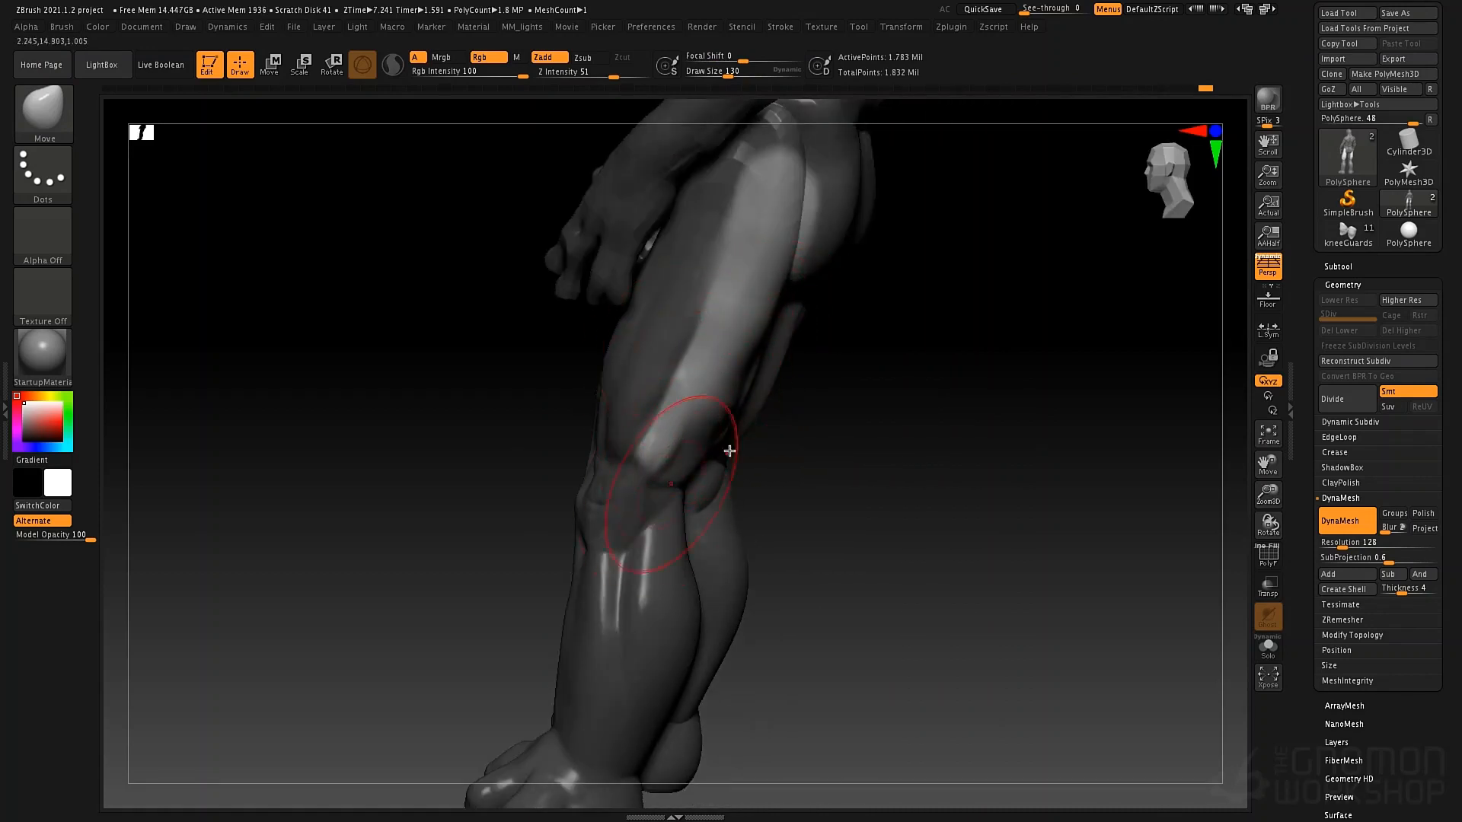
Clear the mask, build up the outer knee with the ClayTubes brush at draw sizes 43 and 55, and smooth it
left_click_drag(875, 386, 900, 410, "ctrl")
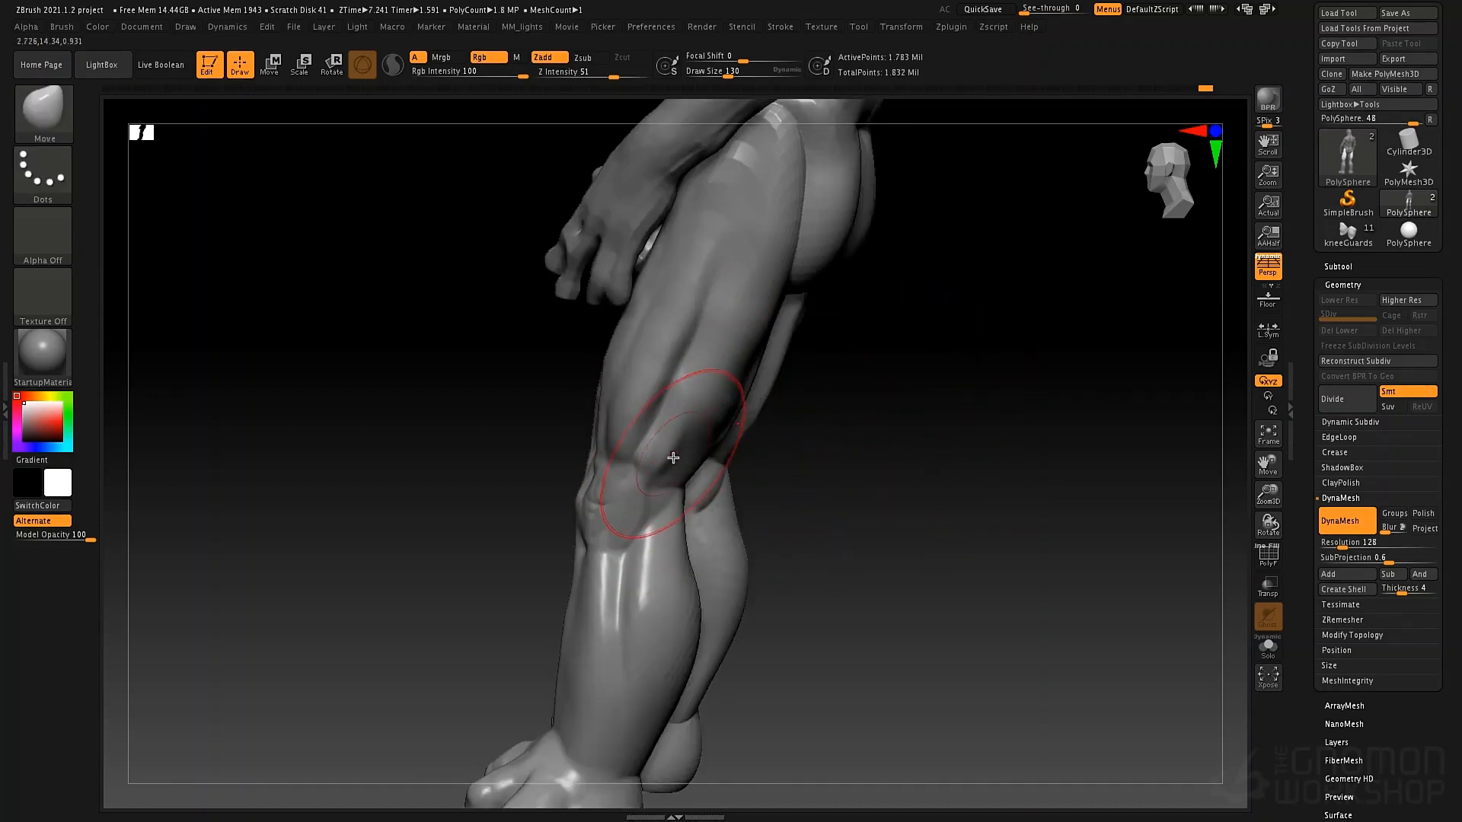
right_click_drag(709, 458, 665, 463)
key("b")
key("c")
key("t")
key("space")
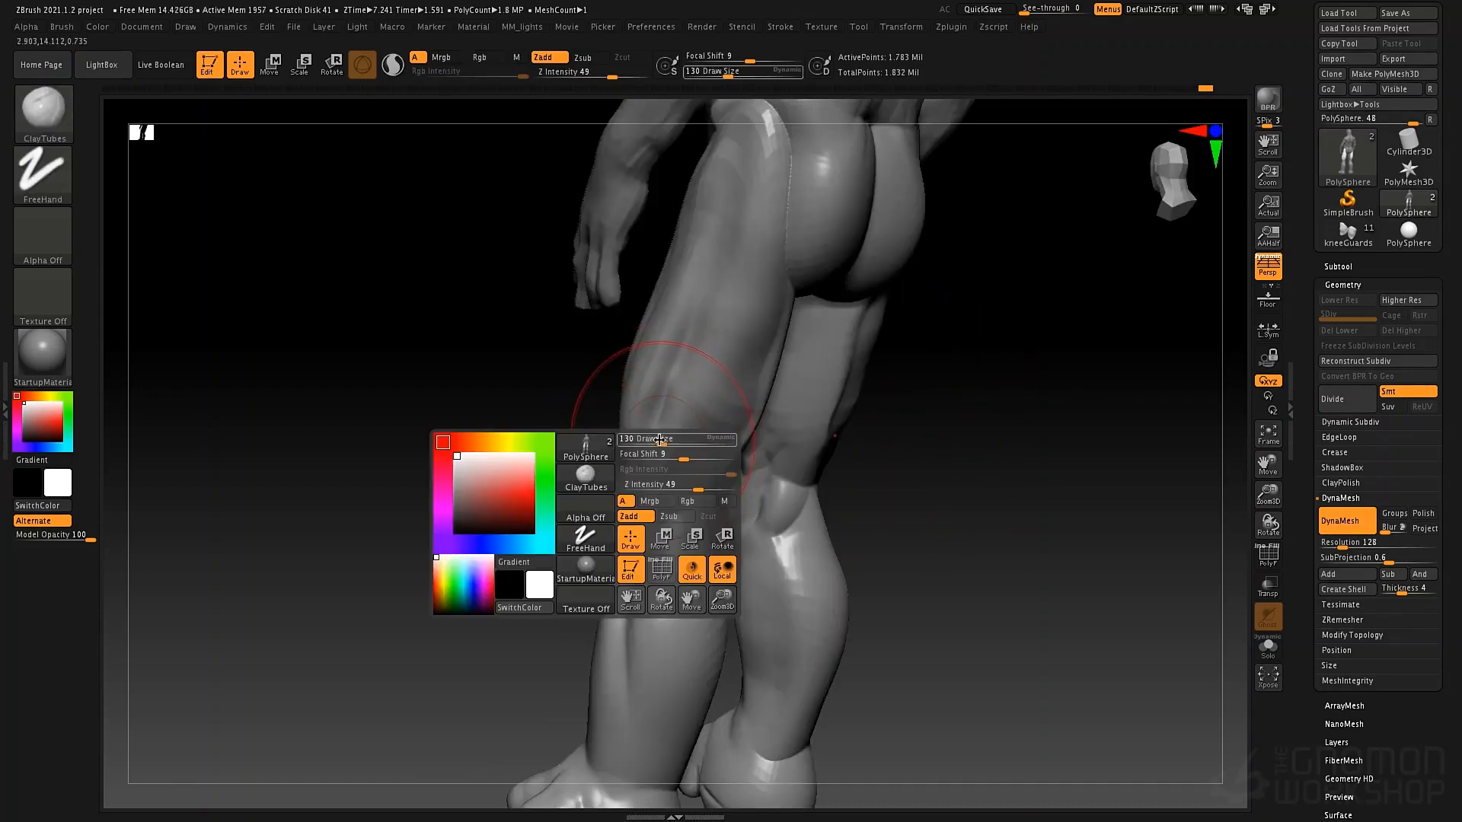
left_click_drag(668, 438, 641, 440)
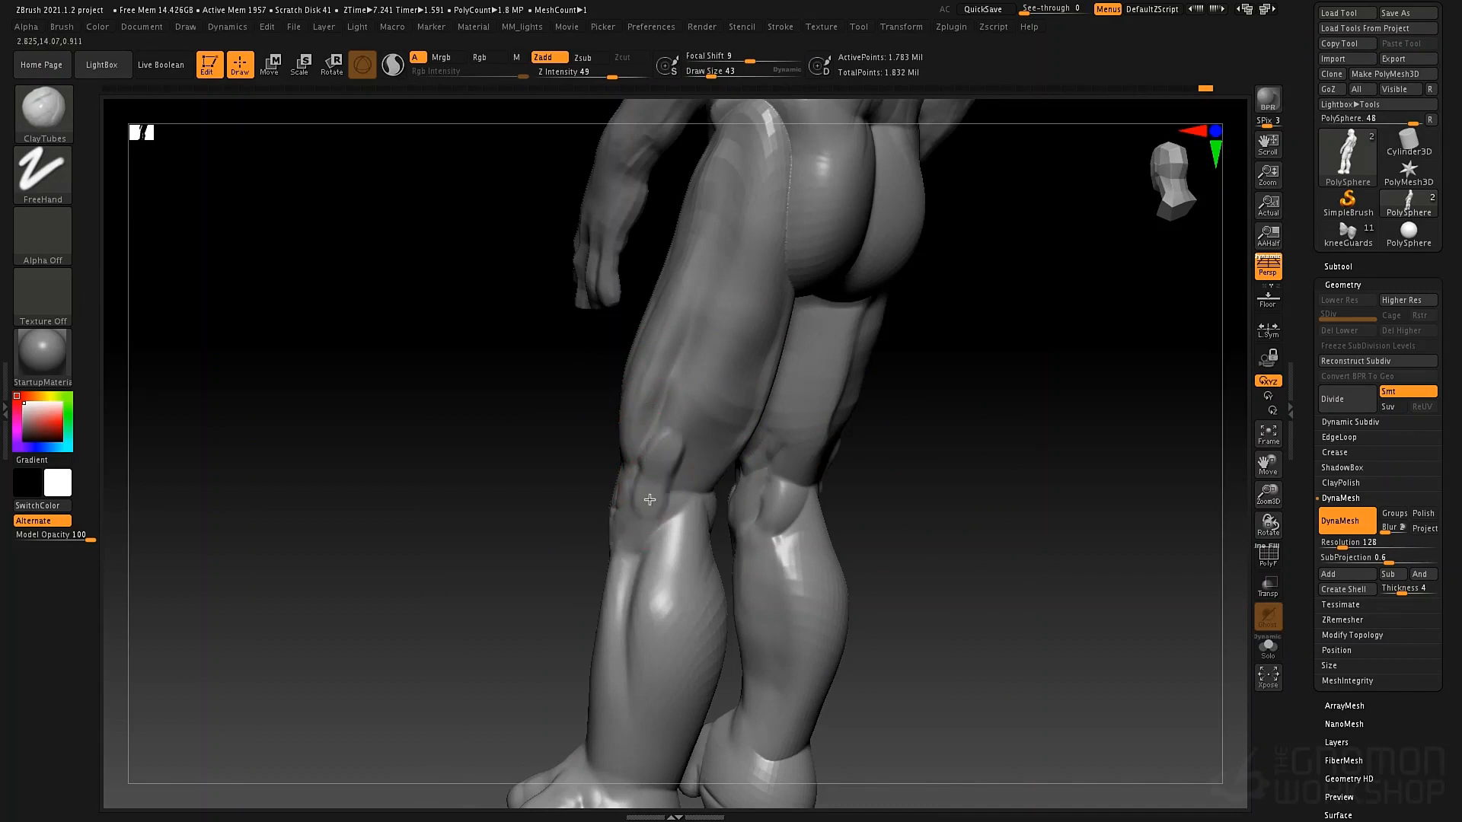
key("space")
key("shift")
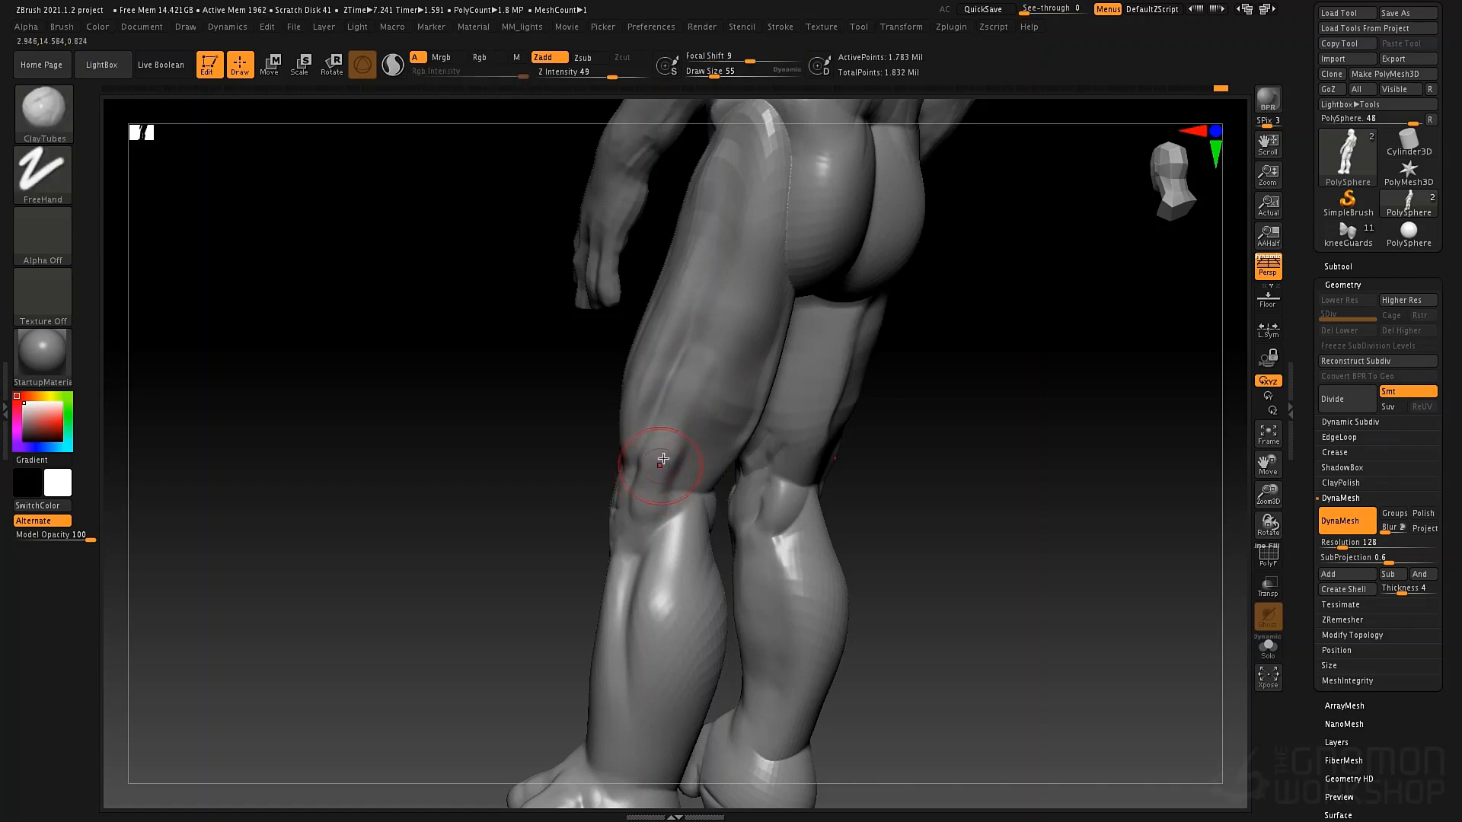
key("shift")
left_click_drag(663, 481, 646, 517, "shift")
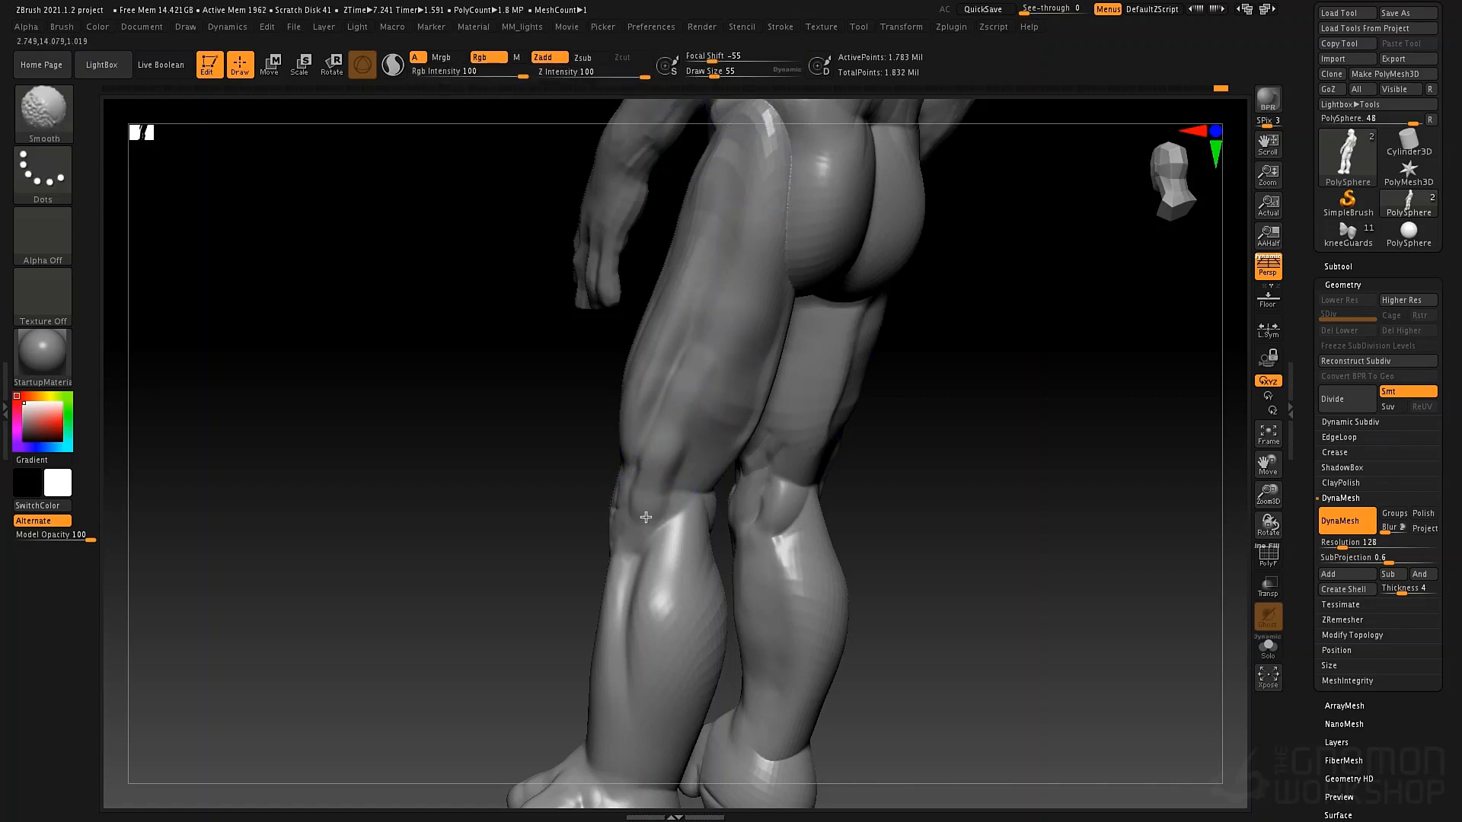
Hide the creature's arm and torso polygroups, leaving the head, shoulders and legs displayed
mouse_move(847, 447)
left_mouse_down("alt")
mouse_move(842, 304)
mouse_move(861, 375)
mouse_move(834, 420)
mouse_move(855, 373)
mouse_move(923, 365)
mouse_move(911, 434)
left_mouse_up("alt")
left_click_drag(808, 432, 852, 430, "alt")
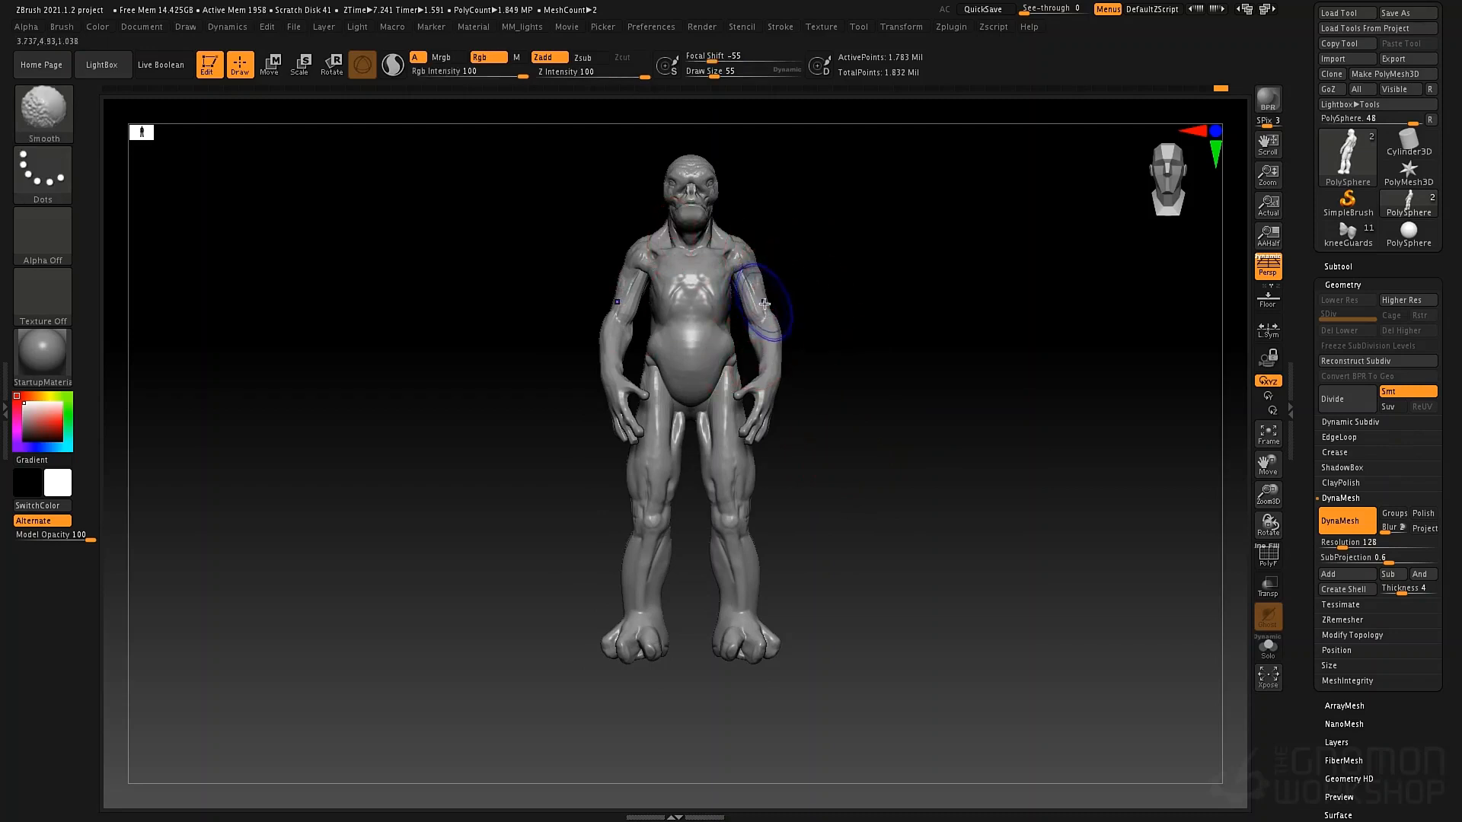
key("shift+f")
key("shift+f")
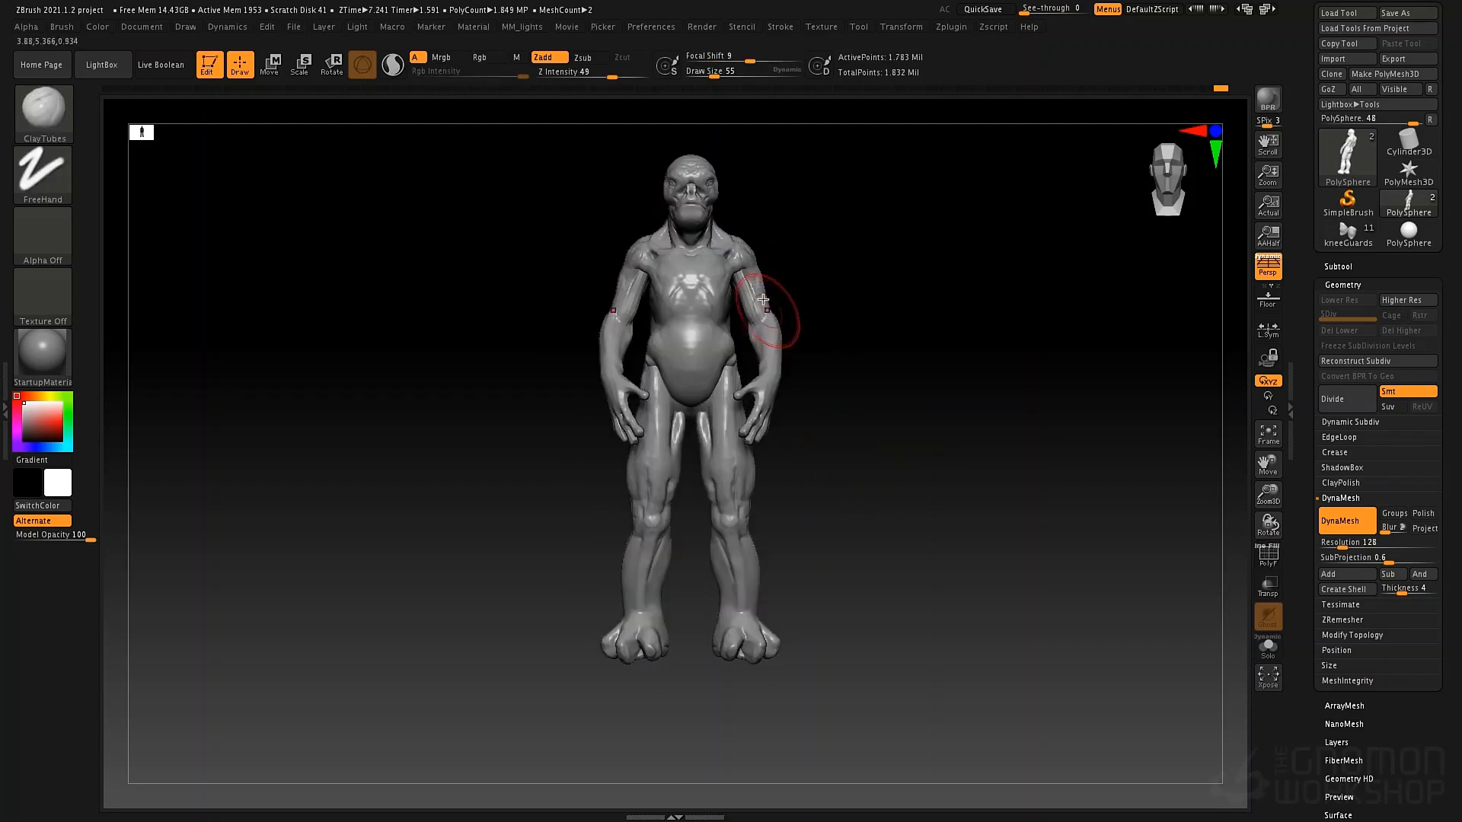
key("ctrl+shift")
left_click(751, 301, "ctrl+shift")
left_click_drag(725, 302, 710, 302, "ctrl+shift")
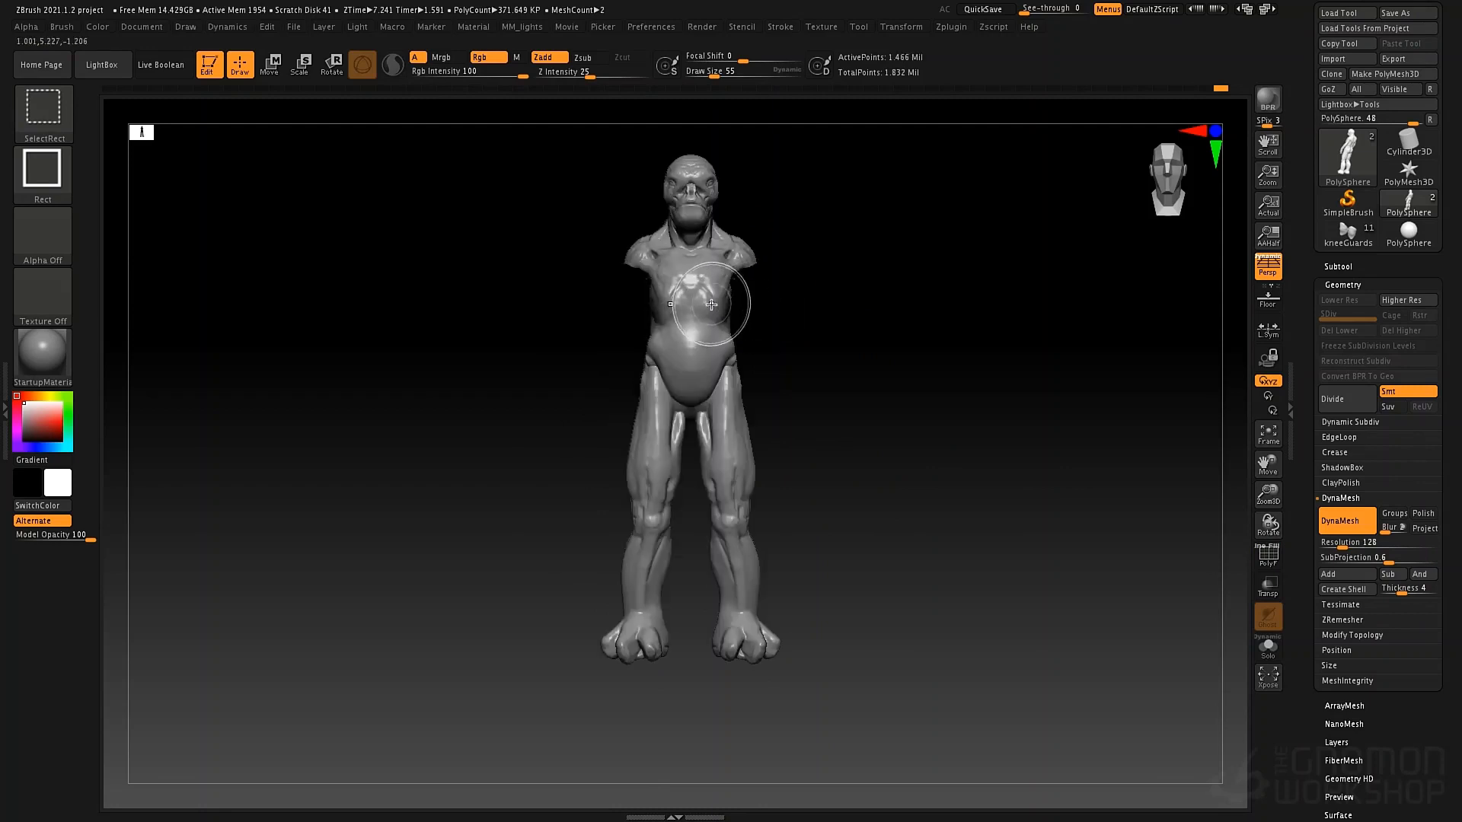
left_click(702, 360, "ctrl+shift")
left_click(701, 360, "ctrl+shift")
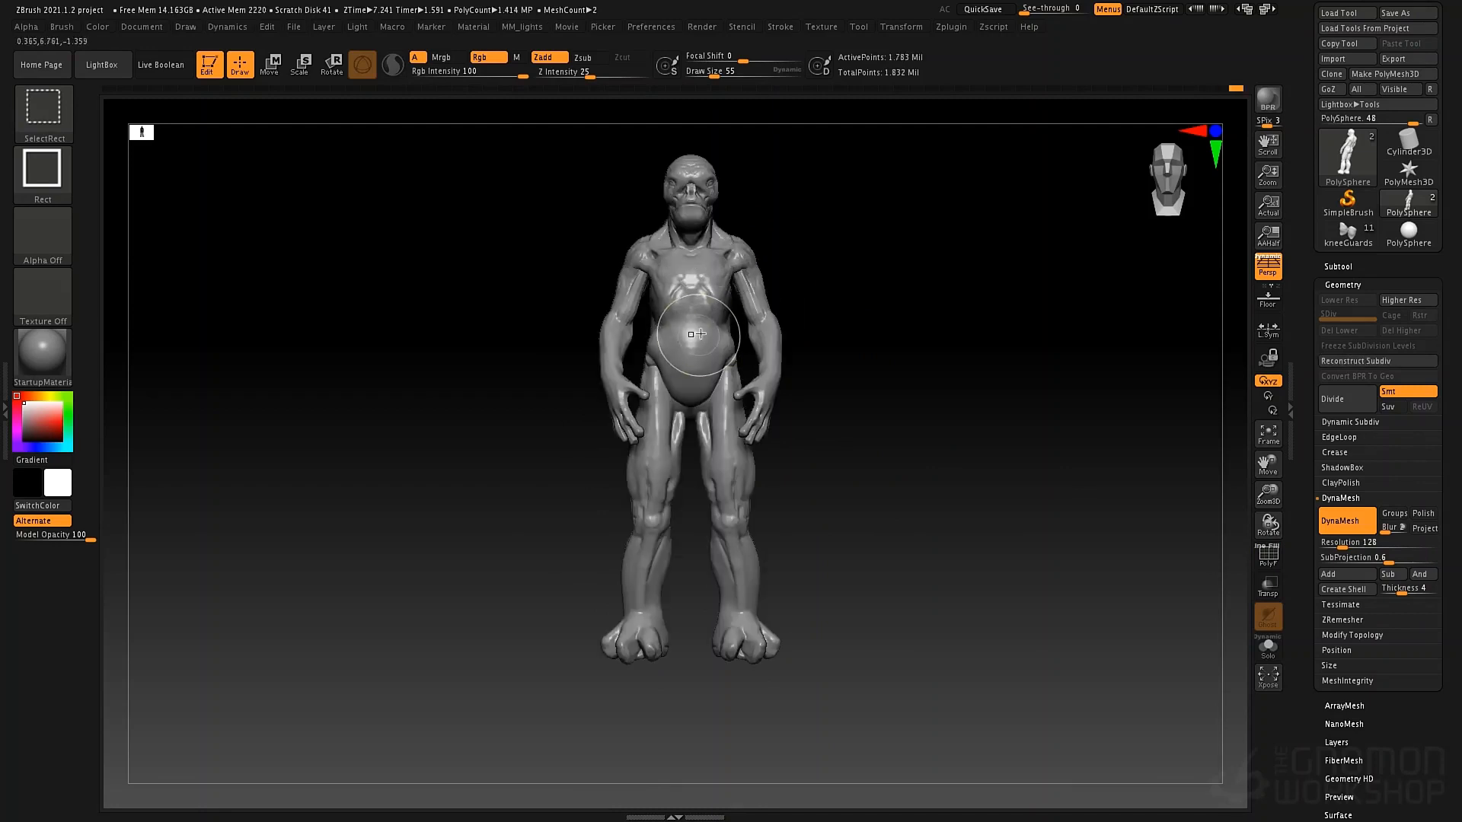
key("ctrl")
key("ctrl+z")
left_click(711, 292, "ctrl+shift")
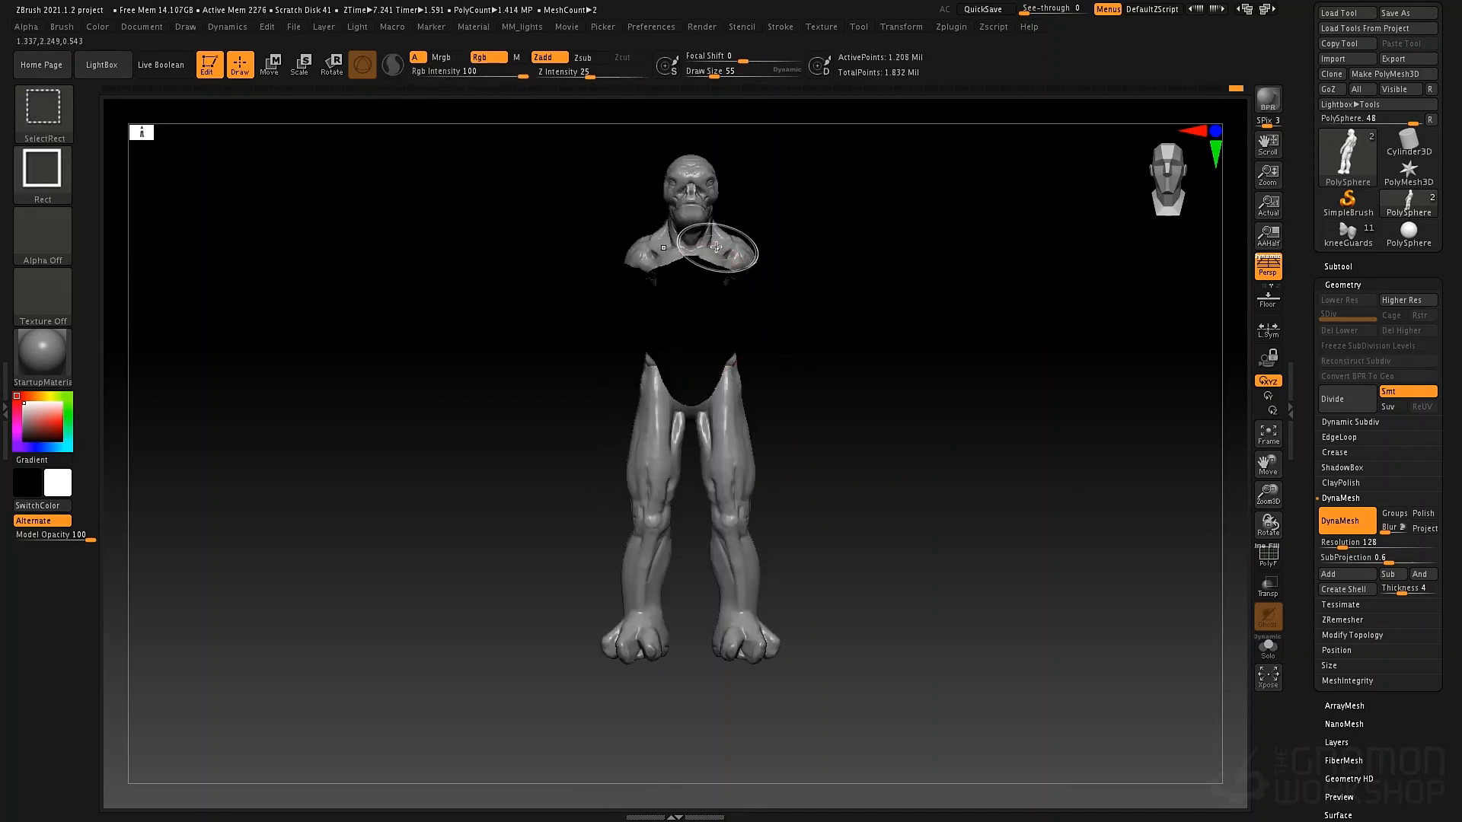
Hide the head, neck and shoulder polygroups to isolate the legs
left_click(714, 241, "ctrl+shift")
left_click(646, 250, "ctrl+shift")
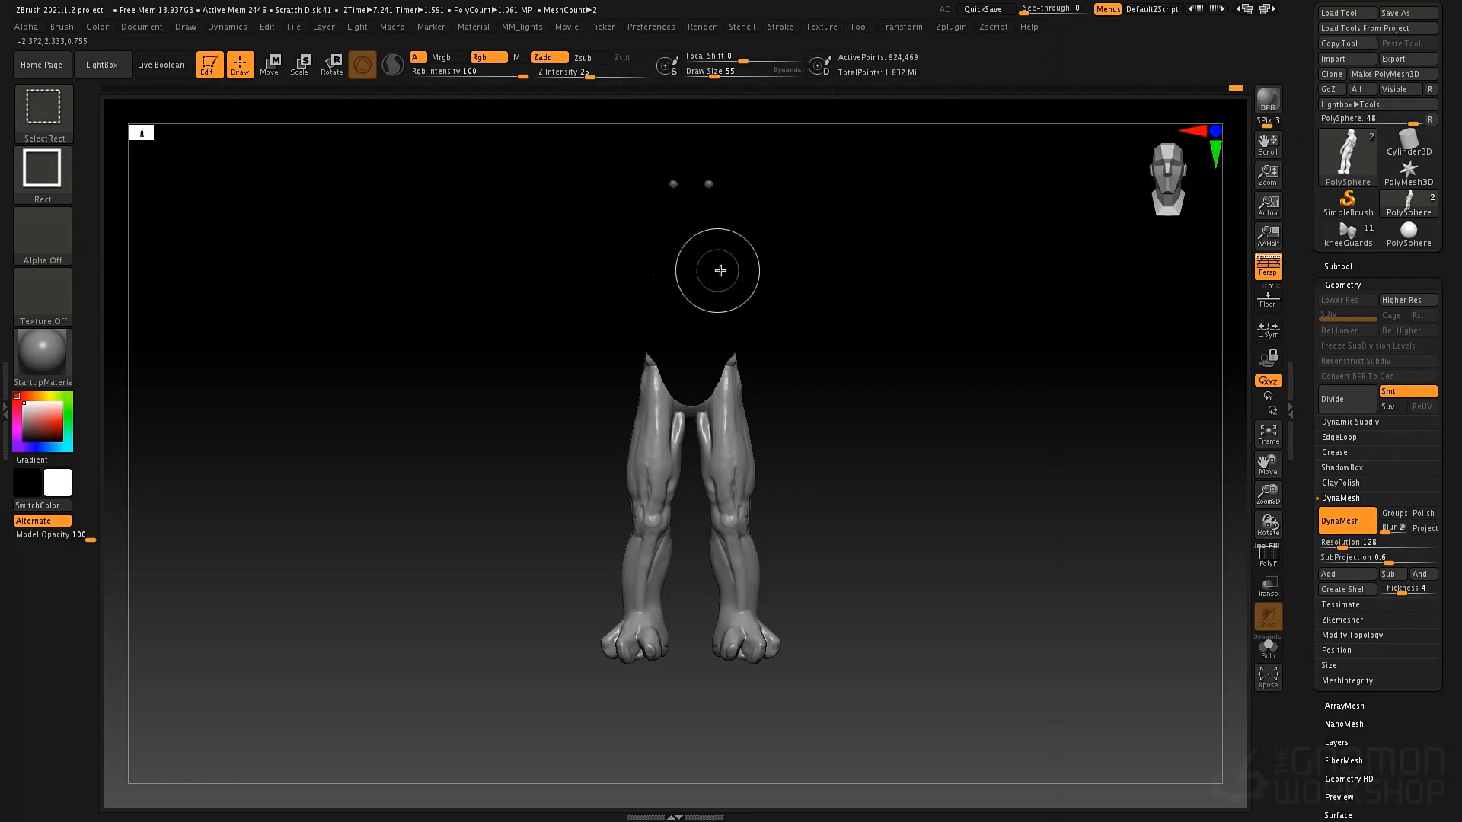
mouse_move(754, 234)
left_mouse_down()
mouse_move(863, 222)
mouse_move(810, 215)
left_mouse_up()
left_click_drag(514, 227, 509, 287, "ctrl+alt+shift")
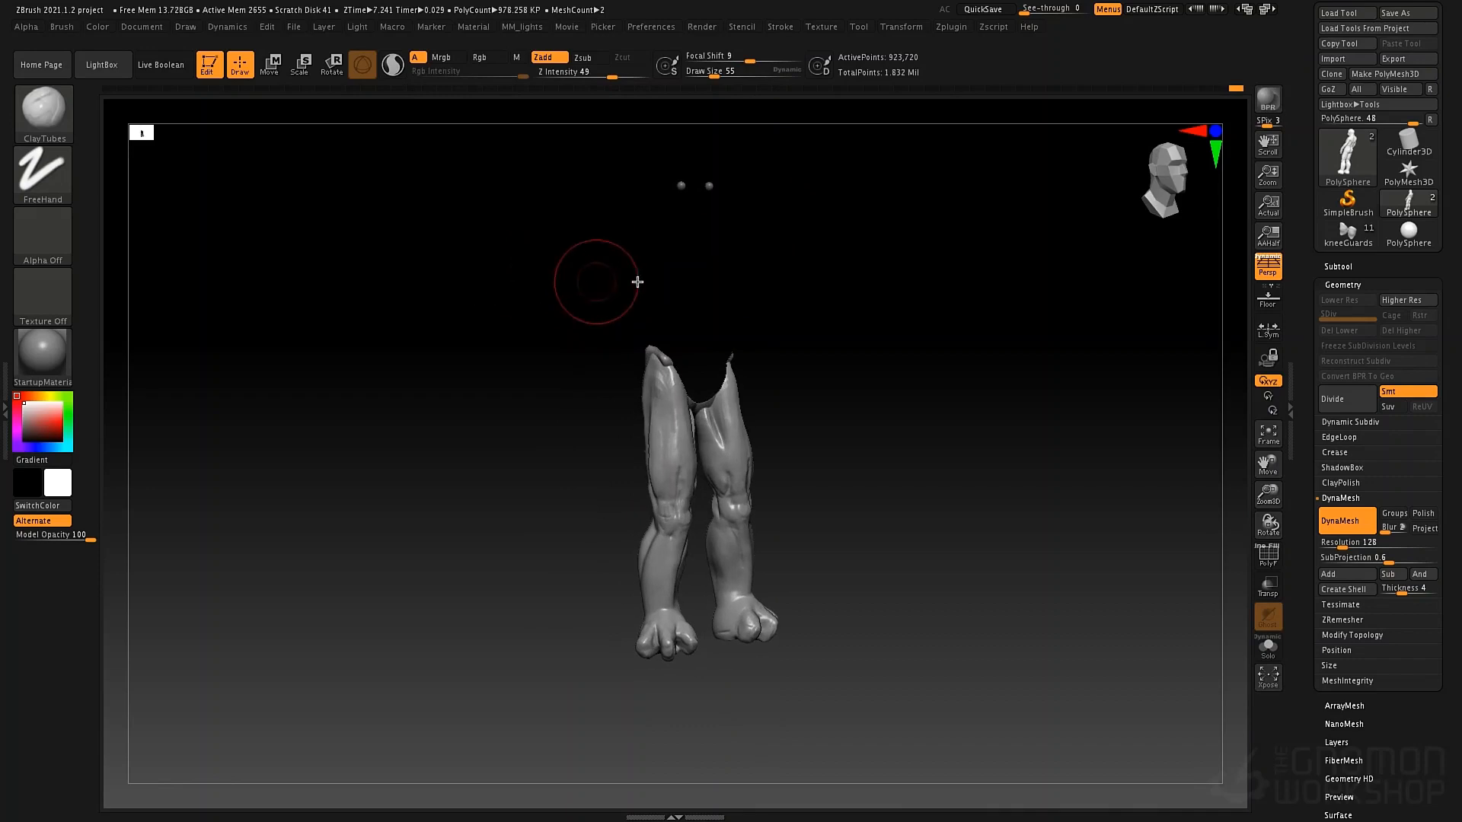
Mask the tops of the thighs and scale the legs shorter vertically from a transform gizmo placed at the hips
key("w")
left_click_drag(825, 463, 833, 490)
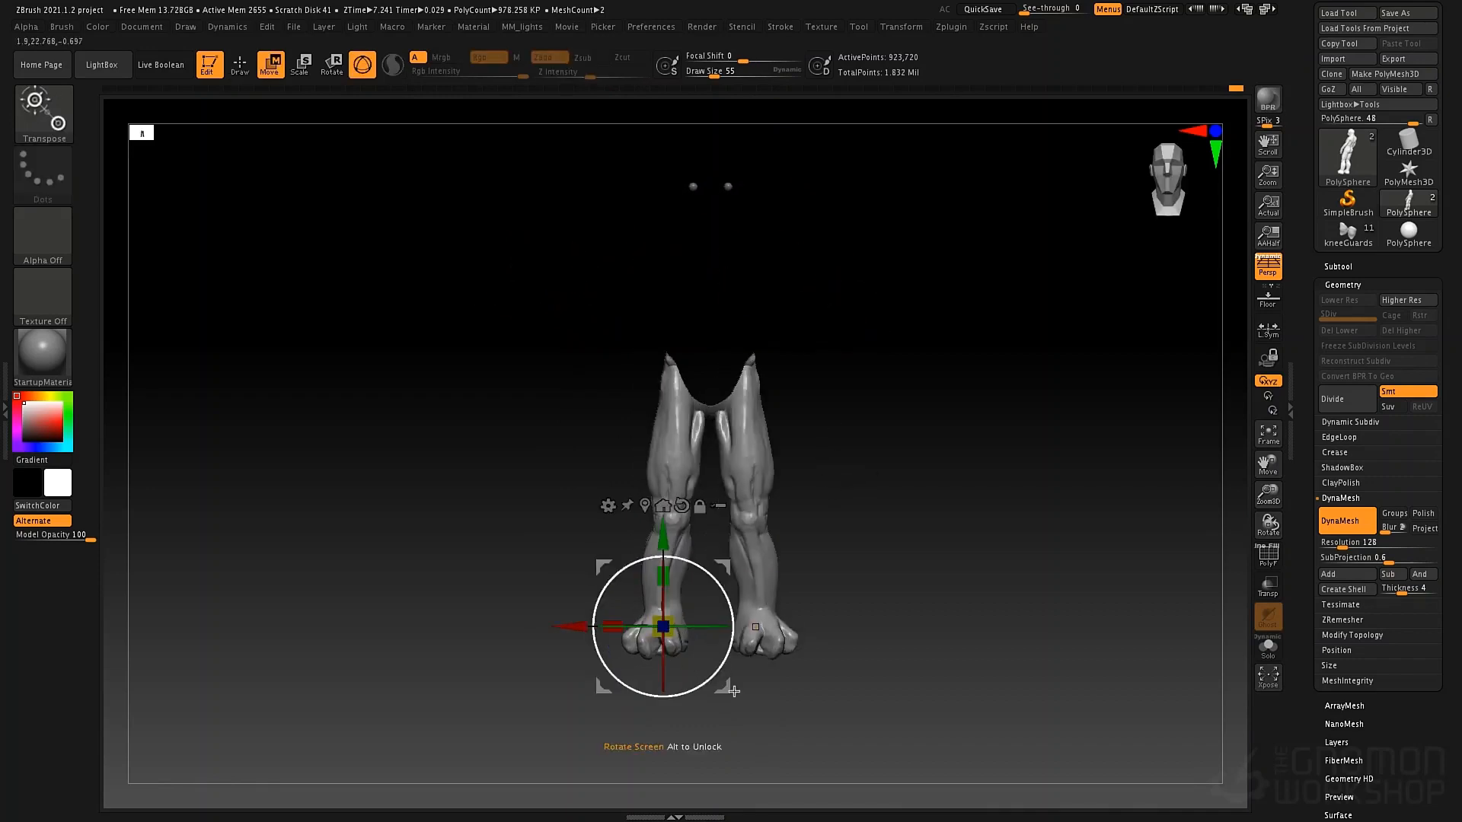
left_click_drag(728, 685, 738, 456, "alt")
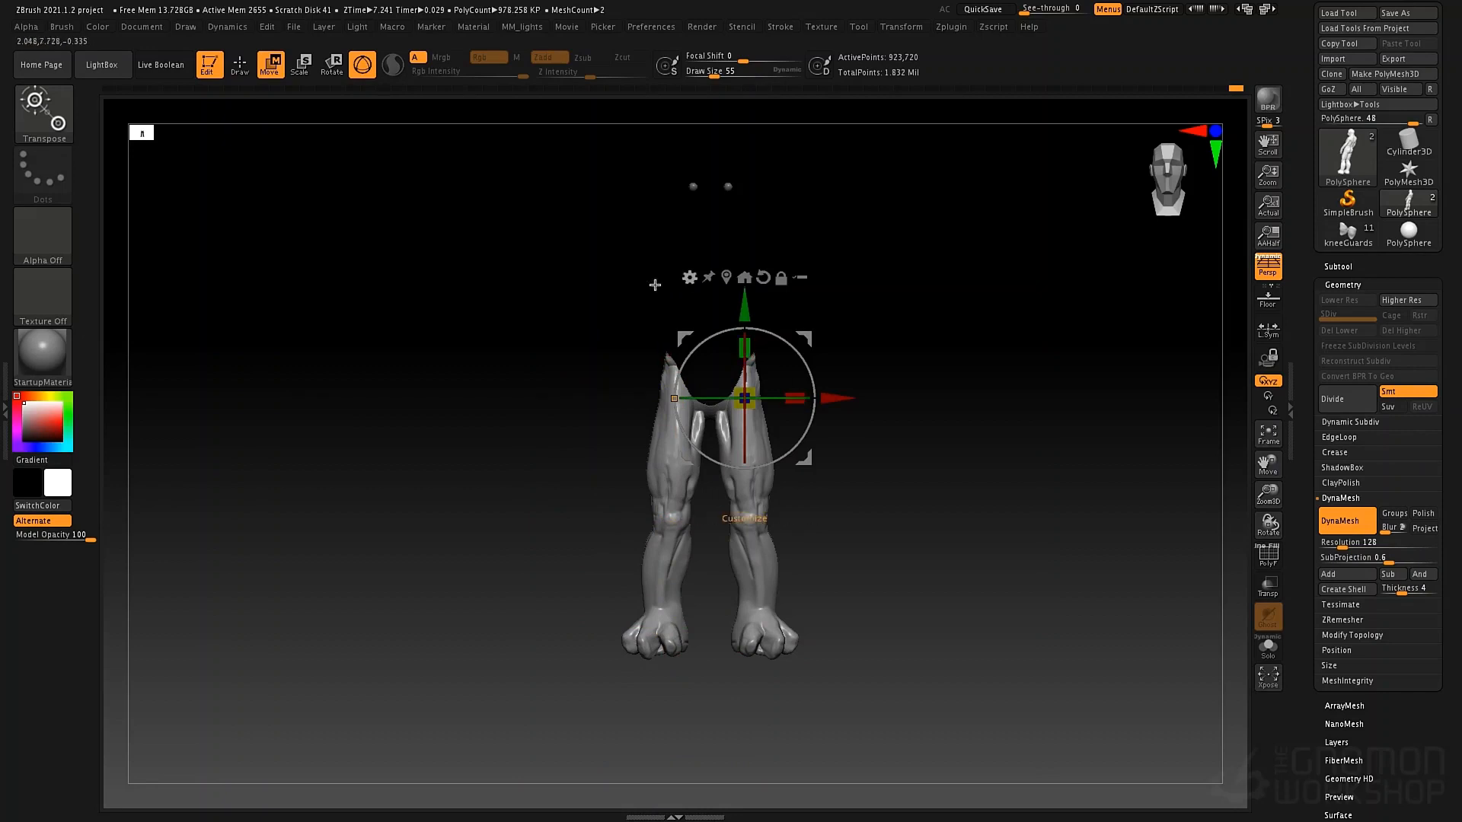
key("ctrl")
left_click_drag(565, 254, 865, 415, "ctrl")
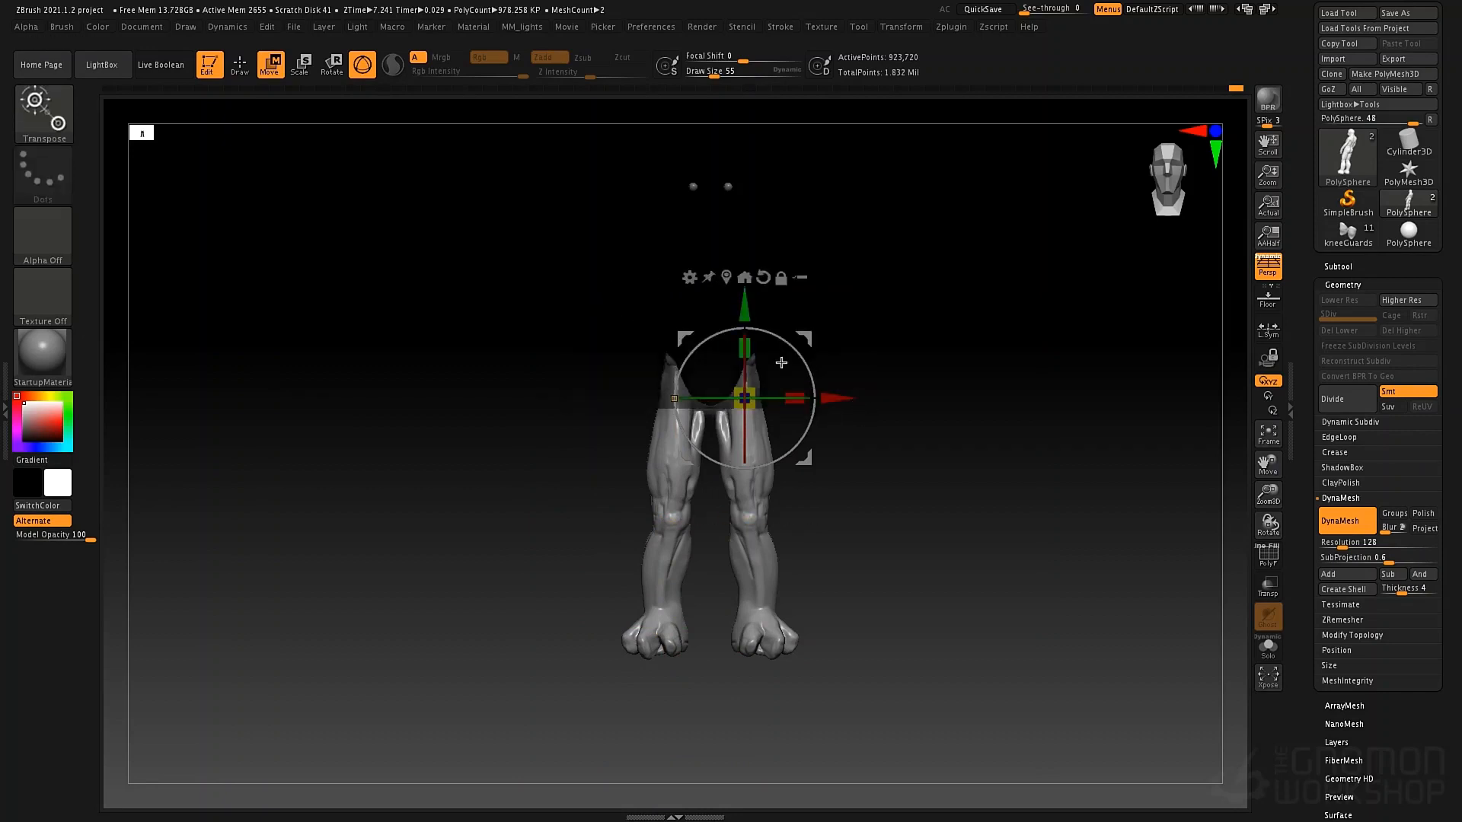
left_click_drag(747, 348, 749, 359)
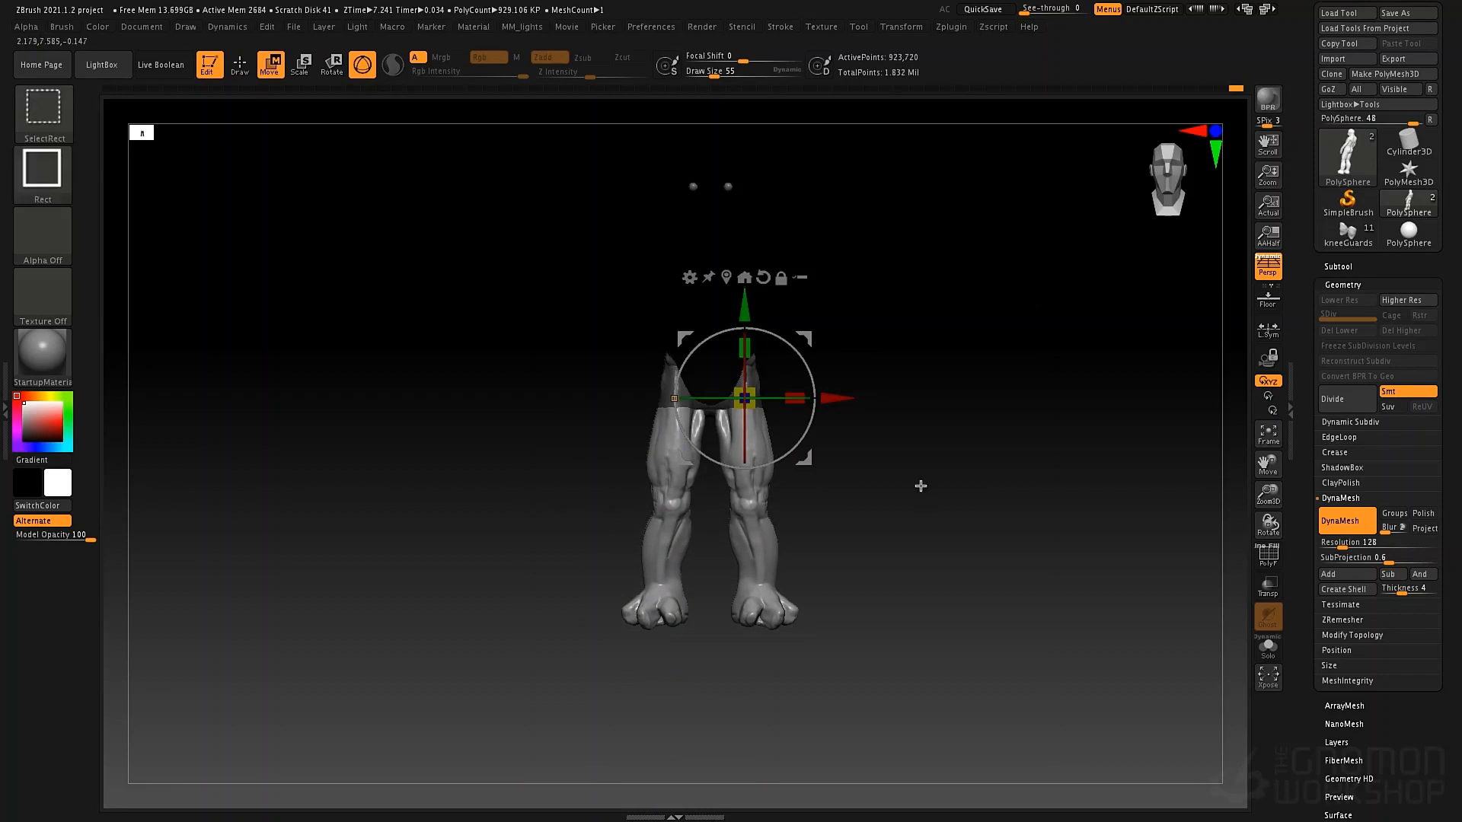
Swap visibility to the upper body, mask it completely, and show the whole figure again
left_click_drag(920, 485, 936, 462, "ctrl+shift")
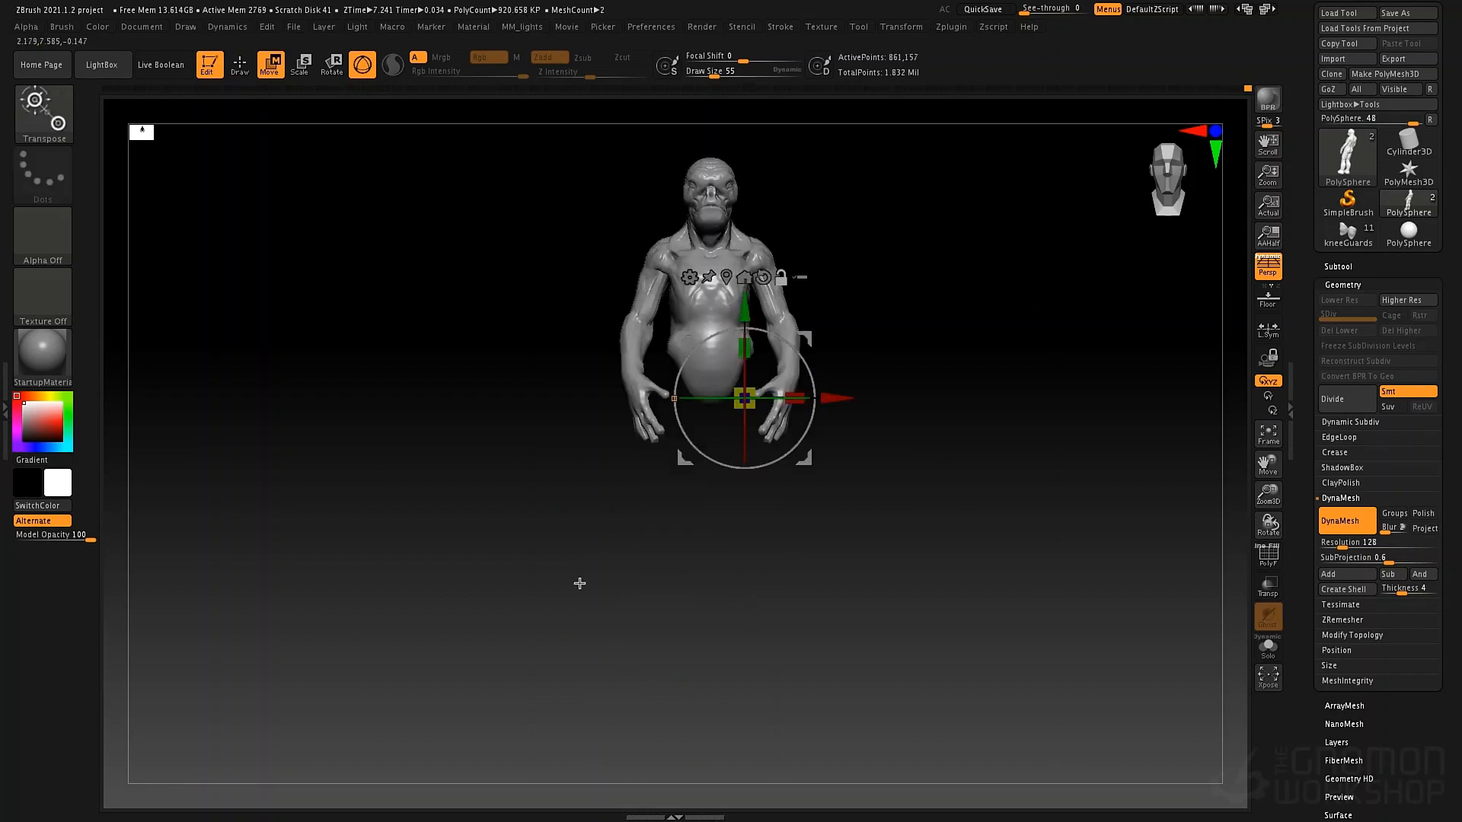
left_click_drag(482, 640, 700, 422, "ctrl+shift")
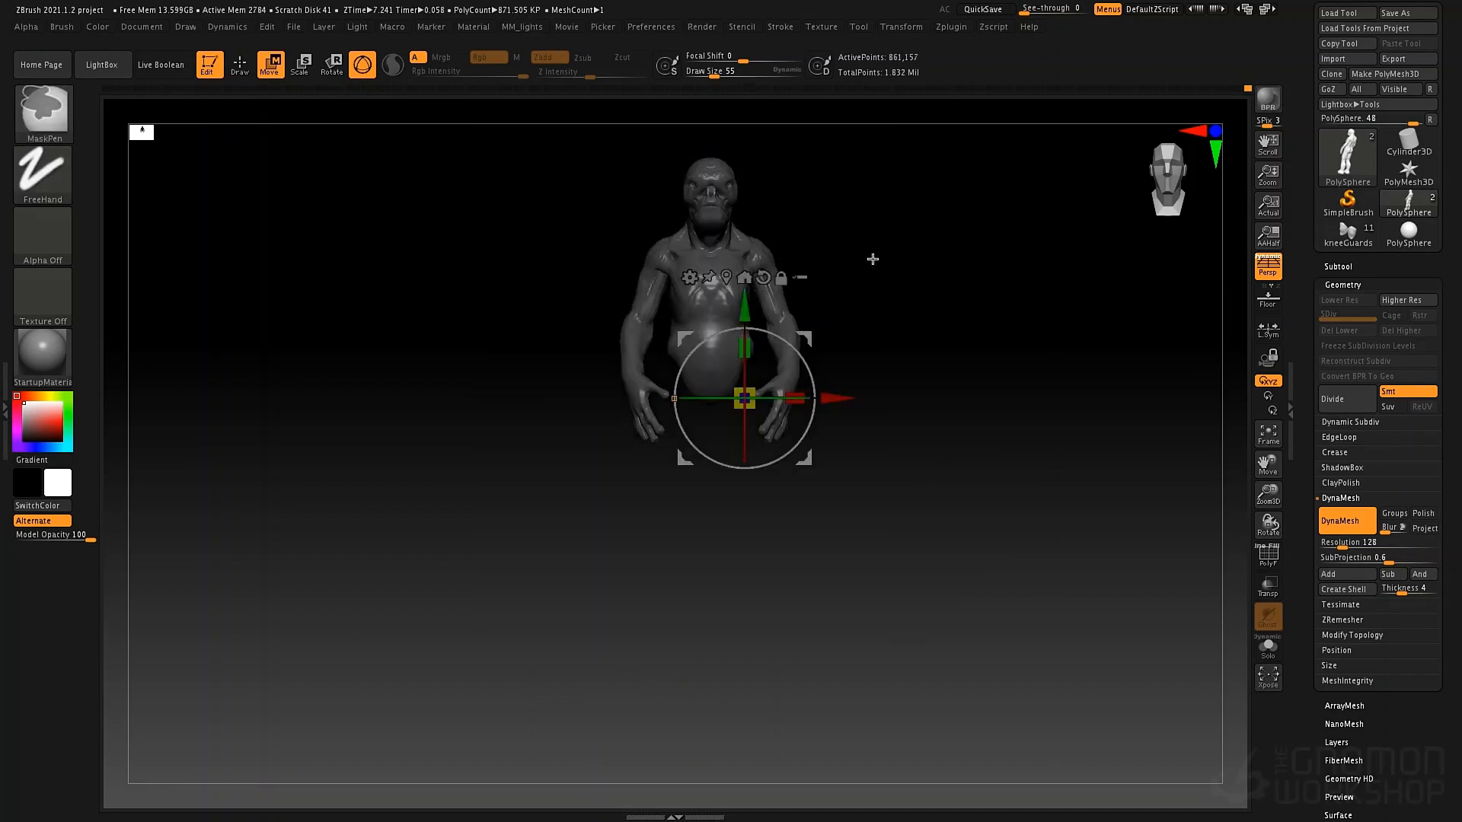
left_click(948, 488, "ctrl+shift")
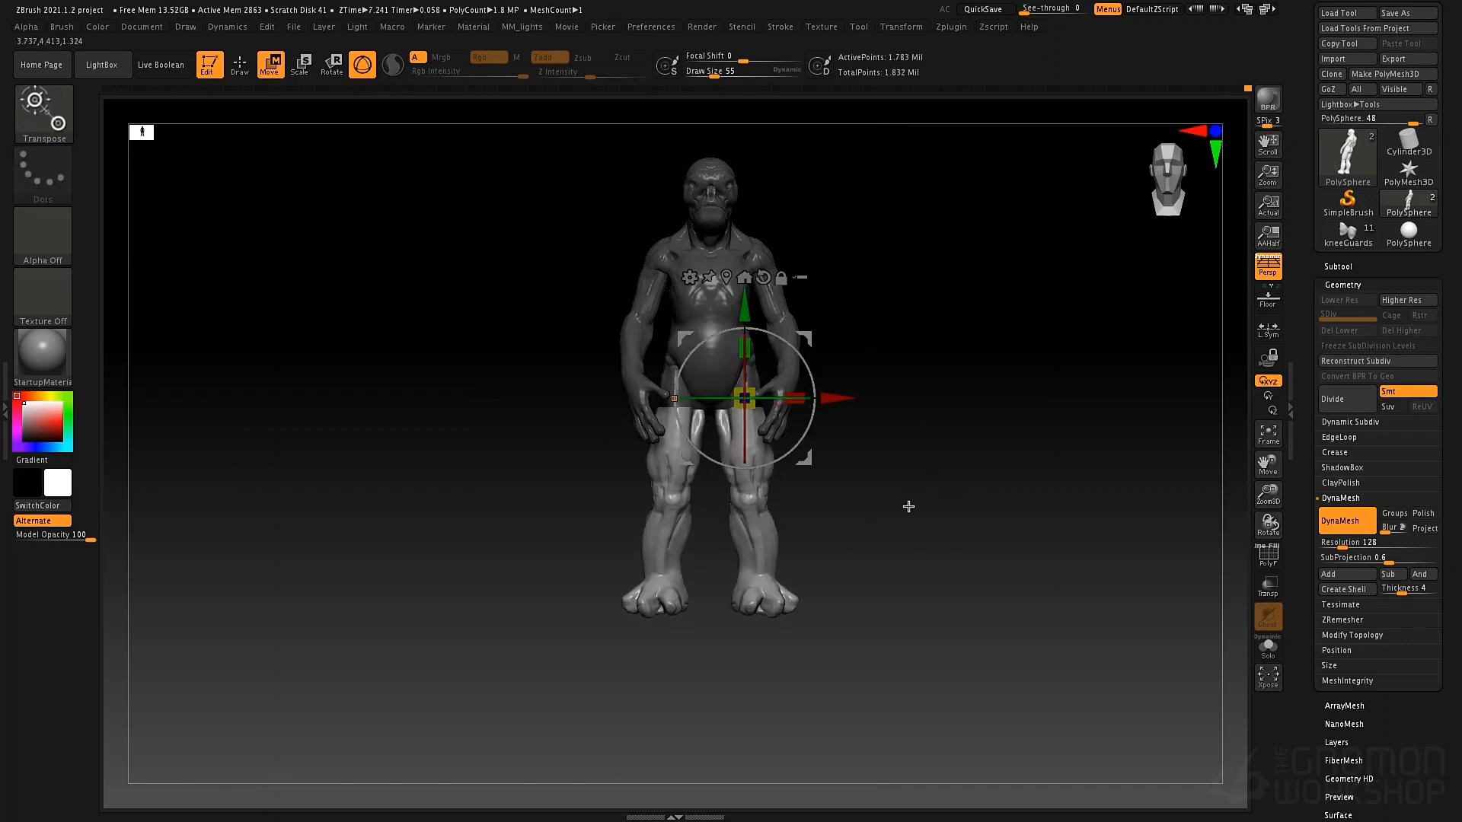
Scale the unmasked legs slightly shorter along Y, and clear the mask to update the body's DynaMesh
left_click_drag(909, 506, 935, 533)
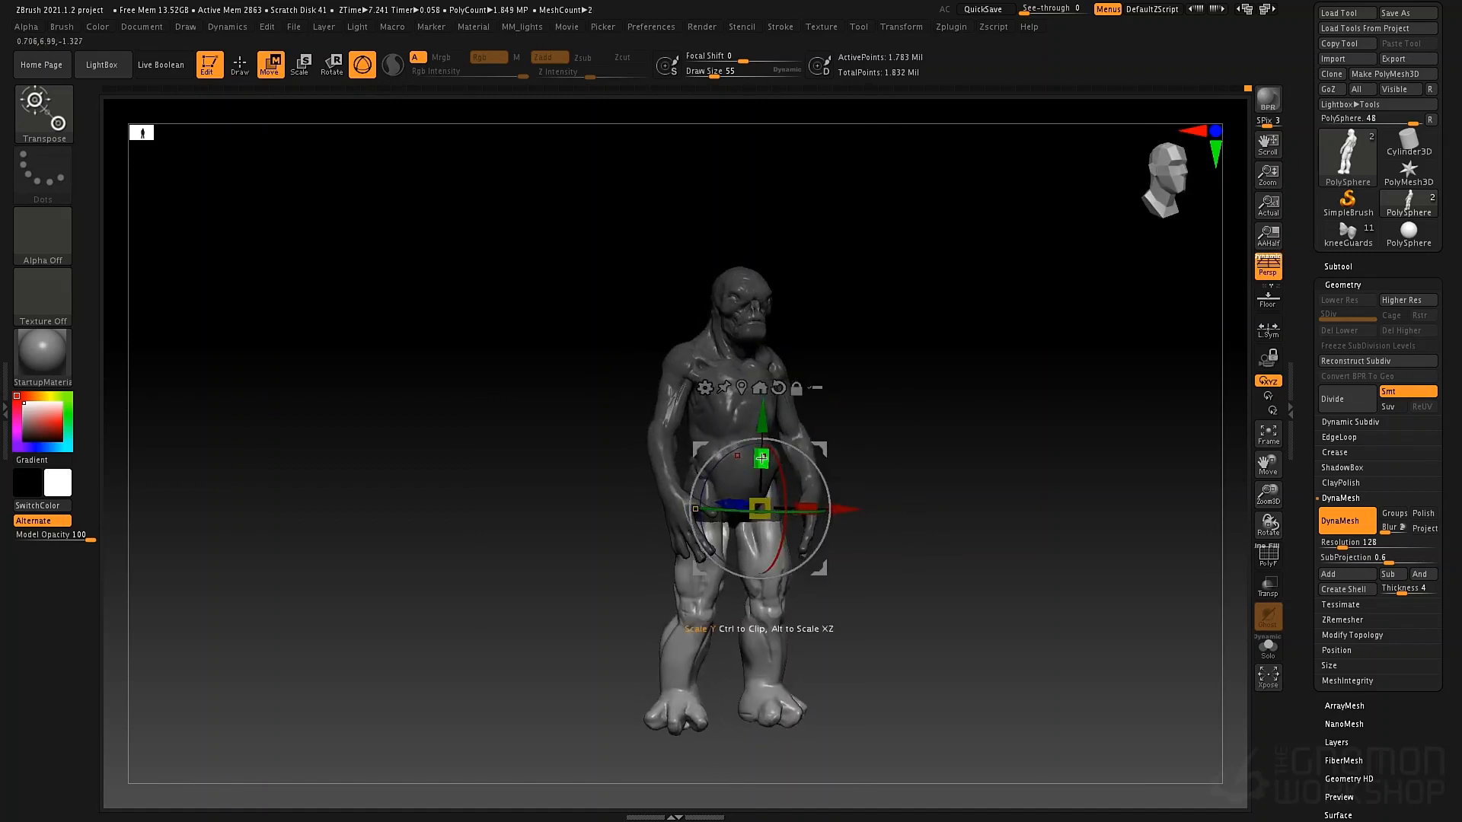
left_click_drag(761, 458, 761, 466)
key("q")
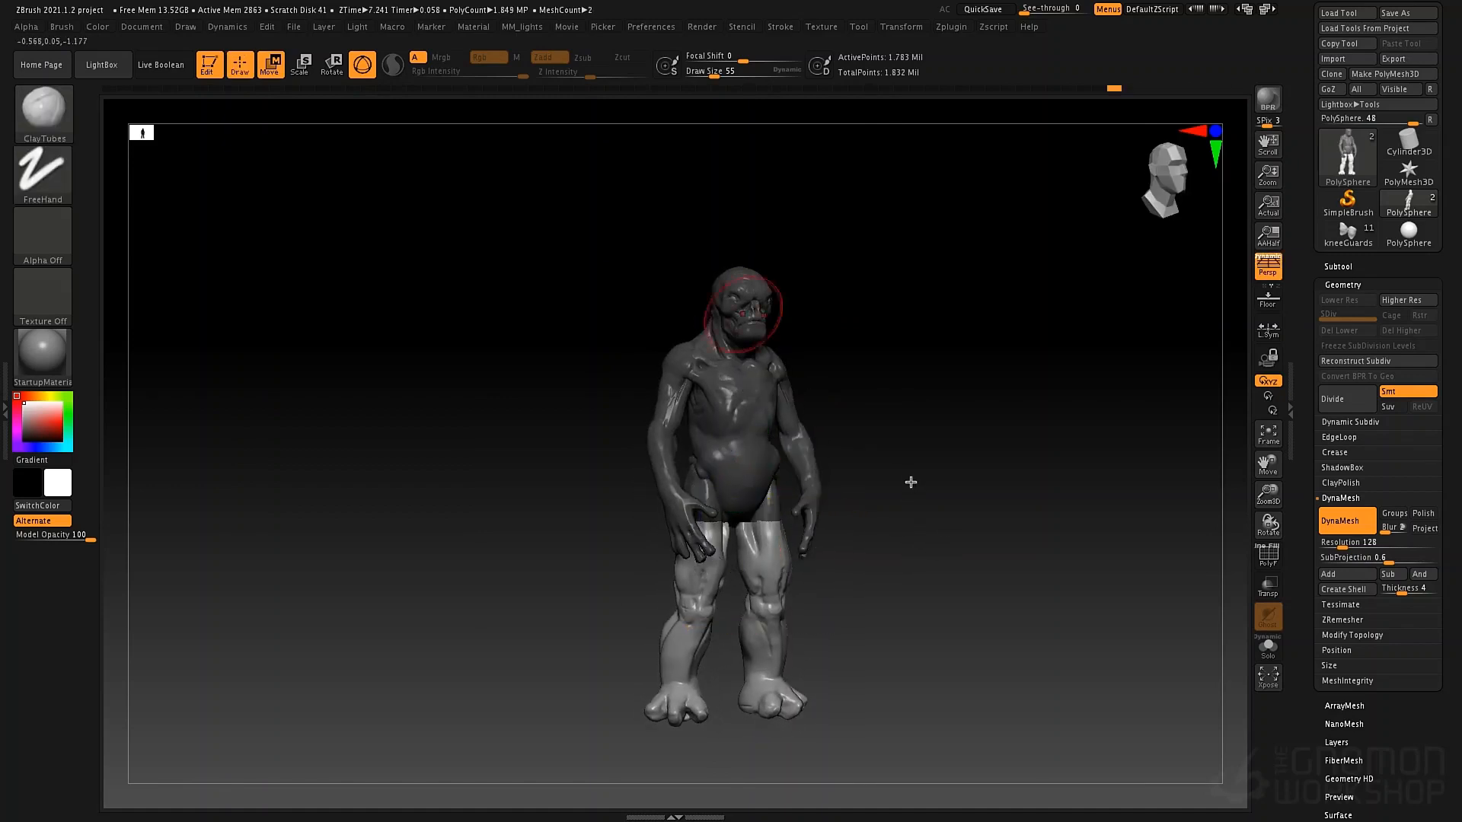
left_click_drag(913, 470, 949, 579, "ctrl")
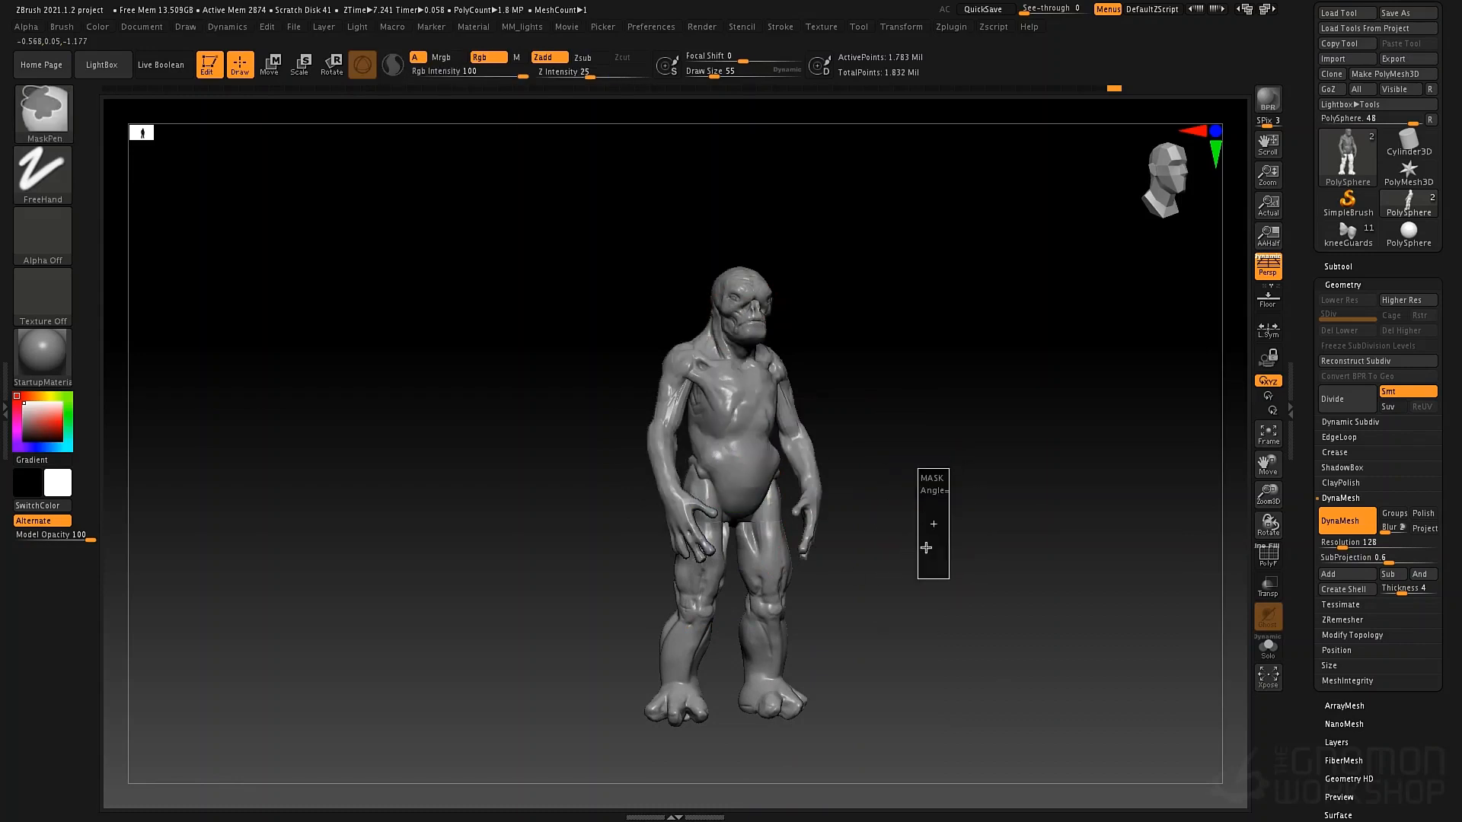
mouse_move(911, 528)
left_mouse_down()
mouse_move(914, 503)
mouse_move(865, 502)
mouse_move(891, 513)
left_mouse_up()
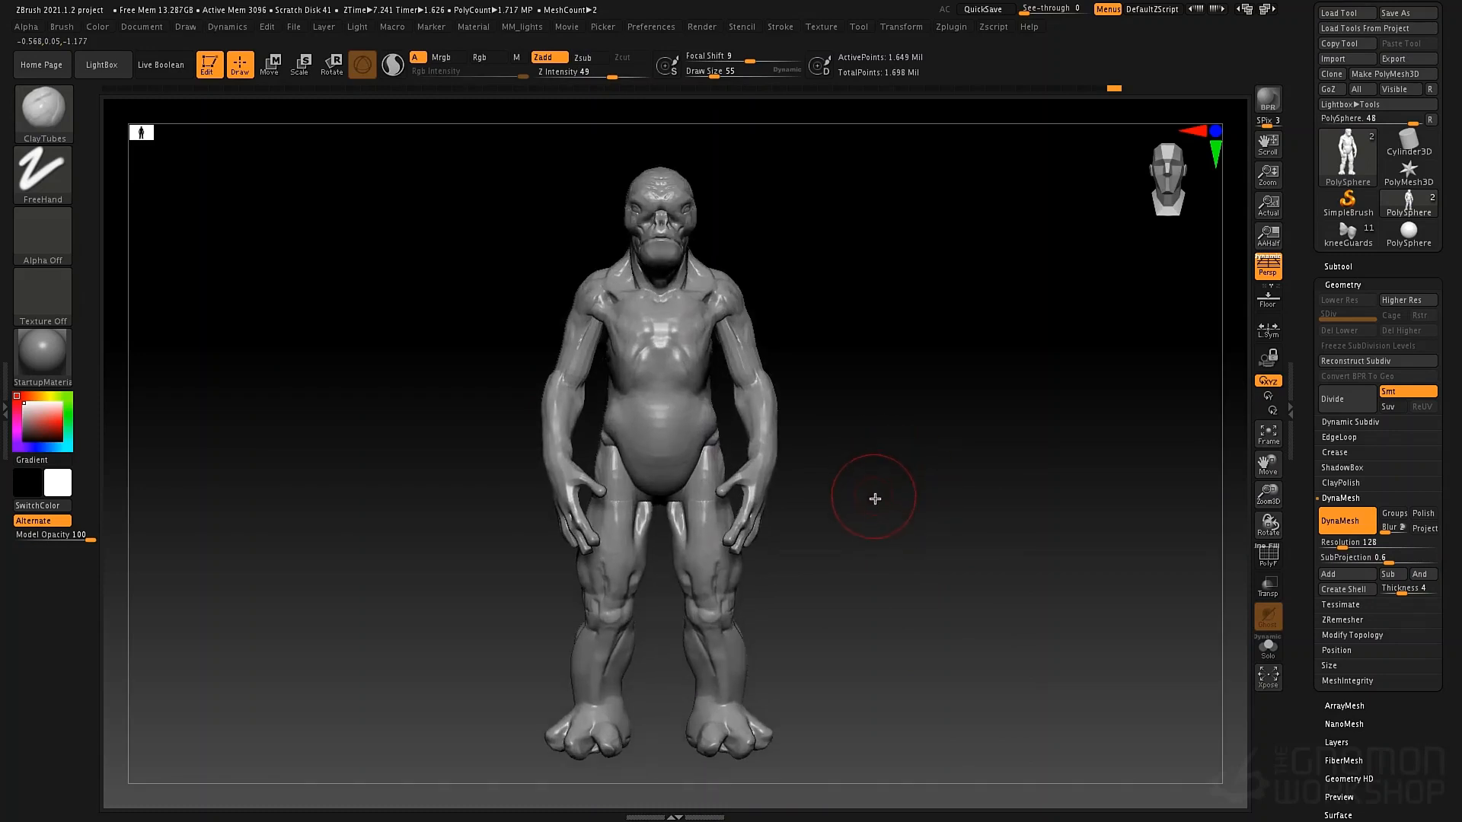
left_click_drag(859, 466, 883, 489)
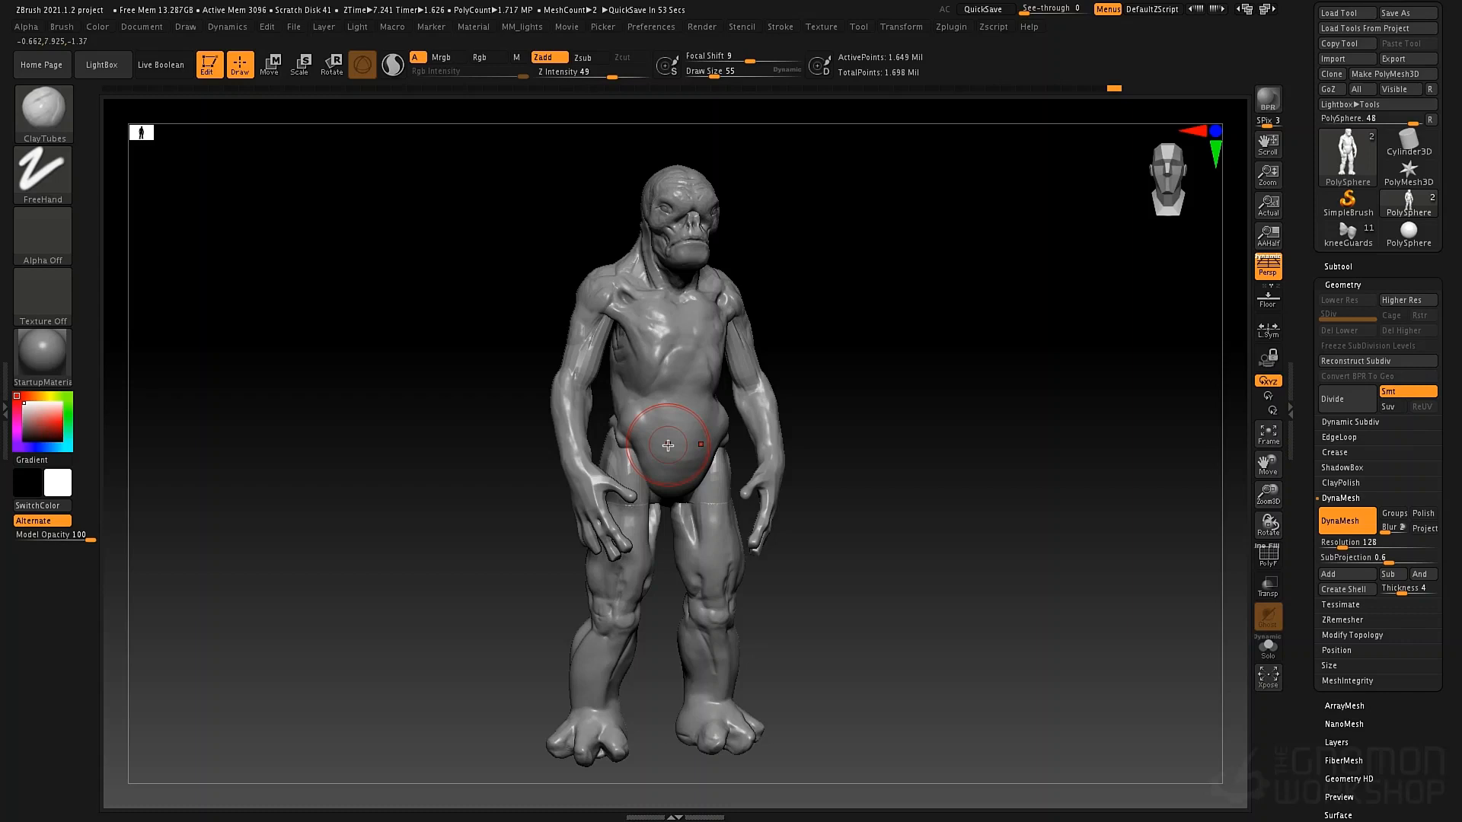
Duplicate the body subtool and show only the copy in Solo mode
left_click(1346, 267)
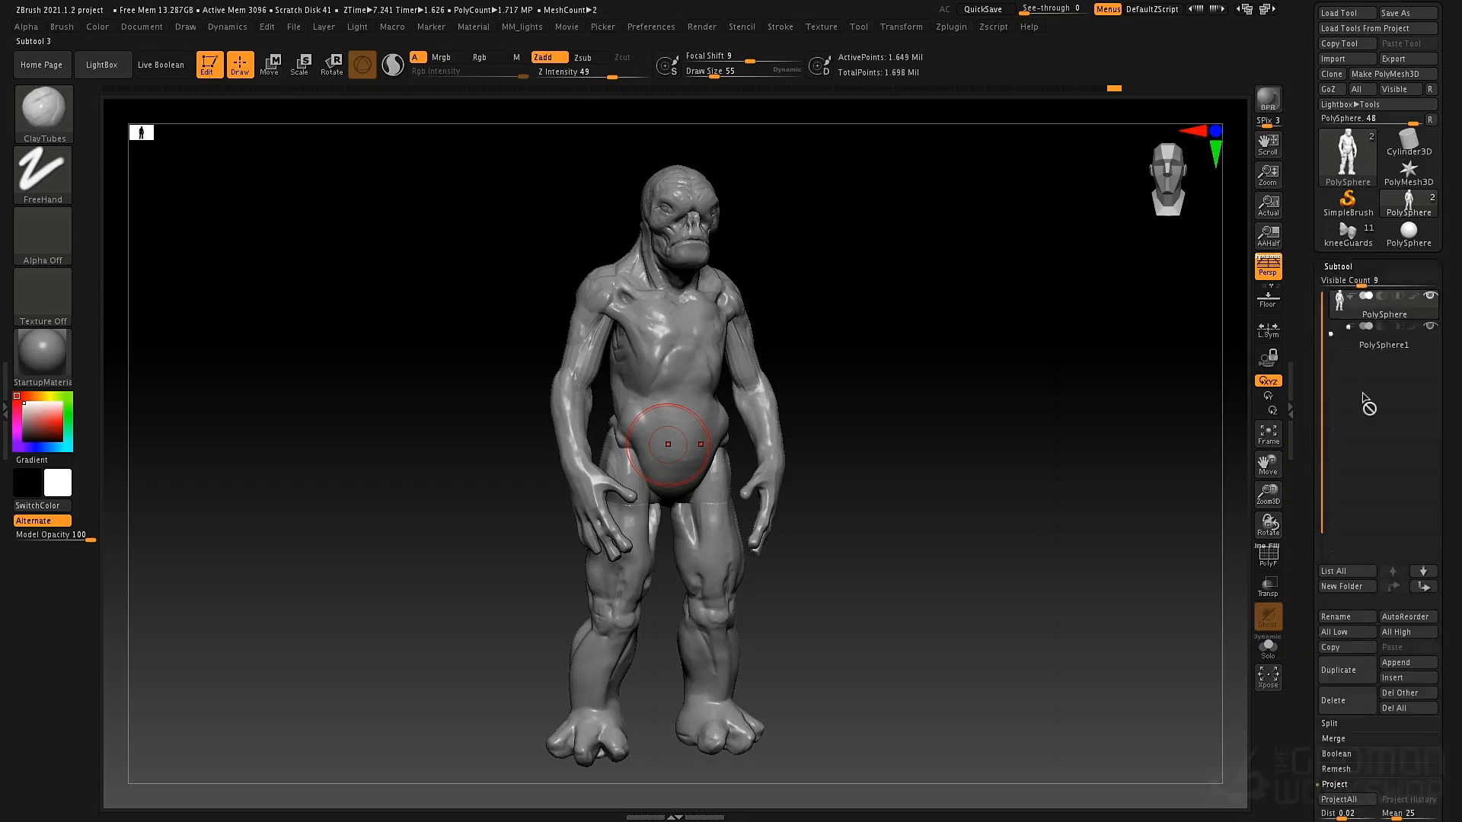
left_click(1346, 670)
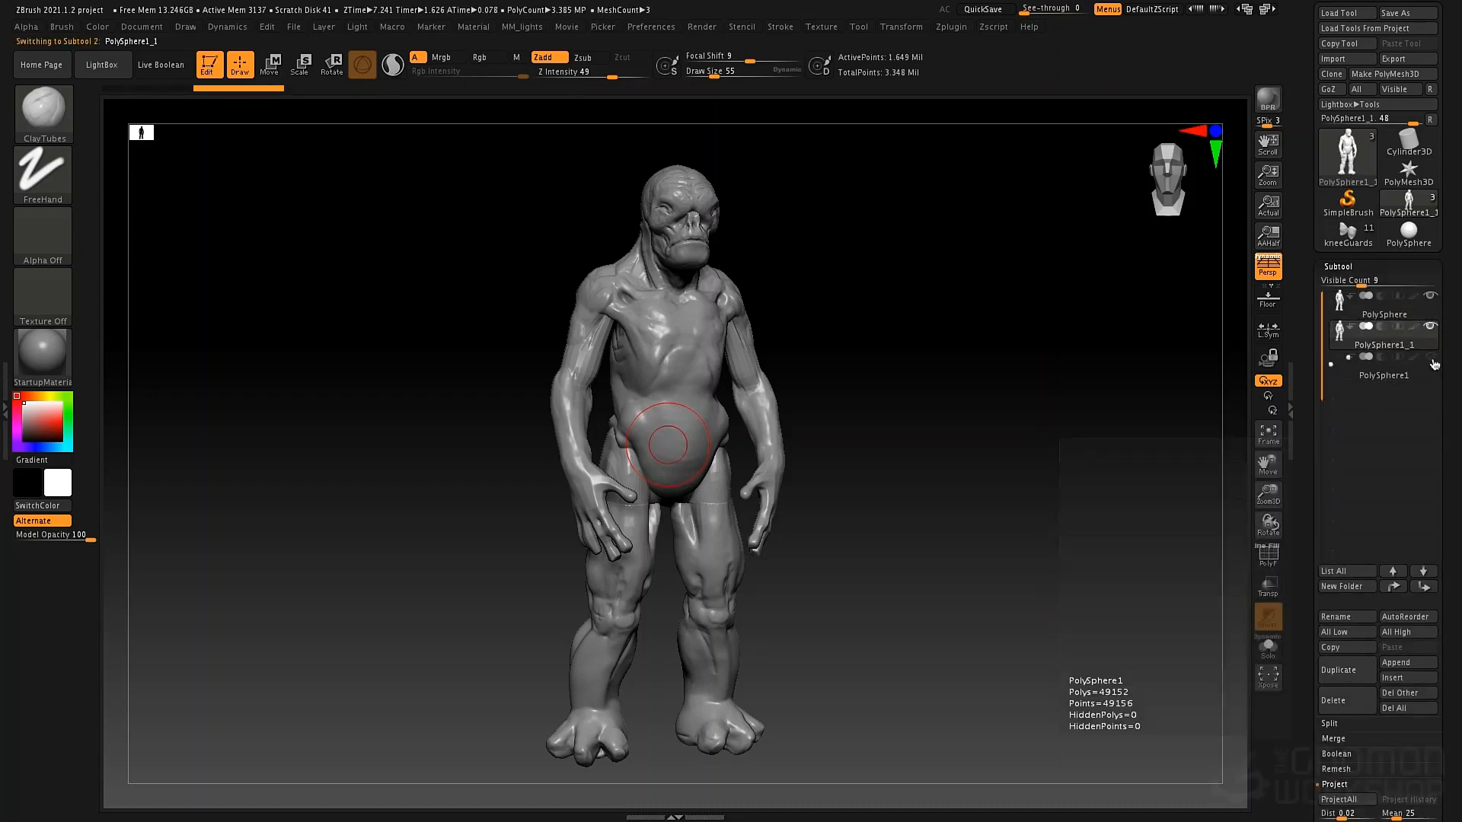
mouse_move(1428, 369)
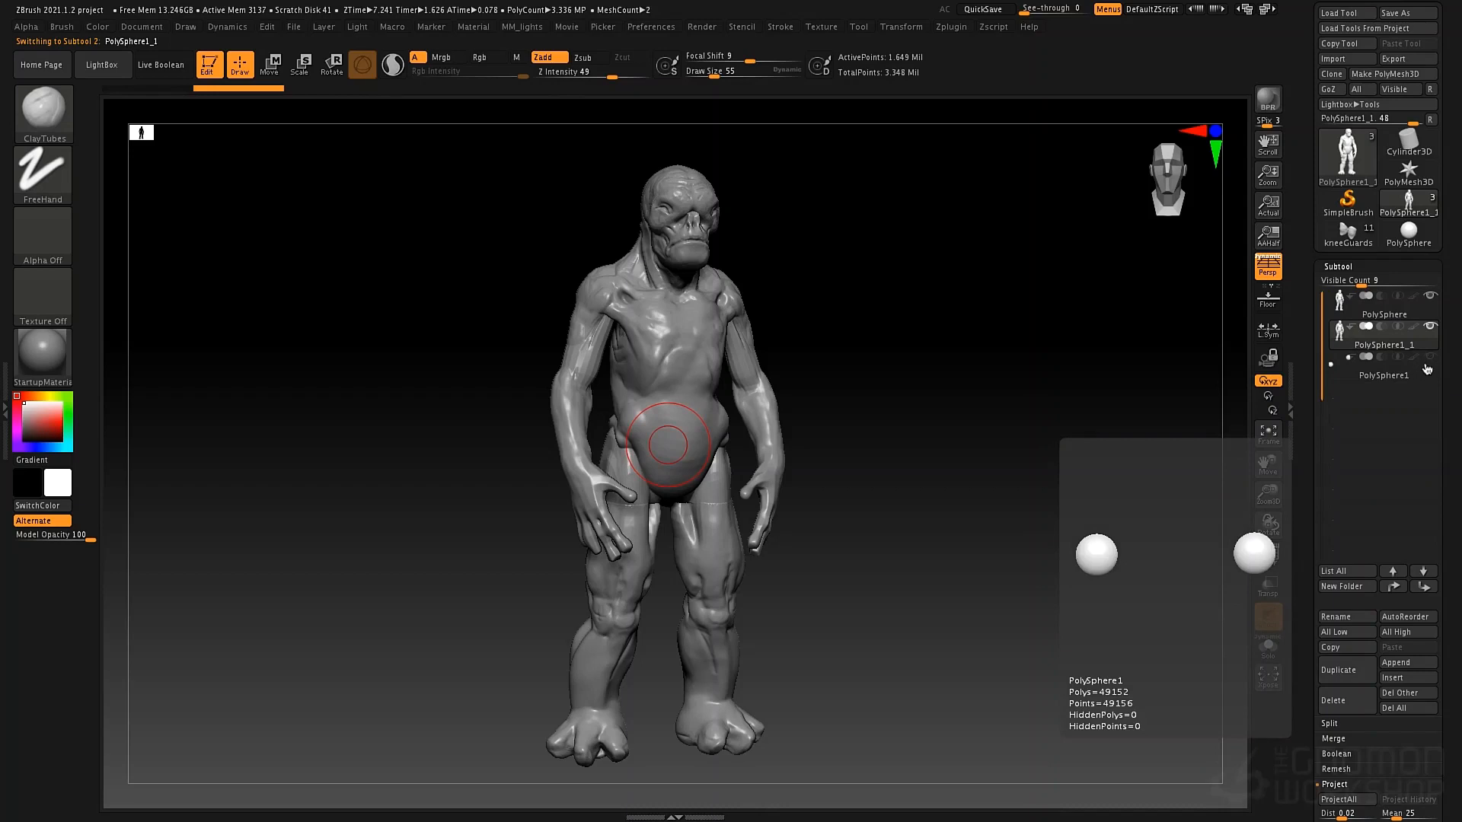
mouse_move(1350, 339)
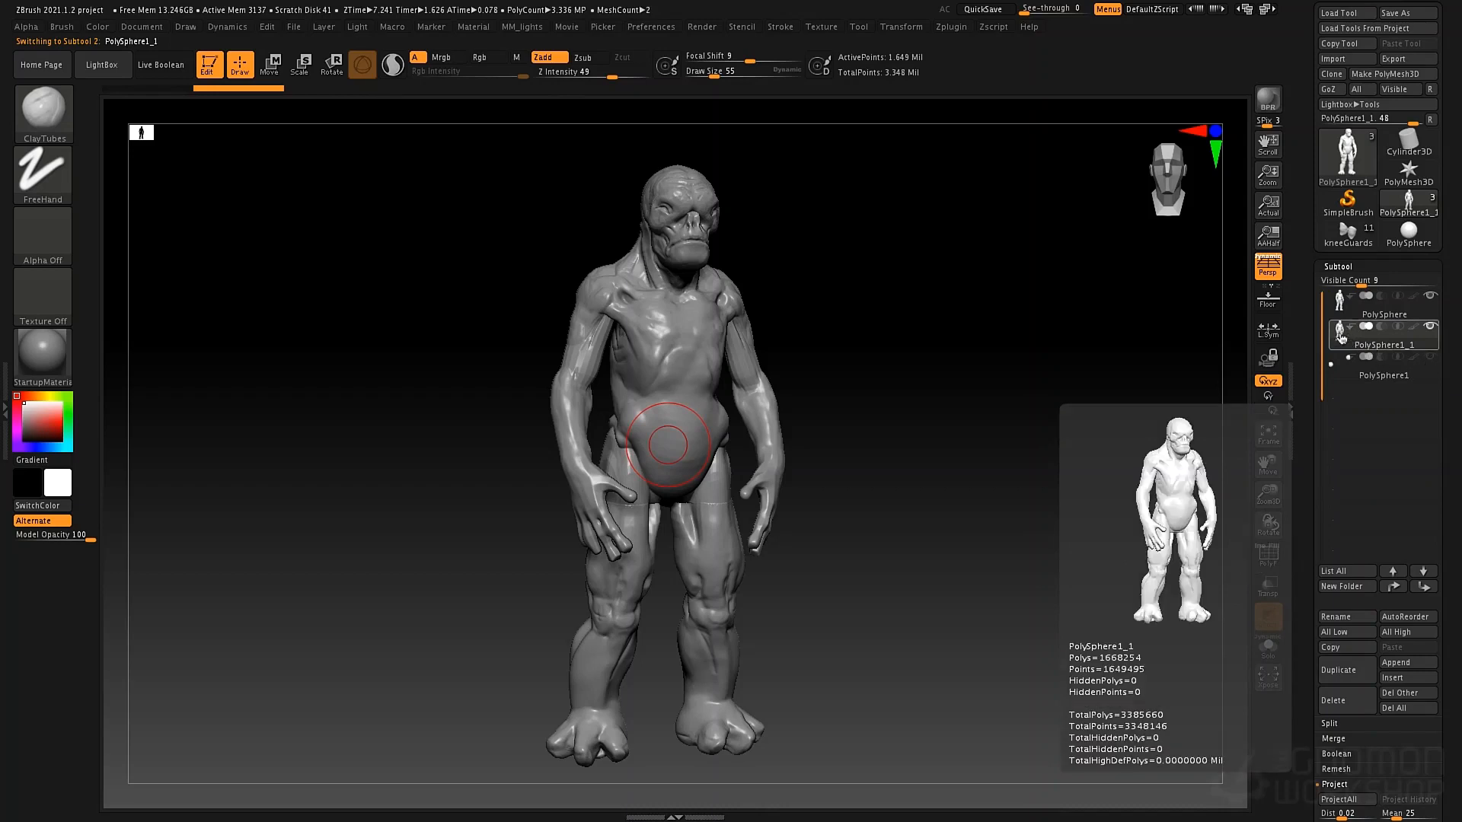
mouse_move(1338, 306)
left_click(1268, 646)
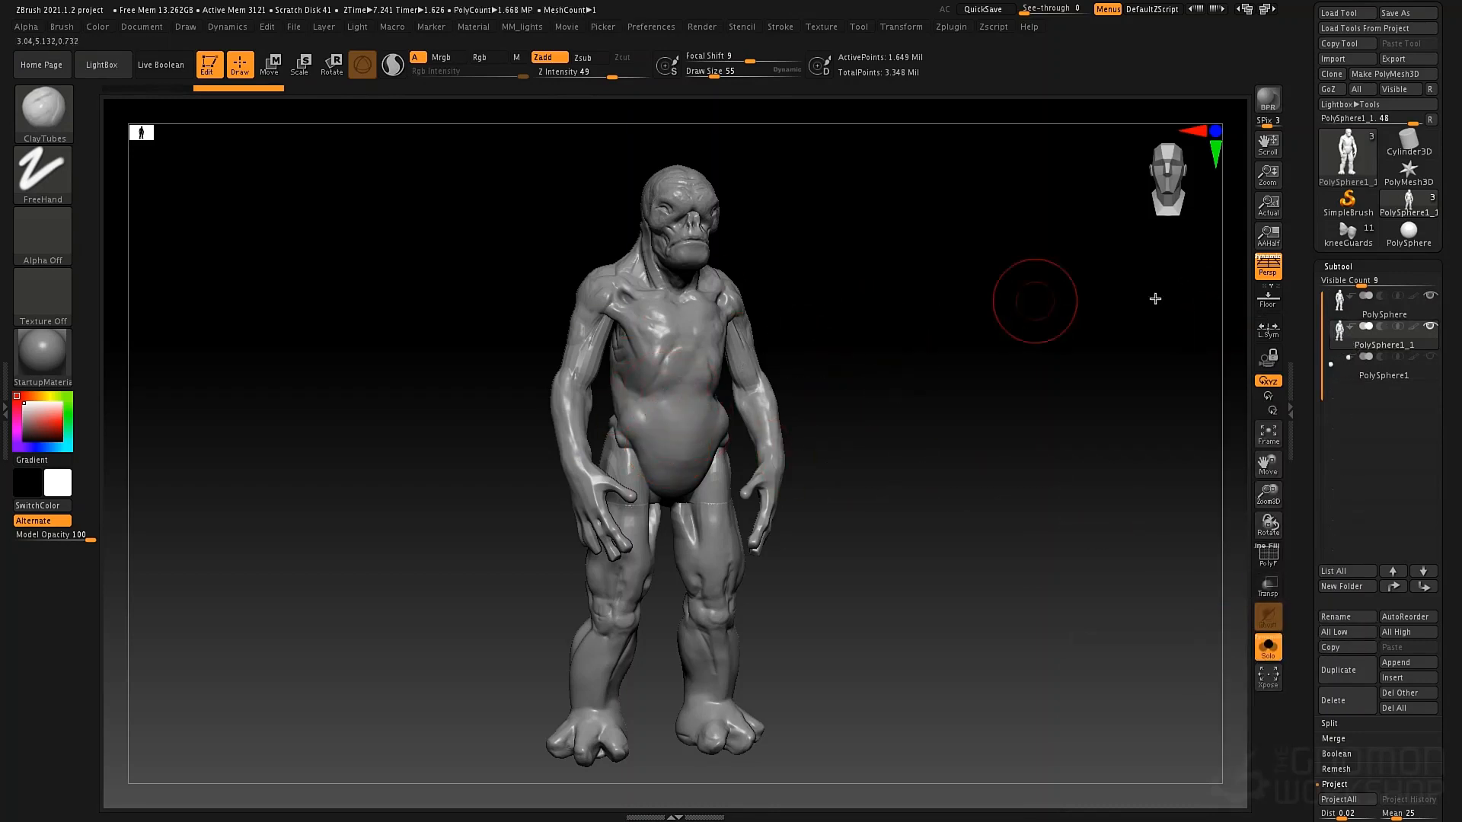
Run ZRemesher on the duplicate body with a Target Polygons Count of 4, and display its wireframe
left_click_drag(1304, 544, 1321, 410)
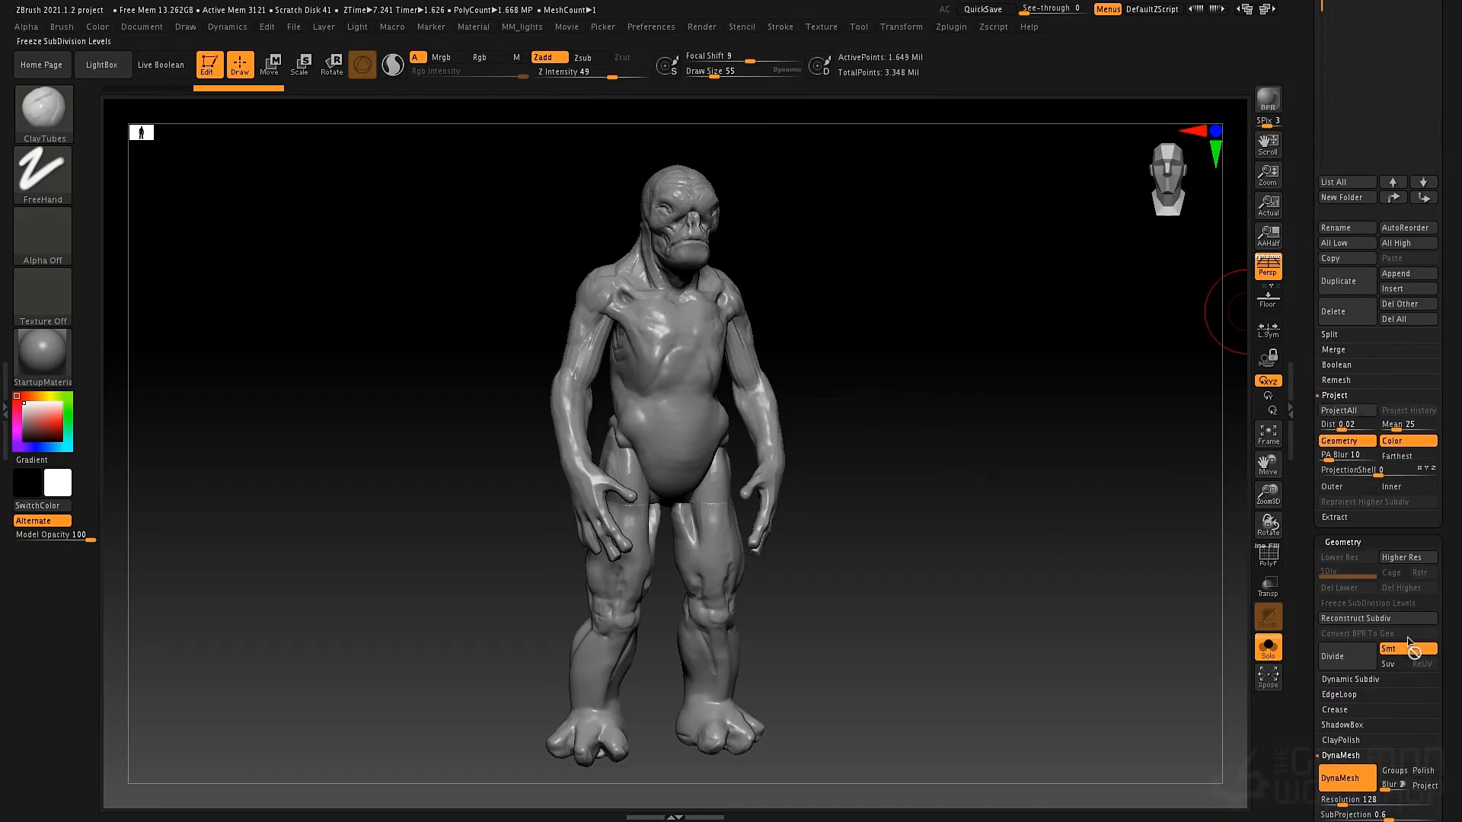
left_click_drag(1457, 590, 1454, 368)
left_click(1354, 559)
left_click(1353, 535)
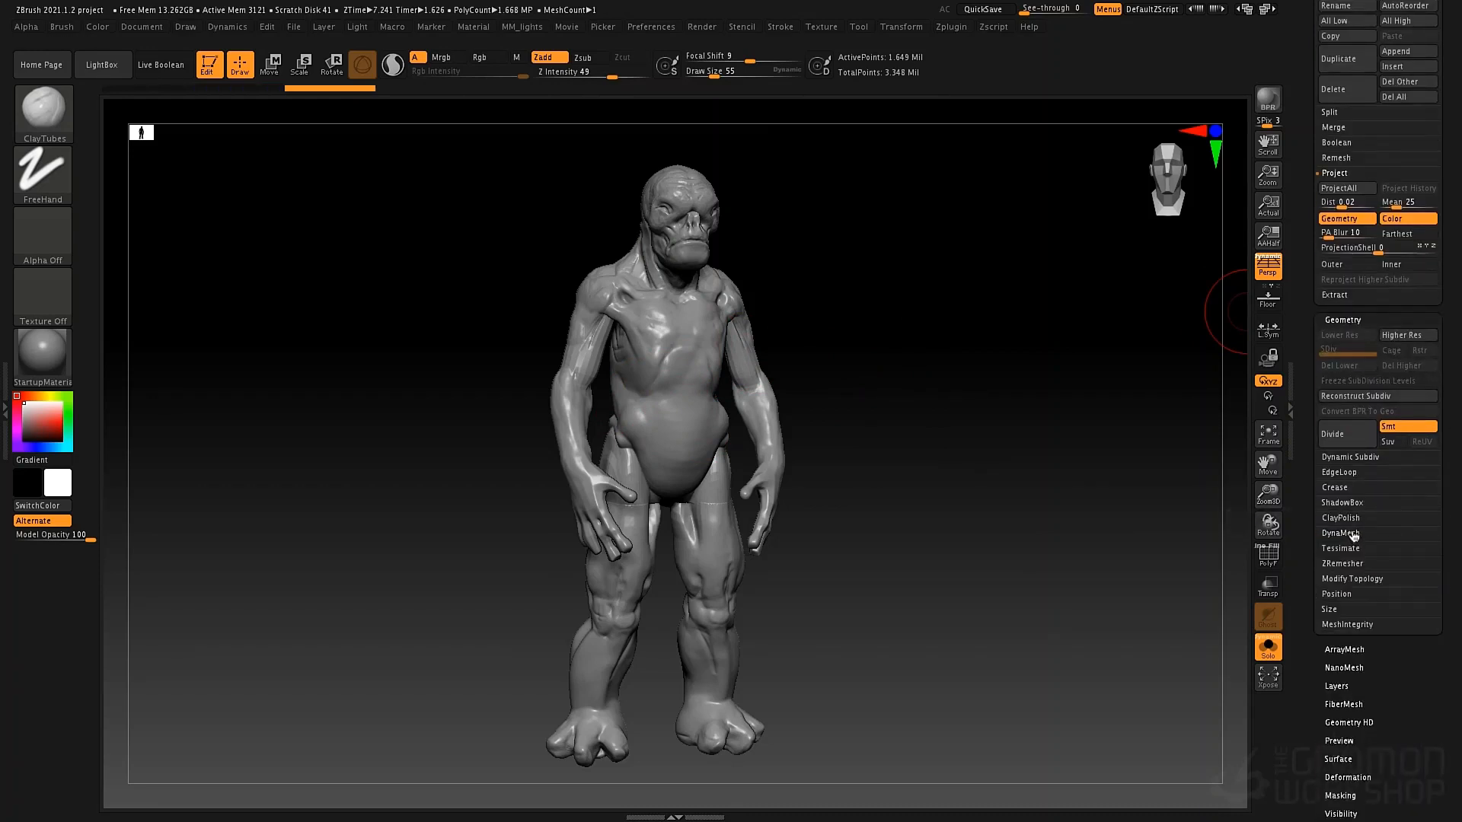
left_click(1352, 564)
left_click_drag(1300, 621, 1306, 496)
left_click(1356, 531)
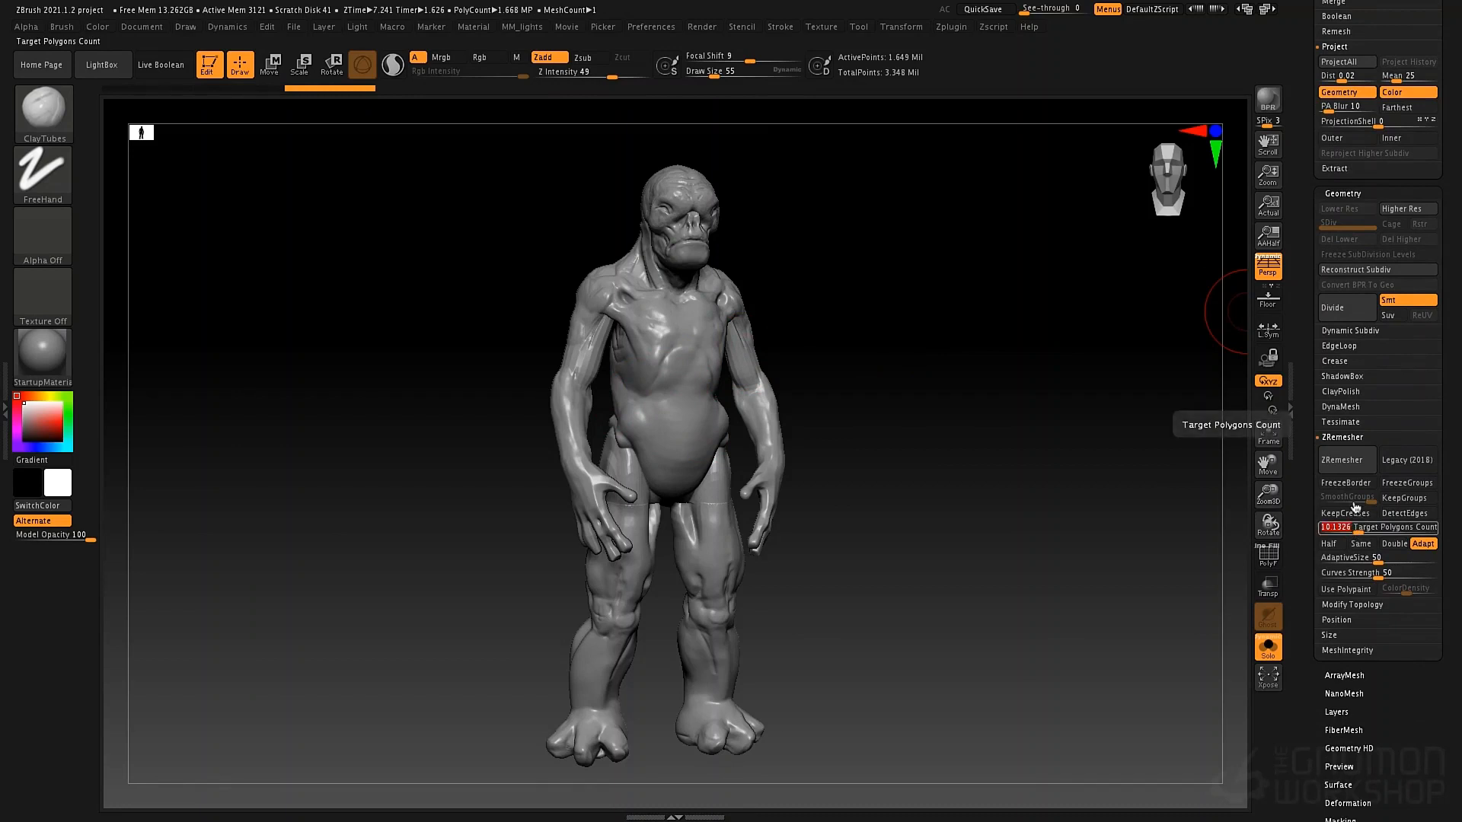
type("4")
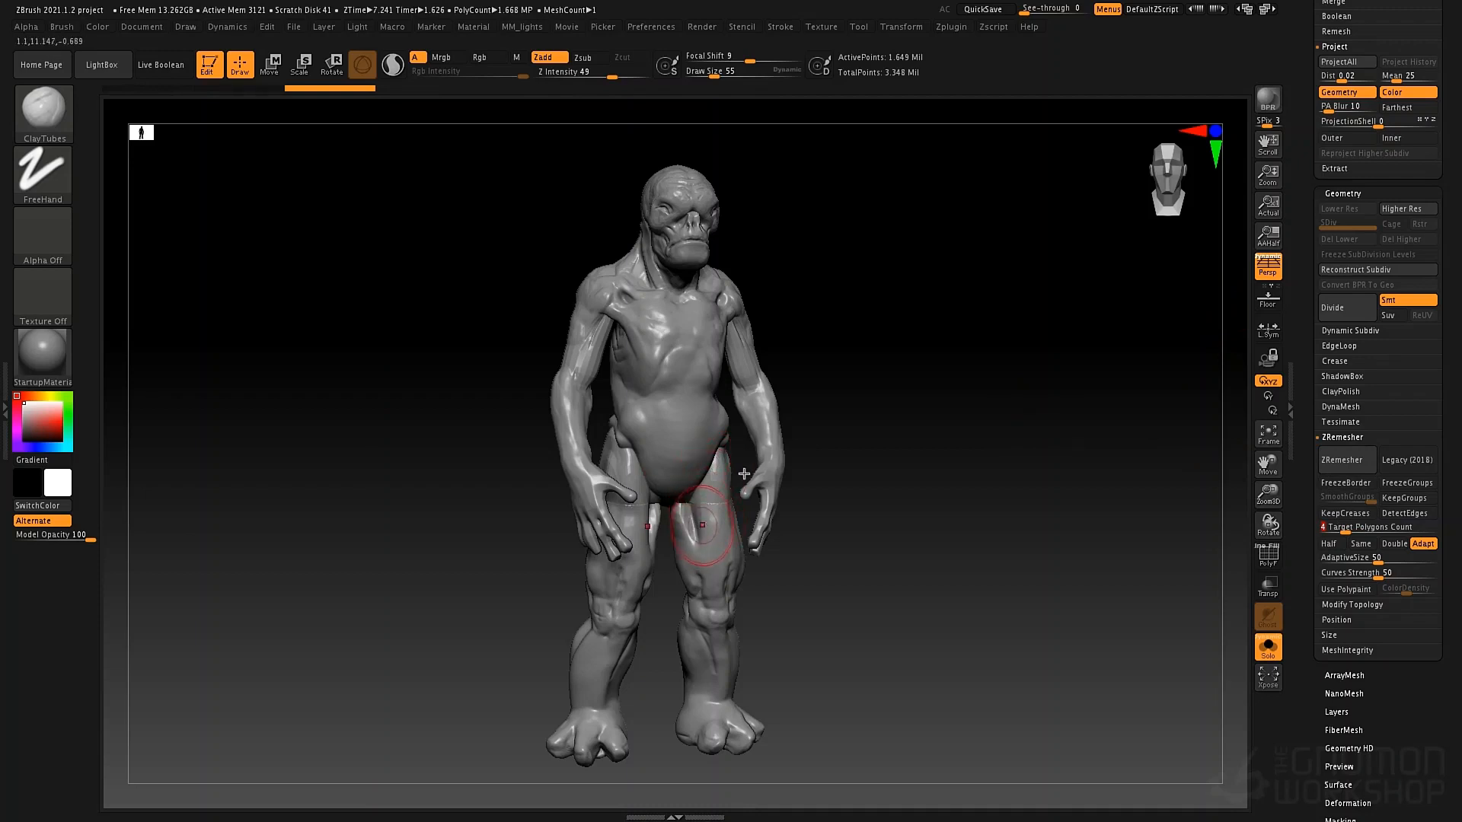
left_click(1339, 462)
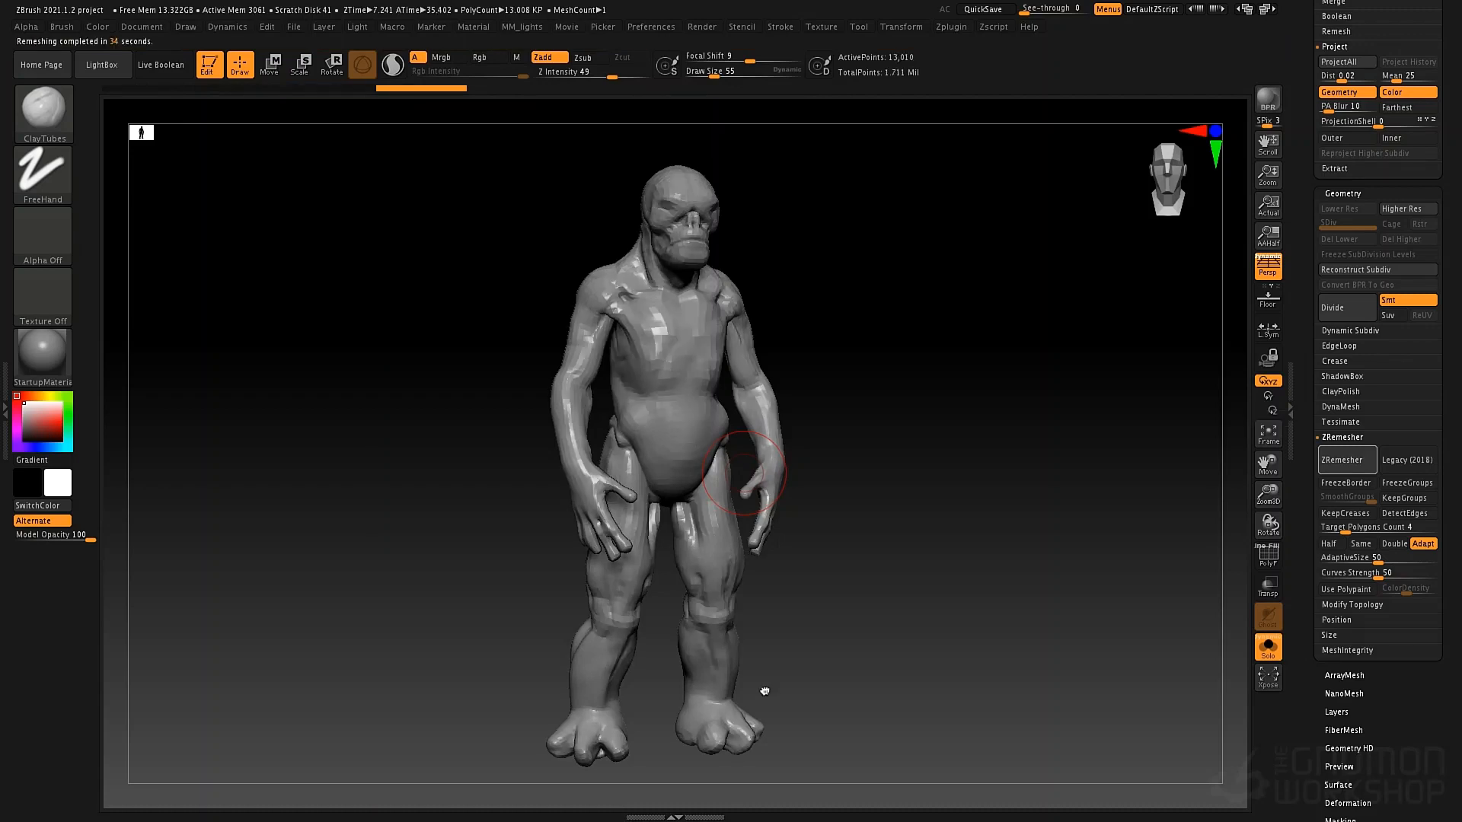
key("shift")
key("shift+f")
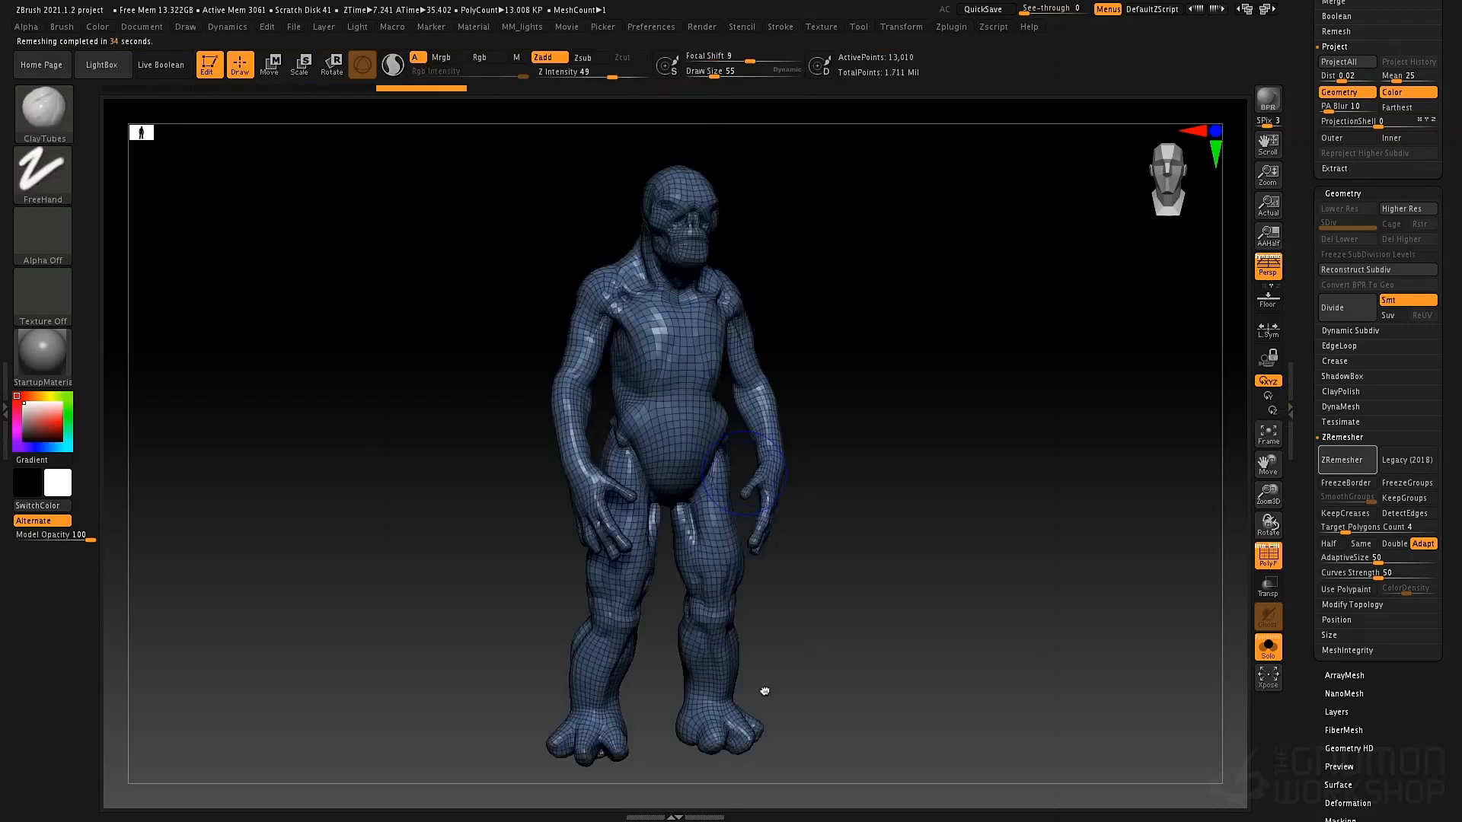
Show all subtools to compare the remeshed copy with the original body, and return to Solo mode
left_click_drag(962, 496, 987, 447)
left_click_drag(1318, 195, 1312, 406)
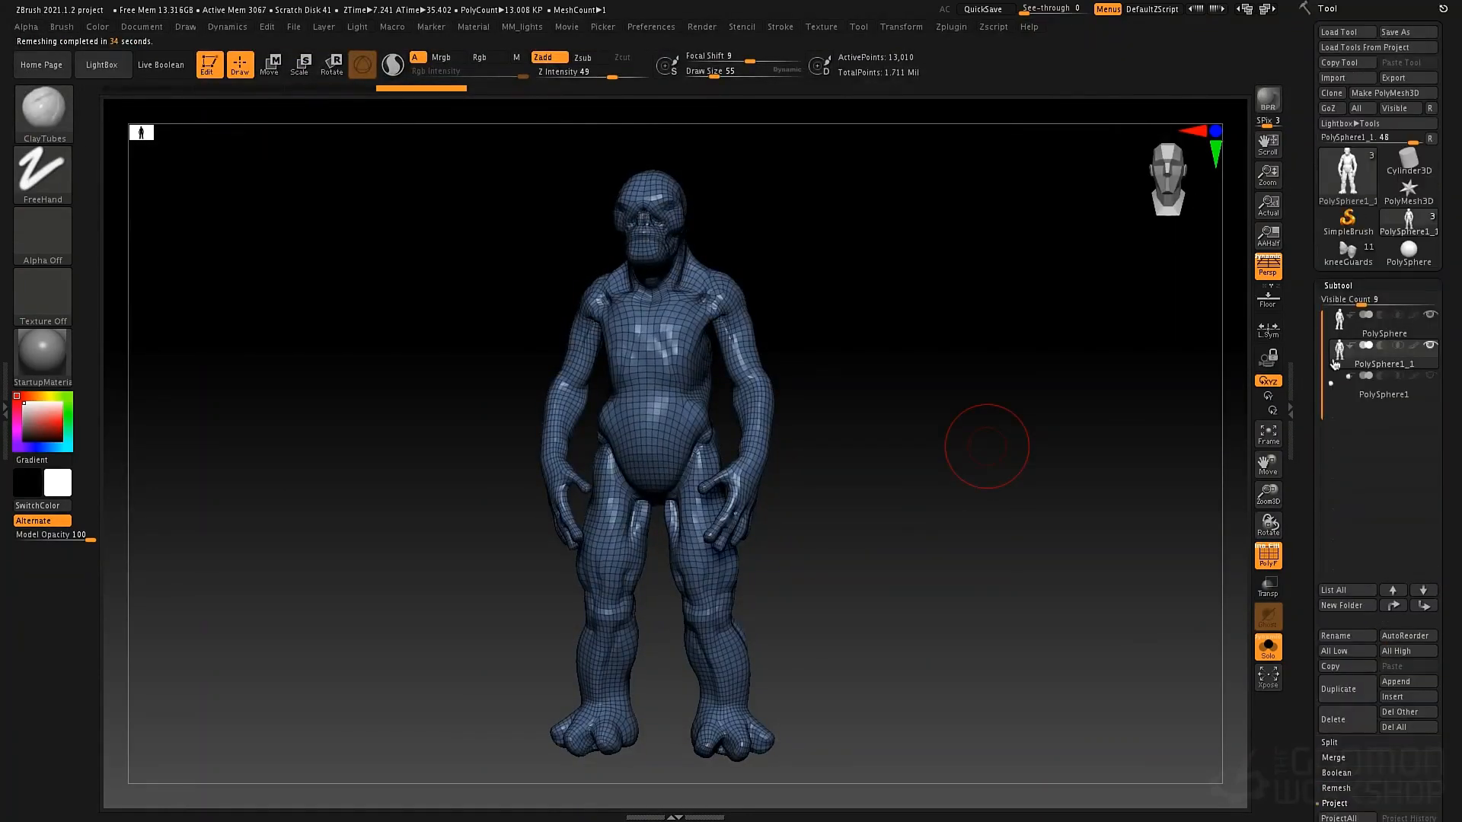
left_click(1268, 646)
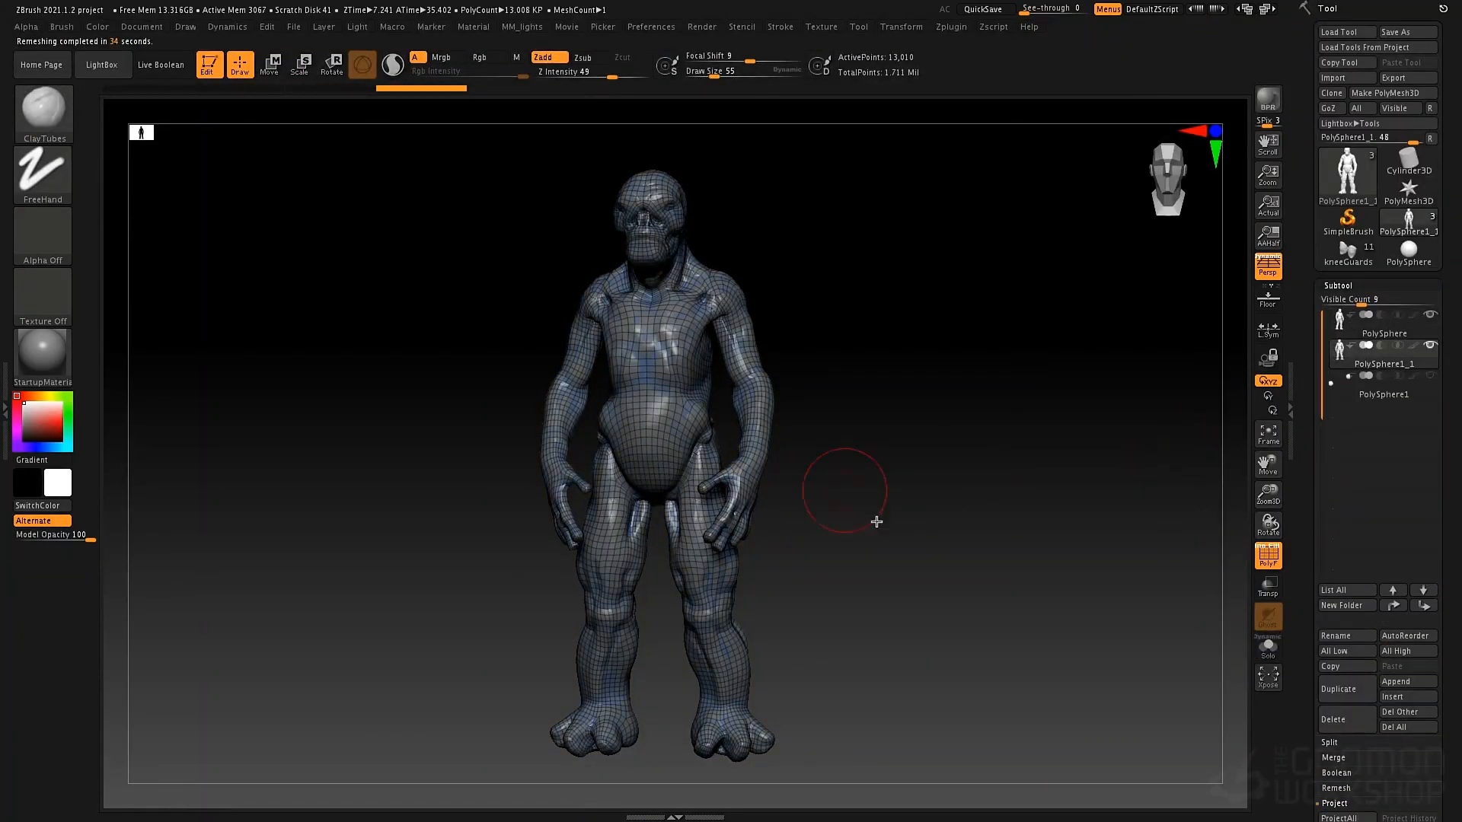
left_click_drag(877, 522, 973, 555)
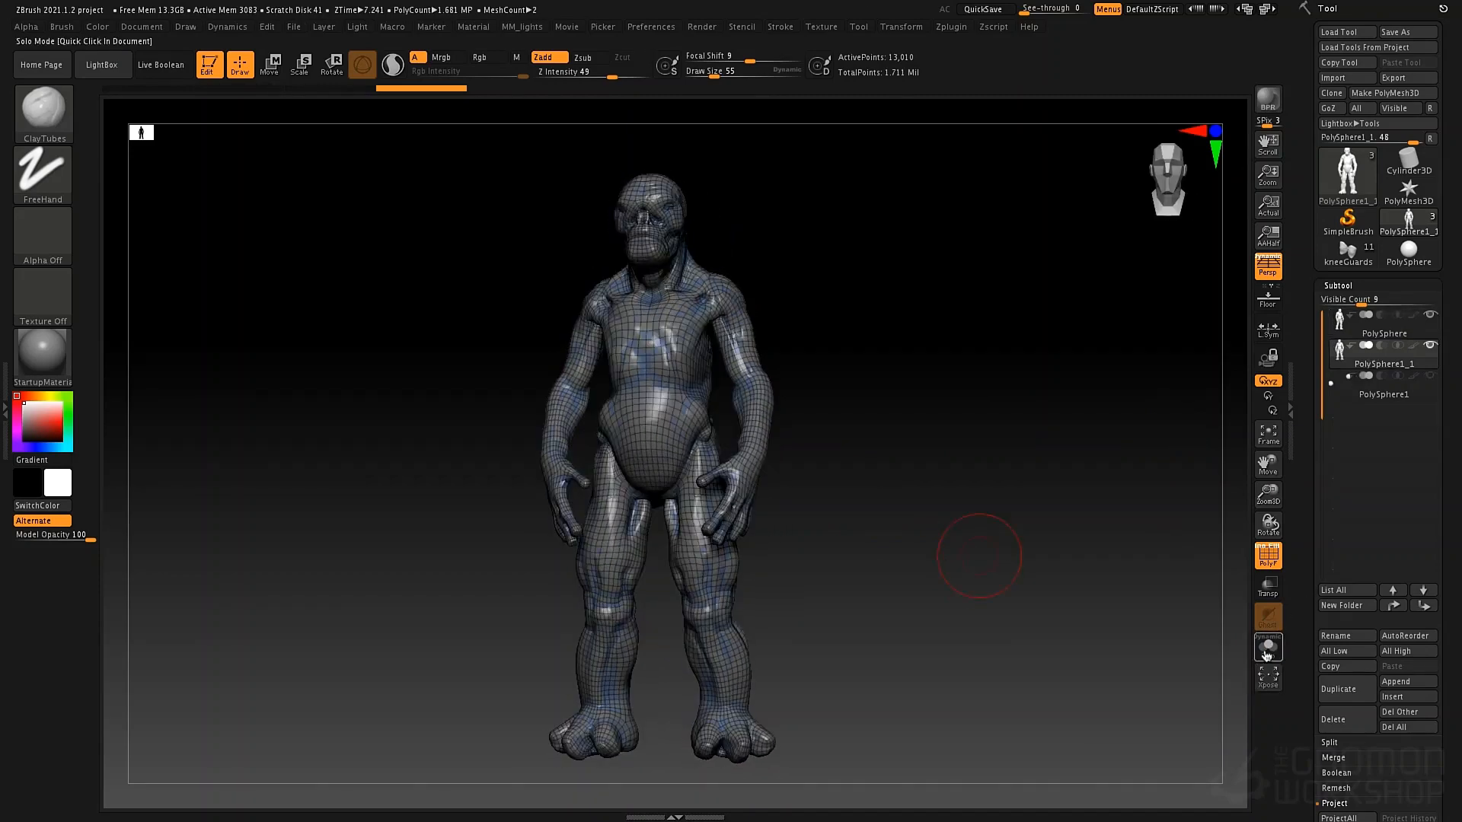
left_click(1267, 652)
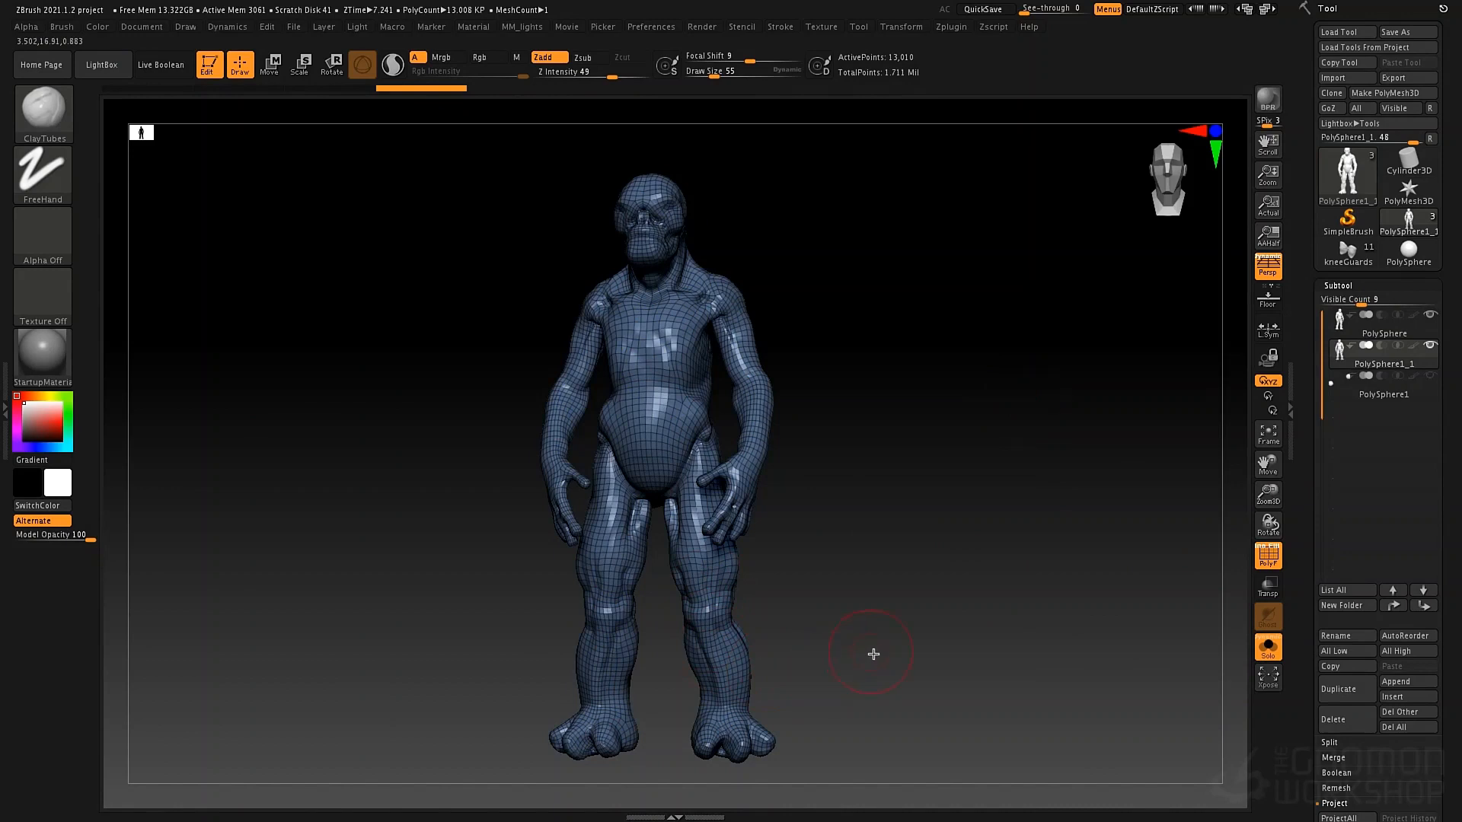
Subdivide the remeshed body to level 2 and run ProjectAll, with the subtool list's Visible Count set to 4
key("ctrl+d")
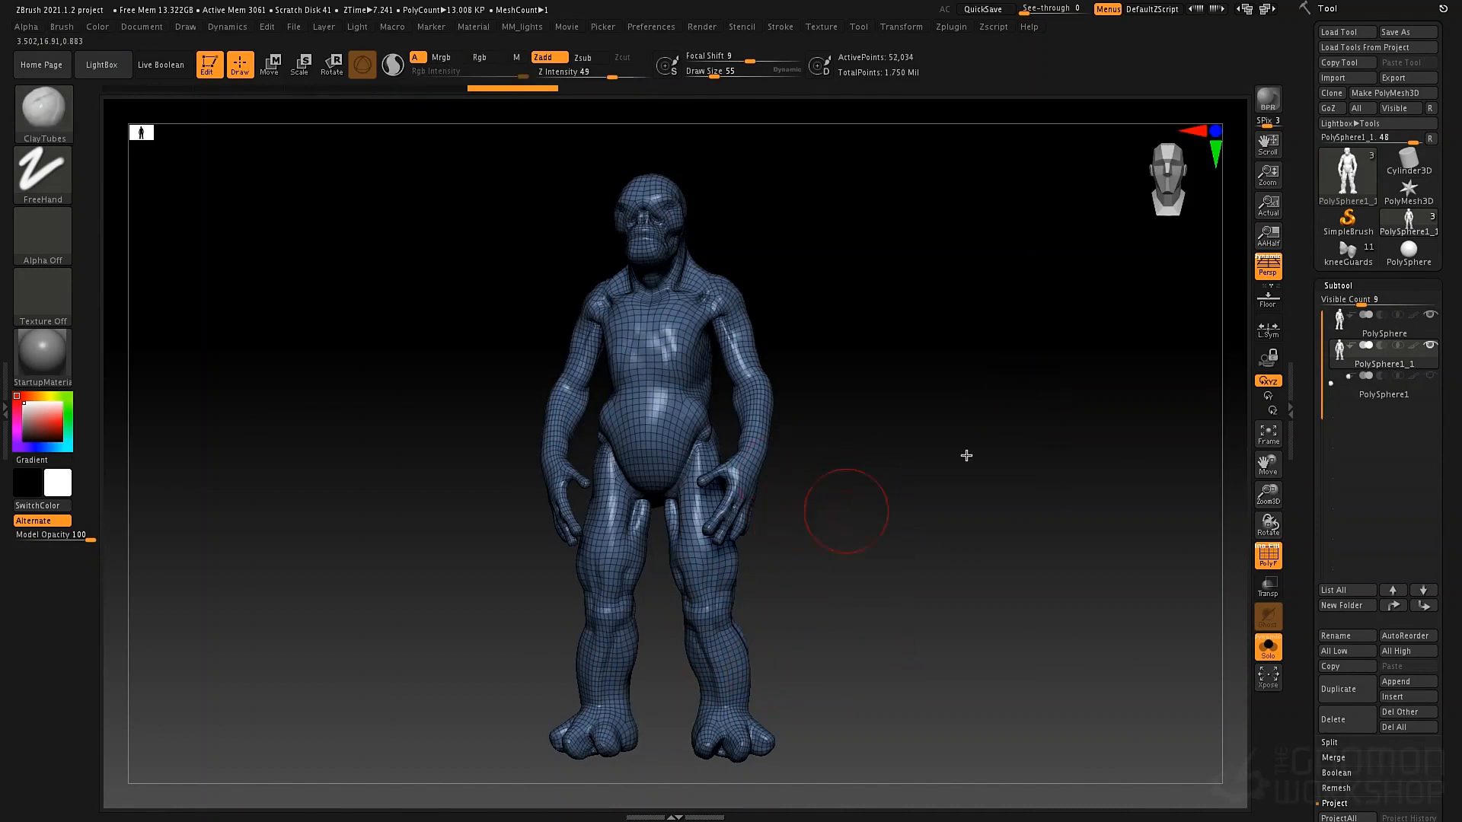
left_click(1338, 285)
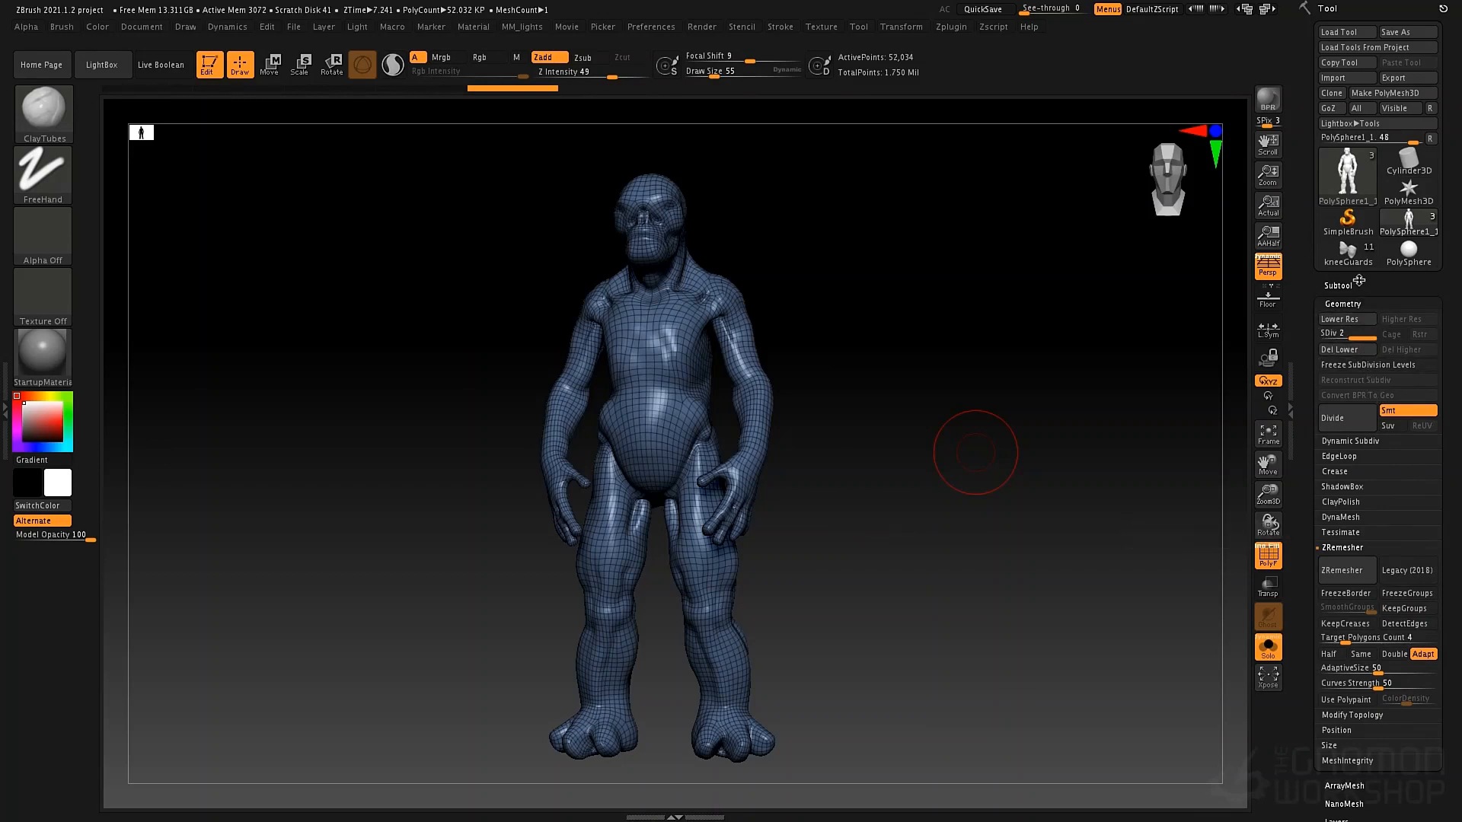
left_click(1338, 286)
left_click_drag(1362, 300, 1338, 302)
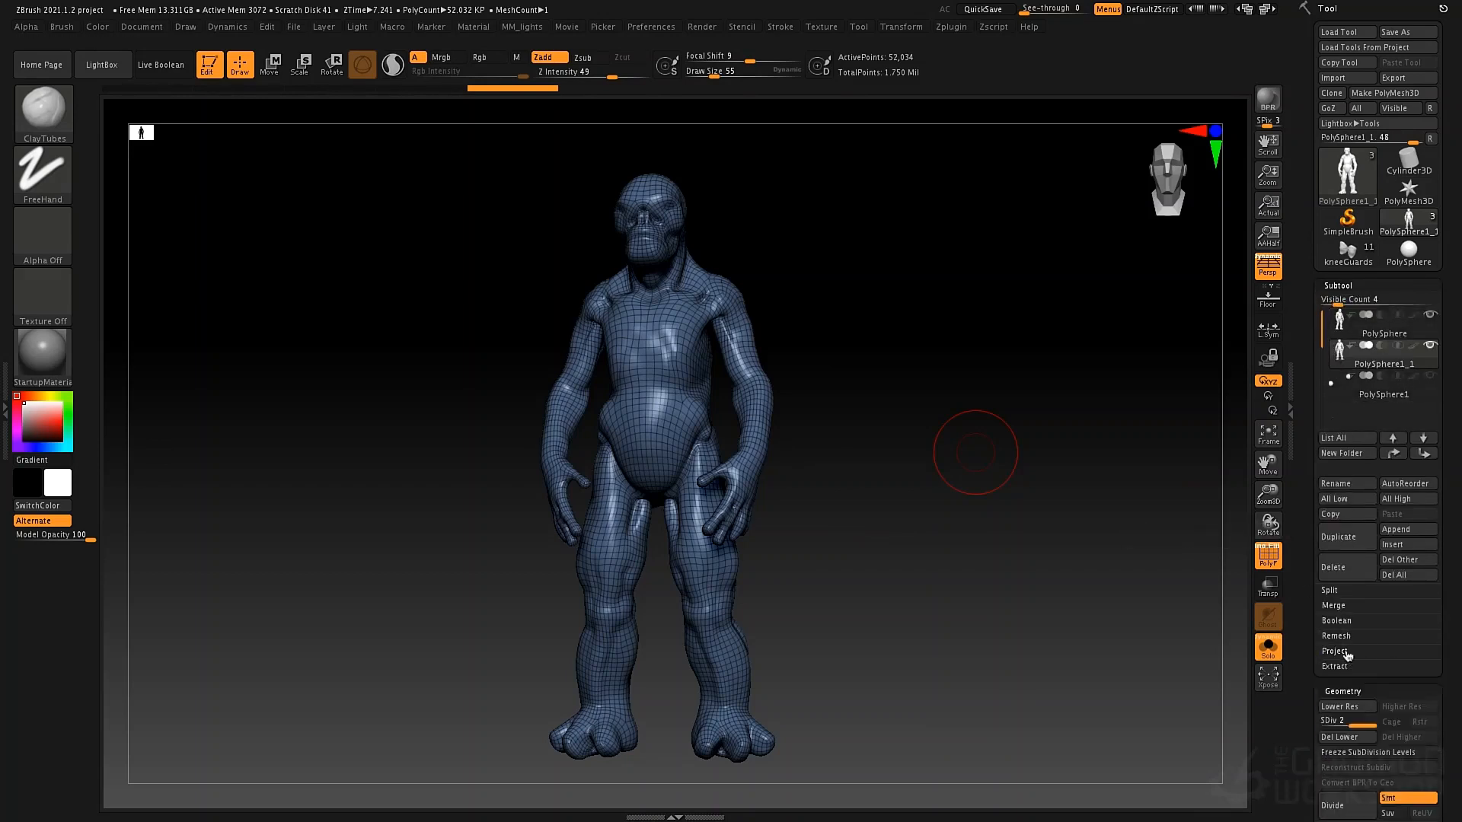
left_click(1344, 667)
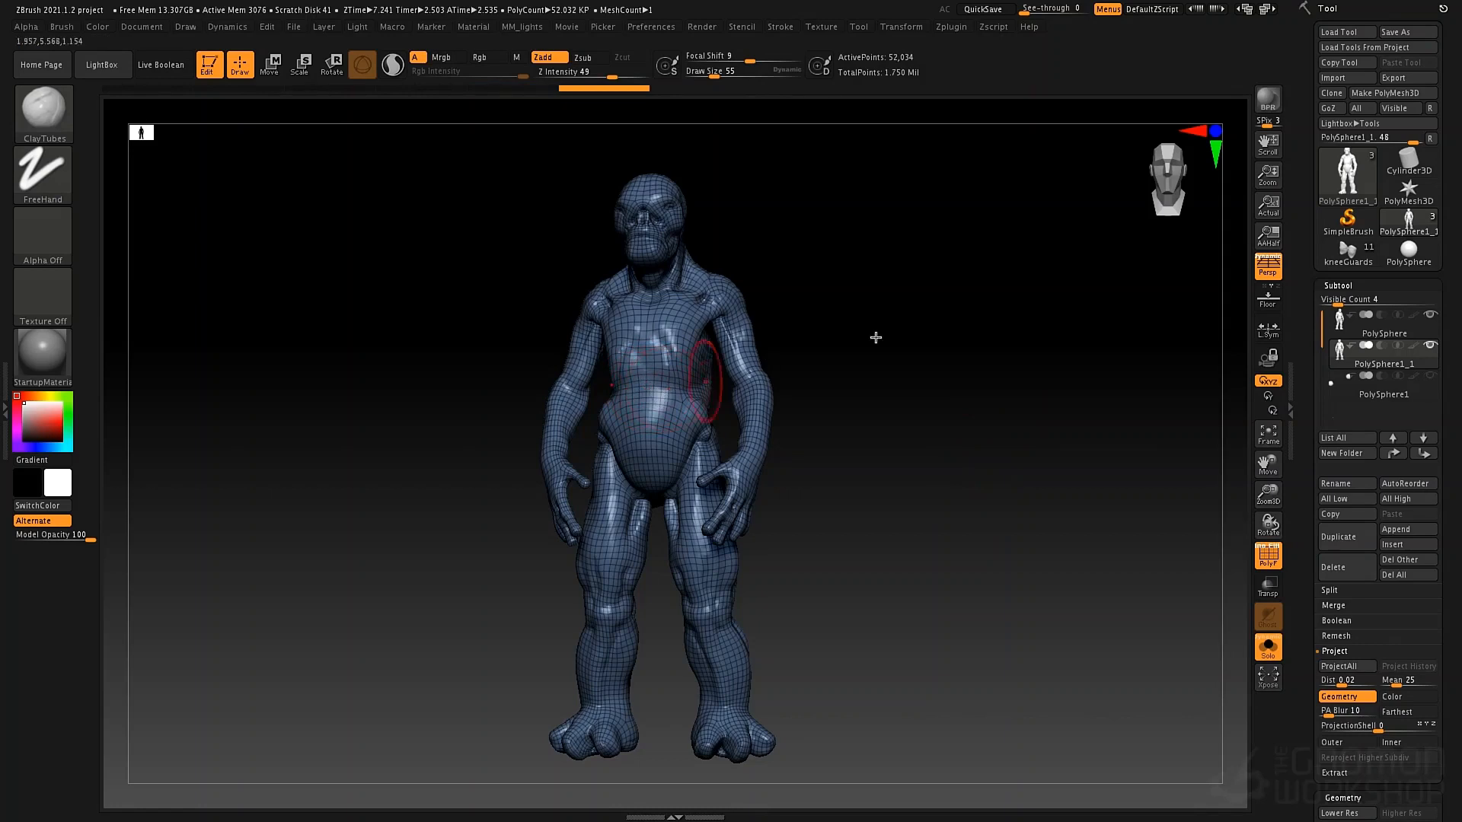
Hide the wireframe, subdivide the remeshed body to level 3, and project the original's detail onto it
key("shift")
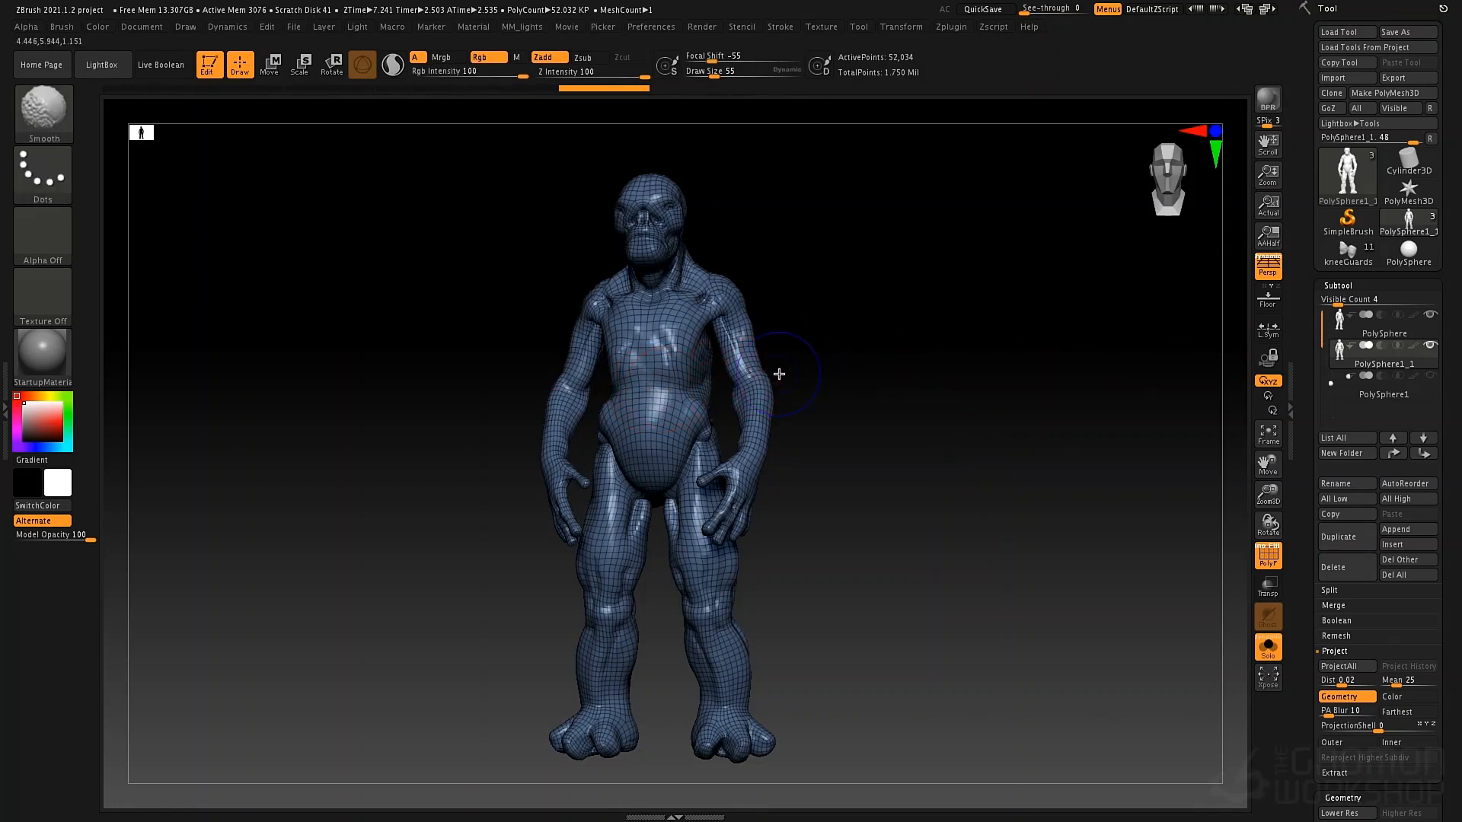
key("shift+f")
key("ctrl+d")
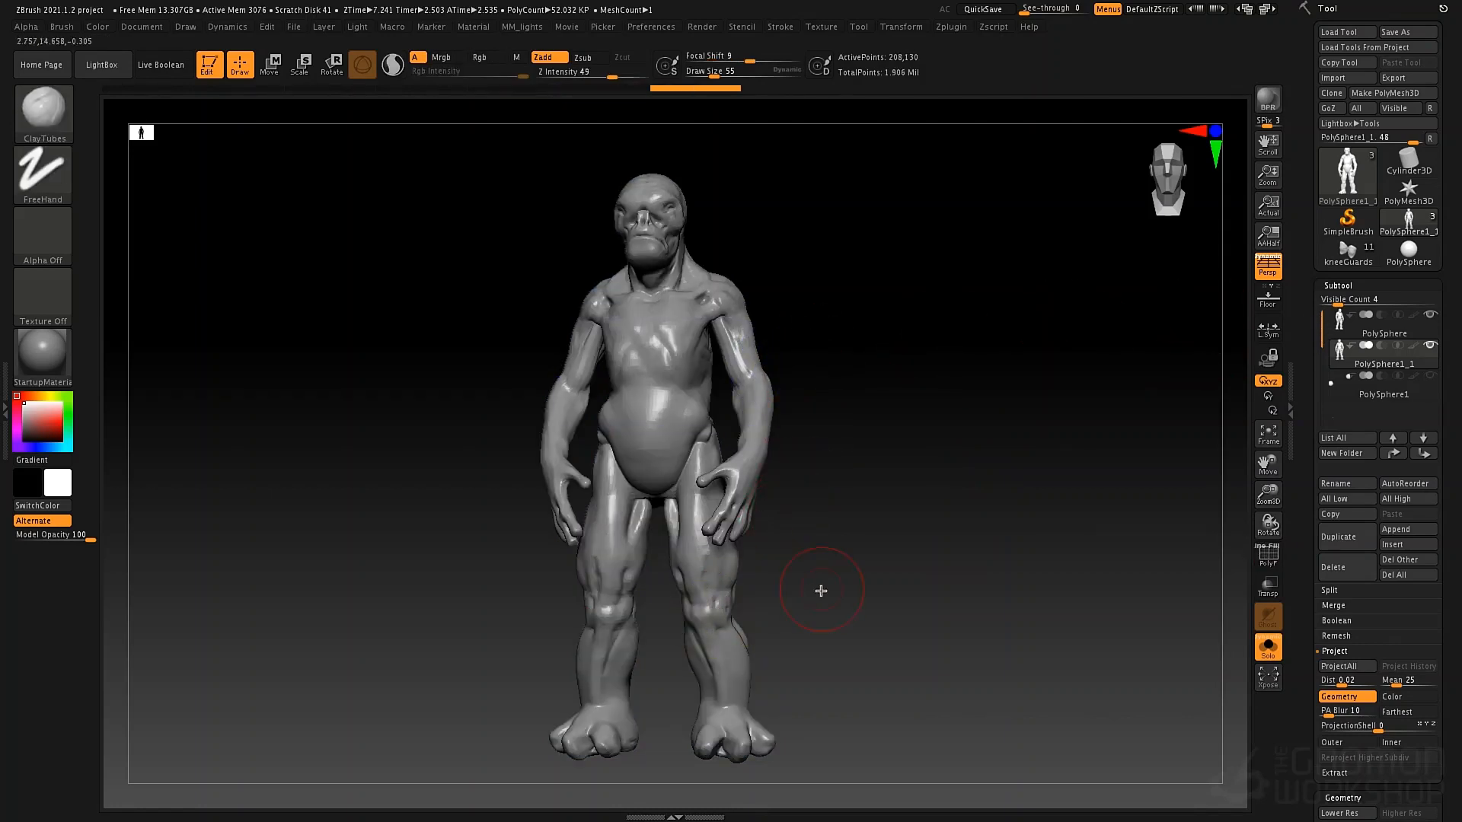
left_click(1338, 667)
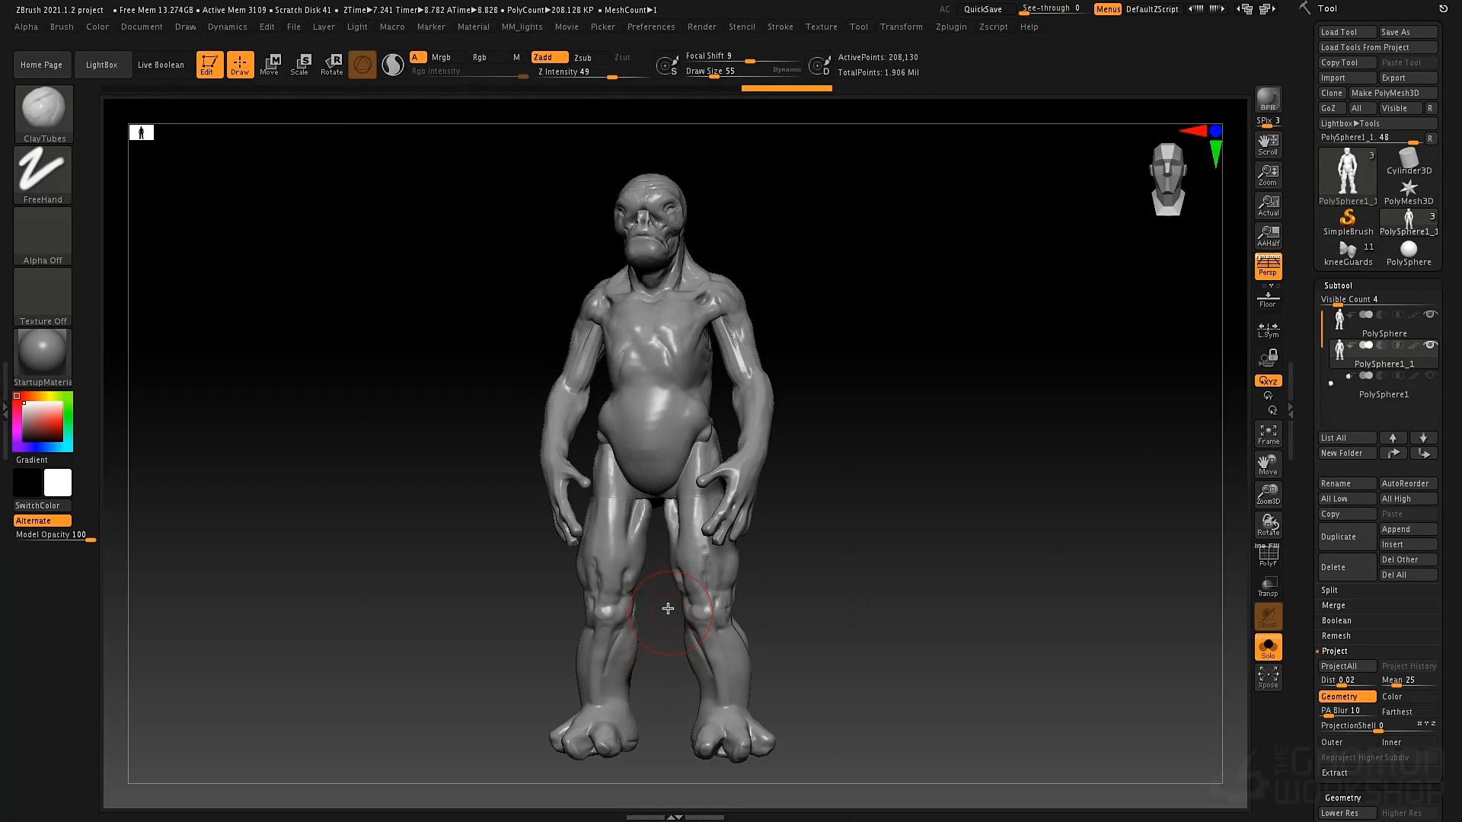
Subdivide the remeshed body to level 4 and run ProjectAll again to capture the finer facial detail
right_click_drag(649, 312, 827, 590, "ctrl")
right_click_drag(731, 328, 642, 438, "alt")
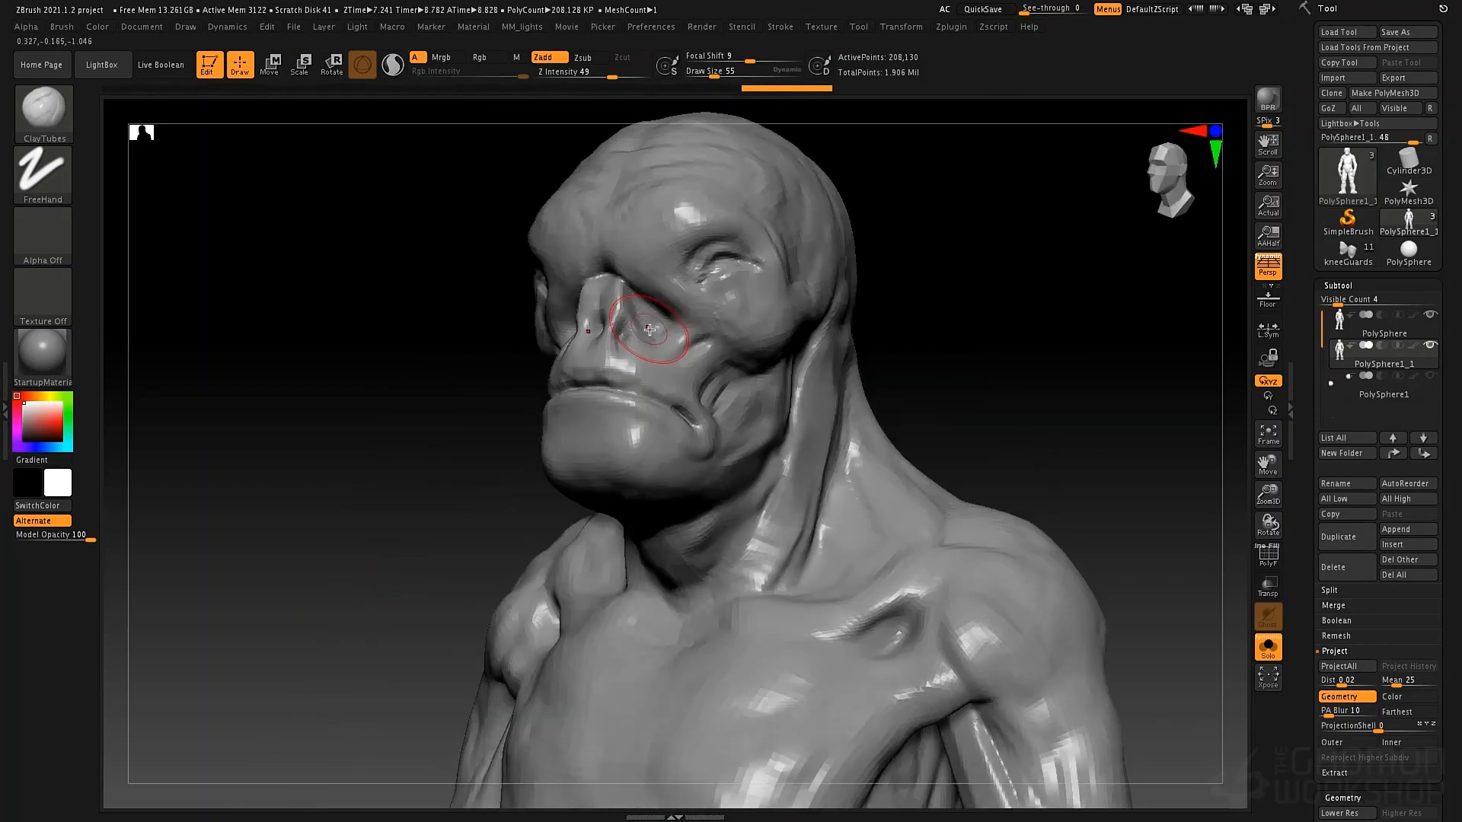
key("ctrl+d")
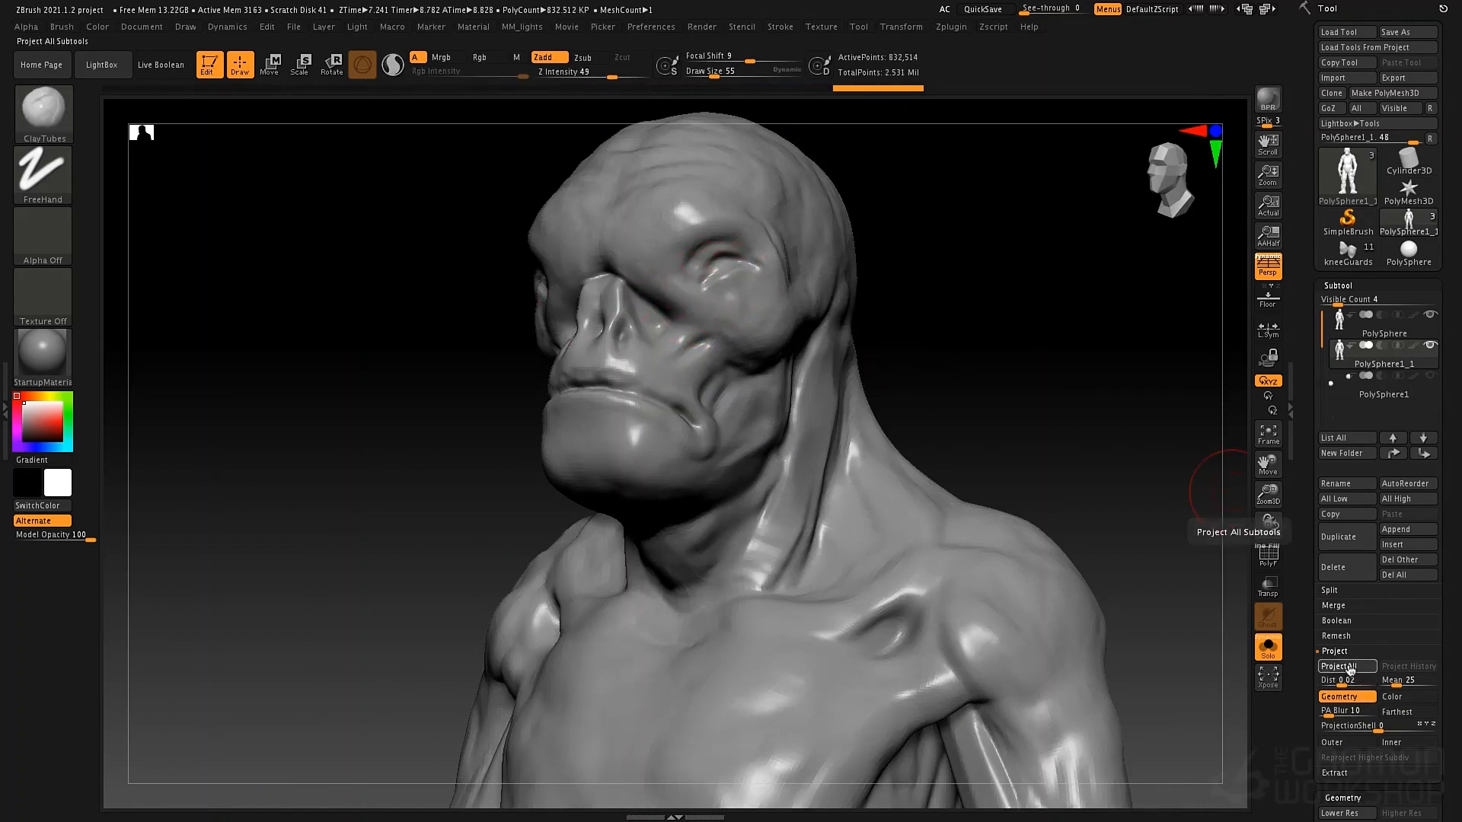
left_click(1349, 667)
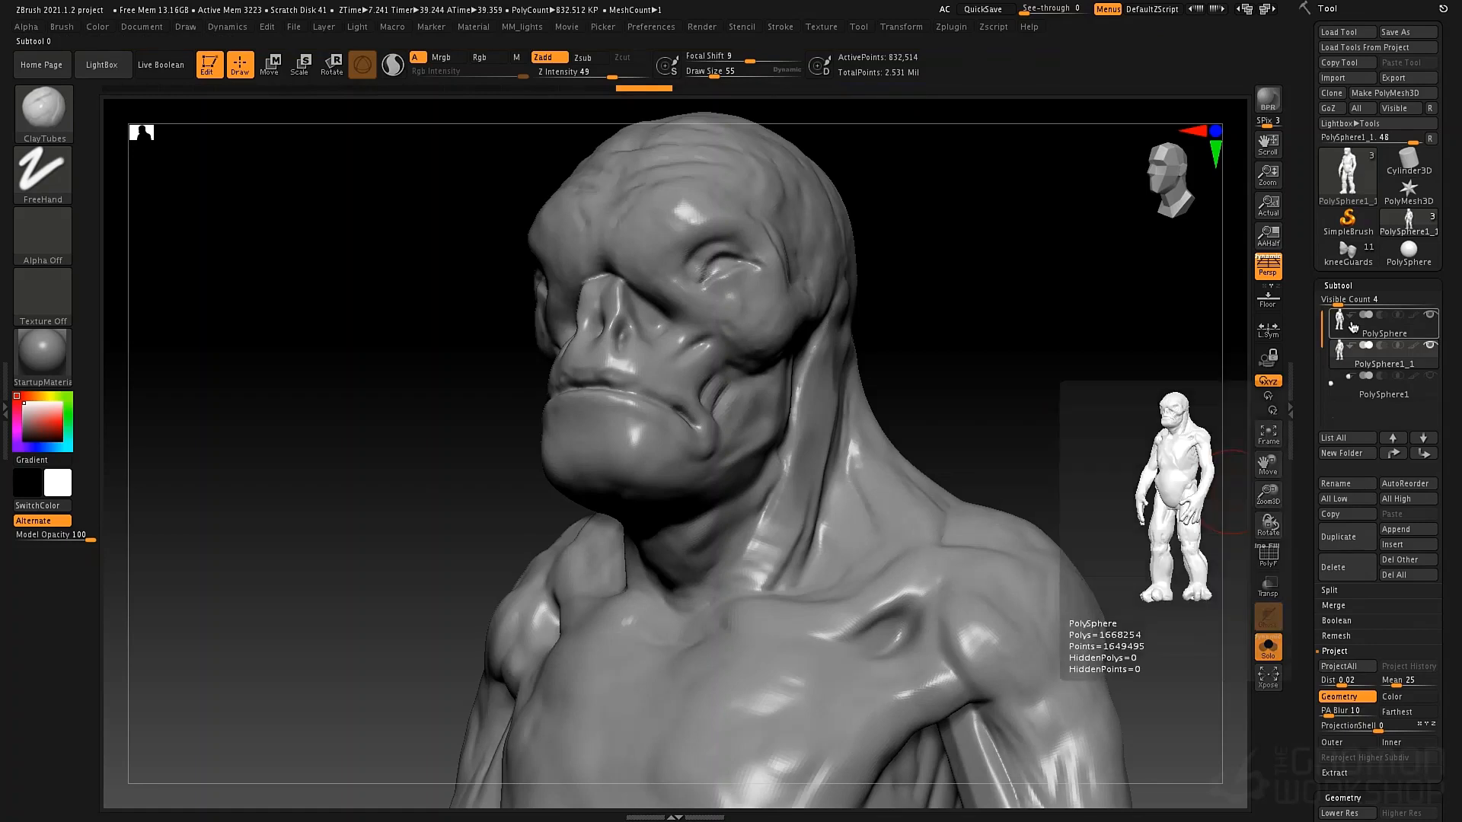
Delete the original PolySphere body subtool, keeping the remeshed and projected copy PolySphere1_1
left_click(1381, 359)
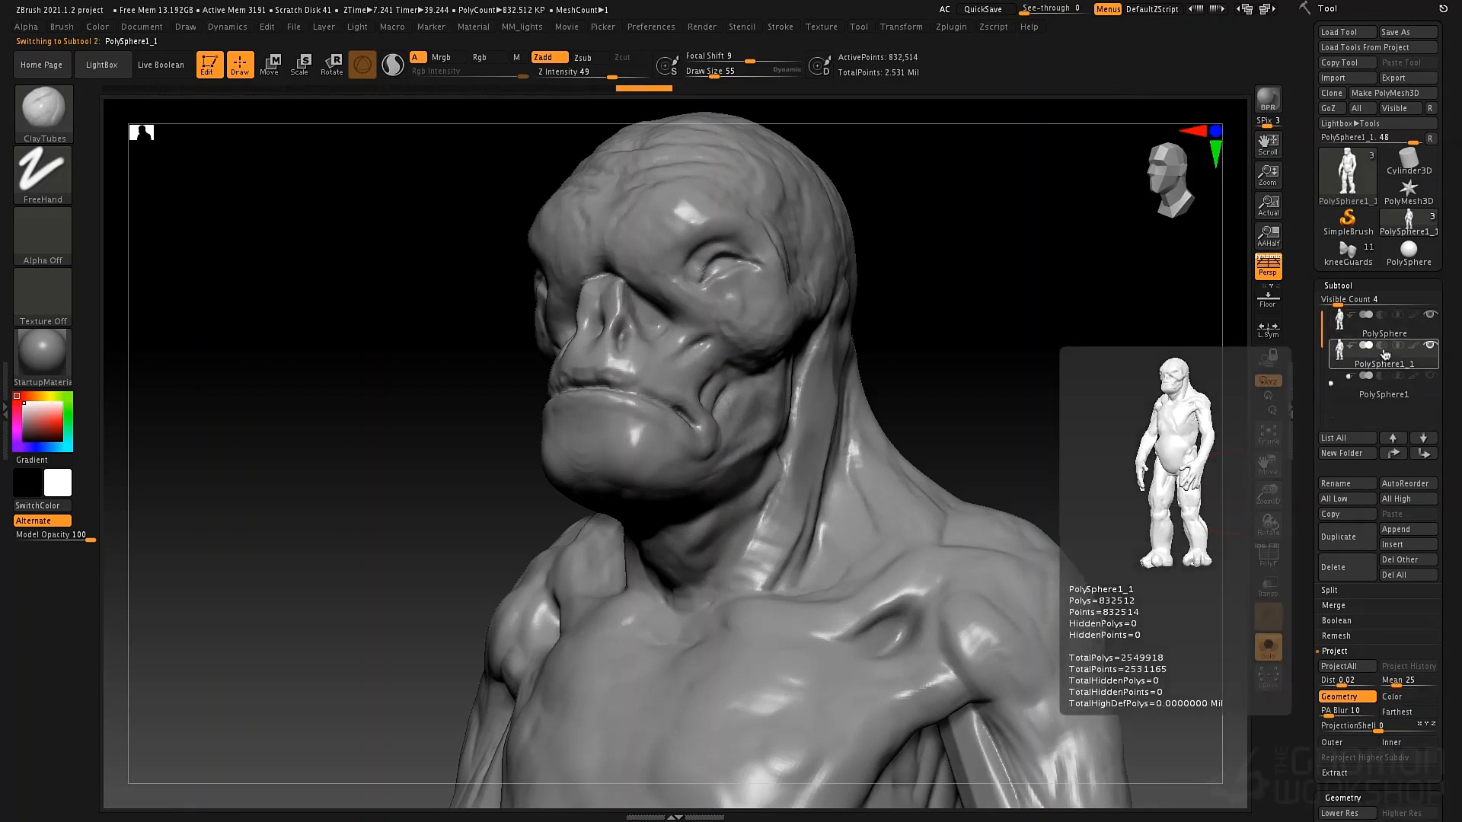
left_click(1390, 339)
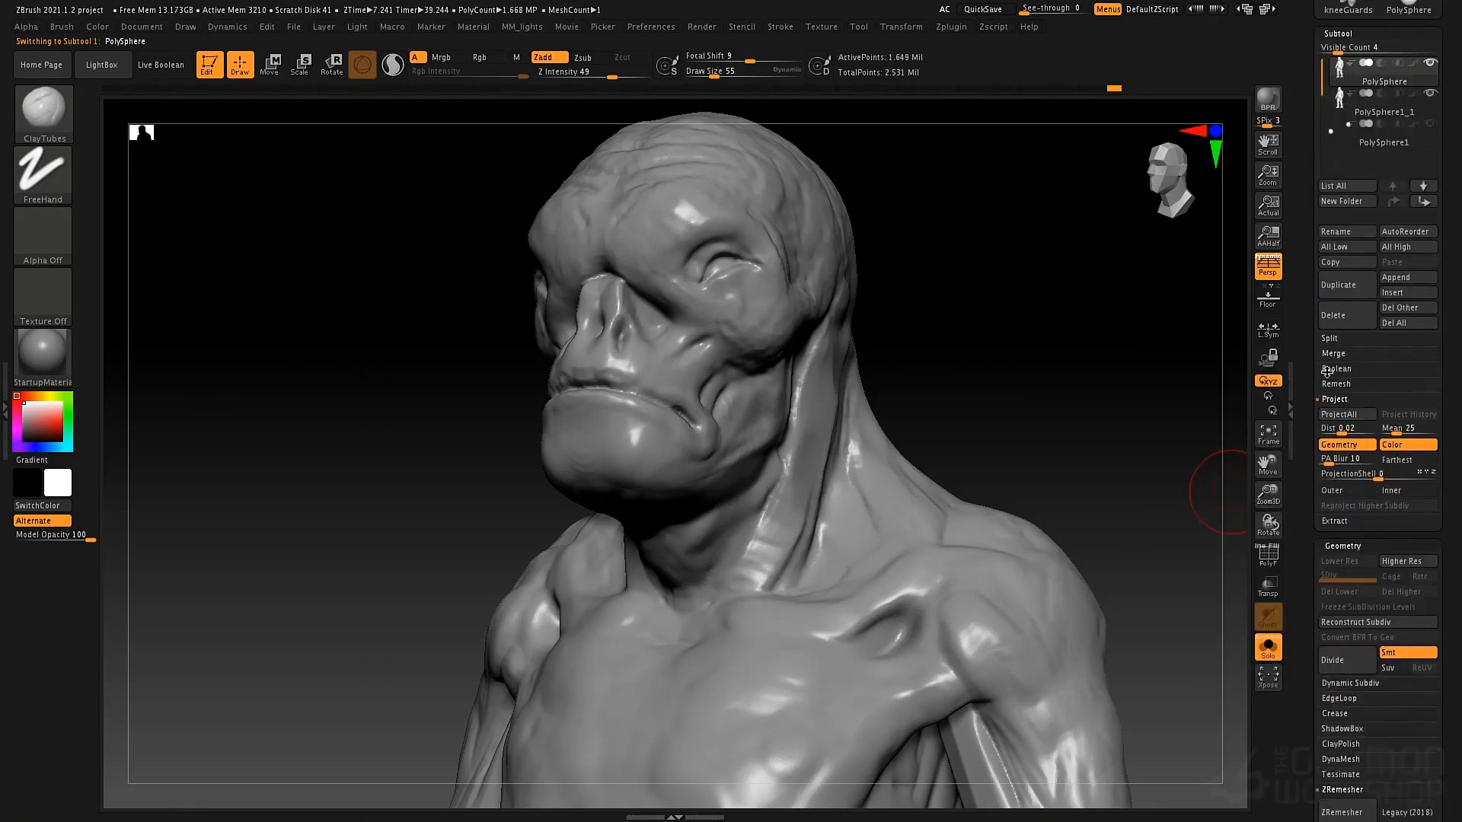
left_click(1344, 355)
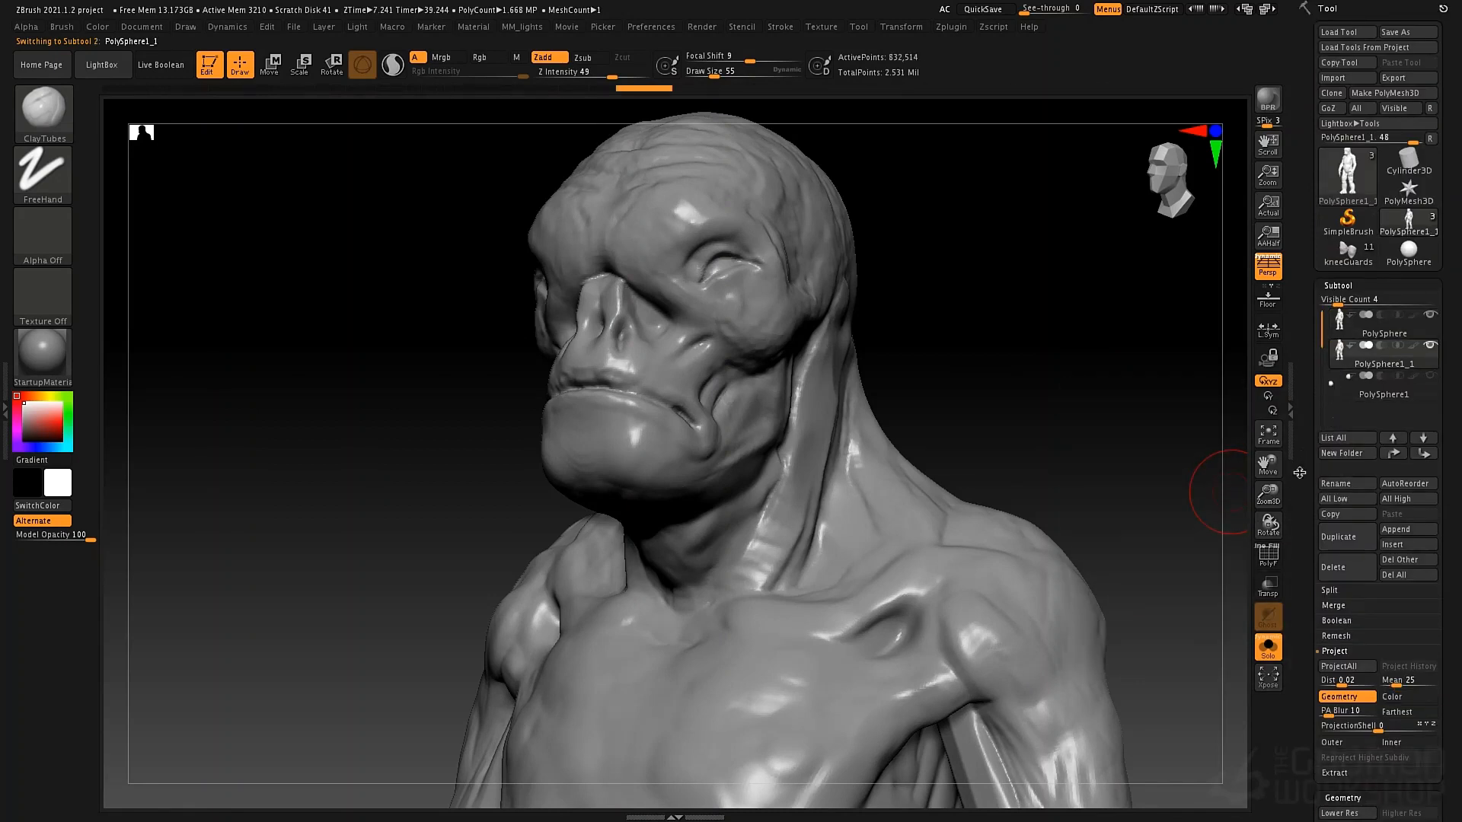
scroll(1321, 358, "down", 5)
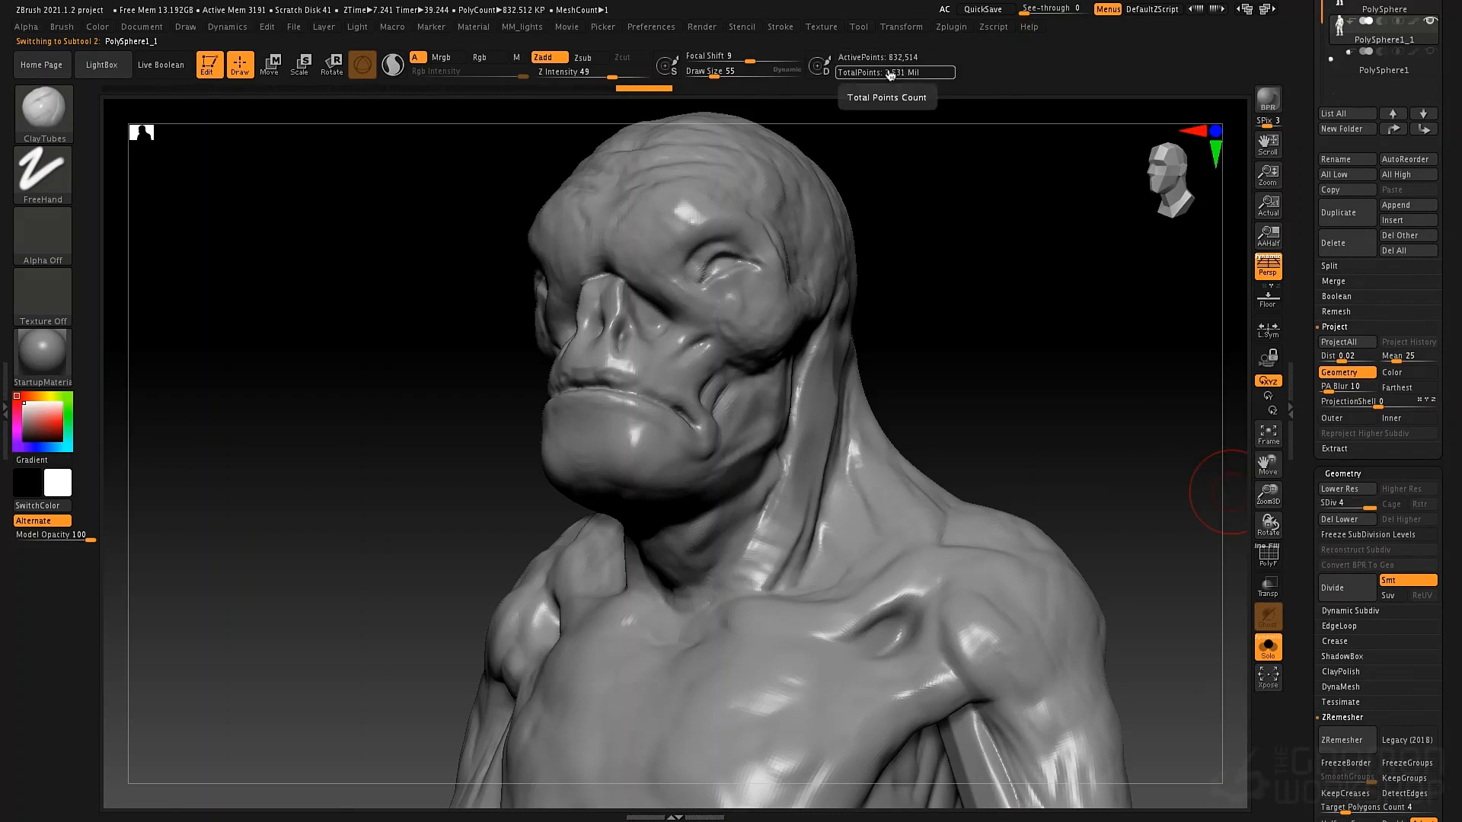
scroll(1352, 129, "up", 2)
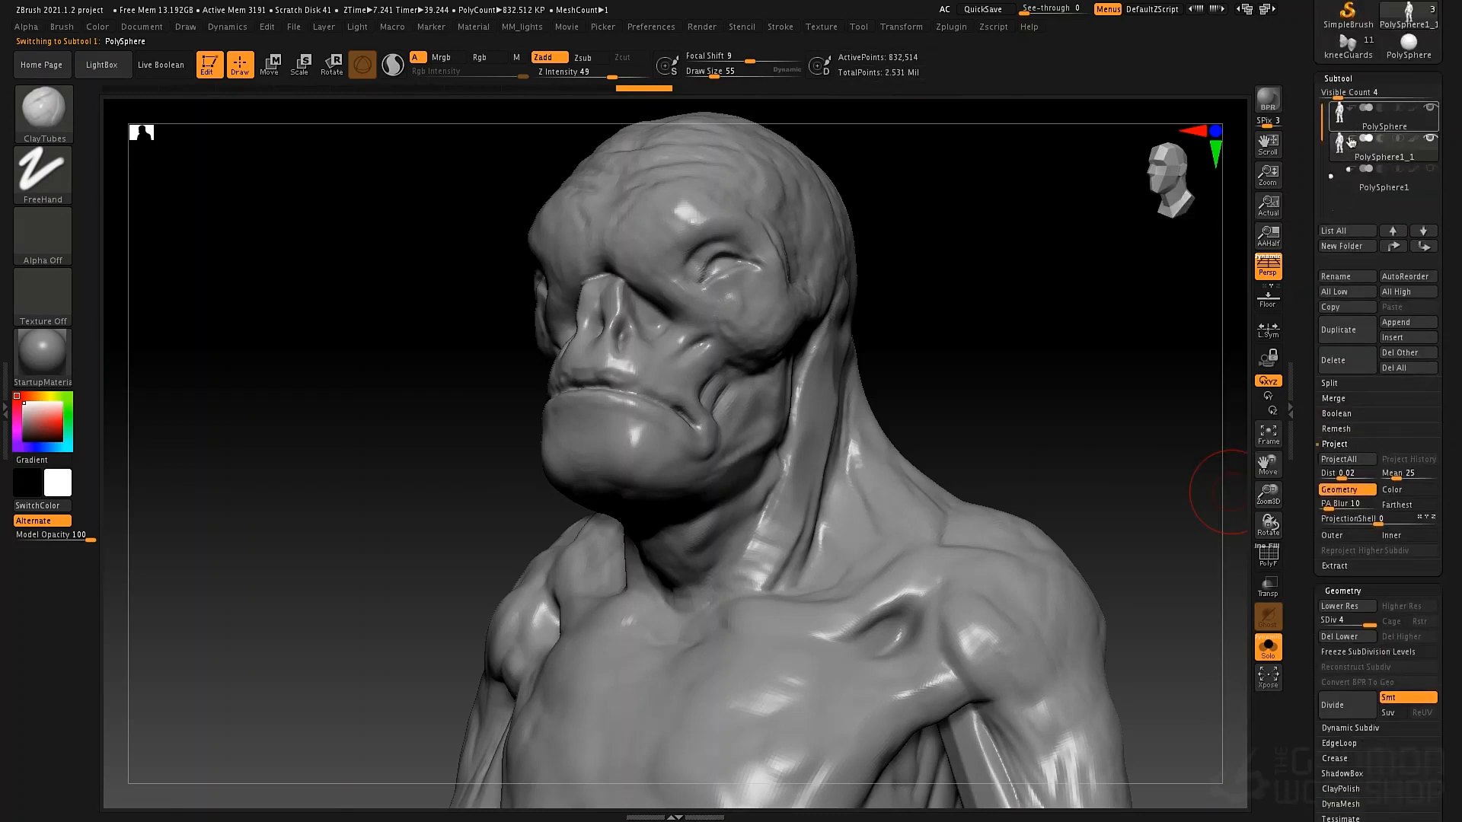
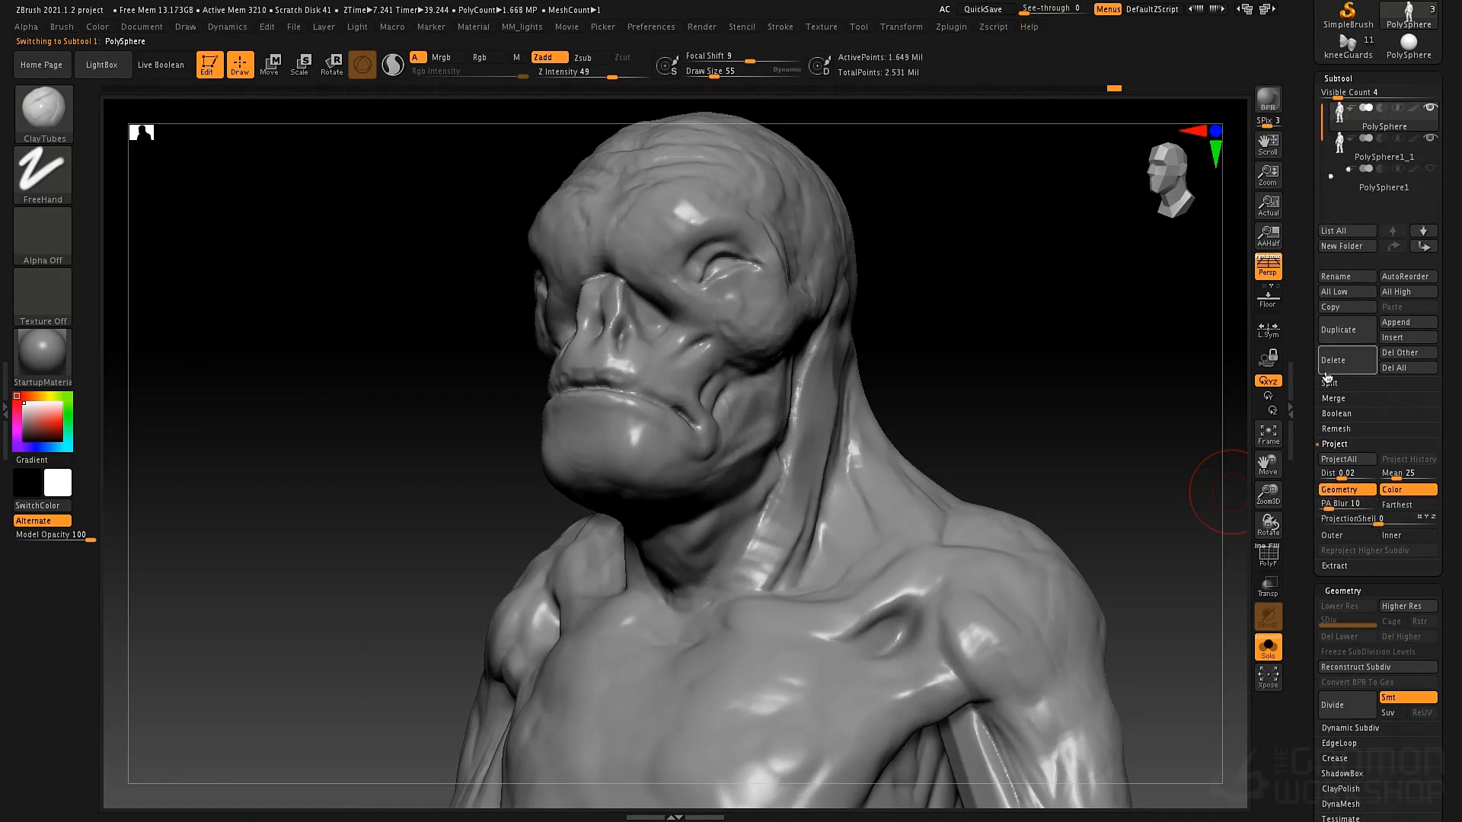
left_click(1354, 364)
left_click(1204, 396)
left_click(1196, 184)
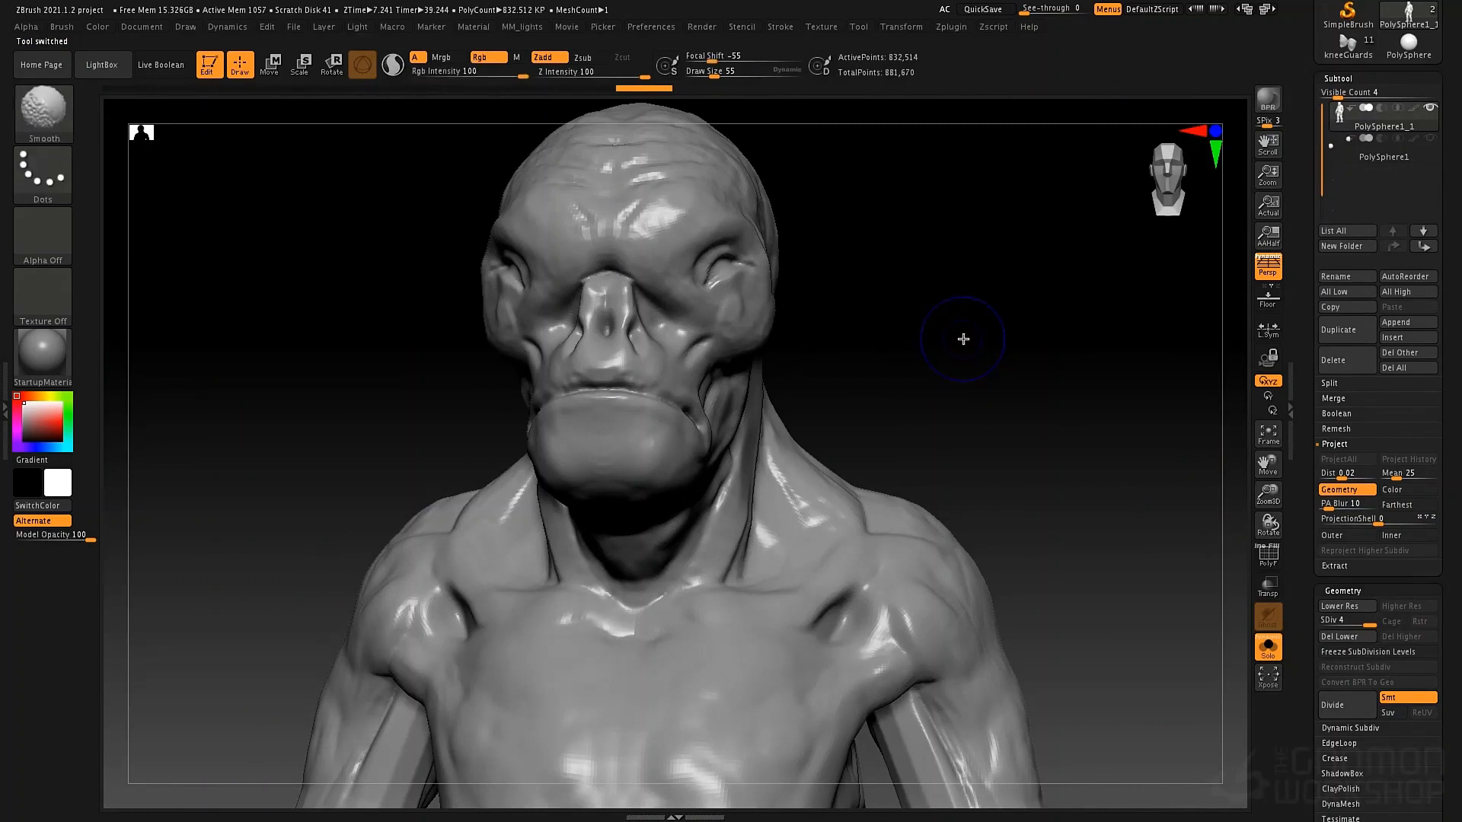
Step through the body's subdivision levels between 1 and 4 to compare the base mesh with the full detail
key("shift+d")
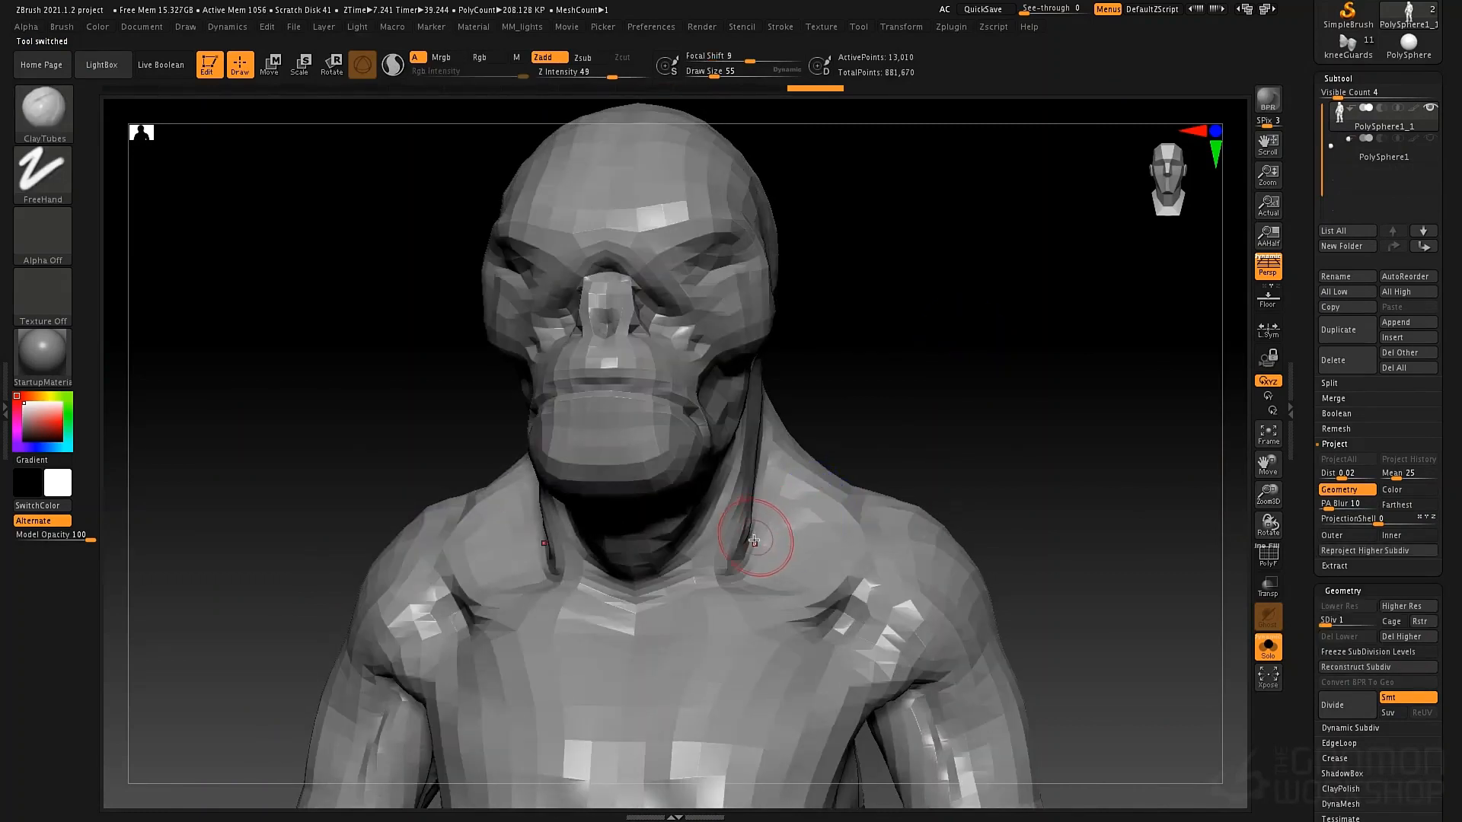
key("d")
key("d")
key("d")
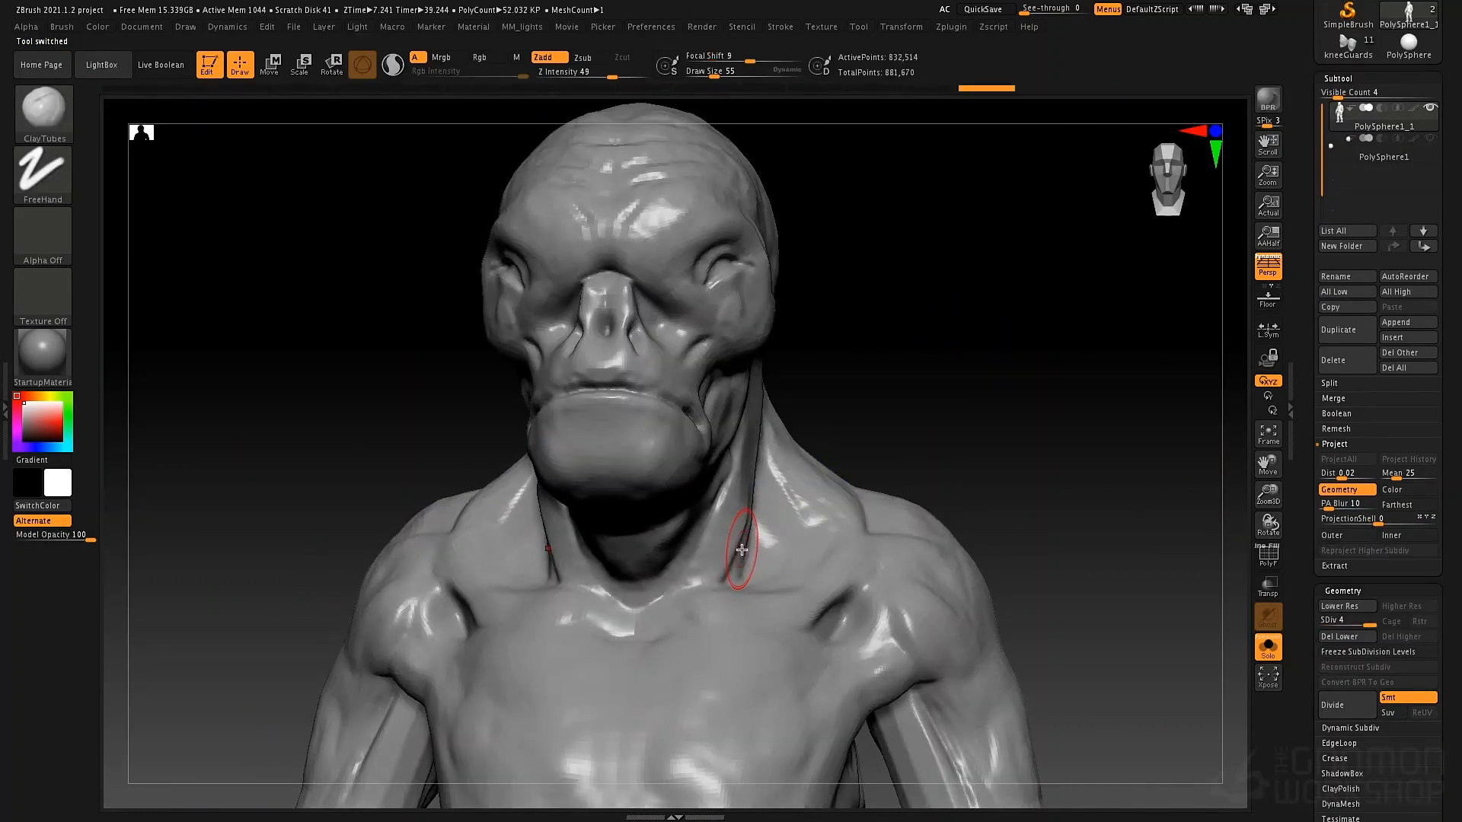
key("shift+d")
key("shift+d")
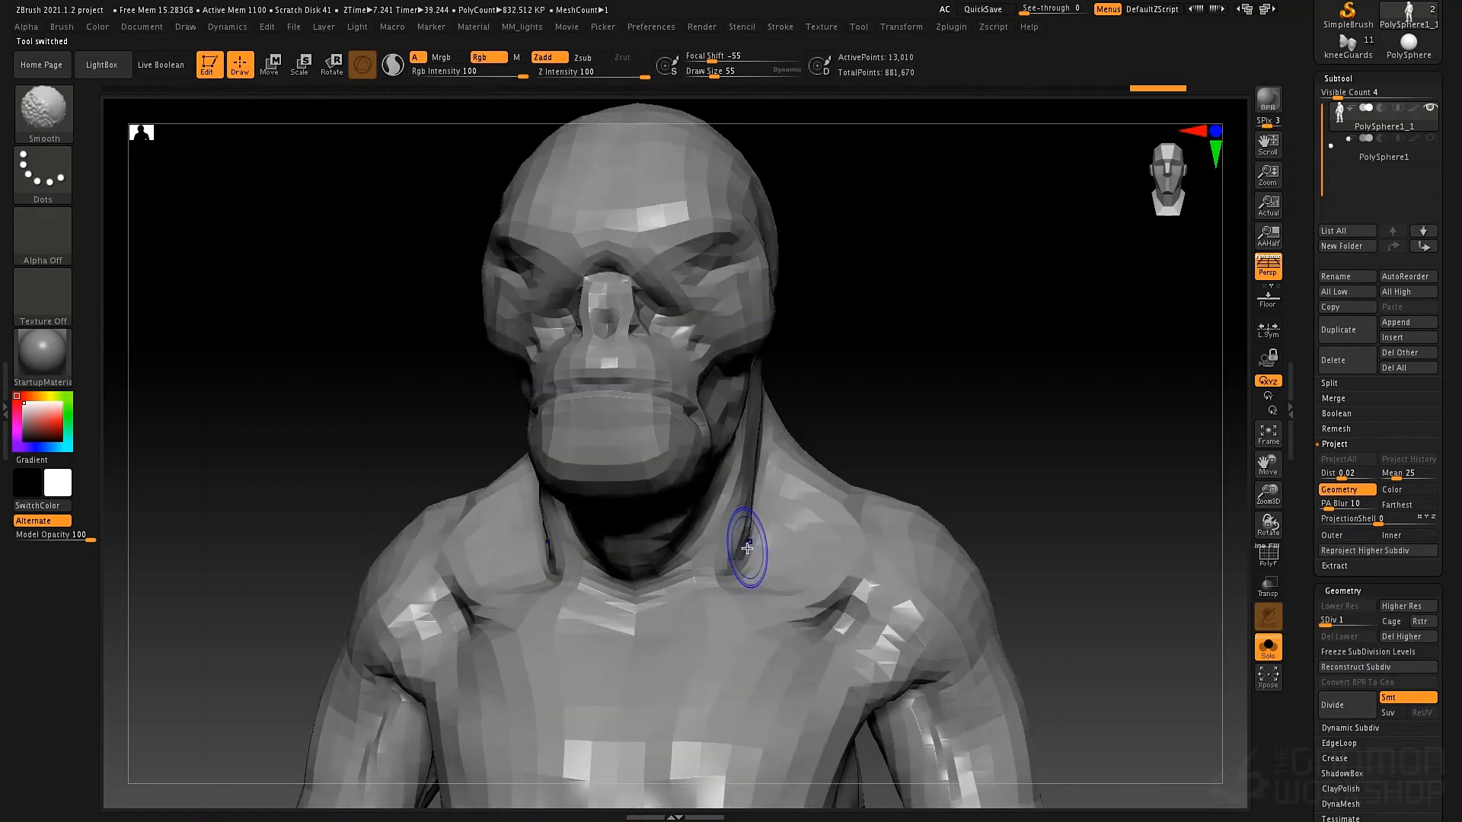
key("d")
key("d")
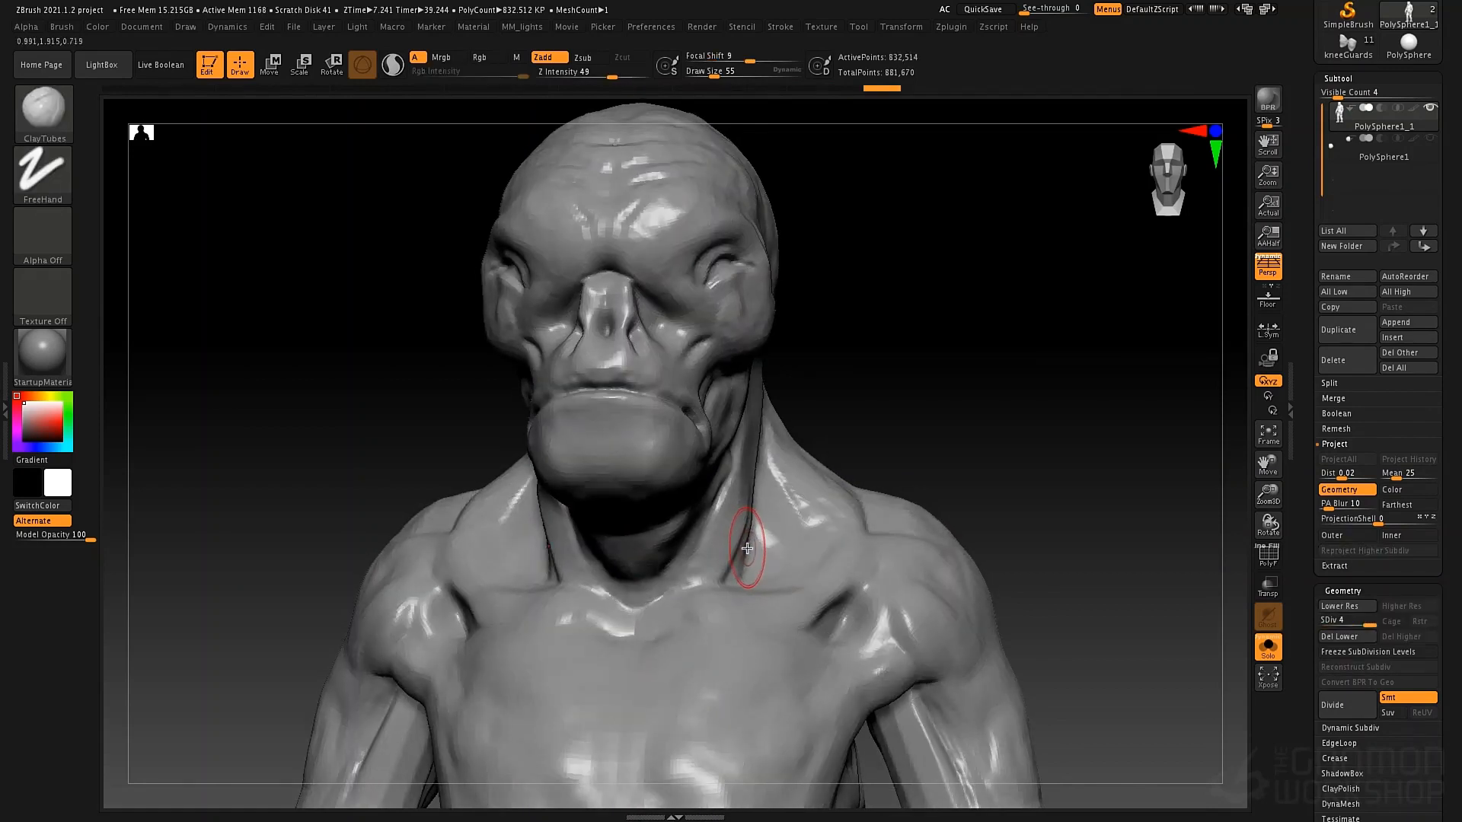
left_click(1354, 610)
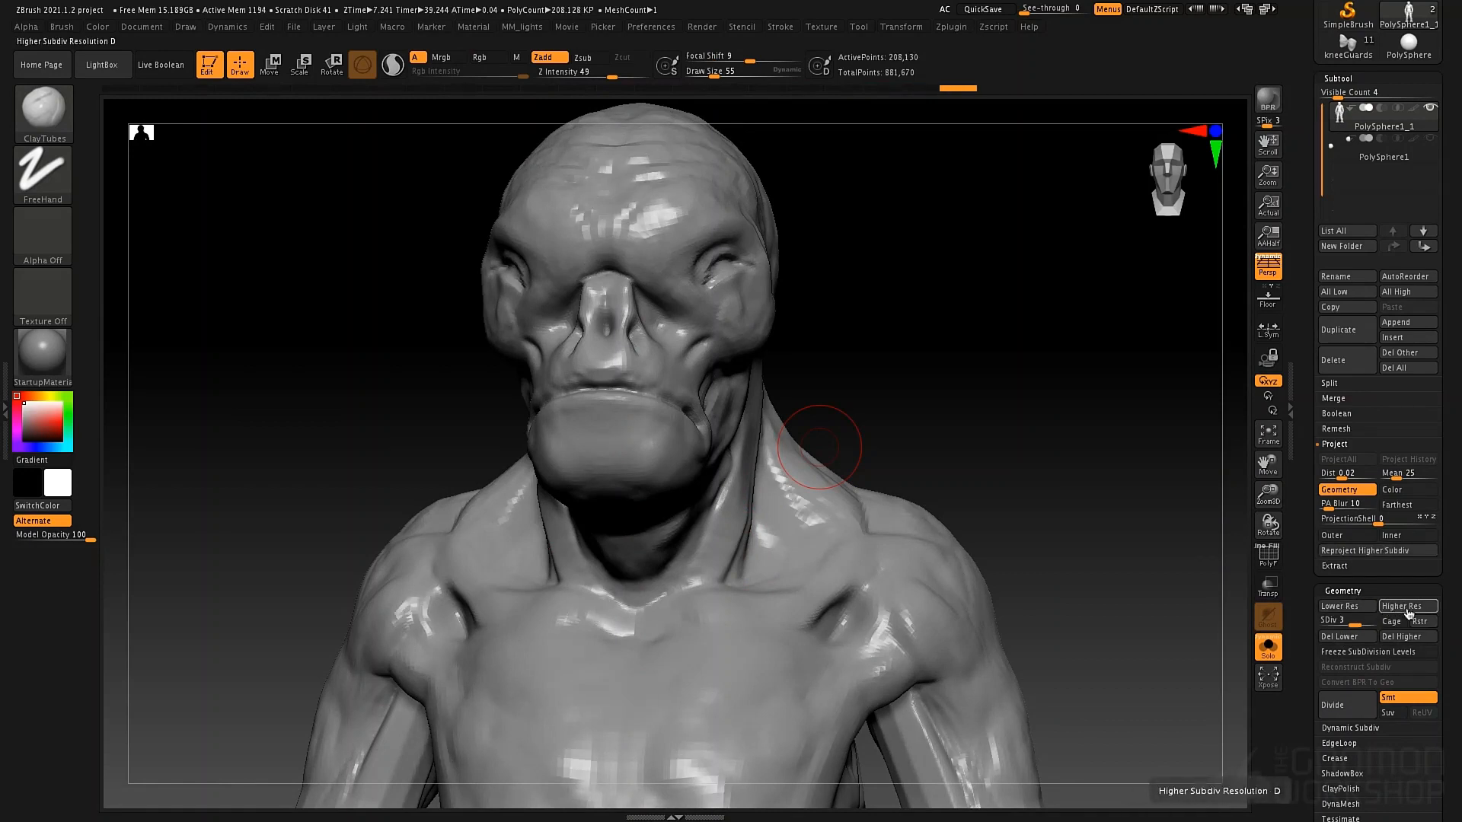
left_click(1401, 607)
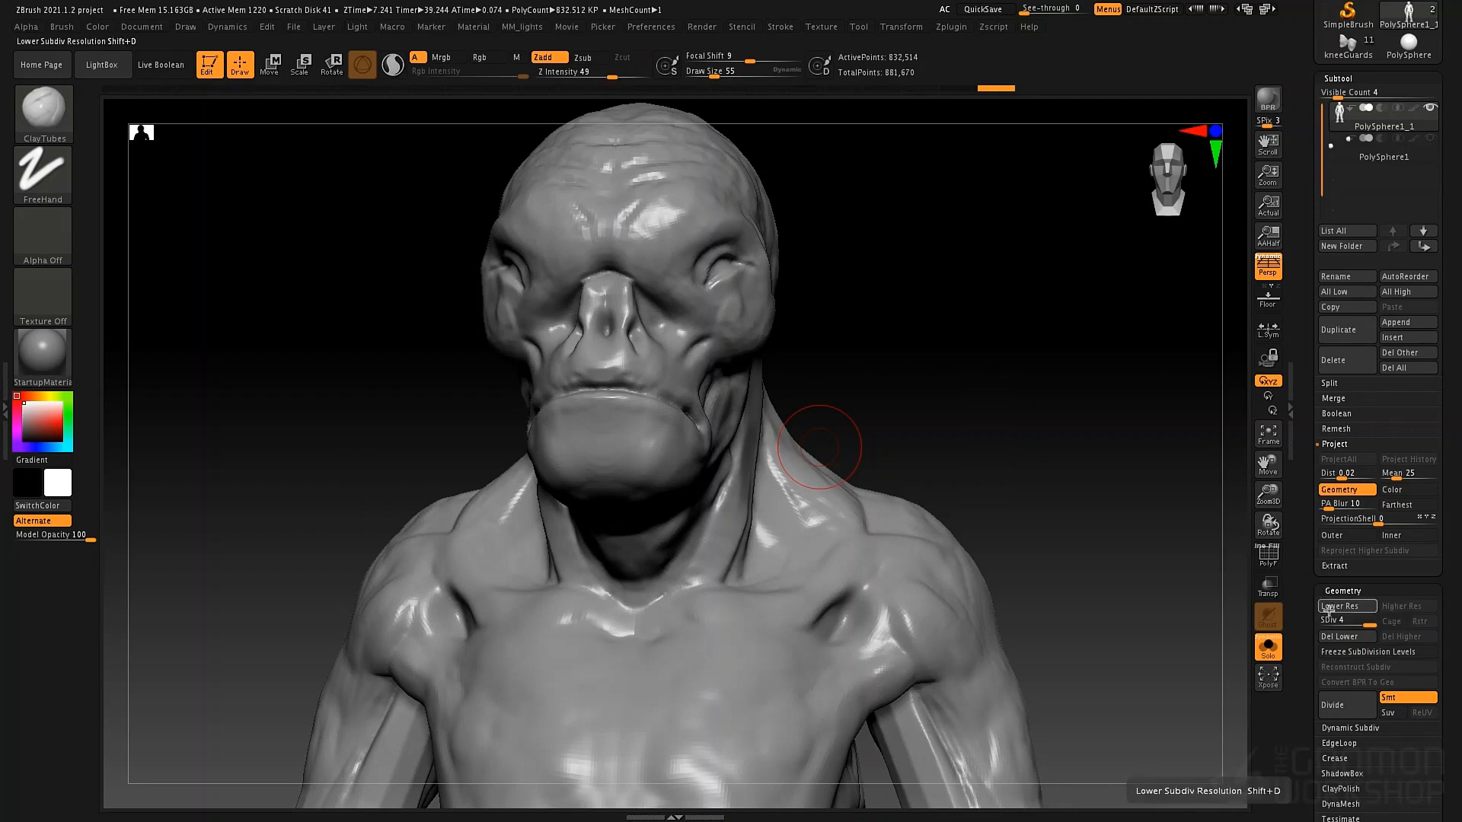
Lower the body to subdivision level 1 and nudge the shoulder area slightly with the Move brush at Draw Size 217
mouse_move(914, 357)
left_mouse_down()
mouse_move(888, 362)
mouse_move(888, 287)
mouse_move(855, 368)
mouse_move(869, 358)
mouse_move(794, 340)
mouse_move(782, 355)
mouse_move(796, 370)
mouse_move(900, 378)
mouse_move(826, 368)
mouse_move(872, 381)
left_mouse_up()
key("shift+d")
key("shift+d")
key("shift+d")
key("space")
key("space")
key("space")
left_click_drag(887, 472, 891, 481)
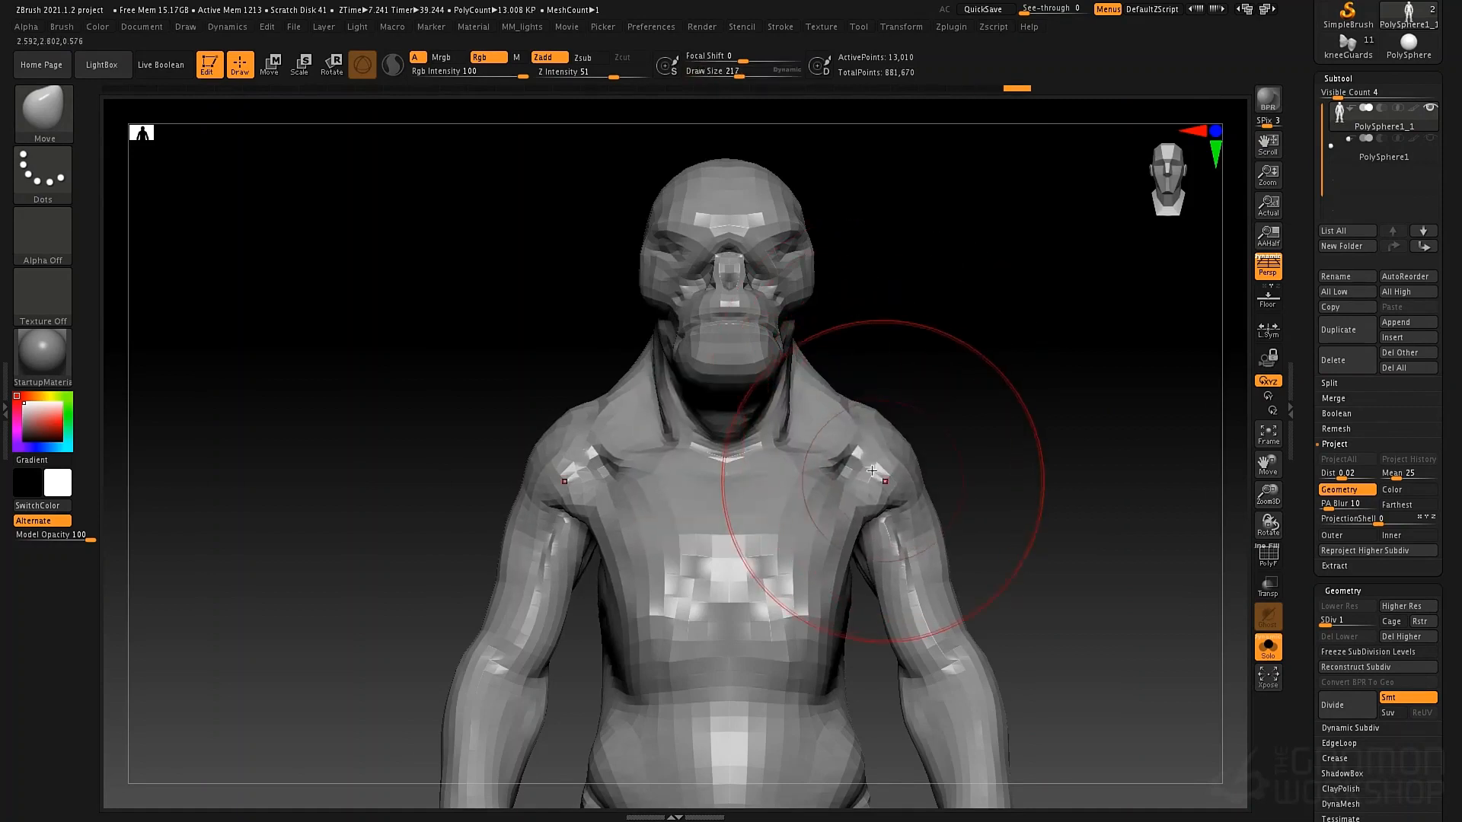
mouse_move(878, 481)
right_mouse_down("alt")
mouse_move(856, 450)
mouse_move(841, 507)
right_mouse_up("alt")
left_click_drag(841, 507, 841, 500)
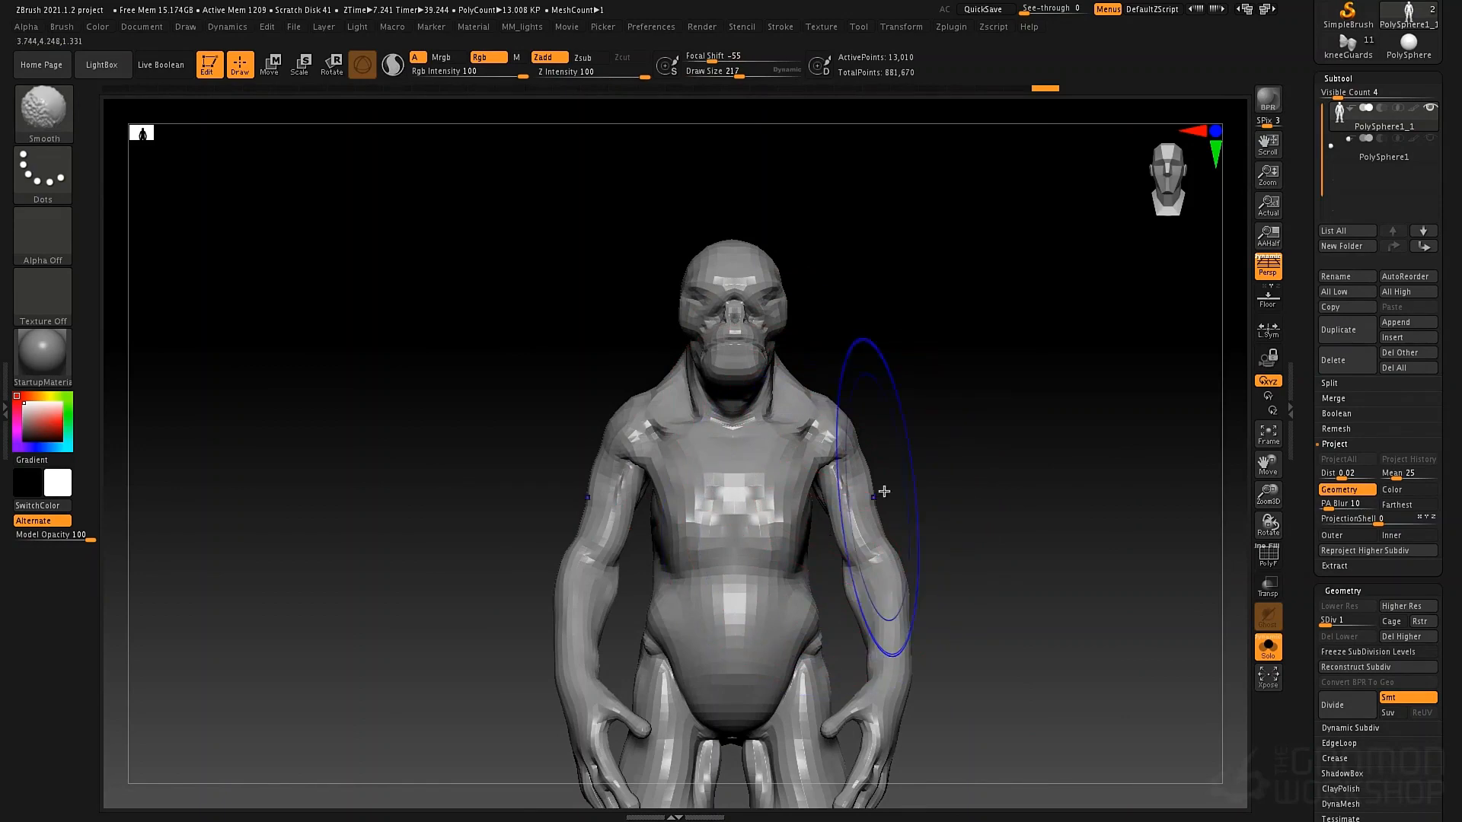
Display the body's wireframe and set SelectLasso as the active selection brush, dismissing its note
key("shift+f")
mouse_move(913, 424)
left_mouse_down("shift")
mouse_move(823, 421)
mouse_move(940, 421)
mouse_move(827, 423)
mouse_move(914, 427)
mouse_move(849, 401)
left_mouse_up("shift")
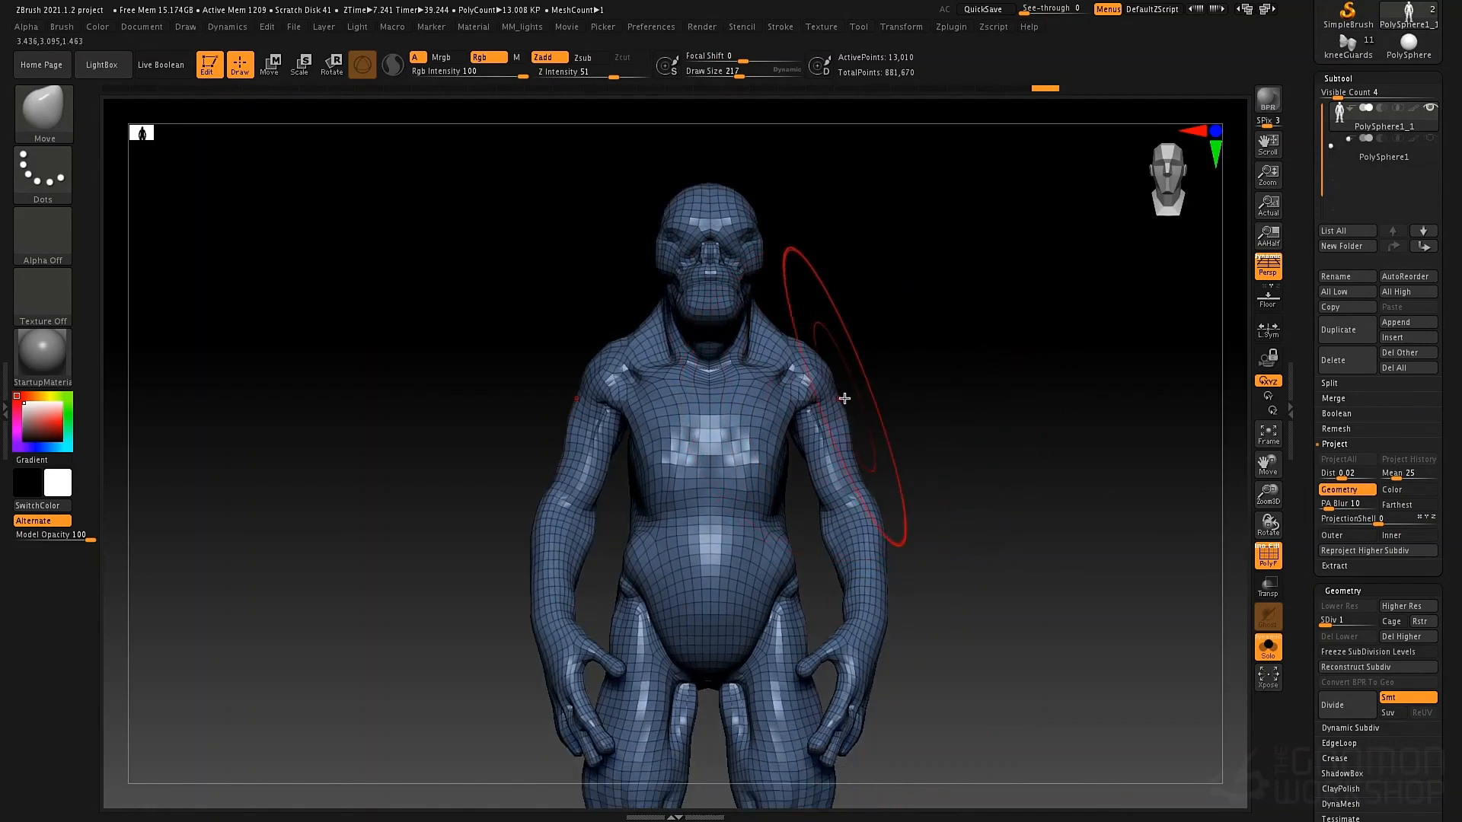
key("b")
key("s")
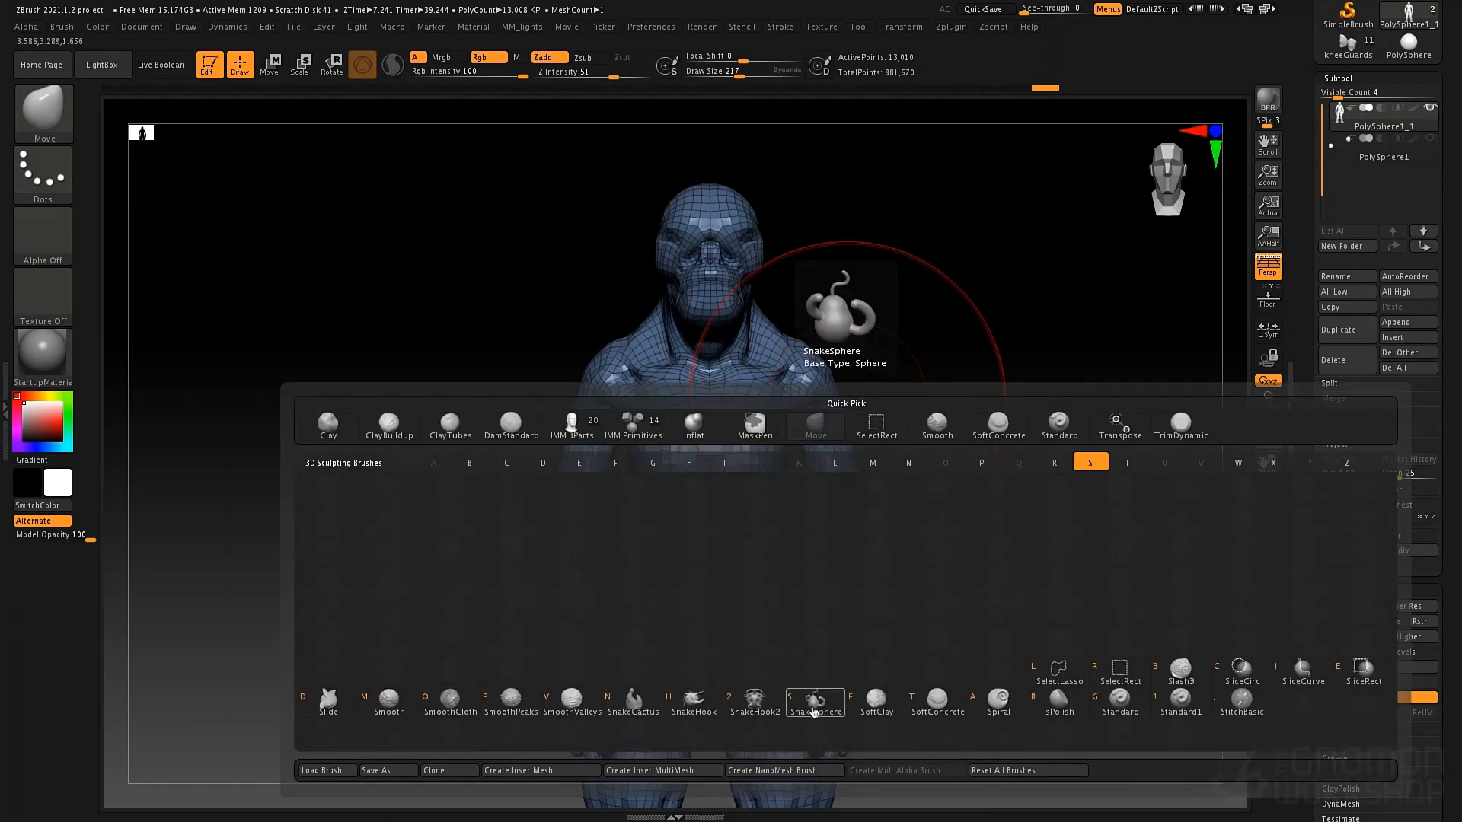
left_click(1057, 670)
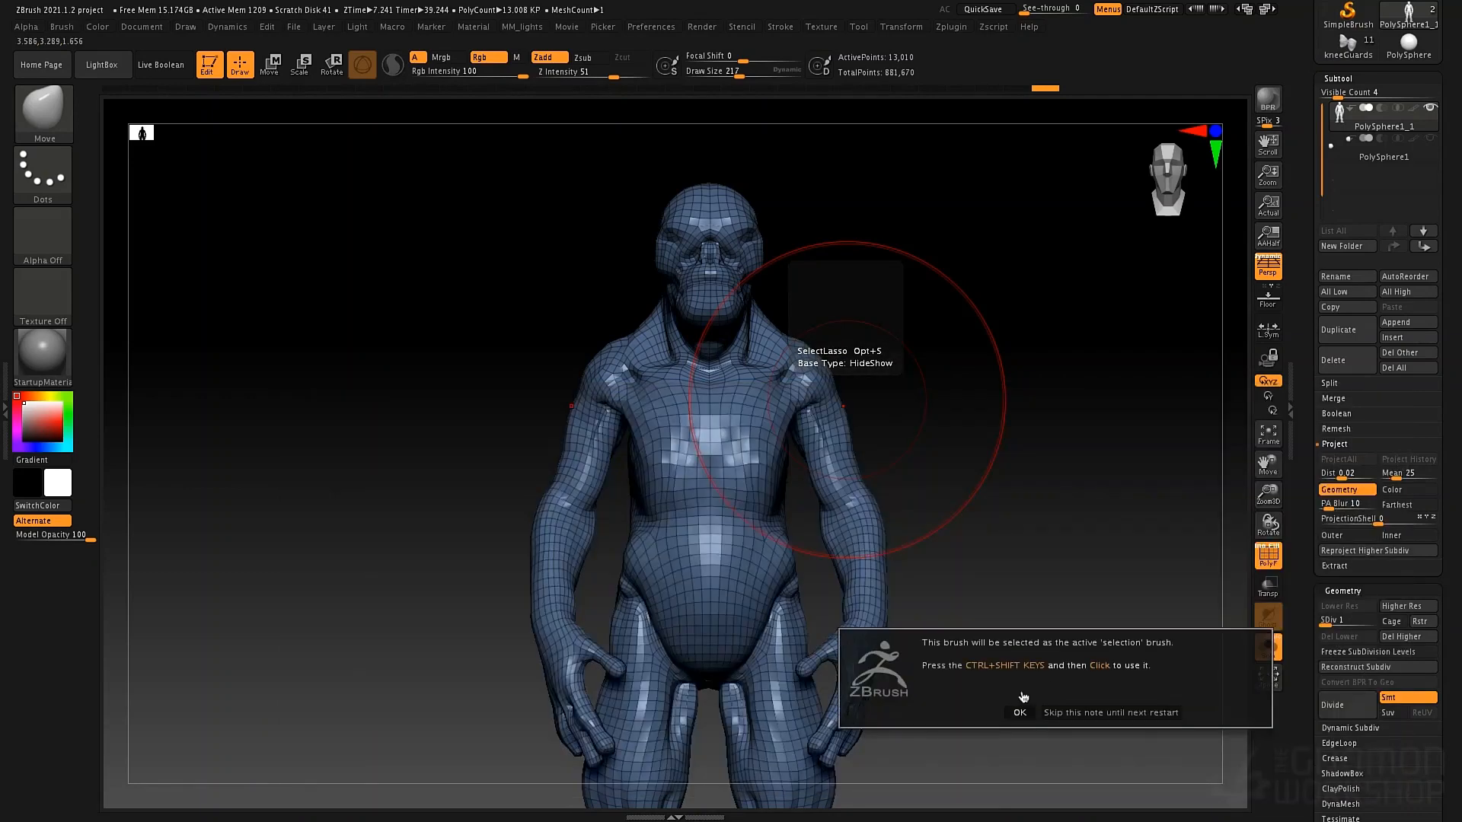
left_click(1072, 714)
Hide a mirrored edge loop around both upper arms just below the shoulders with the SelectLasso brush
left_click_drag(806, 238, 827, 430, "alt")
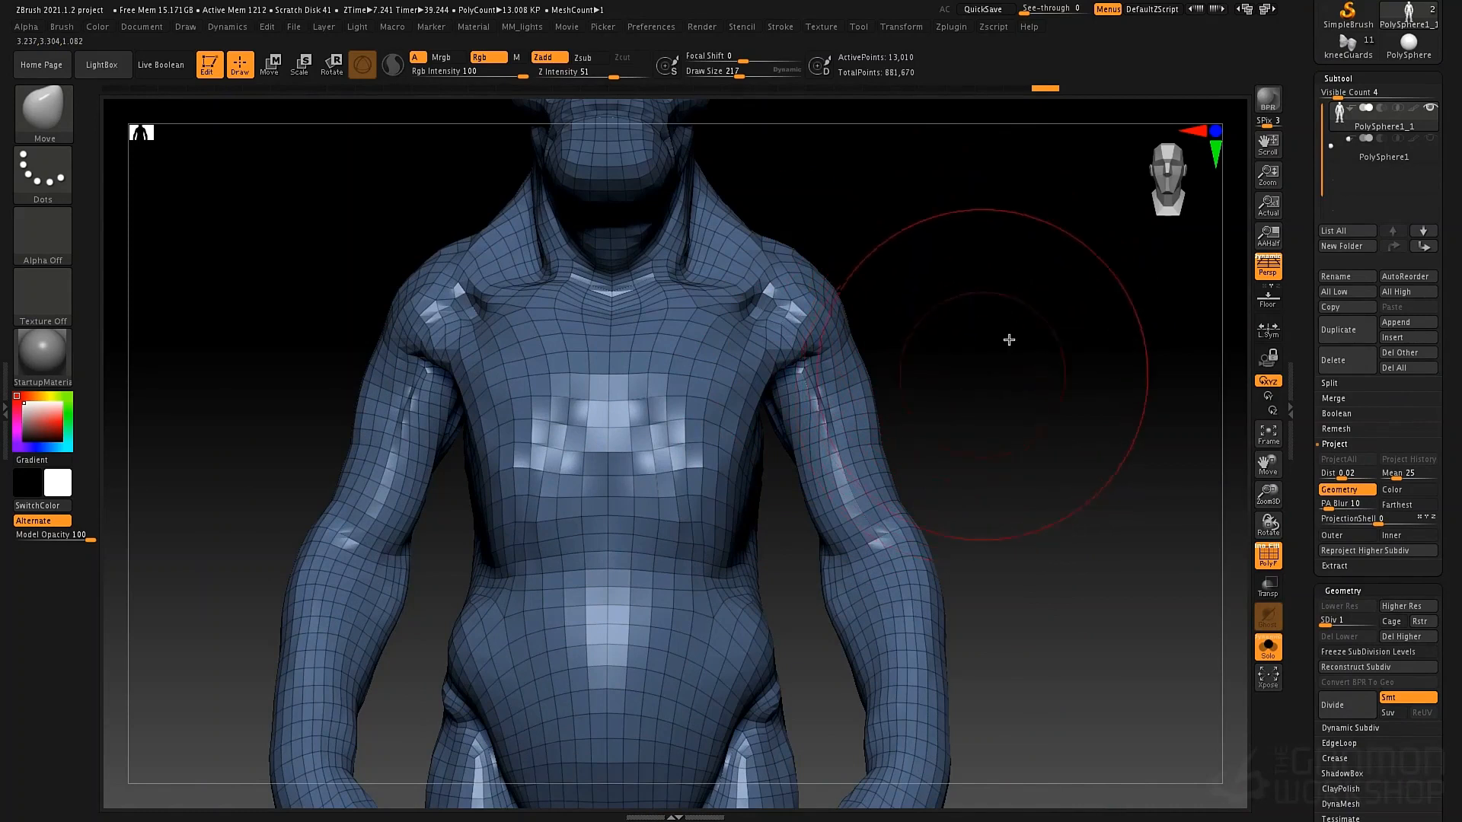
mouse_move(1044, 295)
left_mouse_down("ctrl+shift")
mouse_move(920, 313)
mouse_move(1082, 533)
left_mouse_up("ctrl+shift")
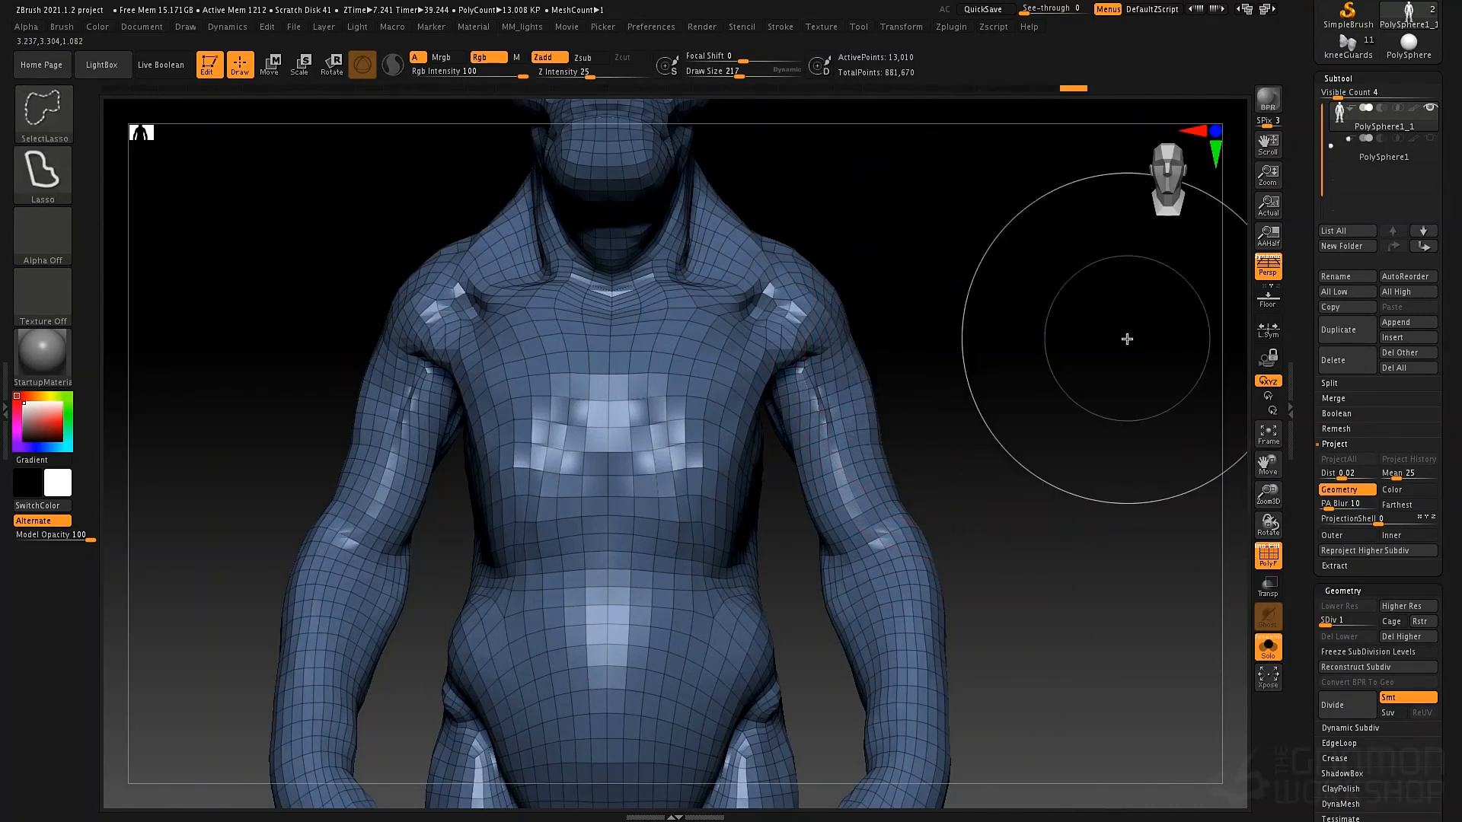
key("ctrl+shift")
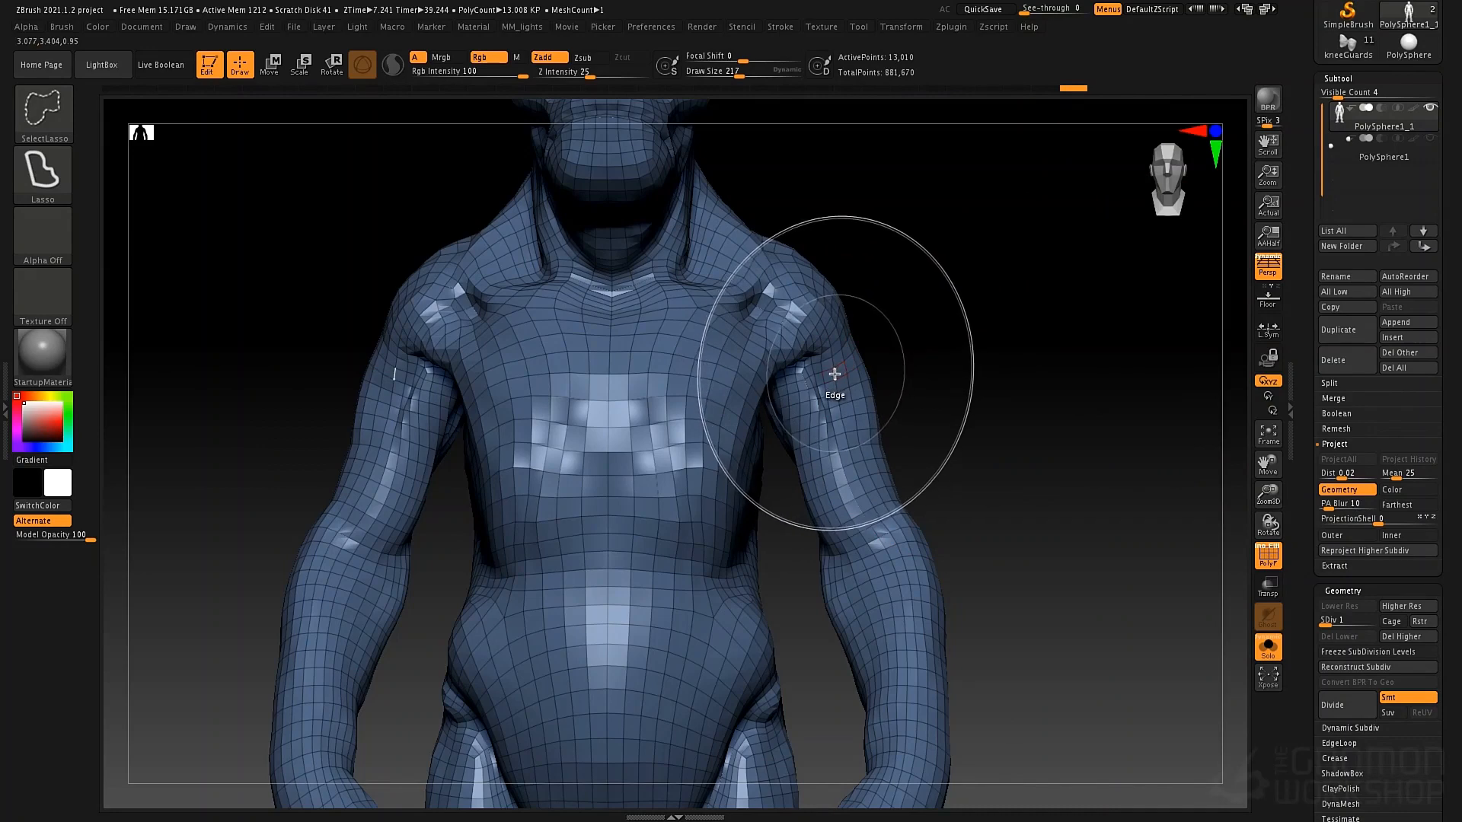
left_click(835, 372, "ctrl+shift")
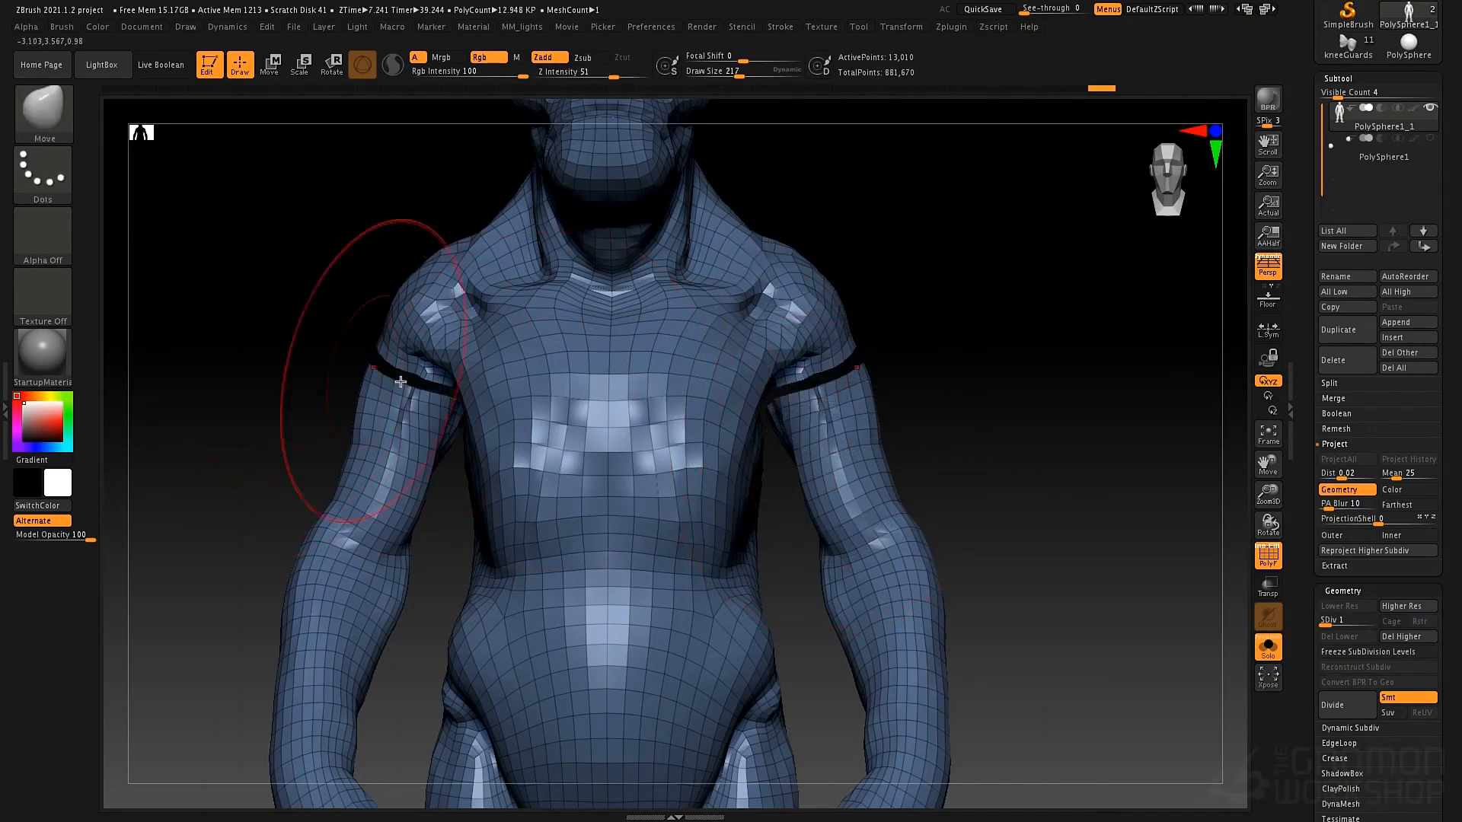
Assign Auto Groups polygroups to the arms and body separated by the hidden upper-arm loops
mouse_move(944, 415)
left_mouse_down()
mouse_move(858, 392)
mouse_move(738, 460)
left_mouse_up()
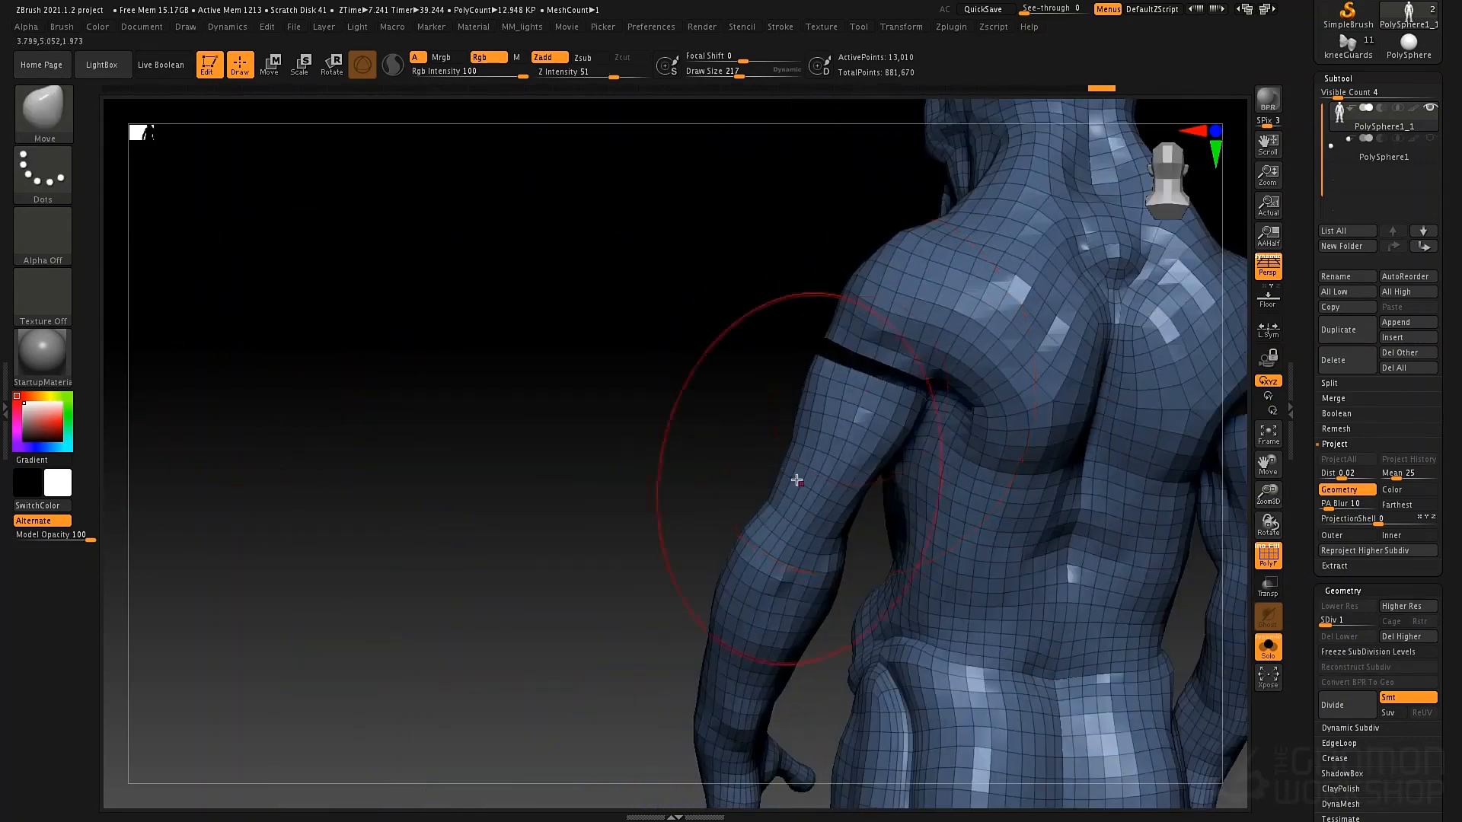
left_click_drag(1299, 617, 1298, 431)
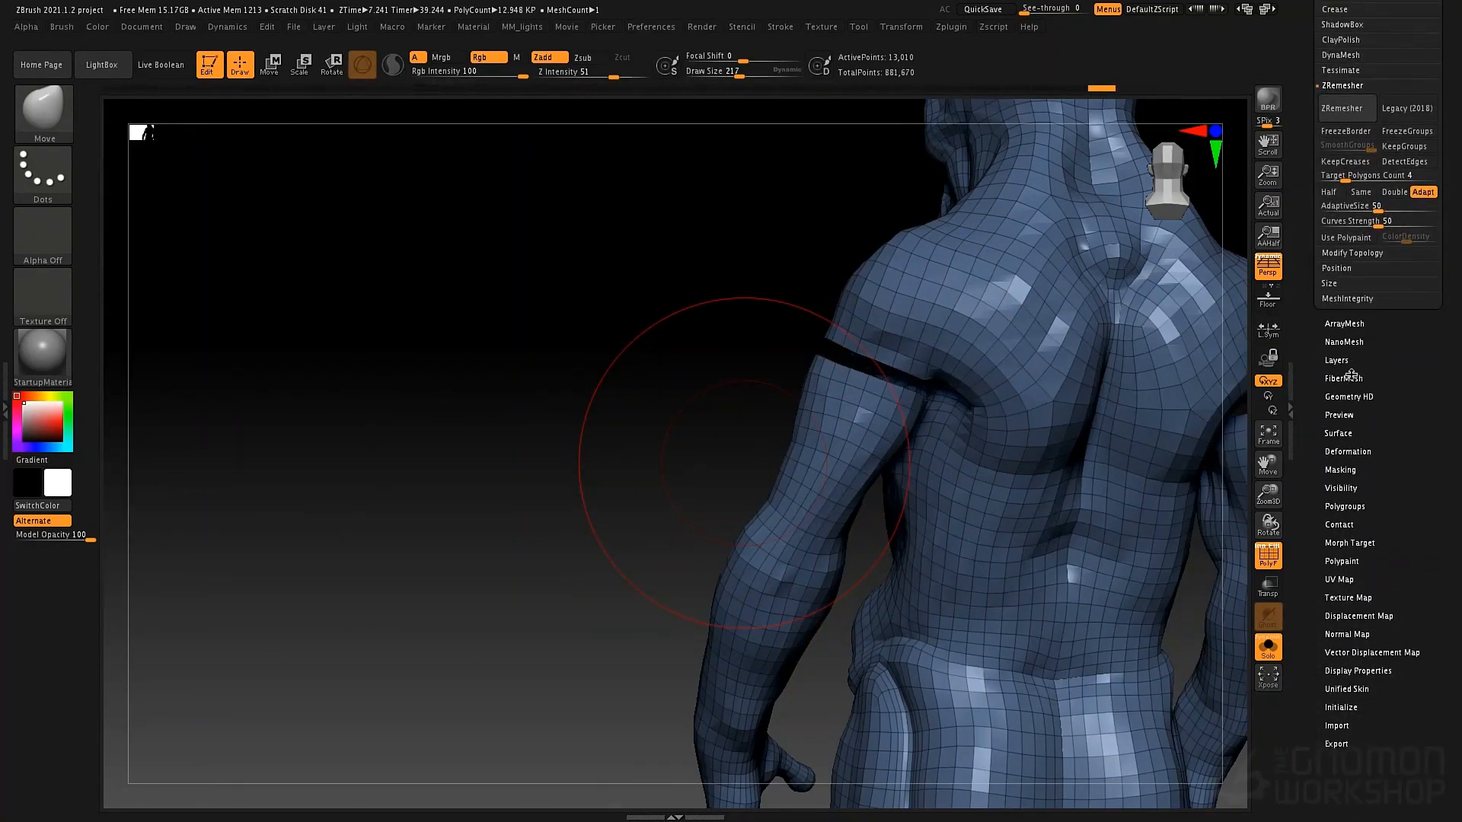
left_click_drag(1391, 426, 1357, 583)
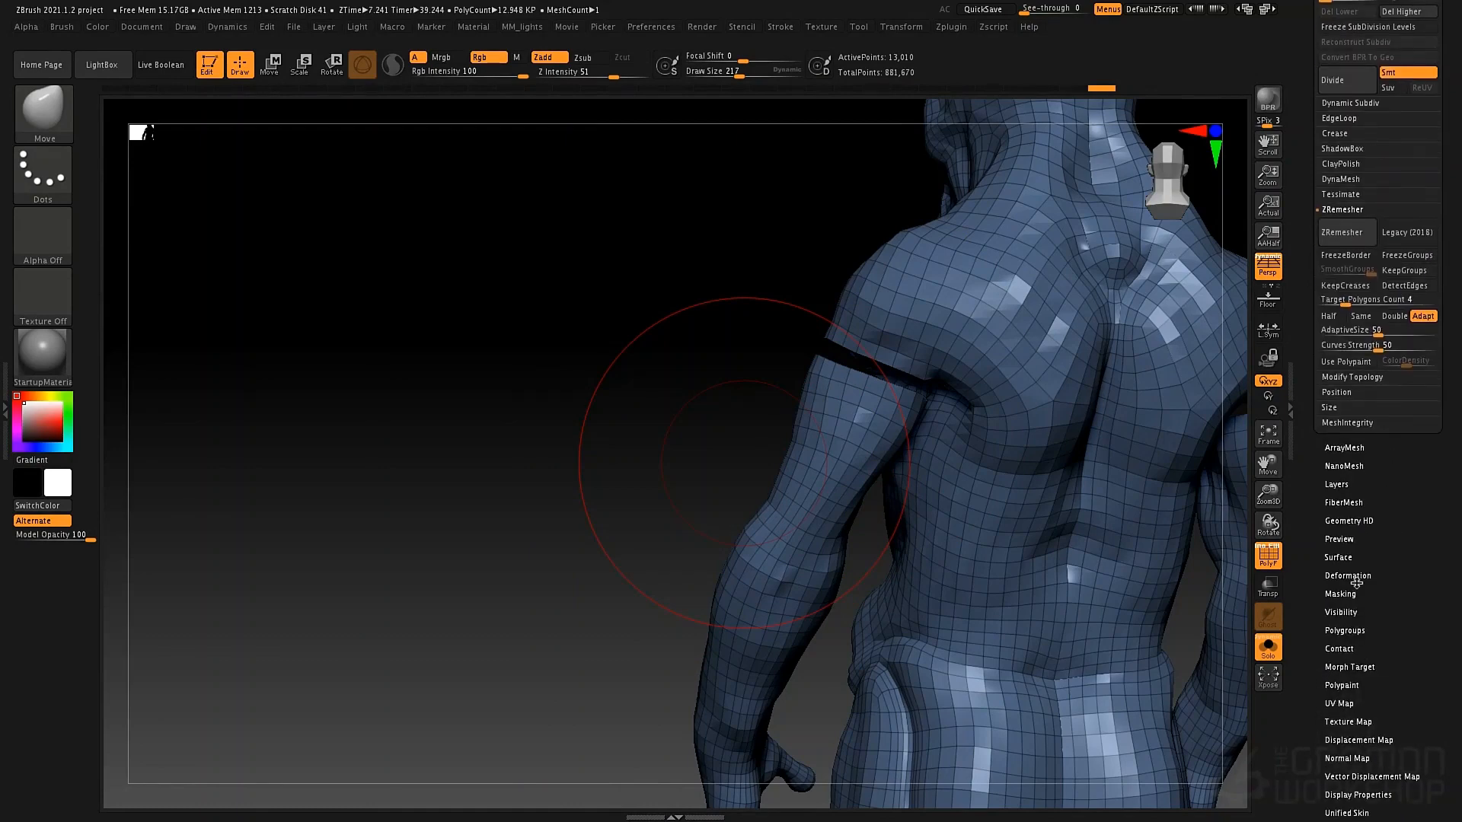
left_click(1346, 631)
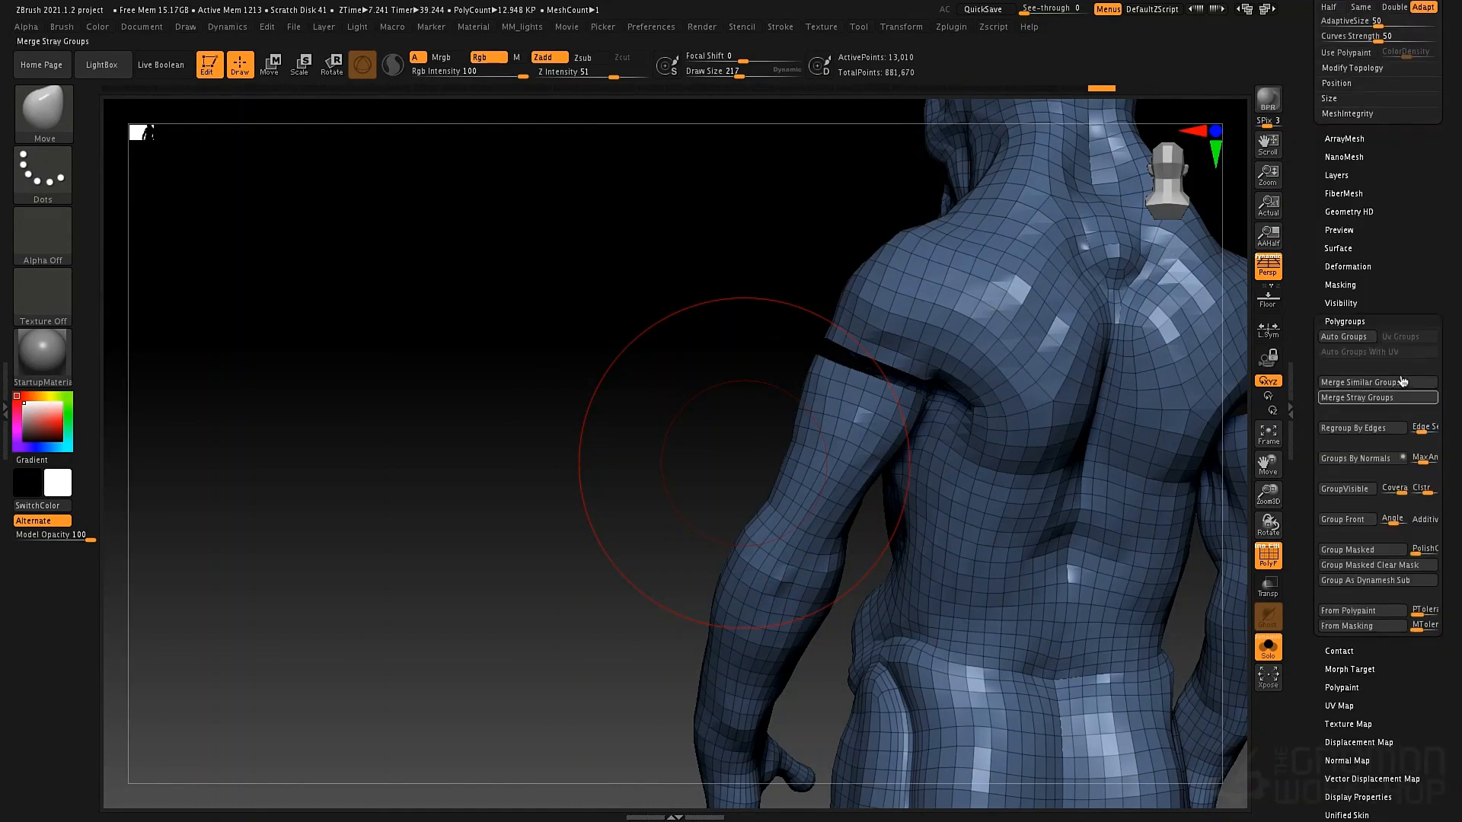
left_click(1353, 340)
mouse_move(731, 444)
left_mouse_down()
mouse_move(536, 607)
mouse_move(600, 620)
mouse_move(698, 490)
left_mouse_up()
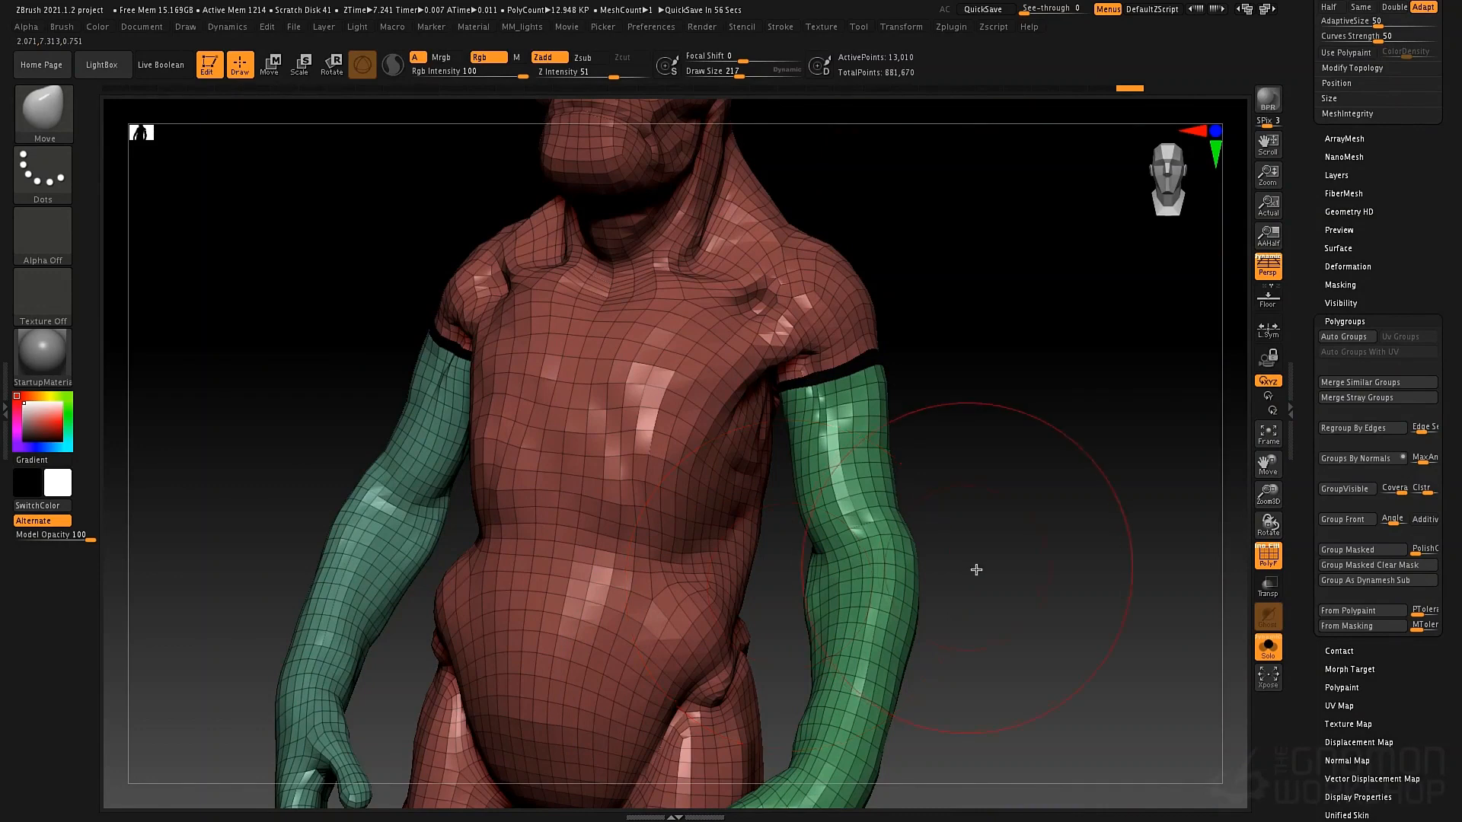
Isolate both arms with their upper edge loops, hiding the torso and waist strip, and combine them into one polygroup
left_click(1072, 639, "ctrl+shift")
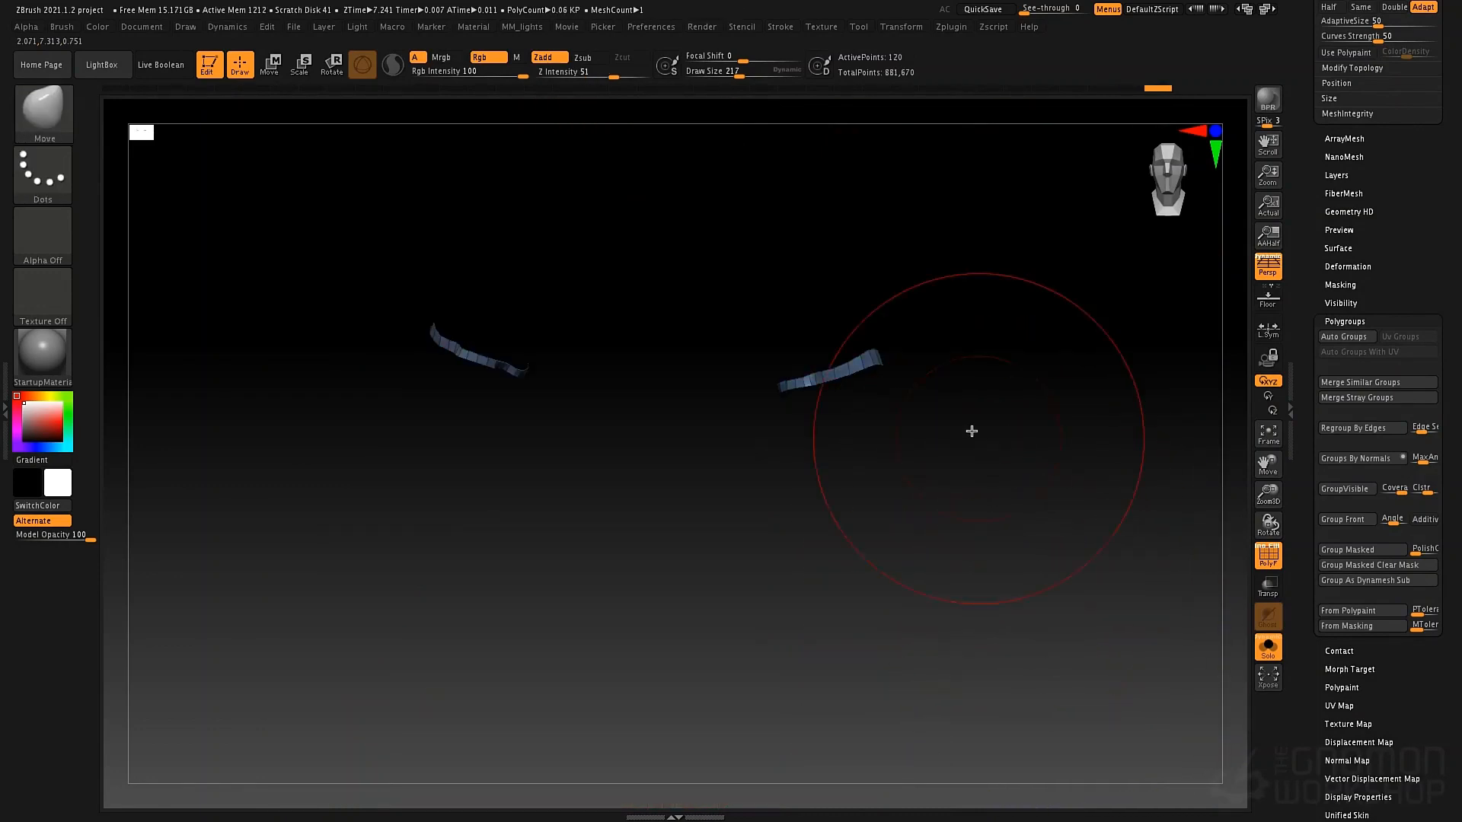
left_click(859, 479, "ctrl+shift")
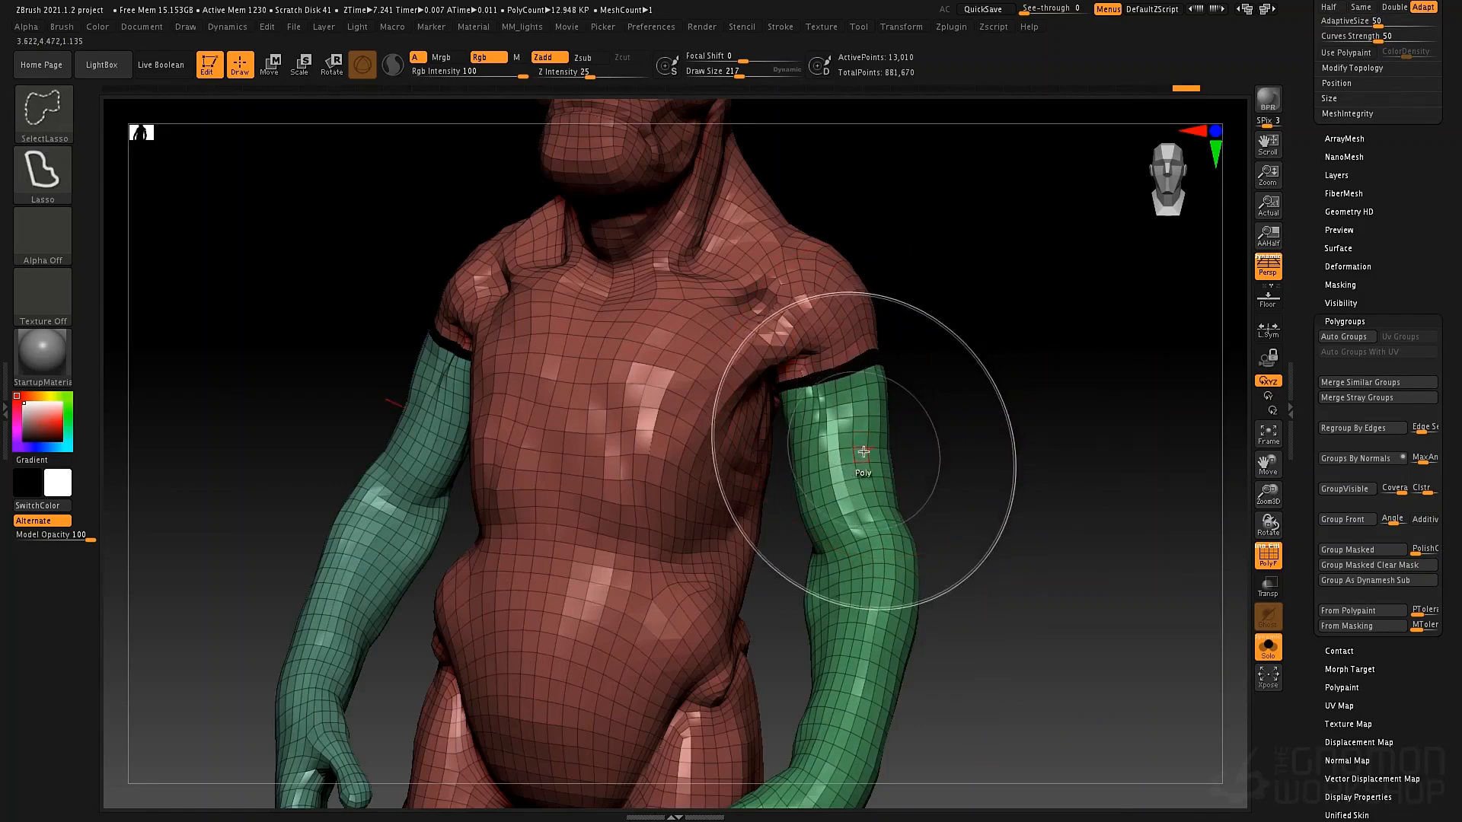
left_click(424, 472, "ctrl+shift")
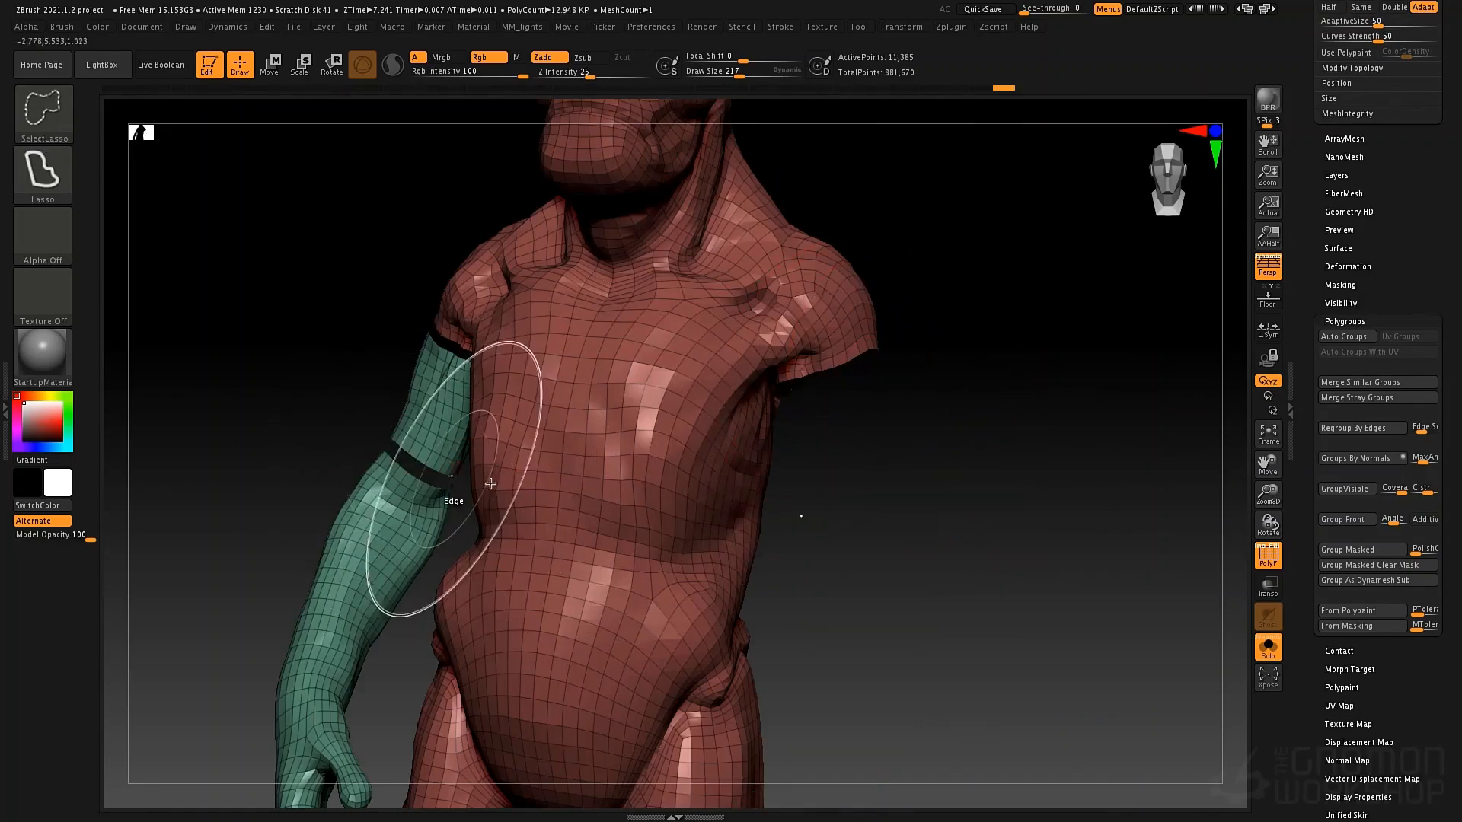
left_click(409, 504, "ctrl+shift")
left_click(412, 500, "ctrl+shift")
left_click(416, 498, "ctrl+shift")
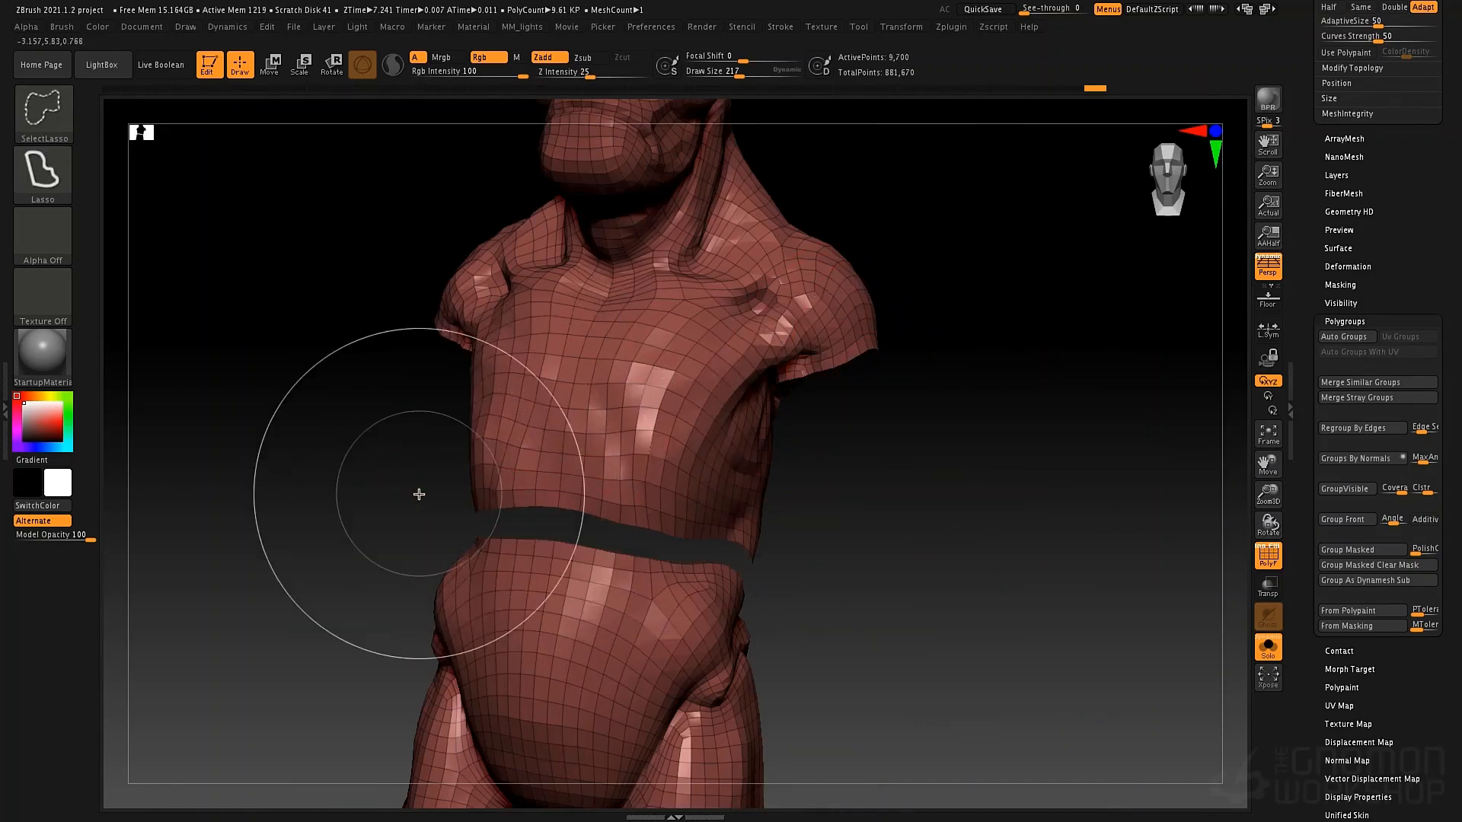
left_click(940, 581, "ctrl+shift")
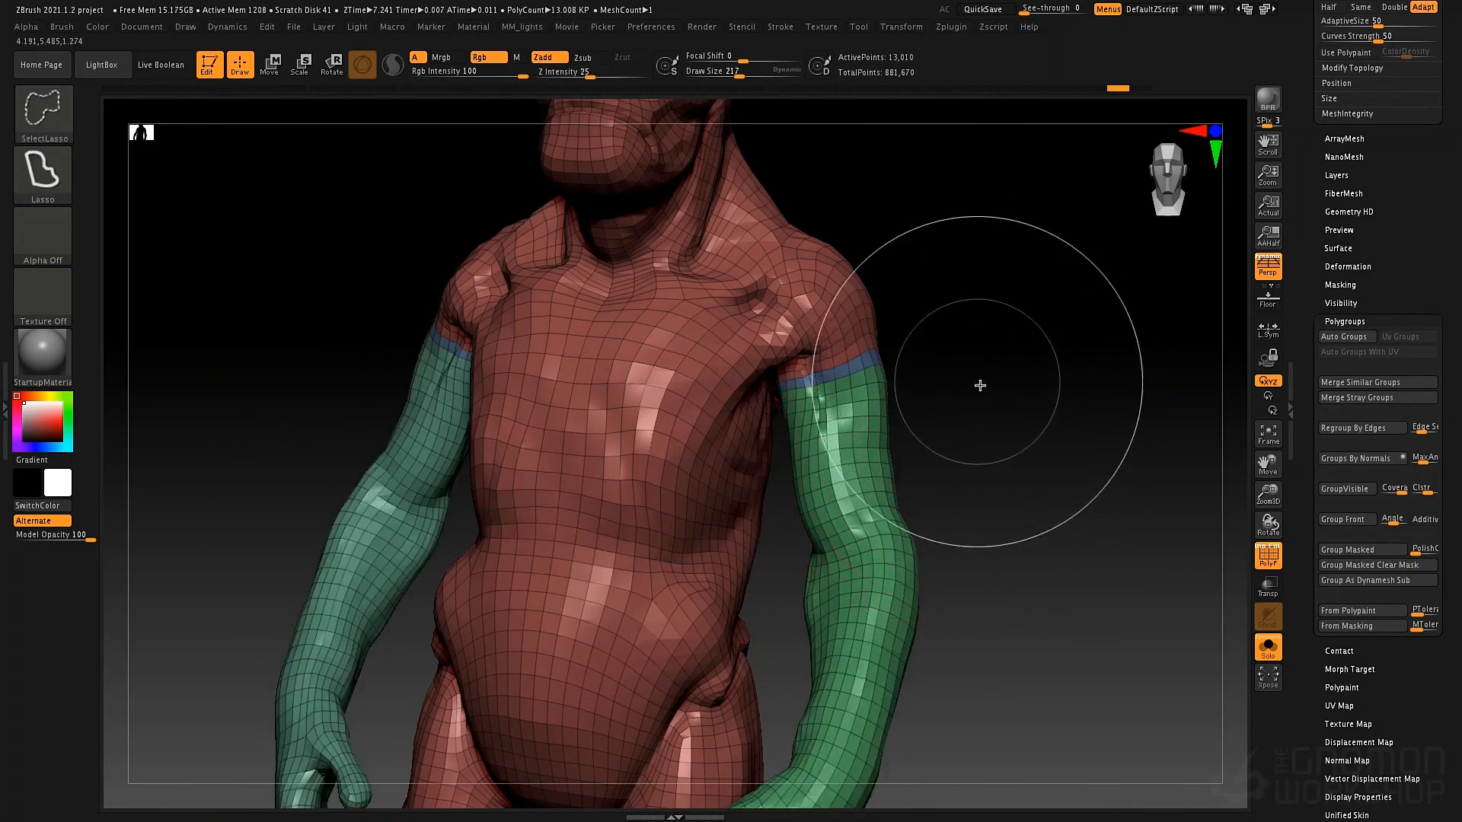
key("ctrl+z")
left_click(1003, 426, "ctrl+shift")
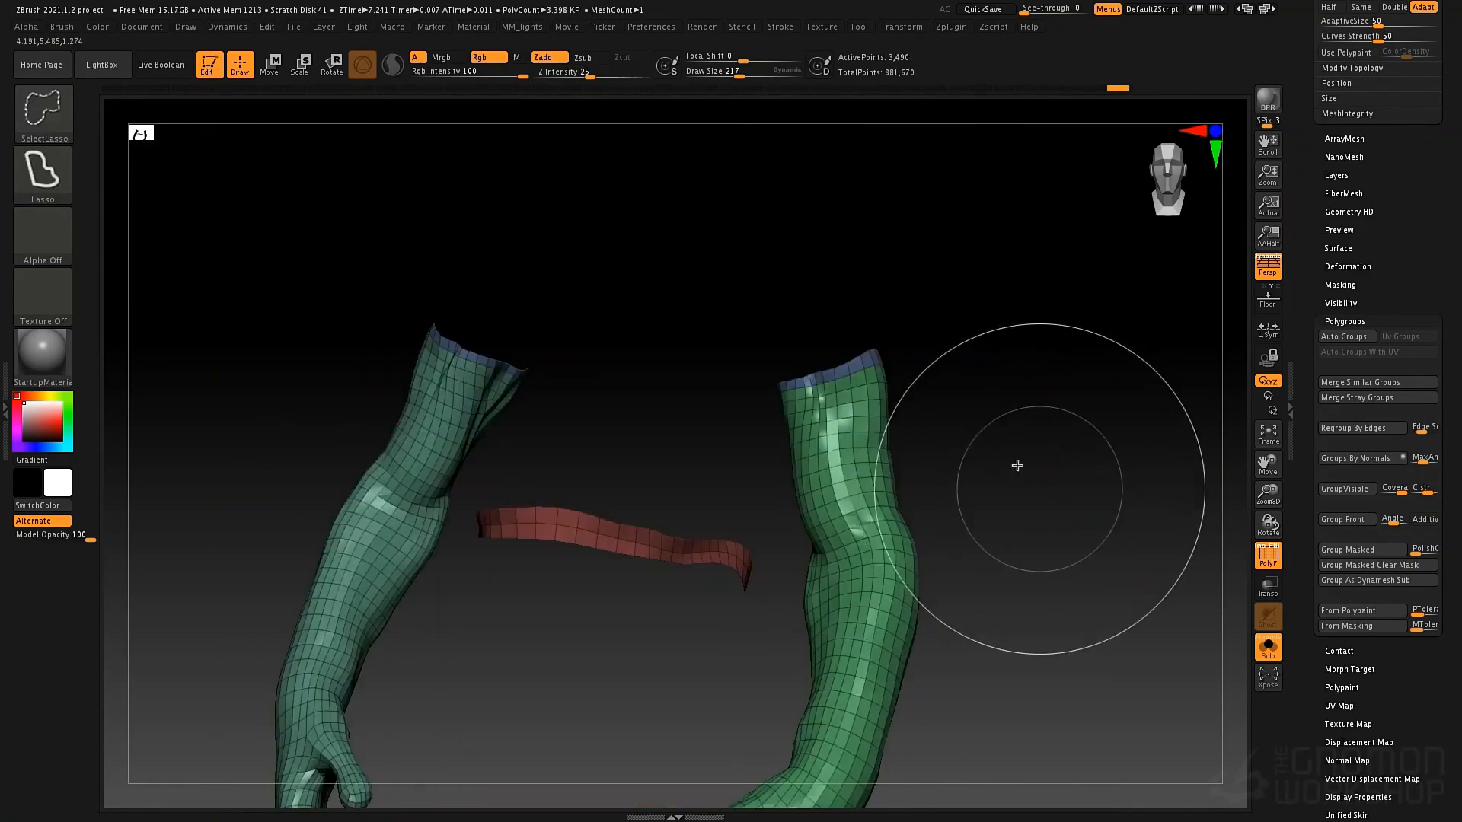
left_click(693, 552, "ctrl+alt+shift")
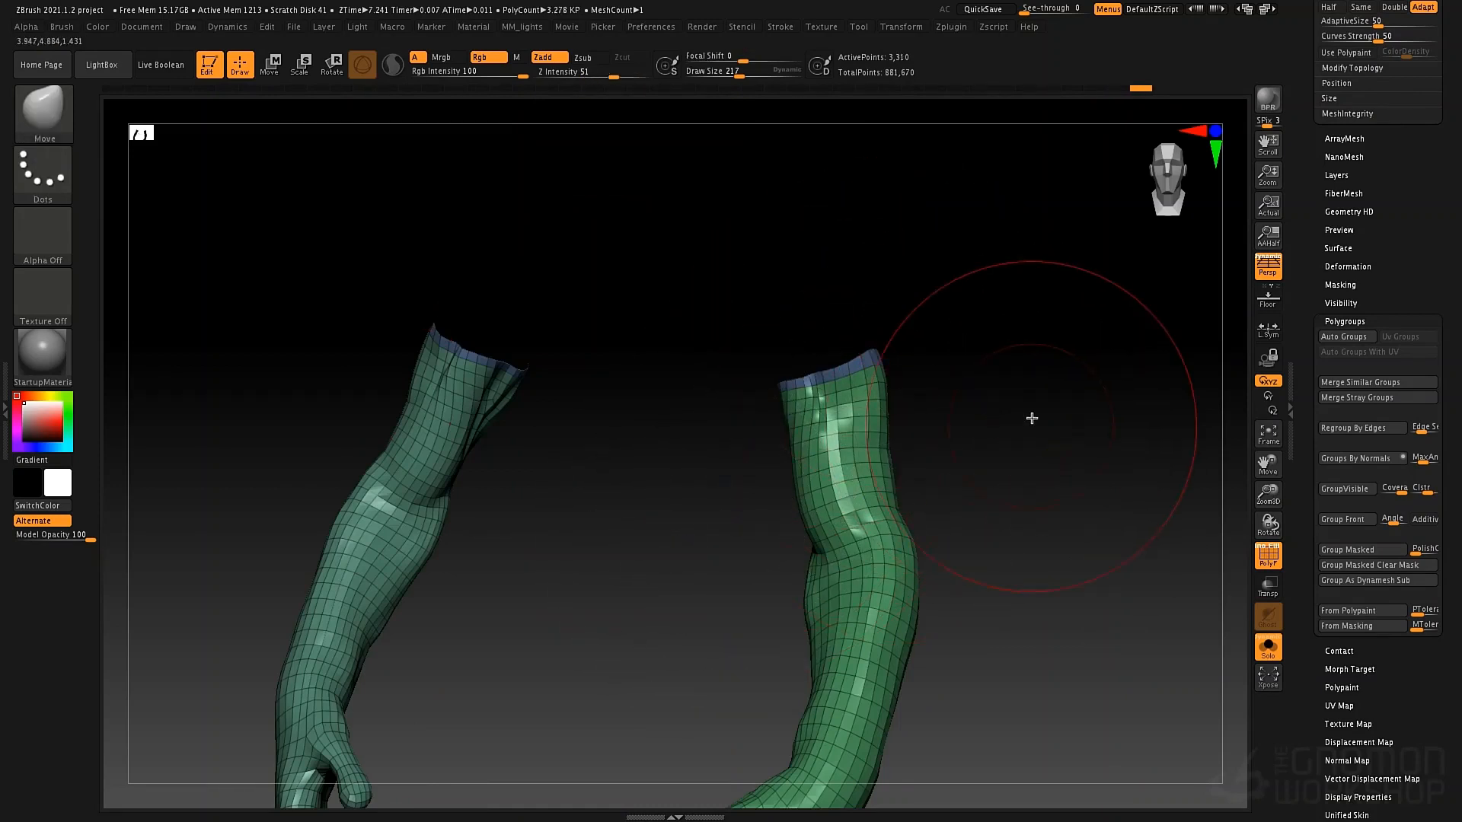
mouse_move(1003, 526)
left_mouse_down()
mouse_move(876, 488)
mouse_move(826, 402)
left_mouse_up()
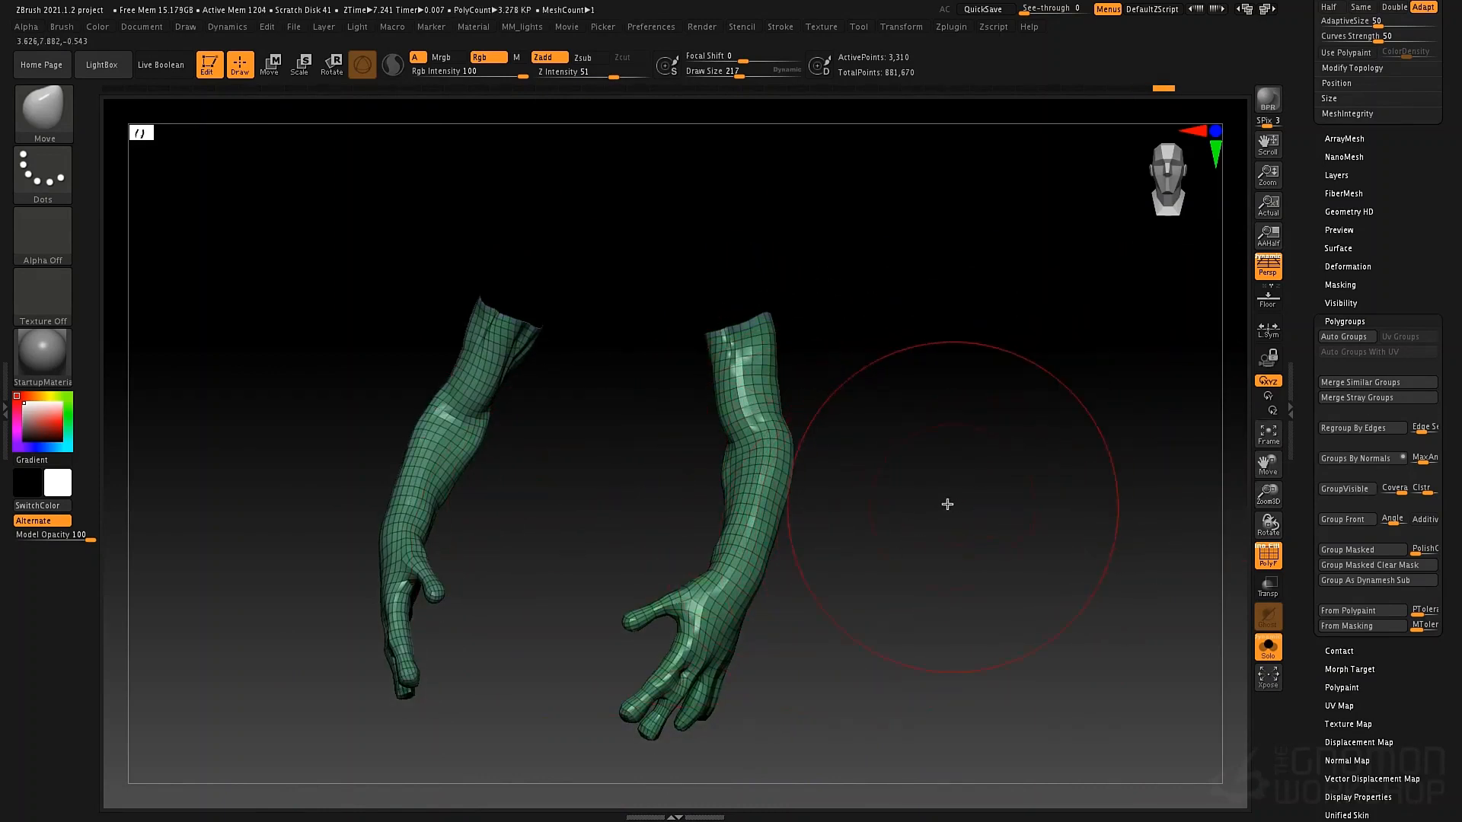
Invert the visibility to the body without arms and hide edge loops around the hips and upper thighs to separate the legs
left_click_drag(943, 440, 934, 717, "ctrl+shift")
left_click_drag(873, 550, 864, 449, "alt")
left_click_drag(815, 502, 721, 498, "alt")
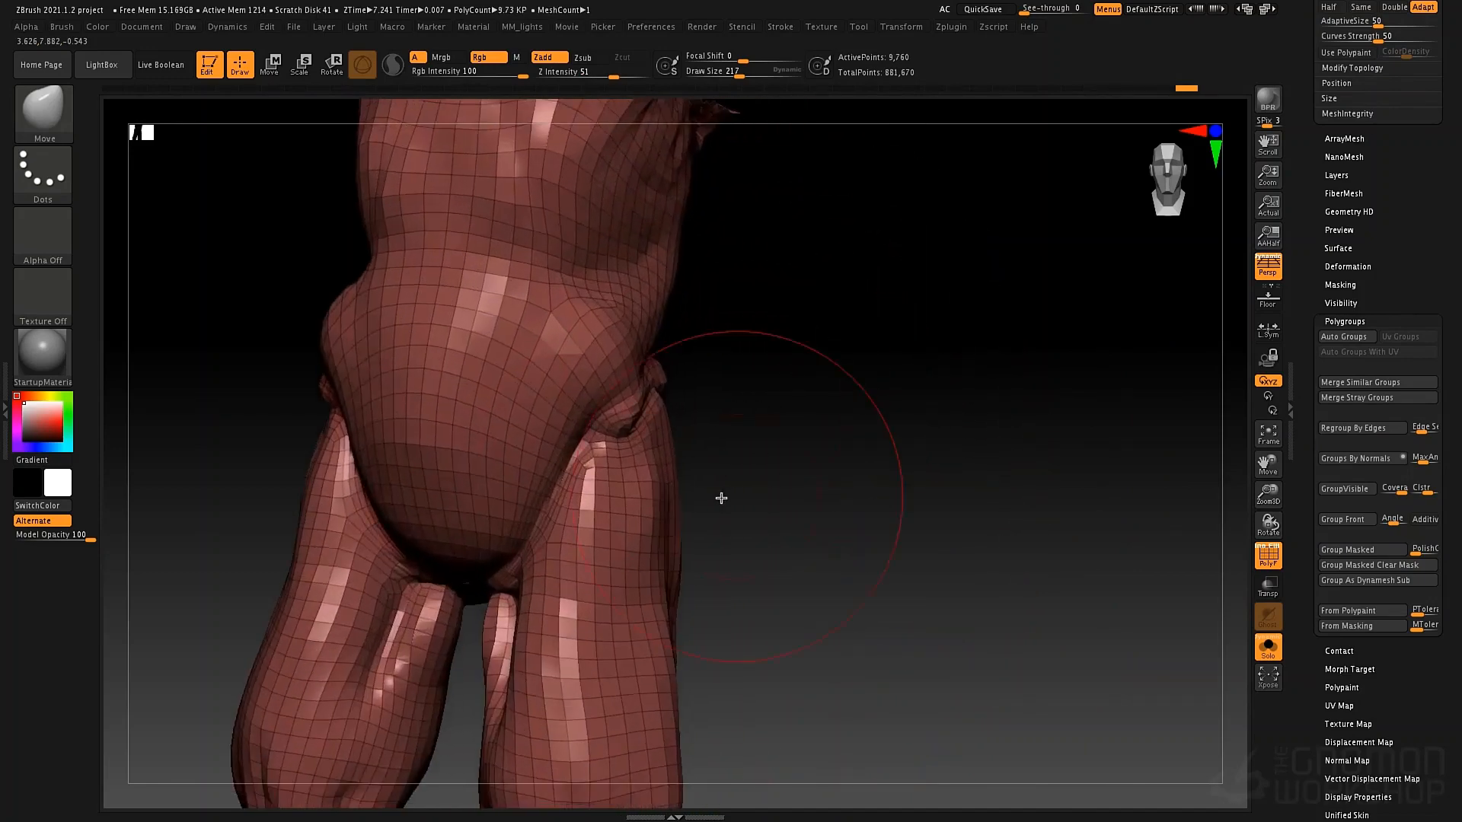
left_click(613, 560, "ctrl+shift")
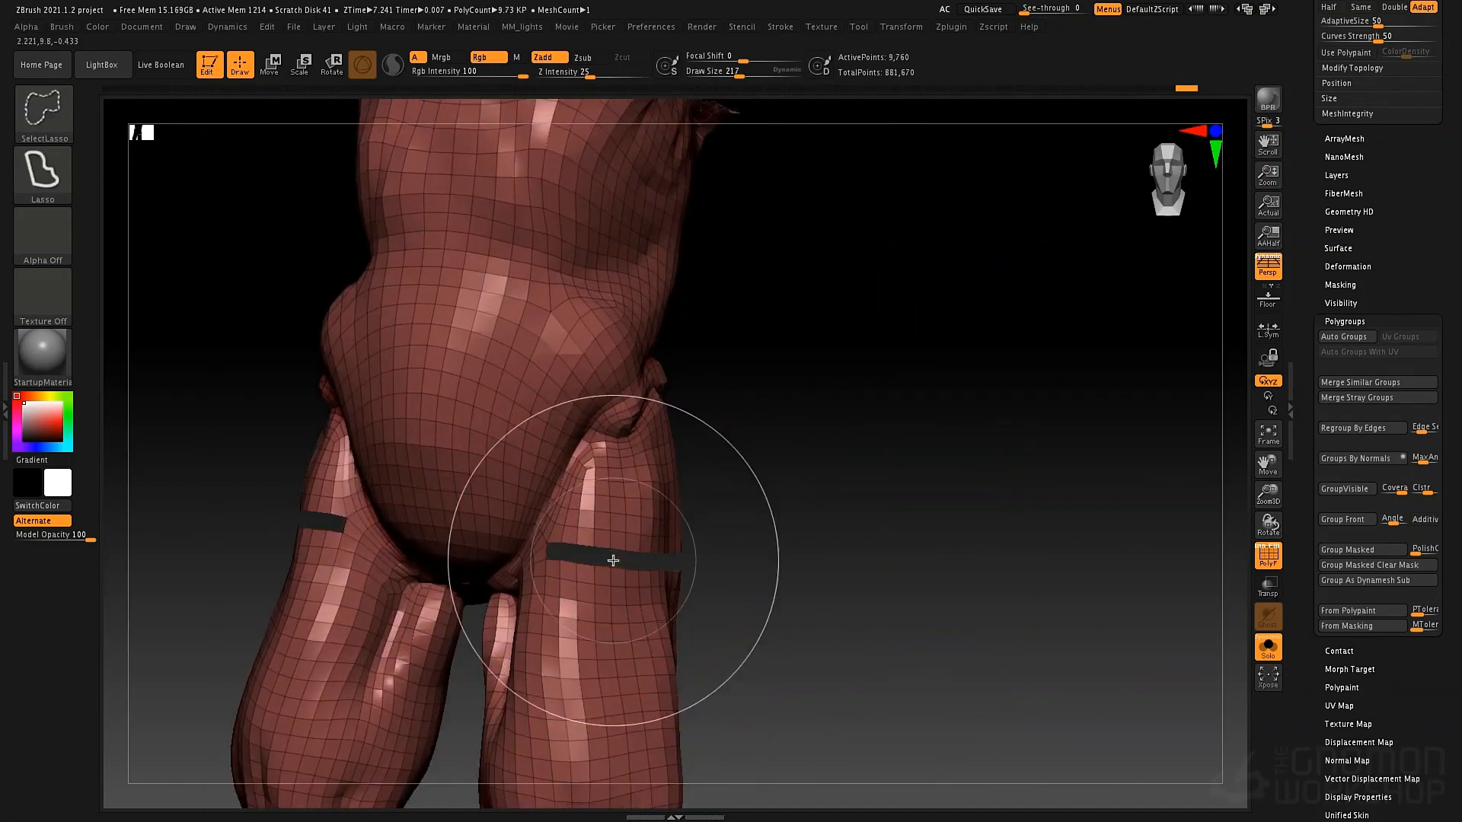
right_click_drag(613, 560, 705, 540)
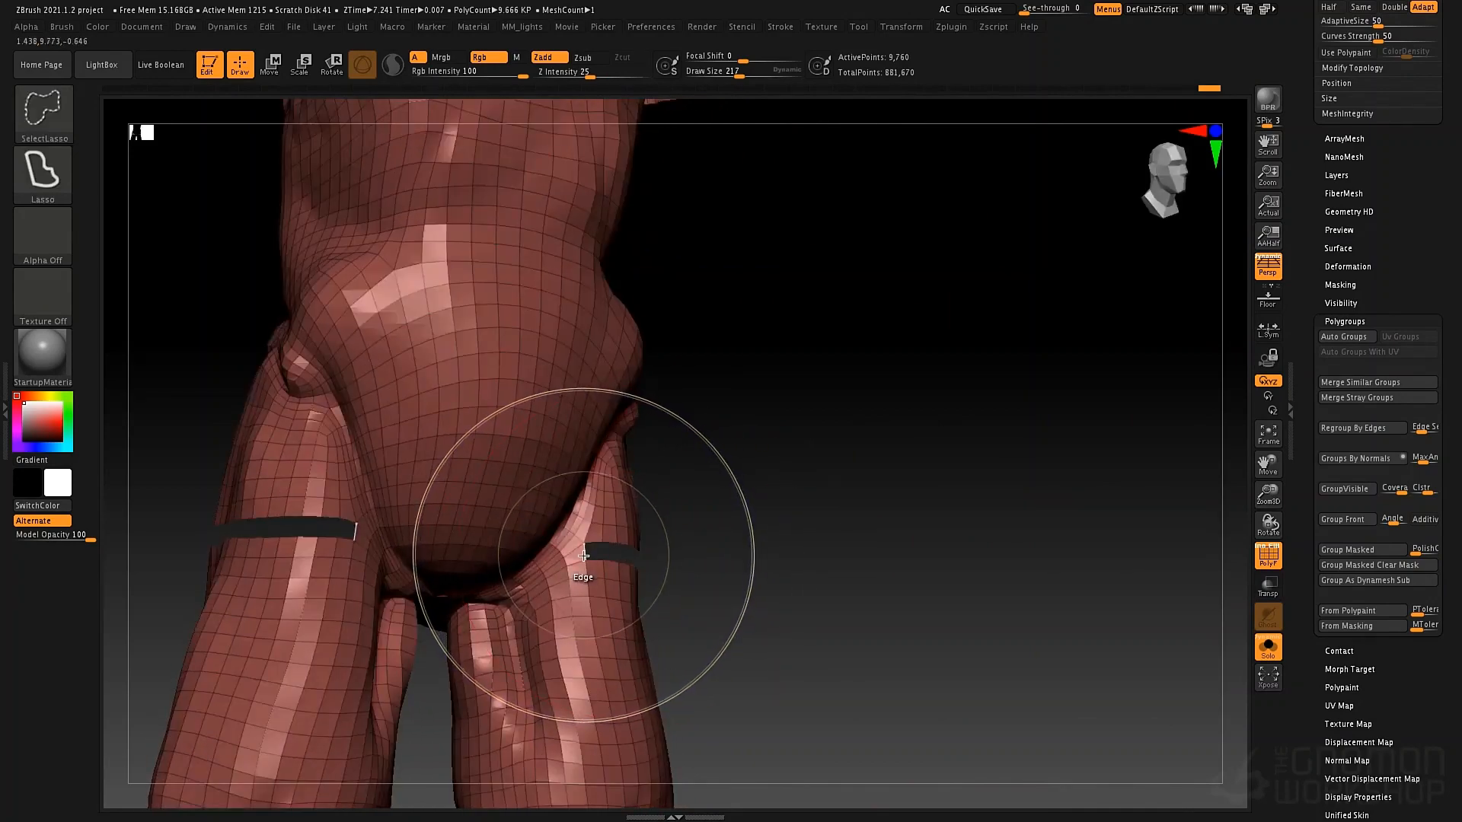
left_click(584, 556, "ctrl+shift")
mouse_move(564, 617)
right_mouse_down()
mouse_move(739, 587)
mouse_move(655, 601)
right_mouse_up()
key("ctrl+shift")
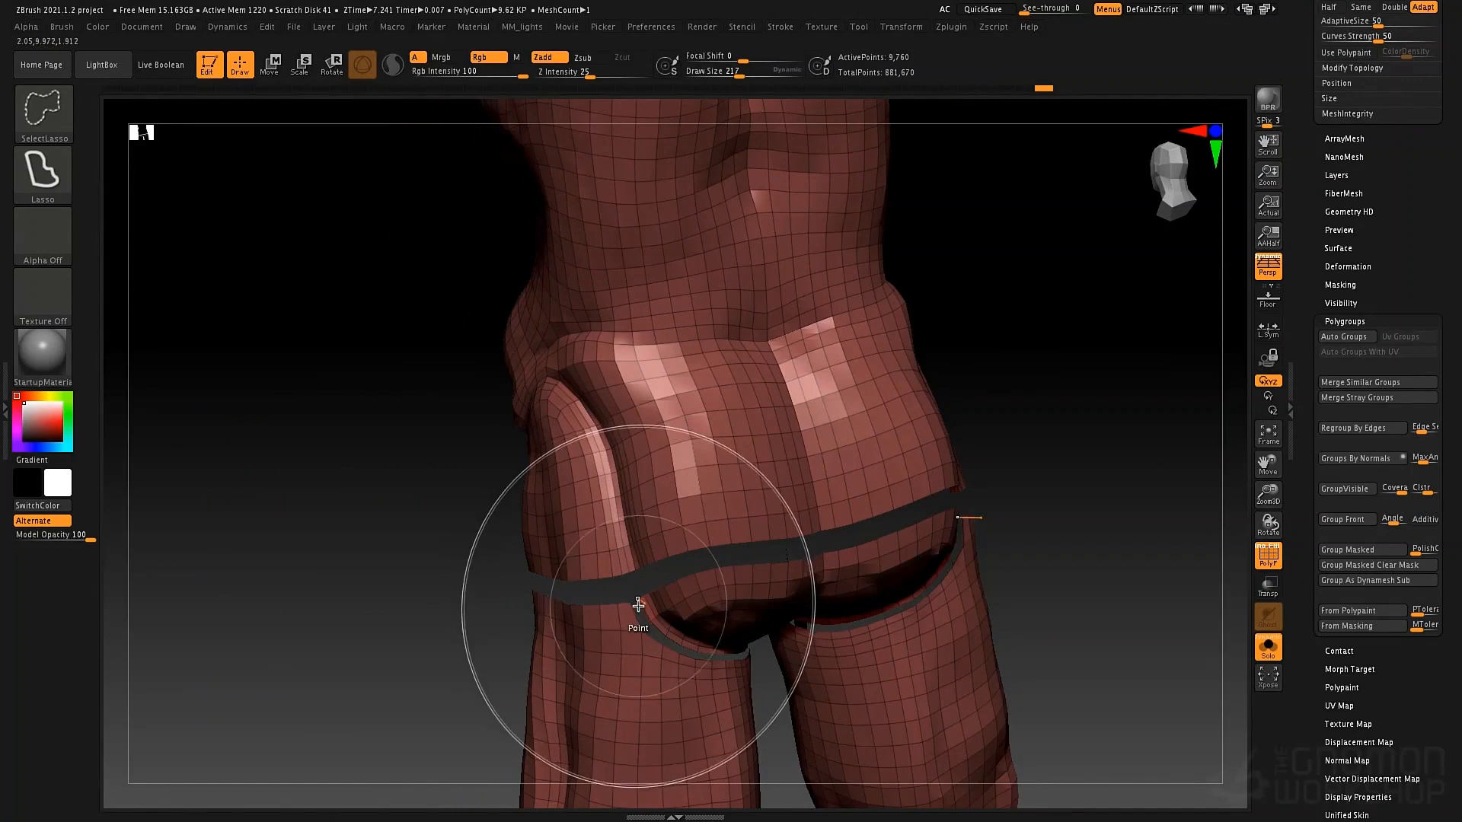
Assign Auto Groups polygroups to the torso and separate legs, and unhide the whole body
left_click(1354, 342)
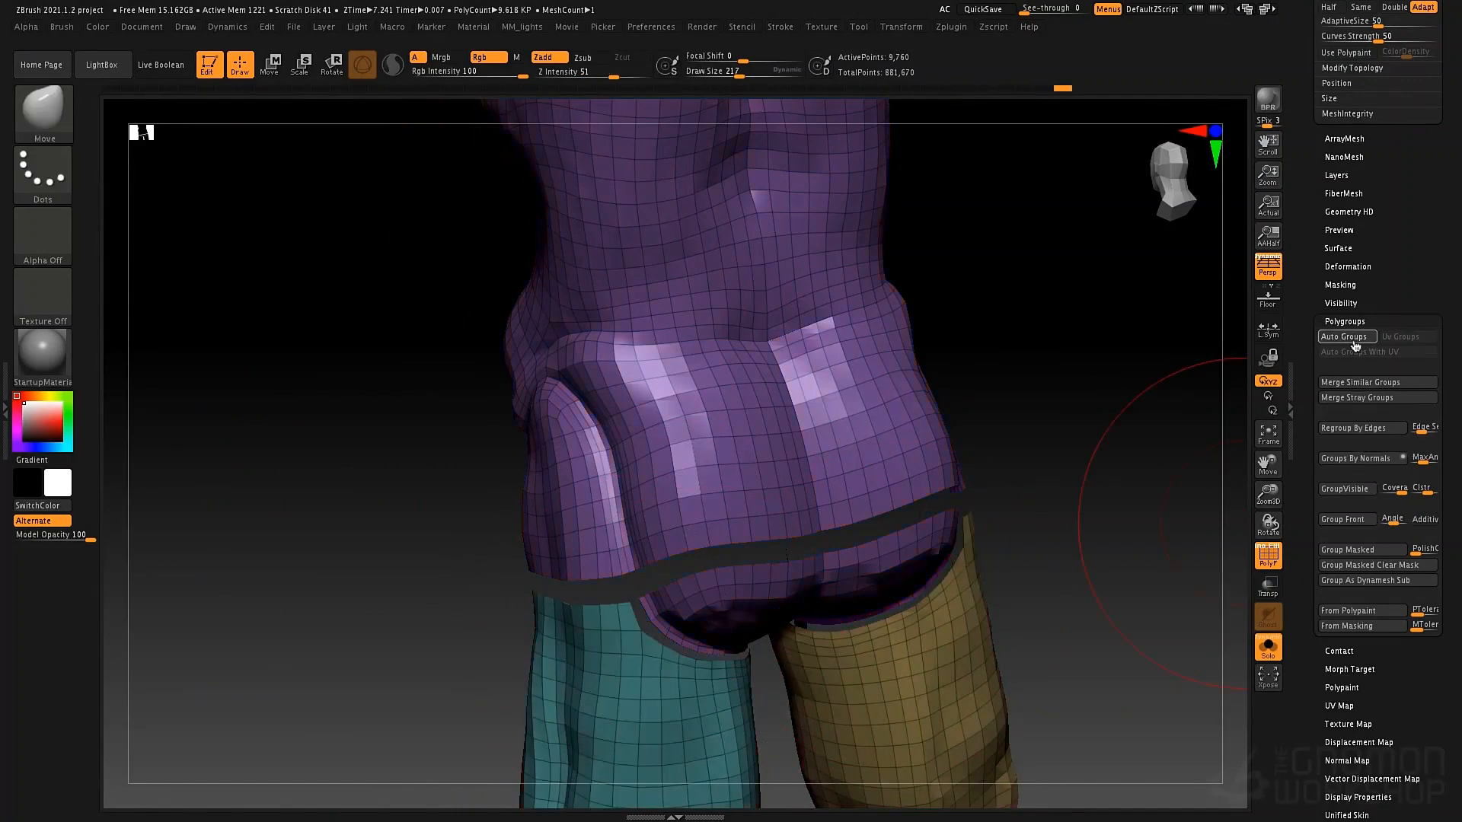
right_click_drag(995, 607, 1054, 545)
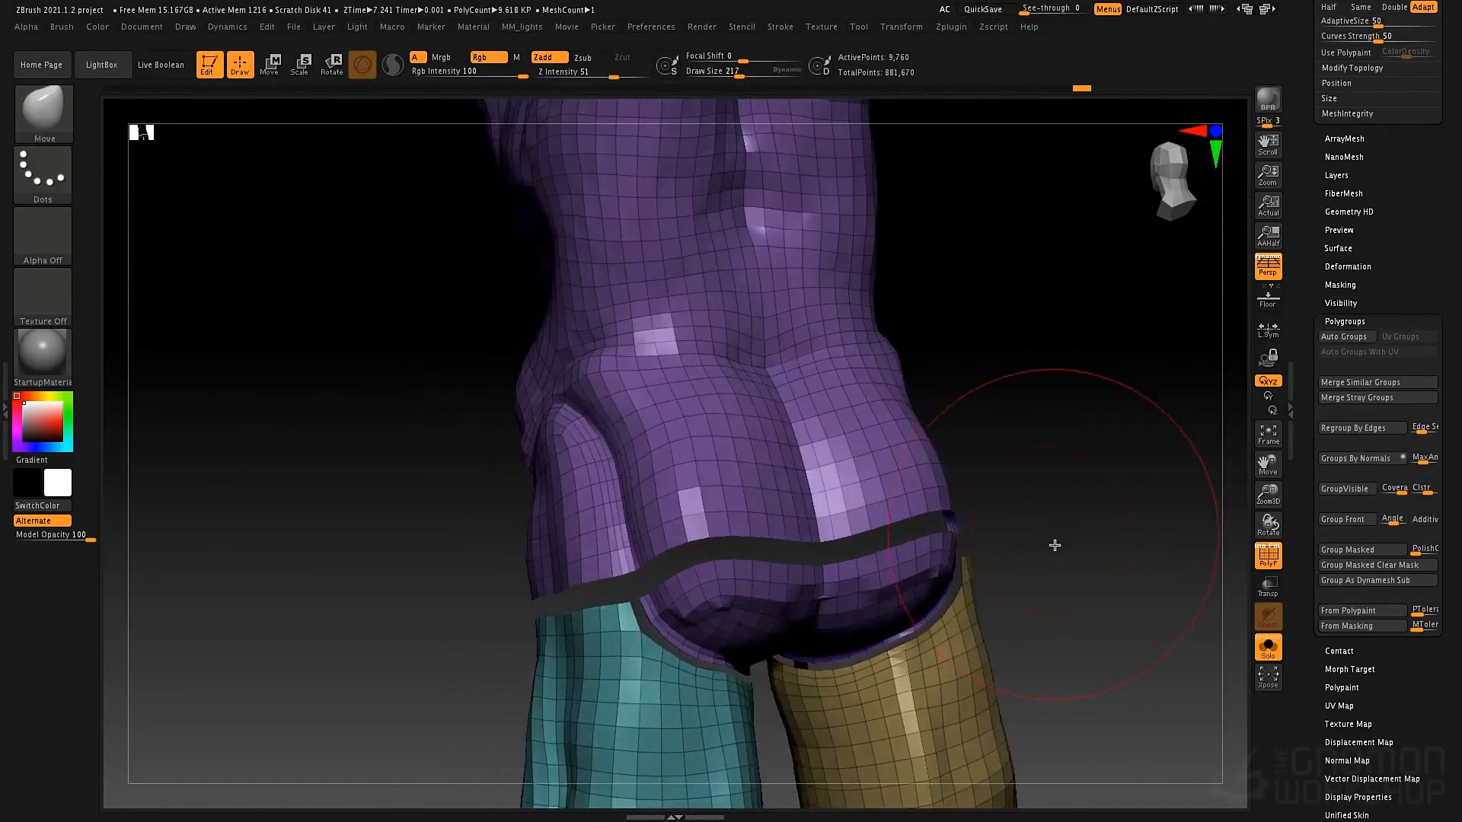
left_click(1064, 586, "ctrl+shift")
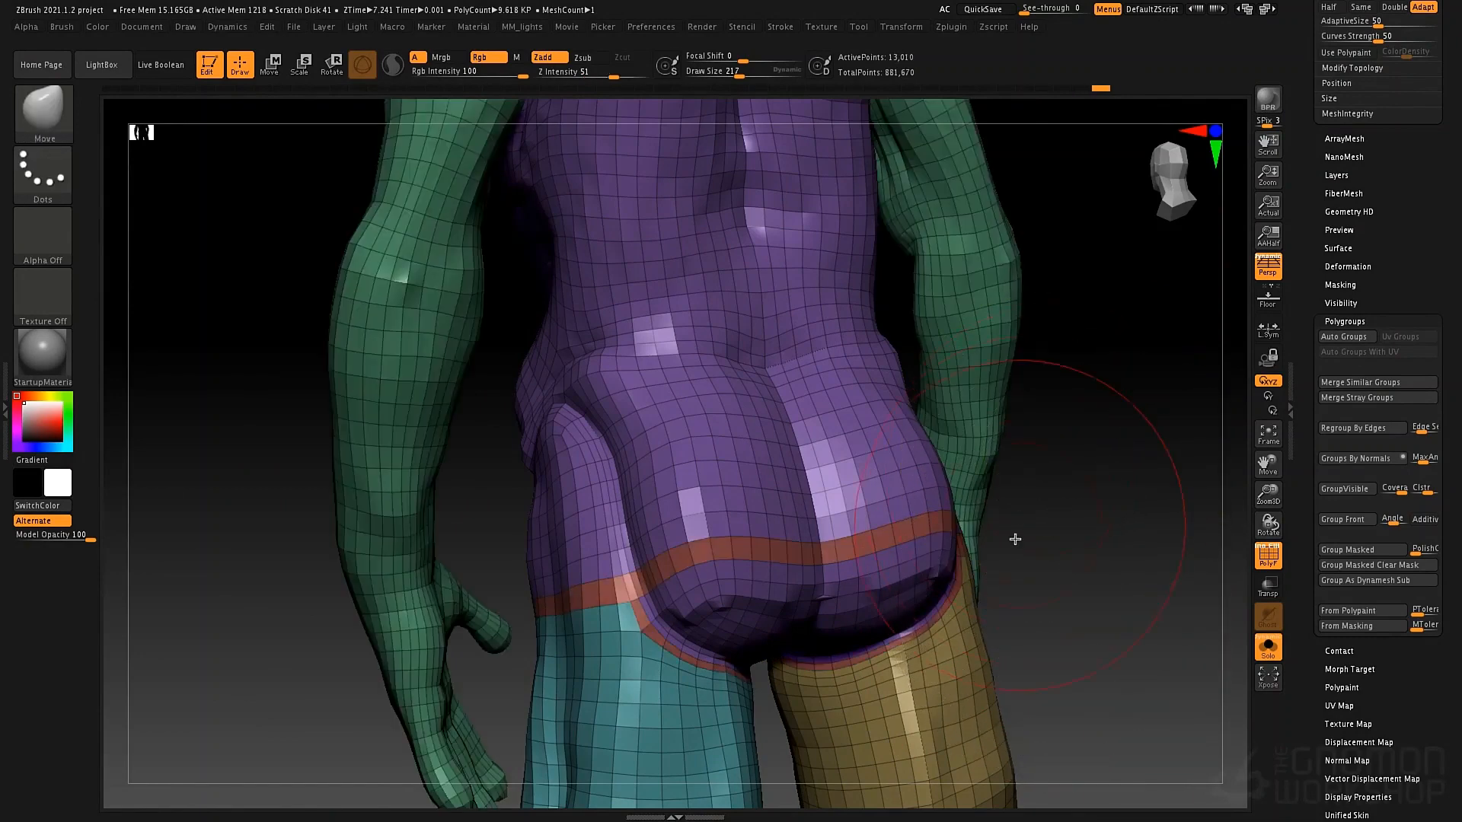
Switch the active selection brush to SelectRect
key("b")
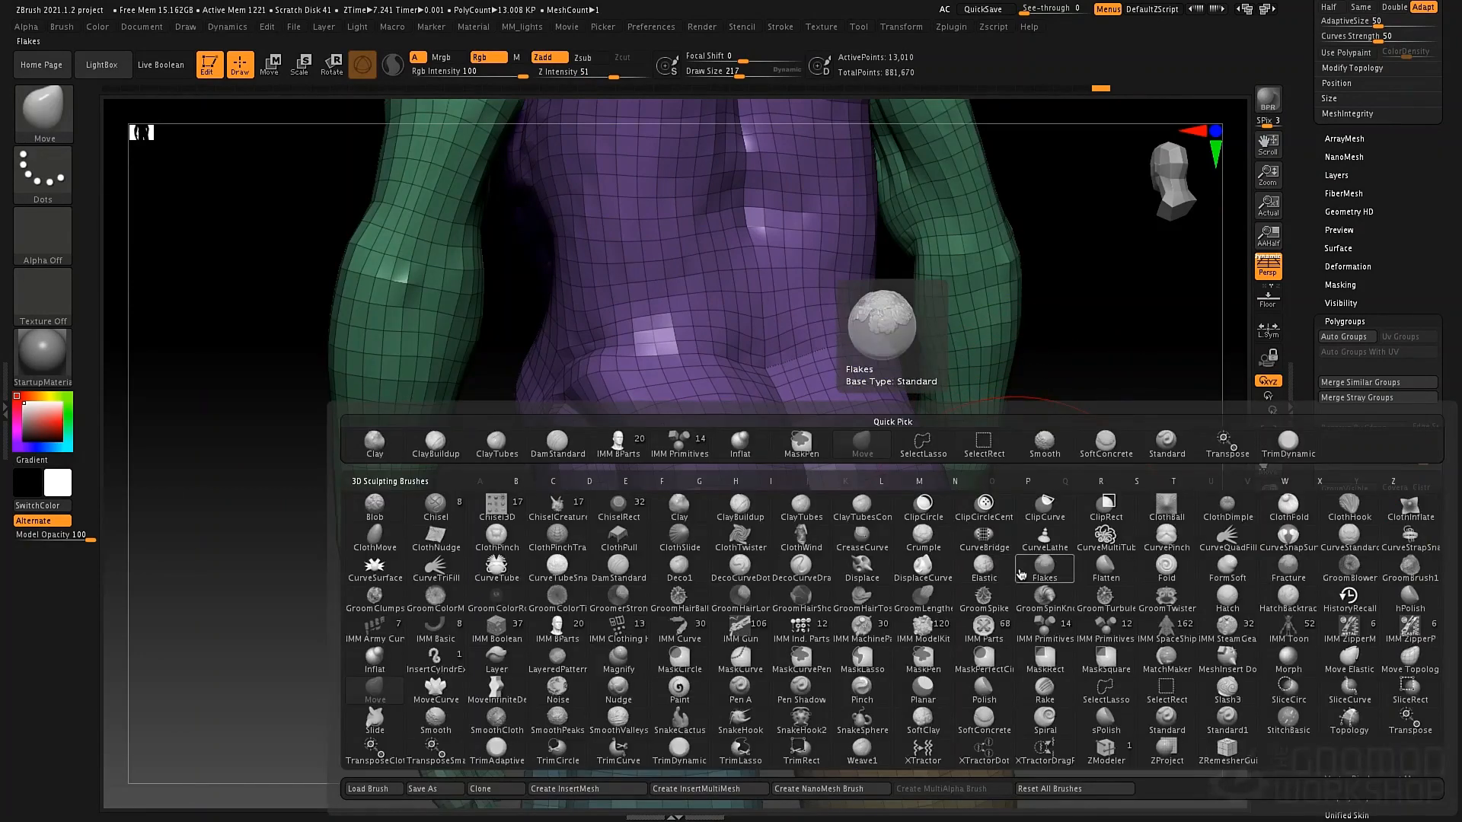
key("s")
key("c")
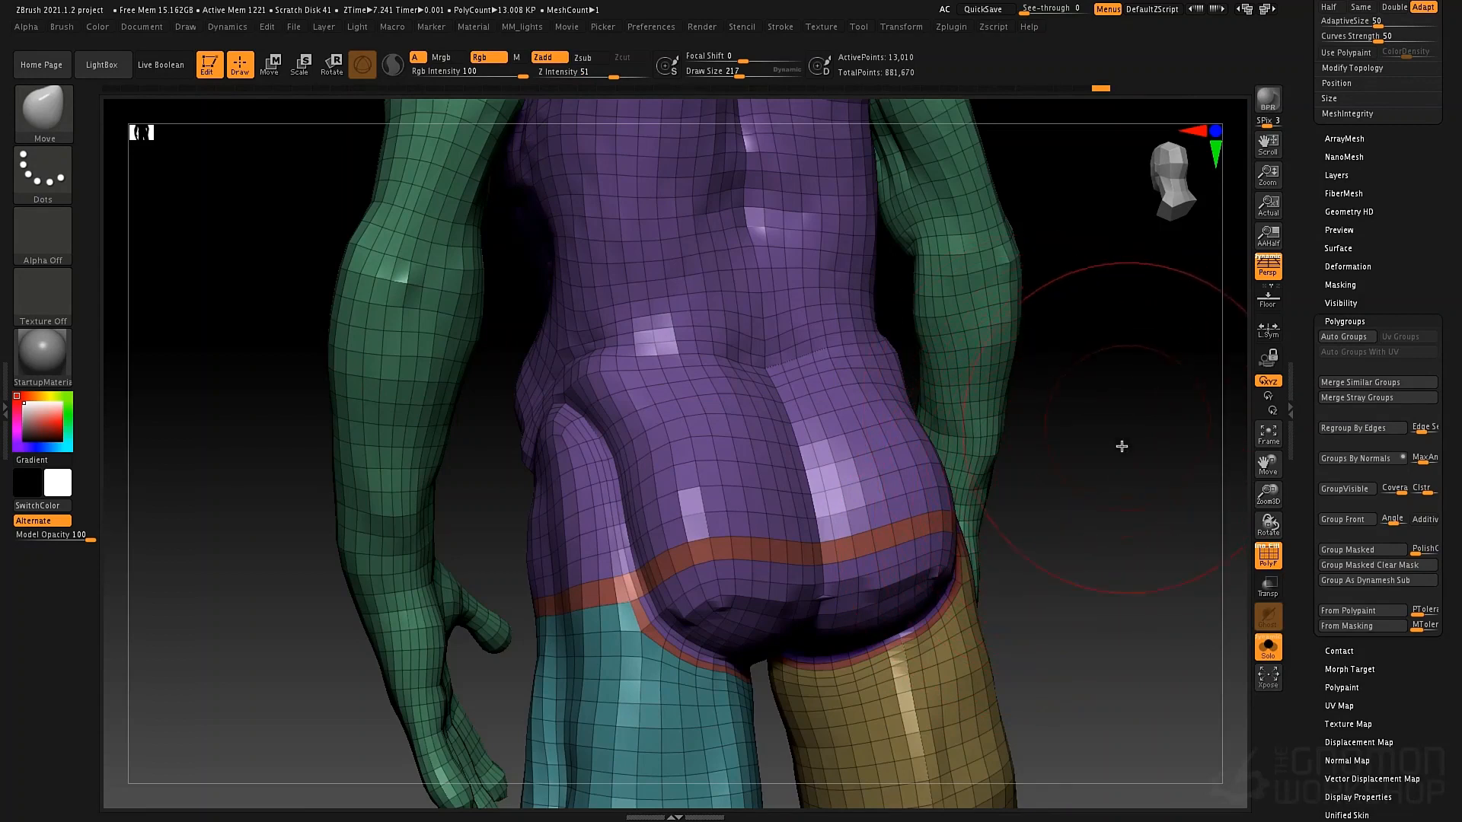
Hide the arms and legs to isolate the torso with its hip loop, and merge the visible parts into one polygroup
mouse_move(1147, 407)
left_mouse_down("ctrl+shift")
mouse_move(1037, 552)
mouse_move(1063, 539)
mouse_move(1045, 602)
left_mouse_up("ctrl+shift")
left_click(931, 700, "ctrl+shift")
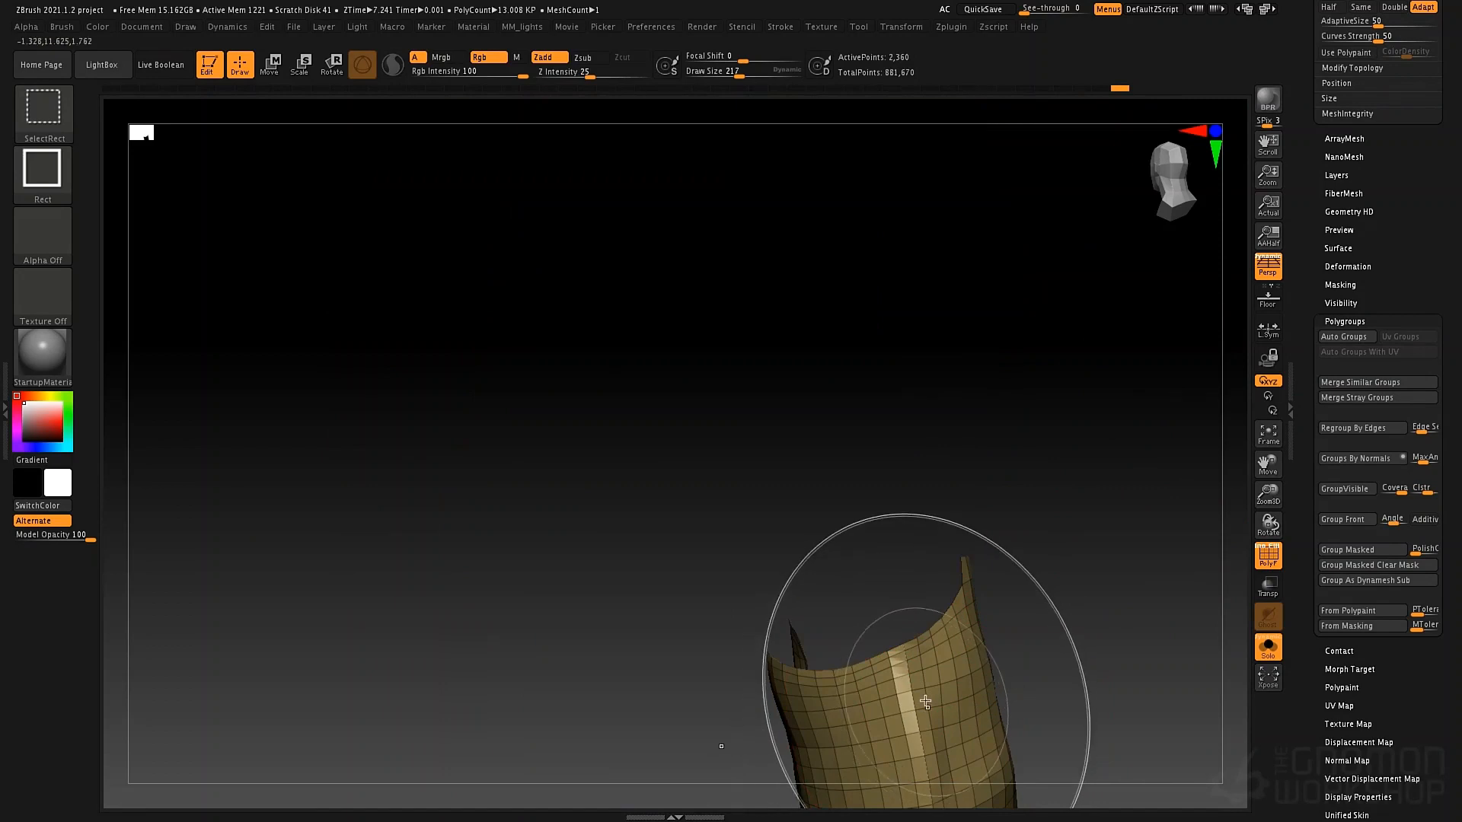
left_click(913, 647, "ctrl+shift")
left_click(704, 713, "ctrl+shift")
left_click(981, 396, "ctrl+shift")
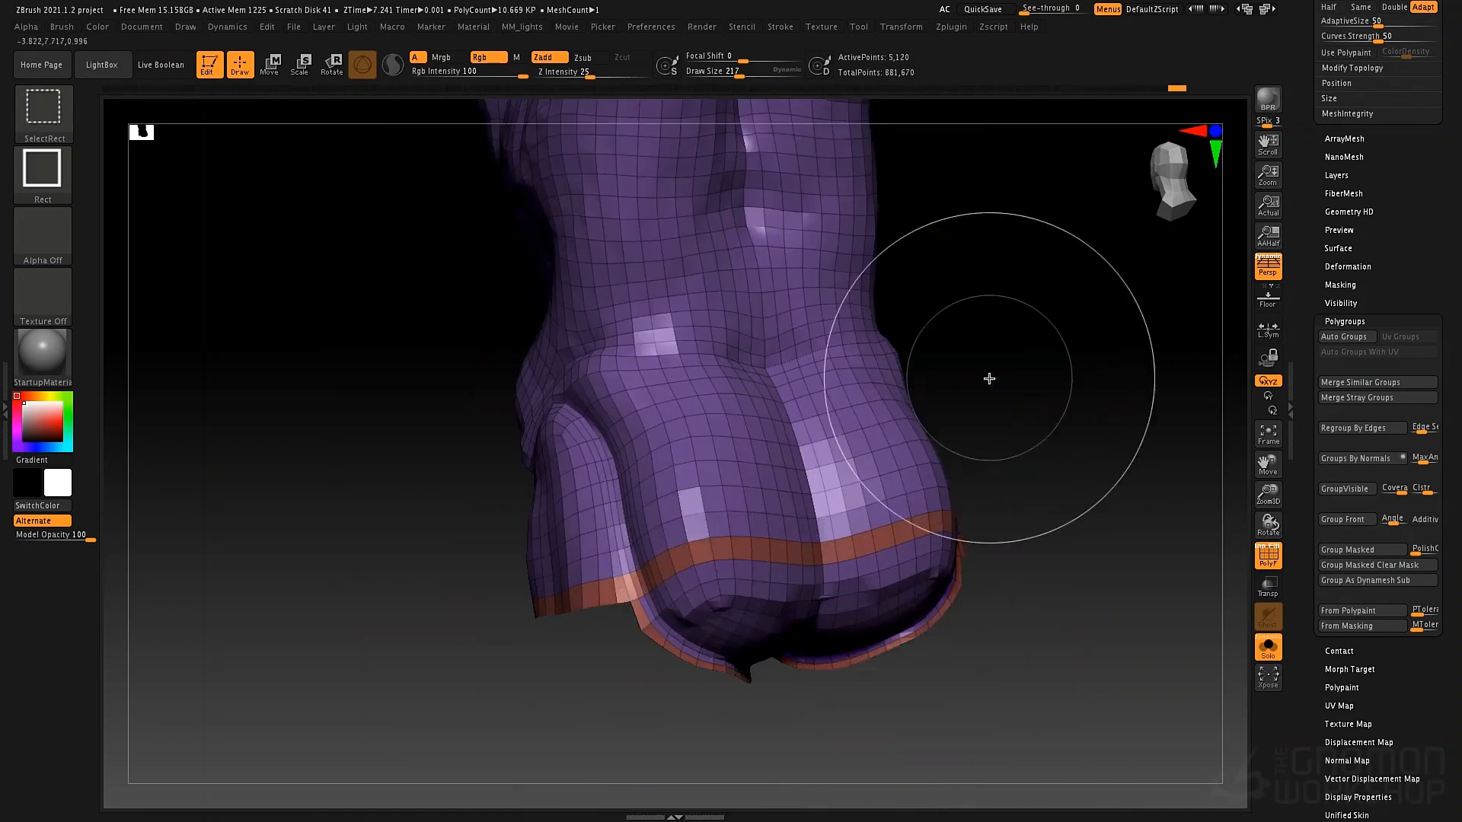
left_click_drag(1006, 578, 1005, 516, "alt")
left_click_drag(1006, 515, 763, 707, "alt")
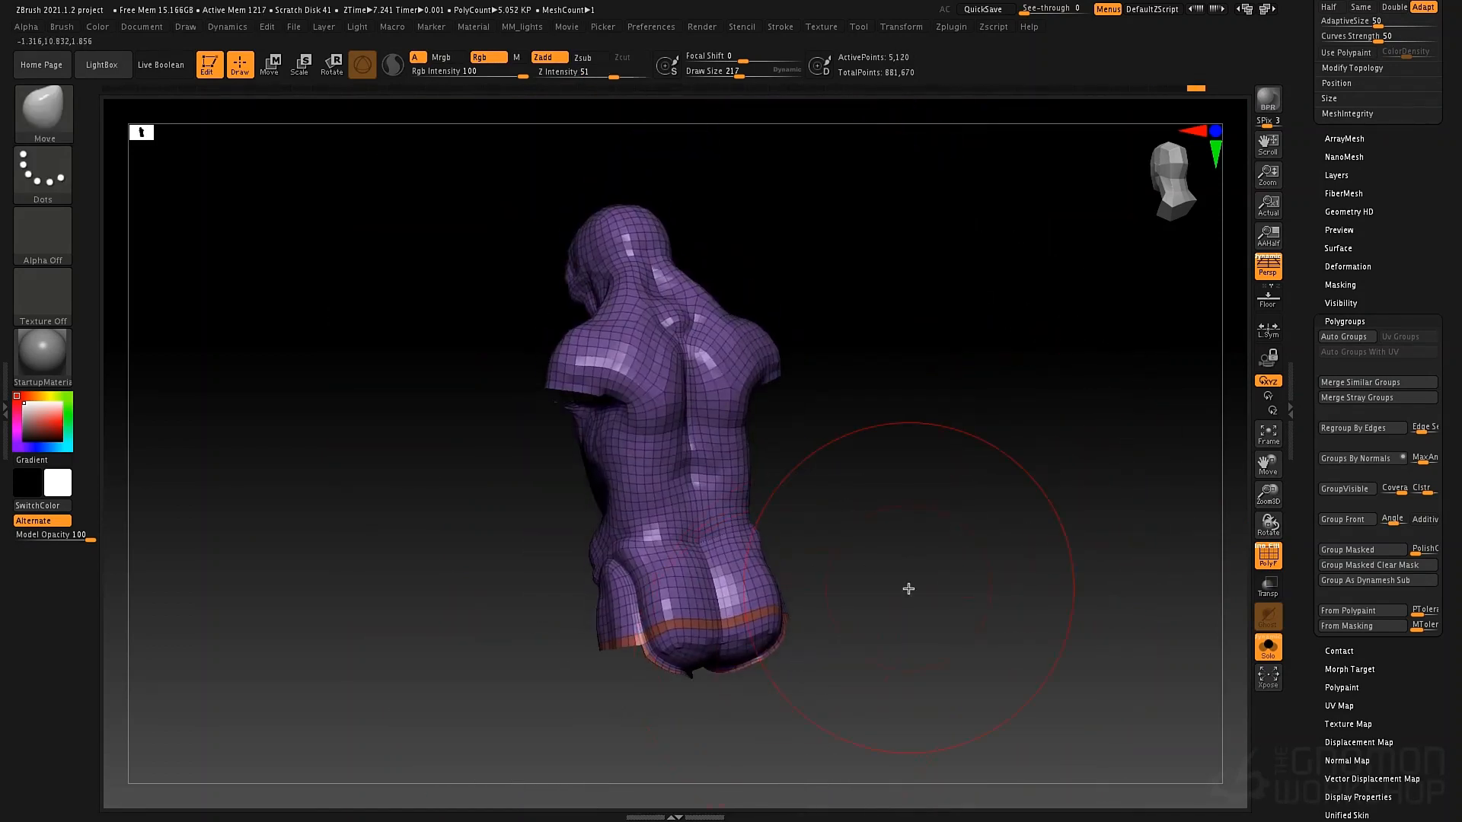
left_click(1354, 490)
Display the whole body from the front and turn off its polygroup wireframe
left_click_drag(998, 581, 946, 496)
mouse_move(865, 565)
left_mouse_down()
mouse_move(1008, 568)
mouse_move(921, 500)
mouse_move(880, 394)
left_mouse_up()
key("shift")
key("shift+f")
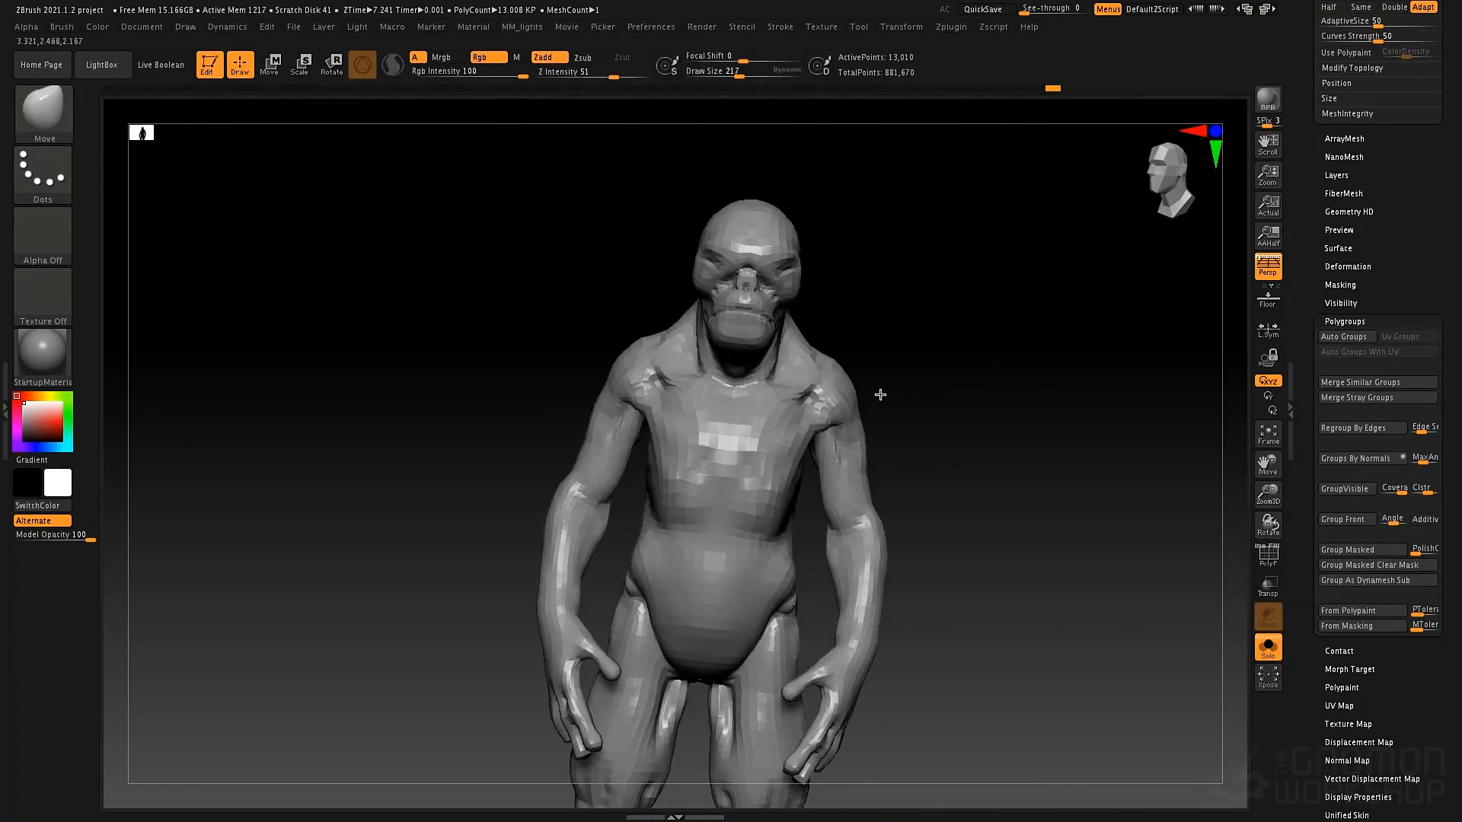
Isolate both arms from the rest of the body using their polygroup
left_click_drag(913, 457, 865, 441)
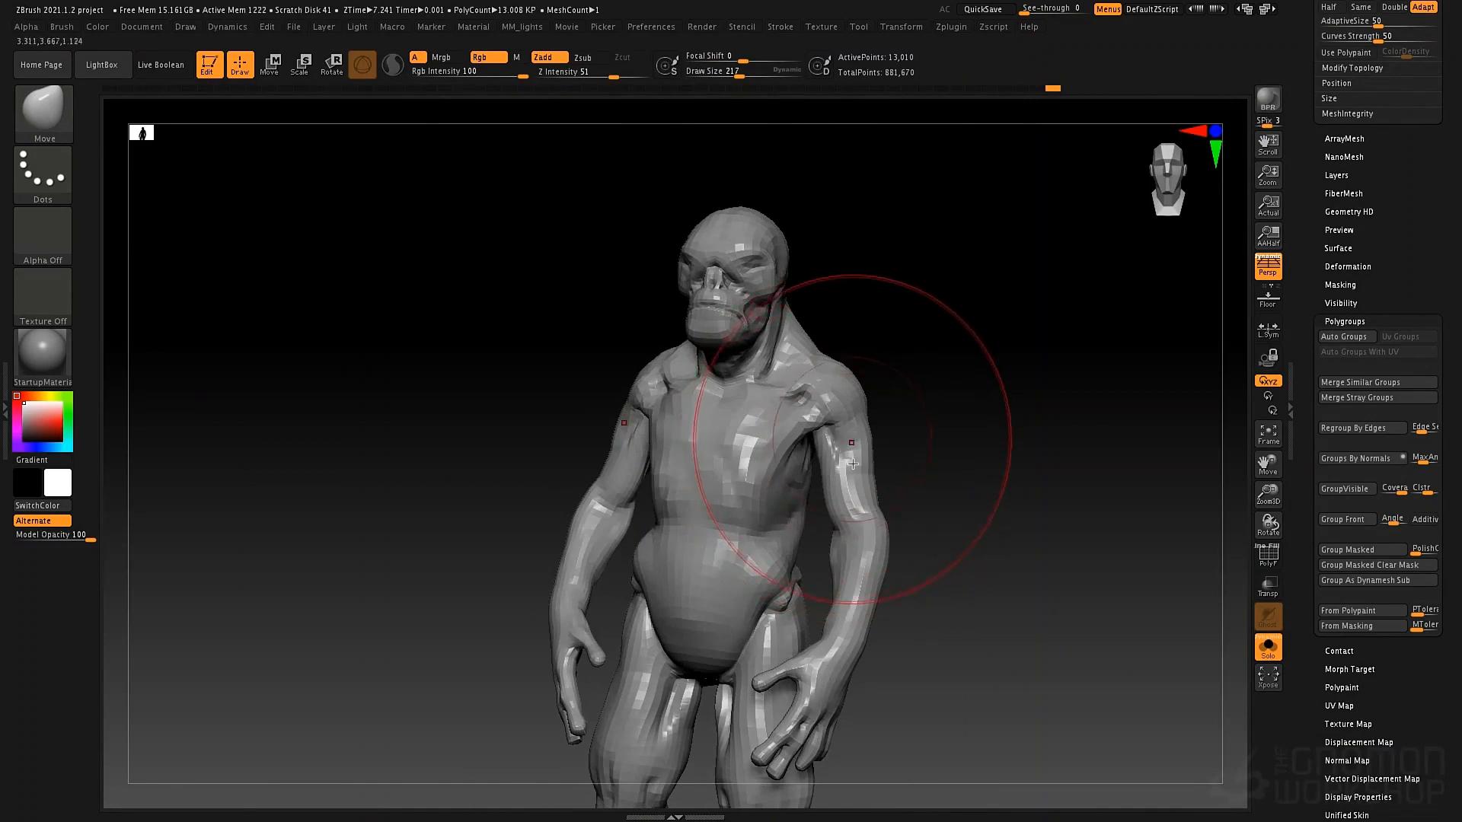
left_click(853, 463, "ctrl+shift")
left_click(858, 483, "ctrl+shift")
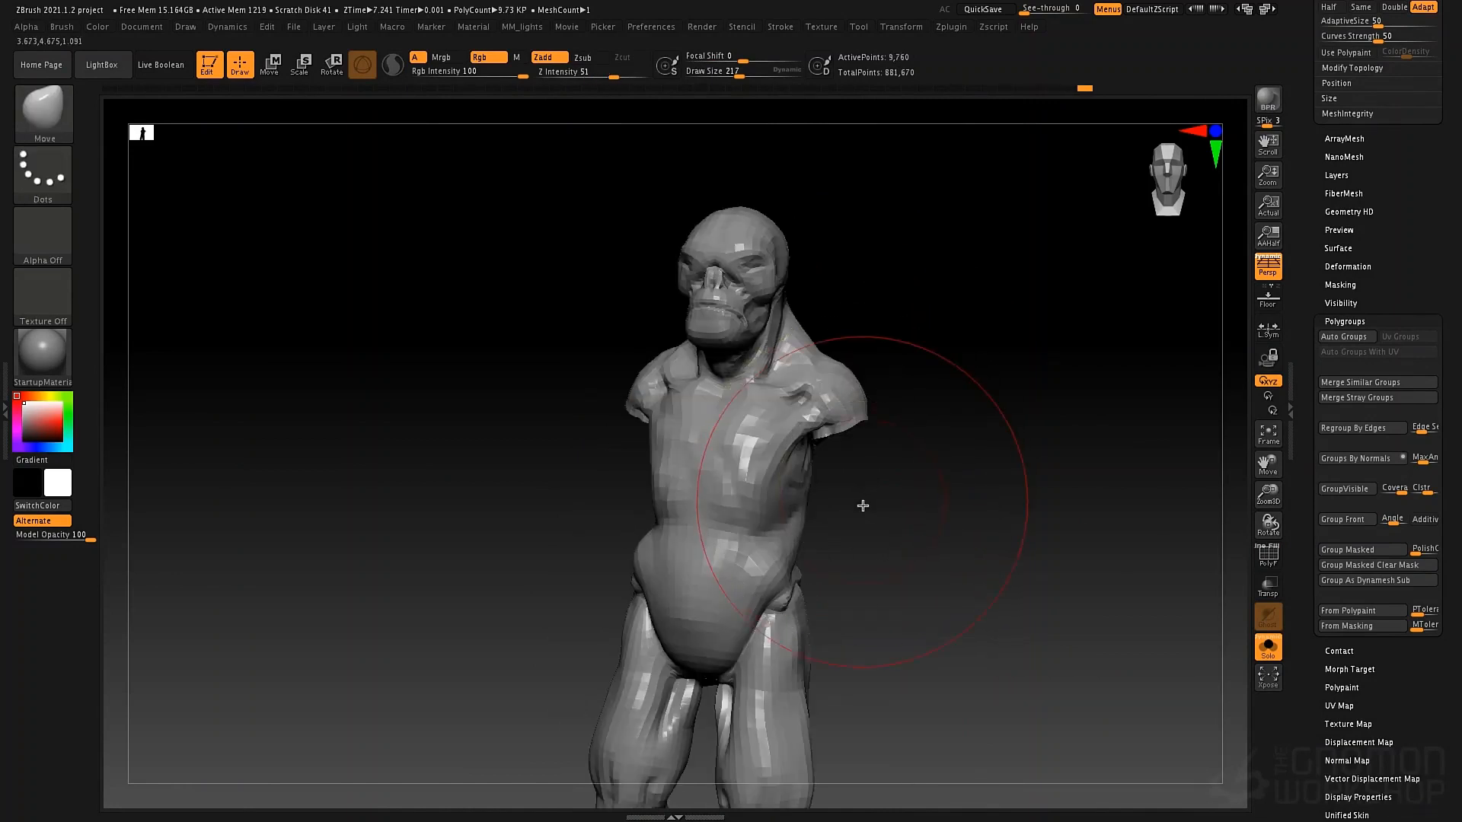
left_click(933, 467, "ctrl+shift")
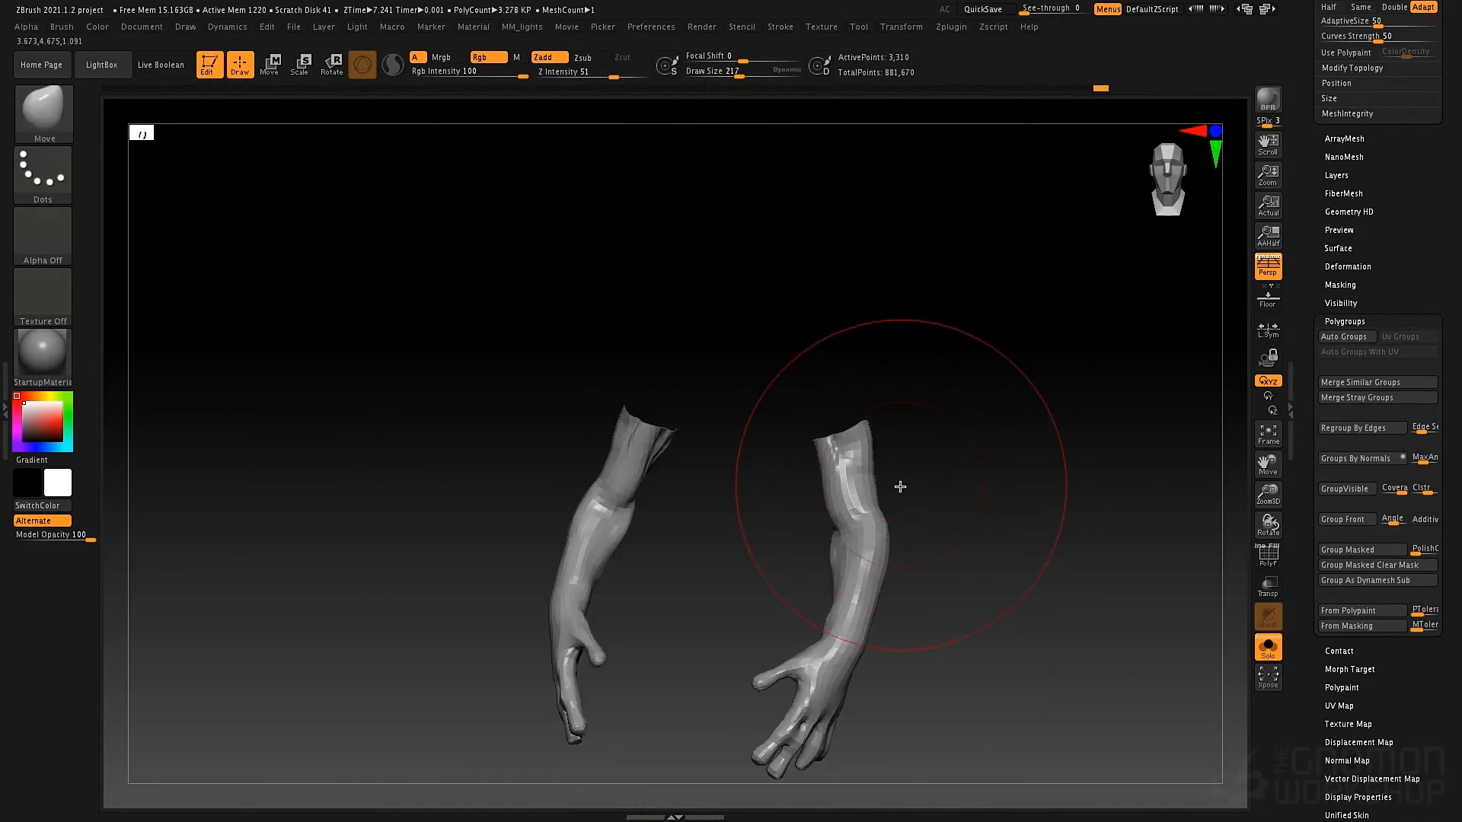
Mask the isolated arms, unhide the rest of the body, and set the Draw Size to 69
key("ctrl+shift")
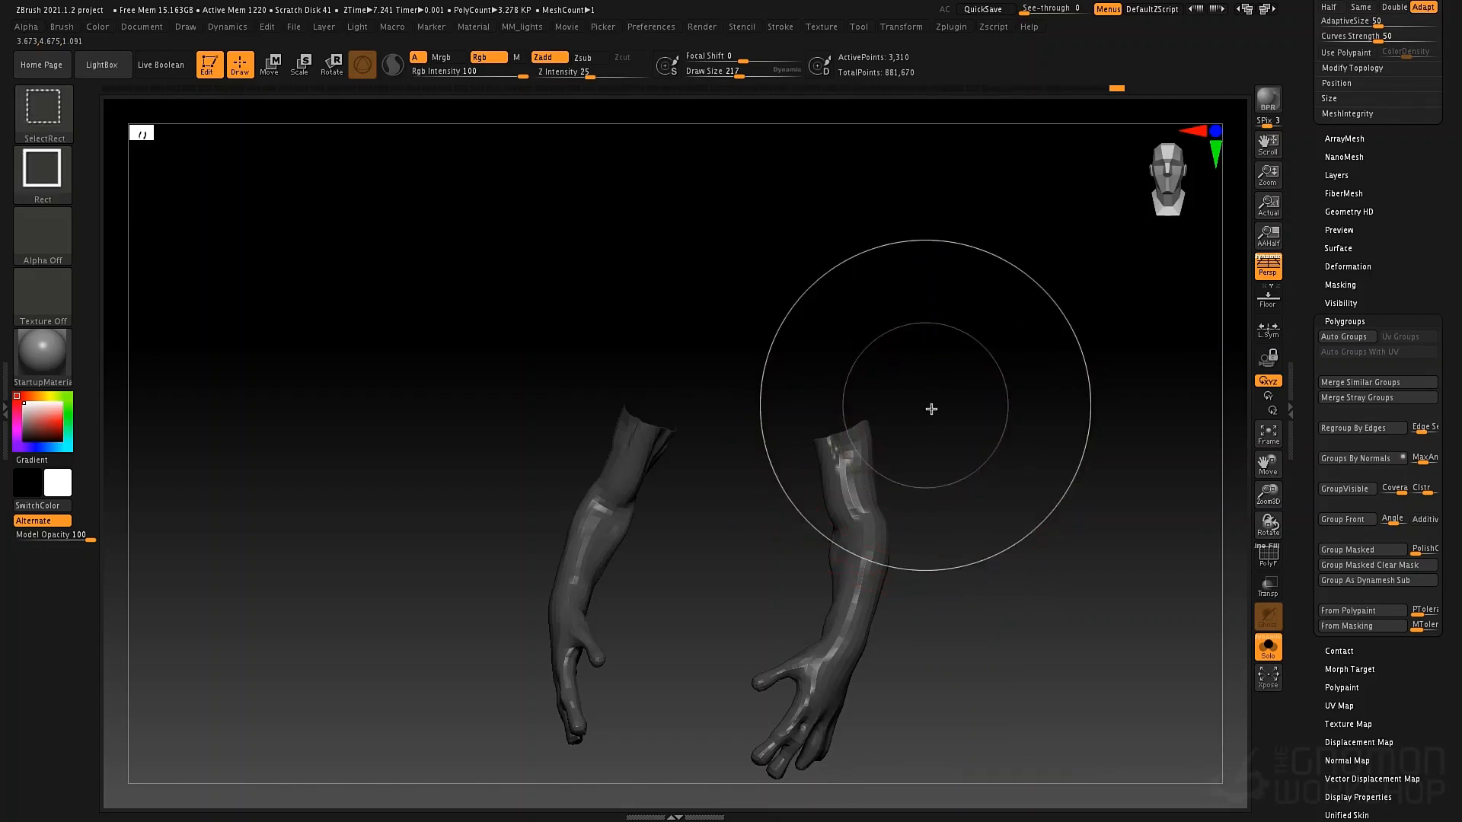
left_click(931, 409, "ctrl+shift")
key("space")
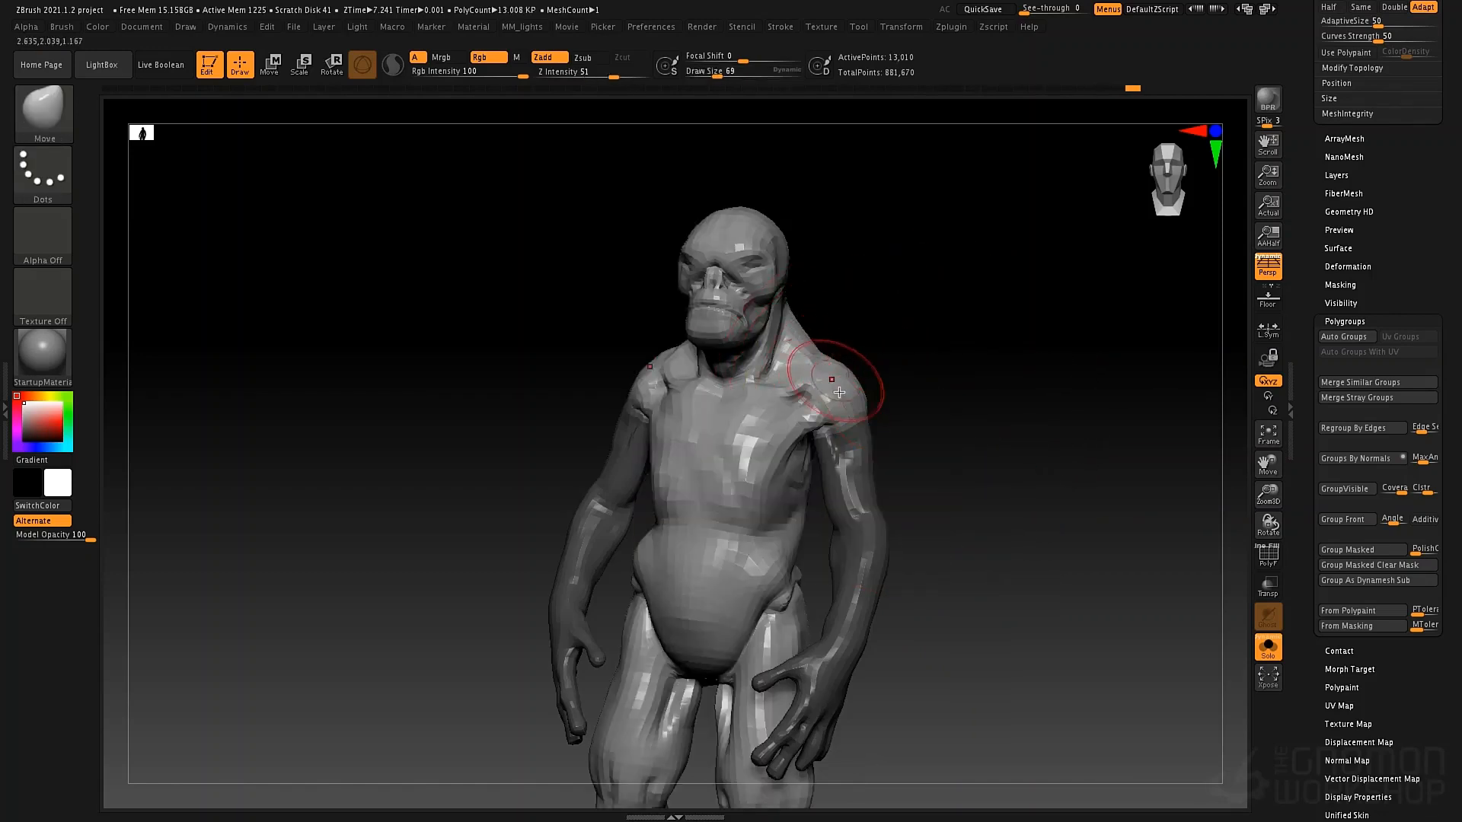
Extend the arm mask softly over the shoulders, then invert it so the arms and shoulders are free to edit
key("ctrl")
mouse_move(839, 392)
left_mouse_down("ctrl")
mouse_move(808, 415)
mouse_move(841, 422)
left_mouse_up("ctrl")
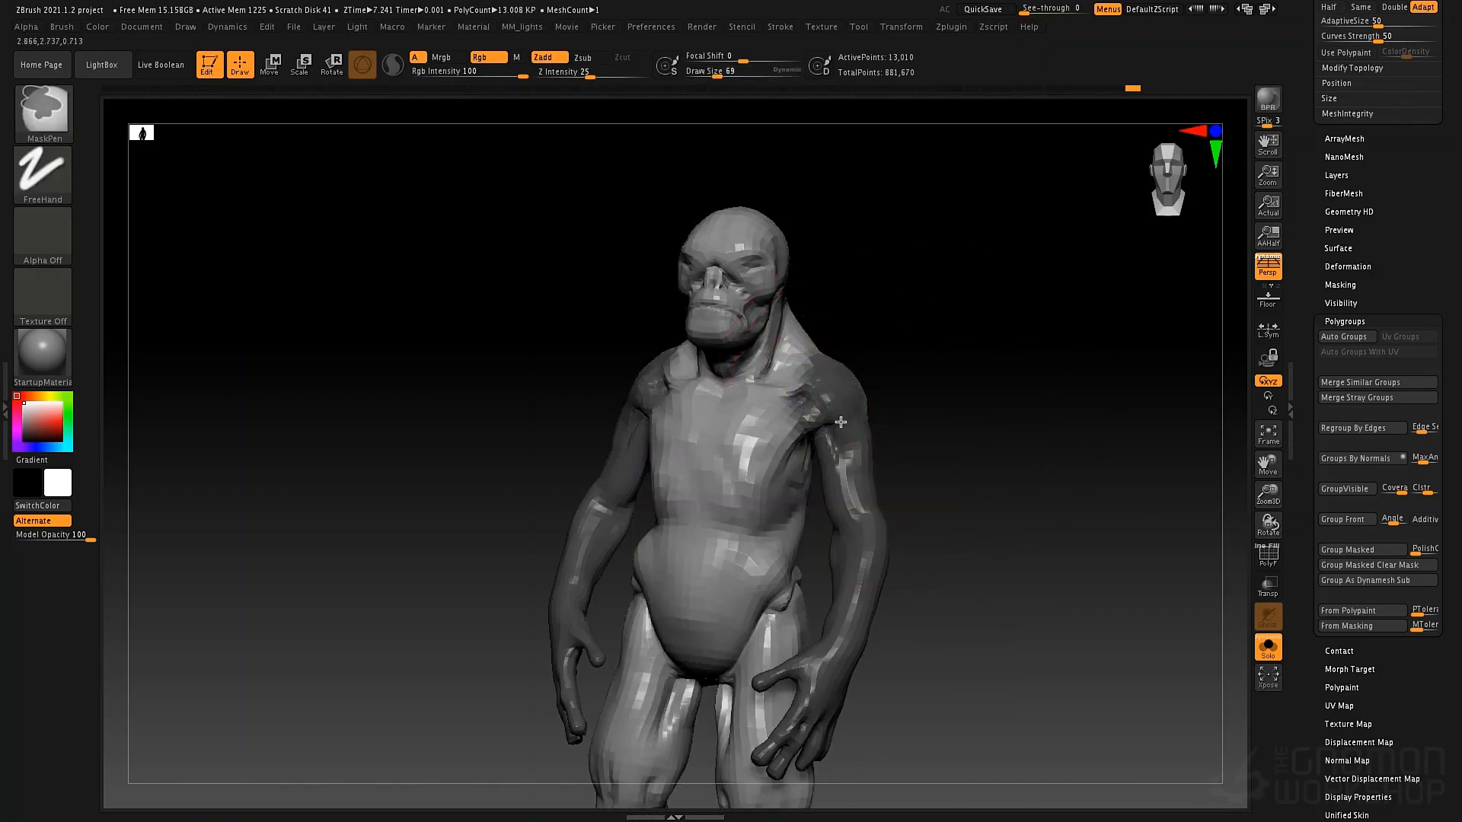
right_click_drag(835, 430, 878, 403)
mouse_move(879, 403)
left_mouse_down("ctrl")
mouse_move(929, 396)
mouse_move(952, 450)
mouse_move(933, 435)
left_mouse_up("ctrl")
left_click(576, 505, "ctrl")
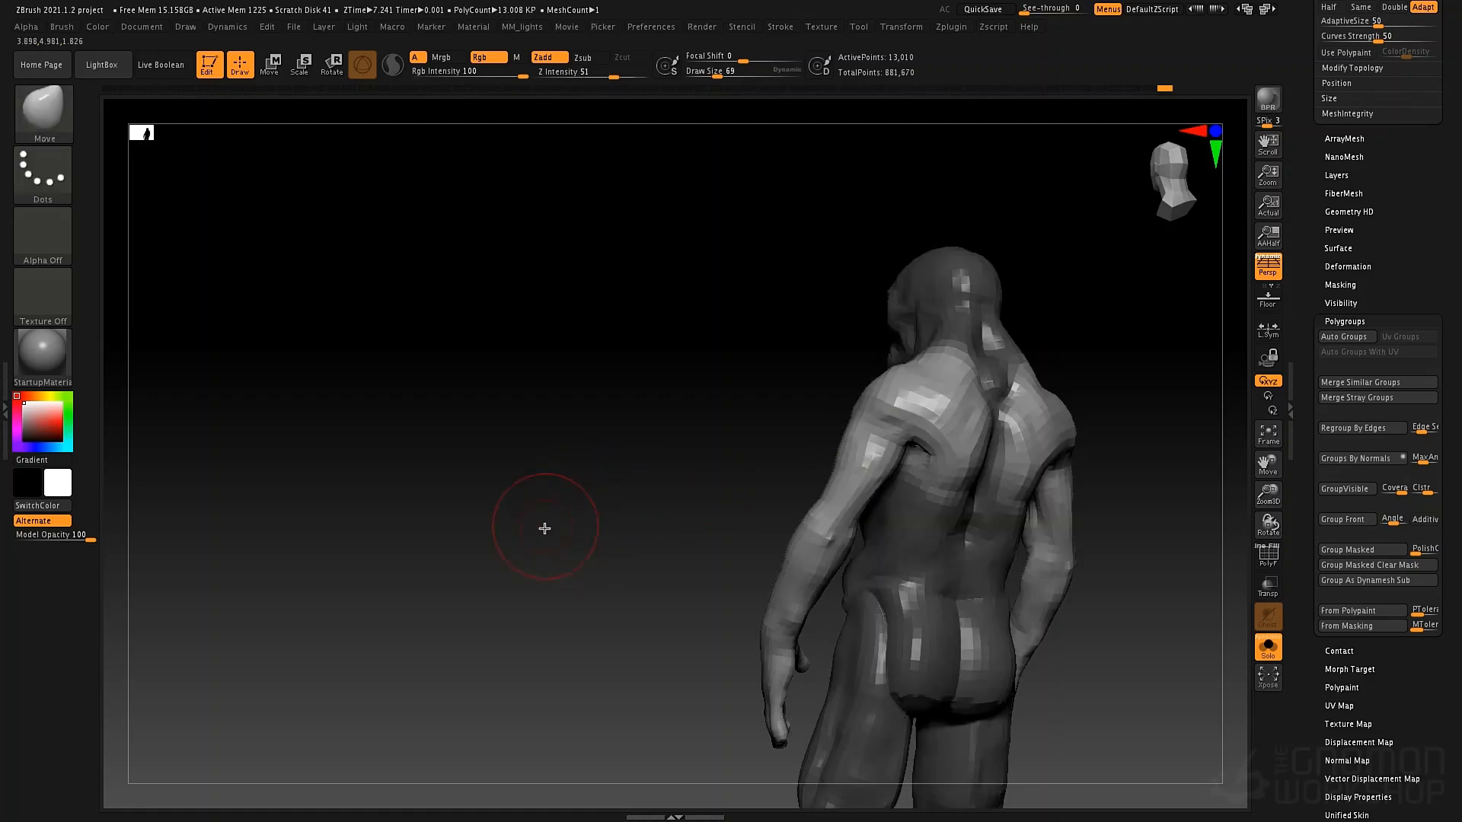
Place the Move gizmo at the shoulder, shift the unmasked arms slightly outward, and return to the Move brush
left_click_drag(545, 526, 503, 529, "shift")
right_click_drag(535, 568, 206, 556, "alt")
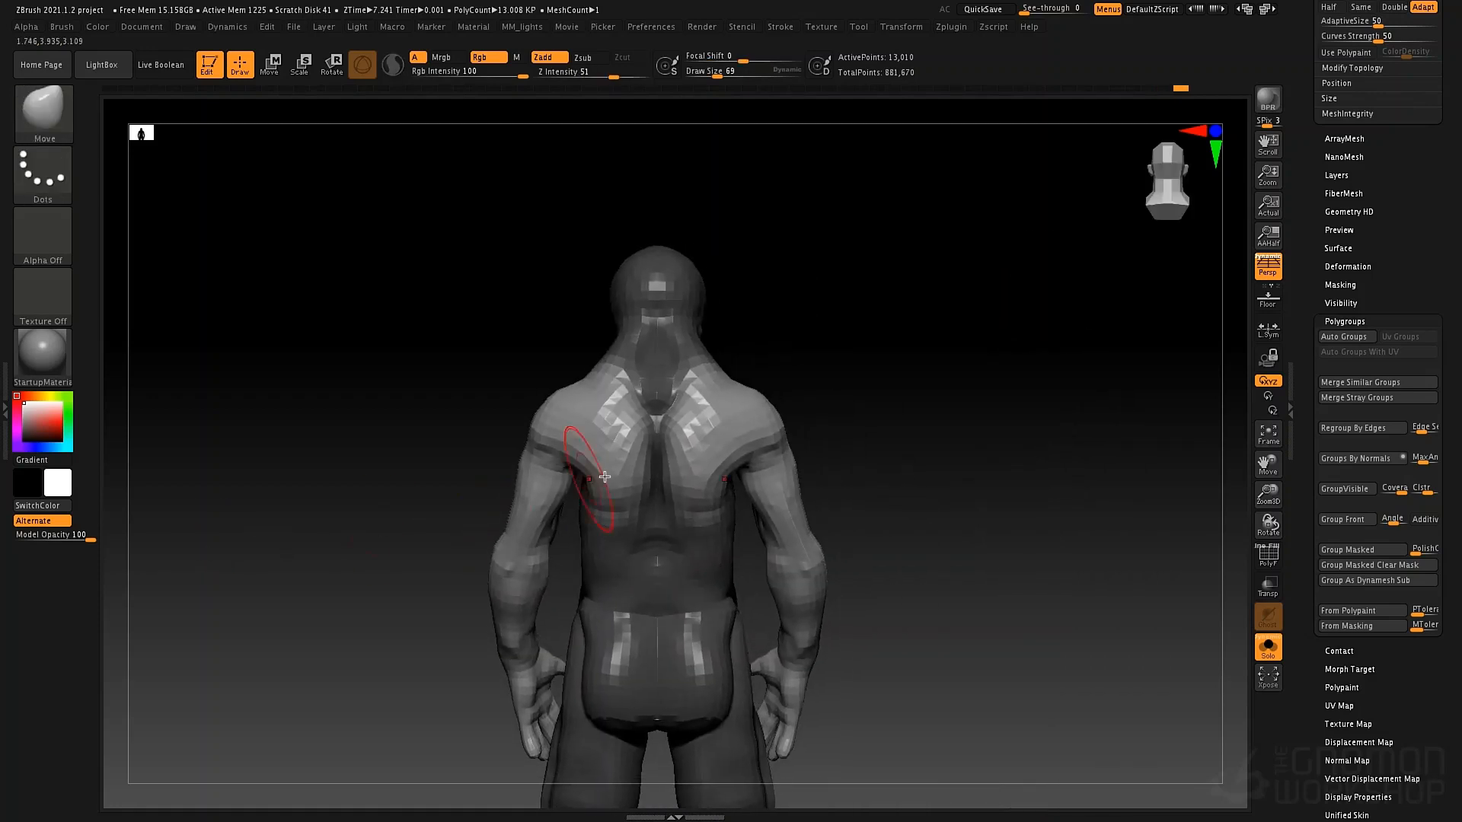
key("w")
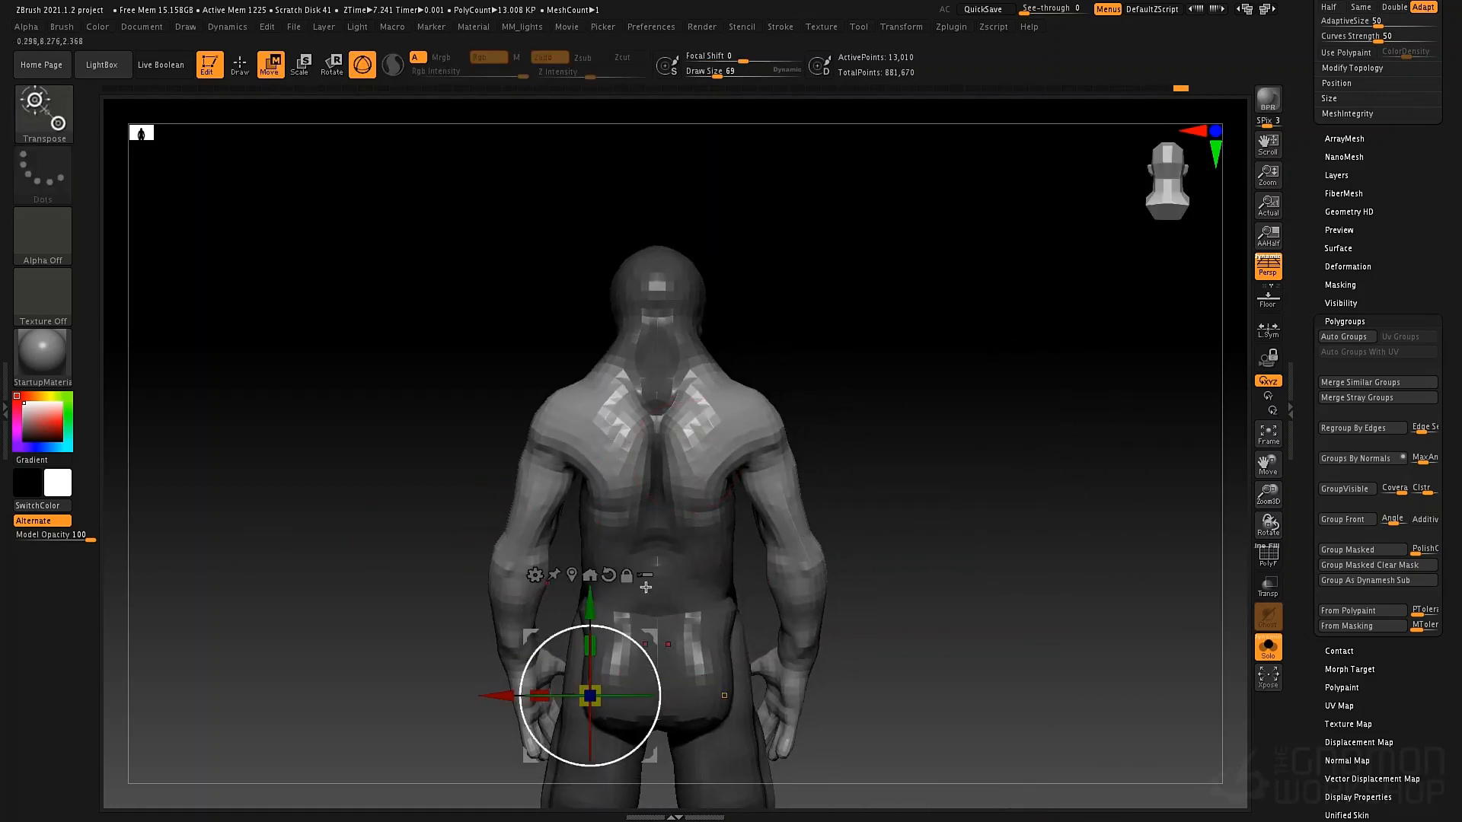
left_click(571, 566)
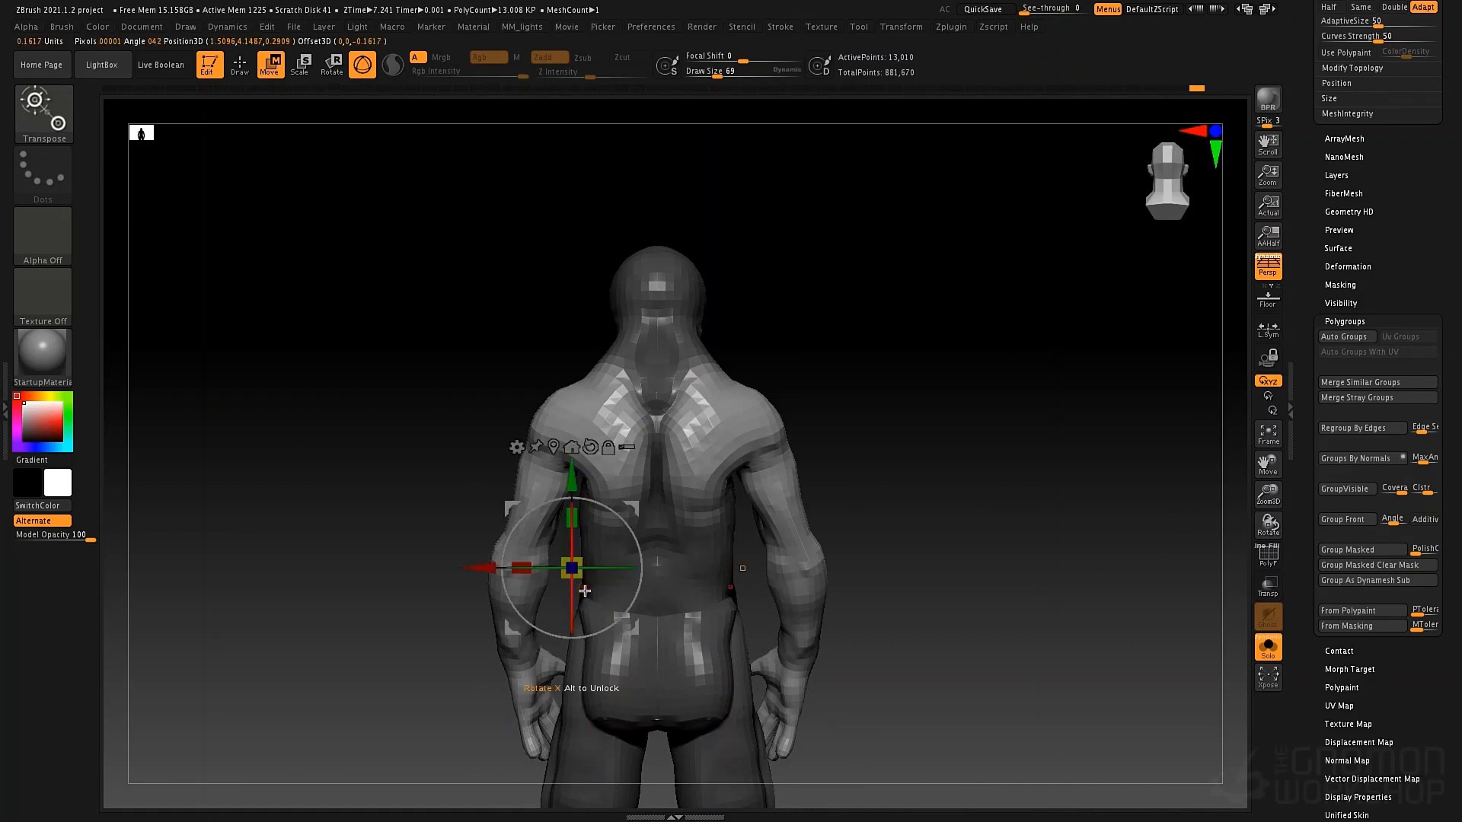
left_click_drag(575, 480, 583, 330, "alt")
left_click_drag(490, 419, 479, 419)
left_click_drag(907, 507, 968, 500)
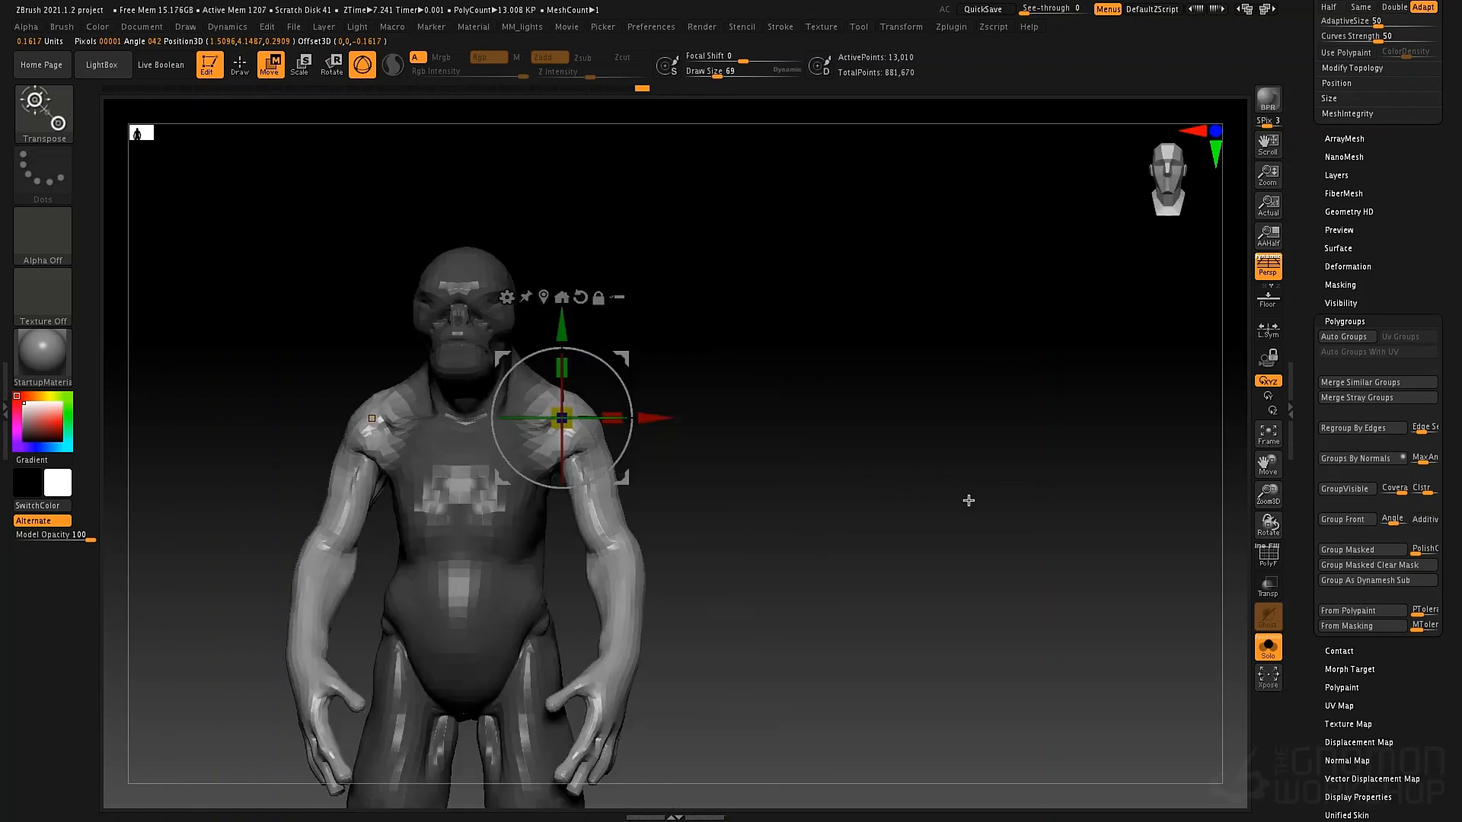
left_click_drag(779, 560, 911, 643, "alt")
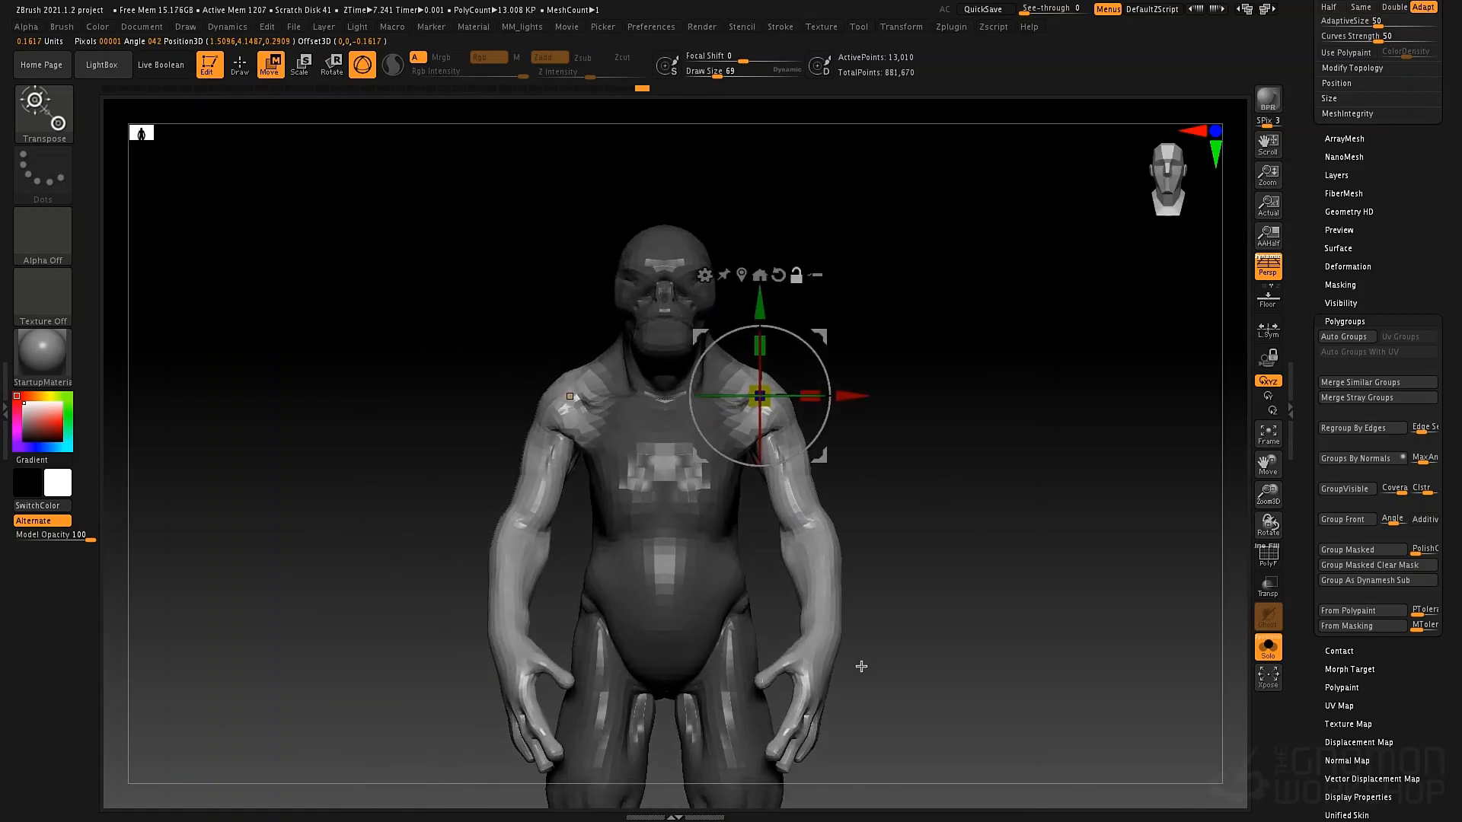
key("ctrl+shift")
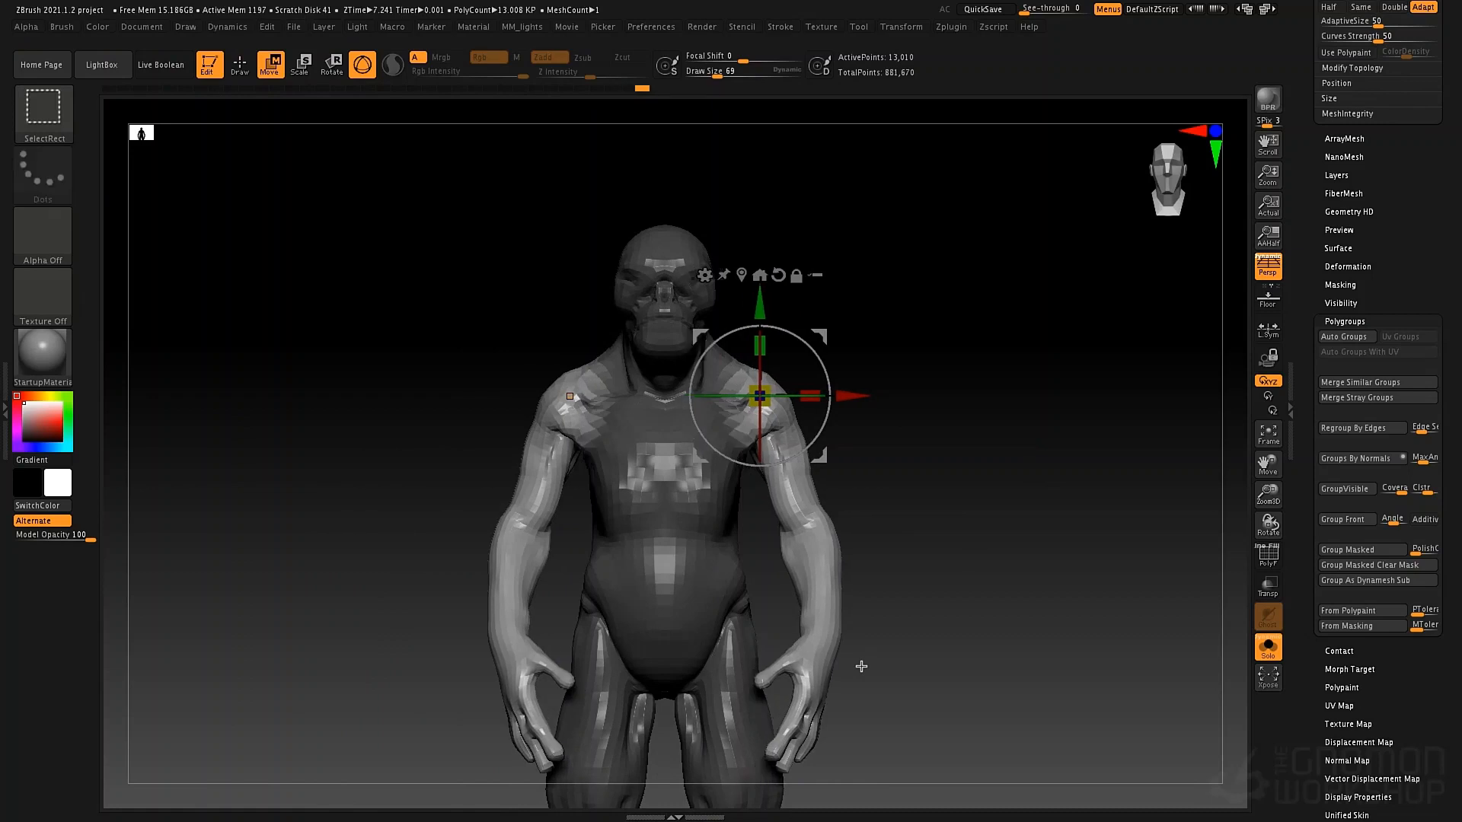
key("q")
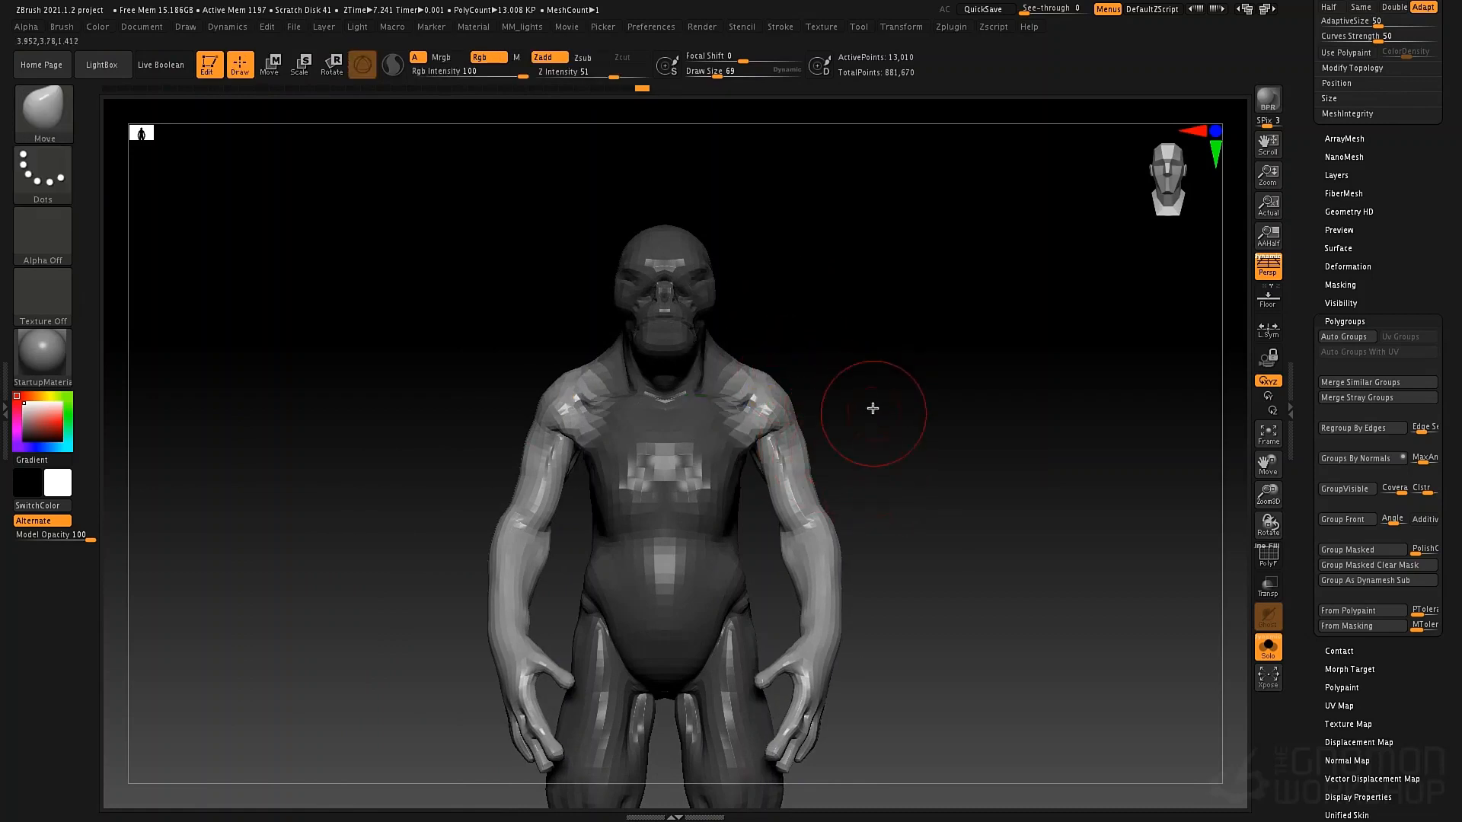
Clear the body mask and set the Move brush's Draw Size to 125
key("ctrl")
left_click_drag(919, 453, 920, 455, "ctrl")
key("space")
key("space")
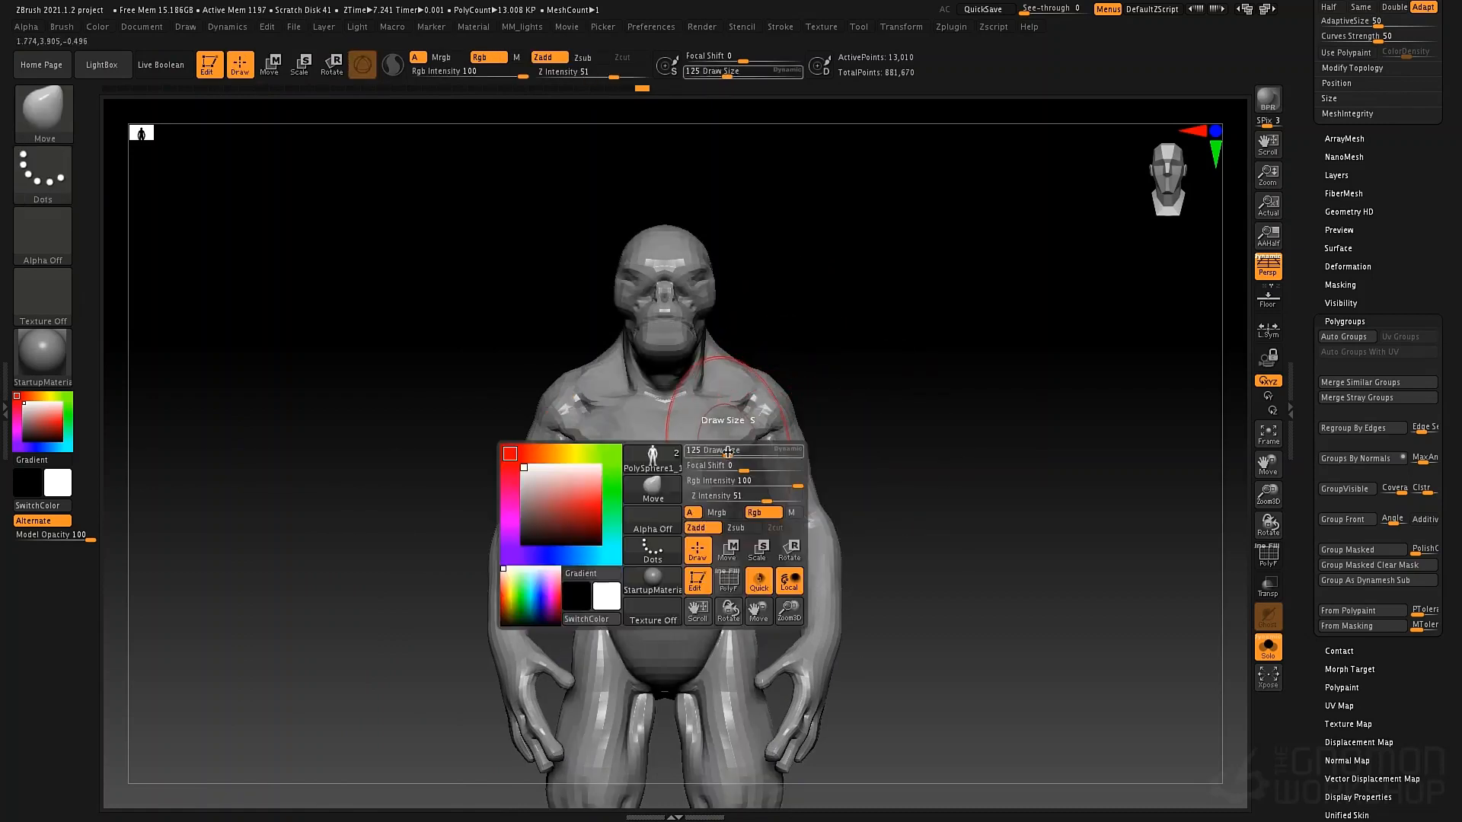
left_click_drag(719, 461, 735, 464)
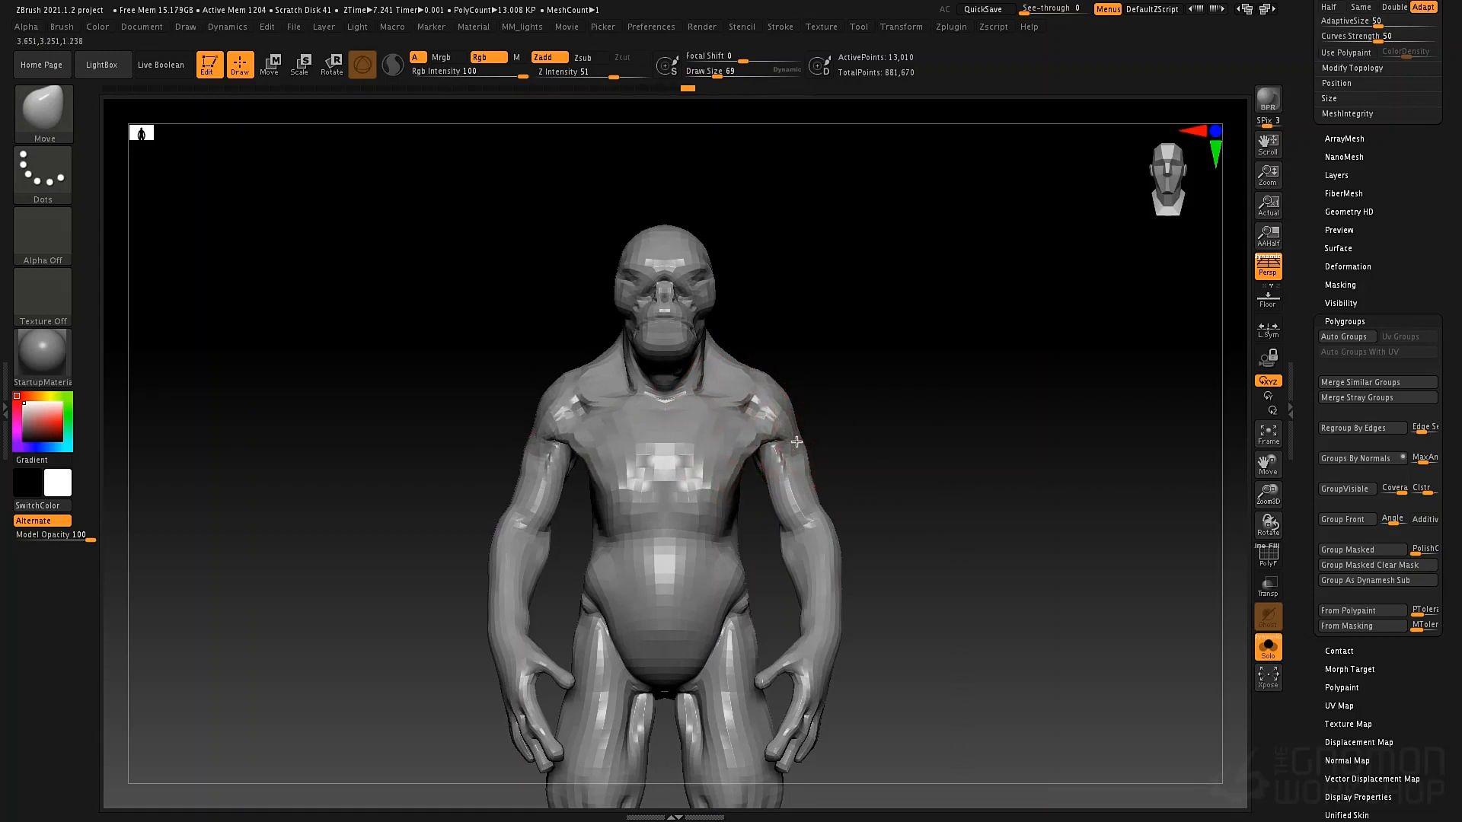
Reshape the neck, throat and shoulder silhouette with the Move brush at Draw Sizes 65 and 46
mouse_move(754, 442)
right_mouse_down()
mouse_move(604, 408)
mouse_move(680, 449)
mouse_move(670, 418)
mouse_move(685, 424)
right_mouse_up()
key("space")
left_click_drag(632, 392, 648, 388)
key("space")
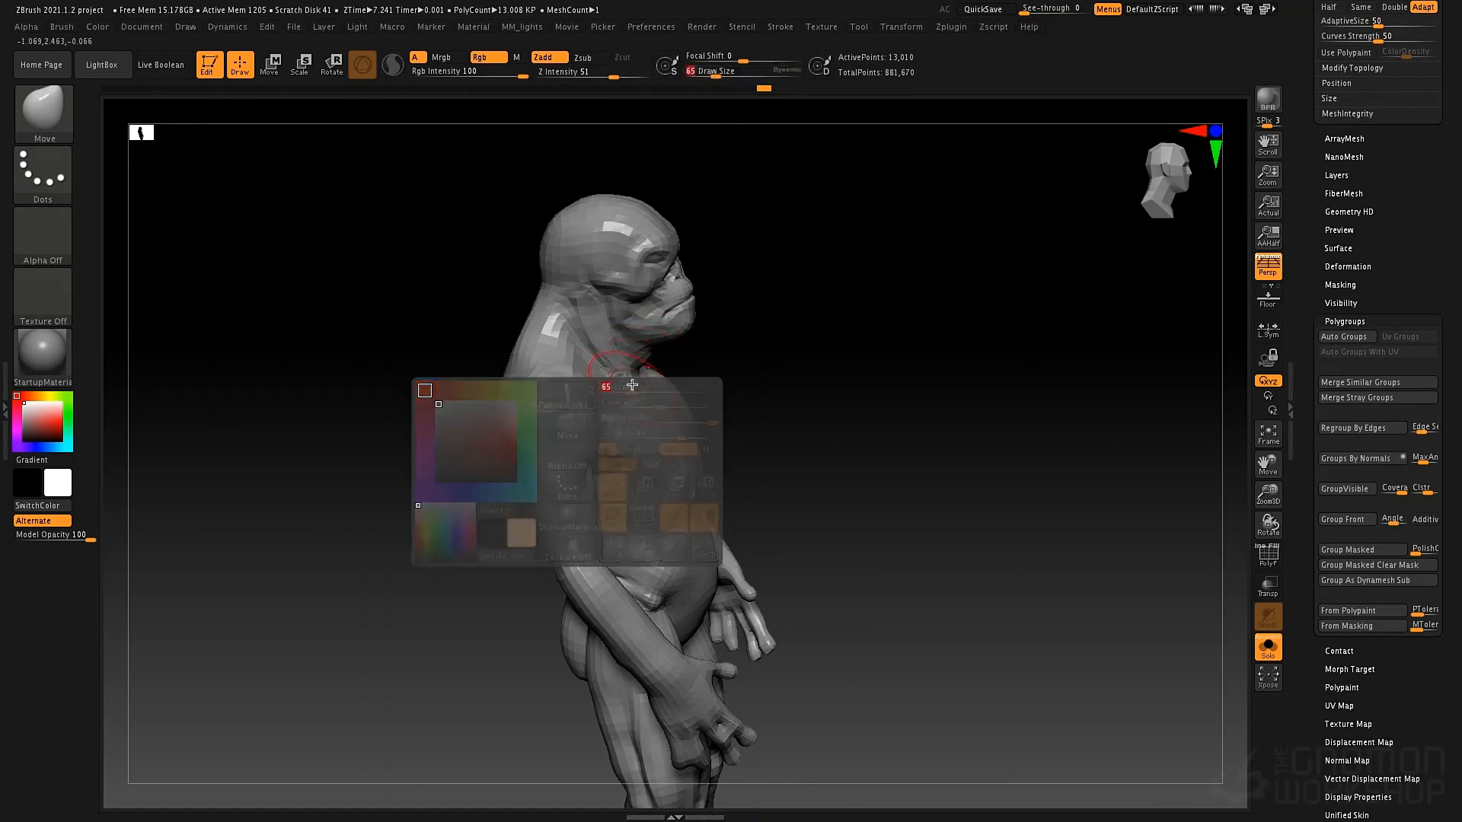
right_click_drag(643, 388, 593, 433)
right_click_drag(658, 390, 665, 379)
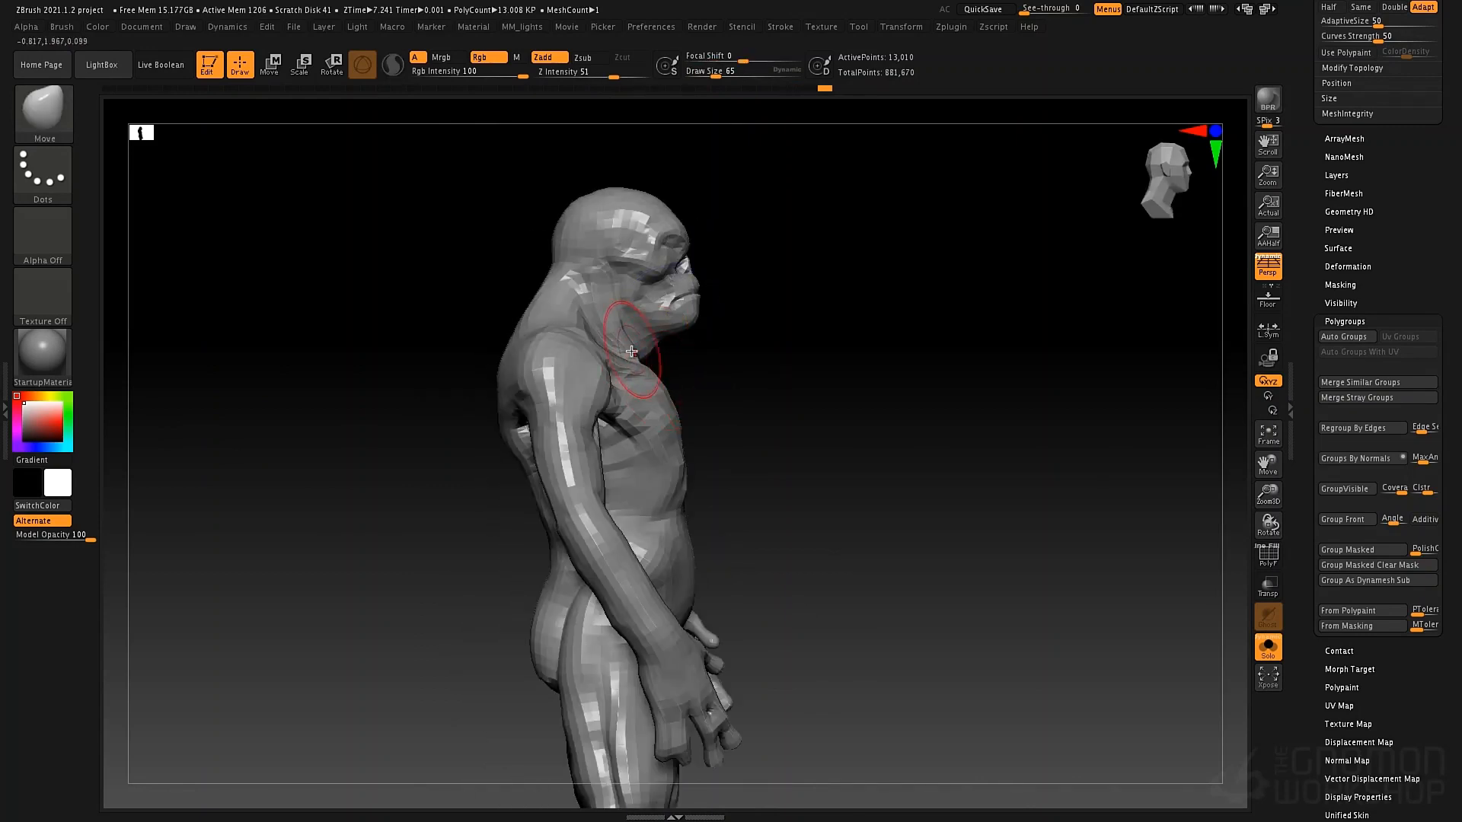
right_click_drag(689, 344, 681, 342)
key("space")
left_click_drag(680, 341, 675, 341)
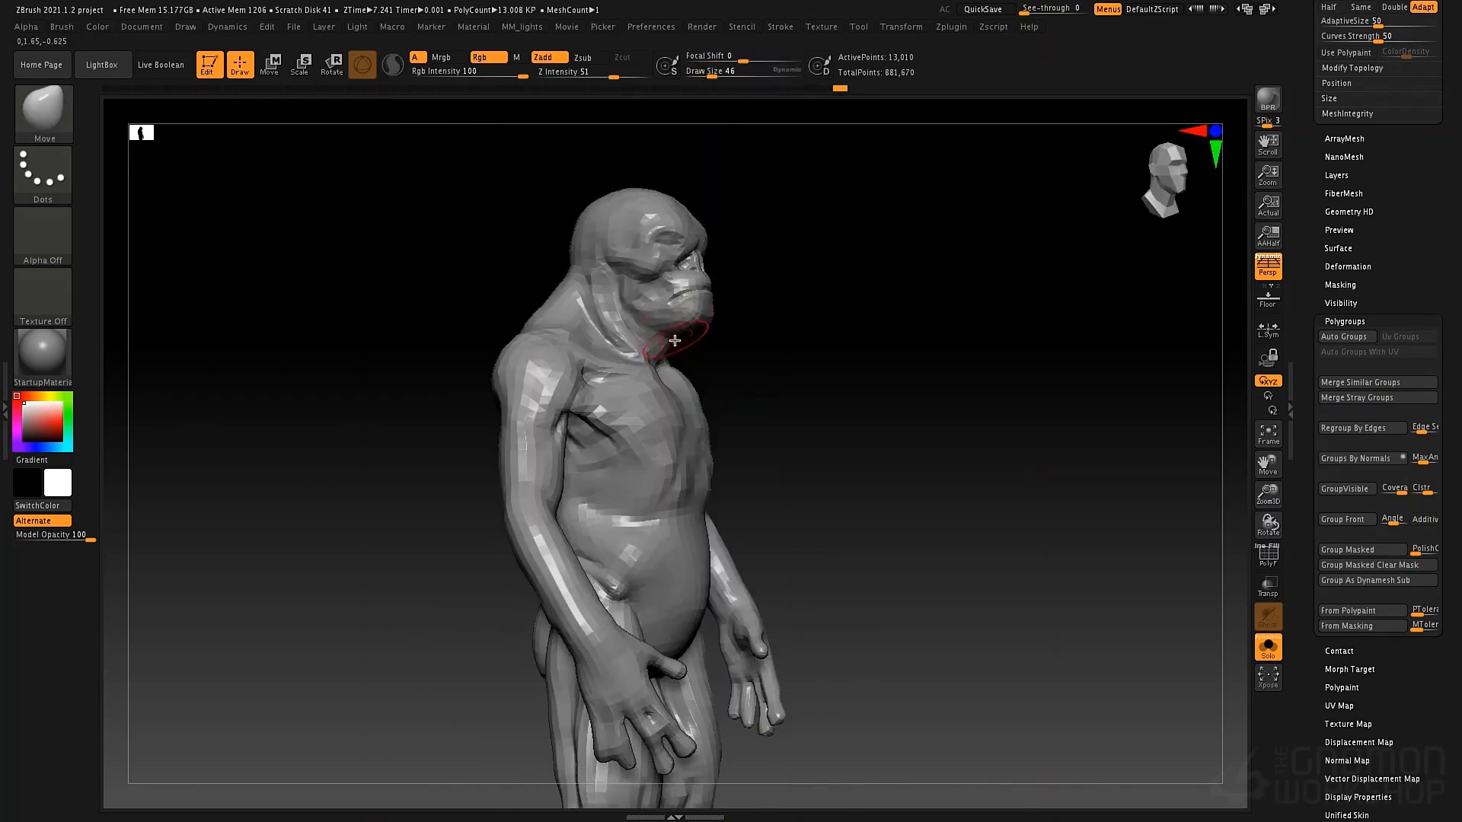
right_click_drag(838, 373, 778, 431)
Build up the throat pit and inner collarbones with the ClayTubes brush, setting the Draw Size to 80
key("b")
key("c")
key("t")
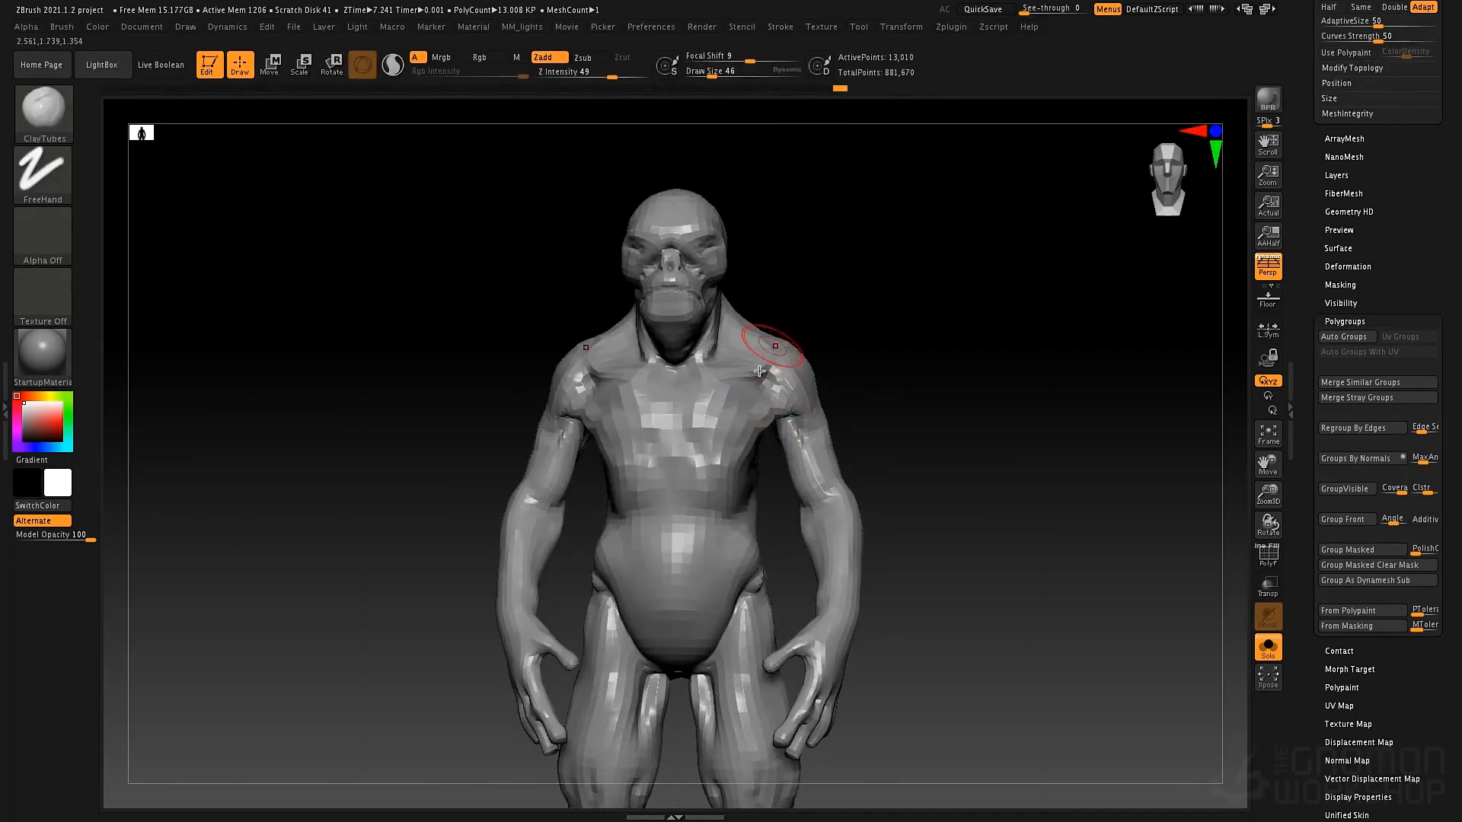
right_click_drag(744, 349, 699, 380, "ctrl")
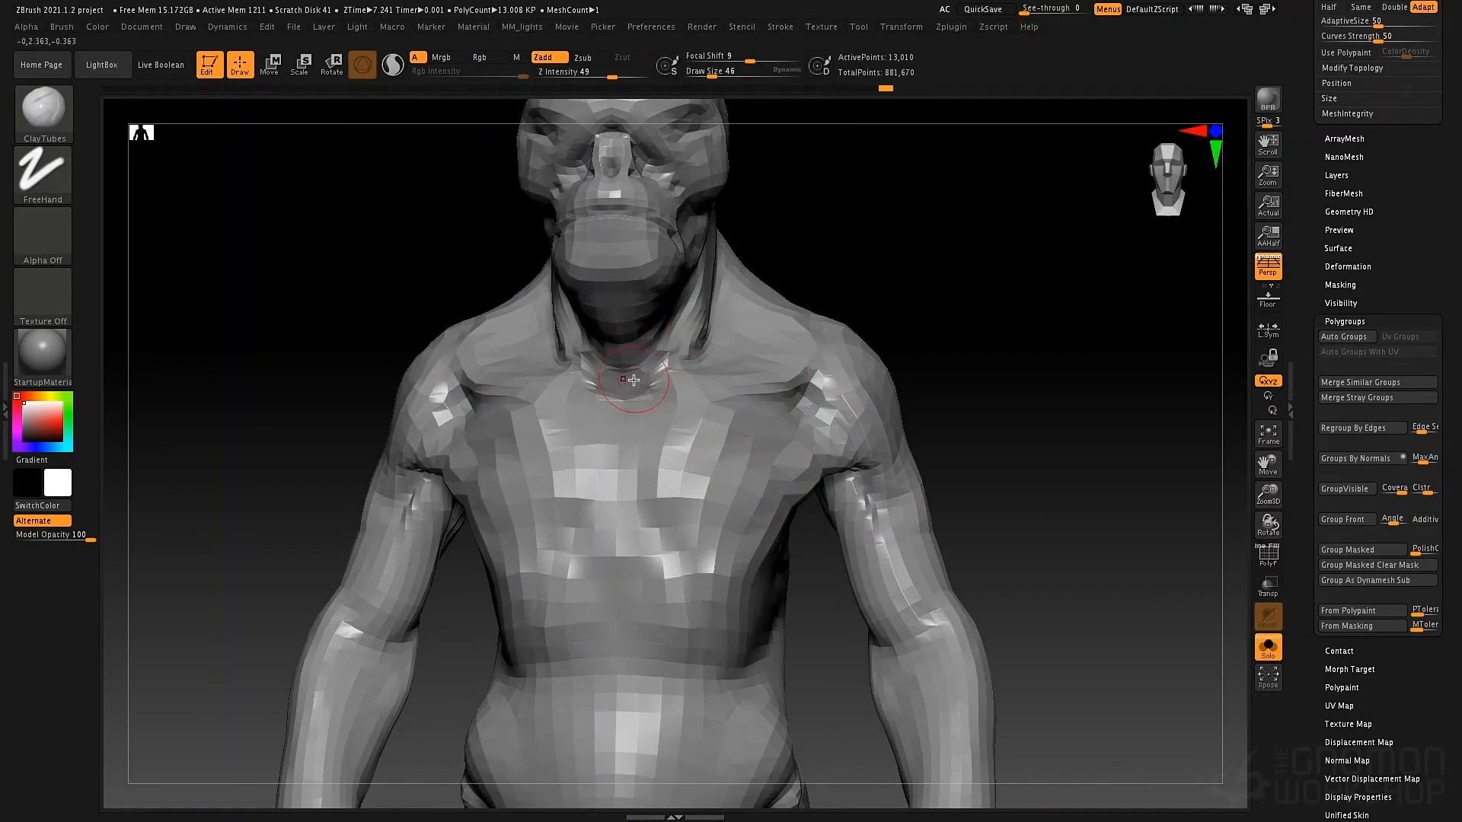
mouse_move(634, 380)
left_mouse_down()
mouse_move(617, 392)
mouse_move(667, 364)
mouse_move(670, 332)
left_mouse_up()
key("space")
left_click(653, 369)
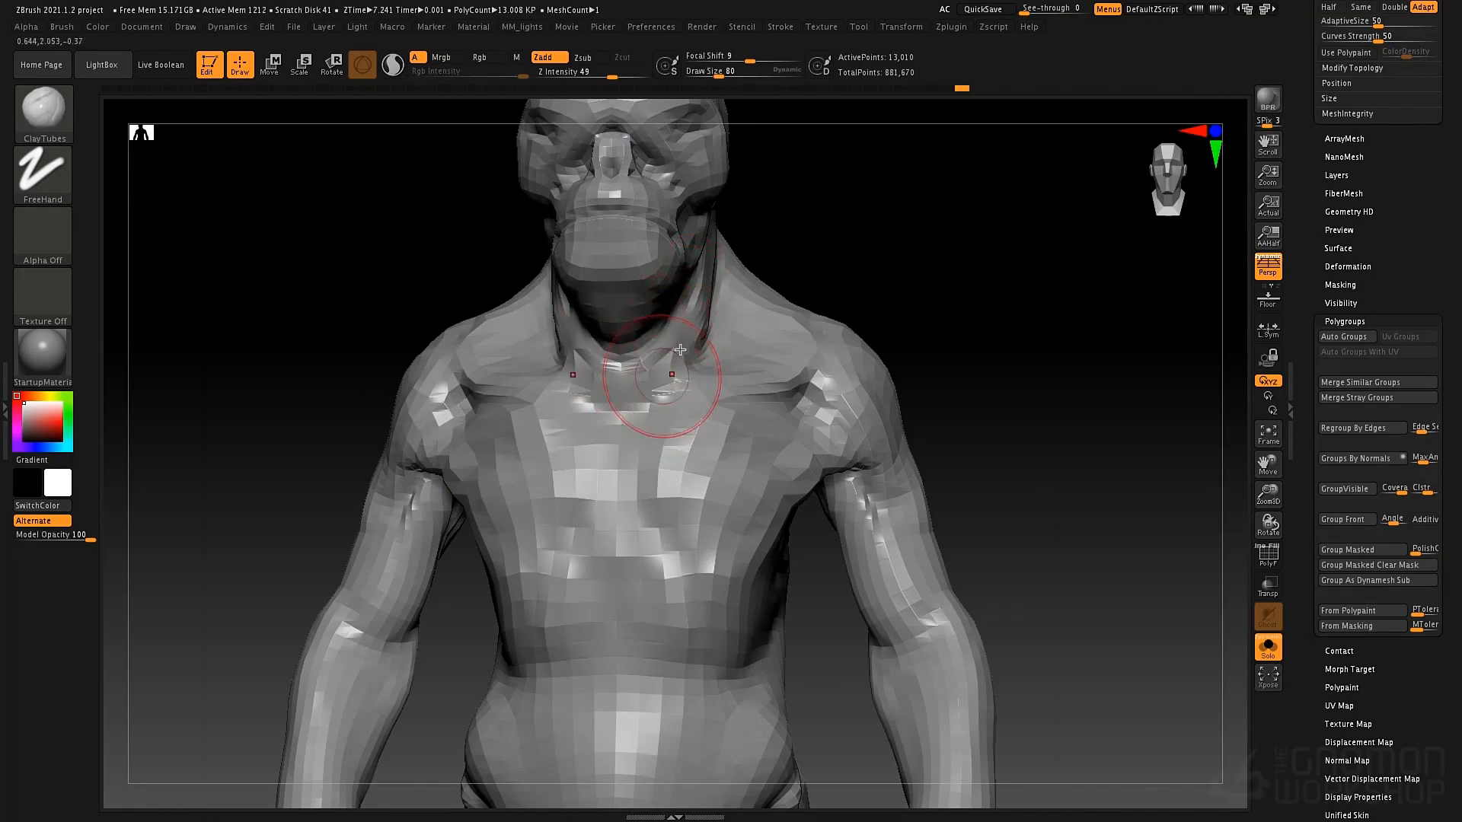
Frame the figure and raise the mesh to subdivision level 4
key("f")
key("d")
key("d")
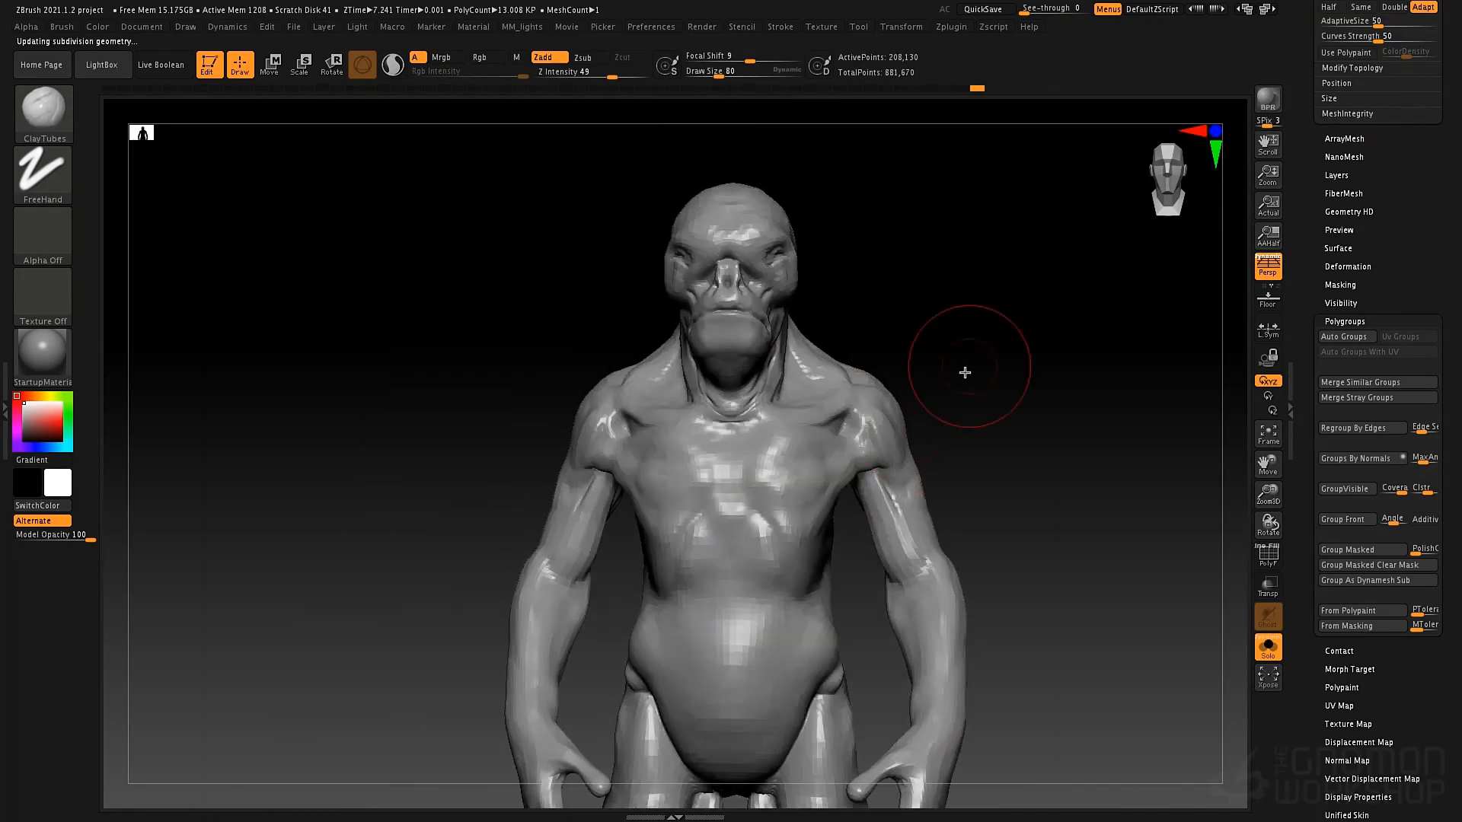
key("d")
Sculpt the side of the jaw, upper neck and ear area with ClayTubes at Draw Size 32
mouse_move(951, 366)
left_mouse_down()
mouse_move(848, 397)
mouse_move(807, 390)
mouse_move(817, 424)
mouse_move(705, 419)
left_mouse_up()
key("space")
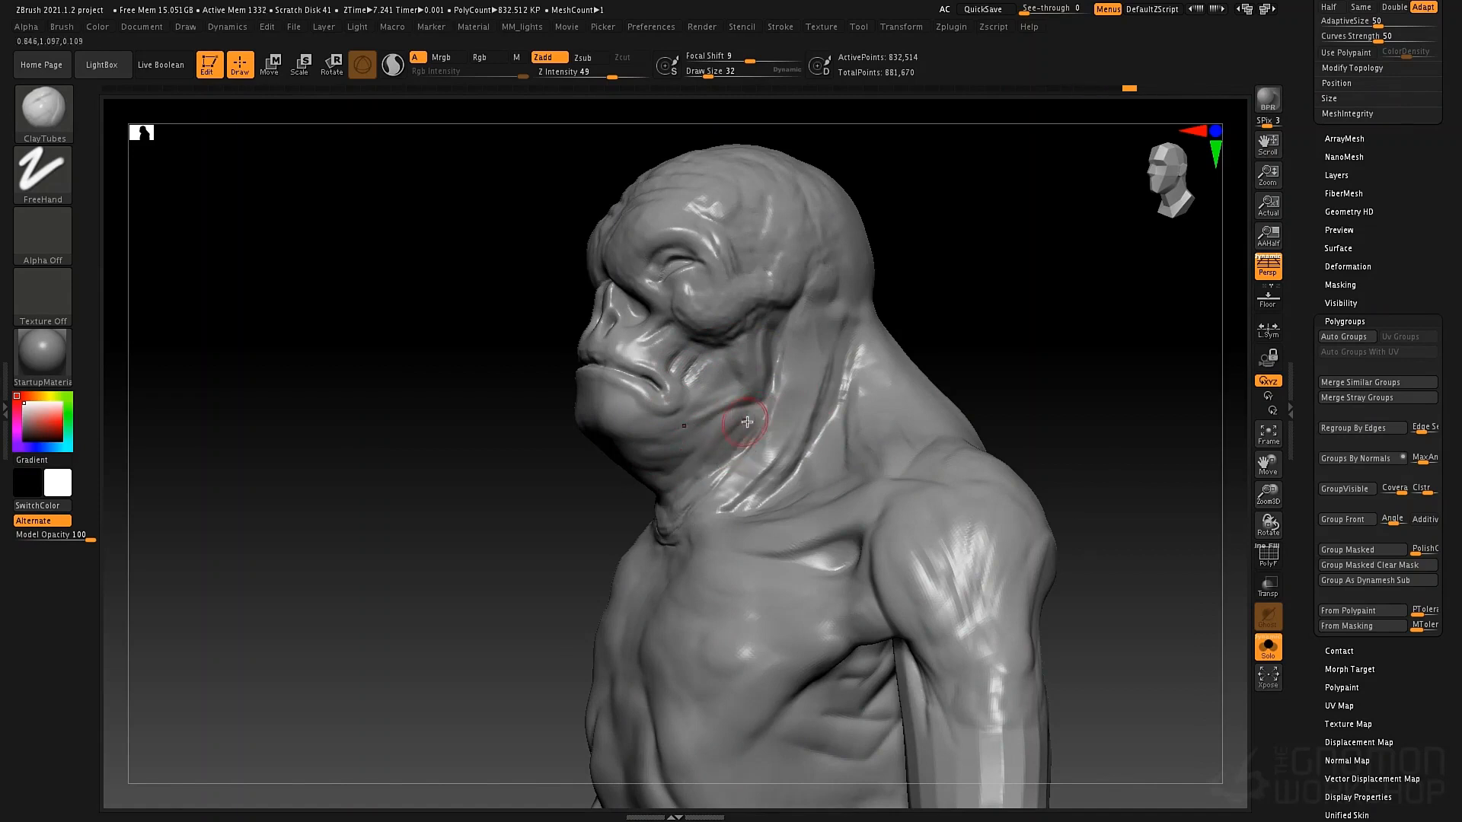
left_click_drag(737, 400, 707, 421)
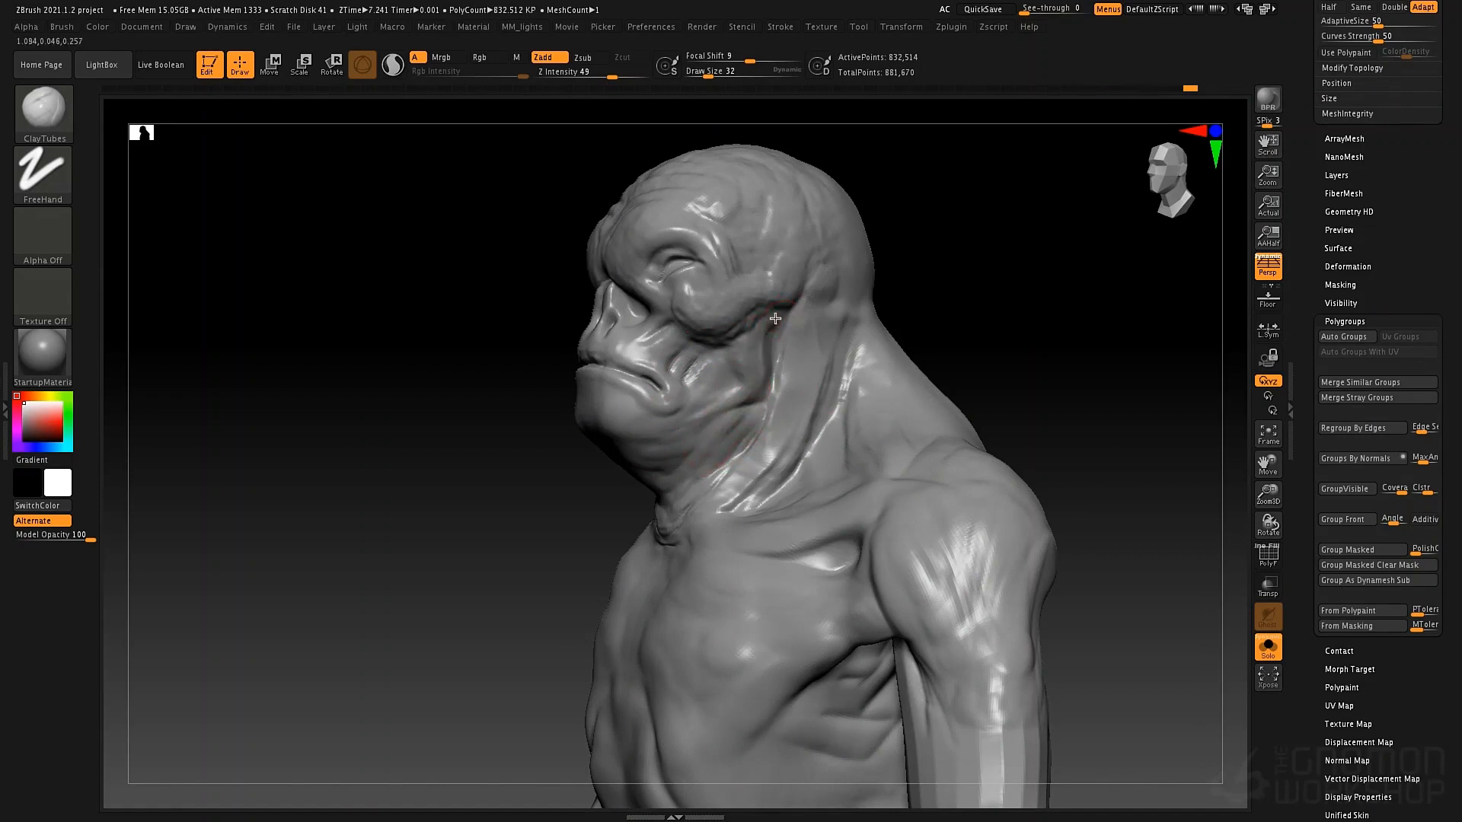
left_click_drag(809, 371, 790, 434)
Carve a crease along the temple with the DamStandard brush at Draw Size 65
key("b")
key("d")
key("s")
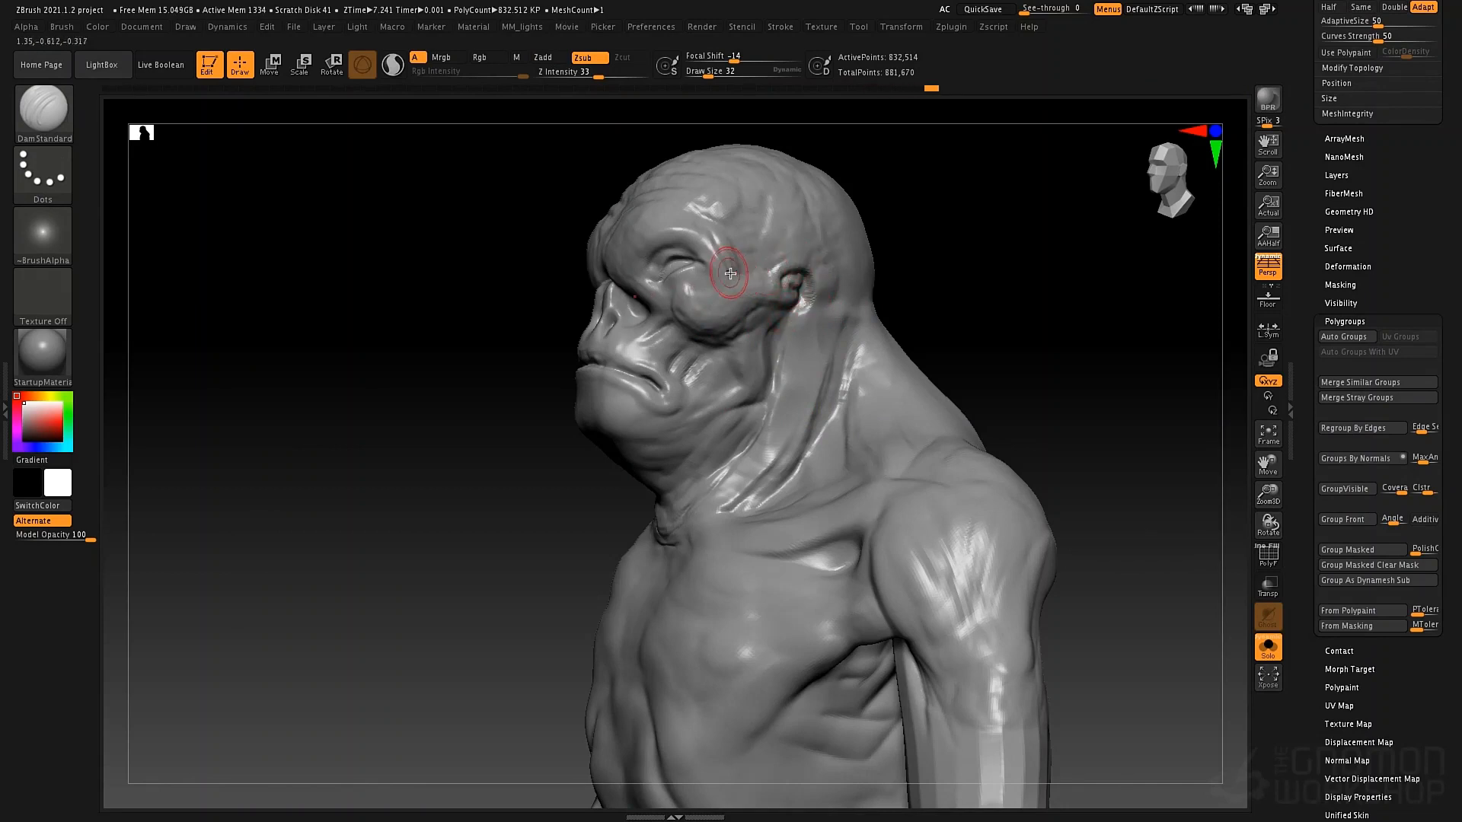
key("space")
mouse_move(744, 252)
left_mouse_down()
mouse_move(731, 241)
mouse_move(756, 192)
left_mouse_up()
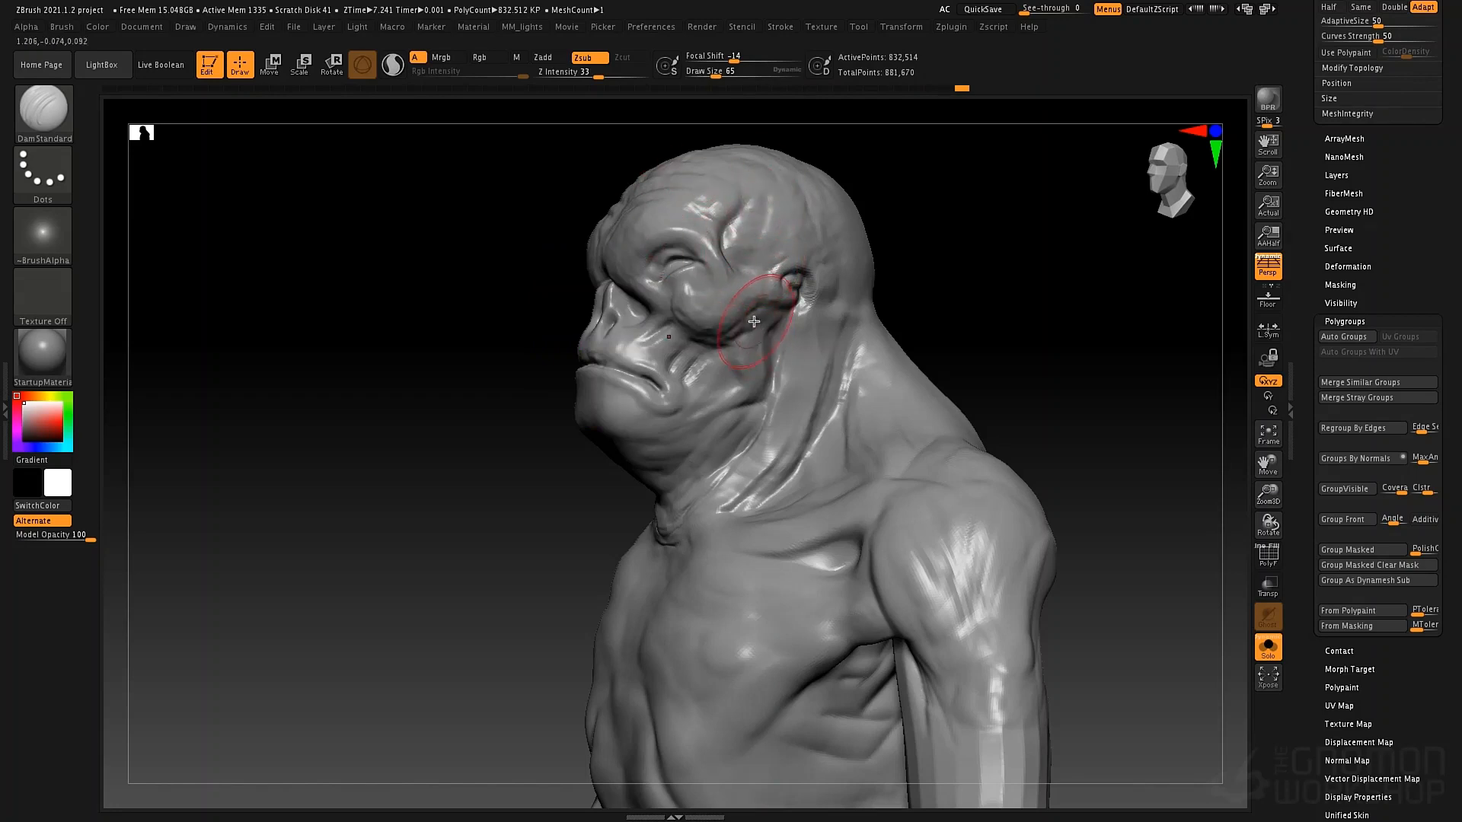
Build up the temple beside the brow with the ClayTubes brush
right_click_drag(768, 241, 753, 297, "ctrl")
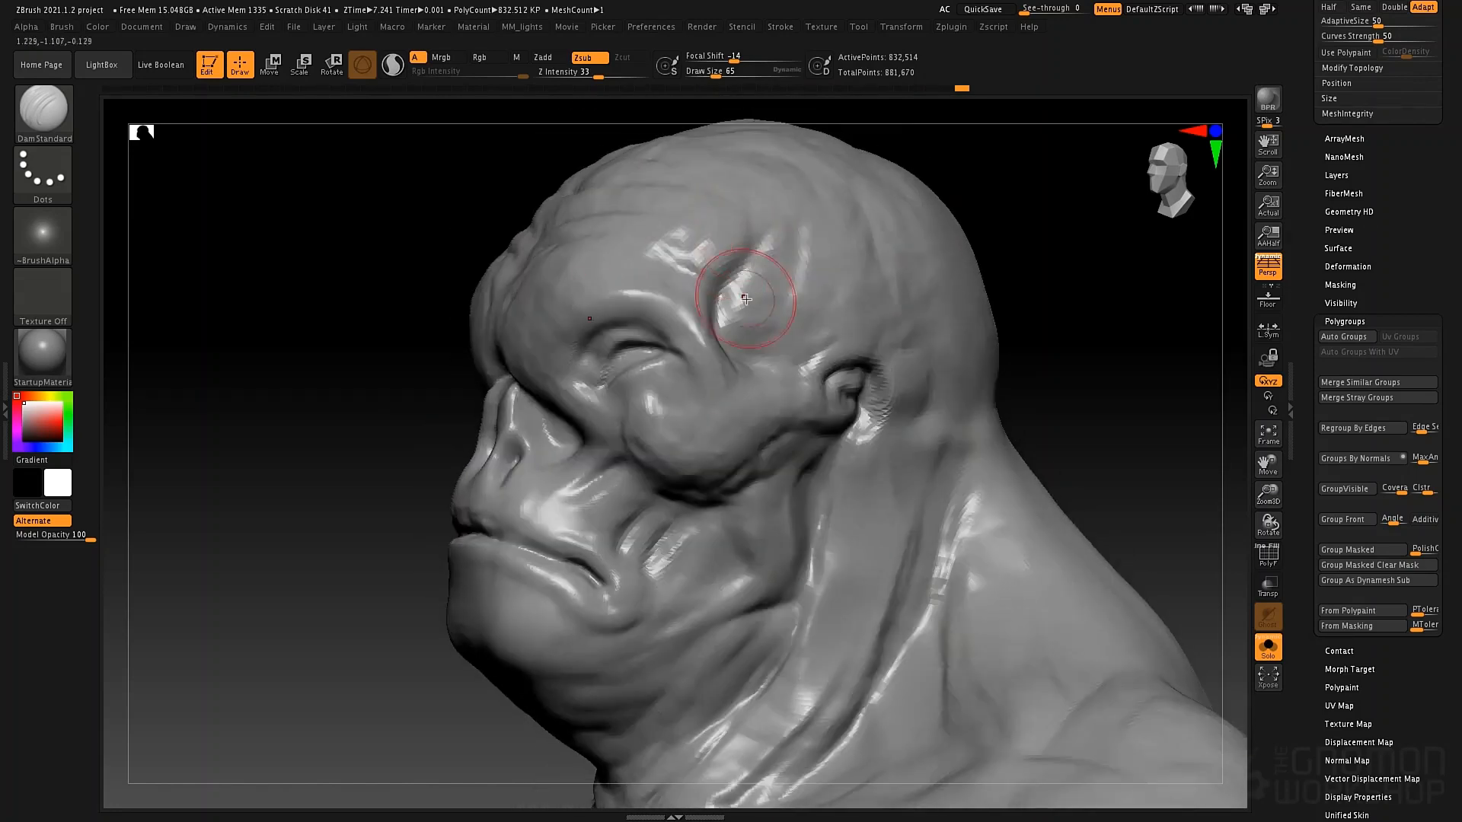
key("b")
key("c")
key("t")
mouse_move(744, 293)
left_mouse_down()
mouse_move(740, 326)
mouse_move(769, 276)
mouse_move(764, 356)
mouse_move(787, 320)
mouse_move(757, 307)
mouse_move(769, 288)
left_mouse_up()
right_click_drag(770, 287, 837, 293)
Sculpt the upper and lower eyelids with the Standard brush using Alpha 01 at Draw Size 49
right_click_drag(674, 303, 688, 373, "alt")
key("b")
key("s")
key("t")
key("space")
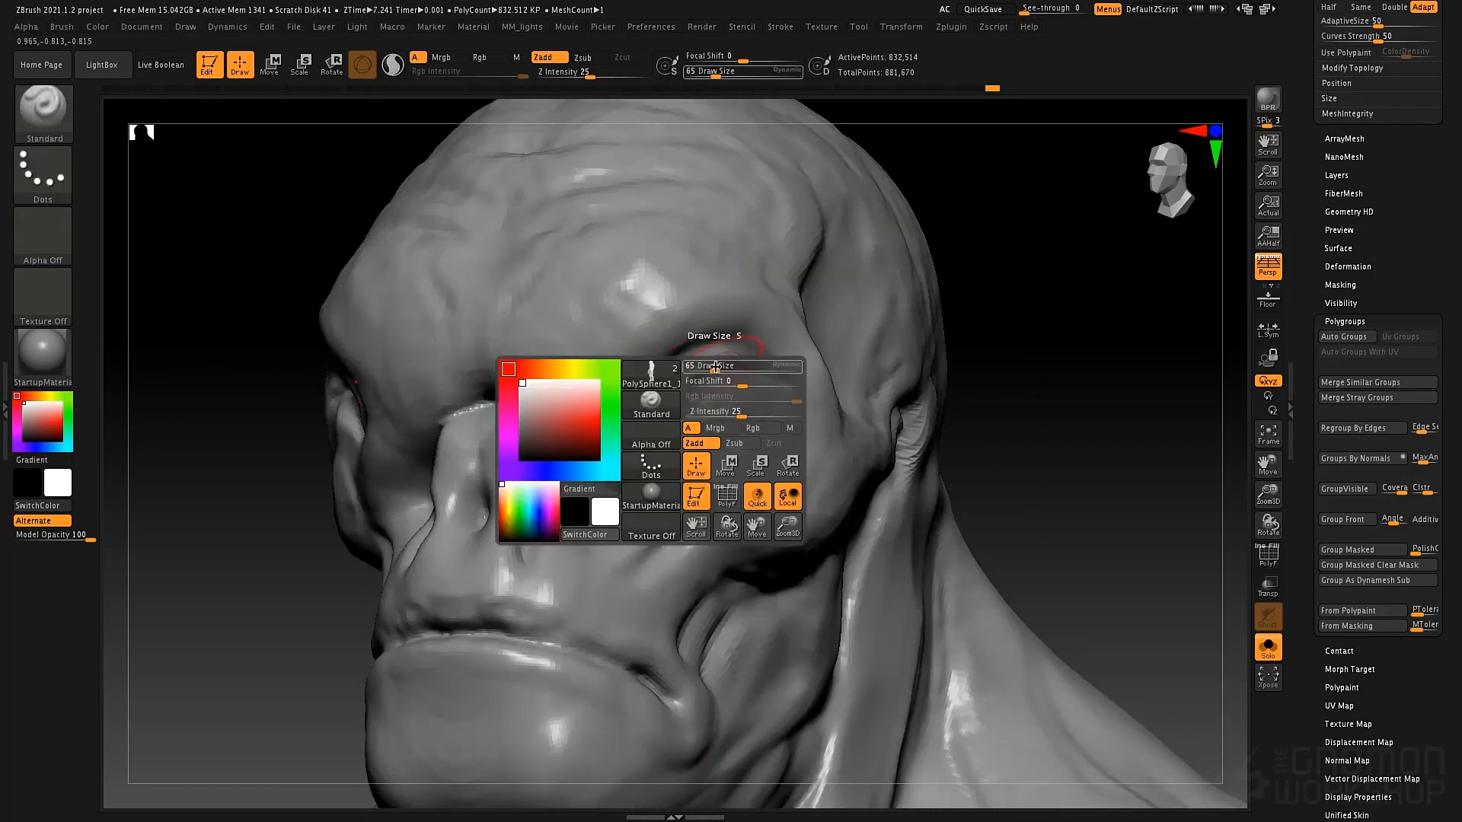
left_click_drag(718, 367, 714, 367)
left_click(43, 236)
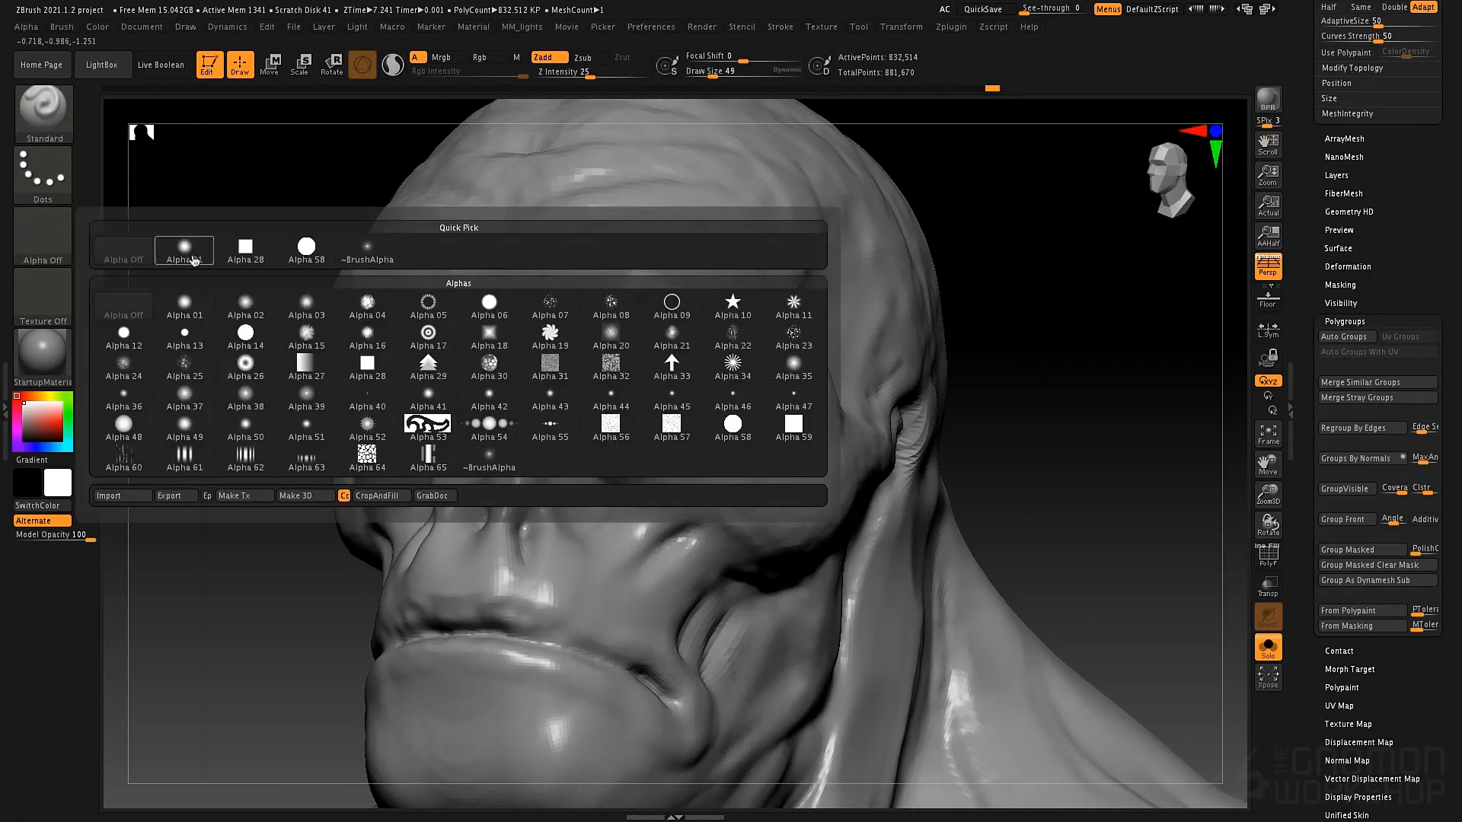
left_click(187, 255)
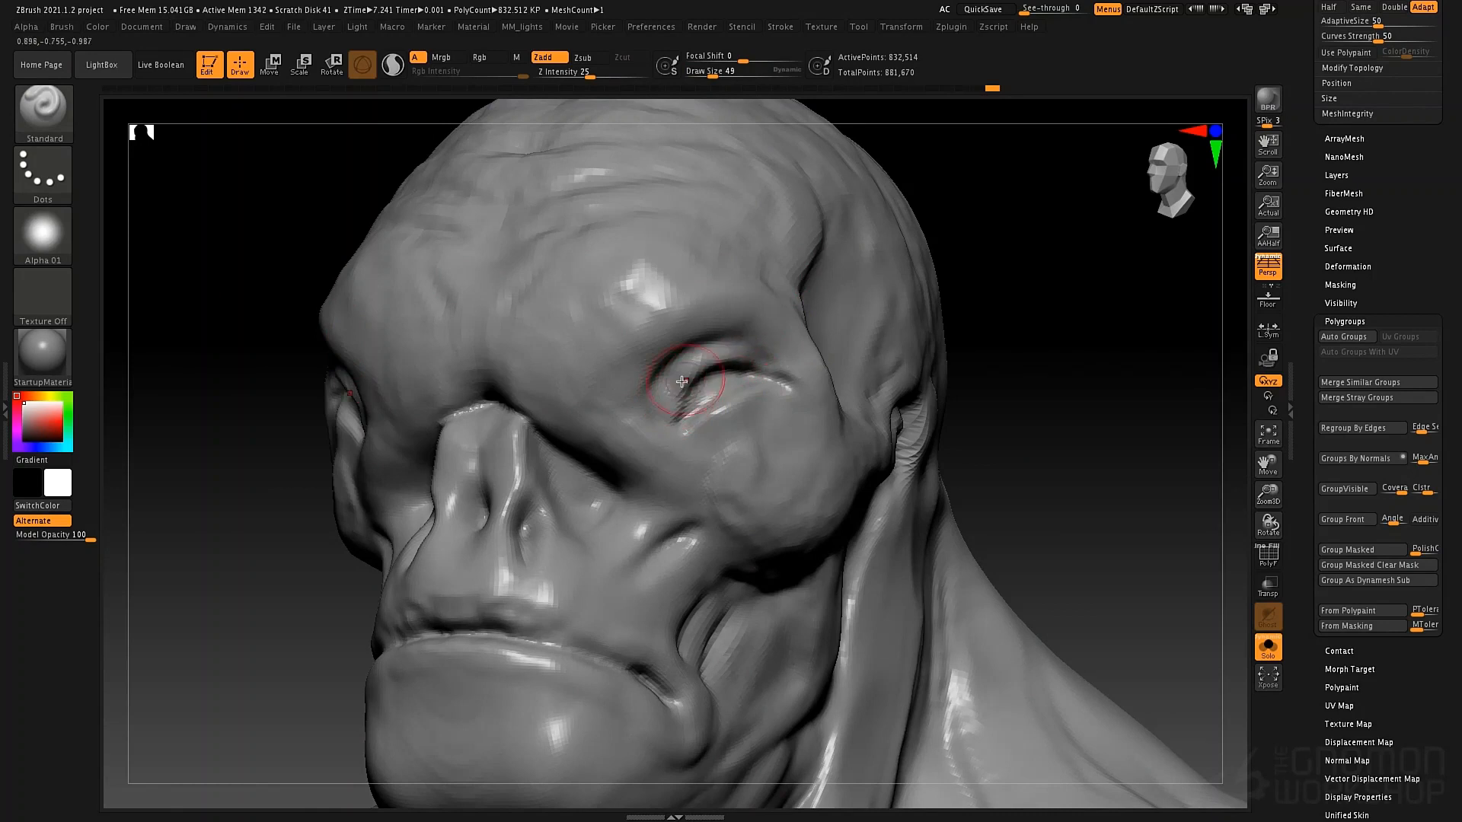
left_click_drag(682, 382, 754, 369)
left_click_drag(692, 411, 775, 386)
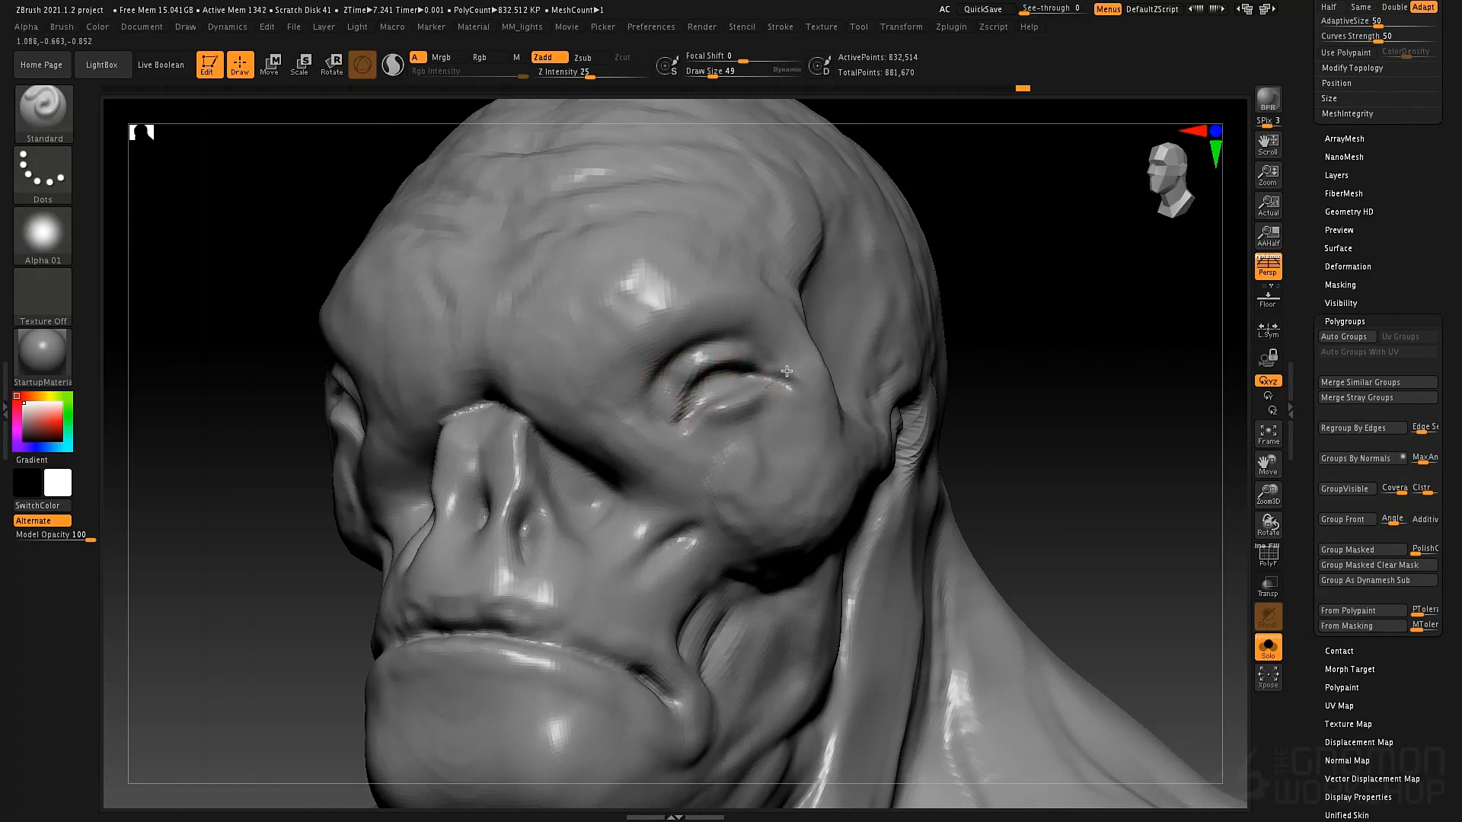
Turn off Solo and make the PolySphere1 subtool visible so the eyeballs show in the sockets
left_click(1263, 647)
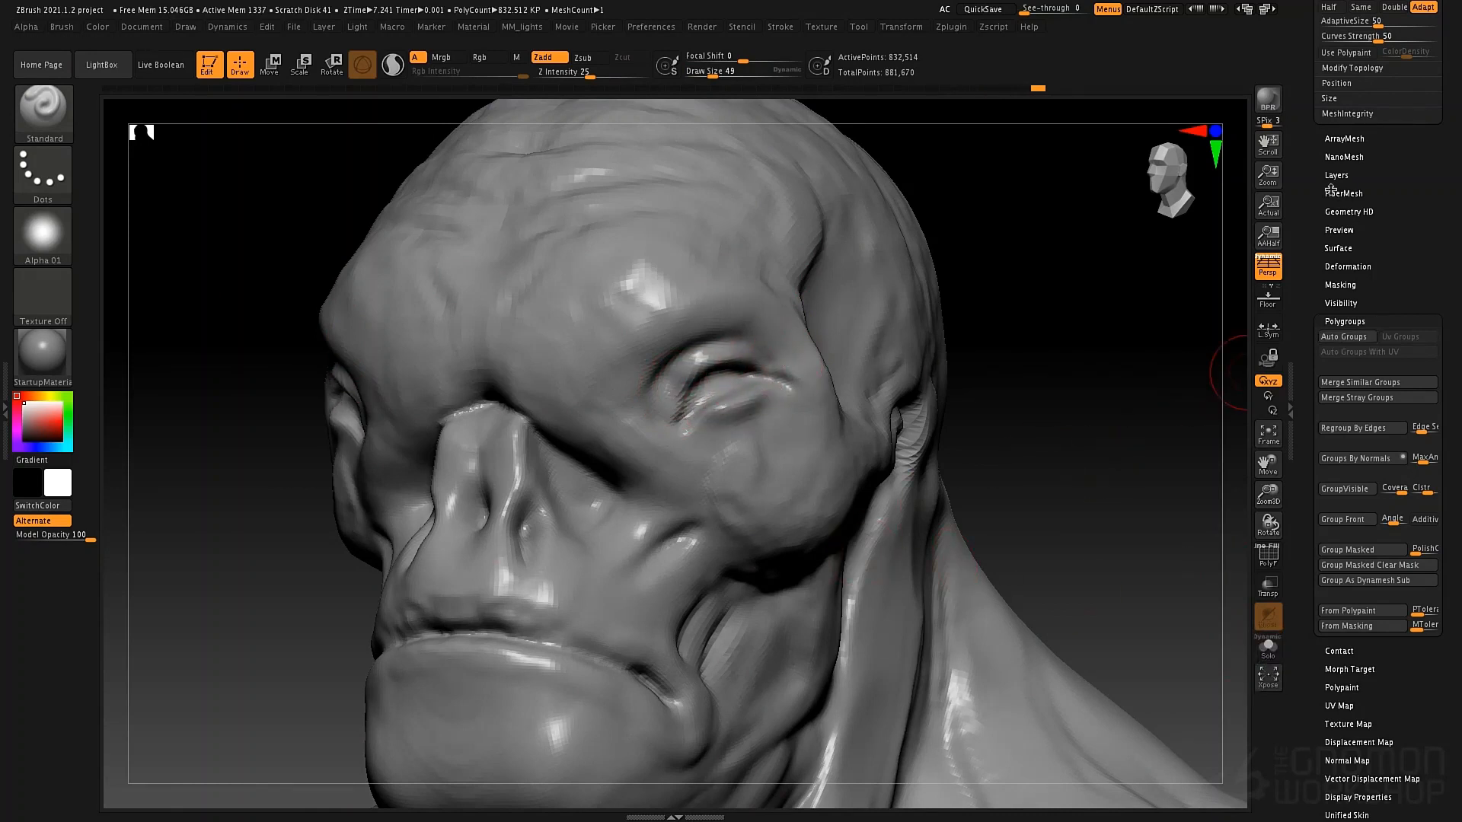
left_click_drag(1301, 278, 1310, 414)
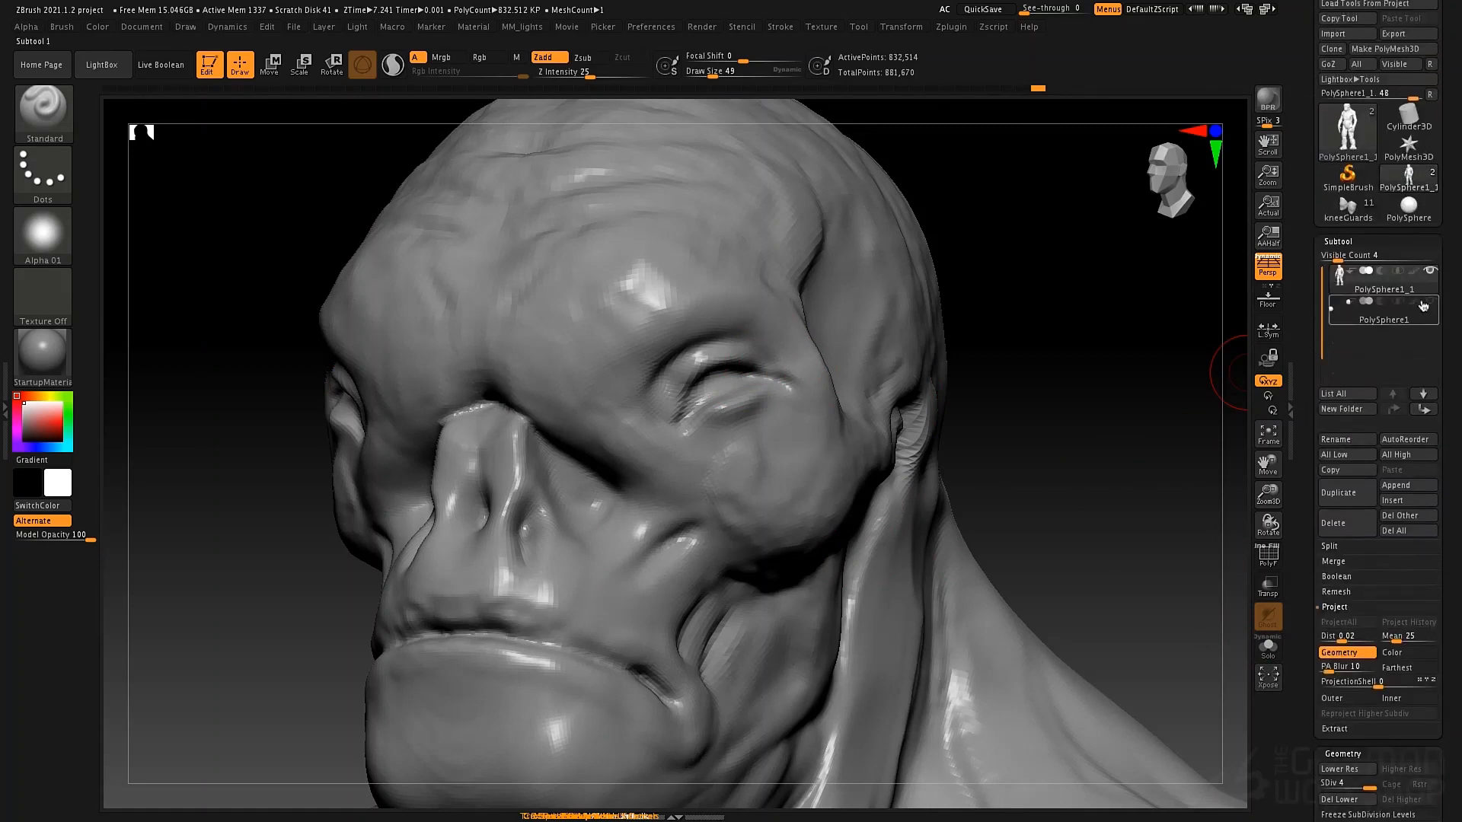
left_click(1431, 303)
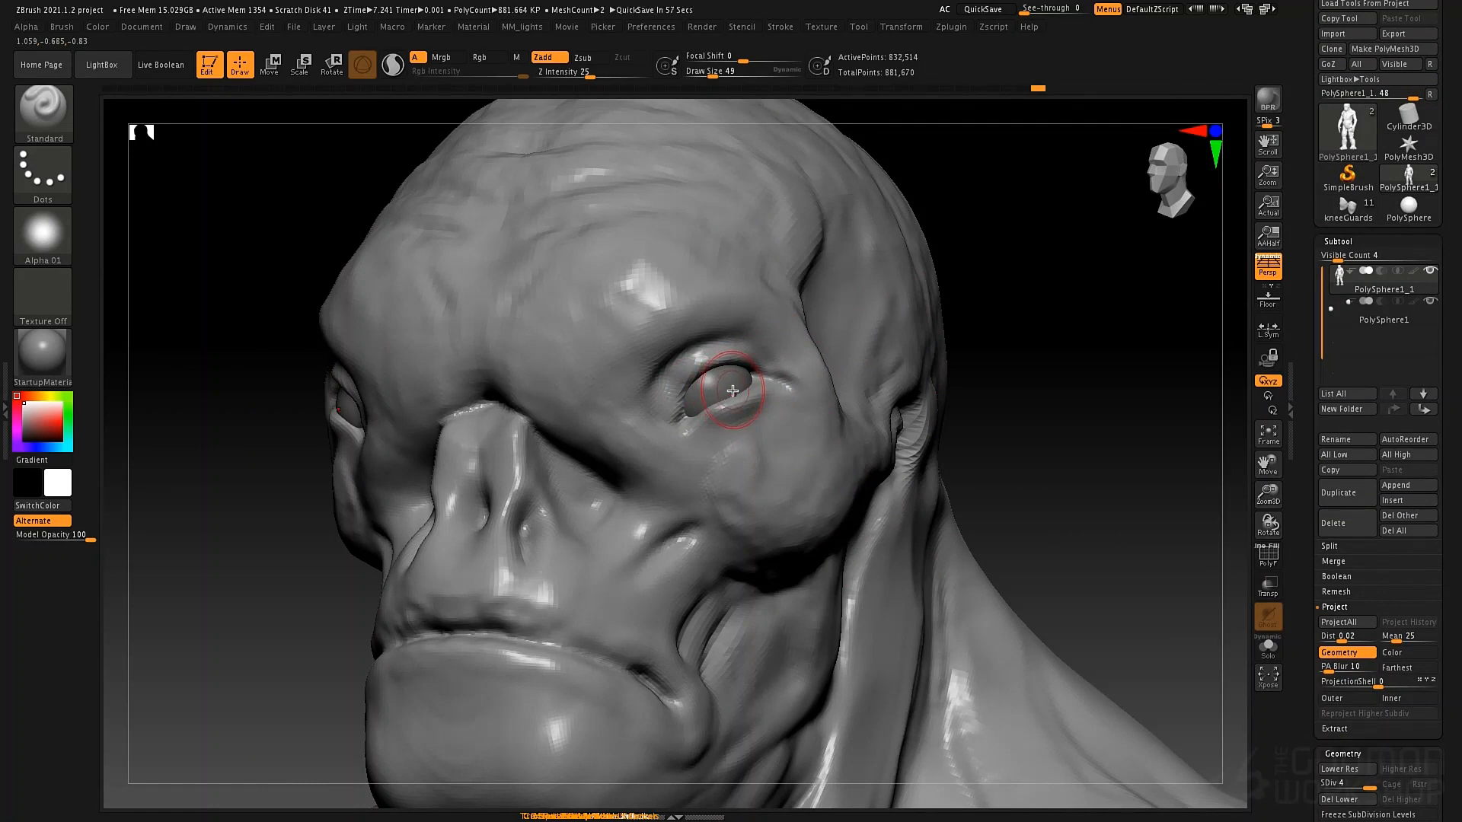
Adjust the lower eyelid to fit around the eyeball with the Move brush
key("b")
key("m")
key("v")
left_click_drag(714, 414, 707, 405)
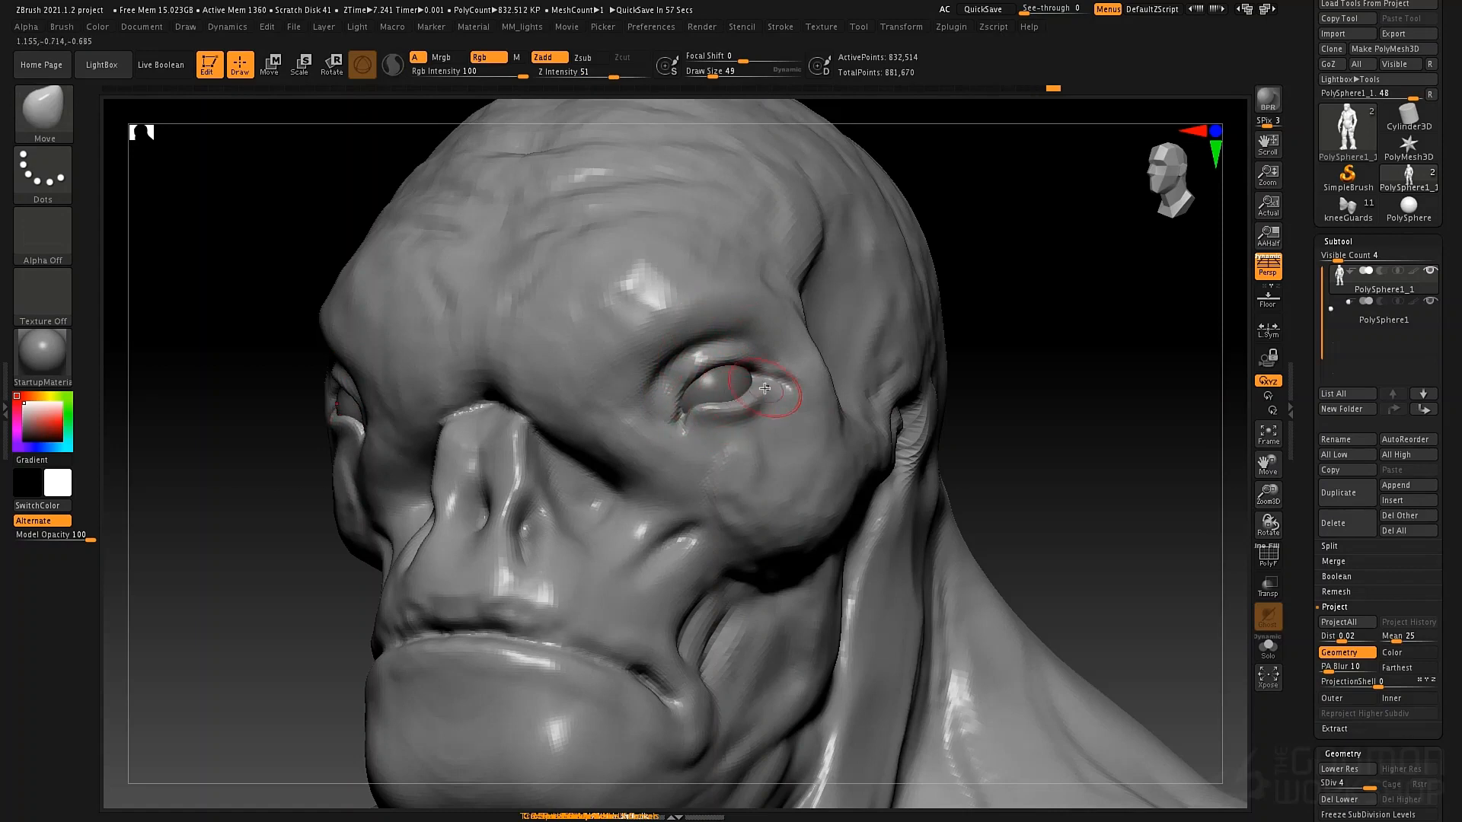
Carve wrinkles below the eye and a fold around the upper eyelid with the DamStandard brush
key("b")
key("d")
key("s")
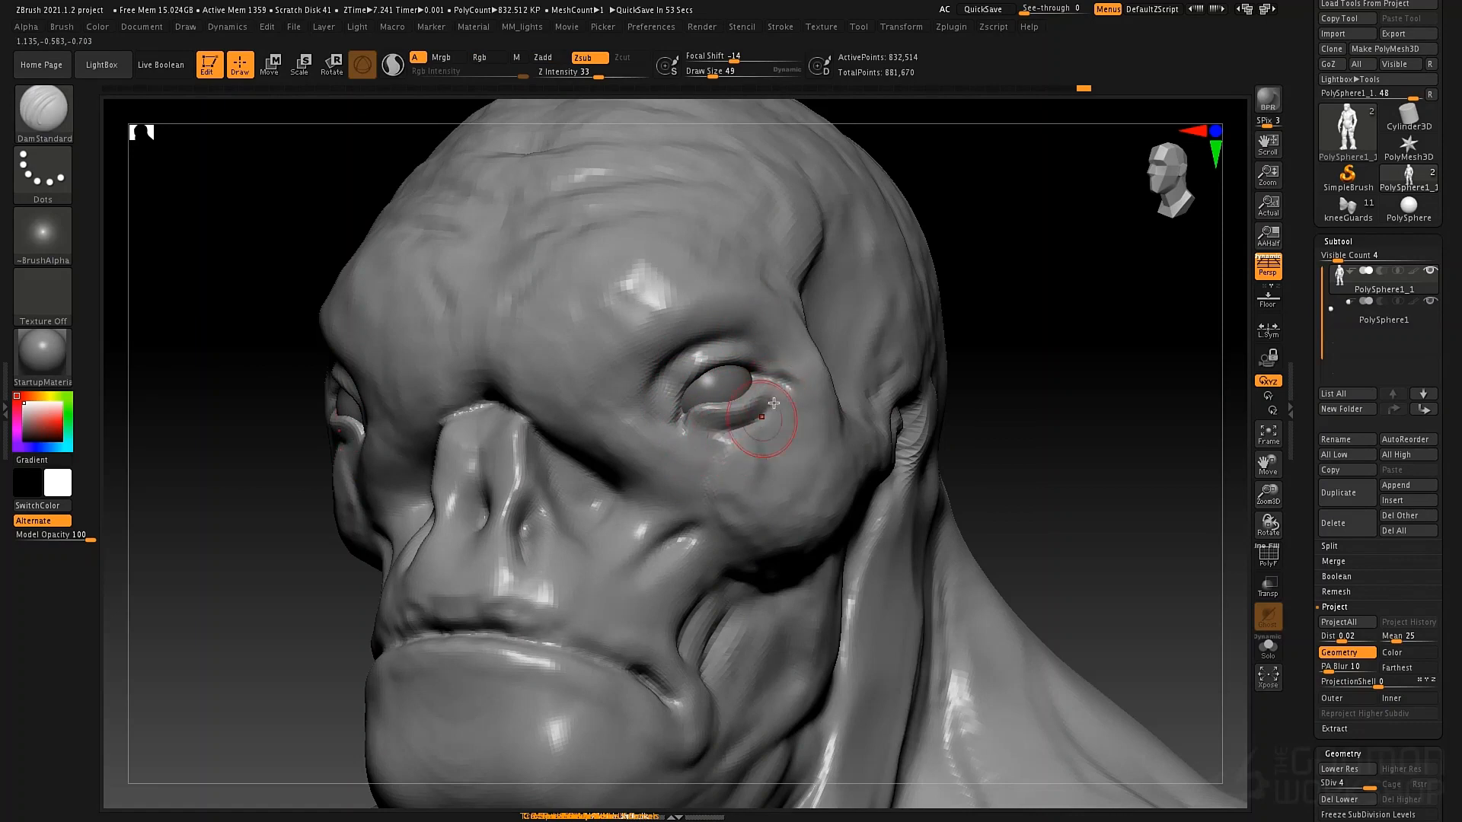
left_click_drag(774, 403, 780, 431)
left_click_drag(680, 428, 746, 452)
mouse_move(655, 414)
left_mouse_down()
mouse_move(712, 343)
mouse_move(737, 336)
mouse_move(748, 357)
left_mouse_up()
left_click_drag(762, 436, 757, 459)
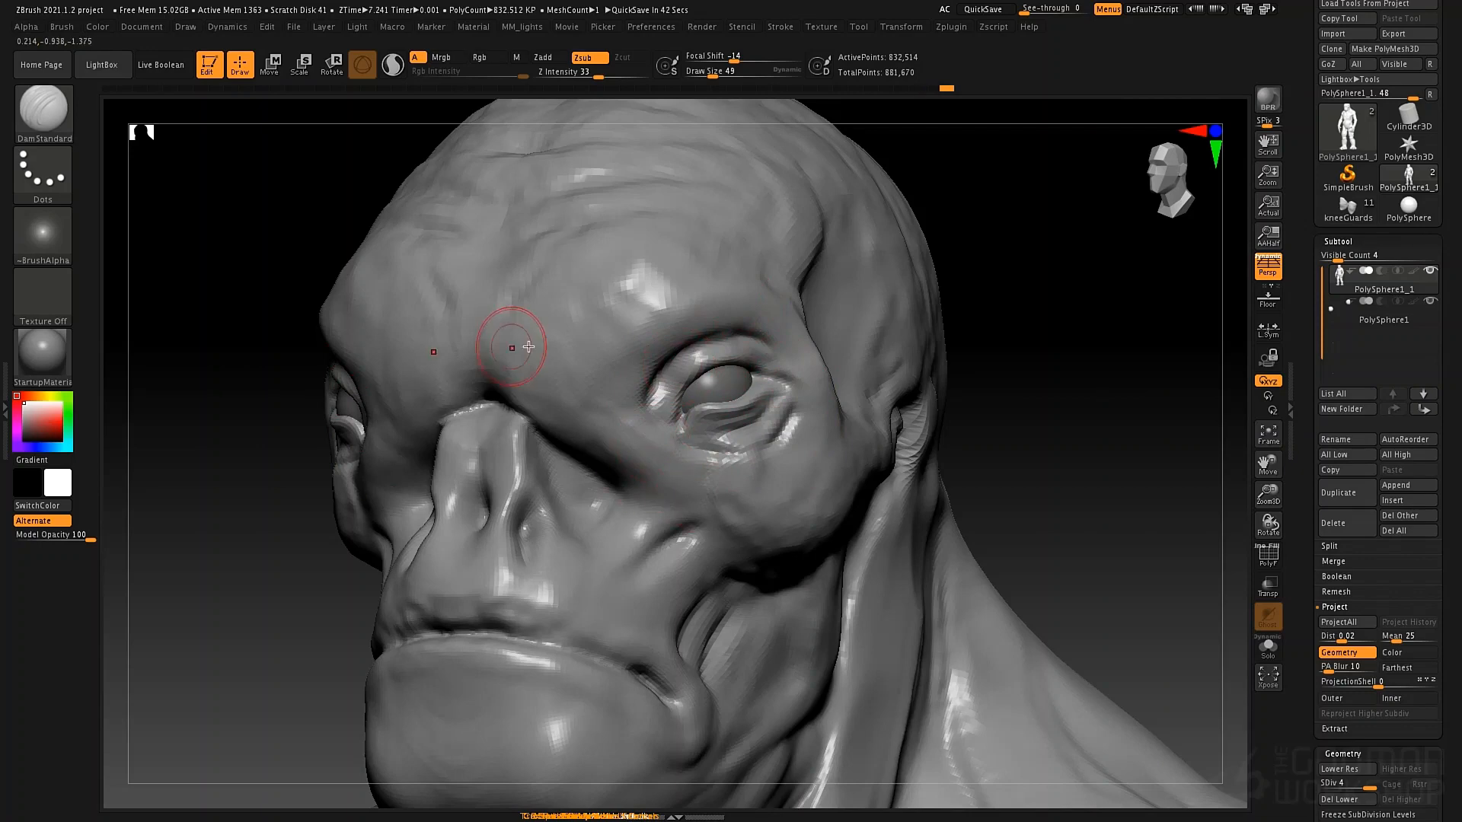
Deepen the nostril with the DamStandard brush
right_click_drag(528, 347, 761, 358)
left_click_drag(437, 538, 448, 531)
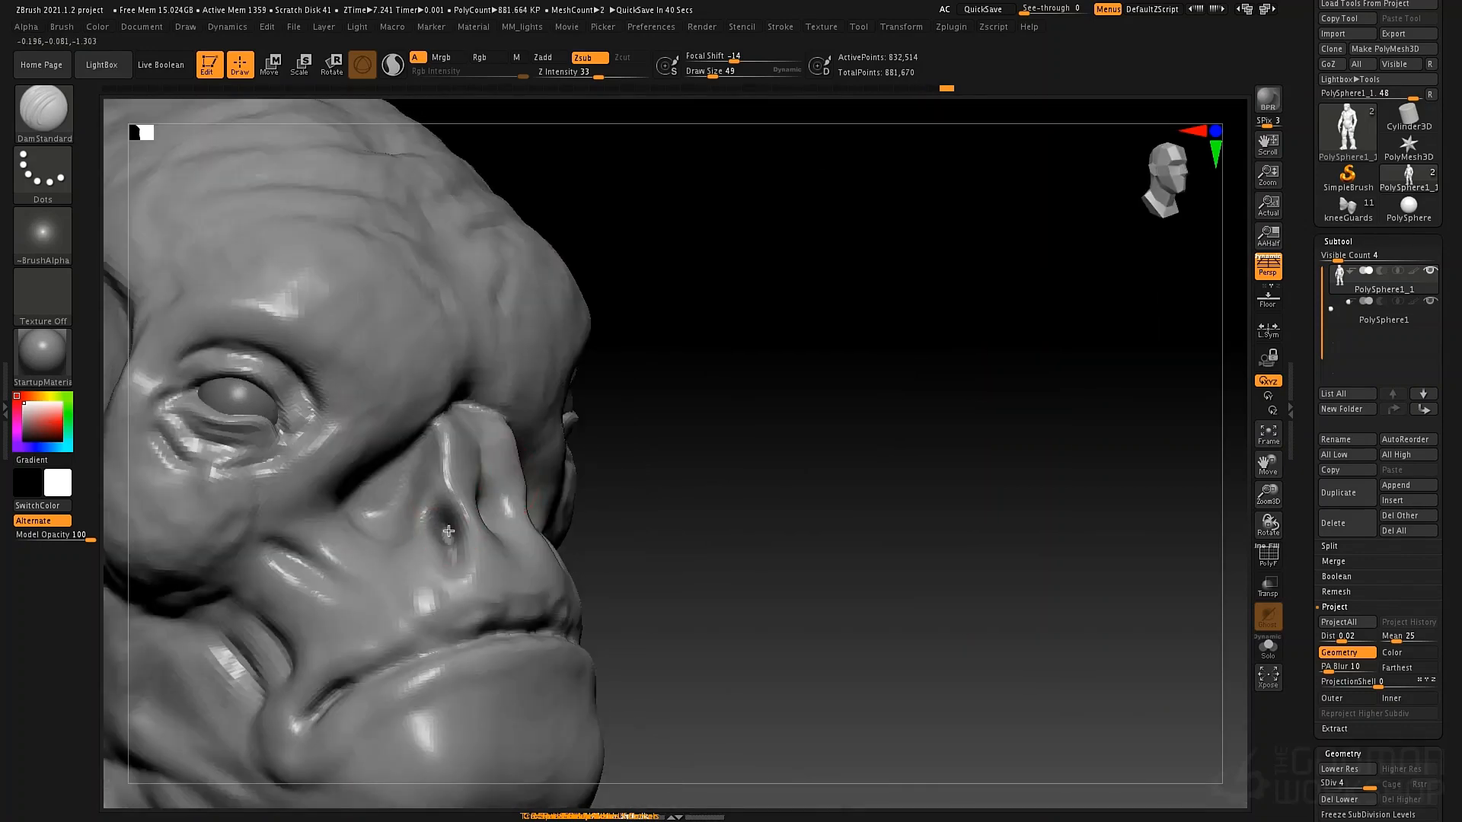
right_click_drag(540, 480, 494, 510)
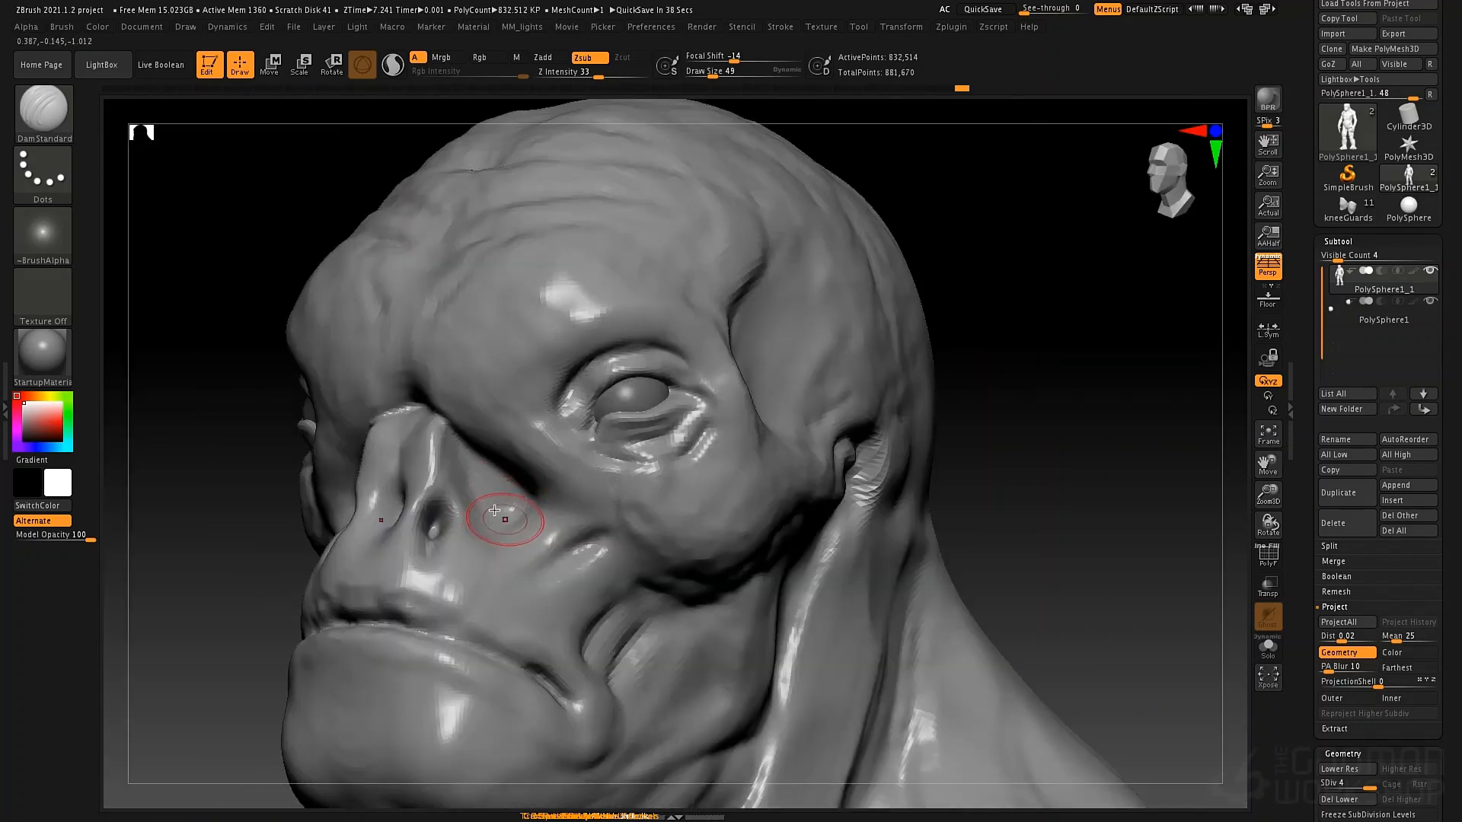
Carve the area beside the nose with DamStandard and build up the nose and upper lip with the Standard brush
mouse_move(463, 464)
left_mouse_down()
mouse_move(518, 516)
mouse_move(481, 518)
mouse_move(528, 503)
left_mouse_up()
right_click_drag(529, 502, 342, 496)
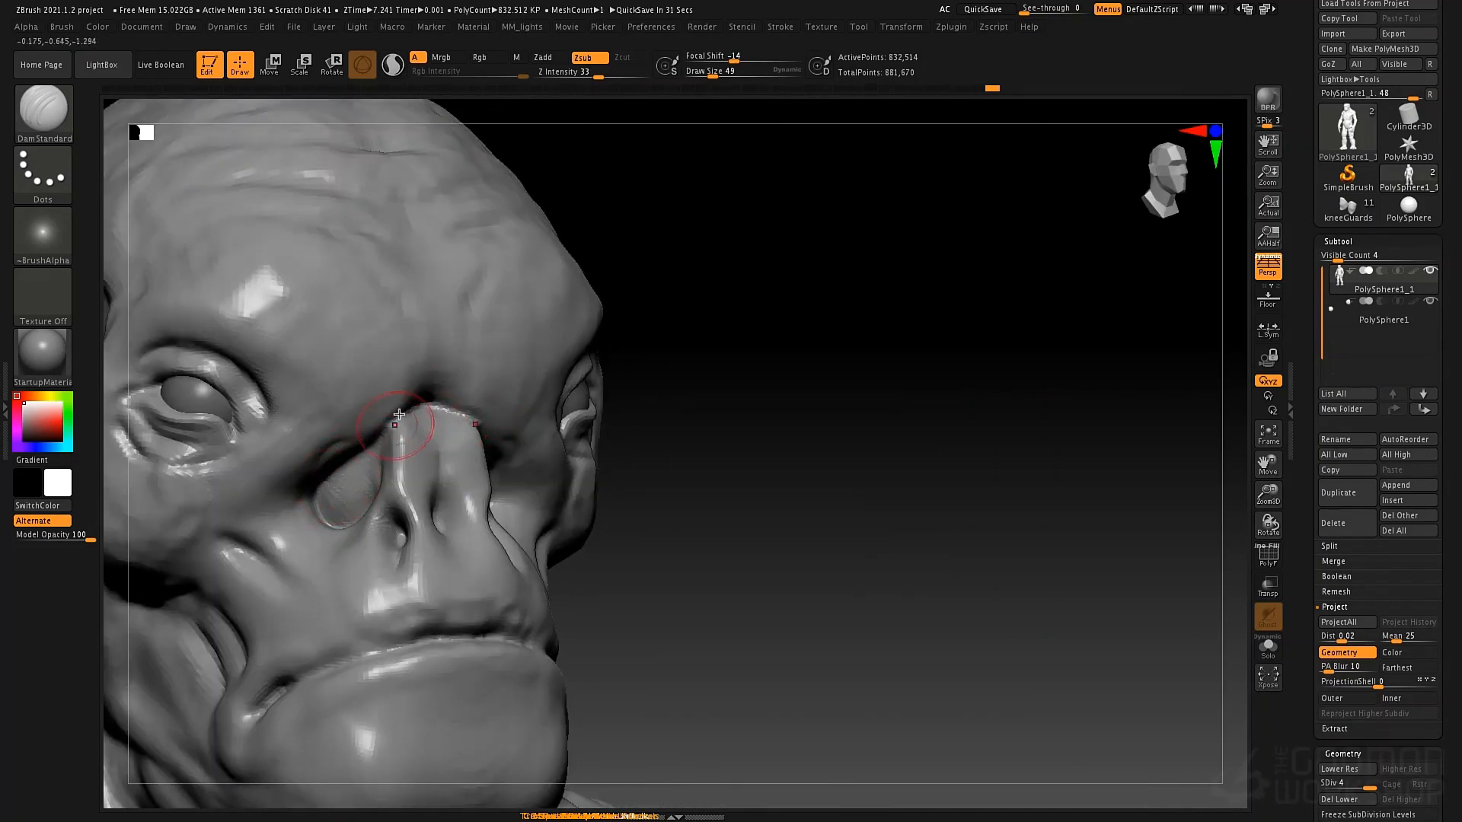
key("b")
key("s")
key("t")
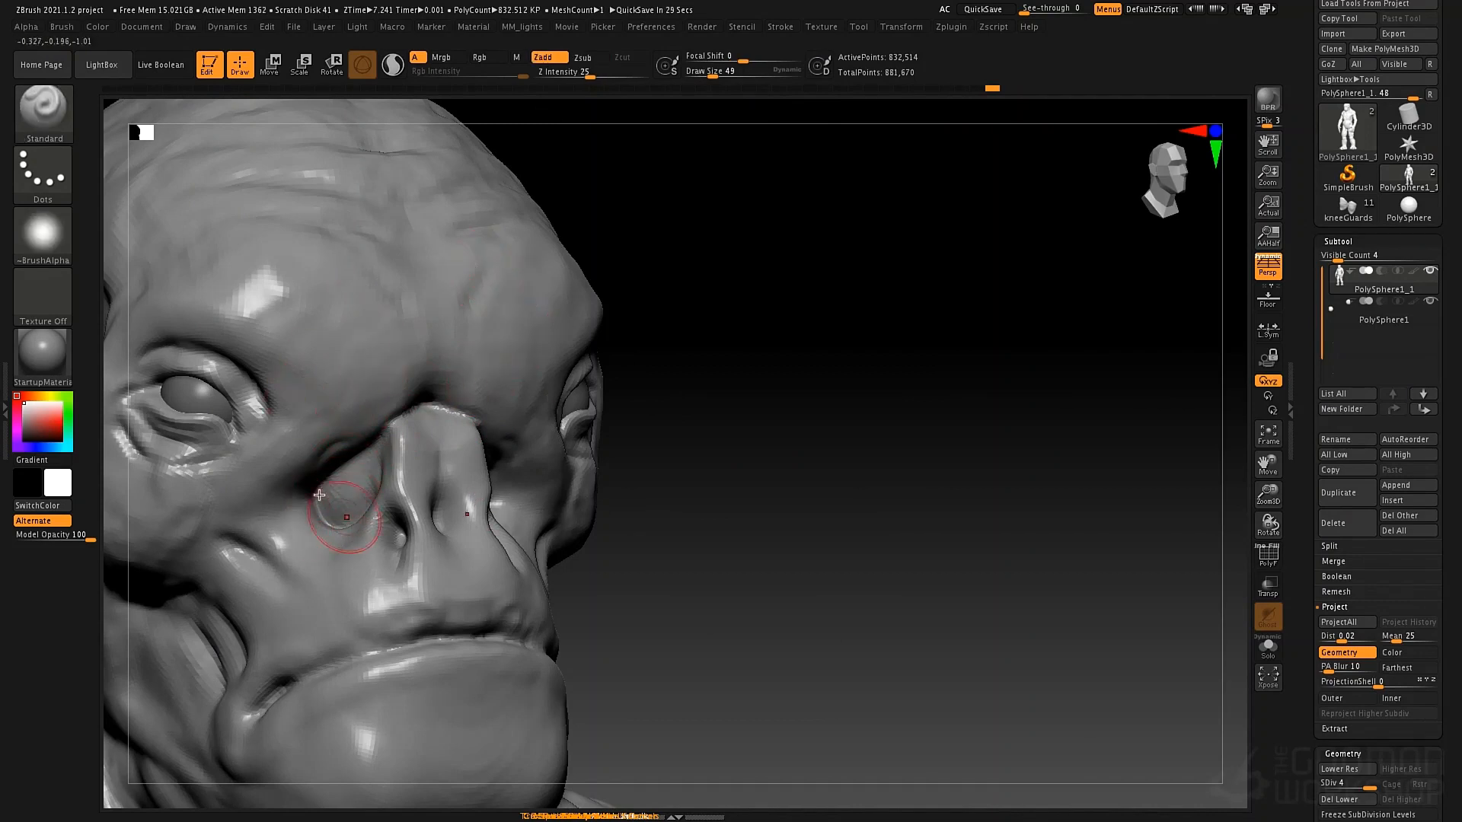
mouse_move(344, 529)
left_mouse_down()
mouse_move(316, 488)
mouse_move(365, 519)
mouse_move(422, 414)
mouse_move(415, 509)
left_mouse_up()
mouse_move(448, 559)
left_mouse_down()
mouse_move(455, 594)
mouse_move(354, 613)
left_mouse_up()
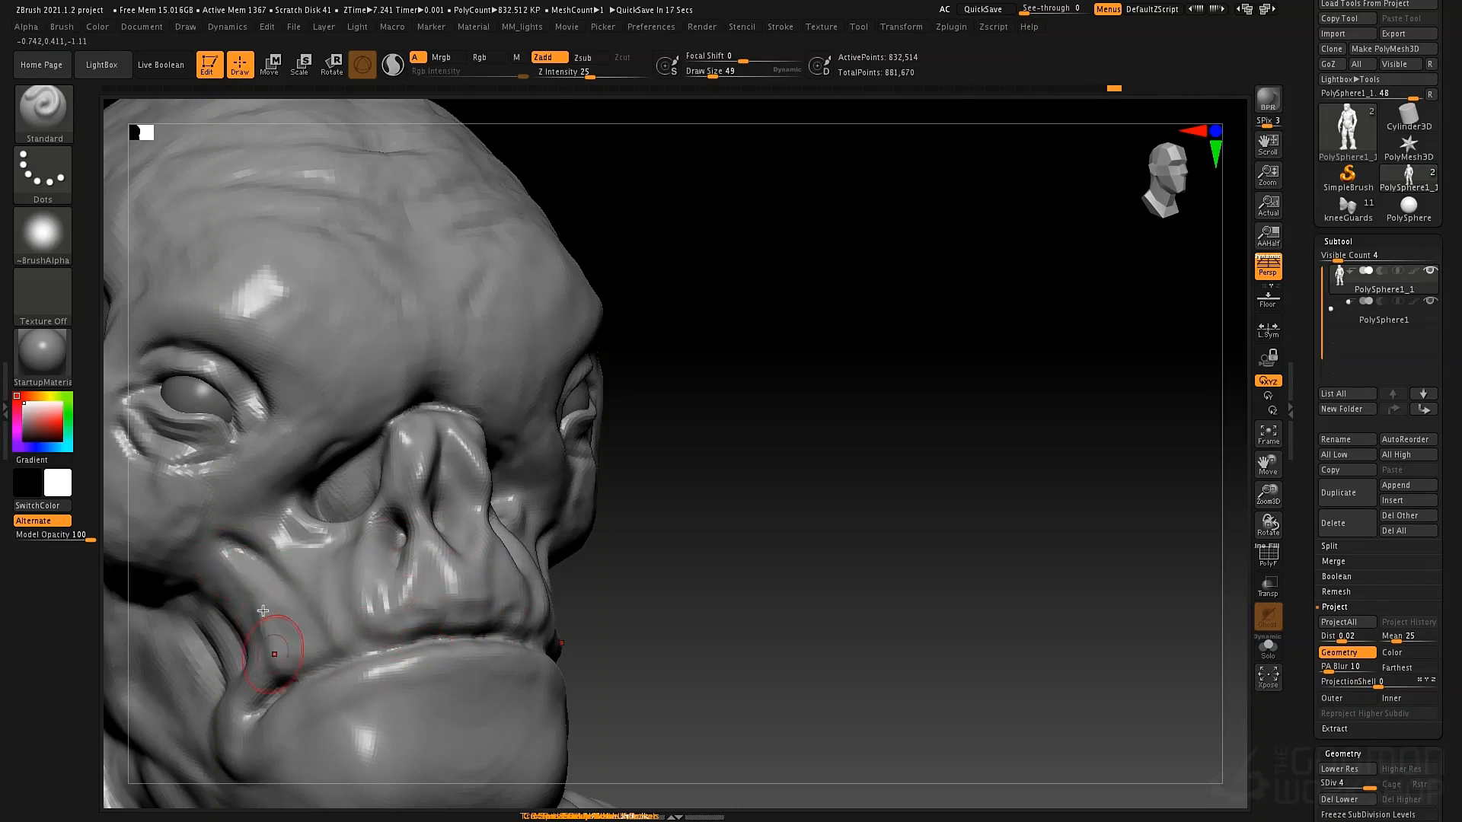
Build up the lower and upper lips with the Standard brush, and save the project
mouse_move(783, 439)
left_mouse_down()
mouse_move(812, 473)
mouse_move(904, 368)
mouse_move(800, 395)
mouse_move(779, 513)
mouse_move(795, 533)
left_mouse_up()
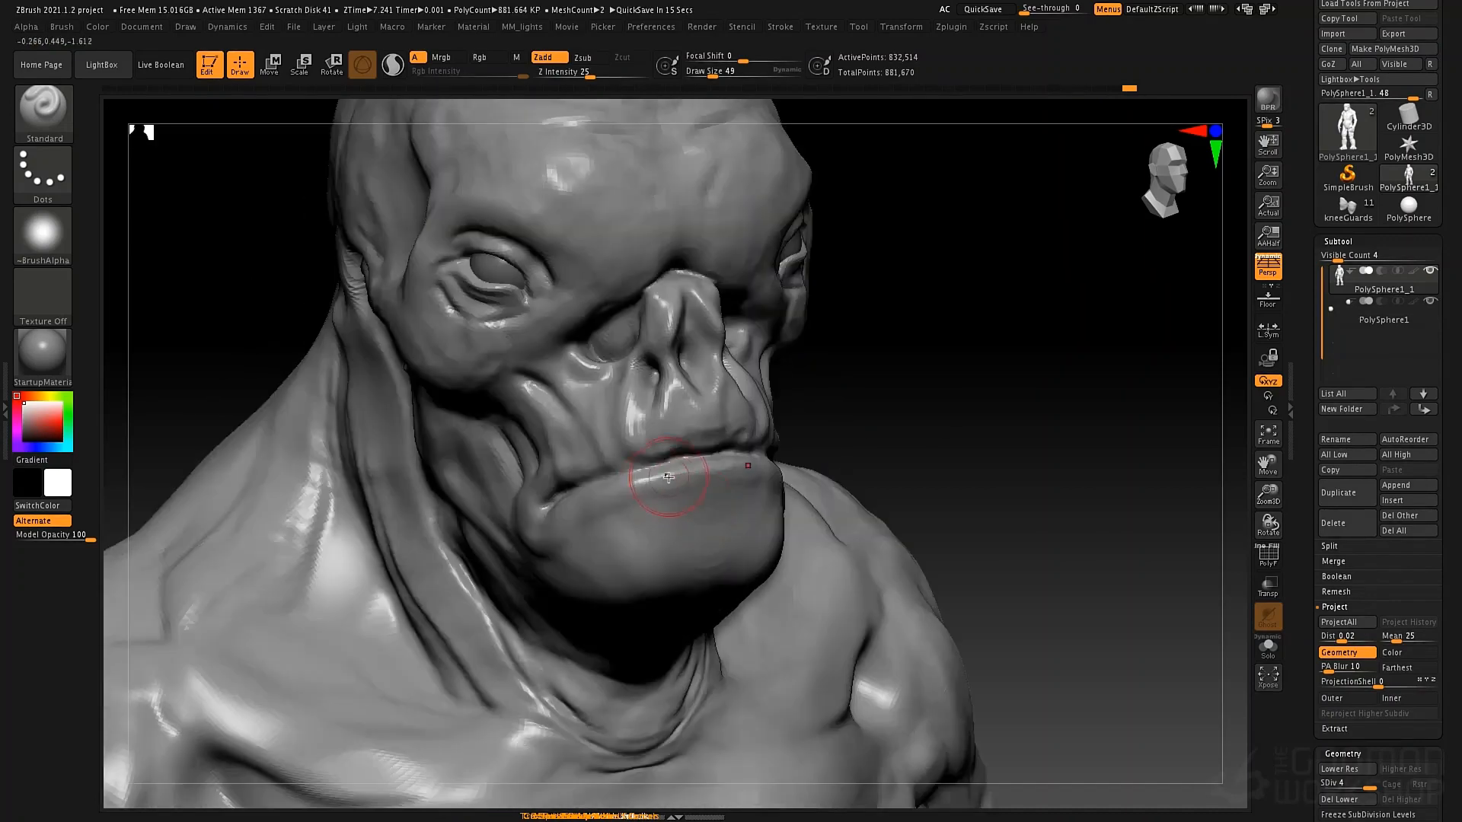
mouse_move(672, 479)
left_mouse_down()
mouse_move(657, 480)
mouse_move(685, 479)
left_mouse_up()
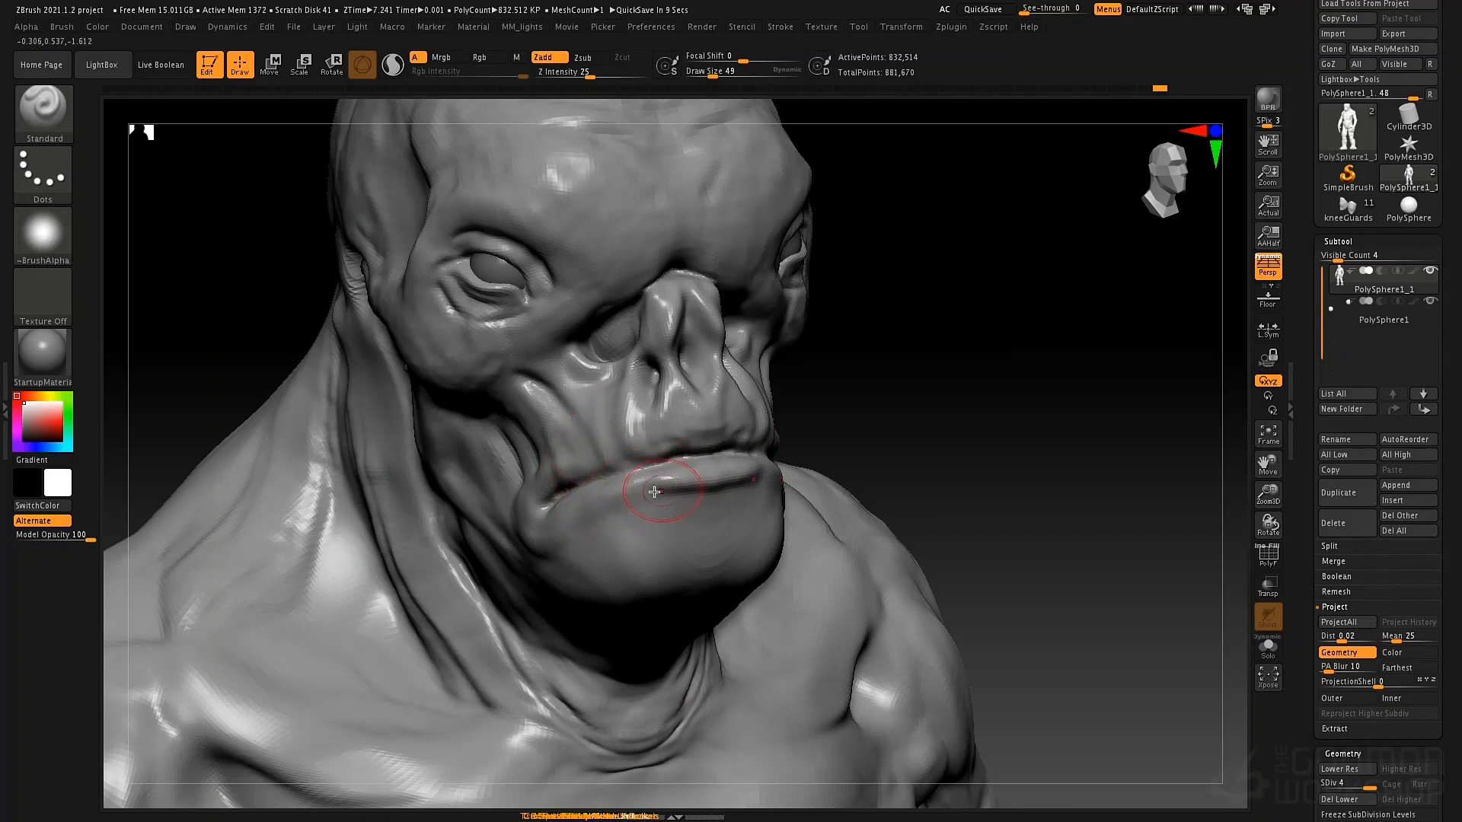
left_click_drag(601, 497, 747, 486)
left_click_drag(639, 498, 742, 497)
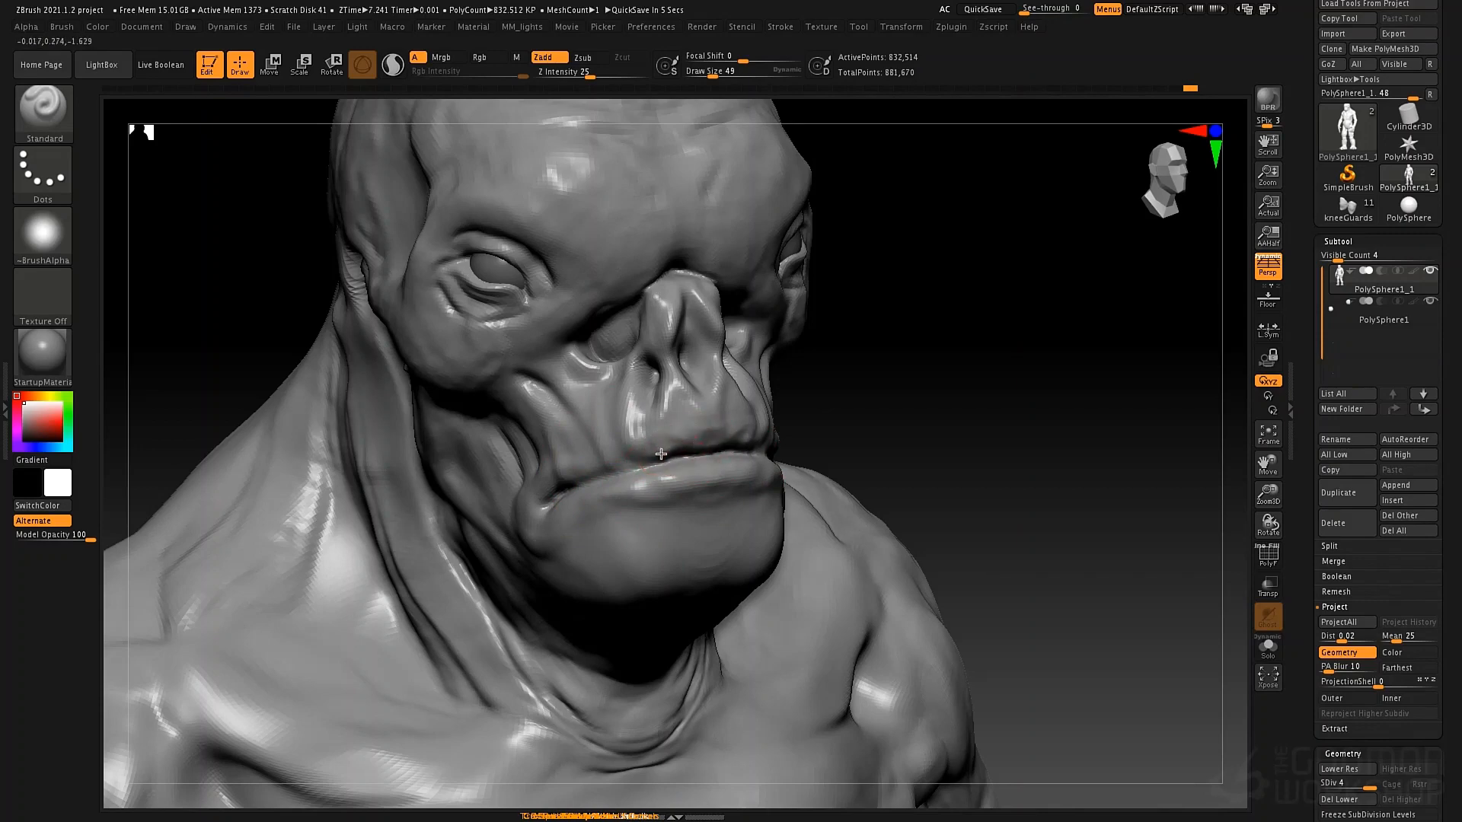
left_click_drag(661, 454, 716, 442)
right_click_drag(710, 463, 670, 452)
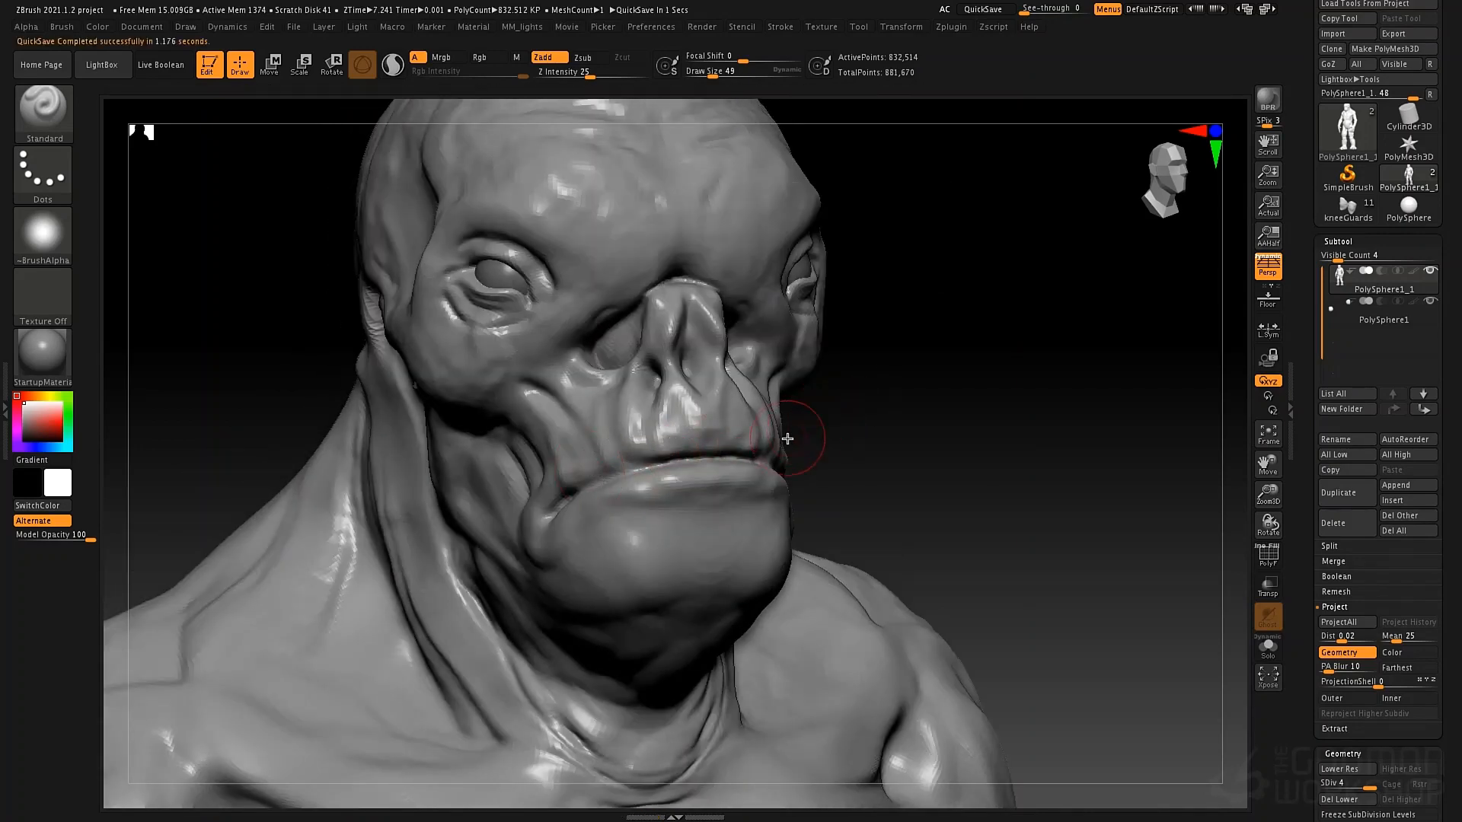
left_click_drag(687, 454, 651, 455)
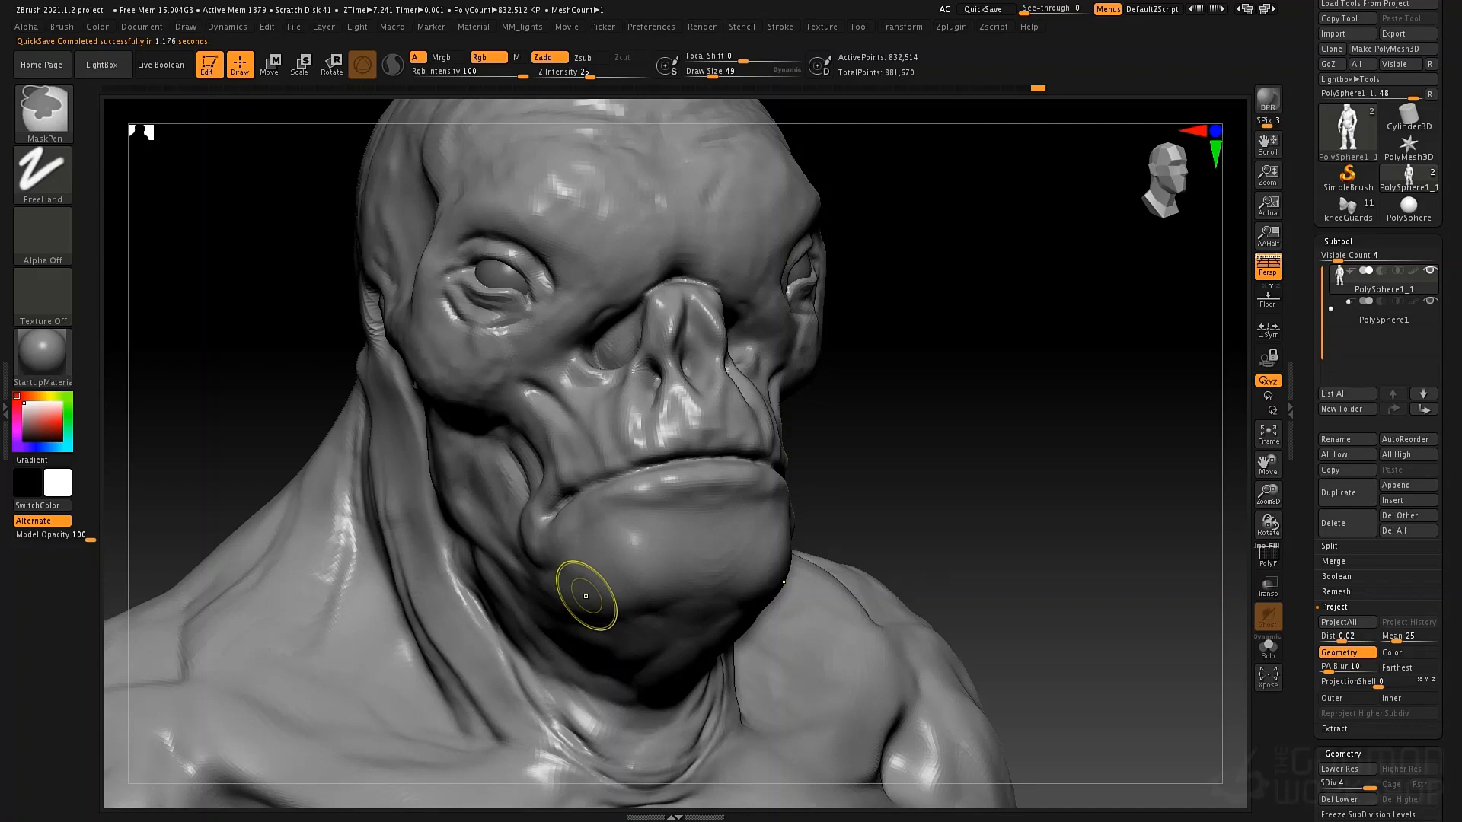
key("ctrl+s")
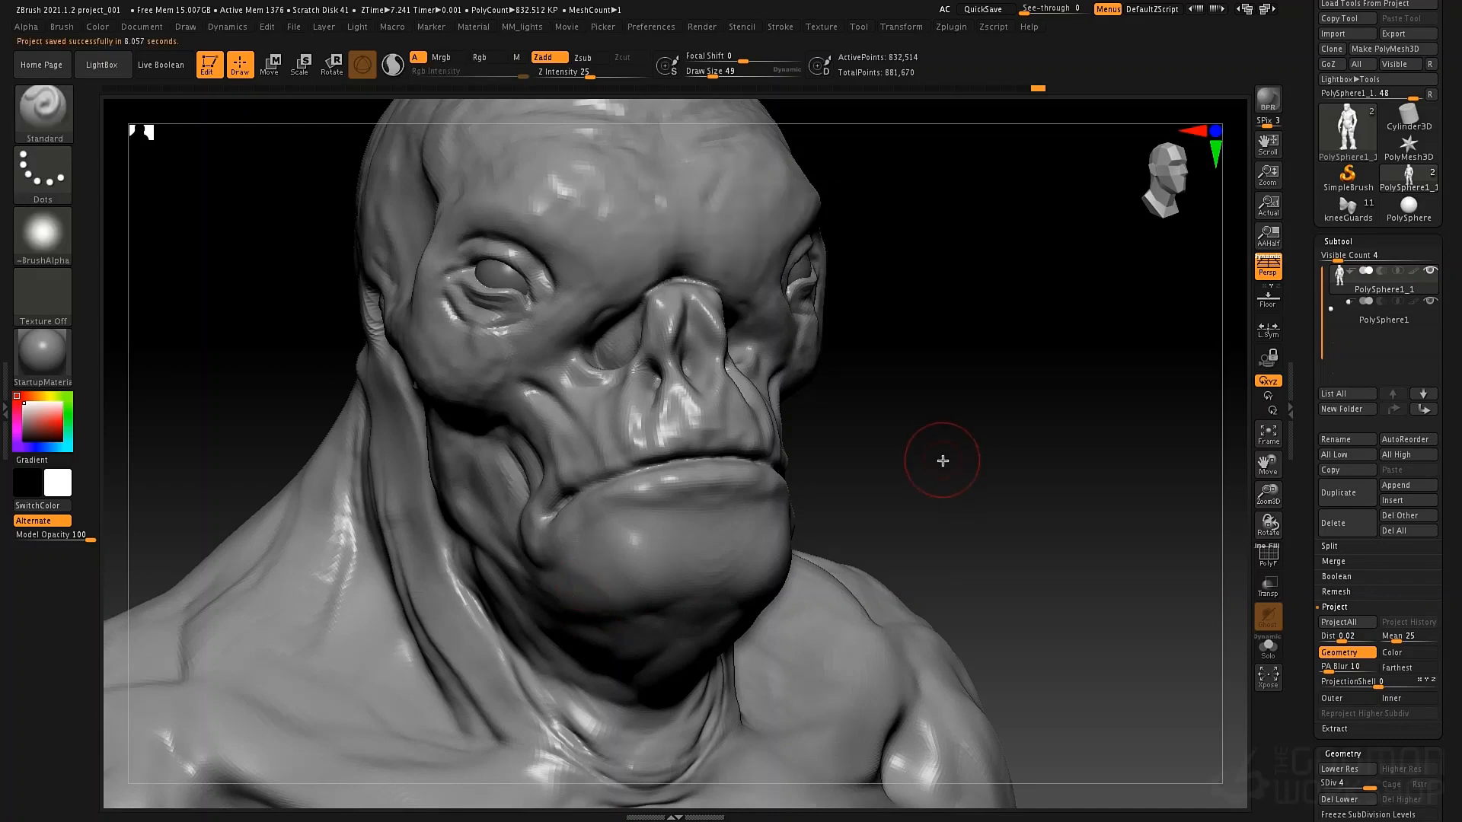
Define the crease around the corner of the mouth with the DamStandard brush
right_click_drag(583, 481, 541, 529)
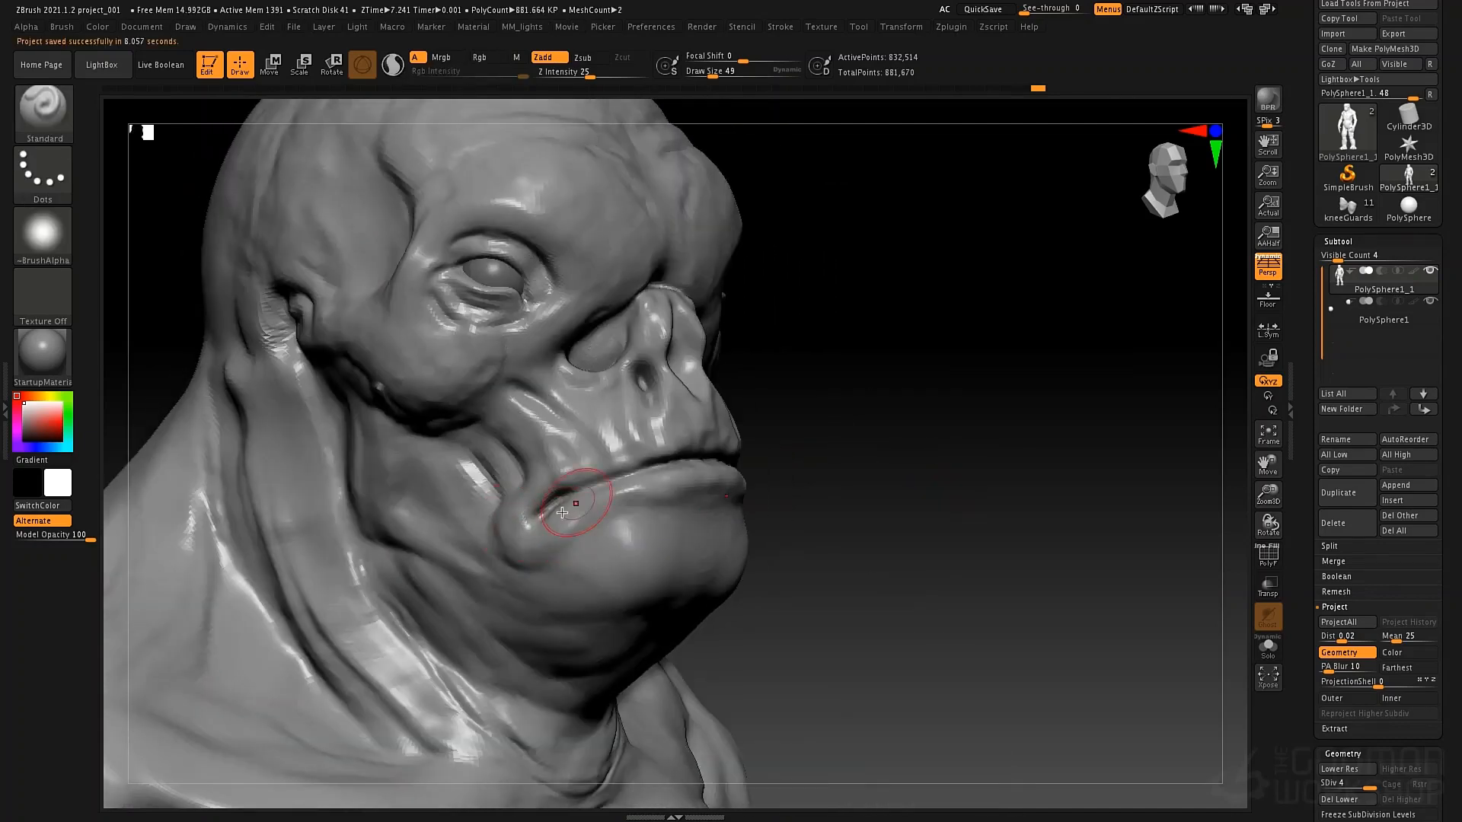
key("b")
key("d")
key("s")
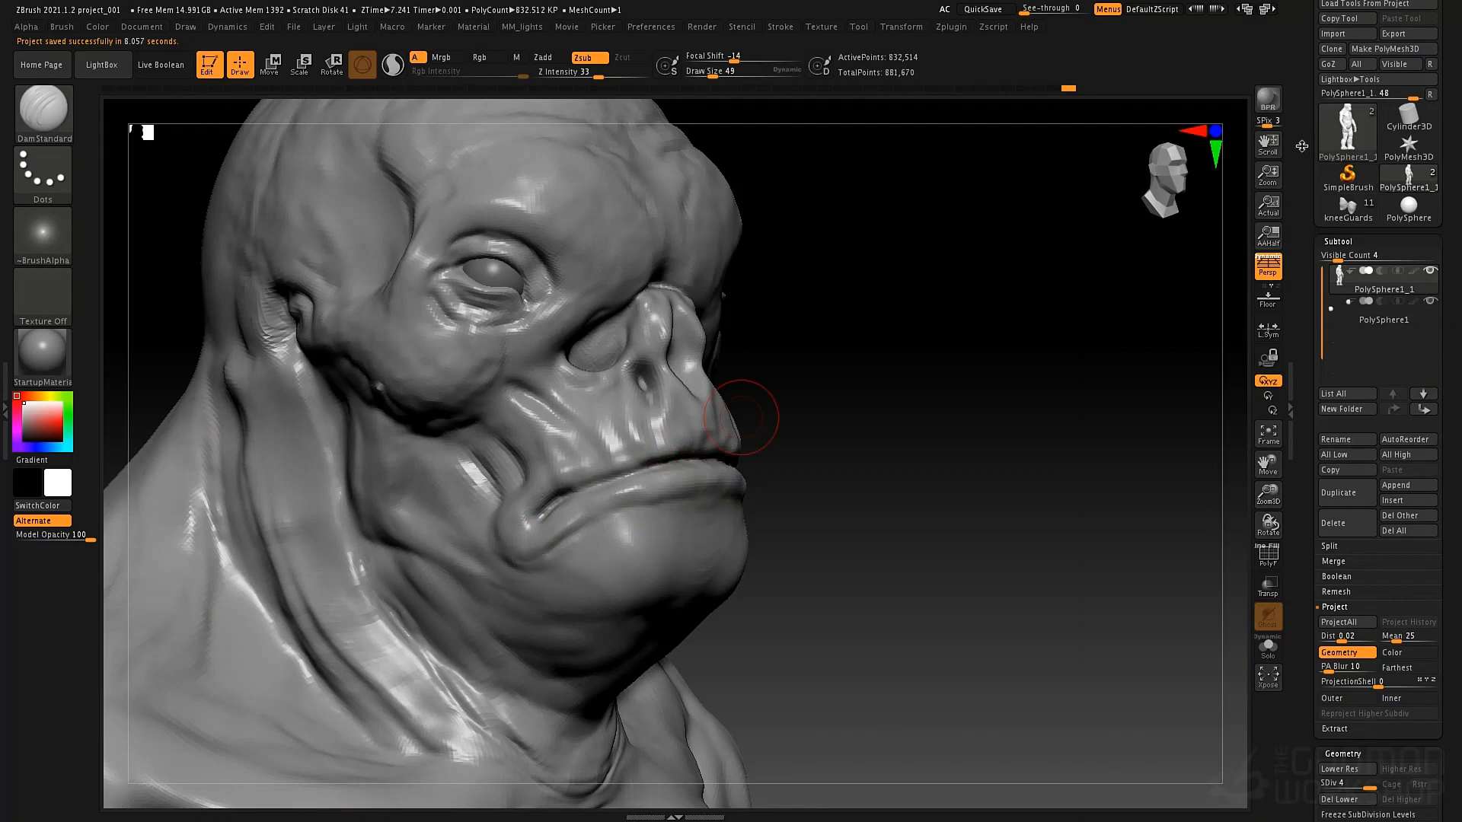
left_click_drag(1302, 146, 1301, 189)
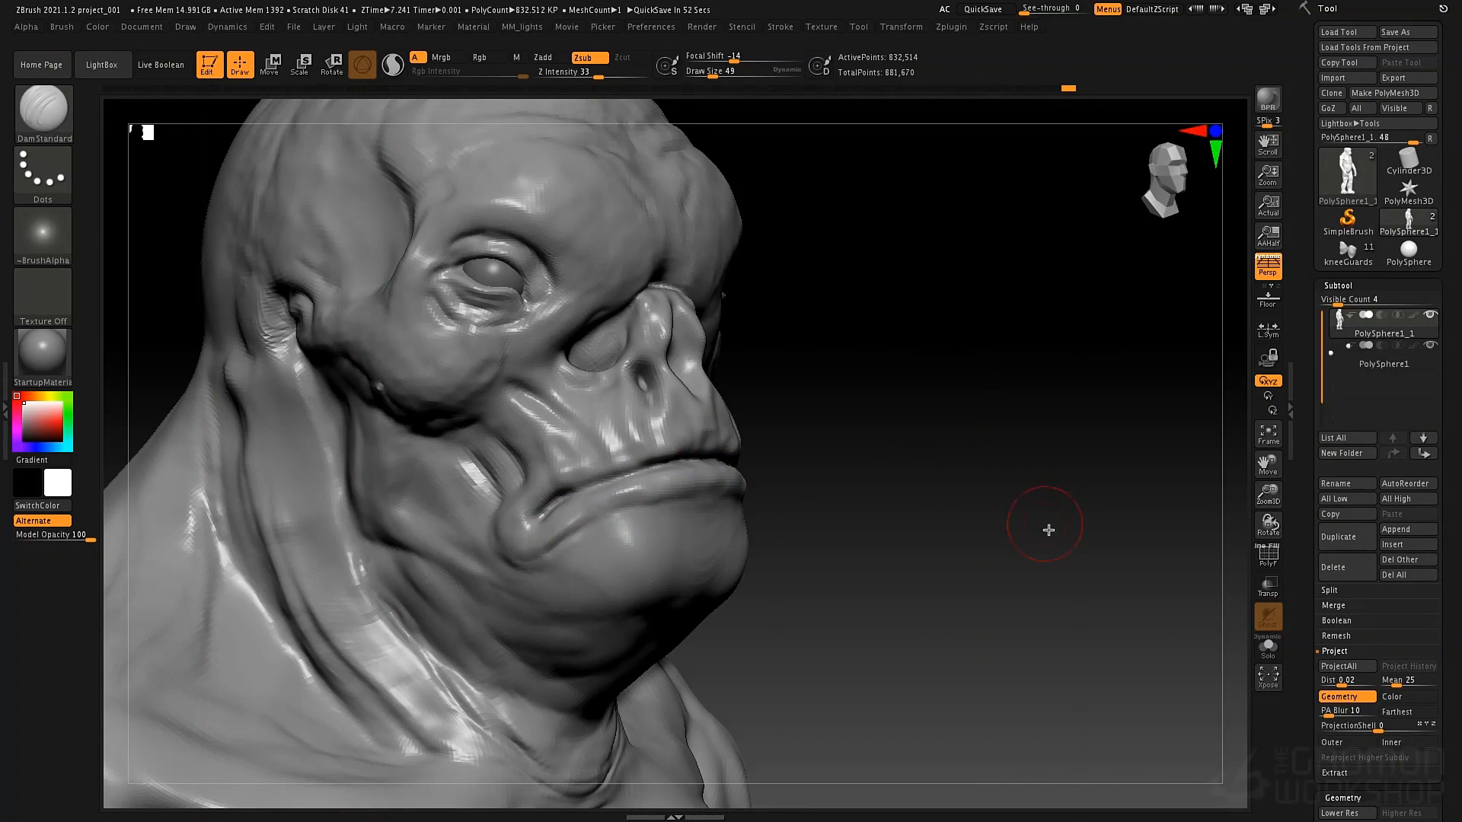
mouse_move(1049, 530)
left_mouse_down()
mouse_move(1025, 526)
mouse_move(1041, 509)
left_mouse_up()
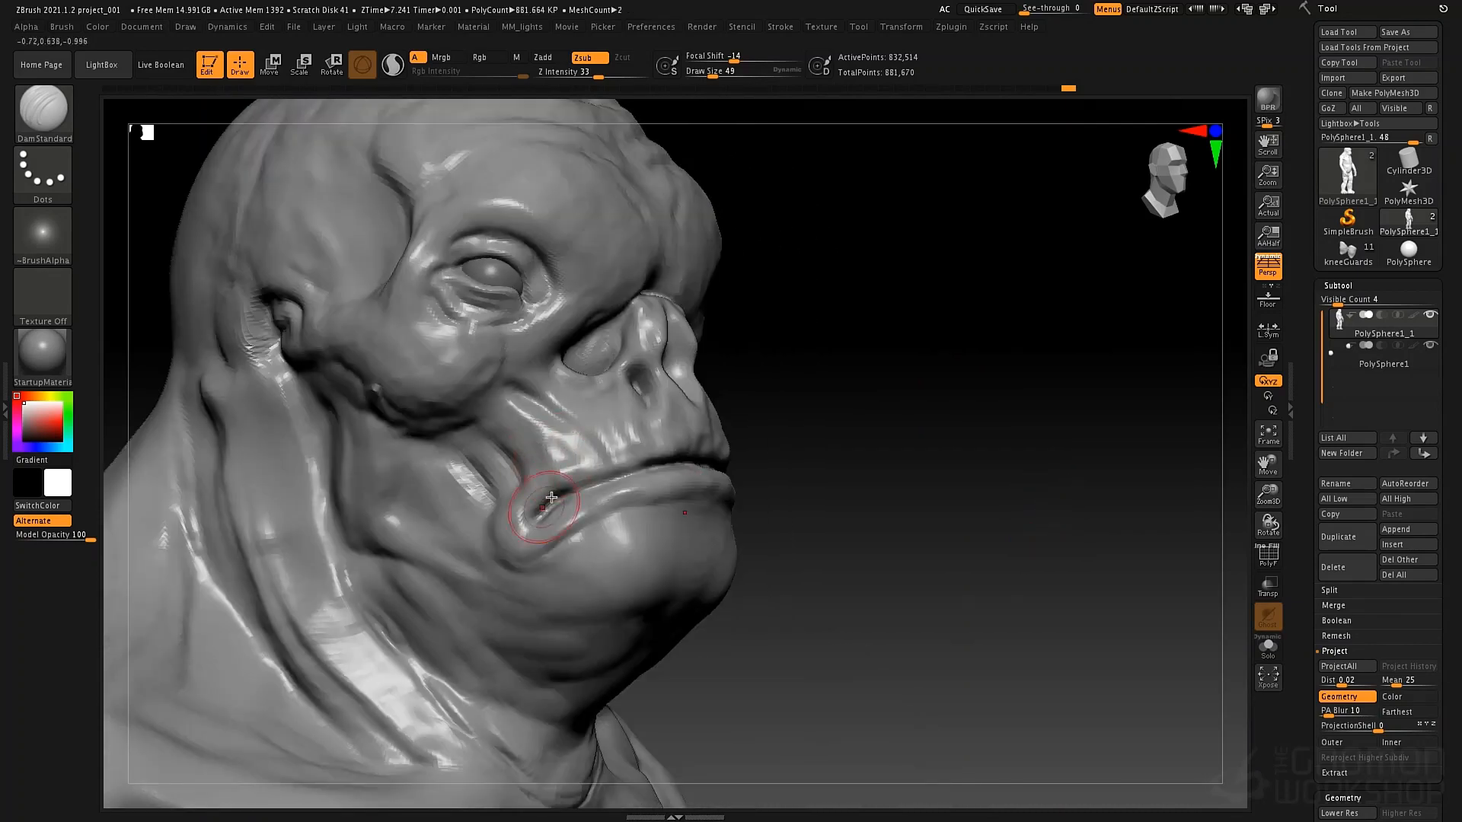
left_click_drag(519, 536, 576, 533)
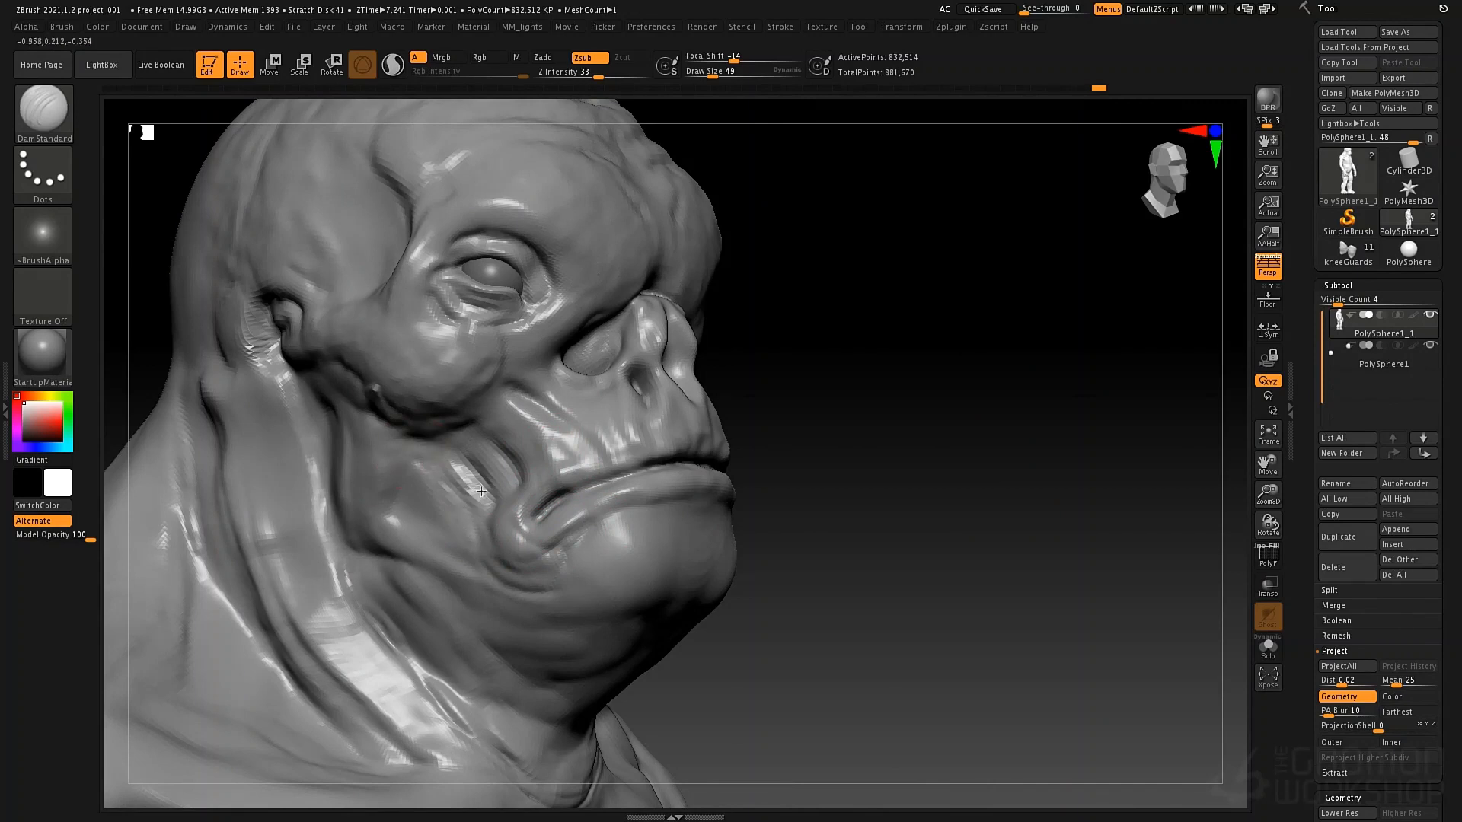
Carve creases into the lower cheek and folds along the side of the neck under the jaw with DamStandard
left_click_drag(505, 470, 459, 477)
mouse_move(370, 551)
left_mouse_down()
mouse_move(462, 590)
mouse_move(598, 697)
left_mouse_up()
left_click_drag(471, 638, 604, 703)
left_click_drag(392, 578, 482, 688)
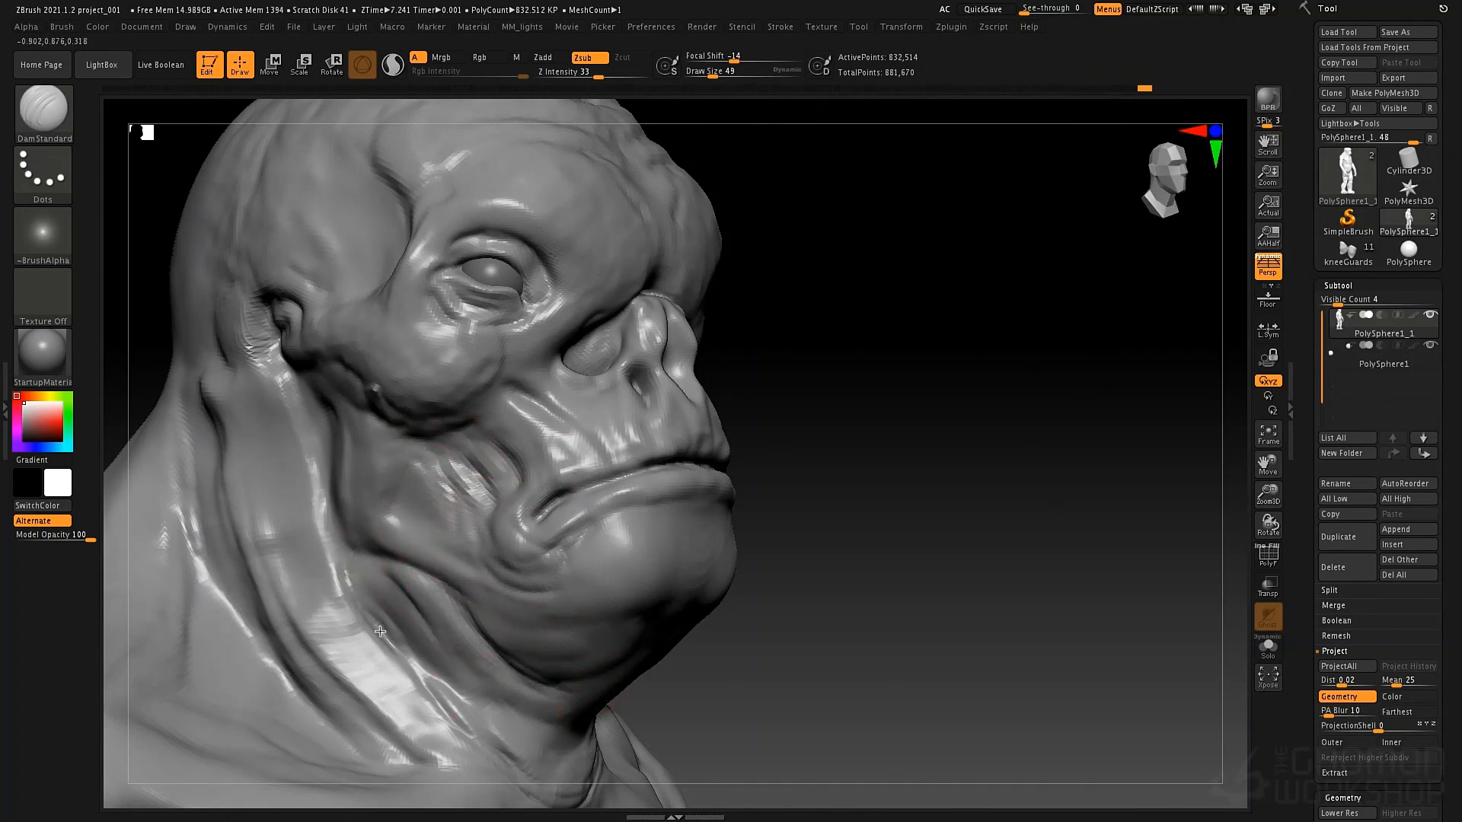
Build up the long muscle along the side of the neck with the ClayTubes brush at draw size 73
key("b")
key("c")
key("t")
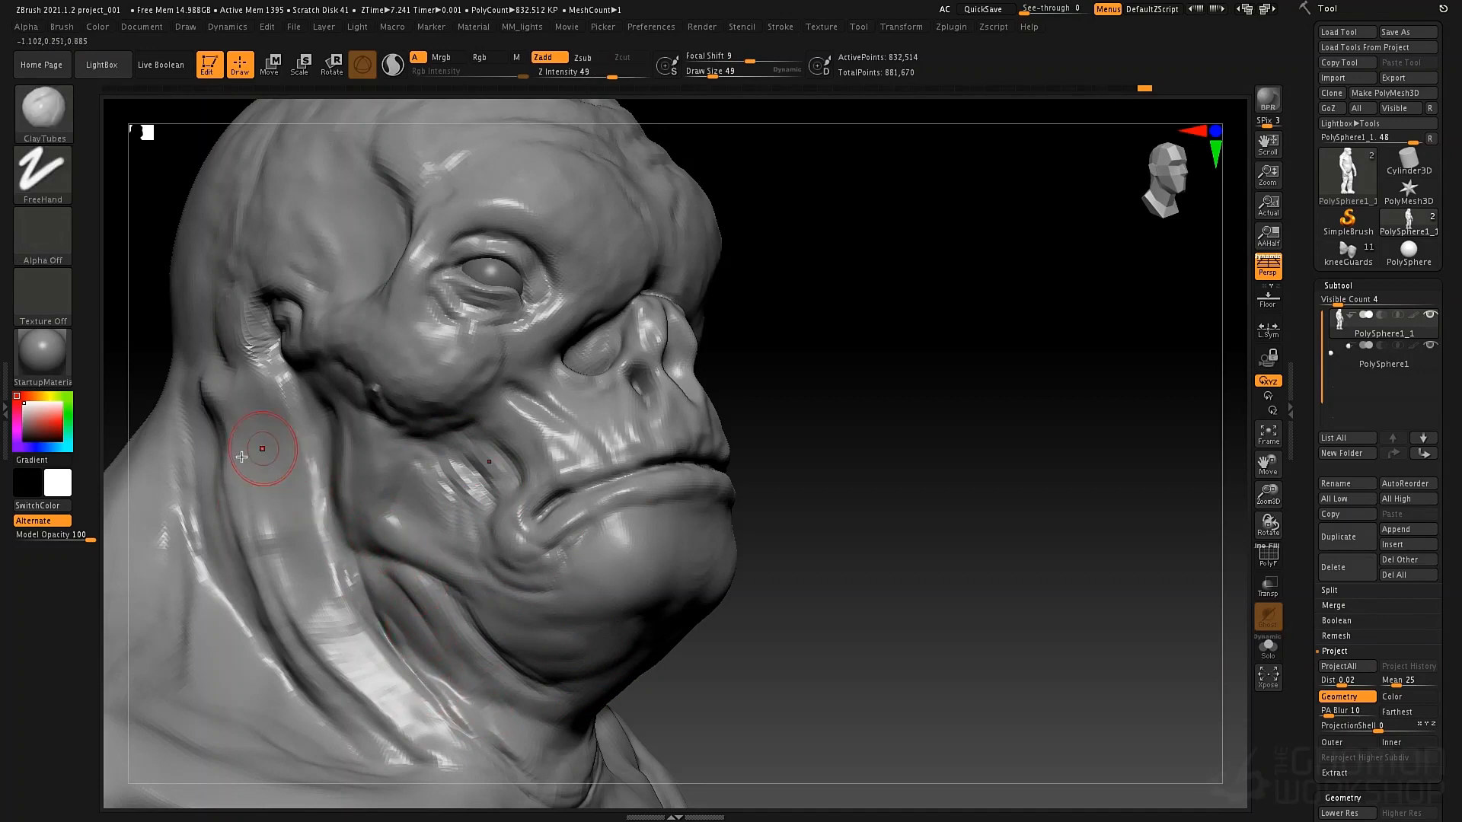
key("space")
mouse_move(252, 431)
left_mouse_down()
mouse_move(280, 435)
mouse_move(262, 434)
left_mouse_up()
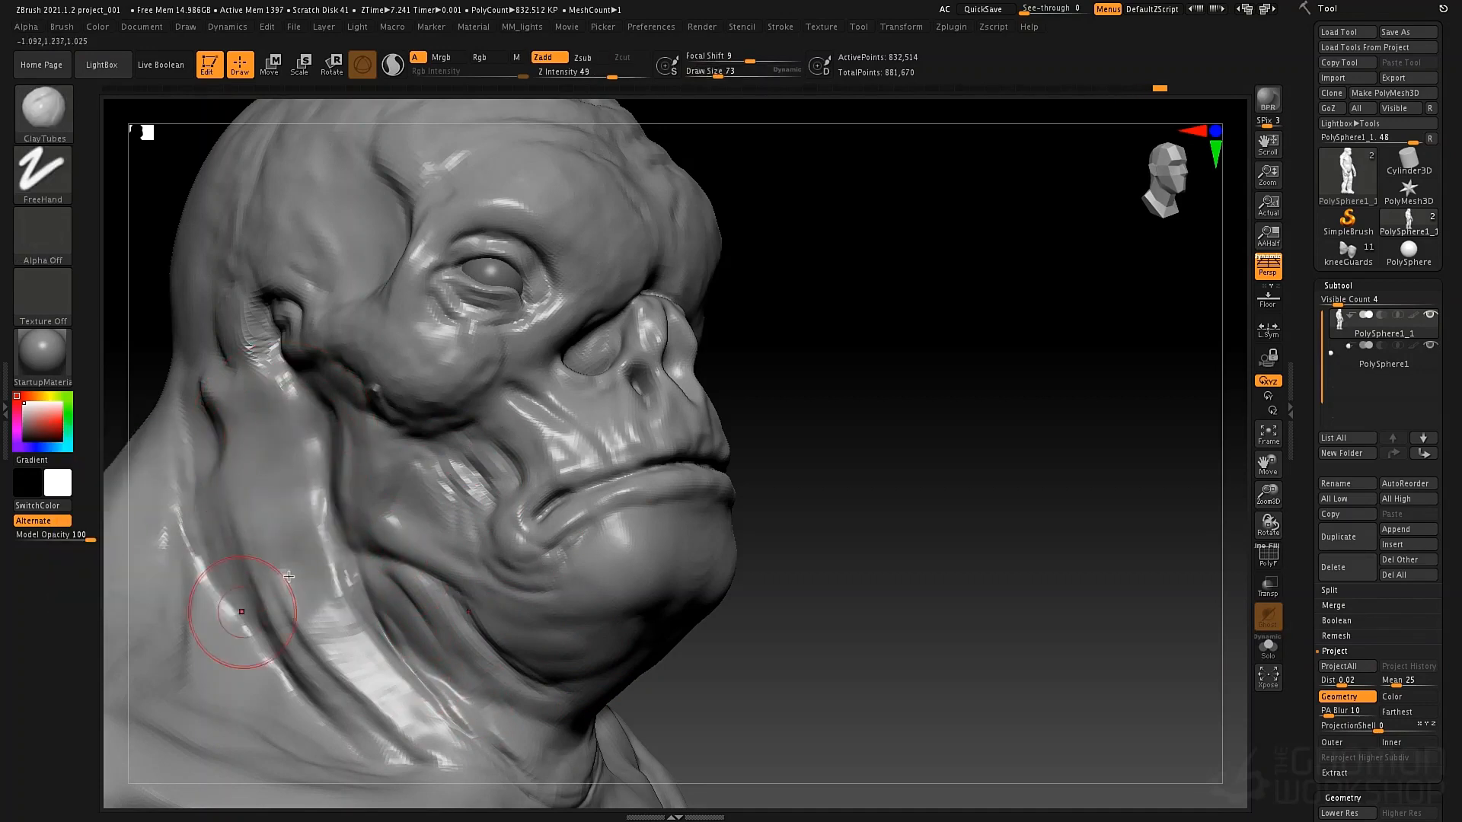
mouse_move(289, 577)
left_mouse_down()
mouse_move(341, 705)
mouse_move(389, 744)
left_mouse_up()
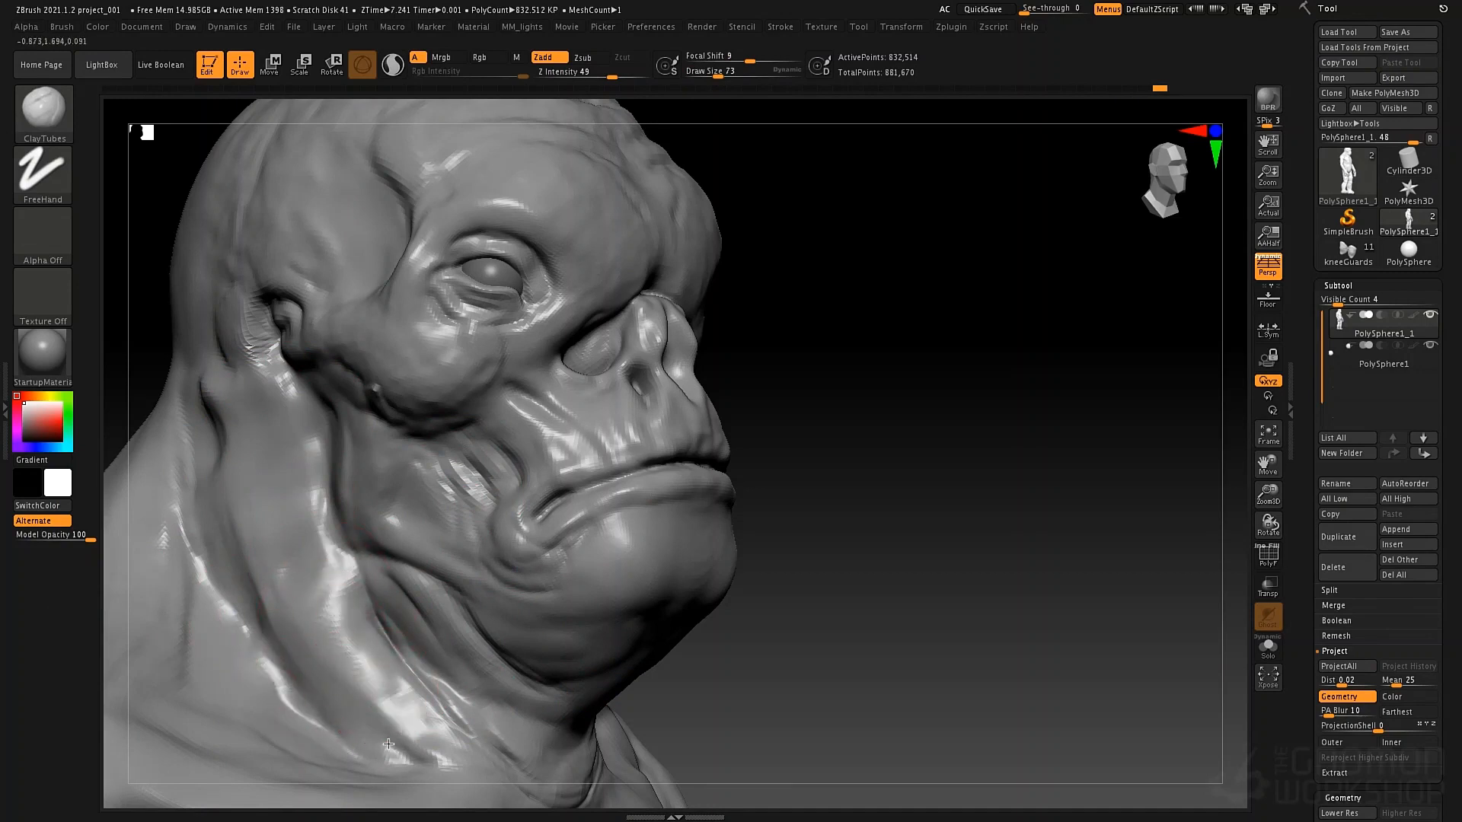
mouse_move(320, 521)
left_mouse_down()
mouse_move(329, 568)
mouse_move(423, 740)
mouse_move(338, 636)
left_mouse_up()
mouse_move(346, 748)
left_mouse_down()
mouse_move(315, 698)
mouse_move(323, 583)
left_mouse_up()
left_click_drag(214, 390, 229, 487)
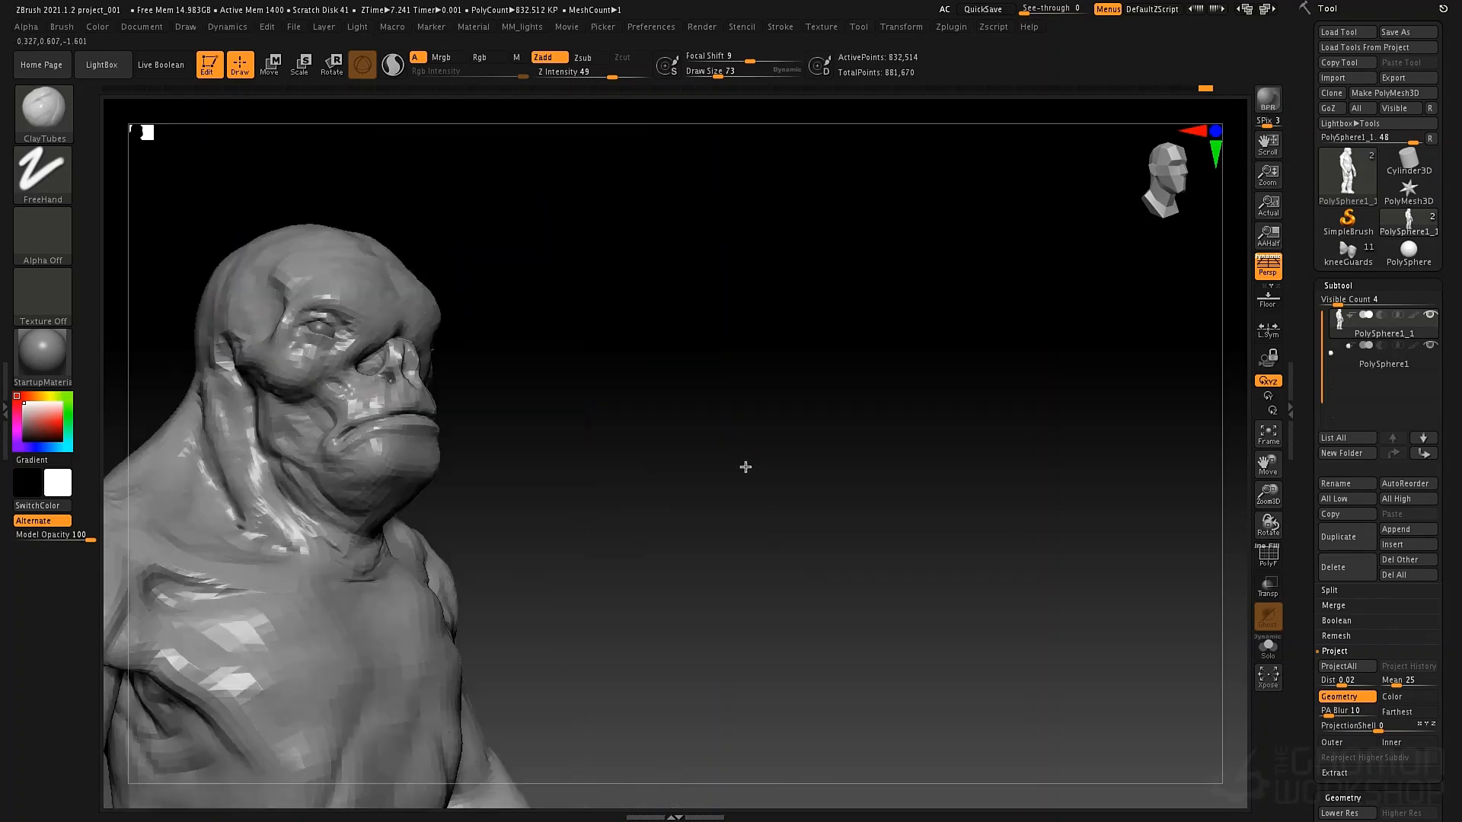
Build up the front of the shoulder and the chest muscle with the ClayTubes brush at draw size 101
mouse_move(744, 467)
left_mouse_down()
mouse_move(944, 532)
mouse_move(822, 437)
mouse_move(673, 590)
mouse_move(708, 520)
mouse_move(593, 533)
mouse_move(647, 582)
left_mouse_up()
mouse_move(677, 542)
right_mouse_down("ctrl")
mouse_move(689, 457)
mouse_move(758, 564)
mouse_move(697, 507)
mouse_move(708, 457)
mouse_move(695, 386)
right_mouse_up("ctrl")
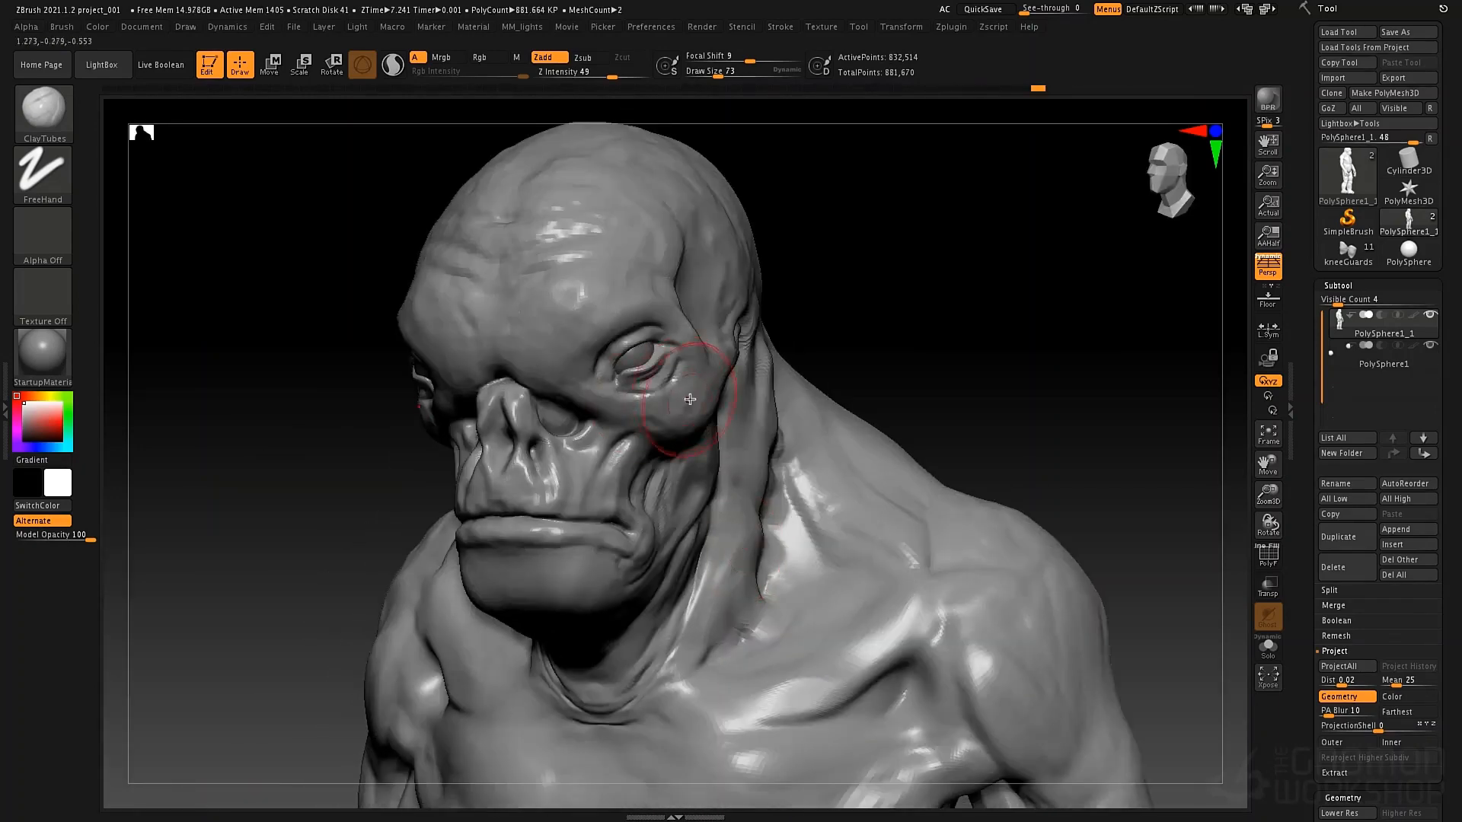
key("s")
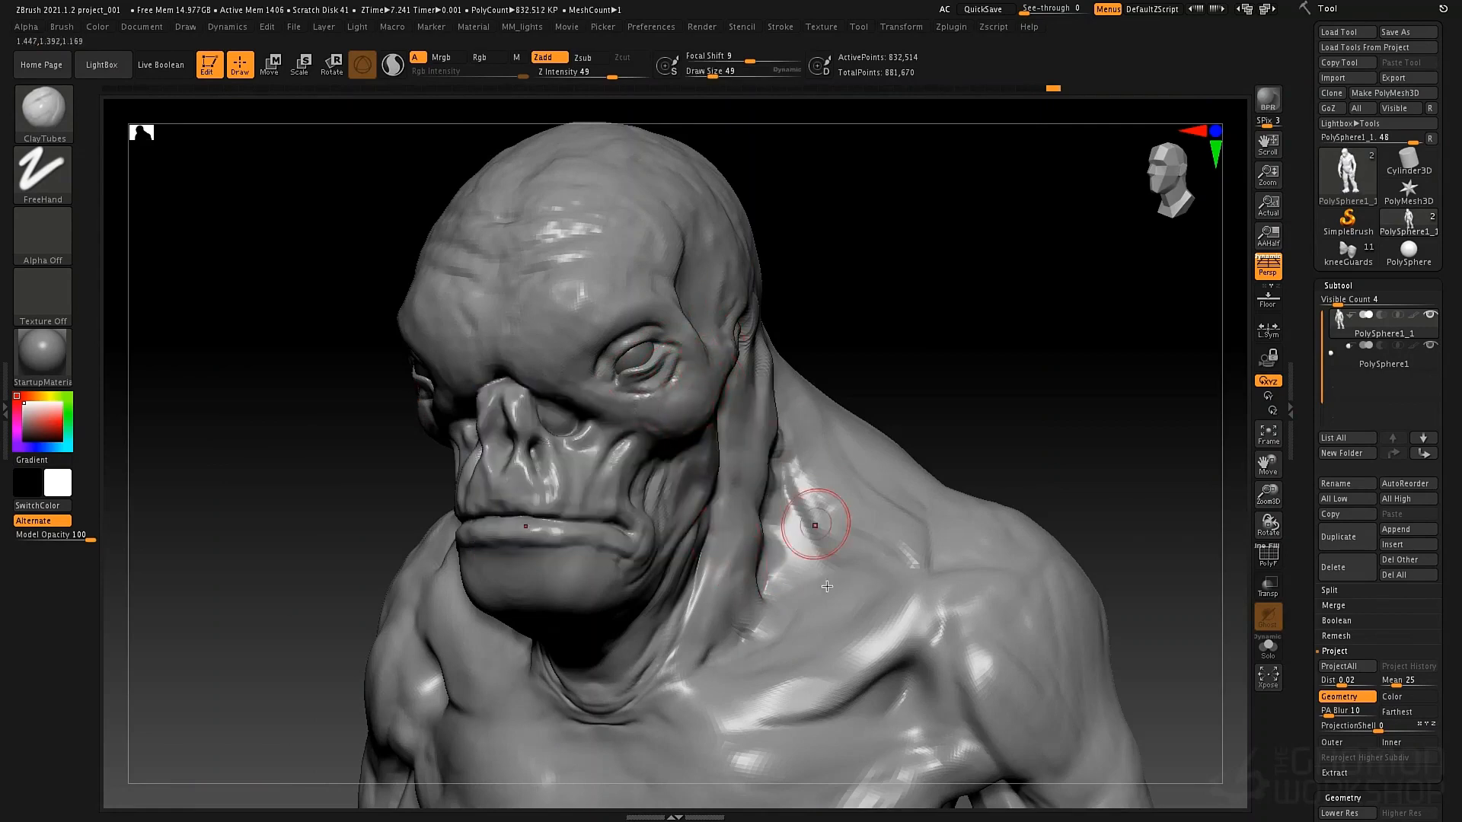
mouse_move(816, 522)
right_mouse_down("ctrl")
mouse_move(855, 562)
mouse_move(812, 394)
right_mouse_up("ctrl")
key("s")
left_click_drag(747, 456, 765, 457)
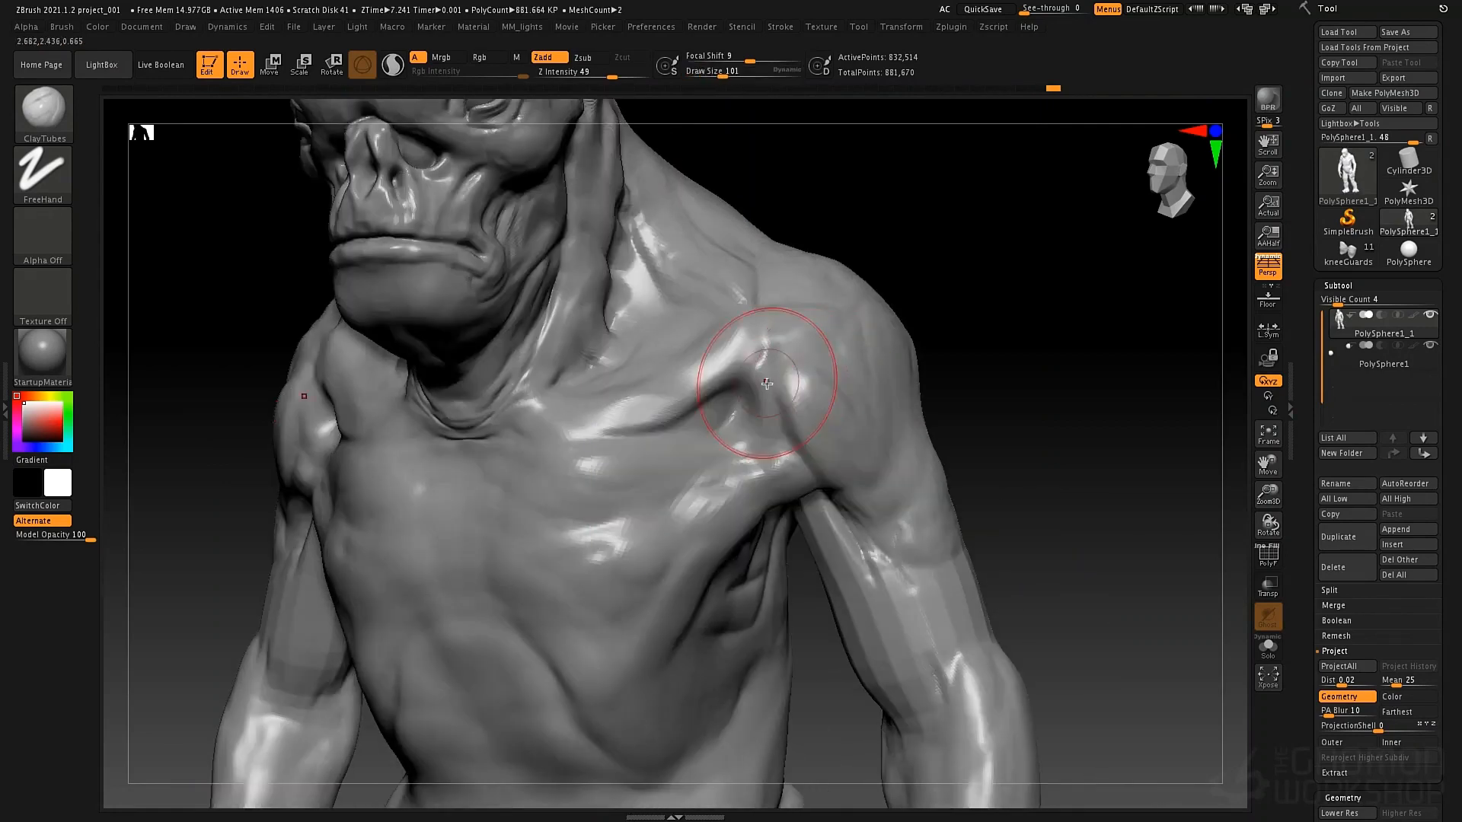
mouse_move(770, 385)
left_mouse_down()
mouse_move(792, 404)
mouse_move(804, 391)
mouse_move(793, 405)
left_mouse_up()
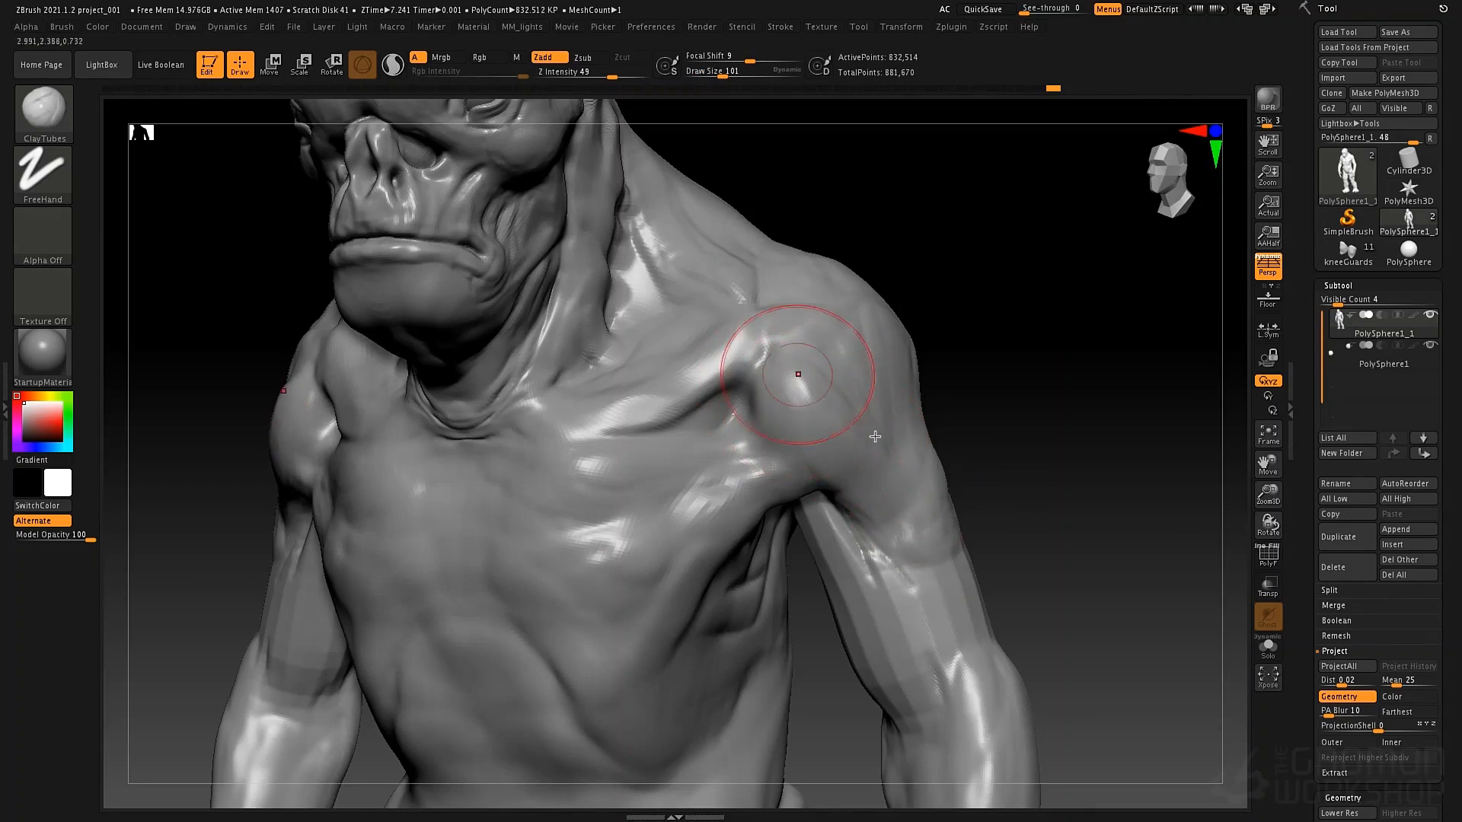
left_click_drag(830, 343, 929, 504)
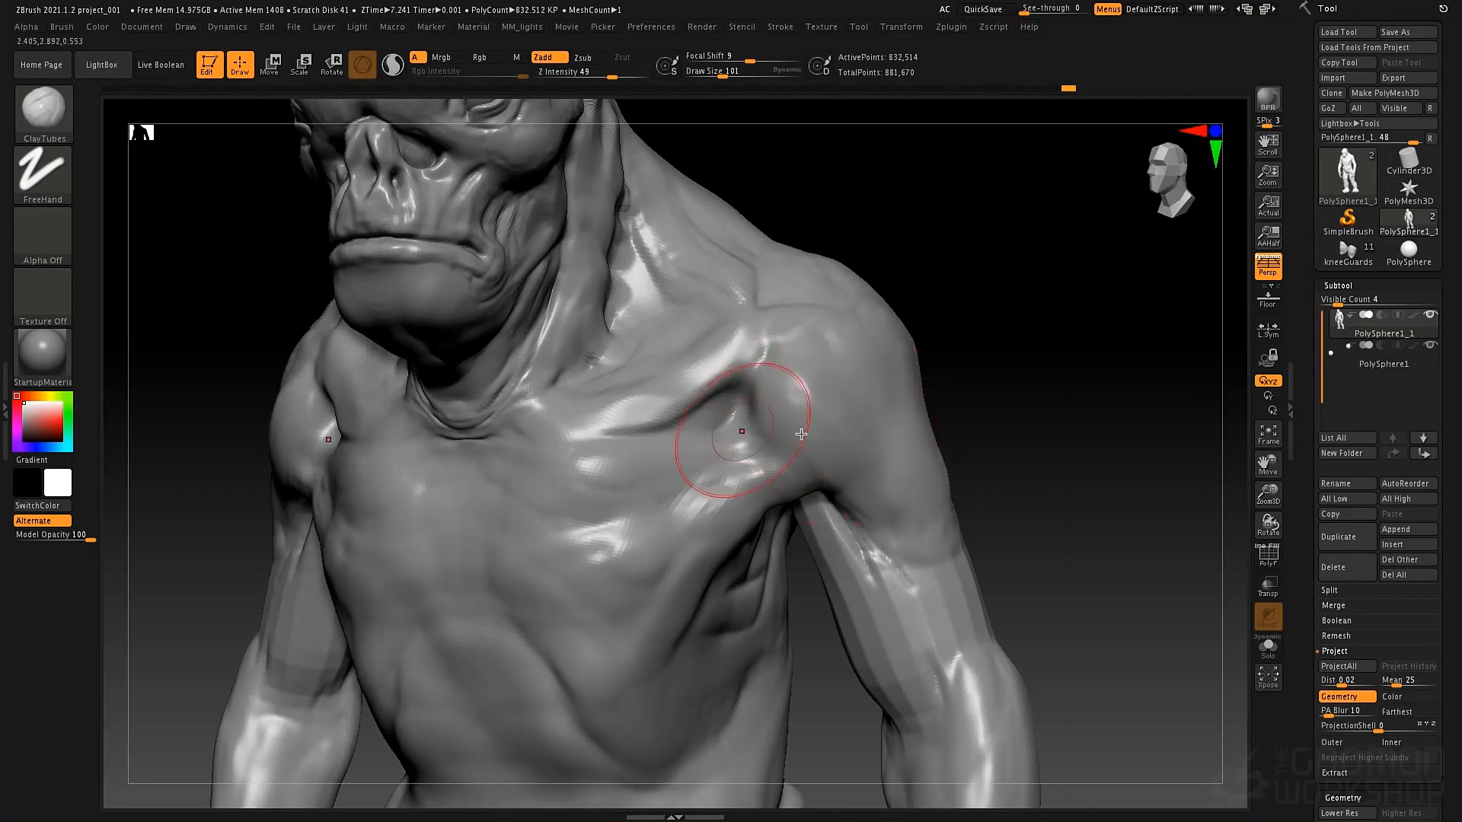
mouse_move(801, 434)
left_mouse_down()
mouse_move(626, 425)
mouse_move(629, 487)
mouse_move(661, 508)
mouse_move(723, 495)
mouse_move(662, 602)
mouse_move(534, 533)
mouse_move(629, 566)
left_mouse_up()
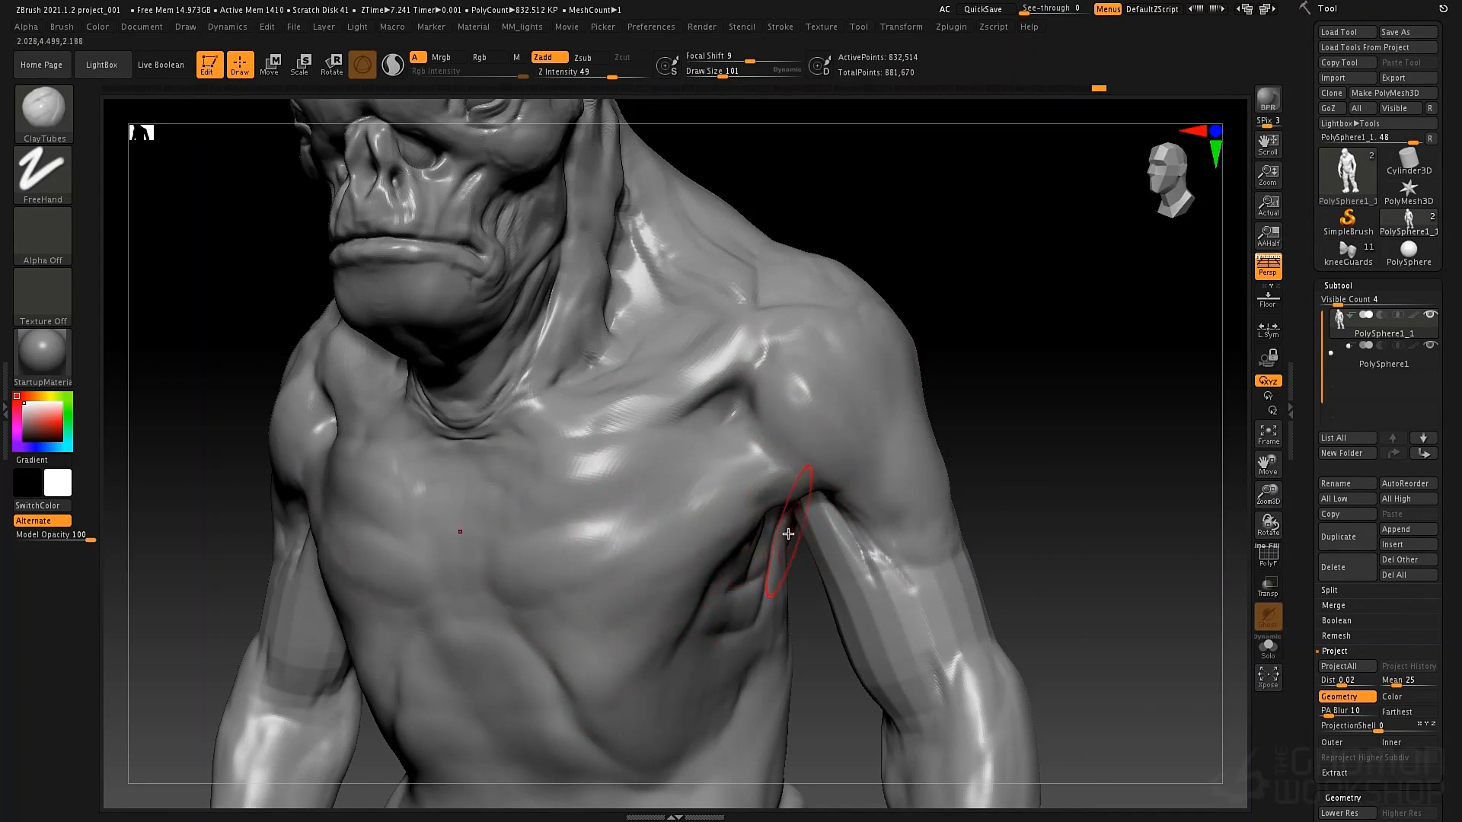
Drop two subdivision levels and adjust the fold where the arm meets the armpit with the Move brush
key("shift+d")
key("shift+d")
key("b")
key("m")
key("v")
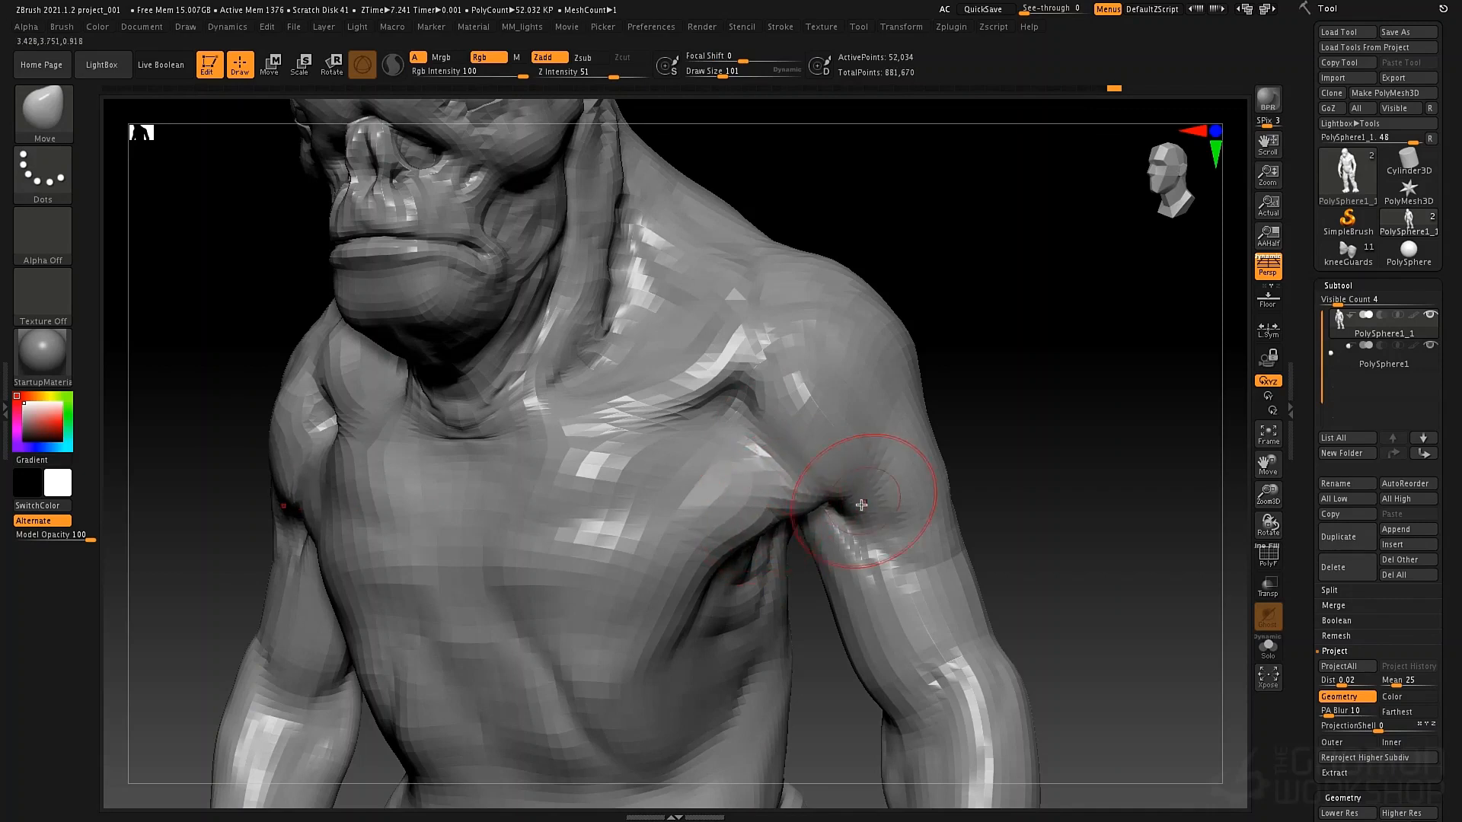
left_click_drag(861, 505, 856, 495)
Smooth the outer chest and the area under the collarbone, and return to the highest subdivision level
mouse_move(754, 483)
left_mouse_down("shift")
mouse_move(777, 504)
mouse_move(711, 464)
left_mouse_up("shift")
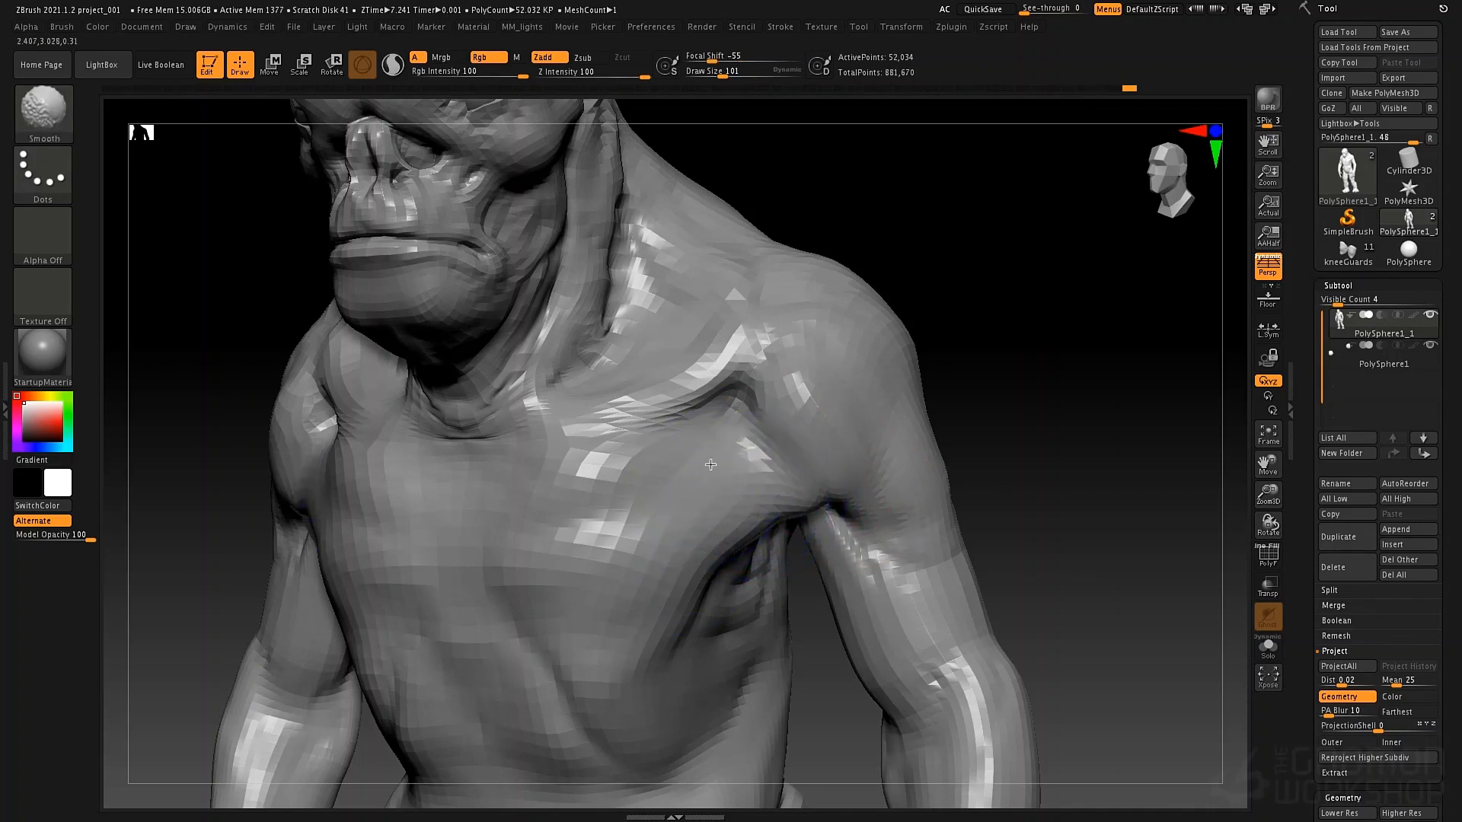
mouse_move(704, 415)
left_mouse_down("shift")
mouse_move(731, 401)
mouse_move(704, 392)
mouse_move(752, 361)
left_mouse_up("shift")
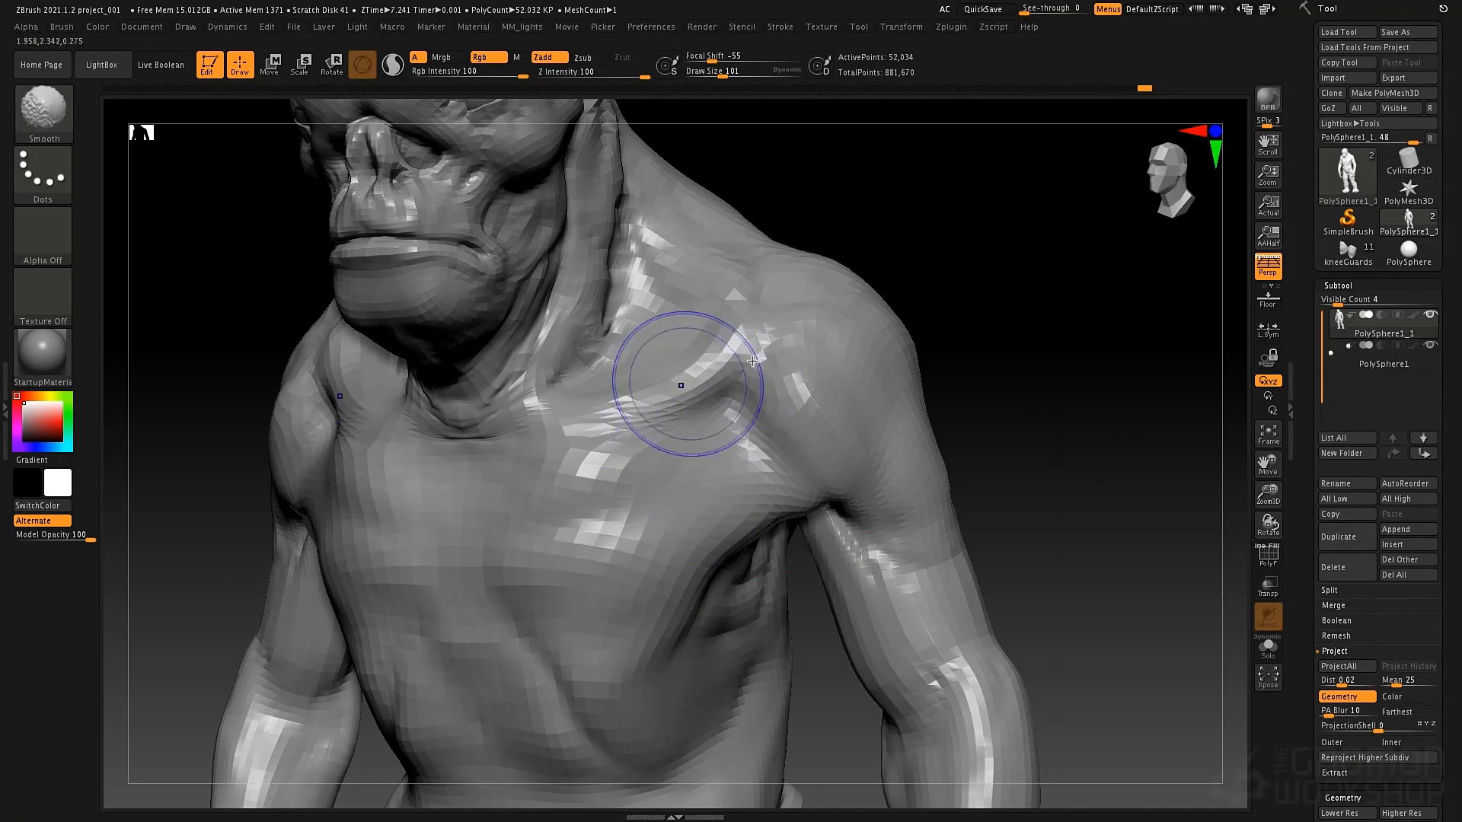
key("b")
key("m")
key("v")
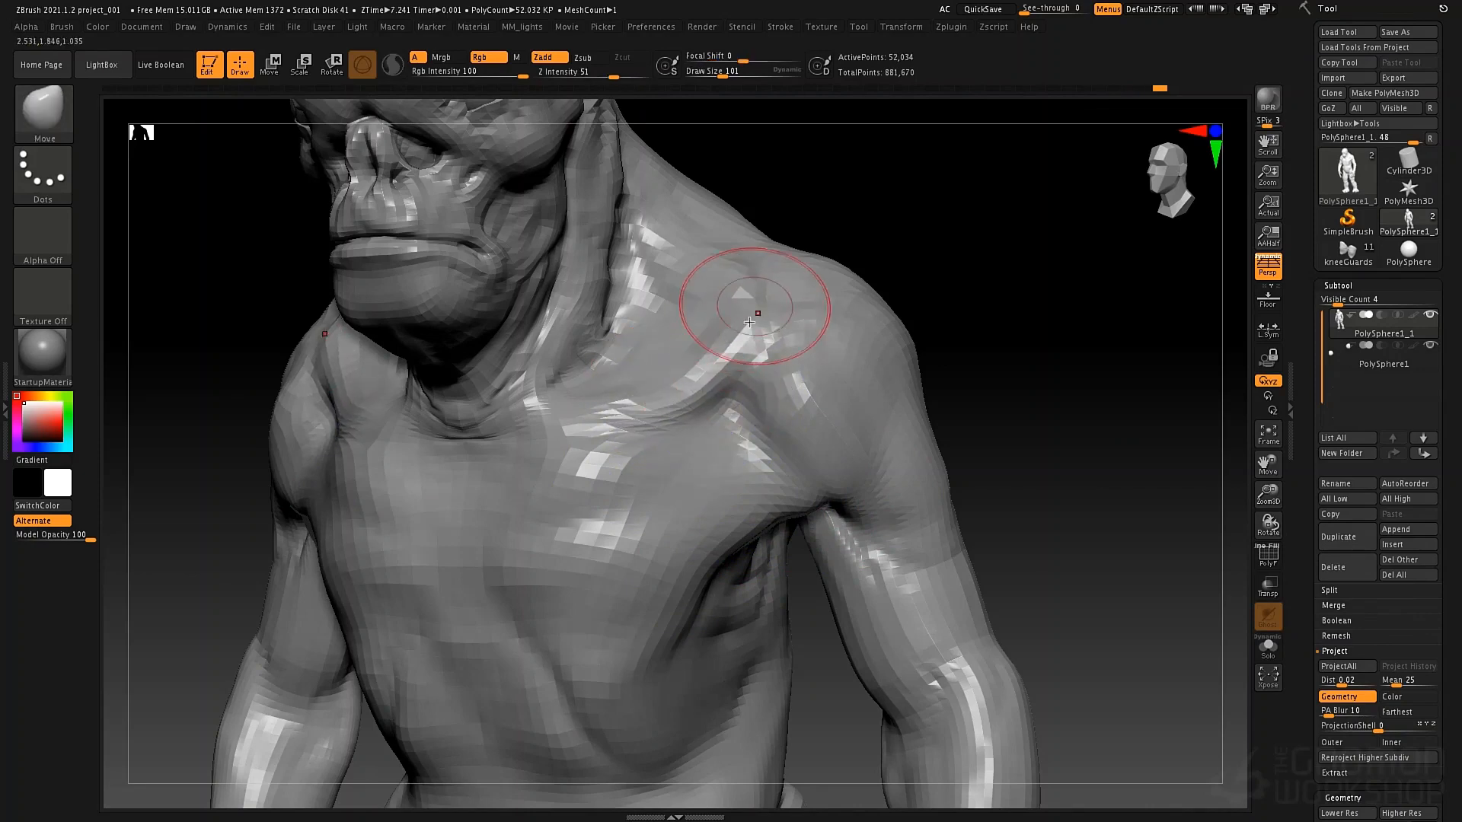
key("d")
key("d")
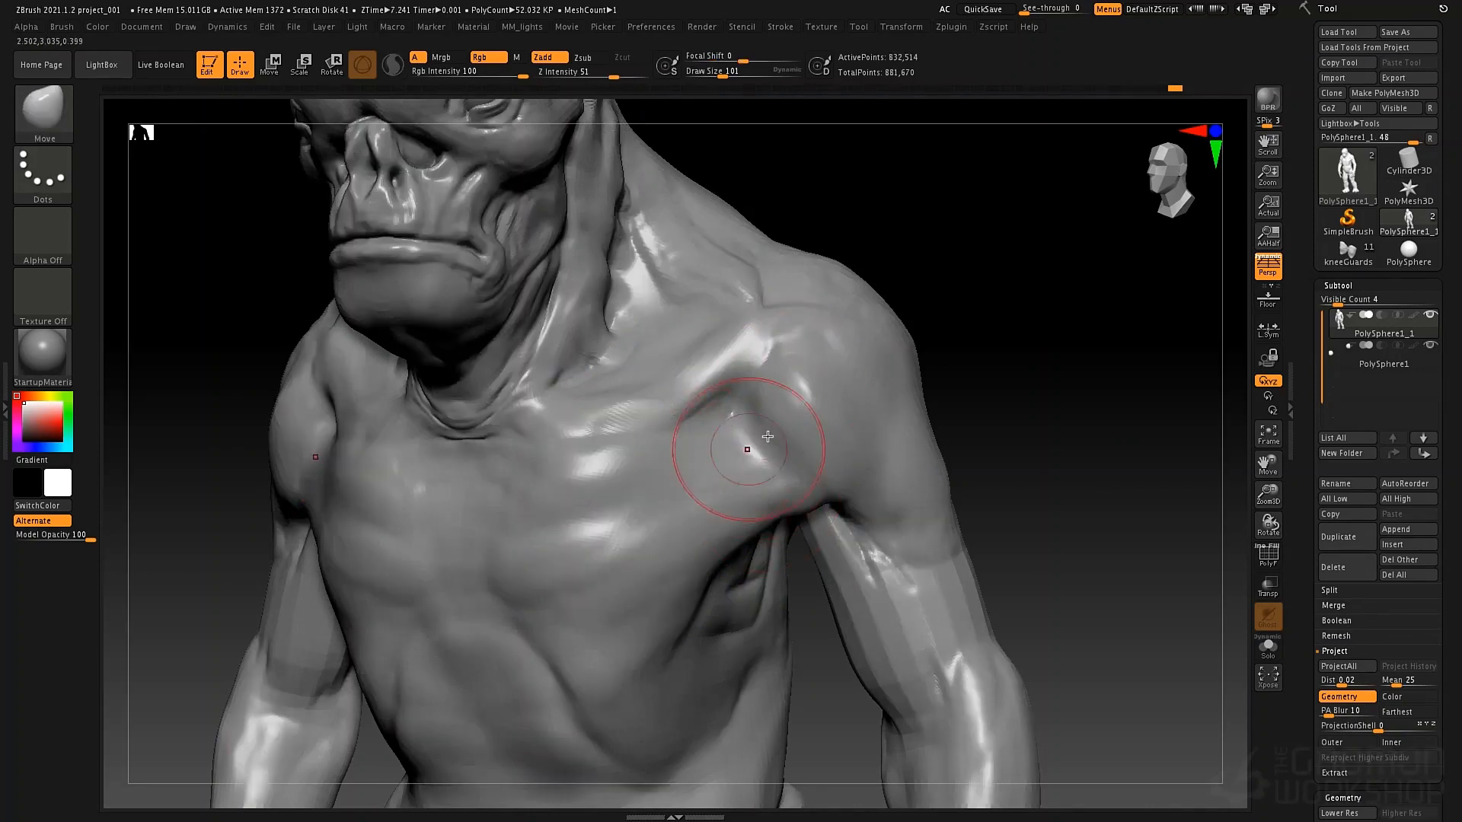
Drop two subdivision levels and smooth the front of the upper arm below the armpit at draw size 76
right_click_drag(768, 437, 783, 489)
right_click_drag(865, 457, 867, 534)
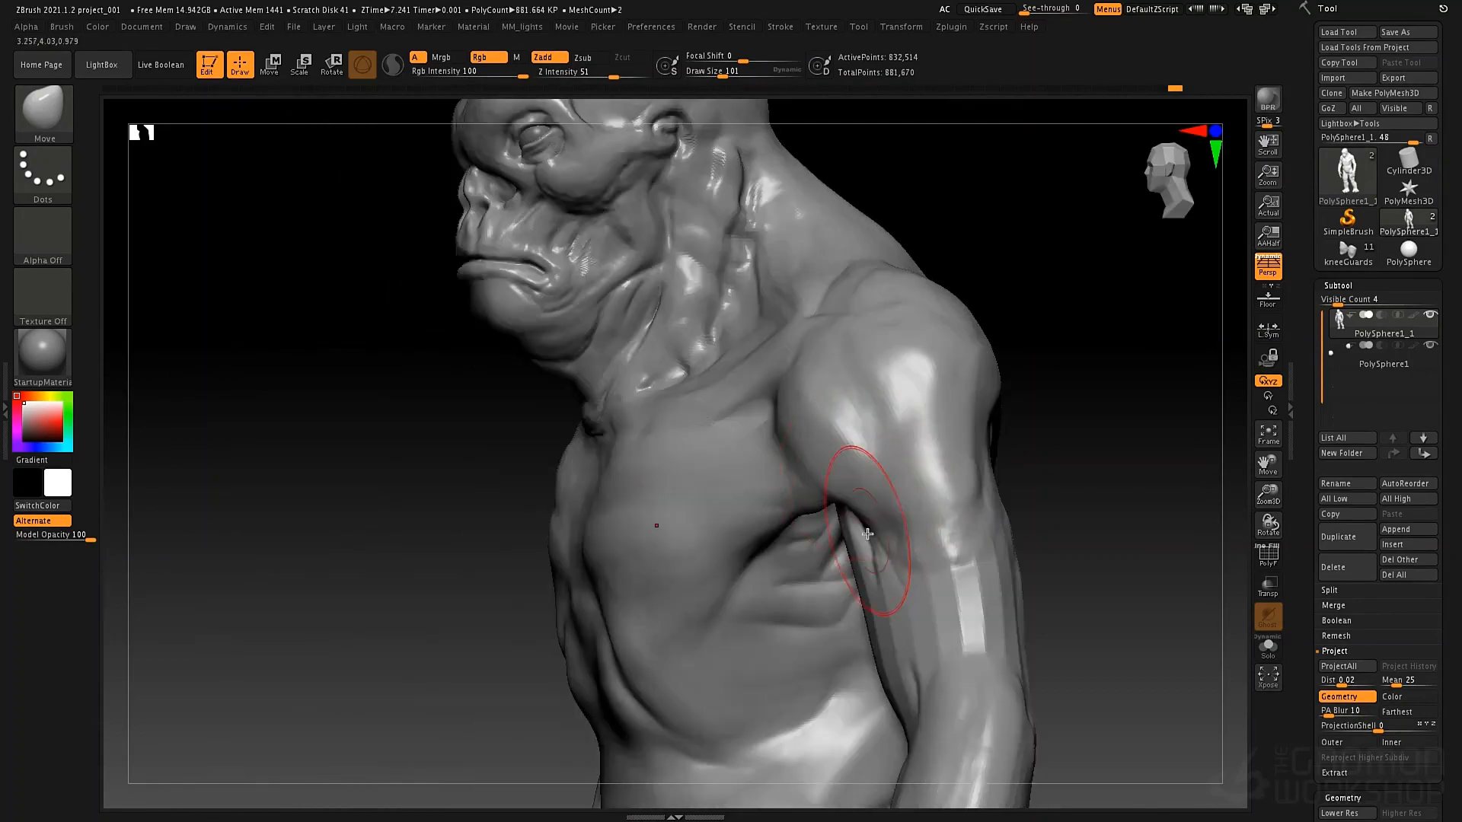
right_click_drag(911, 461, 701, 464, "alt")
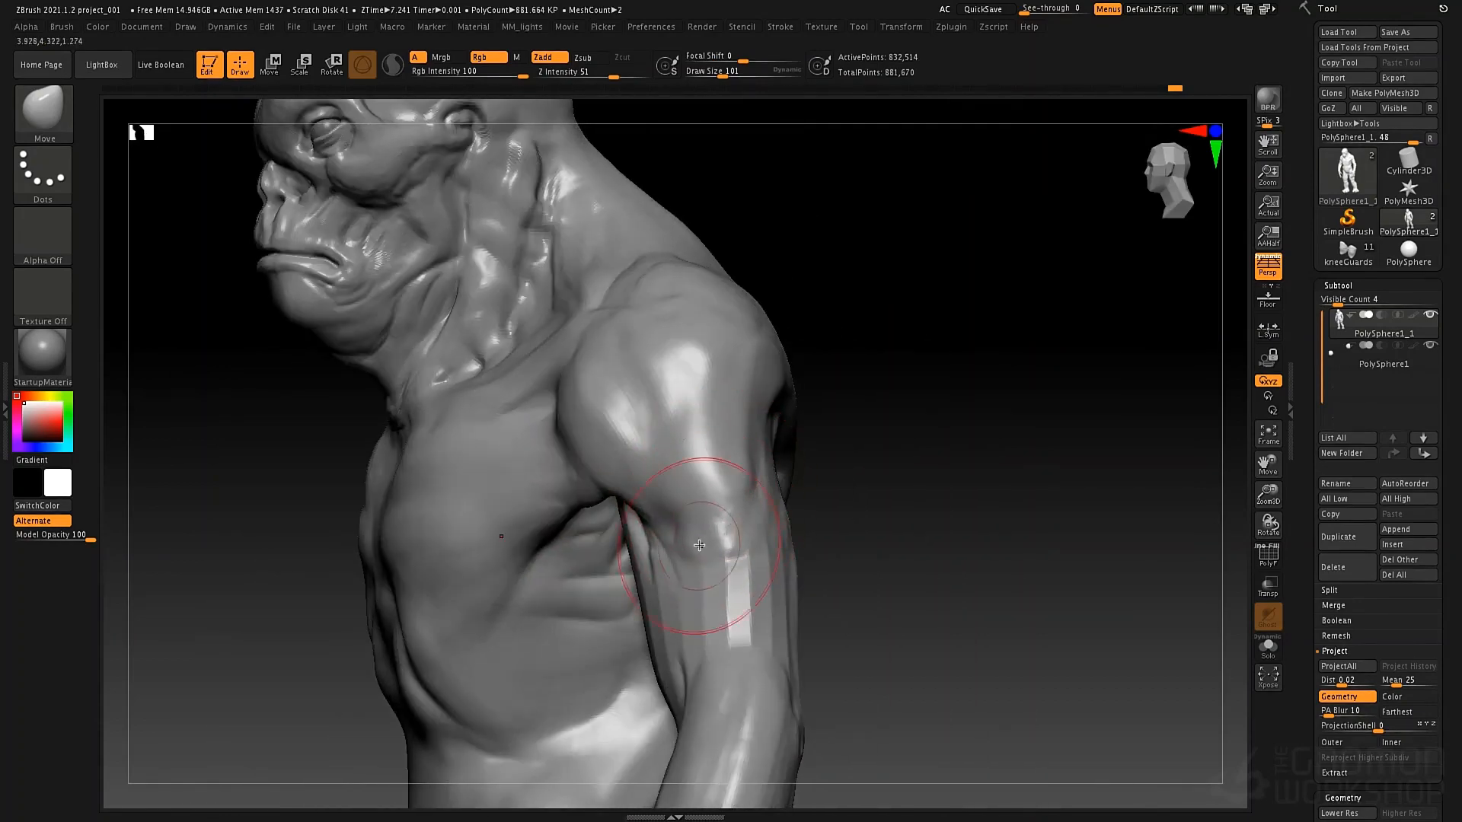
mouse_move(699, 545)
right_mouse_down()
mouse_move(715, 480)
mouse_move(695, 522)
right_mouse_up()
key("b")
key("c")
key("t")
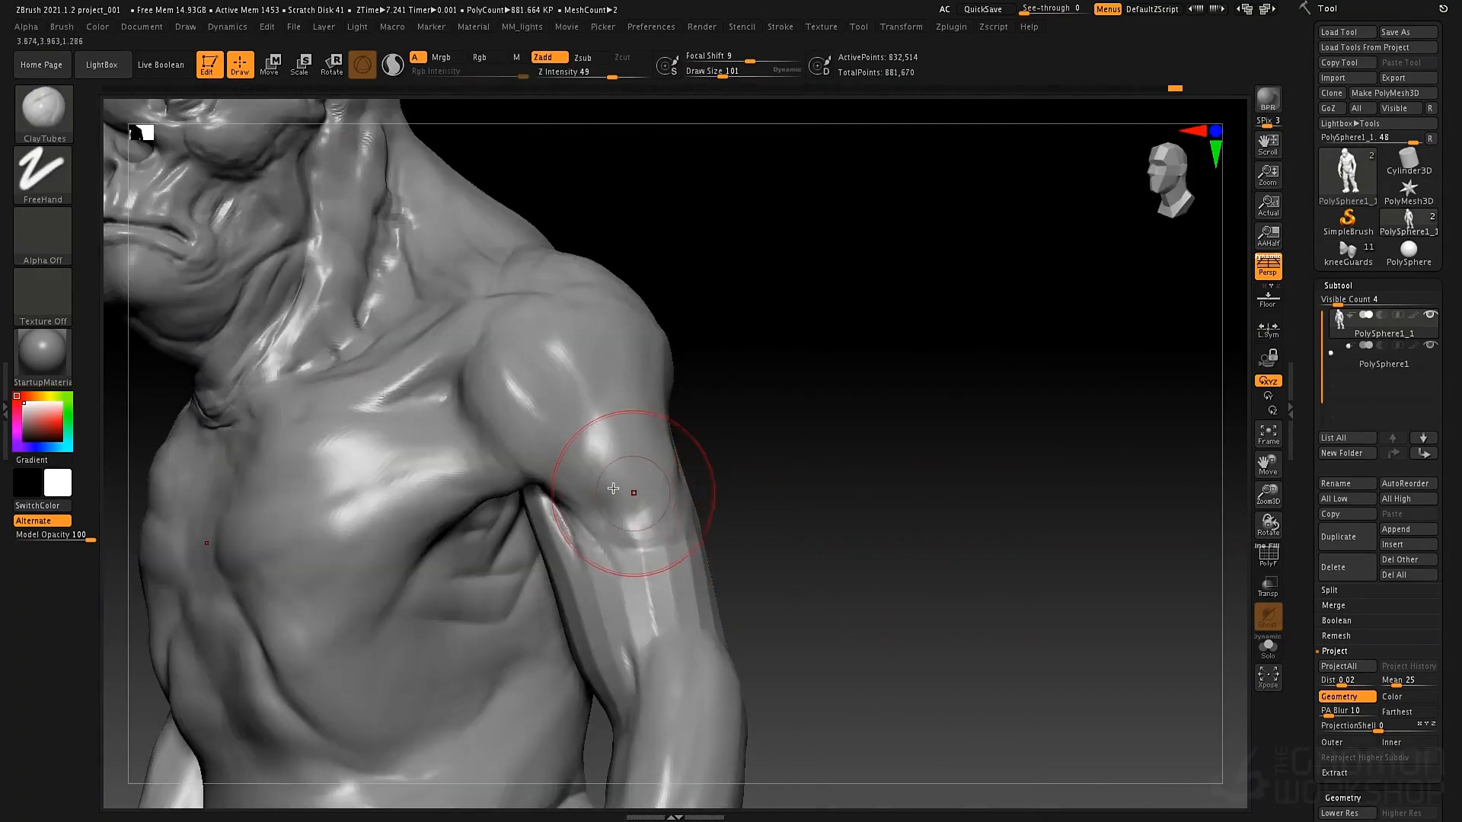
mouse_move(613, 488)
right_mouse_down()
mouse_move(585, 518)
mouse_move(644, 488)
right_mouse_up()
key("space")
left_click_drag(580, 519, 572, 520)
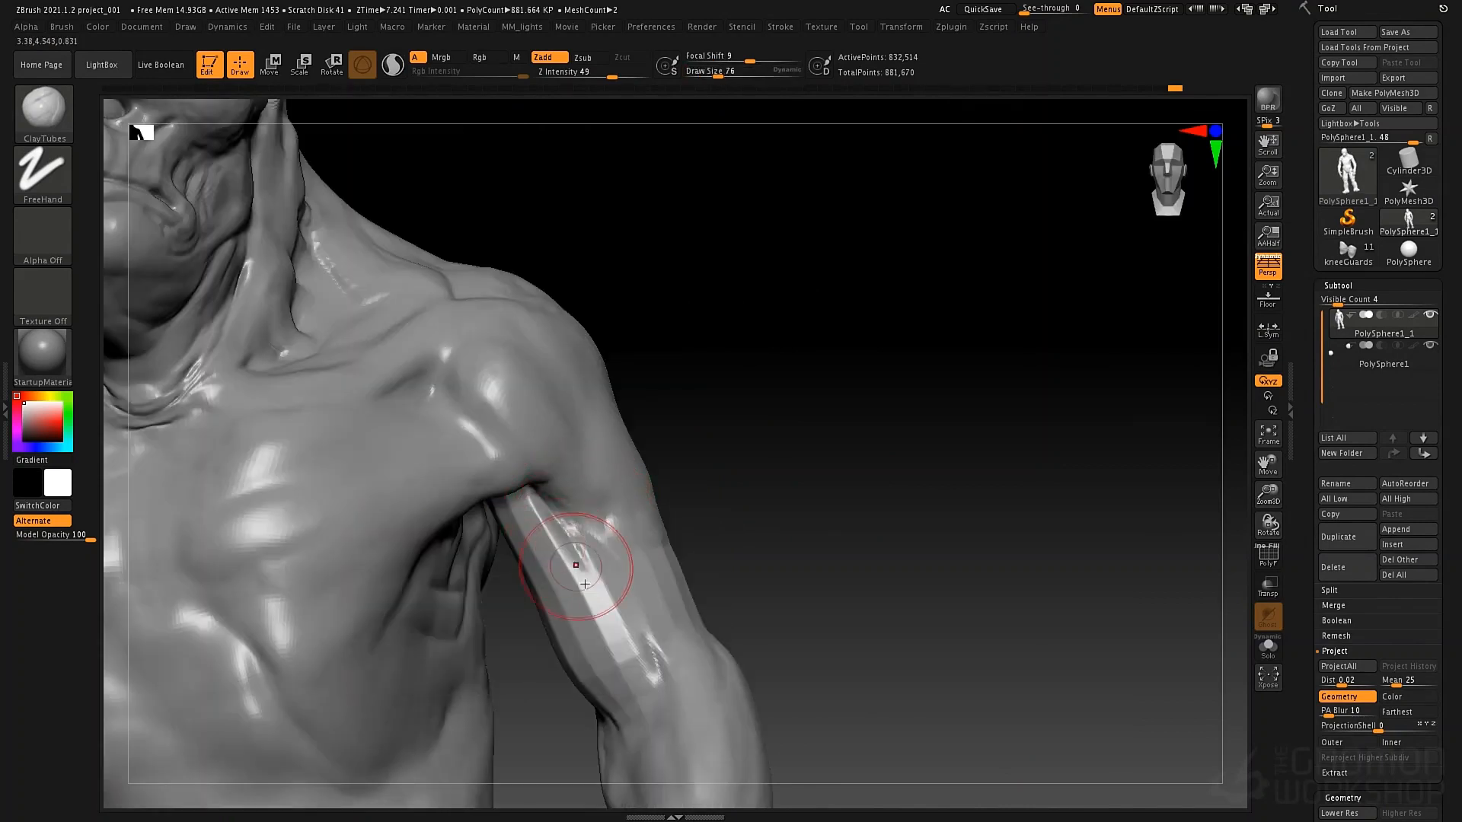
key("shift+d")
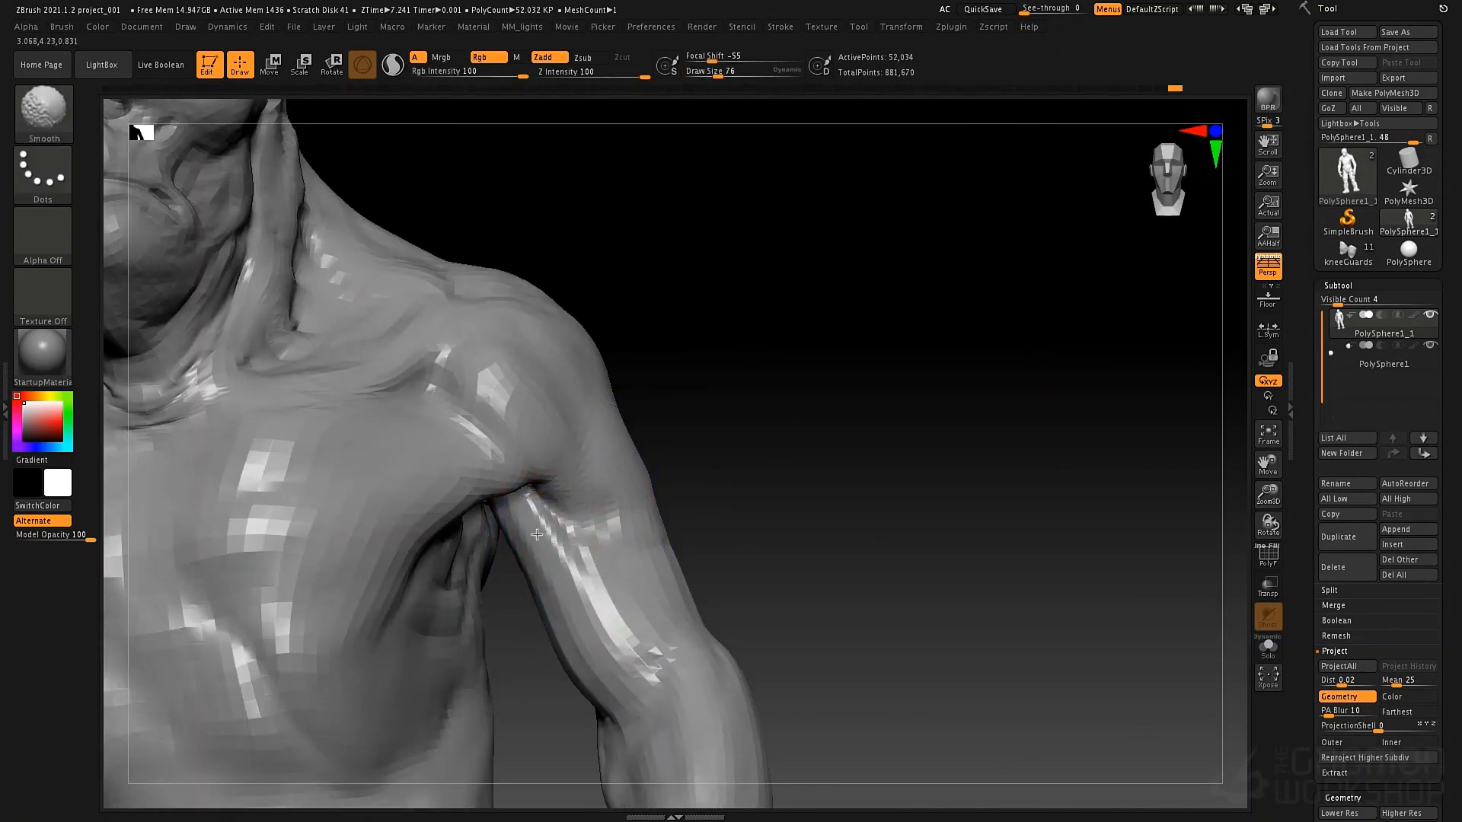
left_click_drag(537, 534, 556, 633, "shift")
Build up the underside of the upper arm from the armpit towards the elbow with the ClayTubes brush
right_click_drag(600, 660, 509, 576)
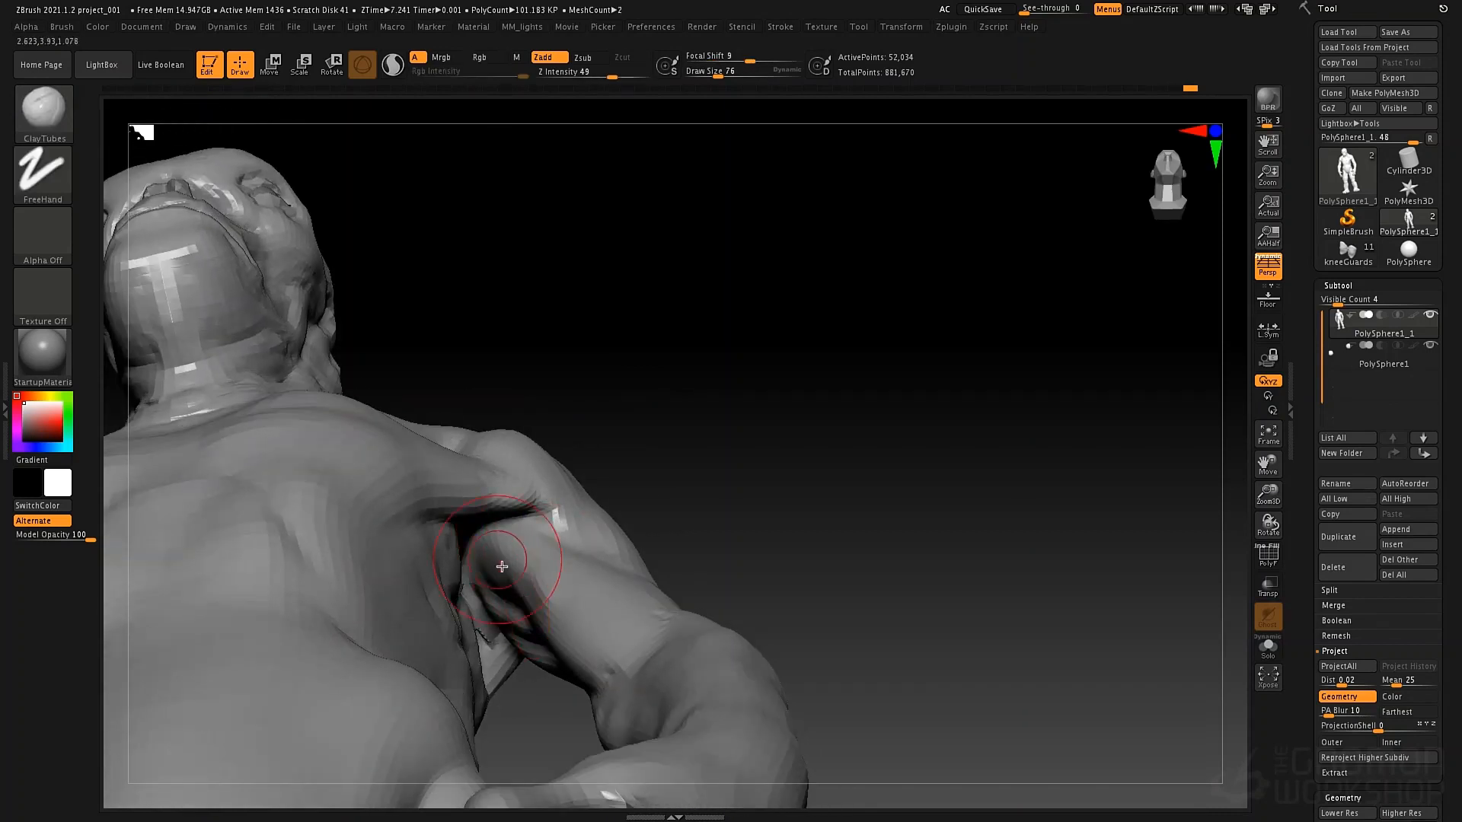
right_click_drag(592, 626, 563, 590)
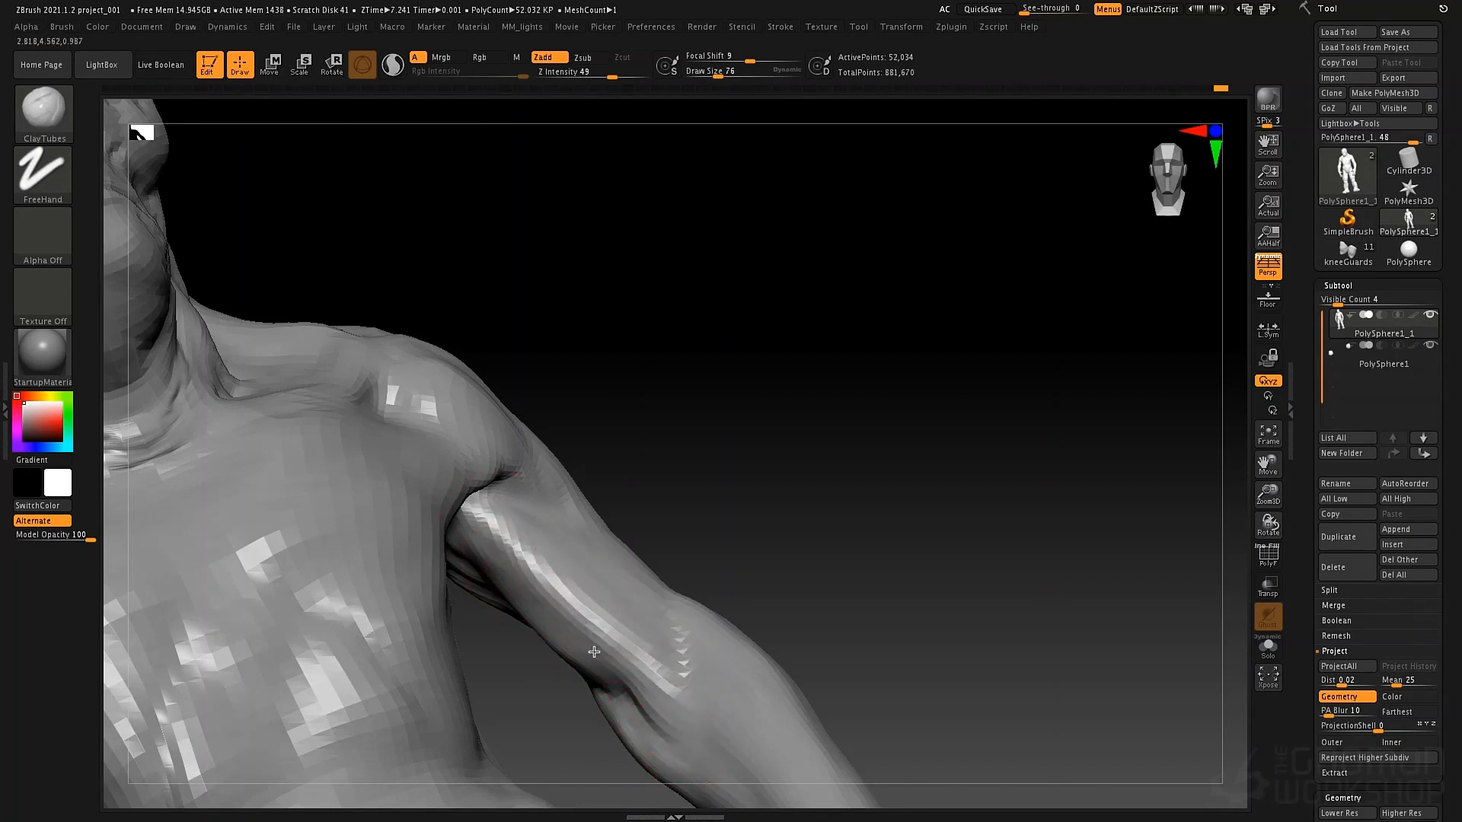
left_click_drag(594, 652, 660, 679)
Carve the groove along the inner edge of the biceps with the DamStandard brush and smooth it
key("b")
key("d")
key("s")
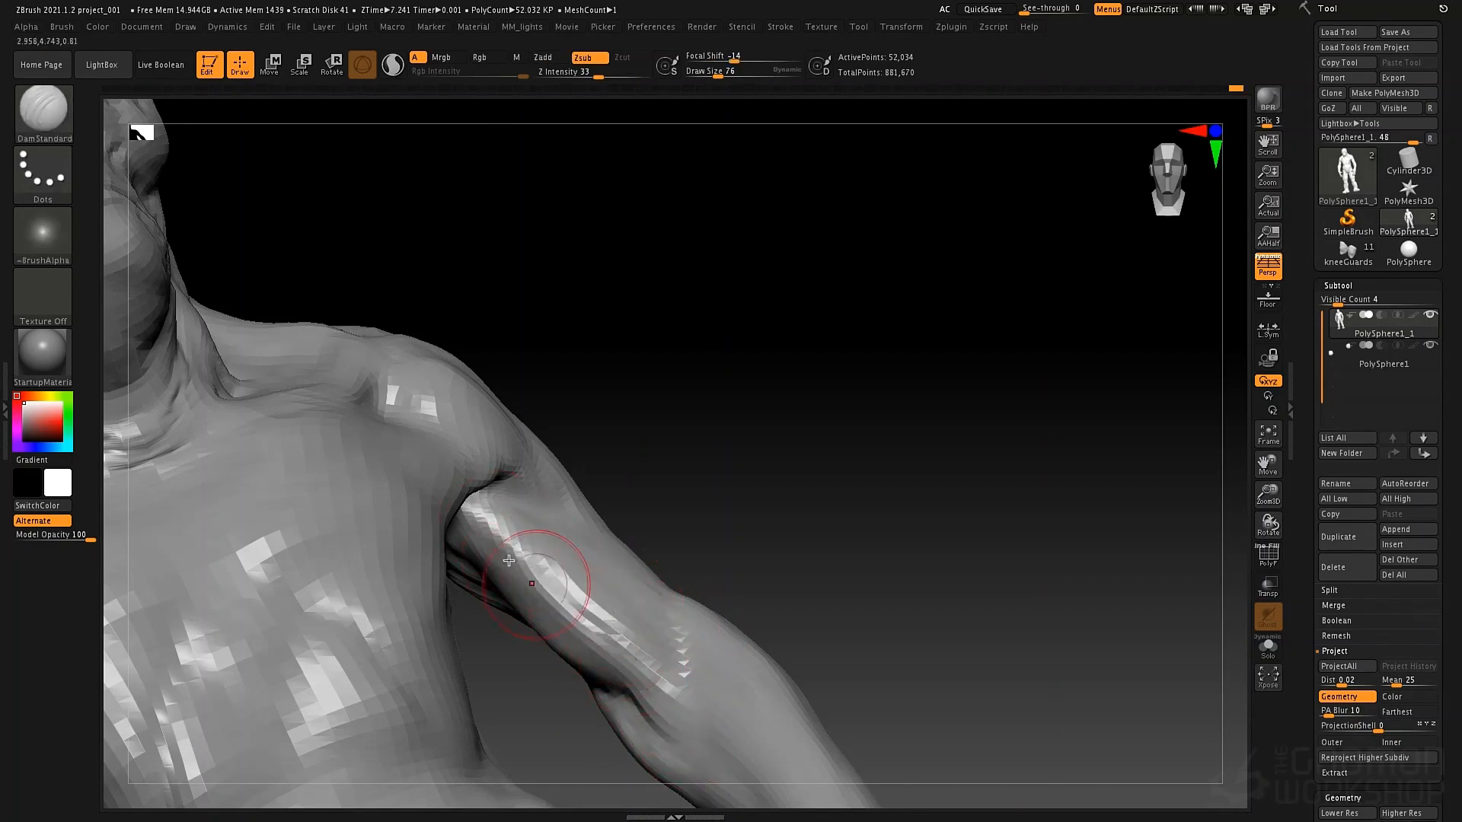
left_click_drag(515, 555, 598, 604)
left_click_drag(506, 529, 655, 662, "shift")
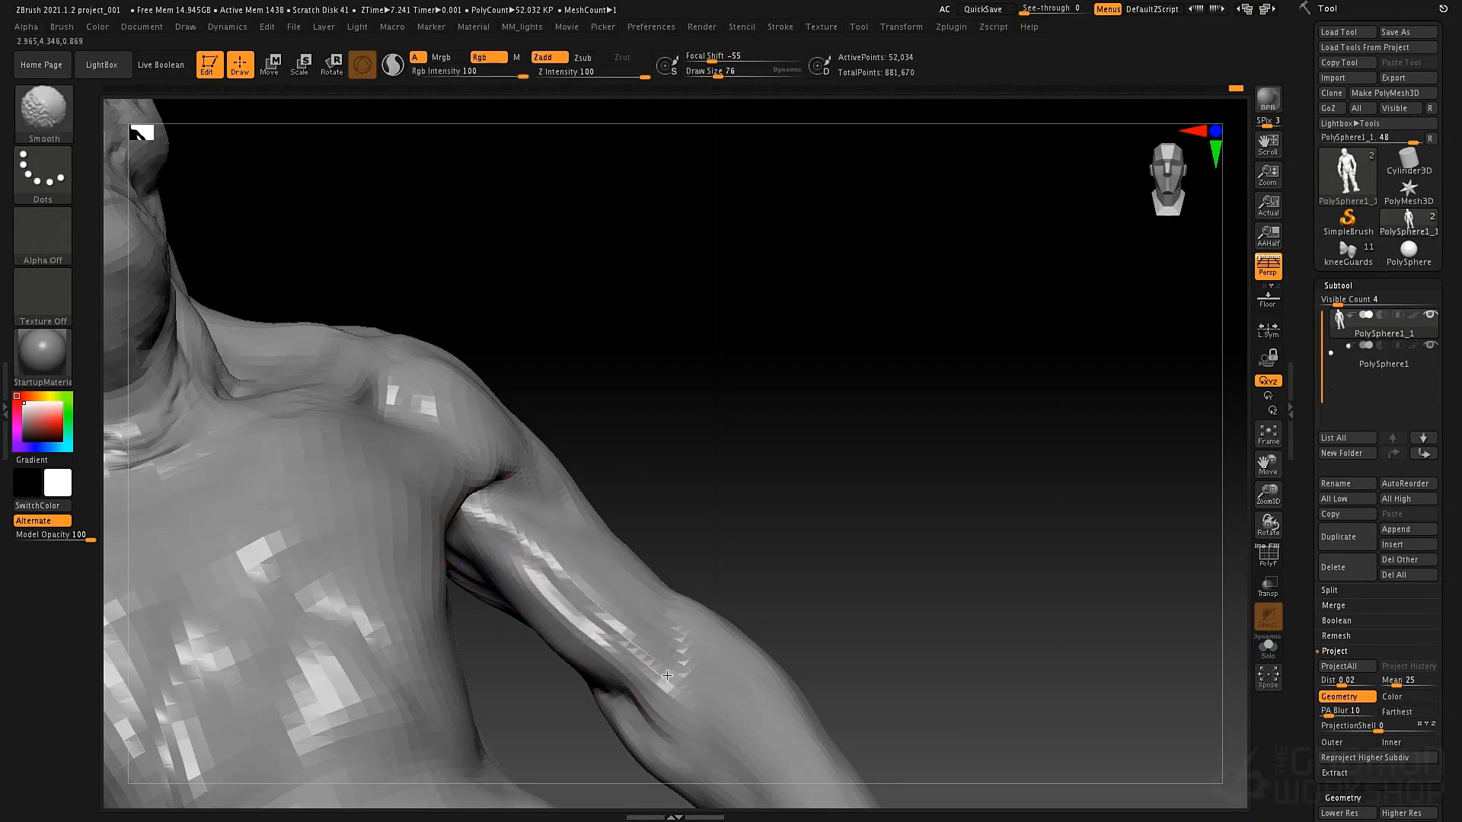
left_click_drag(683, 555, 641, 574)
Cut the muscle separations on the outer upper arm, between the elbow and the shoulder muscle, with the DamStandard brush
right_click_drag(640, 575, 609, 598)
mouse_move(648, 653)
right_mouse_down()
mouse_move(660, 679)
mouse_move(620, 648)
mouse_move(642, 424)
mouse_move(629, 475)
right_mouse_up()
left_click_drag(600, 498, 604, 384)
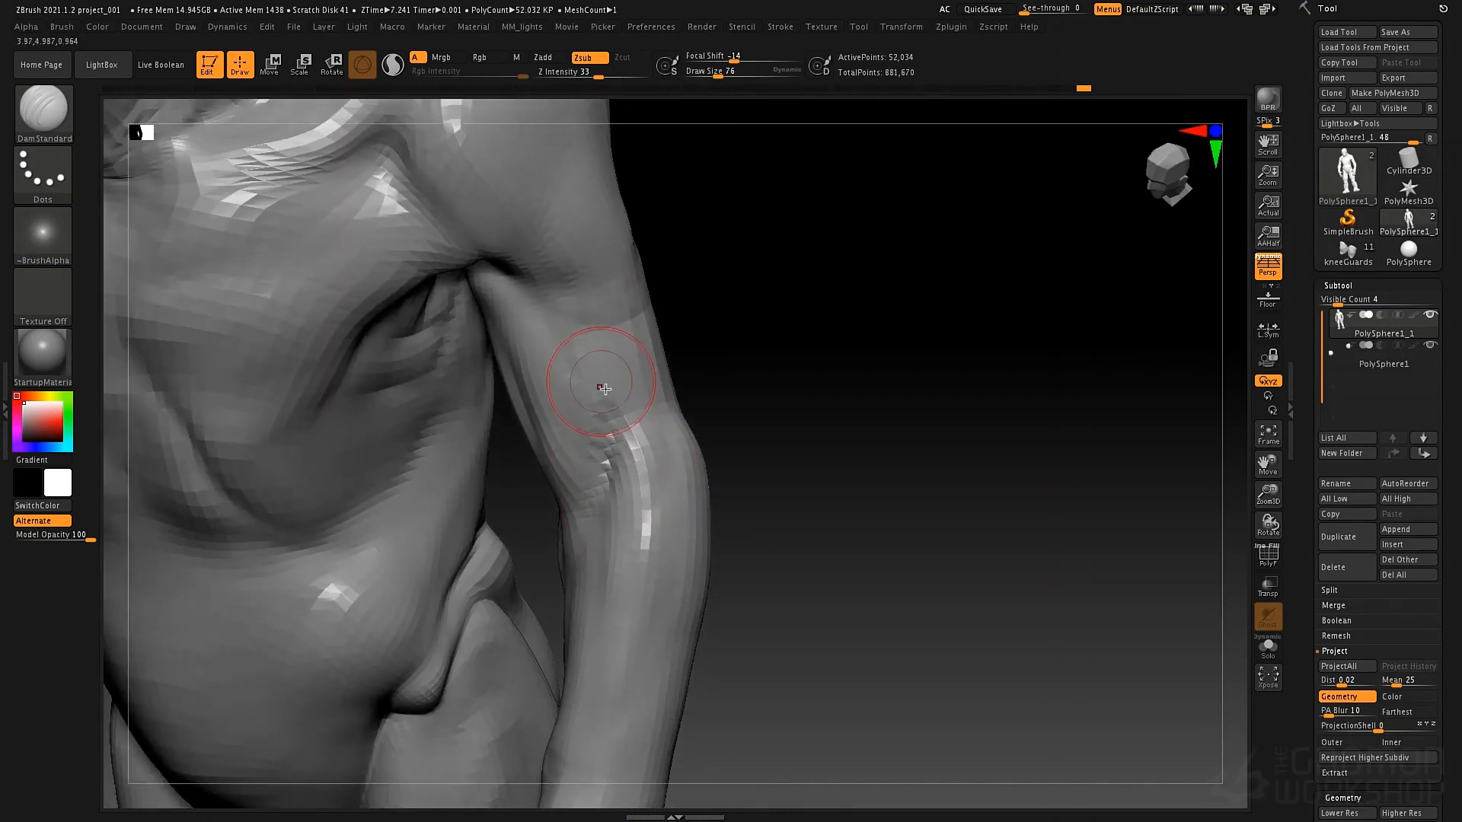
left_click_drag(688, 483, 618, 387)
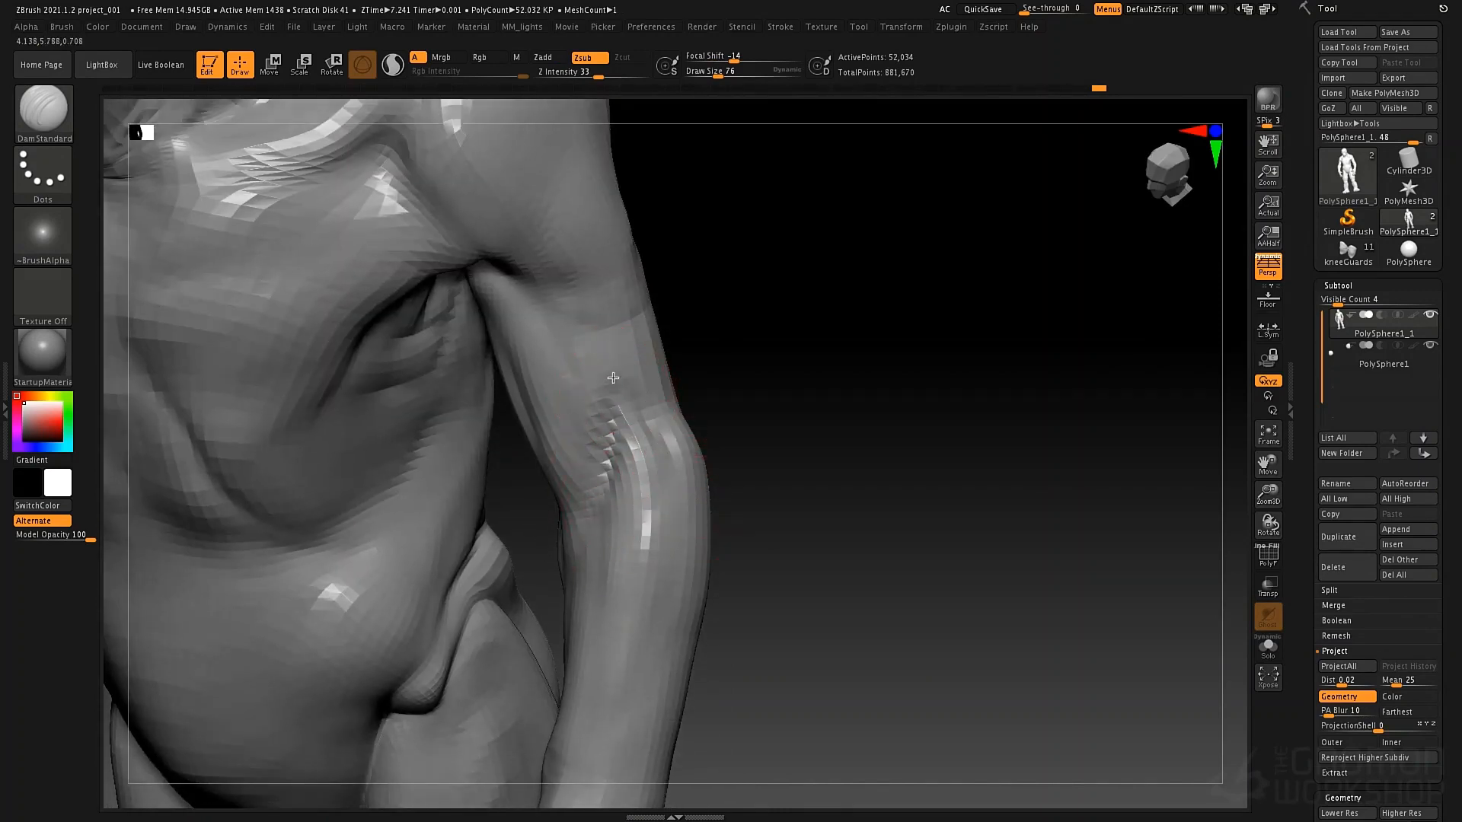
mouse_move(669, 441)
right_mouse_down()
mouse_move(630, 297)
mouse_move(603, 306)
mouse_move(636, 313)
right_mouse_up()
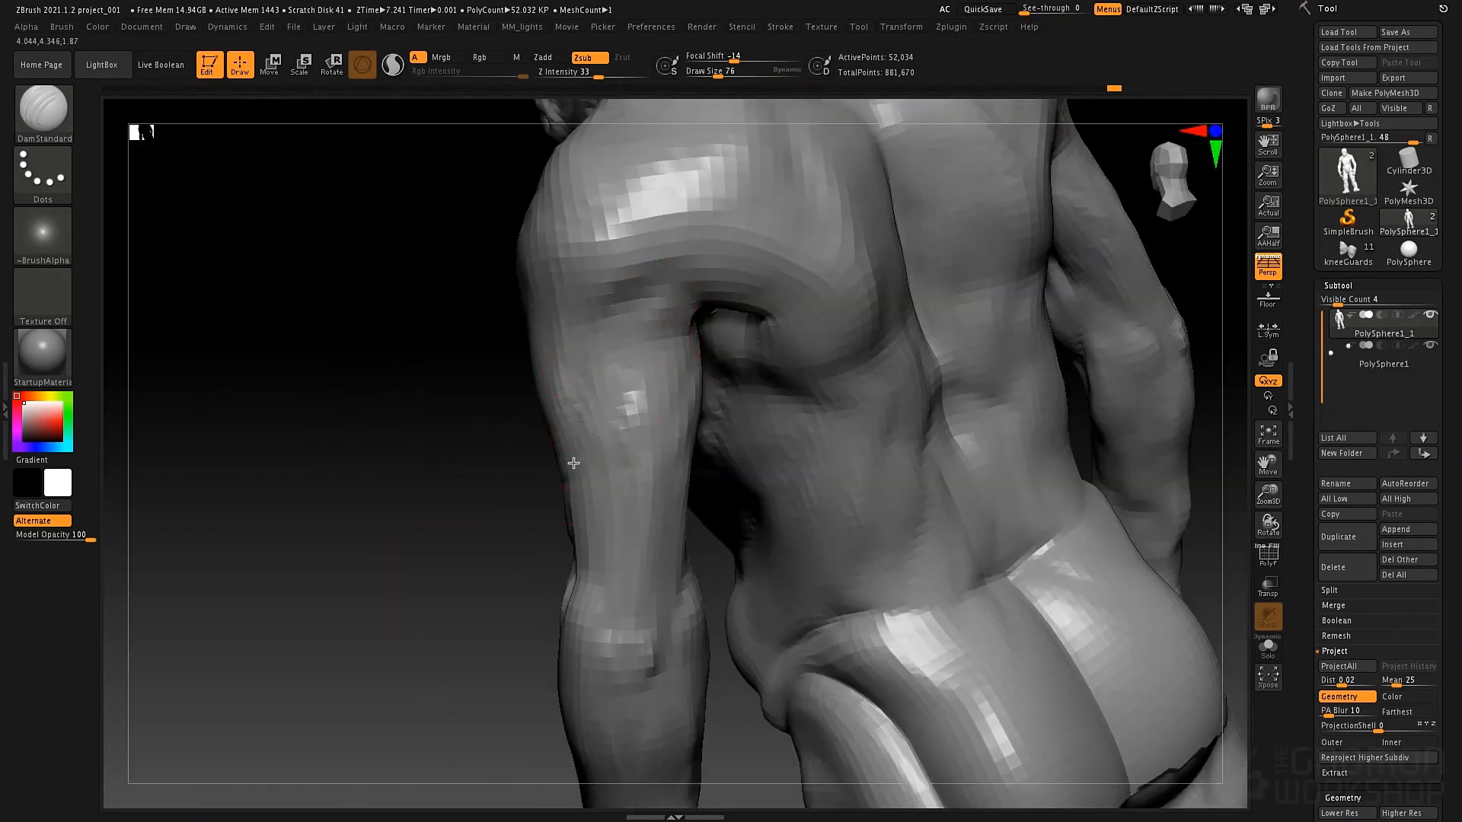
mouse_move(573, 463)
left_mouse_down()
mouse_move(567, 417)
mouse_move(594, 352)
left_mouse_up()
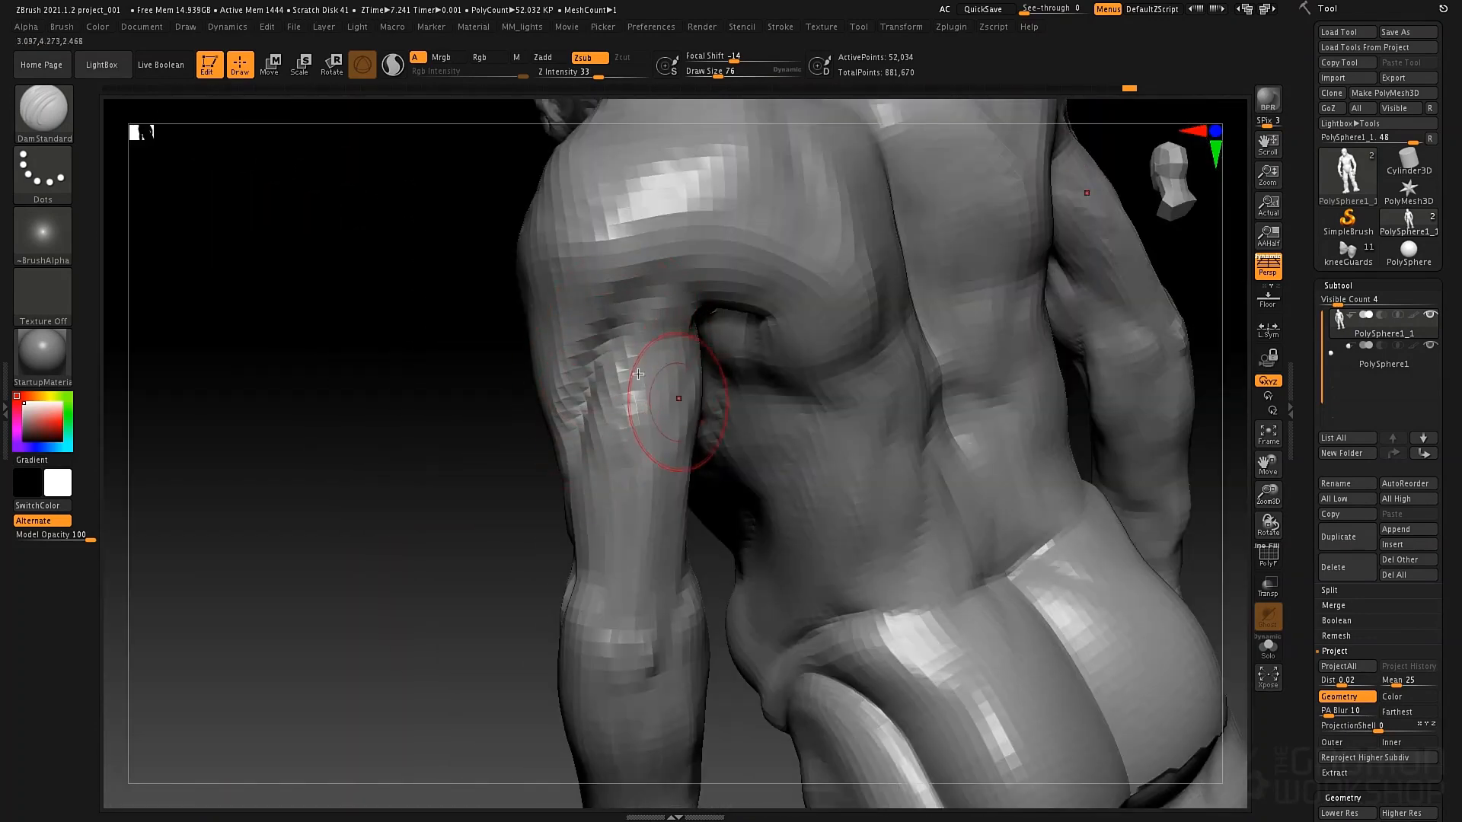
Define the back of the upper arm and build up the triceps with the ClayTubes brush
right_click_drag(638, 374, 732, 428)
left_click_drag(737, 427, 726, 525)
key("b")
key("c")
key("t")
left_click_drag(728, 381, 708, 468)
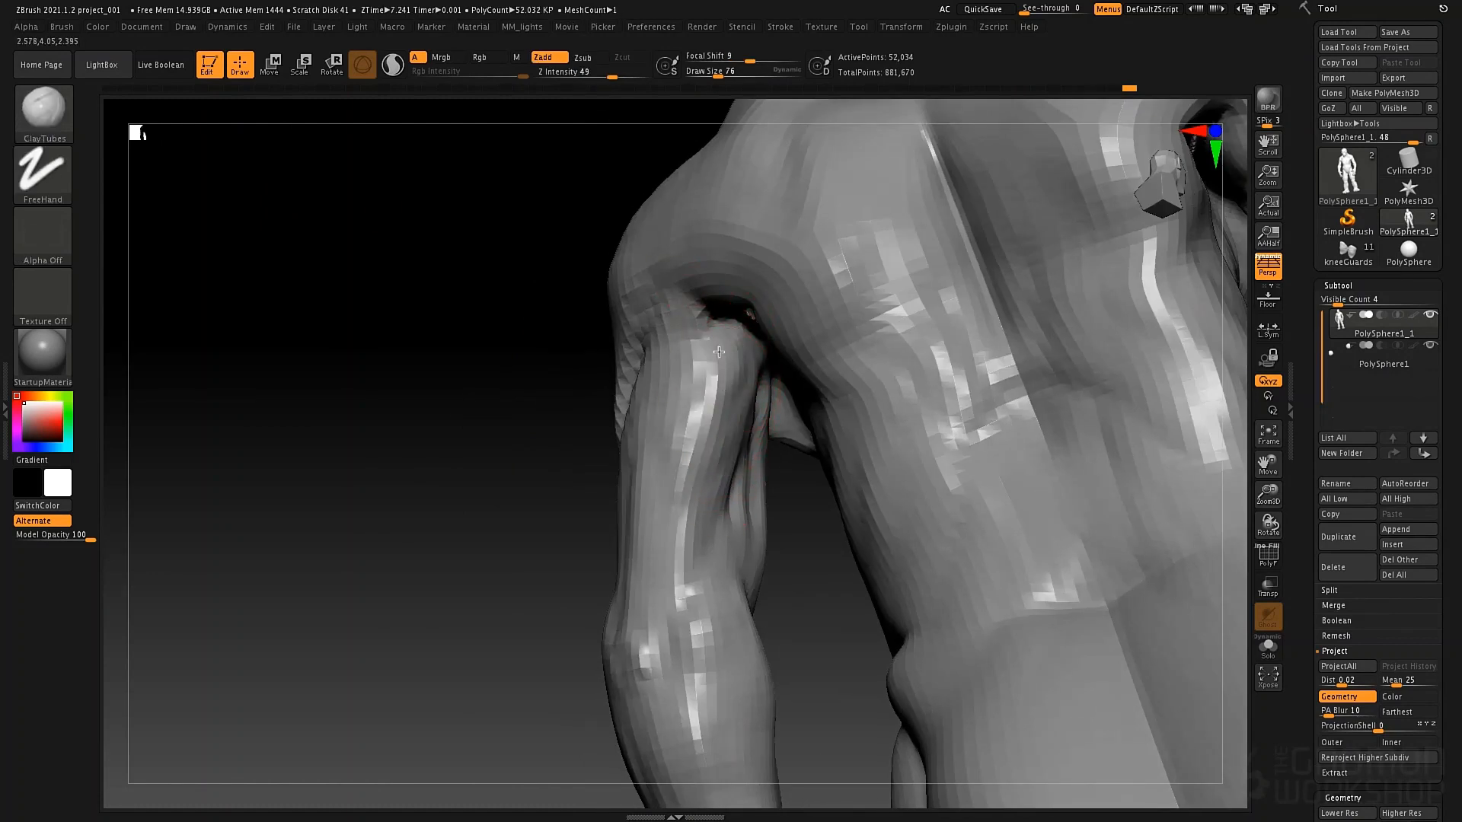
right_click_drag(706, 420, 625, 438)
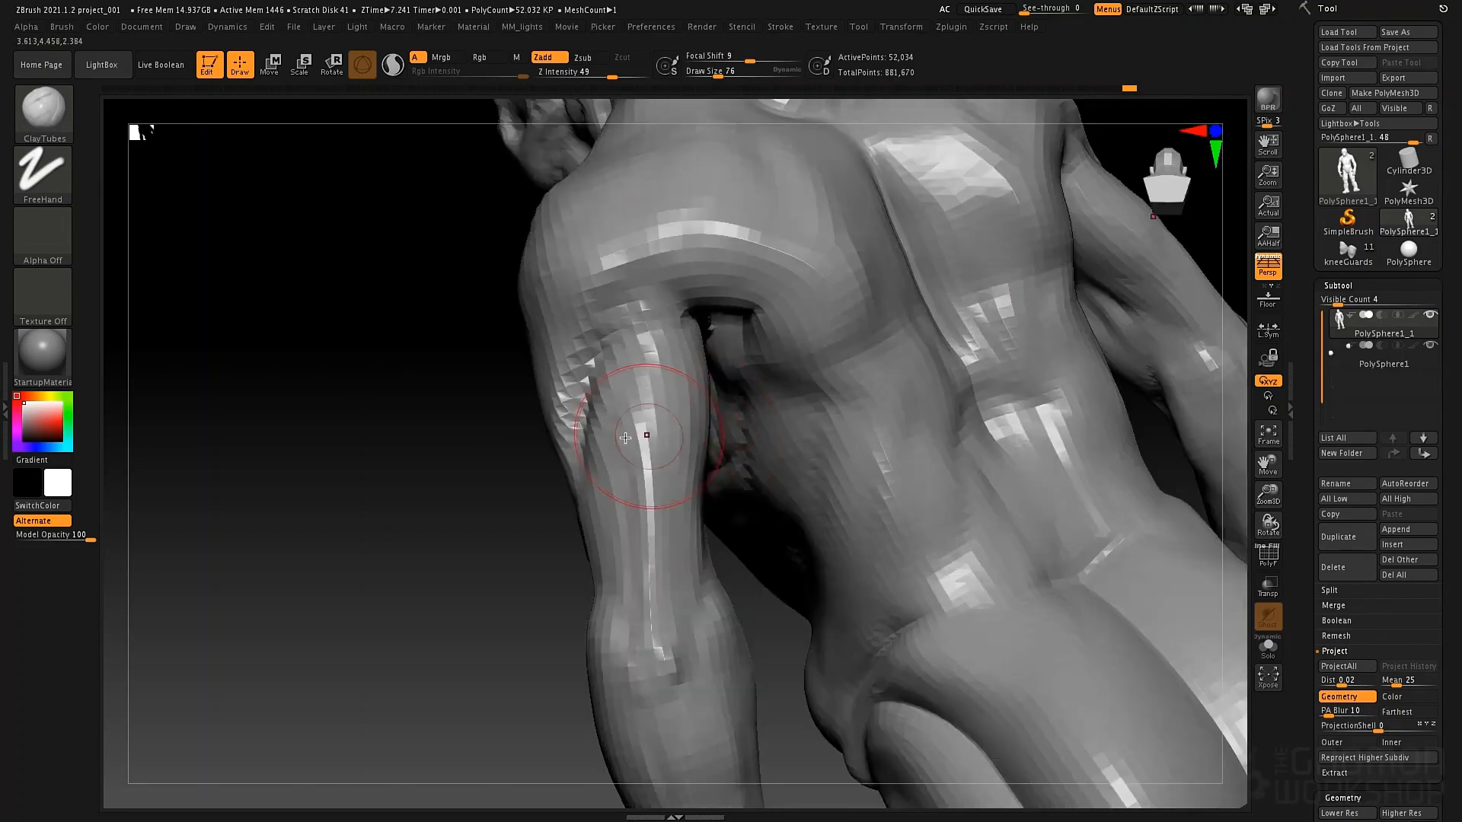
Isolate the arms by their polygroup, mask them, and show the whole figure again
right_click_drag(682, 335, 779, 393)
right_click_drag(726, 572, 716, 515, "ctrl")
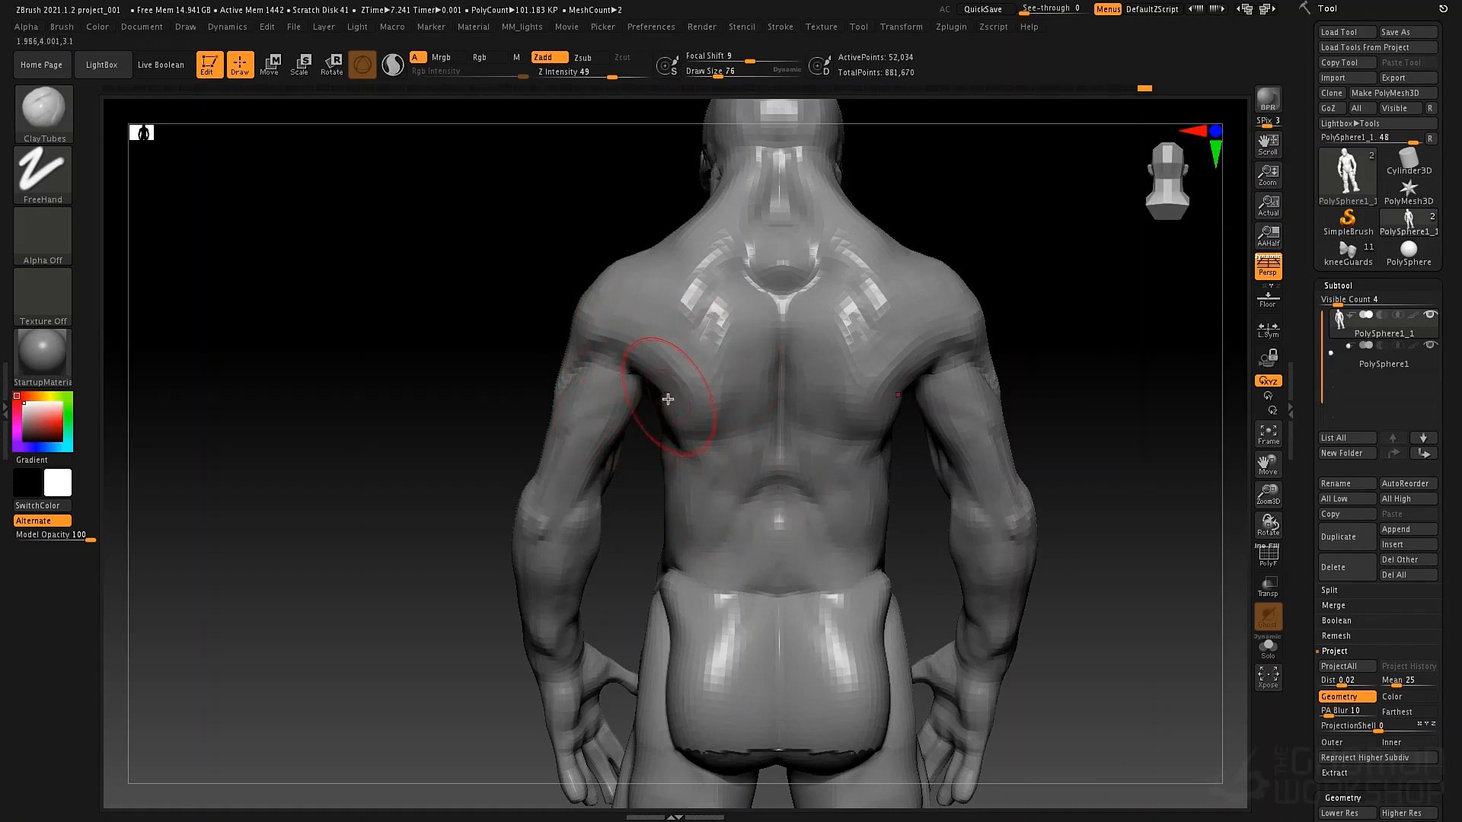
key("space")
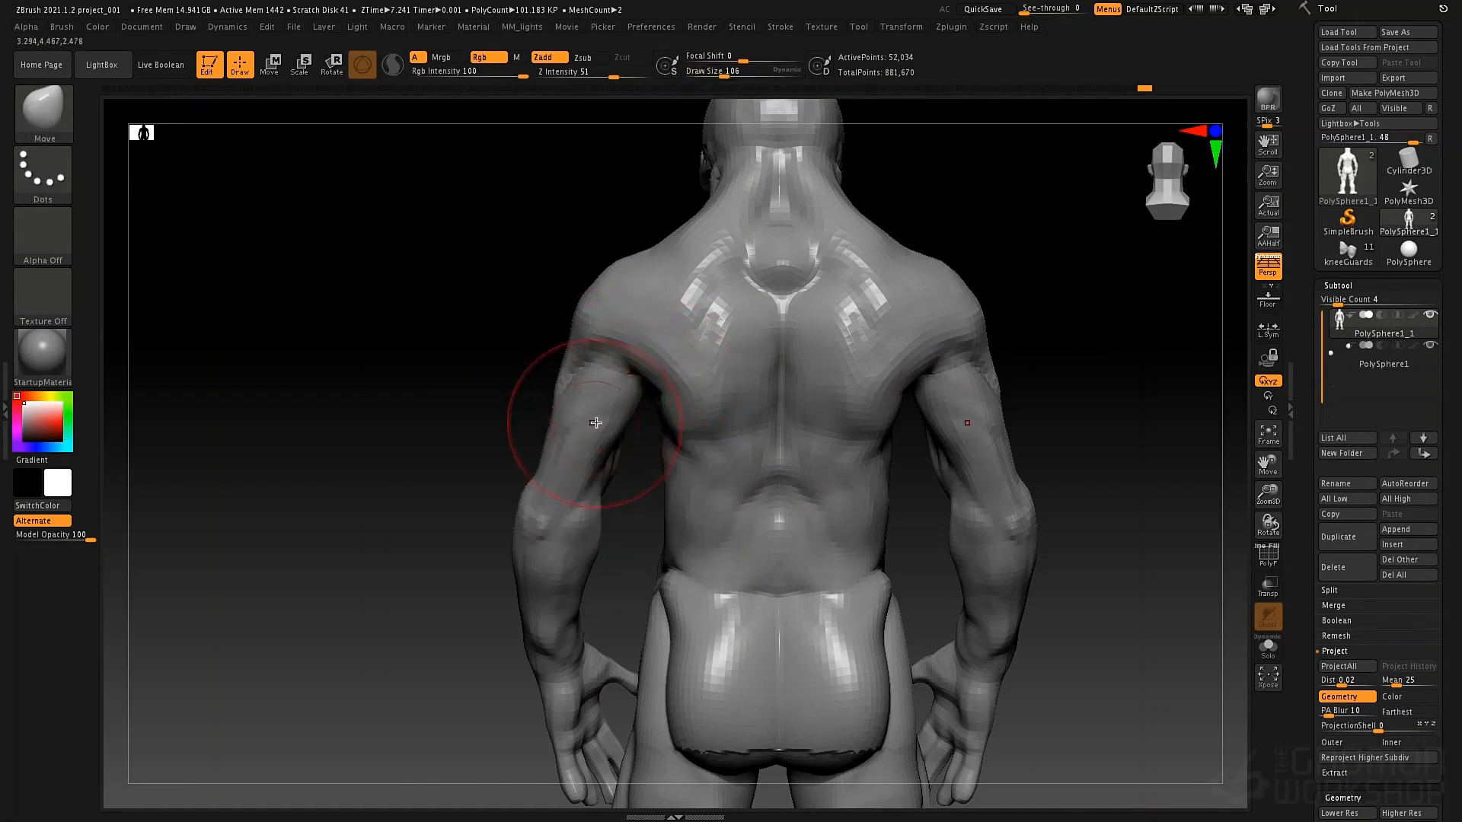
left_click(600, 443, "ctrl+shift")
left_click(363, 558, "ctrl+shift")
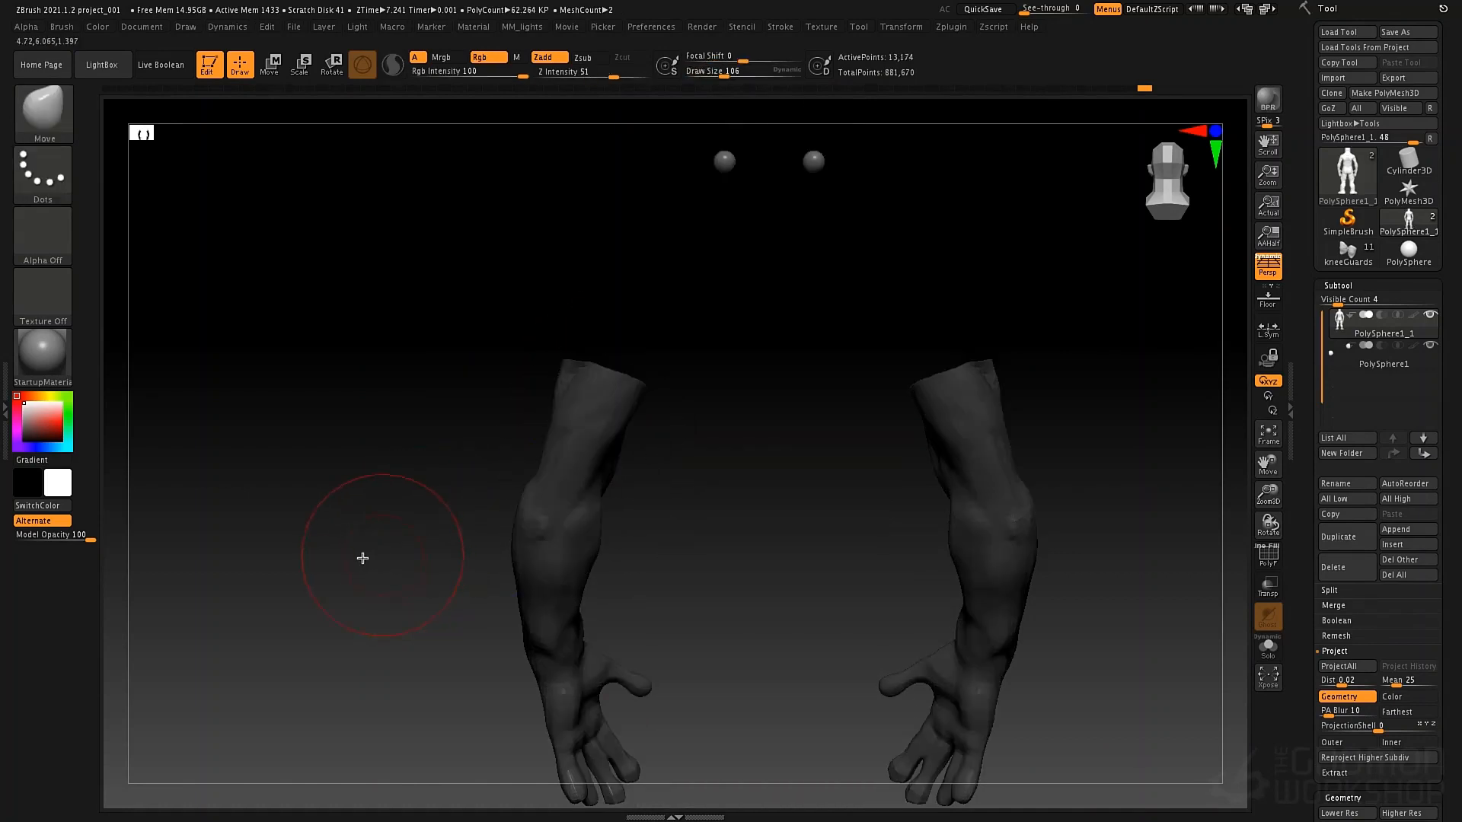
key("space")
left_click_drag(636, 383, 628, 383)
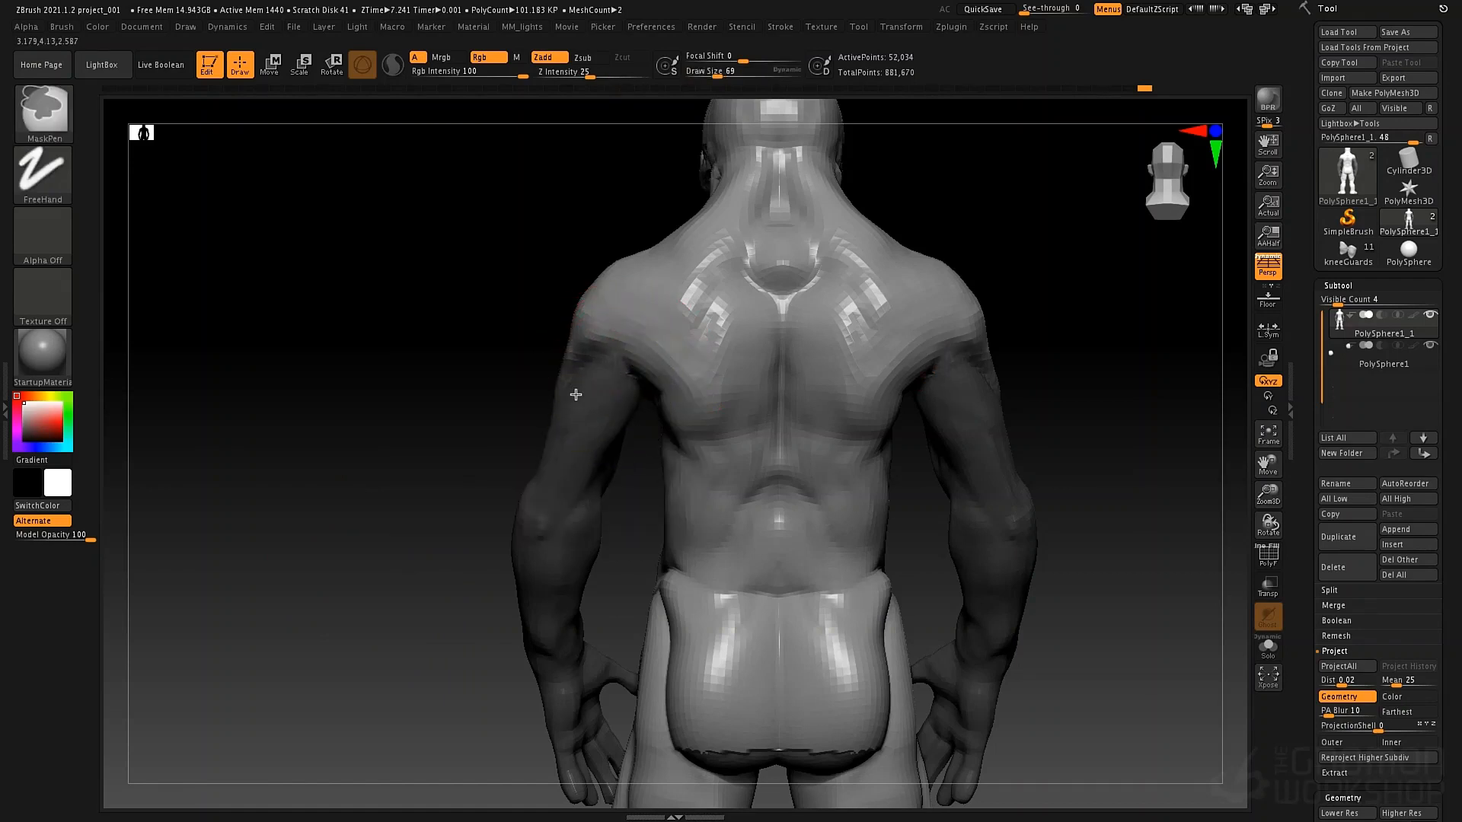
Reshape the edges of the back beside the masked arms with the Move brush at draw sizes 120 and 101
key("space")
left_click_drag(658, 381, 643, 406)
left_click_drag(945, 340, 952, 351)
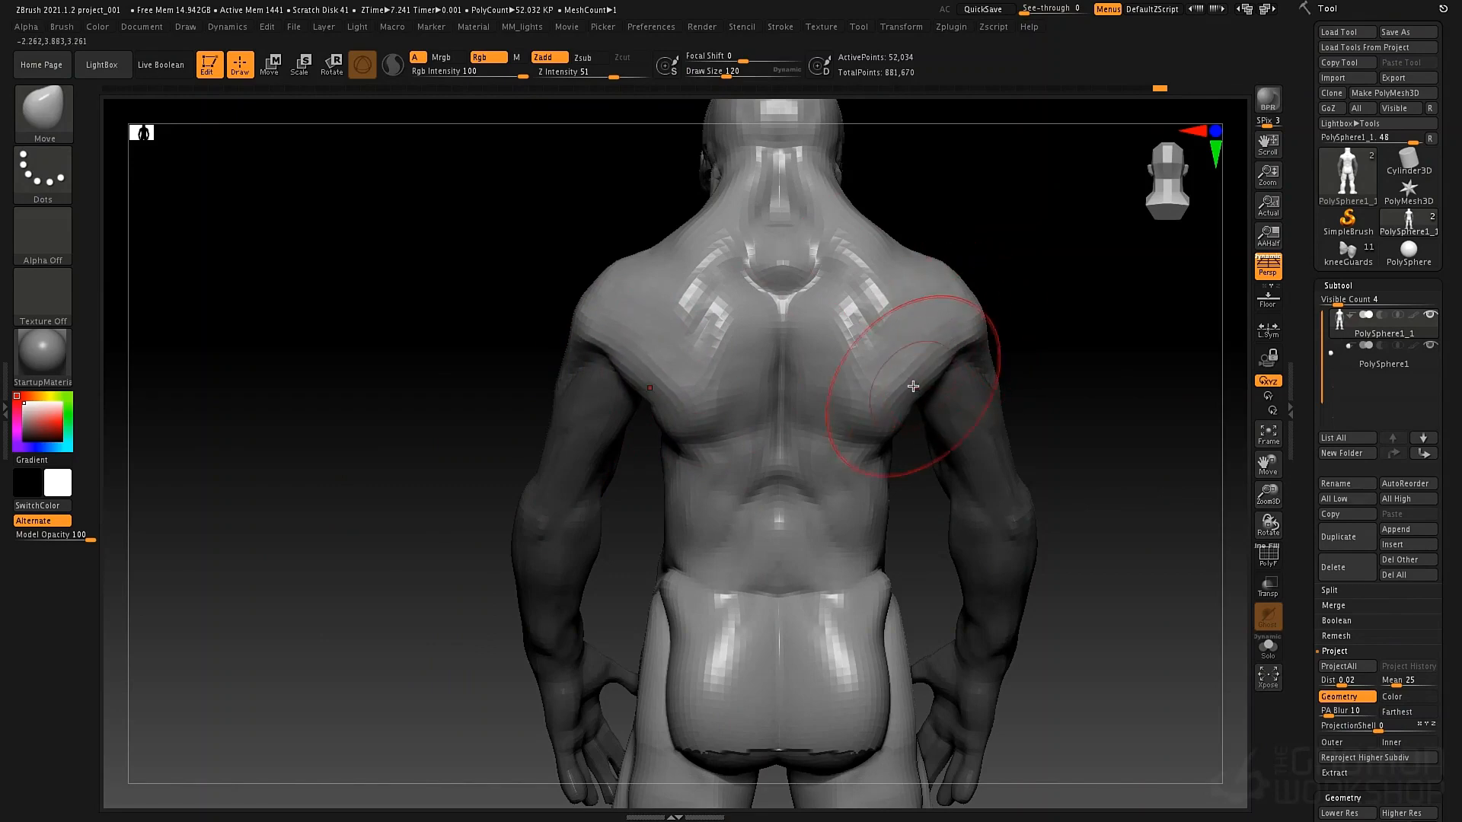
key("space")
left_click_drag(833, 451, 818, 449)
left_click_drag(686, 470, 671, 475)
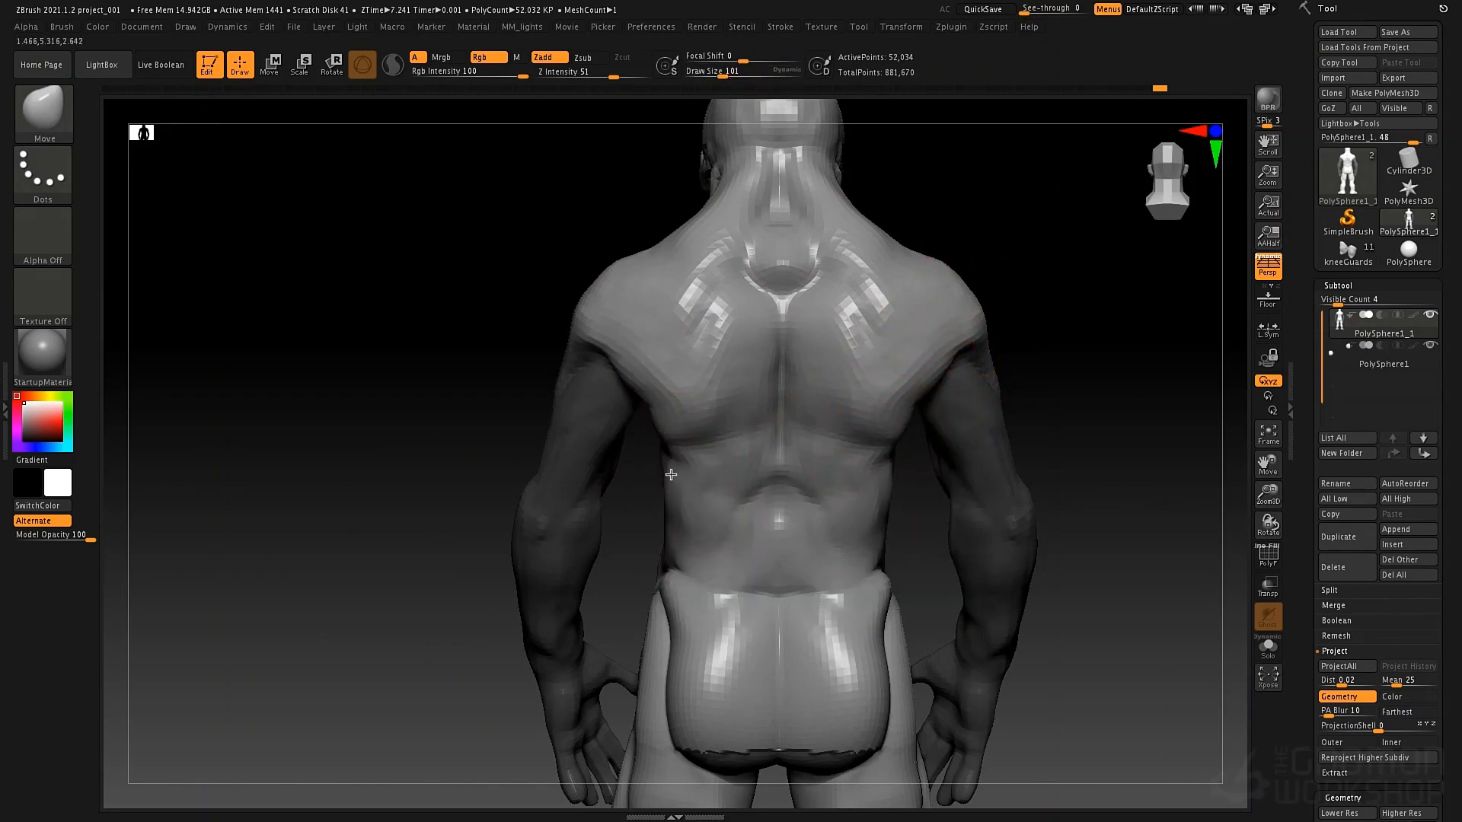
Lower the document's background gradient range until the background is a flat grey
left_click_drag(343, 510, 514, 530)
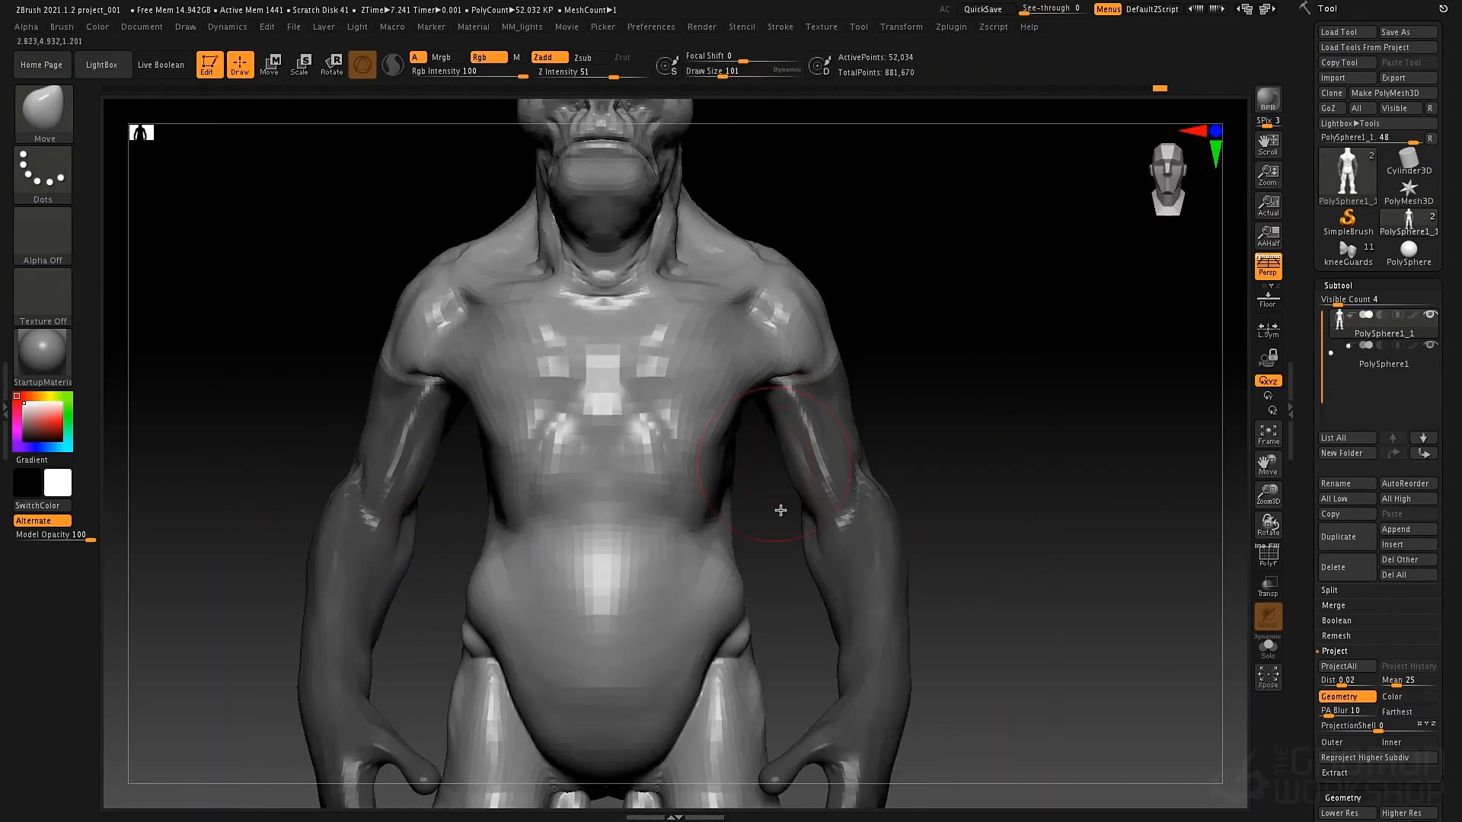
mouse_move(921, 469)
left_mouse_down("alt")
mouse_move(894, 435)
mouse_move(925, 457)
left_mouse_up("alt")
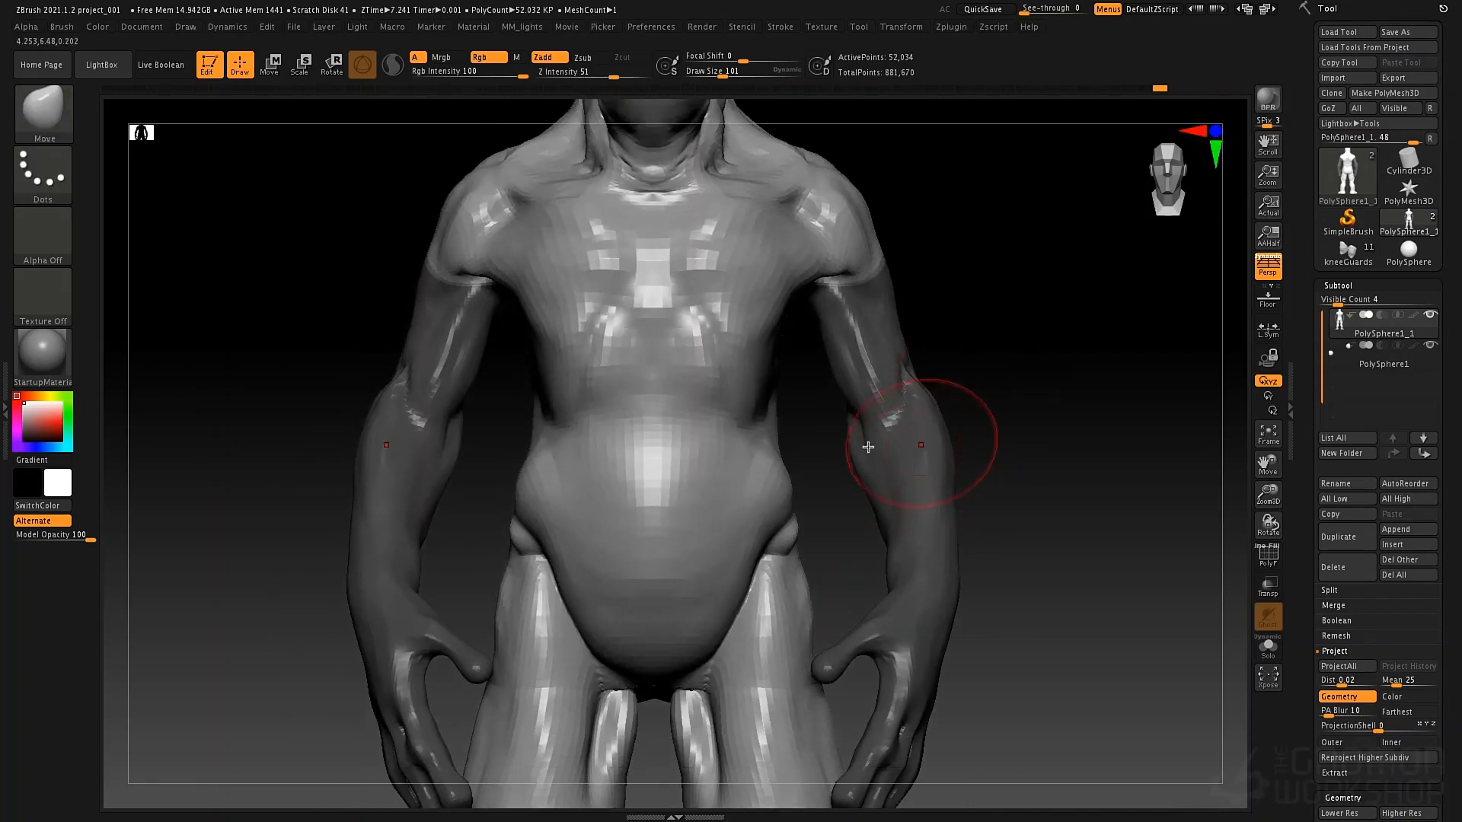
left_click(141, 27)
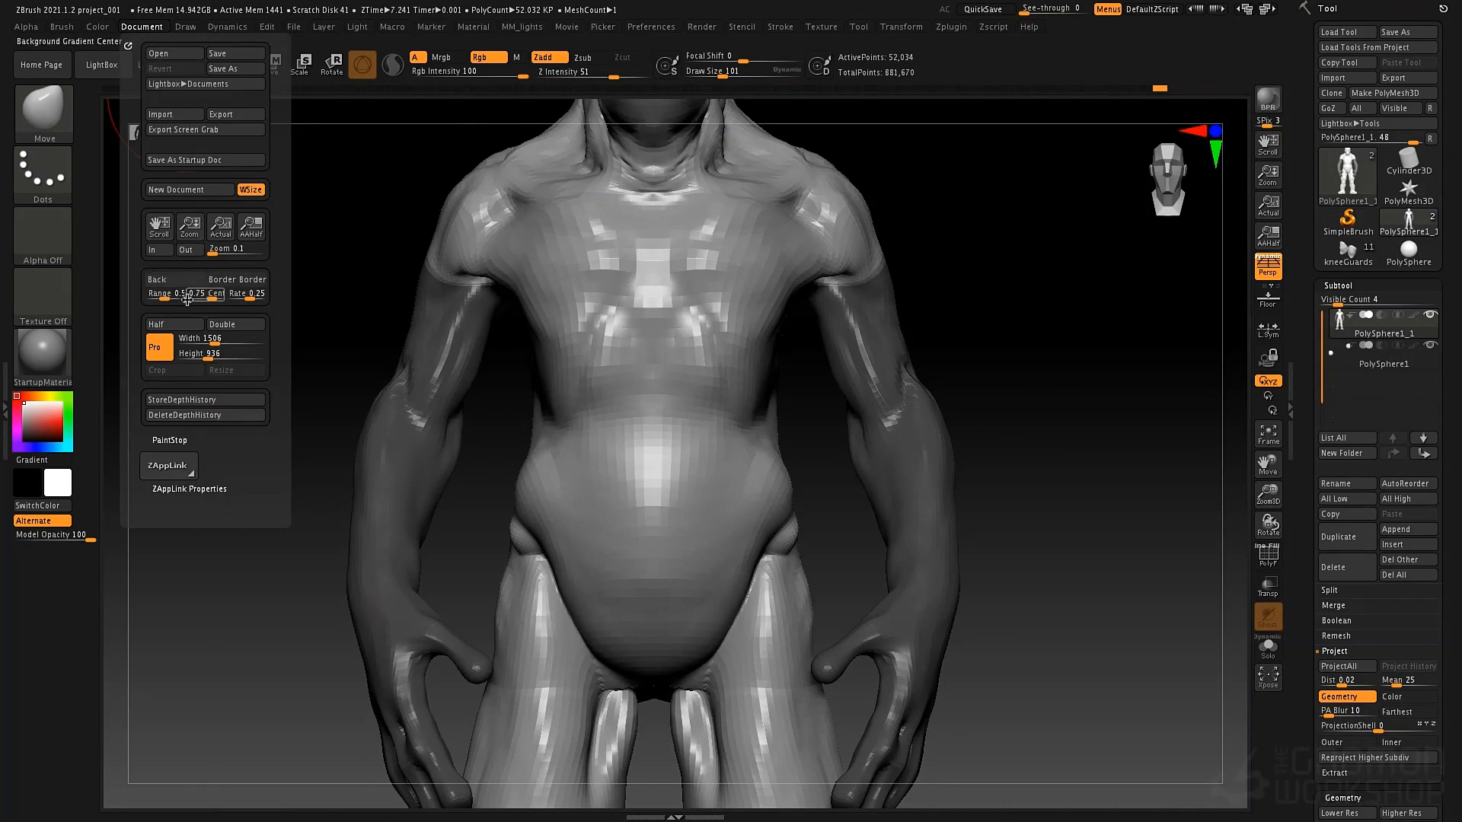
left_click_drag(161, 293, 147, 293)
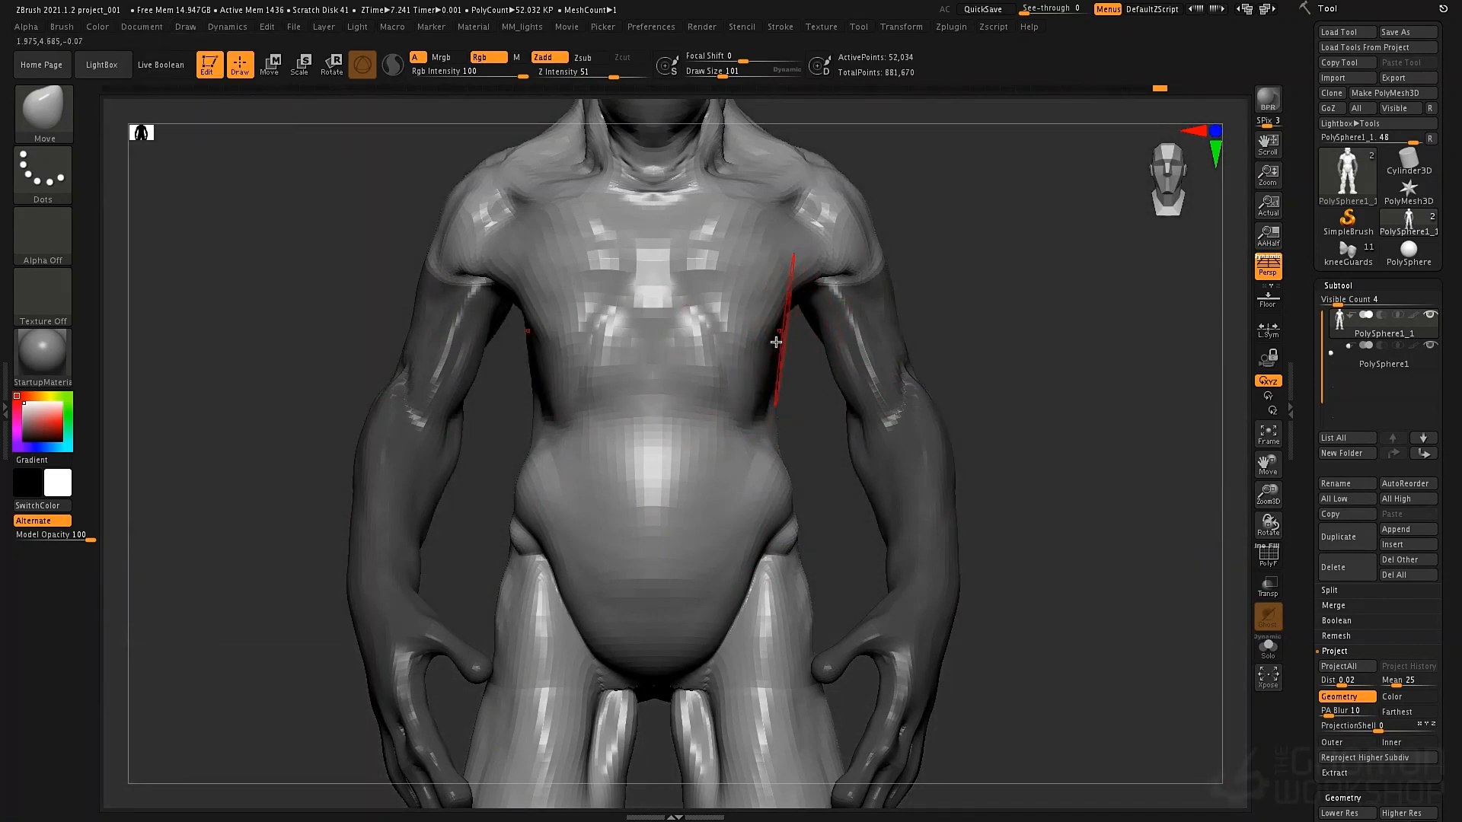
Adjust the outline of the back below the armpit with the Move brush at draw size 101
left_click_drag(928, 390, 787, 385)
mouse_move(694, 311)
left_mouse_down()
mouse_move(716, 385)
mouse_move(678, 310)
left_mouse_up()
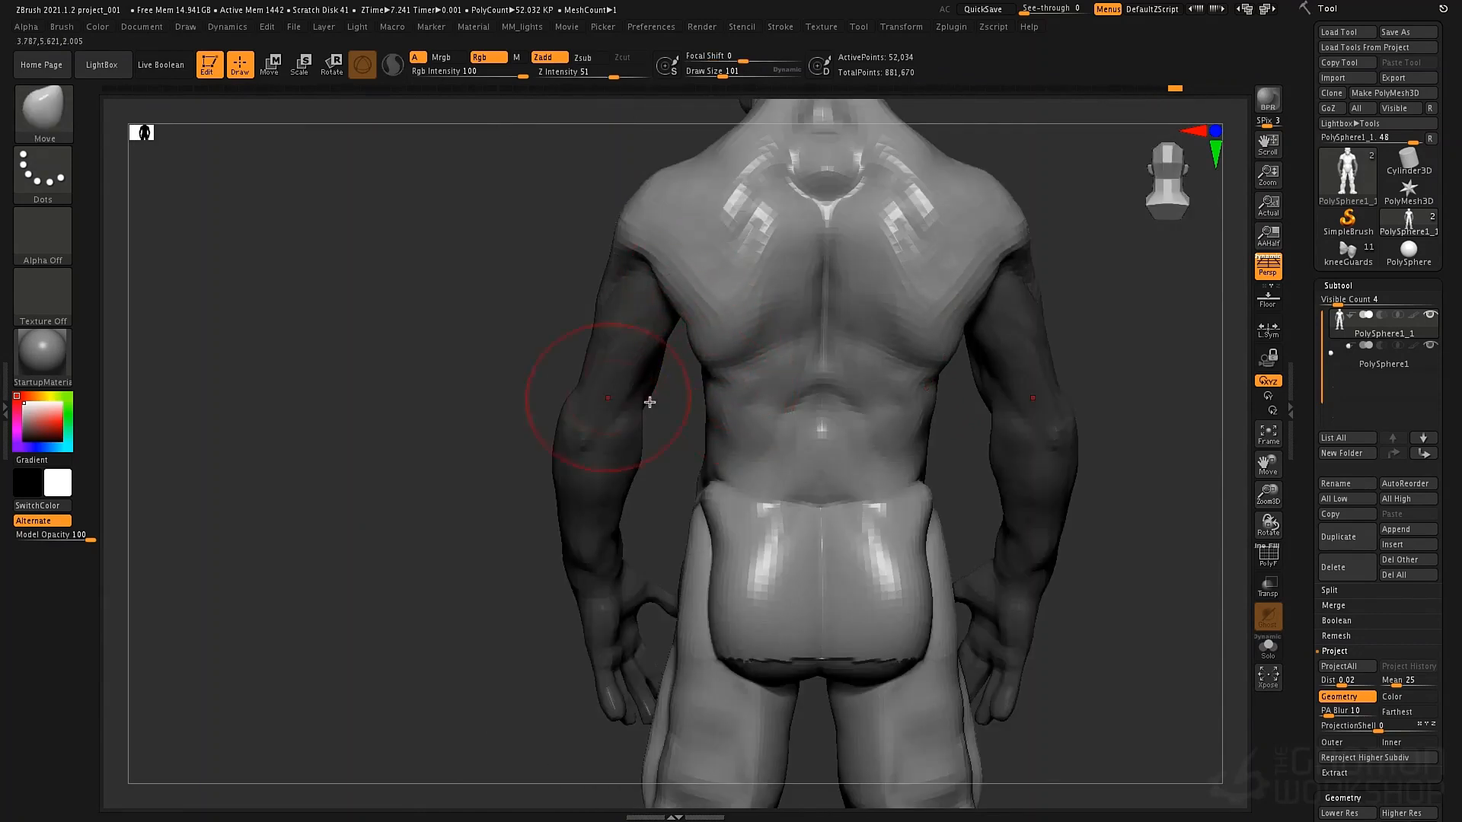
left_click_drag(657, 403, 767, 396)
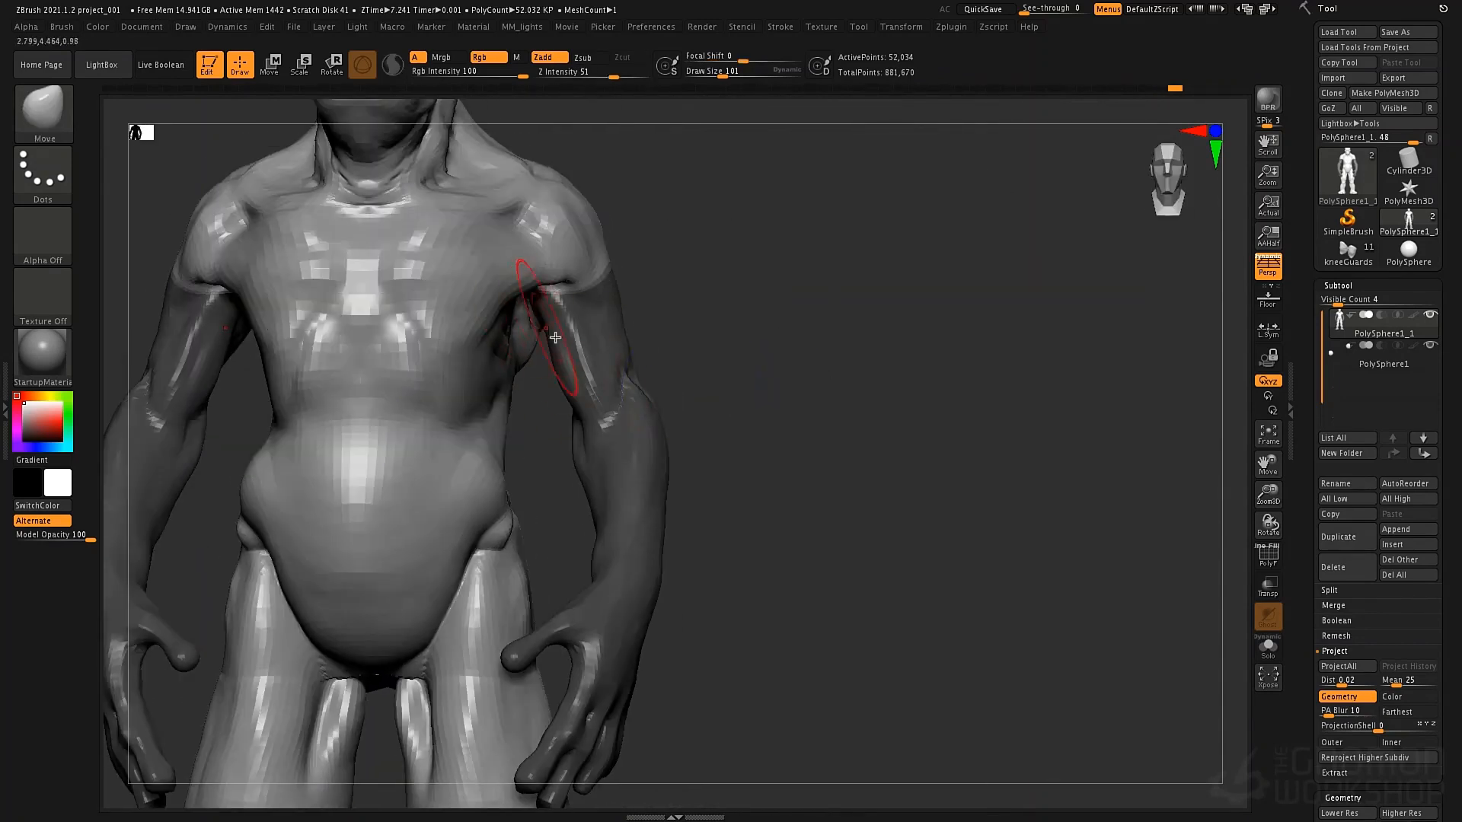
left_click_drag(689, 503, 658, 427, "alt")
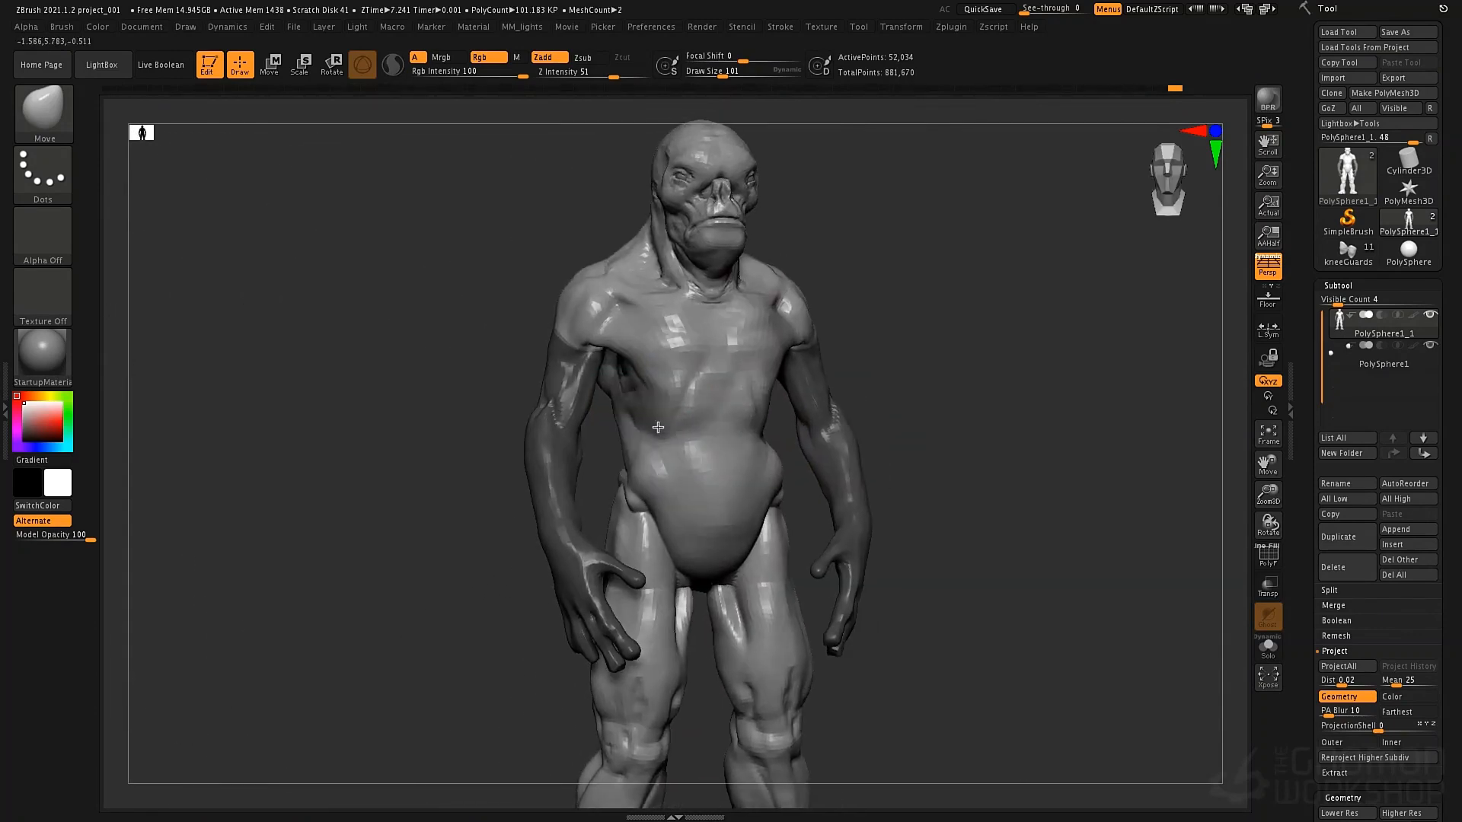
Build up the back of the shoulder around the armpit with the ClayTubes brush at draw size 58
mouse_move(658, 427)
right_mouse_down()
mouse_move(635, 400)
mouse_move(763, 417)
mouse_move(607, 366)
mouse_move(626, 459)
mouse_move(424, 395)
right_mouse_up()
right_click_drag(352, 326, 589, 421)
key("space")
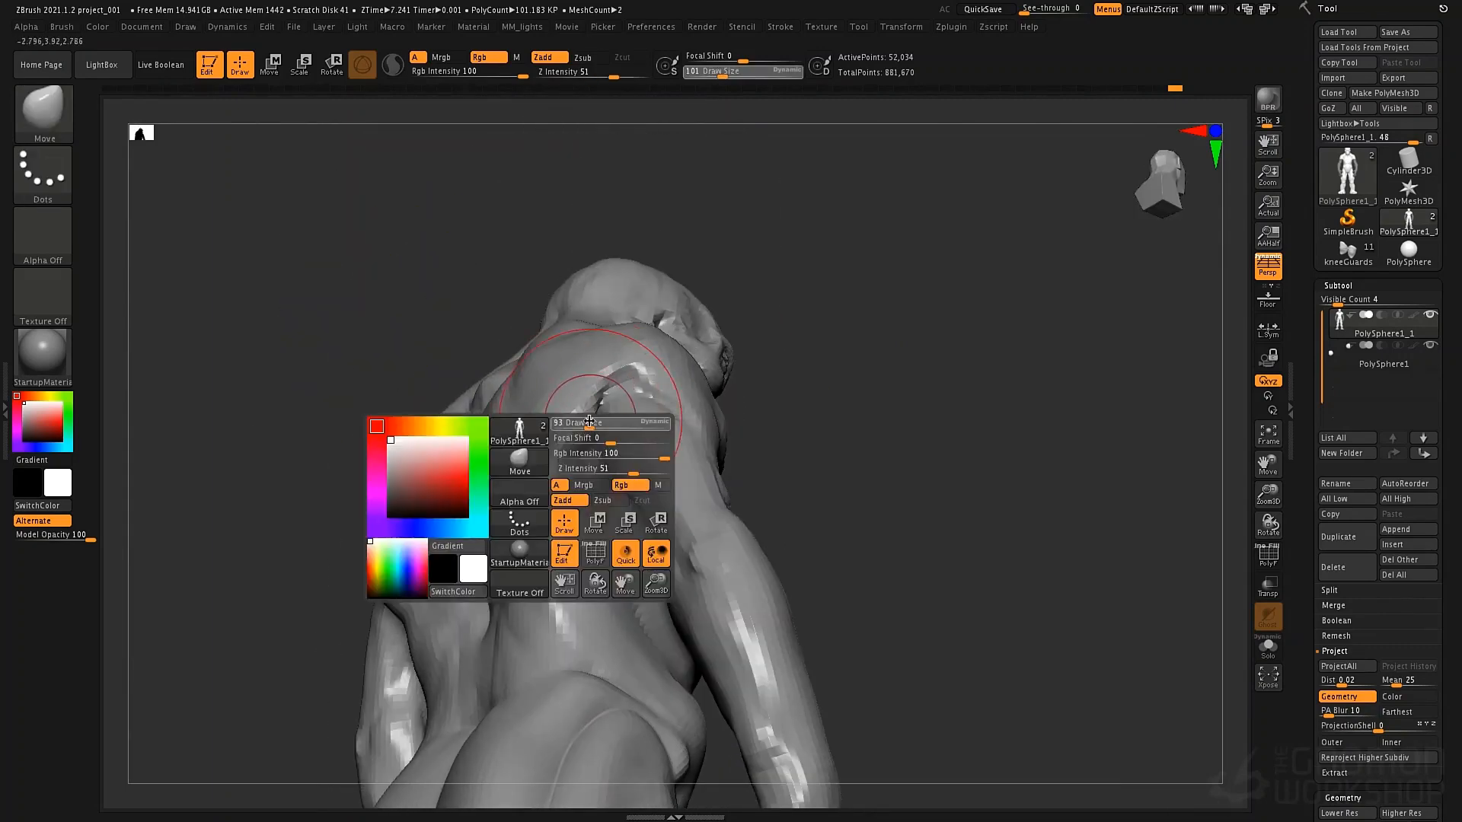
key("b")
key("c")
key("t")
key("space")
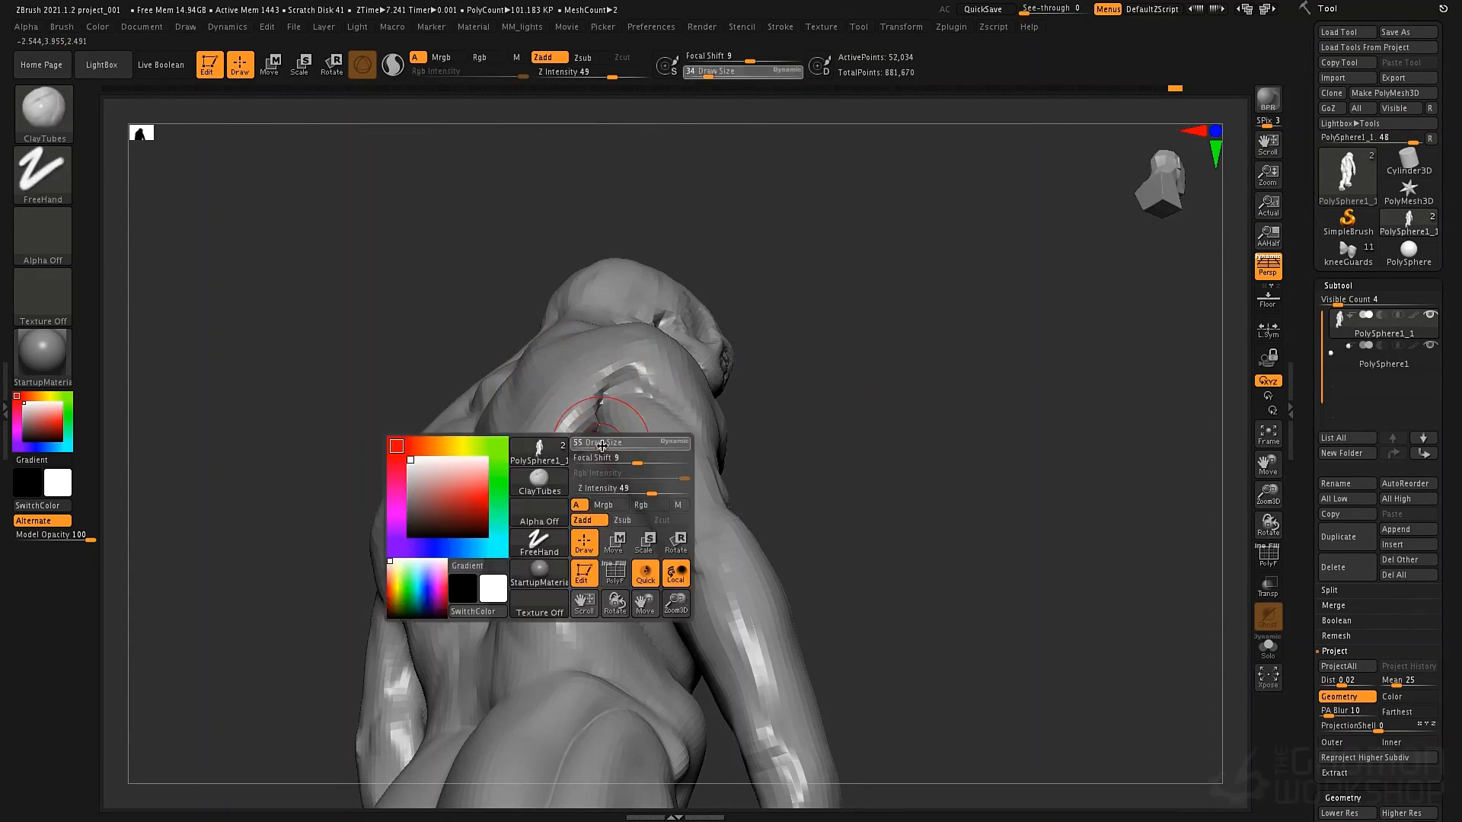
left_click_drag(602, 446, 580, 455)
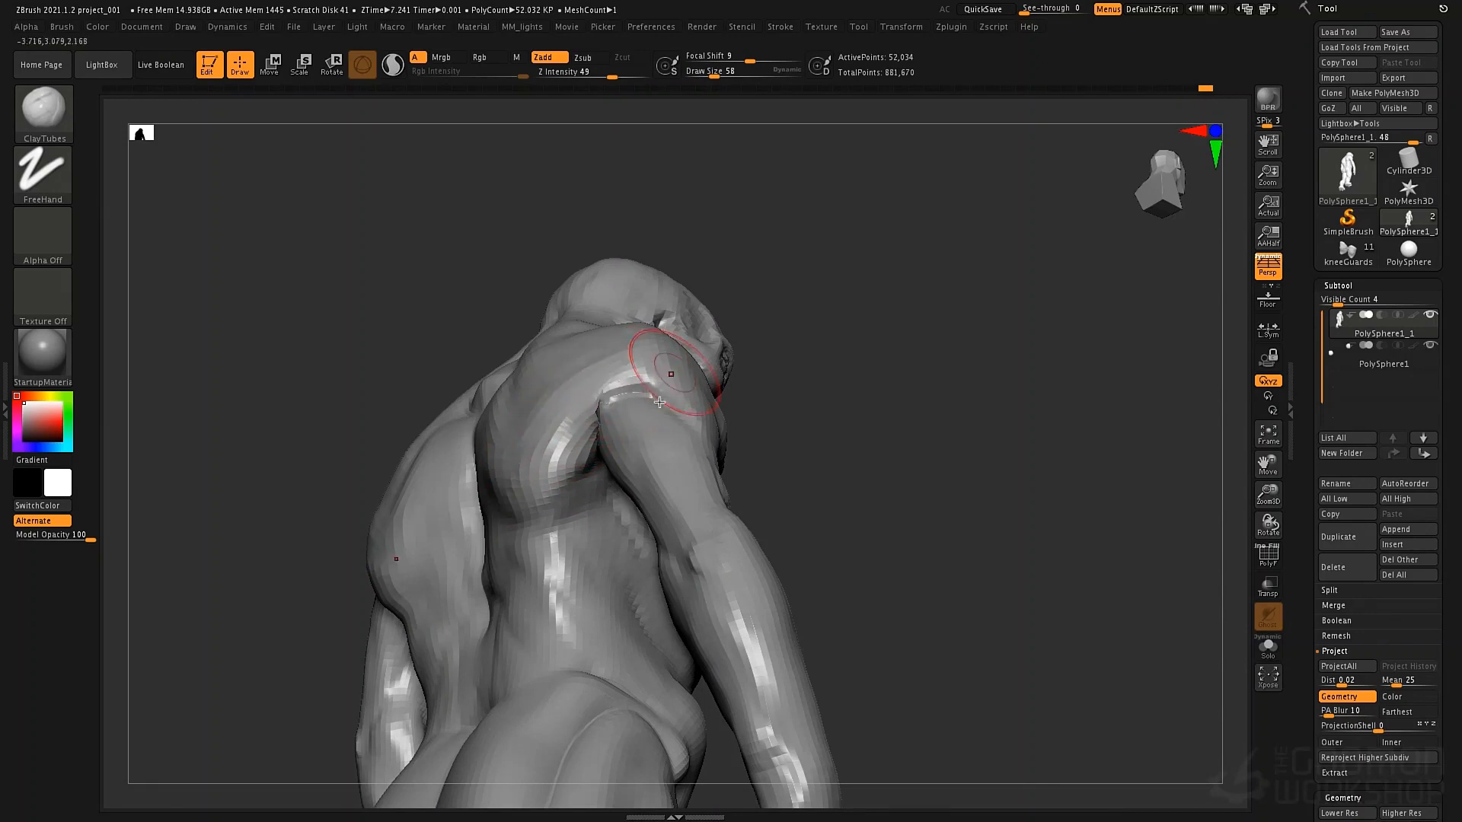
Build up the upper back muscle beside the spine with the ClayTubes brush
right_click_drag(659, 400, 704, 514)
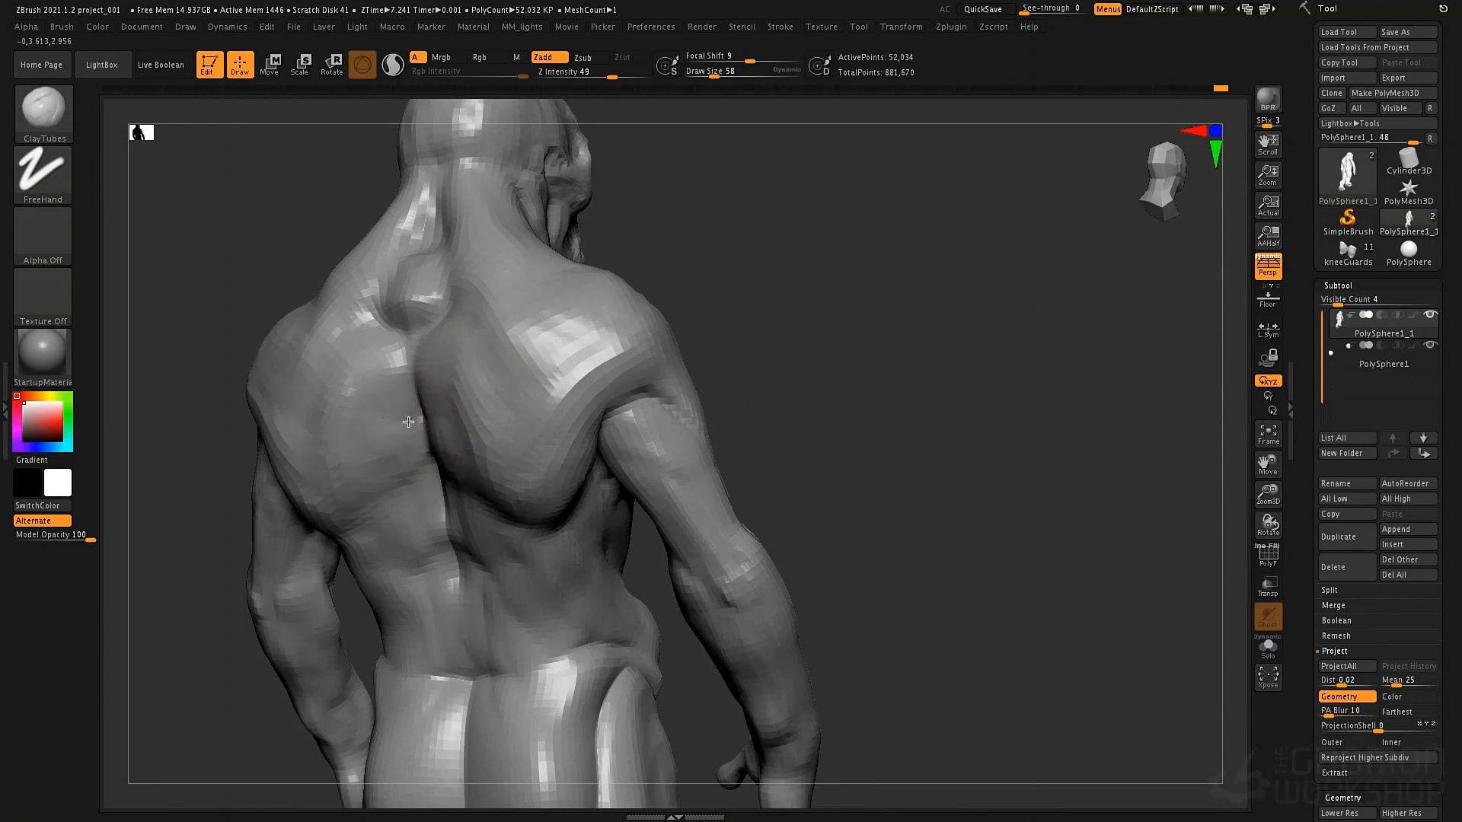
mouse_move(408, 422)
left_mouse_down()
mouse_move(415, 393)
mouse_move(393, 470)
mouse_move(428, 471)
mouse_move(349, 496)
mouse_move(374, 381)
mouse_move(353, 366)
mouse_move(316, 415)
mouse_move(365, 449)
mouse_move(358, 487)
left_mouse_up()
mouse_move(373, 467)
right_mouse_down()
mouse_move(495, 440)
mouse_move(468, 451)
right_mouse_up()
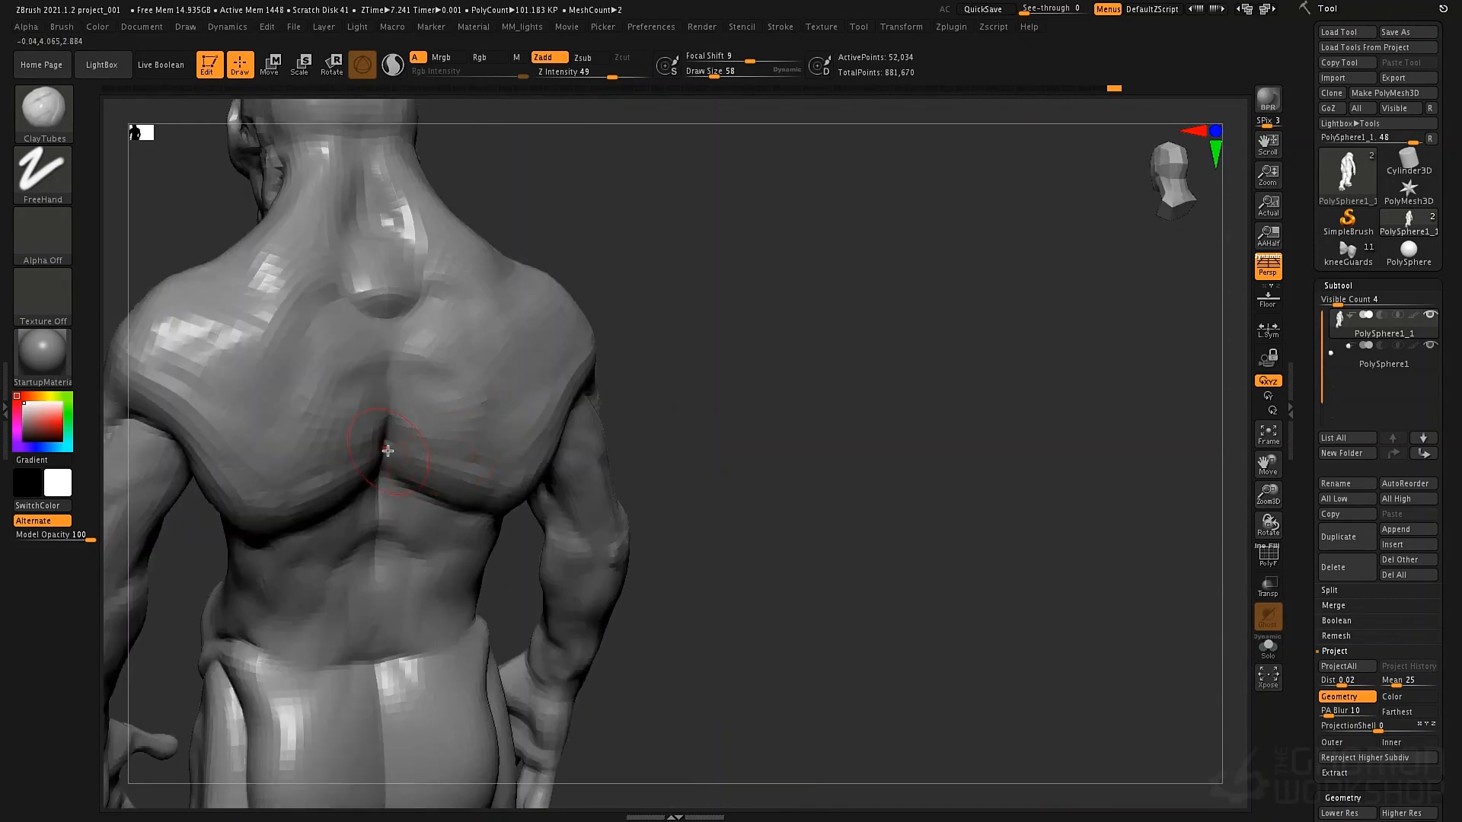
Build up the muscles of the lower back and the flank above the hip with ClayTubes strokes
mouse_move(388, 451)
left_mouse_down()
mouse_move(445, 509)
mouse_move(269, 535)
left_mouse_up()
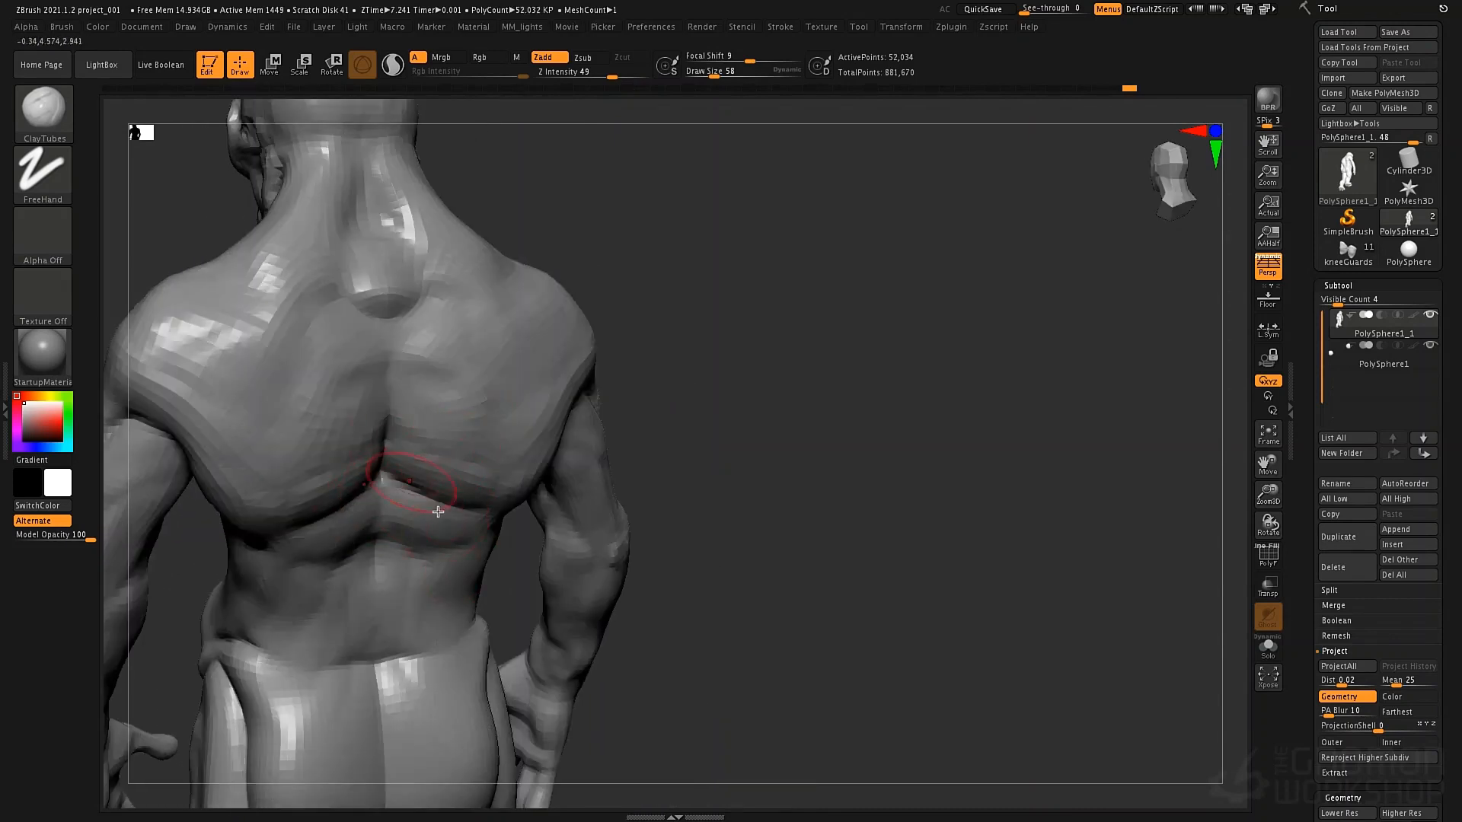
left_click_drag(665, 407, 604, 326)
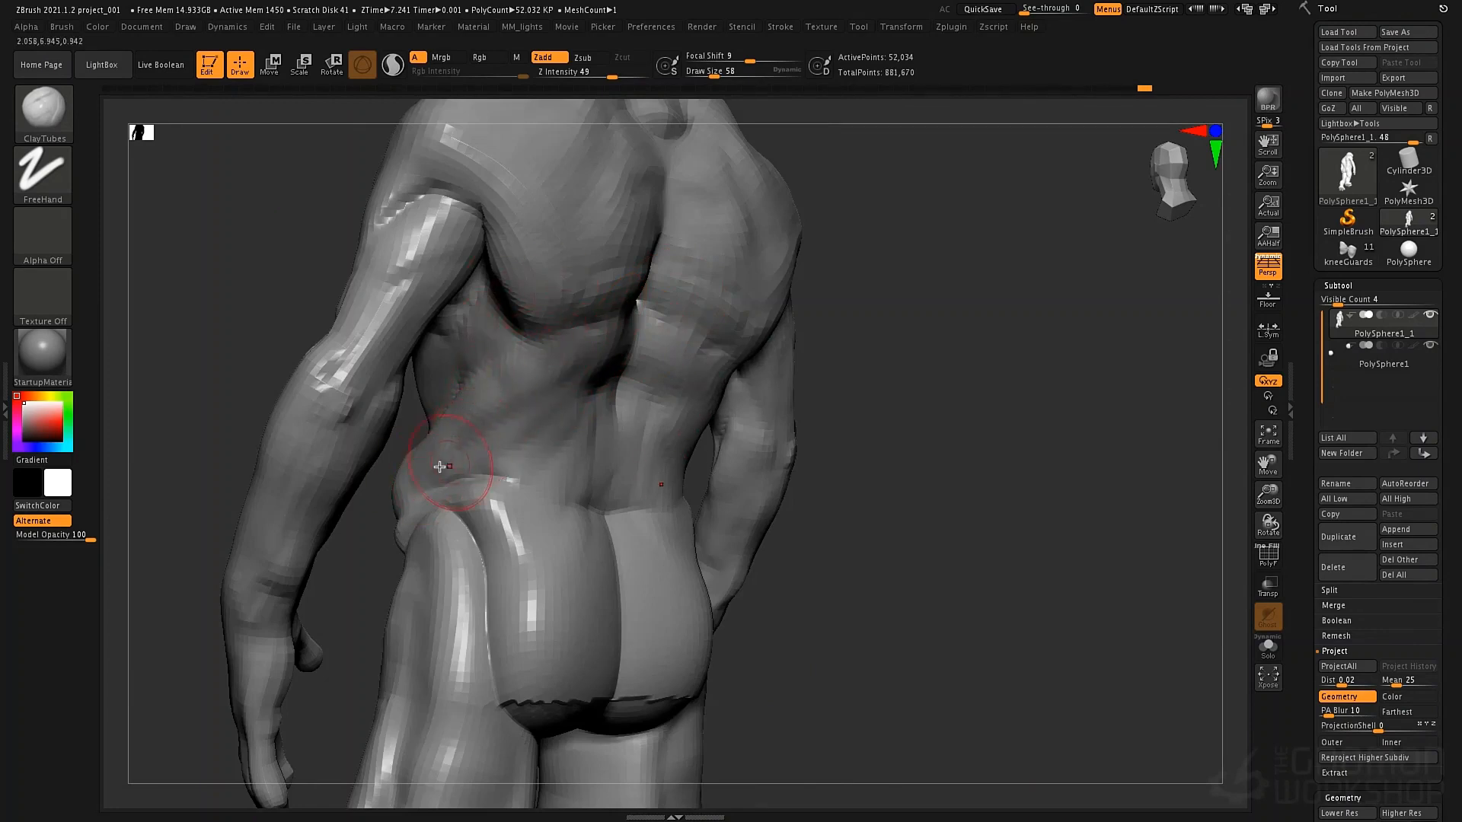
mouse_move(439, 466)
left_mouse_down()
mouse_move(472, 441)
mouse_move(525, 457)
mouse_move(555, 495)
left_mouse_up()
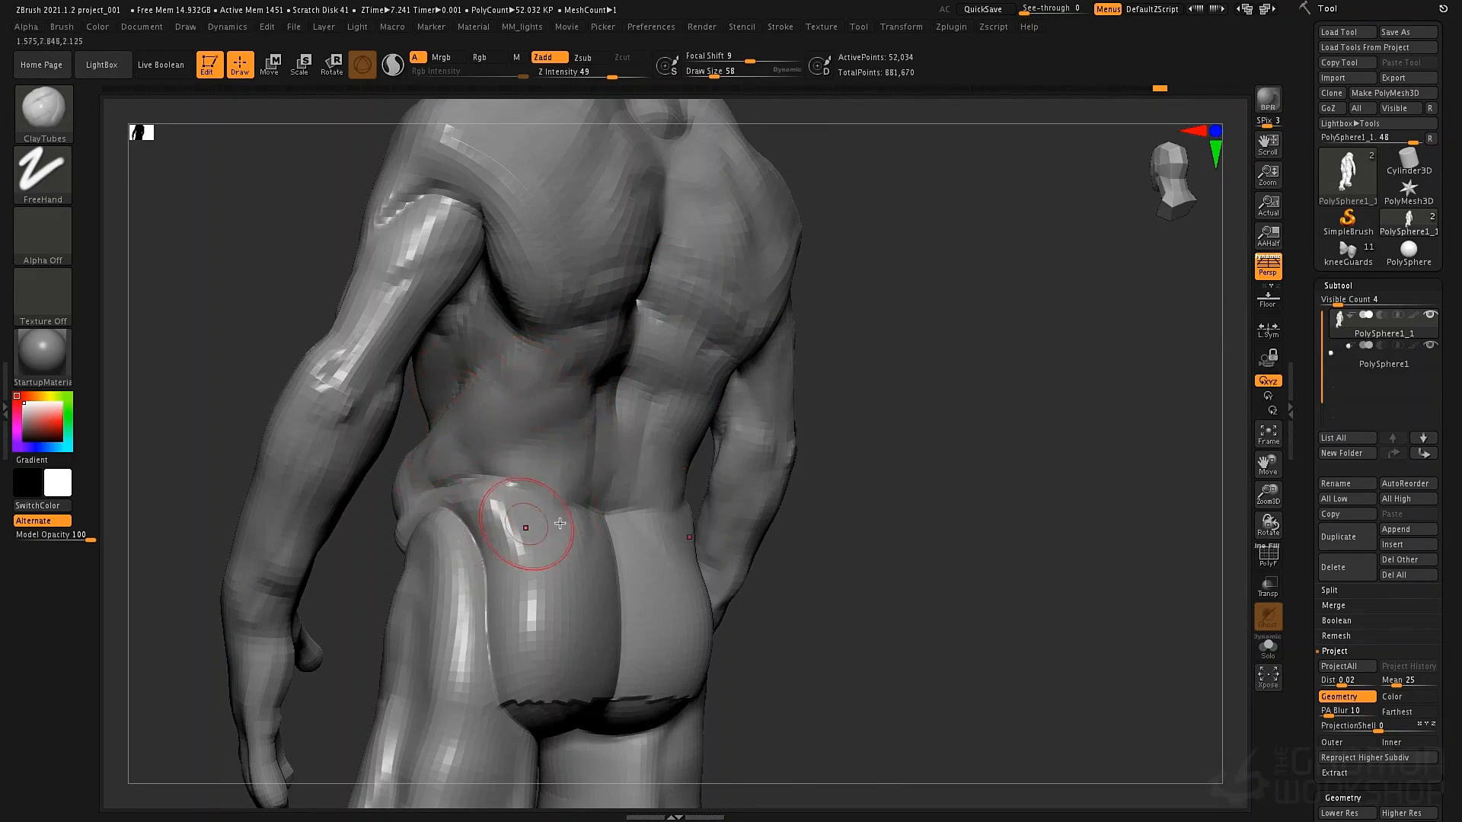
right_click_drag(559, 524, 607, 539)
mouse_move(441, 458)
left_mouse_down()
mouse_move(457, 426)
mouse_move(337, 389)
mouse_move(369, 328)
mouse_move(472, 358)
mouse_move(373, 396)
mouse_move(404, 426)
mouse_move(397, 452)
mouse_move(358, 476)
left_mouse_up()
mouse_move(358, 476)
right_mouse_down()
mouse_move(673, 418)
mouse_move(641, 425)
right_mouse_up()
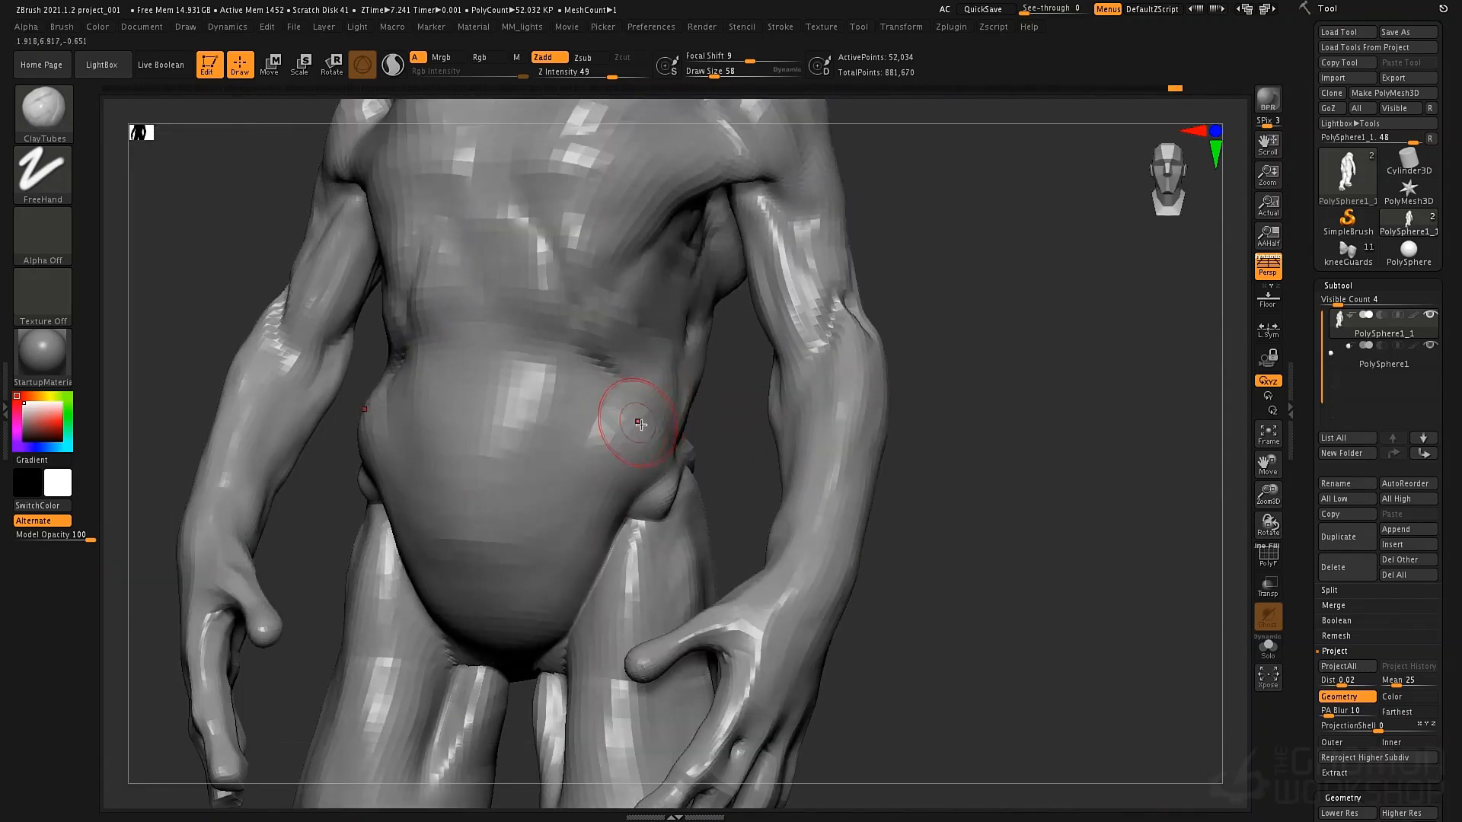
Set the draw size to 84 and add broader ClayTubes strokes to the side of the abdomen and the lower back
key("space")
mouse_move(641, 425)
left_mouse_down()
mouse_move(707, 414)
mouse_move(625, 410)
mouse_move(648, 423)
mouse_move(654, 377)
mouse_move(590, 476)
left_mouse_up()
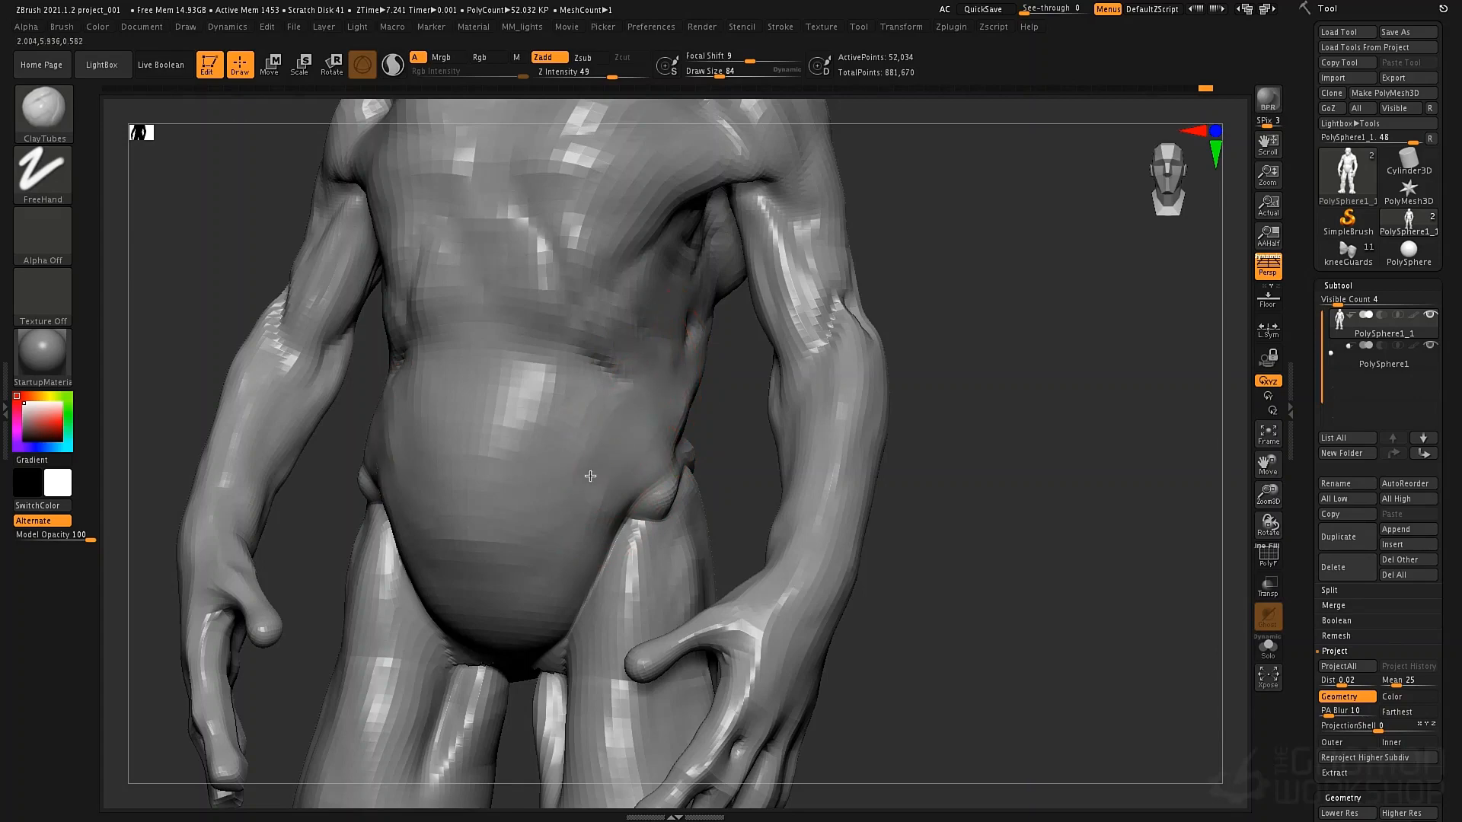
mouse_move(552, 572)
left_mouse_down()
mouse_move(427, 533)
mouse_move(440, 574)
mouse_move(577, 518)
left_mouse_up()
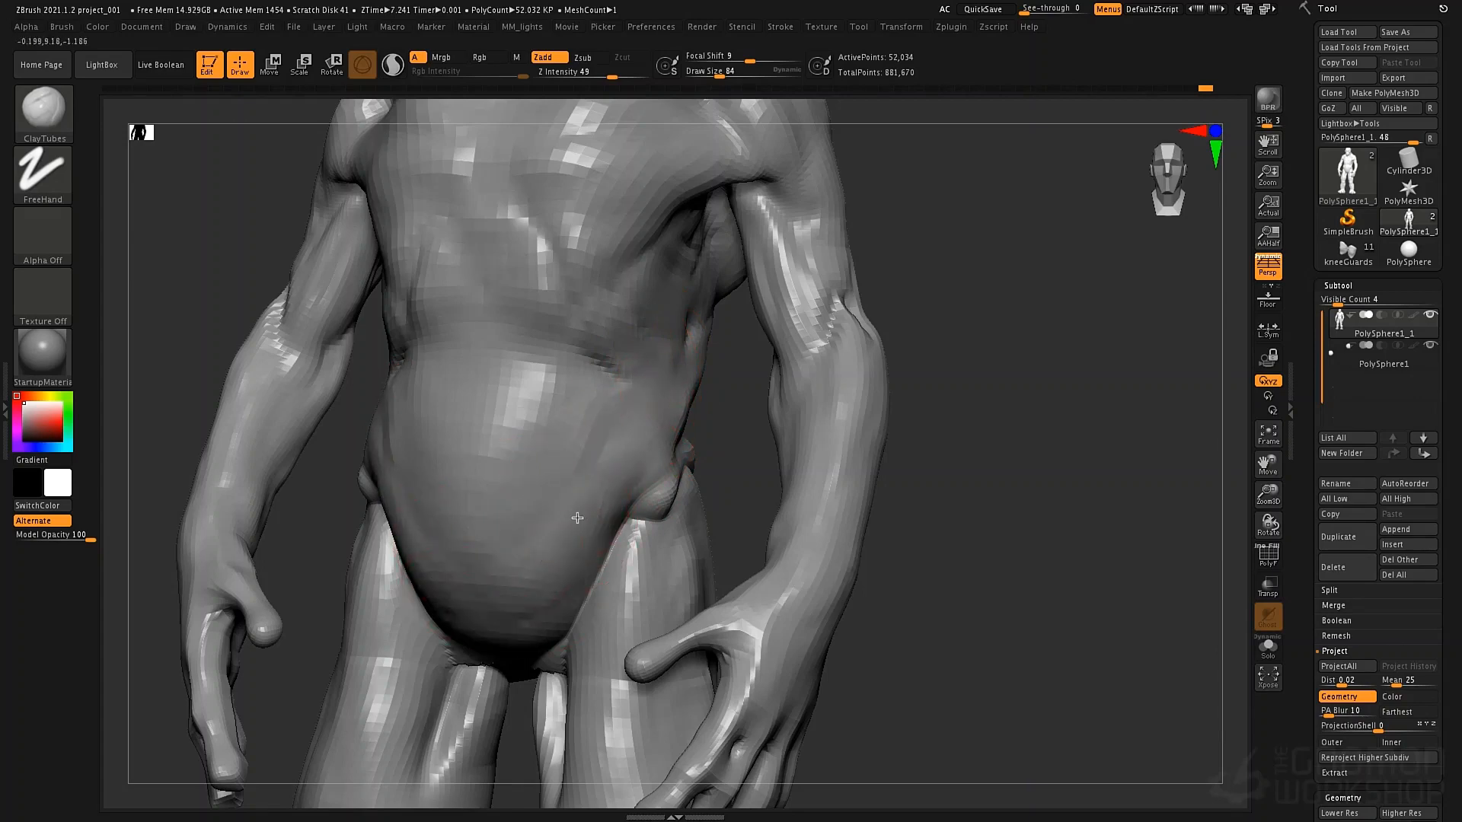
left_click_drag(645, 381, 623, 344)
mouse_move(672, 350)
right_mouse_down()
mouse_move(776, 358)
mouse_move(695, 447)
mouse_move(721, 385)
mouse_move(673, 403)
right_mouse_up()
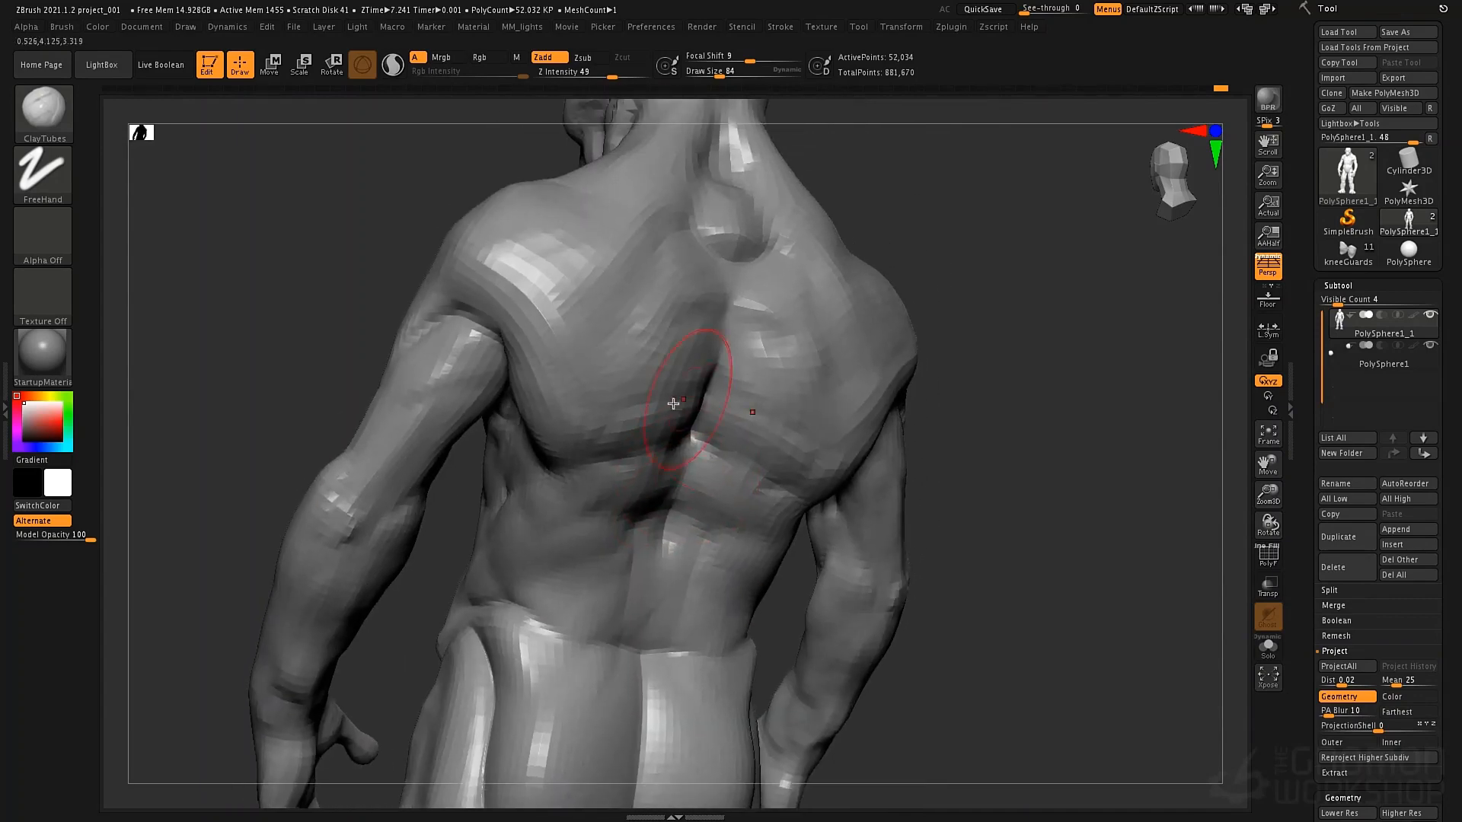
left_click_drag(661, 487, 584, 500)
Set the draw size to 62 and build up the outer forearm muscles from the elbow towards the wrist
right_click_drag(589, 544, 649, 357, "alt")
right_click_drag(603, 464, 633, 427)
key("space")
left_click_drag(627, 433, 618, 432)
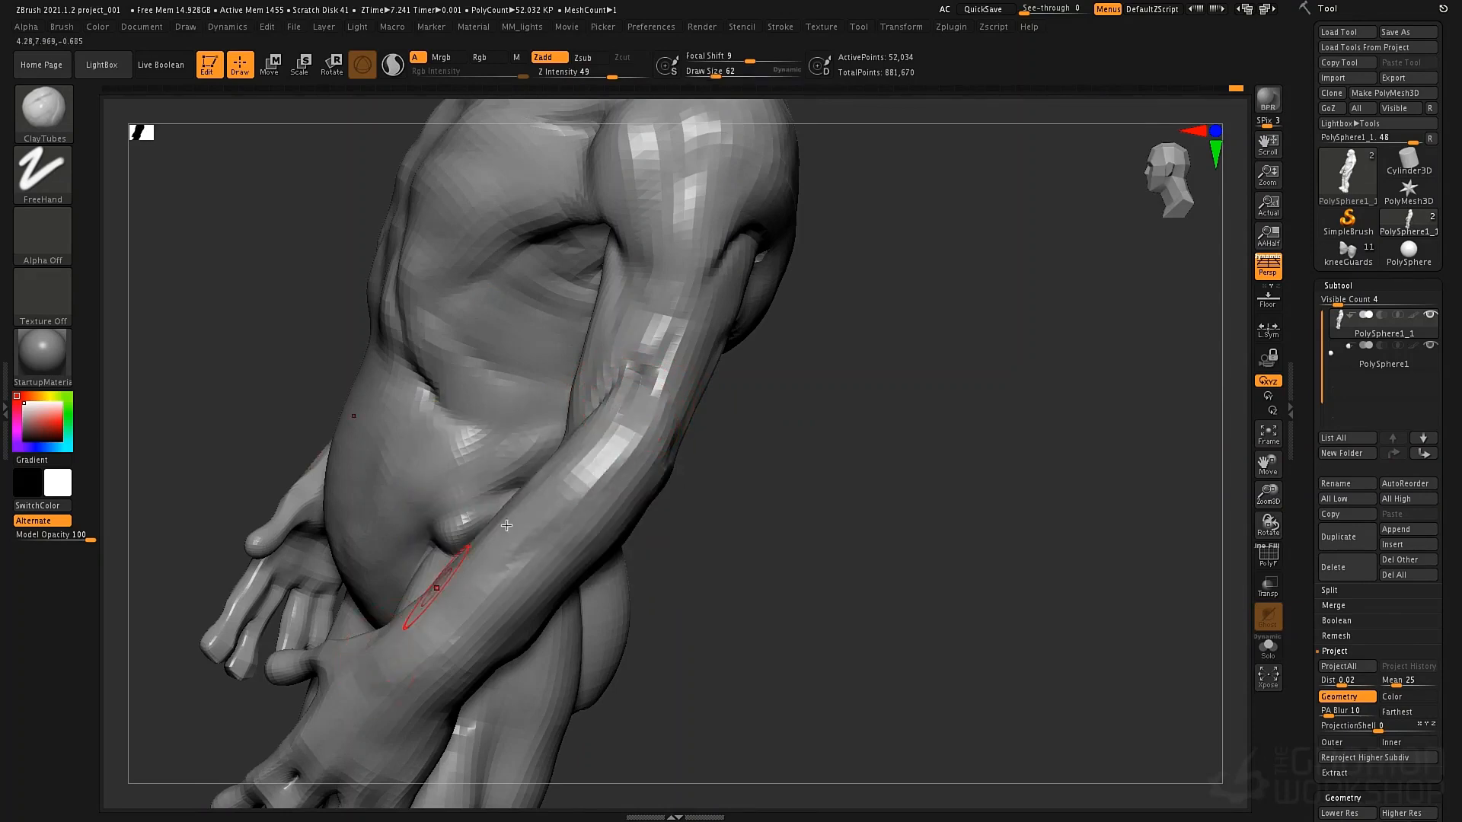
left_click_drag(628, 428, 409, 644)
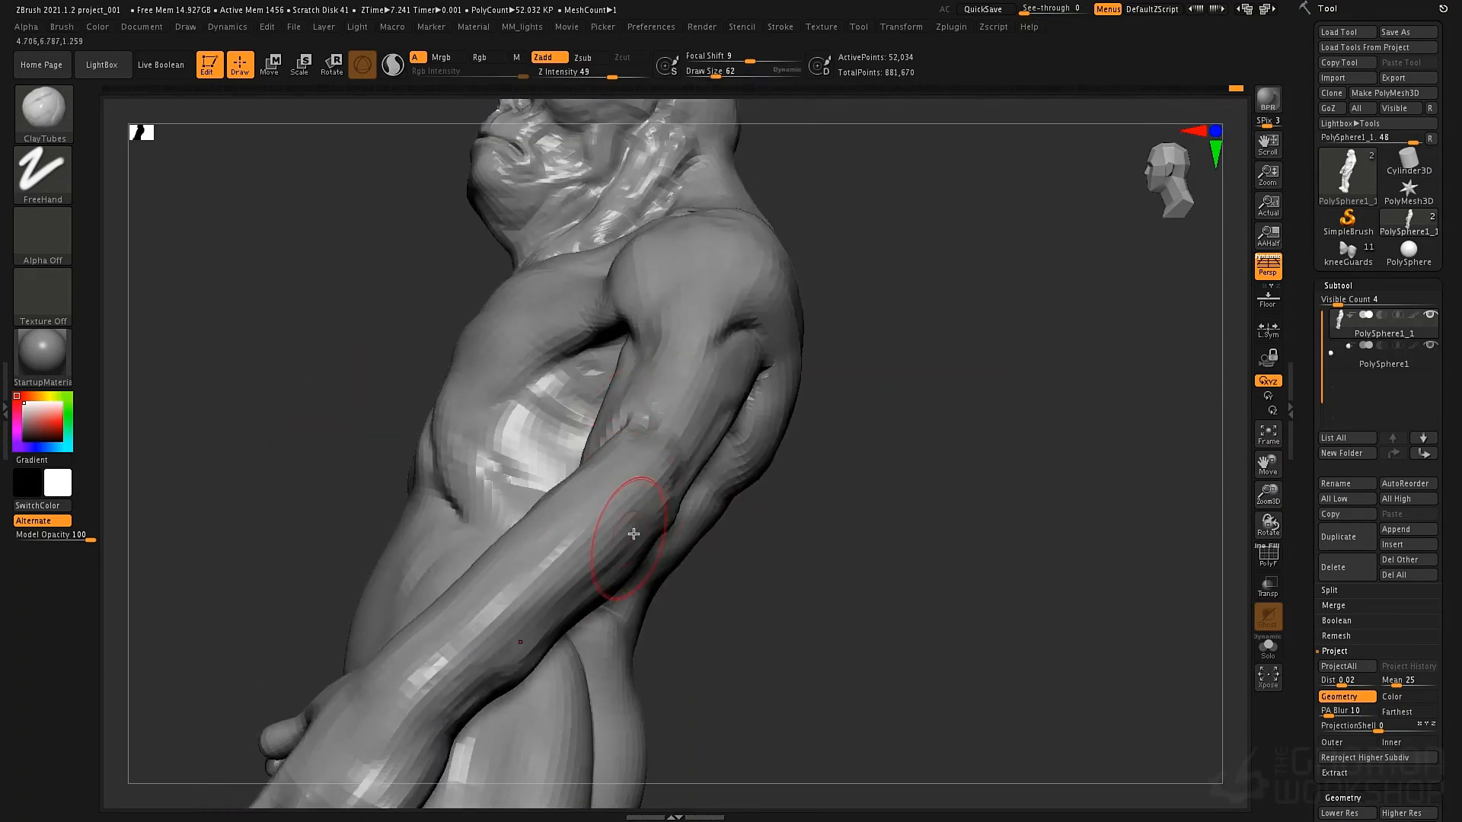
mouse_move(636, 522)
left_mouse_down()
mouse_move(602, 579)
mouse_move(473, 617)
mouse_move(392, 699)
left_mouse_up()
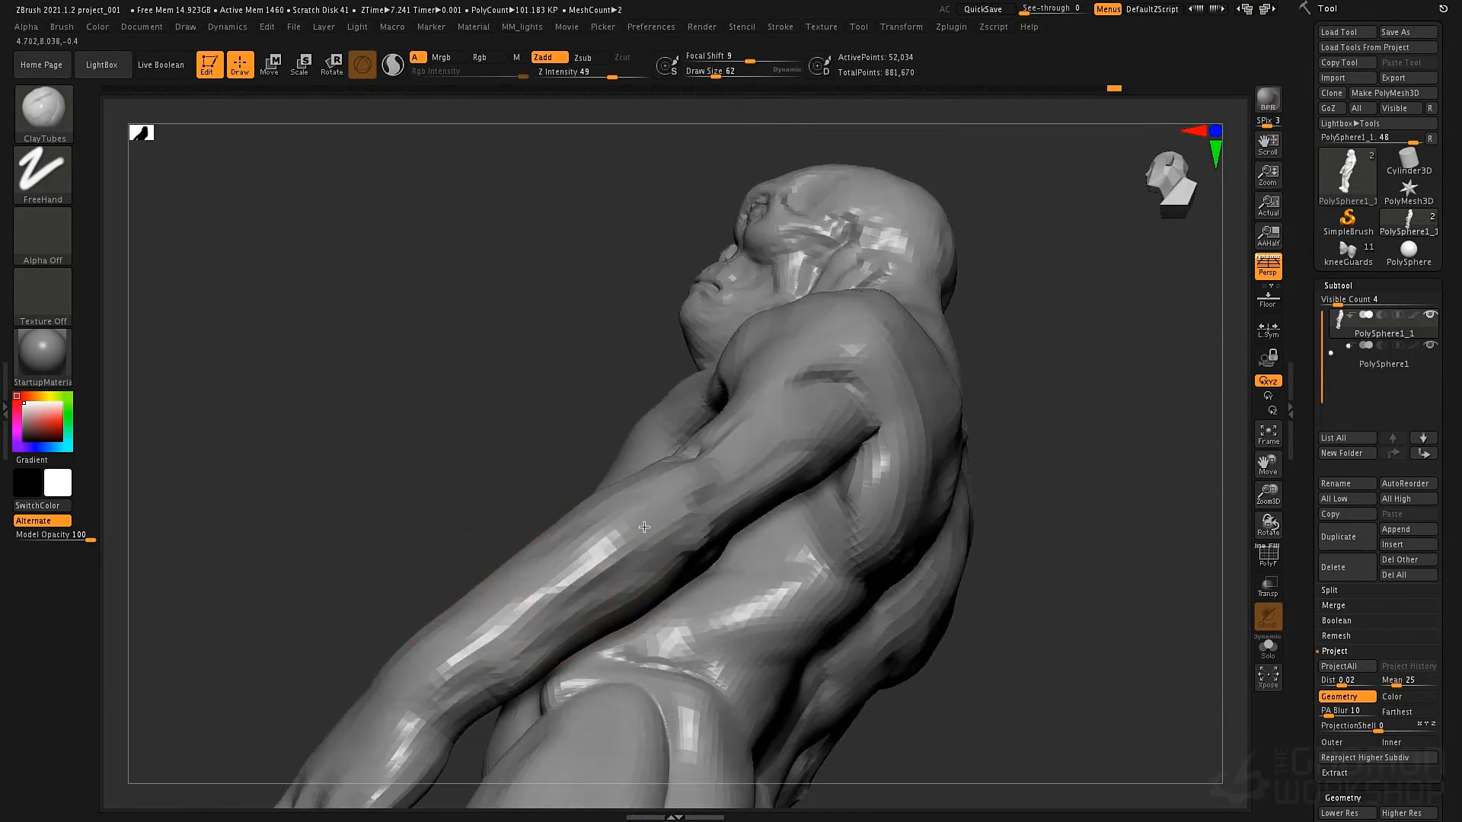
Carve muscle separations along the forearm with DamStandard, smooth the surface near the wrist, and undo the last two strokes
key("b")
key("d")
key("s")
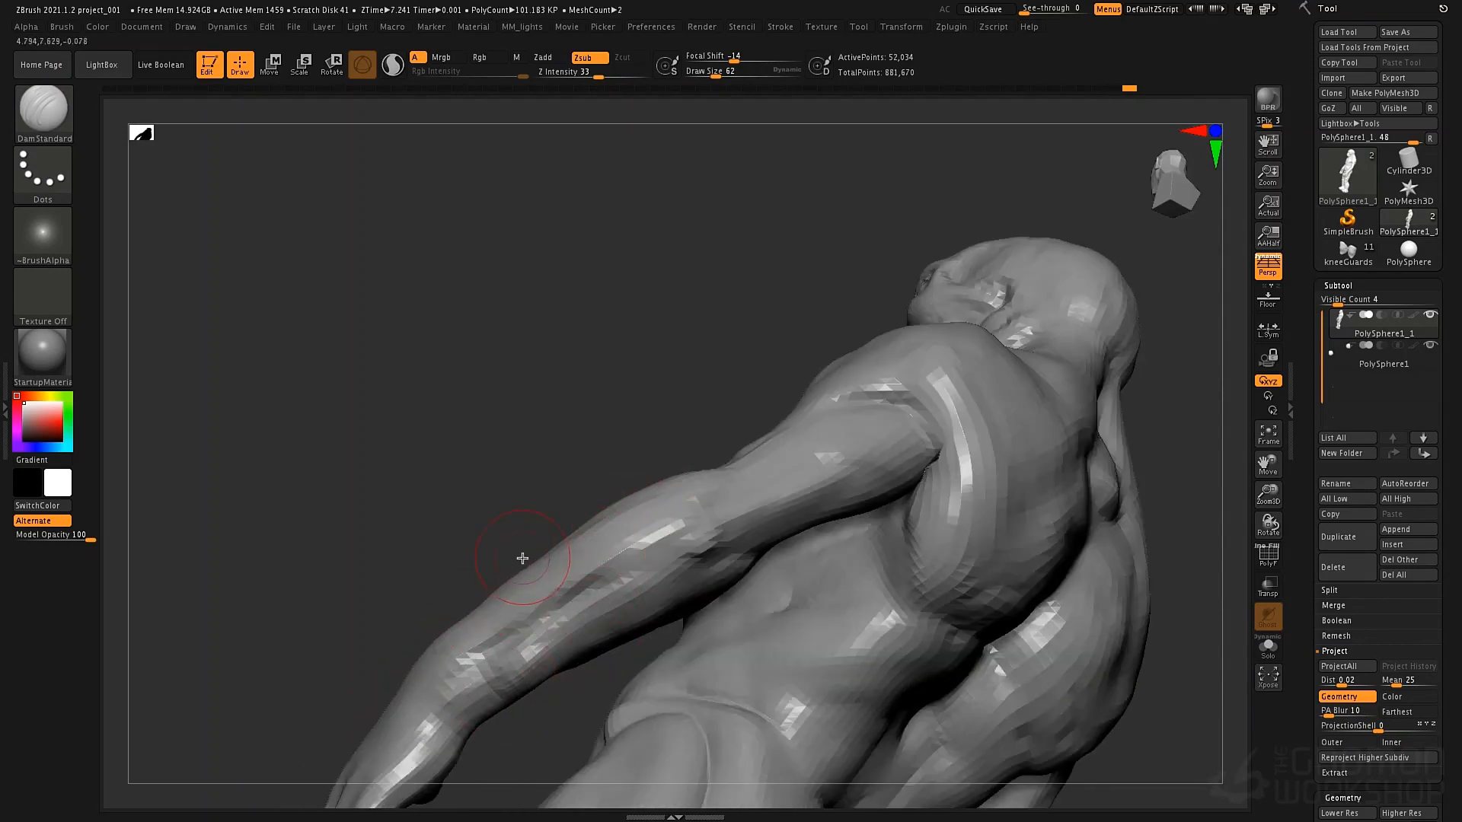
mouse_move(533, 638)
left_mouse_down("shift")
mouse_move(499, 665)
mouse_move(542, 638)
left_mouse_up("shift")
left_click_drag(640, 583, 664, 558, "alt")
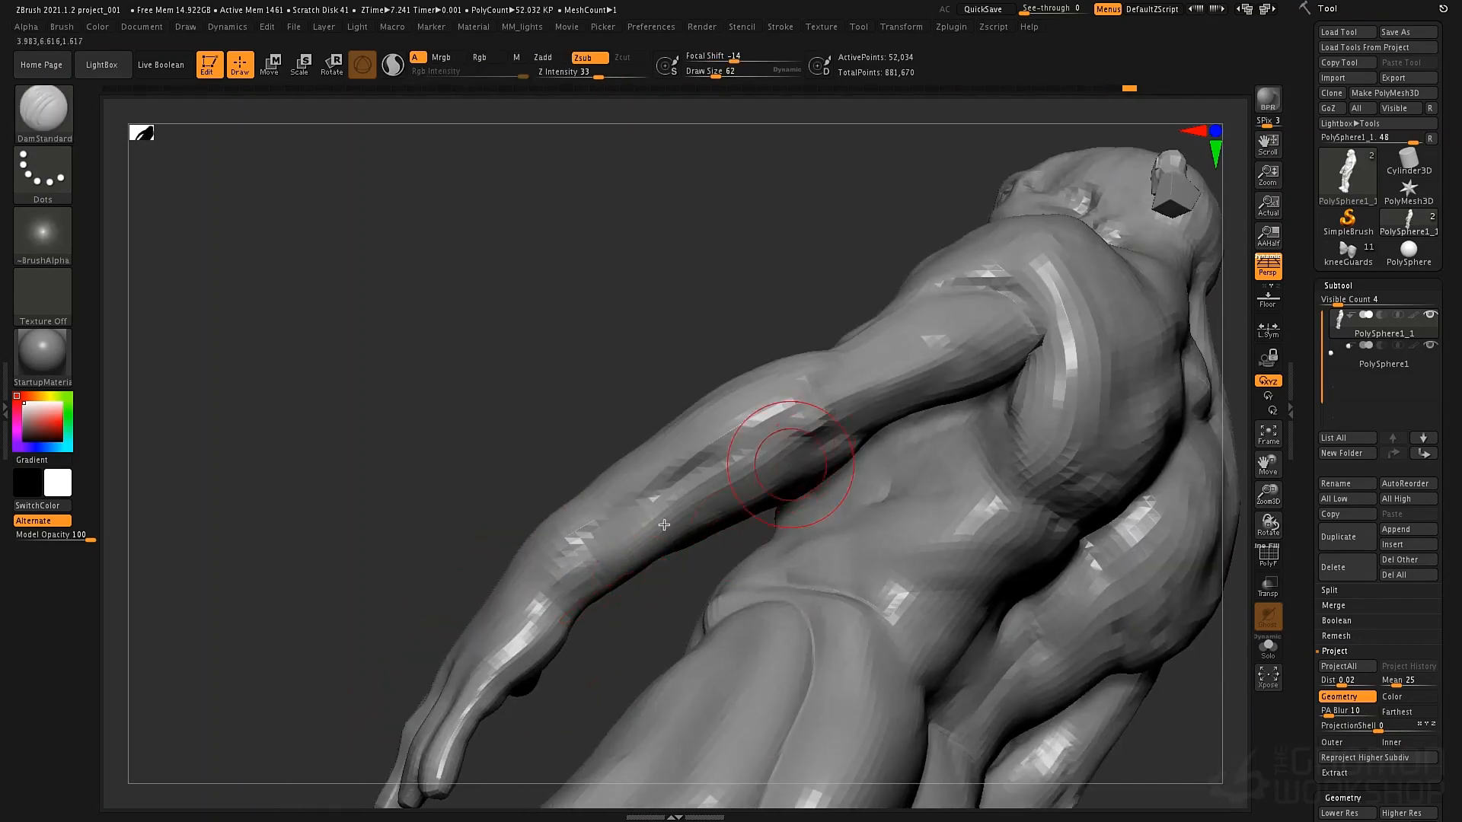
left_click_drag(791, 465, 619, 553)
mouse_move(744, 483)
left_mouse_down()
mouse_move(606, 554)
mouse_move(682, 532)
mouse_move(690, 558)
mouse_move(702, 526)
left_mouse_up()
mouse_move(635, 592)
left_mouse_down()
mouse_move(721, 591)
mouse_move(760, 427)
left_mouse_up()
key("ctrl+z")
key("ctrl+z")
Switch back to the ClayTubes brush and isolate the arms' polygroup
key("b")
key("c")
key("t")
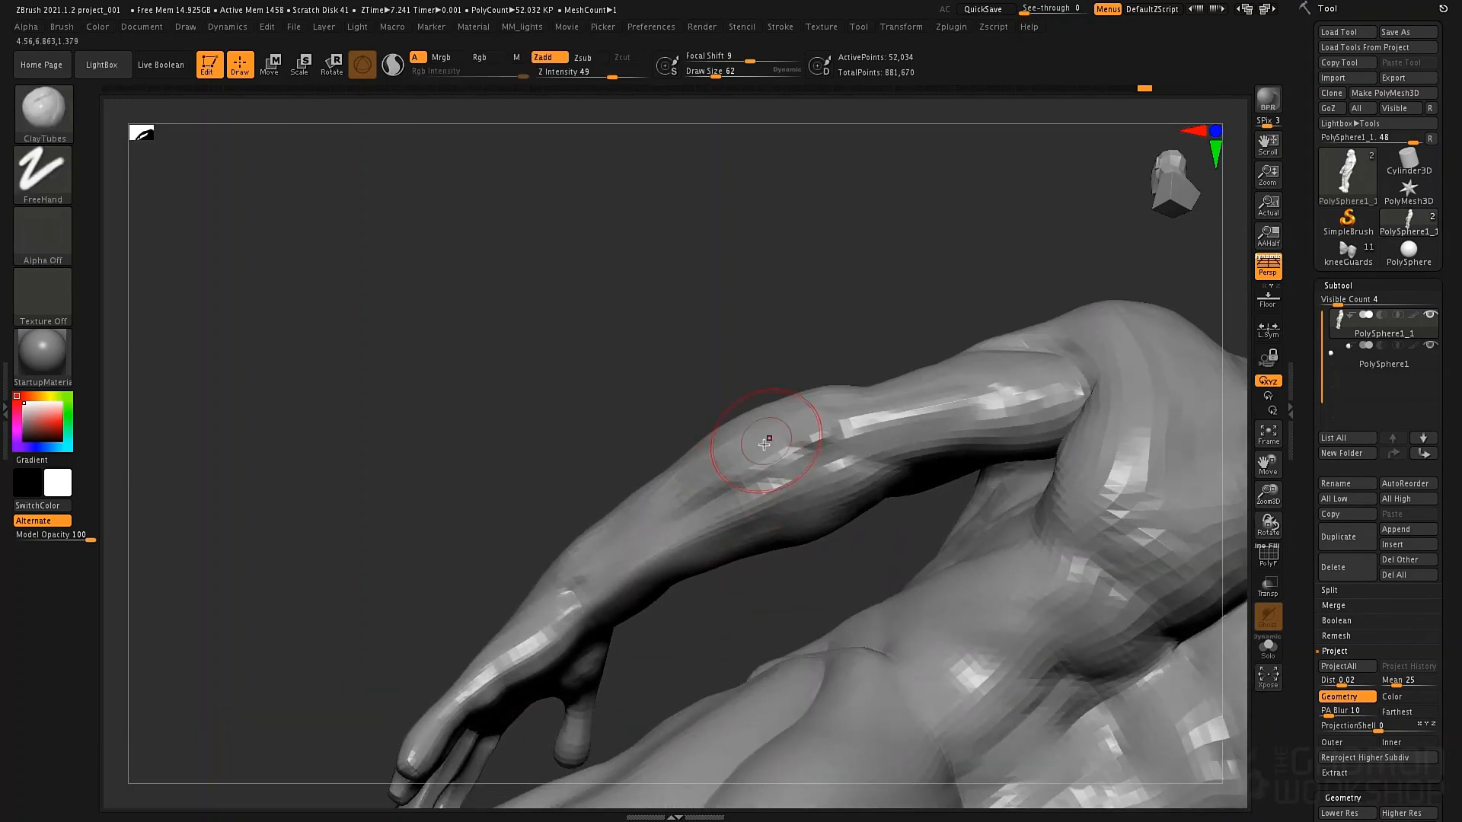
key("ctrl+shift")
left_click(766, 454, "ctrl+shift")
Set the draw size to 52 and sculpt long muscle strokes down the forearm from the elbow to the wrist
mouse_move(718, 587)
left_mouse_down()
mouse_move(706, 340)
mouse_move(685, 581)
mouse_move(730, 507)
mouse_move(807, 533)
mouse_move(852, 297)
mouse_move(728, 475)
mouse_move(777, 457)
mouse_move(751, 366)
left_mouse_up()
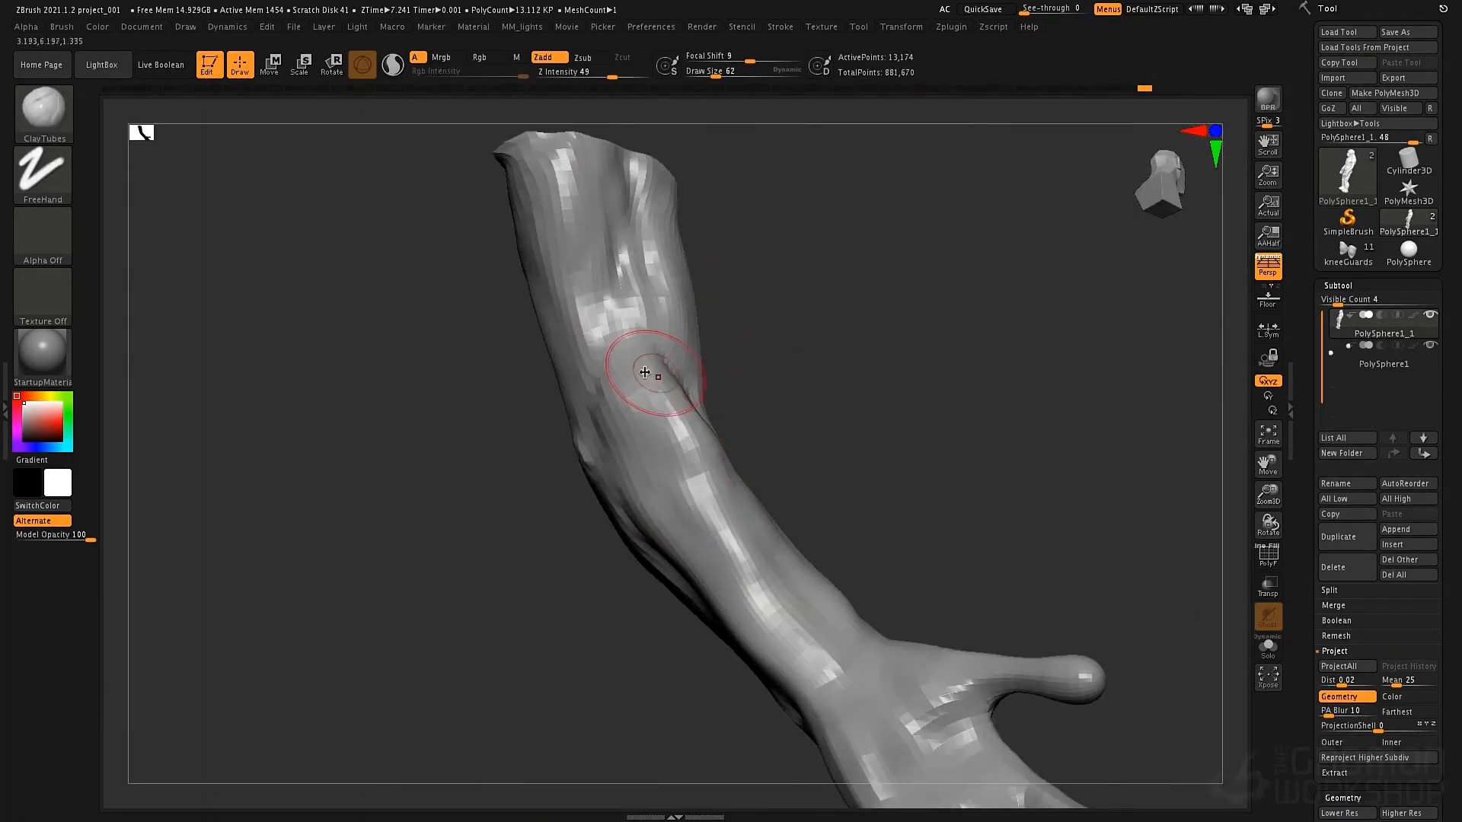
key("space")
mouse_move(647, 373)
left_mouse_down()
mouse_move(678, 386)
mouse_move(626, 487)
left_mouse_up()
key("space")
left_click_drag(604, 389, 638, 504)
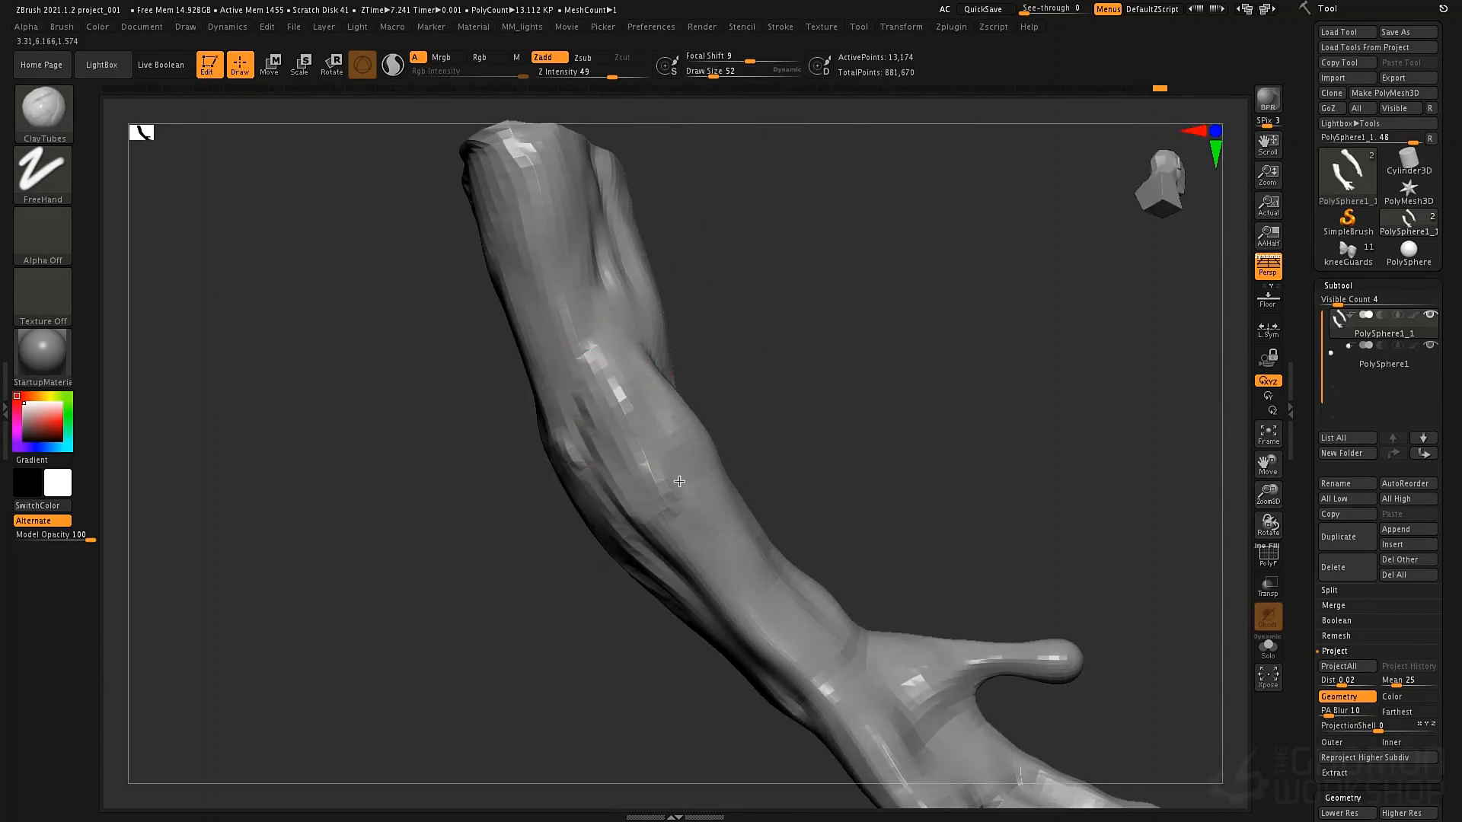
left_click_drag(632, 394, 690, 547)
left_click_drag(621, 436, 738, 594)
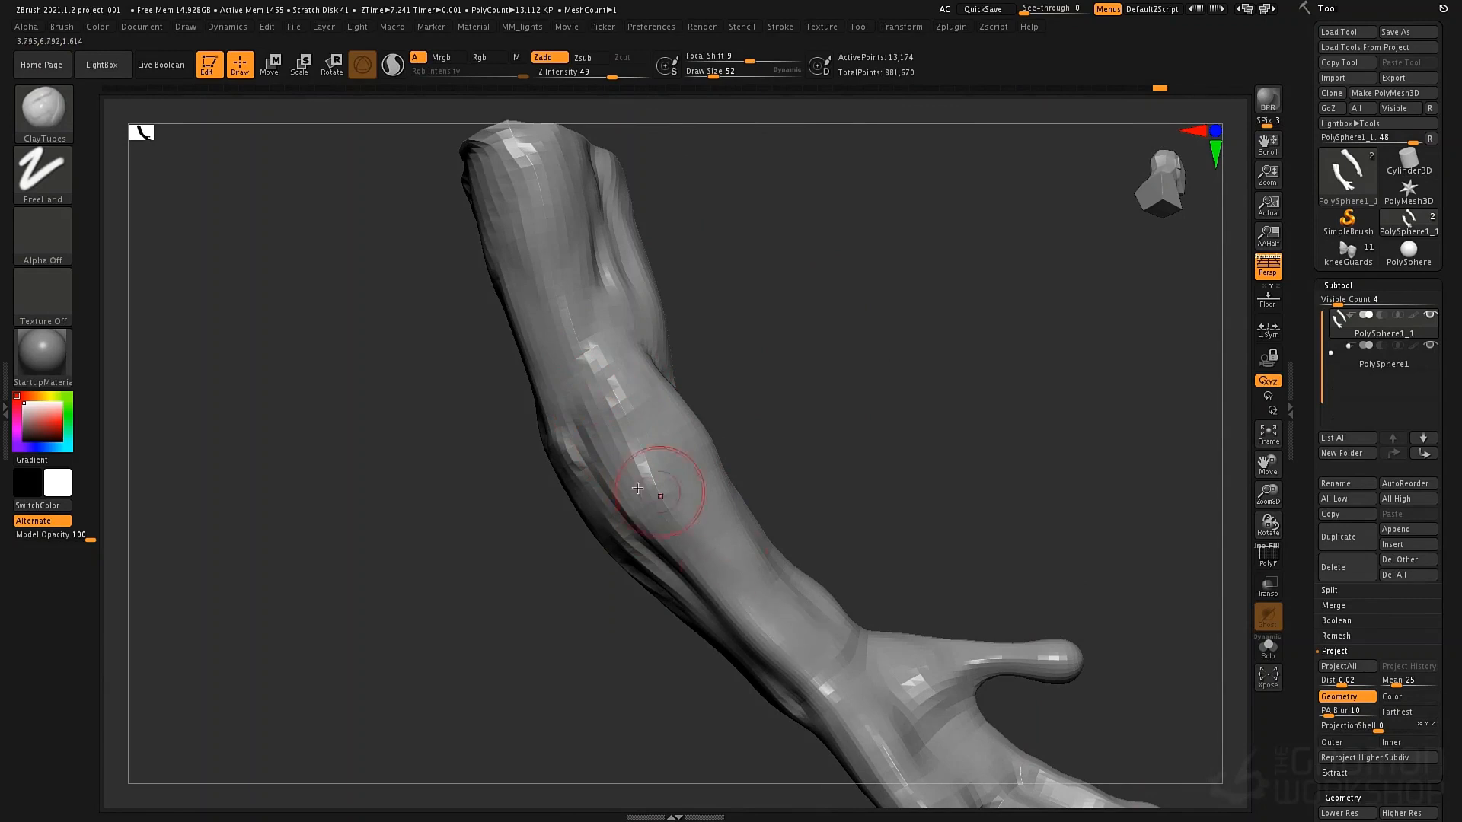
left_click_drag(653, 499, 795, 670)
right_click_drag(735, 576, 697, 525)
left_click_drag(683, 415, 815, 600)
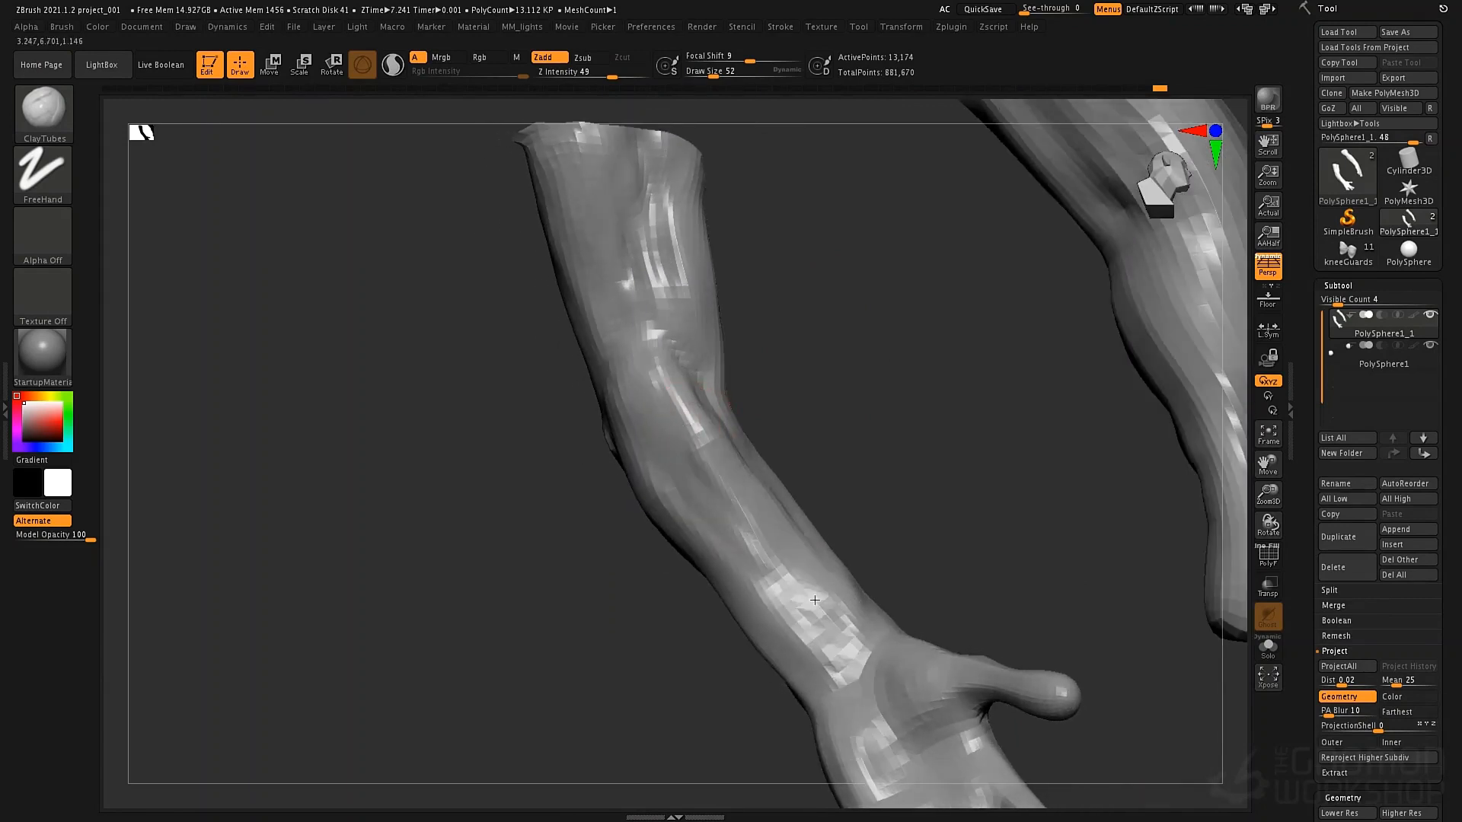
Set the draw size to 62 and add volume along the thumb side and front of the forearm
key("space")
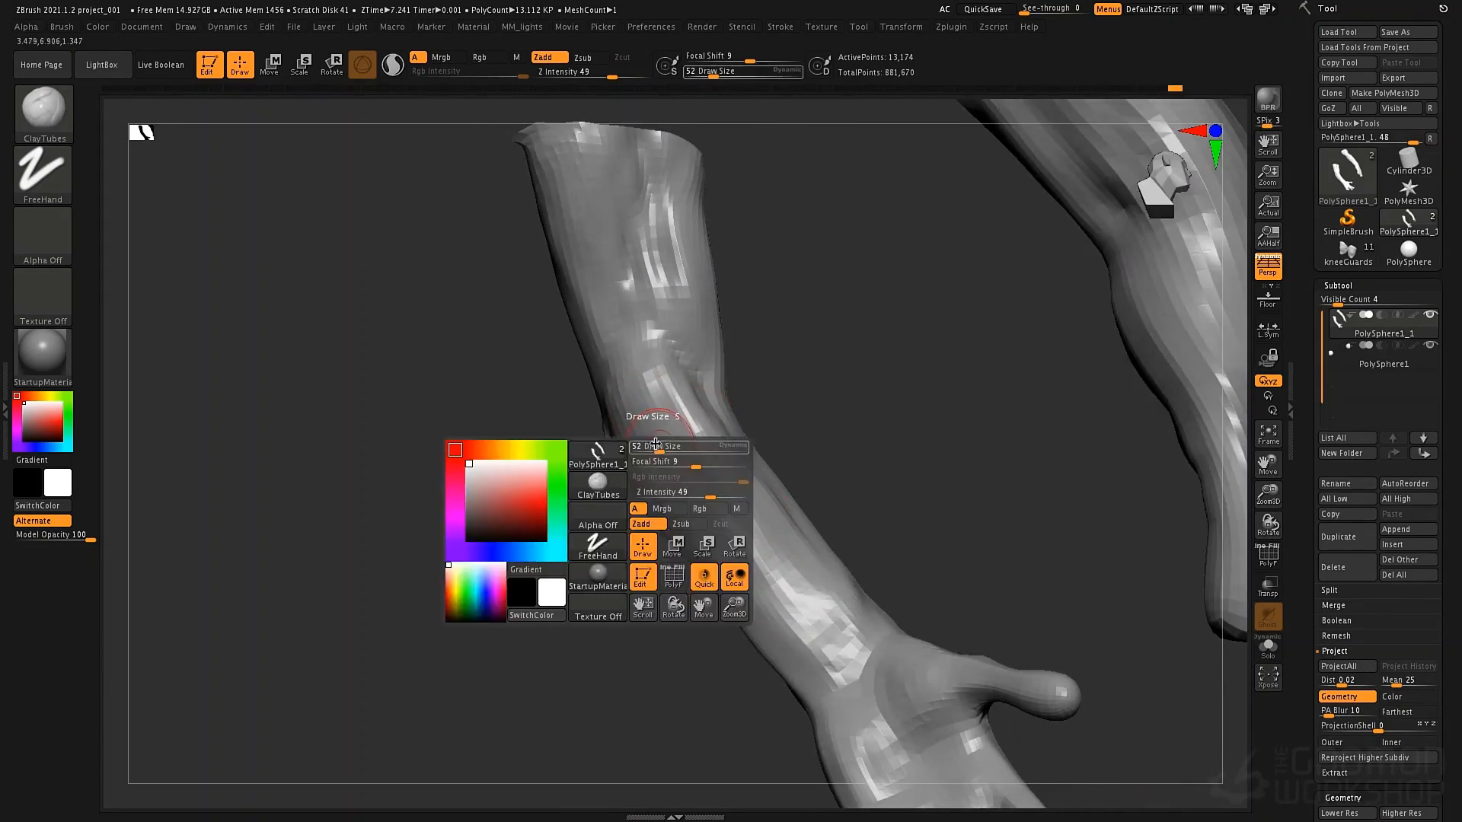
mouse_move(655, 444)
left_mouse_down()
mouse_move(799, 615)
mouse_move(798, 598)
left_mouse_up()
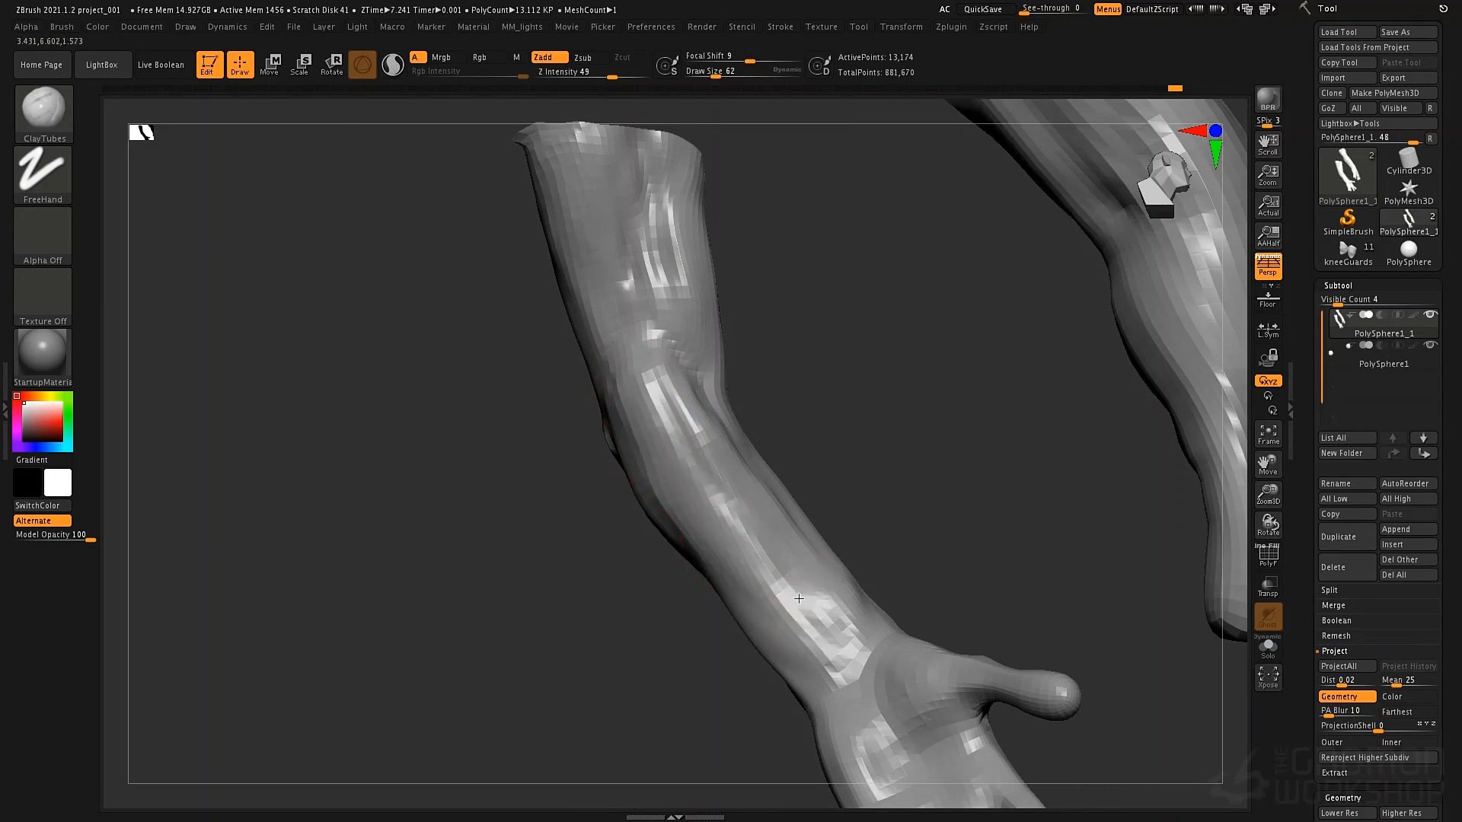
right_click_drag(798, 599, 737, 512)
mouse_move(802, 457)
right_mouse_down()
mouse_move(830, 457)
mouse_move(899, 389)
right_mouse_up()
left_click_drag(785, 350, 807, 632)
left_click_drag(795, 453, 769, 589)
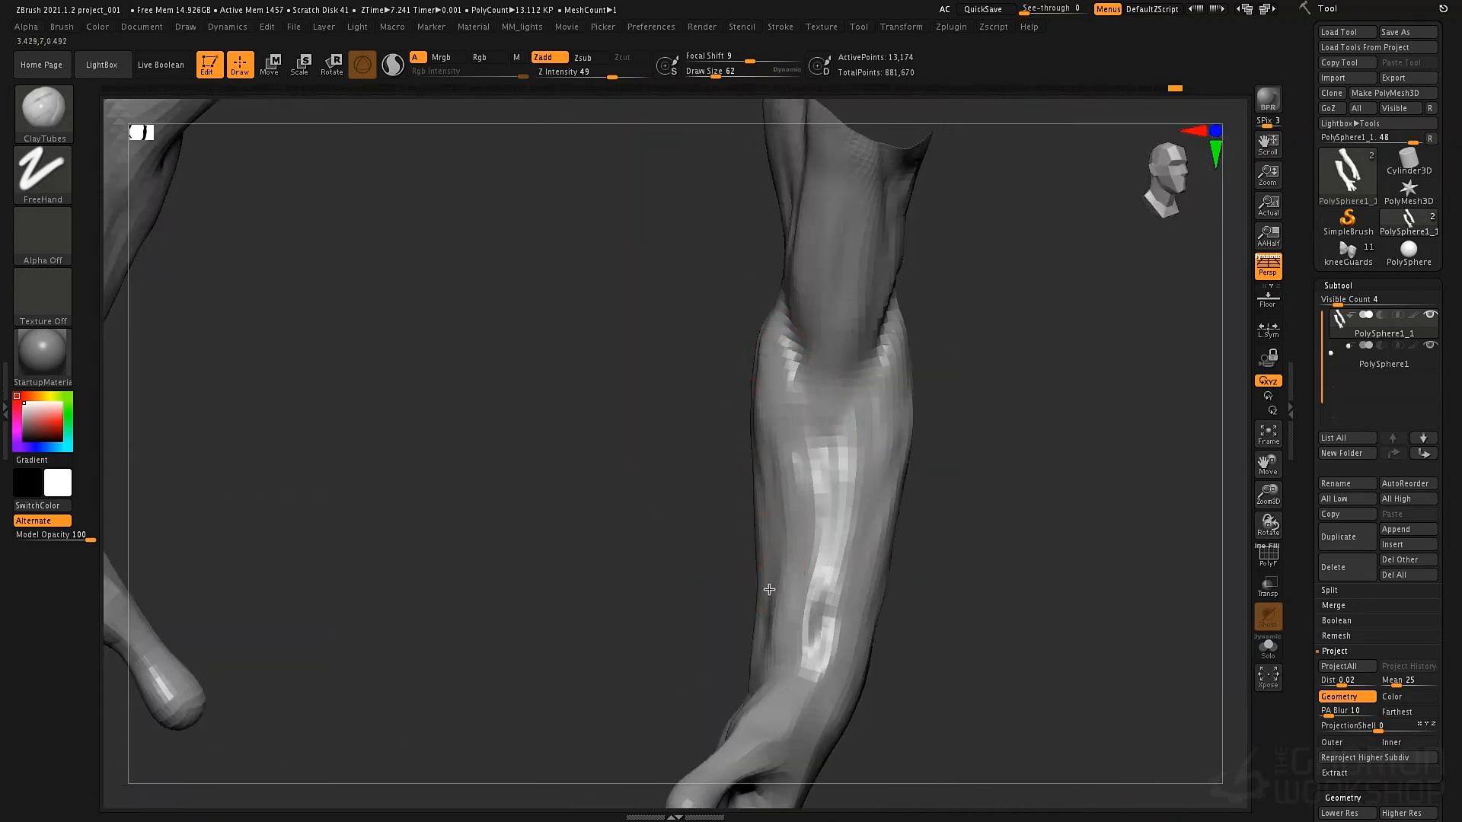
Build up the back of the forearm from the elbow to the wrist and smooth the strokes
mouse_move(777, 512)
right_mouse_down()
mouse_move(868, 477)
mouse_move(807, 632)
mouse_move(744, 548)
right_mouse_up()
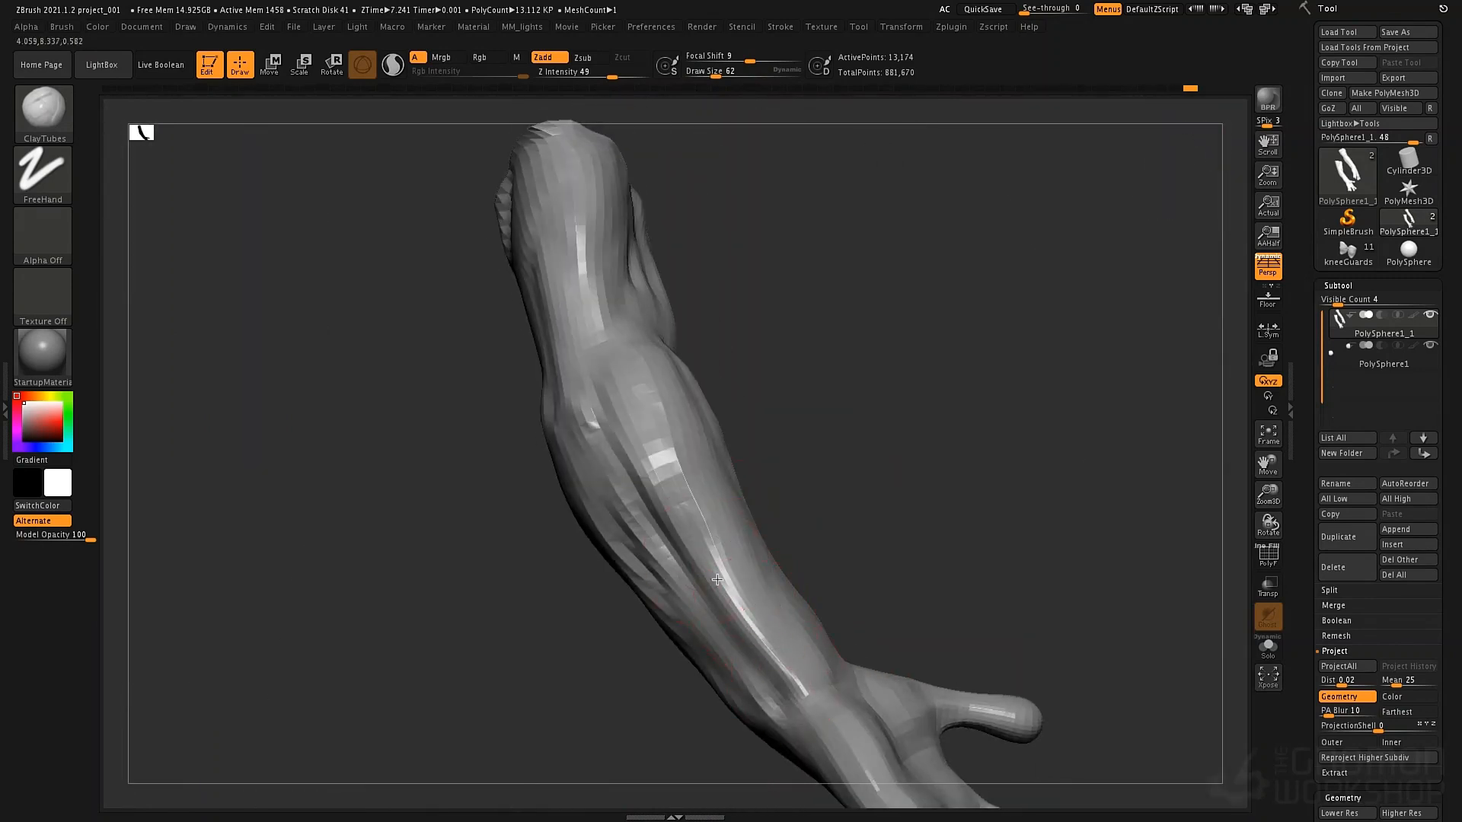
left_click_drag(704, 563, 792, 687)
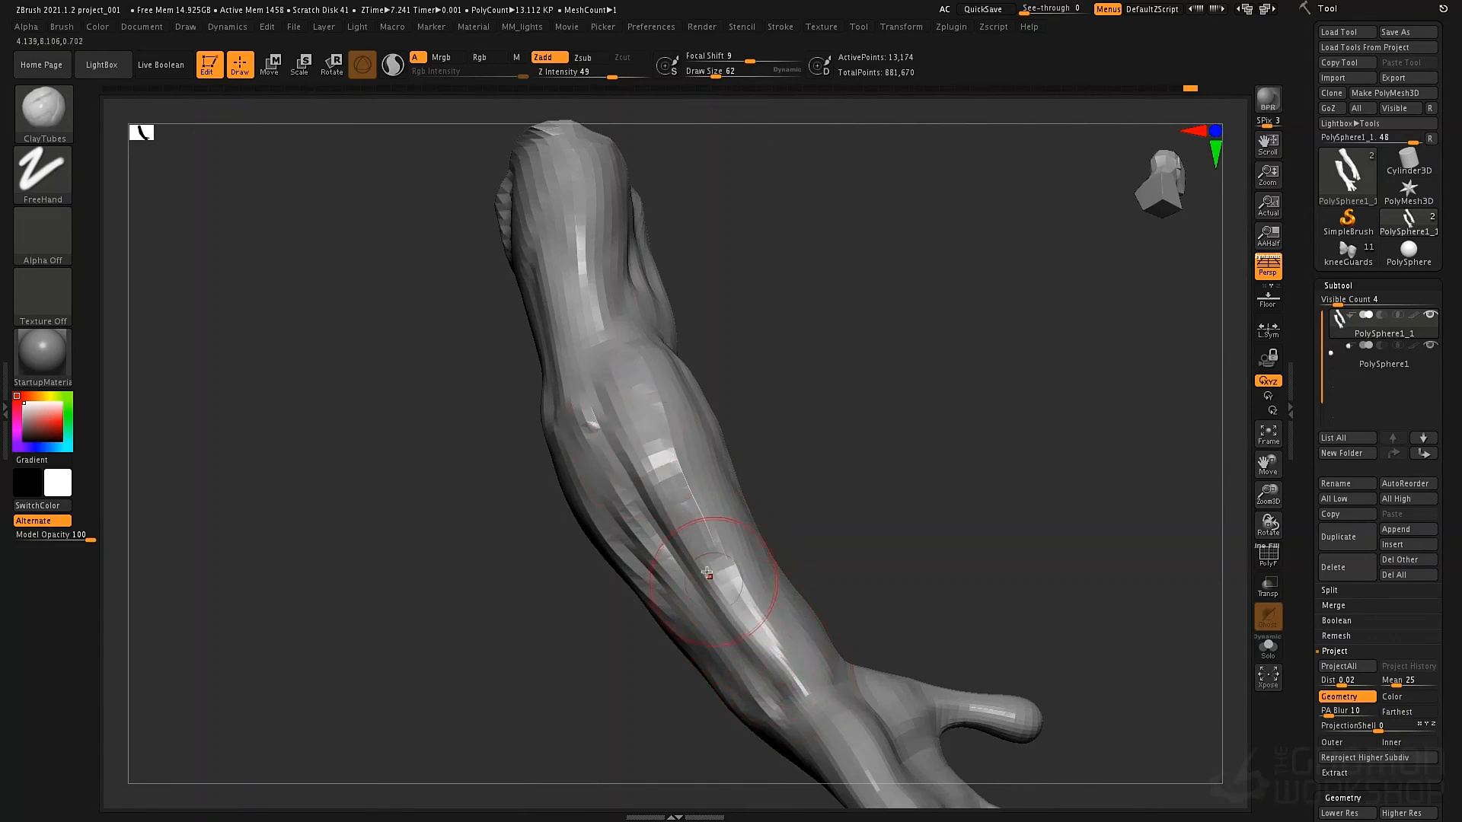
mouse_move(621, 373)
left_mouse_down()
mouse_move(642, 438)
mouse_move(788, 674)
mouse_move(689, 503)
mouse_move(735, 598)
mouse_move(679, 386)
left_mouse_up()
left_click_drag(876, 457, 806, 630)
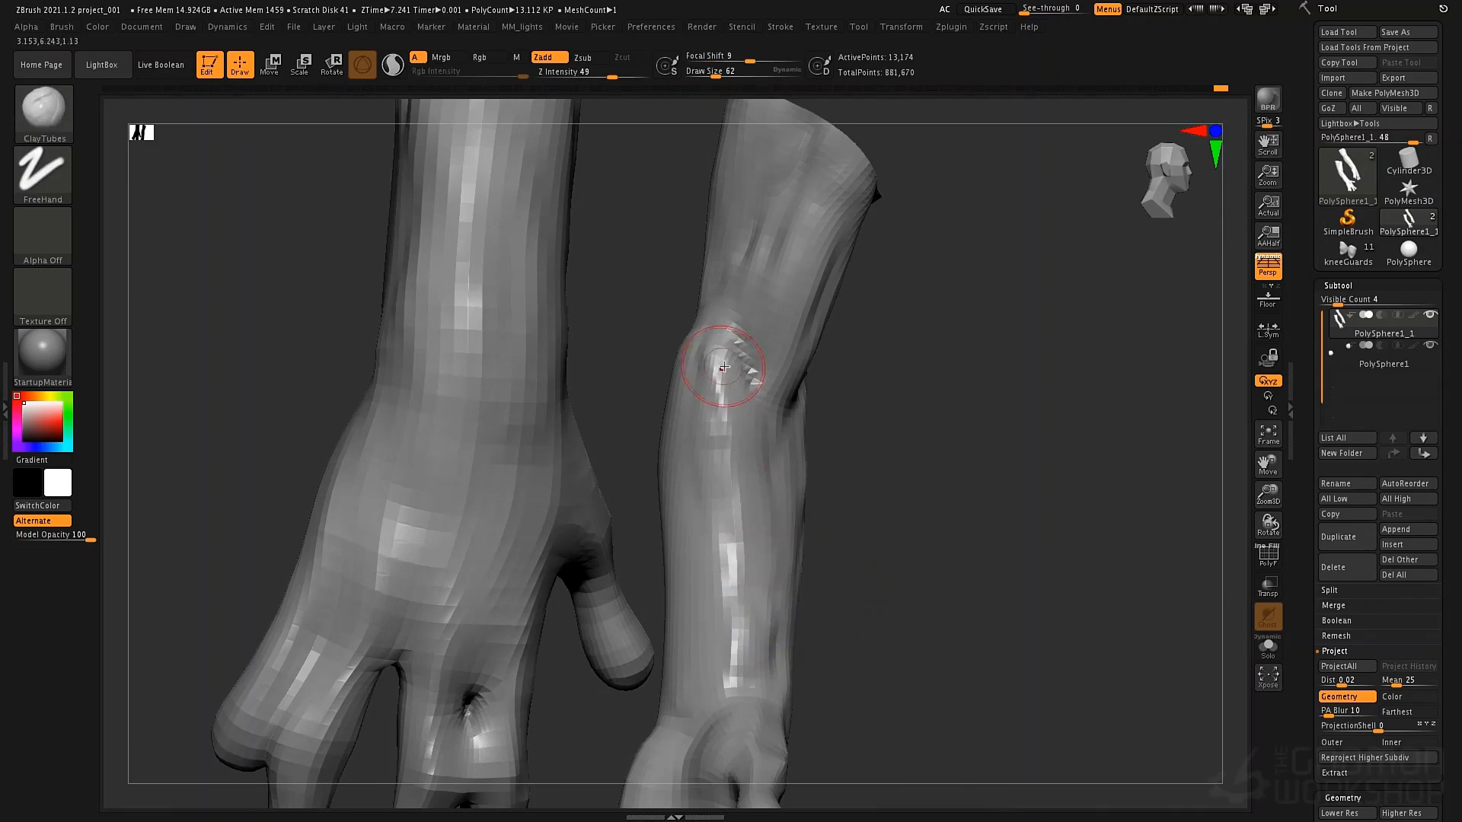
key("shift")
mouse_move(734, 609)
left_mouse_down("shift")
mouse_move(732, 655)
mouse_move(719, 606)
left_mouse_up("shift")
Check the arms at a higher subdivision level, two steps up, and return to the lower level
key("d")
key("d")
mouse_move(826, 524)
left_mouse_down()
mouse_move(786, 499)
mouse_move(843, 504)
left_mouse_up()
key("shift+d")
key("shift+d")
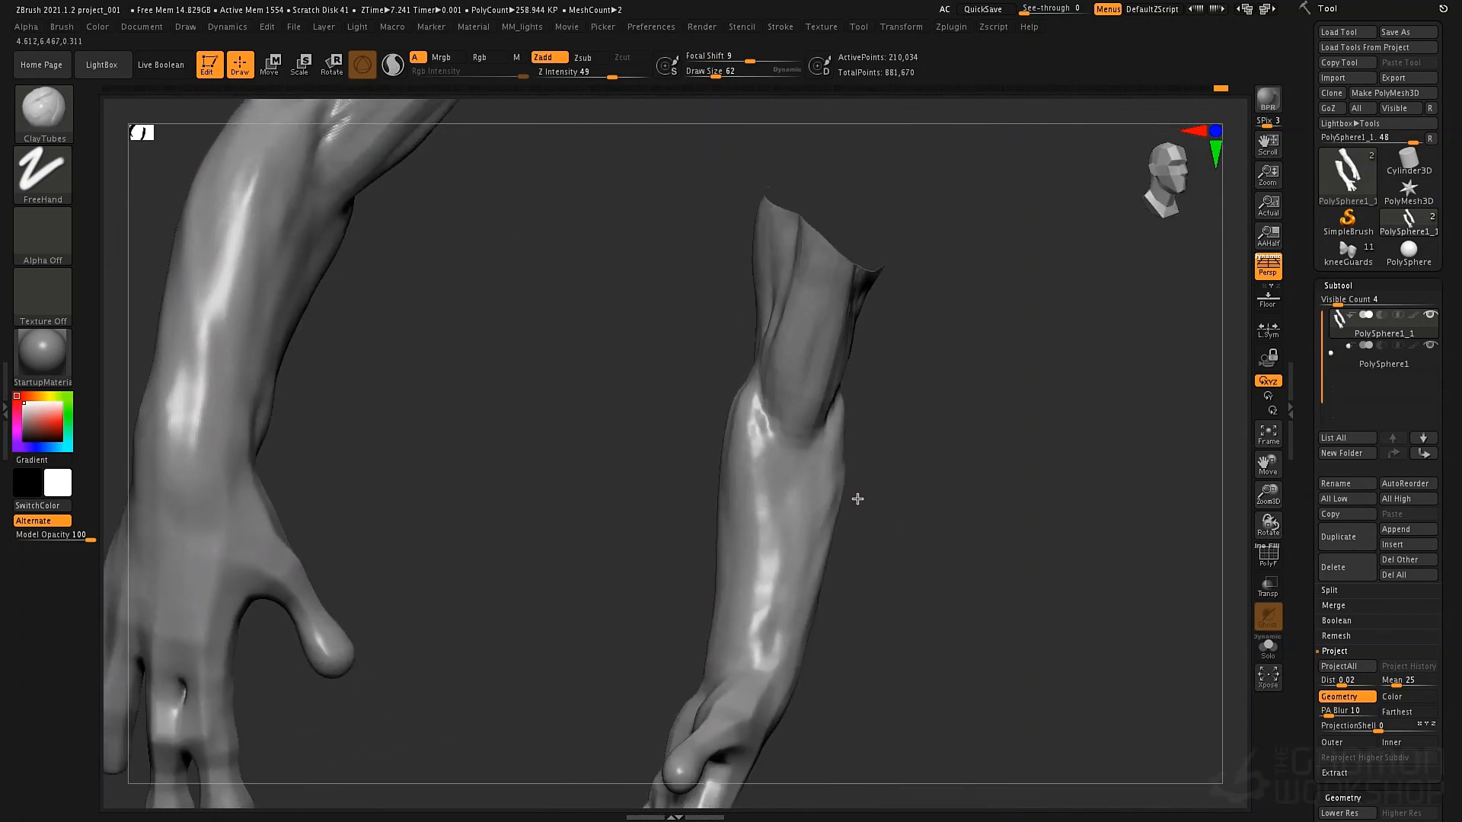
Switch to the Move brush with a draw size of 168 and adjust the forearm's outline below the elbow
key("shift")
key("space")
mouse_move(752, 443)
left_mouse_down()
mouse_move(721, 487)
mouse_move(716, 461)
left_mouse_up()
key("space")
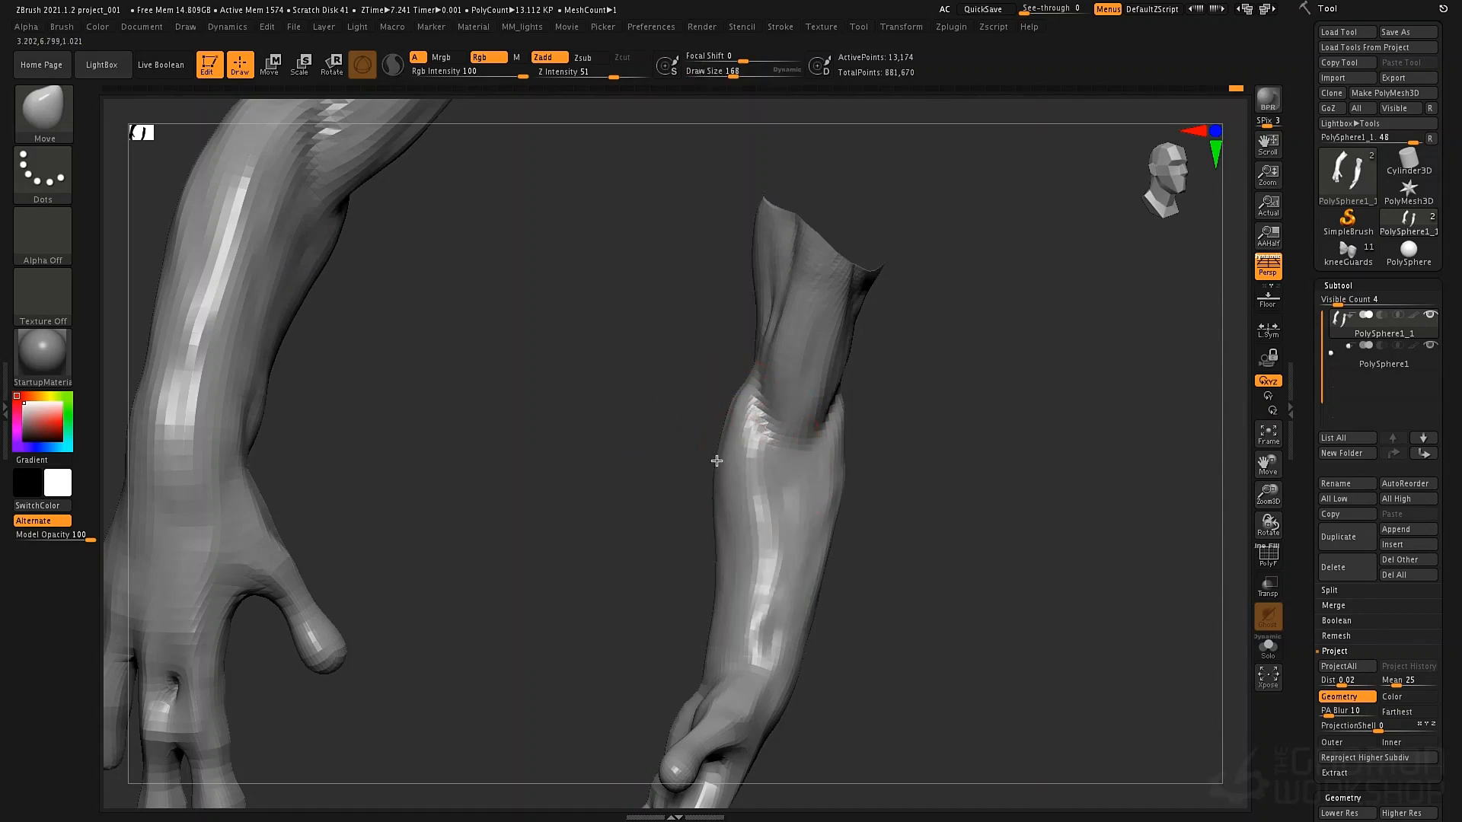
Set the Move brush's draw size to 84 and reshape the arm's silhouette at the elbow, upper arm and wrist
mouse_move(663, 502)
left_mouse_down()
mouse_move(842, 431)
mouse_move(808, 415)
left_mouse_up()
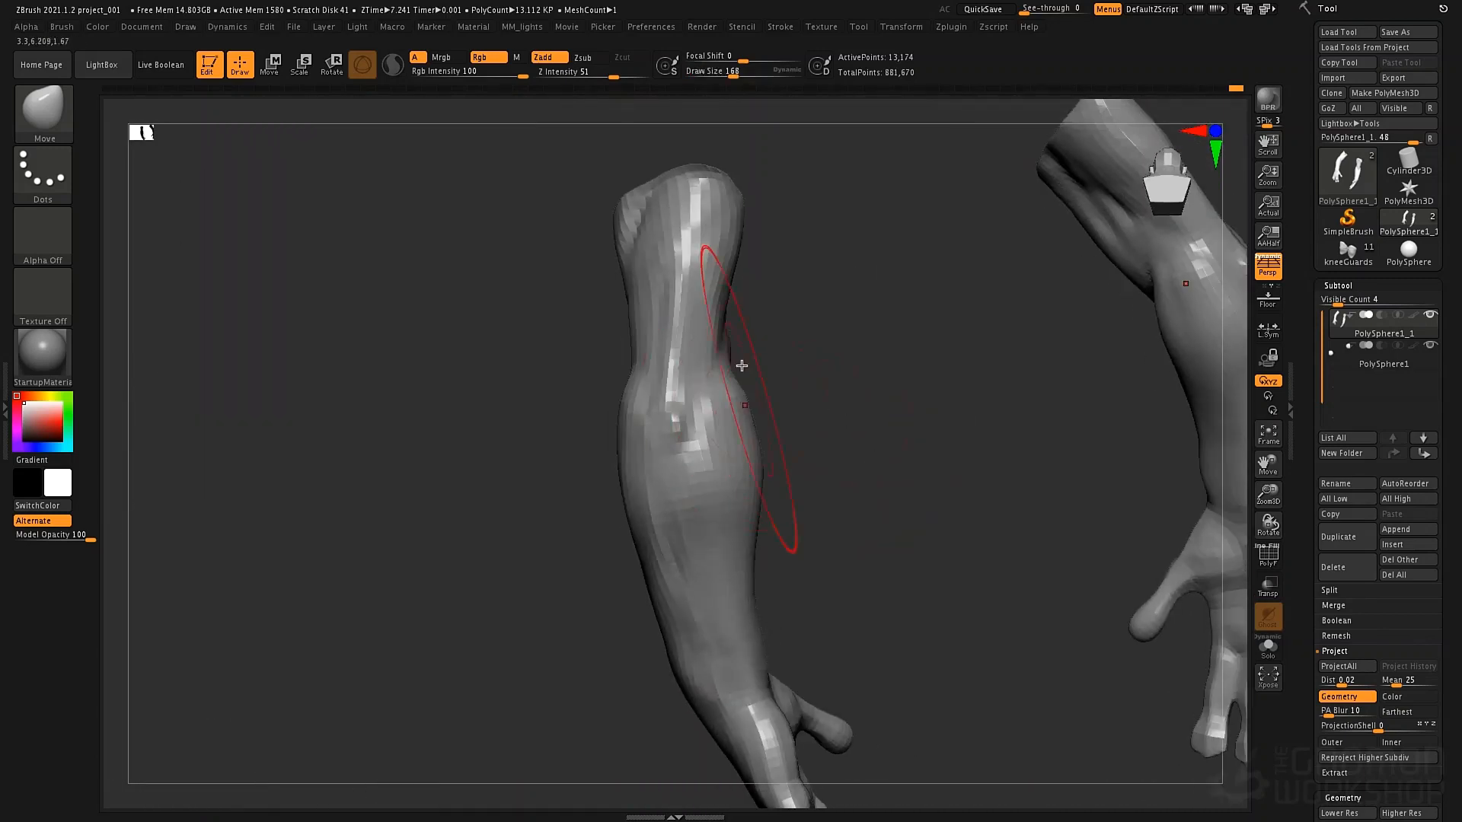
key("space")
left_click_drag(745, 351, 729, 358)
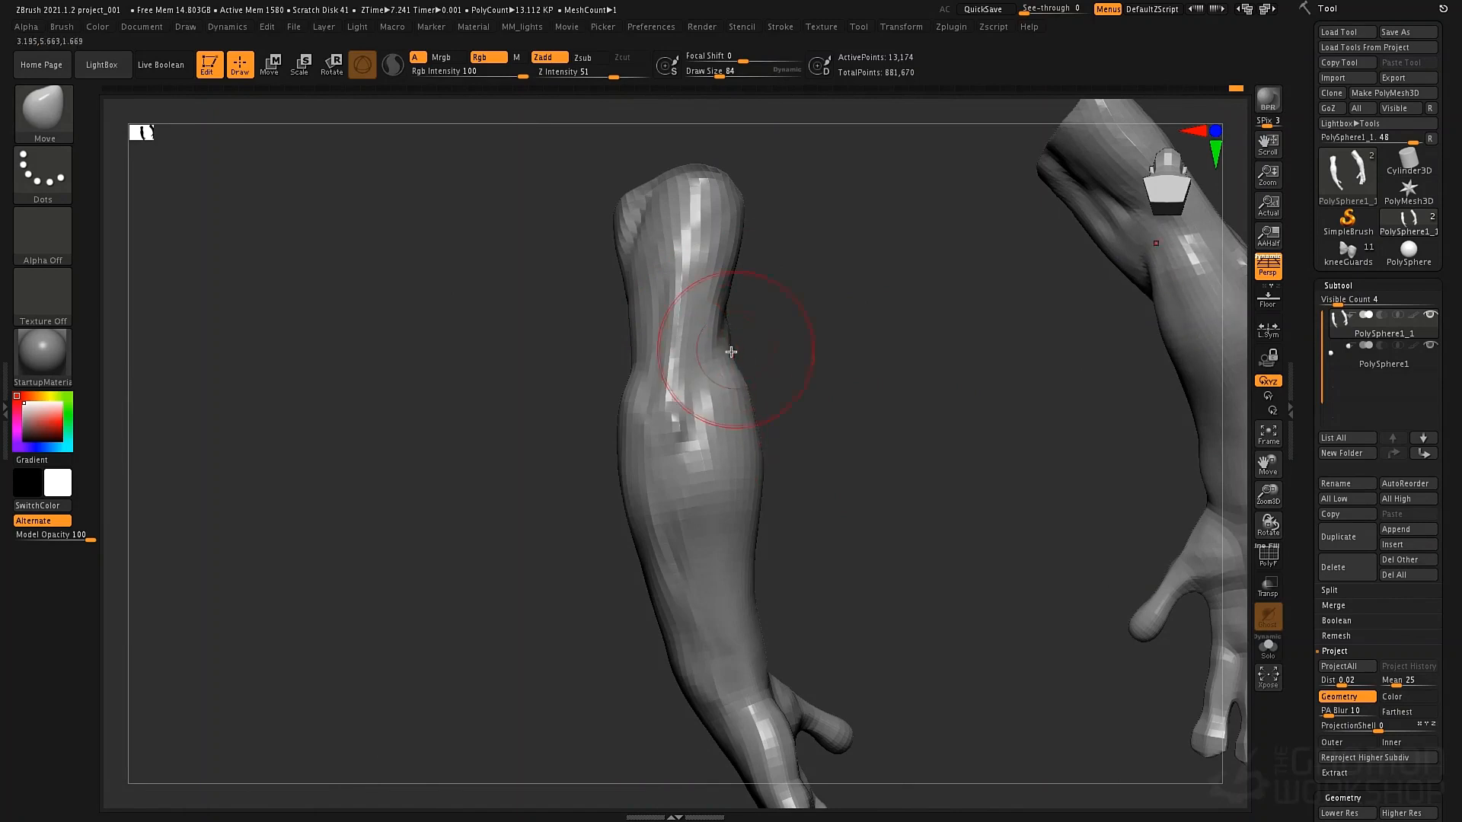
left_click_drag(825, 304, 769, 313)
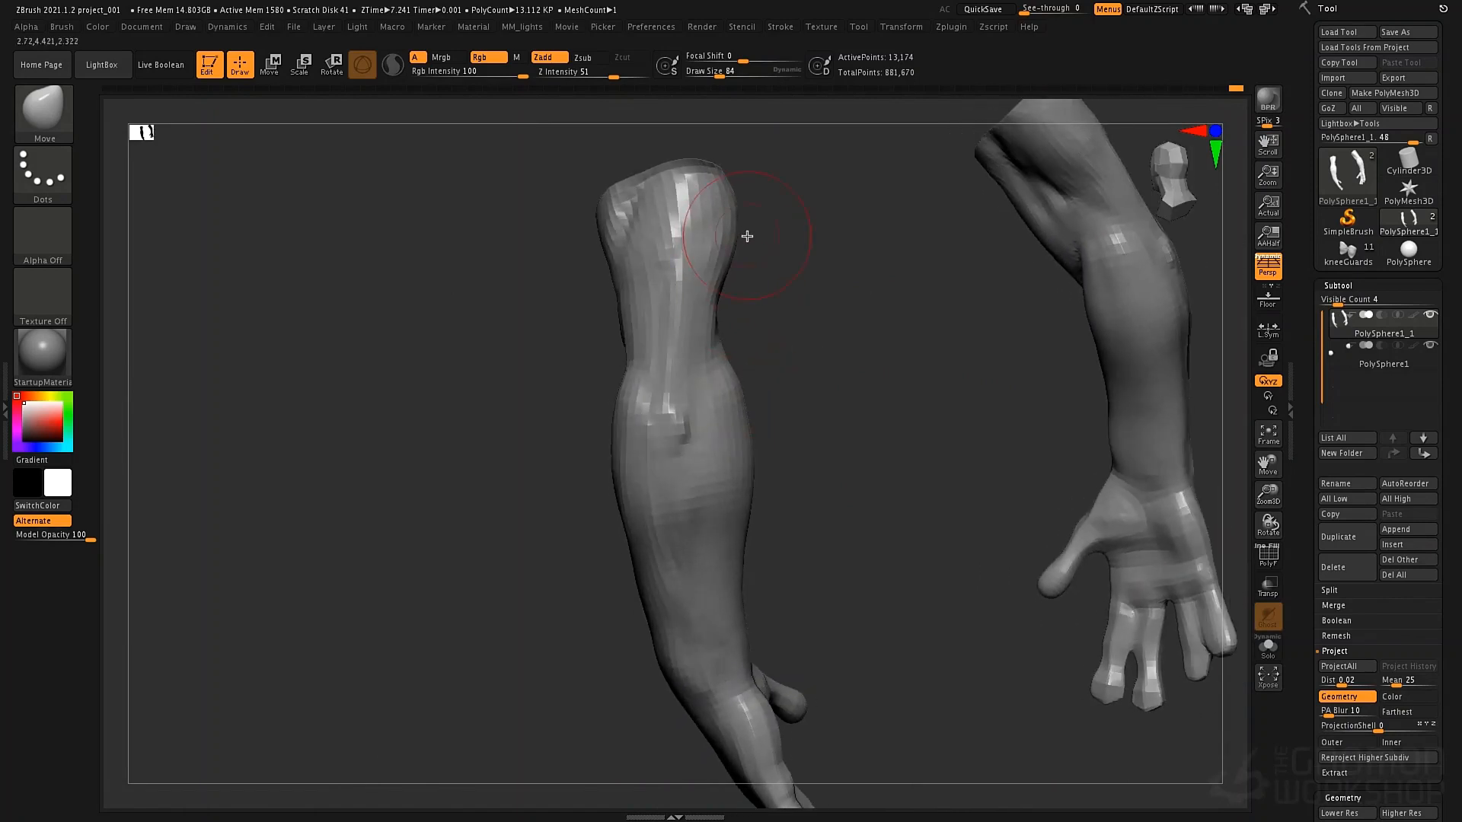
mouse_move(650, 237)
left_mouse_down()
mouse_move(634, 243)
mouse_move(651, 222)
left_mouse_up()
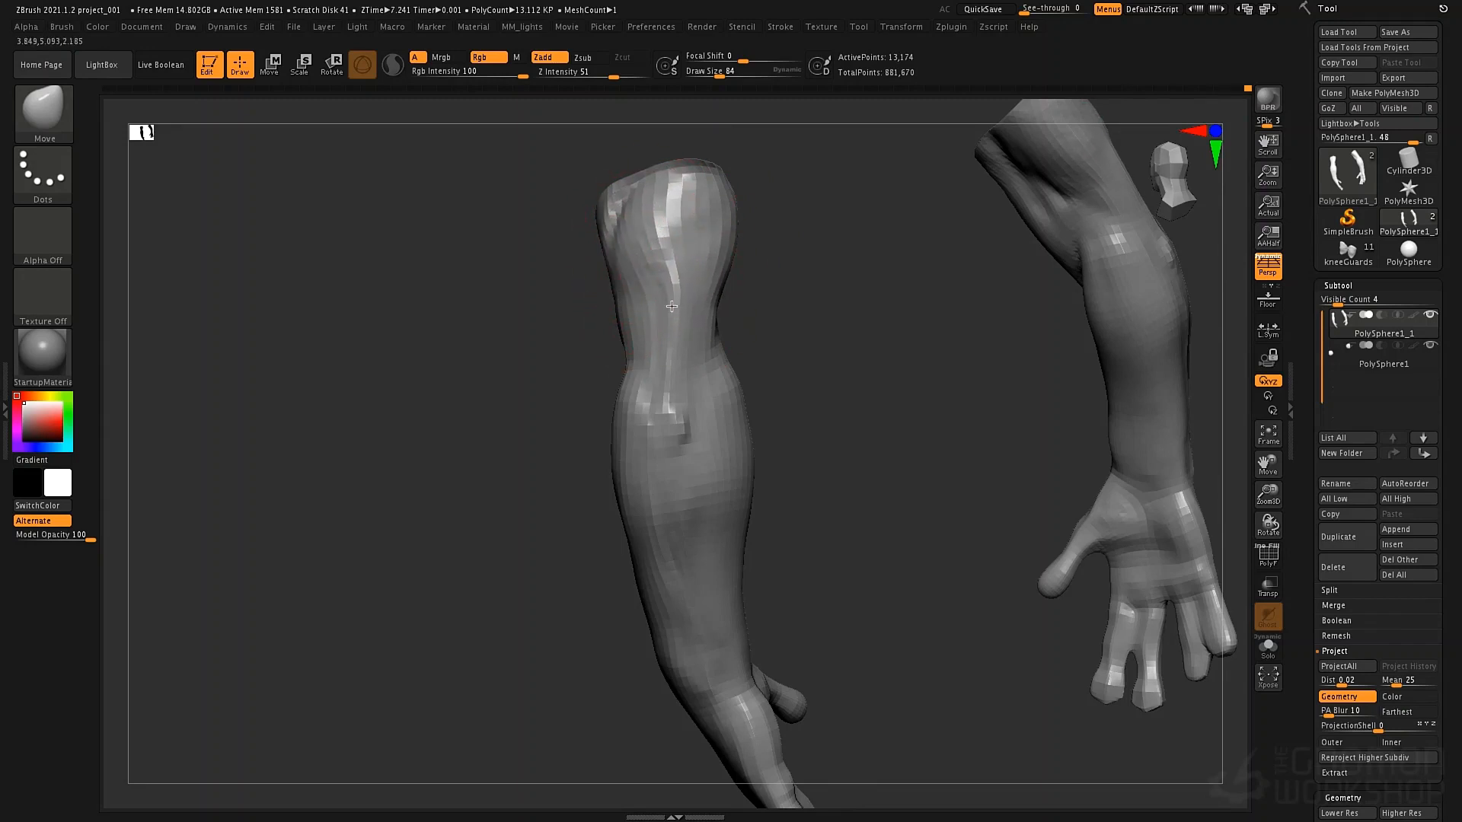
left_click_drag(742, 576, 736, 576)
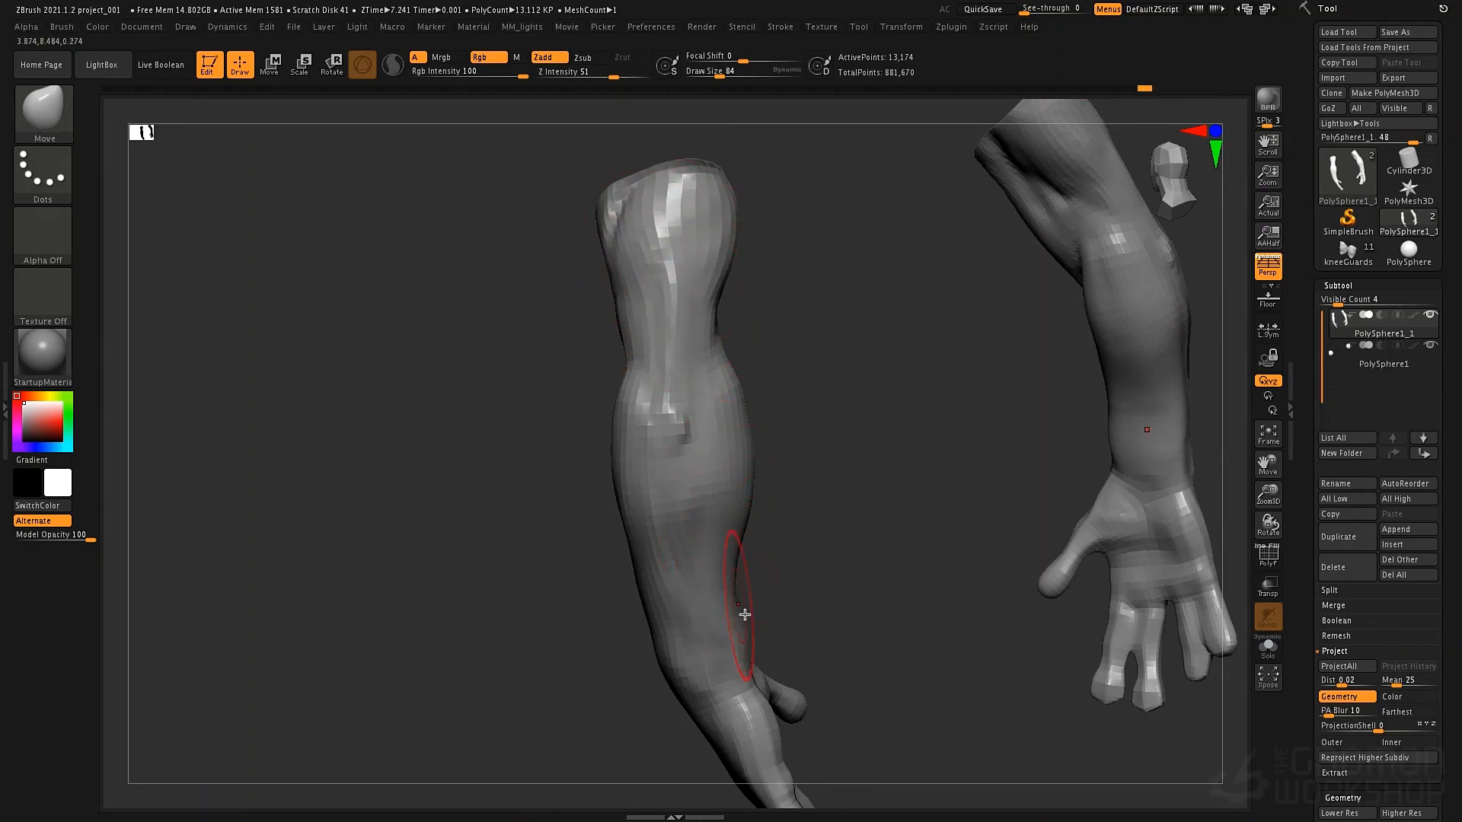
left_click_drag(743, 642, 738, 653)
Set the Move brush to draw size 101 and Z intensity 30, and refine the contours of the forearm and elbow crease
mouse_move(691, 489)
right_mouse_down()
mouse_move(797, 634)
mouse_move(739, 644)
right_mouse_up()
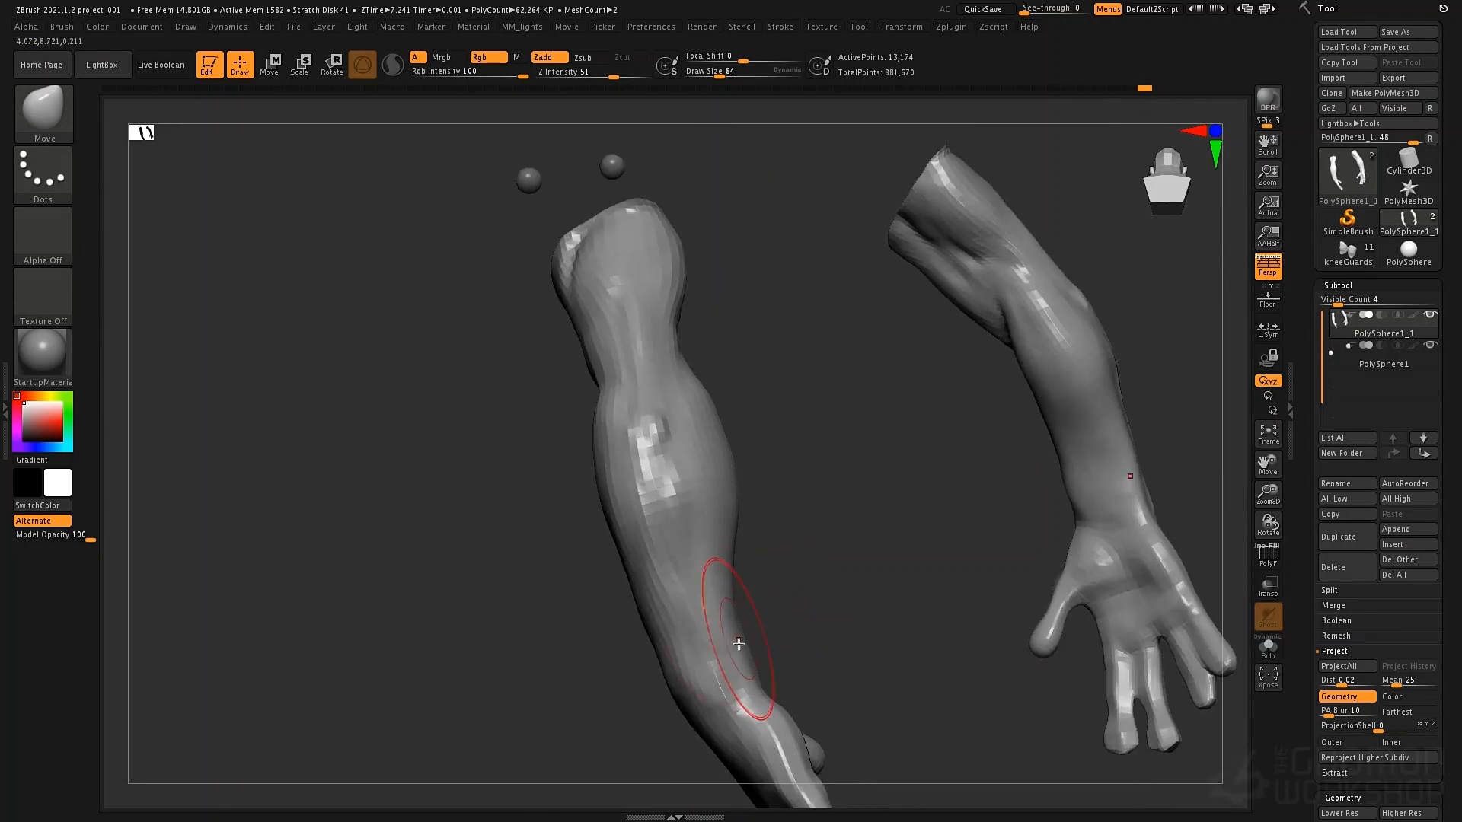
right_click_drag(814, 586, 771, 587)
key("space")
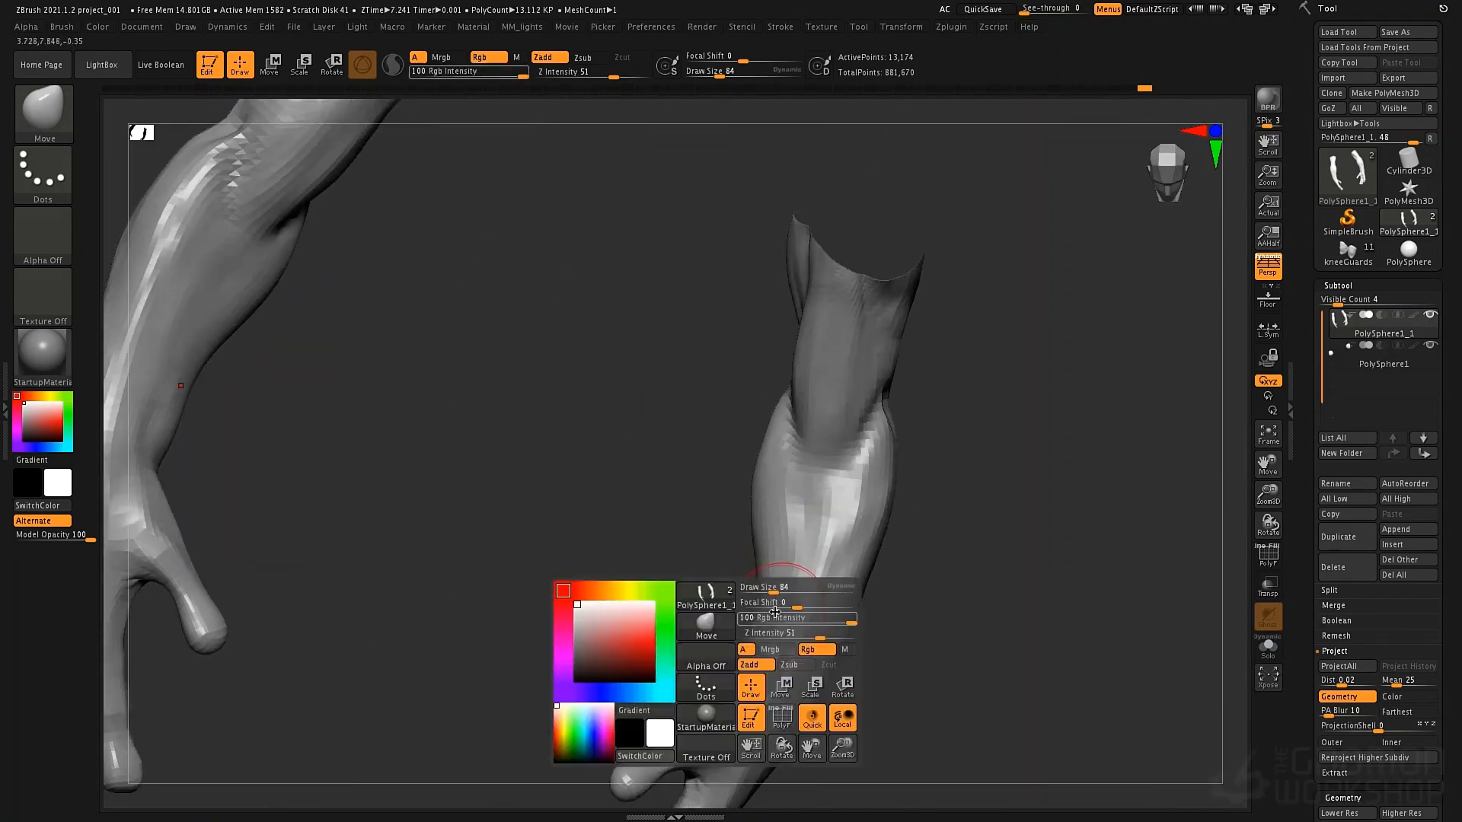
mouse_move(771, 588)
left_mouse_down()
mouse_move(751, 613)
mouse_move(750, 586)
mouse_move(763, 591)
left_mouse_up()
key("space")
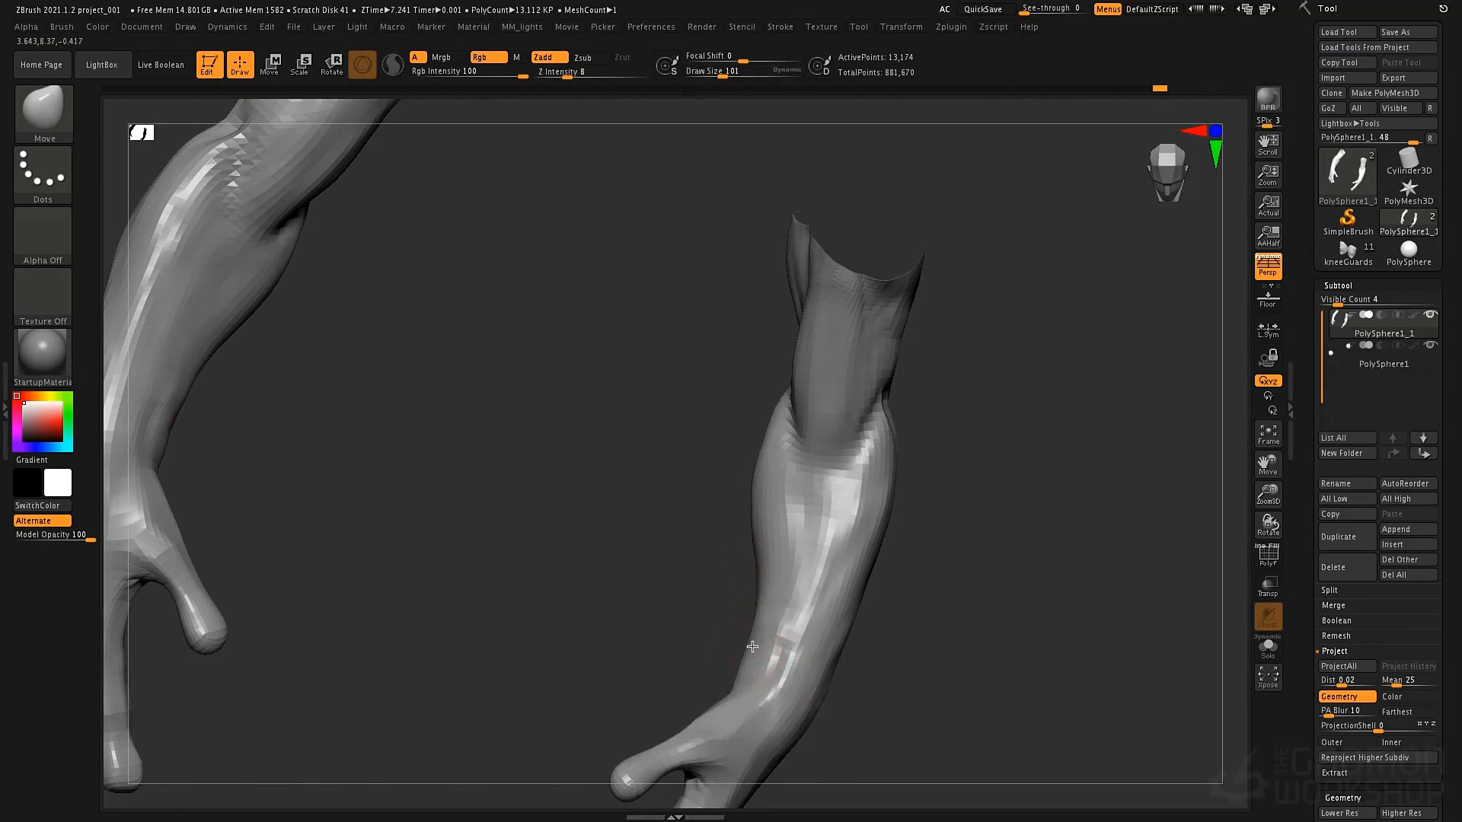
key("space")
left_click_drag(752, 634, 780, 634)
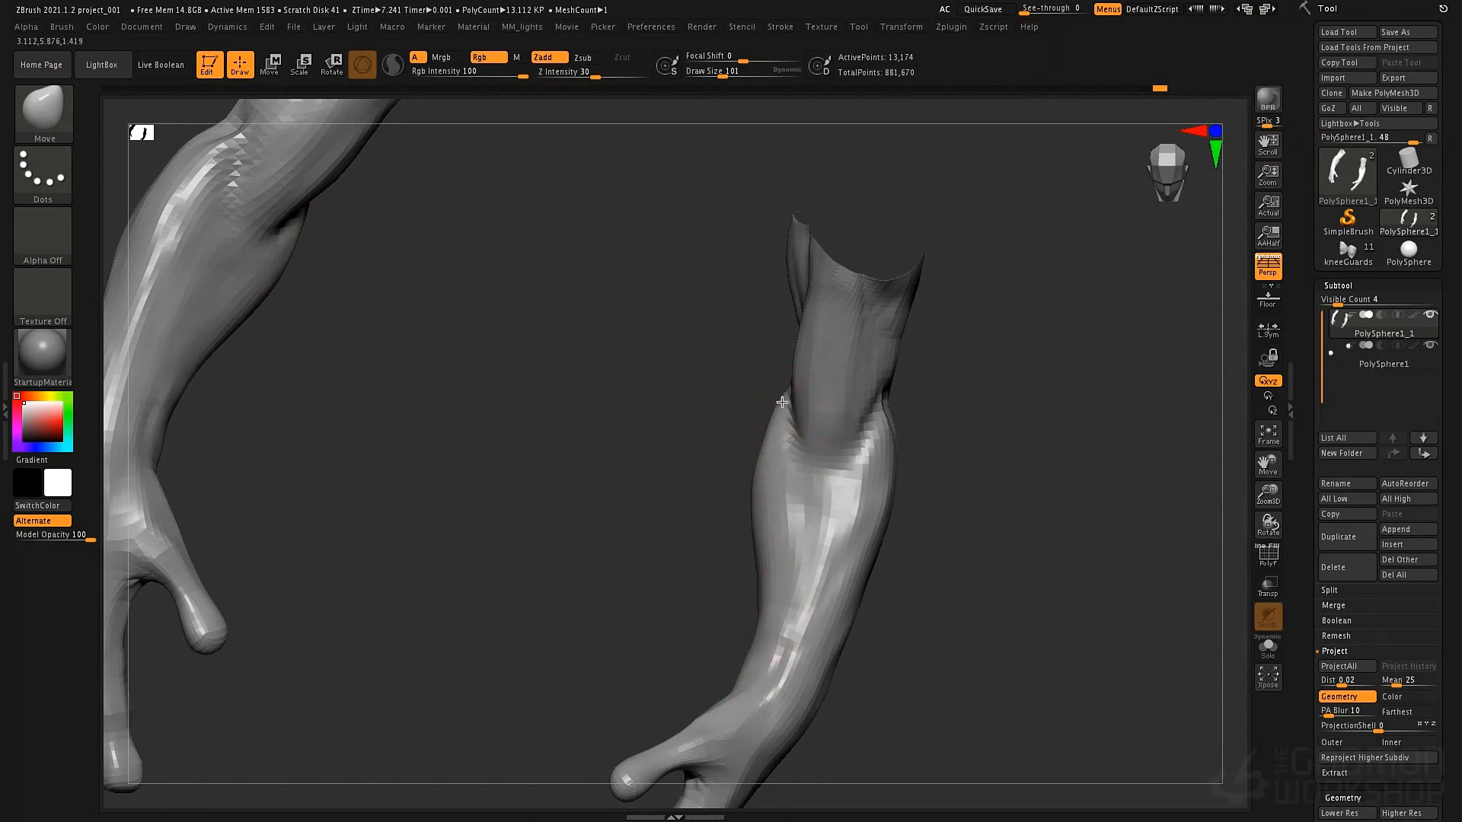
left_click_drag(819, 479, 815, 467)
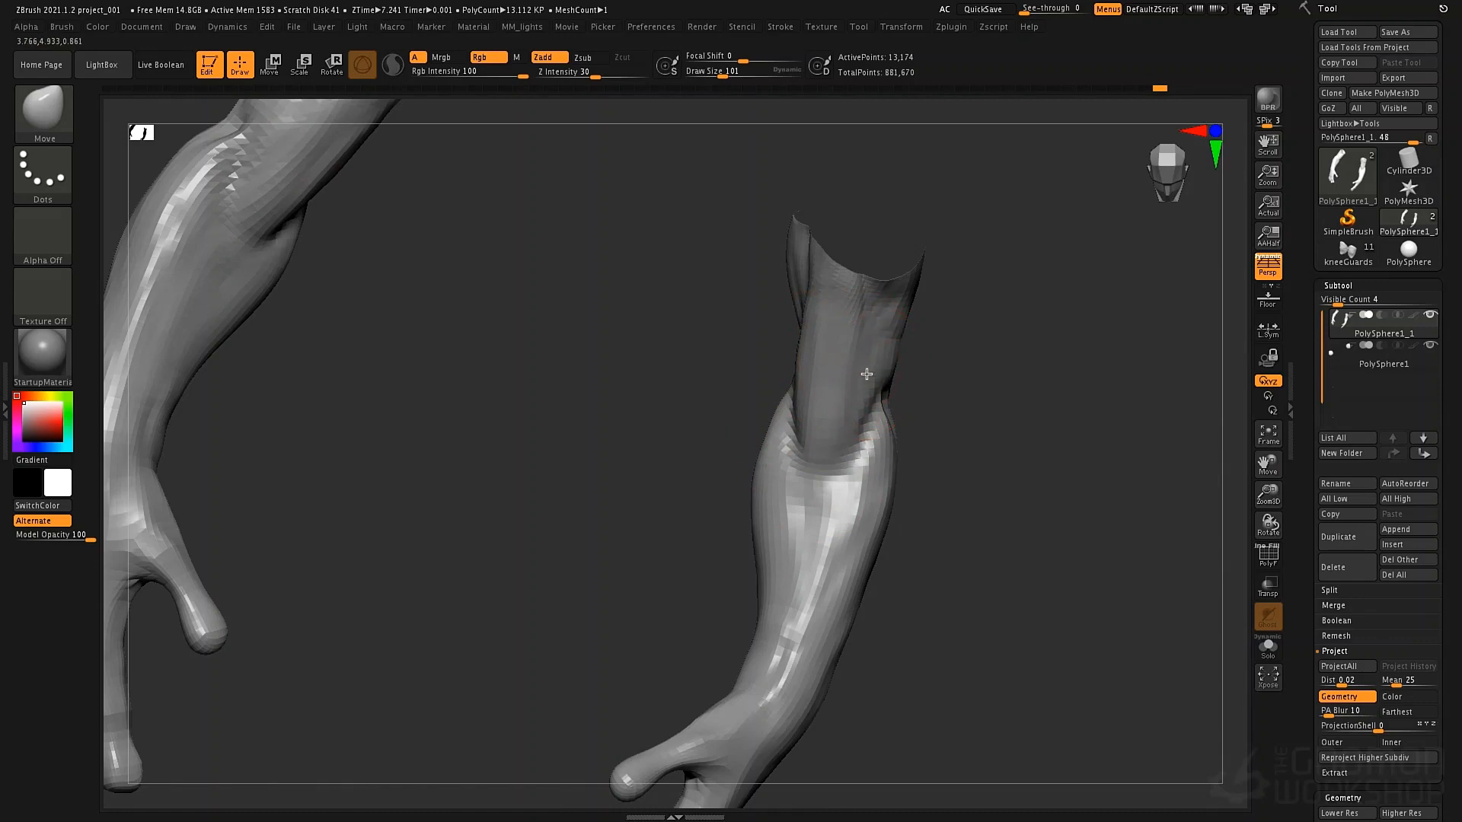
Carve muscle separations along the forearm with the DamStandard brush at draw size 23
key("b")
key("d")
key("s")
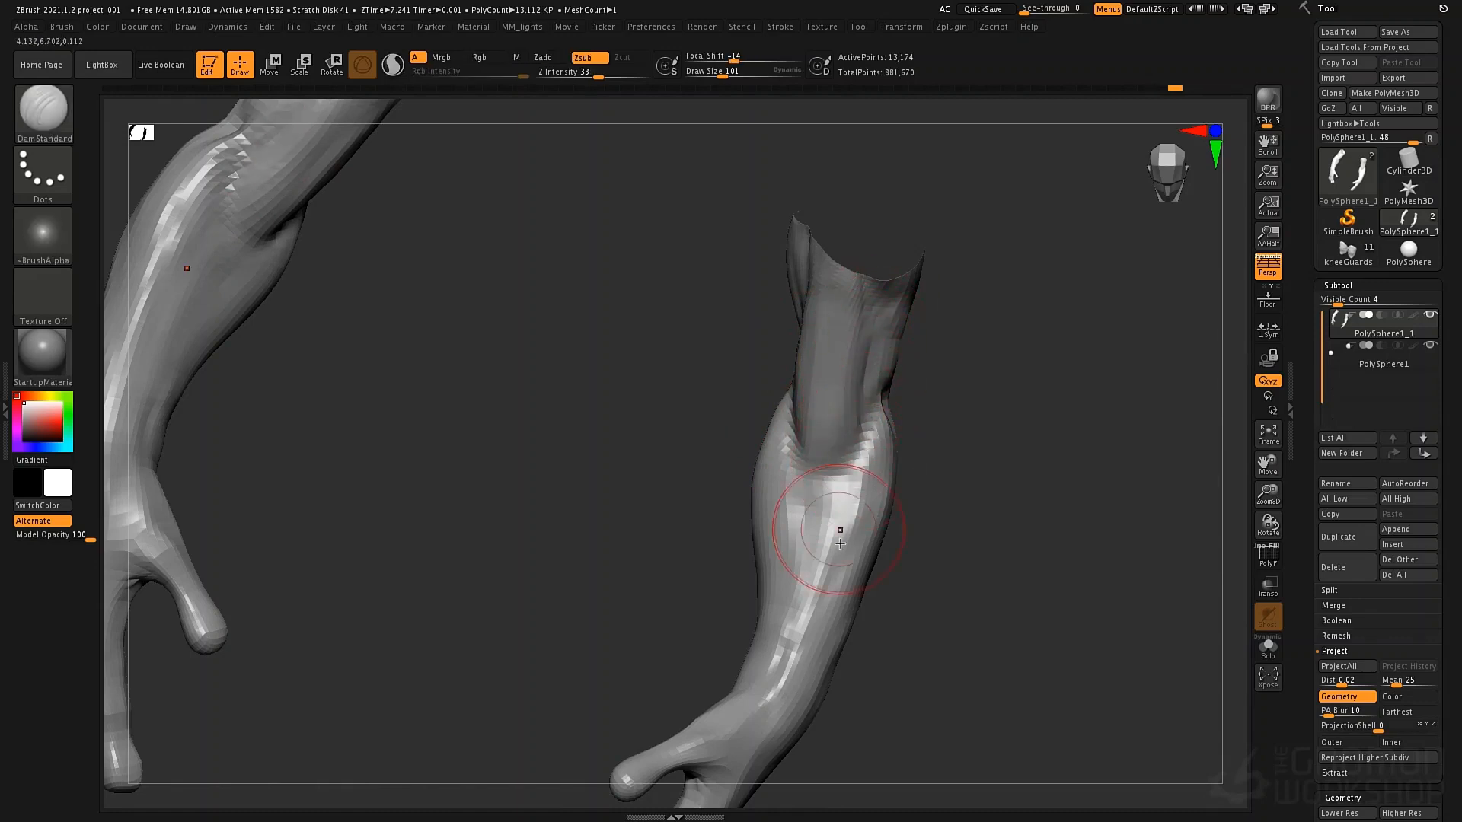
mouse_move(953, 535)
left_mouse_down()
mouse_move(916, 518)
mouse_move(828, 521)
mouse_move(829, 480)
mouse_move(820, 532)
mouse_move(816, 444)
mouse_move(845, 396)
mouse_move(832, 379)
left_mouse_up()
key("space")
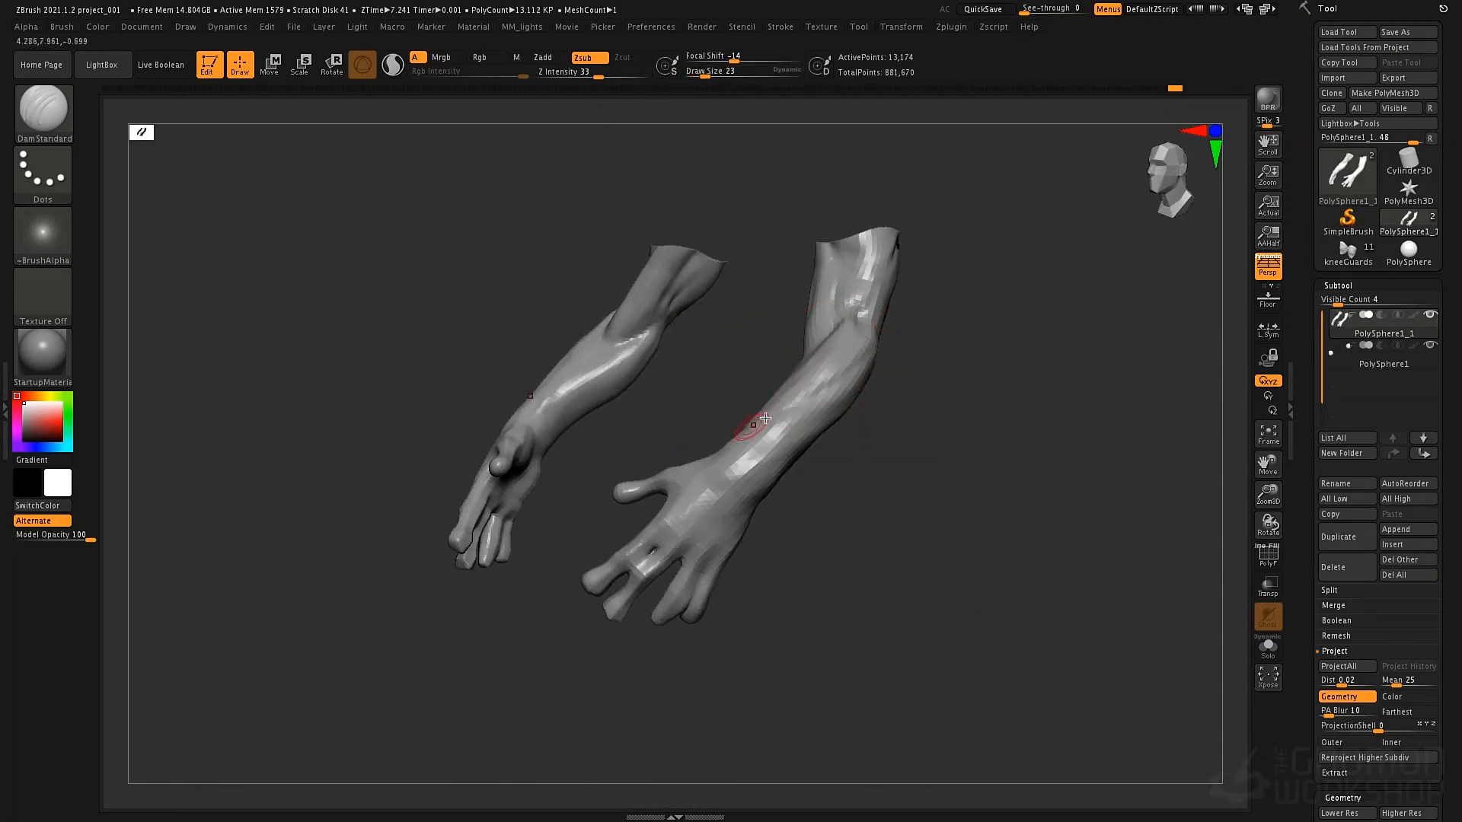
left_click_drag(886, 384, 784, 463)
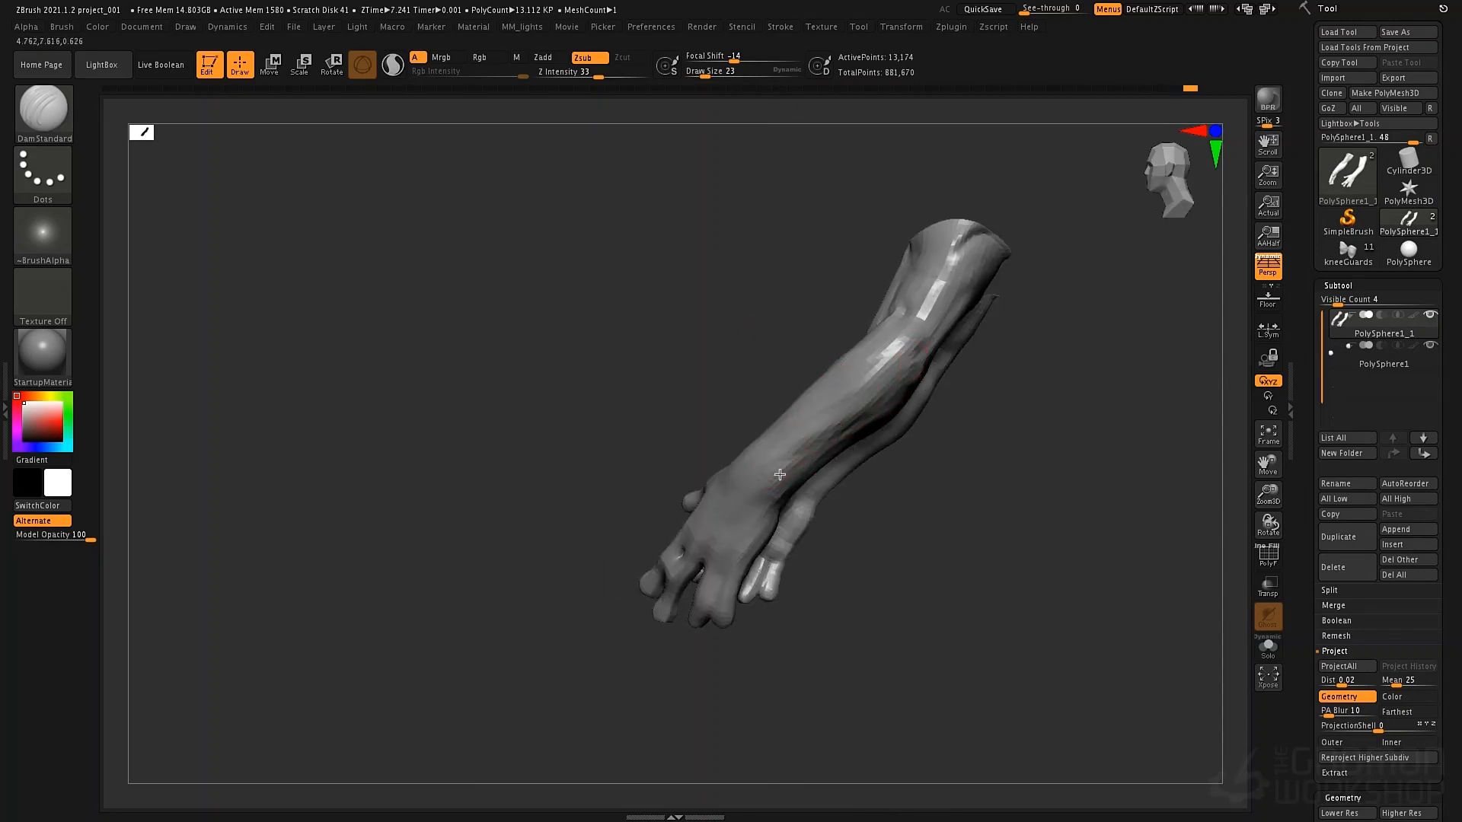
Switch to the Standard brush at draw size 73 and build up the tendon forms between the wrist and lower forearm
mouse_move(764, 520)
right_mouse_down()
mouse_move(819, 503)
mouse_move(807, 491)
right_mouse_up()
key("b")
key("s")
key("t")
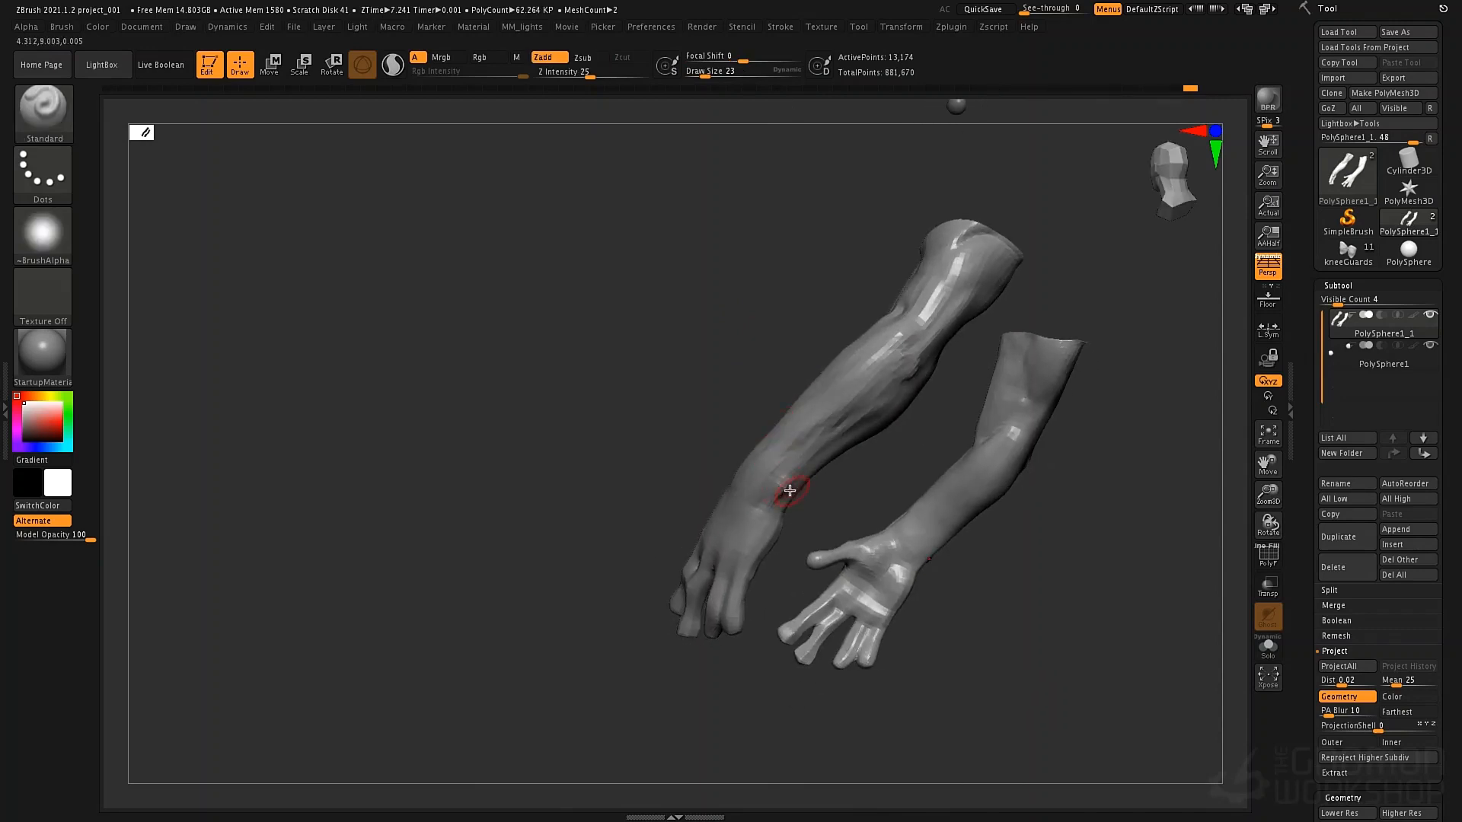
mouse_move(840, 435)
right_mouse_down()
mouse_move(892, 526)
mouse_move(842, 483)
mouse_move(823, 496)
mouse_move(773, 424)
mouse_move(785, 449)
mouse_move(811, 417)
mouse_move(768, 515)
right_mouse_up()
key("space")
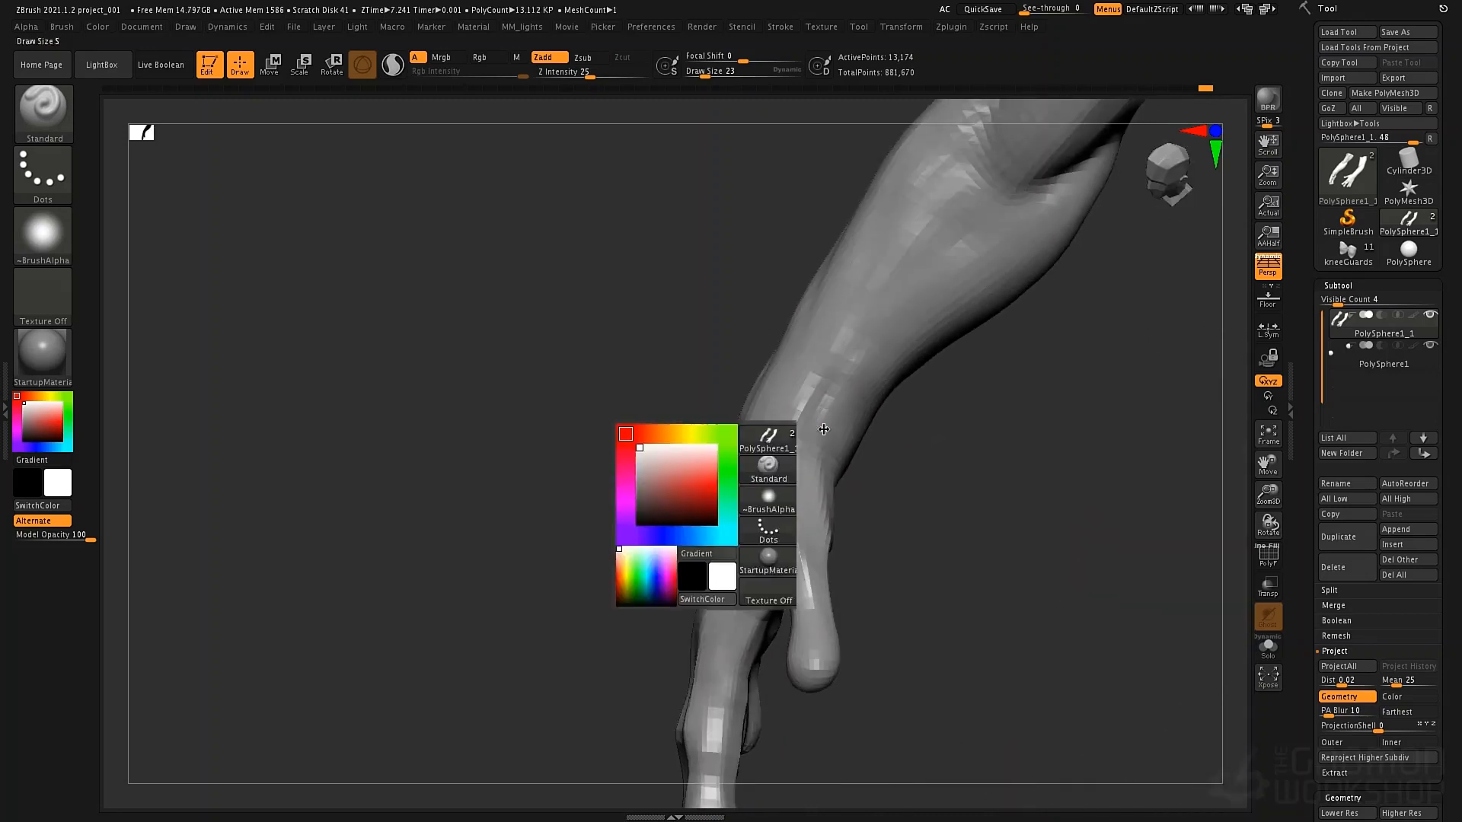
left_click_drag(820, 430, 834, 431)
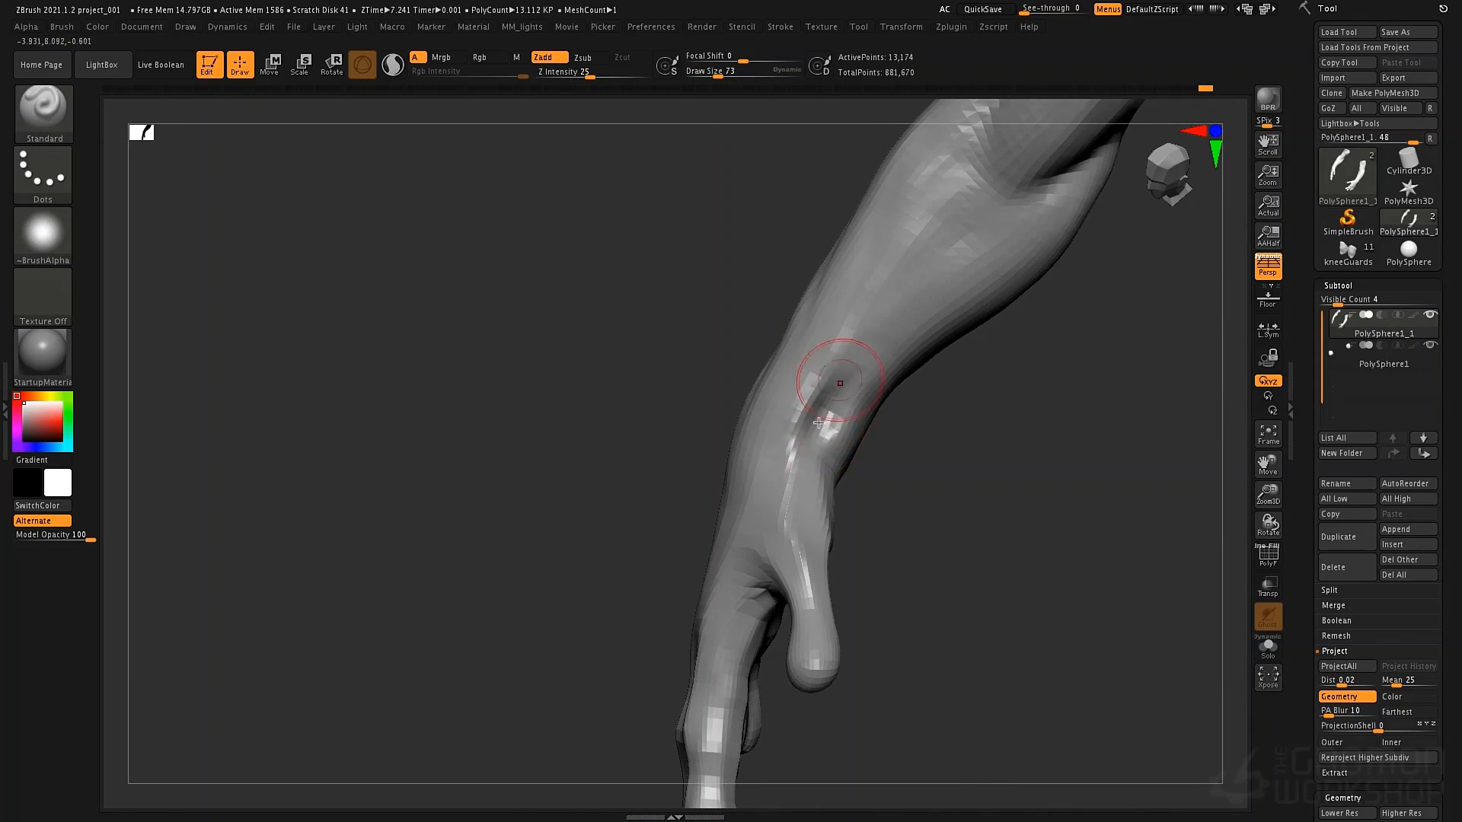
mouse_move(819, 445)
right_mouse_down()
mouse_move(923, 427)
mouse_move(889, 452)
mouse_move(634, 424)
mouse_move(853, 457)
mouse_move(806, 488)
right_mouse_up()
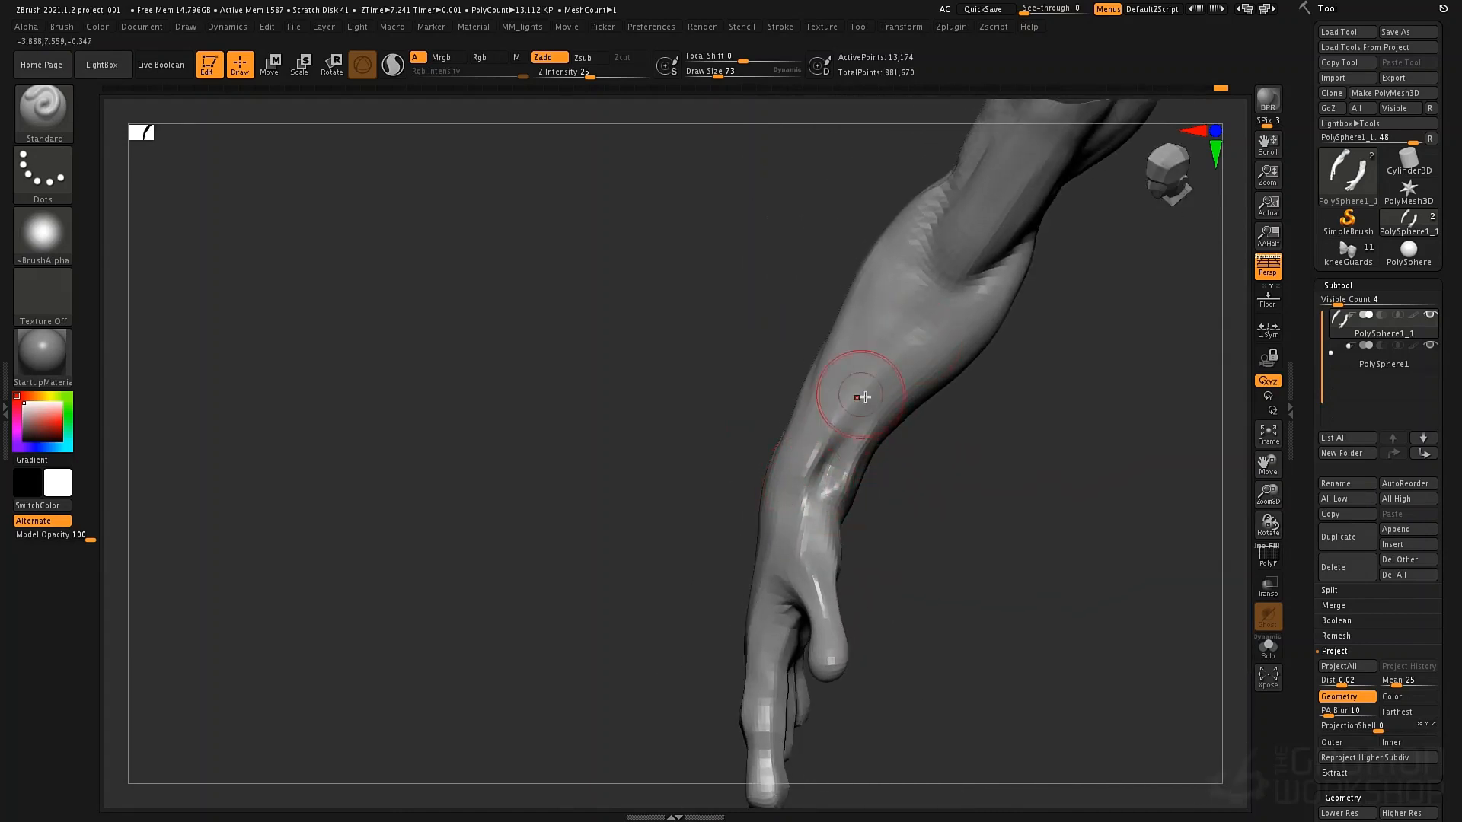
mouse_move(861, 397)
right_mouse_down()
mouse_move(879, 348)
mouse_move(937, 369)
mouse_move(846, 458)
mouse_move(873, 394)
right_mouse_up()
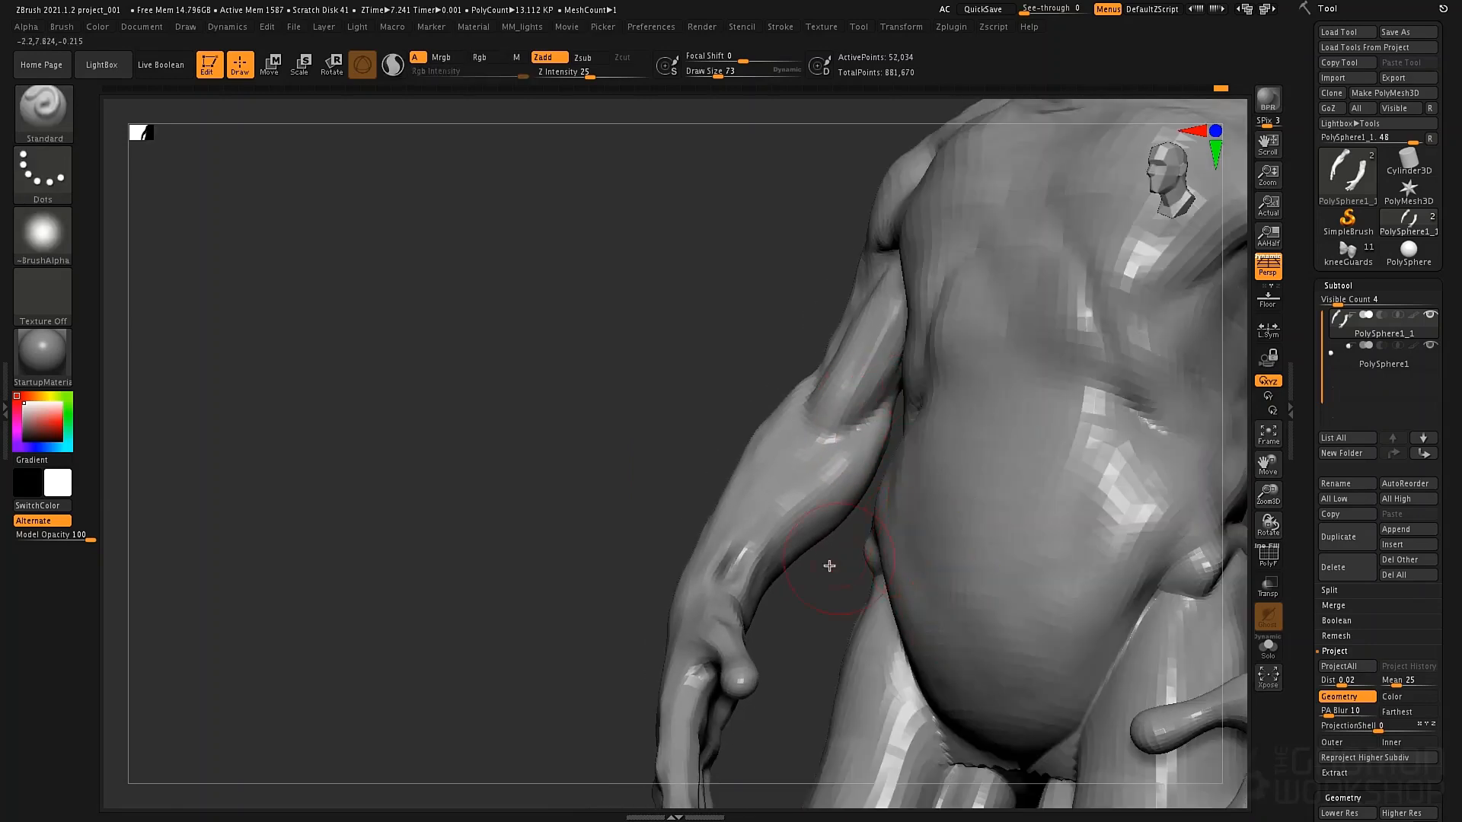
Carve the crease beneath the ribcage with the DamStandard brush at draw size 43
mouse_move(826, 561)
right_mouse_down()
mouse_move(785, 497)
mouse_move(837, 503)
mouse_move(830, 481)
right_mouse_up()
key("b")
key("d")
key("s")
key("space")
left_click_drag(754, 421, 737, 422)
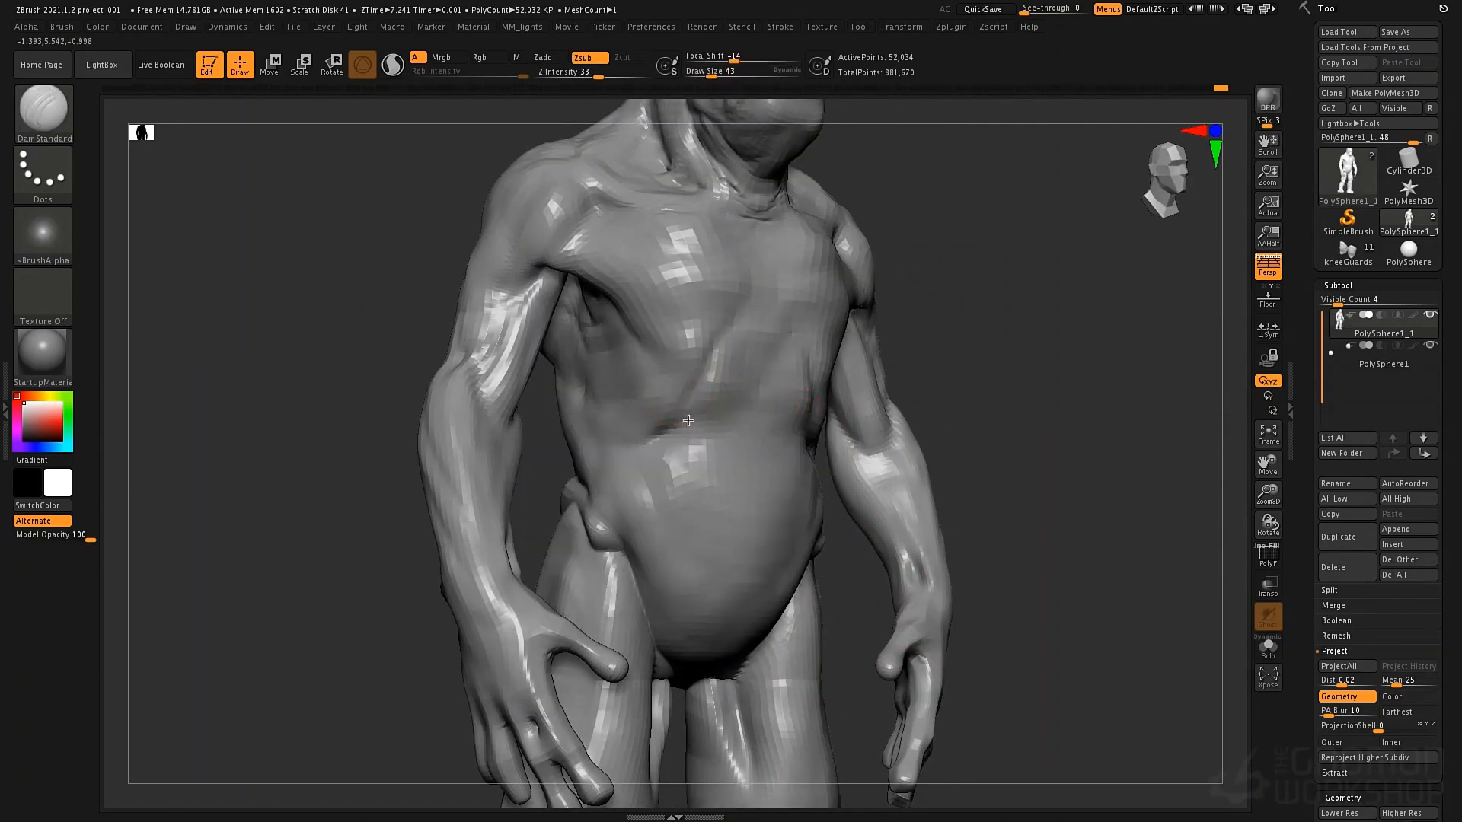
Build up the lower chest, ribs and upper abdomen with the ClayTubes brush at draw size 43
key("b")
key("c")
key("t")
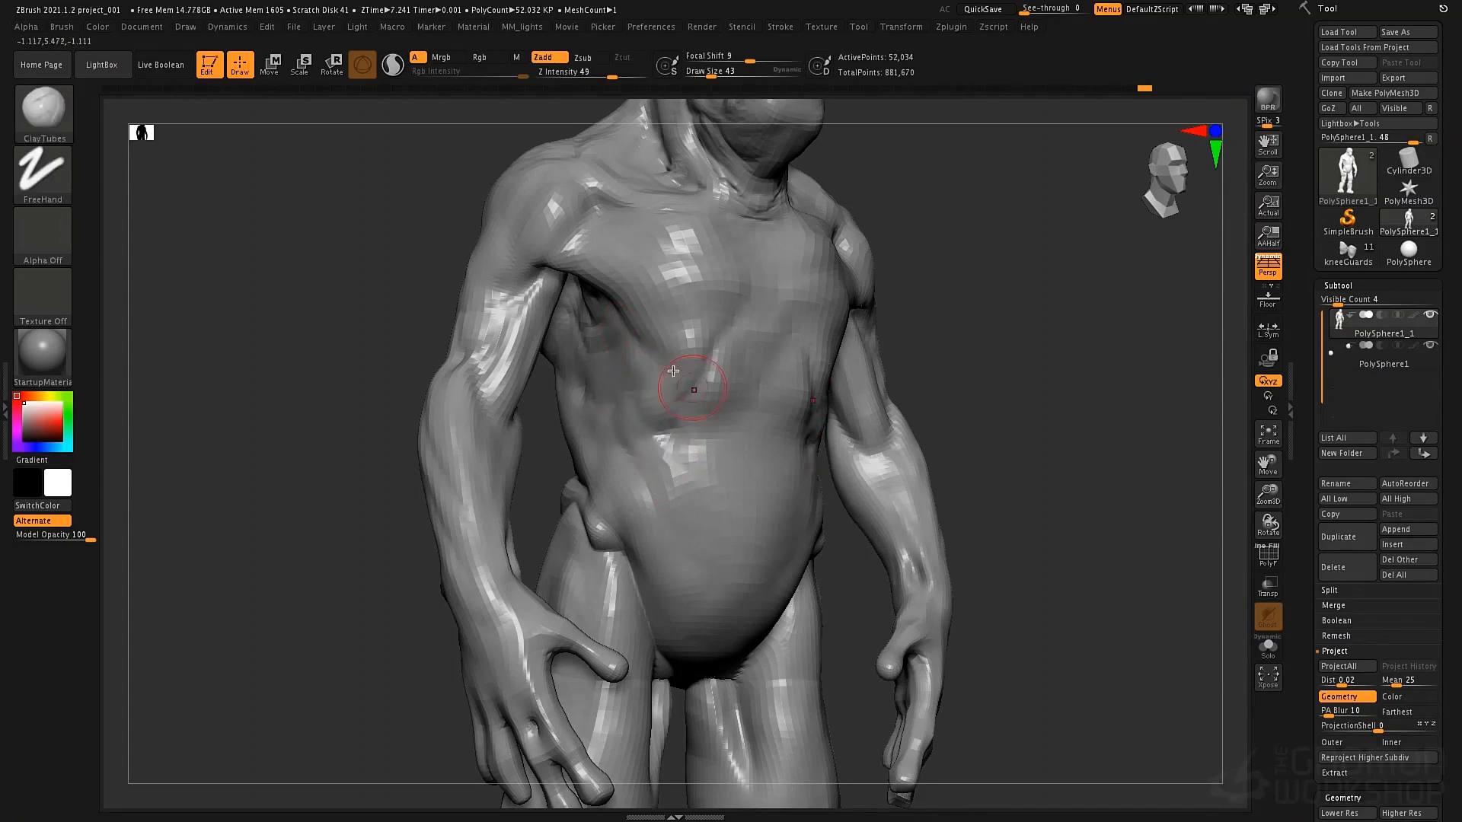
right_click_drag(767, 449, 754, 398)
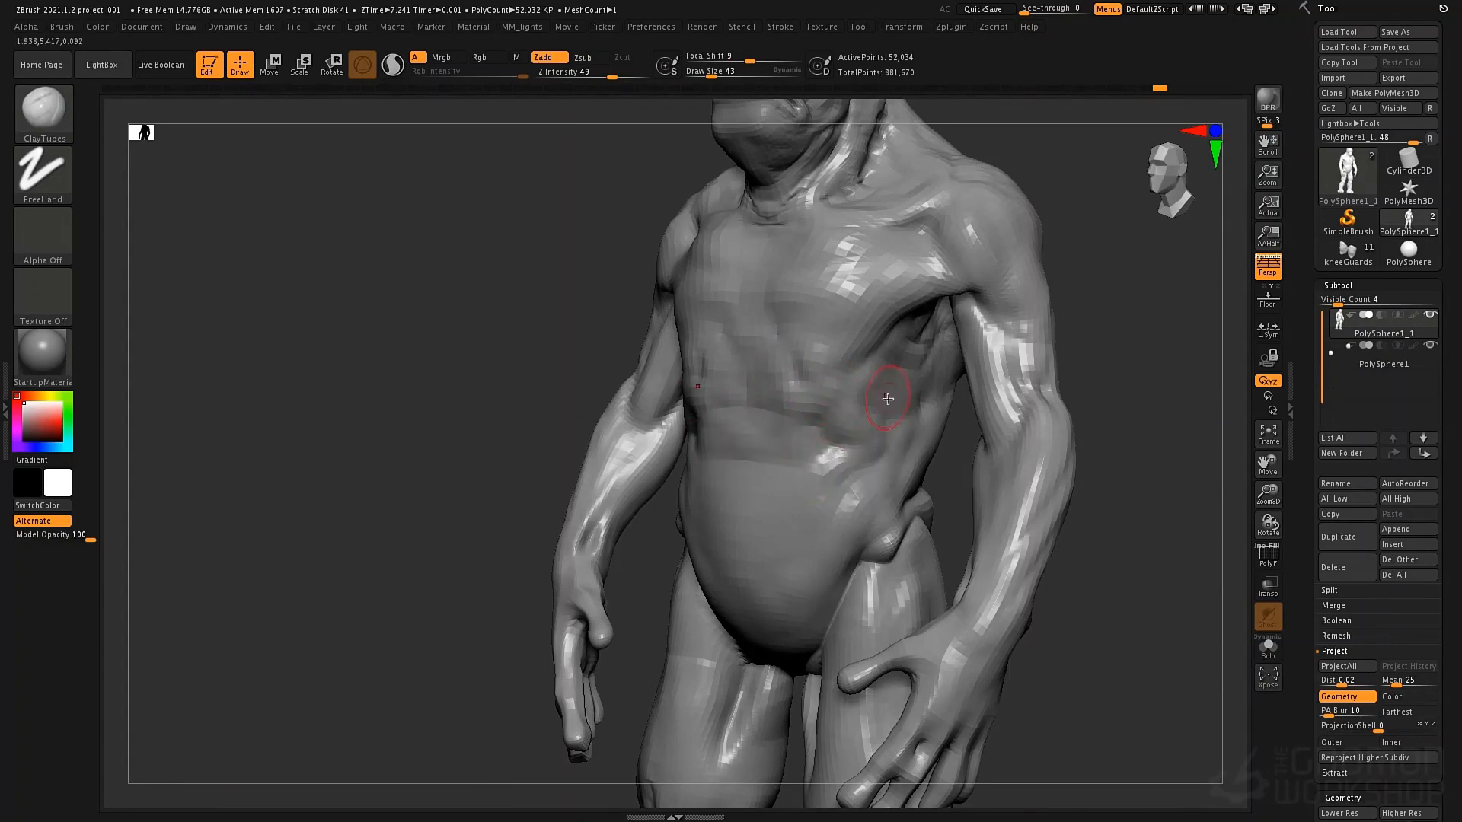
mouse_move(962, 386)
right_mouse_down()
mouse_move(702, 335)
mouse_move(734, 375)
right_mouse_up()
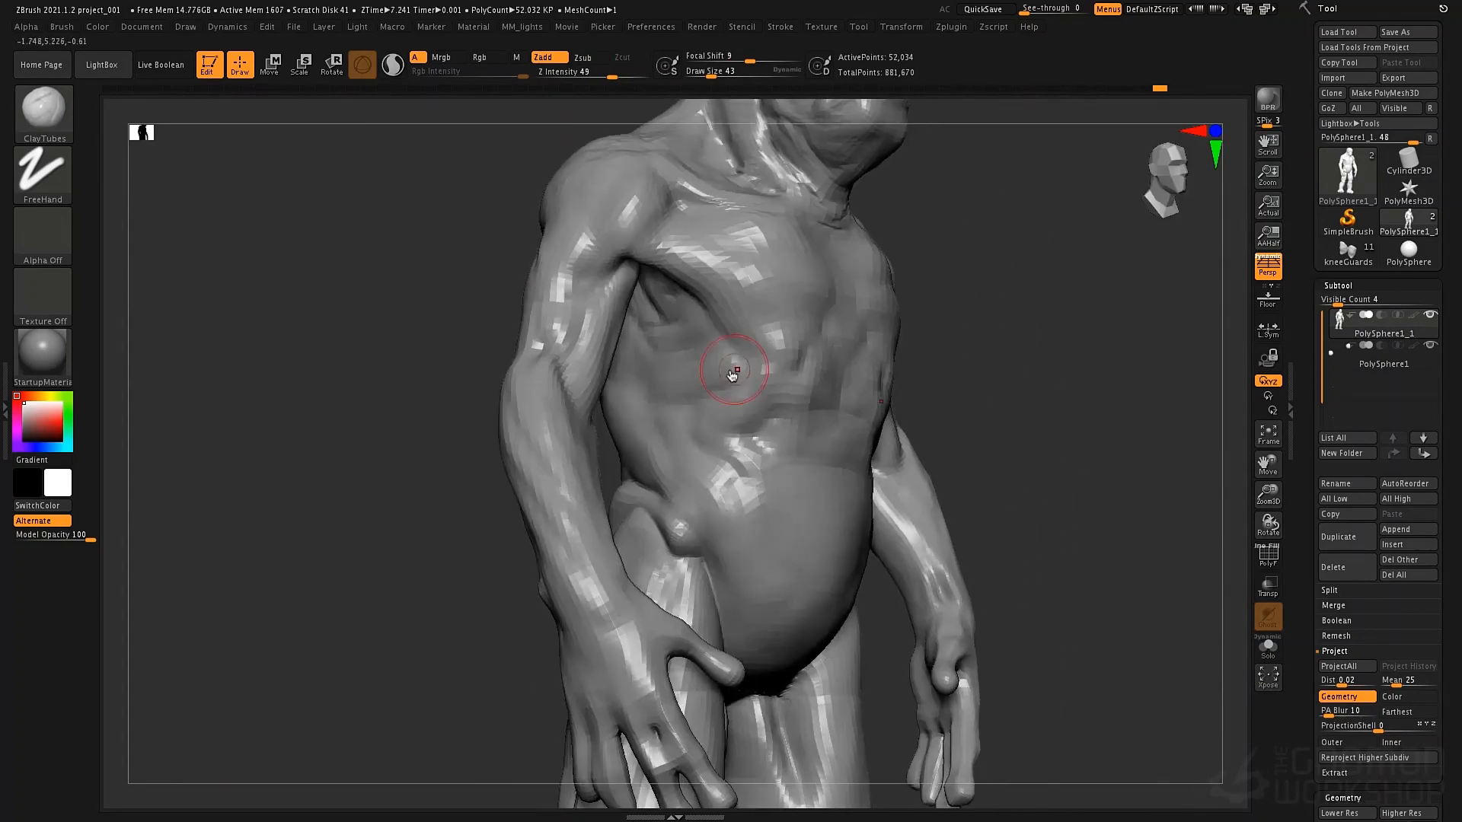
key("space")
mouse_move(712, 367)
left_mouse_down()
mouse_move(666, 387)
mouse_move(711, 369)
left_mouse_up()
key("space")
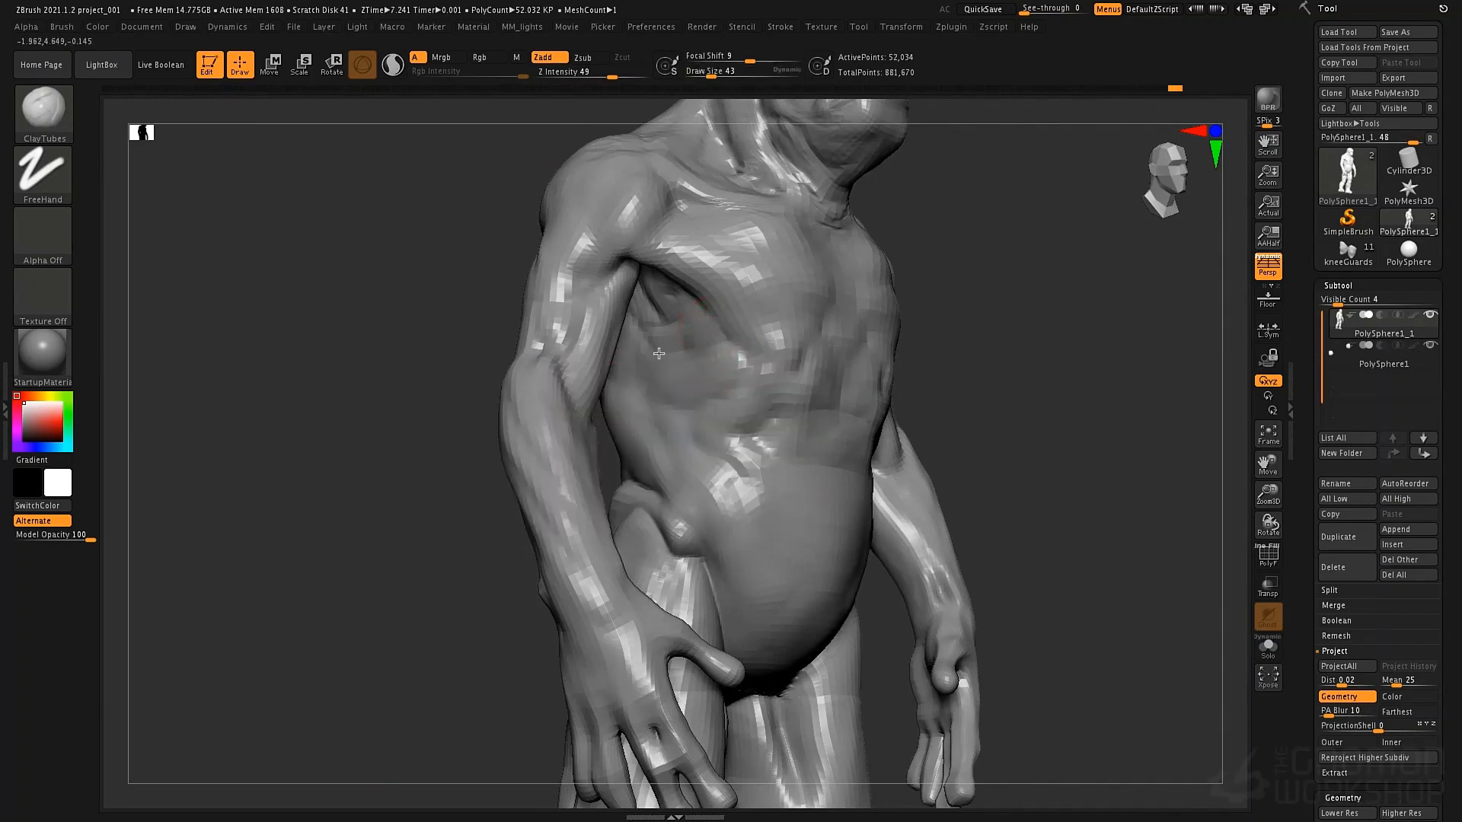
Define the ribs along the flank with the Standard brush at draw size 43, and go up two subdivision levels
key("b")
key("s")
key("t")
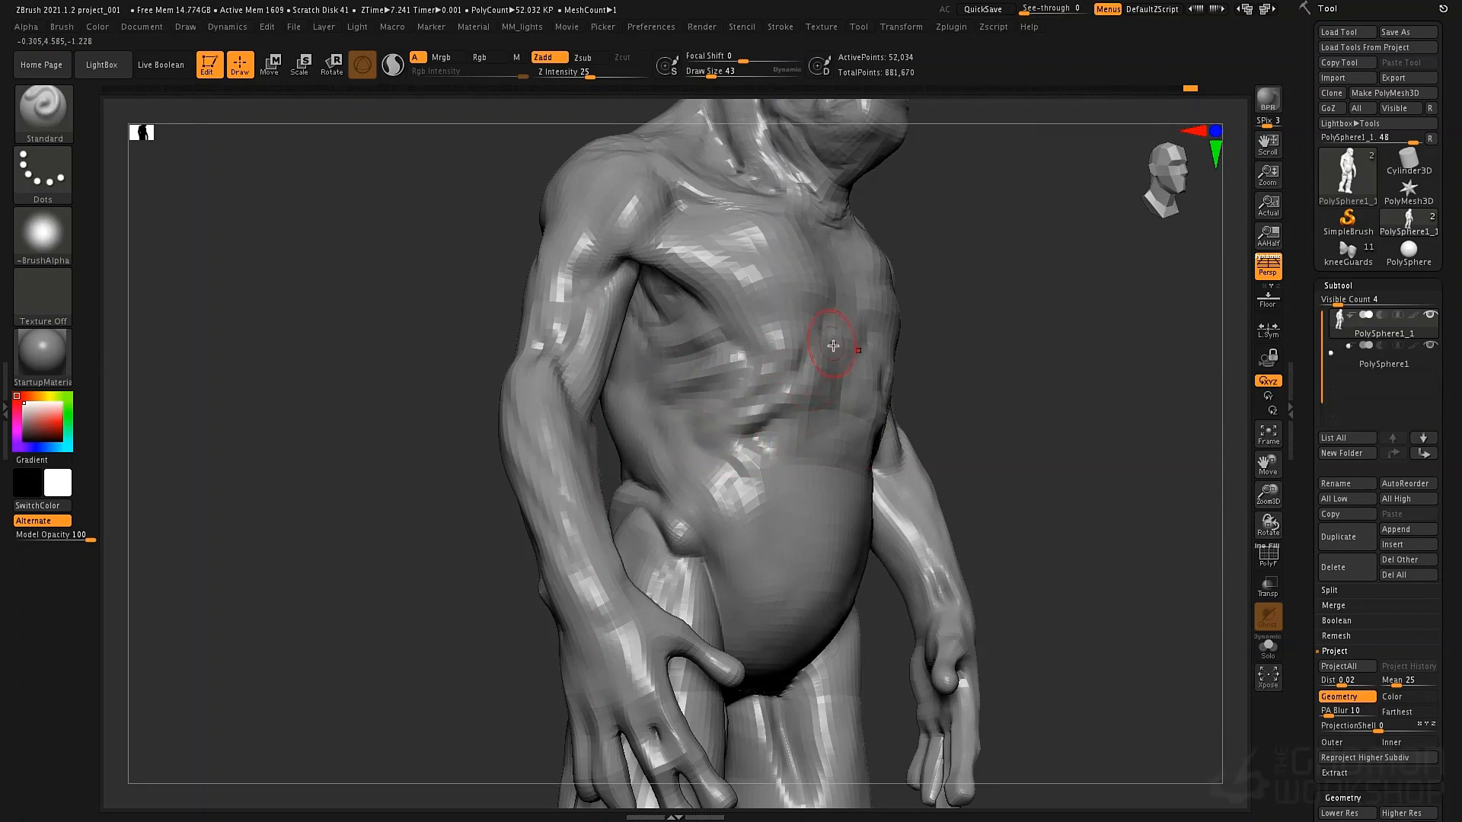
right_click_drag(833, 347, 875, 424)
key("d")
key("d")
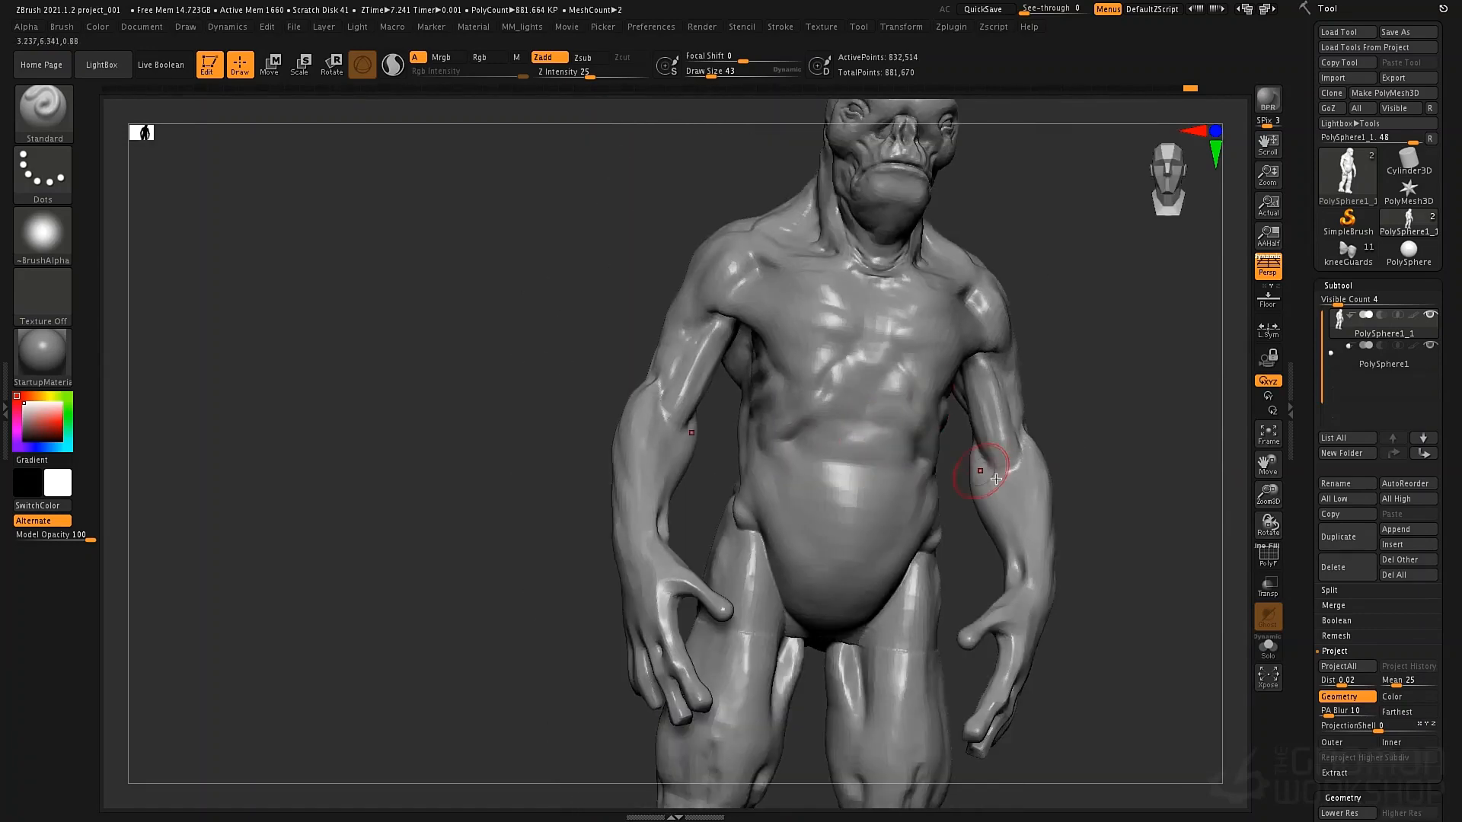
right_click_drag(957, 457, 863, 453)
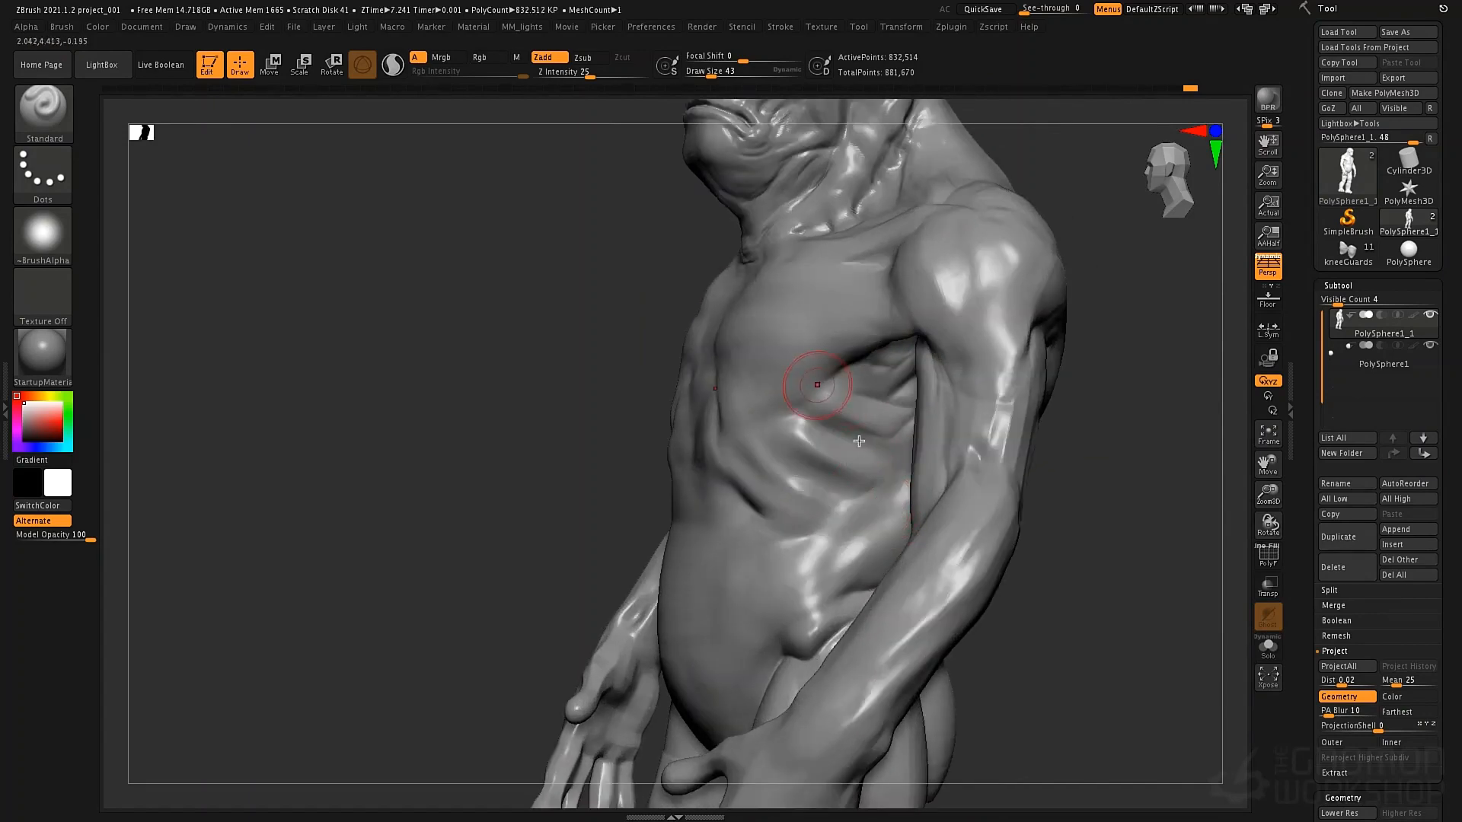
Flatten the rib forms on the side of the chest with the TrimDynamic brush at draw size 43
key("b")
key("b")
key("t")
key("d")
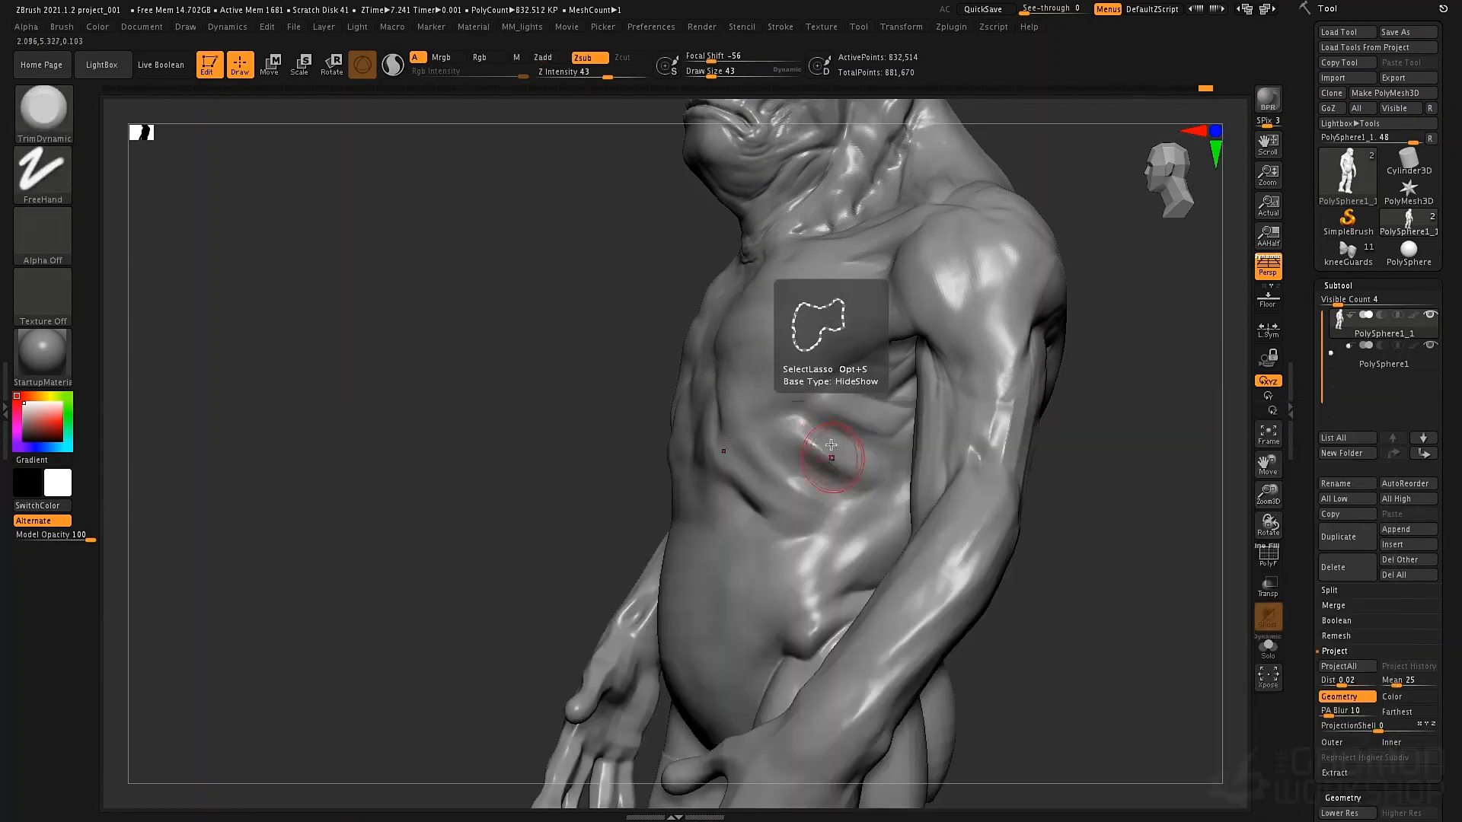
key("space")
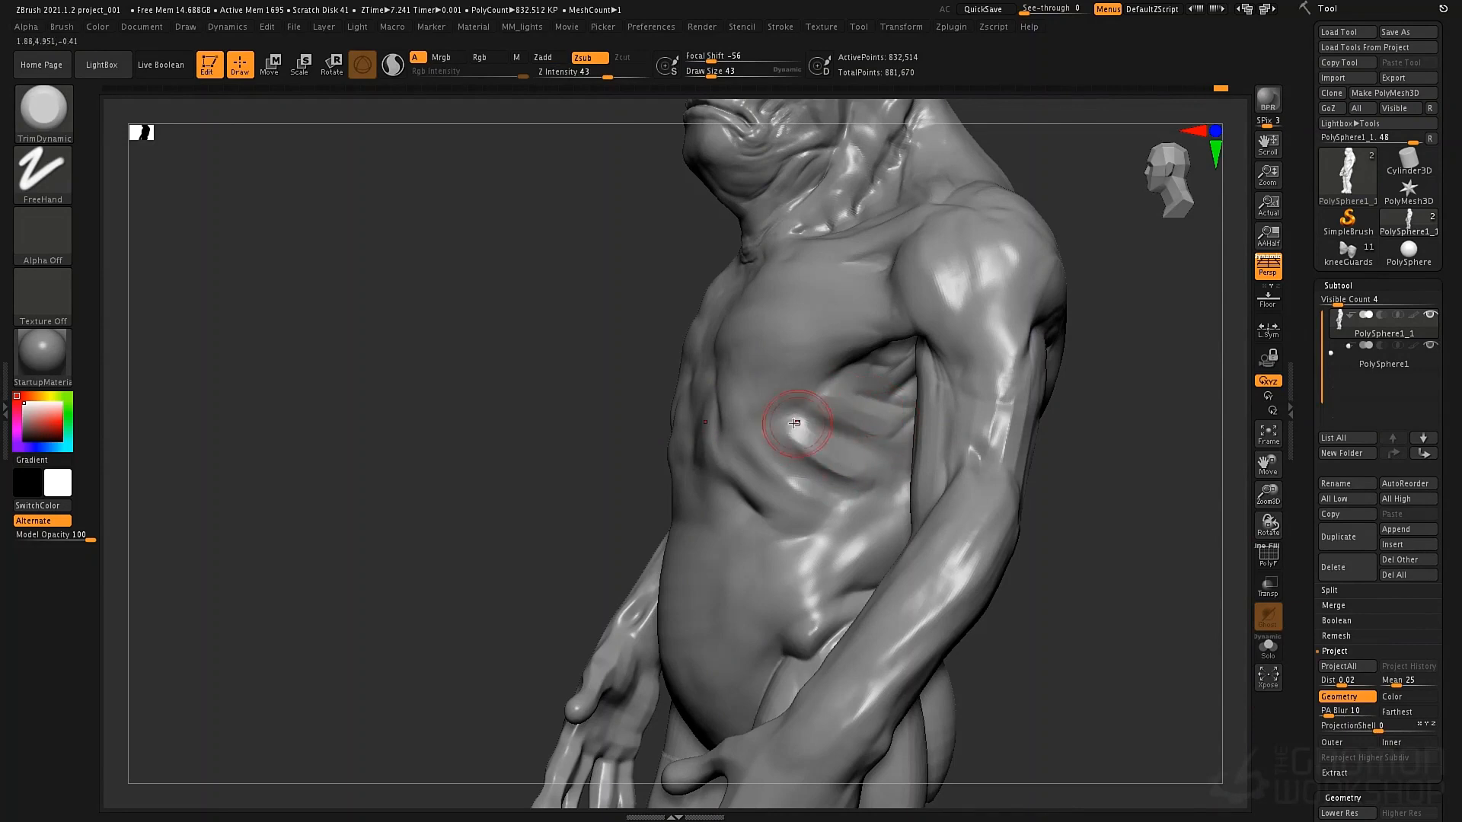
Rework the side ribs with the Standard brush one subdivision level lower, smoothing them at draw size 76
key("b")
key("s")
key("t")
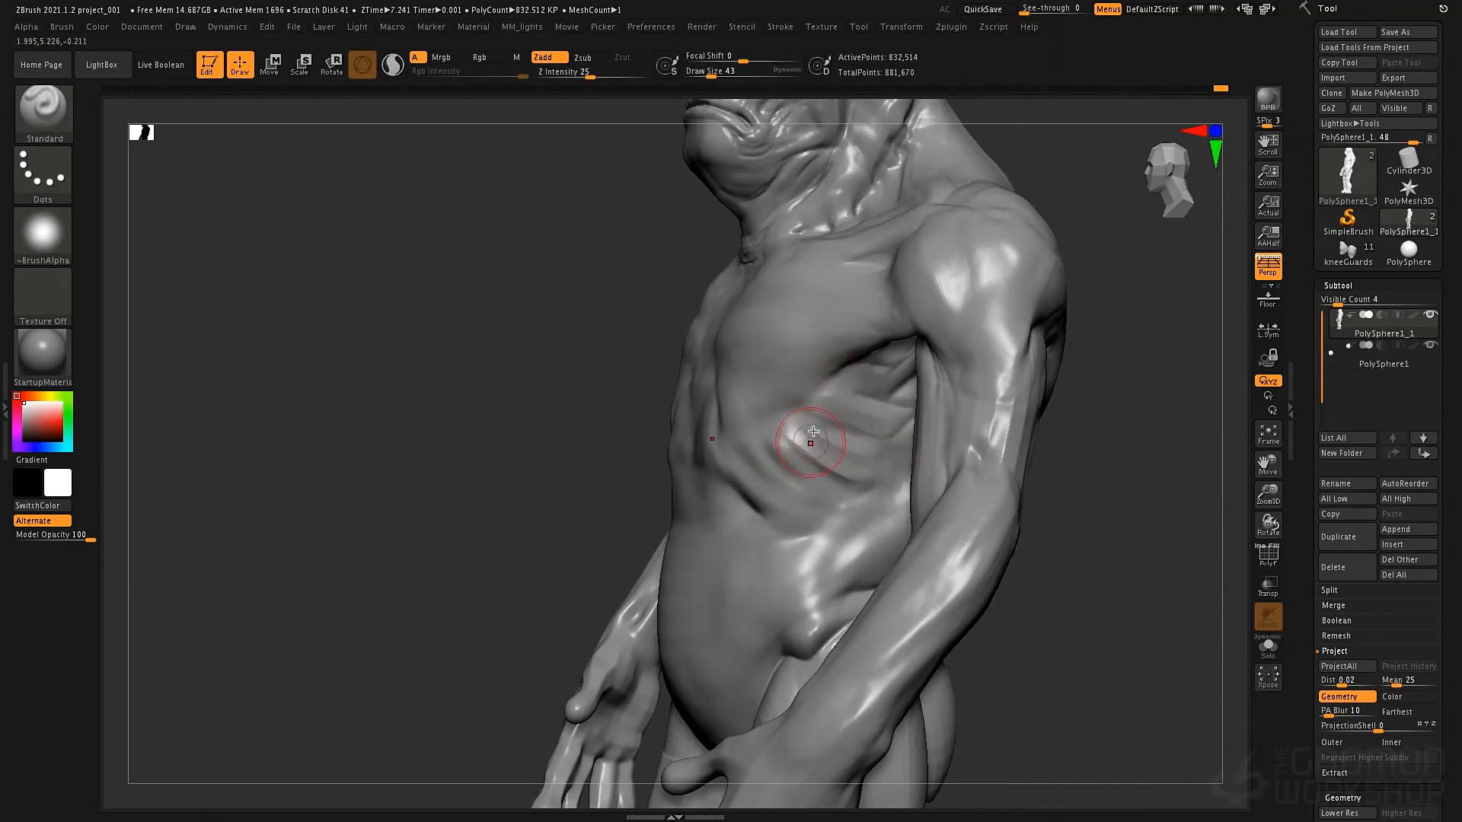
key("shift+d")
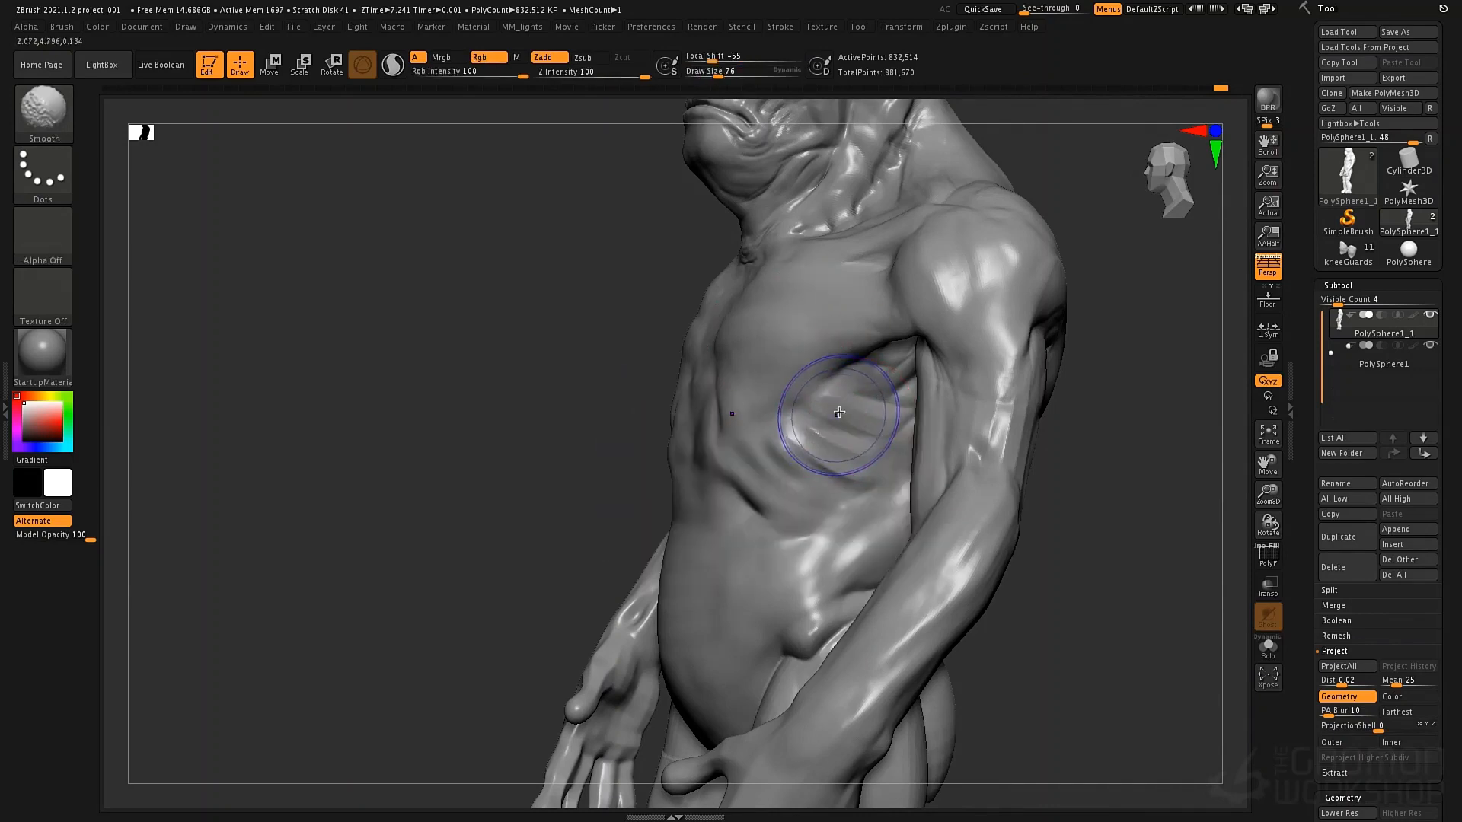
mouse_move(838, 427)
left_mouse_down("shift")
mouse_move(853, 427)
mouse_move(832, 444)
mouse_move(850, 436)
left_mouse_up("shift")
right_click_drag(822, 426, 925, 392)
left_click_drag(842, 436, 849, 487, "shift")
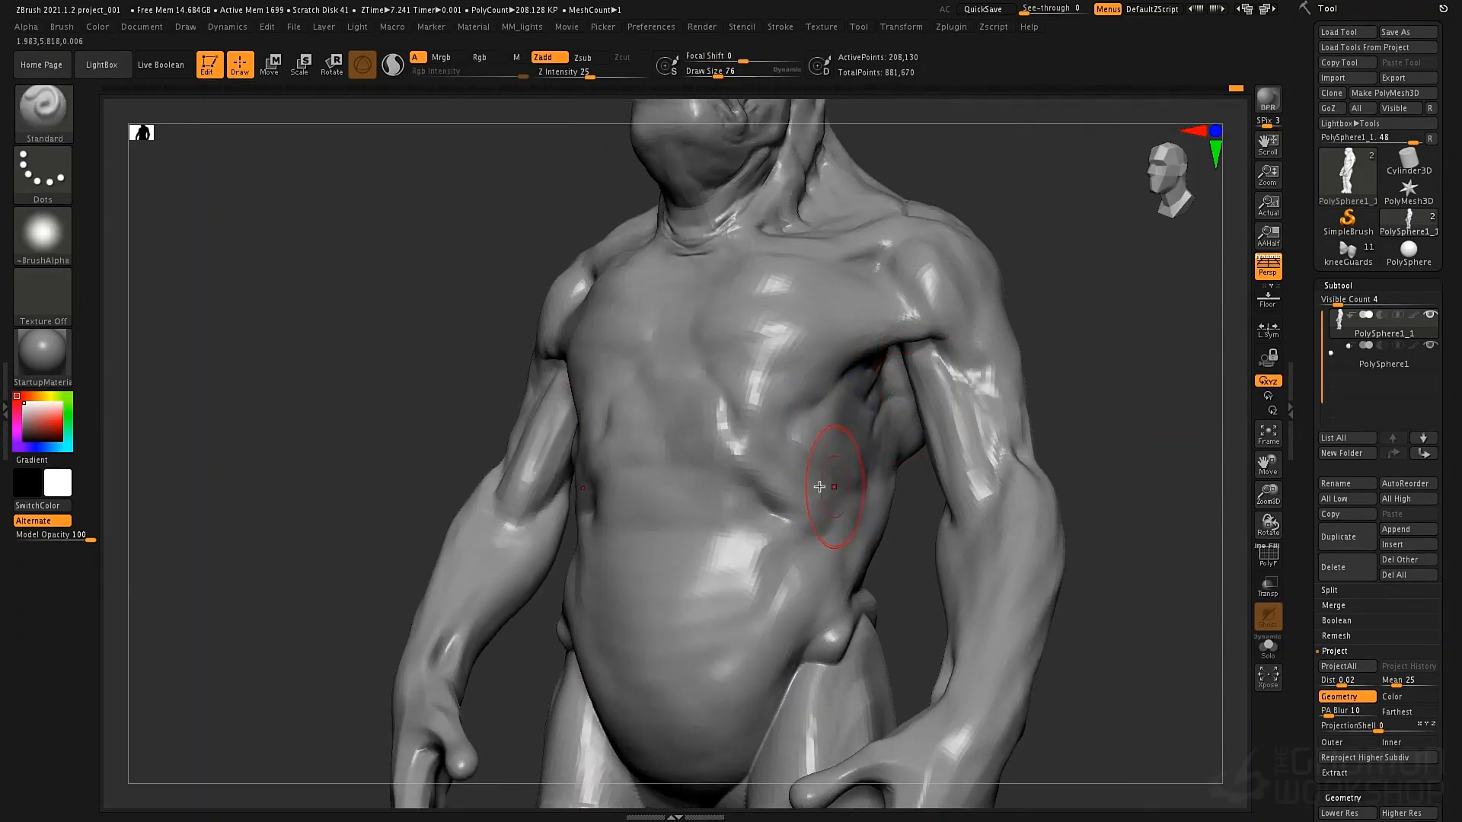
Refine the ribs and serratus forms below the armpit with the Standard brush at draw size 34
right_click_drag(757, 457, 418, 409)
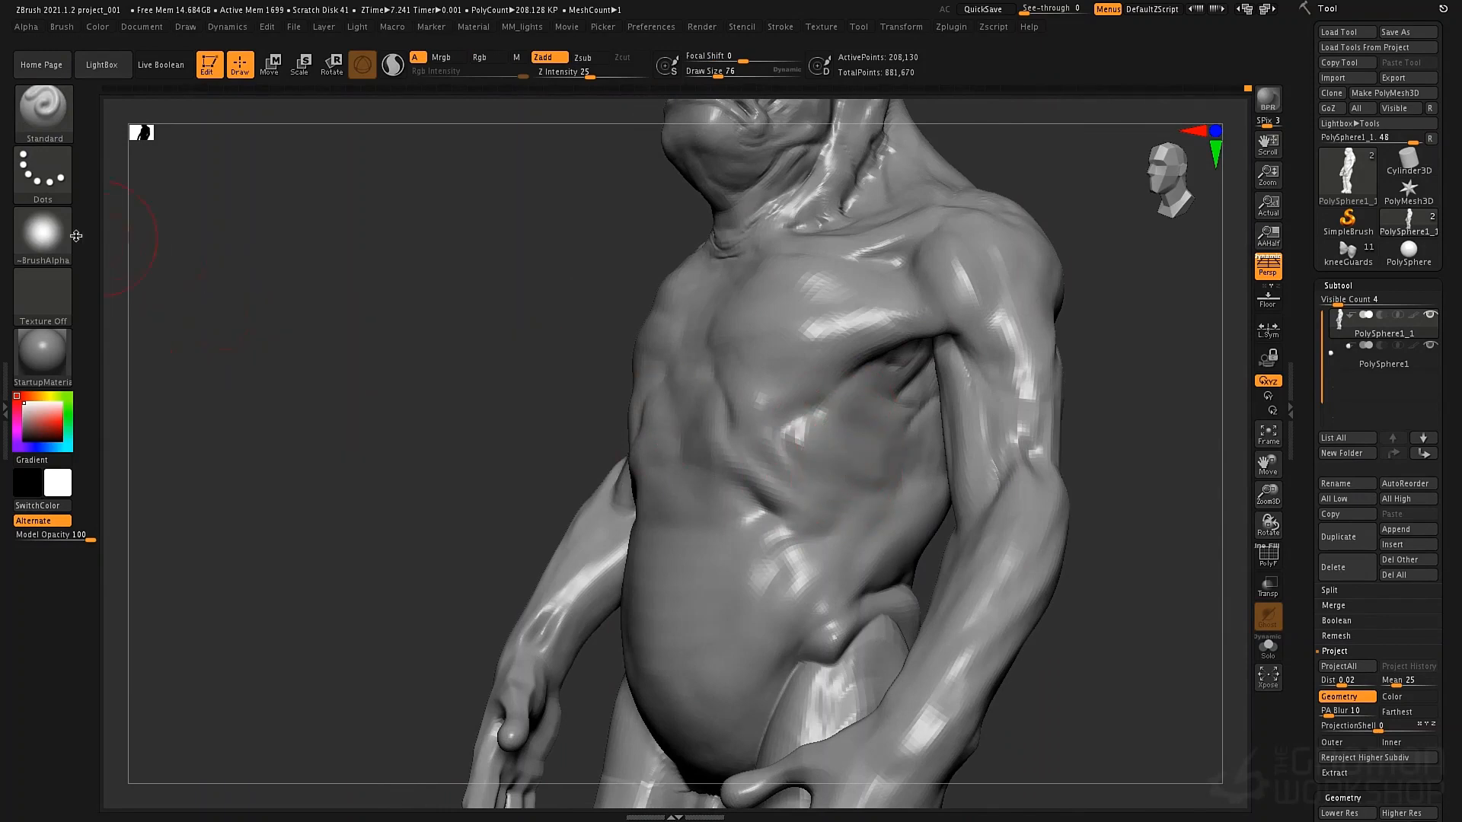
key("space")
left_click_drag(647, 280, 618, 280)
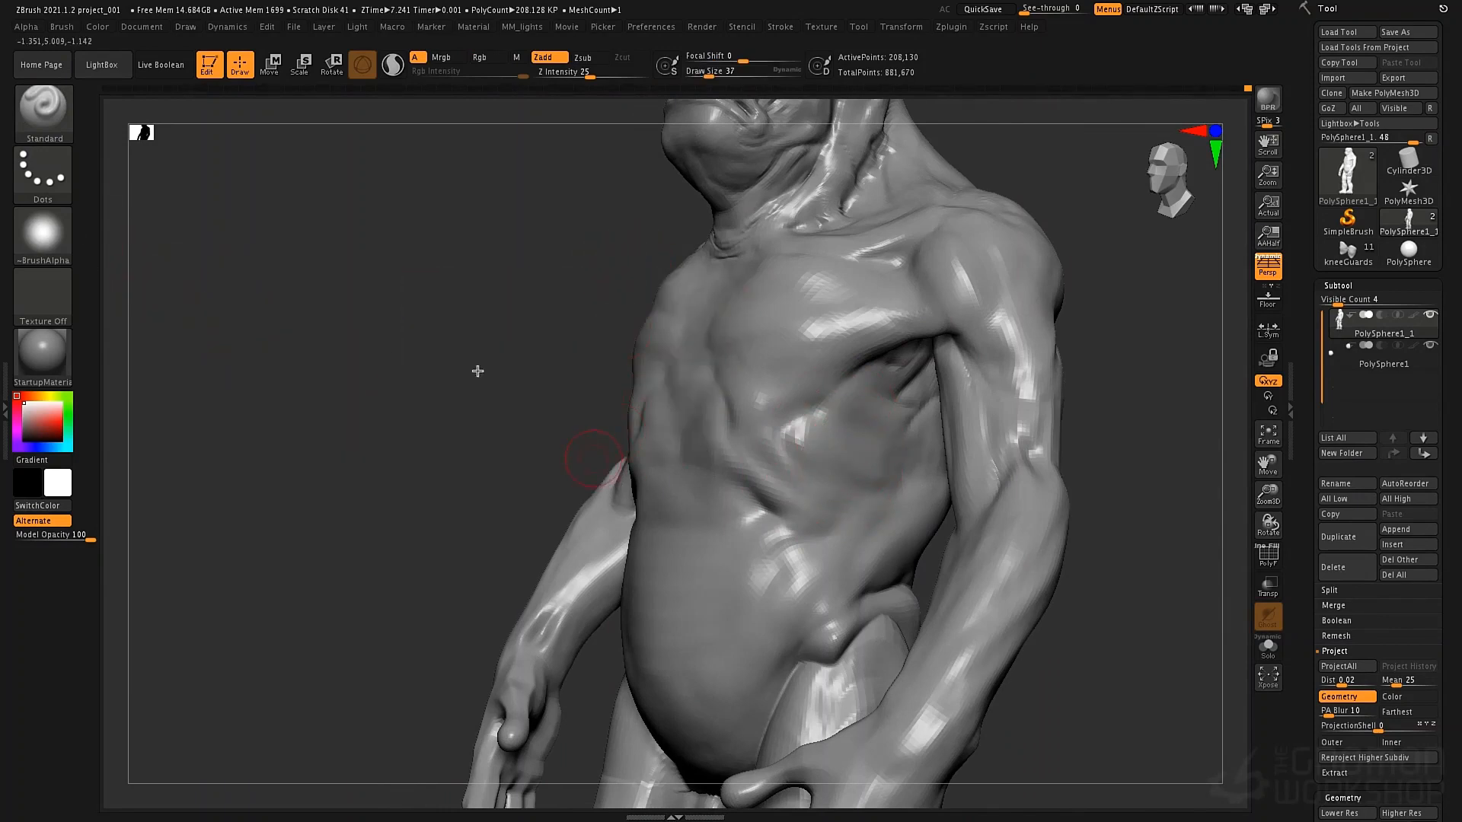
mouse_move(478, 371)
right_mouse_down()
mouse_move(614, 365)
mouse_move(653, 336)
right_mouse_up()
key("space")
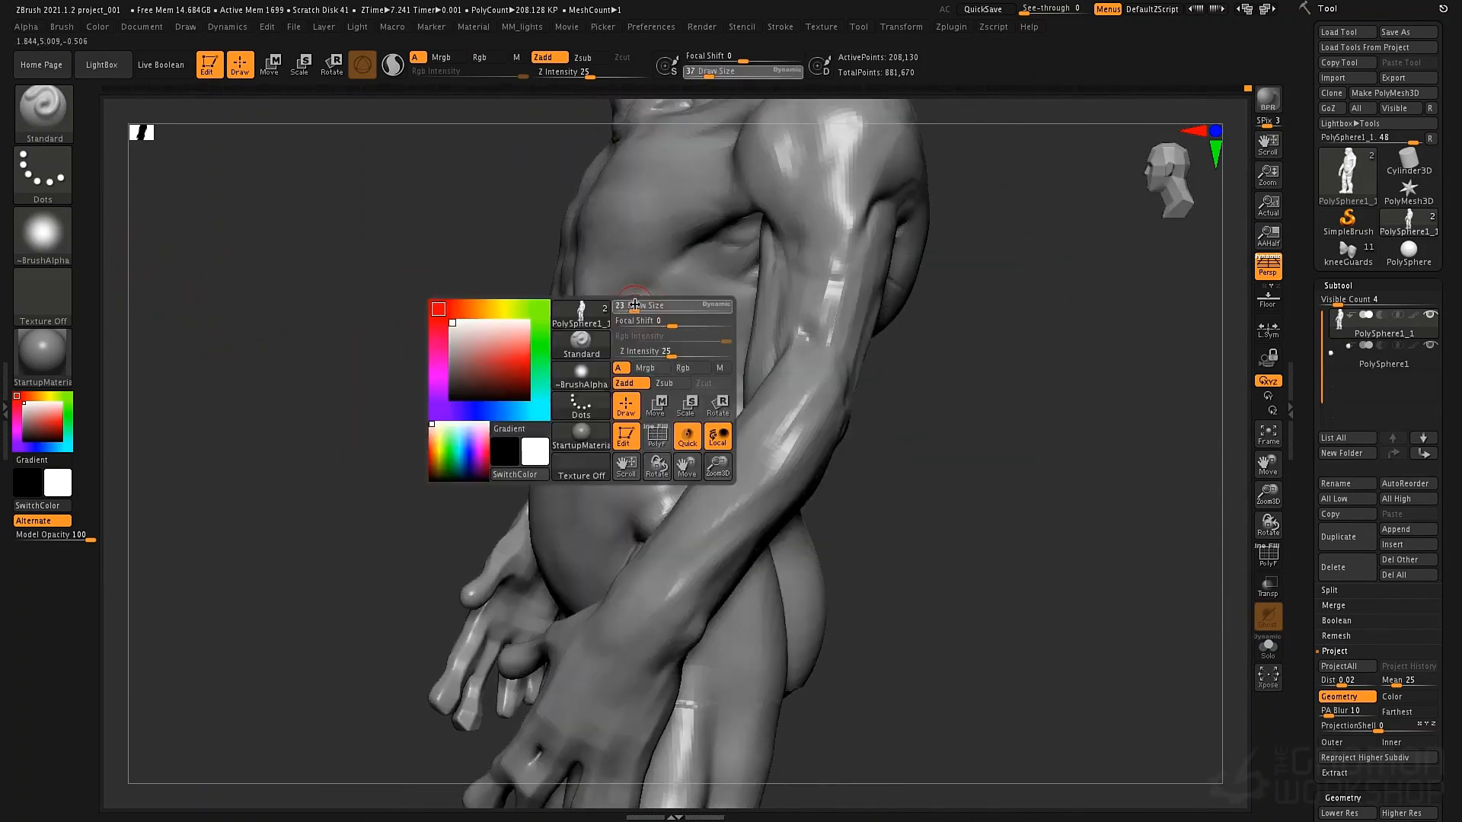
left_click_drag(635, 305, 642, 305)
right_click_drag(635, 324, 704, 327)
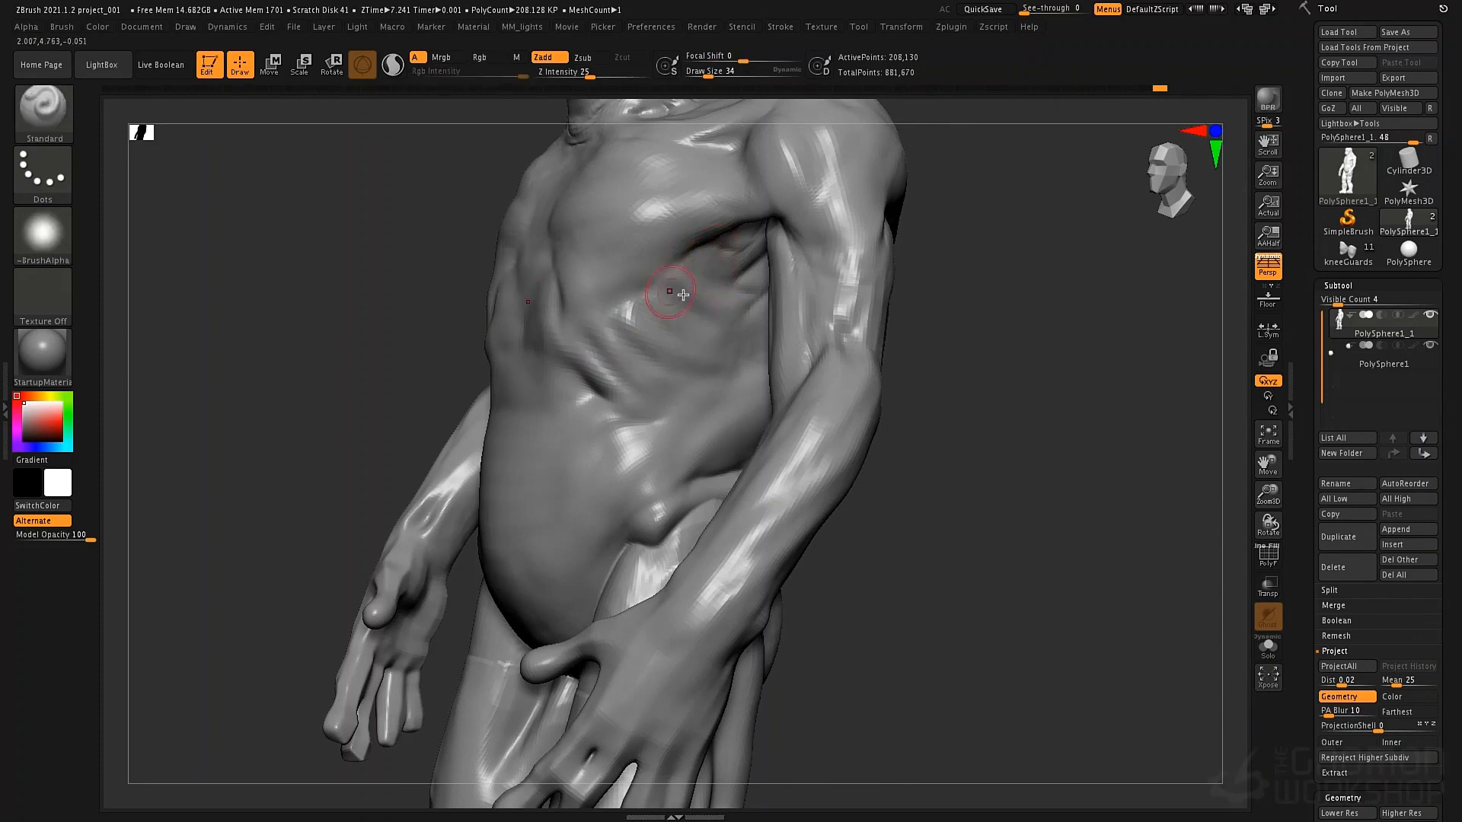
Build up the lower ribcage, sternum and chest with the ClayTubes brush at draw size 65
key("b")
key("c")
key("t")
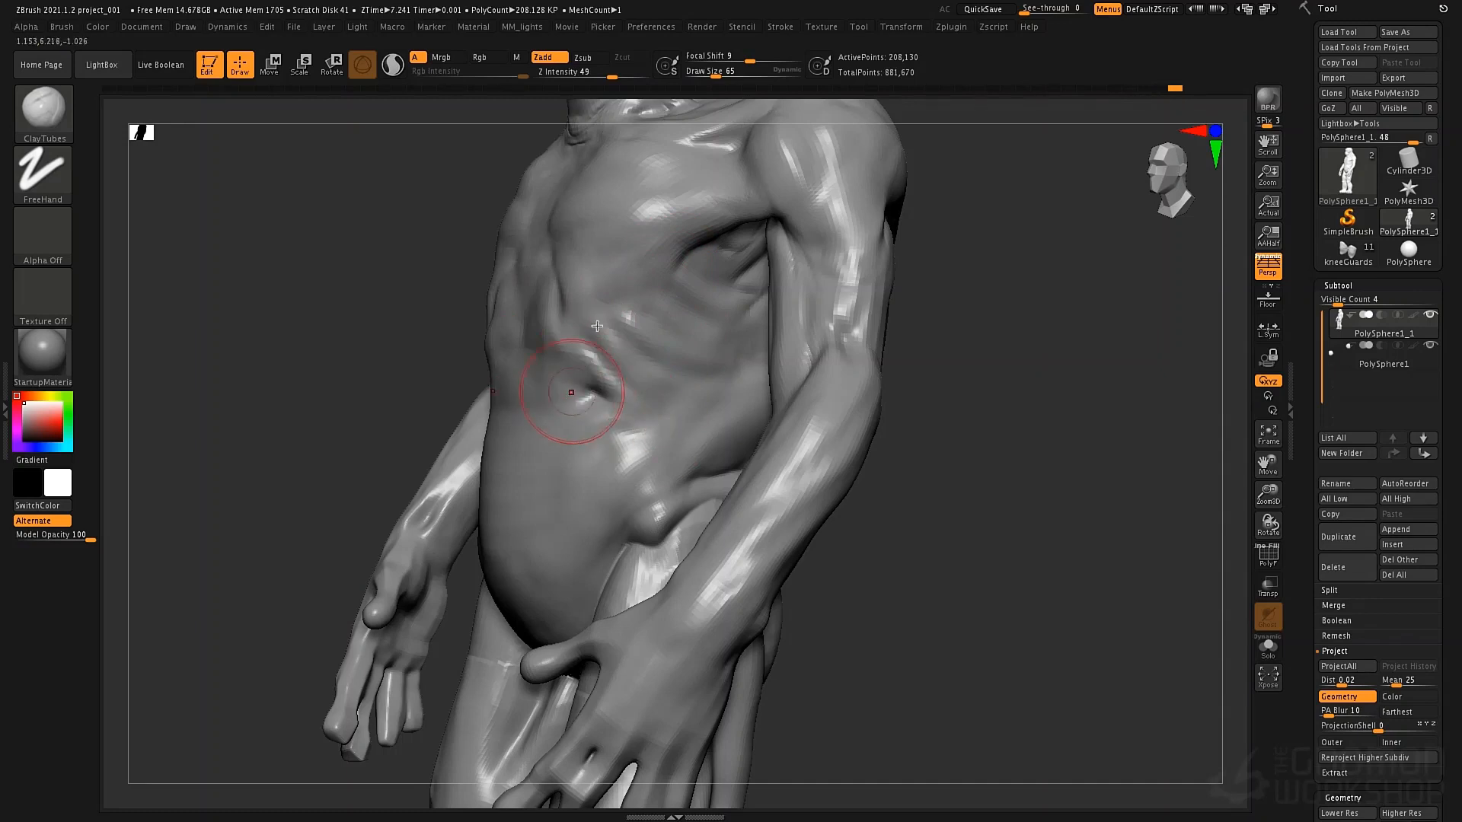
right_click_drag(587, 402, 538, 229)
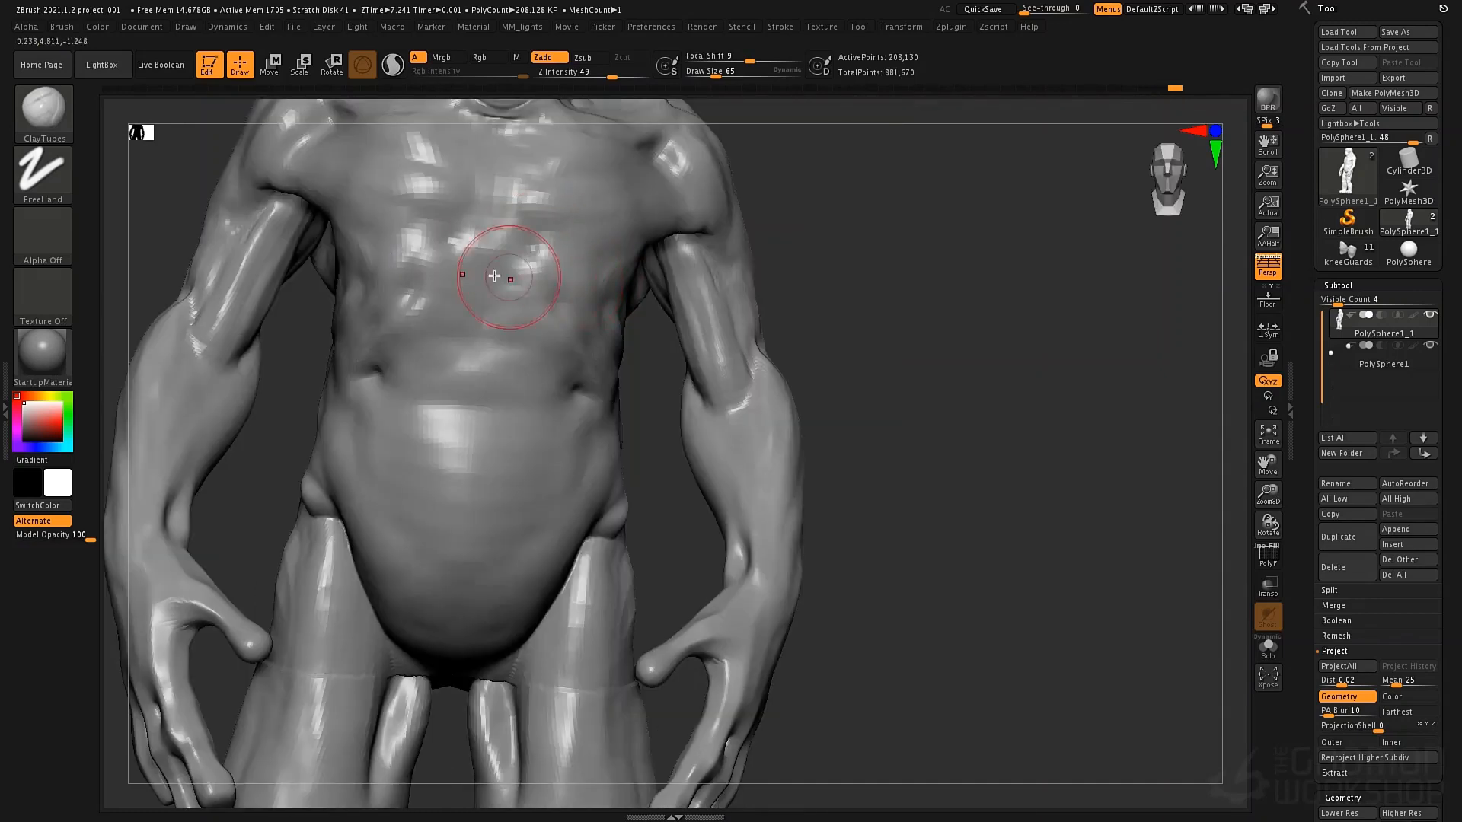
mouse_move(531, 281)
left_mouse_down()
mouse_move(522, 320)
mouse_move(507, 288)
mouse_move(494, 295)
left_mouse_up()
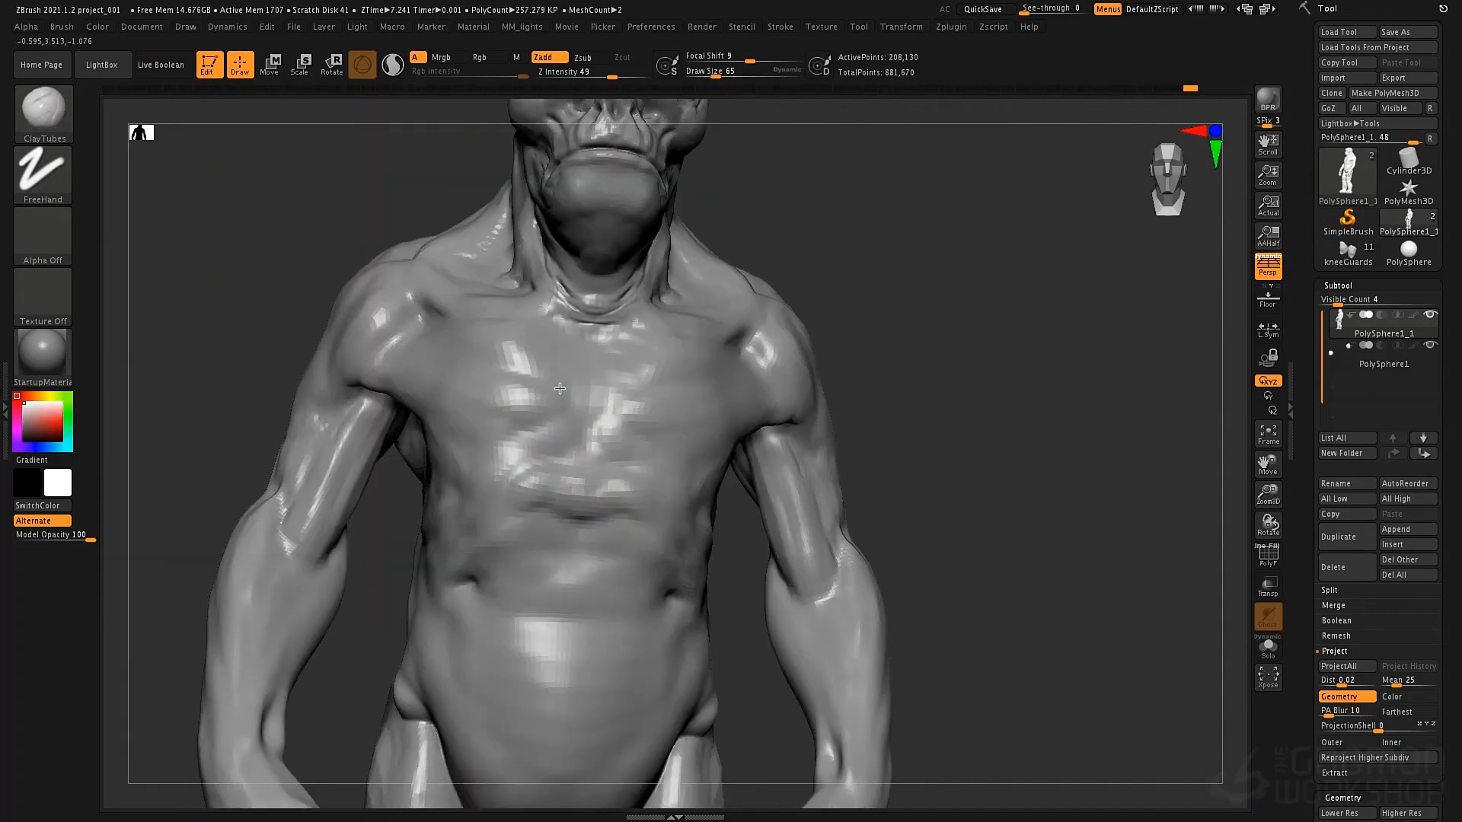
mouse_move(536, 399)
left_mouse_down()
mouse_move(506, 342)
mouse_move(636, 375)
mouse_move(662, 411)
mouse_move(620, 377)
mouse_move(663, 450)
mouse_move(652, 392)
mouse_move(653, 424)
mouse_move(693, 419)
mouse_move(669, 392)
mouse_move(671, 415)
left_mouse_up()
Build up and smooth the front of the shoulder and upper arm with the ClayTubes brush at draw sizes 43 and 84
mouse_move(266, 397)
left_mouse_down()
mouse_move(353, 336)
mouse_move(358, 356)
left_mouse_up()
key("space")
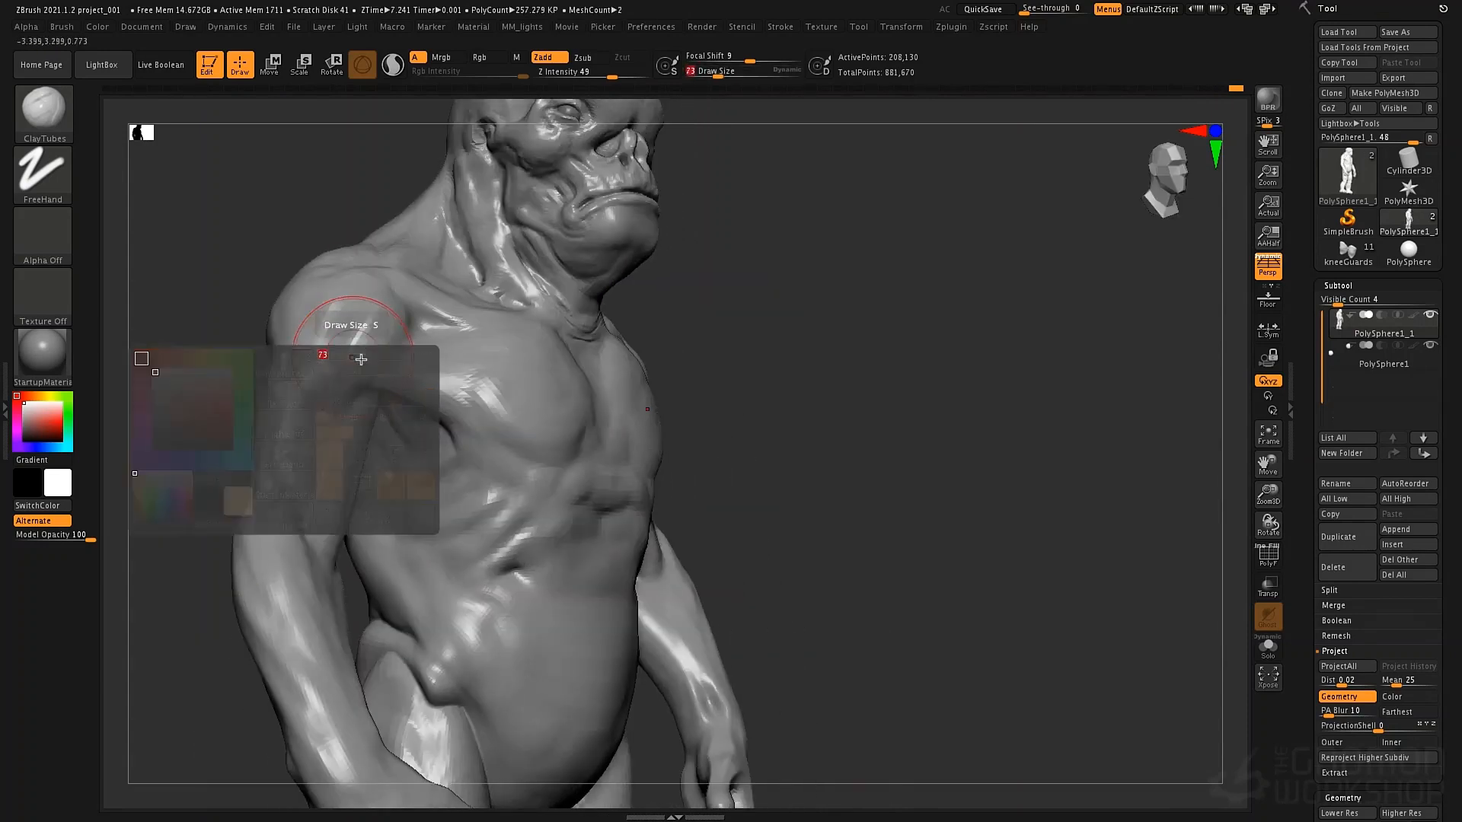
key("space")
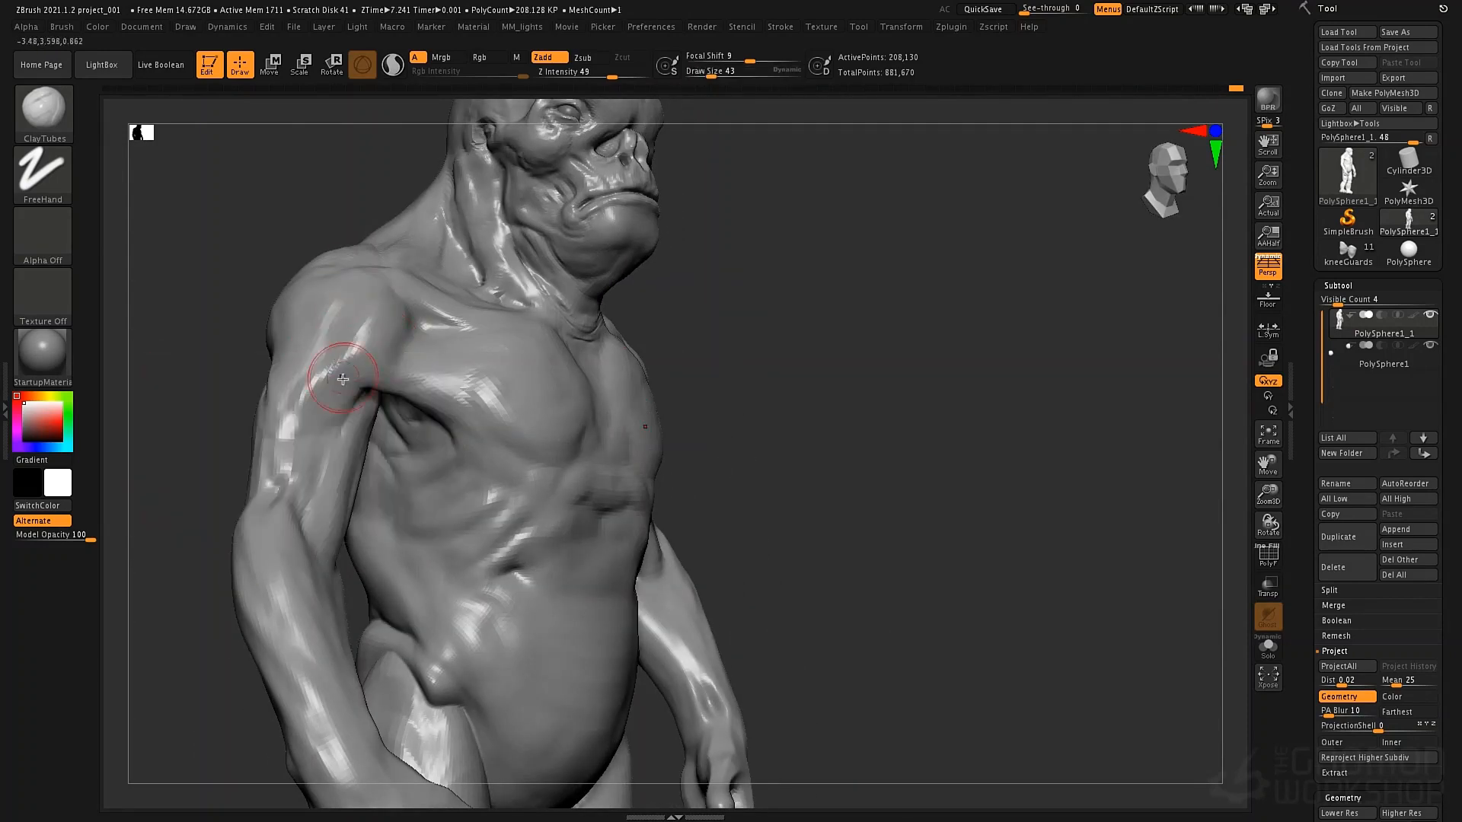
key("space")
mouse_move(321, 409)
left_mouse_down()
mouse_move(343, 343)
mouse_move(326, 310)
mouse_move(358, 335)
mouse_move(287, 278)
mouse_move(294, 353)
mouse_move(310, 342)
mouse_move(309, 359)
left_mouse_up()
key("shift")
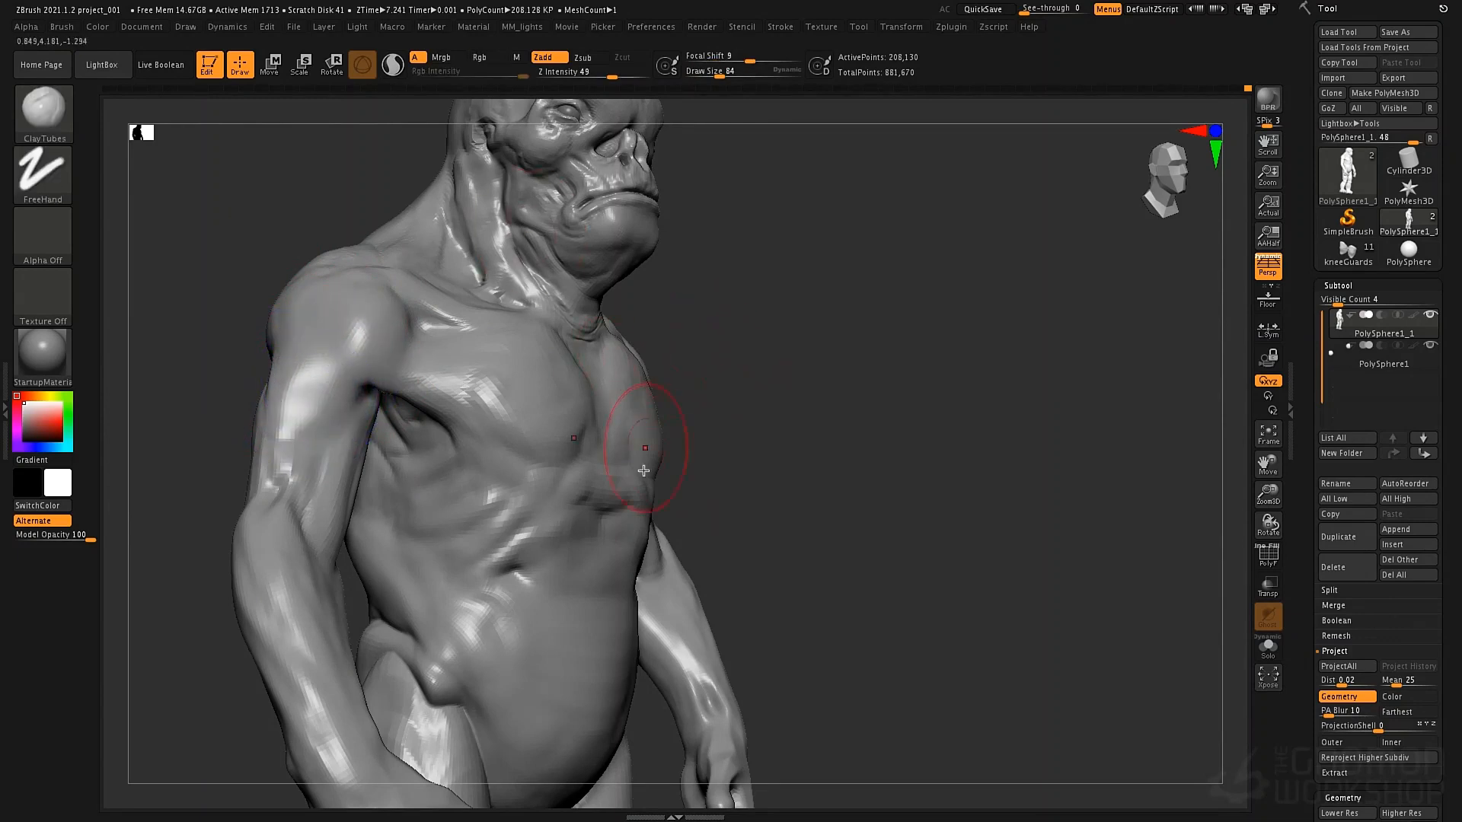
Carve the separation between chest and deltoid and the deltoid's muscle lines with the DamStandard brush at draw size 52
key("b")
key("d")
key("s")
key("space")
left_click_drag(454, 348, 448, 347)
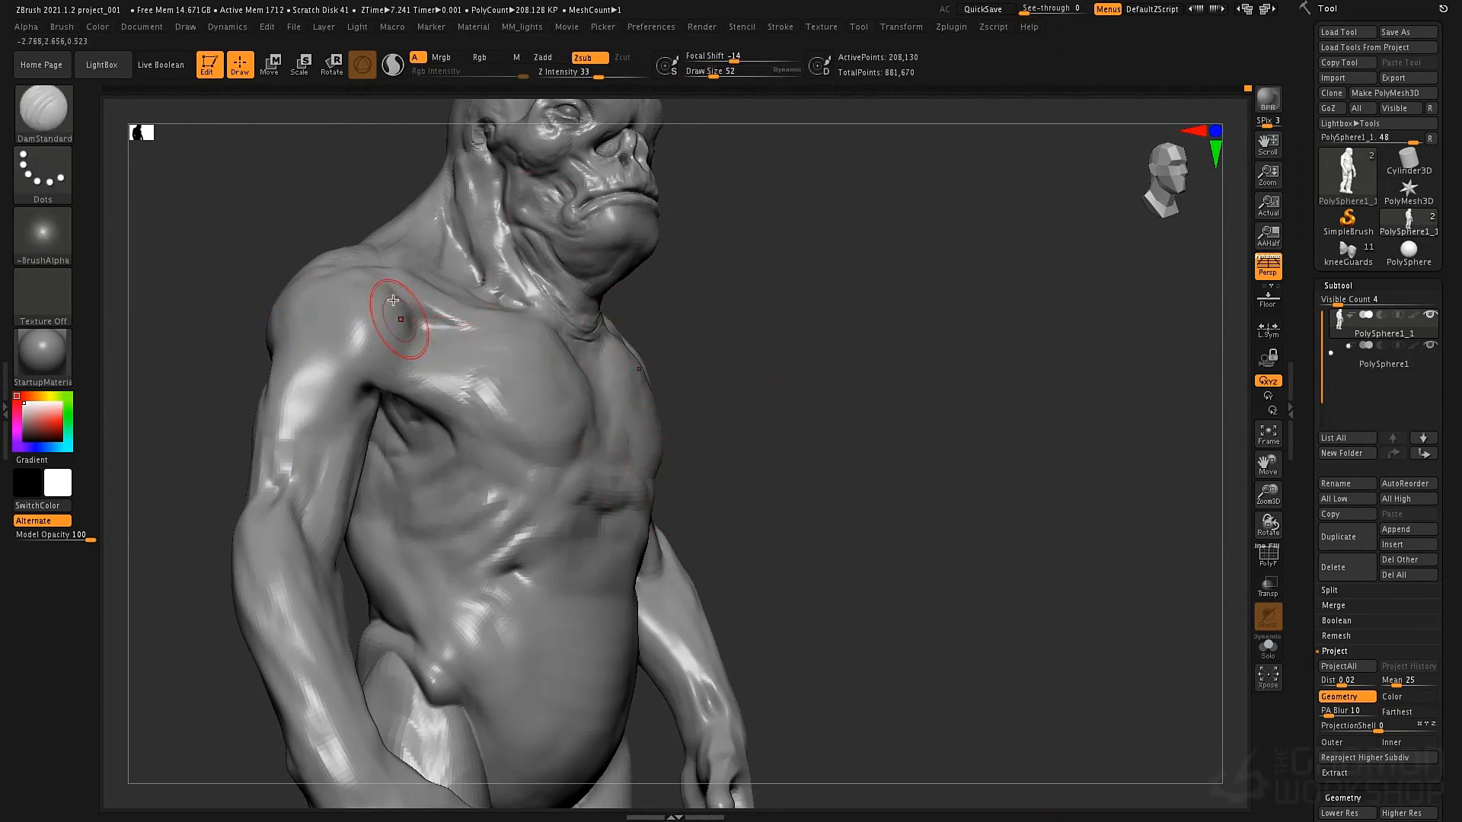
left_click_drag(390, 282, 359, 366)
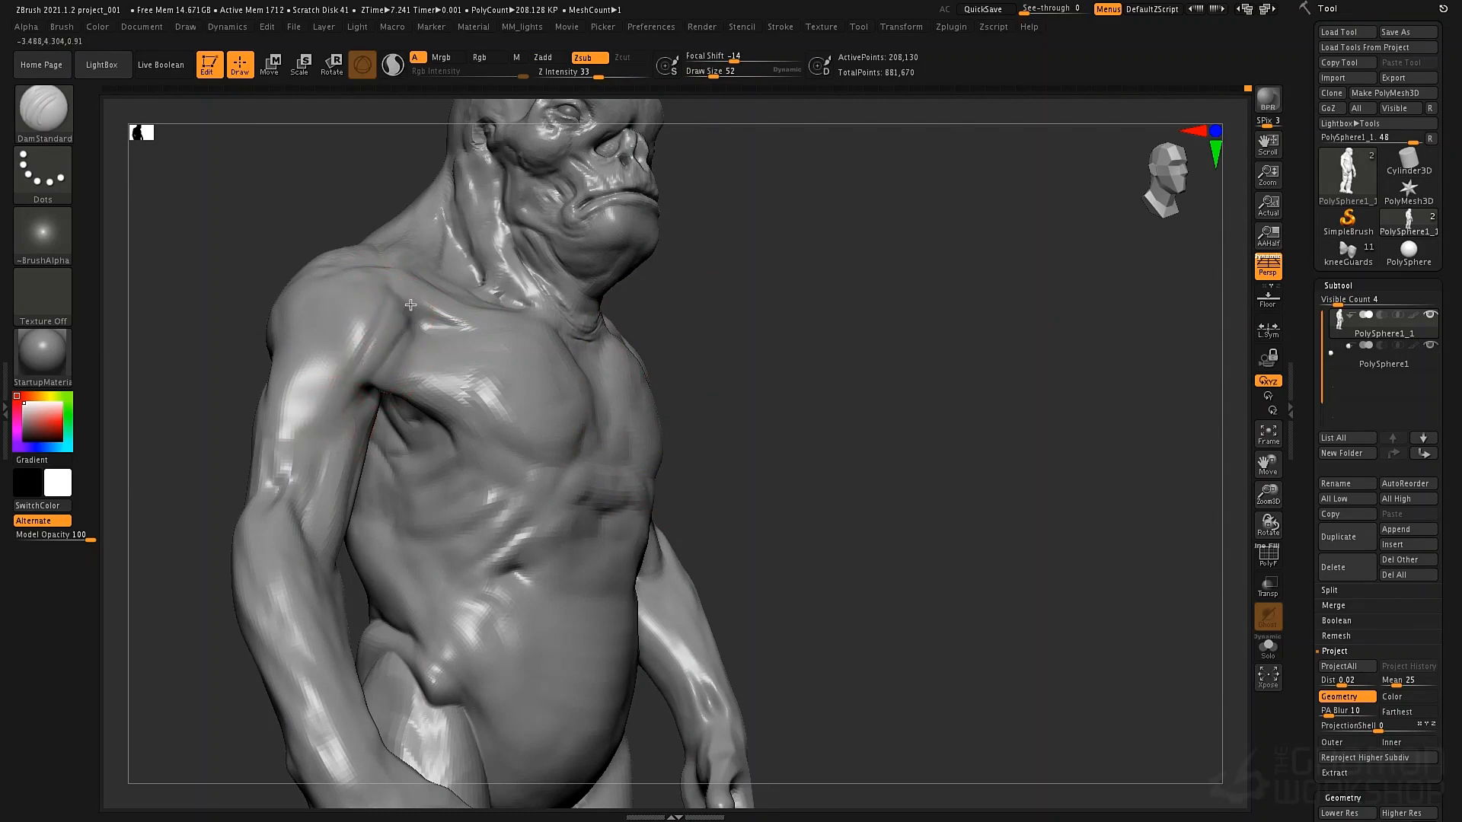
left_click_drag(411, 305, 336, 411)
left_click_drag(342, 300, 301, 436)
Carve the deltoid's muscle lines across the back of the shoulder and upper arm with the DamStandard brush
right_click_drag(311, 418, 472, 417)
left_click_drag(161, 312, 265, 347)
left_click_drag(202, 267, 363, 432)
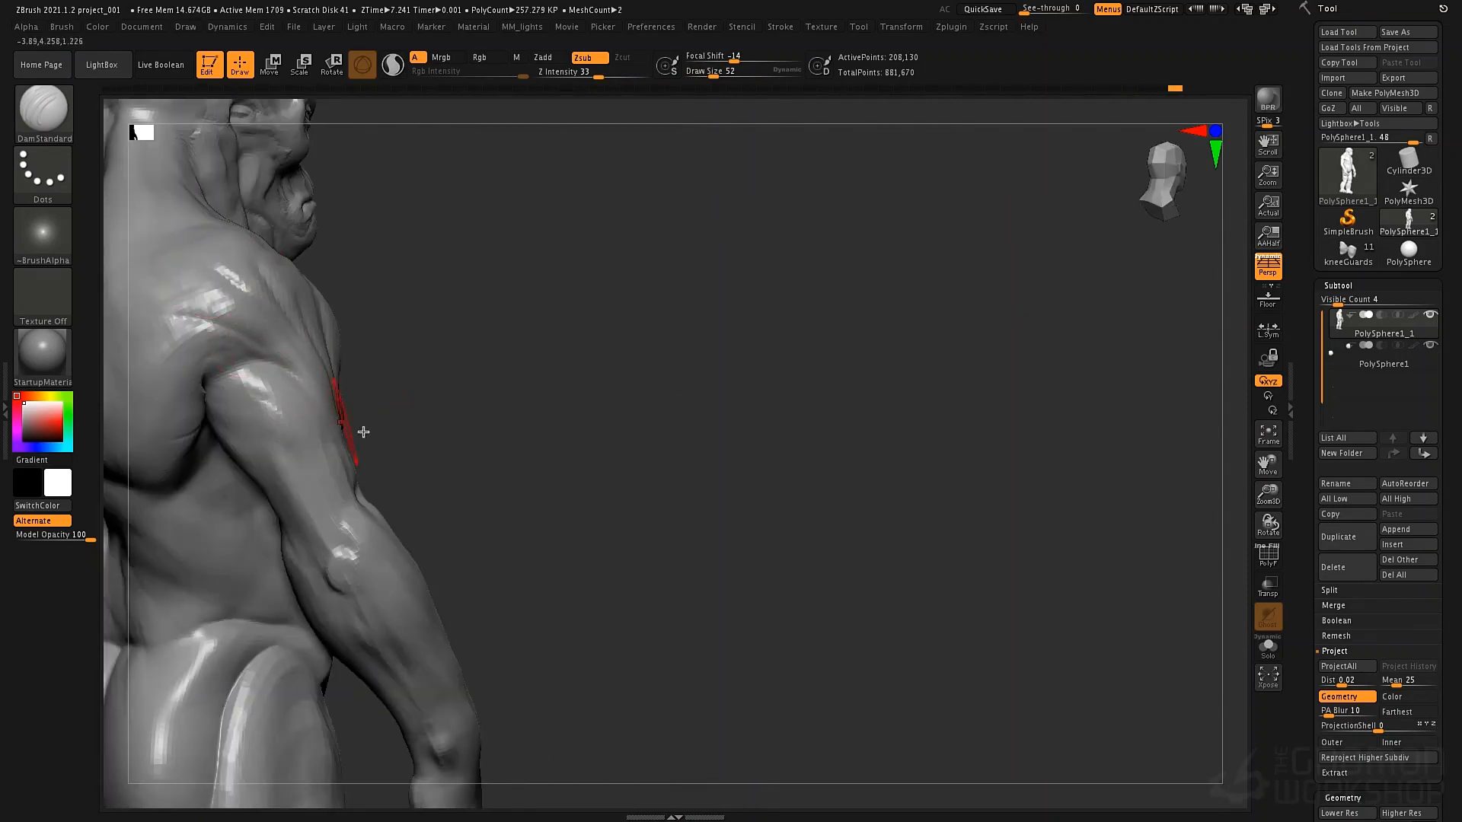
right_click_drag(522, 404, 773, 408)
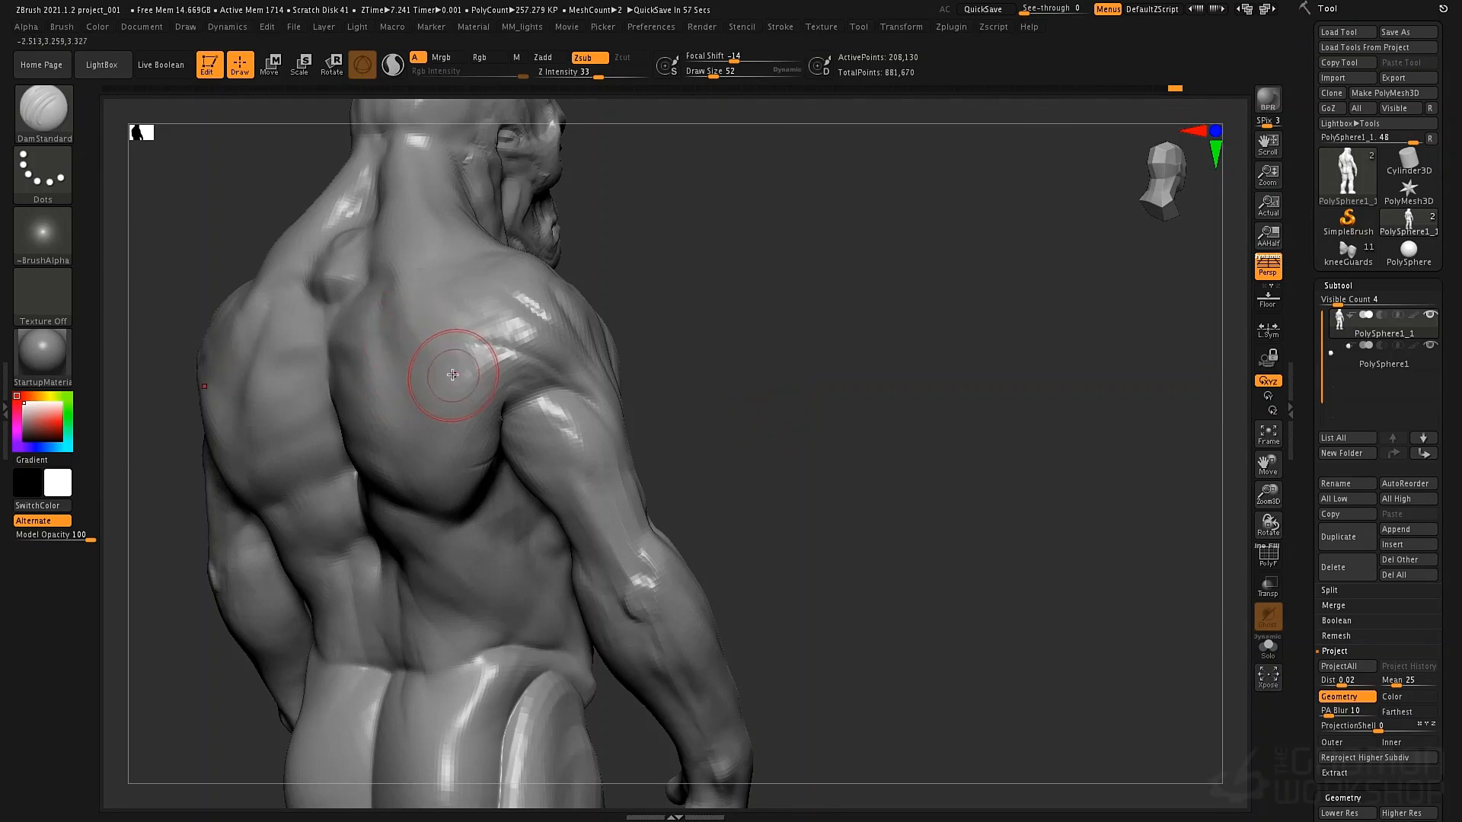
Carve muscle striations across the shoulder blade toward the rear deltoid with the DamStandard brush at draw size 52, undoing unwanted strokes
mouse_move(405, 375)
left_mouse_down()
mouse_move(521, 347)
mouse_move(513, 336)
left_mouse_up()
key("ctrl+z")
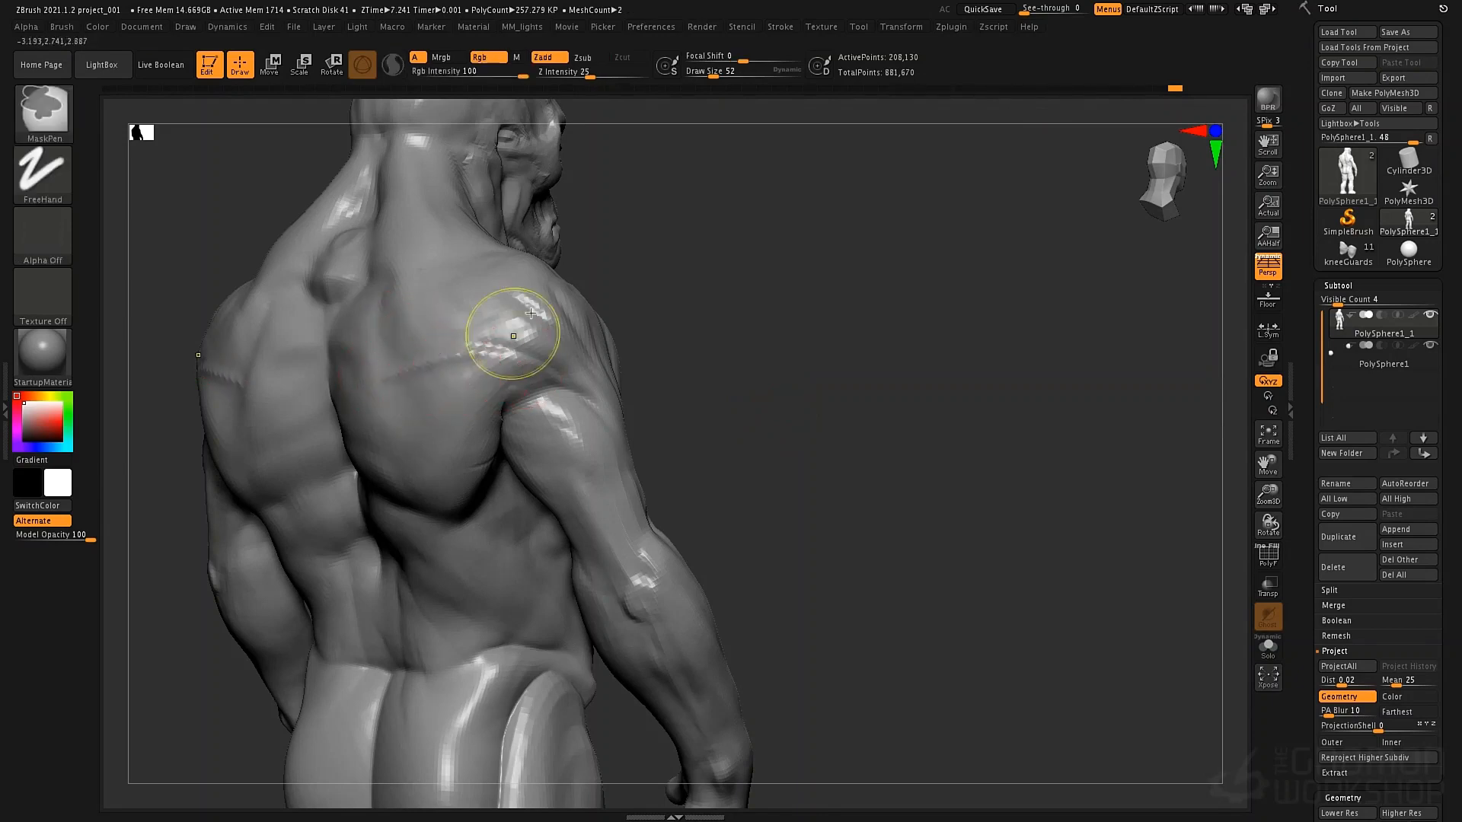
key("ctrl+z")
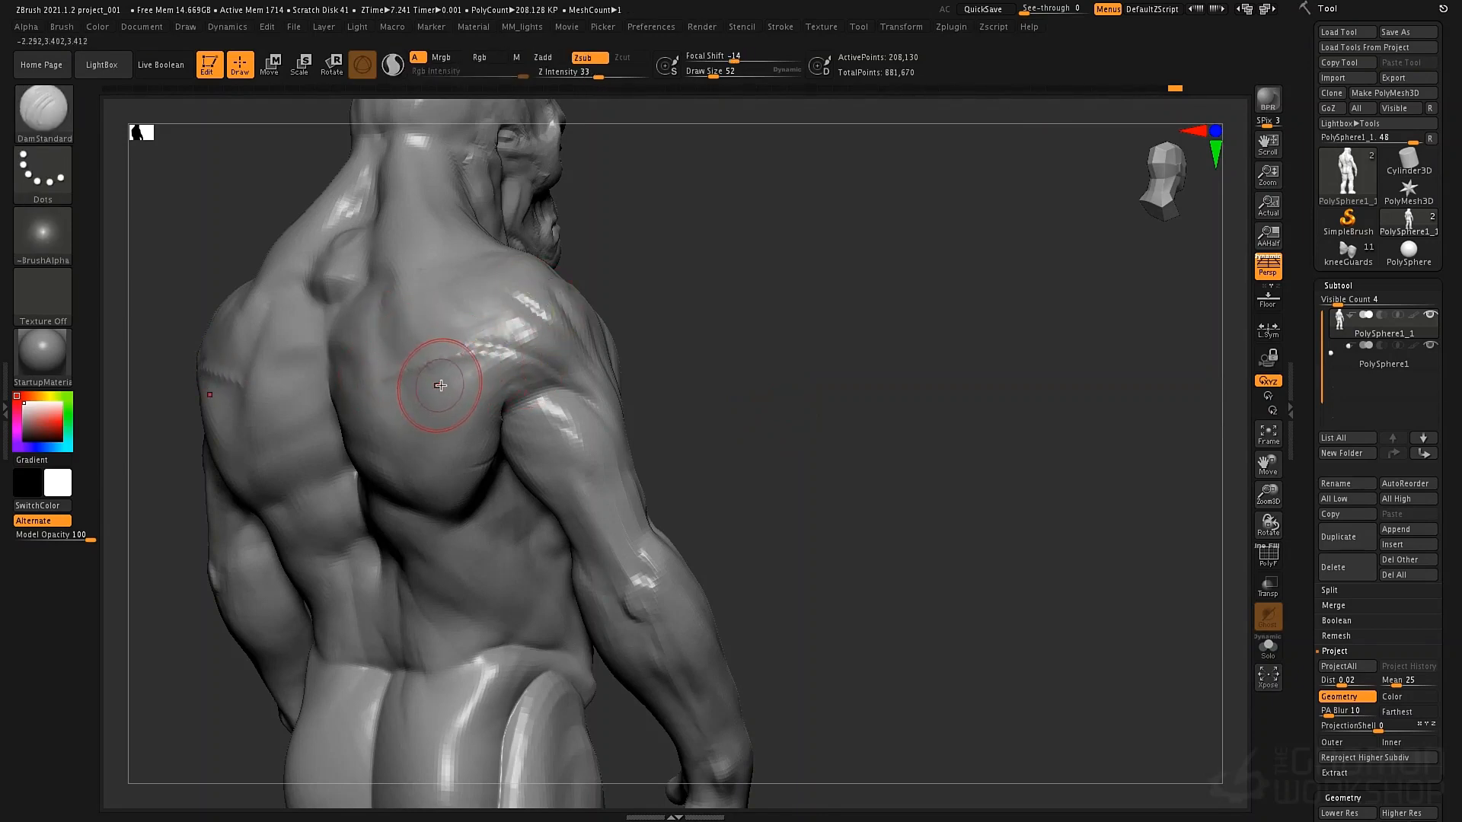
key("ctrl+z")
left_click_drag(411, 388, 489, 370)
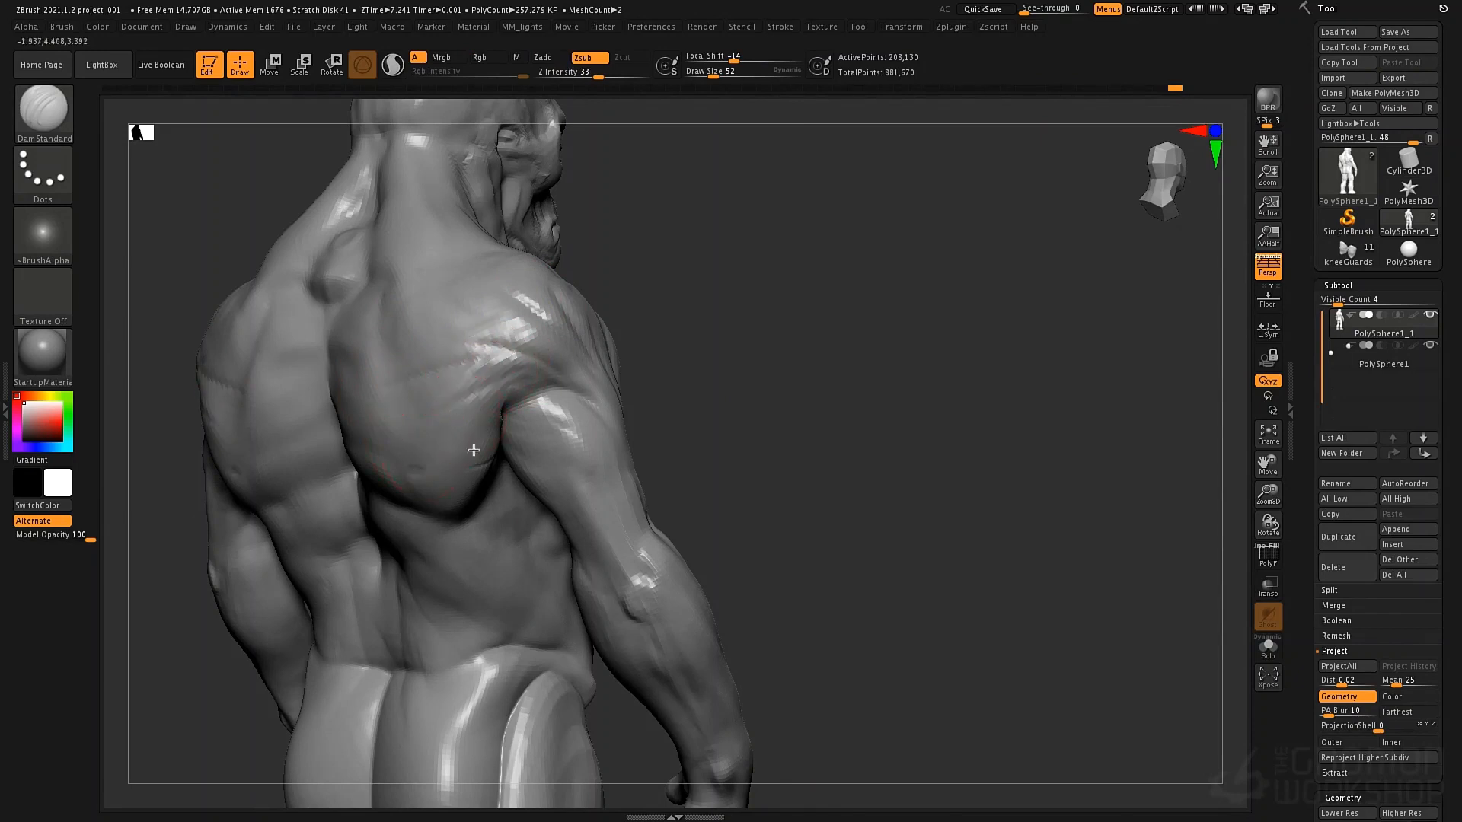
key("ctrl+z")
left_click_drag(392, 312, 540, 331)
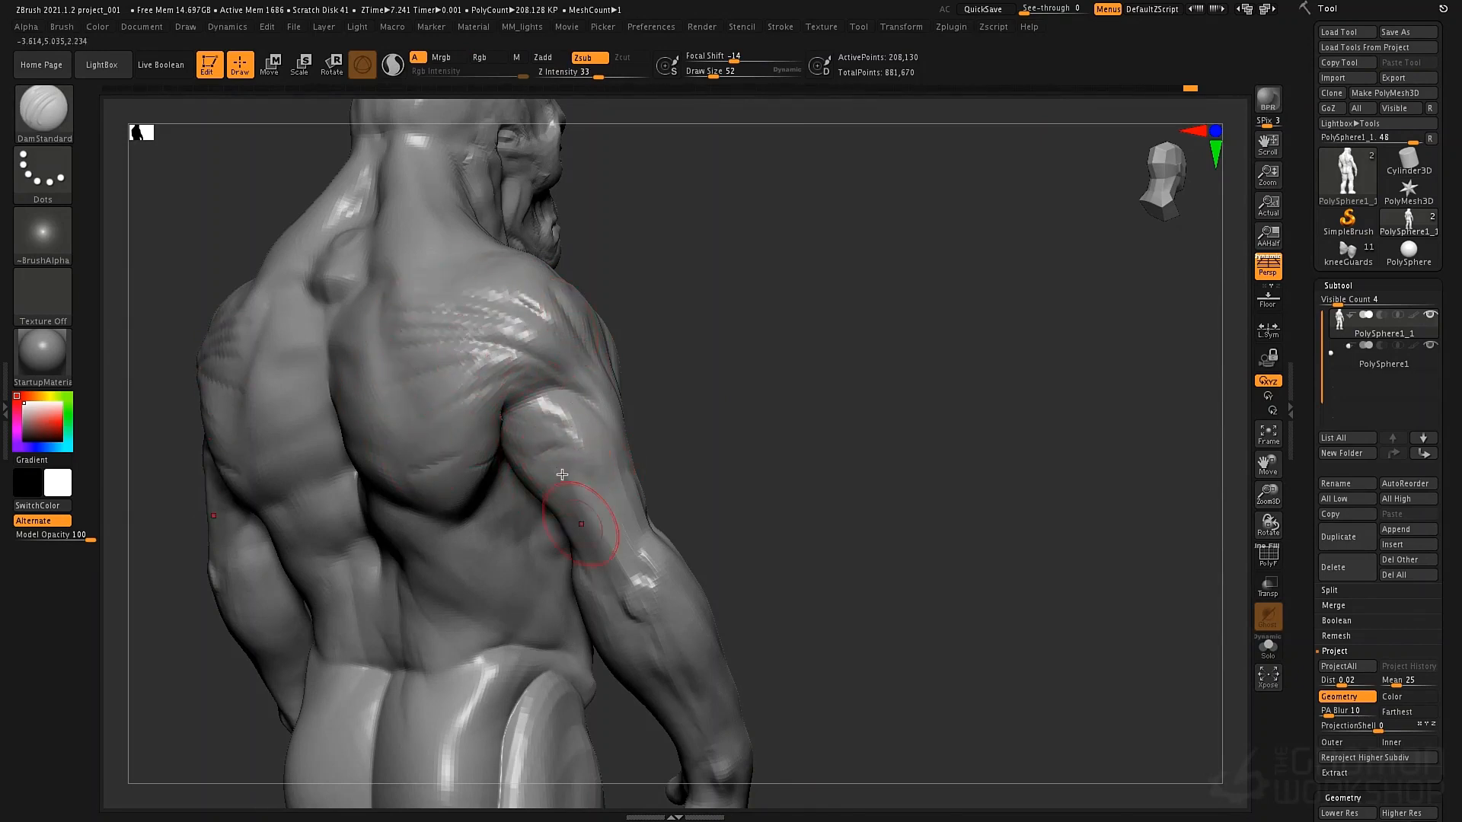
Carve muscle lines down the outside of the upper arm with the DamStandard brush at draw size 52
right_click_drag(582, 385, 525, 380)
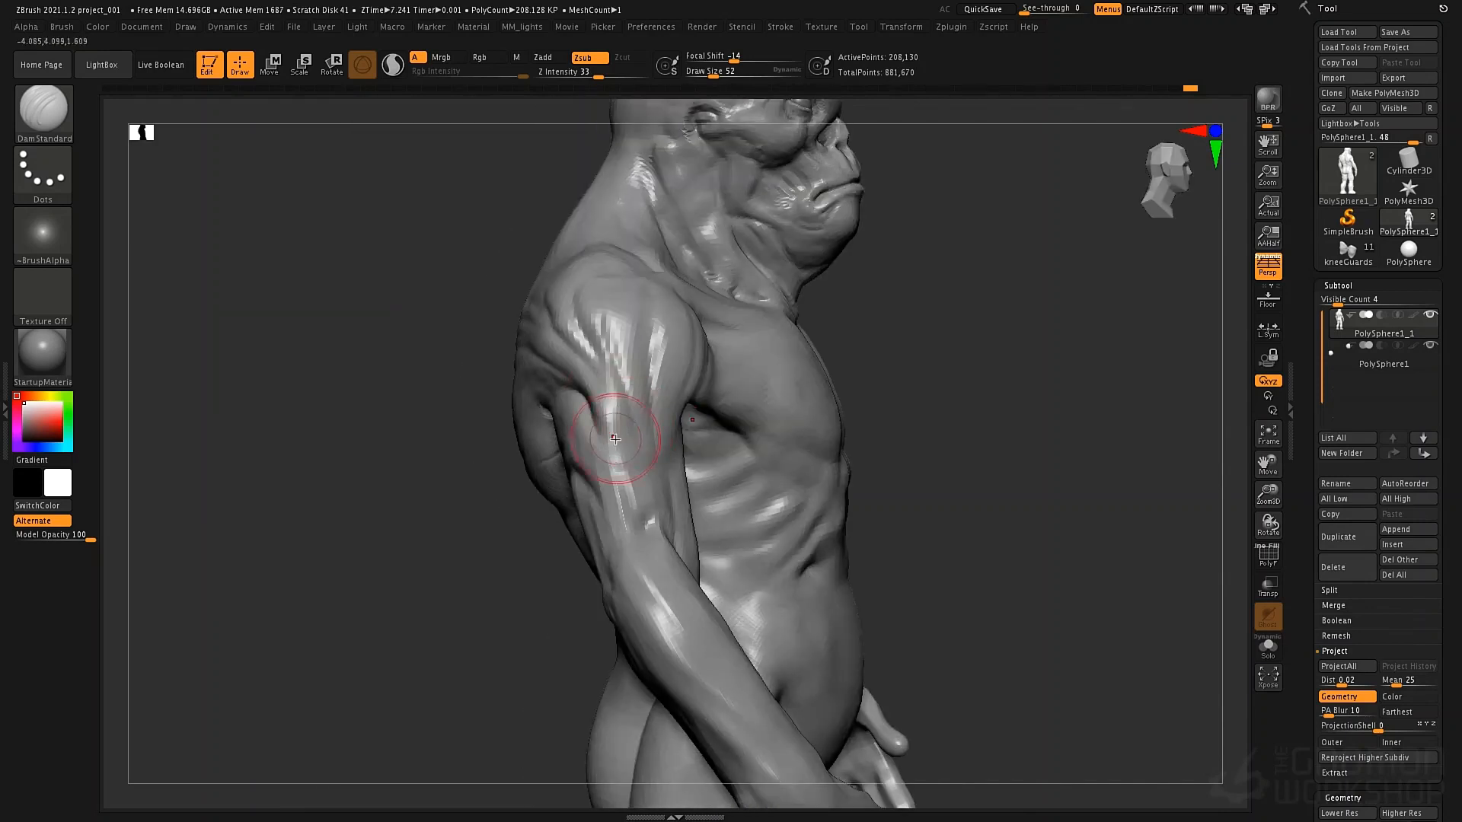
left_click_drag(629, 441, 633, 509)
right_click_drag(597, 409, 643, 489)
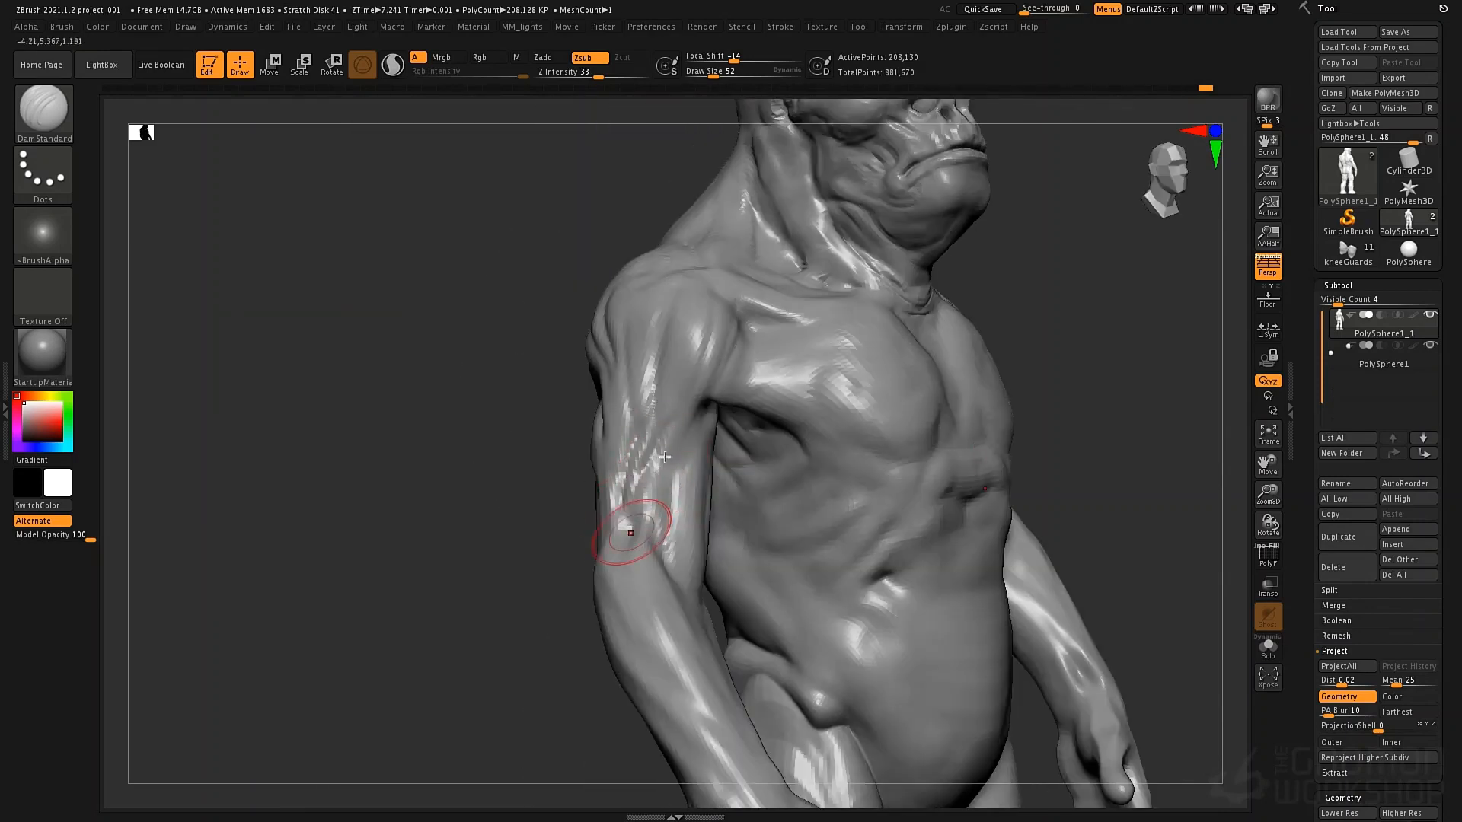
mouse_move(663, 460)
left_mouse_down()
mouse_move(660, 532)
mouse_move(672, 457)
mouse_move(666, 512)
mouse_move(650, 339)
left_mouse_up()
Soften the shoulder blade at a lower subdivision level with the Smooth brush at intensity 9 and draw size 110, and return to the highest level
key("space")
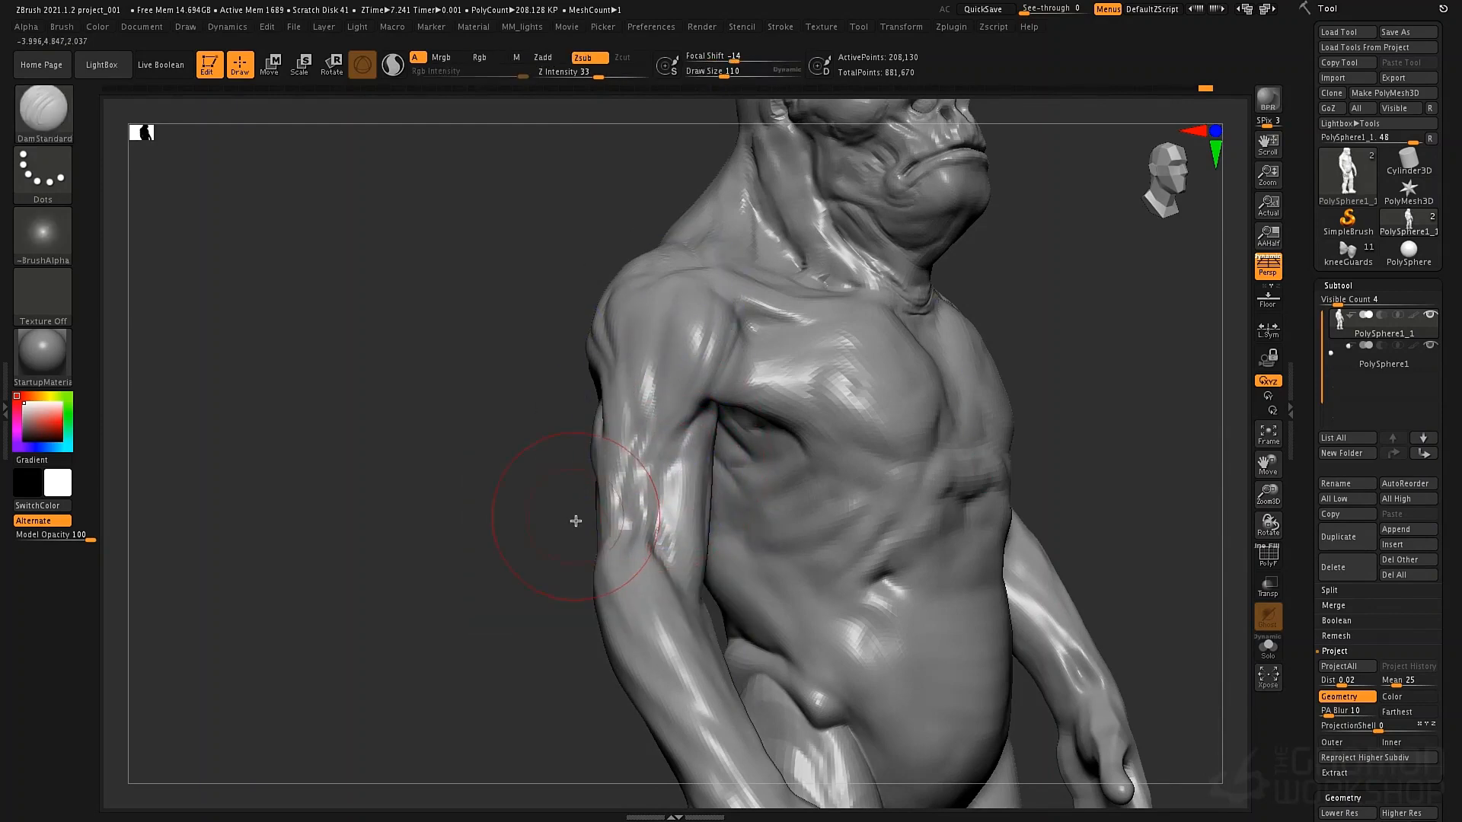
left_click_drag(385, 564, 531, 573)
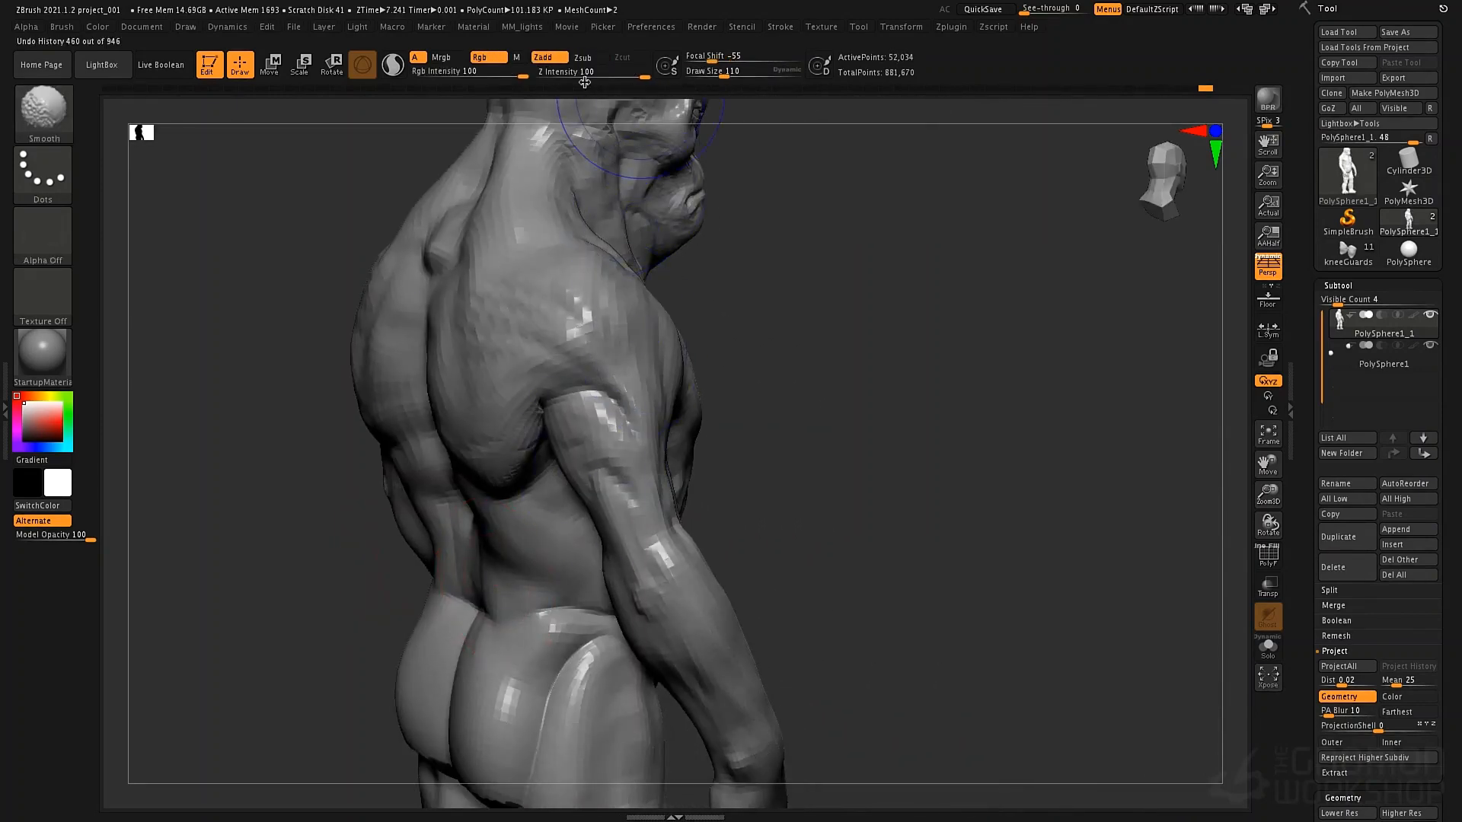
left_click(569, 74, "shift")
left_click_drag(517, 365, 488, 426, "shift")
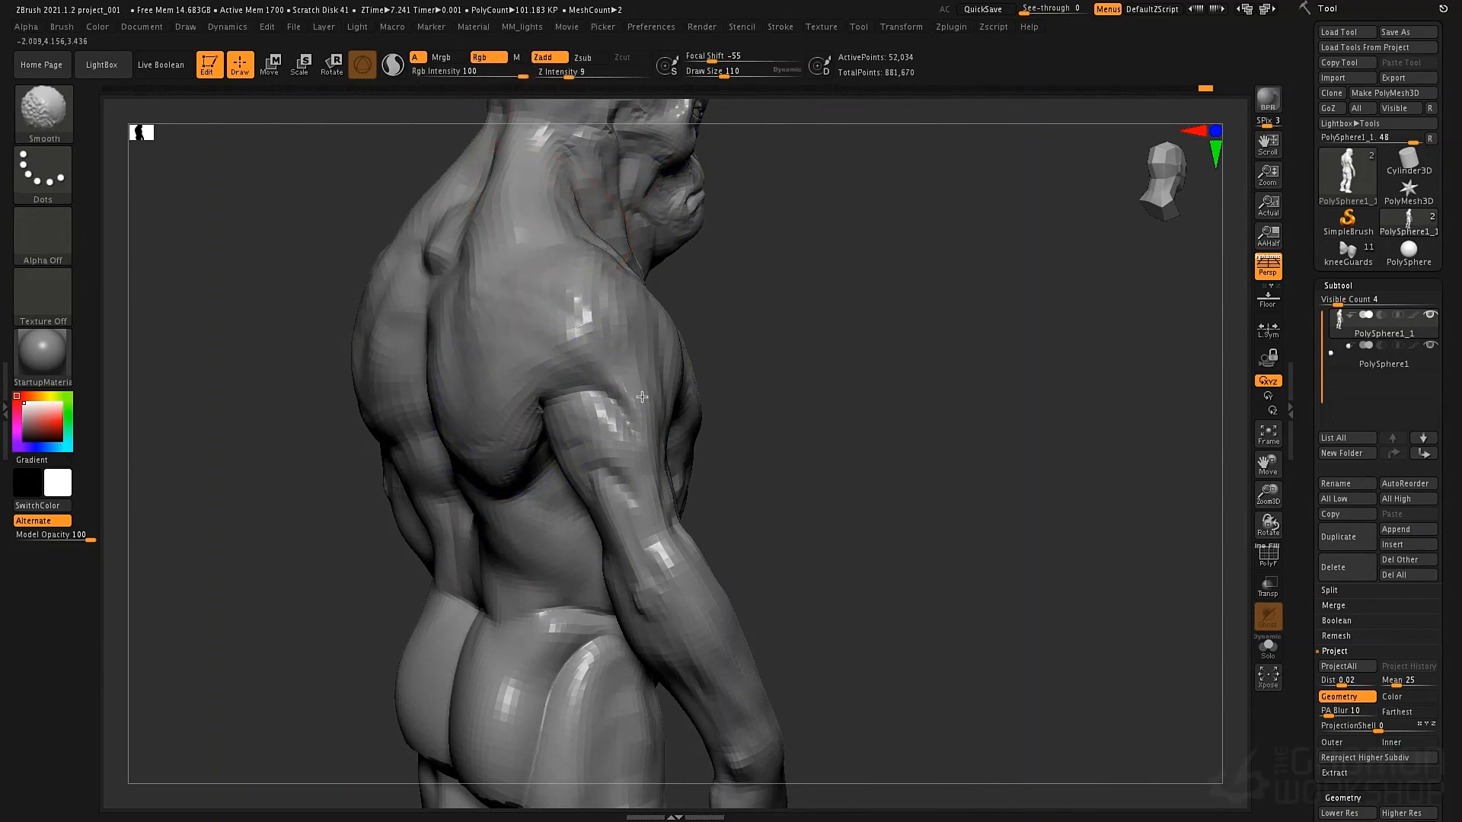
key("d")
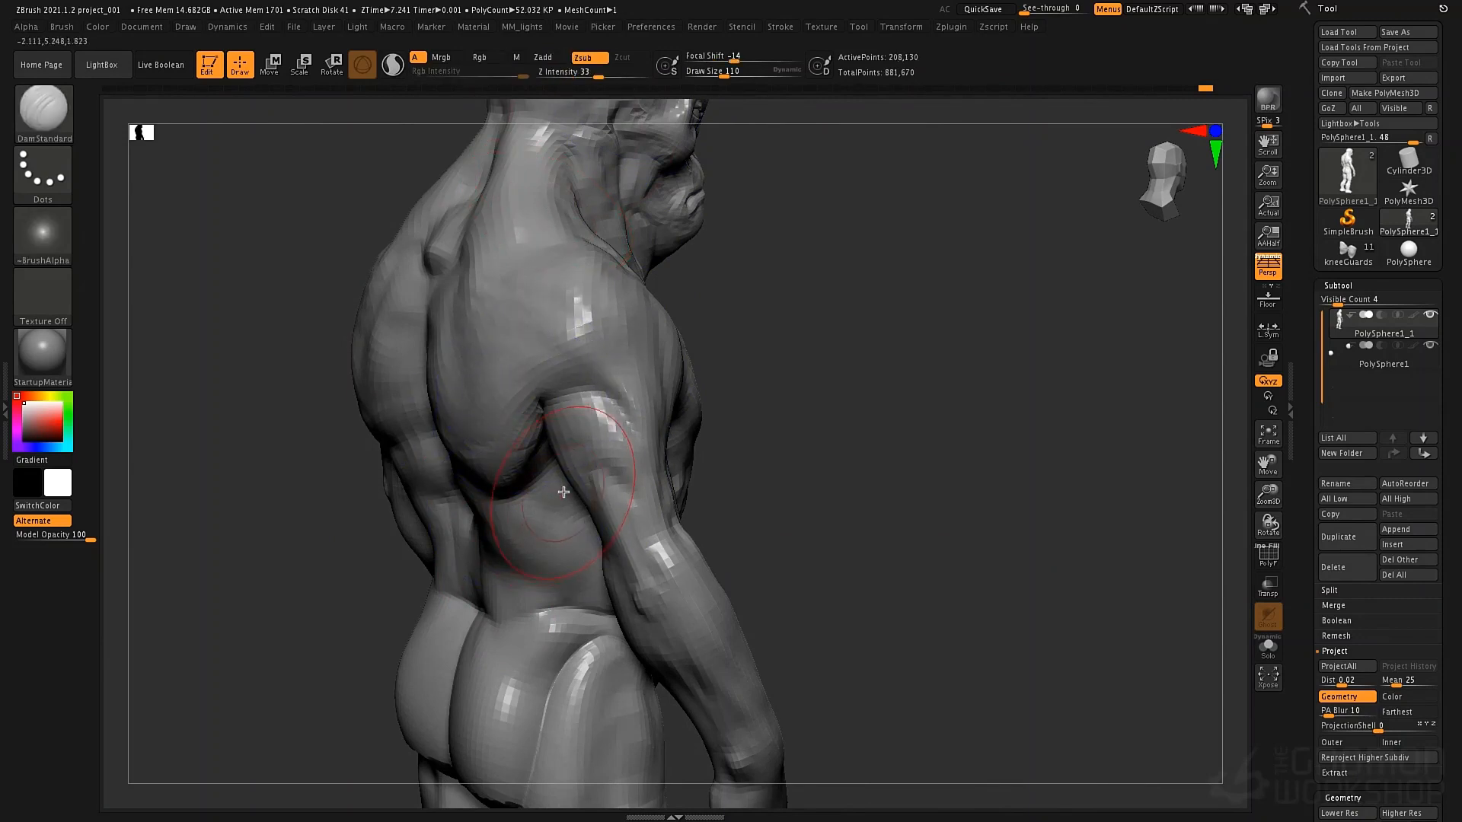
key("d")
left_click_drag(473, 355, 538, 378)
mouse_move(324, 388)
left_mouse_down()
mouse_move(544, 375)
mouse_move(501, 390)
left_mouse_up()
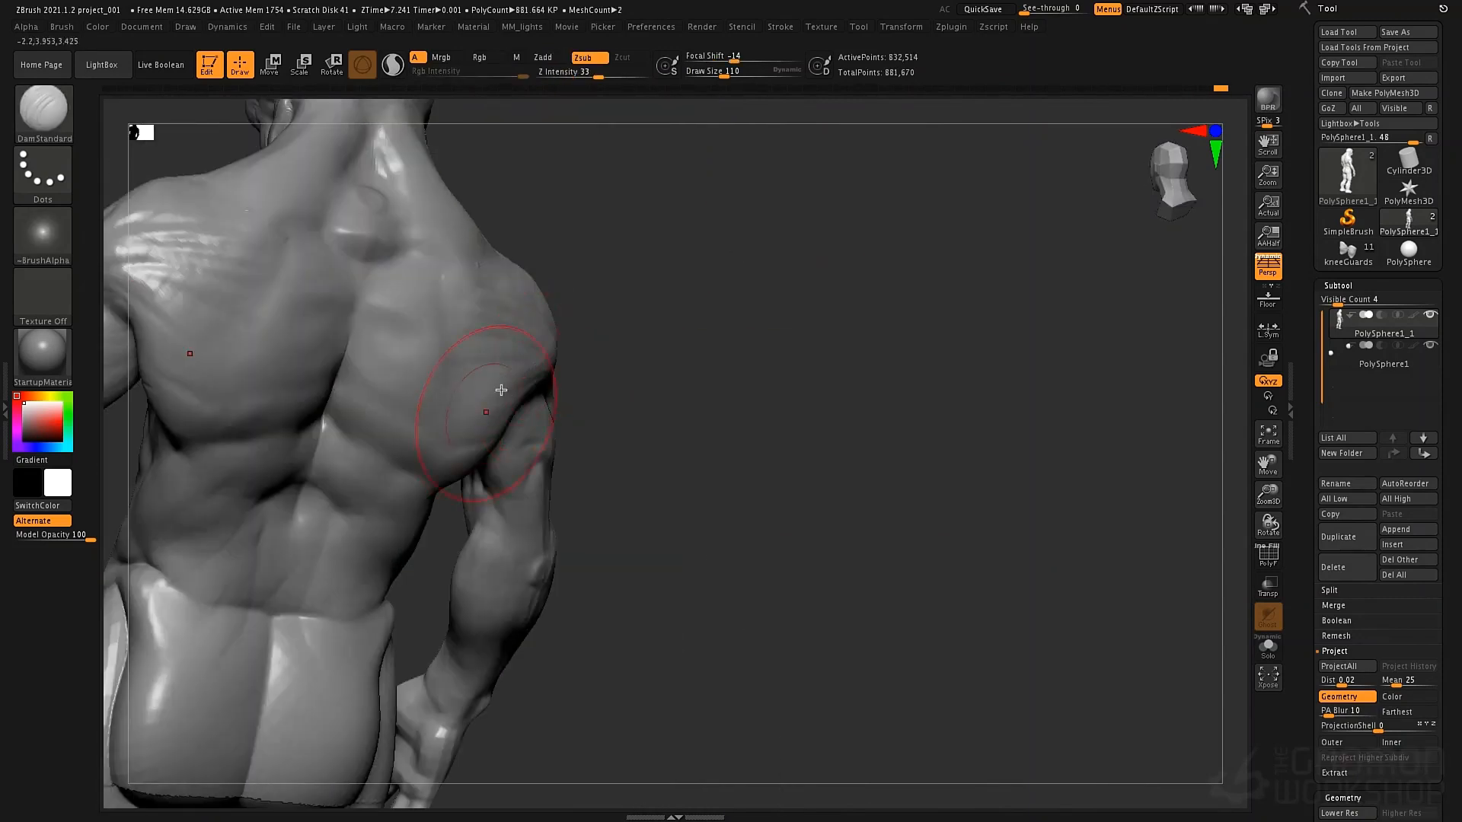
mouse_move(610, 467)
left_mouse_down()
mouse_move(707, 478)
mouse_move(728, 418)
mouse_move(839, 519)
mouse_move(785, 443)
mouse_move(791, 536)
left_mouse_up()
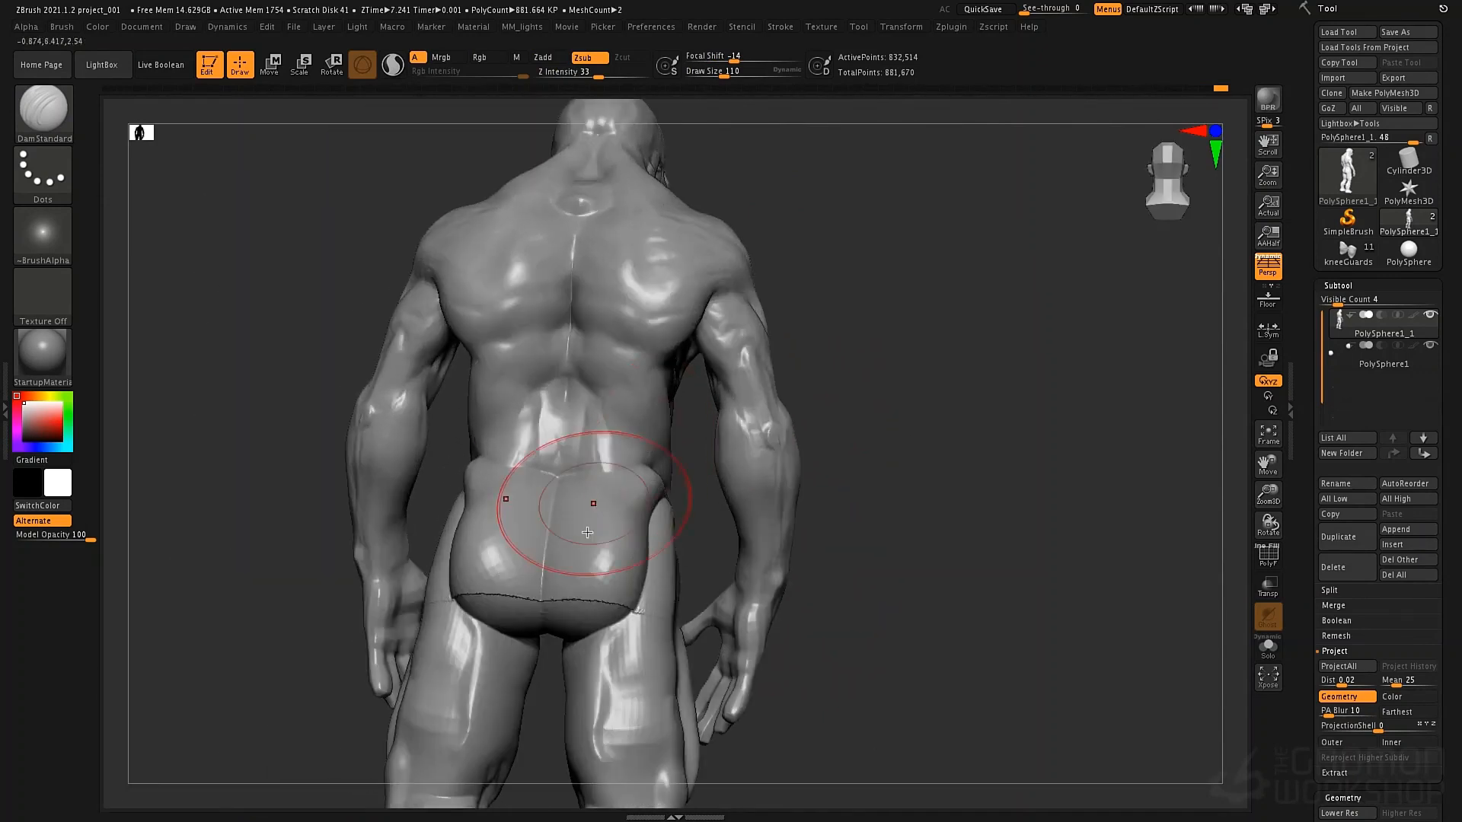
Smooth the crease beneath the buttocks at a lower subdivision level with the Smooth brush at draw size 65 and intensity 33
key("space")
left_click_drag(600, 569, 592, 568)
key("shift")
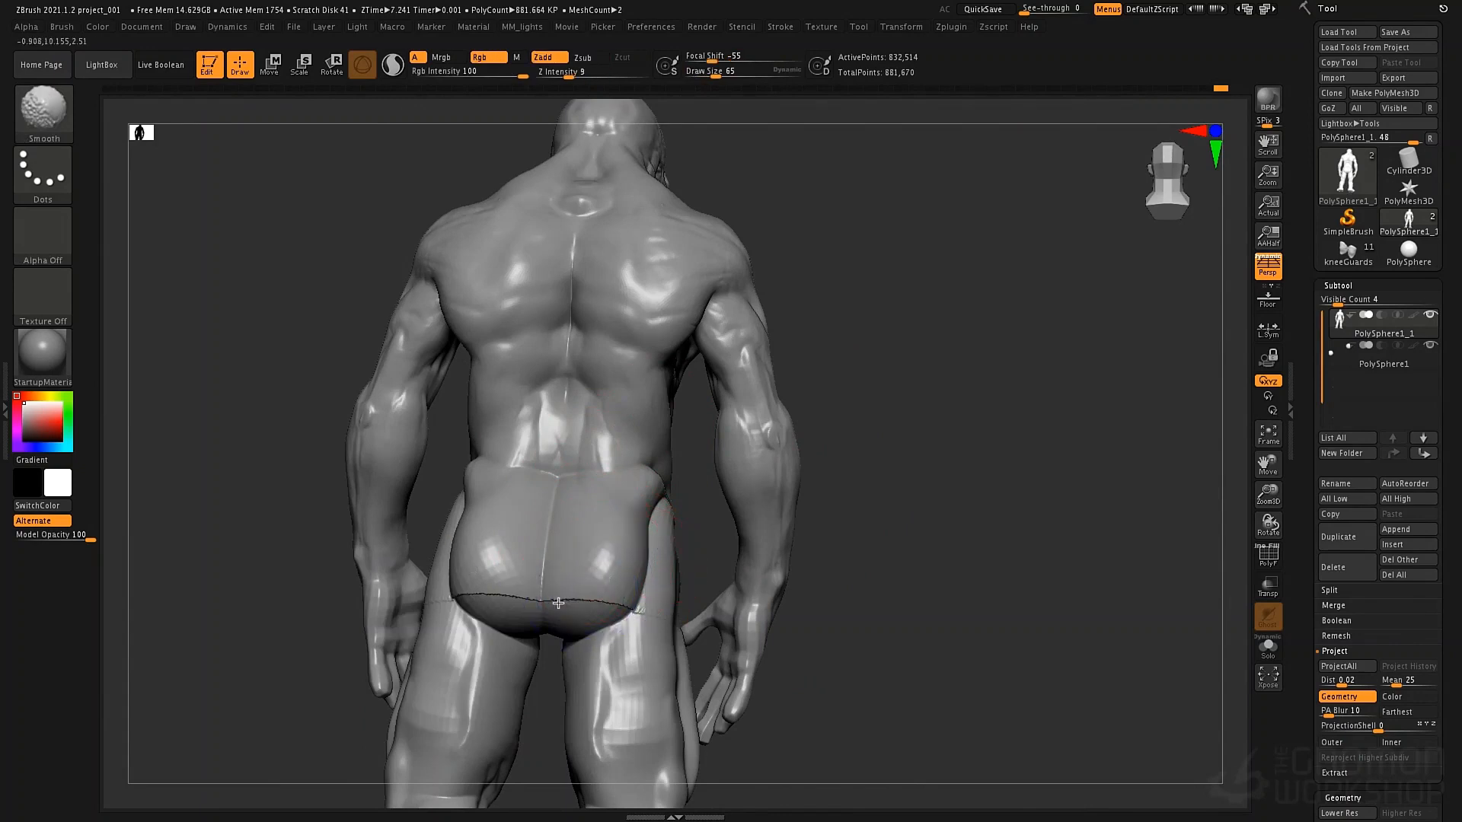
key("shift+d")
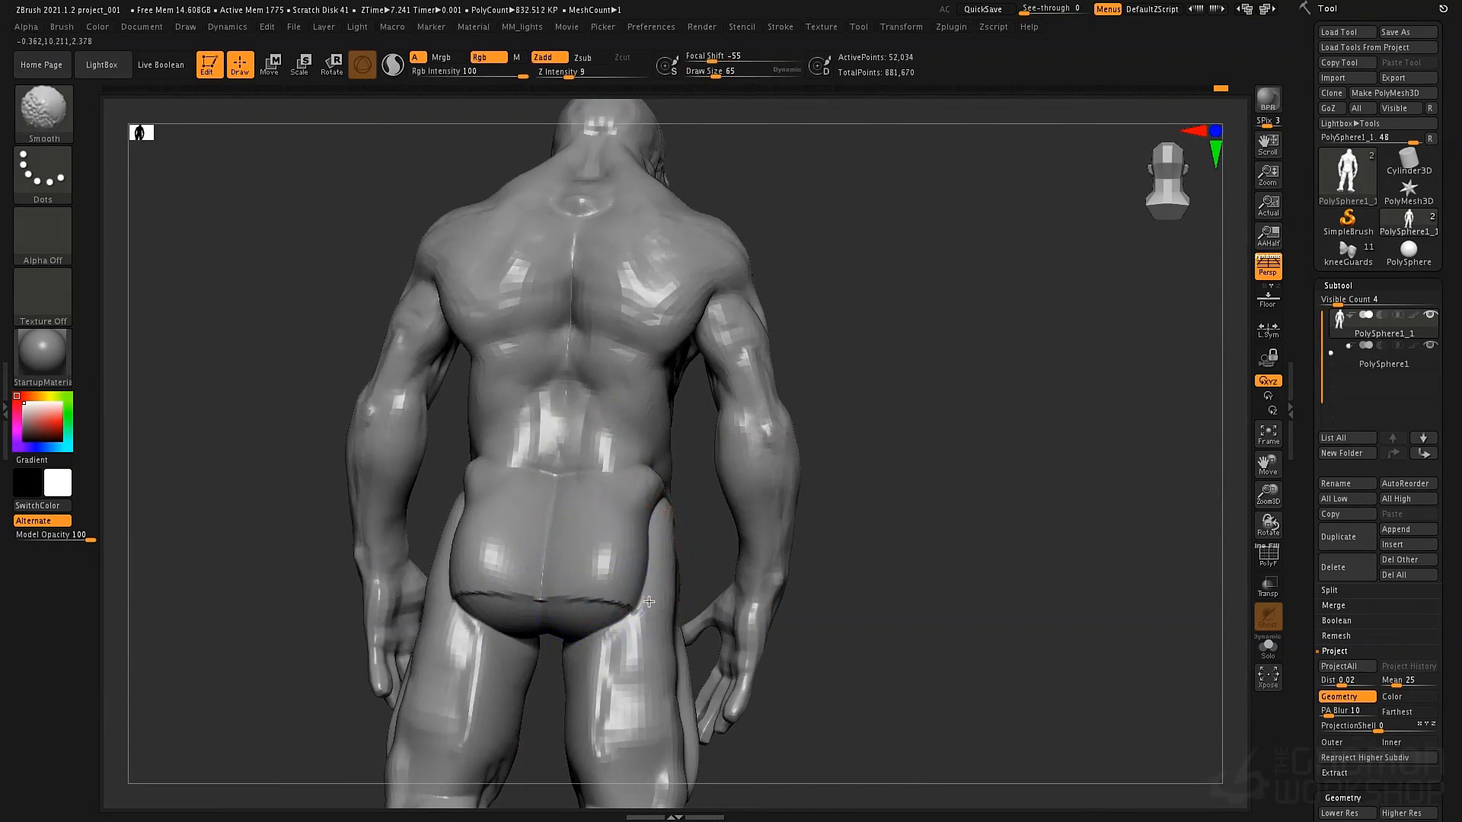
left_click(598, 75, "shift")
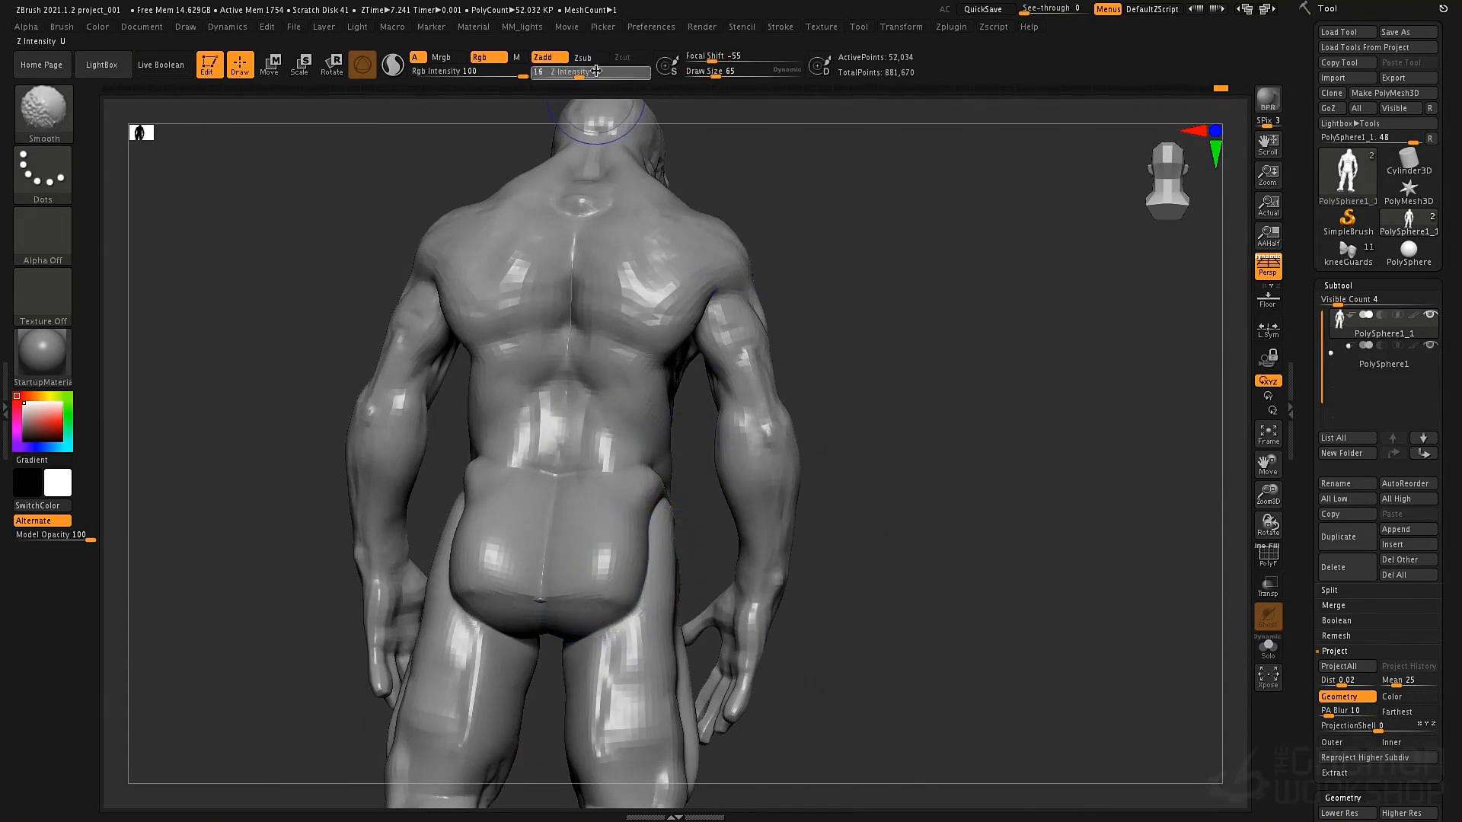
left_click_drag(576, 589, 618, 606, "shift")
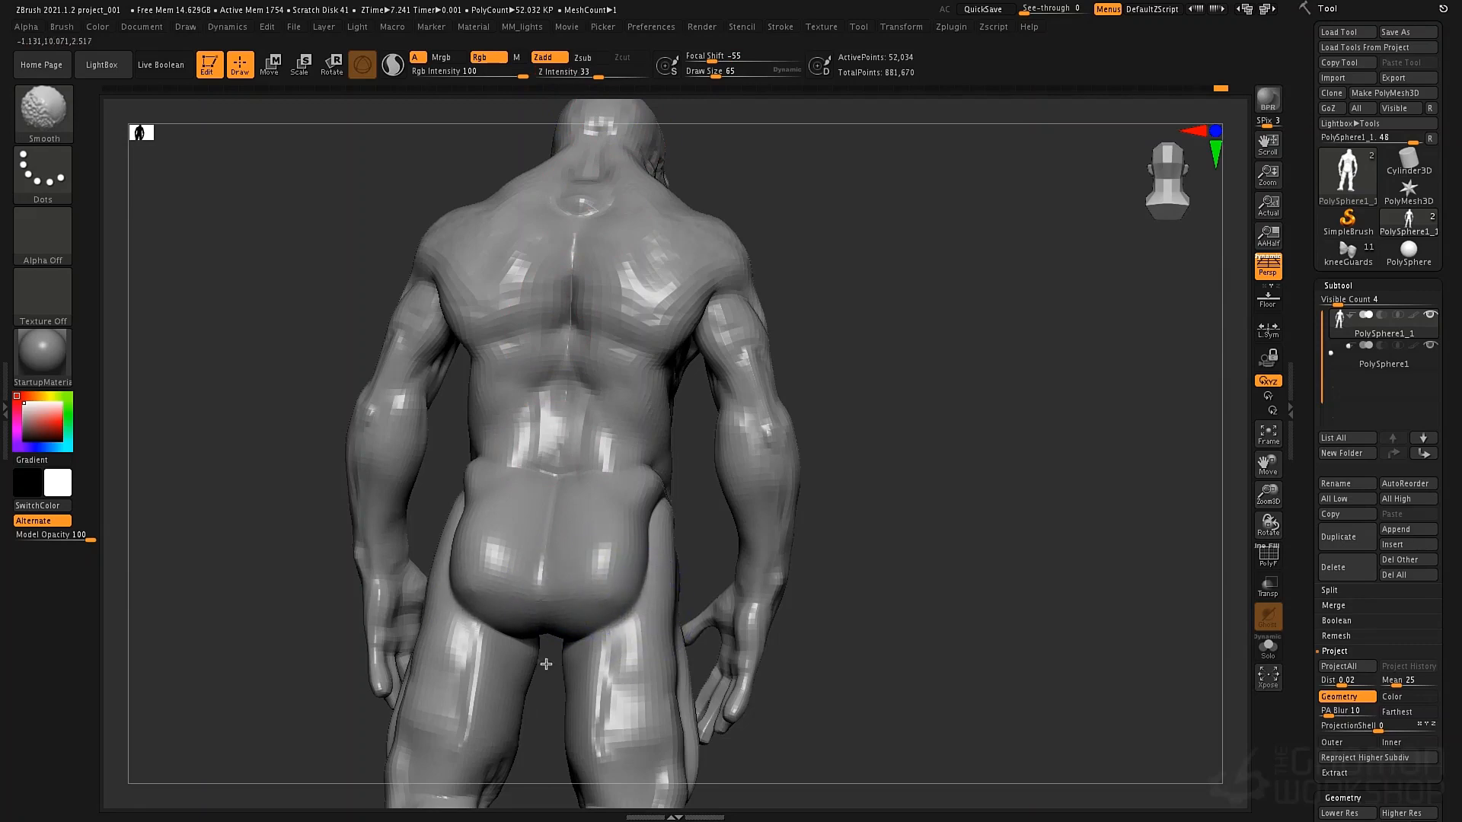
Return to the higher subdivision level and smooth the remaining crease under the buttocks with the Smooth brush at intensity 73
key("d")
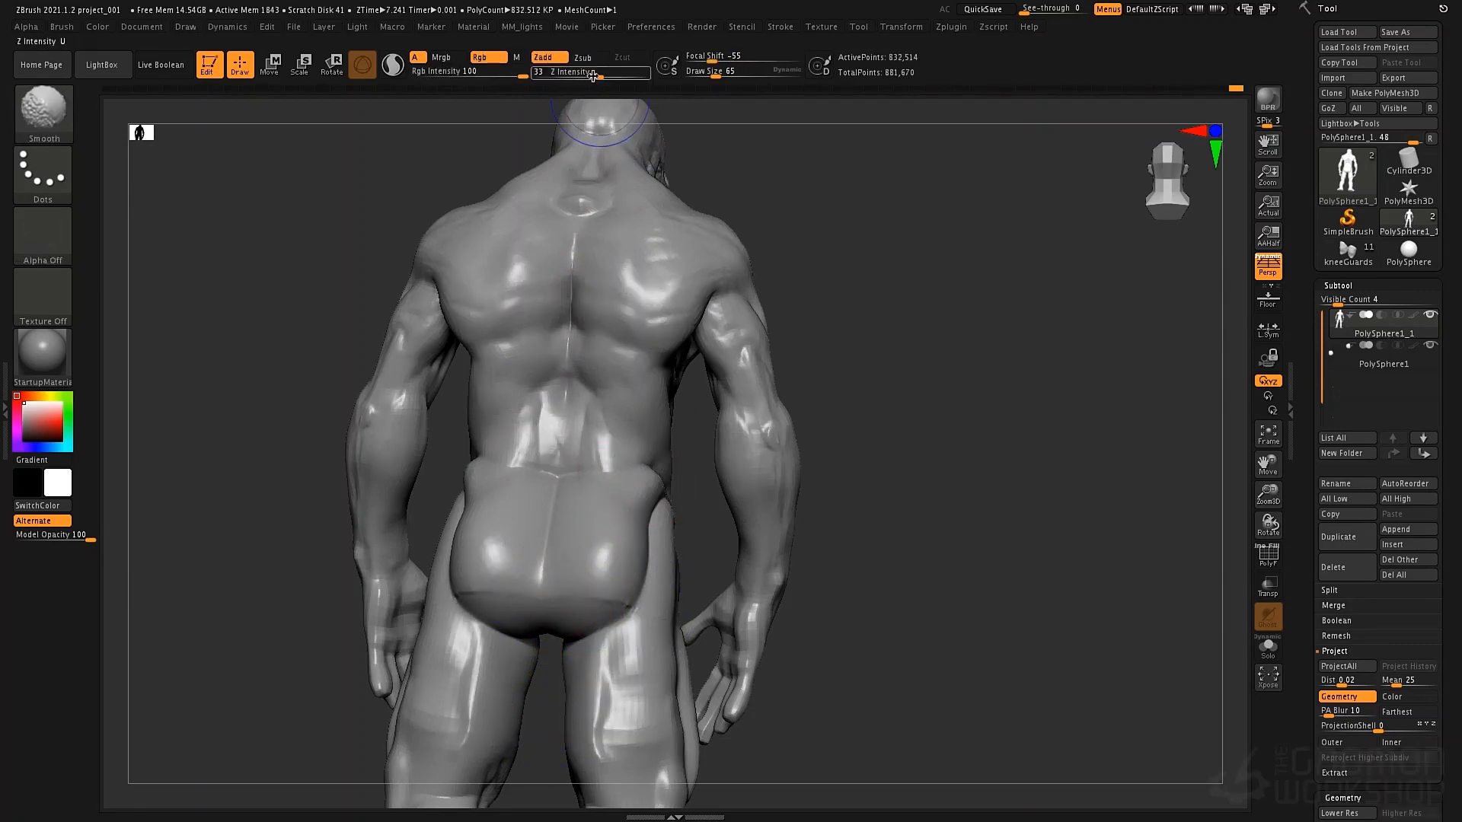
left_click(629, 75, "shift")
left_click_drag(591, 598, 629, 601, "shift")
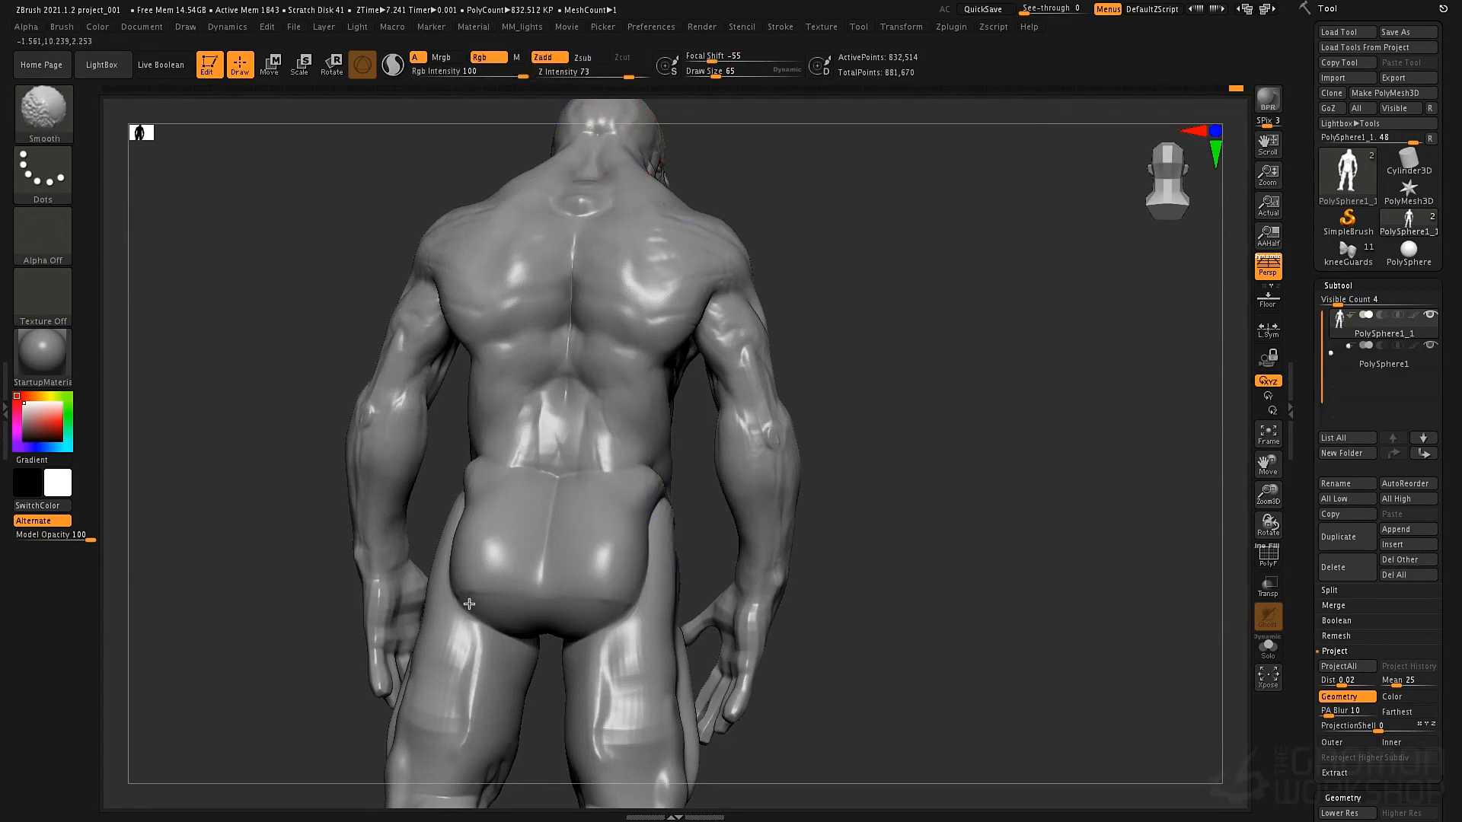
Build up the buttocks and hip with the ClayTubes brush and carve the cleft with the DamStandard brush at draw size 65
left_click_drag(702, 561, 656, 575)
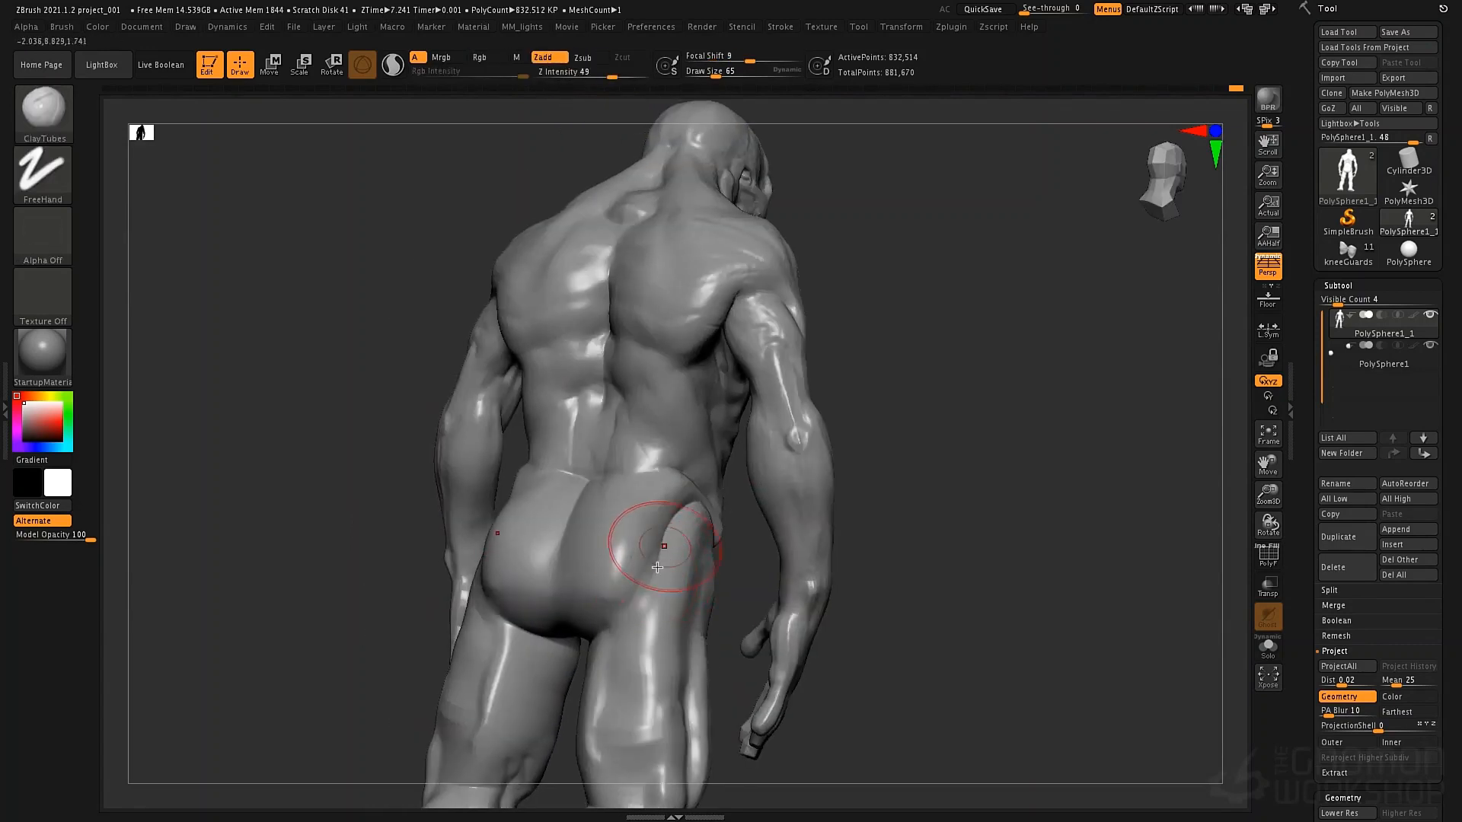
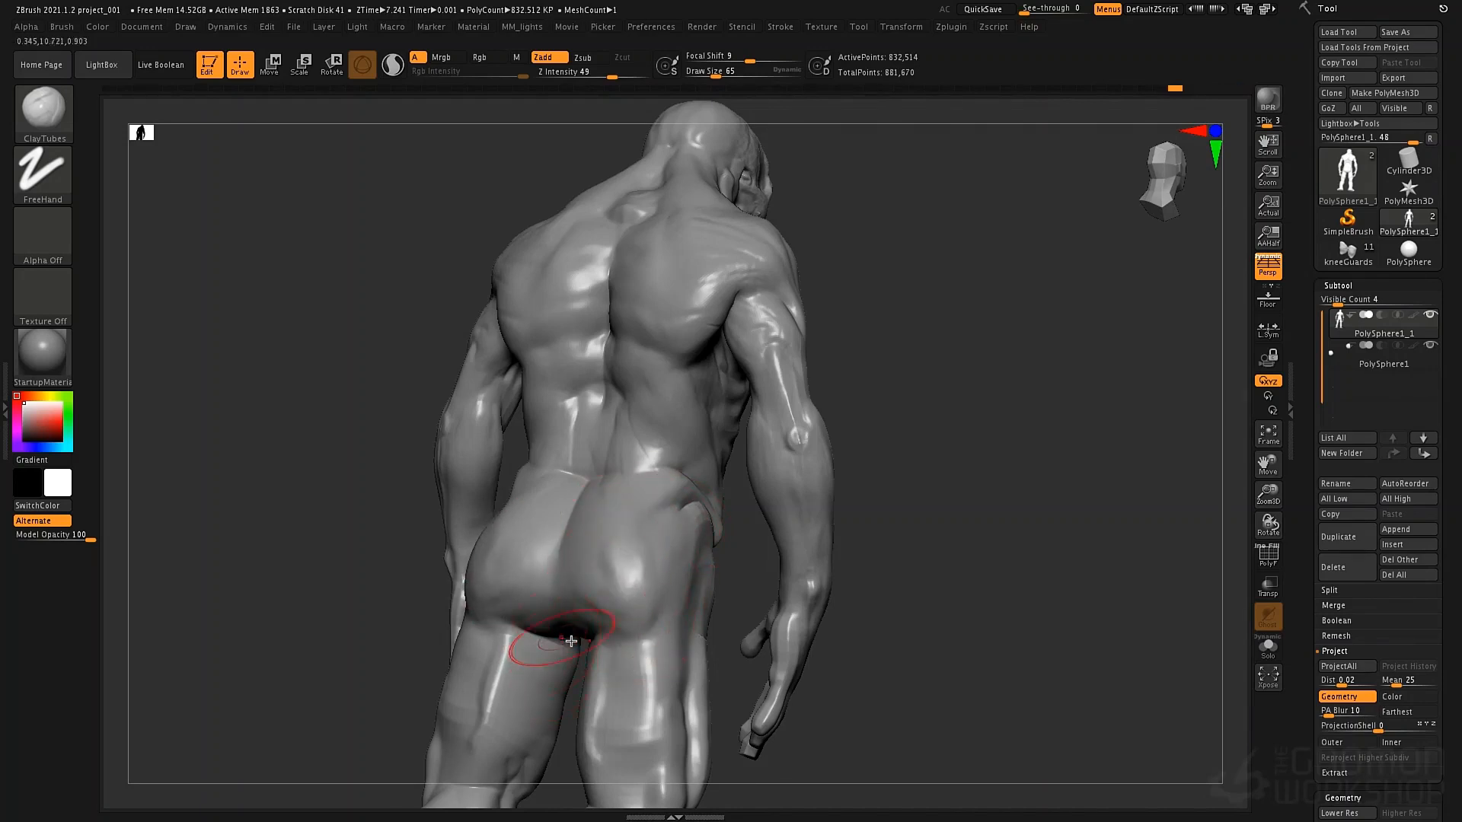
right_click_drag(571, 641, 587, 509)
key("b")
key("d")
key("s")
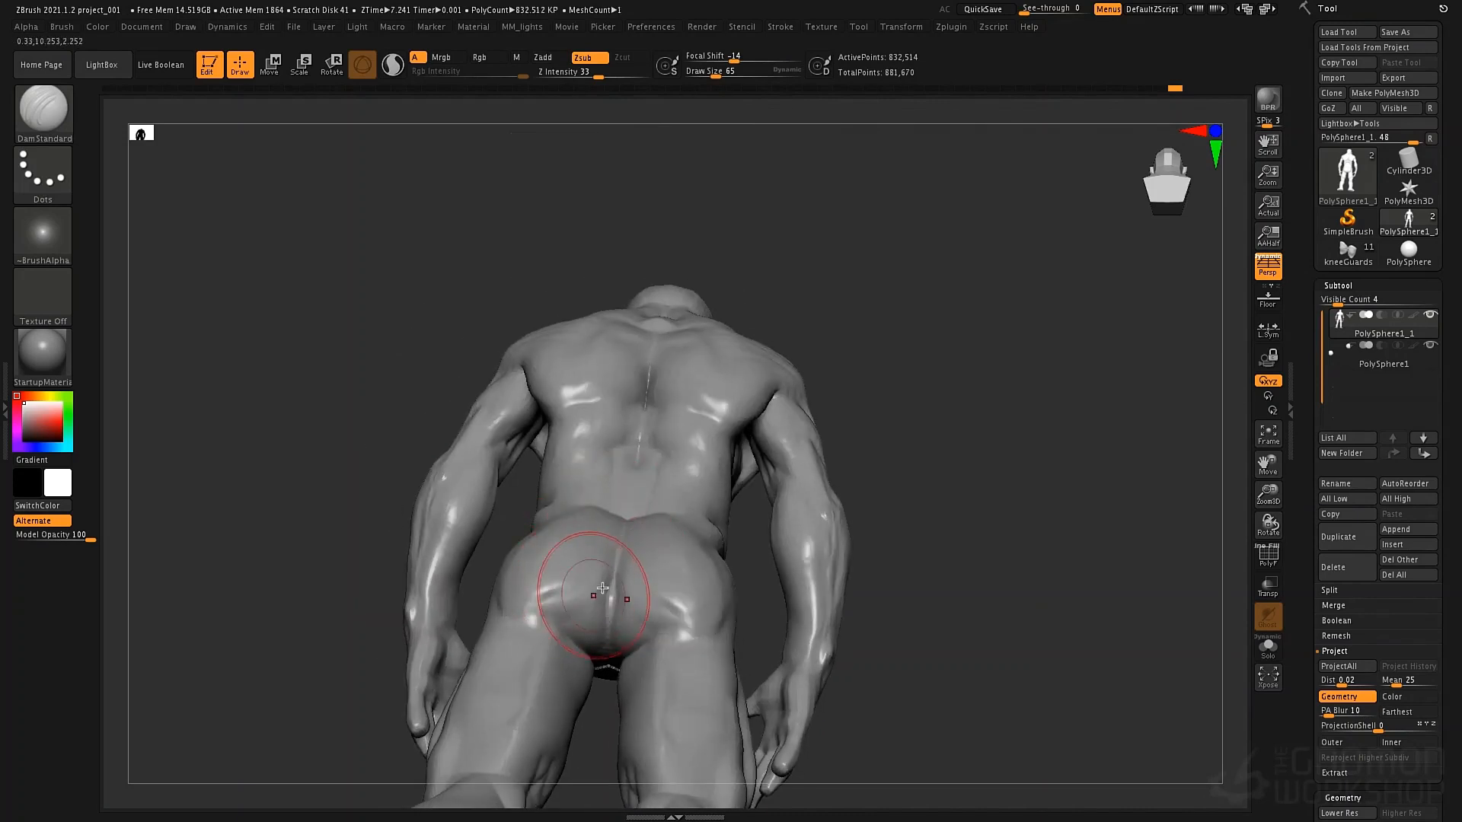
right_click_drag(597, 600, 594, 562)
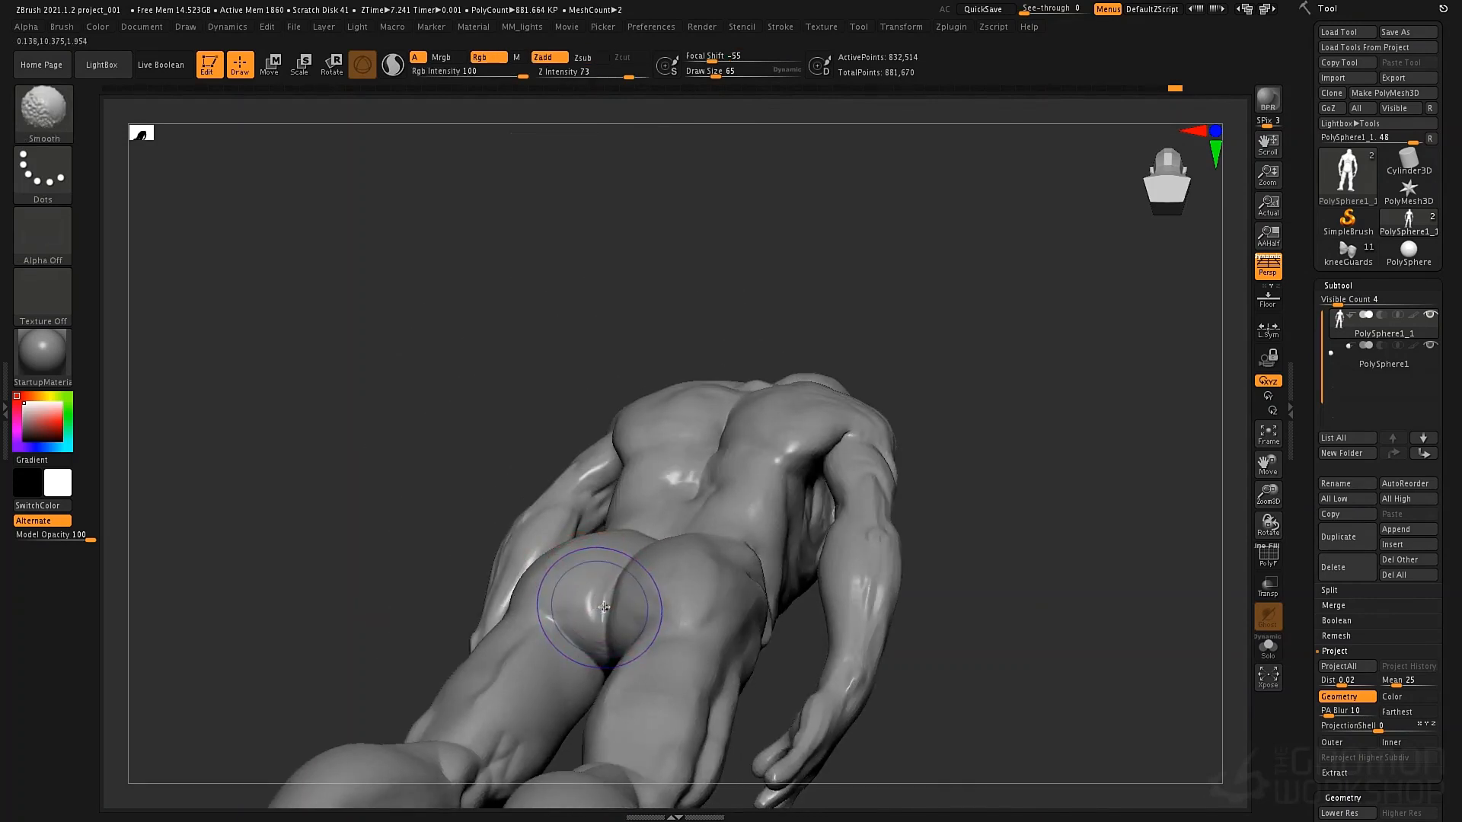
Drop to a lower subdivision level and smooth the crotch between the thighs with the Smooth brush at intensity 73
key("shift+d")
key("shift+d")
key("shift+d")
right_click_drag(604, 614, 612, 656)
key("shift")
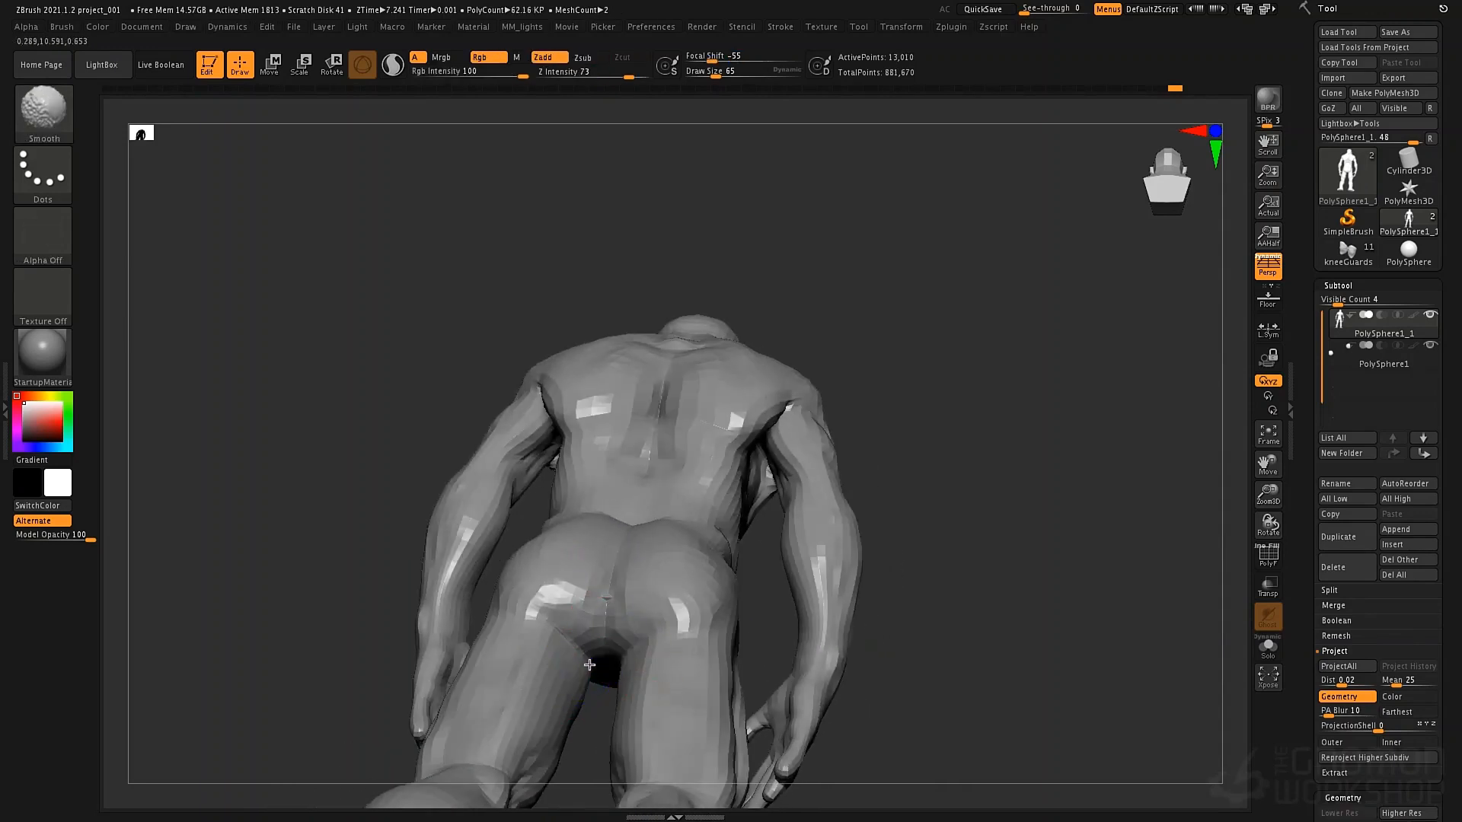
left_click_drag(600, 644, 586, 660, "shift")
Reshape the crotch and inner thighs with the Move brush at draw size 65
key("b")
key("m")
key("v")
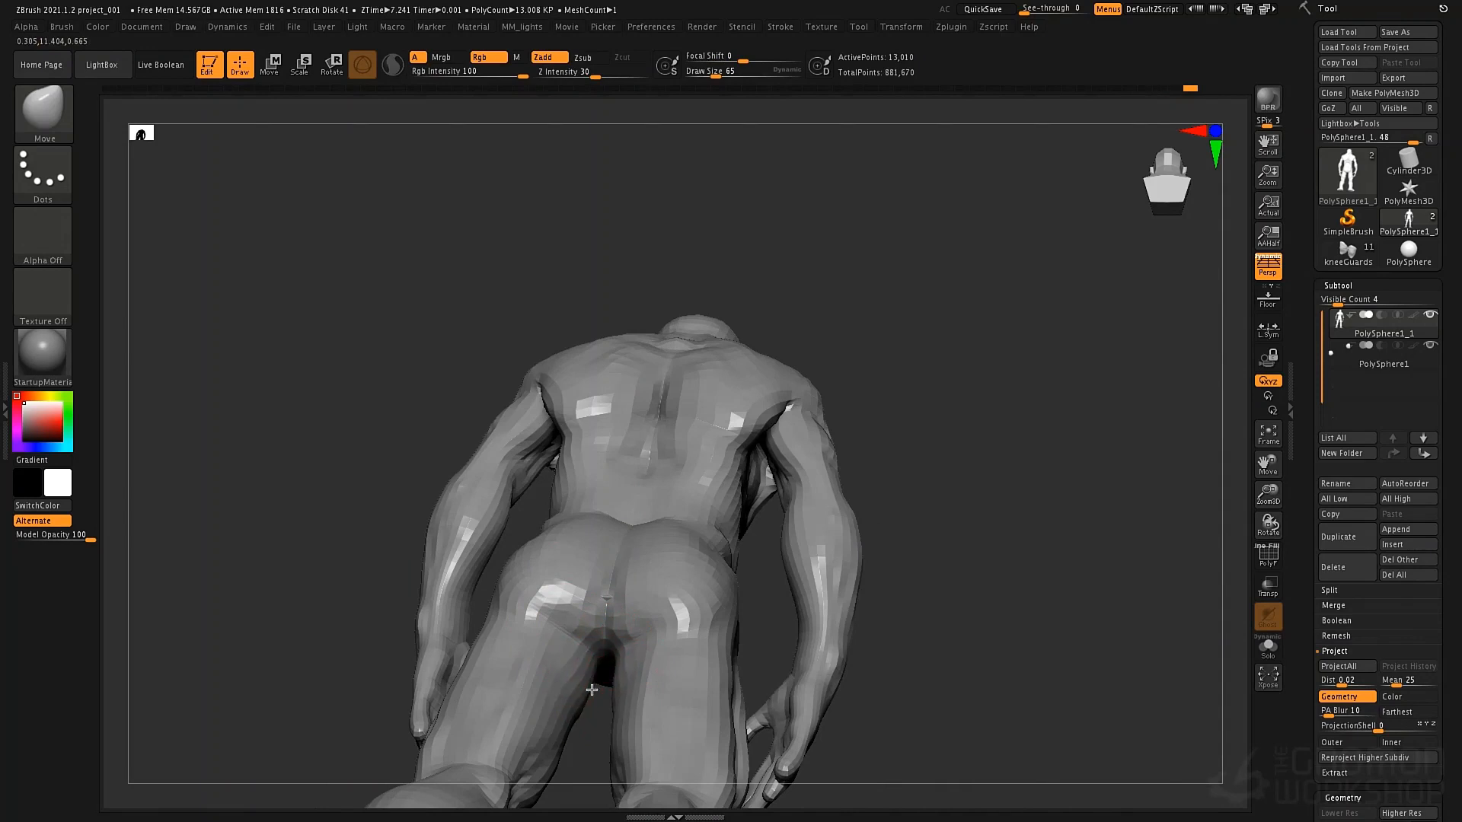
mouse_move(593, 661)
right_mouse_down()
mouse_move(614, 496)
mouse_move(587, 617)
mouse_move(602, 676)
right_mouse_up()
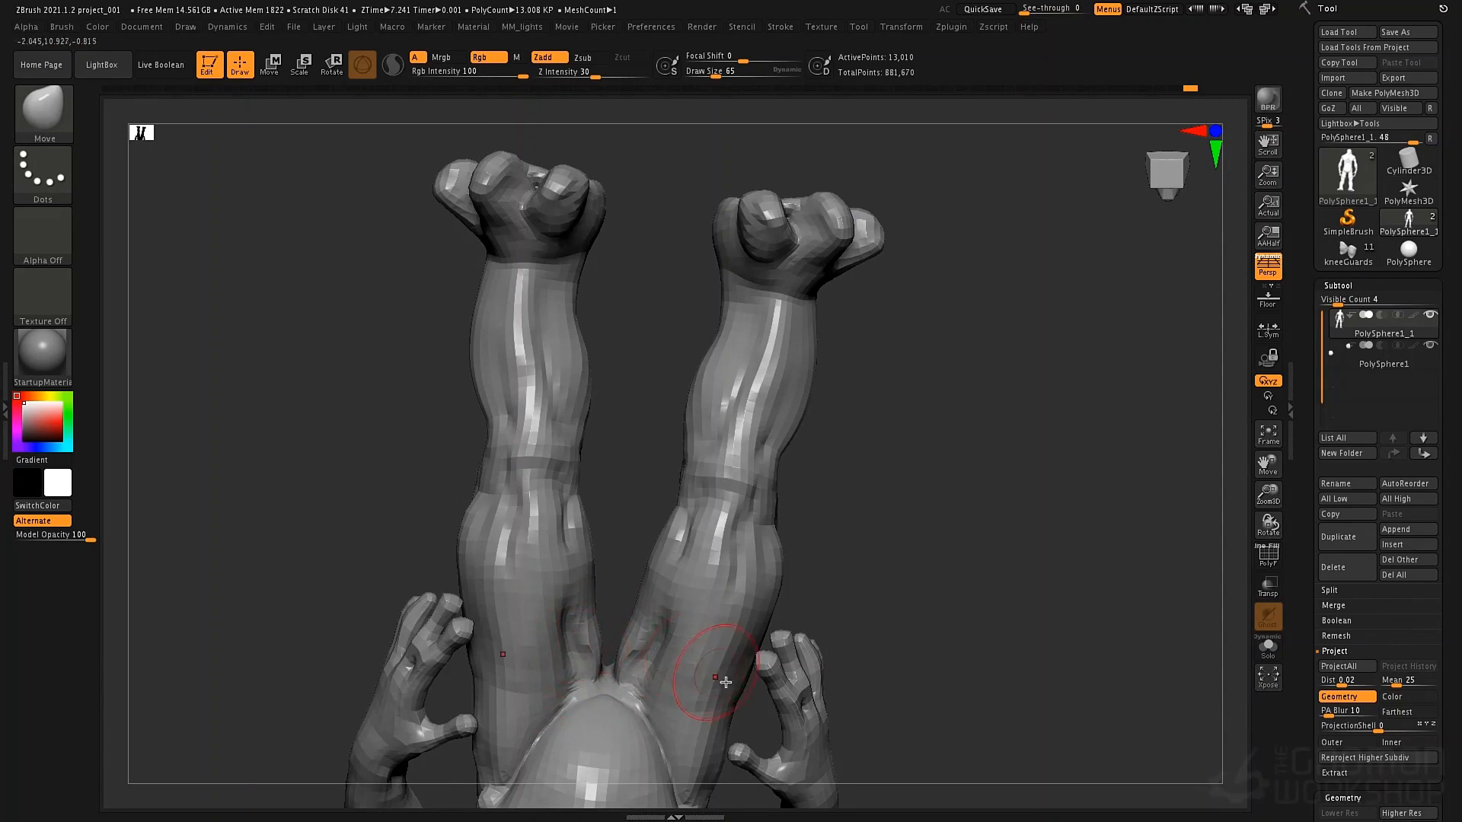
Mask the figure's entire head with the MaskPen brush
mouse_move(726, 682)
right_mouse_down()
mouse_move(731, 339)
mouse_move(761, 487)
mouse_move(845, 555)
mouse_move(759, 425)
mouse_move(852, 450)
mouse_move(852, 496)
mouse_move(840, 427)
mouse_move(774, 441)
mouse_move(799, 515)
mouse_move(785, 441)
mouse_move(754, 467)
mouse_move(835, 480)
mouse_move(800, 469)
mouse_move(762, 350)
mouse_move(793, 483)
mouse_move(832, 450)
mouse_move(834, 417)
mouse_move(806, 336)
mouse_move(805, 350)
mouse_move(771, 338)
mouse_move(861, 483)
mouse_move(875, 457)
mouse_move(855, 483)
mouse_move(812, 455)
mouse_move(773, 388)
right_mouse_up()
left_click_drag(712, 297, 664, 284, "ctrl")
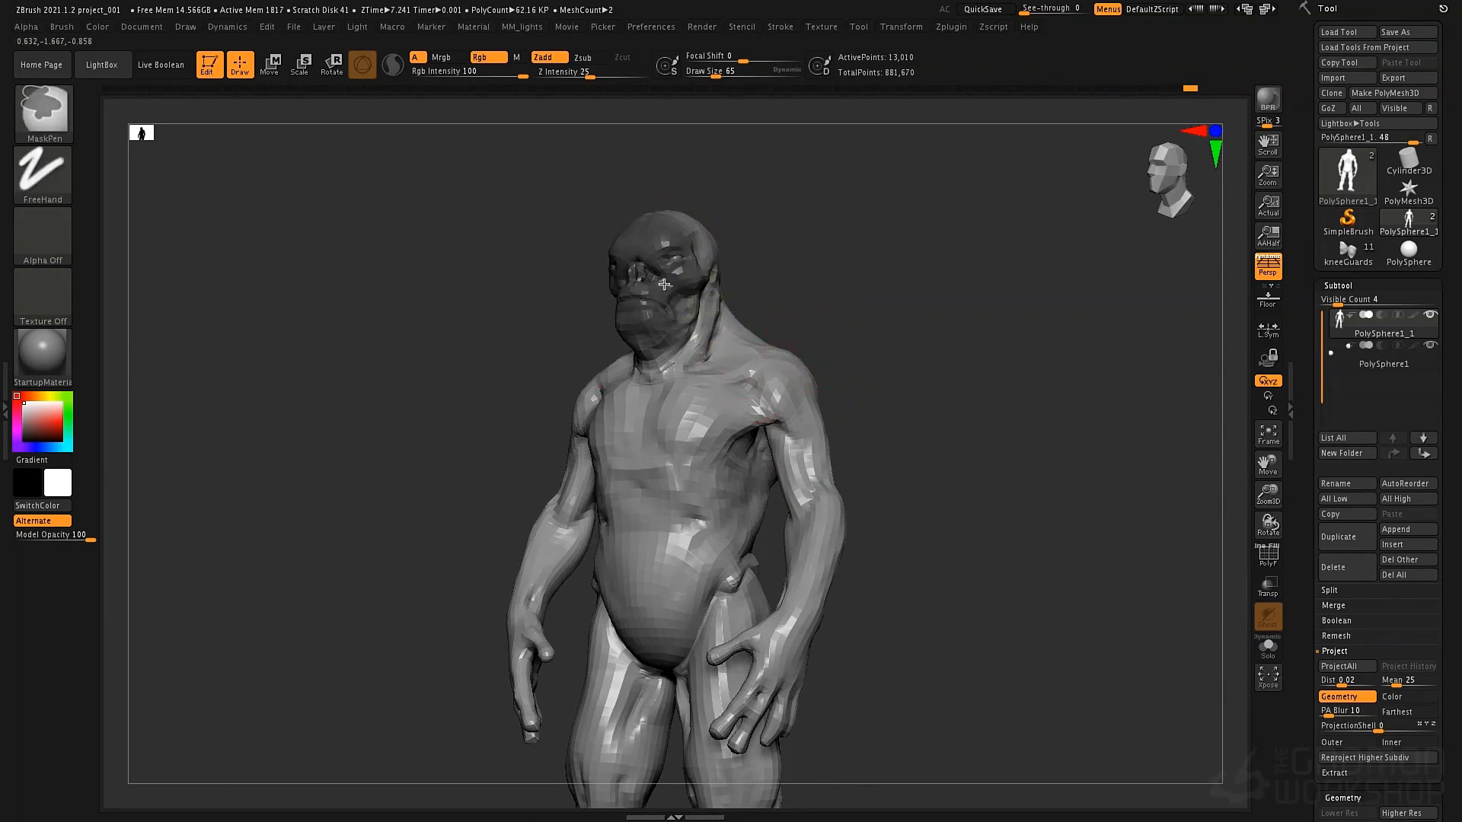
mouse_move(600, 196)
left_mouse_down("ctrl")
mouse_move(688, 311)
mouse_move(719, 312)
left_mouse_up("ctrl")
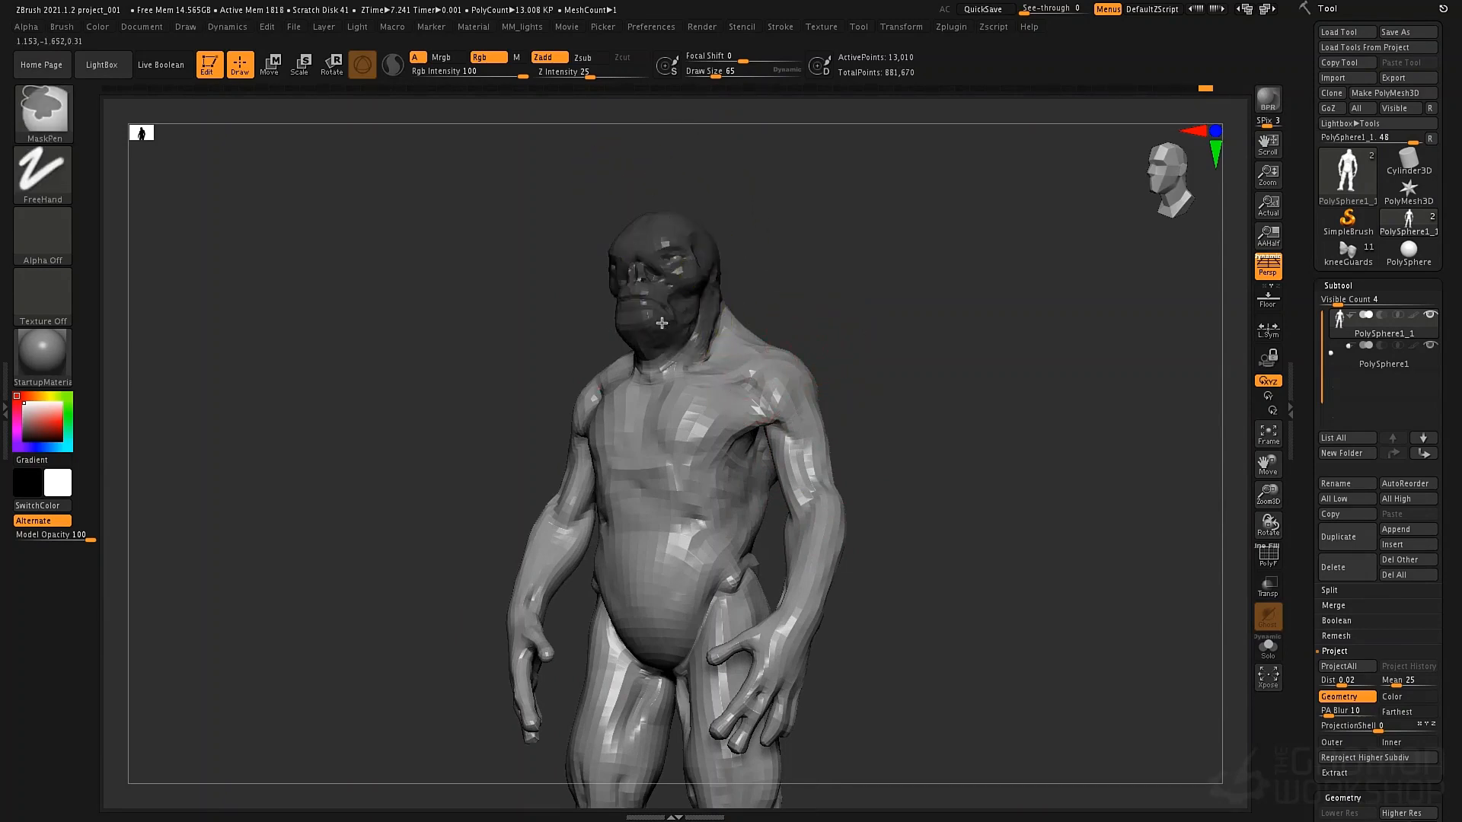
right_click_drag(662, 324, 752, 253)
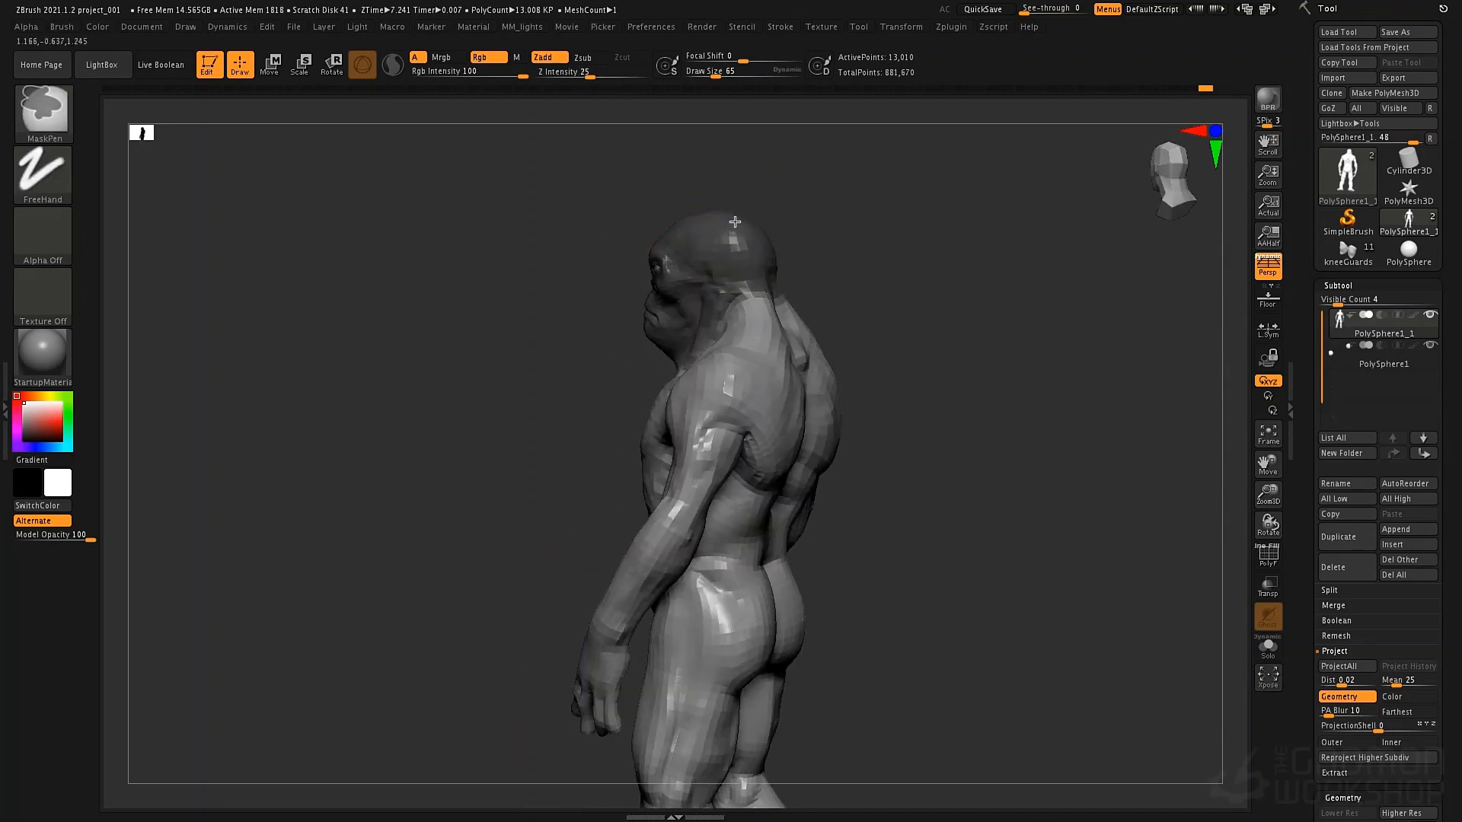
mouse_move(842, 380)
right_mouse_down()
mouse_move(868, 320)
mouse_move(847, 384)
right_mouse_up()
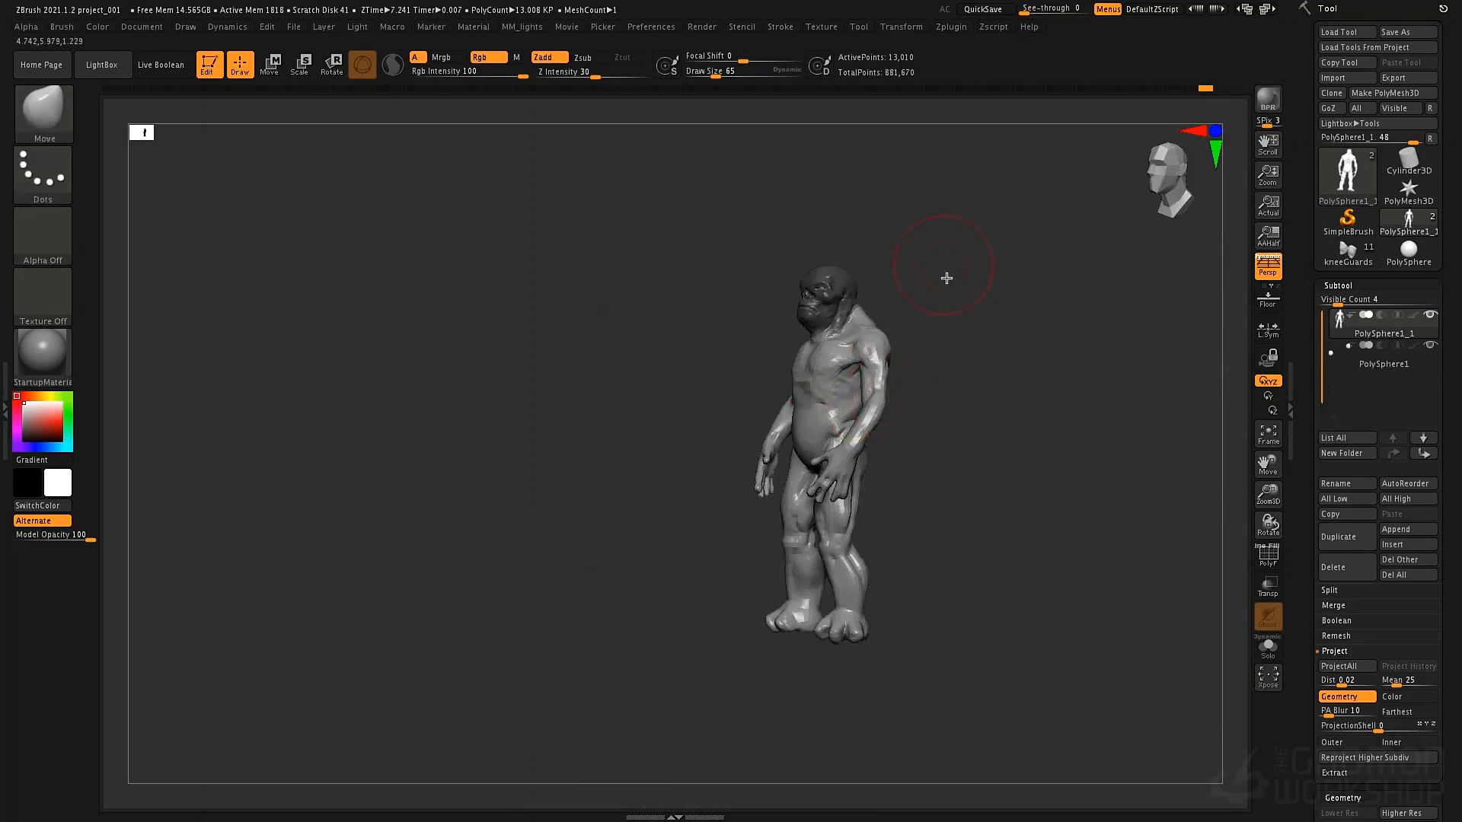
Bring up the transform gizmo in Rotate mode and reposition it at the base of the neck
right_click_drag(913, 334, 749, 379, "alt")
right_click_drag(836, 421, 800, 437)
key("r")
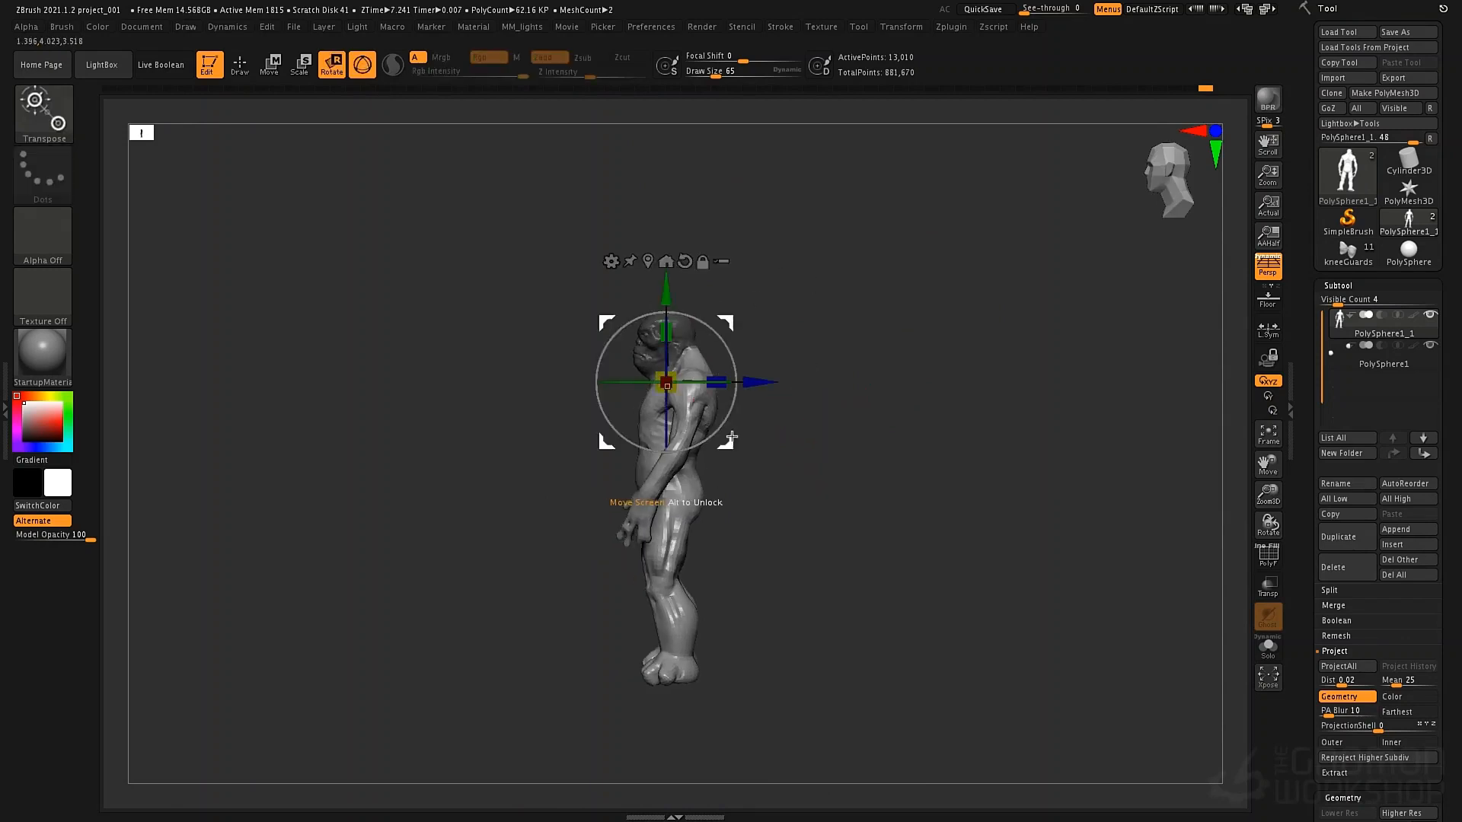
left_click_drag(728, 439, 751, 407, "alt")
mouse_move(777, 404)
right_mouse_down()
mouse_move(732, 417)
mouse_move(748, 412)
right_mouse_up()
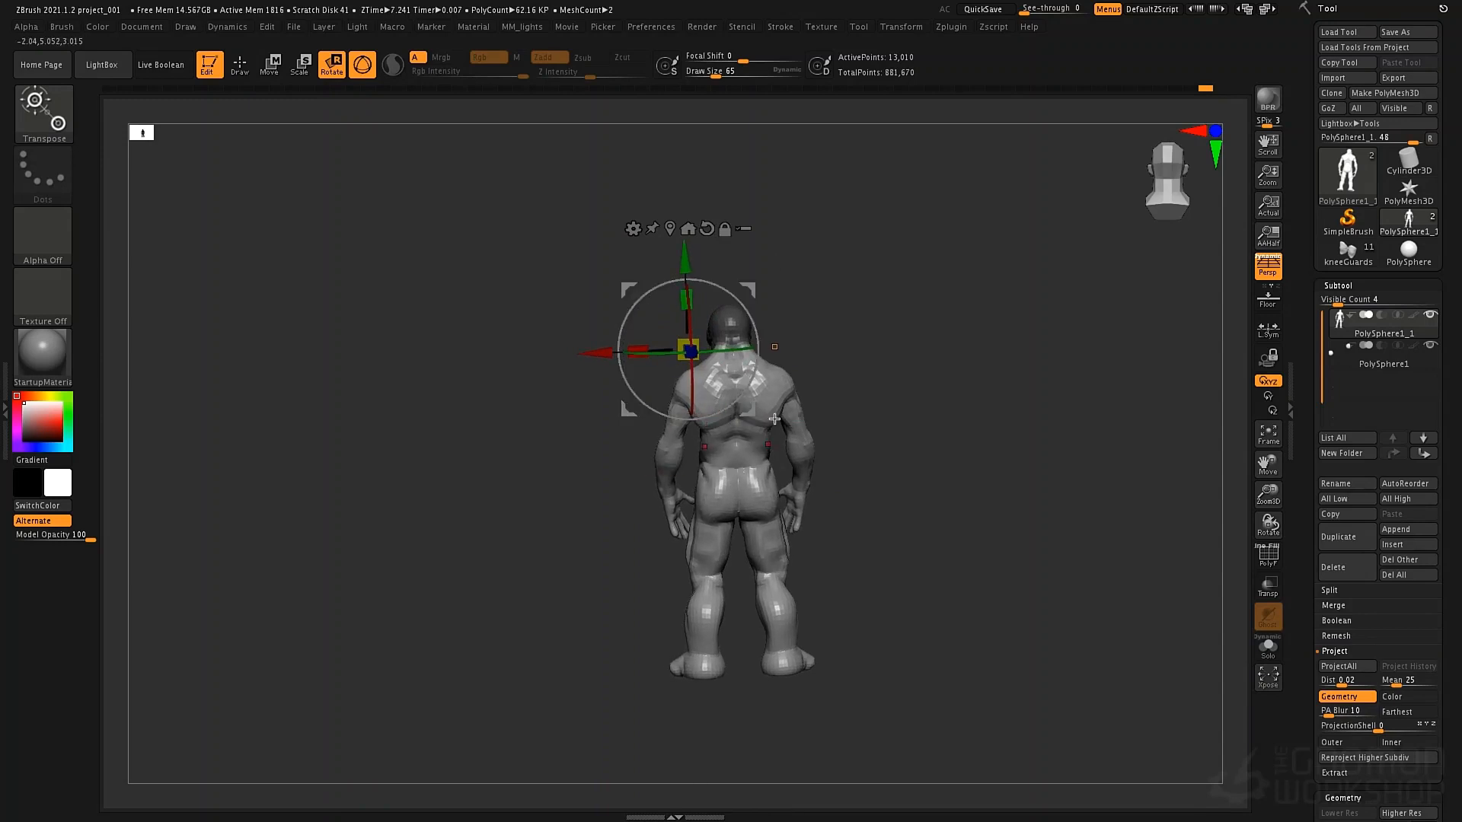
left_click_drag(754, 414, 790, 412, "alt")
left_click_drag(815, 400, 940, 398, "shift")
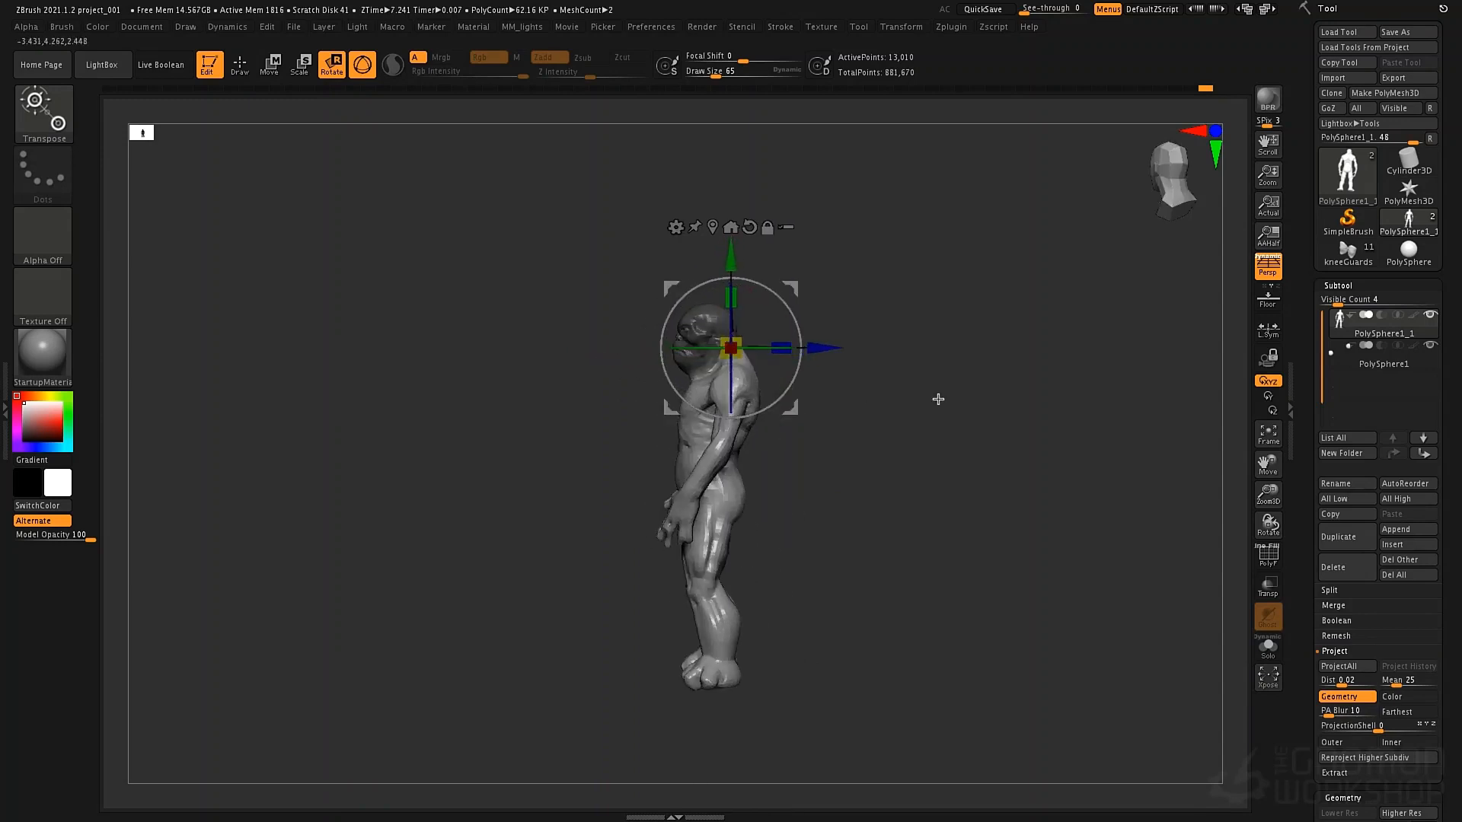
Scale up and shift the unmasked body relative to the masked head with the gizmo, and return to Draw mode
left_click_drag(740, 340, 830, 351)
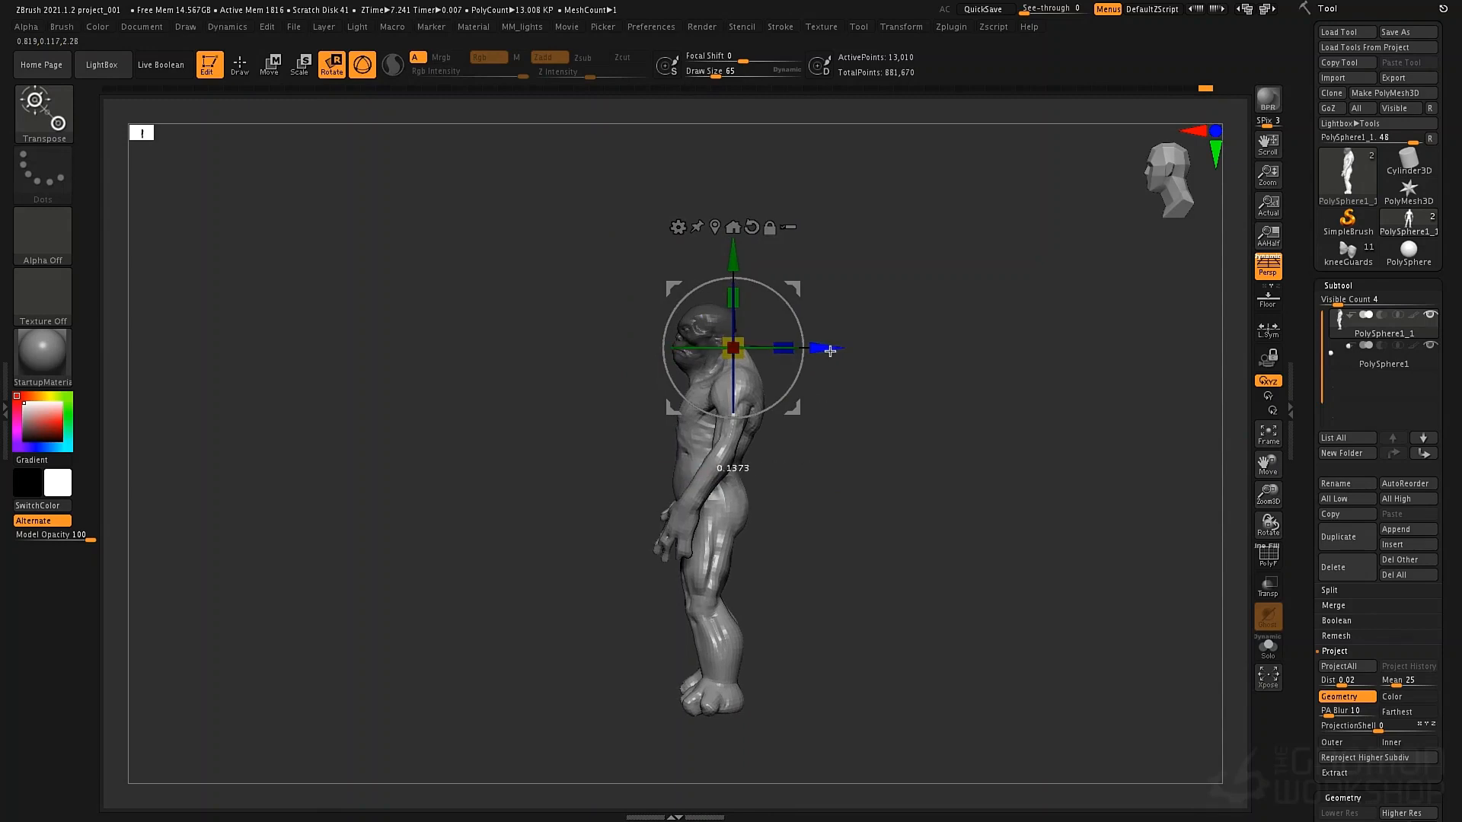
left_click_drag(823, 512, 881, 412)
left_click_drag(737, 357, 693, 358)
left_click_drag(872, 339, 872, 329)
key("q")
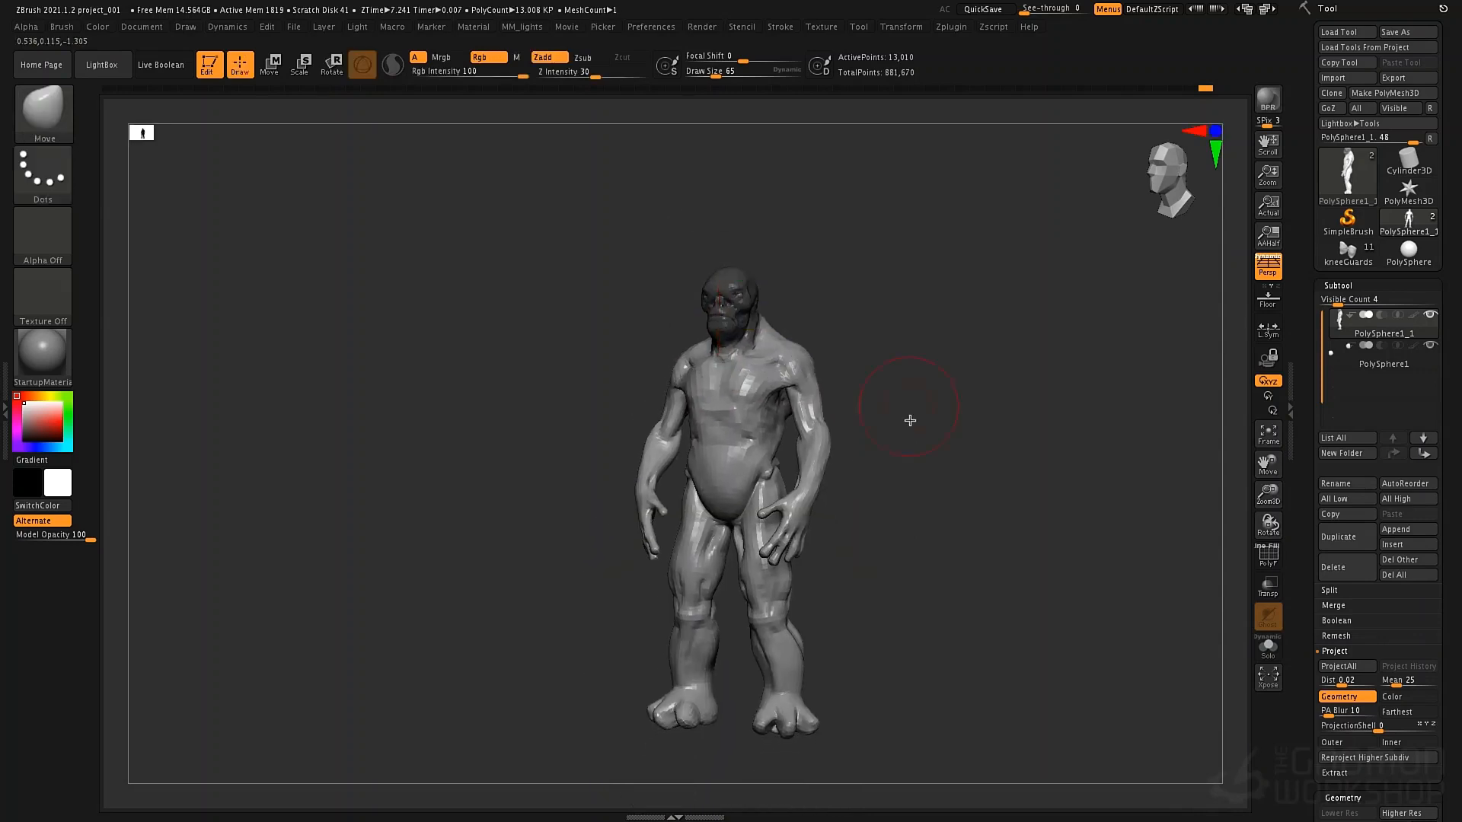
Reshape the toes from the sole side with the Move brush at draw size 58 and smooth around the inner toe's base
mouse_move(910, 418)
left_mouse_down()
mouse_move(959, 437)
mouse_move(981, 359)
mouse_move(891, 349)
mouse_move(884, 400)
mouse_move(783, 522)
mouse_move(763, 480)
mouse_move(645, 448)
mouse_move(614, 467)
left_mouse_up()
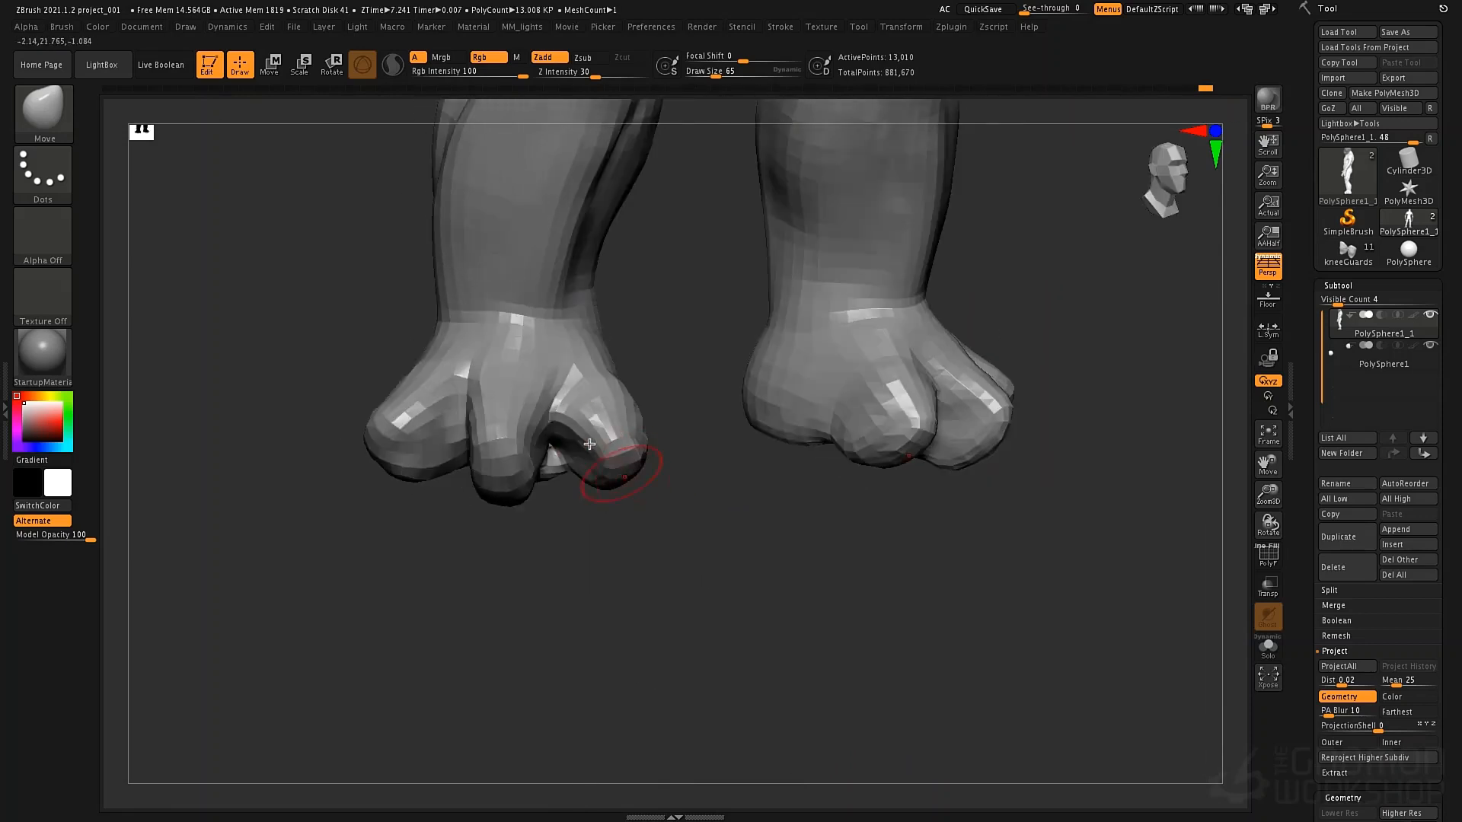
key("space")
left_click_drag(522, 424, 527, 424)
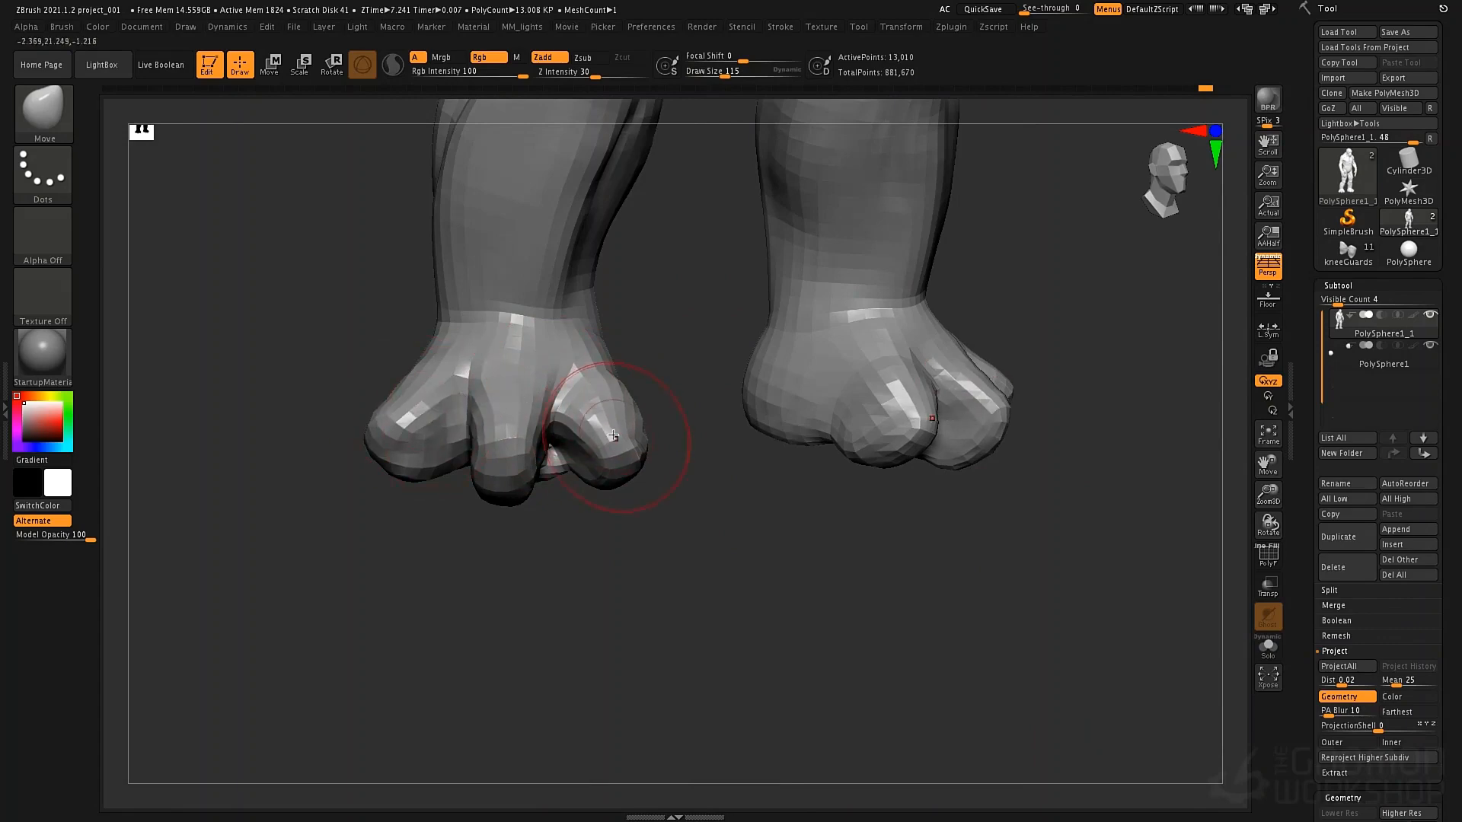
right_click_drag(614, 436, 619, 340)
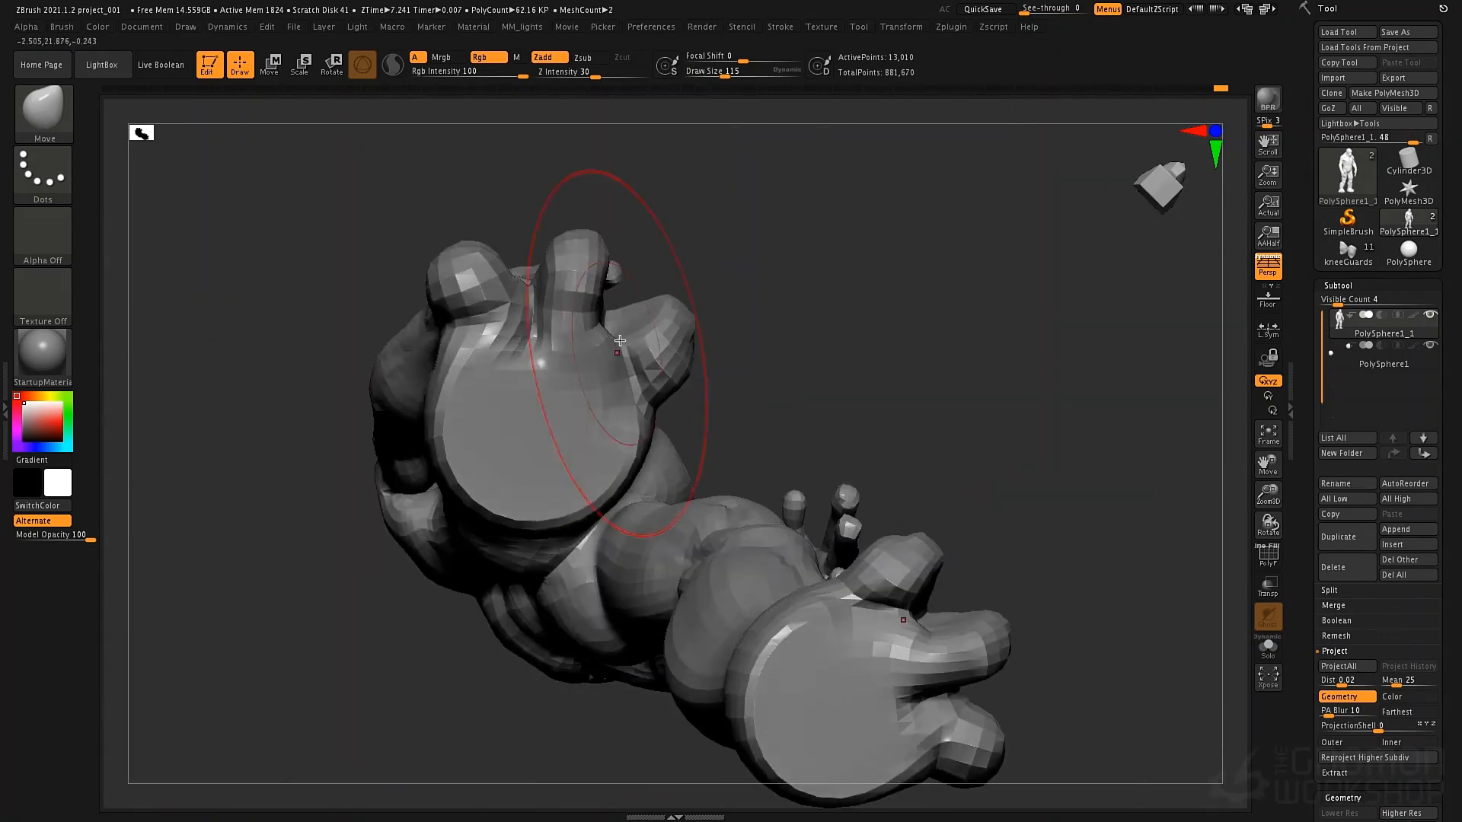
key("space")
left_click_drag(524, 306, 465, 314)
left_click_drag(461, 250, 470, 257)
left_click_drag(590, 241, 602, 249)
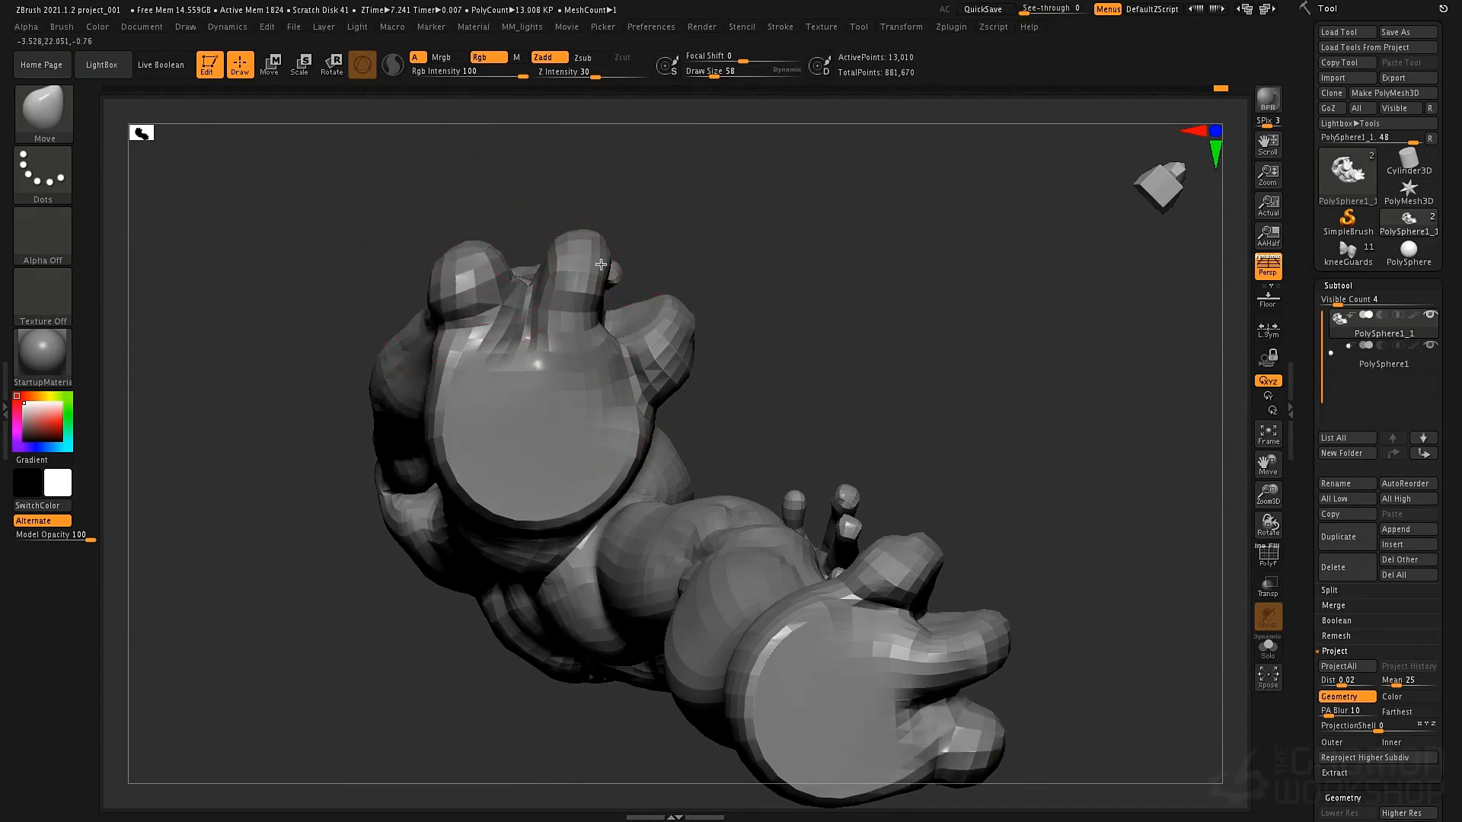
right_click_drag(644, 273, 594, 285)
left_click_drag(593, 286, 622, 279)
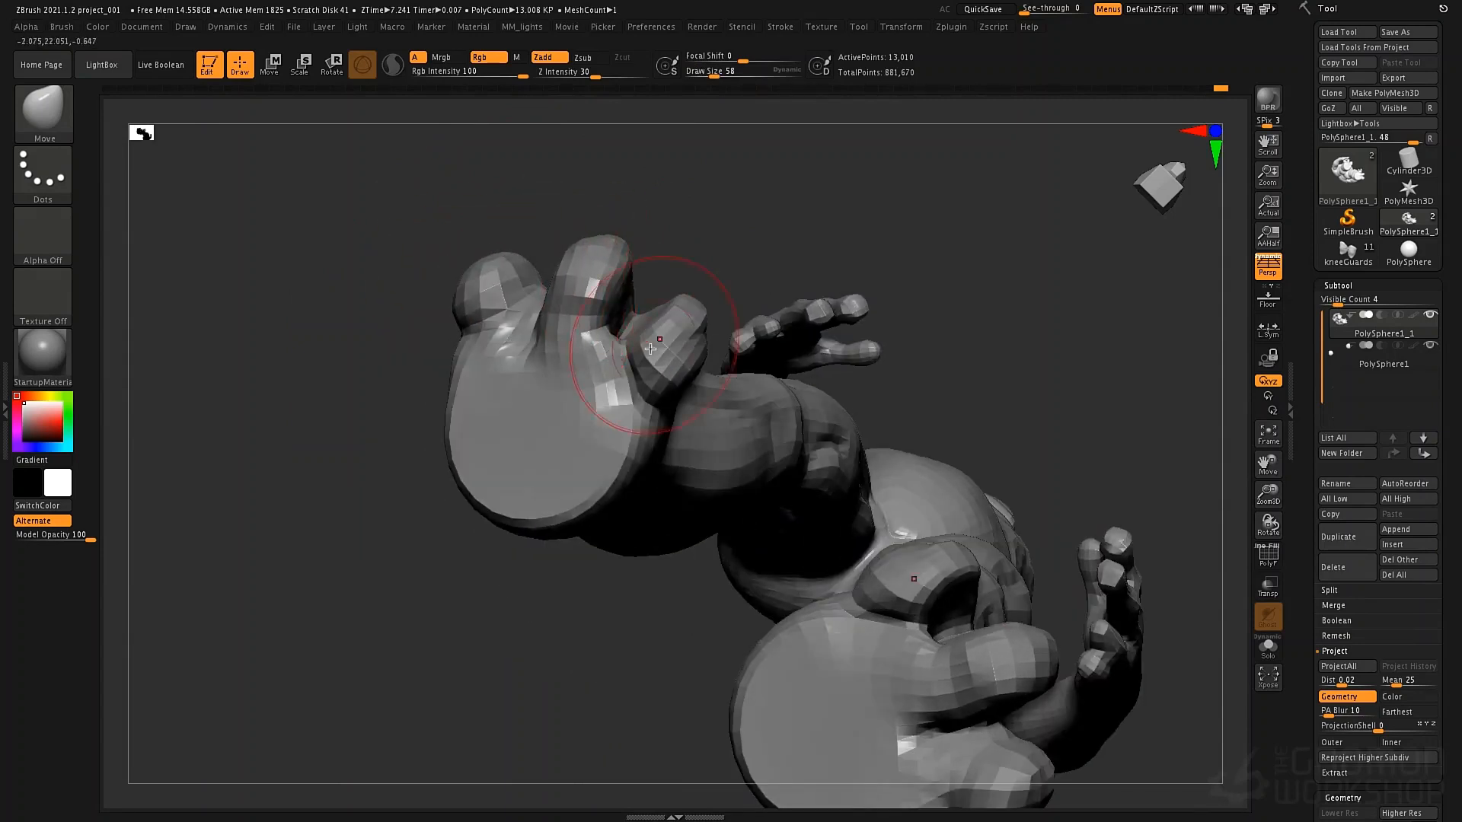
mouse_move(626, 332)
left_mouse_down("shift")
mouse_move(643, 395)
mouse_move(602, 323)
mouse_move(599, 344)
left_mouse_up("shift")
right_click_drag(600, 343, 620, 351)
Carve a crease across the underside of the middle toe with the DamStandard brush at draw size 30
key("b")
key("d")
key("s")
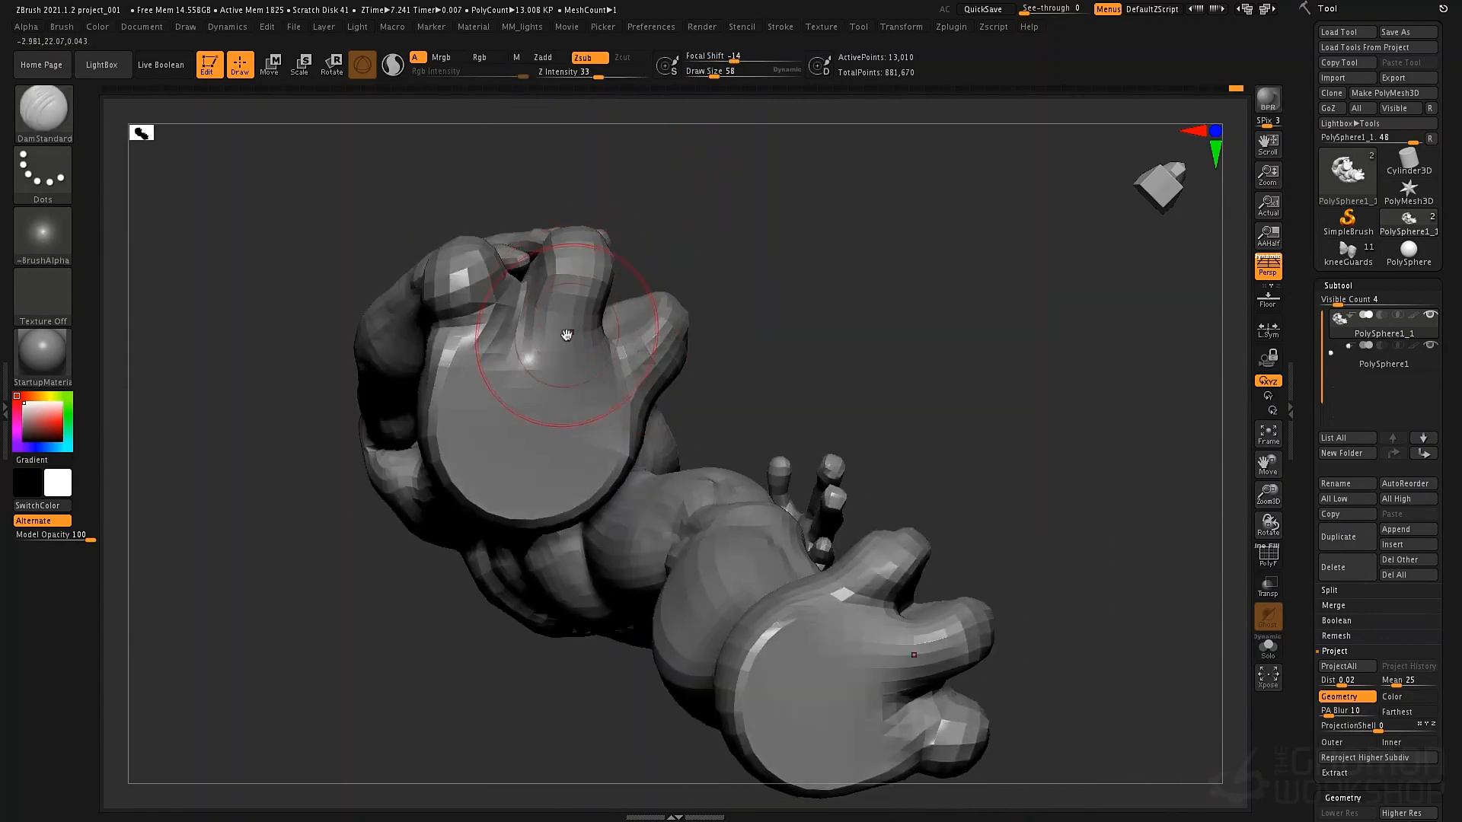
key("space")
left_click_drag(566, 333, 562, 334)
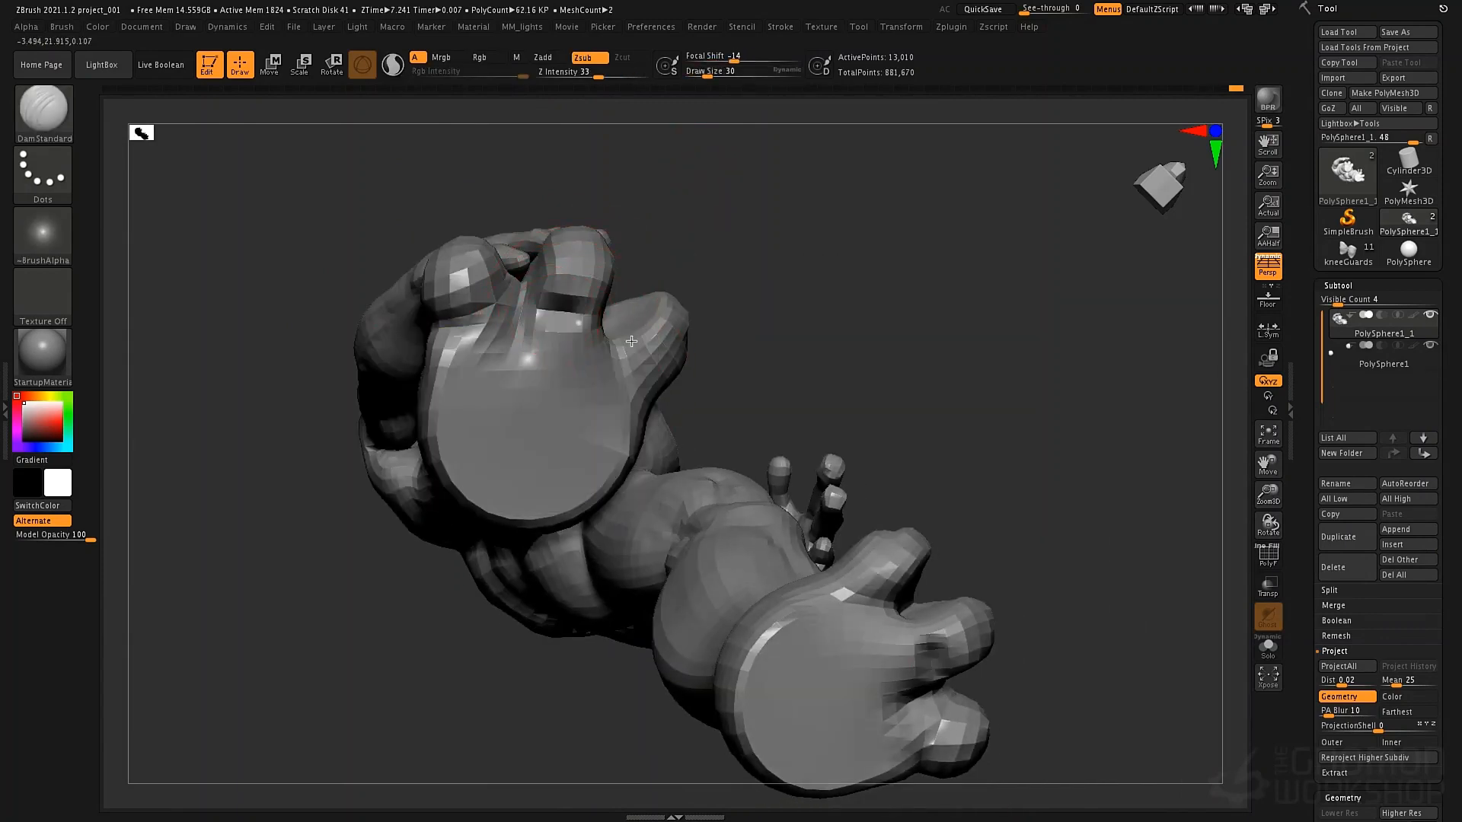
Build up the top of the foot around the inner toe with the ClayTubes brush at draw size 93
right_click_drag(643, 332, 561, 378)
key("b")
key("c")
key("t")
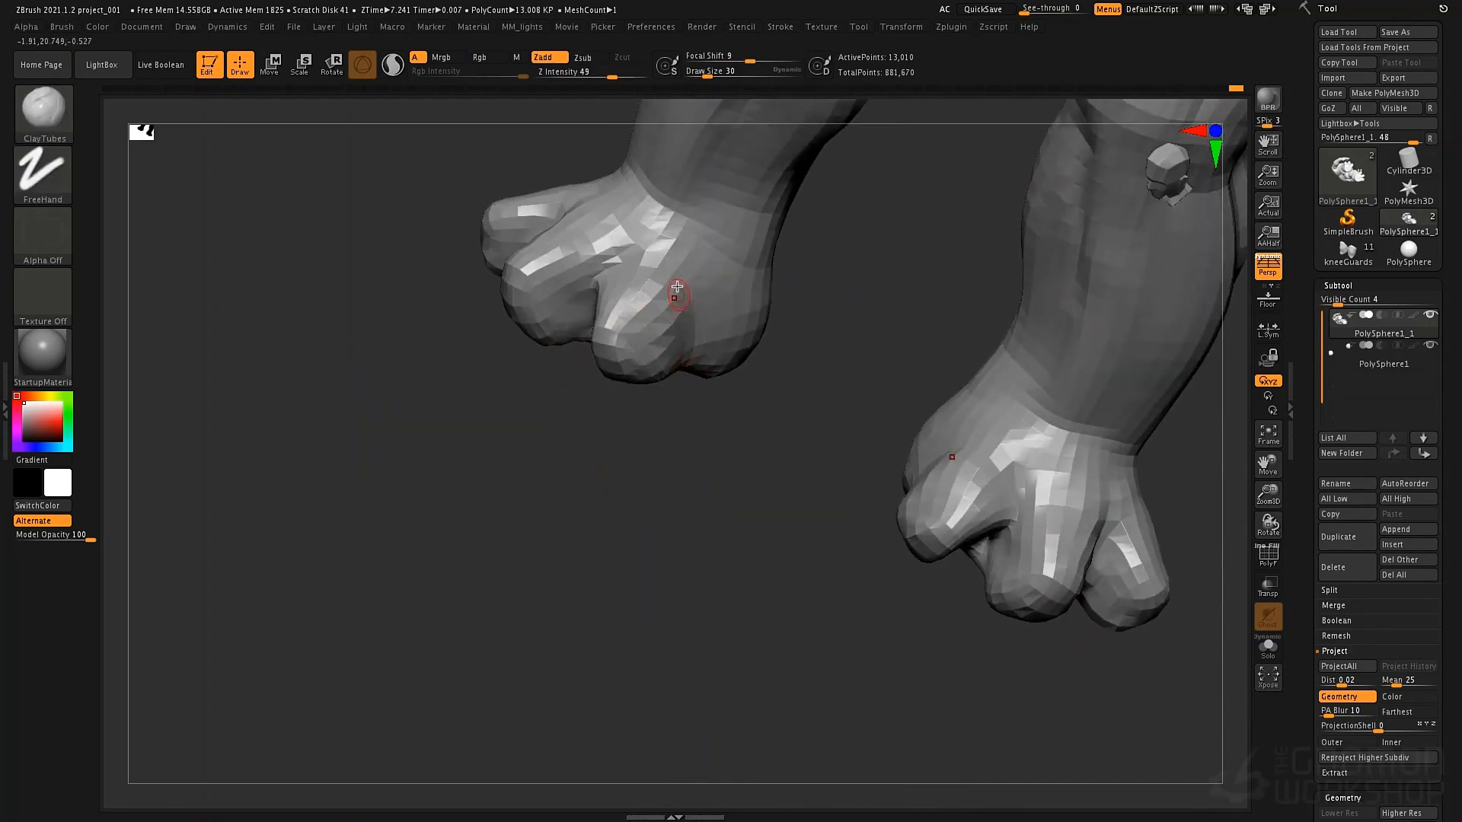
key("space")
key("space")
left_click_drag(696, 311, 754, 310)
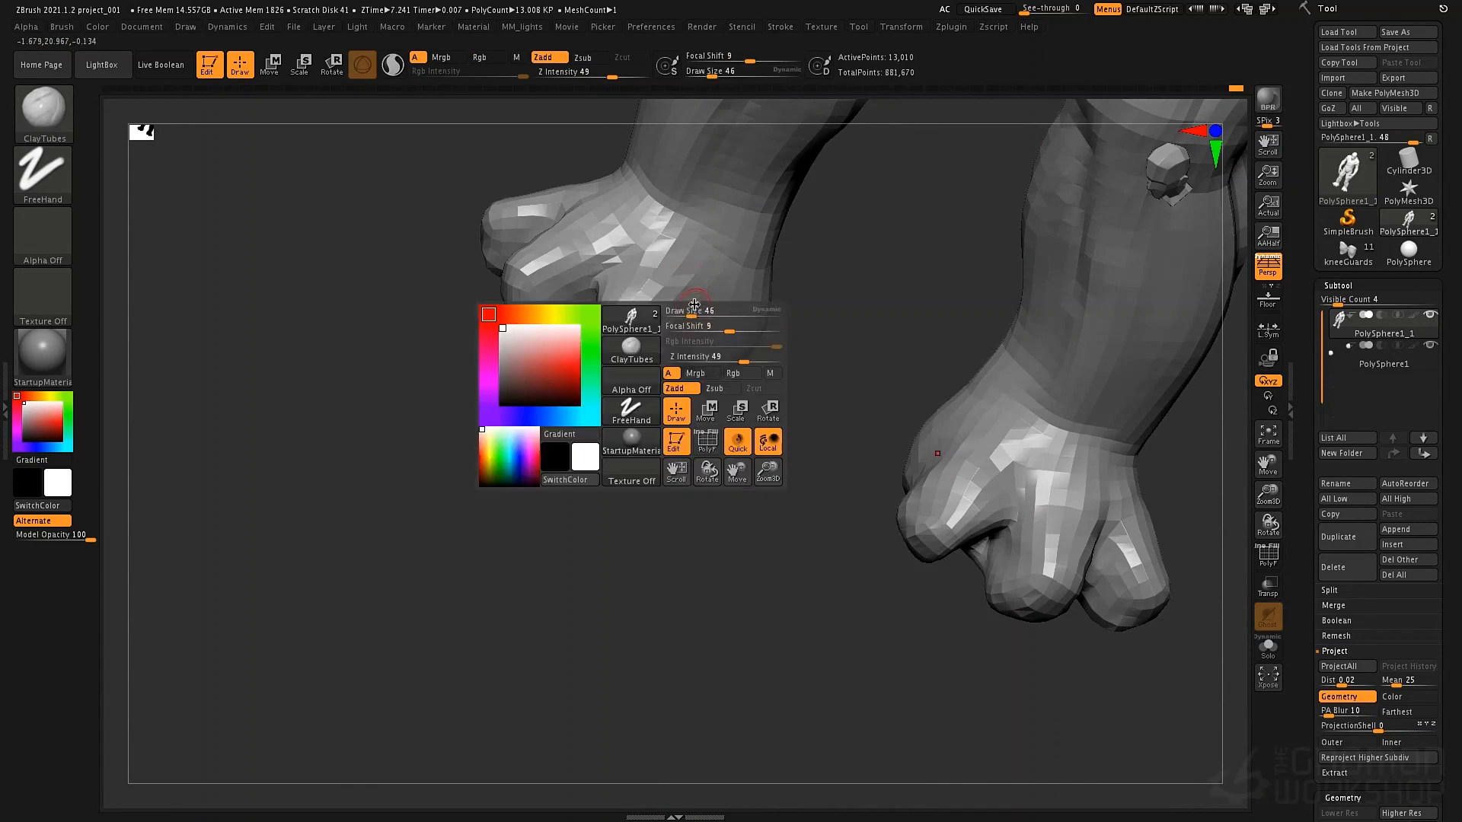
mouse_move(672, 353)
left_mouse_down()
mouse_move(646, 314)
mouse_move(652, 375)
mouse_move(651, 291)
left_mouse_up()
right_click_drag(620, 294, 659, 320)
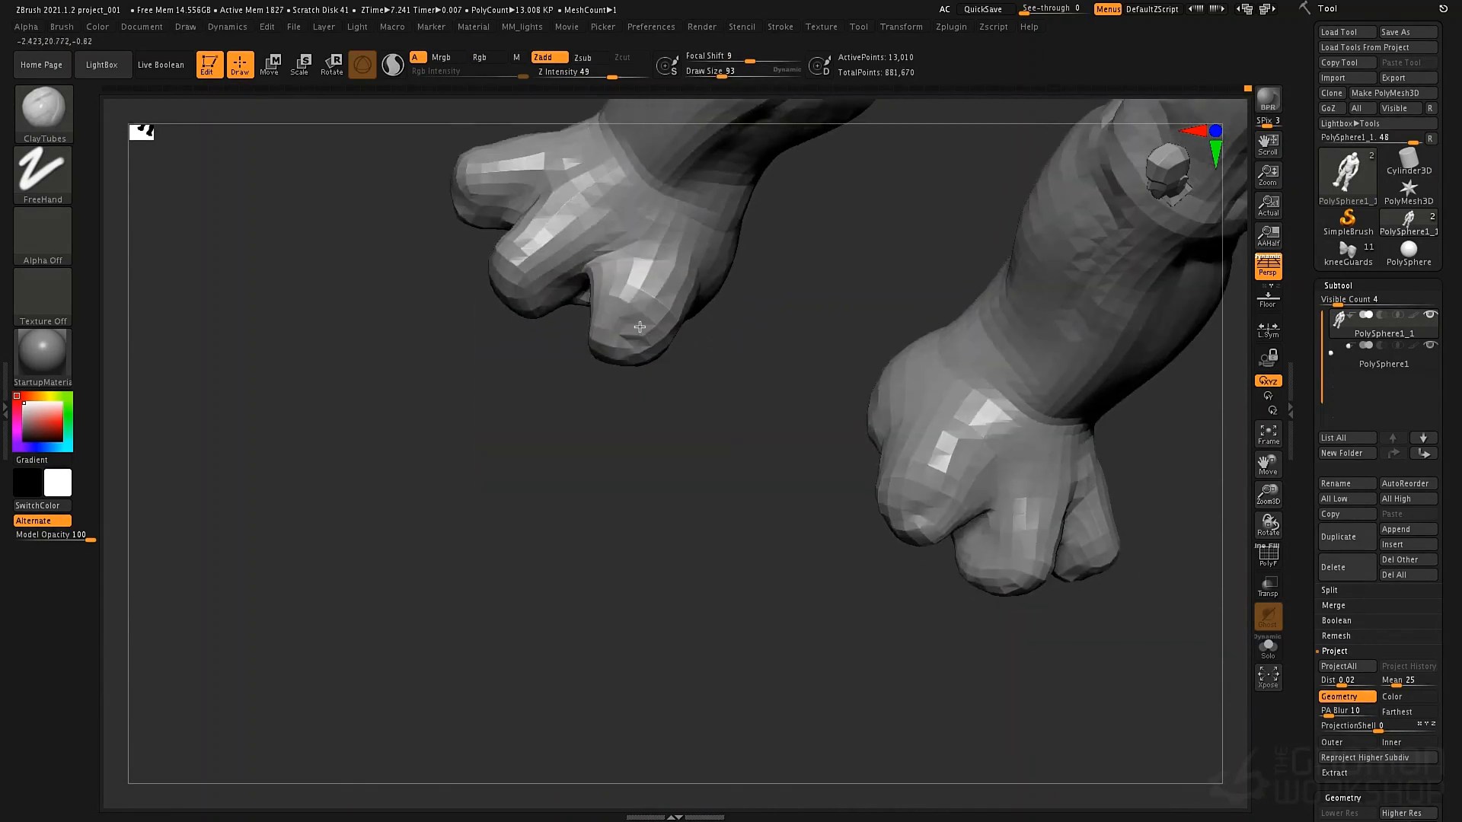
Adjust the shape of the inner toe with the Move brush at draw size 93
key("b")
key("m")
key("v")
mouse_move(602, 279)
left_mouse_down()
mouse_move(607, 266)
mouse_move(631, 317)
left_mouse_up()
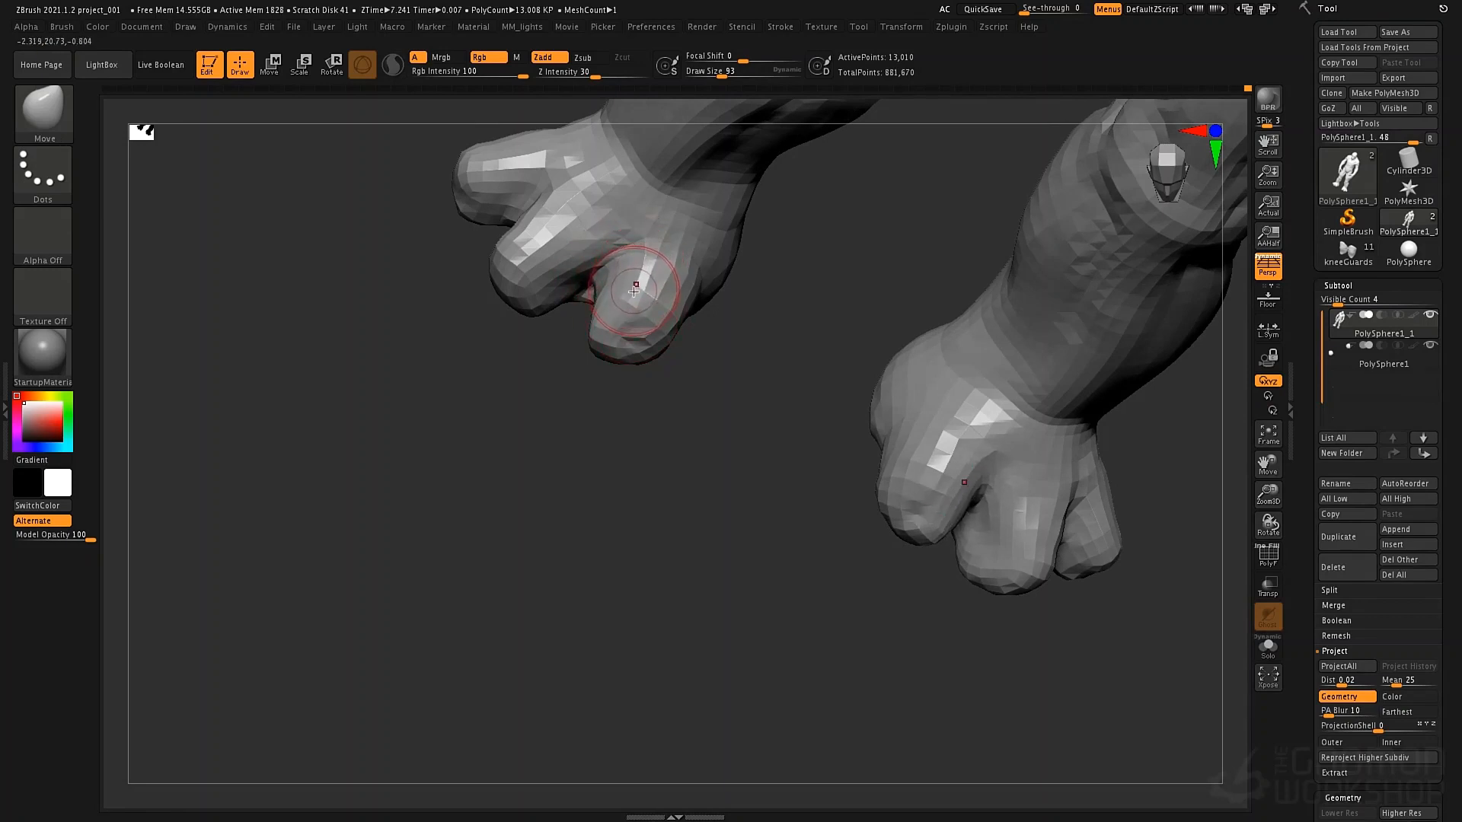
Raise the mesh two subdivision levels and add ridges along the tops of the inner and middle toes with ClayTubes
key("d")
key("d")
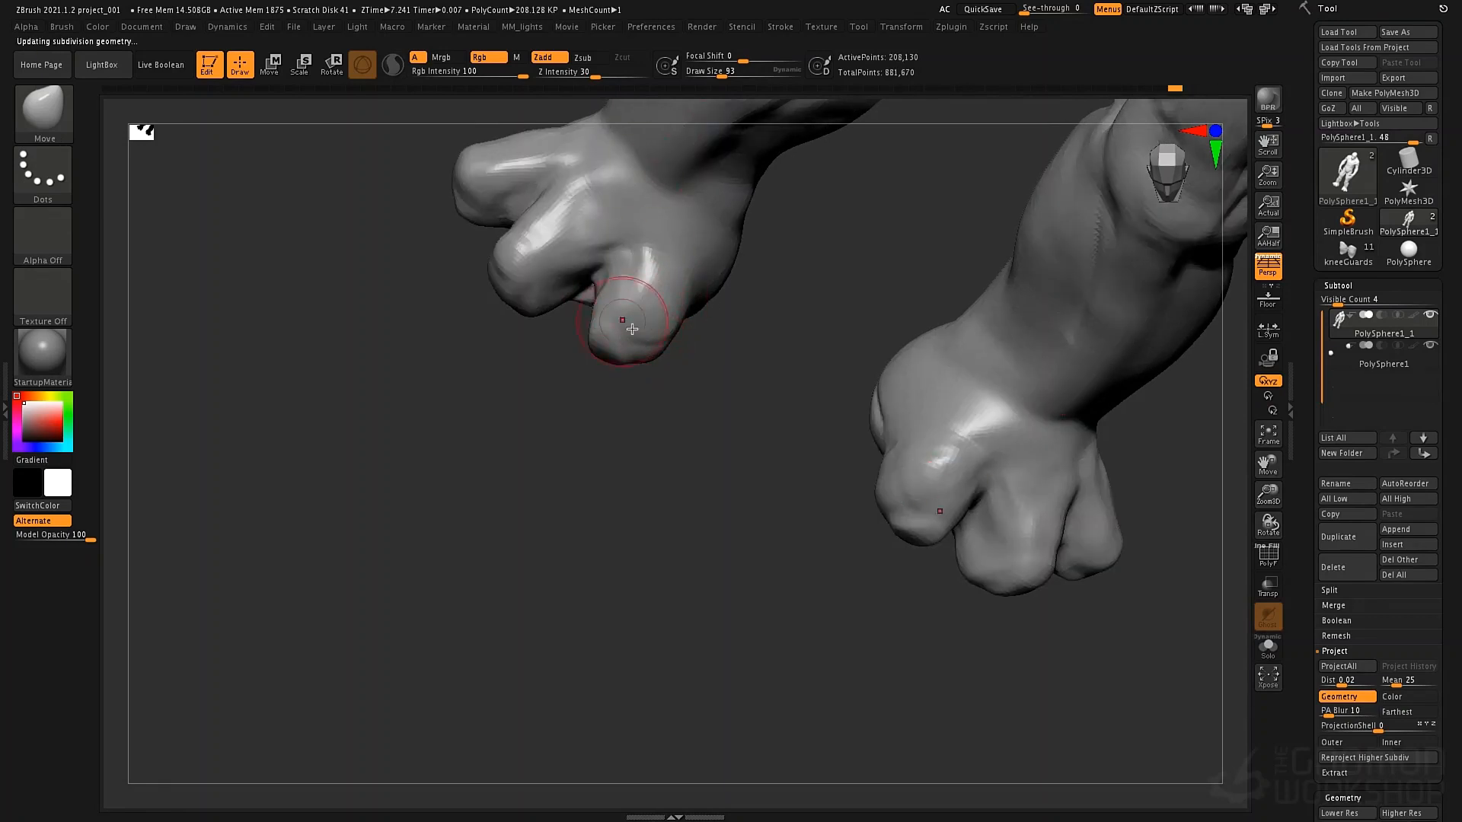
key("b")
key("c")
key("t")
mouse_move(625, 323)
left_mouse_down()
mouse_move(653, 350)
mouse_move(625, 317)
mouse_move(659, 255)
mouse_move(653, 232)
left_mouse_up()
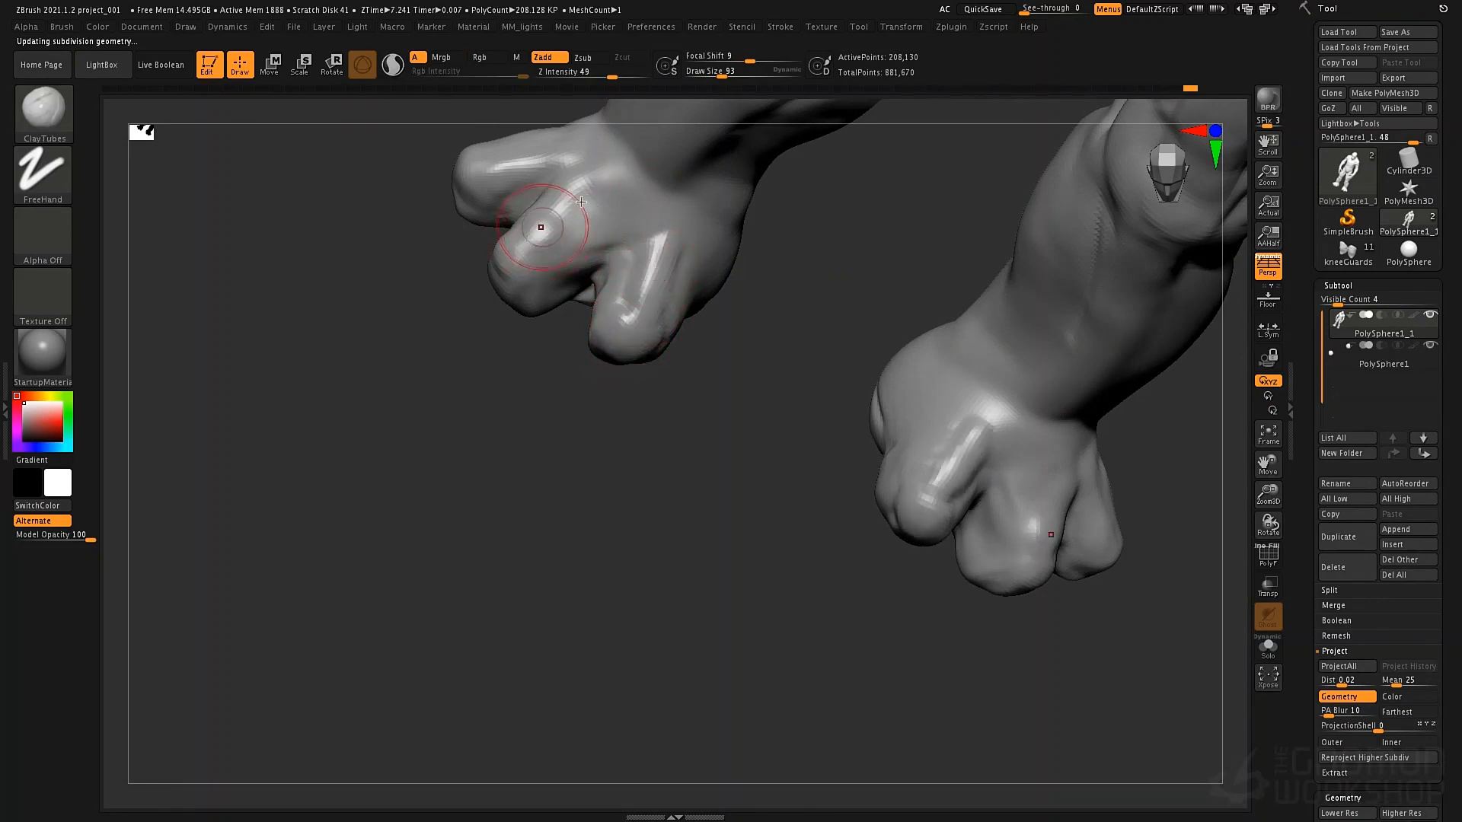
mouse_move(542, 227)
left_mouse_down()
mouse_move(628, 171)
mouse_move(527, 240)
left_mouse_up()
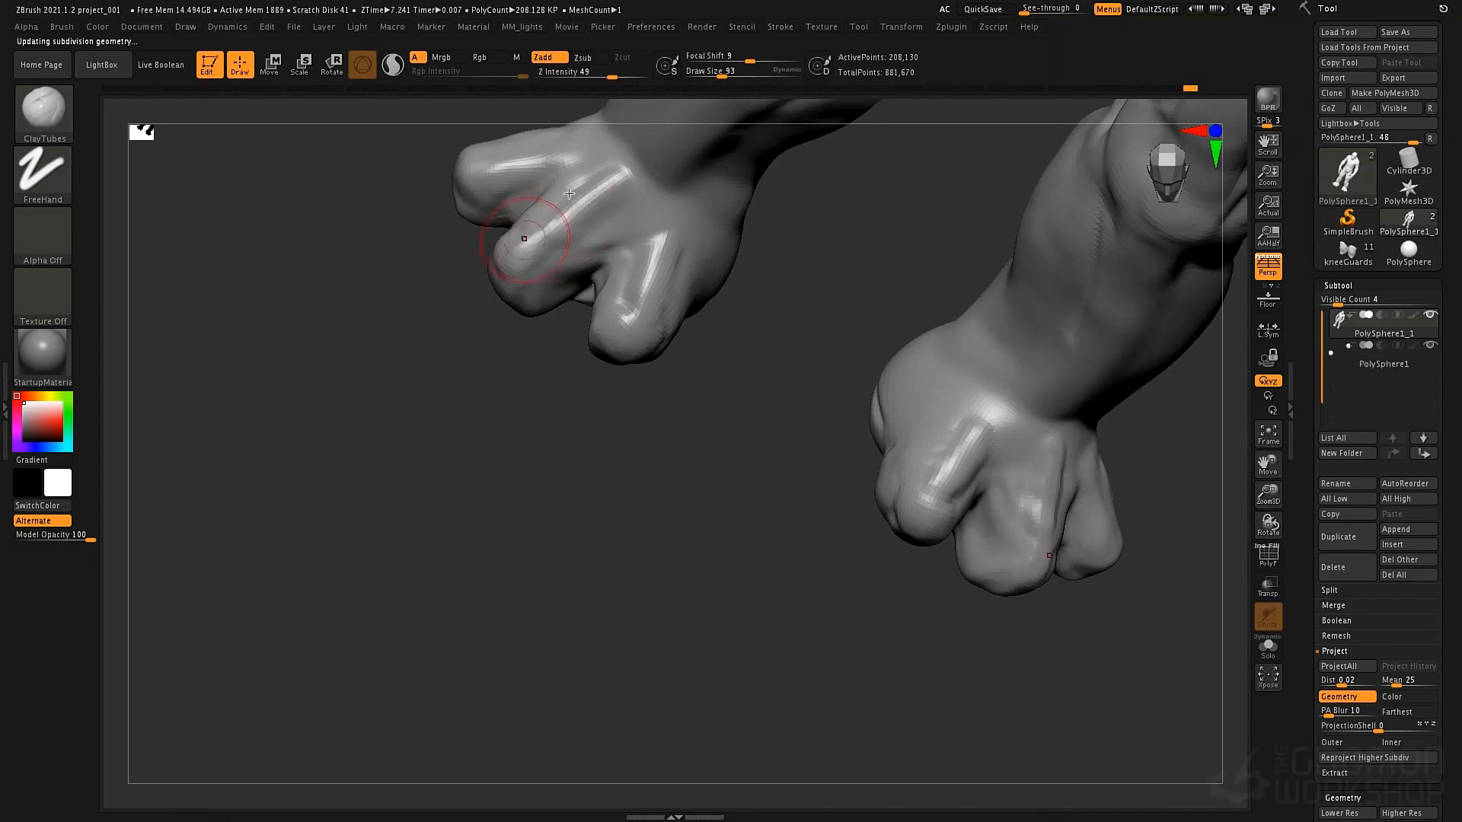
left_click_drag(569, 193, 613, 172)
left_click_drag(562, 434, 573, 263)
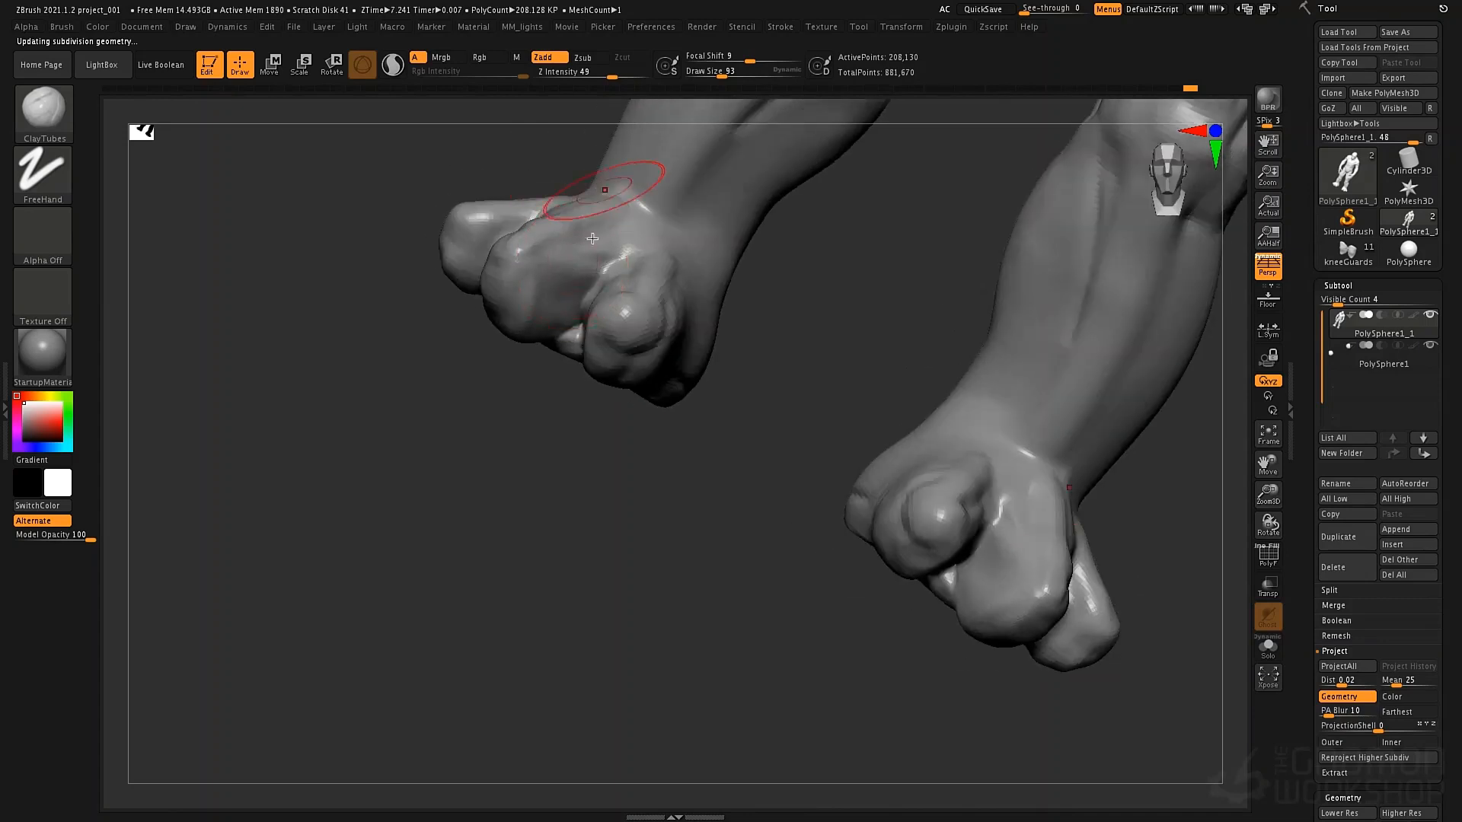
left_click_drag(565, 412, 567, 548)
Refine the toe shapes with the Standard and Move brushes at draw size 93
key("b")
key("s")
key("t")
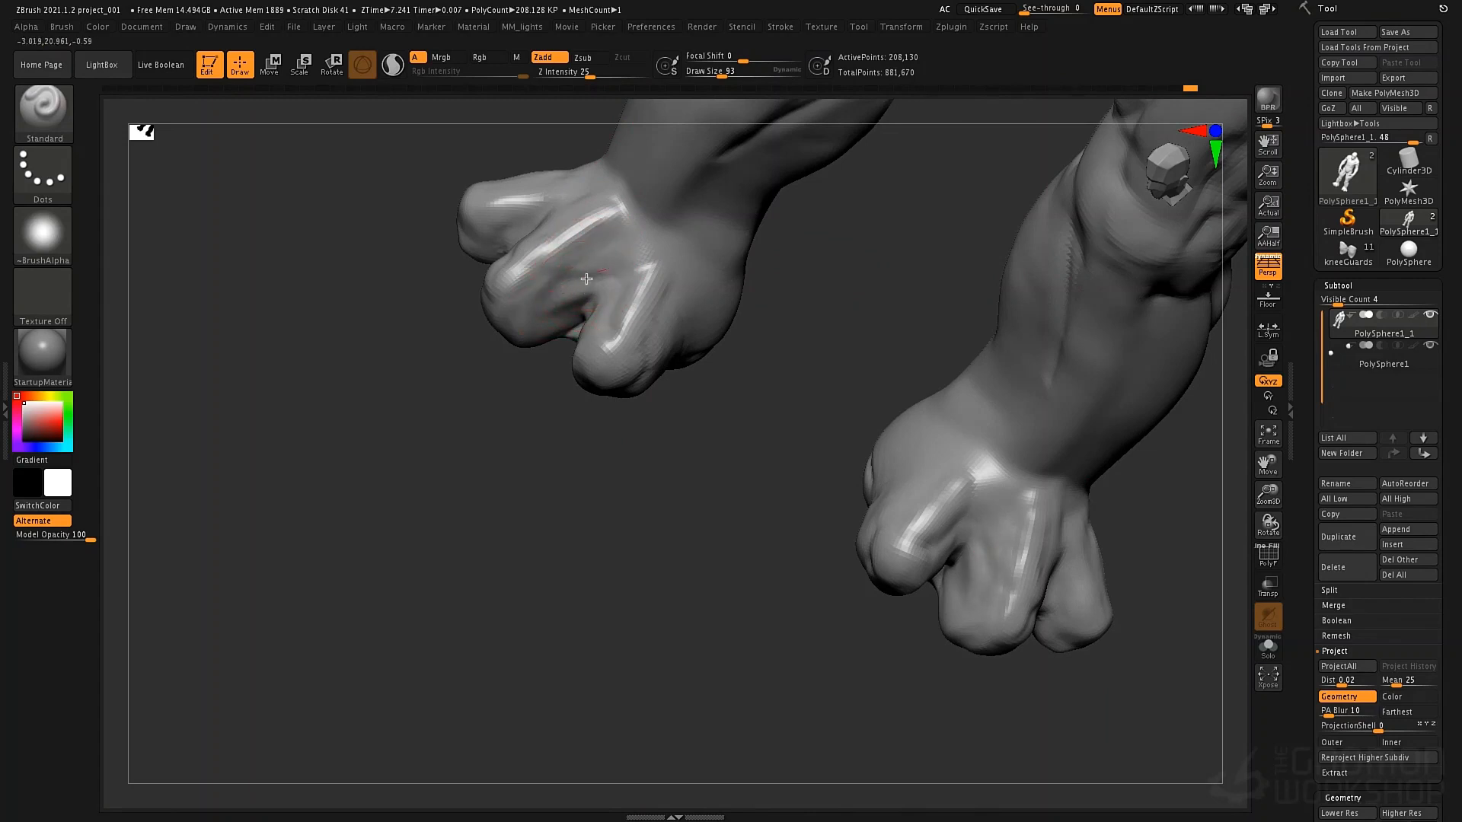
mouse_move(632, 303)
right_mouse_down()
mouse_move(668, 340)
mouse_move(694, 340)
mouse_move(587, 289)
mouse_move(540, 231)
mouse_move(574, 409)
mouse_move(490, 190)
right_mouse_up()
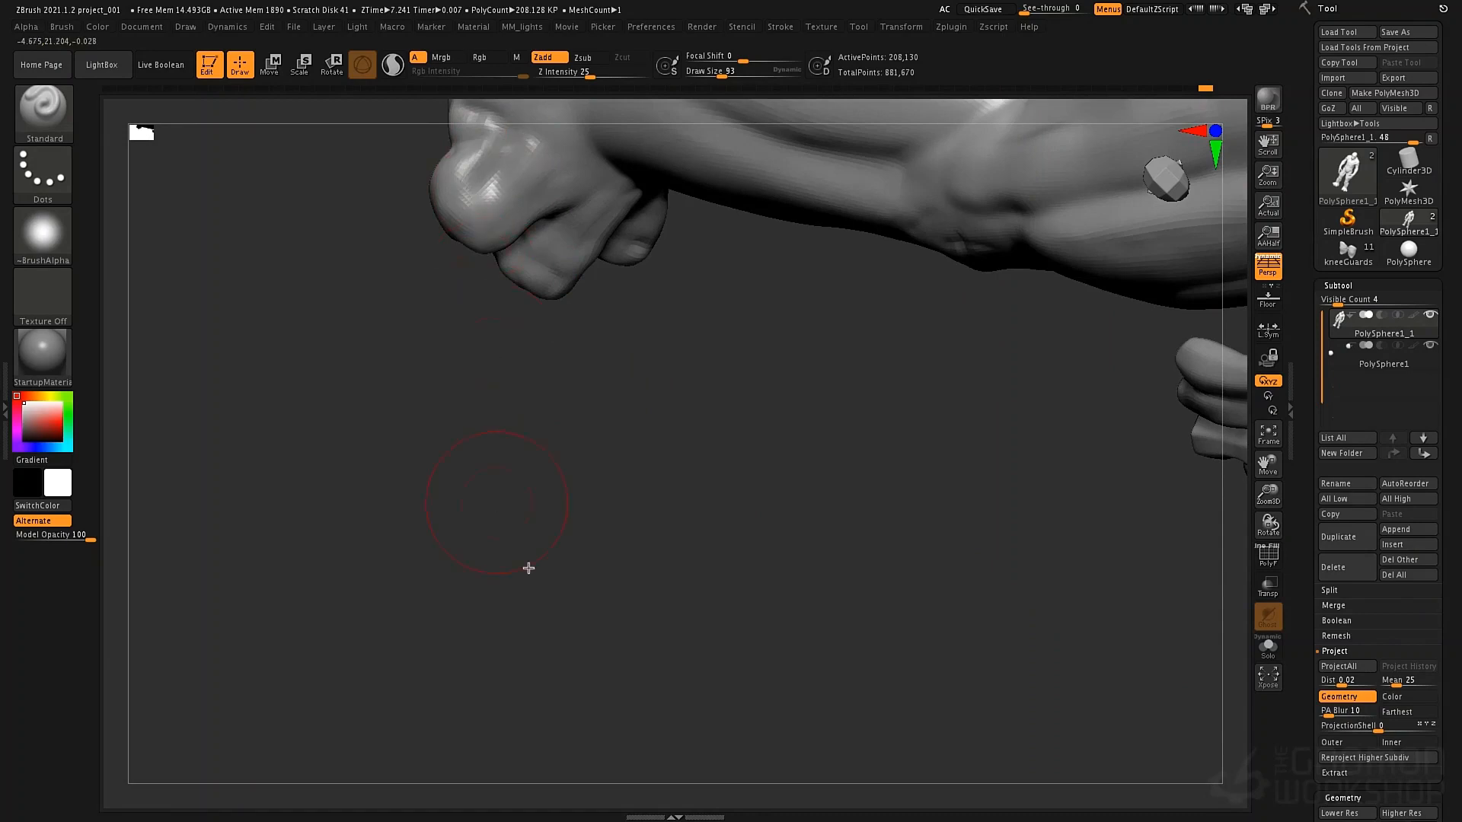
mouse_move(627, 456)
right_mouse_down()
mouse_move(610, 404)
mouse_move(741, 548)
mouse_move(698, 460)
mouse_move(726, 372)
mouse_move(662, 365)
mouse_move(596, 176)
right_mouse_up()
key("b")
key("m")
key("v")
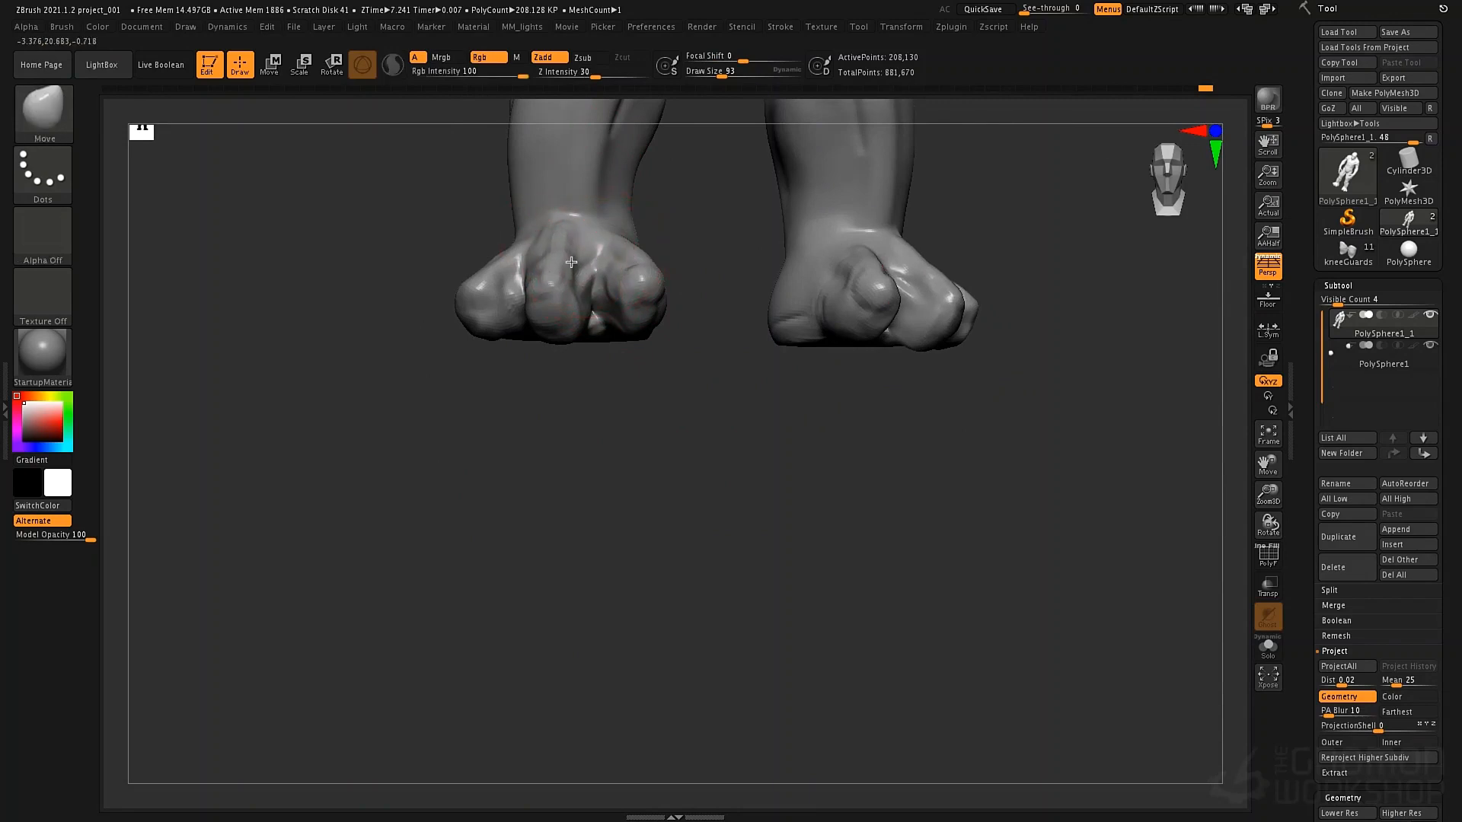
left_click_drag(635, 268, 624, 274)
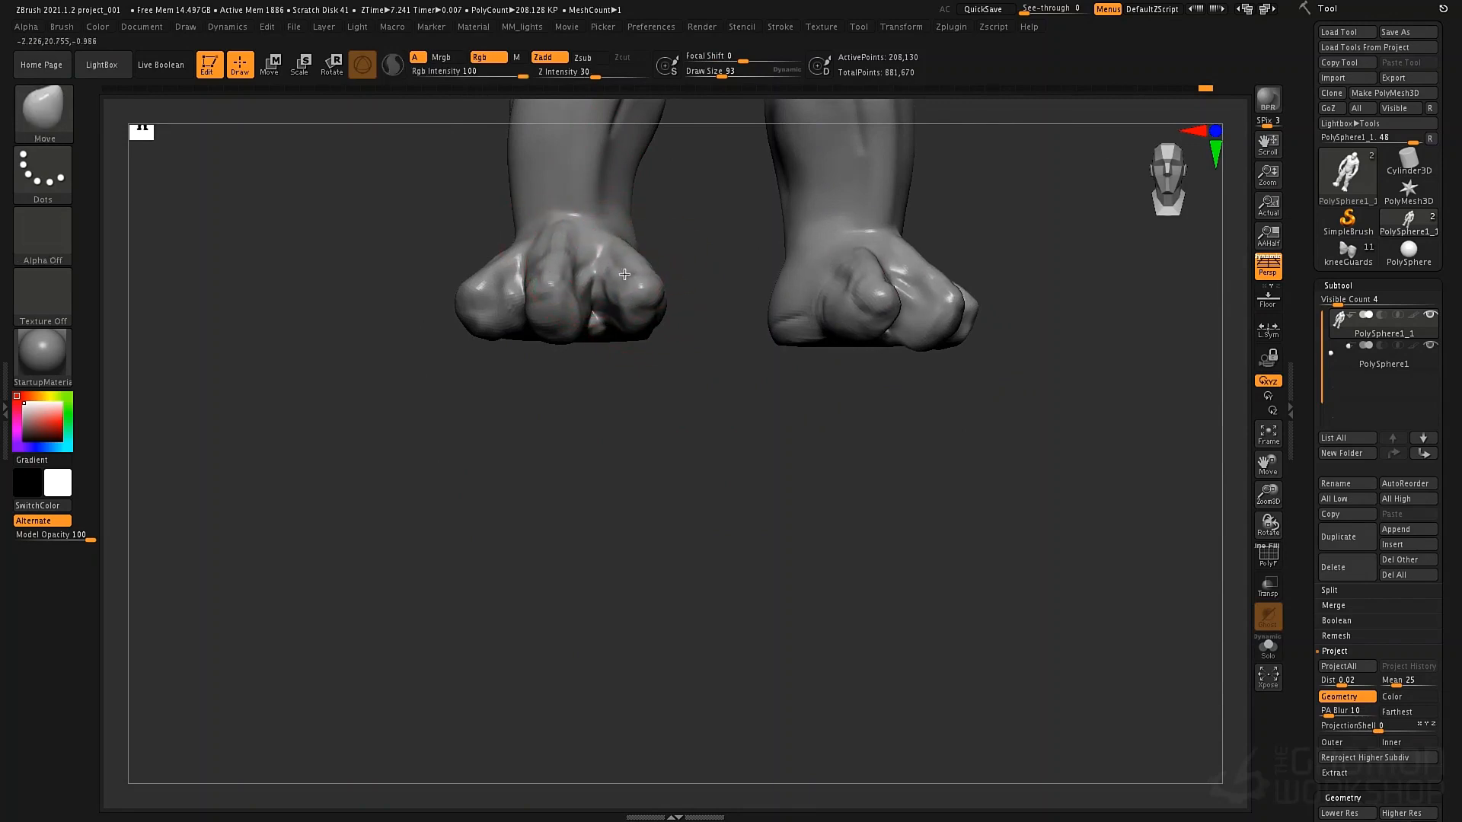
Lower the mesh two subdivision levels and reshape the toes and instep with the Move brush at draw size 106
key("shift+d")
key("shift+d")
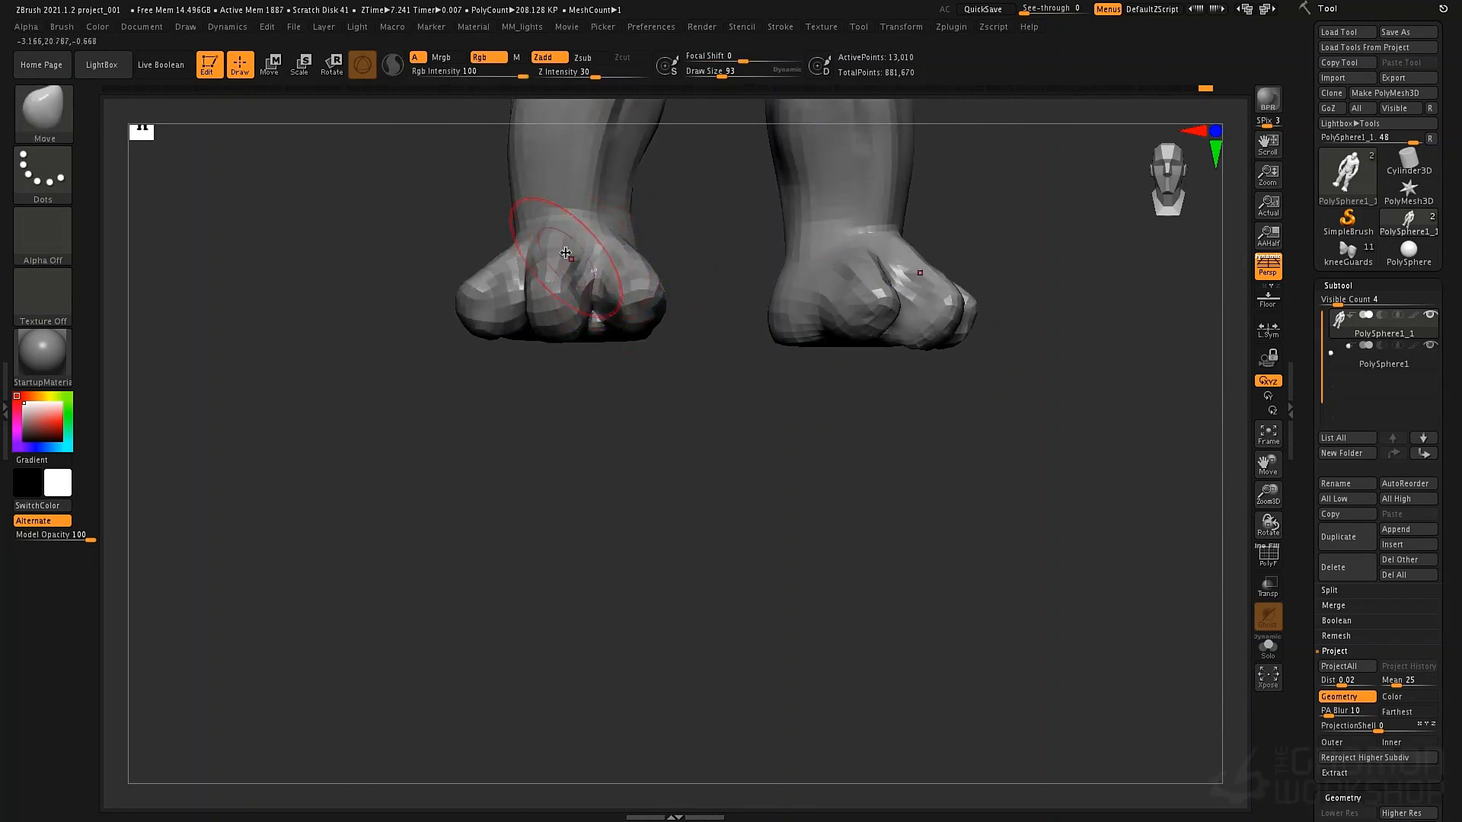
key("space")
mouse_move(504, 241)
left_mouse_down()
mouse_move(501, 255)
mouse_move(494, 218)
left_mouse_up()
key("space")
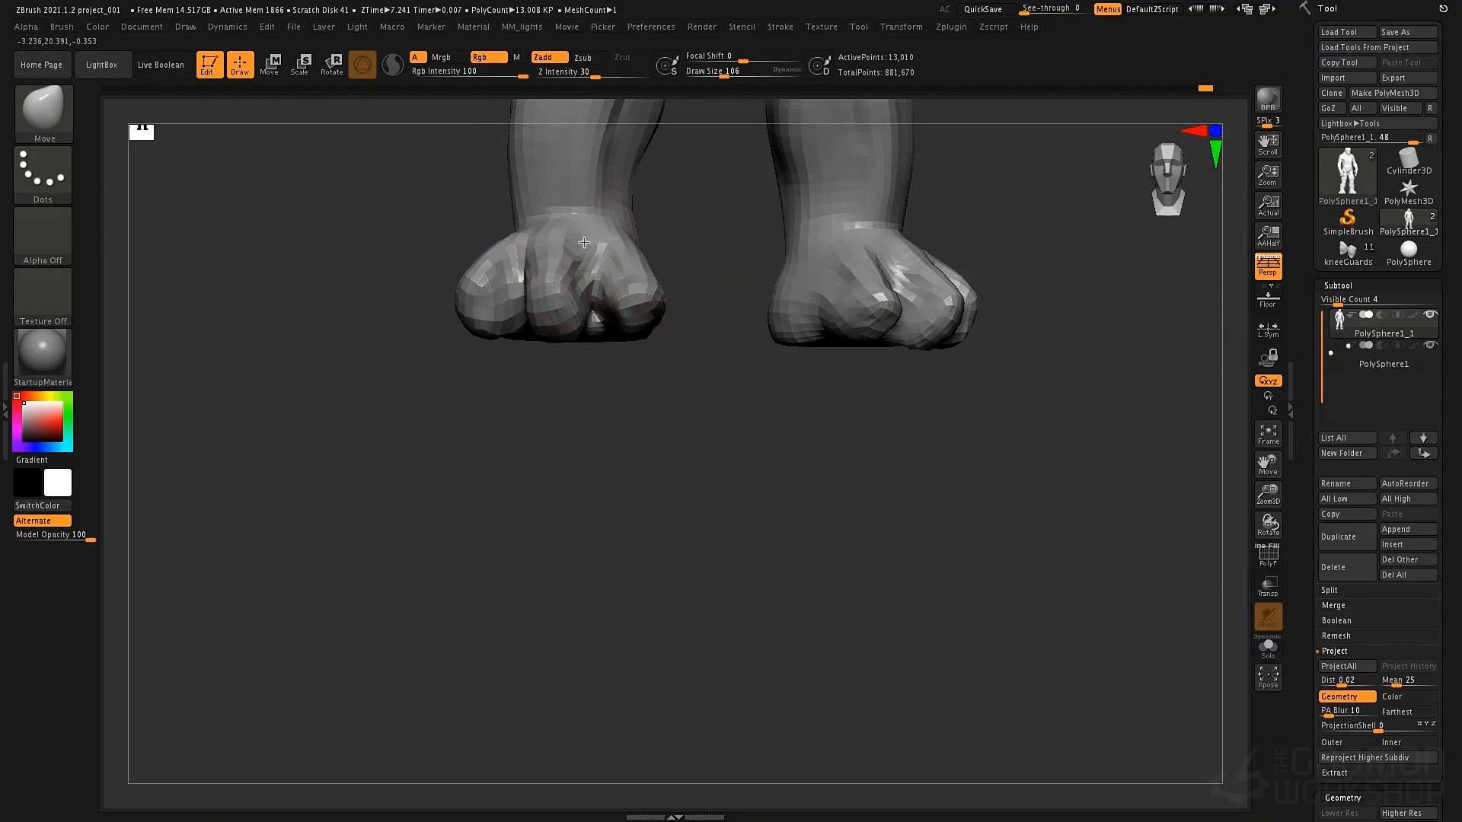
left_click_drag(584, 242, 573, 288)
left_click_drag(558, 343, 559, 330)
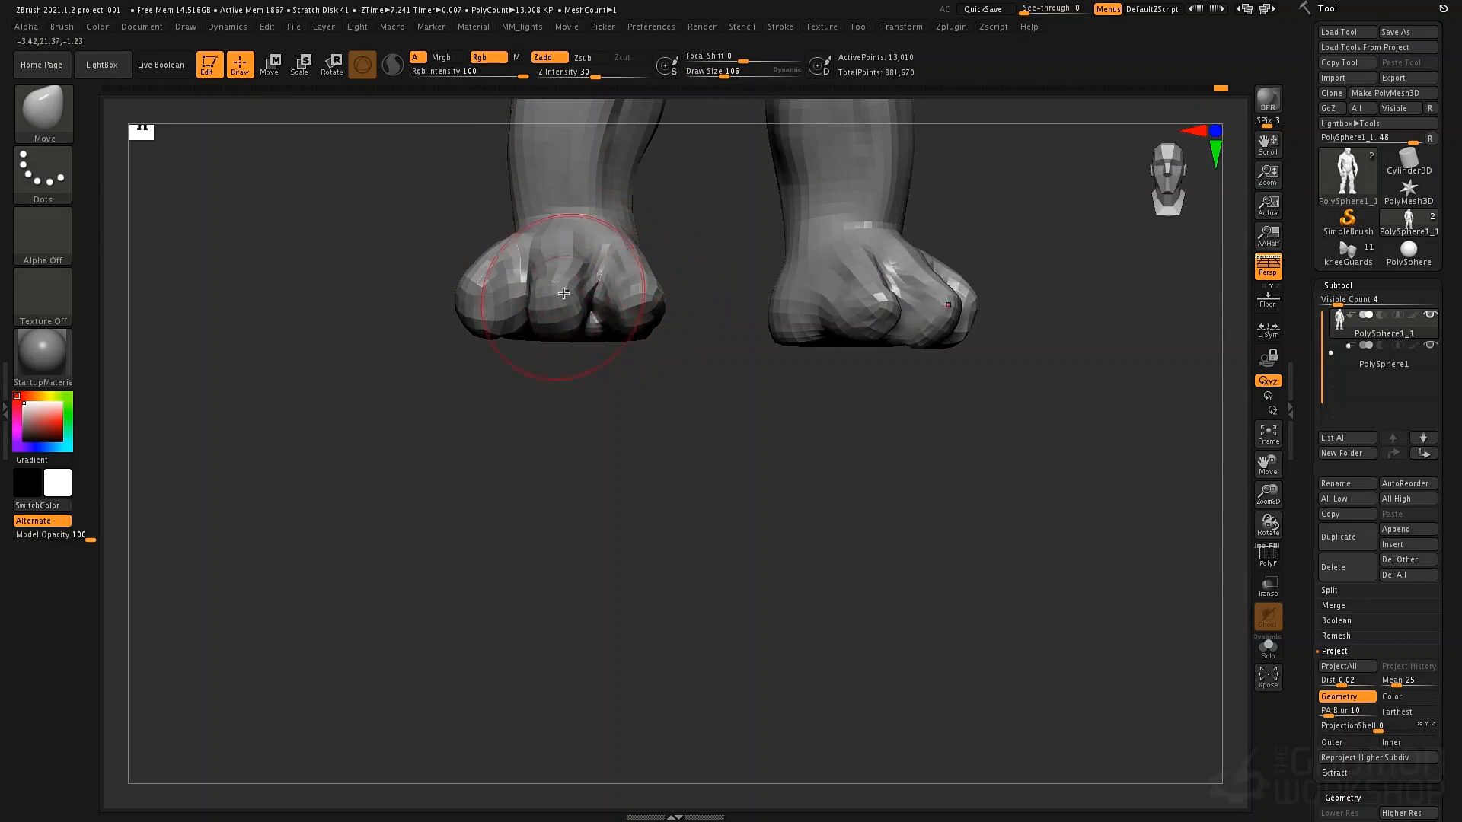
Mask the legs above the ankles and adjust the overall form of the feet with the Move brush at draw size 318
left_click_drag(636, 397, 718, 508, "alt")
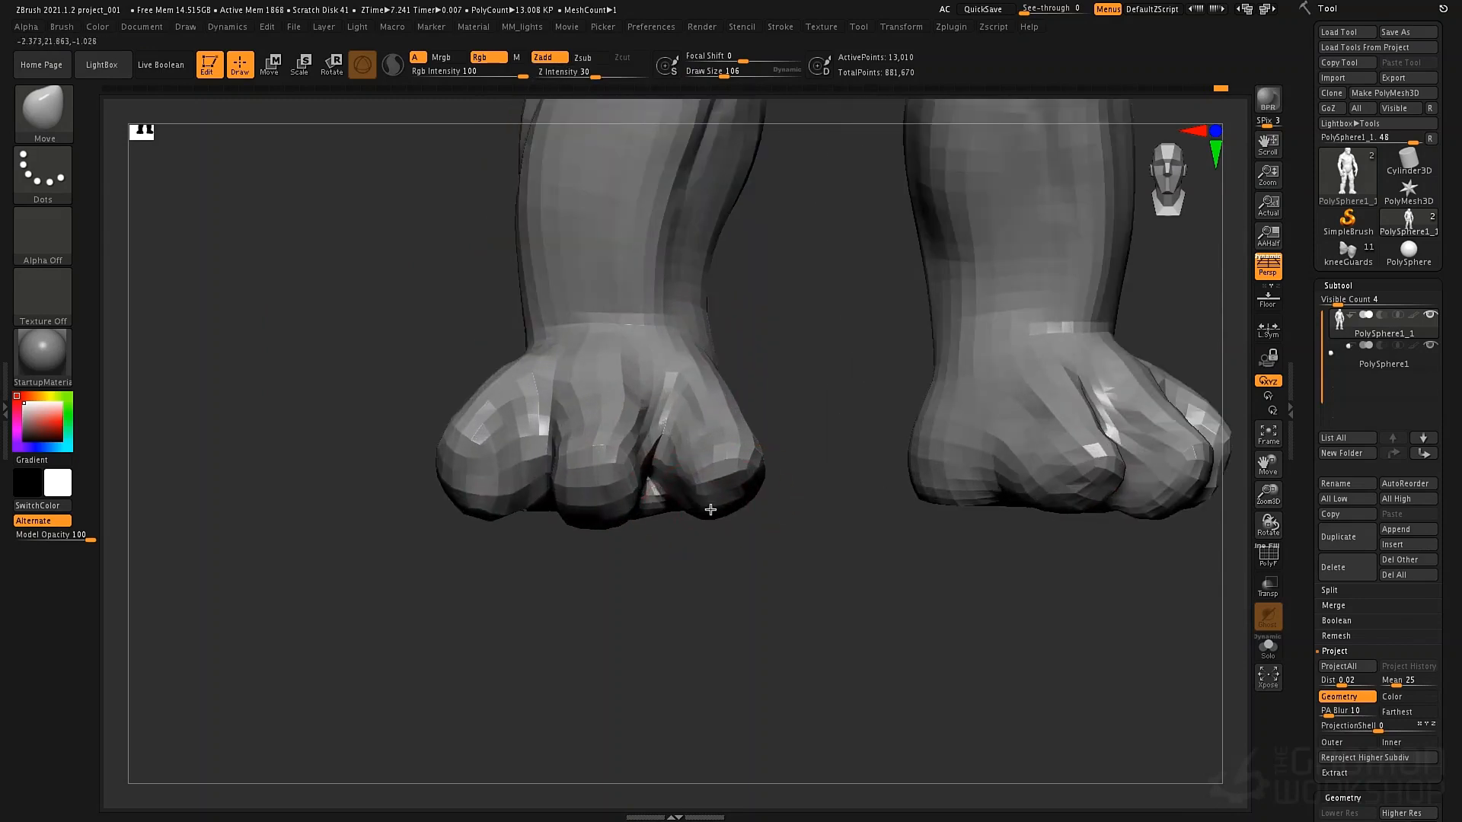
key("space")
mouse_move(718, 440)
left_mouse_down()
mouse_move(774, 522)
mouse_move(757, 478)
left_mouse_up()
key("space")
left_click_drag(624, 385, 637, 340)
key("space")
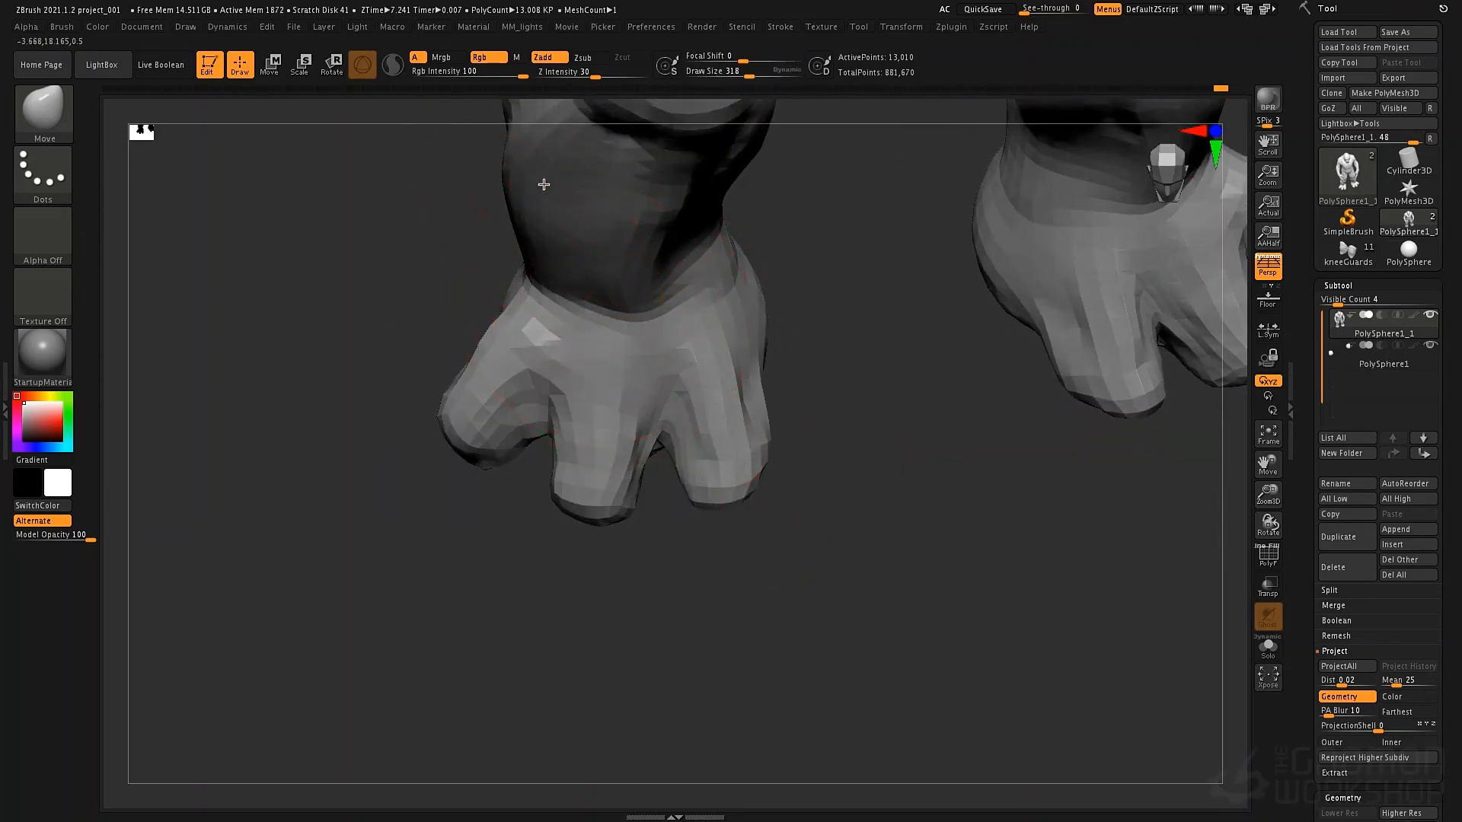
Set the draw size to 185 and mask everything except the knees, lower thighs and upper calves
mouse_move(676, 477)
left_mouse_down()
mouse_move(724, 391)
mouse_move(735, 530)
mouse_move(754, 428)
mouse_move(698, 464)
mouse_move(665, 460)
left_mouse_up()
key("space")
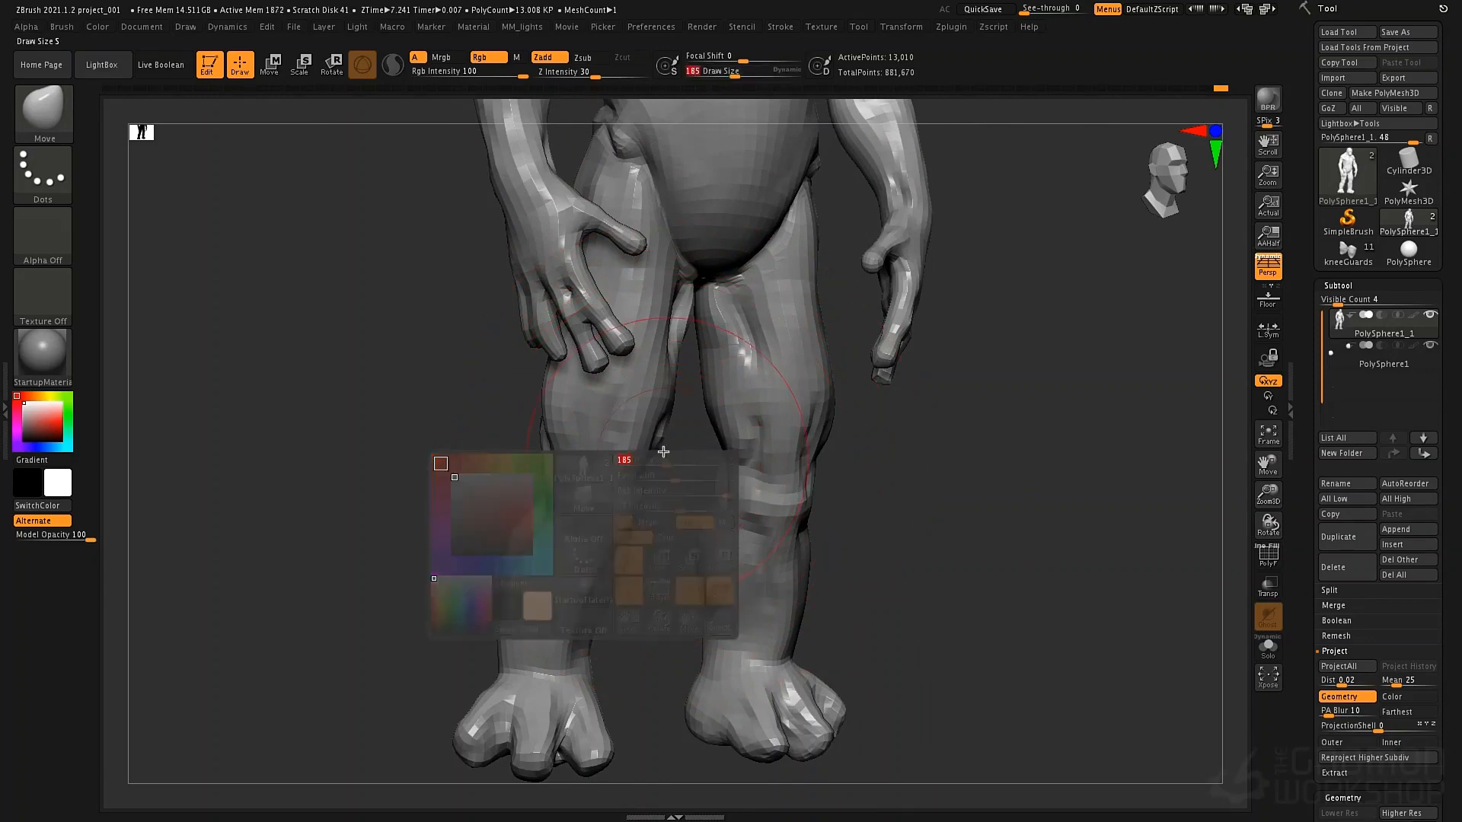
right_click_drag(648, 447, 635, 487, "shift")
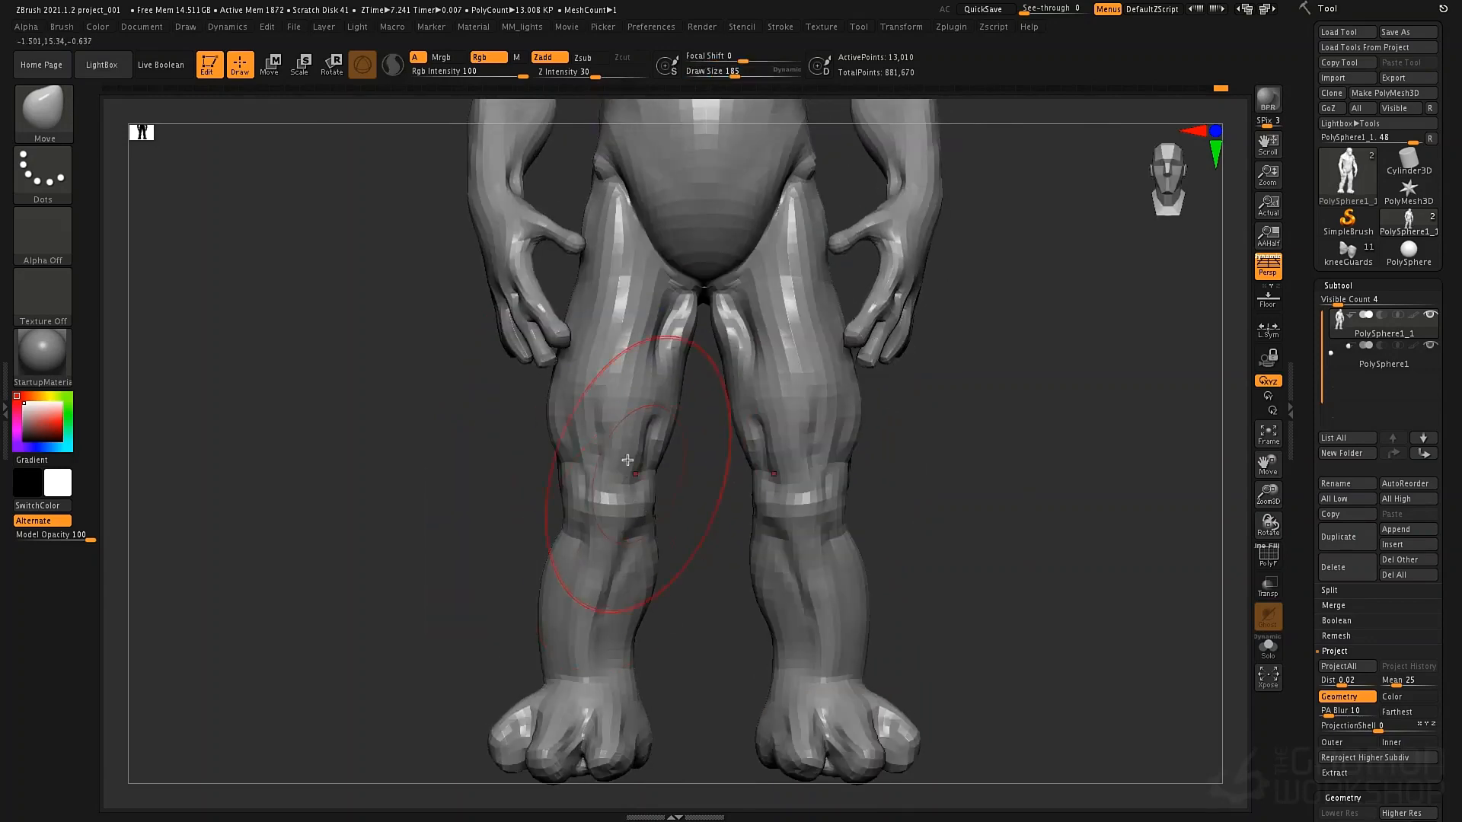
left_click_drag(480, 609, 715, 377, "ctrl")
key("ctrl+i")
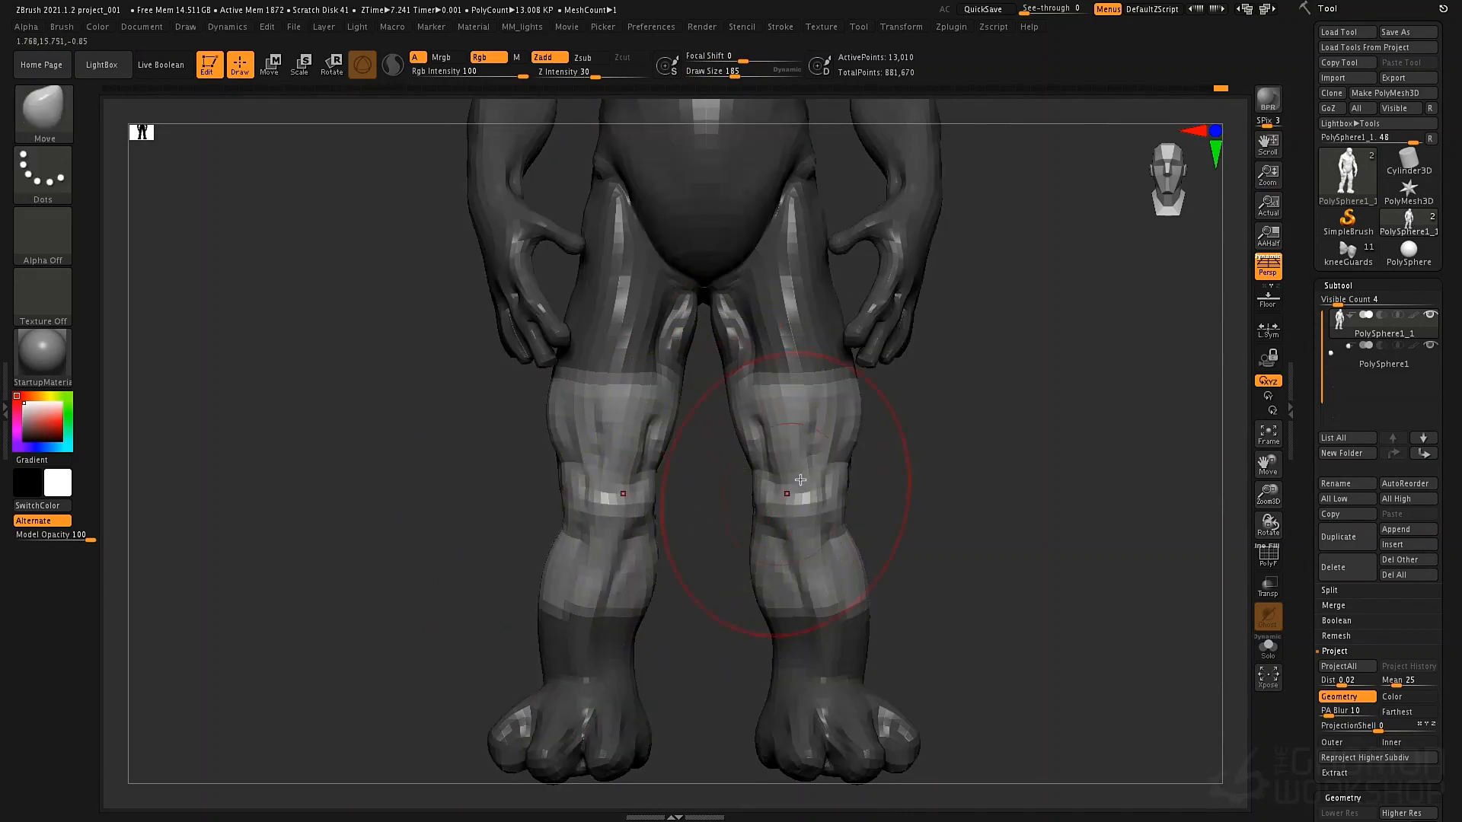
Center the Move gizmo on the unmasked knee area and raise the knees slightly along the vertical axis
key("w")
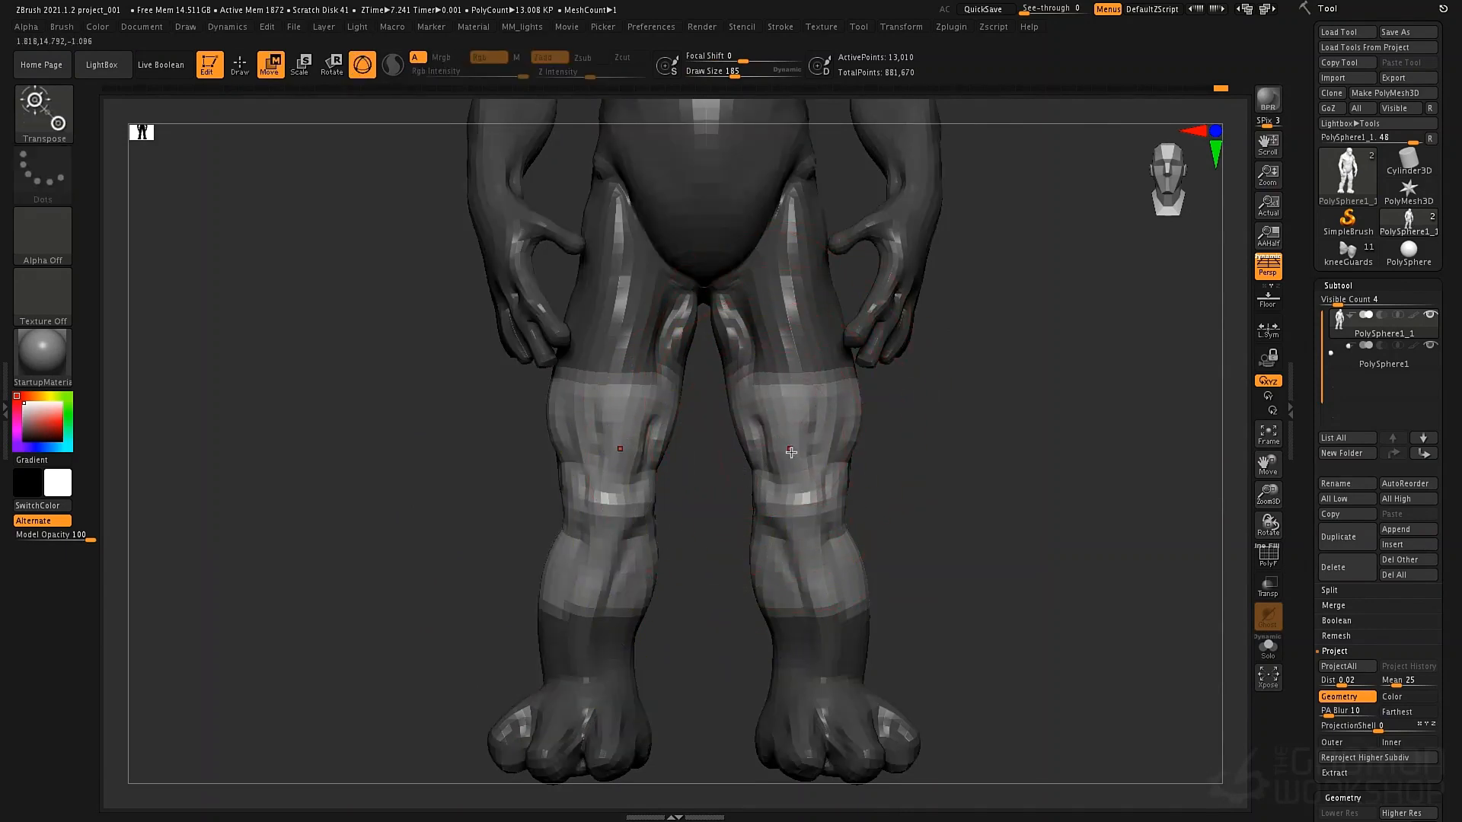
key("f")
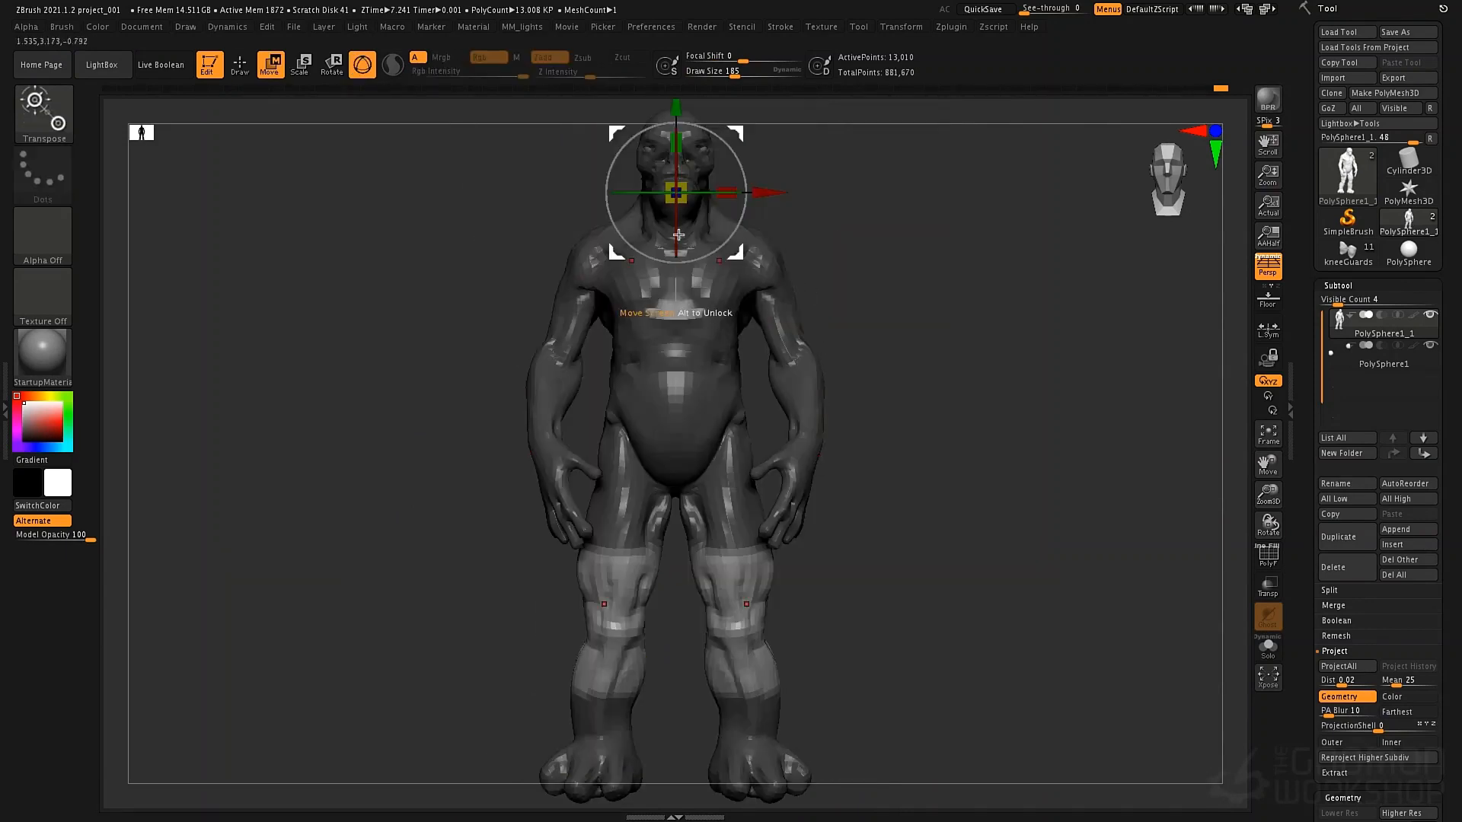
key("x")
left_click_drag(868, 390, 872, 471, "alt")
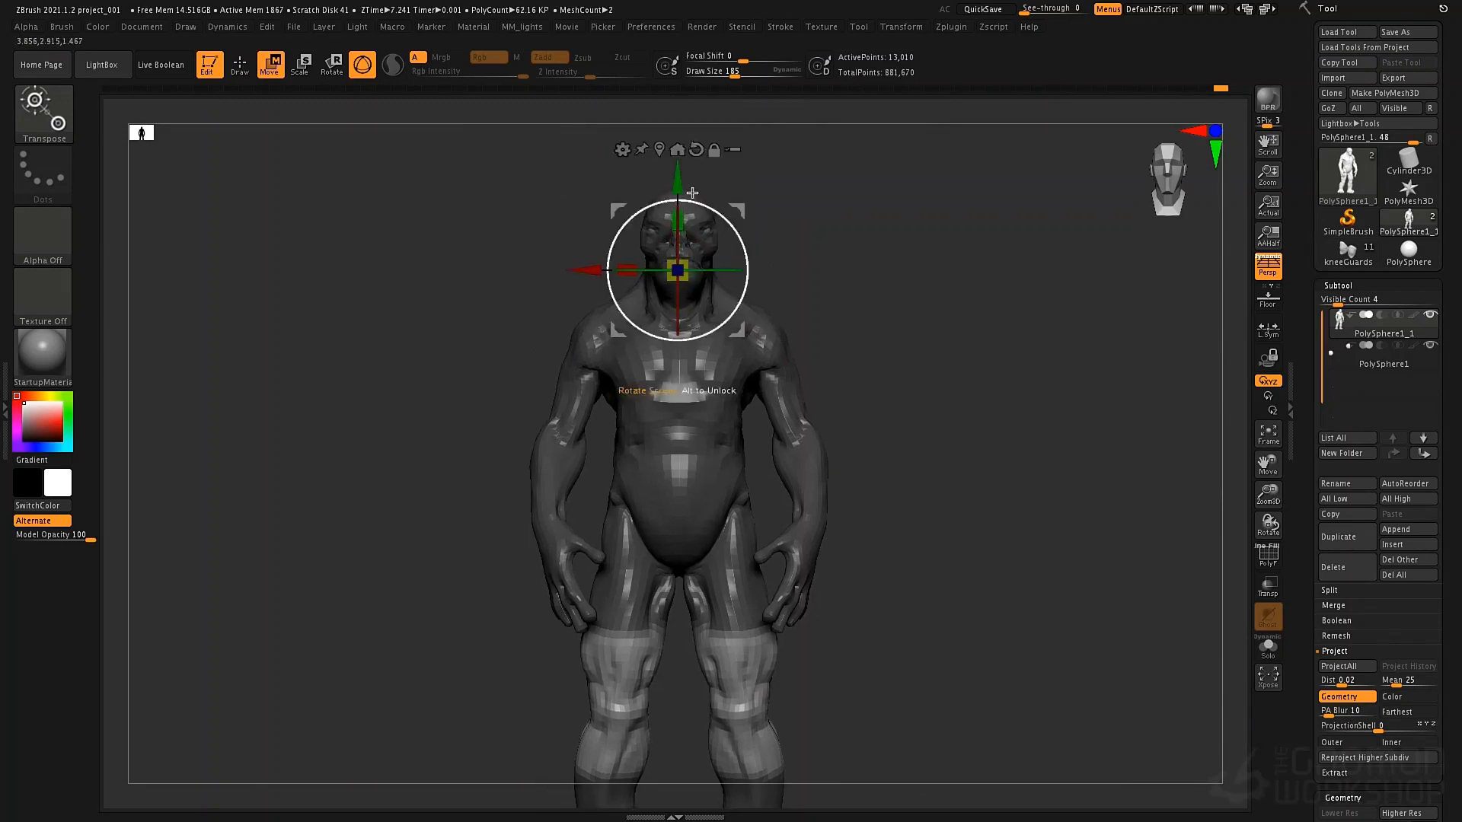
left_click(661, 151)
left_click_drag(816, 562, 824, 418, "alt")
left_click_drag(542, 349, 541, 334)
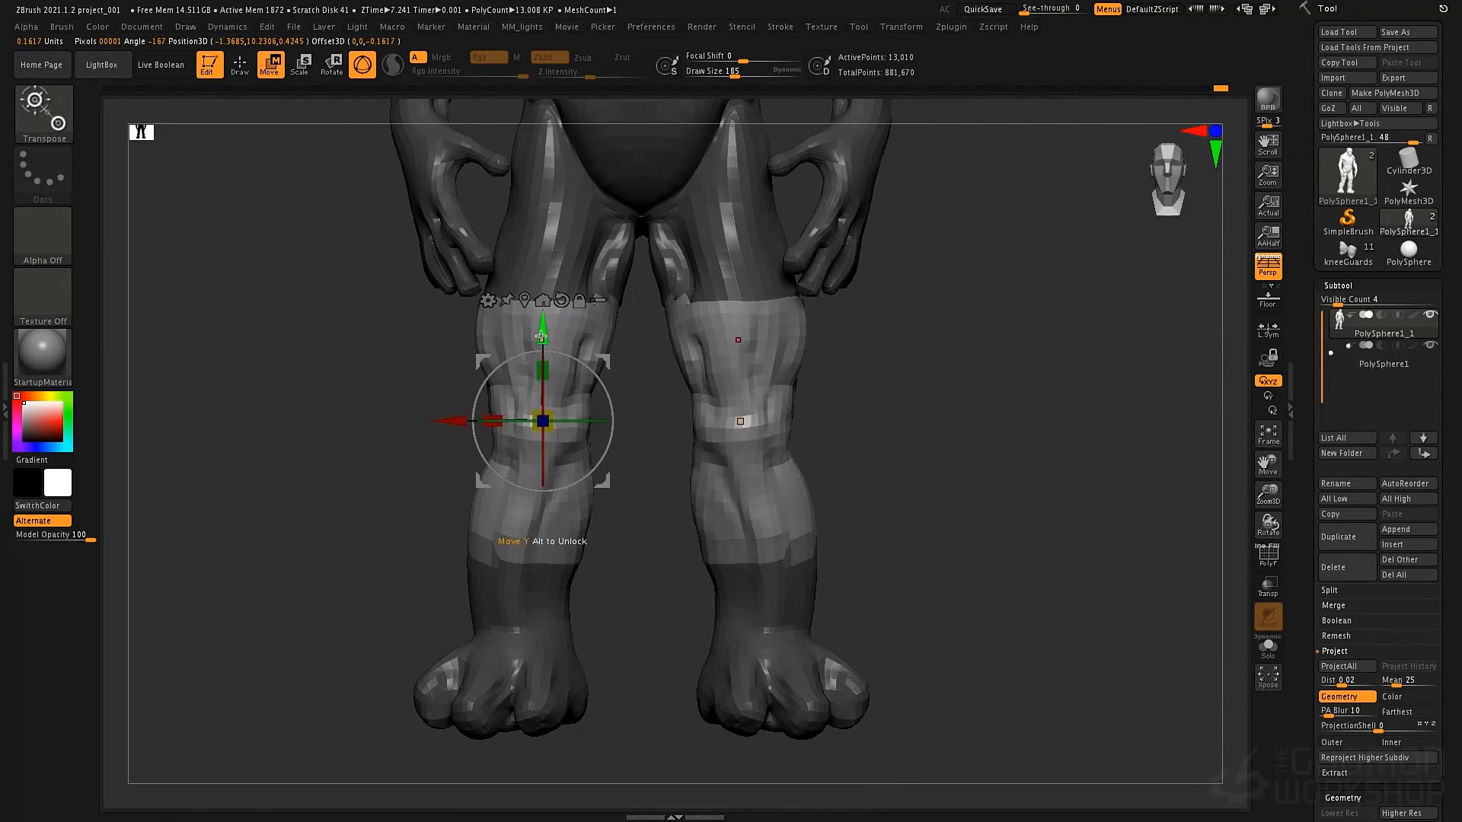
Return to Draw mode with the mask cleared, set the draw size to 115, and smooth the seams around the thighs
key("q")
key("space")
left_click_drag(720, 311, 692, 307)
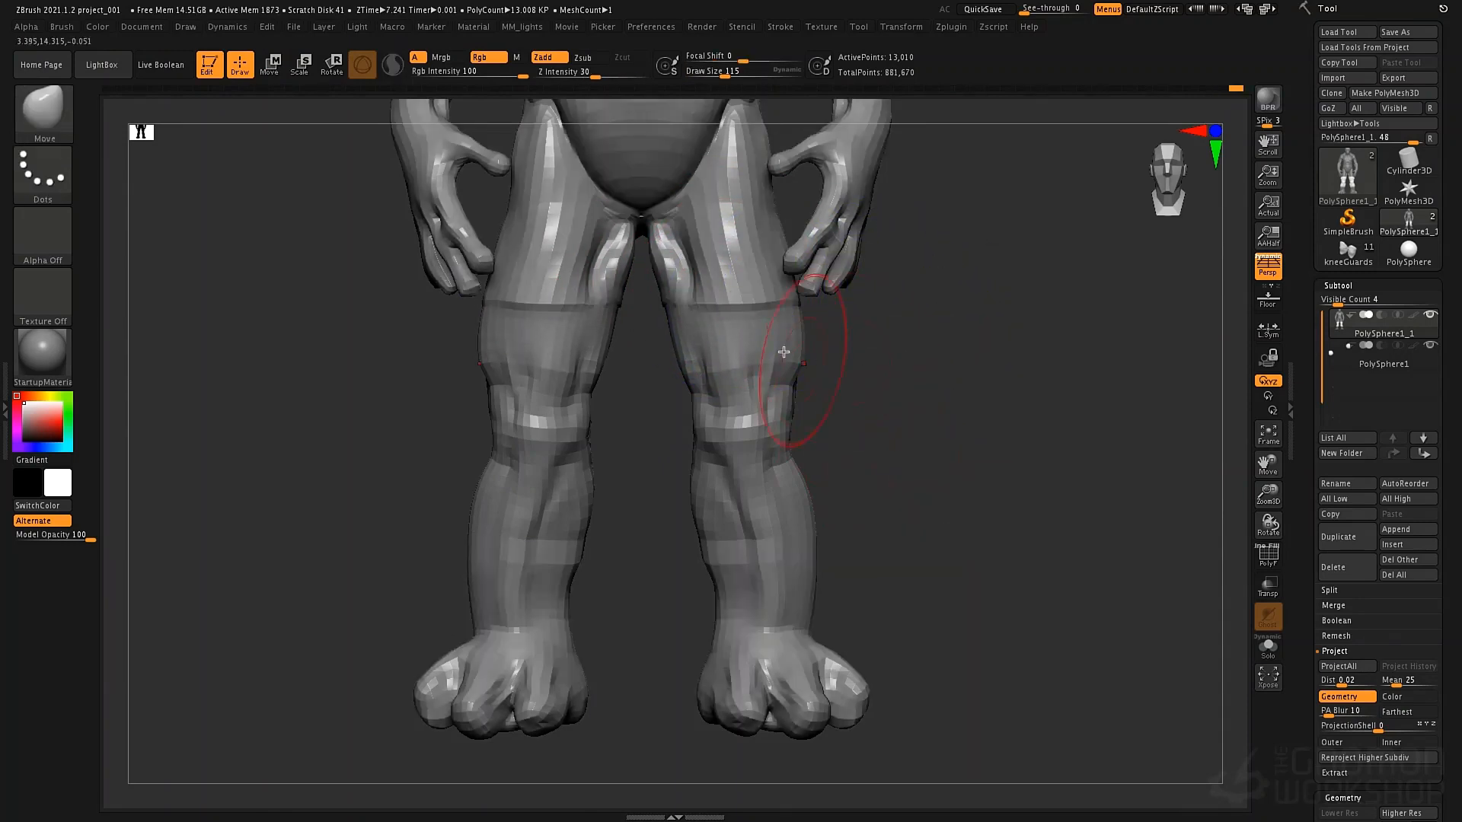
mouse_move(553, 300)
left_mouse_down("shift")
mouse_move(516, 307)
mouse_move(562, 302)
left_mouse_up("shift")
right_click_drag(555, 304, 724, 320)
mouse_move(648, 321)
left_mouse_down("shift")
mouse_move(597, 296)
mouse_move(575, 308)
left_mouse_up("shift")
right_click_drag(575, 308, 648, 306)
left_click_drag(490, 291, 526, 294, "shift")
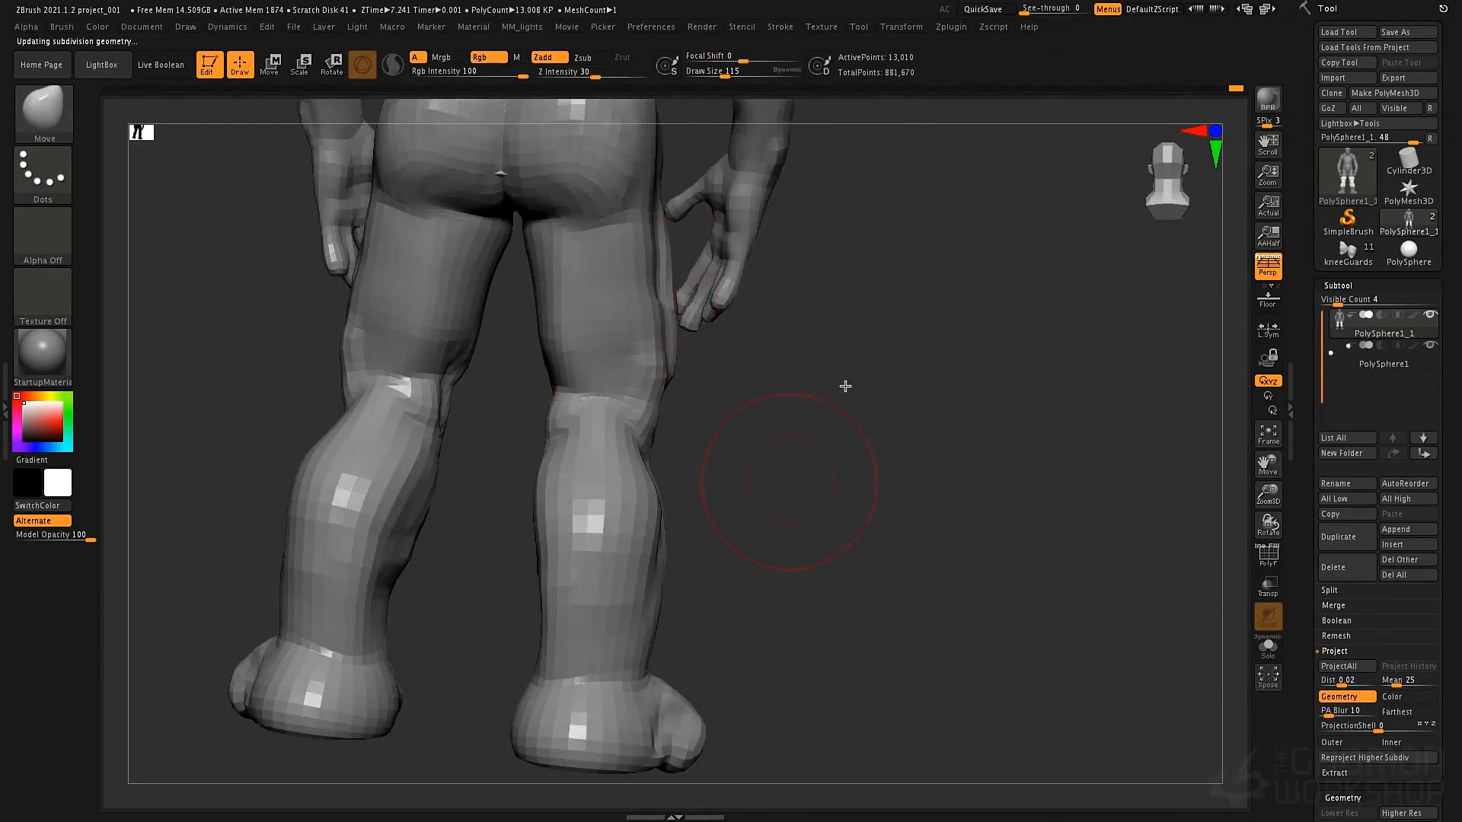
Return to the highest subdivision level, set the draw size to 76, and smooth the seams across the front upper thighs
key("d")
key("d")
key("d")
right_click_drag(893, 417, 765, 415)
mouse_move(772, 495)
right_mouse_down()
mouse_move(858, 497)
mouse_move(829, 492)
right_mouse_up()
mouse_move(664, 253)
right_mouse_down()
mouse_move(620, 248)
mouse_move(581, 280)
right_mouse_up()
key("space")
left_click_drag(656, 211, 648, 211)
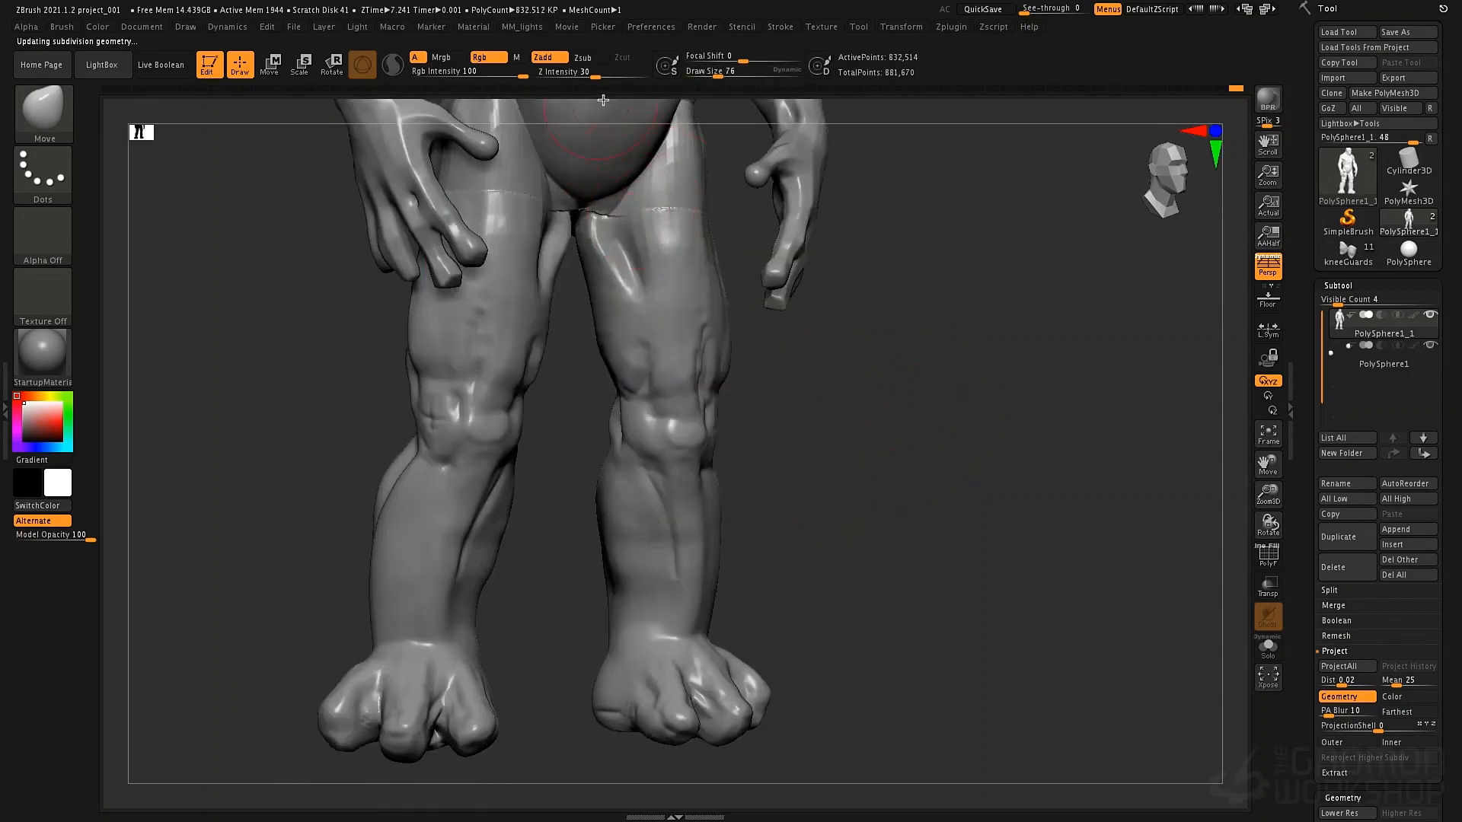
key("shift")
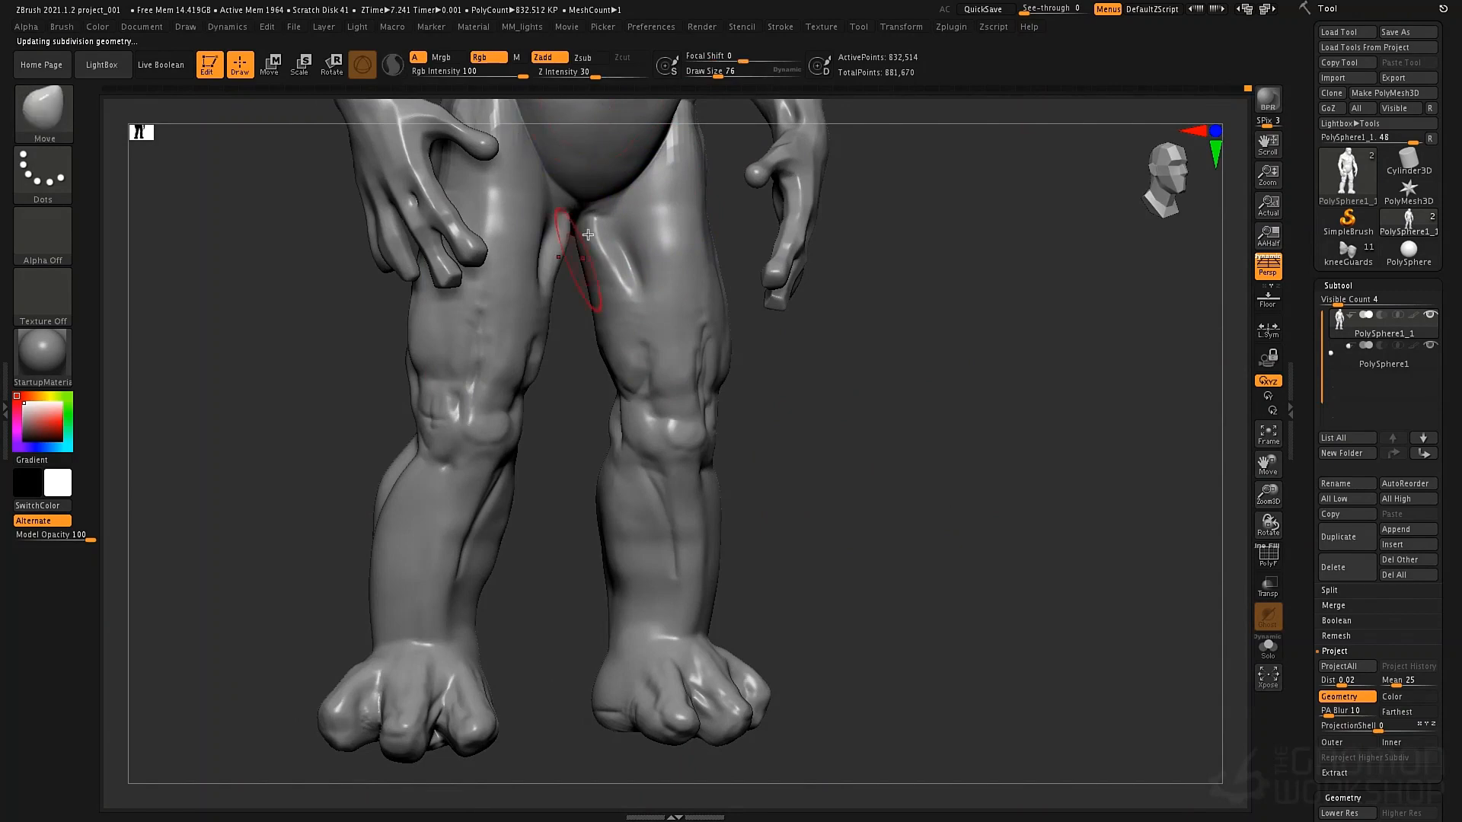
Build up the groin between the belly and inner thighs with the ClayTubes brush
key("b")
key("c")
key("t")
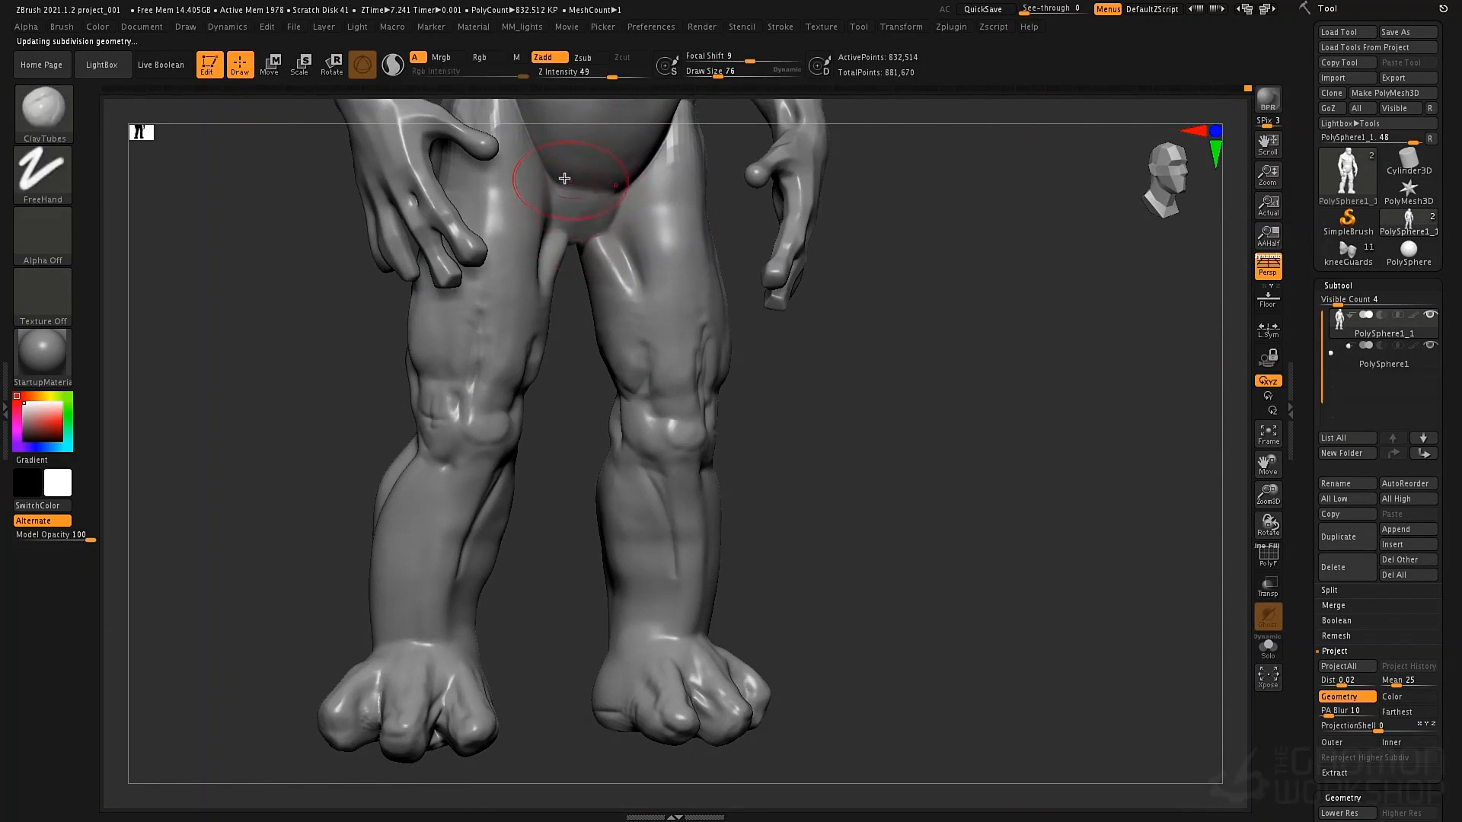
Refine the area around the ear with the Standard brush at draw size 43
right_click_drag(708, 311, 624, 207, "ctrl")
mouse_move(625, 207)
right_mouse_down("alt")
mouse_move(643, 373)
mouse_move(590, 418)
mouse_move(609, 417)
mouse_move(605, 455)
right_mouse_up("alt")
right_click_drag(590, 245, 594, 344, "alt")
mouse_move(819, 422)
right_mouse_down()
mouse_move(784, 410)
mouse_move(888, 434)
mouse_move(776, 499)
mouse_move(813, 434)
mouse_move(842, 463)
mouse_move(887, 449)
right_mouse_up()
right_click_drag(799, 359, 754, 468, "alt")
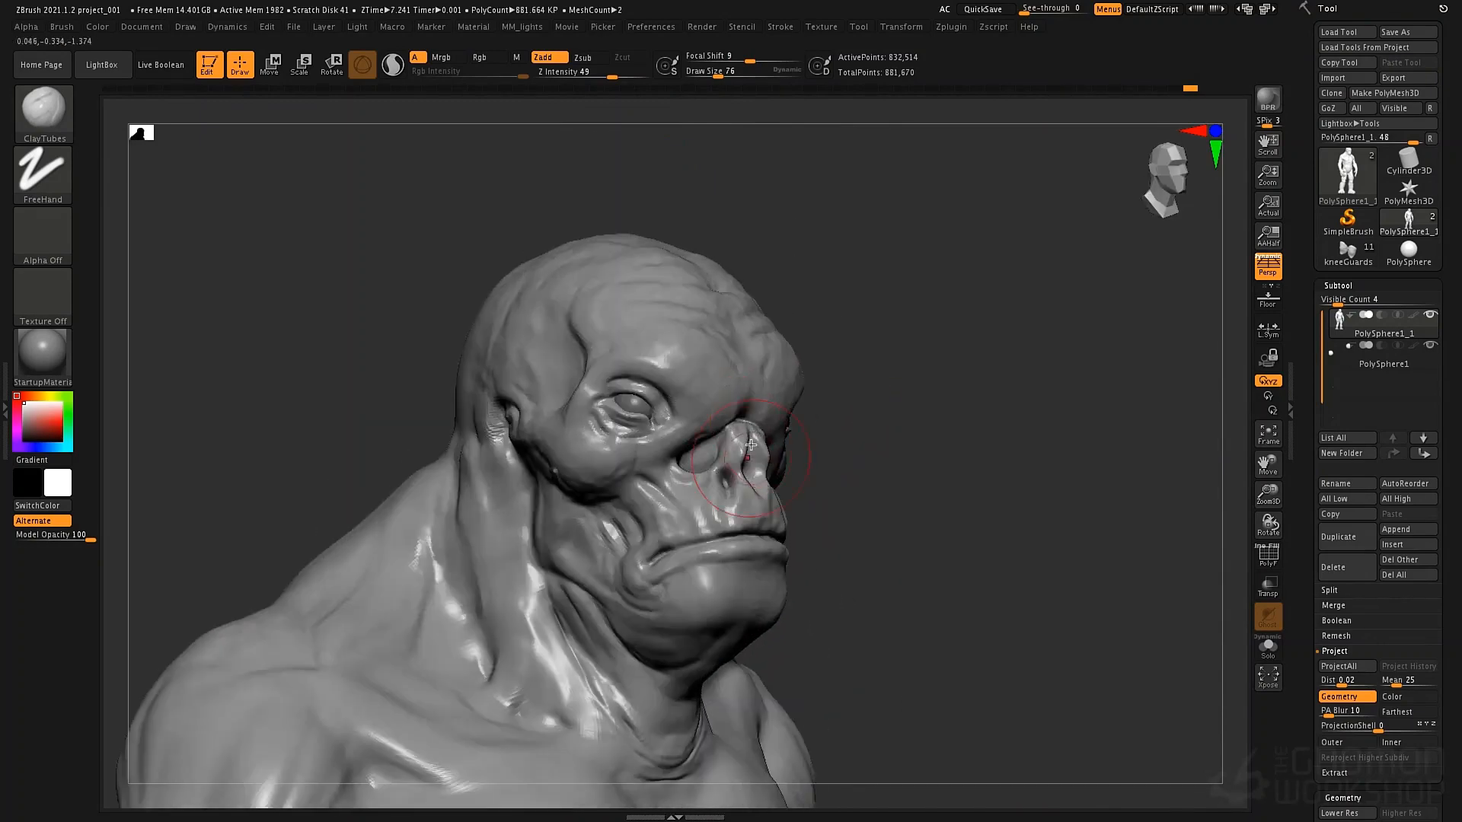
right_click_drag(754, 412, 751, 494, "alt")
right_click_drag(708, 409, 627, 456, "ctrl")
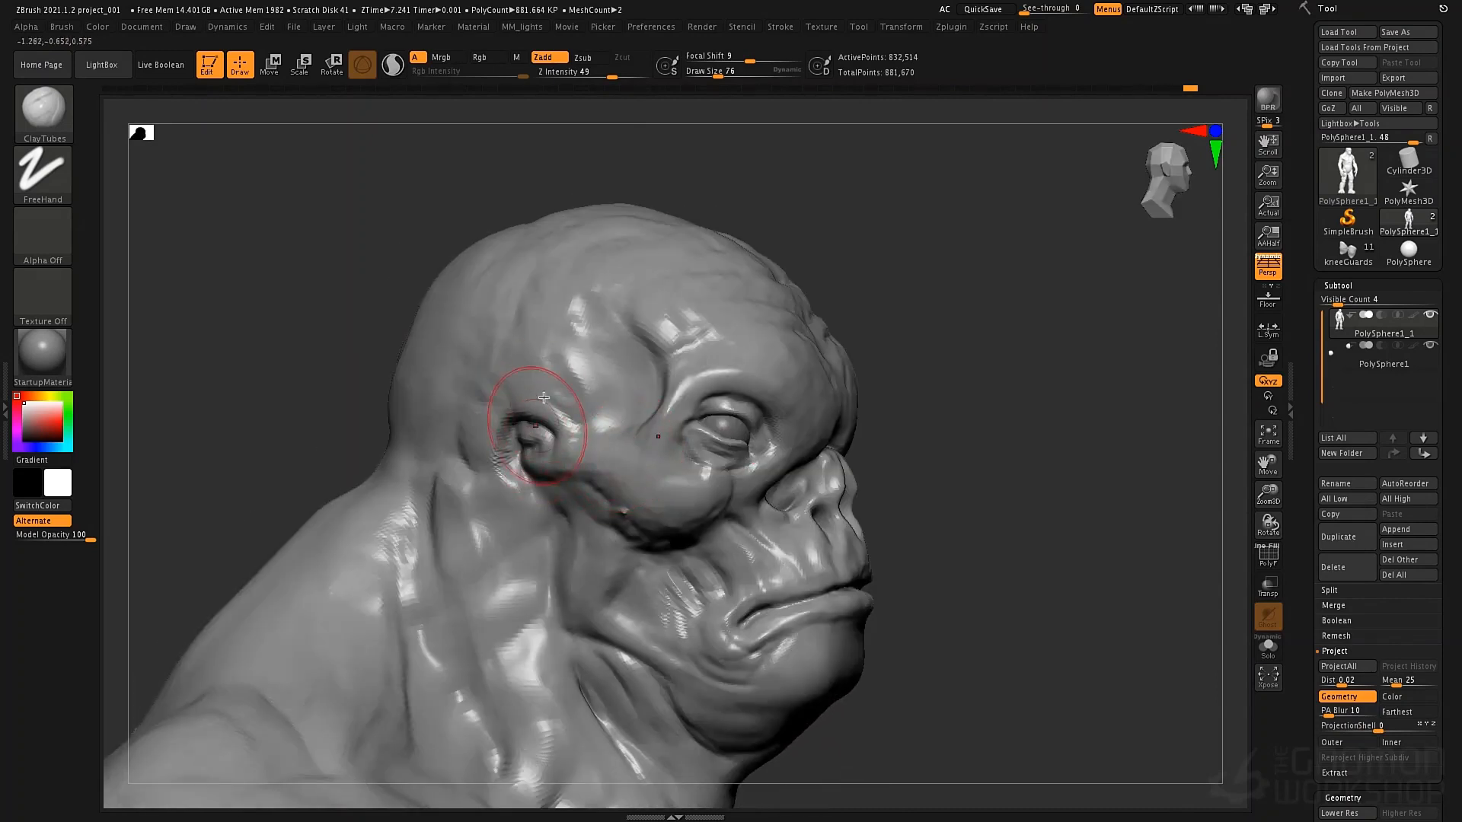
key("1")
key("space")
mouse_move(532, 421)
left_mouse_down()
mouse_move(504, 418)
mouse_move(560, 426)
left_mouse_up()
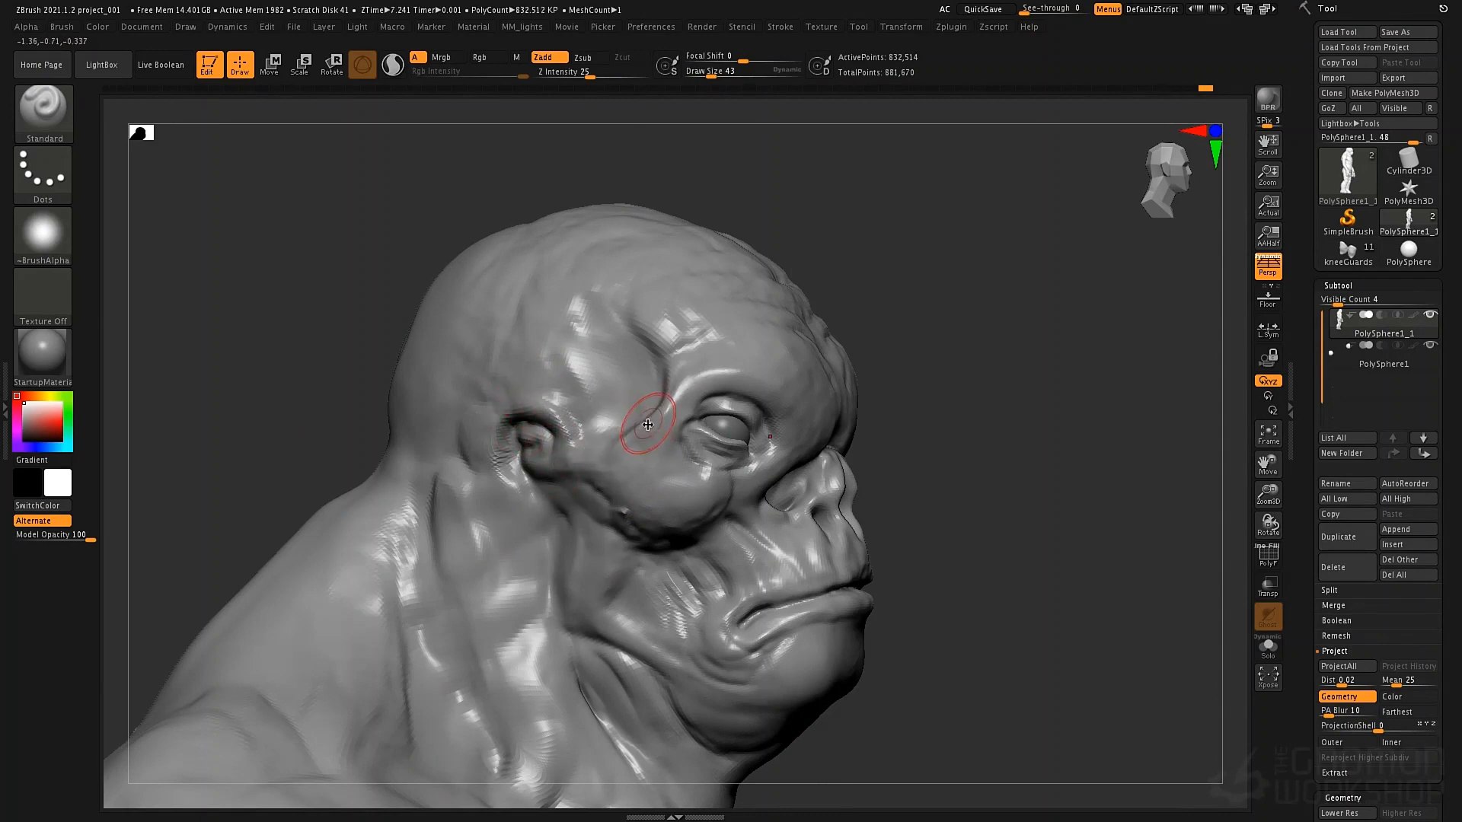
Build up the temple, cheekbone and brow forms with the Standard brush at draw size 62
key("space")
left_click_drag(647, 424, 664, 423)
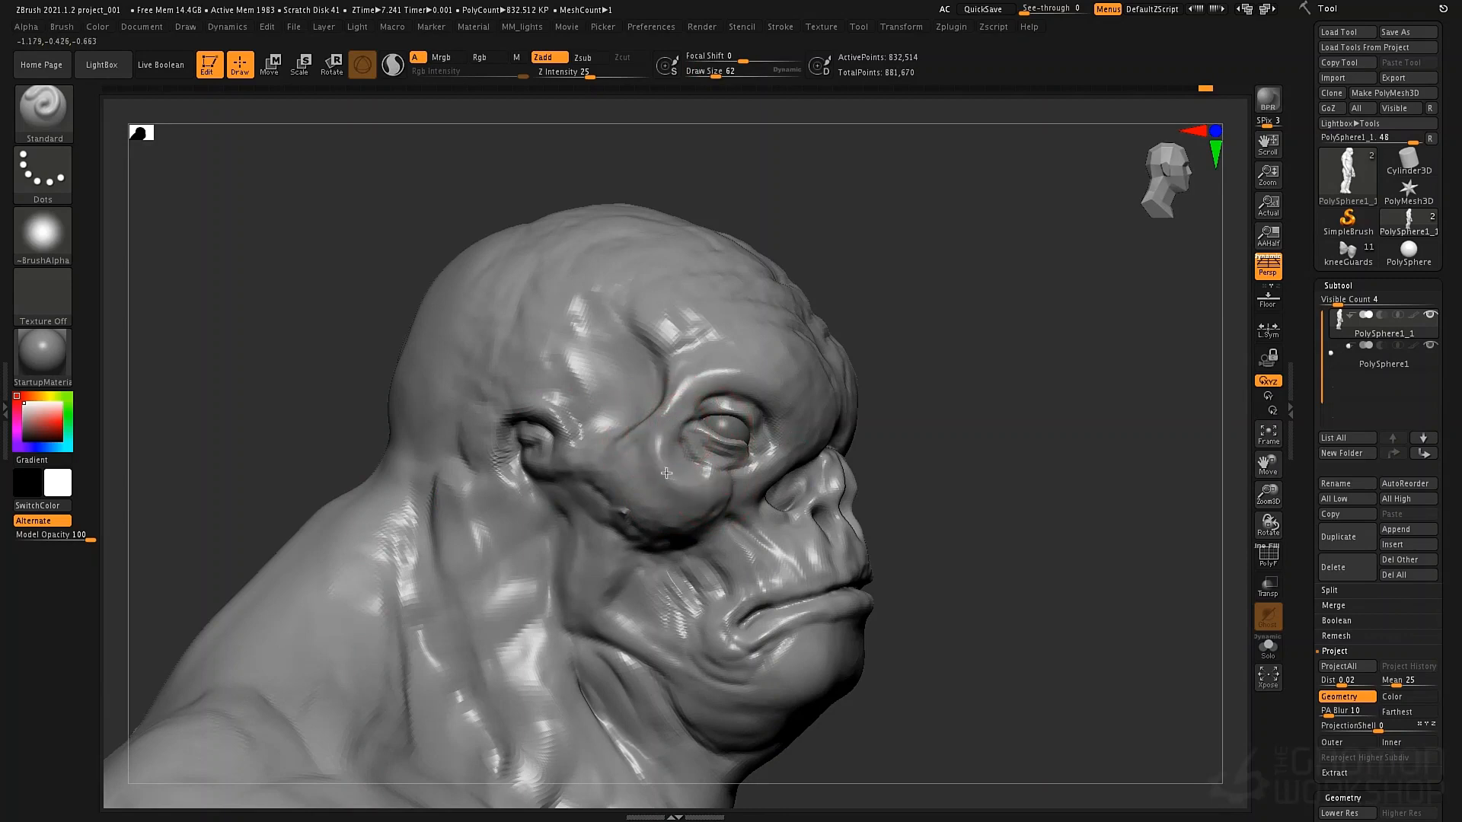
right_click_drag(666, 473, 692, 457)
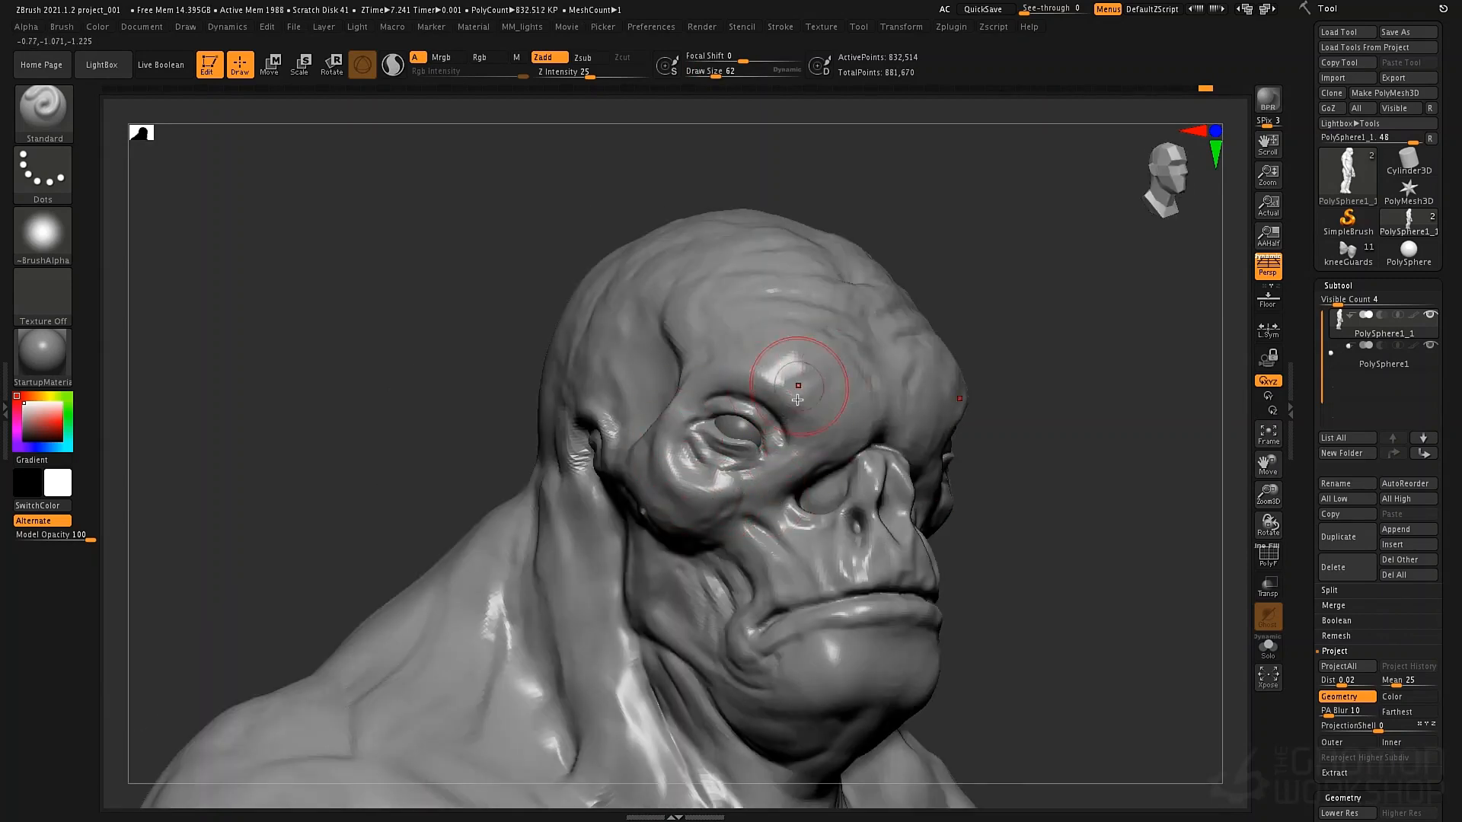
Carve wrinkles between the brows and around the nose and mouth with the DamStandard brush
key("b")
key("d")
key("s")
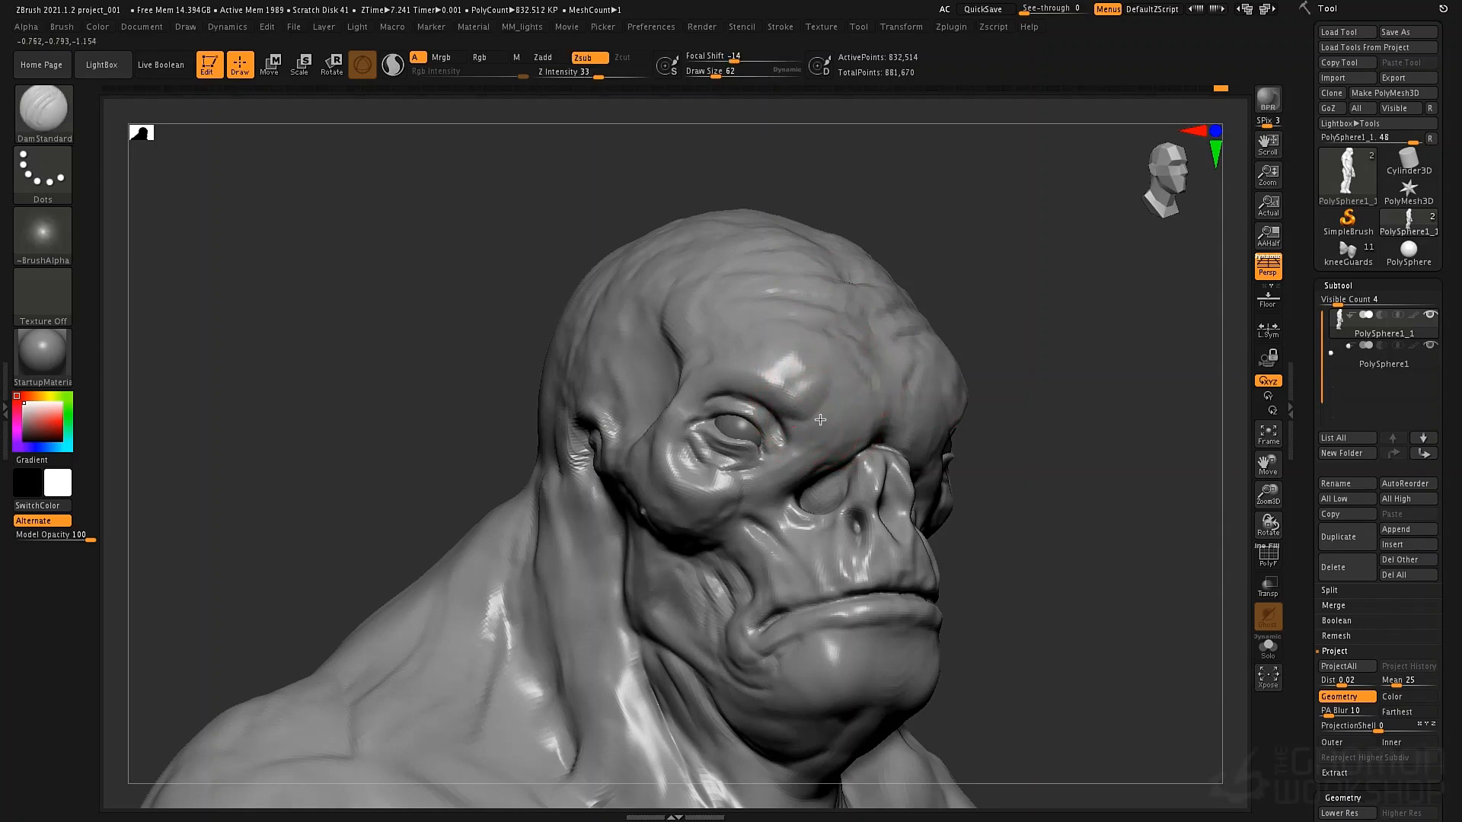
left_click_drag(825, 348, 804, 424)
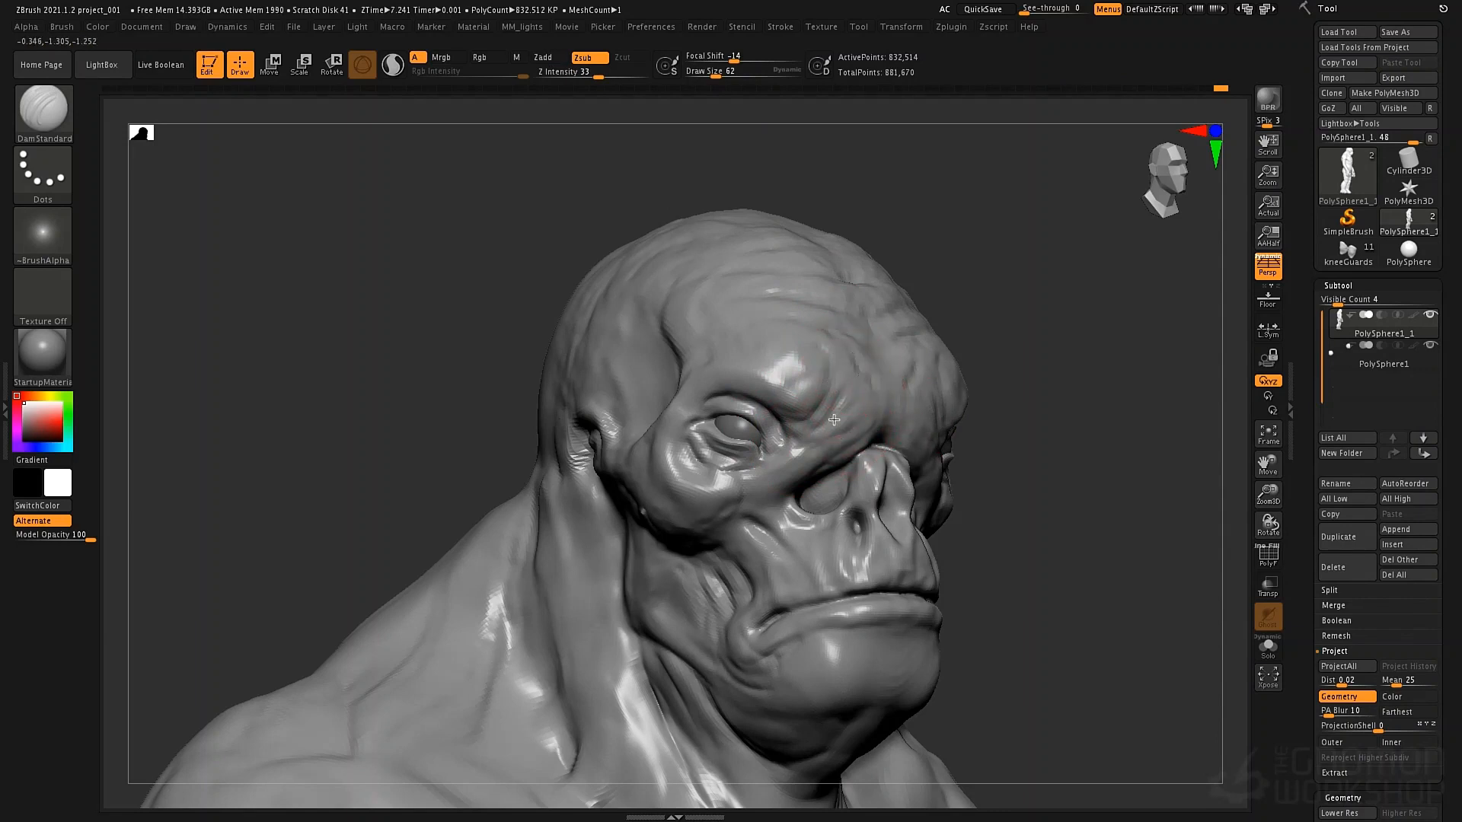
mouse_move(846, 525)
left_mouse_down()
mouse_move(848, 593)
mouse_move(816, 624)
left_mouse_up()
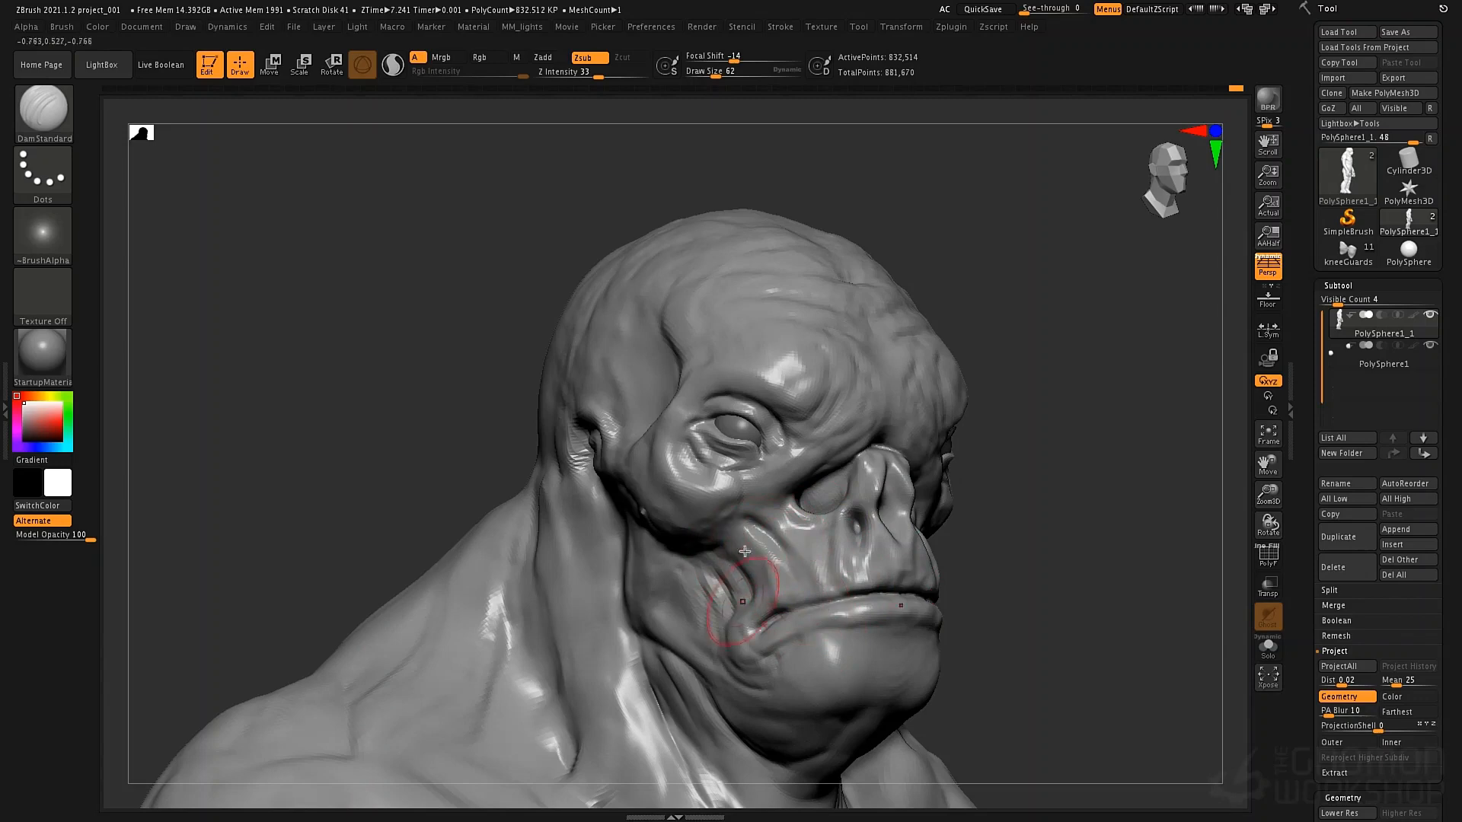
Build up the armpit and the inner upper arm with the ClayTubes brush at draw size 62
right_click_drag(809, 550, 927, 440, "ctrl")
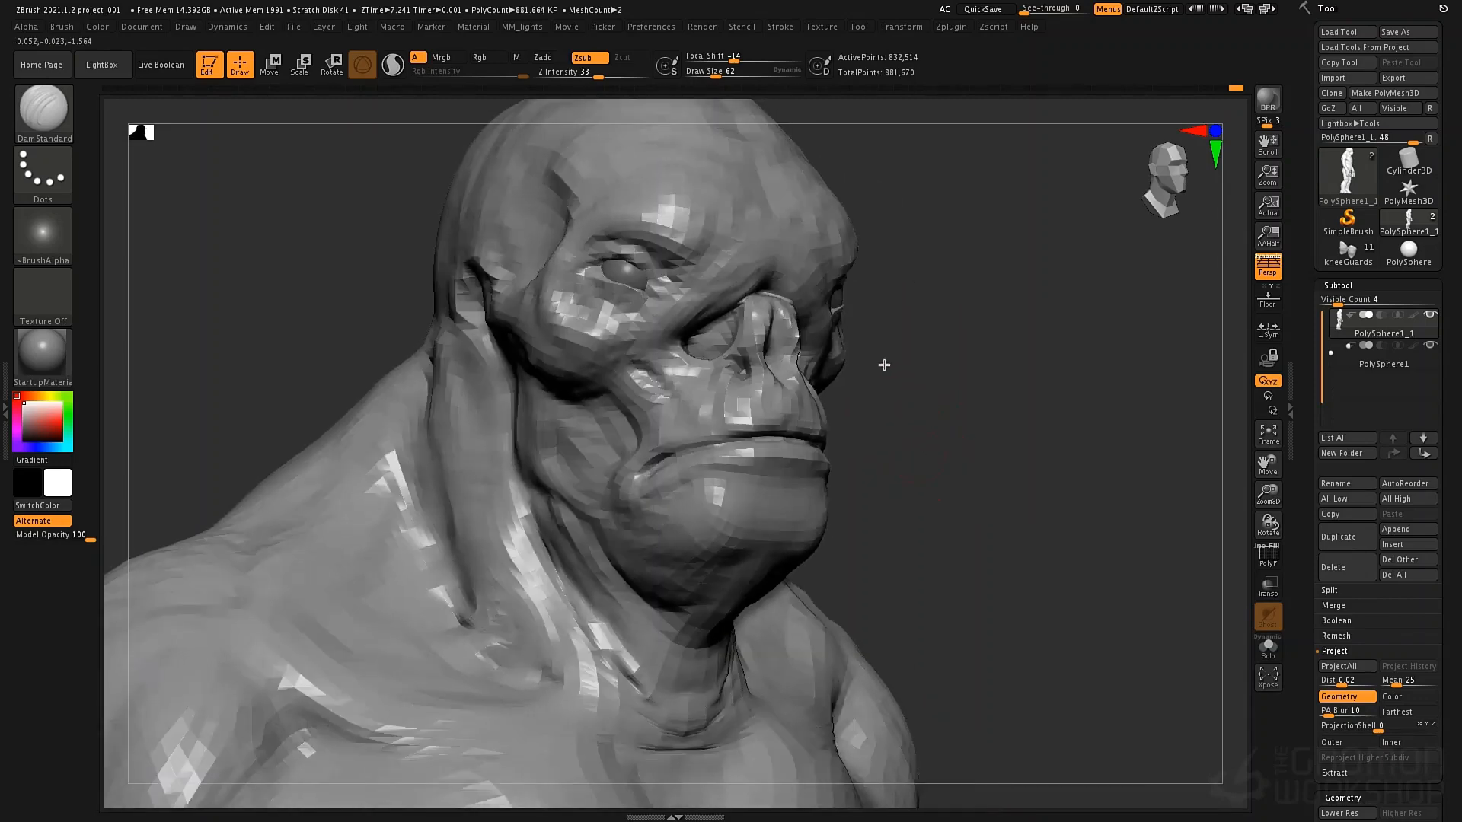
mouse_move(884, 365)
right_mouse_down("ctrl")
mouse_move(849, 412)
mouse_move(872, 466)
mouse_move(844, 499)
mouse_move(865, 489)
mouse_move(784, 473)
mouse_move(738, 530)
mouse_move(662, 427)
mouse_move(670, 396)
mouse_move(567, 463)
right_mouse_up("ctrl")
key("b")
key("c")
key("t")
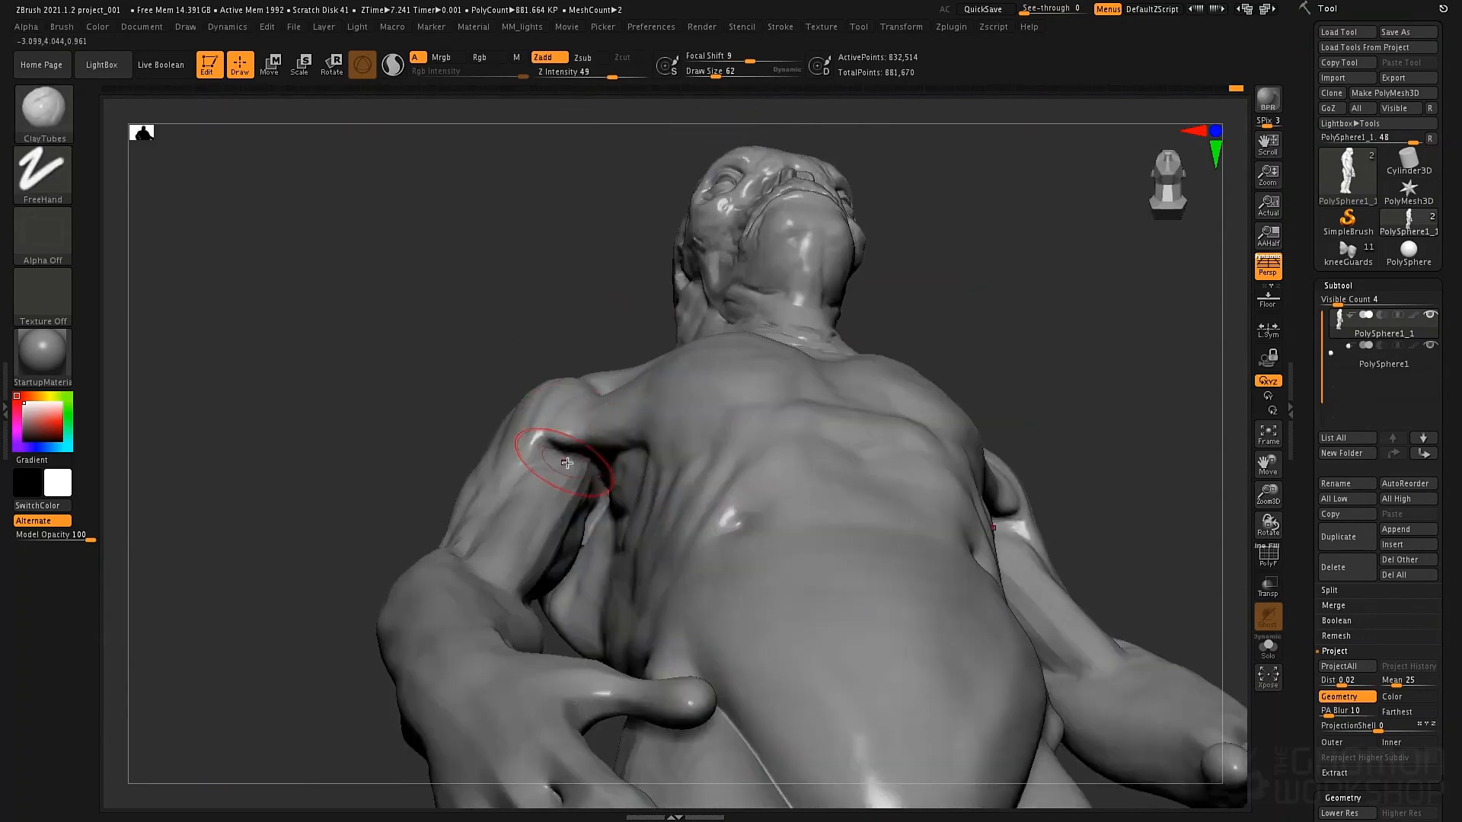
left_click_drag(542, 469, 529, 453)
mouse_move(529, 454)
right_mouse_down()
mouse_move(648, 412)
mouse_move(585, 463)
right_mouse_up()
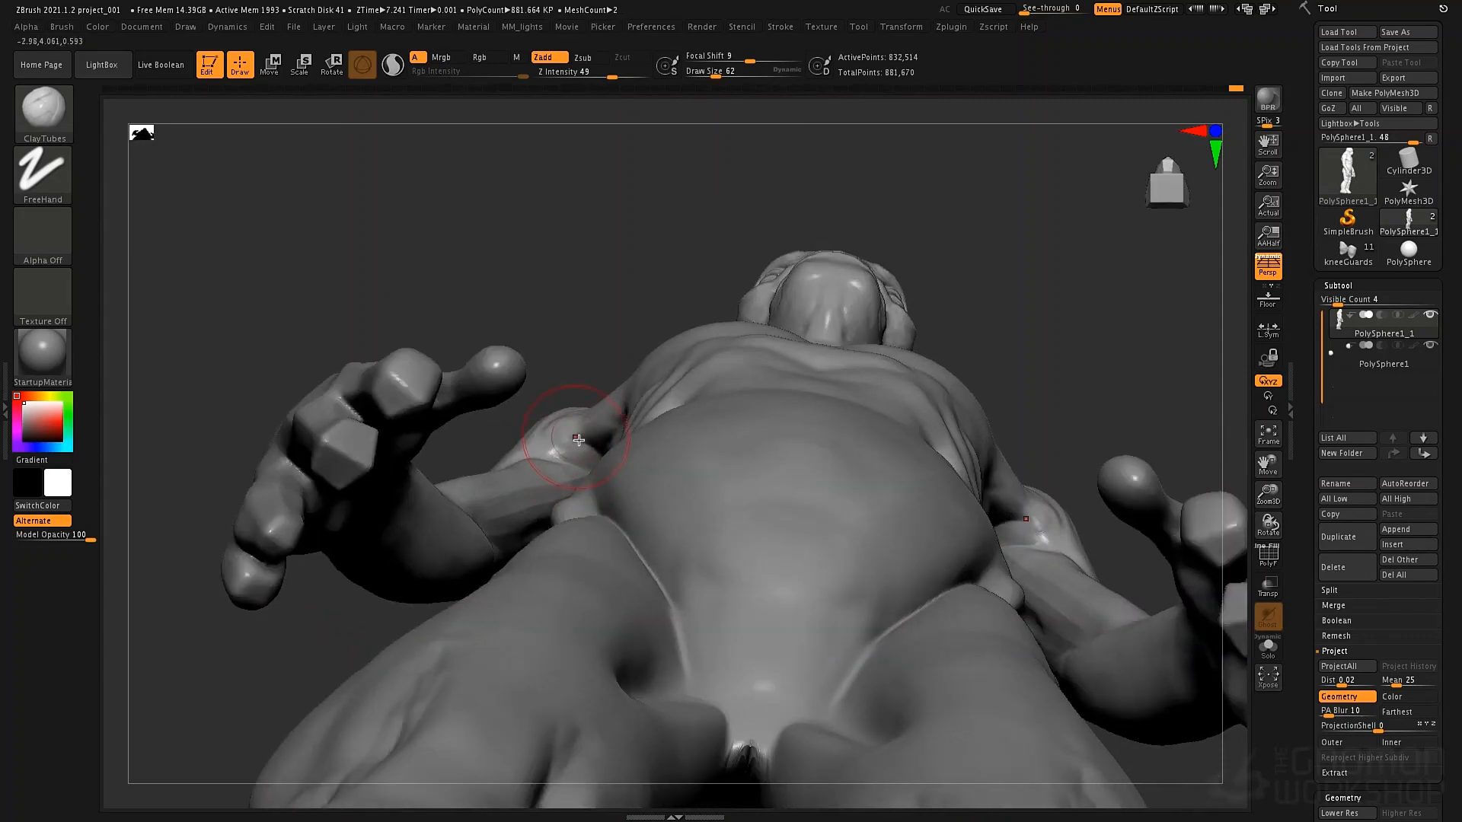
right_click_drag(607, 455, 591, 563)
left_click_drag(575, 472, 593, 466)
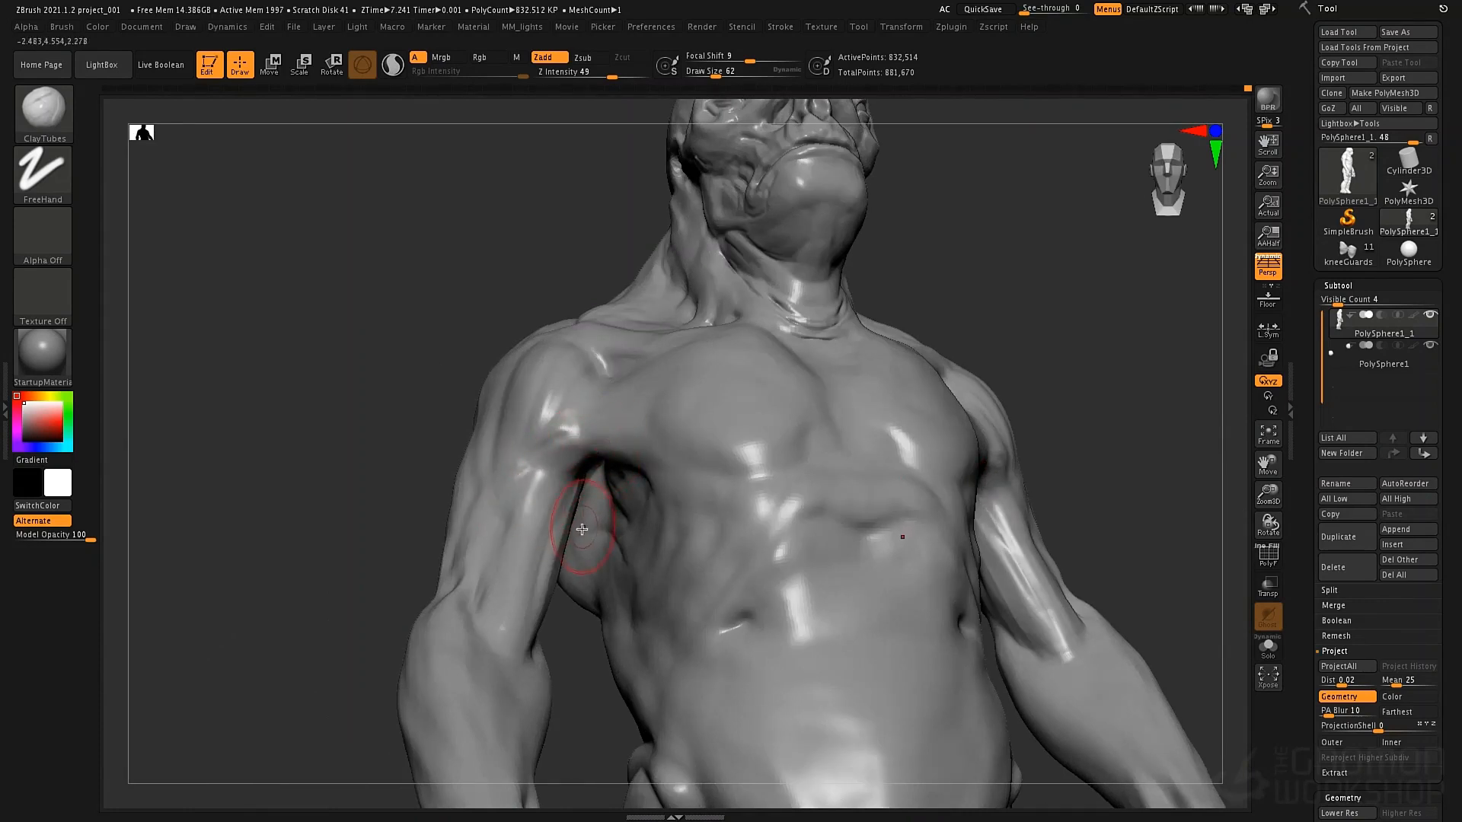
Adjust the armpit and the adjoining chest contour with the Move brush at draw size 101
key("b")
key("m")
key("v")
key("space")
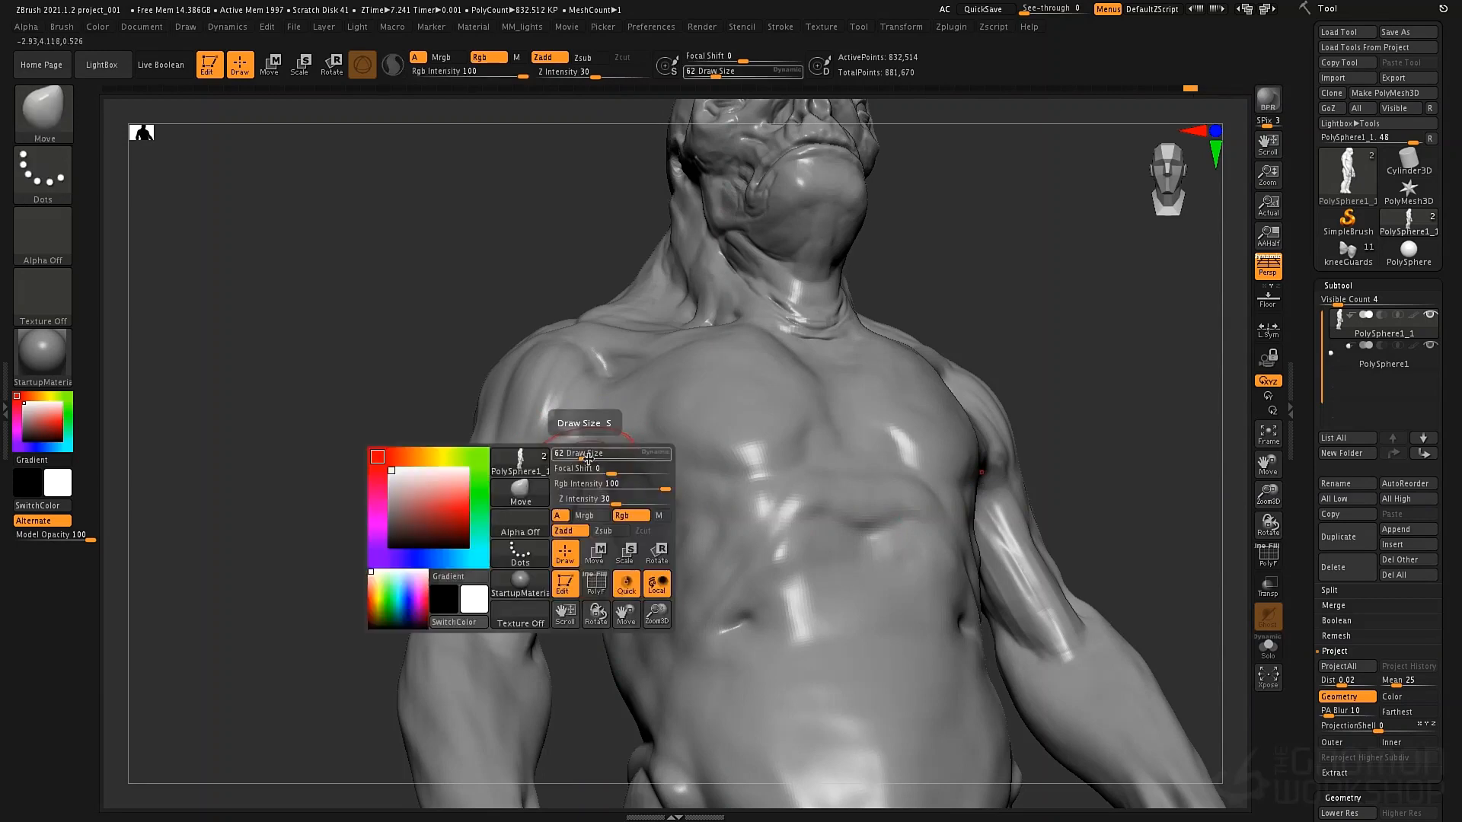
left_click_drag(579, 457, 601, 457)
right_click_drag(597, 440, 579, 365)
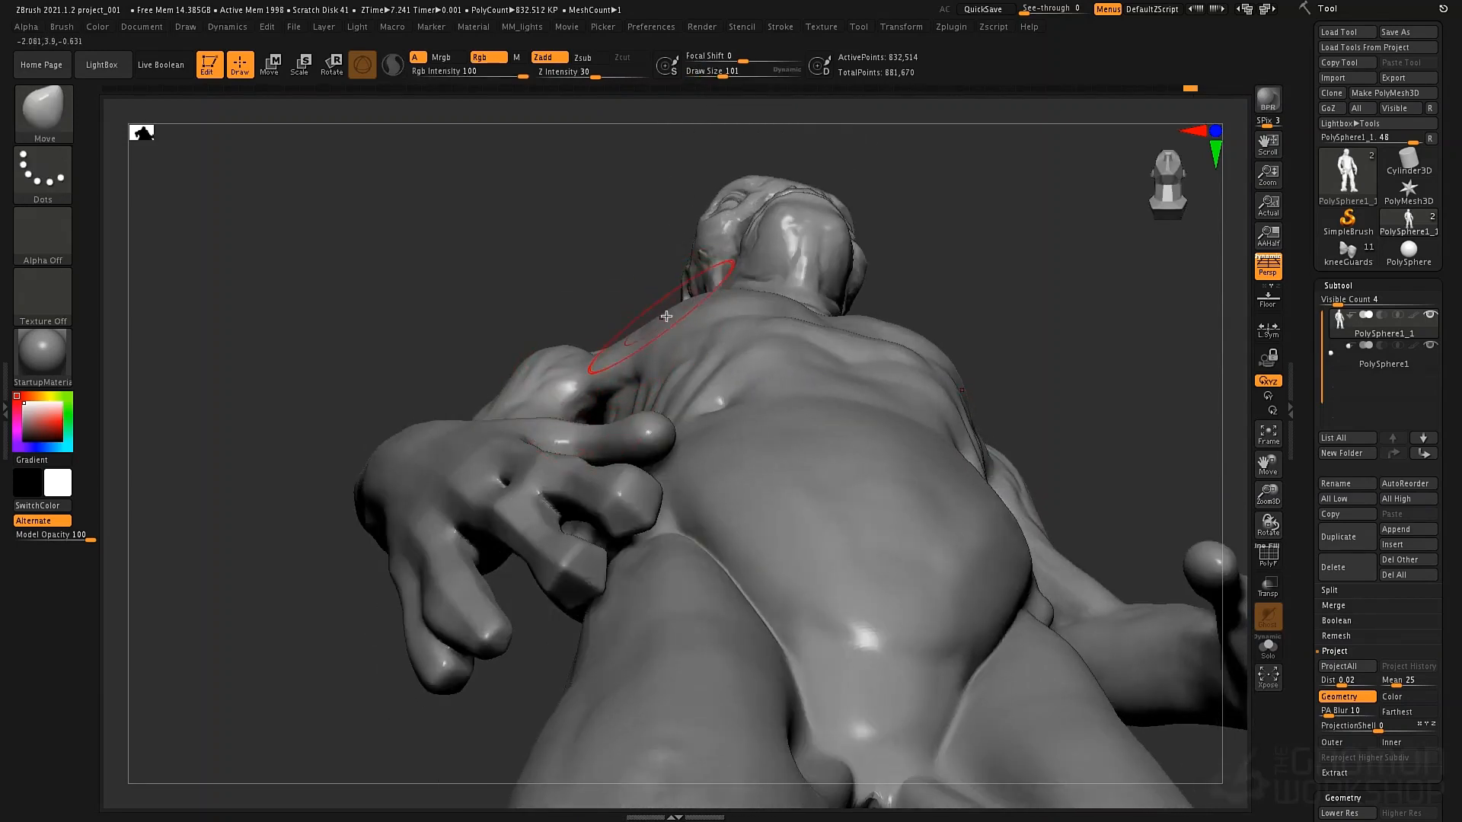
mouse_move(655, 389)
right_mouse_down()
mouse_move(620, 490)
mouse_move(604, 326)
right_mouse_up()
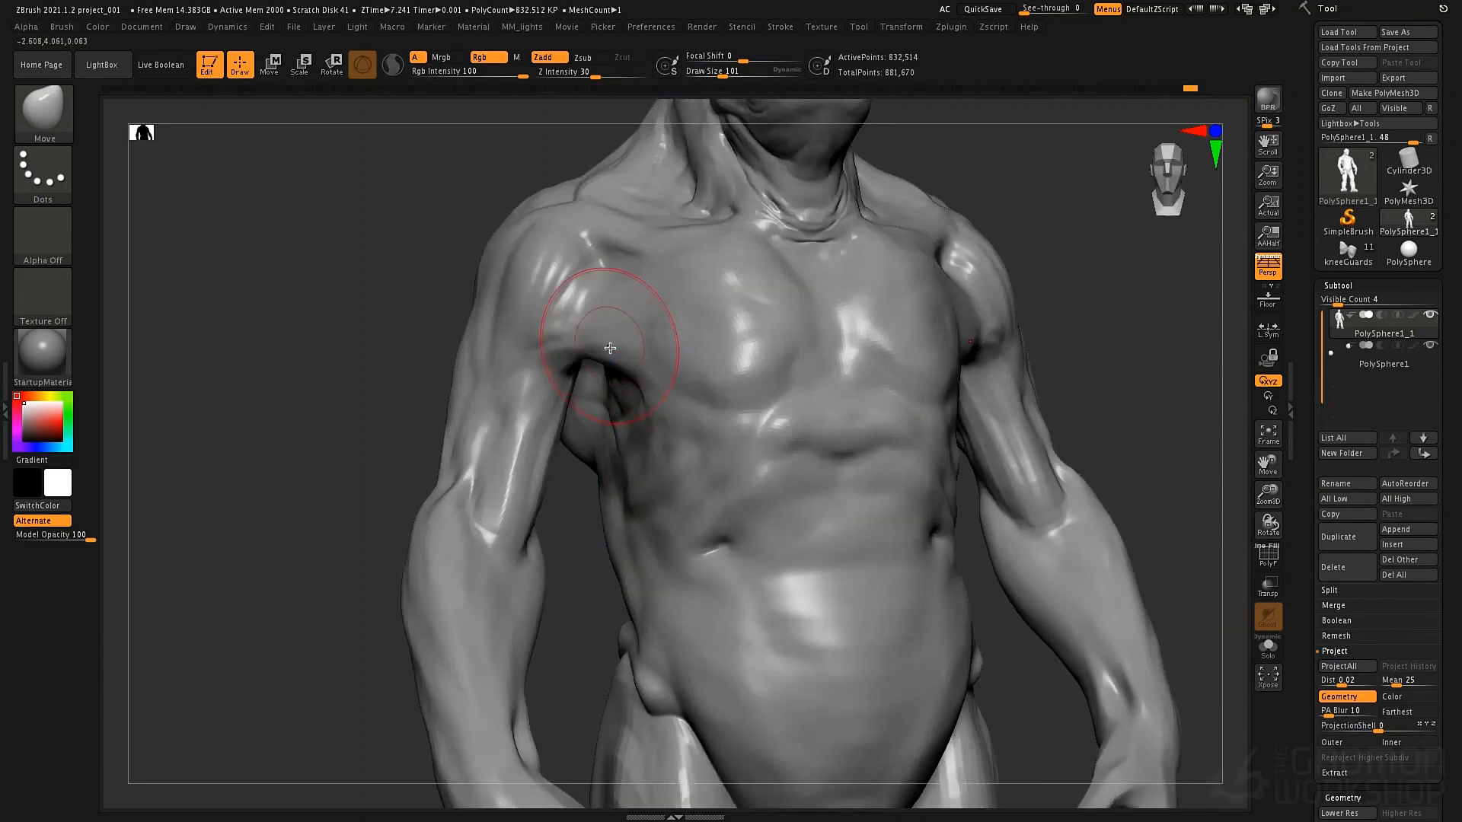
mouse_move(620, 444)
right_mouse_down()
mouse_move(643, 483)
mouse_move(601, 510)
mouse_move(611, 524)
mouse_move(637, 465)
right_mouse_up()
Sculpt the back muscles below the shoulder blades with the ClayTubes brush at draw size 73
key("space")
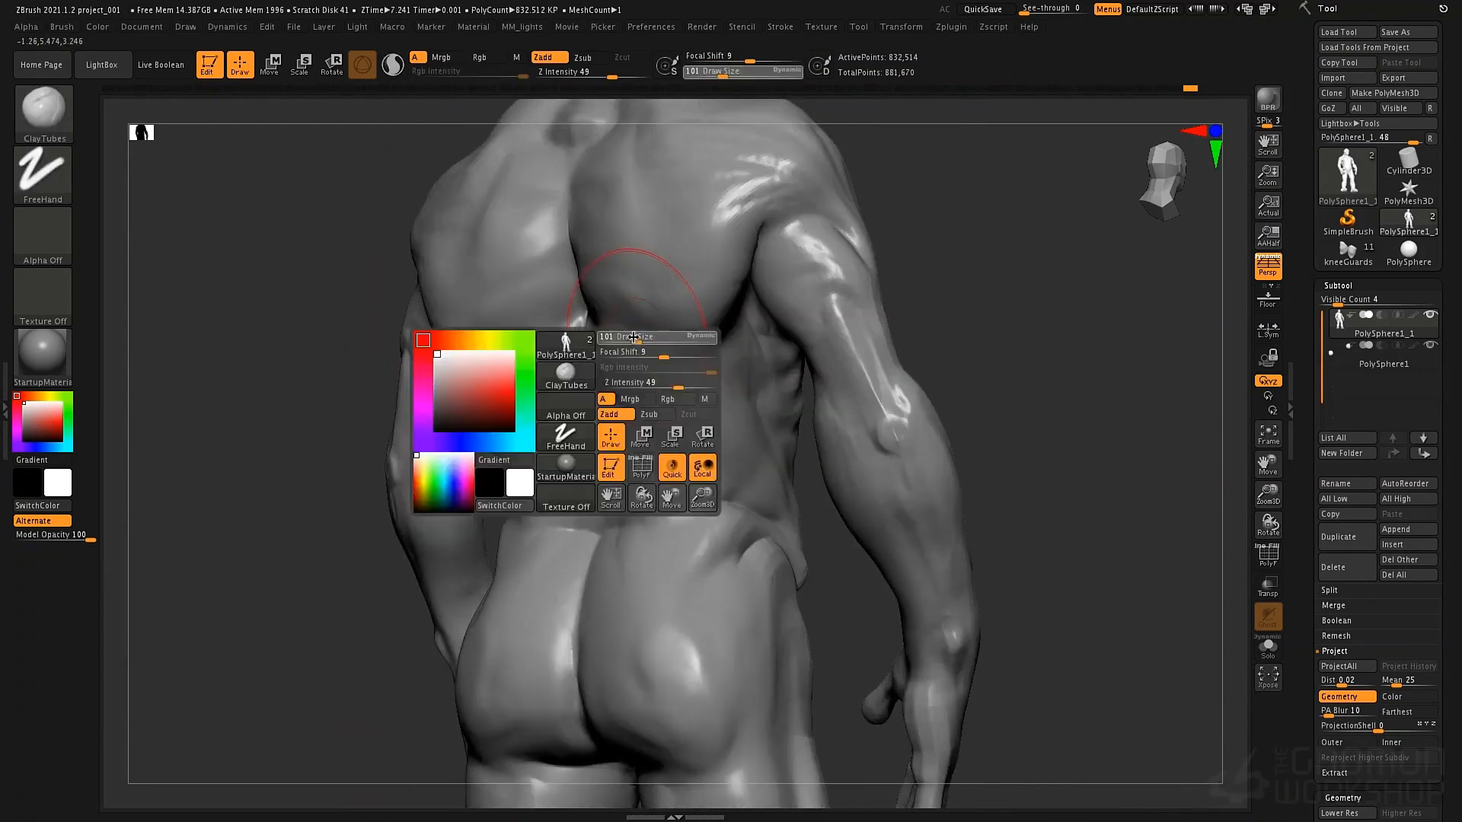
left_click_drag(617, 328, 587, 327)
mouse_move(607, 381)
left_mouse_down()
mouse_move(594, 403)
mouse_move(593, 391)
mouse_move(604, 516)
mouse_move(605, 339)
mouse_move(640, 384)
mouse_move(642, 434)
mouse_move(754, 442)
left_mouse_up()
mouse_move(741, 382)
left_mouse_down()
mouse_move(697, 357)
mouse_move(655, 378)
left_mouse_up()
mouse_move(609, 332)
left_mouse_down()
mouse_move(587, 376)
mouse_move(586, 245)
mouse_move(695, 364)
left_mouse_up()
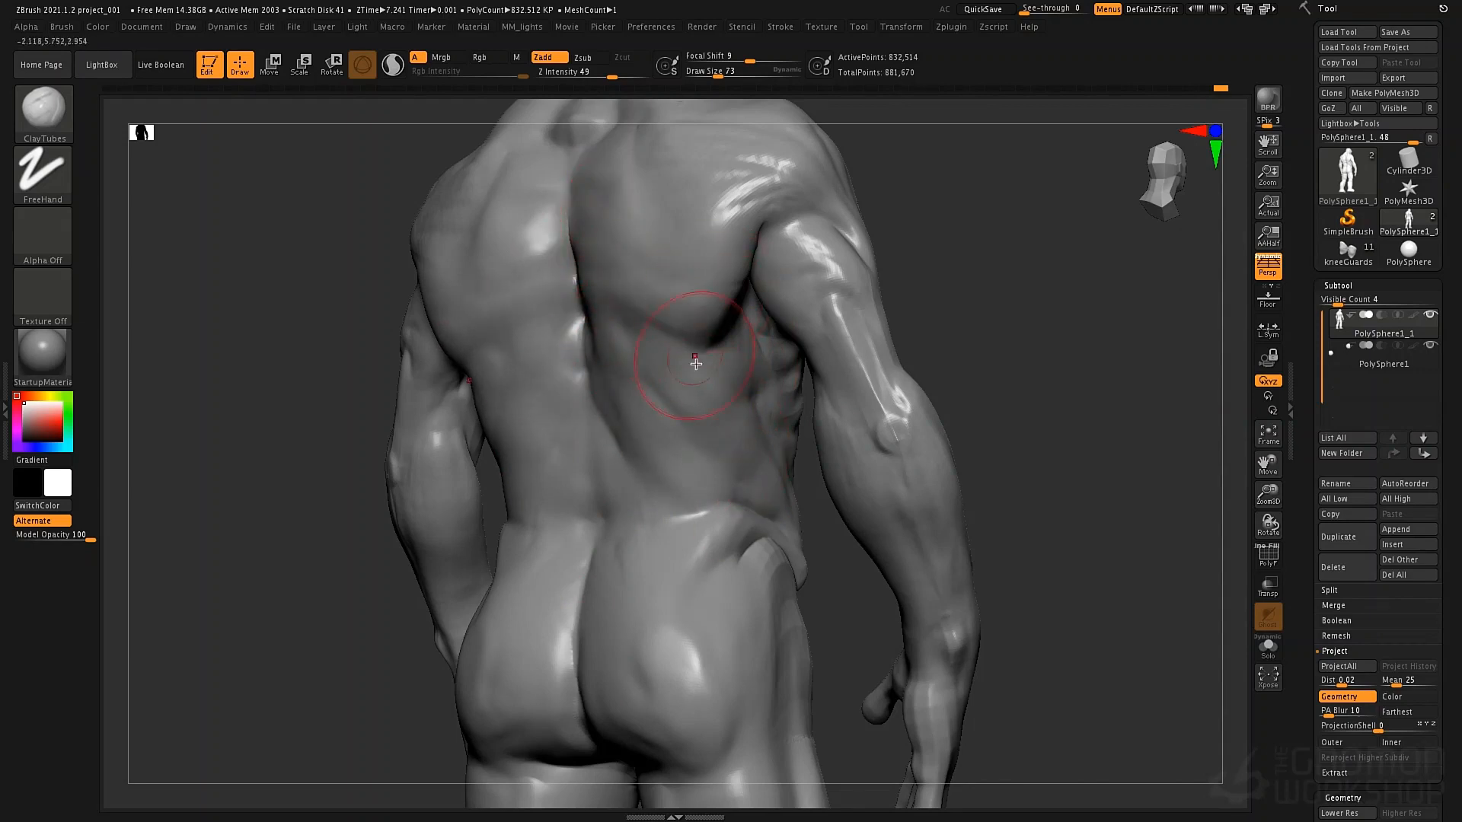
Adjust the contours of the upper back and arms with the Move brush at draw size 115
key("space")
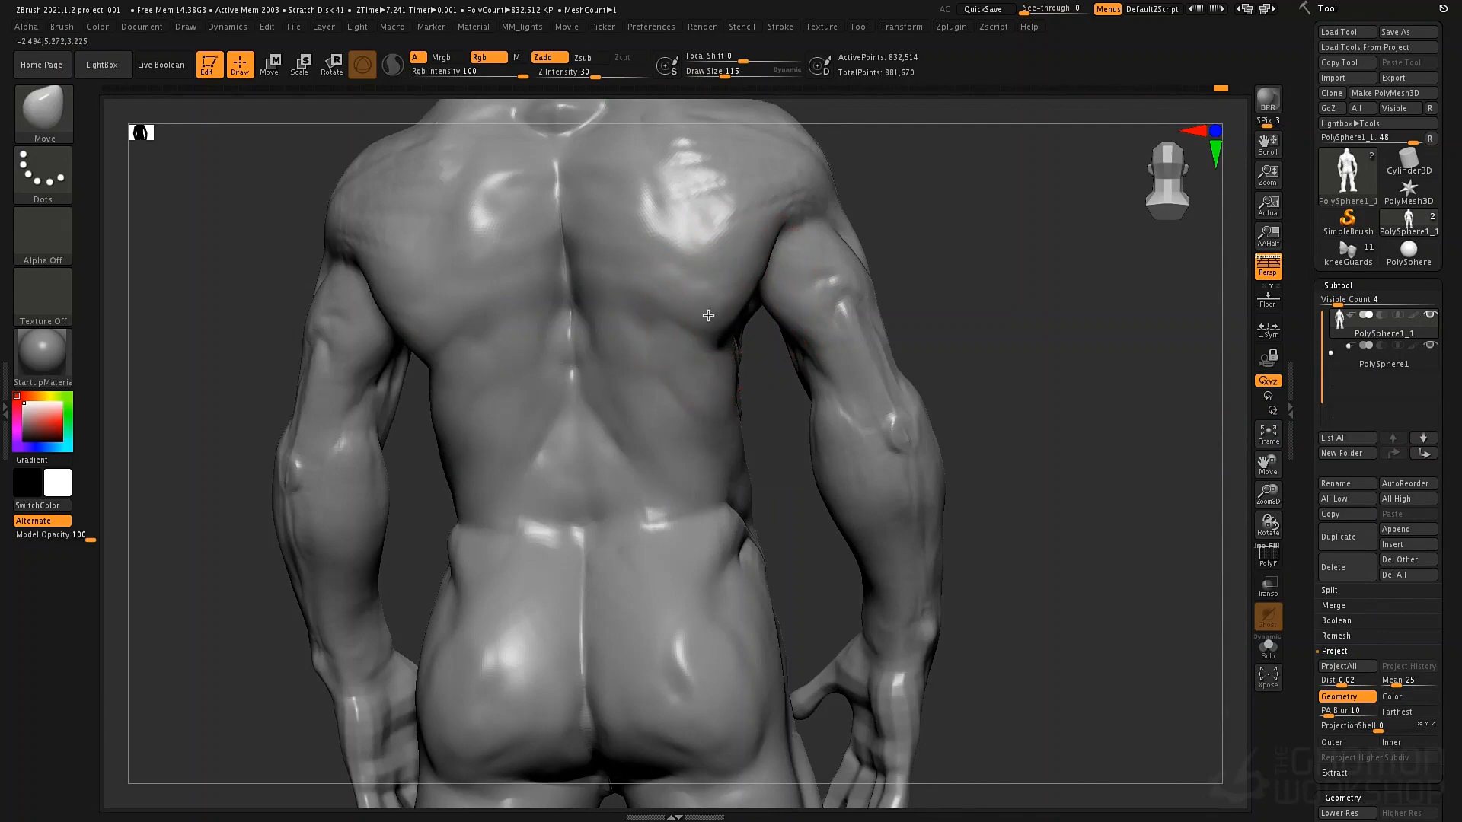
mouse_move(742, 388)
right_mouse_down()
mouse_move(747, 424)
mouse_move(392, 425)
mouse_move(408, 415)
mouse_move(374, 403)
right_mouse_up()
left_click_drag(342, 364, 348, 362)
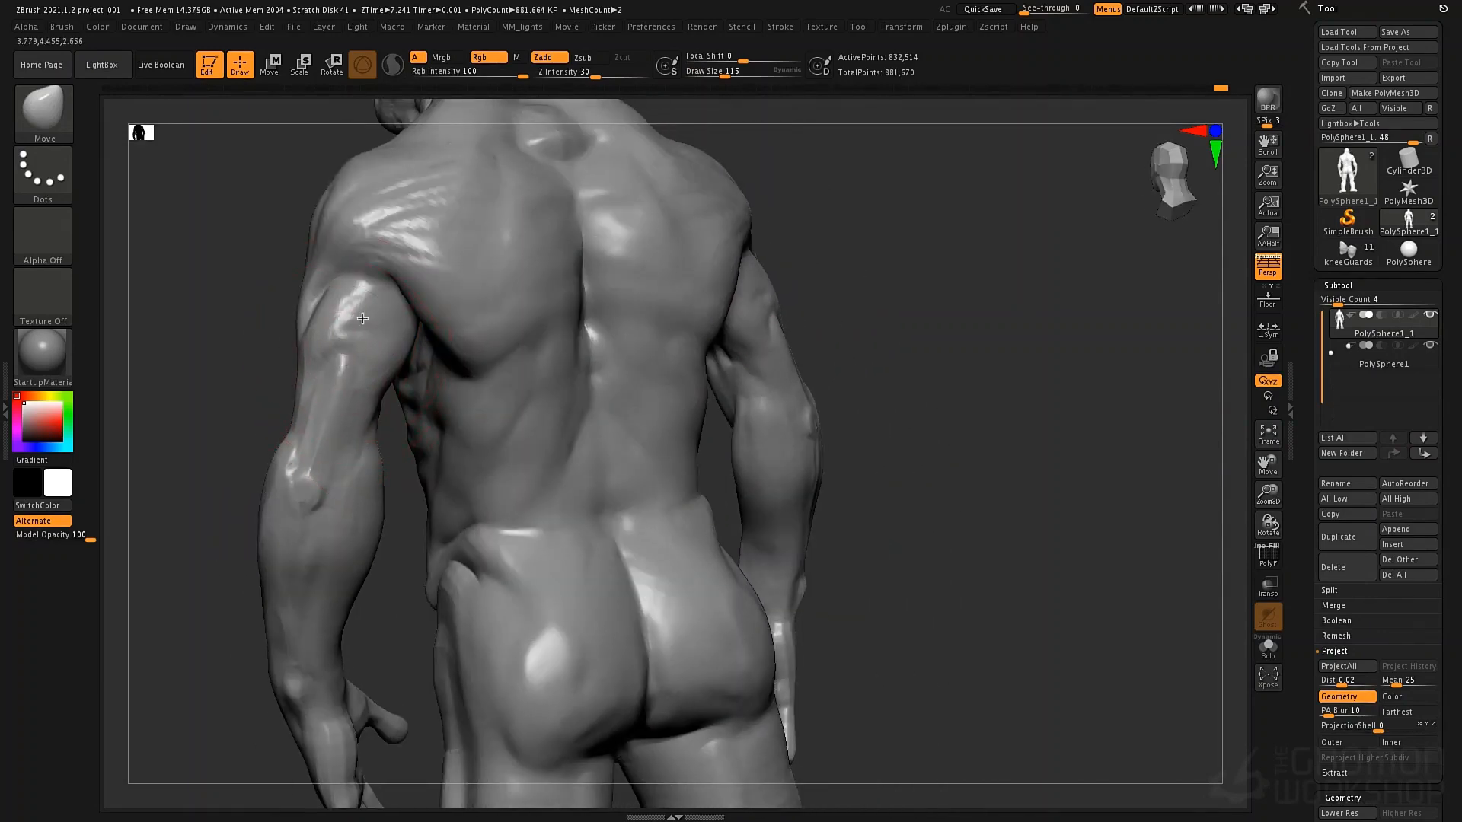
Adjust the hips and outer thighs with the Move brush at draw size 97 and smooth the outer thighs
right_click_drag(802, 347, 882, 359, "ctrl")
right_click_drag(748, 266, 630, 239, "alt")
mouse_move(655, 425)
right_mouse_down()
mouse_move(748, 437)
mouse_move(782, 404)
right_mouse_up()
mouse_move(783, 404)
right_mouse_down("alt")
mouse_move(794, 416)
mouse_move(770, 488)
mouse_move(760, 478)
right_mouse_up("alt")
key("space")
left_click_drag(563, 437, 572, 445)
key("space")
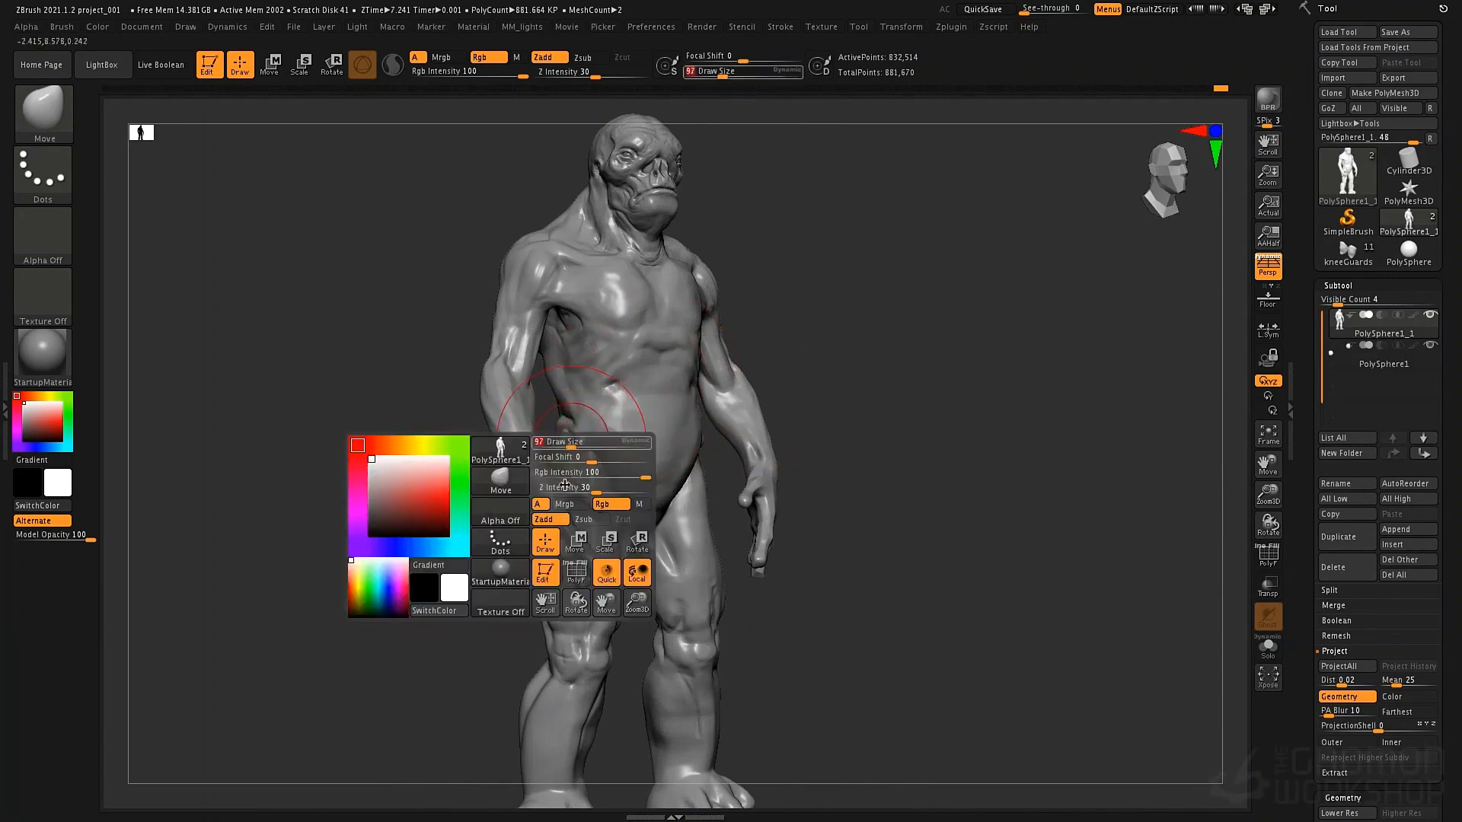
mouse_move(488, 461)
right_mouse_down()
mouse_move(575, 476)
mouse_move(512, 487)
right_mouse_up()
right_click_drag(511, 487, 563, 495)
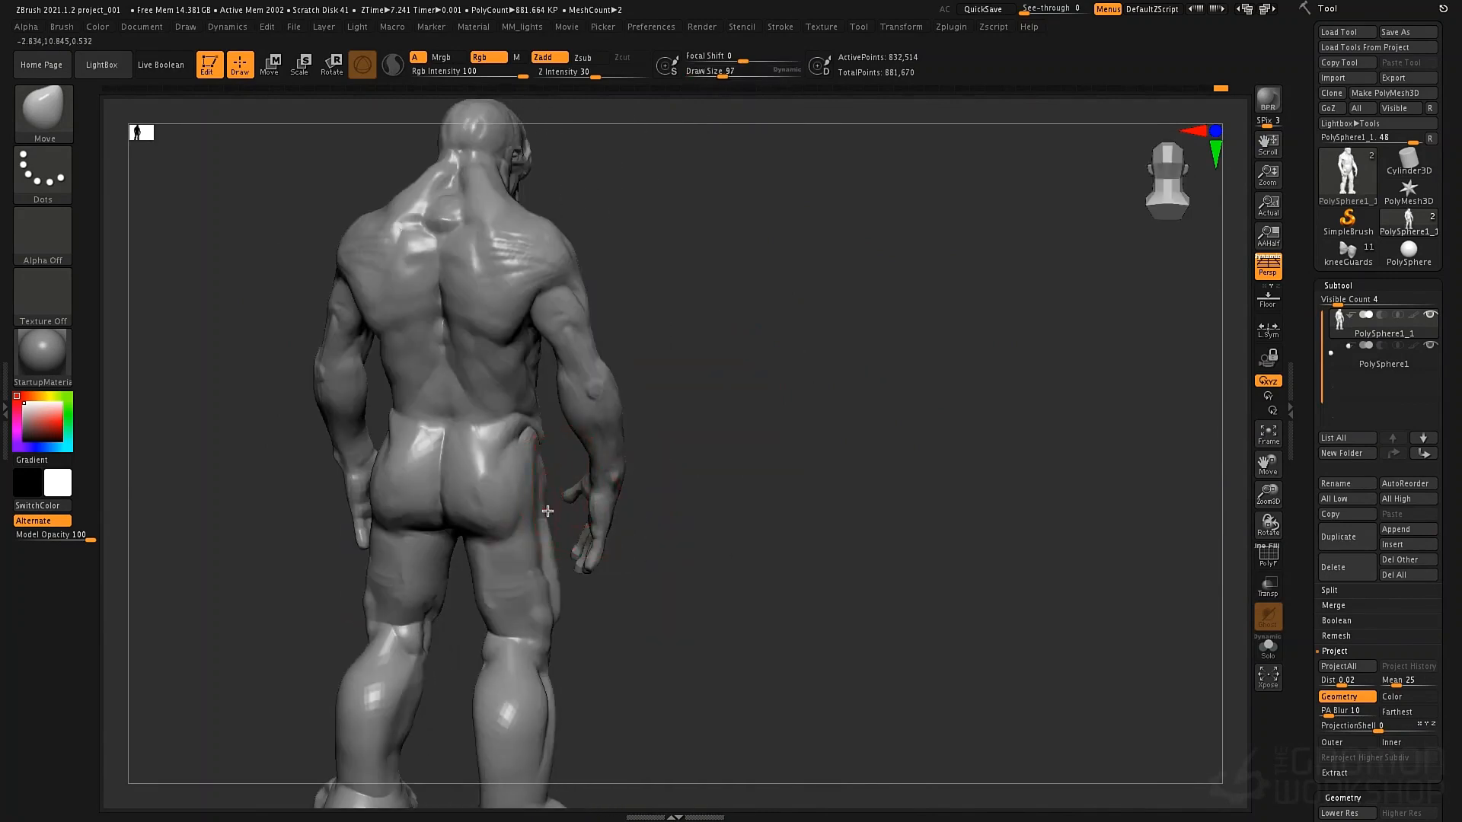
key("shift")
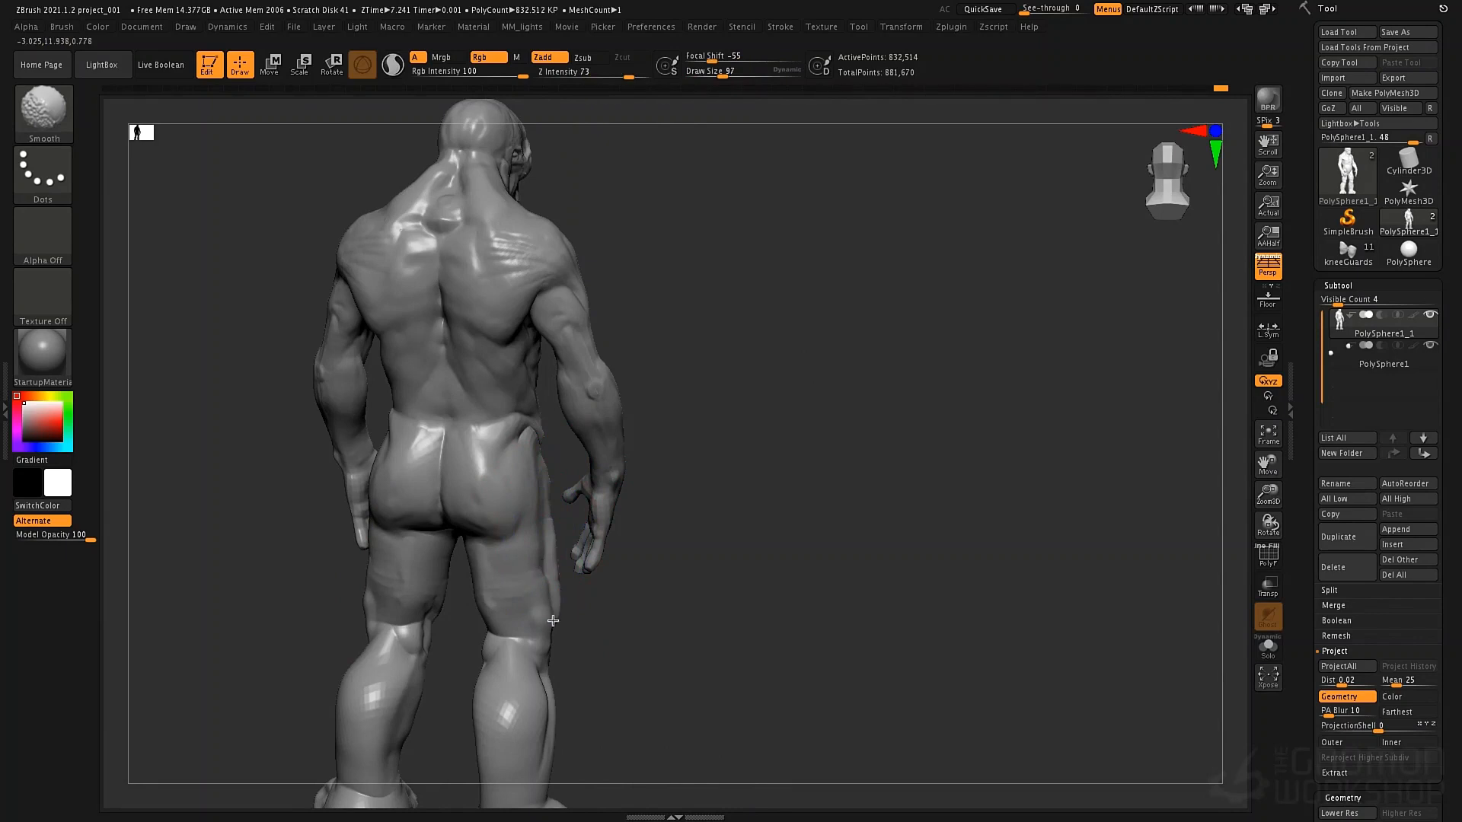
Refine the backs of the thighs at the lowest subdivision level and restore the highest level
key("shift+d")
key("shift+d")
key("shift+d")
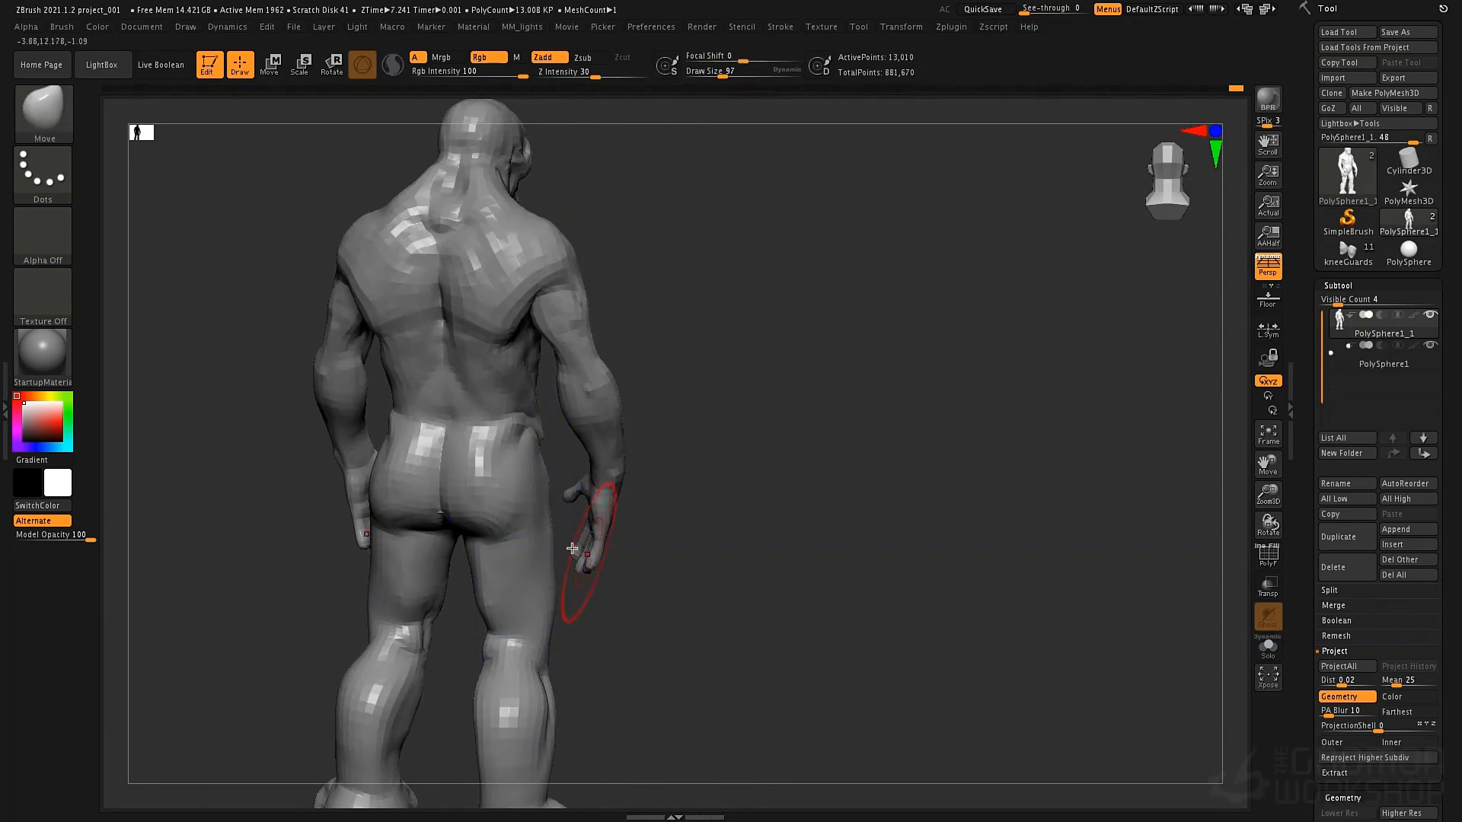
key("d")
key("d")
key("d")
Bring the figure to a front view and save the project as project_002
left_click_drag(899, 500, 809, 496)
mouse_move(835, 287)
left_mouse_down("alt")
mouse_move(871, 388)
mouse_move(856, 460)
mouse_move(850, 442)
left_mouse_up("alt")
key("ctrl")
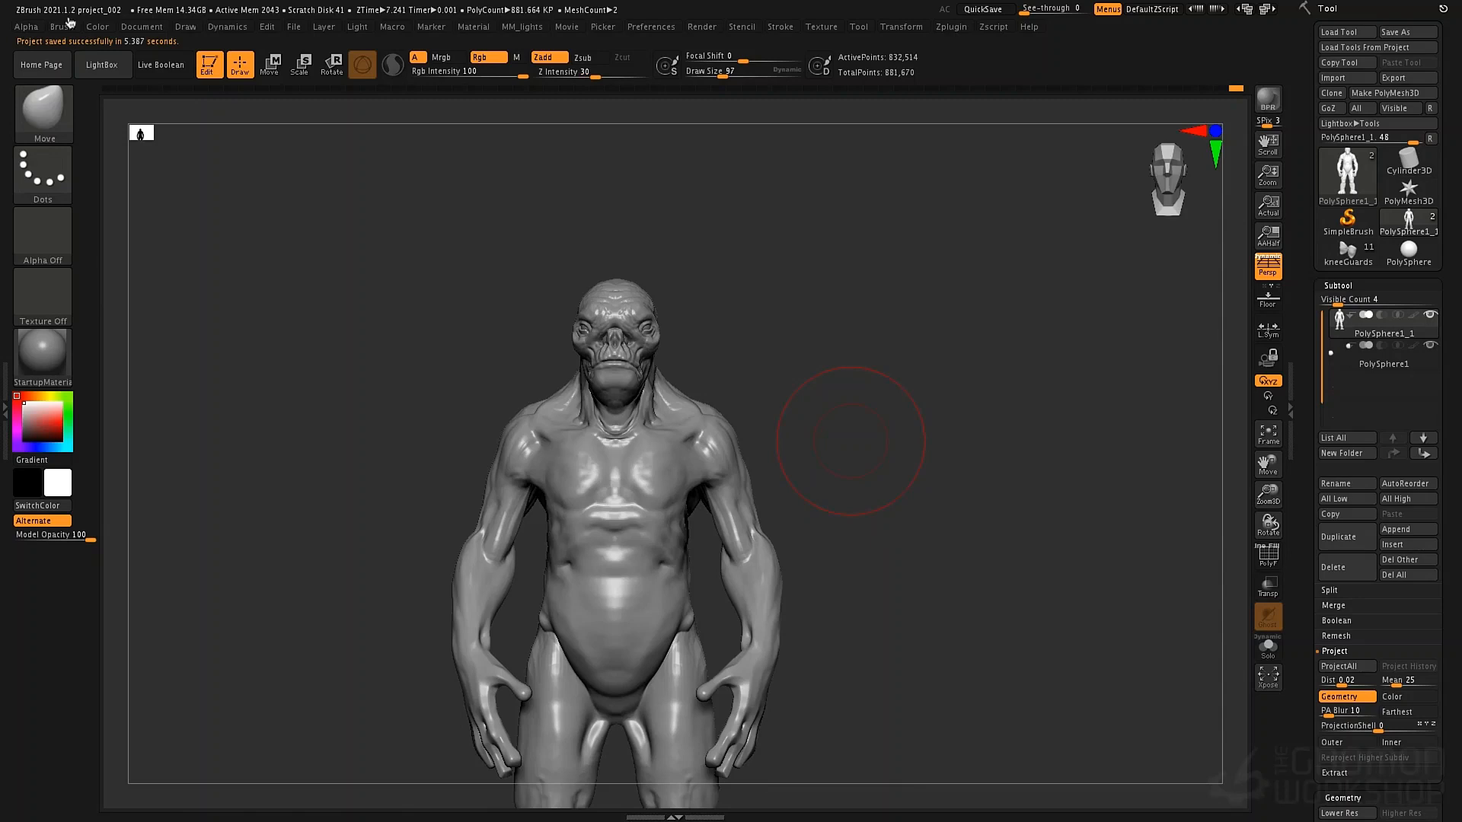
Lower the mesh two subdivision levels and build up the outer pectorals with ClayTubes at draw size 58 and focal shift 11
left_click_drag(836, 366, 814, 188, "alt")
left_click_drag(831, 362, 887, 400, "alt")
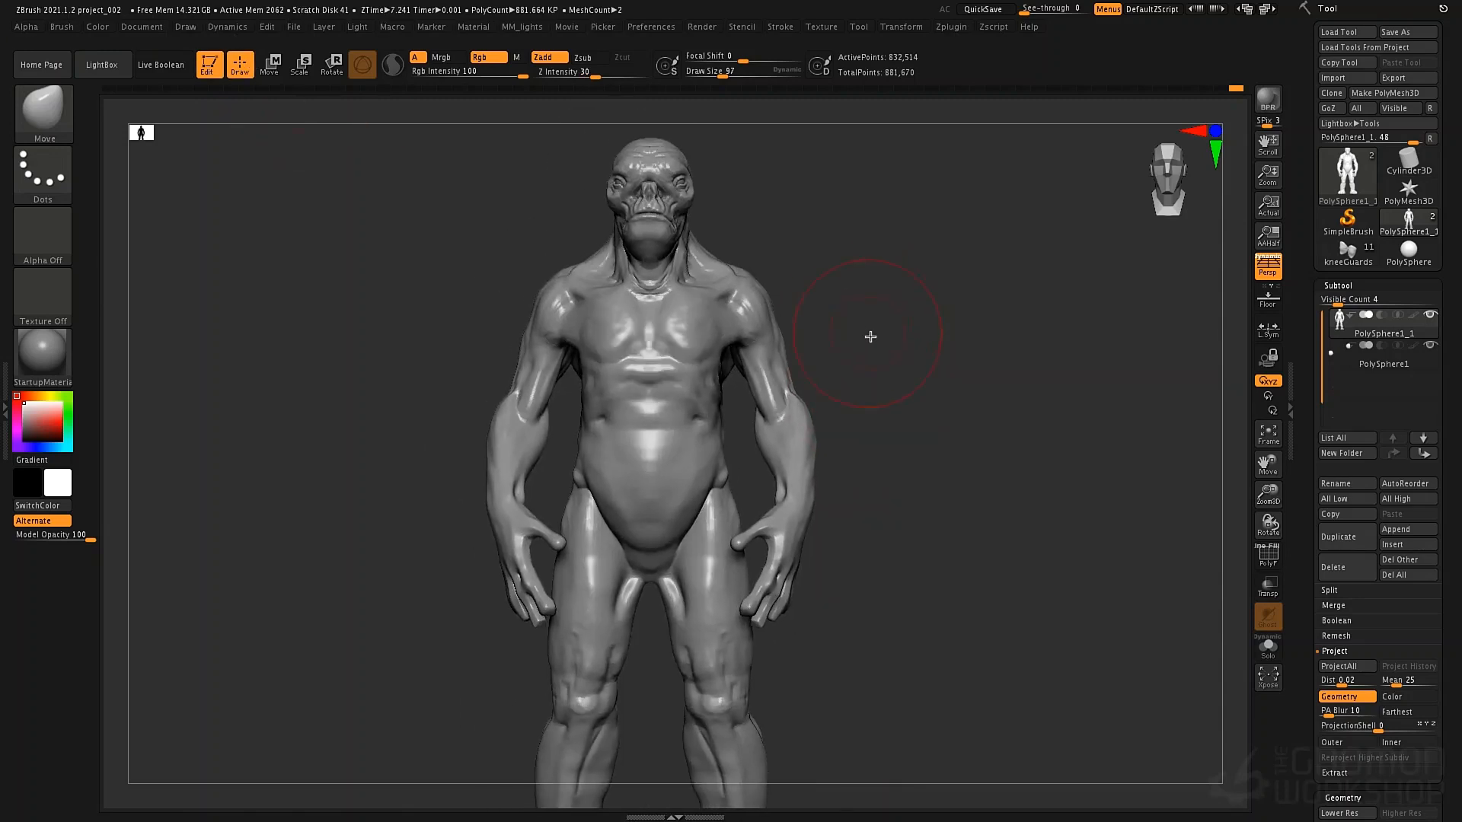
key("shift")
key("shift+d")
key("shift+d")
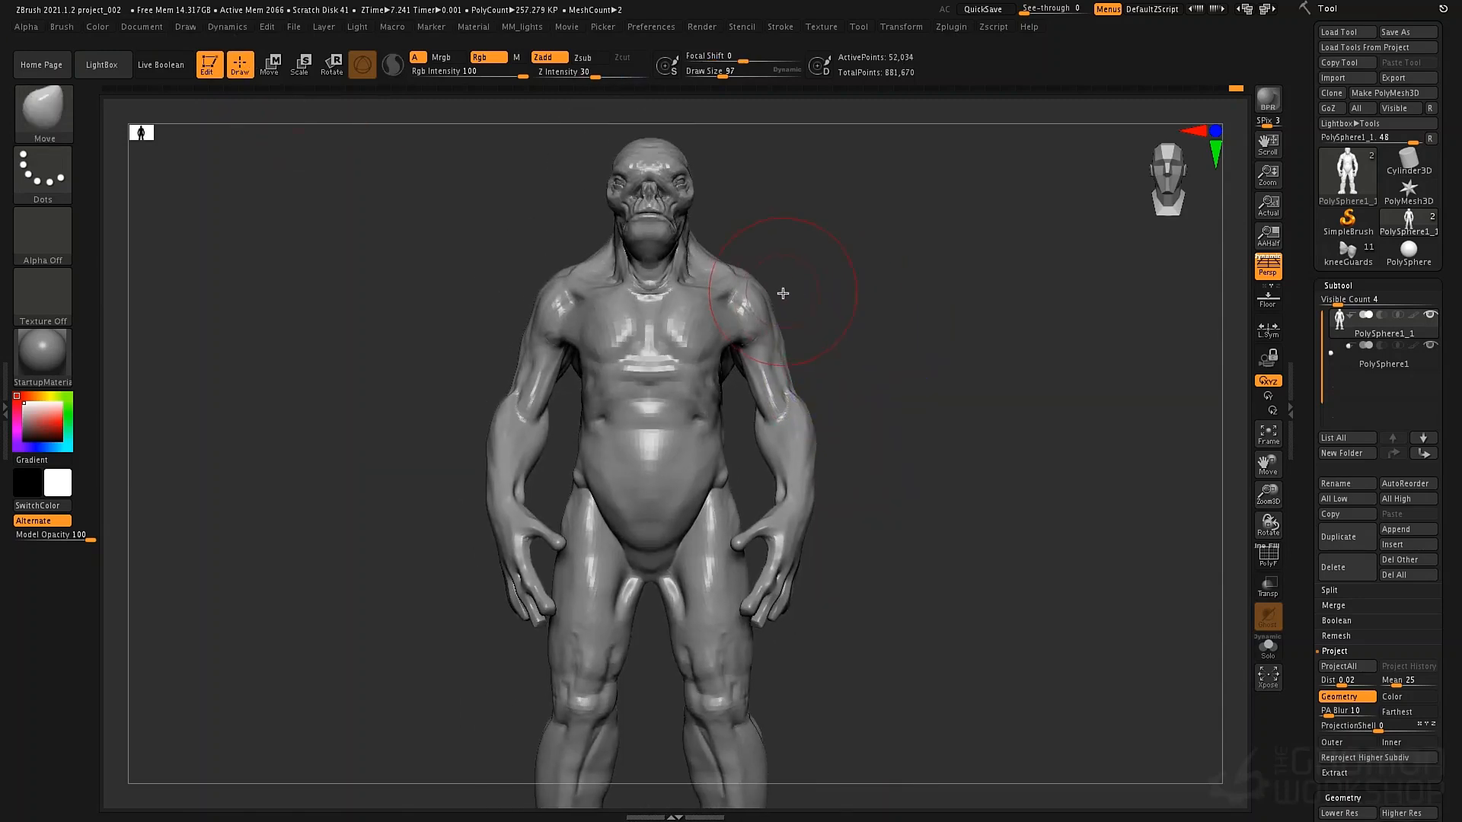
key("space")
left_click_drag(783, 294, 774, 292)
key("1")
key("space")
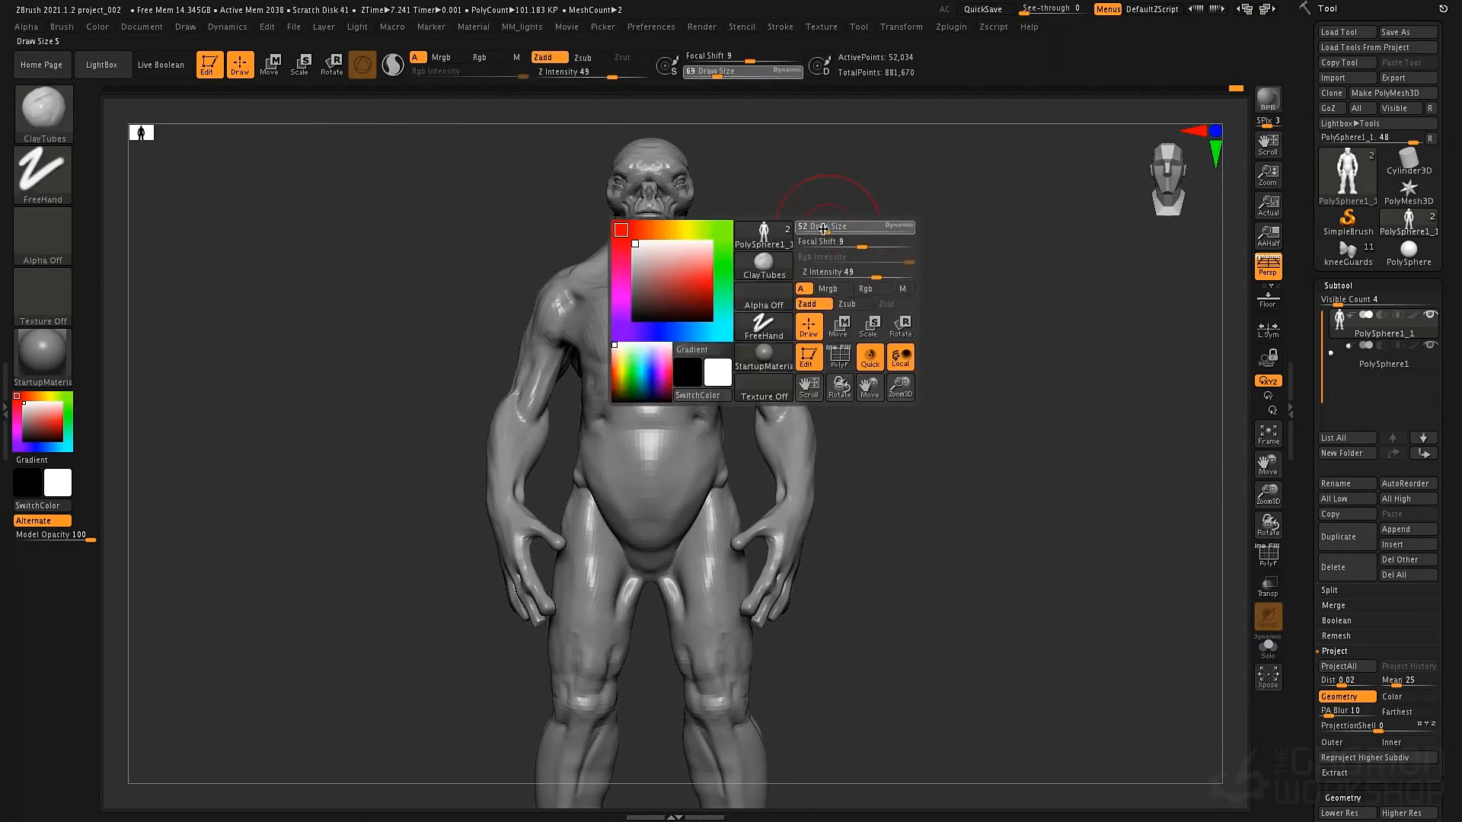
left_click_drag(836, 244, 859, 245)
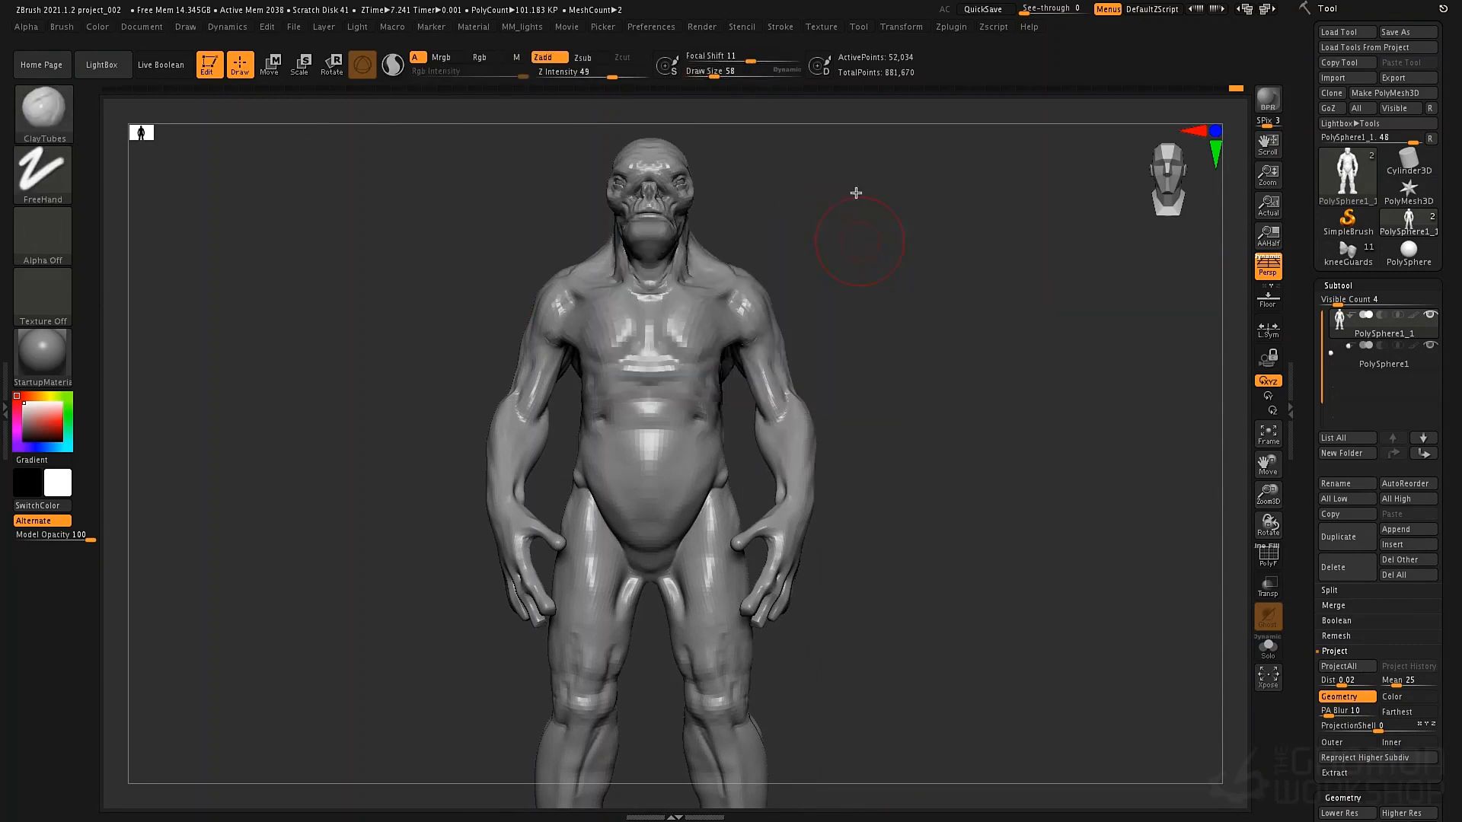
mouse_move(835, 272)
right_mouse_down()
mouse_move(724, 297)
mouse_move(743, 309)
mouse_move(730, 361)
right_mouse_up()
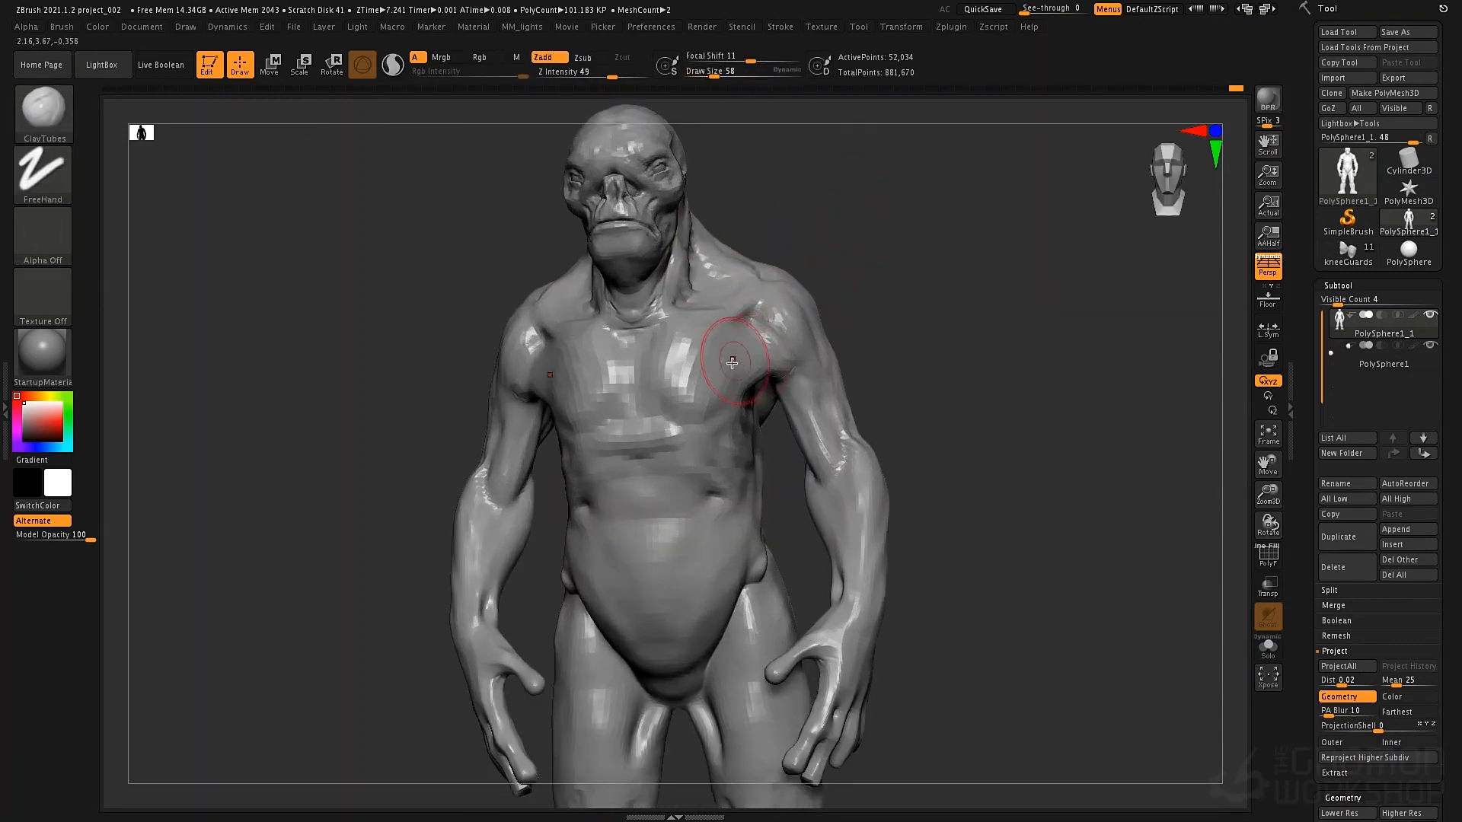
mouse_move(730, 361)
left_mouse_down()
mouse_move(736, 381)
mouse_move(720, 396)
mouse_move(691, 375)
mouse_move(710, 367)
left_mouse_up()
Build up the inner and lower pectorals with ClayTubes, reducing the draw size to 37 for the lower sternum area
right_click_drag(835, 339, 737, 375)
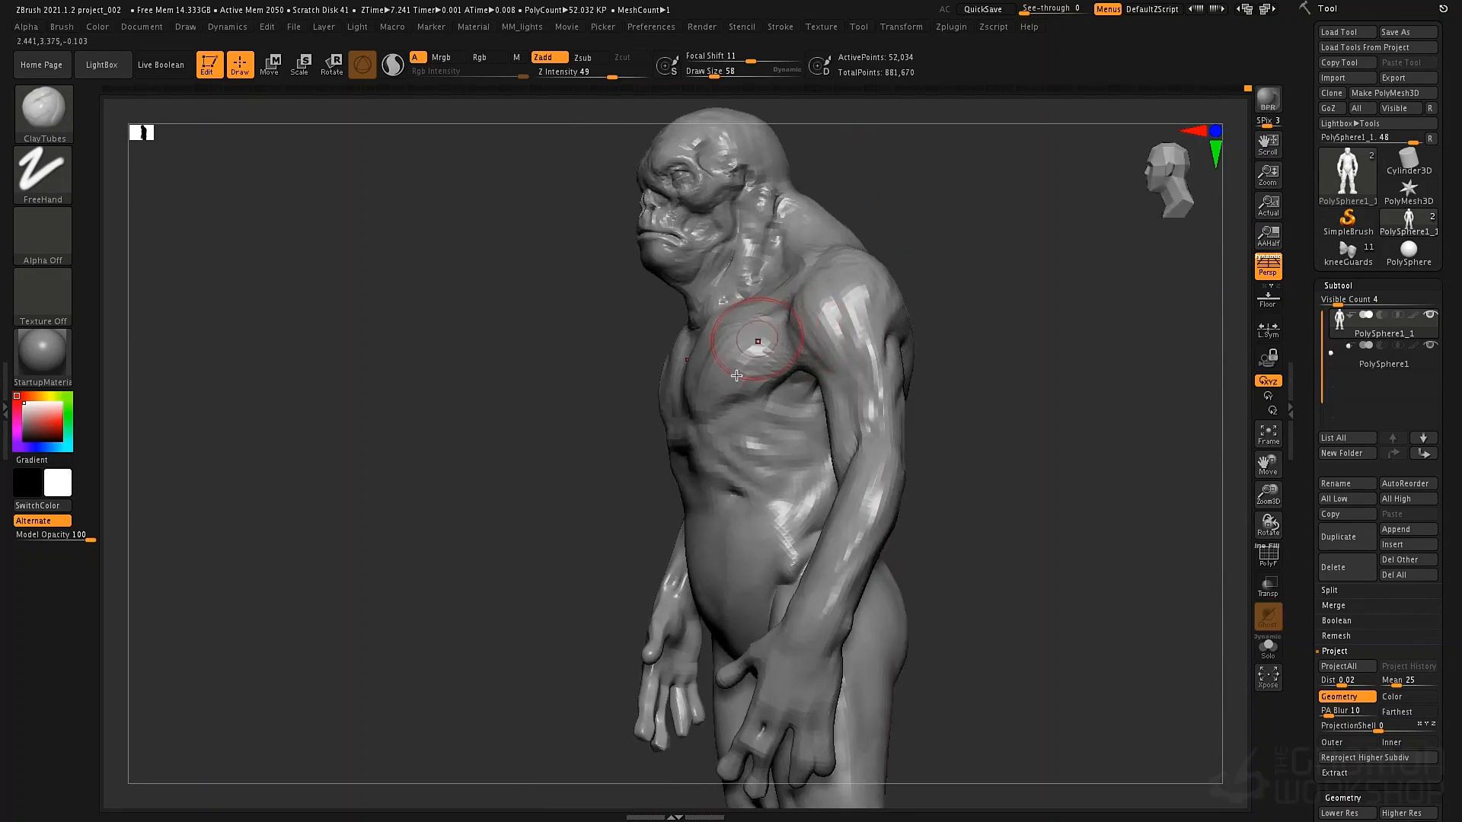
left_click_drag(704, 347, 699, 382)
right_click_drag(579, 358, 647, 352)
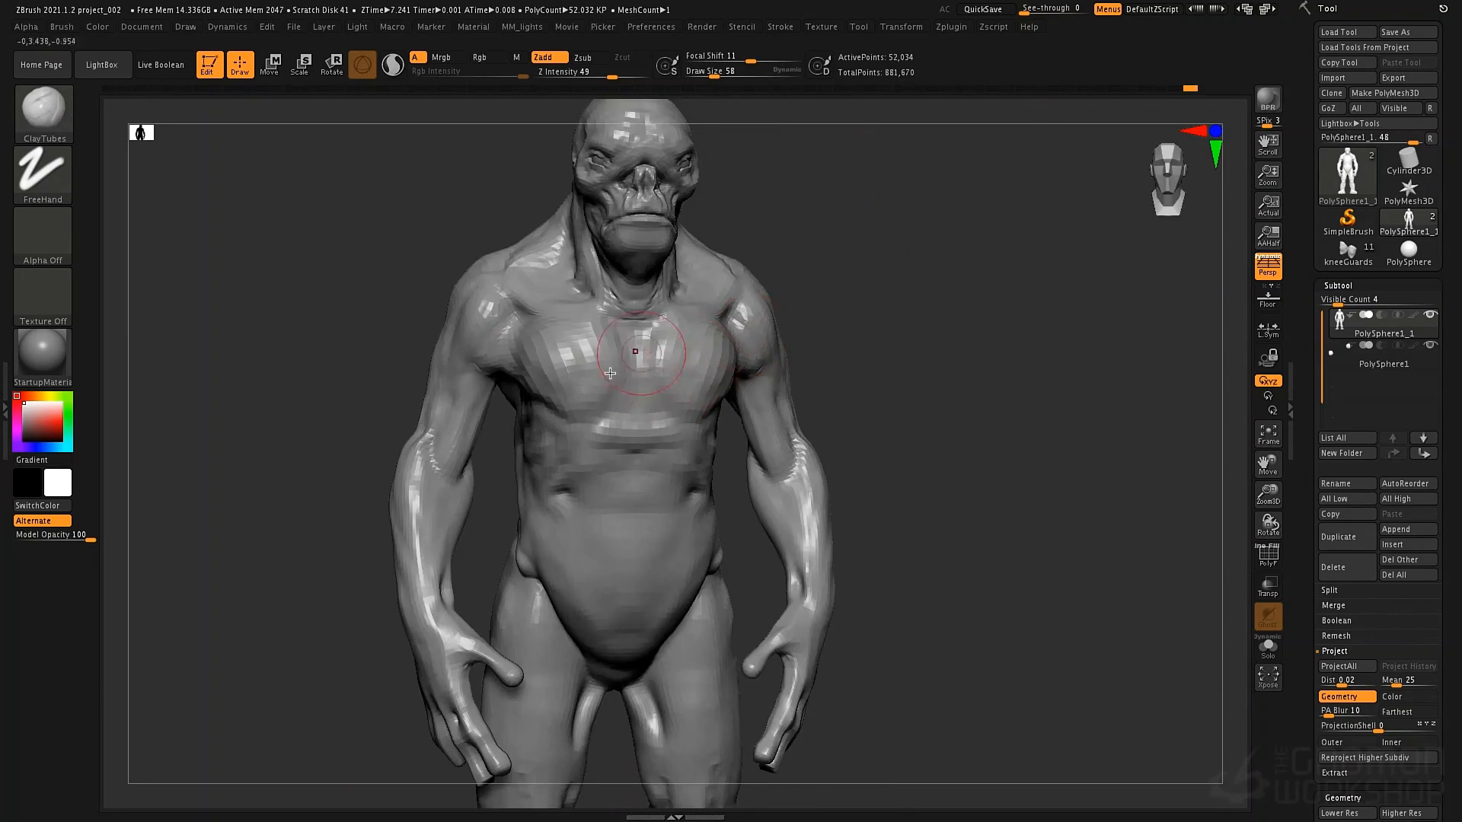
mouse_move(615, 358)
left_mouse_down()
mouse_move(603, 399)
mouse_move(632, 328)
left_mouse_up()
key("s")
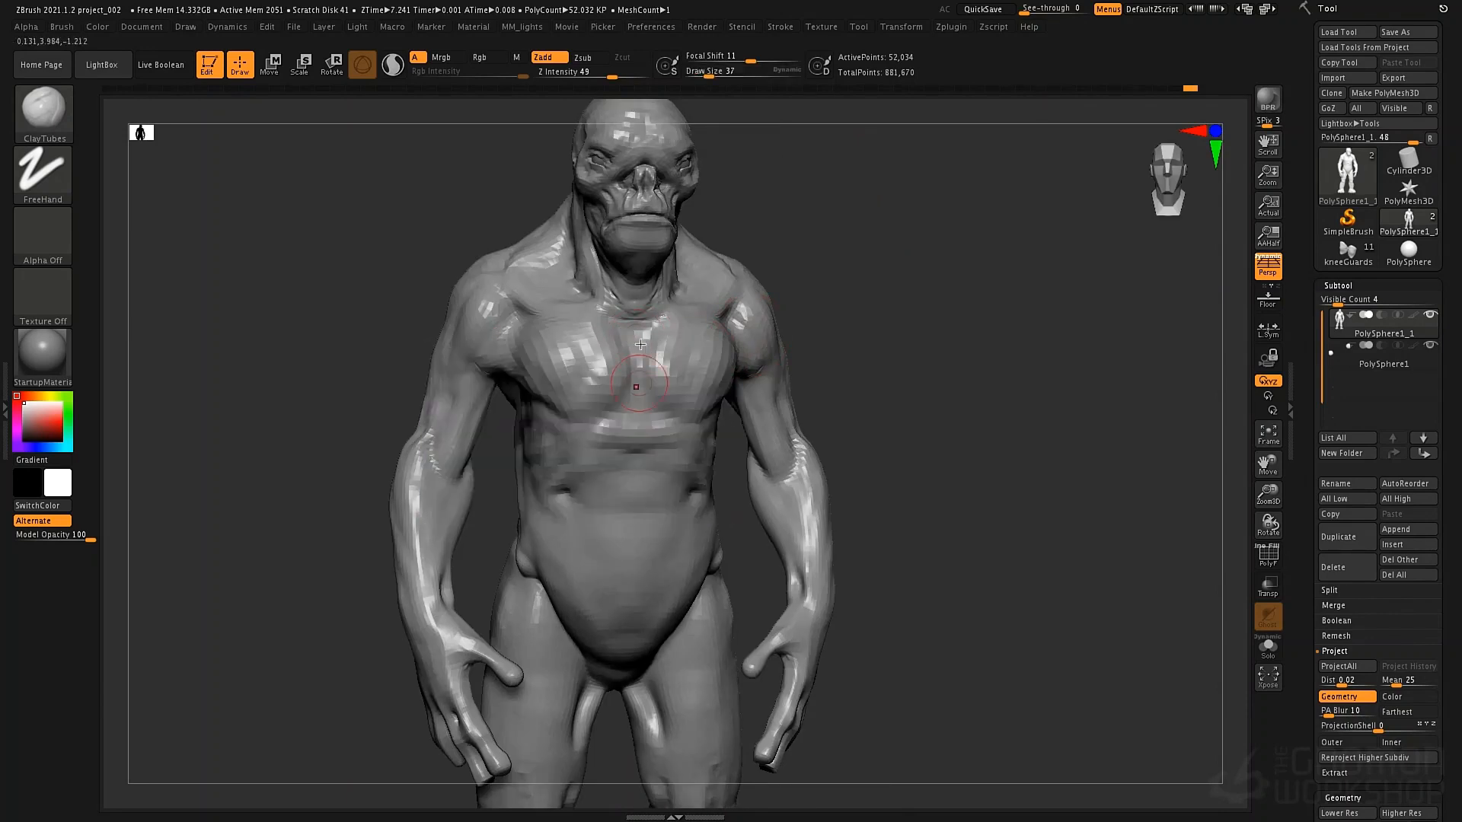
left_click_drag(636, 399, 619, 417)
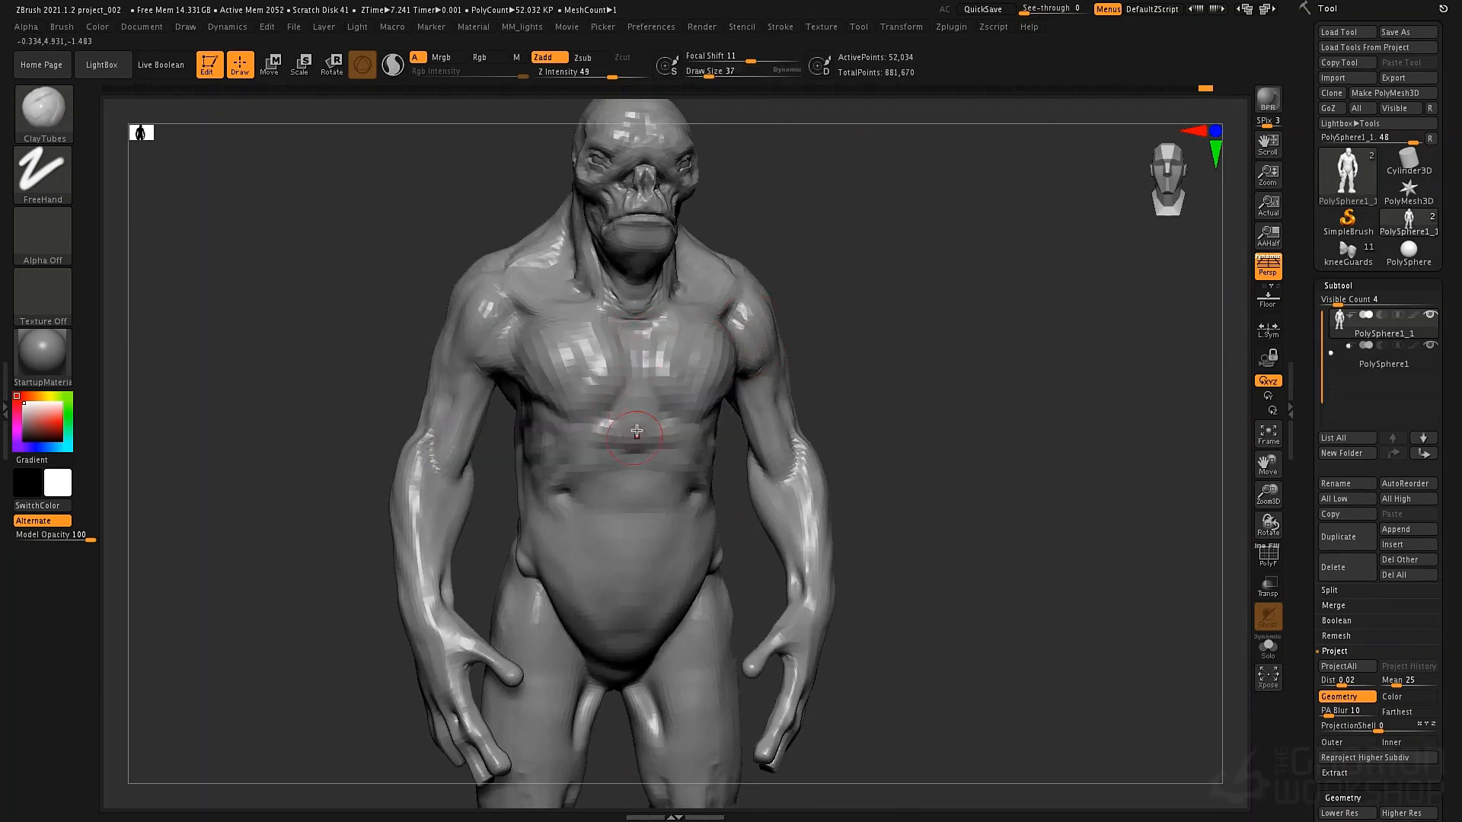
Adjust the sides of the chest and ribcage with the Move brush at draw size 97
key("b")
key("m")
key("v")
key("space")
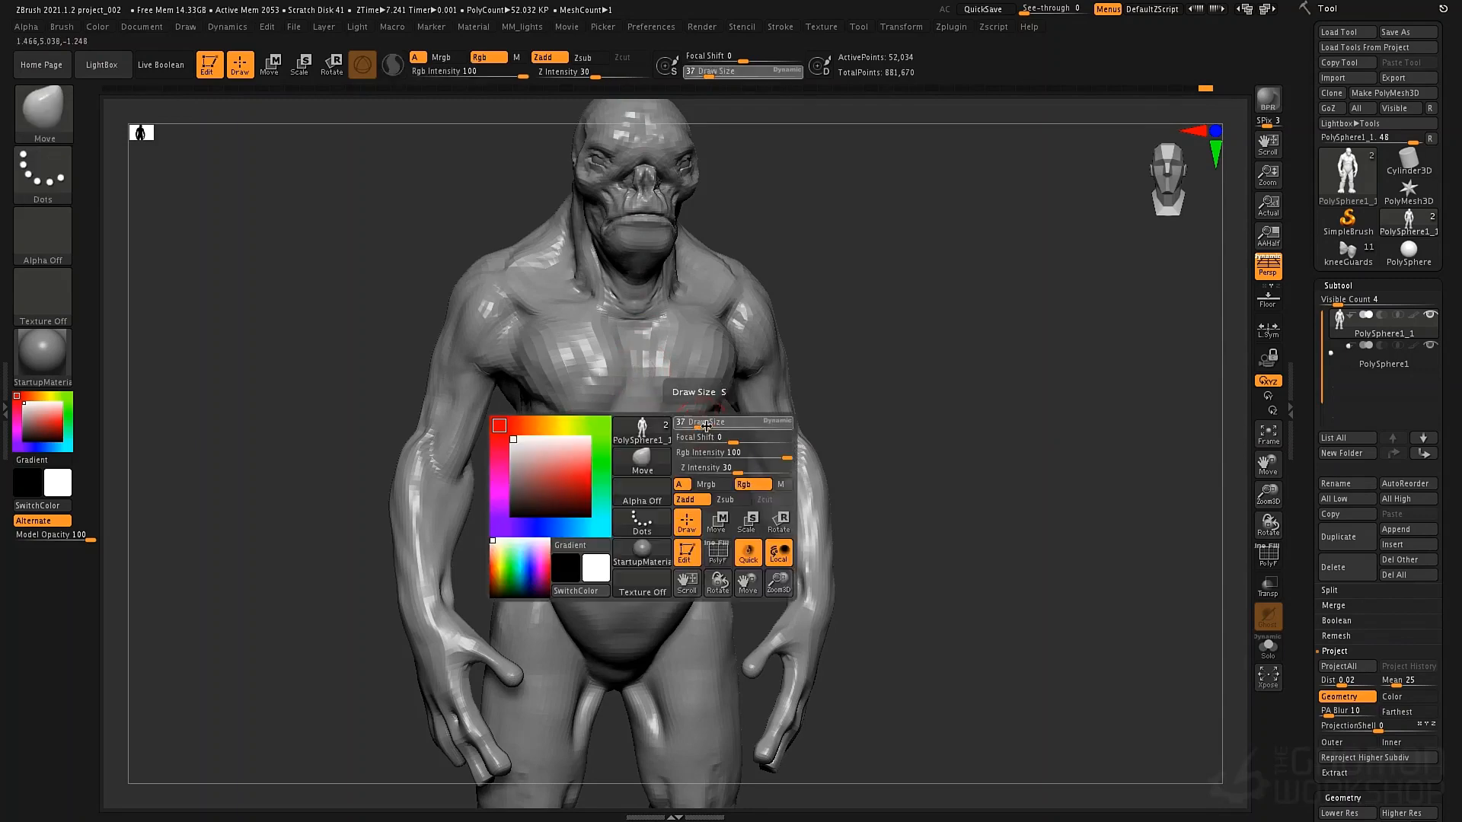
left_click_drag(709, 425, 711, 424)
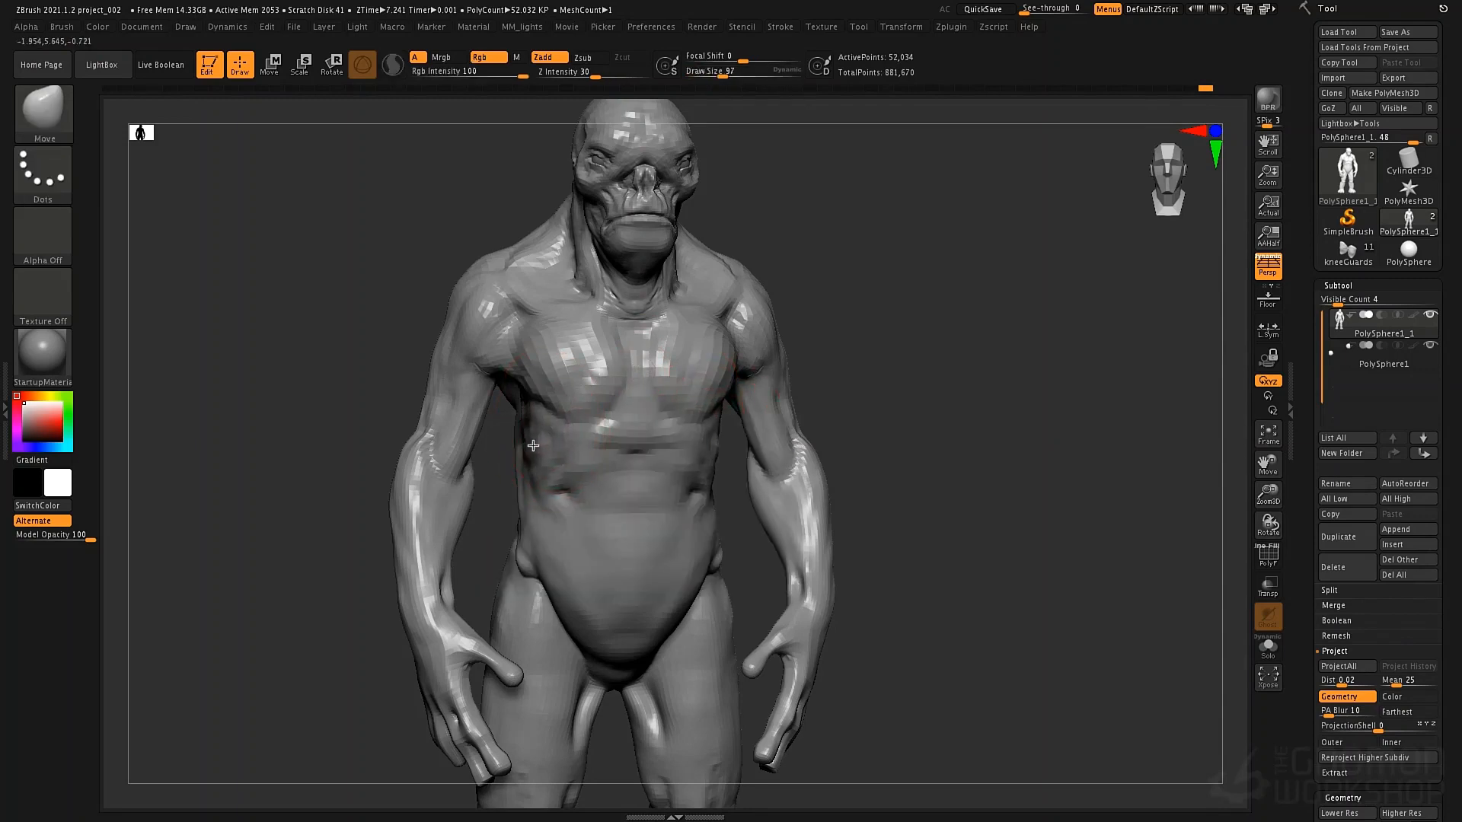
right_click_drag(716, 436, 672, 425)
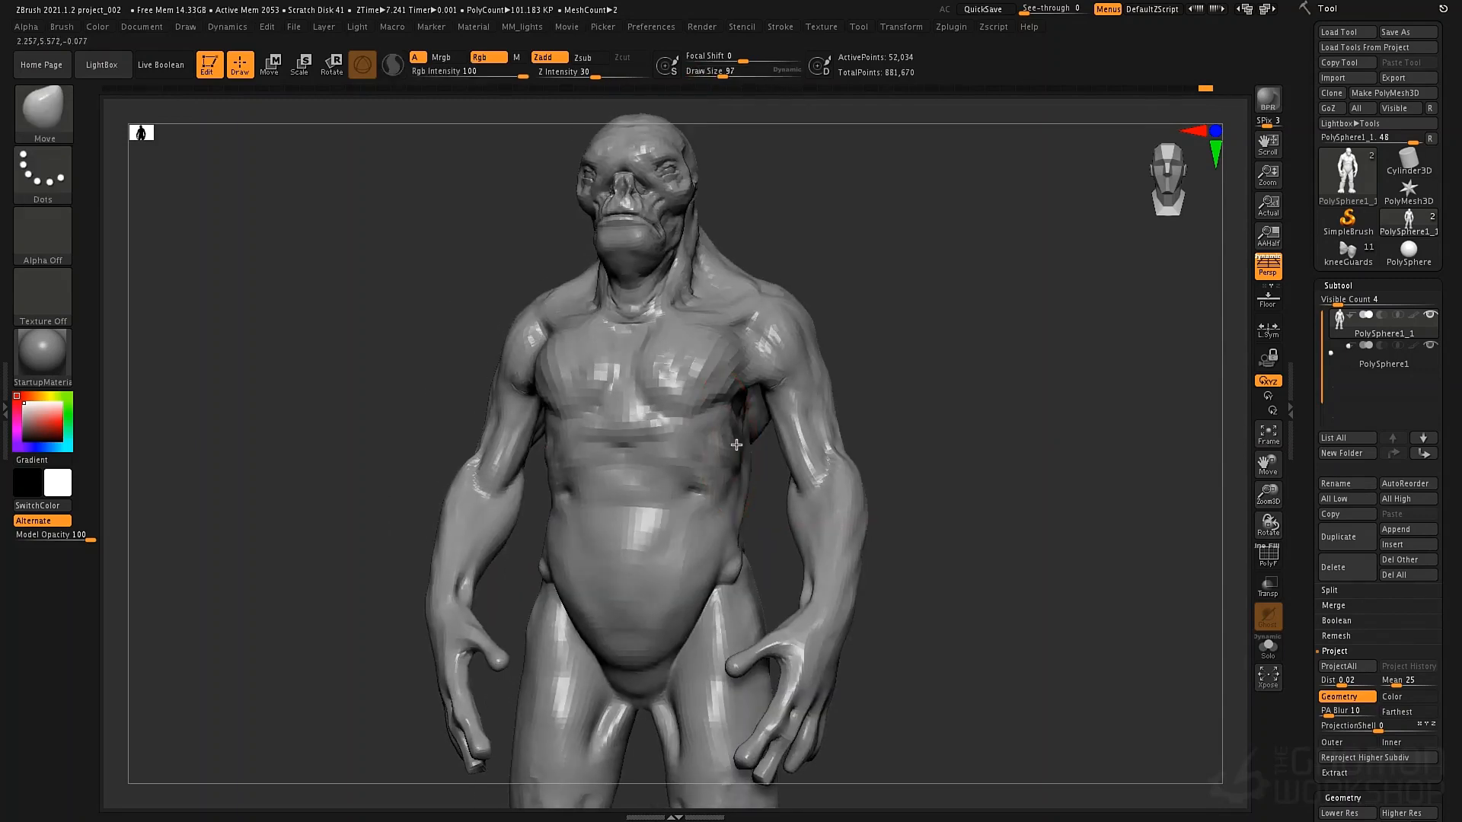
Reshape the pectoral with the Move brush, using draw size 73 and a finer draw size of 43
key("space")
left_click_drag(745, 437, 732, 416)
right_click_drag(739, 415, 702, 400)
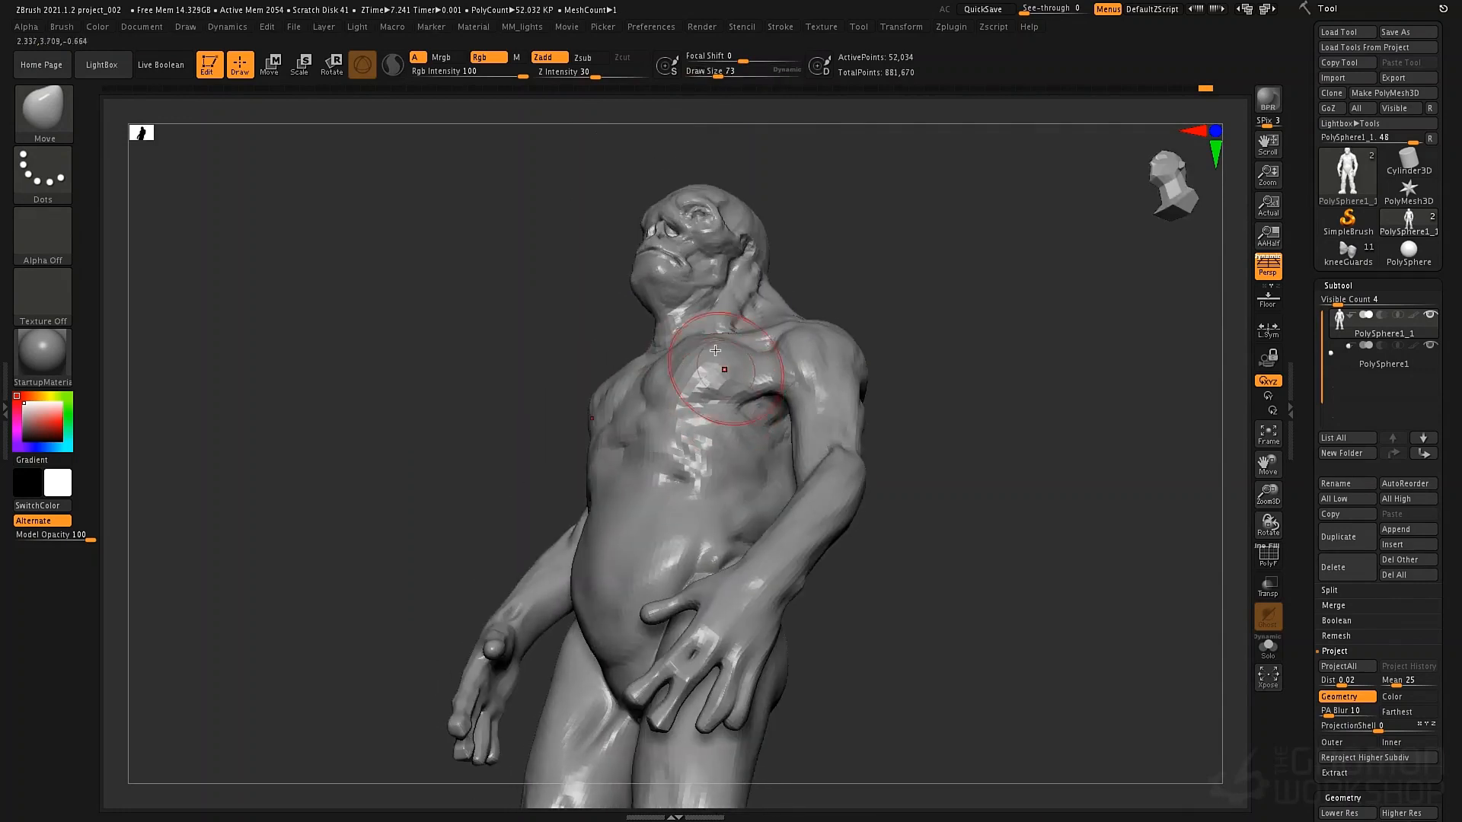
left_click_drag(717, 369, 710, 360)
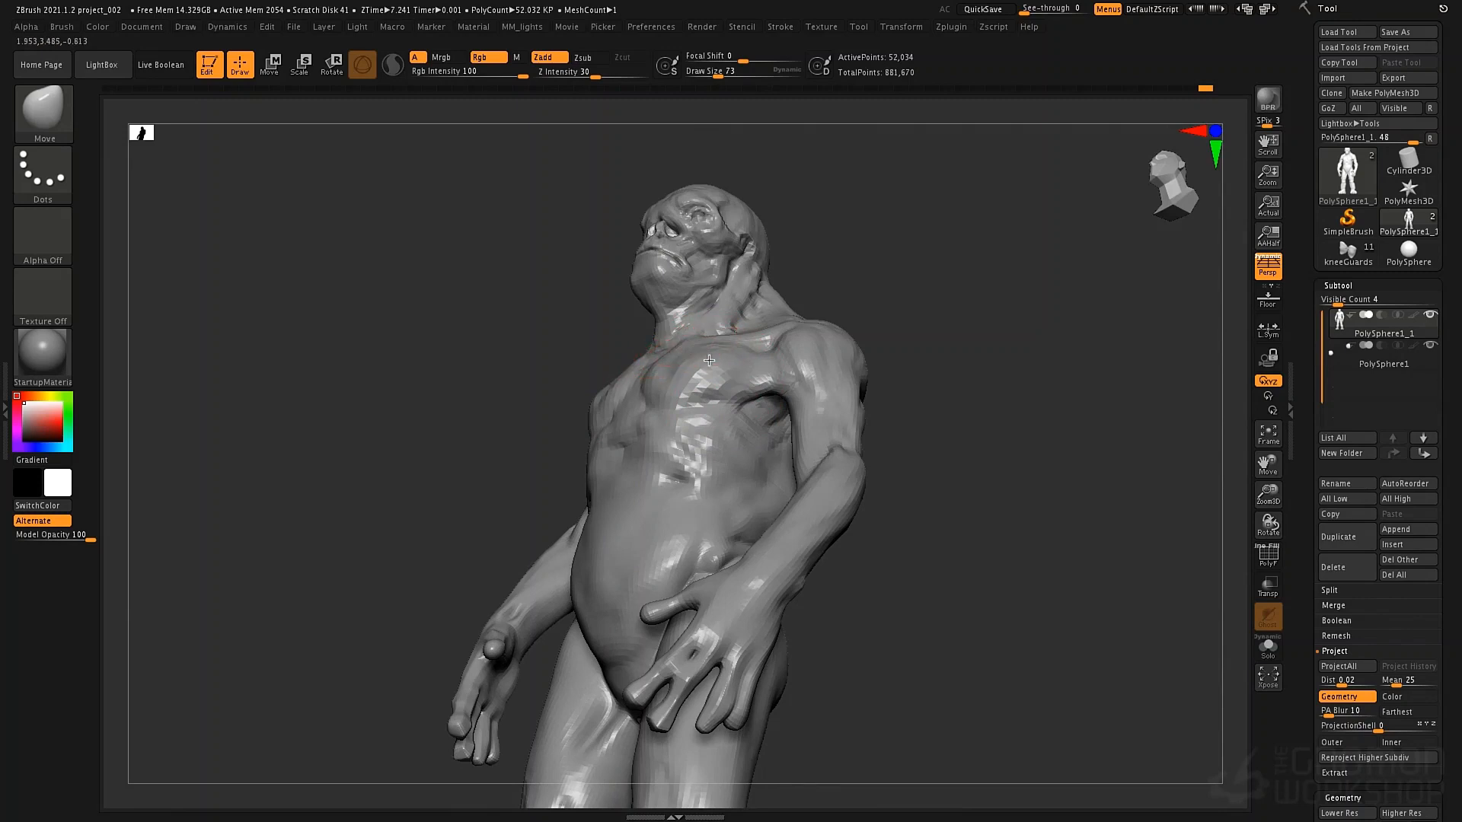
key("space")
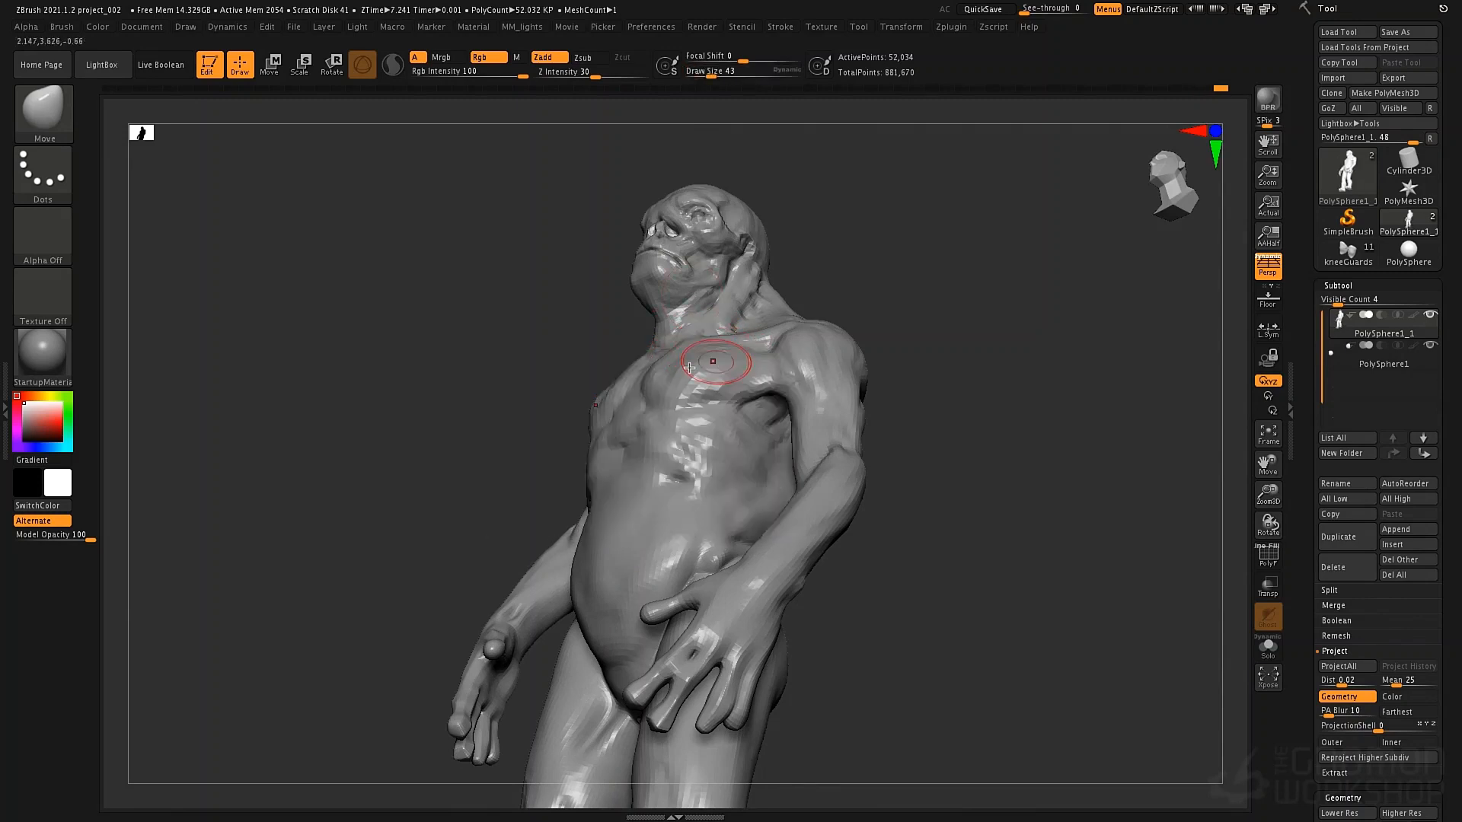
key("shift")
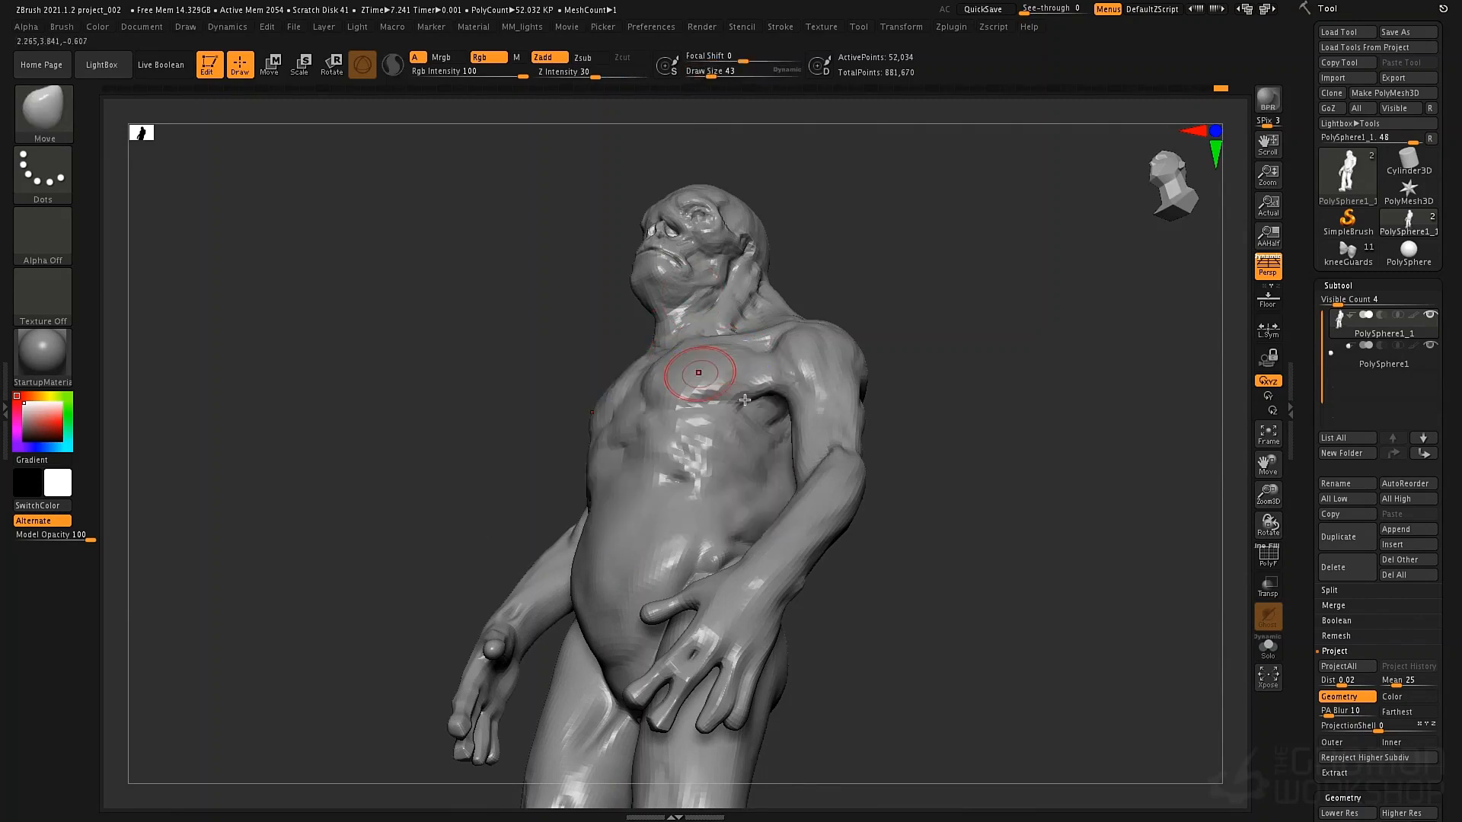
Refine the outer chest and armpit from the side with the Move brush at draw sizes 93 and 49
right_click_drag(744, 402, 775, 402)
right_click_drag(620, 346, 653, 404)
right_click_drag(571, 339, 618, 348)
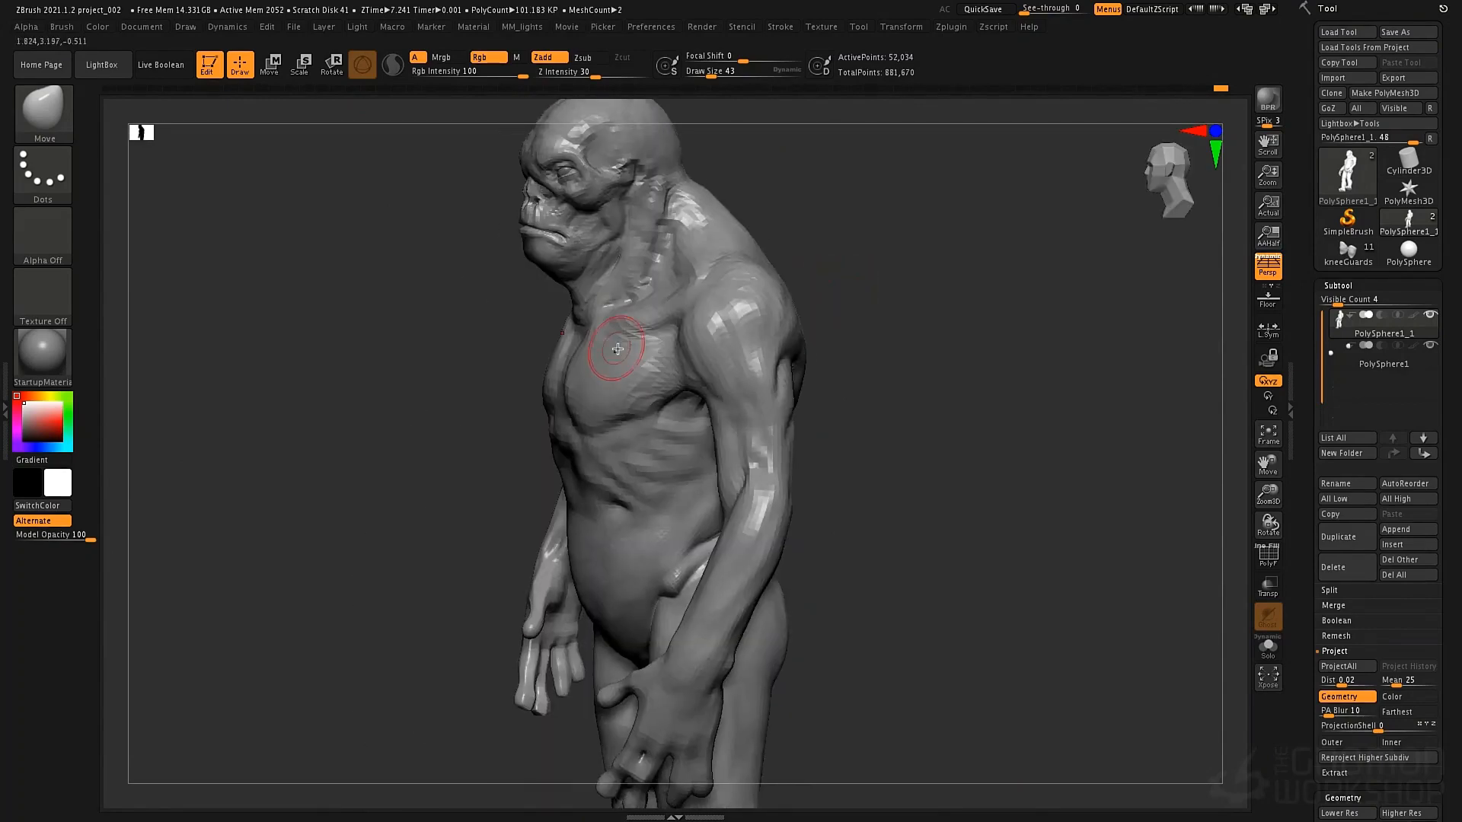
key("space")
left_click_drag(603, 374, 612, 375)
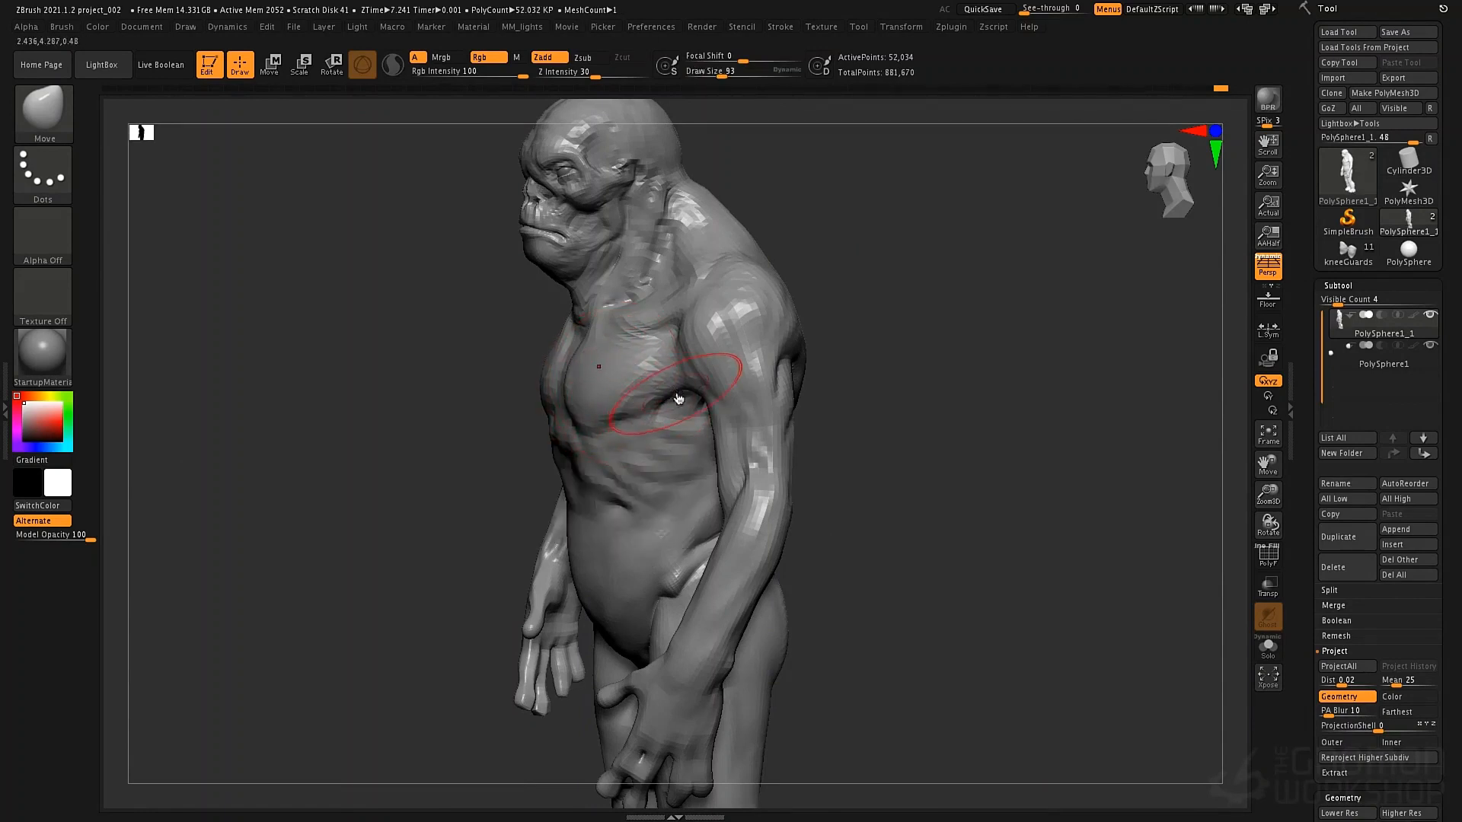
key("space")
left_click_drag(701, 407, 677, 407)
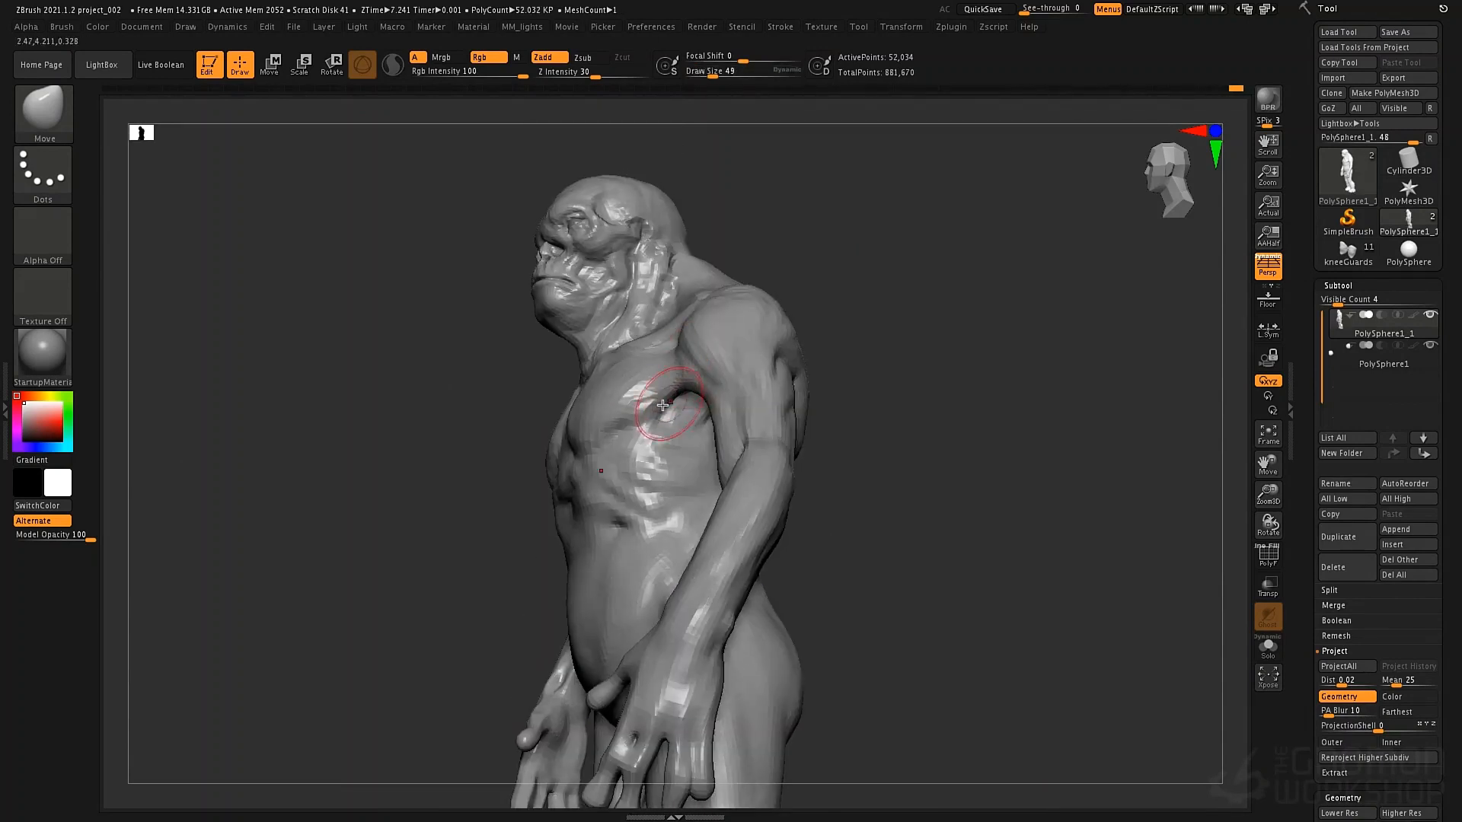
Isolate the forearms and invert the visibility so they are hidden, leaving the torso and legs accessible
mouse_move(793, 443)
right_mouse_down("alt")
mouse_move(762, 388)
mouse_move(800, 385)
mouse_move(798, 307)
right_mouse_up("alt")
left_click(798, 307, "ctrl+shift")
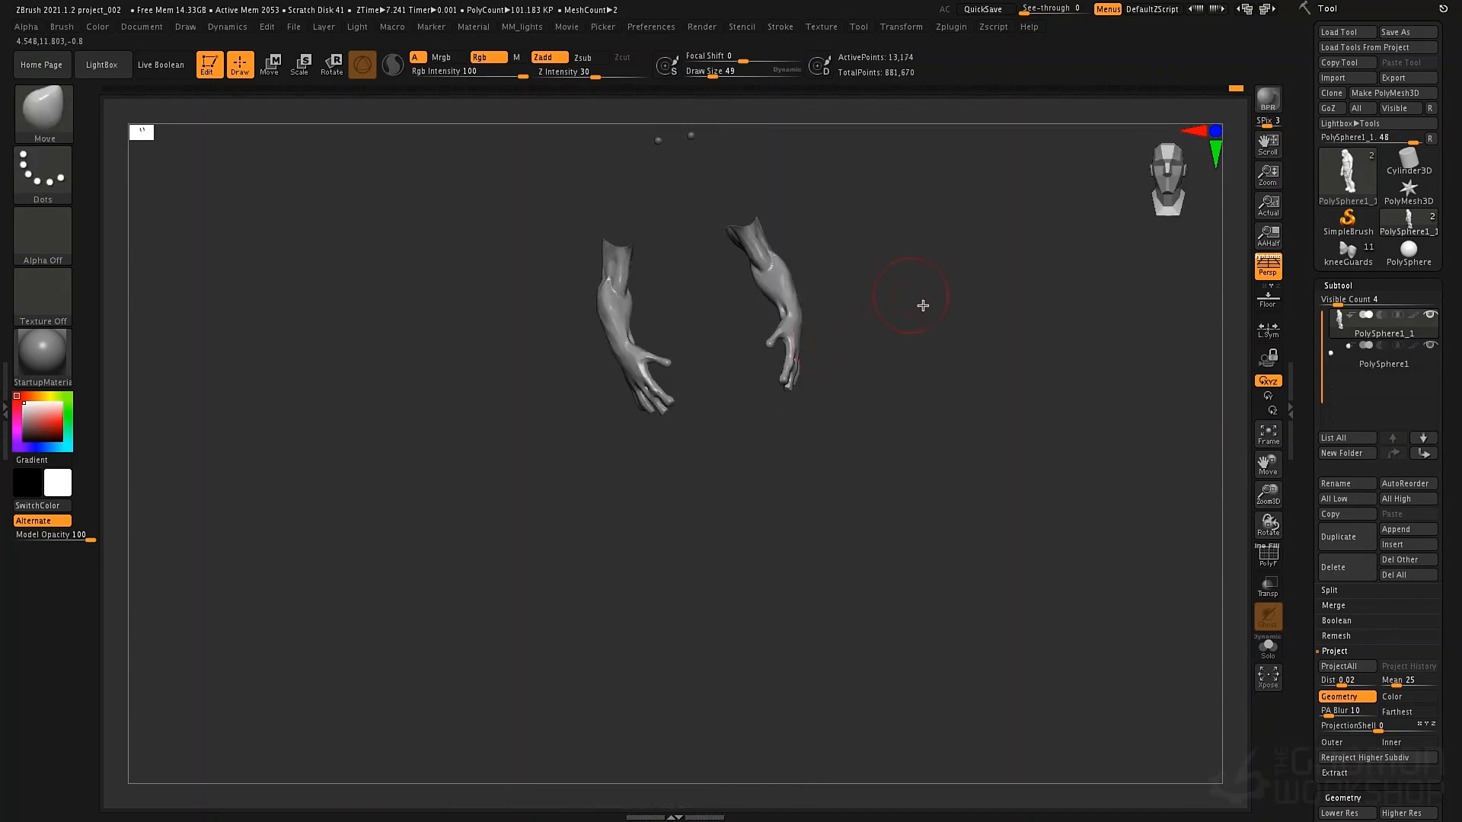
left_click_drag(899, 280, 829, 359, "ctrl+shift")
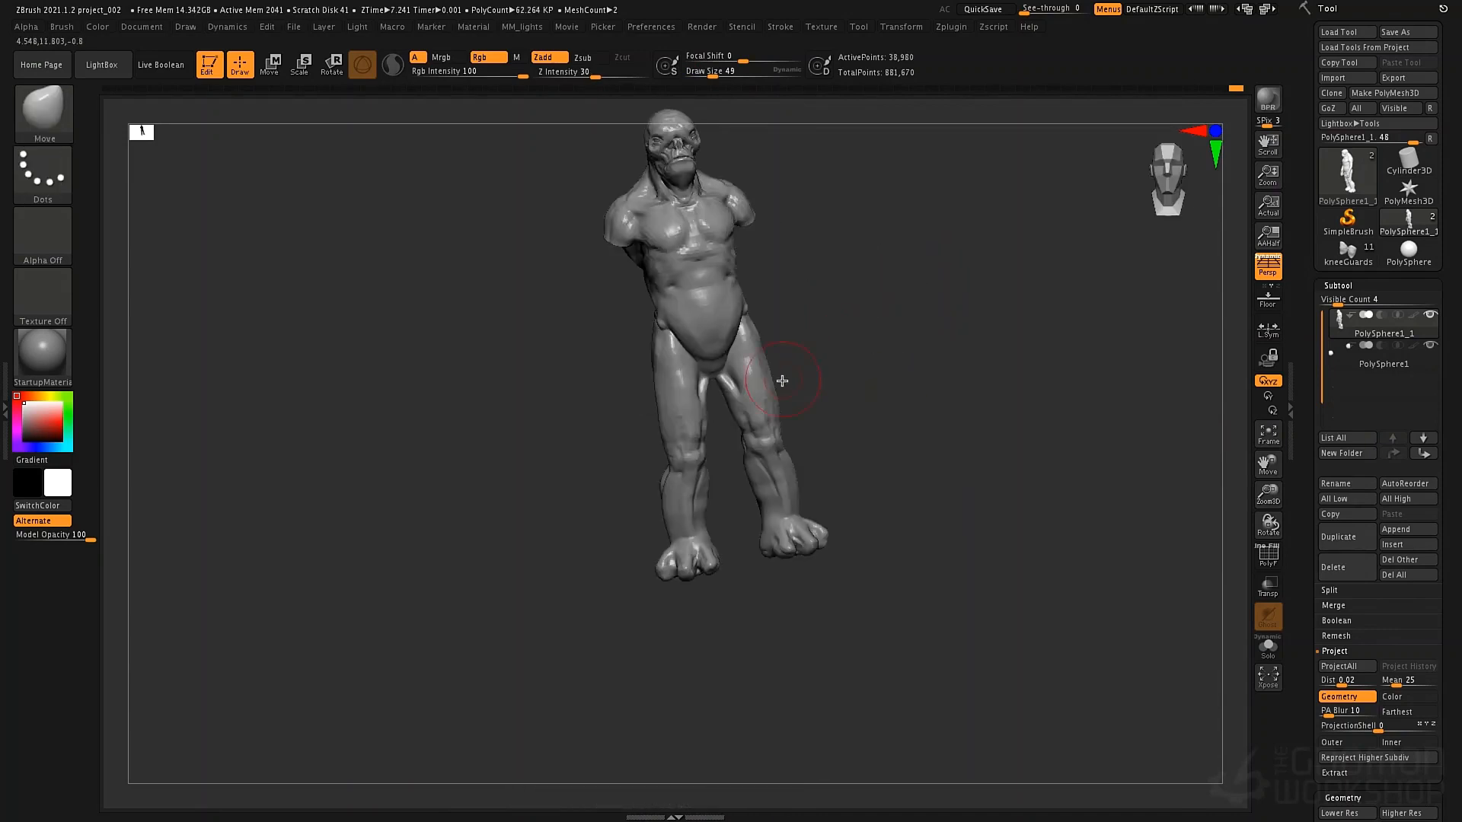
mouse_move(830, 358)
right_mouse_down()
mouse_move(768, 338)
mouse_move(761, 448)
right_mouse_up()
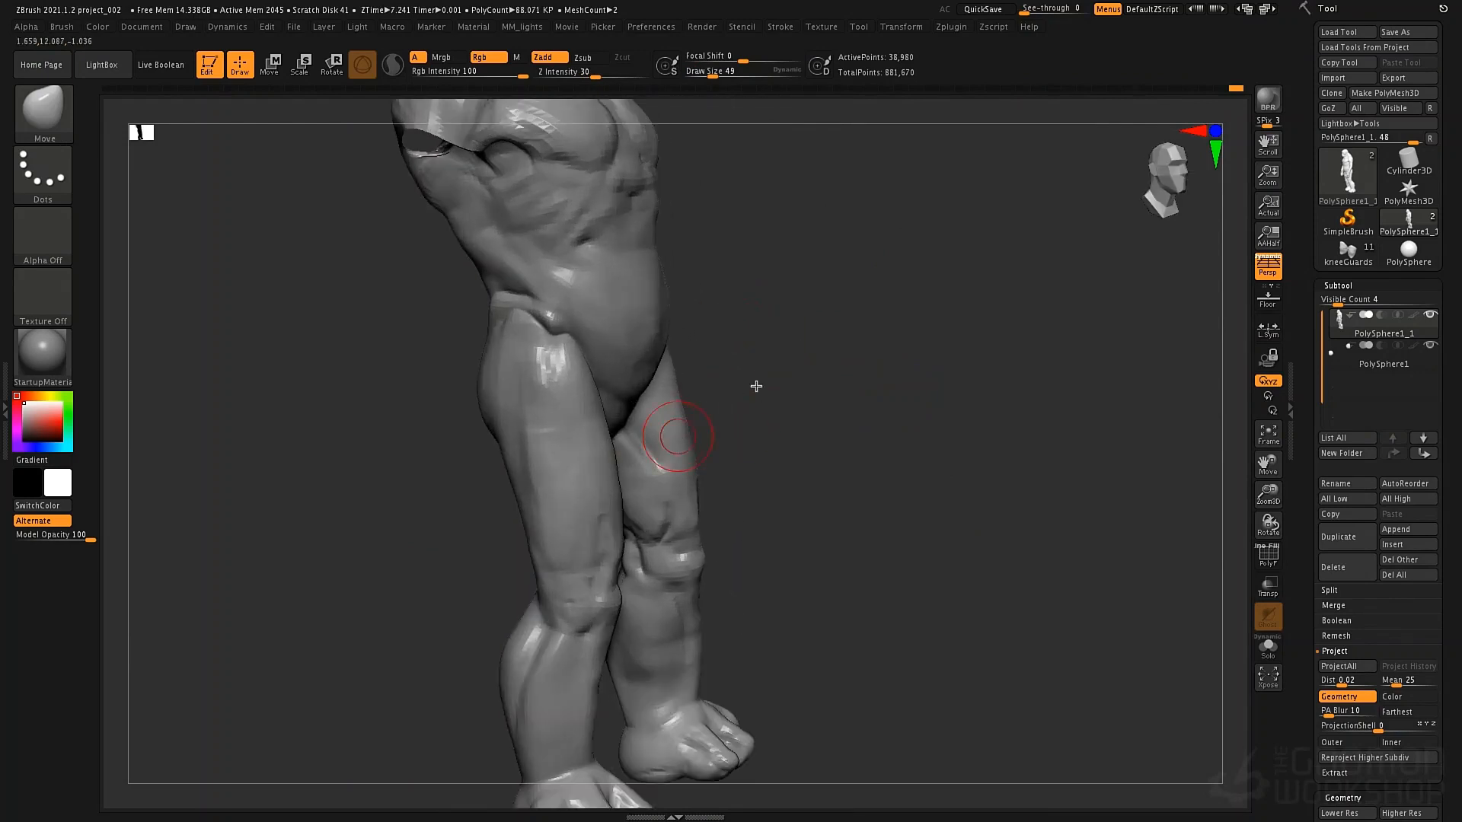
right_click_drag(757, 386, 836, 356, "alt")
Build up the thigh muscles down to the knees with ClayTubes at draw size 49
key("b")
key("c")
key("t")
left_click_drag(643, 270, 643, 417)
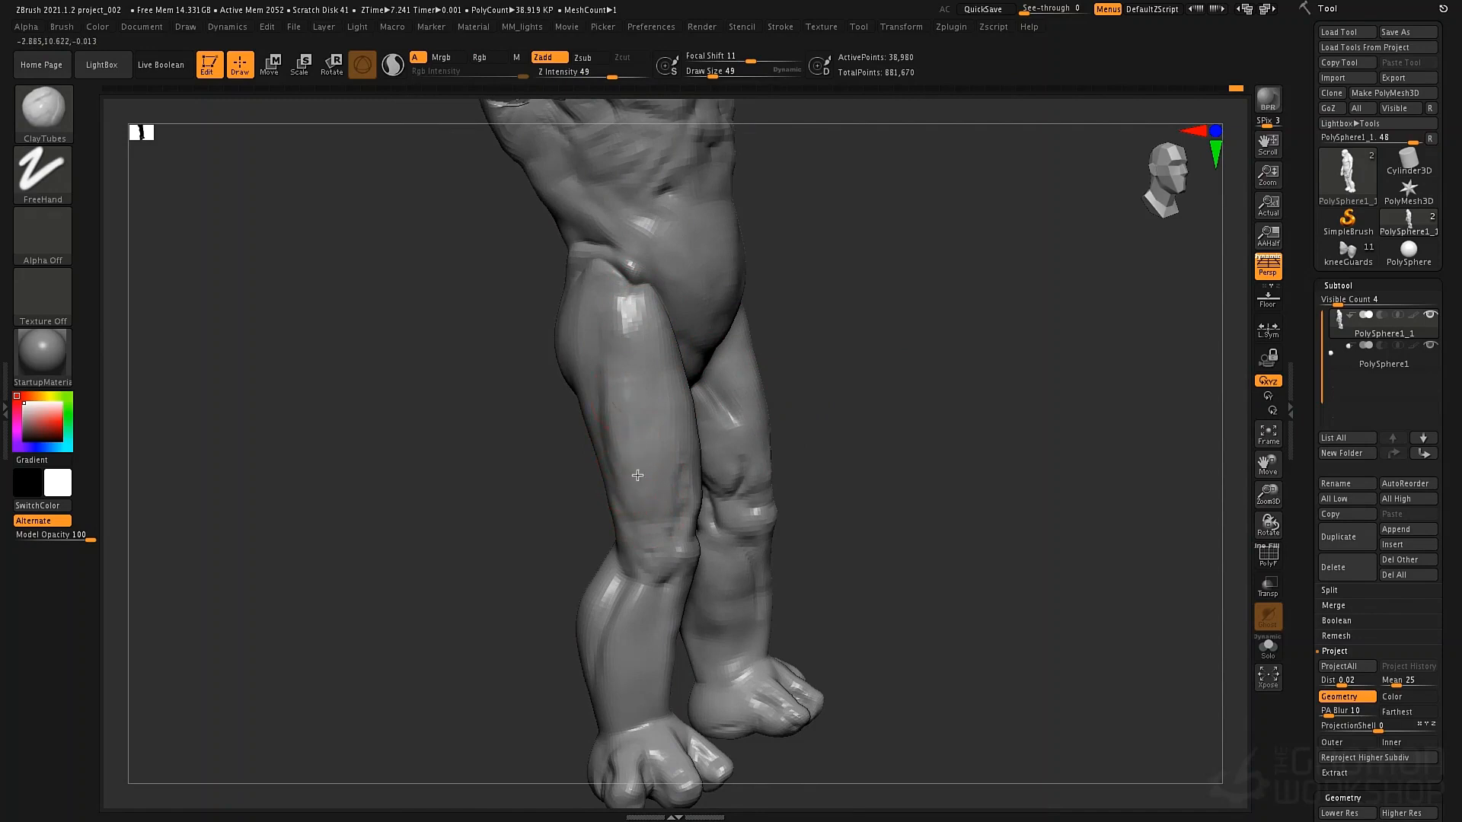
left_click_drag(637, 475, 636, 475)
right_click_drag(558, 345, 730, 494)
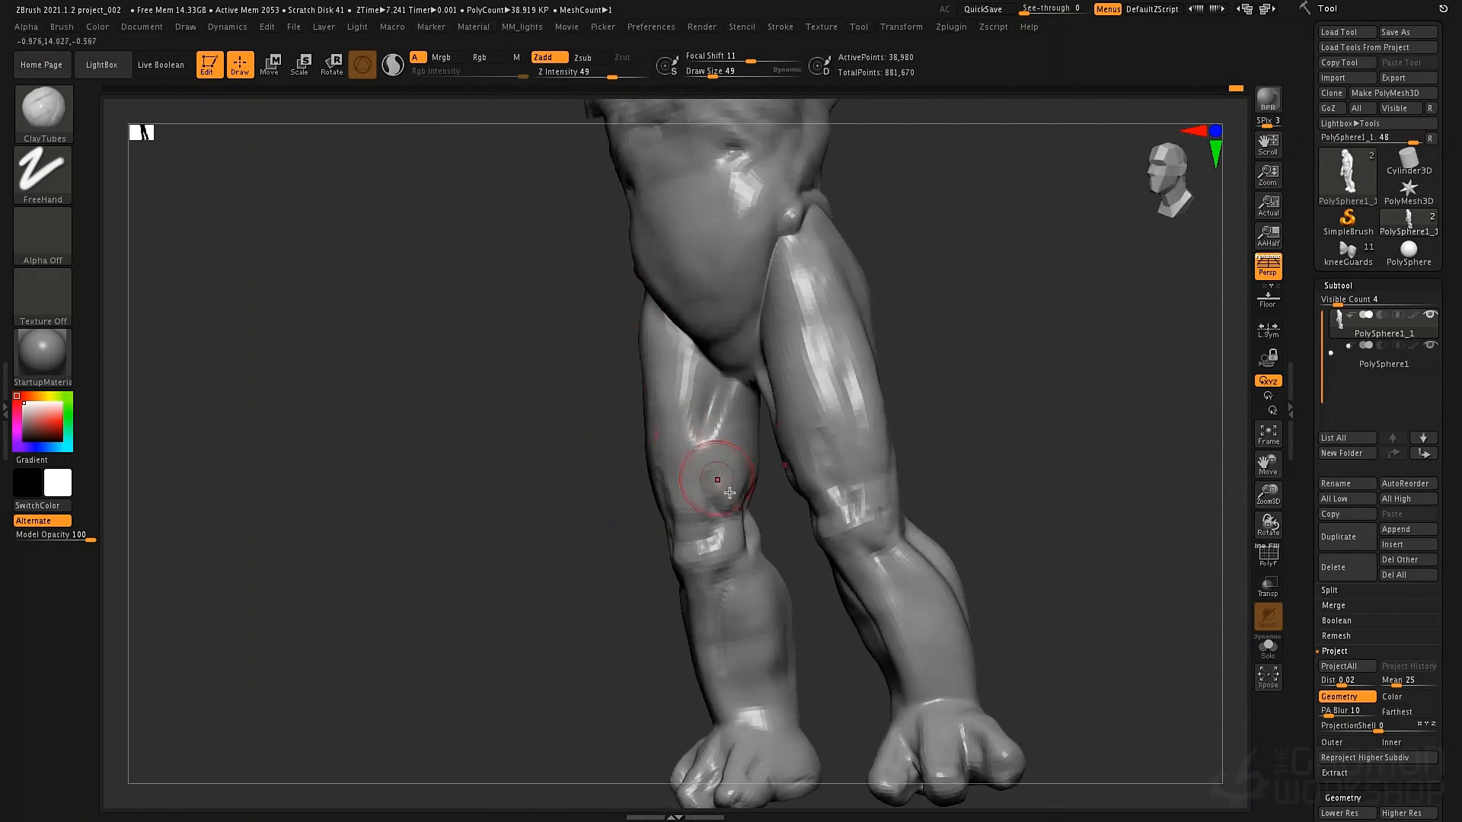
left_click_drag(723, 399, 705, 435)
left_click_drag(675, 358, 729, 517)
right_click_drag(735, 470, 769, 476)
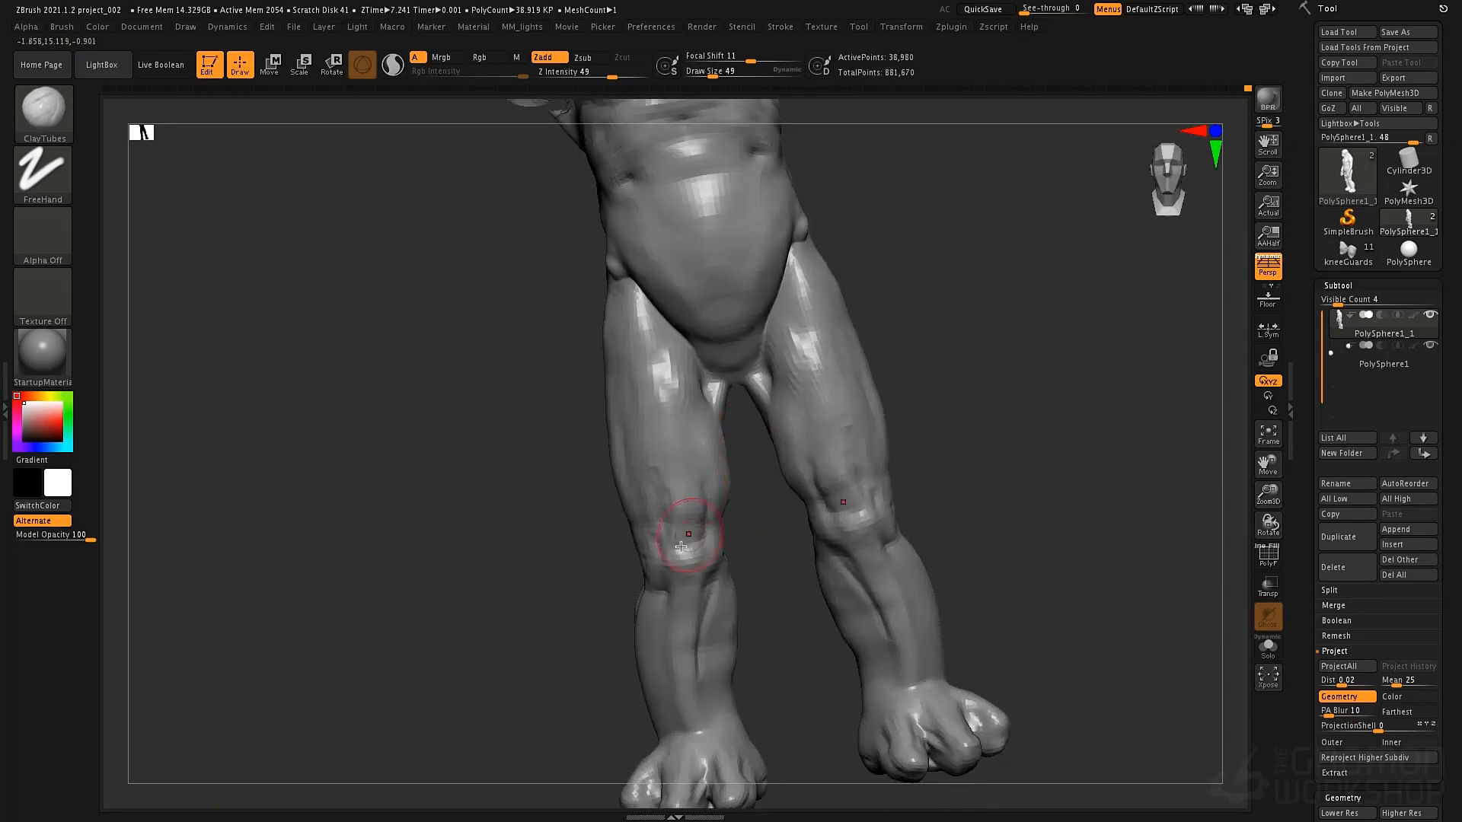
Add detail around the kneecaps from the front with ClayTubes at draw size 23
key("space")
left_click_drag(683, 543, 675, 542)
right_click_drag(785, 457, 784, 470, "shift")
key("space")
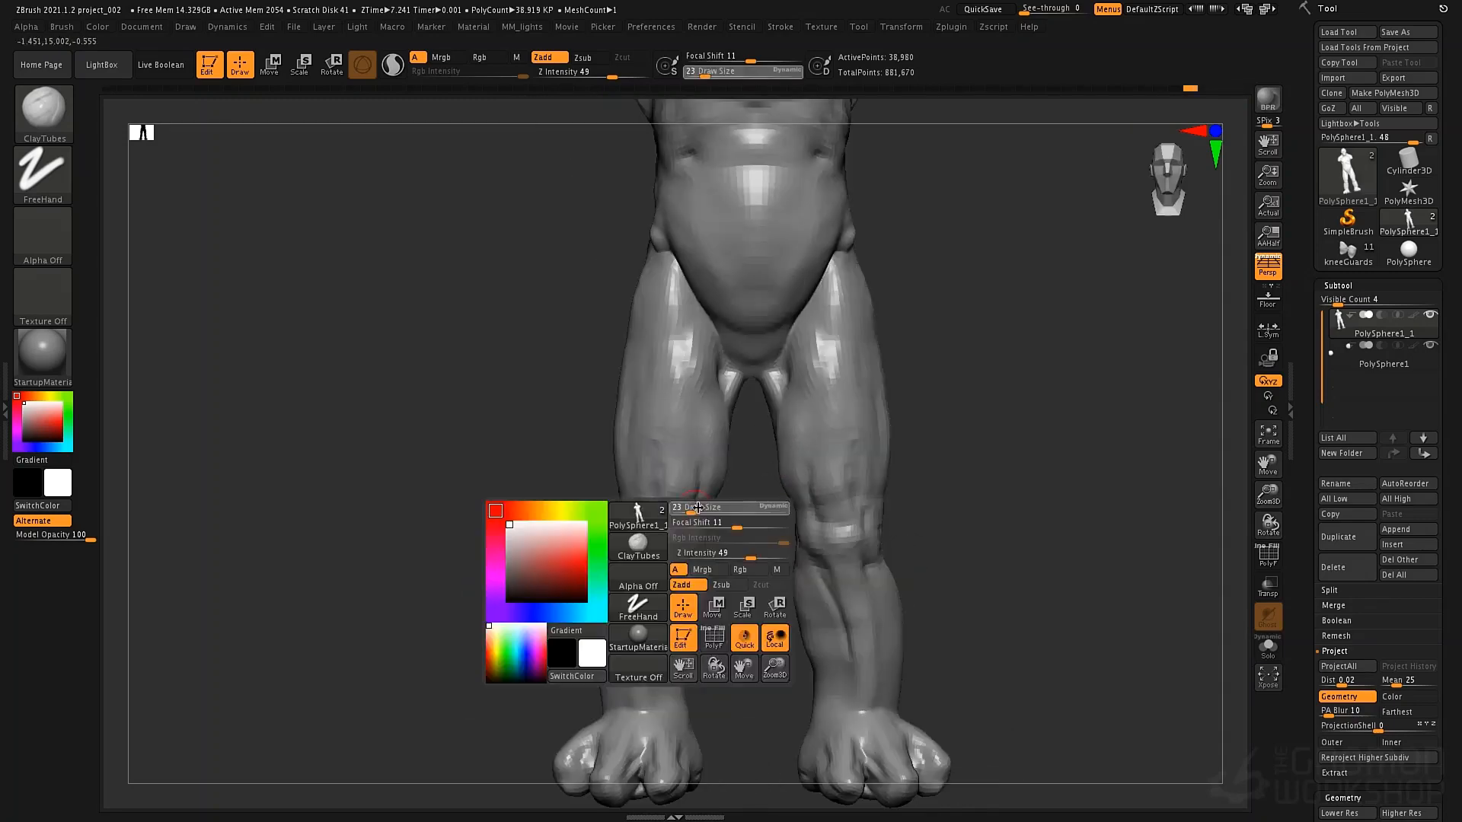
left_click_drag(691, 519, 669, 534)
Adjust the leg contours with the Move brush at draw size 84 and smooth the knees and shins
key("b")
key("m")
key("v")
key("space")
mouse_move(683, 473)
left_mouse_down("shift")
mouse_move(654, 542)
mouse_move(653, 636)
left_mouse_up("shift")
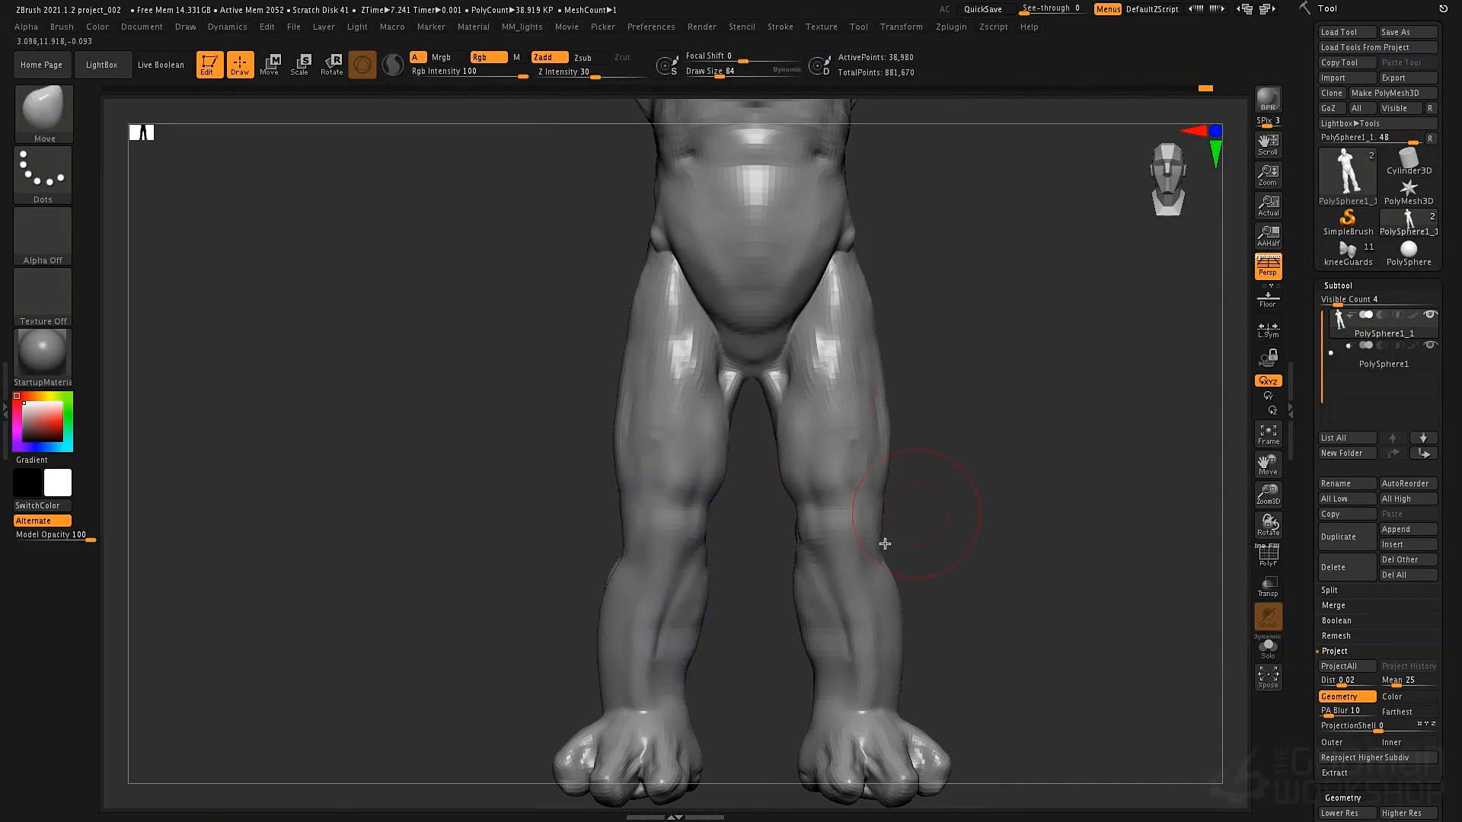
left_click_drag(847, 499, 834, 636, "shift")
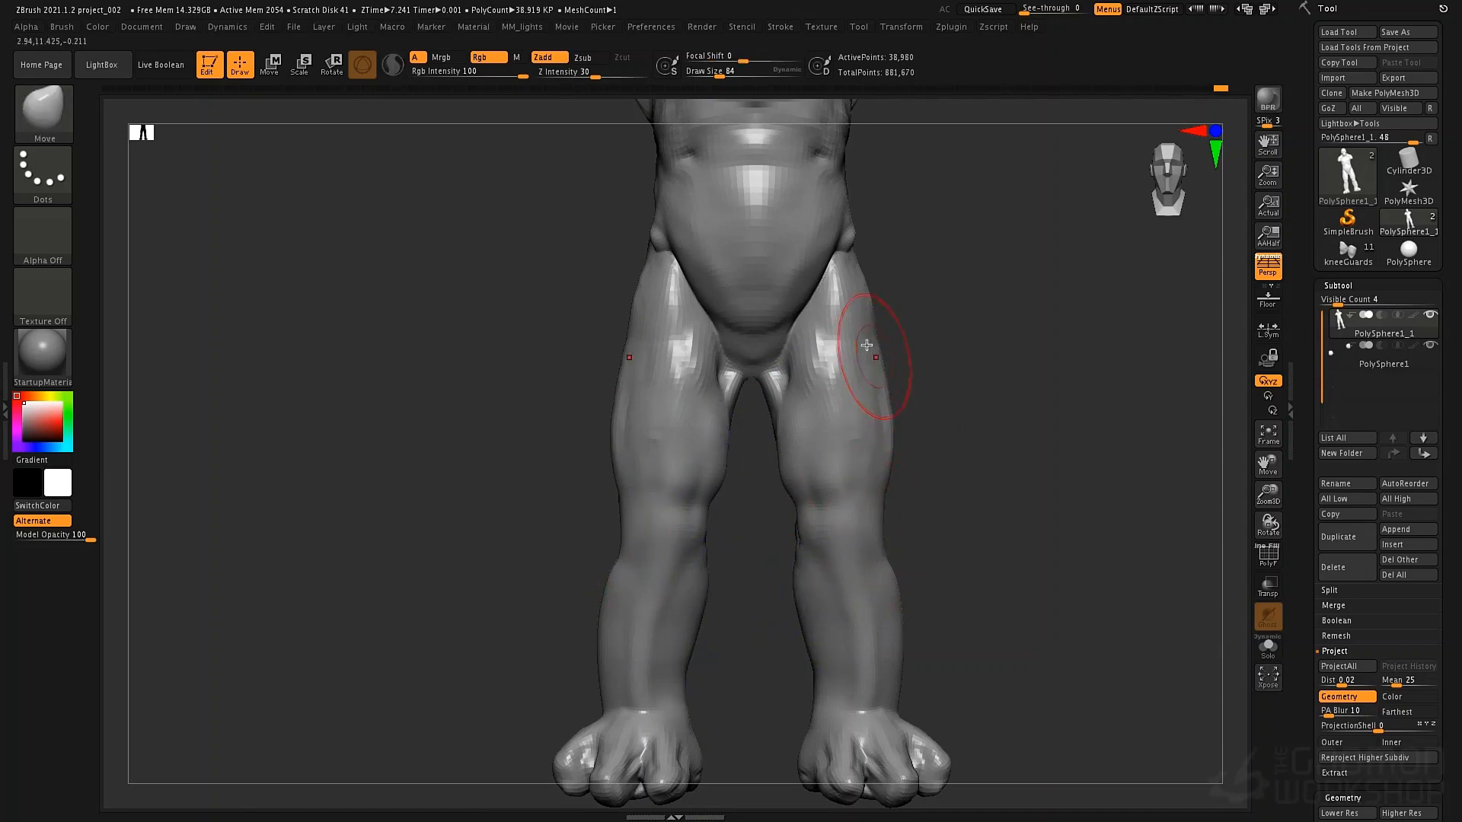
Reshape the lower legs and feet with the Move brush at draw sizes 62, 135 and 88
key("bracketleft")
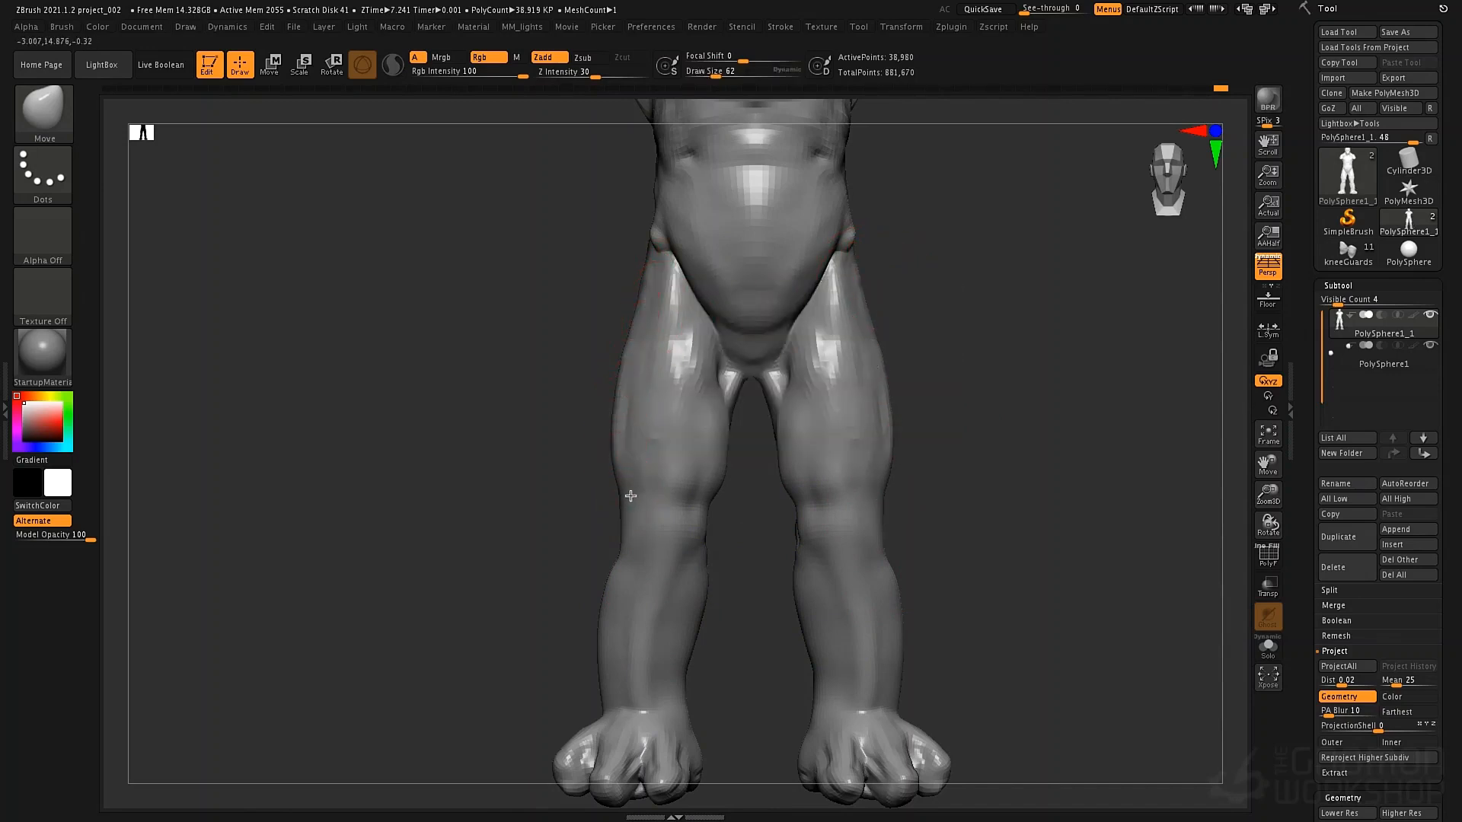
key("space")
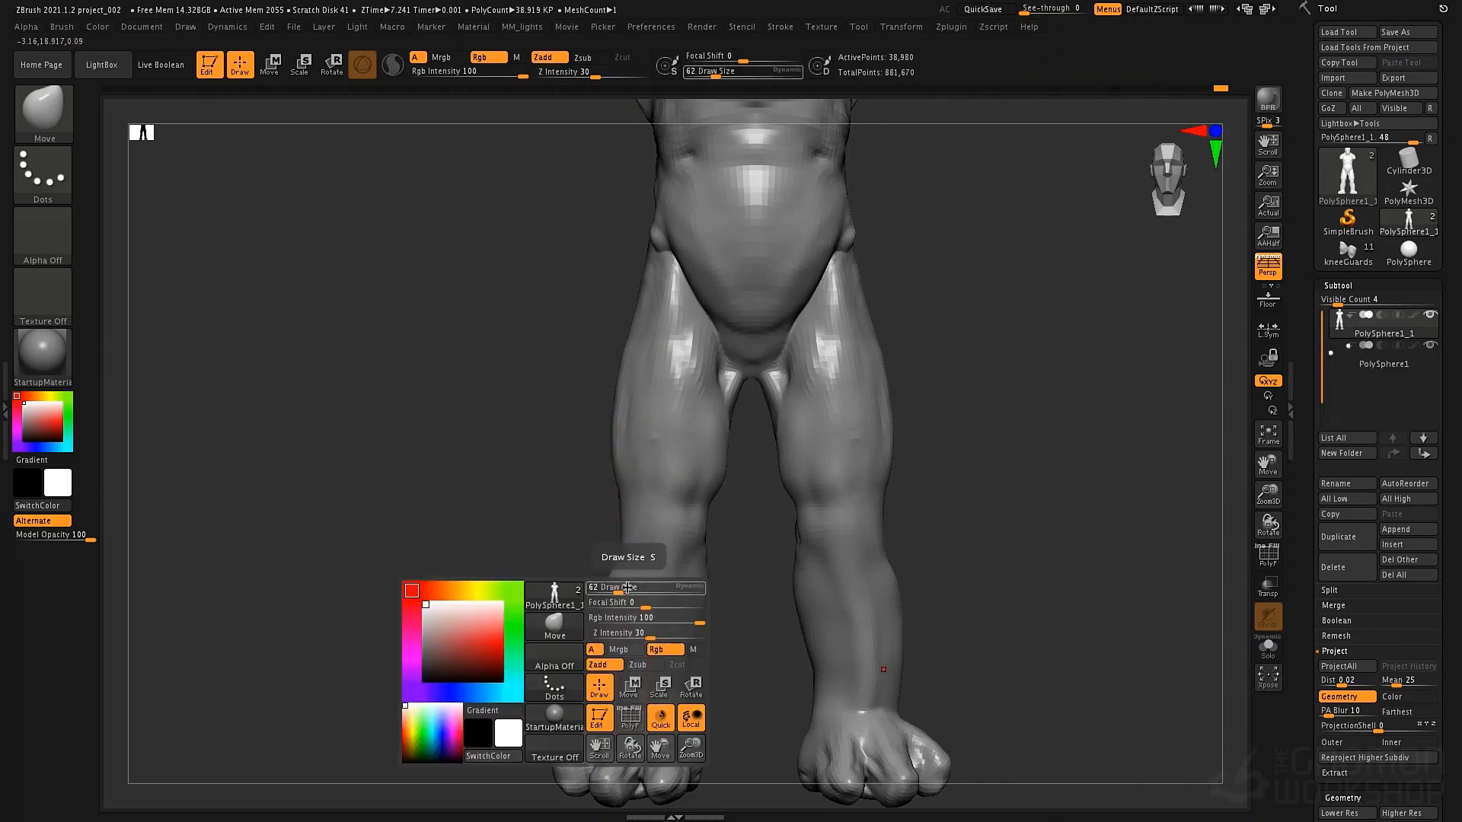
left_click_drag(619, 589, 631, 589)
key("space")
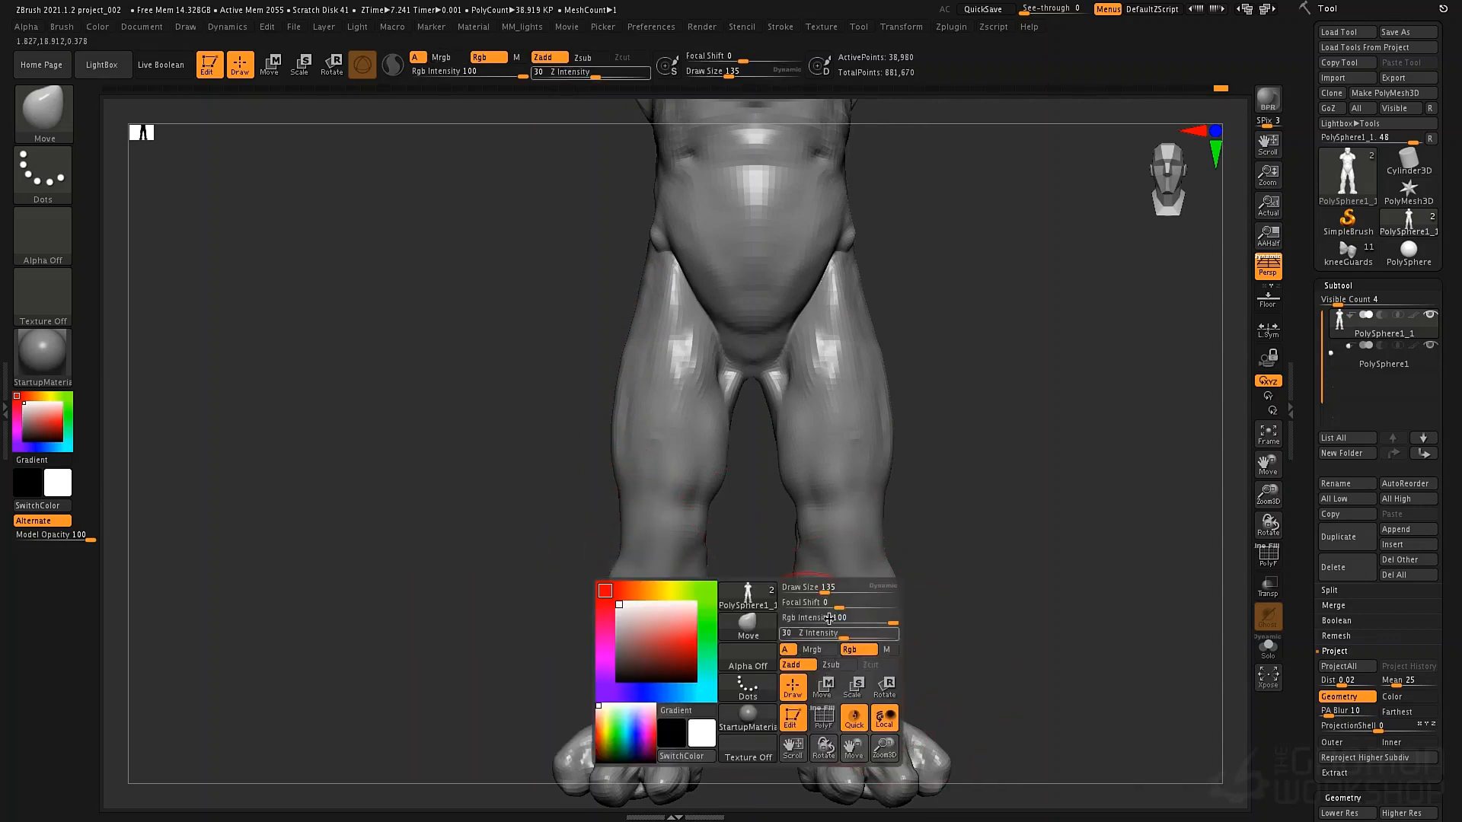
left_click_drag(798, 591, 790, 591)
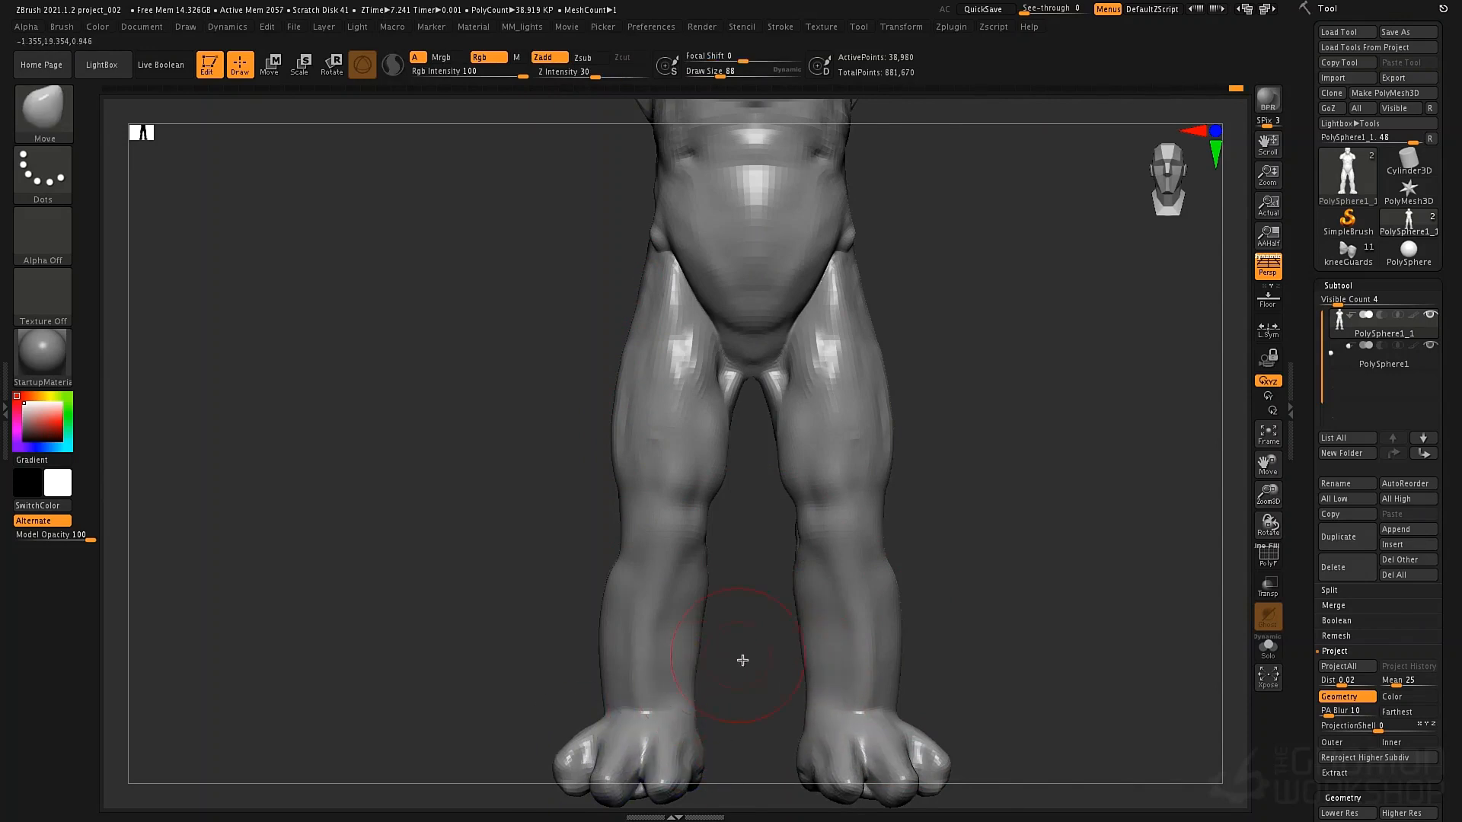
left_click_drag(784, 648, 802, 488, "alt")
mouse_move(572, 556)
left_mouse_down()
mouse_move(564, 567)
mouse_move(610, 595)
left_mouse_up()
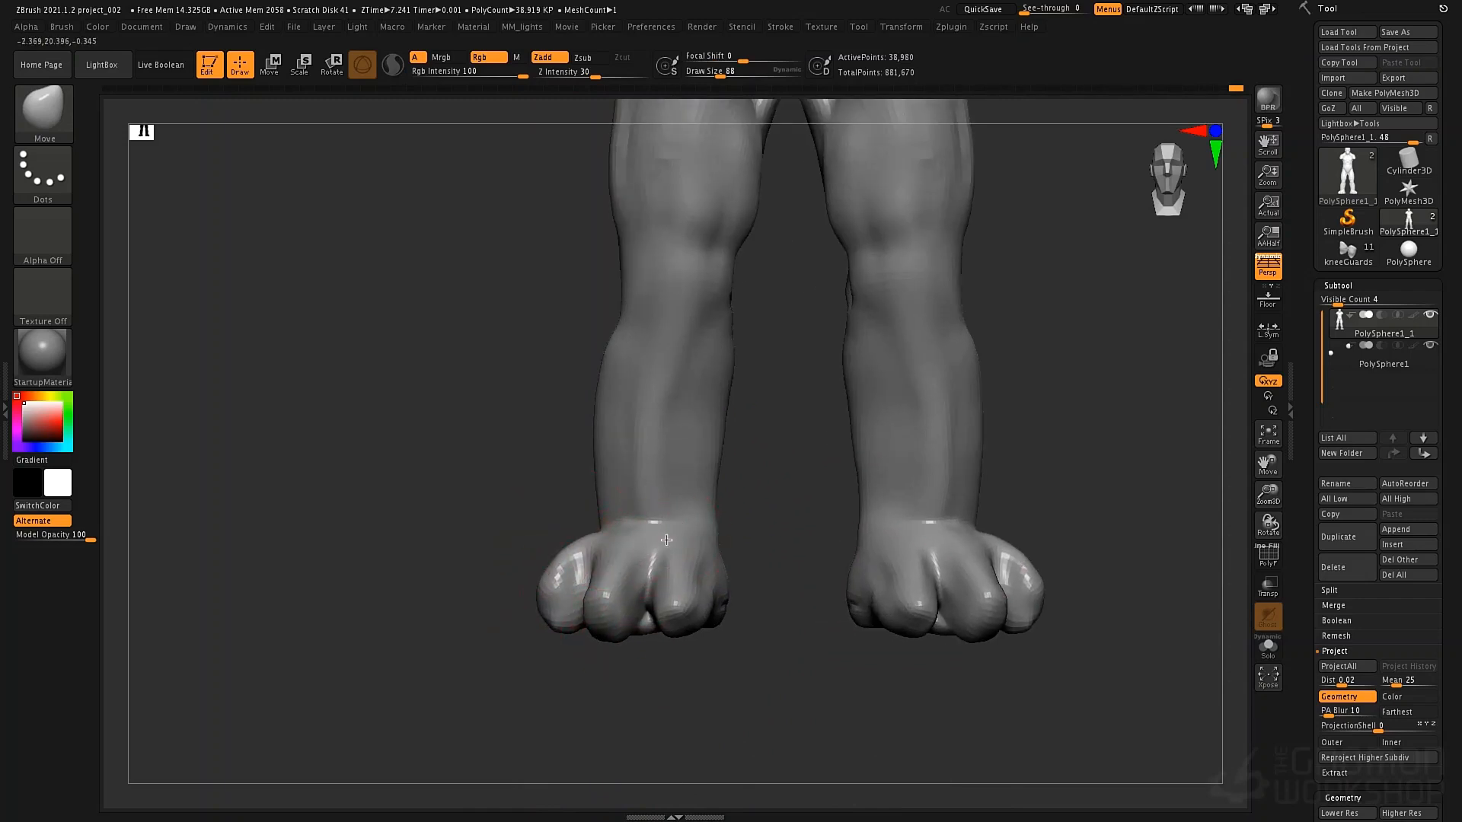
Build up the ankles and the tops of the feet with ClayTubes at draw size 55
key("b")
key("c")
key("t")
key("space")
mouse_move(662, 529)
left_mouse_down()
mouse_move(780, 508)
mouse_move(556, 549)
left_mouse_up()
left_click_drag(669, 496, 550, 547)
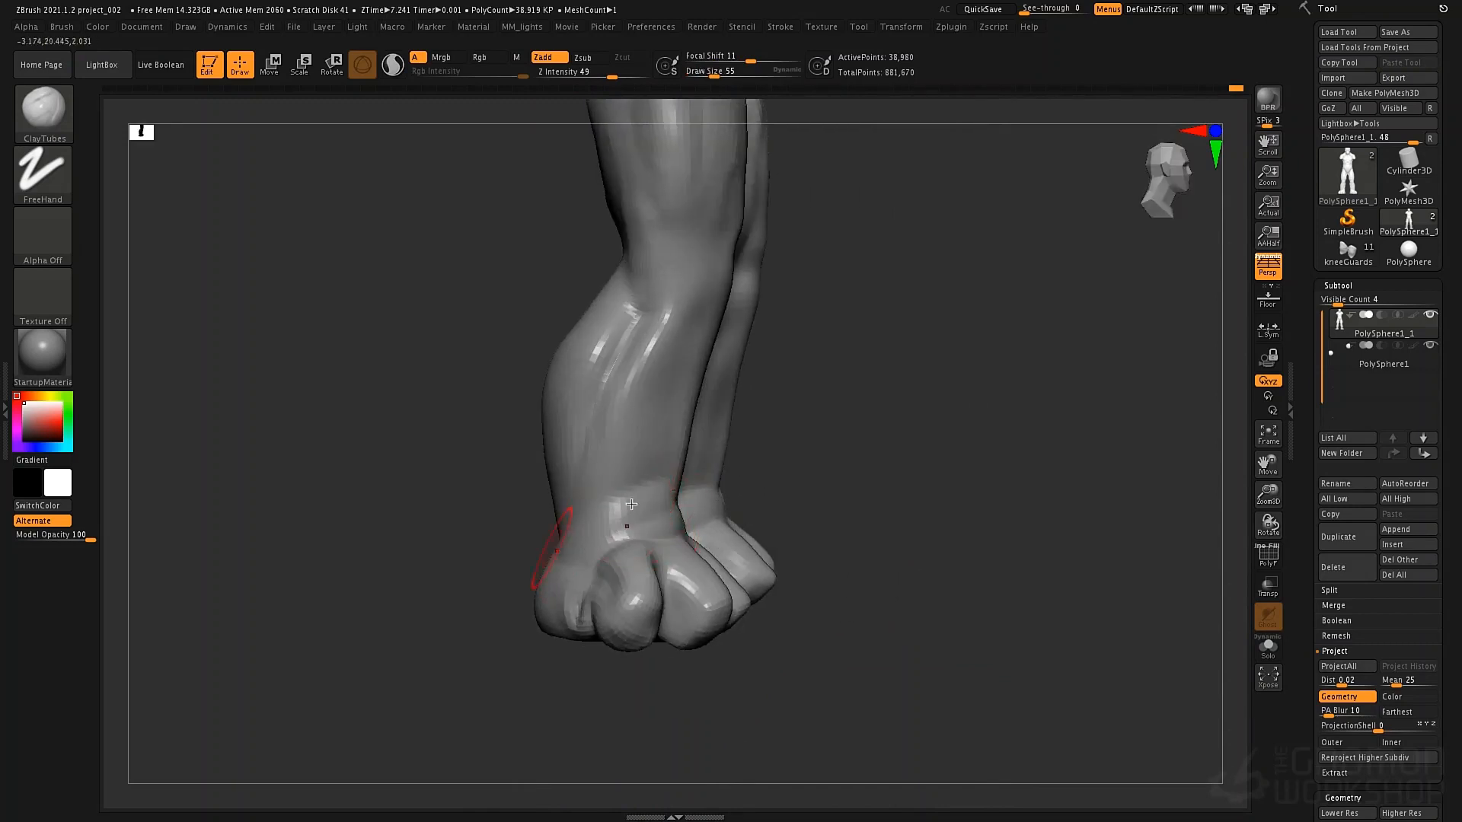
mouse_move(626, 521)
left_mouse_down()
mouse_move(537, 595)
mouse_move(627, 527)
left_mouse_up()
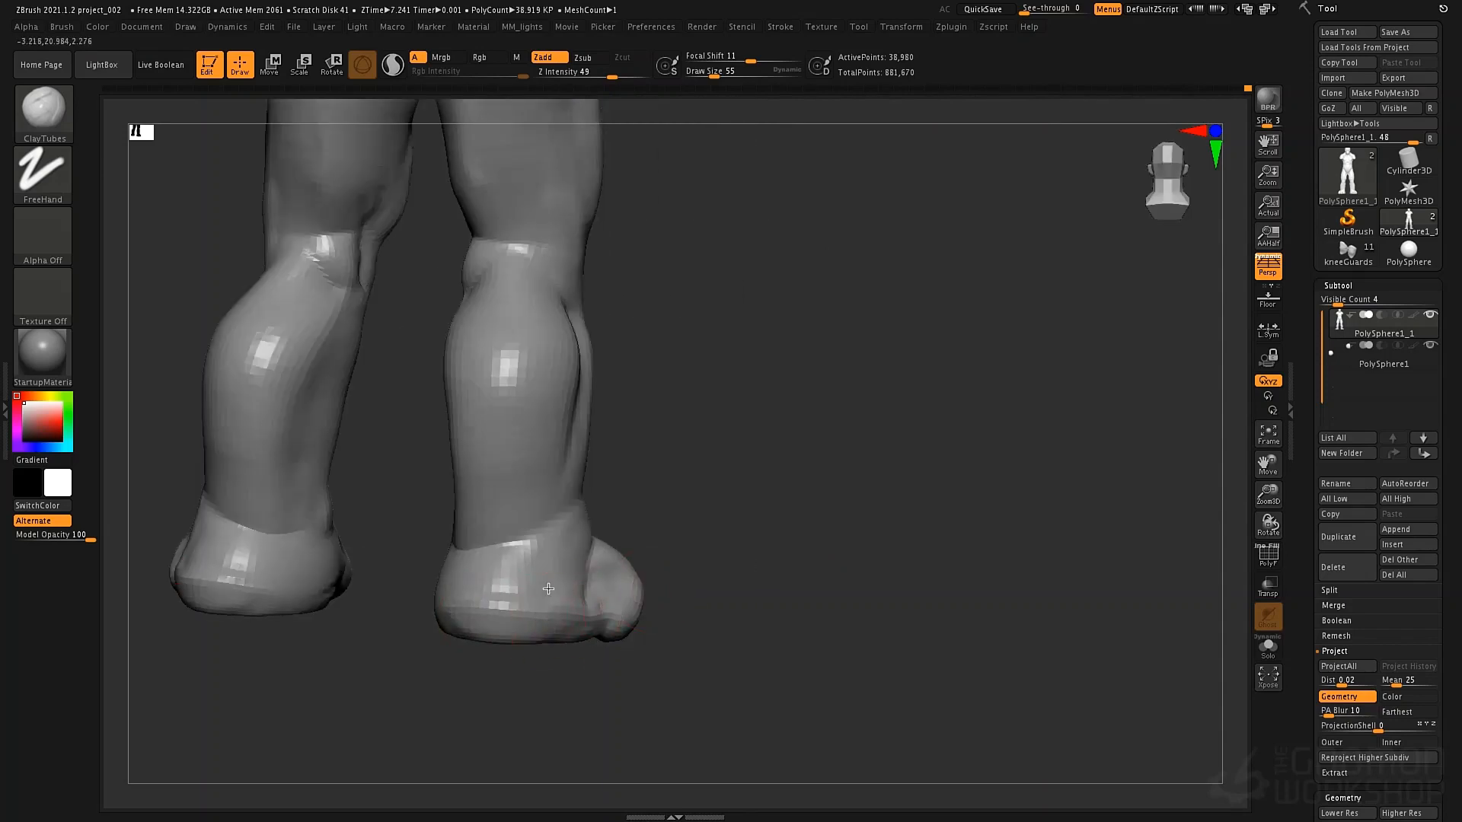
Add volume to the heels, outer feet and backs of the ankles with ClayTubes
mouse_move(587, 604)
left_mouse_down("alt")
mouse_move(446, 610)
mouse_move(511, 609)
left_mouse_up("alt")
left_click_drag(398, 591, 504, 585)
mouse_move(415, 561)
left_mouse_down()
mouse_move(502, 555)
mouse_move(506, 538)
left_mouse_up()
mouse_move(647, 582)
left_mouse_down()
mouse_move(487, 582)
mouse_move(574, 505)
left_mouse_up()
left_click_drag(474, 525, 515, 516)
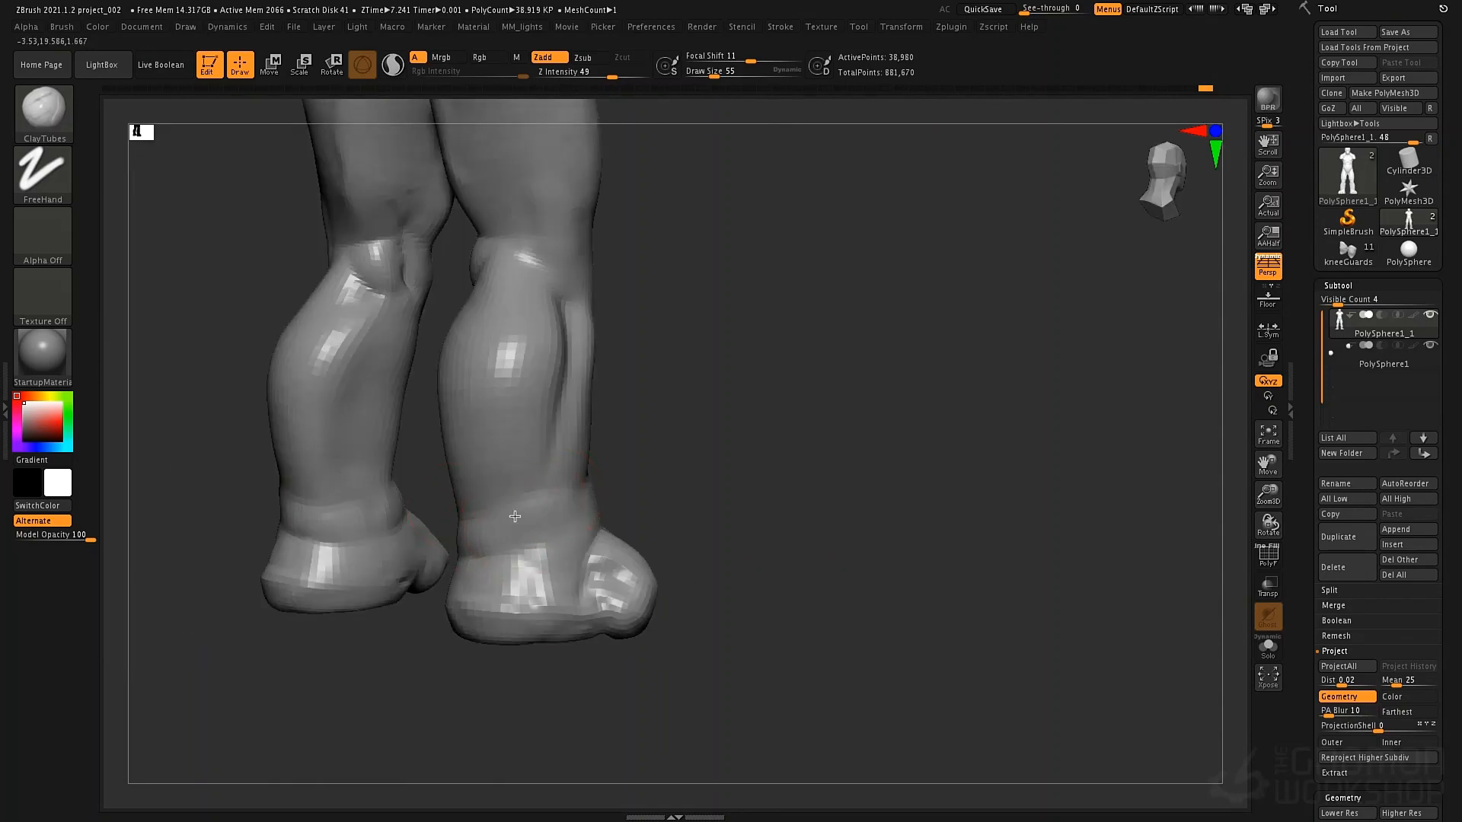
mouse_move(635, 327)
left_mouse_down()
mouse_move(689, 329)
mouse_move(663, 332)
left_mouse_up()
Carve creases behind the knees and down the backs of the thighs with DamStandard at draw size 55
key("b")
key("d")
key("s")
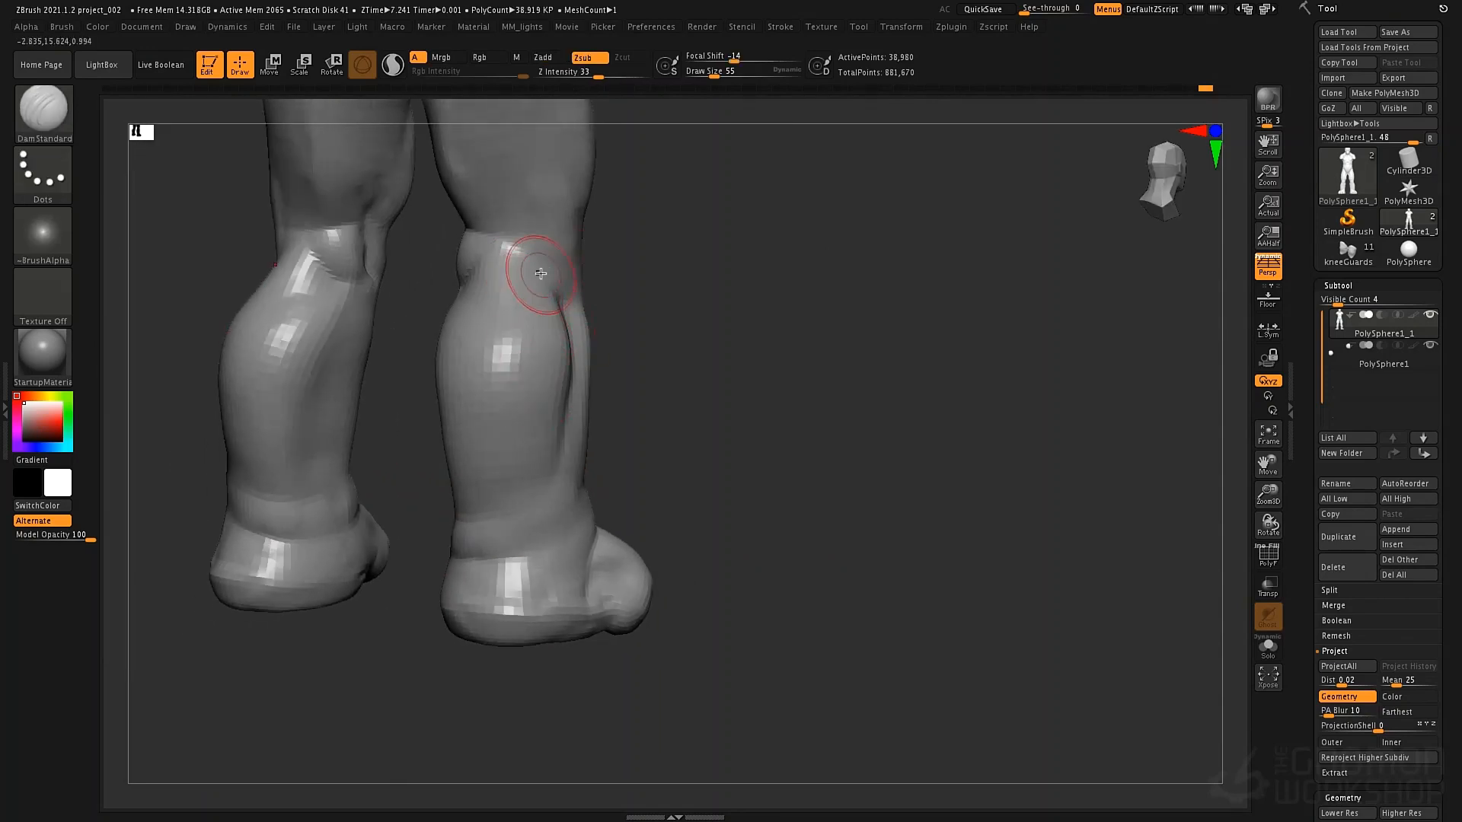
key("s")
left_click_drag(536, 242, 527, 201)
left_click_drag(450, 261, 590, 255)
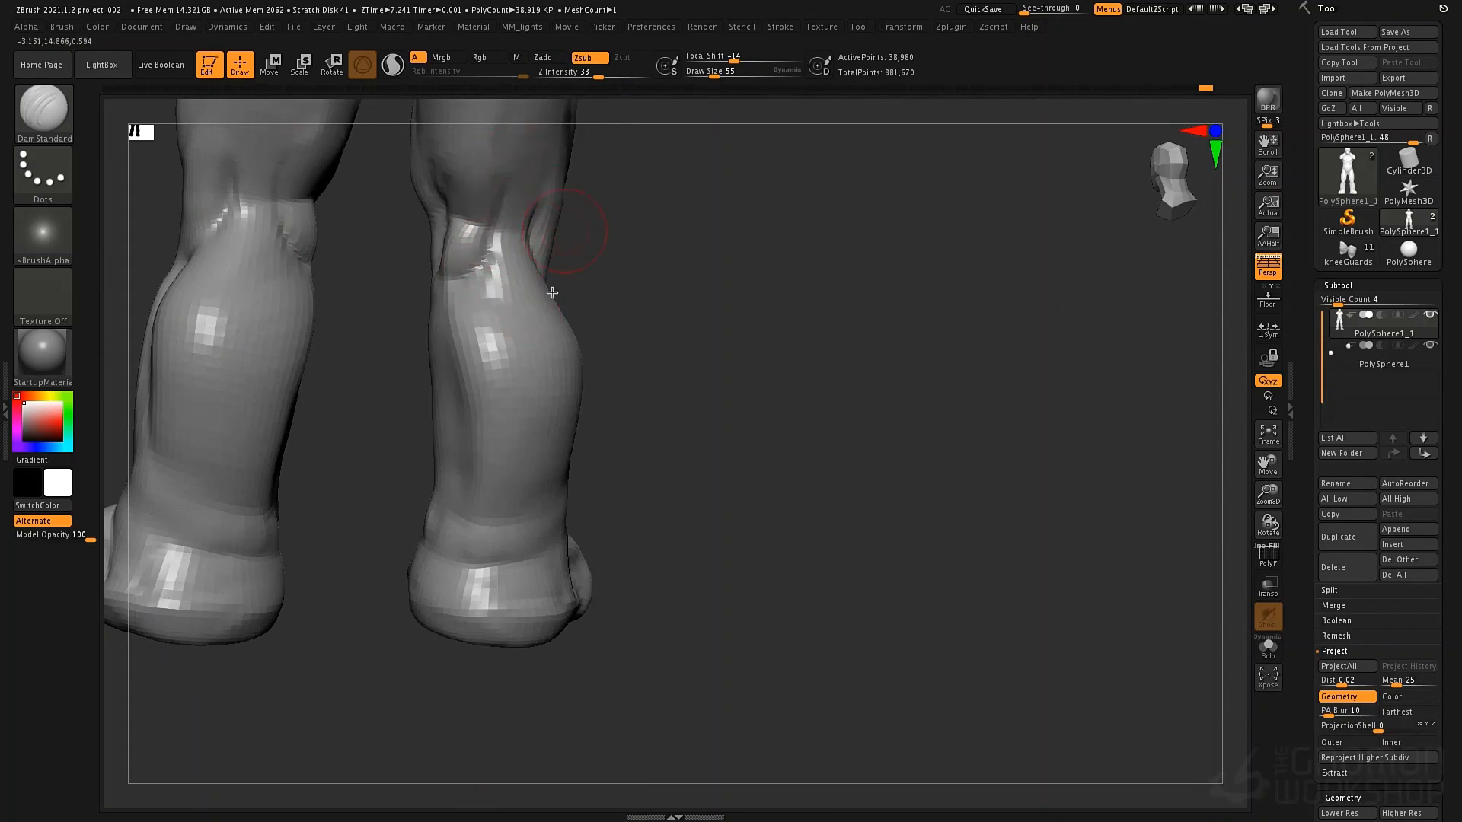
left_click_drag(582, 304, 628, 389, "alt")
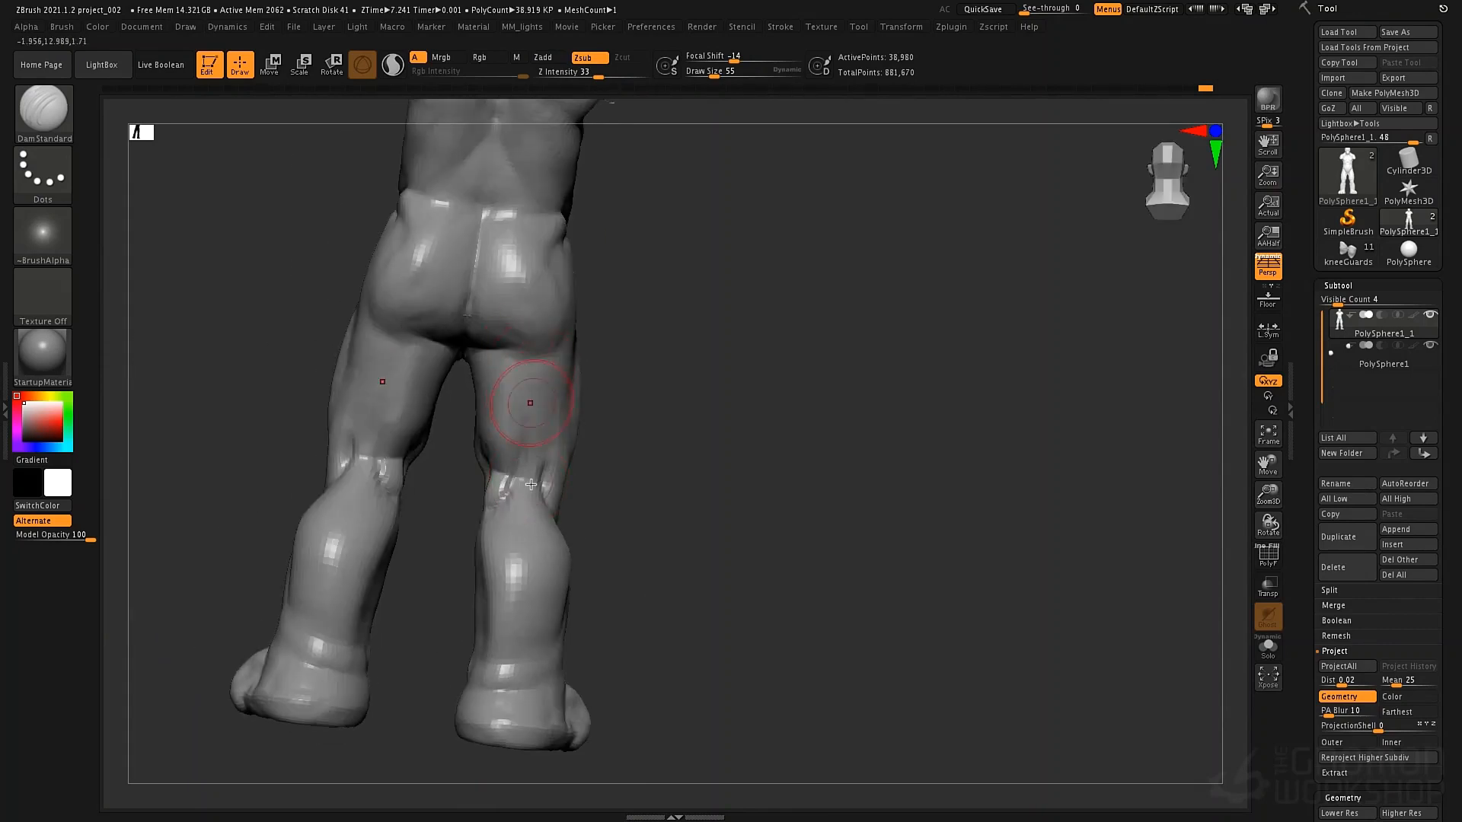
left_click_drag(528, 370, 524, 451)
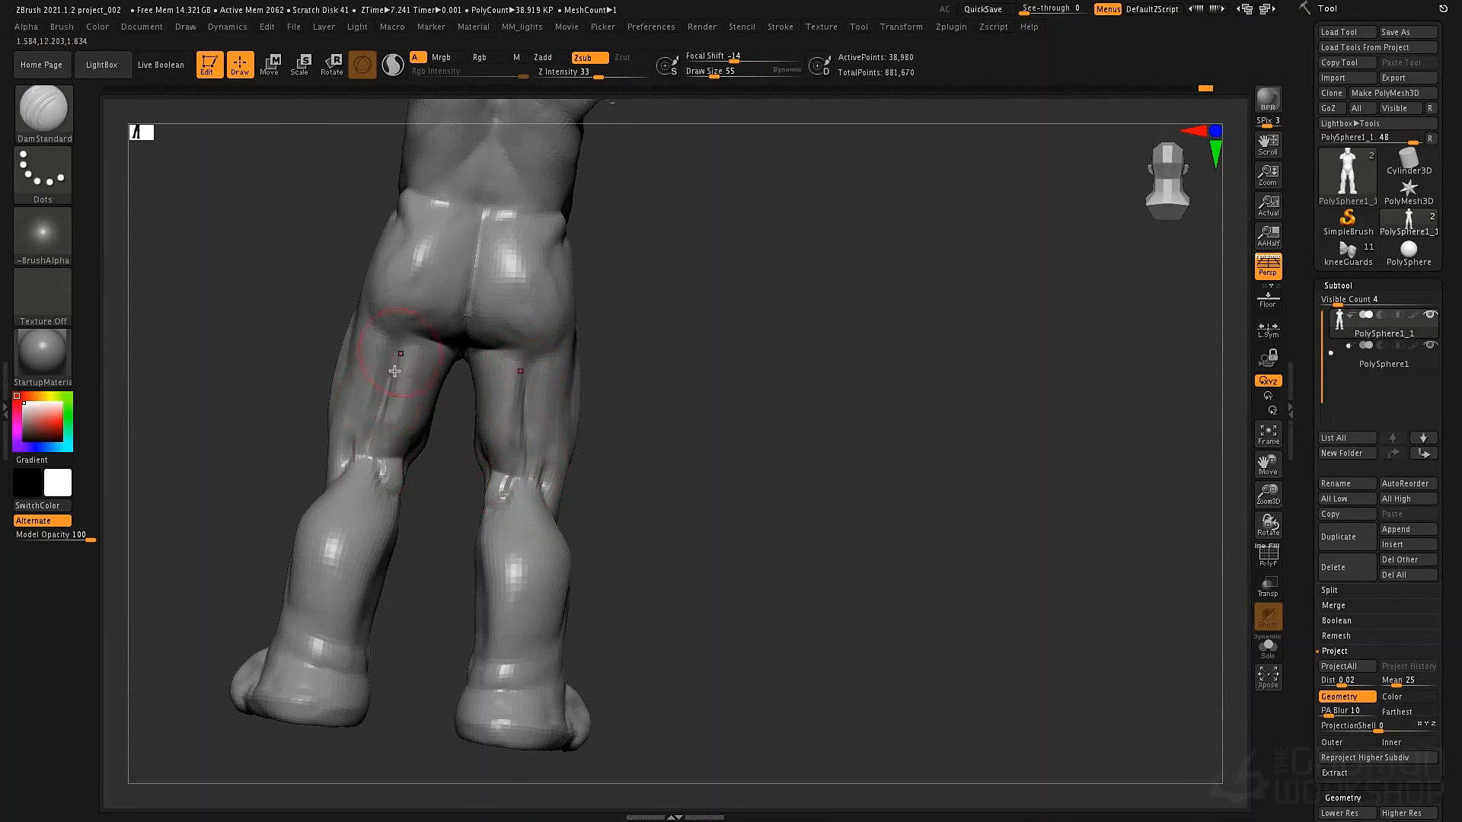
Deepen the crease down the back of the thigh with DamStandard, and build up the outer thigh and knee with ClayTubes at draw size 55
left_click_drag(394, 370, 376, 444)
left_click_drag(323, 426, 450, 403)
key("b")
key("c")
key("t")
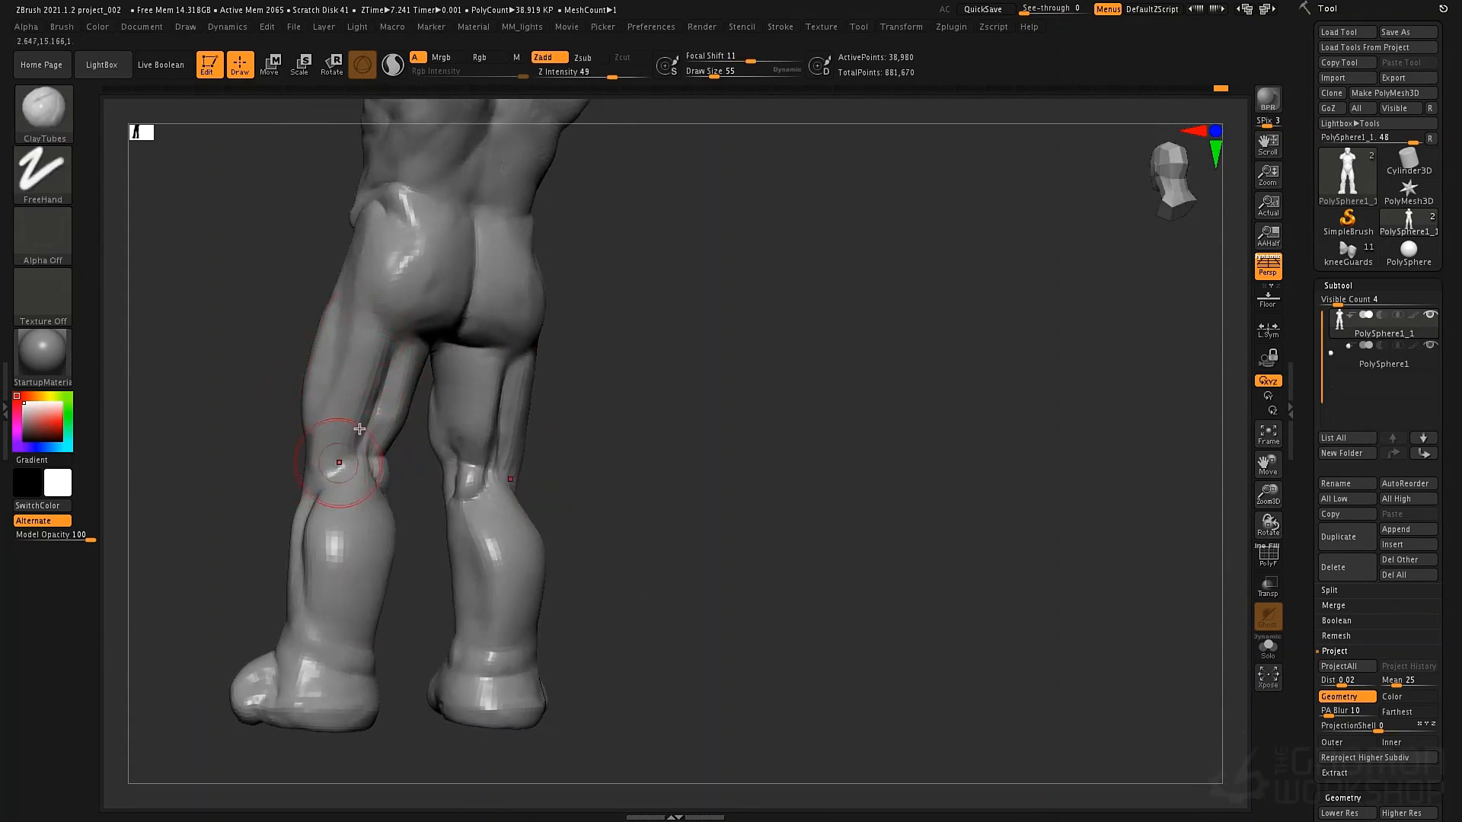
left_click_drag(327, 474, 389, 391)
right_click_drag(375, 391, 390, 454)
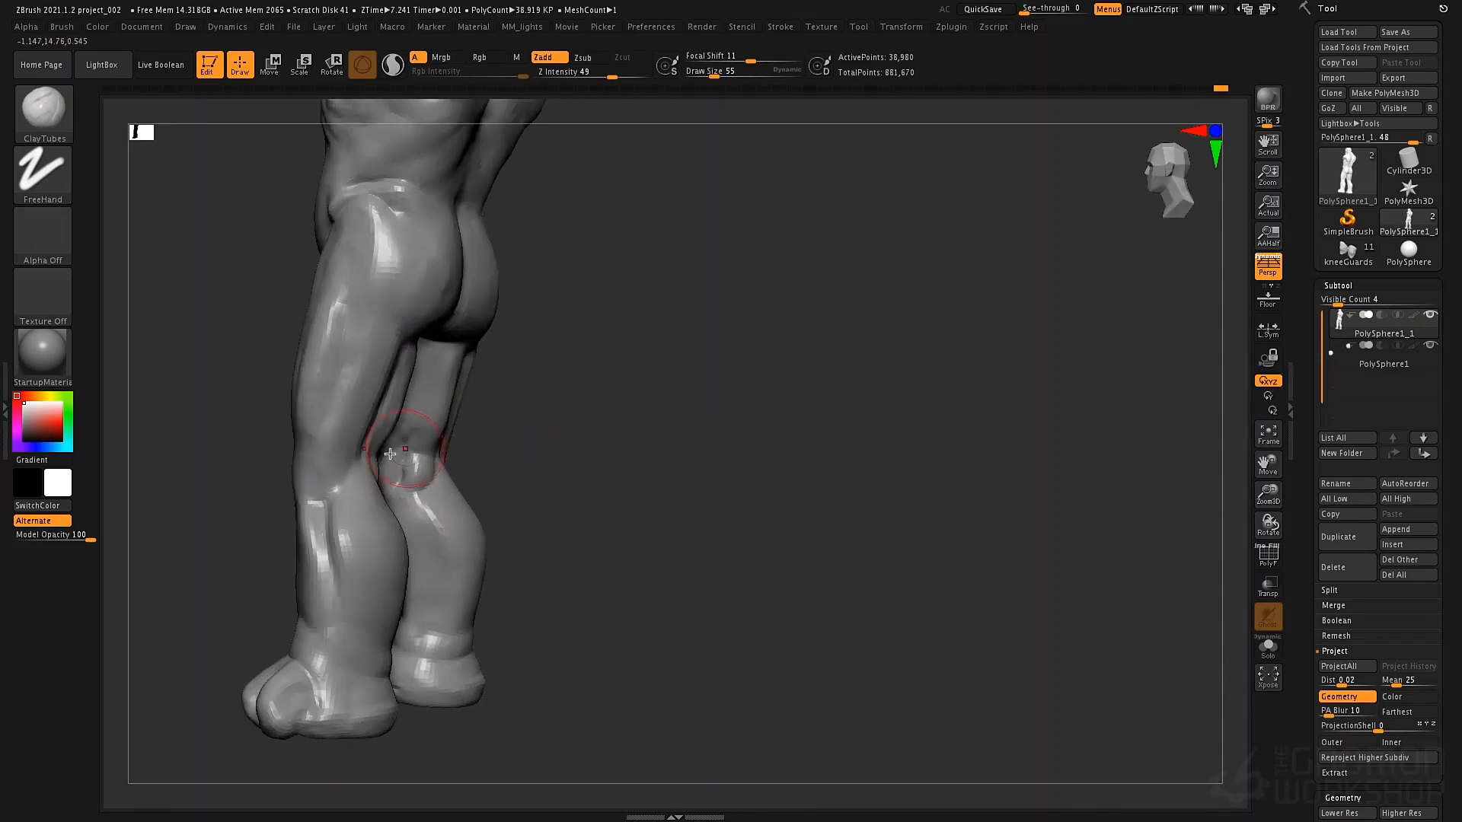
mouse_move(329, 400)
left_mouse_down()
mouse_move(396, 472)
mouse_move(366, 487)
mouse_move(424, 500)
mouse_move(419, 545)
left_mouse_up()
Carve muscle separations into the upper calves below the backs of the knees with DamStandard at draw size 55
key("b")
key("d")
key("s")
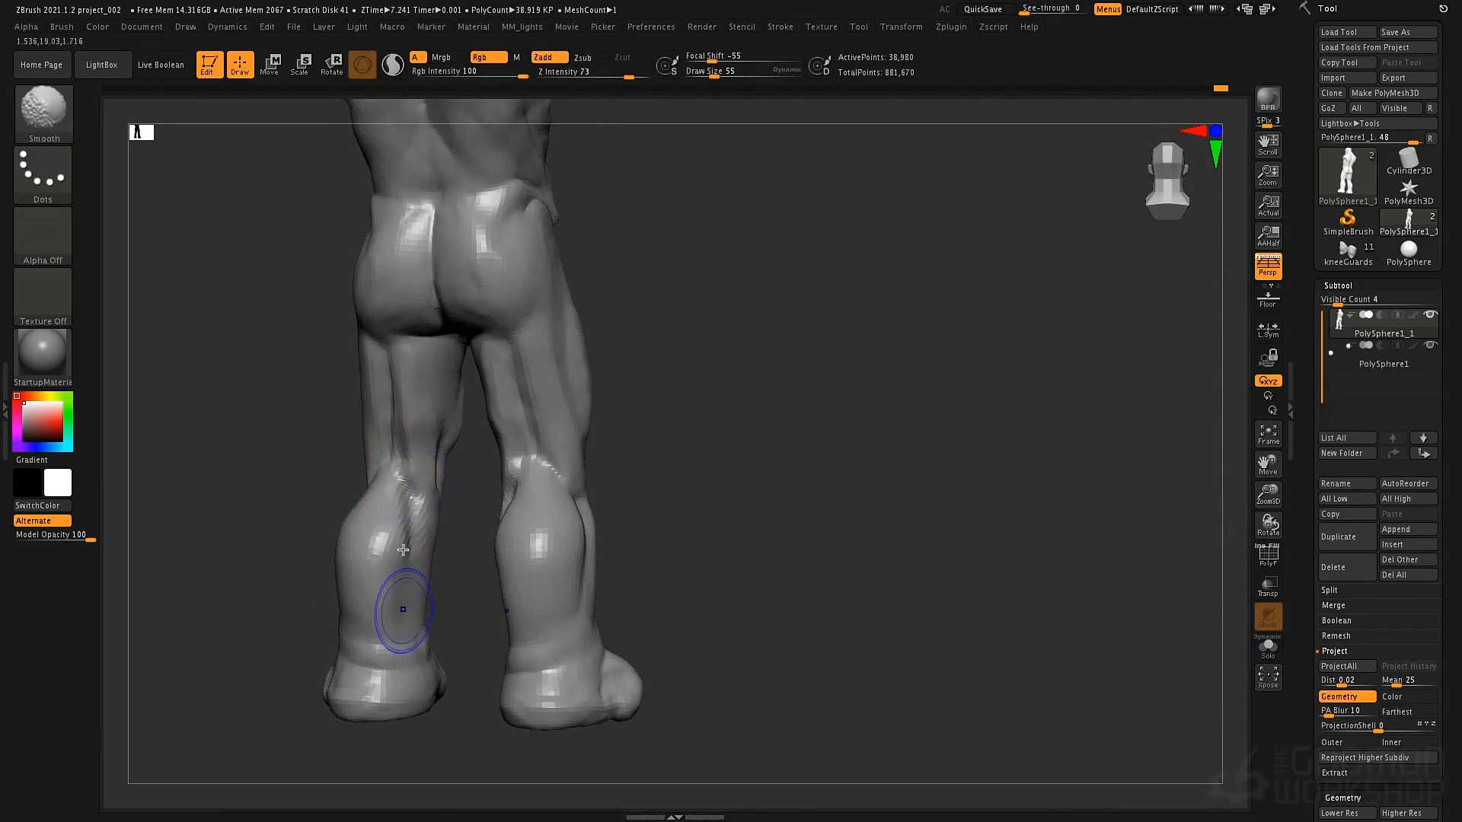
left_click_drag(645, 484, 518, 528)
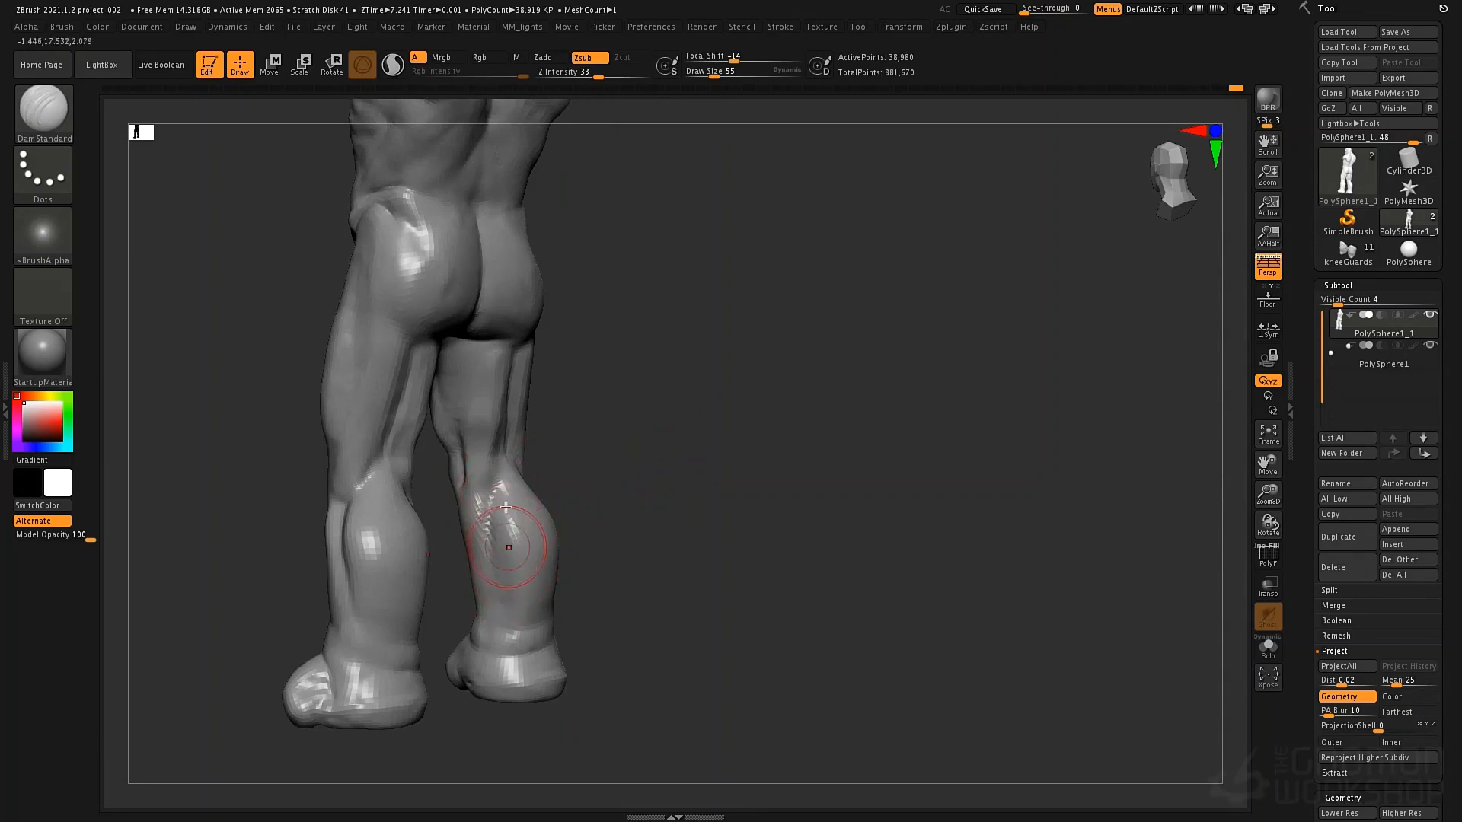
Flatten the planes of the calf muscles with TrimDynamic at draw size 58
key("b")
key("t")
key("d")
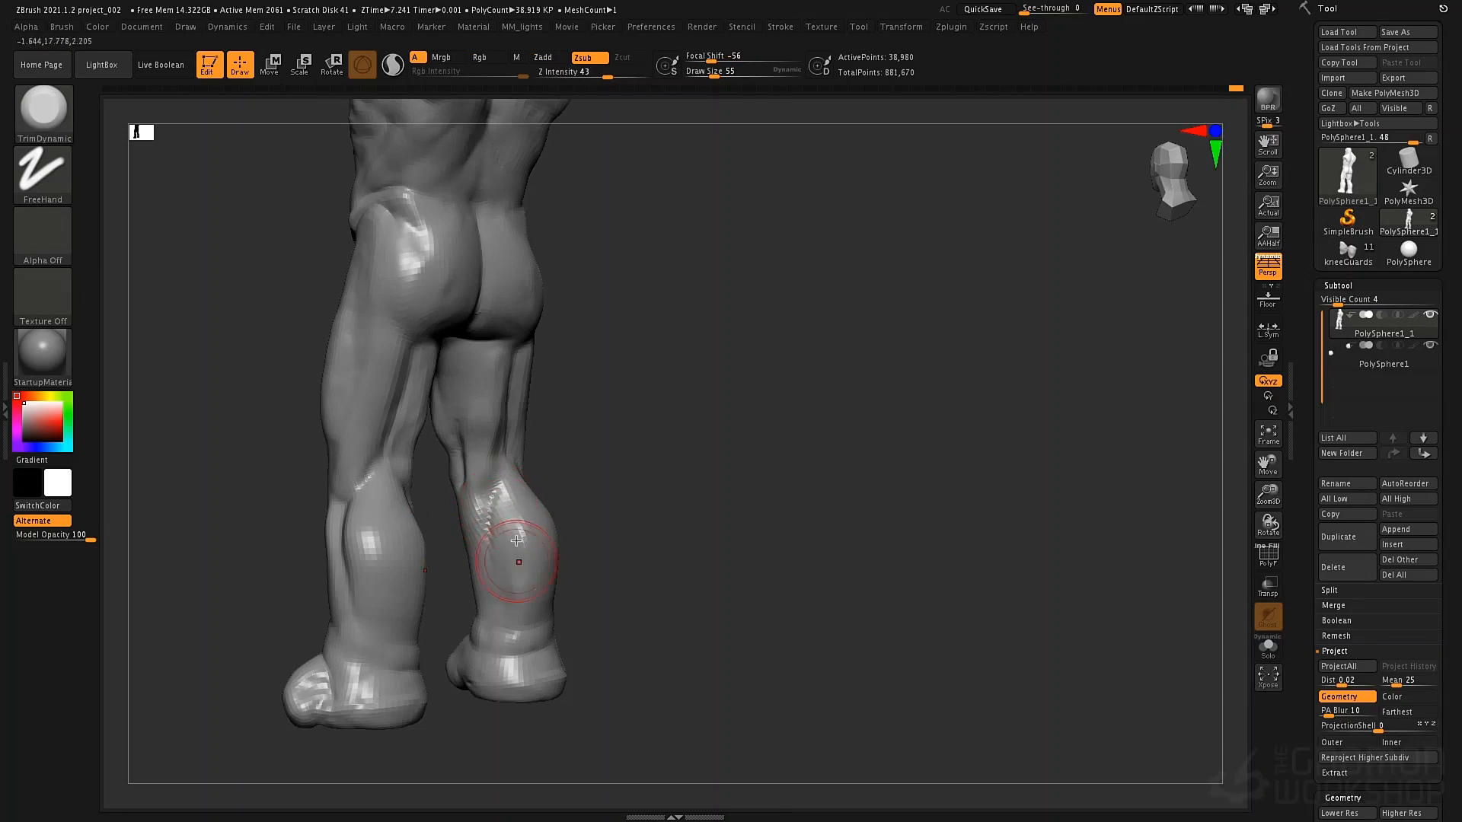
key("space")
left_click_drag(505, 488, 533, 491)
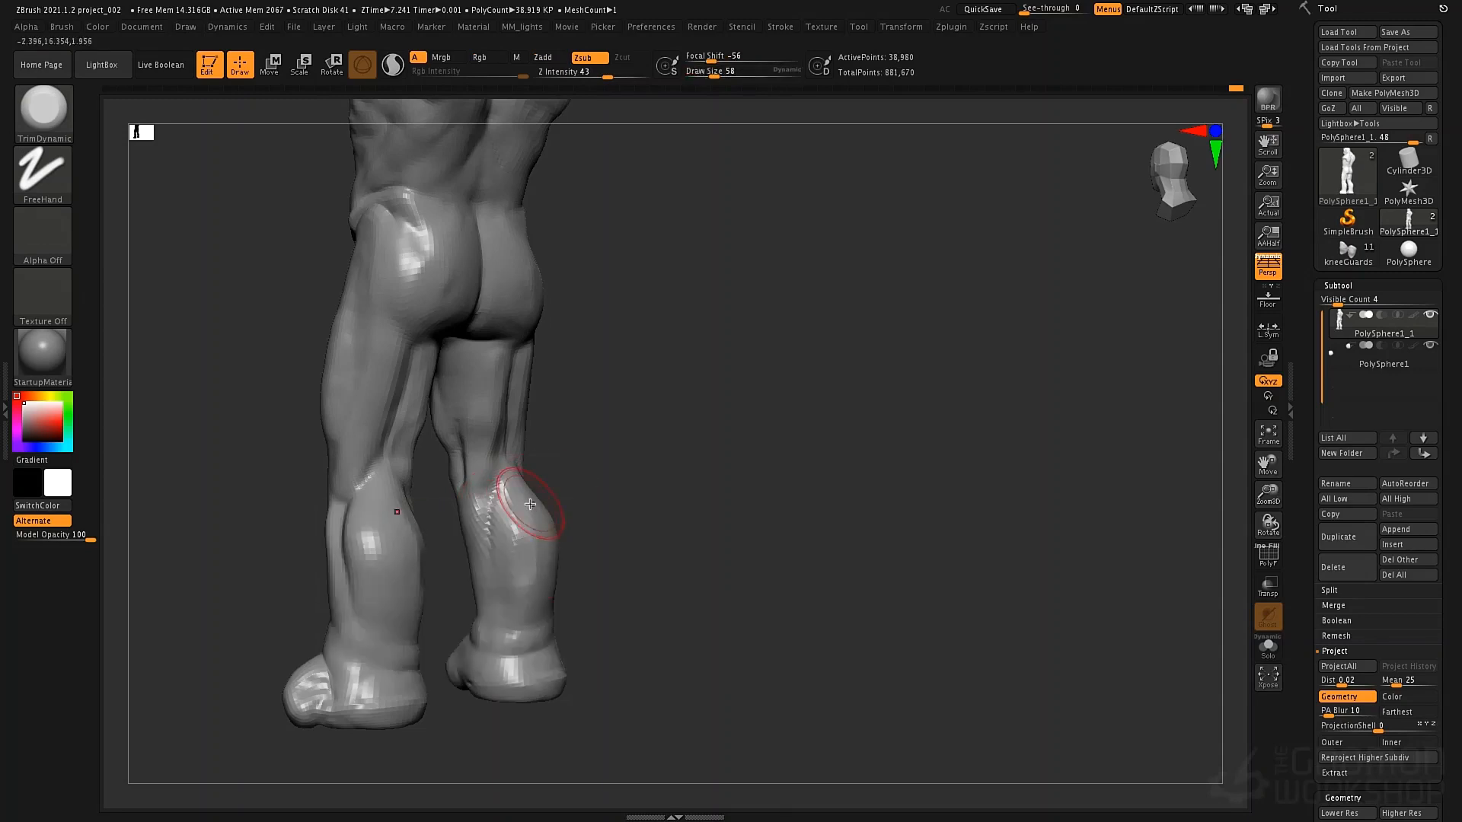
right_click_drag(490, 505, 560, 508)
mouse_move(560, 508)
left_mouse_down()
mouse_move(539, 516)
mouse_move(542, 584)
left_mouse_up()
mouse_move(400, 579)
left_mouse_down()
mouse_move(393, 595)
mouse_move(404, 525)
left_mouse_up()
Build up the hamstrings on the backs of the thighs with ClayTubes at draw size 30
key("b")
key("c")
key("t")
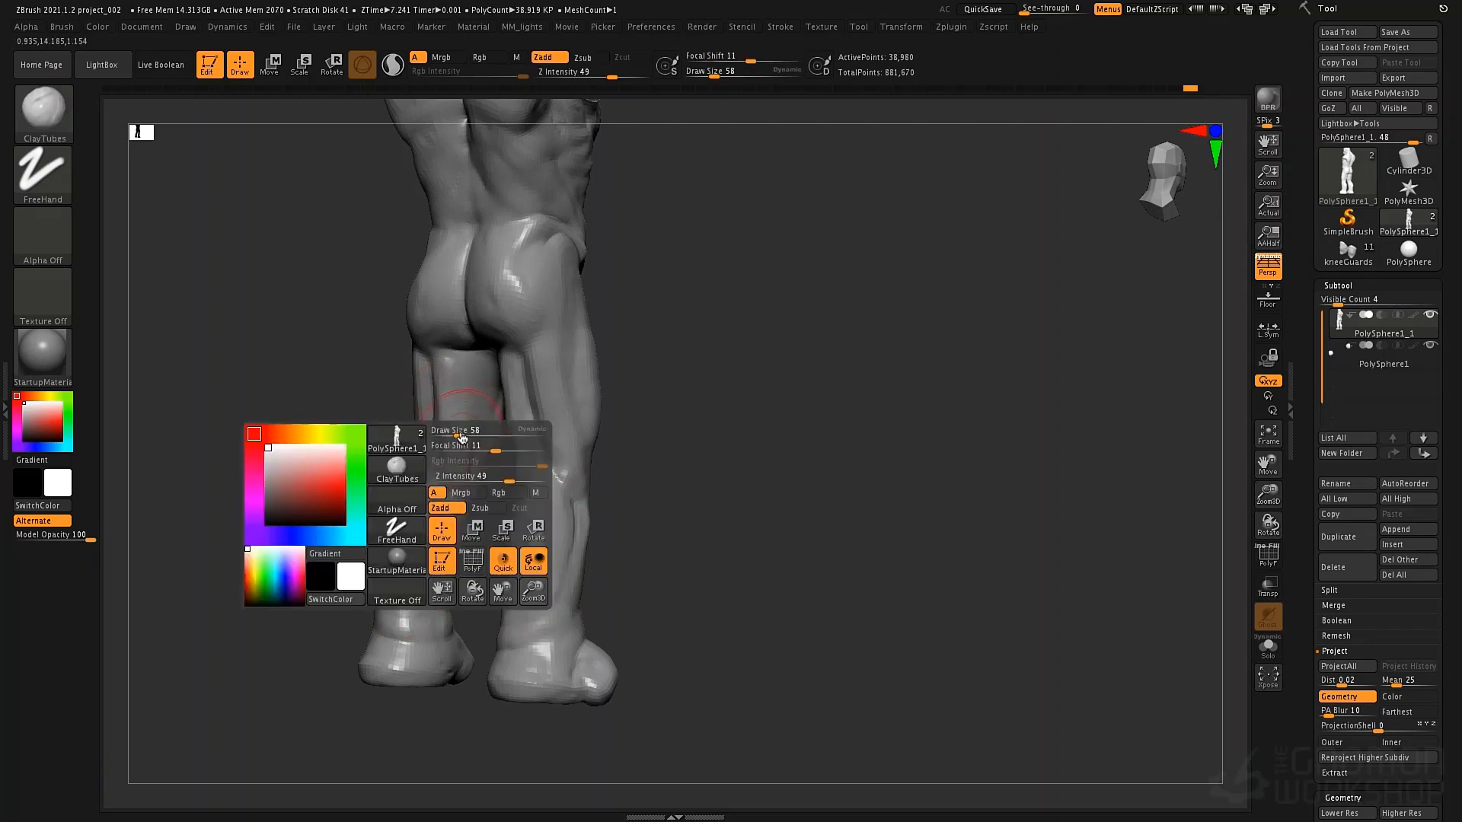
mouse_move(454, 446)
left_mouse_down()
mouse_move(455, 490)
mouse_move(473, 366)
mouse_move(457, 442)
left_mouse_up()
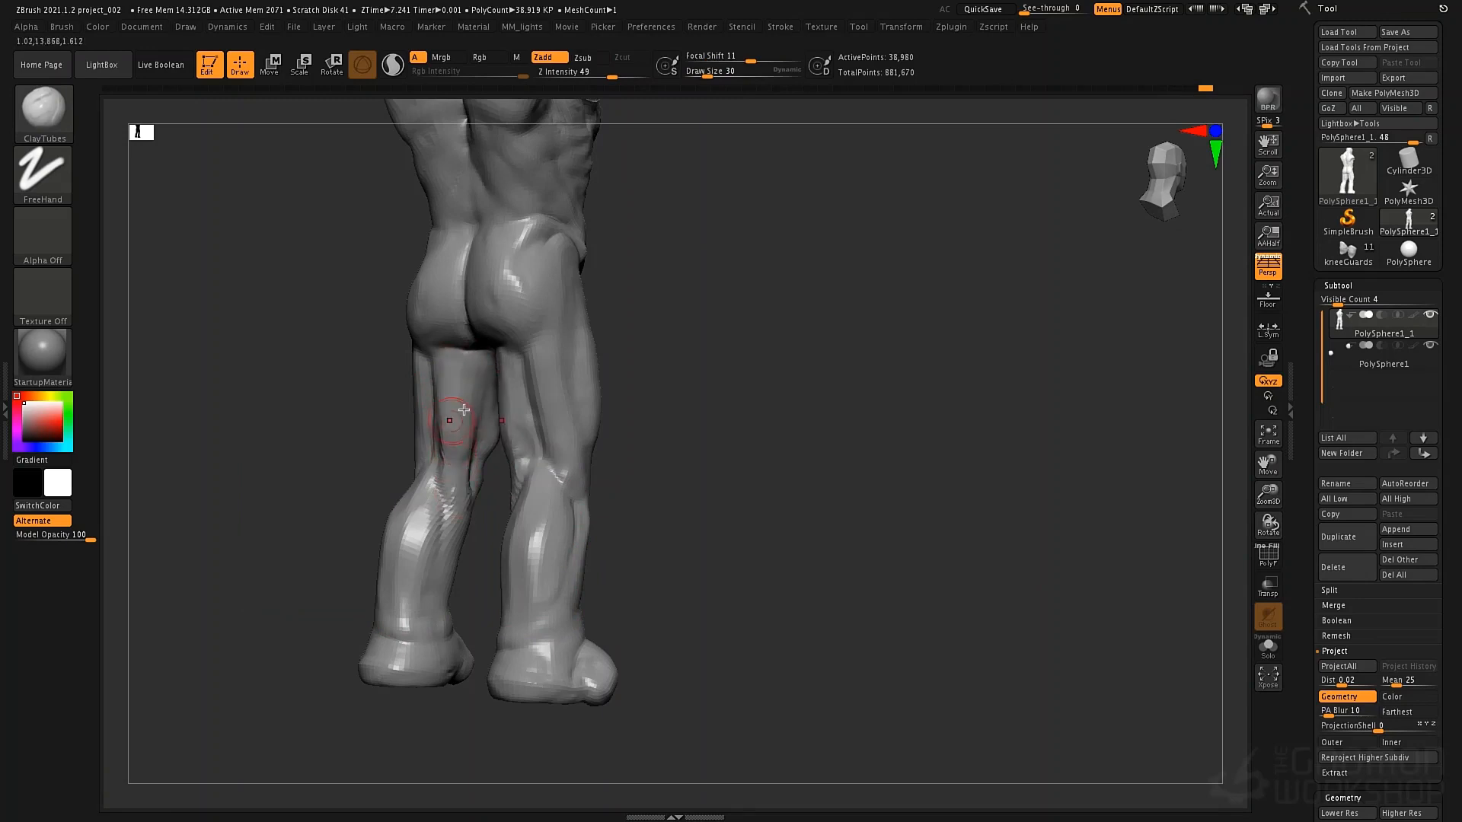
right_click_drag(461, 419, 525, 409)
left_click_drag(426, 365, 387, 468)
Smooth the thighs at draw size 97, drop one subdivision level, and soften the legs with Smooth at Z intensity 12
key("space")
left_click(412, 409)
left_click_drag(412, 389, 409, 428, "shift")
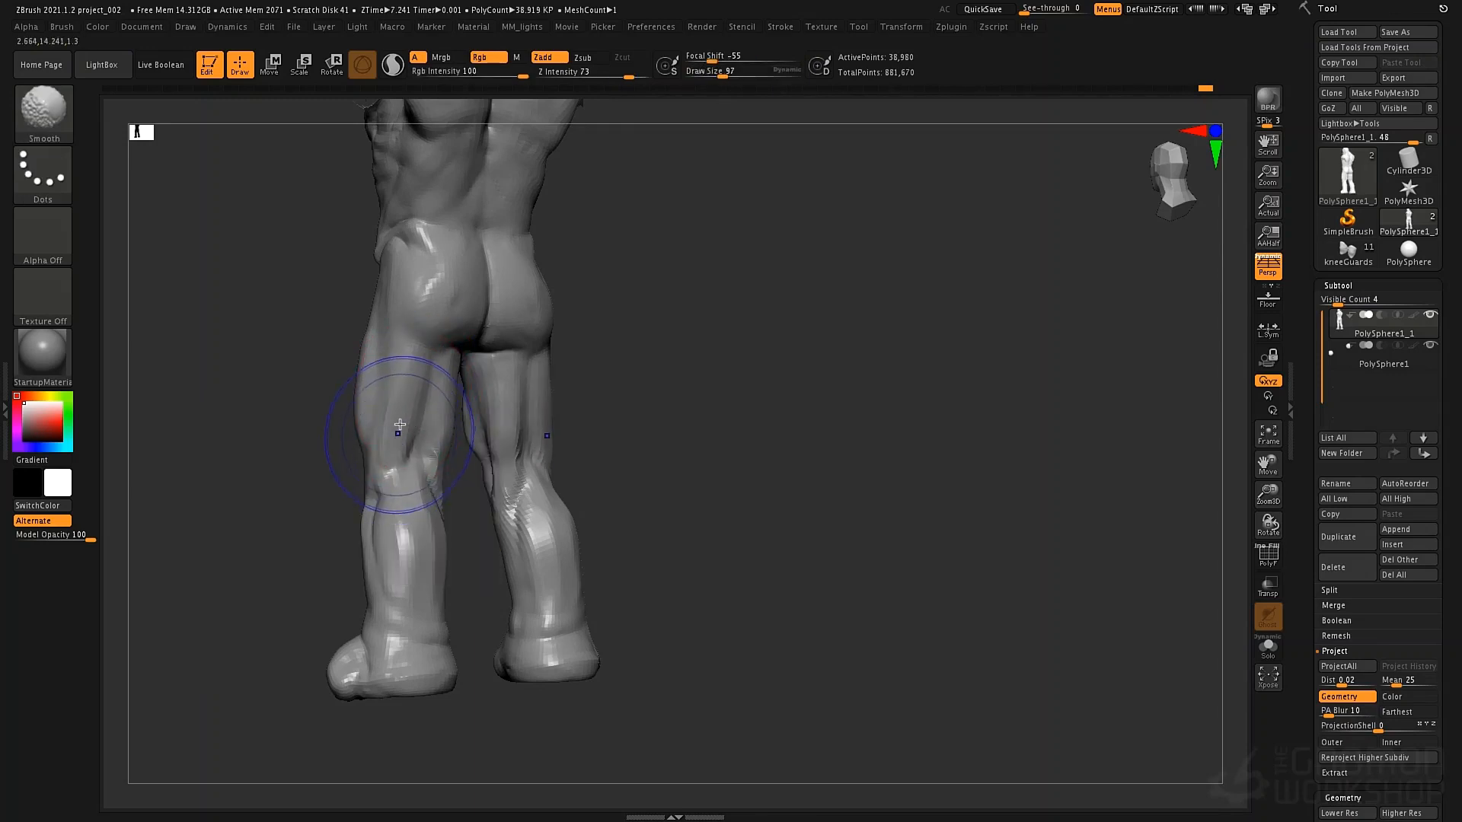
key("shift+d")
left_click_drag(629, 76, 574, 76)
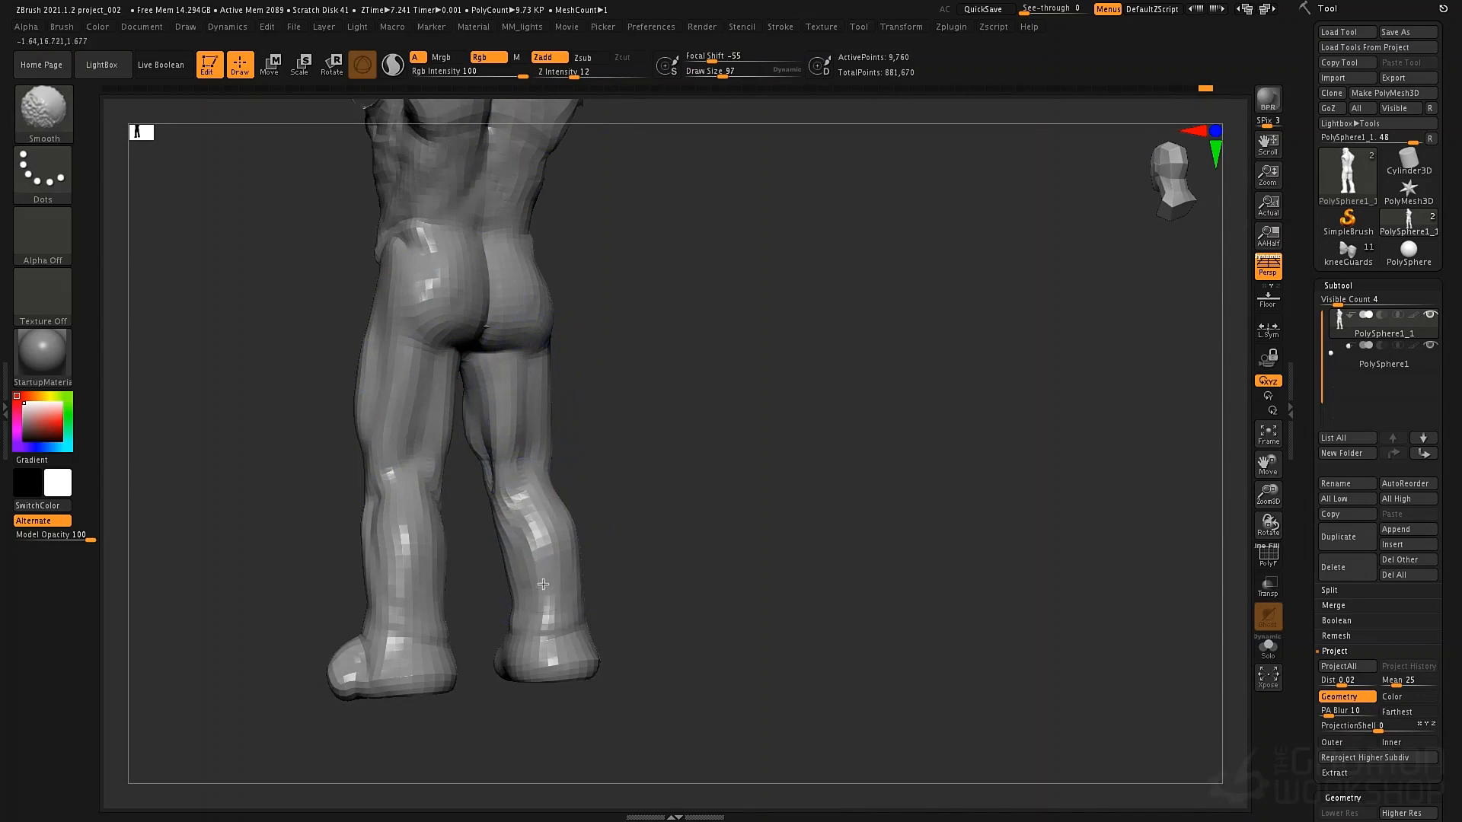
left_click_drag(602, 480, 769, 463)
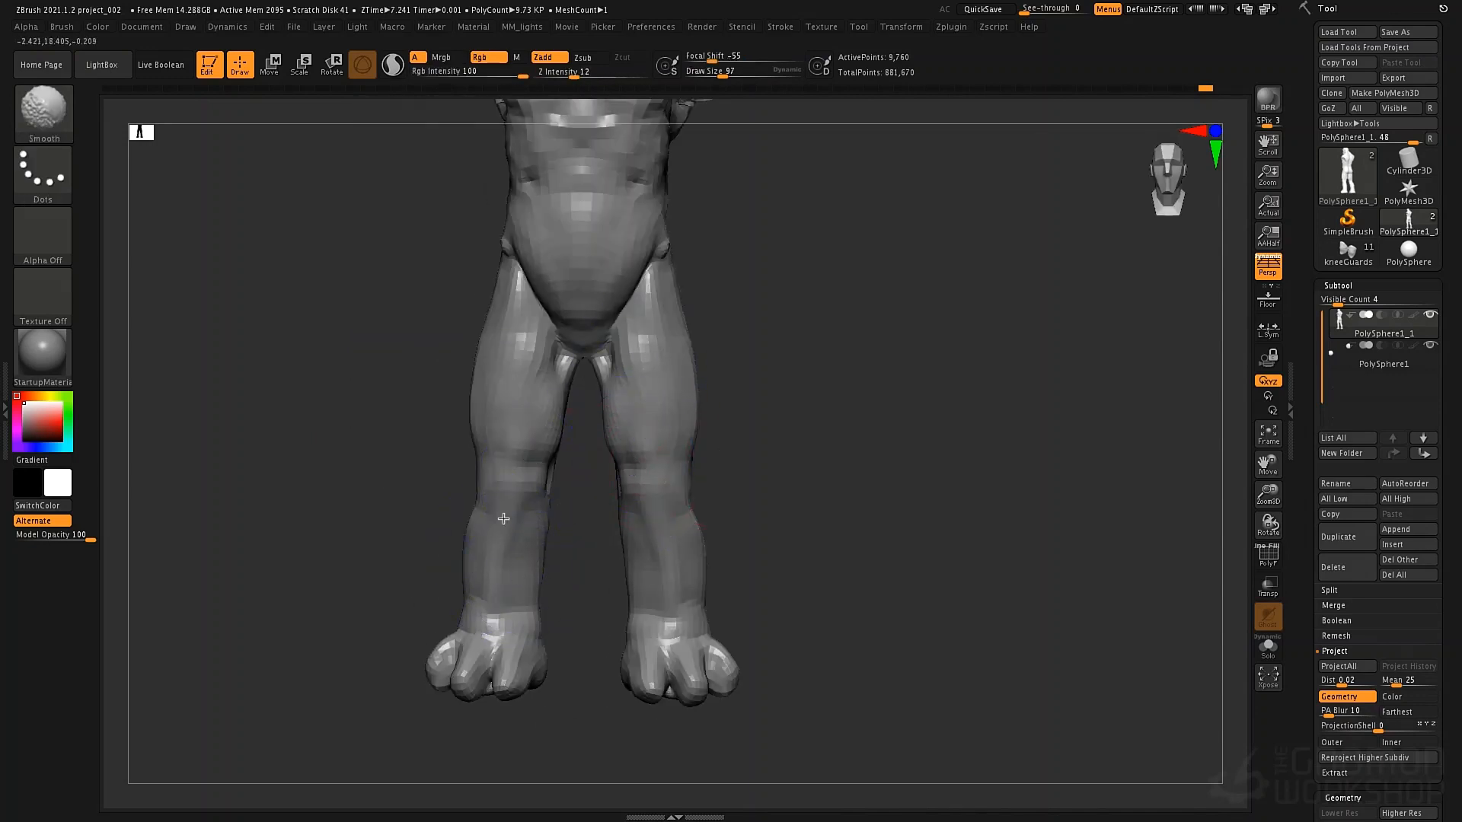
Raise the body mesh by three subdivision levels and frame the front of the legs
key("d")
key("d")
key("d")
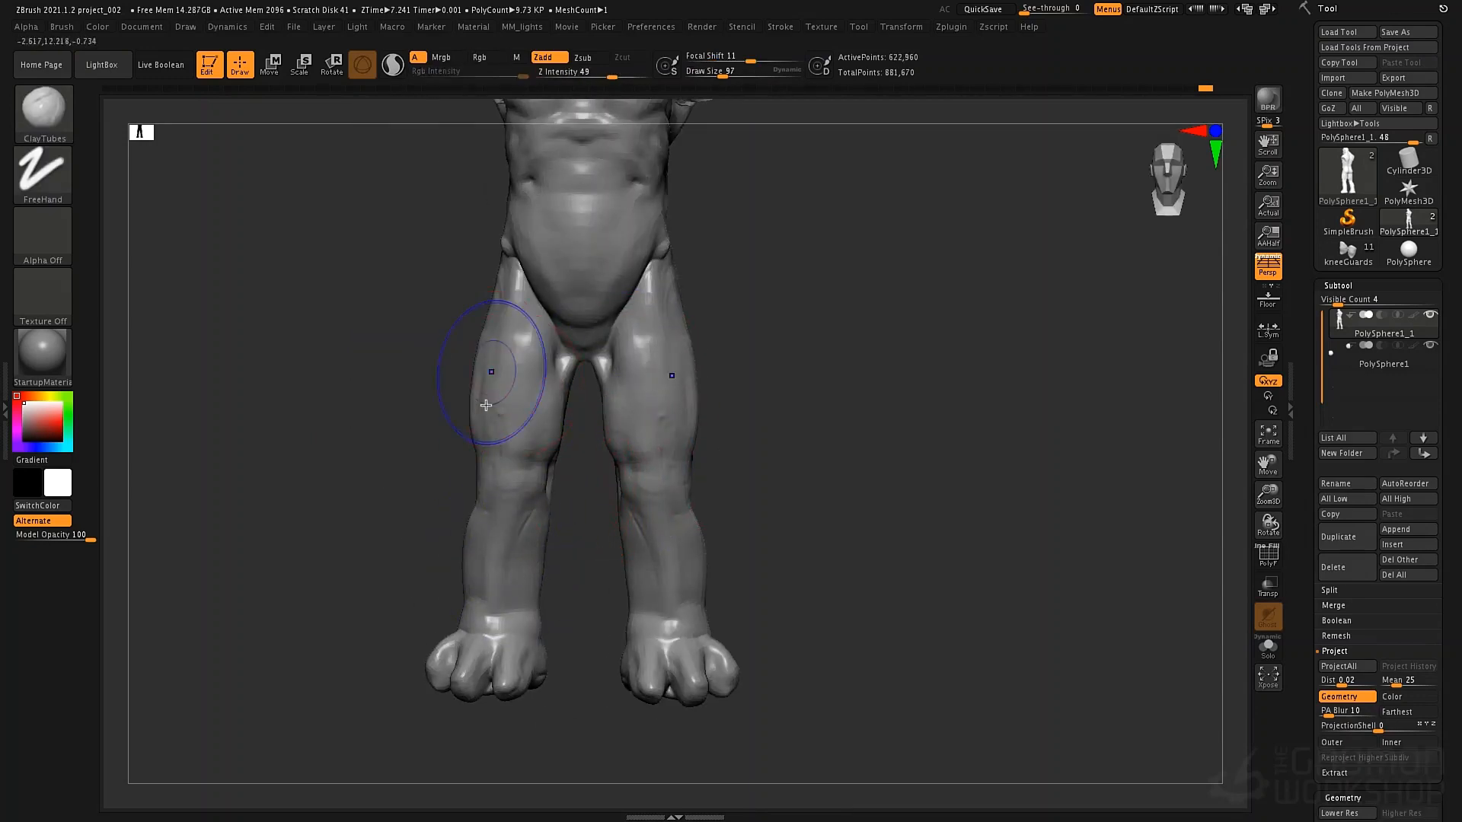
left_click_drag(714, 497, 668, 498, "alt")
mouse_move(611, 443)
left_mouse_down("alt")
mouse_move(675, 364)
mouse_move(735, 384)
left_mouse_up("alt")
Drop two subdivision levels and shape the kneecaps with ClayTubes at draw size 25
key("space")
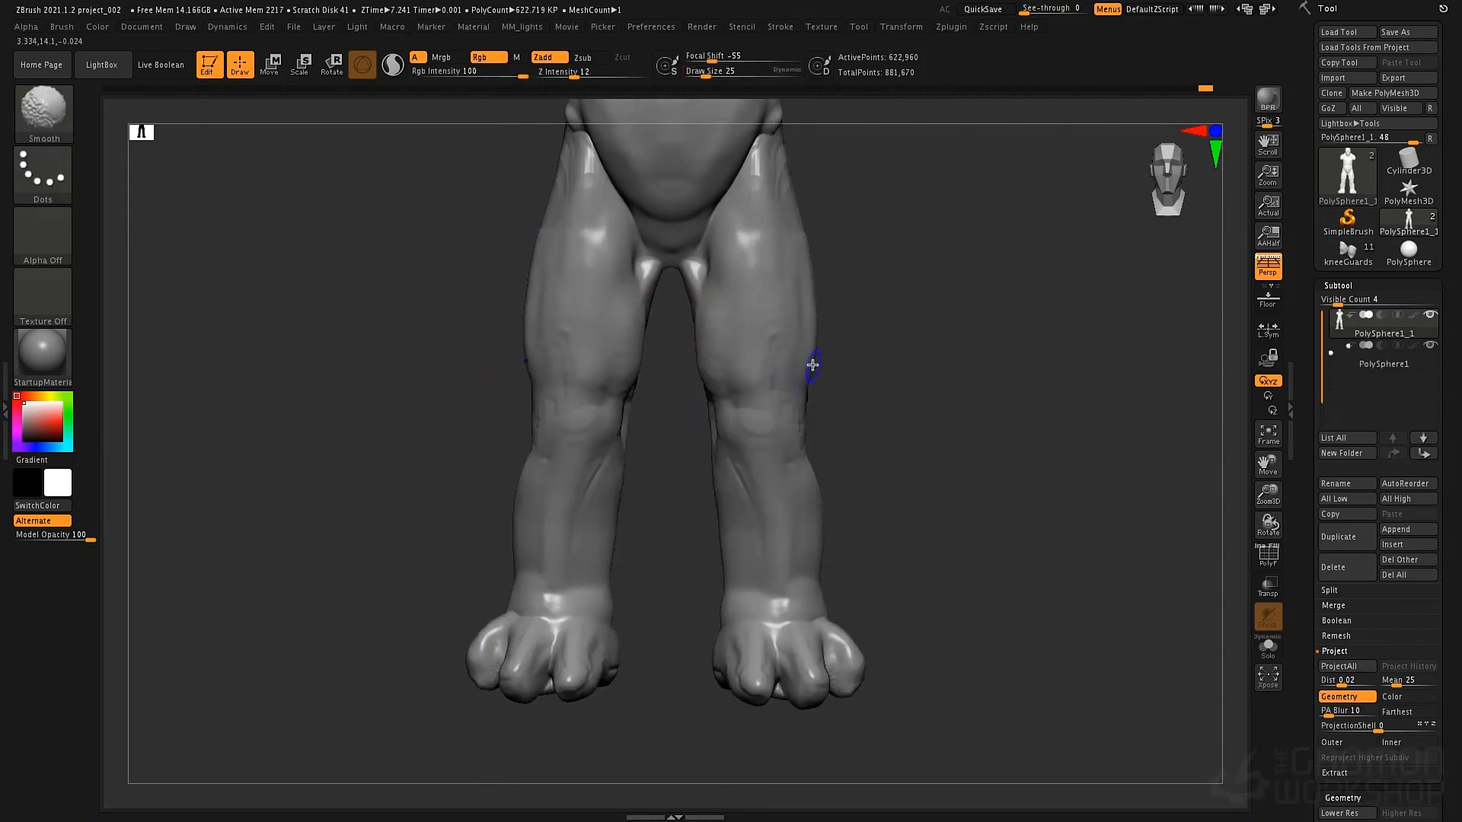
key("shift+d")
key("shift+d")
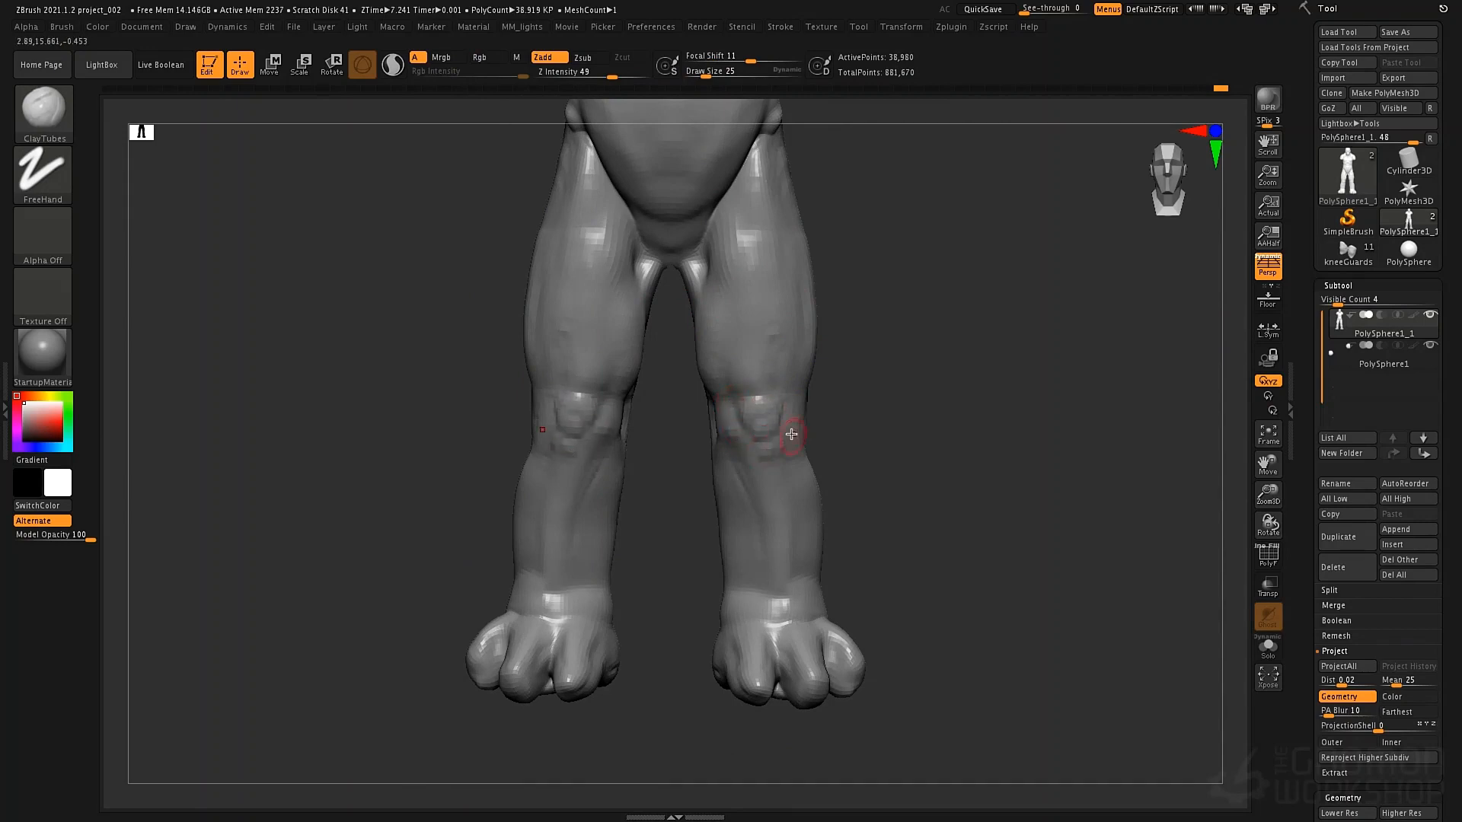
right_click_drag(734, 382, 731, 371)
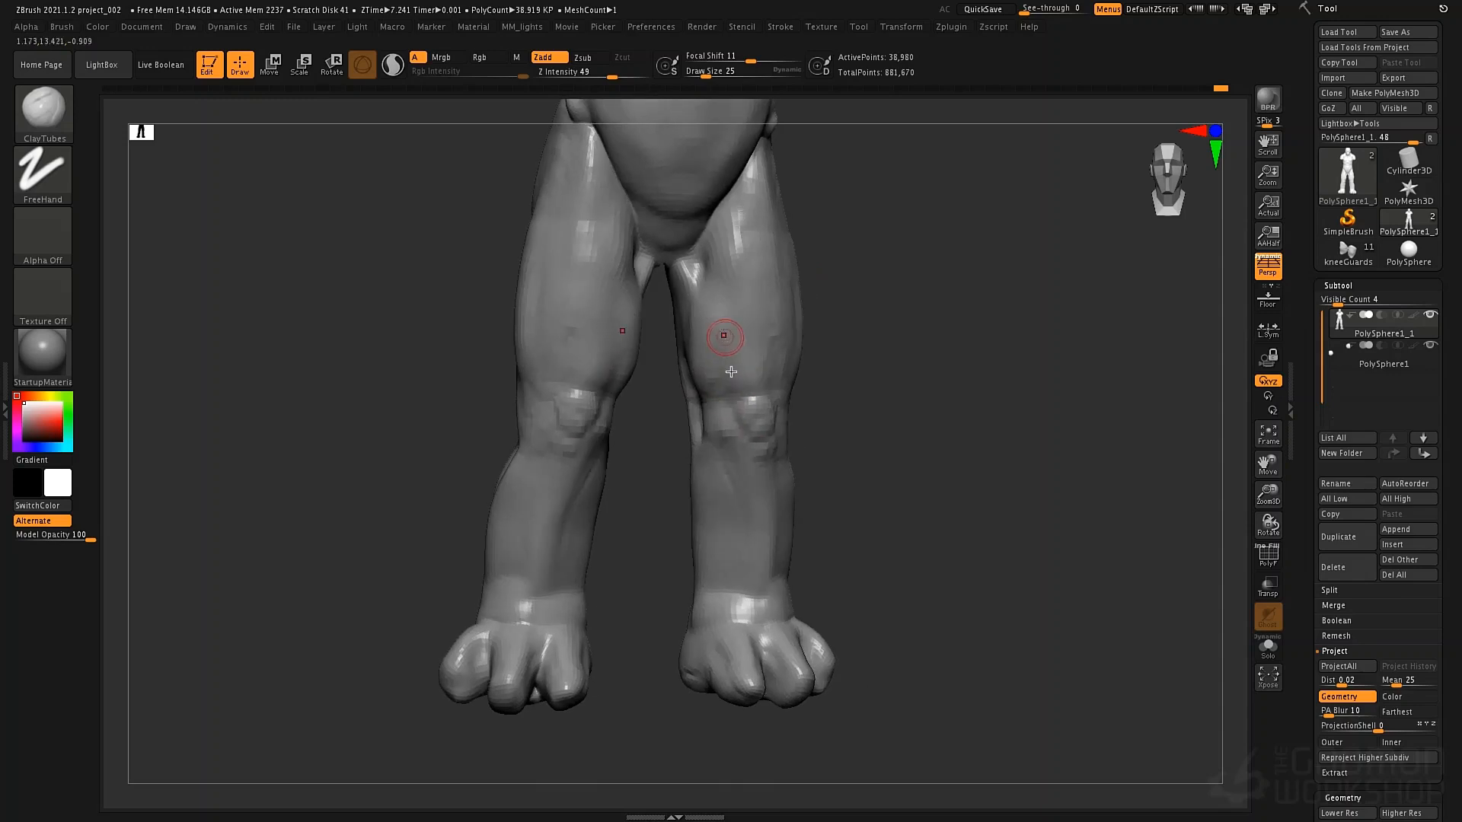
Define the front and outer thigh muscles with DamStandard at draw size 76 and Z intensity 12
key("2")
key("space")
left_click_drag(728, 328, 740, 327)
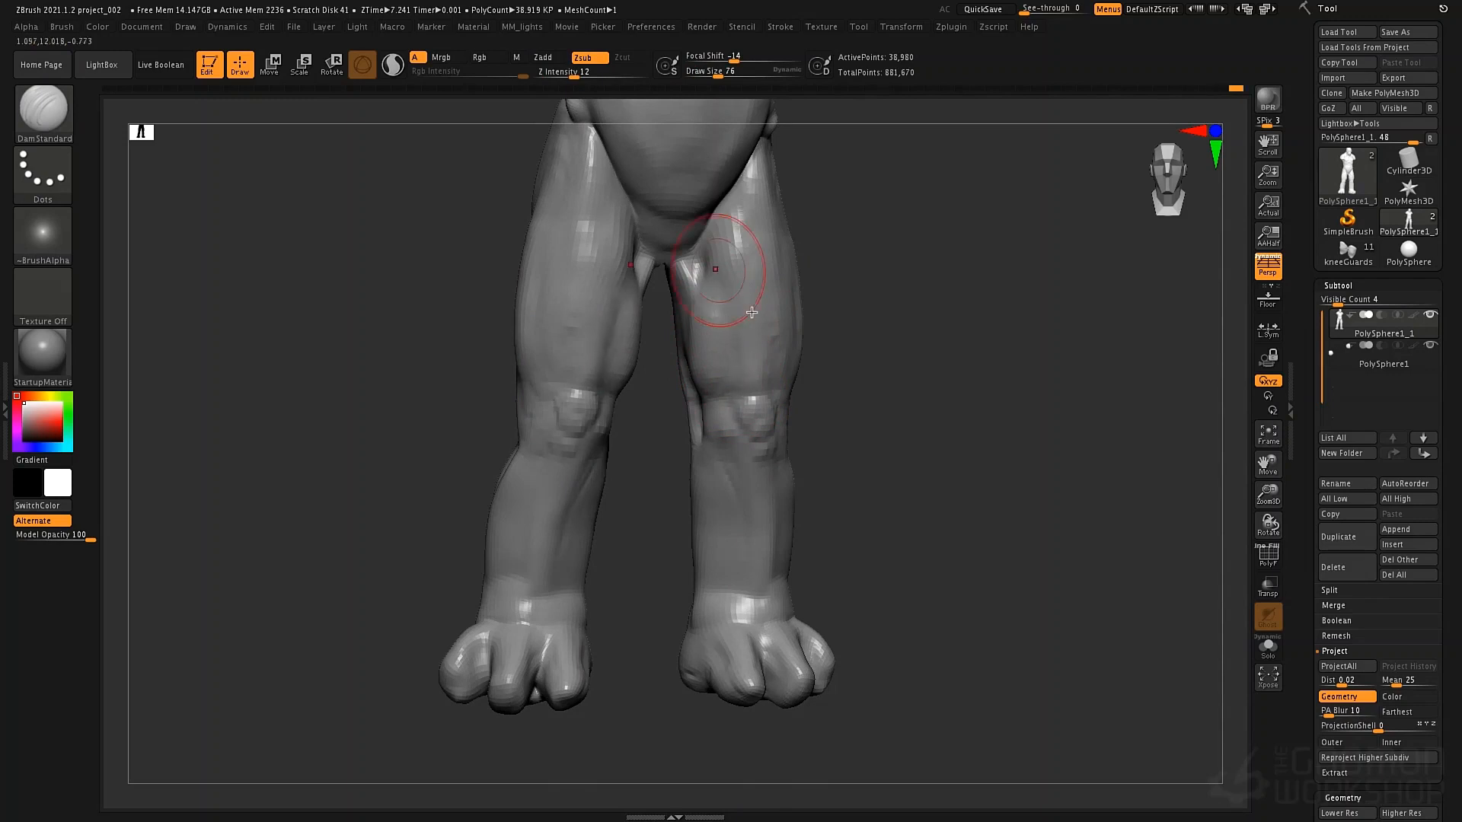
right_click_drag(731, 271, 801, 361)
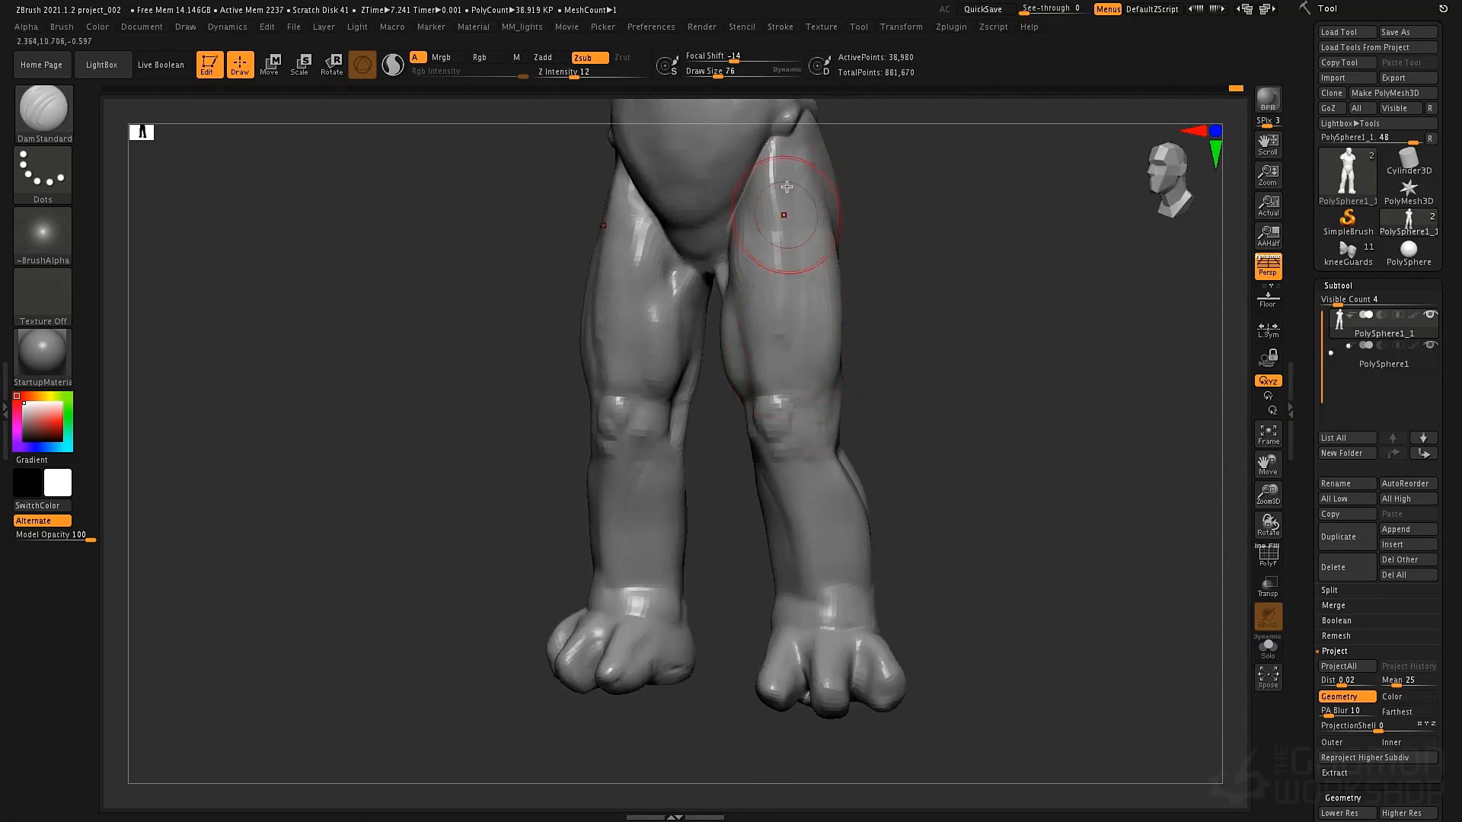
right_click_drag(837, 363, 876, 359)
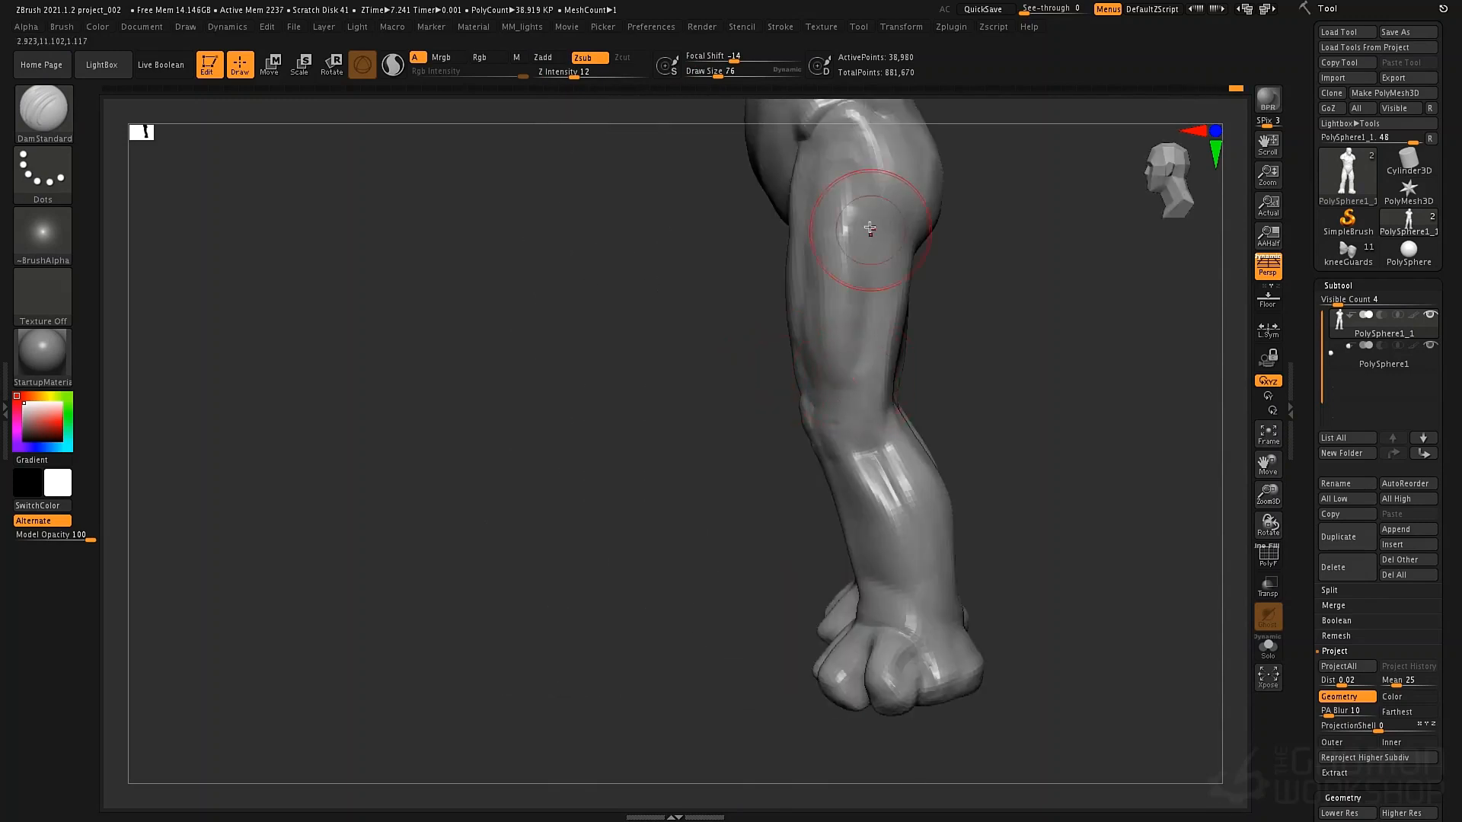
right_click_drag(867, 199, 845, 182)
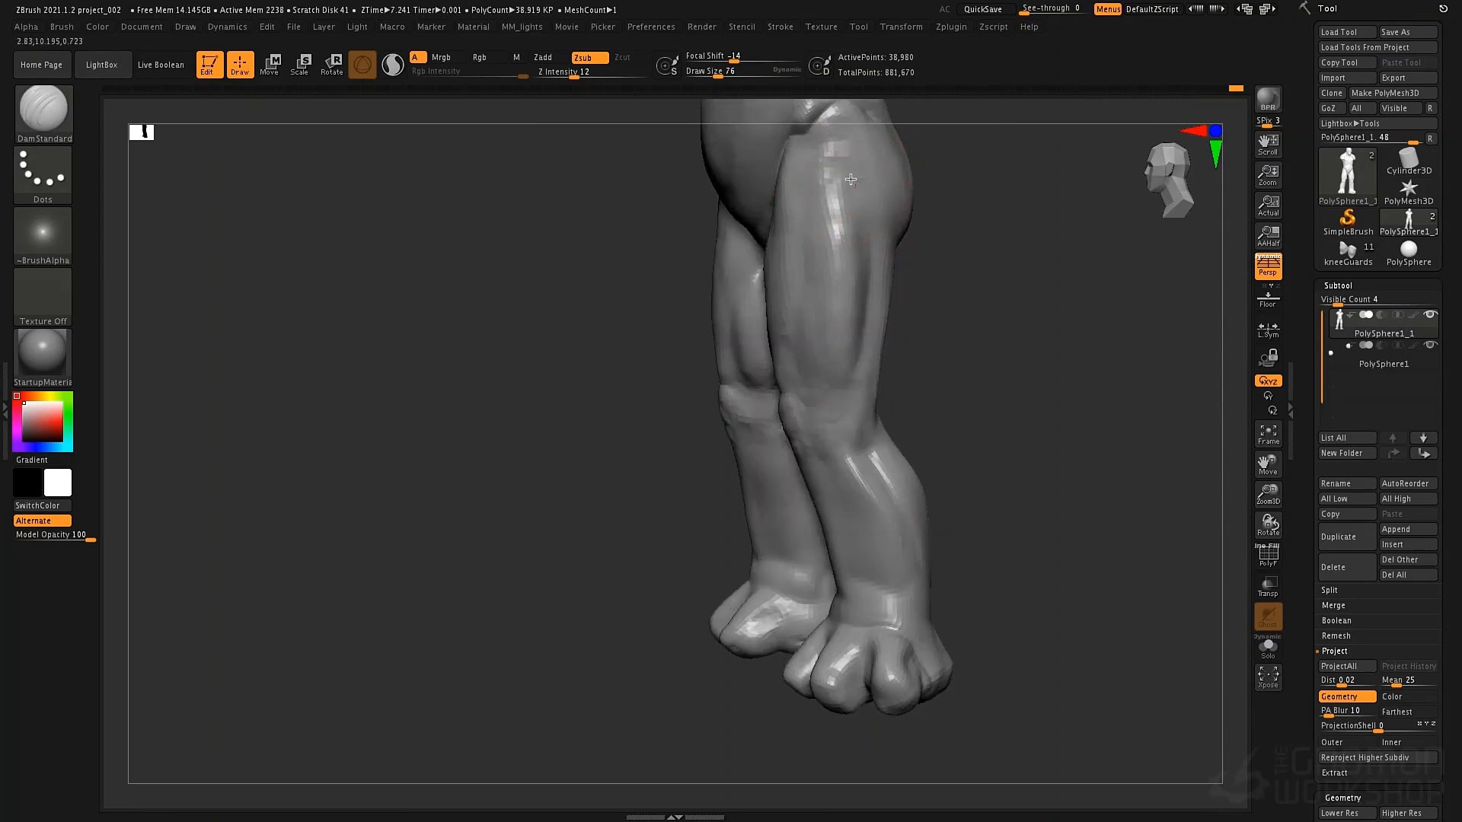
left_click_drag(845, 177, 855, 192)
mouse_move(863, 210)
right_mouse_down()
mouse_move(900, 185)
mouse_move(845, 190)
mouse_move(654, 382)
mouse_move(644, 358)
right_mouse_up()
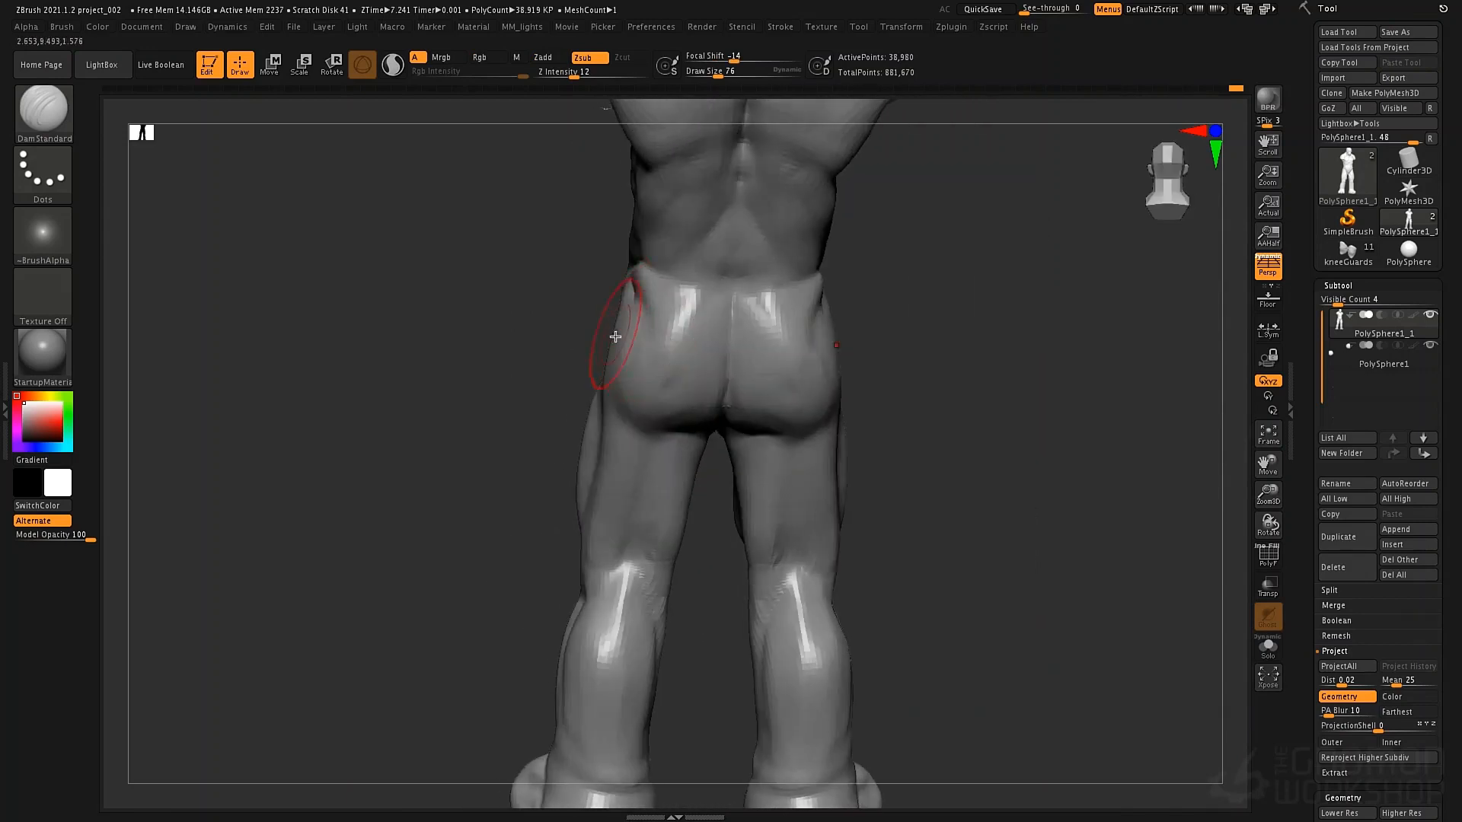
Reshape the outer hips and upper thighs with the Move brush at draw size 97
key("b")
key("m")
key("v")
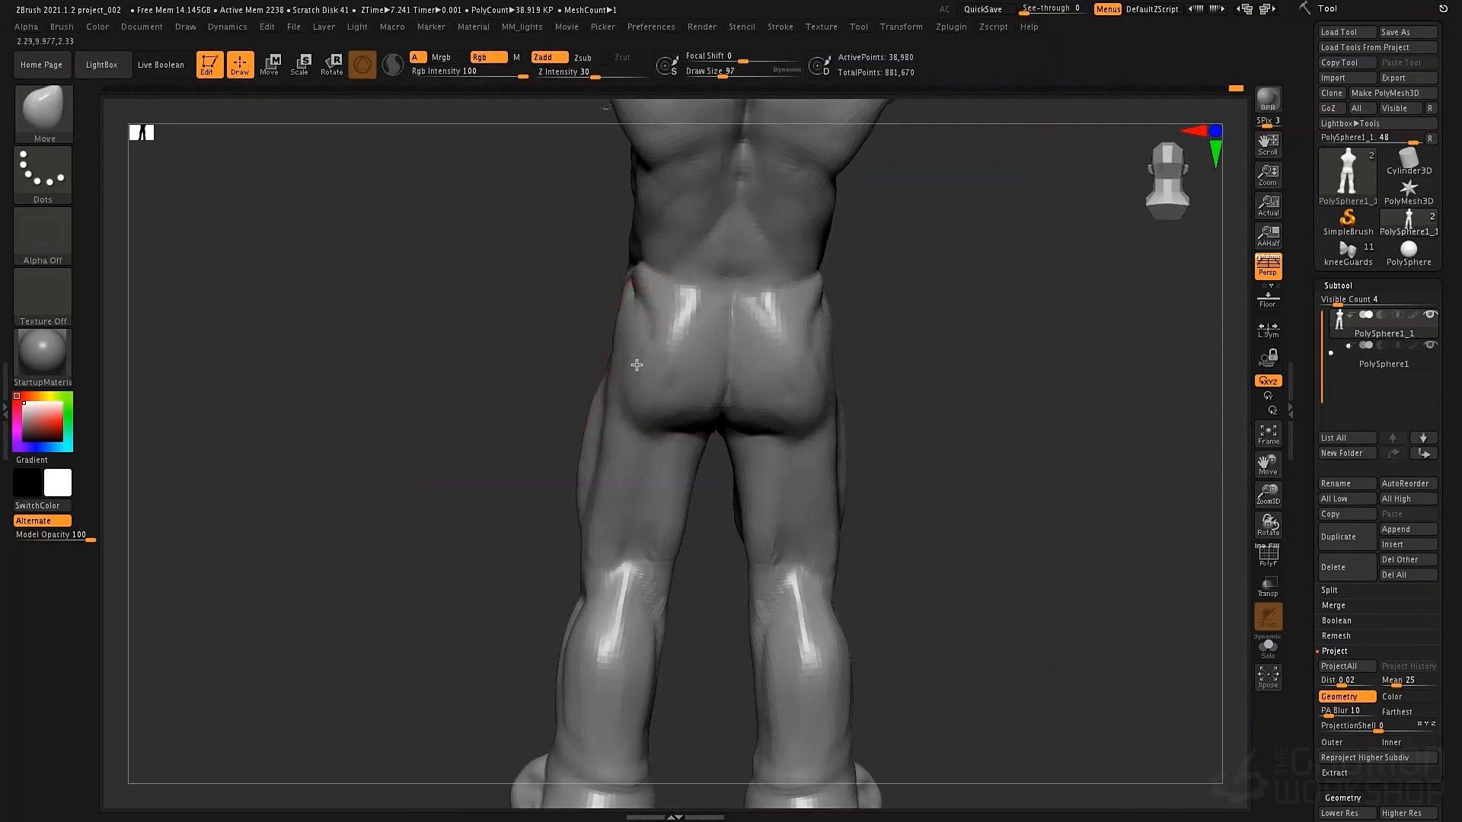
right_click_drag(731, 361, 545, 409)
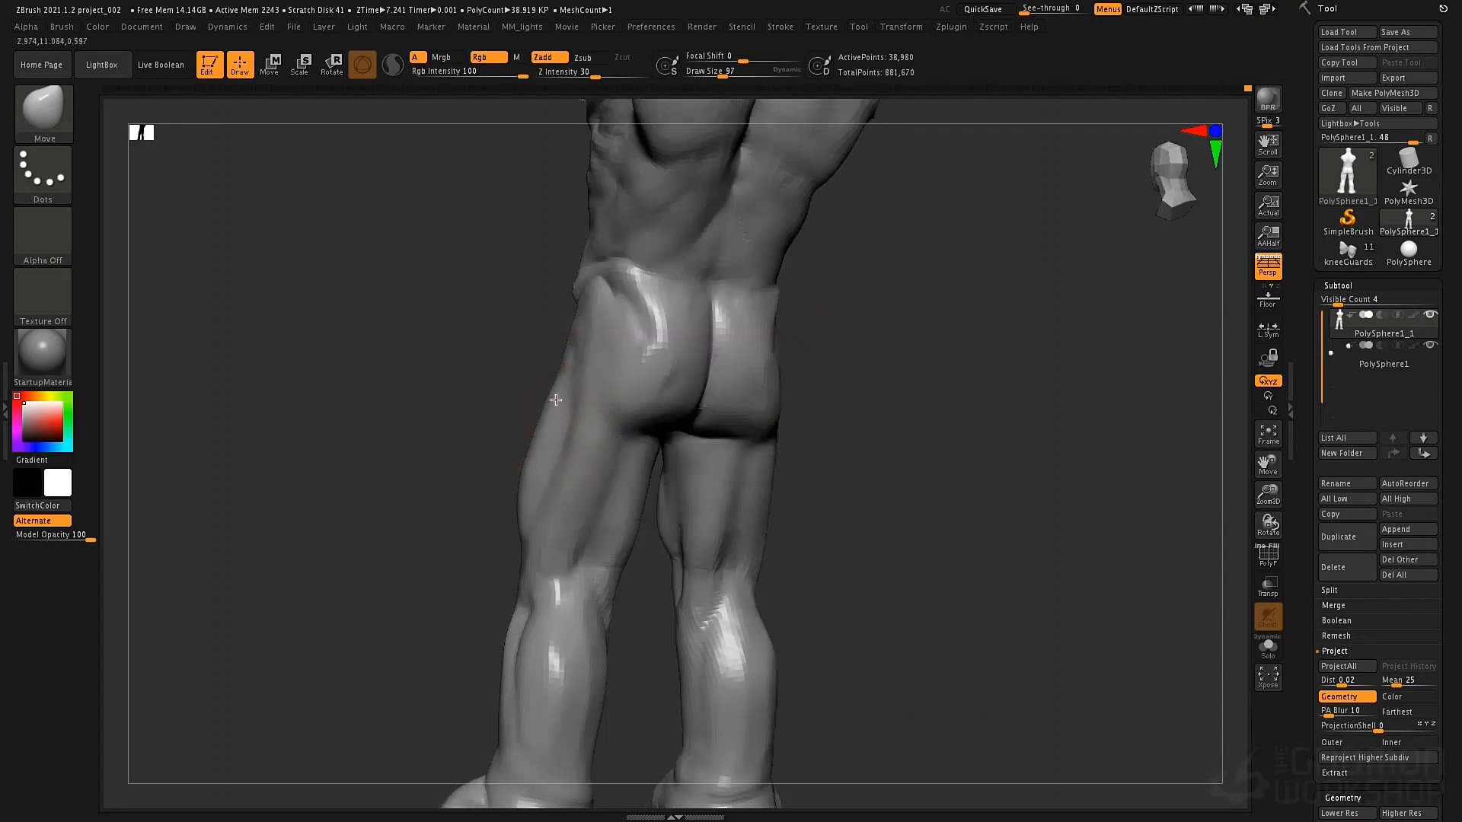
key("shift")
right_click_drag(582, 372, 666, 372)
Build up the sides of the hips with ClayTubes at draw size 43
key("b")
key("c")
key("t")
key("space")
mouse_move(560, 288)
left_mouse_down()
mouse_move(546, 289)
mouse_move(543, 346)
mouse_move(559, 368)
mouse_move(609, 306)
left_mouse_up()
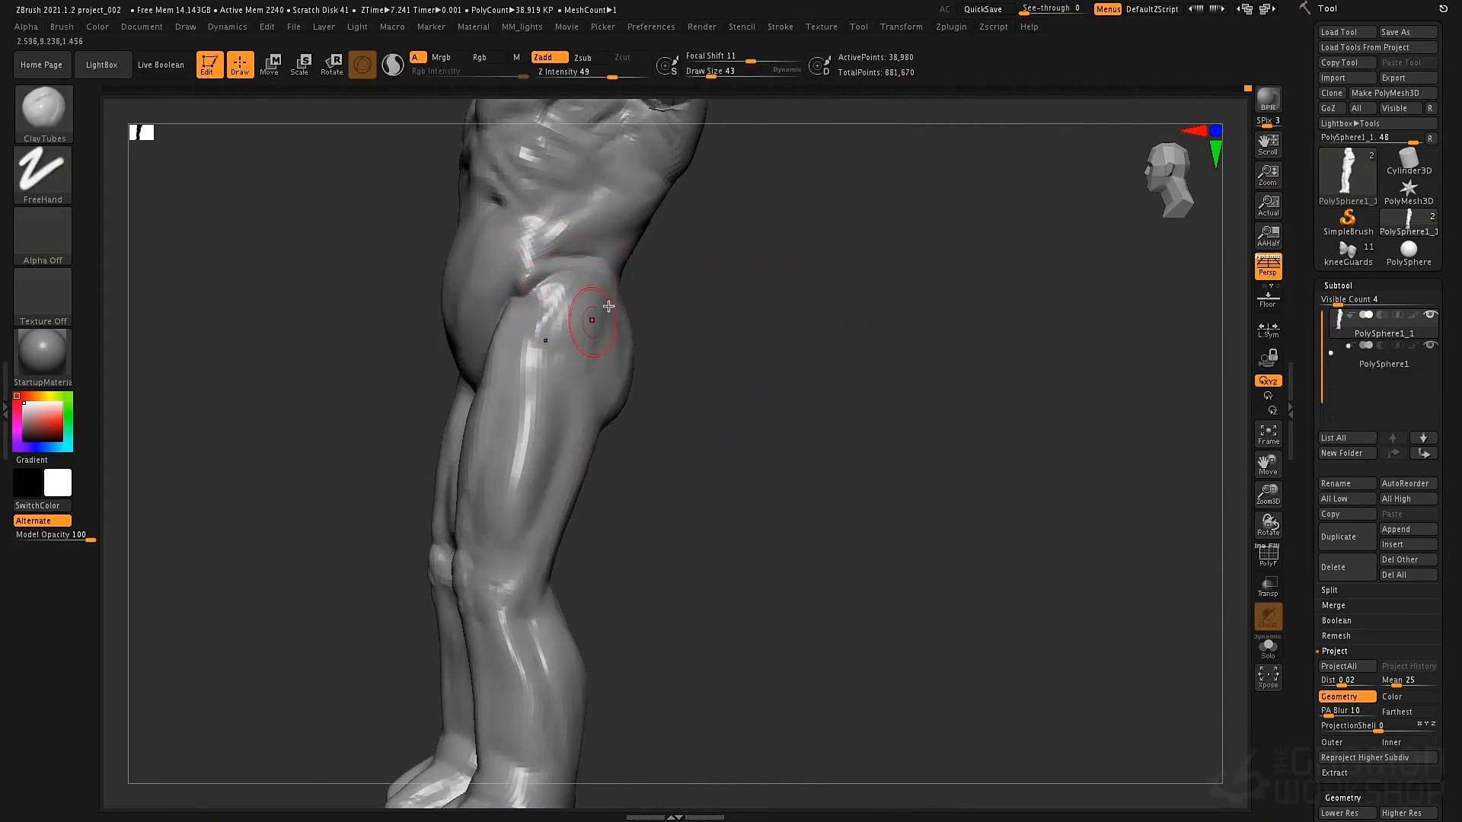
mouse_move(576, 358)
left_mouse_down()
mouse_move(565, 310)
mouse_move(539, 354)
mouse_move(562, 323)
mouse_move(562, 374)
left_mouse_up()
right_click_drag(564, 352, 638, 382)
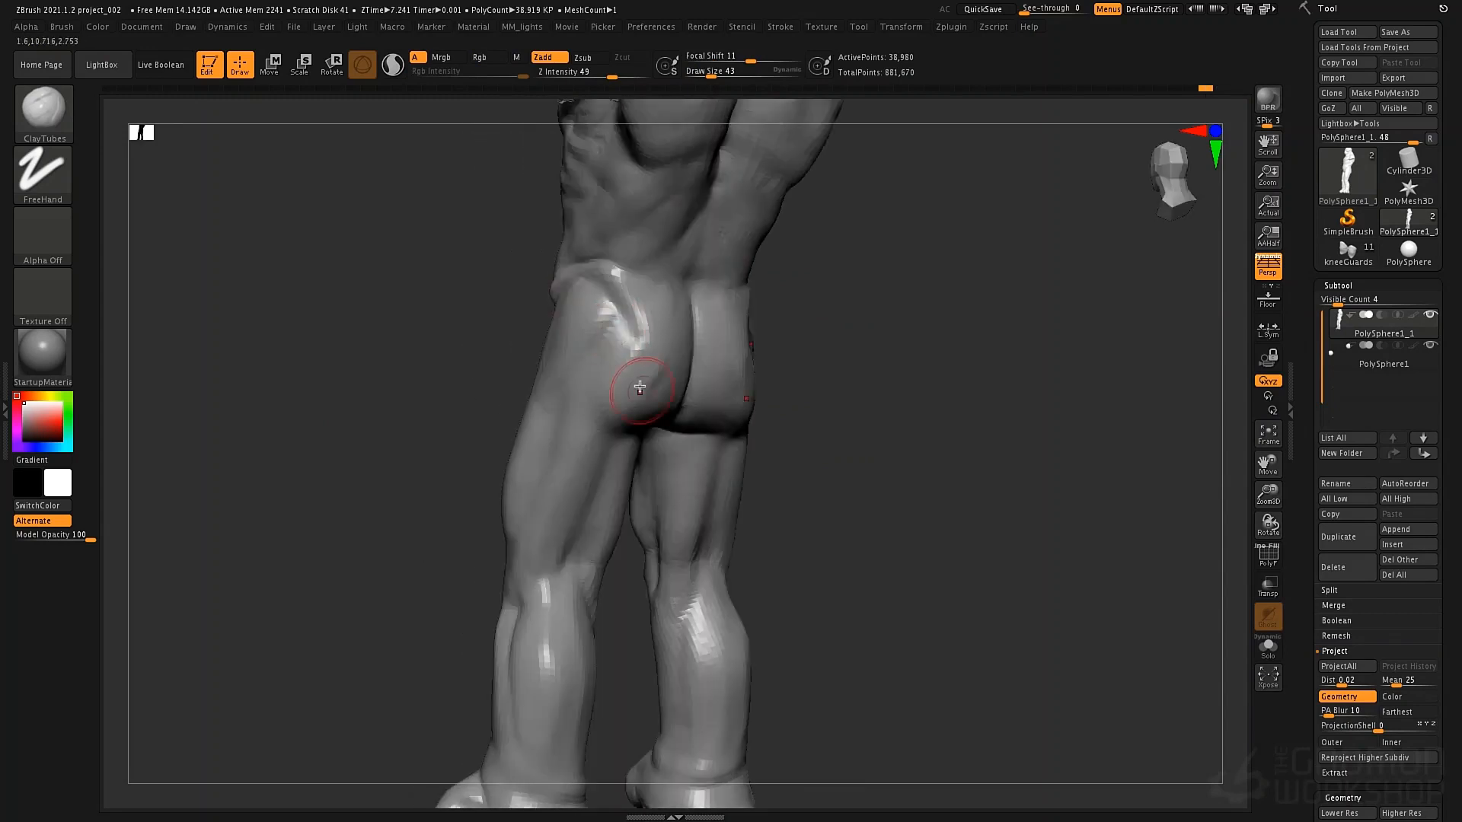
Add volume to the lower buttocks with ClayTubes at draw size 43
mouse_move(645, 366)
left_mouse_down()
mouse_move(637, 318)
mouse_move(599, 392)
mouse_move(673, 405)
left_mouse_up()
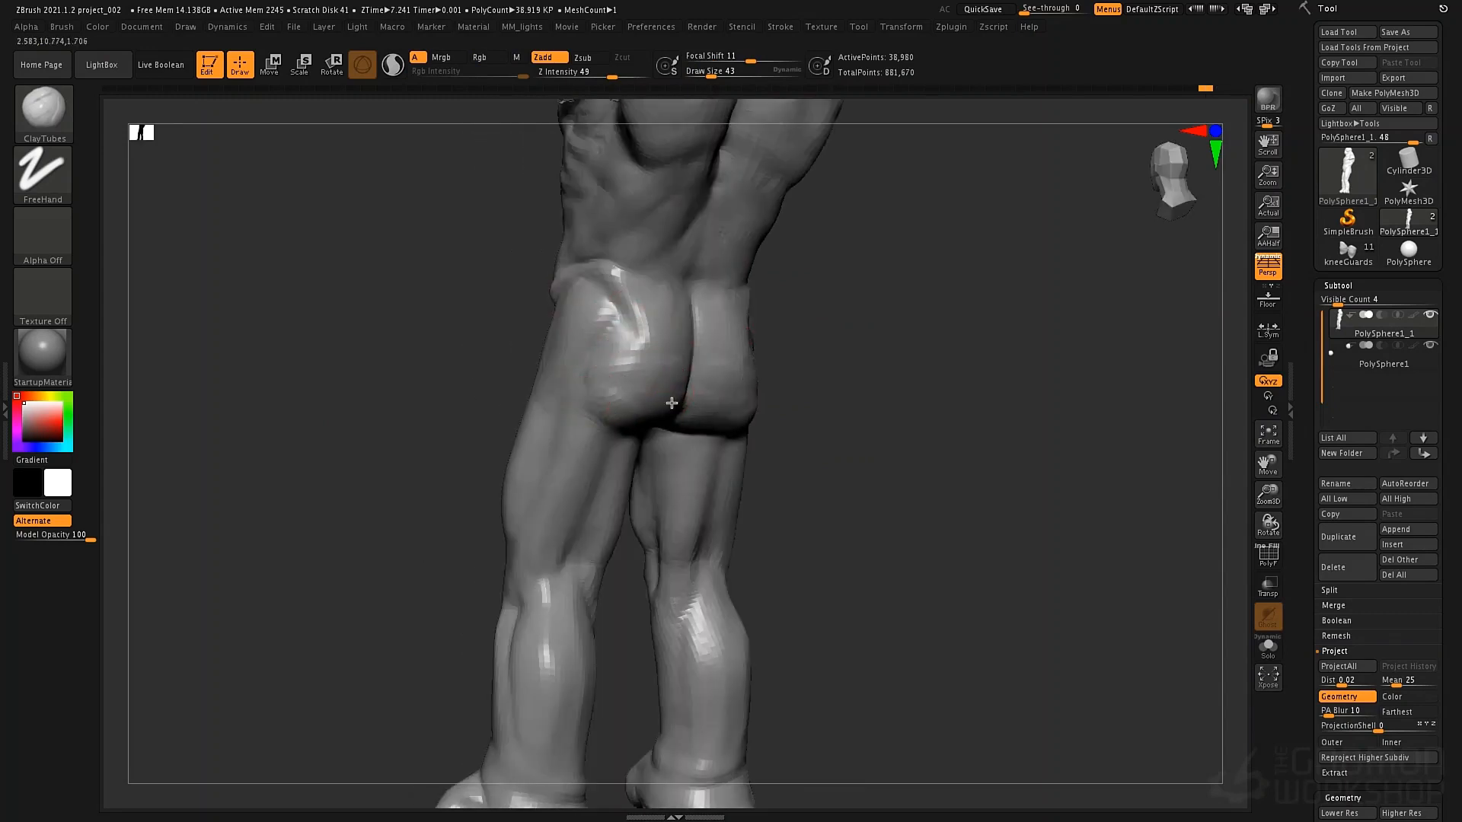
right_click_drag(672, 404, 712, 411)
mouse_move(633, 424)
left_mouse_down()
mouse_move(626, 403)
mouse_move(640, 437)
mouse_move(614, 438)
mouse_move(760, 438)
left_mouse_up()
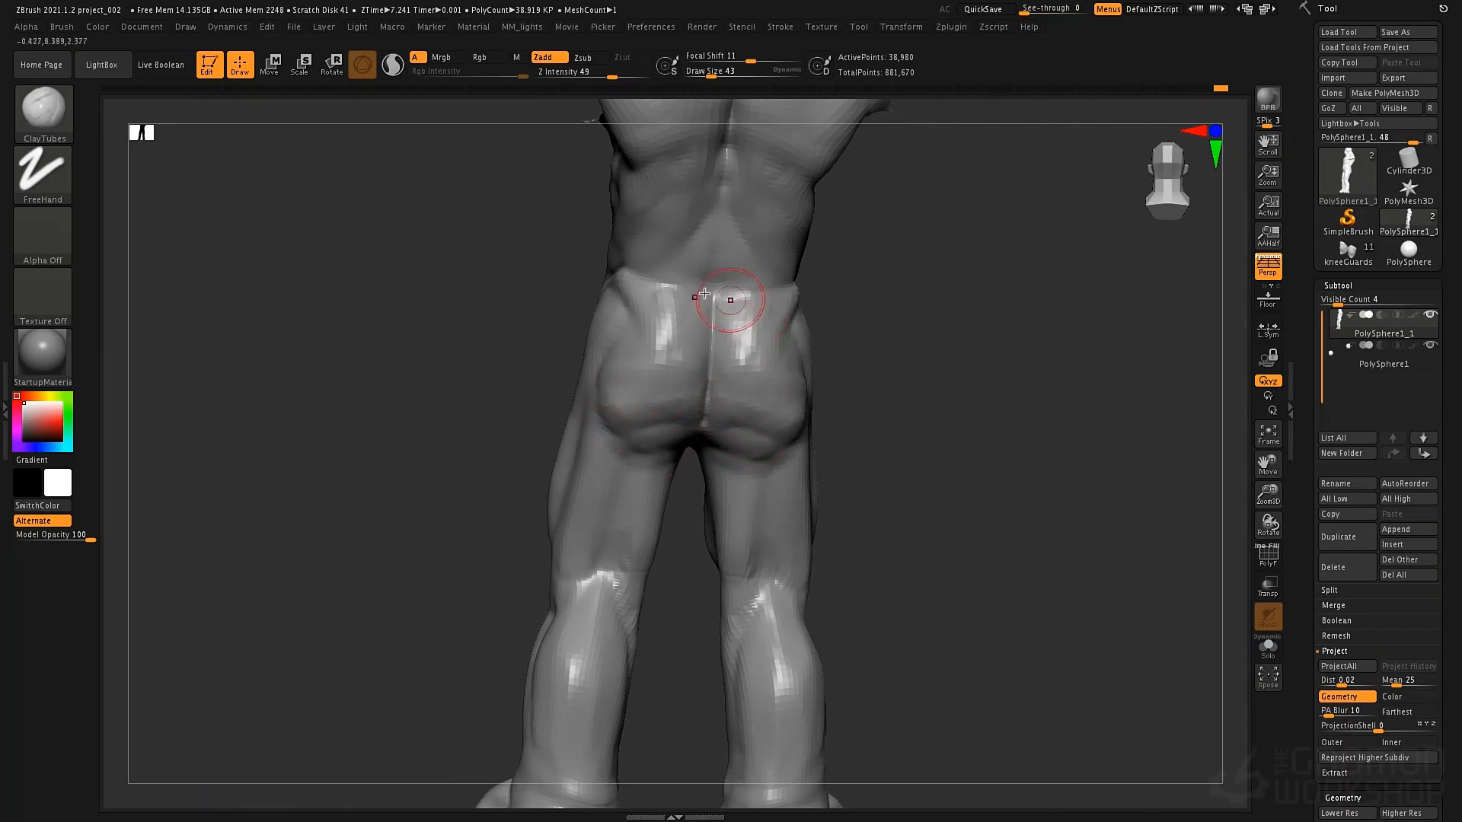
right_click_drag(674, 255, 750, 263)
right_click_drag(629, 262, 590, 263)
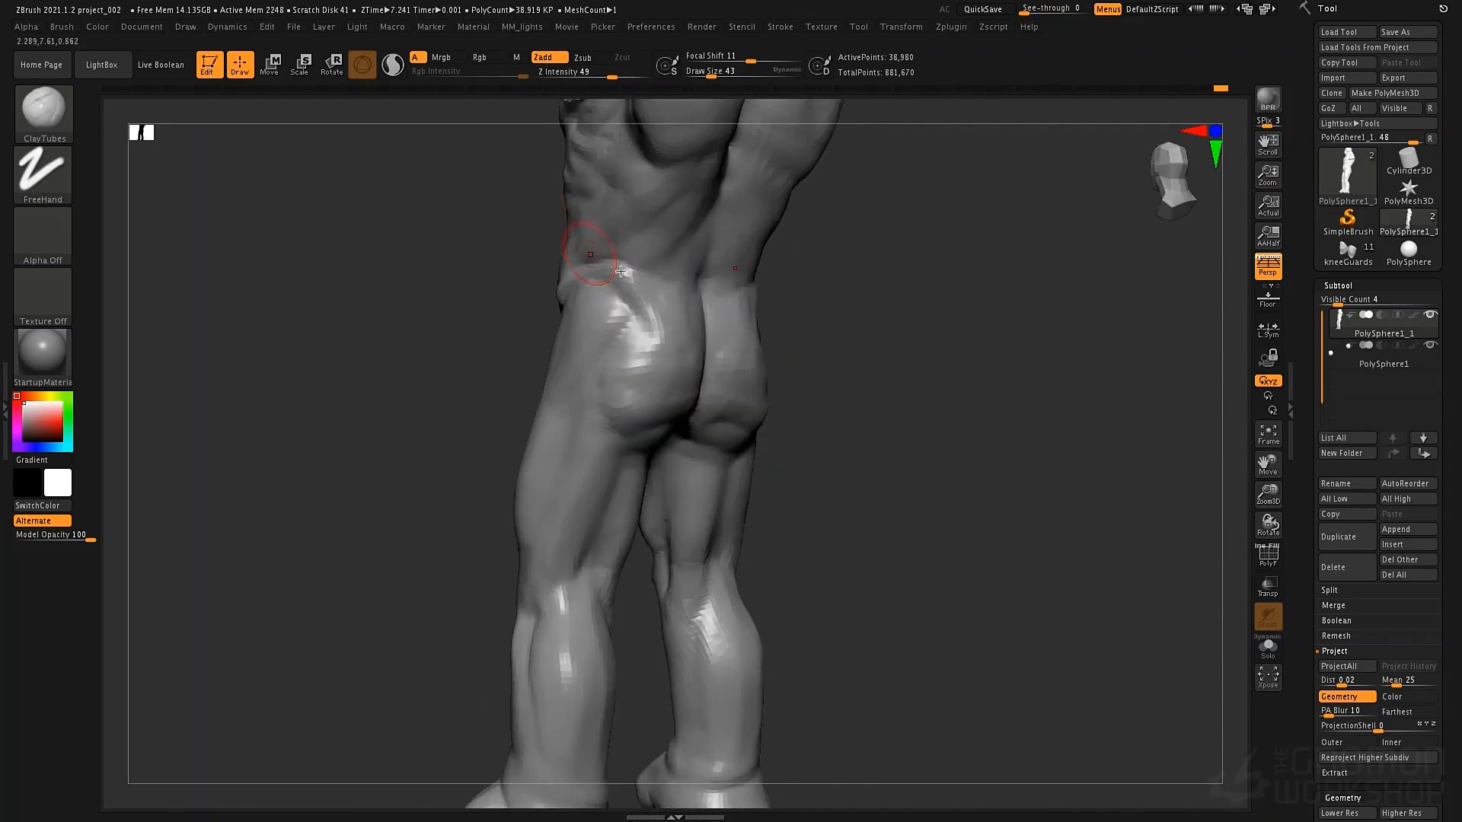
Adjust the silhouette of the waist and hips with the Move brush at draw size 106
key("b")
key("m")
key("v")
key("space")
left_click_drag(640, 254, 652, 254)
mouse_move(617, 288)
right_mouse_down()
mouse_move(599, 291)
mouse_move(612, 283)
right_mouse_up()
left_click_drag(614, 272, 600, 279)
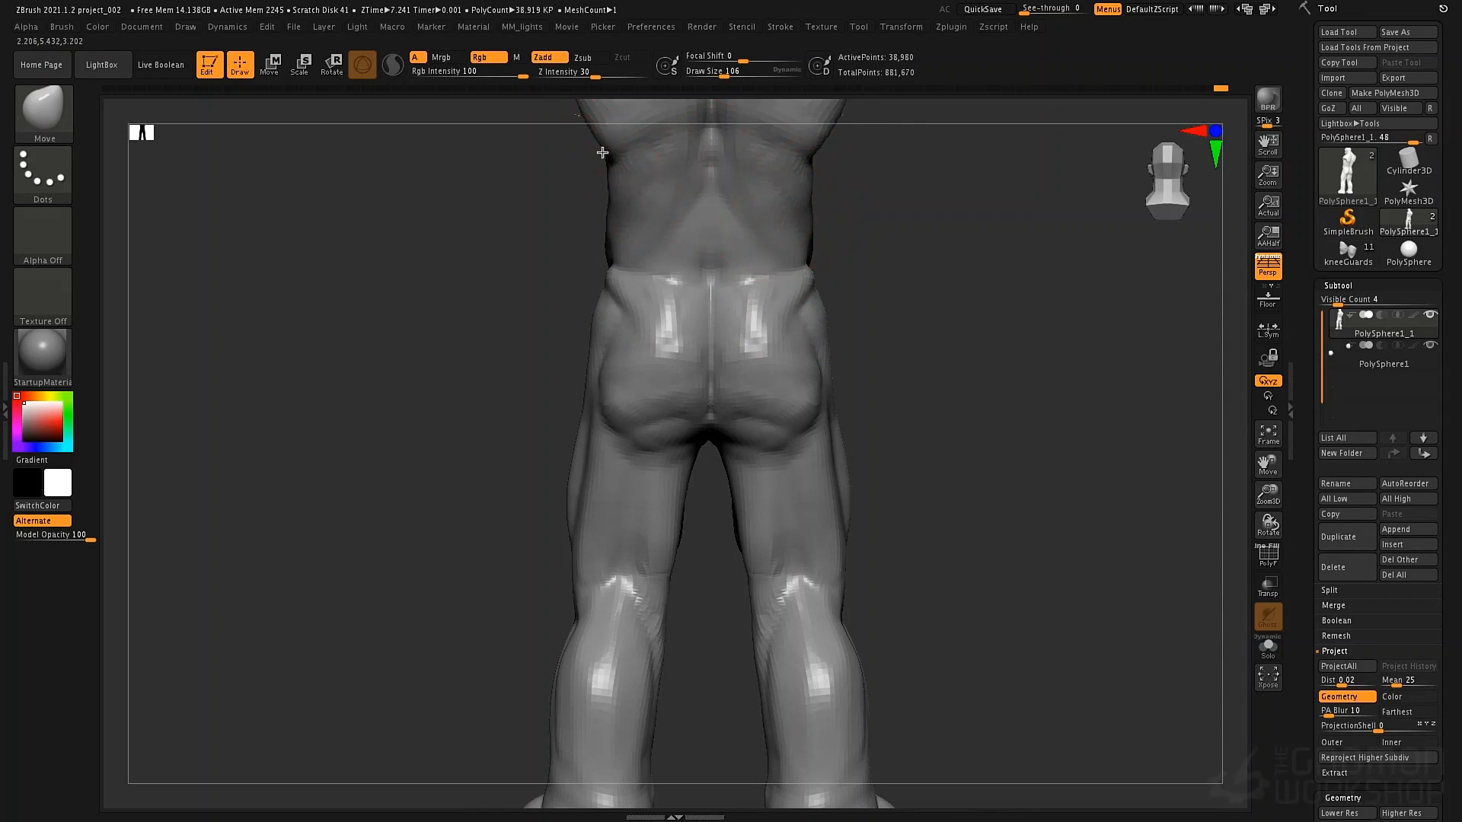
right_click_drag(605, 154, 570, 158)
key("space")
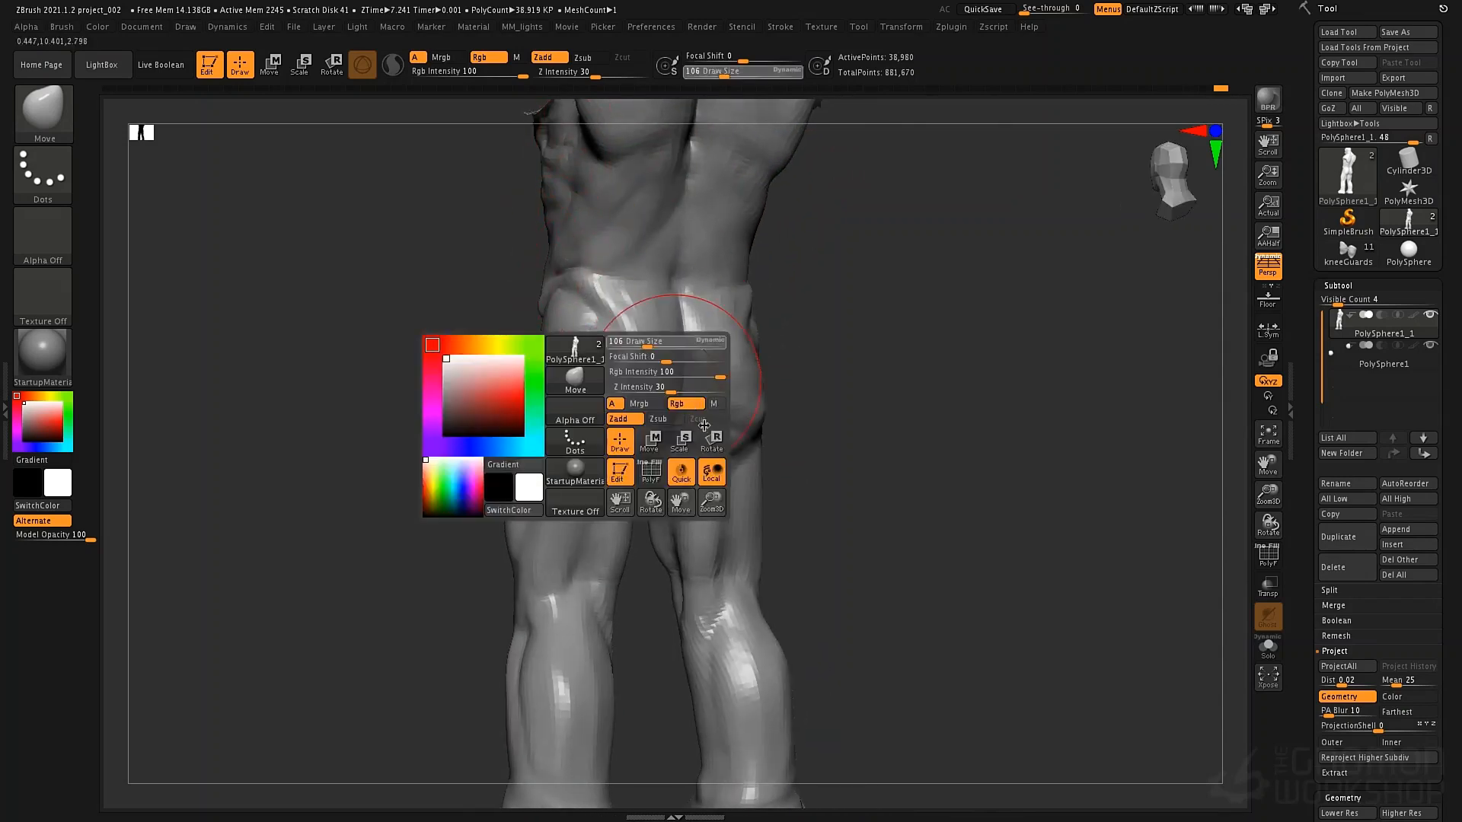
mouse_move(866, 345)
right_mouse_down()
mouse_move(652, 343)
mouse_move(632, 370)
right_mouse_up()
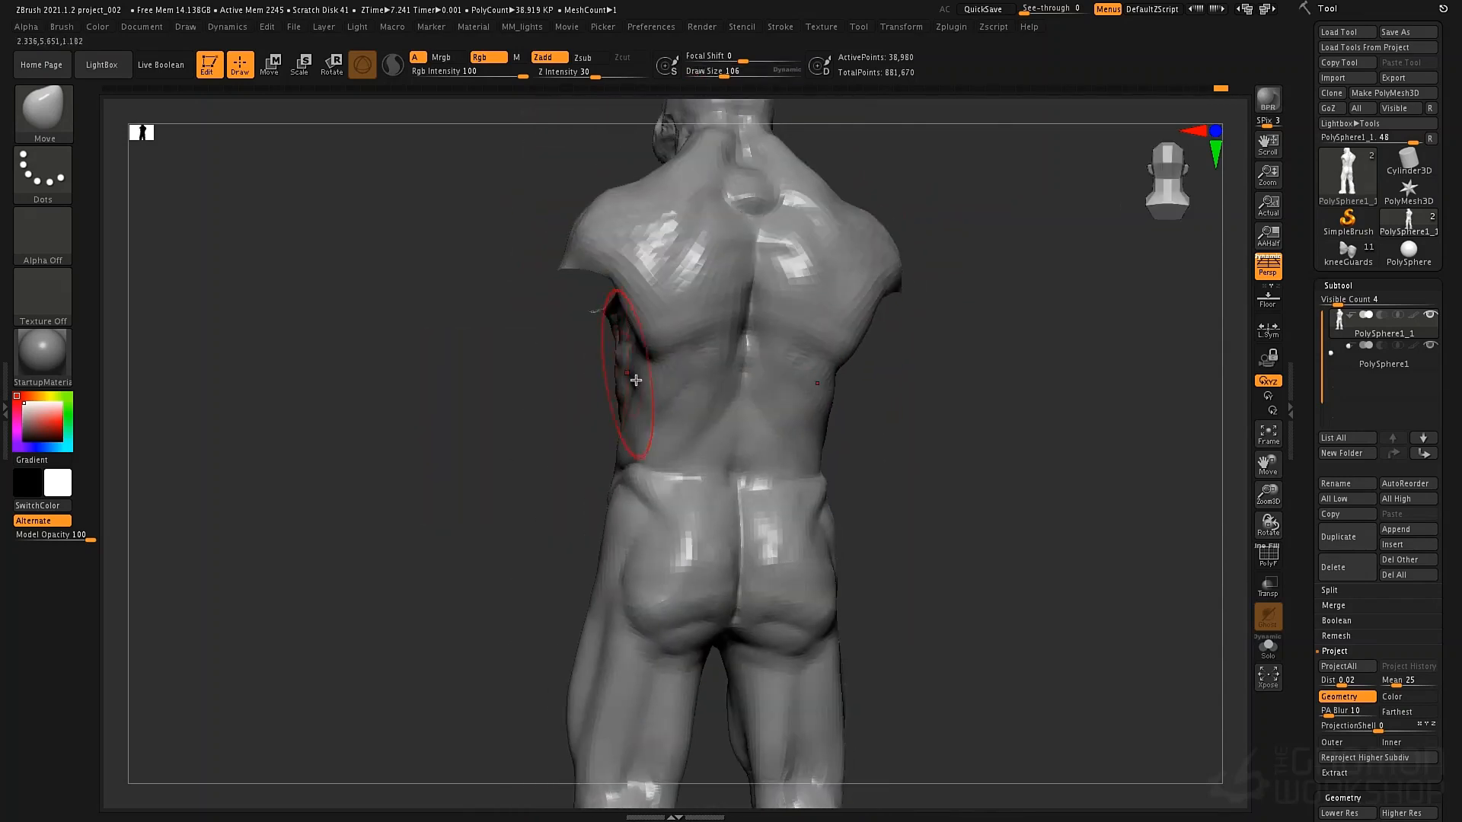
Reshape the sides of the rib cage below the armpits with the Move brush at draw size 84
key("space")
left_click_drag(636, 367, 629, 367)
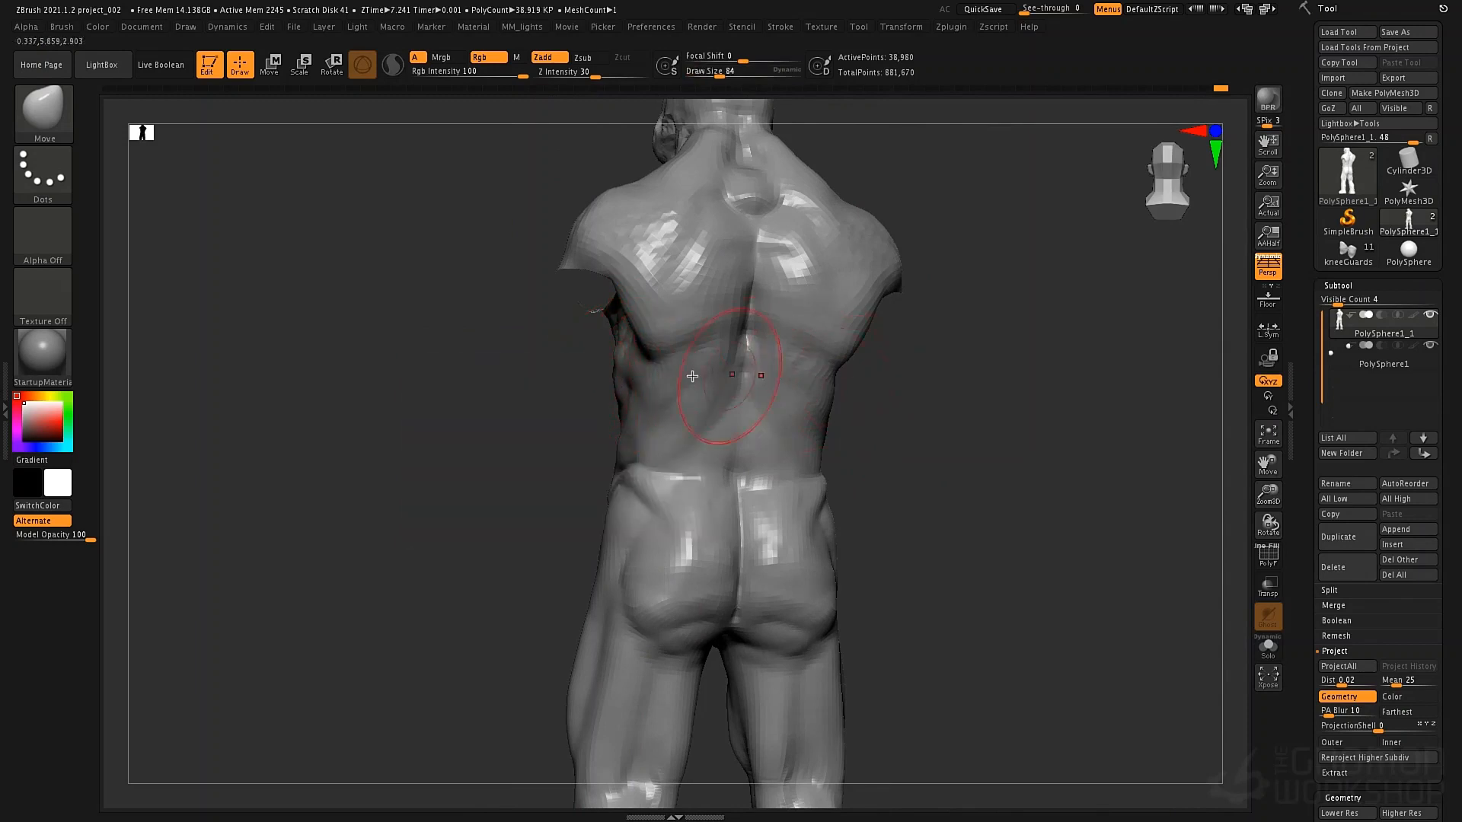
right_click_drag(633, 382, 724, 350)
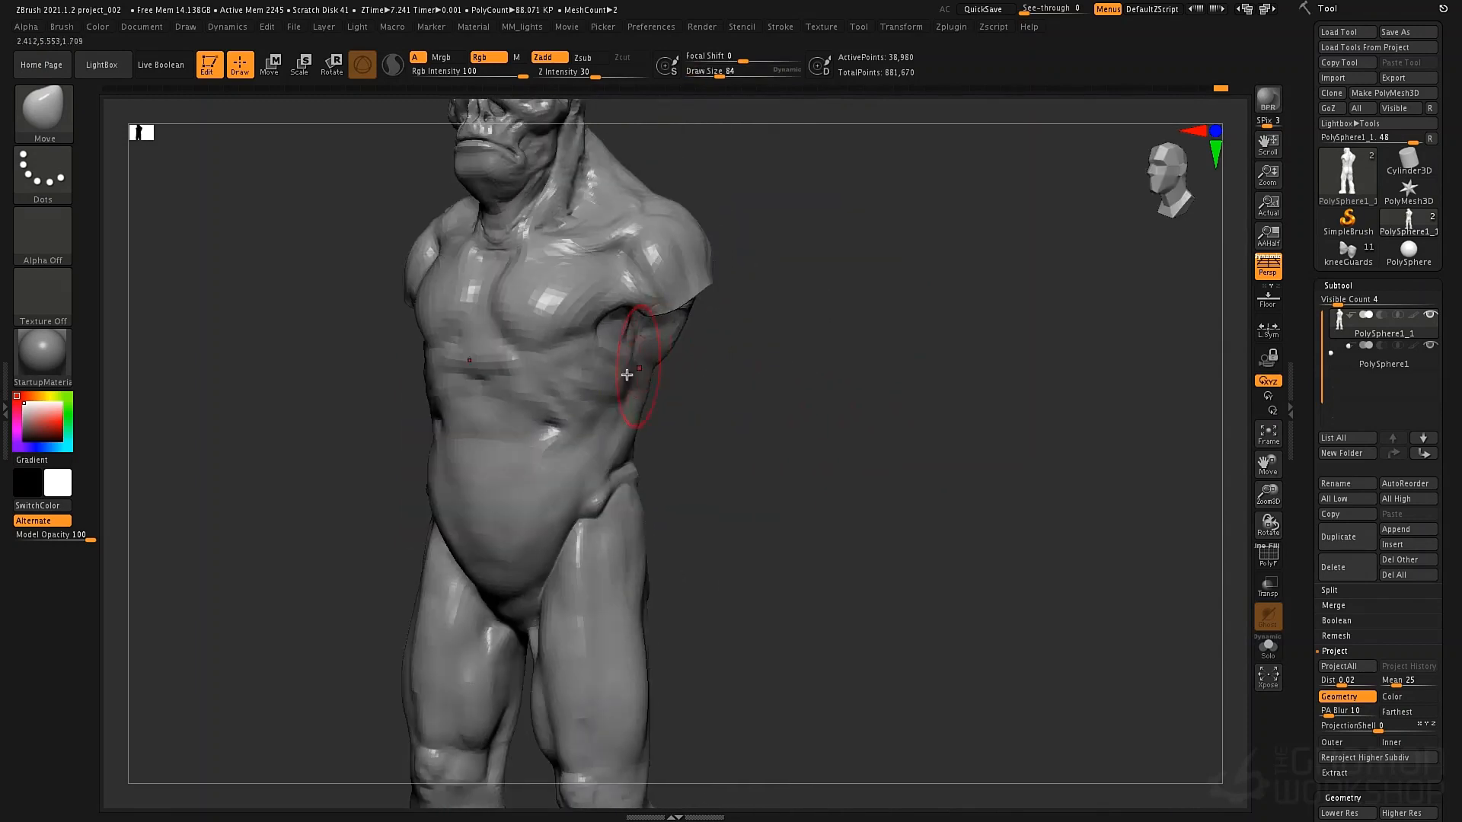
left_click_drag(639, 377, 654, 381)
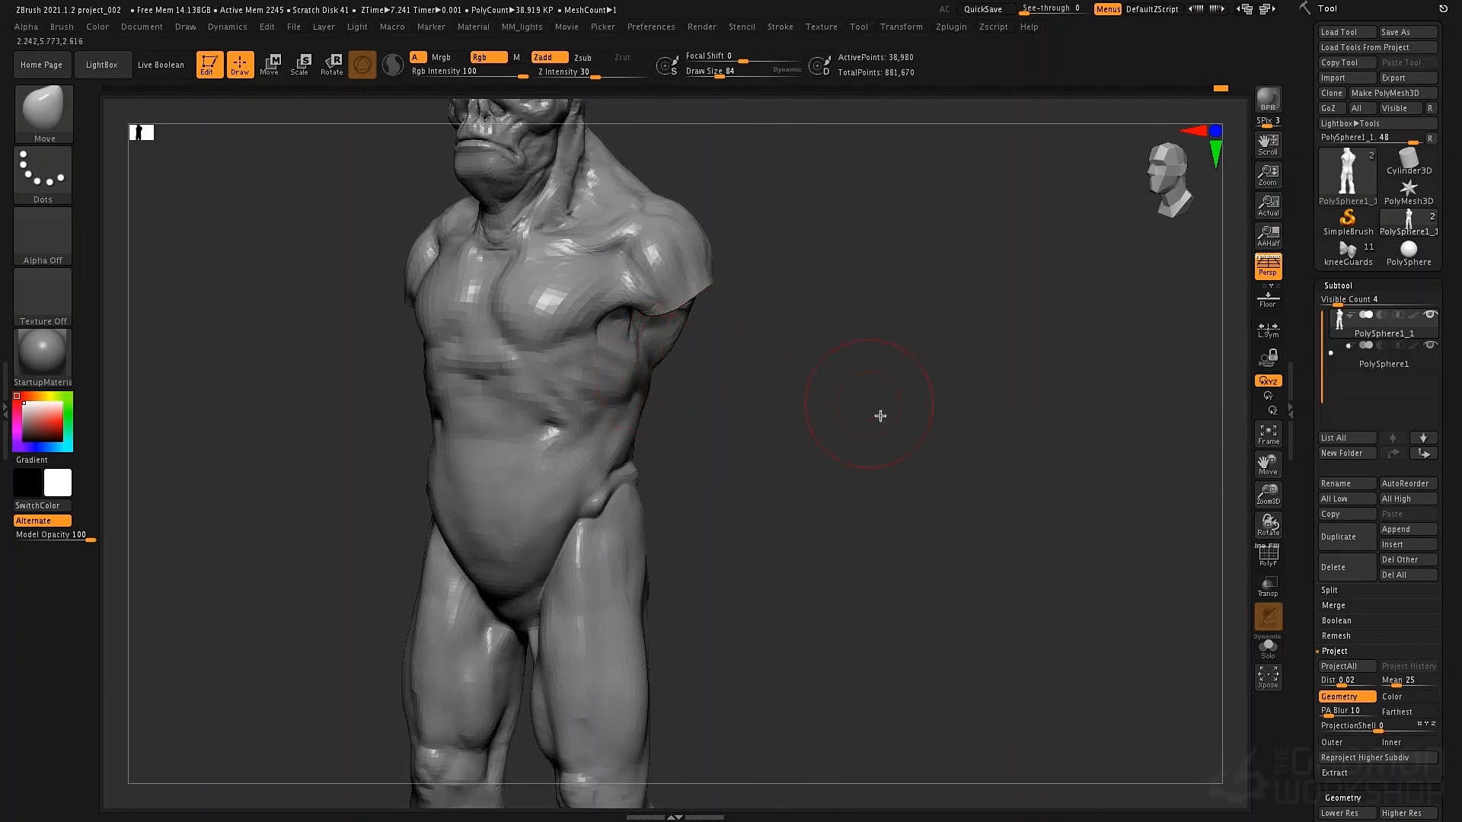
right_click_drag(850, 426, 708, 381)
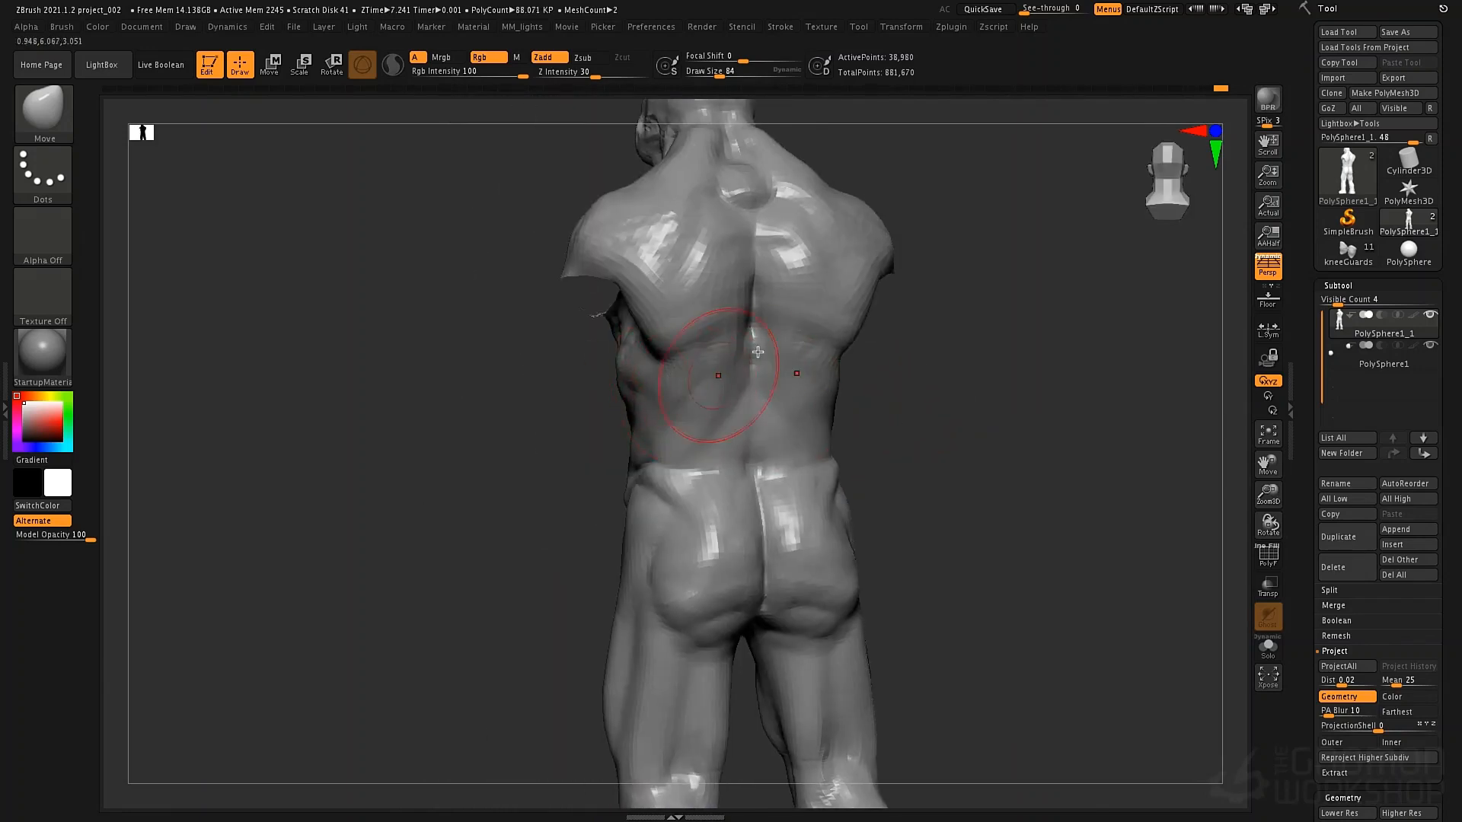
Build up the back below the shoulder blades with ClayTubes at draw size 46
key("b")
key("c")
key("t")
key("space")
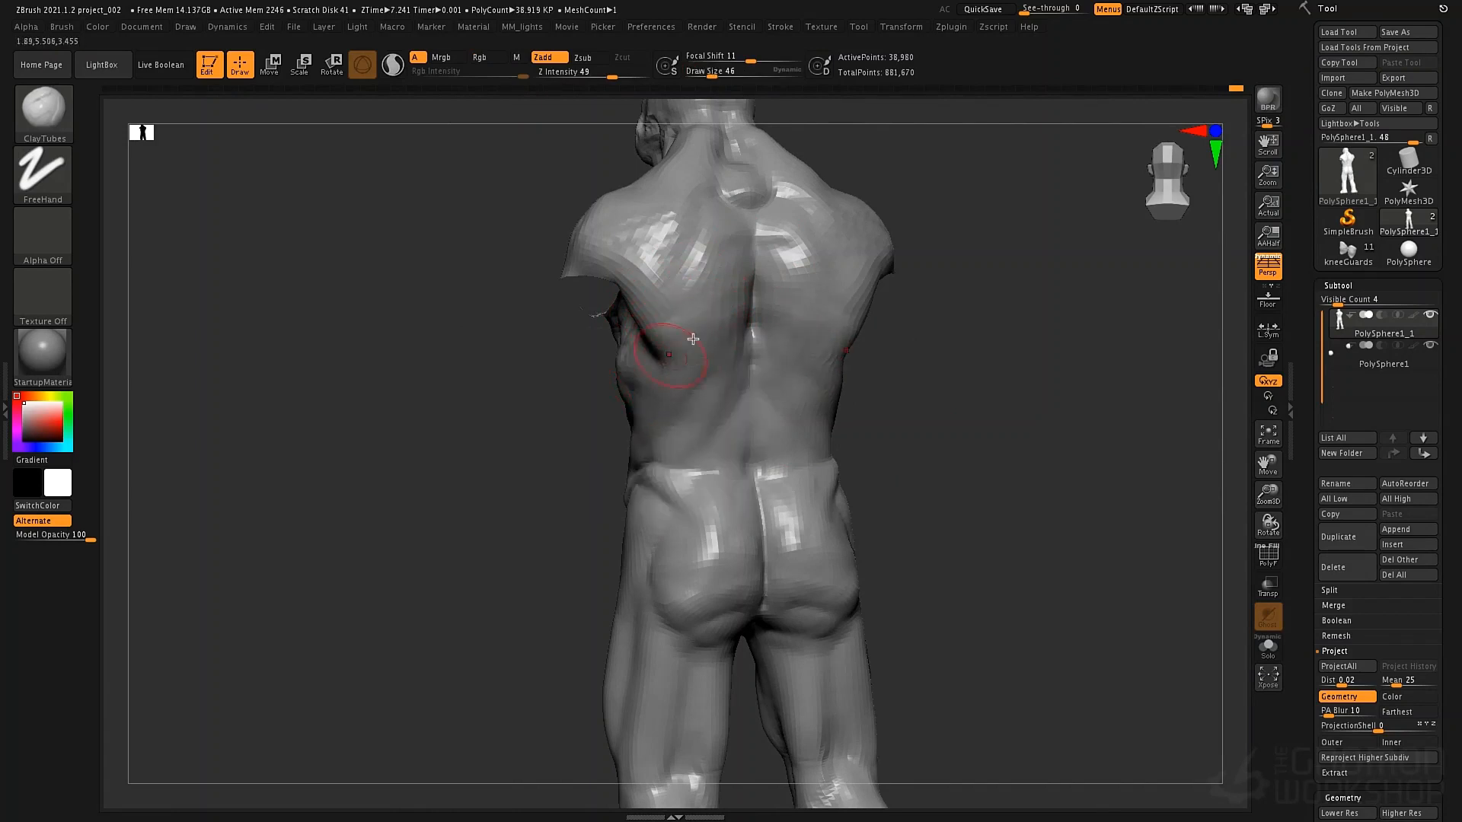
left_click_drag(702, 367, 651, 369)
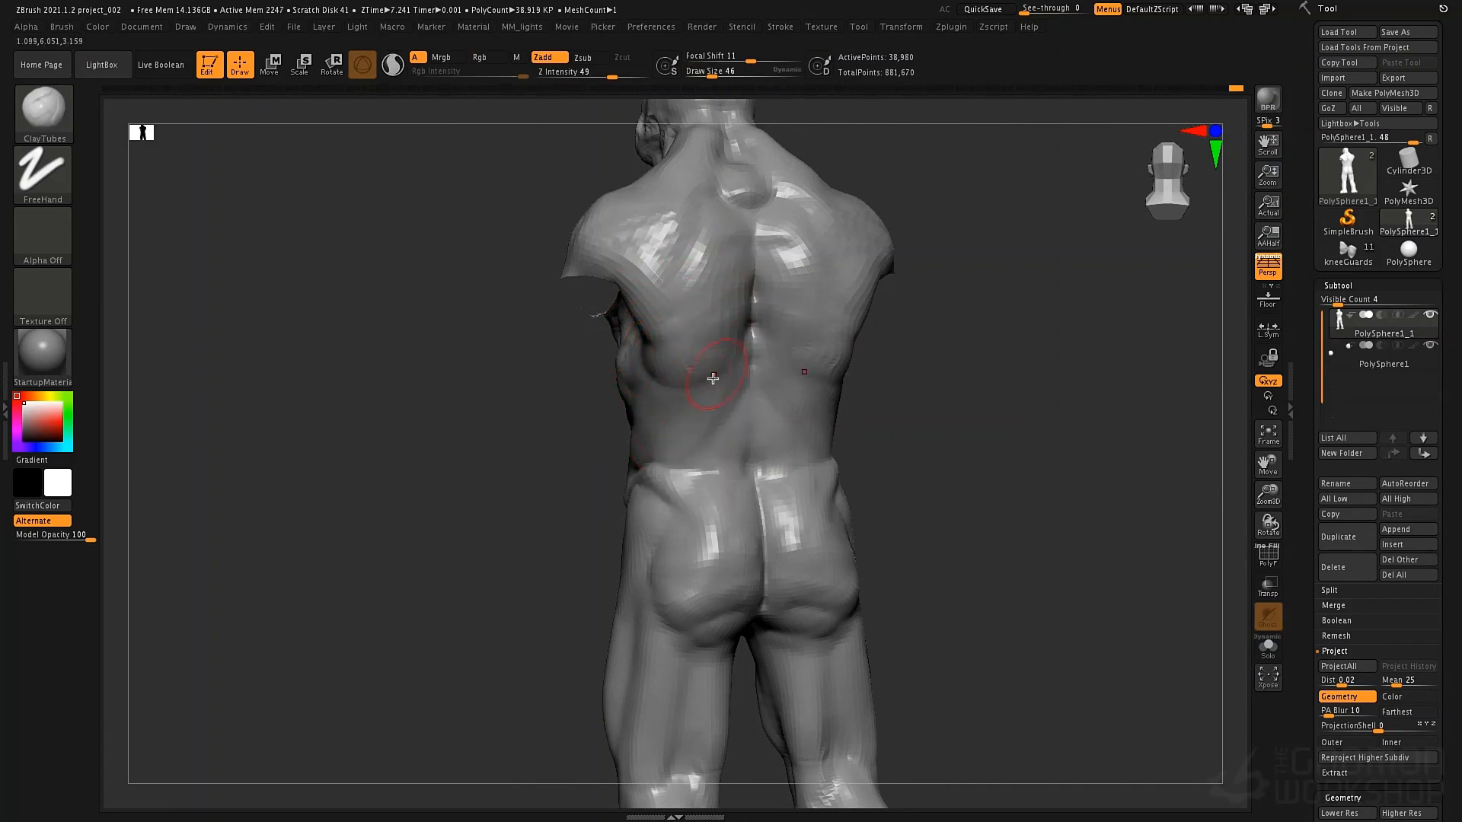
Refine the groin area between the lower belly and inner thighs with ClayTubes at draw size 46
right_click_drag(712, 379, 609, 426)
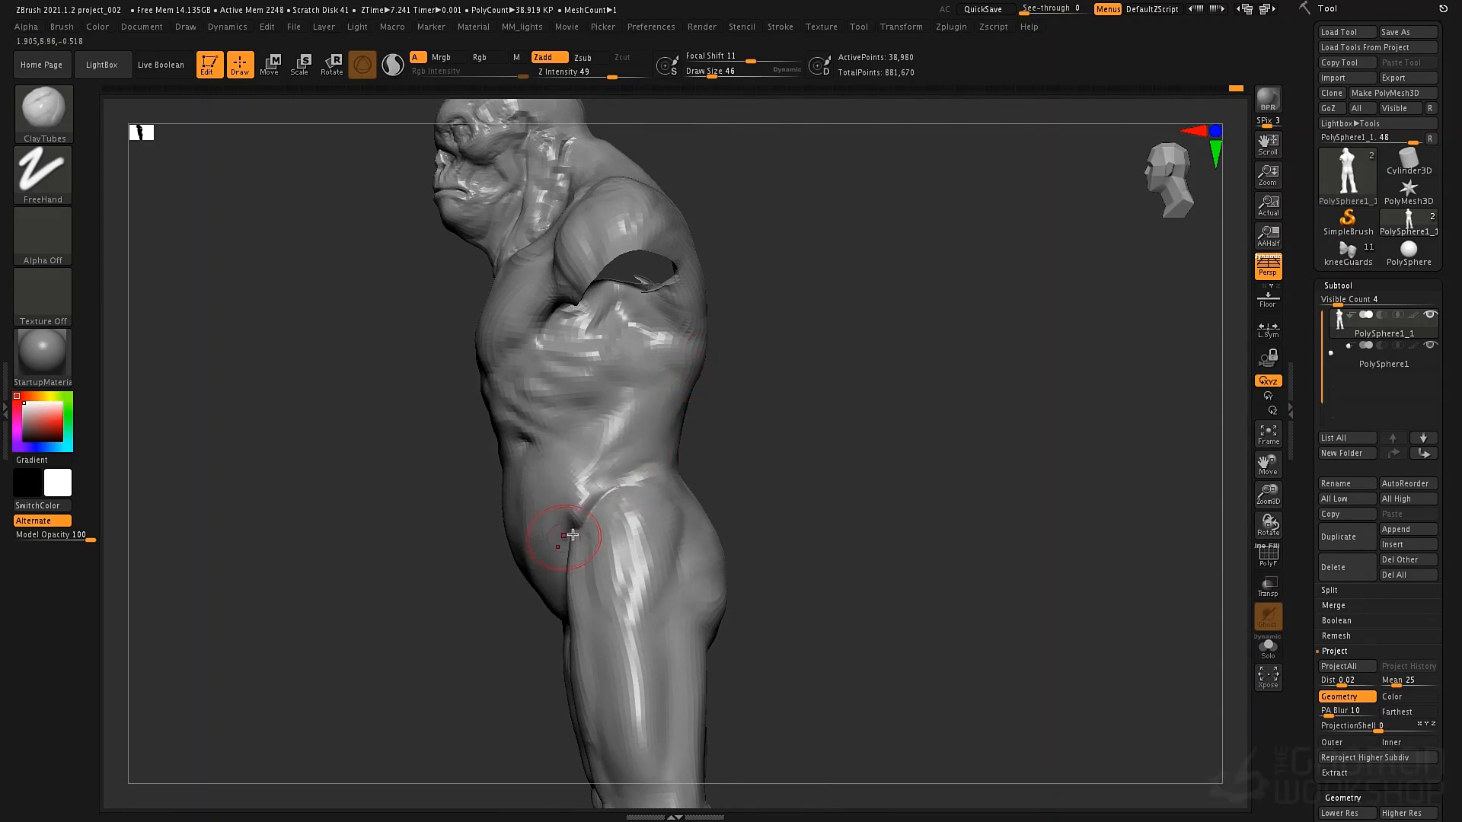
right_click_drag(598, 521, 586, 503)
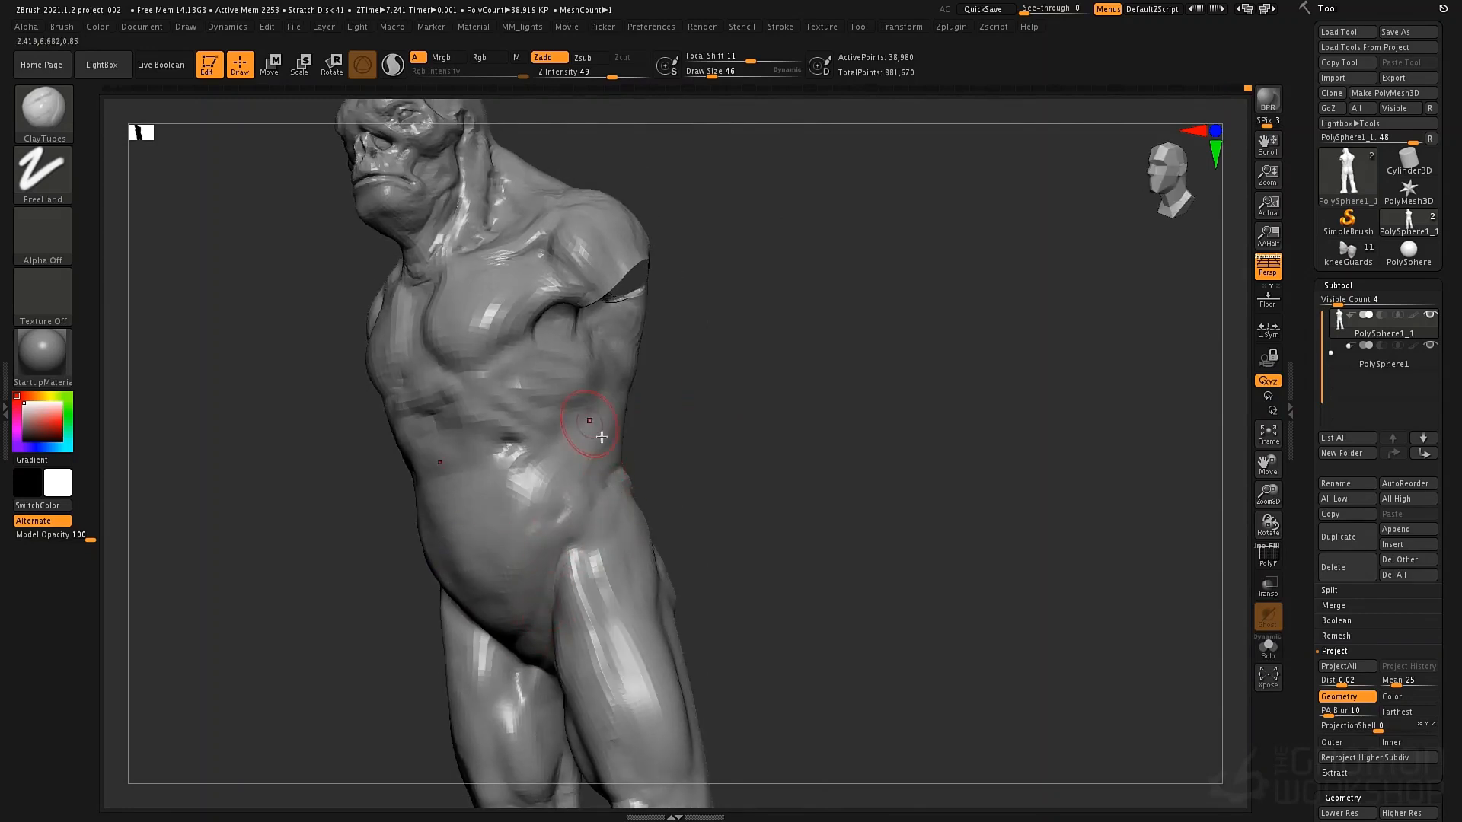
right_click_drag(581, 418, 654, 422)
right_click_drag(728, 454, 906, 274)
right_click_drag(729, 495, 725, 544, "ctrl")
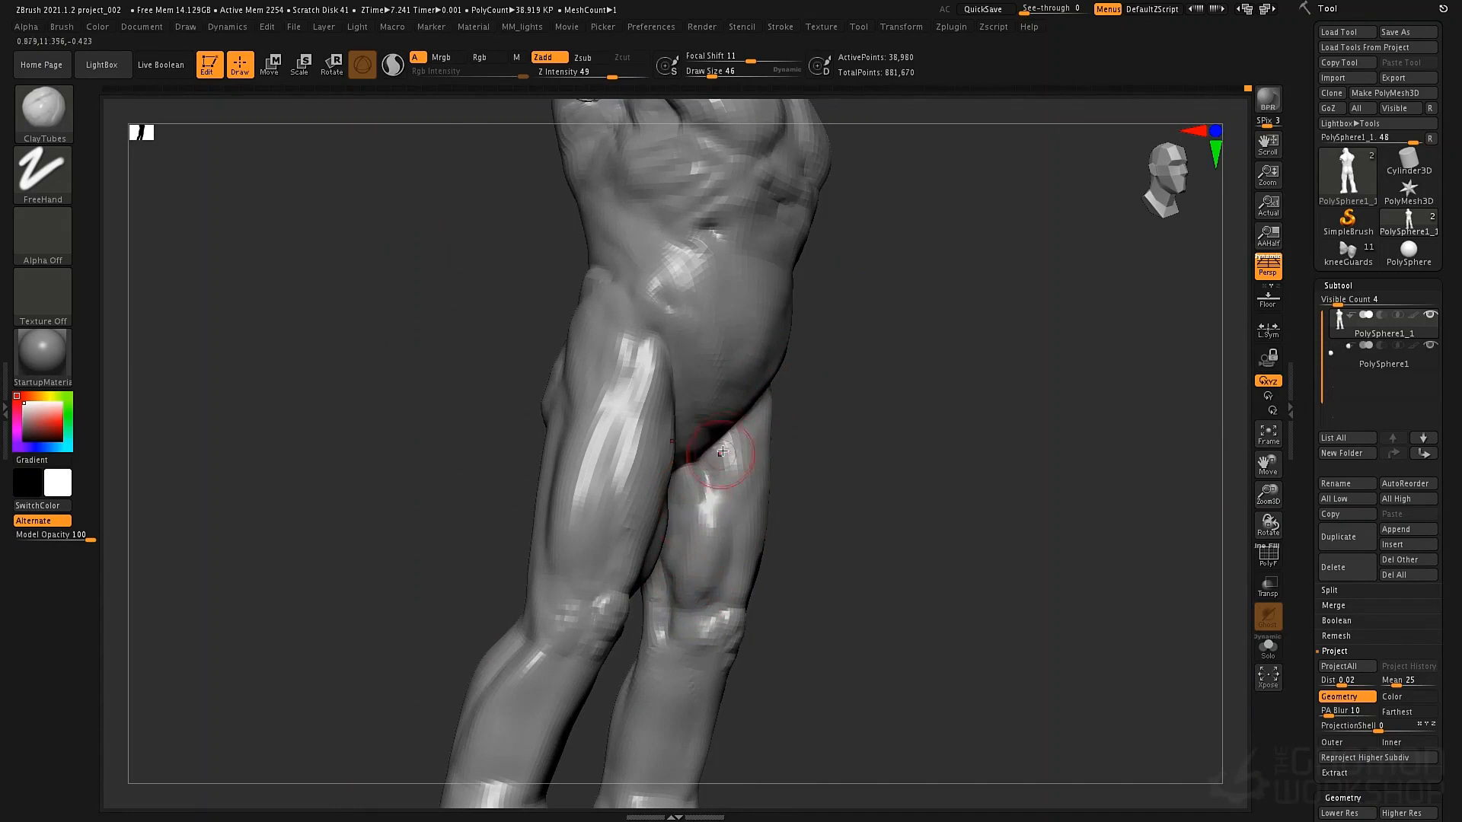
mouse_move(696, 490)
right_mouse_down()
mouse_move(733, 483)
mouse_move(671, 476)
right_mouse_up()
mouse_move(668, 422)
left_mouse_down()
mouse_move(685, 436)
mouse_move(675, 450)
left_mouse_up()
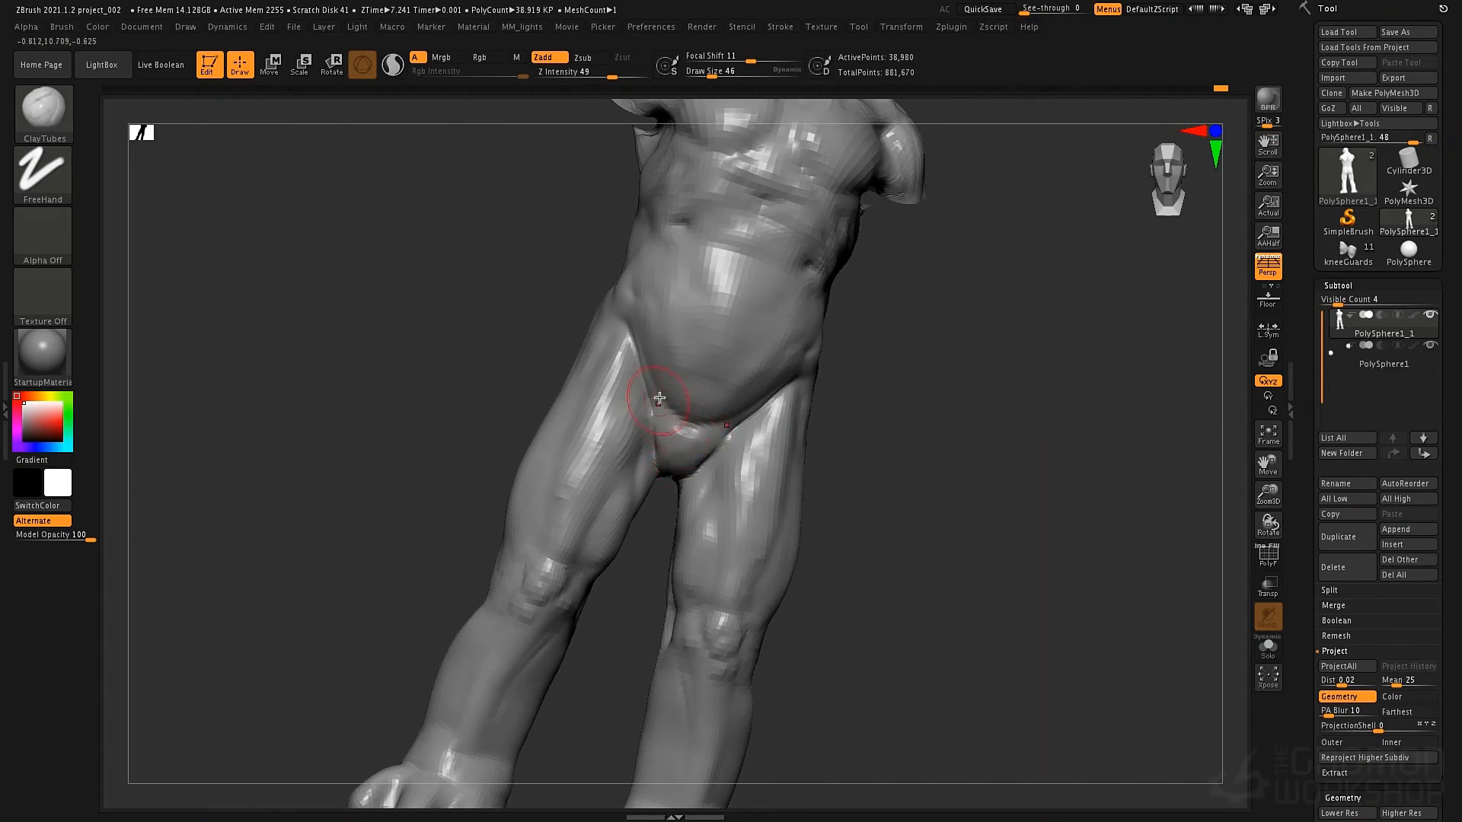
left_click_drag(659, 399, 682, 411)
Switch the body to its lowest subdivision level and show the polyframe for work on the feet
right_click_drag(682, 376, 784, 293, "ctrl")
right_click_drag(784, 293, 525, 530, "ctrl")
mouse_move(525, 530)
right_mouse_down("alt")
mouse_move(715, 468)
mouse_move(595, 509)
mouse_move(591, 487)
mouse_move(590, 510)
mouse_move(636, 538)
mouse_move(610, 438)
right_mouse_up("alt")
key("shift+d")
key("shift+f")
Hide the middle toe of each foot and enable double-sided display of the mesh
left_click_drag(620, 589, 662, 450, "ctrl+shift")
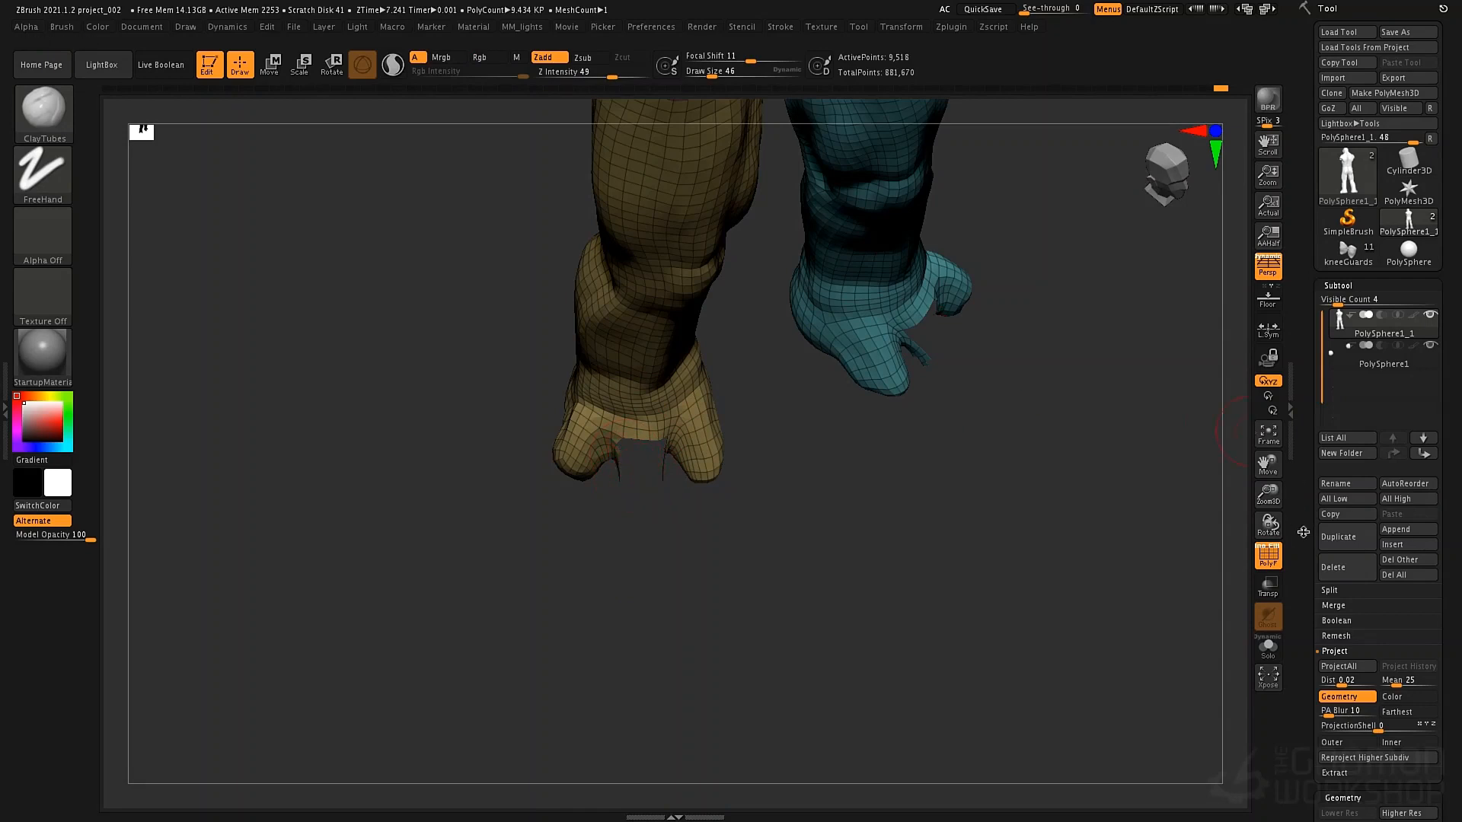
scroll(1325, 229, "down", 15)
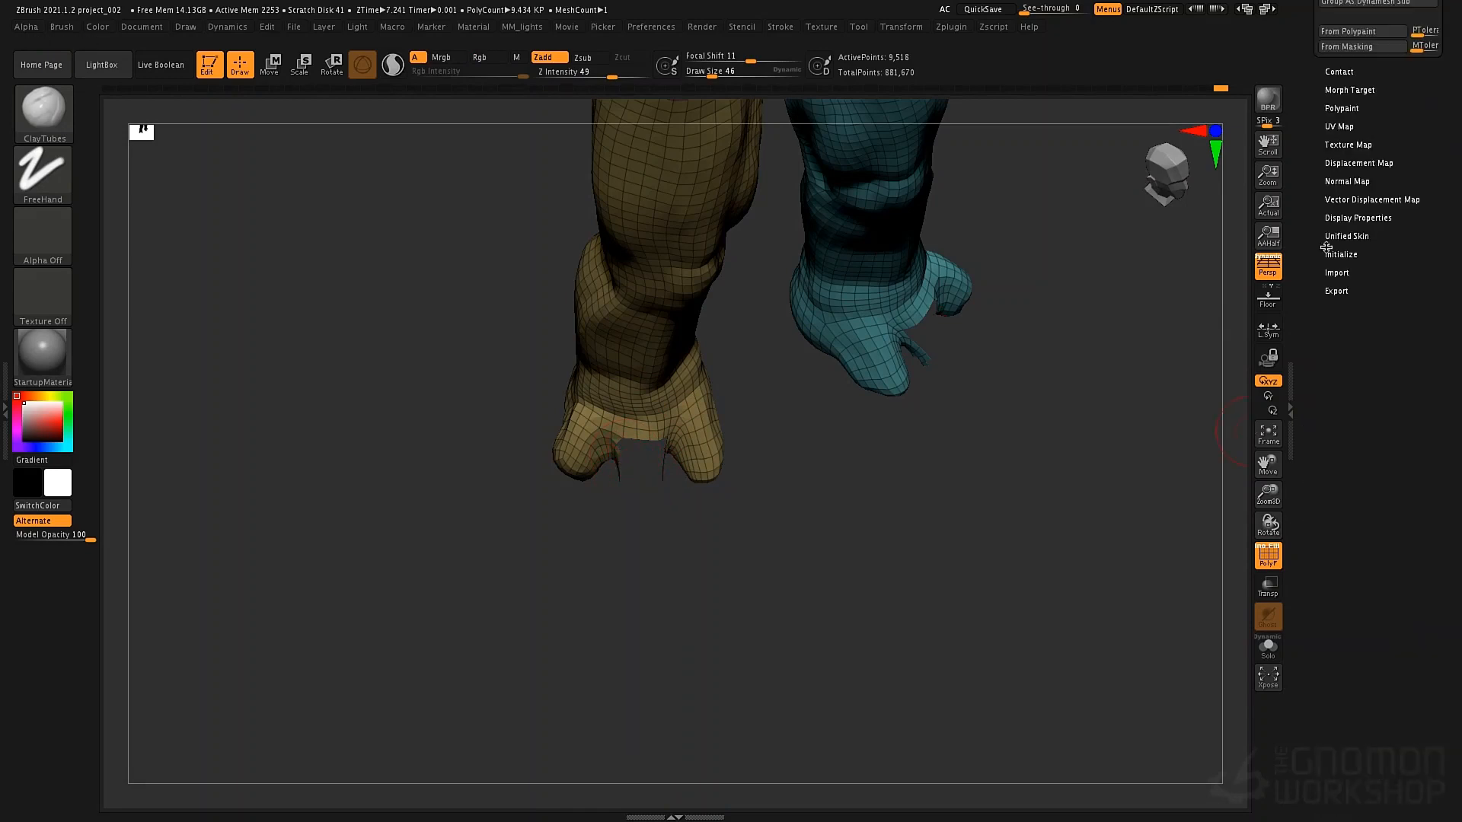
left_click(1371, 218)
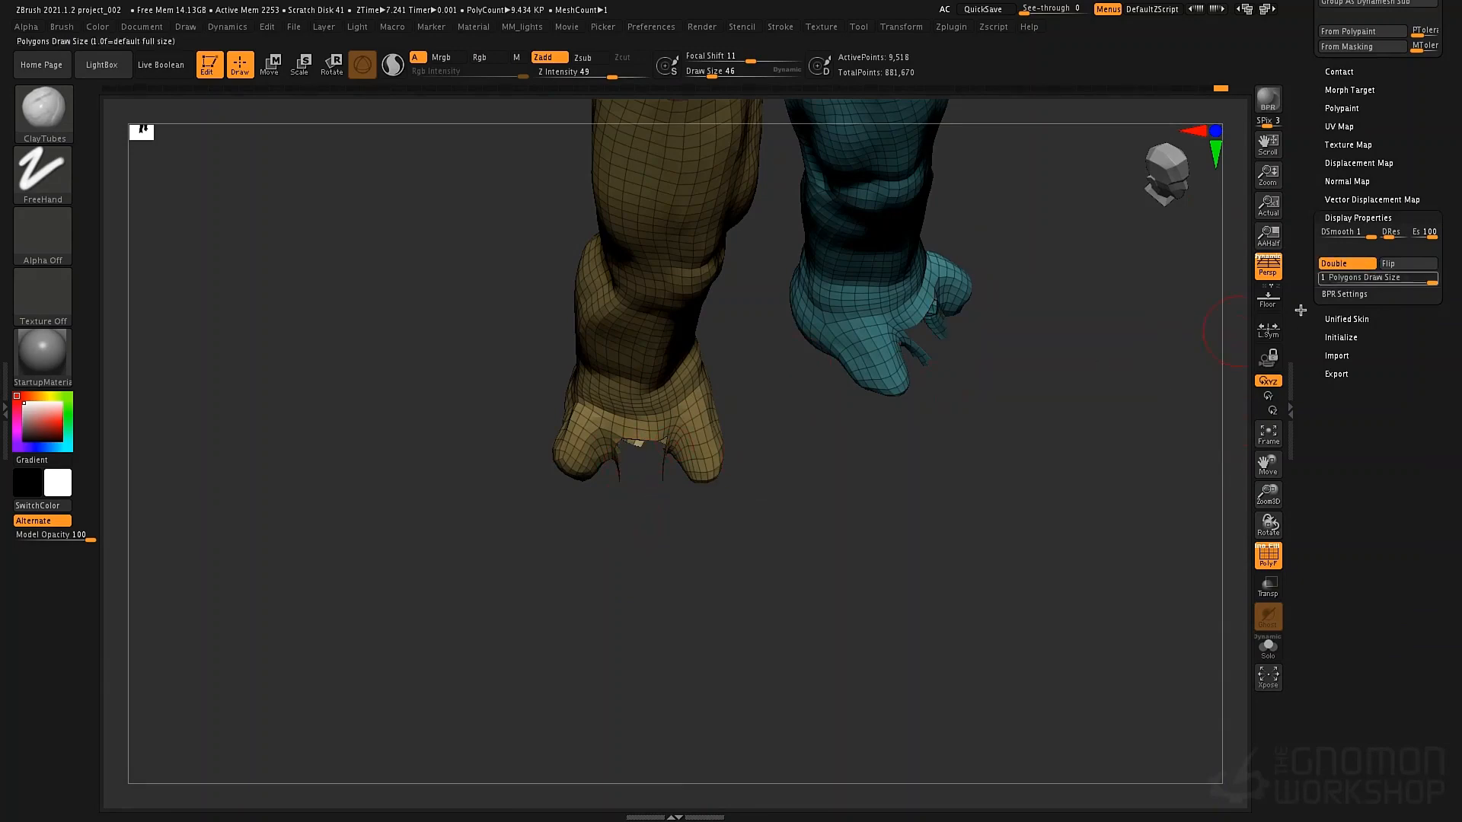
mouse_move(899, 456)
left_mouse_down()
mouse_move(930, 287)
mouse_move(883, 414)
mouse_move(822, 505)
mouse_move(910, 499)
mouse_move(875, 549)
mouse_move(619, 522)
mouse_move(631, 461)
left_mouse_up()
mouse_move(660, 526)
left_mouse_down("ctrl+alt+shift")
mouse_move(669, 454)
mouse_move(628, 451)
left_mouse_up("ctrl+alt+shift")
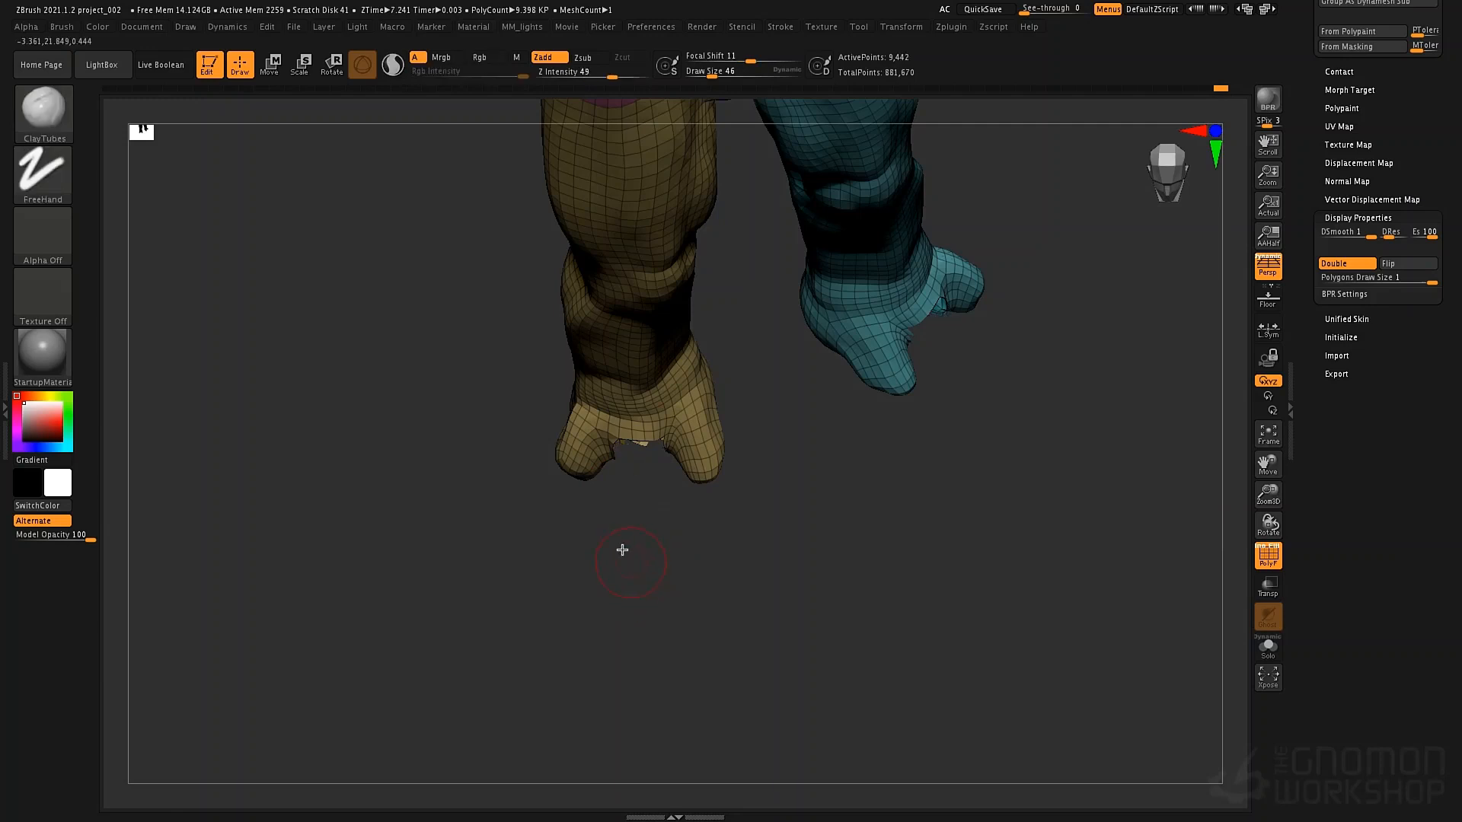
Invert the visibility, assign the visible middle toes and arms to one polygroup, and unhide the whole body
left_click(685, 664, "ctrl+shift")
left_click_drag(1346, 438, 1346, 799)
left_click(1345, 269)
left_click(708, 590, "ctrl+shift")
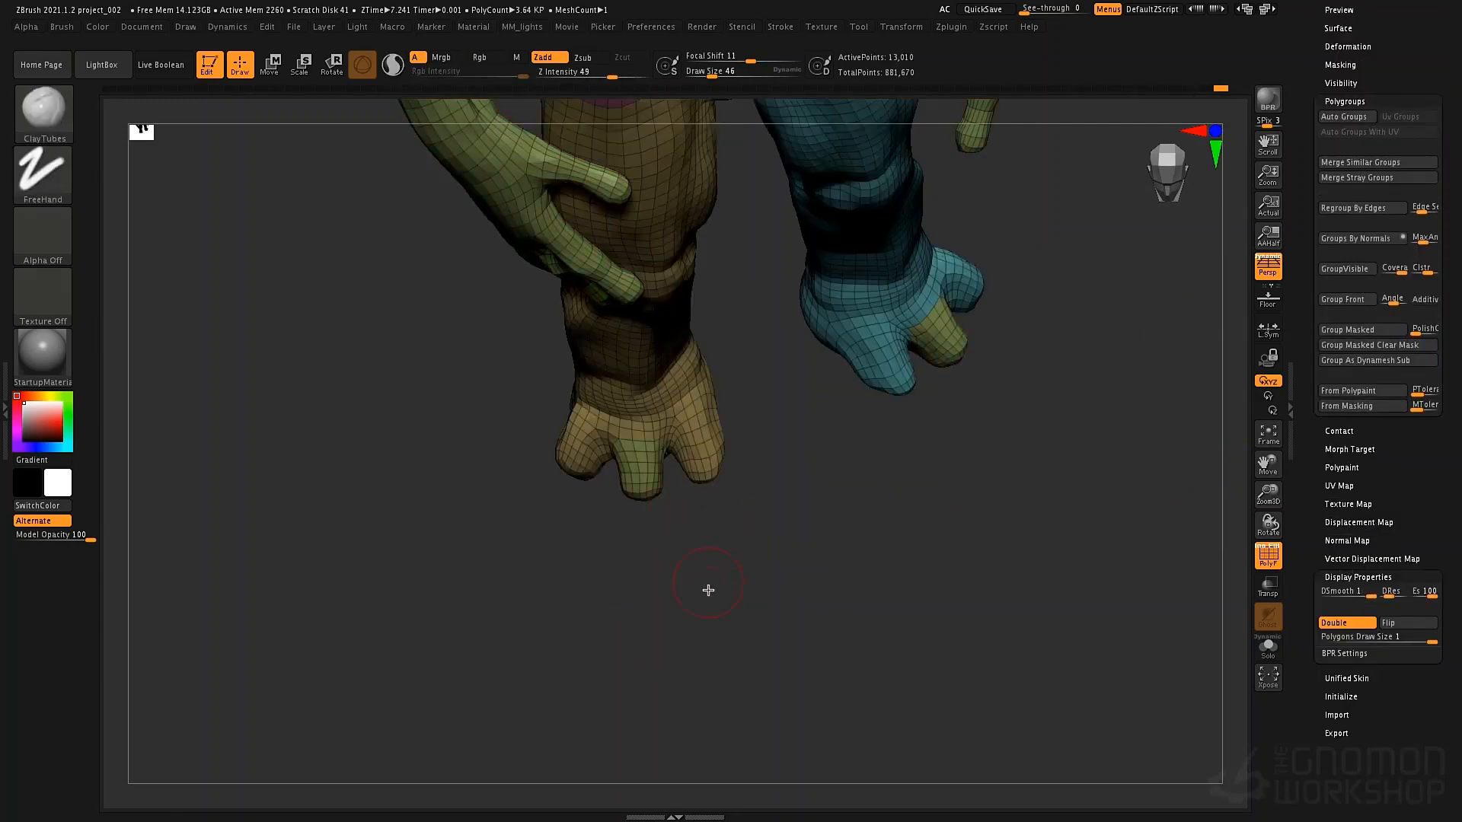
Isolate the arms from the middle toes, group them as a separate polygroup, and restore full visibility
left_click_drag(693, 576, 720, 427, "ctrl+alt+shift")
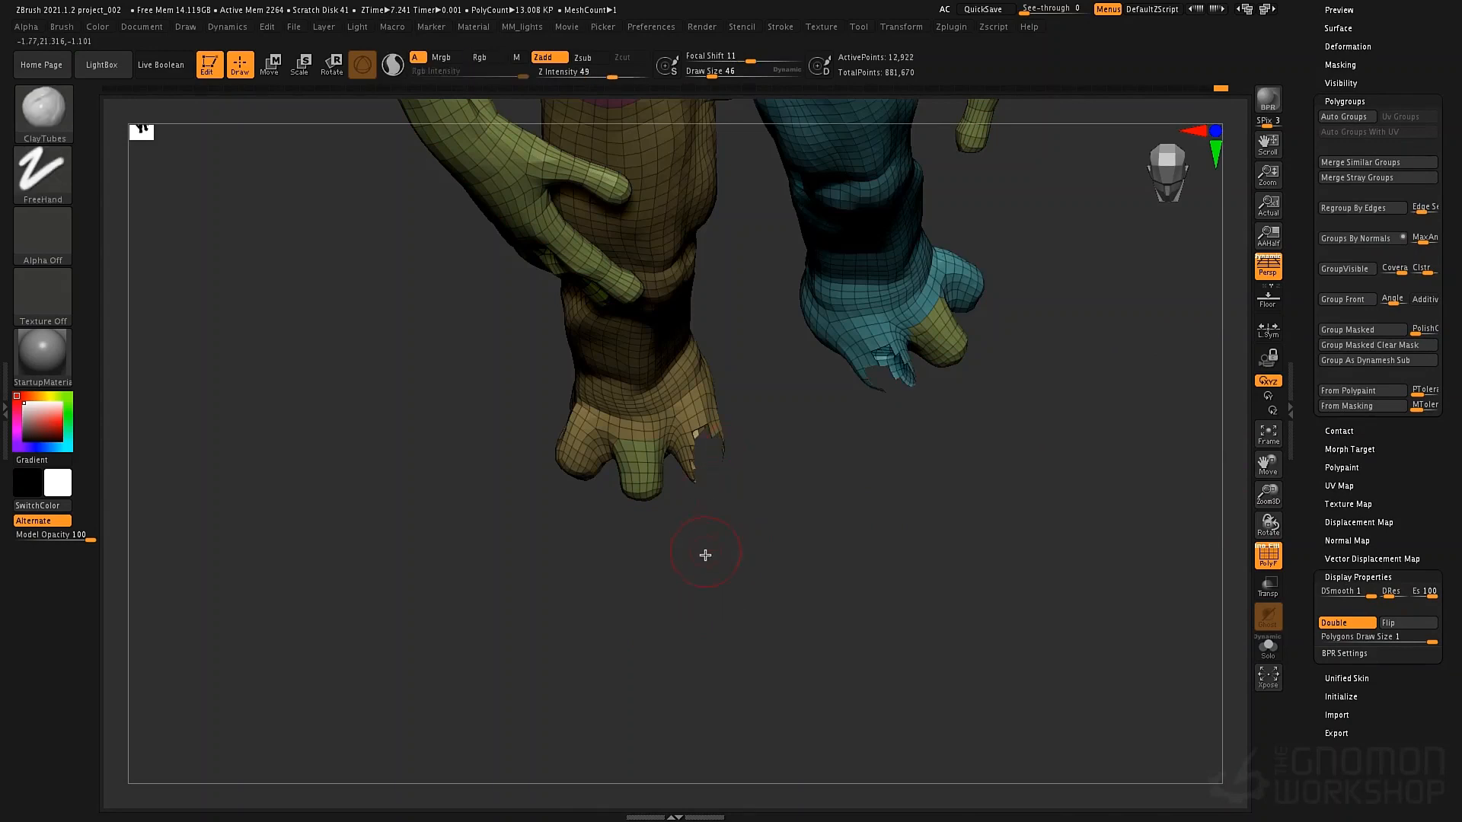
left_click(641, 479, "ctrl+shift")
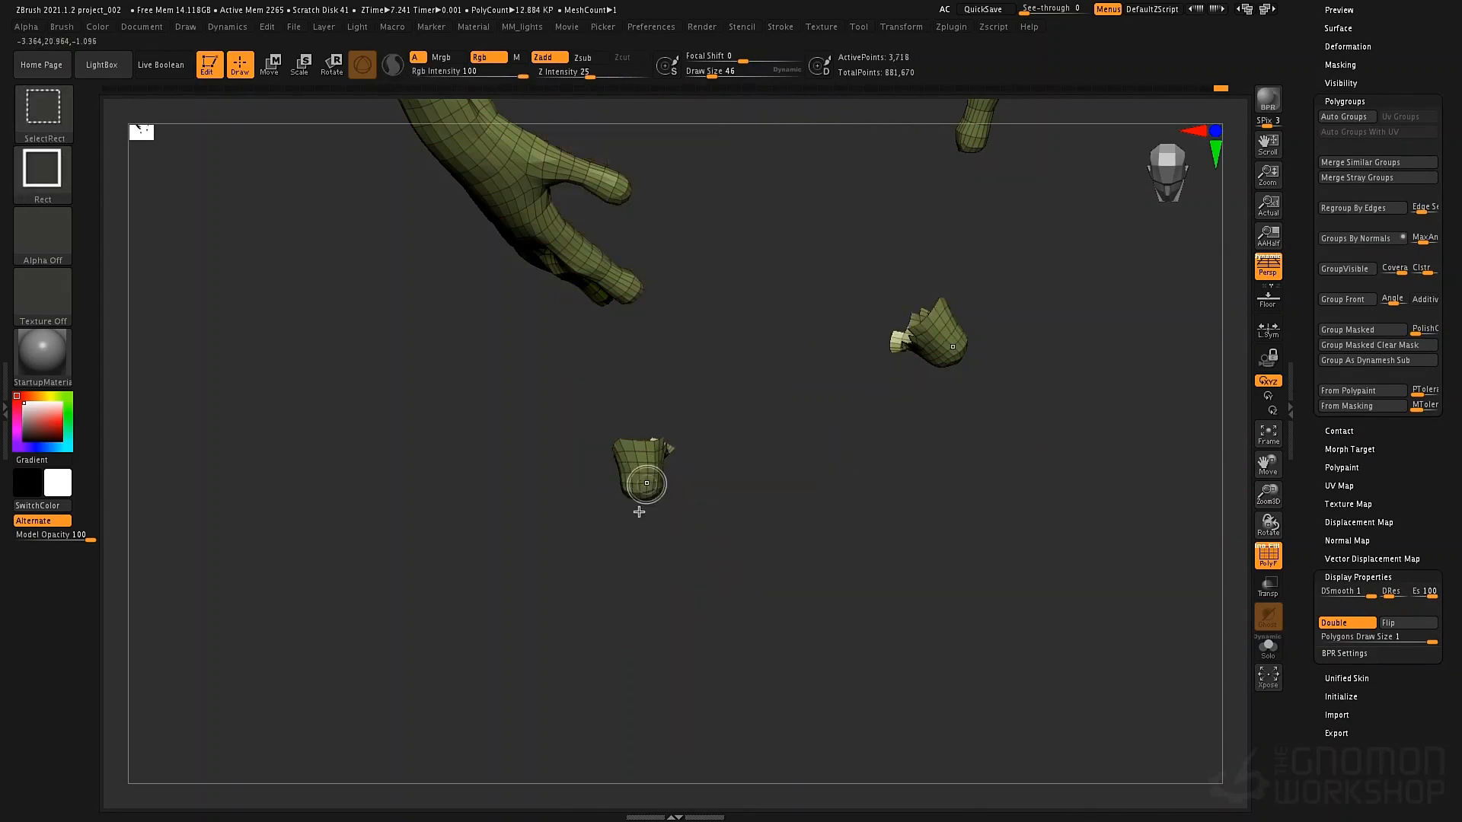
left_click_drag(559, 643, 708, 393, "ctrl+alt+shift")
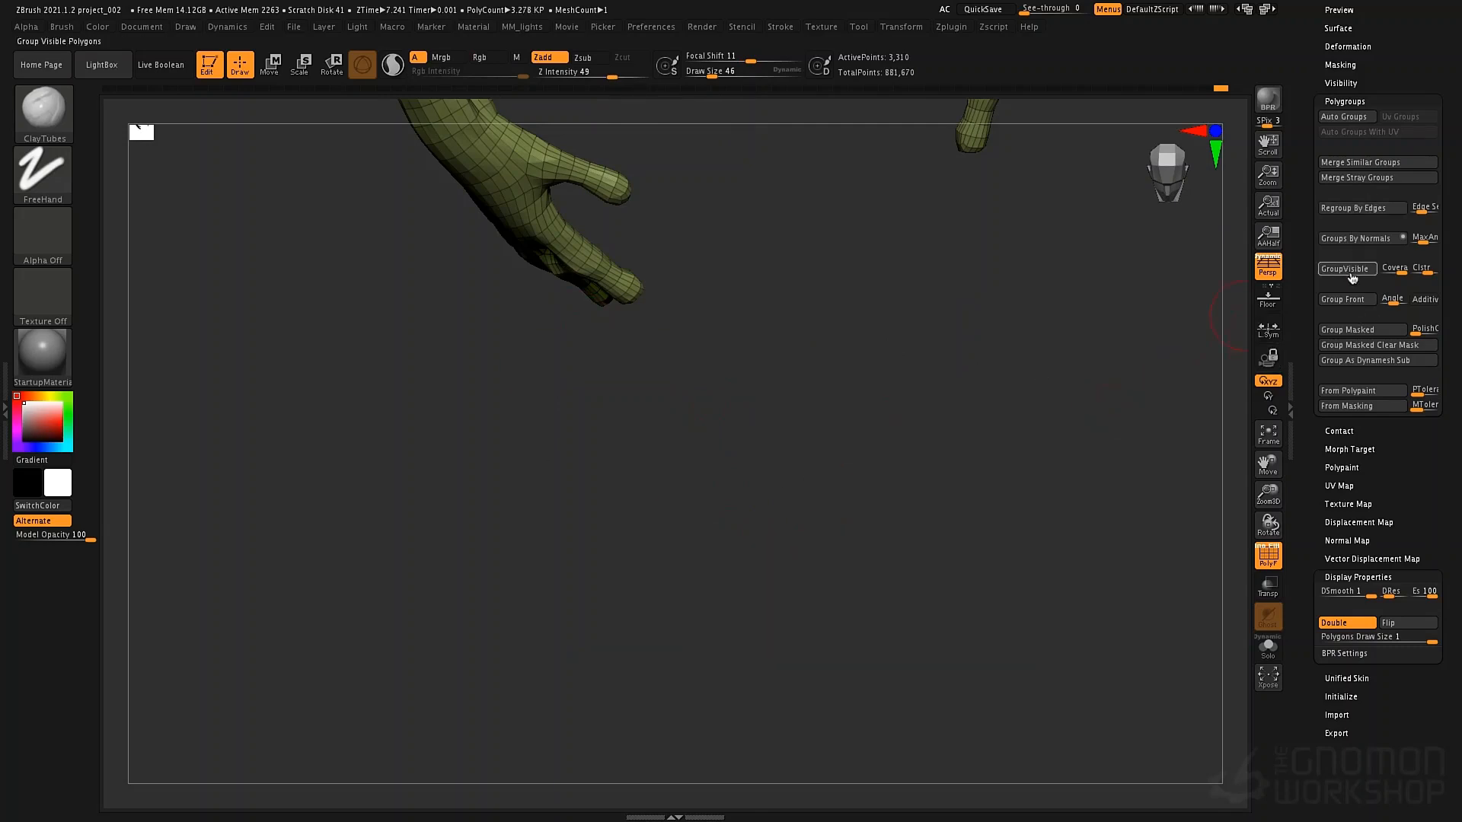
key("ctrl+shift")
left_click(788, 574, "ctrl+shift")
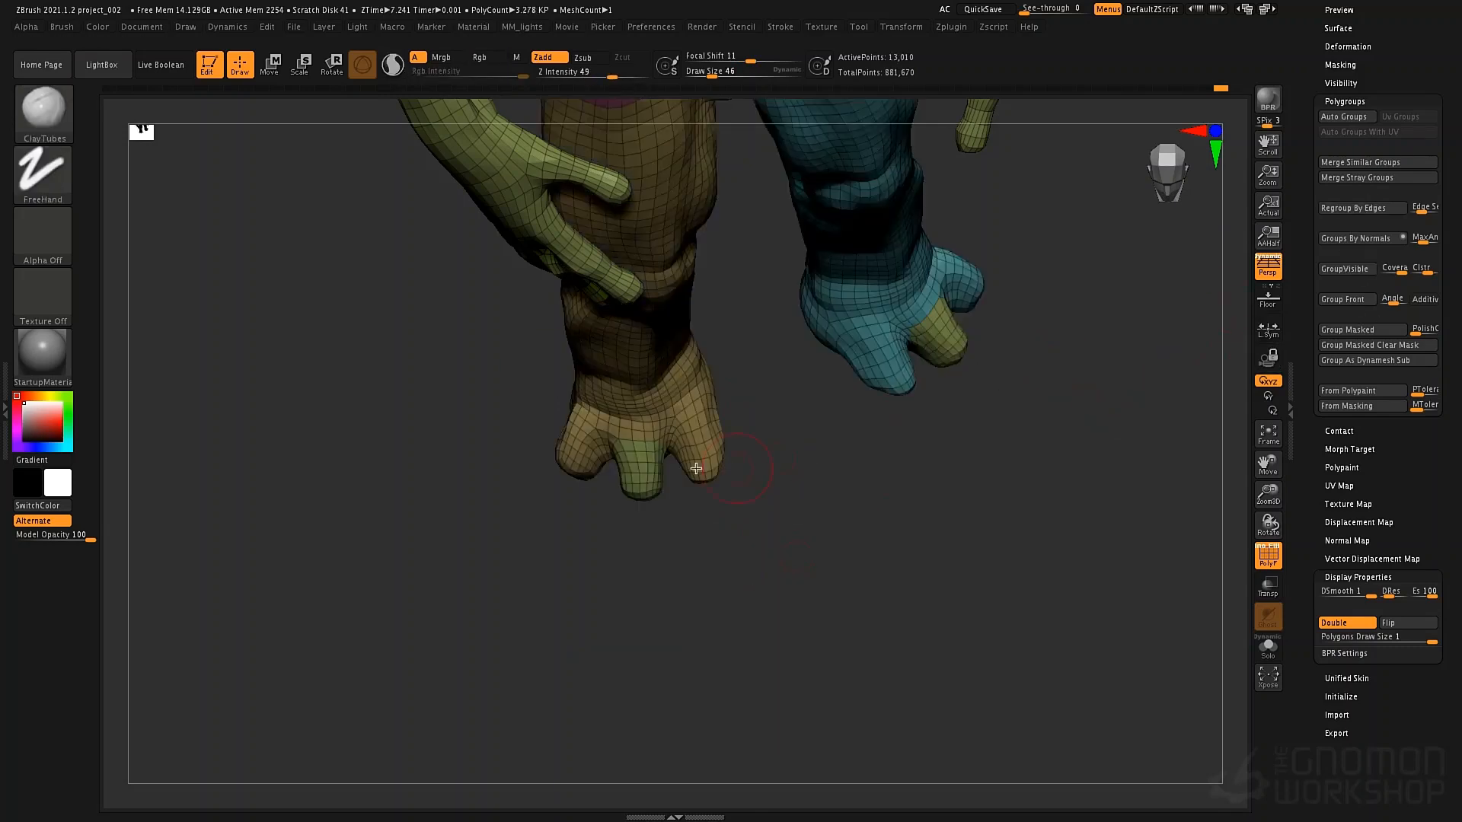
left_click(646, 478, "ctrl+shift")
left_click(676, 574, "ctrl+shift")
left_click_drag(592, 480, 571, 554)
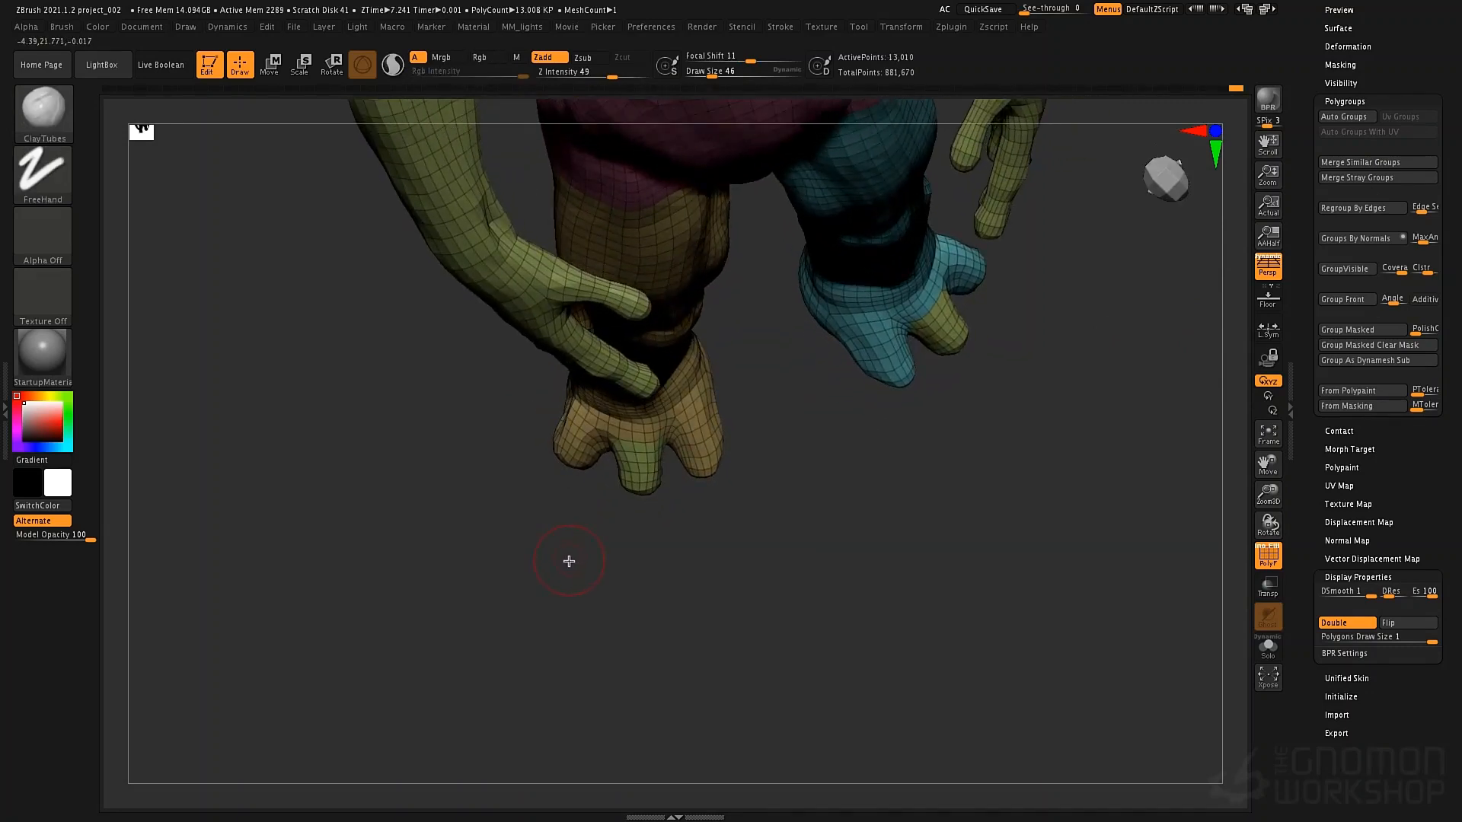
key("t")
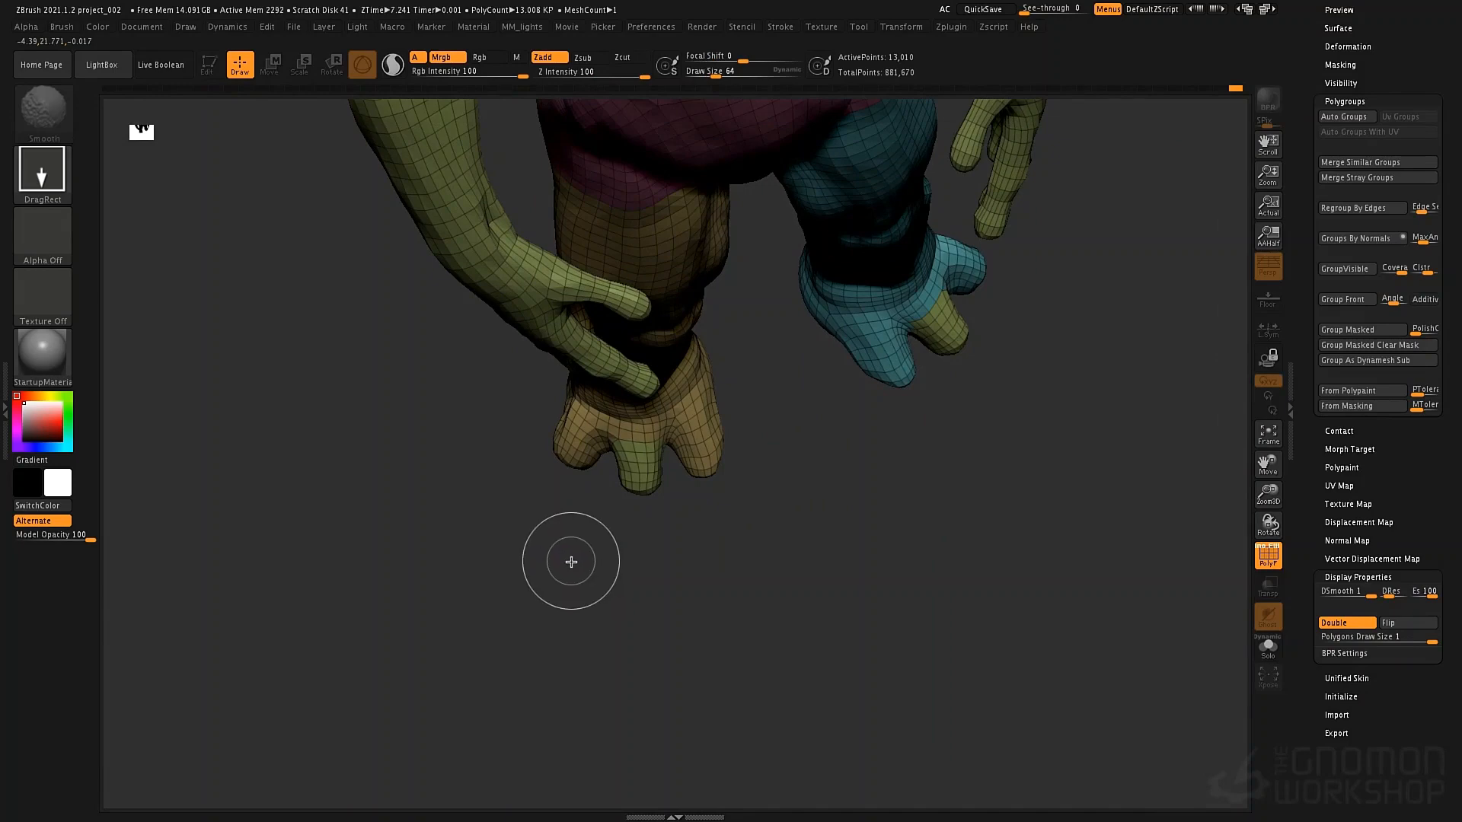
left_click_drag(533, 533, 572, 652)
key("t")
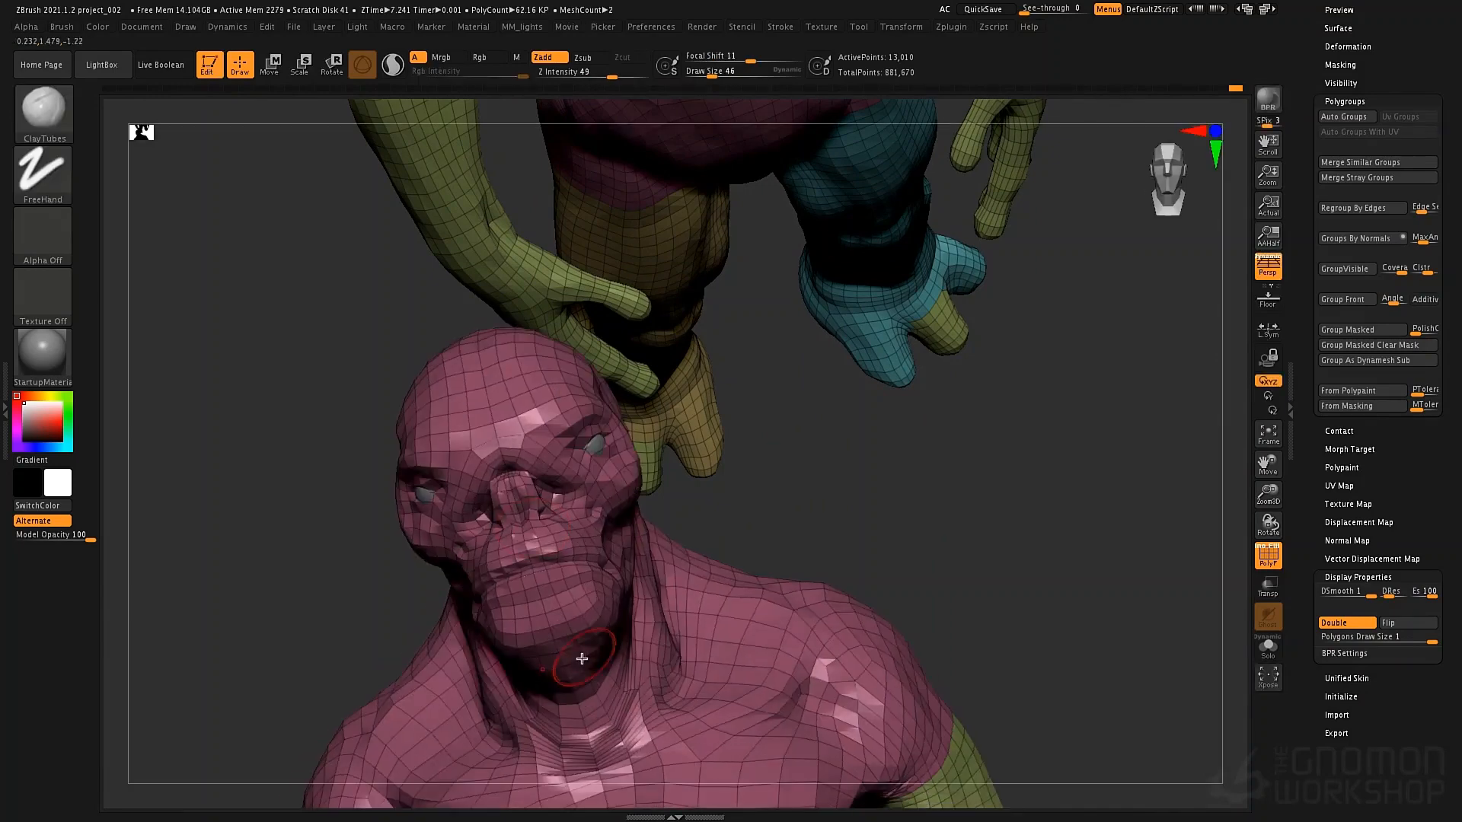
key("ctrl+n")
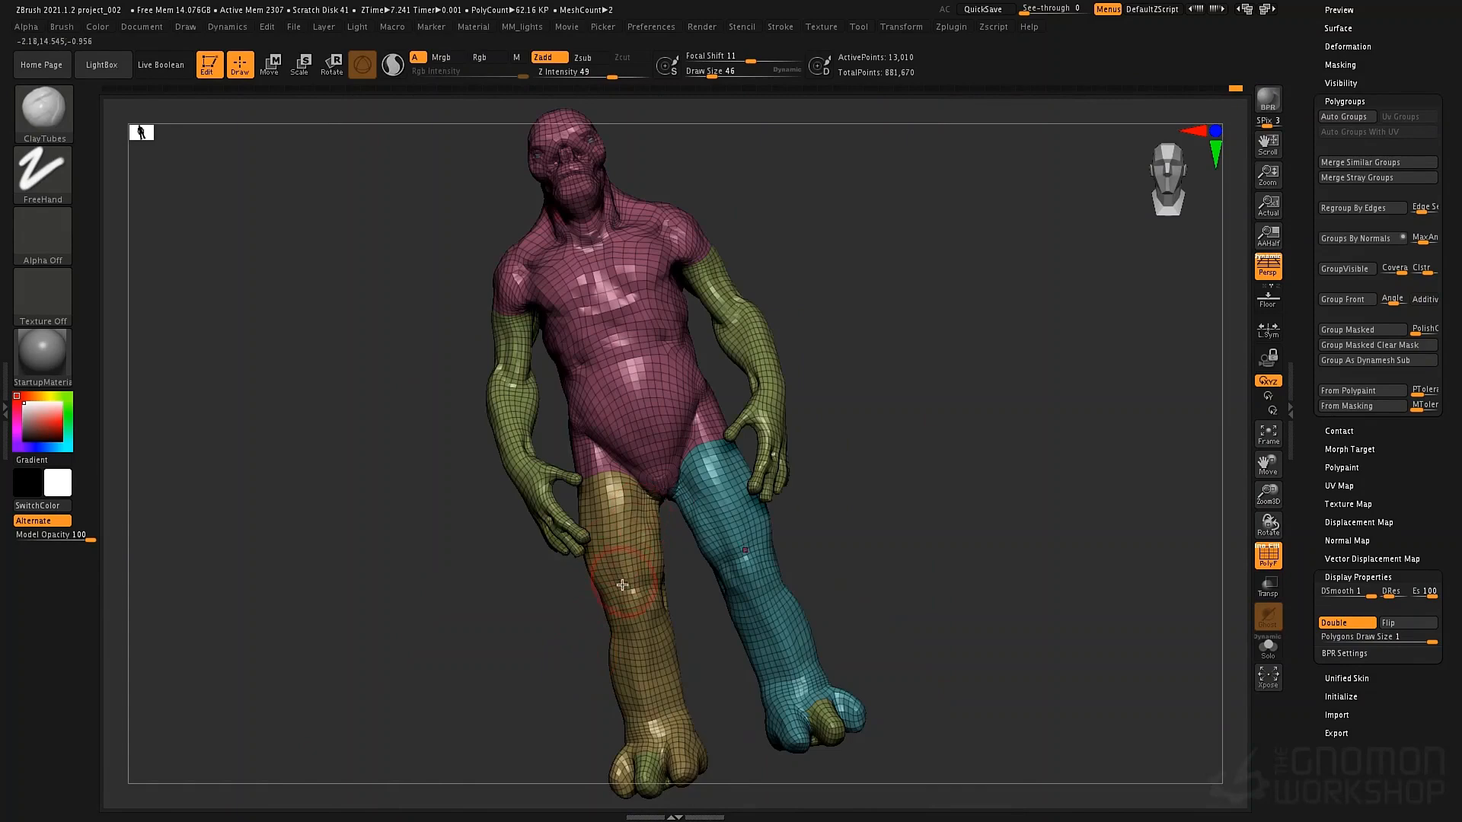
key("b")
key("c")
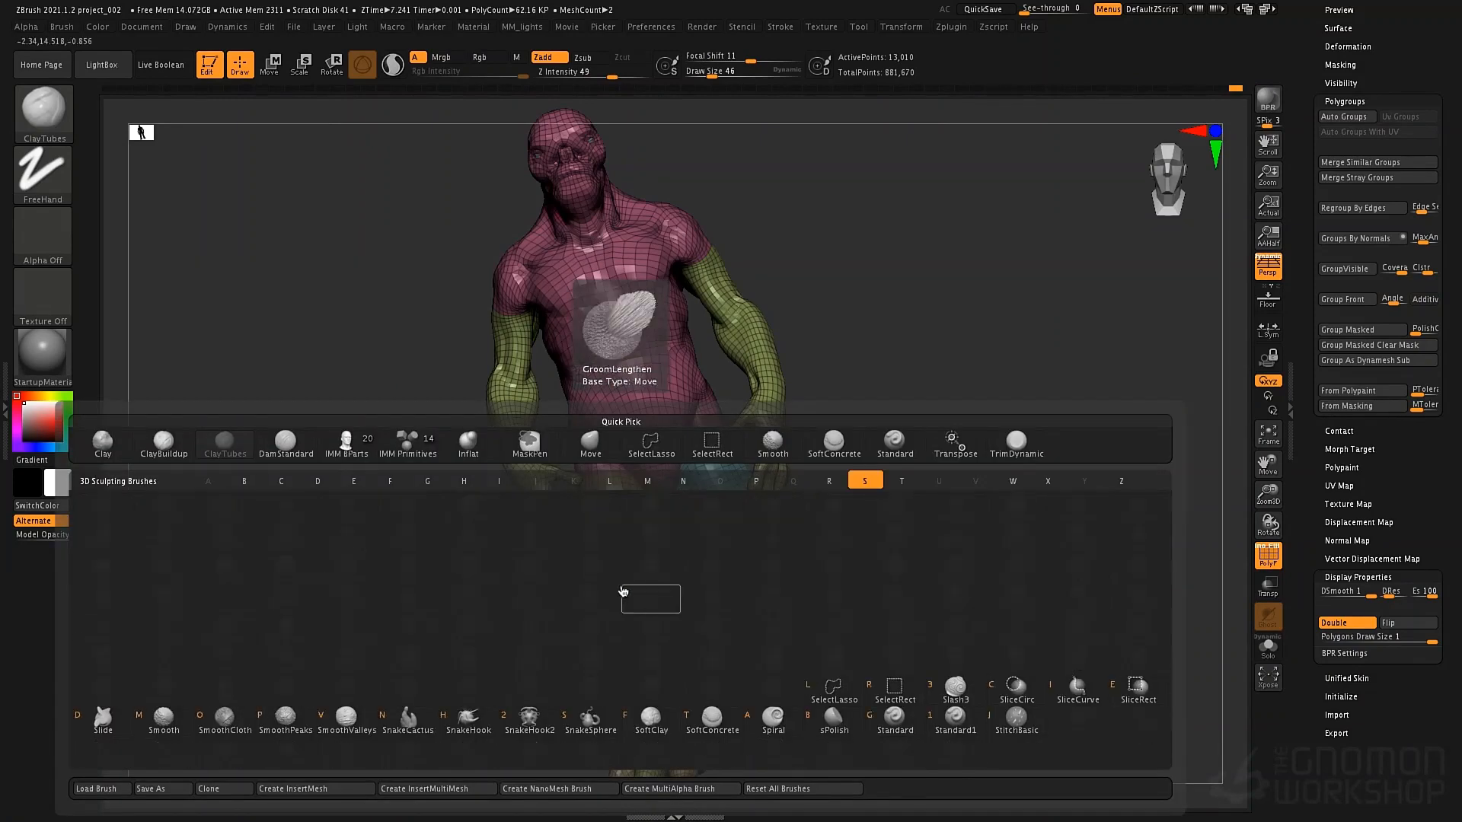
key("t")
right_click_drag(629, 551, 589, 533)
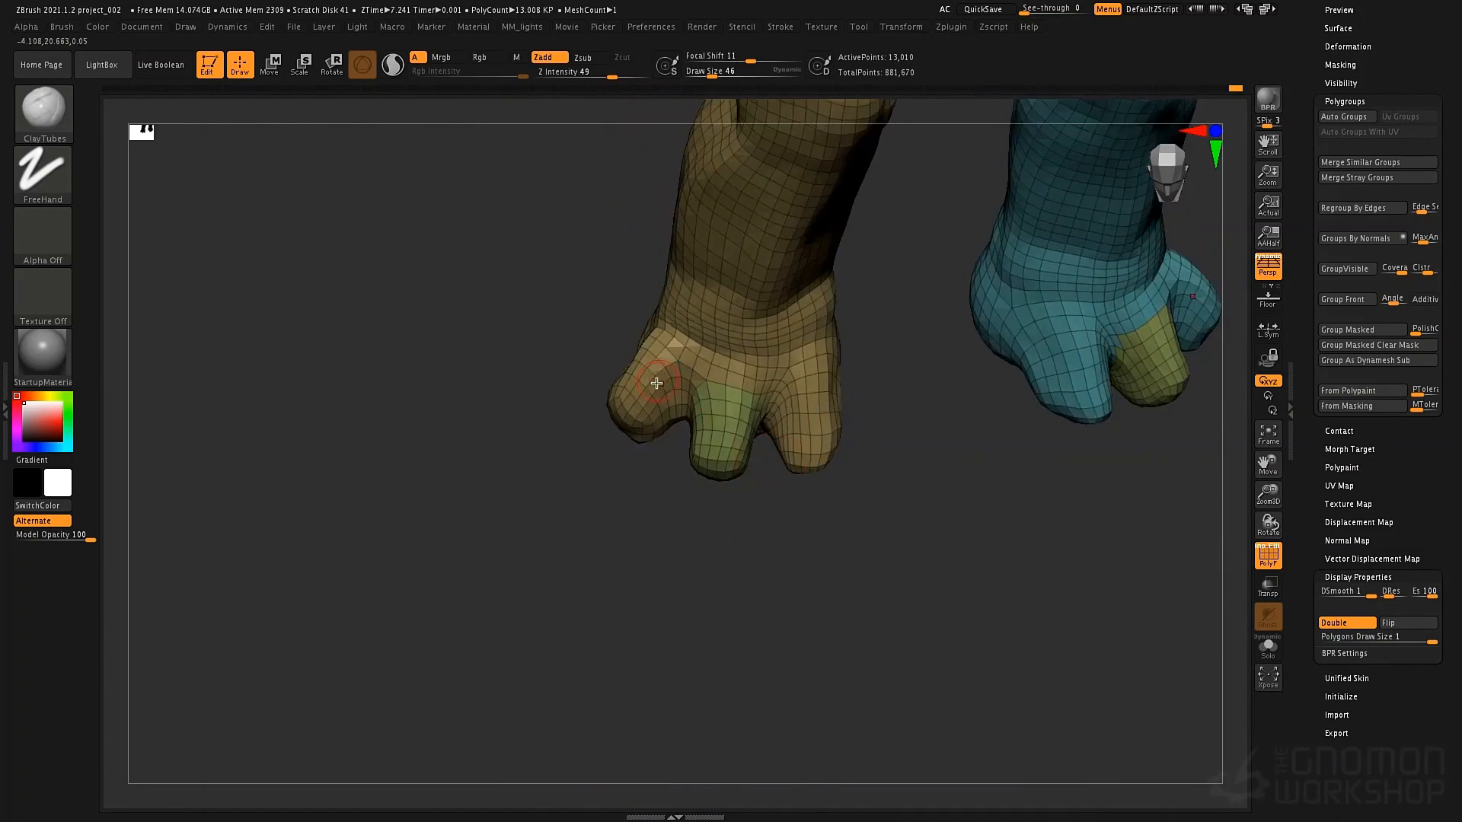
left_click(657, 383, "ctrl+shift")
mouse_move(589, 532)
left_mouse_down("ctrl+shift")
mouse_move(685, 525)
mouse_move(674, 552)
left_mouse_up("ctrl+shift")
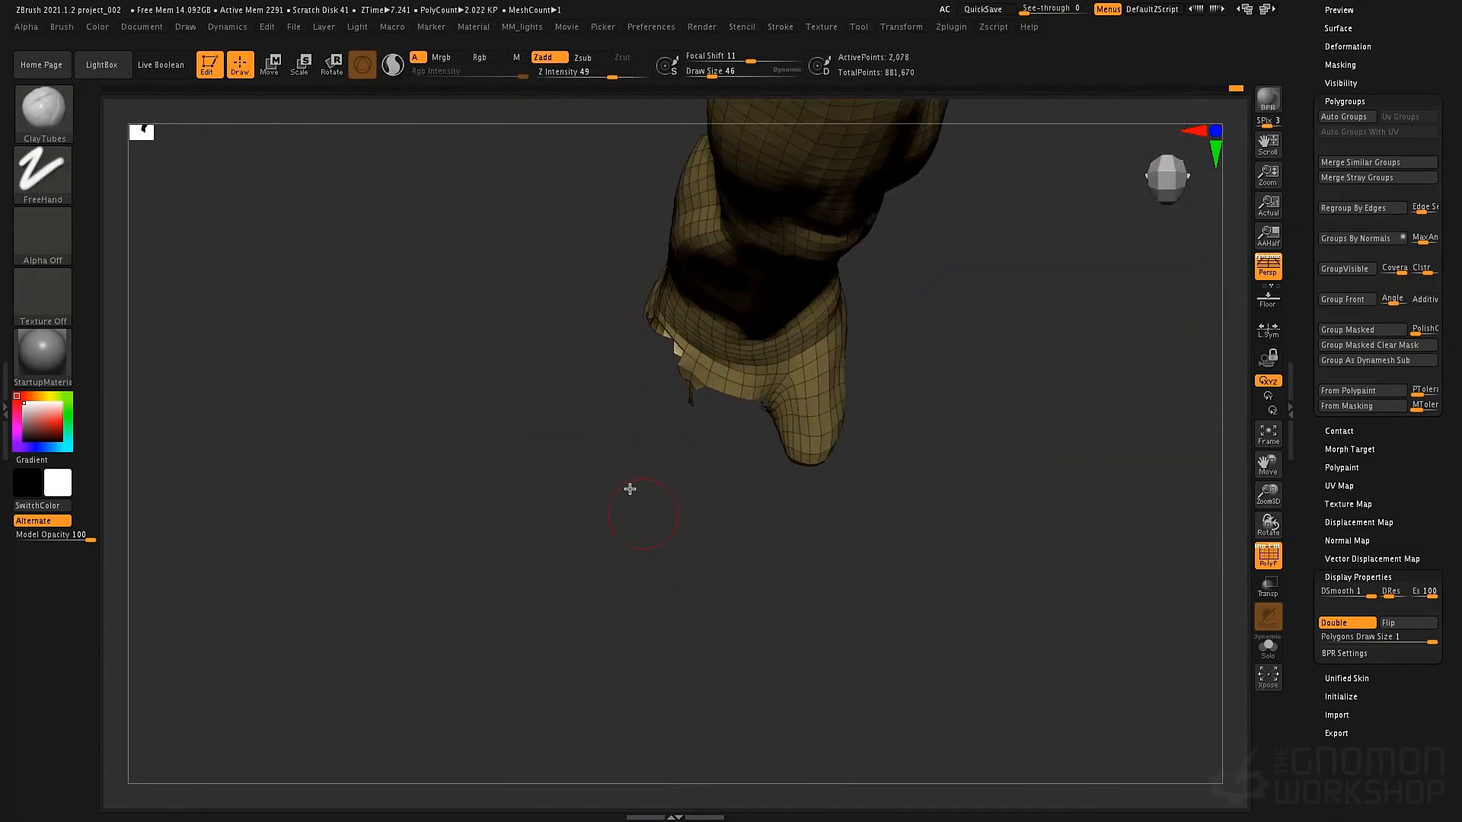
left_click_drag(630, 490, 614, 590, "ctrl+shift")
mouse_move(826, 457)
left_mouse_down("ctrl+shift")
mouse_move(744, 336)
mouse_move(718, 350)
mouse_move(678, 460)
mouse_move(686, 495)
left_mouse_up("ctrl+shift")
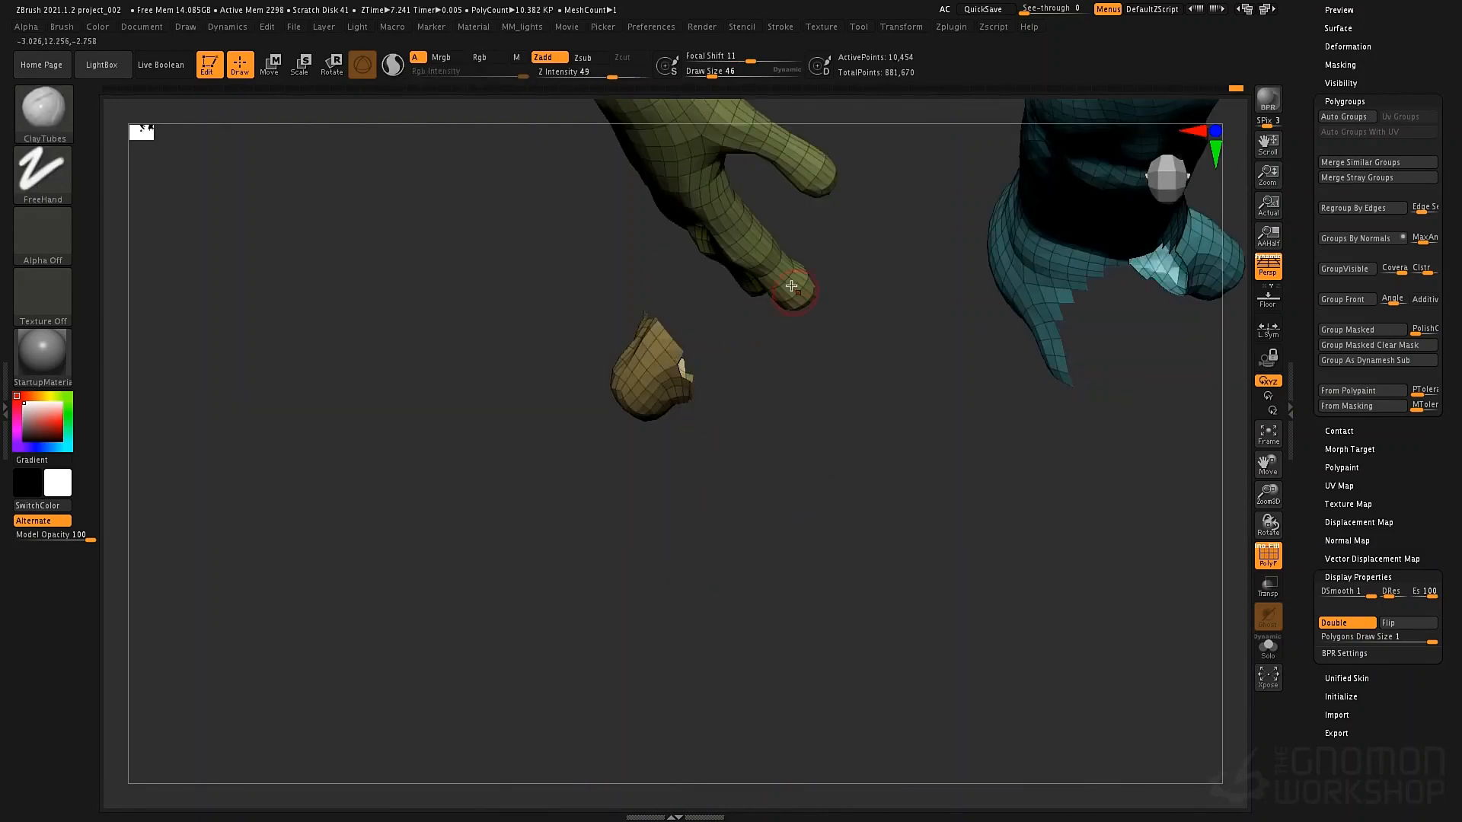
left_click(777, 498, "ctrl+shift")
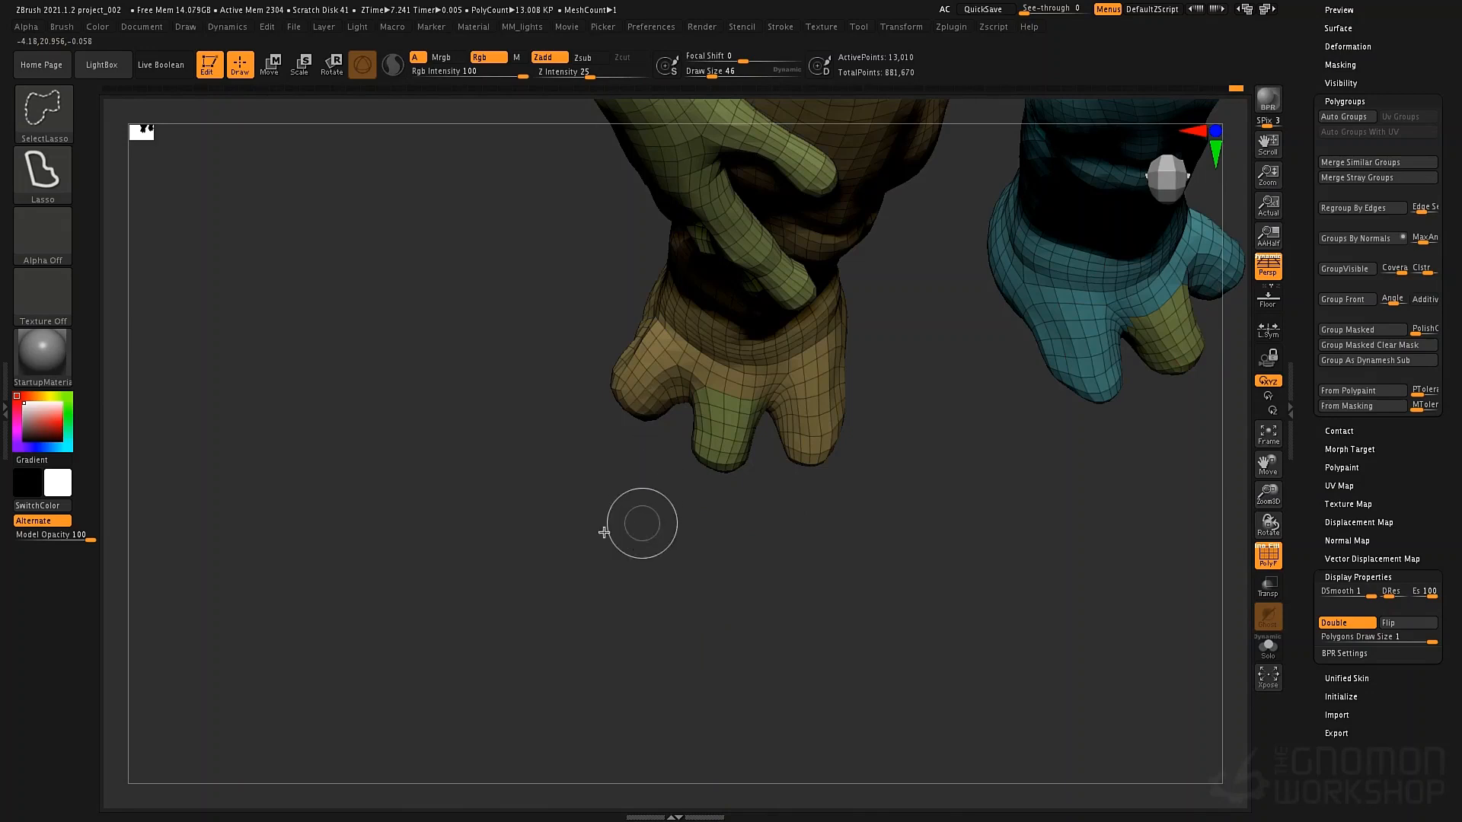
Isolate the outer toe of each foot with a lasso selection, assign it a new polygroup, and unhide the body
mouse_move(642, 528)
left_mouse_down("ctrl+shift")
mouse_move(617, 299)
mouse_move(678, 343)
mouse_move(657, 584)
left_mouse_up("ctrl+shift")
left_click_drag(830, 533, 779, 463, "alt")
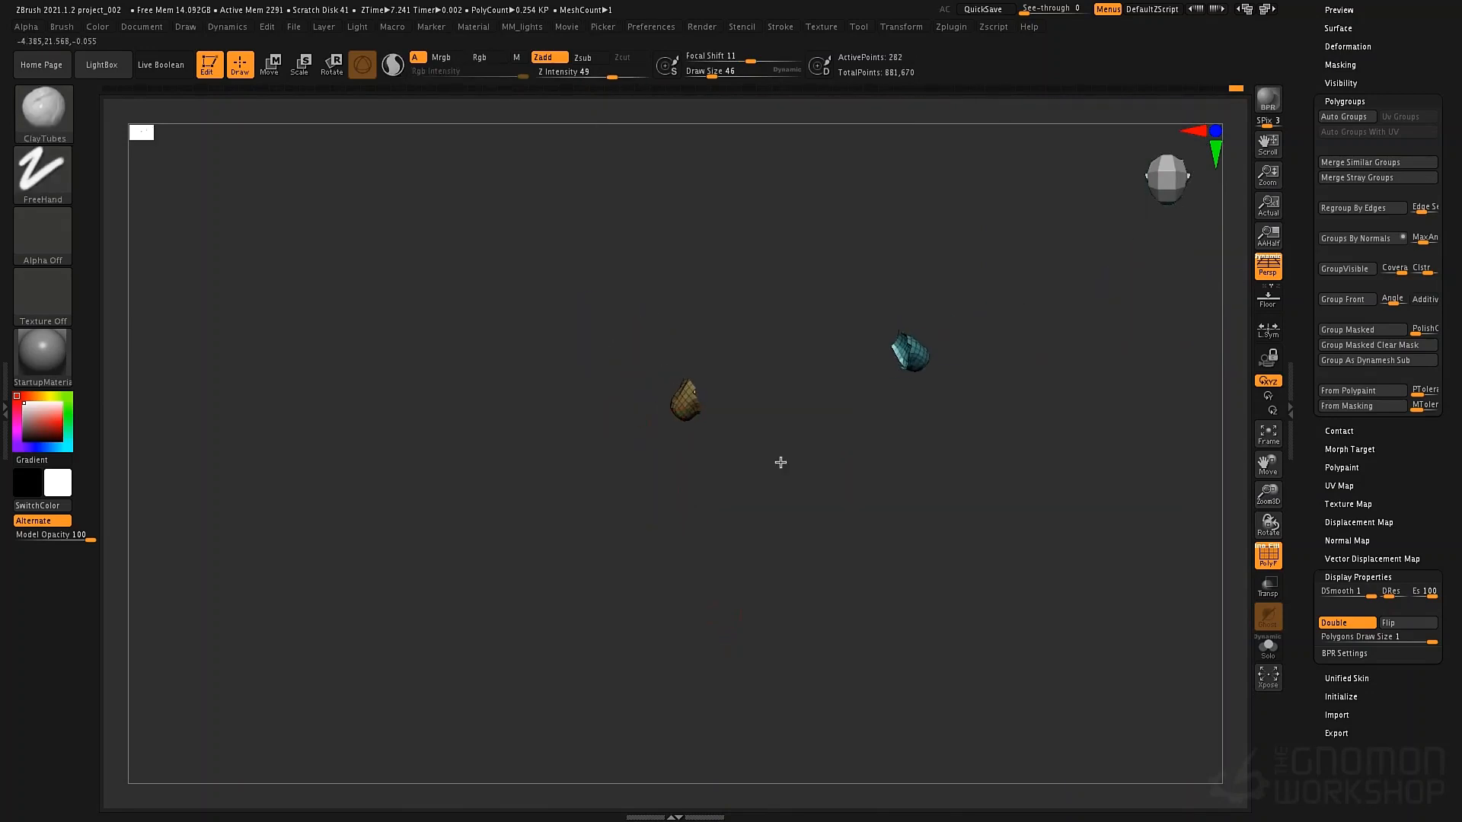
left_click(1345, 271)
left_click(809, 529, "ctrl+shift")
left_click_drag(800, 493, 828, 653, "alt")
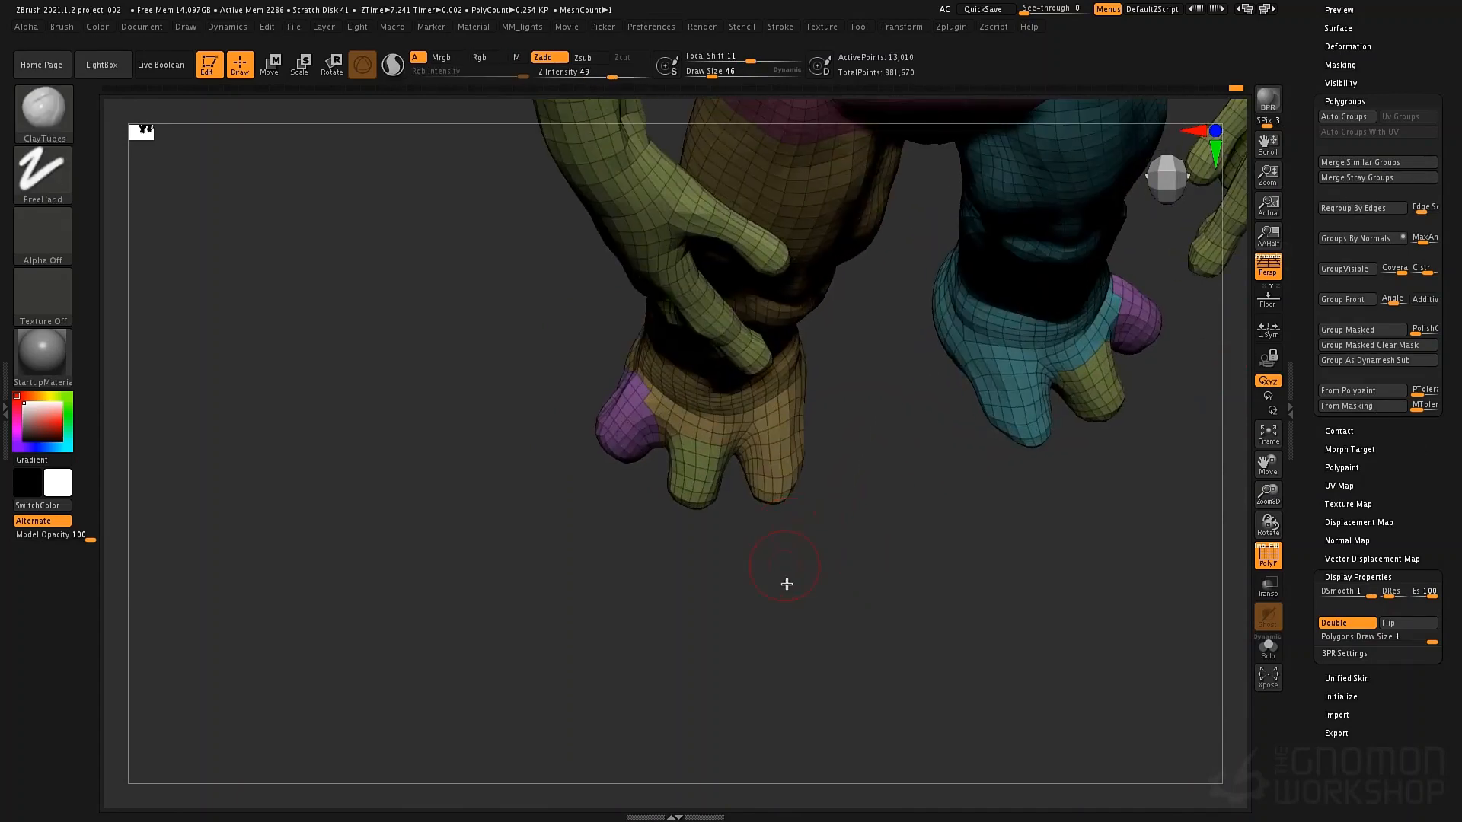
Isolate the inner toe of each foot, assign it a new polygroup, and unhide the body
mouse_move(786, 597)
left_mouse_down("ctrl+shift")
mouse_move(736, 514)
mouse_move(747, 419)
mouse_move(848, 408)
mouse_move(1051, 457)
left_mouse_up("ctrl+shift")
left_click(882, 570, "ctrl+shift")
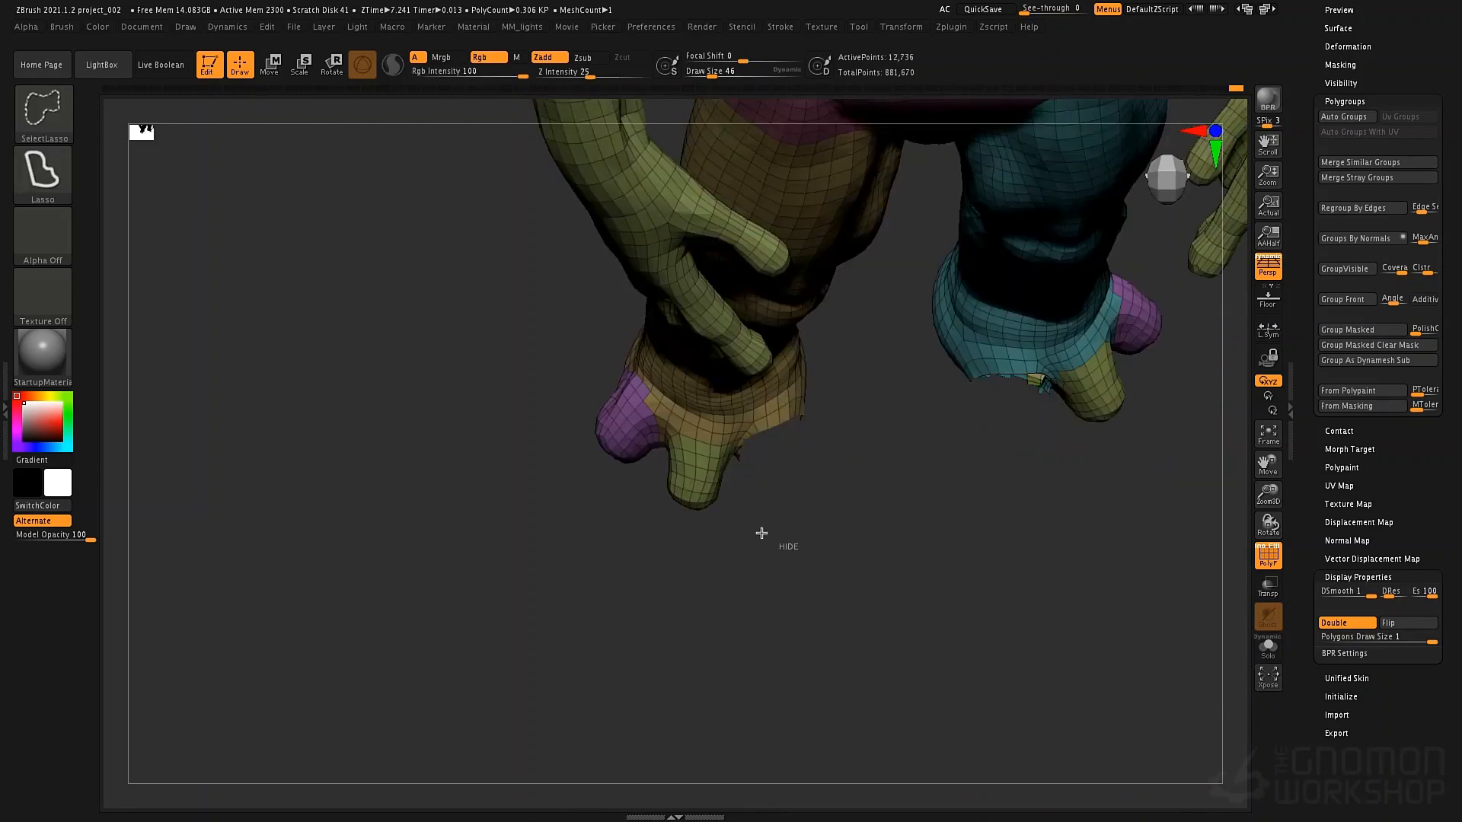
mouse_move(760, 532)
left_mouse_down("ctrl+alt+shift")
mouse_move(737, 467)
mouse_move(810, 404)
mouse_move(904, 565)
mouse_move(876, 560)
left_mouse_up("ctrl+alt+shift")
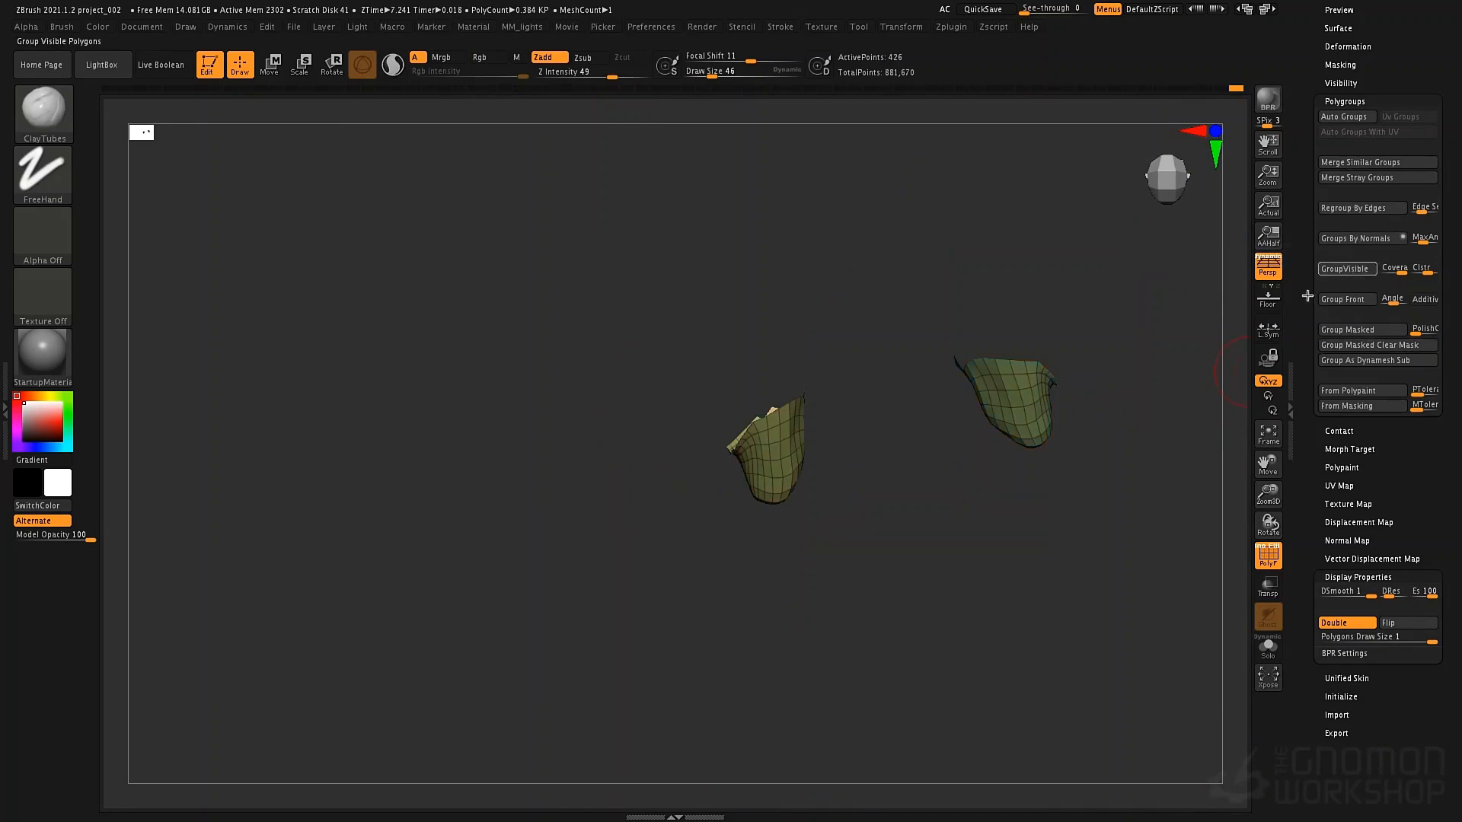
left_click(891, 620, "ctrl+shift")
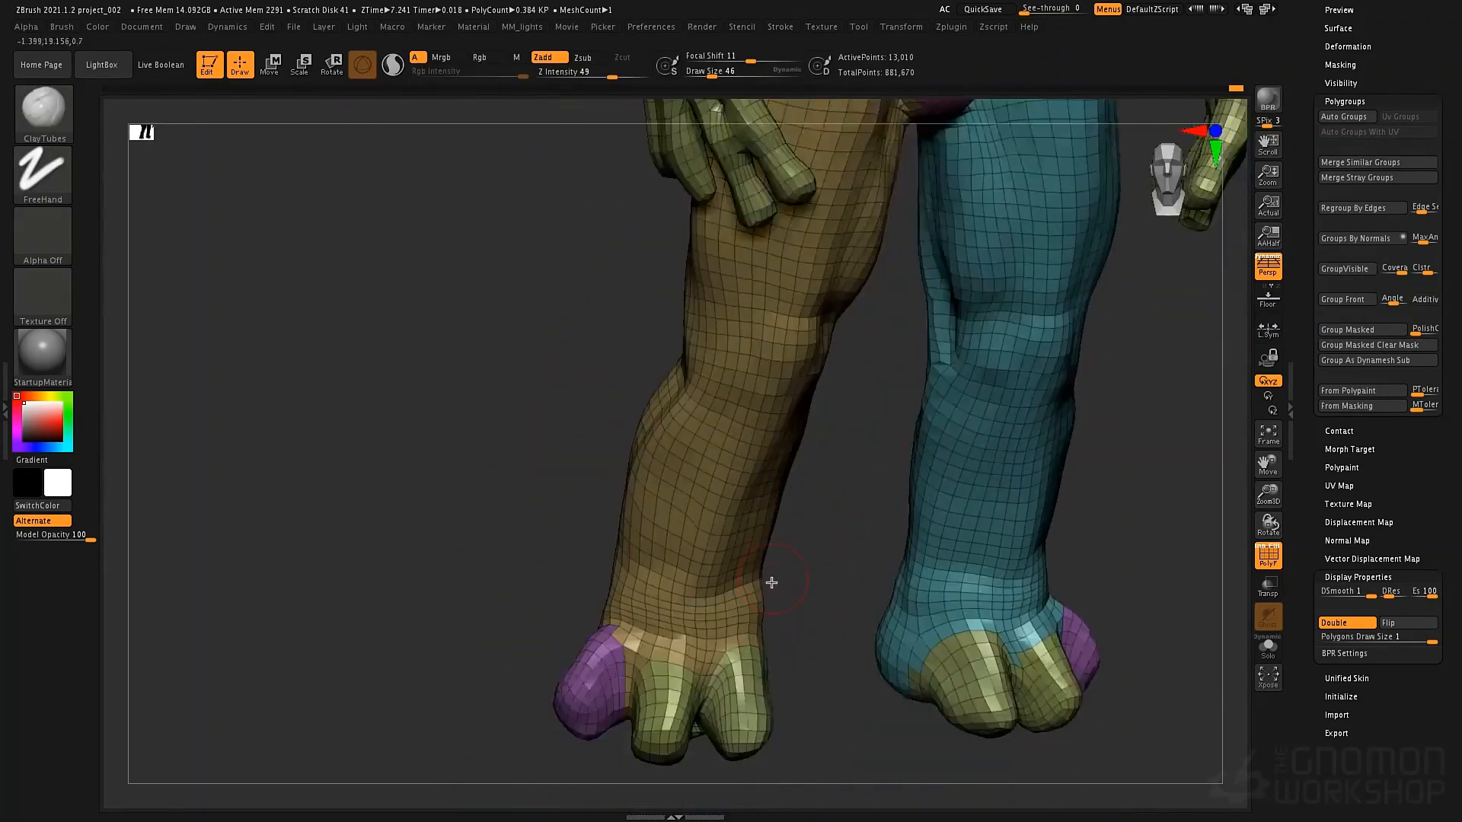
Isolate the outer toes' polygroup to check its coverage, and show the whole body again
left_click_drag(771, 583, 662, 552)
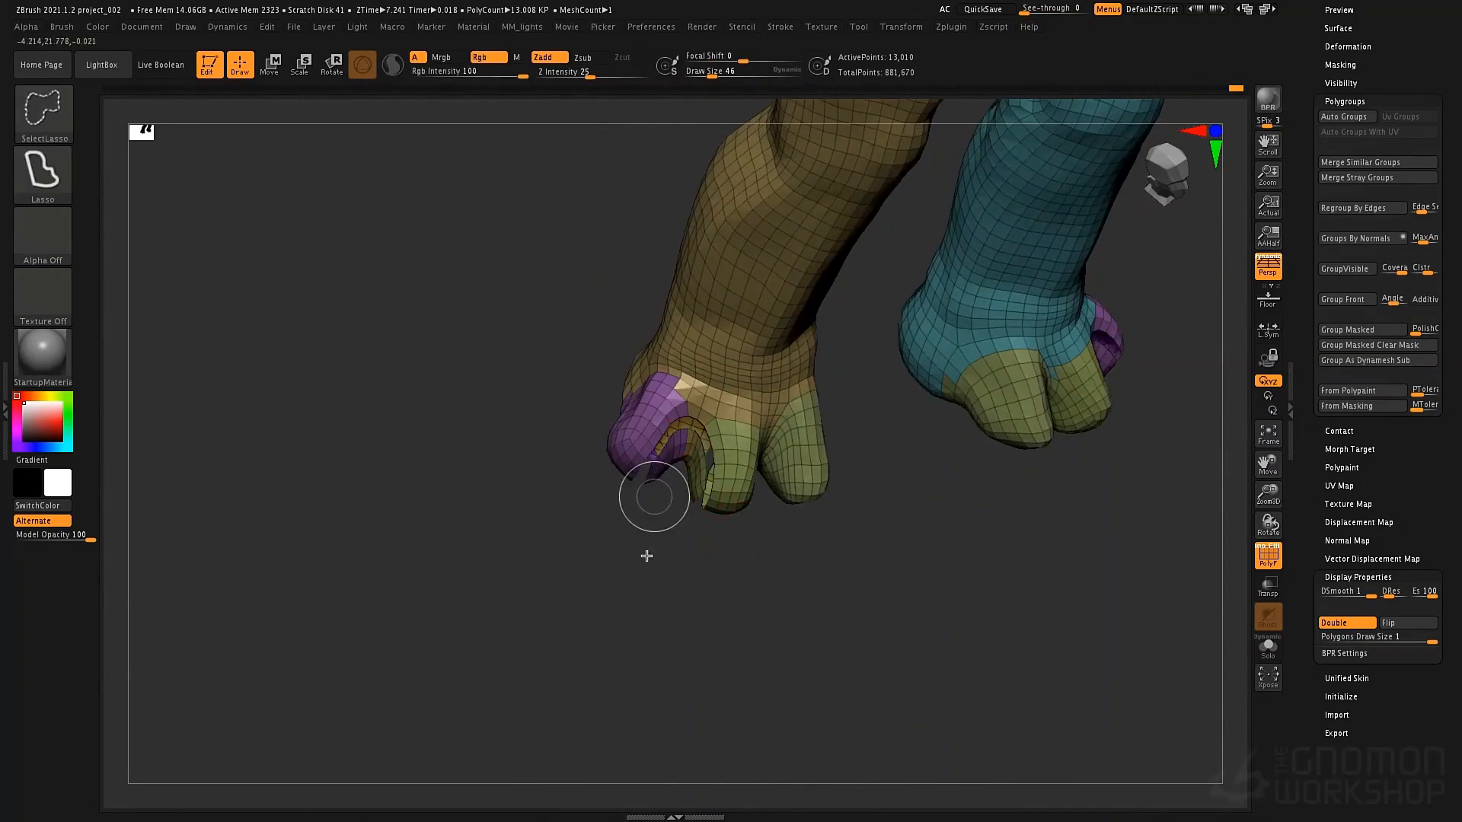
key("b")
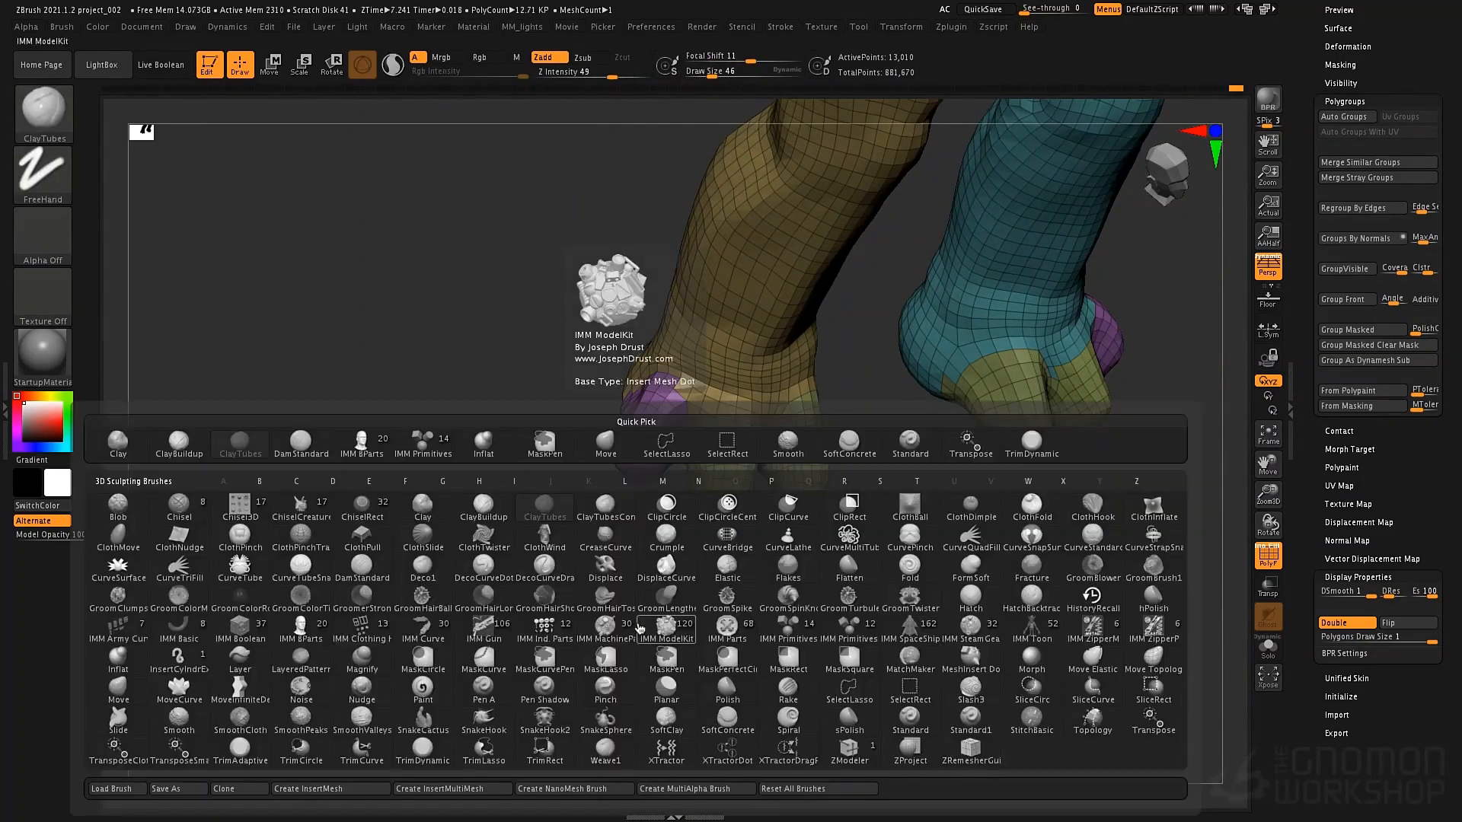
key("Escape")
left_click(643, 463, "ctrl+shift")
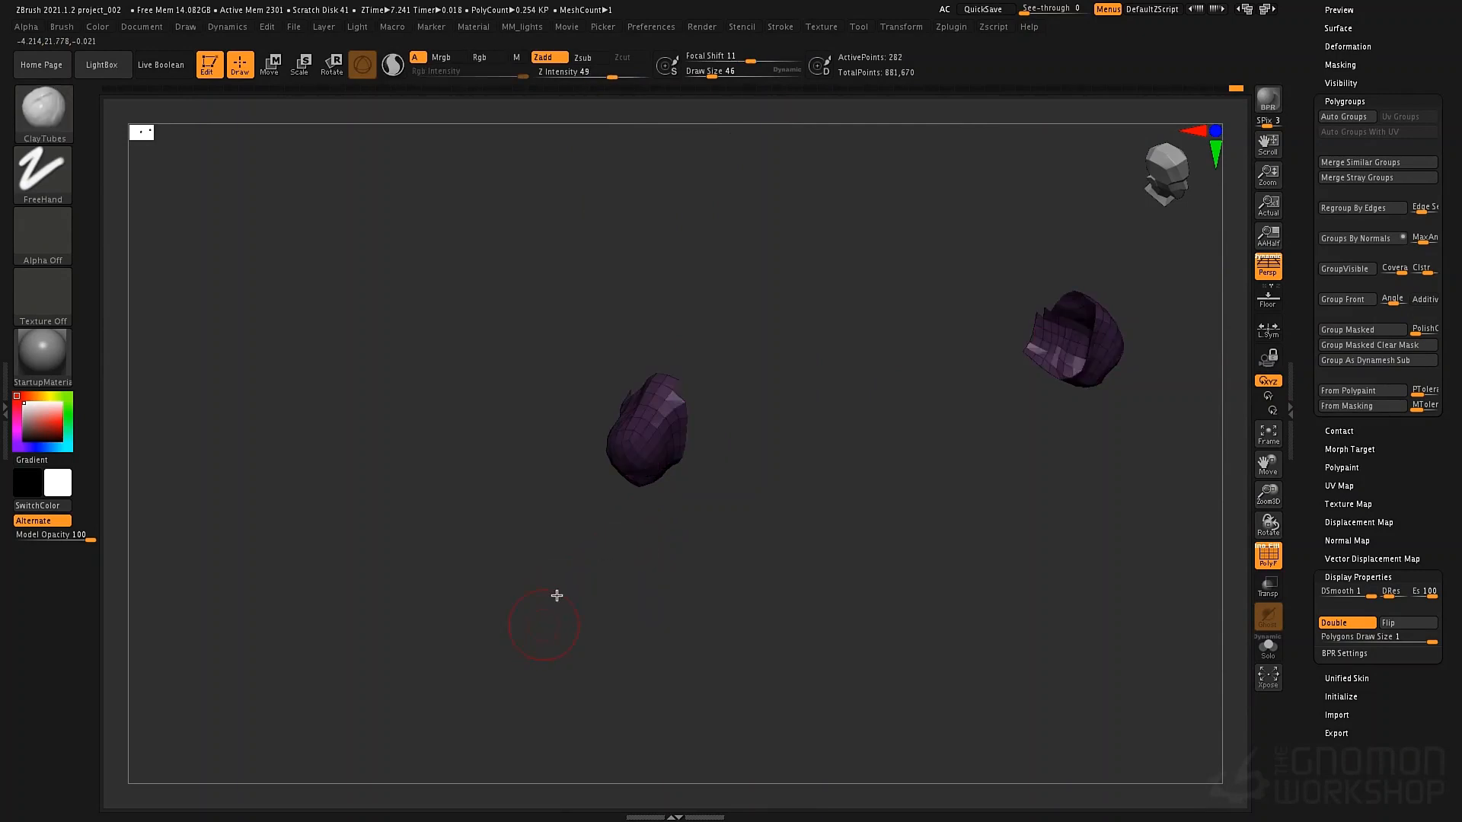
left_click(562, 587, "ctrl+shift")
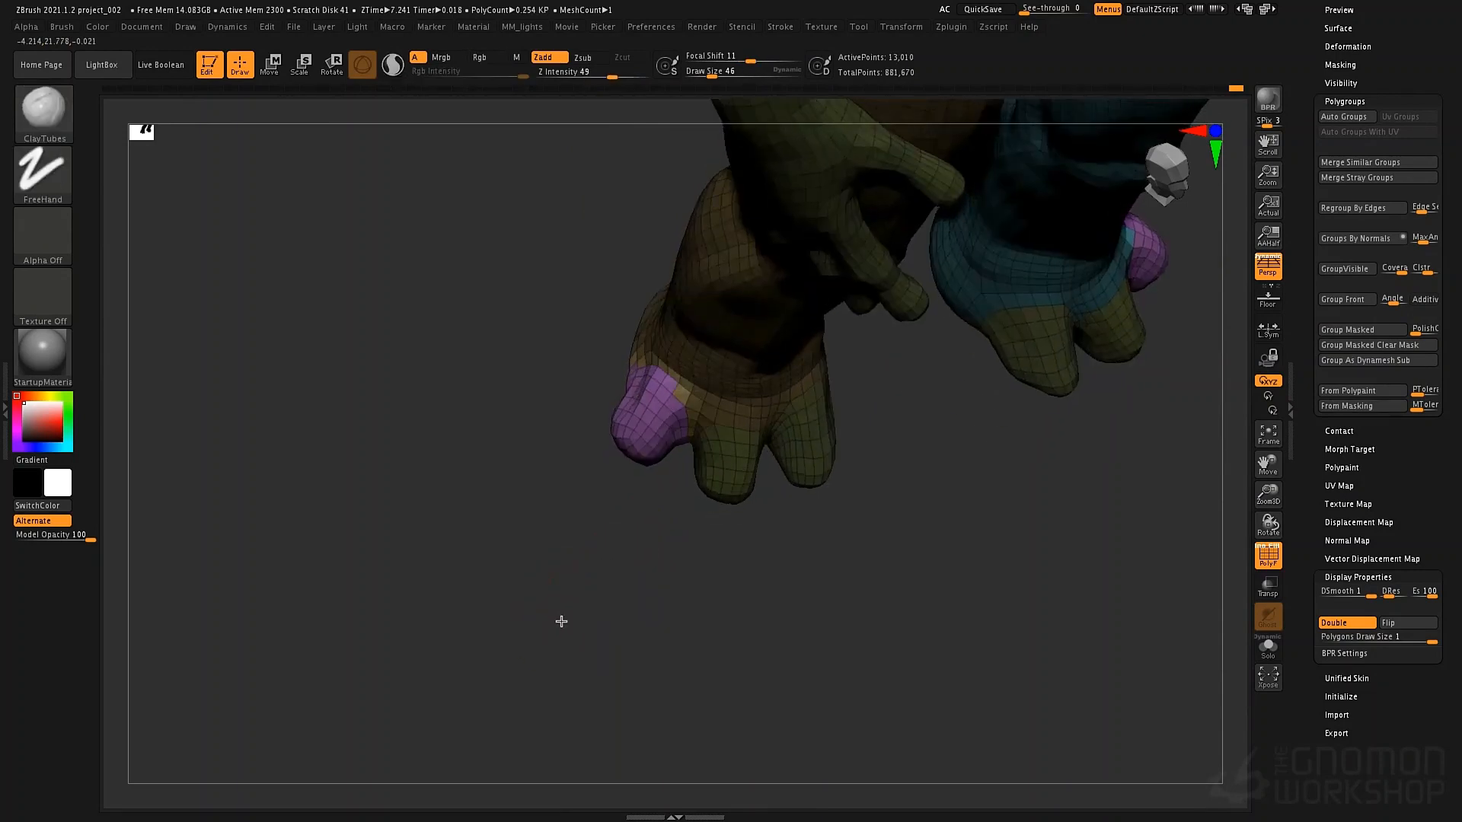
Reposition the transform gizmo at the base of the unmasked outer toe and rotate the outer toes slightly
key("r")
left_click_drag(642, 480, 724, 411)
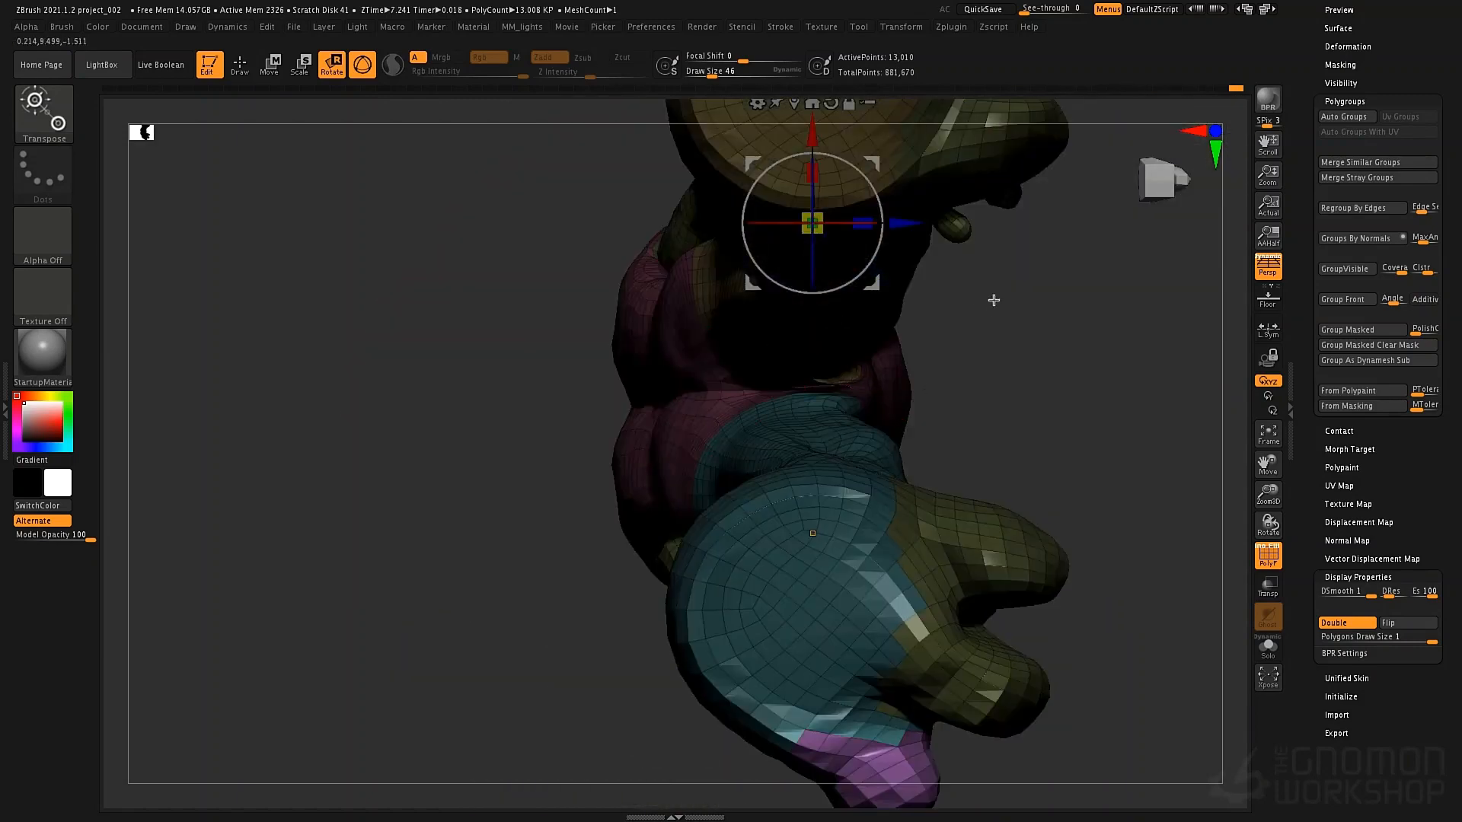
left_click_drag(994, 300, 729, 562, "alt")
left_click(203, 541, "alt")
left_click_drag(600, 481, 982, 424, "alt")
left_click_drag(861, 463, 741, 533, "alt")
left_click_drag(860, 401, 873, 486)
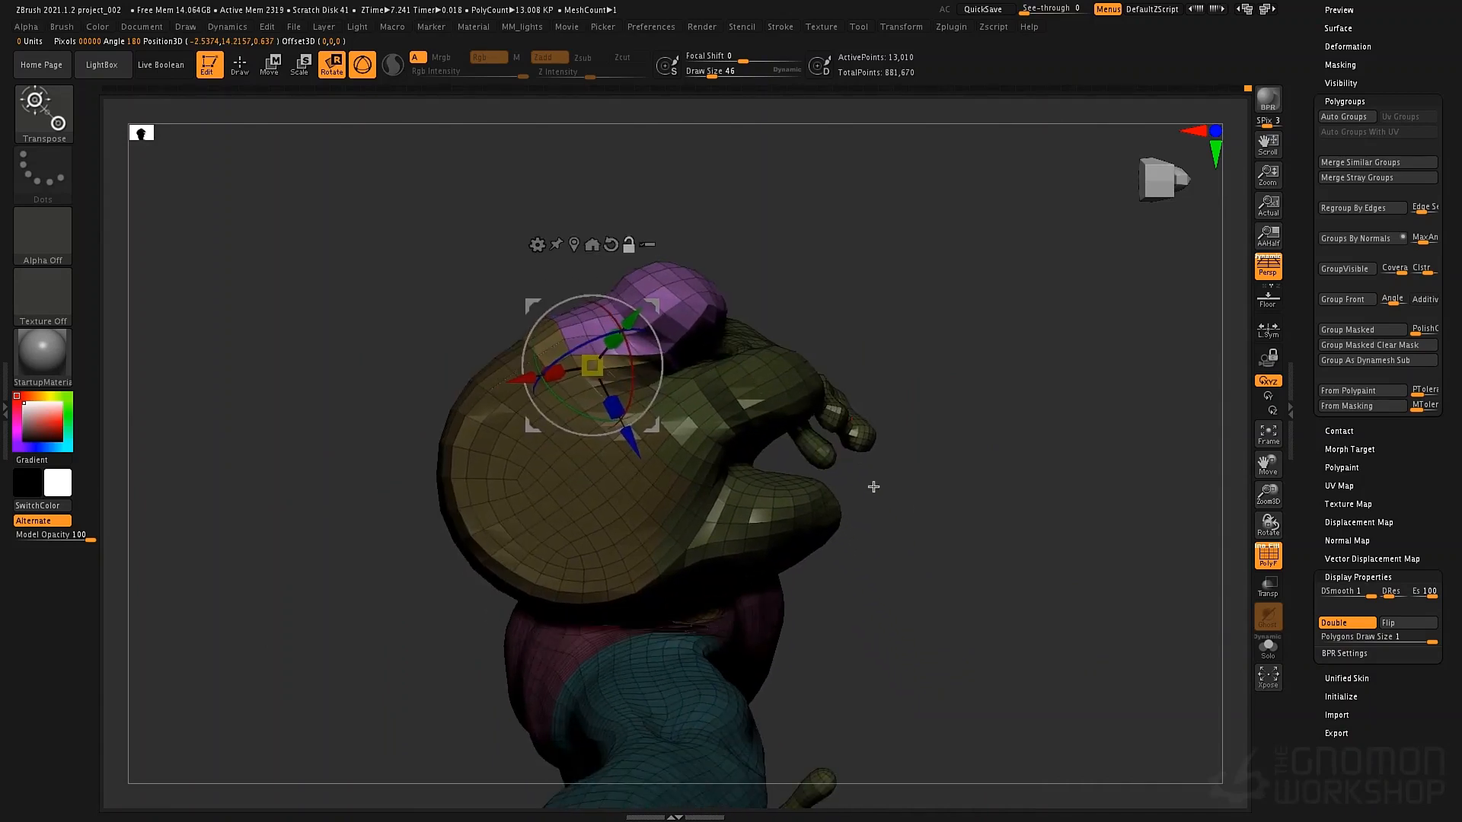
left_click_drag(652, 403, 658, 433)
key("q")
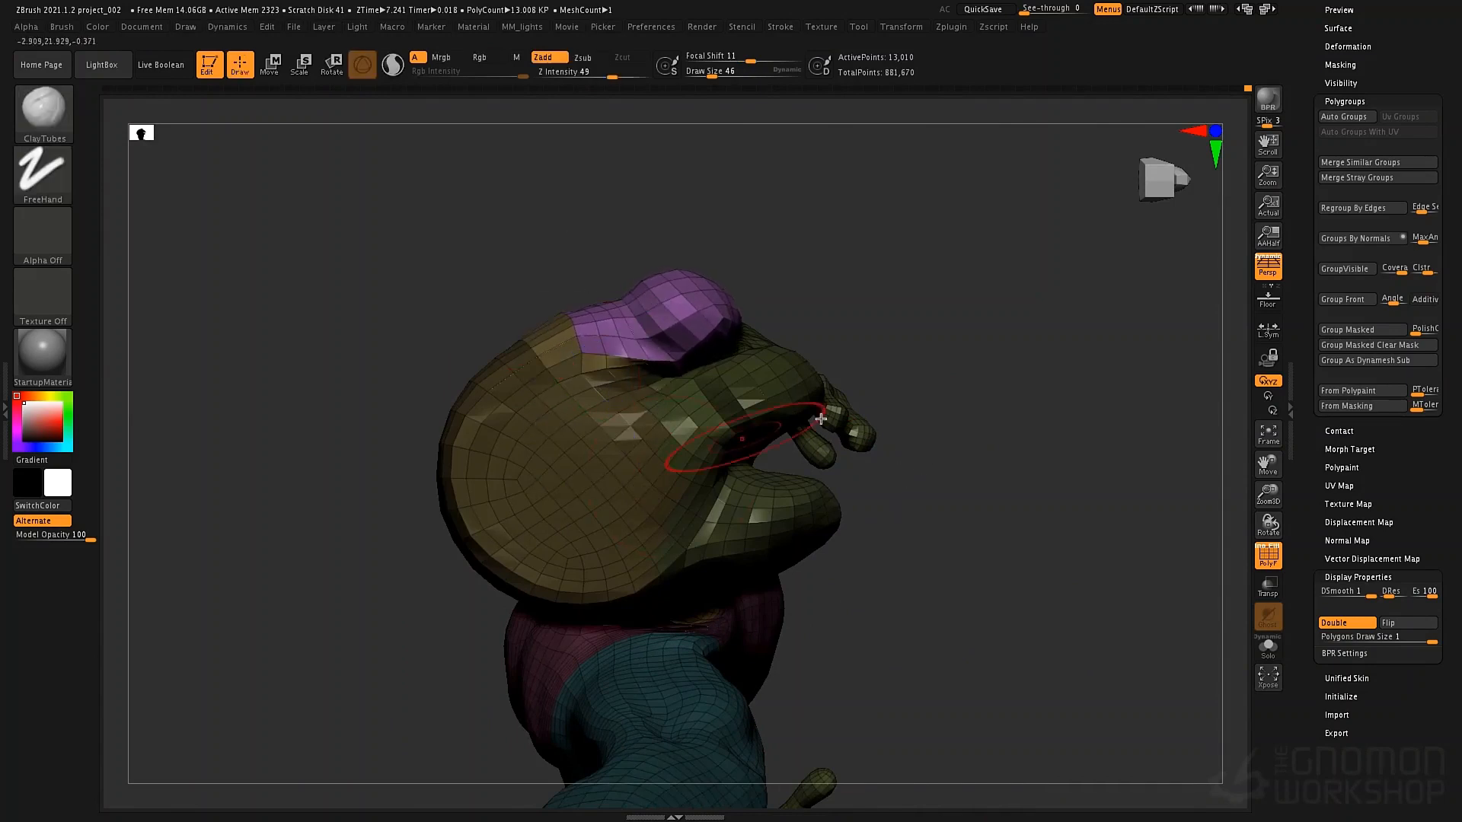
Isolate the inner toes' polygroup, mask it, unhide the body, and invert the mask so only the inner toes stay editable
left_click(800, 511, "ctrl+shift")
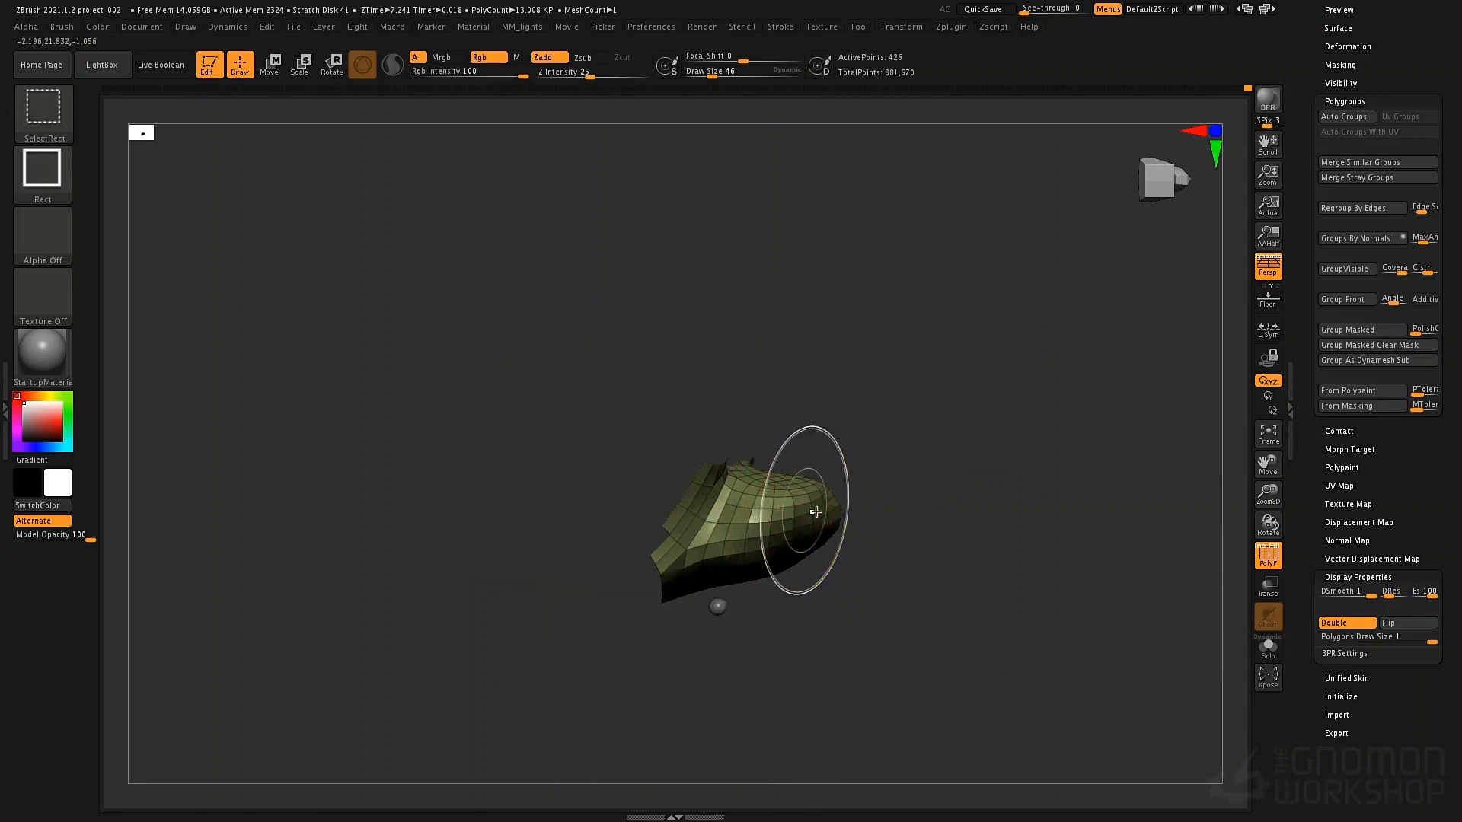
left_click(929, 475, "ctrl")
left_click(952, 489, "ctrl+shift")
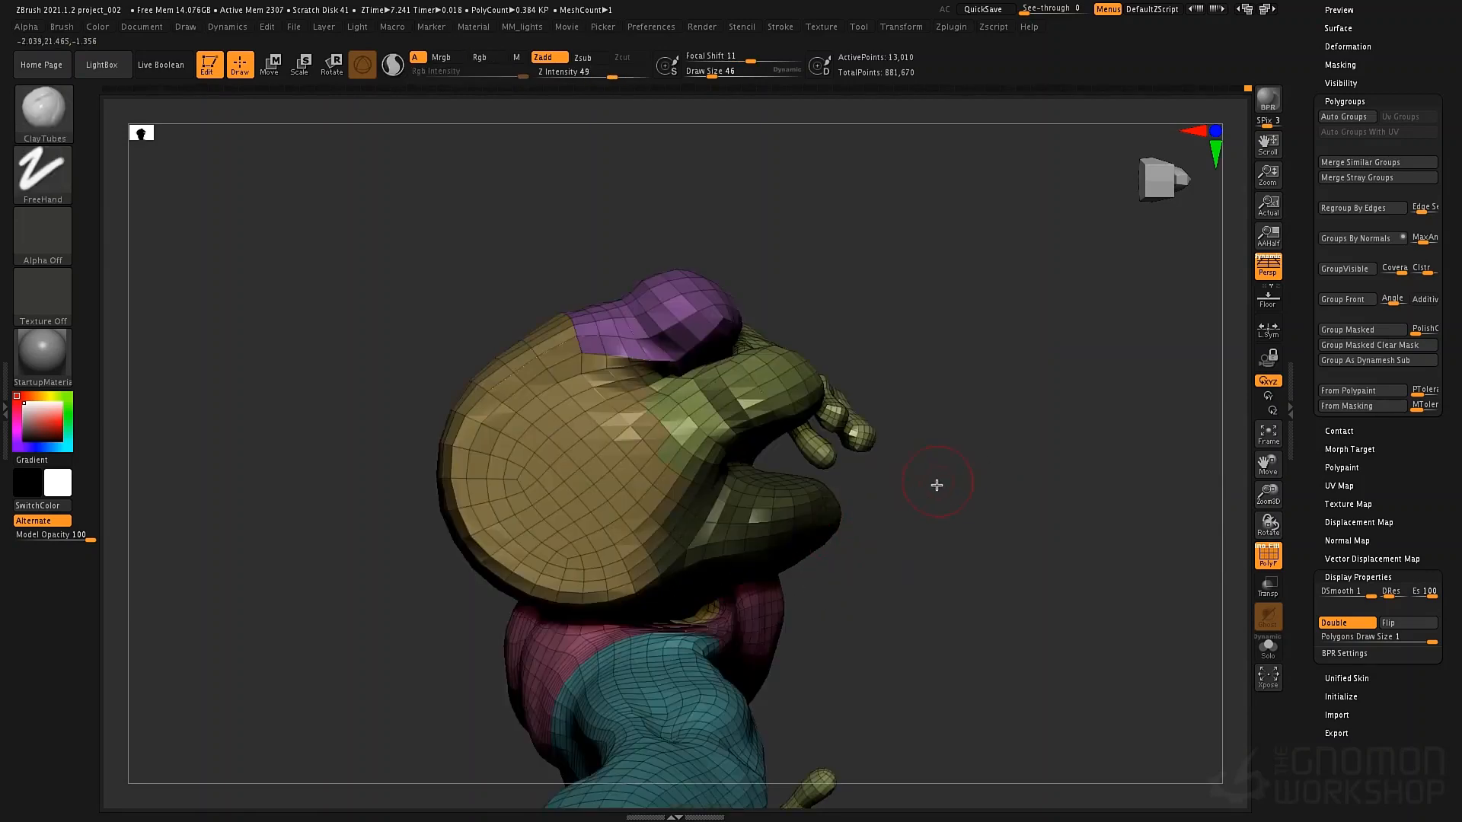
left_click(944, 478, "ctrl")
Move the unmasked inner toes slightly with the gizmo to adjust their placement on the feet
key("w")
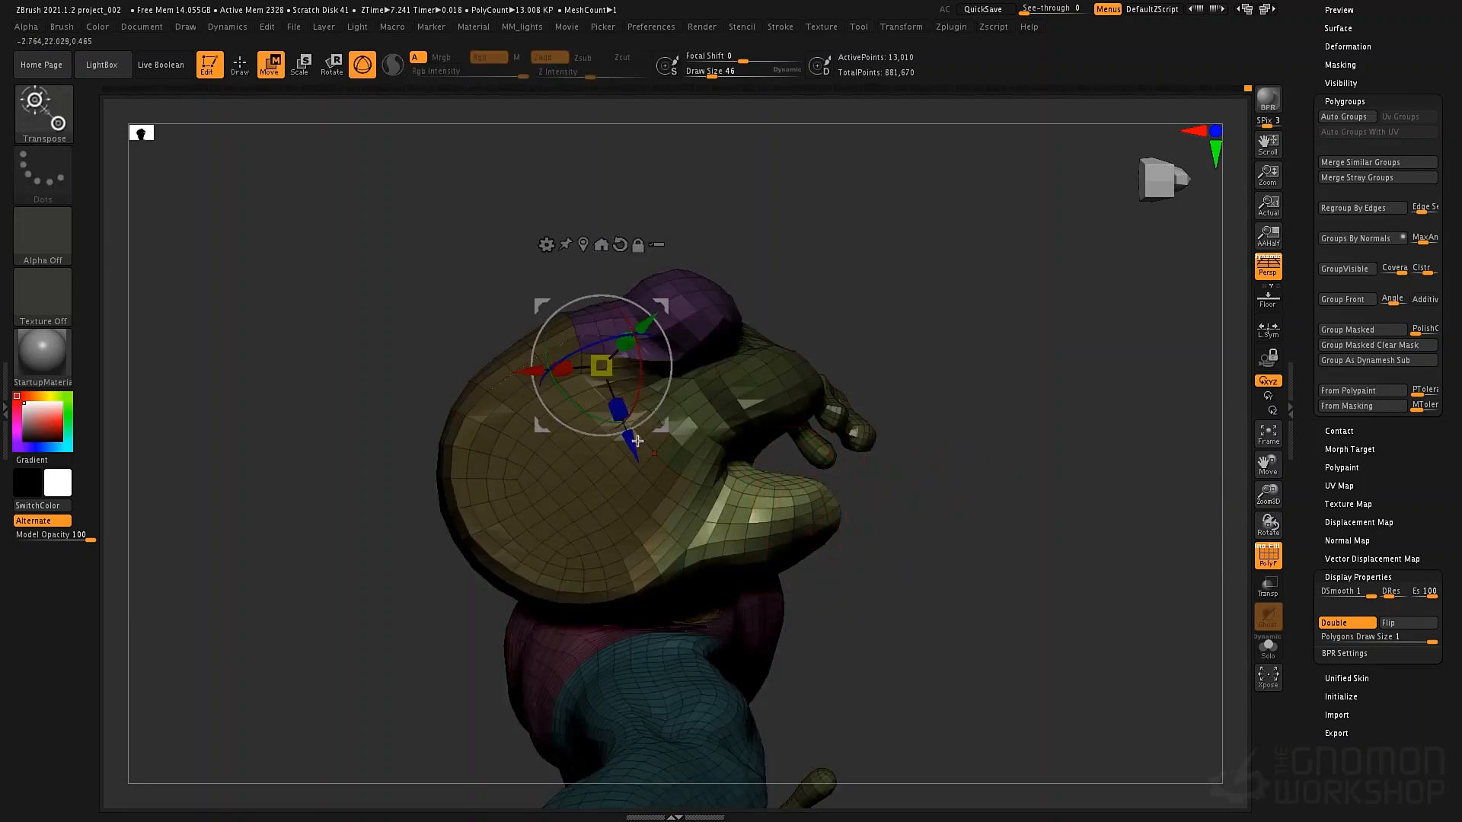
left_click_drag(727, 546, 716, 564)
mouse_move(901, 245)
left_mouse_down()
mouse_move(823, 526)
mouse_move(807, 395)
mouse_move(781, 431)
mouse_move(855, 496)
mouse_move(691, 483)
left_mouse_up()
key("q")
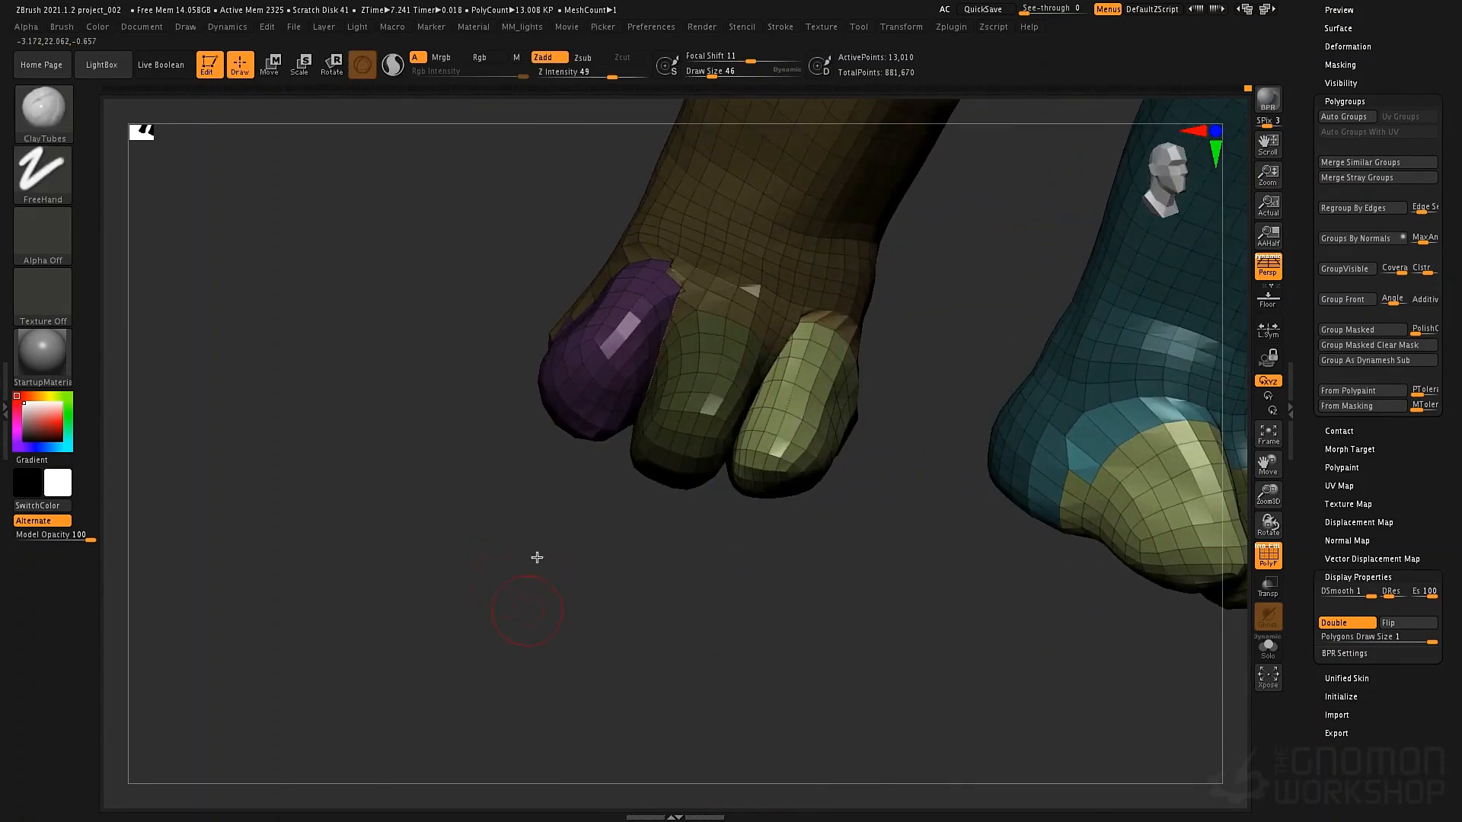
Set up the Move brush at draw size 115 and raise its auto-masking by polygroups
mouse_move(536, 584)
left_mouse_down()
mouse_move(510, 601)
mouse_move(563, 499)
mouse_move(636, 553)
mouse_move(679, 488)
left_mouse_up()
key("b")
key("m")
key("v")
key("space")
left_click_drag(507, 376, 491, 391)
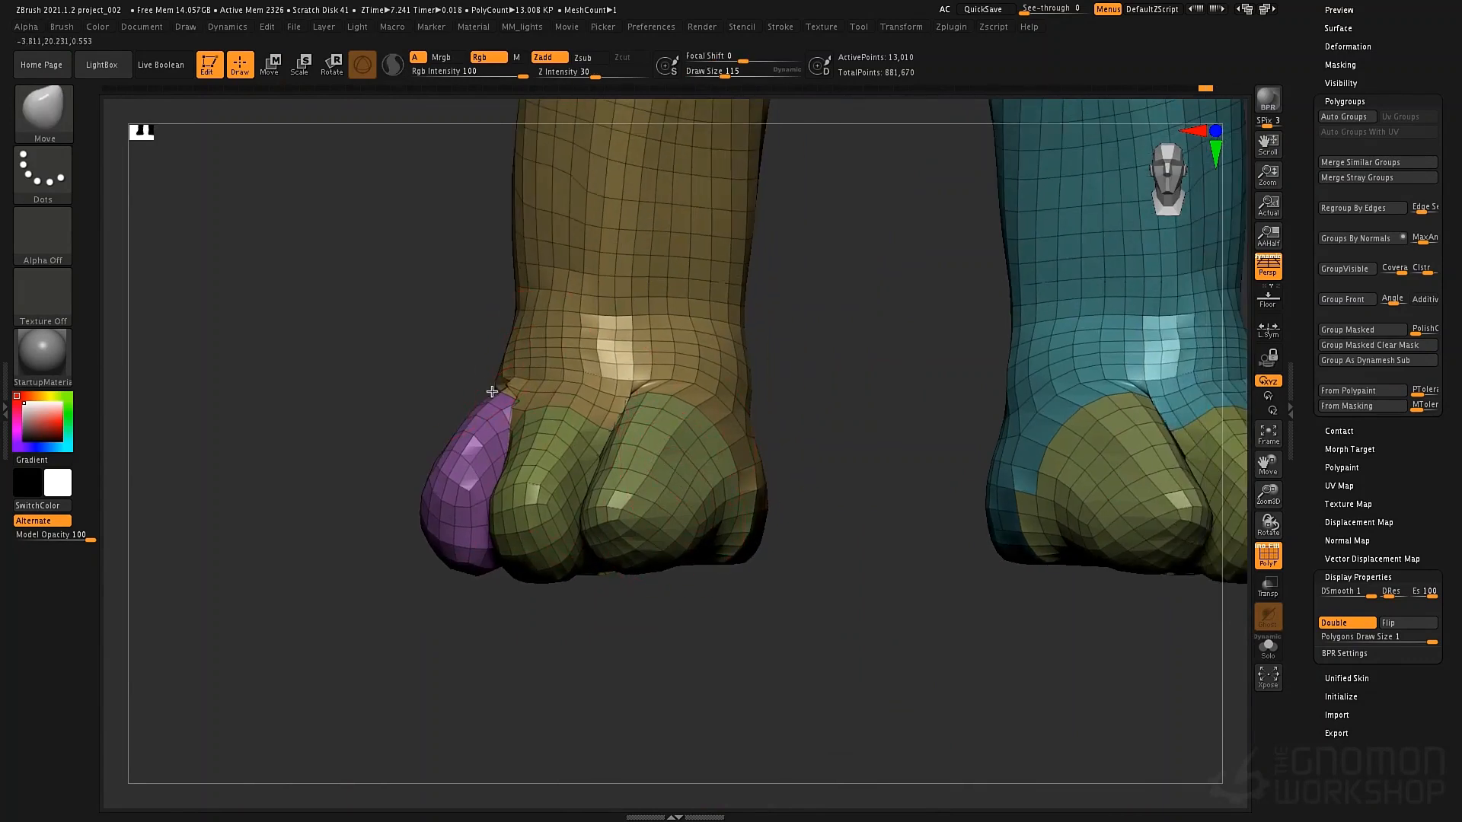
left_click(63, 29)
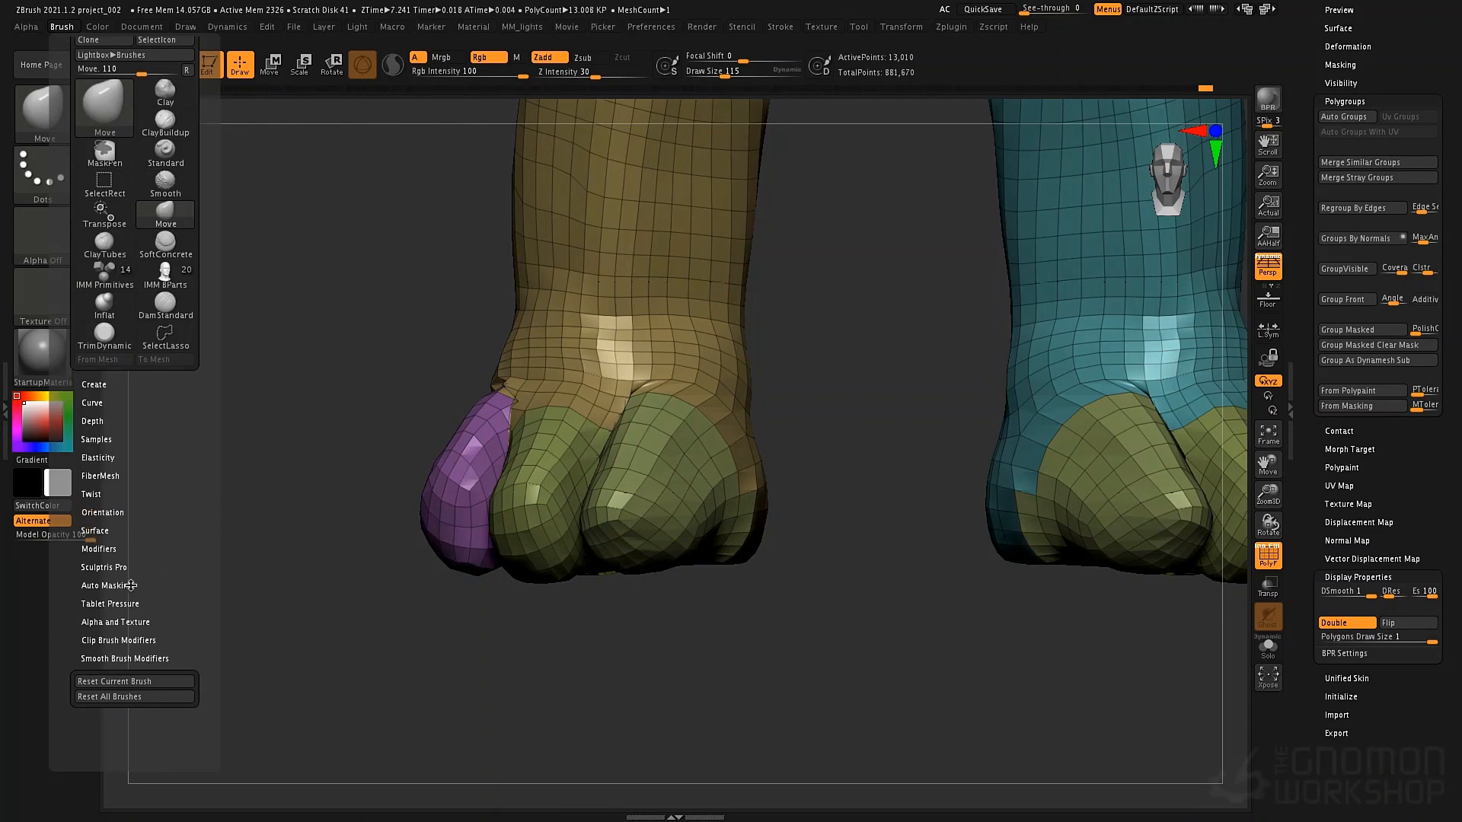
left_click(130, 585)
left_click_drag(139, 603, 175, 604)
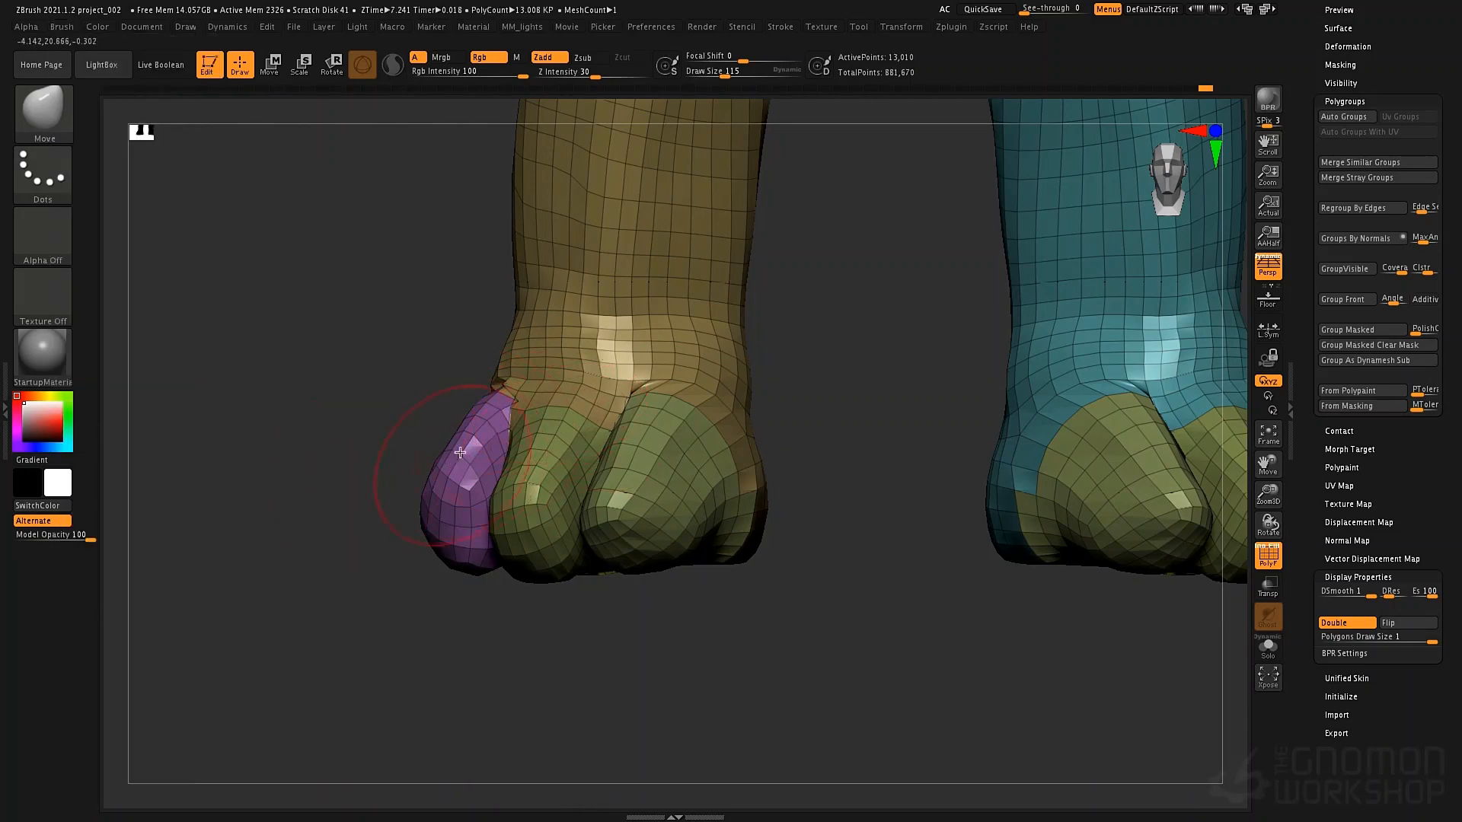
Reshape the outer and middle toes with the Move brush, adjusting their tips from above and from the front
mouse_move(465, 452)
right_mouse_down()
mouse_move(545, 457)
mouse_move(442, 469)
mouse_move(488, 457)
mouse_move(525, 407)
right_mouse_up()
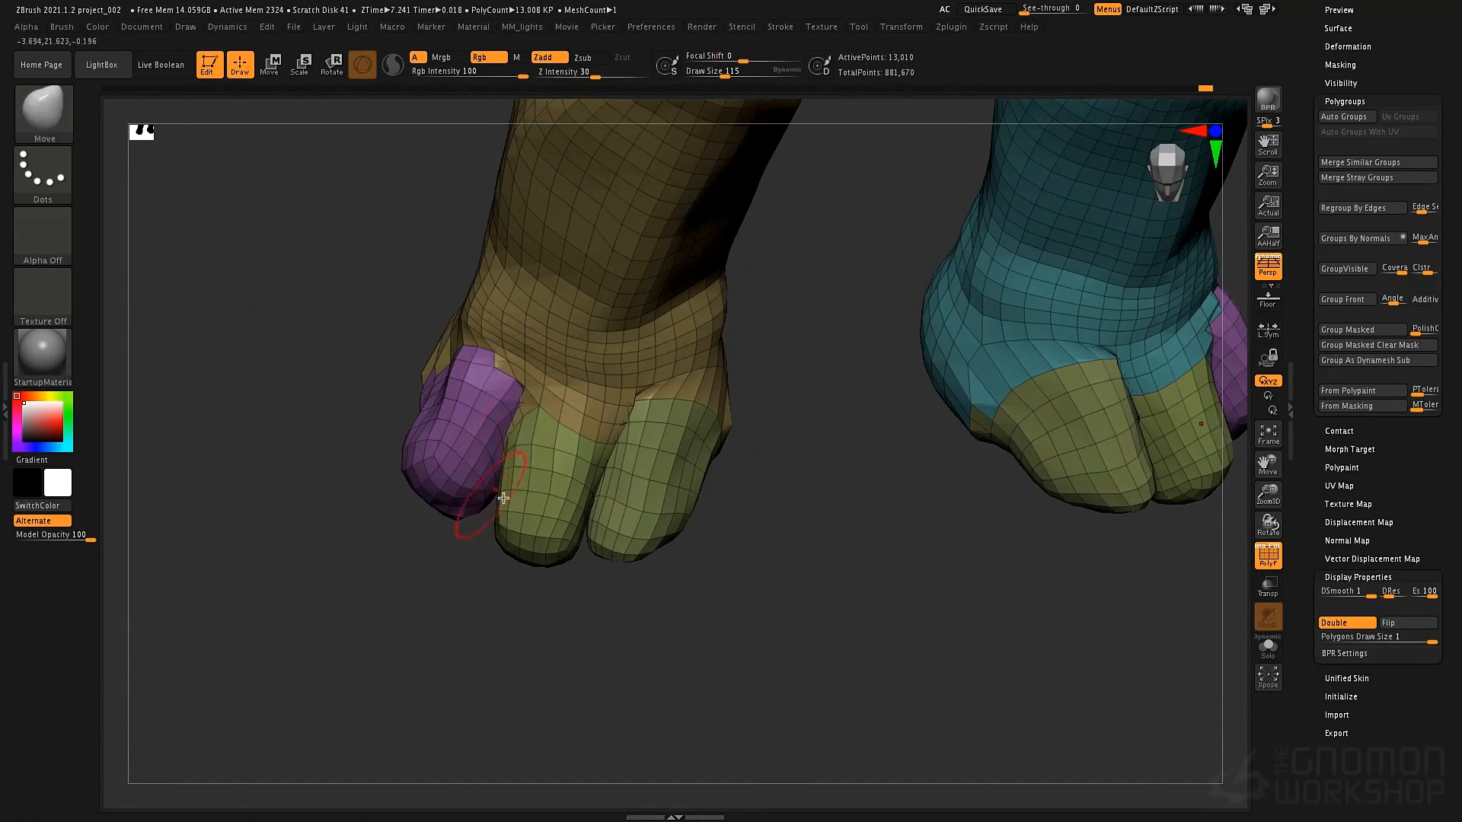
right_click_drag(497, 518, 490, 558)
mouse_move(481, 572)
left_mouse_down()
mouse_move(454, 581)
mouse_move(456, 613)
left_mouse_up()
left_click_drag(561, 581, 572, 598)
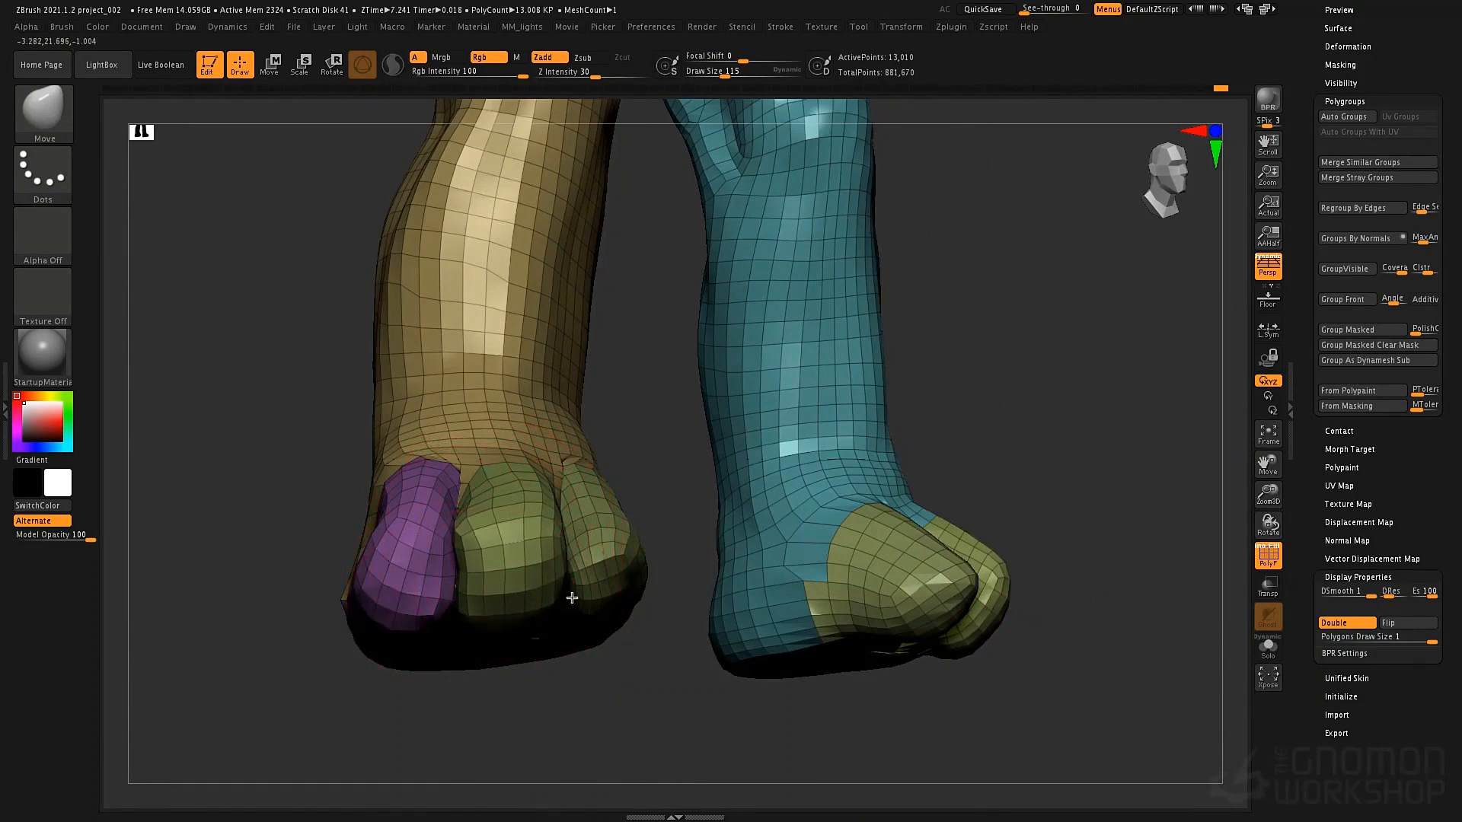
Reshape the inner toe with the Move brush at draw size 84, pulling it over the middle toe and adjusting its rear edge
key("space")
left_click_drag(567, 572, 594, 495)
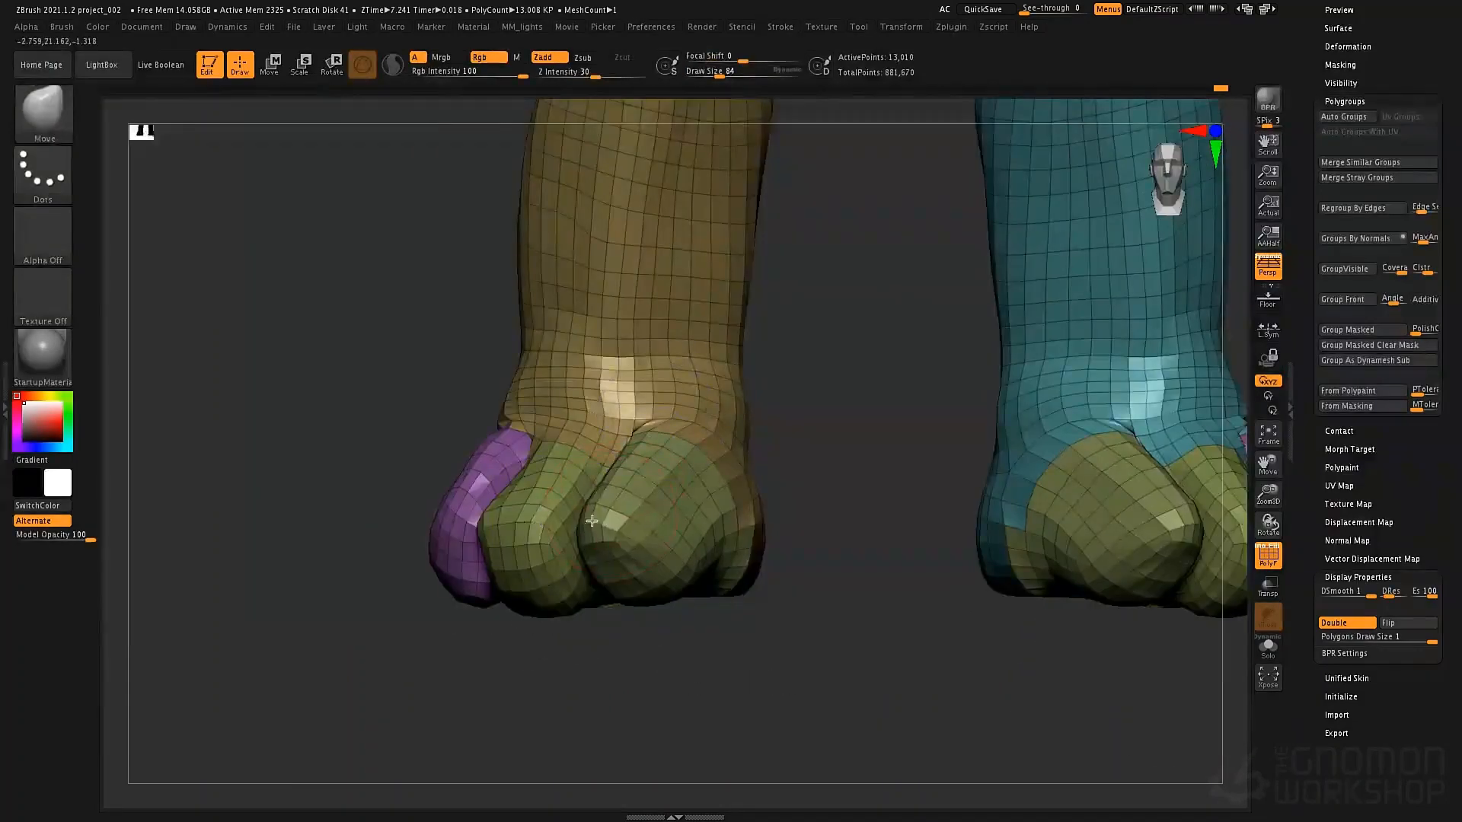
mouse_move(591, 521)
left_mouse_down()
mouse_move(577, 512)
mouse_move(573, 547)
left_mouse_up()
mouse_move(552, 606)
left_mouse_down()
mouse_move(626, 594)
mouse_move(635, 627)
mouse_move(592, 616)
mouse_move(670, 622)
left_mouse_up()
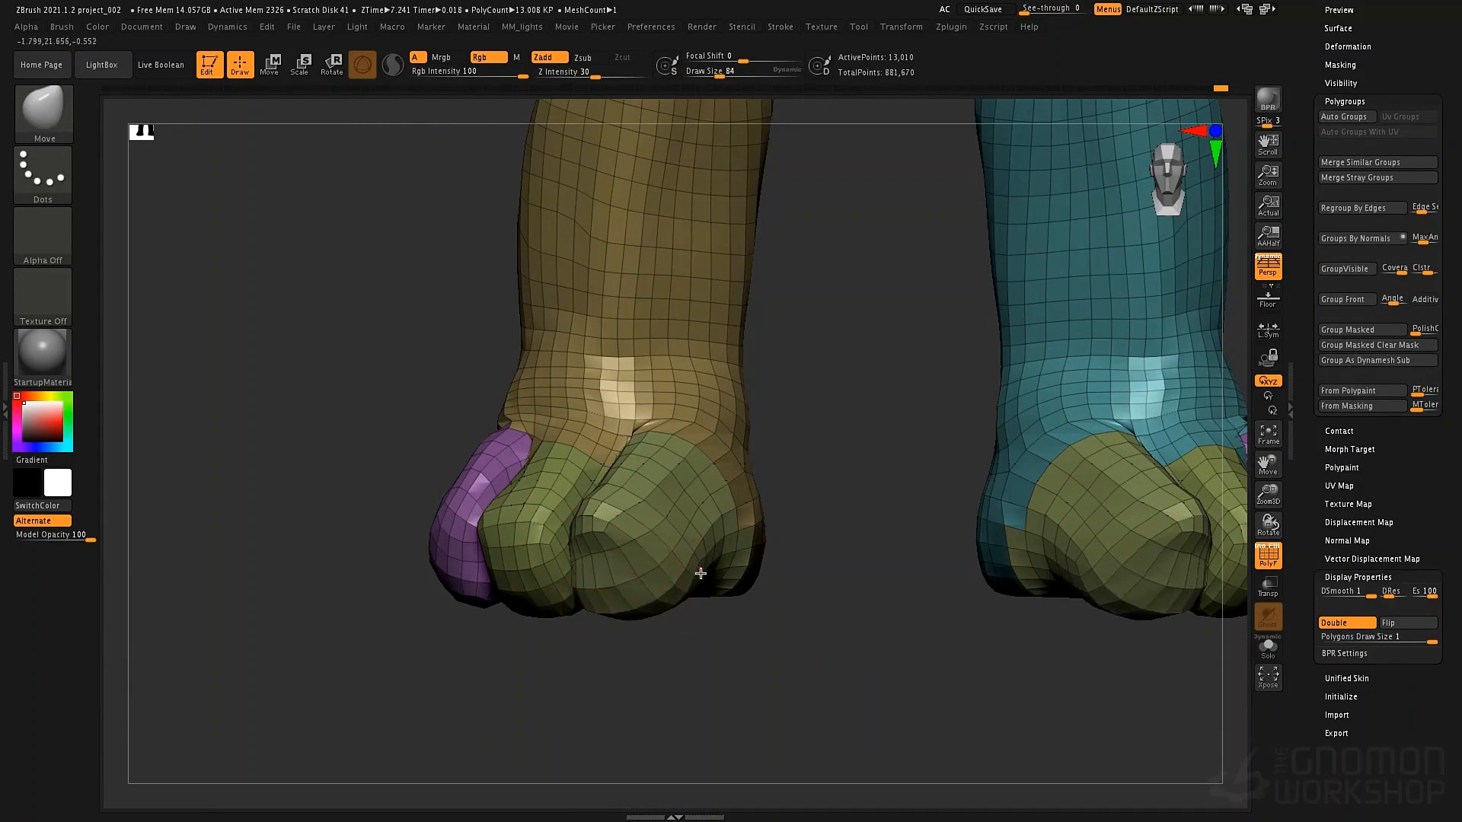
left_click_drag(701, 573, 737, 558)
left_click_drag(766, 500, 796, 518)
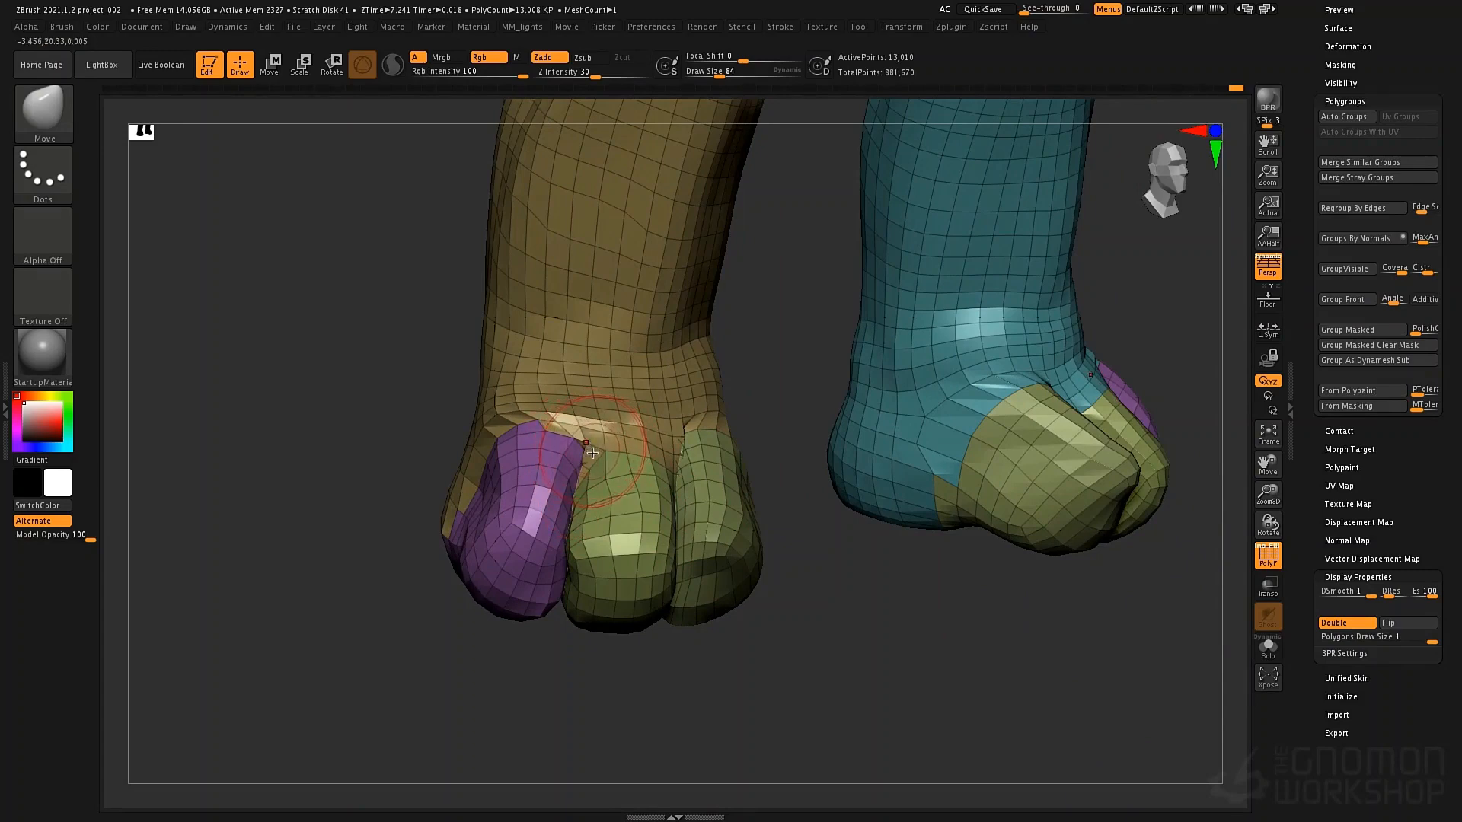
key("b")
key("p")
key("i")
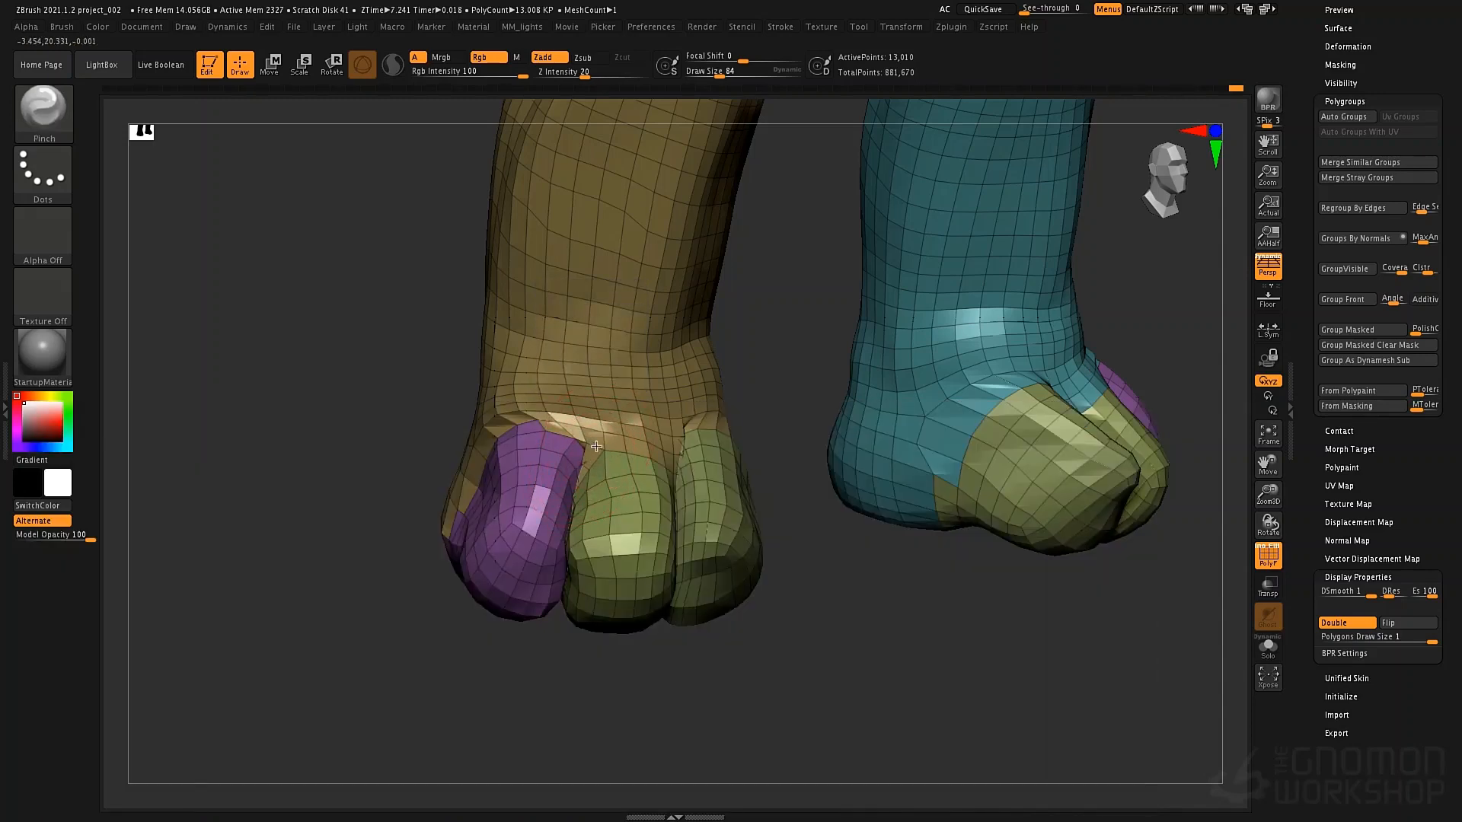
mouse_move(599, 444)
right_mouse_down()
mouse_move(678, 443)
mouse_move(685, 326)
right_mouse_up()
Build up the top of the foot behind the toes with ClayTubes at draw size 52
key("b")
key("c")
key("t")
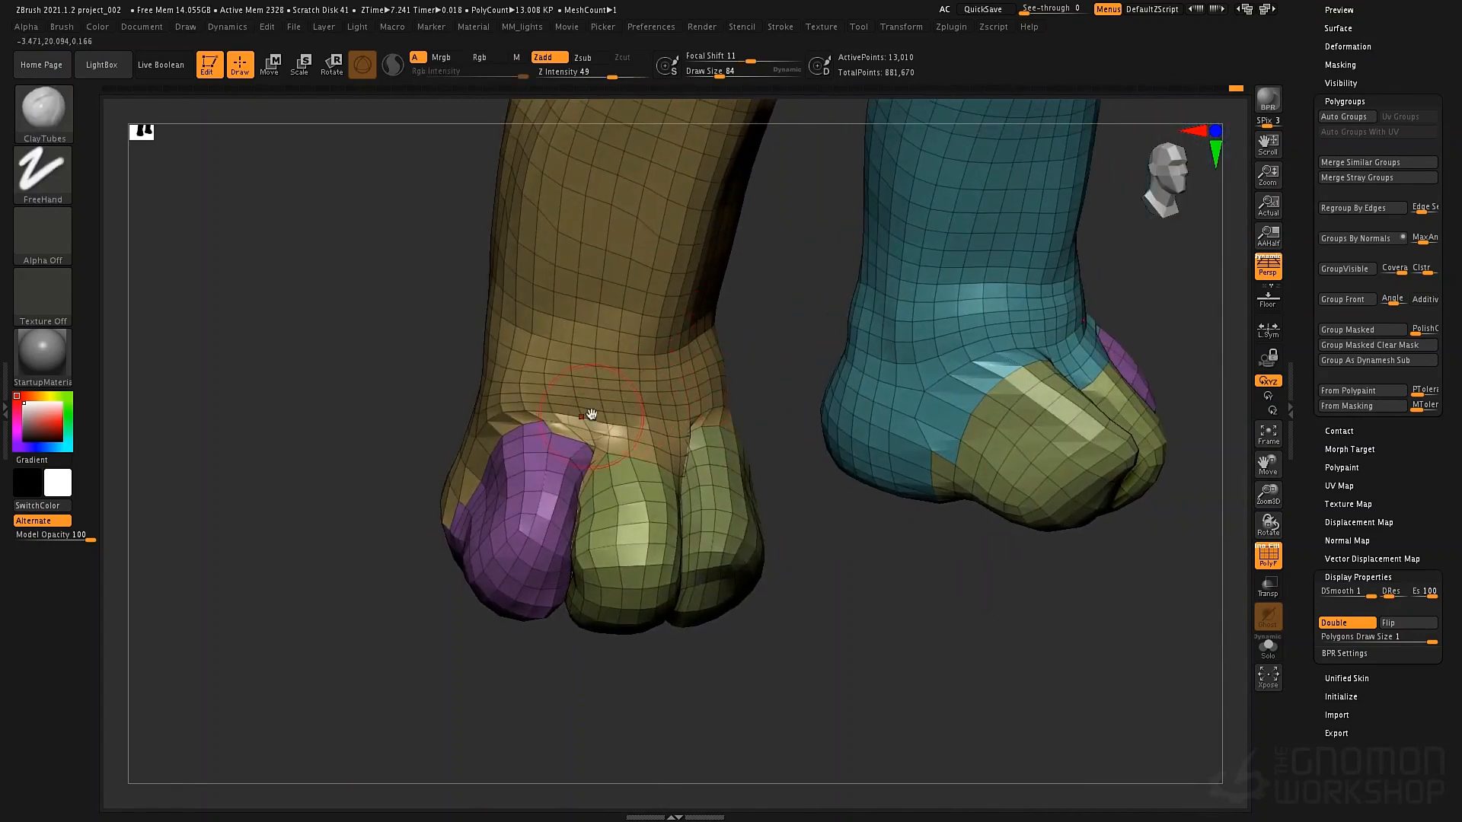
key("space")
left_click_drag(588, 412, 507, 421)
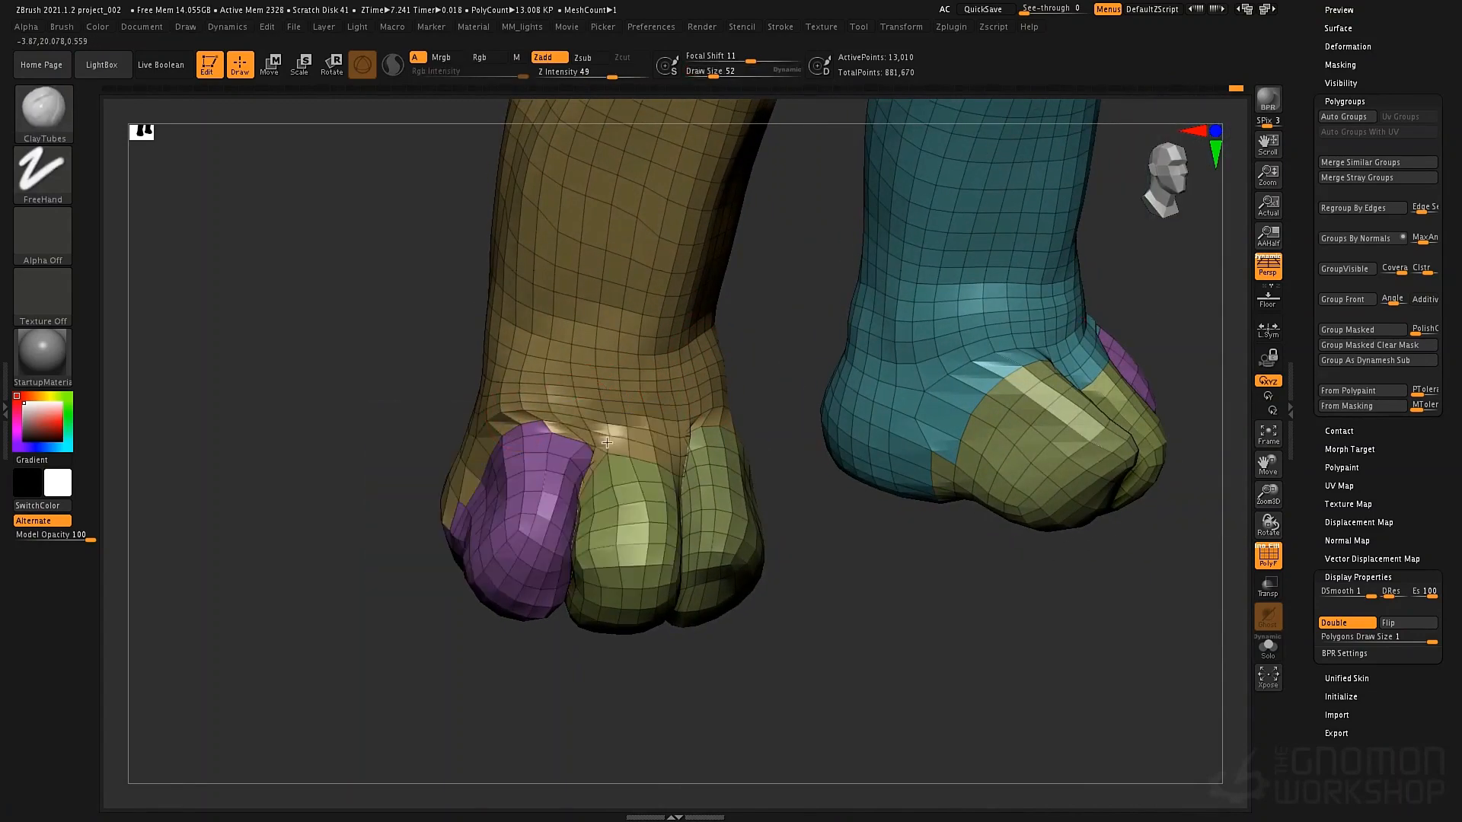
mouse_move(674, 421)
left_mouse_down()
mouse_move(697, 403)
mouse_move(602, 381)
mouse_move(735, 362)
mouse_move(639, 384)
left_mouse_up()
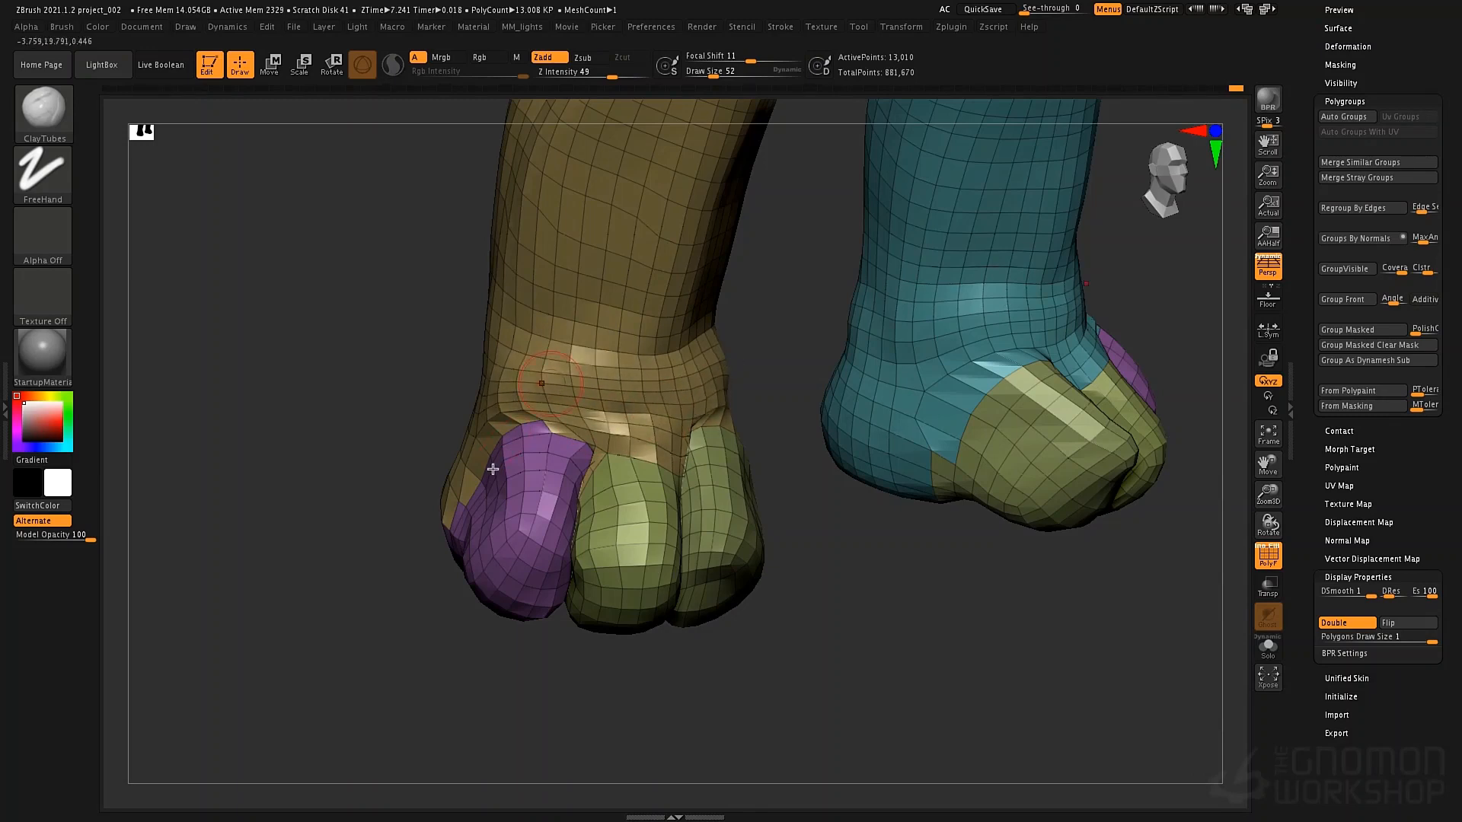
Go up one subdivision level and build up the tops of the middle and inner toes with ClayTubes at draw size 101
key("d")
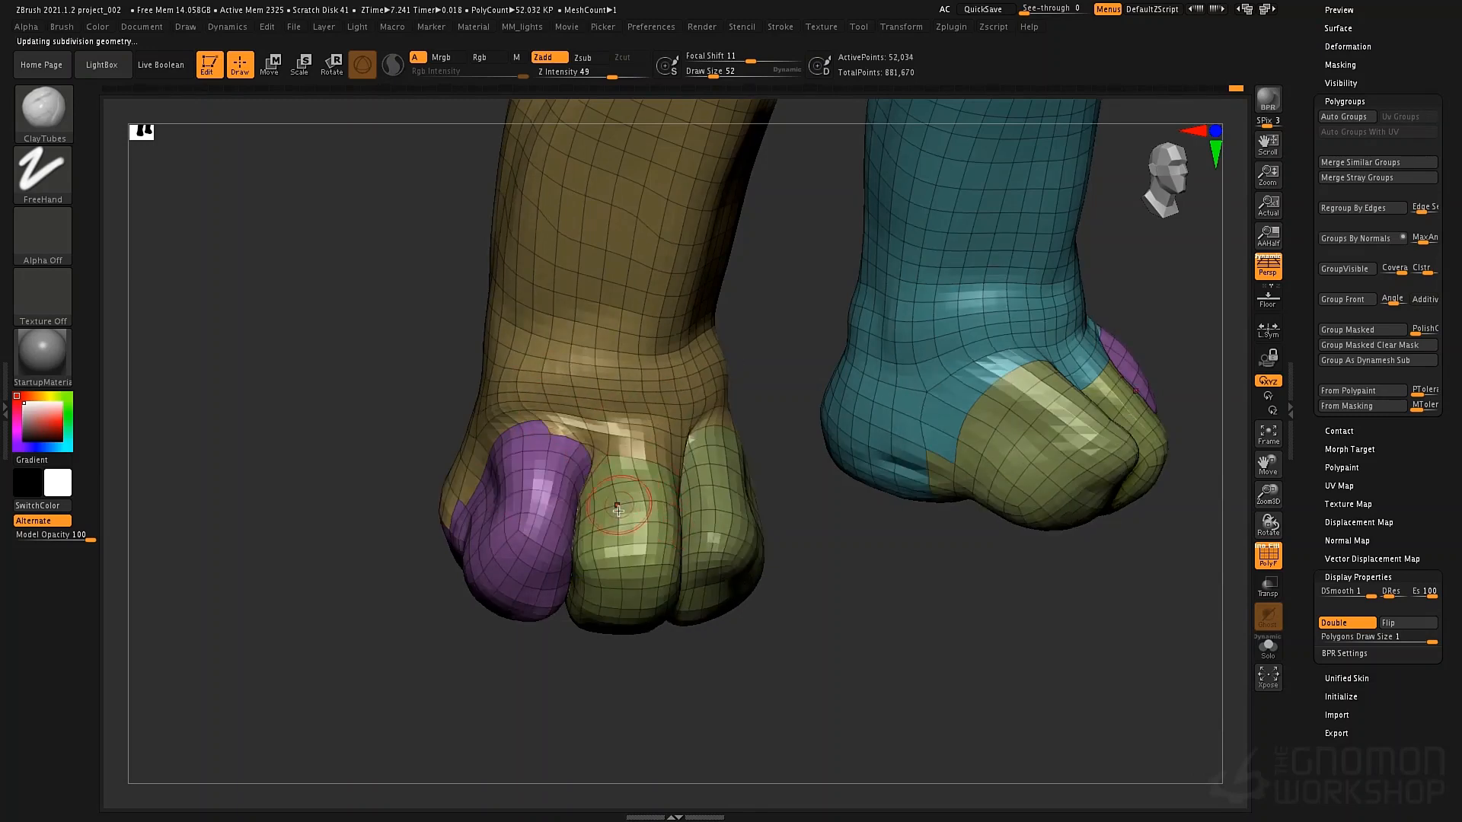
right_click_drag(619, 511, 566, 449)
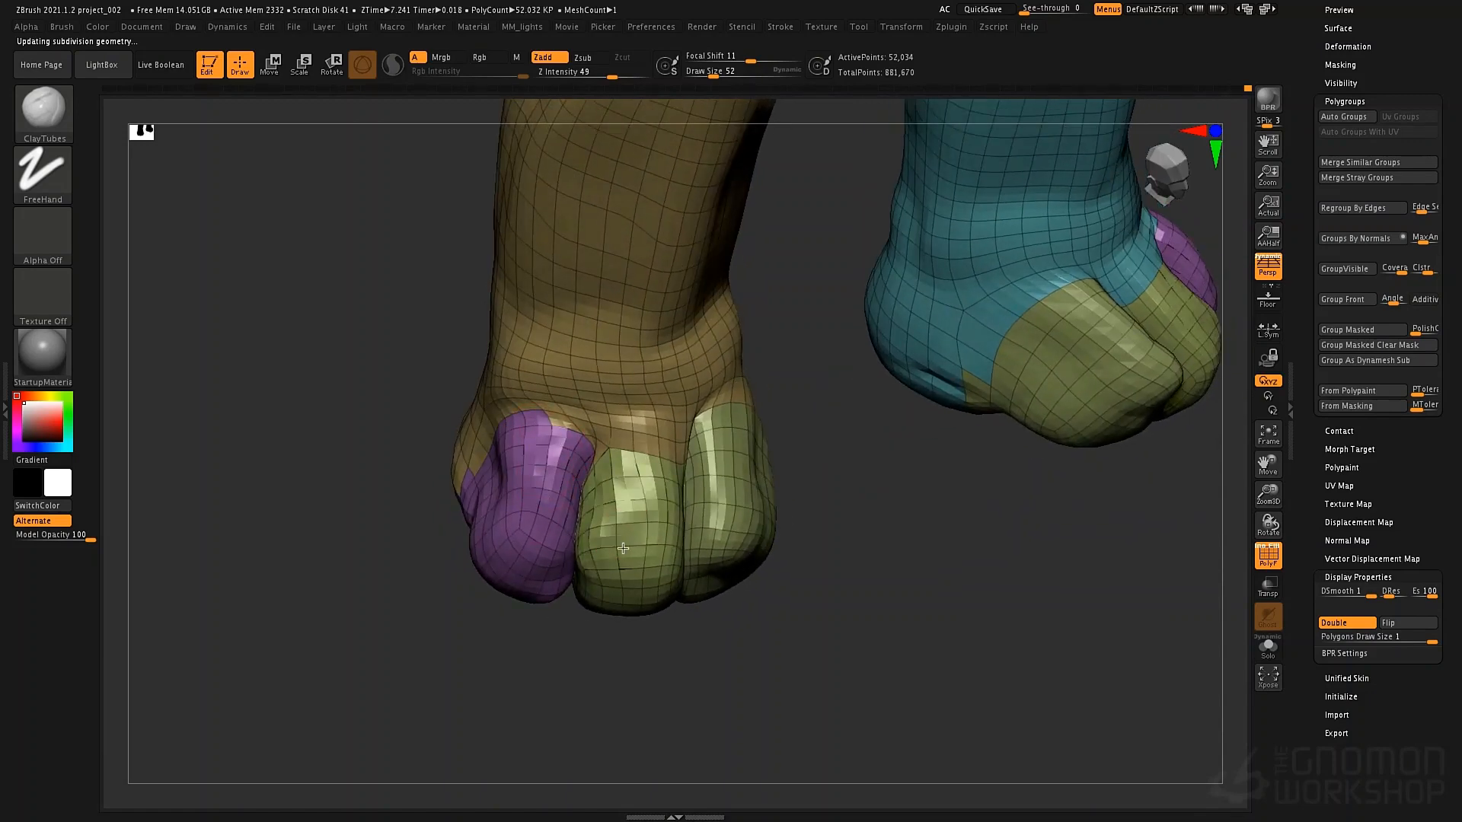
key("space")
mouse_move(634, 527)
left_mouse_down()
mouse_move(641, 499)
mouse_move(626, 487)
left_mouse_up()
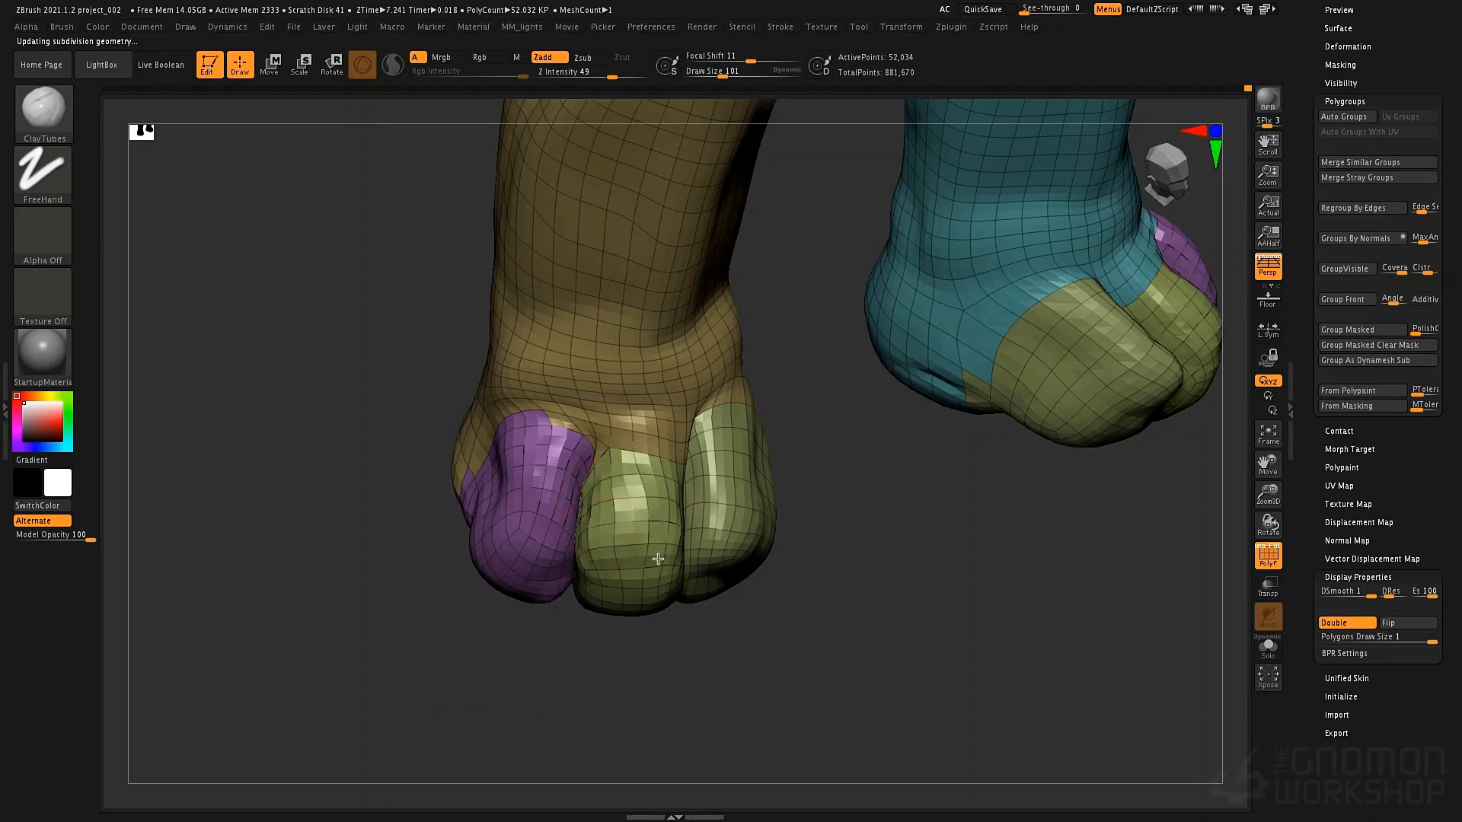
mouse_move(716, 518)
left_mouse_down()
mouse_move(745, 528)
mouse_move(719, 537)
mouse_move(732, 450)
mouse_move(715, 427)
left_mouse_up()
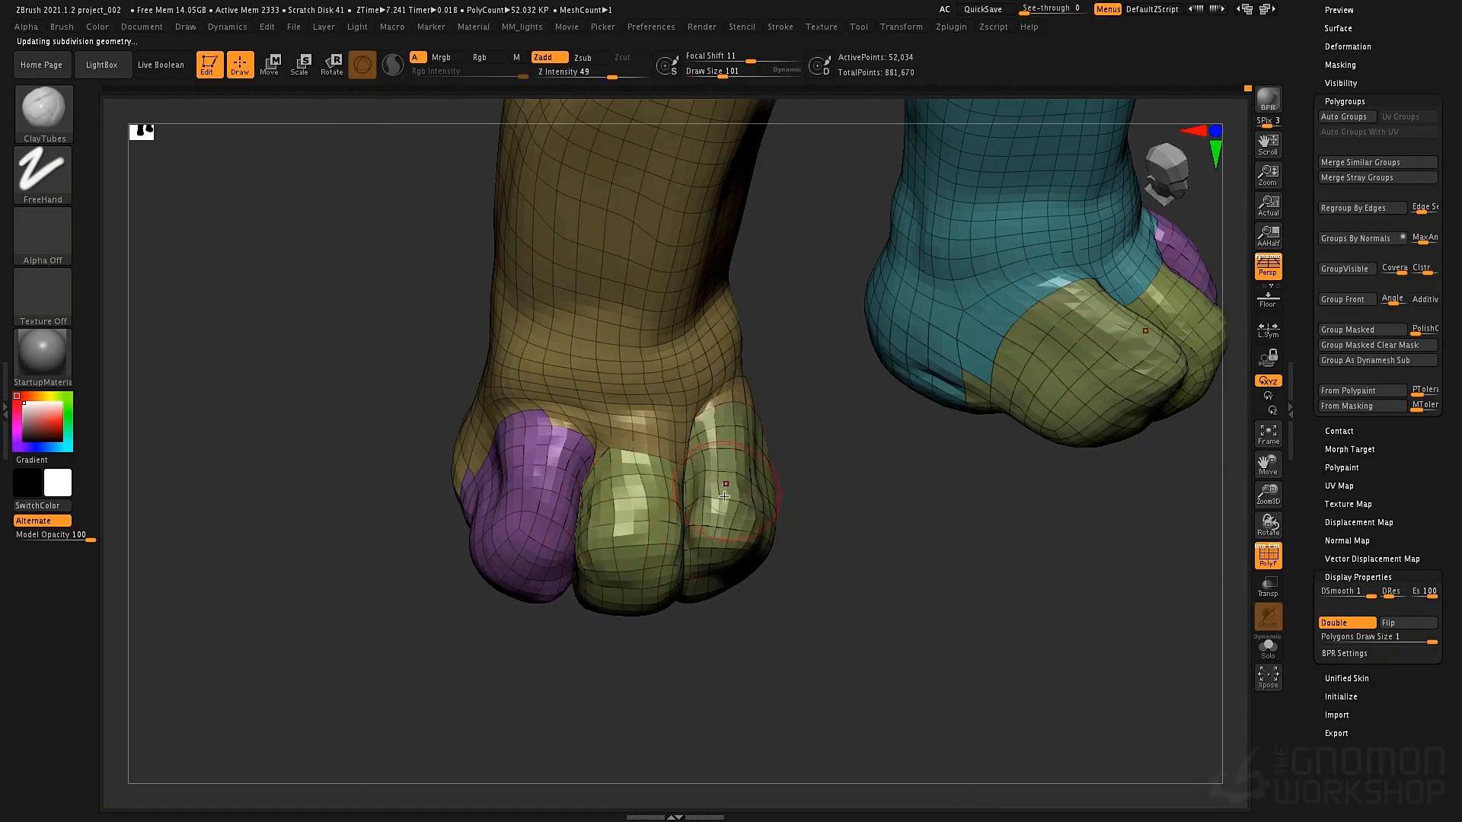
right_click_drag(702, 471, 763, 437)
mouse_move(771, 364)
left_mouse_down()
mouse_move(777, 408)
mouse_move(830, 418)
mouse_move(766, 554)
left_mouse_up()
right_click_drag(738, 521, 800, 520)
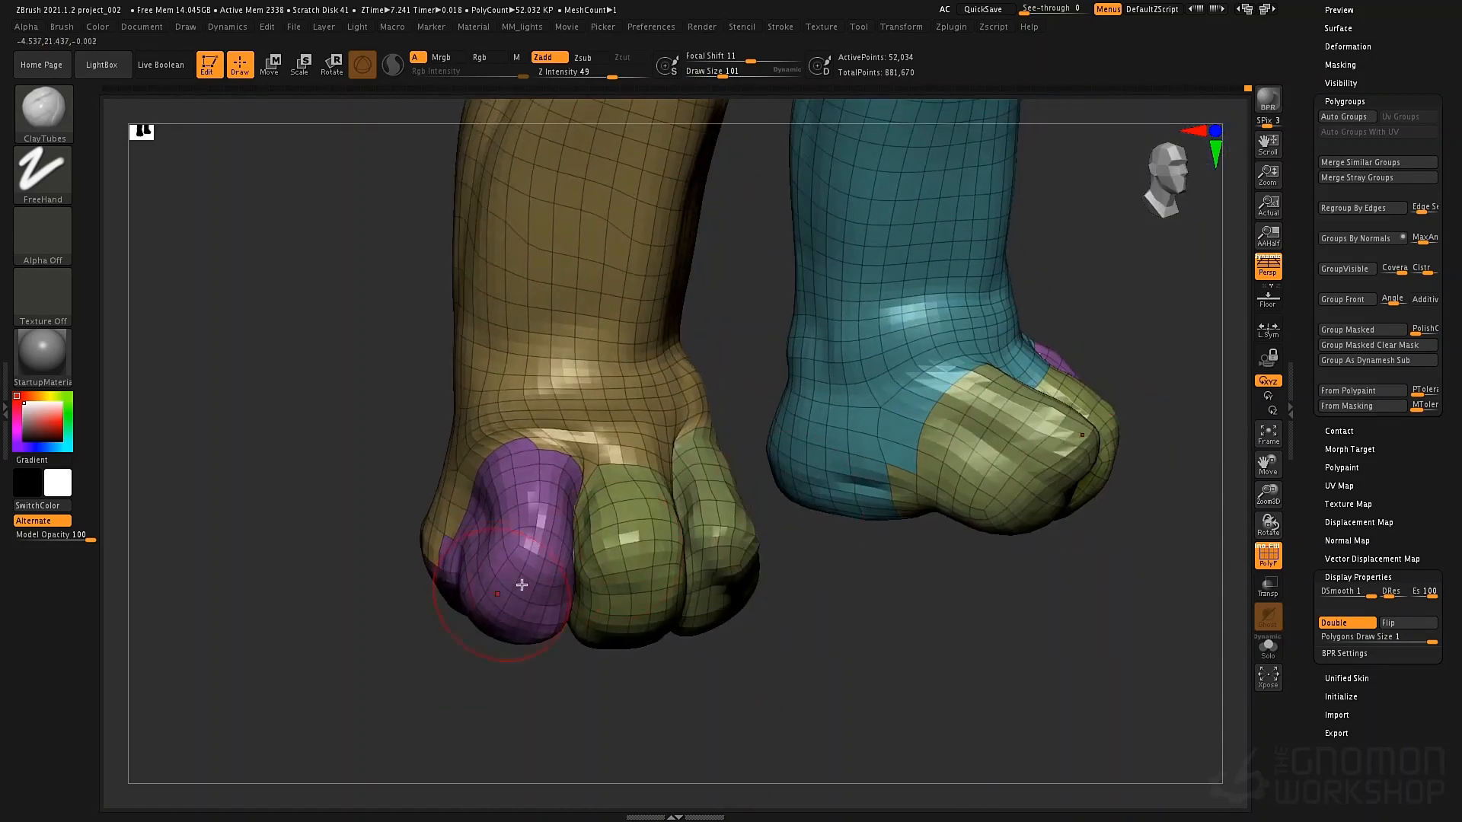
right_click_drag(504, 581, 479, 532)
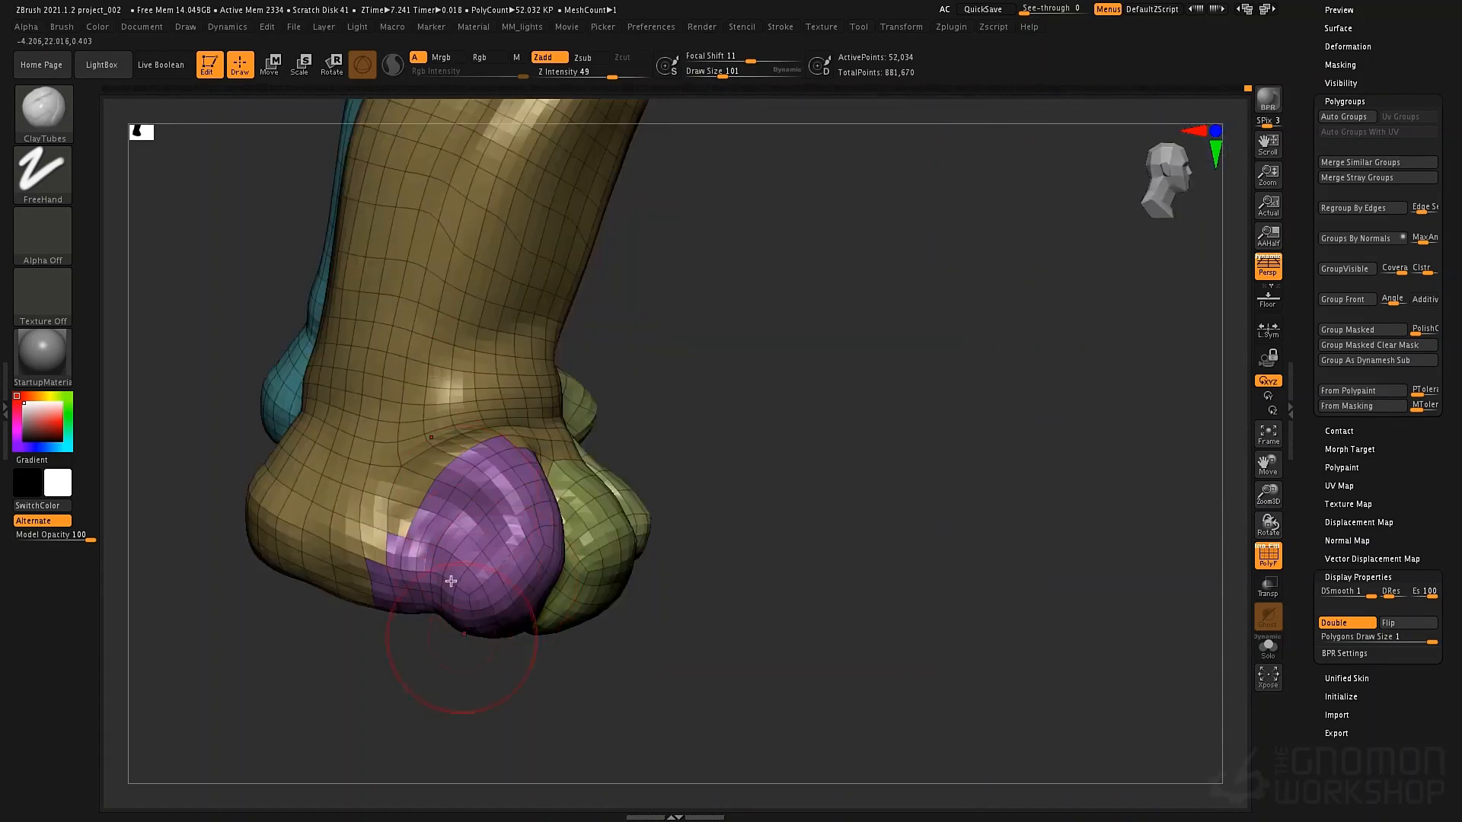
Turn off the polyframe display and carve the crease behind the inner toe with DamStandard at Z intensity 24 and draw size 76
key("b")
key("d")
key("s")
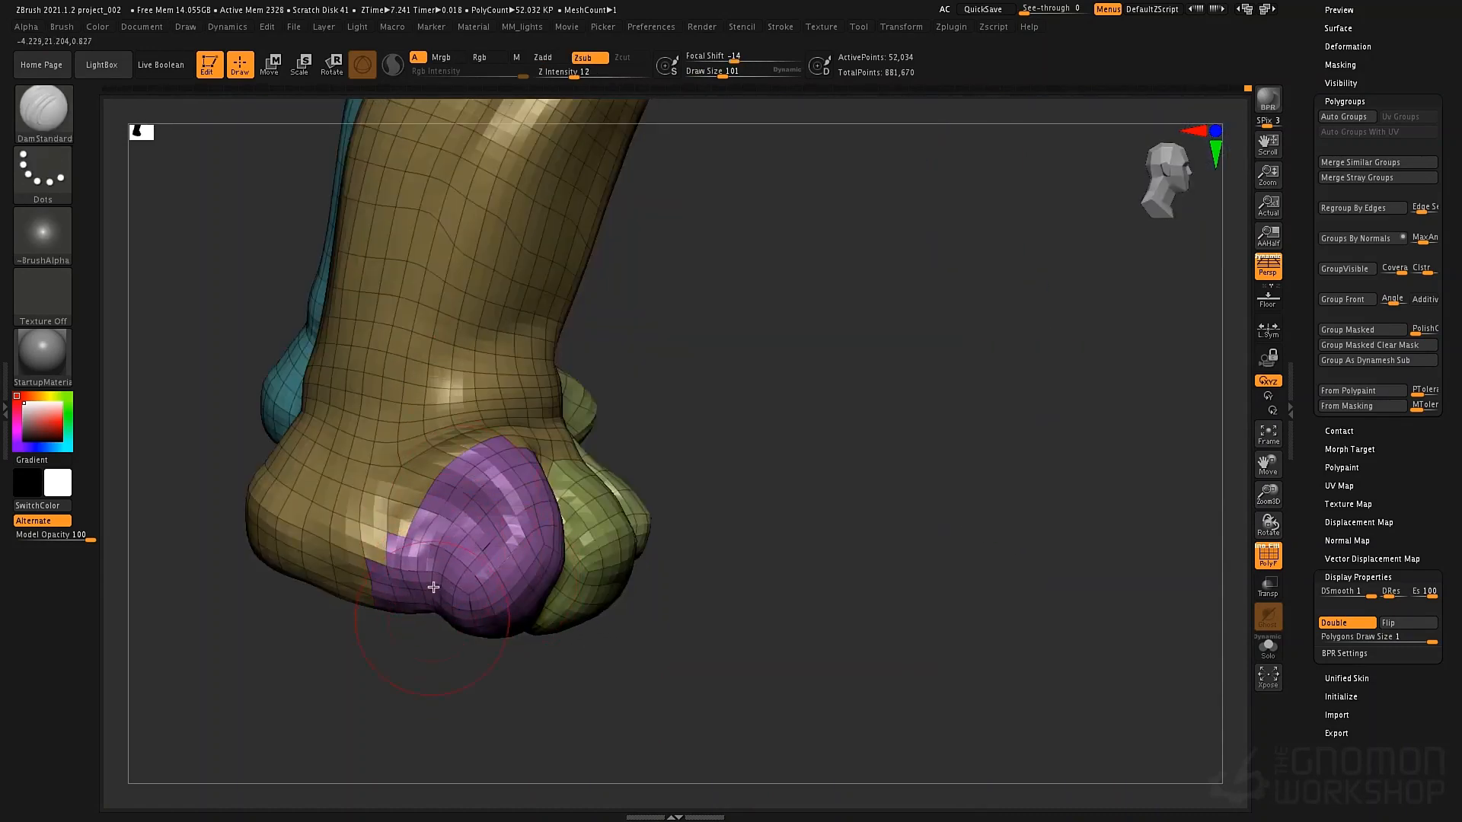
mouse_move(434, 587)
right_mouse_down()
mouse_move(757, 598)
mouse_move(716, 659)
right_mouse_up()
key("space")
left_click(803, 622)
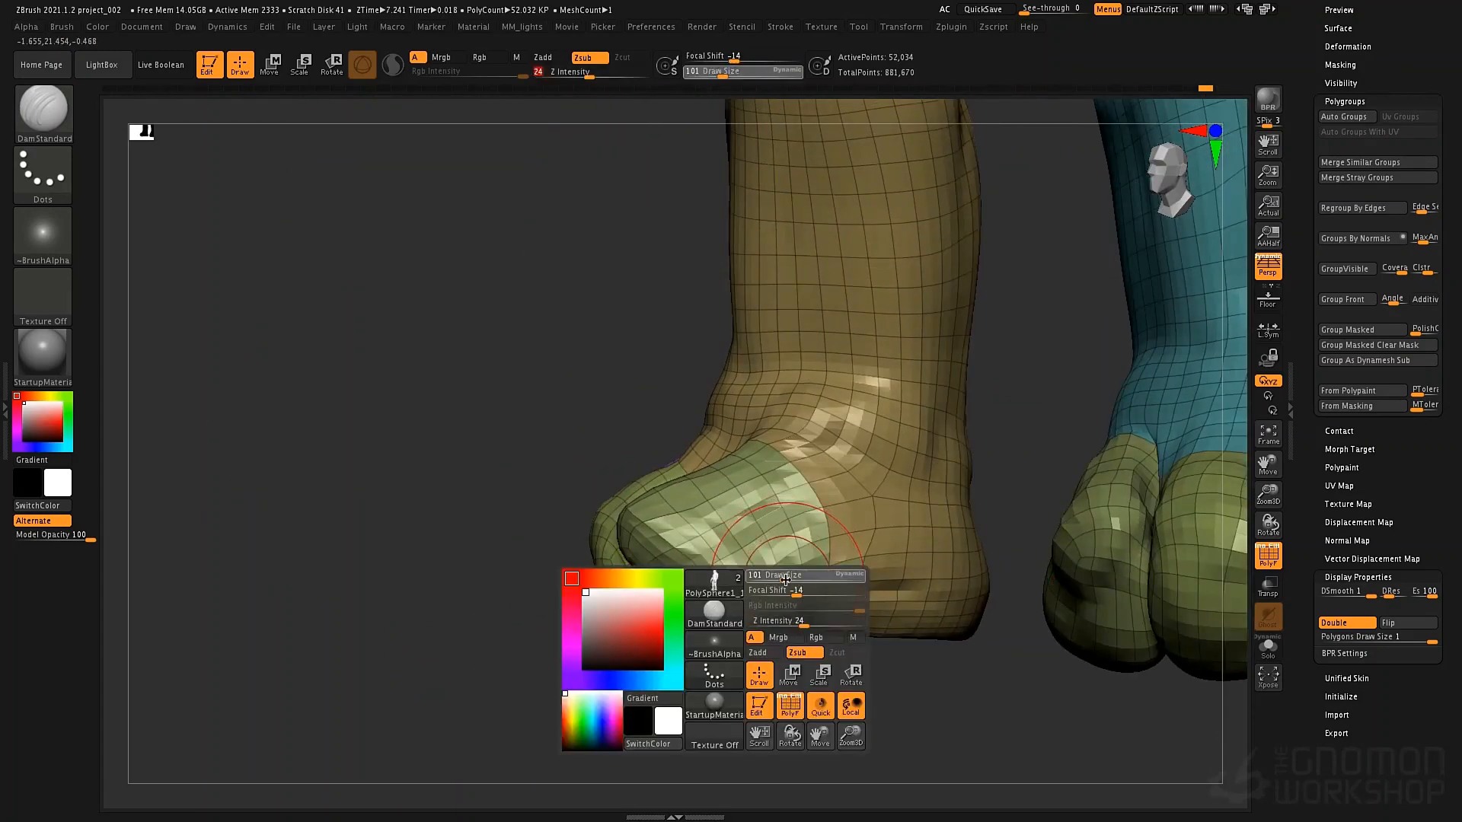
key("shift")
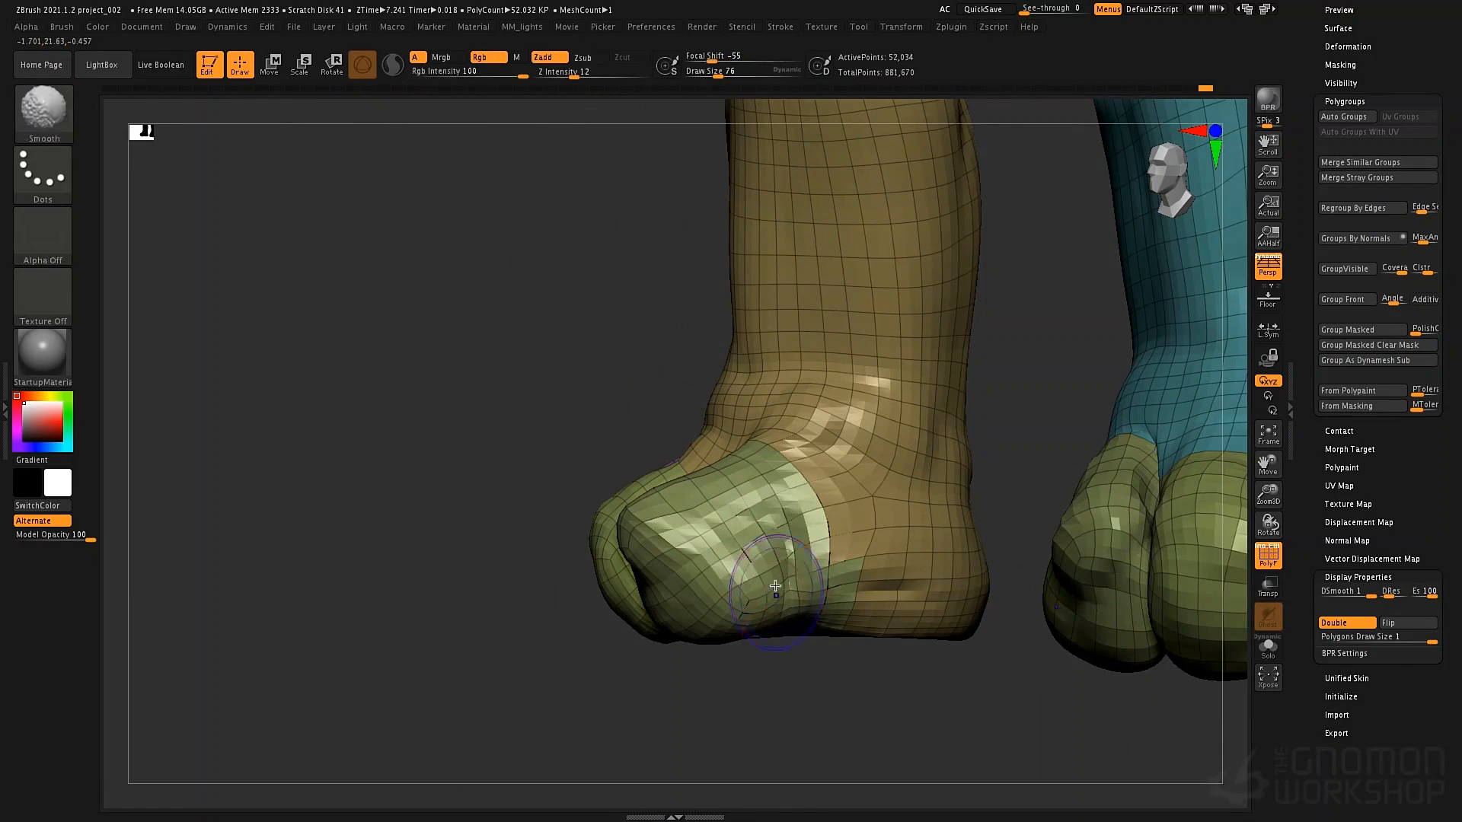
key("shift+f")
left_click_drag(789, 543, 785, 636)
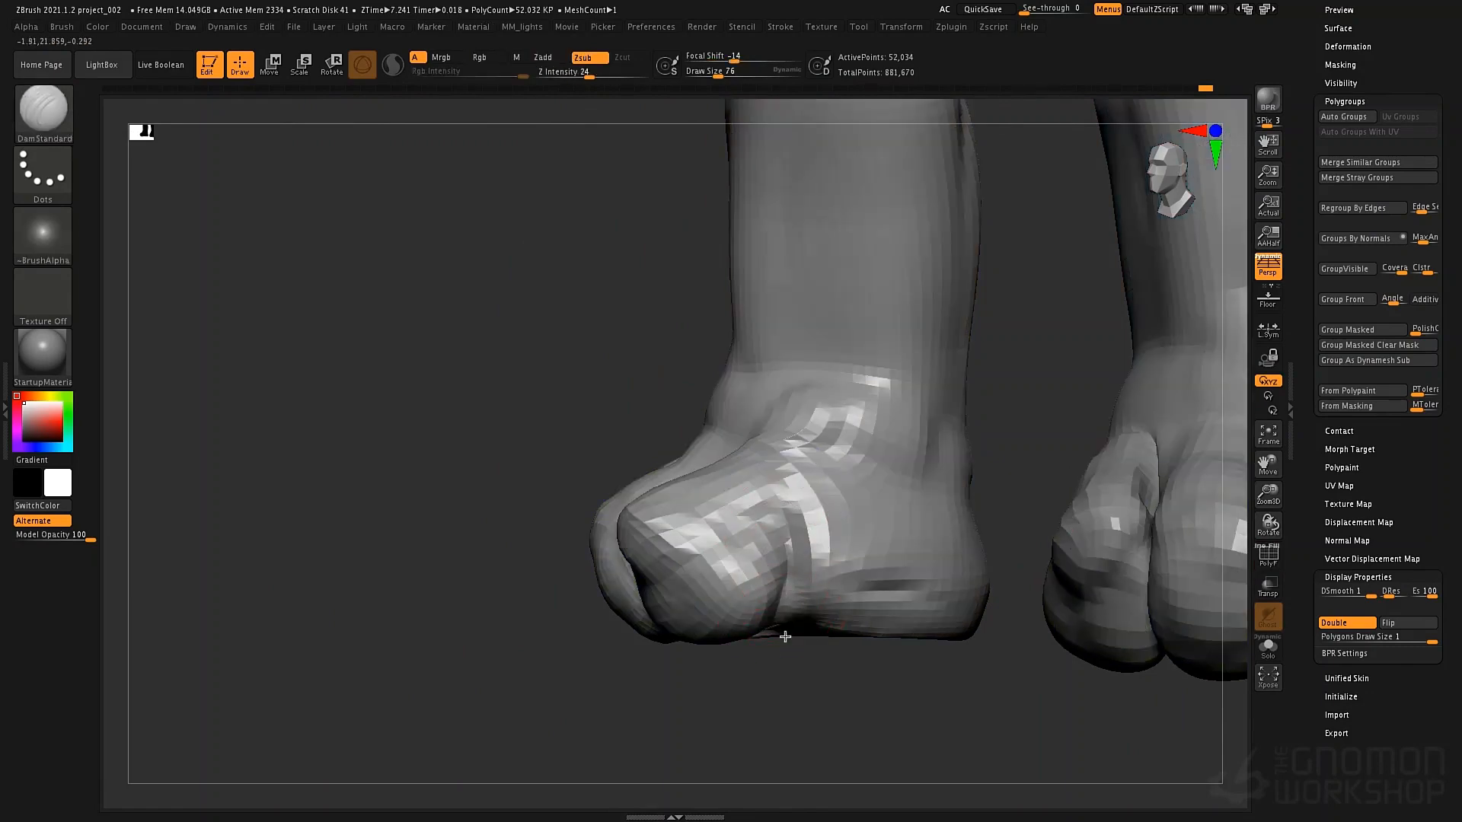
Add volume to the ends of the three toes with ClayTubes at draw size 76, including the inner toe's side
right_click_drag(774, 558, 676, 540)
key("b")
key("c")
key("t")
mouse_move(610, 581)
left_mouse_down()
mouse_move(630, 571)
mouse_move(636, 620)
mouse_move(640, 559)
mouse_move(673, 587)
mouse_move(665, 608)
left_mouse_up()
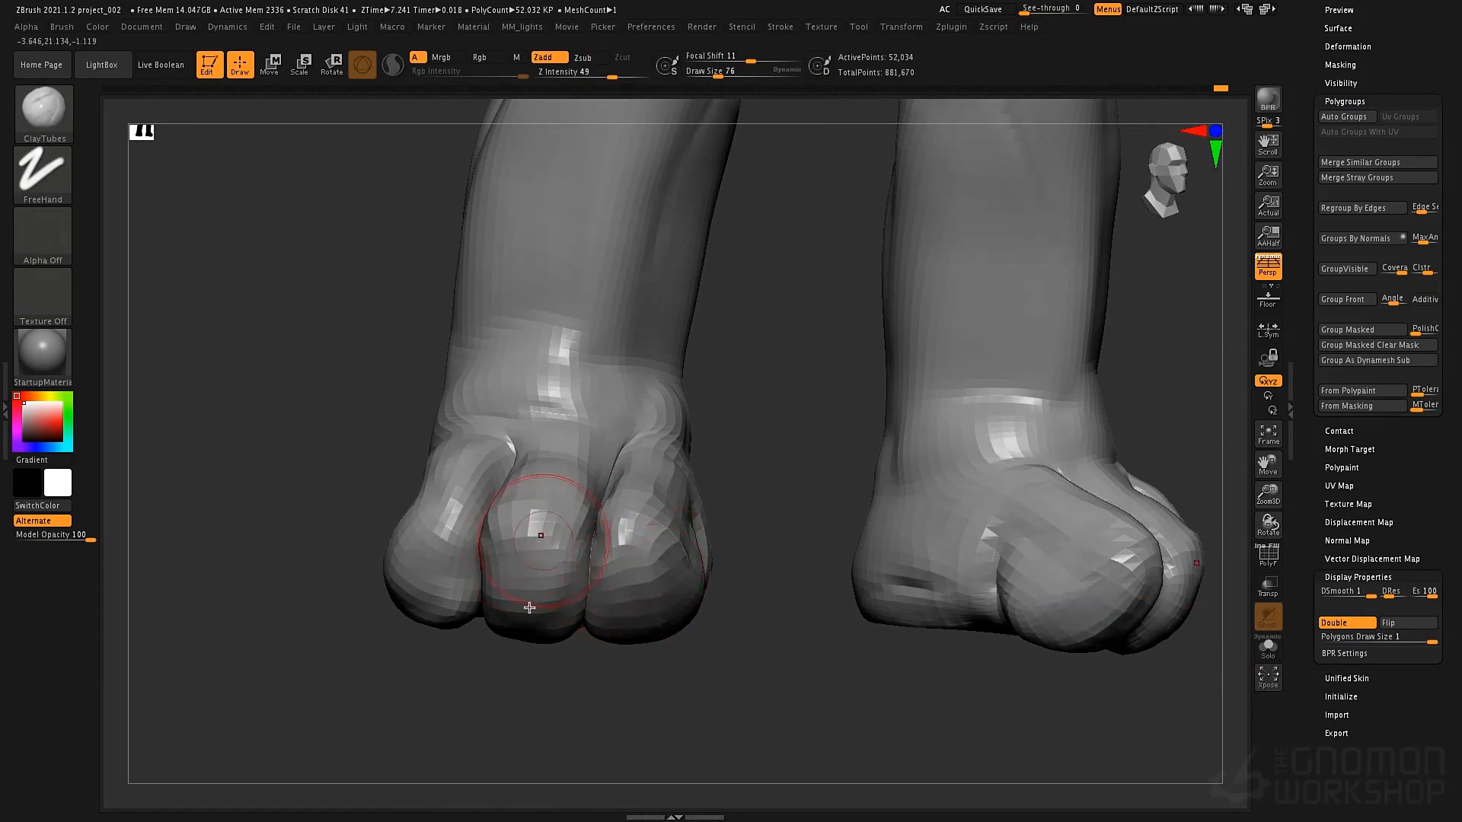
mouse_move(529, 608)
left_mouse_down()
mouse_move(424, 588)
mouse_move(447, 536)
left_mouse_up()
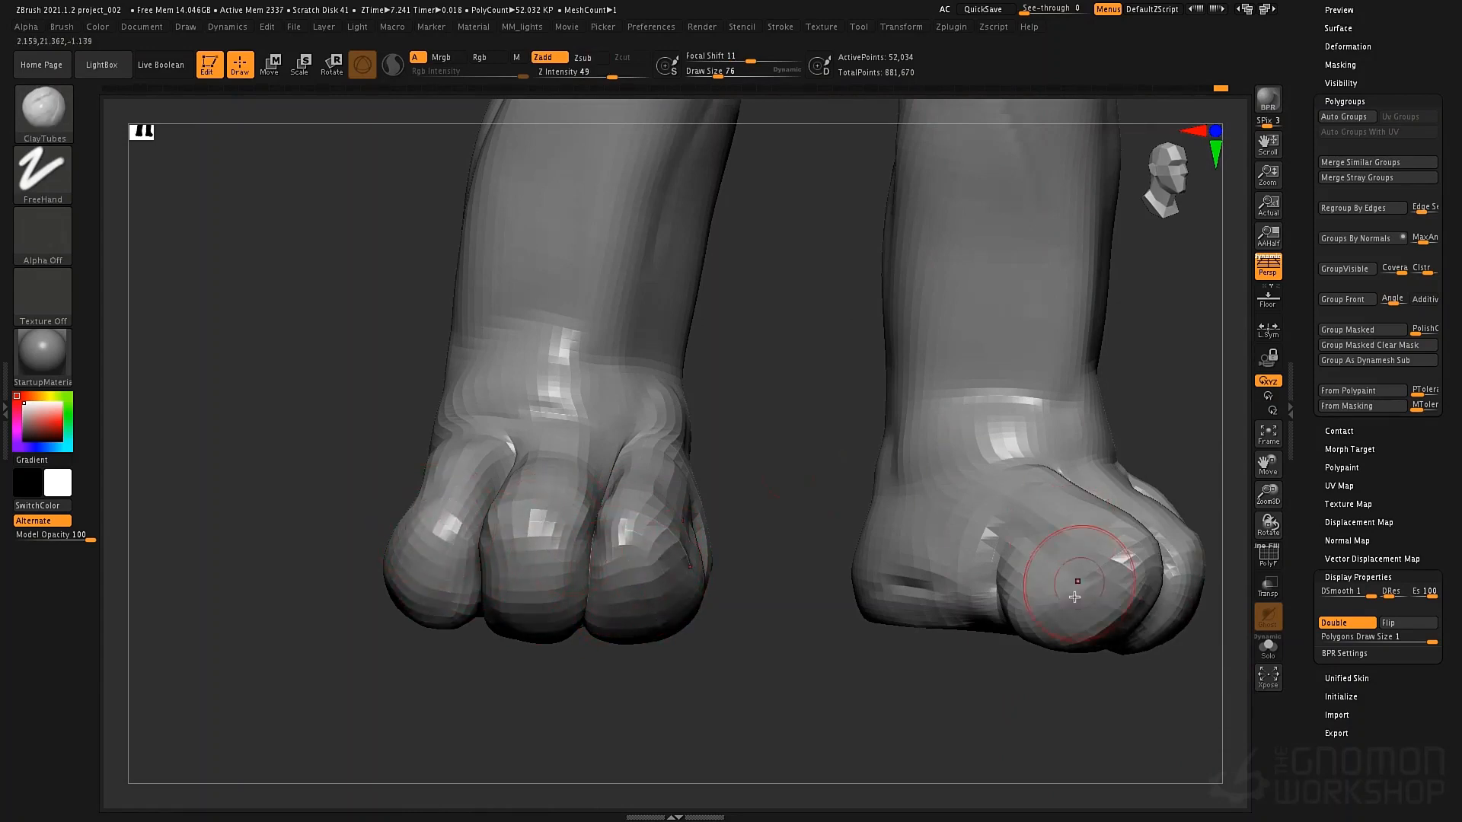
mouse_move(1116, 576)
left_mouse_down()
mouse_move(1100, 633)
mouse_move(1089, 622)
left_mouse_up()
Carve long muscle creases down the front of the lower leg with DamStandard at Z intensity 24 and draw size 76
mouse_move(831, 522)
left_mouse_down("alt")
mouse_move(806, 561)
mouse_move(790, 535)
left_mouse_up("alt")
left_click(64, 27)
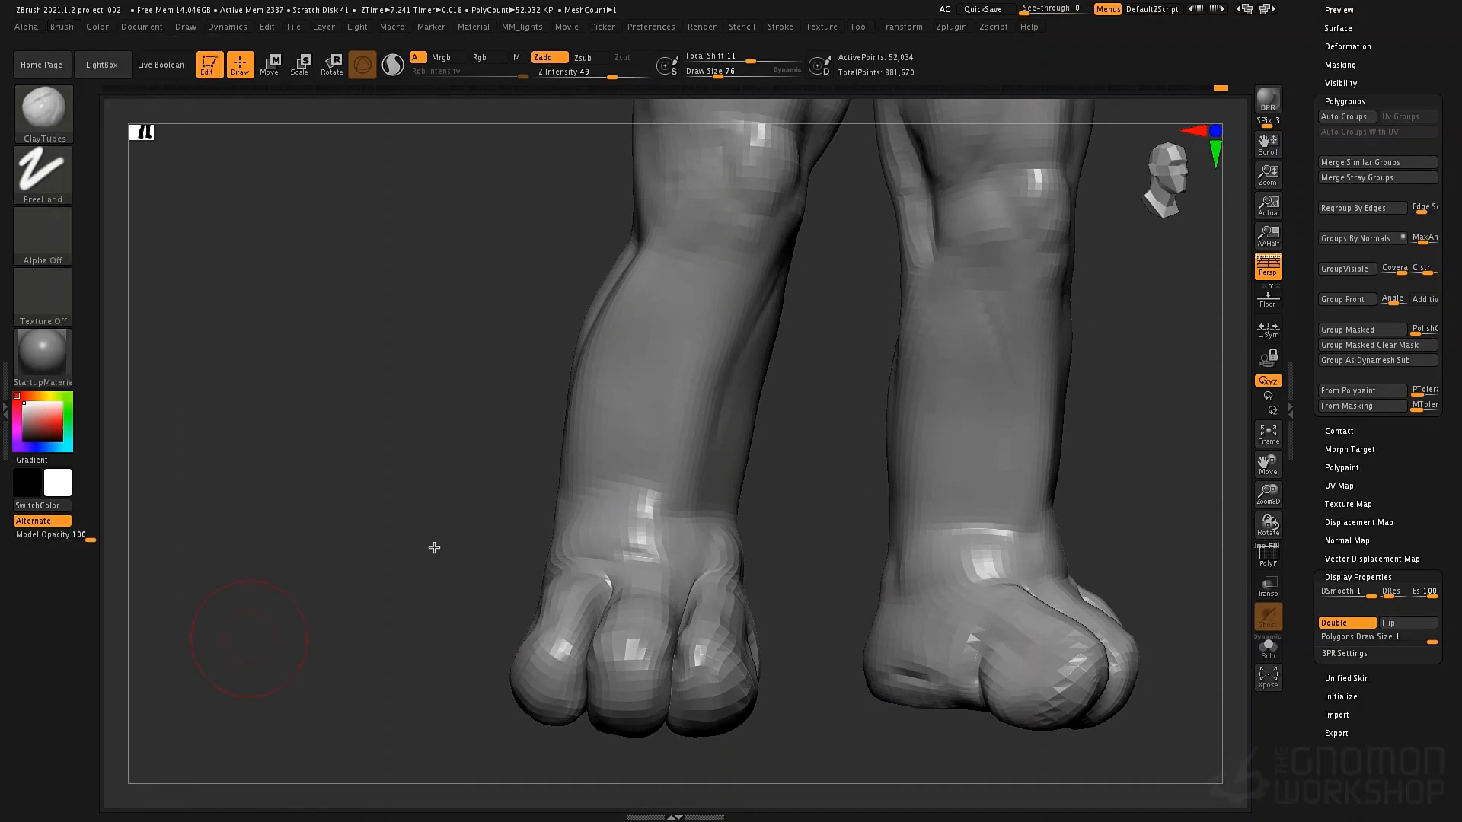
left_click_drag(742, 380, 717, 446, "alt")
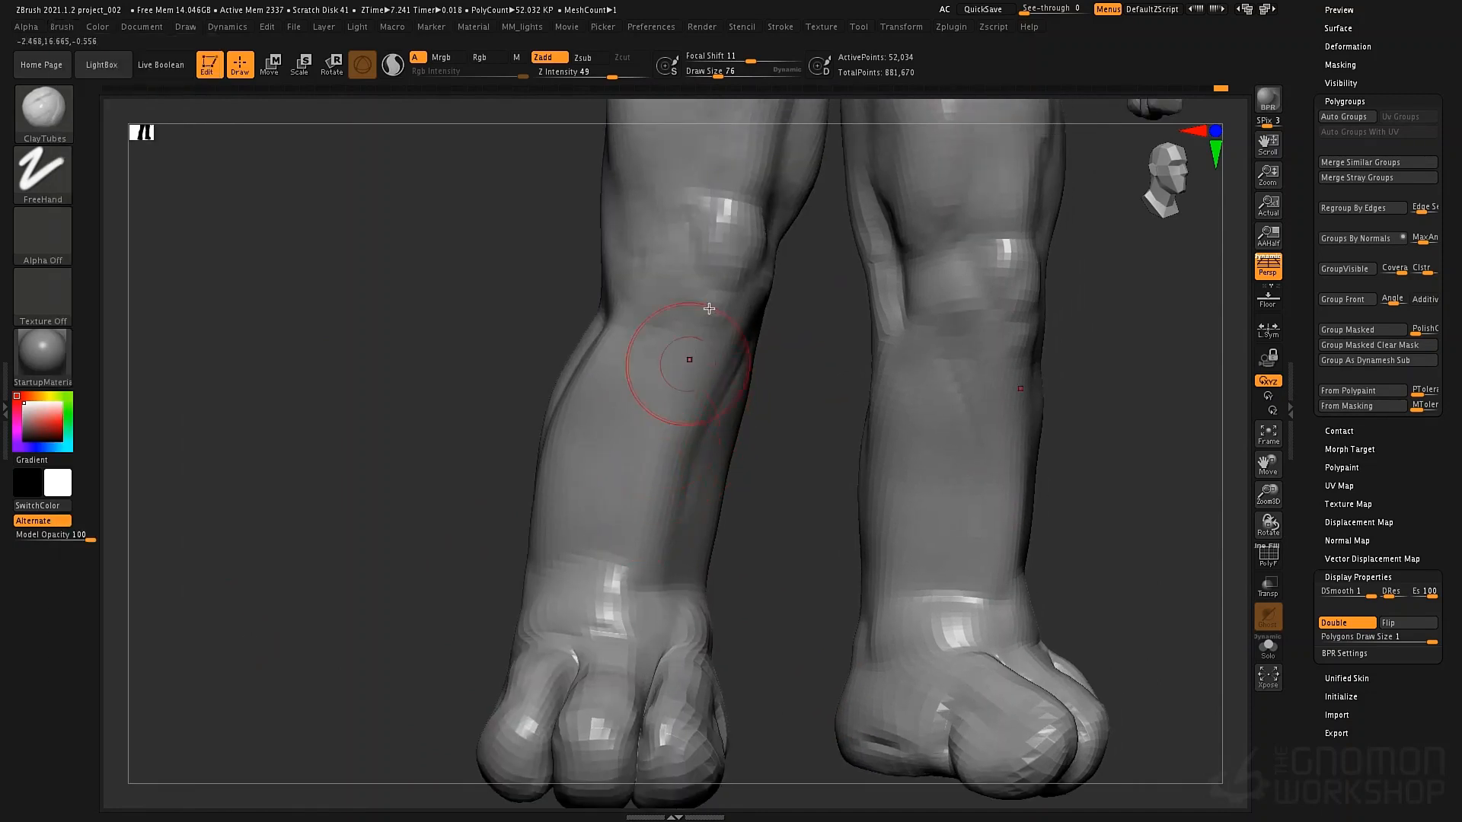
key("b")
key("d")
key("s")
left_click_drag(661, 401, 608, 509)
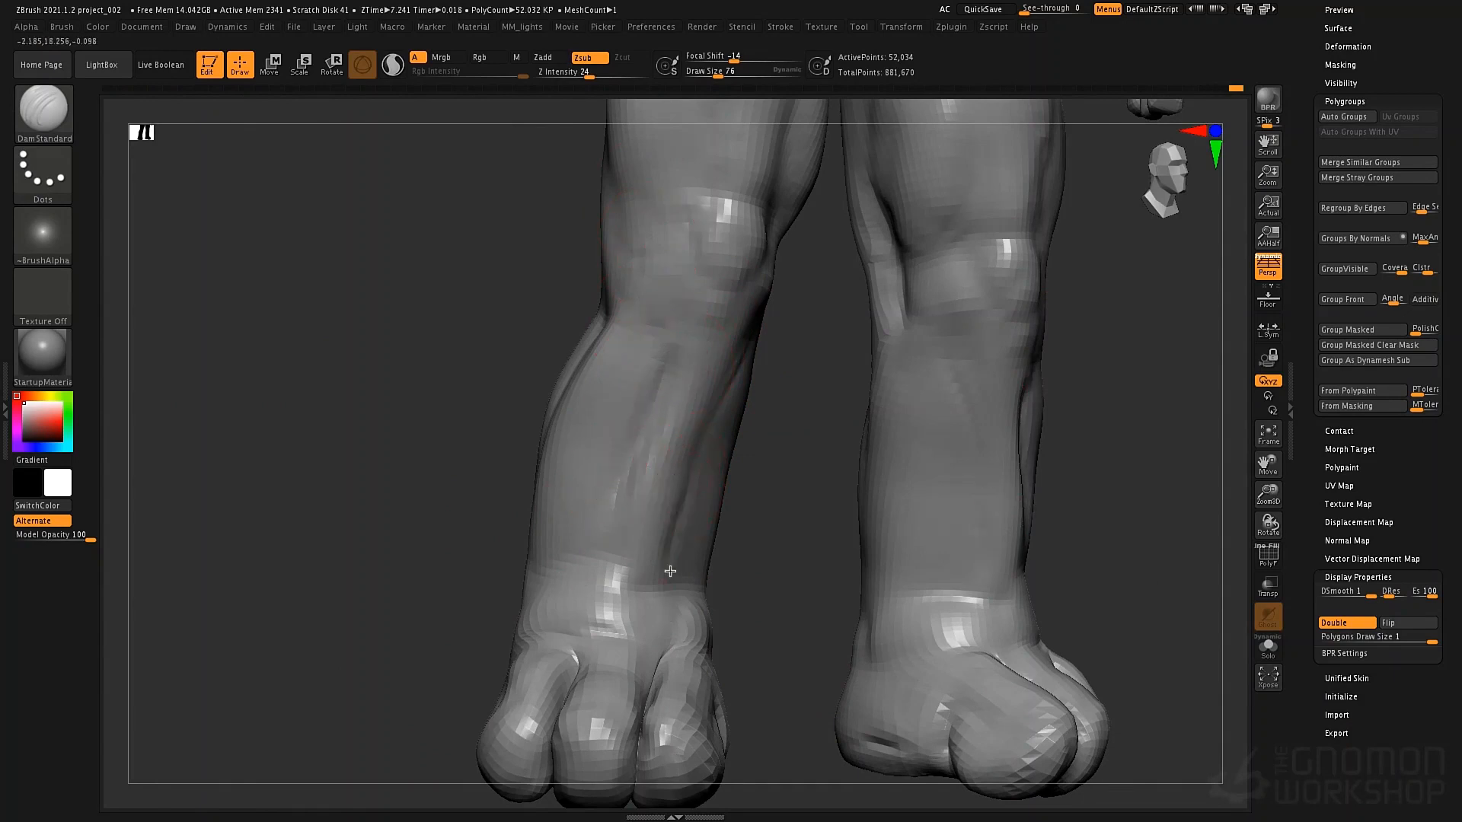
left_click_drag(834, 431, 735, 479)
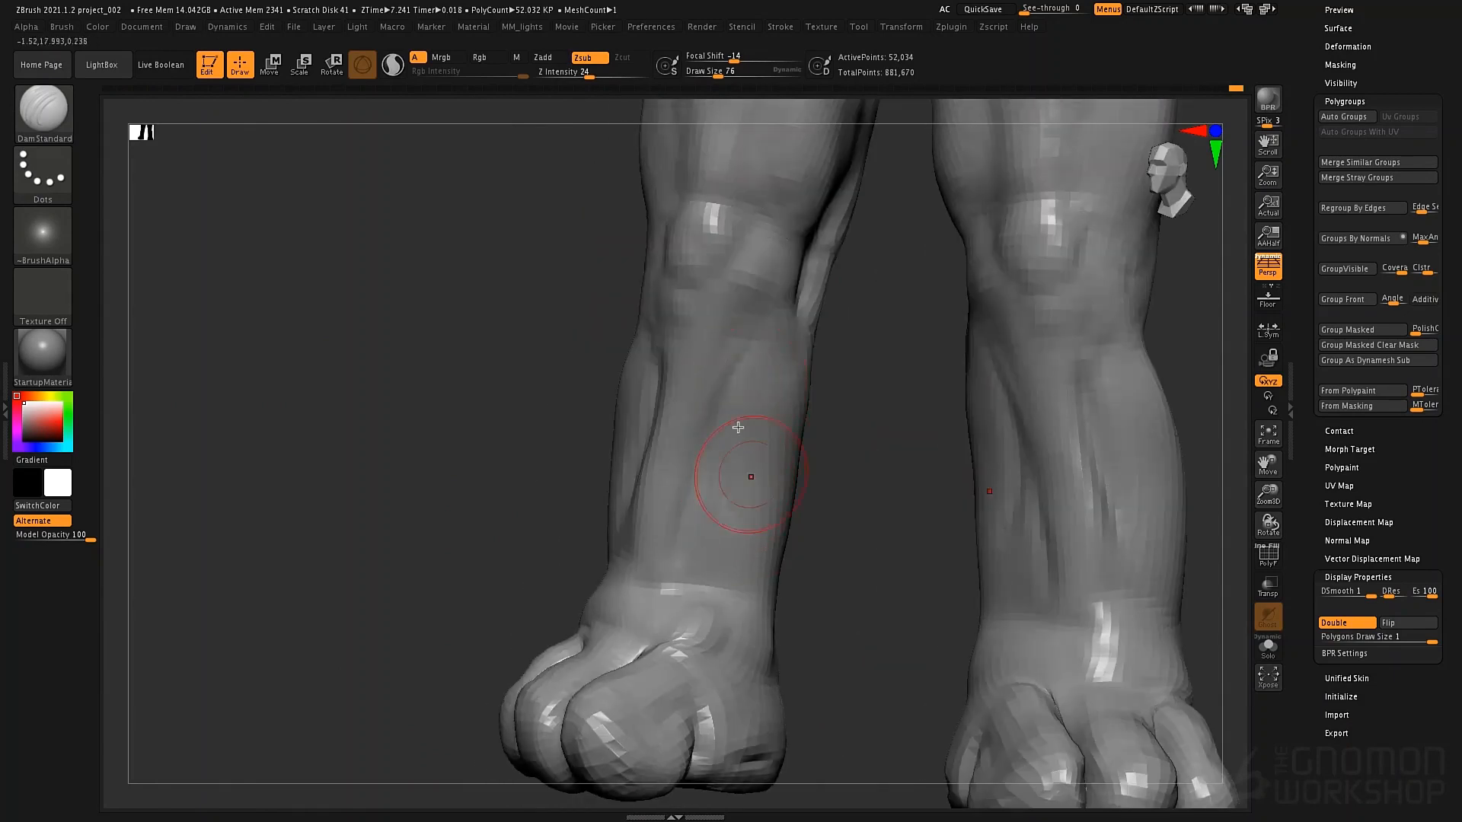
Carve long muscle creases down the side and back of the lower leg with DamStandard at draw size 76
left_click_drag(754, 346, 718, 450)
left_click_drag(731, 381, 739, 559)
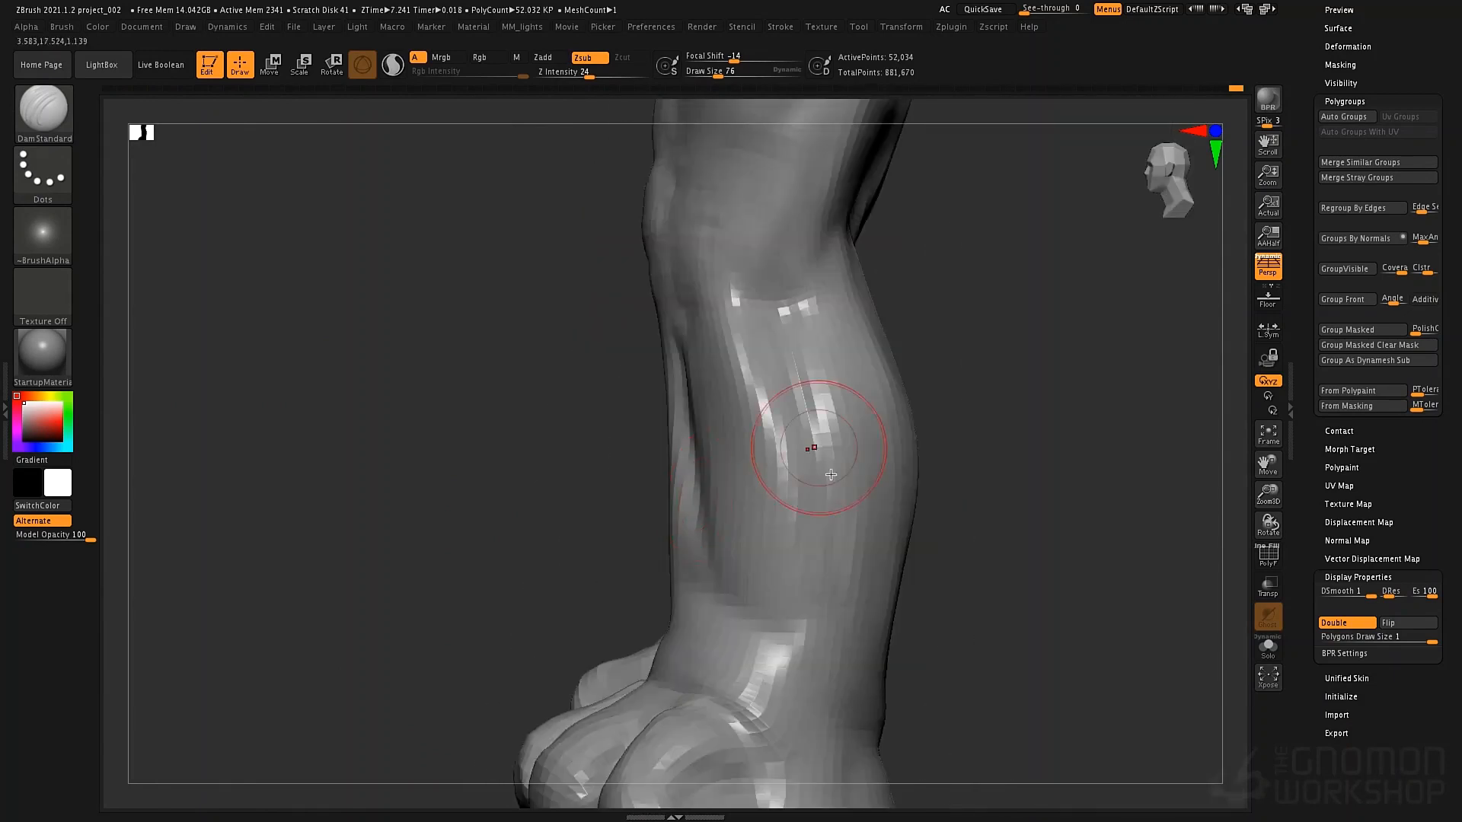
mouse_move(940, 505)
left_mouse_down()
mouse_move(799, 478)
mouse_move(751, 326)
left_mouse_up()
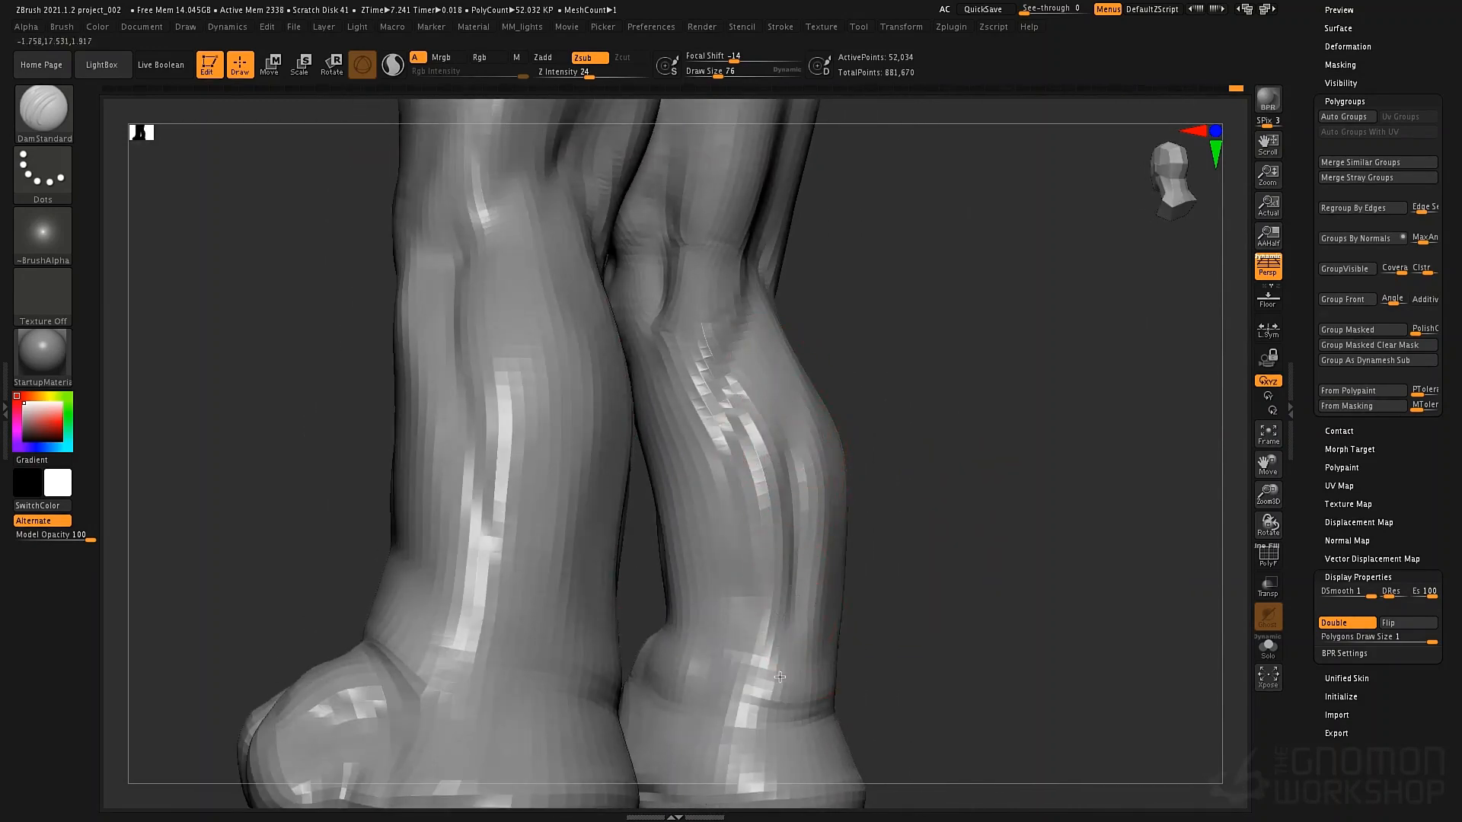
left_click_drag(789, 572, 792, 615)
left_click_drag(750, 370, 743, 488)
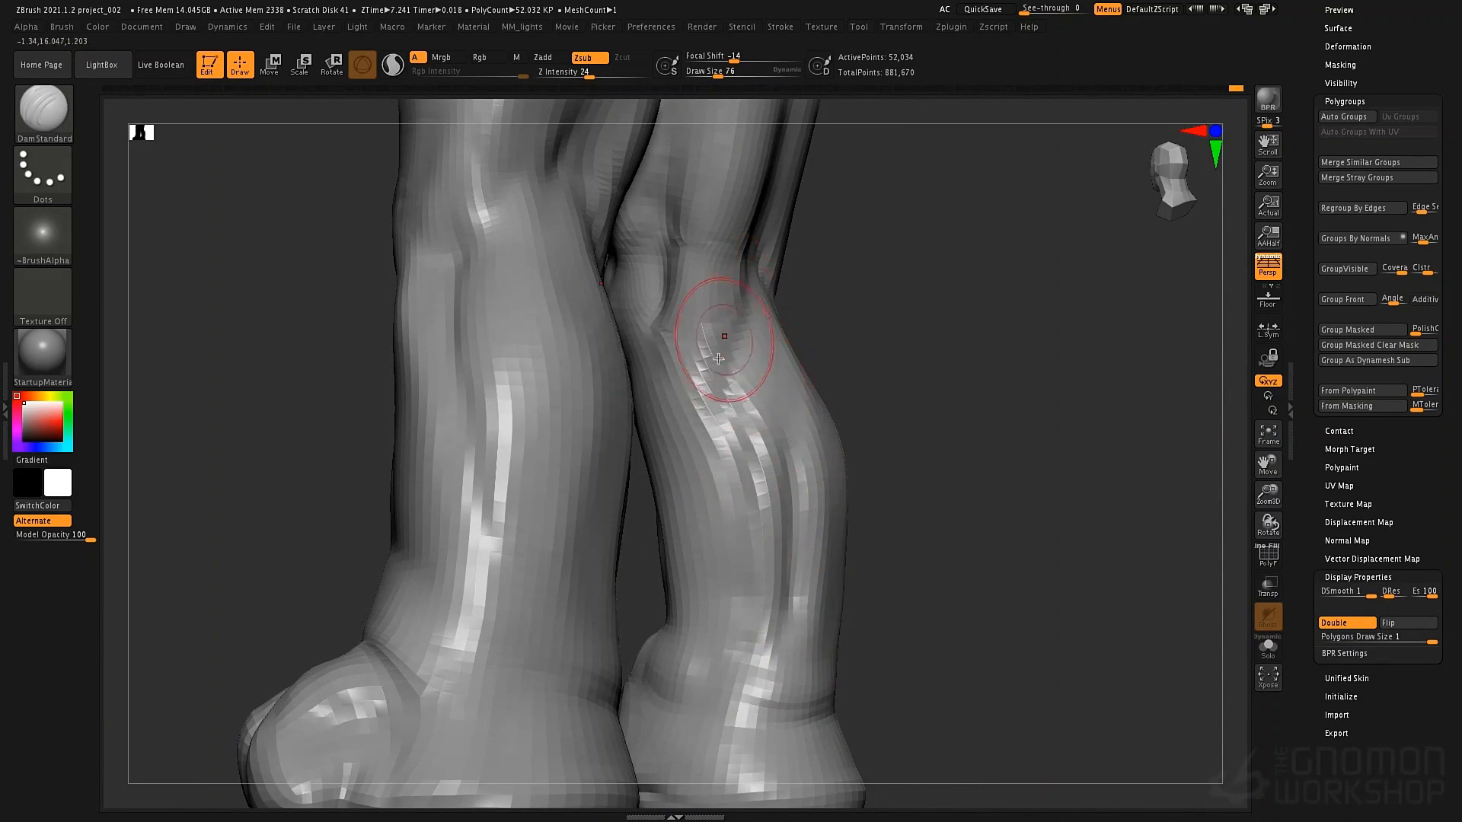
left_click_drag(724, 335, 714, 448)
right_click_drag(825, 403, 718, 472, "ctrl")
mouse_move(717, 471)
left_mouse_down()
mouse_move(726, 400)
mouse_move(760, 338)
left_mouse_up()
Build up the back of the knee and its inner side with ClayTubes at Z intensity 49 and draw size 76
key("b")
key("c")
key("t")
left_click_drag(702, 424, 712, 453)
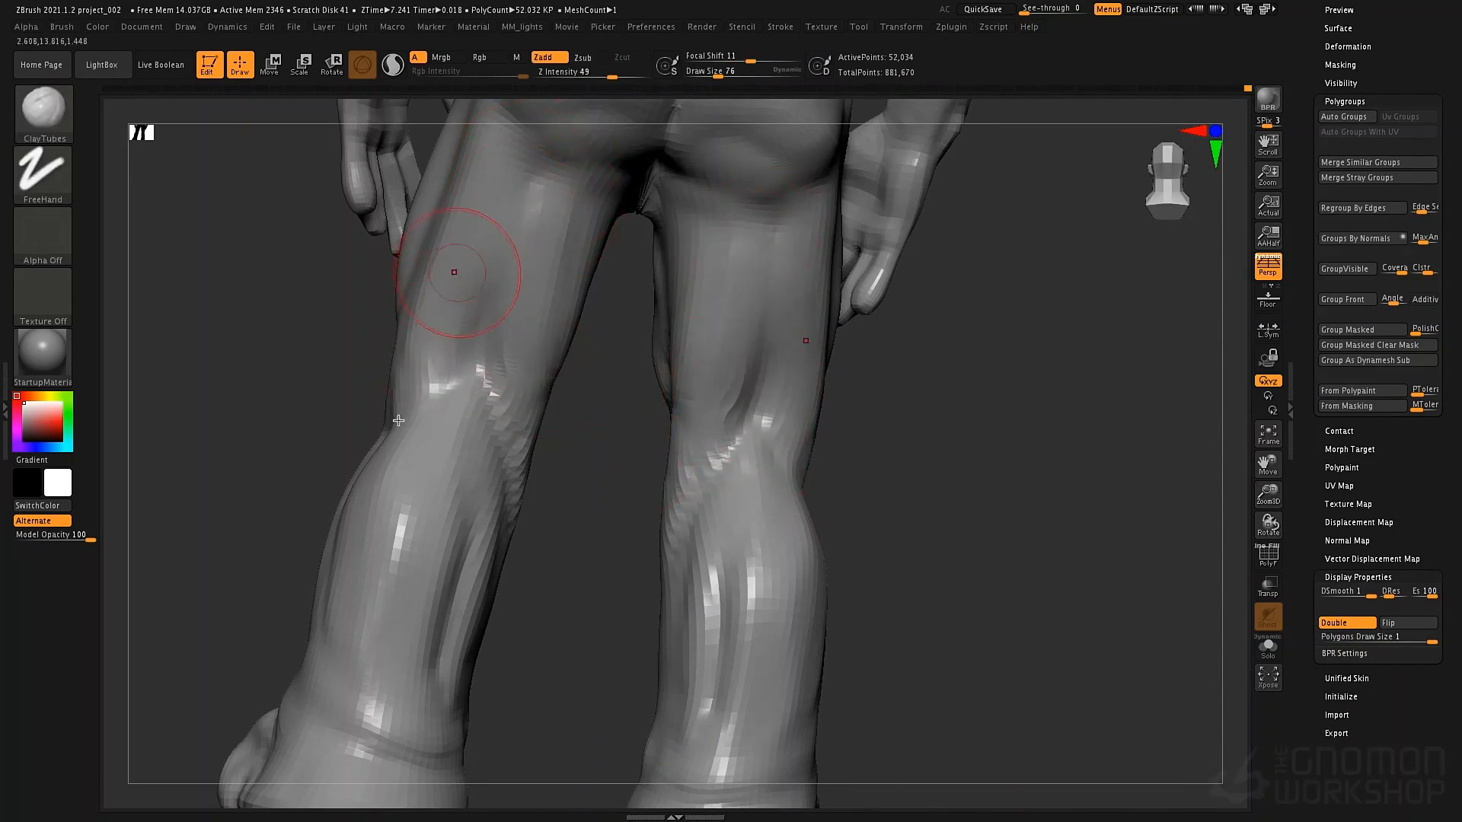
mouse_move(762, 423)
left_mouse_down()
mouse_move(701, 457)
mouse_move(750, 465)
mouse_move(686, 473)
mouse_move(720, 457)
mouse_move(702, 343)
mouse_move(652, 385)
mouse_move(661, 483)
left_mouse_up()
mouse_move(666, 426)
right_mouse_down()
mouse_move(744, 401)
mouse_move(884, 423)
right_mouse_up()
left_click_drag(659, 434, 668, 364)
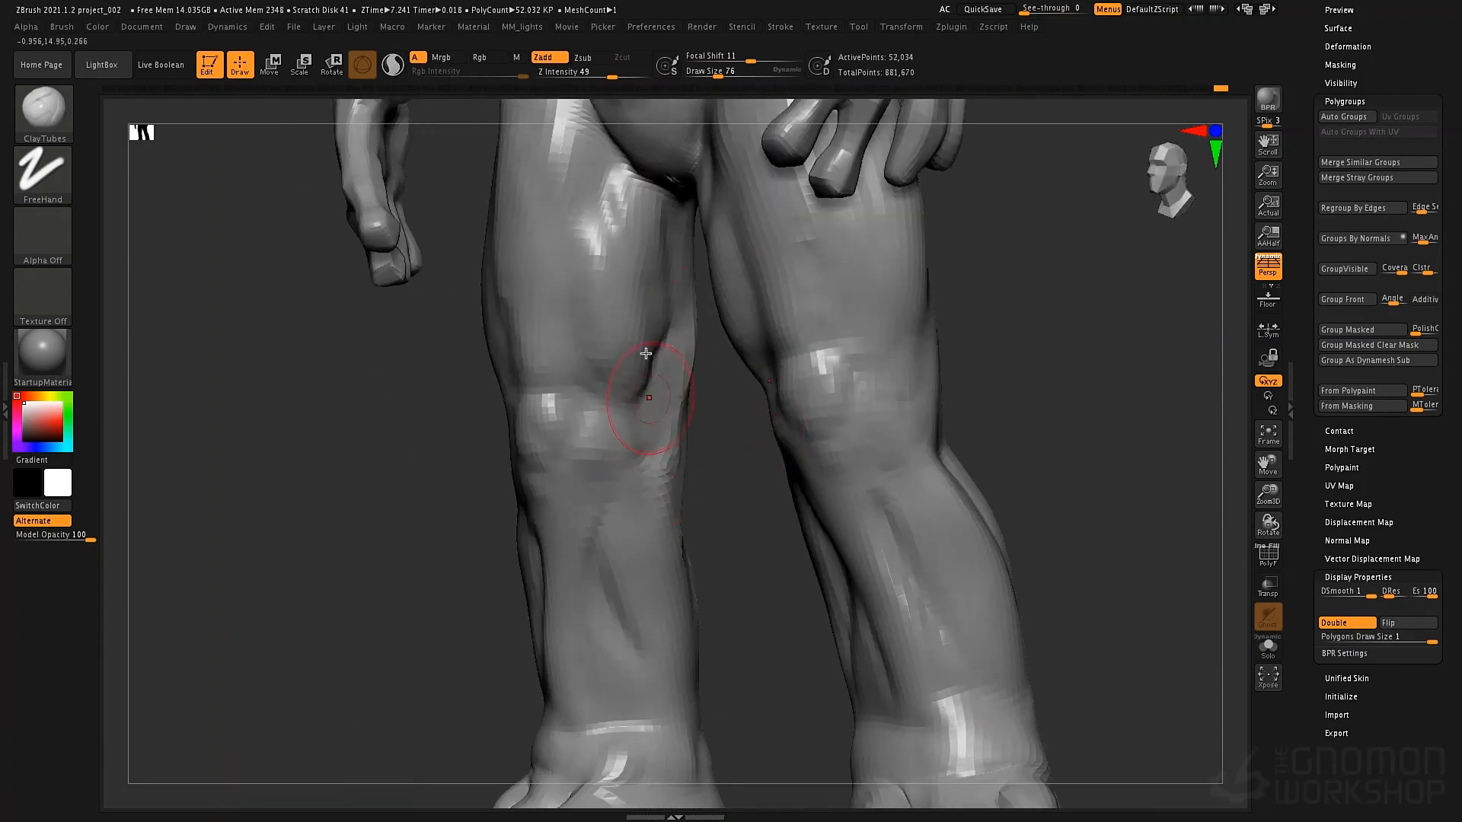
Add muscle volume down the front of the thigh above the knee with ClayTubes at draw size 76
right_click_drag(643, 353, 655, 328)
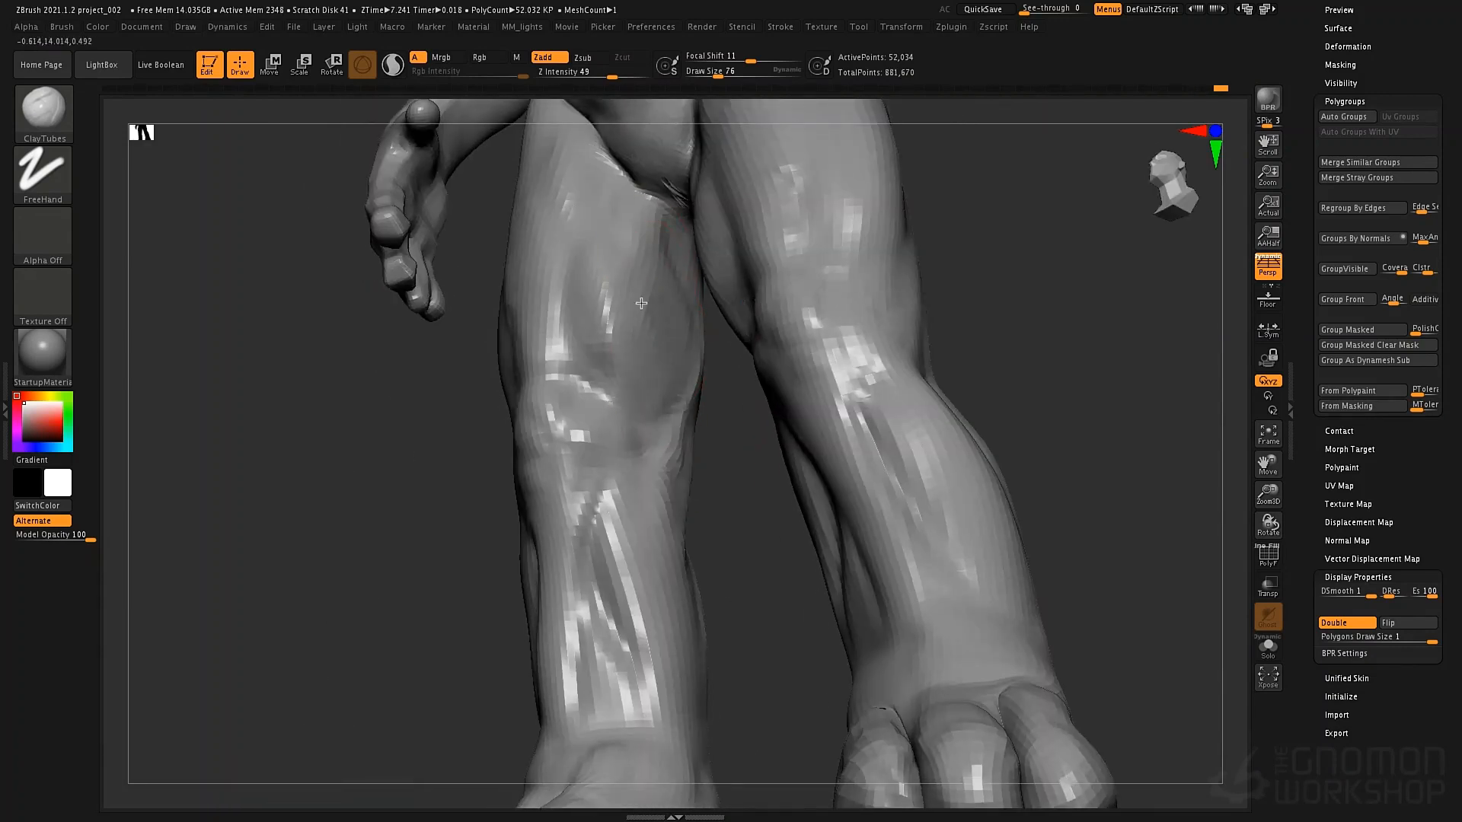
mouse_move(604, 195)
left_mouse_down()
mouse_move(636, 277)
mouse_move(610, 335)
left_mouse_up()
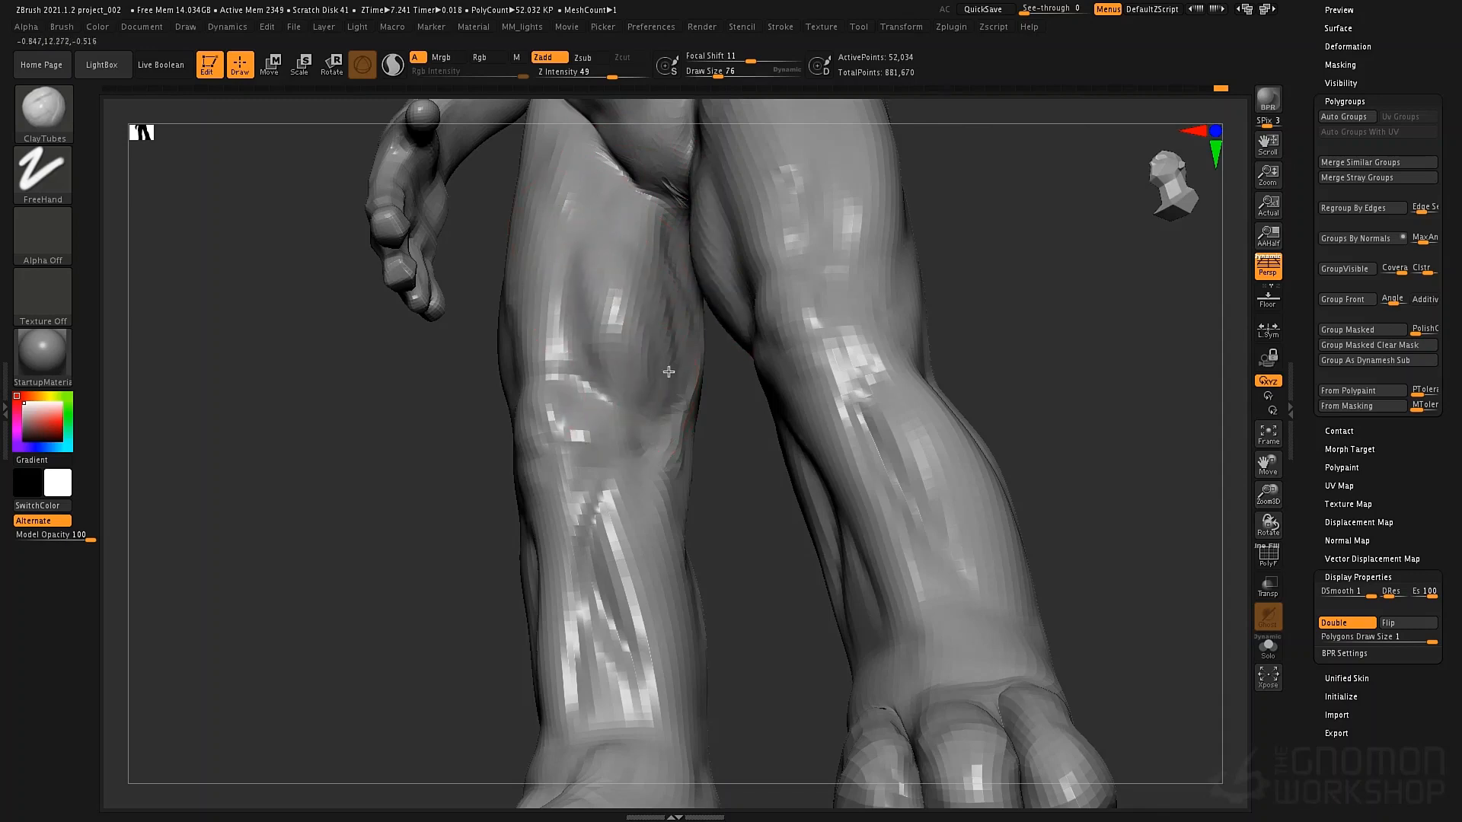
right_click_drag(621, 381, 692, 421, "shift")
right_click_drag(757, 537, 727, 402, "ctrl")
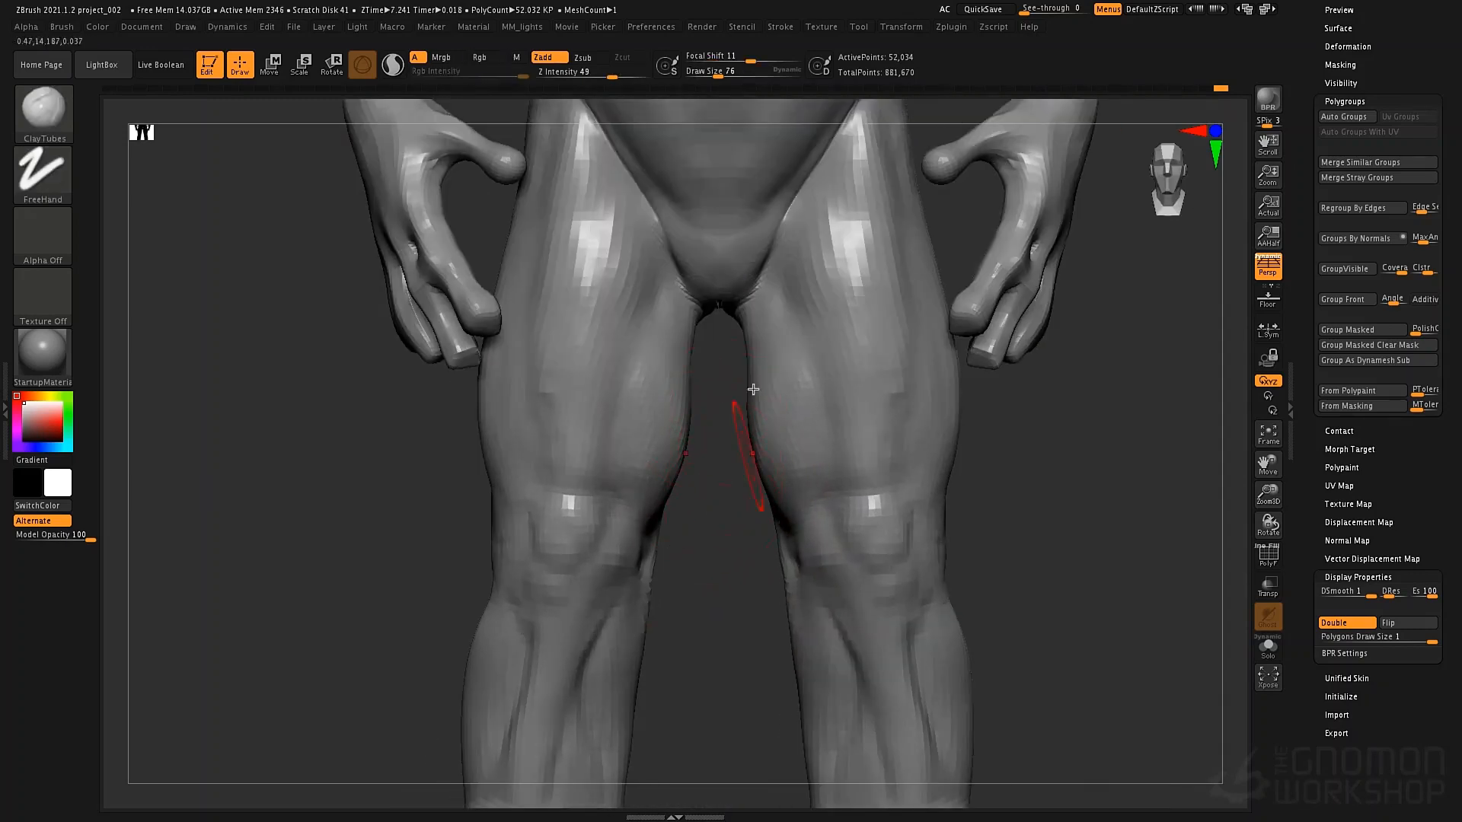
Carve the muscle groove from the hip down the inner thigh with DamStandard at Z intensity 24, and smooth the strokes
key("b")
key("d")
key("s")
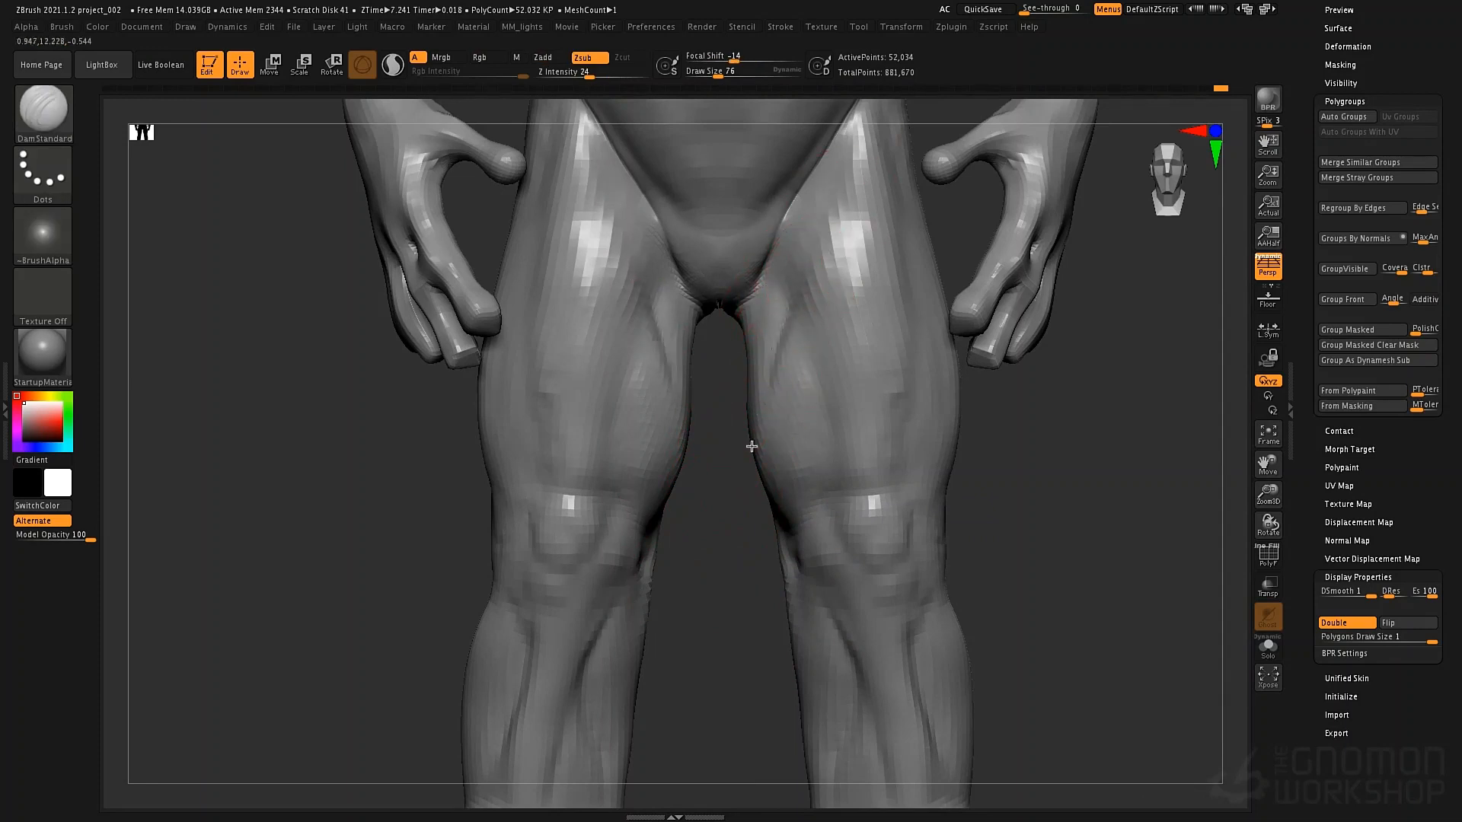
right_click_drag(747, 434, 757, 342)
left_click_drag(763, 313, 740, 407)
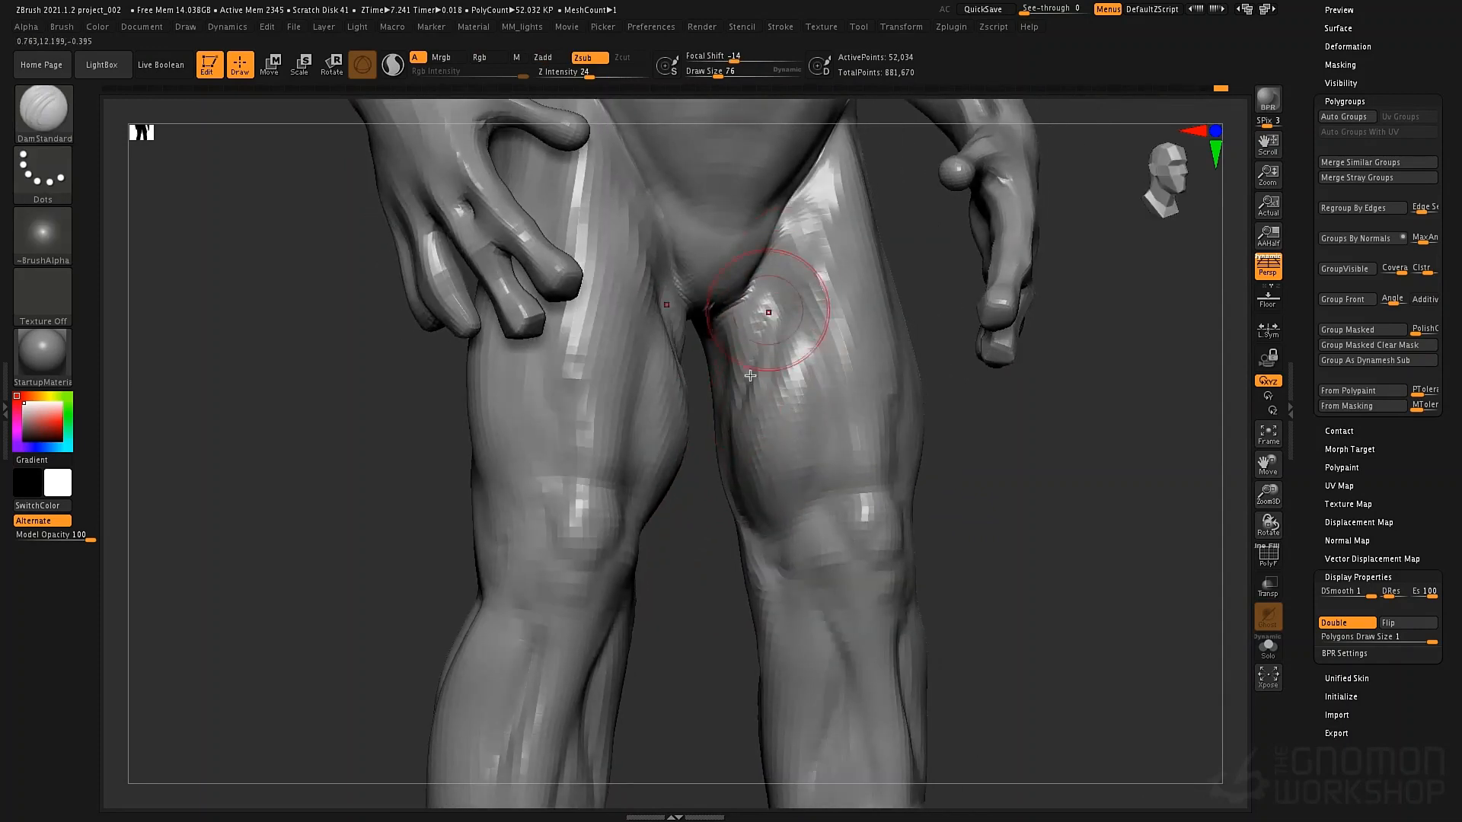
left_click_drag(833, 173, 740, 400)
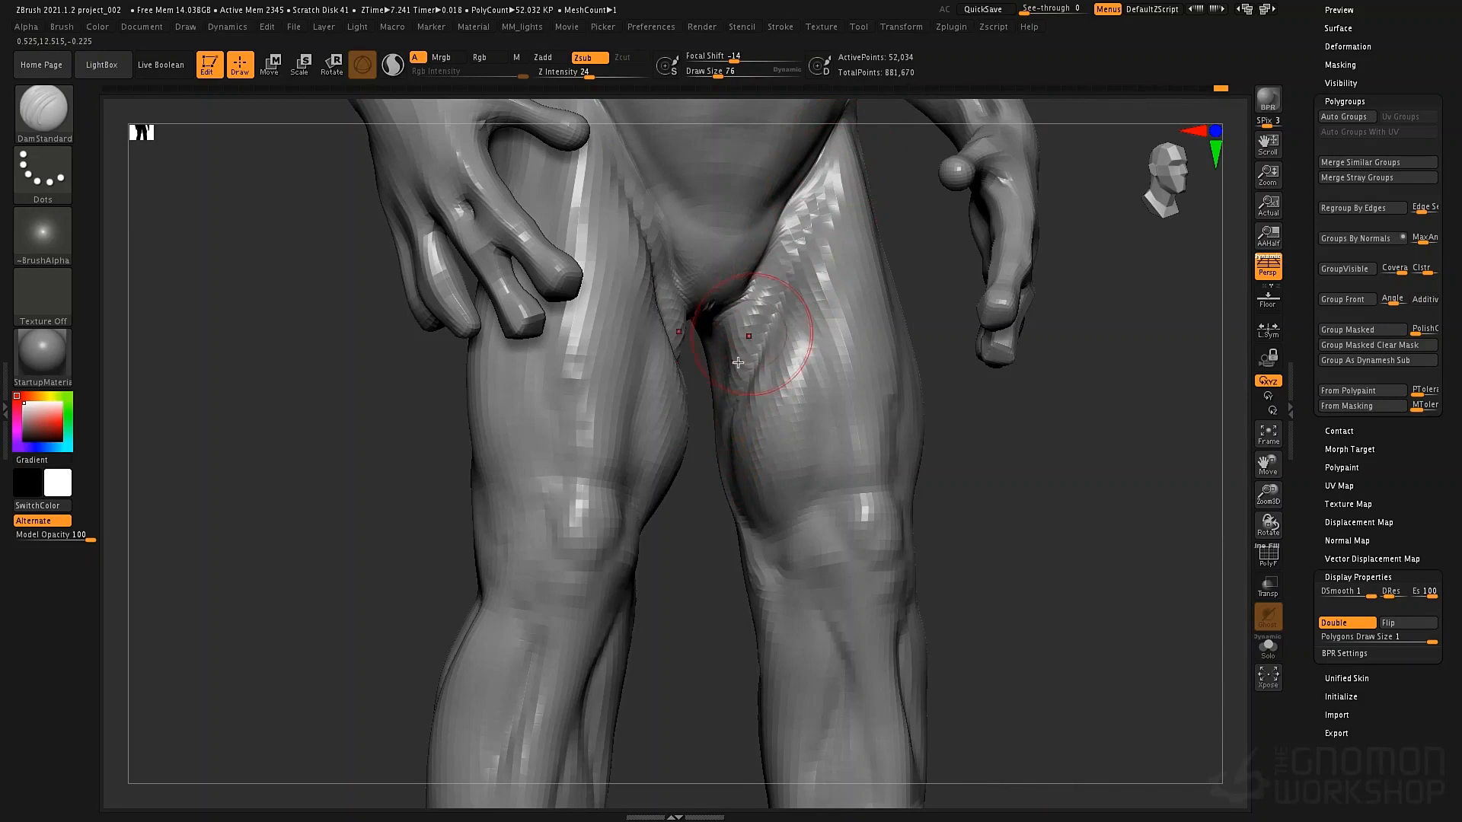
left_click_drag(752, 327, 745, 350, "shift")
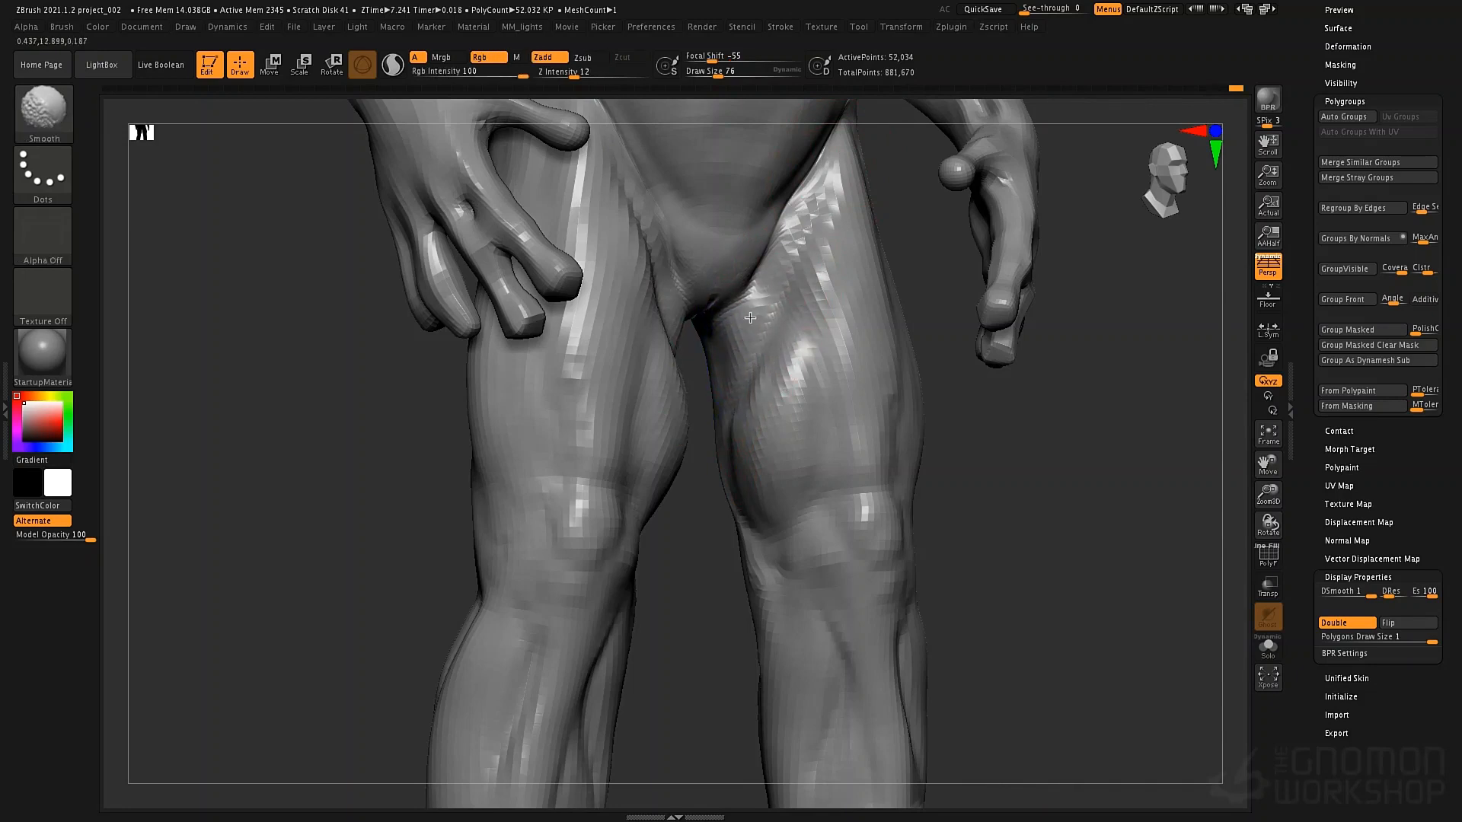
left_click_drag(742, 540, 835, 396, "shift")
left_click_drag(819, 192, 804, 272, "shift")
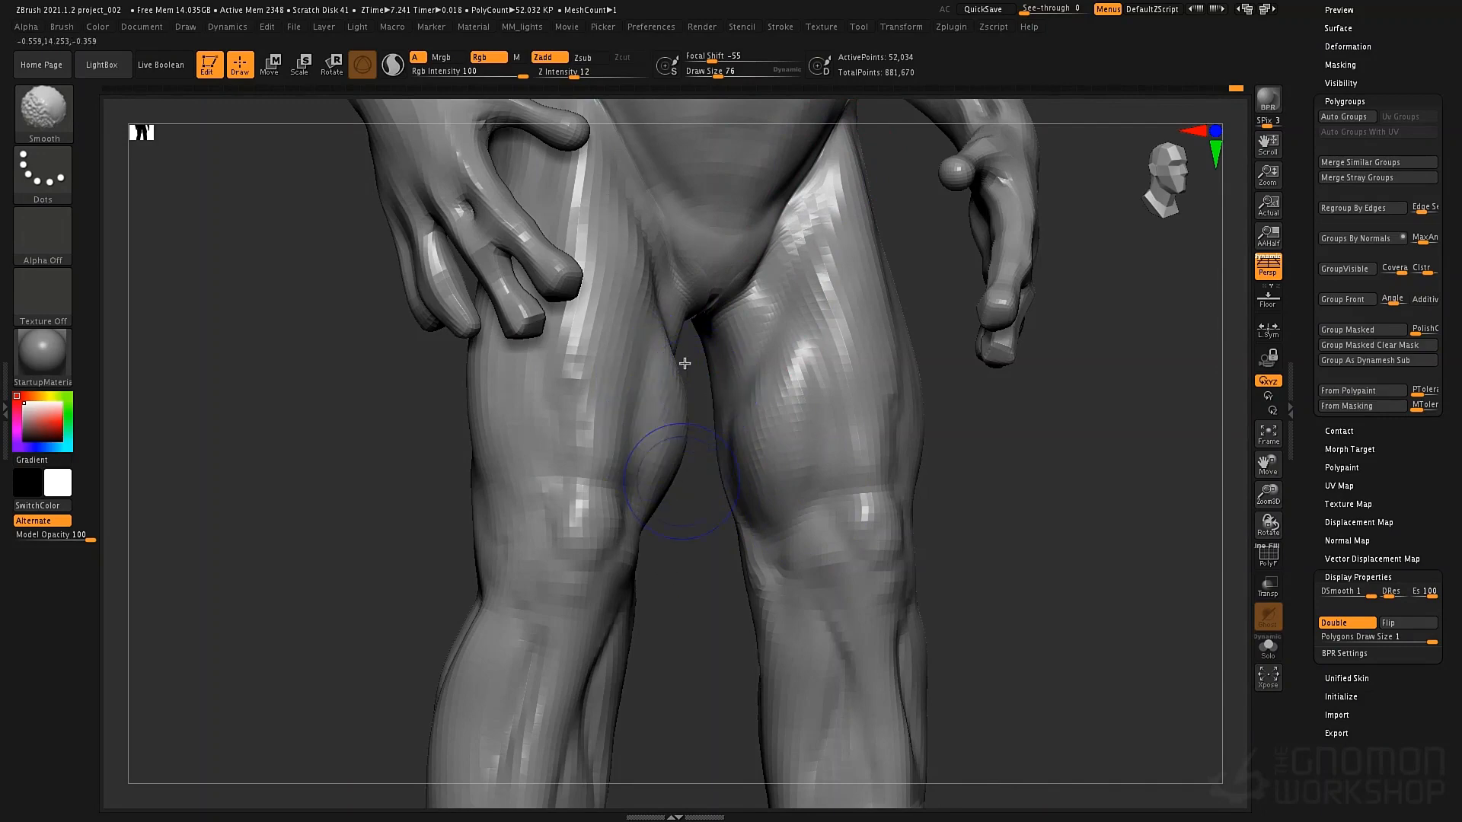
left_click_drag(685, 363, 694, 381, "shift")
Flatten the bulge of the inner thigh above the knee with TrimDynamic at Z intensity 43 and draw size 106
key("b")
key("t")
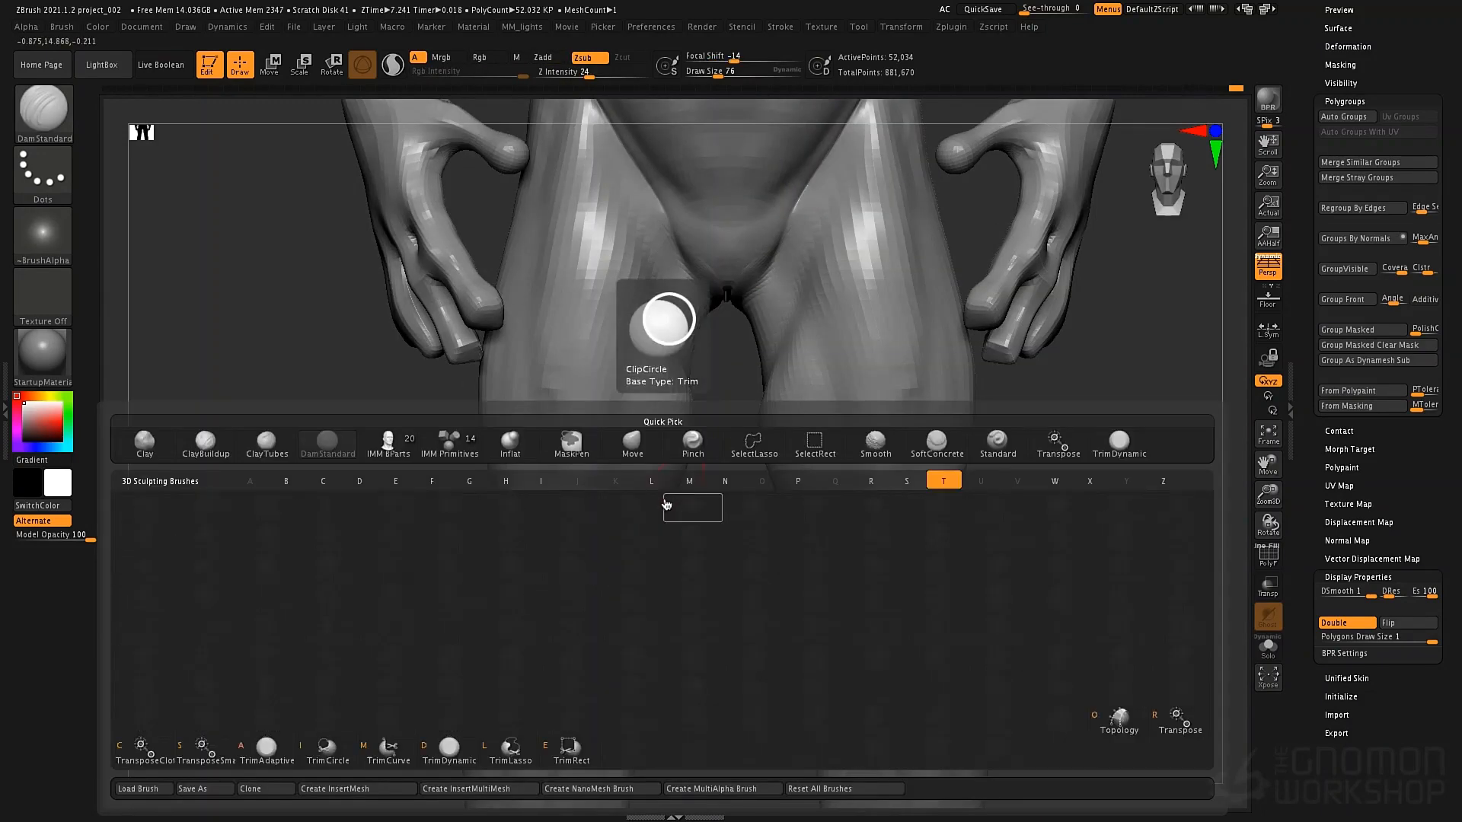
key("d")
key("space")
left_click_drag(778, 411, 783, 448)
left_click_drag(777, 386, 776, 479)
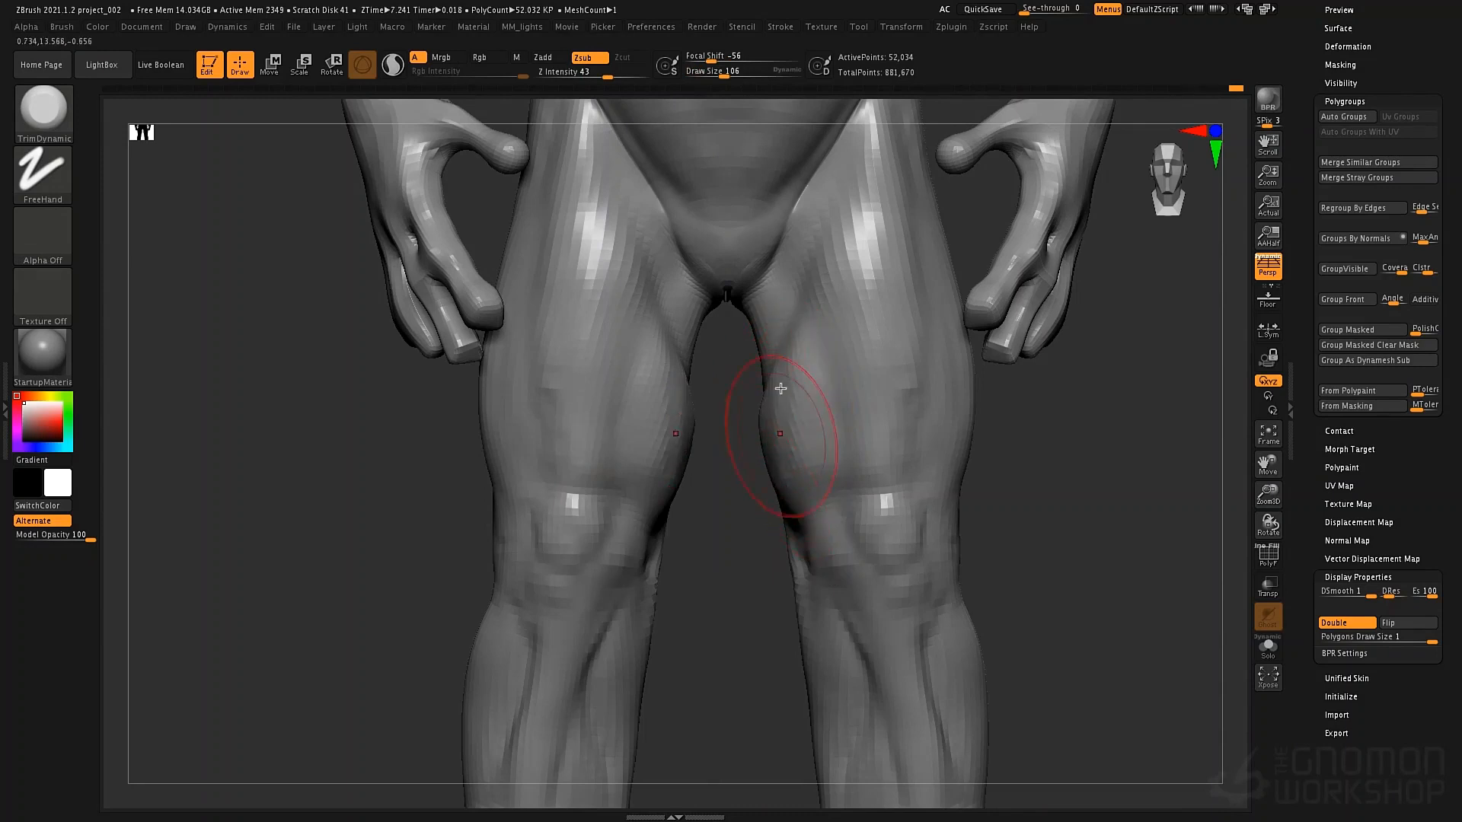
mouse_move(780, 388)
left_mouse_down()
mouse_move(788, 491)
mouse_move(810, 476)
left_mouse_up()
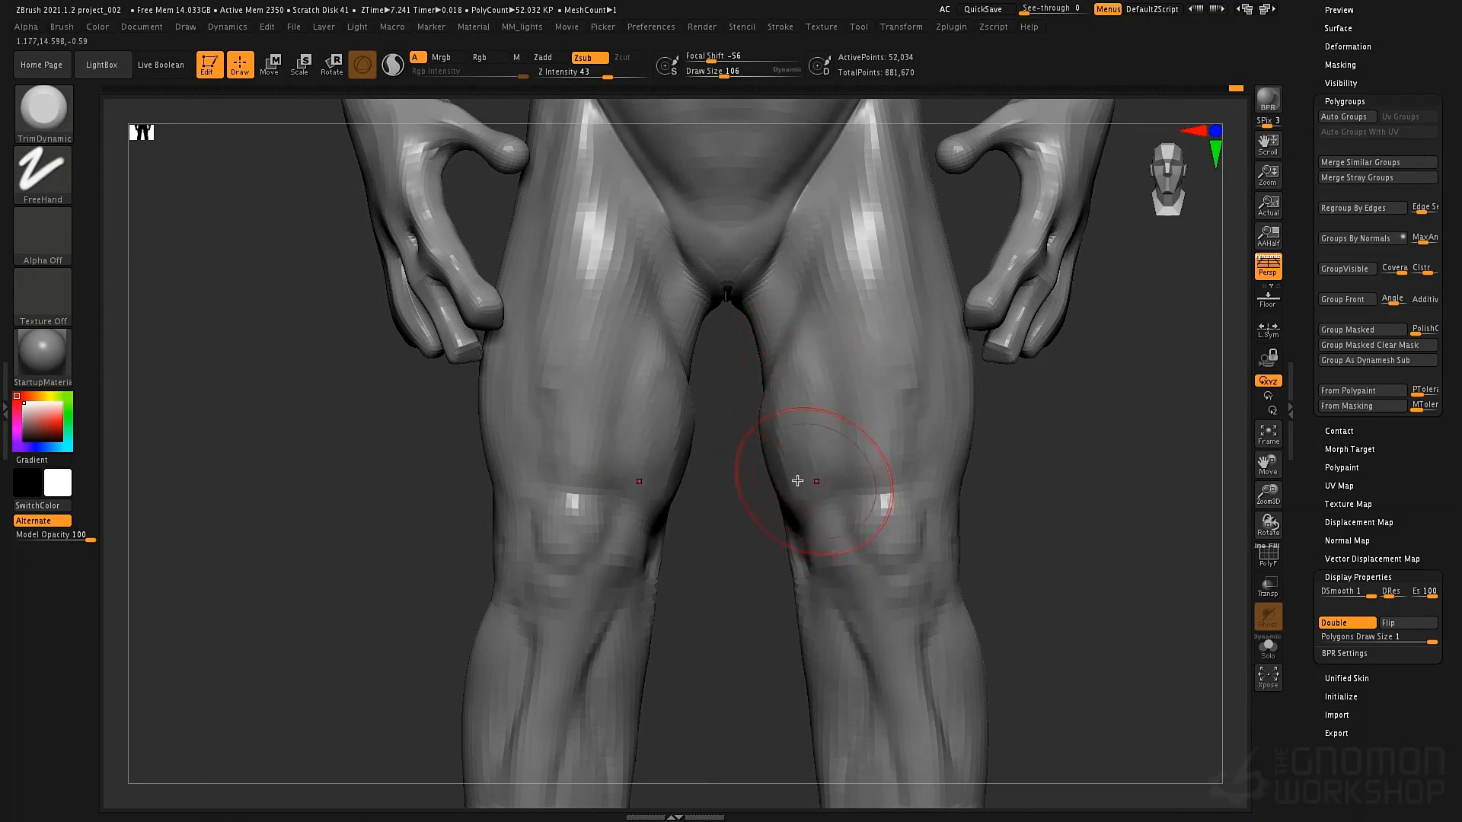
mouse_move(672, 383)
right_mouse_down()
mouse_move(686, 479)
mouse_move(784, 424)
mouse_move(702, 235)
mouse_move(676, 235)
mouse_move(672, 421)
mouse_move(657, 399)
right_mouse_up()
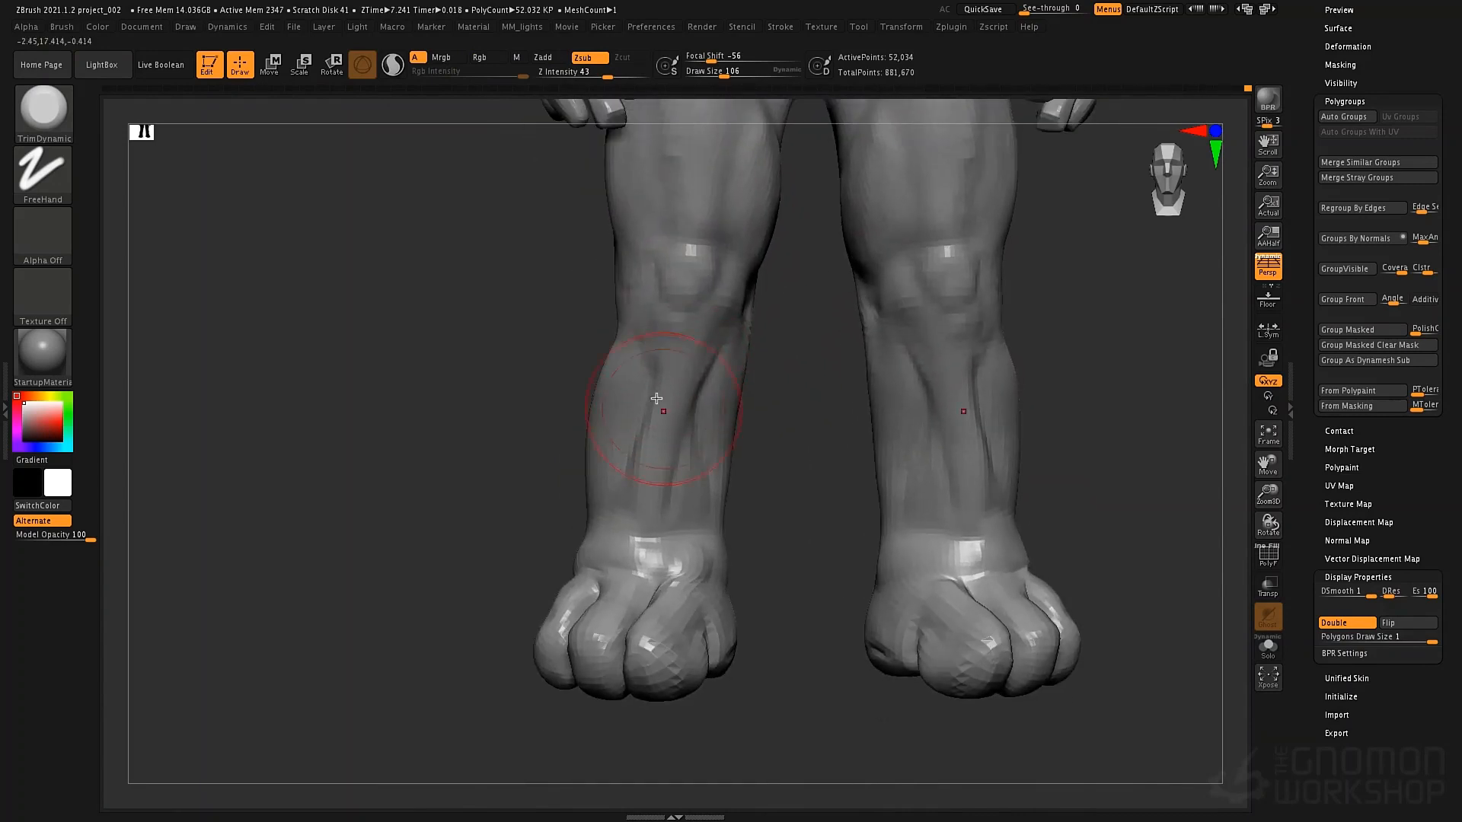
Build up the shin from below the knee down to the front of the ankle with ClayTubes at draw size 46
key("b")
key("c")
key("t")
key("space")
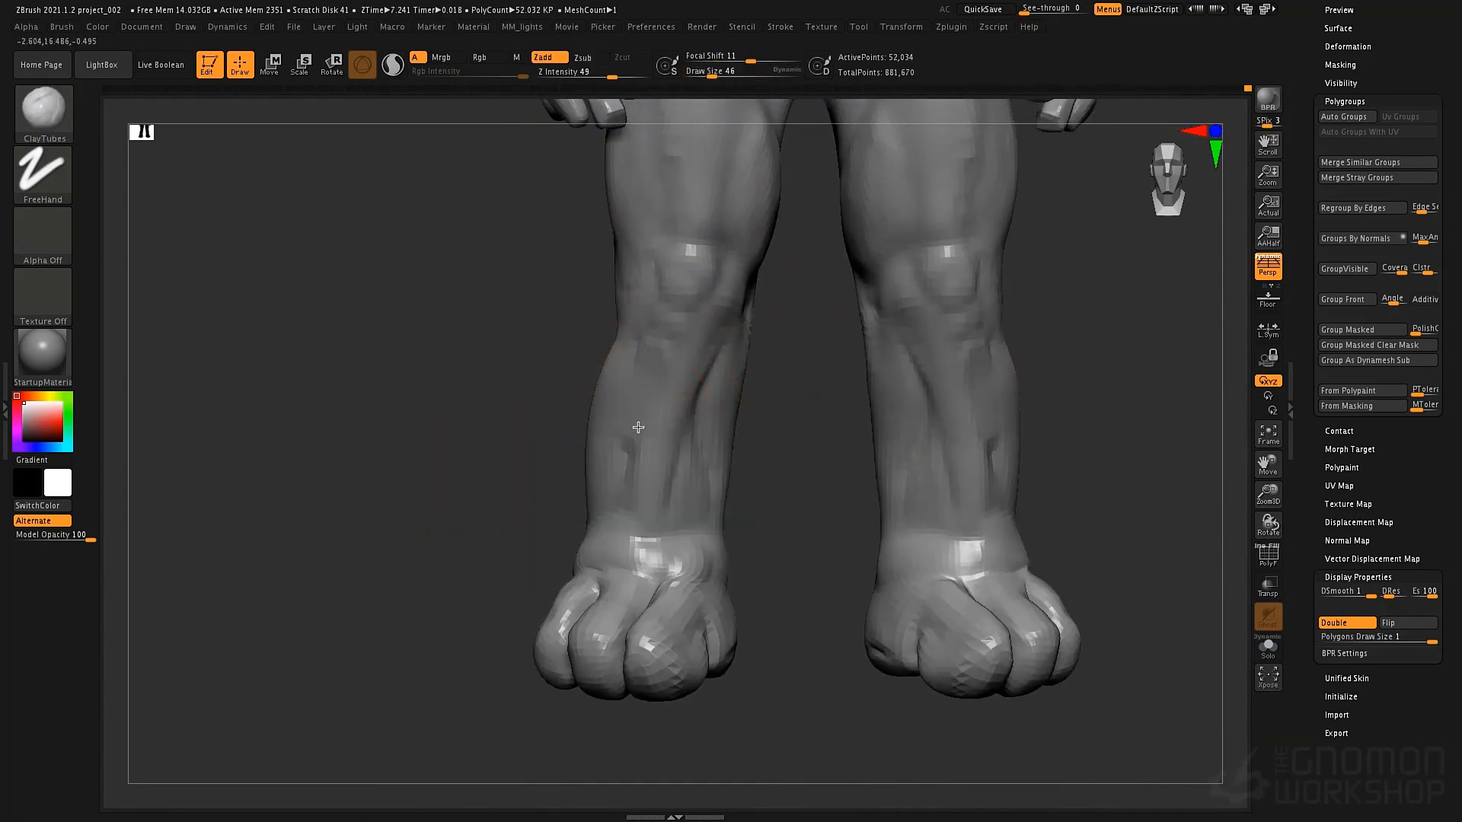
mouse_move(657, 351)
left_mouse_down()
mouse_move(614, 483)
mouse_move(618, 518)
left_mouse_up()
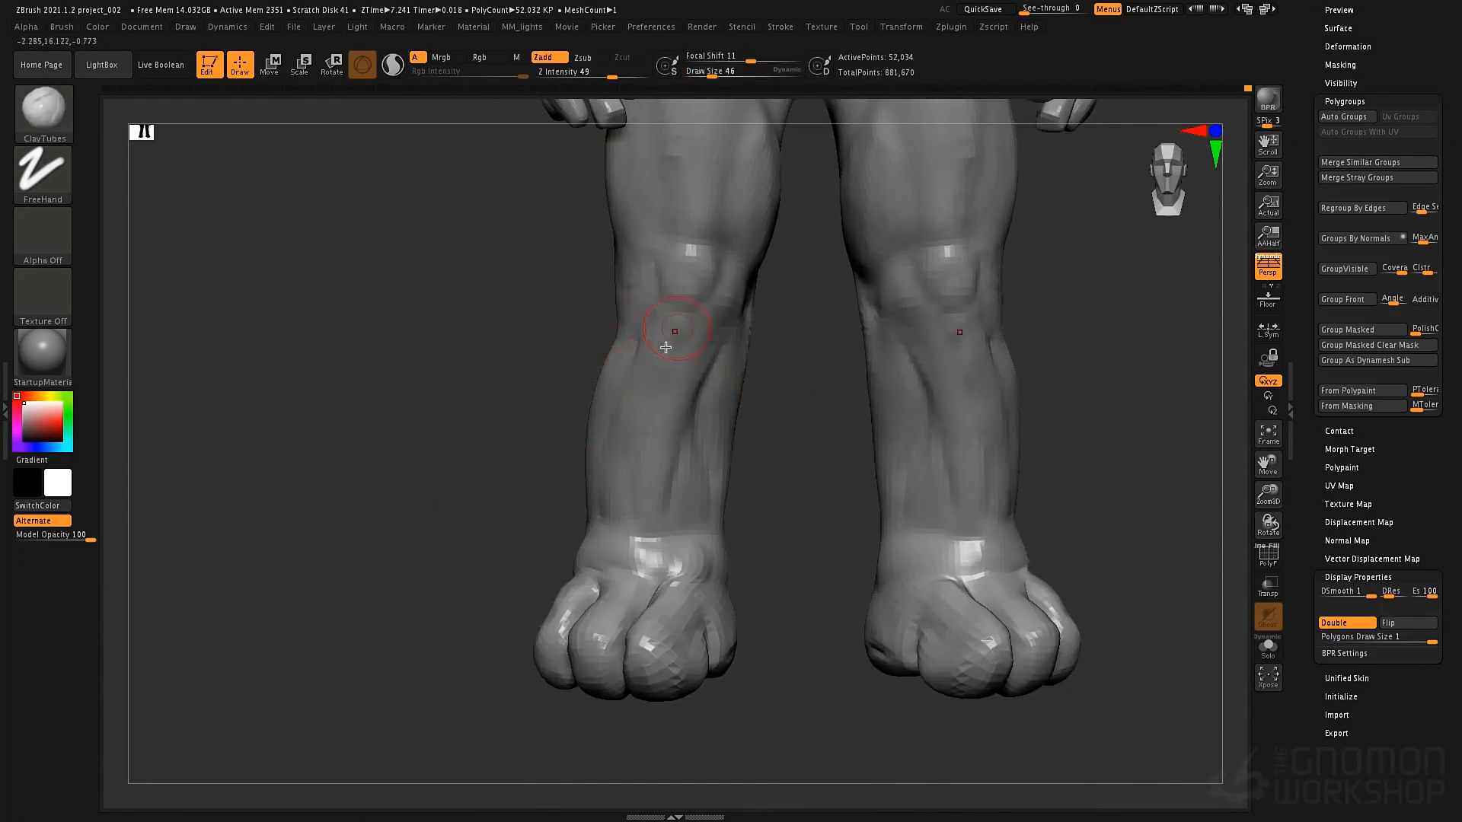
left_click_drag(676, 328, 614, 524)
mouse_move(640, 389)
left_mouse_down()
mouse_move(619, 533)
mouse_move(702, 557)
left_mouse_up()
left_click_drag(630, 508, 699, 554)
left_click_drag(643, 524, 687, 513)
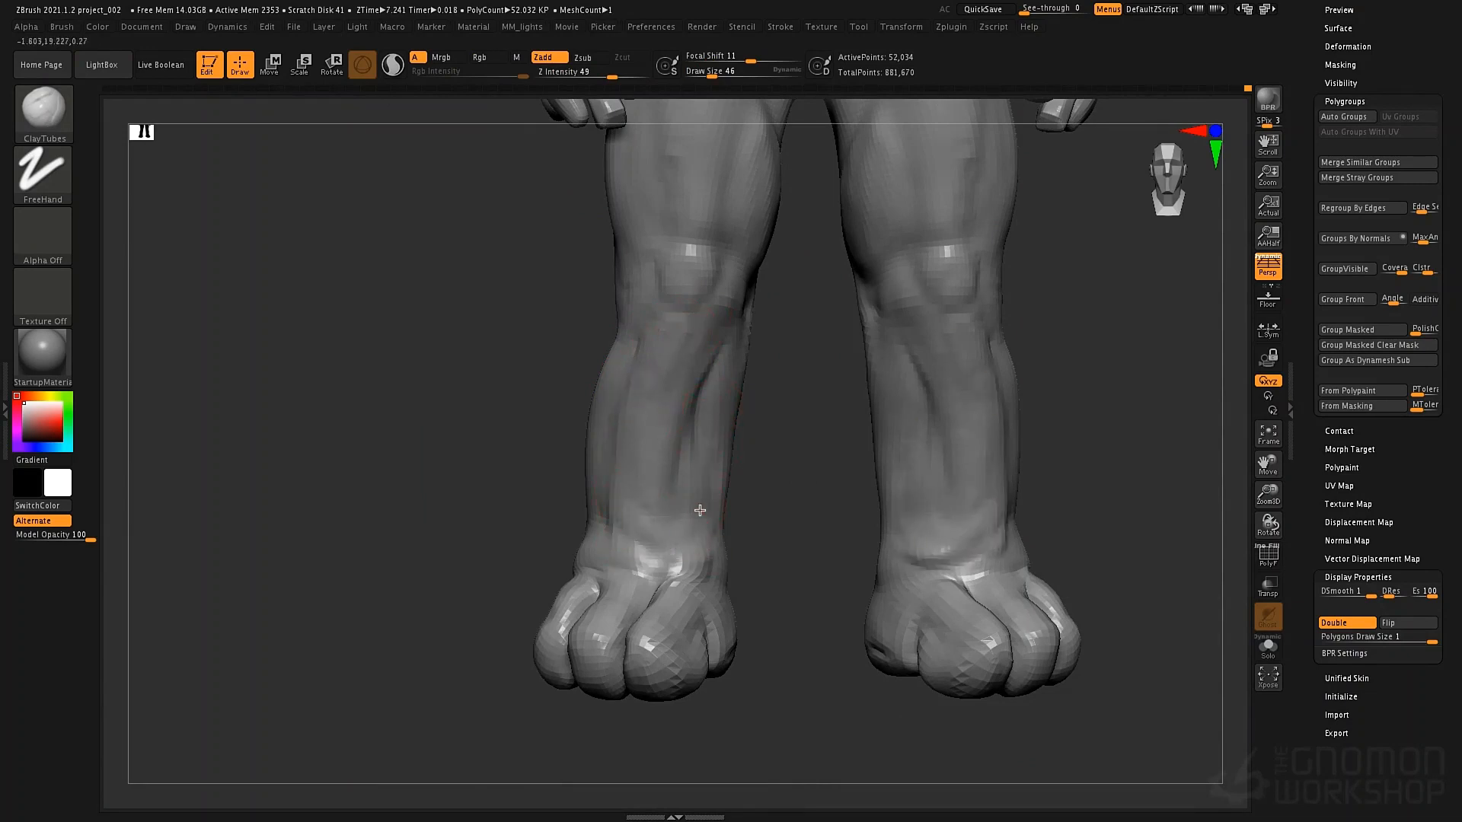
left_click_drag(716, 352, 692, 524)
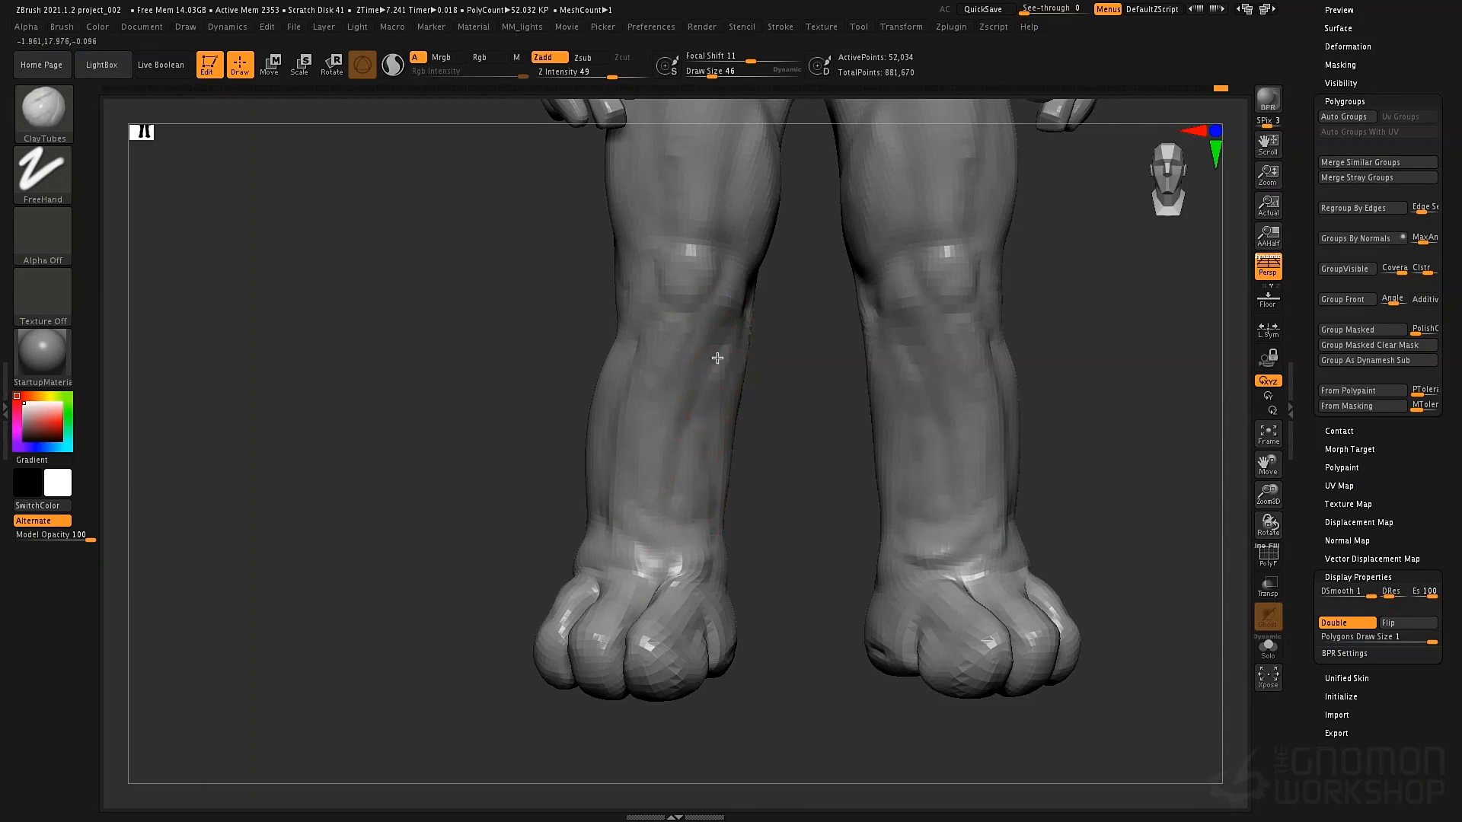
Add volume to the bases of the toes, the side of the foot and the heel with ClayTubes at draw size 46
mouse_move(629, 563)
left_mouse_down()
mouse_move(604, 539)
mouse_move(670, 587)
mouse_move(672, 614)
mouse_move(670, 596)
mouse_move(598, 591)
left_mouse_up()
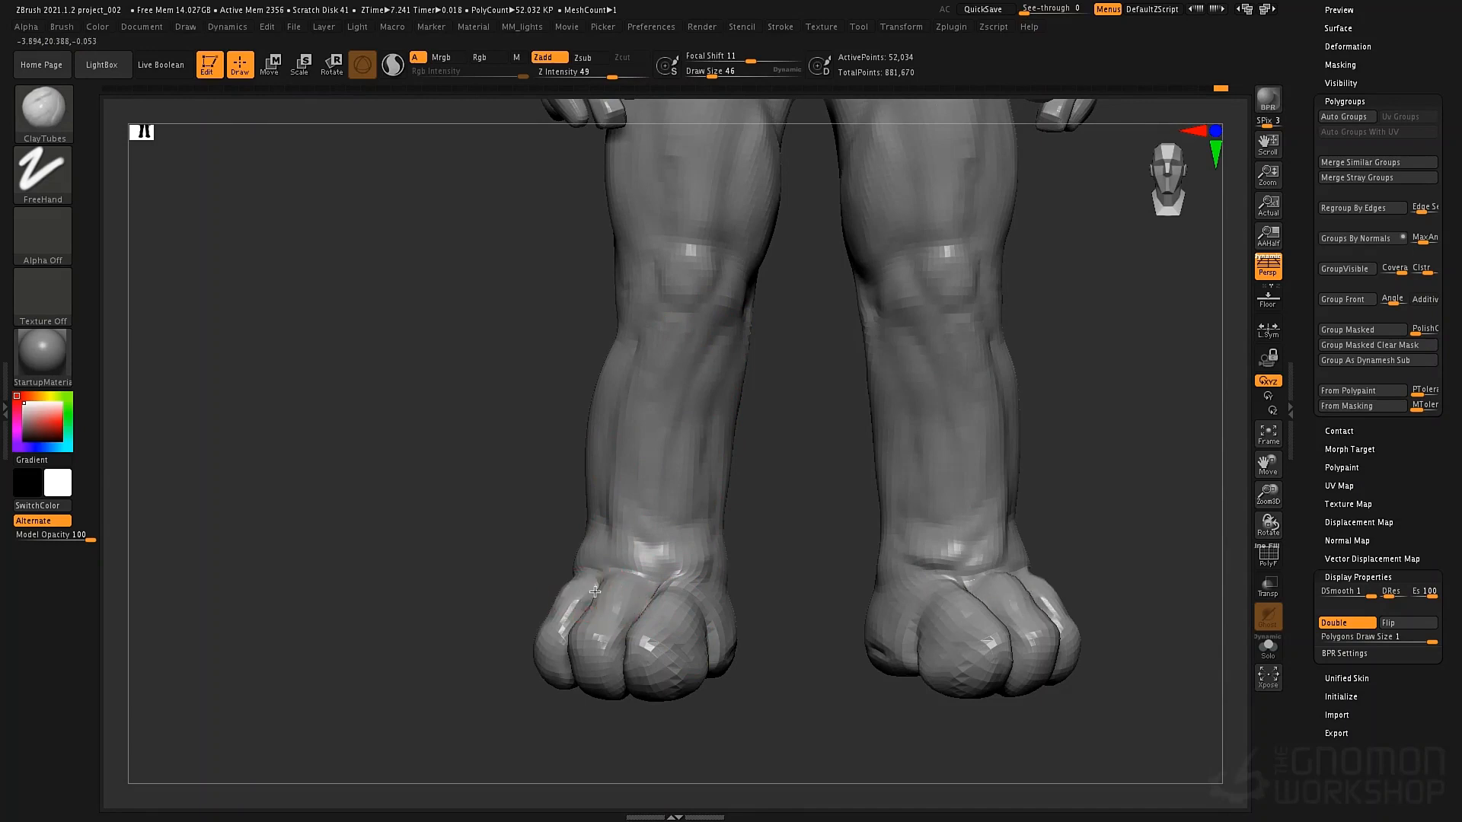
right_click_drag(573, 589, 617, 582)
mouse_move(590, 565)
left_mouse_down()
mouse_move(572, 572)
mouse_move(601, 591)
left_mouse_up()
right_click_drag(565, 576, 664, 583)
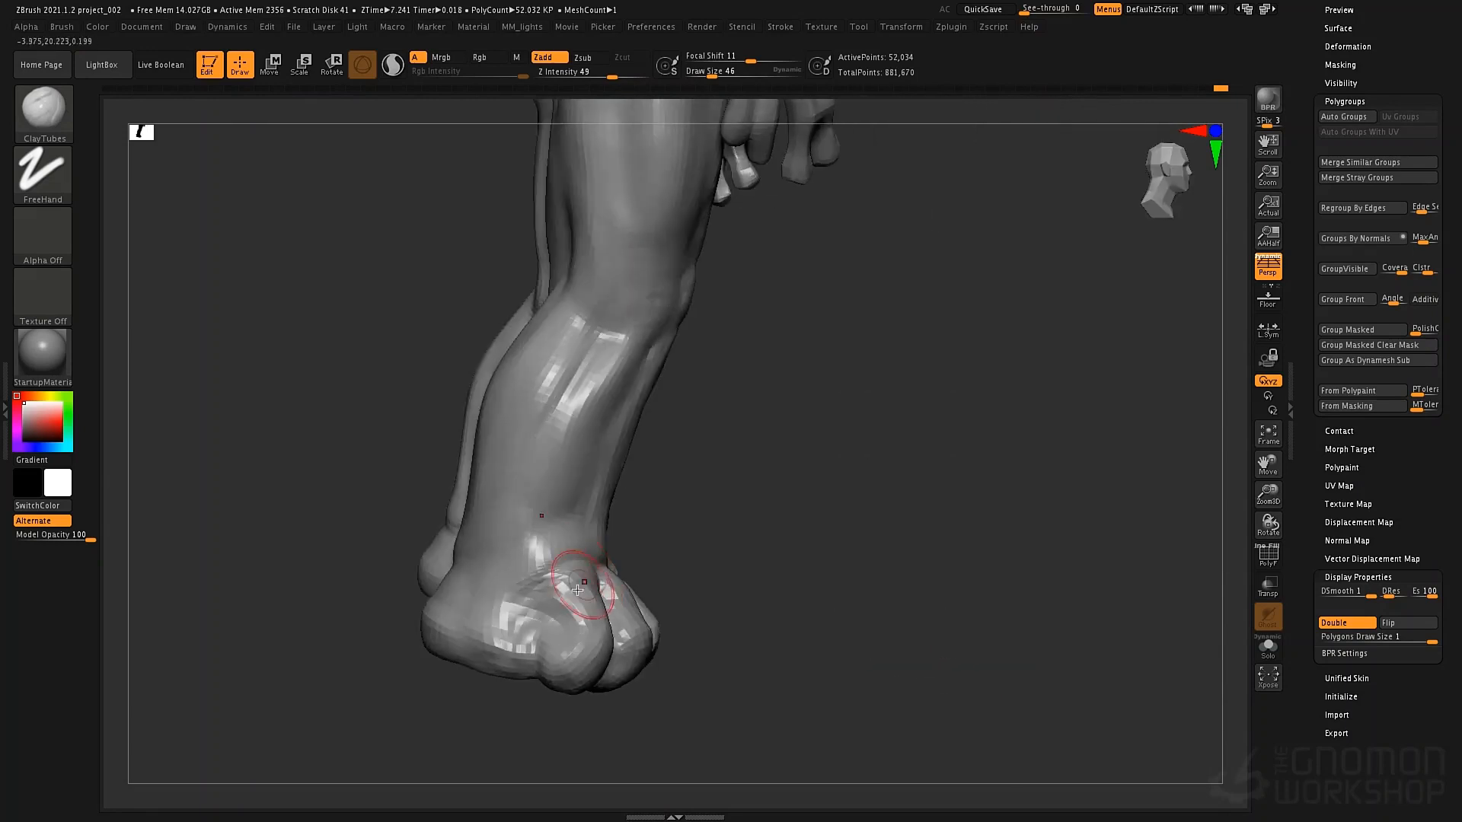
left_click_drag(581, 597, 556, 590)
right_click_drag(556, 590, 457, 525)
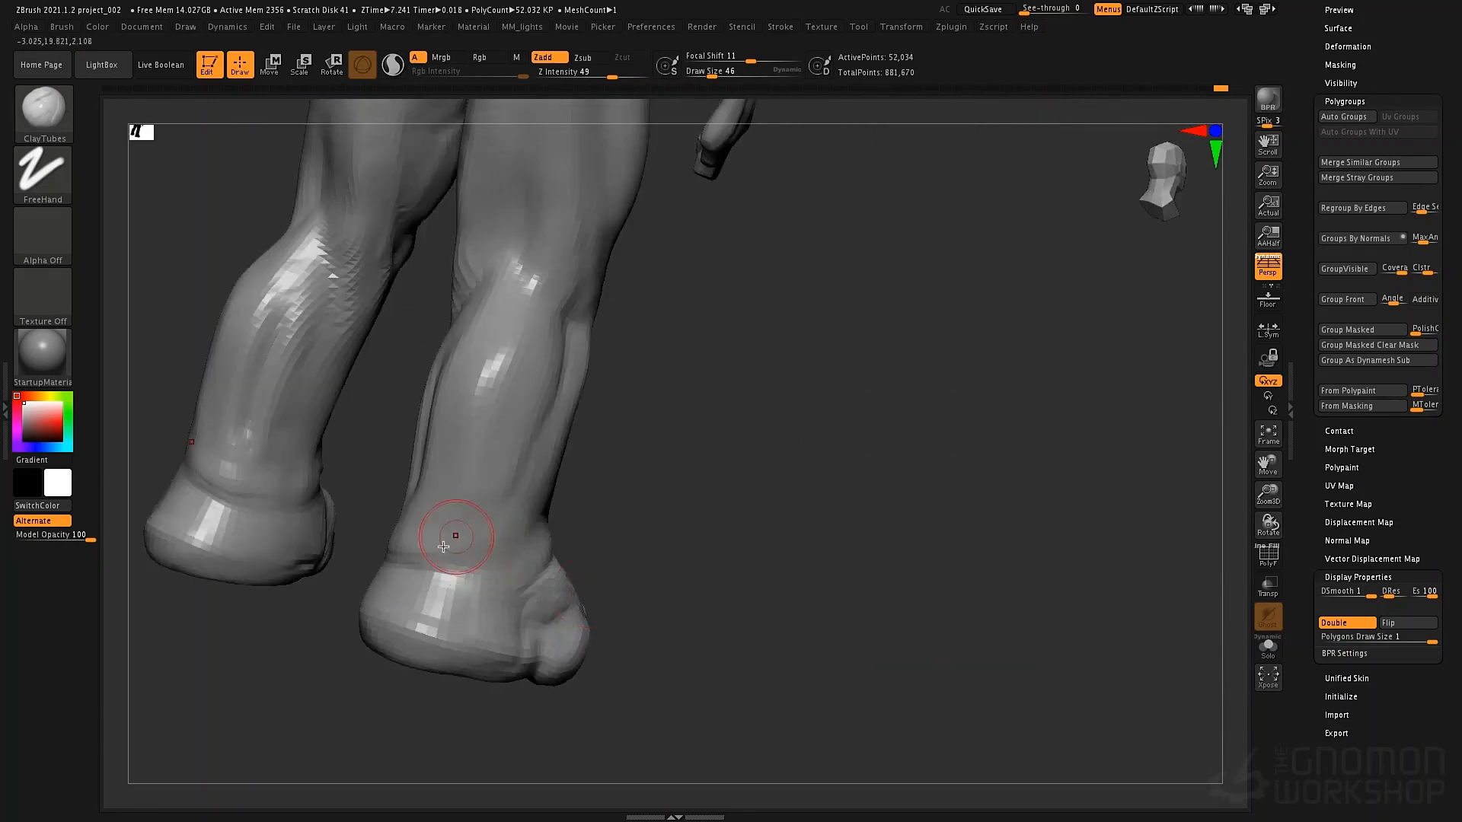
mouse_move(457, 525)
left_mouse_down()
mouse_move(484, 553)
mouse_move(399, 610)
mouse_move(493, 650)
left_mouse_up()
Carve creases around the back and sides of the heel with DamStandard at Z intensity 24 and draw size 46
key("b")
key("d")
key("s")
mouse_move(195, 522)
left_mouse_down()
mouse_move(294, 571)
mouse_move(221, 513)
left_mouse_up()
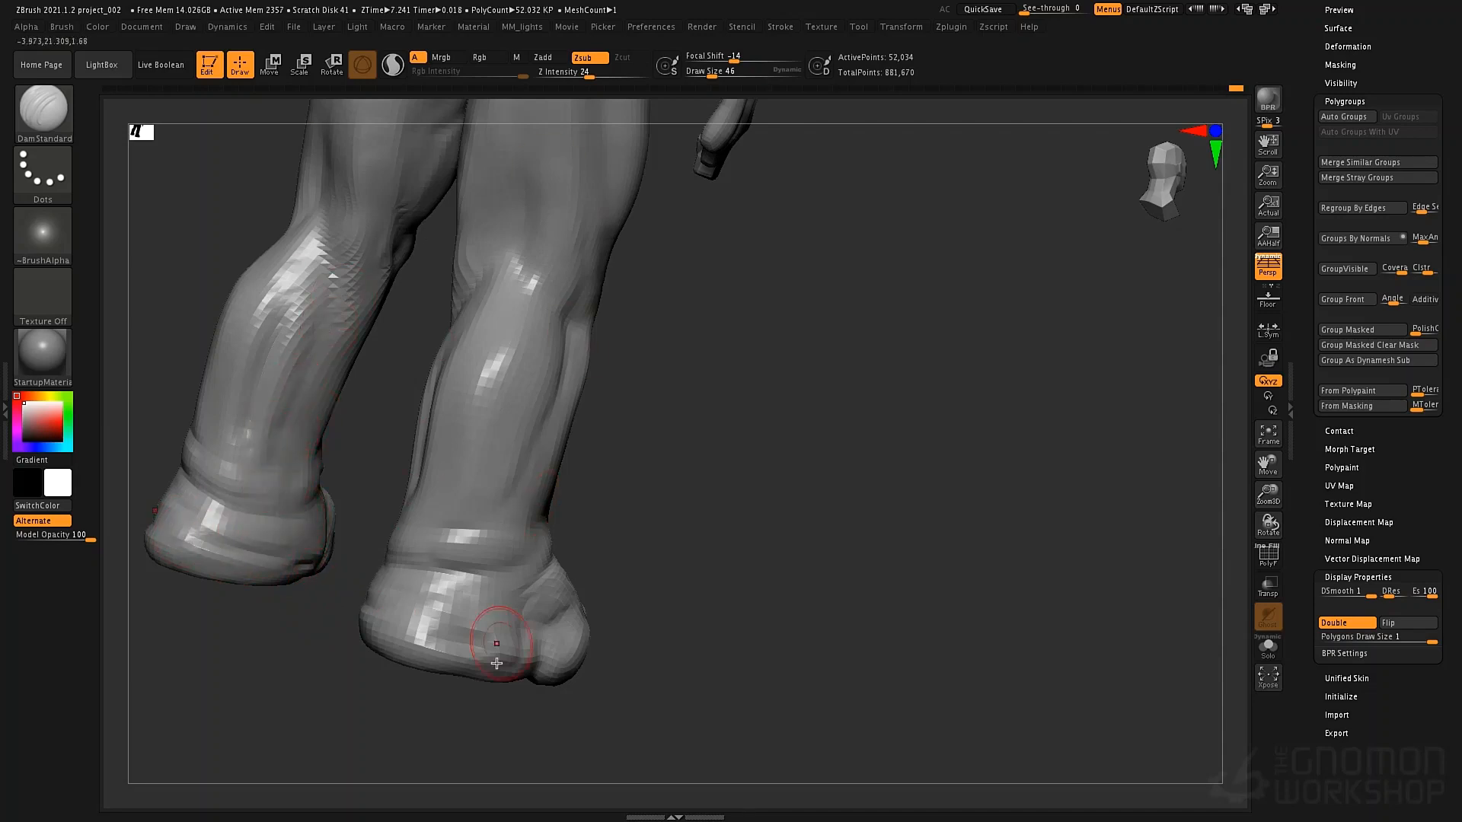
left_click_drag(653, 587, 639, 571)
left_click_drag(386, 626, 500, 632)
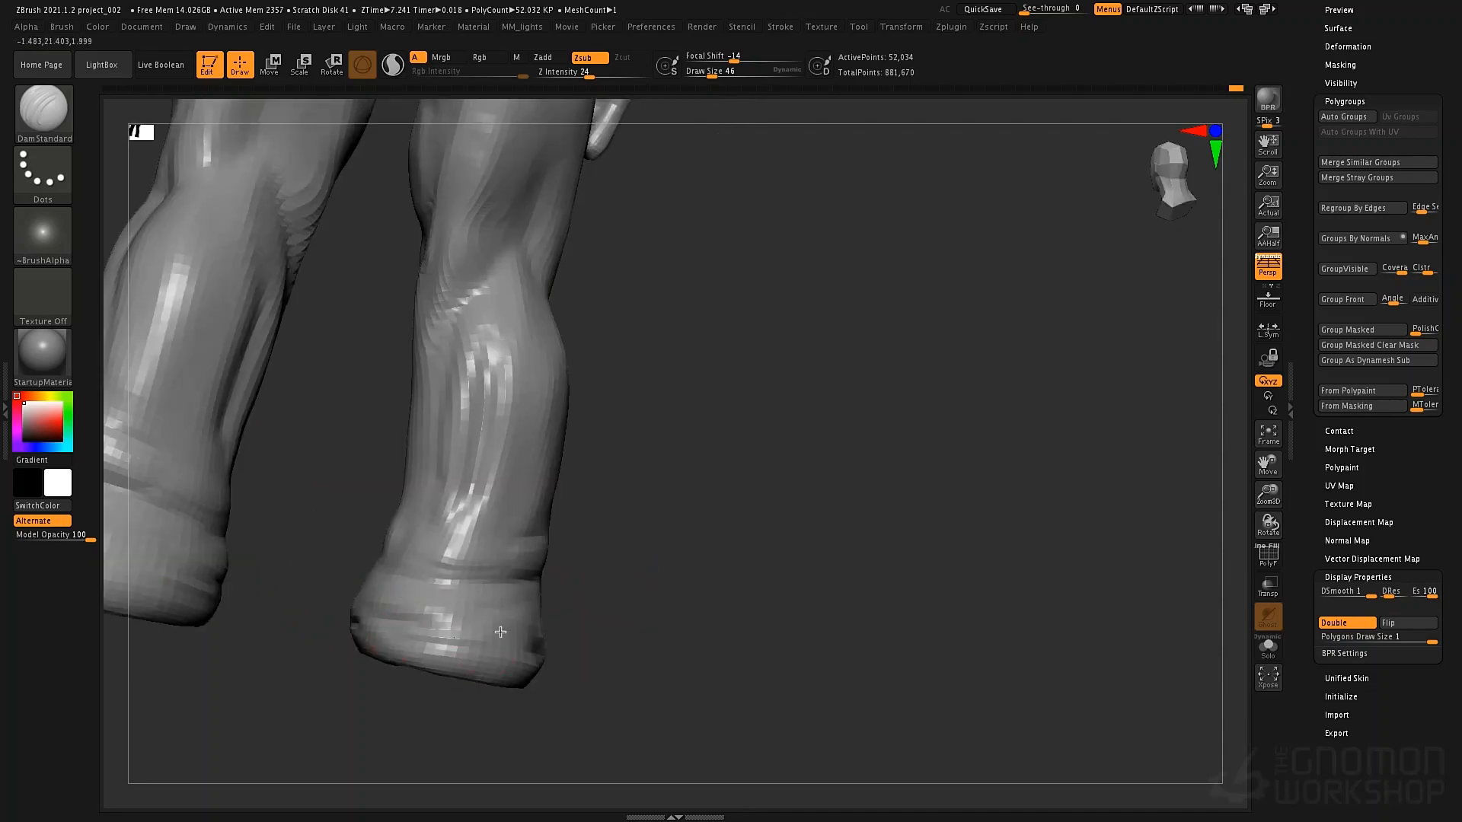
Build up the top of the calf and the tendons behind the knee with ClayTubes at draw size 46
left_click_drag(653, 396, 541, 478, "alt")
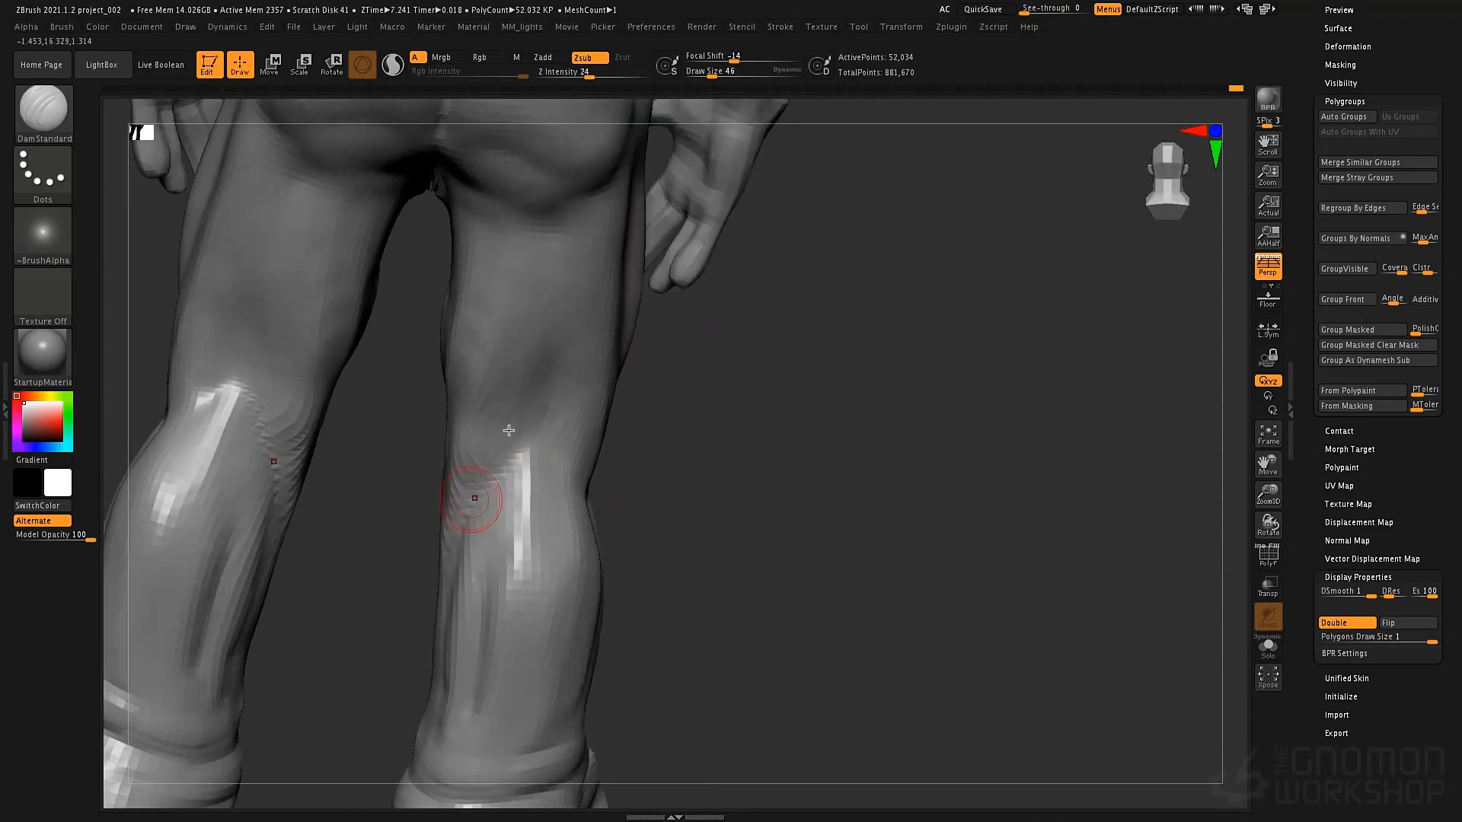
mouse_move(599, 532)
left_mouse_down()
mouse_move(562, 398)
mouse_move(539, 483)
left_mouse_up()
key("b")
key("c")
key("t")
mouse_move(561, 539)
left_mouse_down()
mouse_move(524, 449)
mouse_move(496, 470)
left_mouse_up()
left_click_drag(533, 560, 531, 415)
left_click_drag(478, 367, 479, 378)
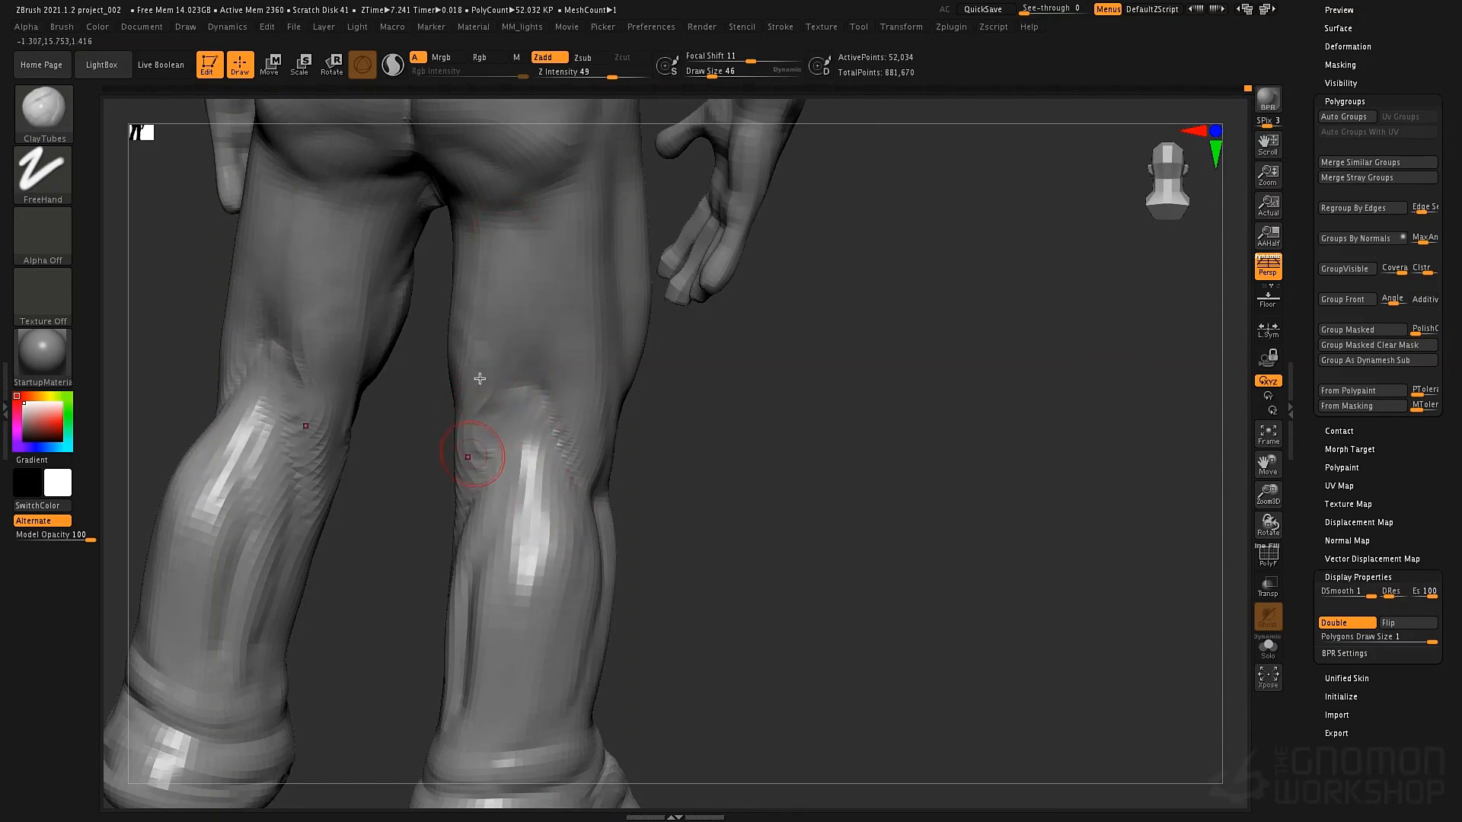
Carve the crease under the buttock at the back of the upper thigh with DamStandard at draw size 46
key("b")
key("d")
key("s")
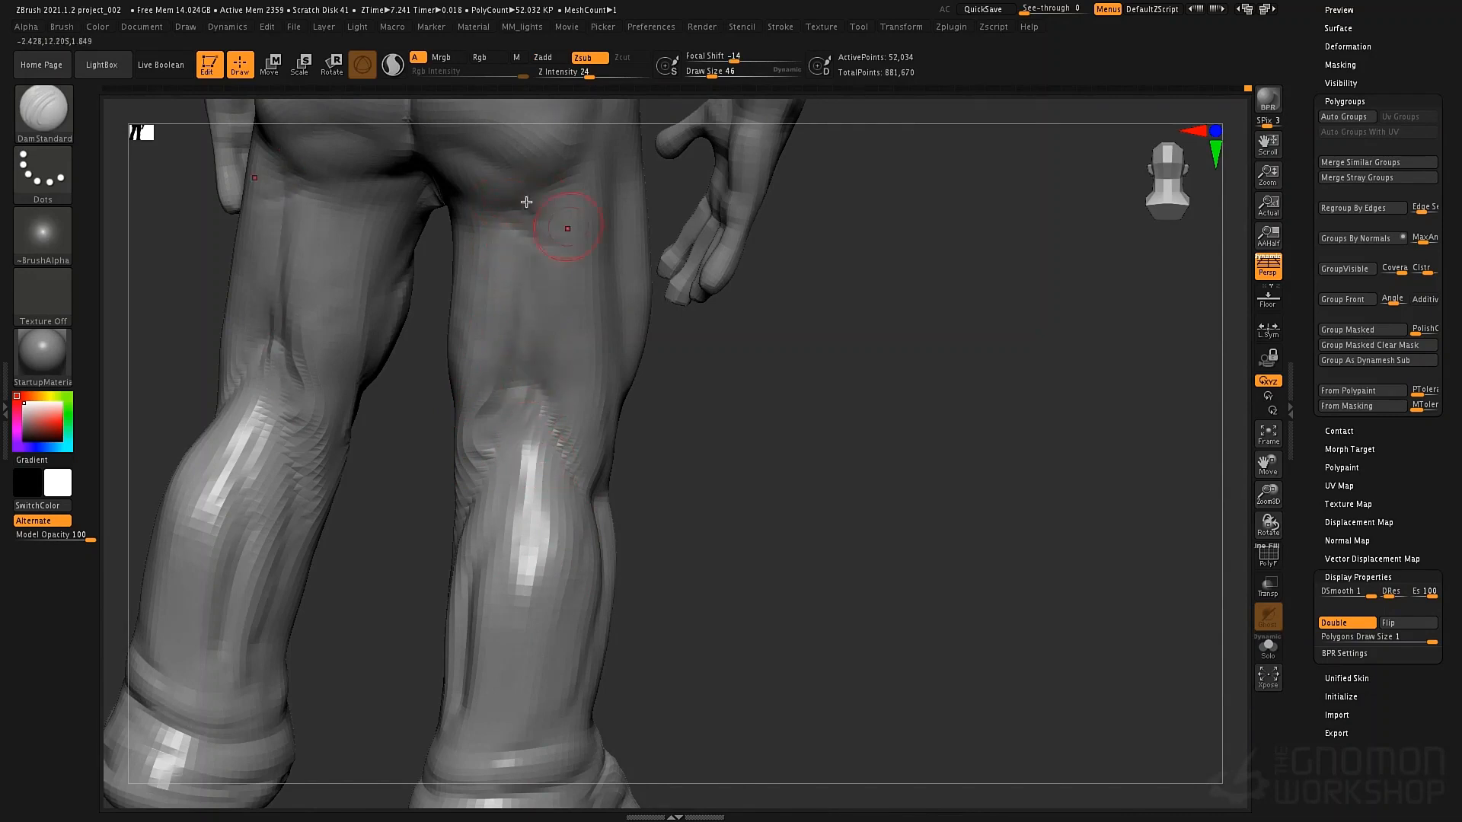
left_click_drag(526, 202, 538, 188)
left_click_drag(503, 245, 460, 197)
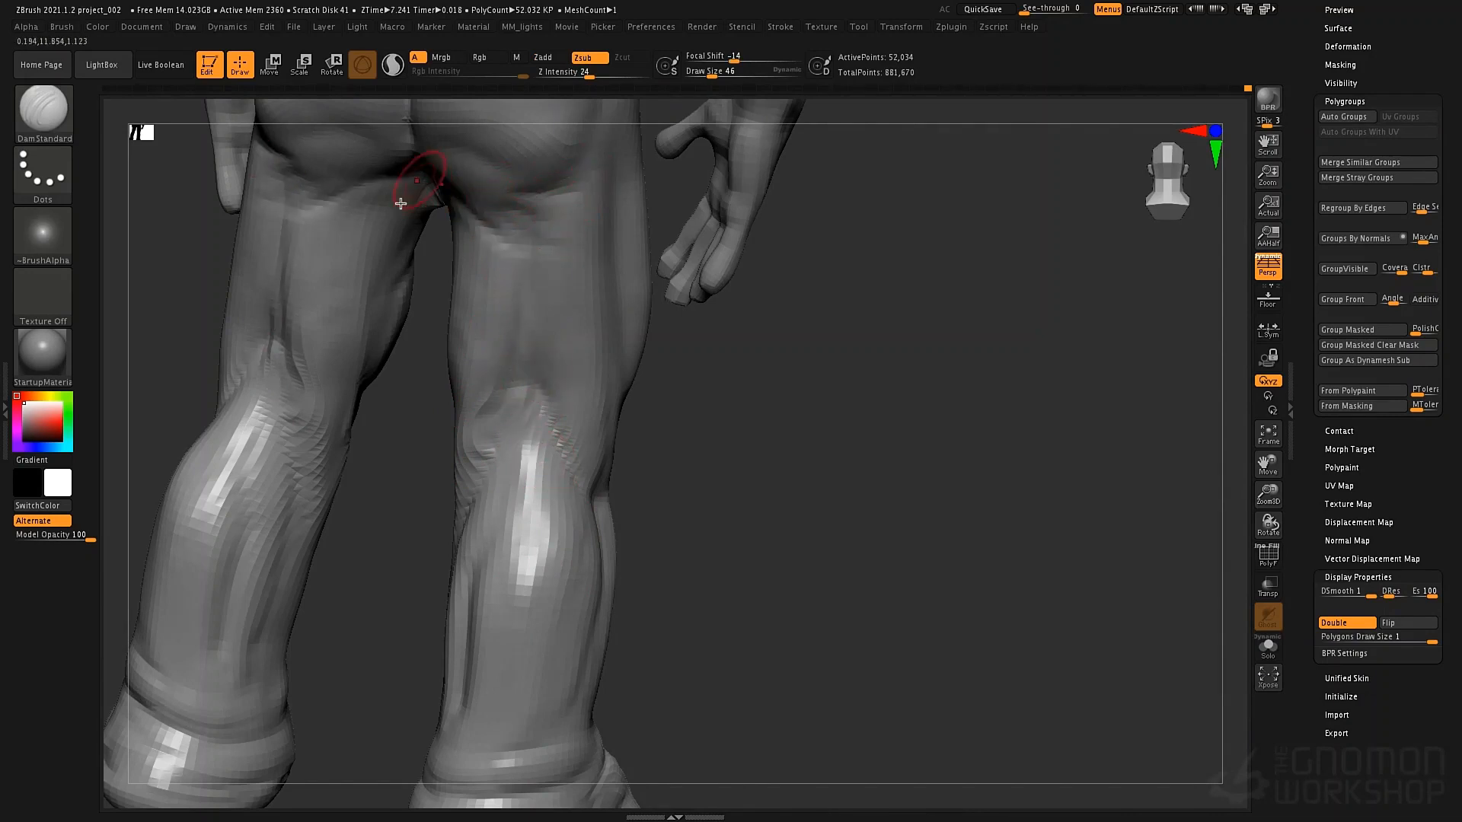
Rework the back of the inner upper thigh with ClayTubes, and enlarge the brush to draw size 110
key("b")
key("c")
key("t")
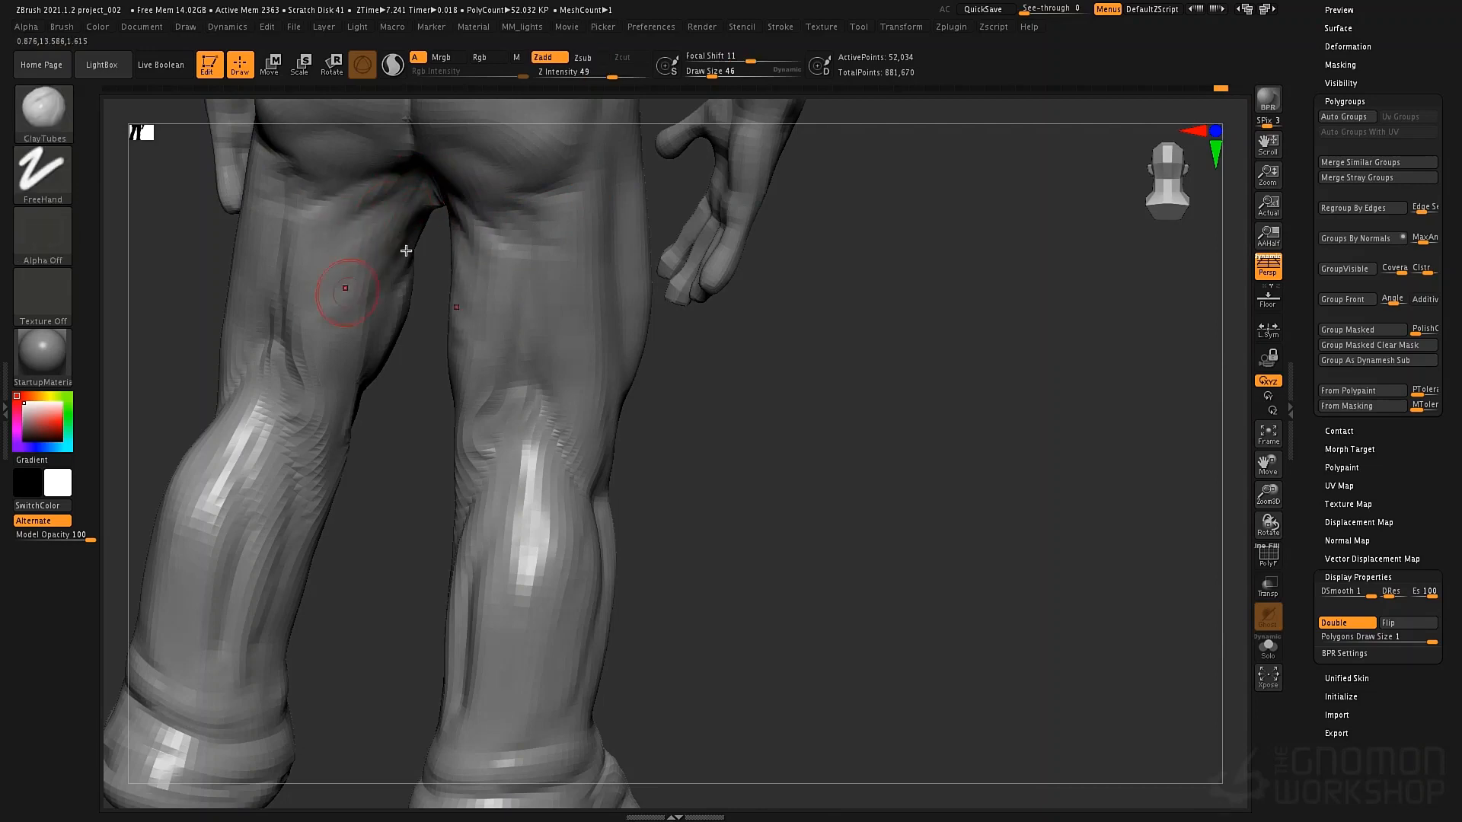
right_click_drag(574, 399, 457, 195)
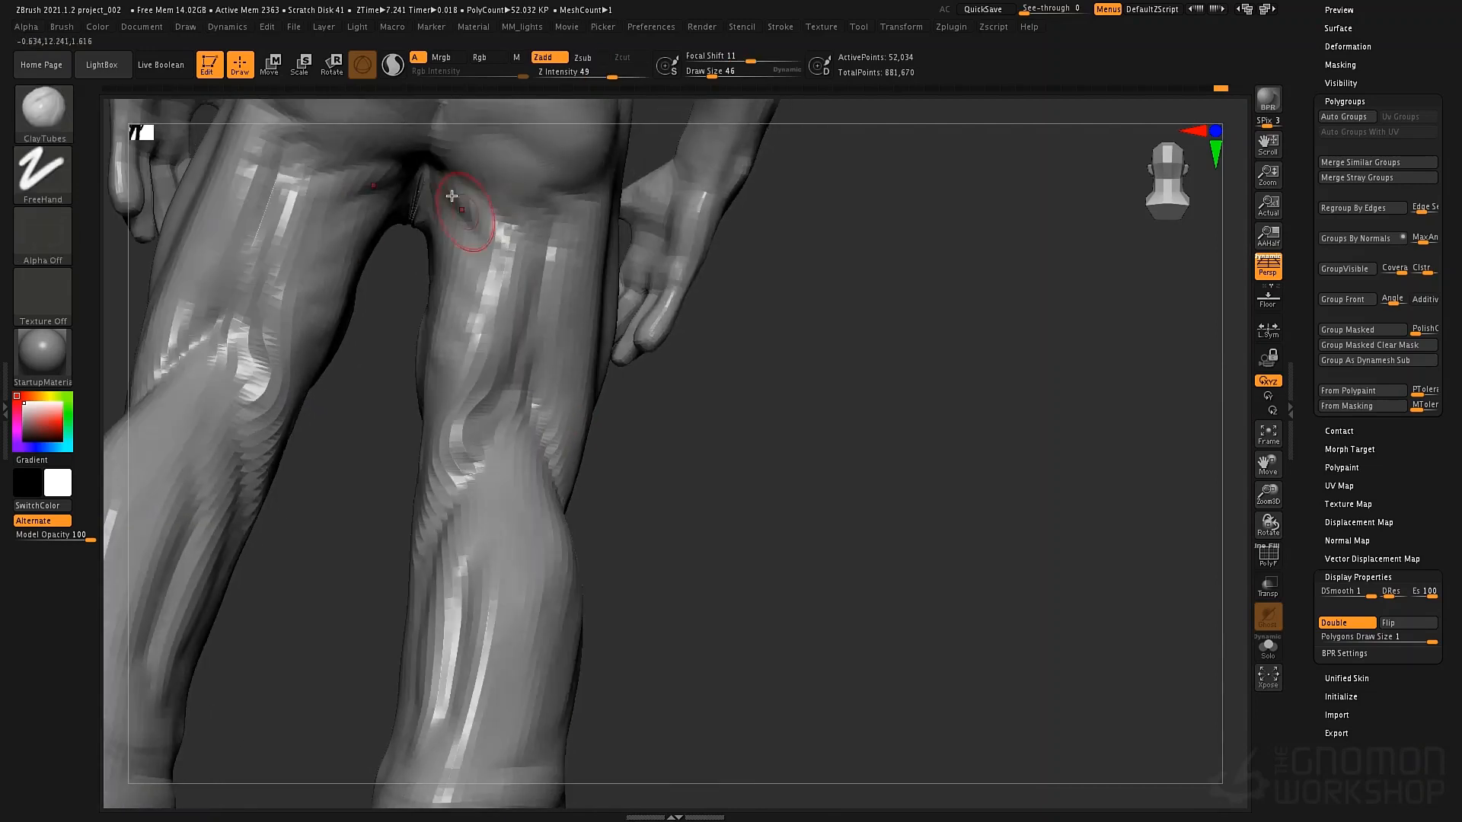
key("space")
left_click_drag(427, 172, 440, 171)
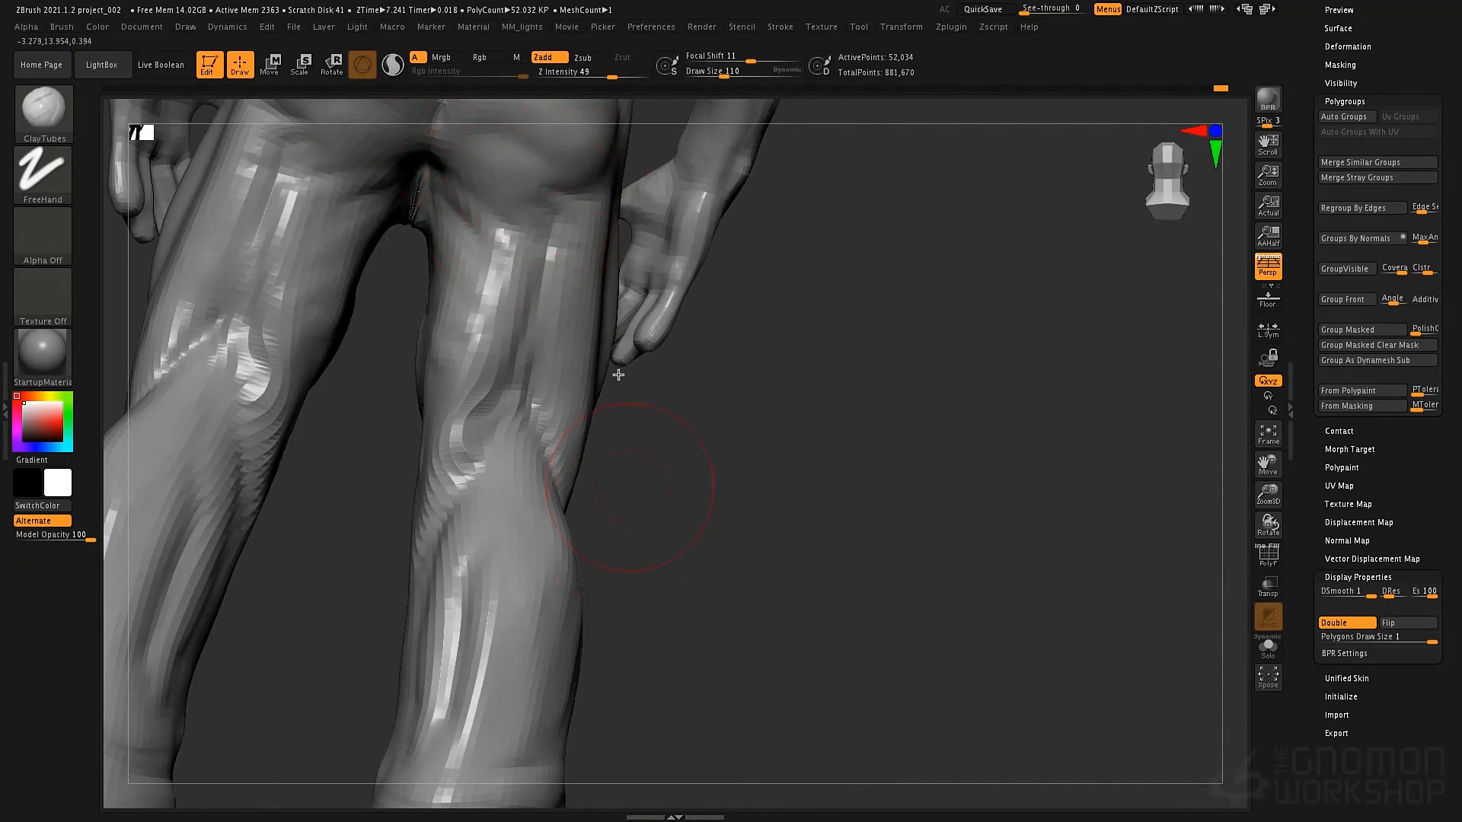
Refine the outer side of the back below the armpit with DamStandard at Z intensity 24 and draw size 25
key("f")
mouse_move(662, 587)
right_mouse_down()
mouse_move(705, 460)
mouse_move(685, 457)
mouse_move(686, 377)
mouse_move(639, 327)
right_mouse_up()
key("b")
key("d")
key("s")
key("space")
left_click_drag(527, 400, 510, 398)
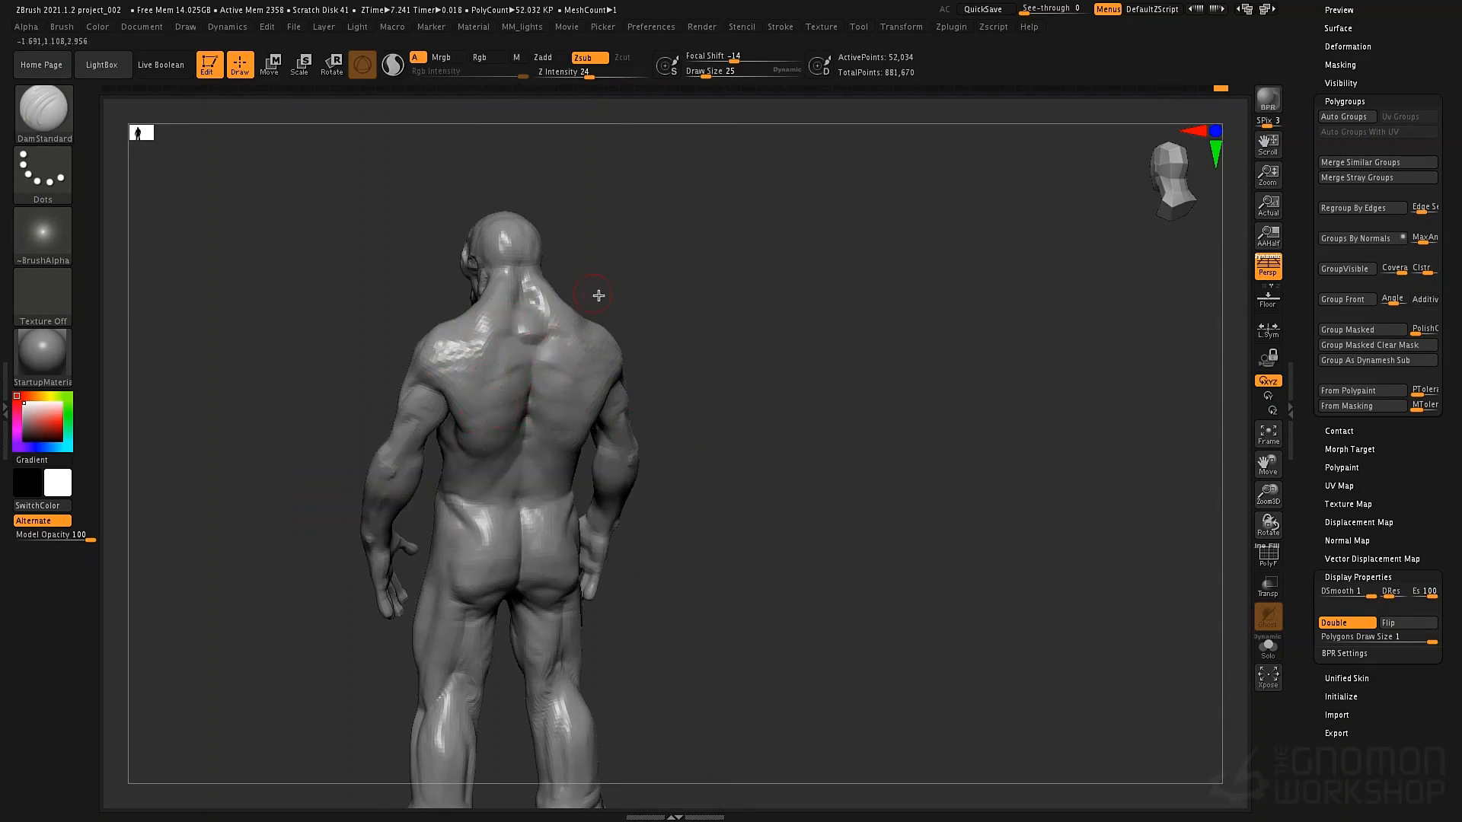
right_click_drag(628, 427, 675, 355, "alt")
right_click_drag(676, 355, 581, 399, "ctrl")
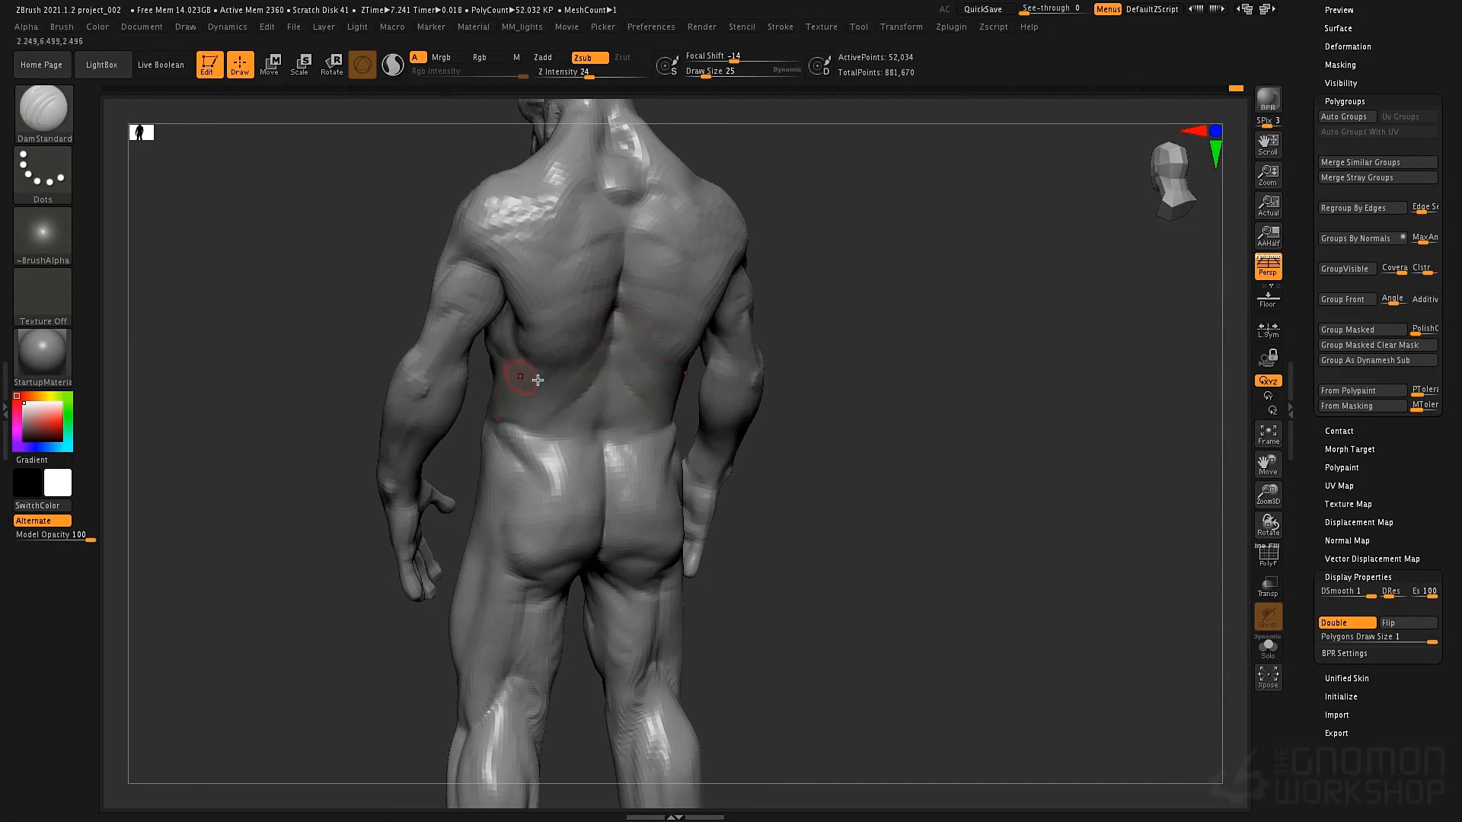
mouse_move(537, 380)
right_mouse_down()
mouse_move(564, 369)
mouse_move(529, 374)
right_mouse_up()
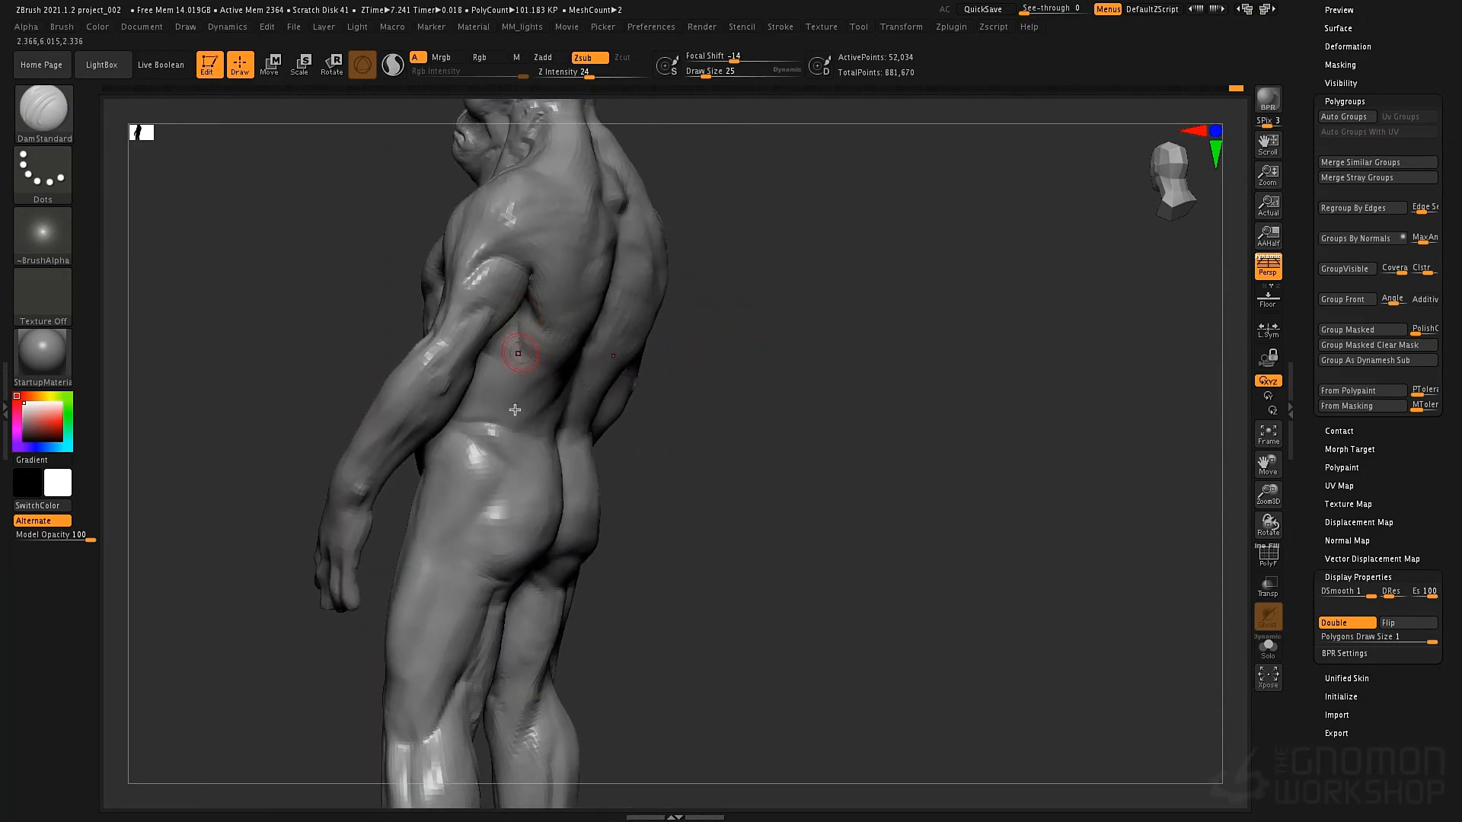
right_click_drag(550, 447, 637, 423)
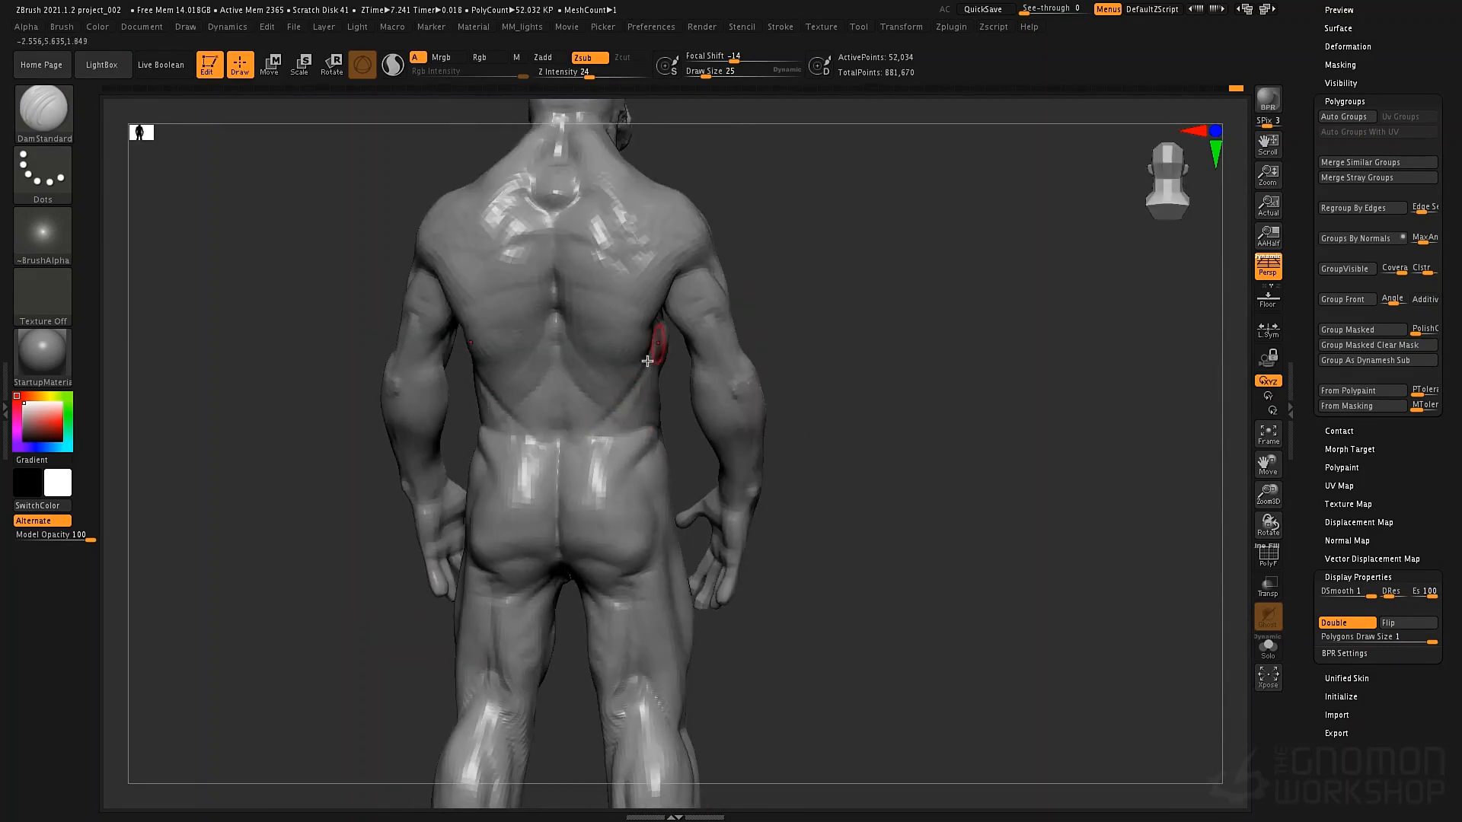
key("space")
key("shift")
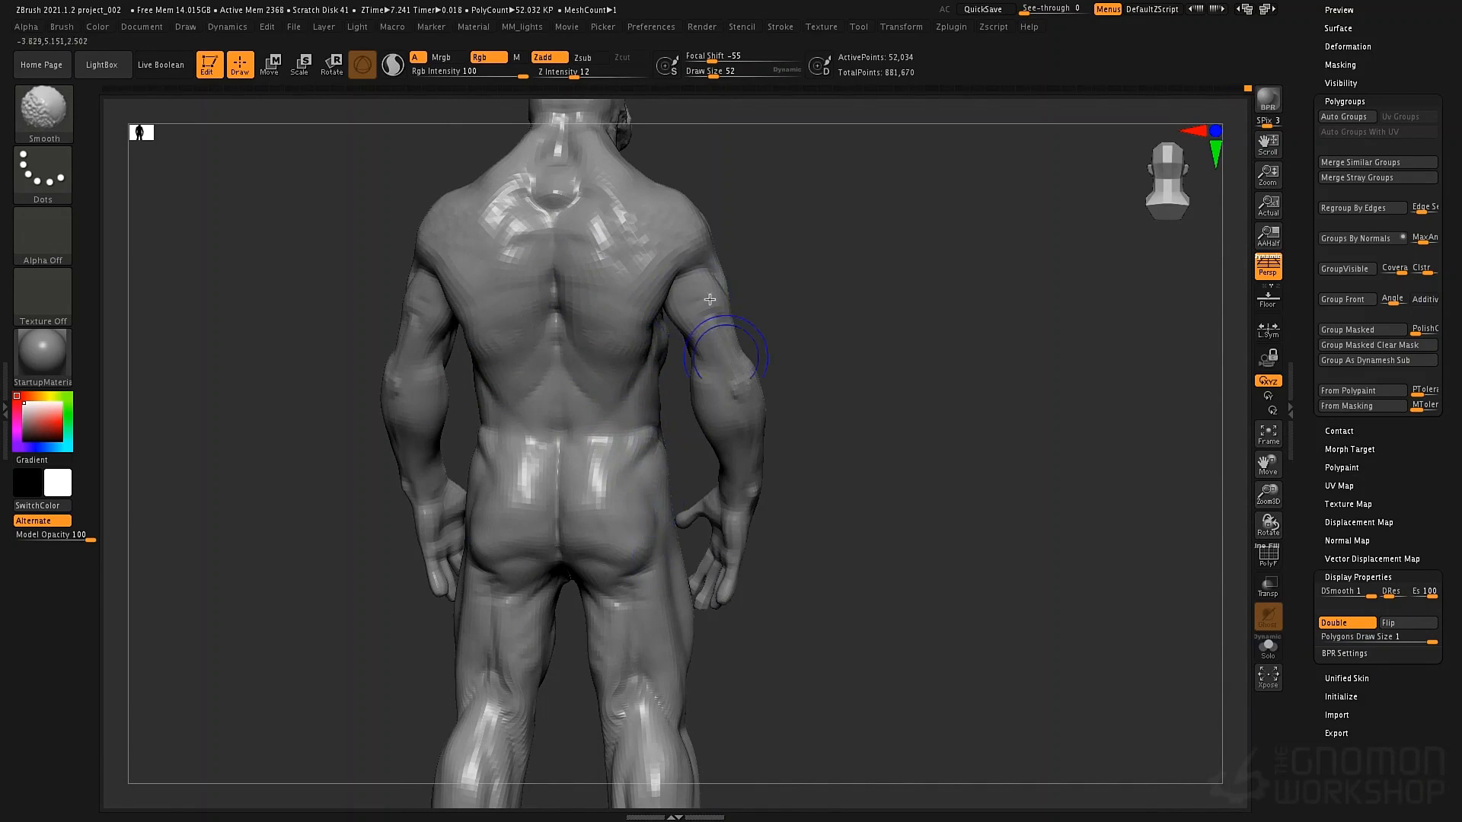
Isolate the arms' polygroup to mask it, show the whole body again, and invert the mask so only the arms are editable
key("b")
key("m")
key("v")
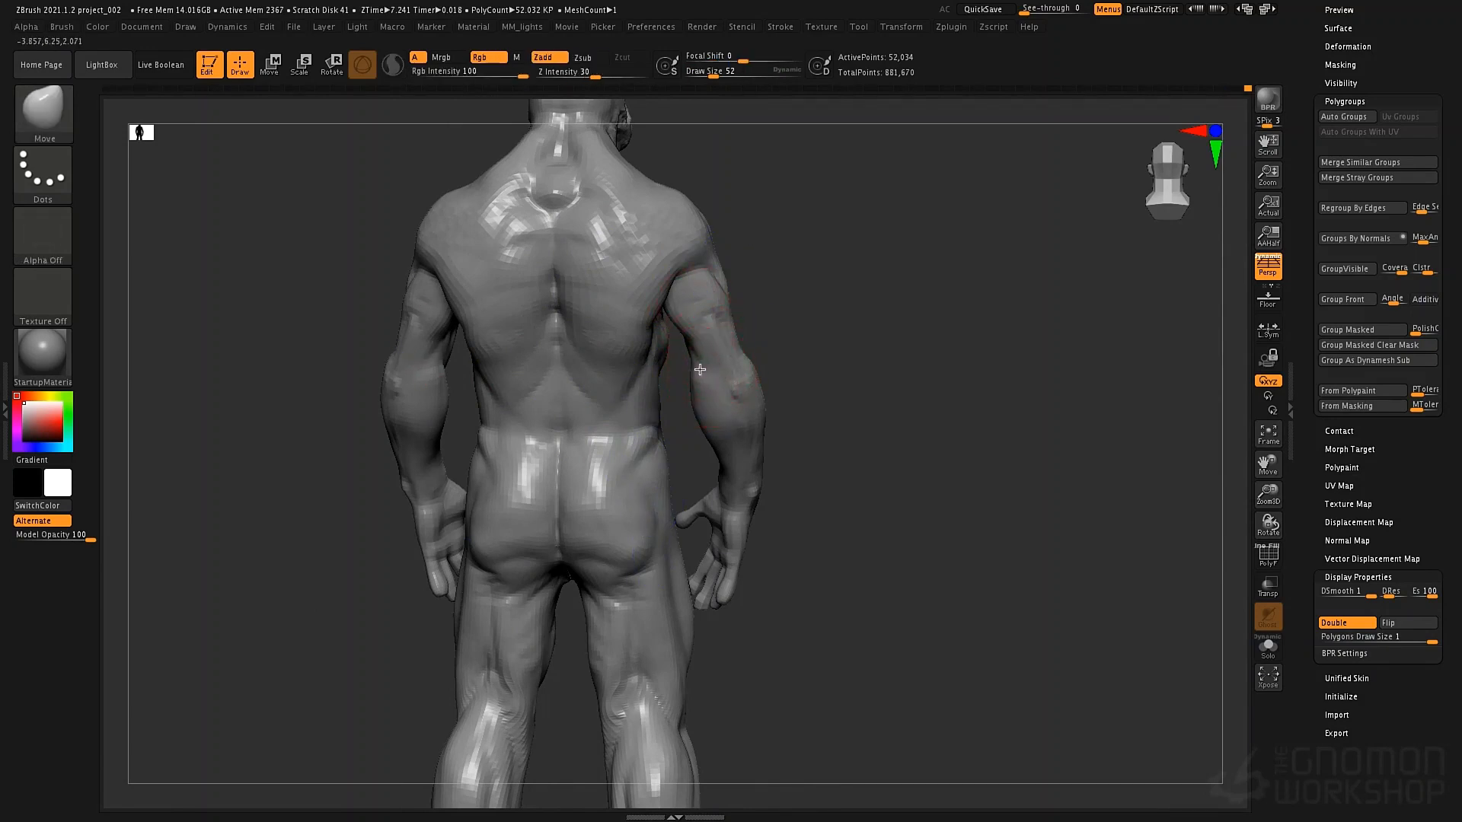
left_click(690, 315, "ctrl+shift")
key("space")
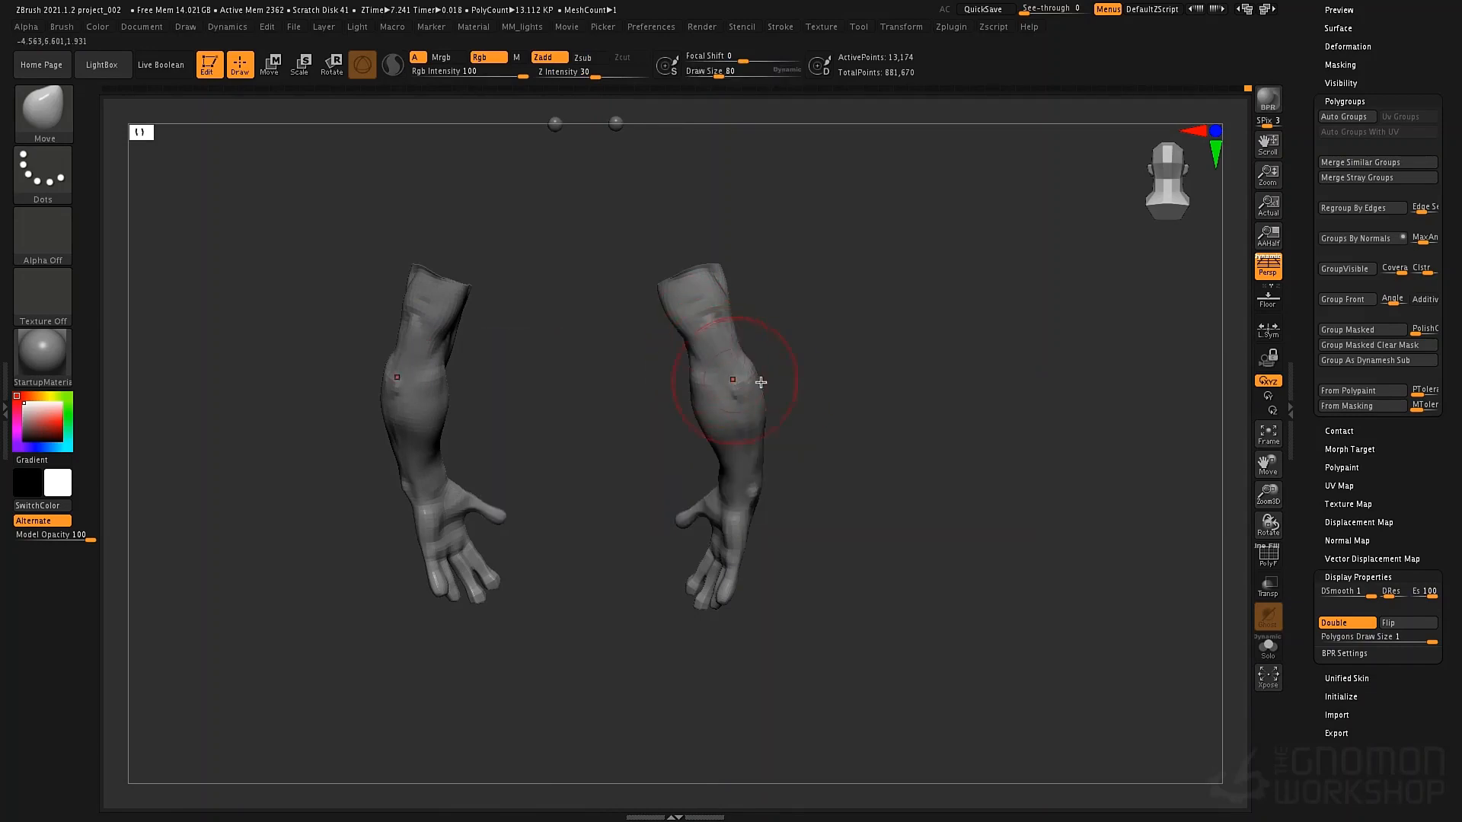
left_click(852, 349, "ctrl+shift")
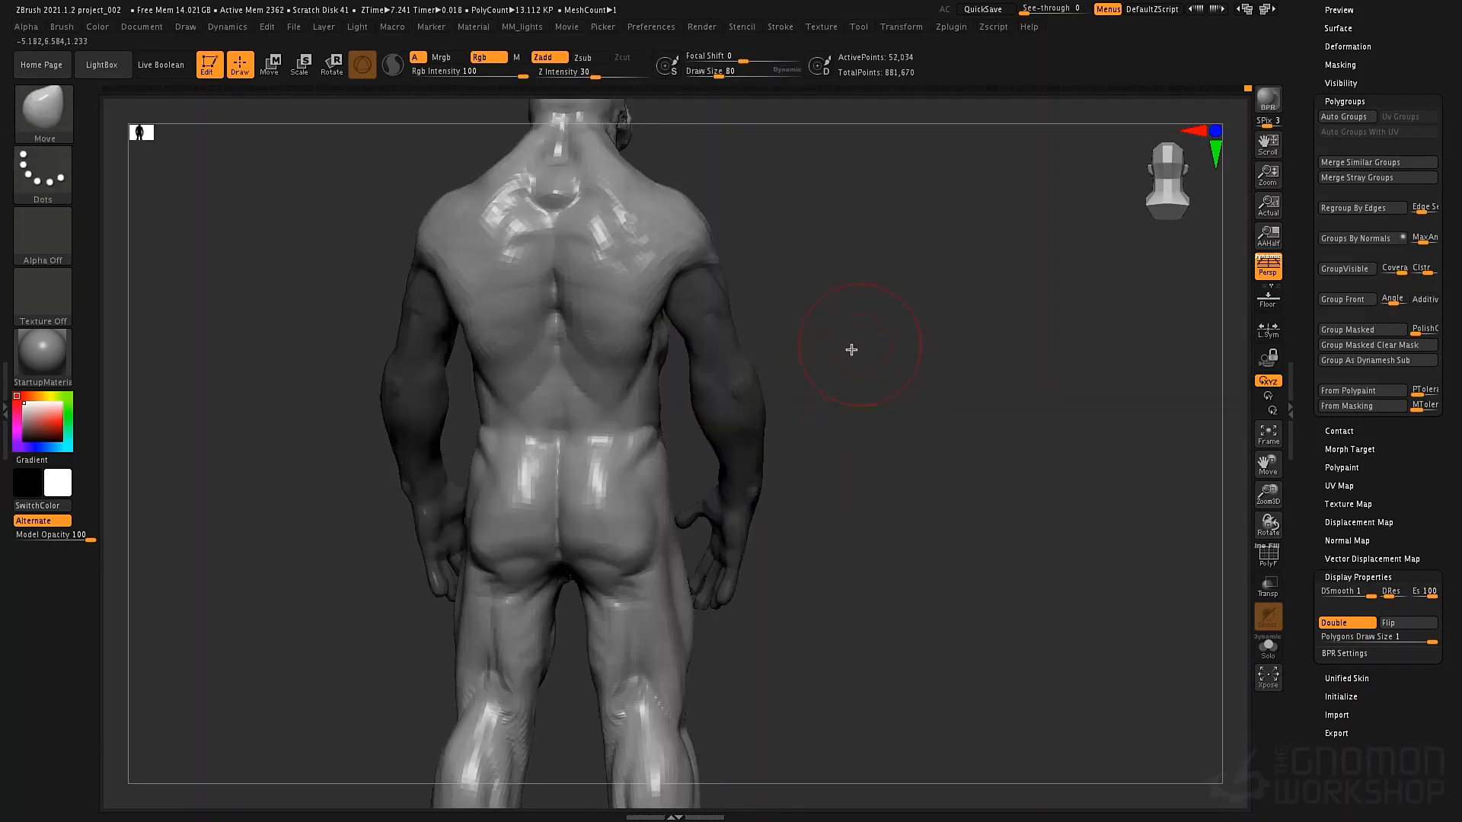
left_click(858, 369, "ctrl")
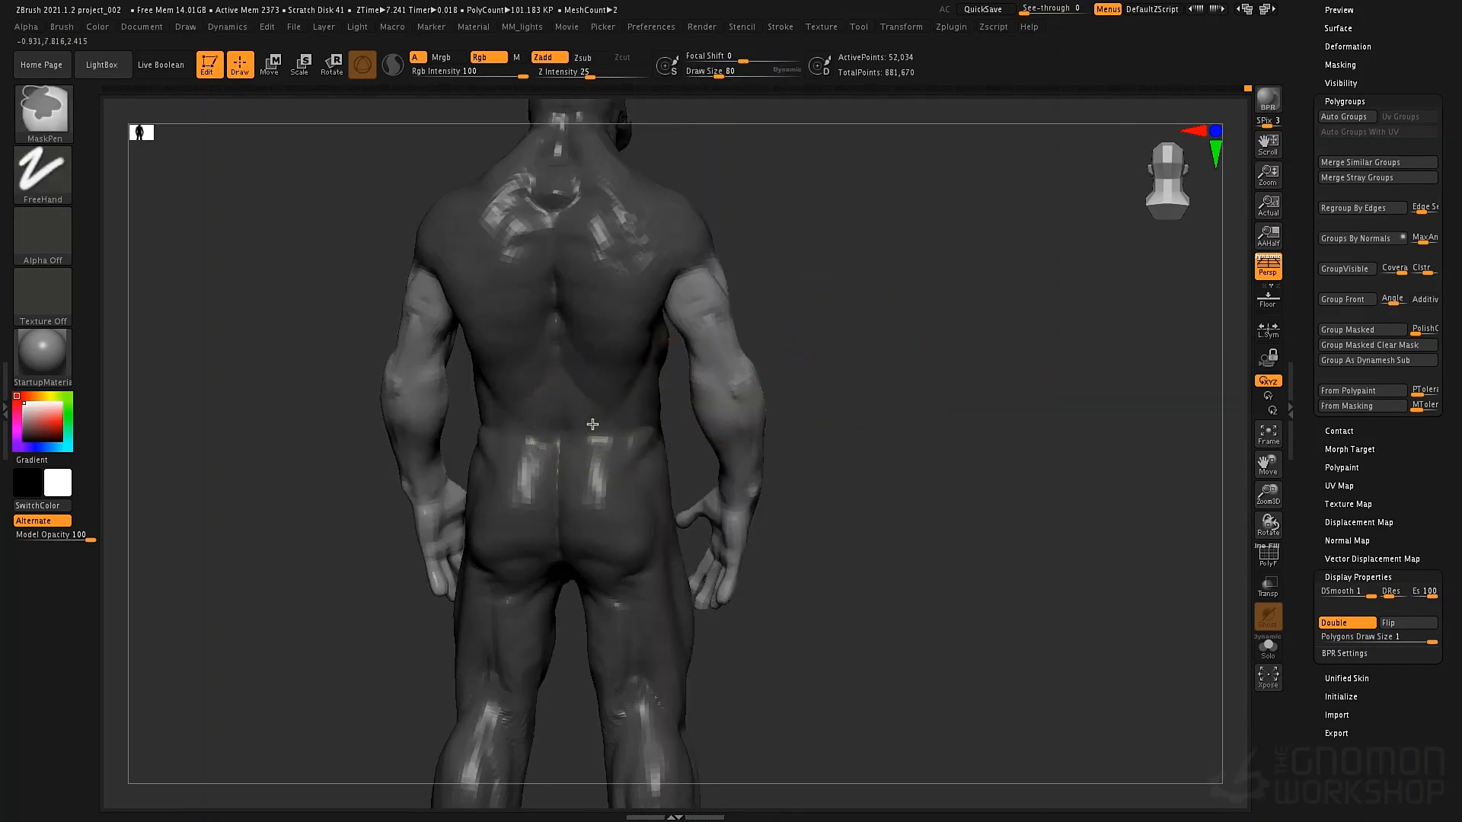
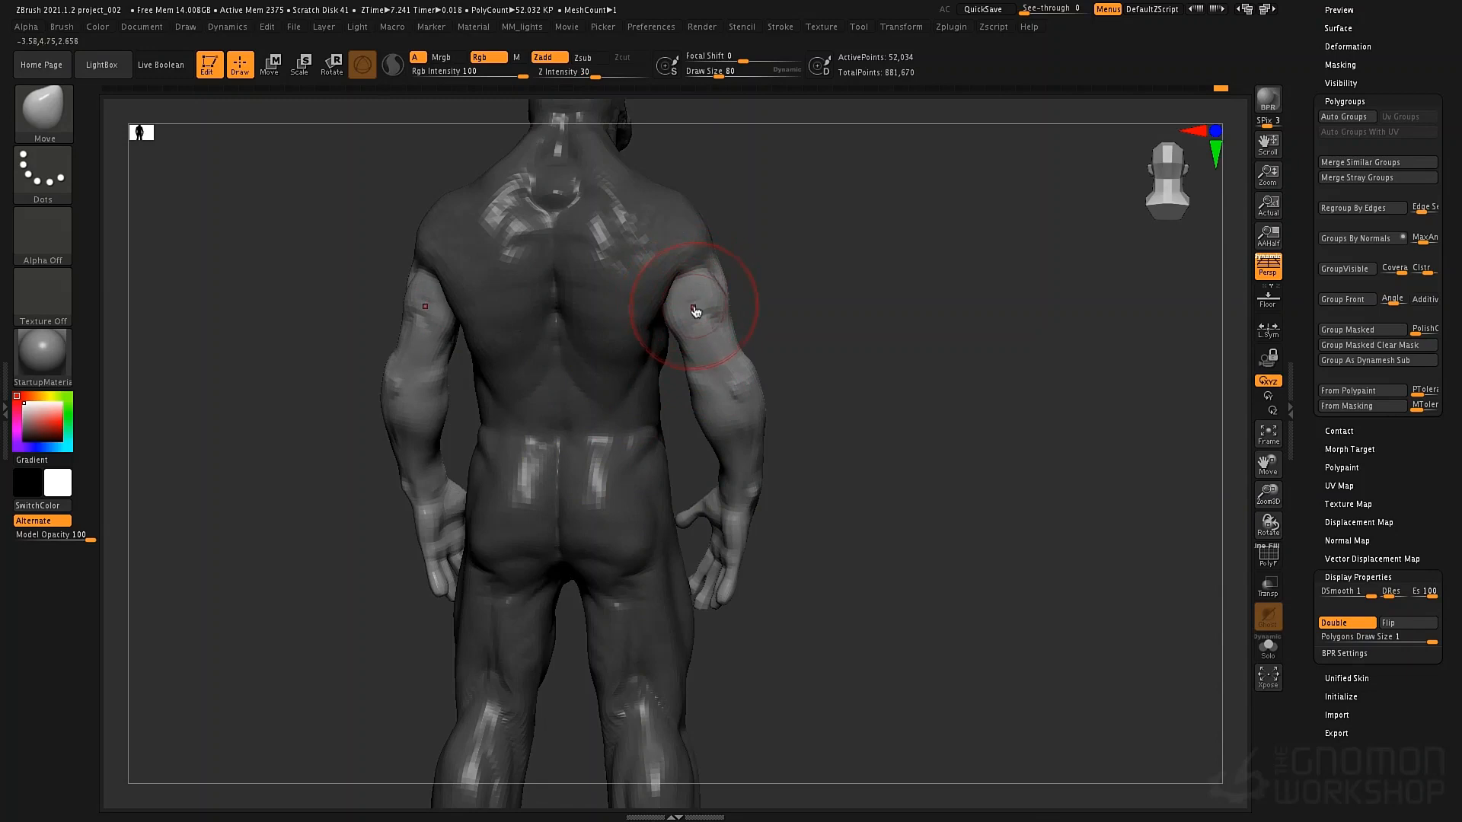
Swell the back of the upper arms with Inflat at draw size 80, and adjust their outer contour with Move at draw size 34
key("b")
key("i")
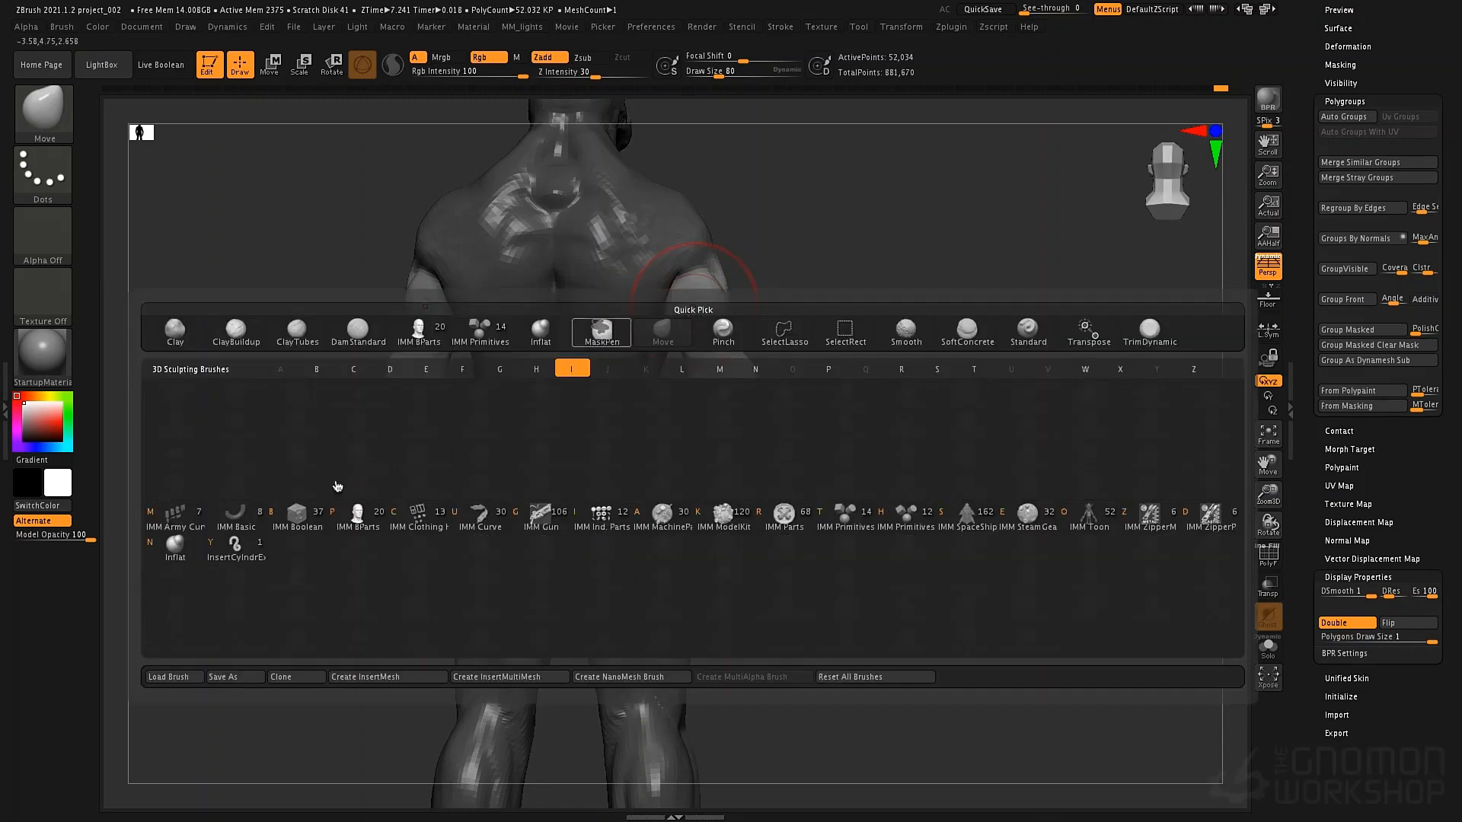
key("n")
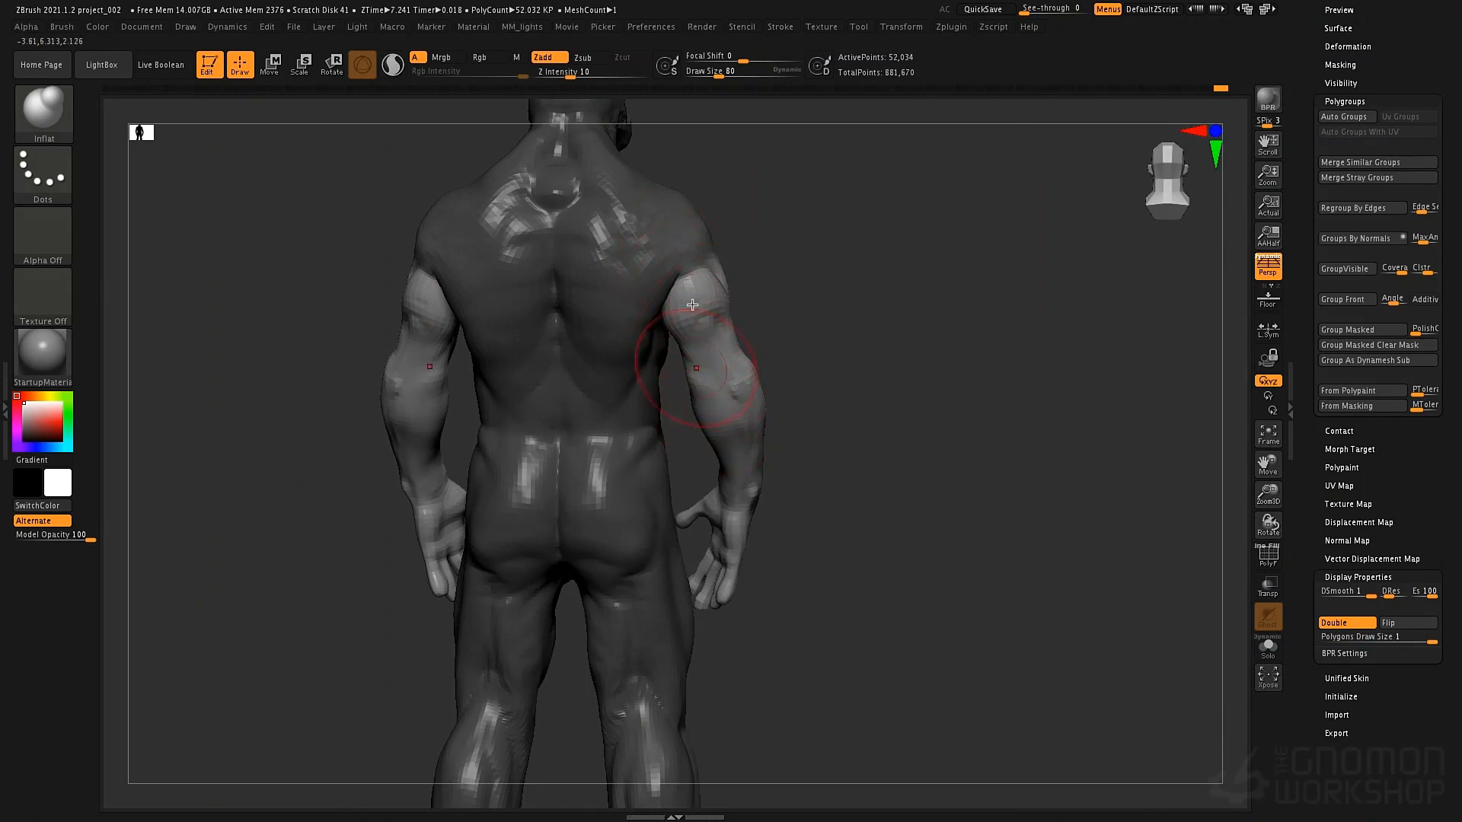
key("b")
key("m")
key("v")
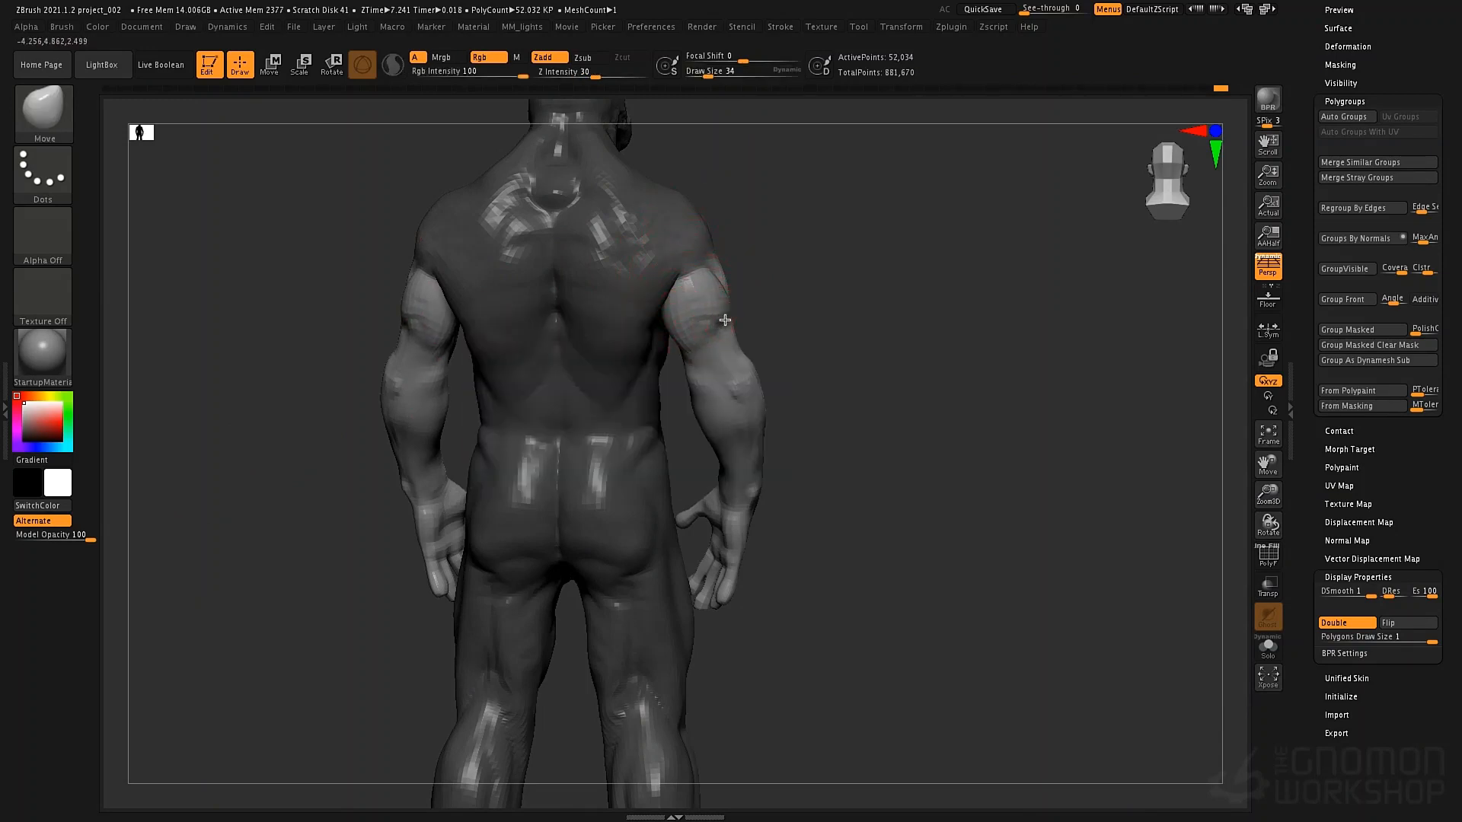
Build up the back of the arm around the elbow with ClayTubes at draw size 23
key("b")
key("c")
key("t")
key("space")
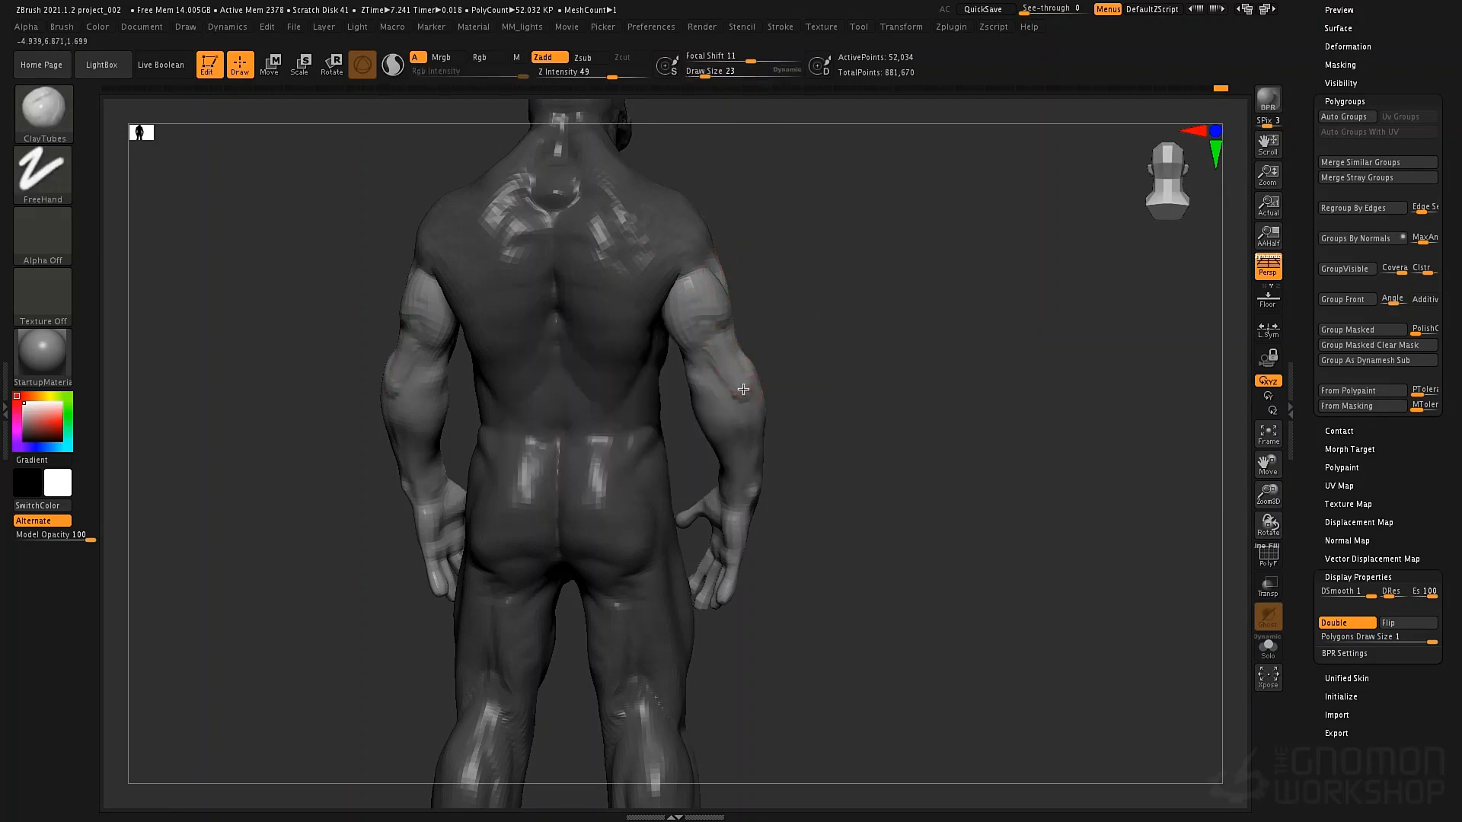
Isolate the arms and reshape the elbow's silhouette with the Move brush at draw size 43
mouse_move(751, 351)
right_mouse_down()
mouse_move(578, 366)
mouse_move(751, 418)
mouse_move(765, 332)
right_mouse_up()
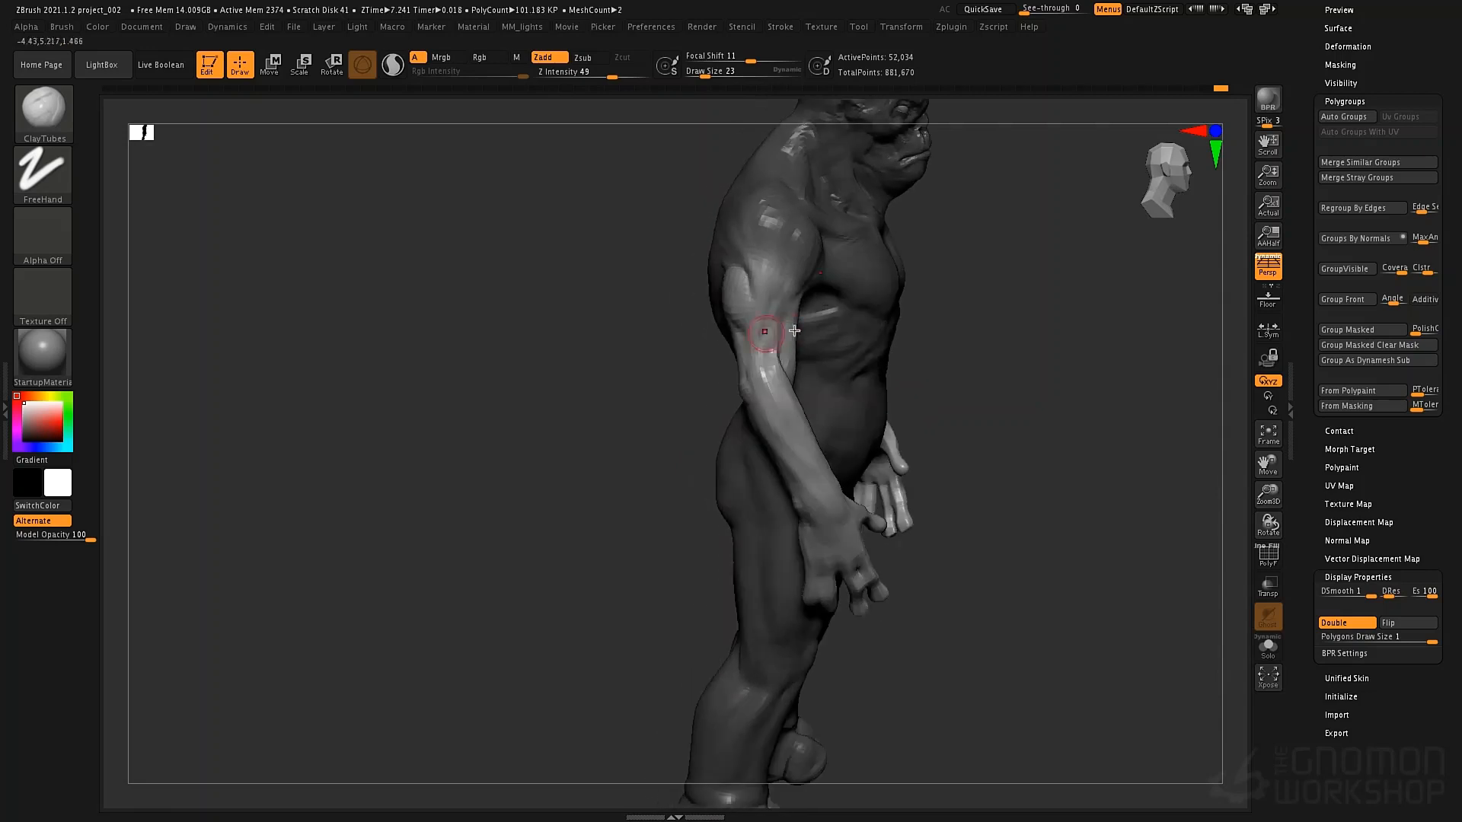
left_click(789, 455, "ctrl+shift")
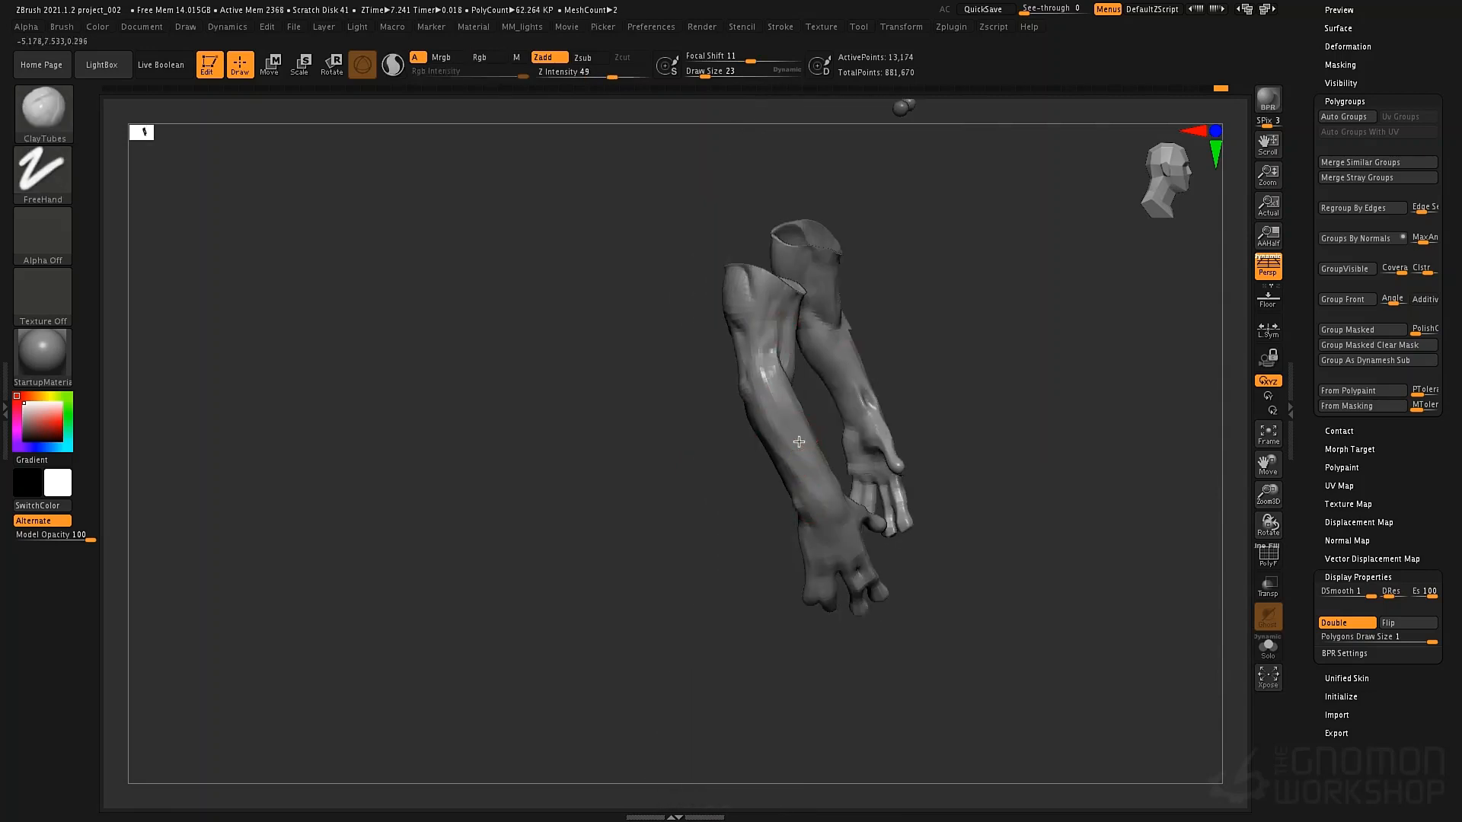
right_click_drag(784, 449, 797, 432)
key("b")
key("m")
key("v")
key("space")
left_click_drag(774, 367, 731, 396)
key("space")
mouse_move(678, 397)
right_mouse_down()
mouse_move(728, 397)
mouse_move(715, 408)
mouse_move(734, 362)
right_mouse_up()
key("space")
left_click_drag(744, 396, 731, 396)
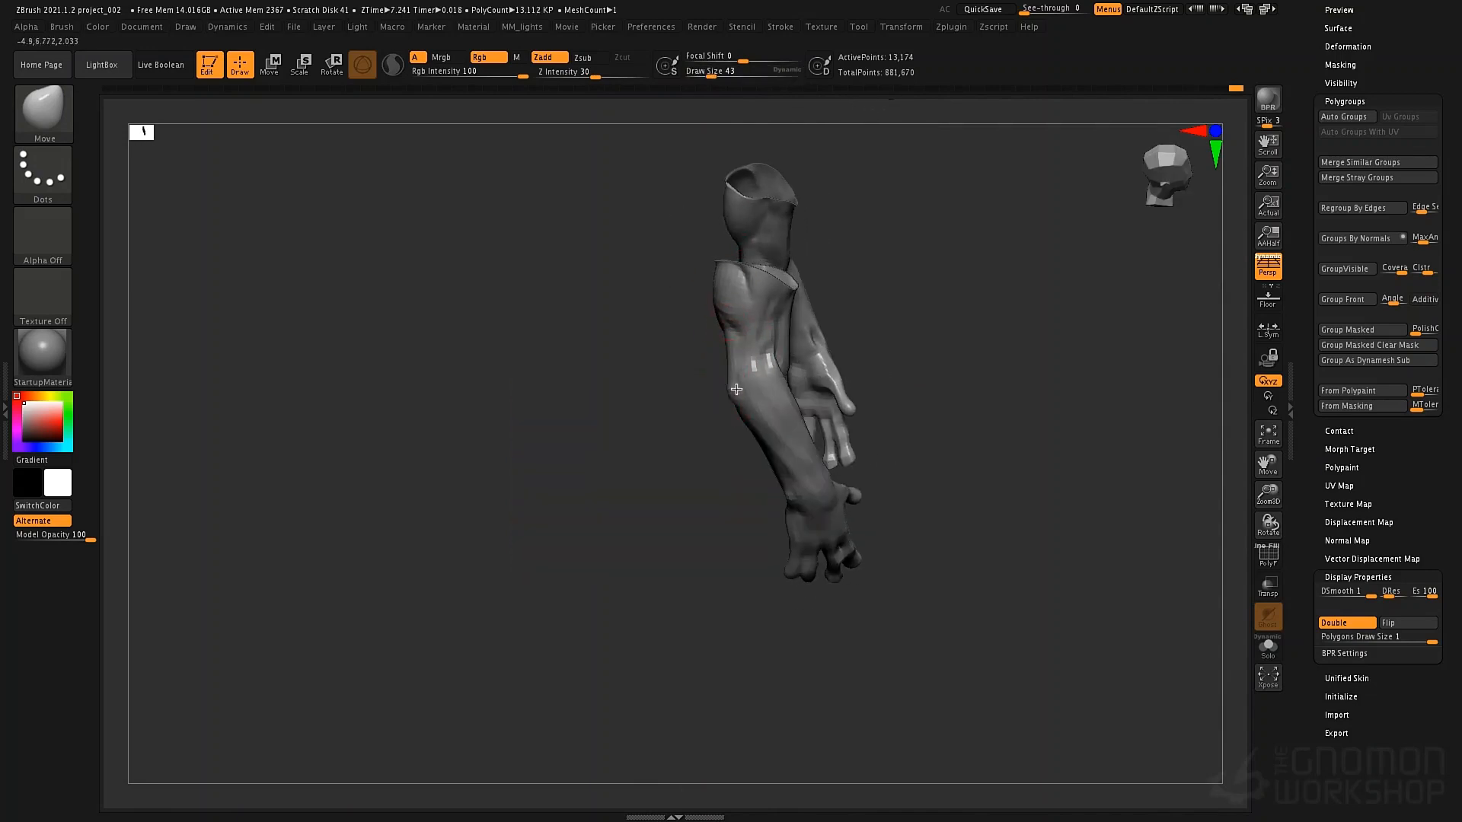
right_click_drag(737, 389, 817, 391)
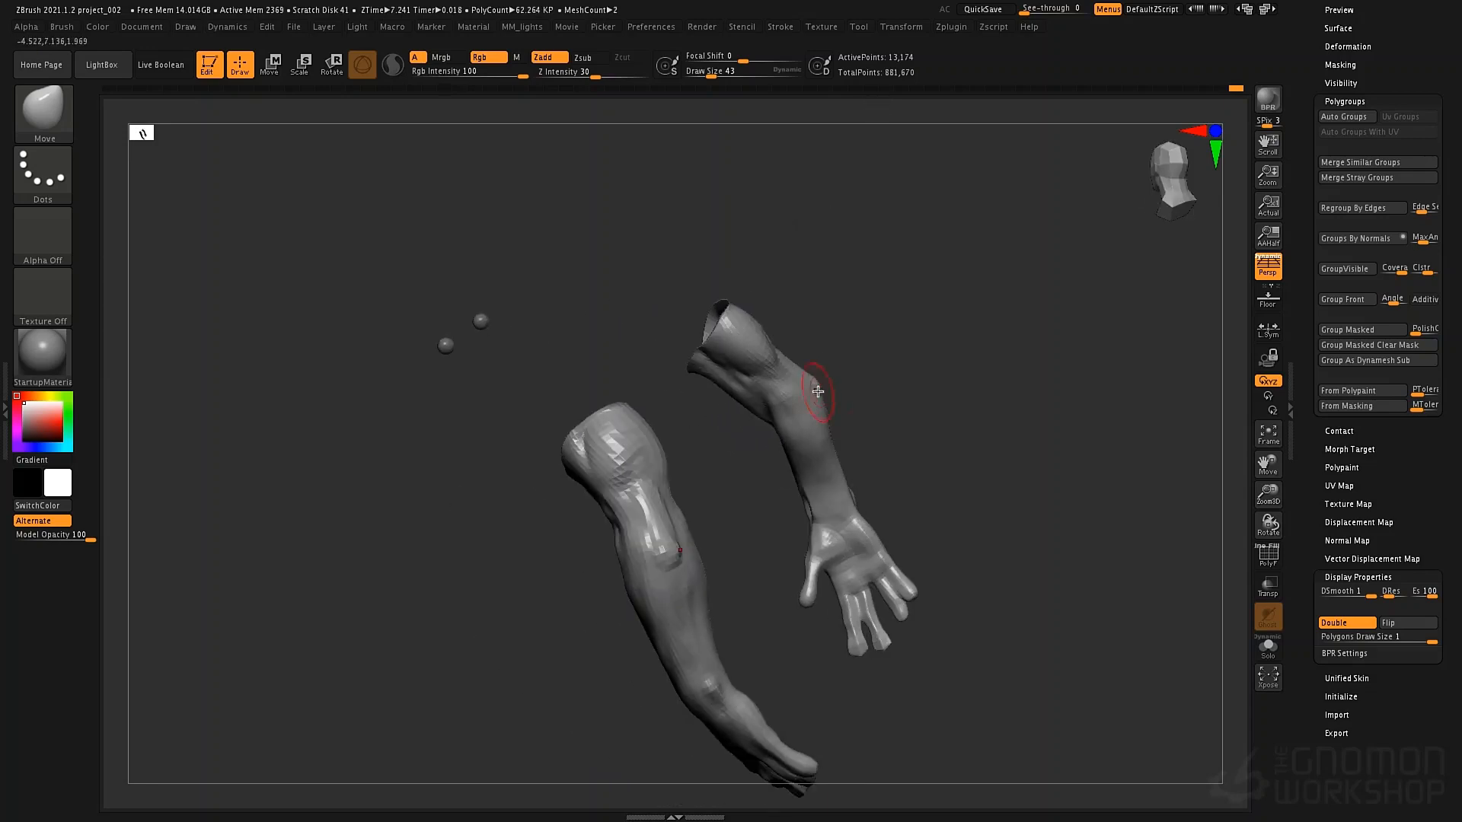
Build up the forearm muscles below the elbow with ClayTubes at draw size 34
key("2")
key("space")
left_click_drag(825, 396, 816, 396)
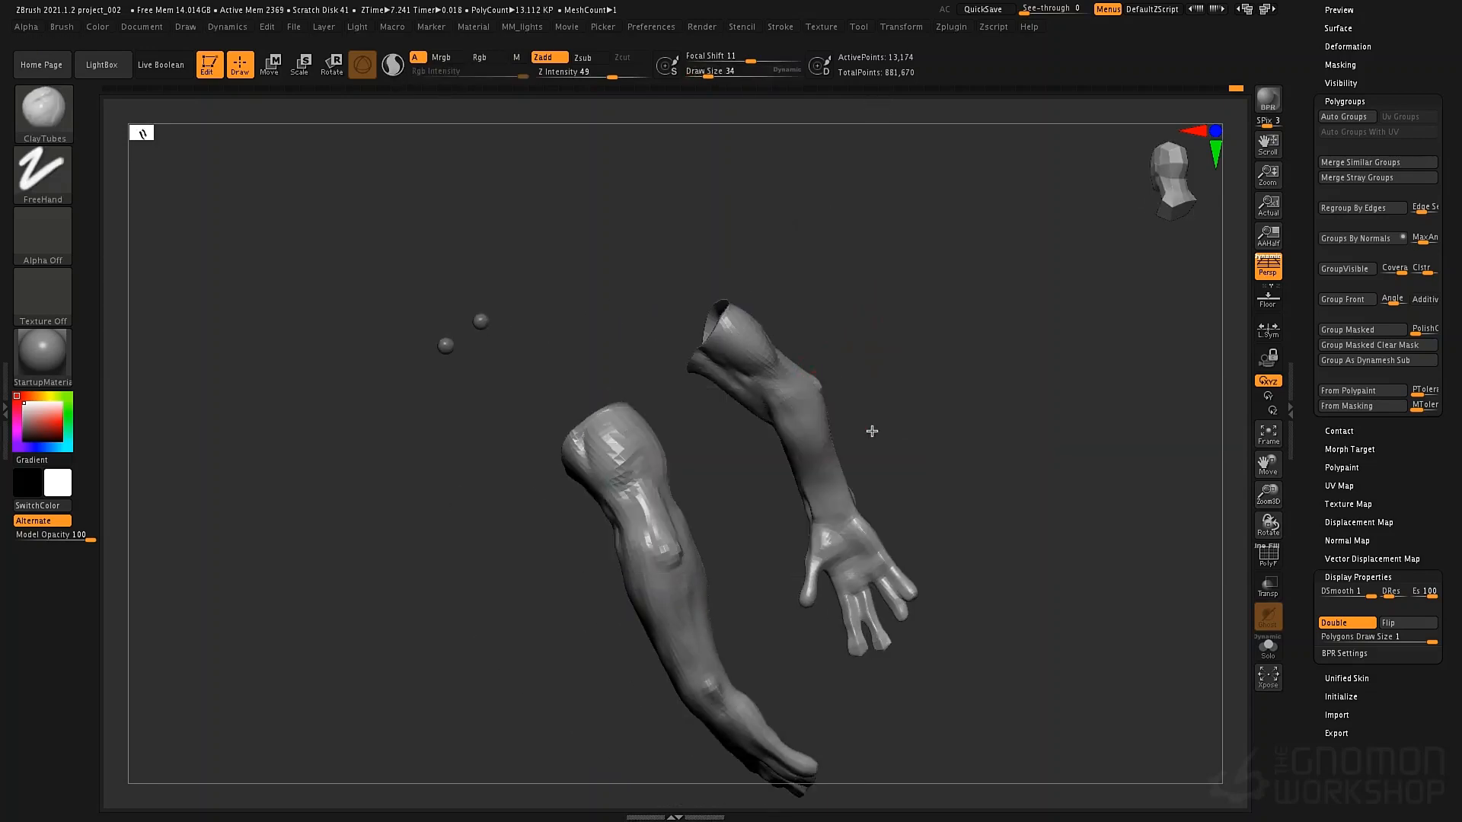
mouse_move(871, 431)
right_mouse_down()
mouse_move(858, 391)
mouse_move(725, 385)
right_mouse_up()
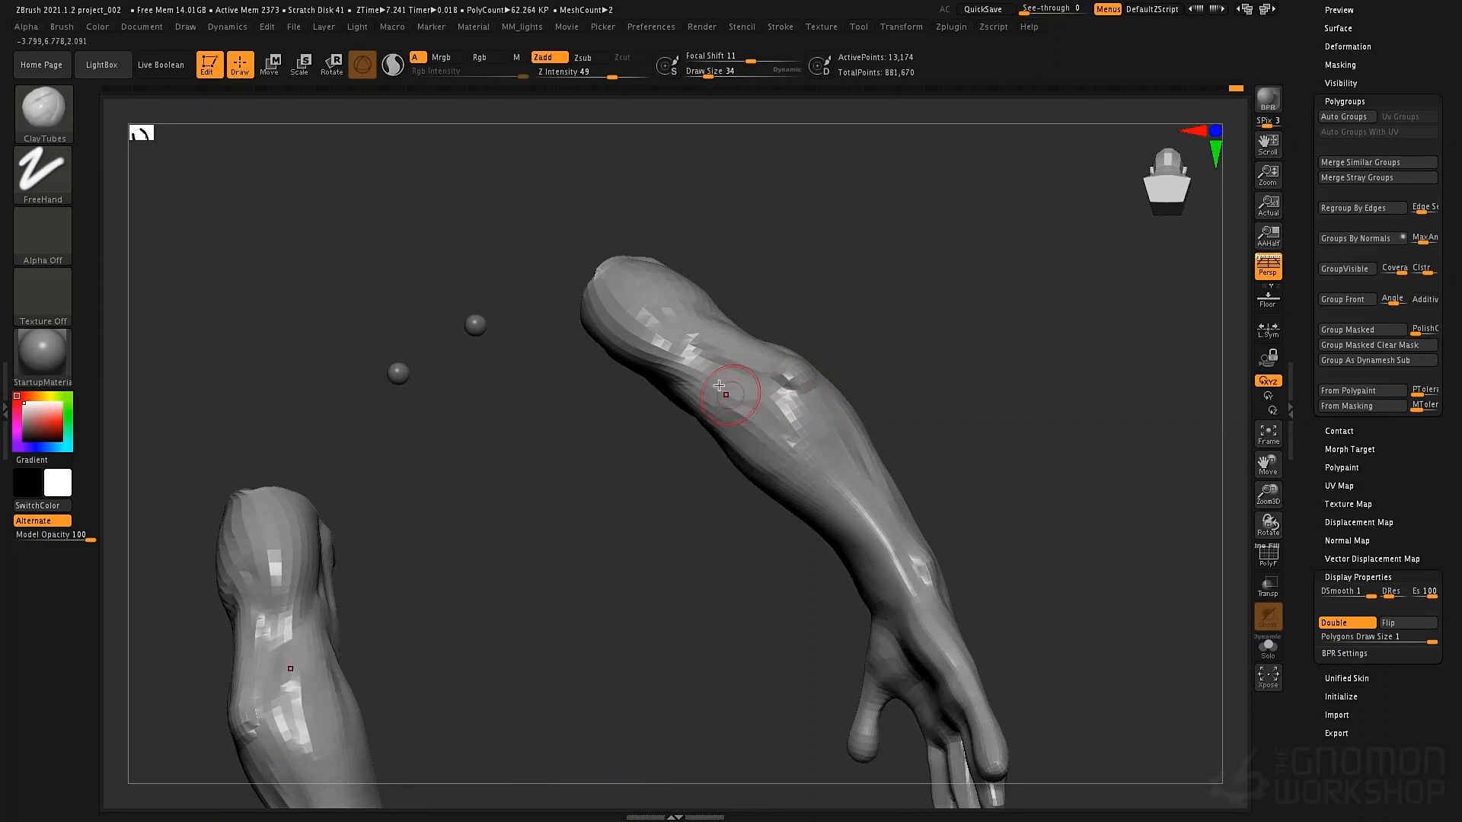
left_click_drag(778, 484, 834, 491)
left_click_drag(745, 387, 868, 497)
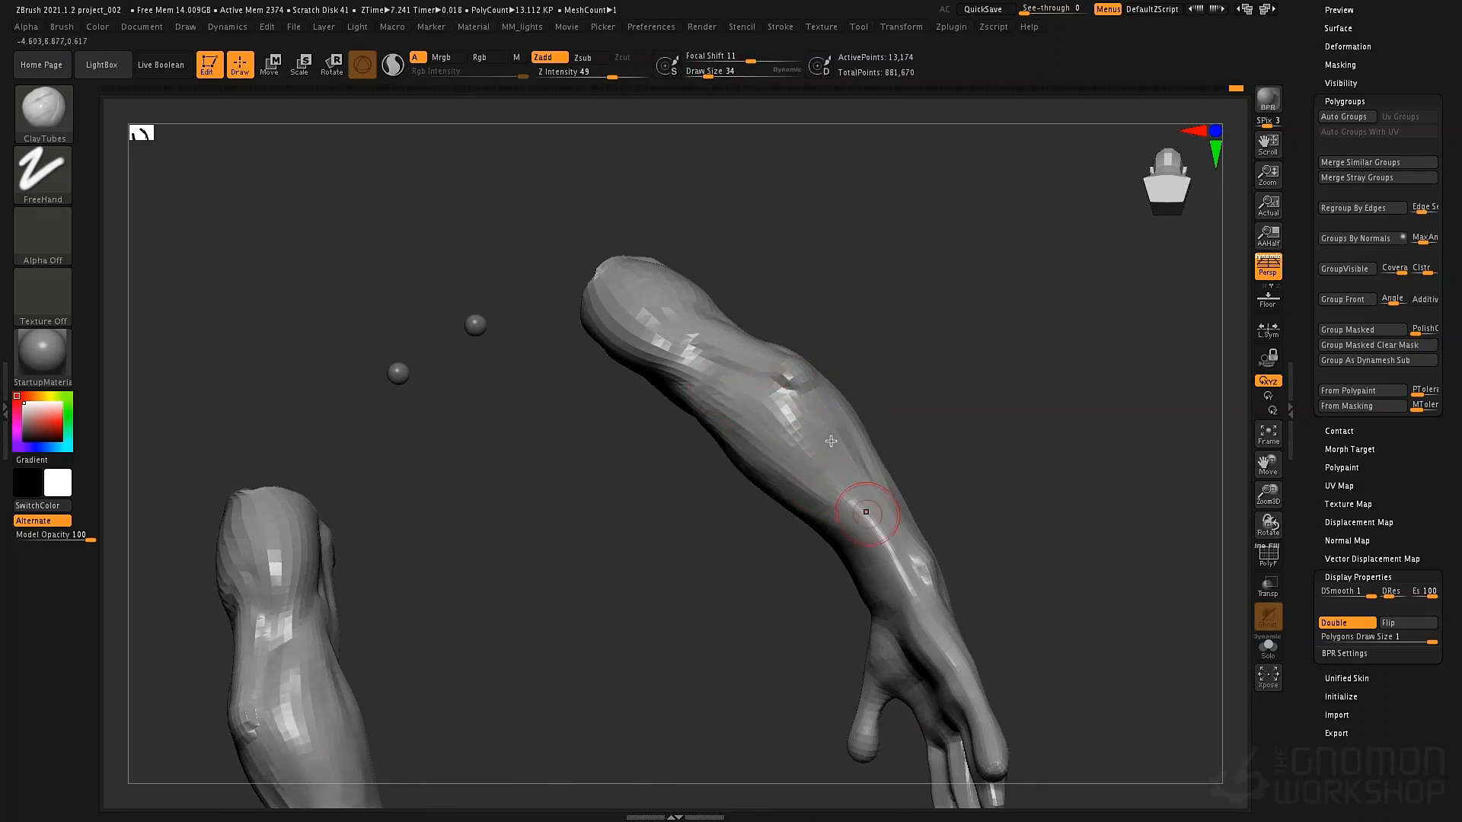
Add volume to the knuckles, finger bases and back of the hand with ClayTubes at draw size 34
mouse_move(830, 537)
right_mouse_down()
mouse_move(859, 445)
mouse_move(881, 478)
mouse_move(937, 503)
right_mouse_up()
mouse_move(923, 430)
right_mouse_down("ctrl")
mouse_move(933, 447)
mouse_move(789, 436)
mouse_move(828, 474)
mouse_move(783, 422)
right_mouse_up("ctrl")
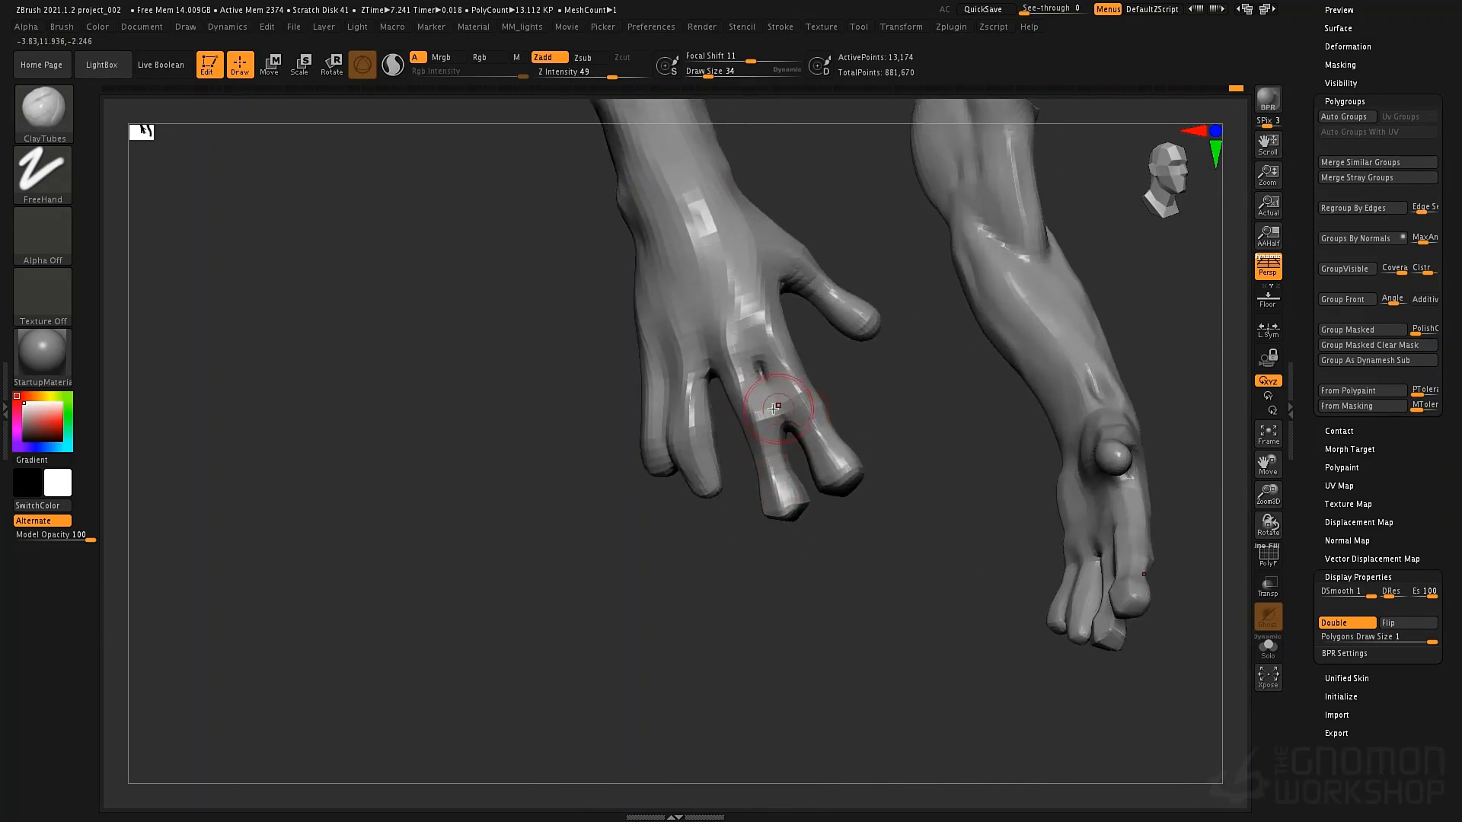
left_click_drag(775, 393, 784, 415)
right_click_drag(785, 415, 679, 416)
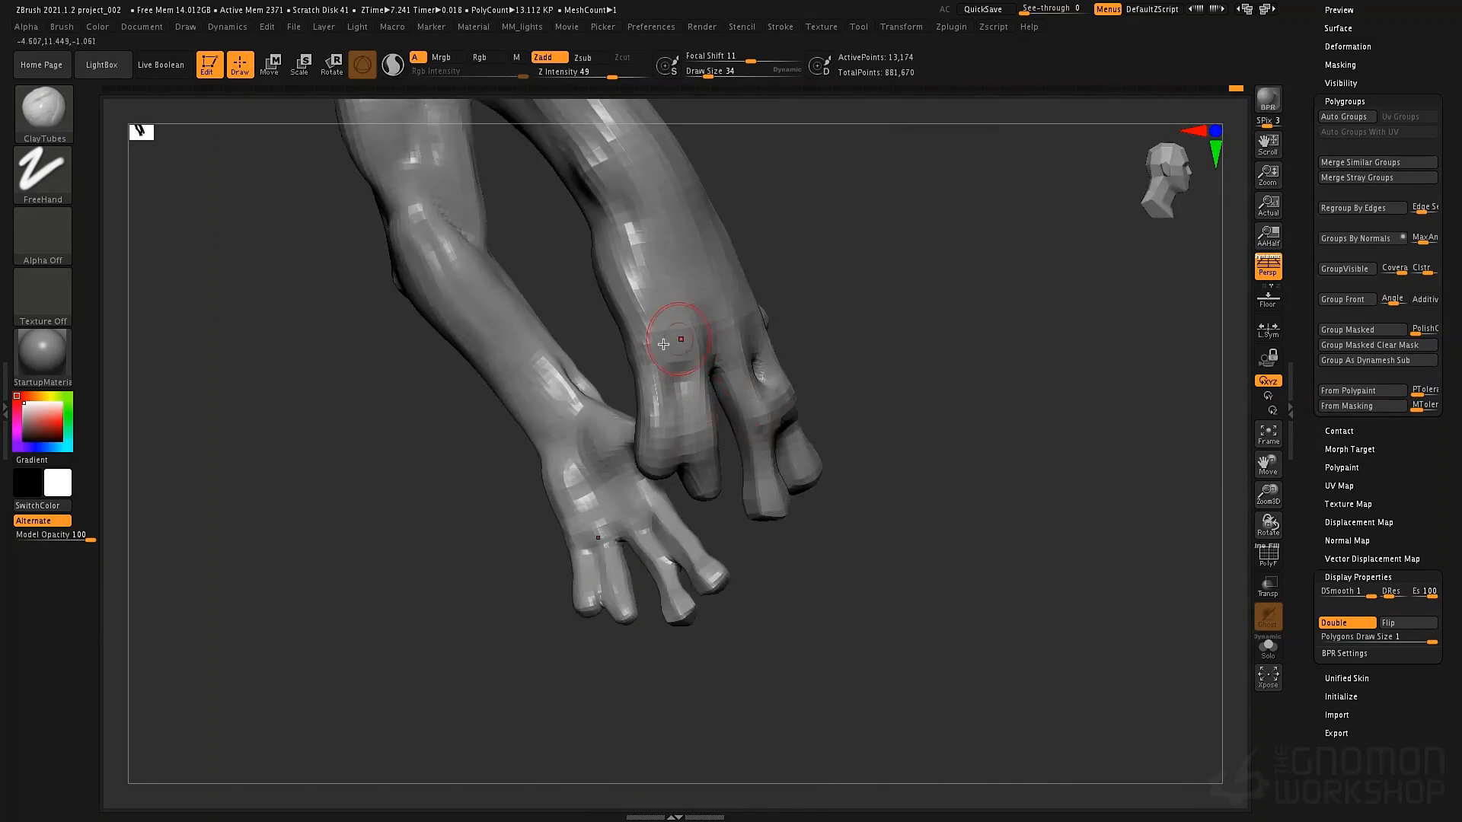
left_click_drag(677, 349, 637, 266)
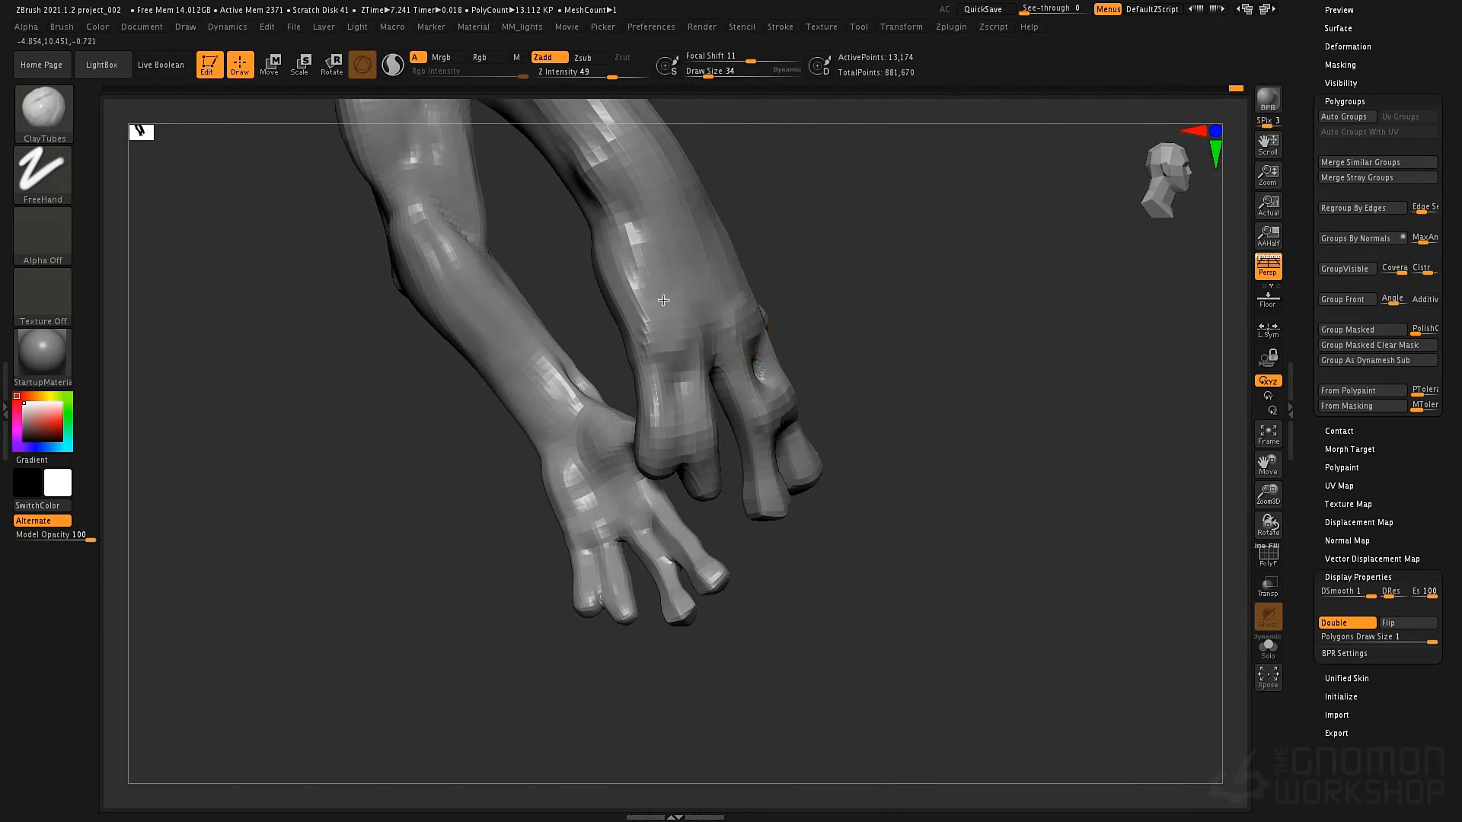
right_click_drag(837, 244, 742, 217)
mouse_move(742, 217)
right_mouse_down("alt")
mouse_move(747, 328)
mouse_move(731, 353)
right_mouse_up("alt")
mouse_move(736, 450)
left_mouse_down()
mouse_move(679, 347)
mouse_move(773, 481)
mouse_move(656, 489)
mouse_move(695, 437)
mouse_move(678, 386)
mouse_move(674, 419)
left_mouse_up()
Raise the tendons running over the back of the hand to the knuckles with Standard at Z intensity 25 and draw size 34
key("b")
key("s")
key("t")
right_click_drag(676, 415, 762, 413)
left_click_drag(750, 399, 744, 350)
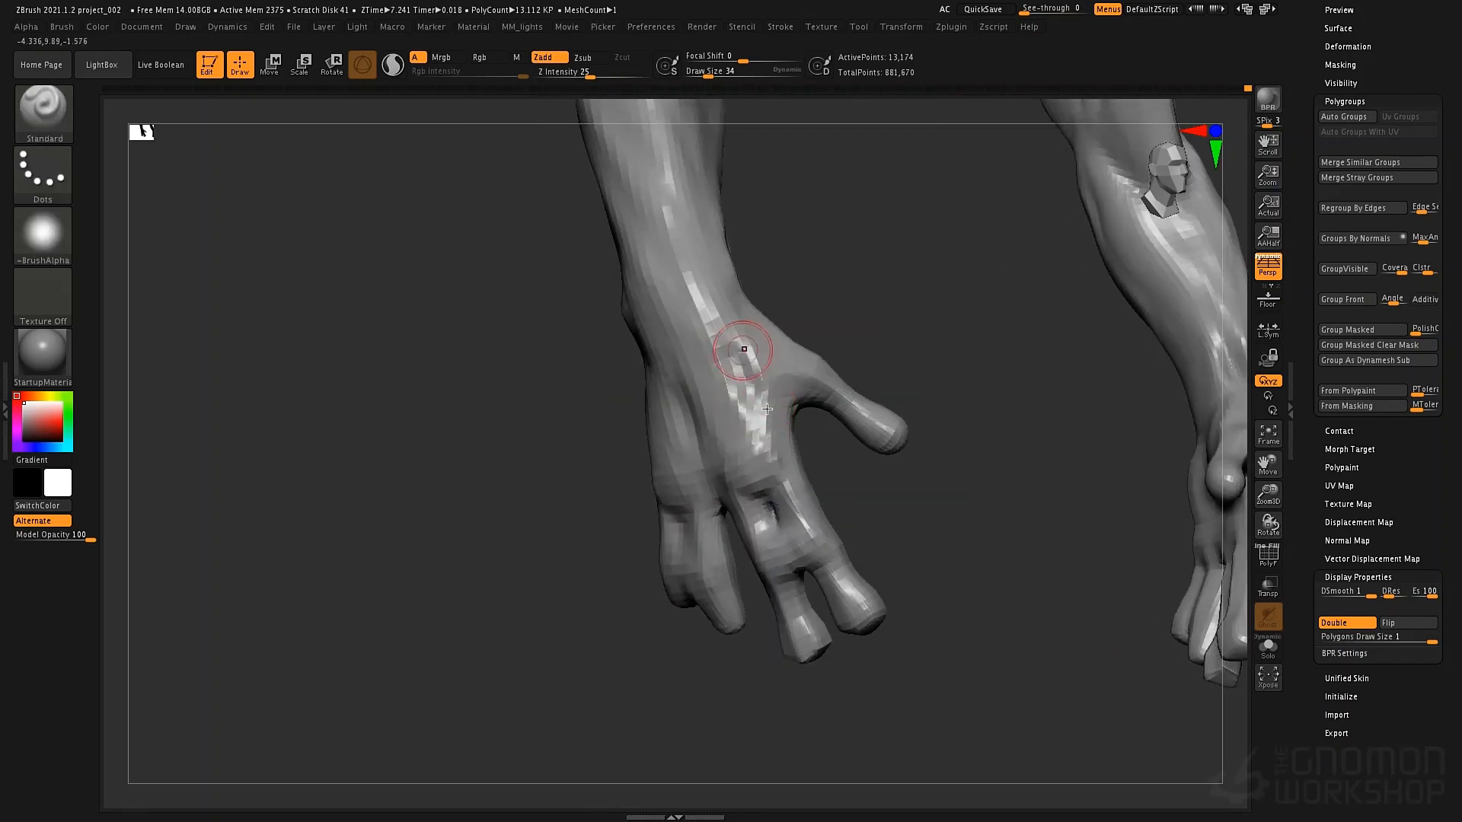
mouse_move(775, 503)
right_mouse_down("alt")
mouse_move(767, 401)
mouse_move(775, 444)
right_mouse_up("alt")
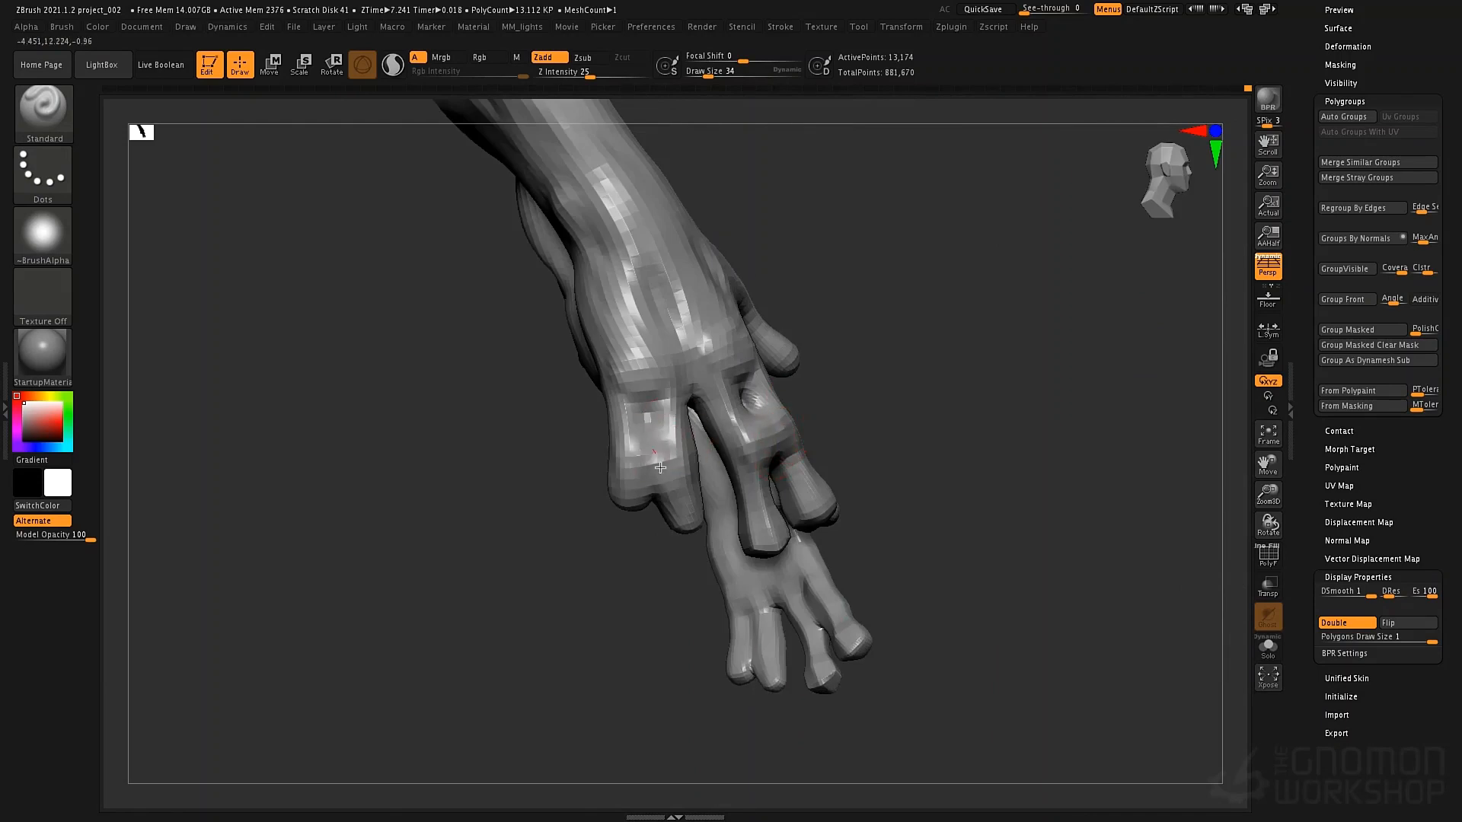
right_click_drag(687, 372, 691, 373, "alt")
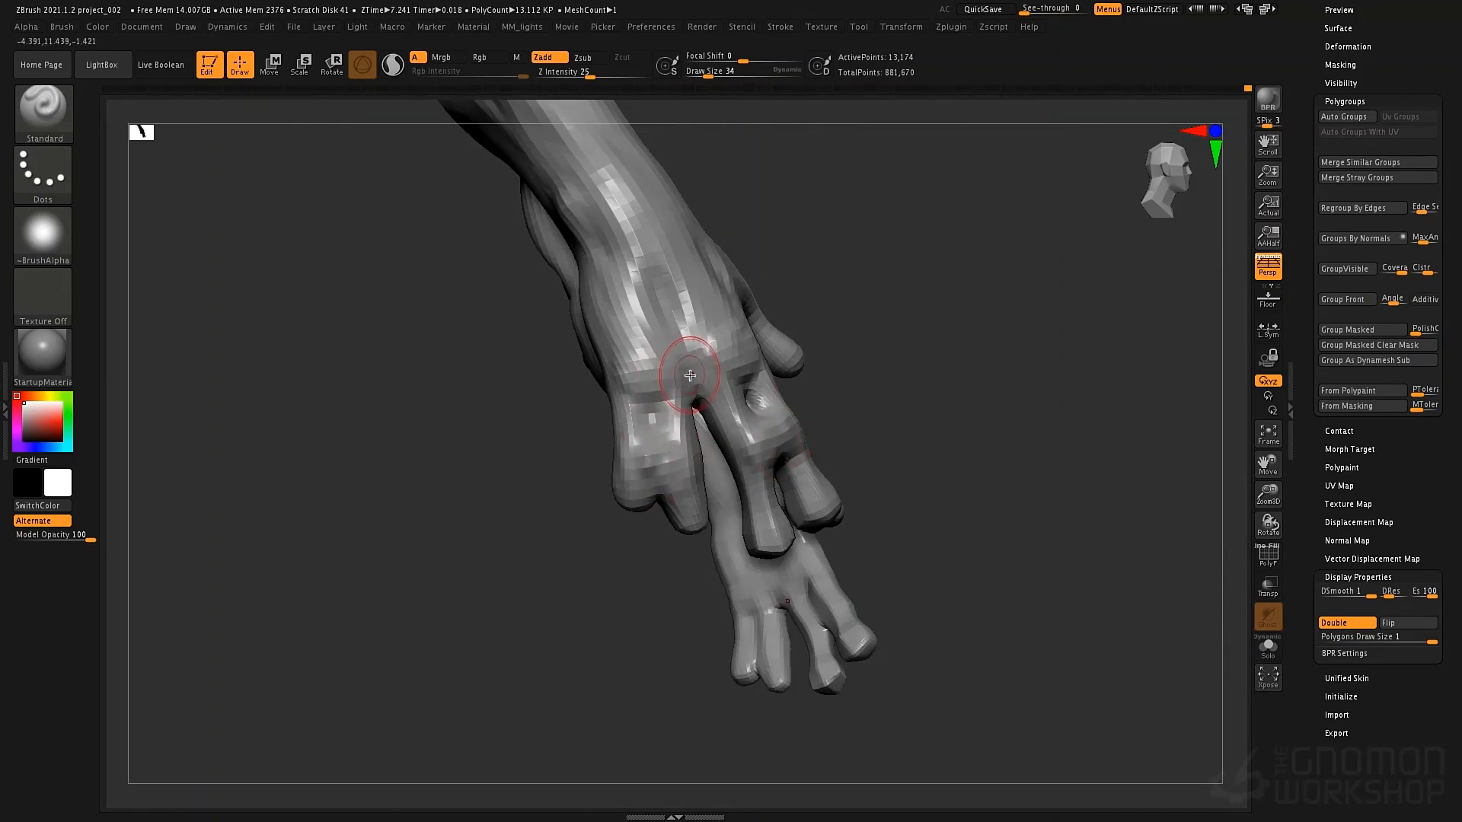
Smooth the back of the hand and knuckles at draw size 120
key("space")
left_click_drag(689, 375, 696, 375)
mouse_move(719, 305)
left_mouse_down("shift")
mouse_move(665, 450)
mouse_move(641, 323)
mouse_move(662, 363)
left_mouse_up("shift")
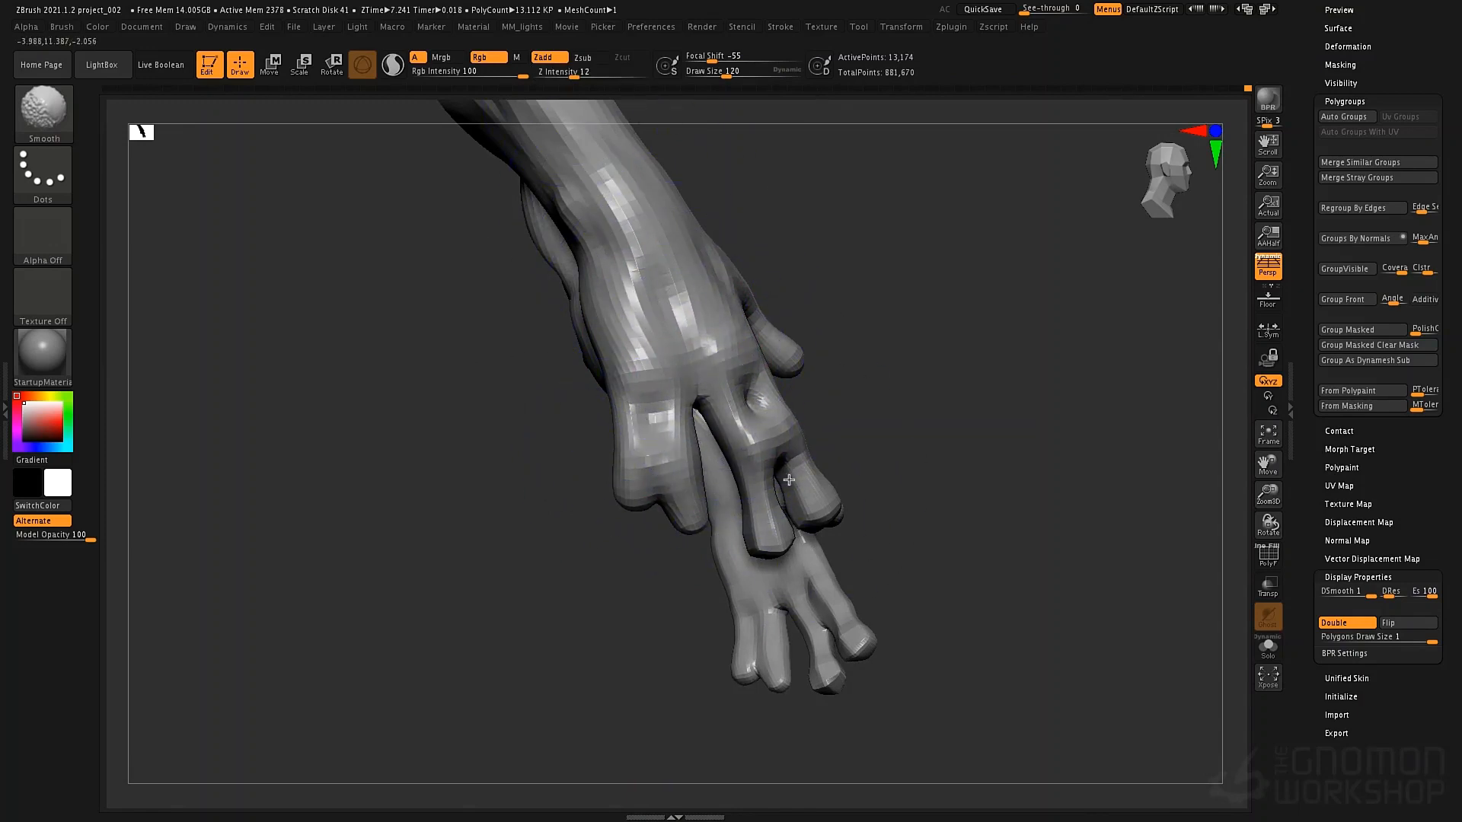
Swell the tips of the two fingers nearest the thumb with Inflat at Z intensity 10 and draw size 120
right_click_drag(876, 464, 803, 478)
right_click_drag(803, 478, 772, 405, "alt")
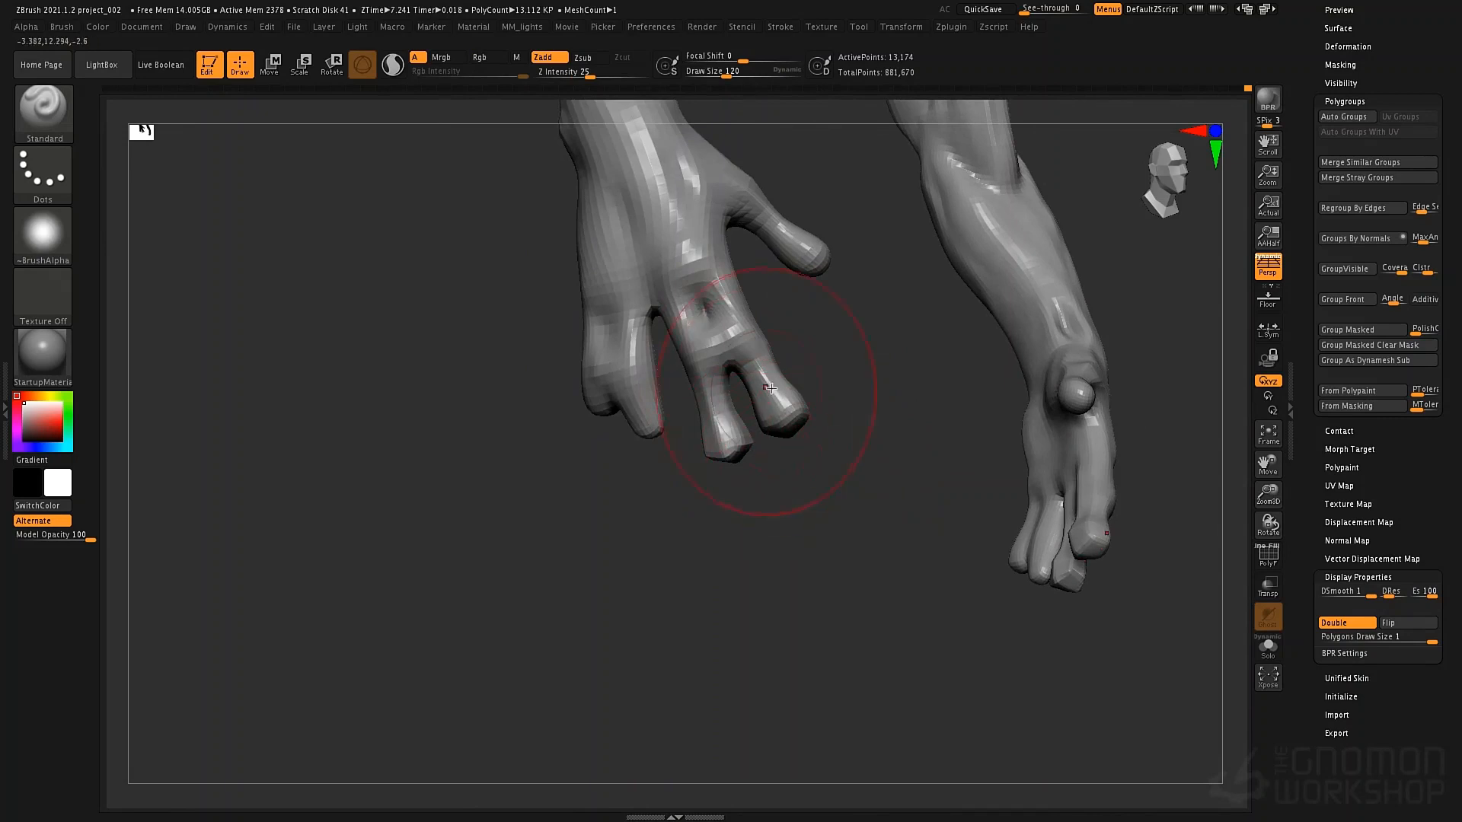
key("b")
key("i")
key("n")
left_click_drag(738, 457, 782, 424)
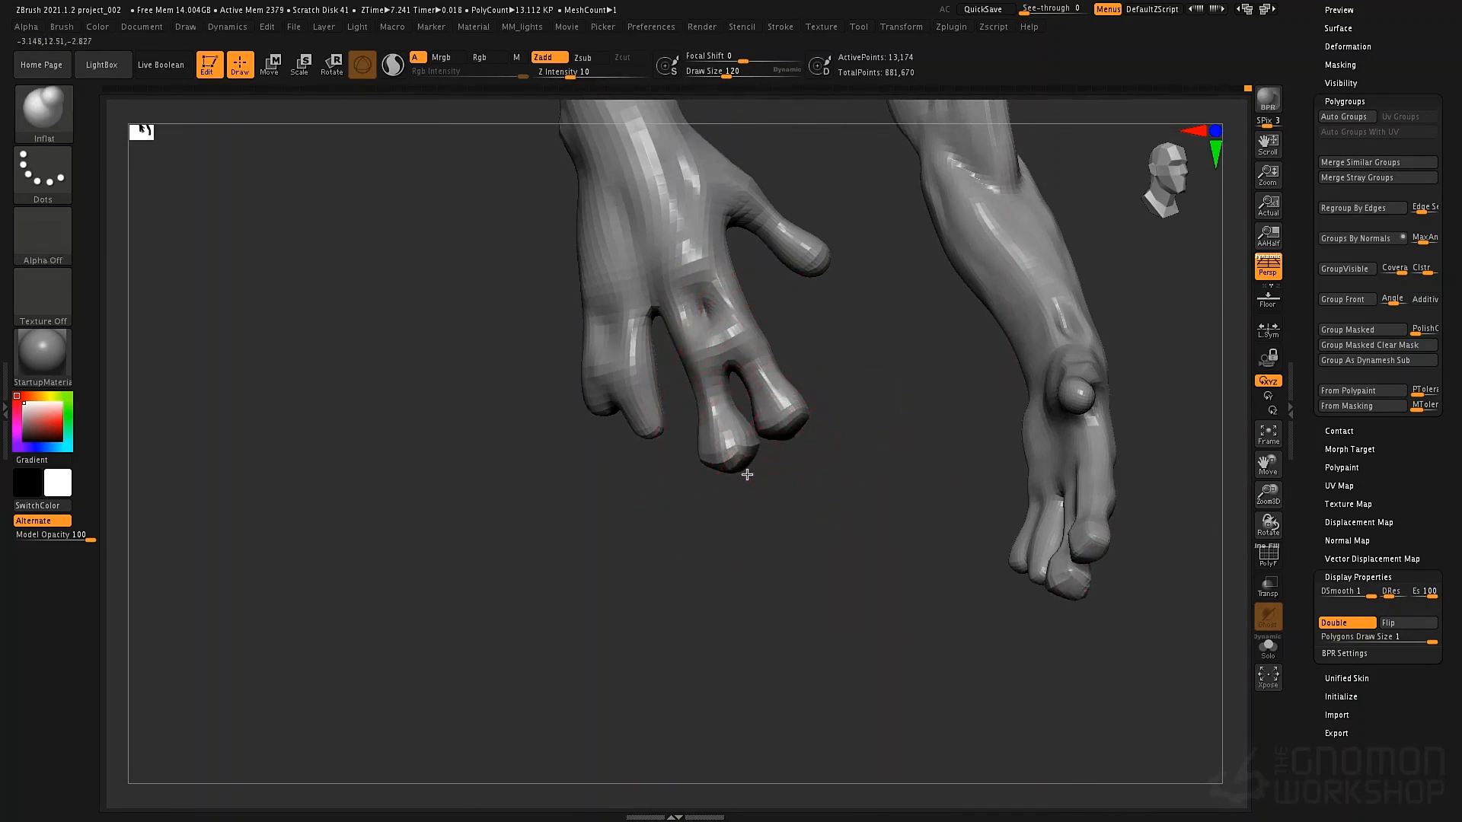
Lengthen and round the tips of the two fingers nearest the thumb with Move at draw size 58
key("b")
key("m")
key("v")
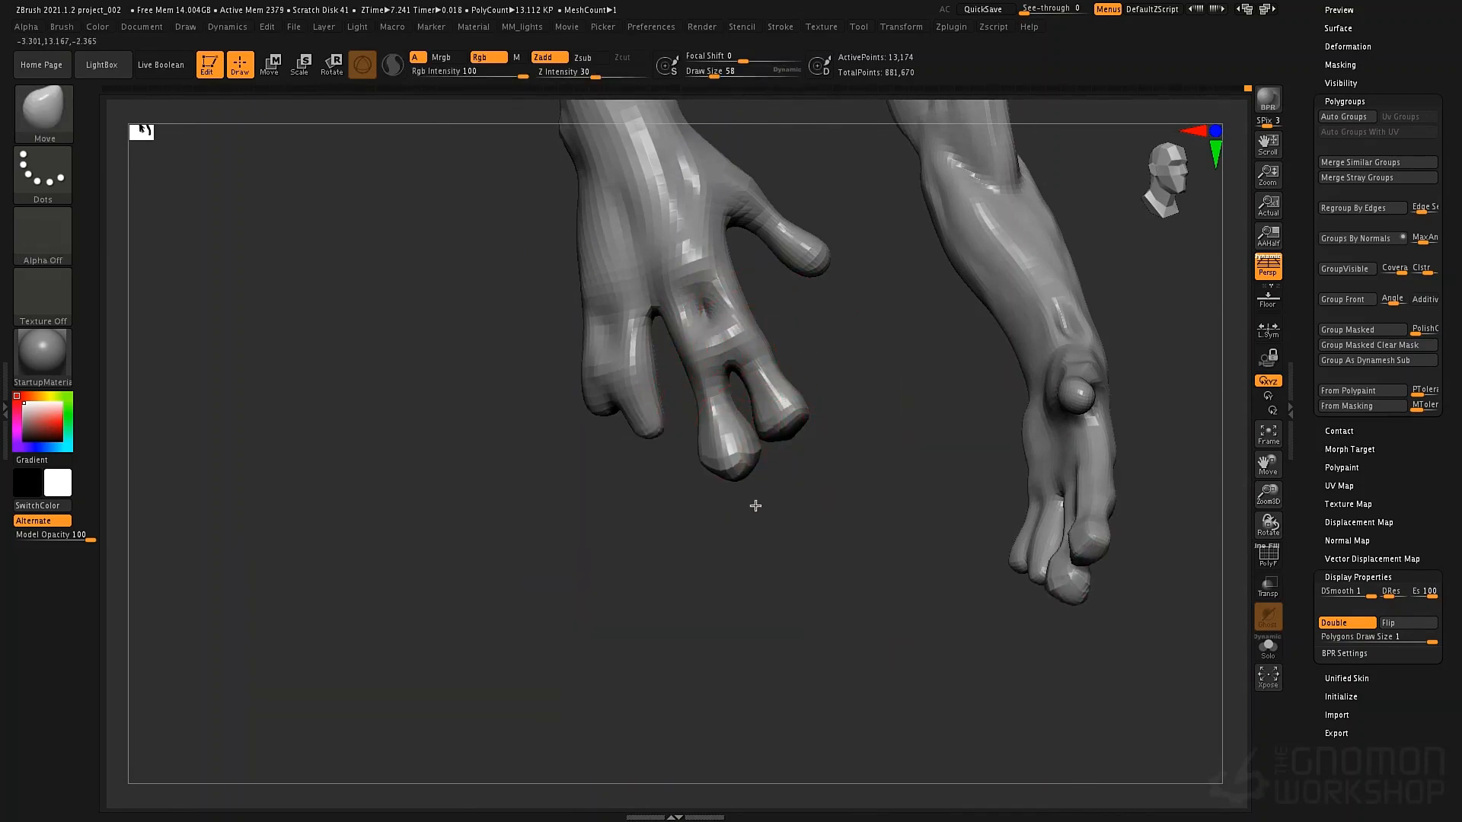
left_click_drag(737, 478, 743, 496)
mouse_move(796, 446)
left_mouse_down()
mouse_move(816, 490)
mouse_move(803, 462)
mouse_move(745, 485)
left_mouse_up()
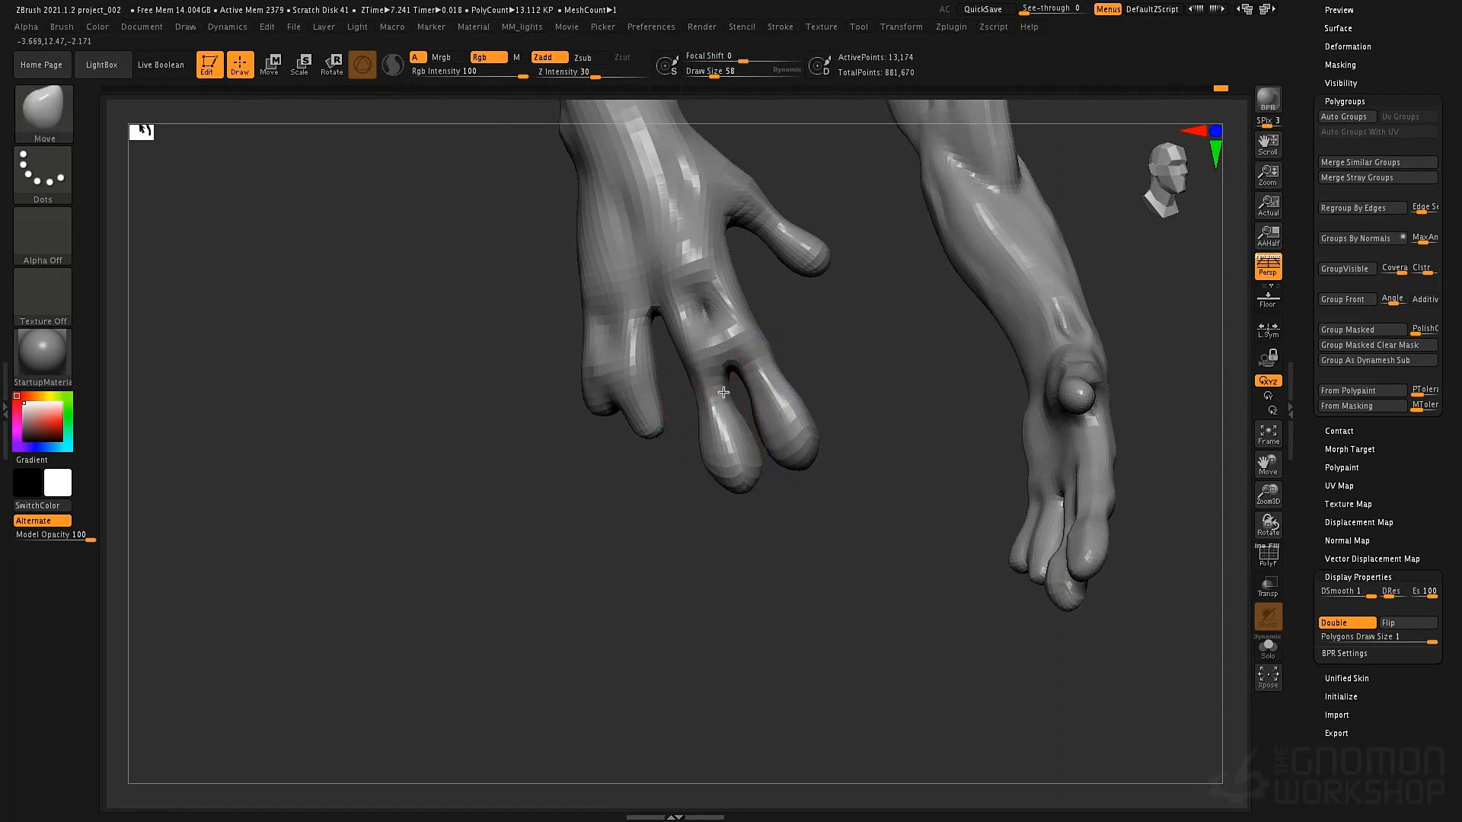
Thicken the narrow middle sections of the two fingers nearest the thumb with Inflat at draw size 58
key("b")
key("i")
key("n")
left_click_drag(712, 396, 740, 387)
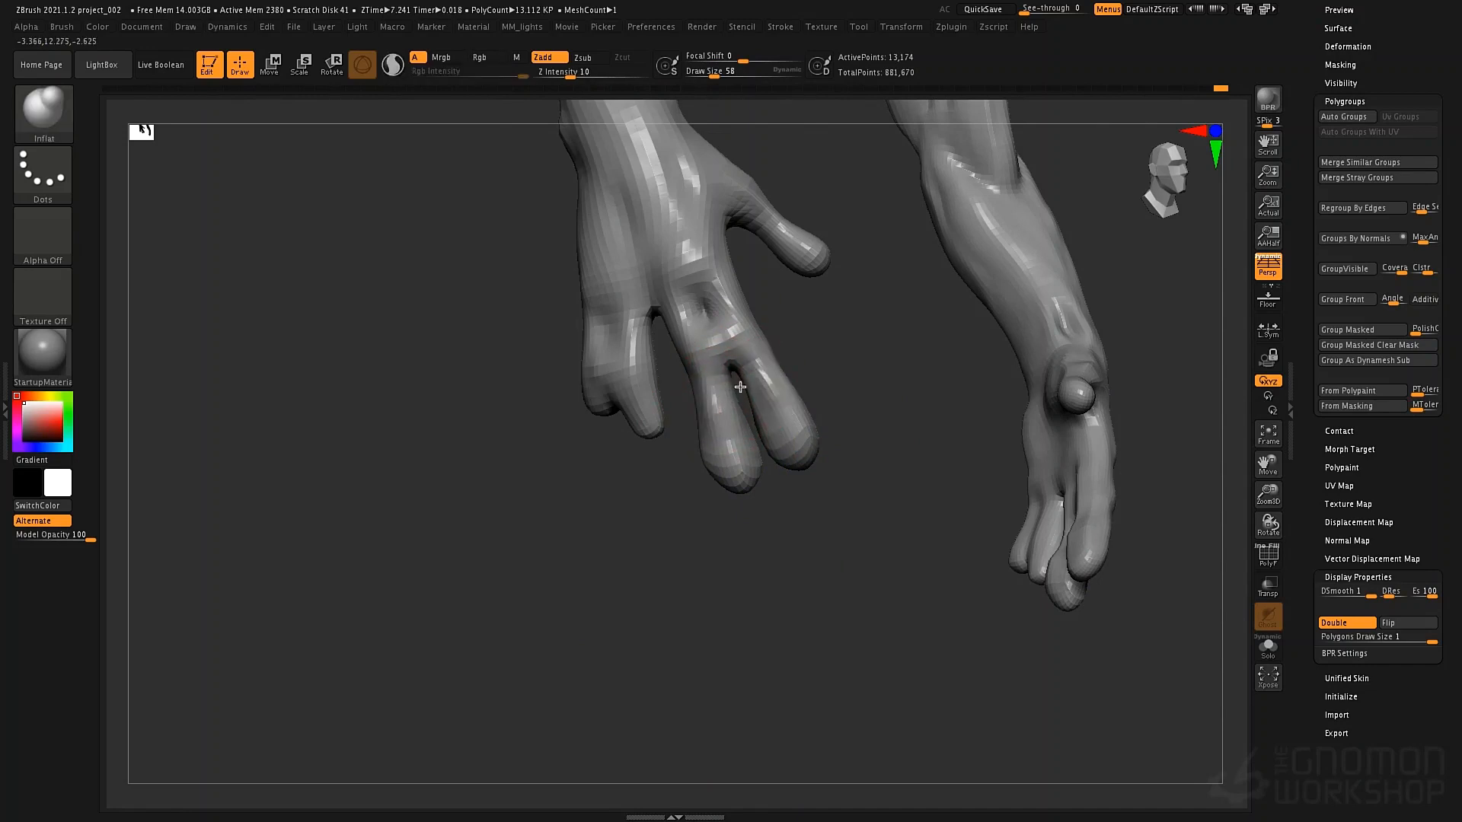
Reshape the fingertips on the hand's little-finger side with the Move brush at draw size 106 and smooth them
mouse_move(635, 436)
left_mouse_down()
mouse_move(698, 221)
mouse_move(644, 387)
mouse_move(655, 359)
mouse_move(632, 365)
mouse_move(662, 385)
left_mouse_up()
key("space")
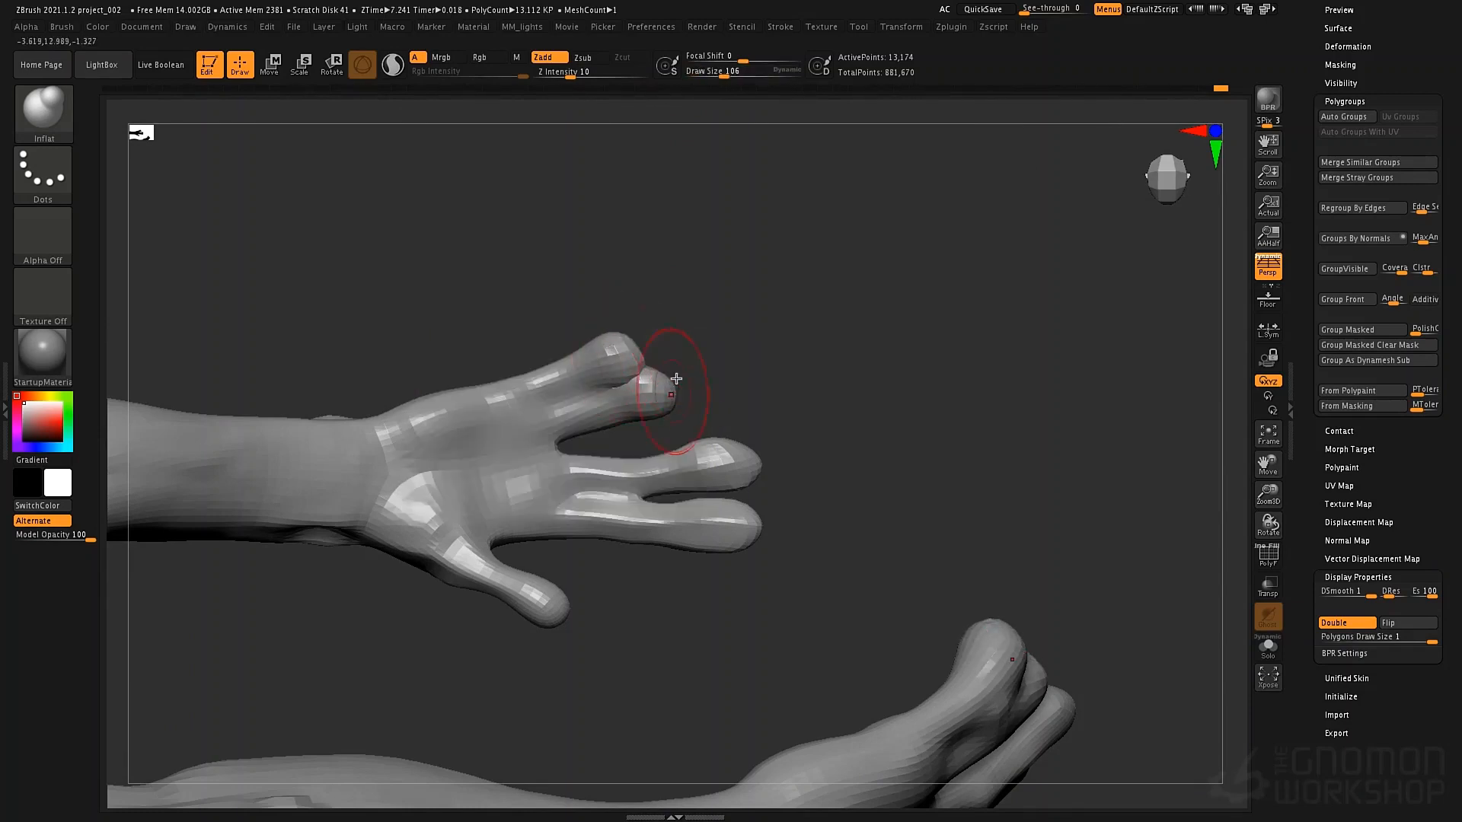
key("b")
key("m")
key("v")
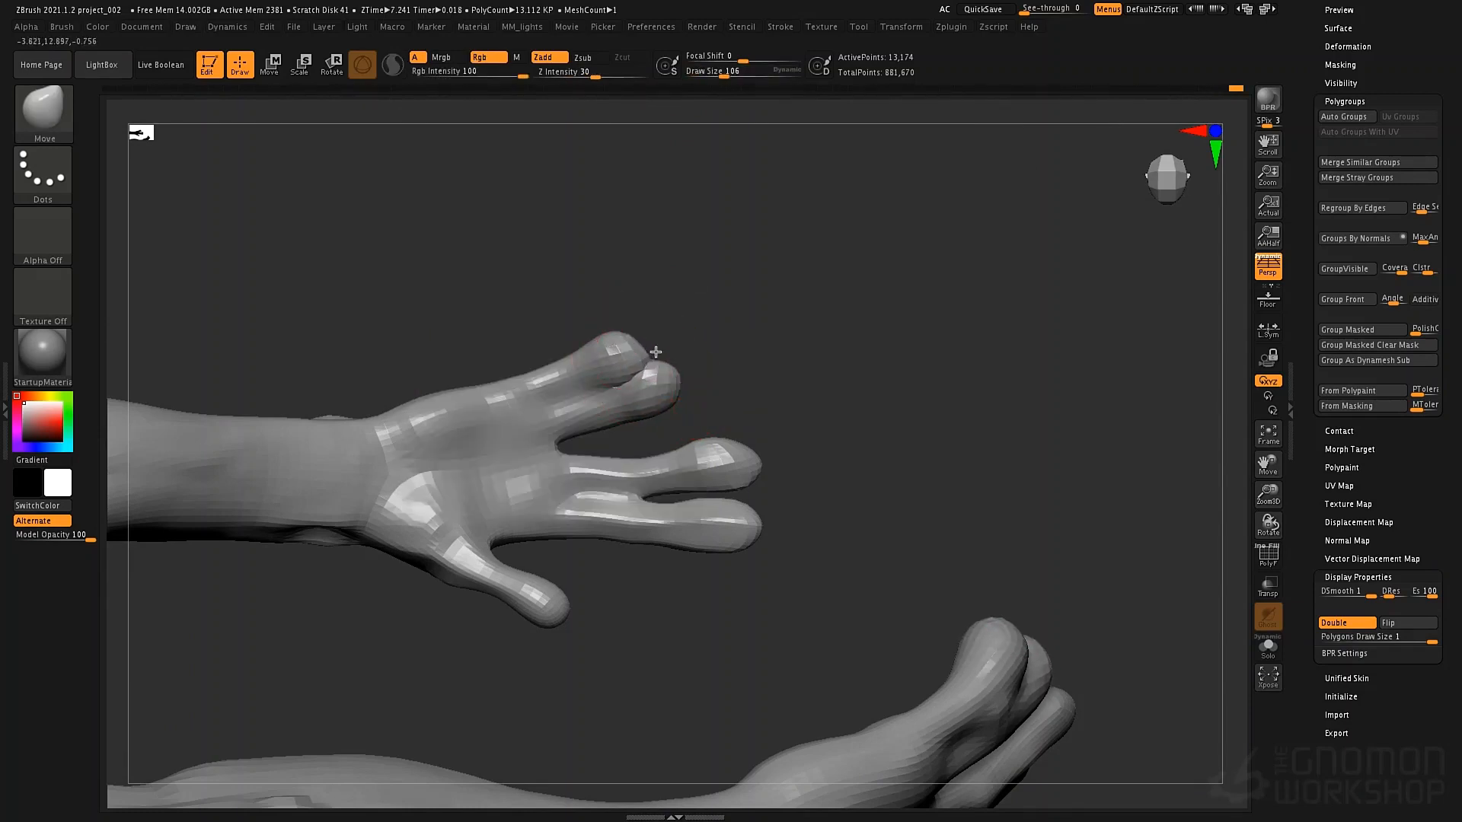
left_click_drag(659, 376, 647, 364, "shift")
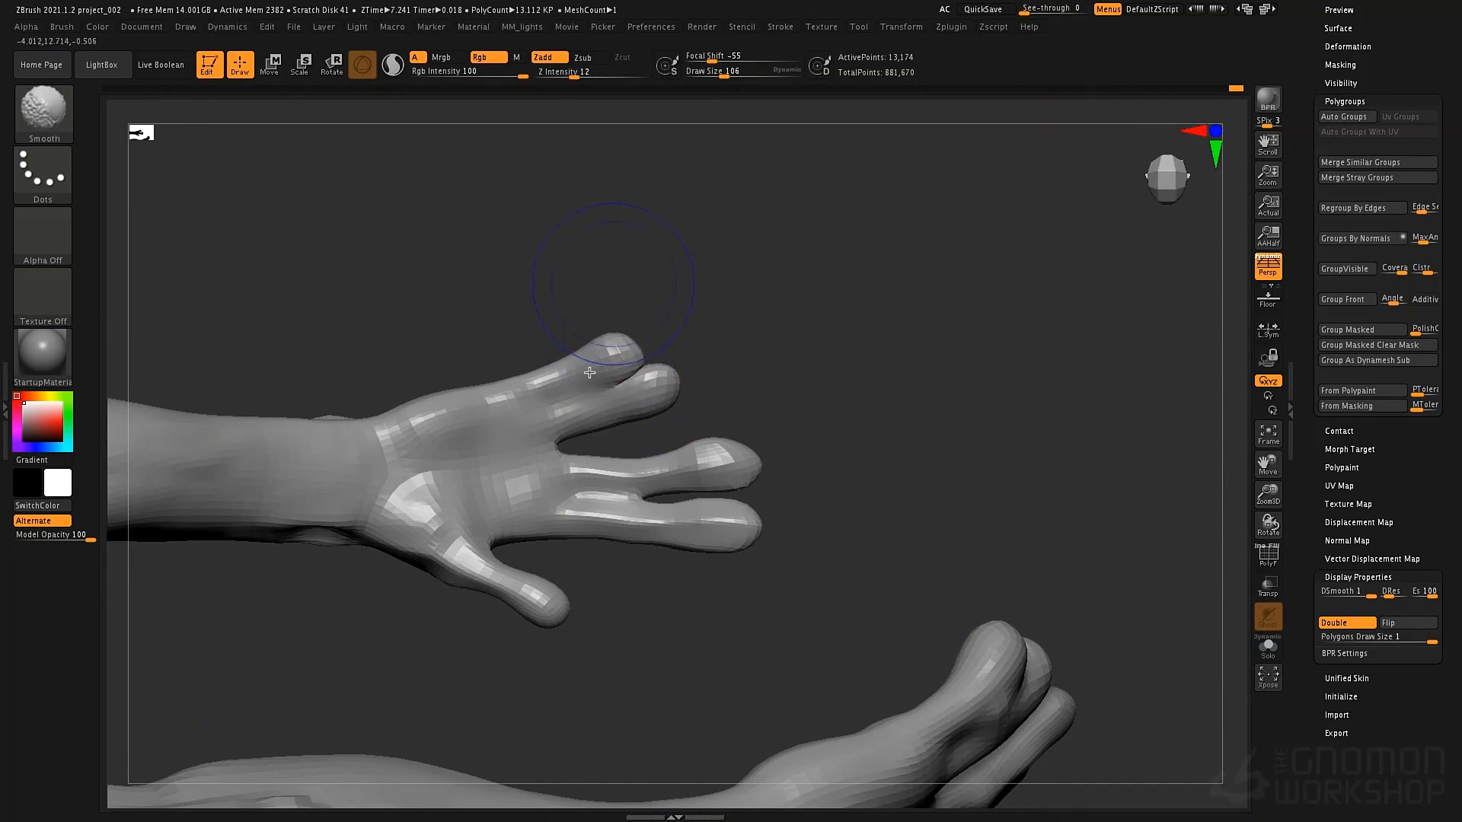
Carve creases across the palm and finger bases with the DamStandard brush at draw size 43
key("b")
key("d")
key("s")
key("space")
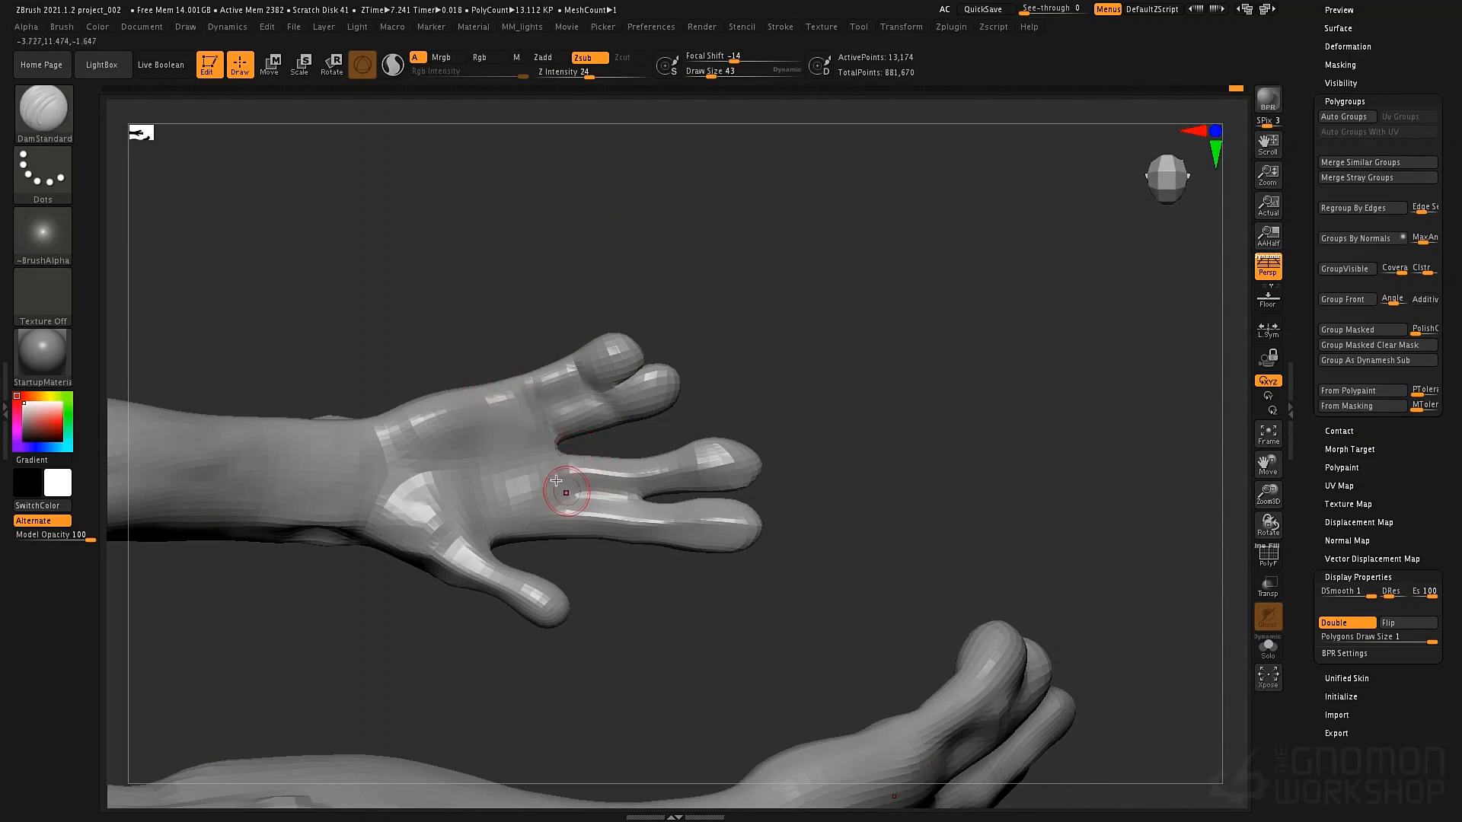
mouse_move(513, 511)
left_mouse_down()
mouse_move(514, 463)
mouse_move(403, 476)
left_mouse_up()
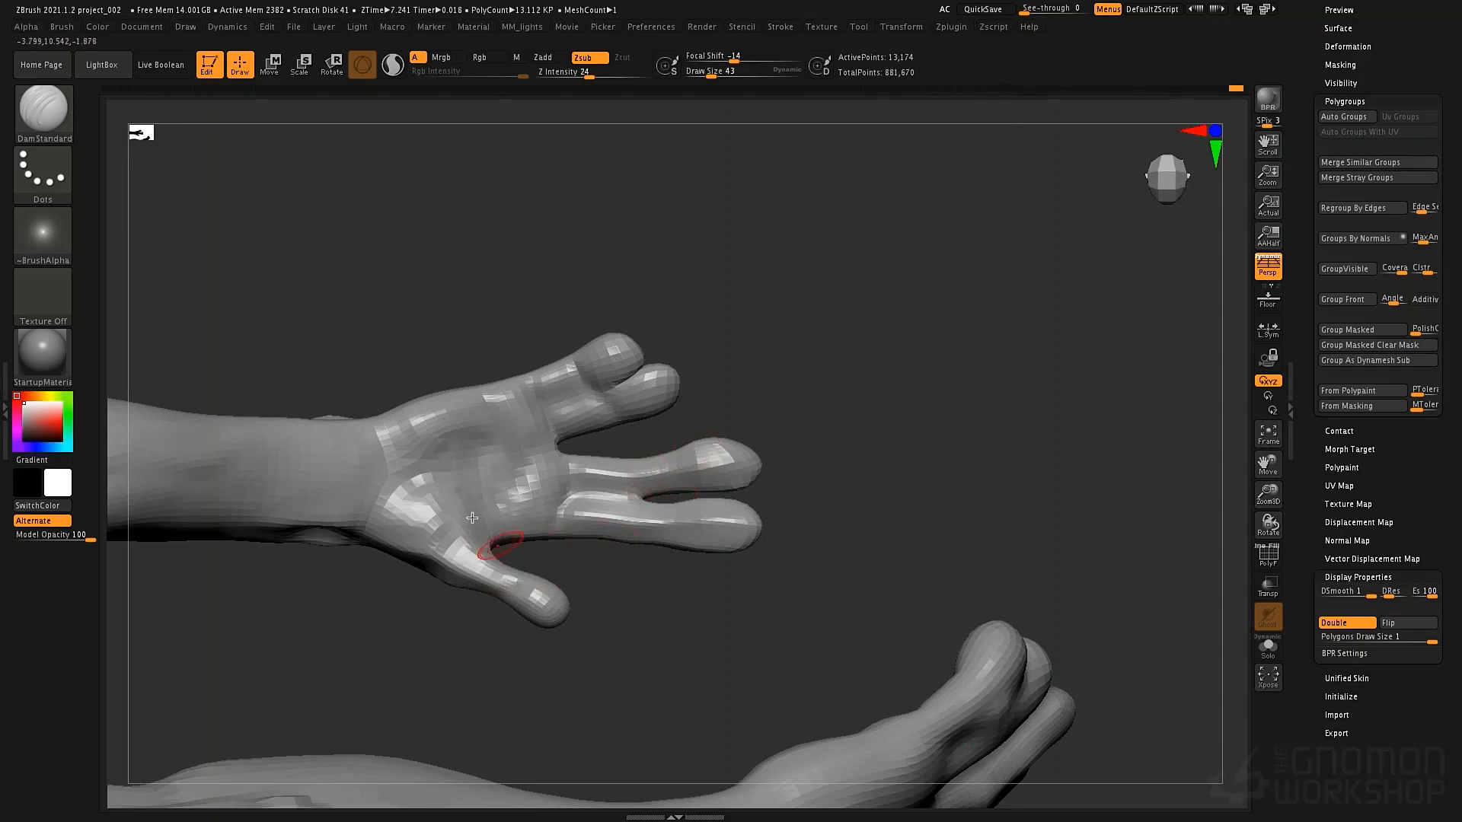
Build up knuckles and tendon ridges on the back of the hand with the Standard brush at draw size 43
mouse_move(601, 587)
left_mouse_down()
mouse_move(639, 438)
mouse_move(590, 588)
mouse_move(632, 470)
mouse_move(620, 532)
mouse_move(692, 470)
mouse_move(665, 395)
mouse_move(546, 362)
left_mouse_up()
key("b")
key("s")
key("t")
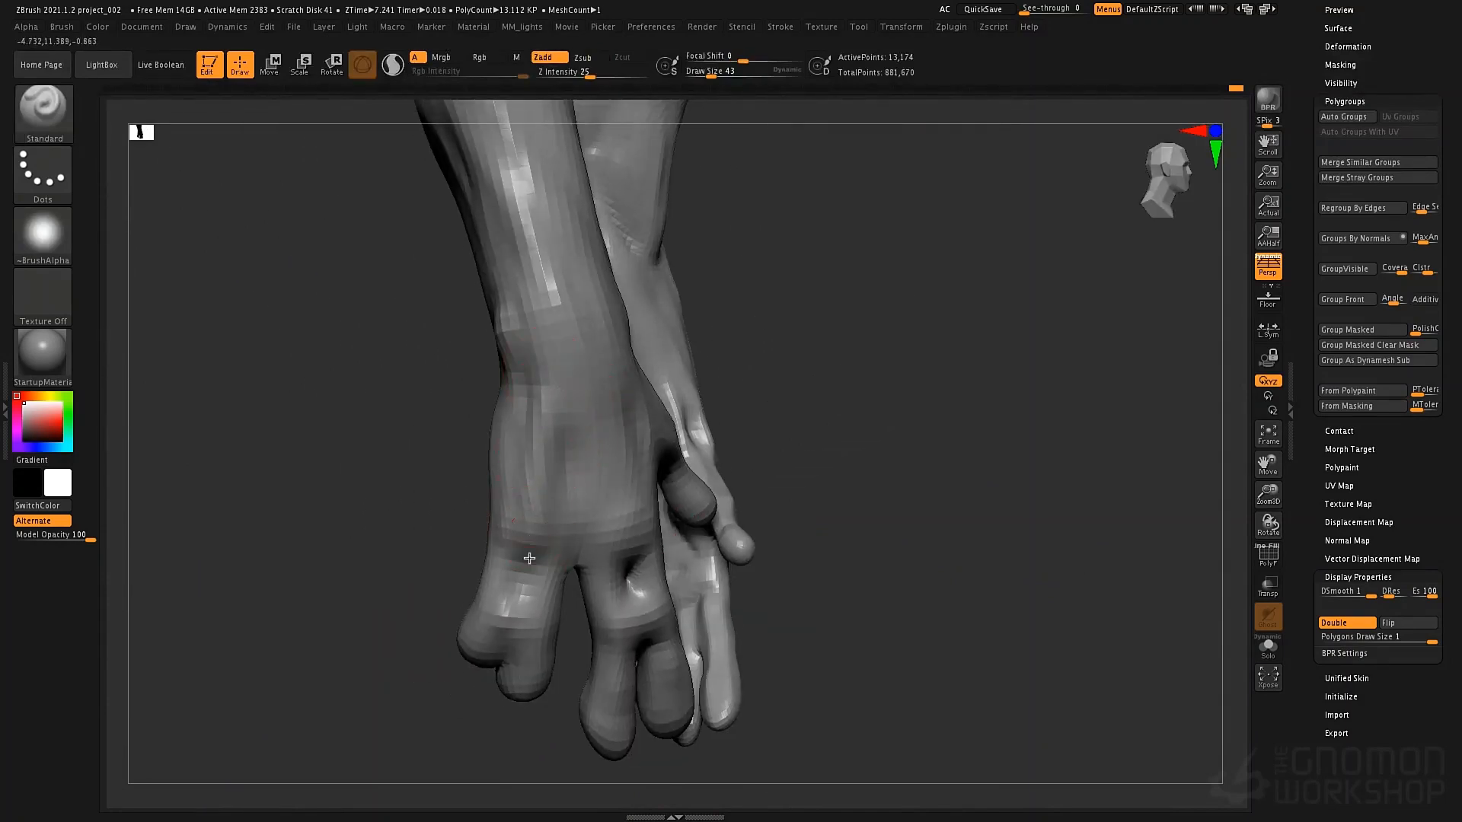
left_click_drag(623, 501, 629, 523)
left_click_drag(583, 349, 628, 521)
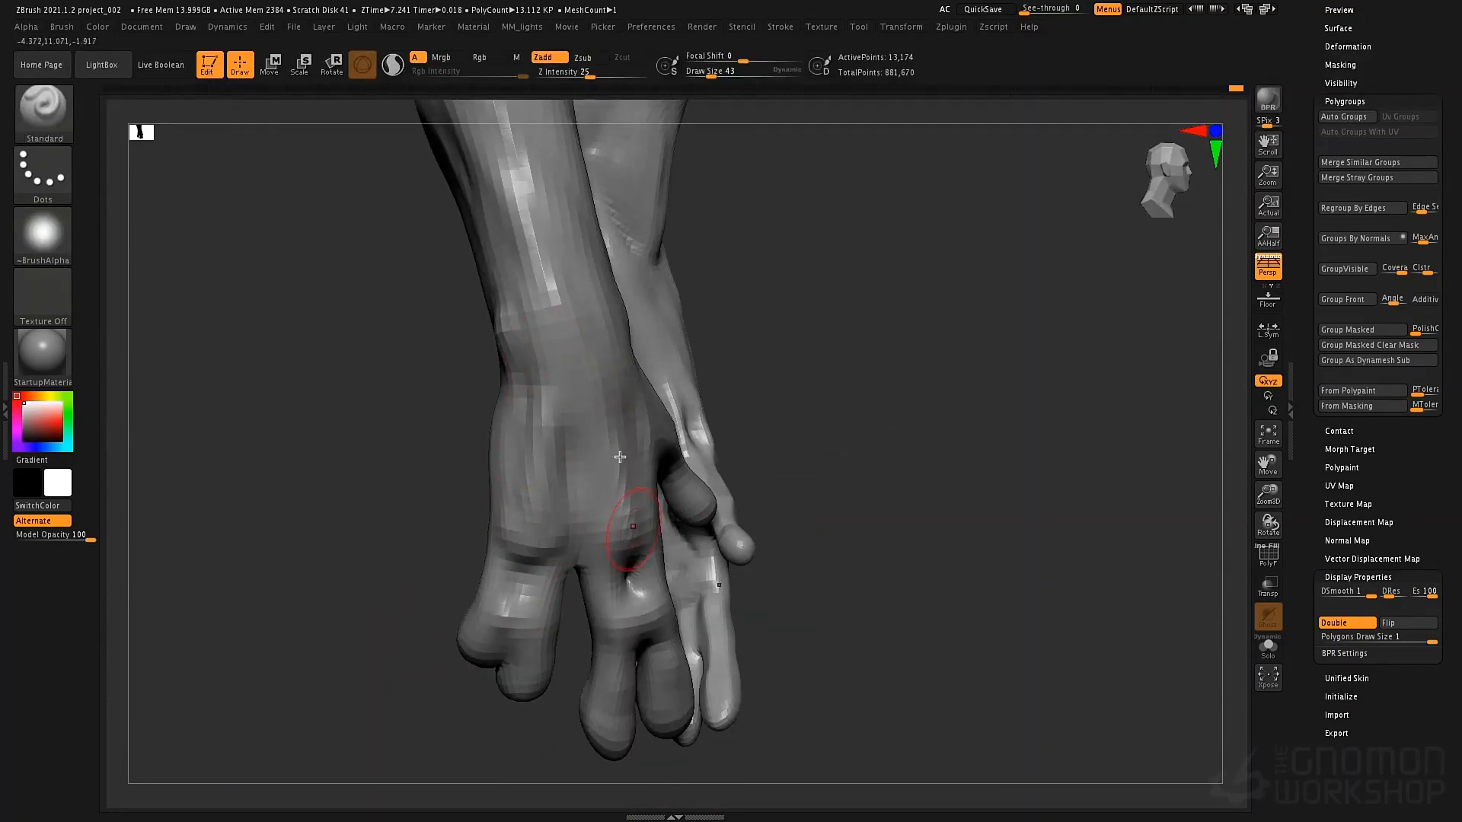
left_click_drag(579, 392, 629, 520)
right_click_drag(630, 521, 609, 545)
left_click_drag(612, 385, 656, 518)
left_click_drag(596, 328, 624, 387)
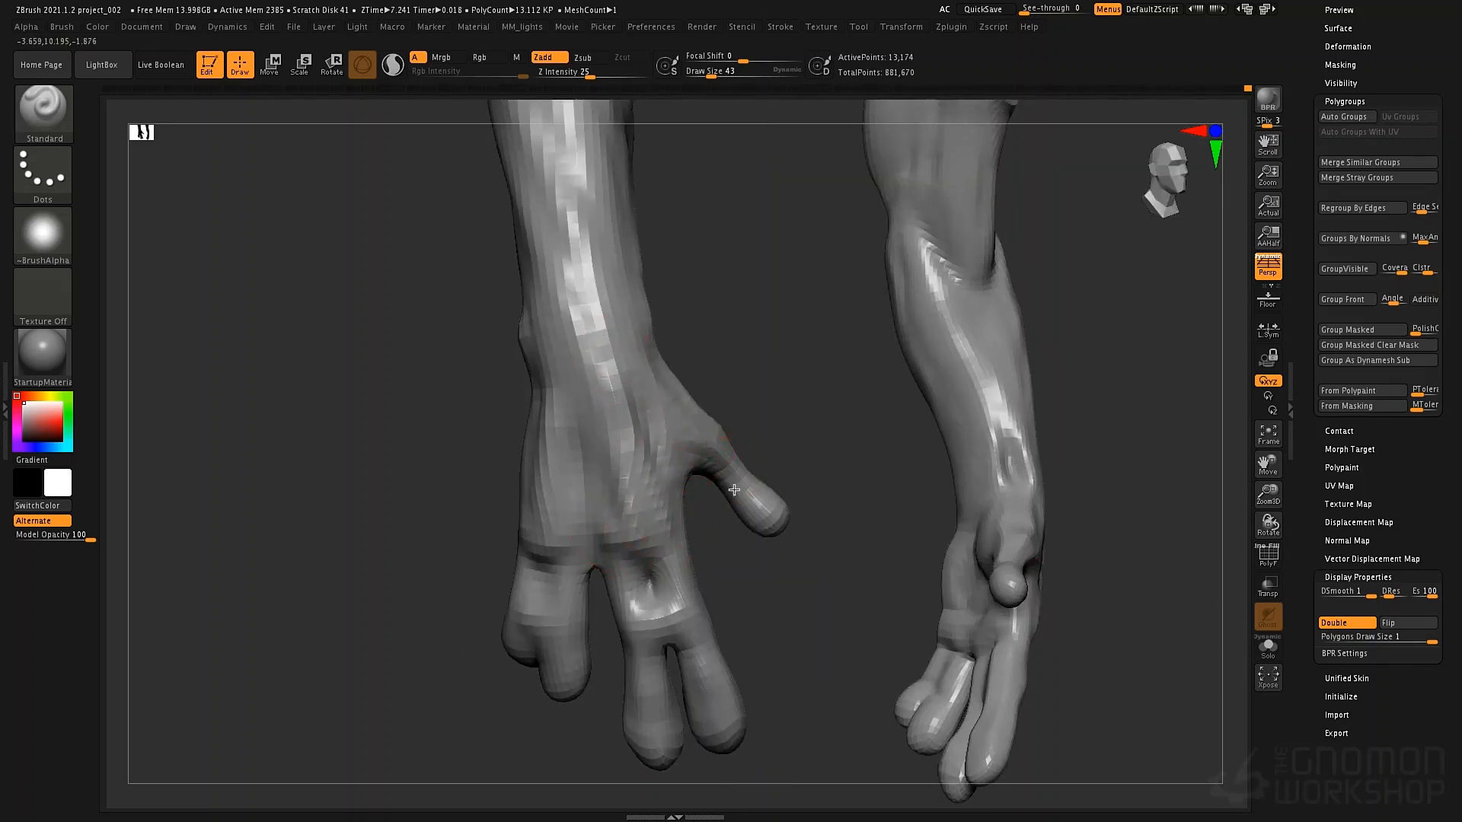
Raise a tendon ridge from the base of the thumb over the wrist with the Standard brush
mouse_move(714, 450)
right_mouse_down()
mouse_move(695, 473)
mouse_move(733, 434)
right_mouse_up()
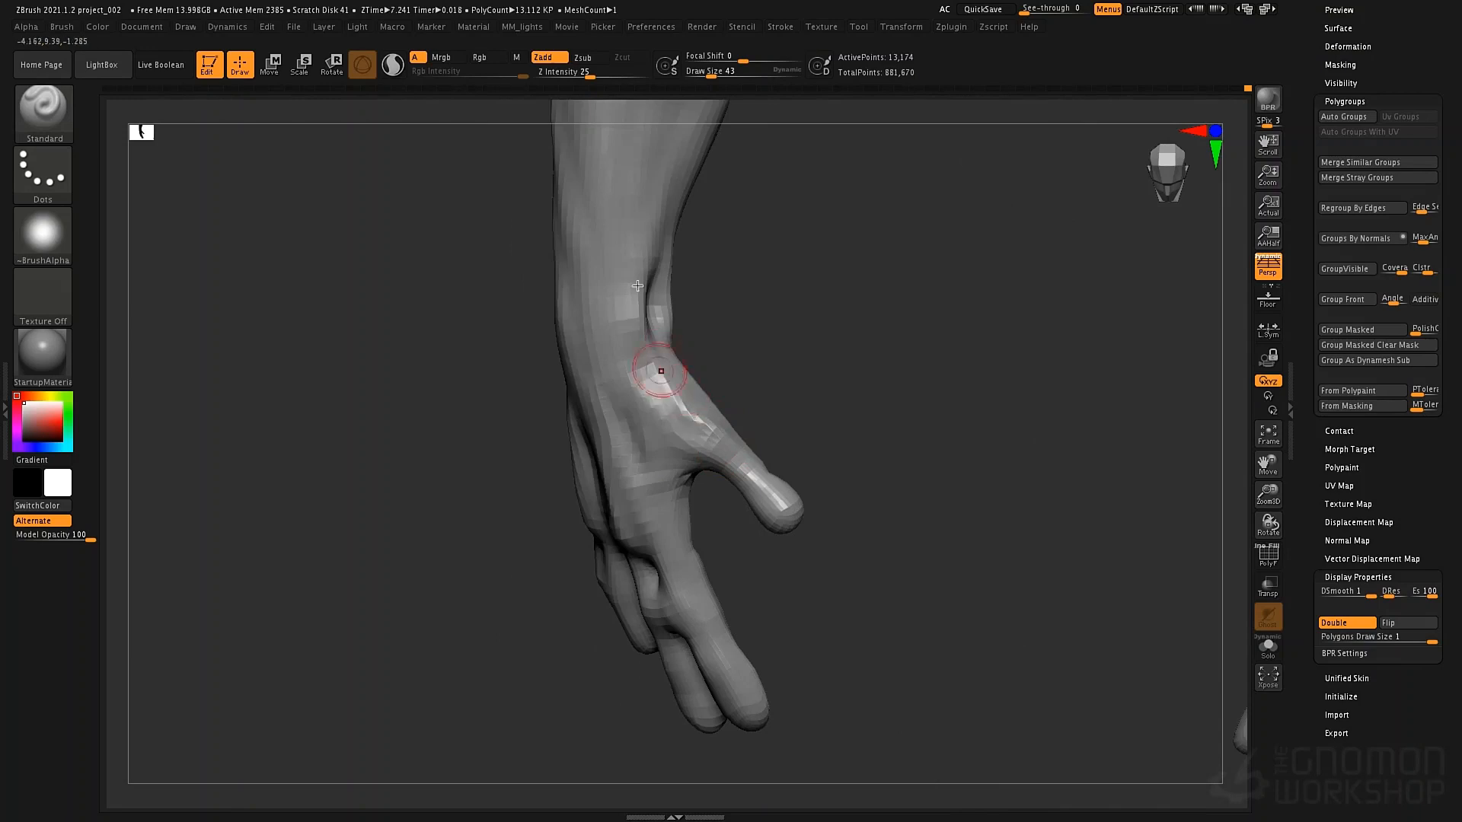
left_click_drag(634, 298, 649, 228)
right_click_drag(647, 294, 639, 263, "ctrl")
mouse_move(638, 262)
right_mouse_down("alt")
mouse_move(610, 454)
mouse_move(619, 405)
mouse_move(605, 440)
right_mouse_up("alt")
Build up the outer elbow and upper forearm muscle with the ClayTubes brush at draw size 43
key("b")
key("d")
key("s")
mouse_move(600, 491)
right_mouse_down()
mouse_move(628, 564)
mouse_move(687, 284)
mouse_move(647, 275)
mouse_move(604, 300)
mouse_move(545, 434)
right_mouse_up()
right_click_drag(899, 586, 728, 299, "alt")
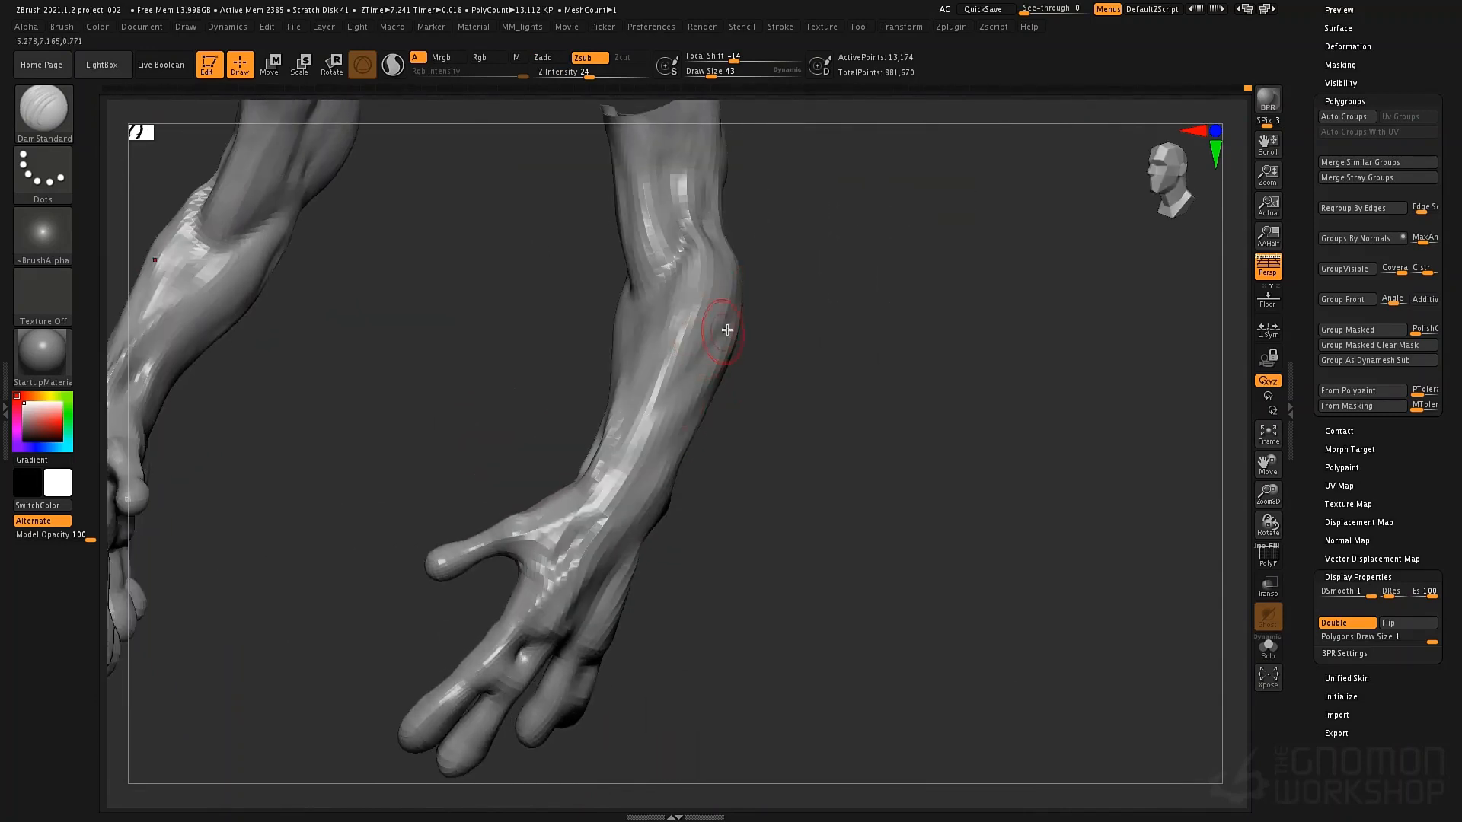
mouse_move(630, 493)
right_mouse_down()
mouse_move(712, 414)
mouse_move(689, 182)
mouse_move(689, 290)
mouse_move(669, 342)
right_mouse_up()
key("b")
key("c")
key("t")
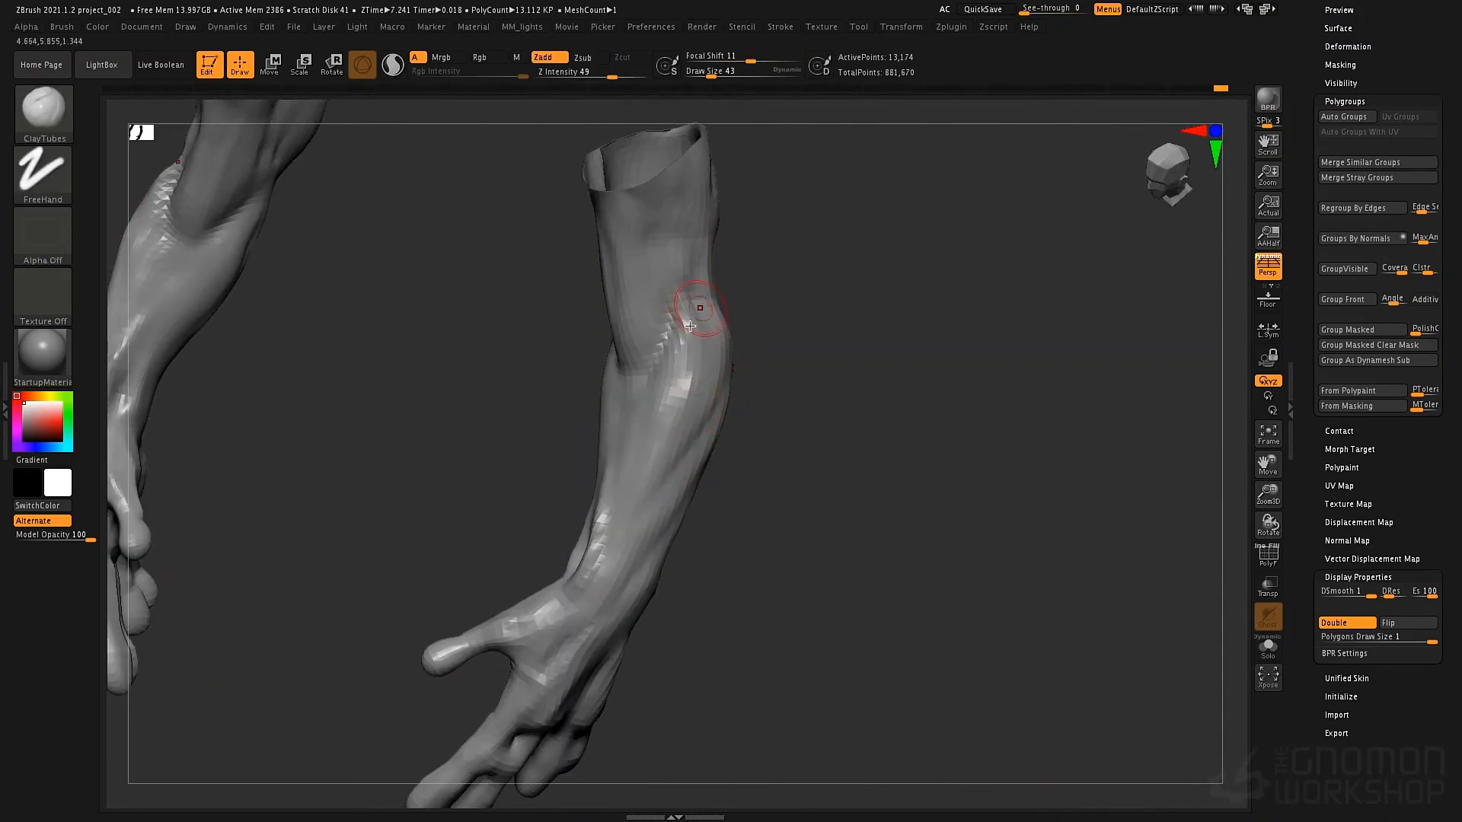
mouse_move(705, 284)
left_mouse_down()
mouse_move(688, 375)
mouse_move(644, 438)
left_mouse_up()
right_click_drag(662, 441, 675, 452)
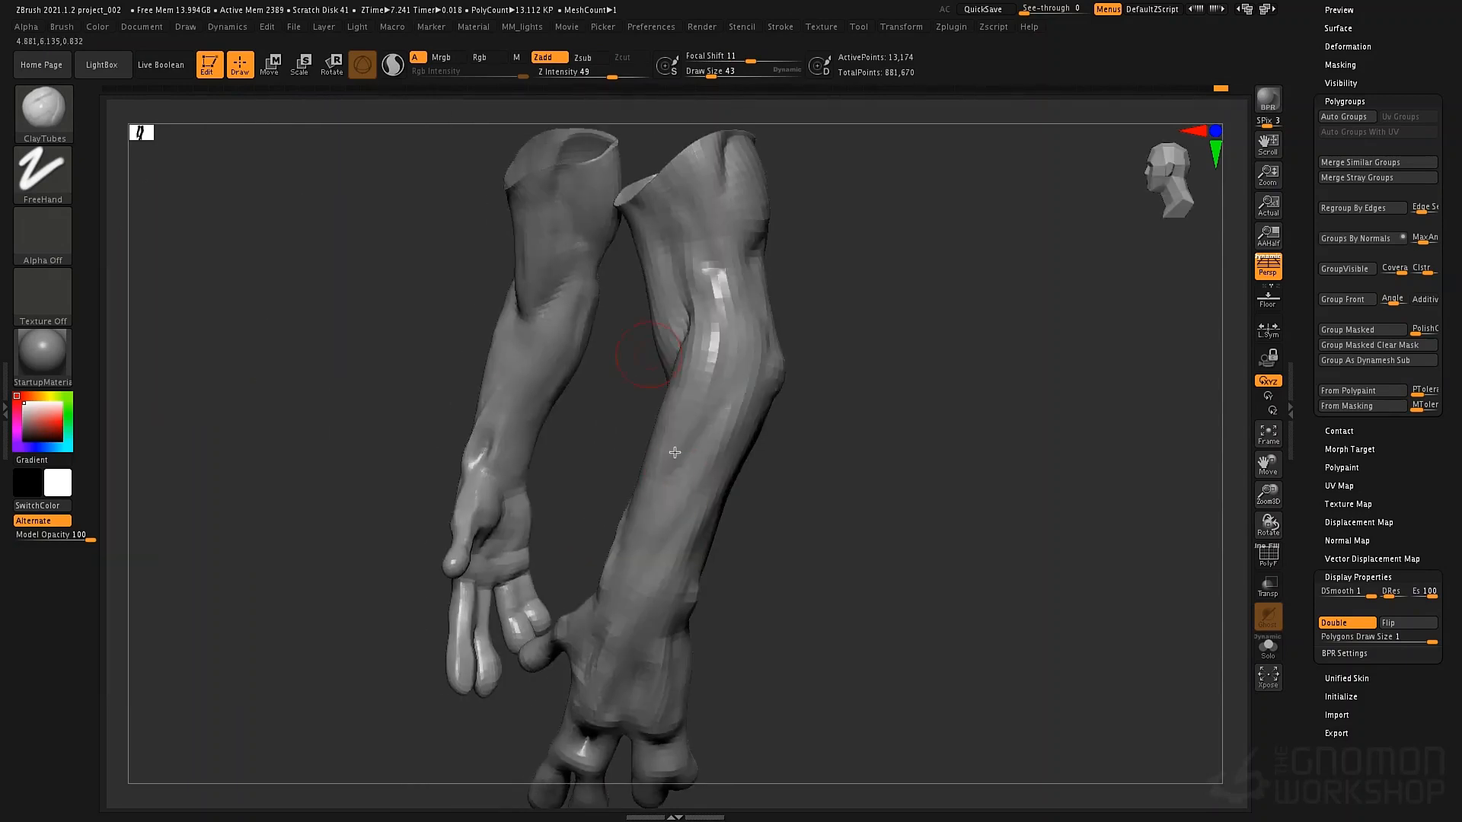
Unhide the rest of the body and smooth the ribs below the armpit
left_click(879, 438, "ctrl+shift")
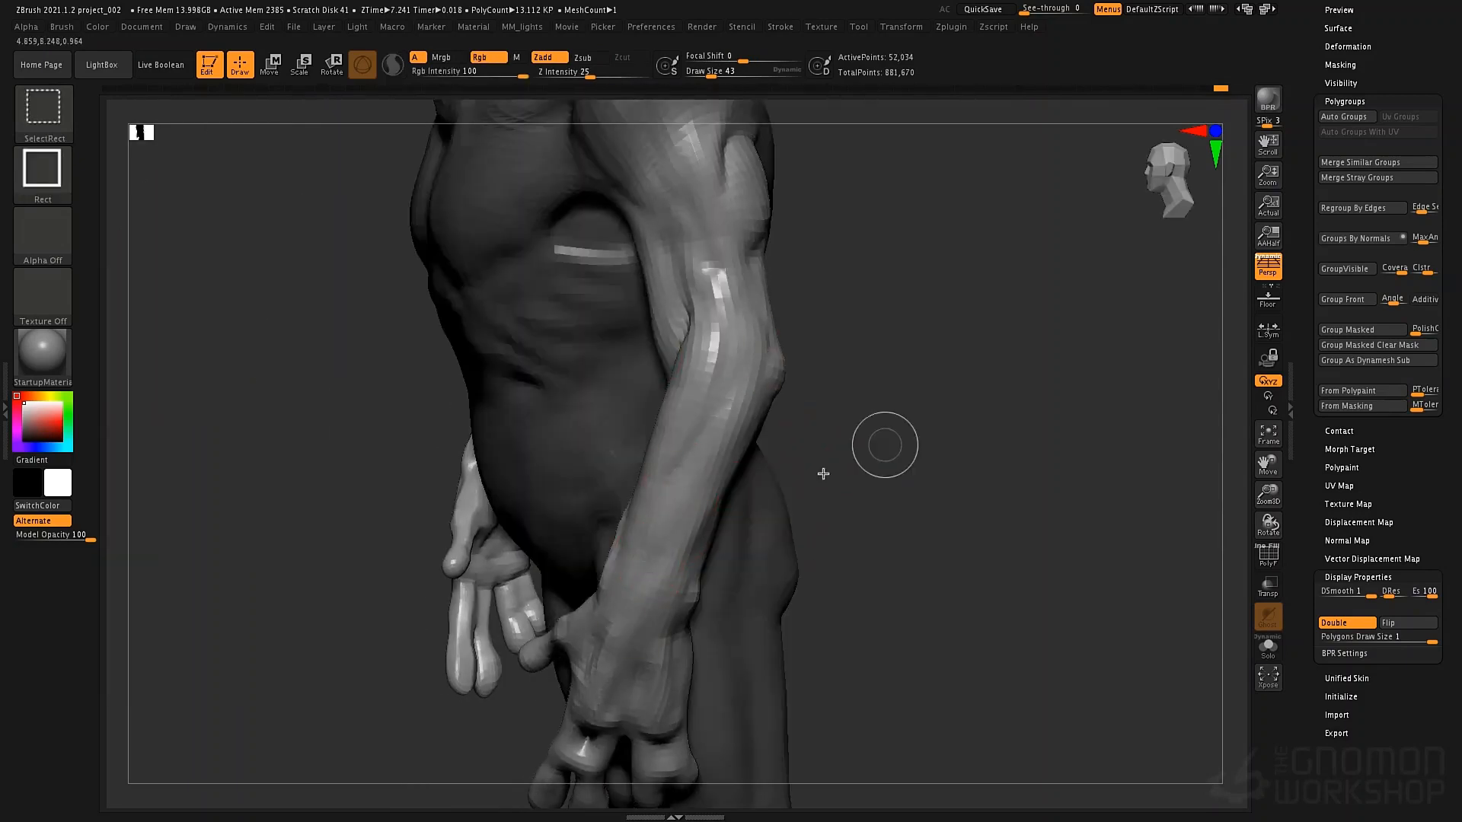
right_click_drag(822, 473, 899, 294, "ctrl")
mouse_move(975, 539)
right_mouse_down()
mouse_move(941, 431)
mouse_move(982, 426)
right_mouse_up()
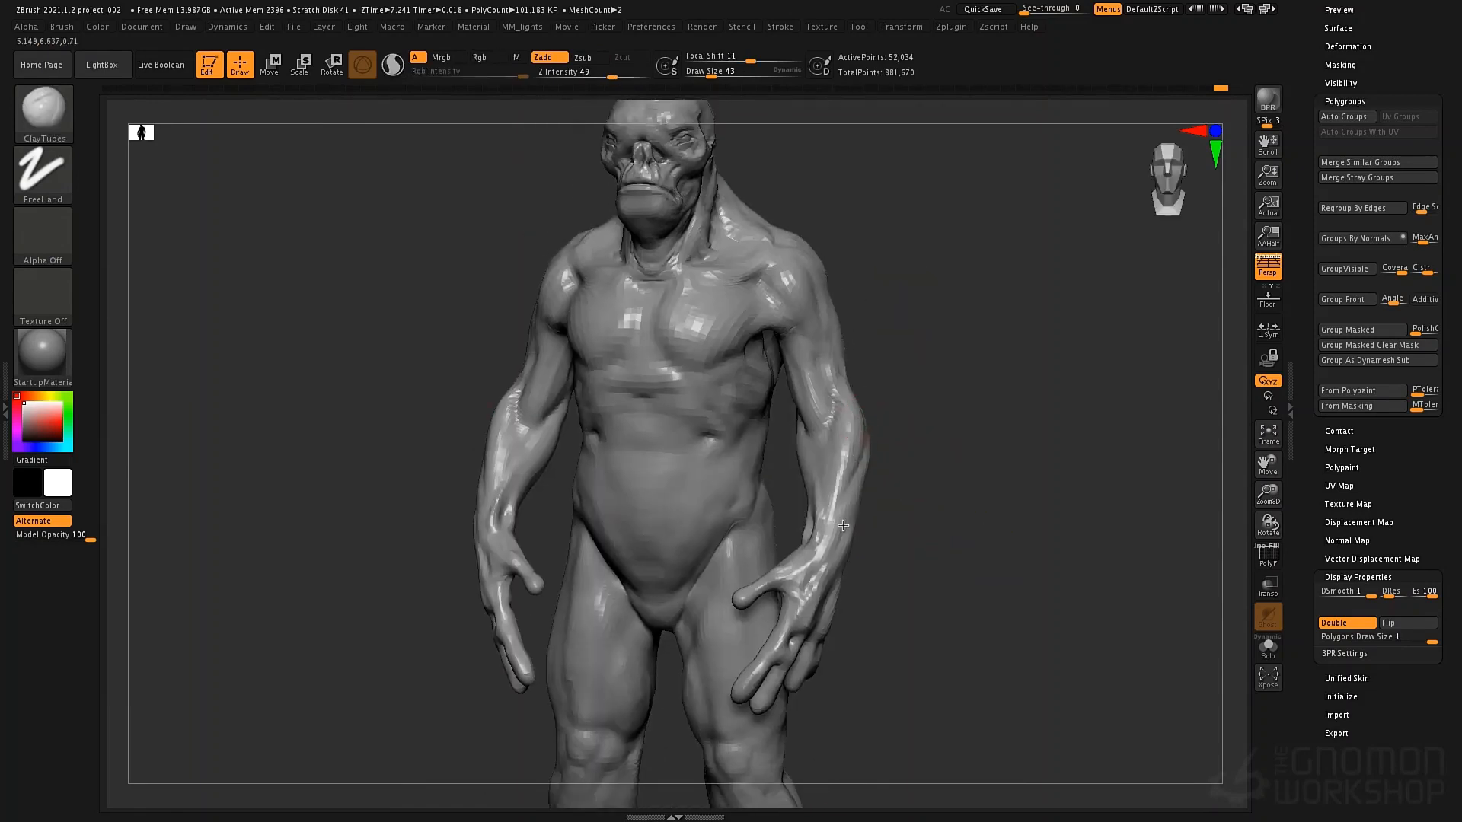
right_click_drag(811, 472, 780, 529, "alt")
right_click_drag(781, 529, 784, 609, "ctrl")
right_click_drag(785, 609, 708, 533)
mouse_move(696, 446)
left_mouse_down("shift")
mouse_move(715, 427)
mouse_move(697, 446)
left_mouse_up("shift")
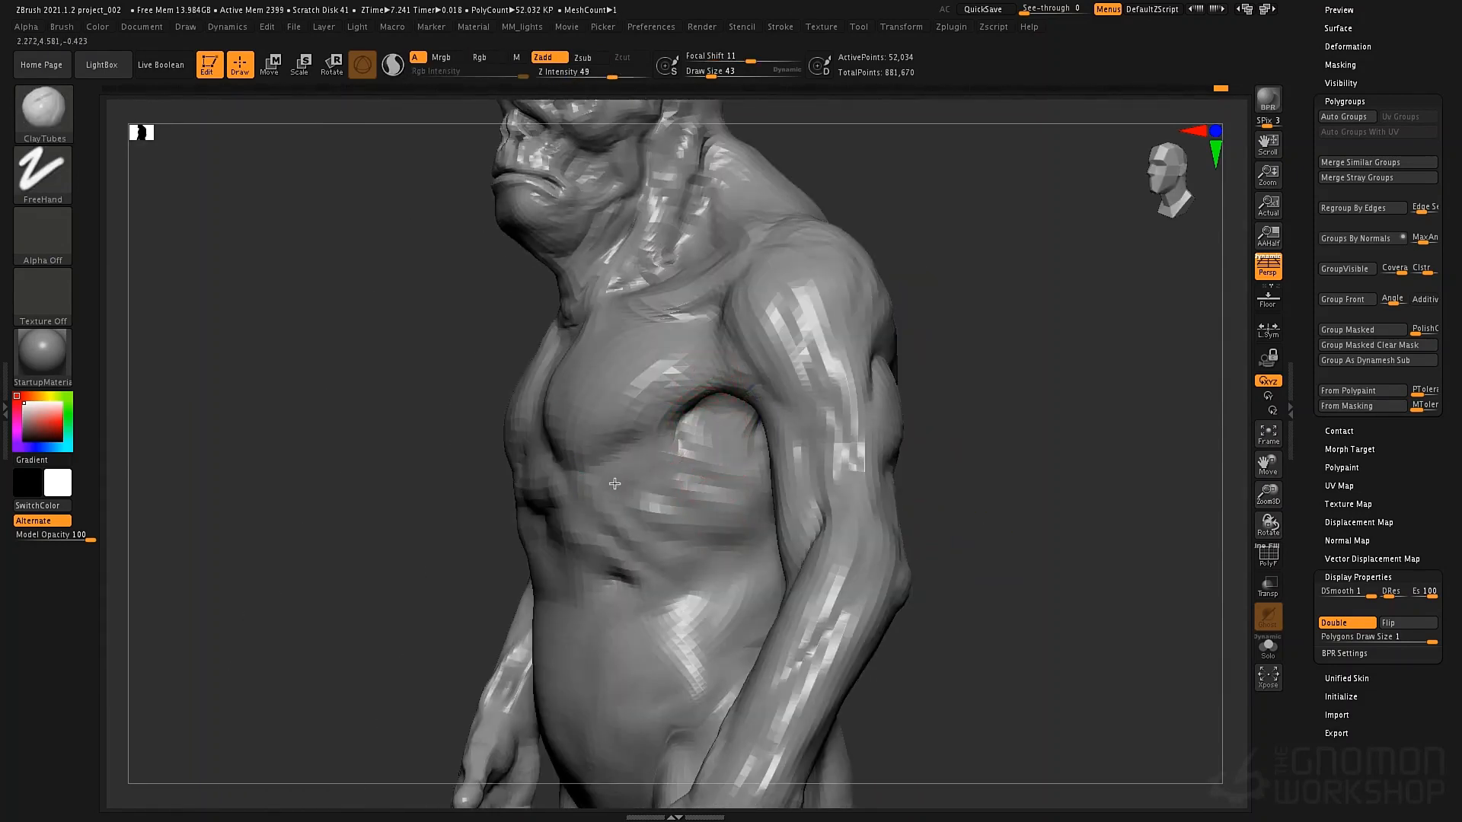
Raise the body to its highest subdivision level and add small nipples to the chest with ClayTubes at draw size 21
right_click_drag(627, 466, 595, 417)
key("space")
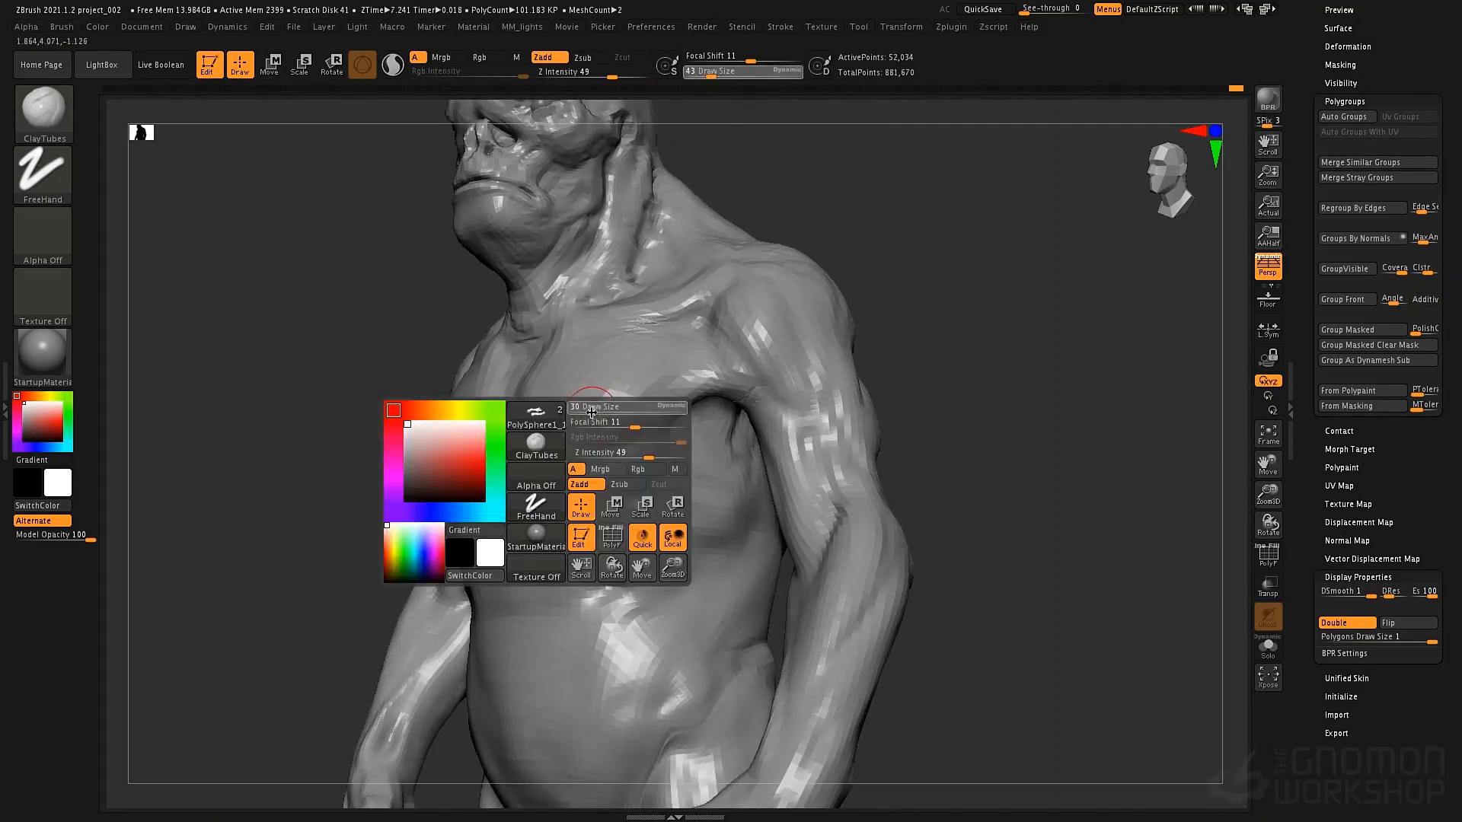
left_click_drag(599, 412, 602, 411)
right_click_drag(603, 411, 749, 409, "shift")
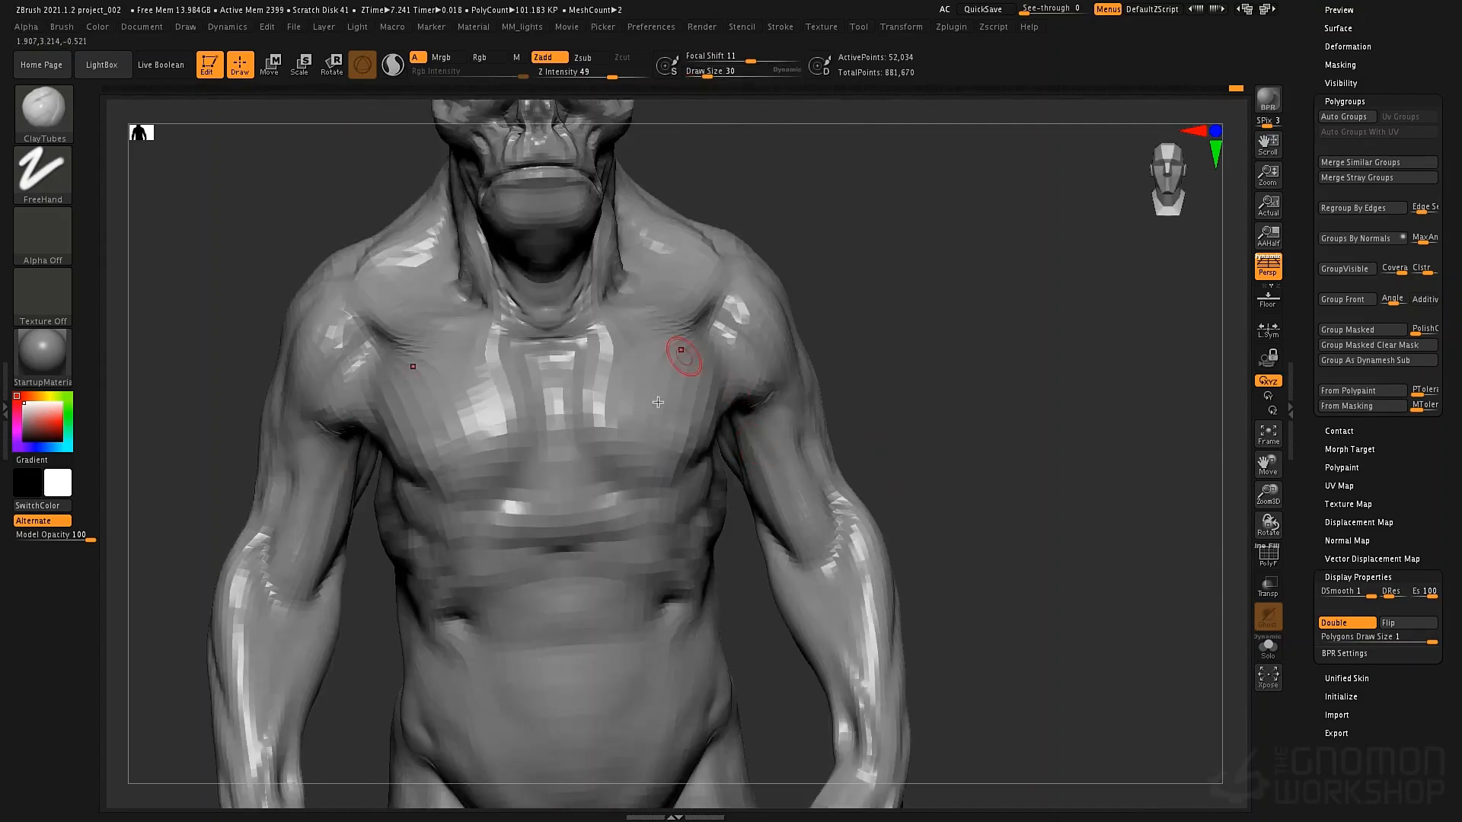
right_click_drag(418, 428, 434, 447)
key("space")
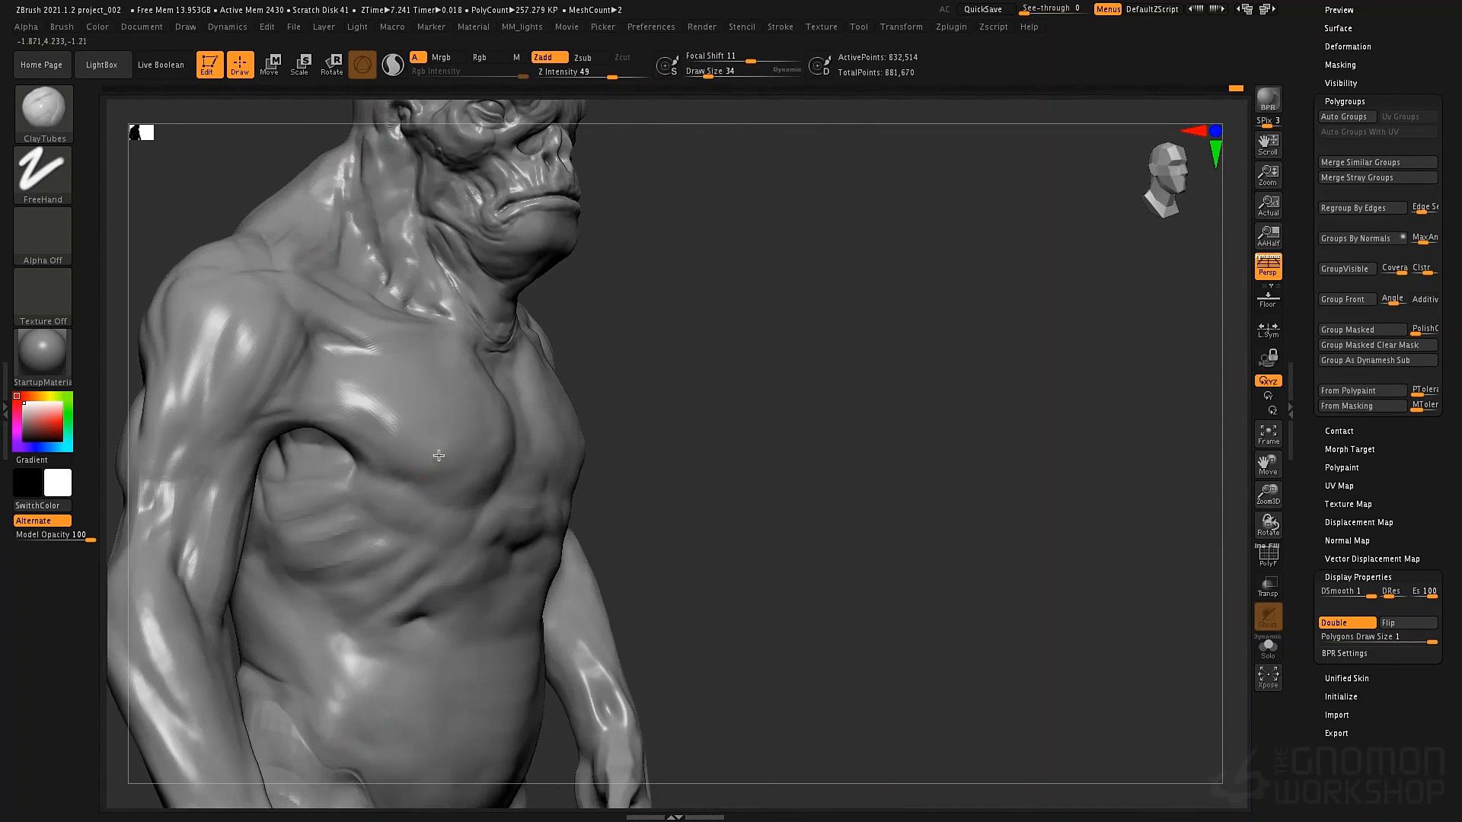
key("space")
key("space")
Set ClayTubes to focal shift 33, Z intensity 10 and draw size 46, and softly blend the chest and ribs
left_click(545, 509)
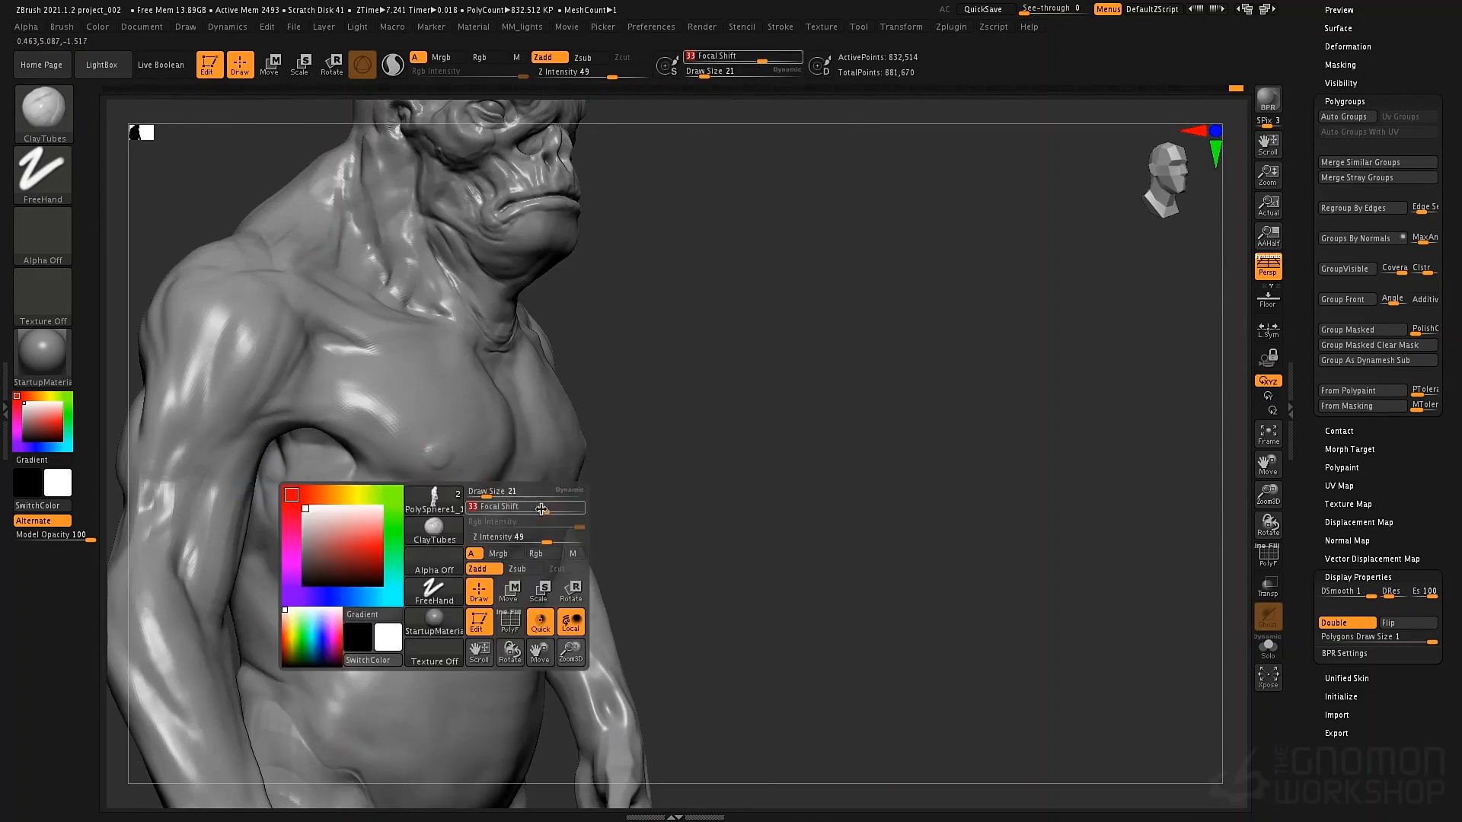
left_click(499, 494)
left_click_drag(504, 537, 482, 536)
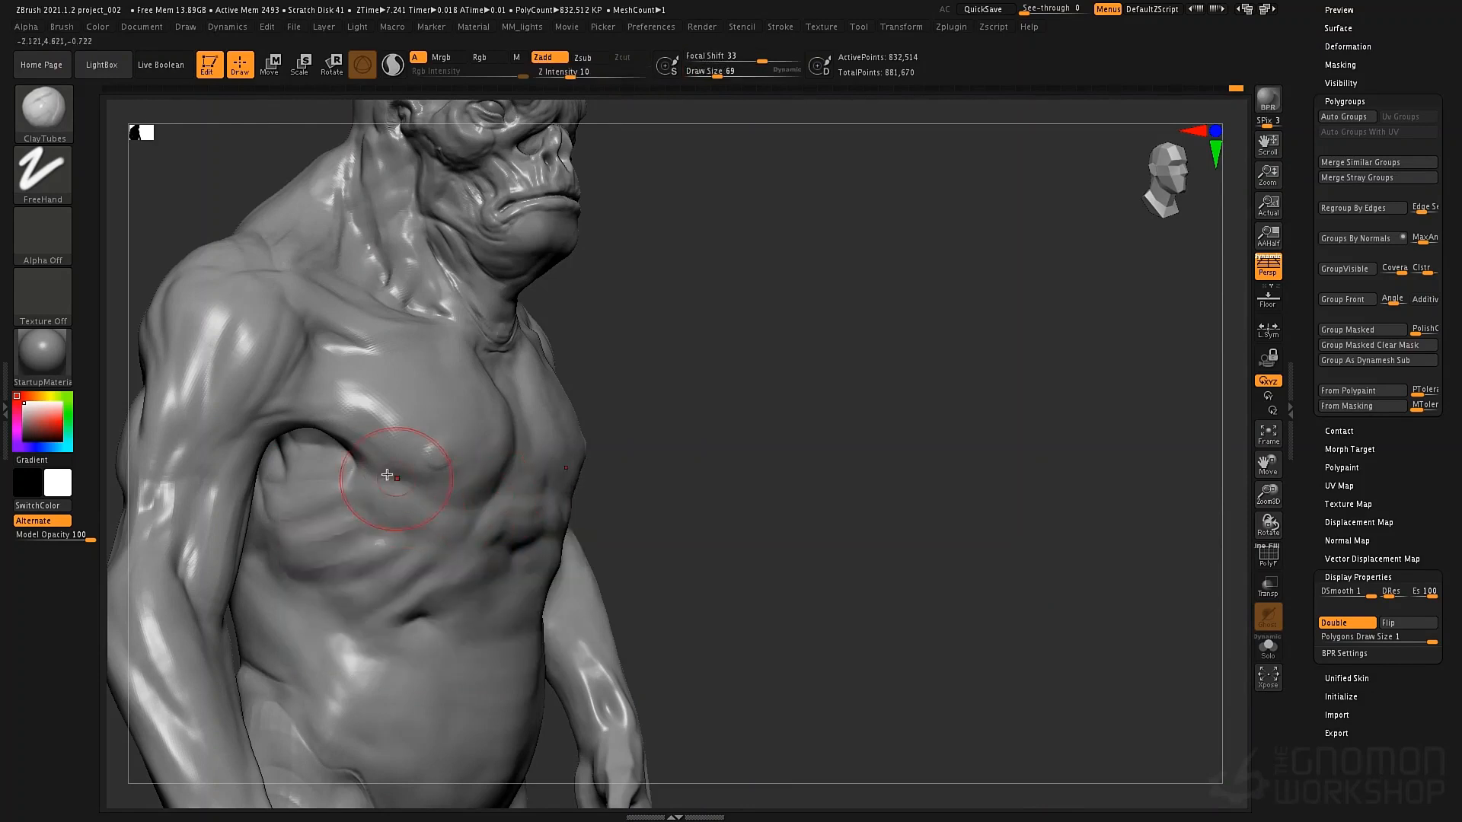
key("shift")
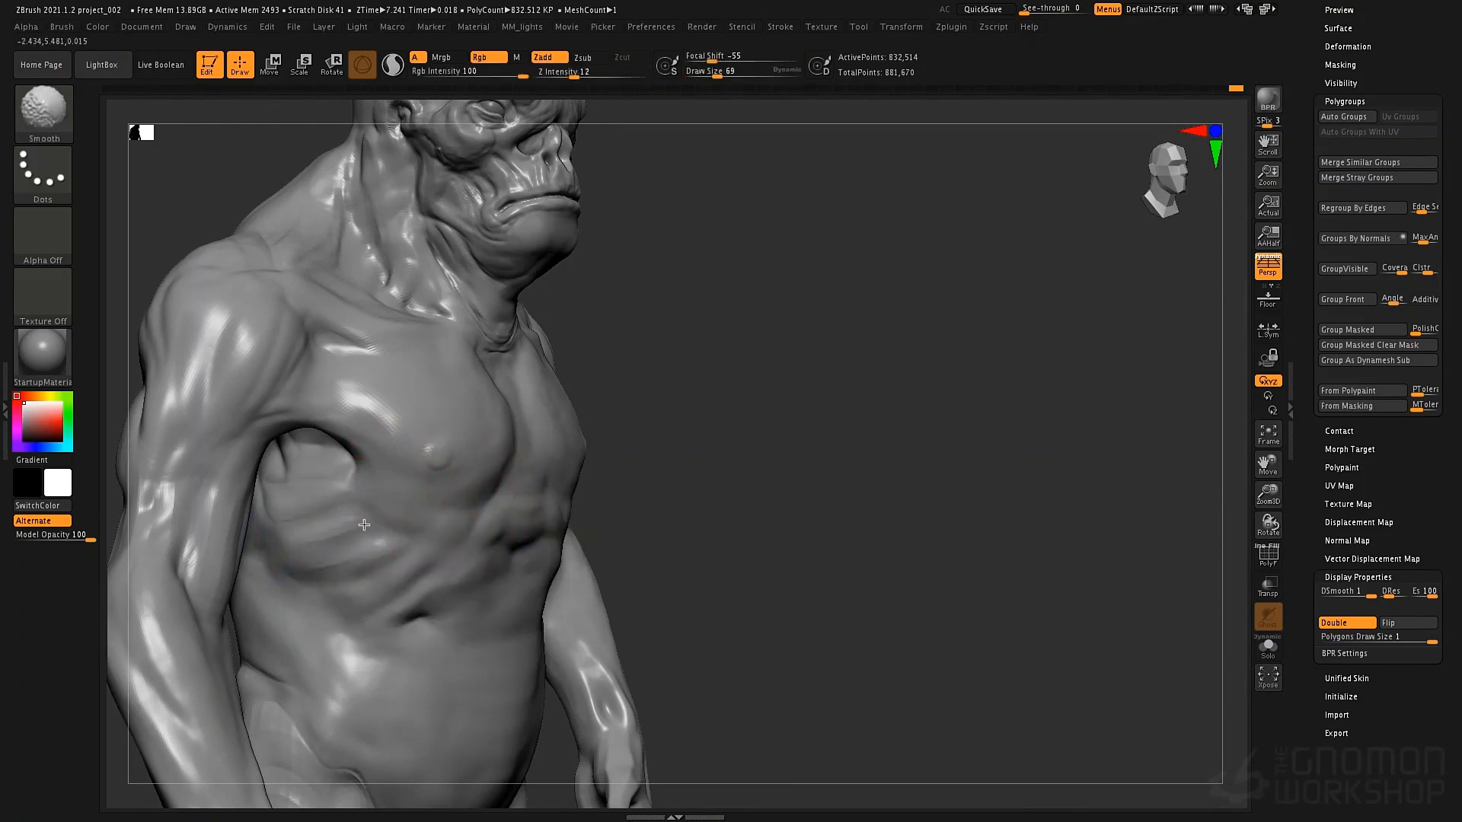
key("space")
left_click_drag(427, 479, 418, 478)
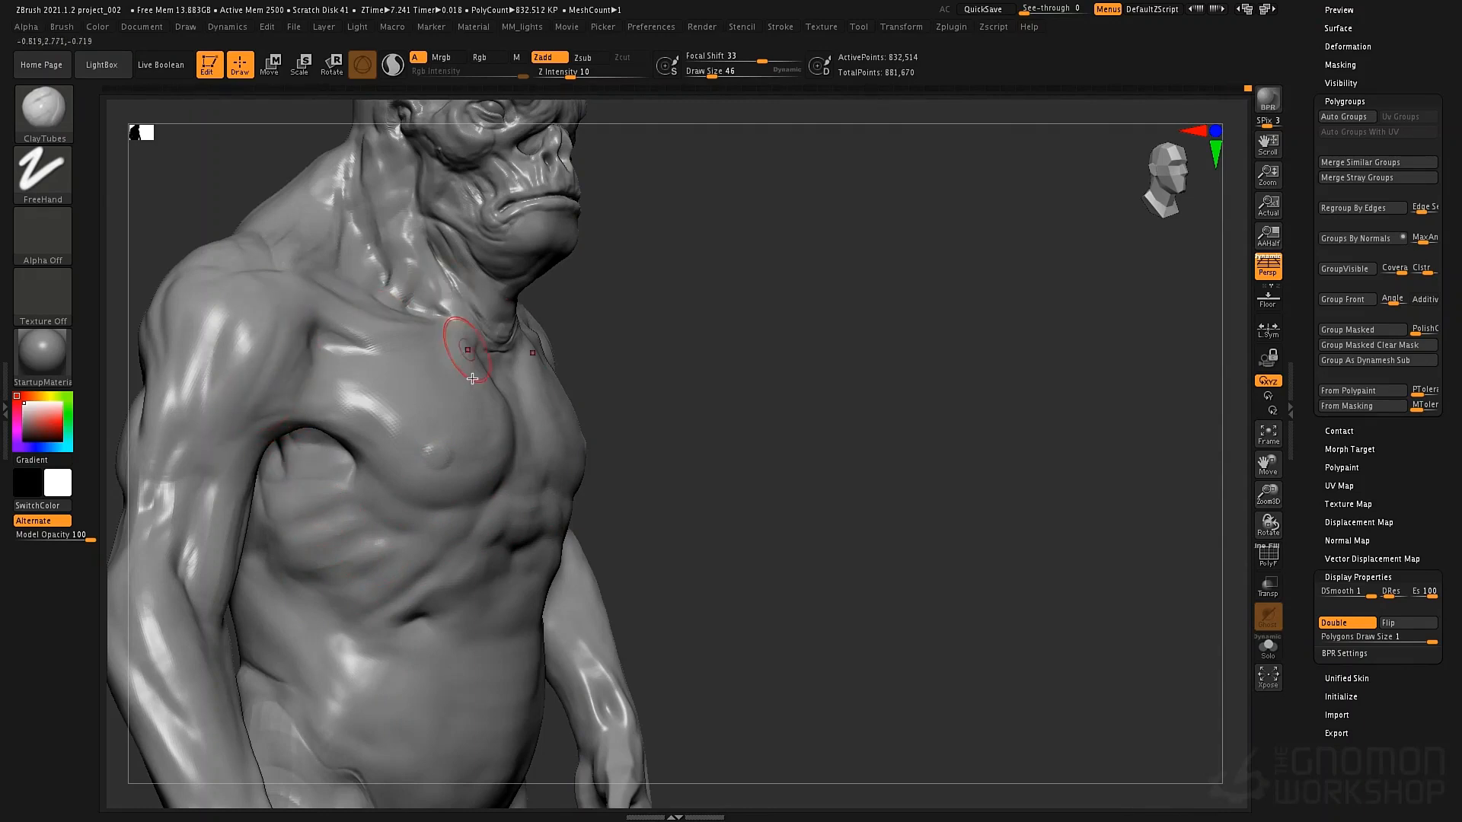
Lower the body by three subdivision levels and reshape the rear contour of the shoulder with the Move brush at draw size 120
right_click_drag(465, 418, 744, 472, "alt")
right_click_drag(428, 387, 488, 396)
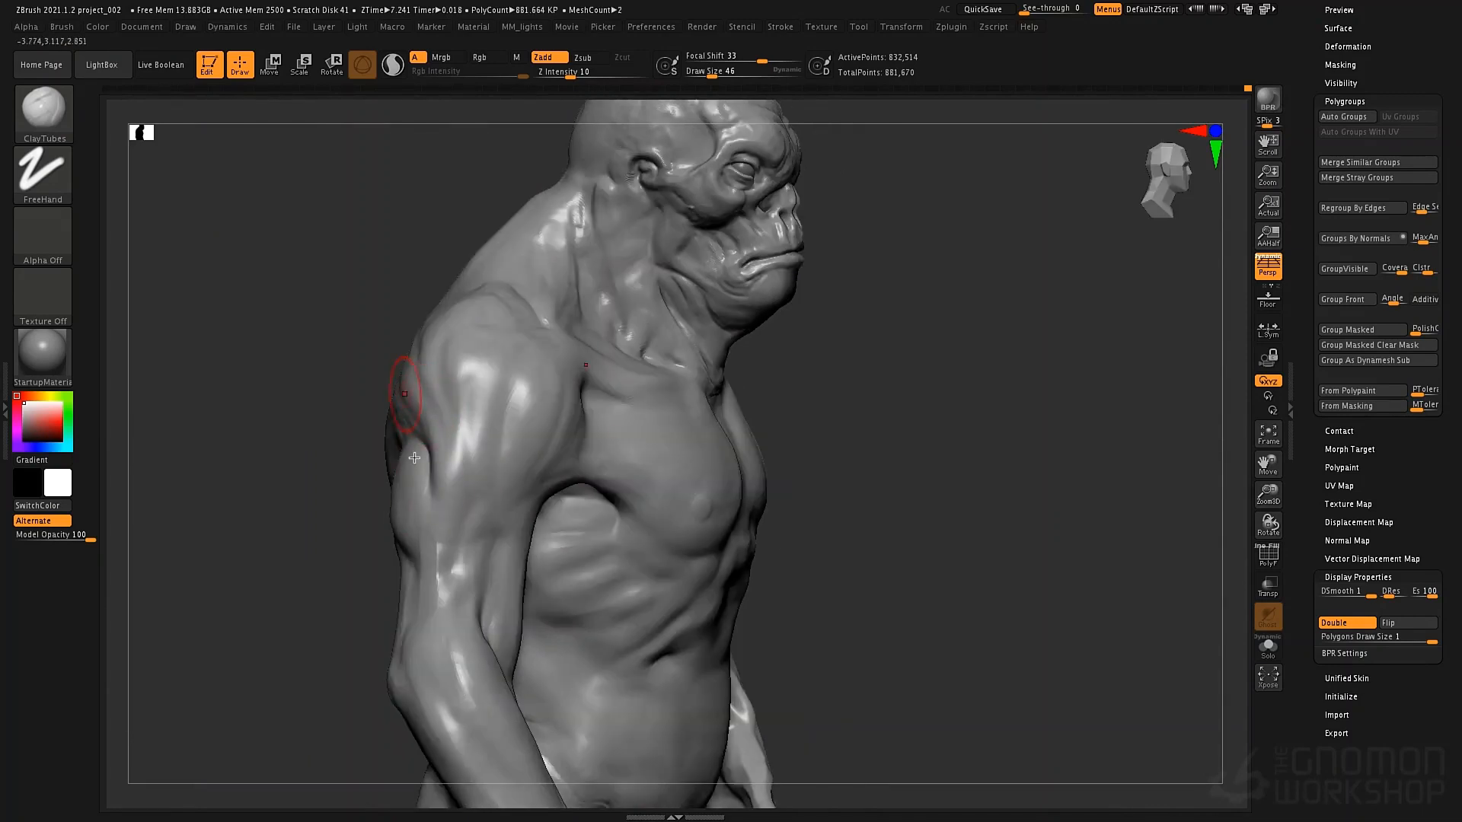
key("shift+d")
key("shift+d")
key("shift+d")
key("b")
key("m")
key("v")
key("space")
mouse_move(420, 436)
left_mouse_down()
mouse_move(438, 434)
mouse_move(385, 434)
left_mouse_up()
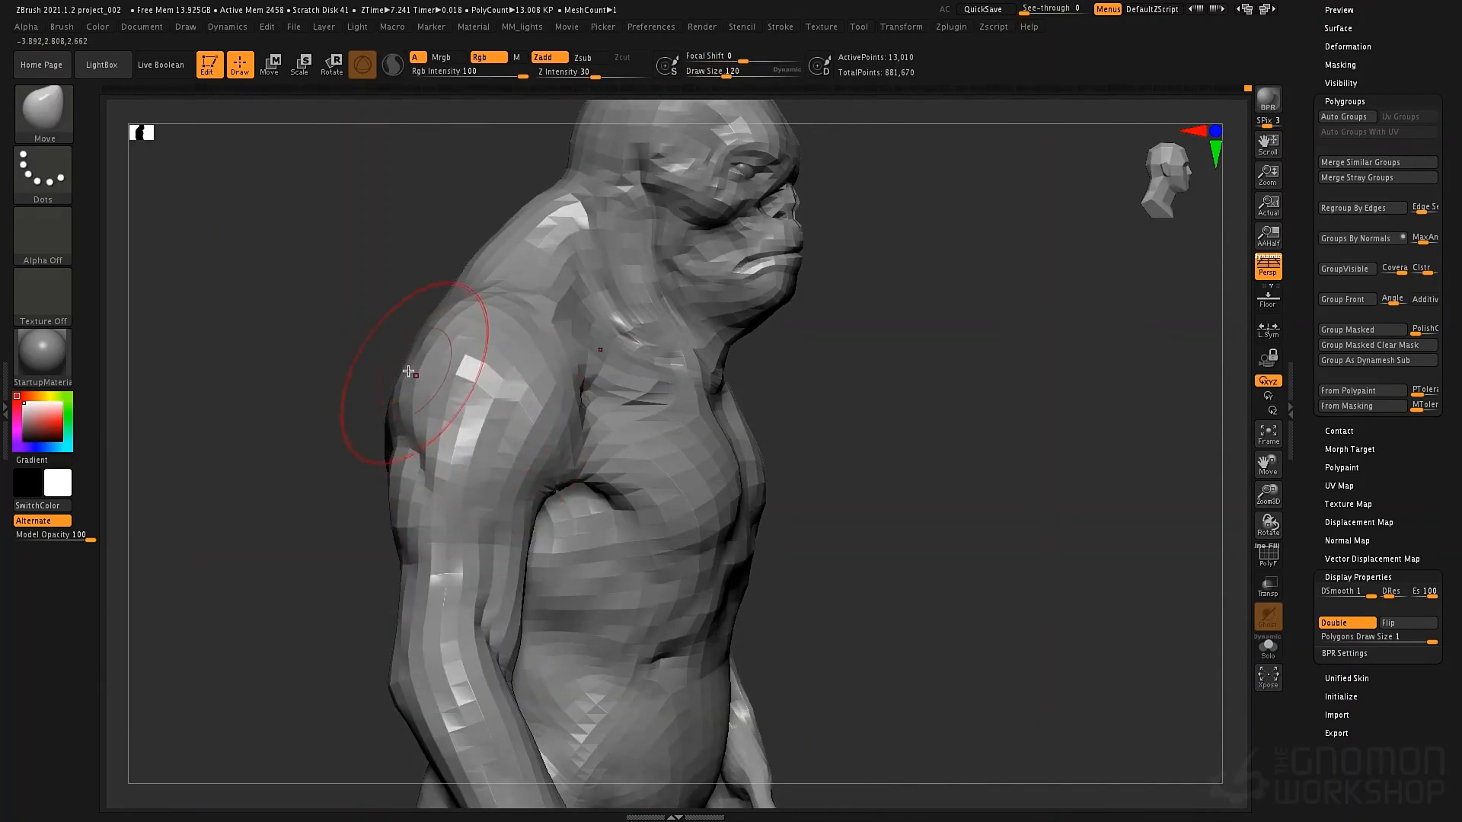
left_click_drag(408, 371, 397, 396)
left_click_drag(431, 333, 417, 312)
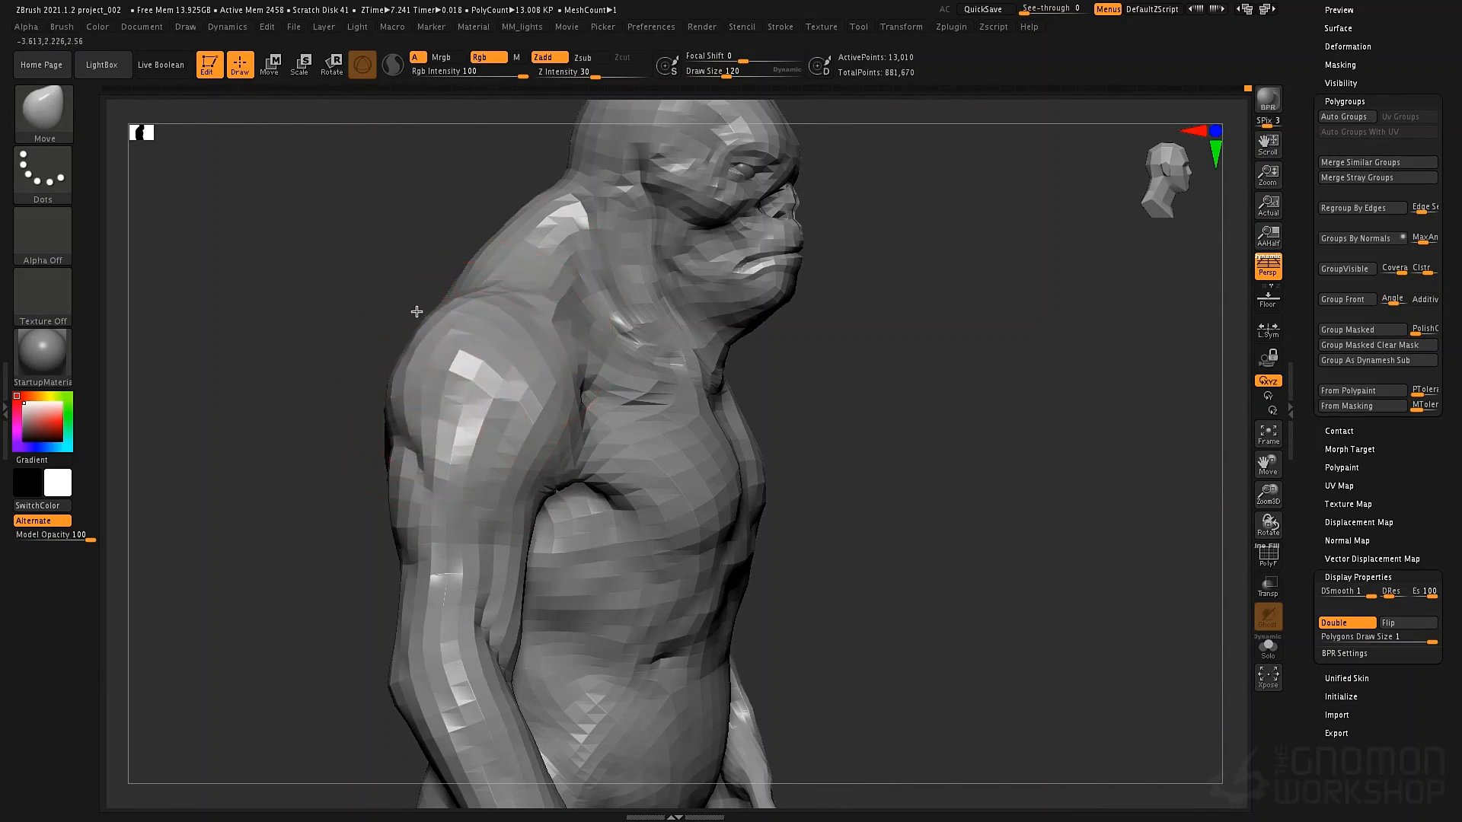
Return the body to its highest subdivision level and enlarge the silhouette thumbnail to size 512
mouse_move(690, 364)
right_mouse_down()
mouse_move(607, 364)
mouse_move(792, 406)
right_mouse_up()
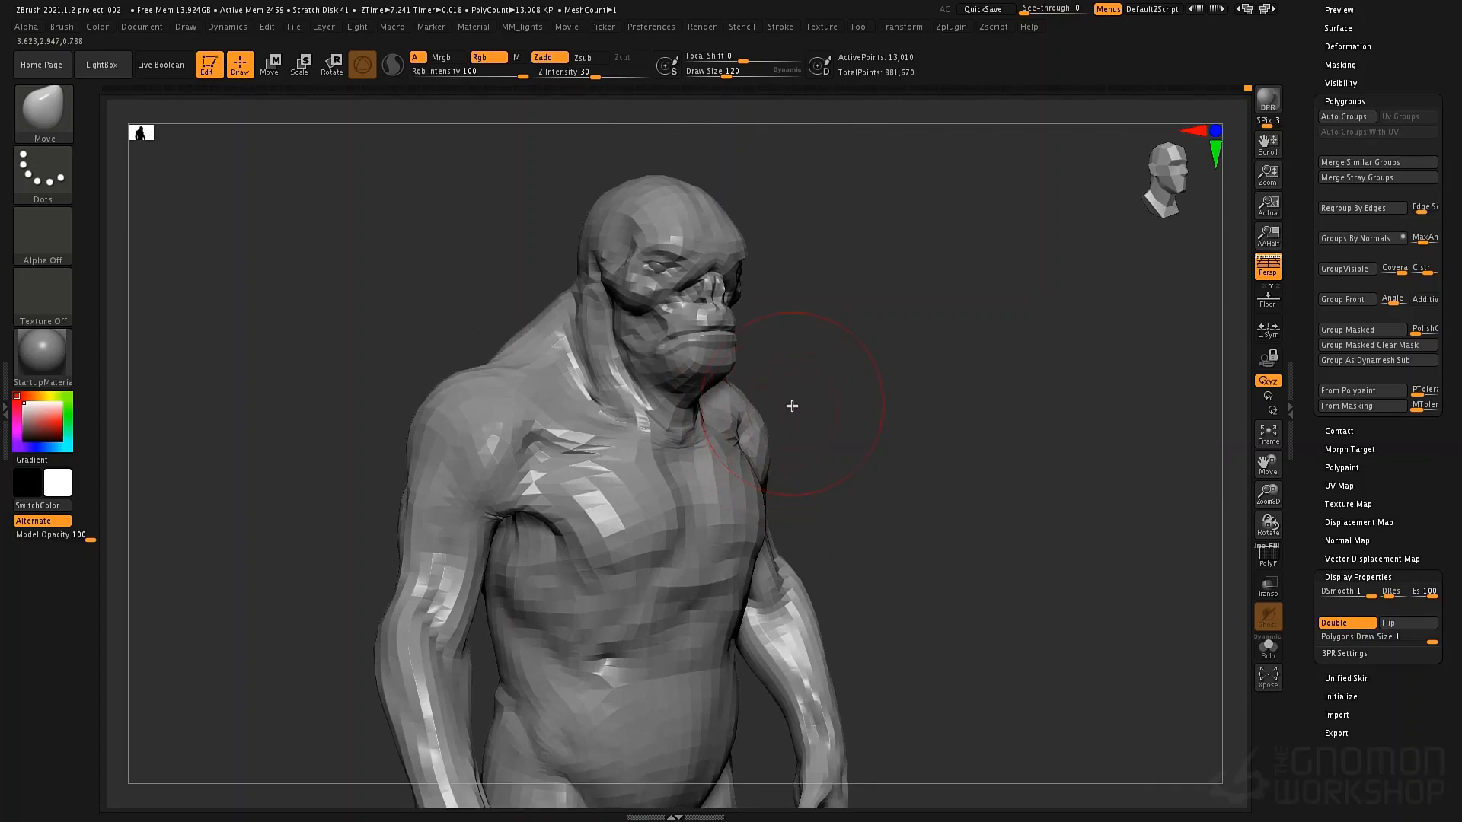
key("f")
key("d")
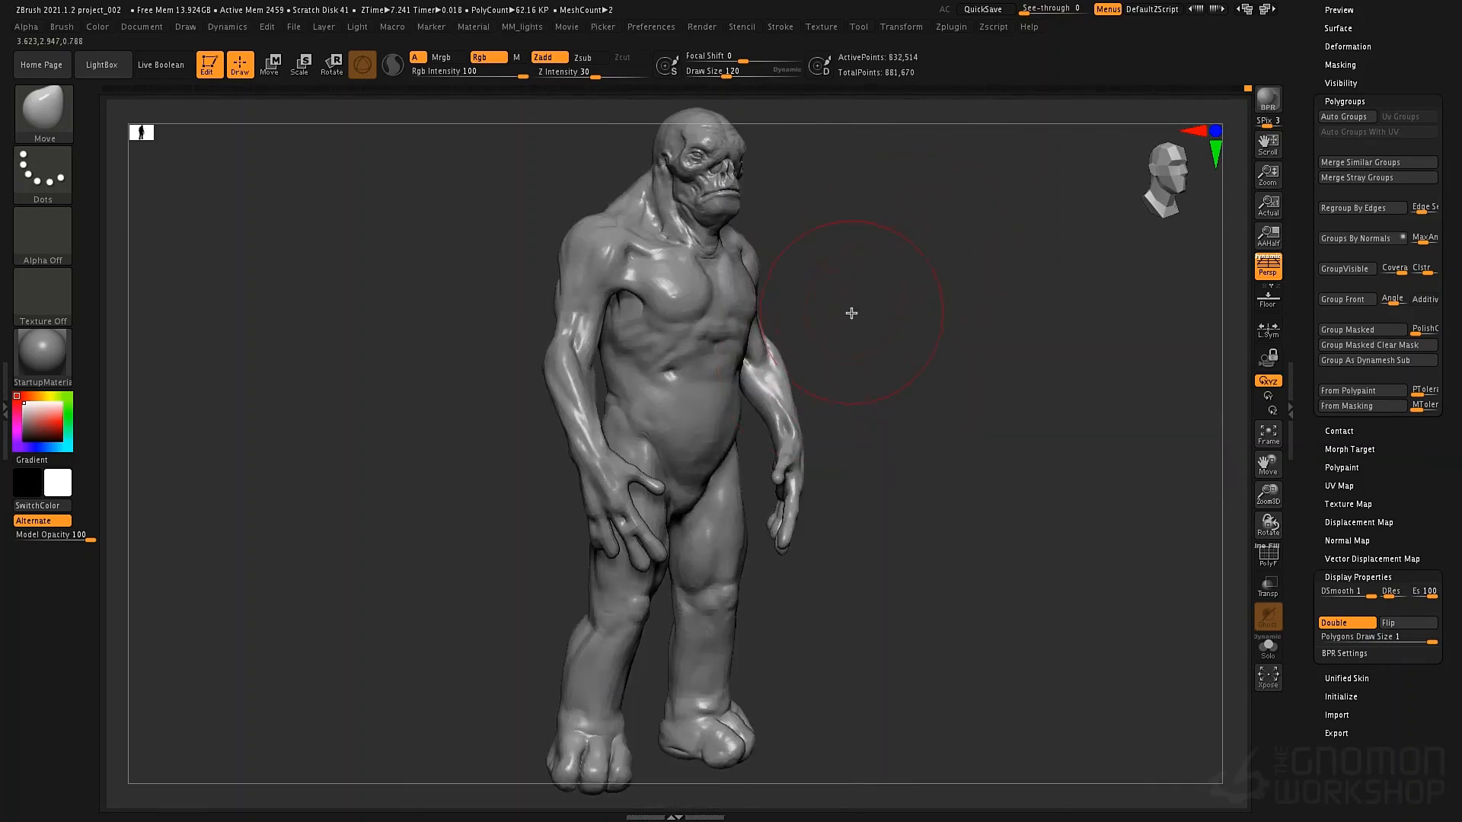
mouse_move(852, 313)
right_mouse_down()
mouse_move(838, 378)
mouse_move(855, 358)
mouse_move(819, 358)
mouse_move(831, 380)
right_mouse_up()
key("space")
left_click_drag(804, 266, 795, 264)
right_click_drag(881, 309, 882, 410, "alt")
left_click_drag(142, 135, 518, 585)
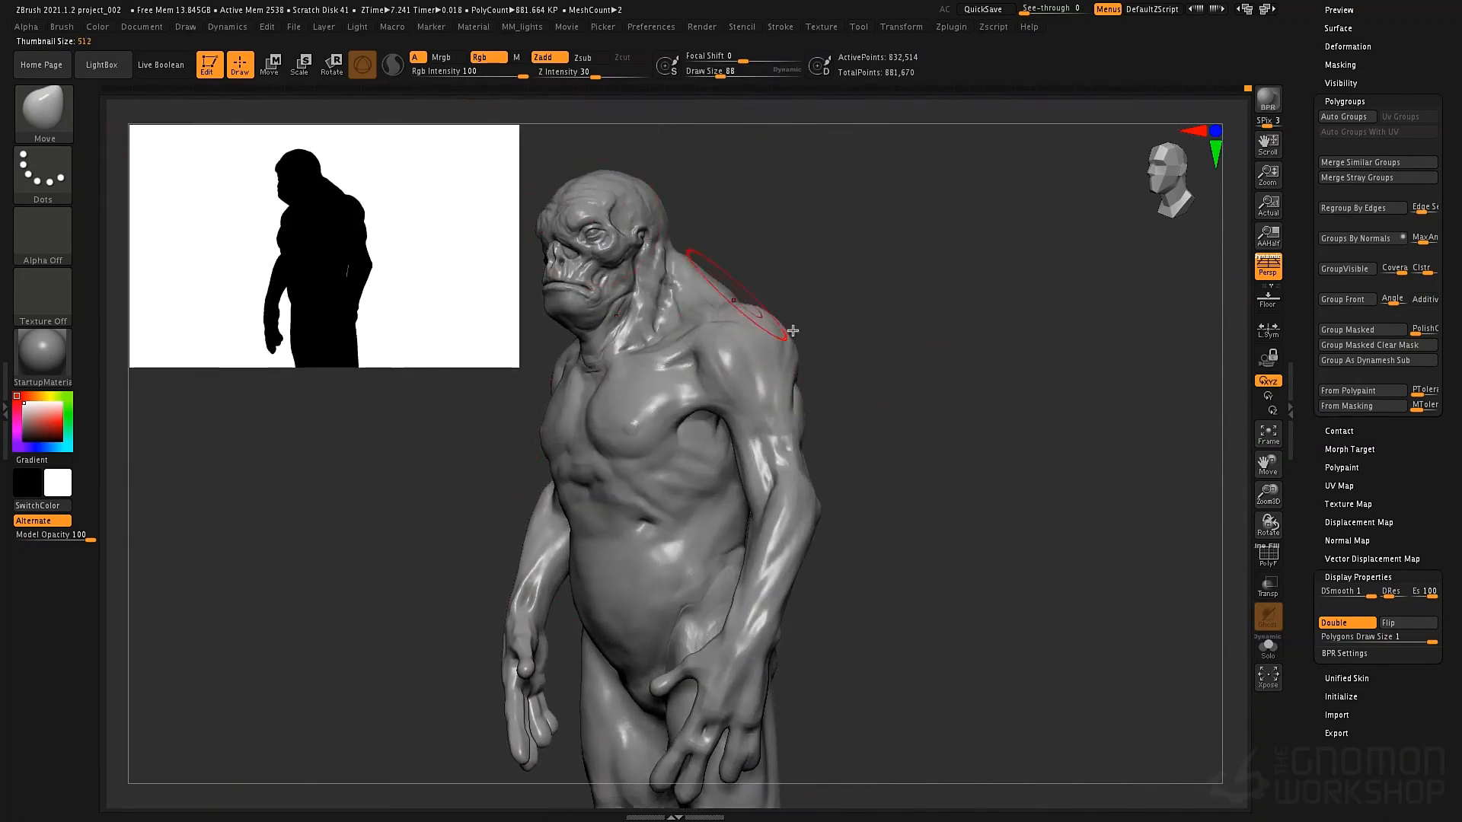
Refine the shoulder and arm silhouette at a lower subdivision level with the Move brush at draw size 58
right_click_drag(793, 330, 898, 391)
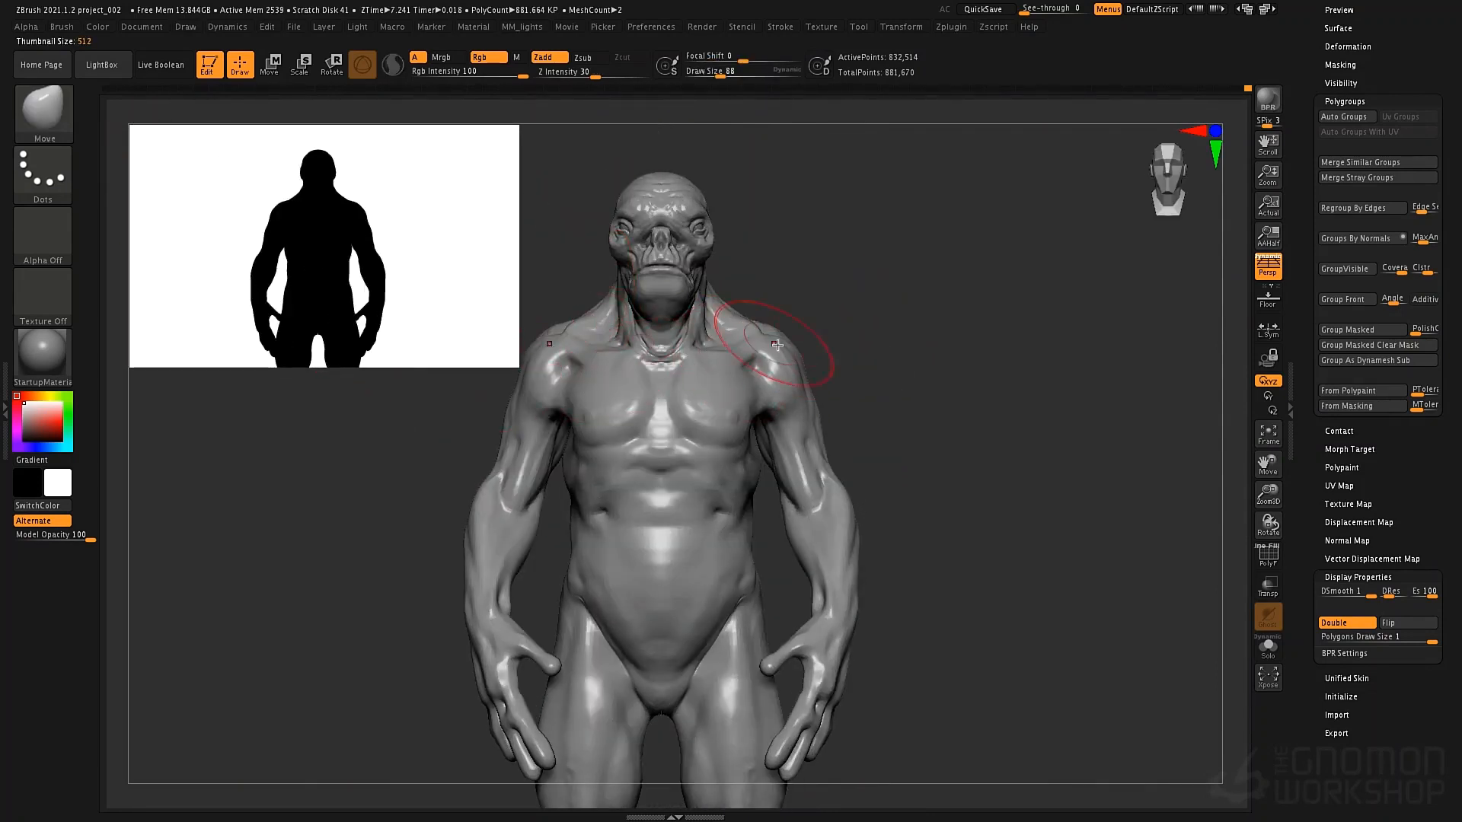
right_click_drag(777, 345, 854, 340, "alt")
key("space")
left_click_drag(876, 335, 867, 332)
right_click_drag(873, 329, 921, 312)
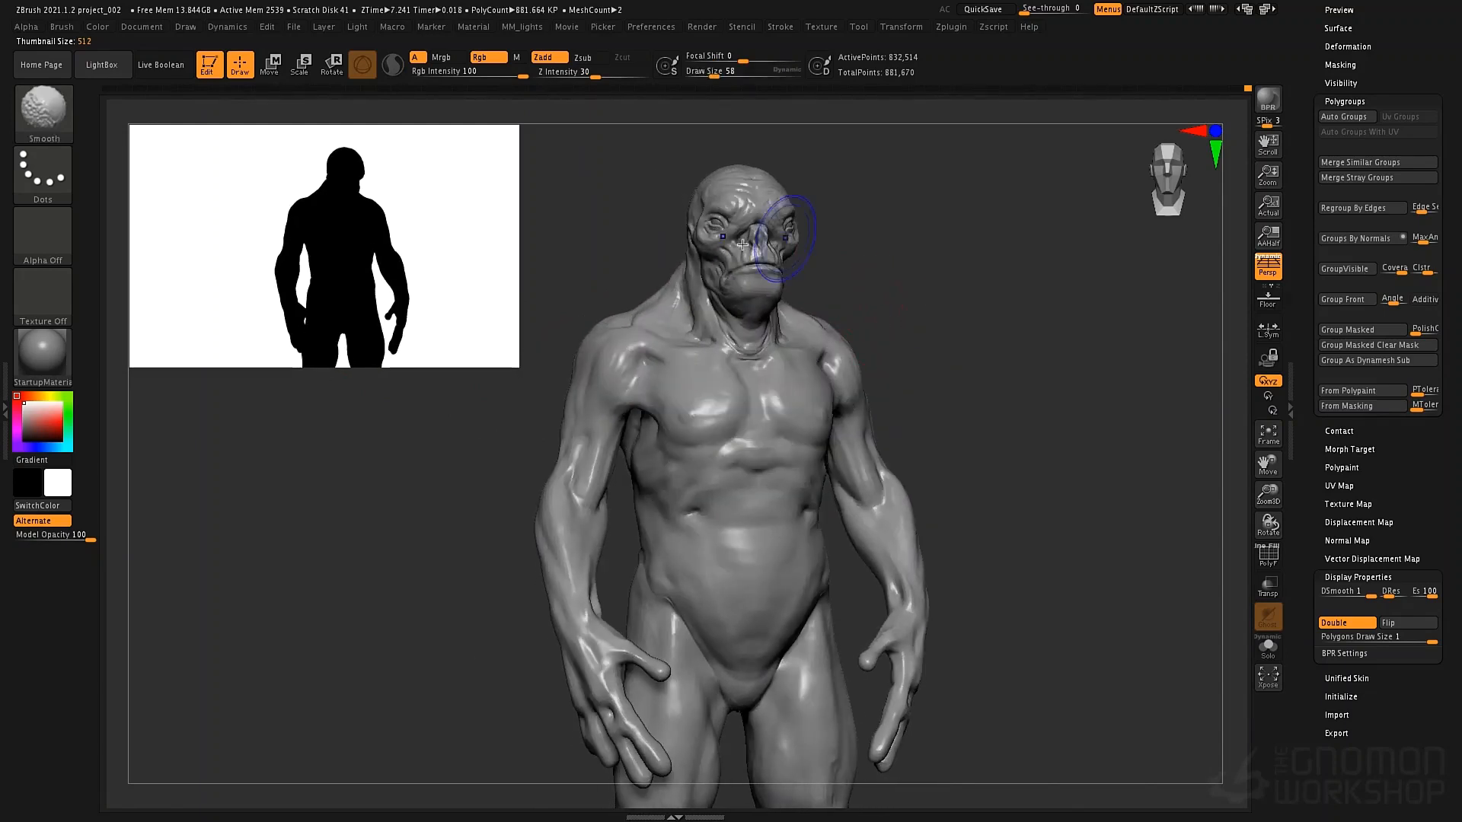
key("shift+d")
key("shift+d")
key("shift+d")
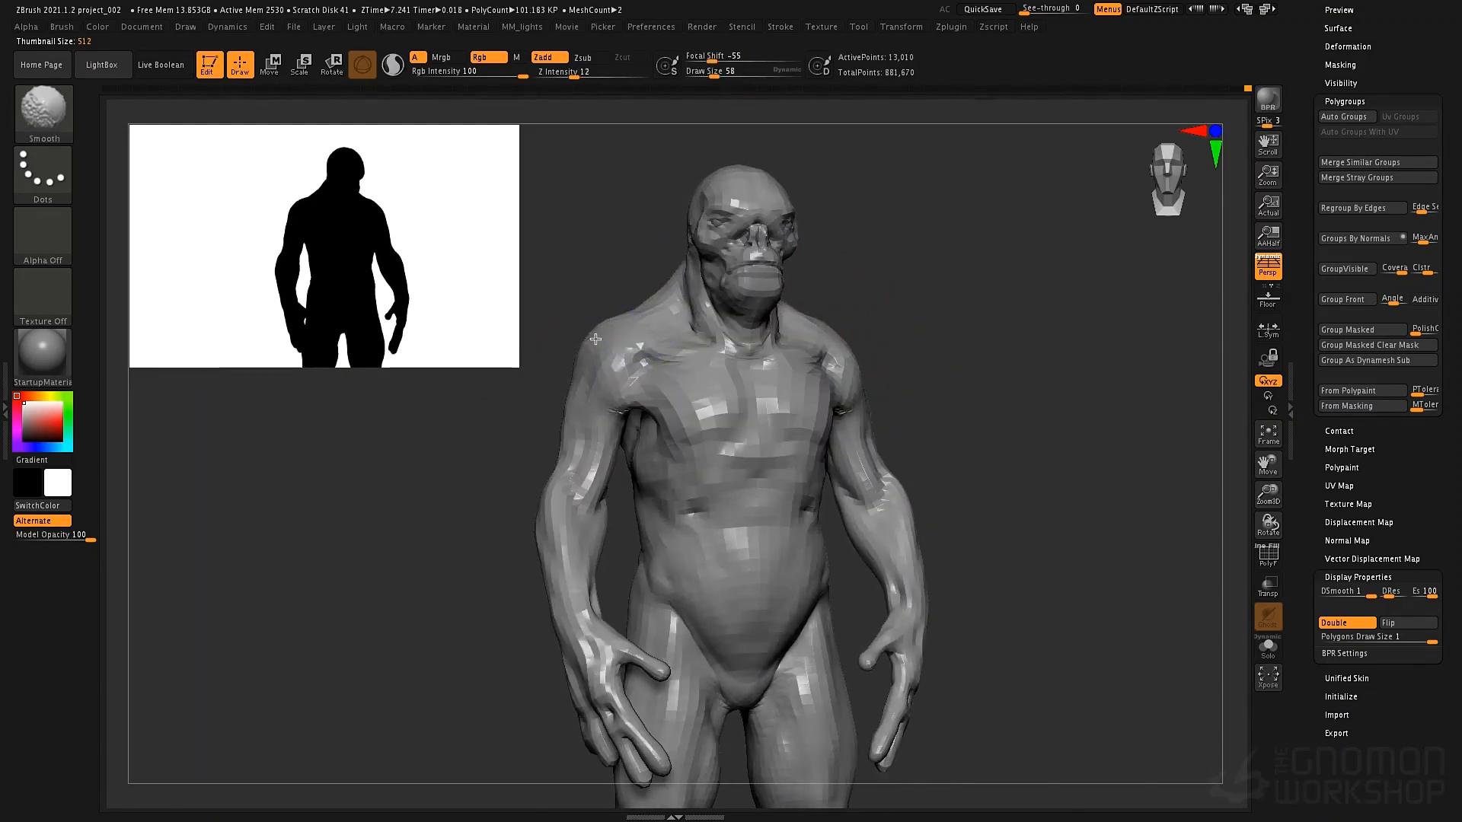
key("d")
key("d")
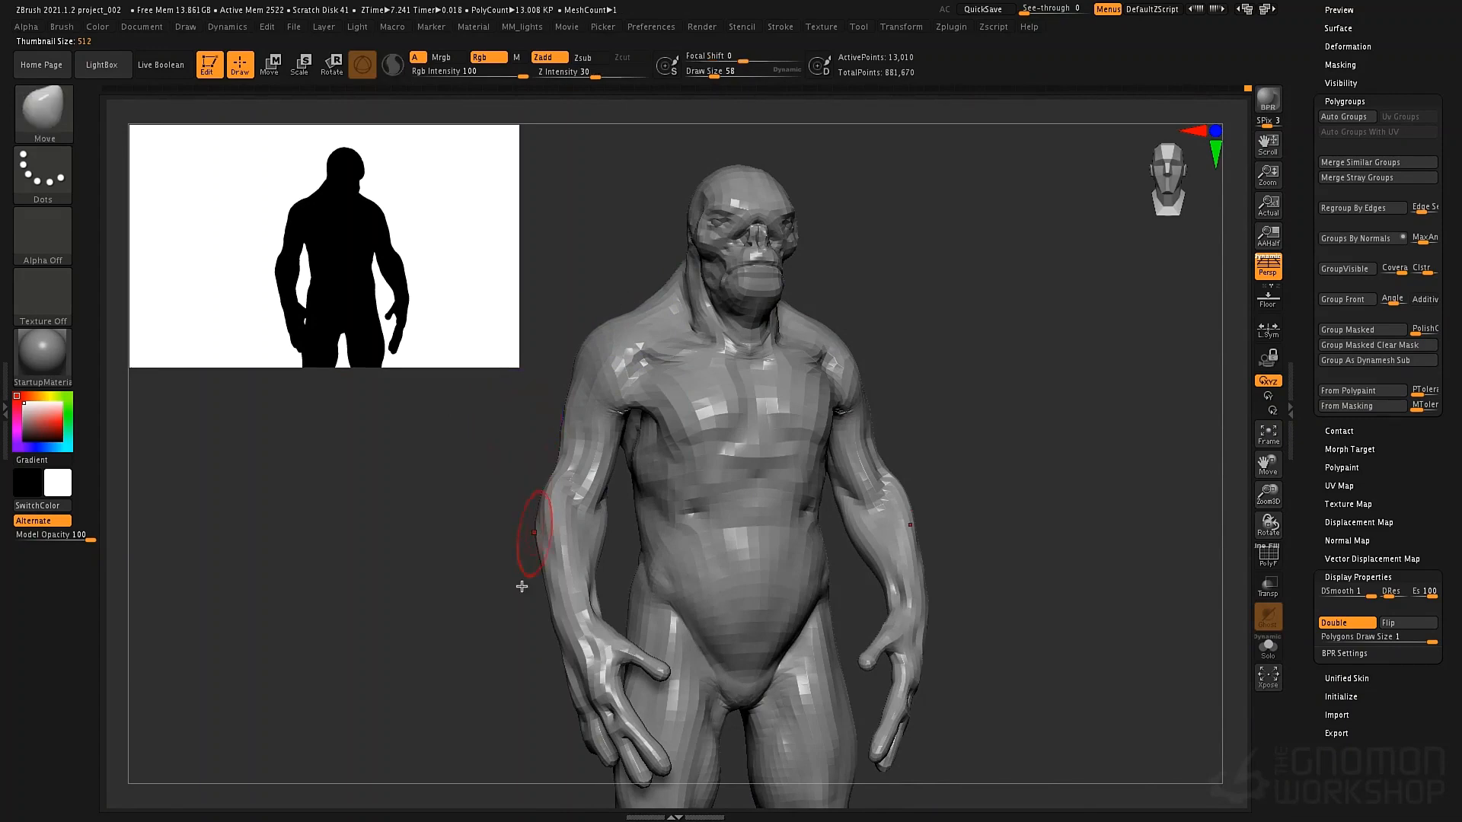
mouse_move(913, 342)
right_mouse_down()
mouse_move(904, 326)
mouse_move(848, 385)
mouse_move(855, 401)
right_mouse_up()
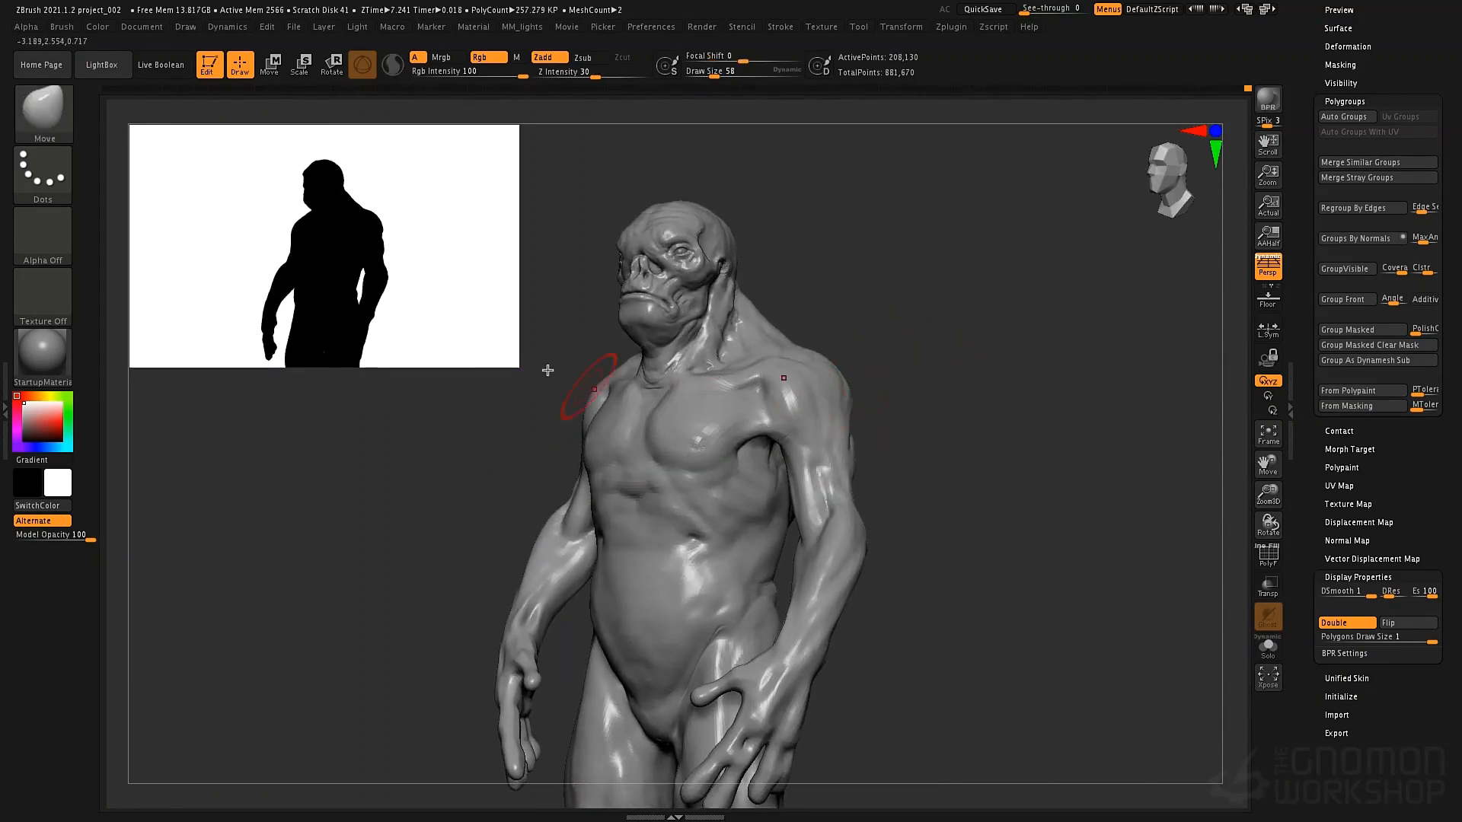
Shrink the silhouette thumbnail to size 219 and lower the body by two subdivision levels
left_click_drag(512, 363, 280, 144)
mouse_move(802, 312)
right_mouse_down("alt")
mouse_move(831, 330)
mouse_move(750, 220)
mouse_move(780, 346)
mouse_move(809, 300)
mouse_move(807, 327)
right_mouse_up("alt")
key("shift+d")
key("shift+d")
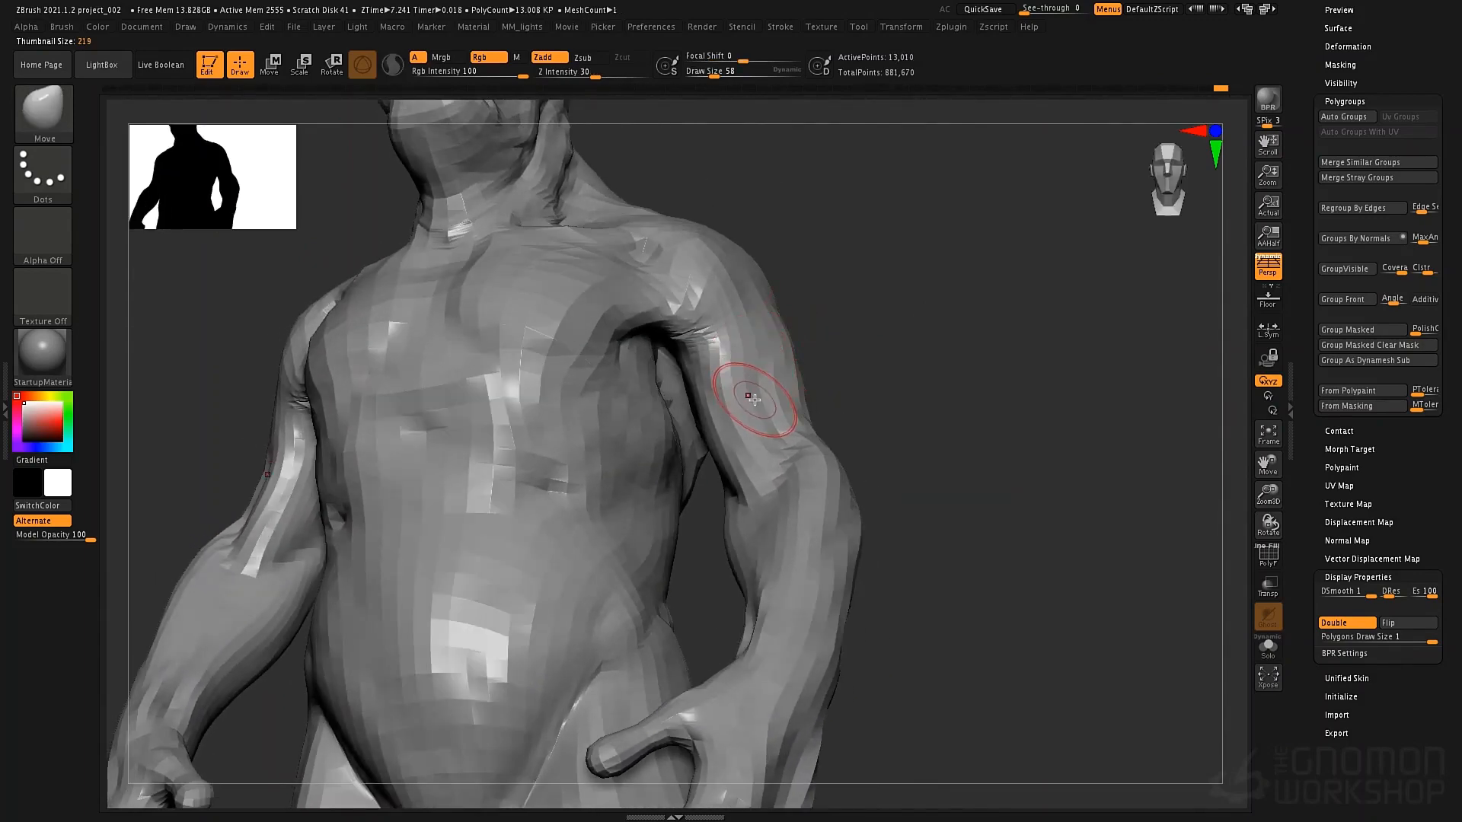
Hide the arm polygroups so the torso's armpit area is exposed from below
left_click(757, 397, "ctrl+shift")
right_click_drag(762, 394, 865, 329)
left_click(859, 344, "ctrl+shift")
left_click(778, 376, "ctrl+shift")
left_click_drag(866, 332, 874, 353, "ctrl+shift")
mouse_move(878, 366)
right_mouse_down()
mouse_move(882, 303)
mouse_move(810, 356)
mouse_move(819, 369)
mouse_move(844, 324)
right_mouse_up()
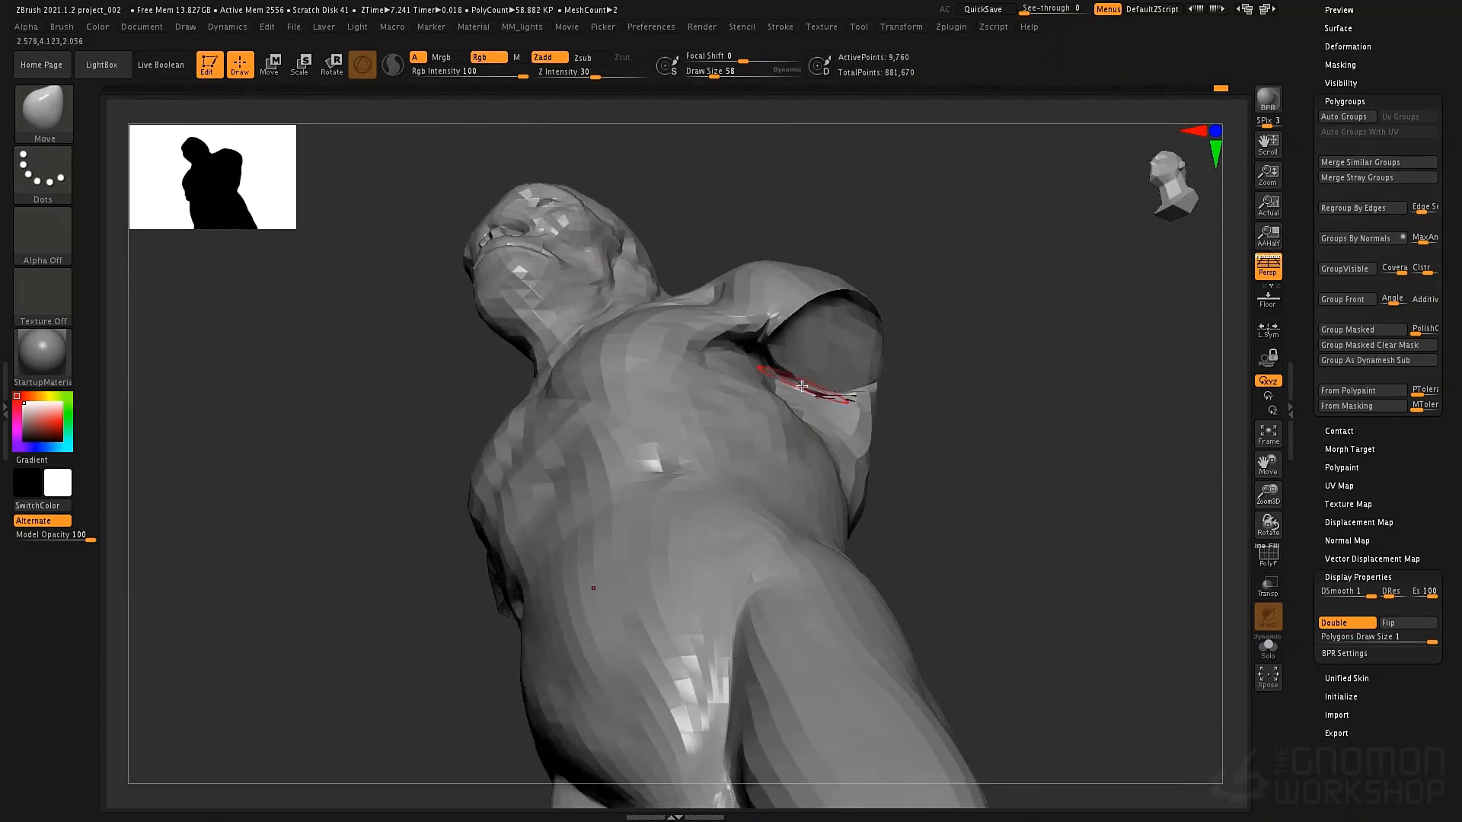
Reshape the torso's armpit edge with the Move brush at draw size 76 and unhide the arms
key("space")
left_click_drag(784, 368, 789, 368)
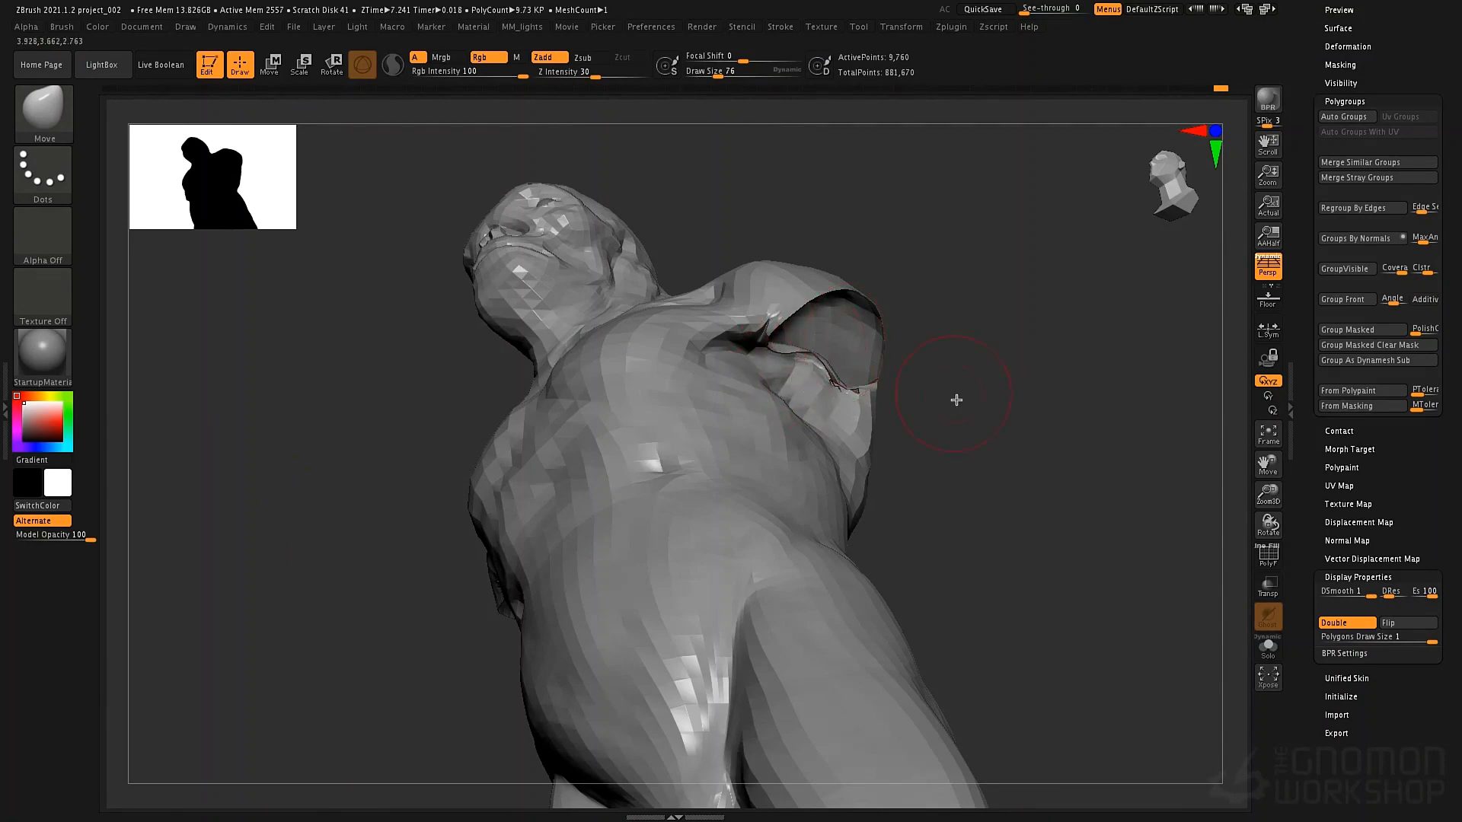
left_click(983, 360, "ctrl+shift")
Smooth the front armpit crease and reshape the armpit and inner upper arm with the Move brush at draw size 97
mouse_move(970, 363)
right_mouse_down()
mouse_move(772, 357)
mouse_move(752, 342)
right_mouse_up()
right_click_drag(677, 282, 660, 283)
left_click_drag(667, 263, 651, 275, "shift")
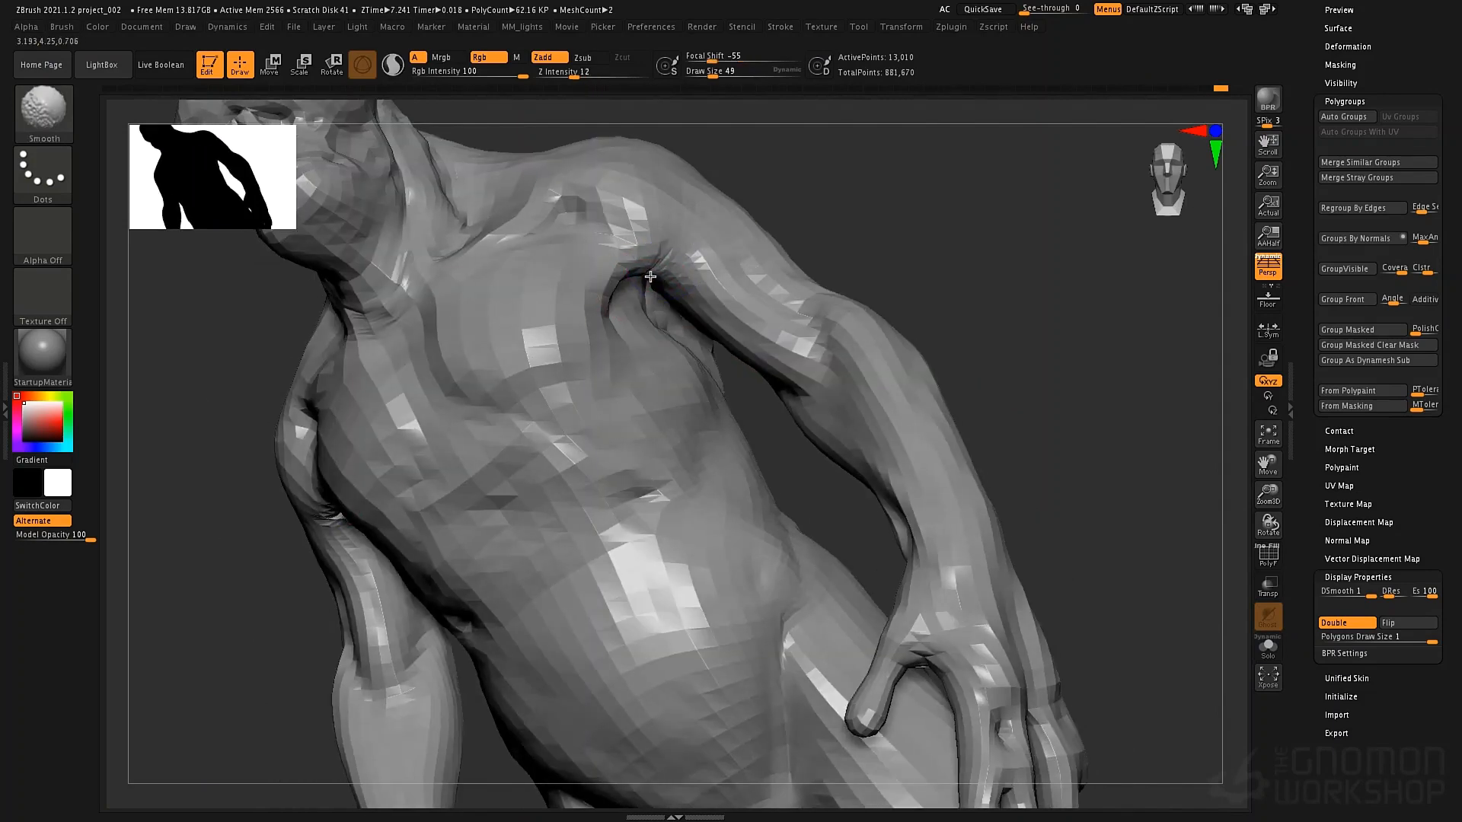
right_click_drag(677, 286, 615, 347)
key("space")
mouse_move(670, 280)
left_mouse_down()
mouse_move(656, 316)
mouse_move(643, 297)
mouse_move(697, 331)
left_mouse_up()
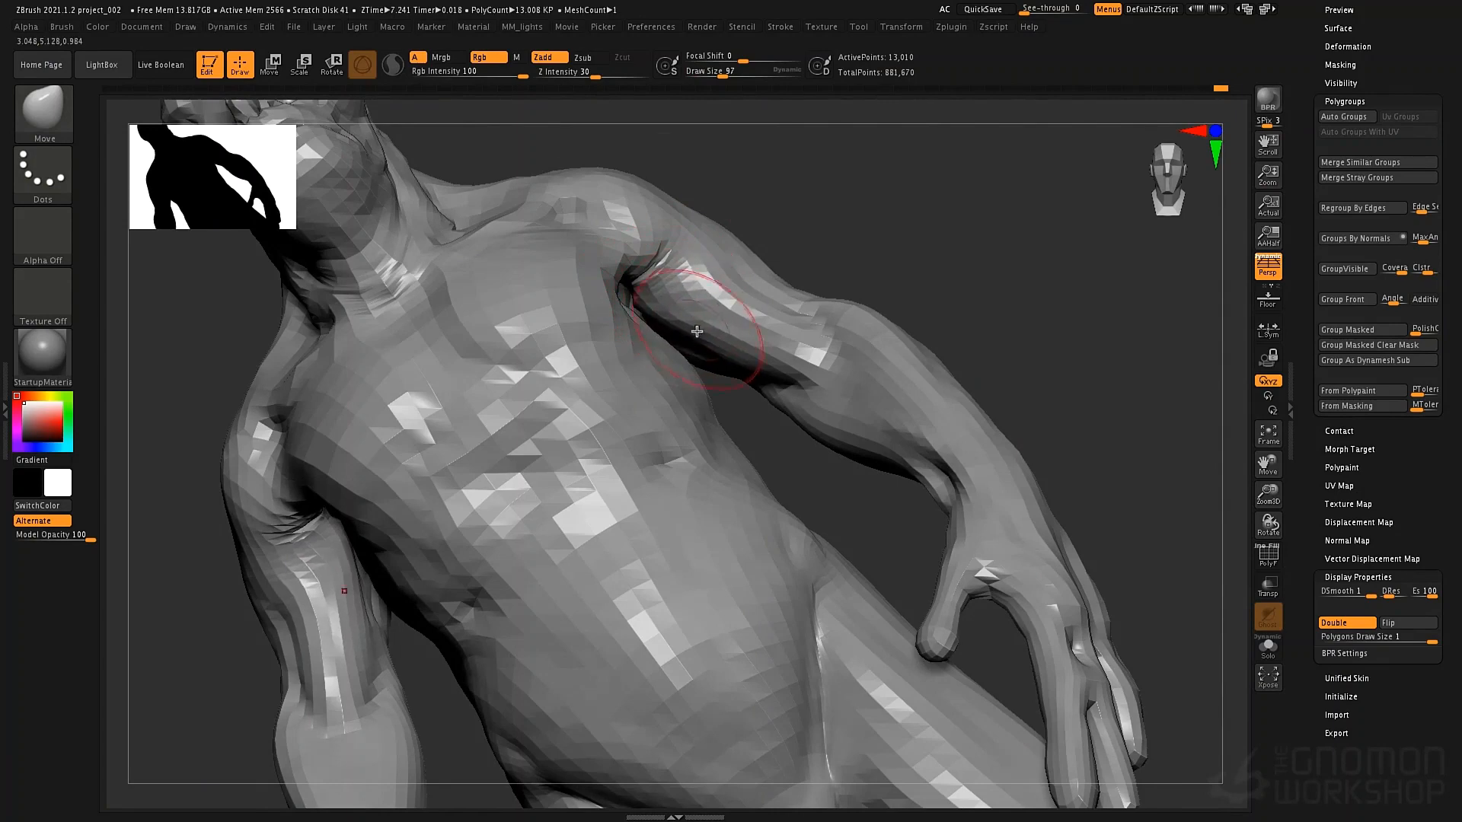
mouse_move(850, 263)
right_mouse_down()
mouse_move(870, 324)
mouse_move(851, 321)
right_mouse_up()
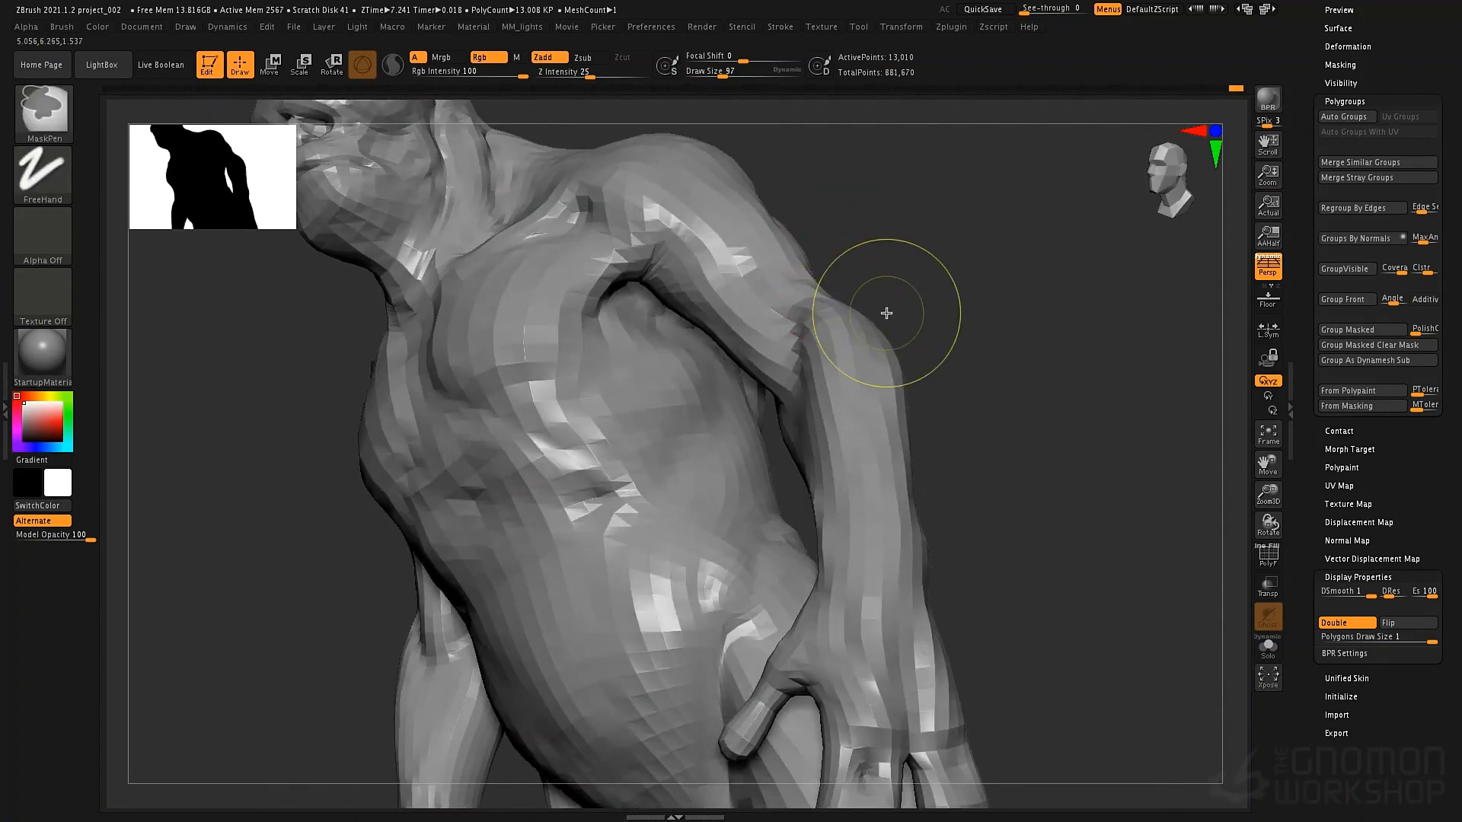
Mask the head, torso and legs while leaving the arms unmasked, and show the whole body
left_click(841, 415, "ctrl+shift")
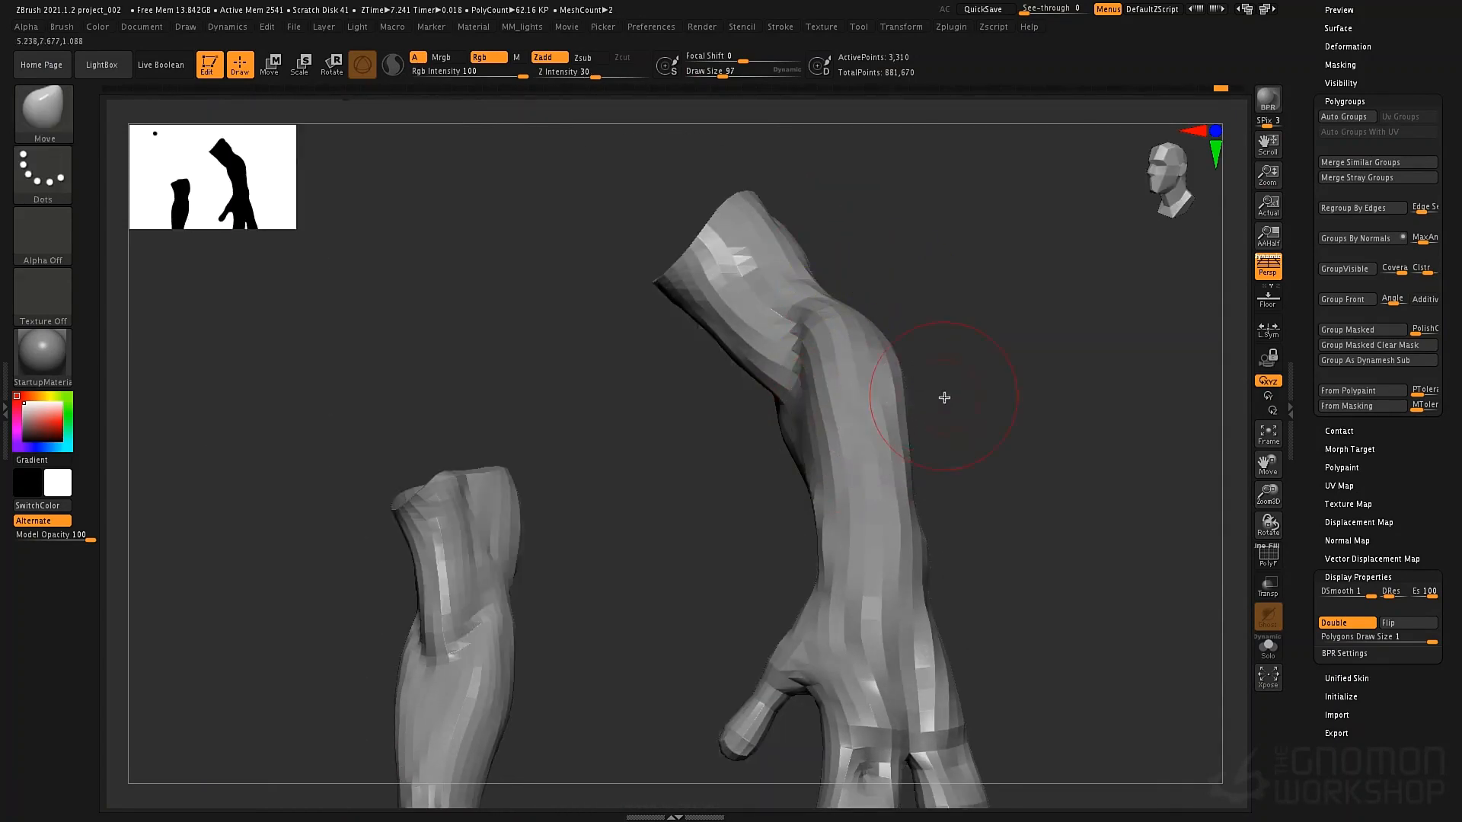
left_click_drag(1011, 333, 1031, 528, "ctrl+shift")
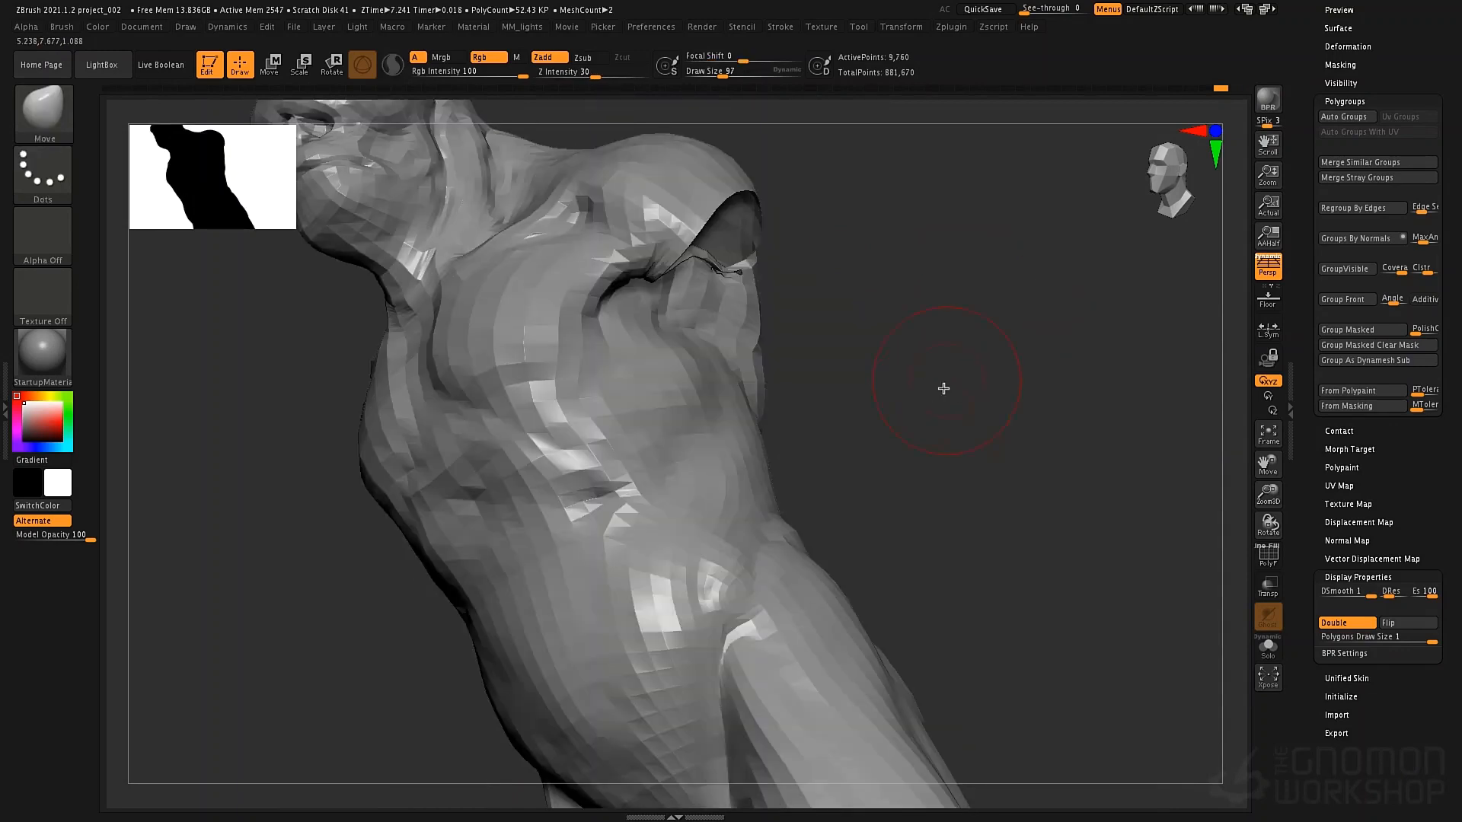
left_click(955, 388, "ctrl")
left_click(925, 395, "ctrl+shift")
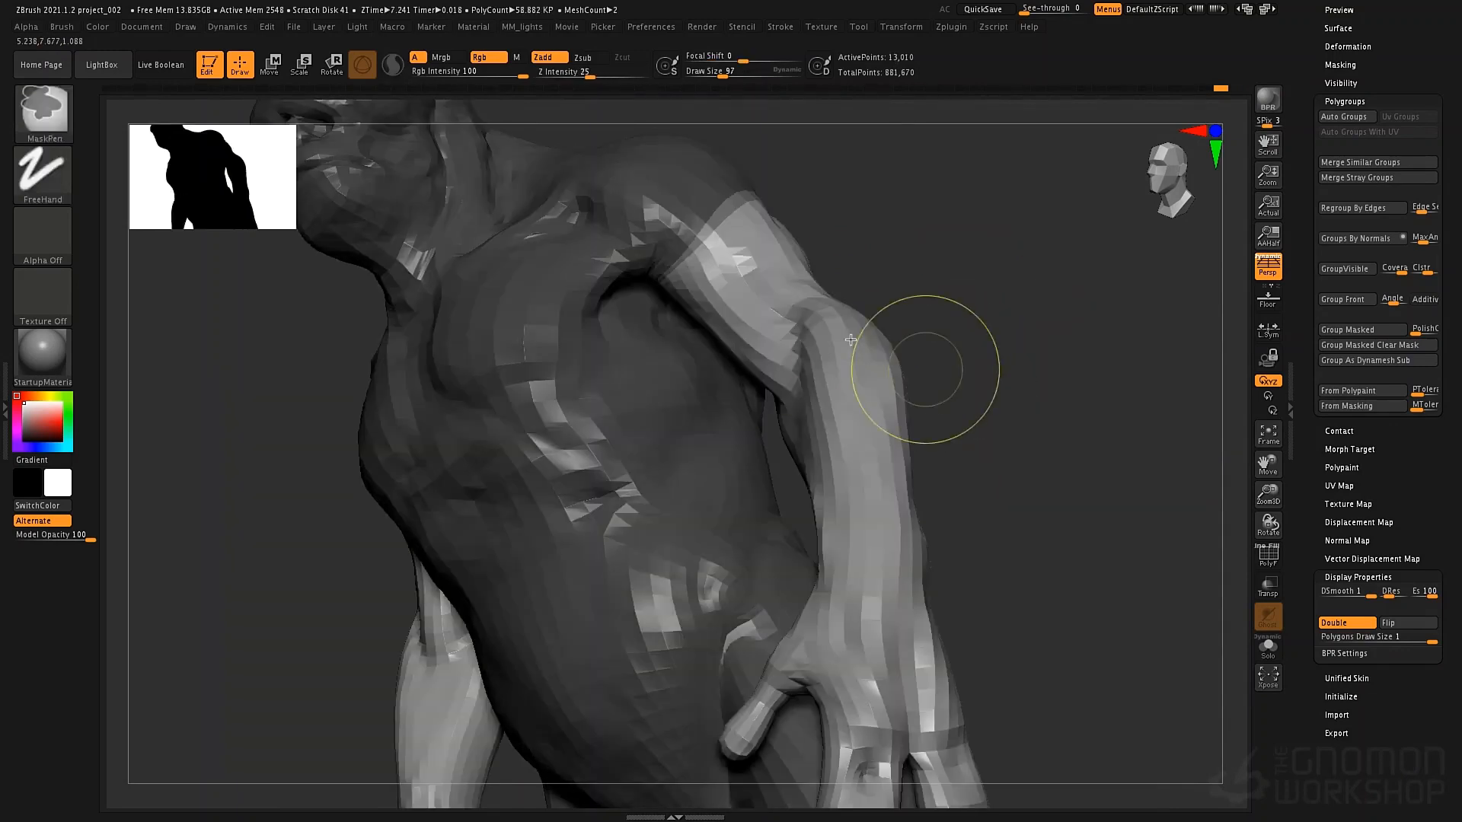
left_click_drag(924, 396, 655, 316)
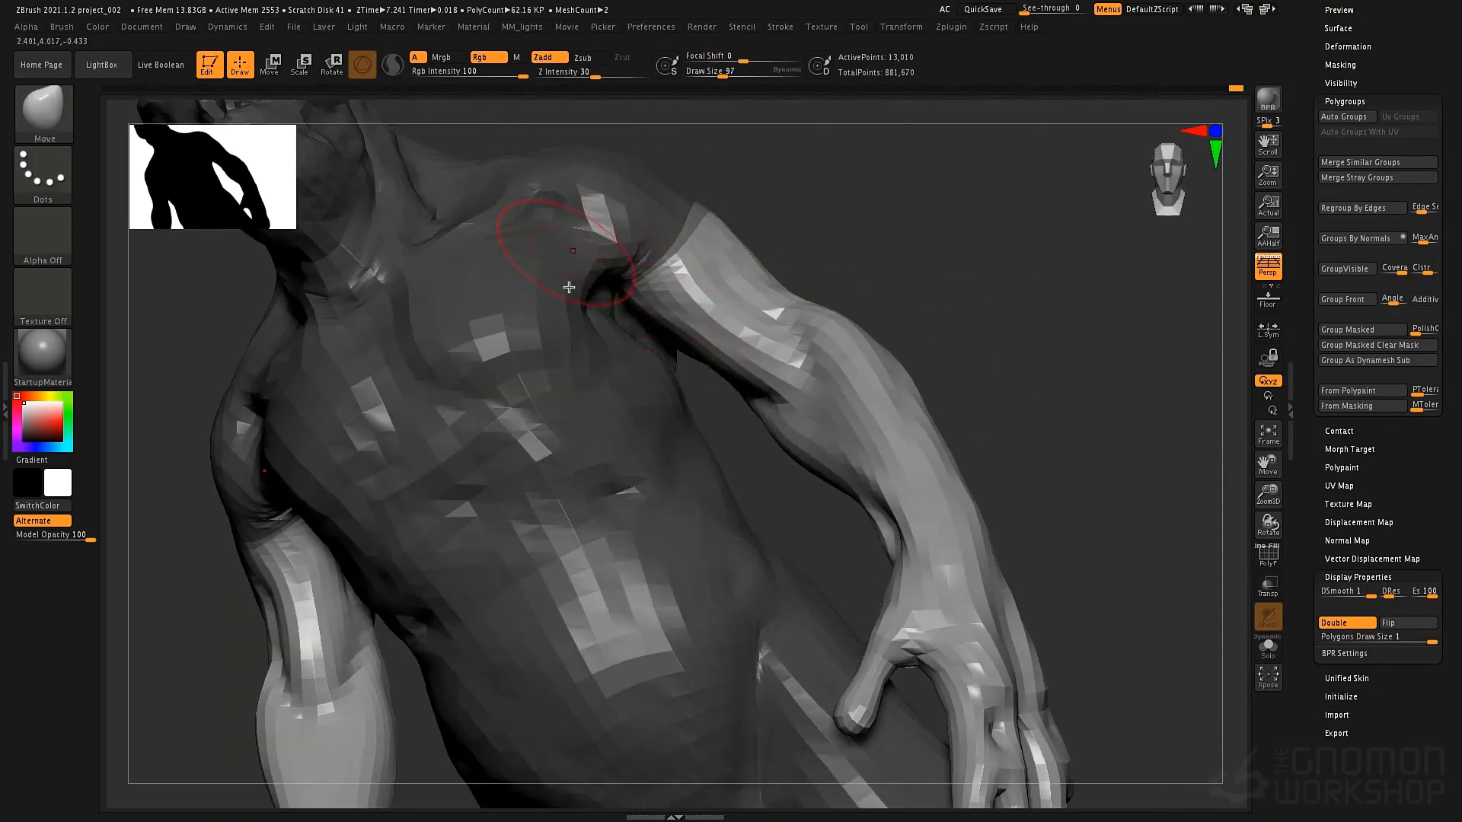
Soften the mask edge at the shoulder and adjust the unmasked upper arm near the armpit with the Move brush
left_click(563, 261, "ctrl")
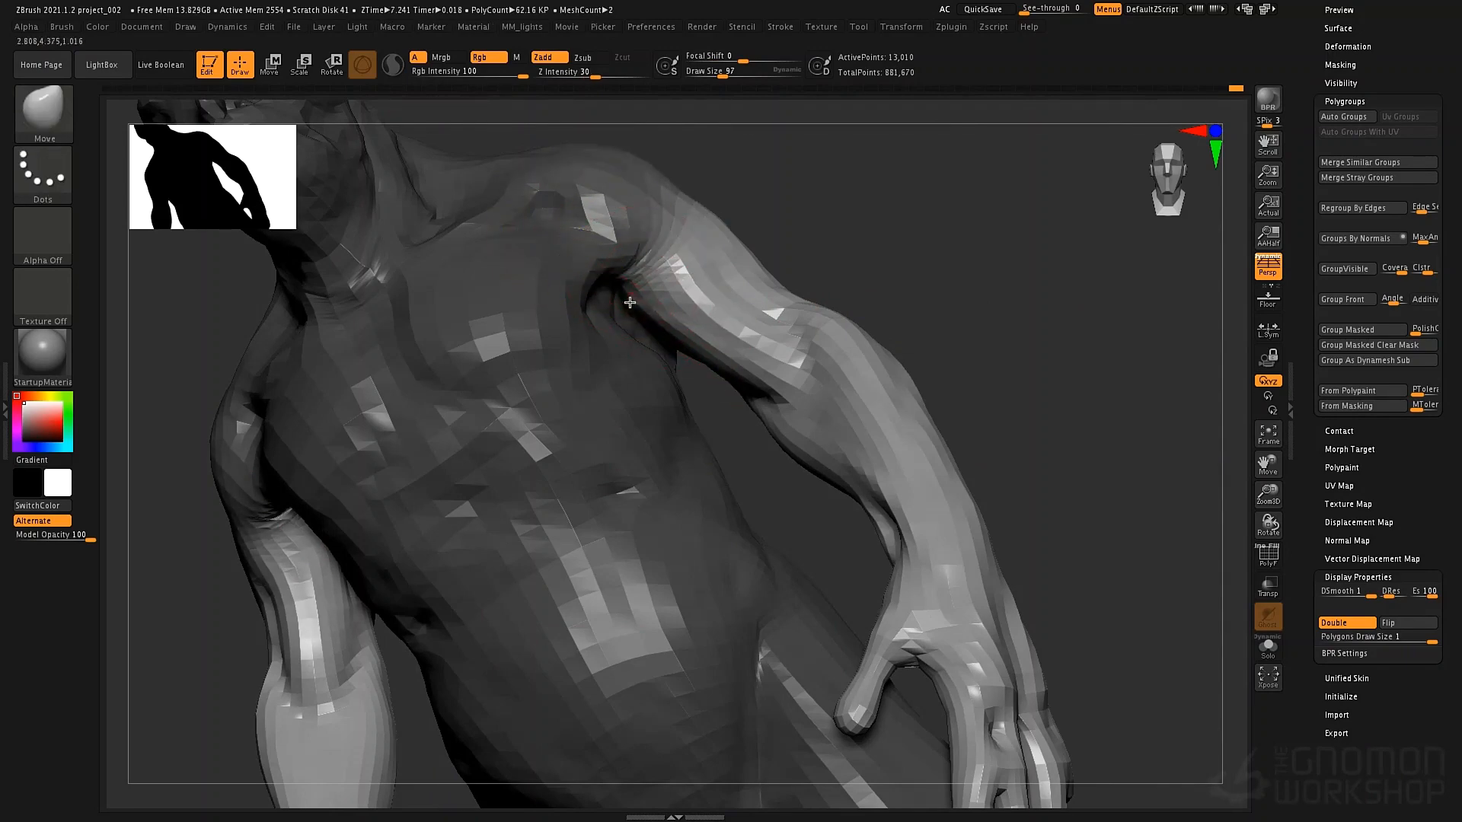
left_click_drag(726, 364, 727, 313)
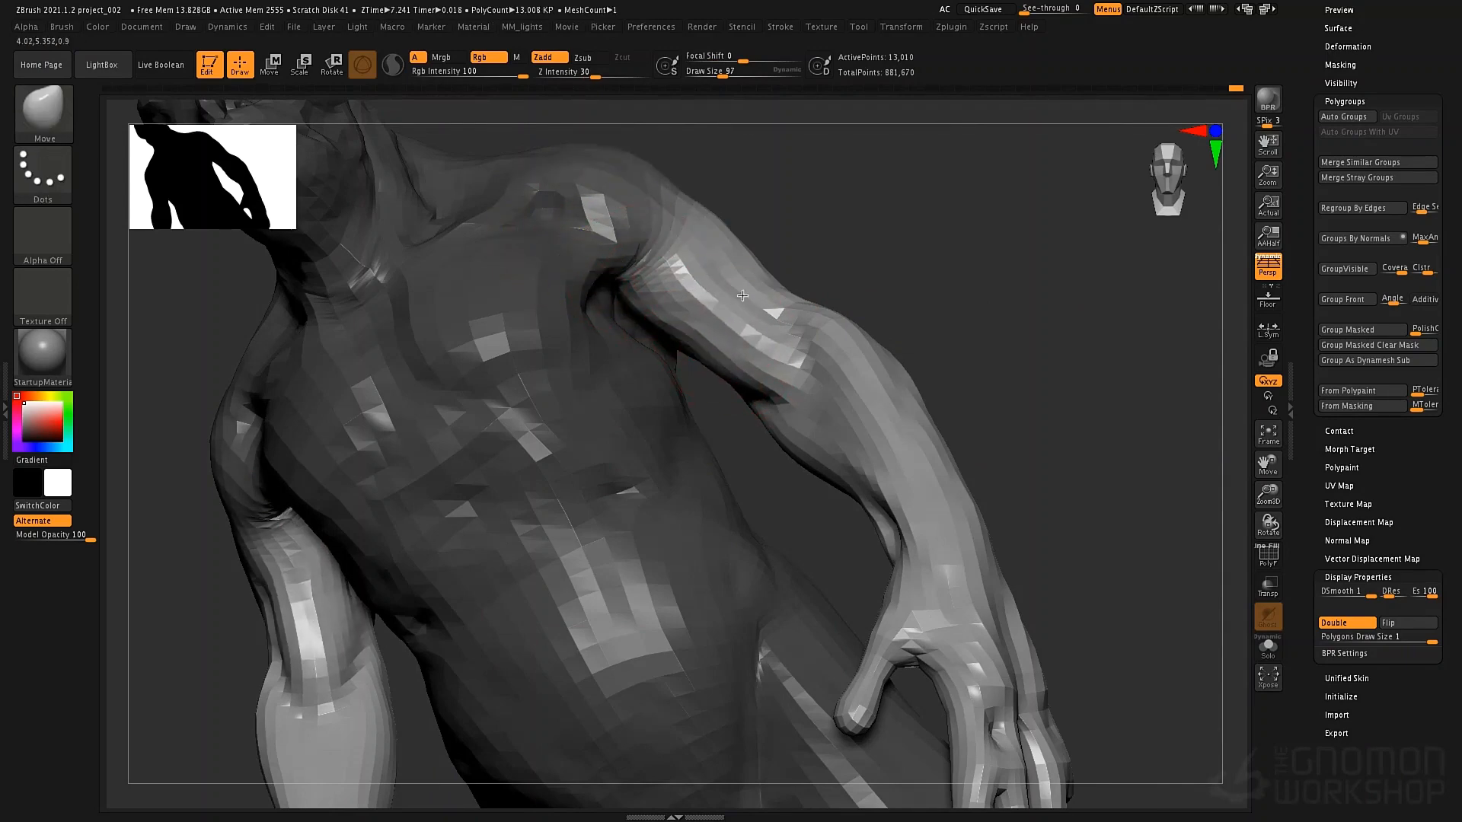
left_click_drag(853, 275, 841, 438, "shift")
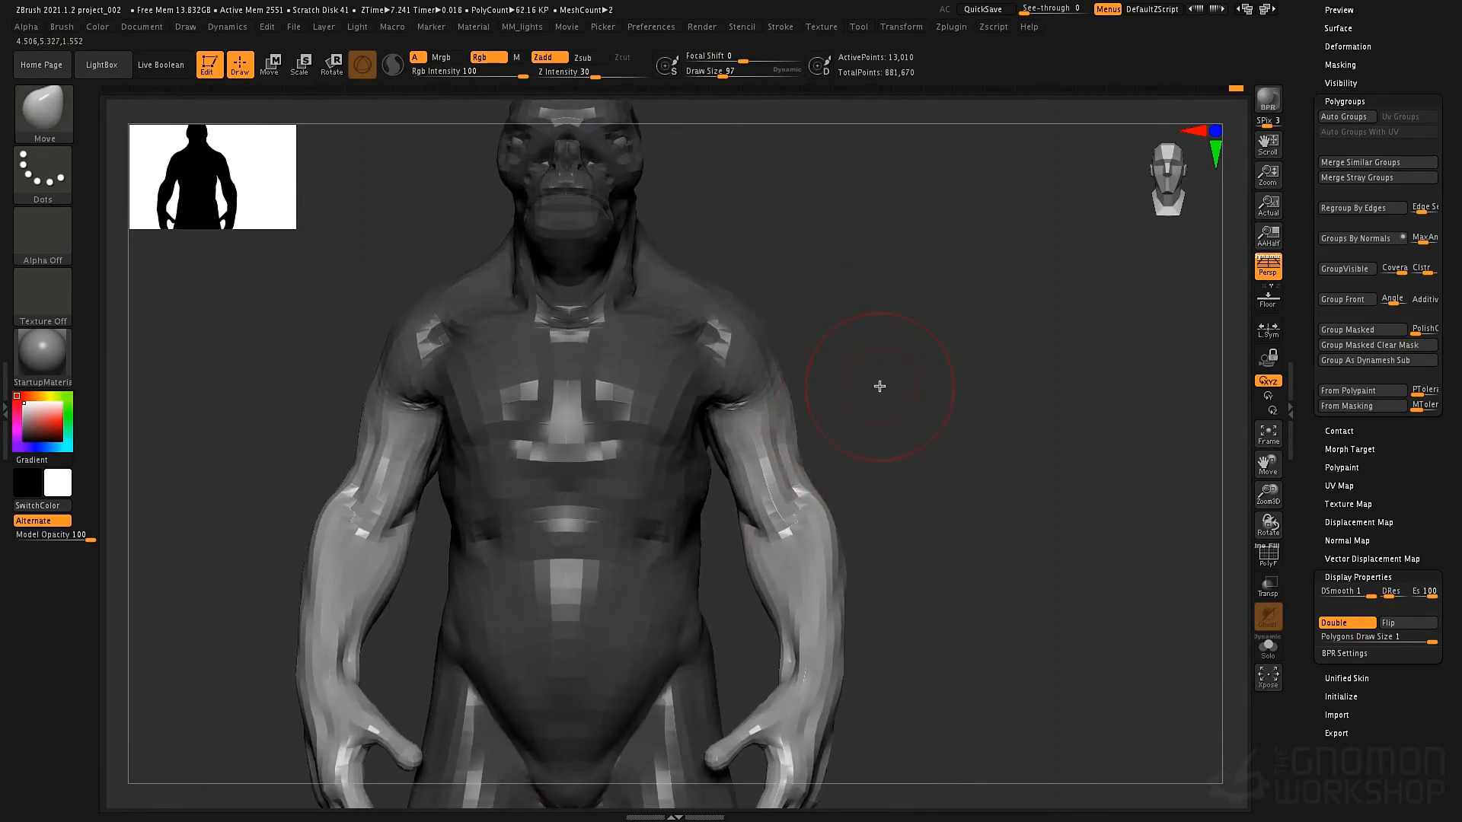
Invert the mask onto the arms, adjust the torso beside the armpit with the Move brush at draw size 80, and clear the mask
left_click(894, 369, "ctrl")
key("space")
mouse_move(713, 398)
left_mouse_down()
mouse_move(725, 409)
mouse_move(766, 381)
left_mouse_up()
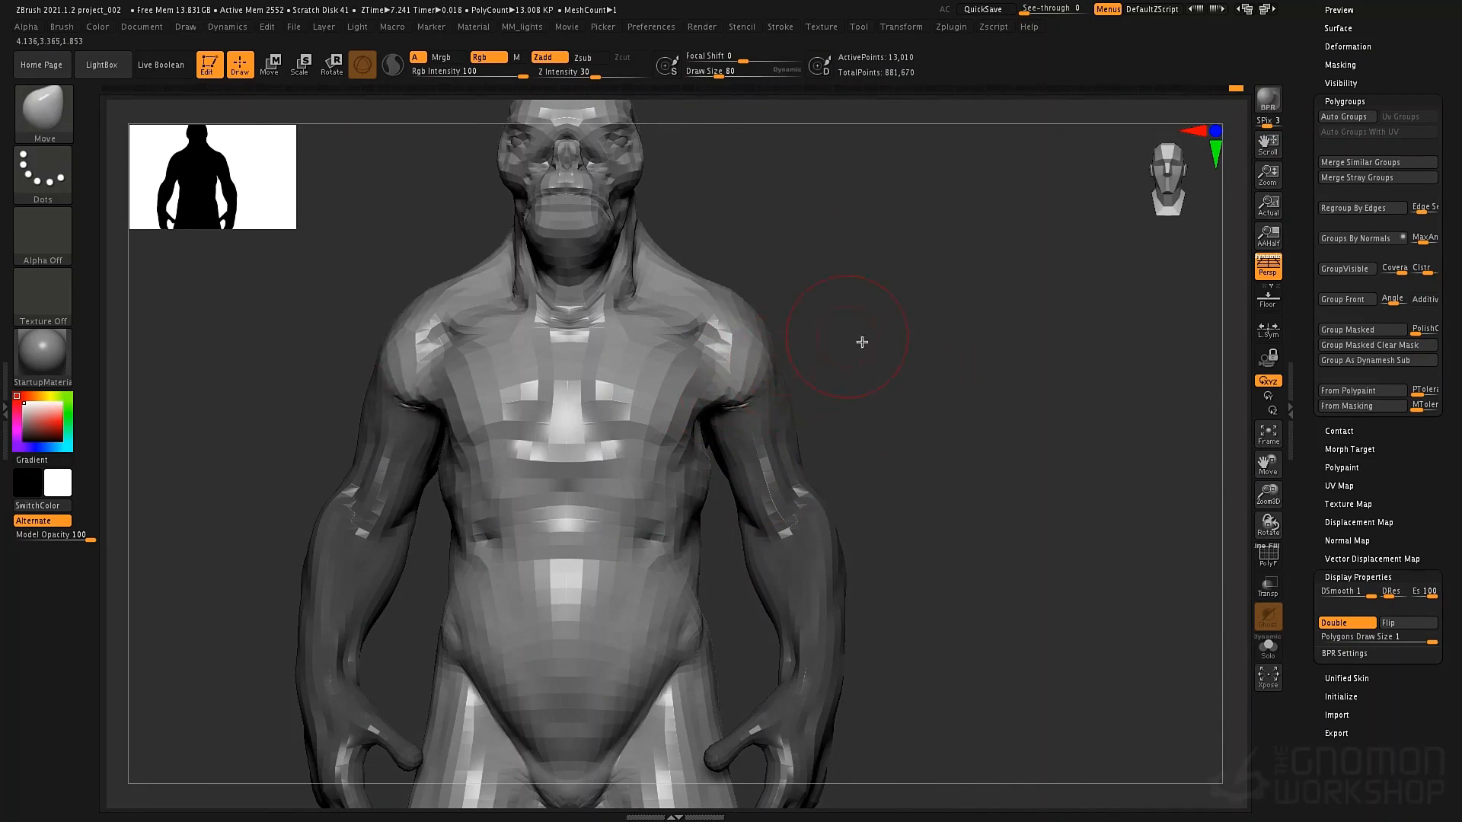
mouse_move(914, 362)
left_mouse_down("ctrl")
mouse_move(884, 447)
mouse_move(833, 431)
mouse_move(769, 349)
left_mouse_up("ctrl")
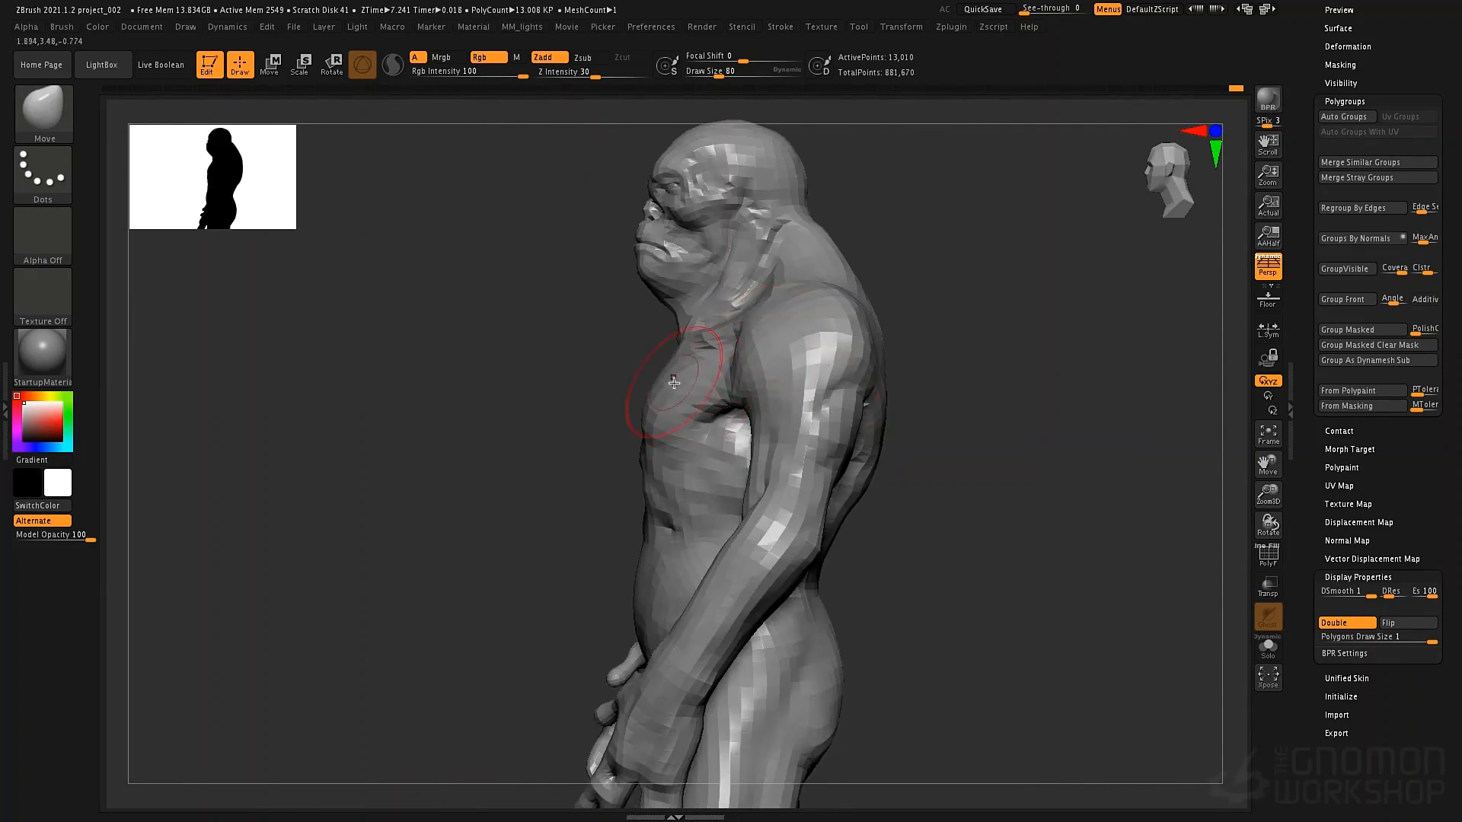
Raise the body by three subdivision levels to its highest level
right_click_drag(525, 434, 527, 545, "alt")
key("d")
key("d")
key("d")
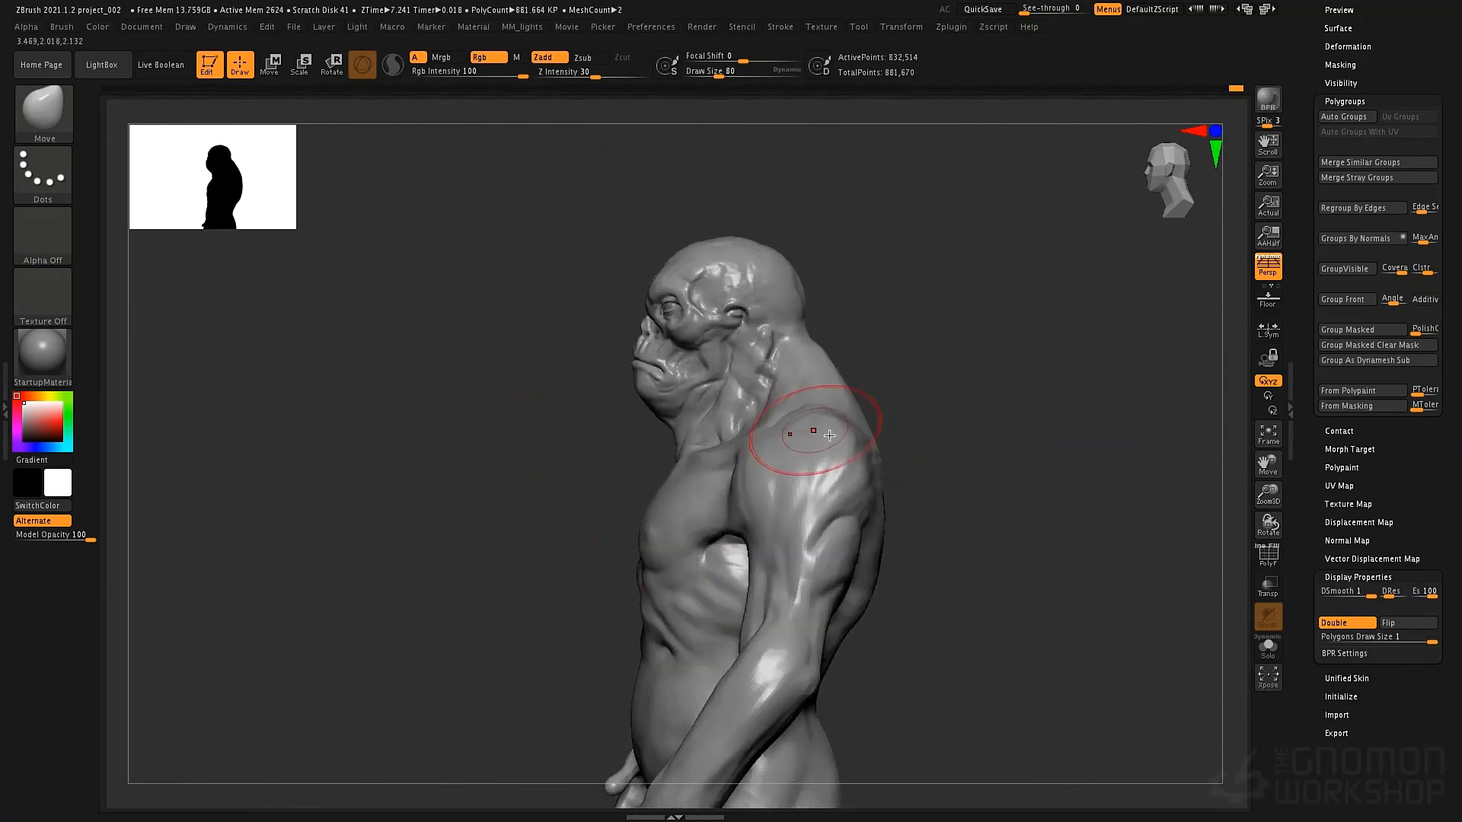
Carve the navel into the lower belly with the DamStandard brush at draw size 32
right_click_drag(812, 431, 868, 457)
right_click_drag(804, 495, 730, 483, "alt")
key("b")
key("d")
key("s")
key("space")
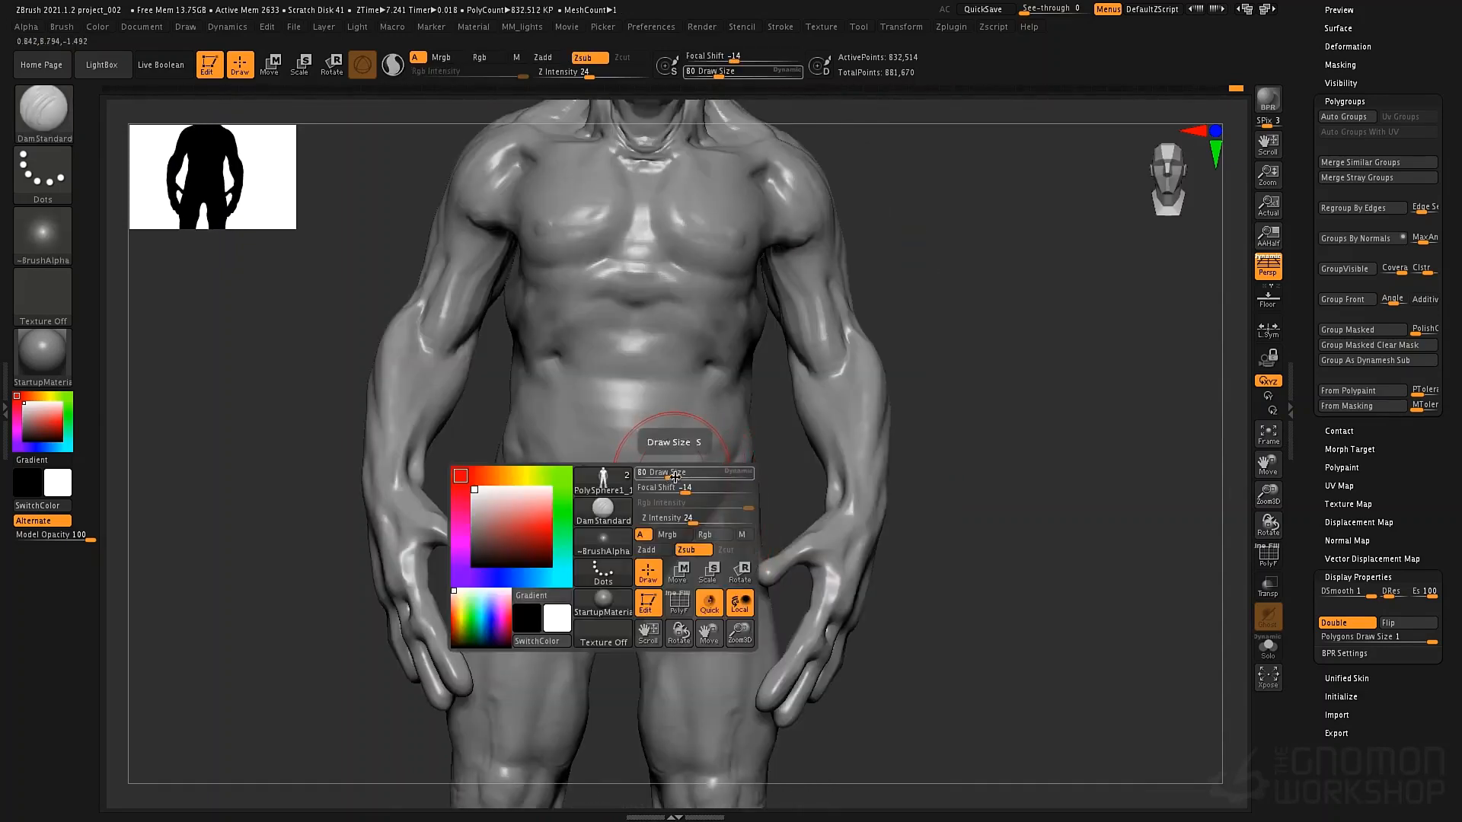
left_click_drag(674, 478, 661, 475)
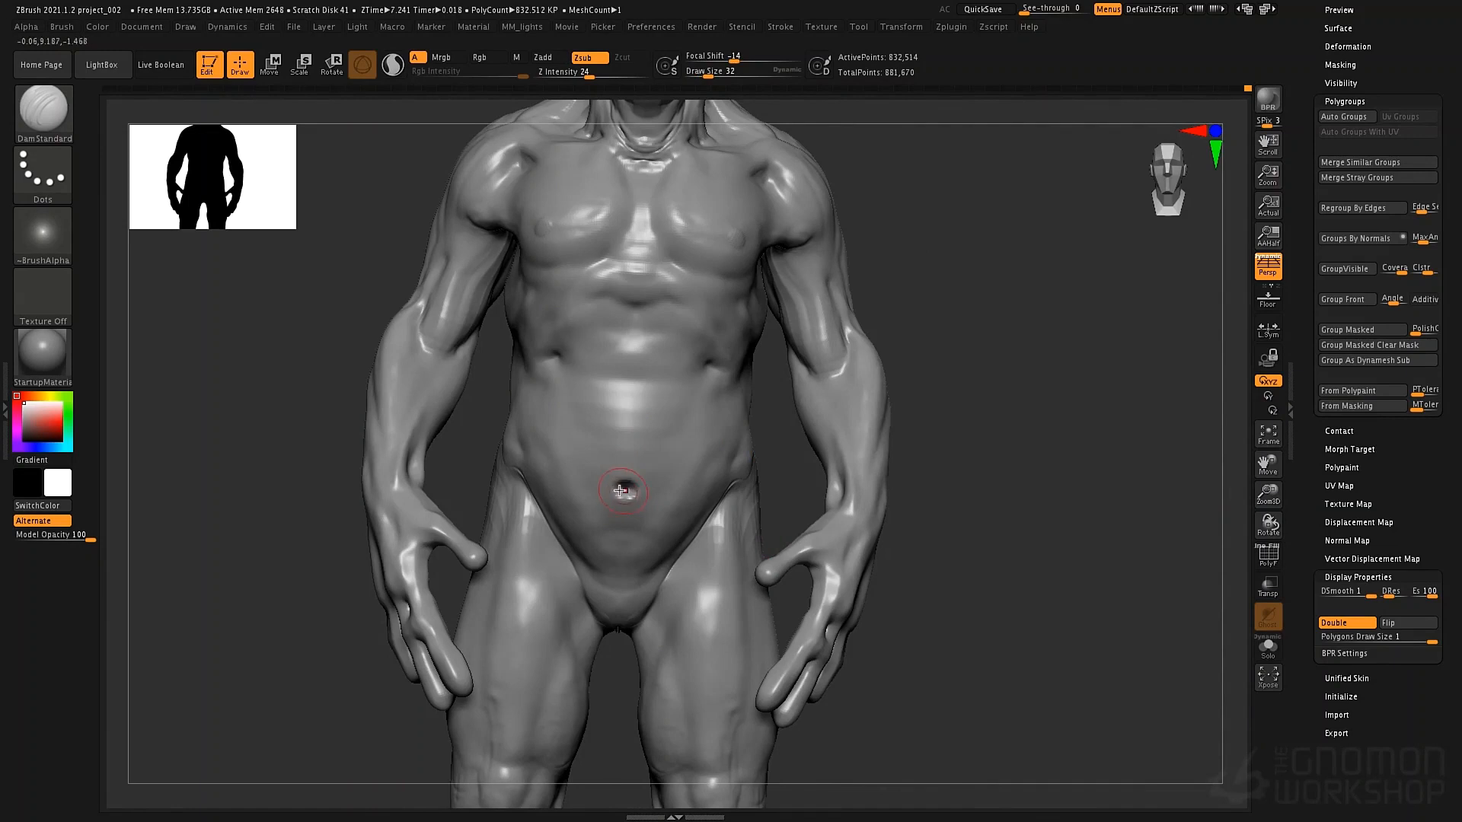
Shape the forms across the upper abdomen with the Standard brush at draw size 93
key("b")
key("s")
key("t")
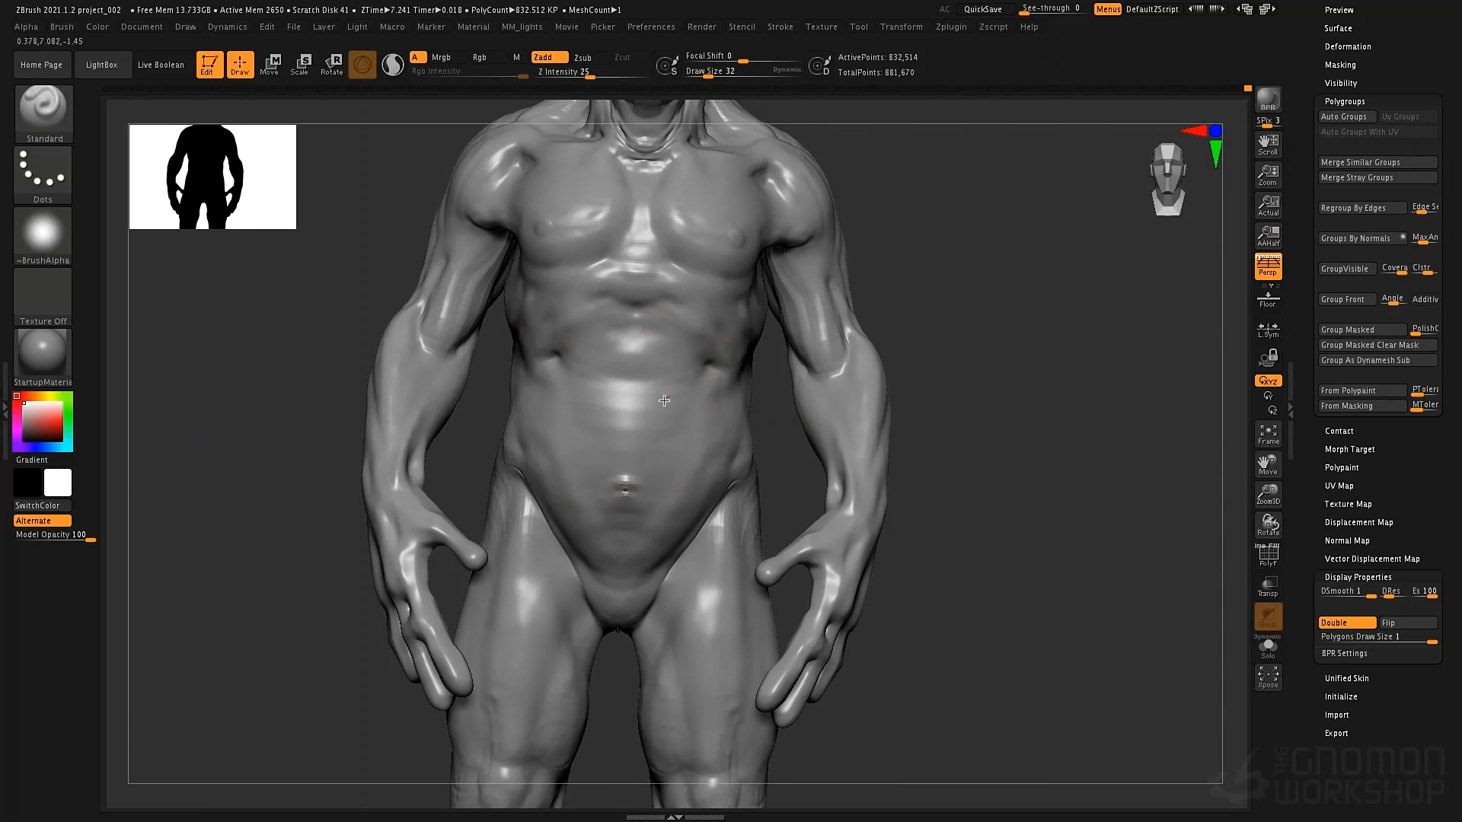
key("space")
left_click_drag(663, 371, 689, 370)
left_click_drag(542, 365, 685, 358)
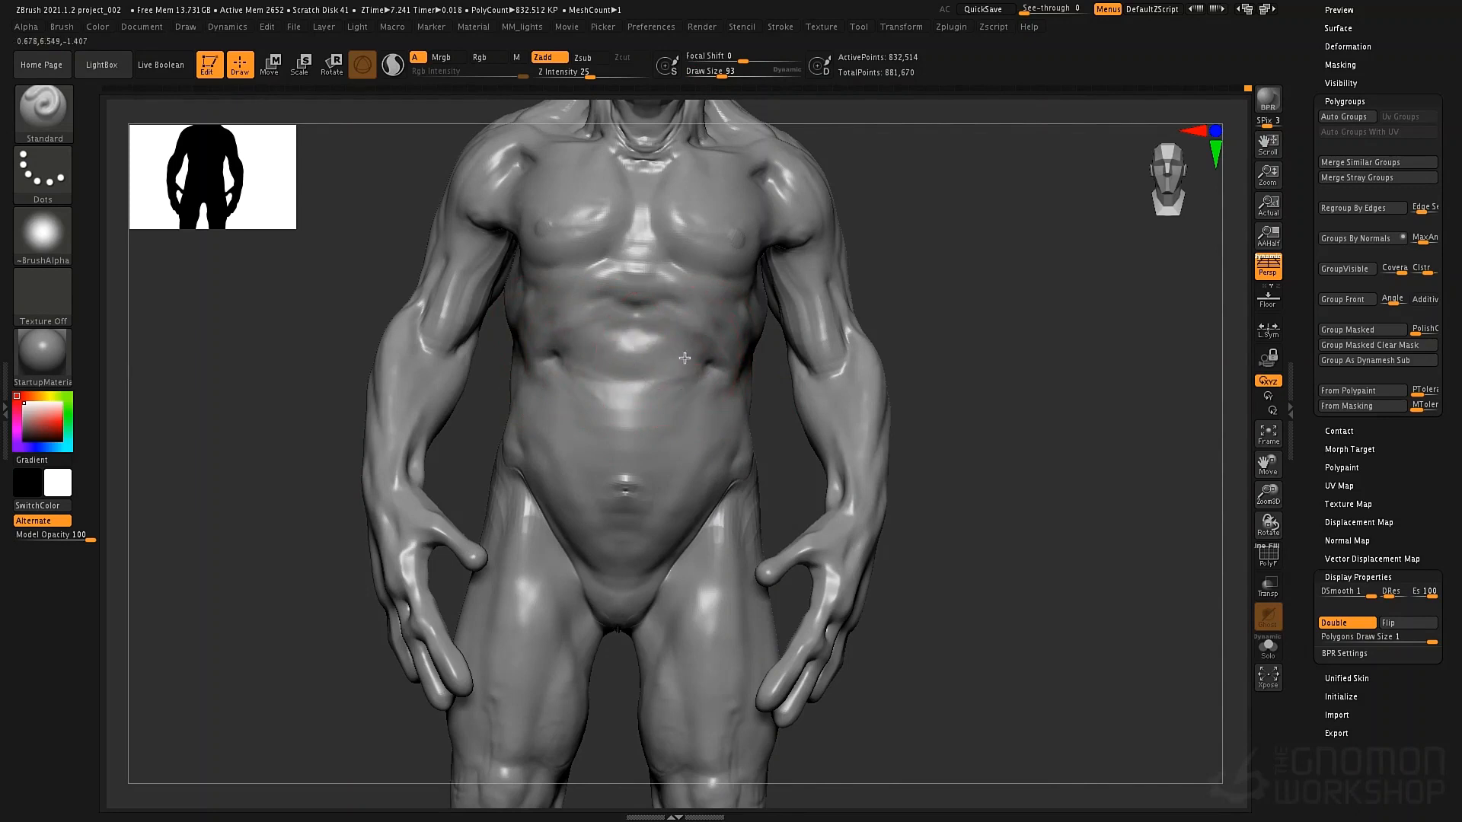
mouse_move(687, 425)
left_mouse_down()
mouse_move(670, 403)
mouse_move(602, 411)
mouse_move(664, 318)
left_mouse_up()
Refine the ribs along the side of the torso with the Standard brush at draw sizes 80 and 65
type("s80")
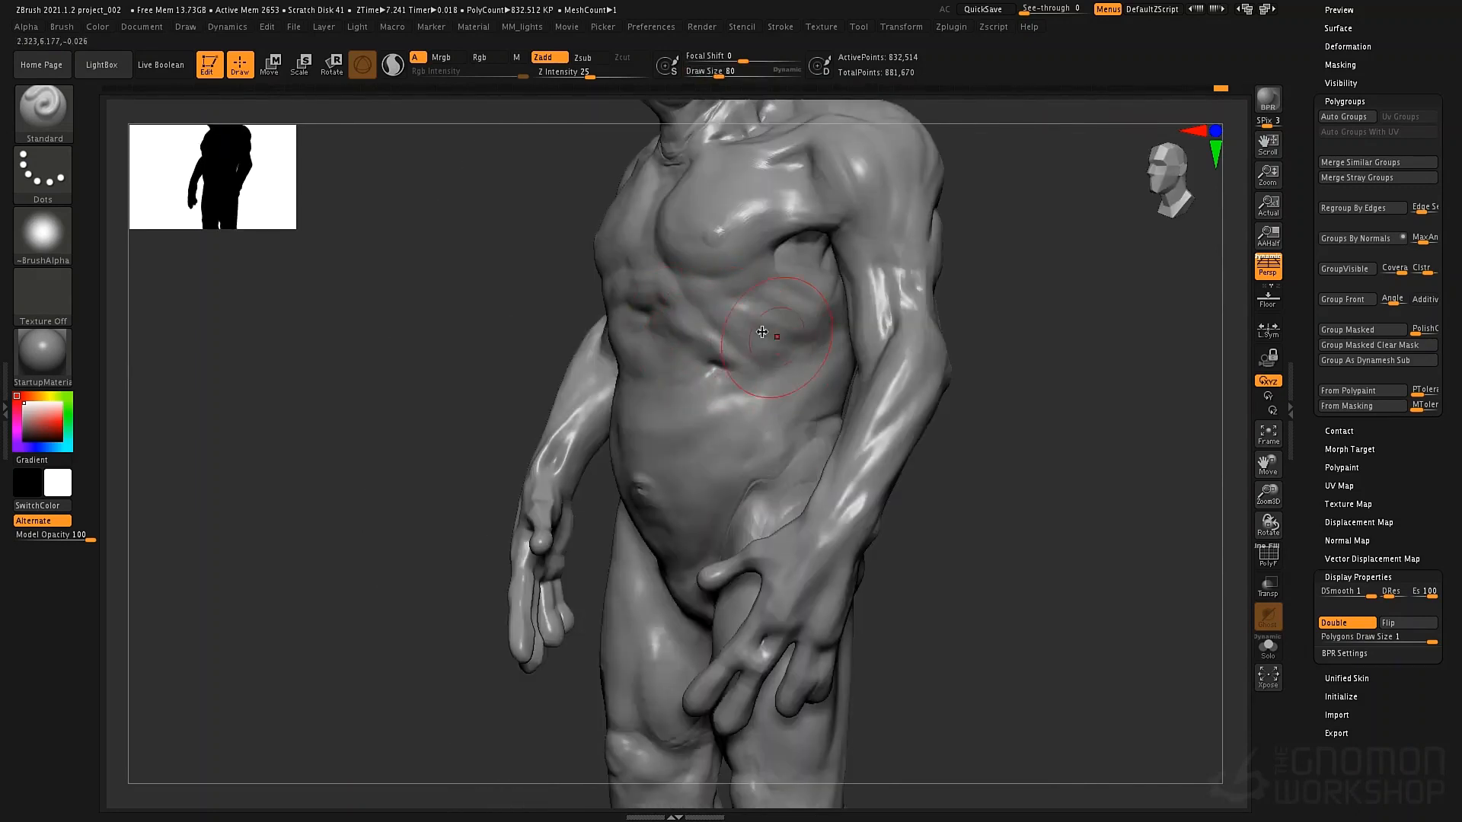
key("space")
left_click_drag(763, 333, 754, 333)
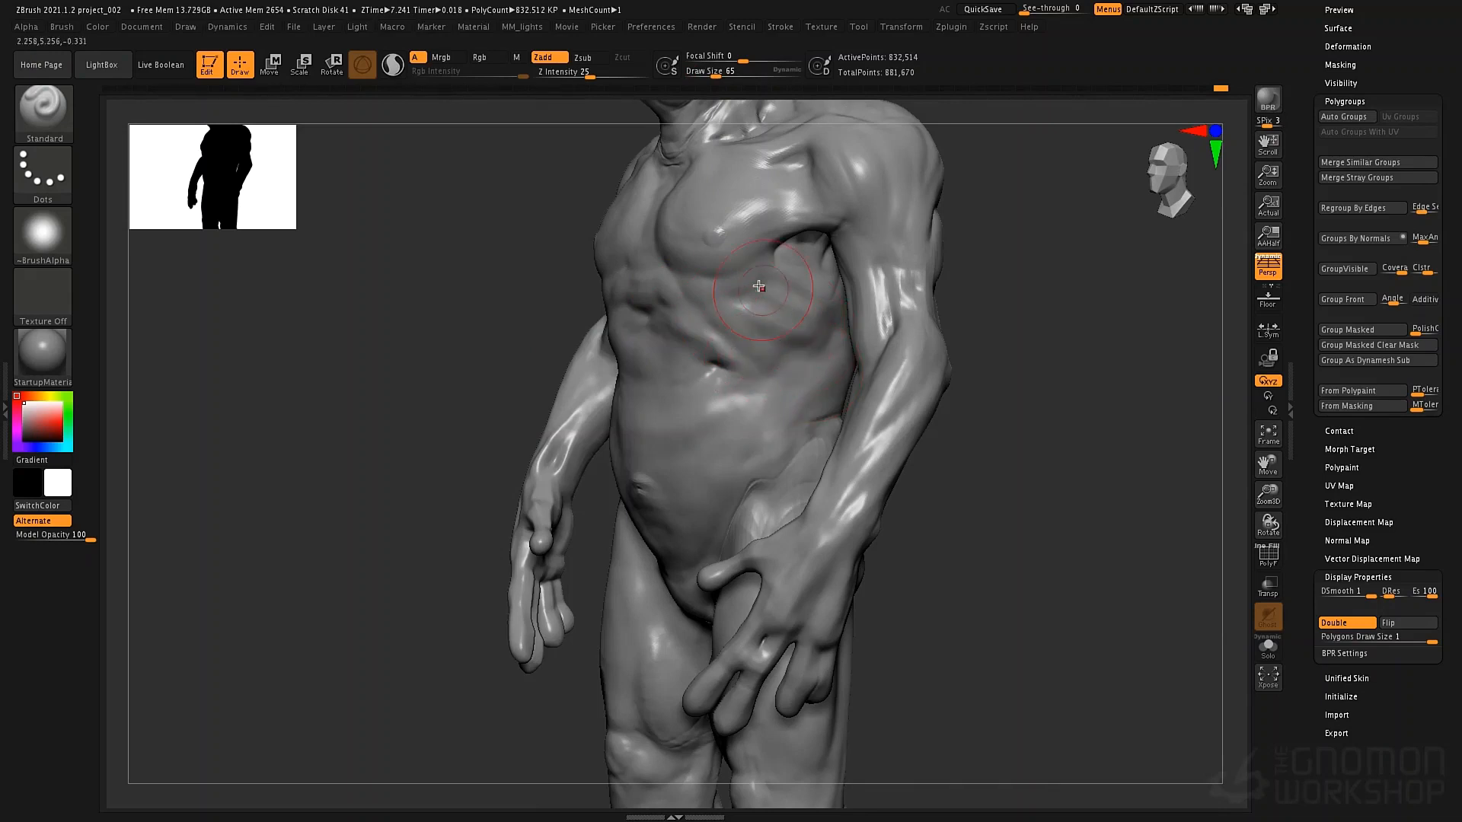
left_click_drag(865, 313, 571, 331)
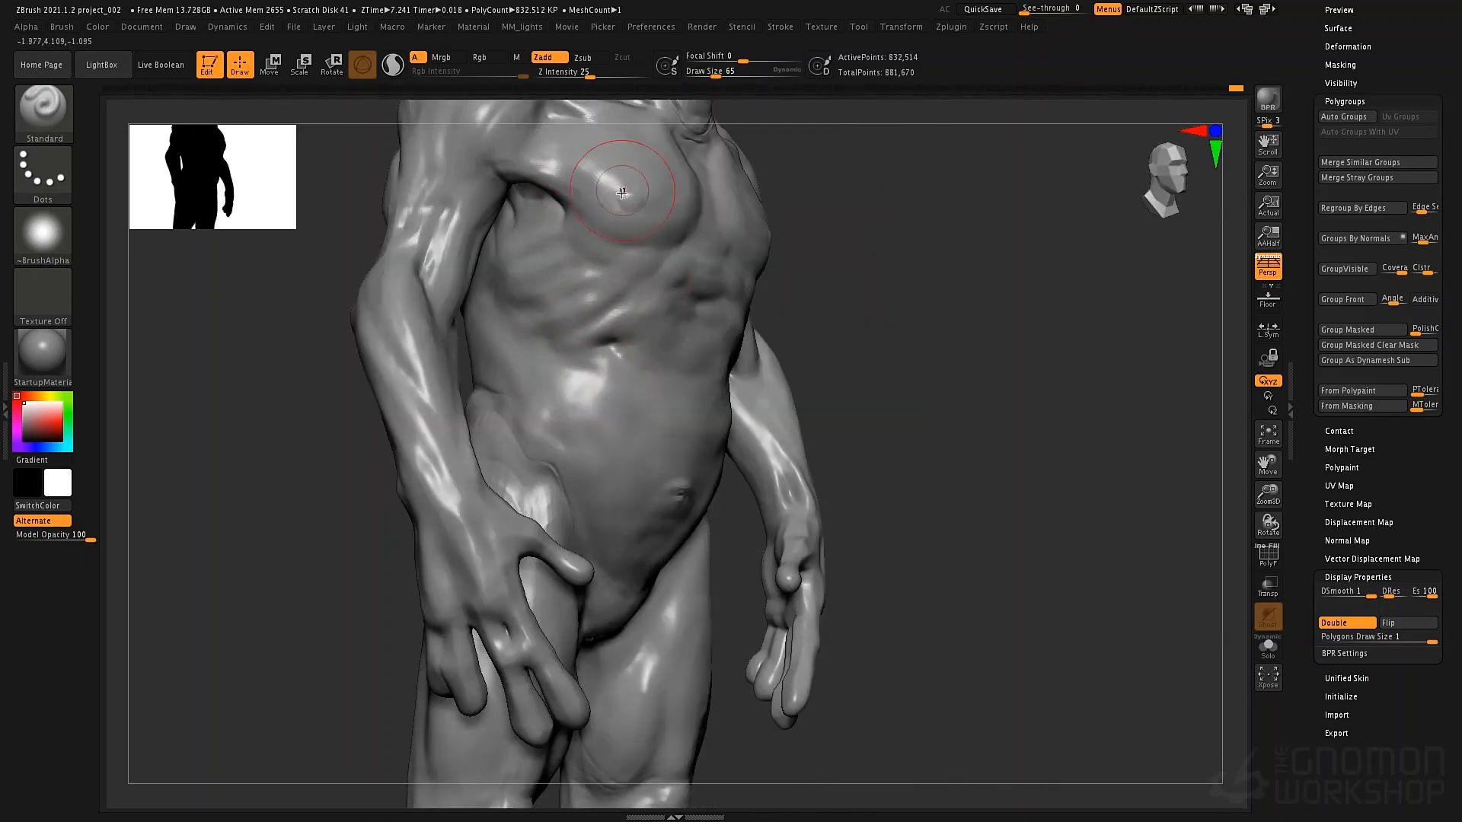
Build up the flank and side of the abdomen with the ClayTubes brush at draw size 65
key("b")
key("c")
key("t")
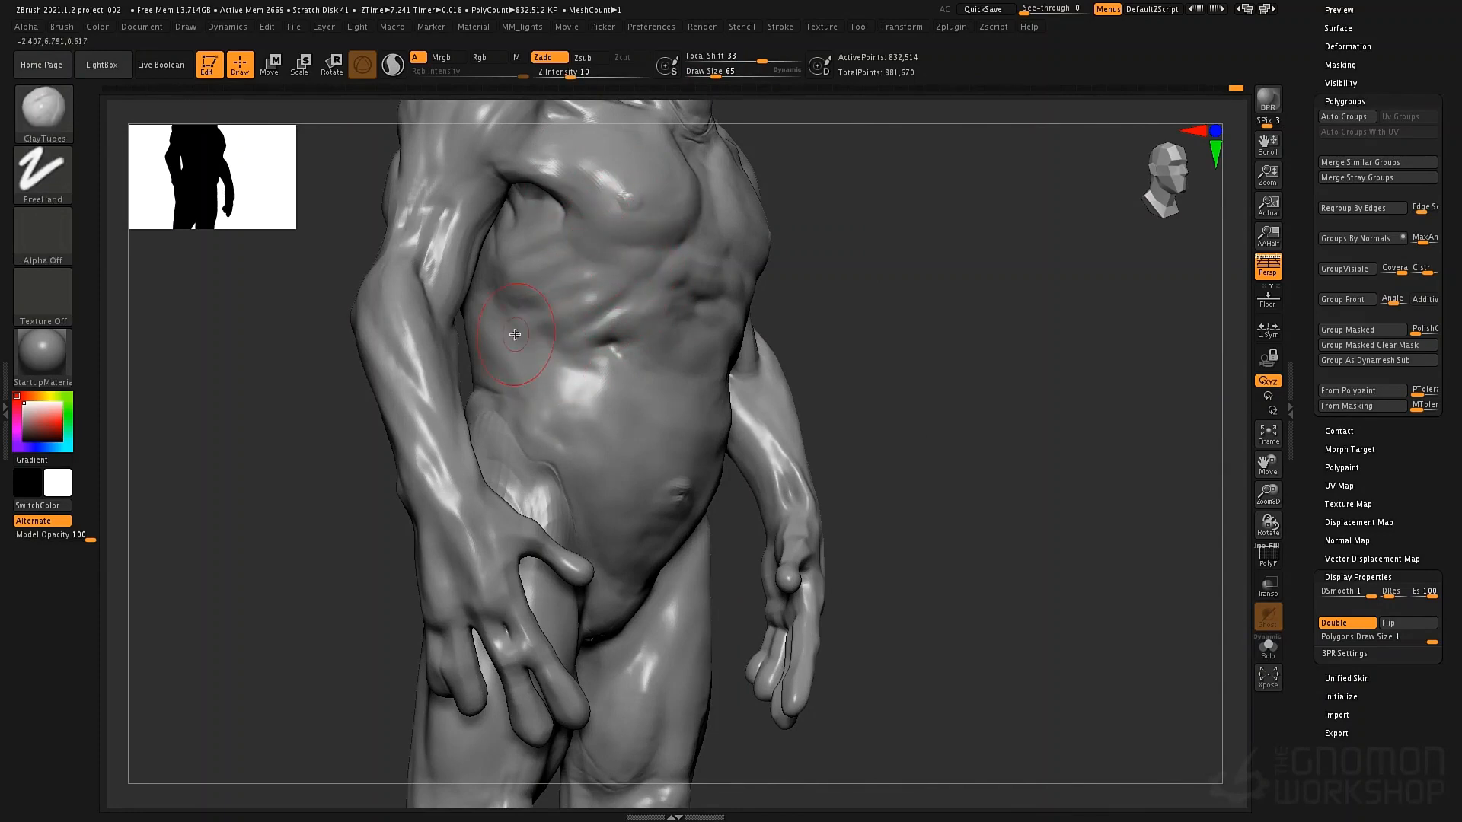
left_click_drag(521, 375, 824, 448)
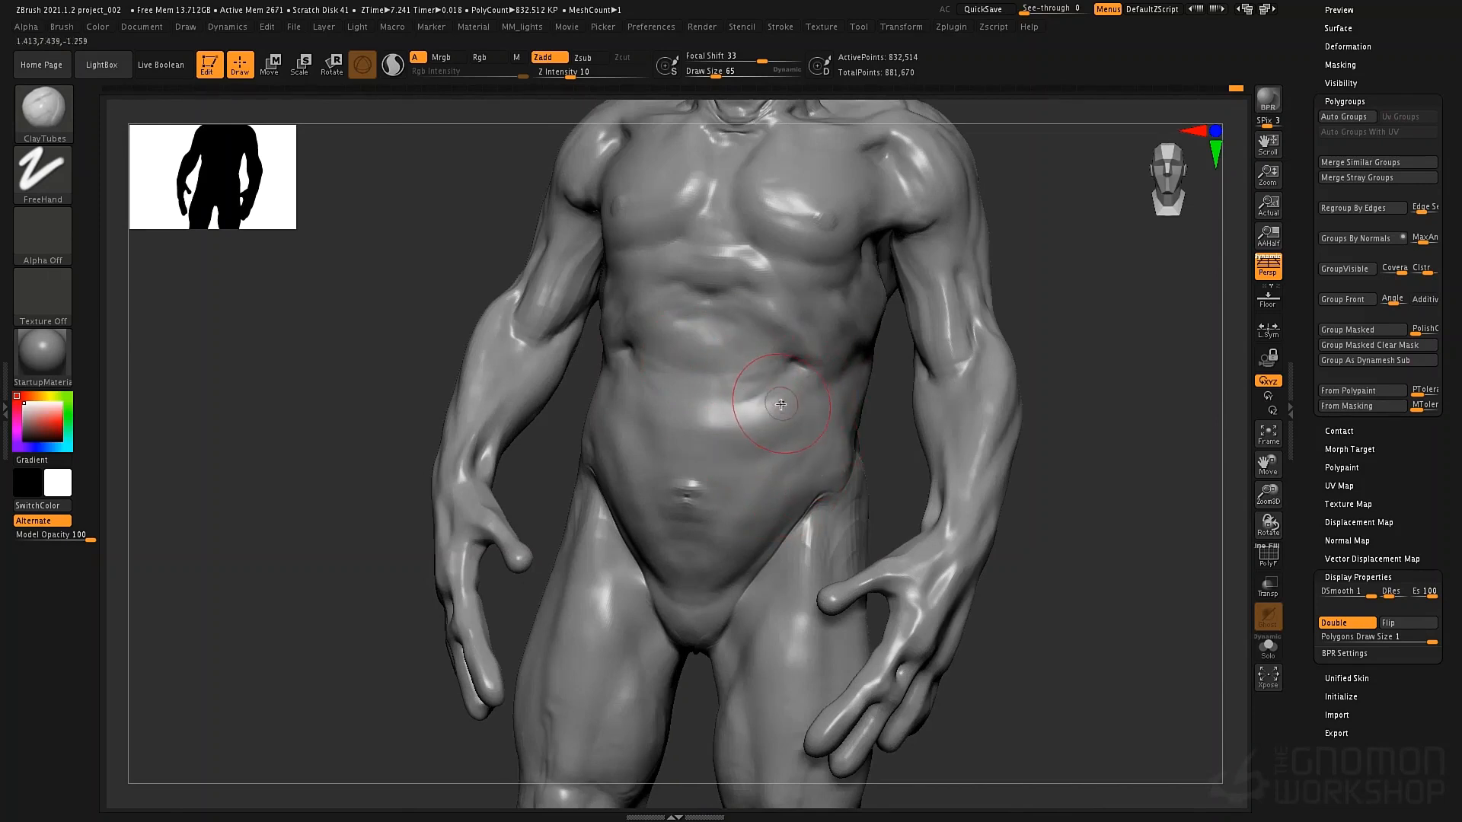
Fill the area between the collarbones and the upper sternum with the ClayTubes brush at draw size 46
right_click_drag(802, 352, 689, 387)
key("bracketleft")
key("bracketleft")
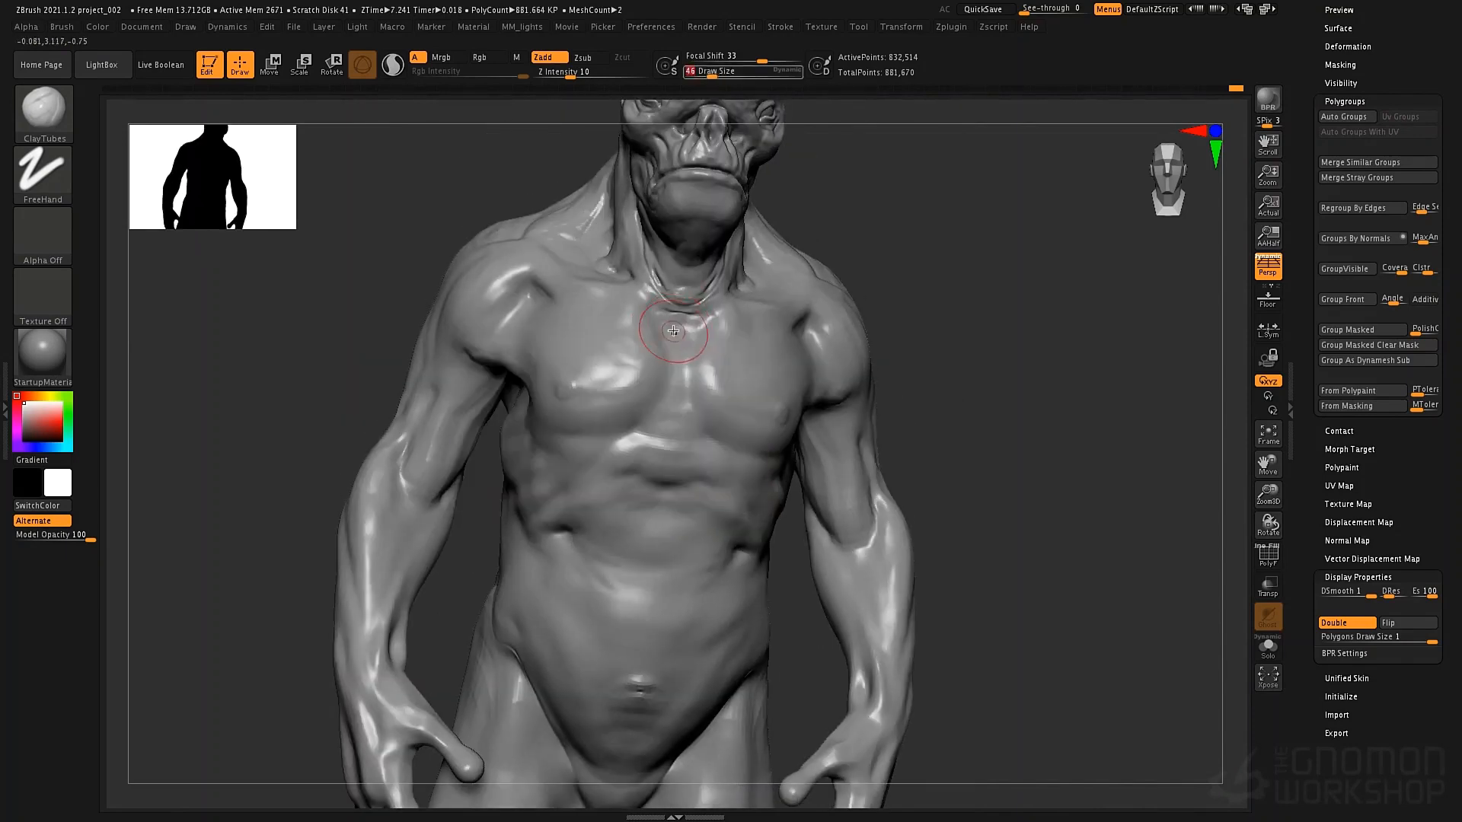
left_click_drag(702, 321, 695, 321)
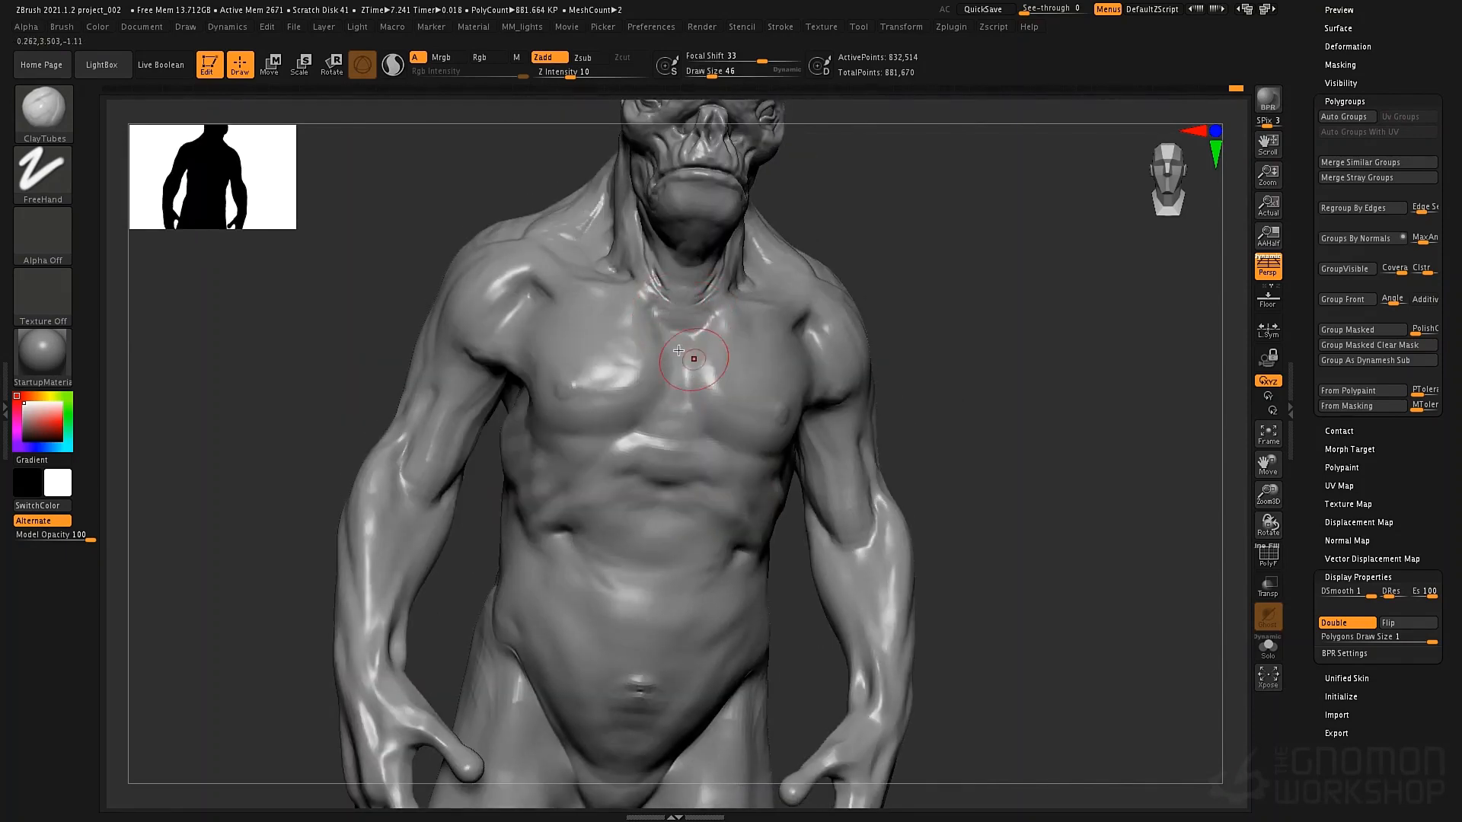
right_click_drag(679, 350, 682, 301)
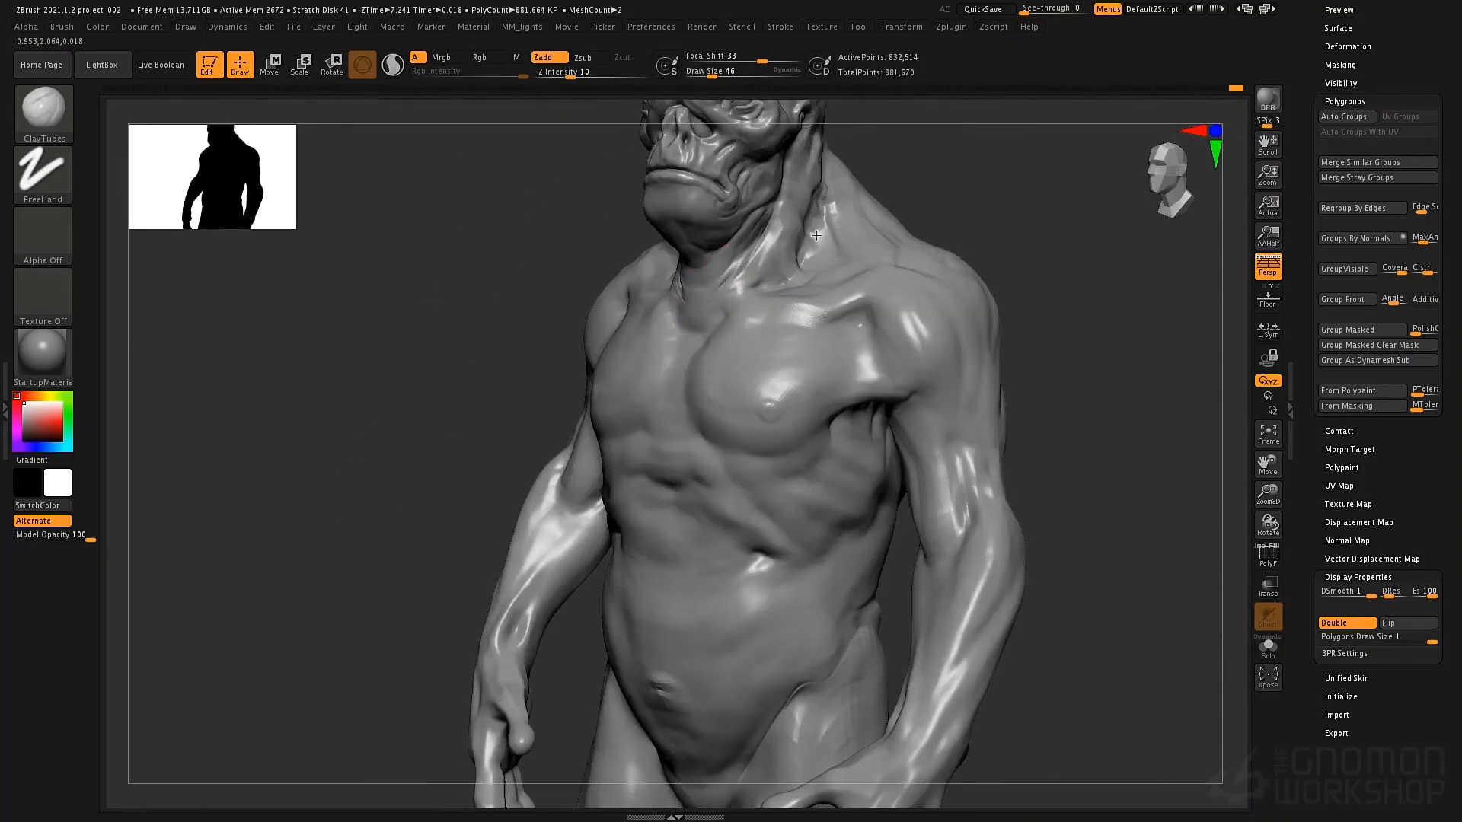
Add muscle volume to the side and front of the neck with the ClayTubes brush at draw size 46
left_click_drag(824, 189, 835, 270)
right_click_drag(795, 252, 813, 491)
right_click_drag(748, 674, 762, 535)
right_click_drag(683, 381, 737, 544, "alt")
right_click_drag(731, 487, 666, 583, "ctrl")
mouse_move(666, 533)
right_mouse_down("alt")
mouse_move(651, 409)
mouse_move(548, 490)
right_mouse_up("alt")
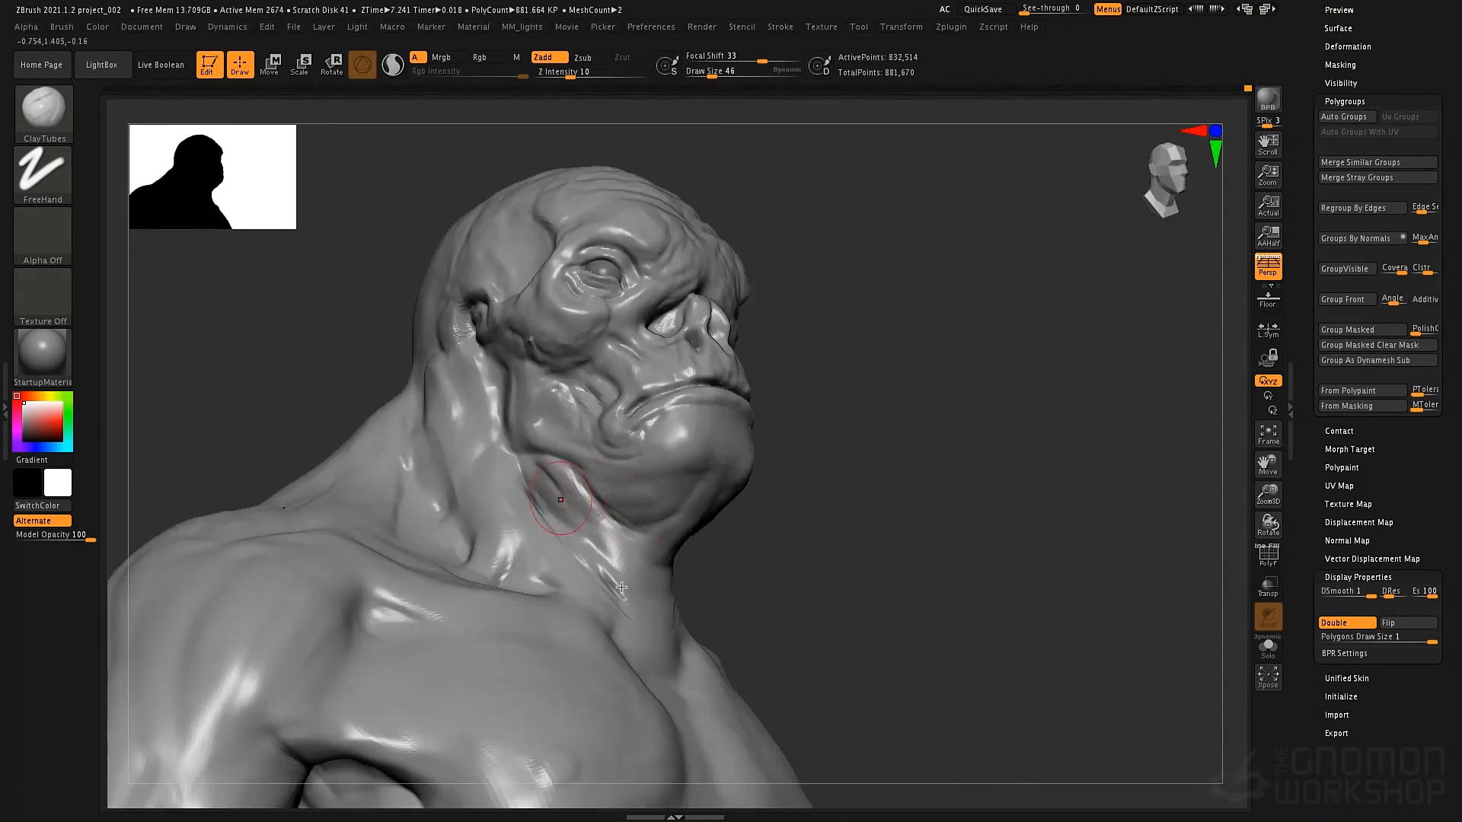
right_click_drag(583, 589, 431, 508)
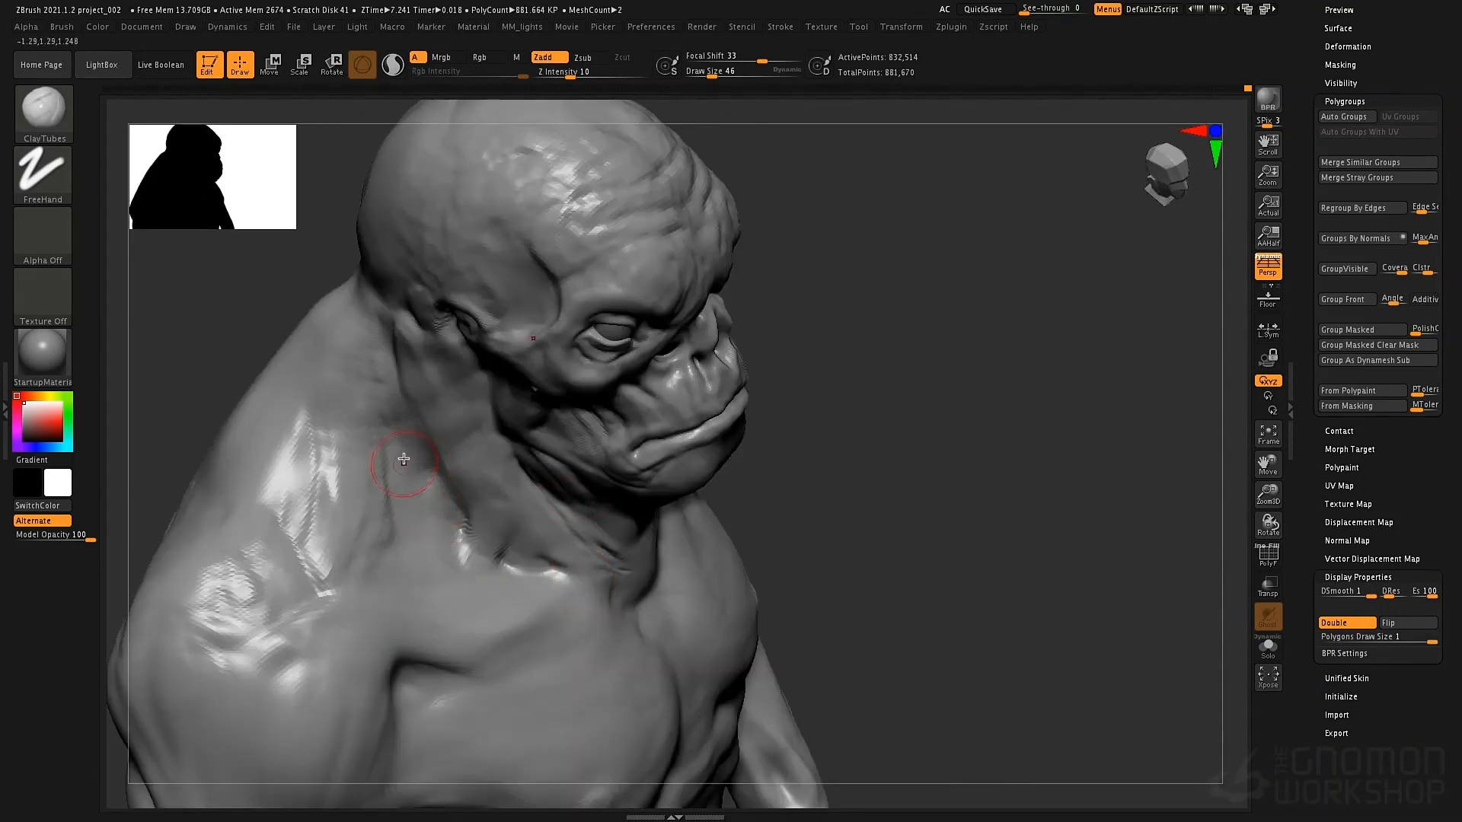
Build up the trapezius behind the neck with the ClayTubes brush at draw size 97 and Z intensity 16
key("space")
left_click_drag(403, 459, 414, 459)
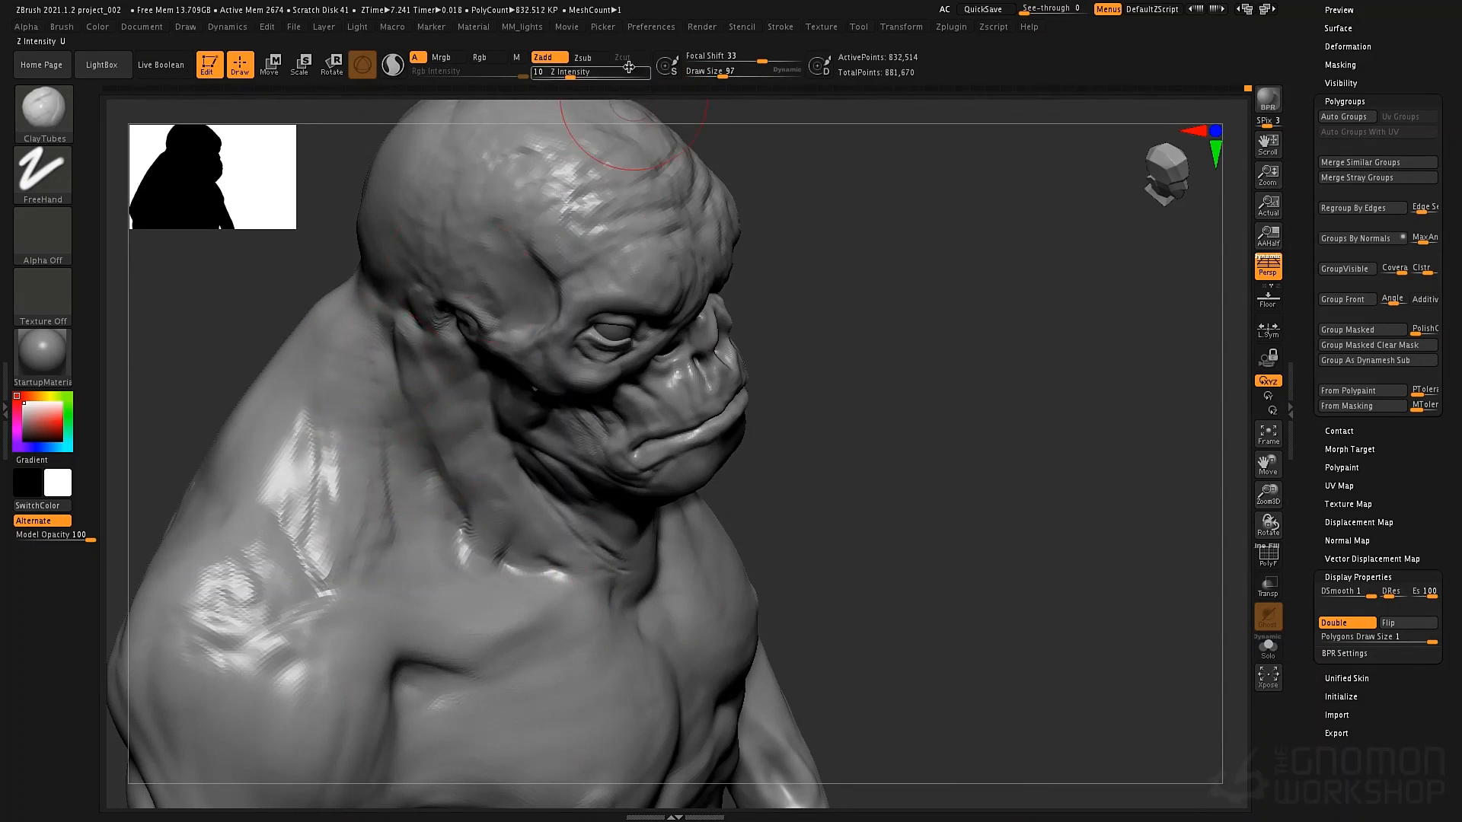
mouse_move(312, 373)
left_mouse_down()
mouse_move(313, 449)
mouse_move(356, 579)
left_mouse_up()
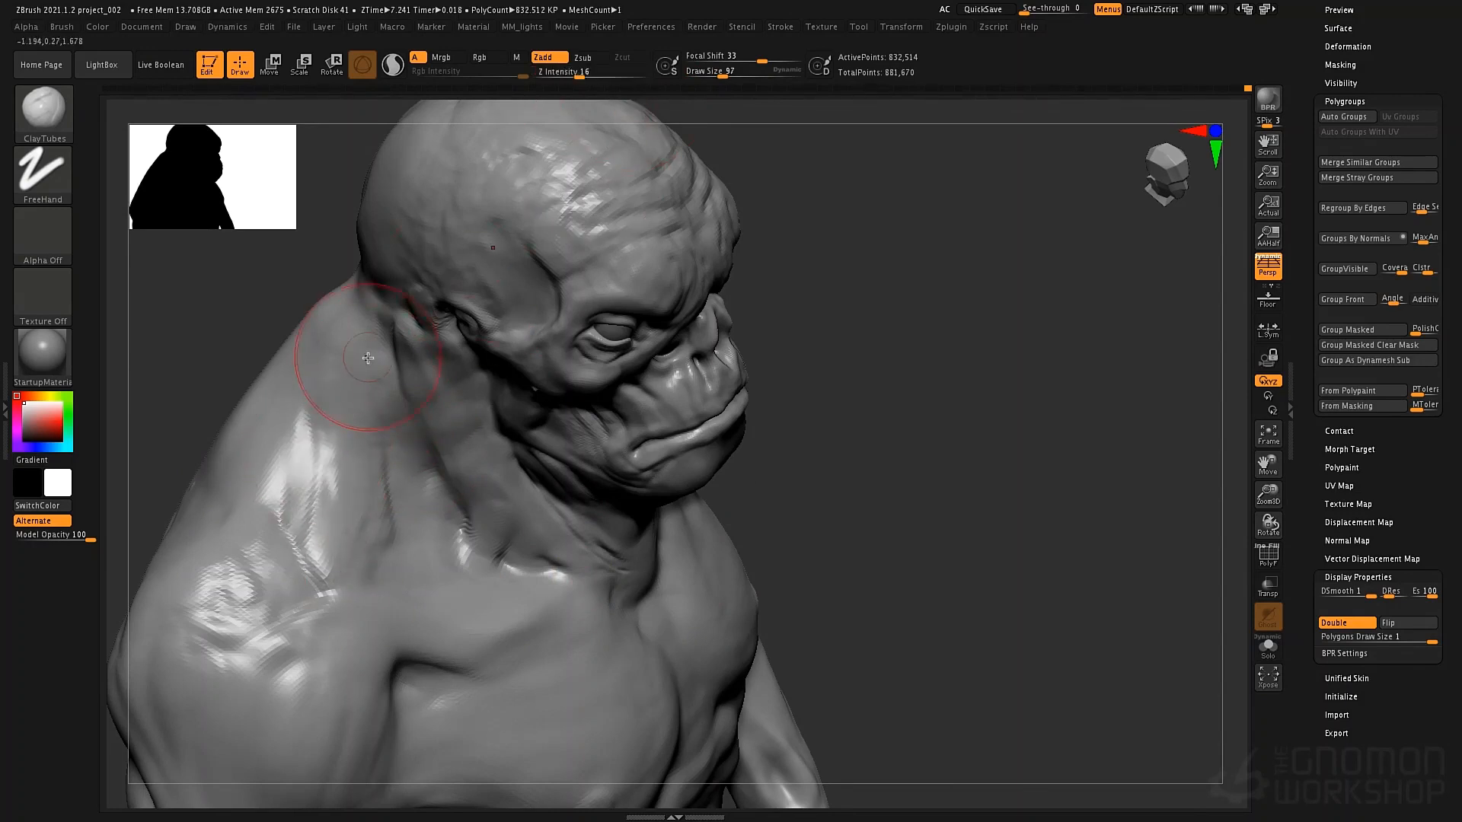
left_click_drag(365, 356, 344, 492)
right_click_drag(376, 408, 424, 369)
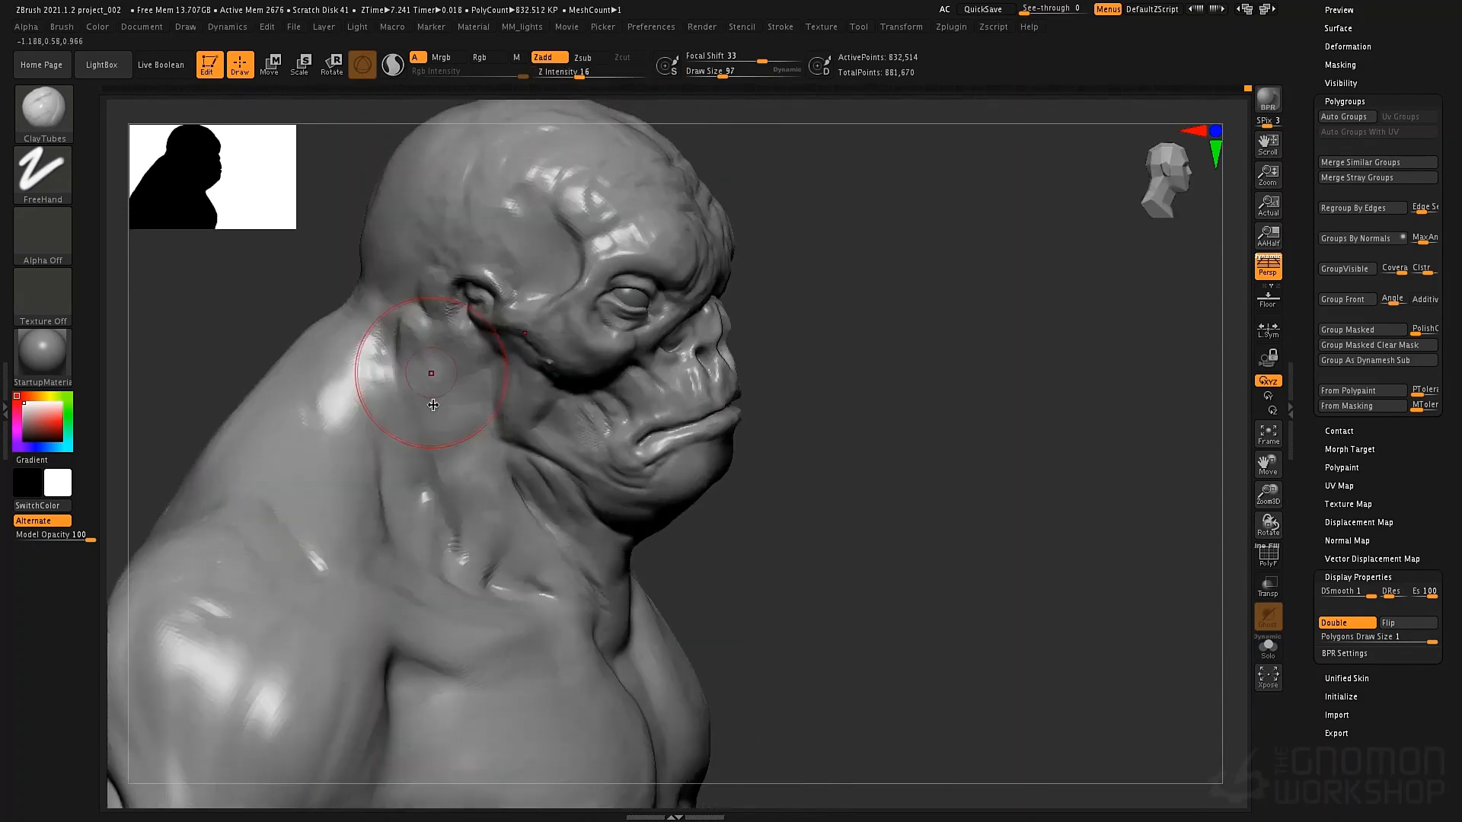
Fill out the neck below the ear and the hollow above the collarbone with the ClayTubes brush at draw size 76
key("space")
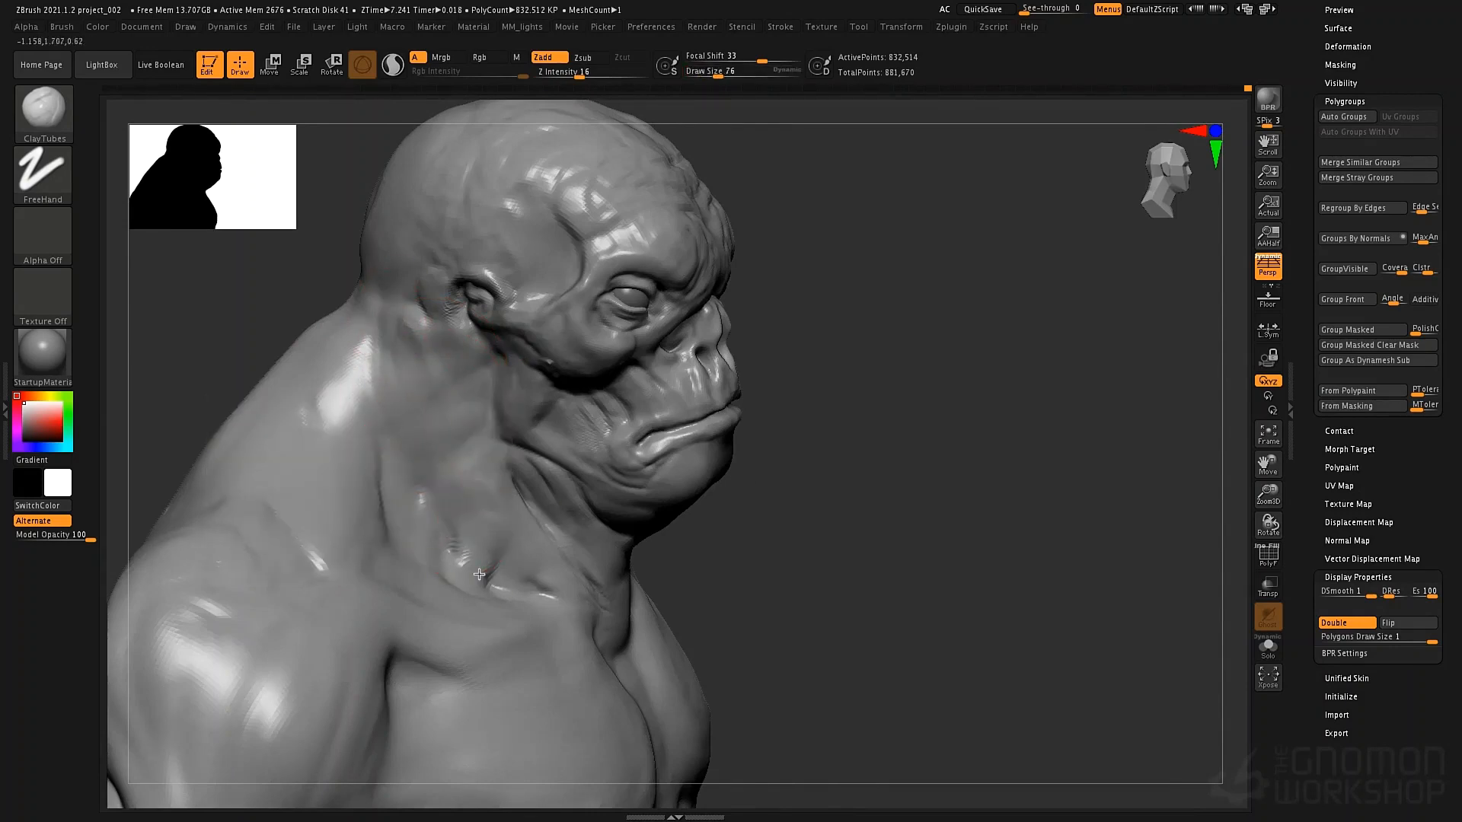
right_click_drag(483, 505, 425, 490)
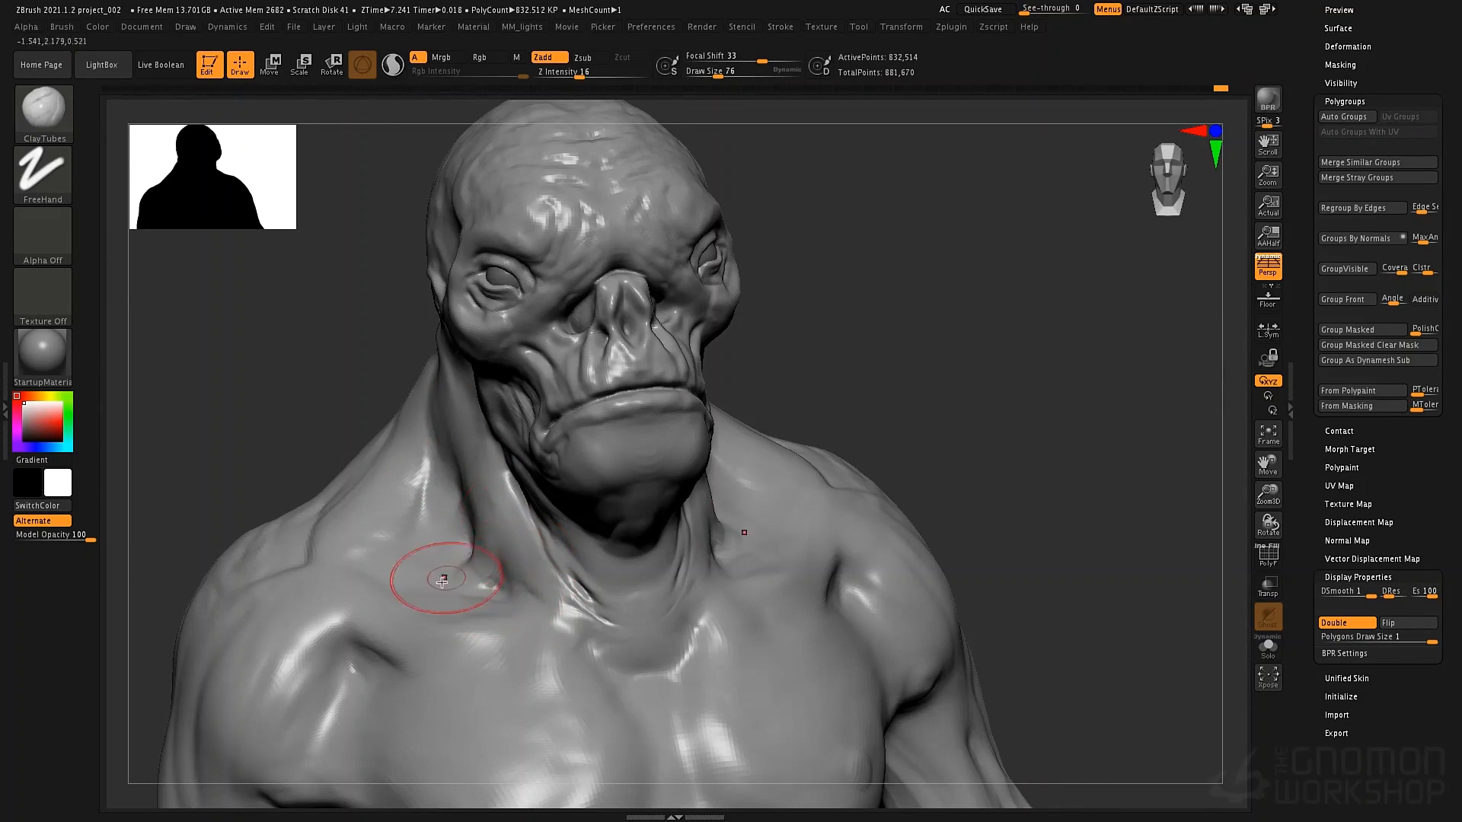
mouse_move(464, 550)
left_mouse_down()
mouse_move(449, 570)
mouse_move(441, 444)
mouse_move(463, 519)
left_mouse_up()
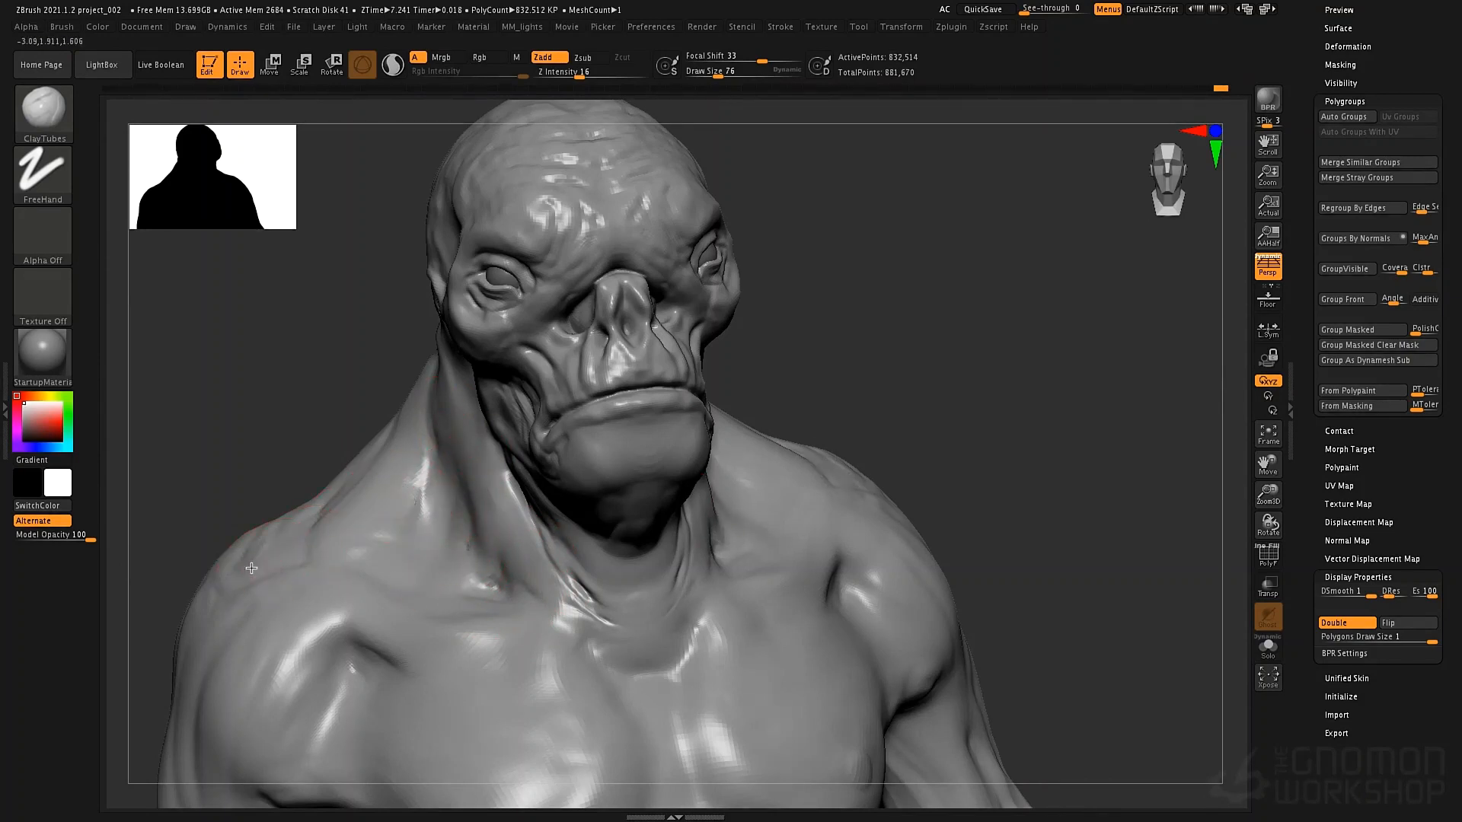
right_click_drag(568, 559, 571, 522)
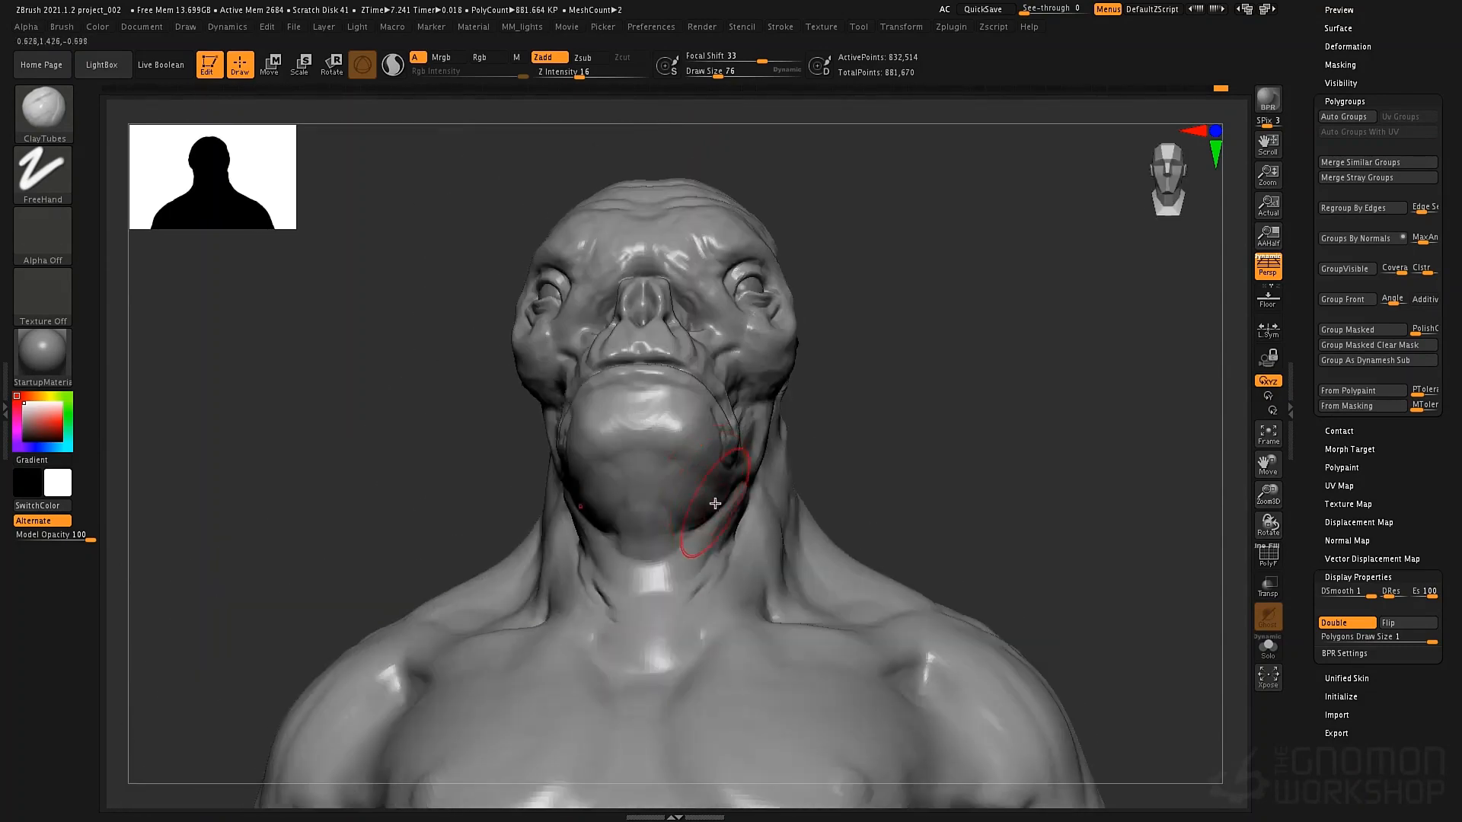
Reshape the side of the neck below the jaw with ClayTubes at draw size 76 and the Move brush at sizes 110 and 88
mouse_move(709, 525)
left_mouse_down()
mouse_move(699, 588)
mouse_move(736, 523)
left_mouse_up()
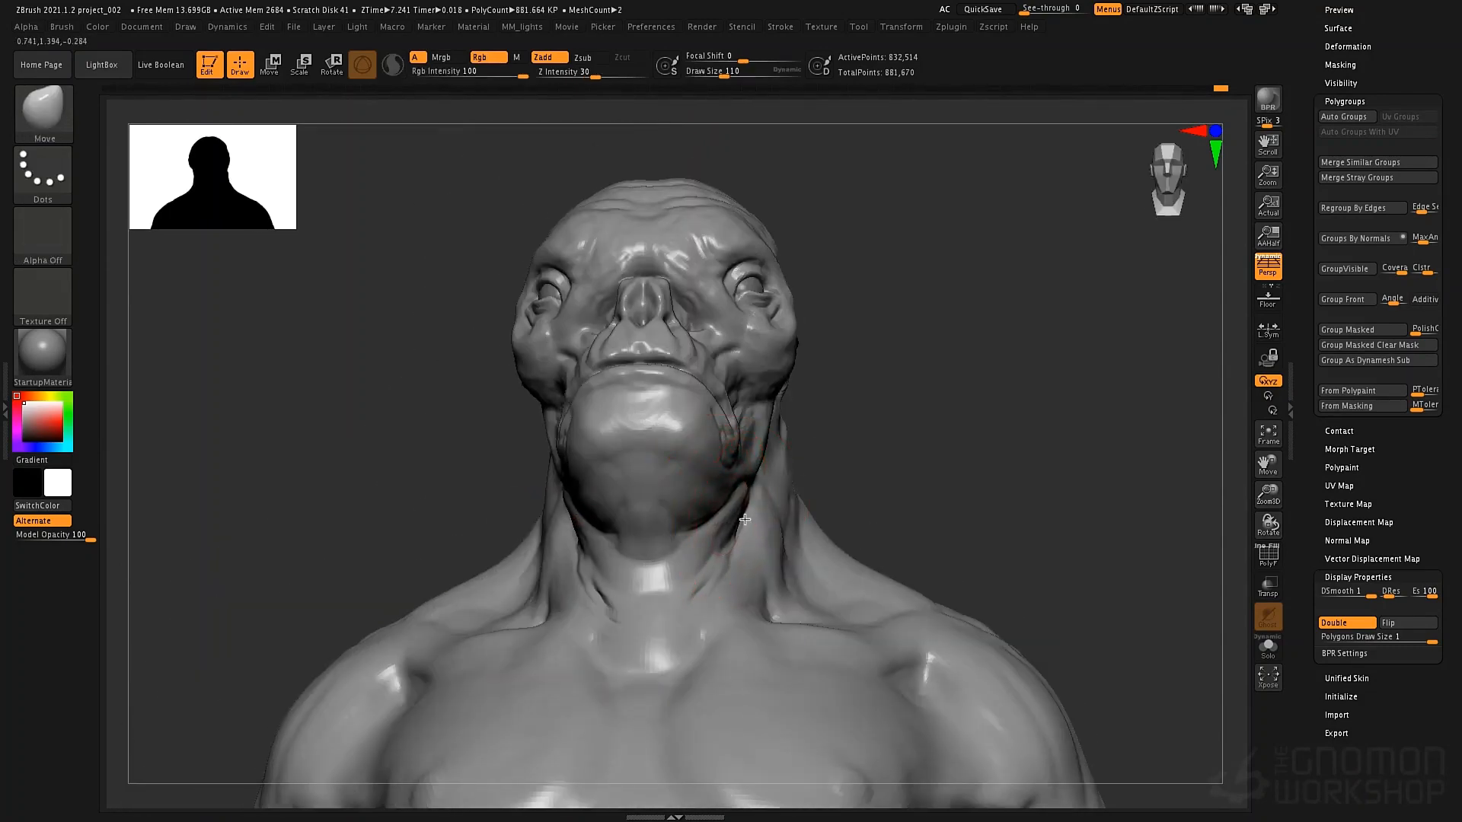
mouse_move(761, 564)
left_mouse_down()
mouse_move(750, 426)
mouse_move(755, 491)
left_mouse_up()
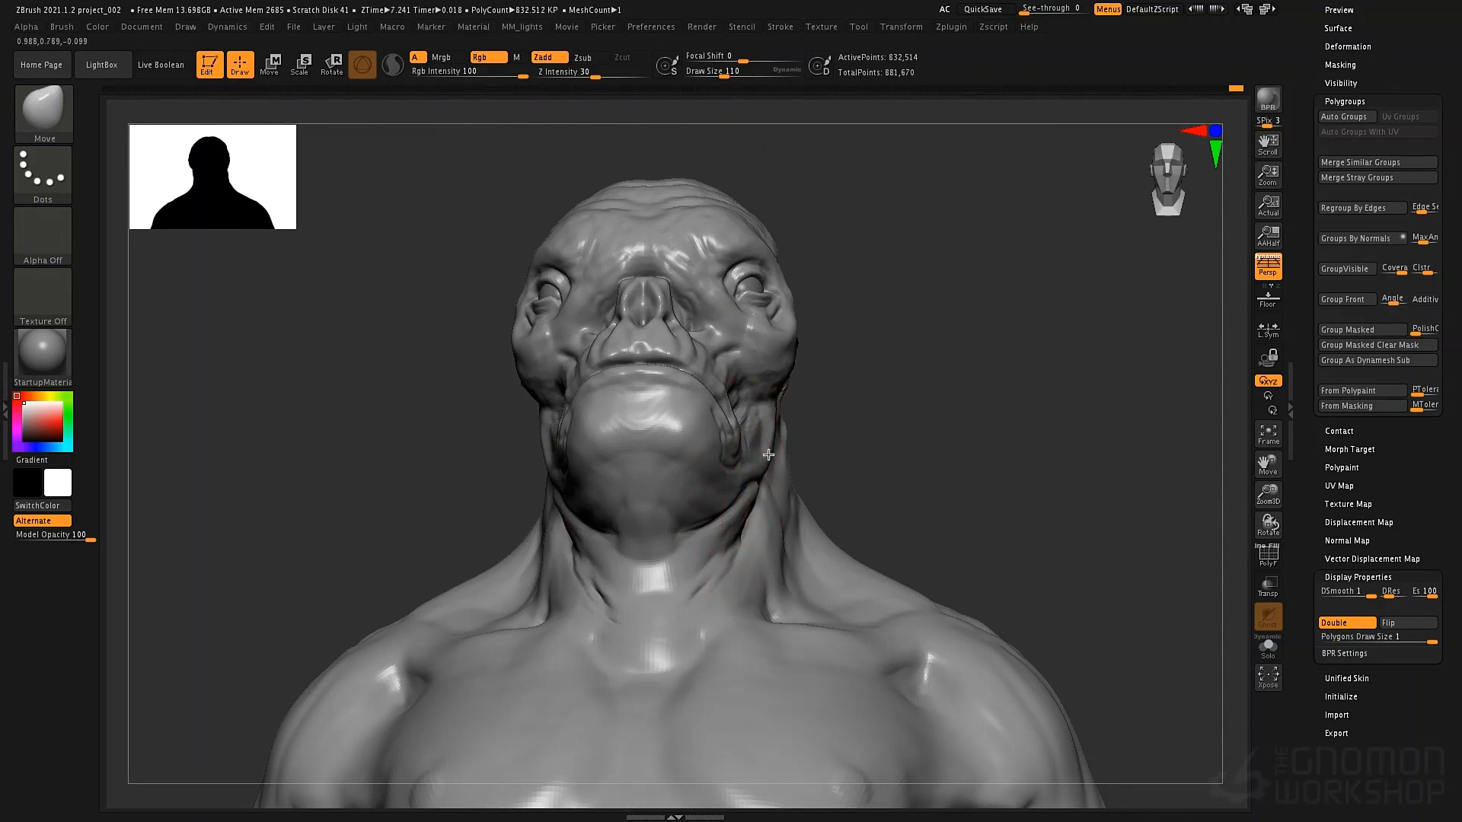
key("bracketleft")
left_click_drag(751, 425, 763, 427)
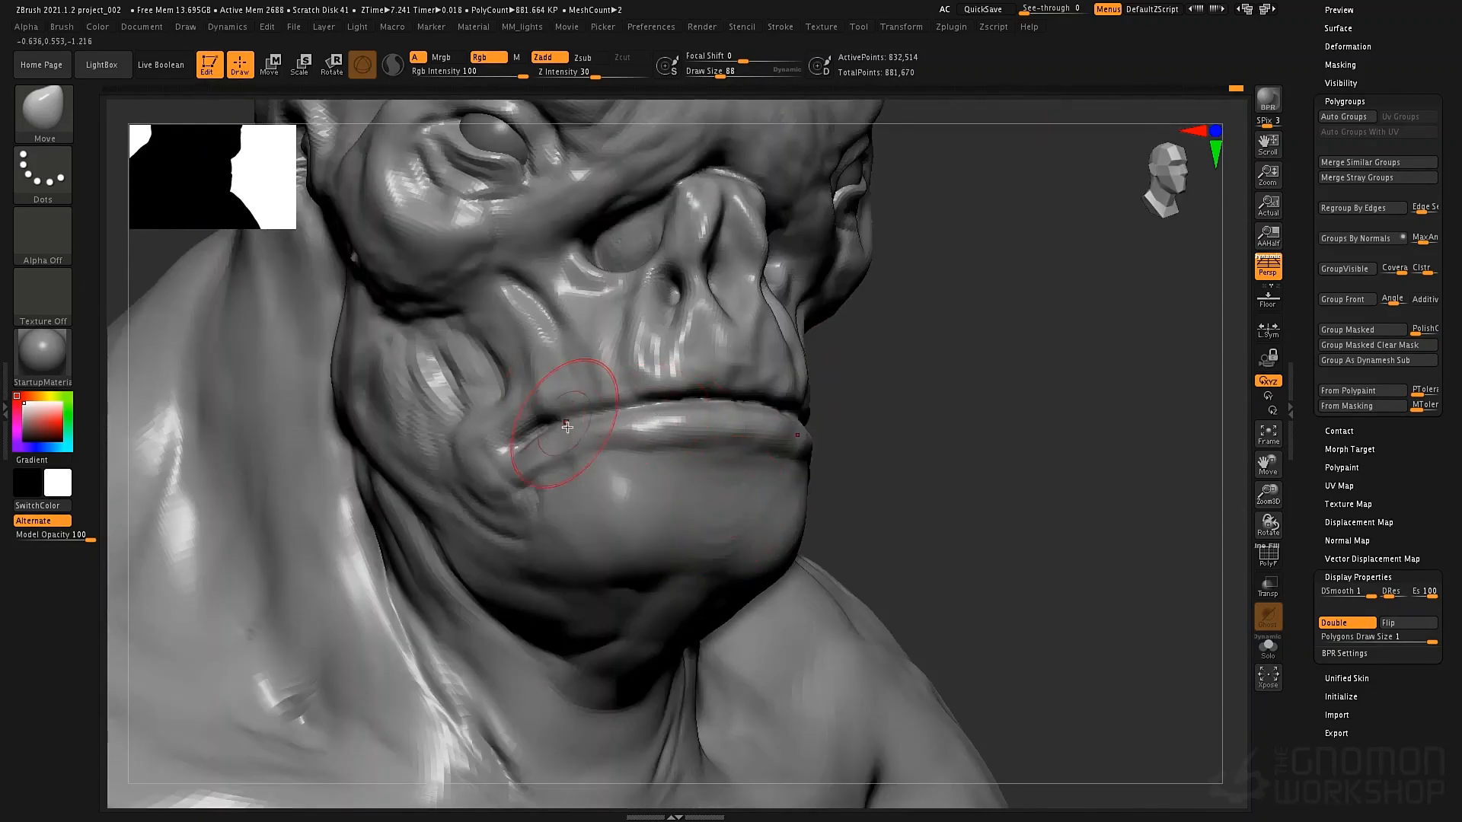
Carve the line between the lips deeper with the DamStandard brush at draw size 34 and Z intensity 24
key("b")
key("d")
key("s")
key("space")
left_click_drag(677, 411, 666, 411)
right_click_drag(662, 414, 731, 417)
left_click_drag(687, 400, 733, 397)
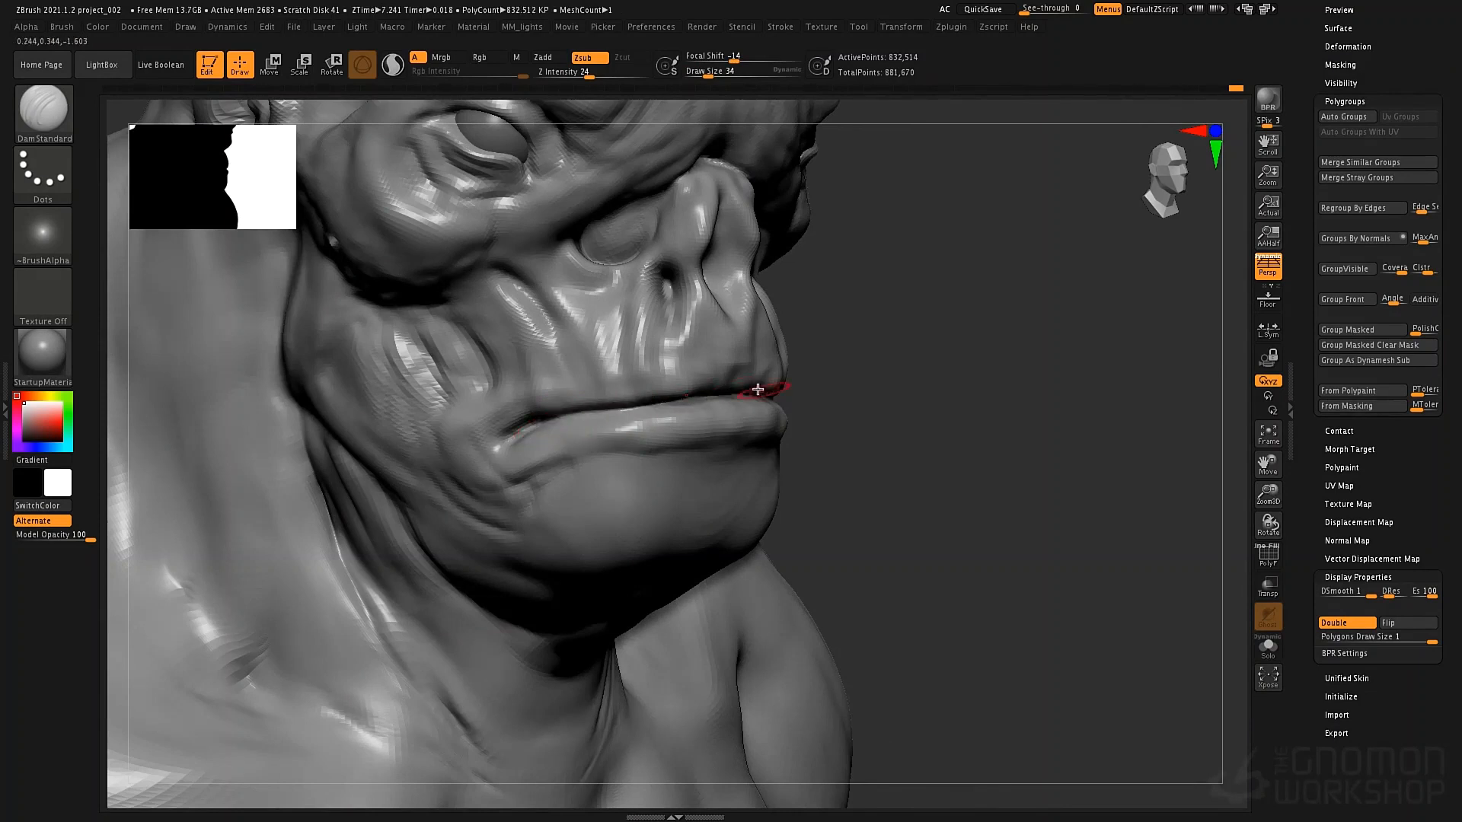
left_click_drag(742, 417, 531, 432)
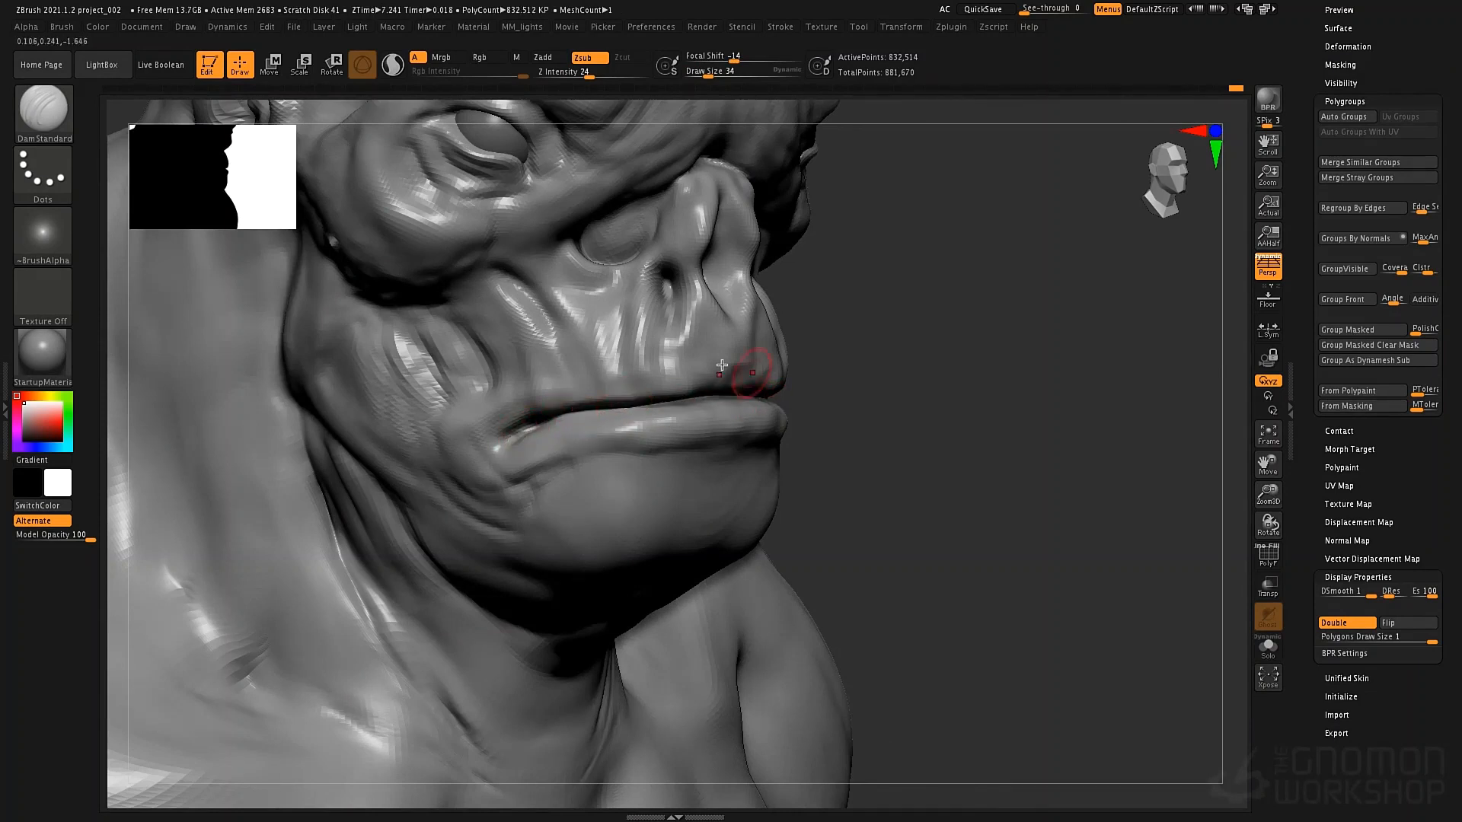
Sharpen the rim of the lower lip with the Standard brush at draw size 34 and Z intensity 25
left_click_drag(673, 328, 670, 371)
key("b")
key("s")
key("t")
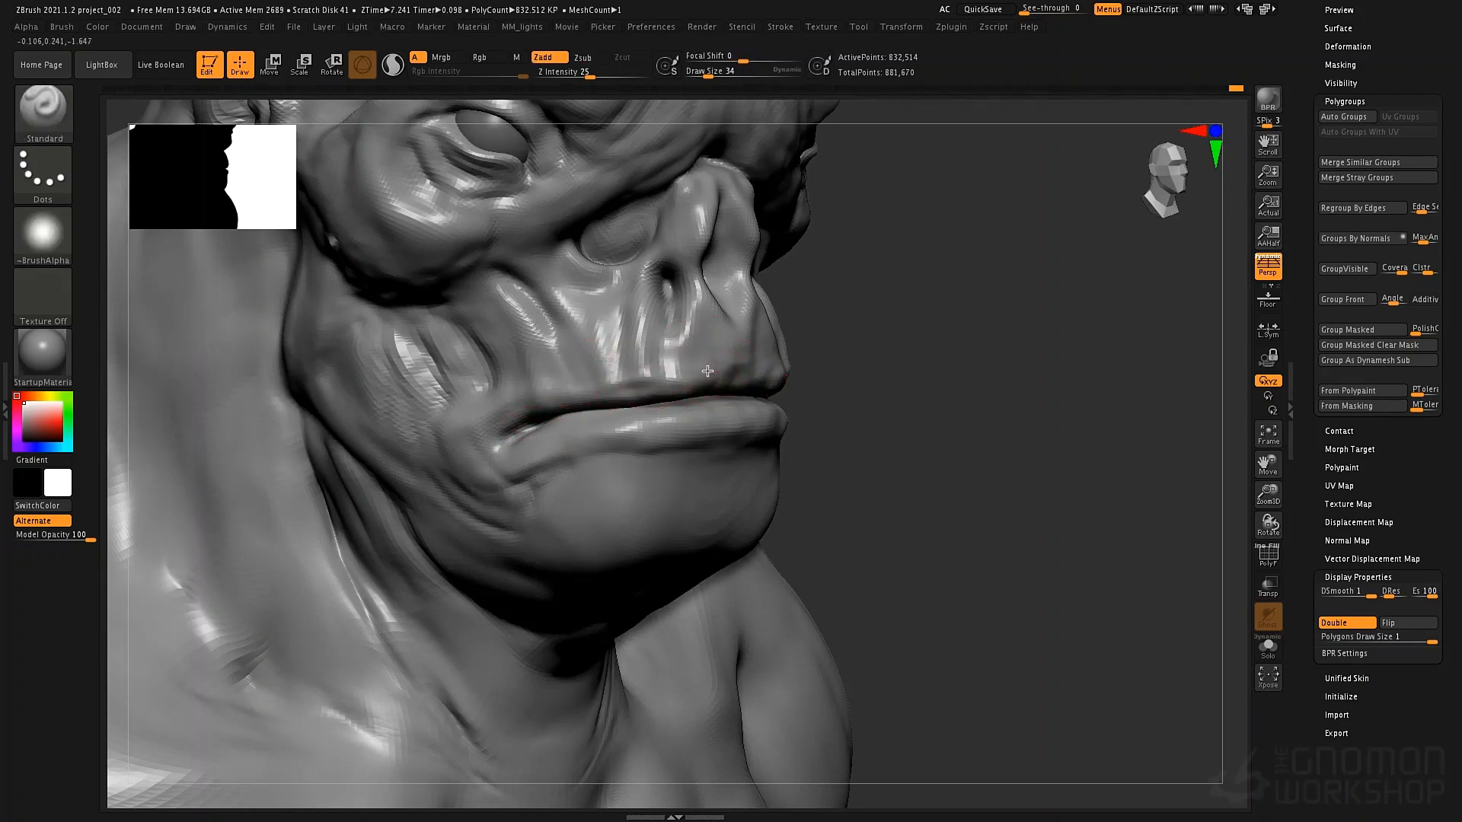
left_click_drag(618, 434, 769, 432)
left_click_drag(620, 432, 769, 430)
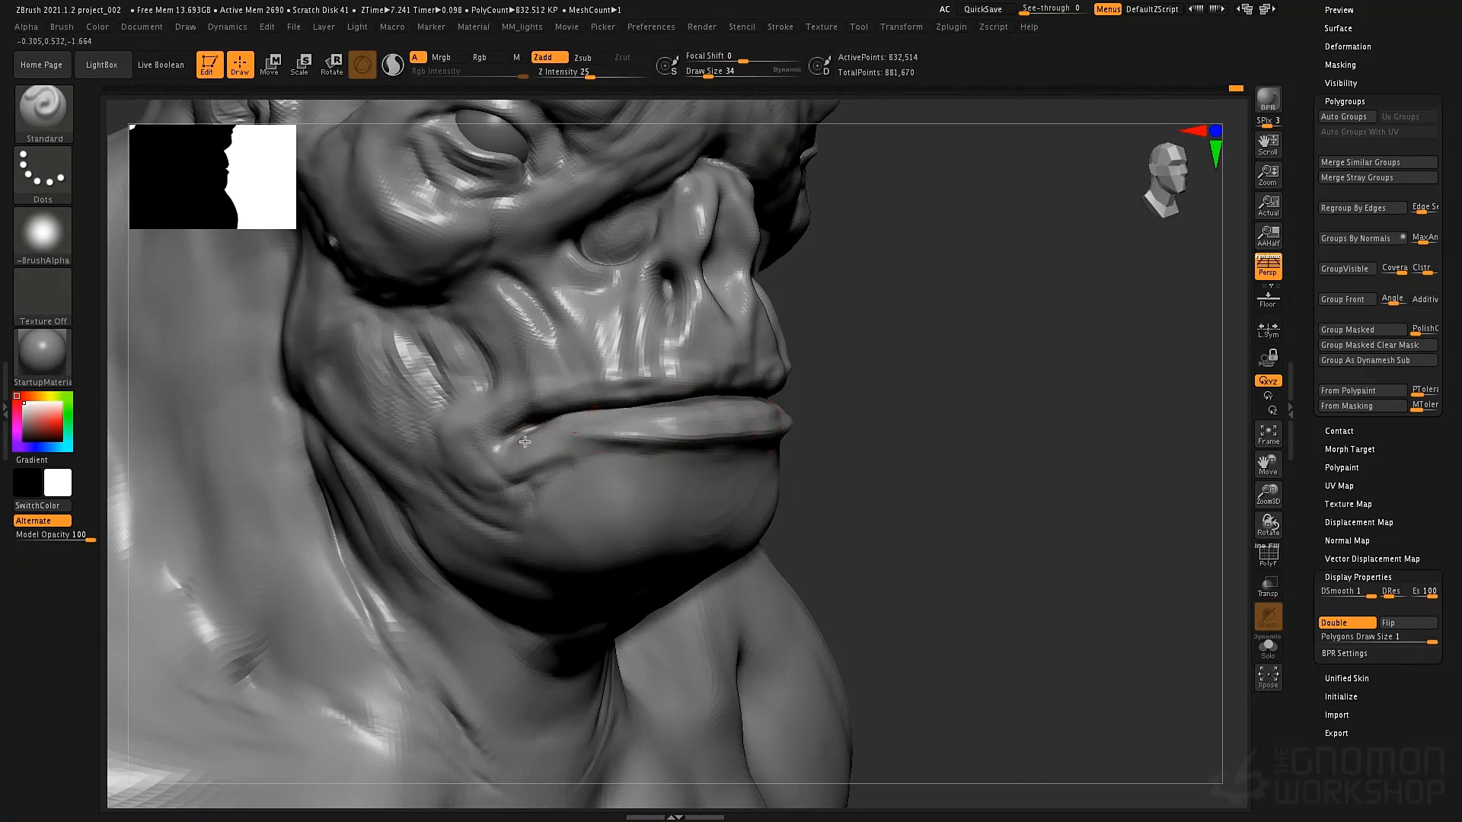
Build up the chin with ClayTubes at draw size 52 and carve a crease beneath it with DamStandard at draw size 84
key("b")
key("c")
key("t")
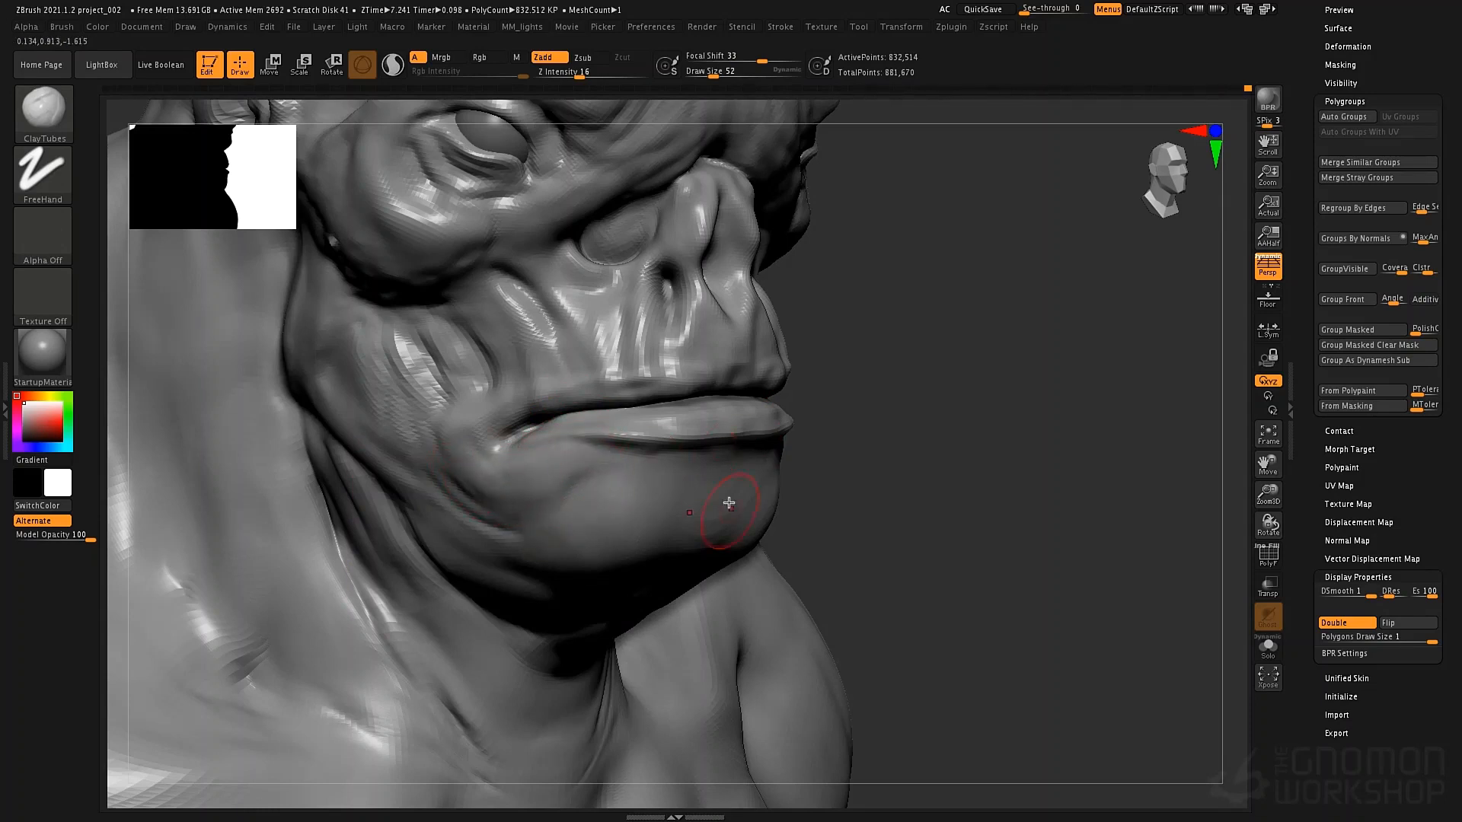
mouse_move(728, 502)
left_mouse_down()
mouse_move(714, 528)
mouse_move(718, 497)
mouse_move(689, 524)
mouse_move(671, 512)
left_mouse_up()
key("space")
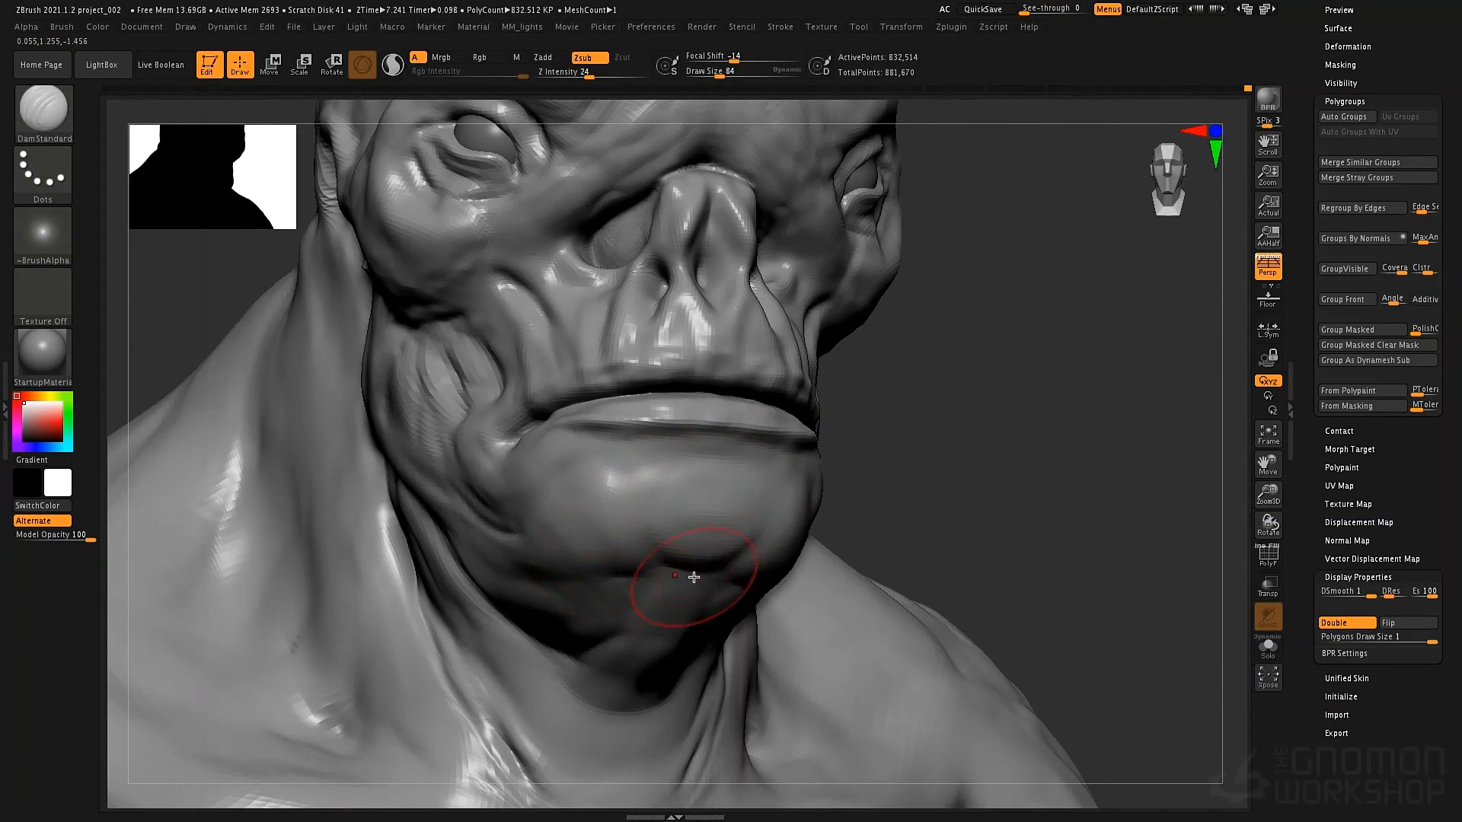
left_click_drag(693, 577, 632, 584)
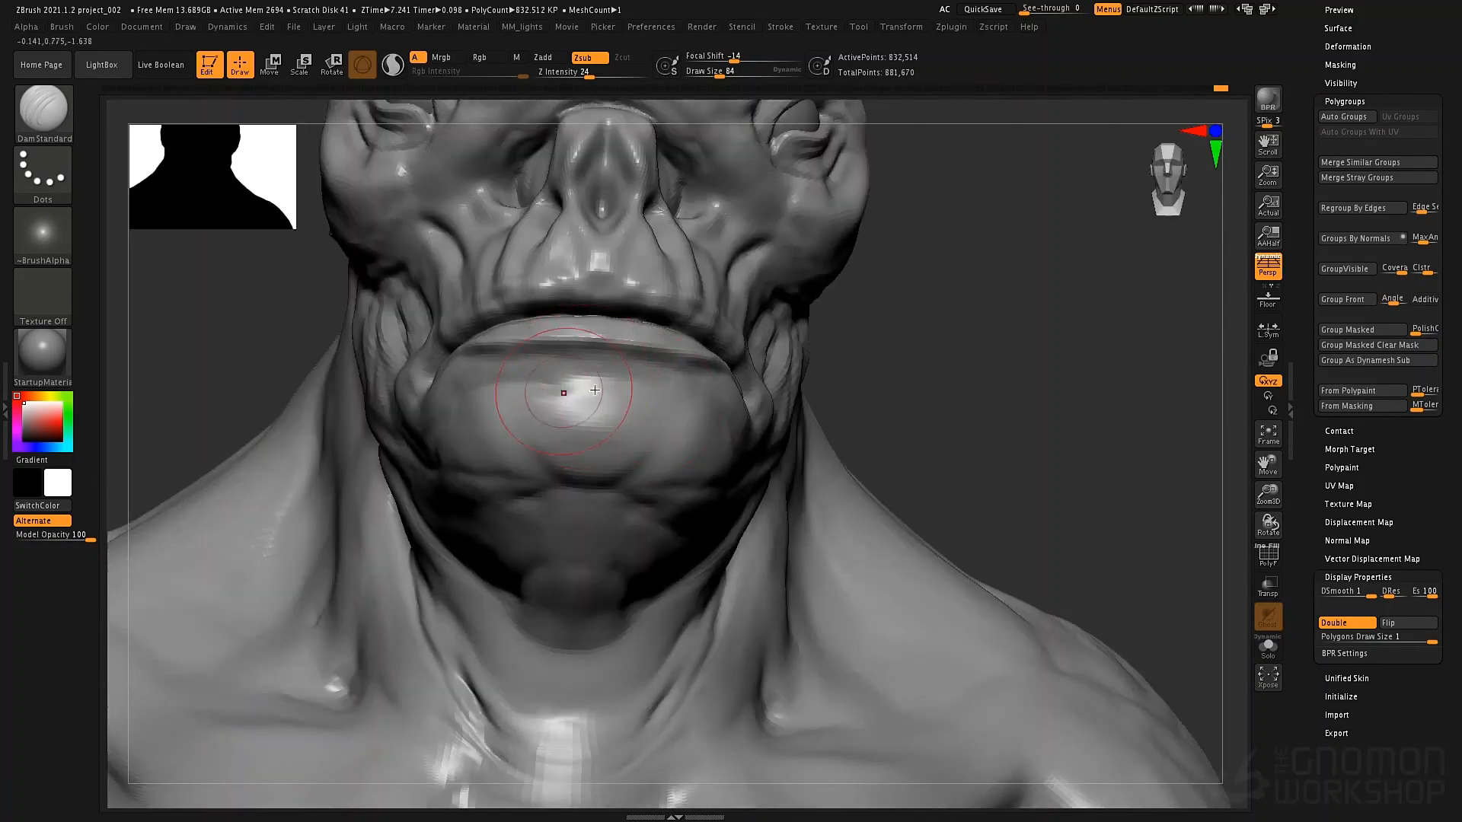
Plump up the lips with the Inflat brush at draw size 120, lowering the Z intensity from 10 to 6
key("space")
key("b")
key("i")
key("n")
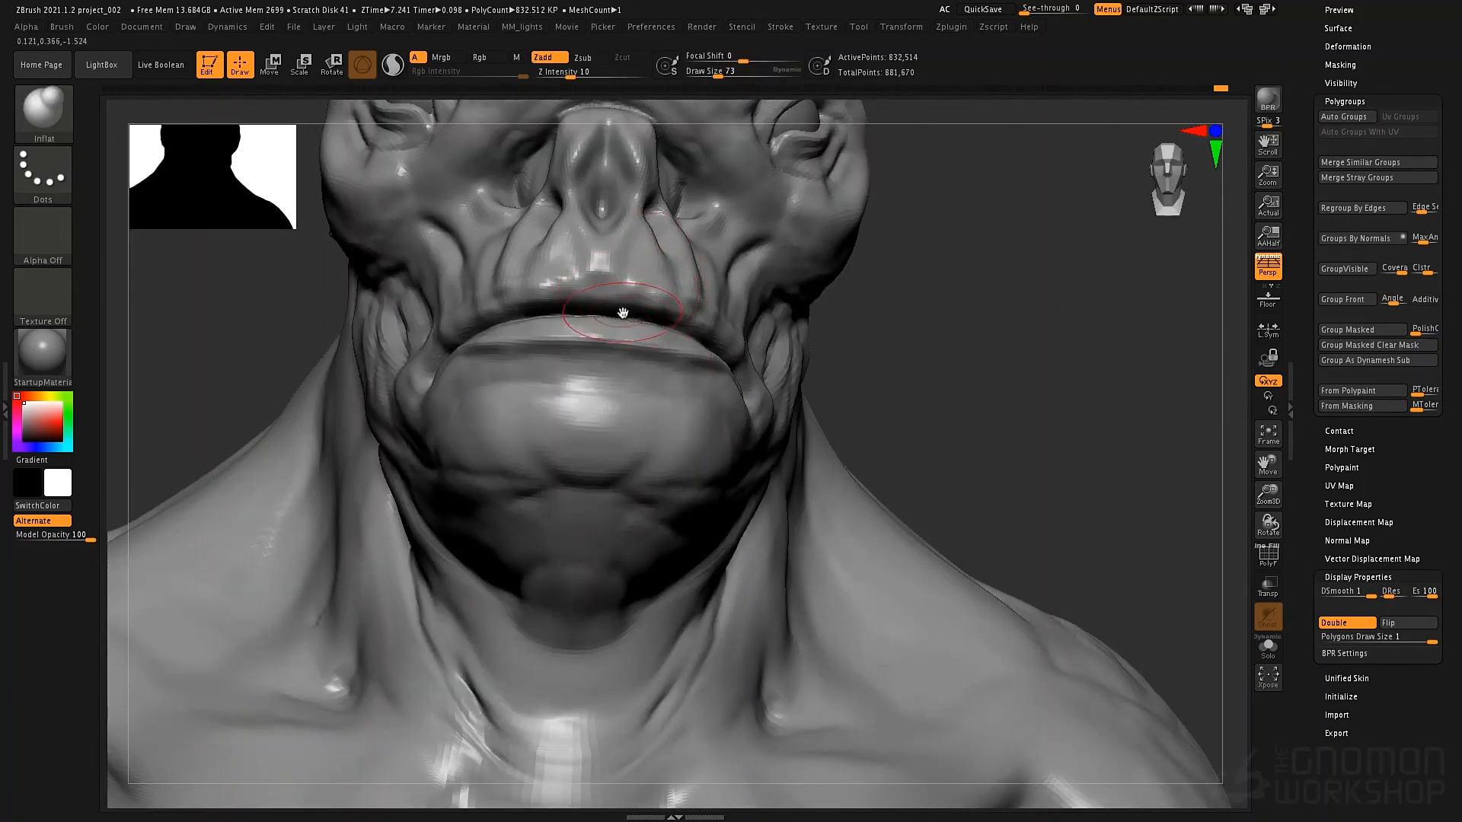
key("space")
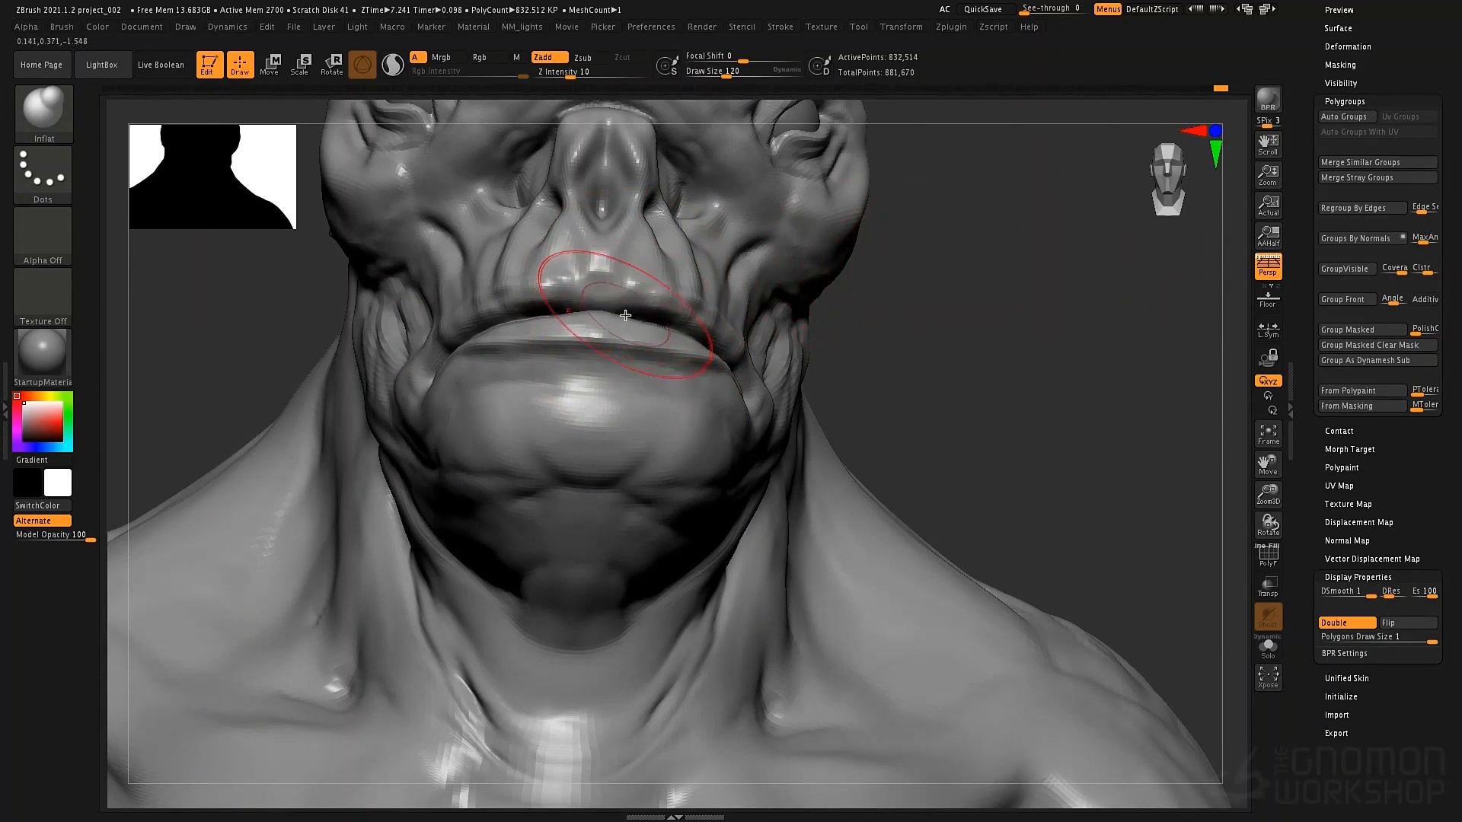
left_click_drag(625, 315, 706, 341, "shift")
key("space")
left_click(623, 364)
right_click_drag(551, 318, 670, 323)
key("space")
left_click_drag(460, 320, 451, 320)
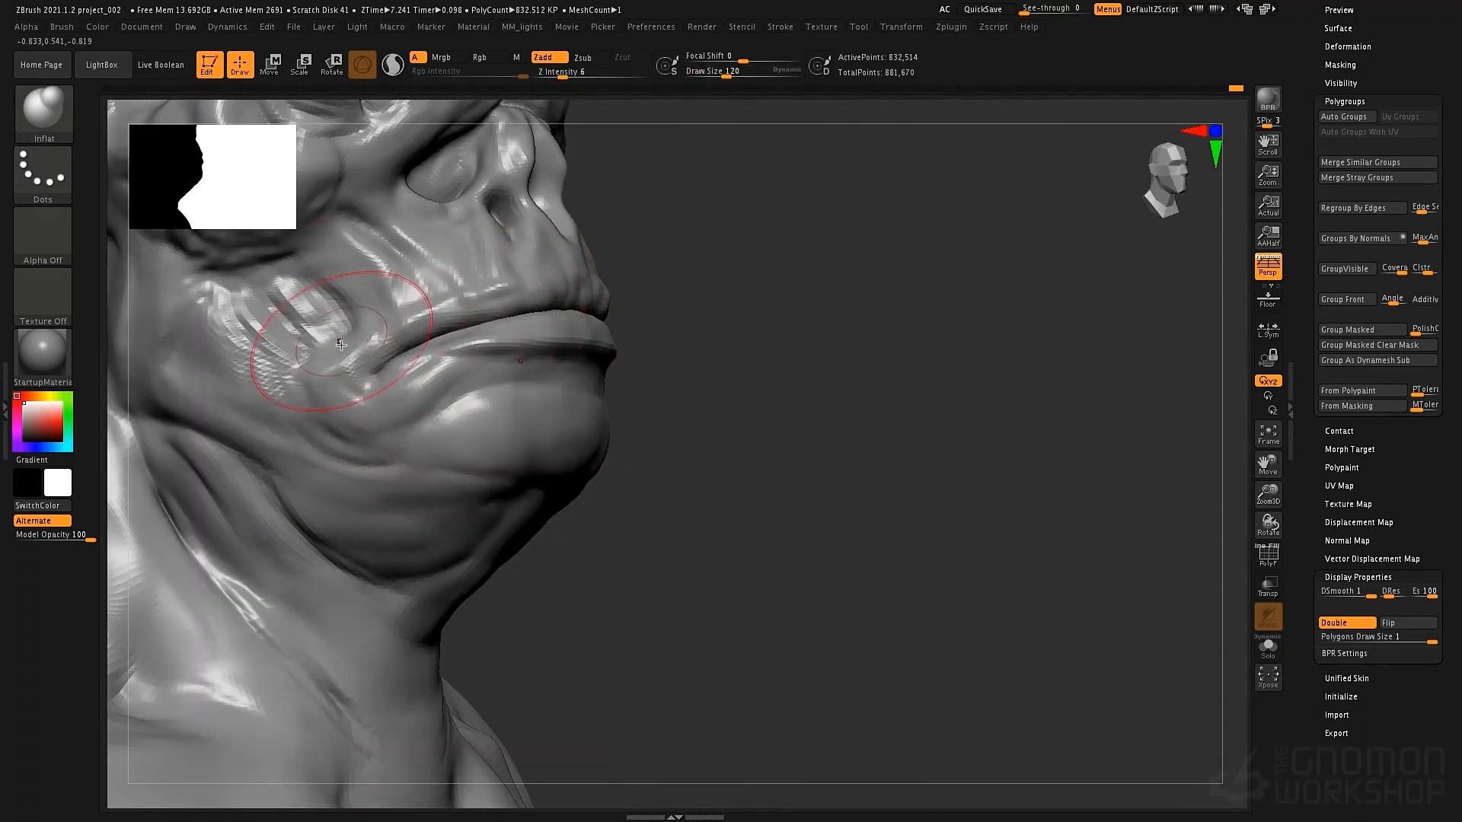
Reshape the corner of the mouth and the adjoining cheek with the Move brush at draw size 120
key("b")
key("m")
key("v")
left_click_drag(301, 364, 378, 414)
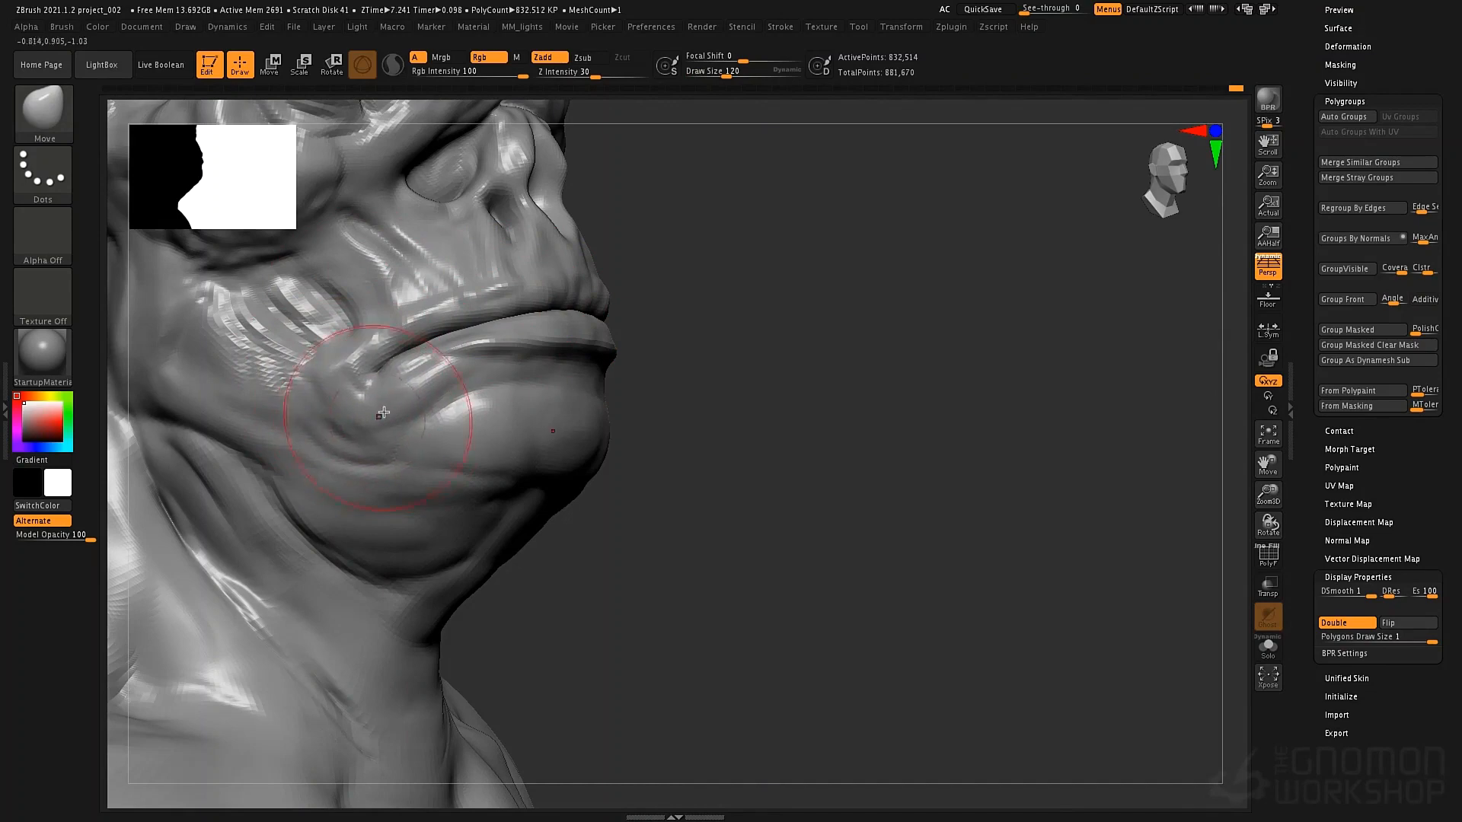
left_click_drag(431, 343, 428, 336)
Carve the creases of the brow and around the eye with the DamStandard brush at draw sizes 97 and 27
mouse_move(860, 404)
left_mouse_down()
mouse_move(670, 374)
mouse_move(658, 358)
left_mouse_up()
right_click_drag(685, 338, 682, 406, "ctrl")
left_click_drag(798, 407, 766, 398)
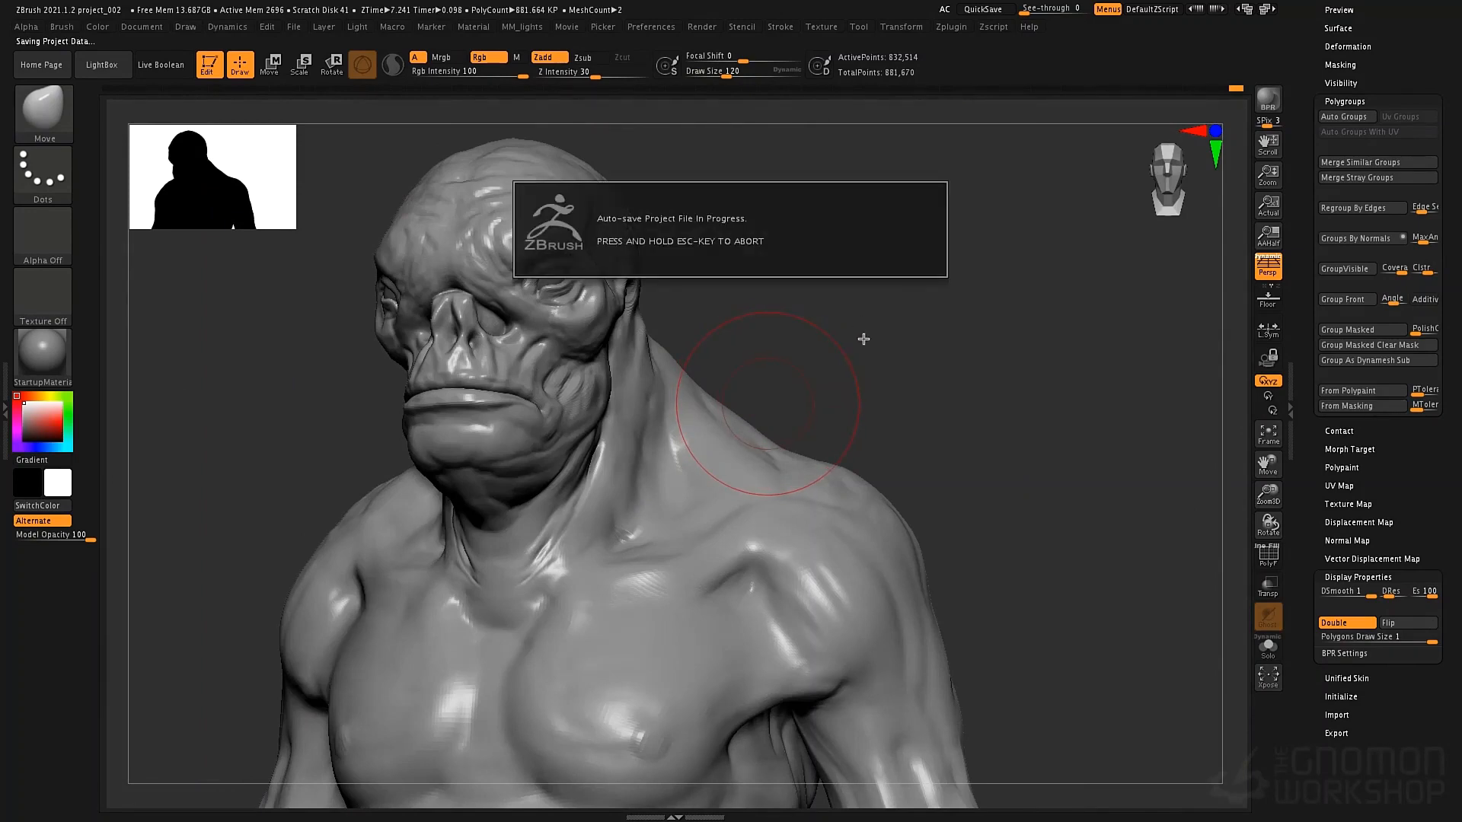
right_click_drag(617, 431, 495, 419)
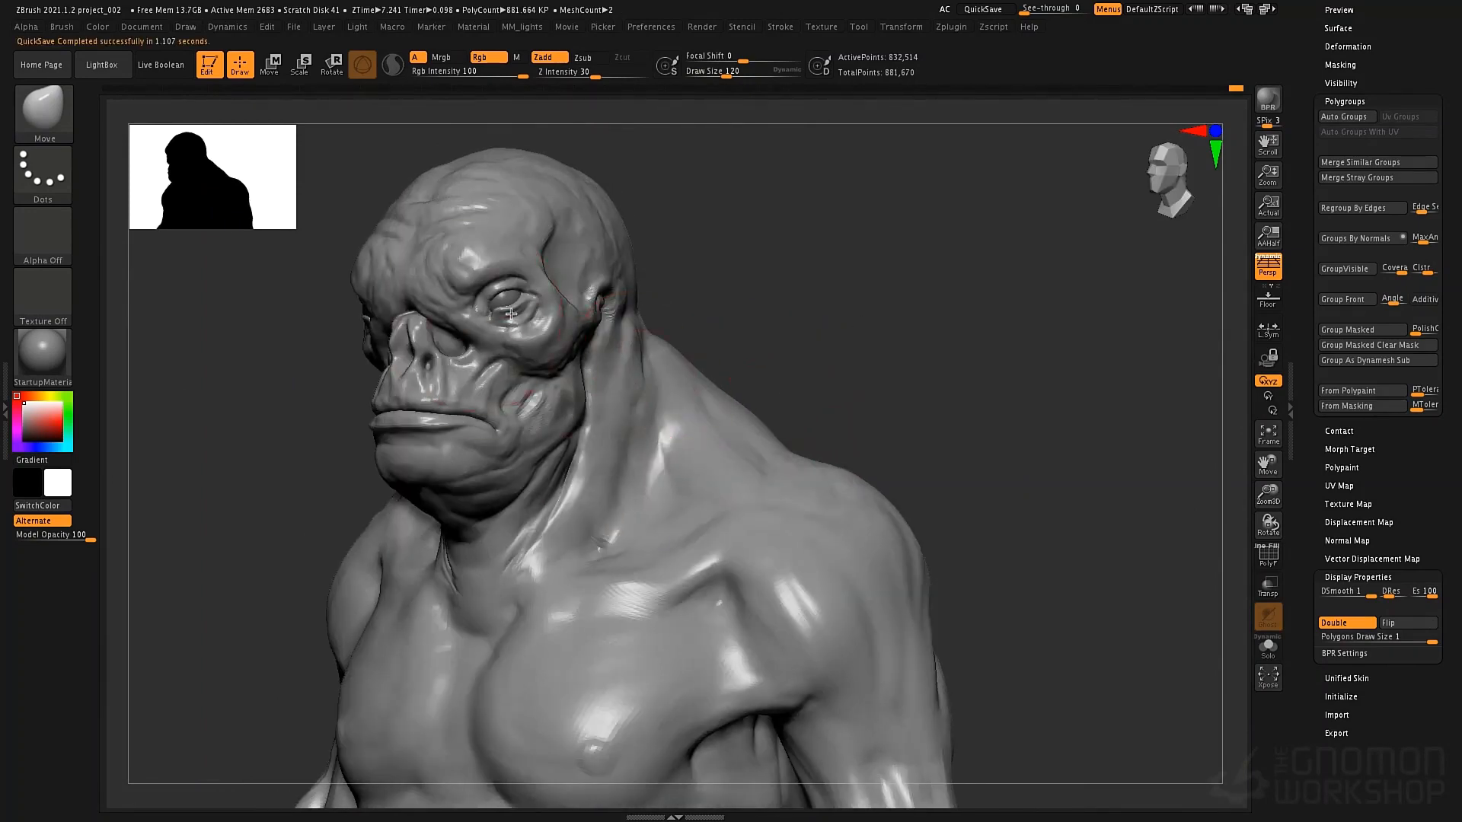
right_click_drag(481, 268, 709, 417, "alt")
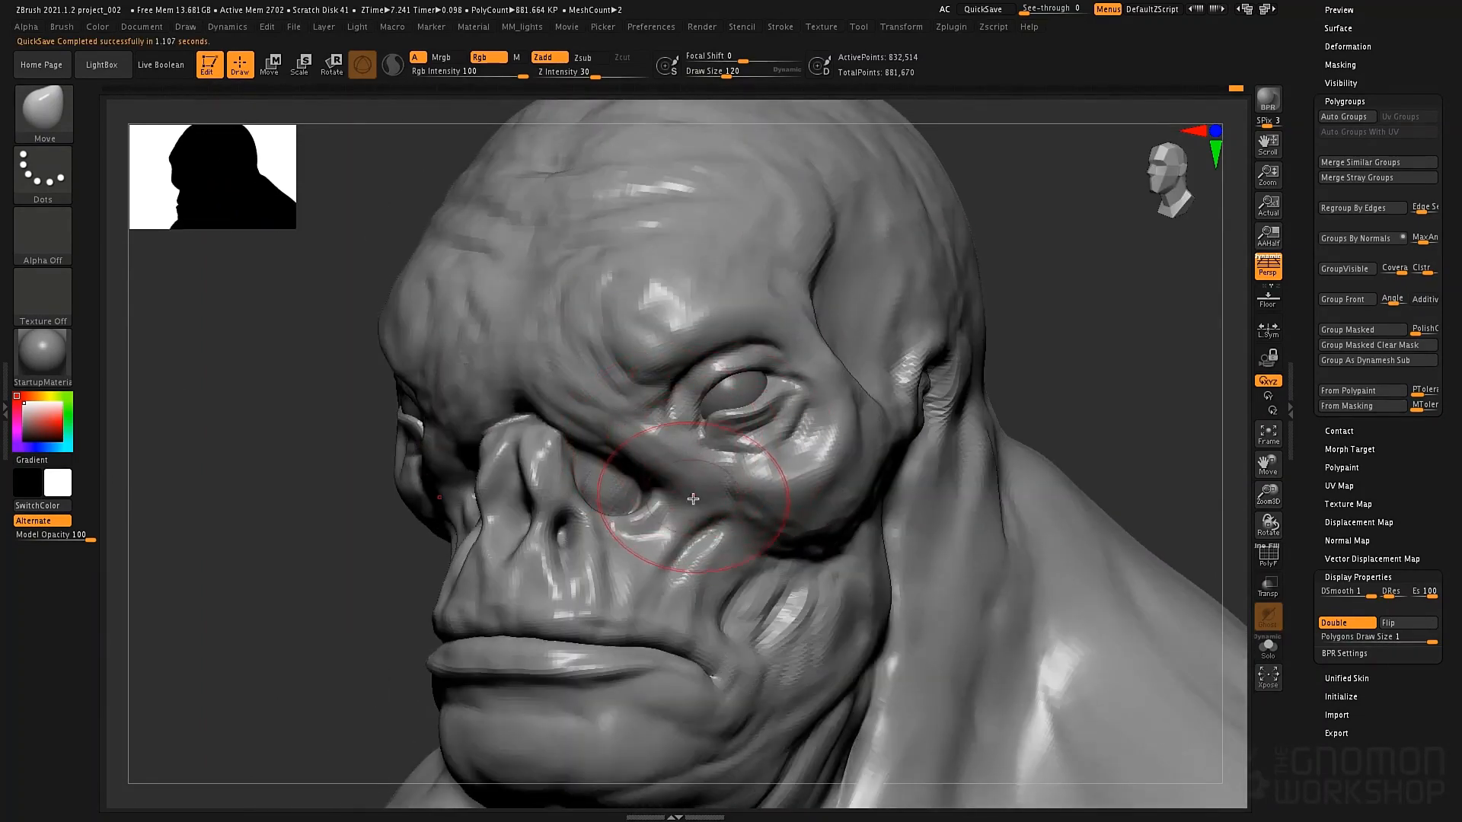
key("3")
key("space")
left_click_drag(651, 333, 645, 333)
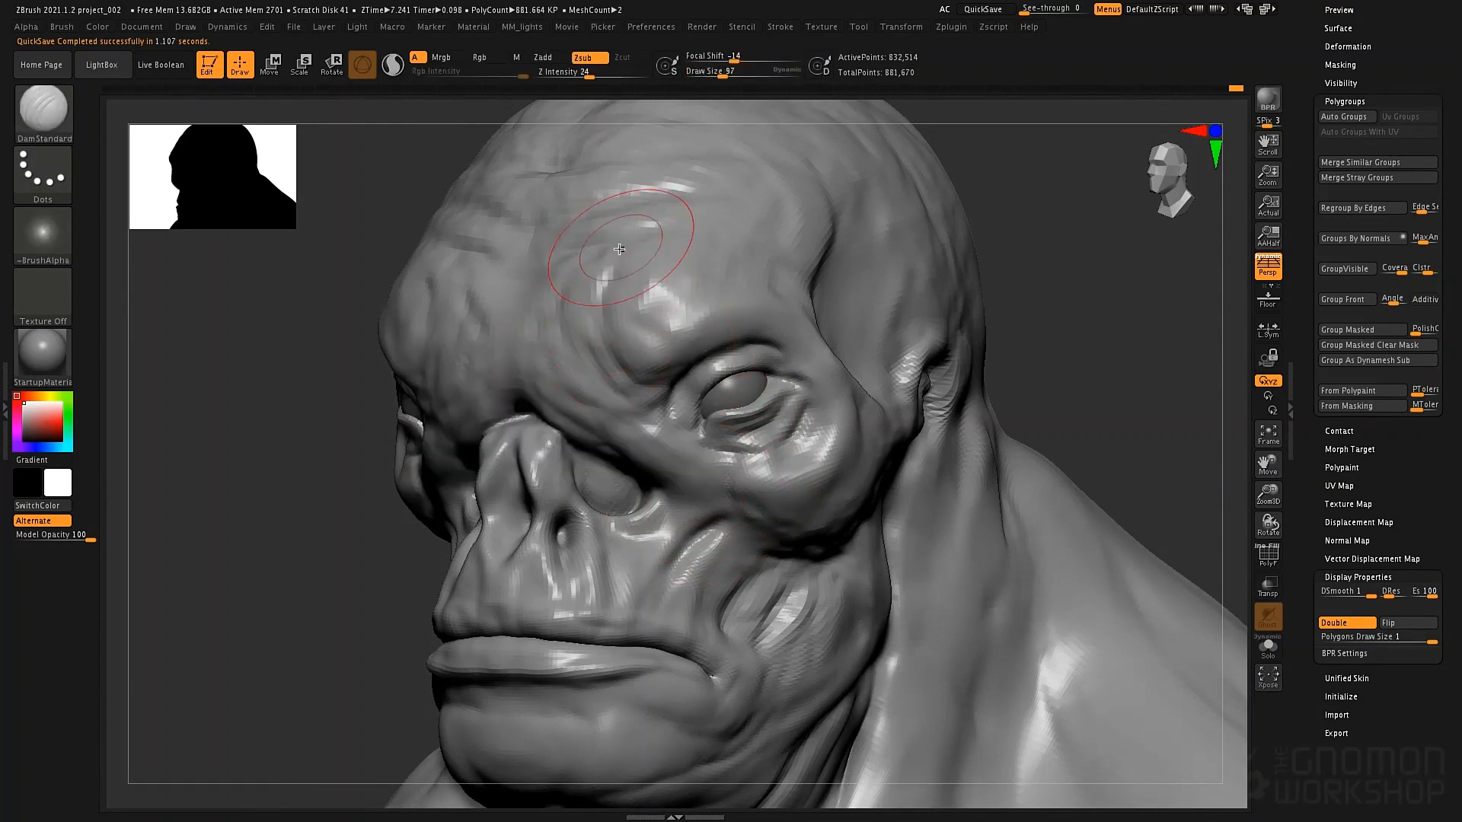
mouse_move(611, 262)
left_mouse_down()
mouse_move(623, 361)
mouse_move(678, 390)
mouse_move(697, 383)
left_mouse_up()
key("space")
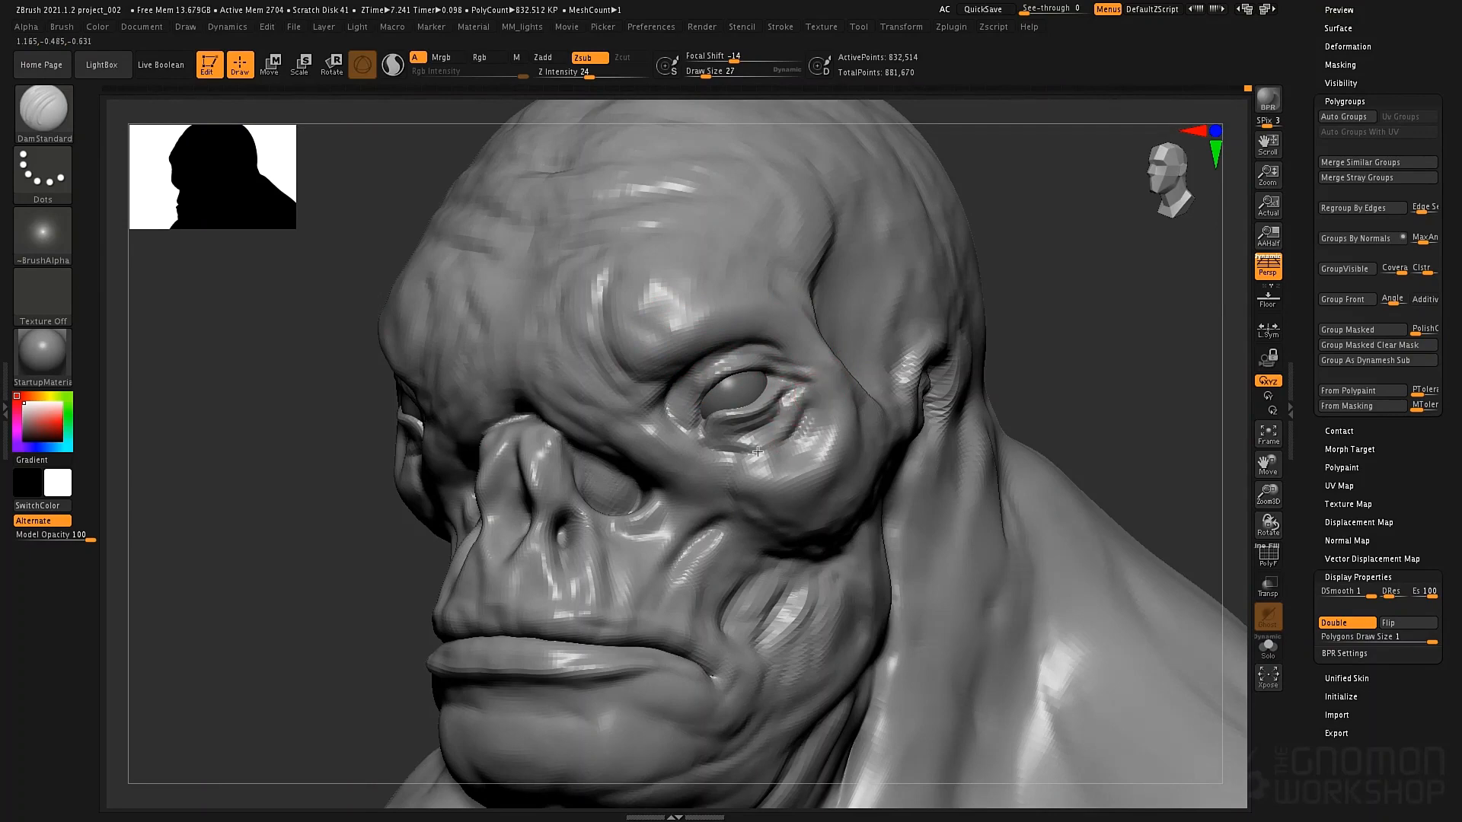
right_click_drag(745, 457, 584, 383)
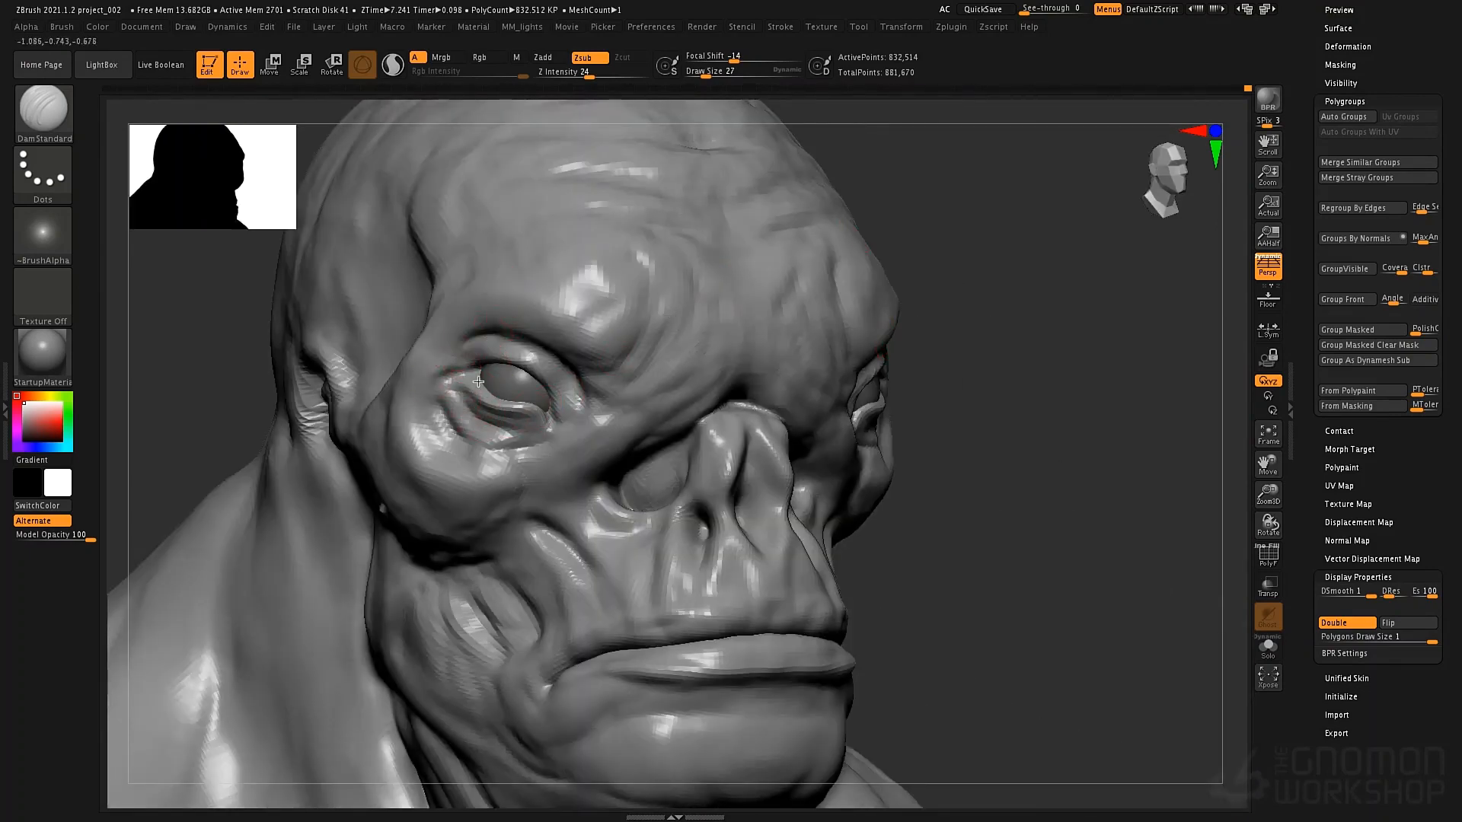
Add volume to the upper eyelid's outer edge with the Standard brush, setting the draw size to 40
key("b")
key("s")
key("t")
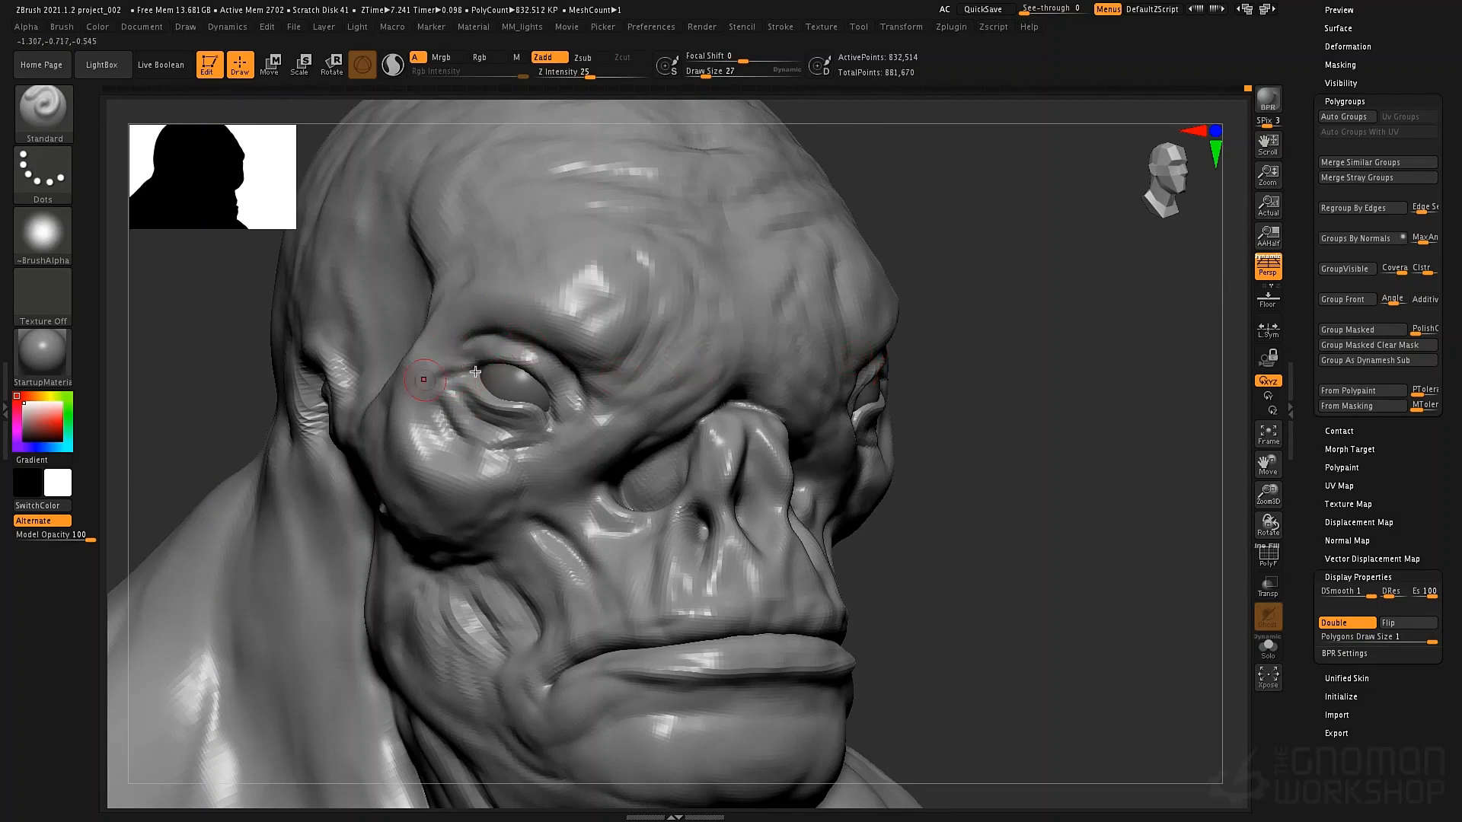
key("space")
mouse_move(476, 364)
left_mouse_down()
mouse_move(518, 346)
mouse_move(579, 400)
mouse_move(436, 354)
left_mouse_up()
Mask everything except the upper eyelids by inverting a mask painted on them, and isolate the eye region
key("ctrl")
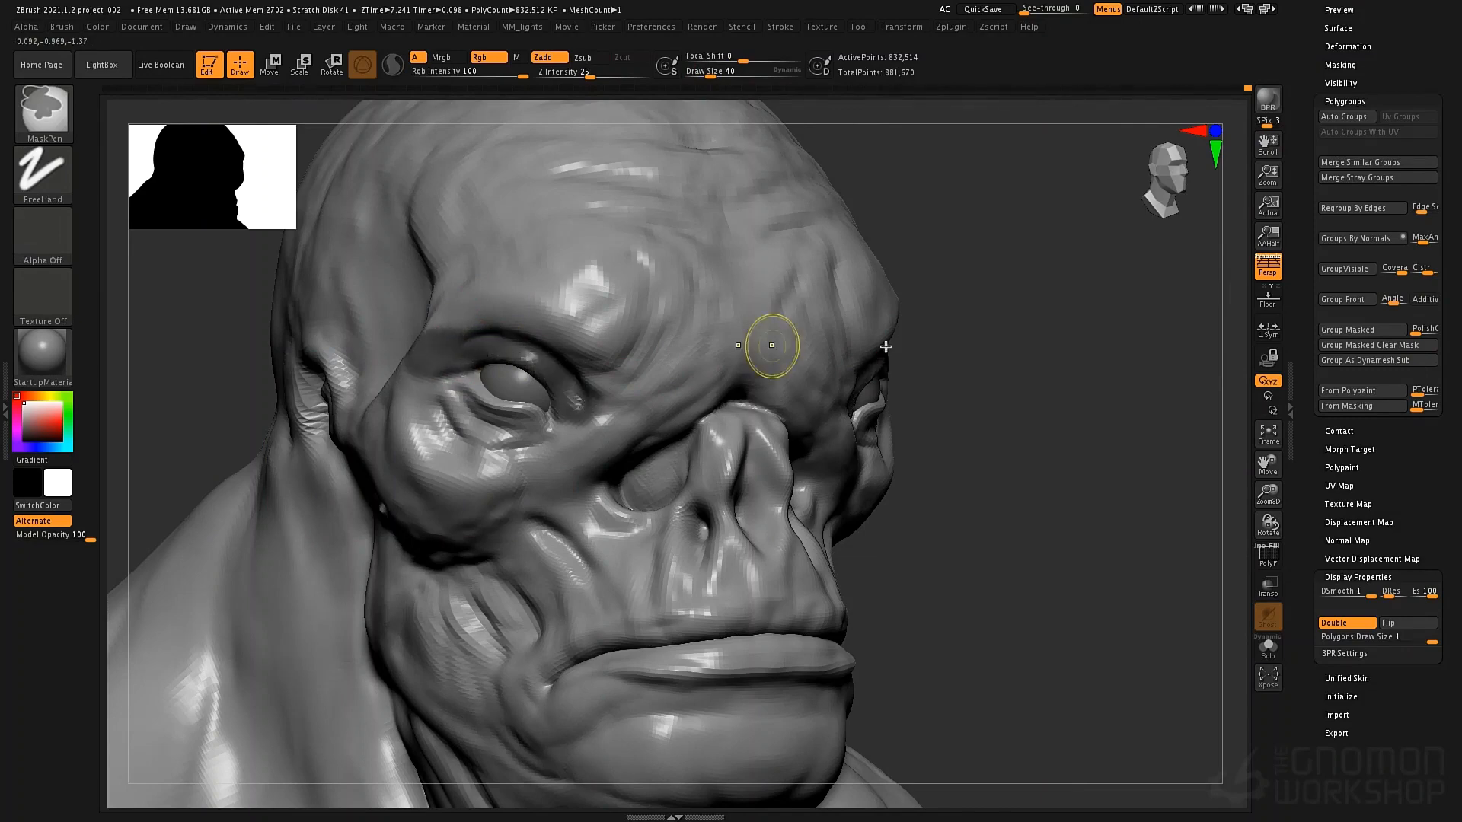
left_click(1005, 364, "ctrl")
right_click_drag(381, 339, 528, 318)
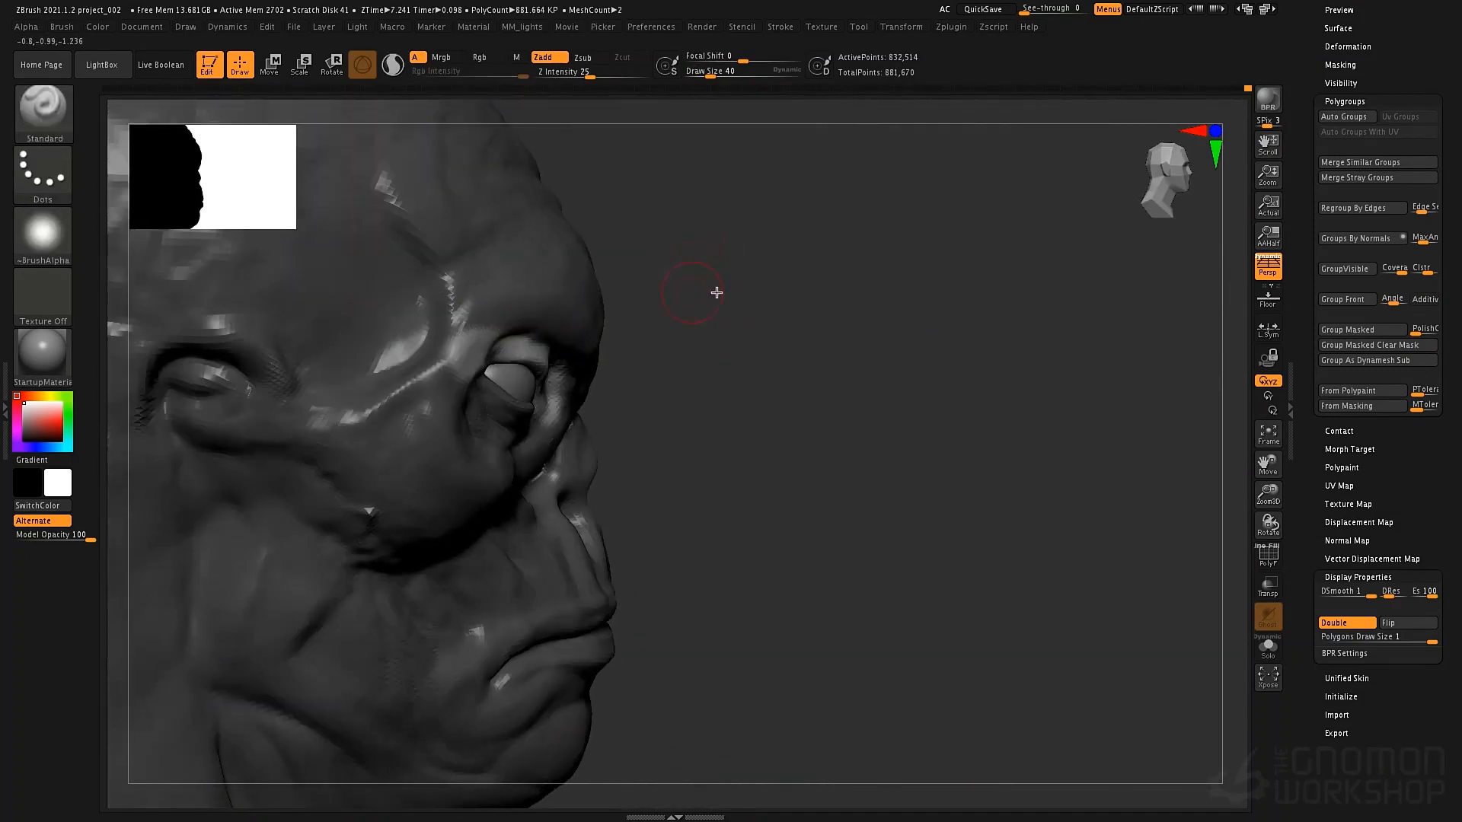
left_click_drag(823, 197, 342, 497, "ctrl+shift")
mouse_move(654, 416)
right_mouse_down("alt")
mouse_move(655, 434)
mouse_move(908, 542)
mouse_move(630, 421)
mouse_move(533, 457)
mouse_move(622, 432)
mouse_move(614, 420)
right_mouse_up("alt")
Pull the upper eyelid into shape over the eyeball with the Move brush at draw sizes 69 and 125
key("b")
key("m")
key("v")
key("space")
left_click_drag(613, 419, 621, 418)
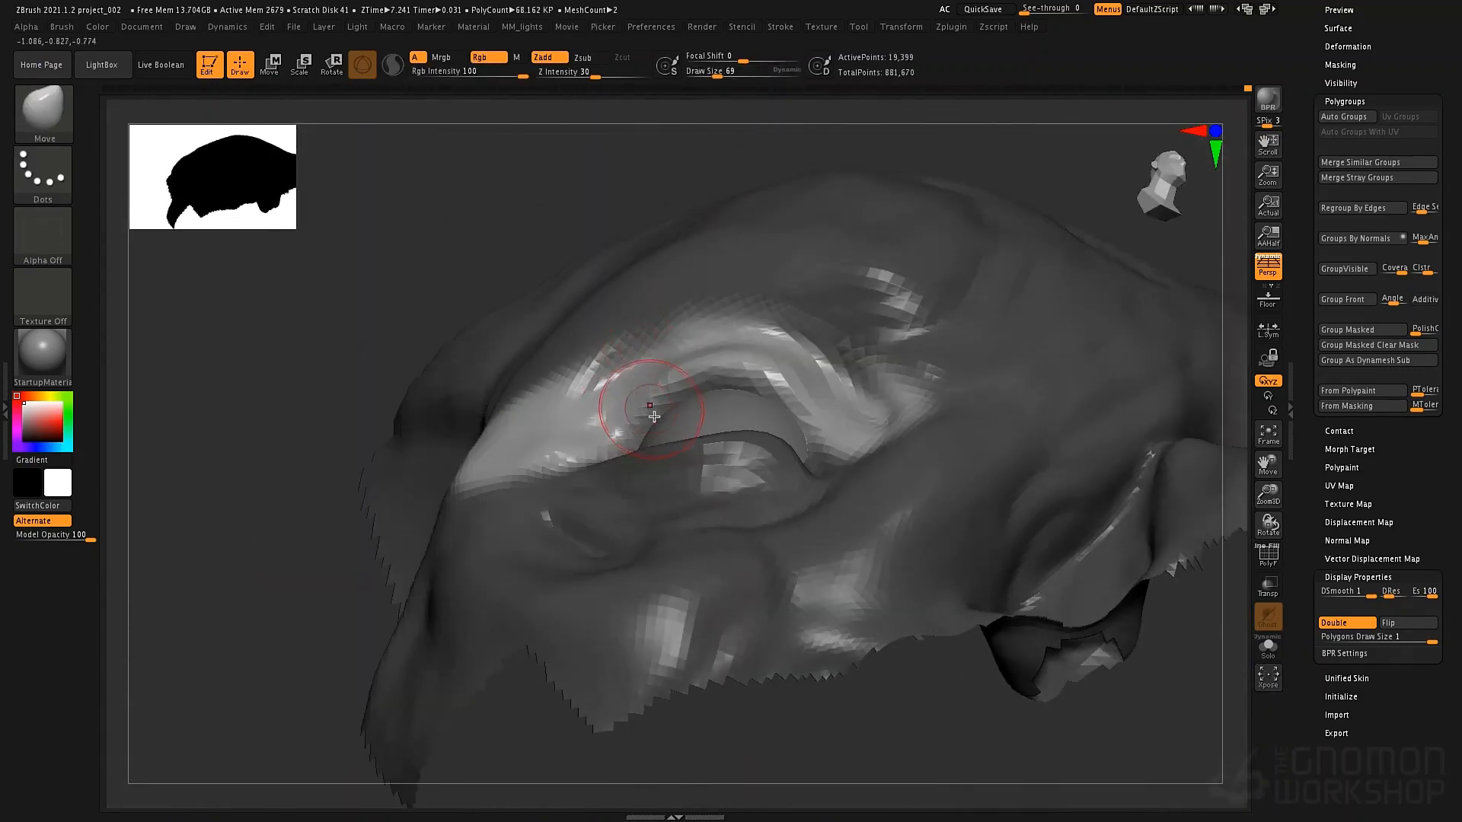
right_click_drag(643, 408, 665, 404)
key("space")
left_click_drag(665, 404, 675, 404)
mouse_move(665, 418)
right_mouse_down()
mouse_move(701, 521)
mouse_move(705, 509)
right_mouse_up()
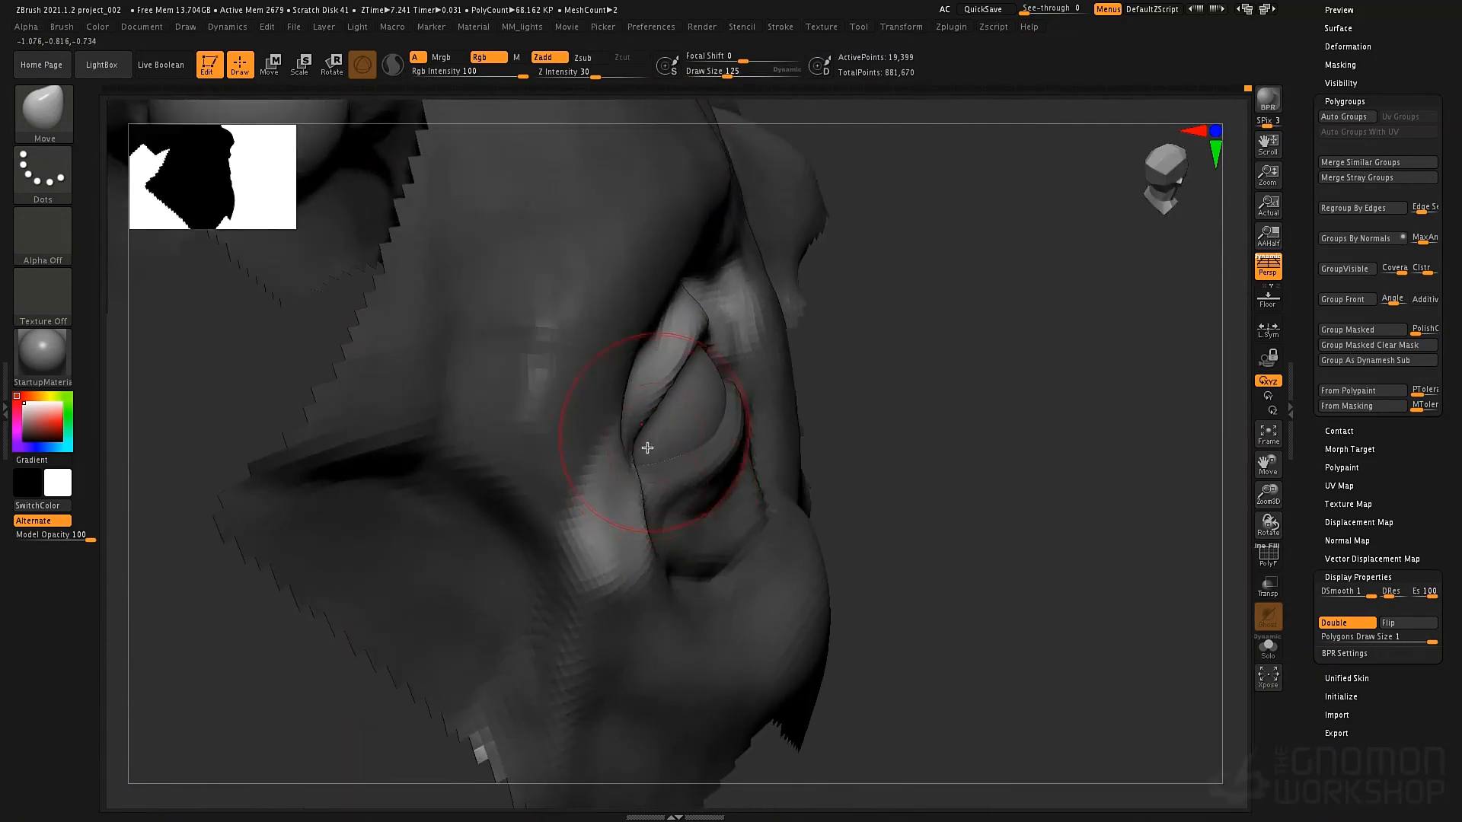
mouse_move(646, 448)
right_mouse_down()
mouse_move(632, 459)
mouse_move(672, 457)
mouse_move(610, 398)
mouse_move(642, 454)
right_mouse_up()
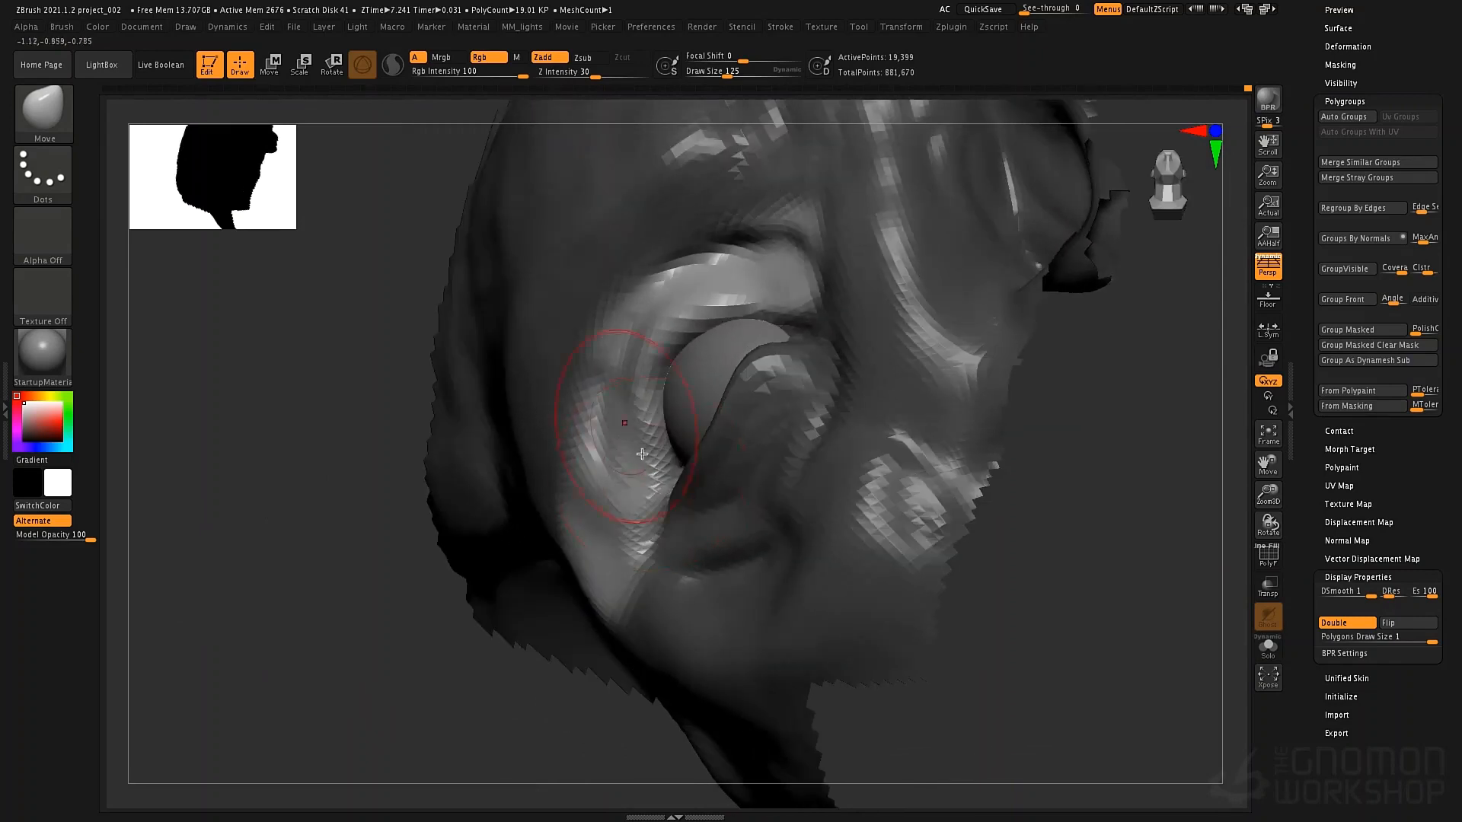
Thicken the upper eyelid along the eyeball with the Standard brush at draw size 43 and Z intensity 25
key("b")
key("s")
key("t")
key("space")
left_click_drag(653, 405, 639, 404)
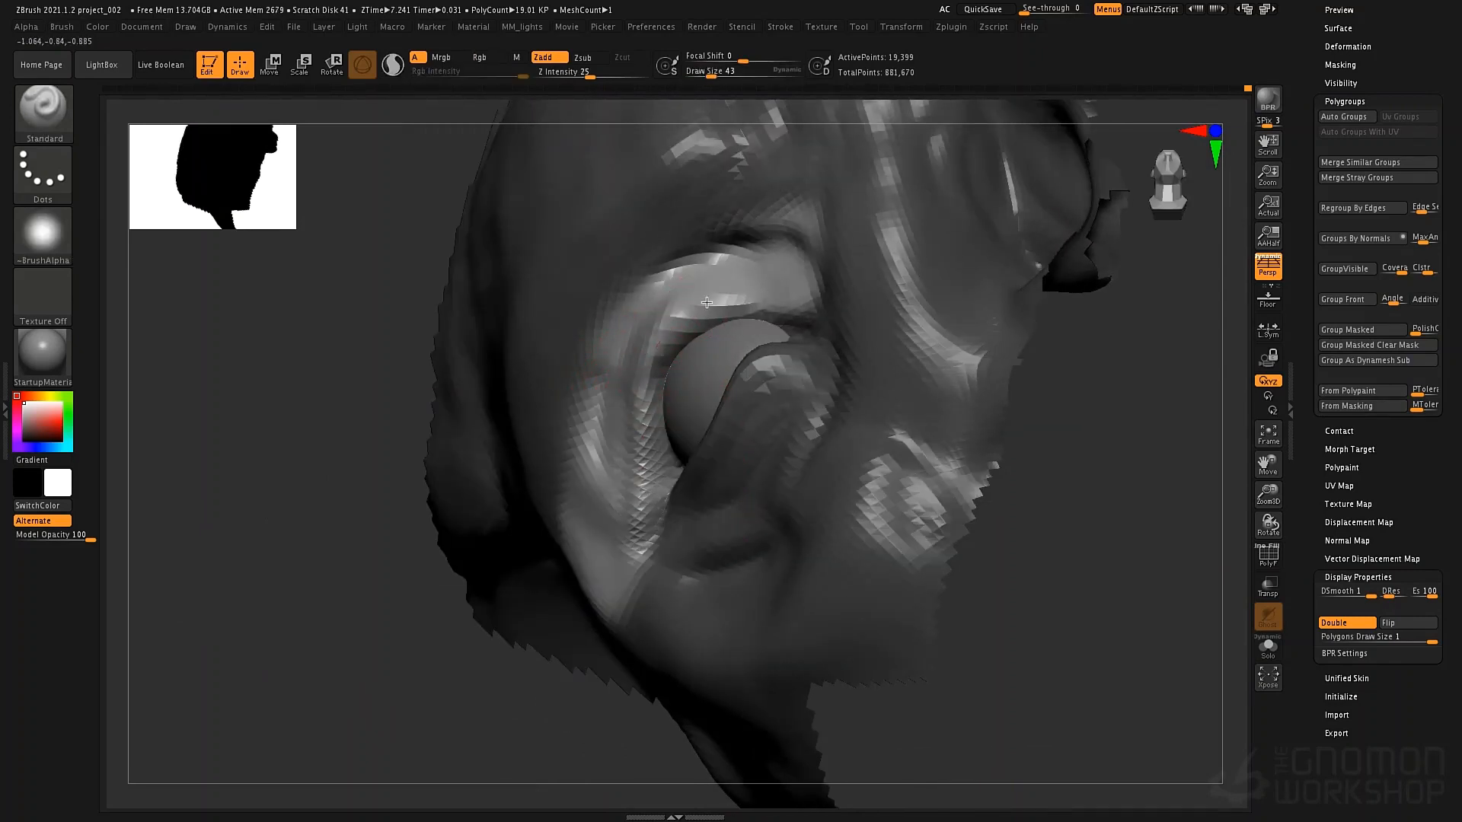
Refine the upper eyelid's edge and outer corner with the Move brush at draw sizes 46, 80 and 76
mouse_move(642, 428)
right_mouse_down()
mouse_move(688, 483)
mouse_move(724, 343)
mouse_move(700, 396)
mouse_move(731, 457)
mouse_move(784, 499)
right_mouse_up()
key("b")
key("m")
key("v")
left_click_drag(670, 431, 670, 445)
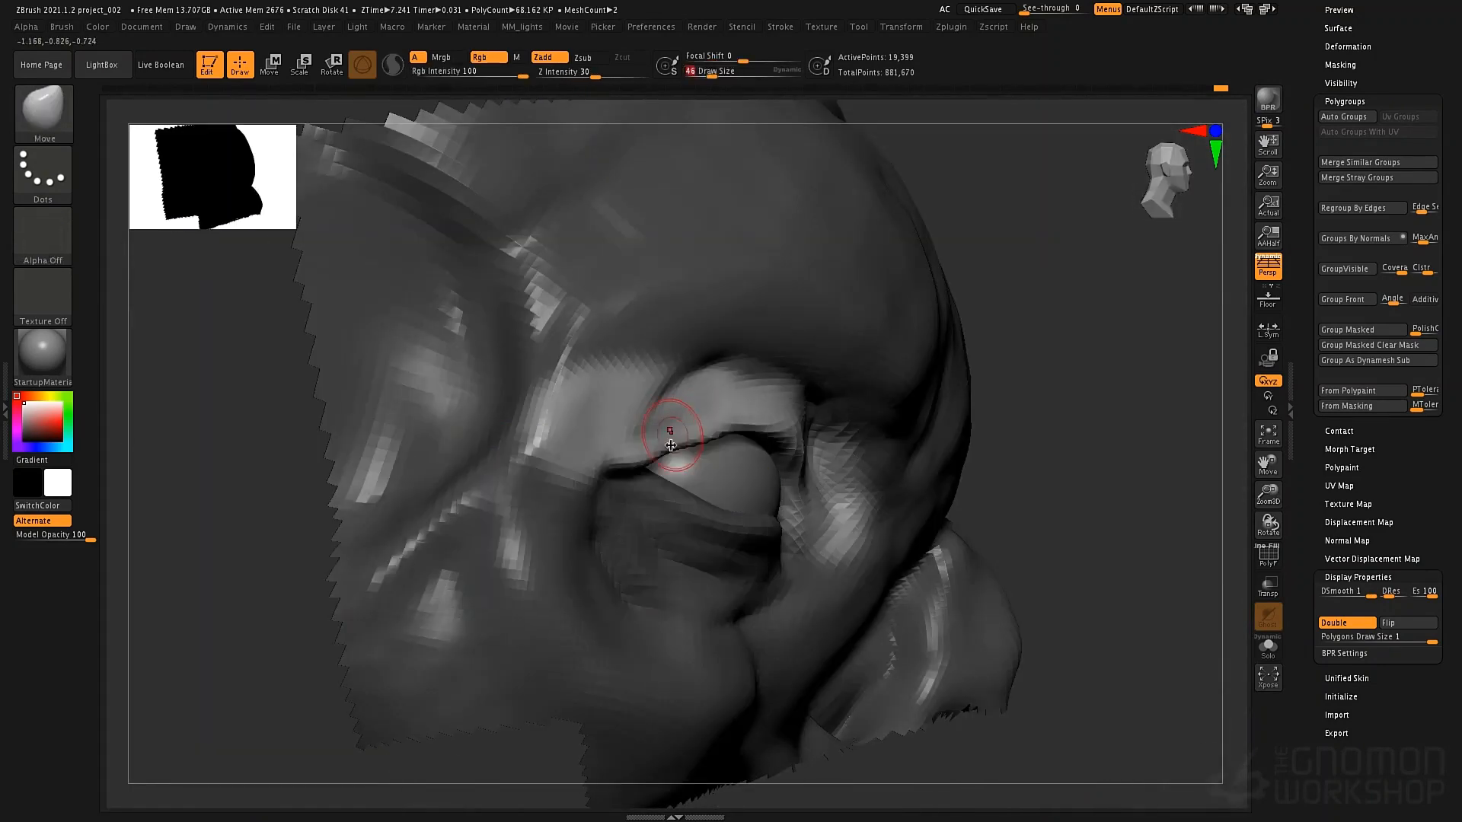
key("]")
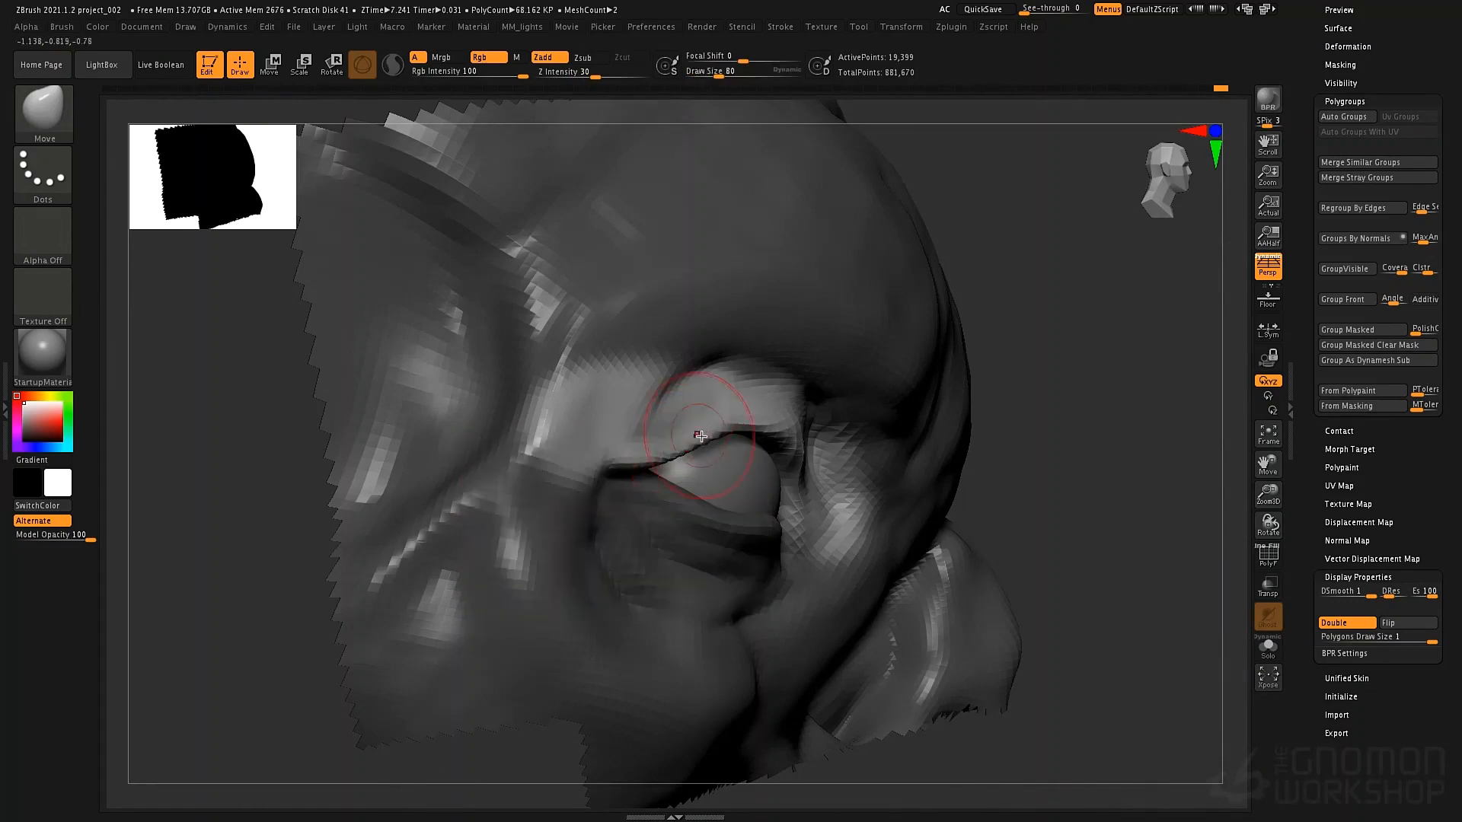
right_click_drag(645, 456, 678, 449)
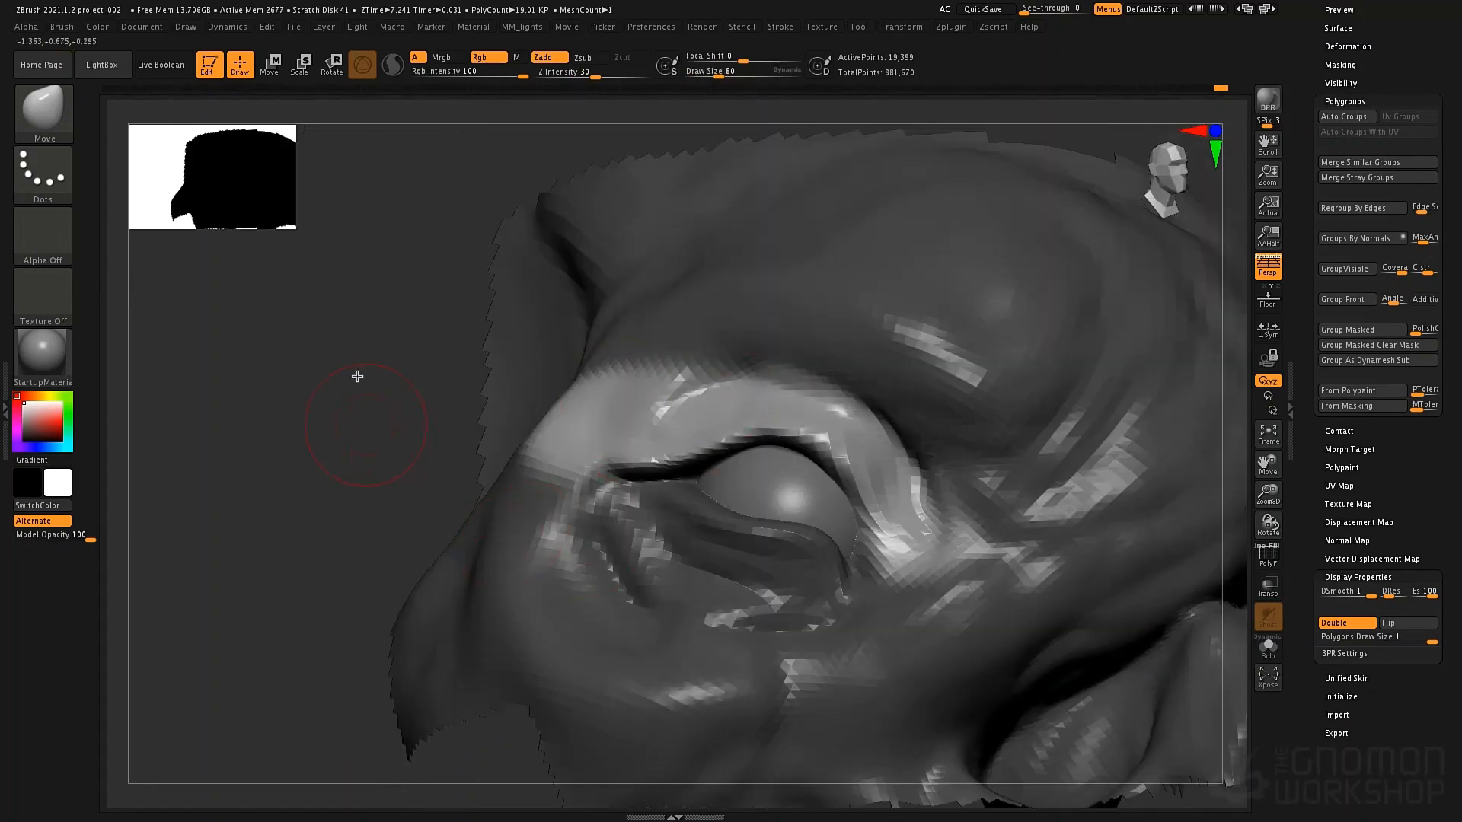
mouse_move(357, 376)
right_mouse_down()
mouse_move(261, 454)
mouse_move(275, 555)
right_mouse_up()
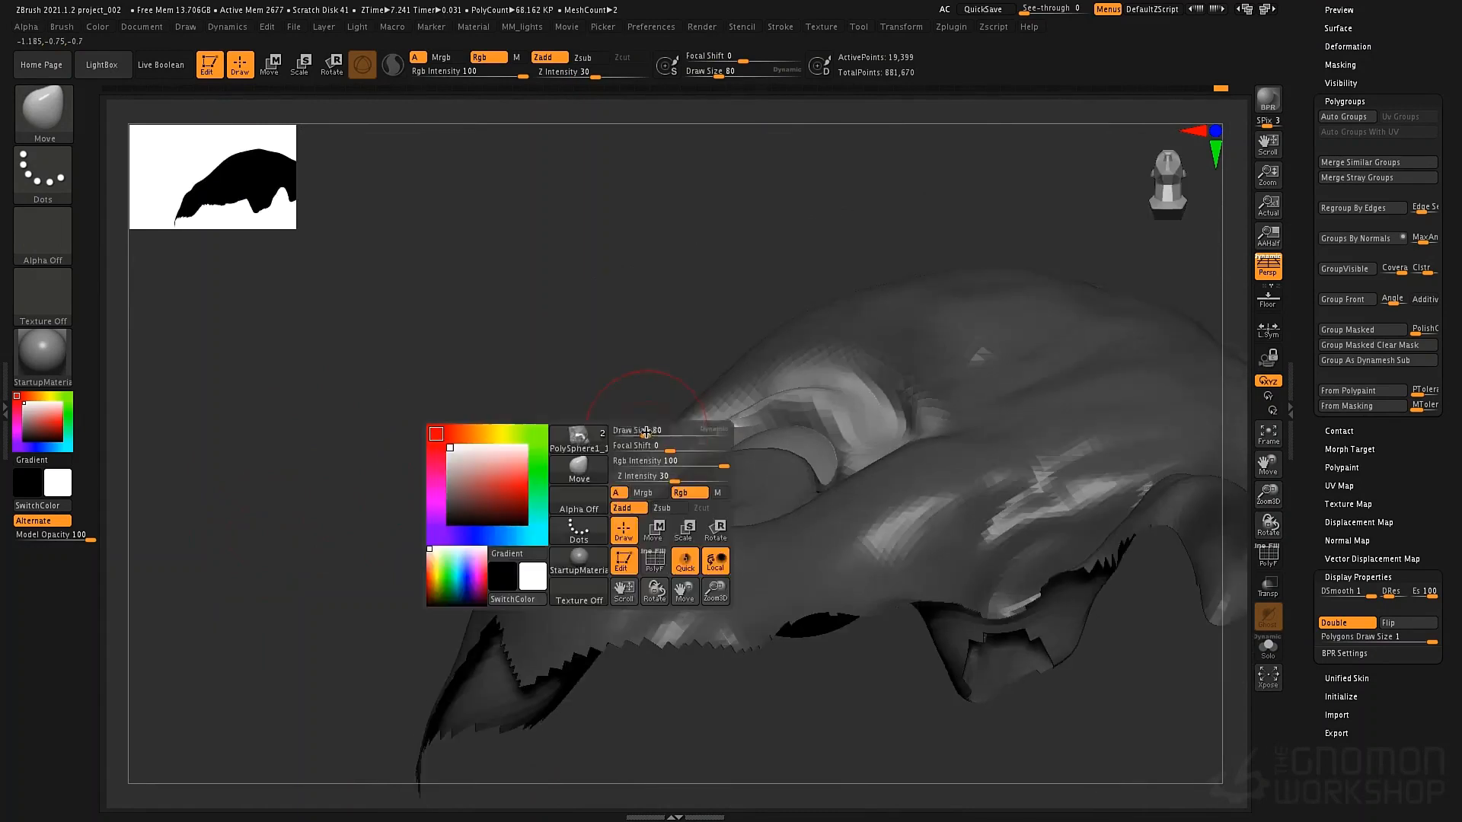
key("space")
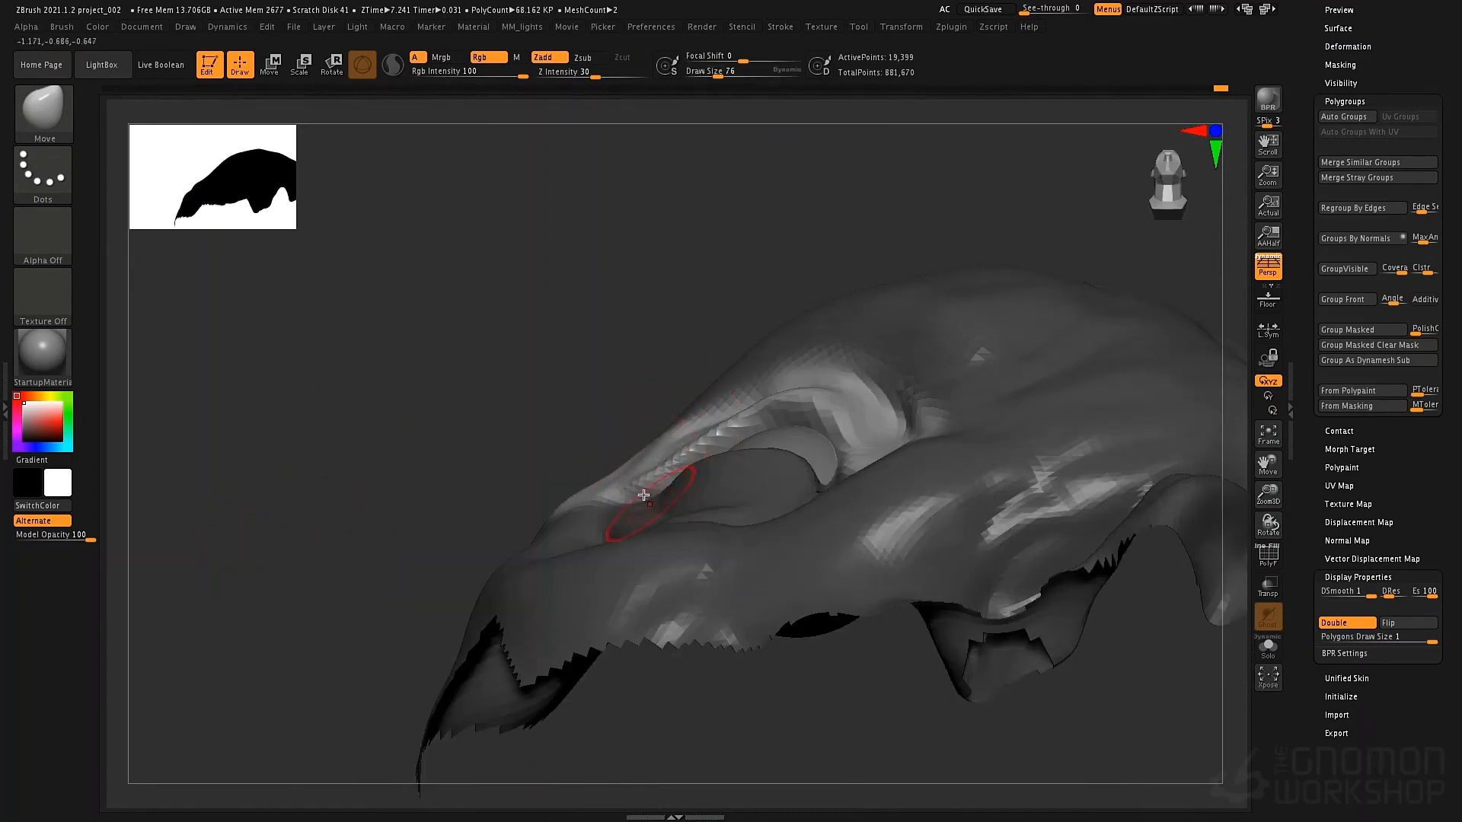
mouse_move(668, 456)
left_mouse_down()
mouse_move(704, 434)
mouse_move(626, 490)
mouse_move(662, 297)
mouse_move(939, 478)
left_mouse_up()
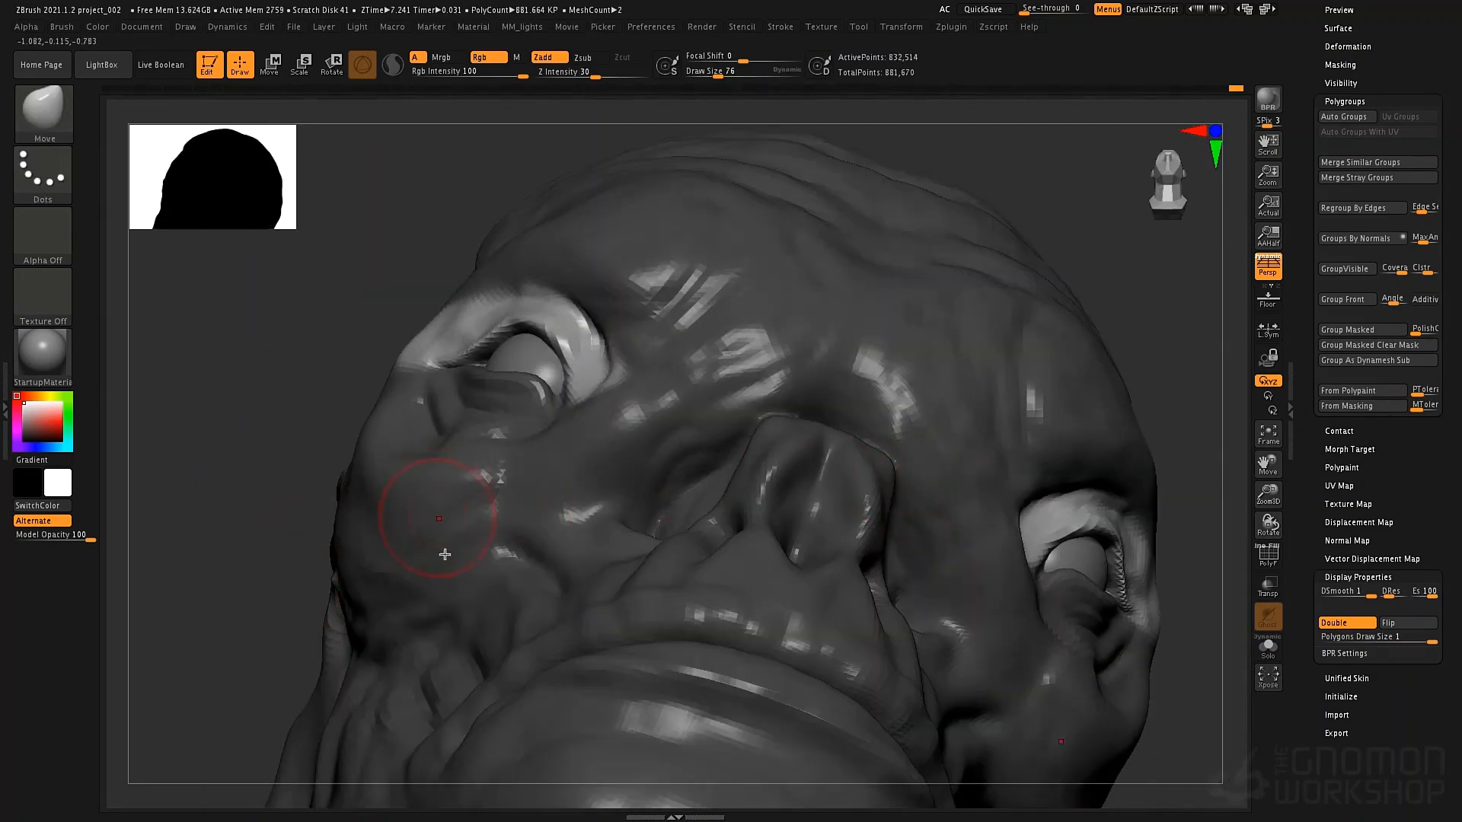
Invert the mask to protect the upper eyelids and free the rest of the face for sculpting
left_click_drag(445, 554, 437, 500)
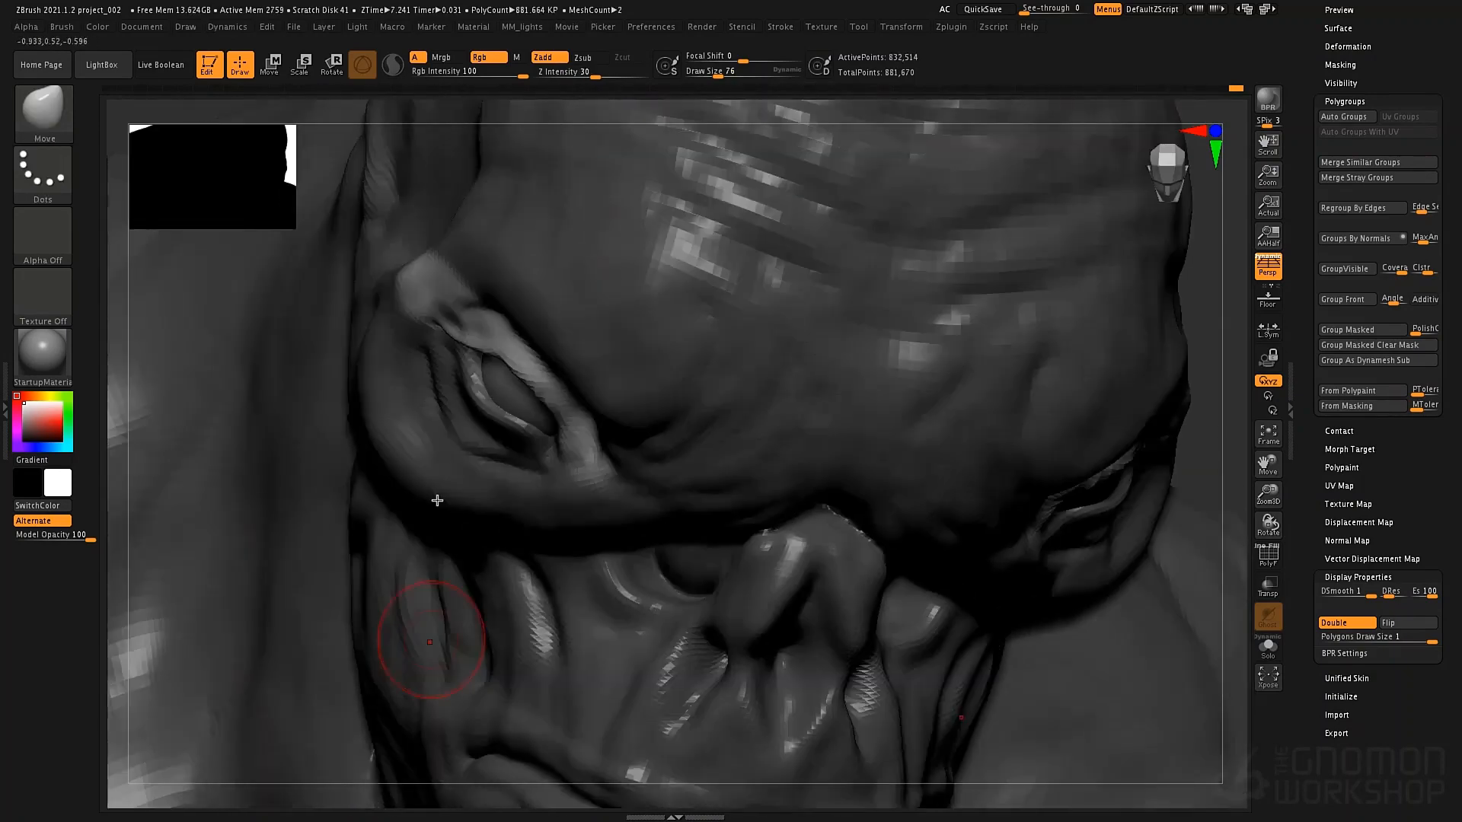
left_click_drag(1186, 509, 1061, 457)
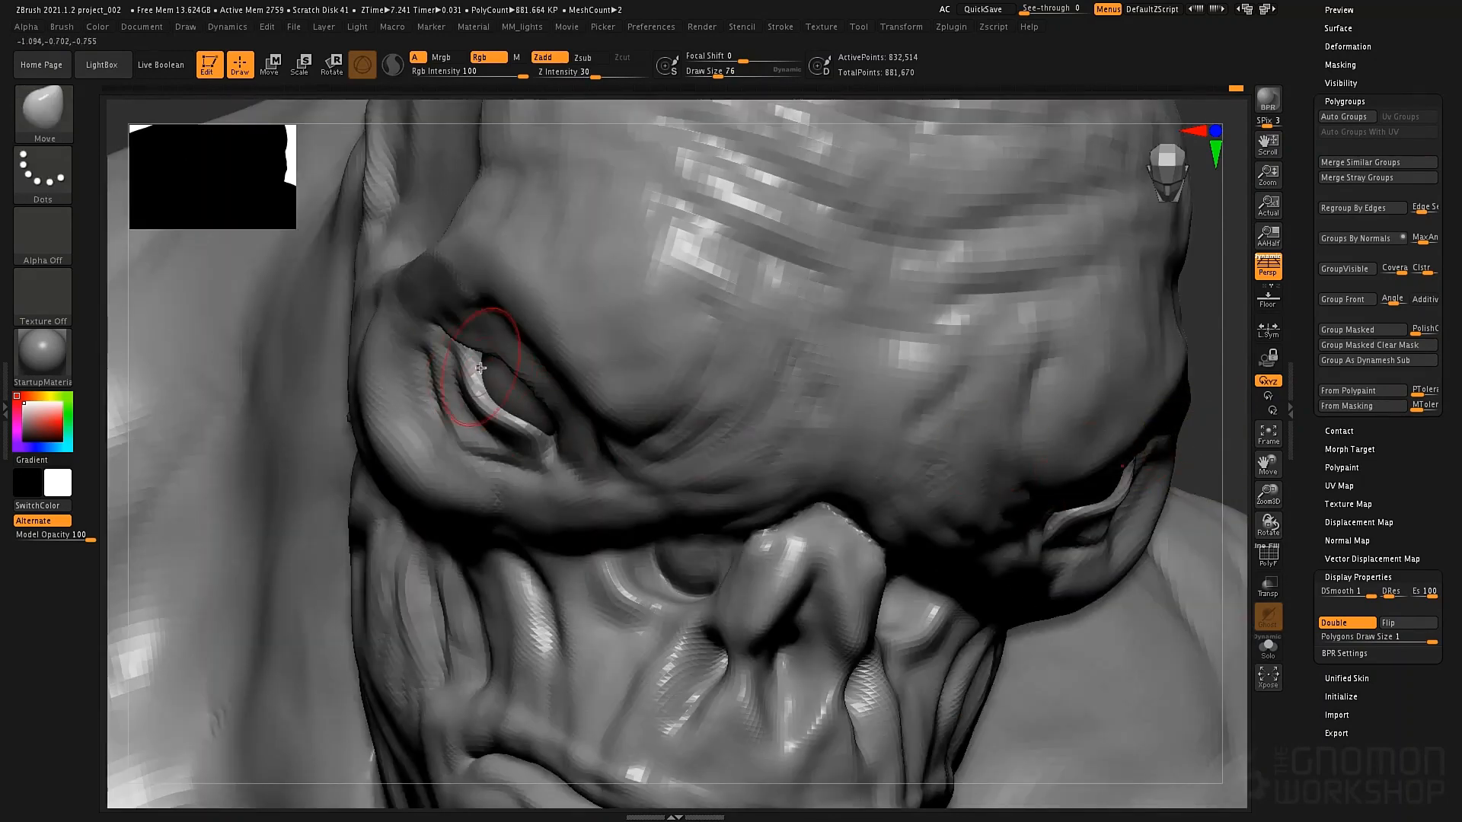
Adjust the upper eyelid with the Move brush and puff out the lower eyelid with the Inflat brush at draw size 76, Z intensity 6
left_click_drag(468, 361, 482, 360)
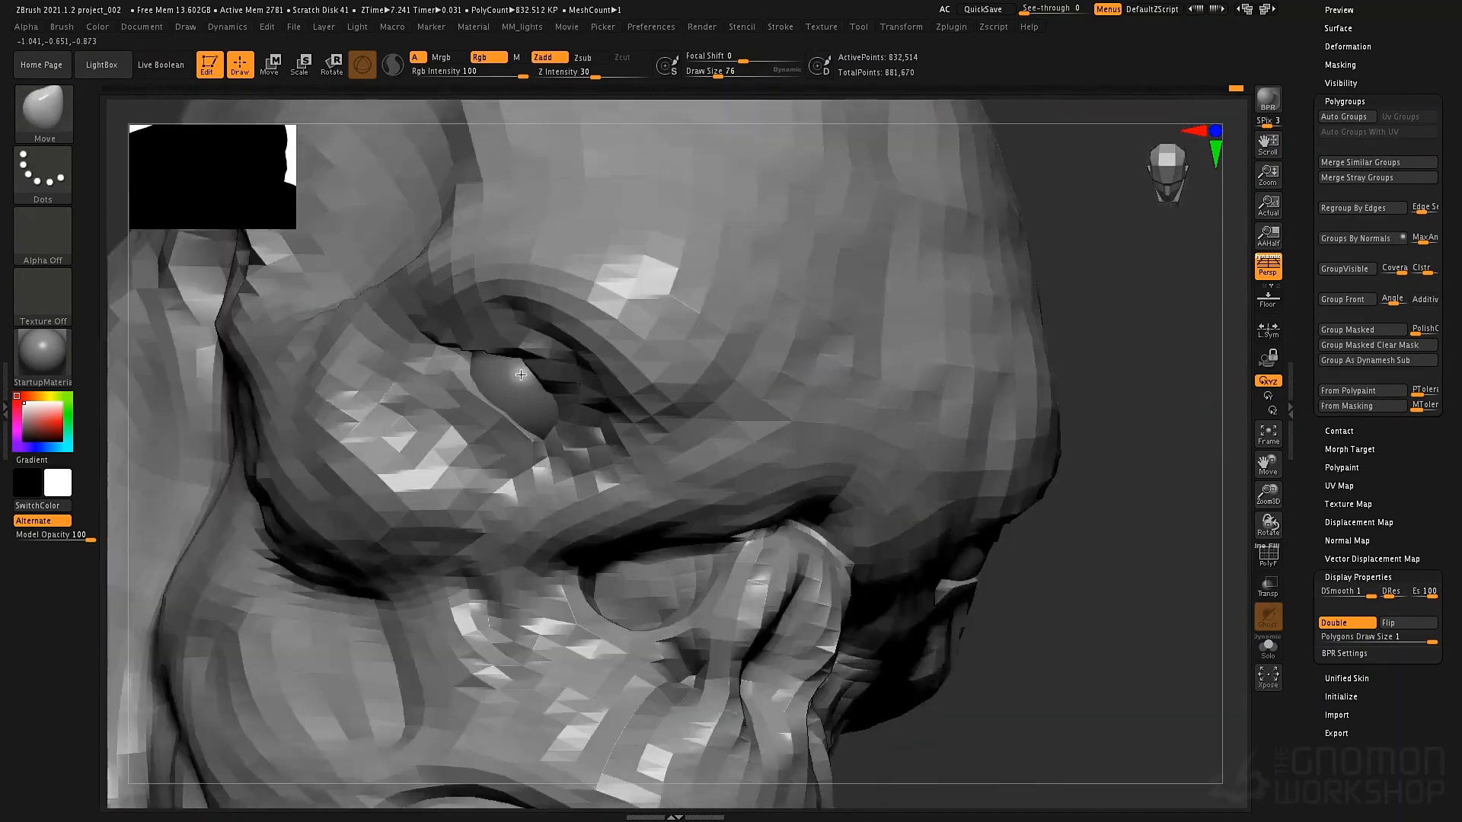
left_click_drag(1127, 457, 1081, 426)
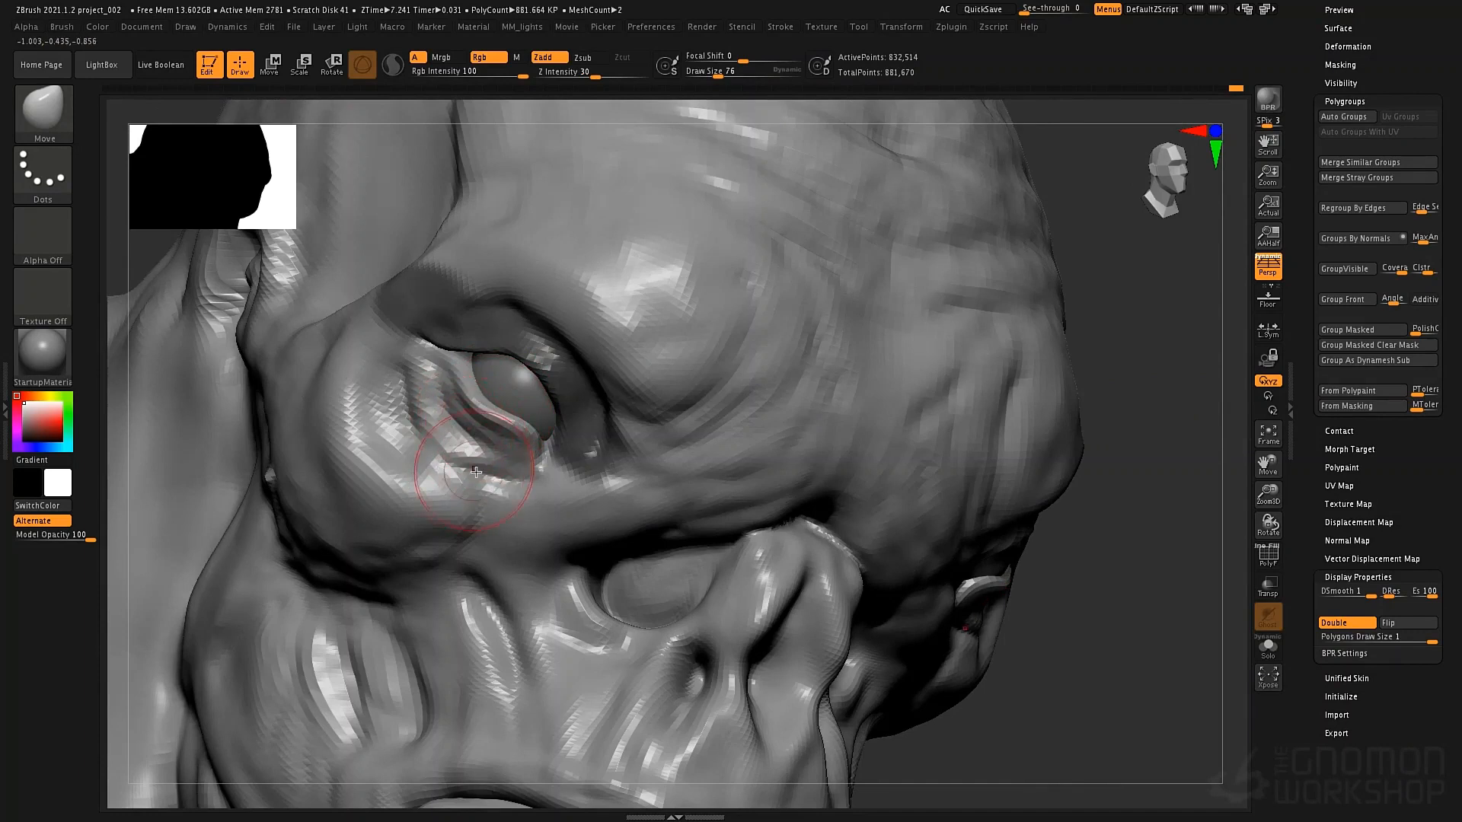
key("b")
key("i")
key("n")
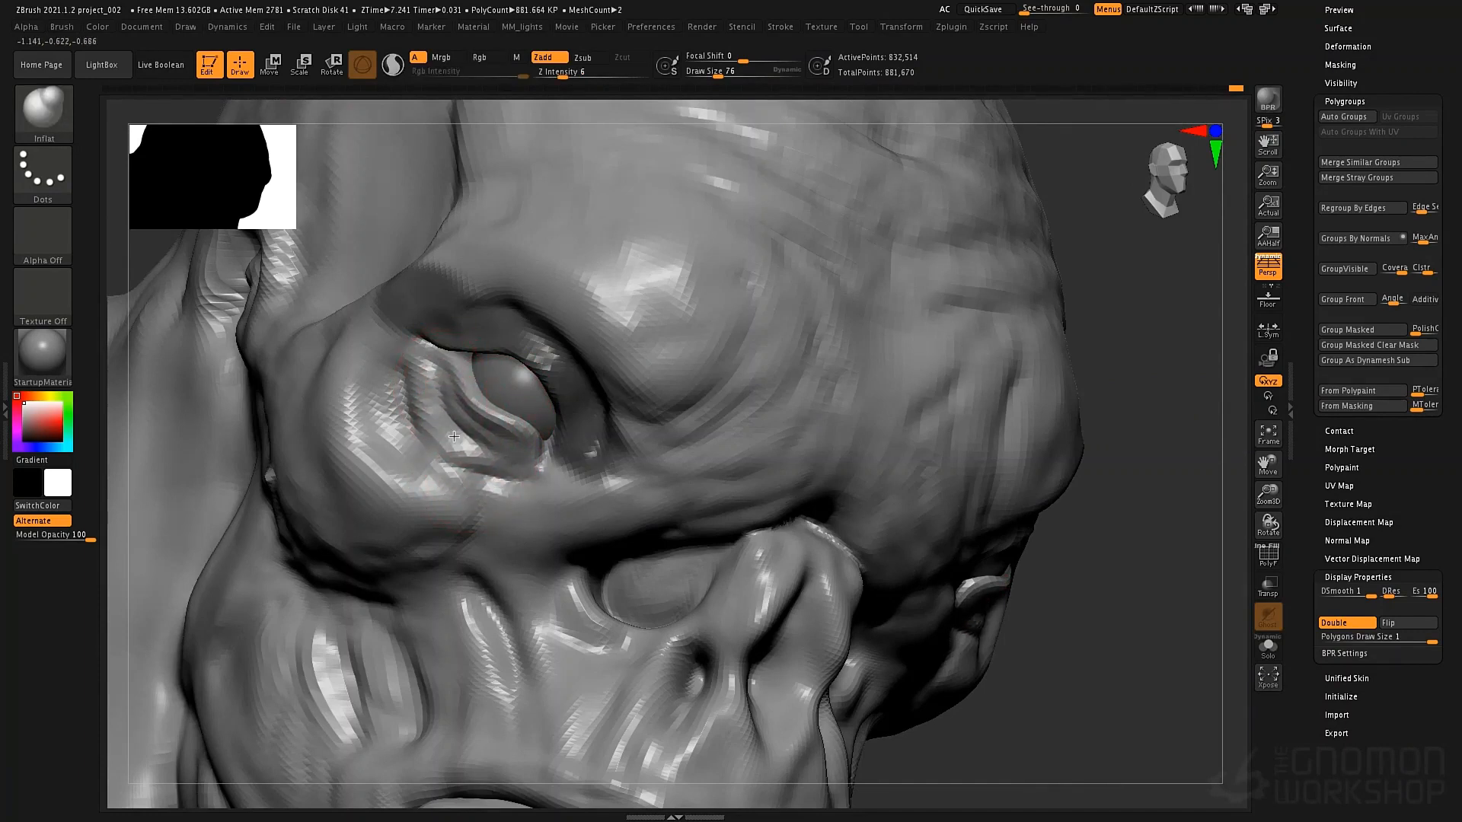
left_click_drag(436, 417, 502, 434)
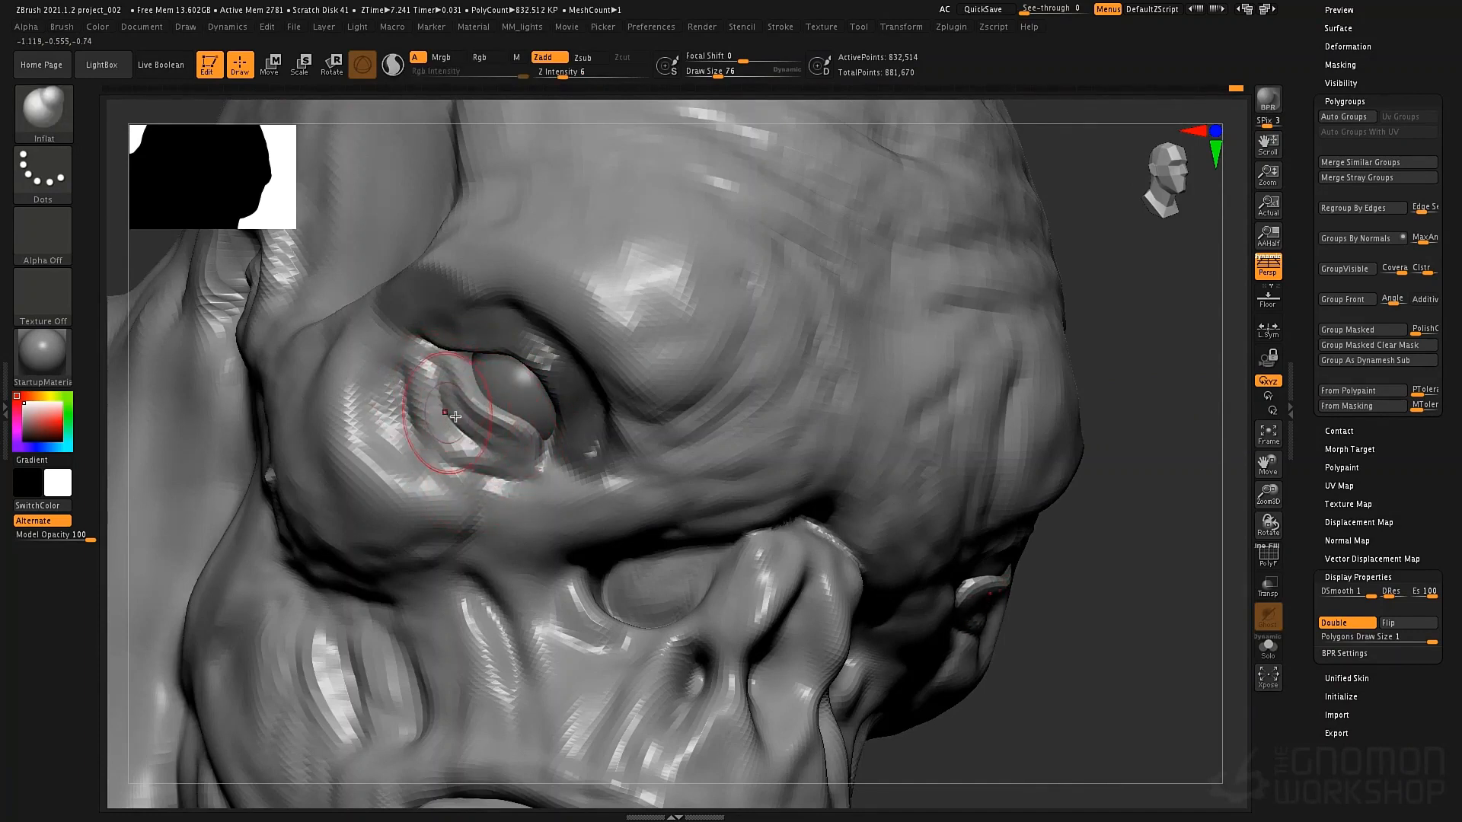
Carve wrinkles across the forehead and between the brows with the DamStandard brush at draw size 76 and Z intensity 24
mouse_move(1134, 329)
left_mouse_down()
mouse_move(969, 523)
mouse_move(947, 424)
mouse_move(772, 436)
left_mouse_up()
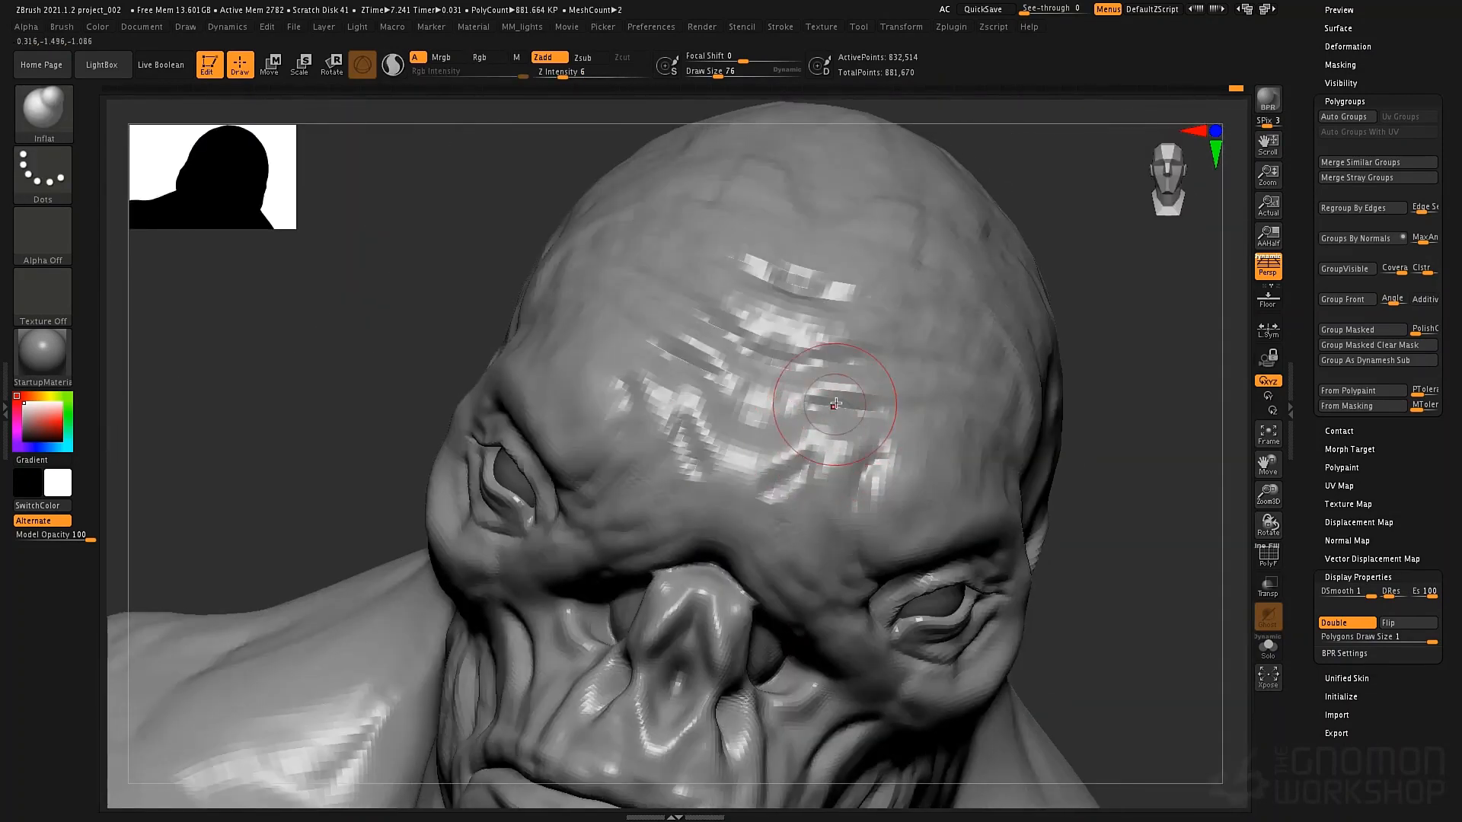
key("b")
key("d")
key("s")
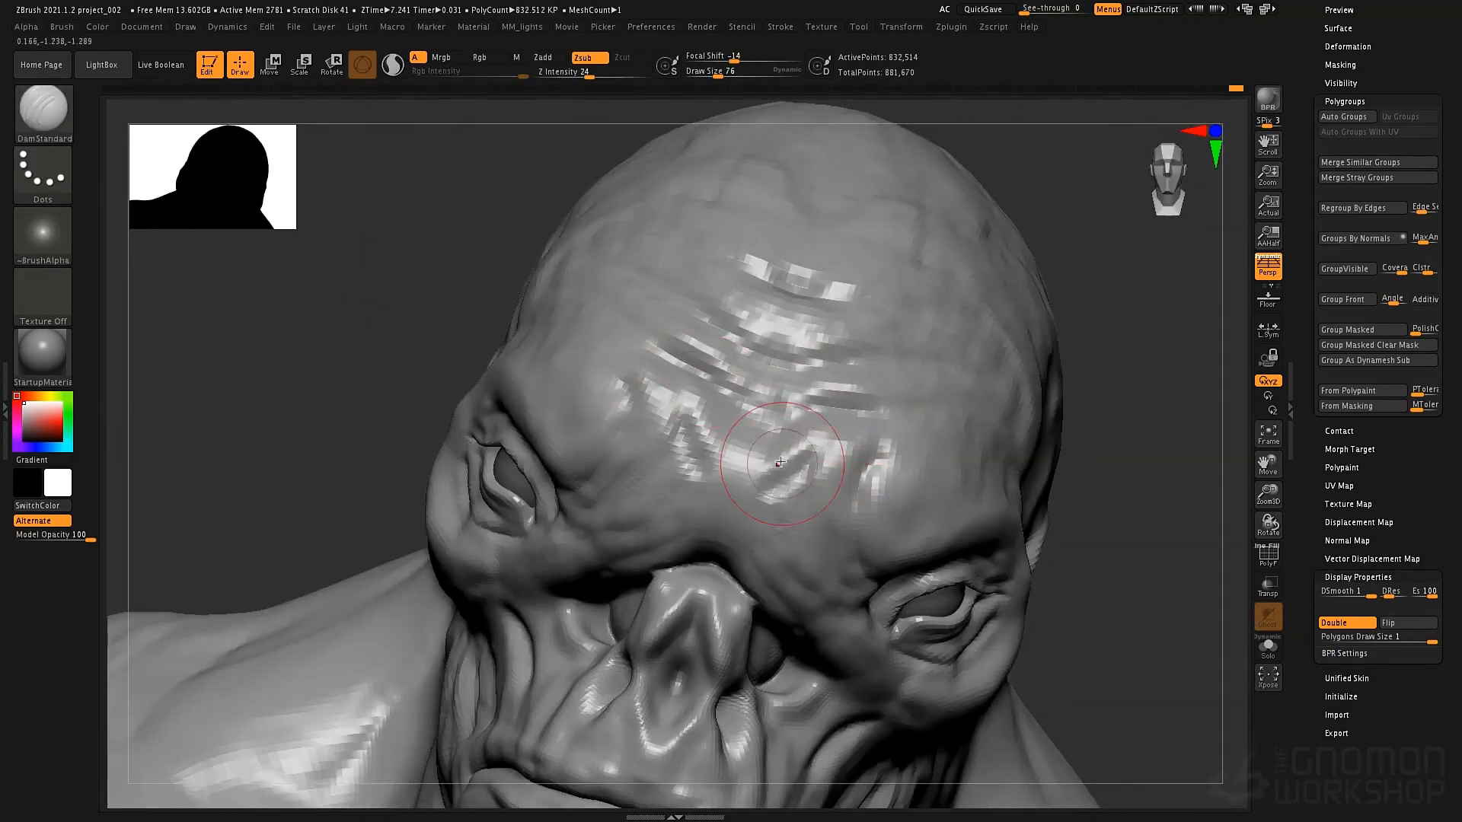
left_click_drag(754, 472, 625, 377)
left_click_drag(708, 319, 876, 354)
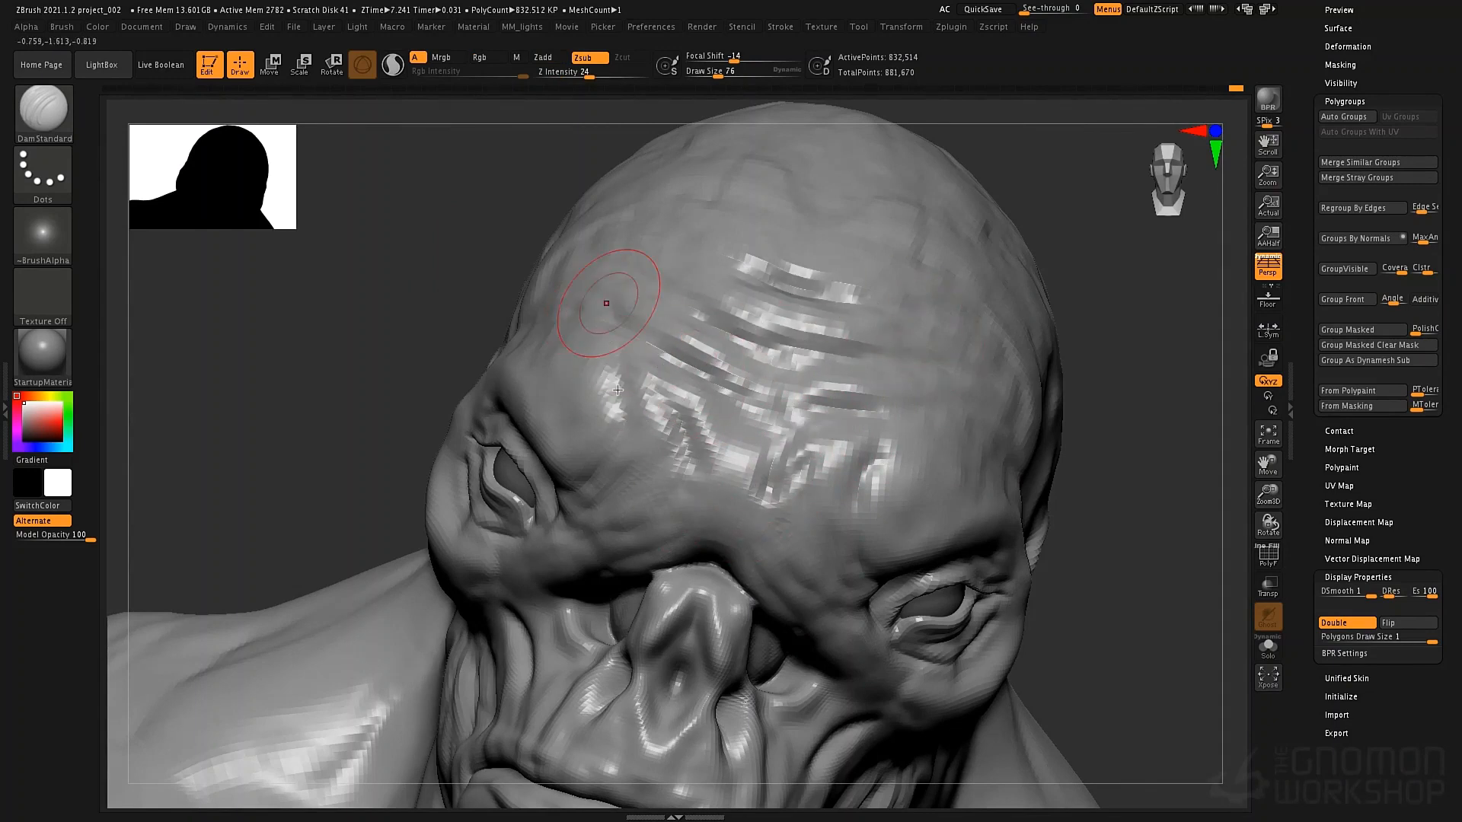
left_click_drag(769, 468, 910, 447)
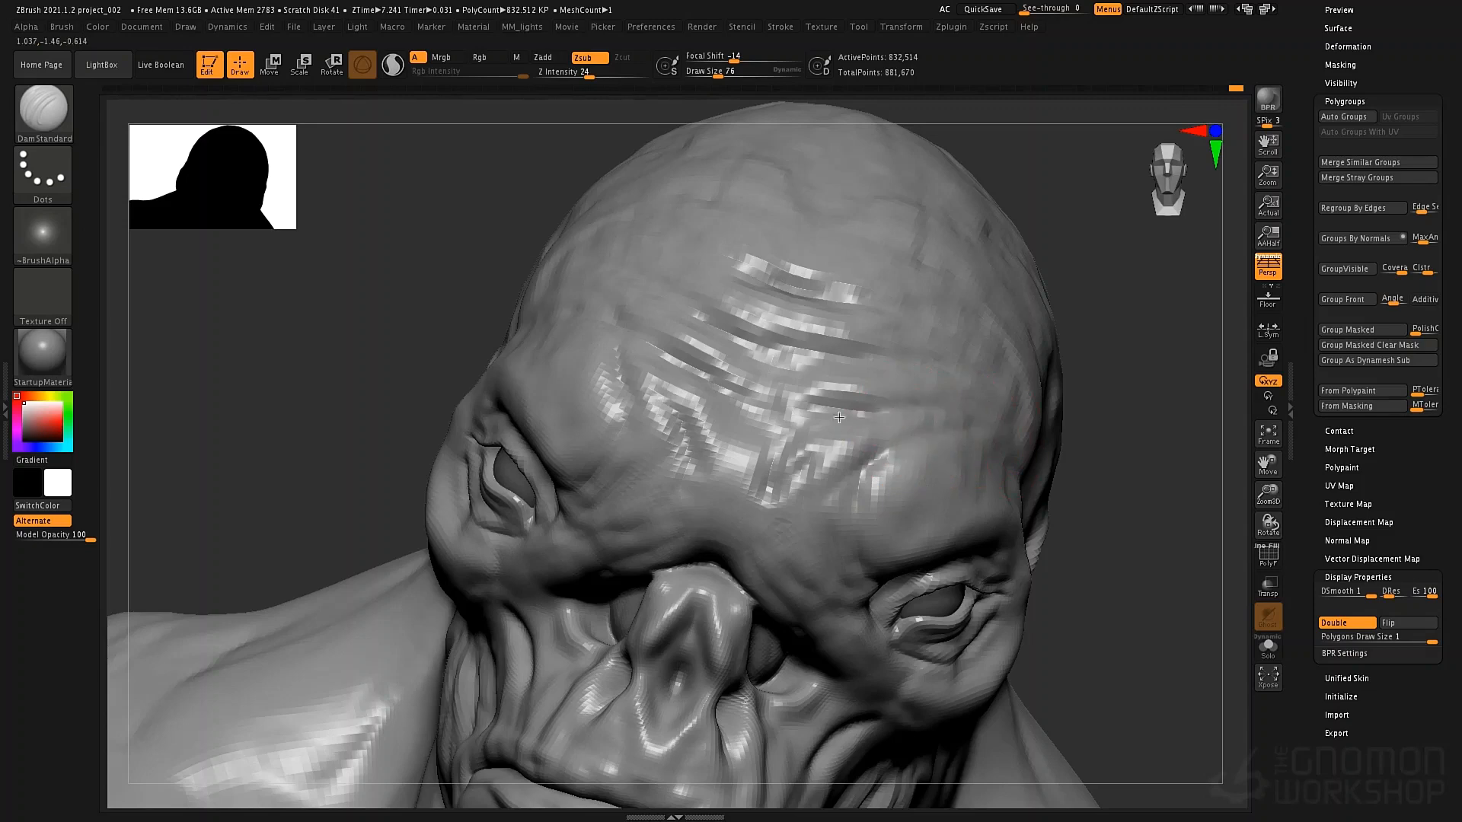
mouse_move(891, 365)
left_mouse_down()
mouse_move(709, 316)
mouse_move(722, 300)
mouse_move(807, 308)
mouse_move(845, 293)
left_mouse_up()
Carve creases along the upper lip, cheek folds and mouth corner with the DamStandard brush at draw size 49
mouse_move(760, 482)
right_mouse_down()
mouse_move(807, 461)
mouse_move(795, 447)
mouse_move(821, 381)
mouse_move(769, 442)
mouse_move(754, 428)
right_mouse_up()
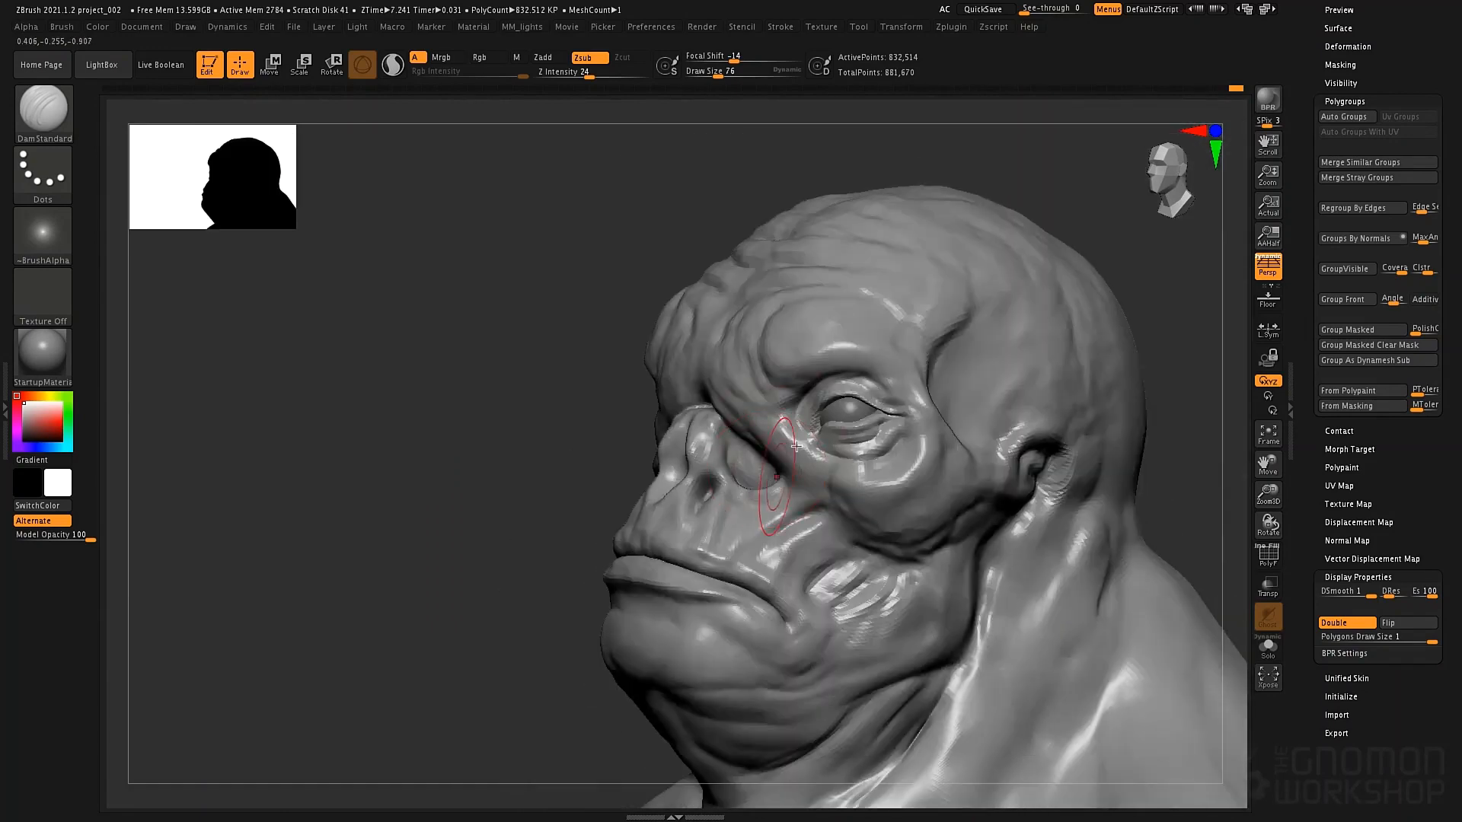
key("space")
left_click_drag(752, 426, 738, 418)
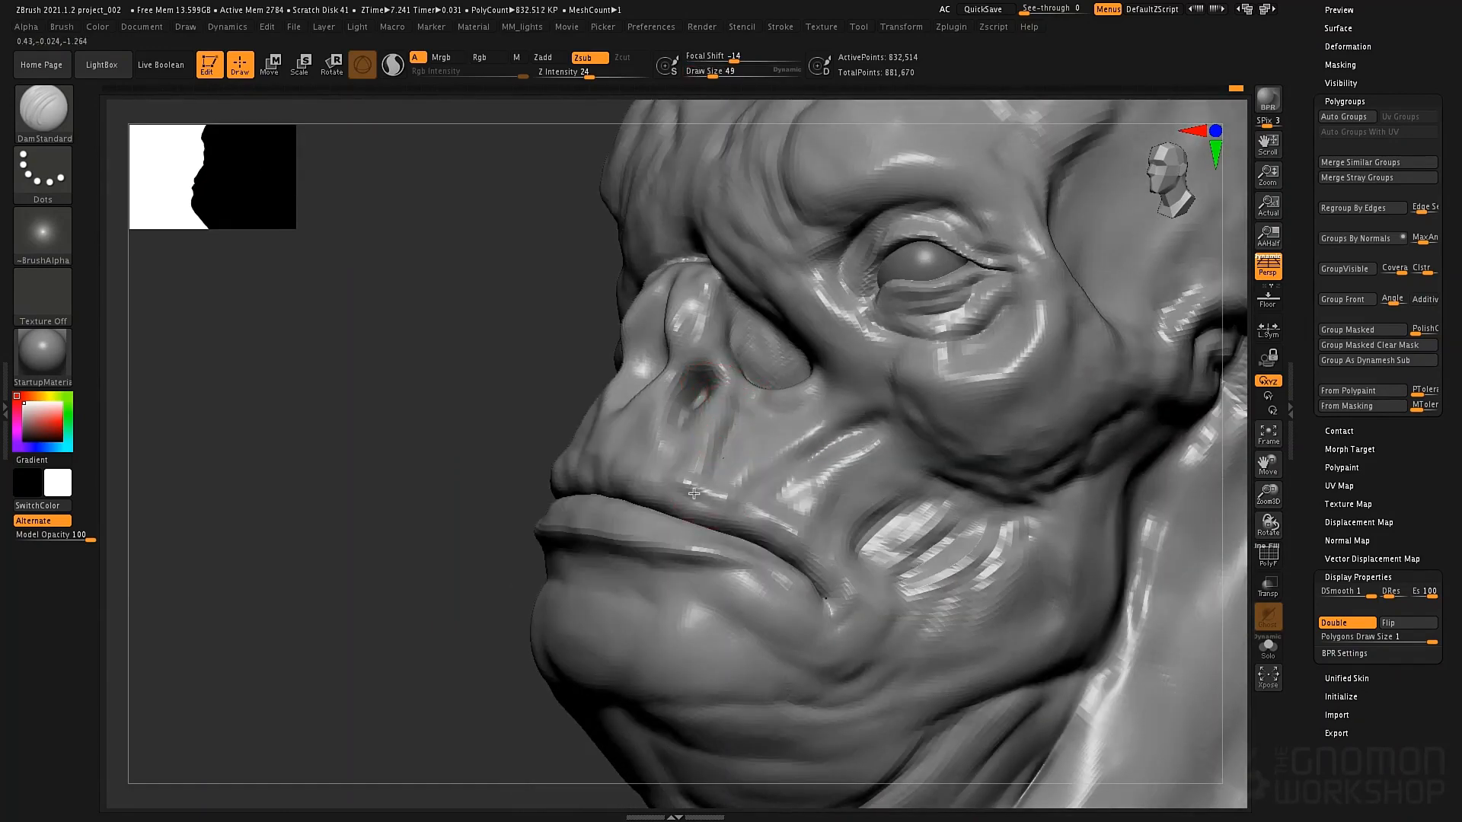
left_click_drag(694, 493, 684, 496)
mouse_move(853, 422)
left_mouse_down()
mouse_move(739, 489)
mouse_move(766, 458)
mouse_move(776, 539)
left_mouse_up()
left_click_drag(855, 475, 803, 542)
left_click_drag(898, 475, 808, 568)
mouse_move(887, 542)
left_mouse_down()
mouse_move(801, 619)
mouse_move(735, 609)
left_mouse_up()
left_click_drag(793, 651, 792, 676)
Deepen the folds between the cheek and upper lip on the opposite side of the face with DamStandard at draw size 49
right_click_drag(893, 643, 1127, 636)
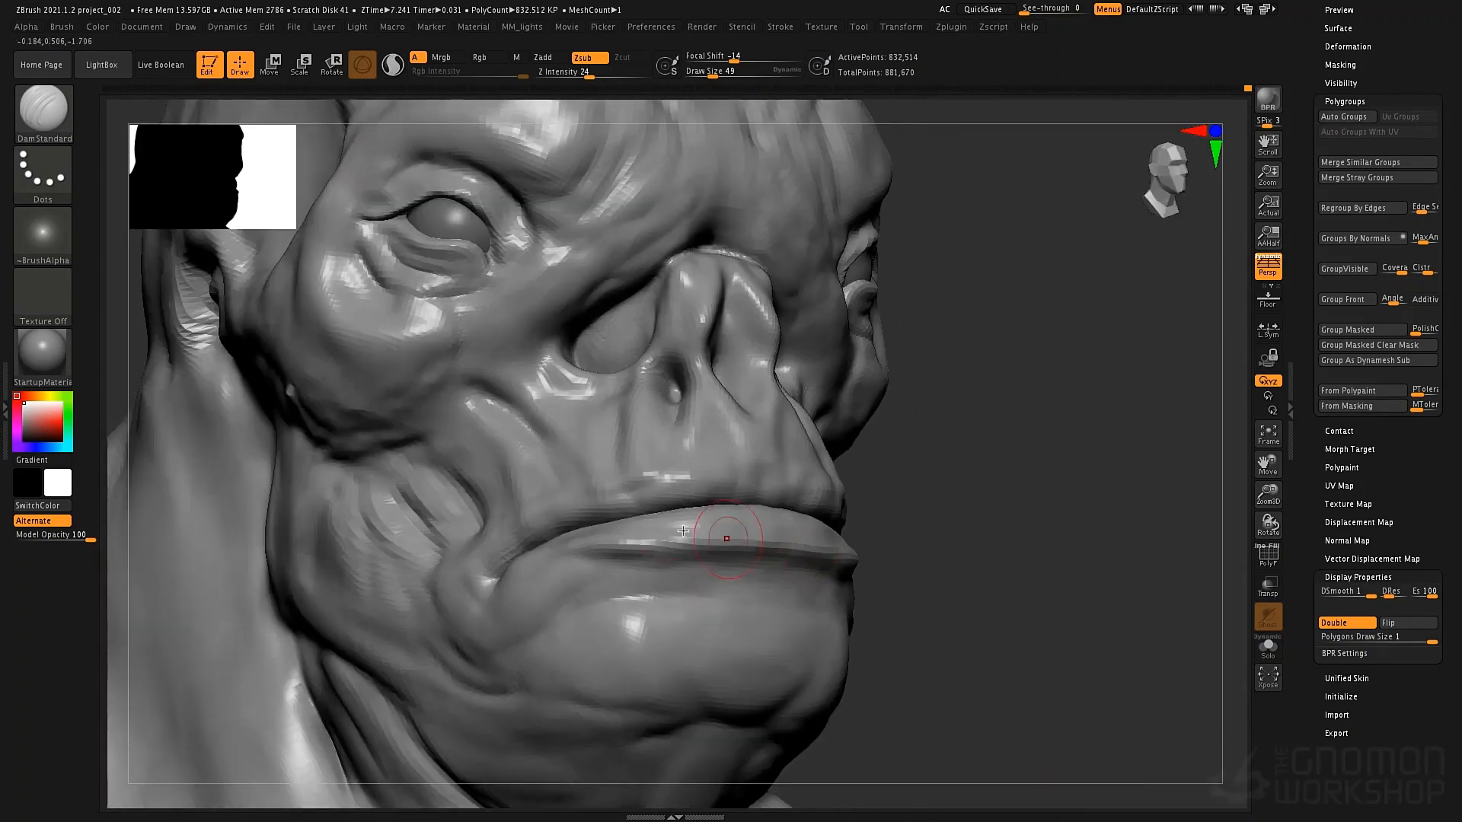
mouse_move(607, 522)
left_mouse_down()
mouse_move(550, 396)
mouse_move(578, 469)
left_mouse_up()
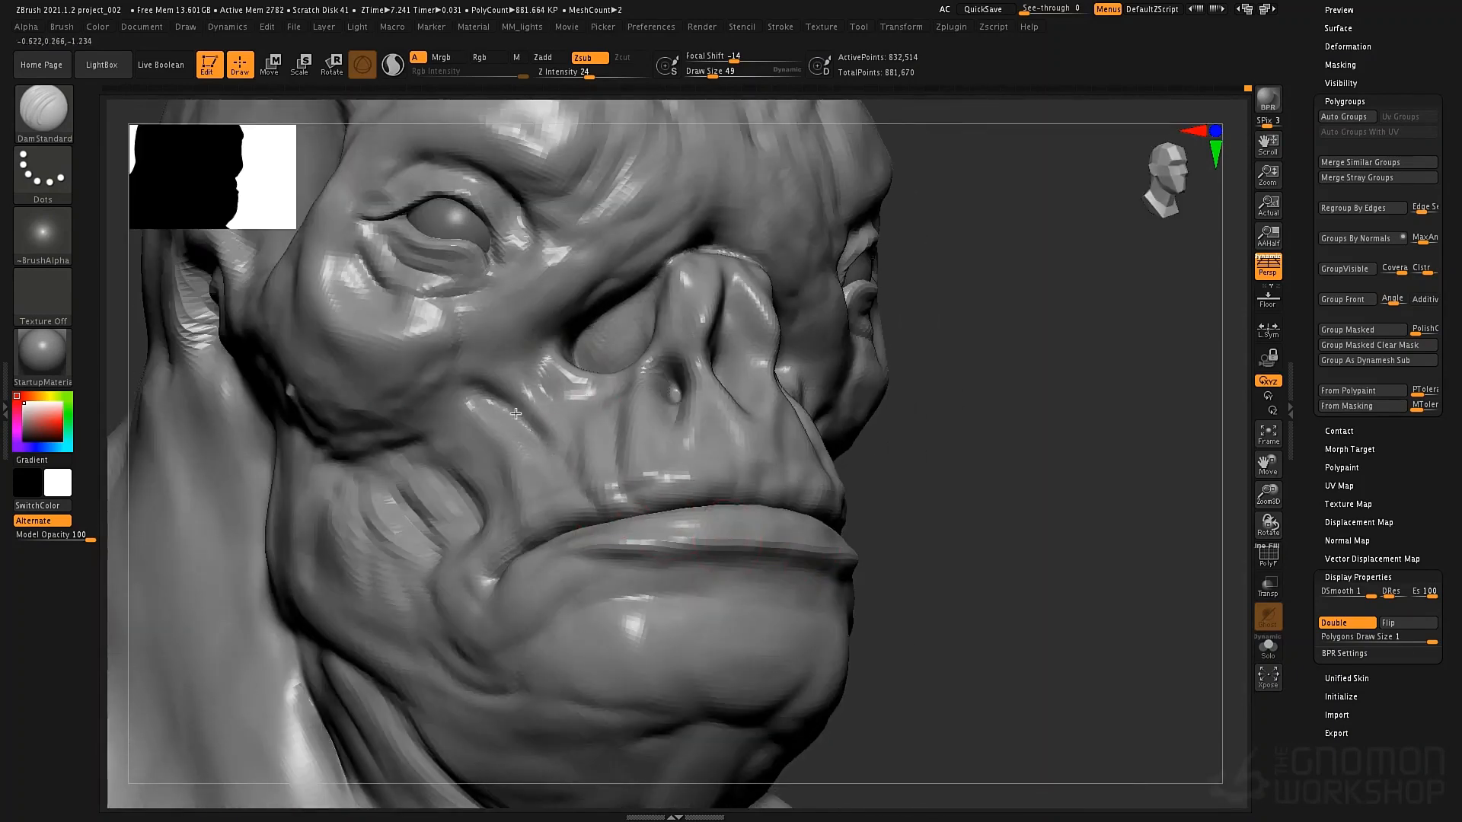
mouse_move(517, 414)
left_mouse_down()
mouse_move(548, 468)
mouse_move(524, 537)
left_mouse_up()
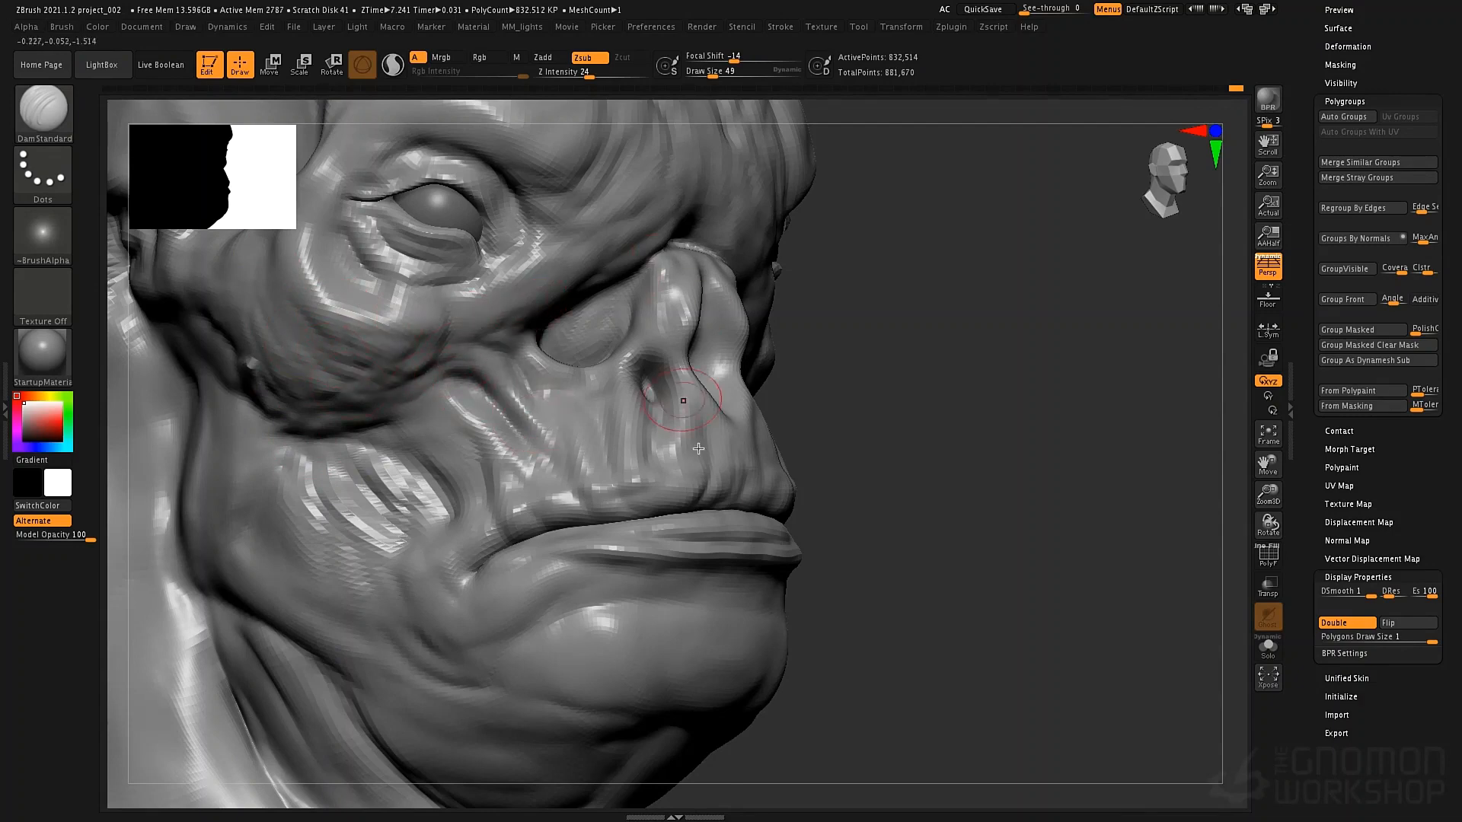
left_click_drag(868, 457, 750, 466, "shift")
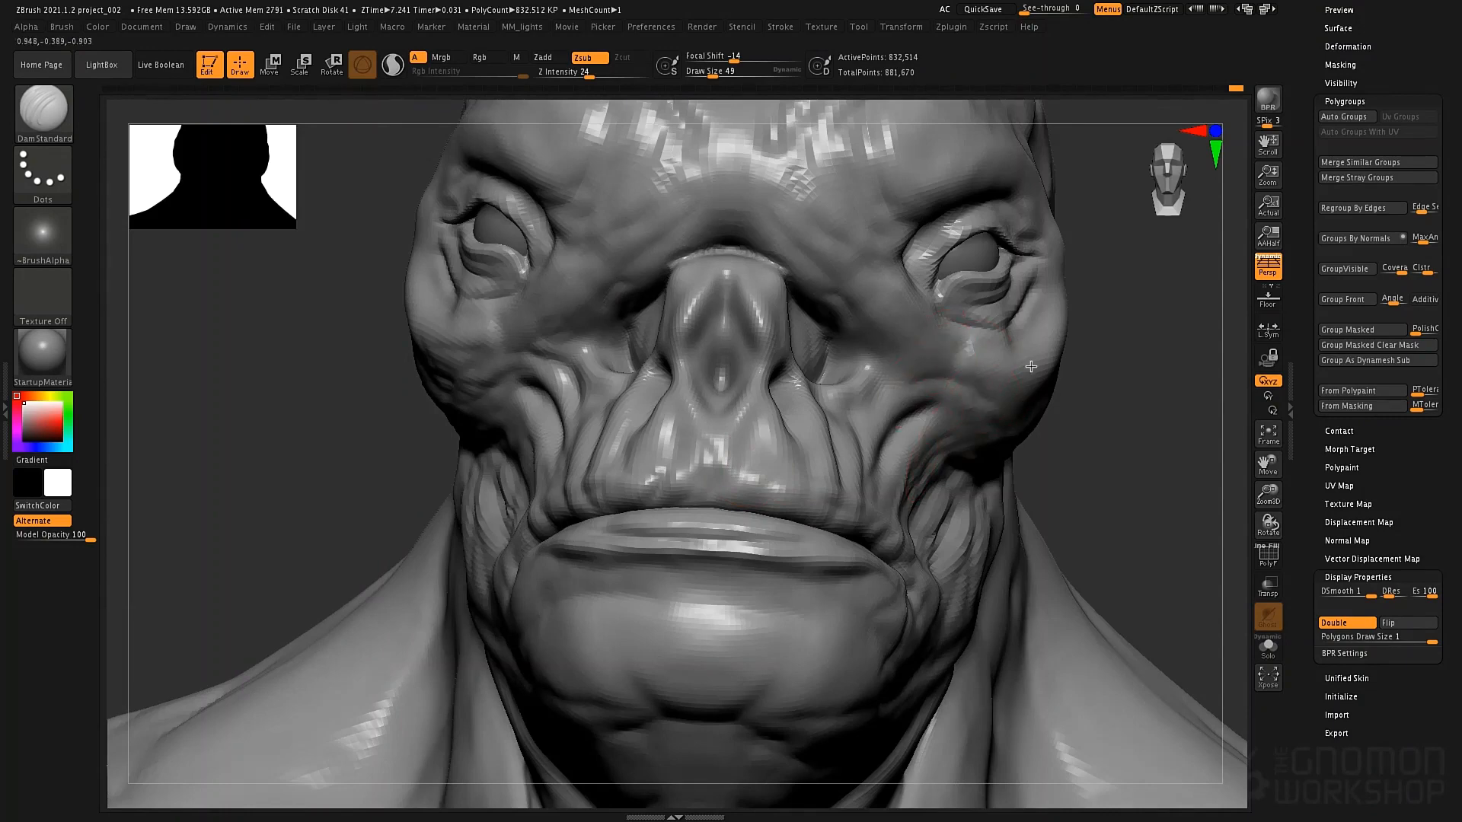
right_click_drag(1039, 378, 923, 378)
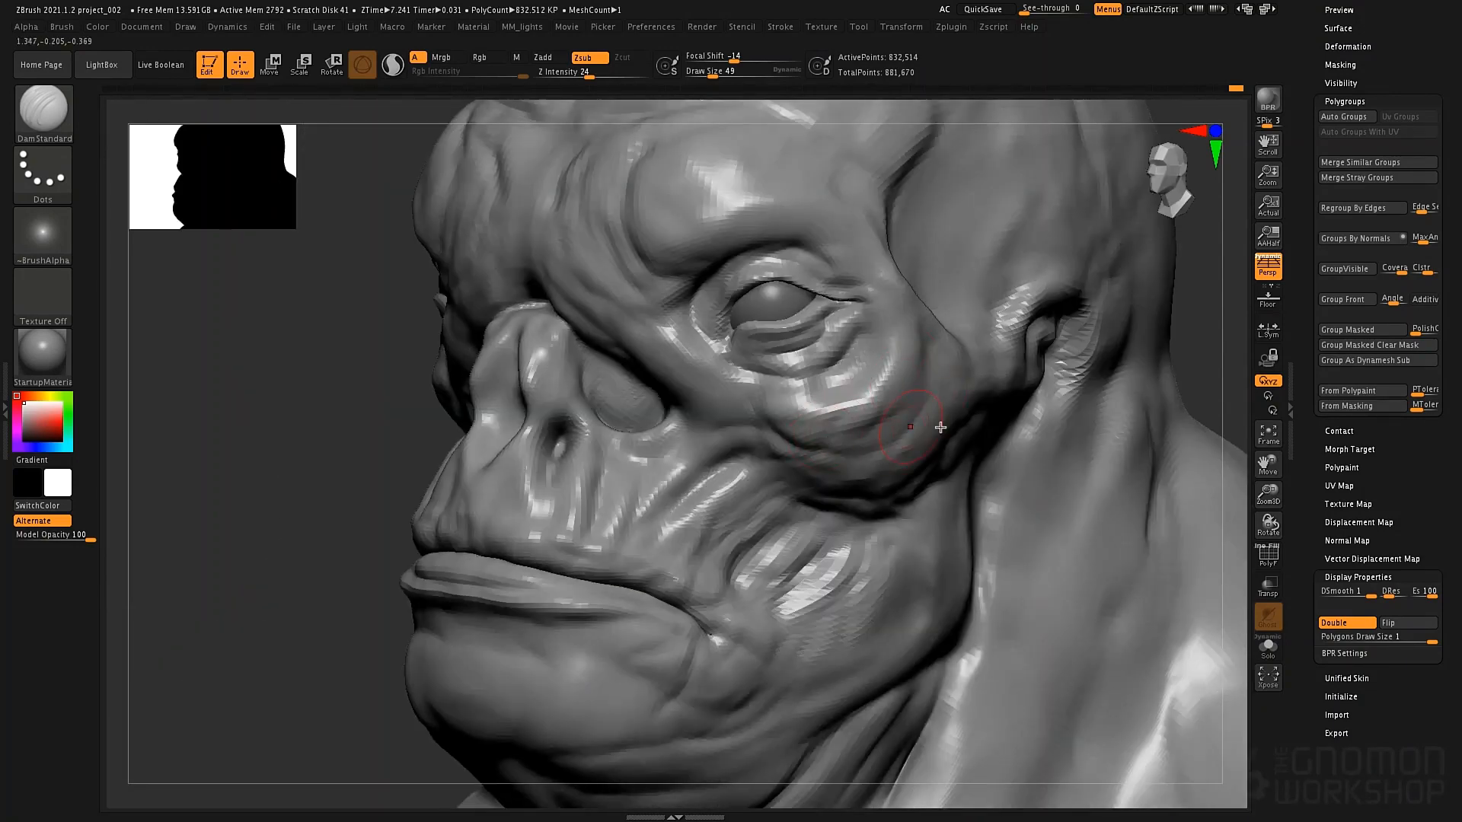
Carve creases into the side of the nose above the nostril with the DamStandard brush
right_click_drag(941, 428, 1144, 326, "shift")
mouse_move(553, 371)
left_mouse_down()
mouse_move(542, 402)
mouse_move(560, 409)
left_mouse_up()
left_click_drag(563, 384, 540, 392)
Mask the rounded form in the hollow beside the nose and invert the mask so only that form can be sculpted
right_click_drag(564, 367, 517, 385)
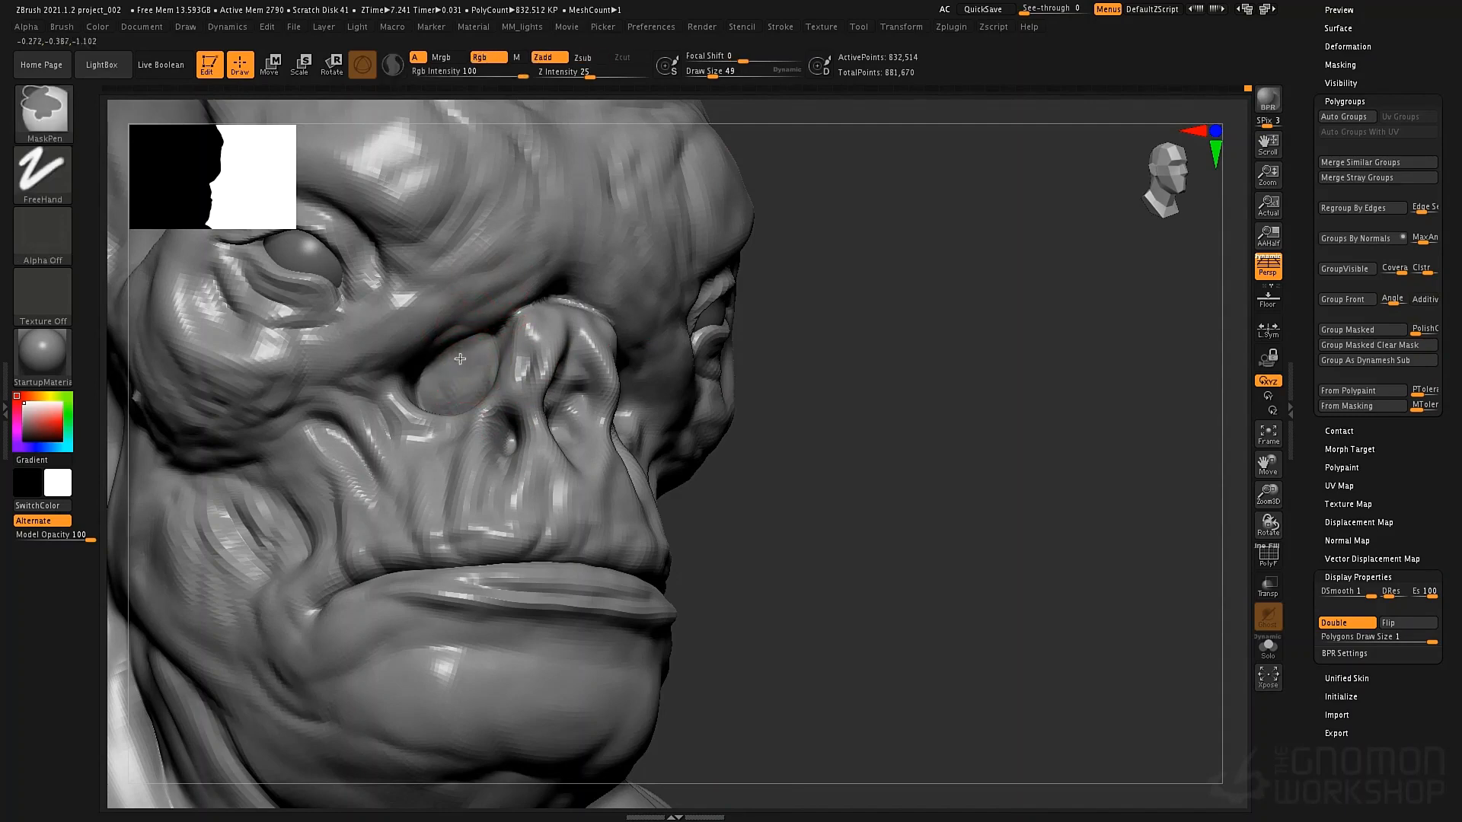
left_click_drag(457, 371, 474, 355, "ctrl")
left_click(906, 339, "ctrl")
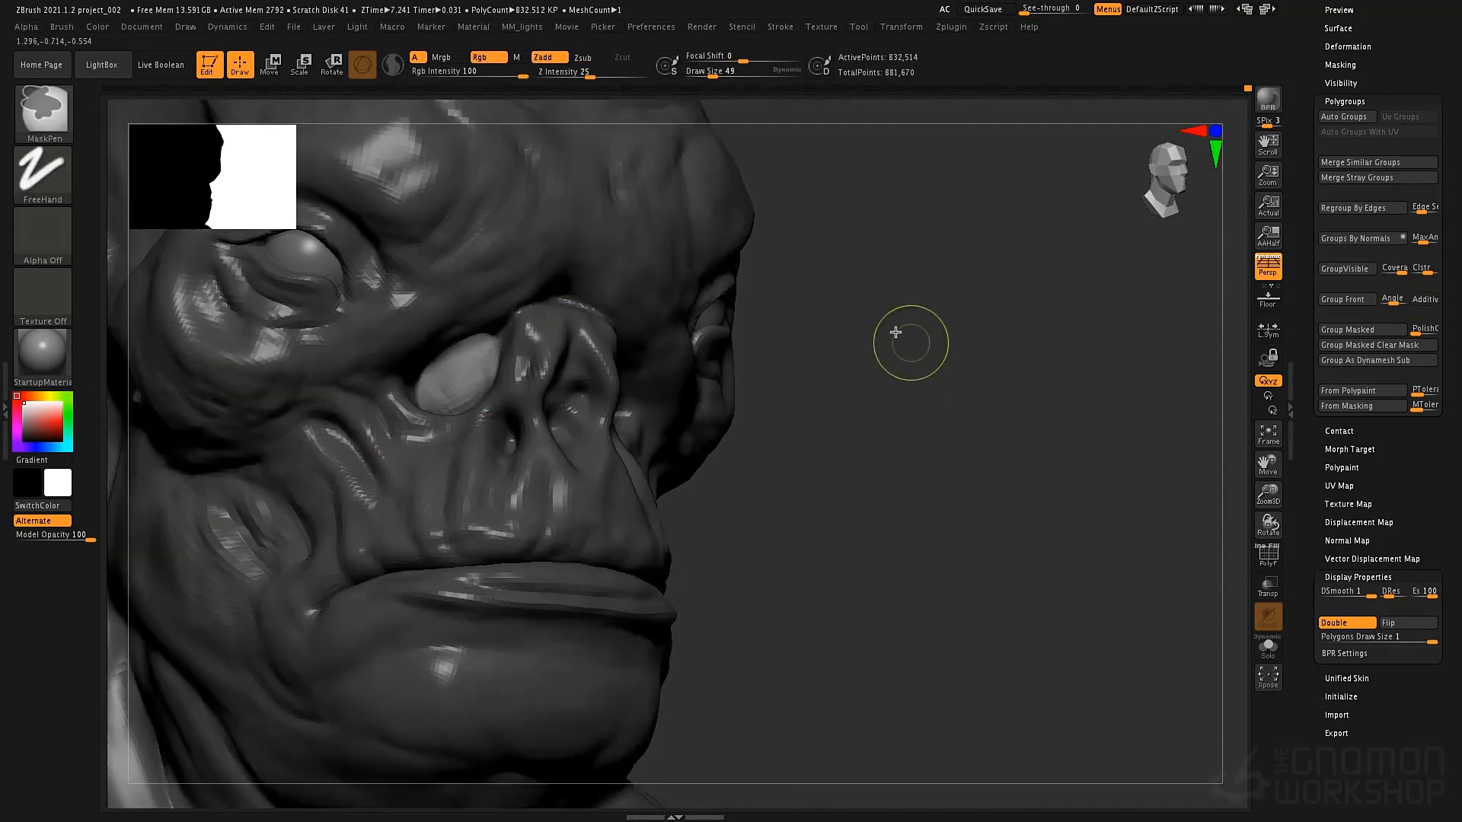
Swell the unmasked form beside the nose with the Inflat brush at draw size 106 and Z intensity 6, and smooth its surface
key("b")
key("i")
key("n")
key("space")
left_click_drag(481, 349, 493, 349)
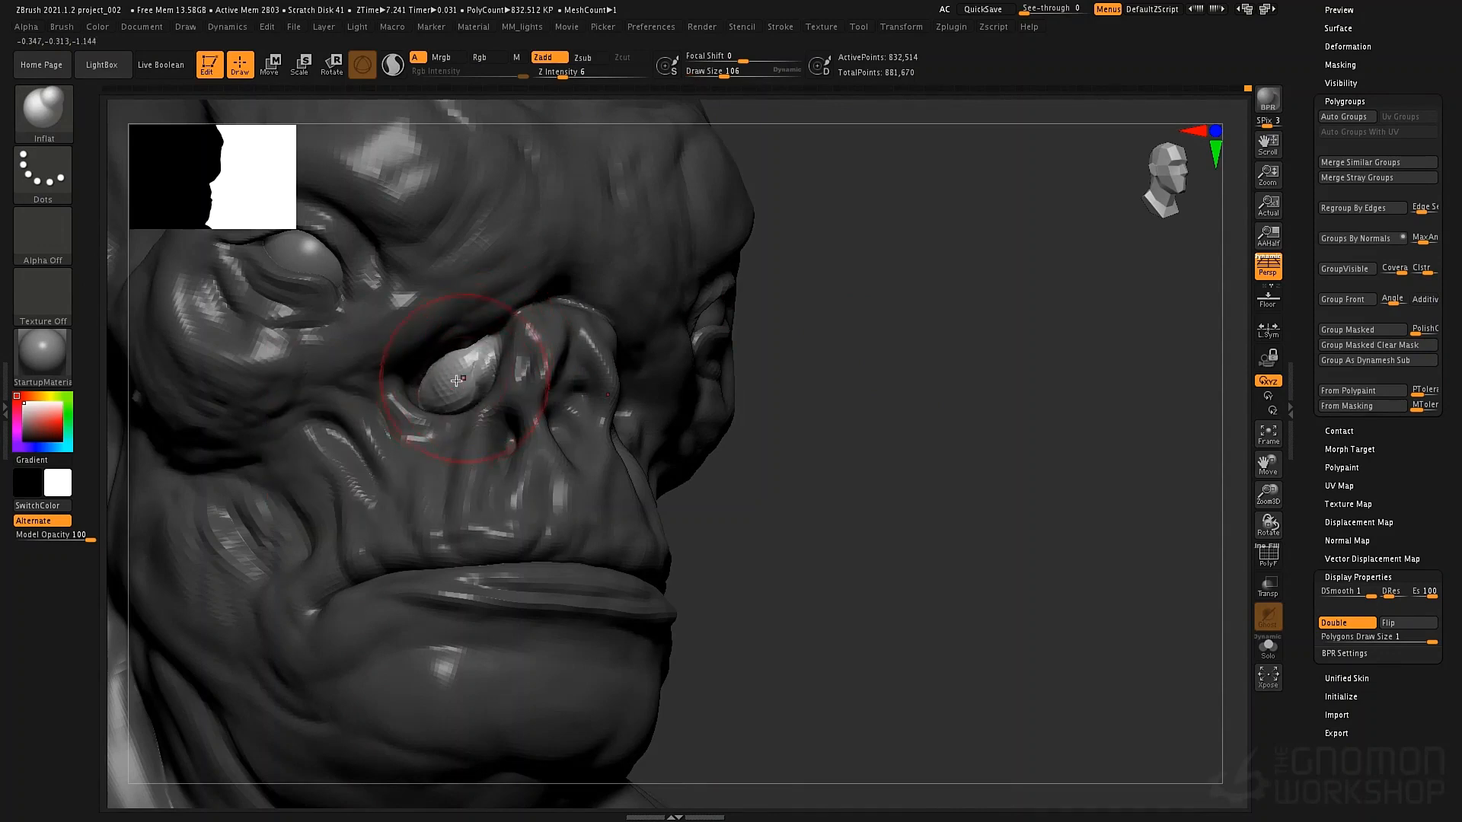
mouse_move(444, 393)
left_mouse_down("shift")
mouse_move(458, 364)
mouse_move(484, 376)
mouse_move(431, 369)
mouse_move(487, 377)
left_mouse_up("shift")
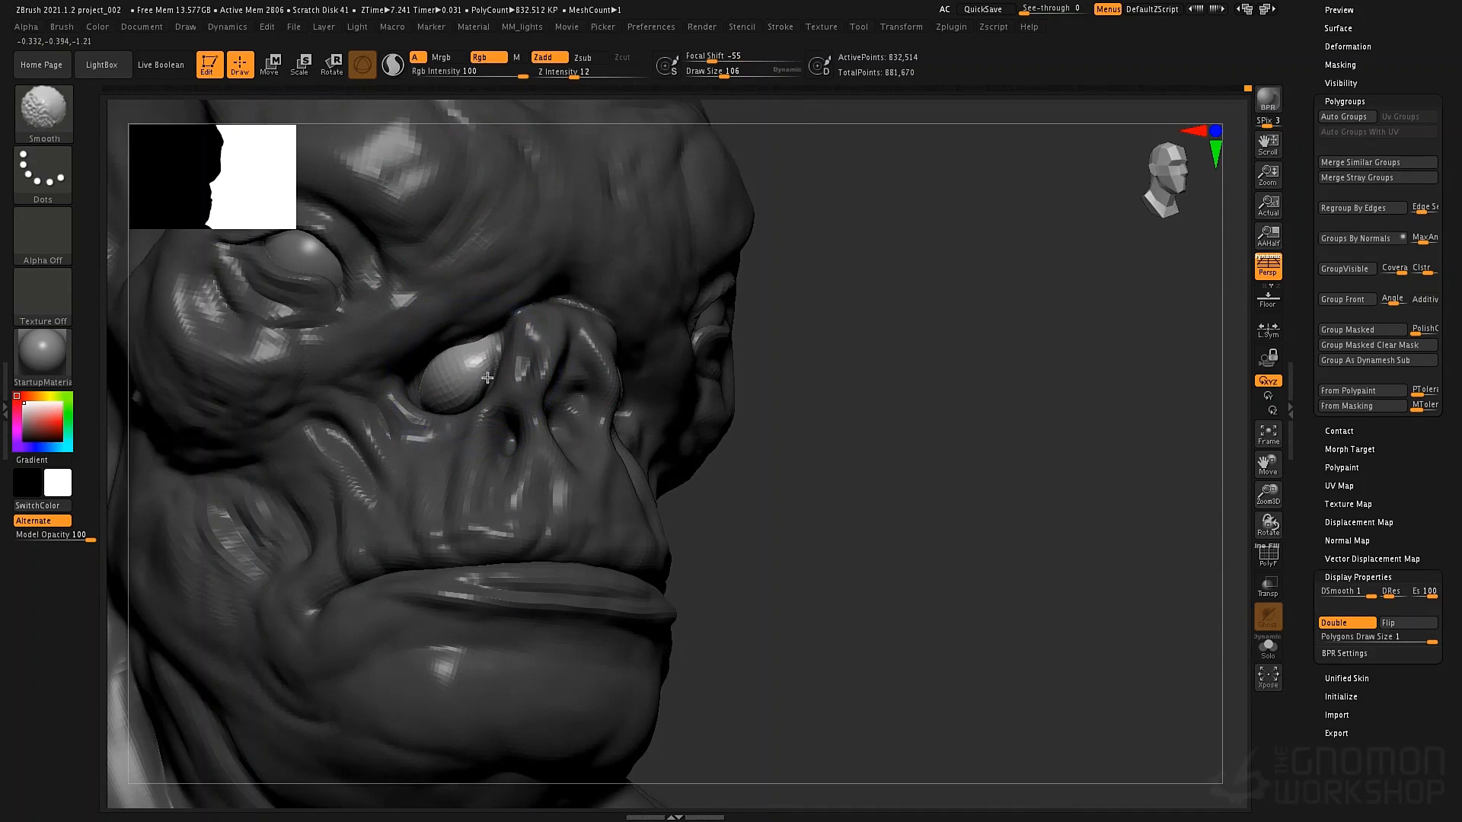
Reshape the rounded form beside the nose with the Move brush at draw size 106, and clear the mask
left_click_drag(810, 395, 663, 431)
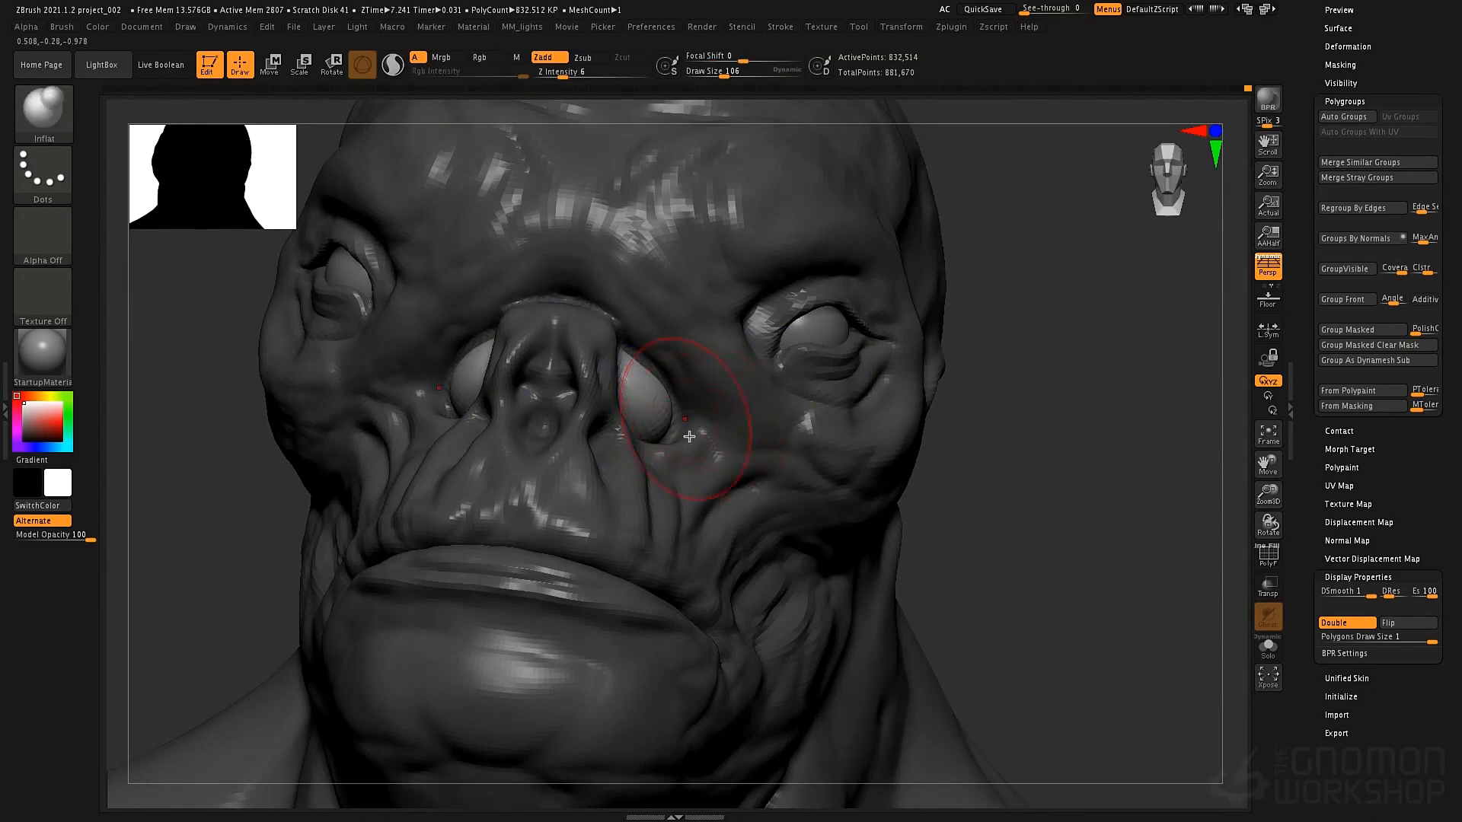
key("b")
key("m")
key("v")
left_click_drag(655, 415, 686, 454)
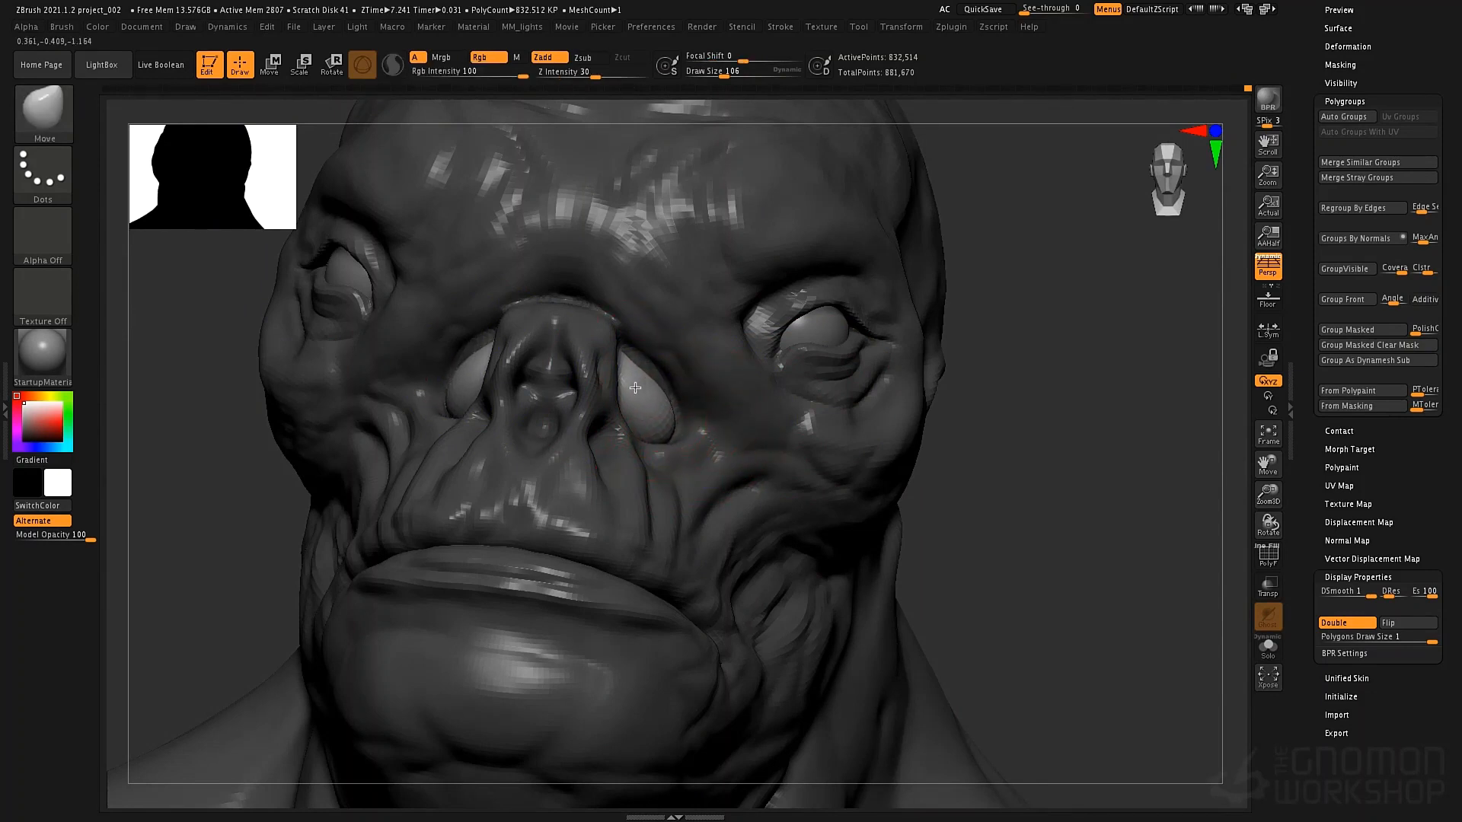
left_click_drag(1073, 312, 966, 594)
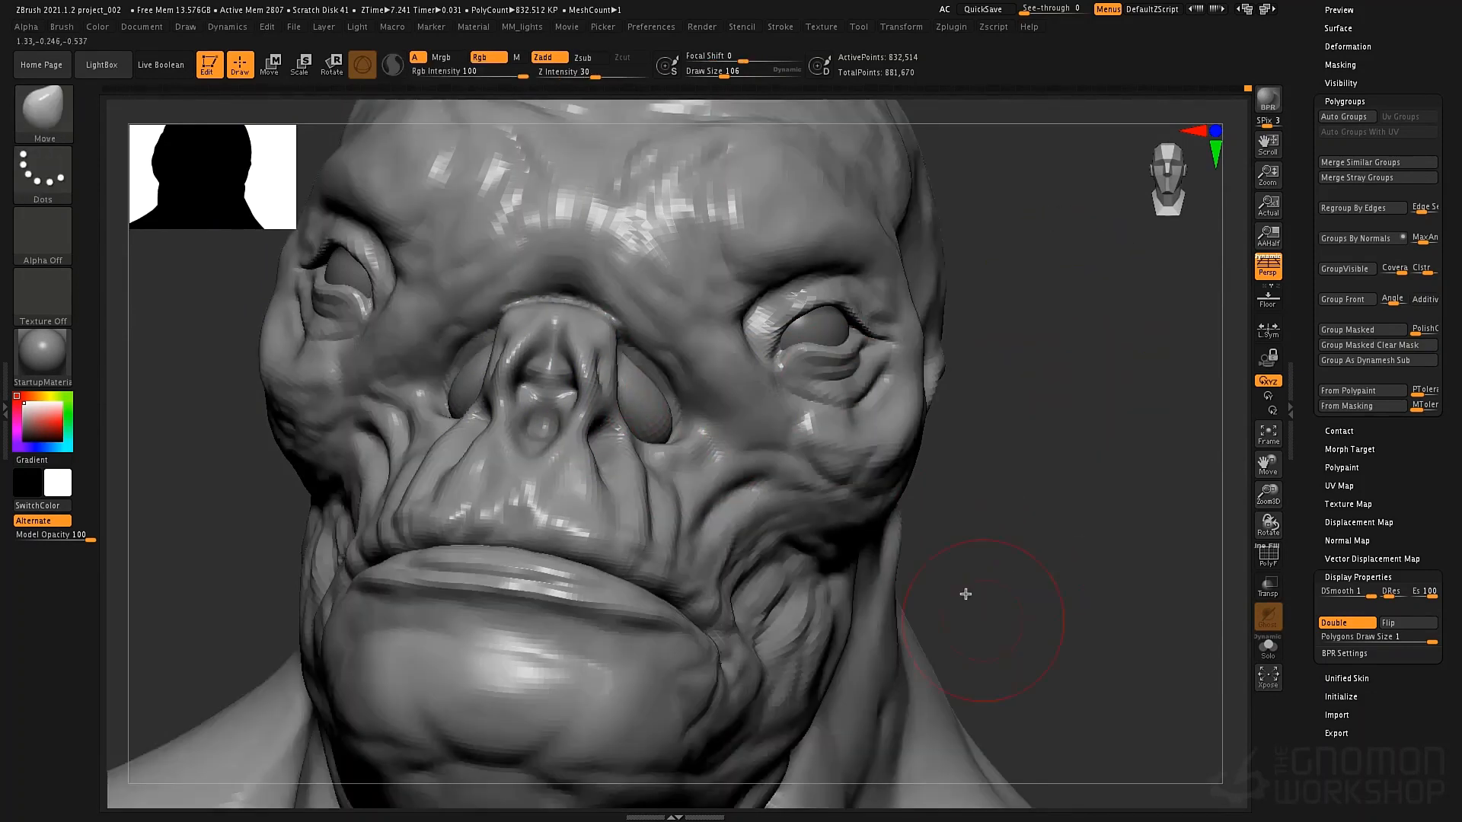
Build up the temple ridge behind the brow with the ClayTubes brush at draw size 58 and Z intensity 16
left_click_drag(933, 510, 822, 426, "alt")
mouse_move(411, 525)
left_mouse_down()
mouse_move(634, 589)
mouse_move(816, 554)
left_mouse_up()
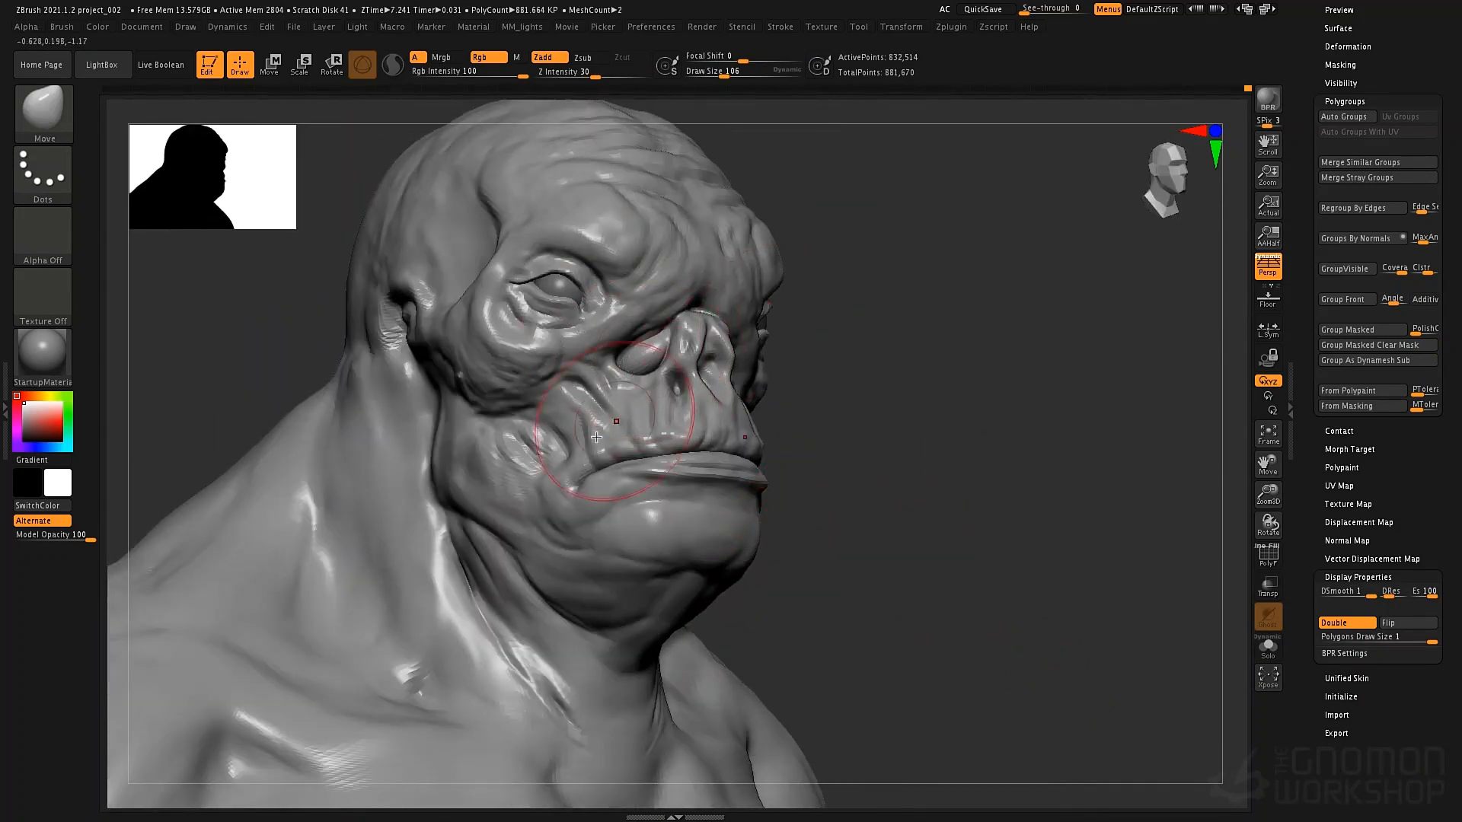
left_click_drag(903, 442, 951, 549, "alt")
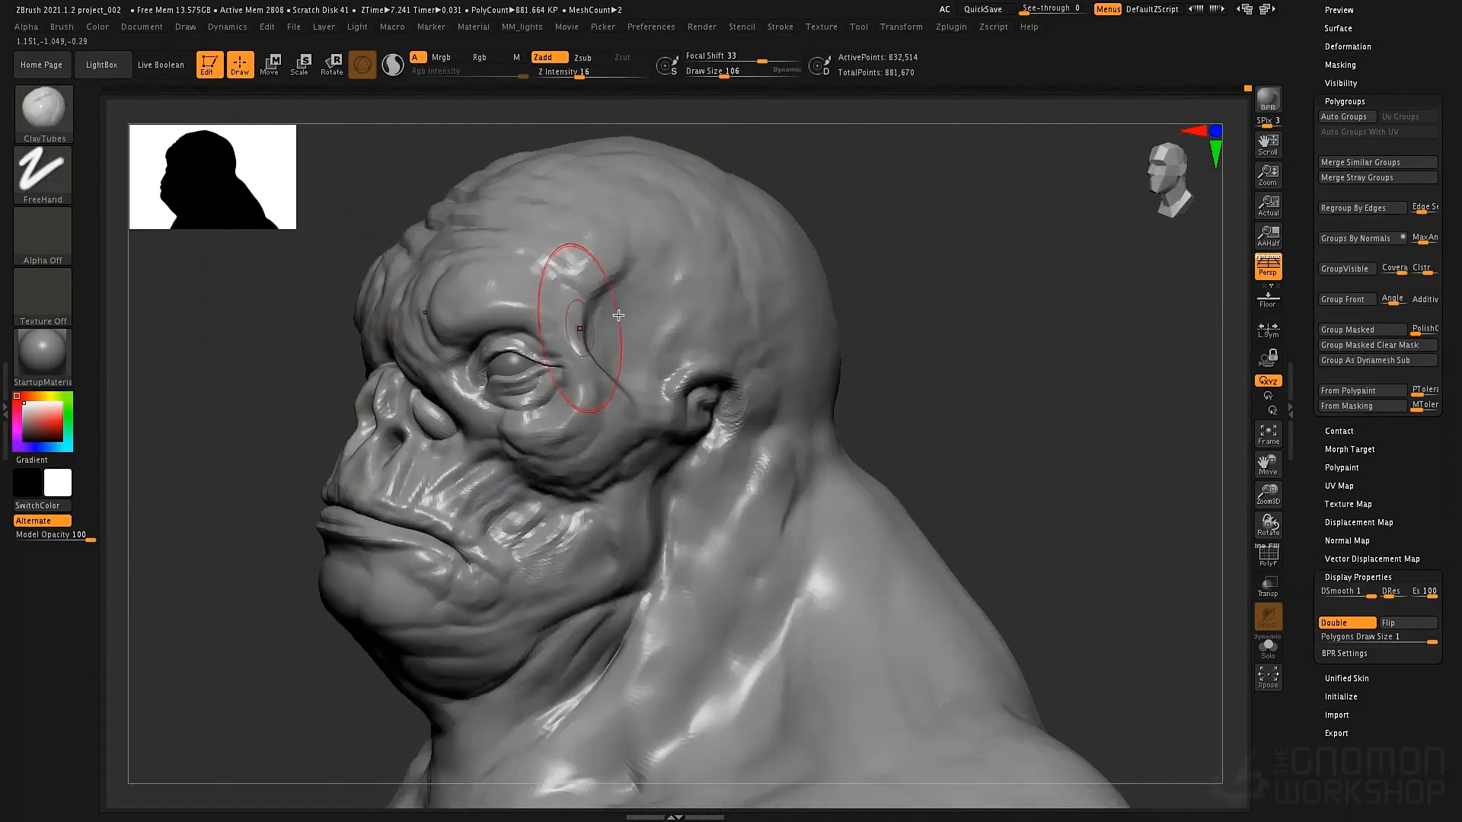
key("space")
key("space")
mouse_move(609, 332)
left_mouse_down()
mouse_move(644, 323)
mouse_move(636, 284)
left_mouse_up()
key("space")
left_click_drag(600, 342, 646, 320)
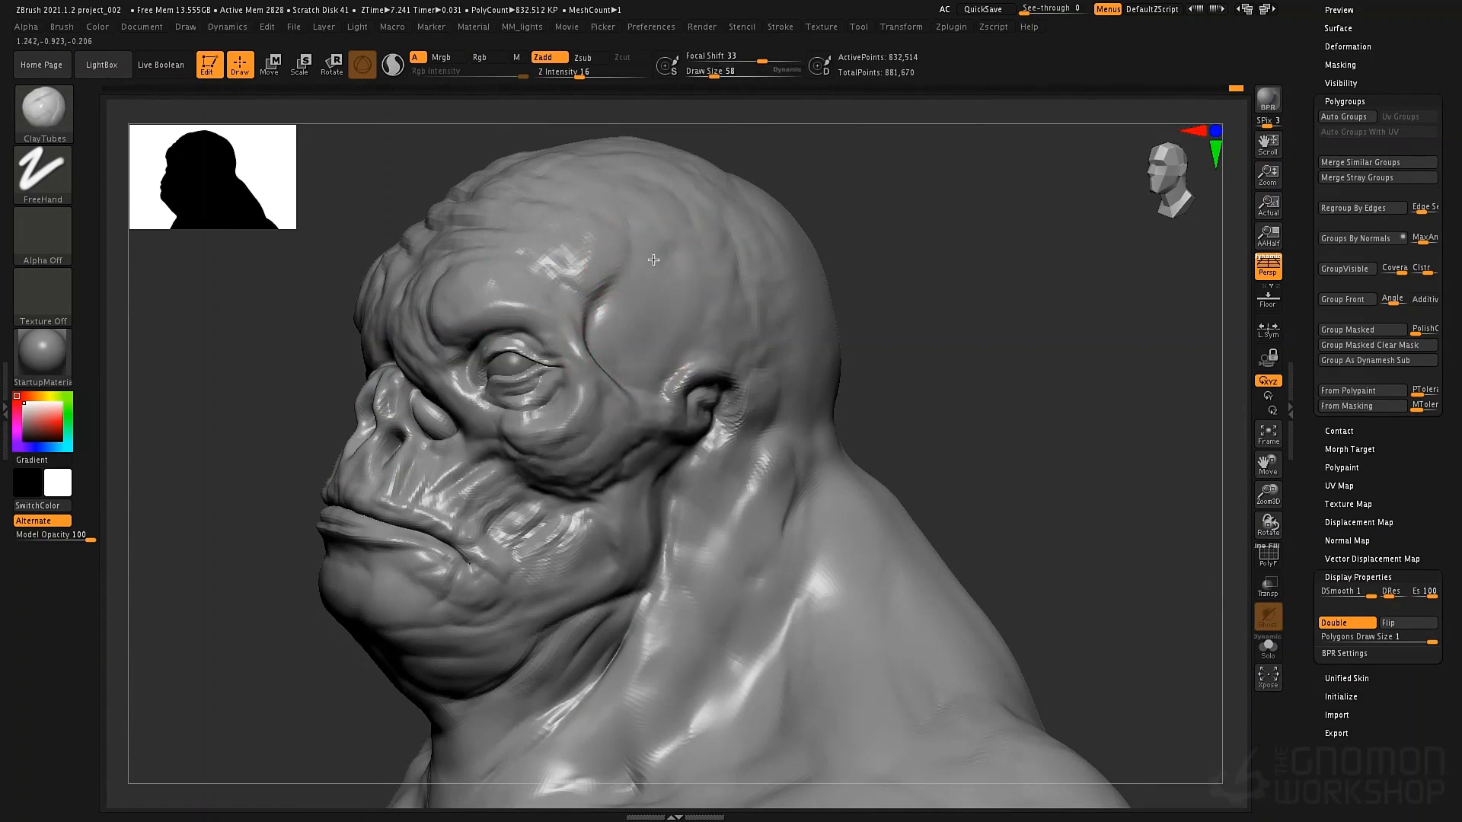
right_click_drag(667, 289, 449, 396)
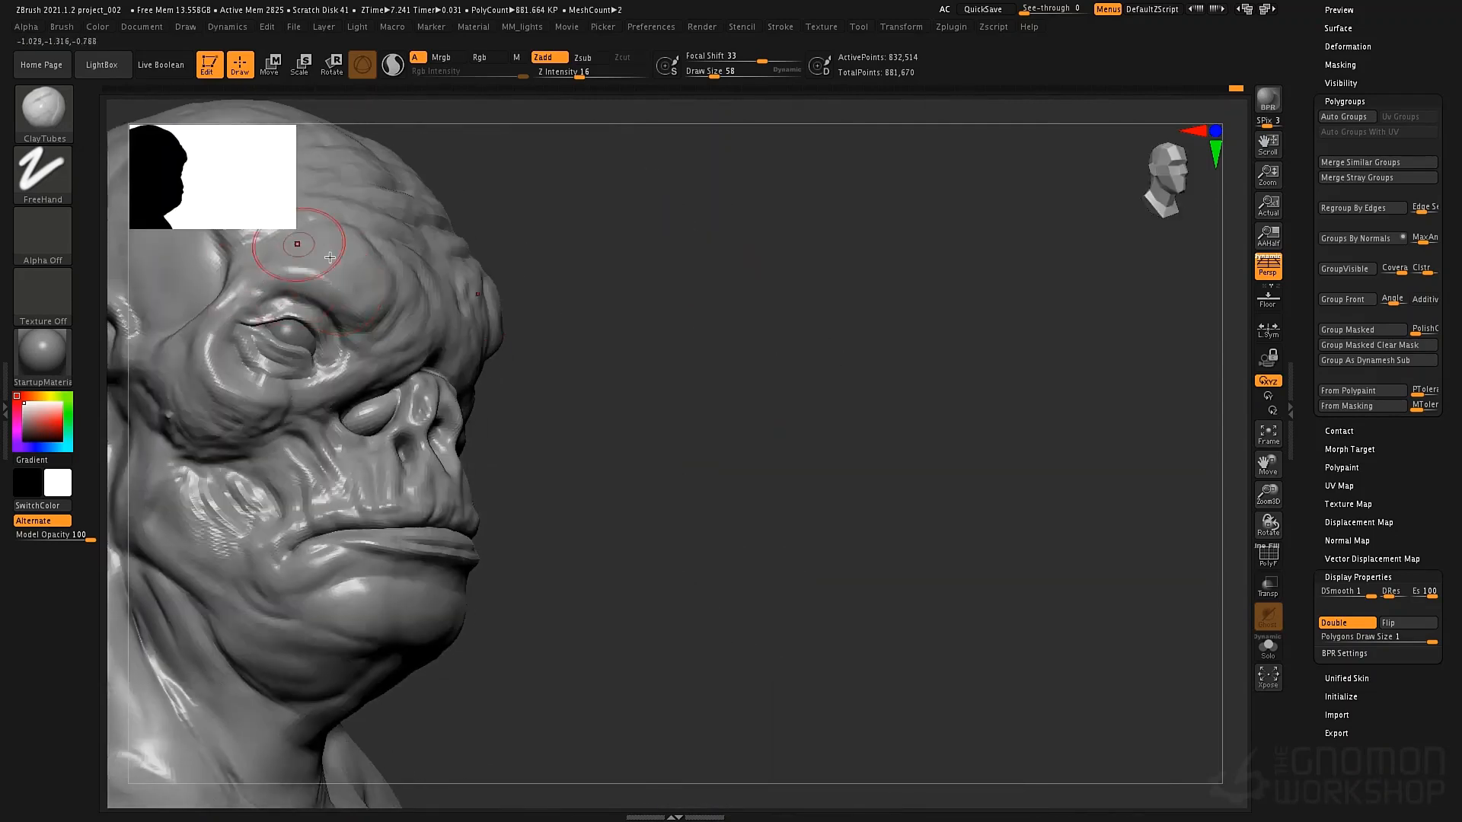
right_click_drag(688, 424, 929, 503, "alt")
left_click_drag(580, 382, 529, 415)
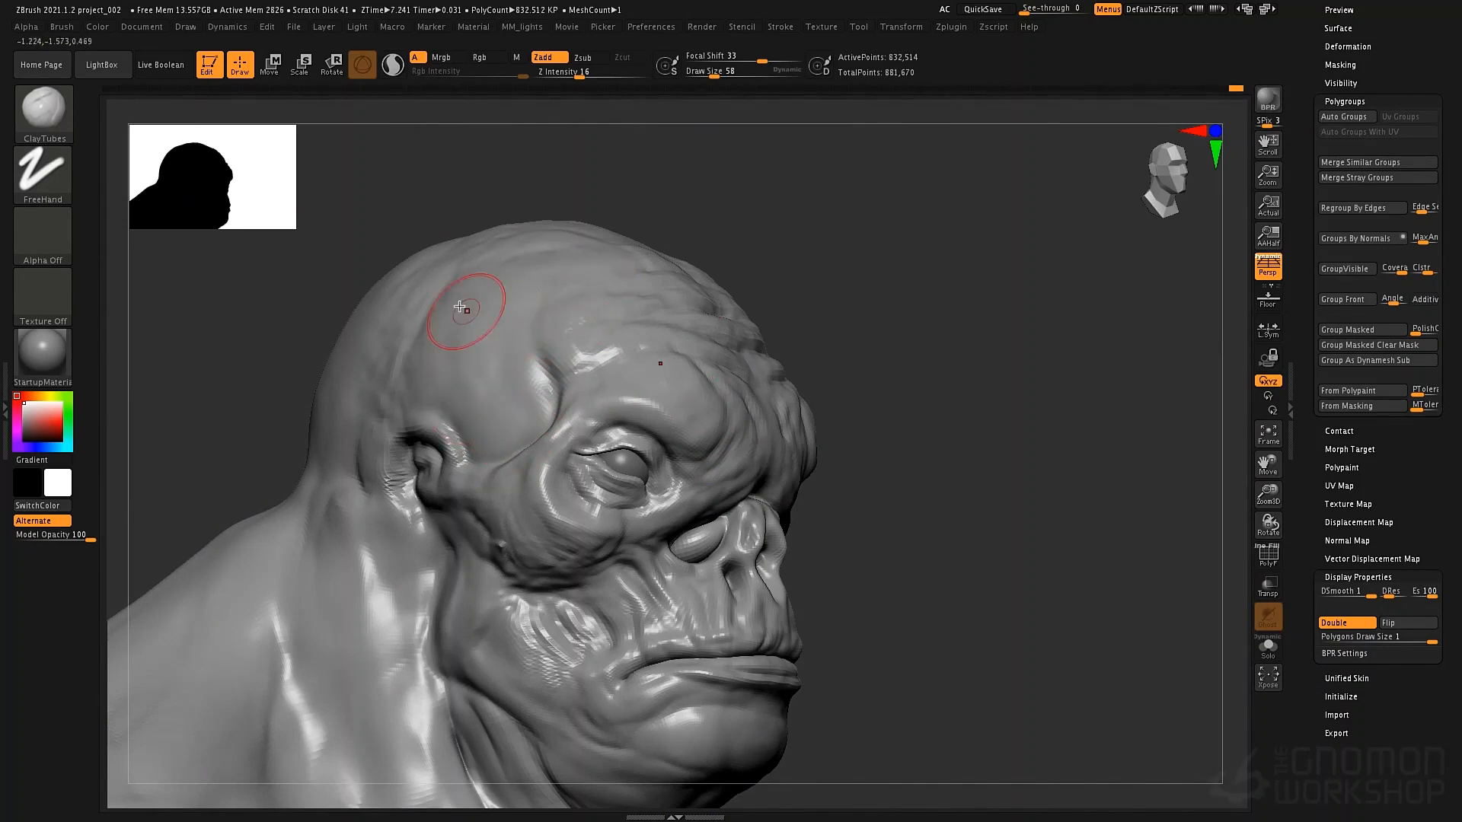
Build up the jaw muscle below the ear with the ClayTubes brush at draw size 58 and Z intensity 16
right_click_drag(807, 386, 788, 411, "ctrl")
right_click_drag(789, 411, 870, 550, "alt")
right_click_drag(870, 550, 873, 632, "ctrl")
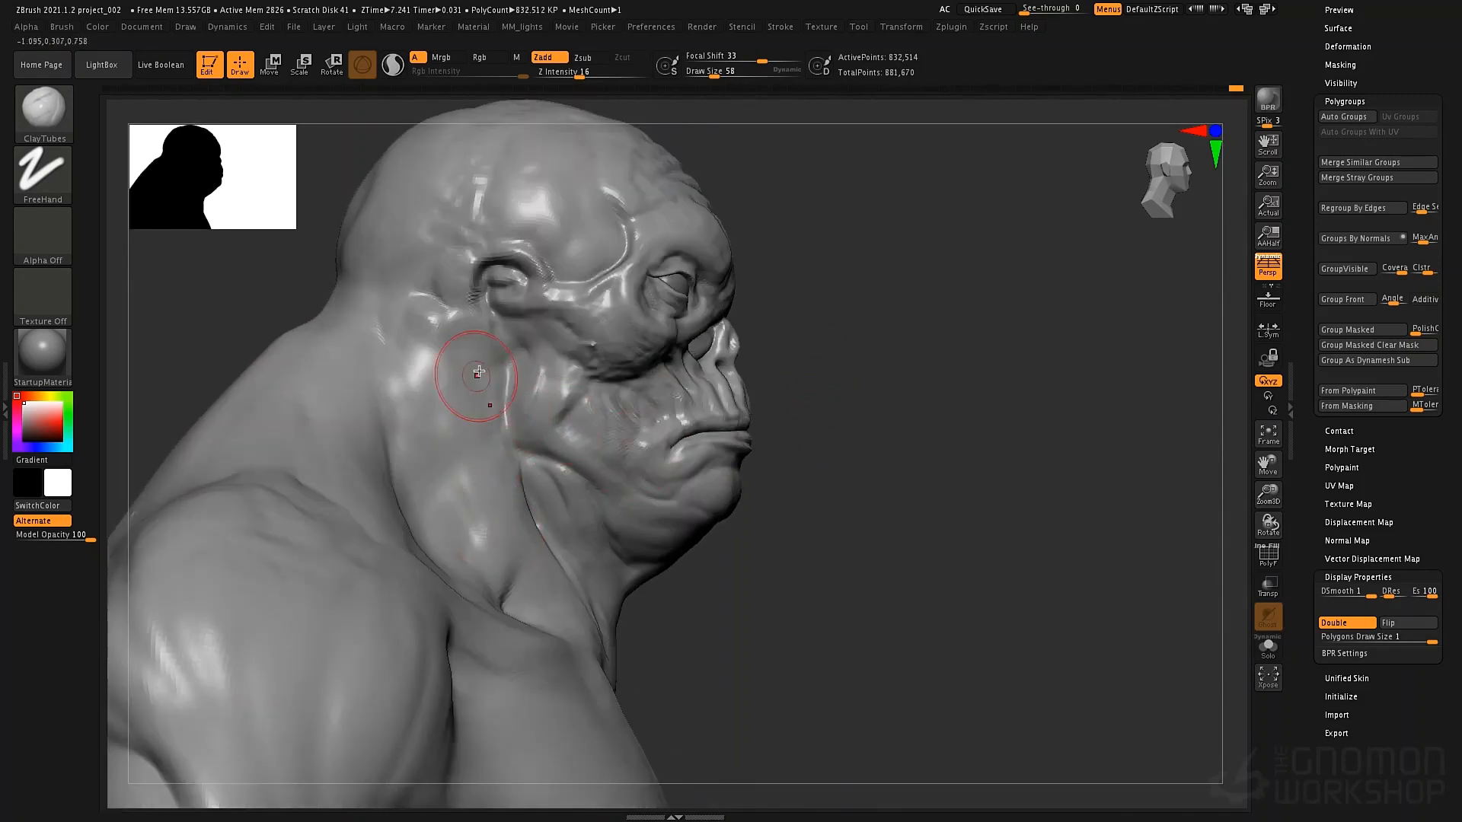
mouse_move(538, 380)
left_mouse_down()
mouse_move(525, 418)
mouse_move(550, 364)
mouse_move(546, 381)
mouse_move(562, 376)
mouse_move(537, 351)
left_mouse_up()
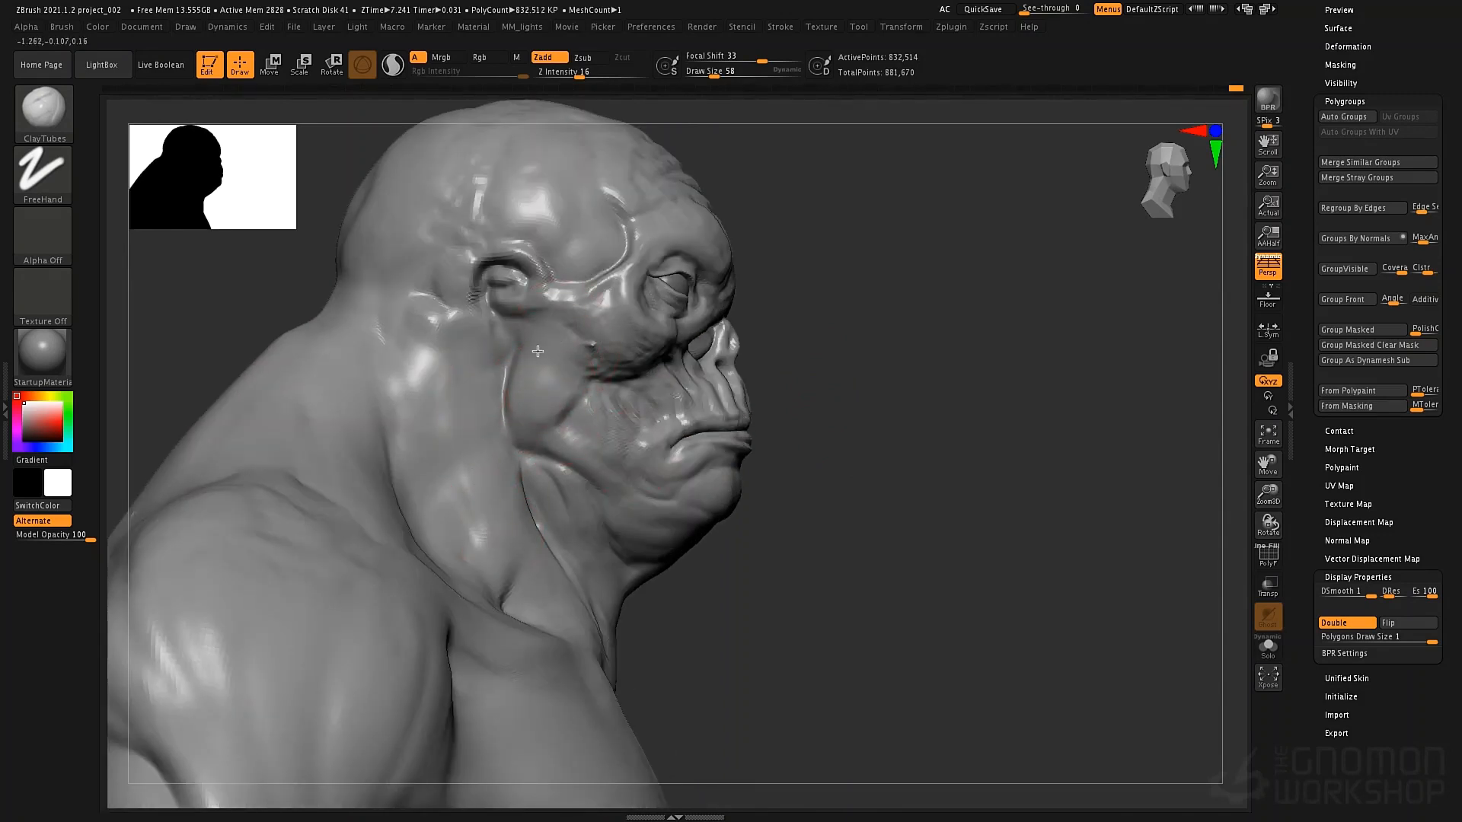
Carve creases across the jaw muscle and below the jawline with the DamStandard brush at draw size 58 and Z intensity 24
key("b")
key("d")
key("s")
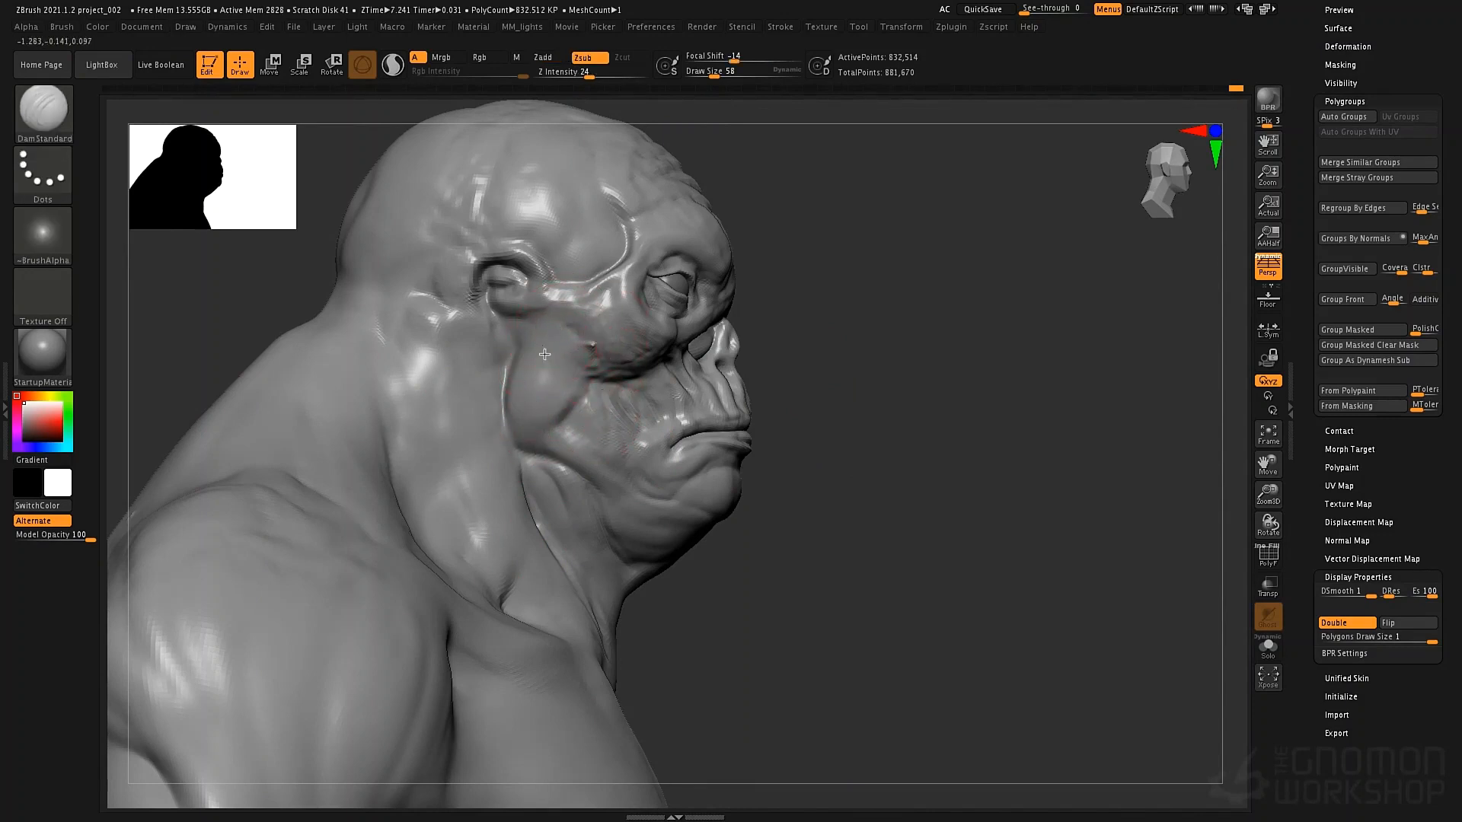
left_click_drag(536, 437, 590, 387)
left_click_drag(598, 512, 623, 560)
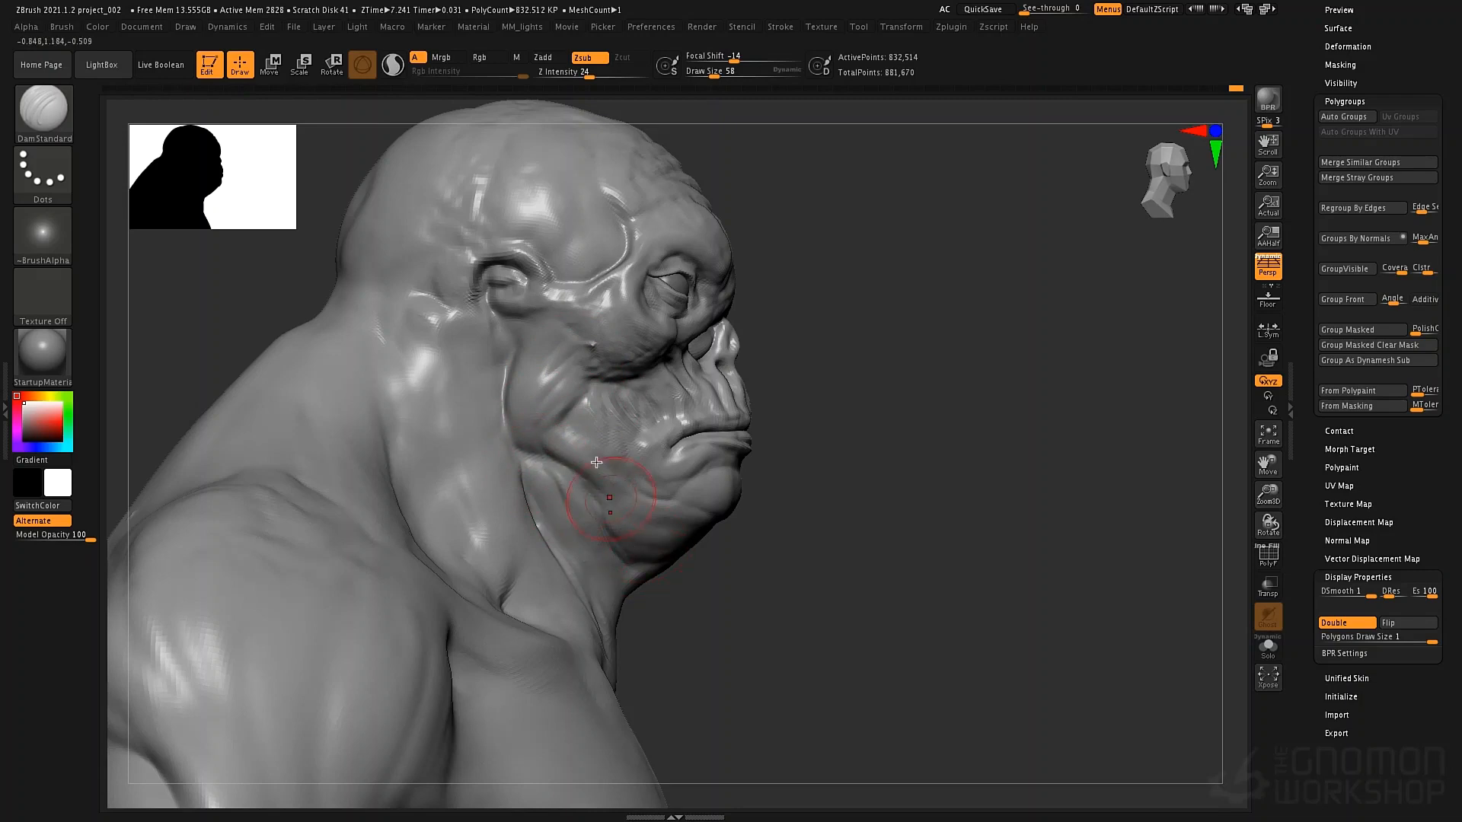
Sculpt the chest with ClayTubes and DamStandard at draw size 58, carving muscle fibre lines across the pectorals and smoothing them
key("b")
key("c")
key("t")
mouse_move(766, 527)
left_mouse_down()
mouse_move(777, 480)
mouse_move(848, 555)
mouse_move(881, 538)
mouse_move(884, 440)
left_mouse_up()
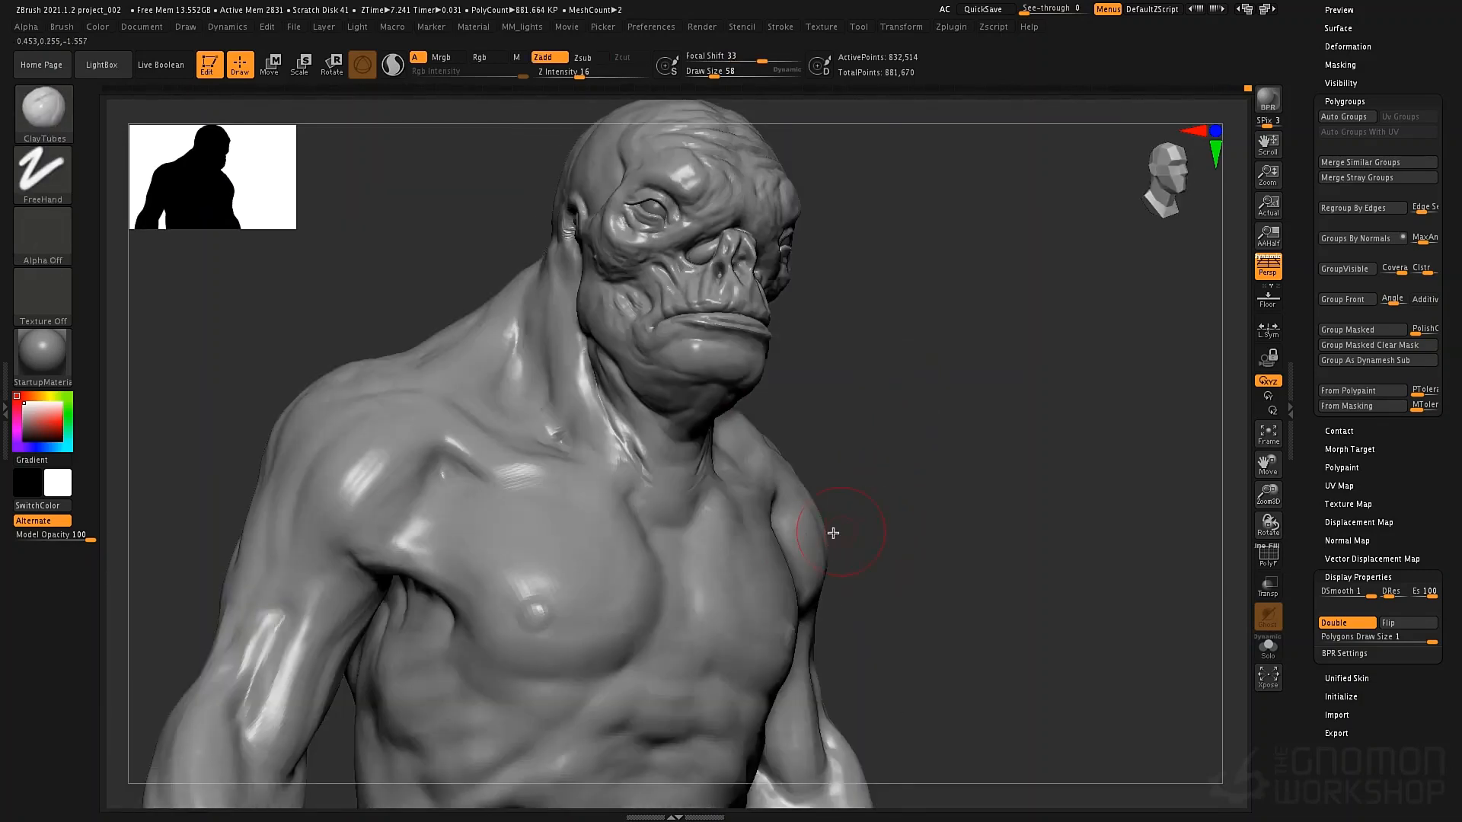
left_click_drag(833, 533, 724, 545)
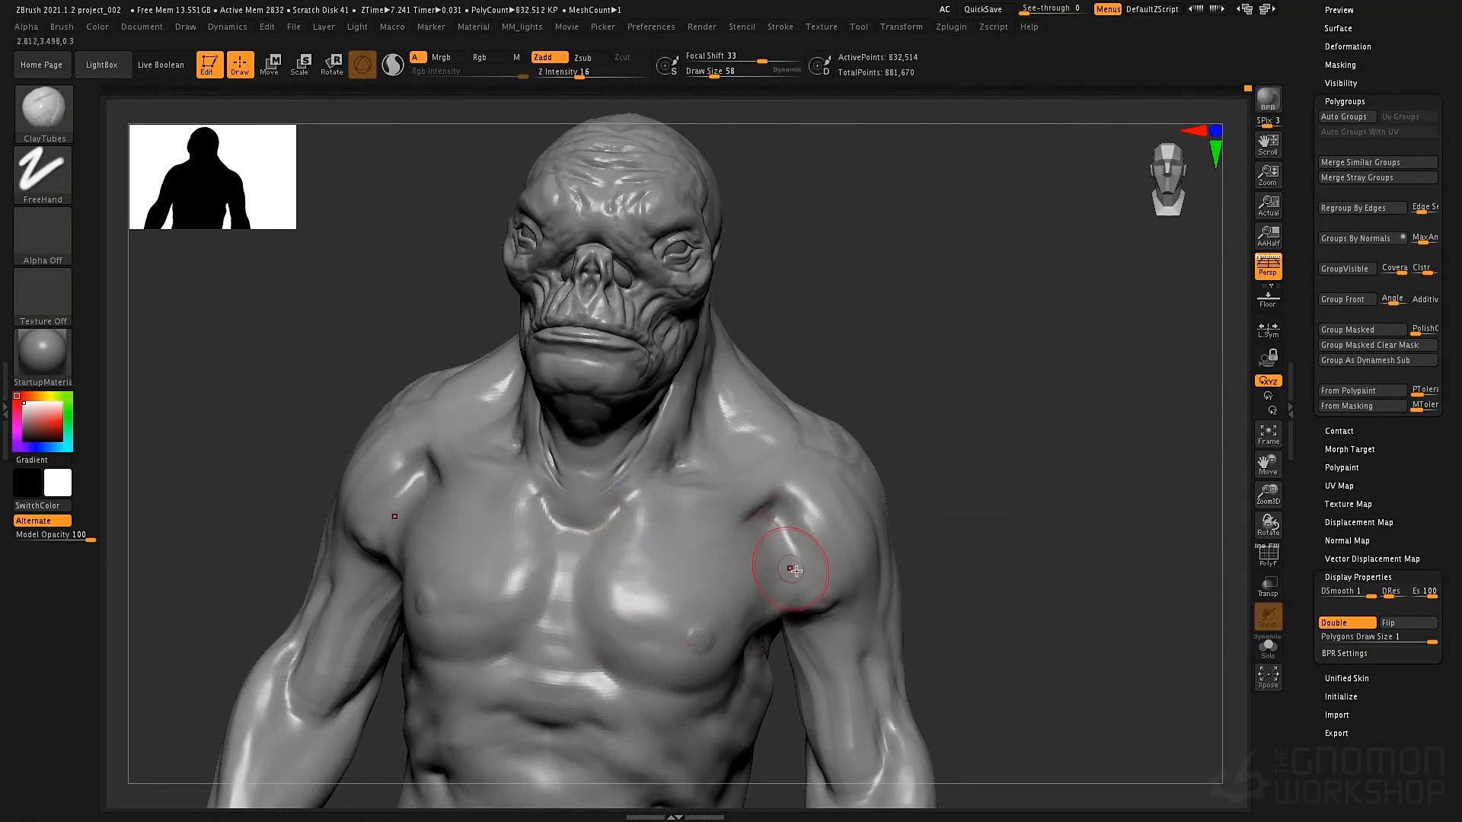
key("b")
key("d")
key("s")
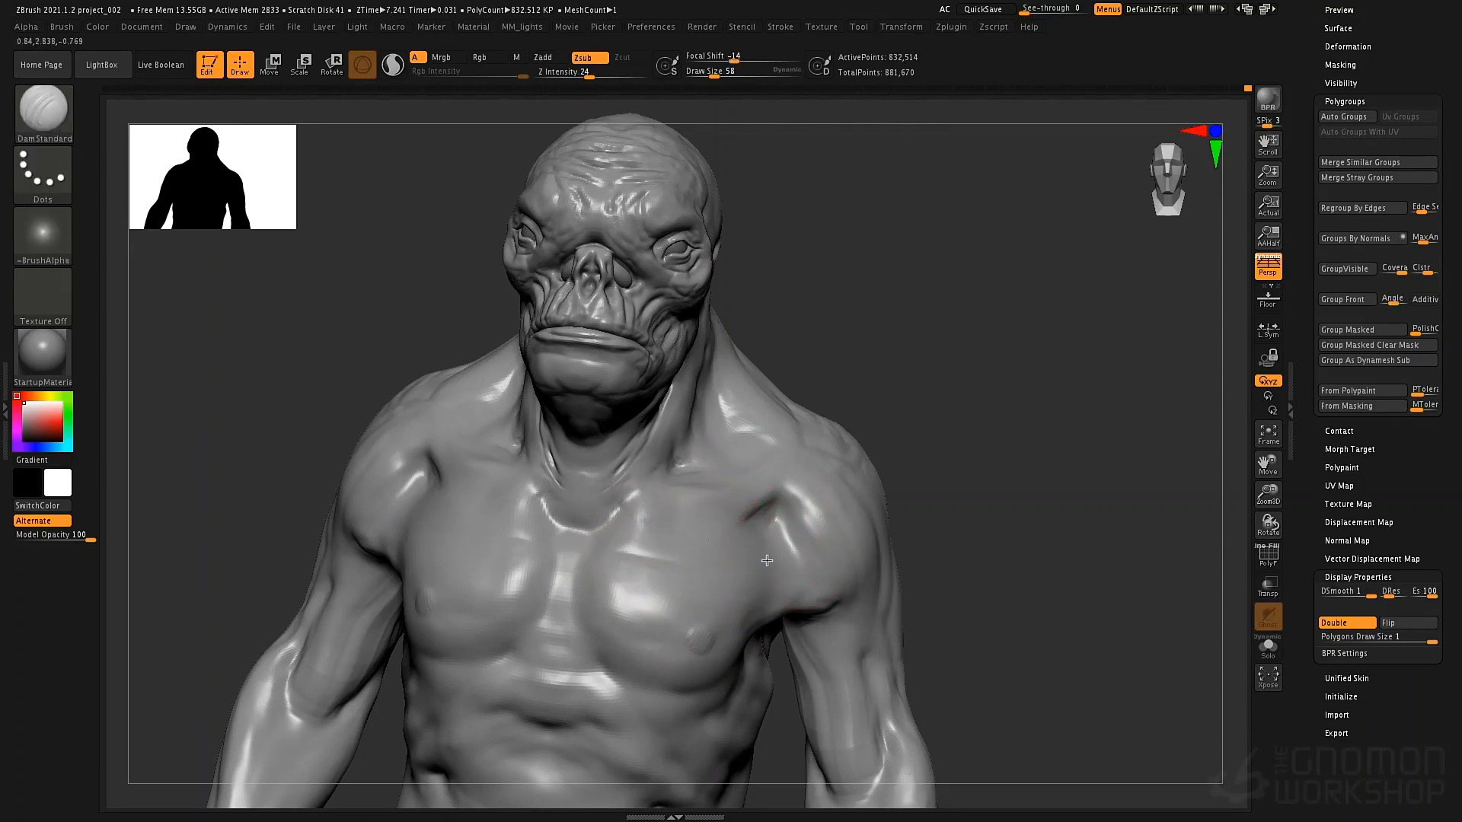
left_click_drag(599, 578, 742, 591)
left_click_drag(620, 618, 738, 596)
left_click_drag(676, 551, 609, 612, "shift")
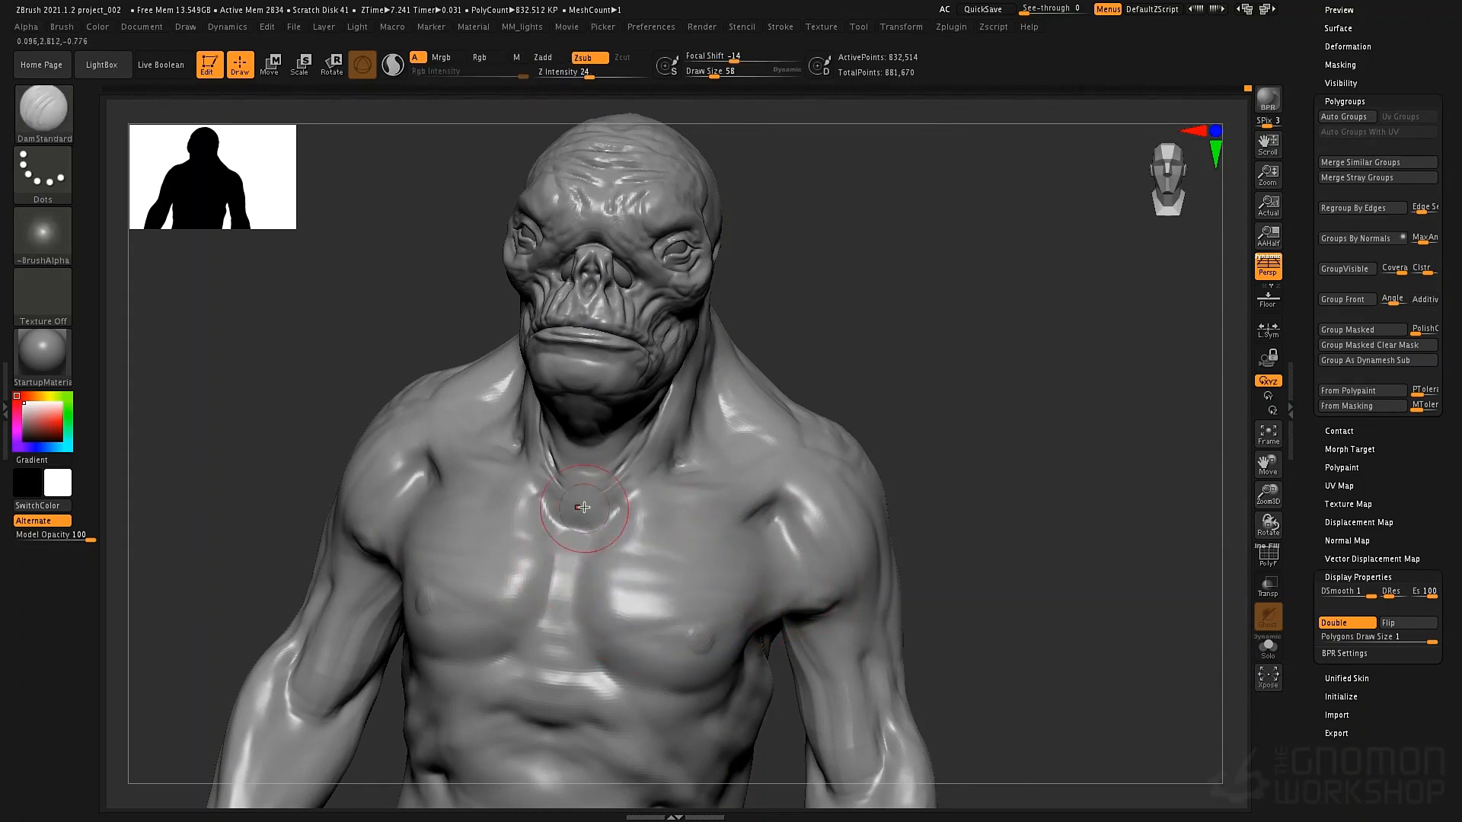
Build up the sternum between the pectorals with ClayTubes at draw size 52, working two subdivision levels down and returning to the highest
key("b")
key("c")
key("t")
key("shift+d")
key("shift+d")
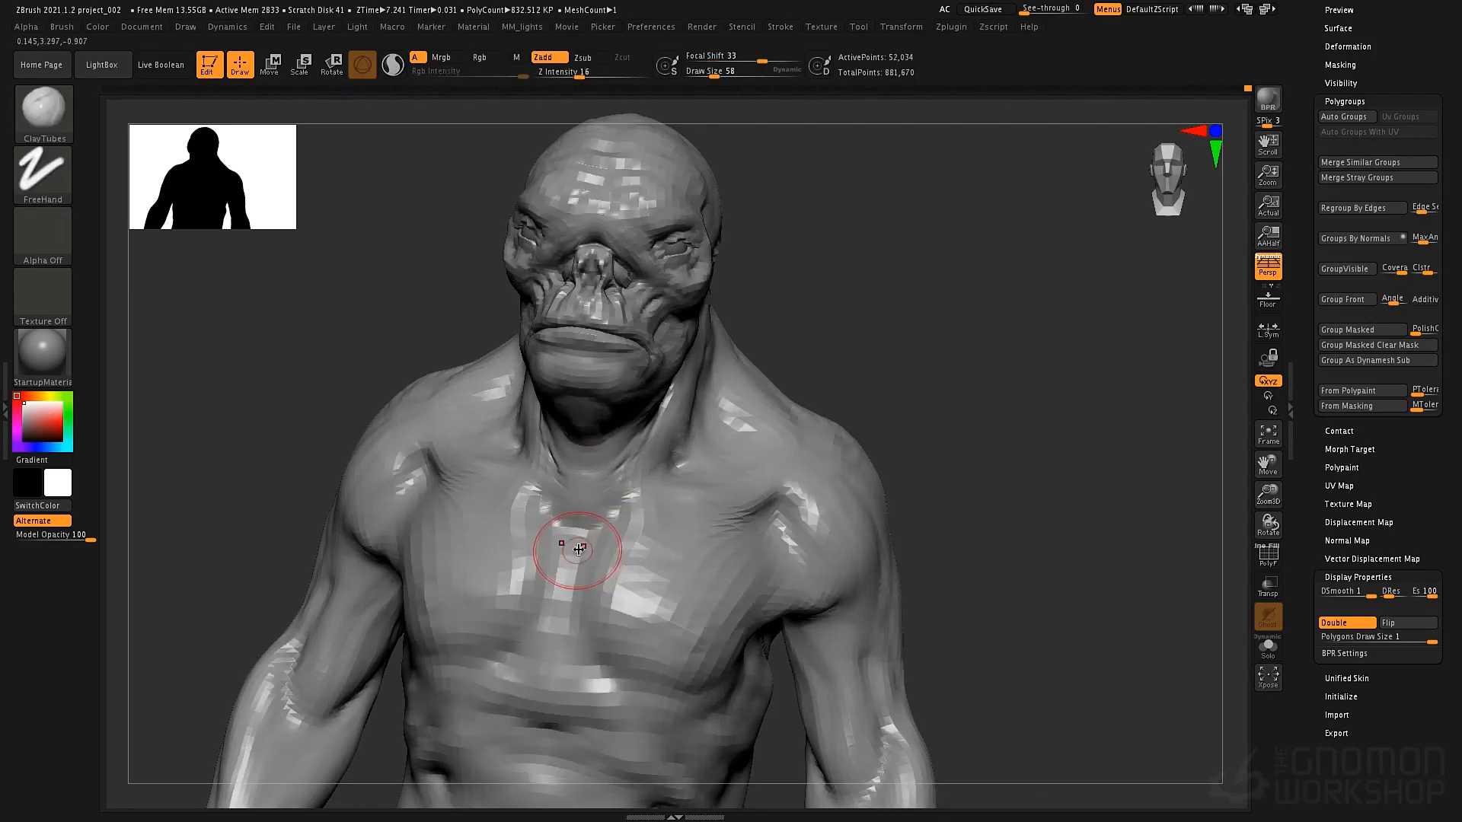
key("space")
mouse_move(578, 550)
left_mouse_down()
mouse_move(543, 639)
mouse_move(547, 661)
mouse_move(562, 577)
mouse_move(567, 666)
mouse_move(565, 623)
left_mouse_up()
key("d")
key("d")
mouse_move(567, 536)
right_mouse_down()
mouse_move(579, 607)
mouse_move(582, 552)
right_mouse_up()
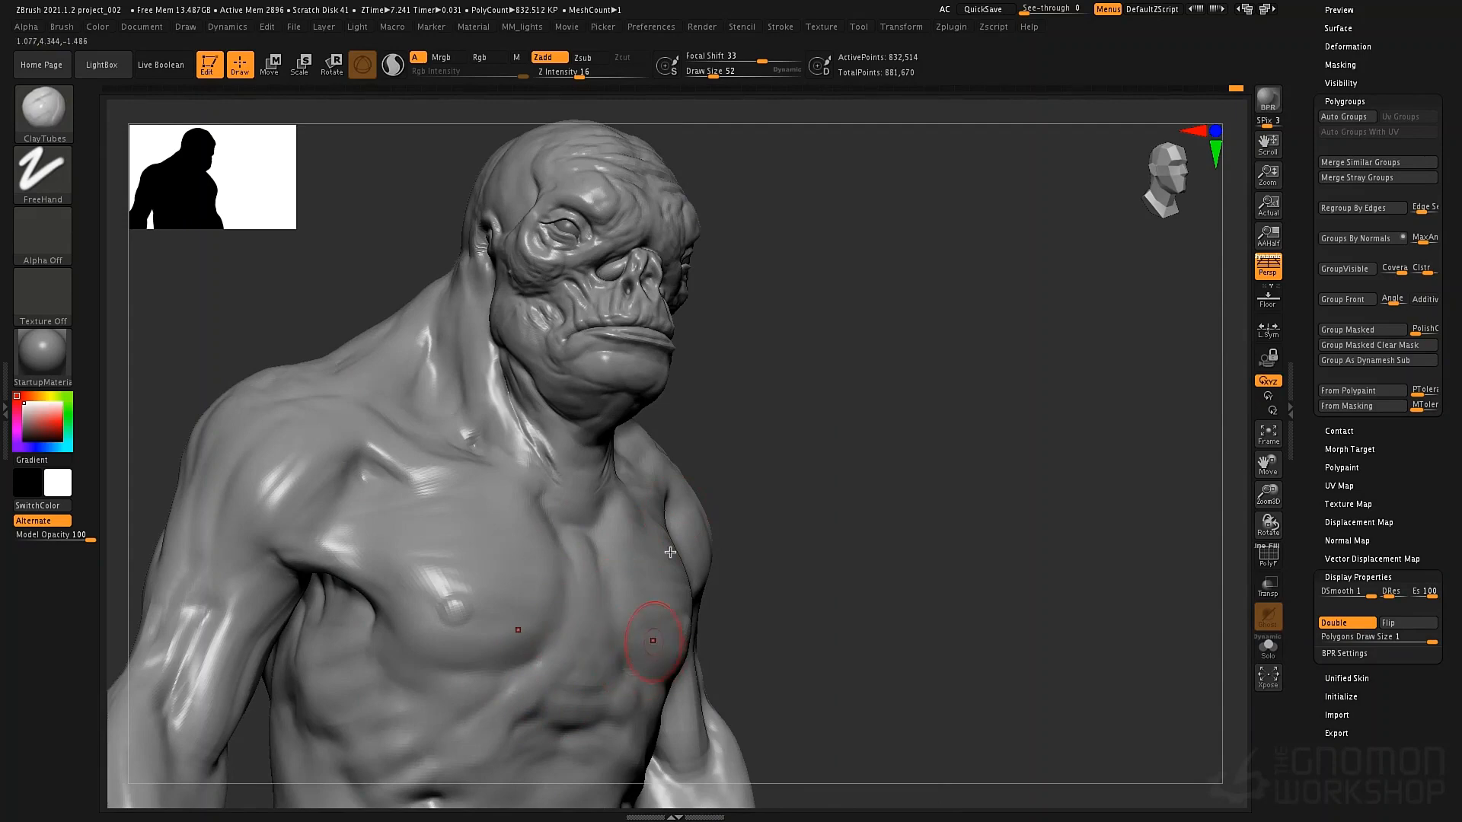
Reshape the chest and ribcage as seen from below with the Move brush at draw sizes 156 and 120
right_click_drag(670, 552, 676, 489)
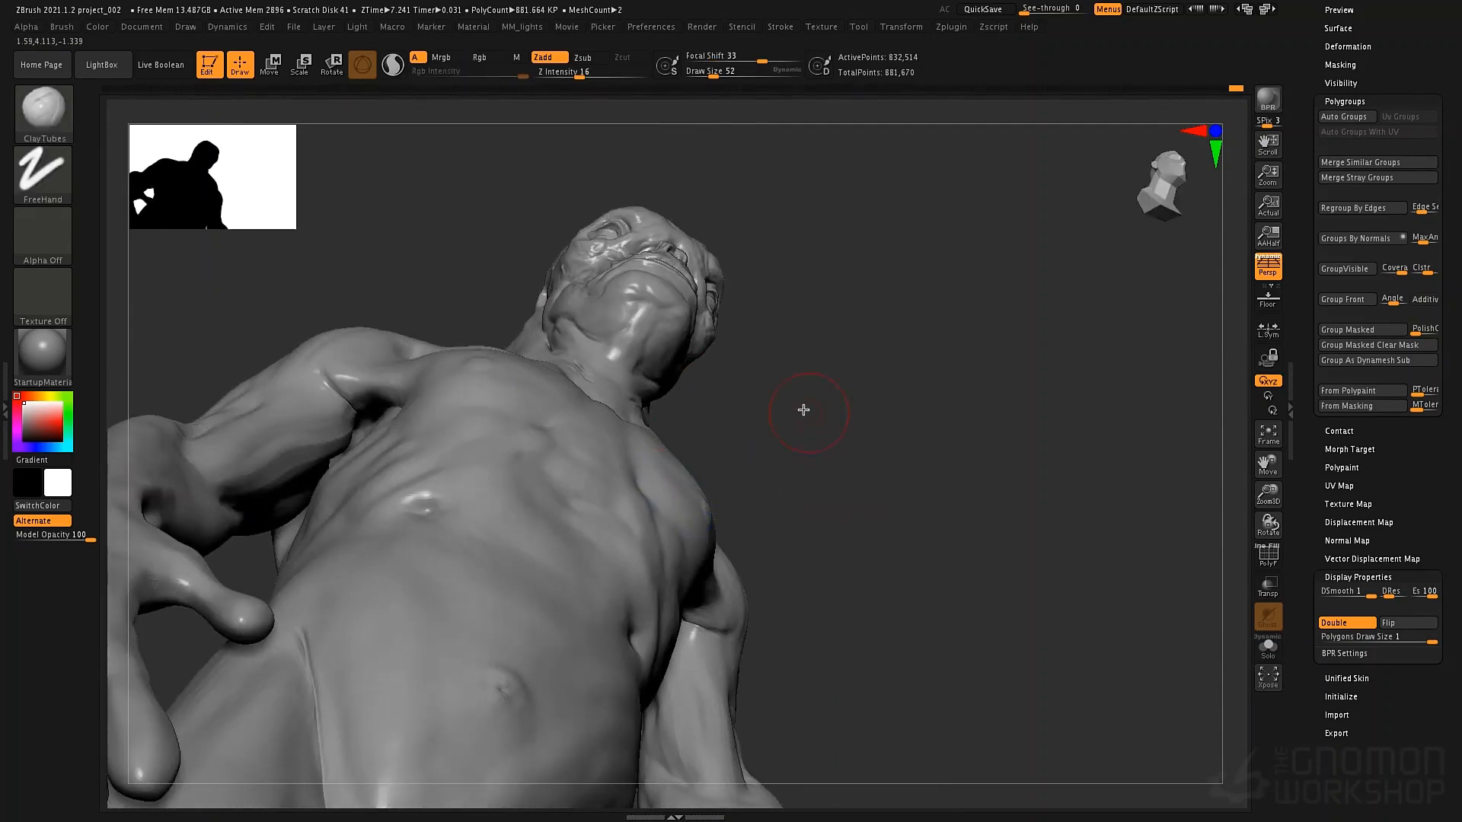
key("space")
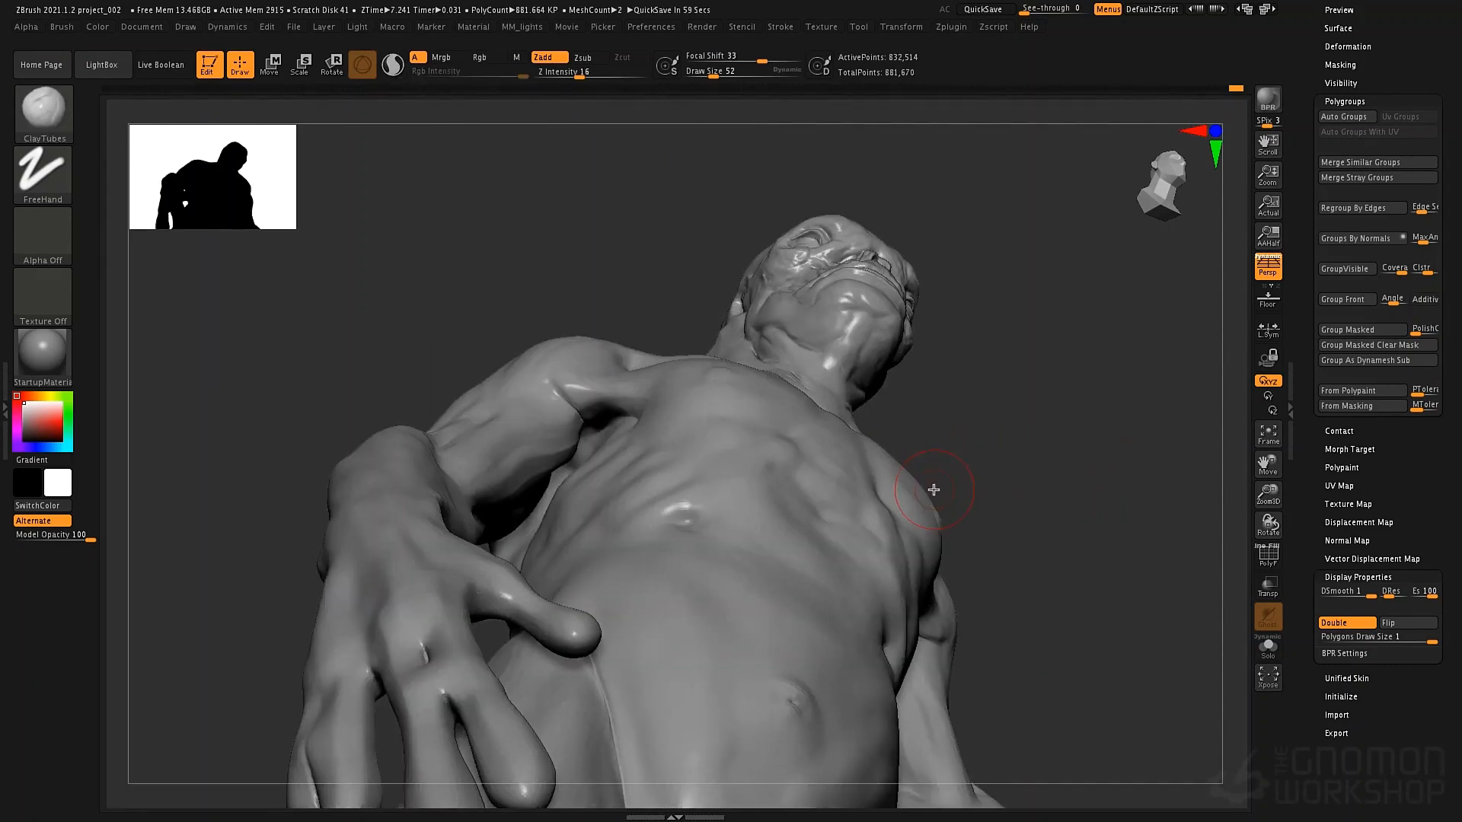
key("b")
key("m")
key("v")
key("space")
left_click_drag(734, 446, 748, 445)
mouse_move(769, 526)
right_mouse_down()
mouse_move(784, 488)
mouse_move(768, 472)
right_mouse_up()
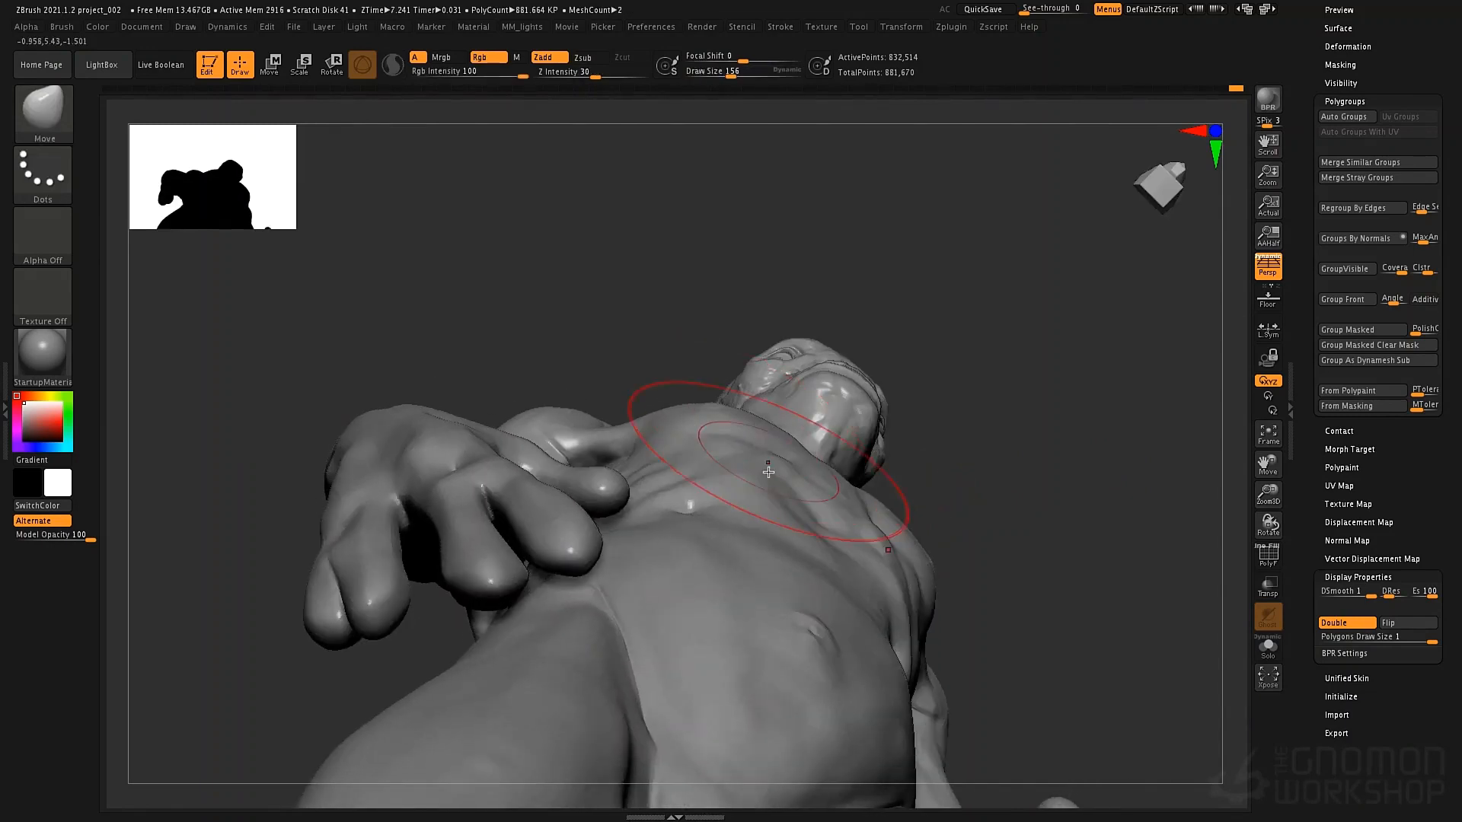
key("space")
left_click_drag(762, 445, 754, 445)
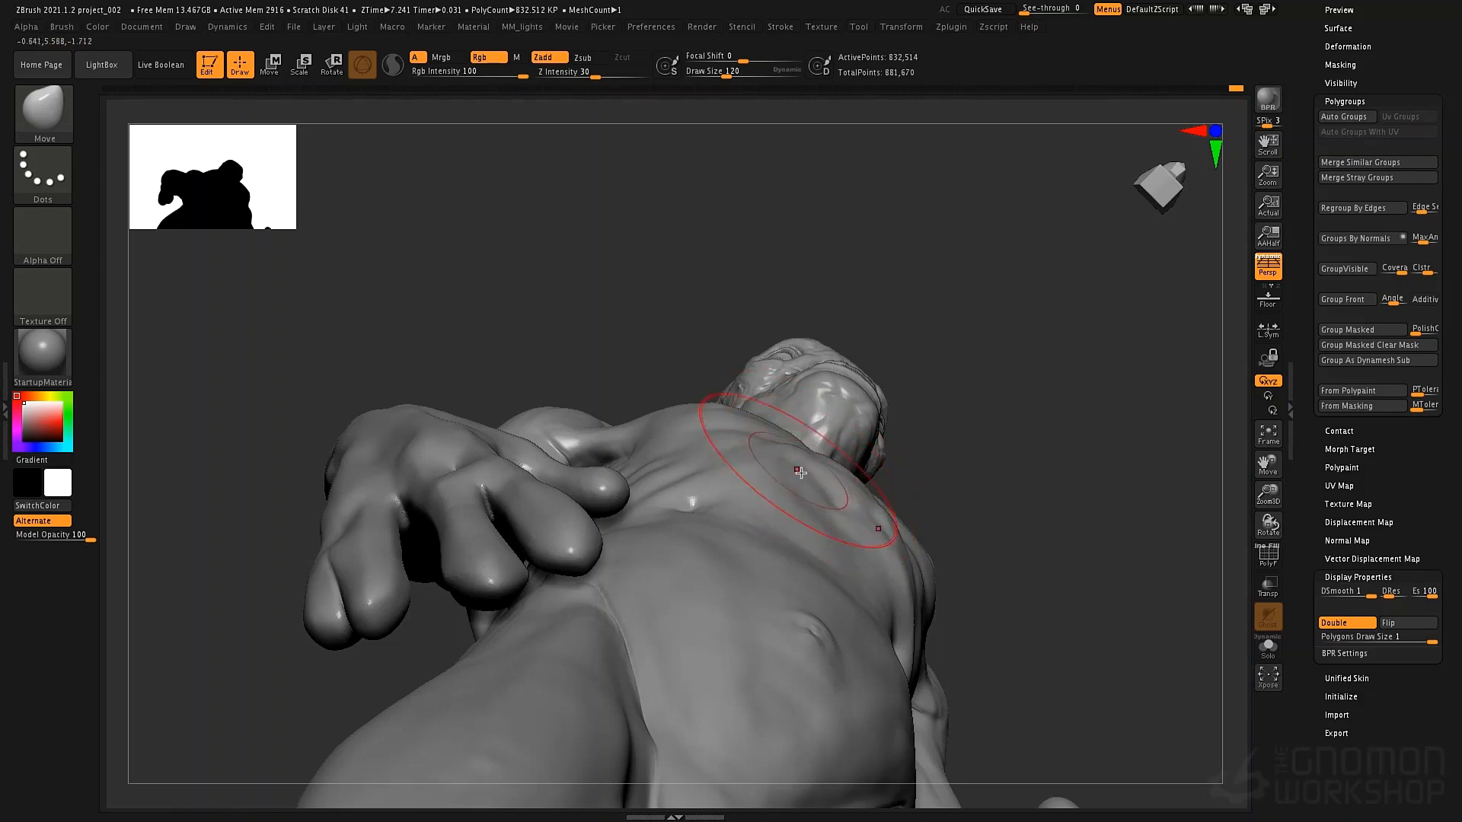
mouse_move(800, 472)
right_mouse_down()
mouse_move(808, 450)
mouse_move(833, 495)
mouse_move(806, 535)
right_mouse_up()
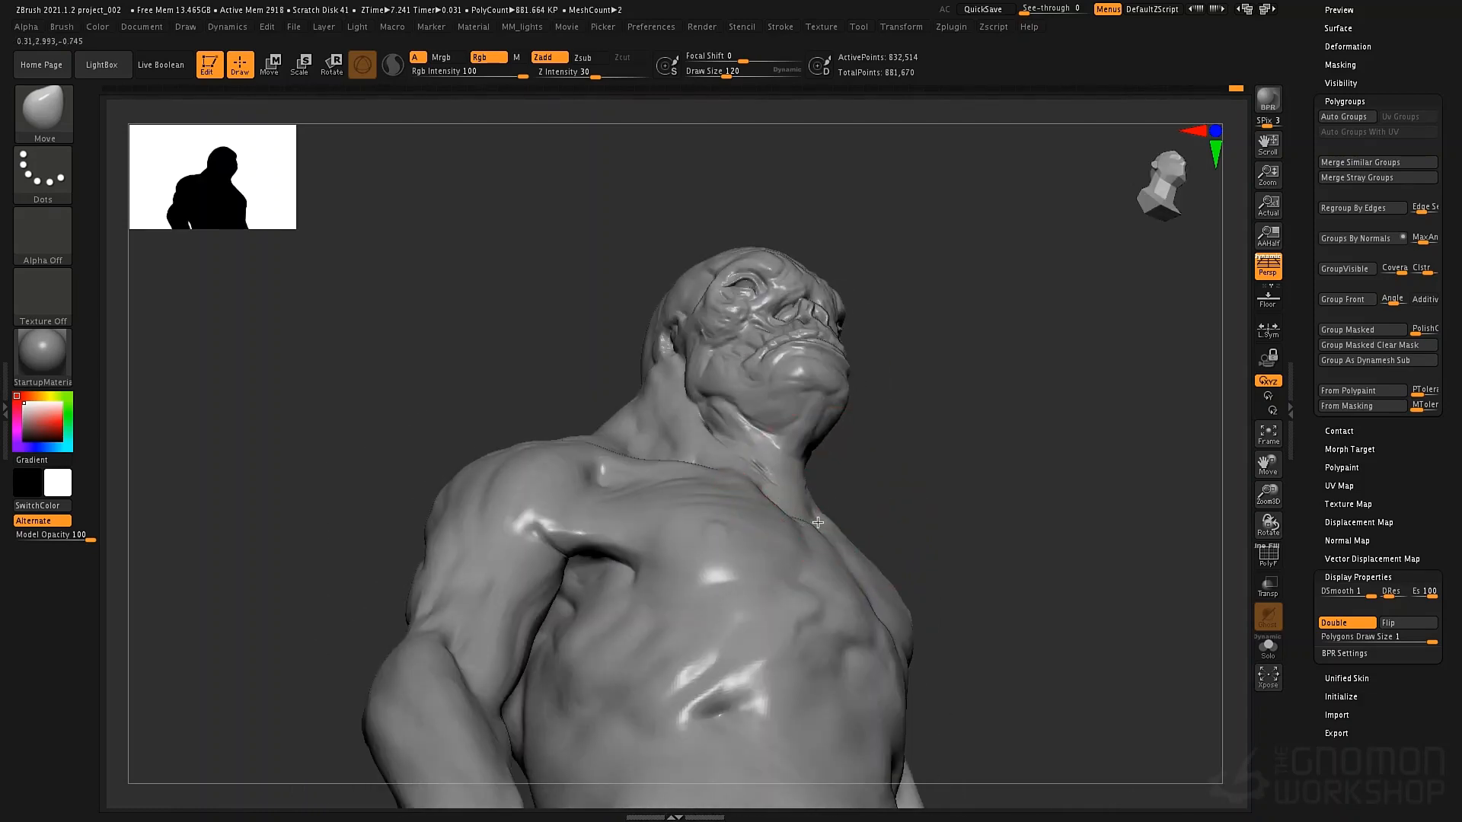
Adjust the shoulder contour beside the armpit with the Move brush at draw size 84 and smooth the front deltoid
right_click_drag(783, 561, 669, 490)
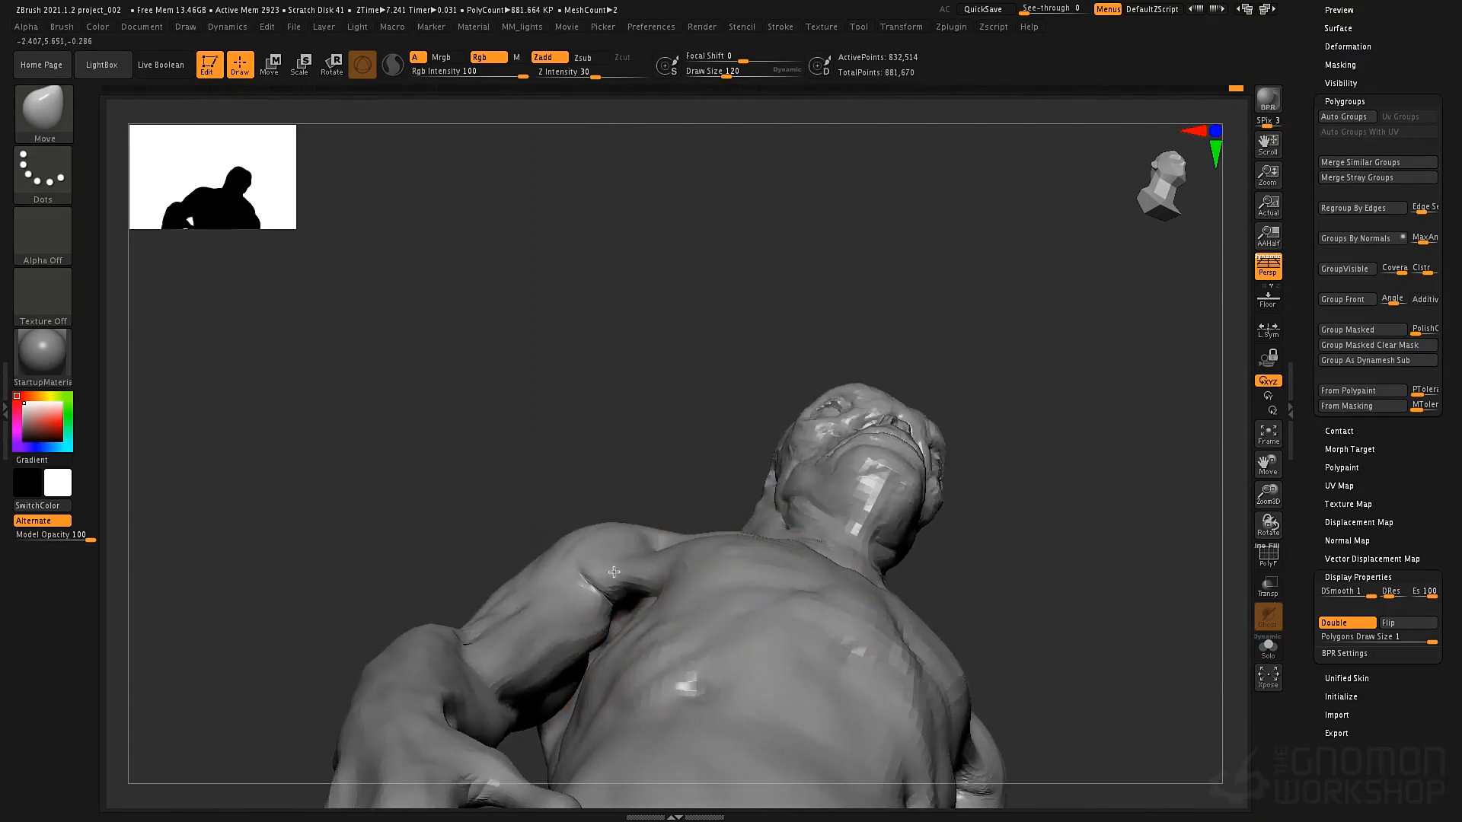
mouse_move(627, 645)
right_mouse_down()
mouse_move(572, 538)
mouse_move(746, 507)
mouse_move(718, 492)
mouse_move(783, 562)
right_mouse_up()
key("space")
left_click_drag(800, 486, 777, 486)
key("shift")
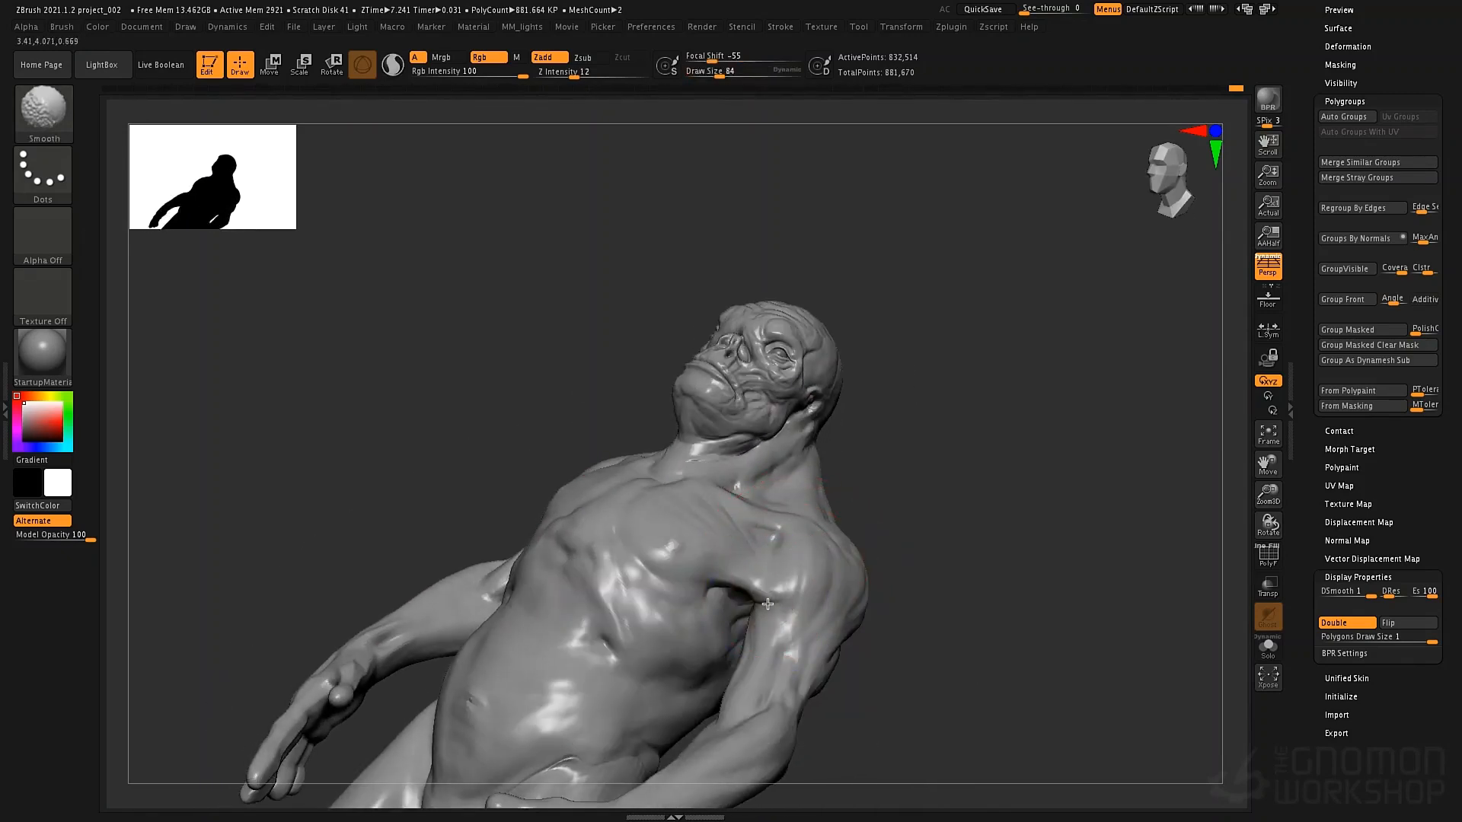
left_click_drag(789, 575, 793, 568, "shift")
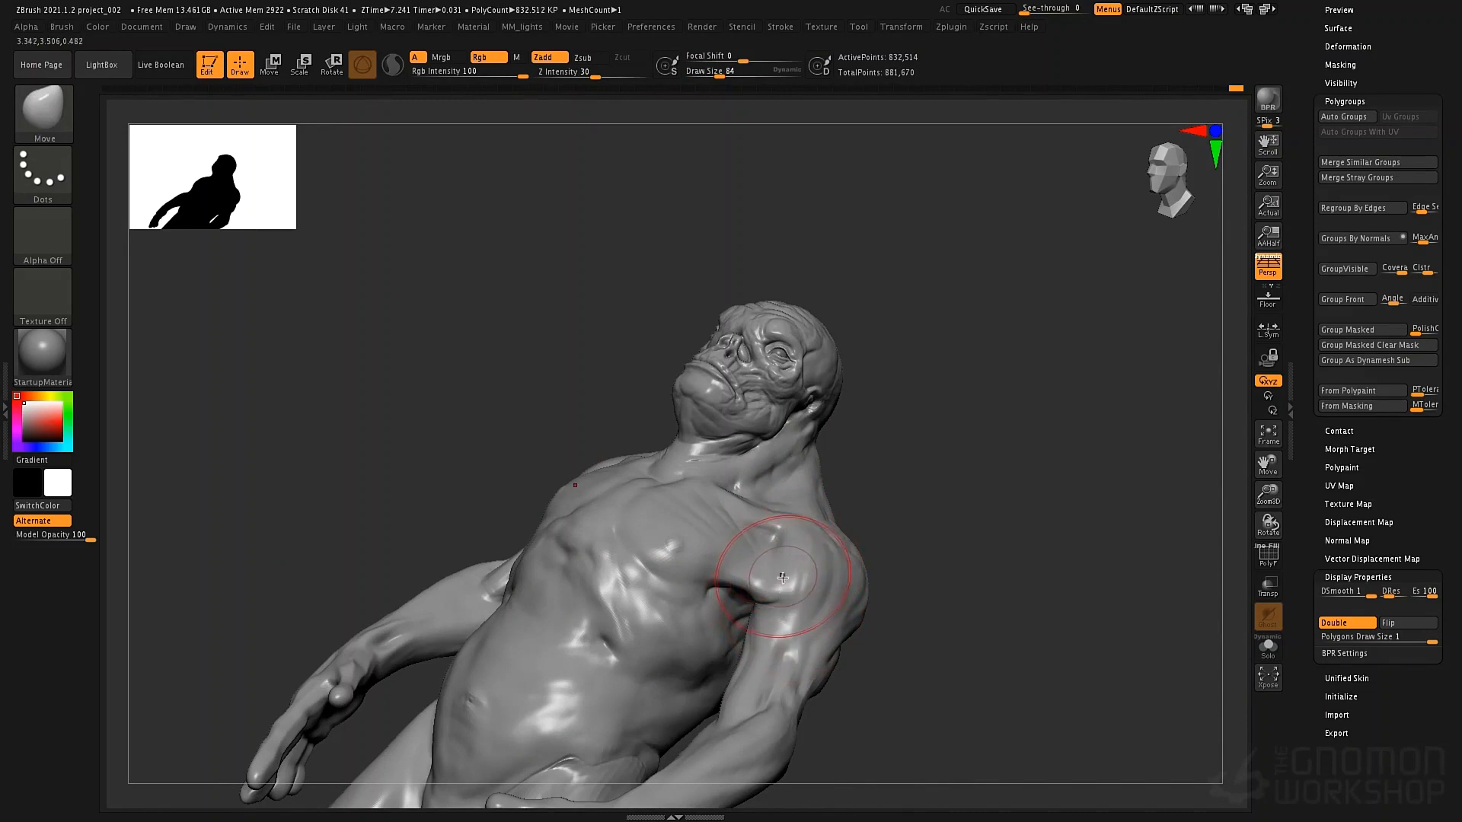
Build up the front of the shoulder and the upper arm with the ClayTubes brush at draw size 49 and Z intensity 16
key("b")
key("c")
key("t")
key("space")
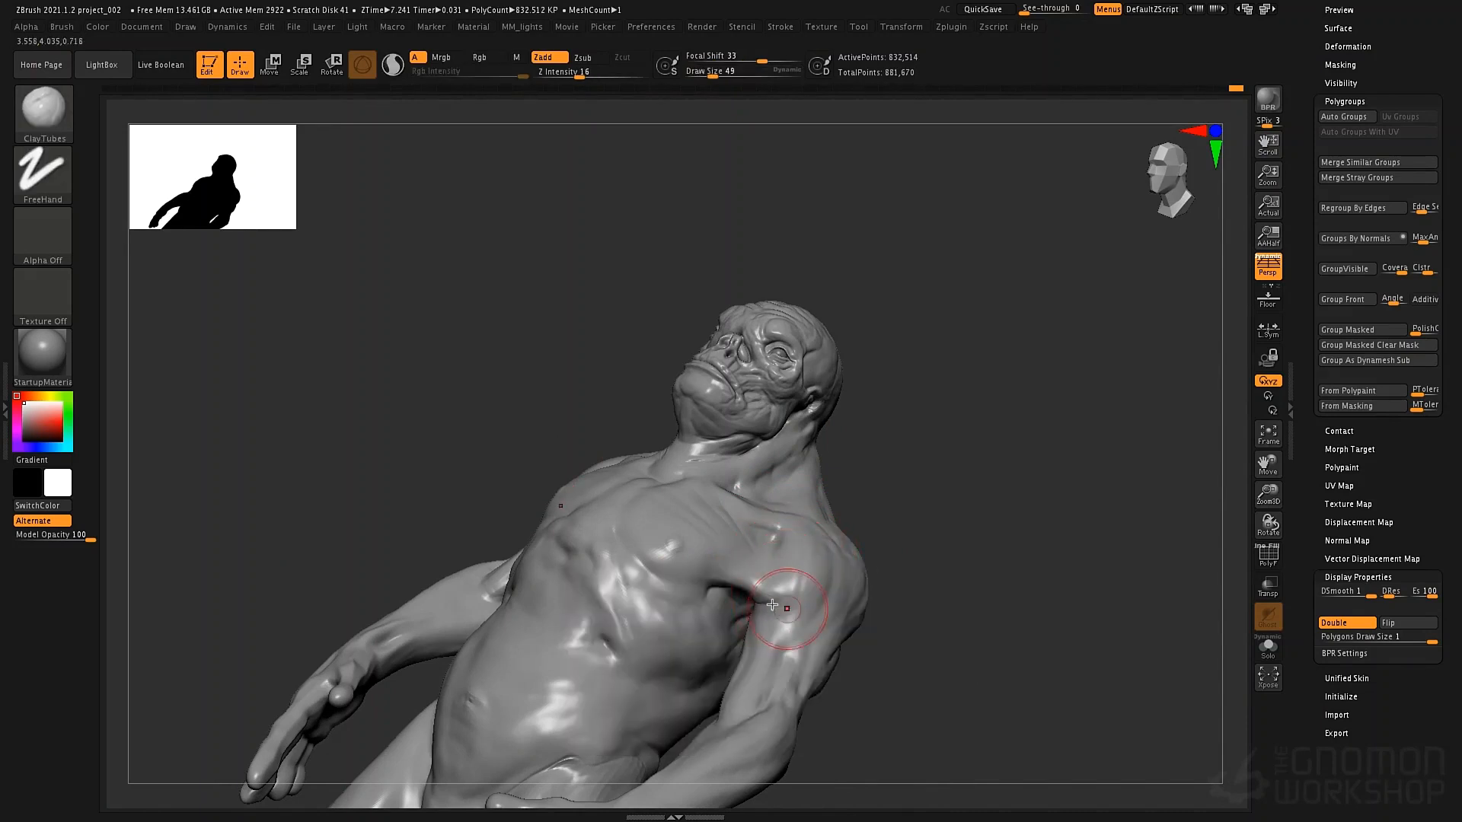
key("shift")
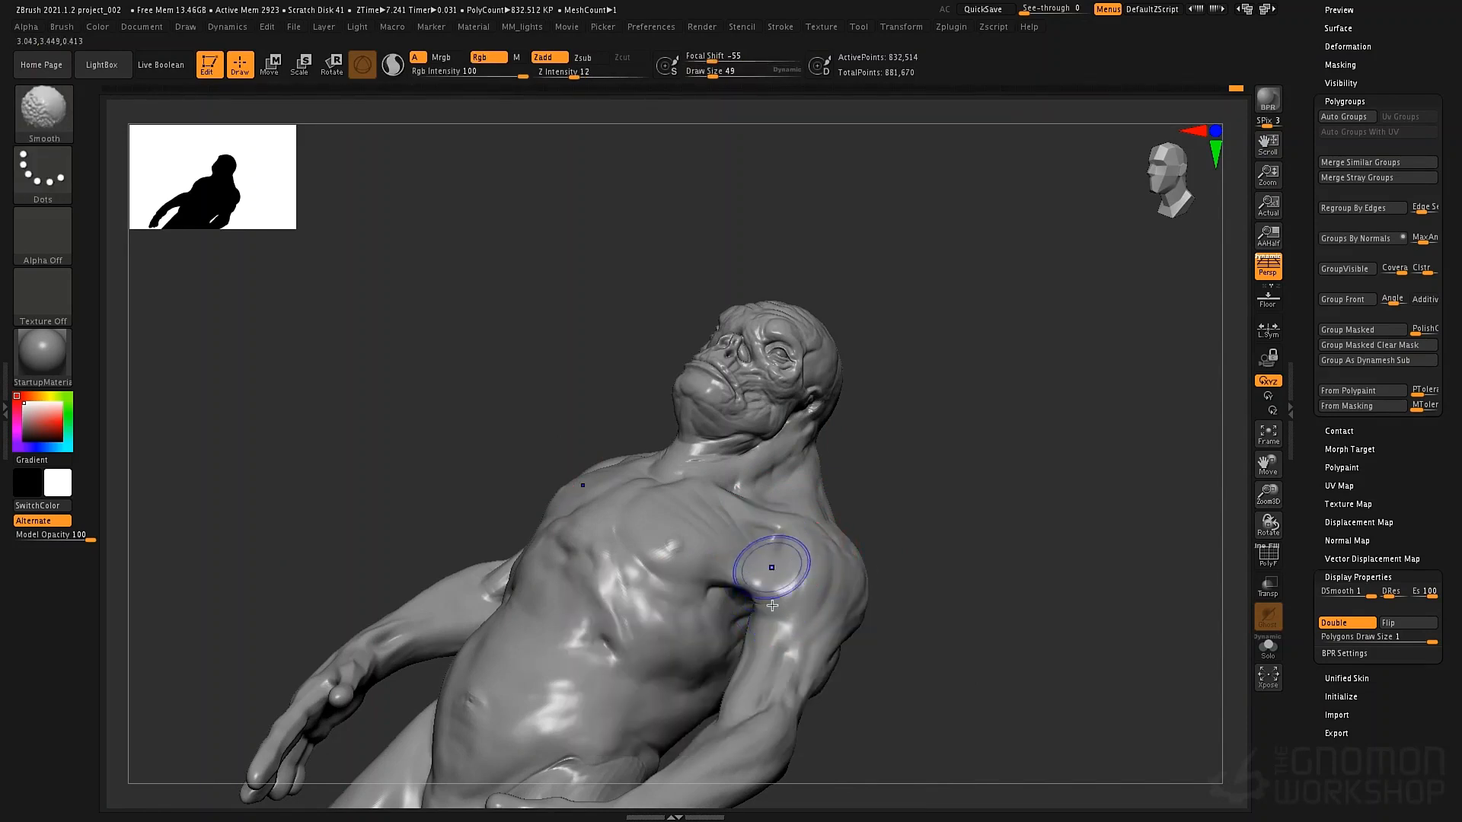
key("shift+d")
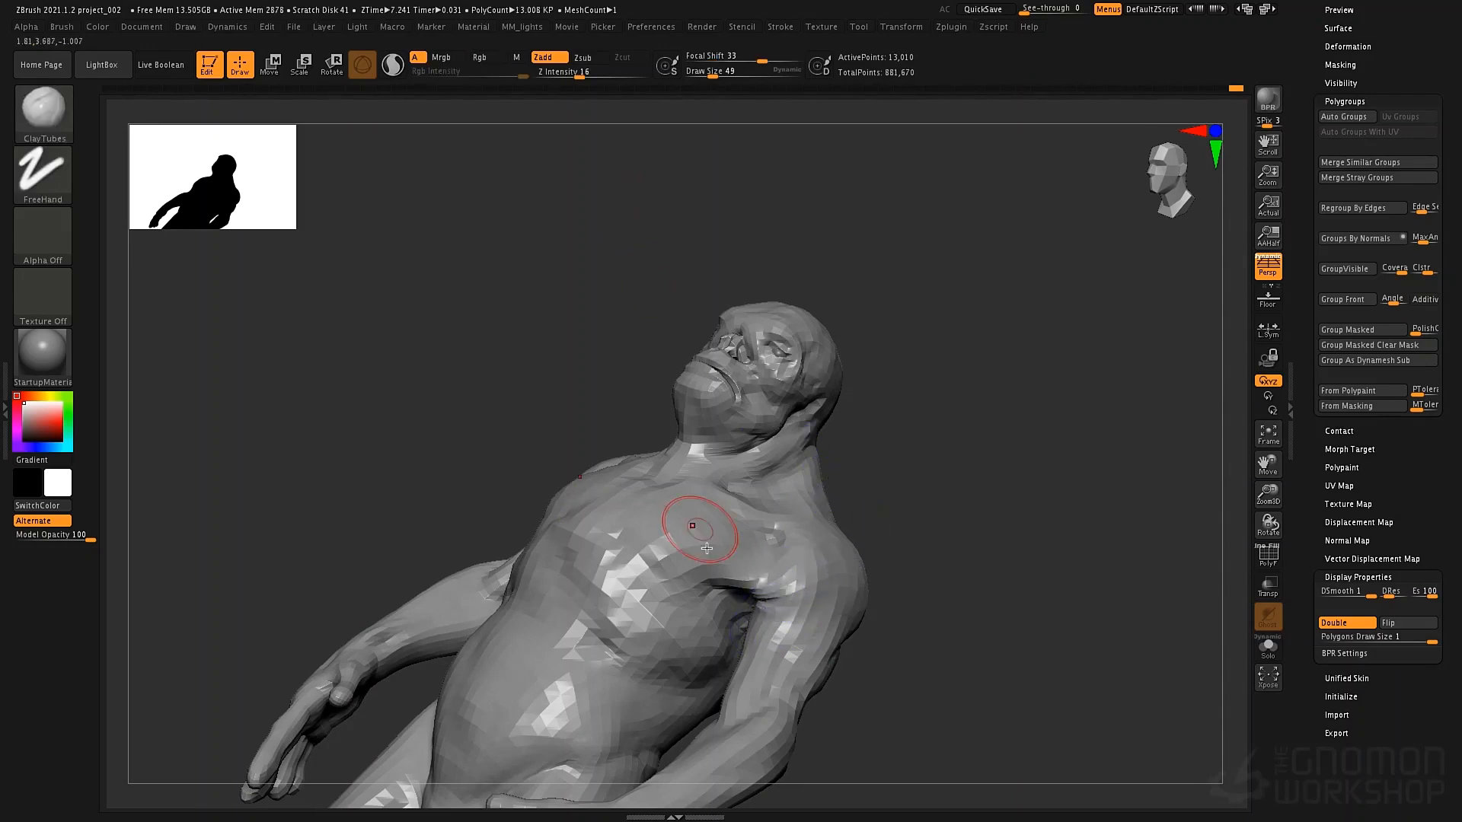
key("d")
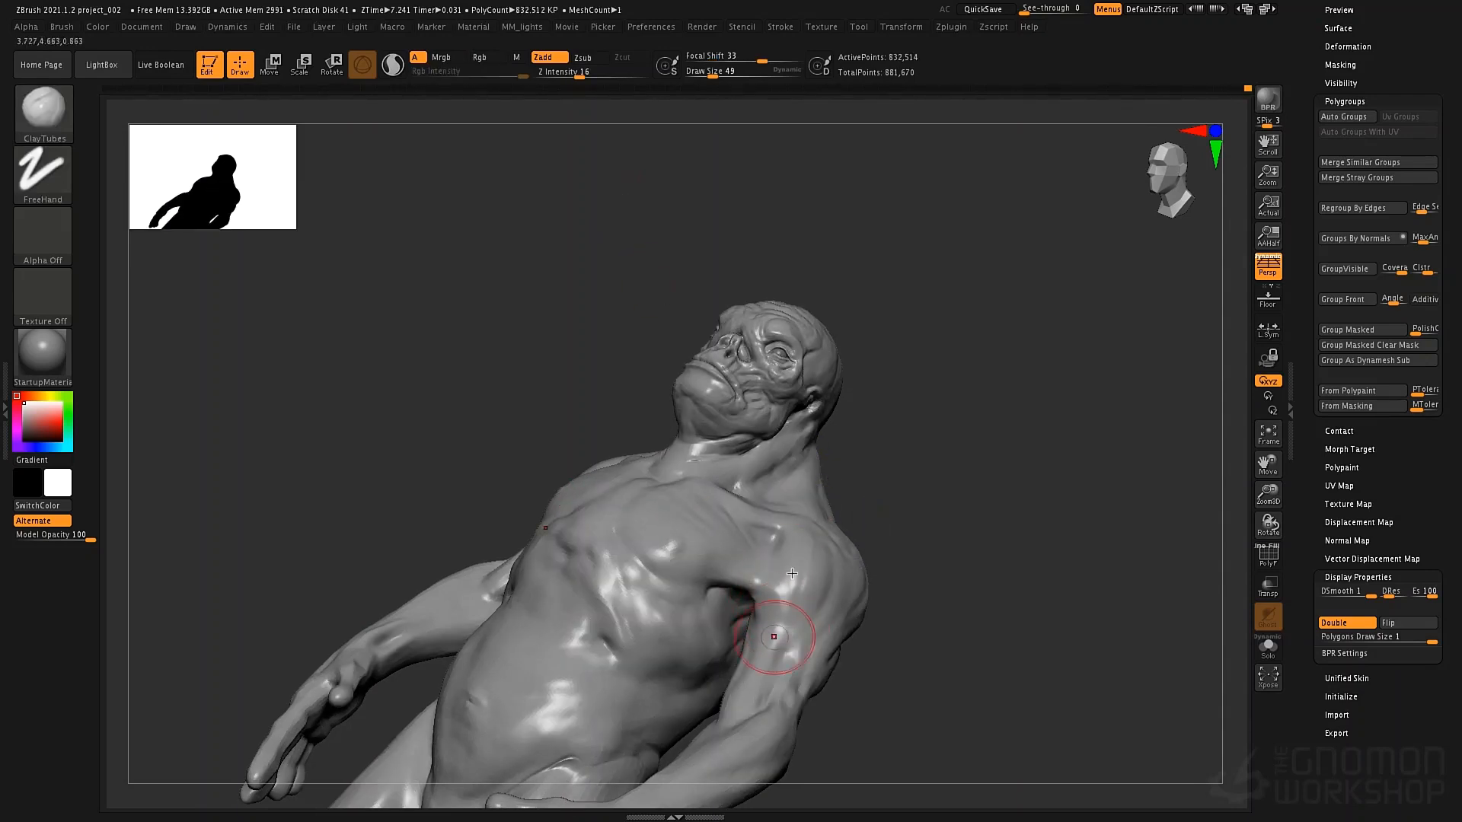
left_click_drag(799, 584, 792, 647)
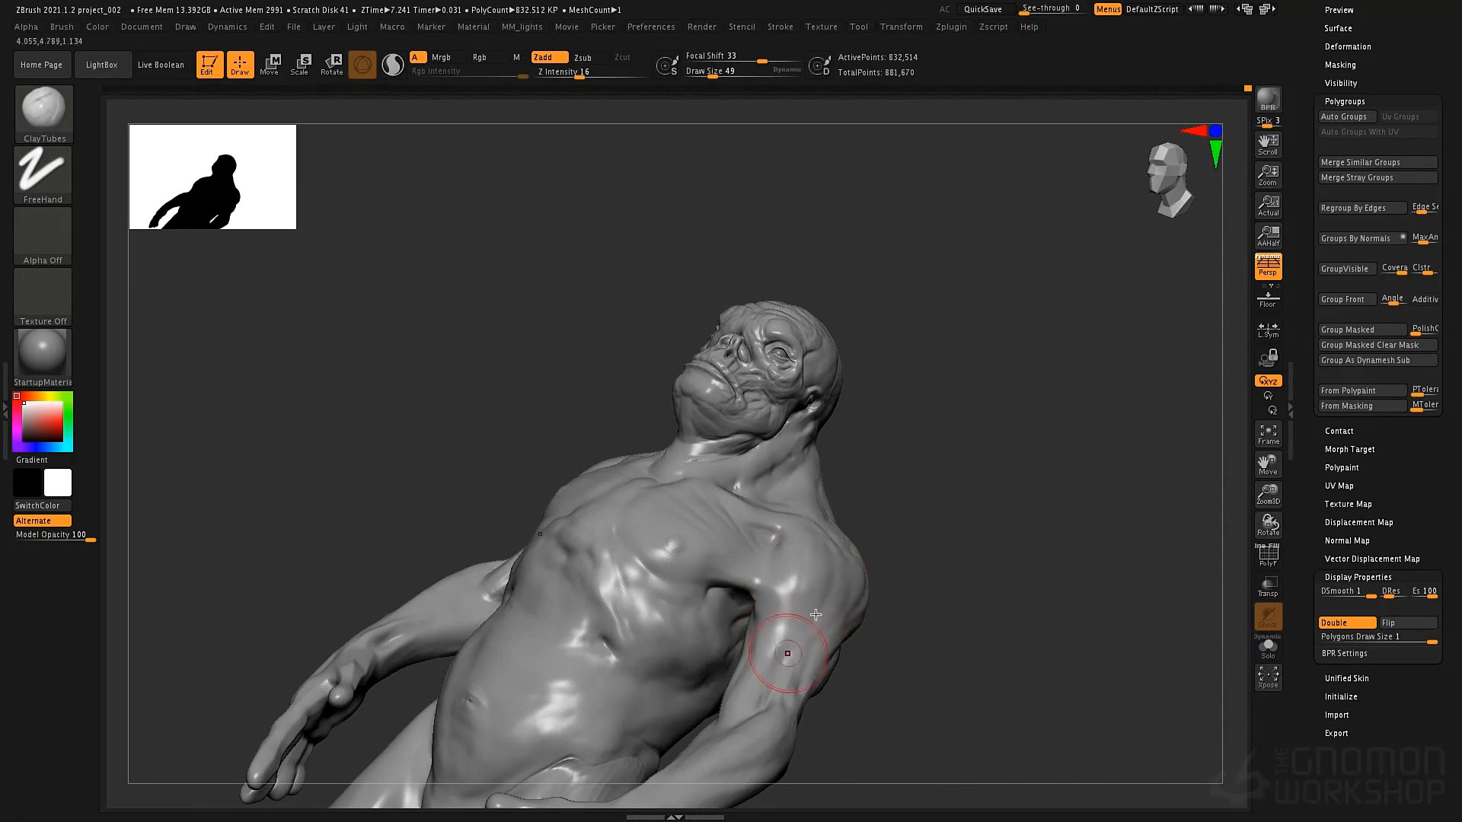
left_click_drag(811, 587, 780, 643)
left_click_drag(799, 556, 776, 609)
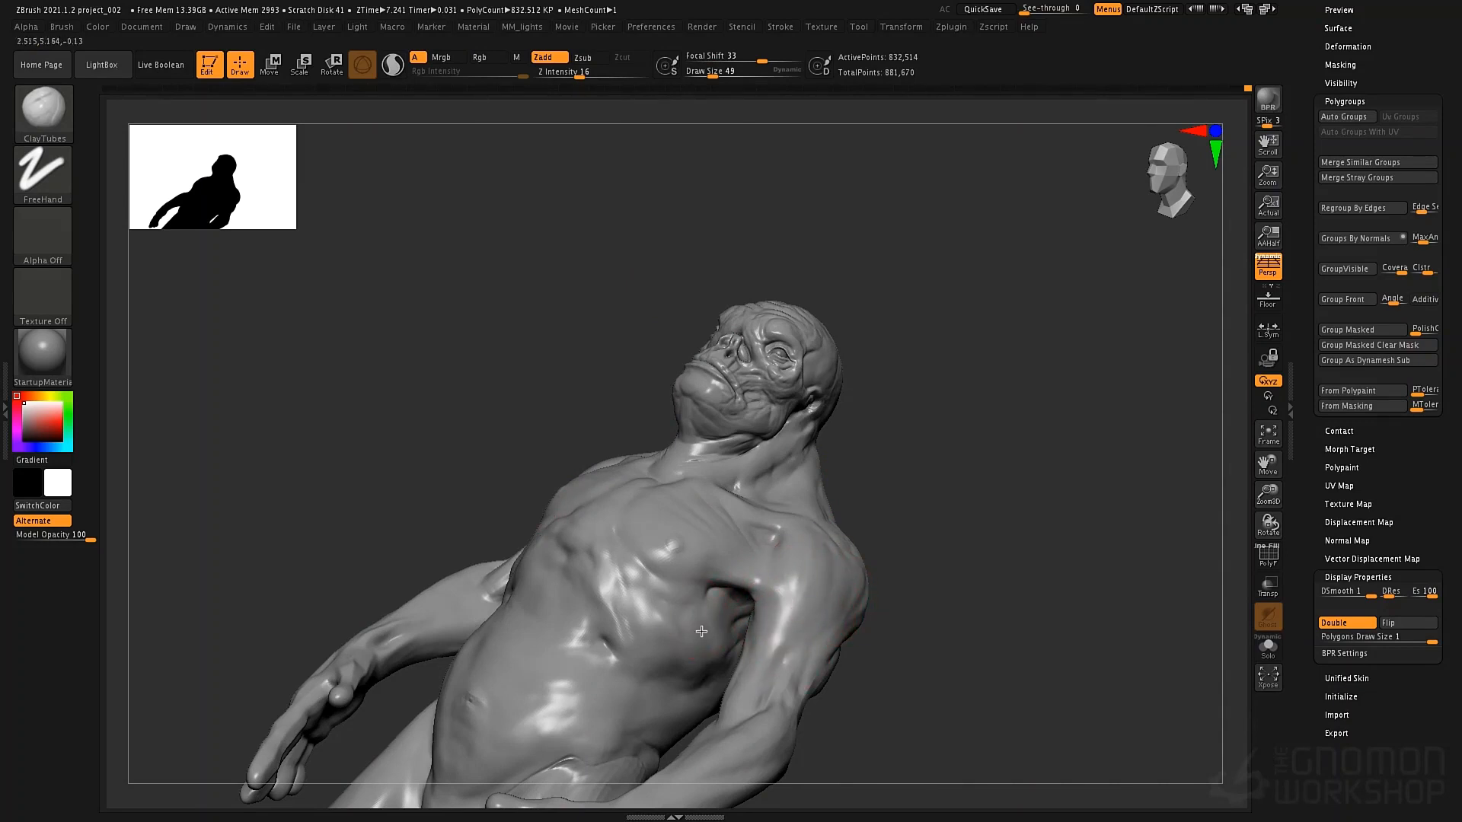
left_click_drag(596, 719, 524, 765)
left_click_drag(670, 532, 662, 683)
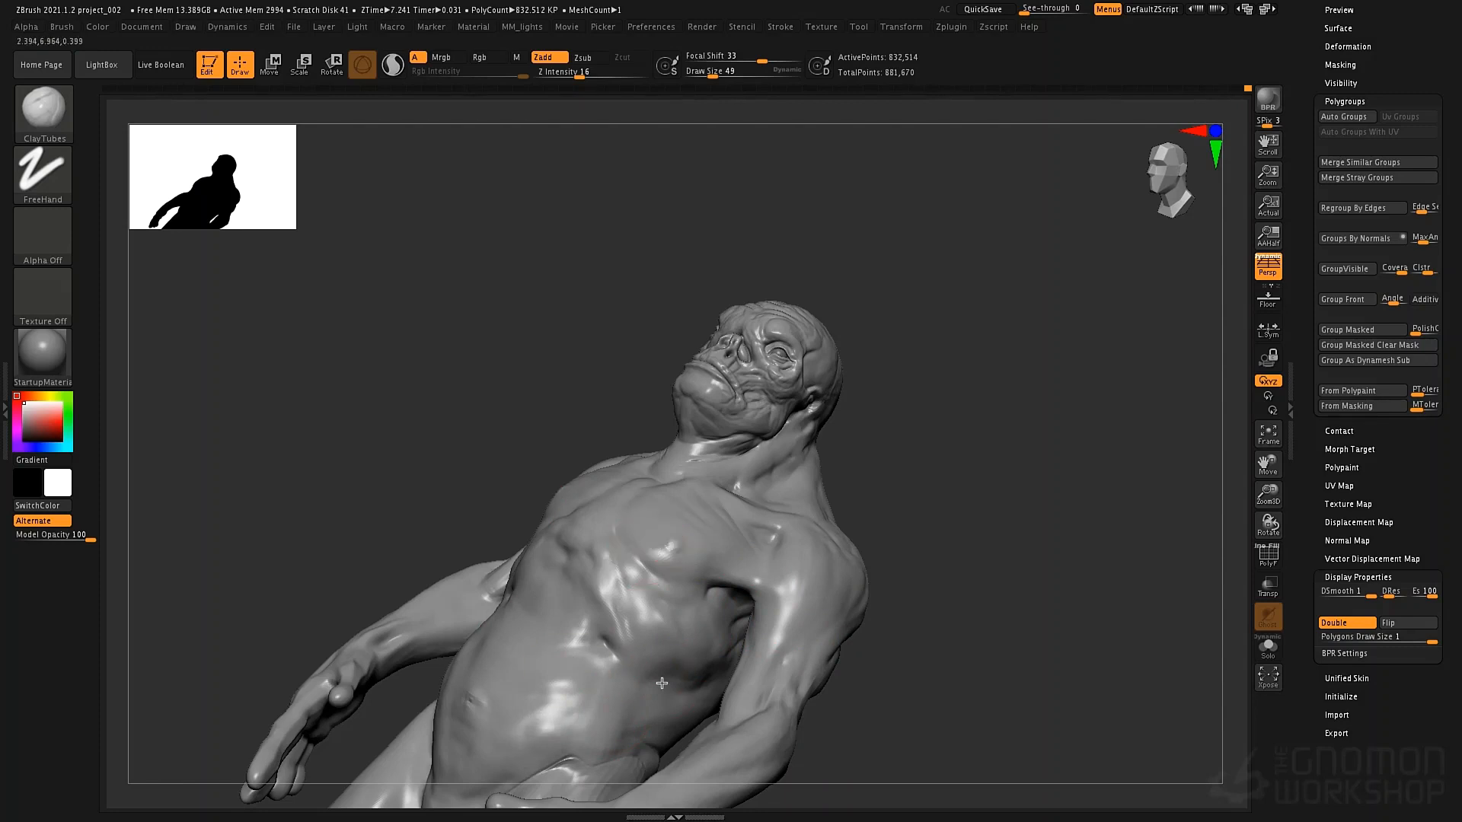
Set the camera focal length to 24 mm with the full figure in view
right_click_drag(662, 683, 649, 388, "ctrl")
right_click_drag(647, 457, 724, 568, "shift")
right_click_drag(750, 470, 754, 164, "alt")
right_click_drag(898, 426, 849, 528, "shift")
right_click_drag(851, 467, 899, 579)
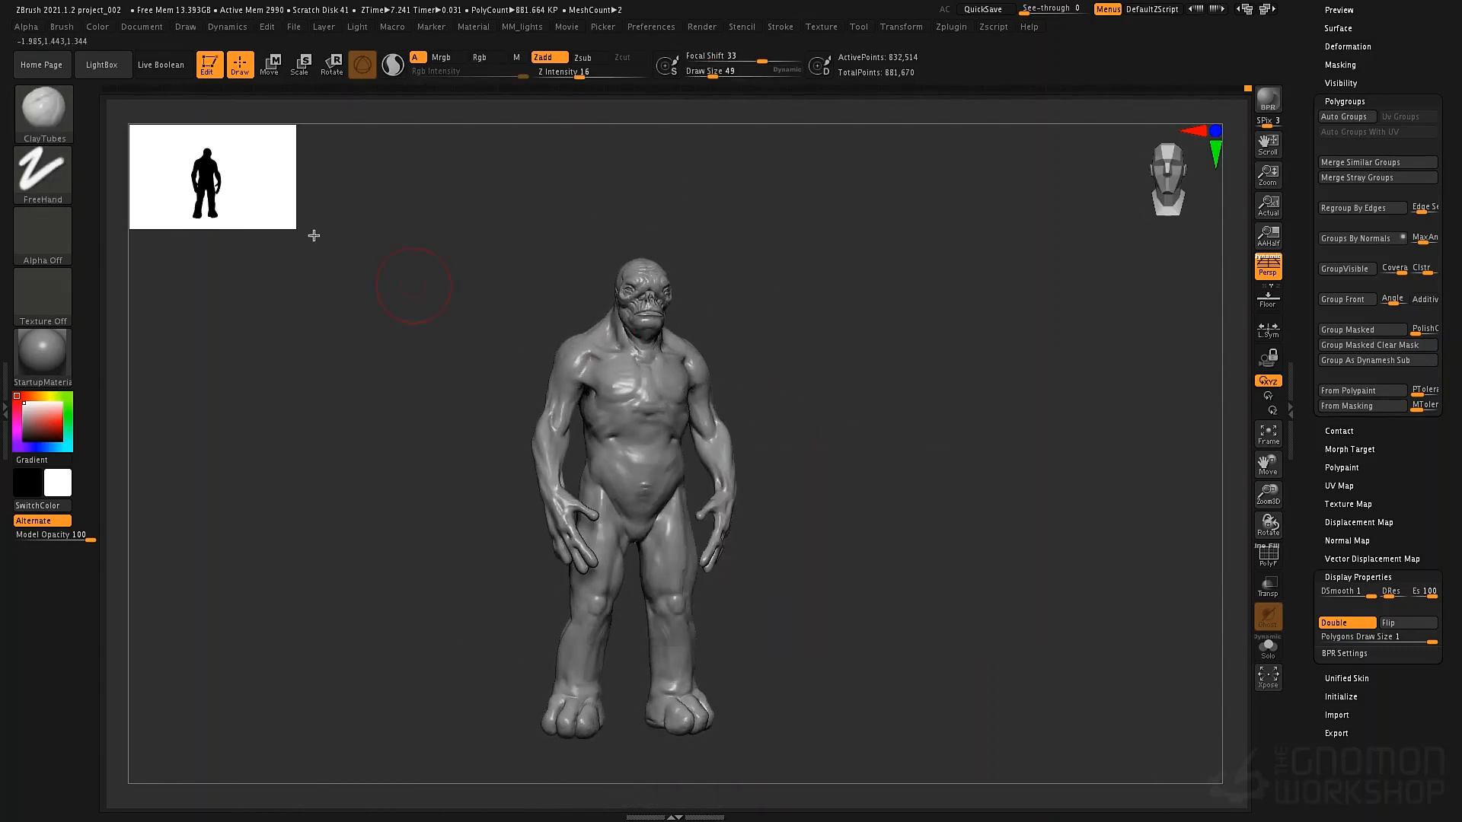
left_click(185, 27)
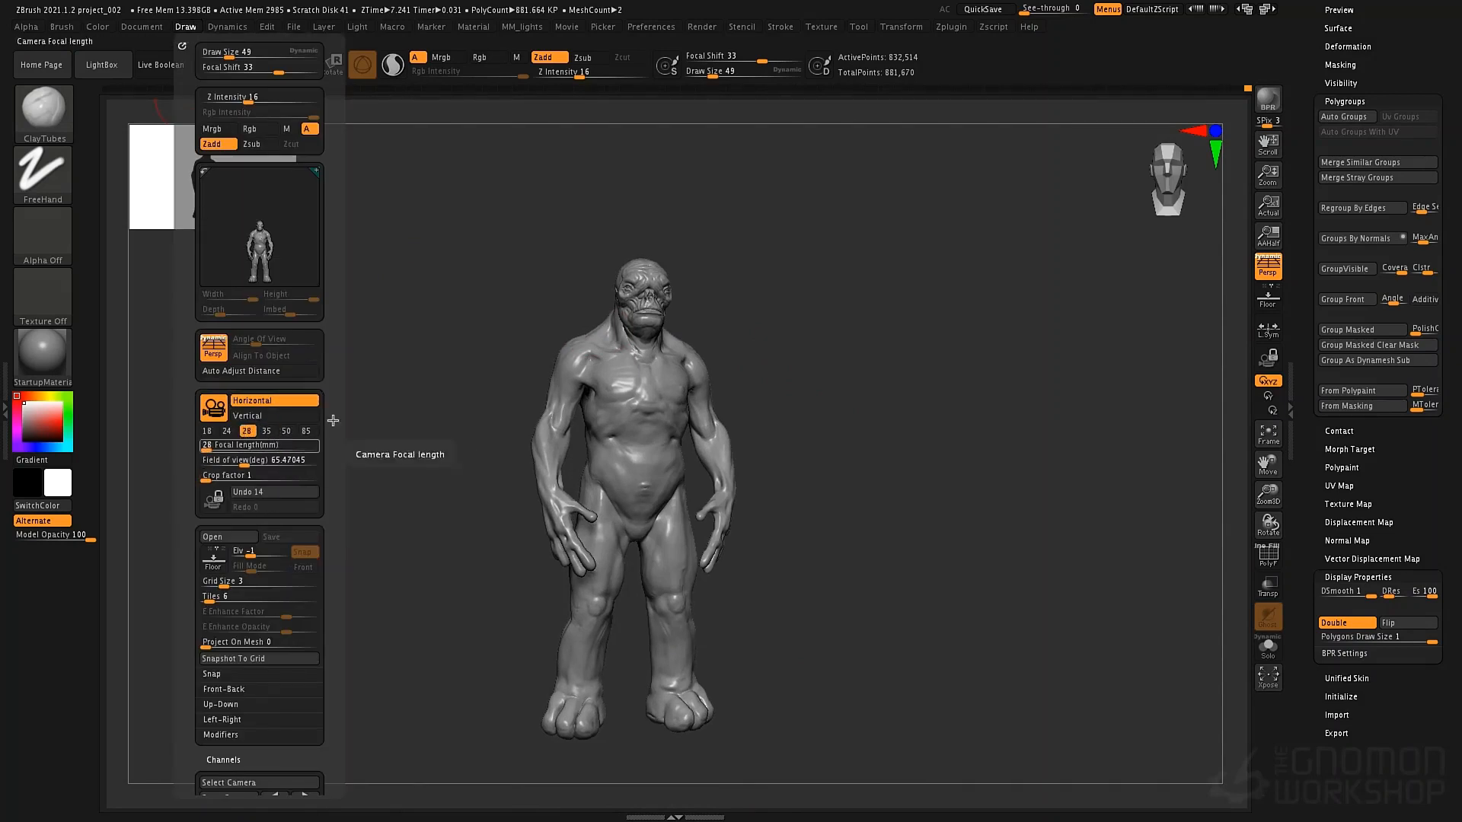
right_click_drag(829, 425, 828, 369, "alt")
mouse_move(792, 420)
right_mouse_down()
mouse_move(855, 447)
mouse_move(811, 441)
right_mouse_up()
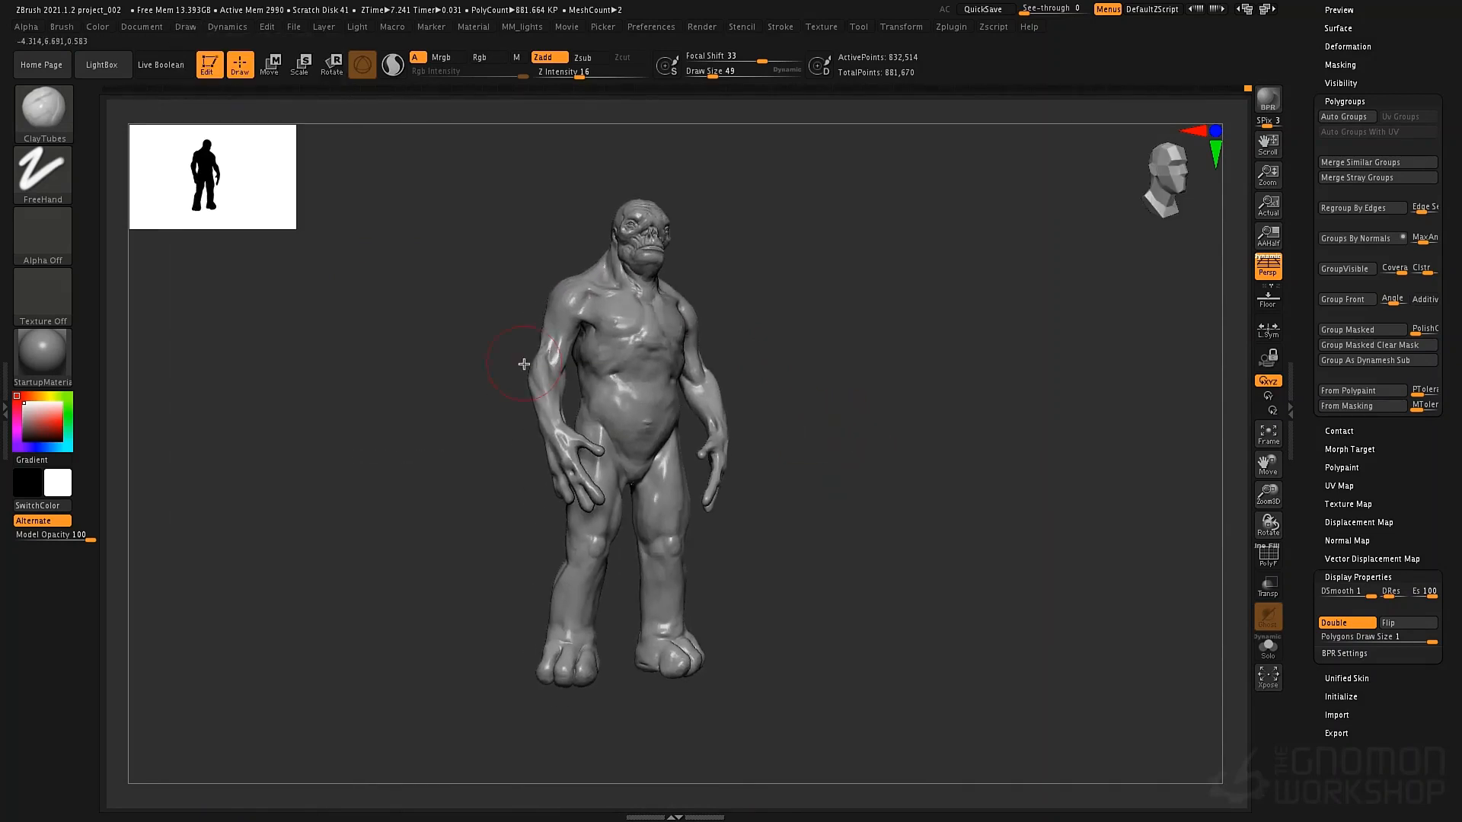
left_click(189, 29)
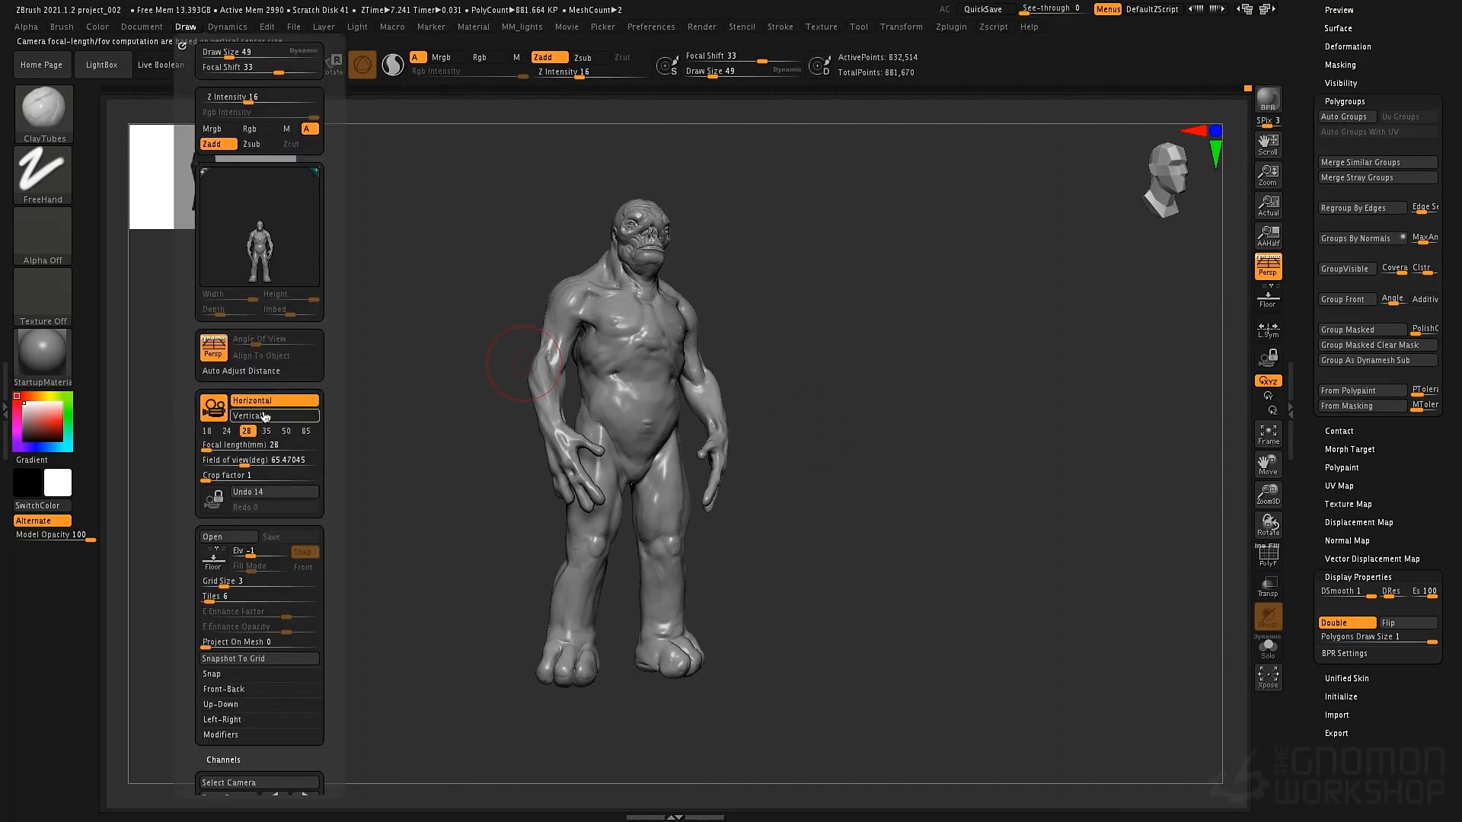
left_click(226, 432)
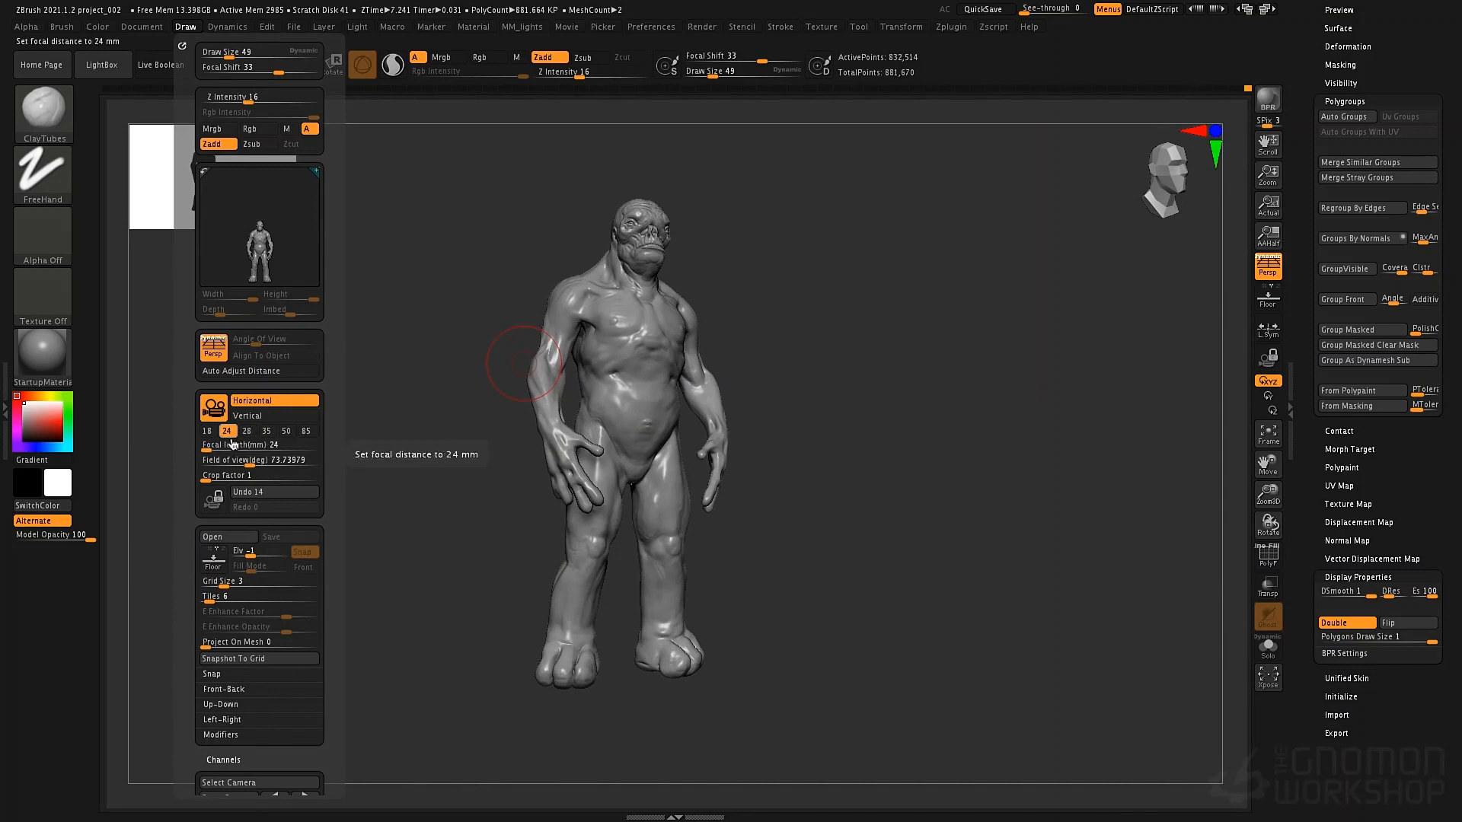
Shift the main light slightly lower on the light placement sphere
left_click(358, 27)
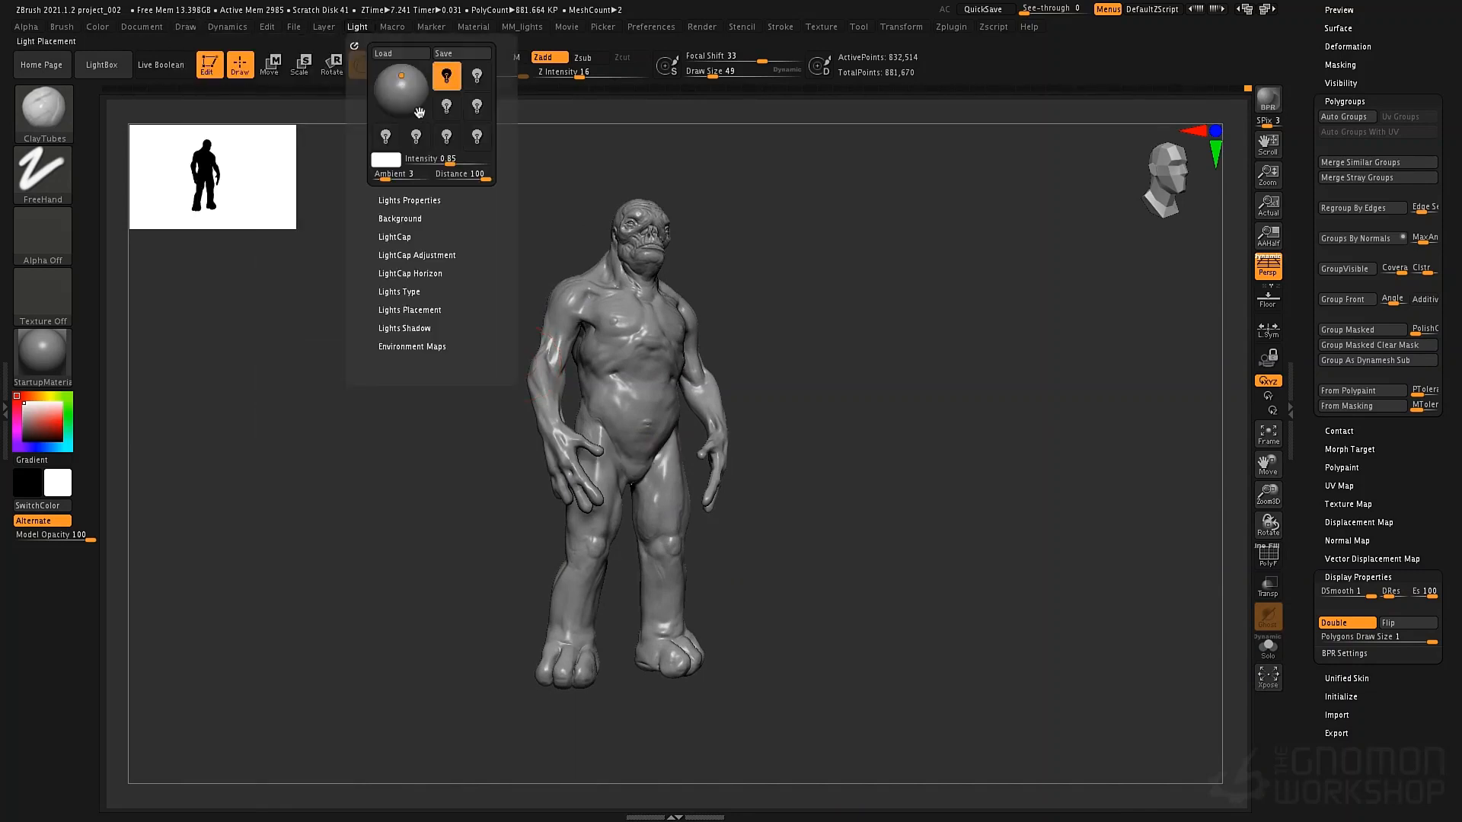
left_click_drag(404, 77, 404, 90)
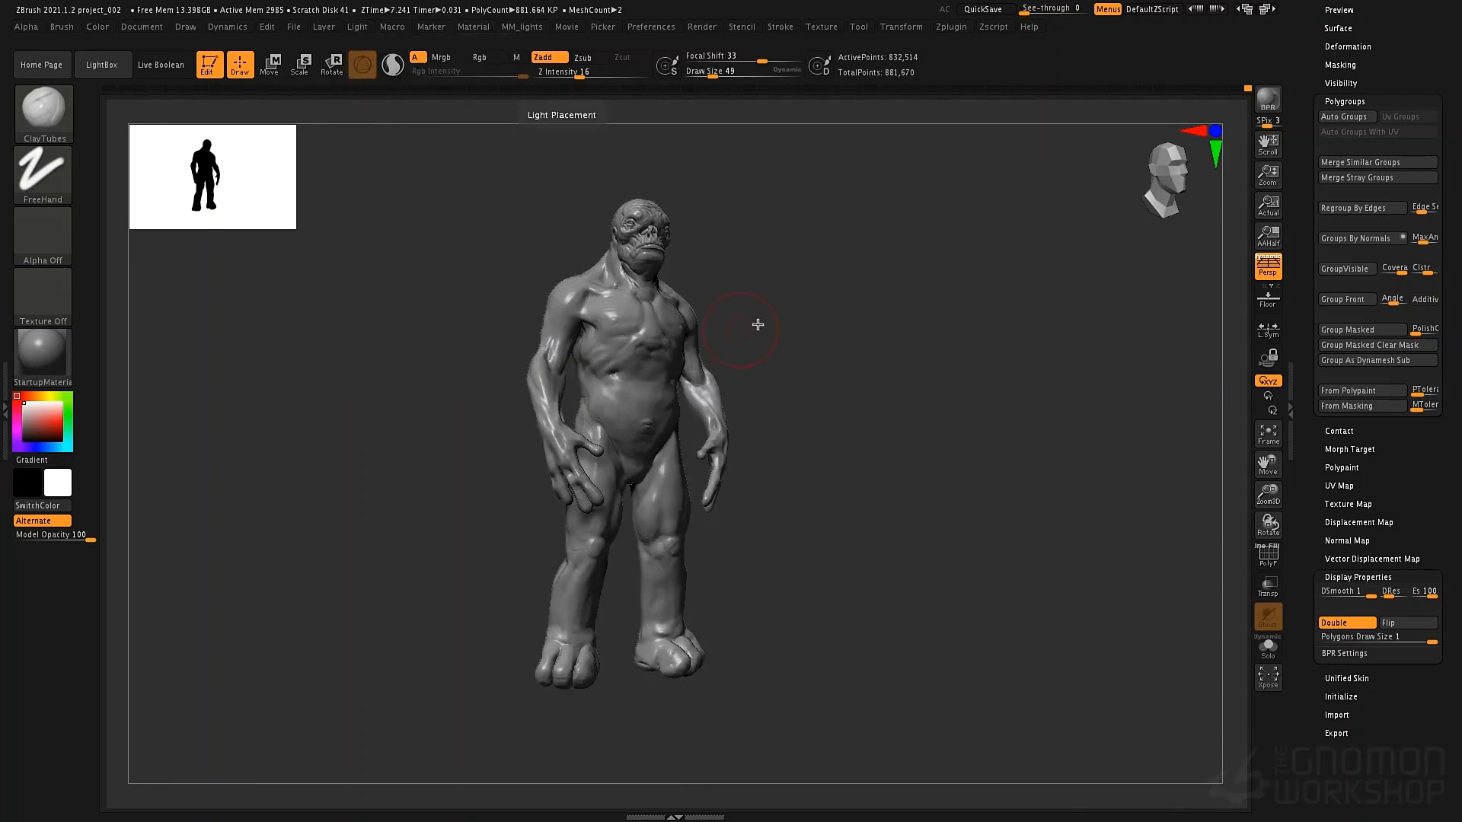
mouse_move(851, 387)
left_mouse_down()
mouse_move(848, 444)
mouse_move(875, 391)
mouse_move(845, 467)
mouse_move(806, 473)
mouse_move(686, 587)
mouse_move(633, 558)
mouse_move(686, 454)
mouse_move(587, 493)
mouse_move(598, 509)
mouse_move(592, 456)
left_mouse_up()
Reshape the lower legs and feet with the Move brush
key("space")
key("b")
key("m")
key("v")
key("space")
right_click_drag(606, 487, 664, 461)
Build up the top of the foot behind the toes with ClayTubes at draw sizes 25 and 34 and Z intensity 16
key("b")
key("c")
key("t")
key("space")
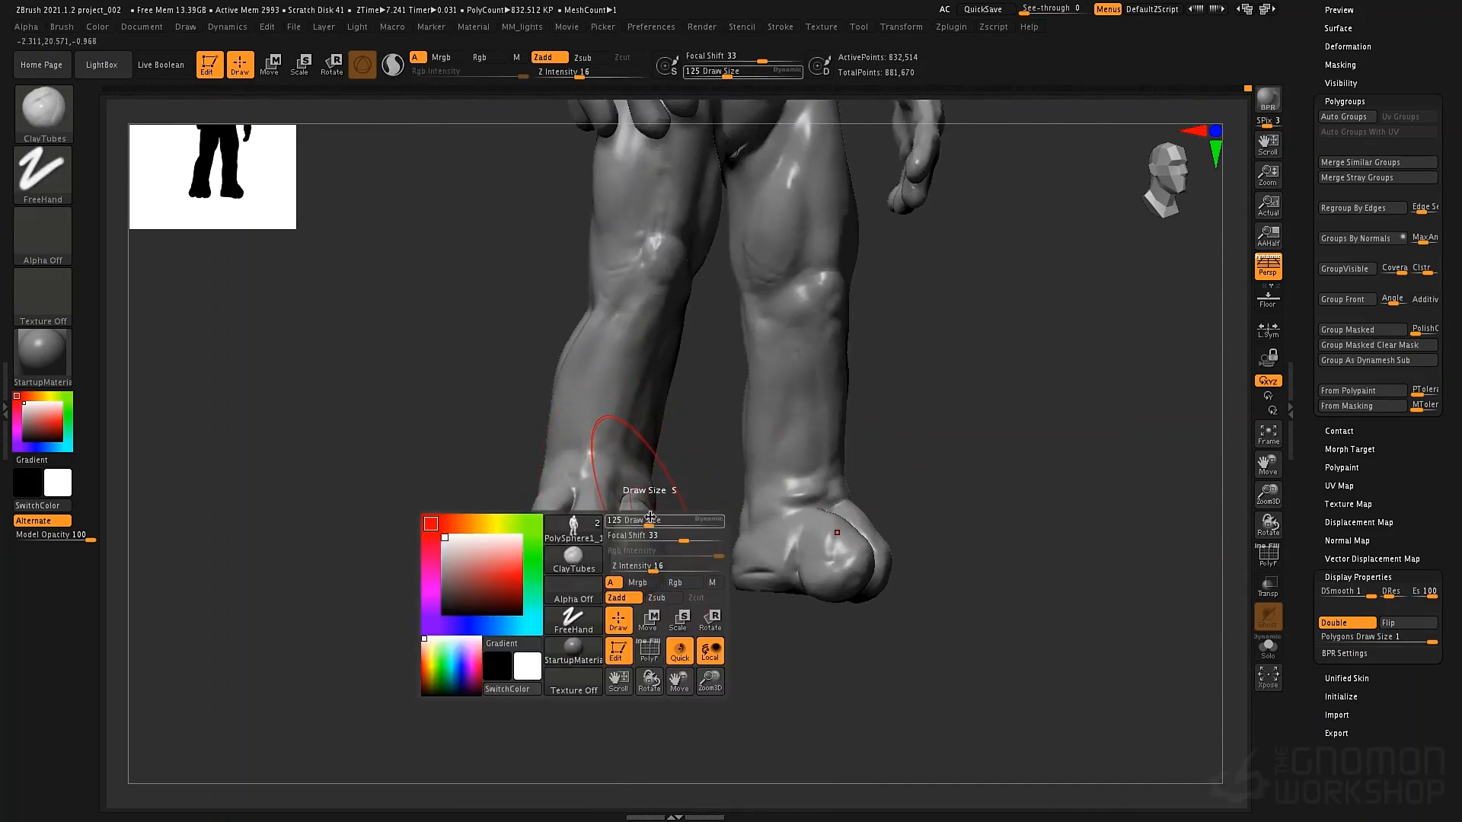
left_click_drag(651, 519, 634, 520)
right_click_drag(638, 514, 609, 491)
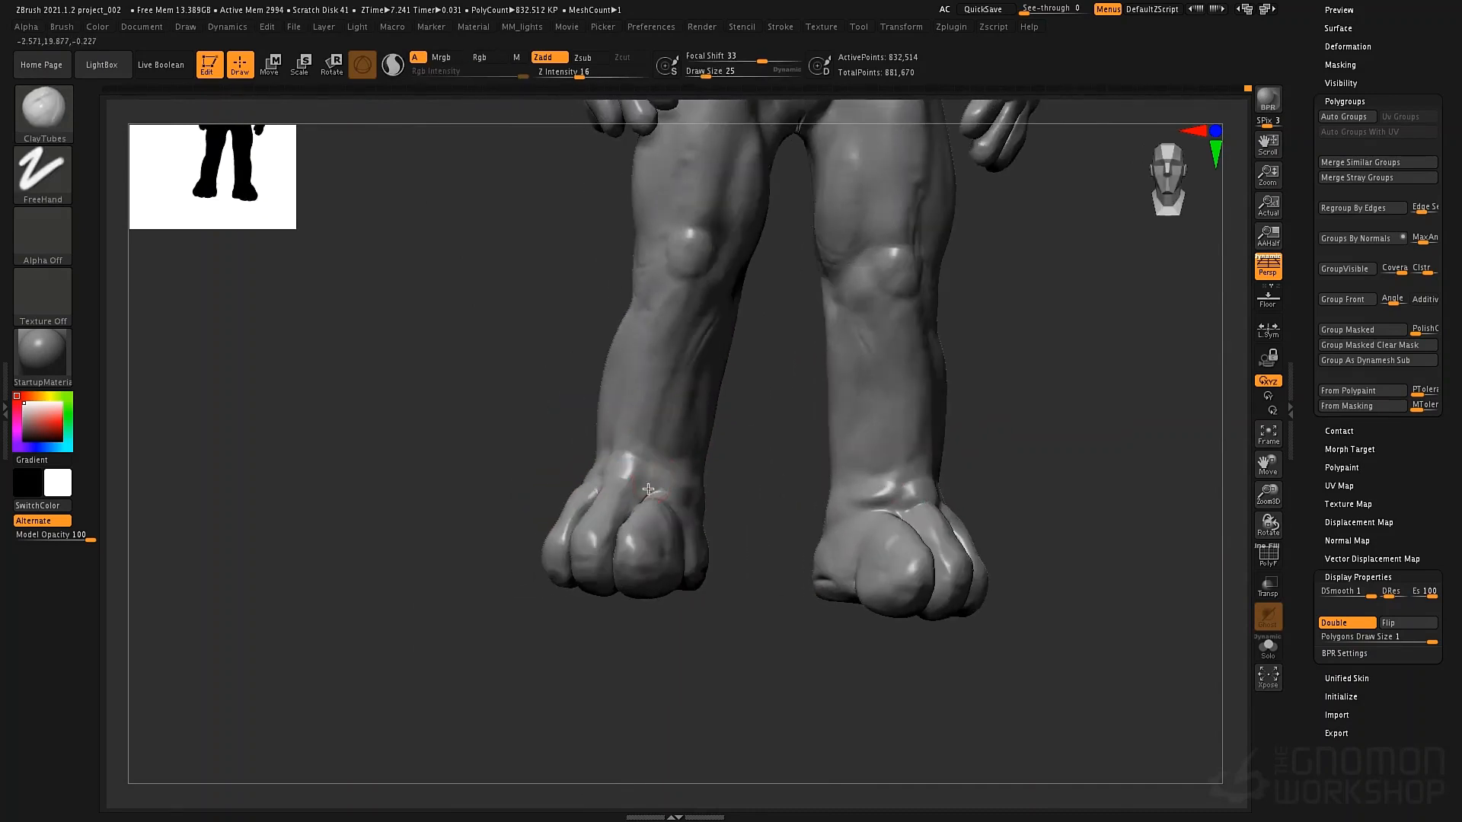
key("space")
left_click_drag(664, 498, 689, 514)
right_click_drag(670, 492, 570, 516)
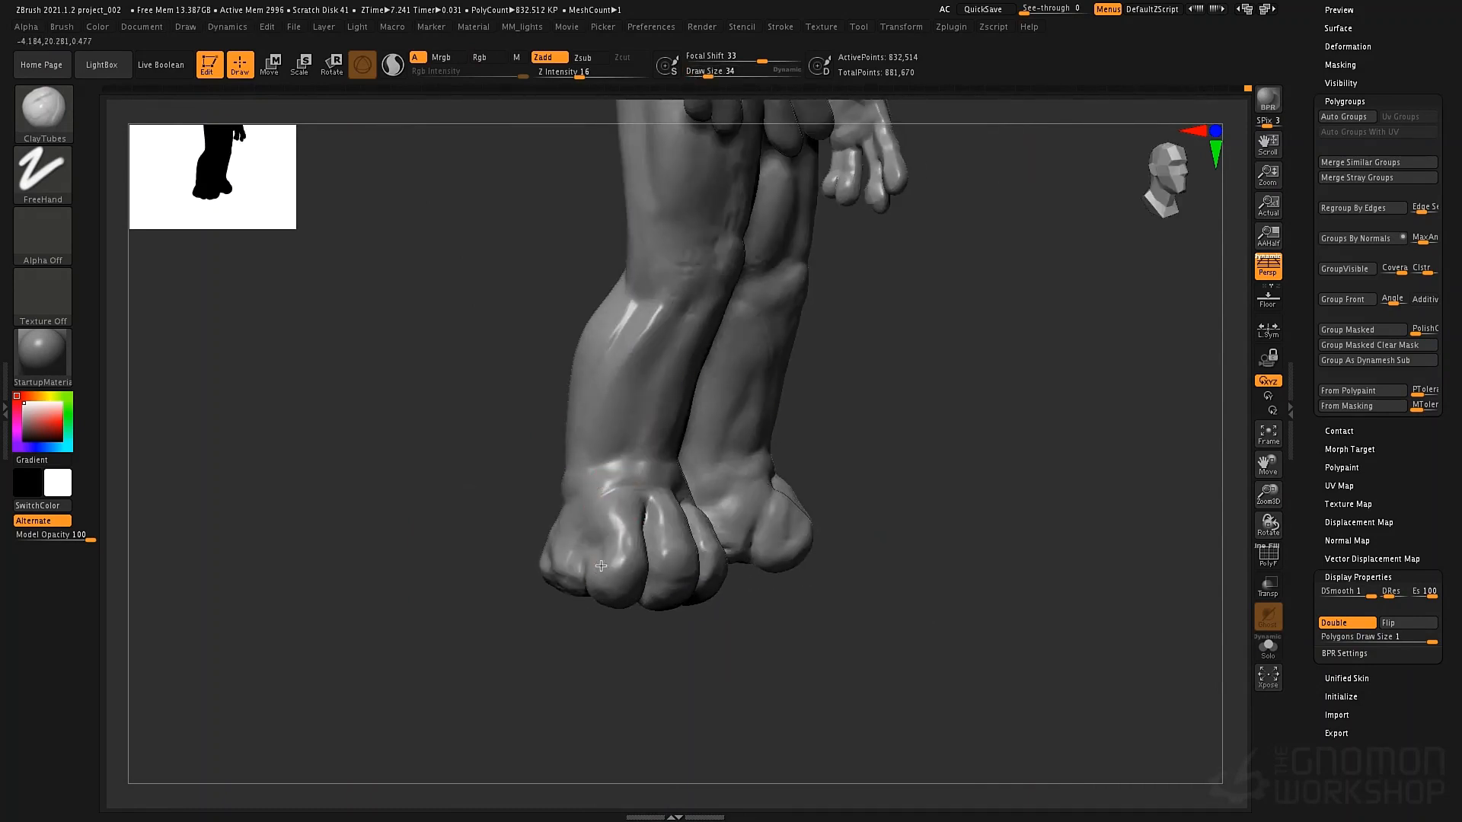
Add raised tendon forms over the toes with the Standard brush at draw size 30 and Z intensity 25
key("b")
key("s")
key("t")
key("space")
left_click_drag(606, 522, 601, 524)
key("space")
left_click_drag(597, 523, 592, 519)
mouse_move(595, 548)
right_mouse_down()
mouse_move(607, 523)
mouse_move(724, 532)
mouse_move(724, 561)
mouse_move(746, 518)
right_mouse_up()
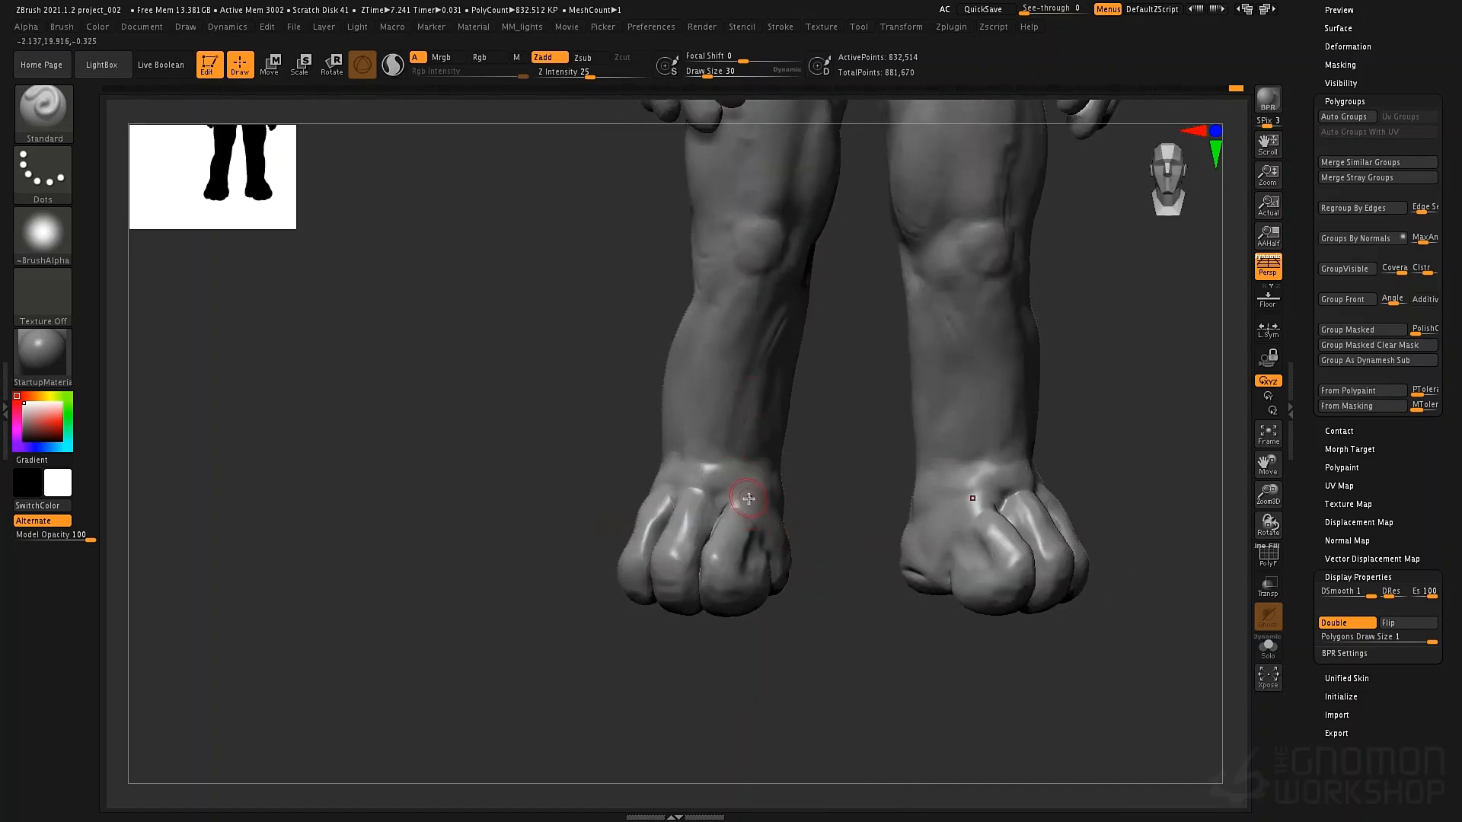
Build up the inner ankle and the base of the big toe with ClayTubes at draw size 49 and Z intensity 16
key("2")
key("space")
mouse_move(749, 499)
left_mouse_down()
mouse_move(733, 498)
mouse_move(750, 489)
mouse_move(733, 480)
left_mouse_up()
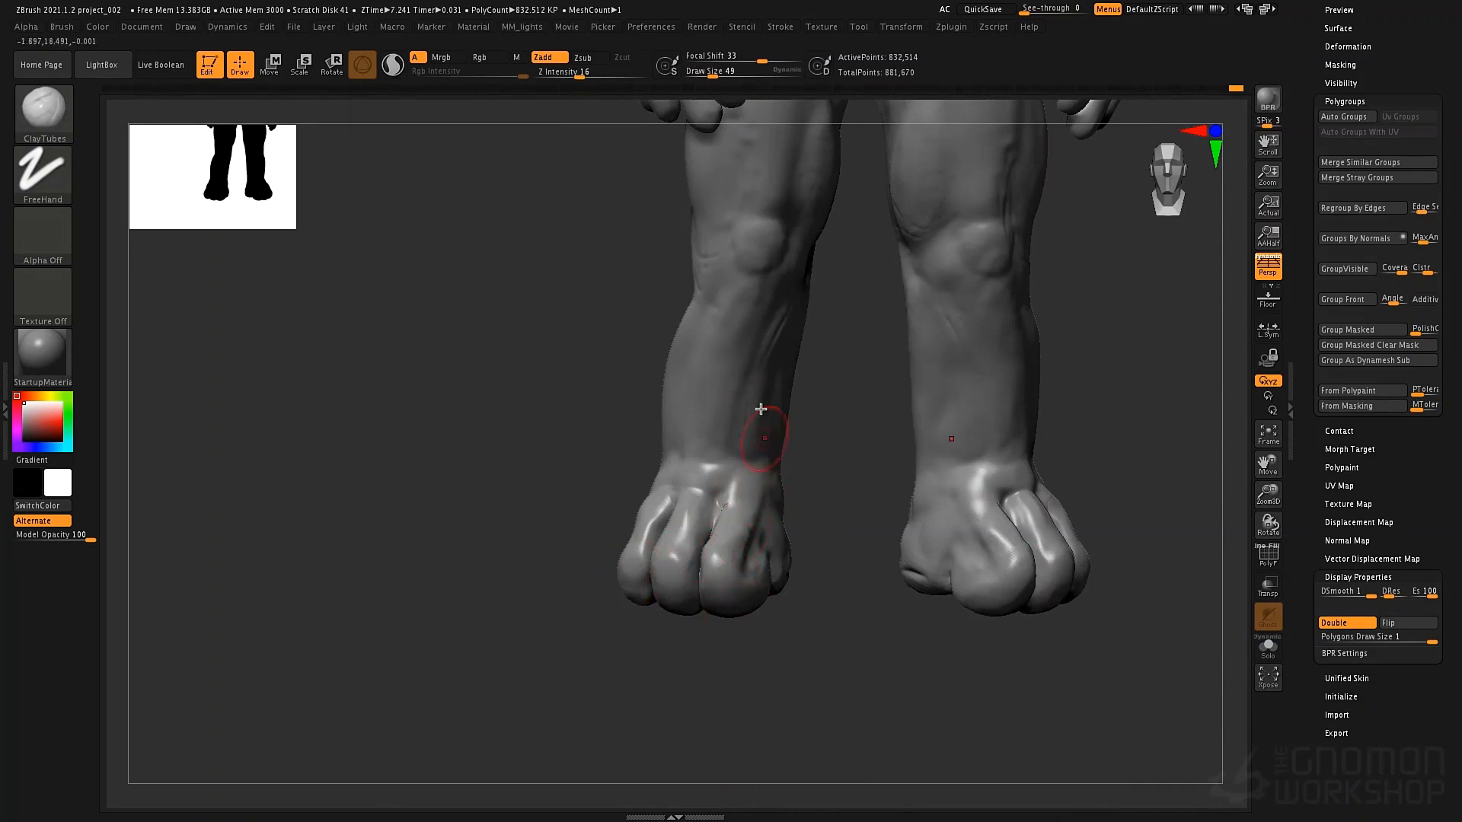
left_click_drag(750, 457, 777, 547)
Mask the big toe and invert the mask so only that toe can be edited
mouse_move(772, 557)
right_mouse_down()
mouse_move(655, 560)
mouse_move(708, 556)
mouse_move(746, 425)
right_mouse_up()
mouse_move(734, 571)
left_mouse_down("ctrl")
mouse_move(734, 607)
mouse_move(736, 591)
left_mouse_up("ctrl")
left_click(712, 623, "ctrl")
right_click_drag(587, 597, 784, 527)
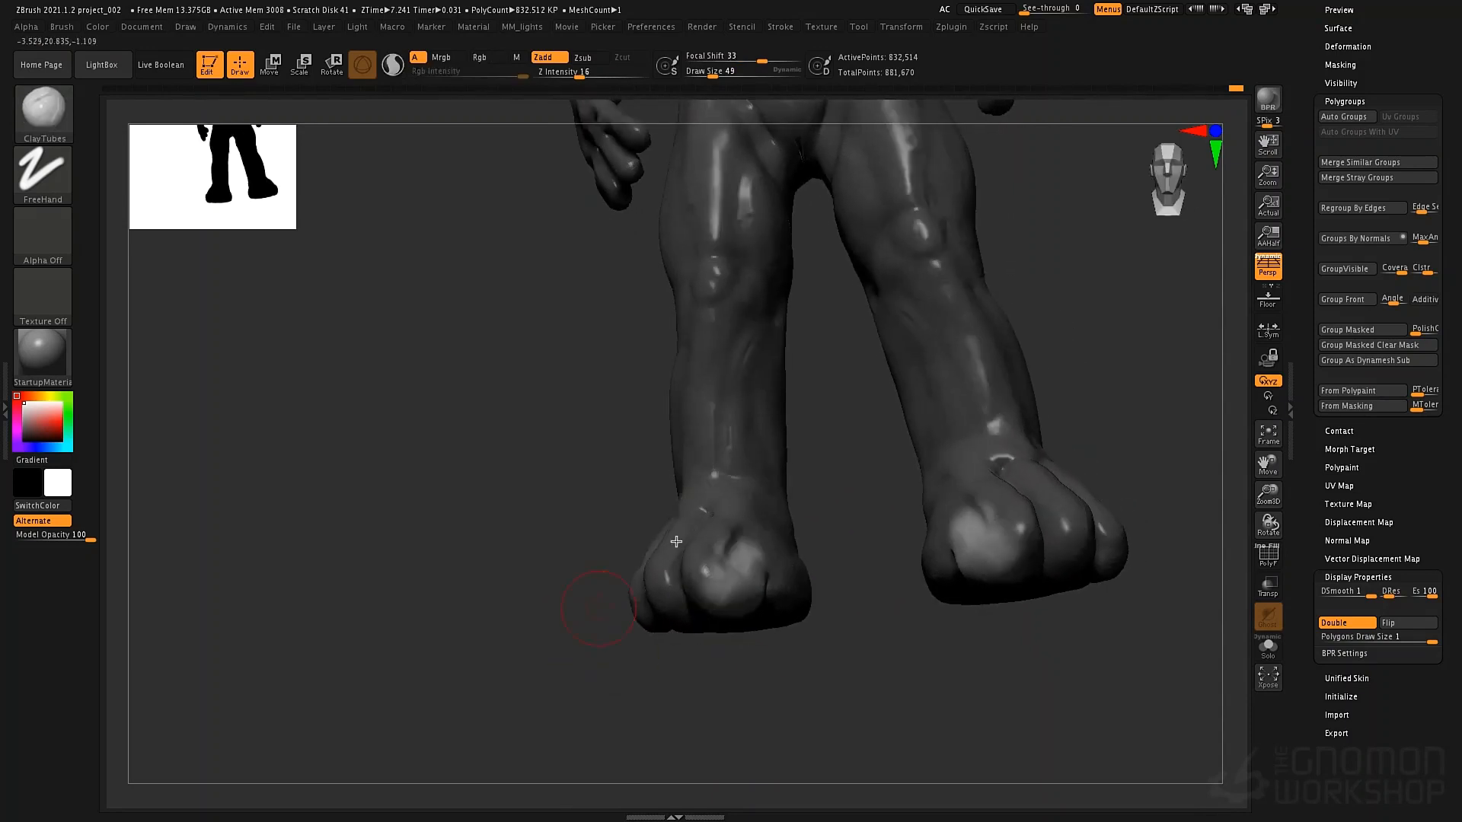
Reshape the unmasked big toe with the Move brush, starting at draw size 135 and reducing it to 25
key("space")
left_click_drag(789, 528, 803, 529)
right_click_drag(785, 559, 766, 577)
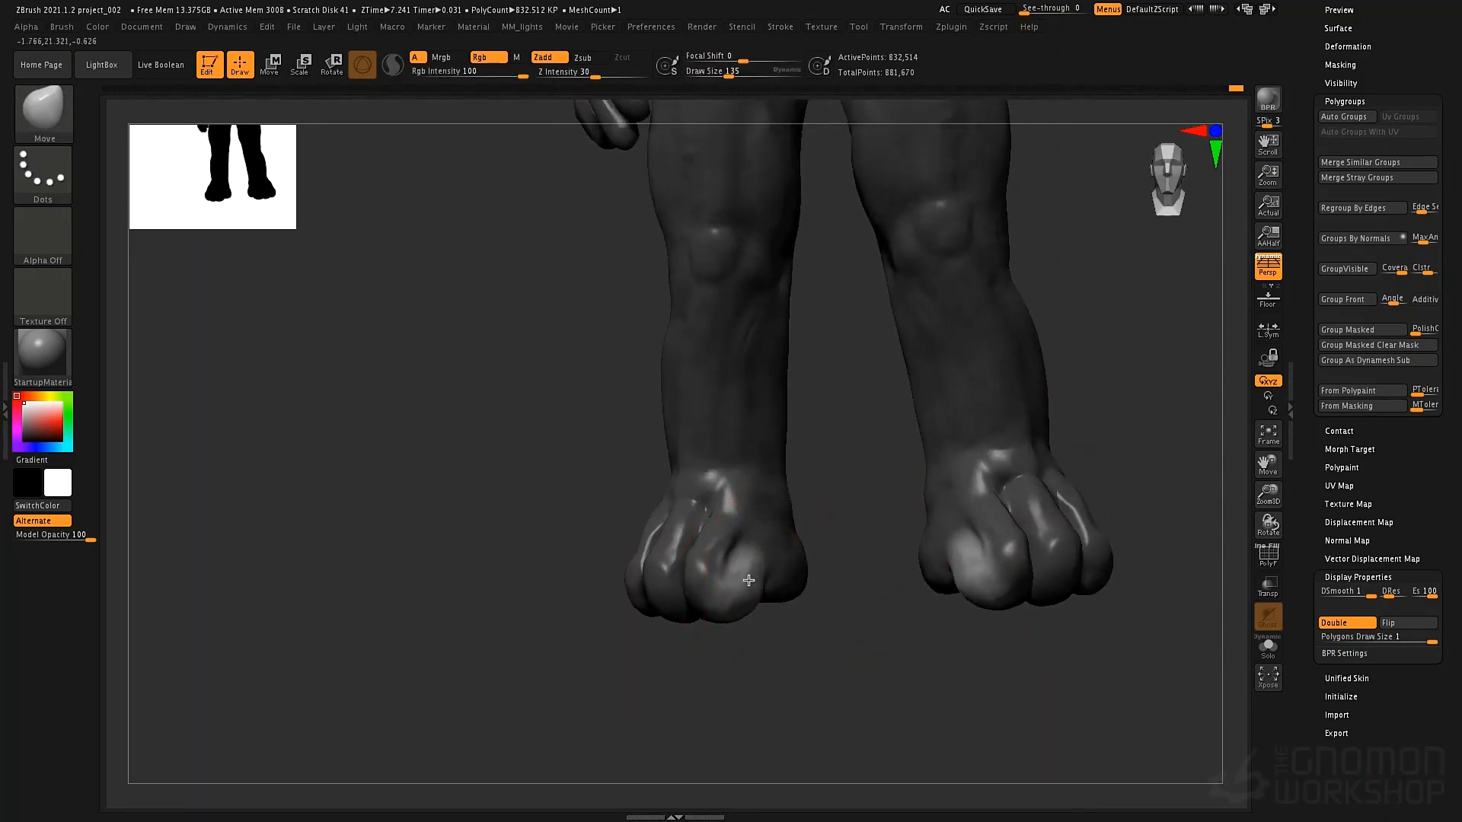
left_click_drag(749, 581, 776, 555)
right_click_drag(777, 555, 933, 533)
key("space")
left_click_drag(942, 558, 937, 558)
mouse_move(933, 559)
right_mouse_down()
mouse_move(863, 596)
mouse_move(891, 587)
right_mouse_up()
mouse_move(893, 587)
left_mouse_down()
mouse_move(907, 596)
mouse_move(894, 571)
left_mouse_up()
key("space")
key("space")
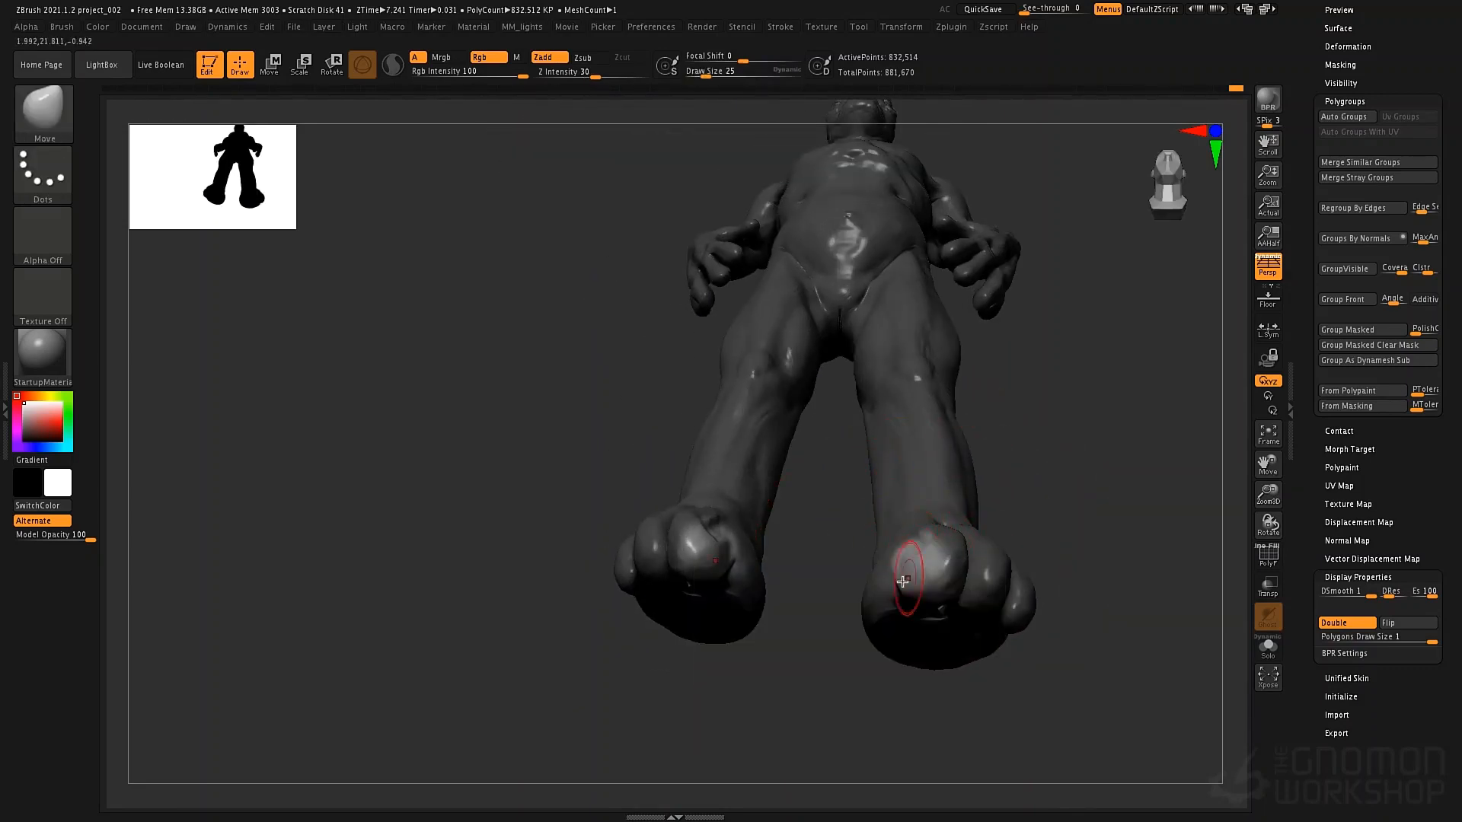
Clear the mask and frame the head and torso in a three-quarter view
right_click_drag(522, 565, 584, 640)
right_click_drag(803, 395, 820, 452, "alt")
mouse_move(820, 452)
right_mouse_down("alt")
mouse_move(814, 404)
mouse_move(815, 446)
right_mouse_up("alt")
right_click_drag(685, 471, 751, 486, "alt")
right_click_drag(758, 431, 833, 396)
right_click_drag(830, 343, 826, 567, "alt")
right_click_drag(813, 418, 875, 480, "alt")
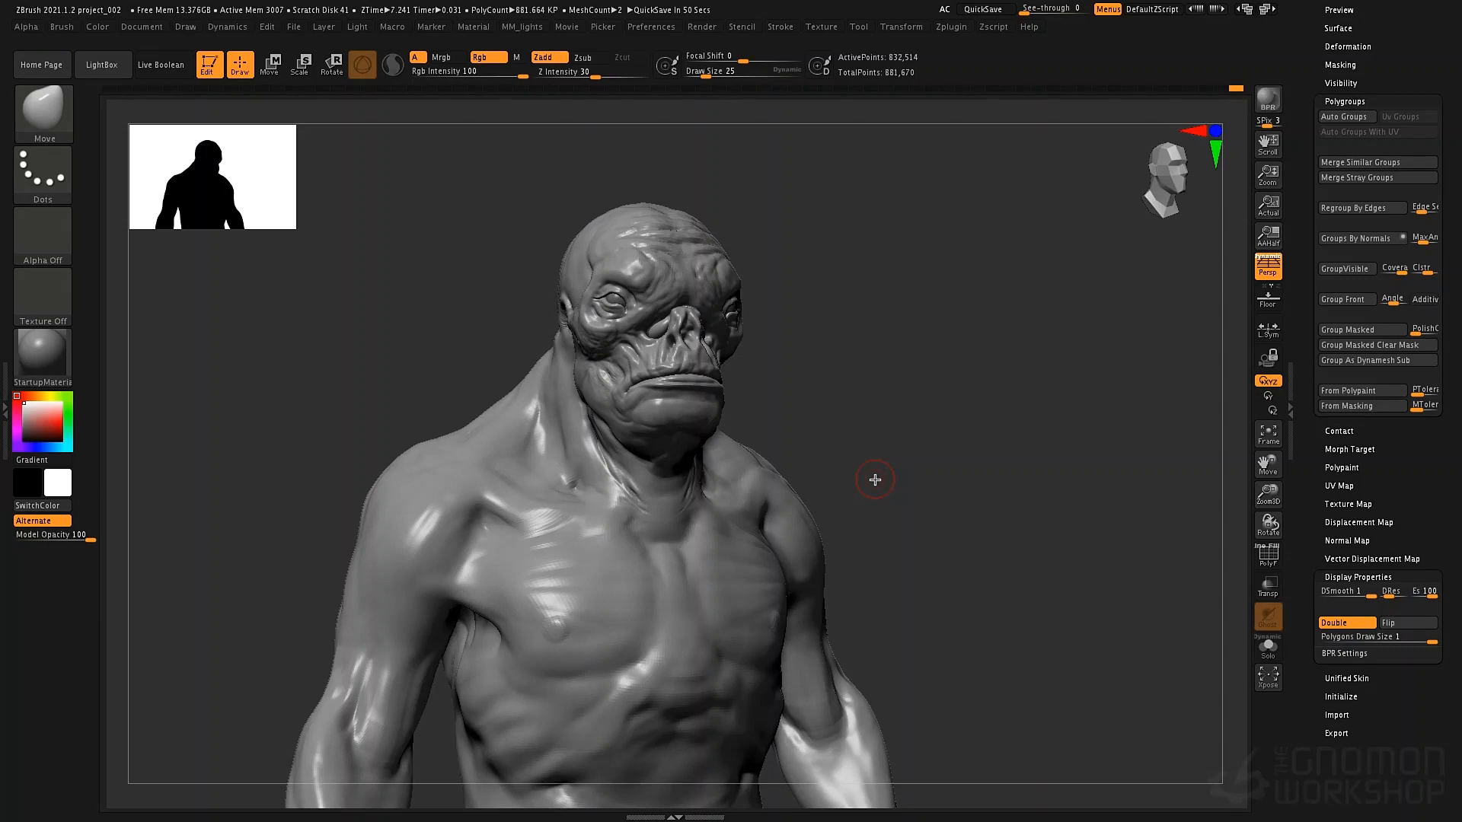
Collapse the polygroups settings and bring the subtool list into view
left_click(1373, 103)
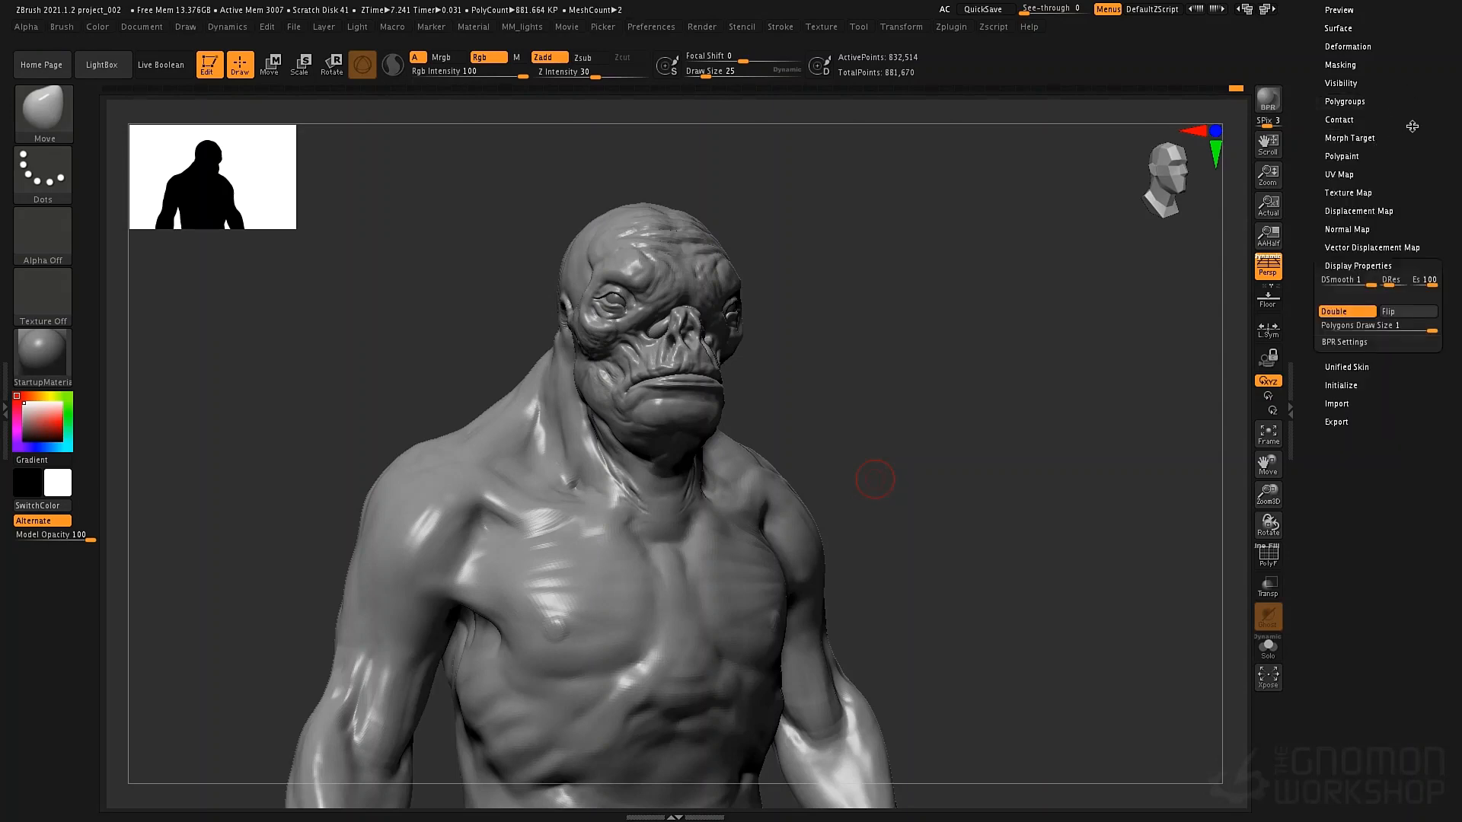
left_click_drag(1414, 127, 1391, 442)
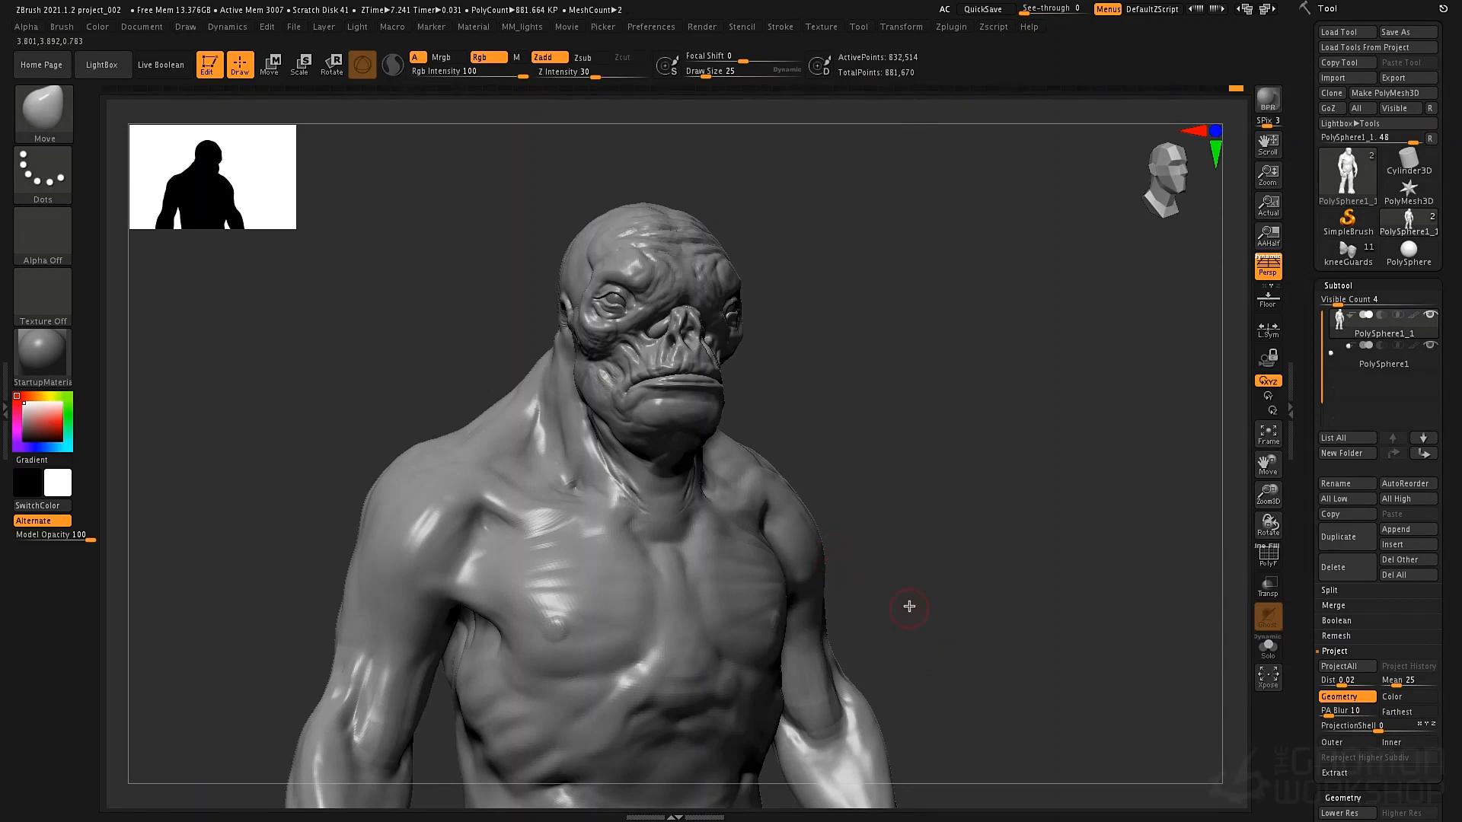
Collapse the ZRemesher settings and duplicate the creature's body subtool
left_click_drag(884, 551, 873, 384, "alt")
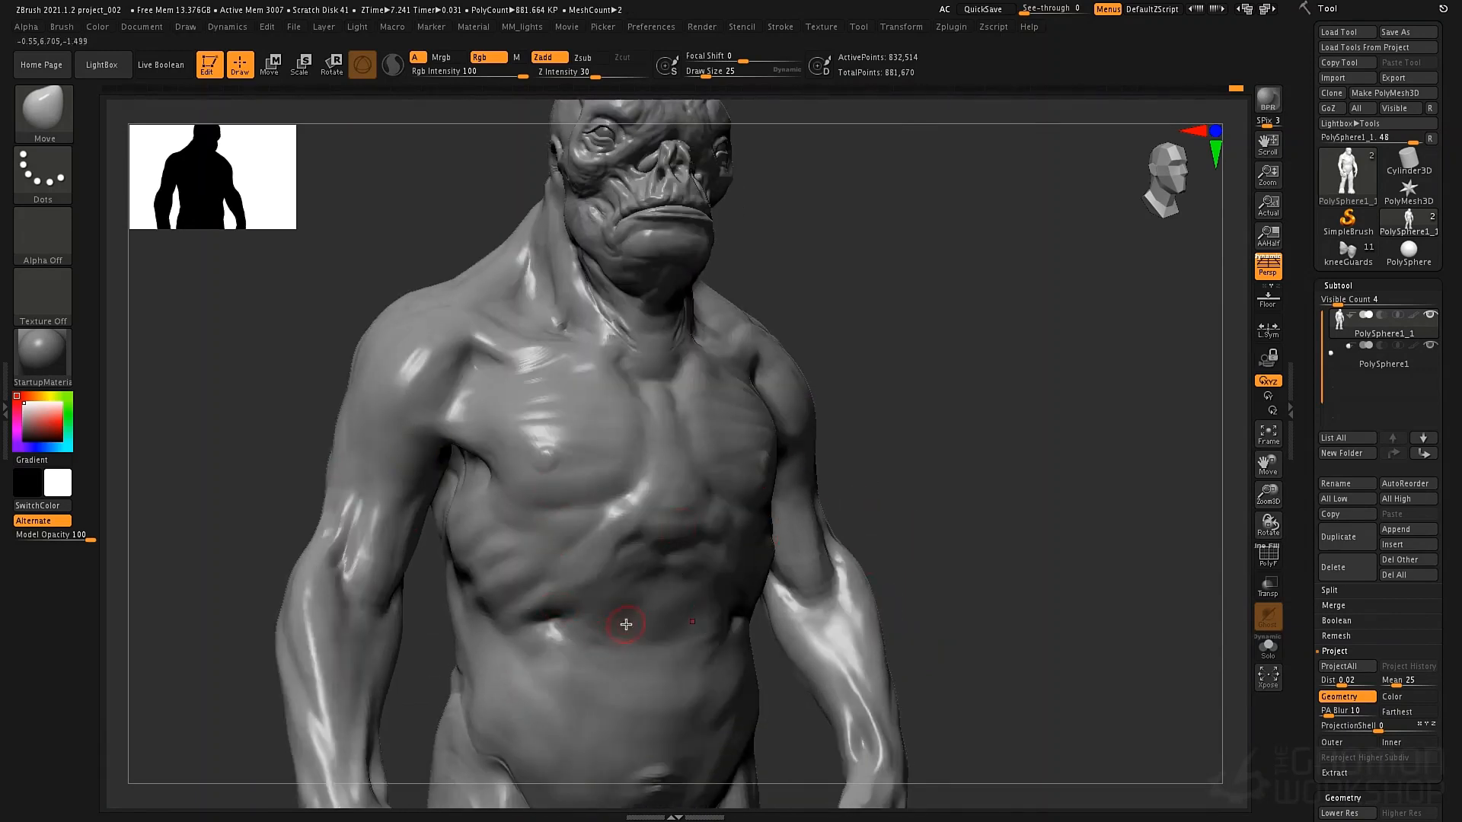
left_click(1342, 798)
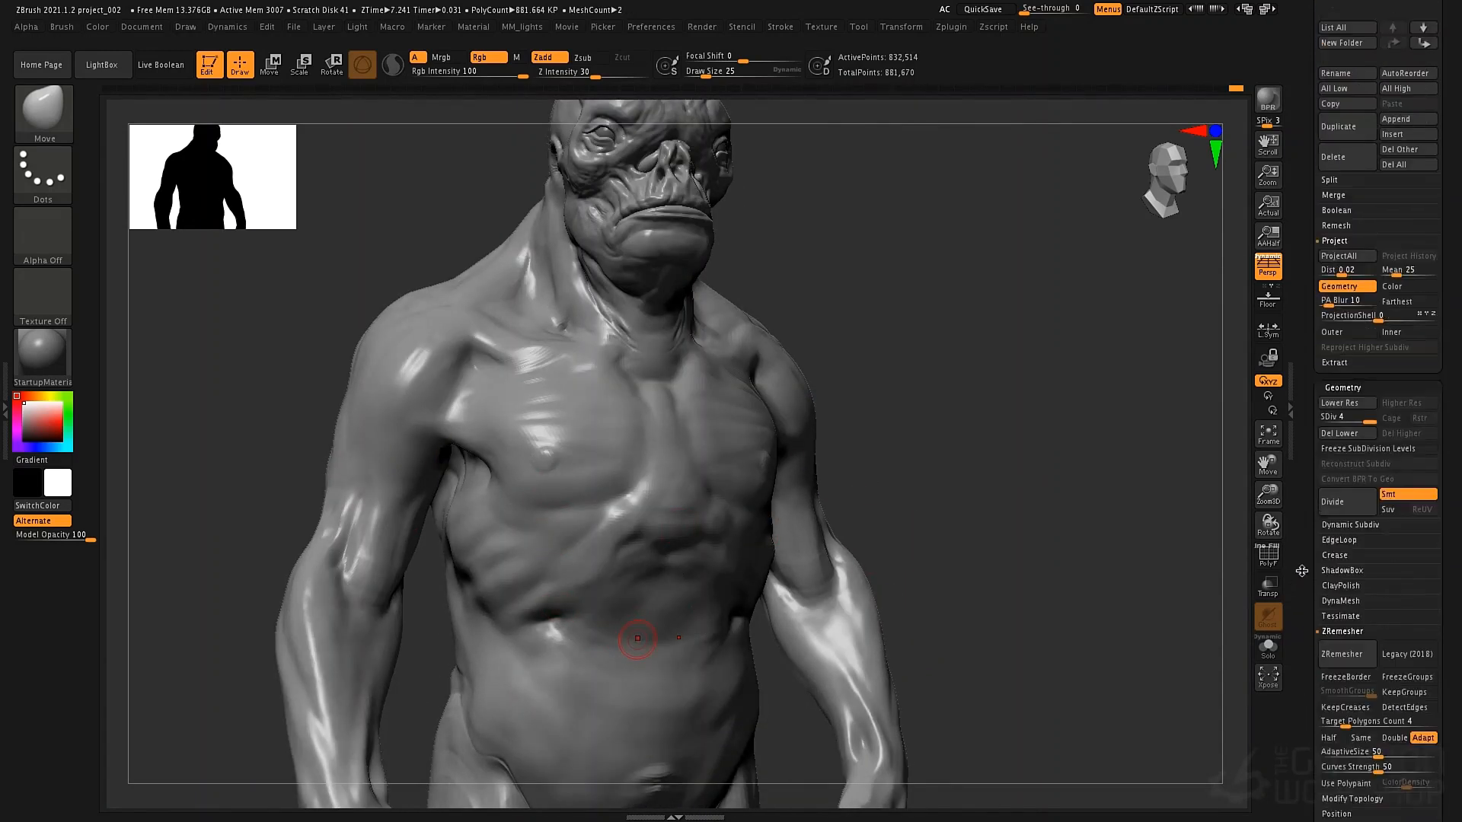
left_click(1342, 623)
left_click_drag(1040, 509, 1158, 524)
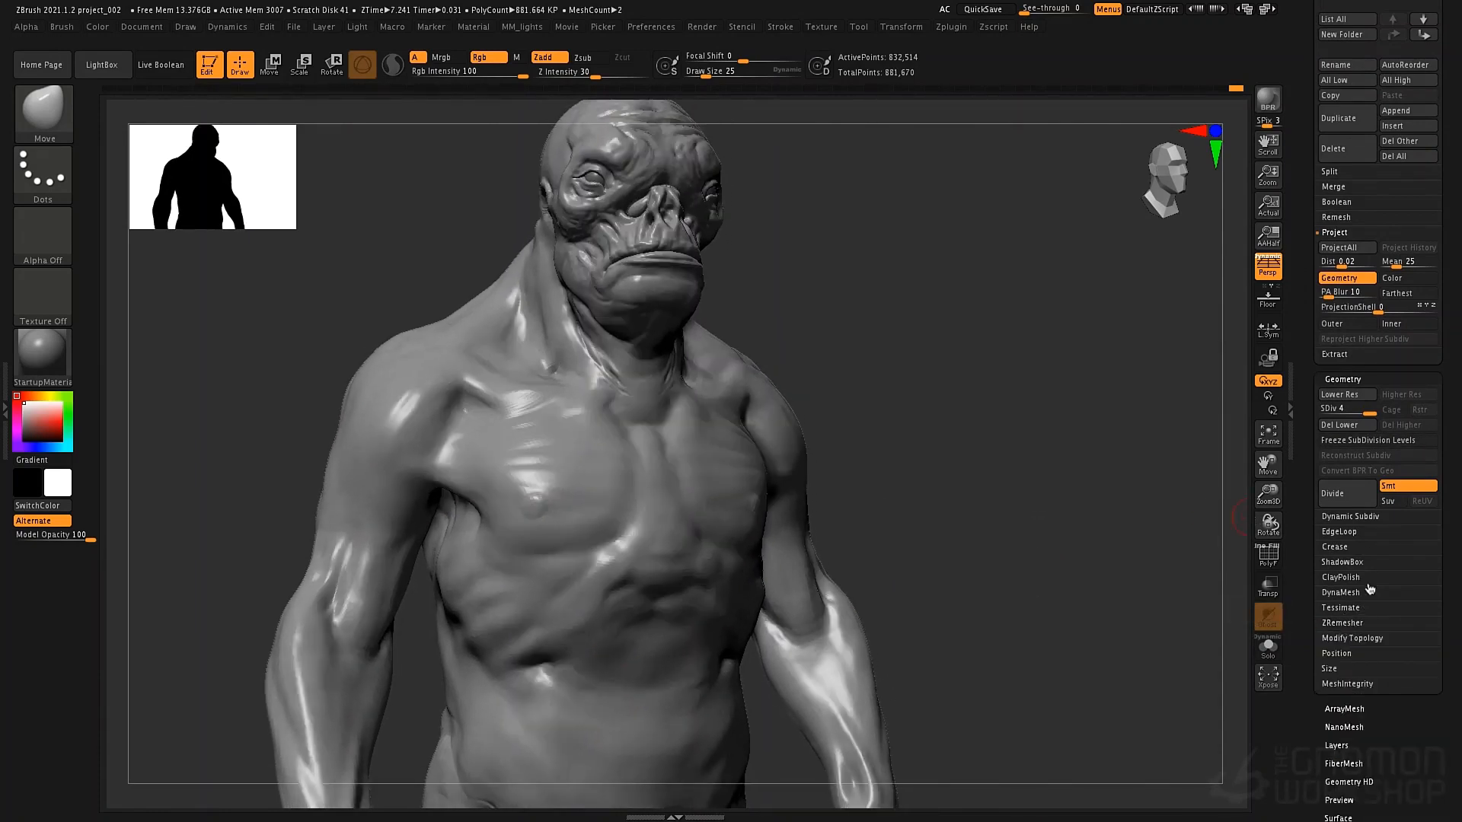
scroll(1348, 400, "up", 5)
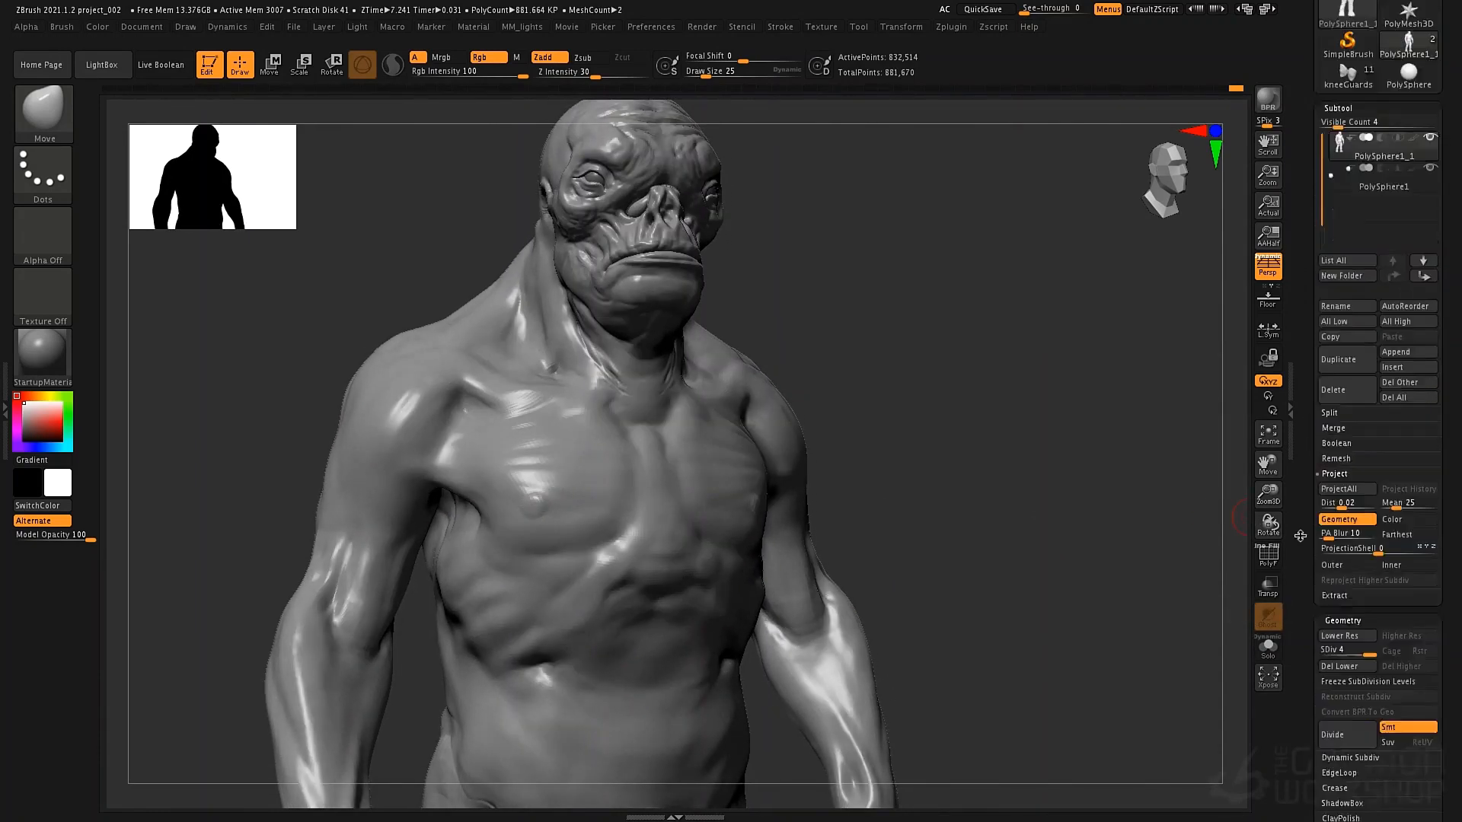
left_click(1338, 431)
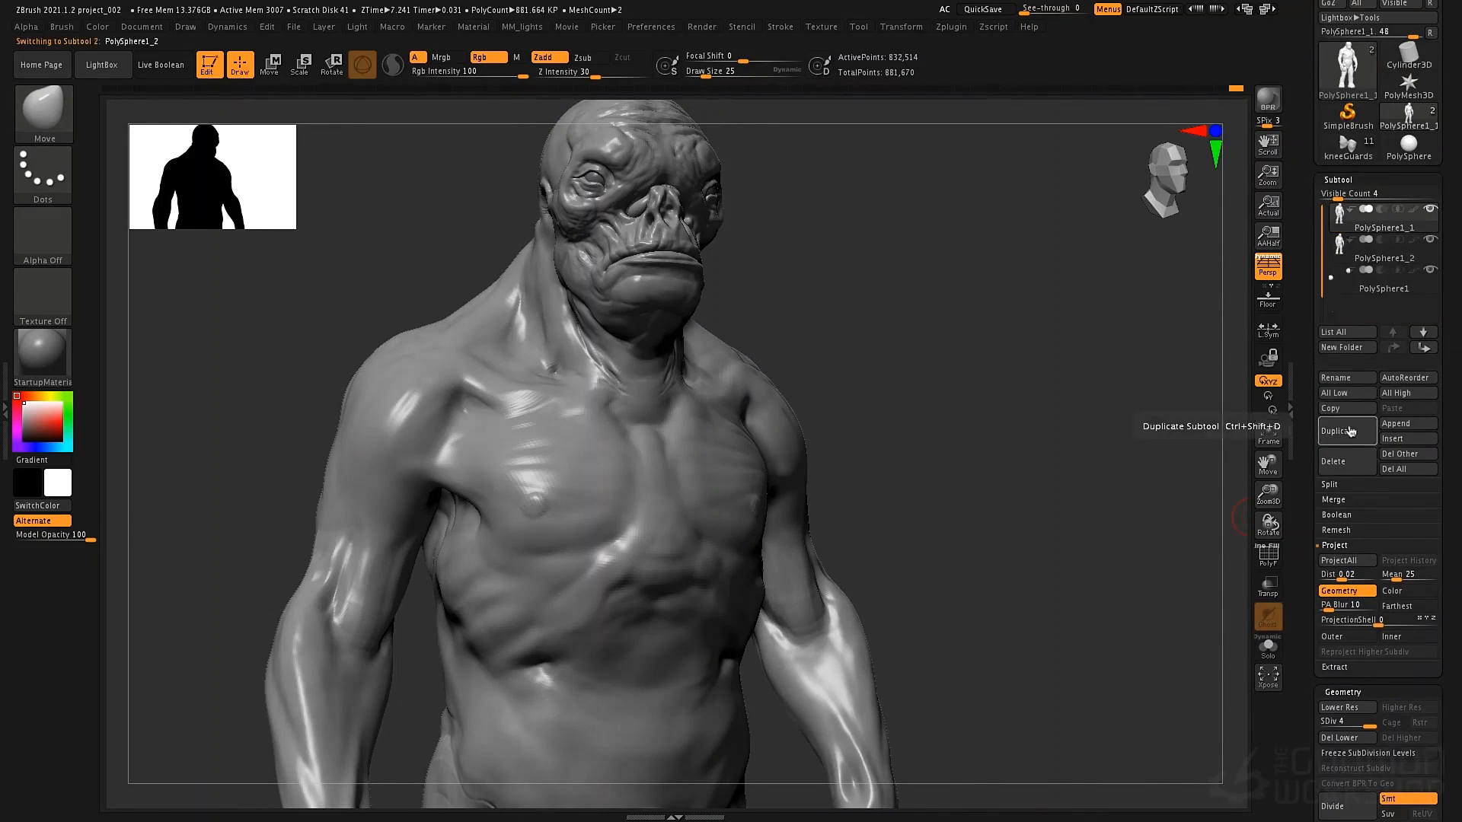
Delete the duplicated body's lower subdivision levels and isolate the subtool with Solo, with the DynaMesh settings expanded
scroll(1310, 568, "down", 7)
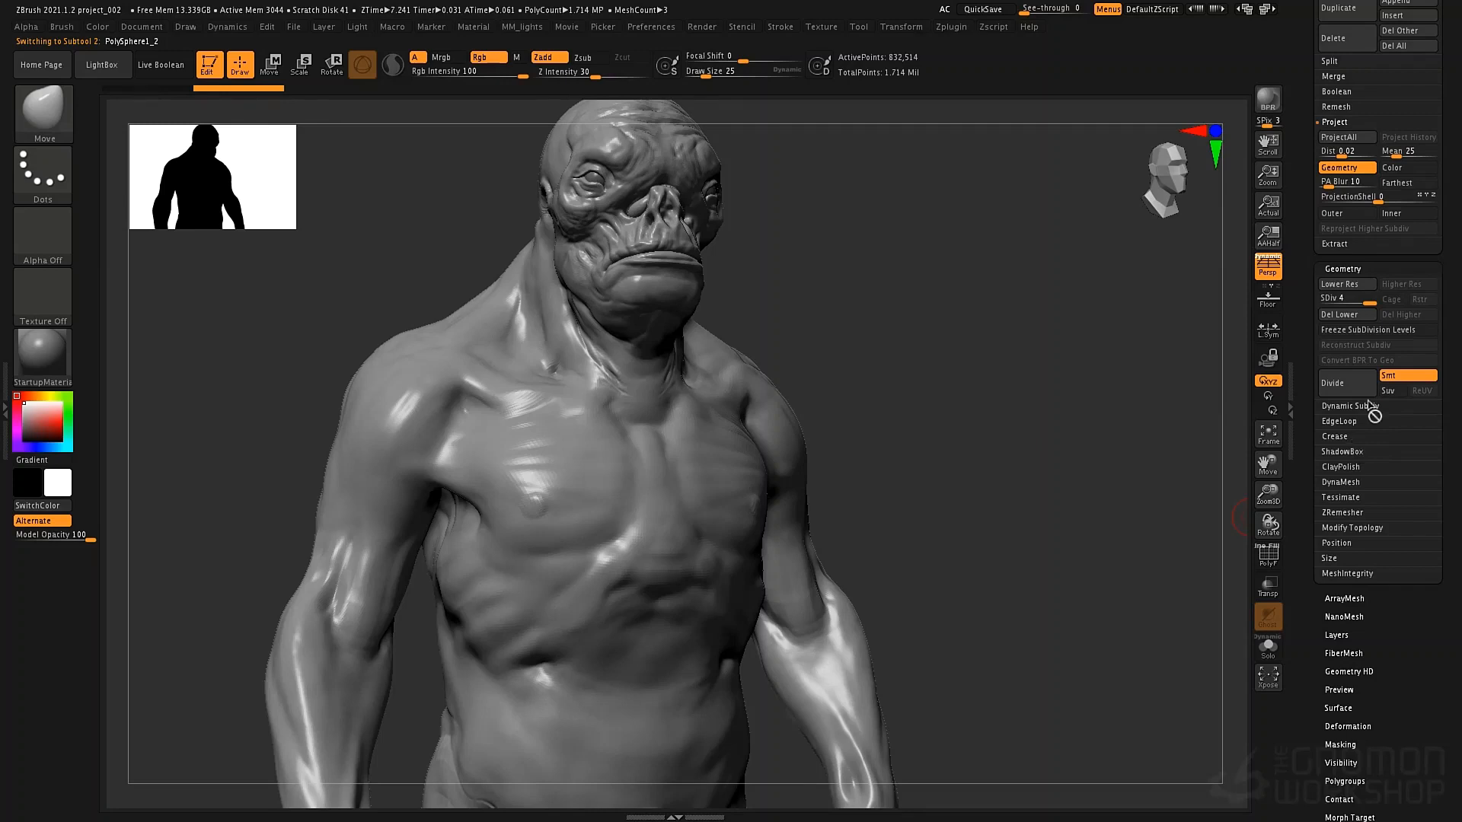
left_click(1358, 315)
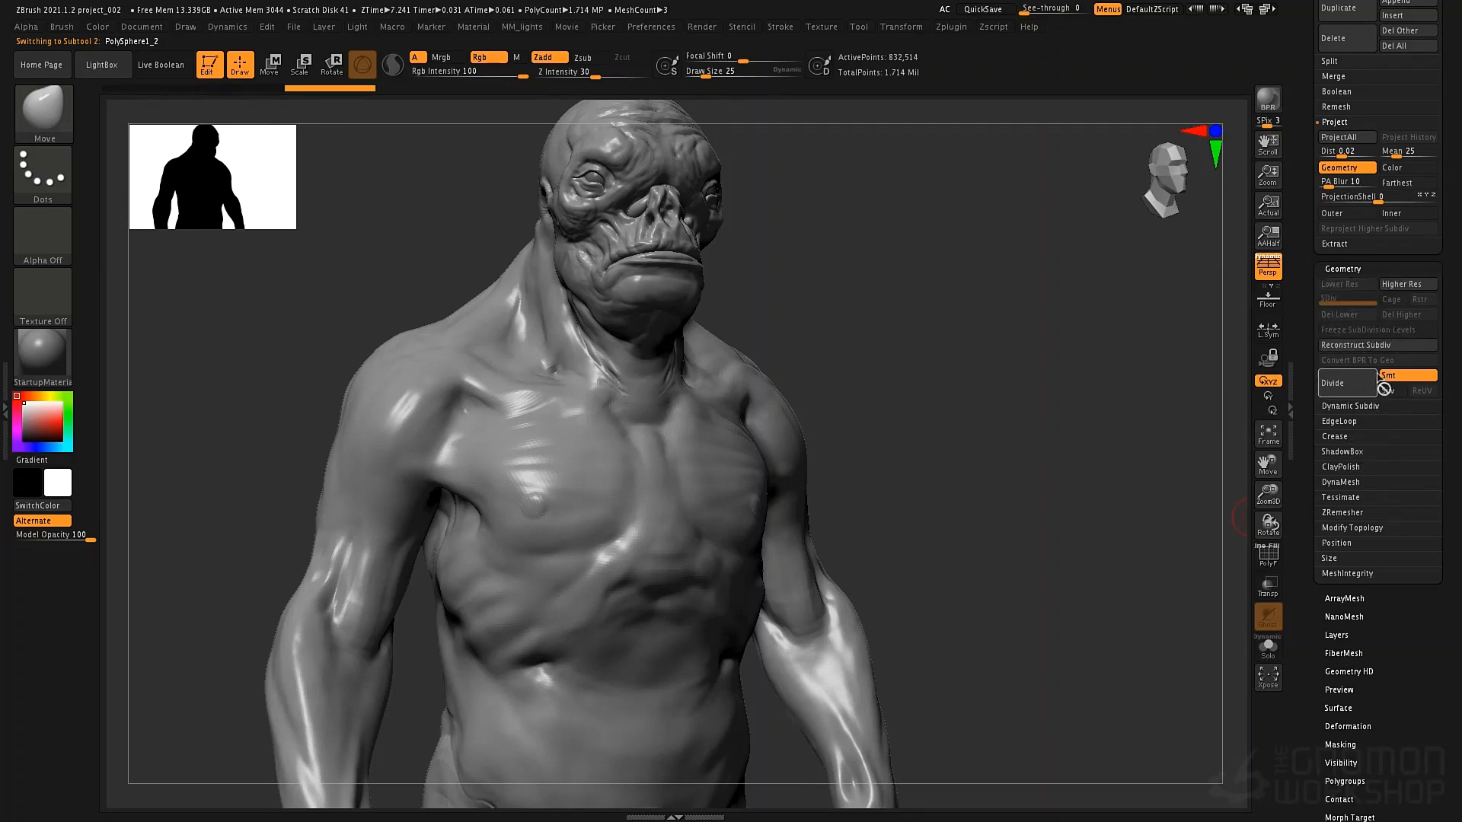
left_click(1356, 484)
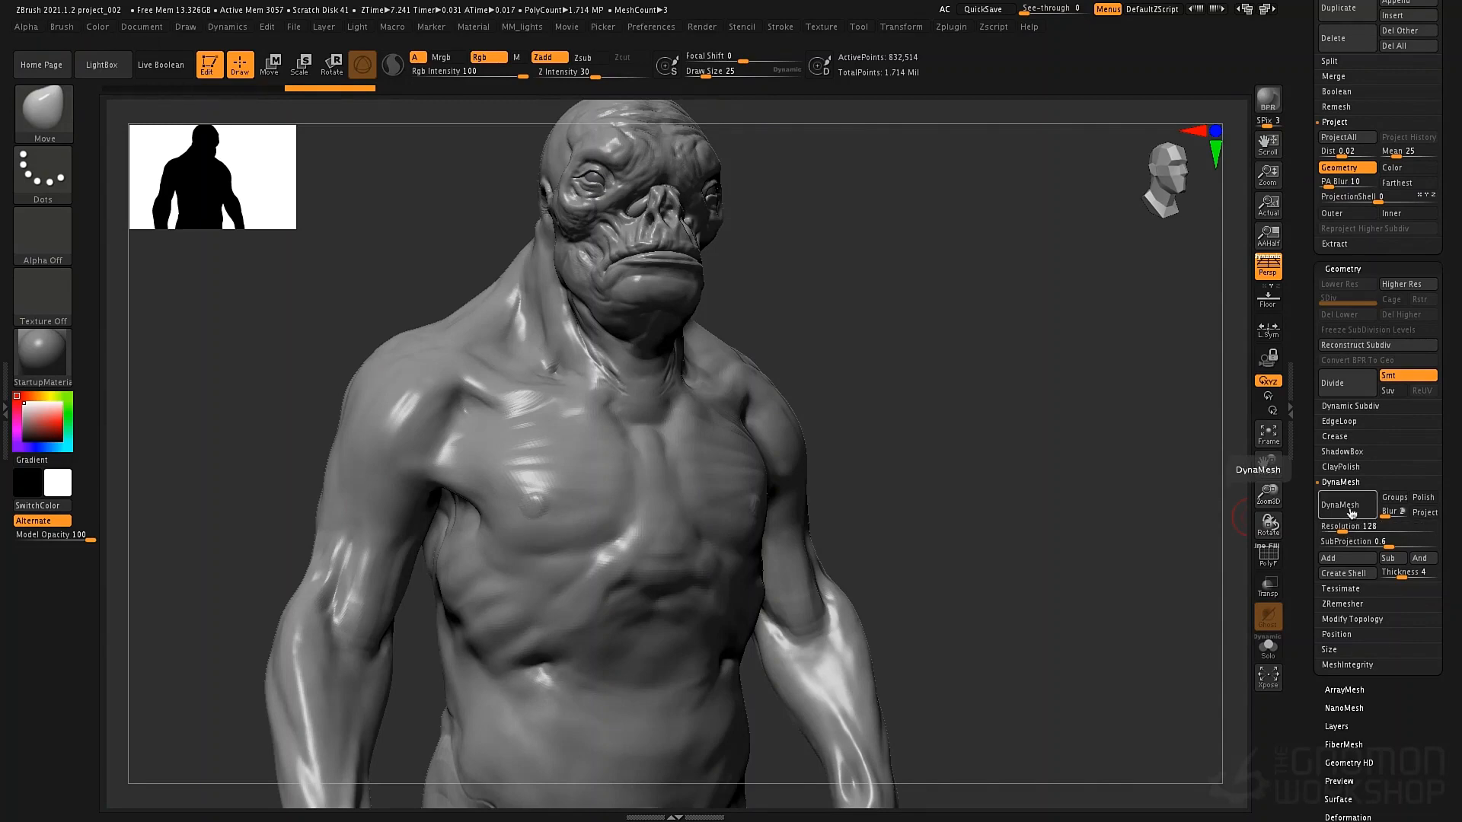
left_click(1350, 512)
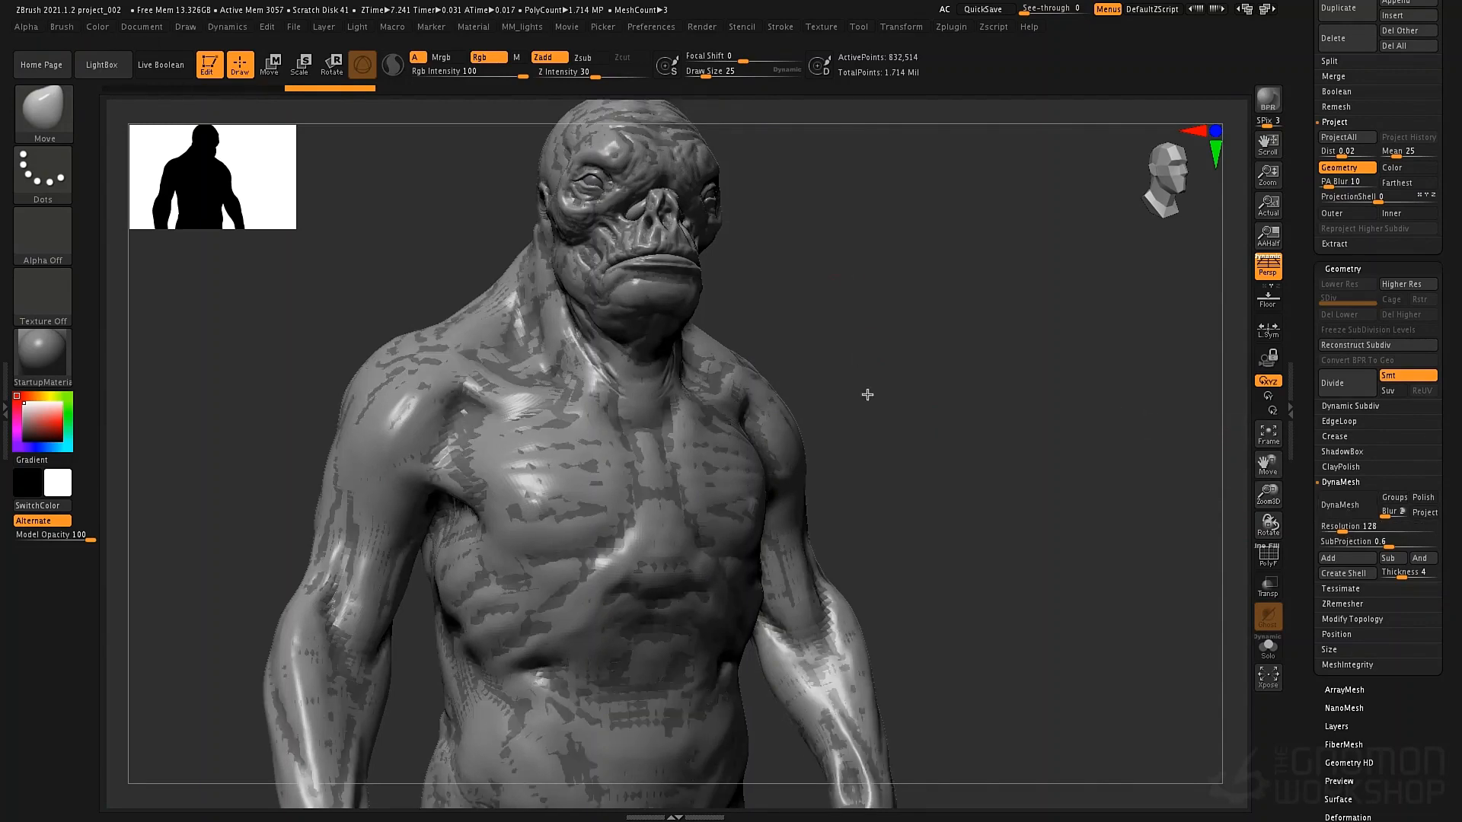
left_click_drag(868, 392, 875, 424)
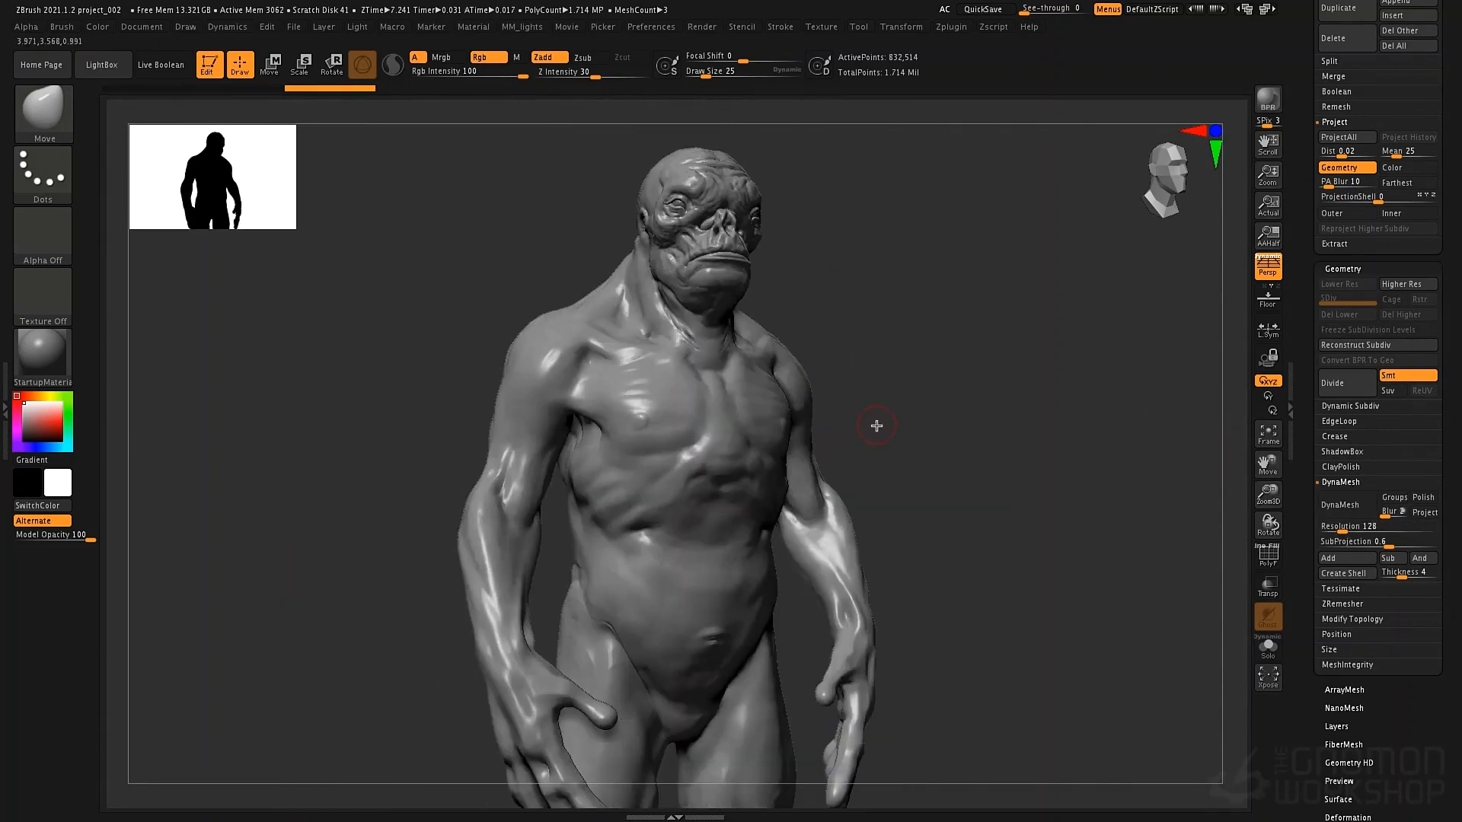
left_click(1271, 652)
left_click_drag(988, 664, 881, 512, "alt")
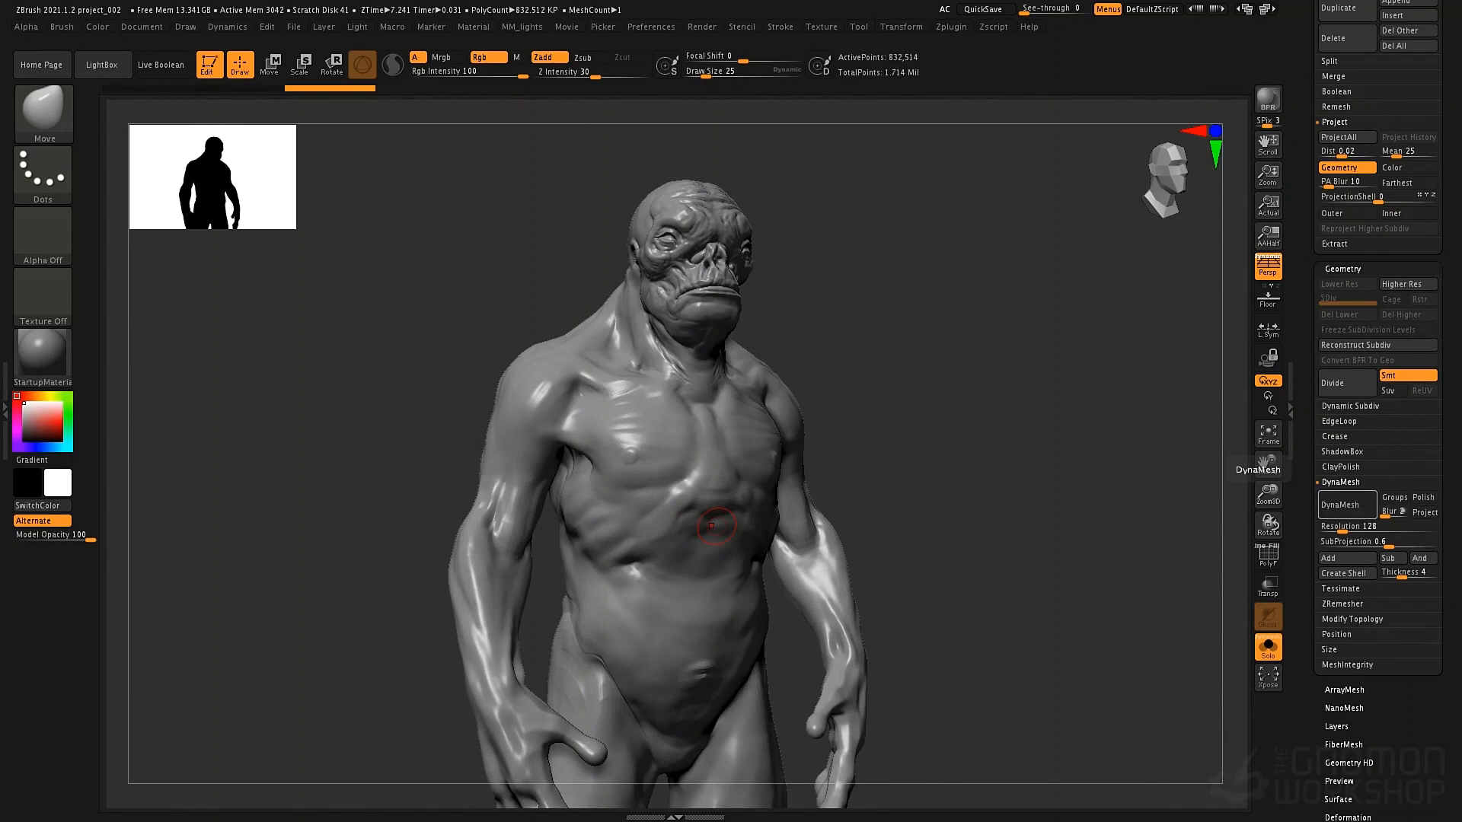
Try a DynaMesh at resolution 128 on the isolated body, check the face up close, and undo the remesh
left_click(1337, 504)
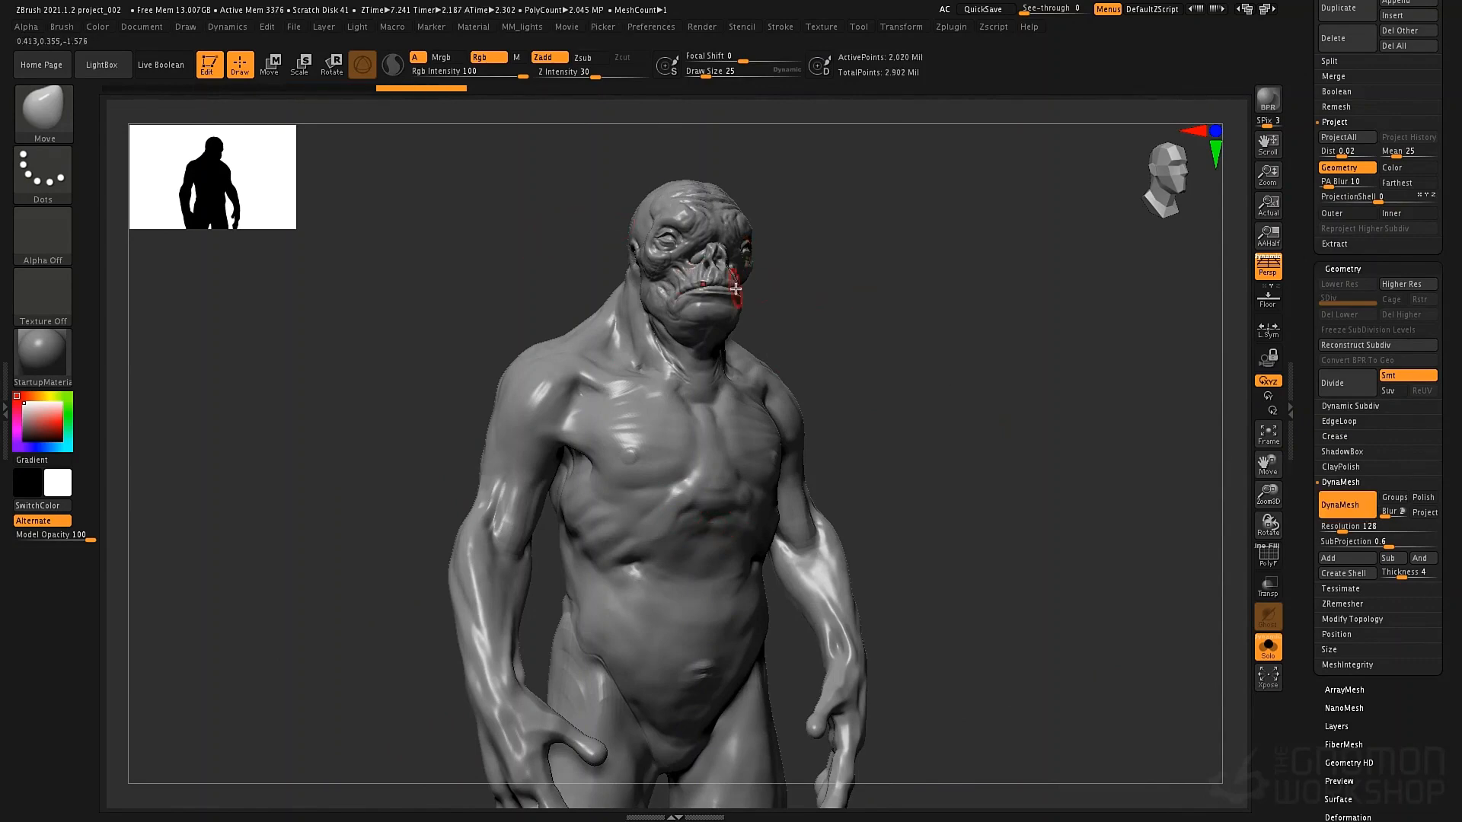
key("shift+f")
mouse_move(674, 288)
right_mouse_down("ctrl")
mouse_move(846, 447)
mouse_move(979, 277)
right_mouse_up("ctrl")
key("shift+f")
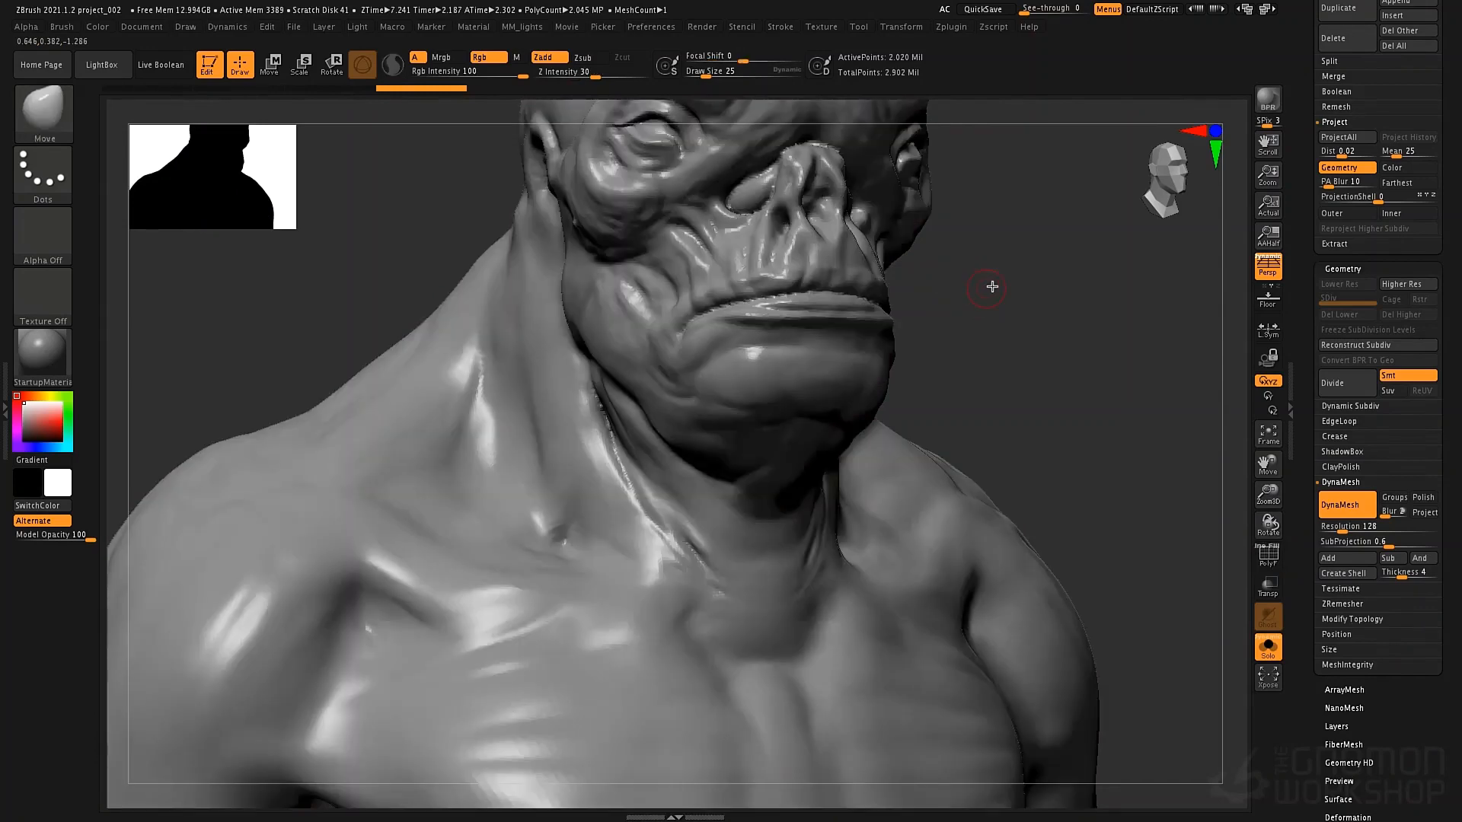
mouse_move(988, 284)
left_mouse_down()
mouse_move(995, 405)
mouse_move(952, 457)
left_mouse_up()
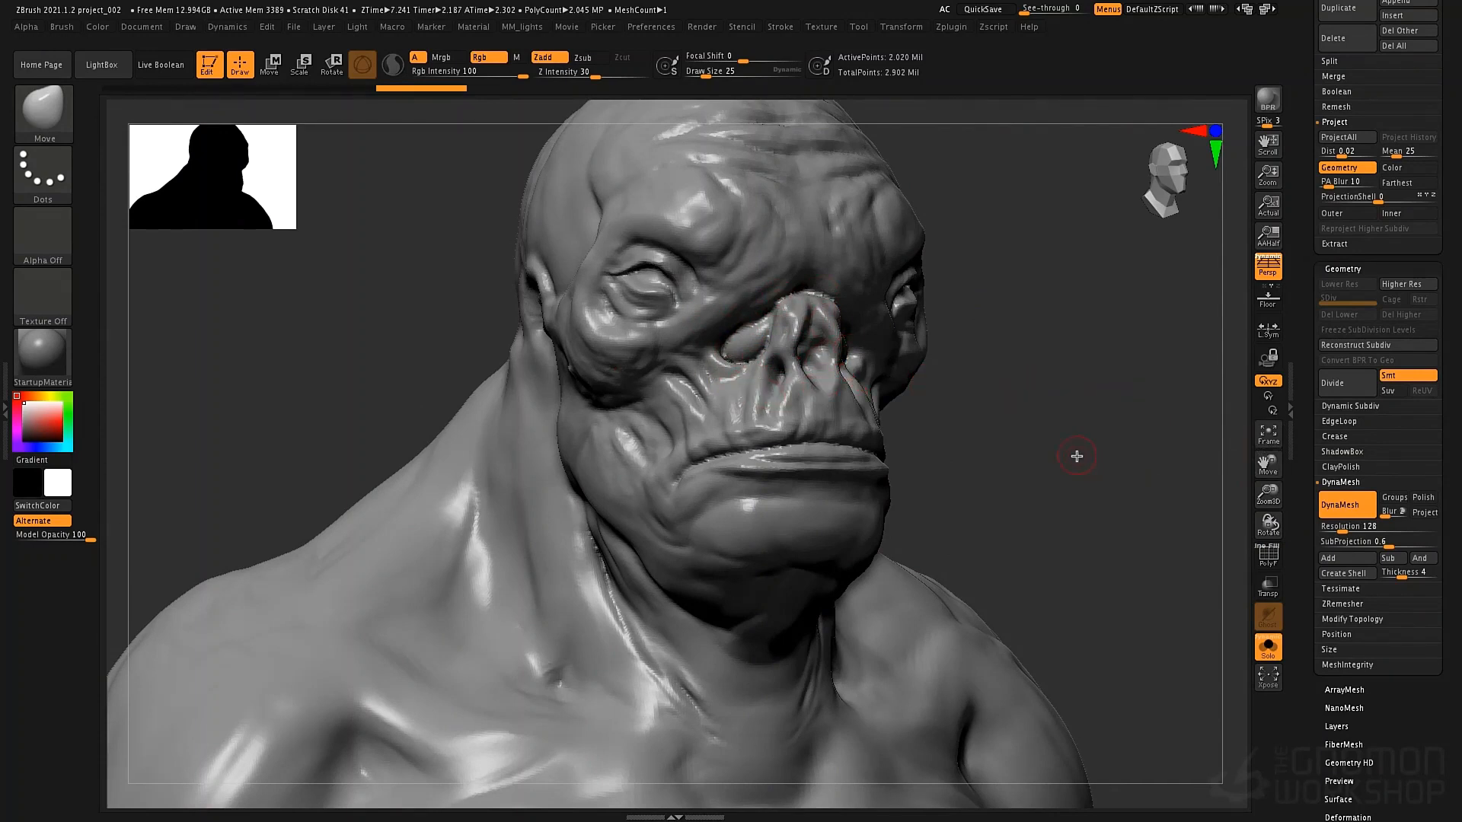
key("ctrl+z")
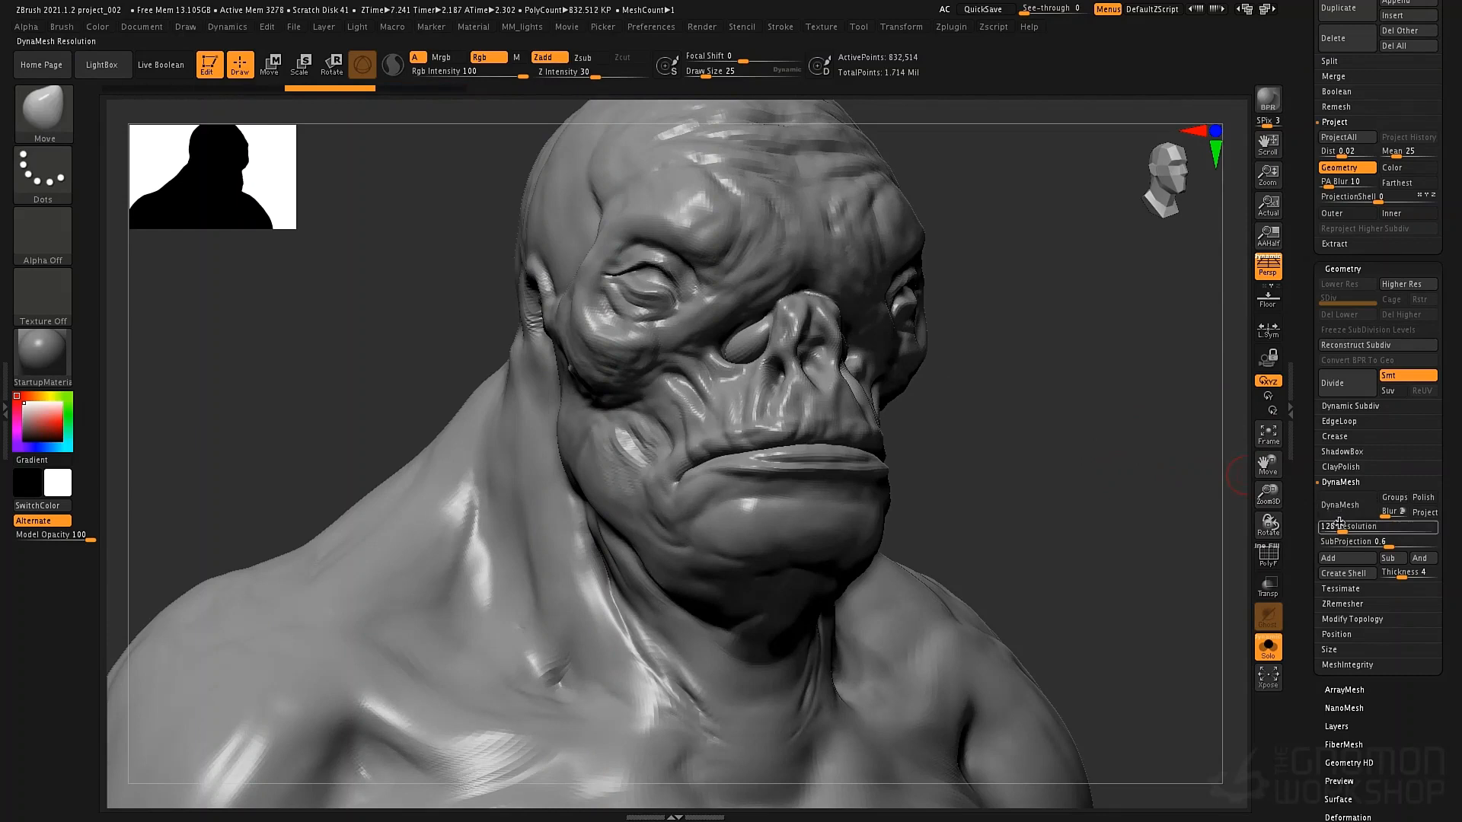
DynaMesh the isolated body at resolution 320 with the Project option enabled
left_click_drag(1342, 530, 1345, 532)
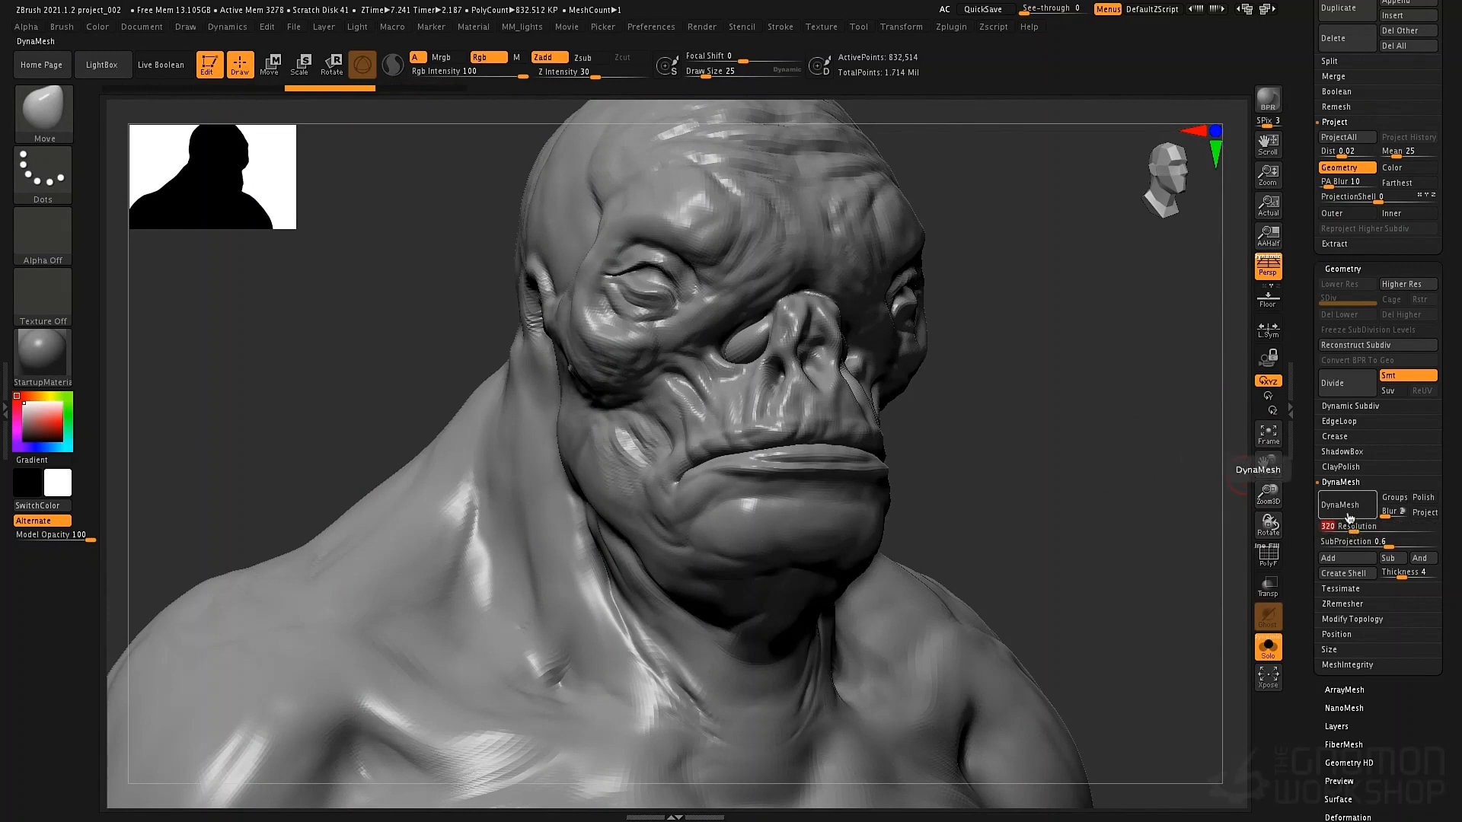
left_click(1426, 514)
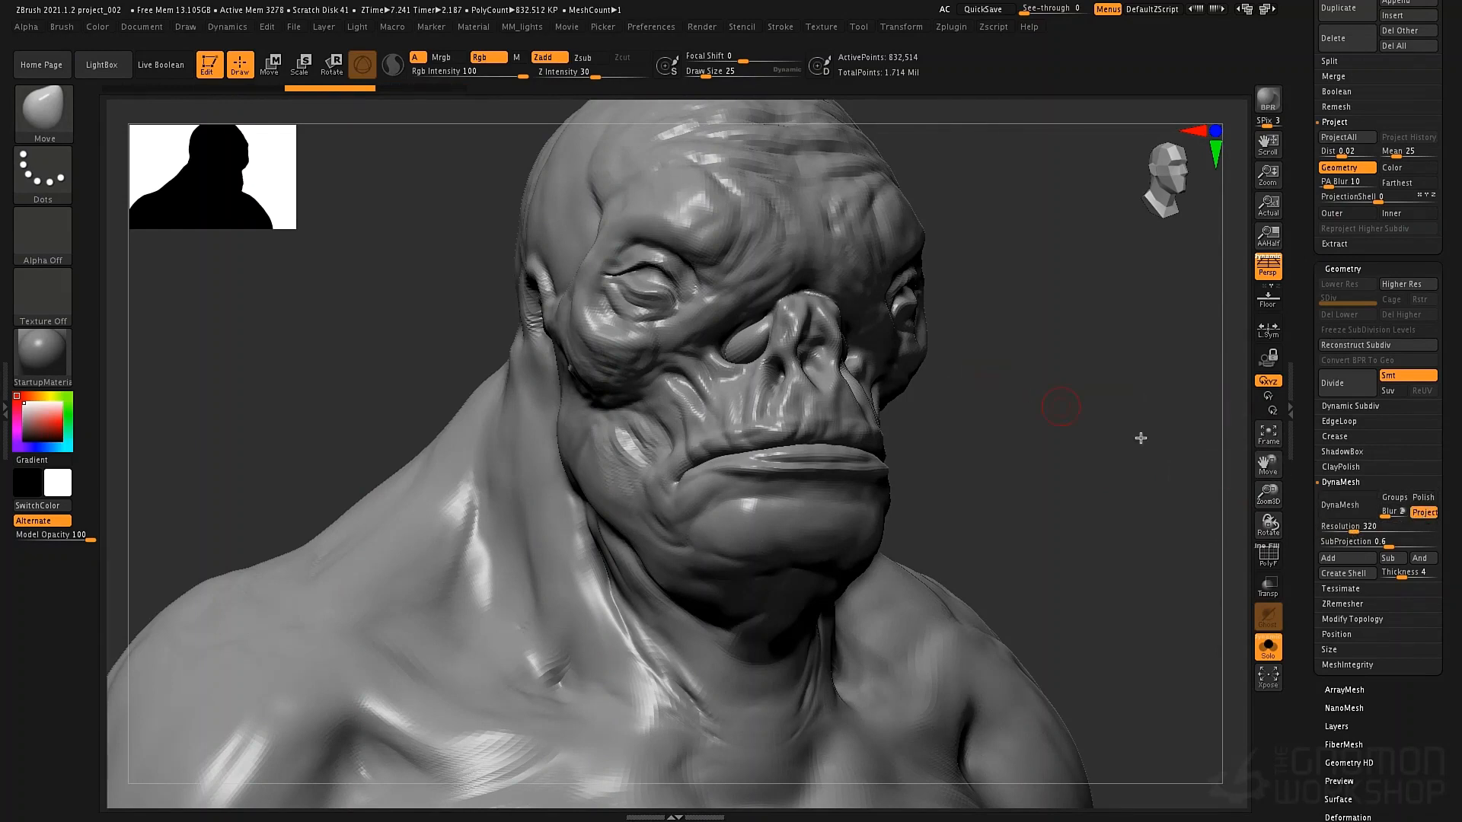
left_click(1346, 509)
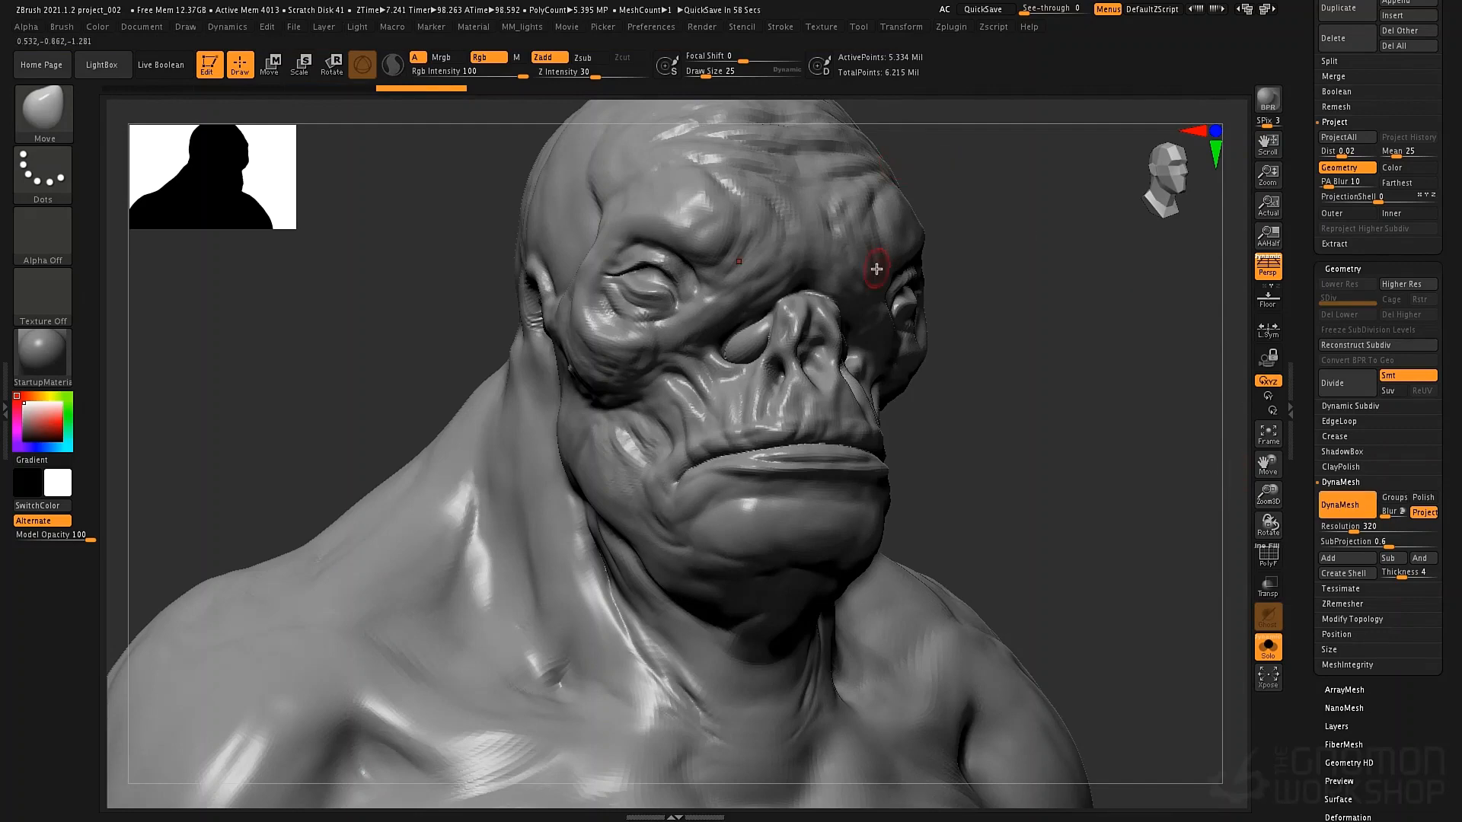
Look over the remeshed face and torso, and save the project as project_003
mouse_move(970, 385)
left_mouse_down()
mouse_move(950, 379)
mouse_move(975, 379)
left_mouse_up()
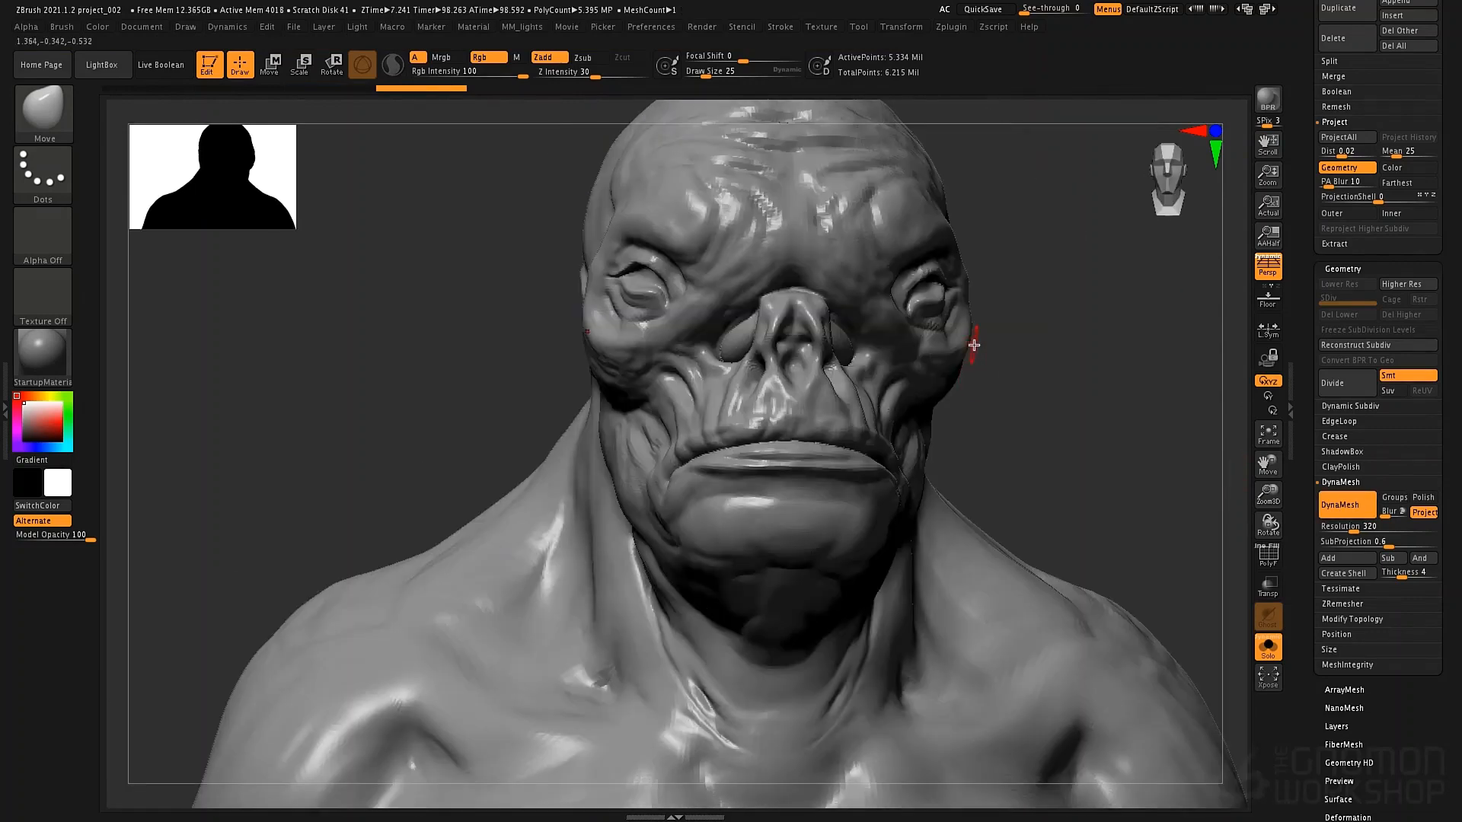
left_click_drag(1082, 429, 1005, 310, "alt")
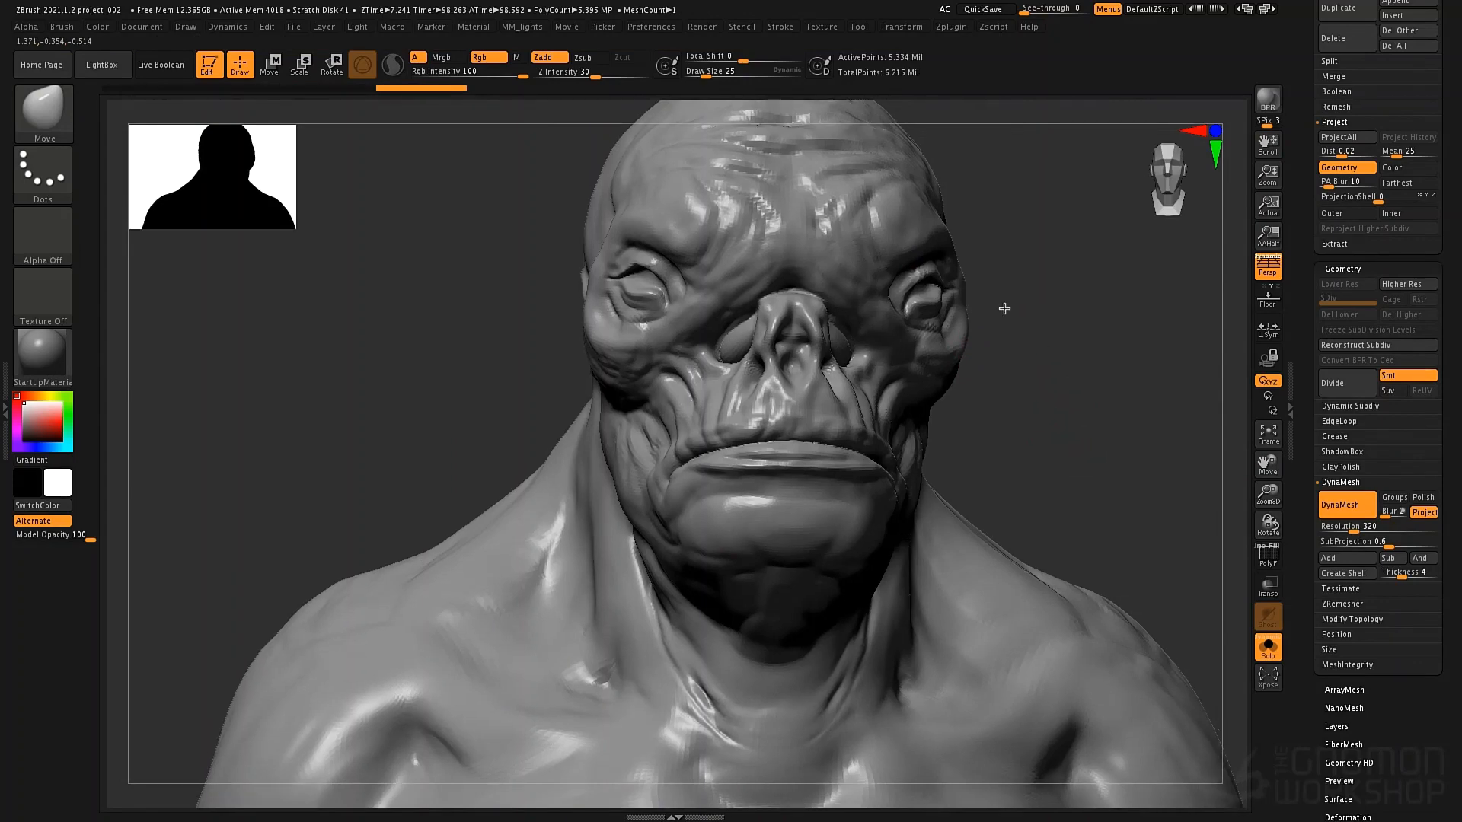
mouse_move(1007, 367)
left_mouse_down("alt")
mouse_move(1000, 300)
mouse_move(992, 411)
mouse_move(976, 370)
left_mouse_up("alt")
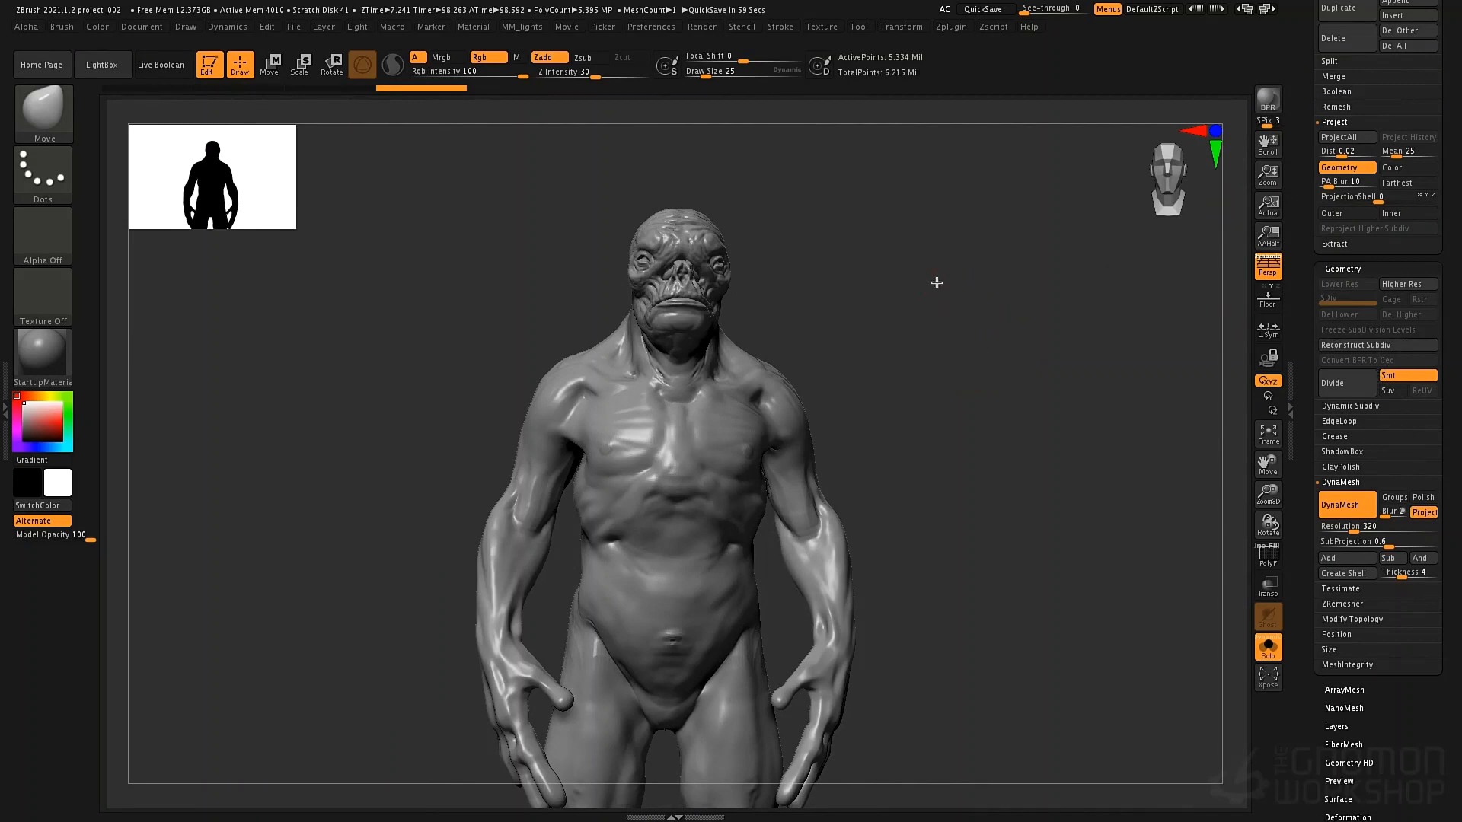
mouse_move(936, 283)
left_mouse_down()
mouse_move(878, 280)
mouse_move(966, 294)
left_mouse_up()
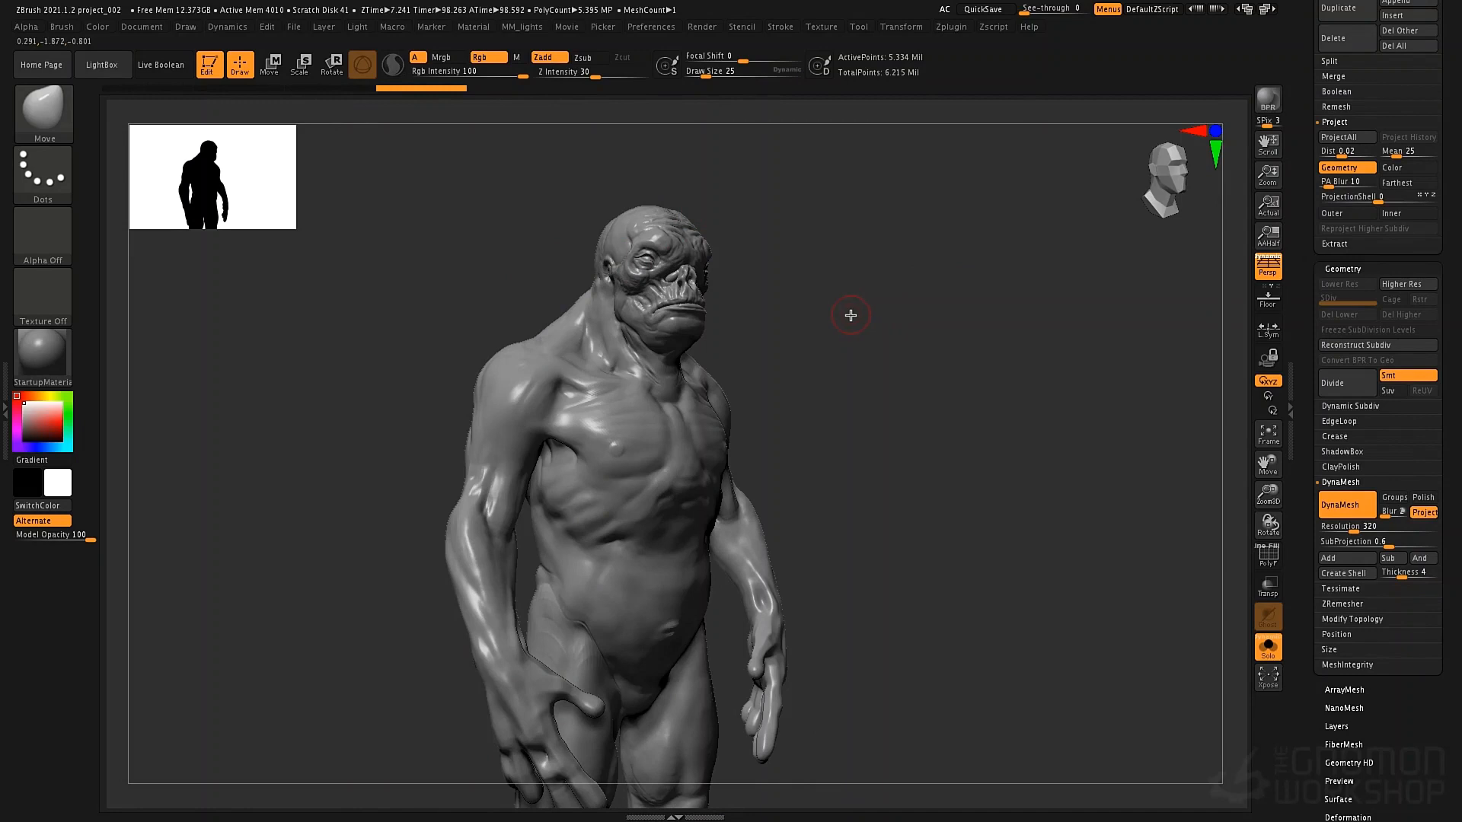
mouse_move(911, 355)
left_mouse_down("shift")
mouse_move(891, 353)
mouse_move(820, 423)
left_mouse_up("shift")
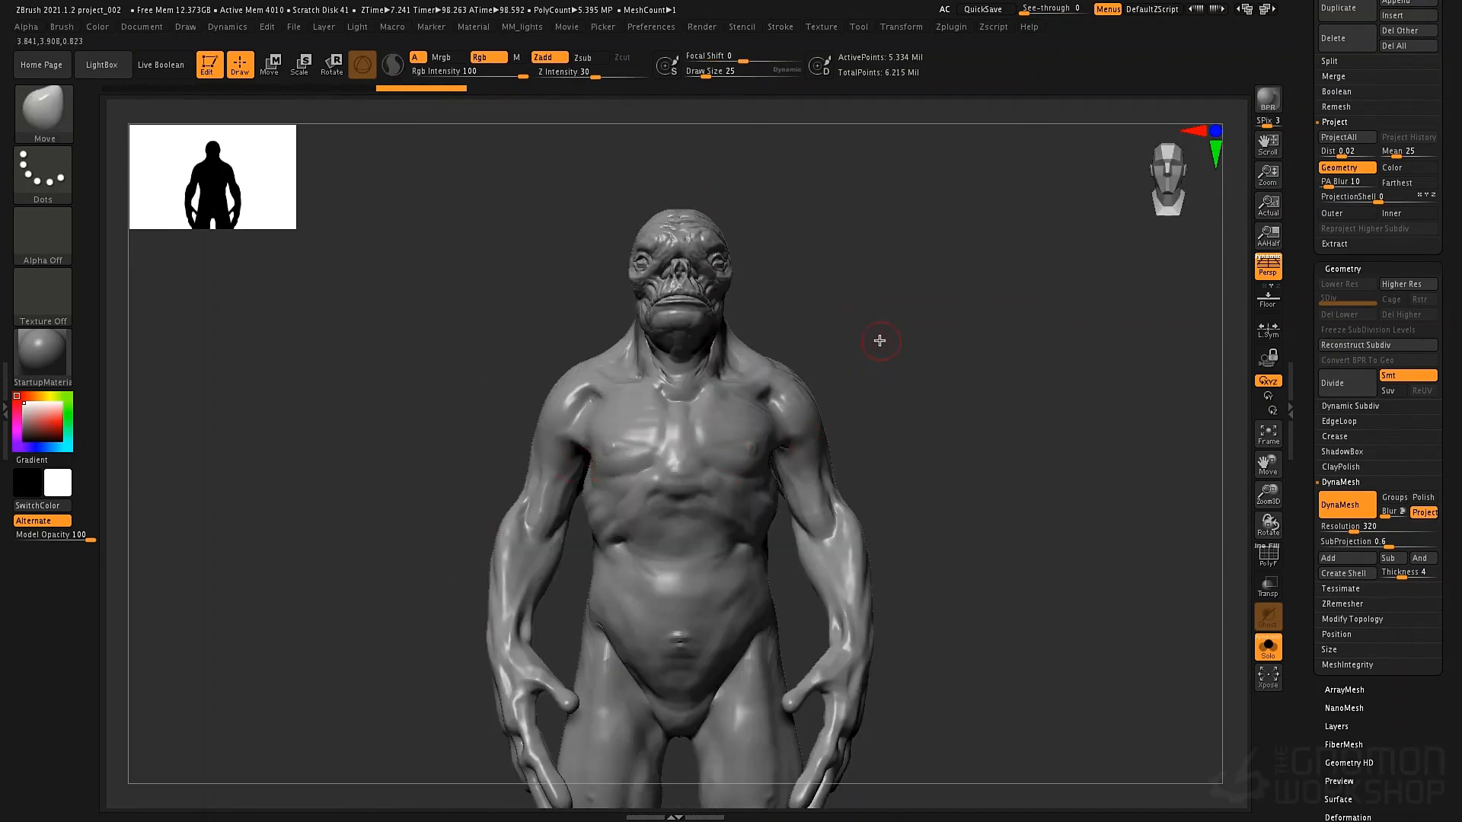
key("ctrl")
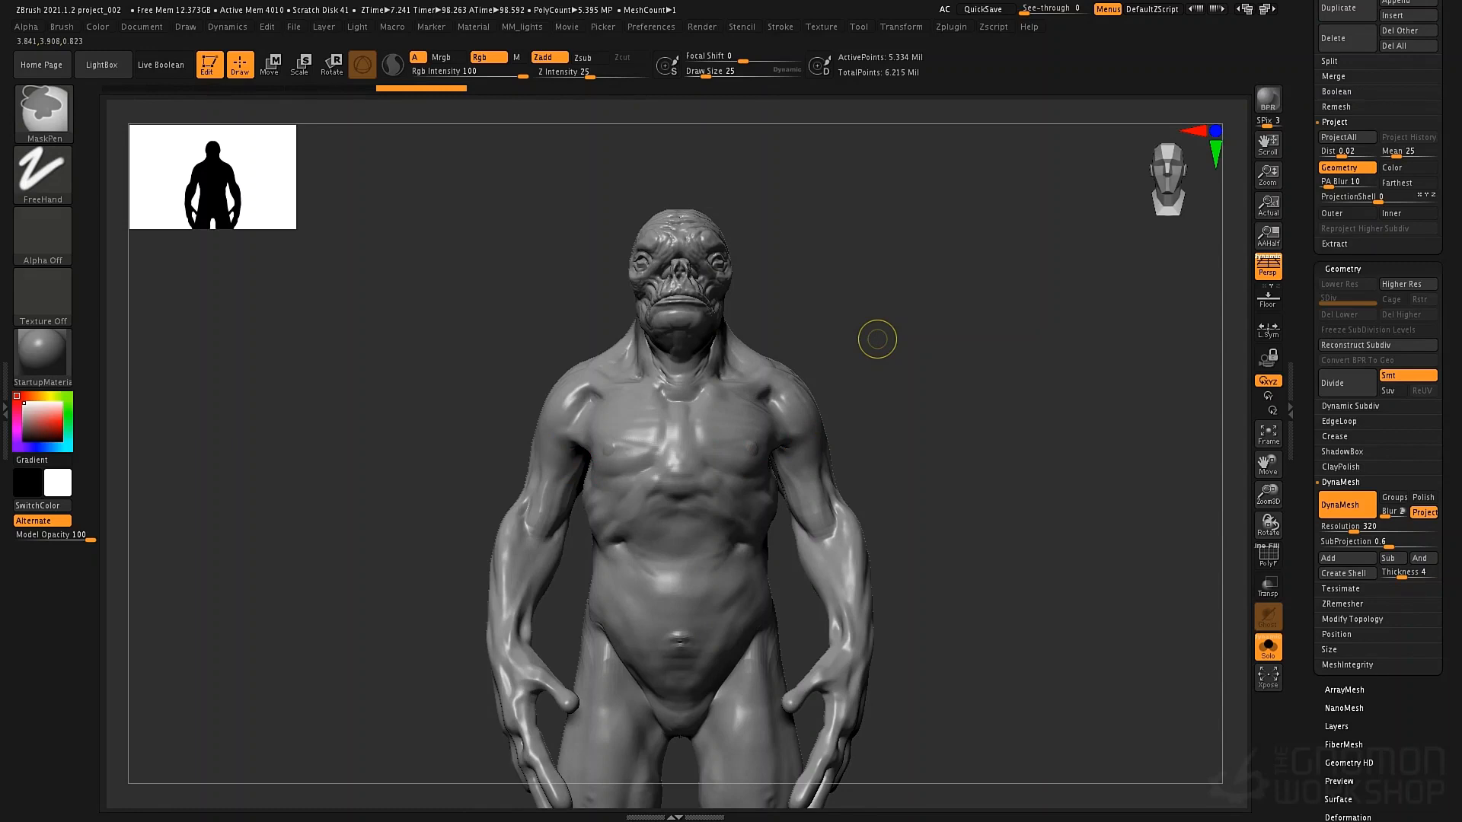
key("ctrl+s")
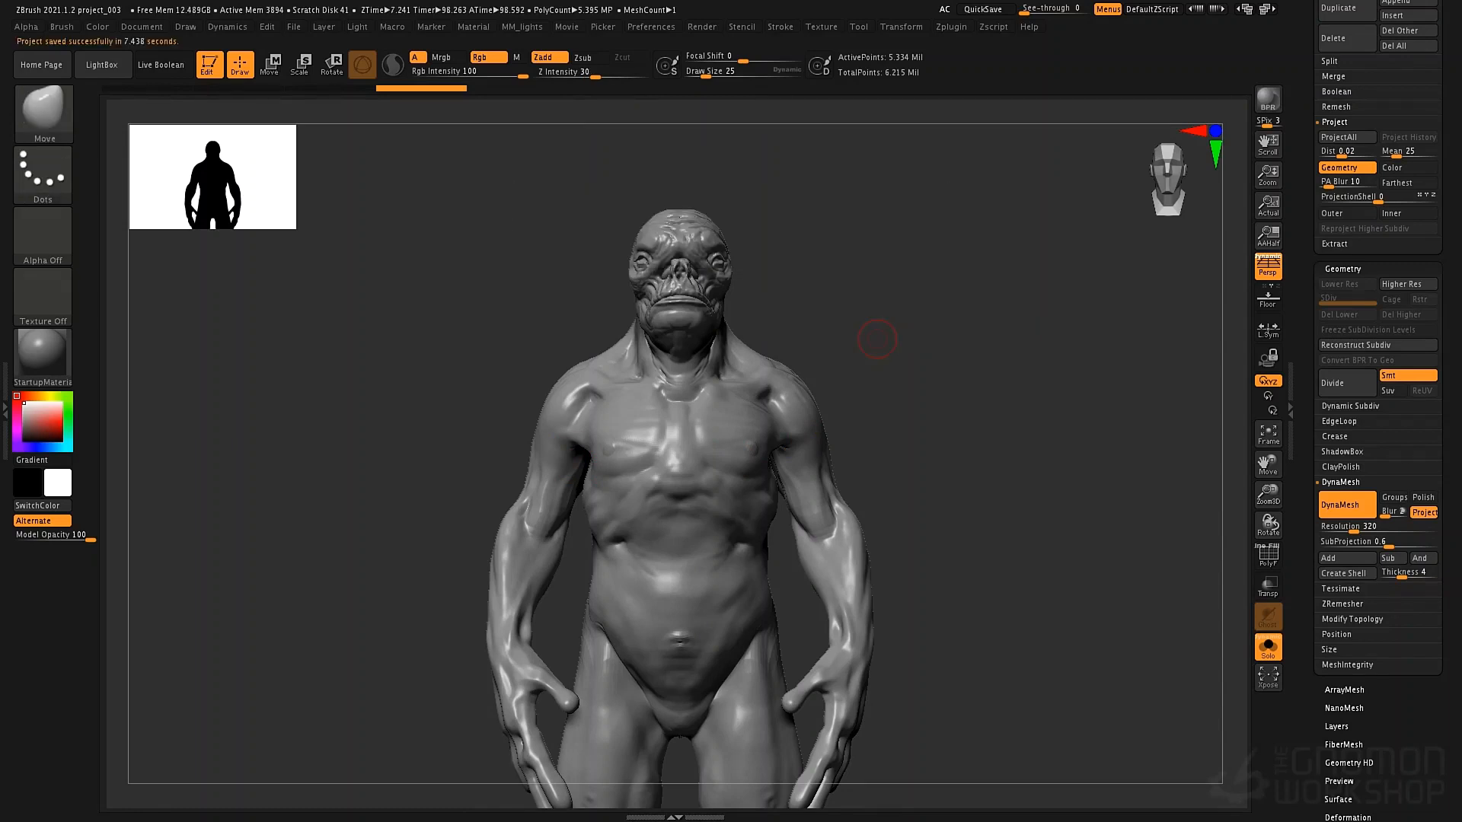
Turn off perspective and trim away the body below the chest with a rectangular trim, keeping only the head, shoulders and upper chest
key("b")
key("t")
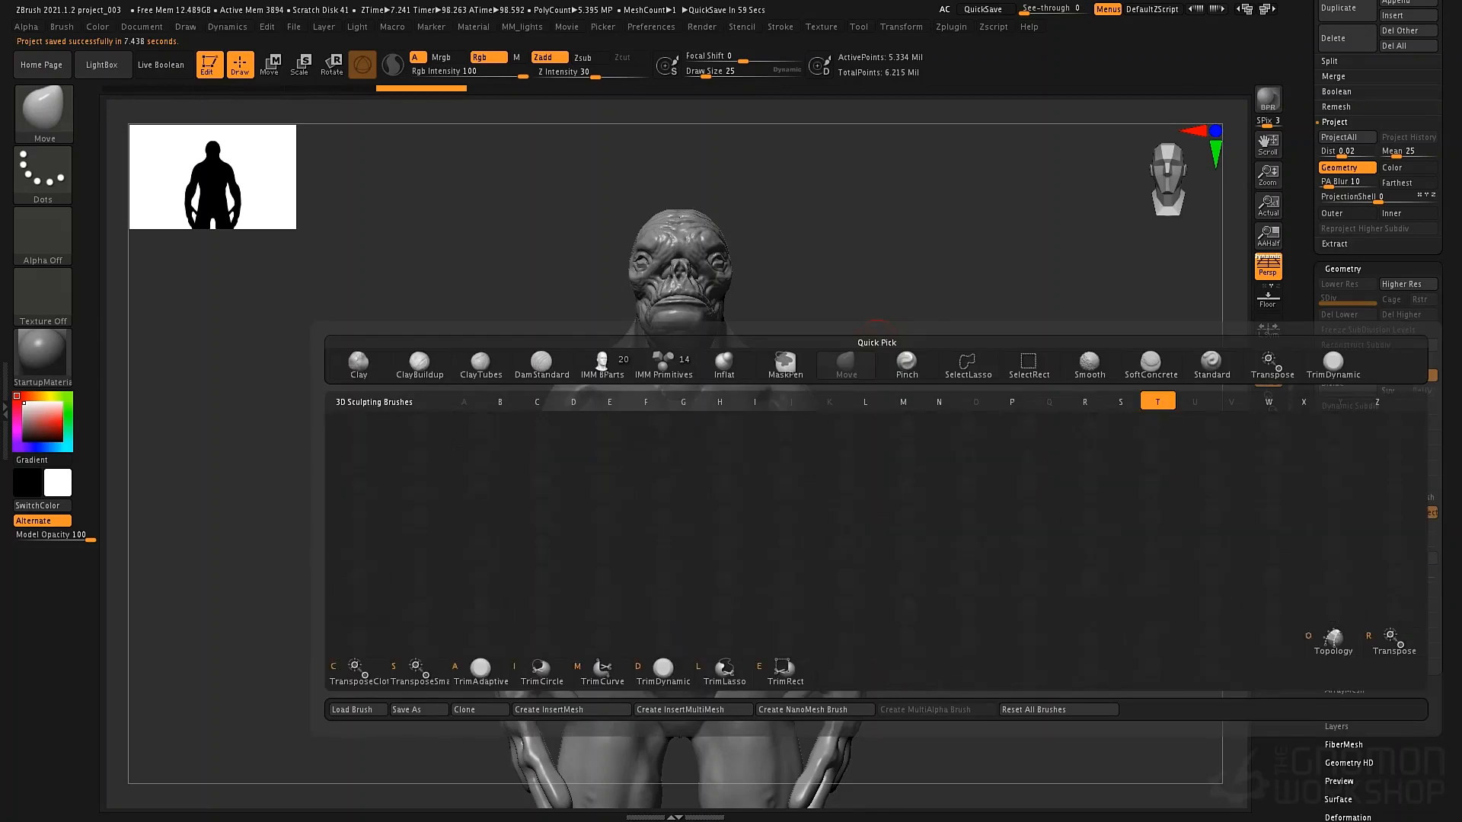
key("b")
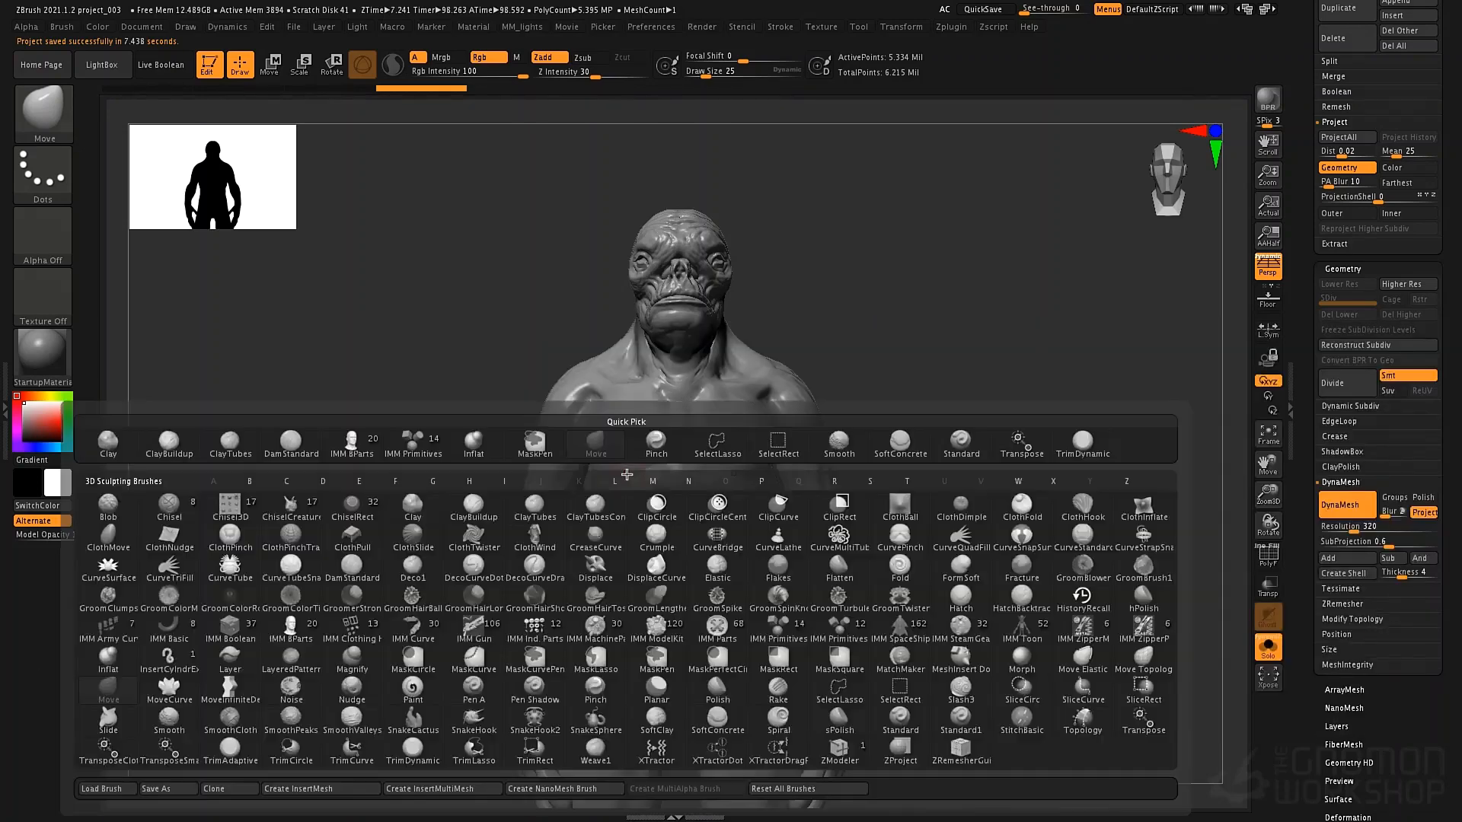
key("t")
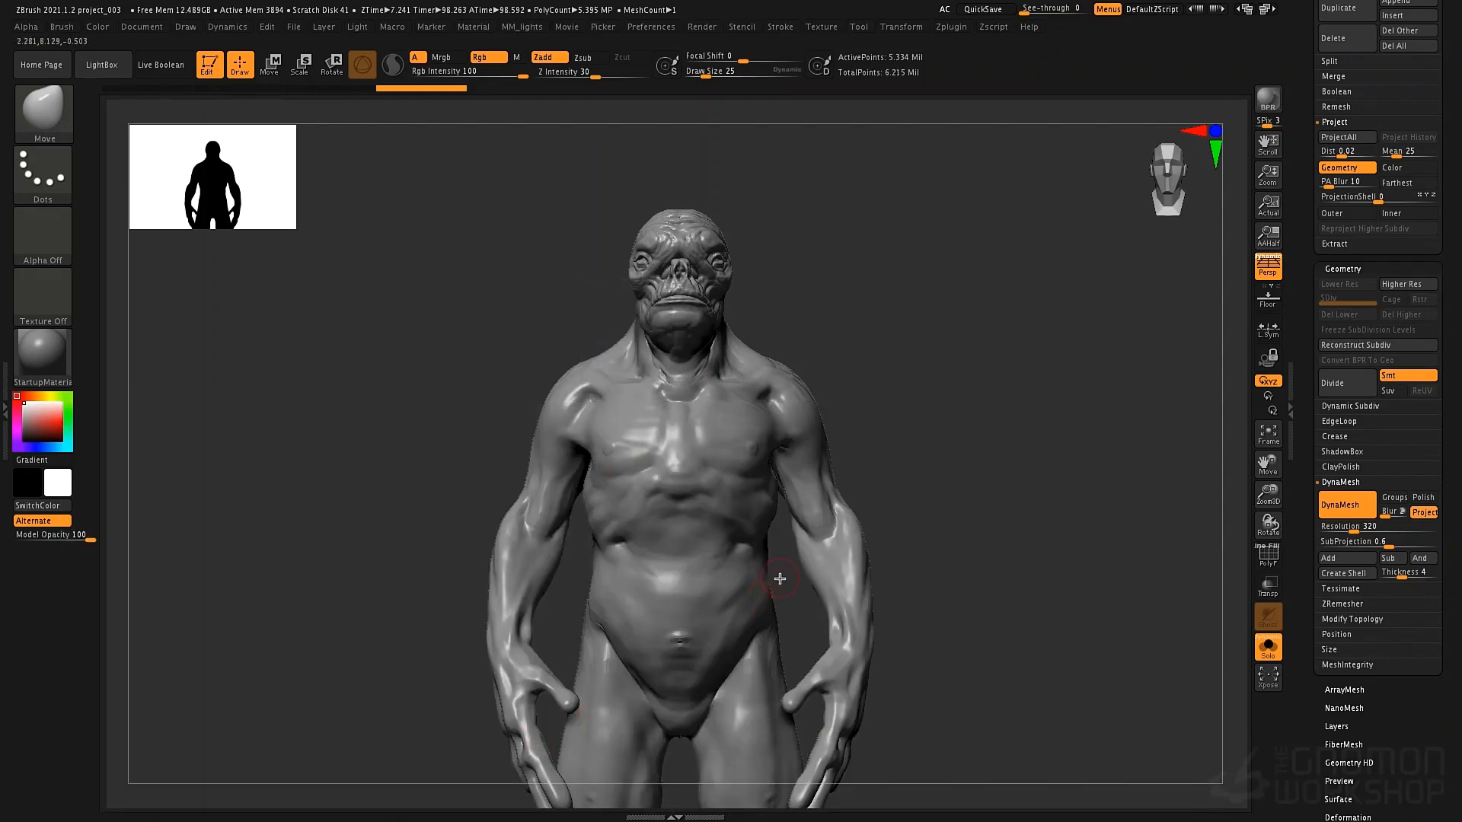
left_click_drag(381, 537, 363, 474, "alt")
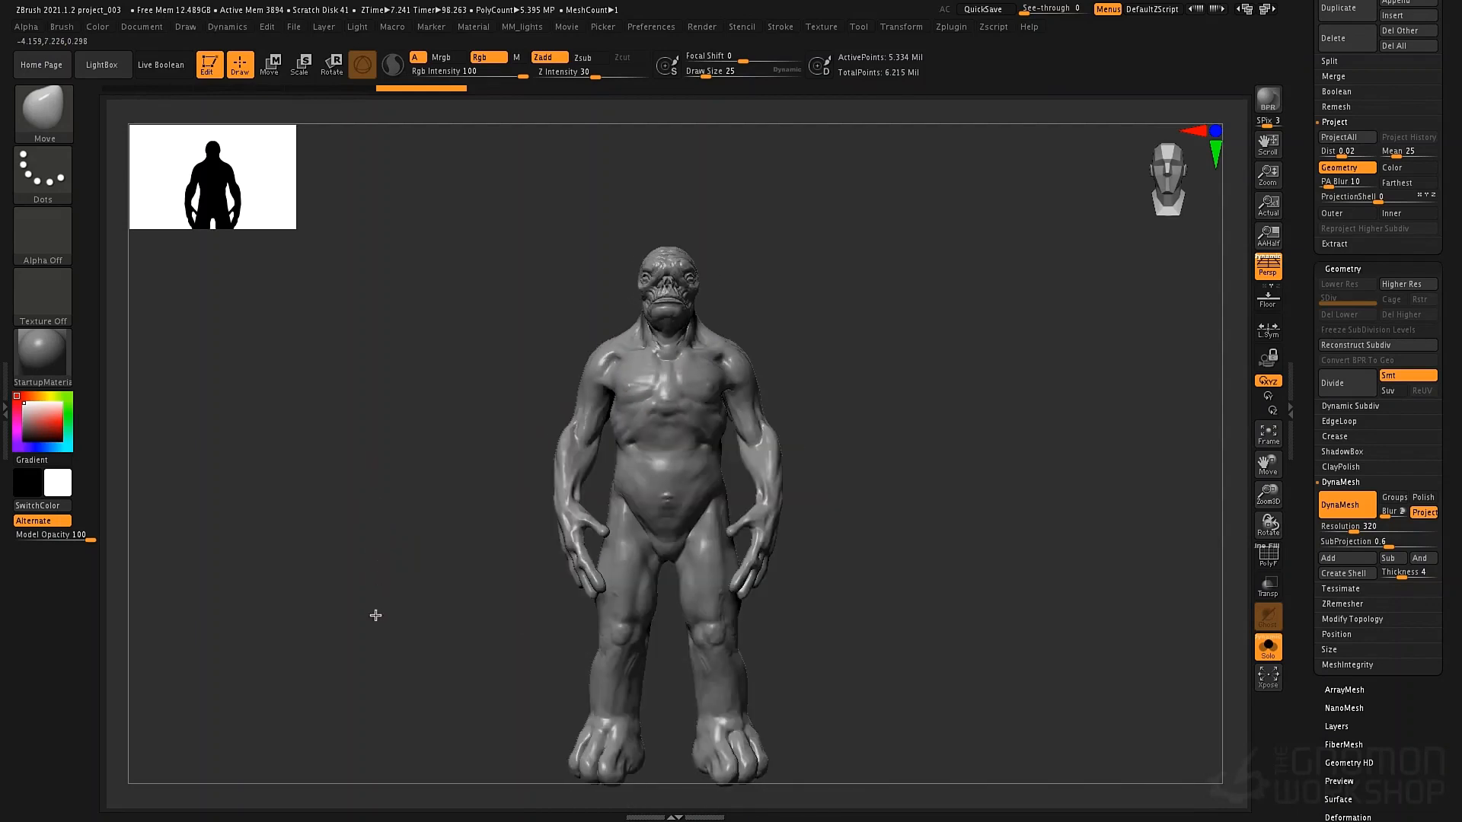
left_click_drag(376, 615, 373, 608, "alt")
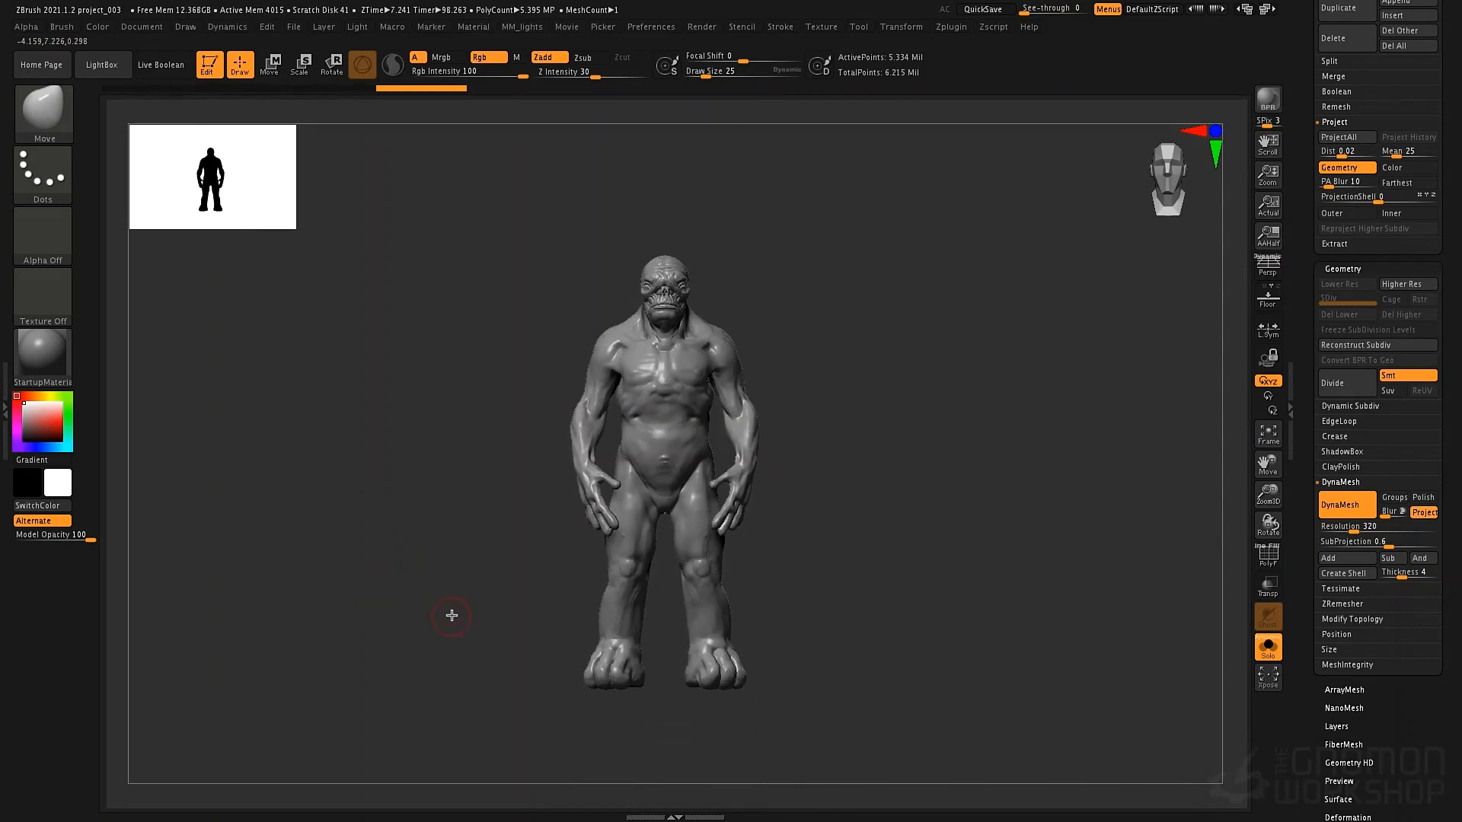
mouse_move(393, 689)
left_mouse_down("ctrl+shift")
mouse_move(548, 673)
mouse_move(917, 572)
mouse_move(947, 395)
mouse_move(477, 610)
mouse_move(487, 621)
left_mouse_up("ctrl+shift")
left_click_drag(467, 725, 887, 395, "ctrl+shift")
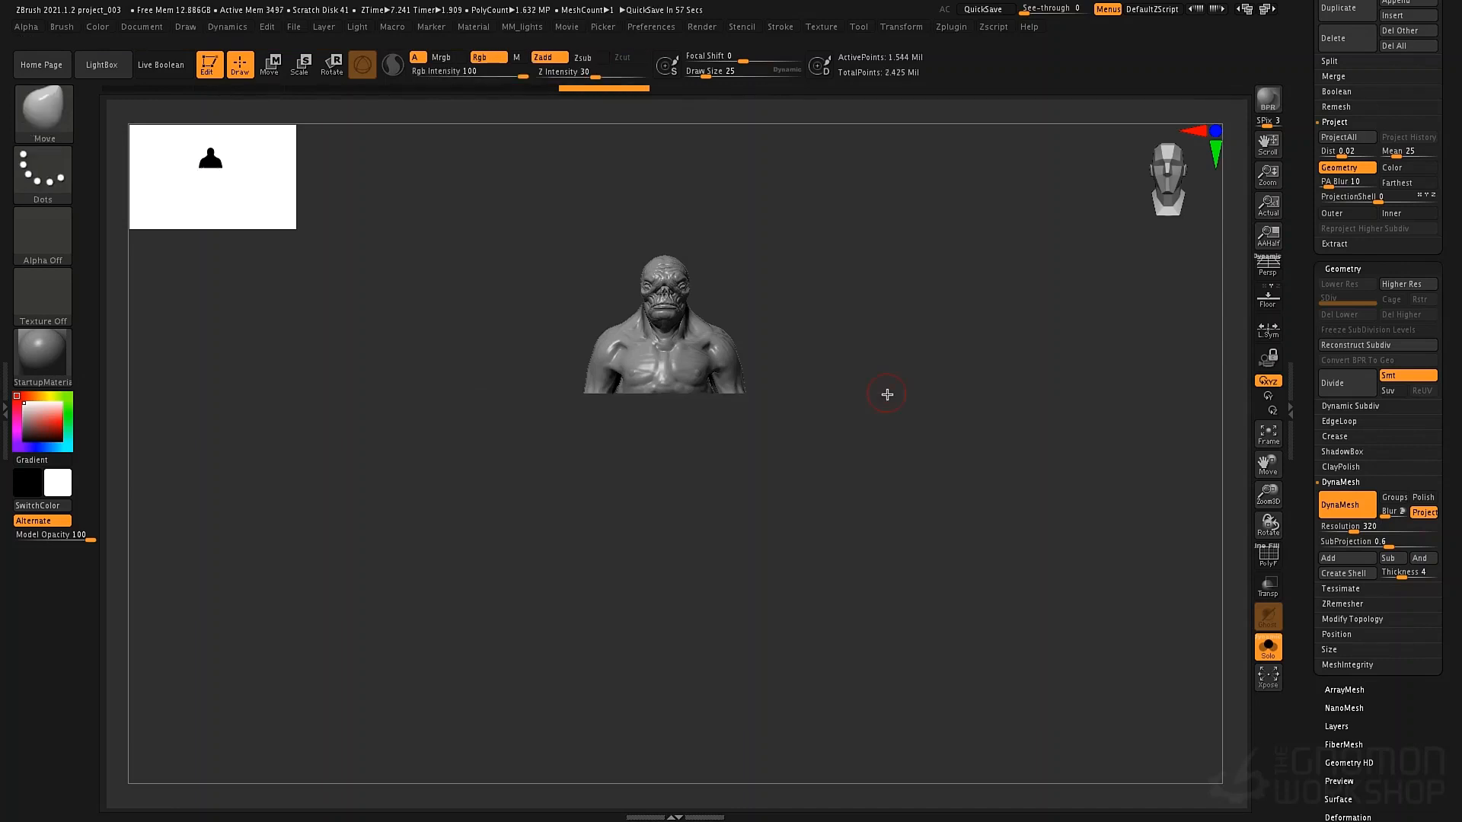
Examine the flat cut faces of the bust from below, isolate the torso's cut face, and show the whole bust again
left_click_drag(894, 333, 967, 449, "alt")
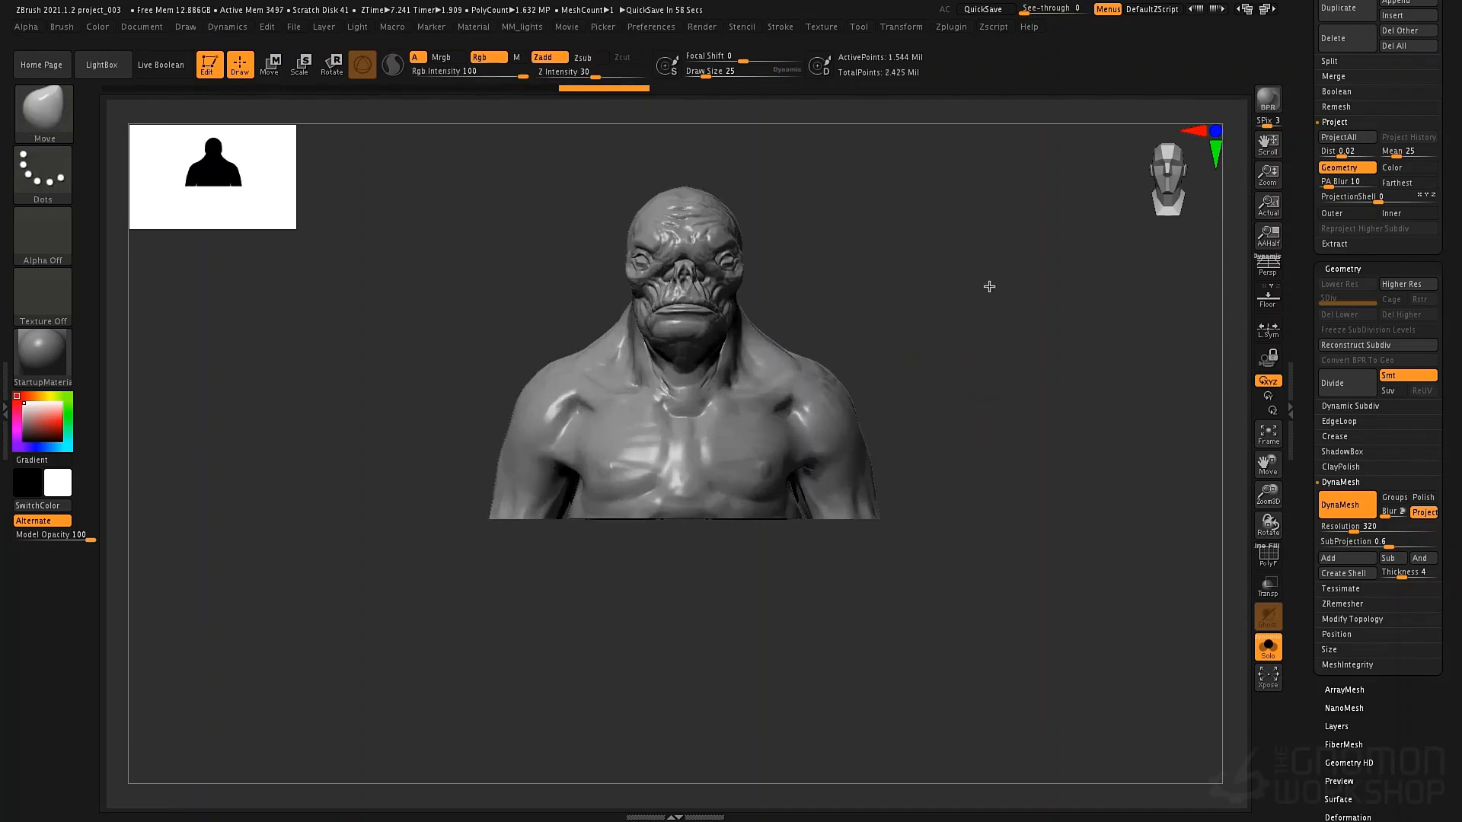
mouse_move(989, 287)
left_mouse_down()
mouse_move(998, 254)
mouse_move(930, 254)
mouse_move(923, 462)
mouse_move(966, 245)
left_mouse_up()
key("shift+f")
key("shift+f")
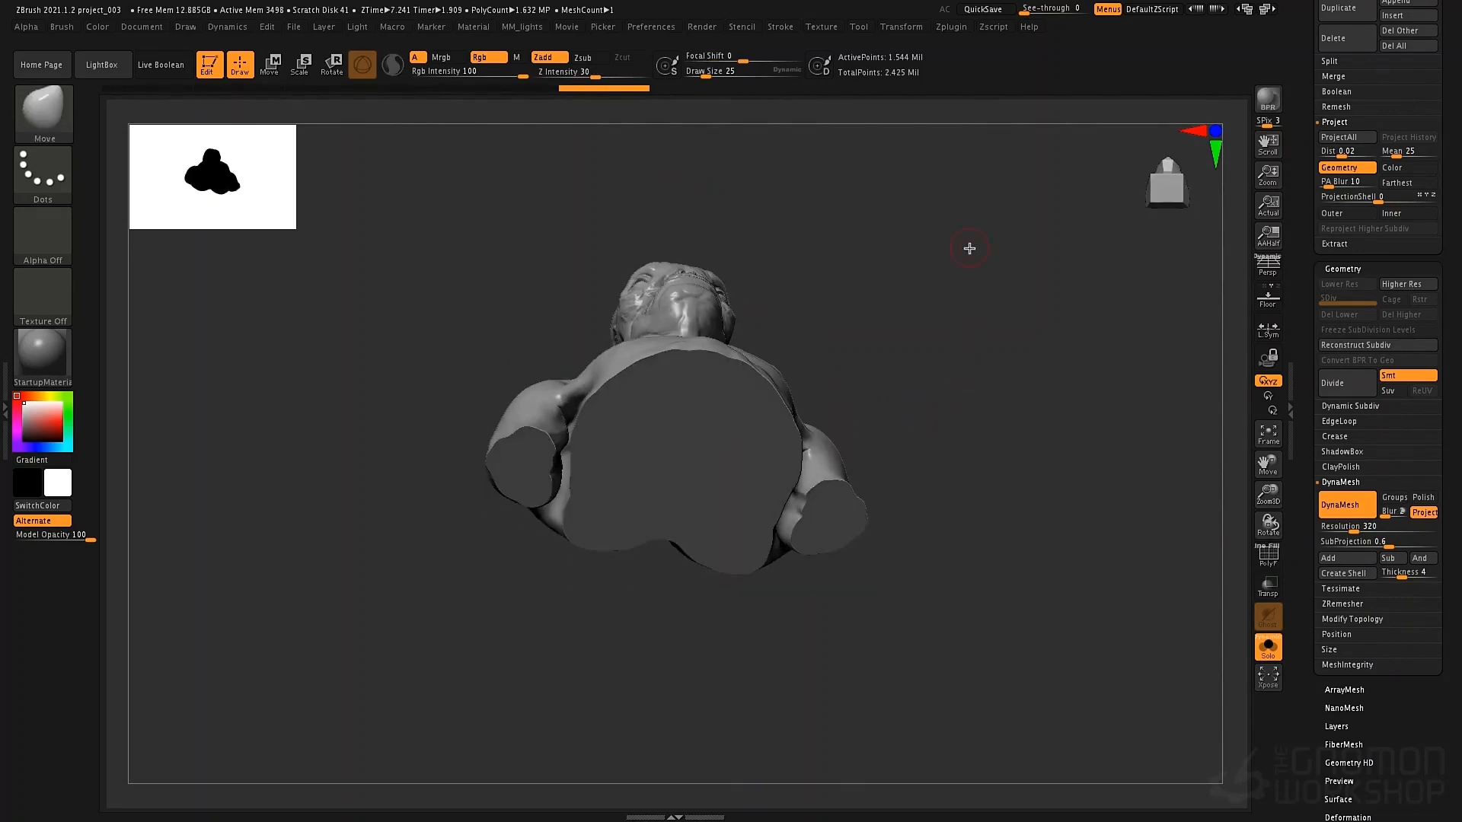
left_click(698, 415, "ctrl+shift")
mouse_move(945, 354)
left_mouse_down()
mouse_move(940, 460)
mouse_move(952, 460)
left_mouse_up()
left_click(989, 431, "ctrl+shift")
left_click_drag(940, 330, 923, 457, "alt")
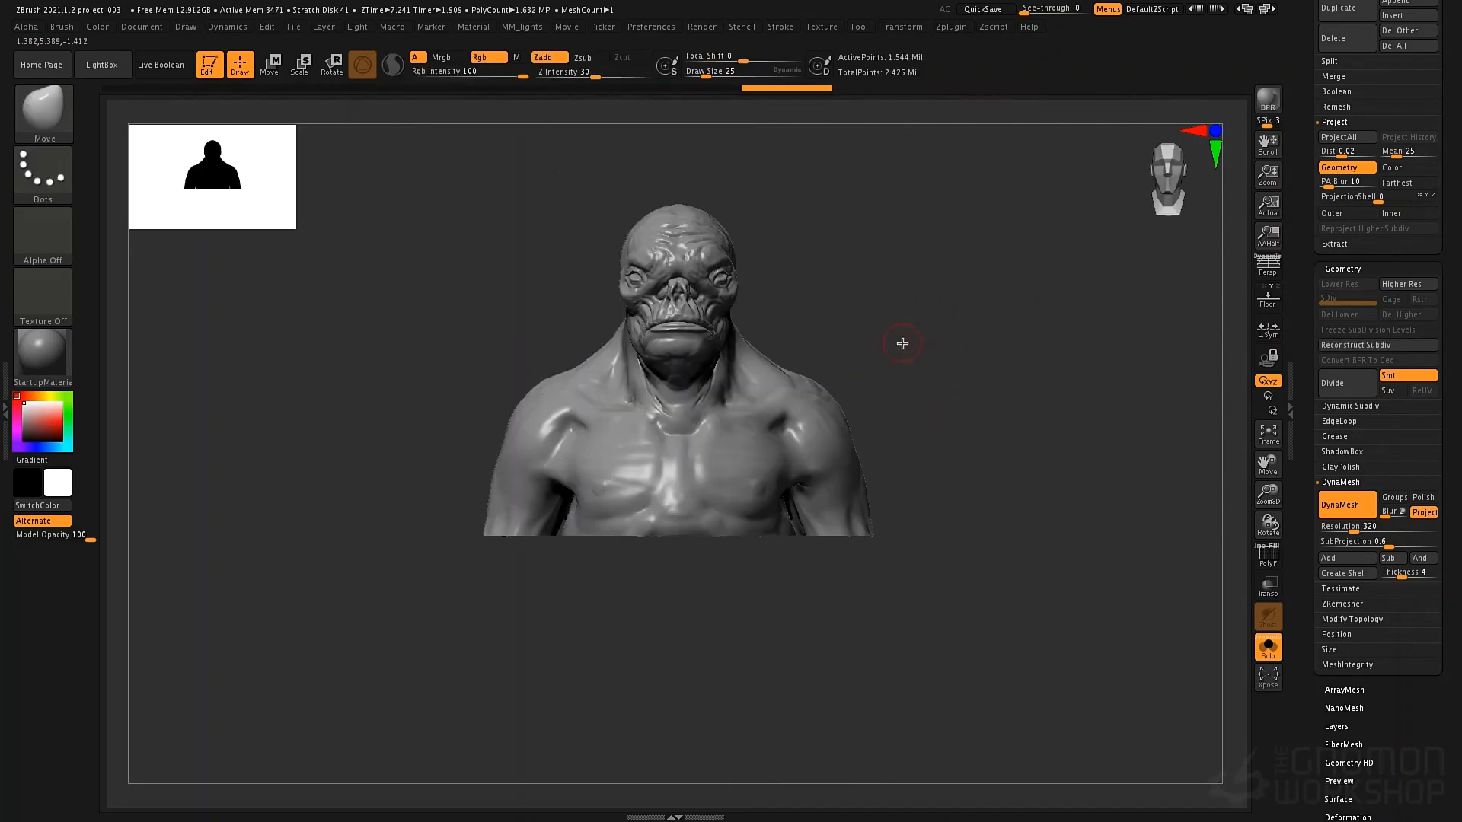
Unmask only a round patch on each side of the upper head and pull both patches out into short pointed horns with the Move brush
mouse_move(894, 318)
left_mouse_down()
mouse_move(917, 307)
mouse_move(888, 213)
mouse_move(870, 431)
mouse_move(855, 385)
left_mouse_up()
key("space")
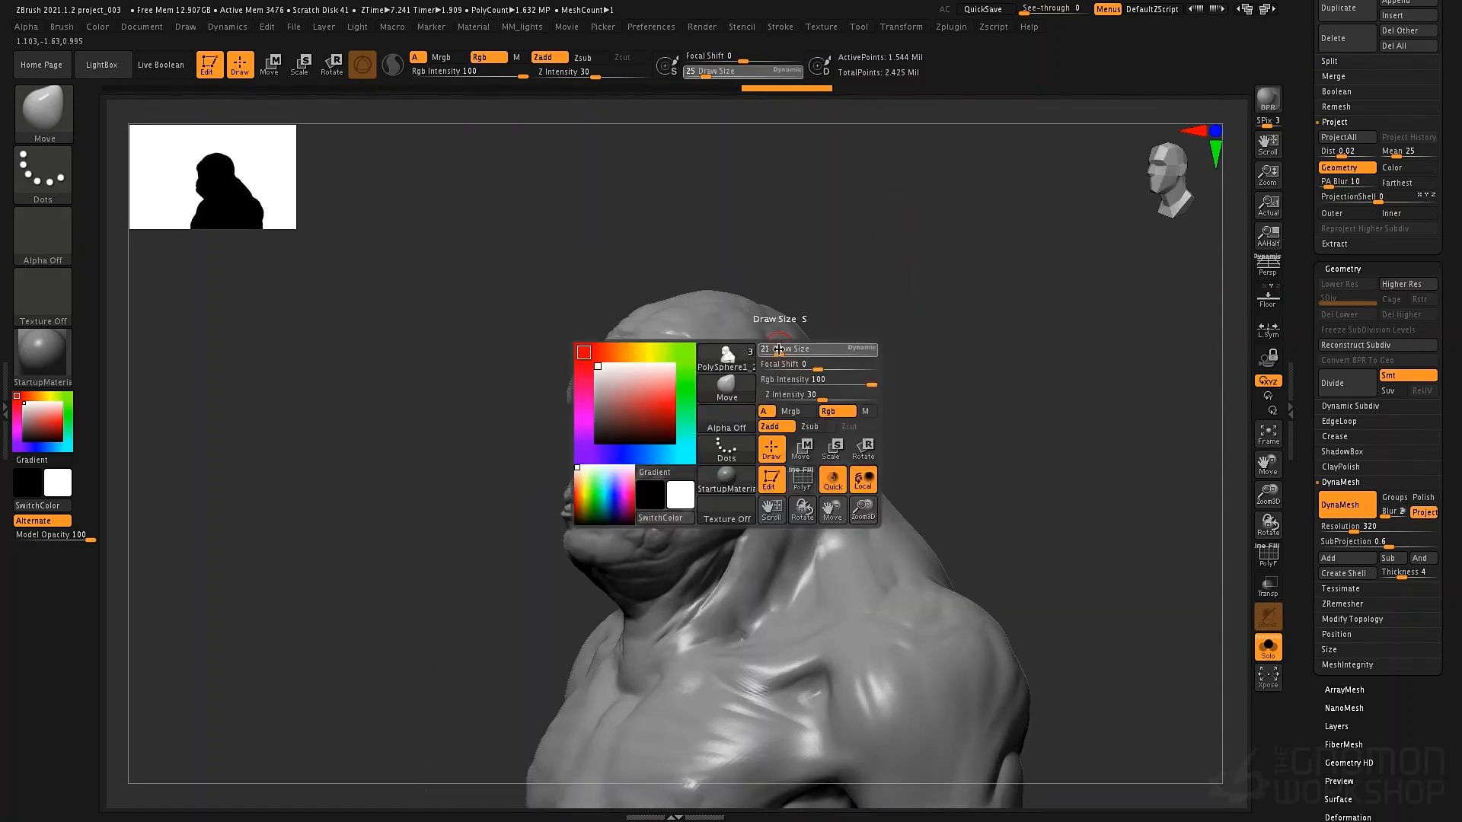
mouse_move(778, 349)
left_mouse_down()
mouse_move(743, 342)
mouse_move(811, 331)
left_mouse_up()
key("ctrl")
left_click(906, 310, "ctrl")
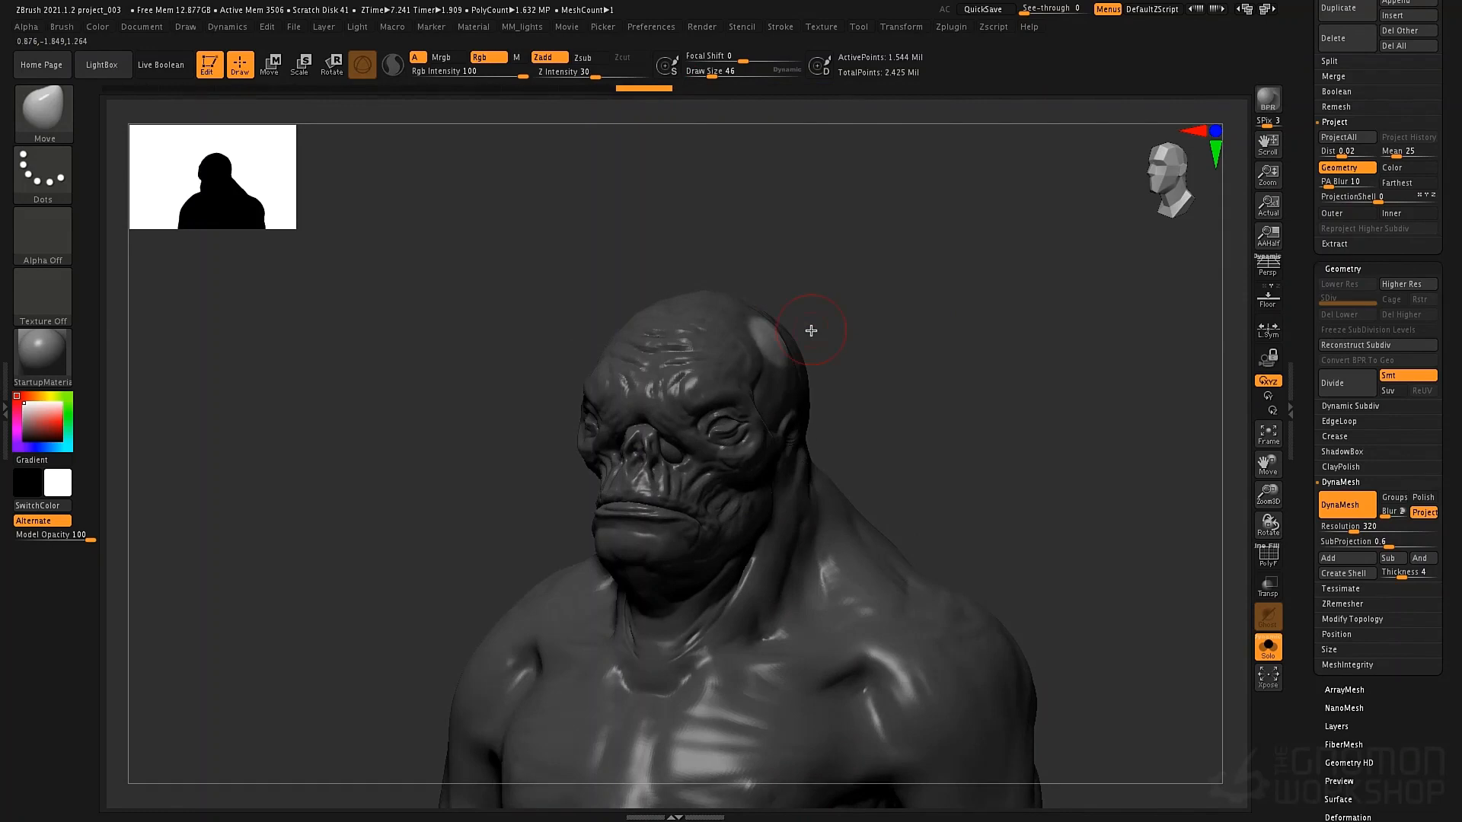
key("space")
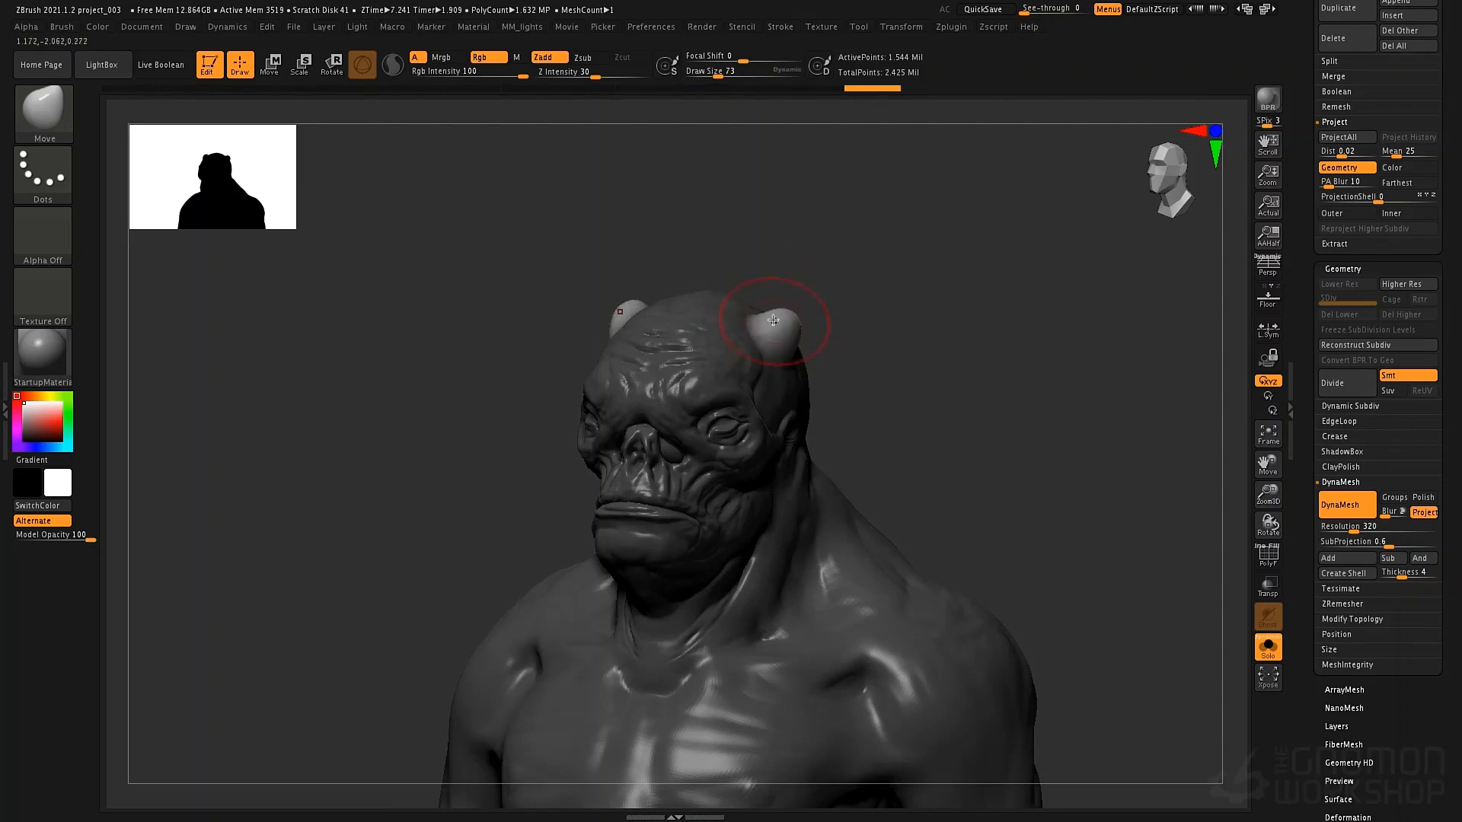
mouse_move(774, 321)
left_mouse_down()
mouse_move(802, 332)
mouse_move(798, 302)
left_mouse_up()
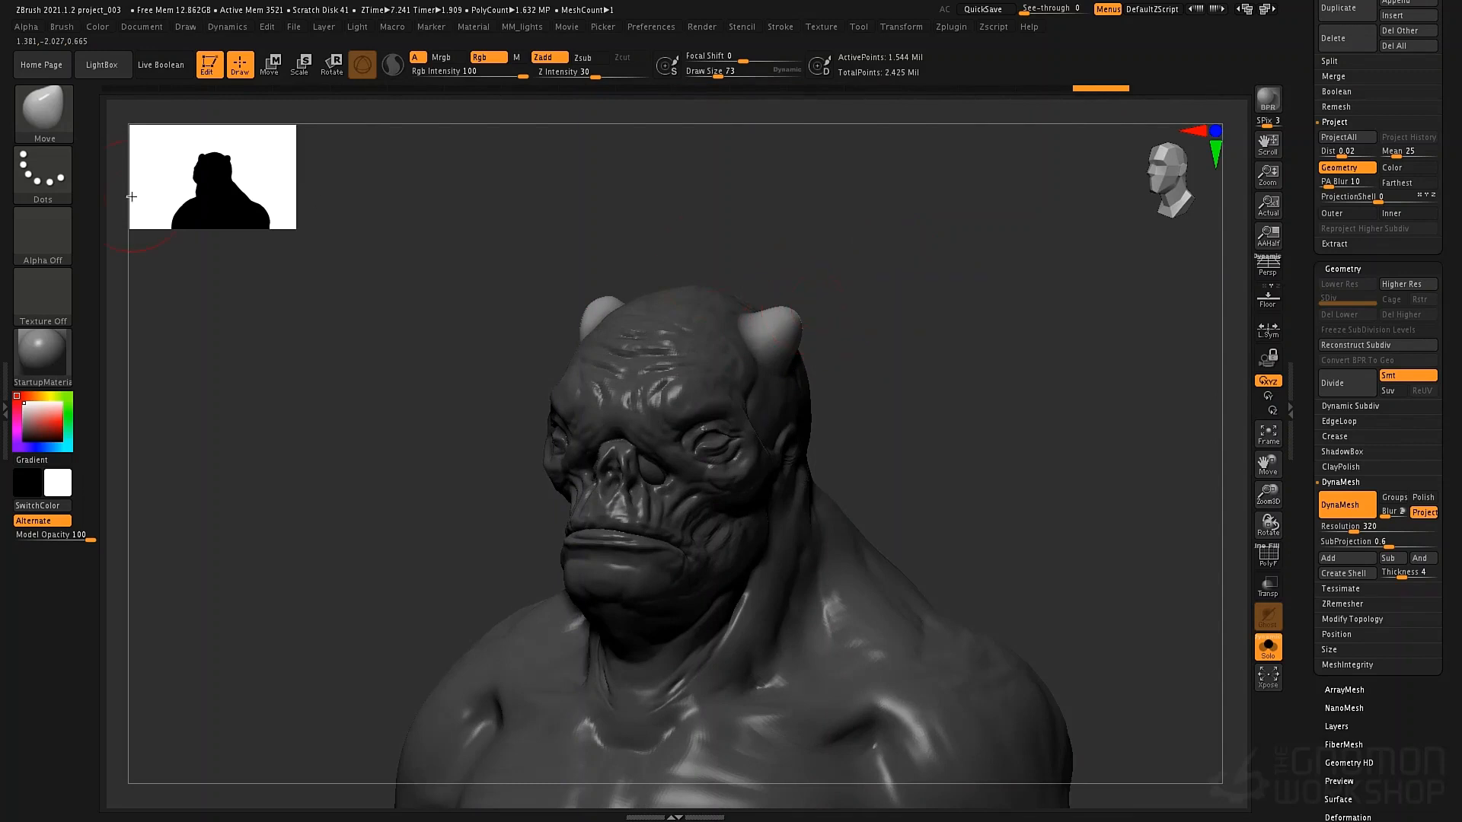
left_click(64, 28)
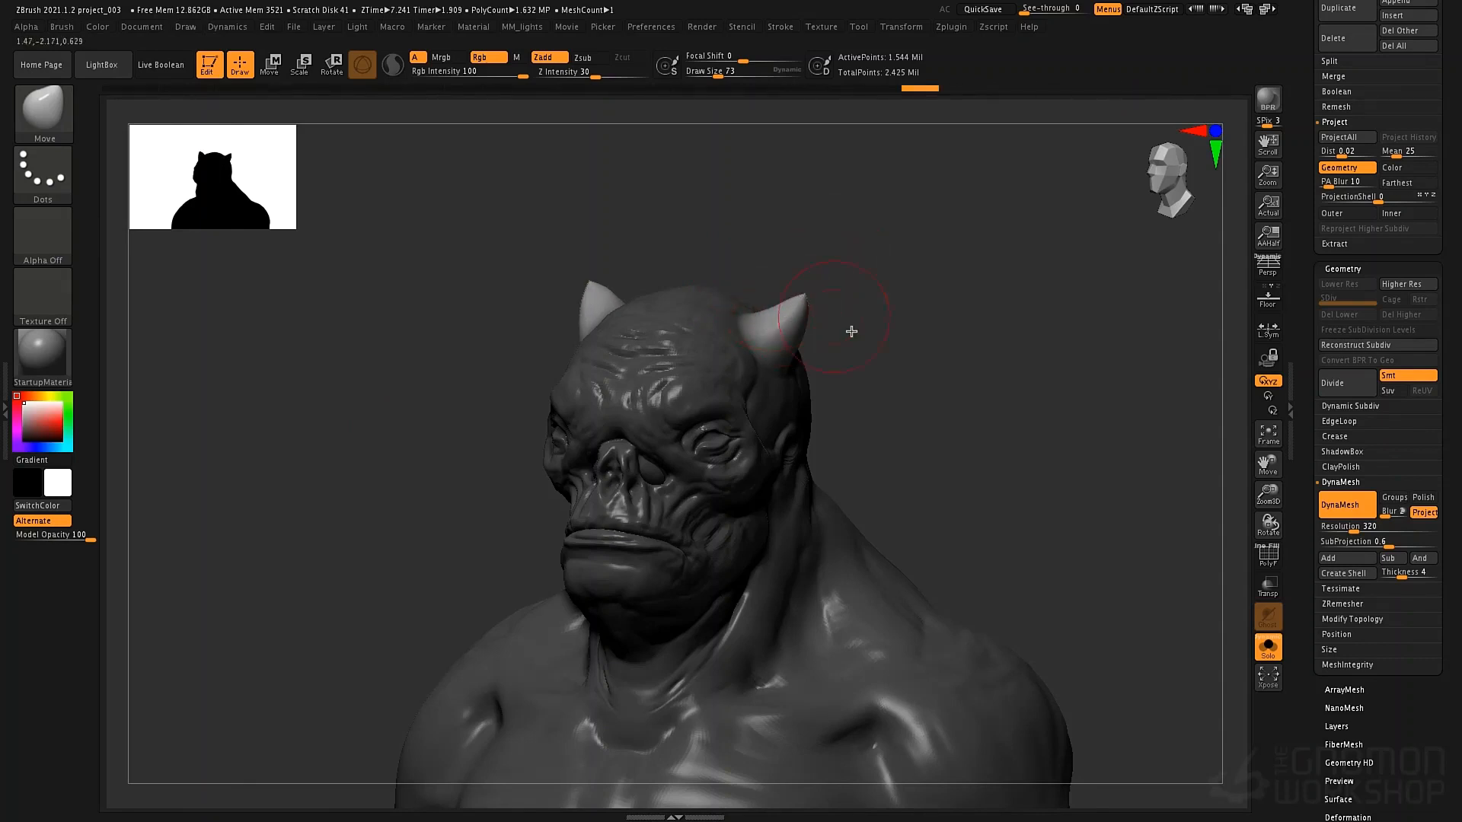
Invert the mask to protect the horns and start building up the skin below the horn base with the ClayTubes brush
left_click(977, 338, "ctrl")
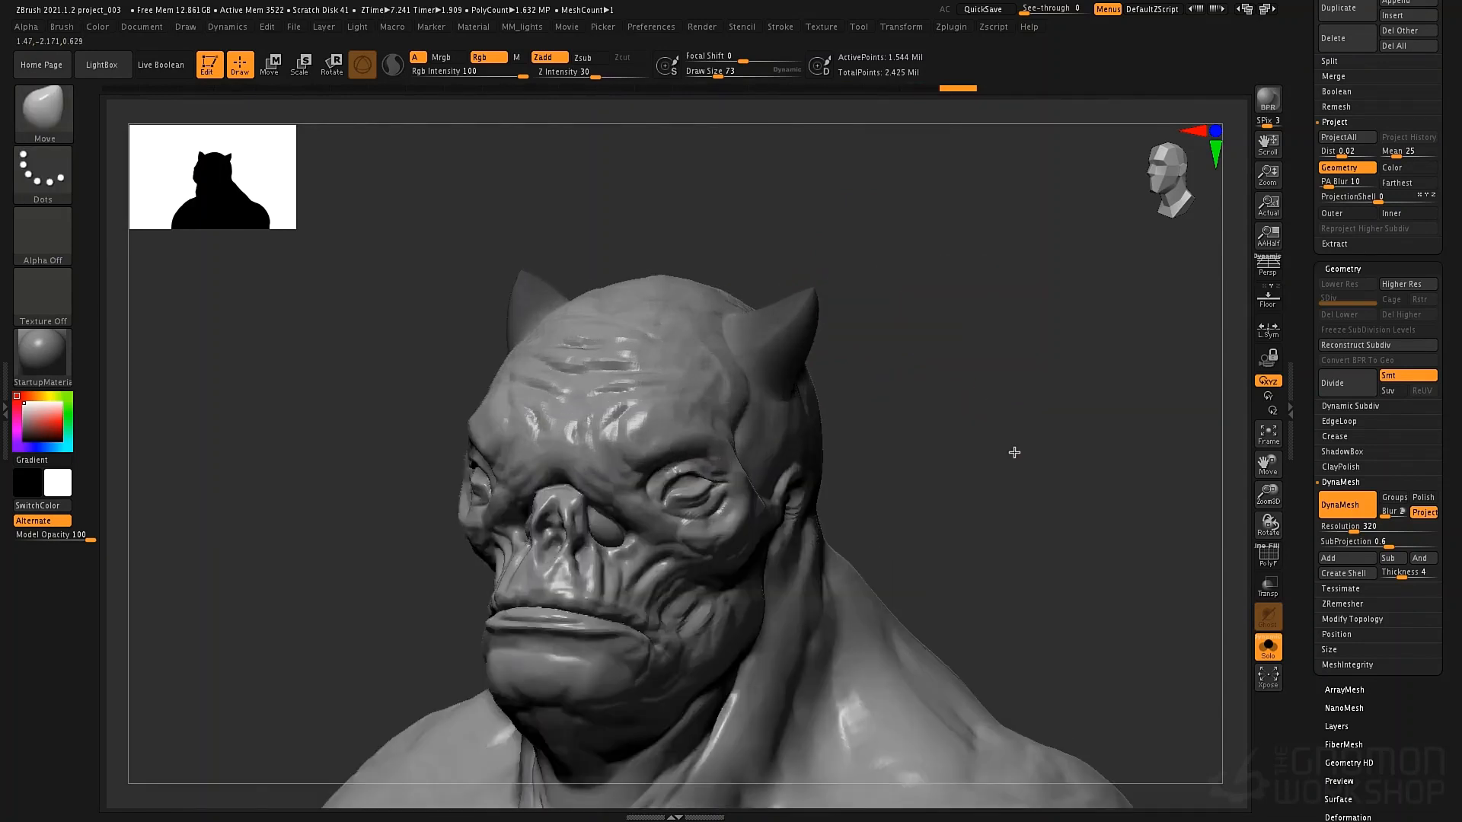
left_click_drag(1012, 447, 1015, 398, "alt")
key("b")
key("c")
key("t")
key("space")
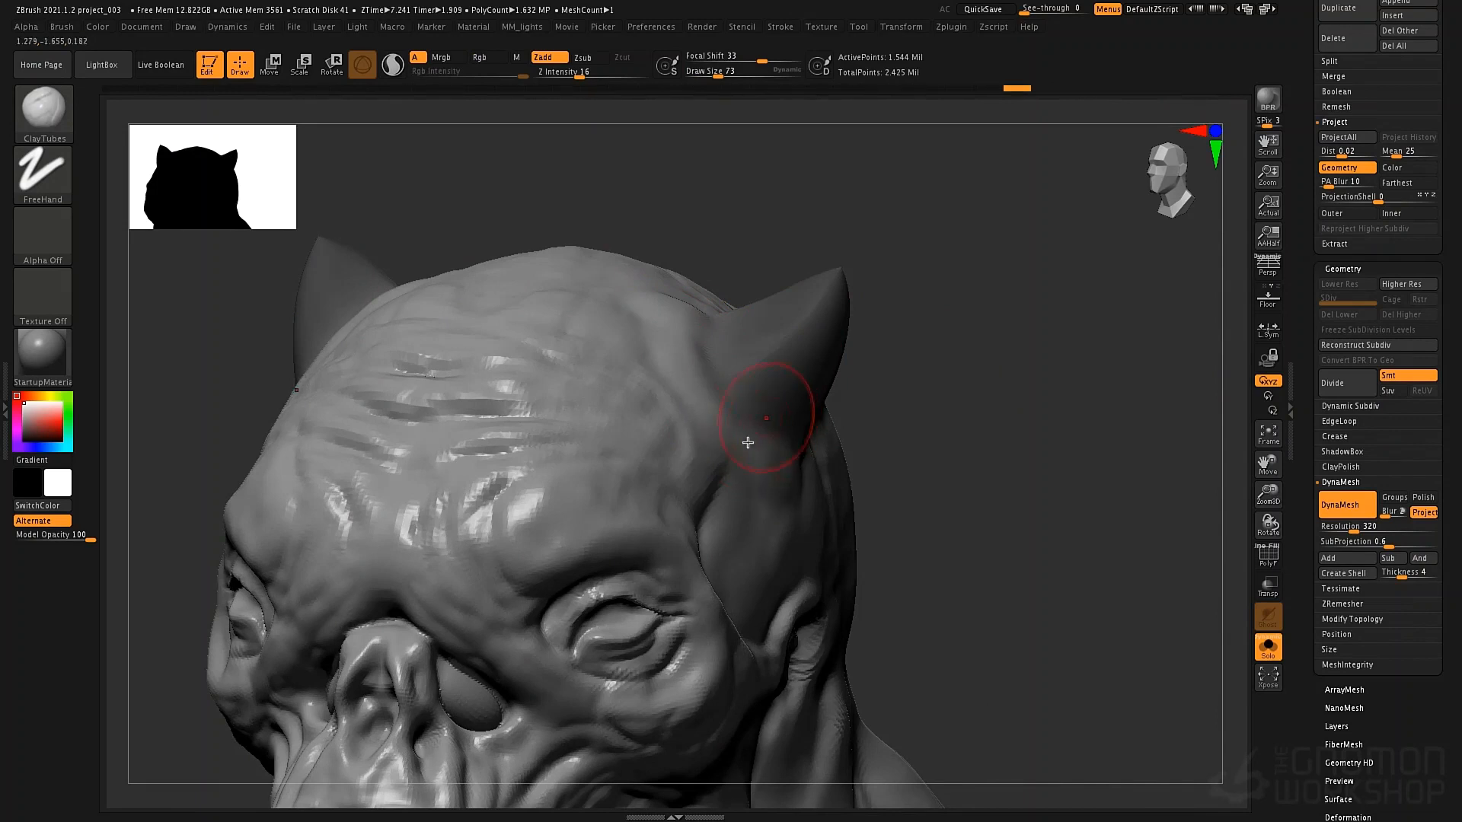
right_click_drag(699, 436, 806, 383)
left_click_drag(798, 468, 845, 465)
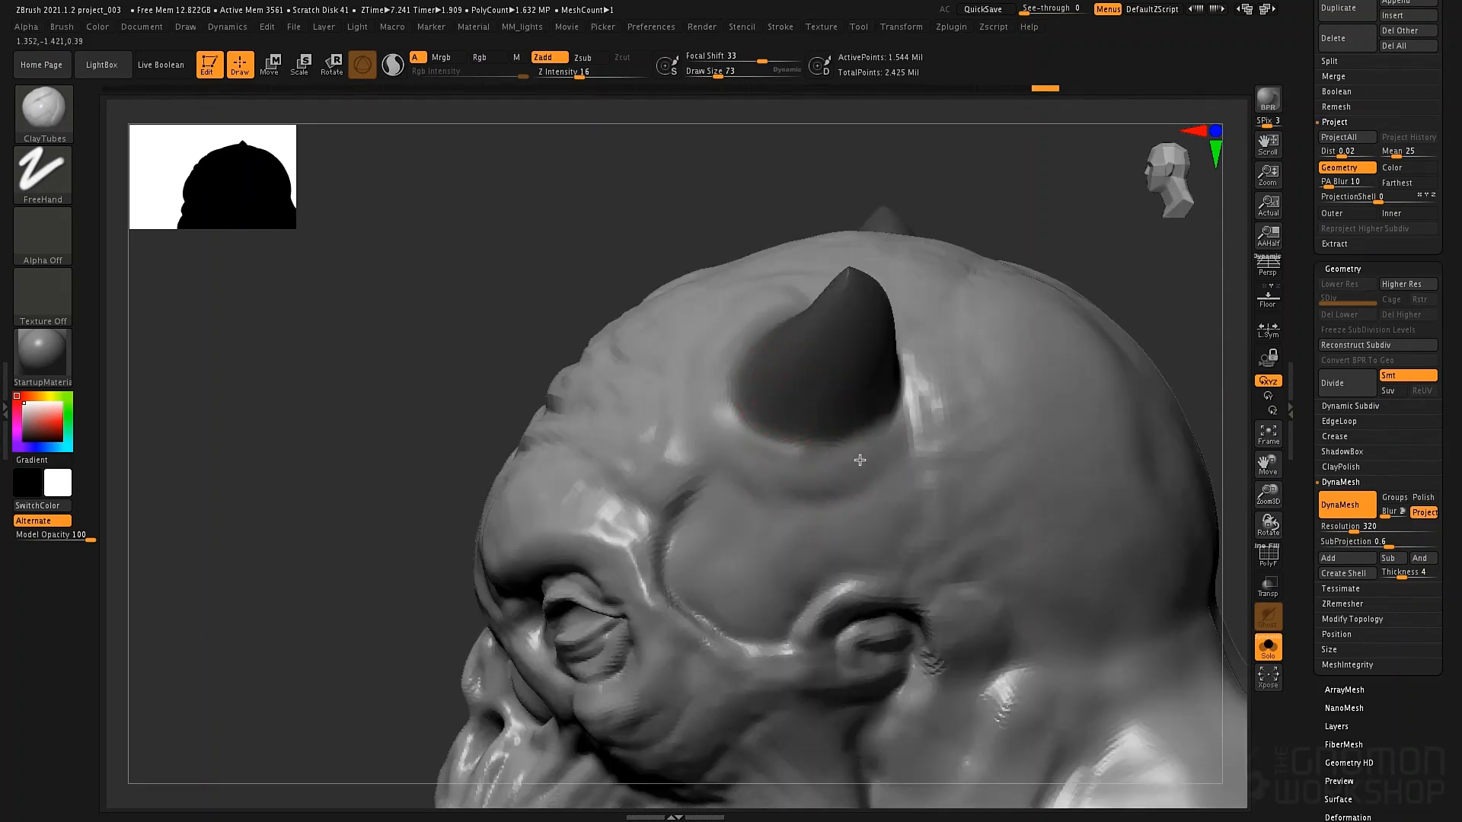
Continue the raised ClayTubes rim around the back, underside and front of the horn base
right_click_drag(932, 335, 918, 344)
mouse_move(918, 344)
left_mouse_down()
mouse_move(877, 282)
mouse_move(916, 328)
left_mouse_up()
mouse_move(856, 255)
left_mouse_down()
mouse_move(914, 388)
mouse_move(909, 422)
mouse_move(890, 432)
left_mouse_up()
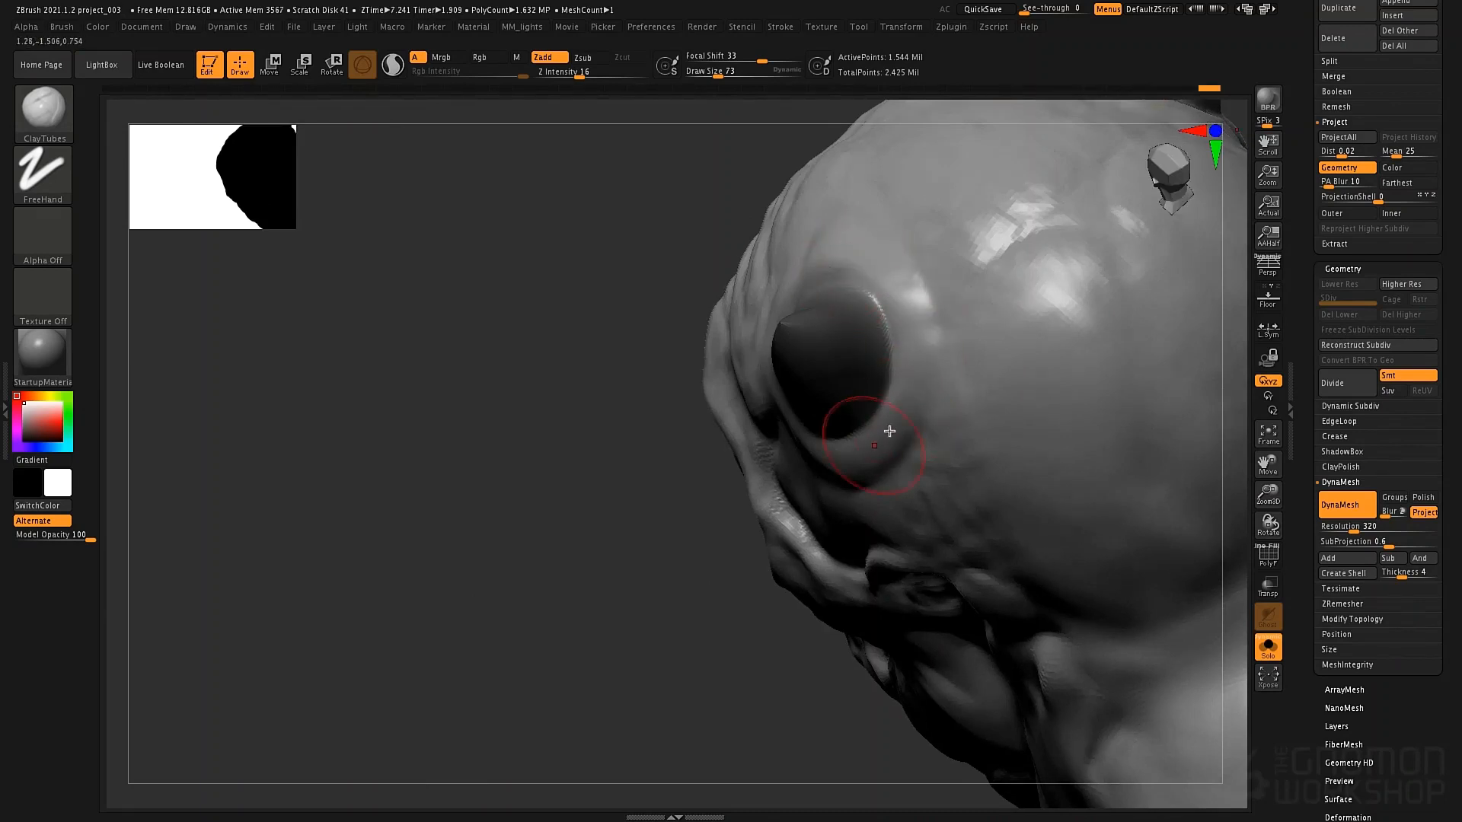
right_click_drag(906, 426, 1005, 434)
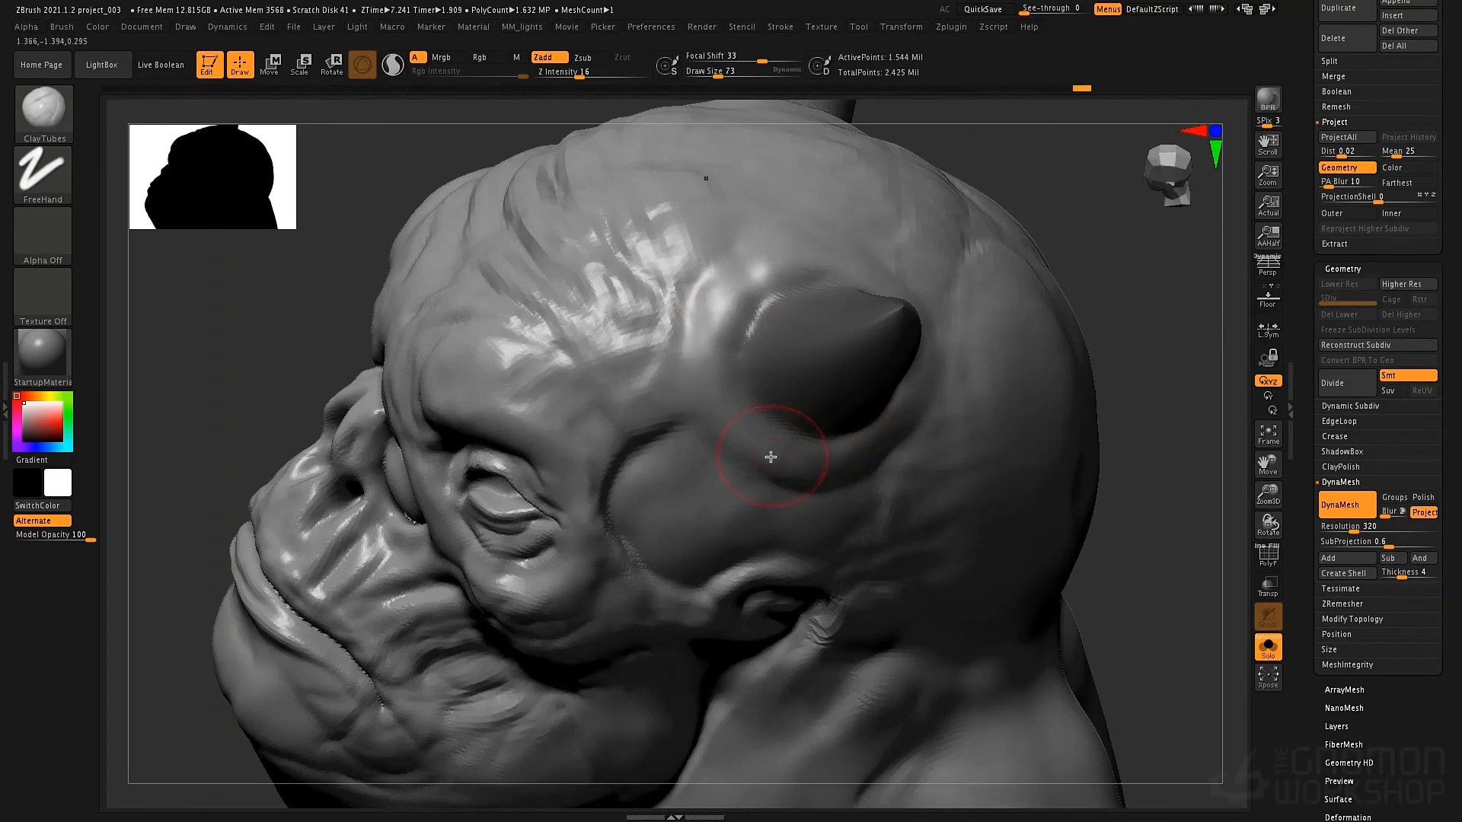
mouse_move(733, 468)
left_mouse_down()
mouse_move(679, 470)
mouse_move(715, 509)
mouse_move(766, 513)
left_mouse_up()
left_click_drag(761, 294, 769, 276)
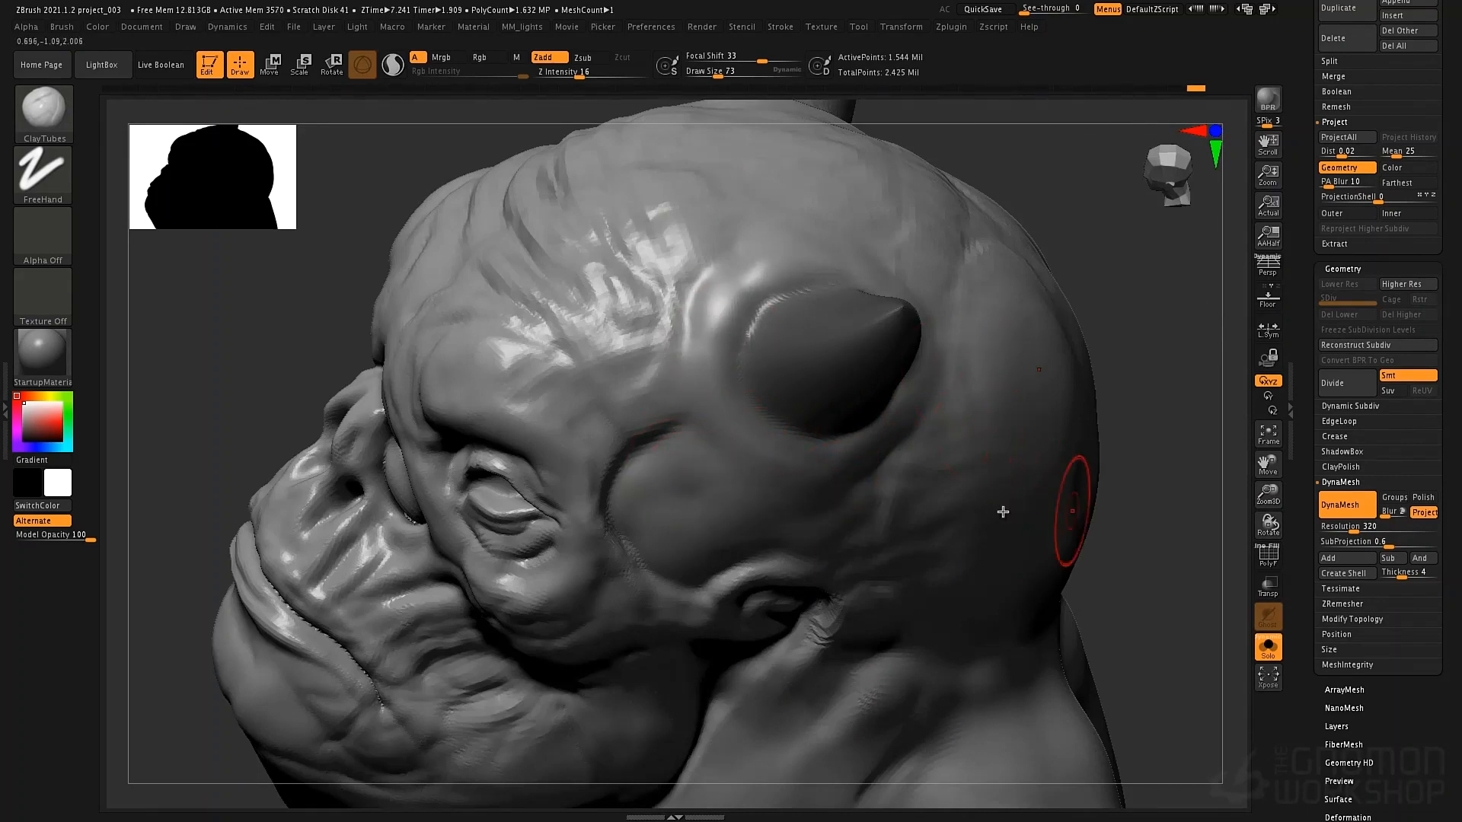
Invert the mask to protect the head and carve lengthwise grooves into the horns with the DamStandard brush at draw size 55
left_click(1117, 281, "ctrl")
left_click_drag(1081, 327, 1142, 365)
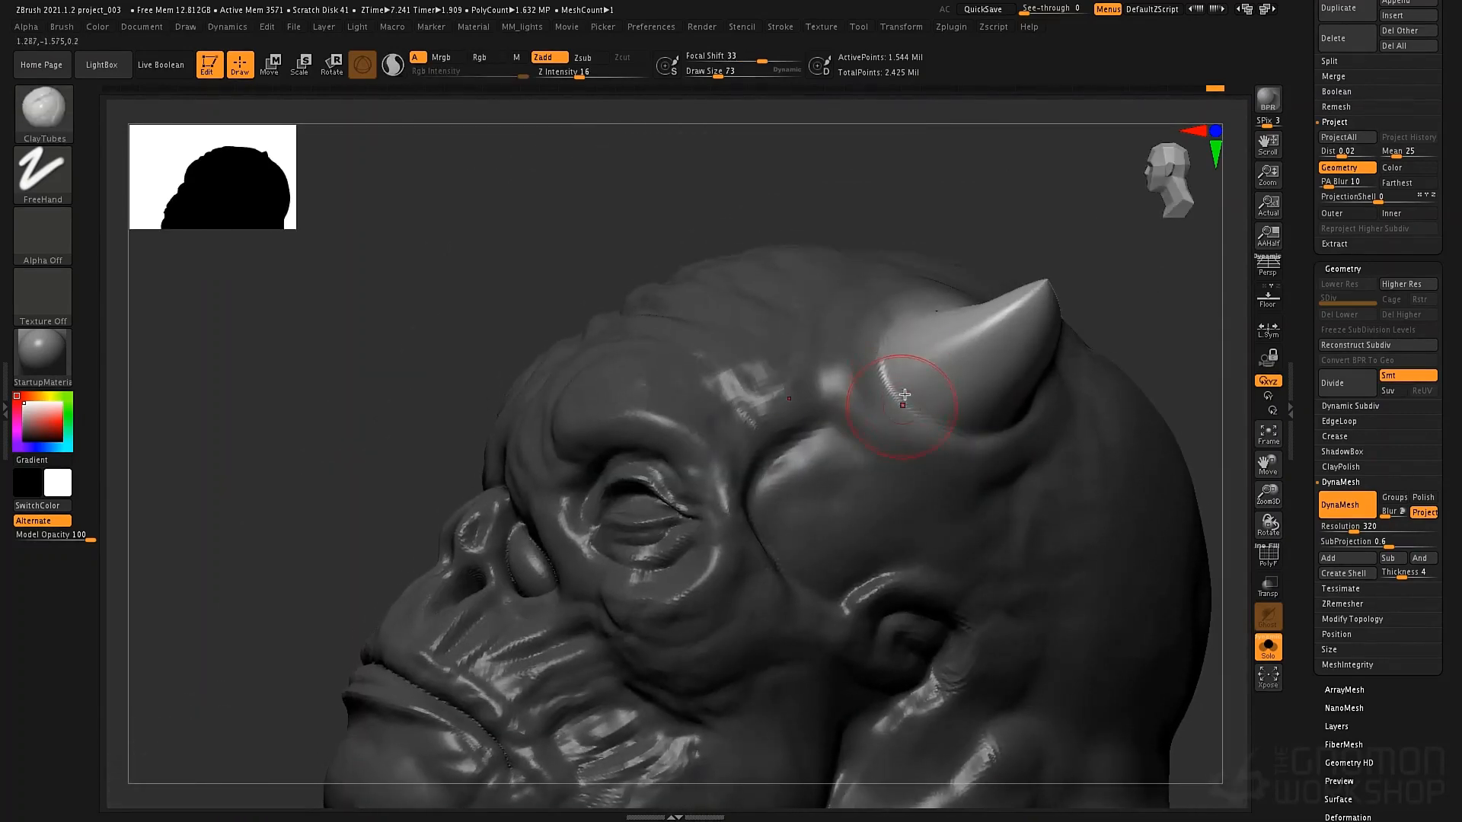
right_click_drag(920, 415, 938, 440)
key("b")
key("d")
key("s")
key("space")
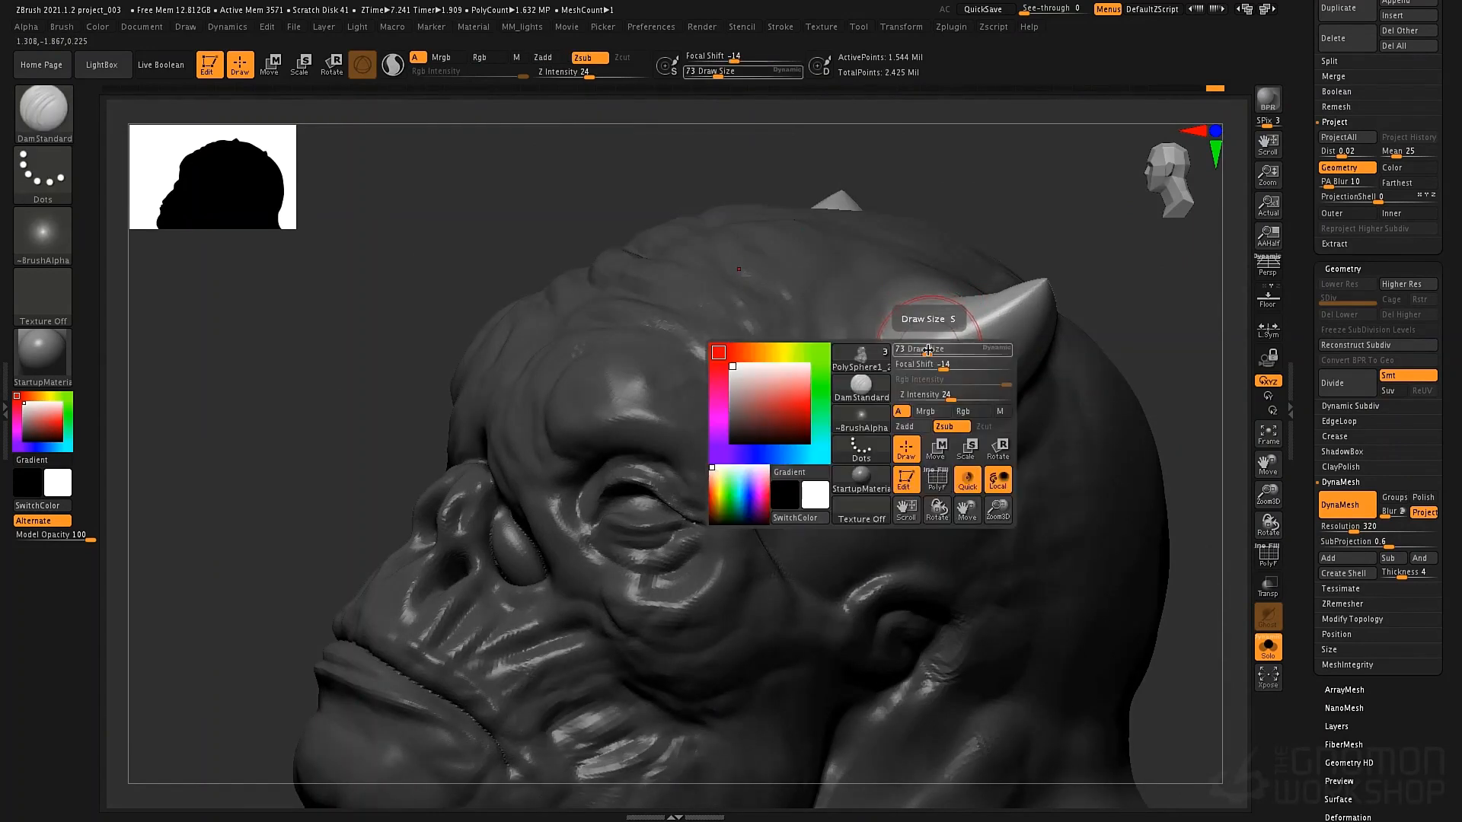
left_click_drag(927, 343, 1033, 294)
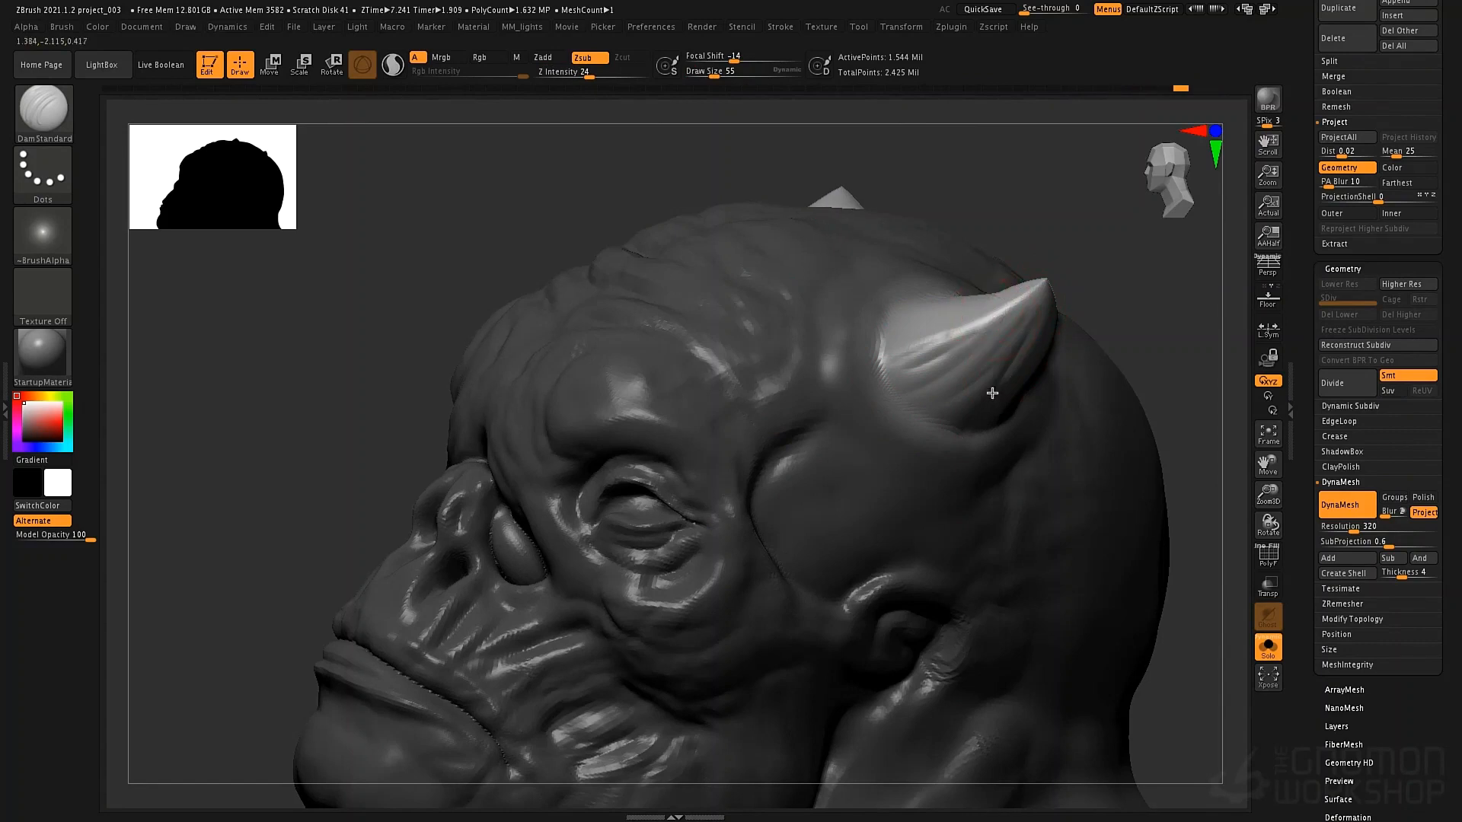
right_click_drag(993, 391, 898, 321)
left_click_drag(894, 286, 1046, 277)
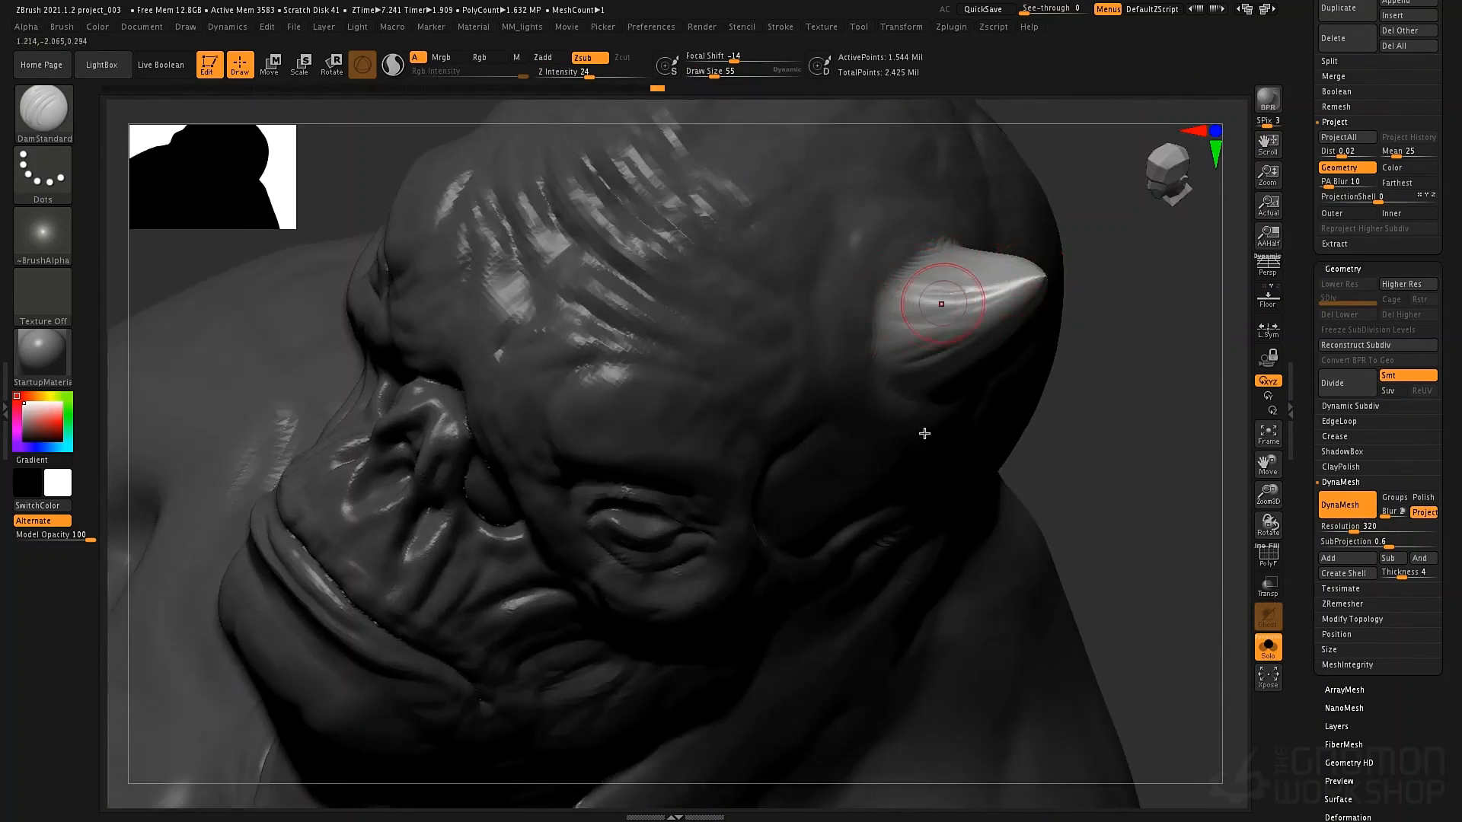
Carve more grooves along the remaining sides of the horns up to their tips, and check both horns from front and back
right_click_drag(925, 434, 925, 456)
left_click_drag(995, 231, 1022, 313)
mouse_move(1020, 326)
right_mouse_down()
mouse_move(962, 313)
mouse_move(1106, 223)
right_mouse_up()
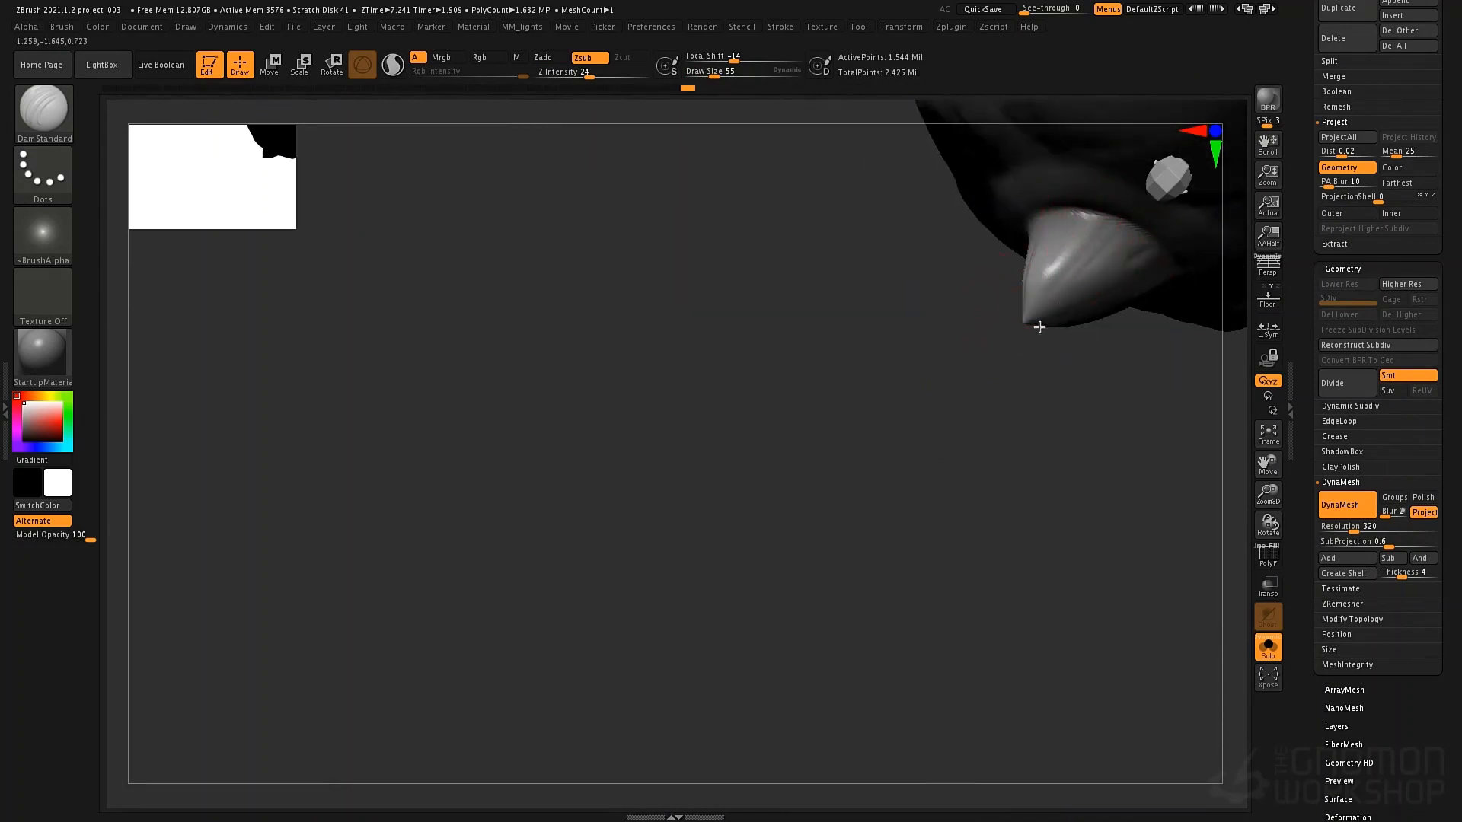
right_click_drag(1039, 326, 1109, 301)
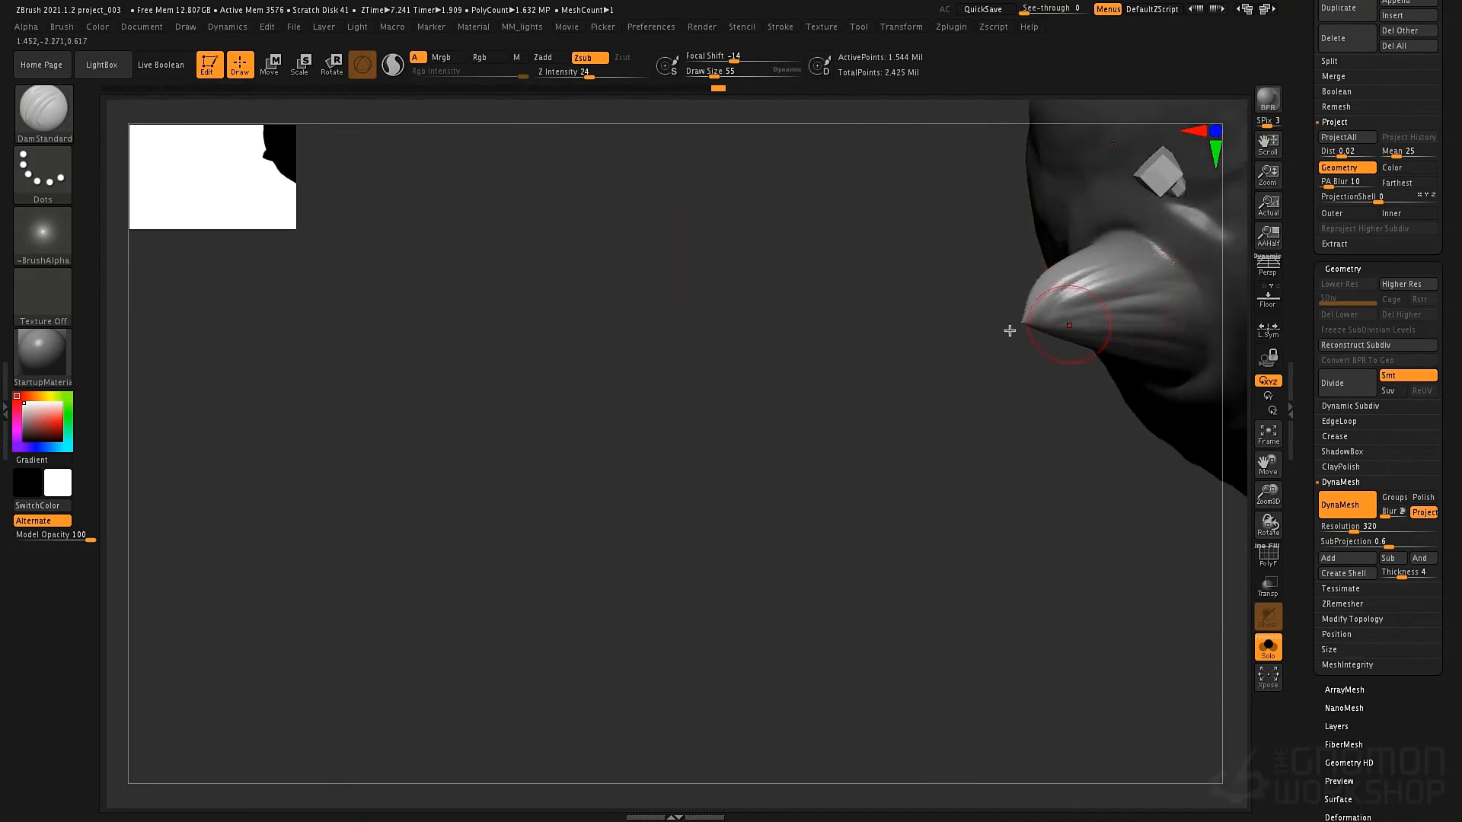
mouse_move(1010, 331)
right_mouse_down()
mouse_move(926, 339)
mouse_move(607, 472)
mouse_move(540, 413)
right_mouse_up()
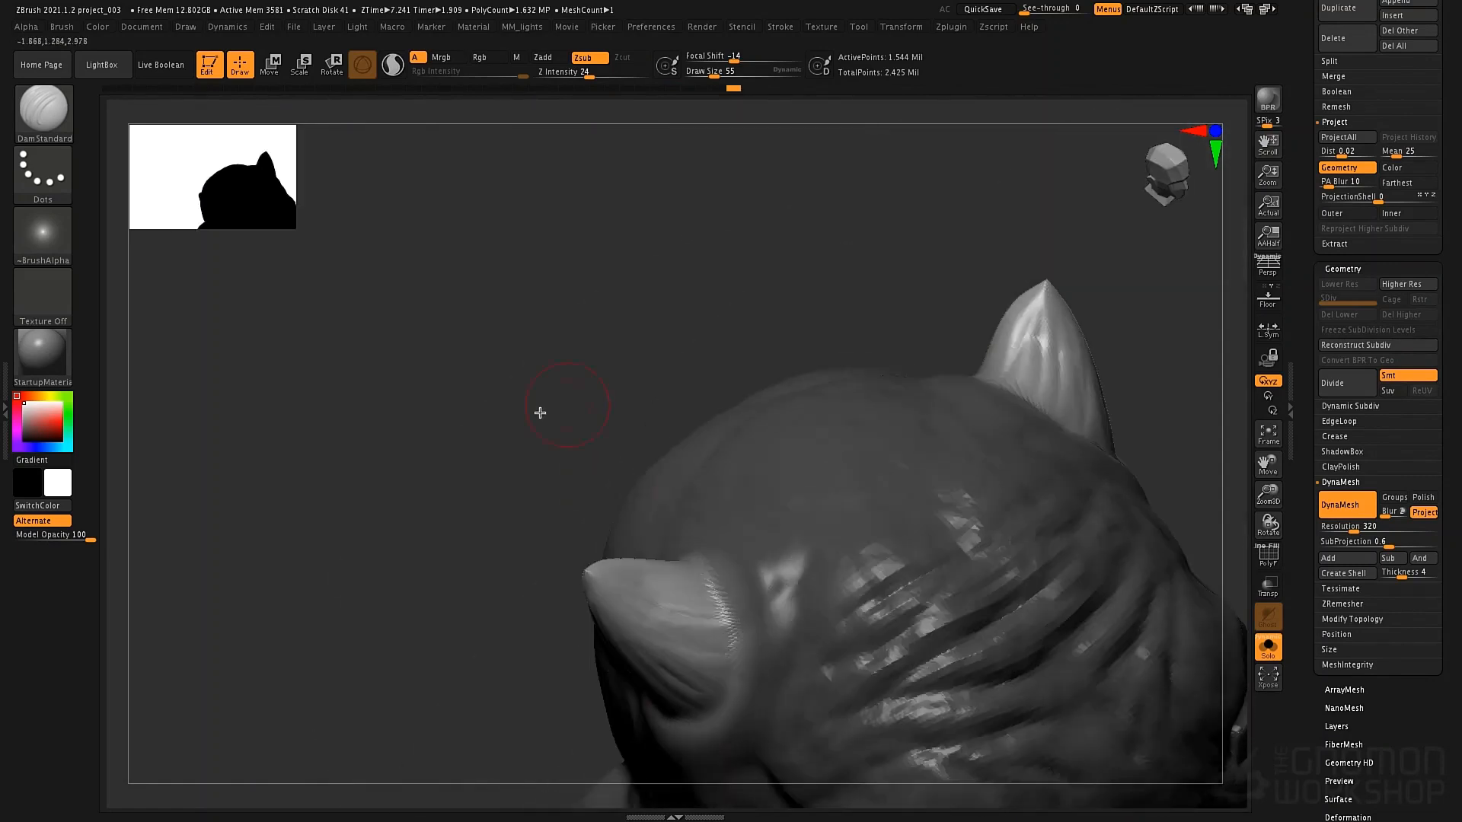
mouse_move(425, 434)
right_mouse_down()
mouse_move(921, 327)
mouse_move(963, 418)
mouse_move(915, 407)
mouse_move(881, 441)
right_mouse_up()
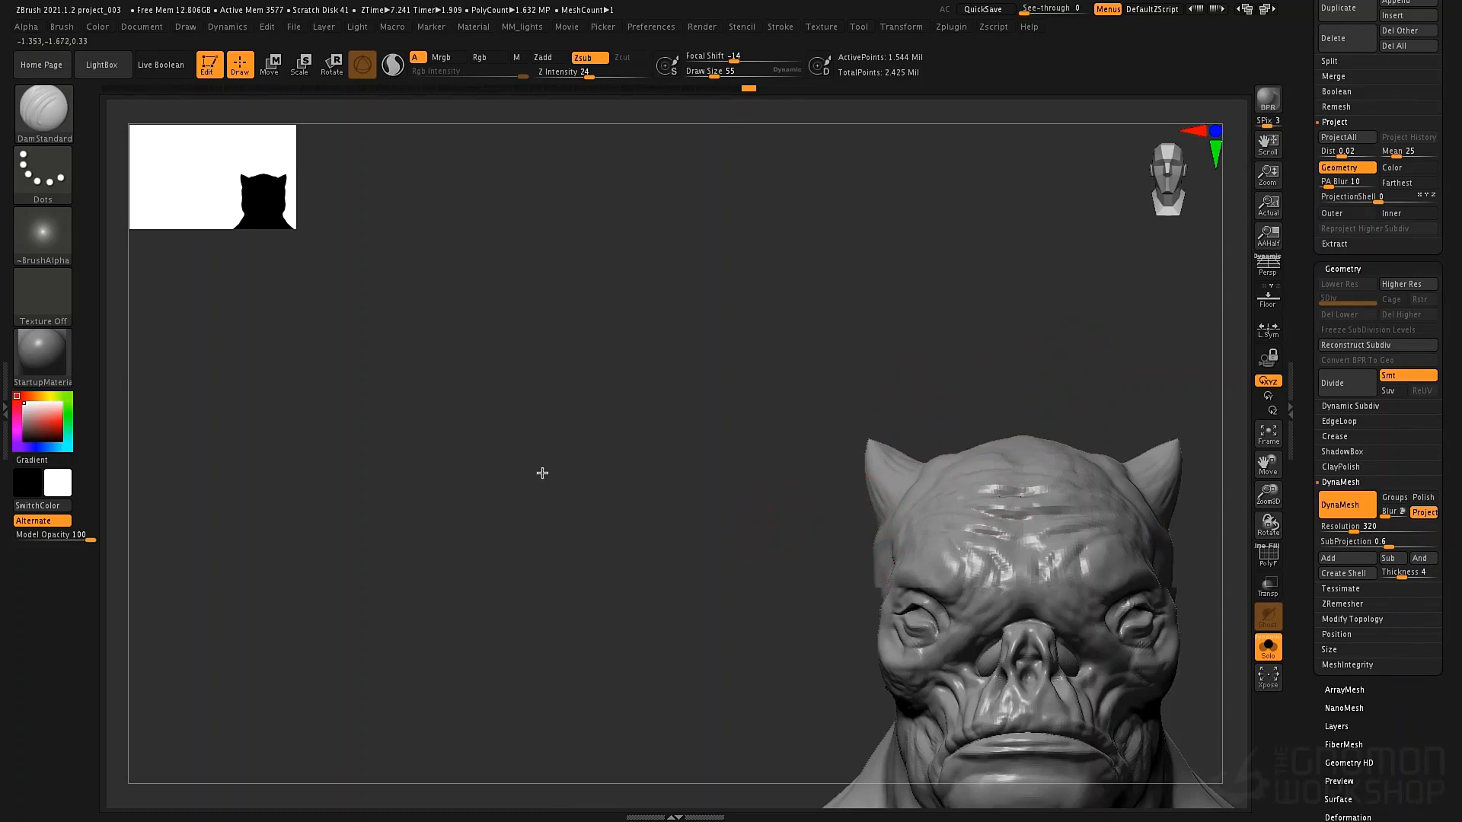
right_click_drag(541, 473, 208, 348, "alt")
mouse_move(920, 440)
right_mouse_down()
mouse_move(957, 414)
mouse_move(962, 389)
mouse_move(808, 394)
right_mouse_up()
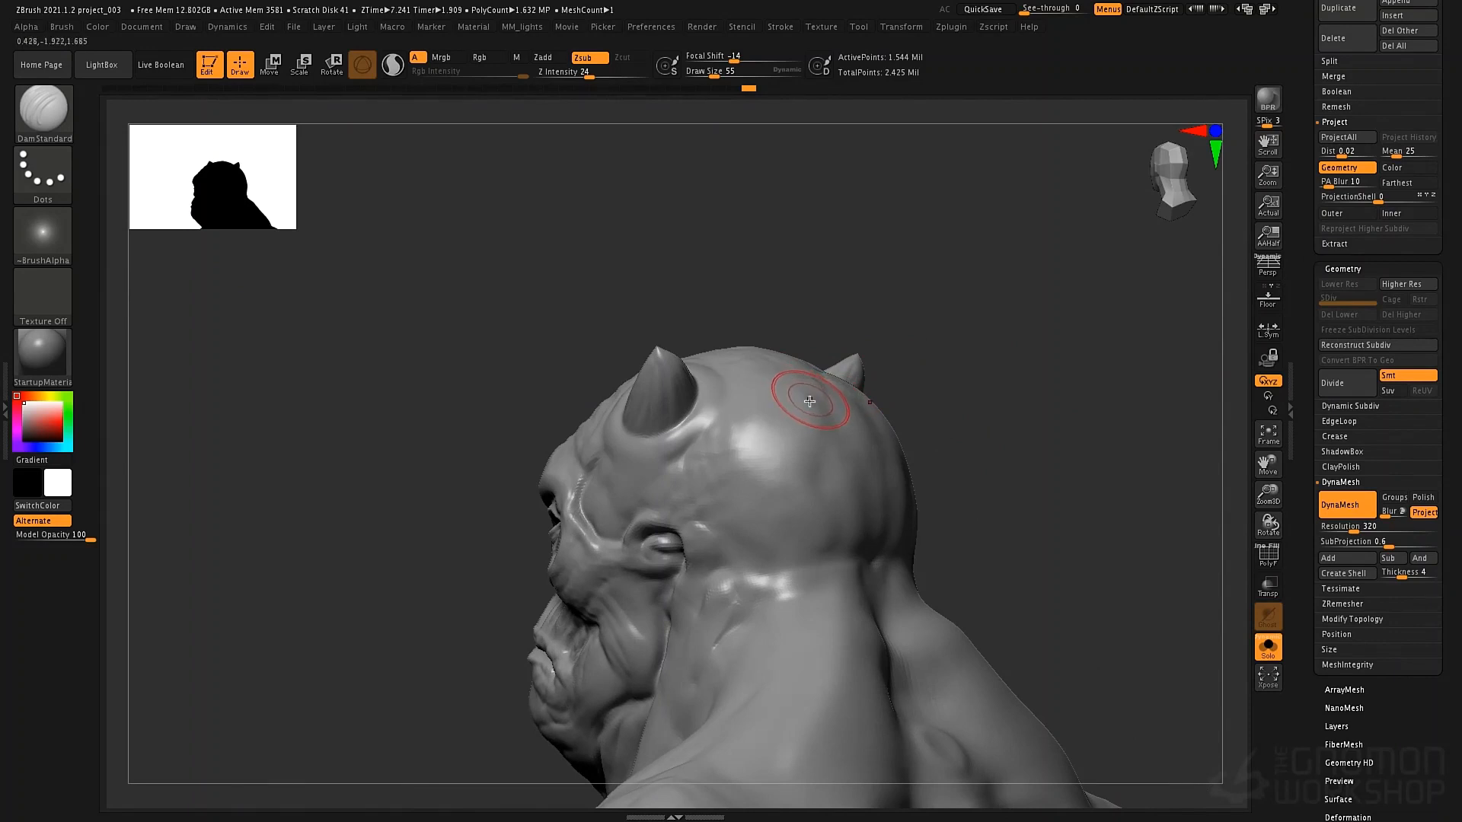
Draw a mirrored pair of tubes out from the sides of the head with the CurveTube brush and bend them into upward-curving horns
key("b")
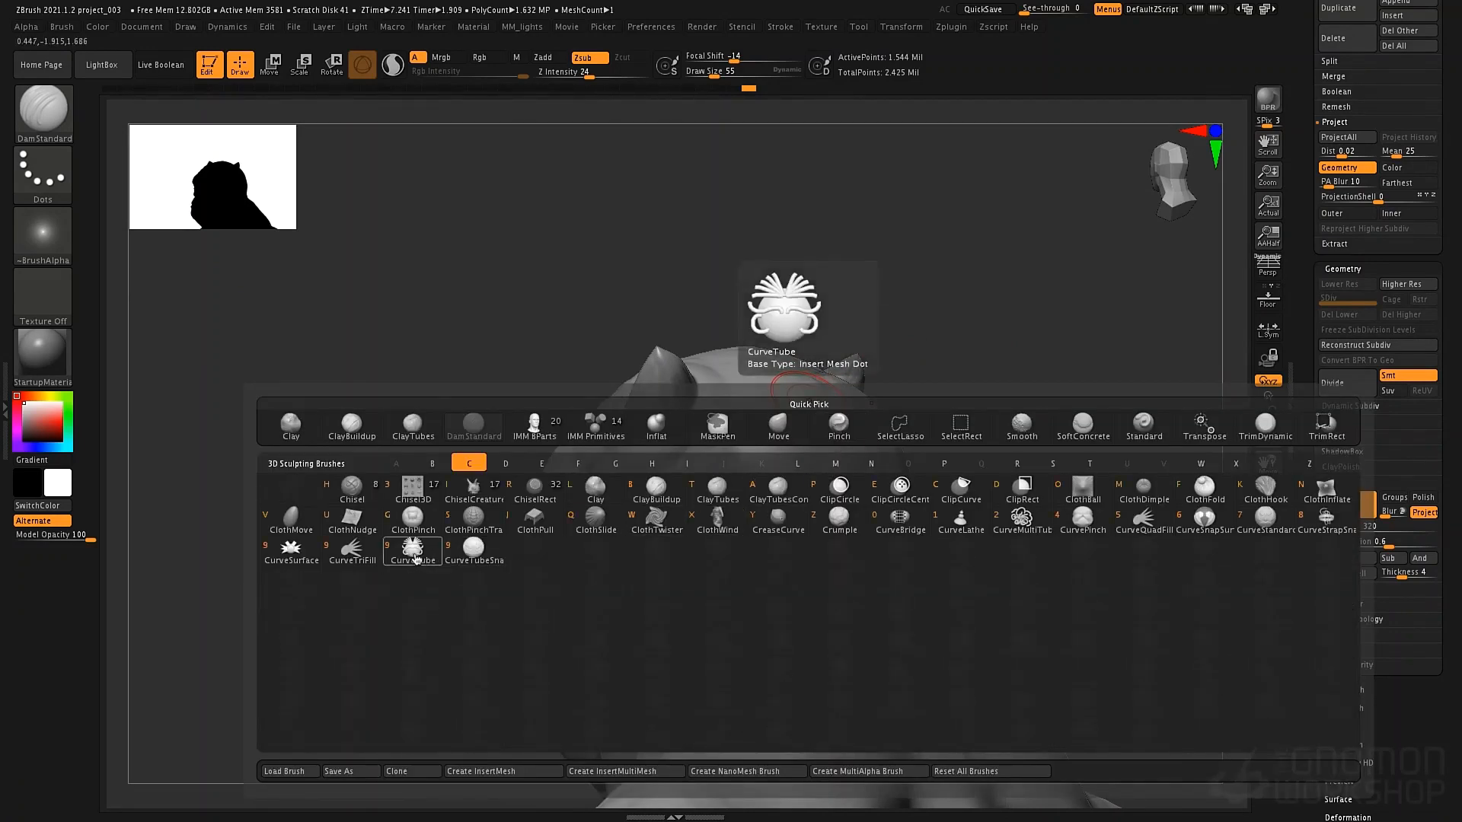
left_click(415, 560)
right_click_drag(868, 441, 822, 460)
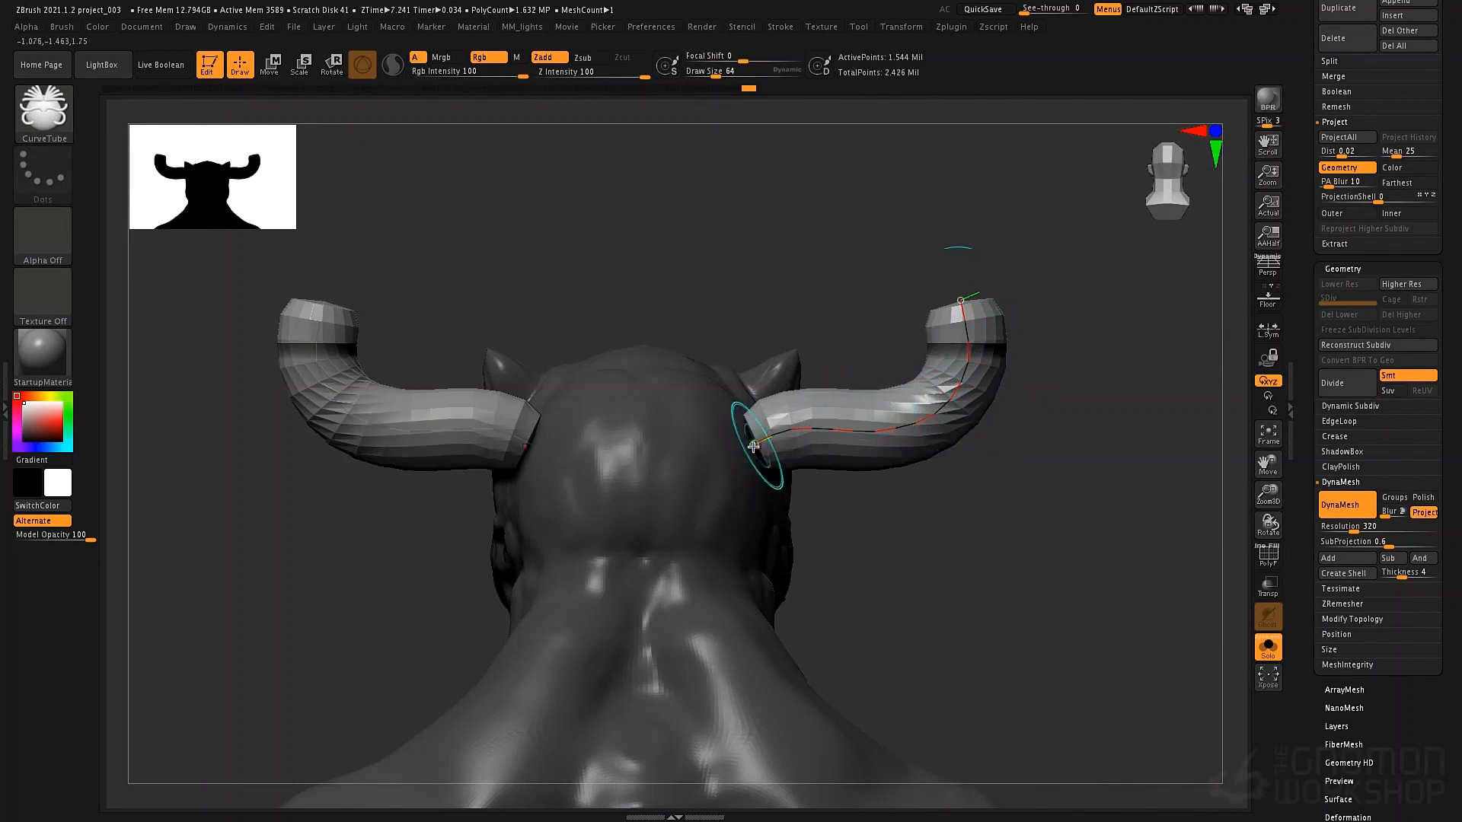
left_click_drag(955, 374, 952, 308)
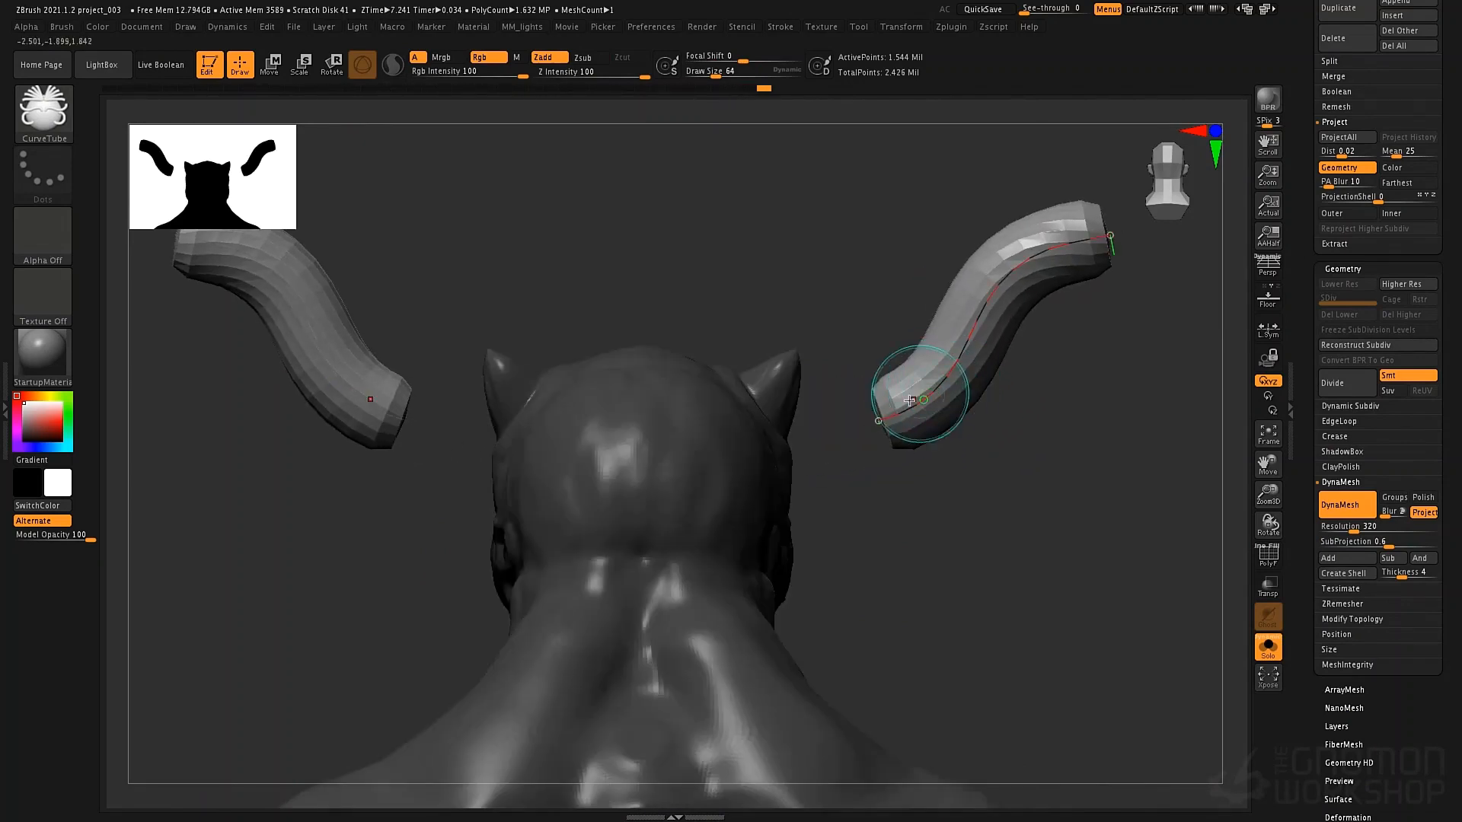
left_click_drag(884, 407, 735, 458)
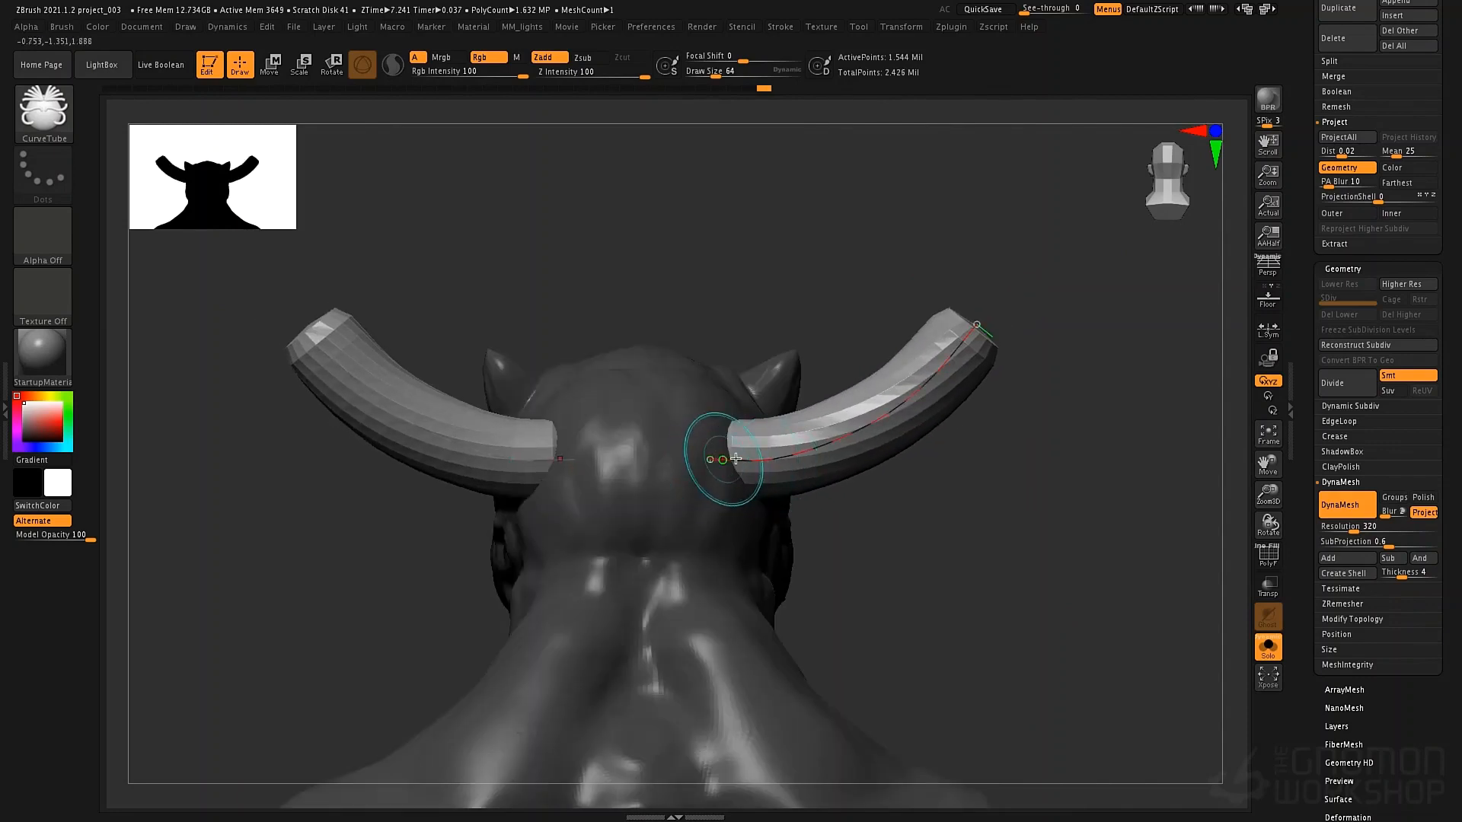
mouse_move(826, 448)
left_mouse_down()
mouse_move(832, 469)
mouse_move(918, 395)
mouse_move(941, 400)
mouse_move(964, 368)
mouse_move(953, 358)
left_mouse_up()
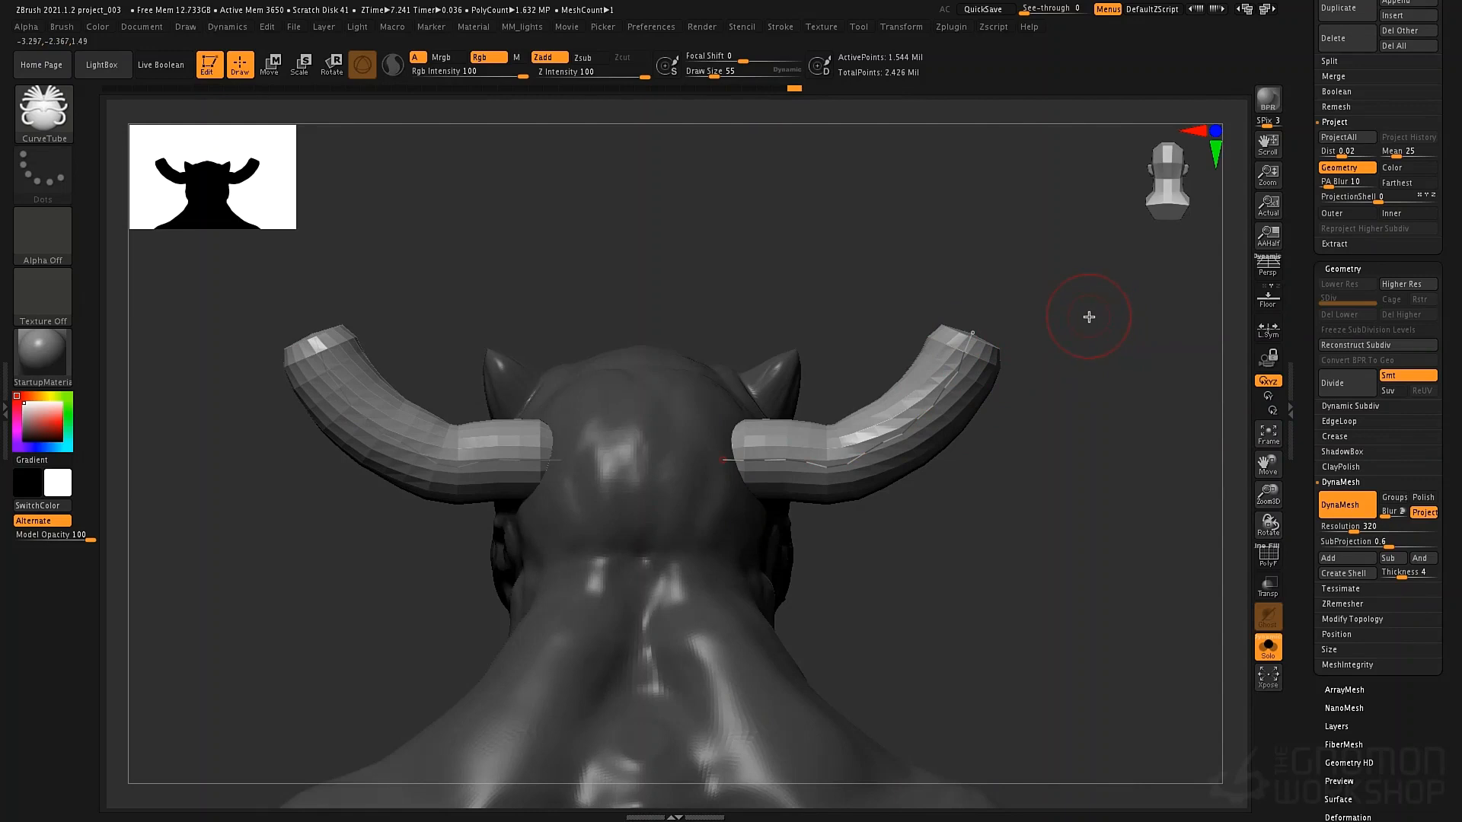
Update the horn tubes with different draw sizes, making them thin, very thick, and thin again
key("space")
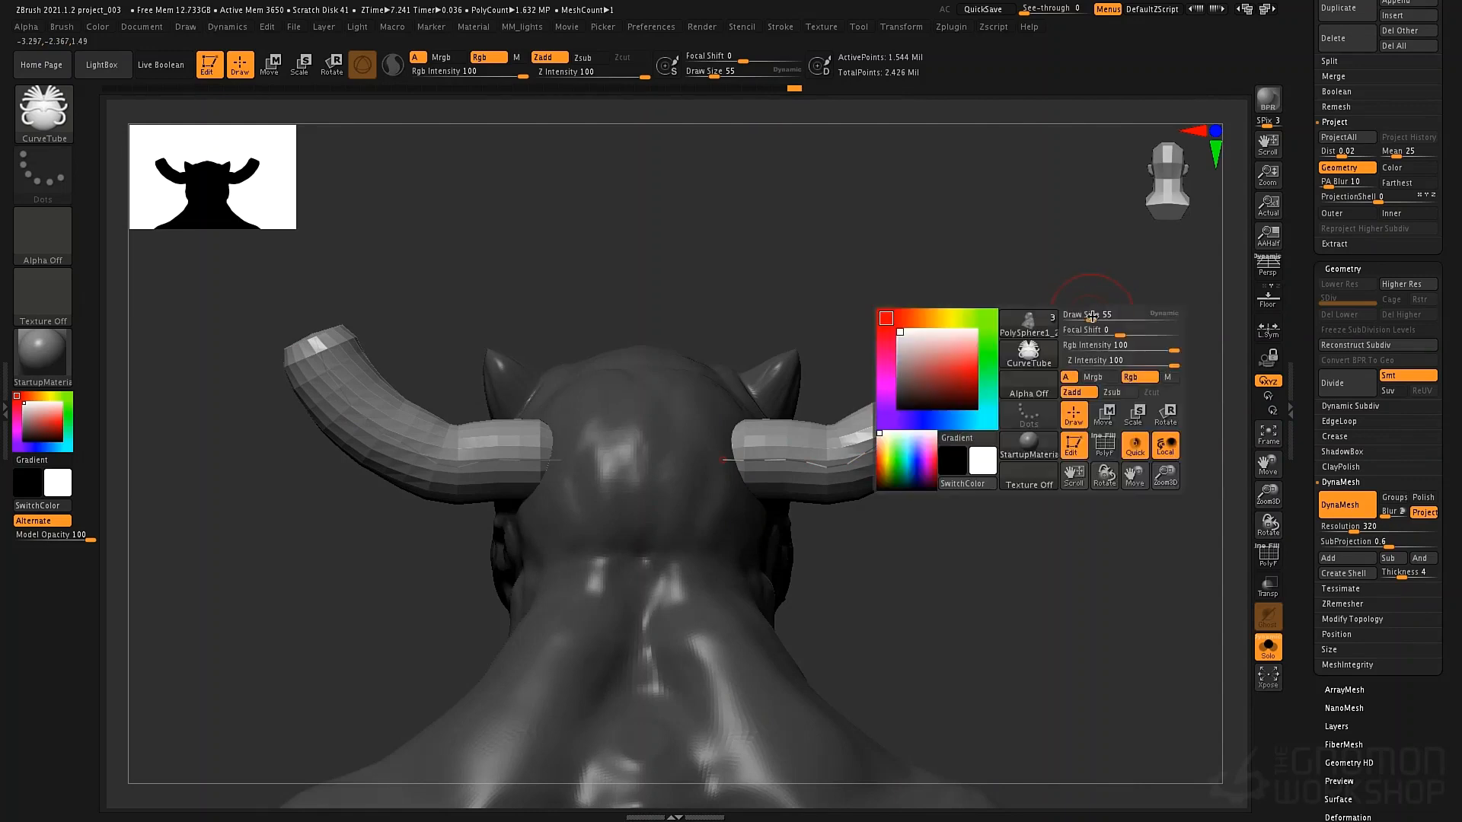
left_click_drag(1092, 317, 1094, 318)
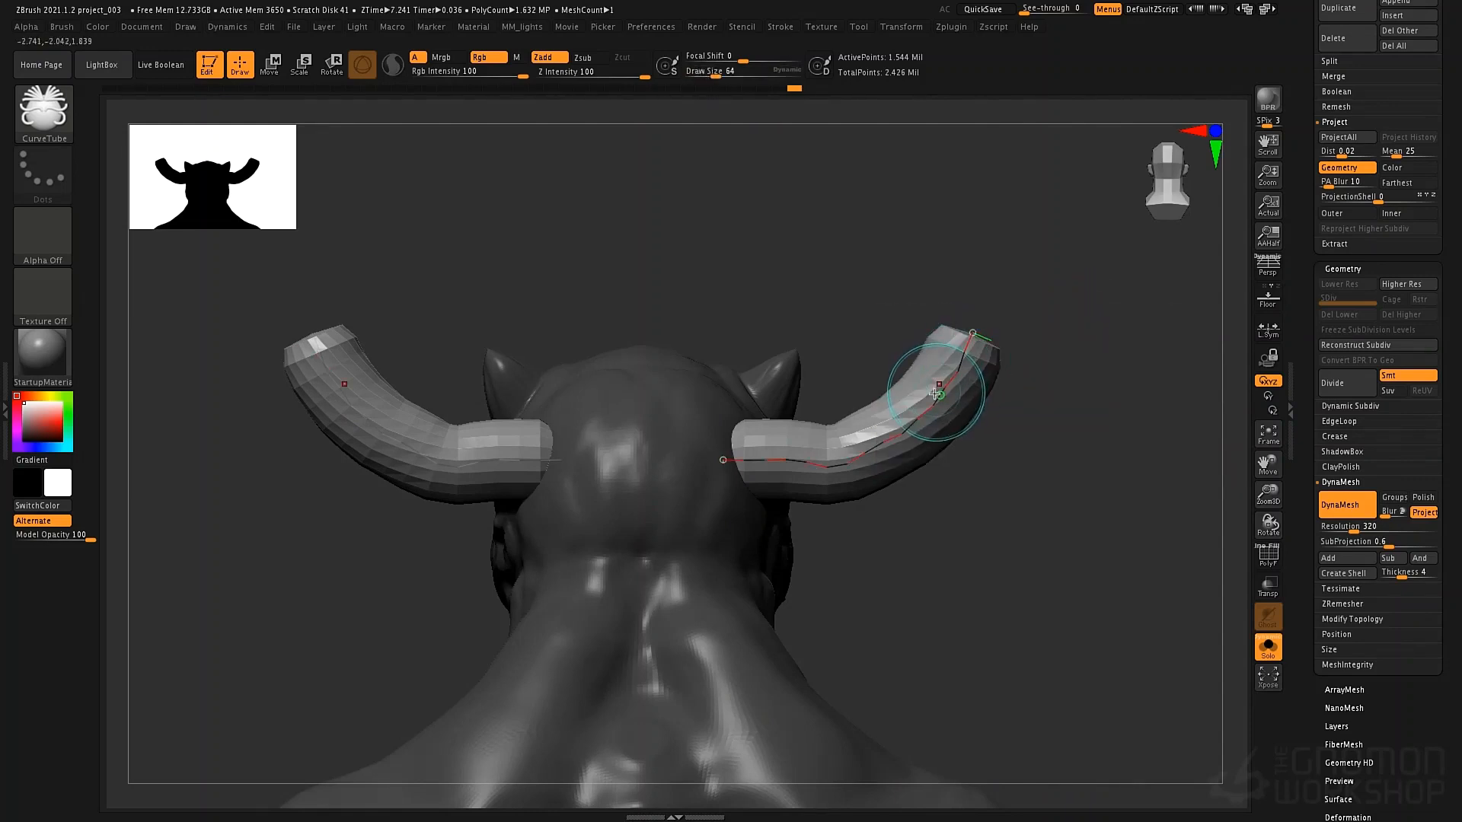
left_click_drag(938, 387, 940, 392)
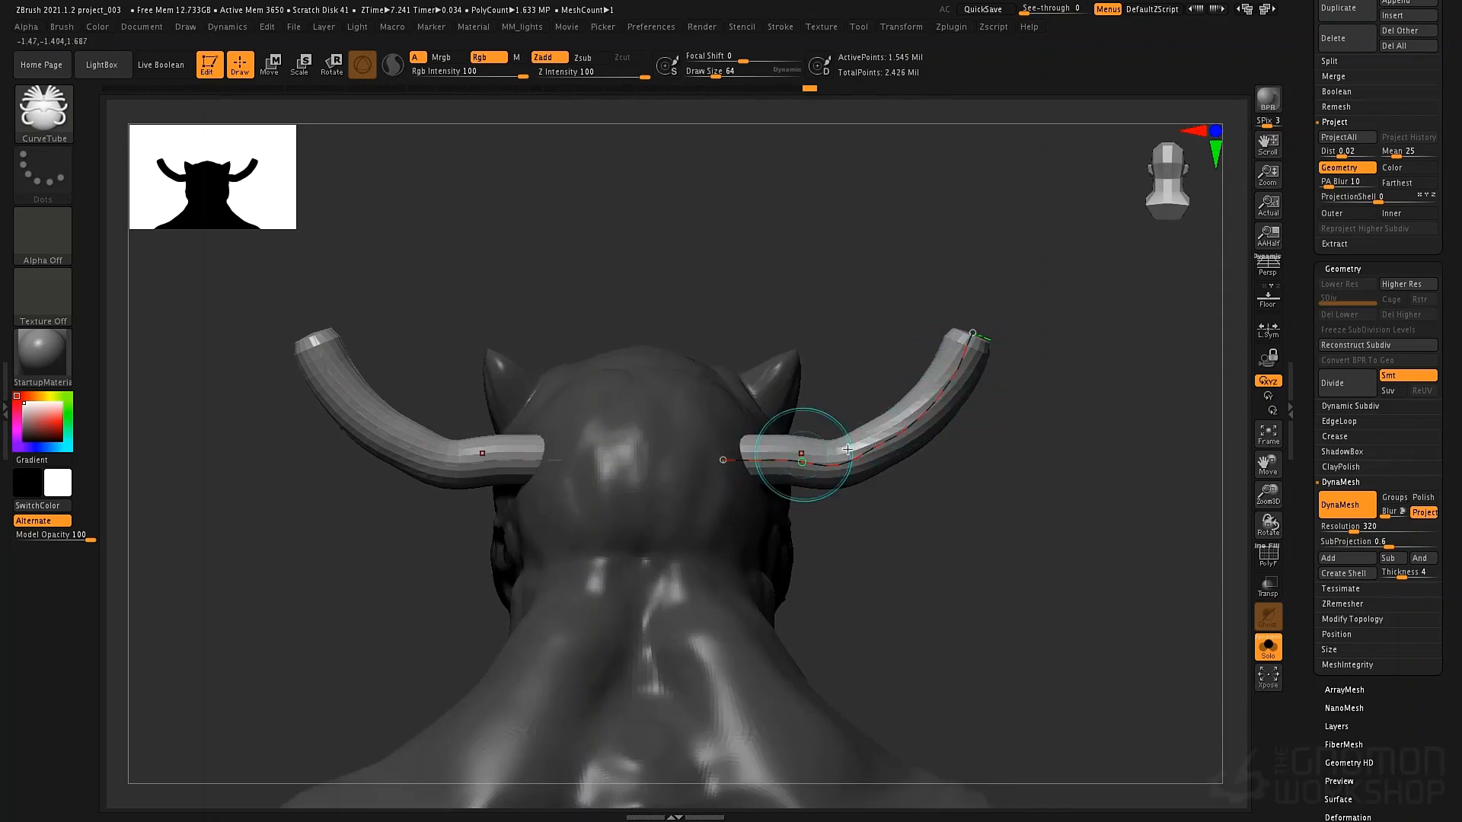
key("bracketleft")
key("bracketleft")
key("bracketleft")
key("space")
left_click_drag(1017, 255, 1069, 243)
left_click(914, 424)
key("space")
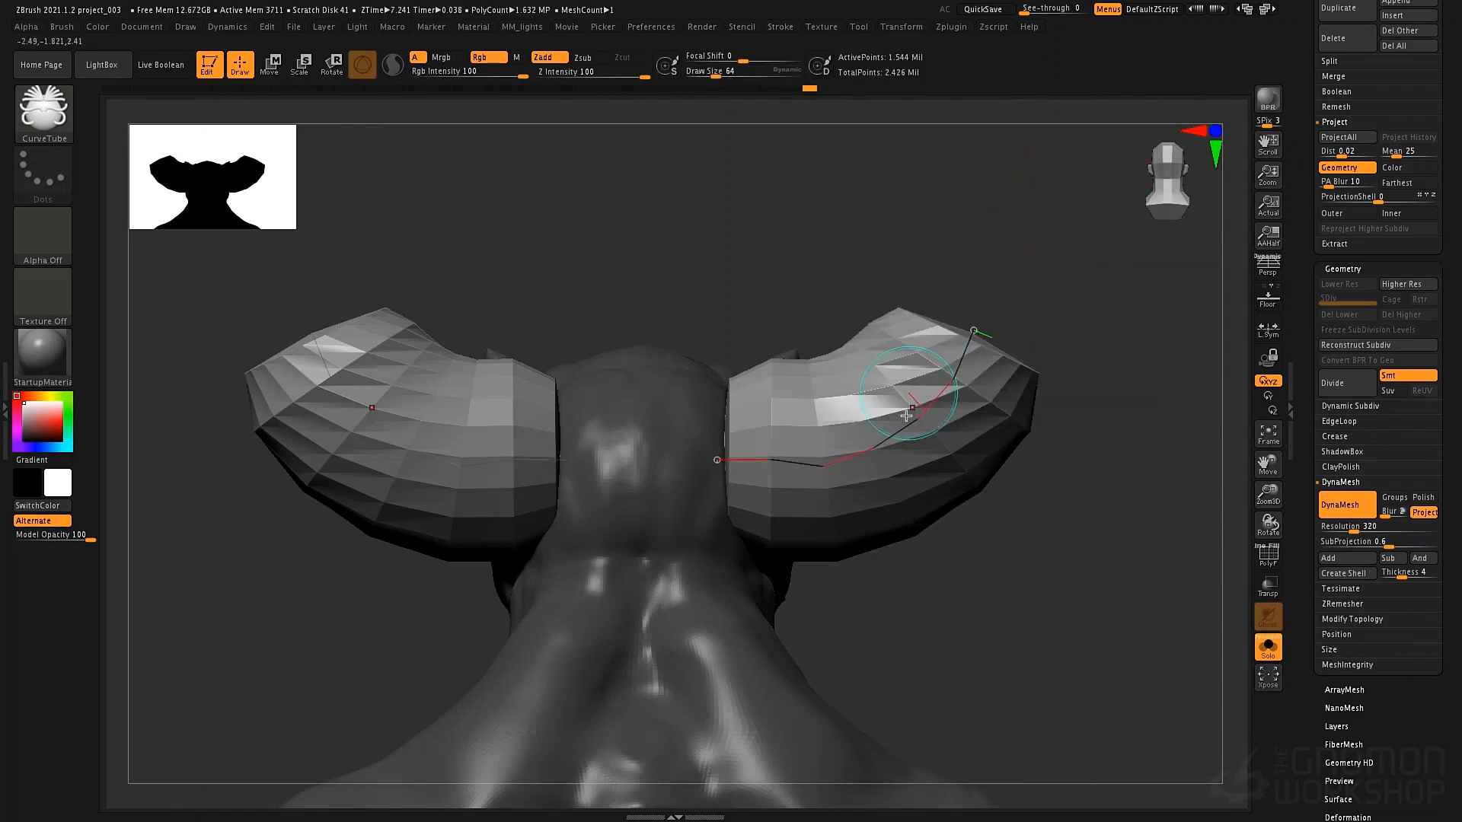
left_click(933, 344)
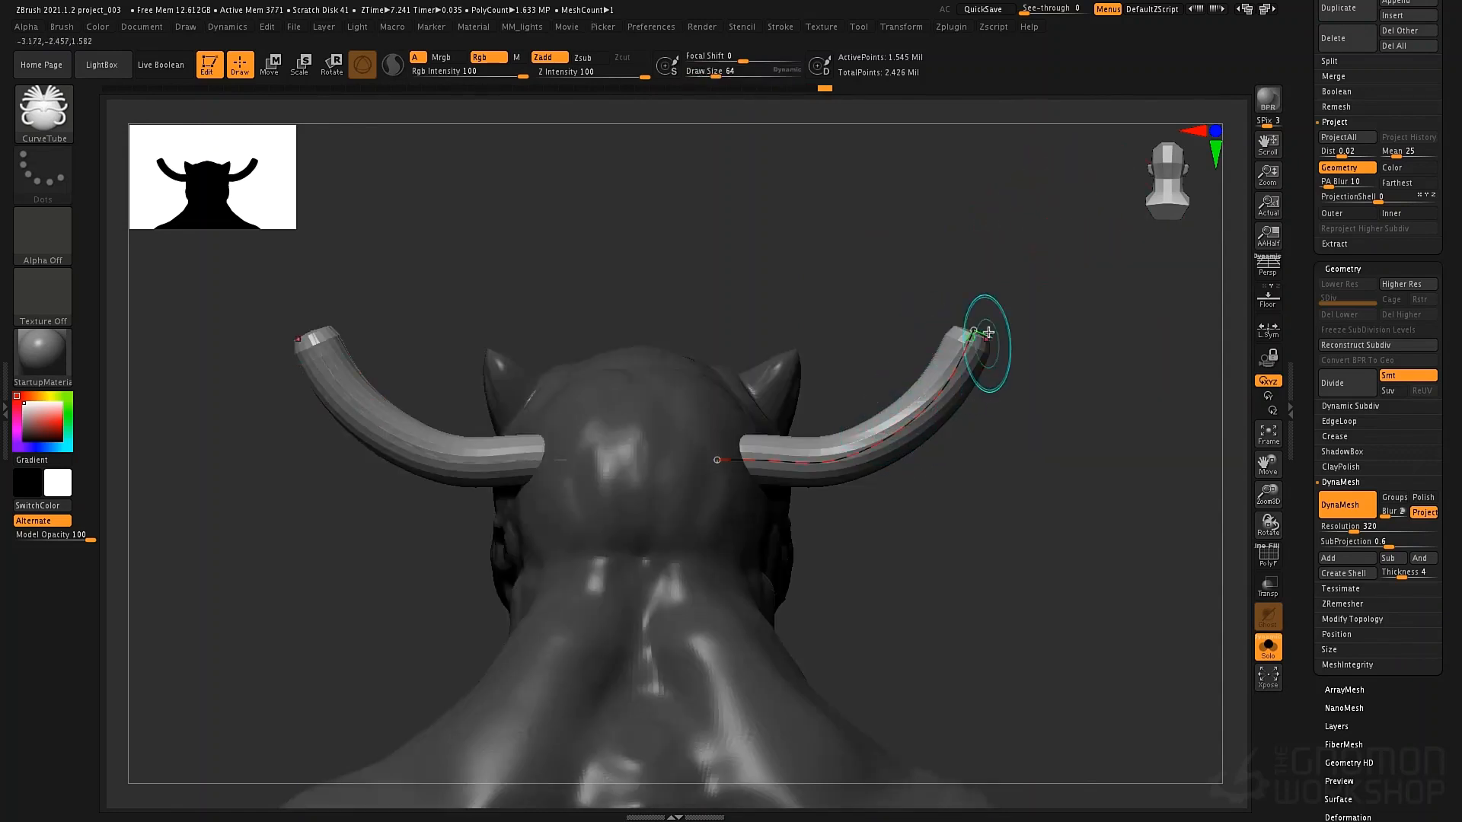
Move the tip and base of the tube curve to reshape the horns from the back and from above
left_click_drag(975, 331, 953, 167)
mouse_move(871, 439)
left_mouse_down()
mouse_move(775, 359)
mouse_move(713, 447)
left_mouse_up()
key("bracketleft")
key("bracketleft")
key("bracketleft")
left_click_drag(888, 591, 1019, 342)
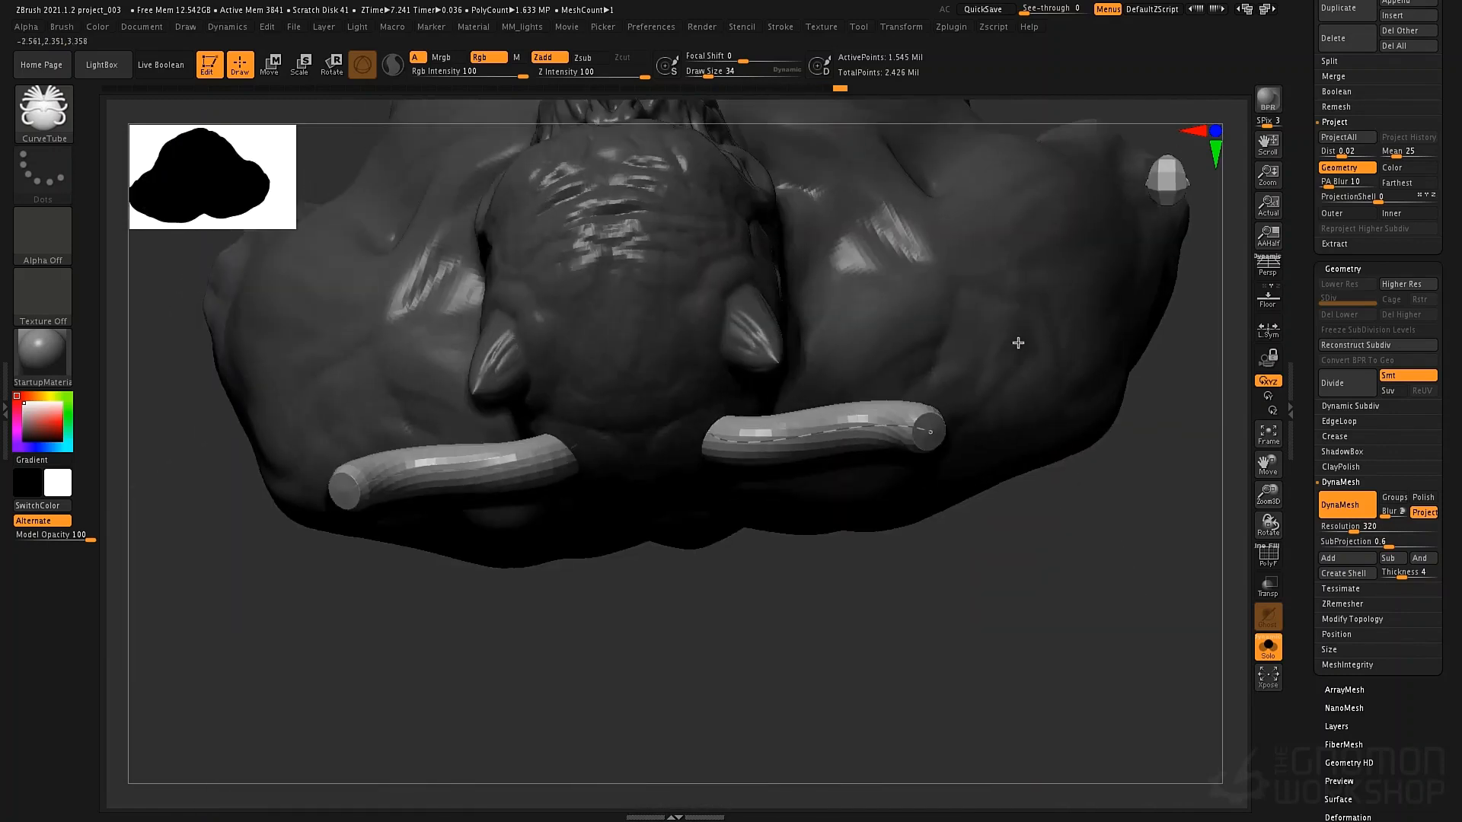
key("bracketright")
key("bracketright")
key("bracketright")
mouse_move(916, 469)
left_mouse_down()
mouse_move(1028, 510)
mouse_move(1040, 639)
left_mouse_up()
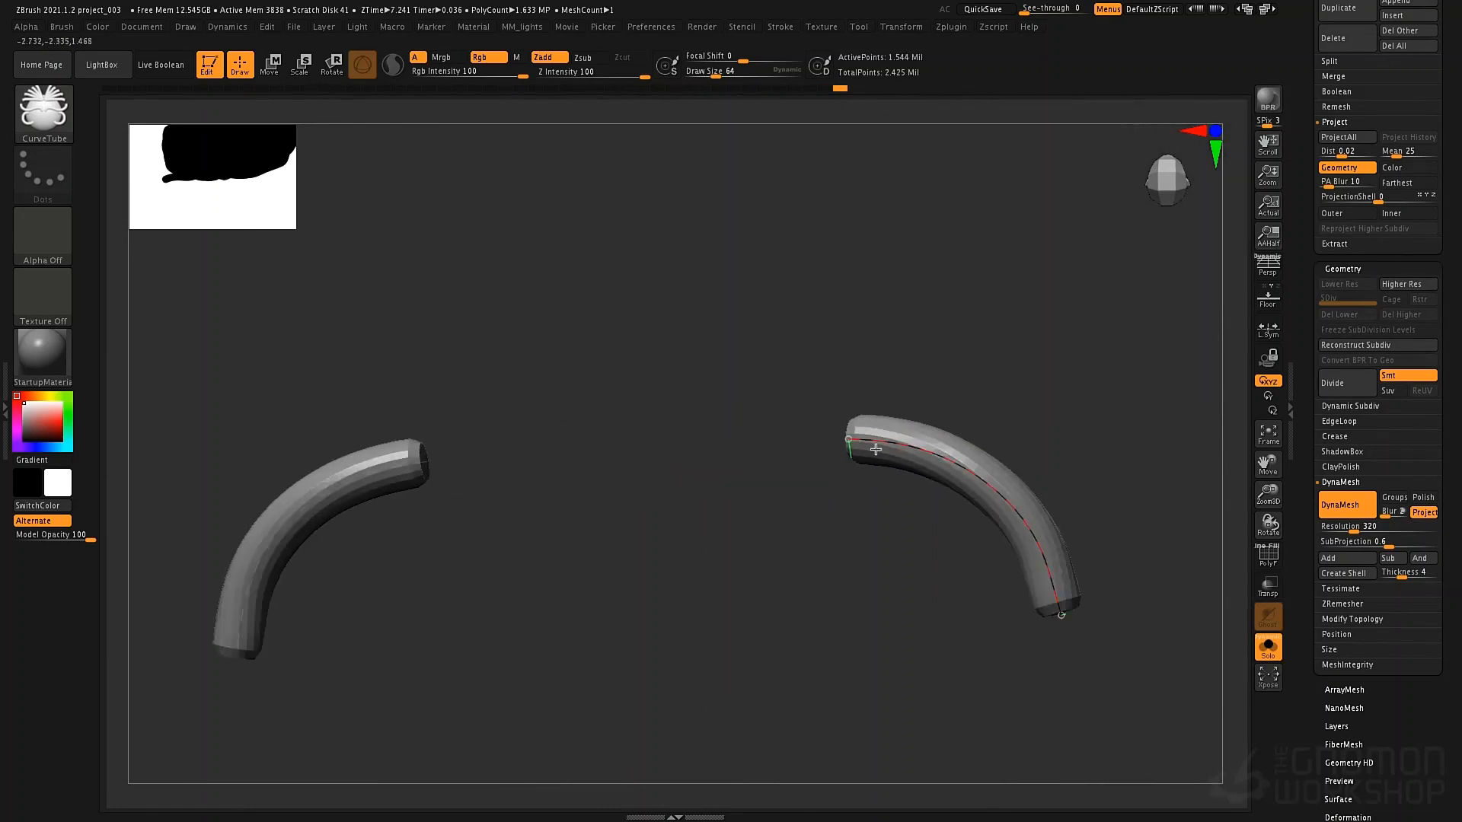
Bend the tube curve at several points to twist each horn into a tight coil
mouse_move(875, 449)
left_mouse_down()
mouse_move(860, 438)
mouse_move(914, 336)
mouse_move(728, 359)
mouse_move(888, 346)
left_mouse_up()
key("bracketleft")
key("bracketleft")
key("bracketleft")
left_click_drag(839, 429, 838, 311)
left_click_drag(703, 469, 697, 544)
mouse_move(933, 530)
left_mouse_down()
mouse_move(848, 564)
mouse_move(751, 547)
left_mouse_up()
left_click_drag(901, 418, 777, 425)
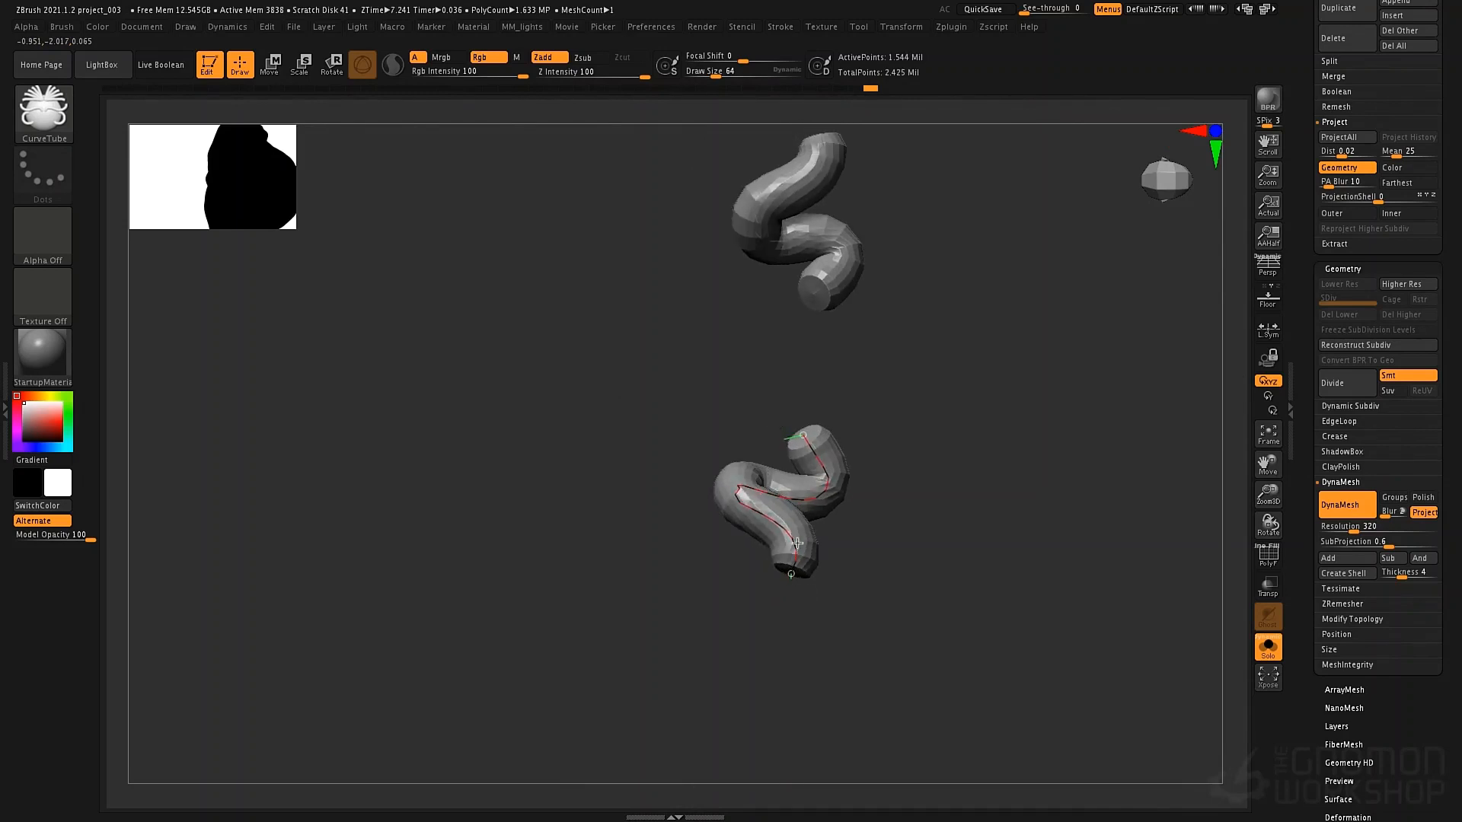
Pull the ends of the tube curve to open the coil into an outward-curving horn, and check the pair from behind
left_click_drag(789, 577, 581, 753)
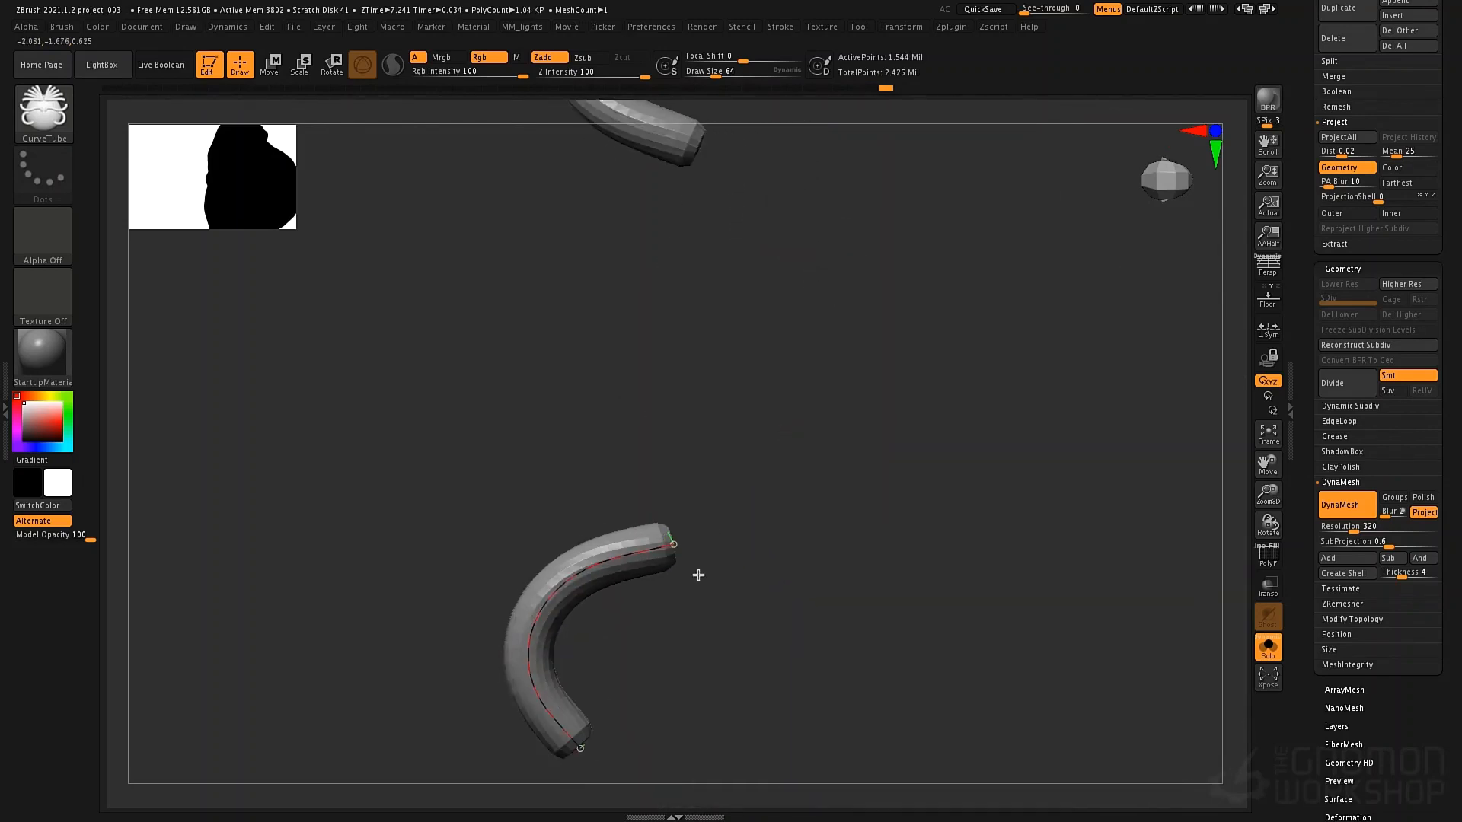
left_click_drag(664, 541, 787, 416)
right_click_drag(897, 508, 883, 474)
right_click_drag(533, 419, 655, 430)
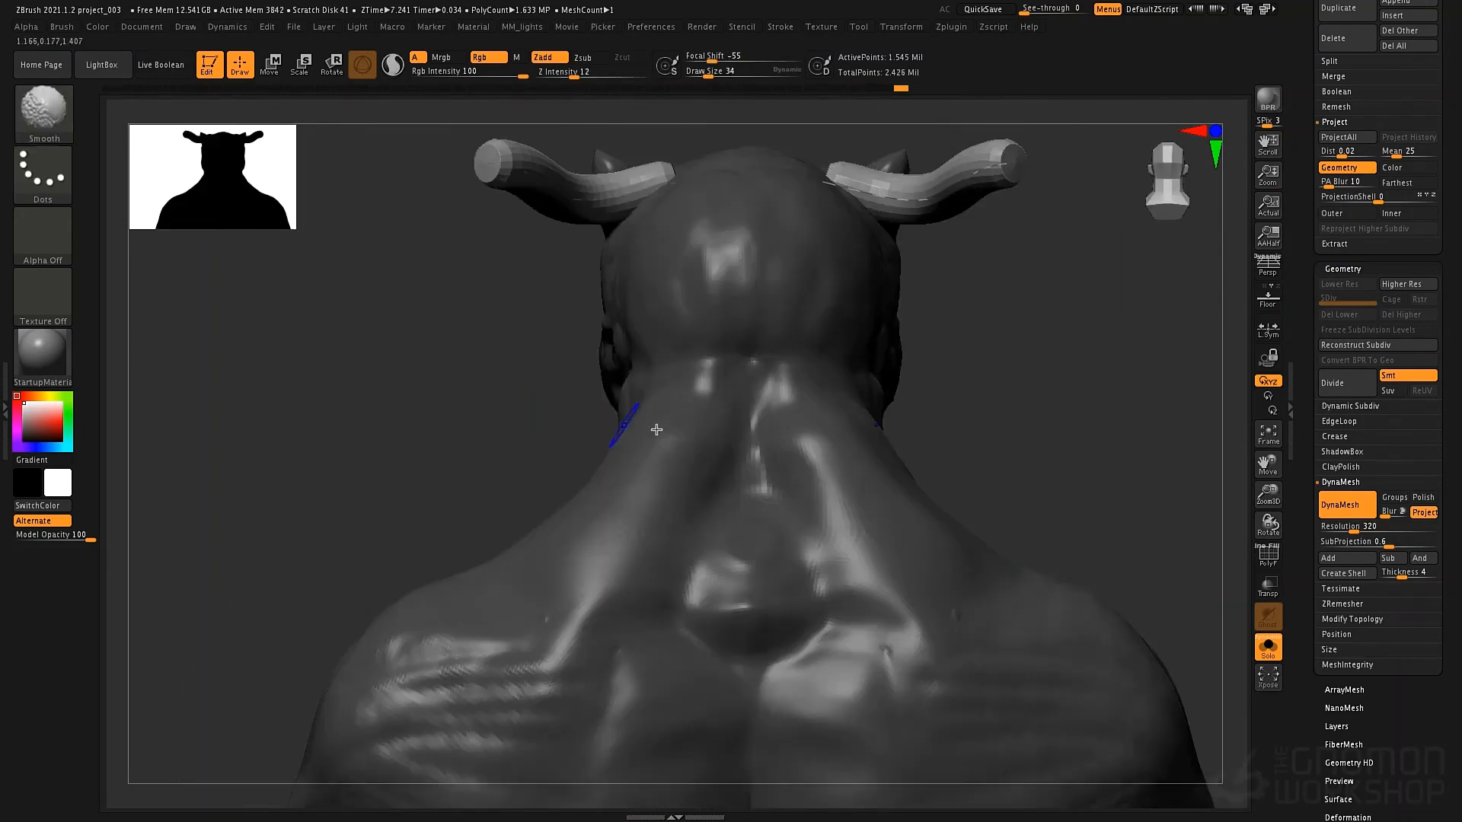
Pull the base end of the tube curve down toward the head from behind and bend its outer section downward
right_click_drag(1000, 347, 1010, 527, "alt")
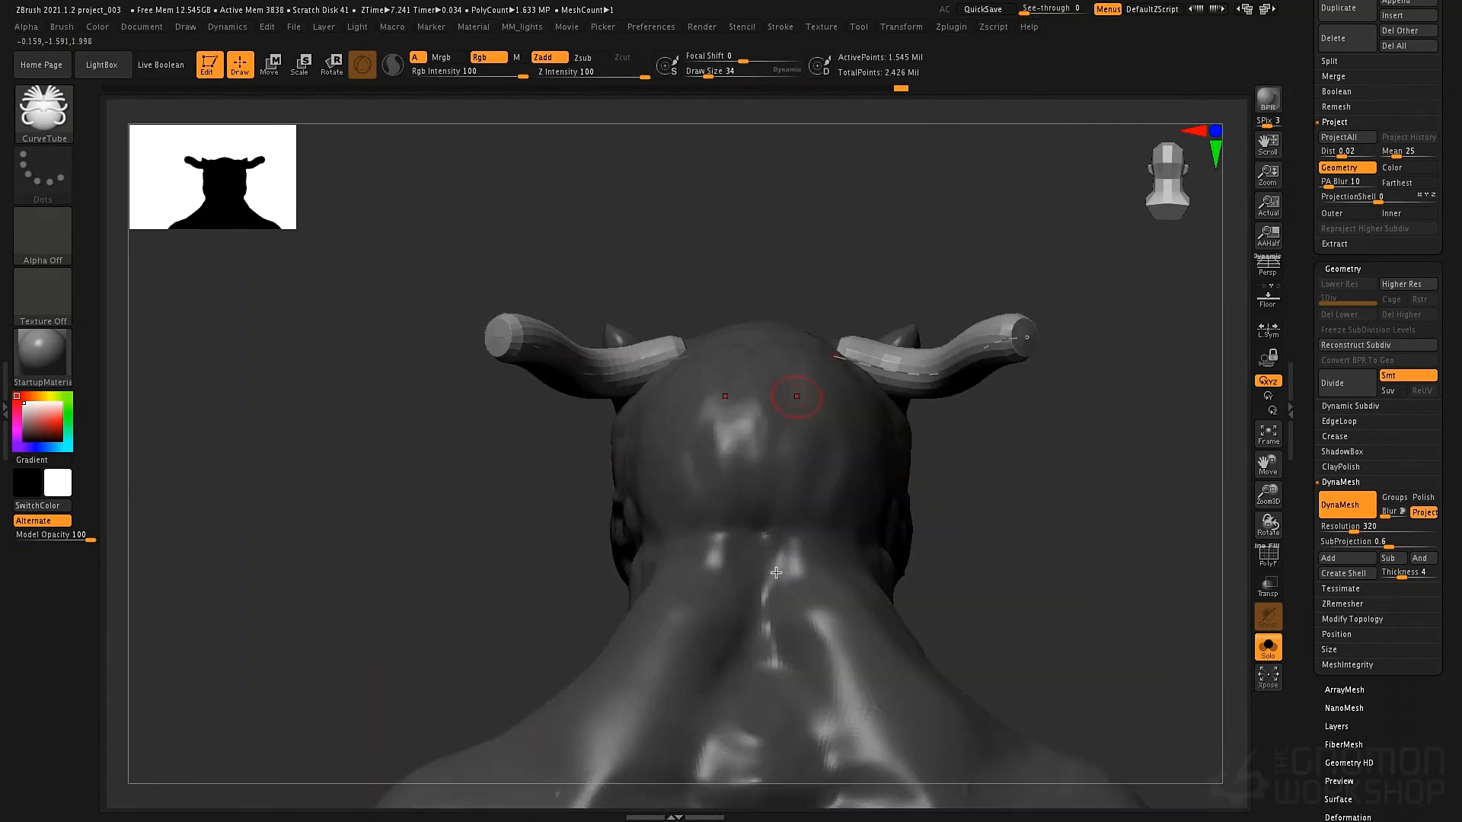
key("bracketright")
key("bracketright")
key("bracketright")
left_click_drag(835, 365, 817, 455)
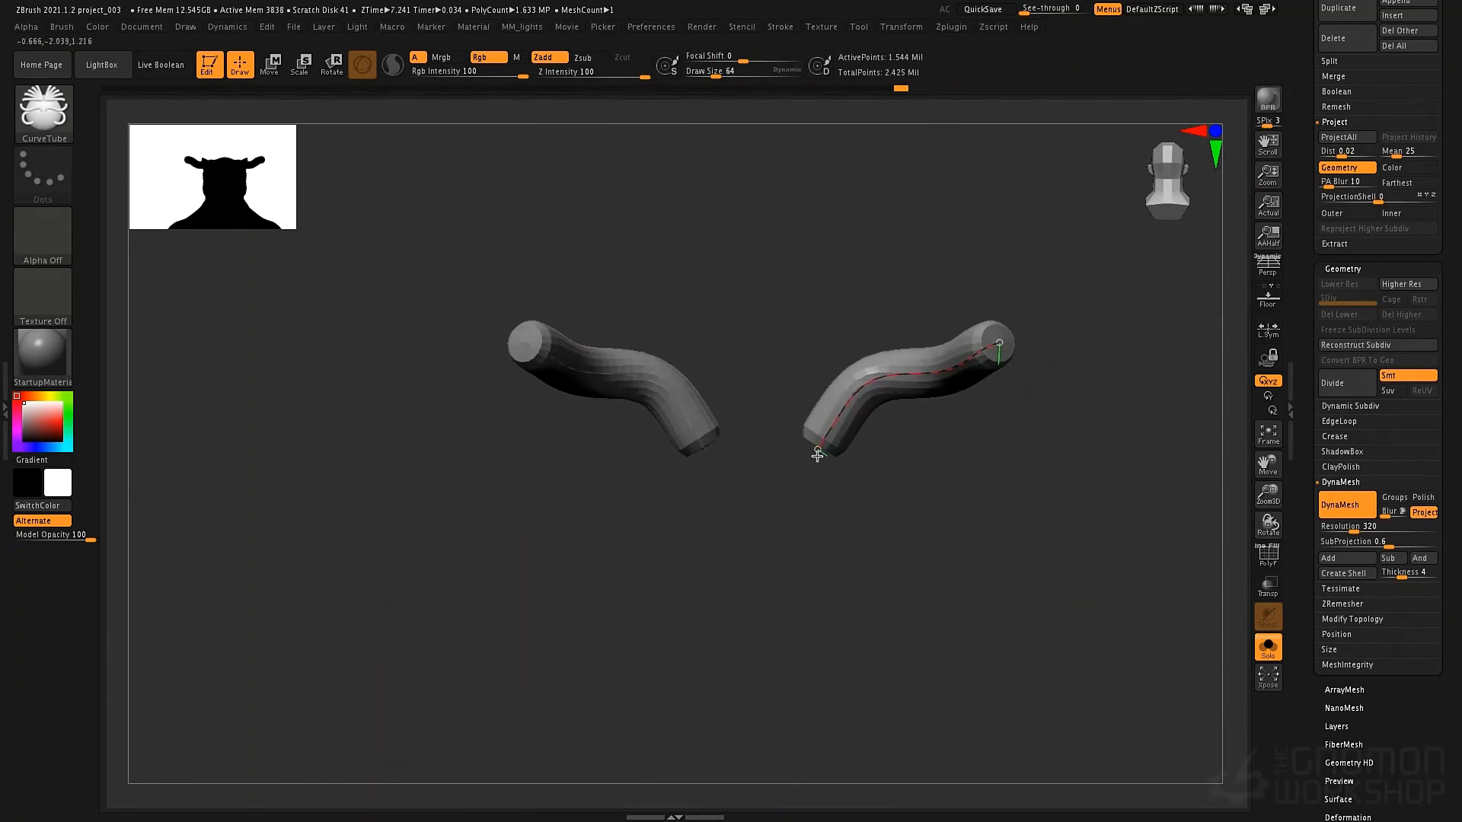
mouse_move(955, 397)
left_mouse_down()
mouse_move(966, 394)
mouse_move(936, 377)
left_mouse_up()
mouse_move(942, 373)
left_mouse_down()
mouse_move(945, 393)
mouse_move(960, 386)
left_mouse_up()
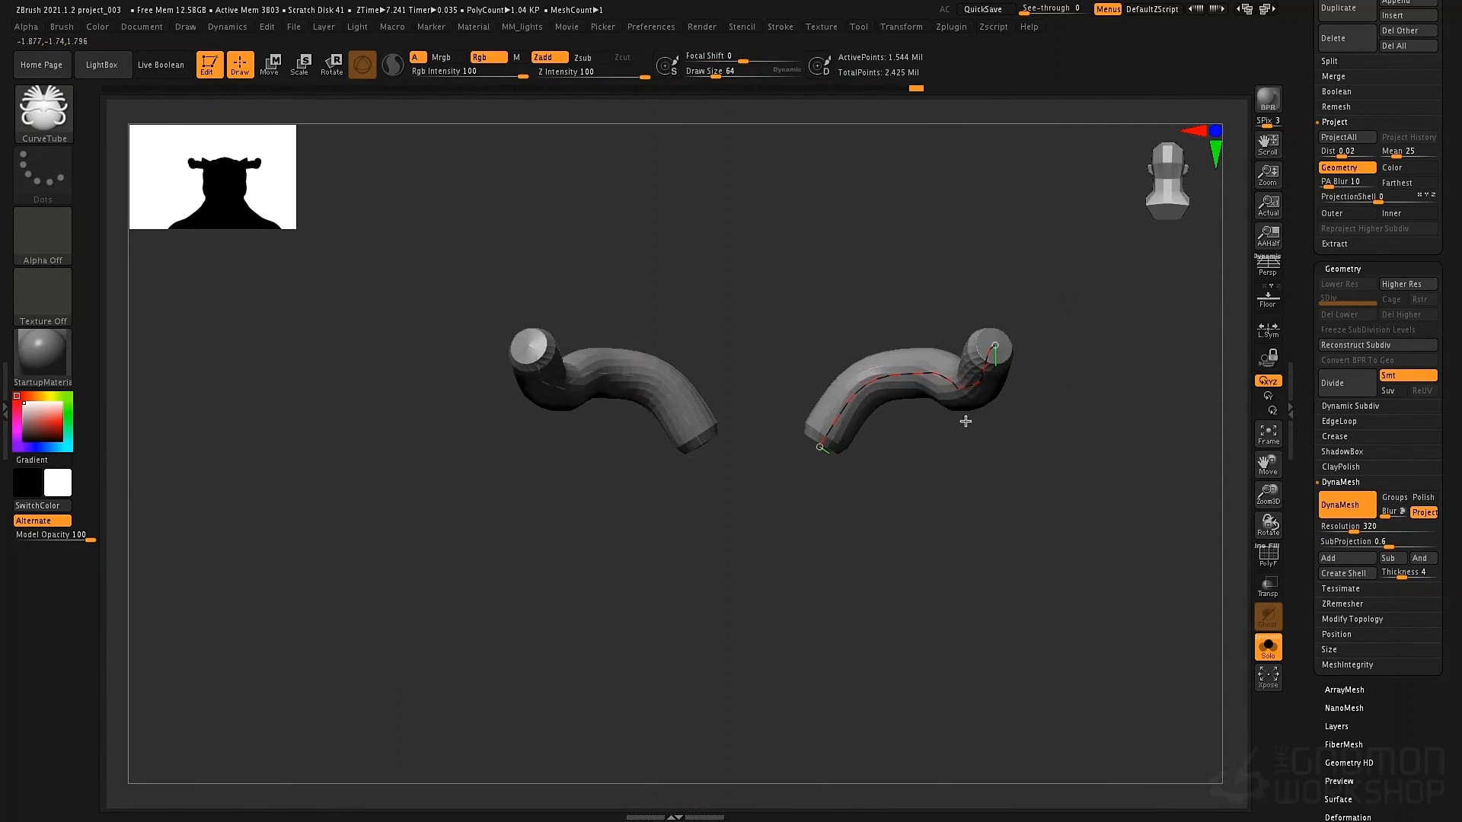
Pull the tip of the tube curve upward from the side to make the horns stand up, and check the pair from the front
key("bracketleft")
key("bracketleft")
key("bracketleft")
mouse_move(1015, 505)
left_mouse_down()
mouse_move(1028, 513)
mouse_move(1021, 411)
left_mouse_up()
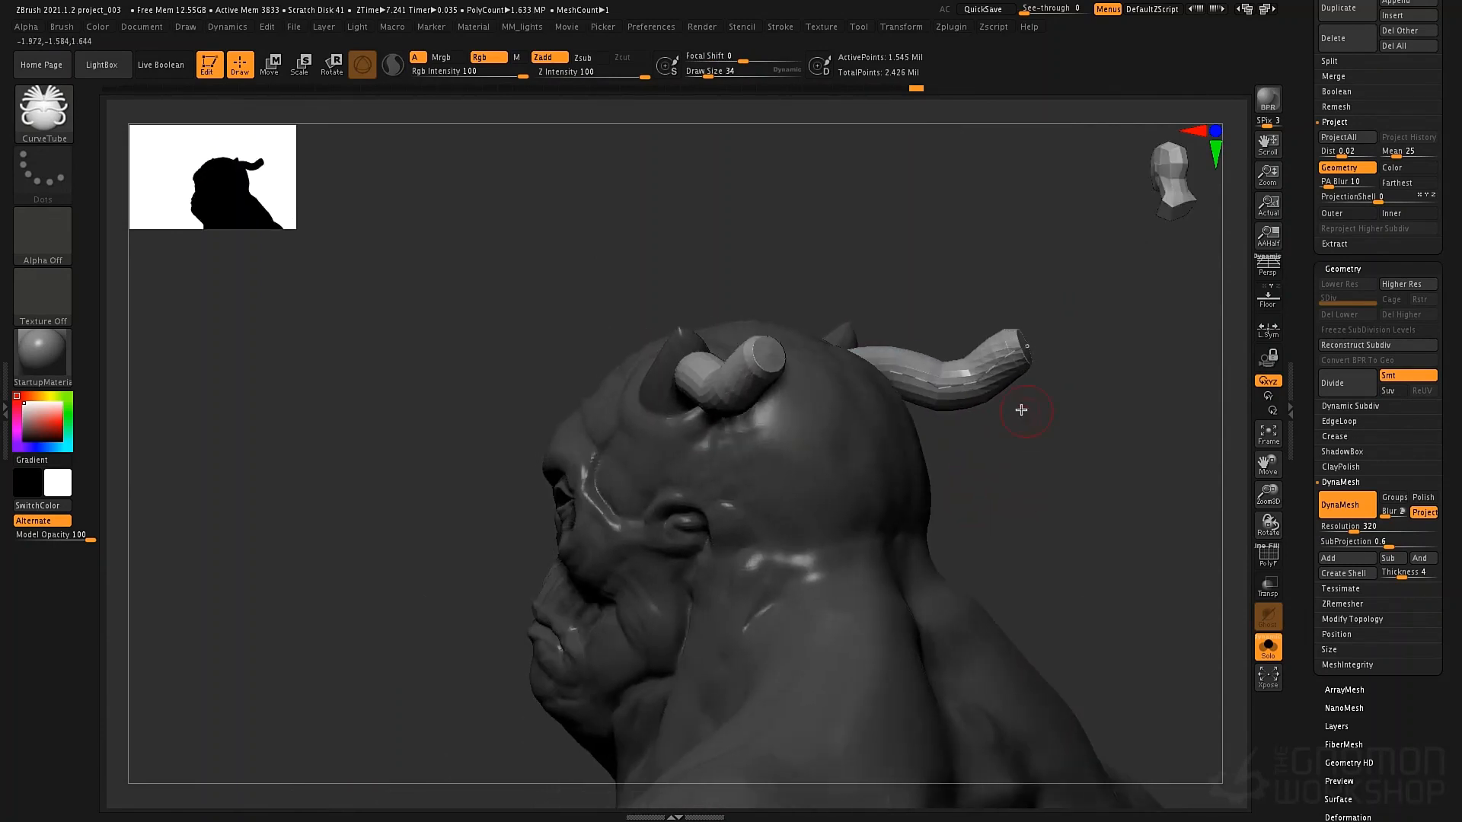
key("bracketright")
key("bracketright")
key("bracketright")
left_click_drag(1035, 486, 1030, 486)
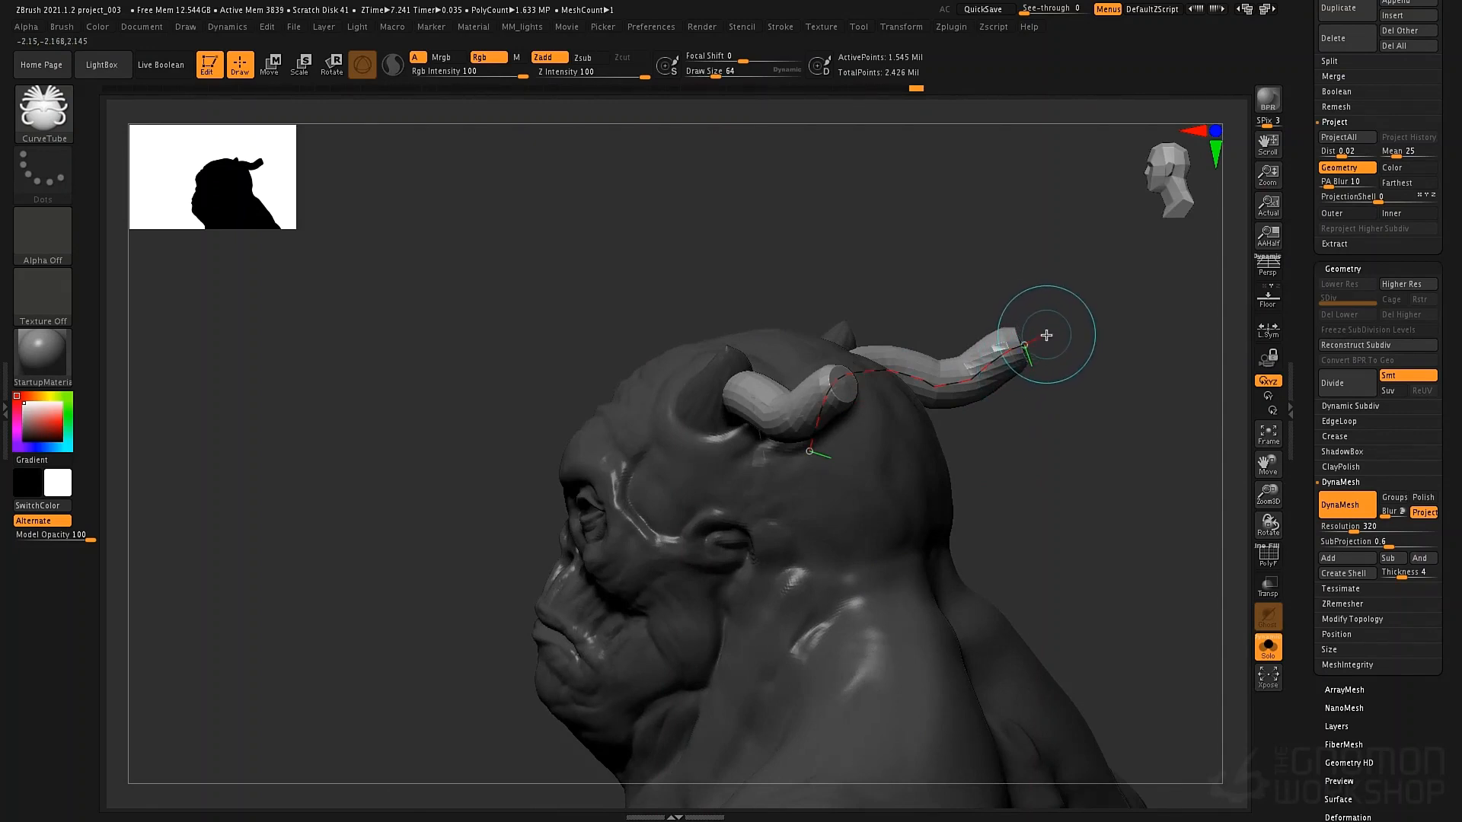
left_click_drag(1044, 336, 1057, 330)
left_click_drag(1010, 207, 1012, 210)
left_click_drag(1024, 506, 847, 534, "shift")
left_click_drag(747, 560, 518, 560)
mouse_move(1017, 535)
left_mouse_down("shift")
mouse_move(1002, 541)
mouse_move(1012, 528)
left_mouse_up("shift")
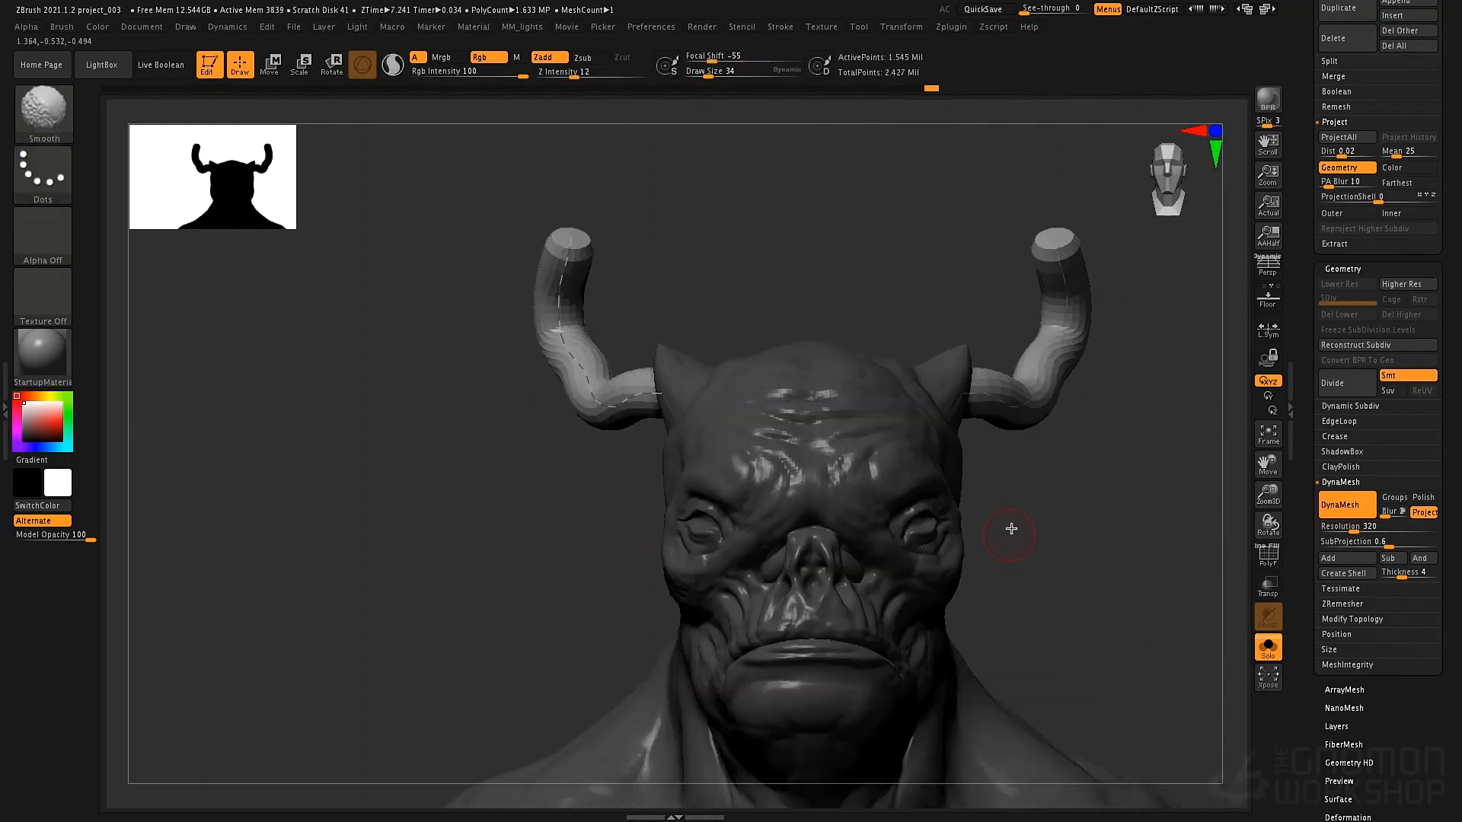
Turn on Lock Start for the curve and bend the horn tips inward over the head
left_click(949, 29)
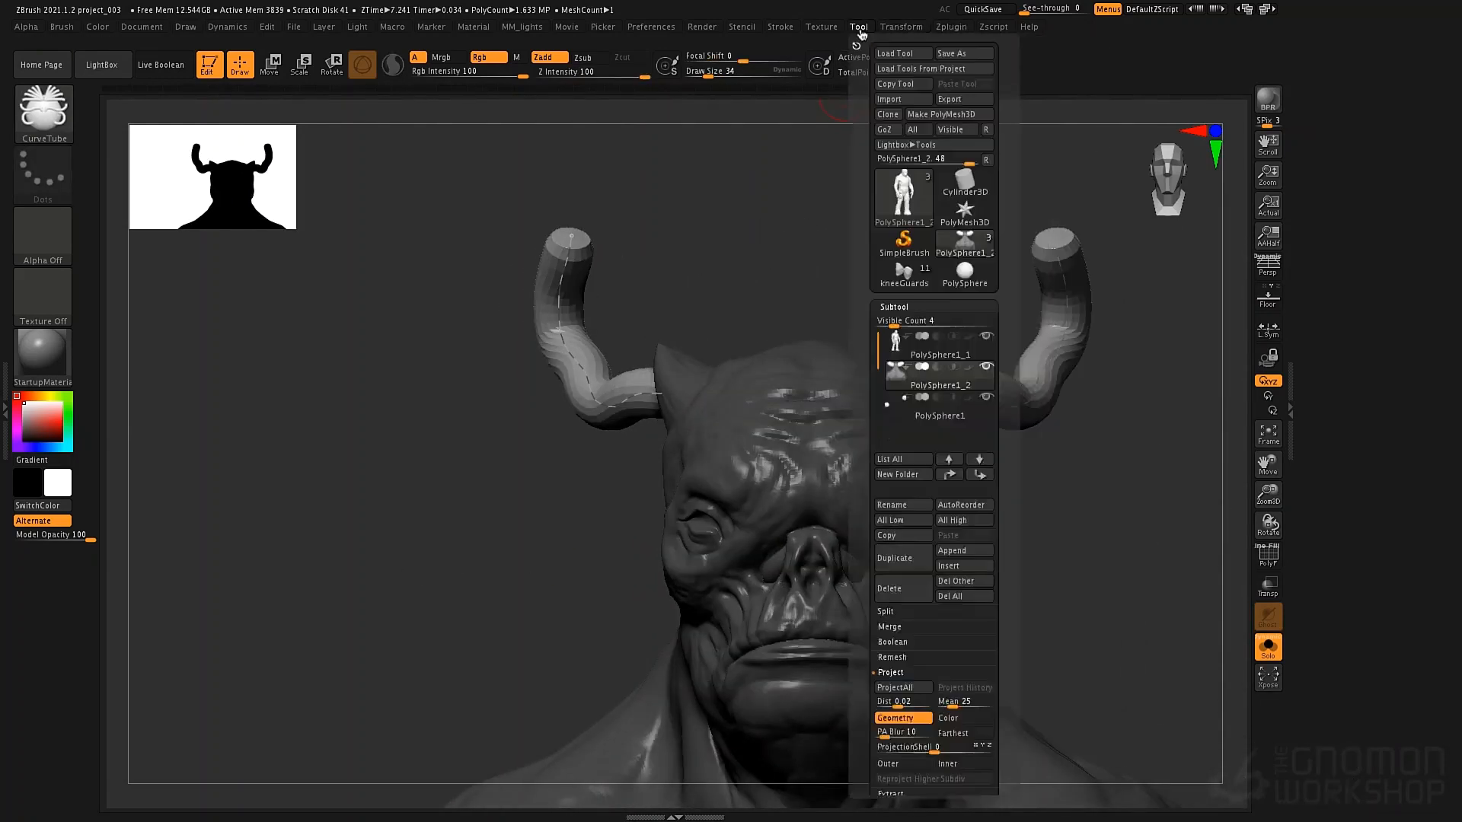
mouse_move(789, 29)
left_click(816, 313)
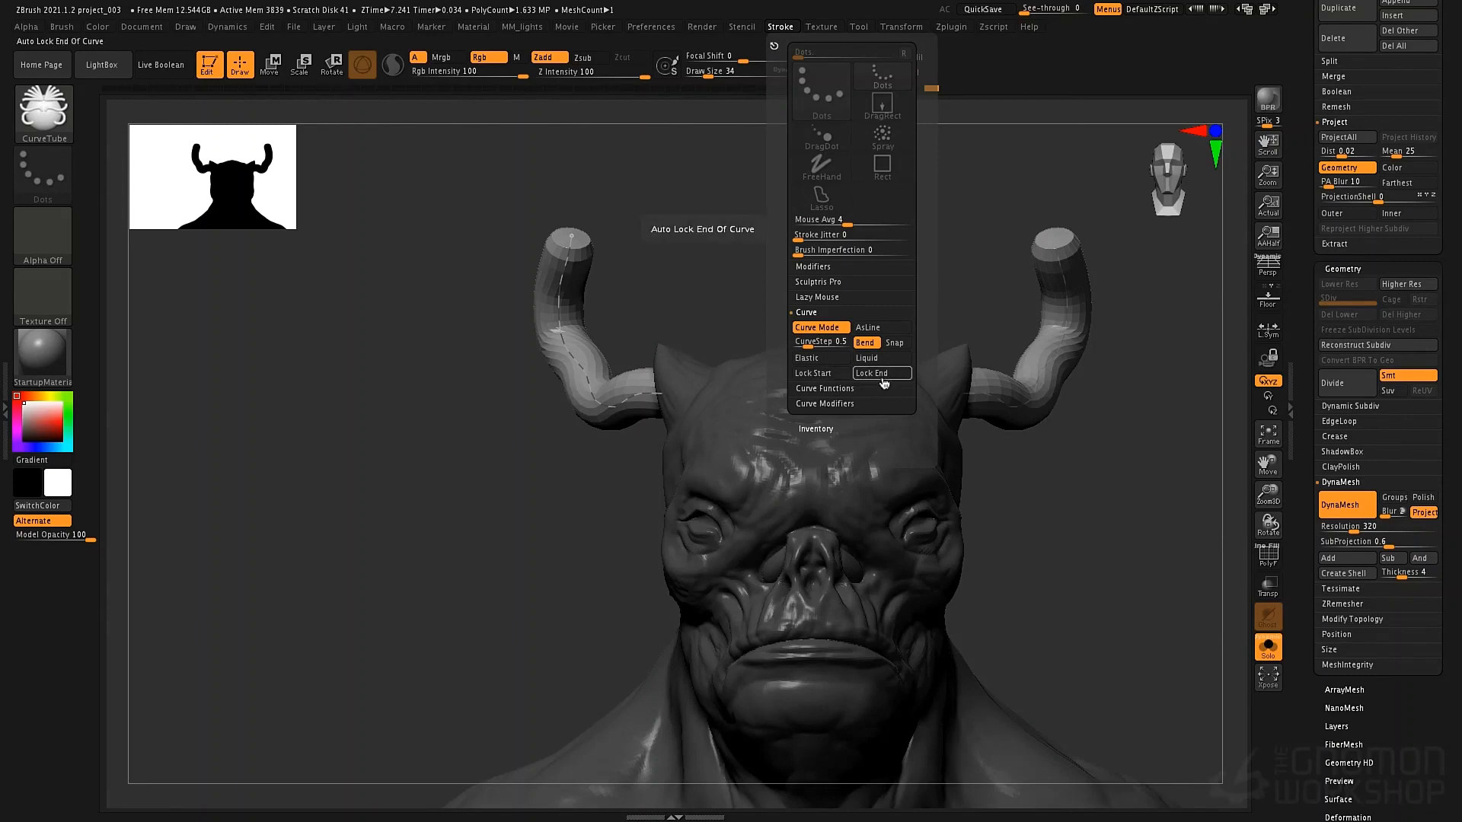
left_click(836, 374)
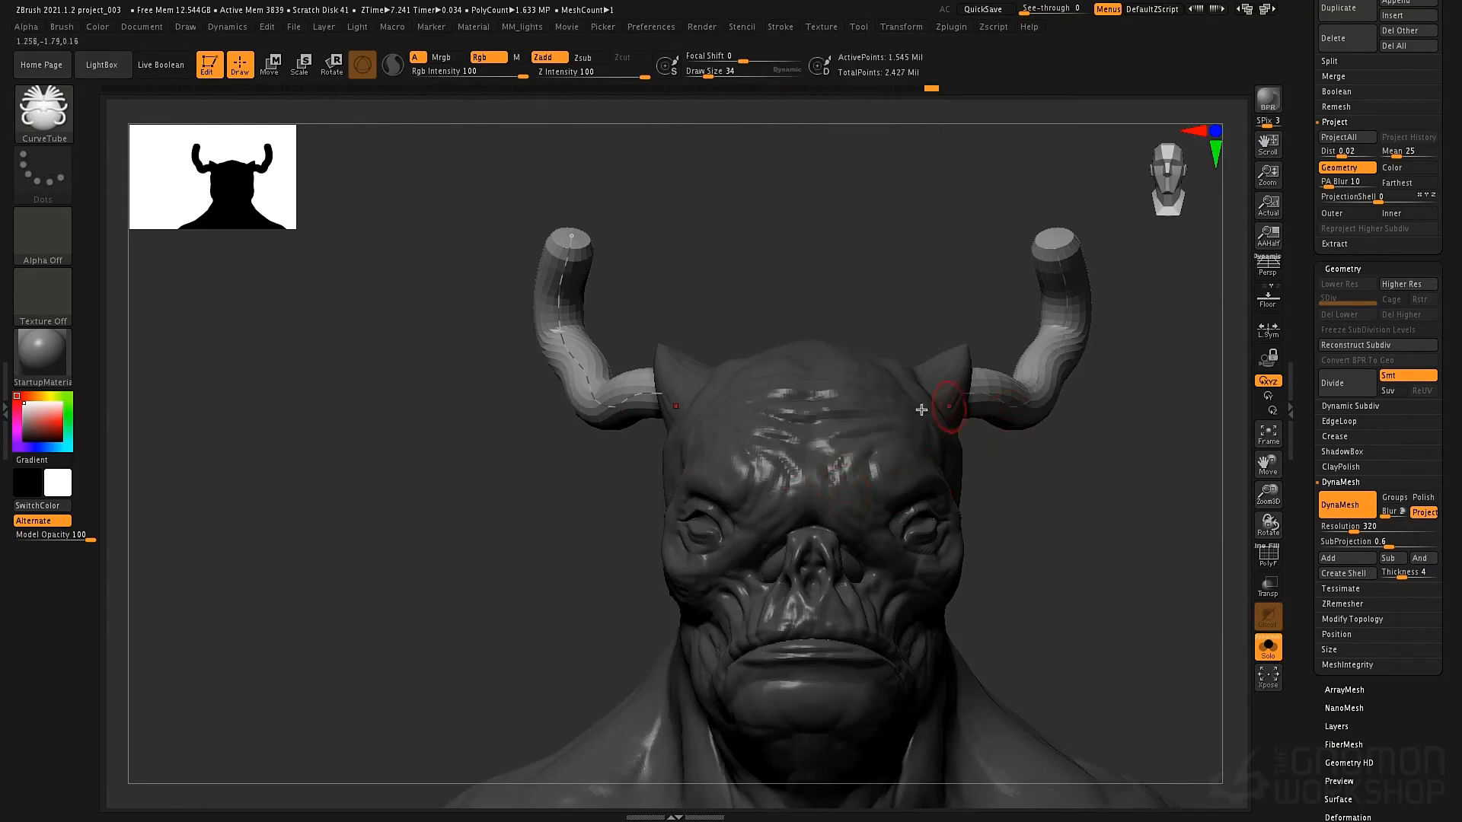
left_click_drag(571, 236, 669, 218)
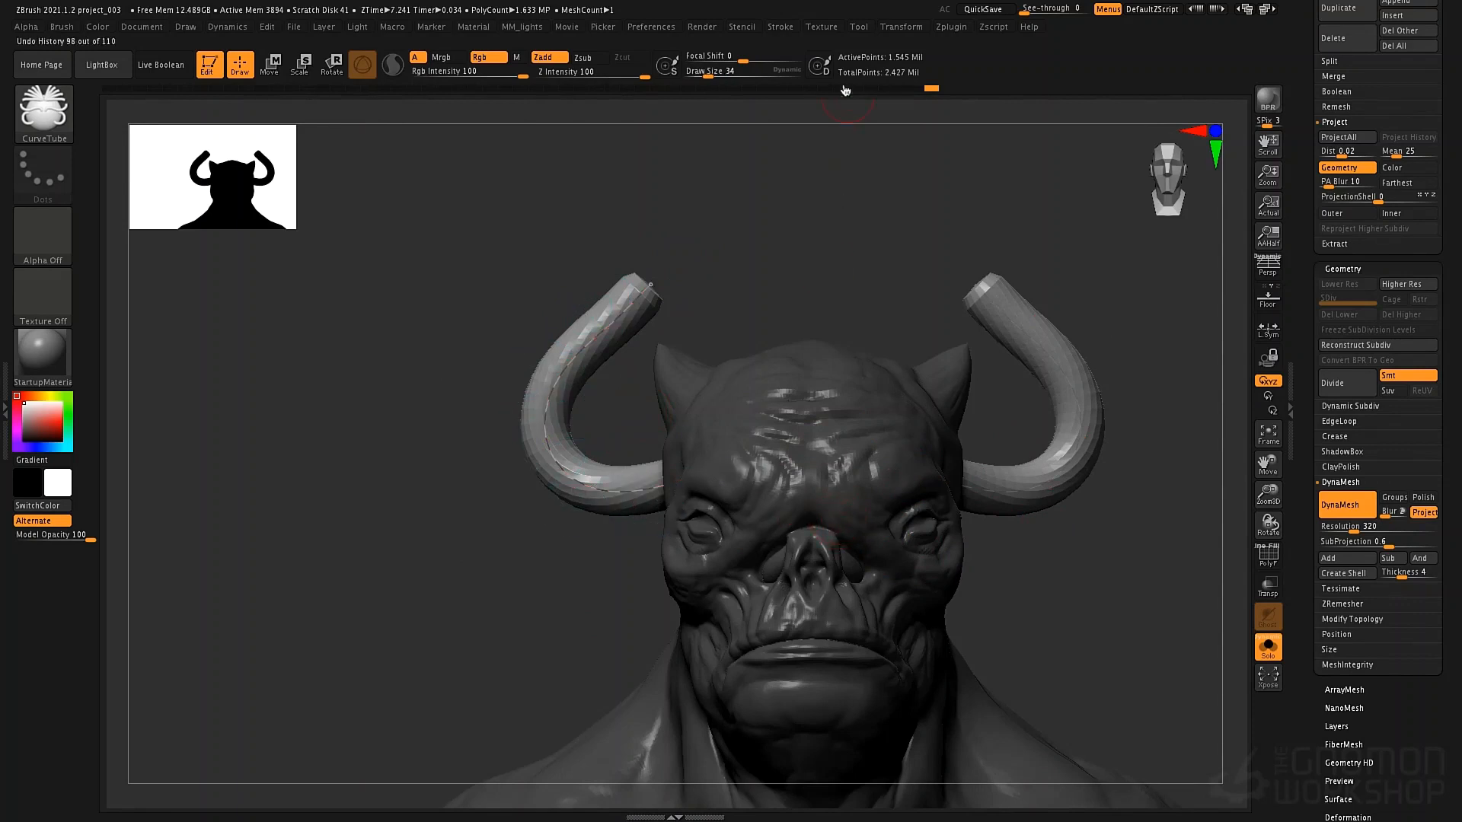
Enable the Size curve modifier, flip its falloff horizontally with the end point slightly raised, and update the tubes into tapered horns
left_click(779, 27)
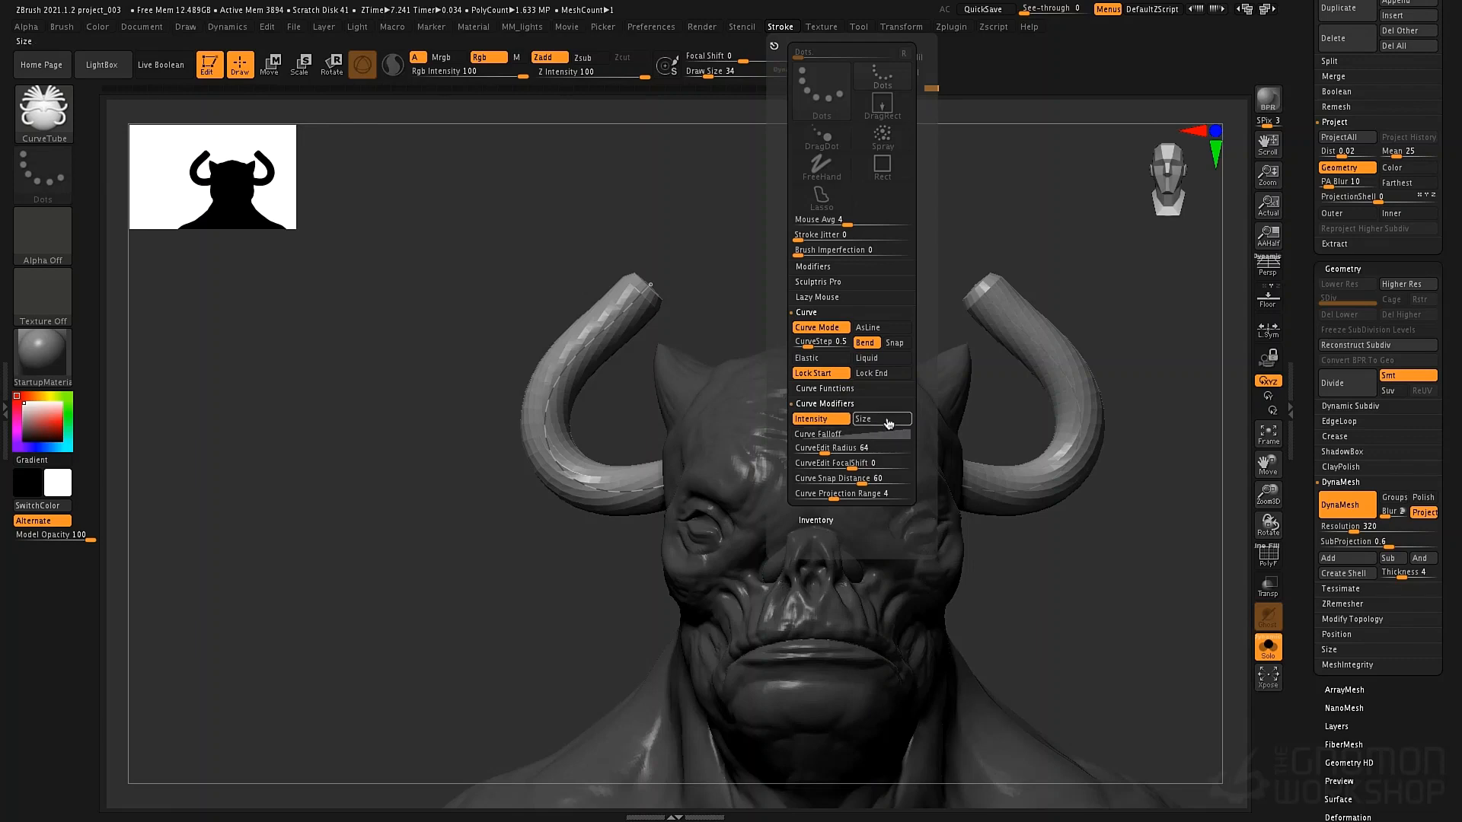
left_click(887, 423)
left_click(839, 435)
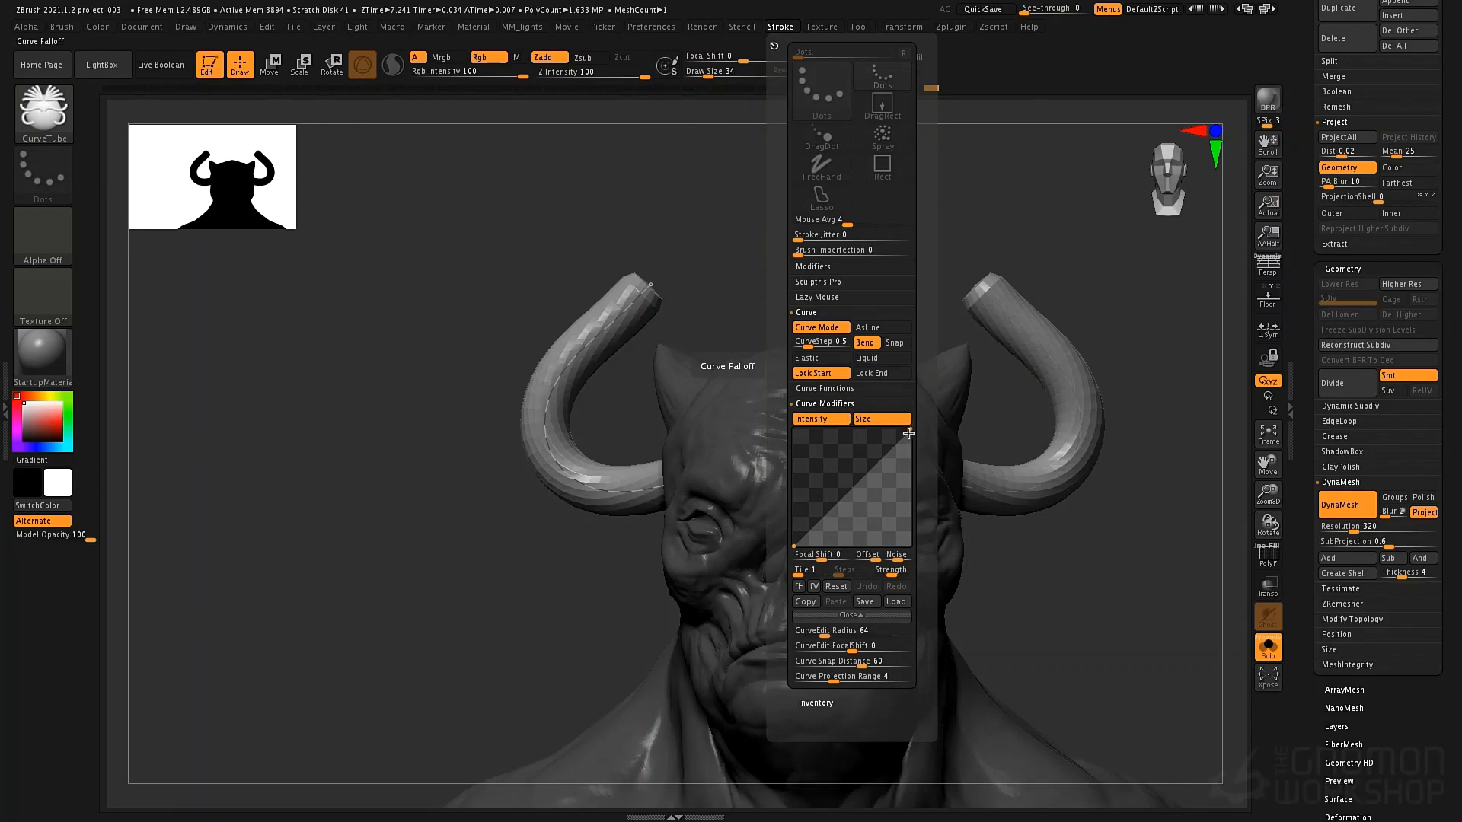
left_click(814, 587)
left_click(800, 588)
left_click(801, 588)
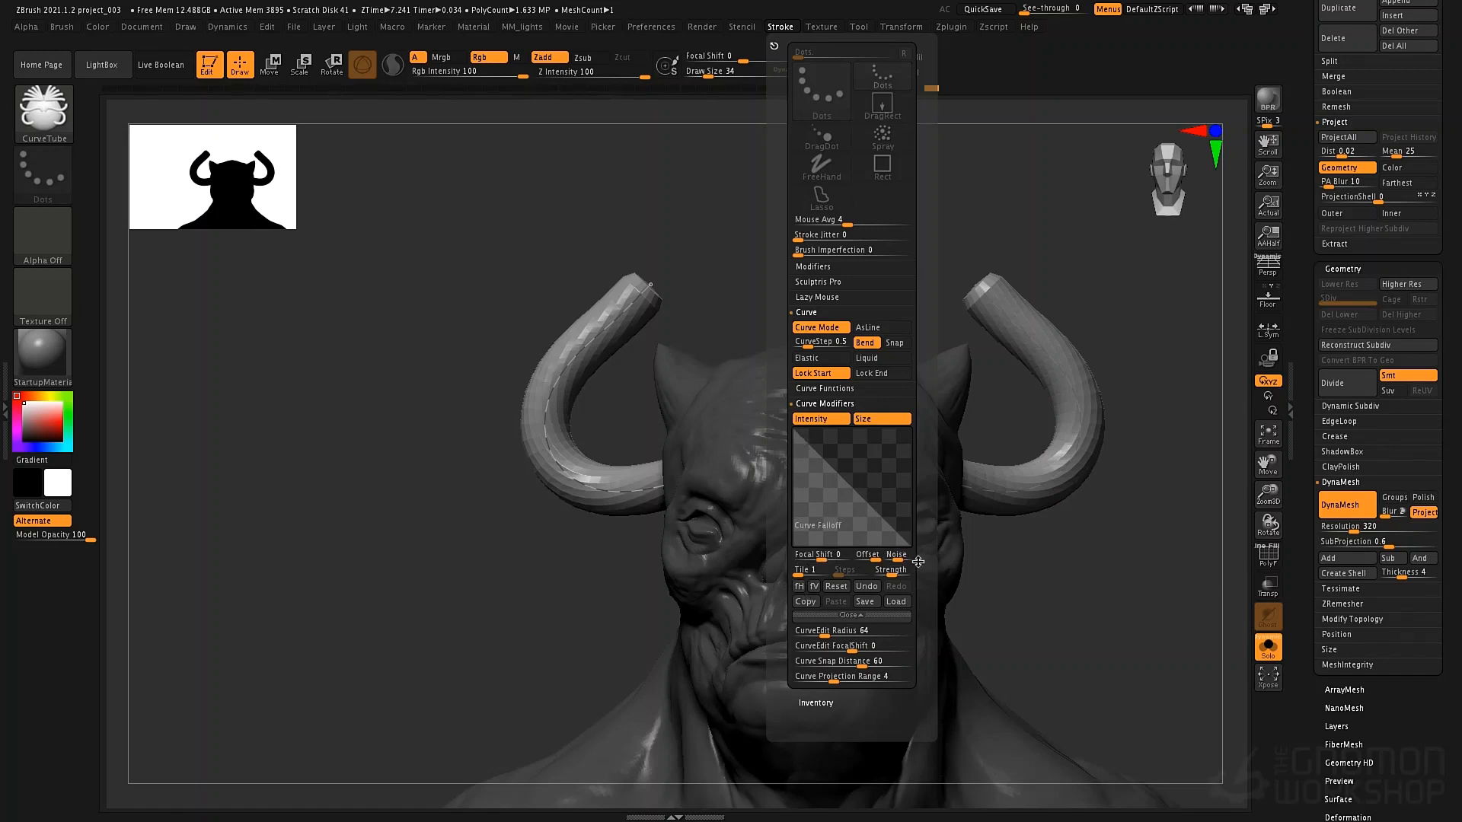
left_click_drag(911, 546, 916, 533)
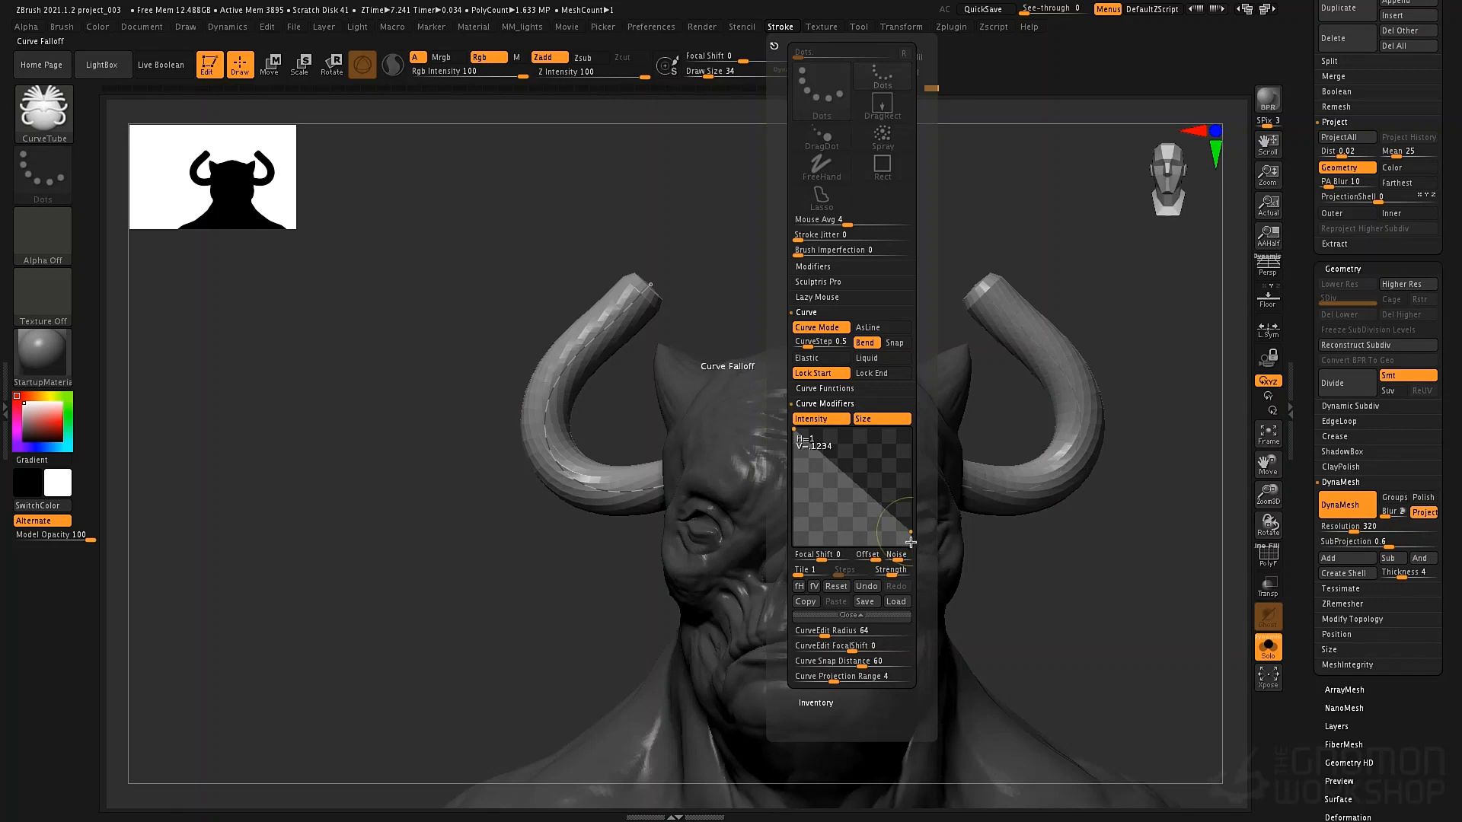
left_click(613, 490)
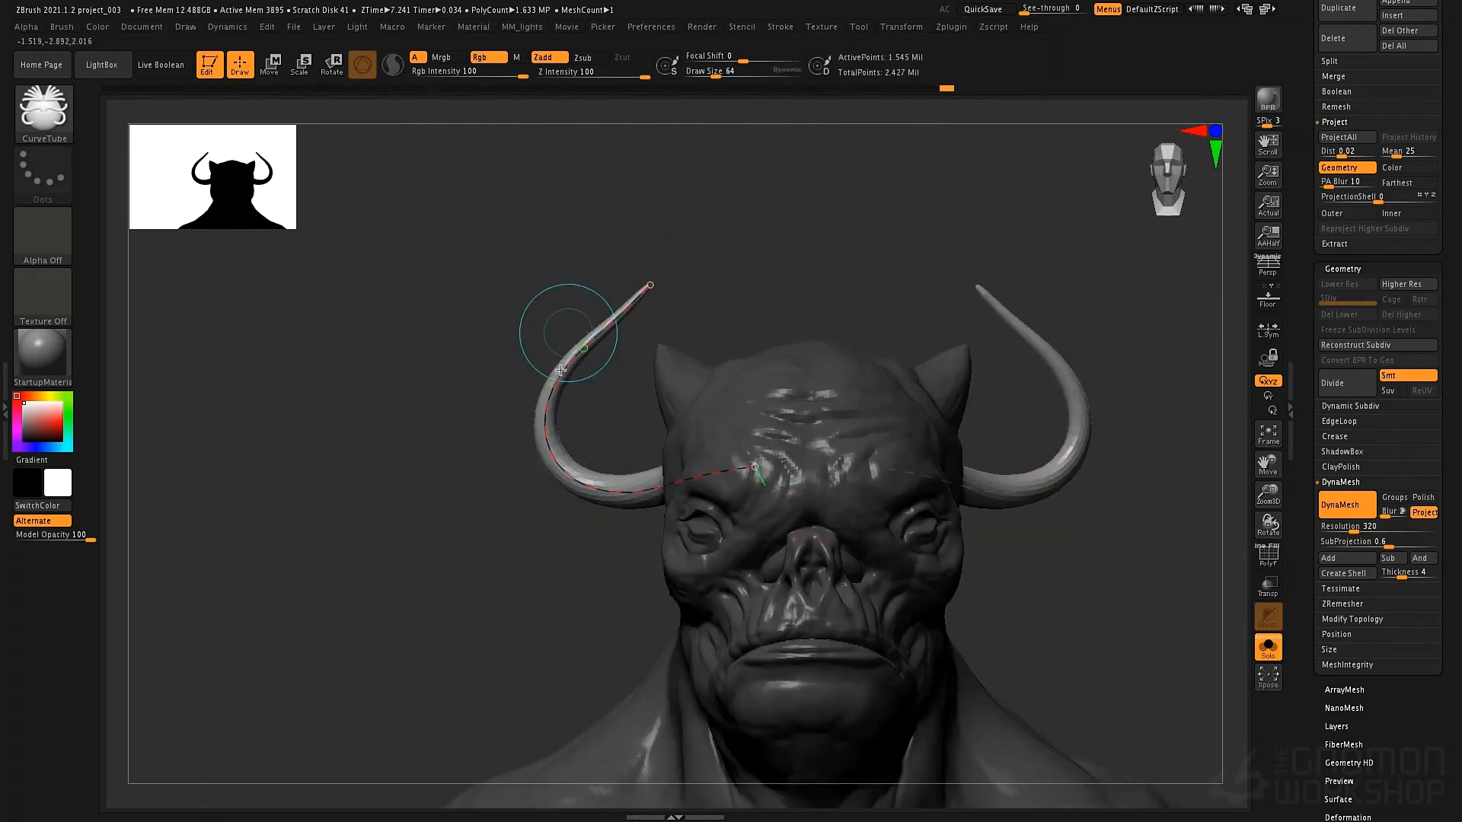
Thicken the tapered horns by updating the tubes with a draw size of 80
key("bracketleft")
key("bracketleft")
key("bracketleft")
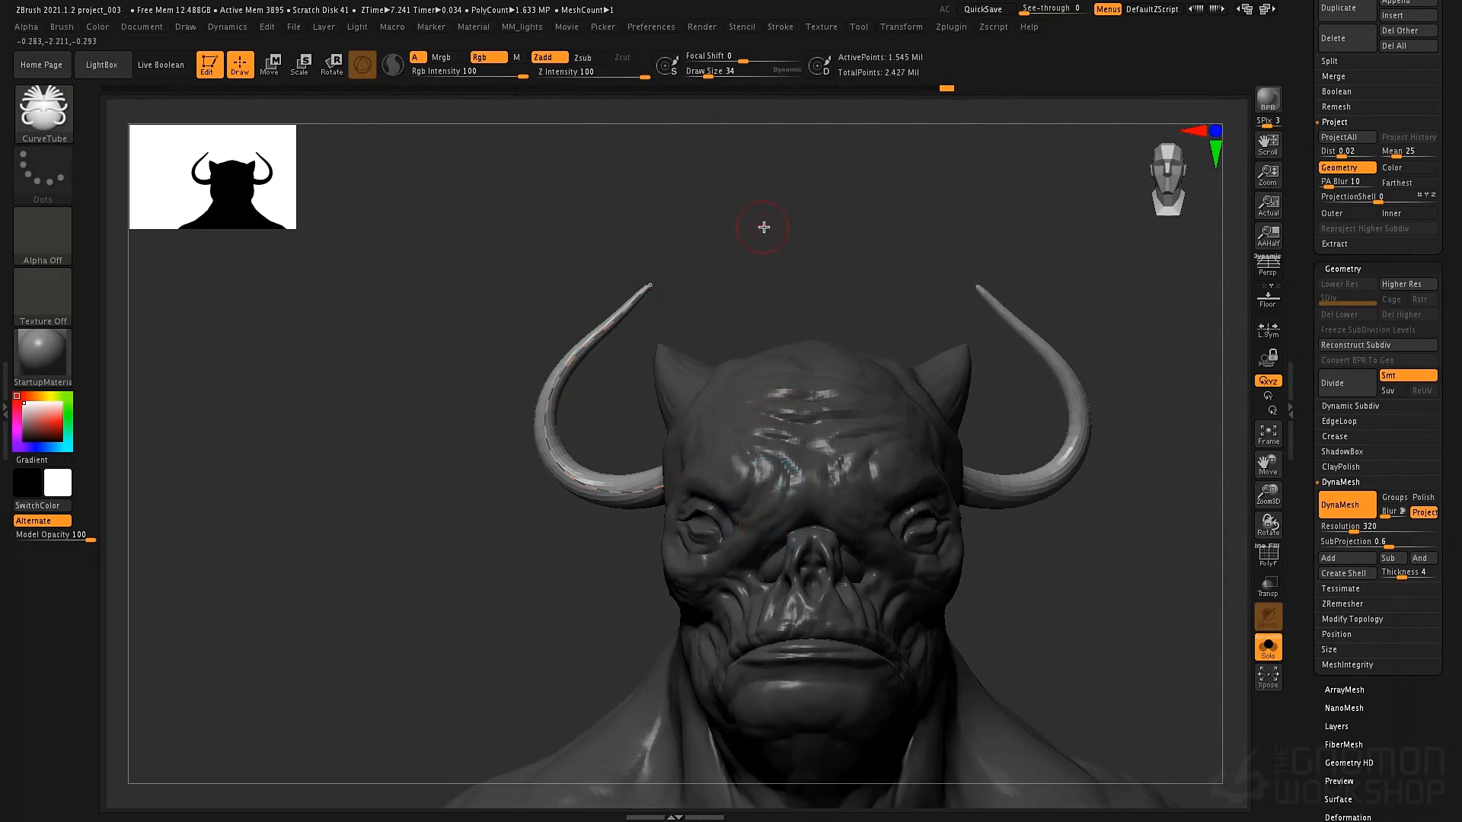
key("space")
left_click_drag(771, 221, 788, 223)
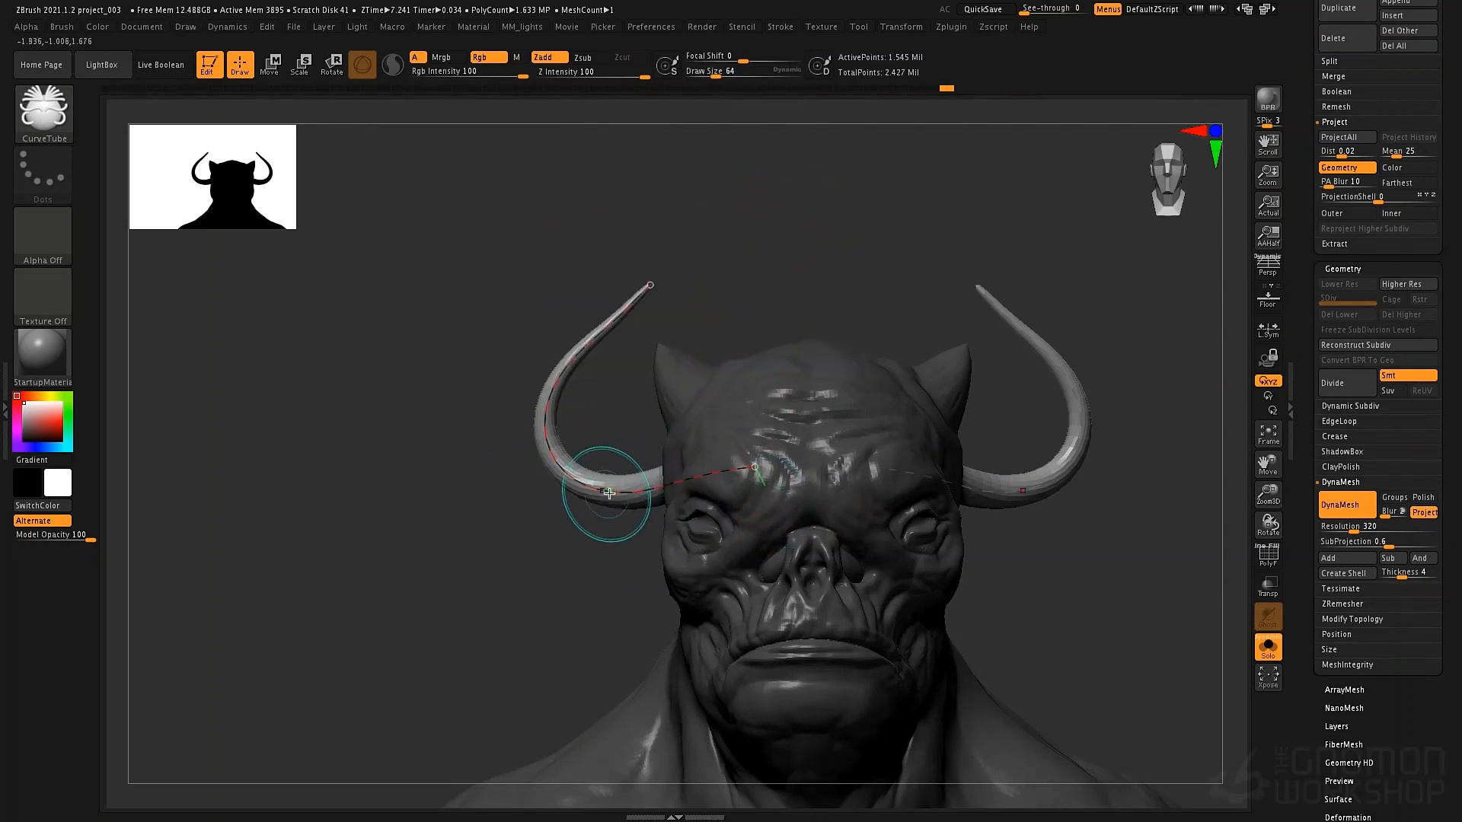
left_click(524, 495)
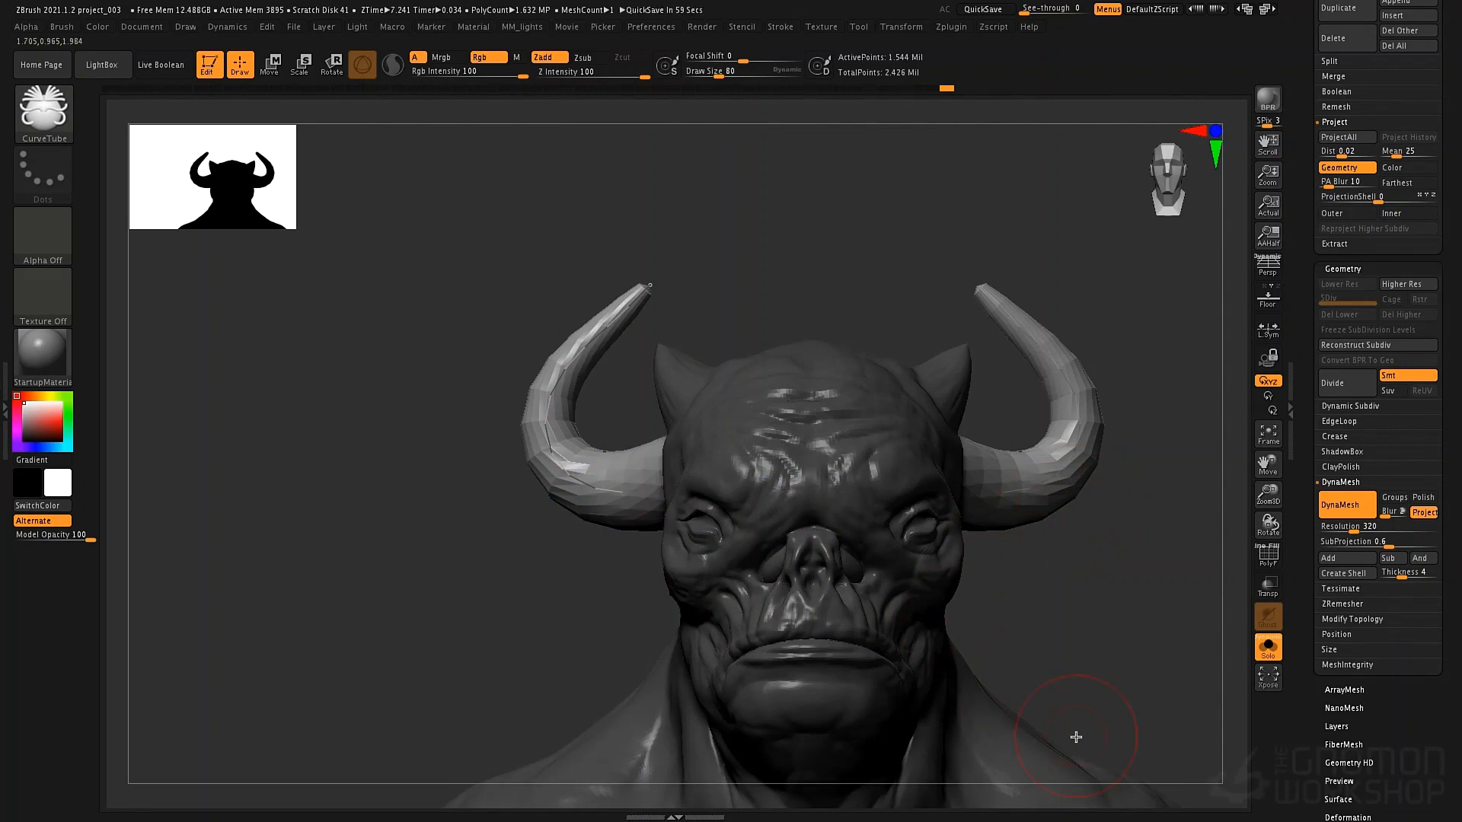
Reposition the base of the horn curve from behind the head and check the horns from the front
key("ctrl")
mouse_move(466, 591)
left_mouse_down("ctrl")
mouse_move(535, 511)
mouse_move(926, 574)
mouse_move(842, 640)
mouse_move(794, 616)
mouse_move(777, 516)
mouse_move(734, 424)
mouse_move(786, 414)
left_mouse_up("ctrl")
key("ctrl+z")
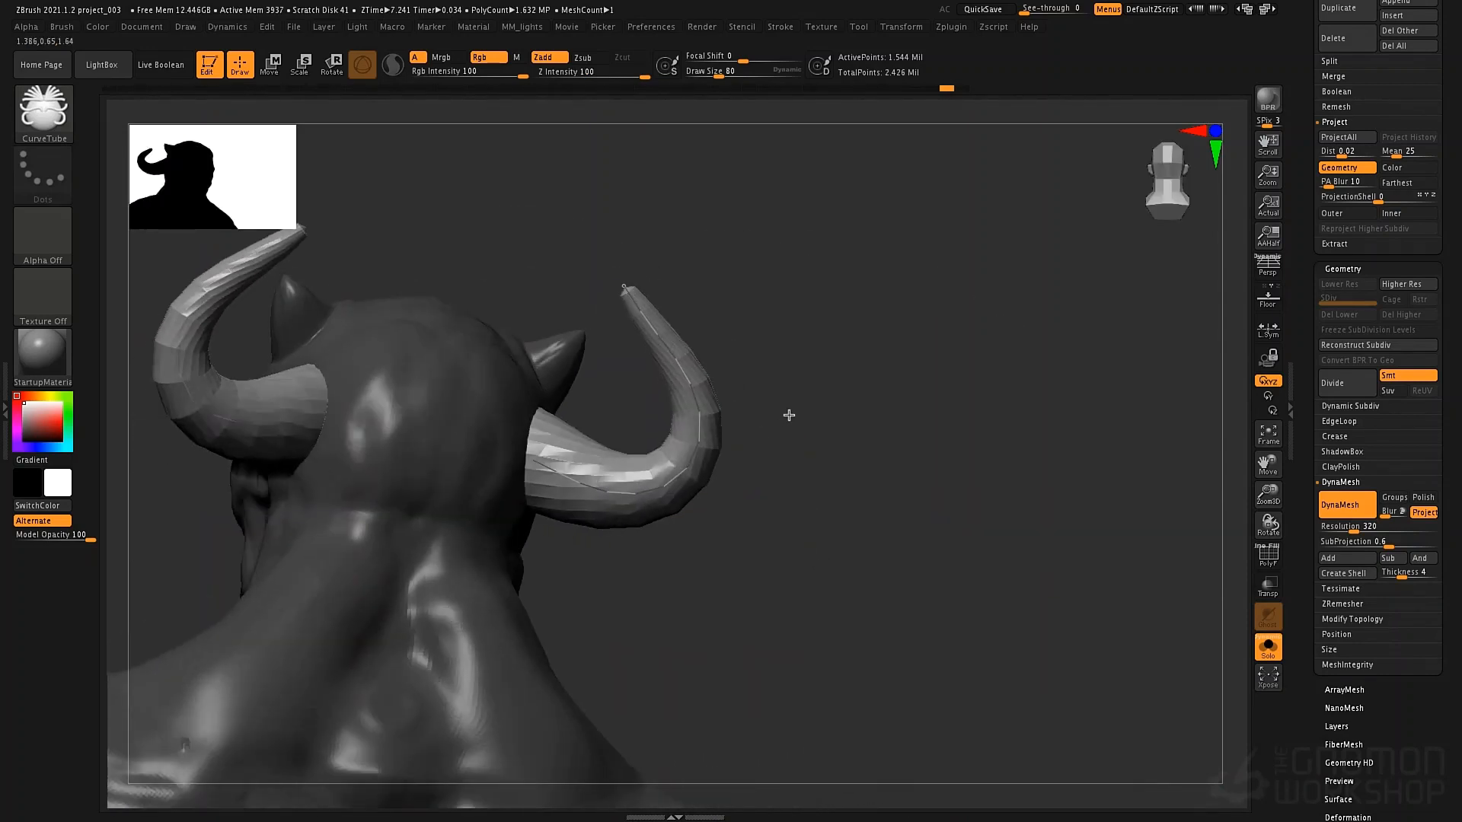
key("bracketleft")
left_click_drag(470, 431, 498, 377)
left_click_drag(836, 420, 775, 442)
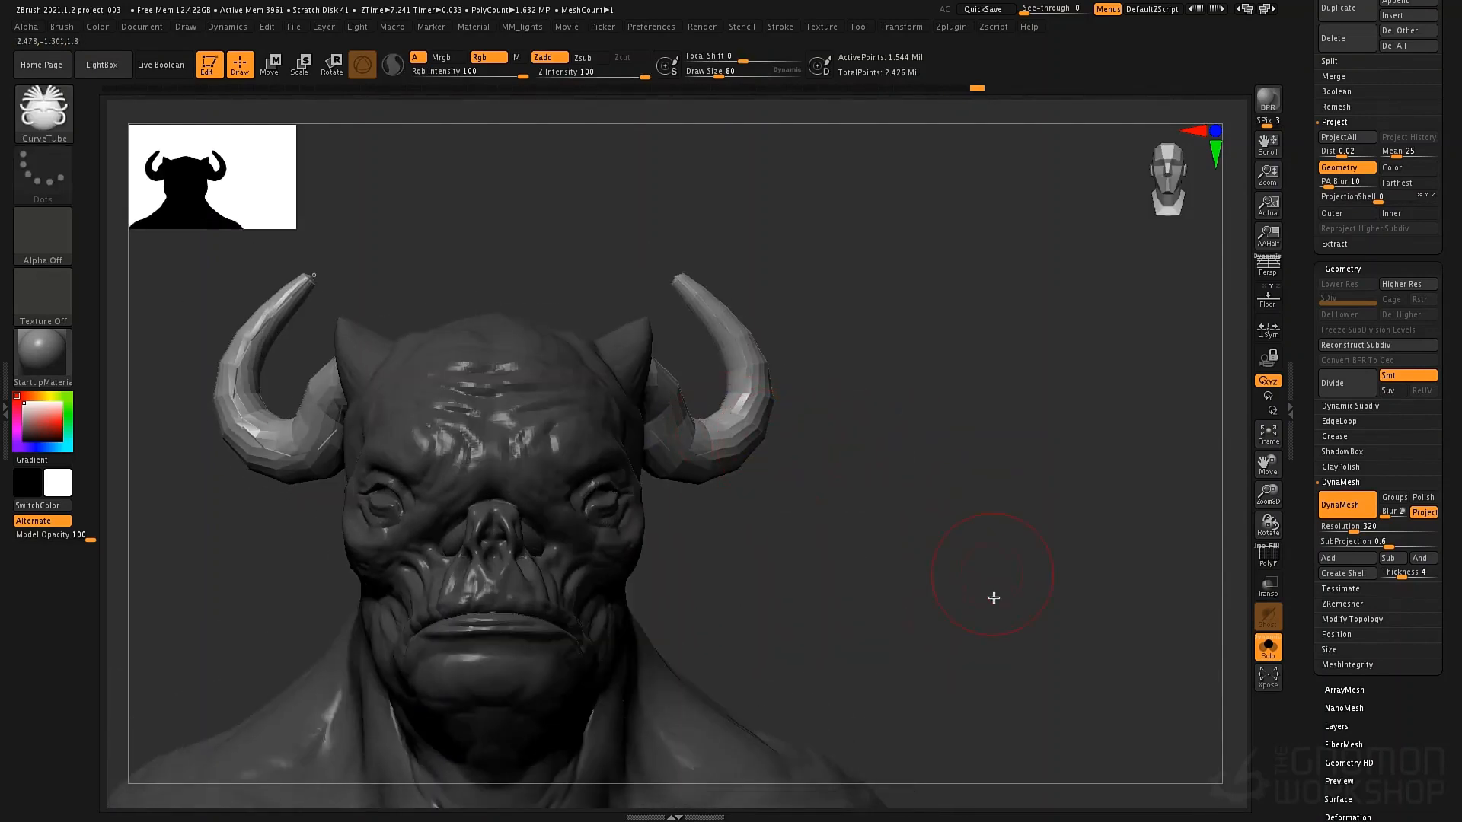
Clear the mask on the bust and update the DynaMesh to merge the horn tubes into the head
left_click_drag(868, 592, 992, 390, "alt")
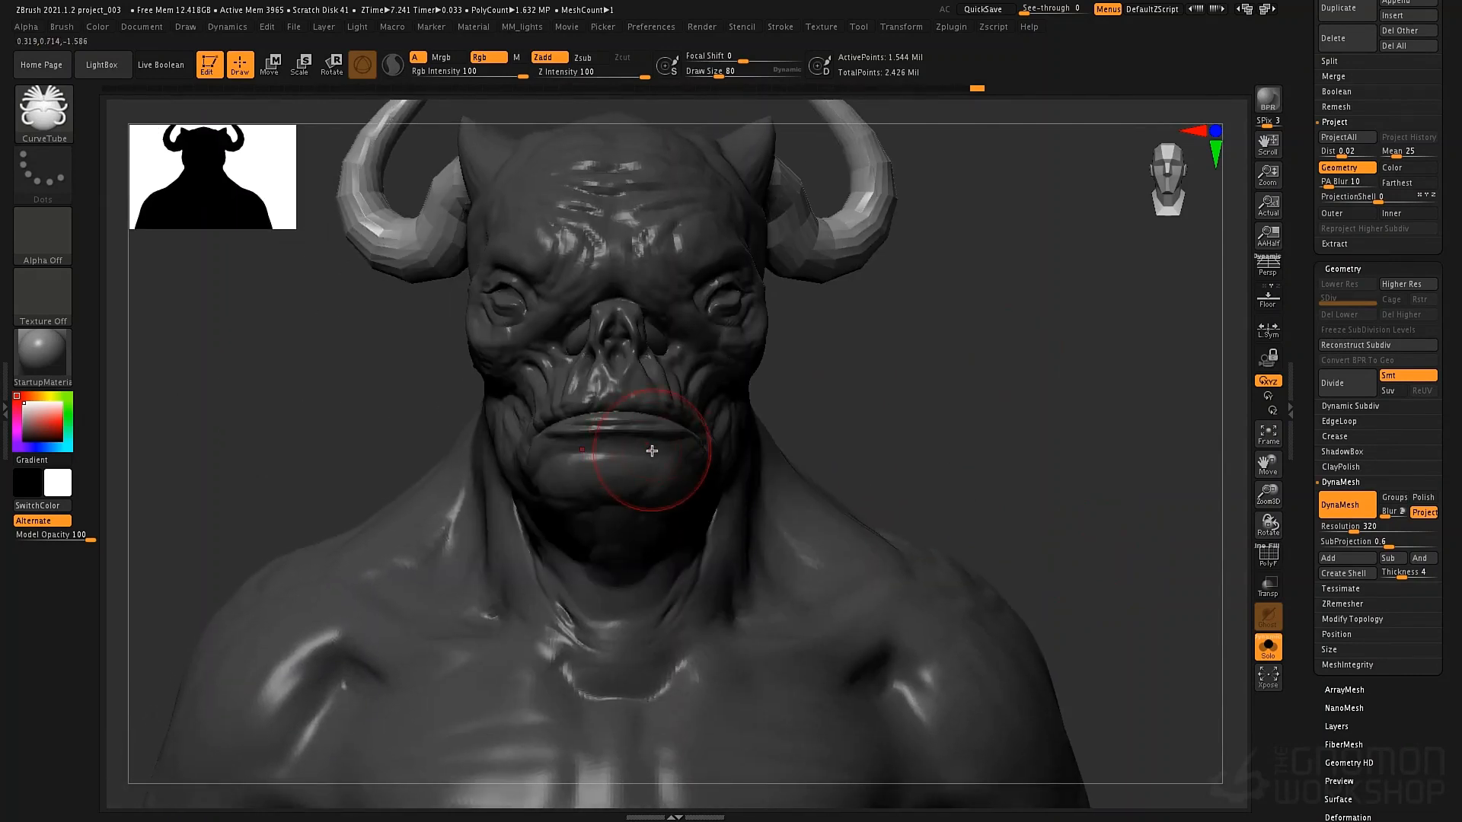
left_click_drag(884, 518, 893, 575, "alt")
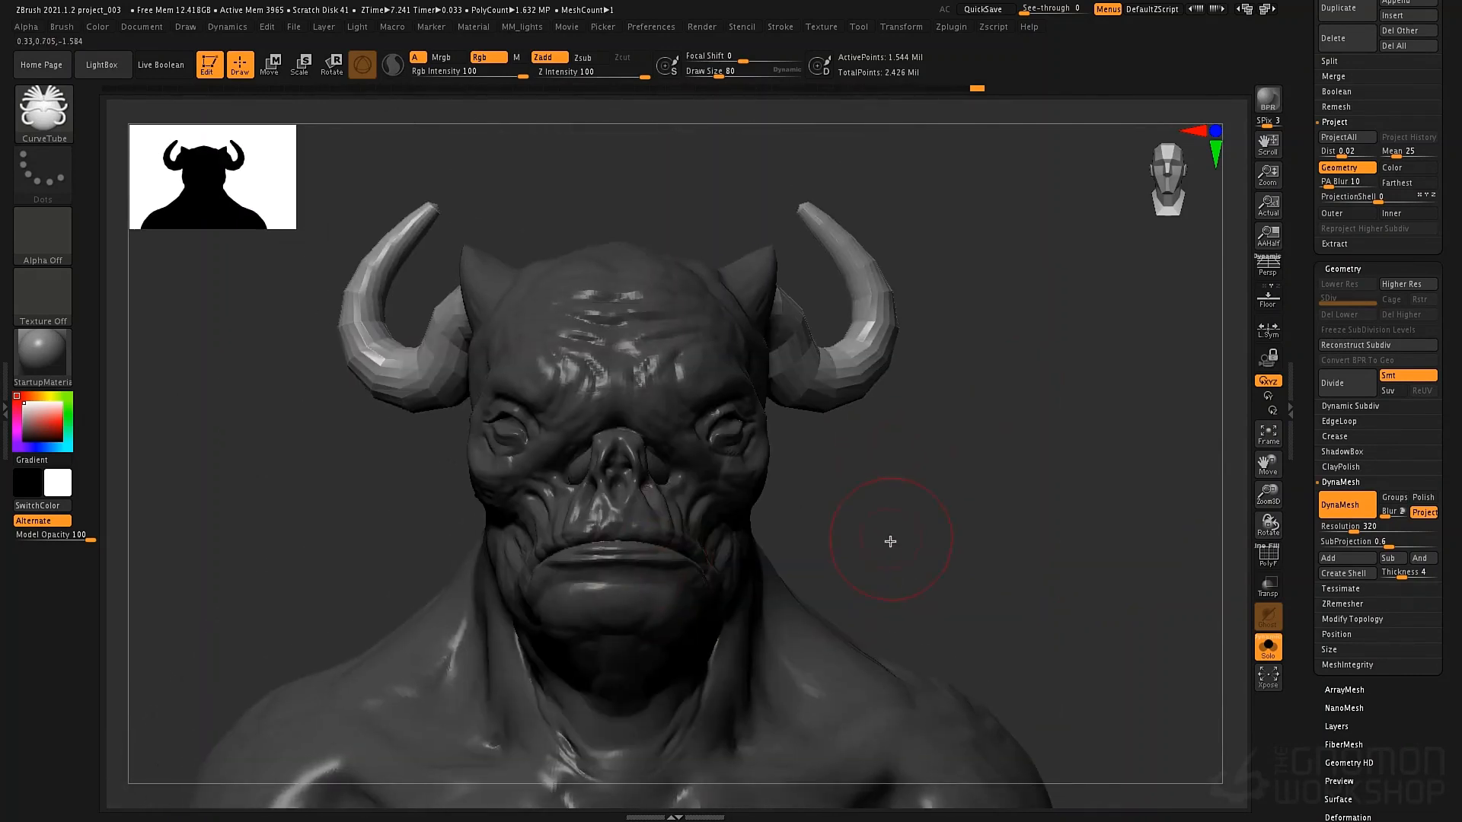
mouse_move(1053, 344)
left_mouse_down("ctrl")
mouse_move(1017, 426)
mouse_move(918, 541)
left_mouse_up("ctrl")
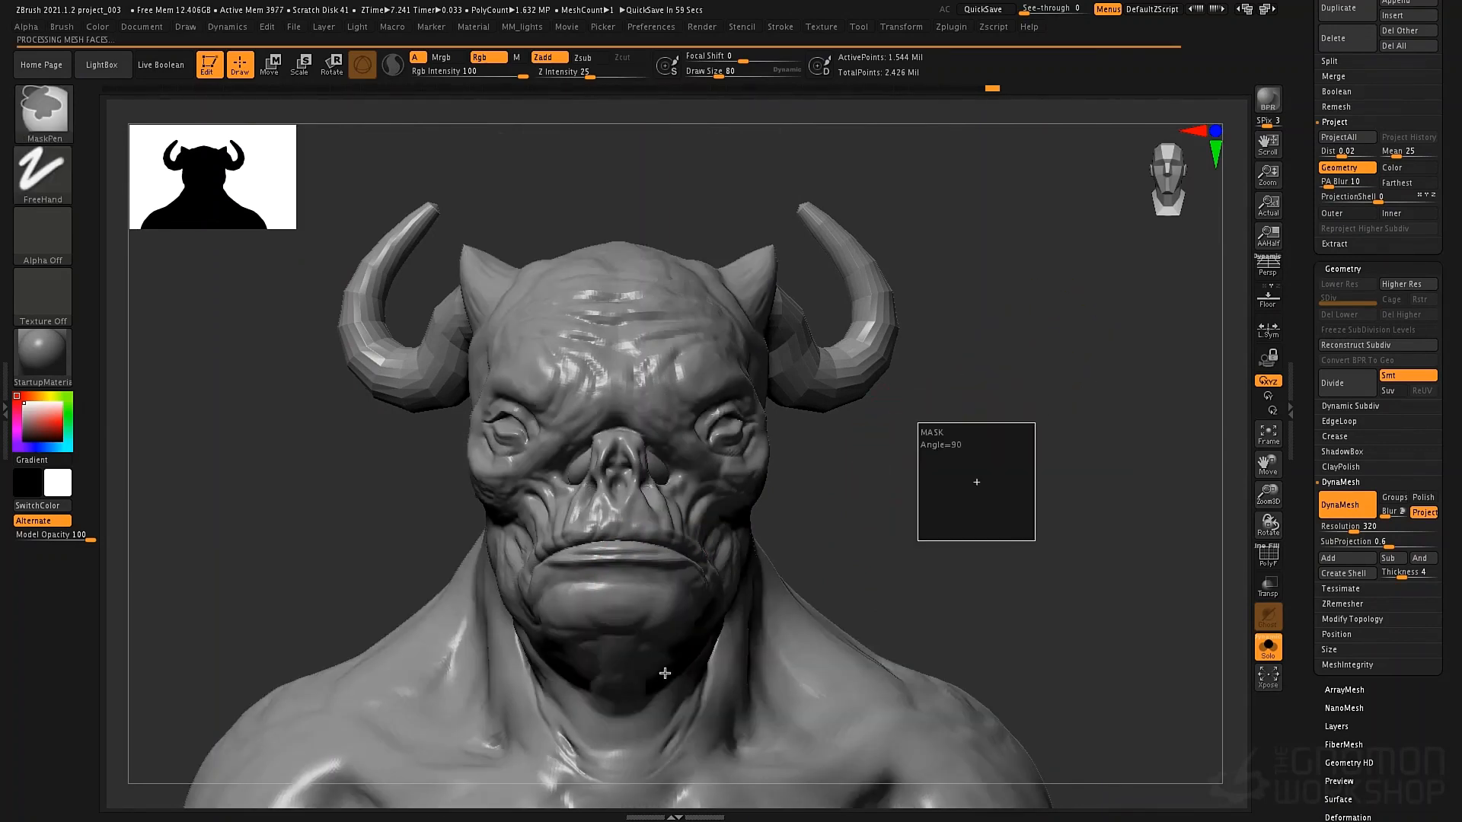
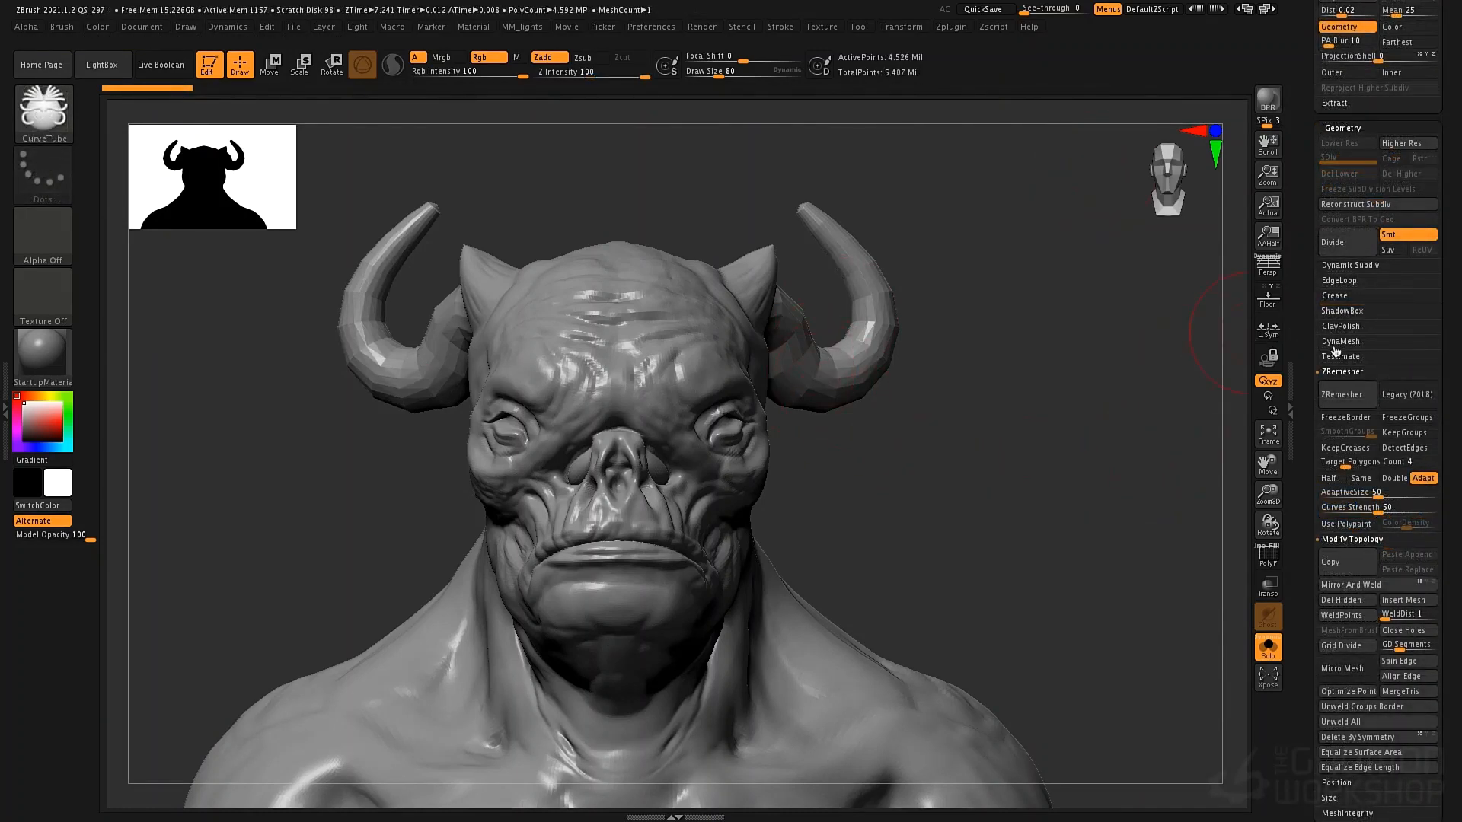
Duplicate the horned bust subtool PolySphere1_2
left_click(1343, 372)
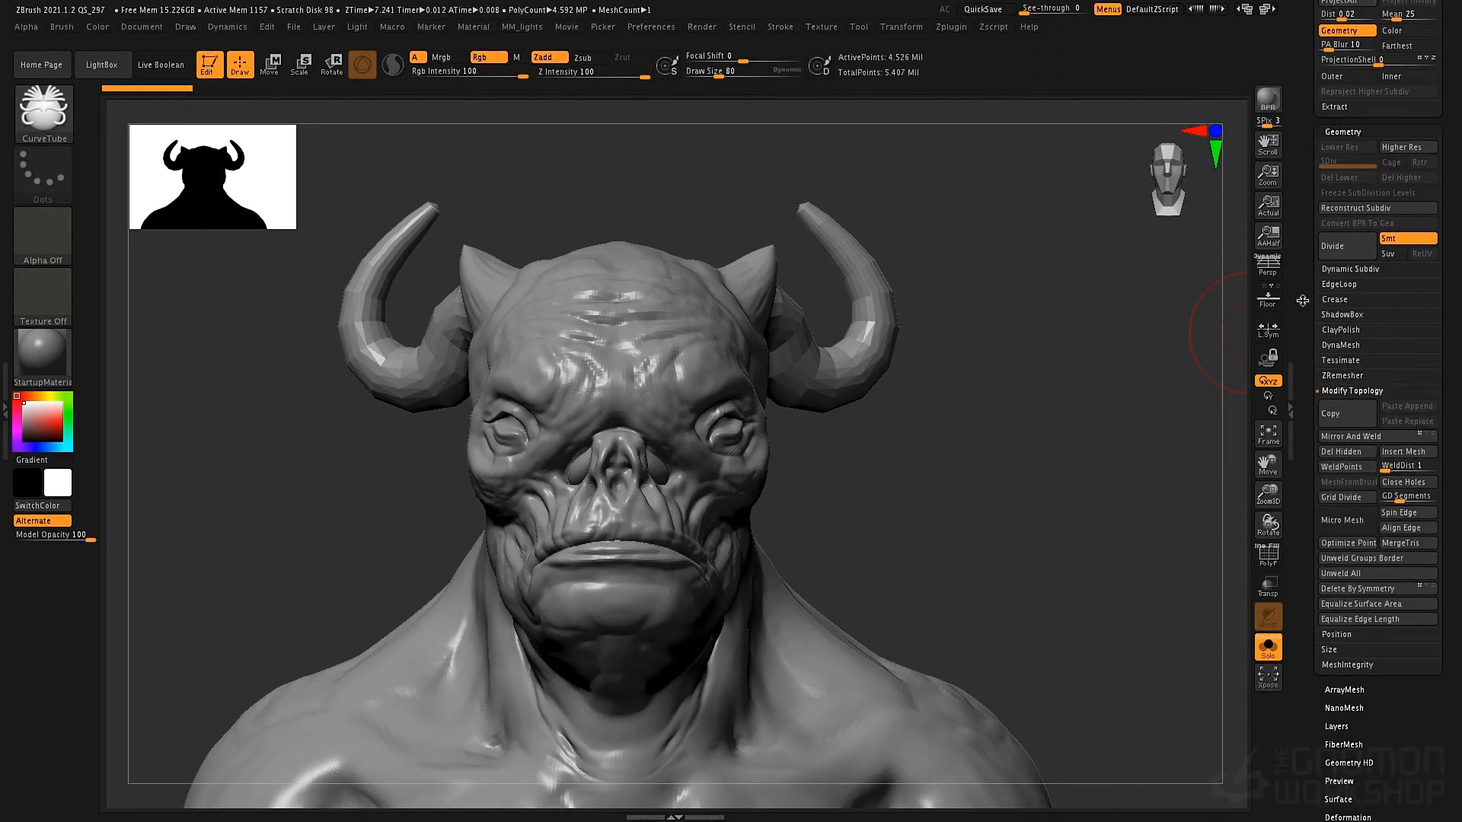
left_click_drag(1307, 303, 1307, 343)
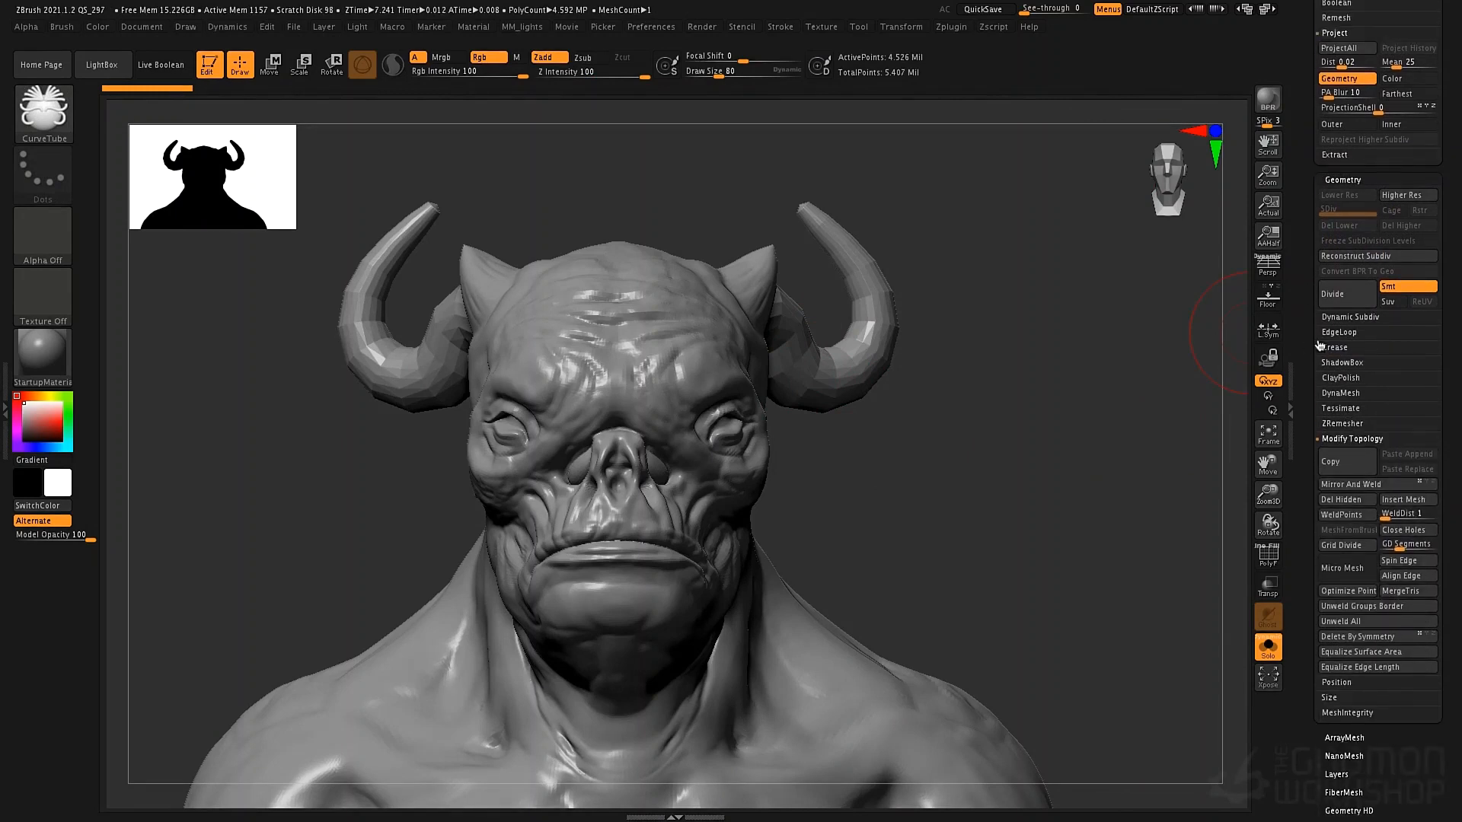
left_click(1356, 396)
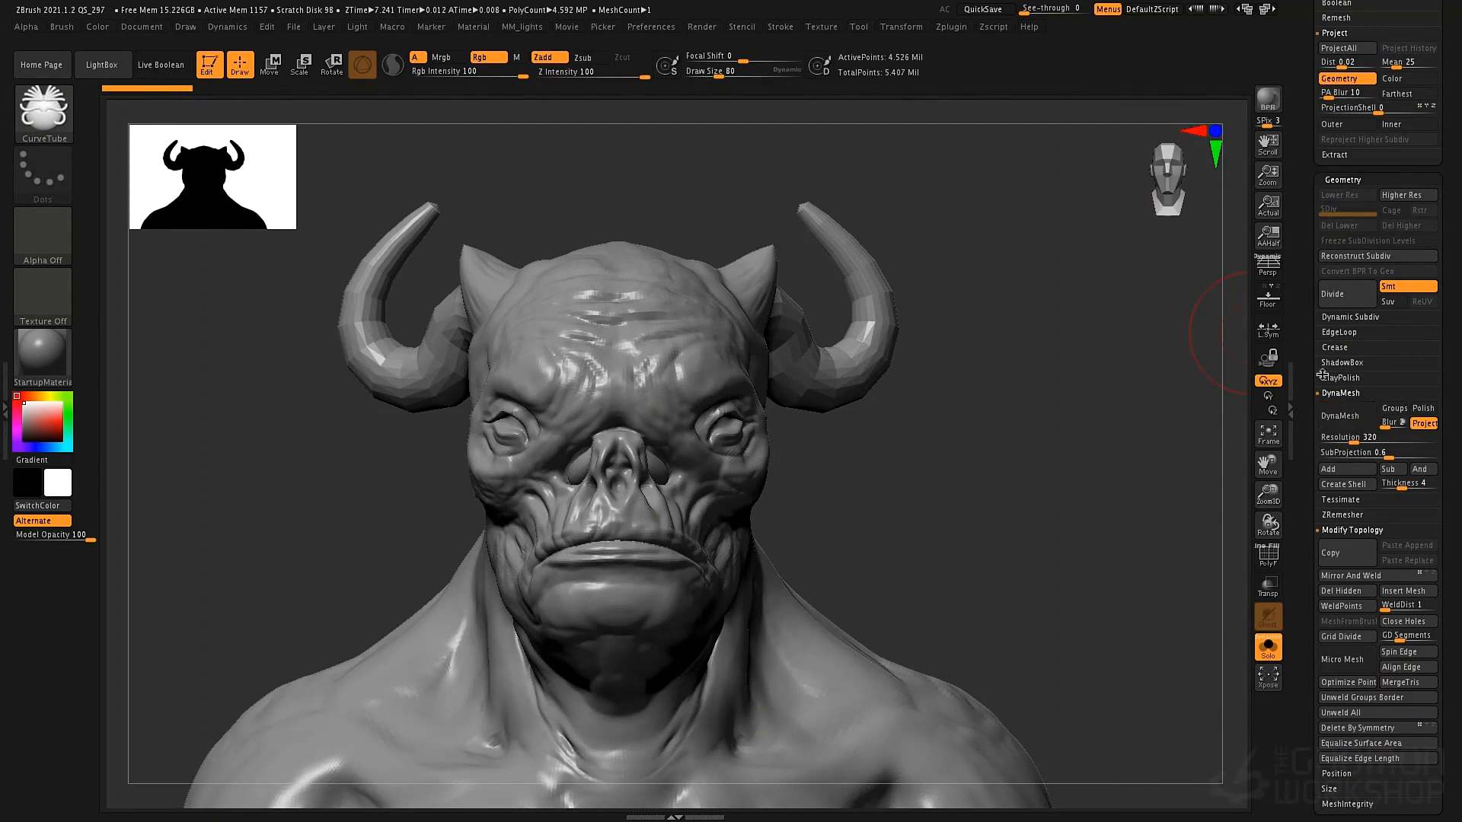
left_click_drag(1295, 224, 1309, 349)
left_click_drag(1305, 290, 1301, 461)
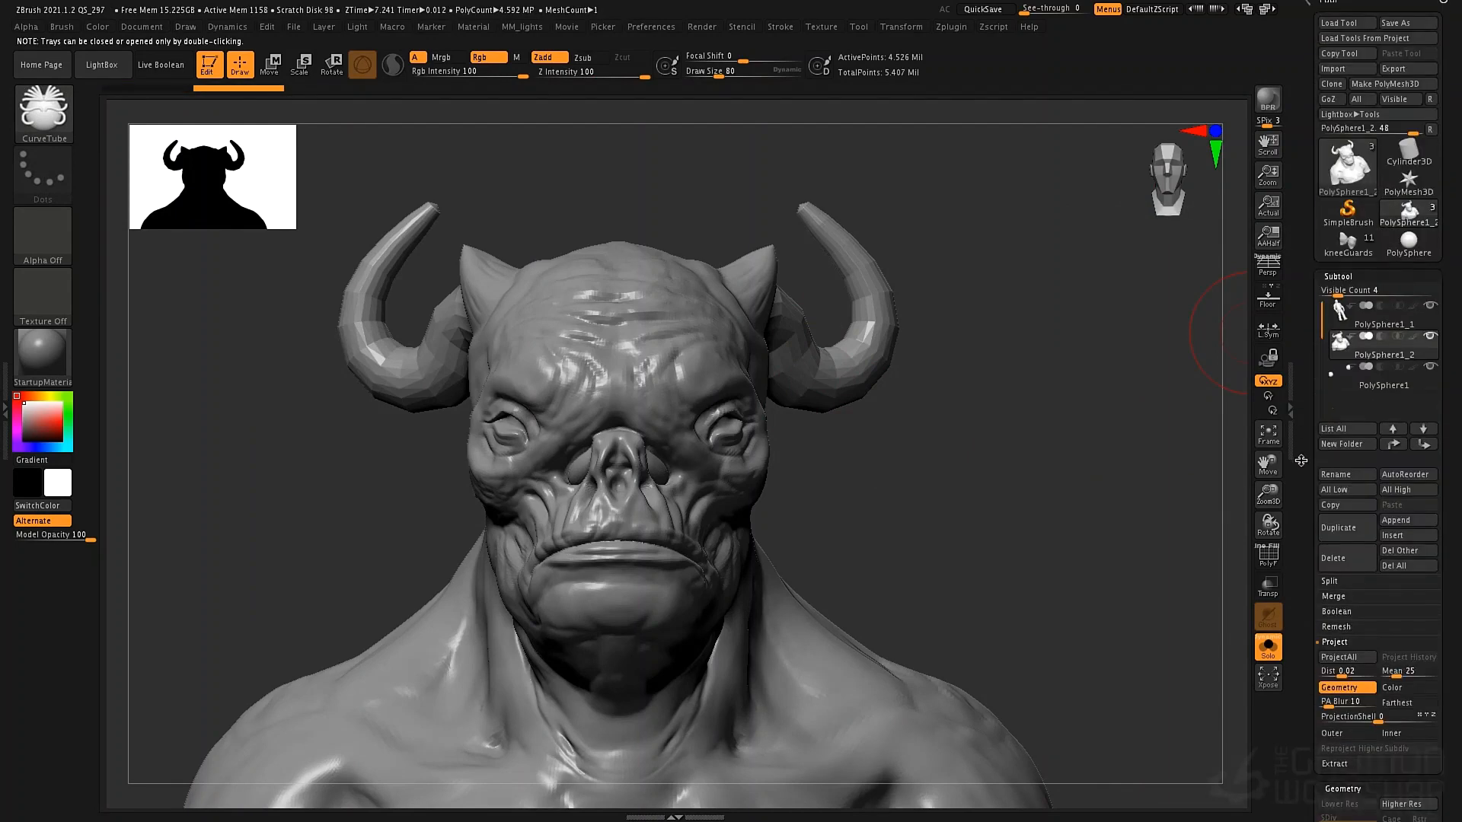
left_click(1353, 538)
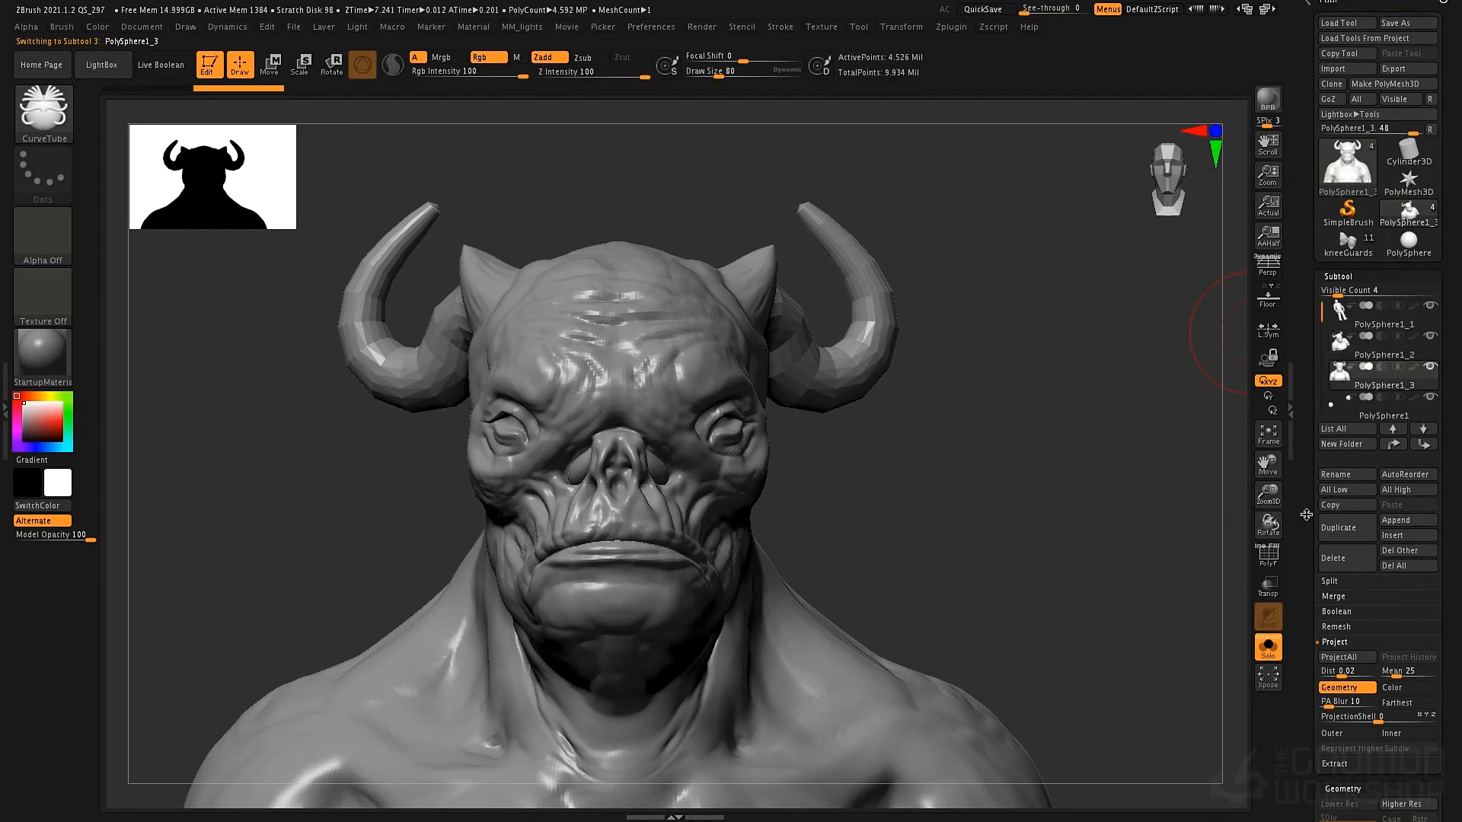
ZRemesh the duplicated bust with Target Polygons Count 4 and Adapt on, and subdivide the new mesh once
left_click_drag(1305, 515, 1305, 332)
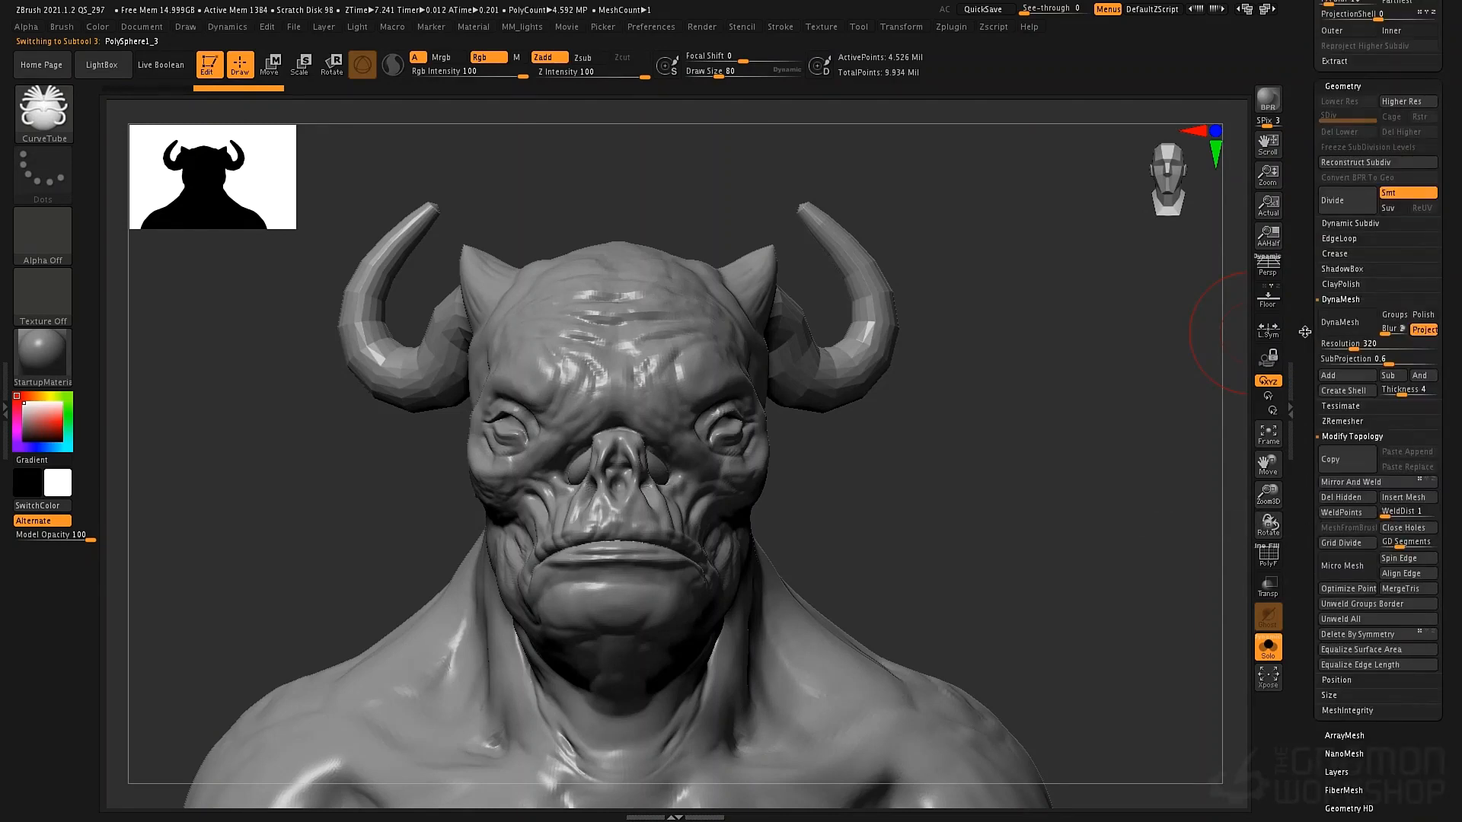
left_click(1342, 423)
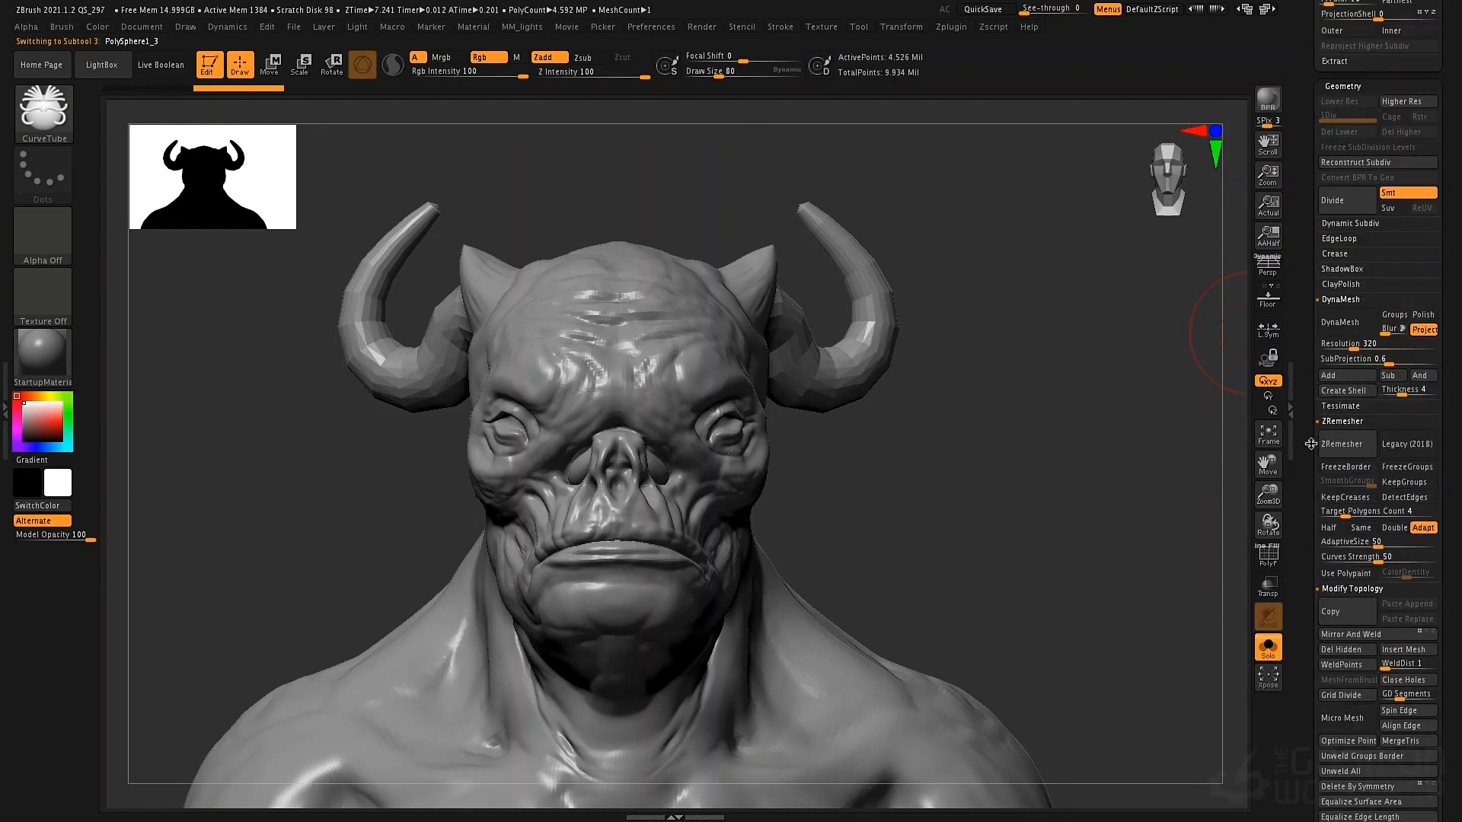
left_click_drag(1311, 444, 1310, 376)
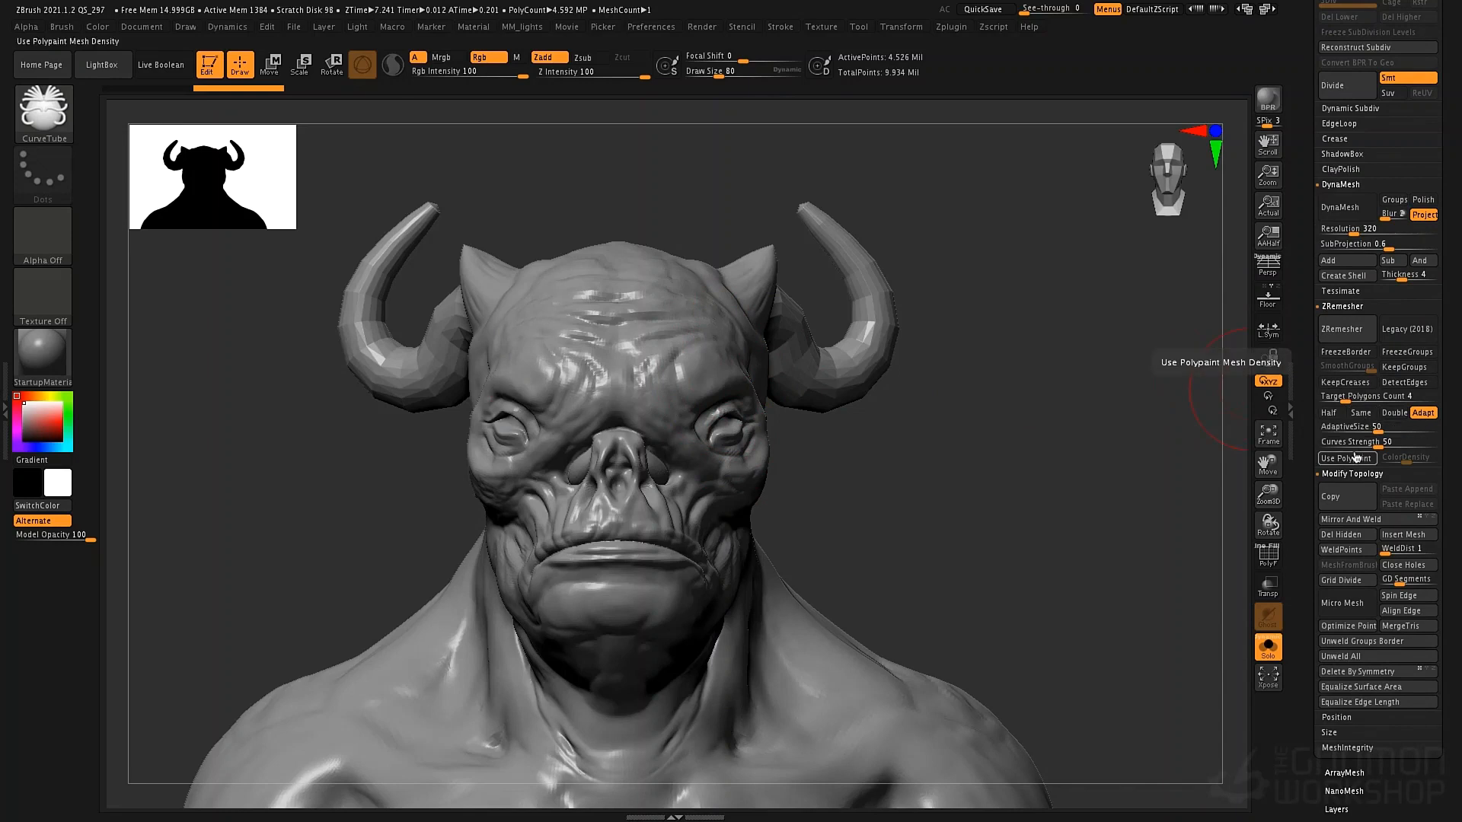
left_click(1339, 341)
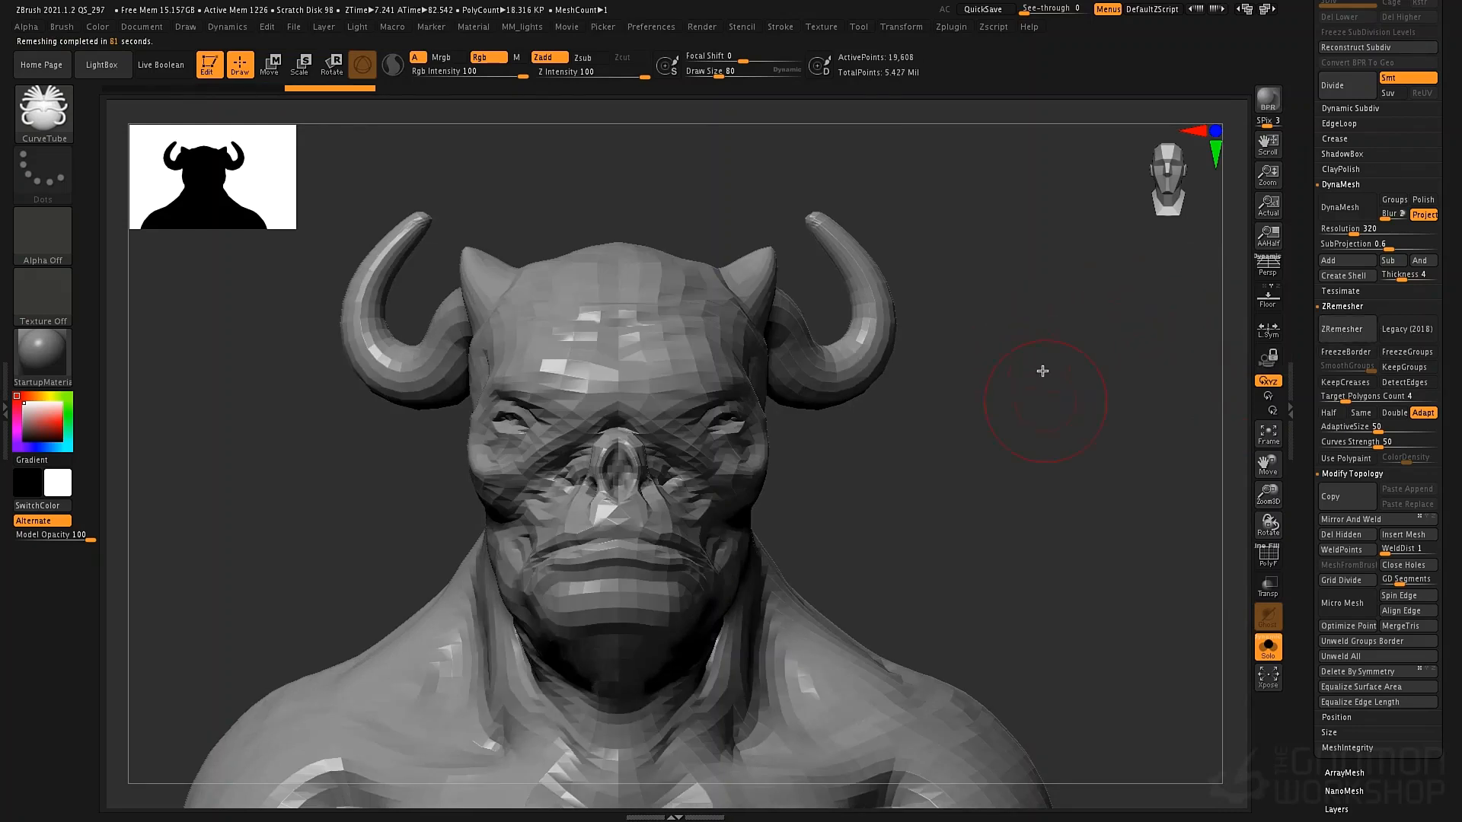
key("ctrl")
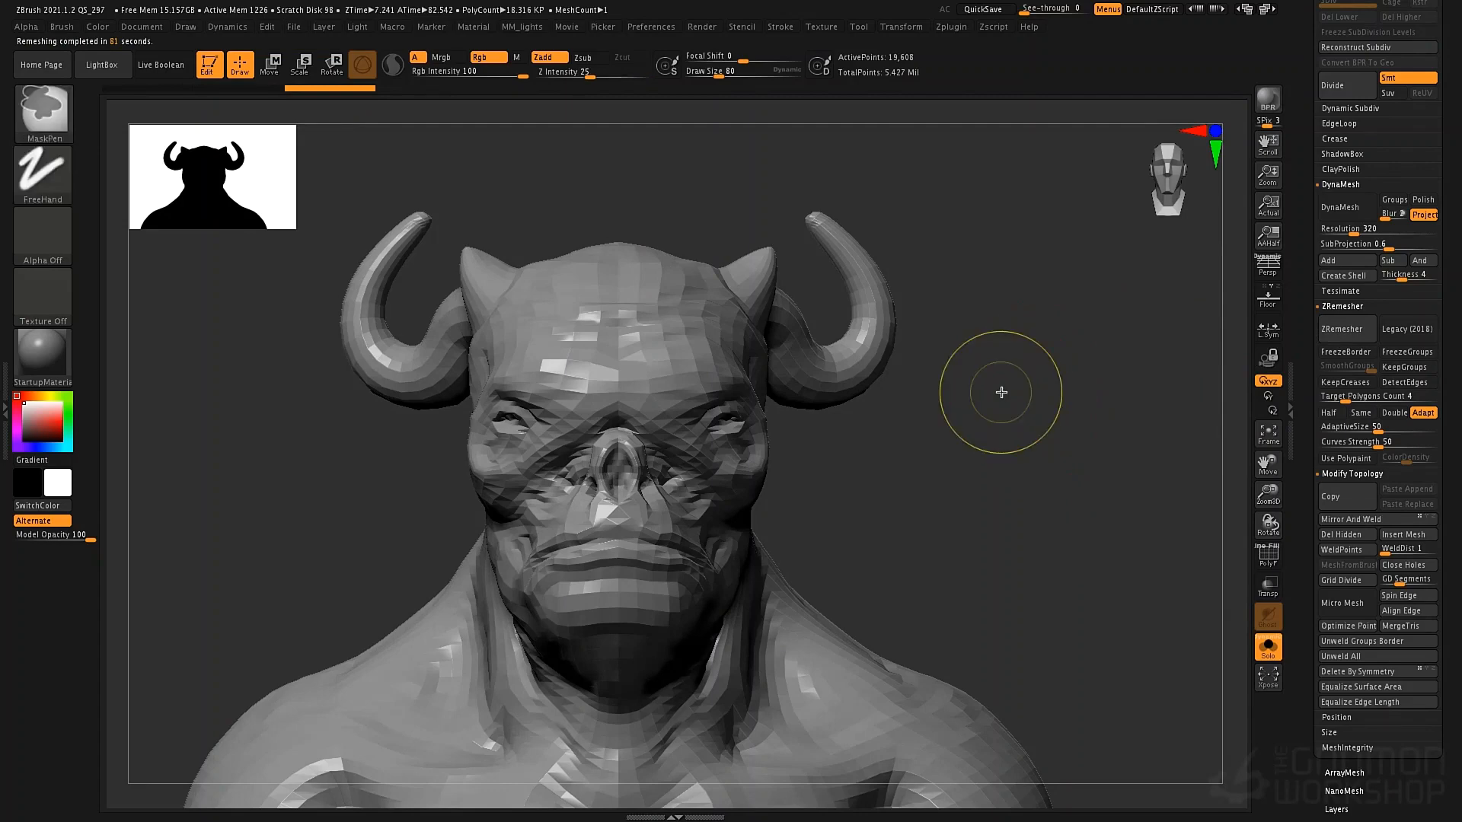
key("ctrl+d")
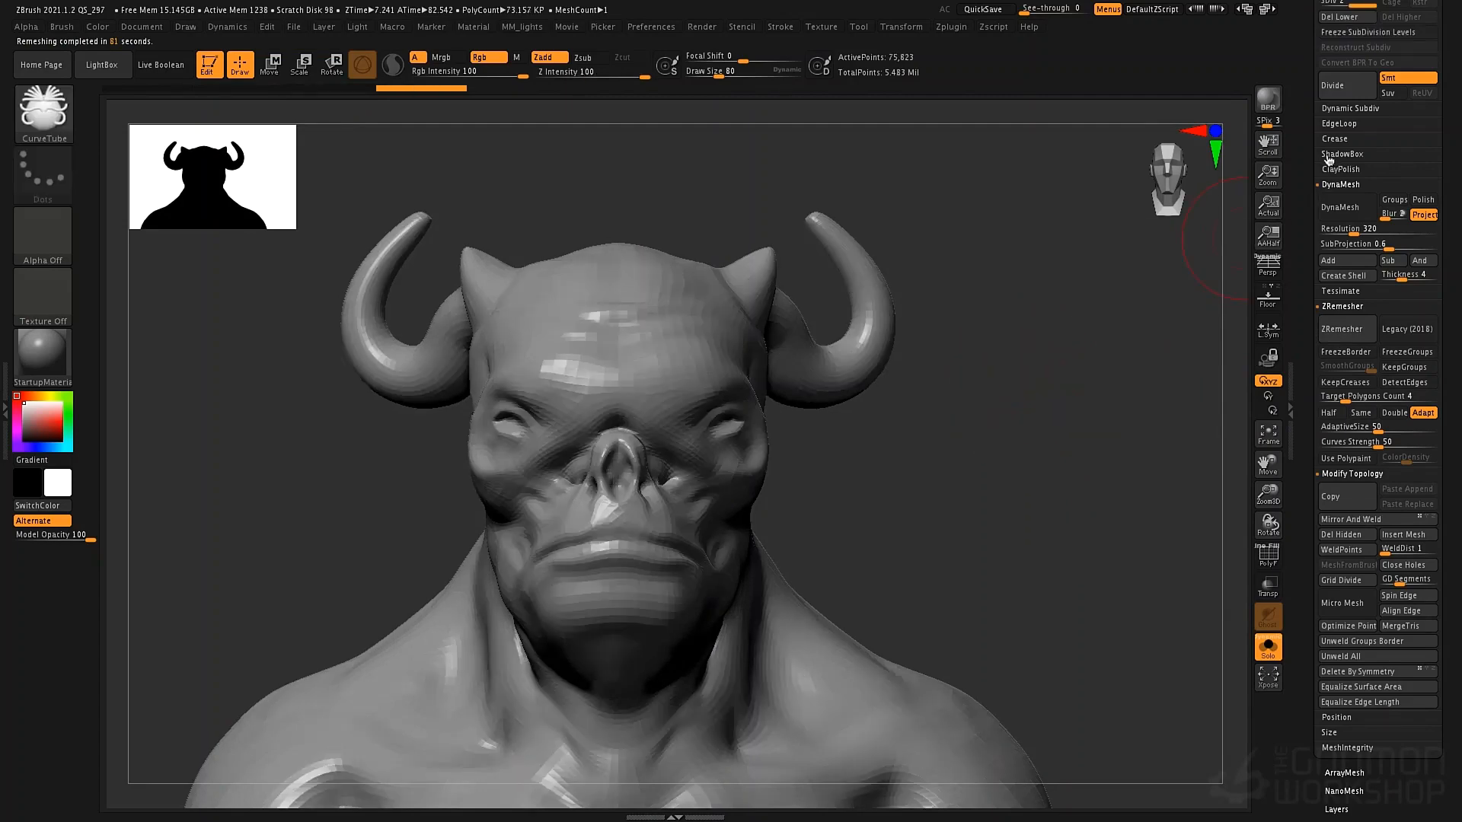
Project the original bust's detail onto the remeshed duplicate at SDiv 2 with ProjectAll, using Dist 0.02
left_click_drag(1307, 127, 1282, 257)
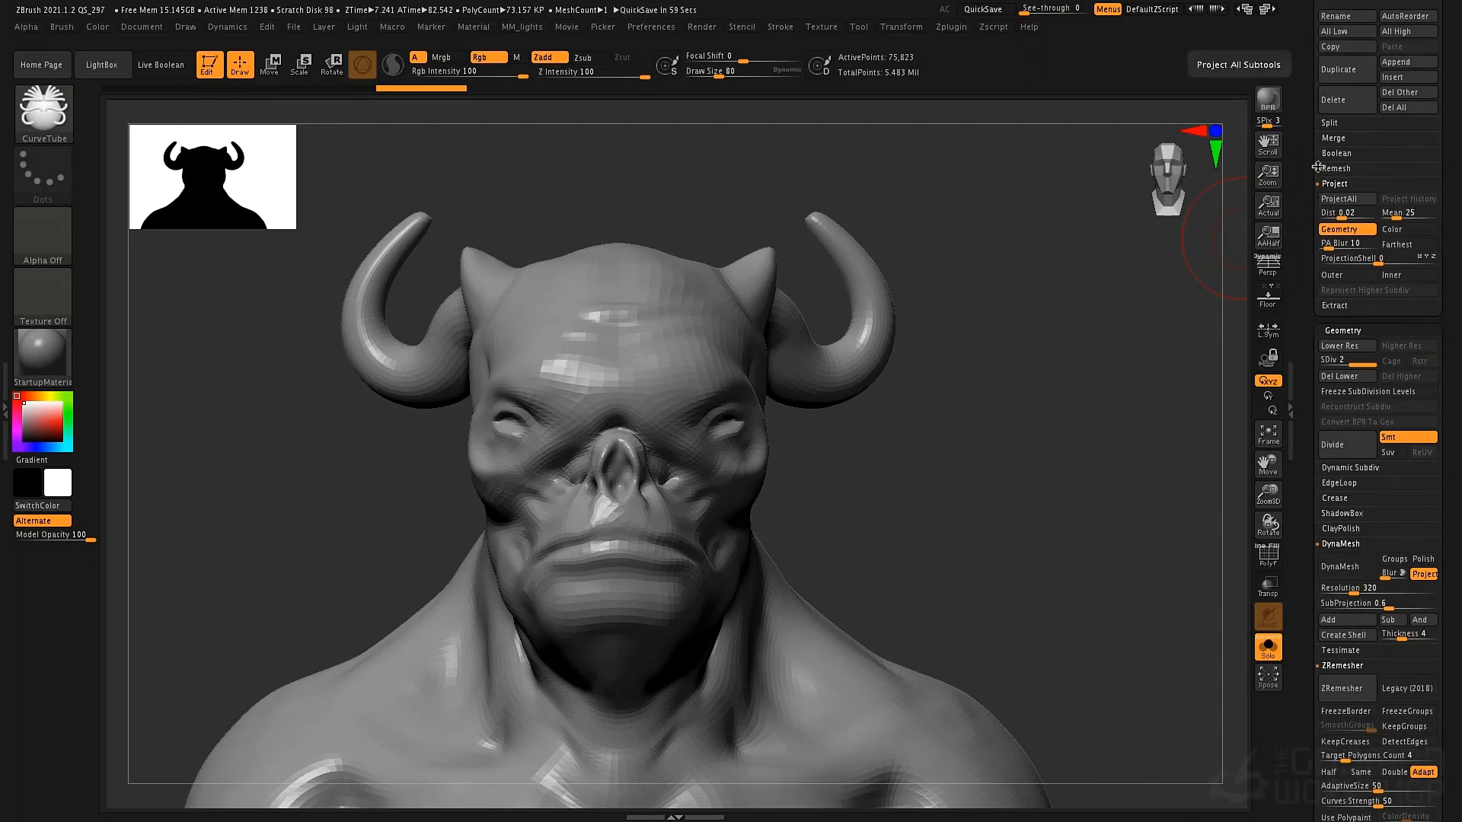
left_click_drag(1300, 287, 1297, 385)
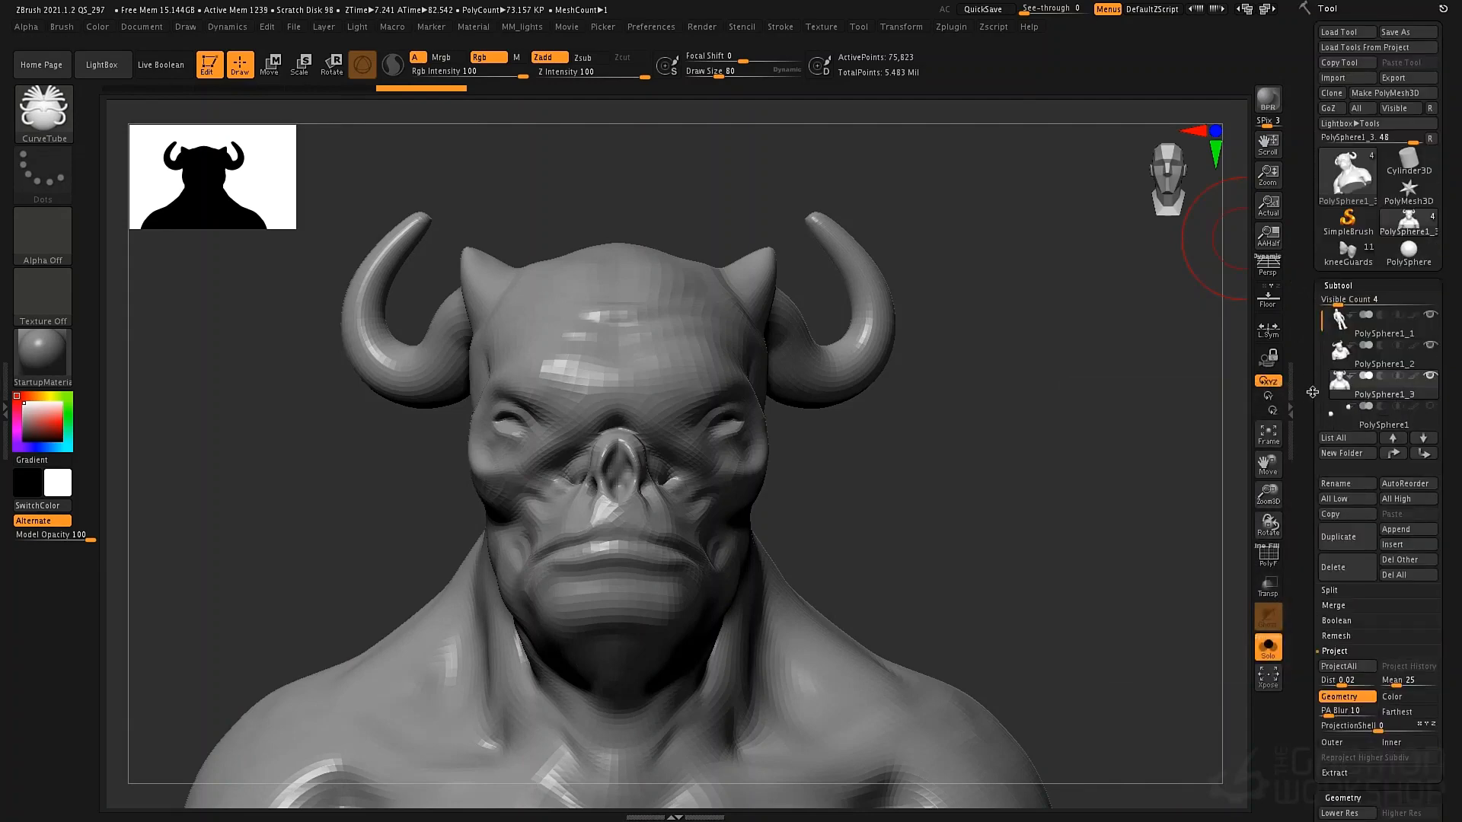
left_click_drag(1309, 390, 1296, 274)
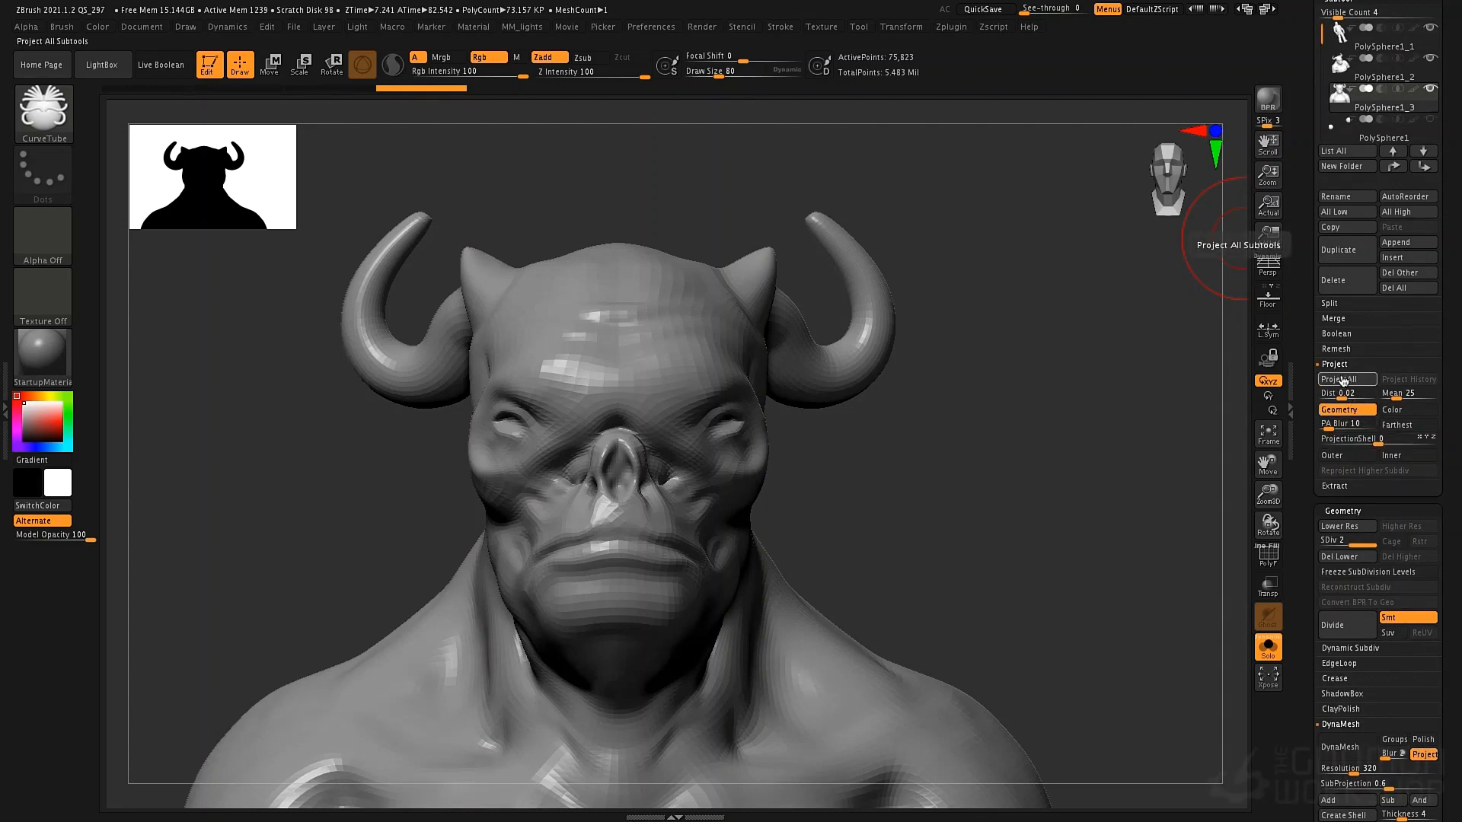
left_click(1338, 381)
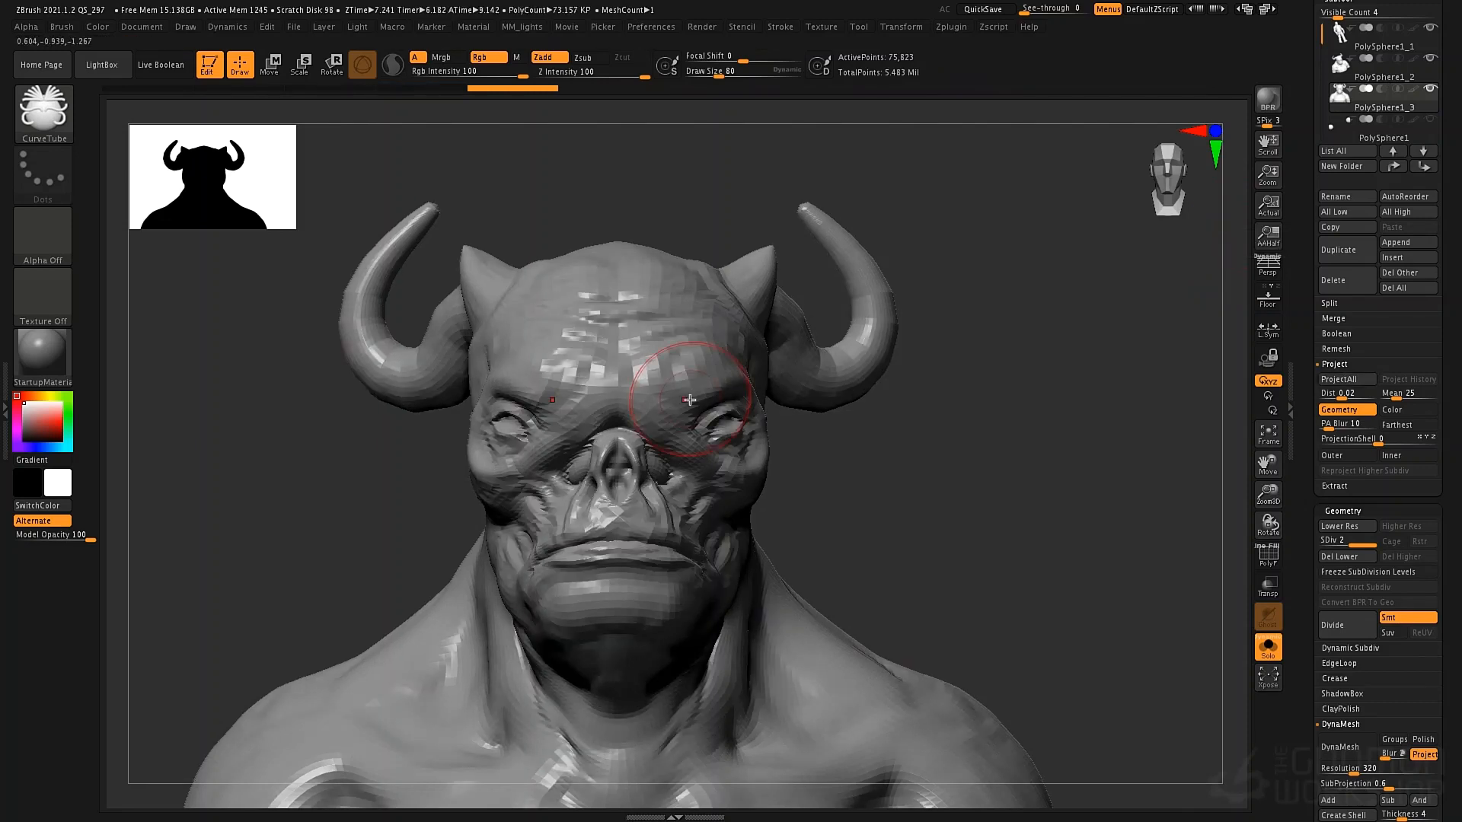
Subdivide the duplicate to SDiv 3, project the original's detail onto it again, and subdivide to SDiv 4
key("ctrl+d")
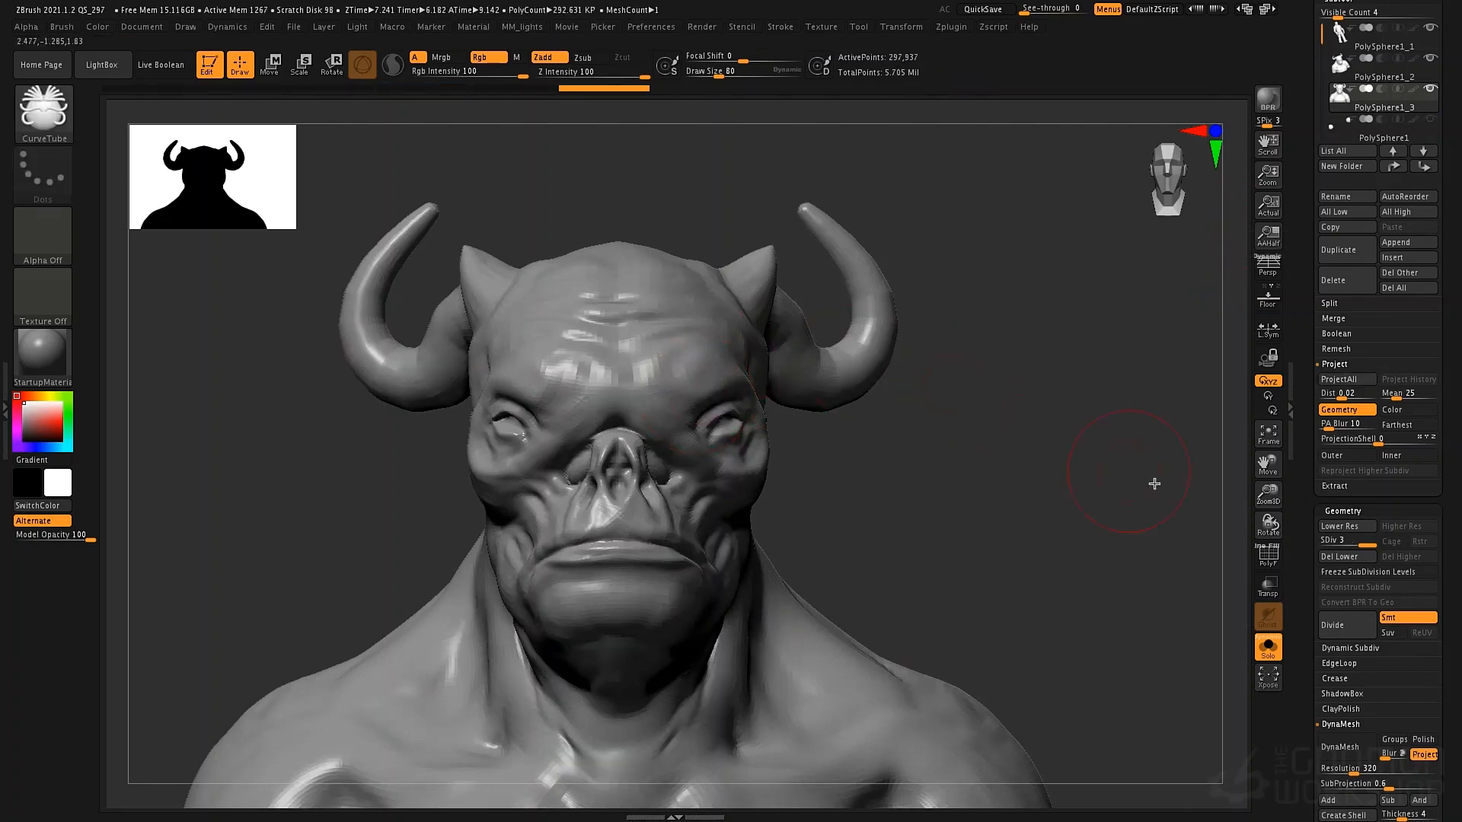
left_click(1325, 381)
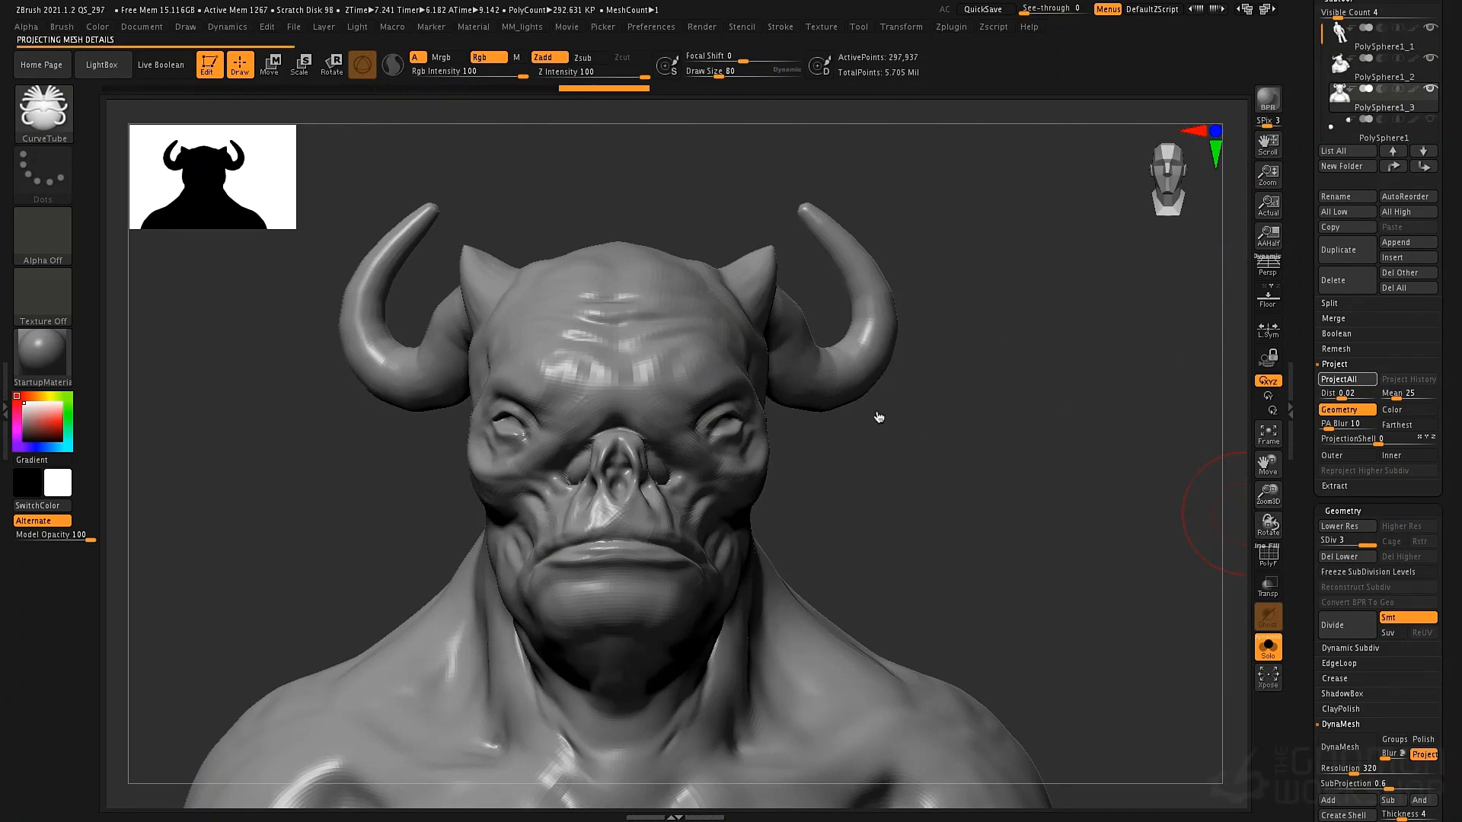
key("ctrl+d")
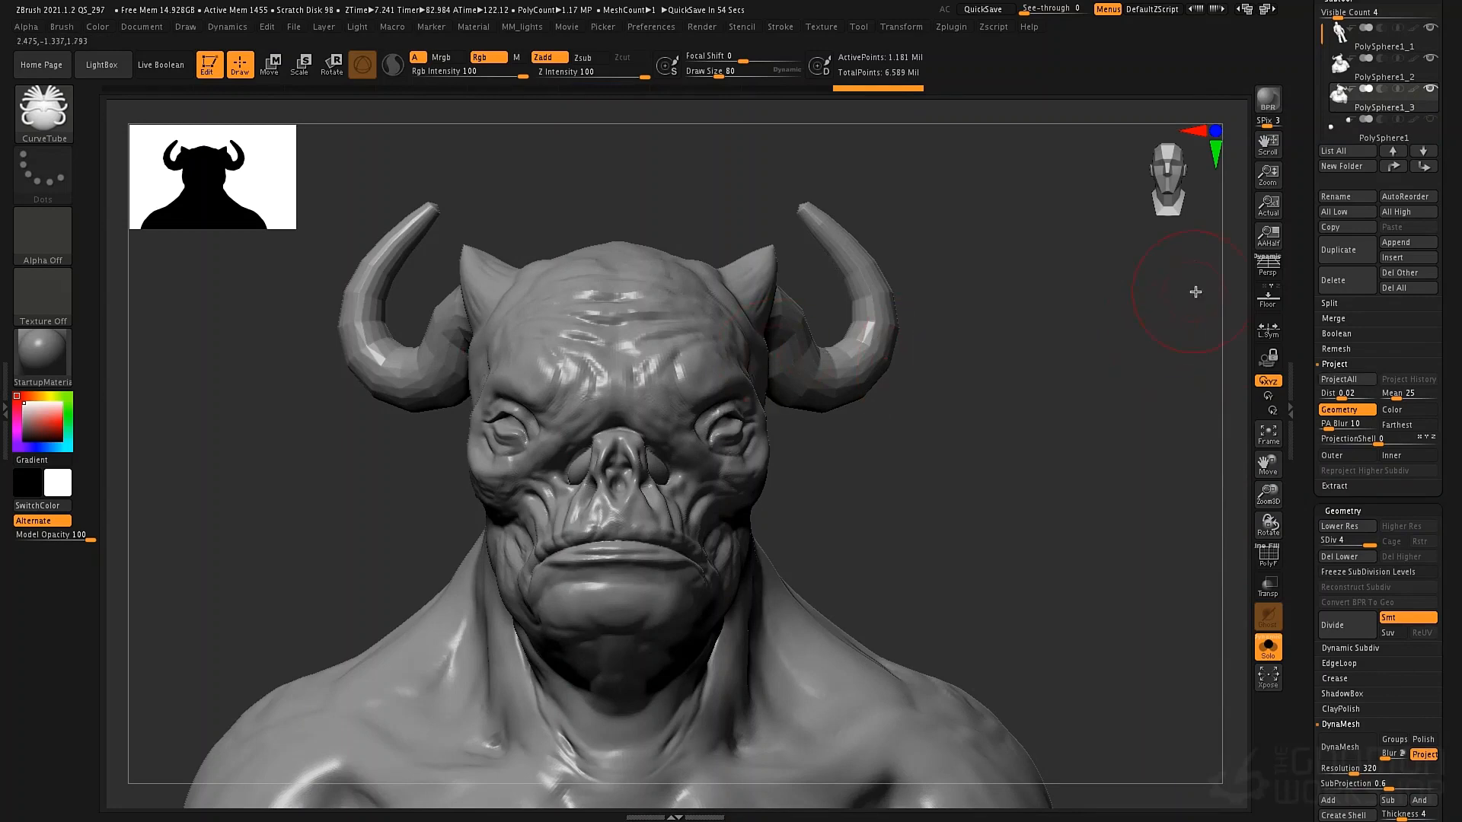
Delete the old dense subtool PolySphere1_2 and accept that the operation cannot be undone
left_click(1340, 67)
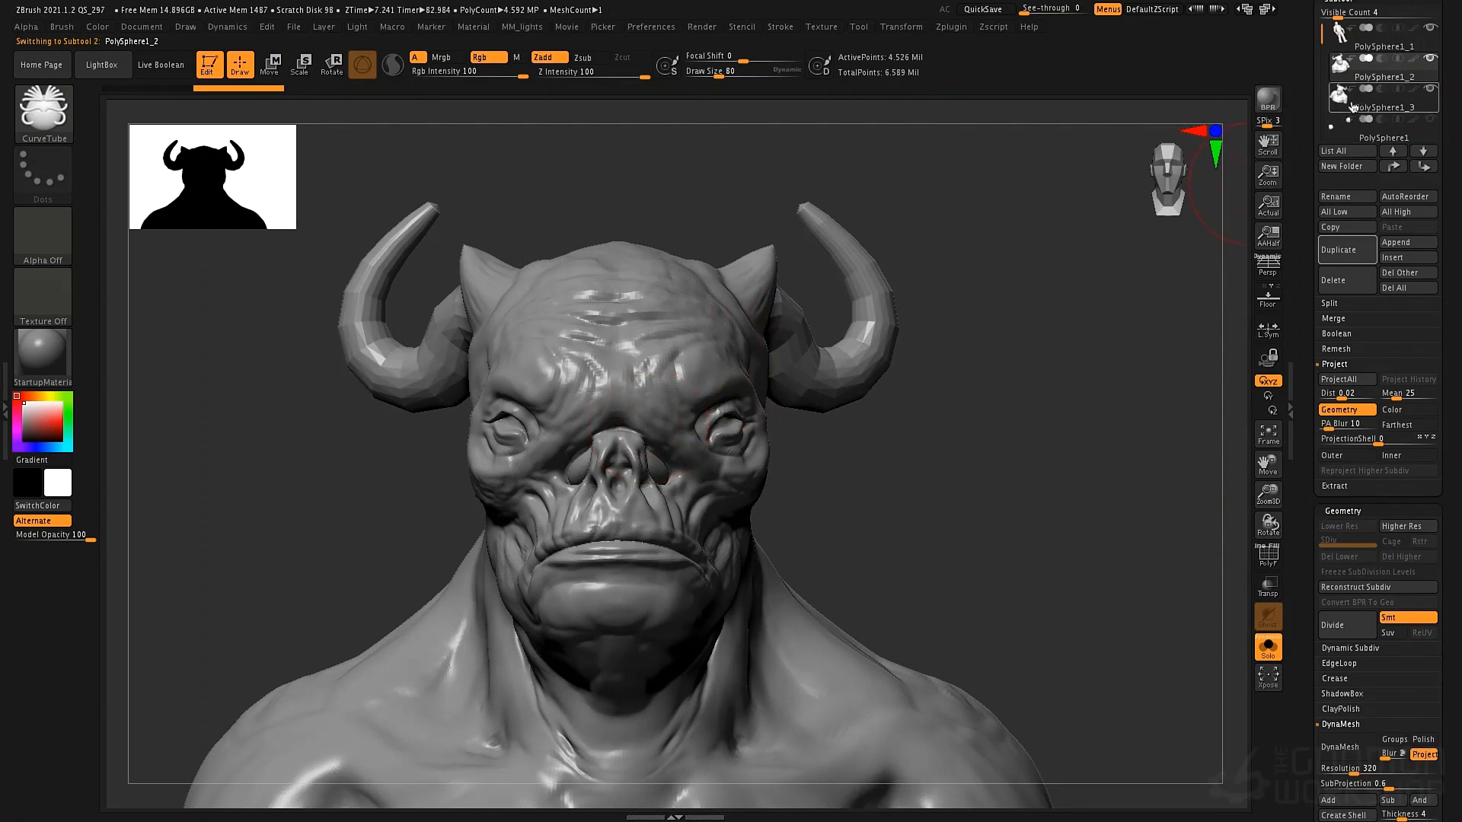
left_click(1339, 73)
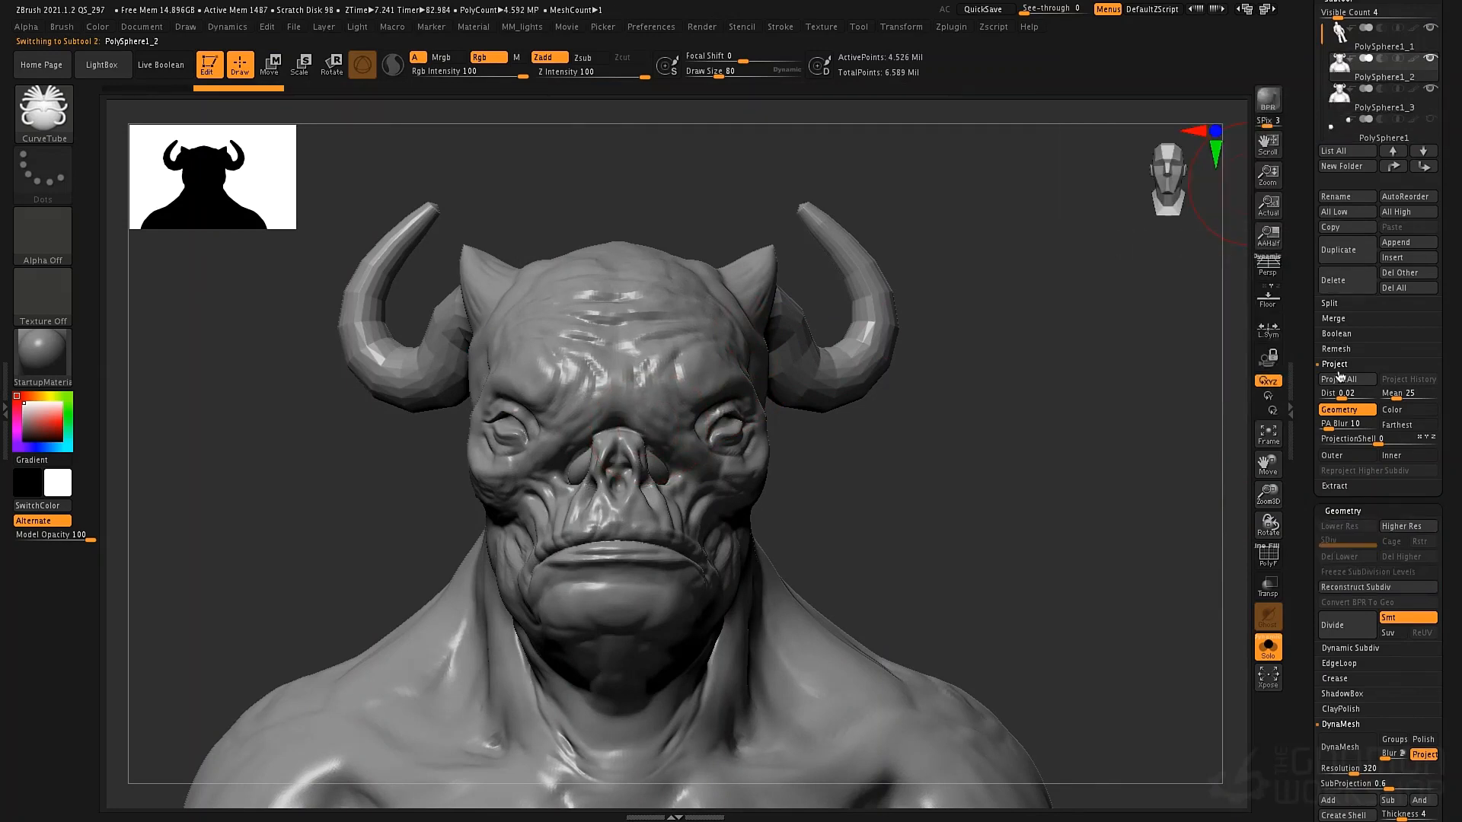
left_click(1345, 281)
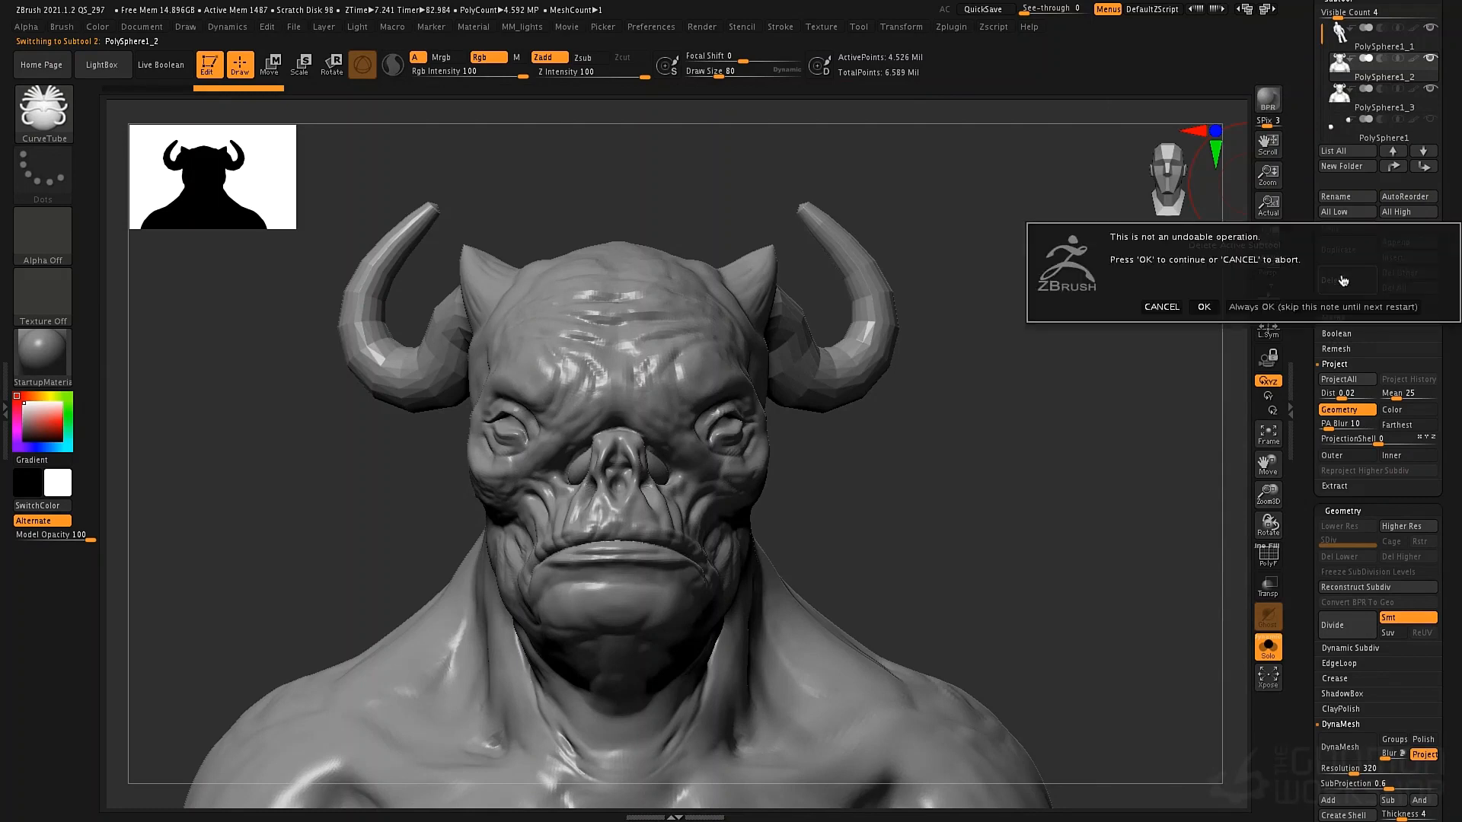
left_click(1206, 307)
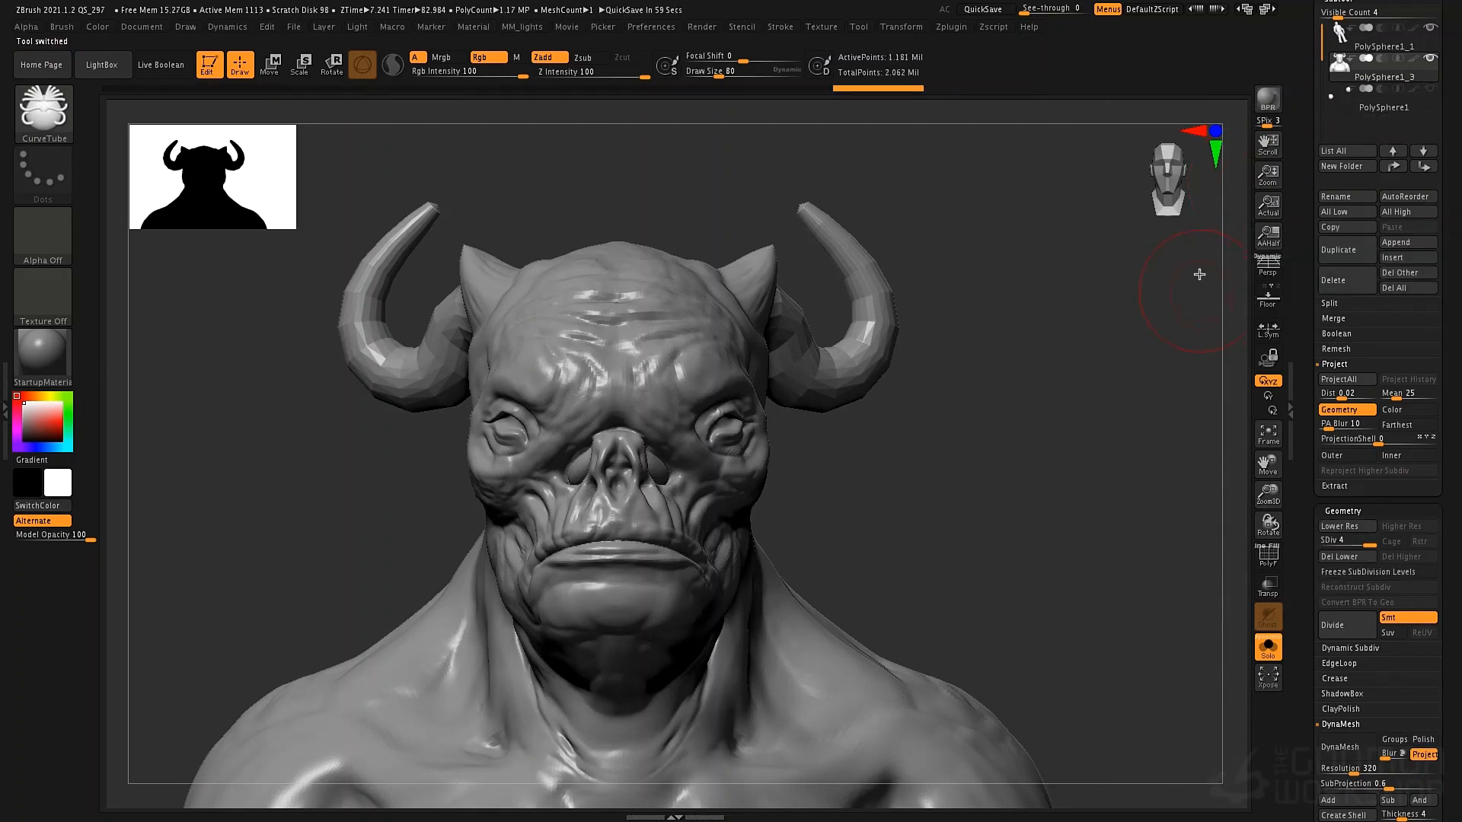
Smooth the faceted surface of the horns from the front at lower subdivision levels and return to SDiv 3
key("shift+d")
key("shift+d")
key("shift+d")
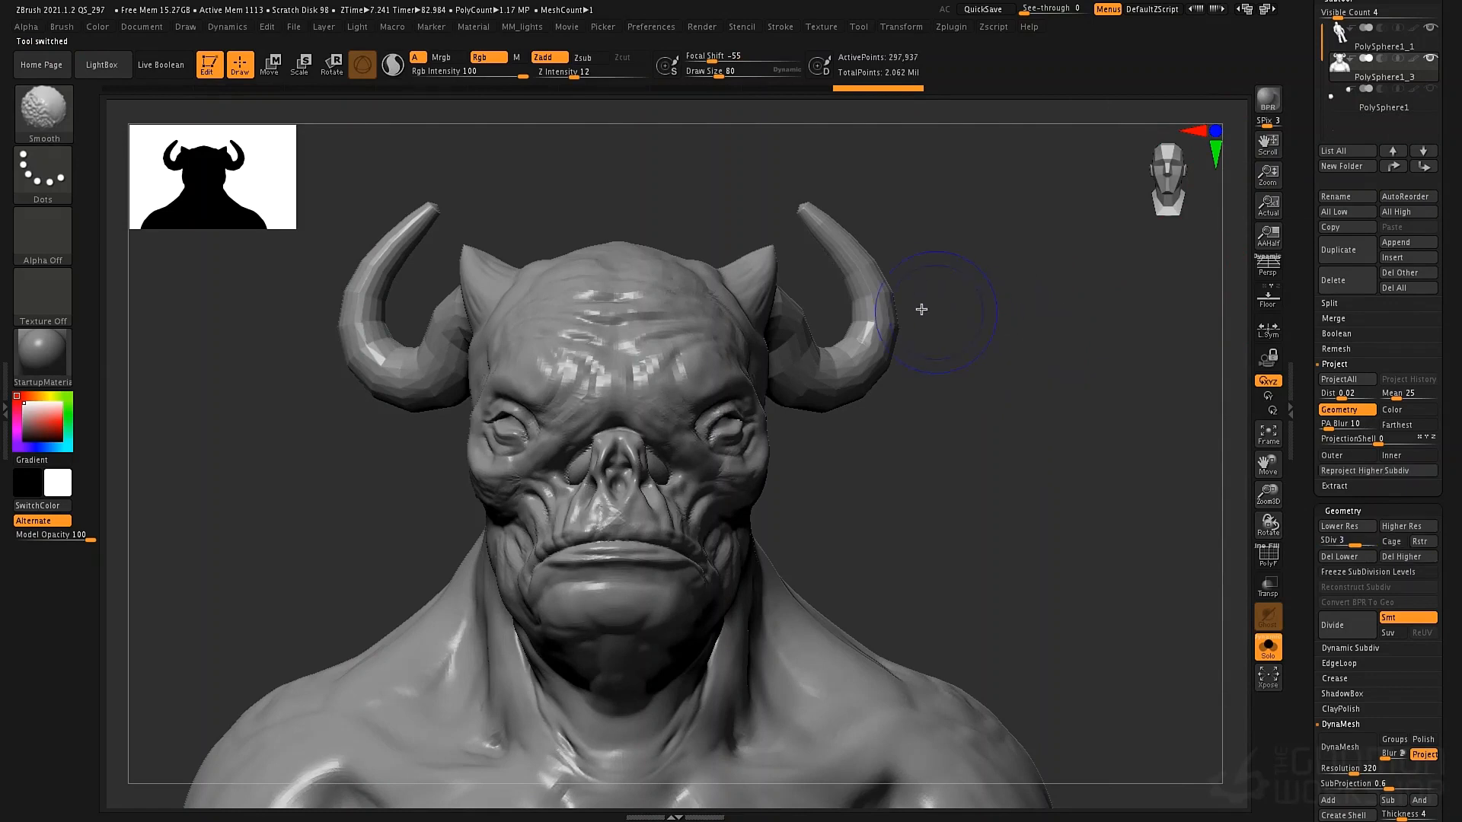
mouse_move(817, 354)
left_mouse_down("shift")
mouse_move(856, 343)
mouse_move(869, 305)
mouse_move(839, 228)
mouse_move(849, 358)
mouse_move(802, 374)
left_mouse_up("shift")
key("d")
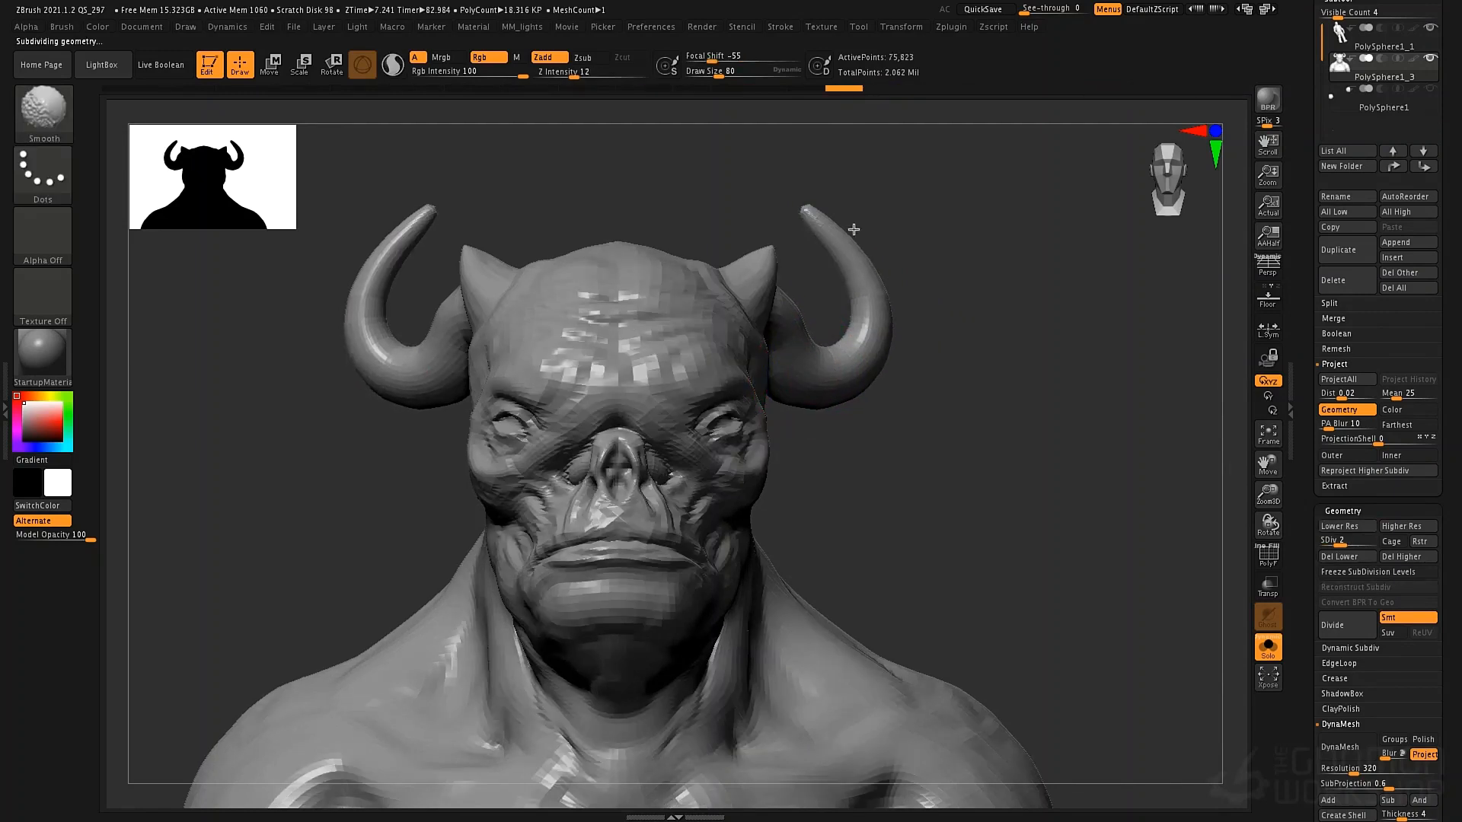
key("d")
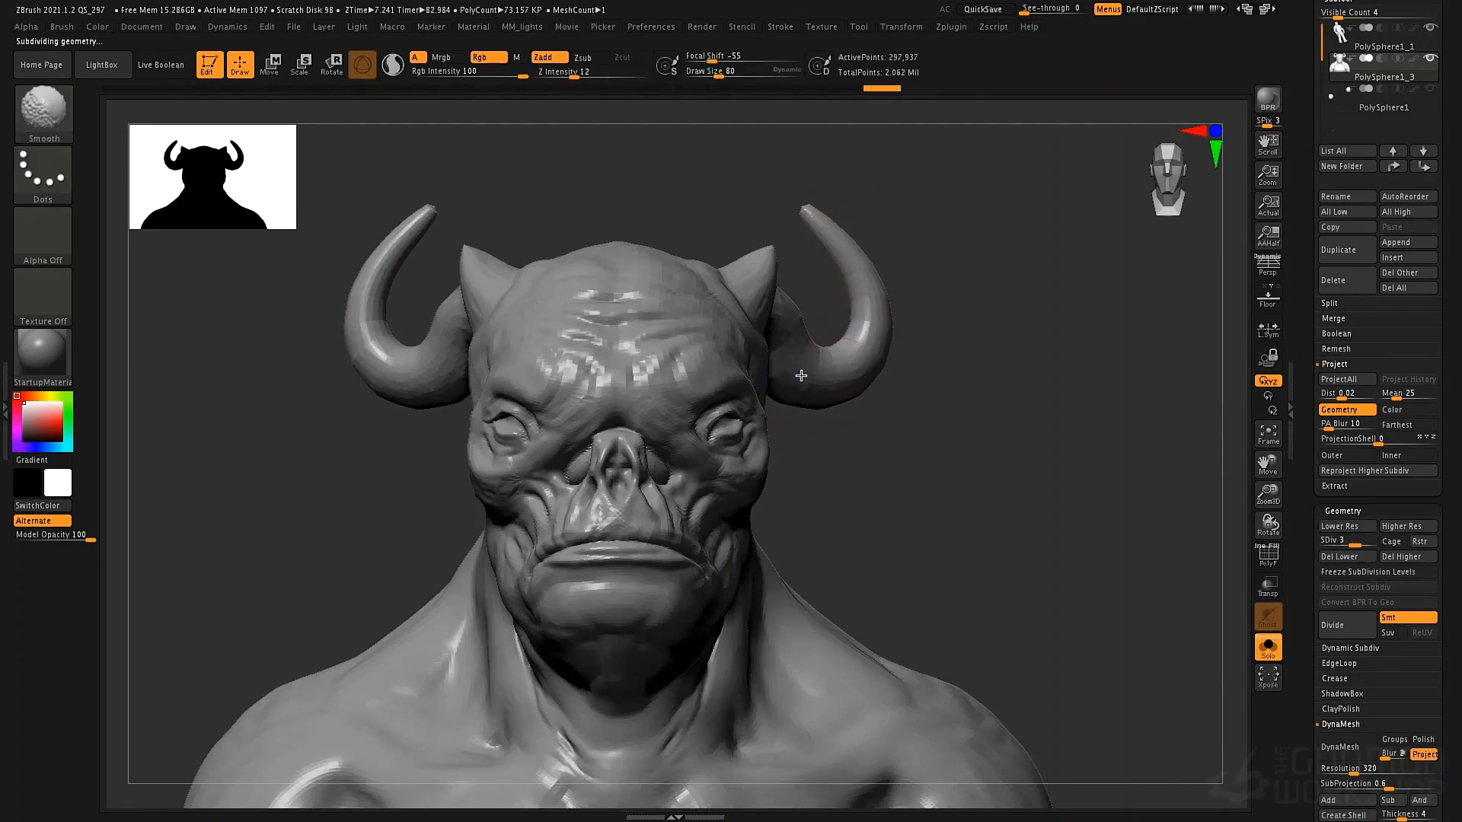
Smooth the horn and its base from the side at lower subdivision levels and bring the bust up to SDiv 4
mouse_move(656, 206)
left_mouse_down()
mouse_move(620, 209)
mouse_move(603, 346)
left_mouse_up()
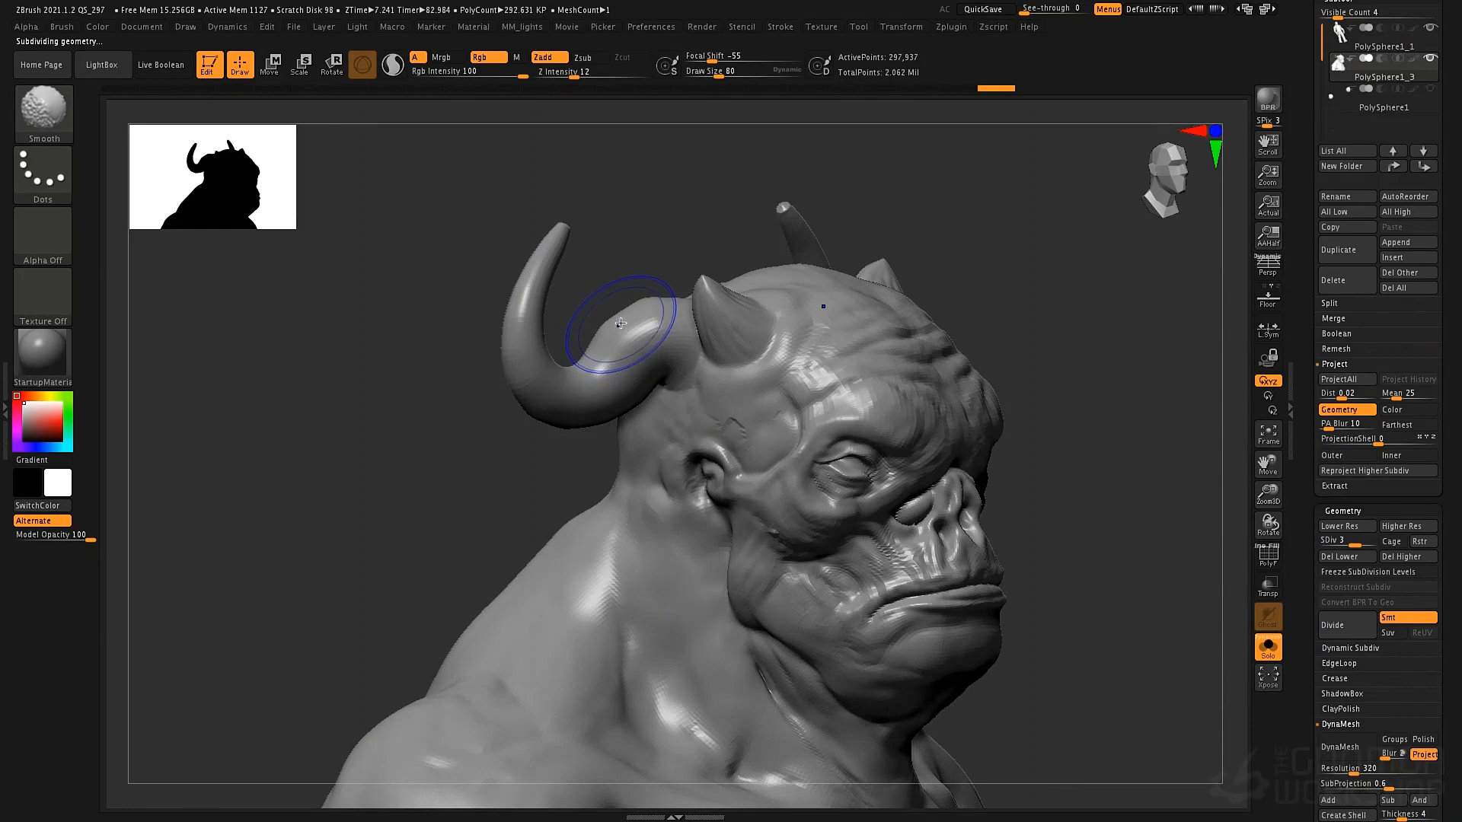
key("shift+d")
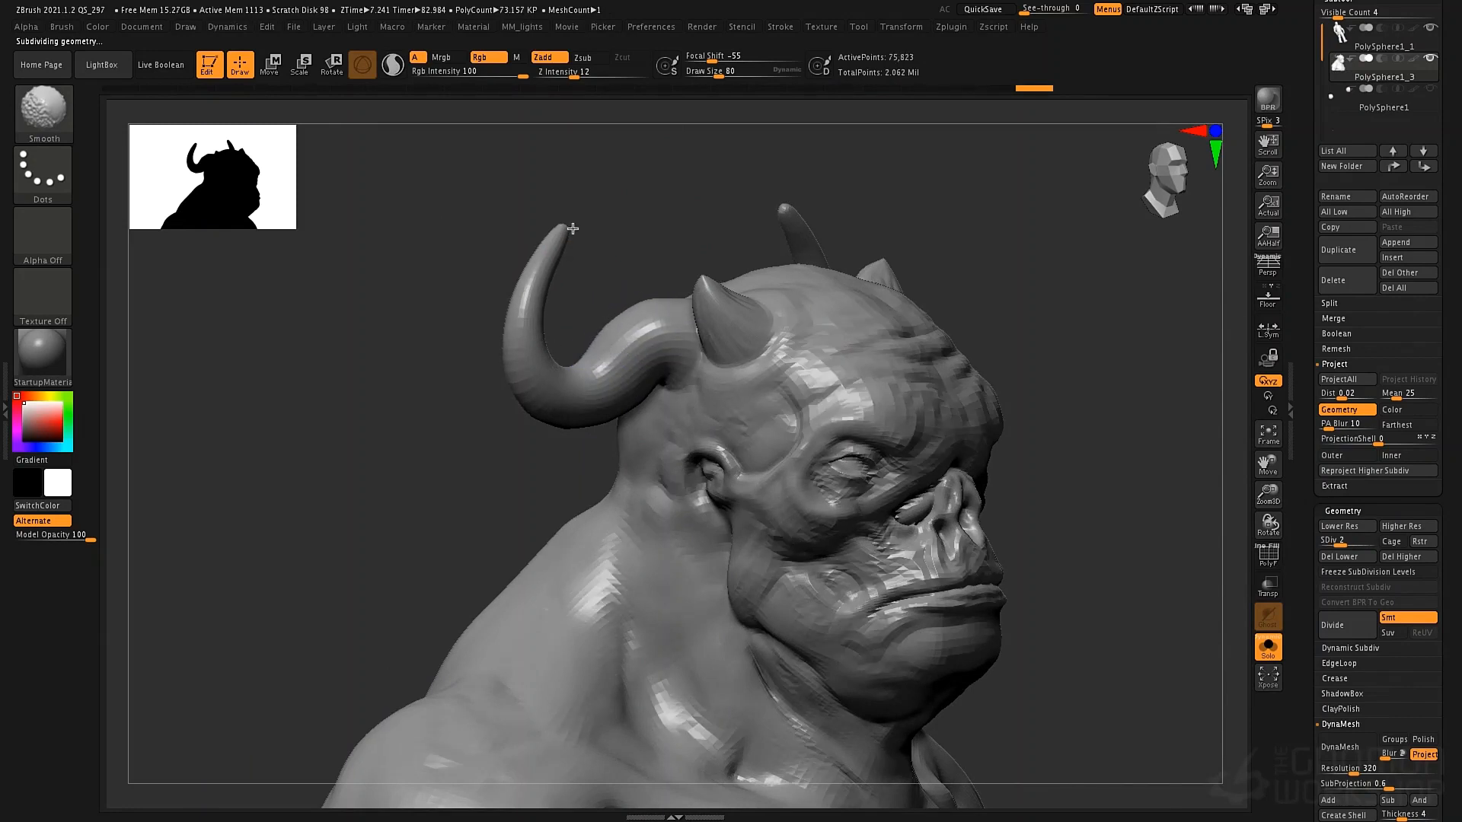
key("d")
key("d")
left_click_drag(632, 334, 642, 360, "shift")
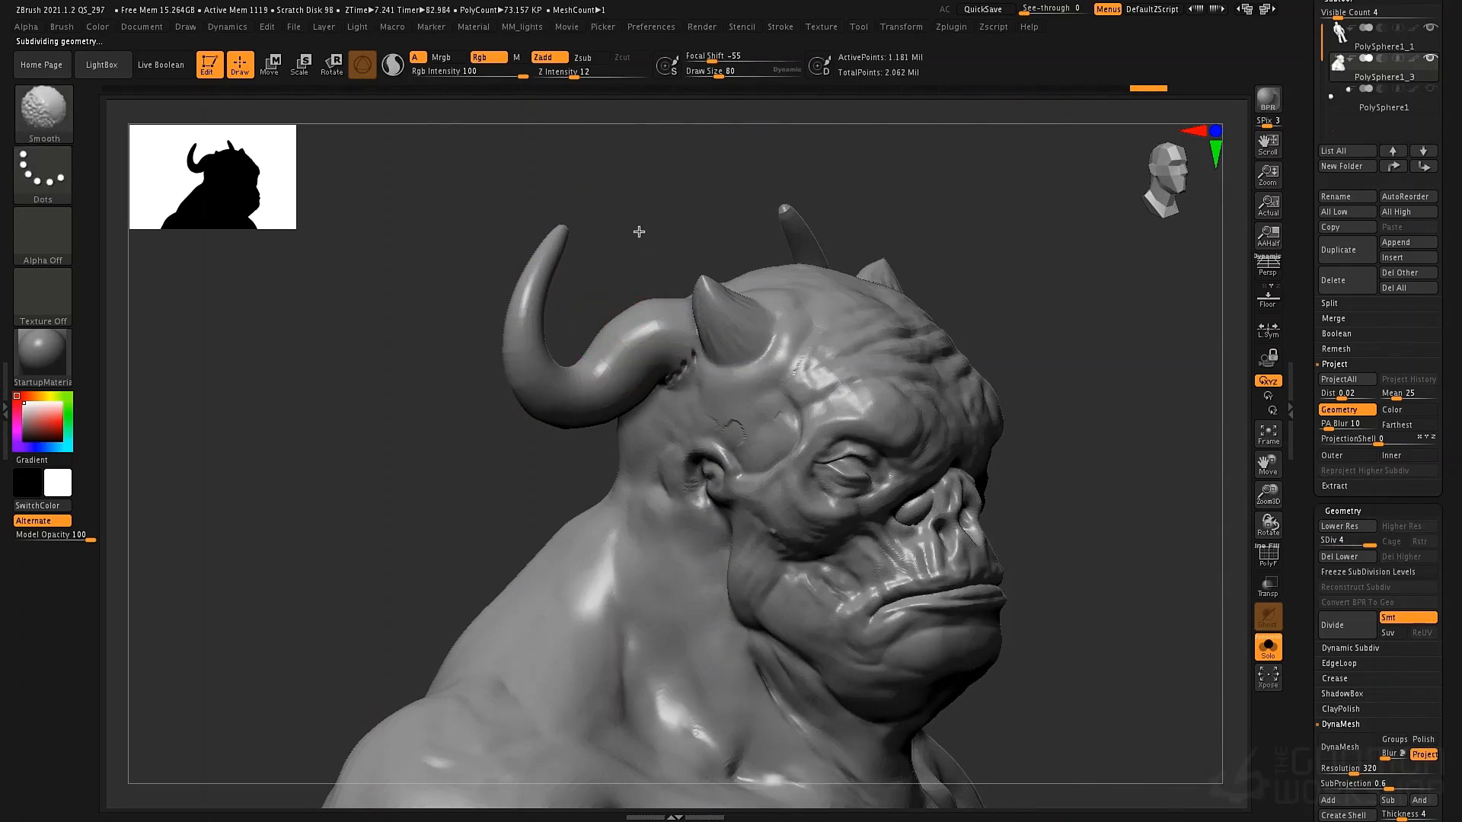
Show the polygon wireframe and lower the bust to SDiv 1 to examine the topology around the horn's base
key("shift+f")
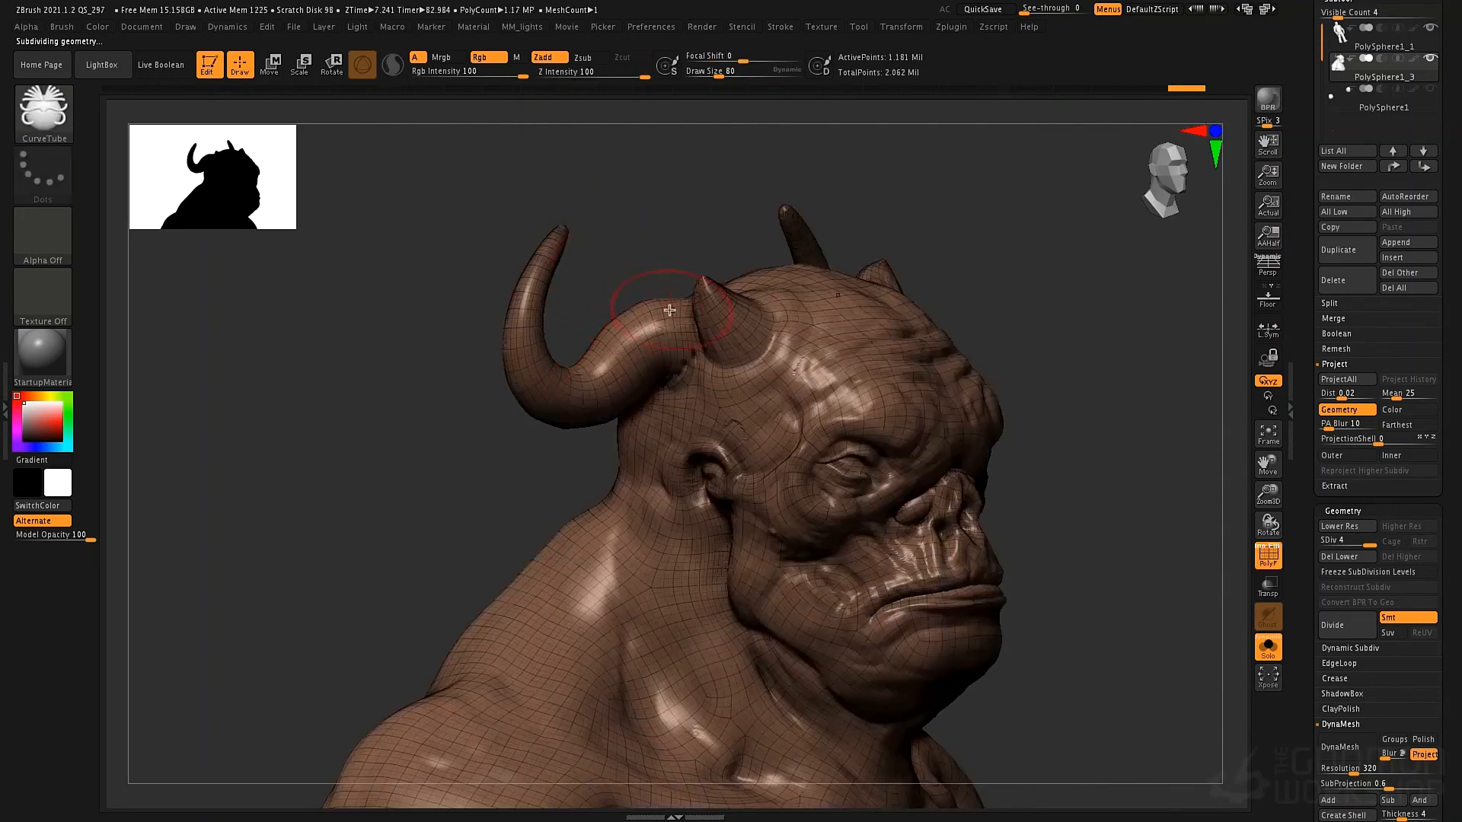
left_click_drag(693, 250, 713, 286)
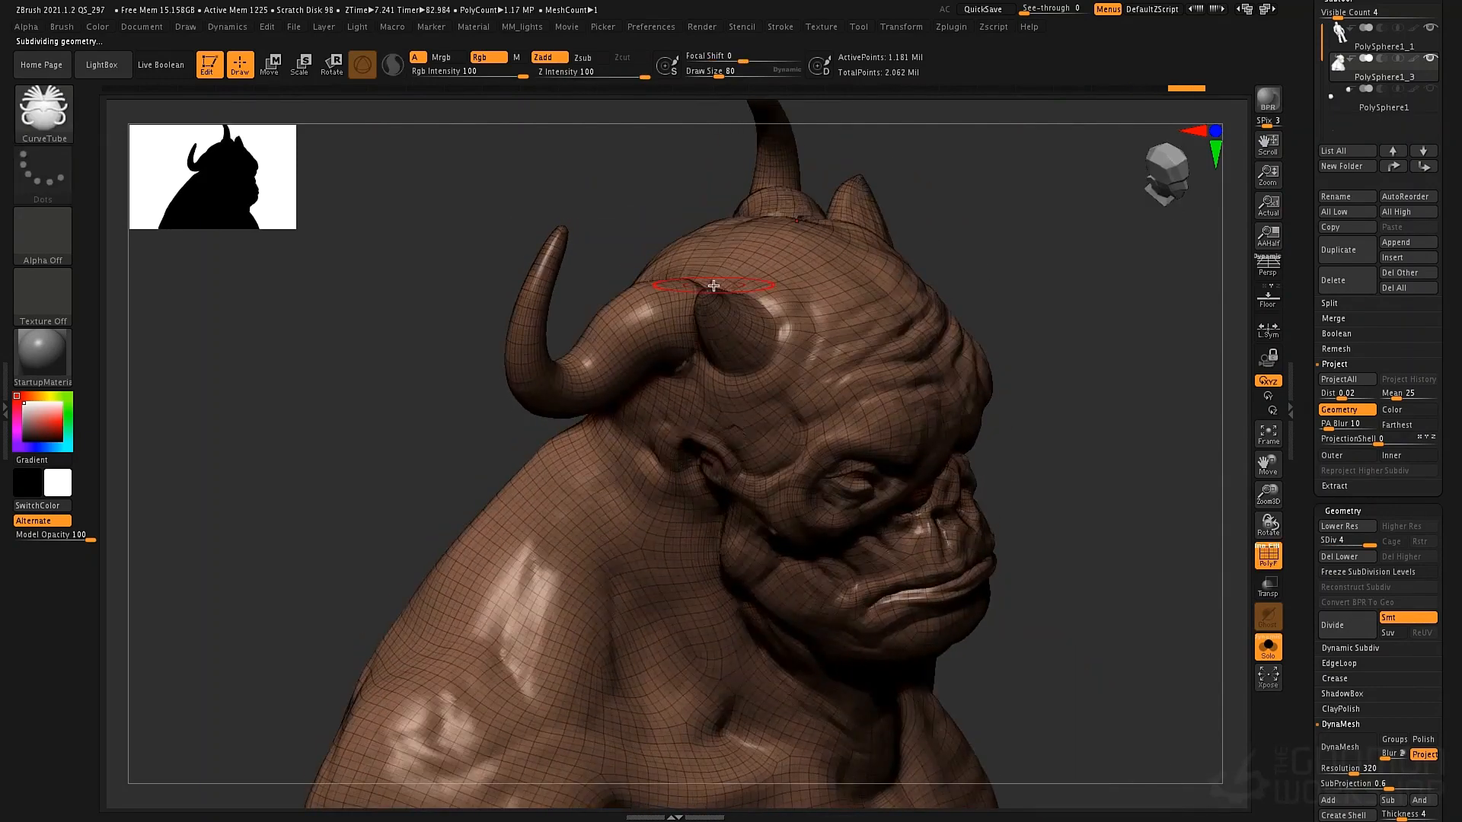
key("shift")
key("shift+d")
key("shift+d")
key("shift+d")
right_click_drag(715, 221, 676, 304)
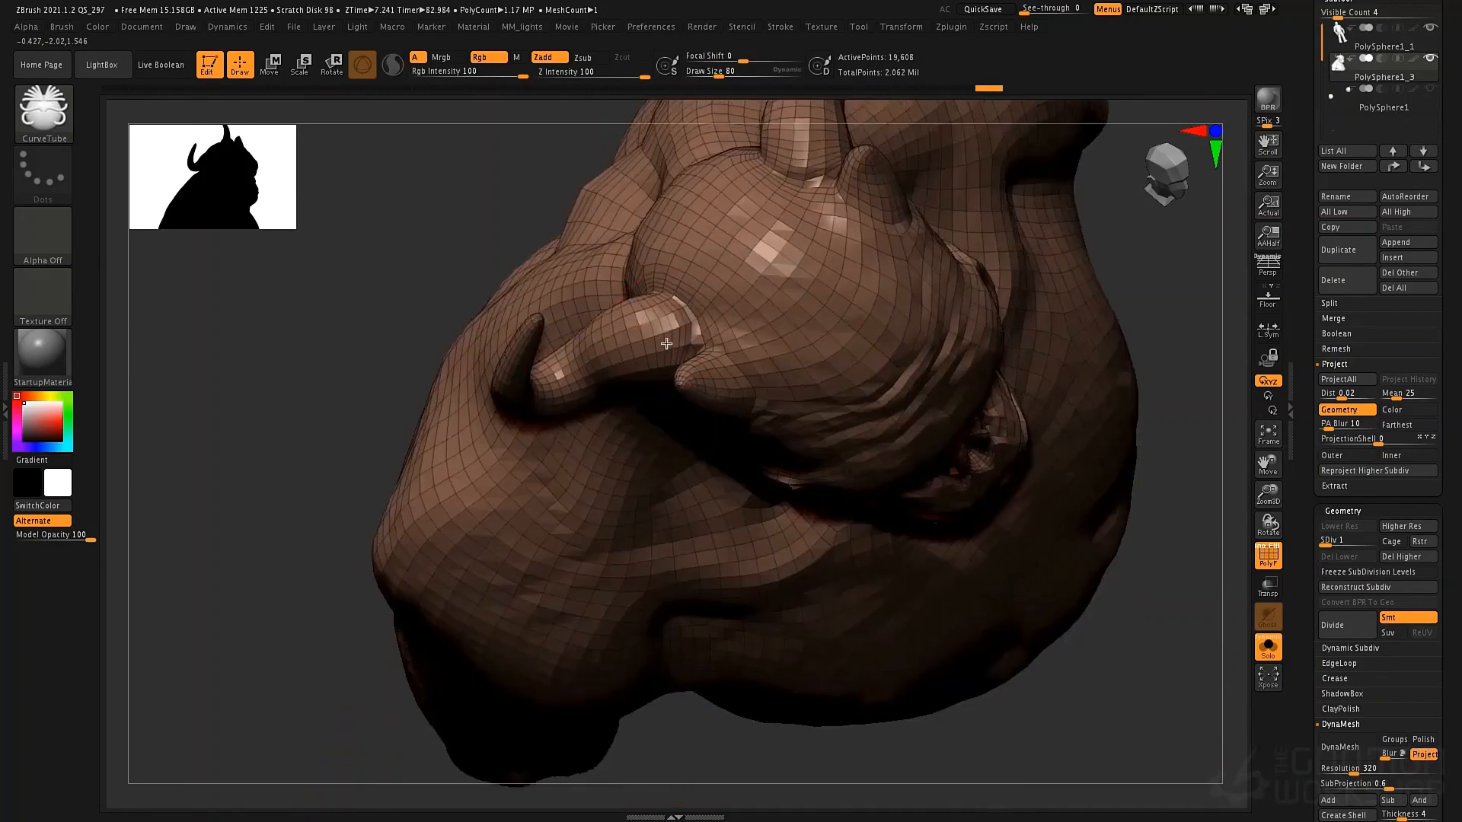
Set the selection brush to SelectLasso
key("b")
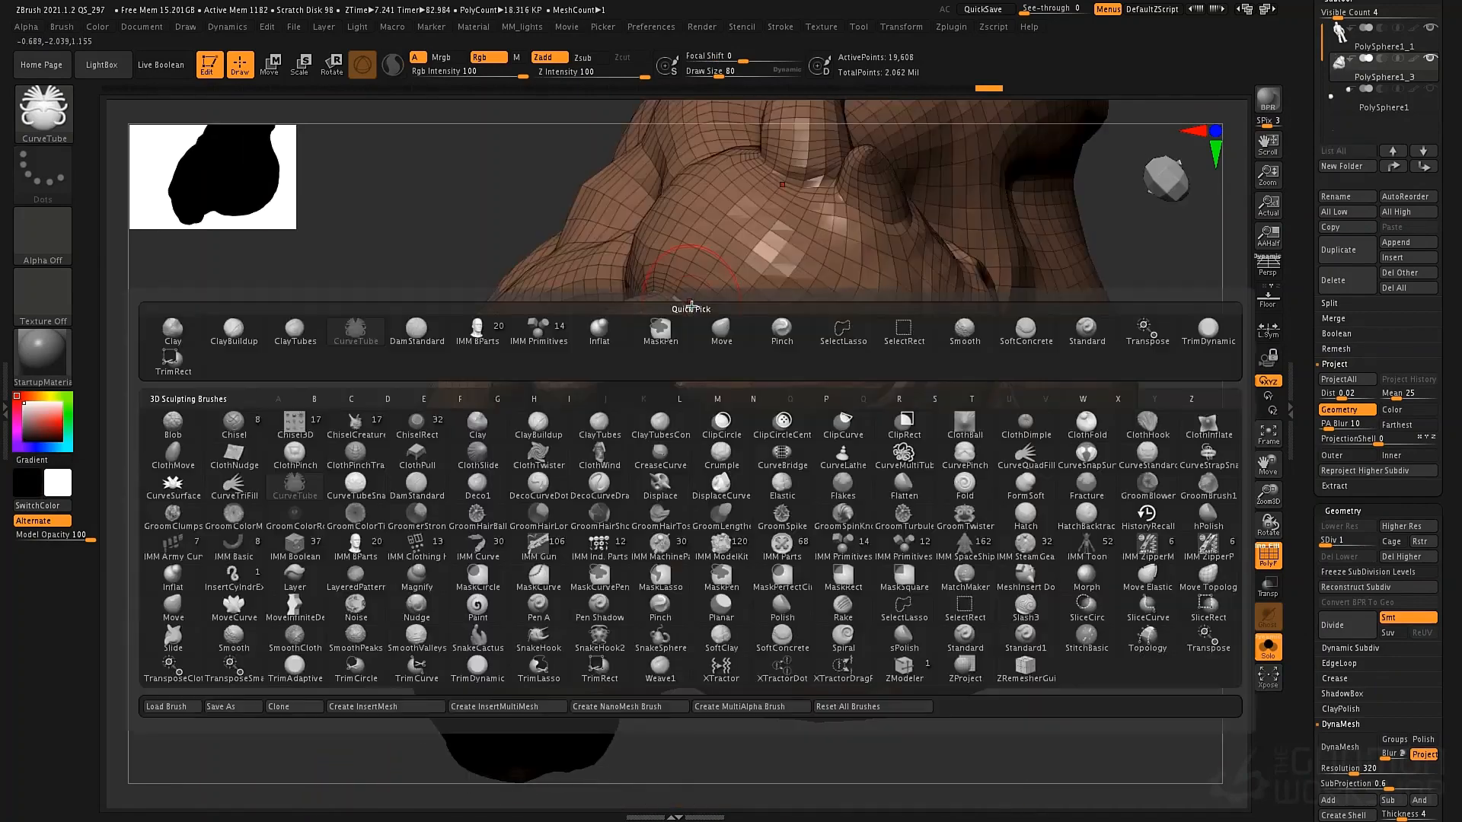
key("s")
key("l")
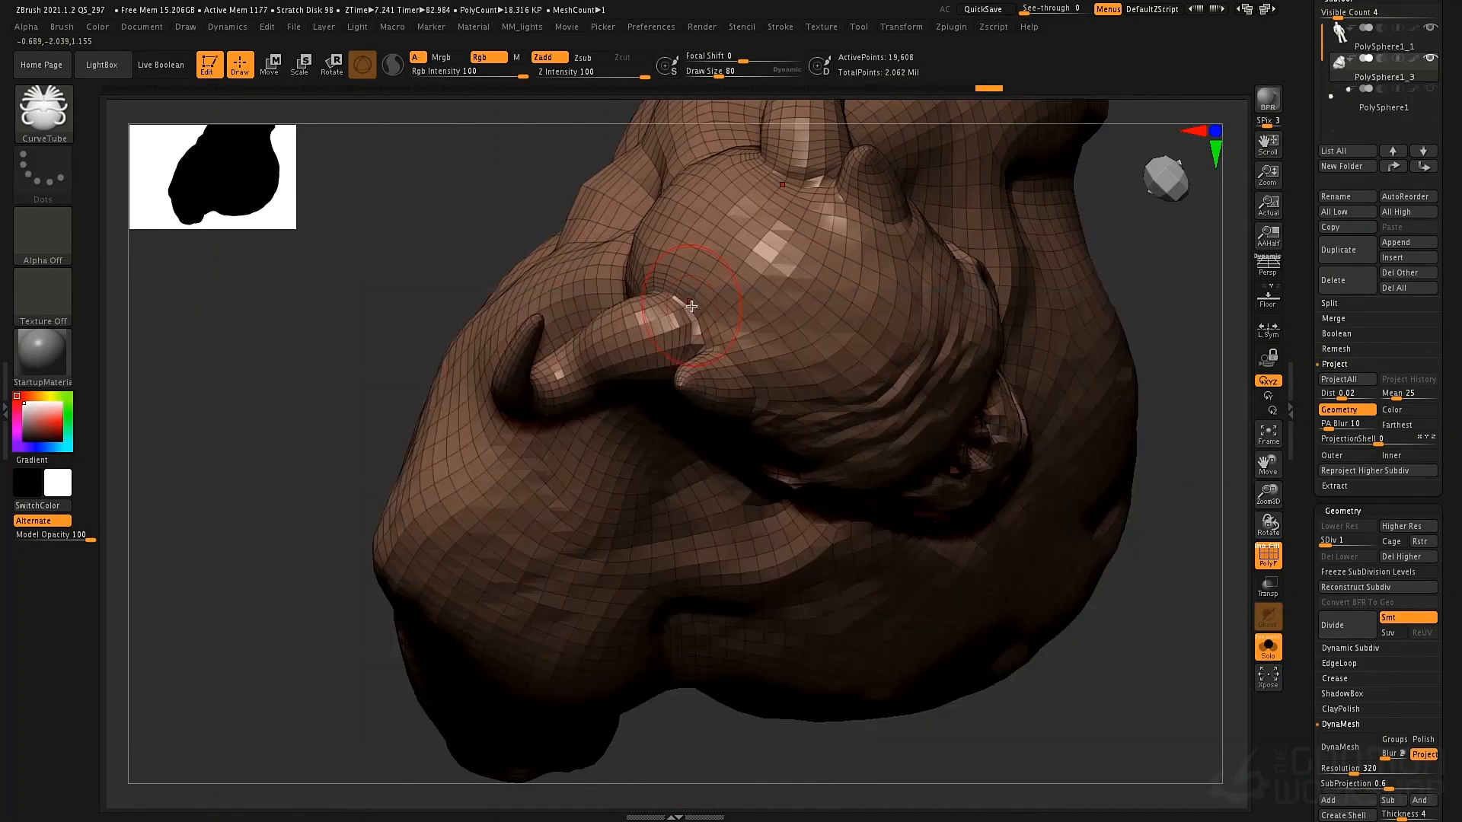
key("ctrl+shift")
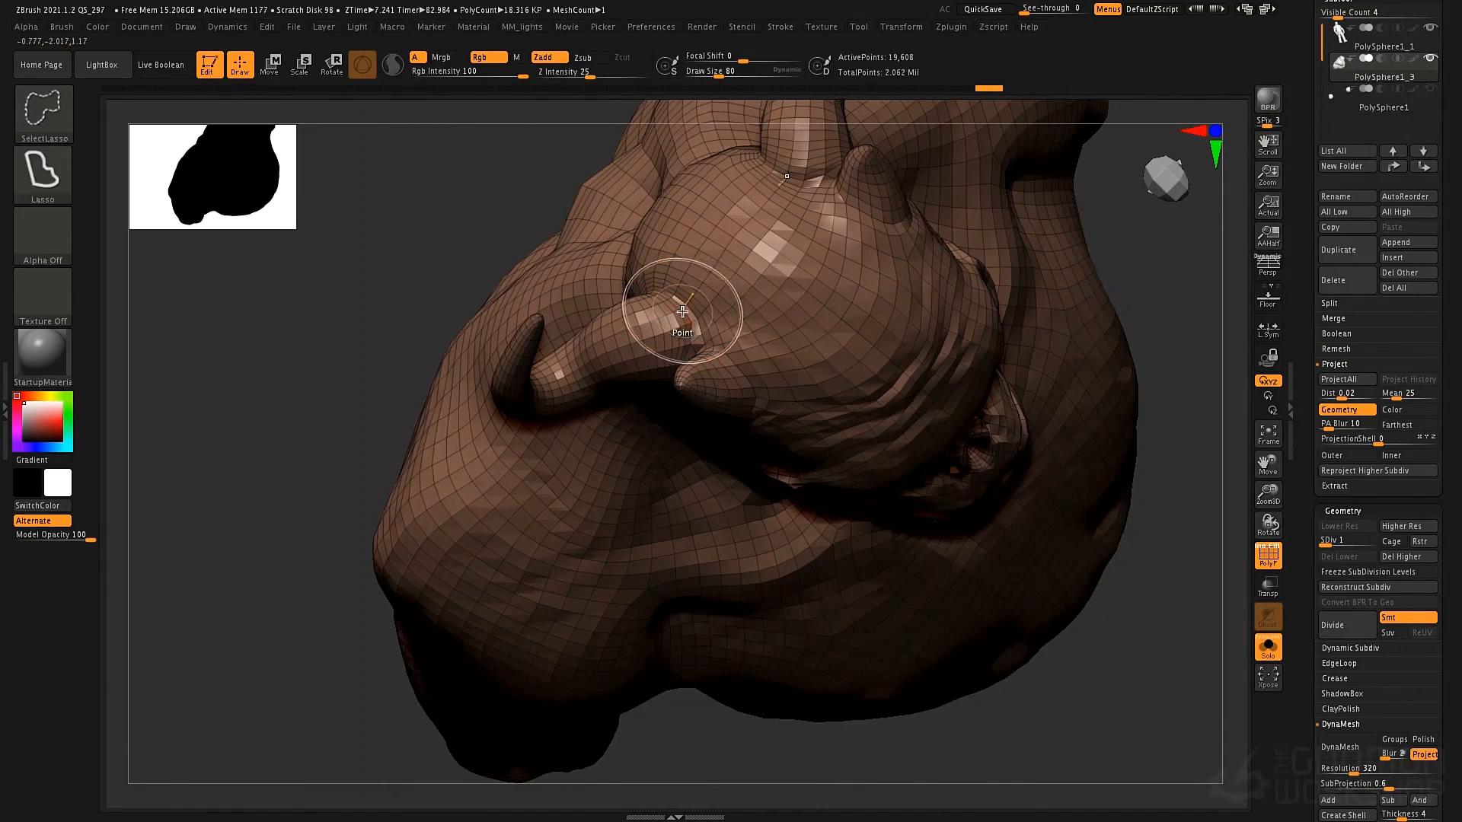
Hide a polygon loop where the horn meets the head, check the gap from the side, and unhide the mesh
scroll(685, 309, "up", 5)
right_click_drag(845, 431, 868, 457, "ctrl")
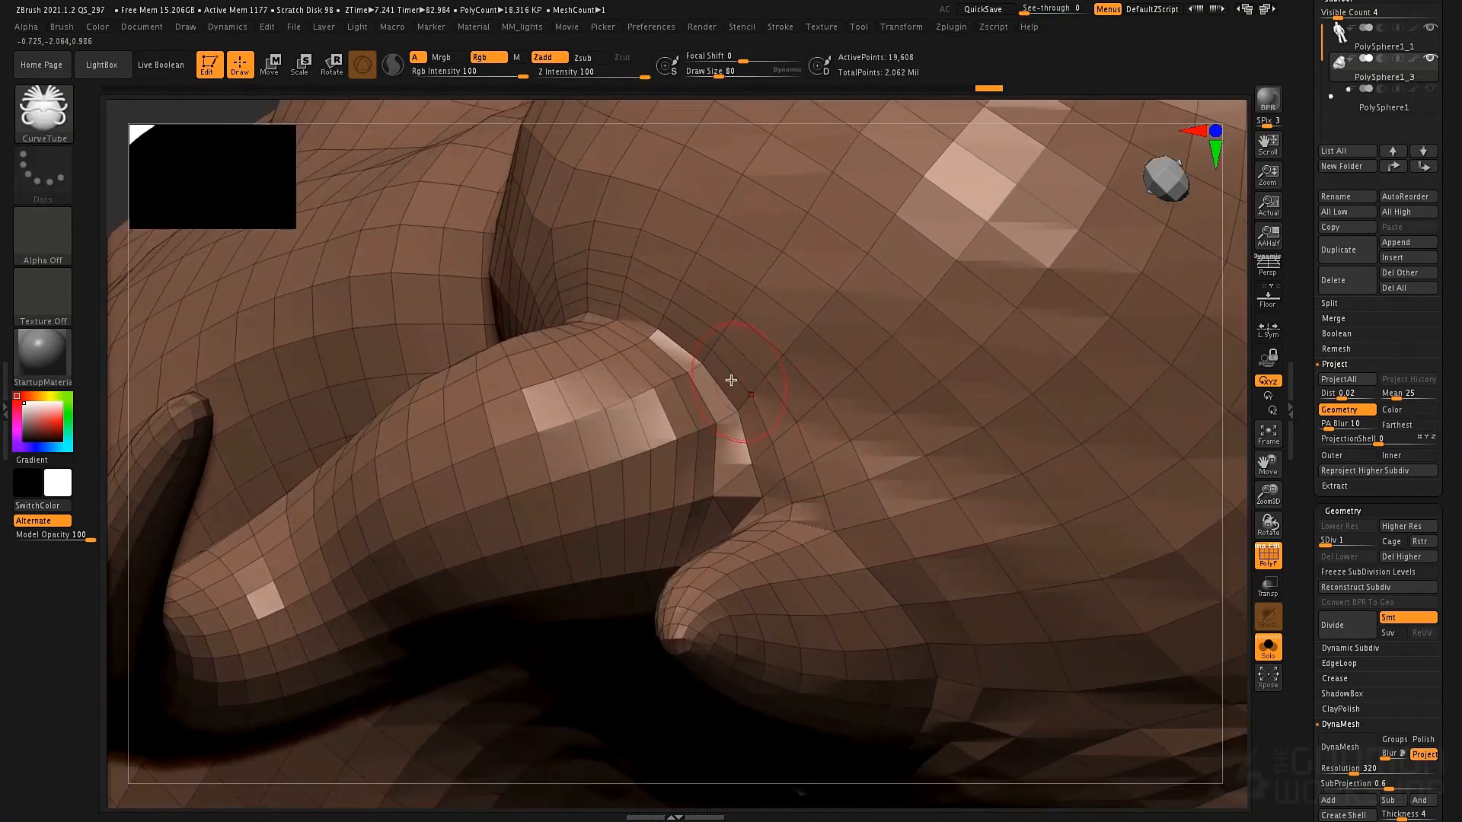
left_click(693, 371, "ctrl+shift")
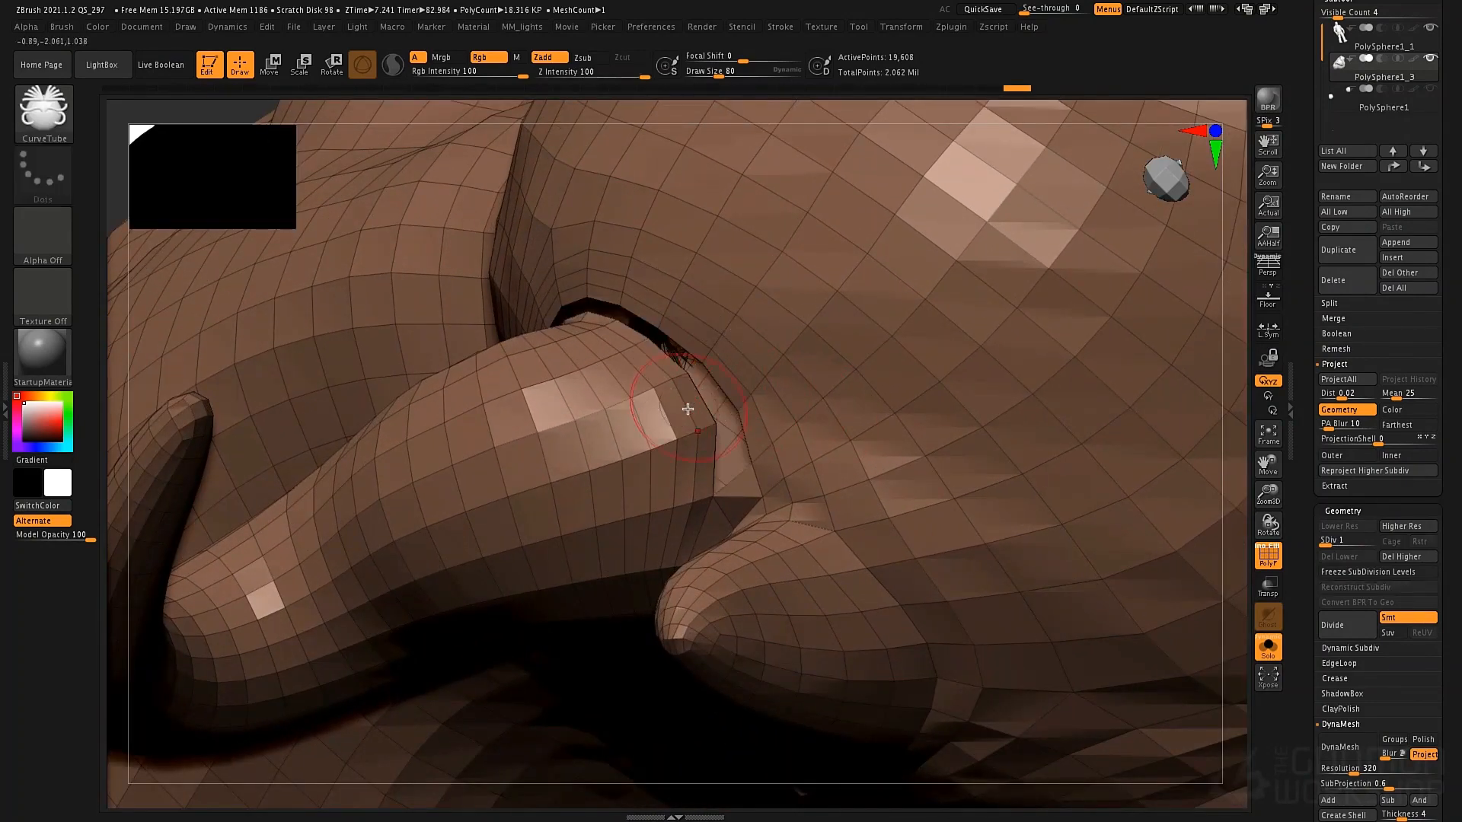
mouse_move(691, 404)
right_mouse_down("ctrl")
mouse_move(652, 343)
mouse_move(666, 300)
mouse_move(691, 377)
mouse_move(705, 329)
mouse_move(728, 332)
right_mouse_up("ctrl")
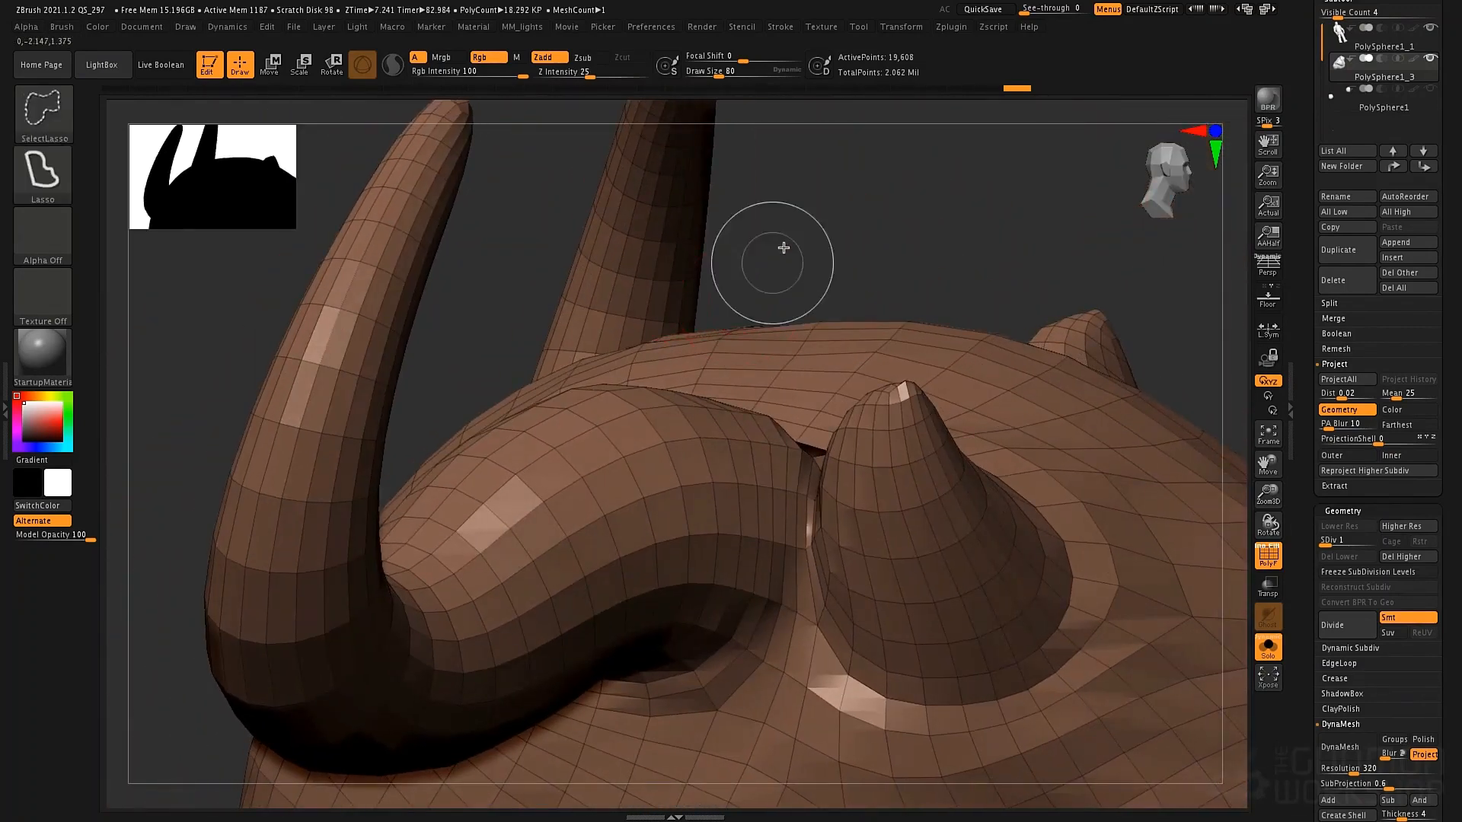
left_click(781, 252, "ctrl+shift")
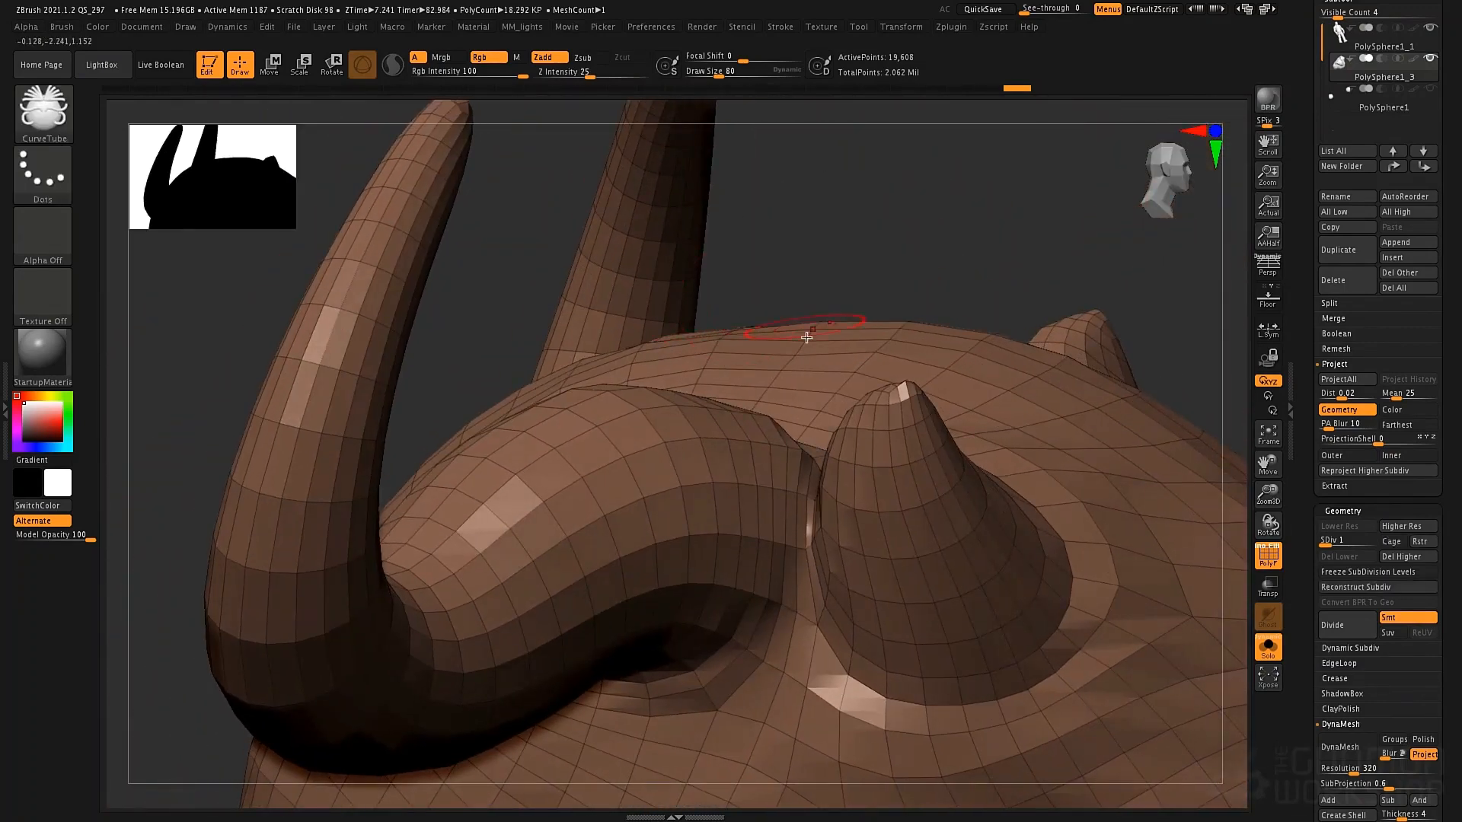
Hide several polygon loops around the bases of the horn and the small spike, and restore the full mesh's visibility
left_click(793, 491)
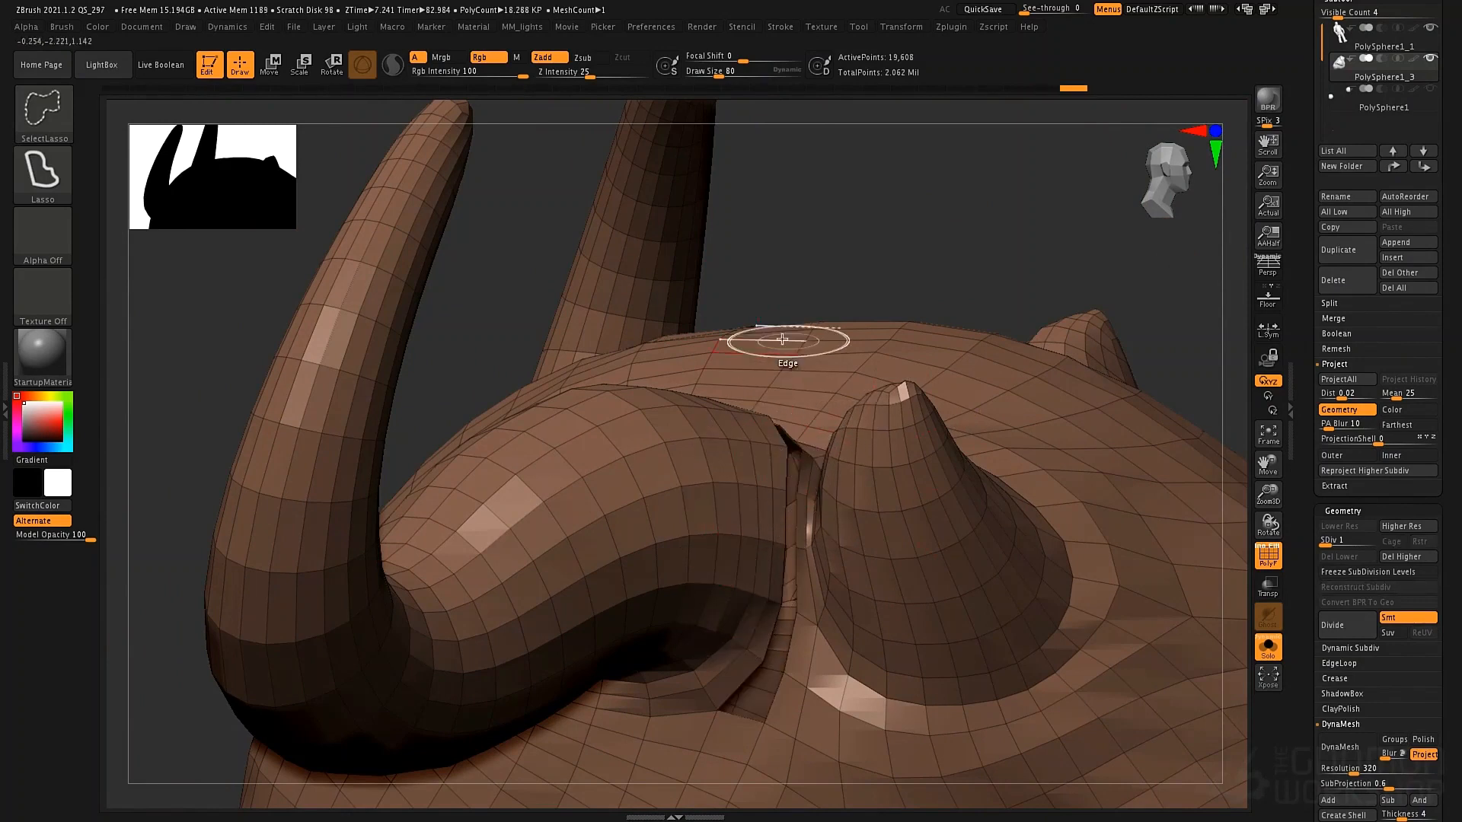
left_click(792, 469)
left_click(780, 543)
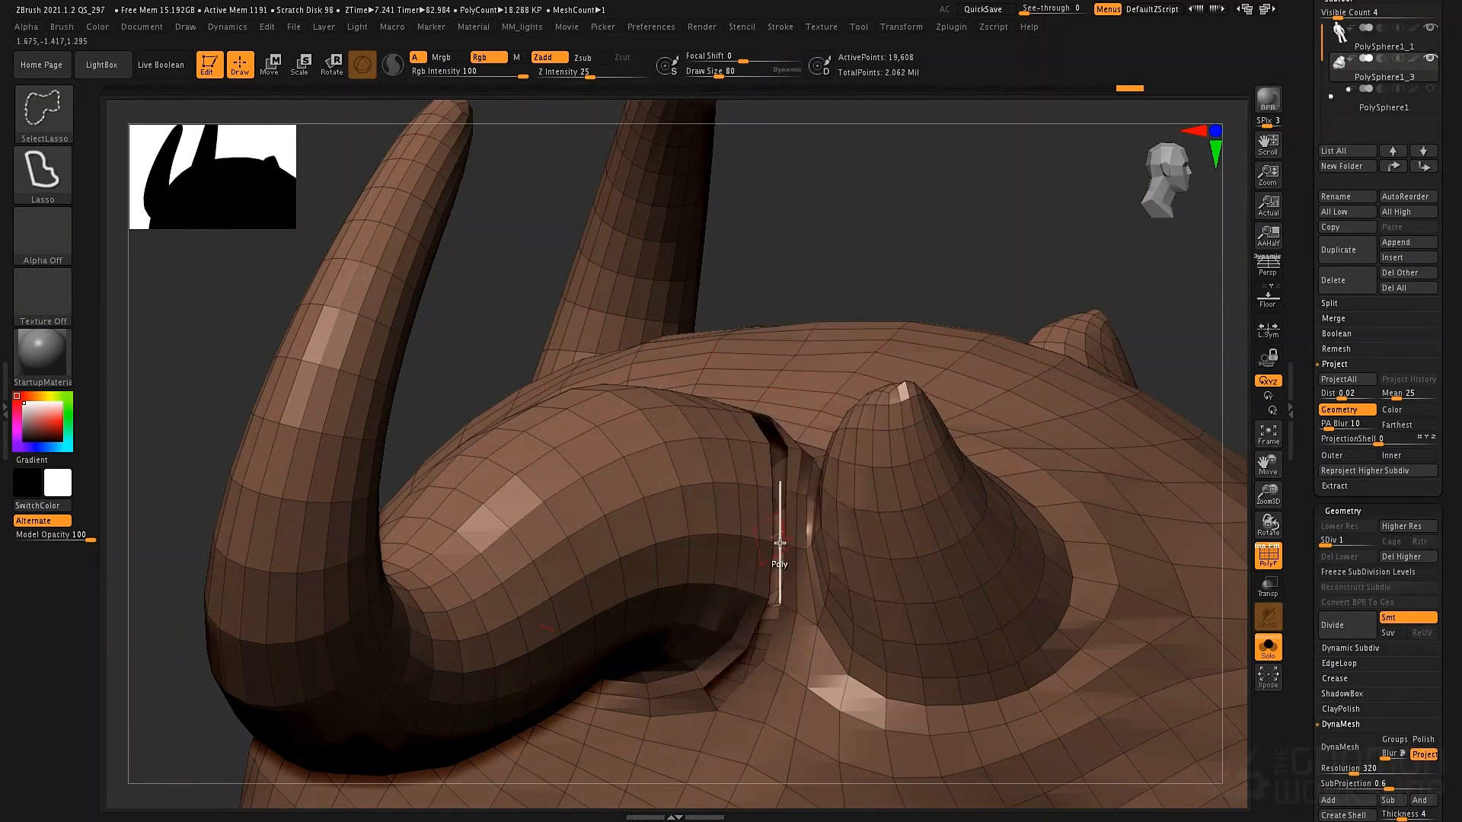
left_click(709, 698, "ctrl+shift")
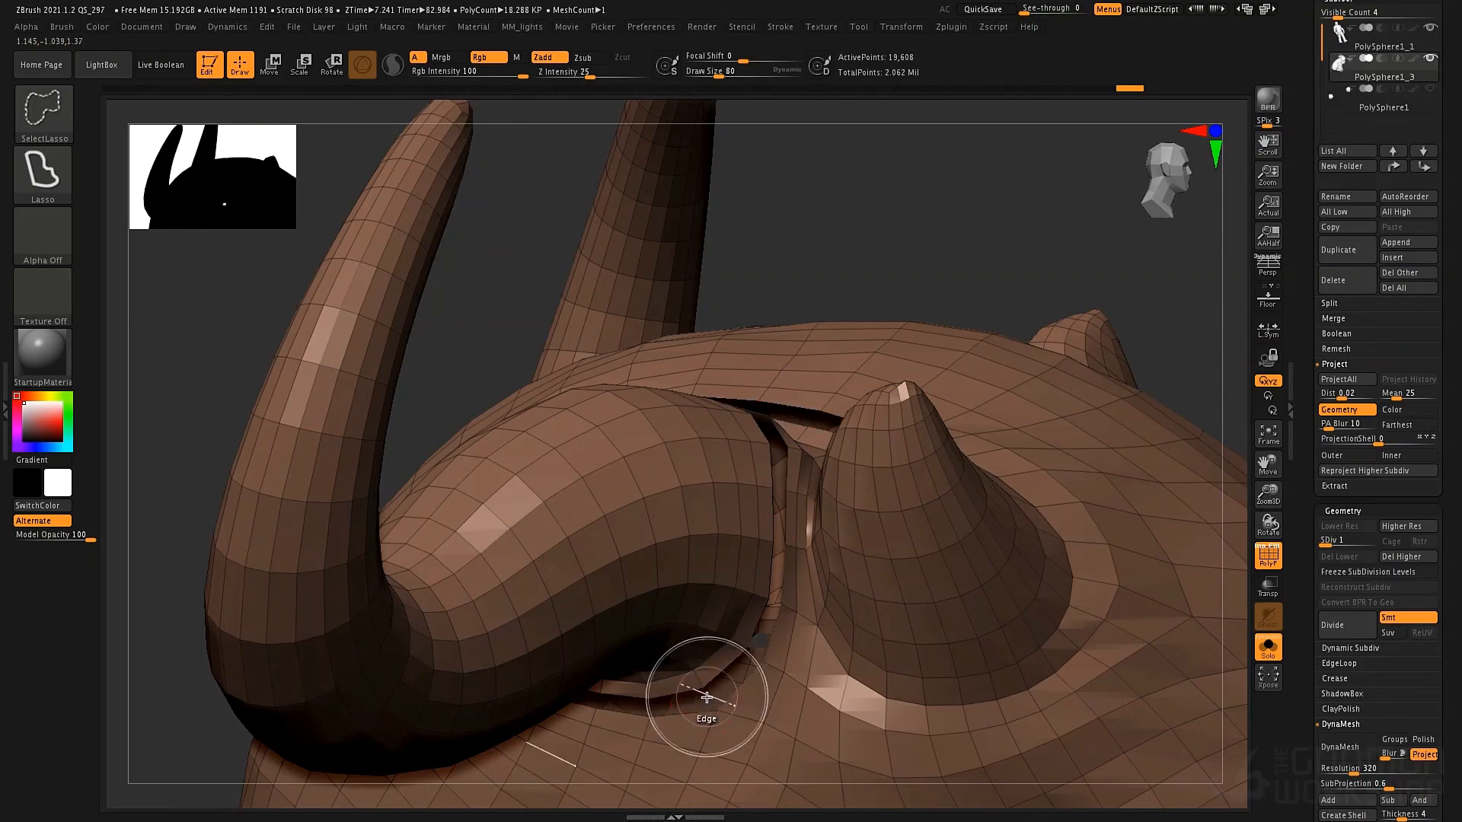
right_click_drag(712, 482, 496, 510)
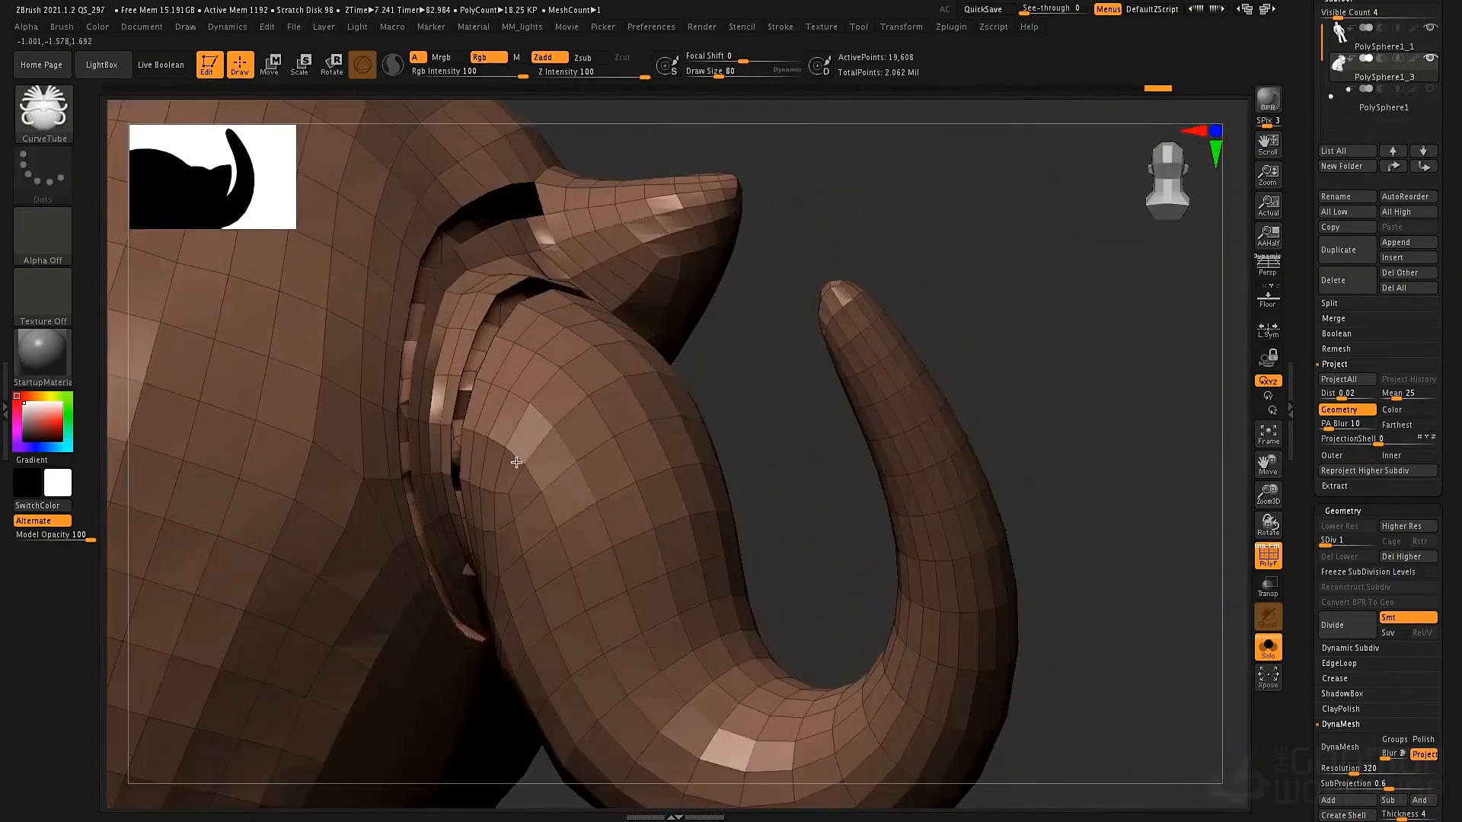
left_click(737, 326, "ctrl+shift")
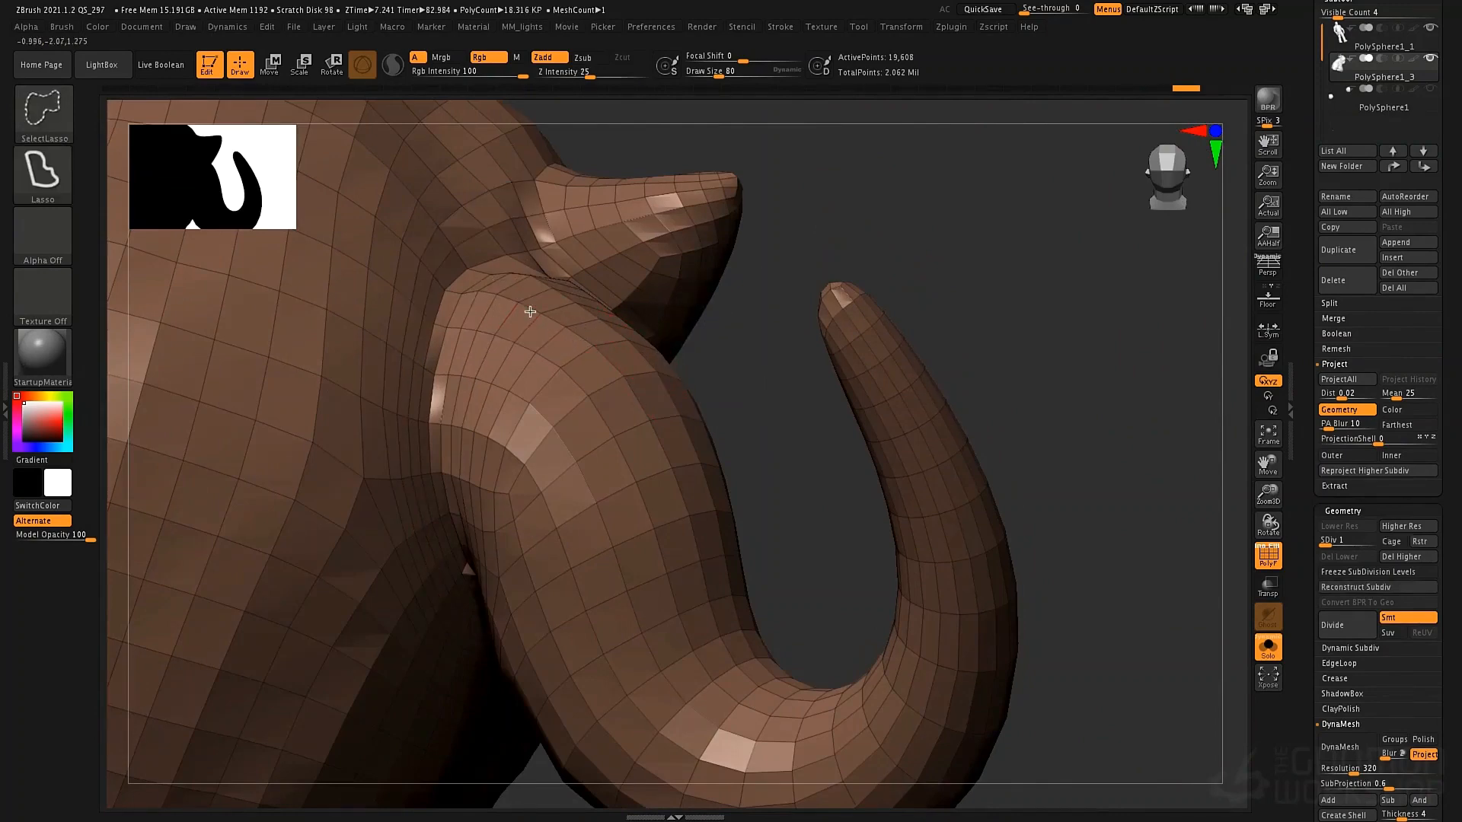
left_click(530, 311, "ctrl+shift")
left_click(685, 315, "ctrl+shift")
left_click(686, 353, "ctrl+shift")
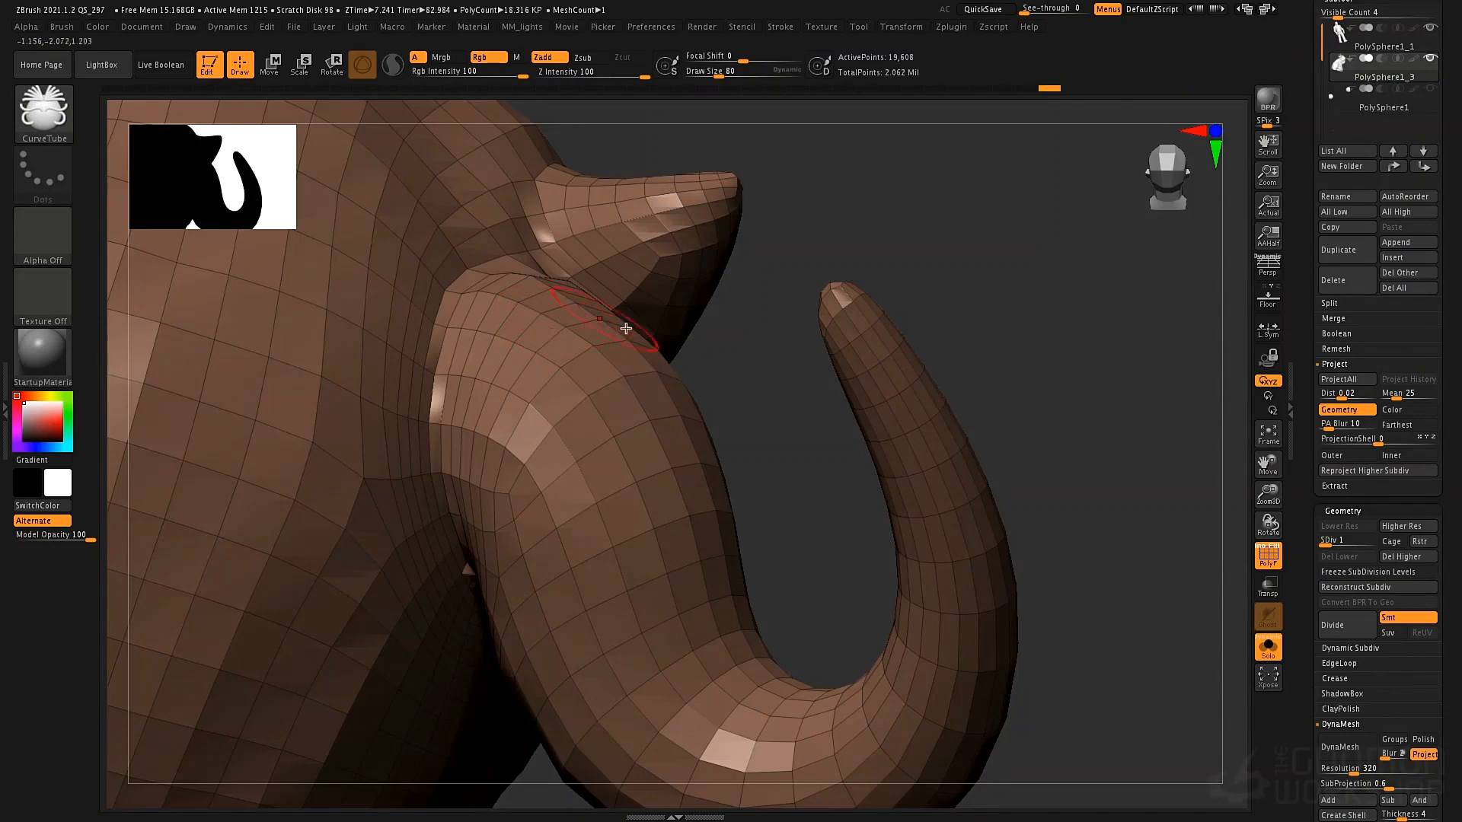
Hide the outer part of the horns with a lasso selection, leaving only their bases visible on the head
mouse_move(751, 409)
left_mouse_down()
mouse_move(744, 267)
mouse_move(806, 225)
left_mouse_up()
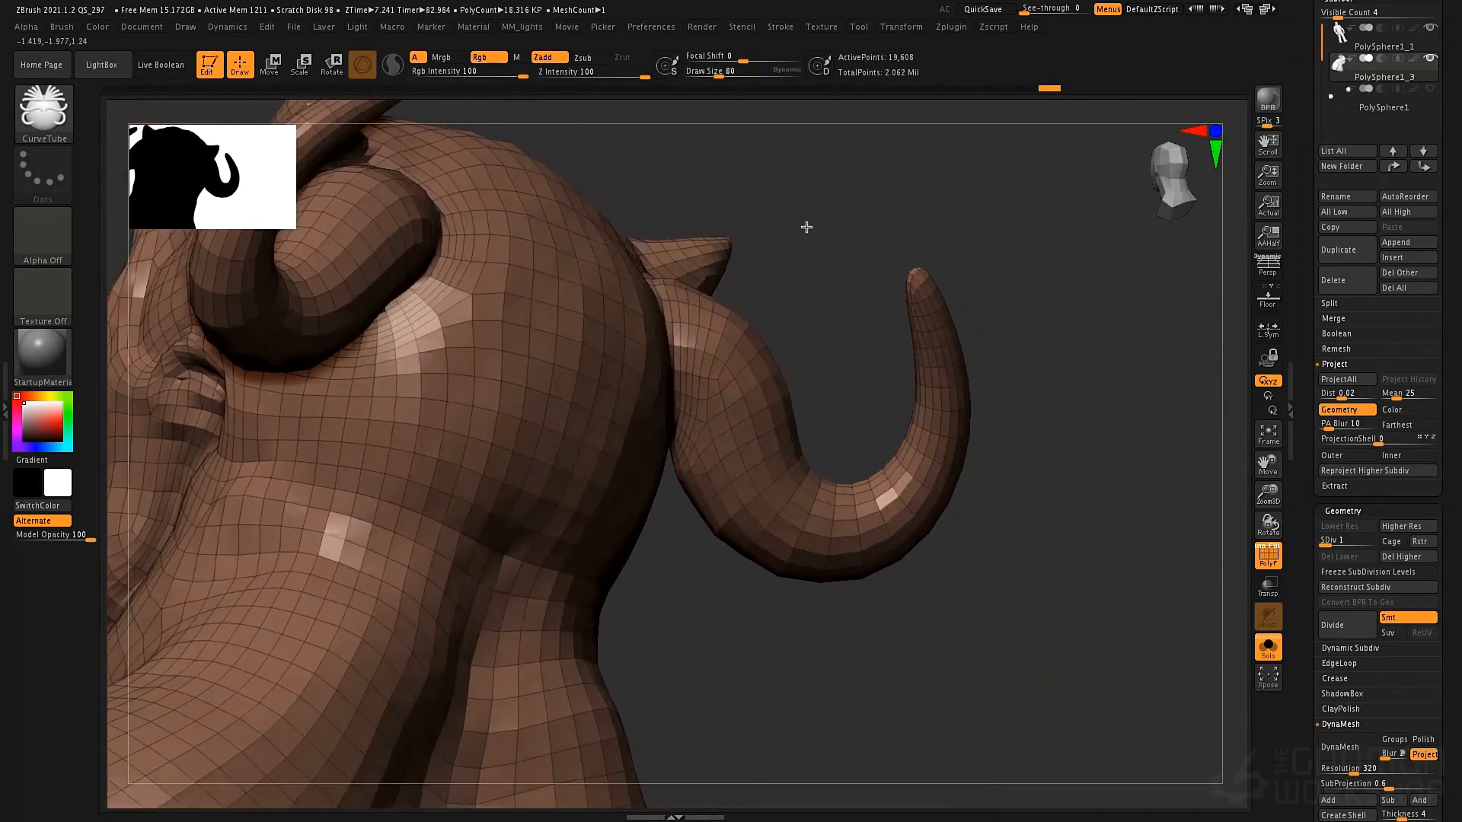
left_click(746, 421, "ctrl+shift")
mouse_move(755, 426)
left_mouse_down("ctrl+shift")
mouse_move(767, 415)
mouse_move(676, 504)
mouse_move(809, 597)
mouse_move(1028, 382)
mouse_move(910, 209)
left_mouse_up("ctrl+shift")
mouse_move(994, 401)
left_mouse_down("ctrl+alt+shift")
mouse_move(928, 441)
mouse_move(1019, 545)
mouse_move(1022, 529)
left_mouse_up("ctrl+alt+shift")
left_click_drag(943, 350, 1086, 398)
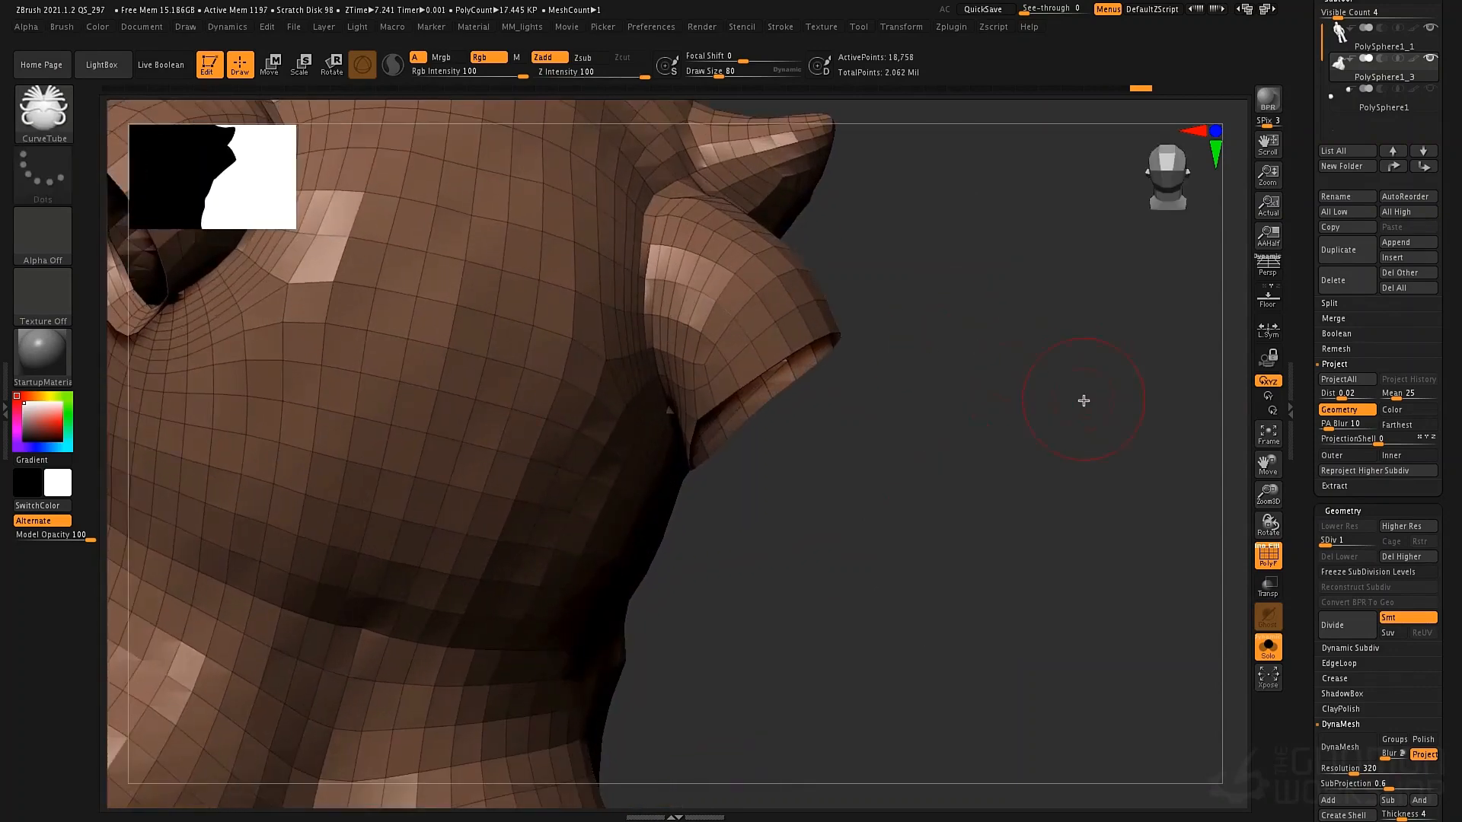
Shrink the mesh's visibility several times to peel back the remaining polygons at the horn bases
scroll(1345, 350, "down", 7)
scroll(1346, 350, "down", 5)
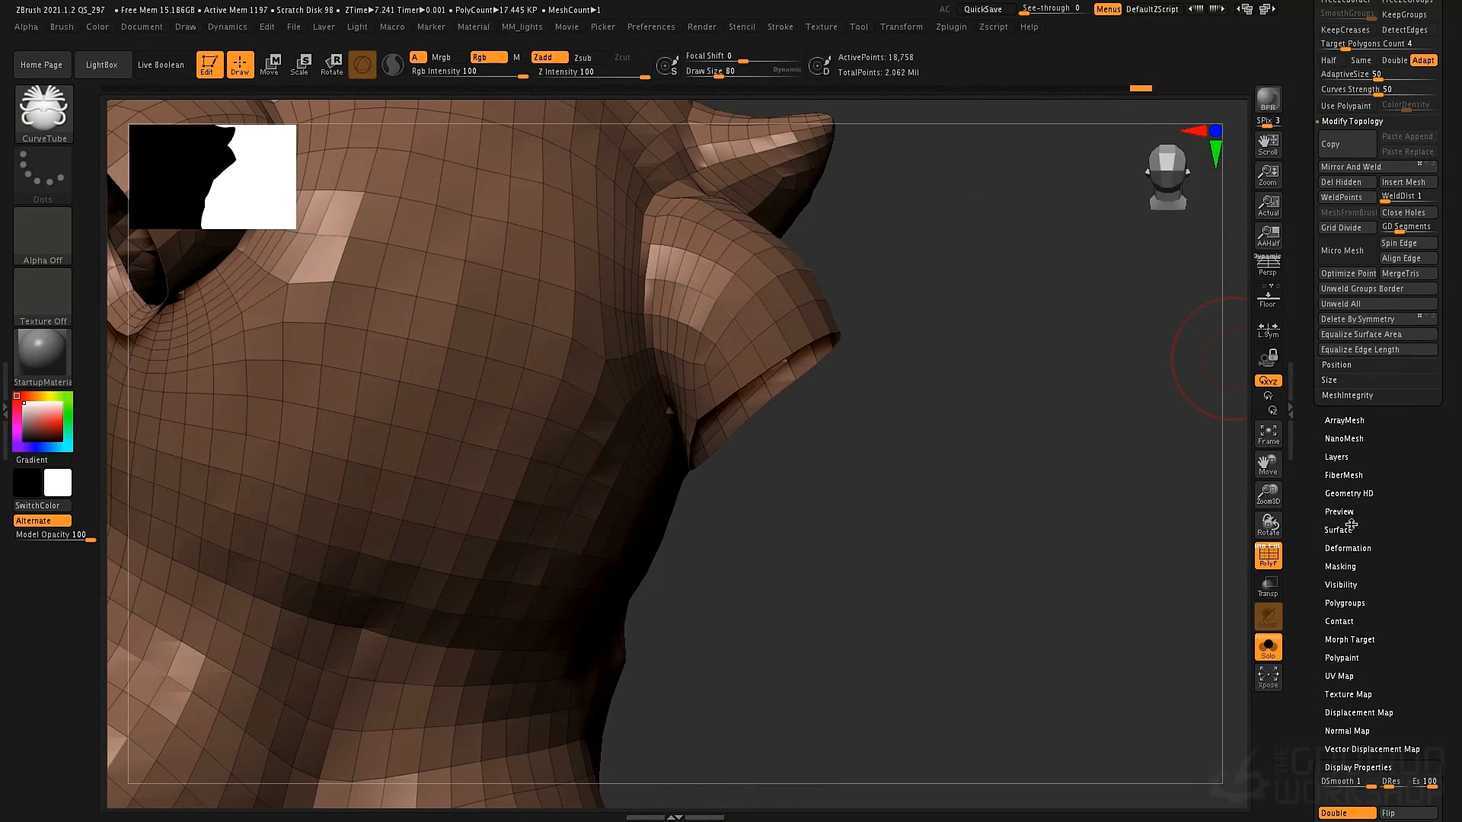
left_click(1354, 584)
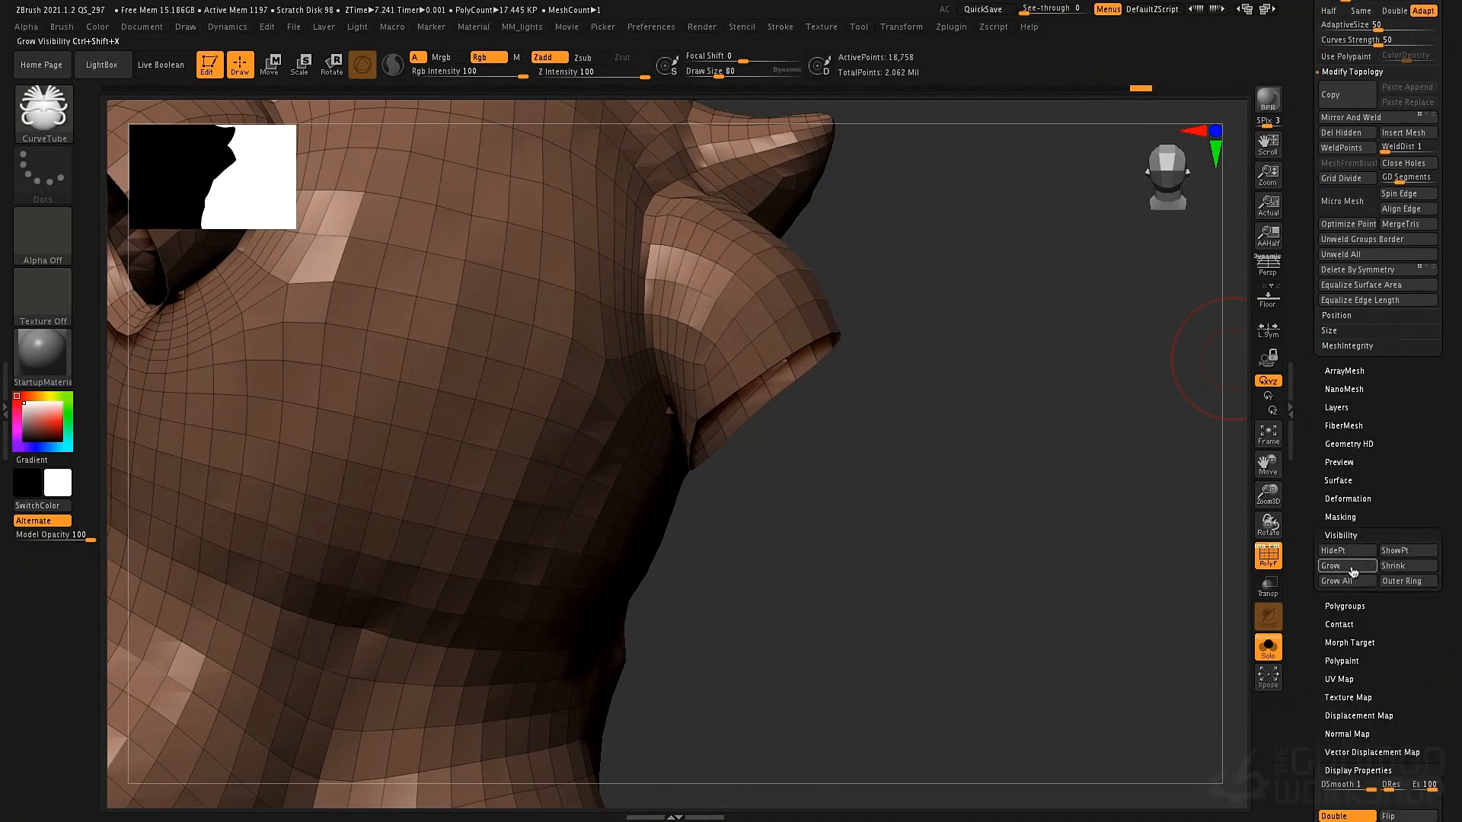
left_click(1392, 567)
left_click(1392, 567)
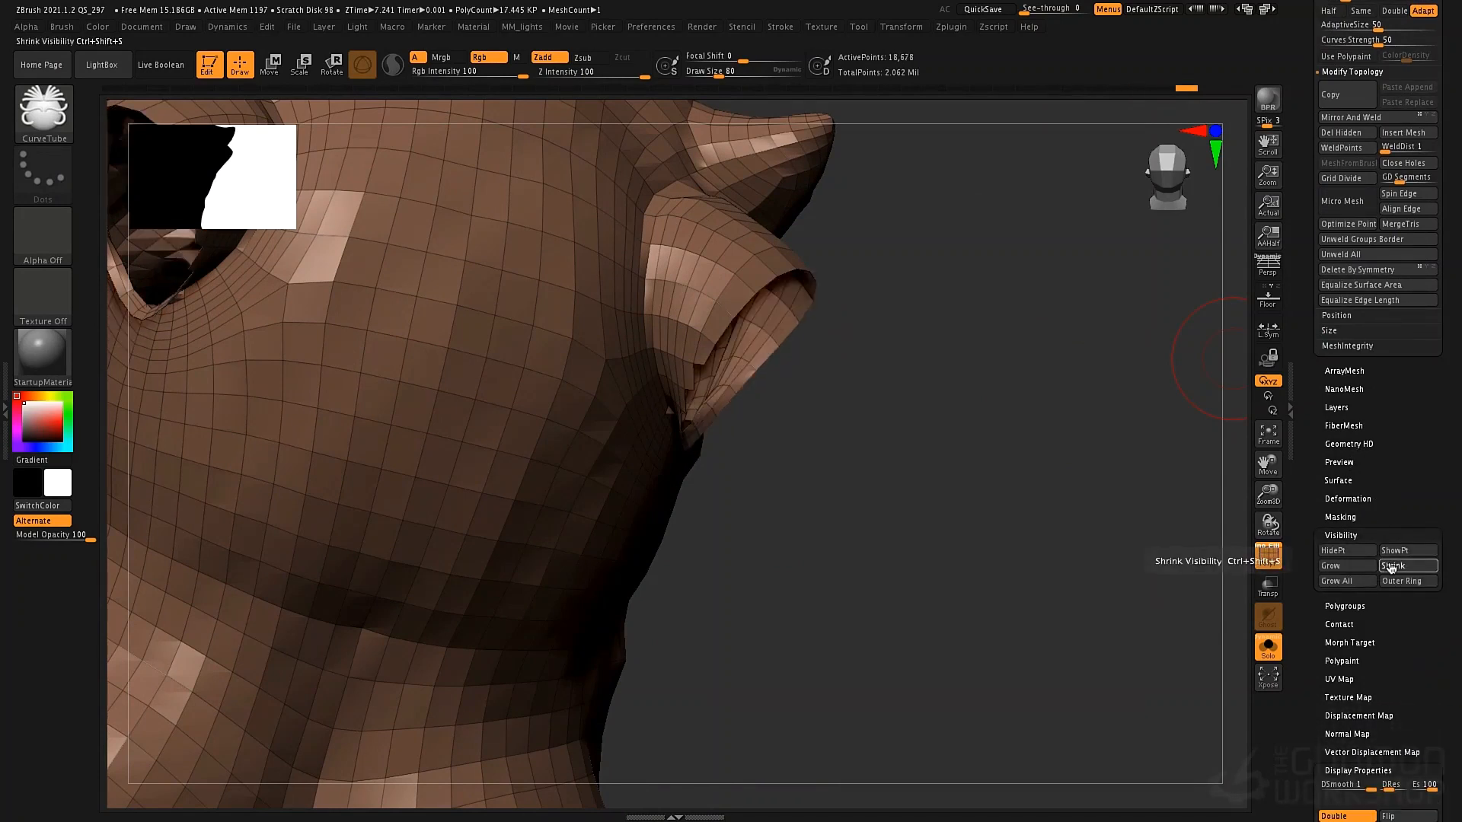
left_click(1392, 566)
Hide the leftover horn-base polygons with lasso selections and invert the visibility to isolate the horns
left_click_drag(913, 287, 926, 251)
mouse_move(662, 200)
left_mouse_down("ctrl+shift")
mouse_move(865, 244)
mouse_move(665, 265)
mouse_move(705, 459)
left_mouse_up("ctrl+shift")
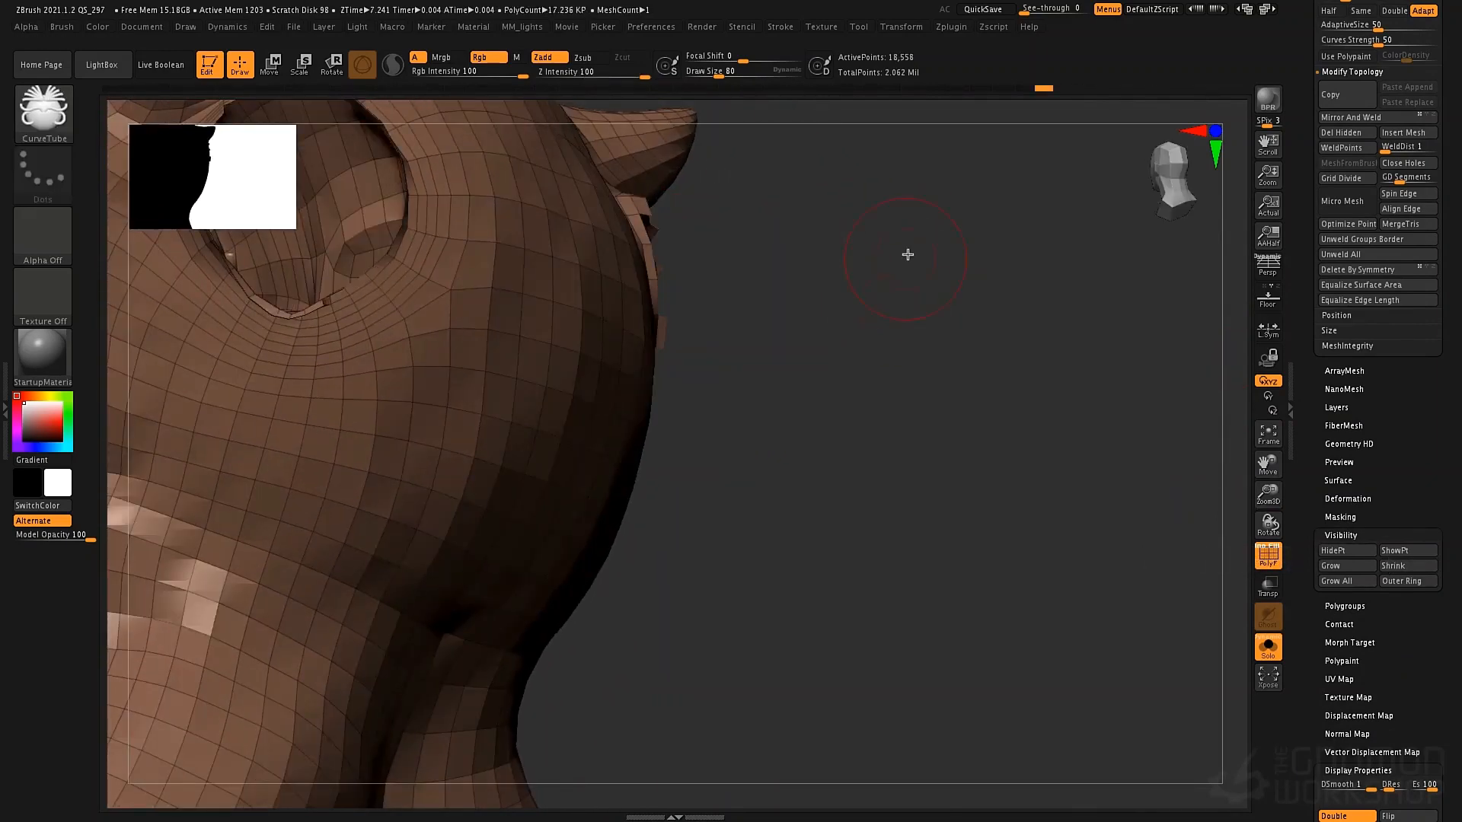
mouse_move(907, 251)
left_mouse_down()
mouse_move(899, 191)
mouse_move(783, 173)
mouse_move(772, 188)
left_mouse_up()
mouse_move(789, 370)
left_mouse_down("ctrl+shift")
mouse_move(736, 235)
mouse_move(793, 243)
mouse_move(824, 268)
mouse_move(842, 320)
mouse_move(835, 379)
mouse_move(807, 419)
left_mouse_up("ctrl+shift")
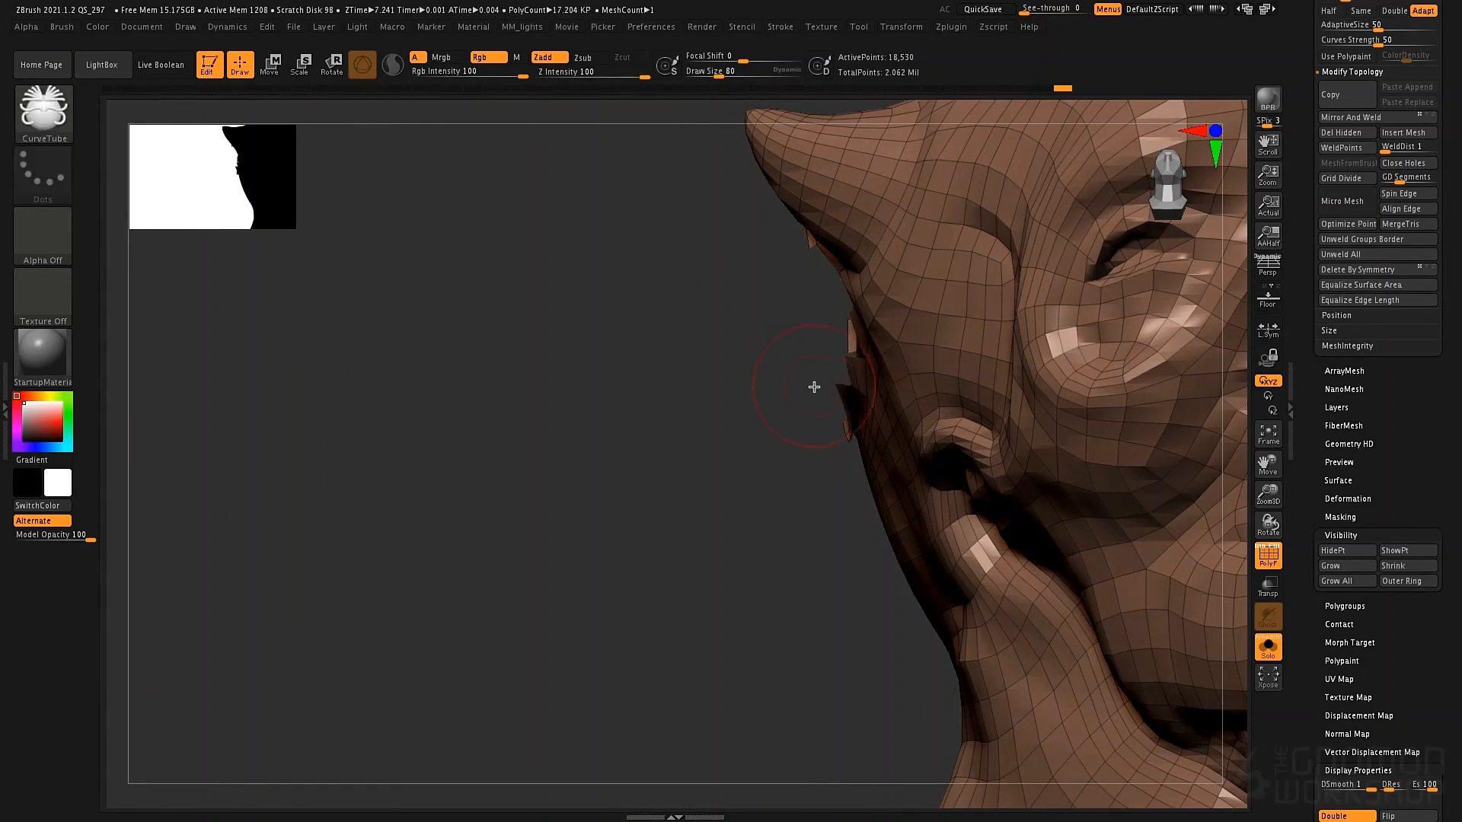
mouse_move(642, 391)
left_mouse_down("ctrl+shift")
mouse_move(679, 500)
mouse_move(687, 491)
left_mouse_up("ctrl+shift")
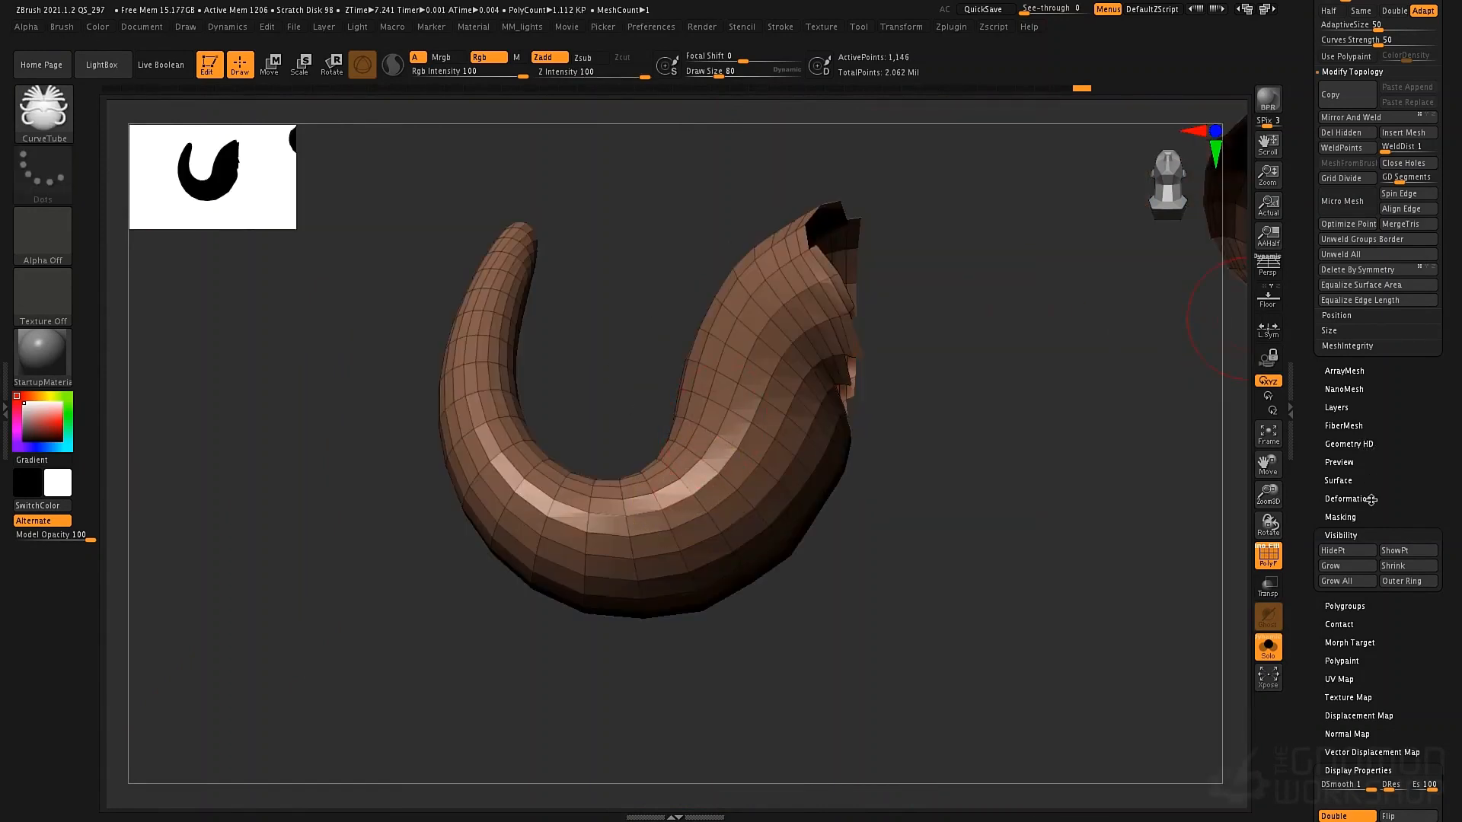
Assign the visible horns their own polygroup and show the whole bust again
left_click(1349, 529)
left_click(1348, 554)
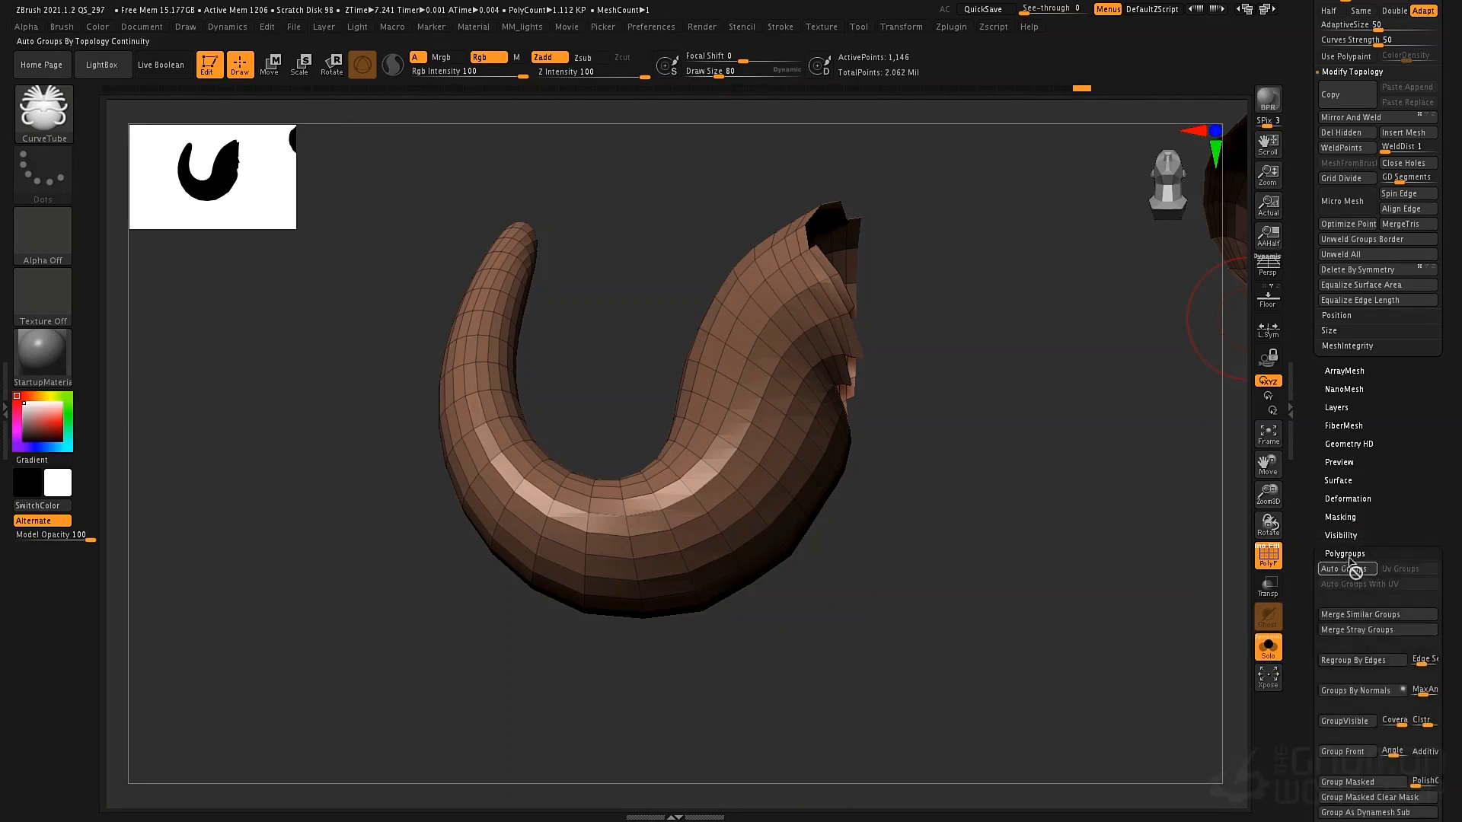
left_click(1347, 722)
left_click(953, 568, "ctrl+shift")
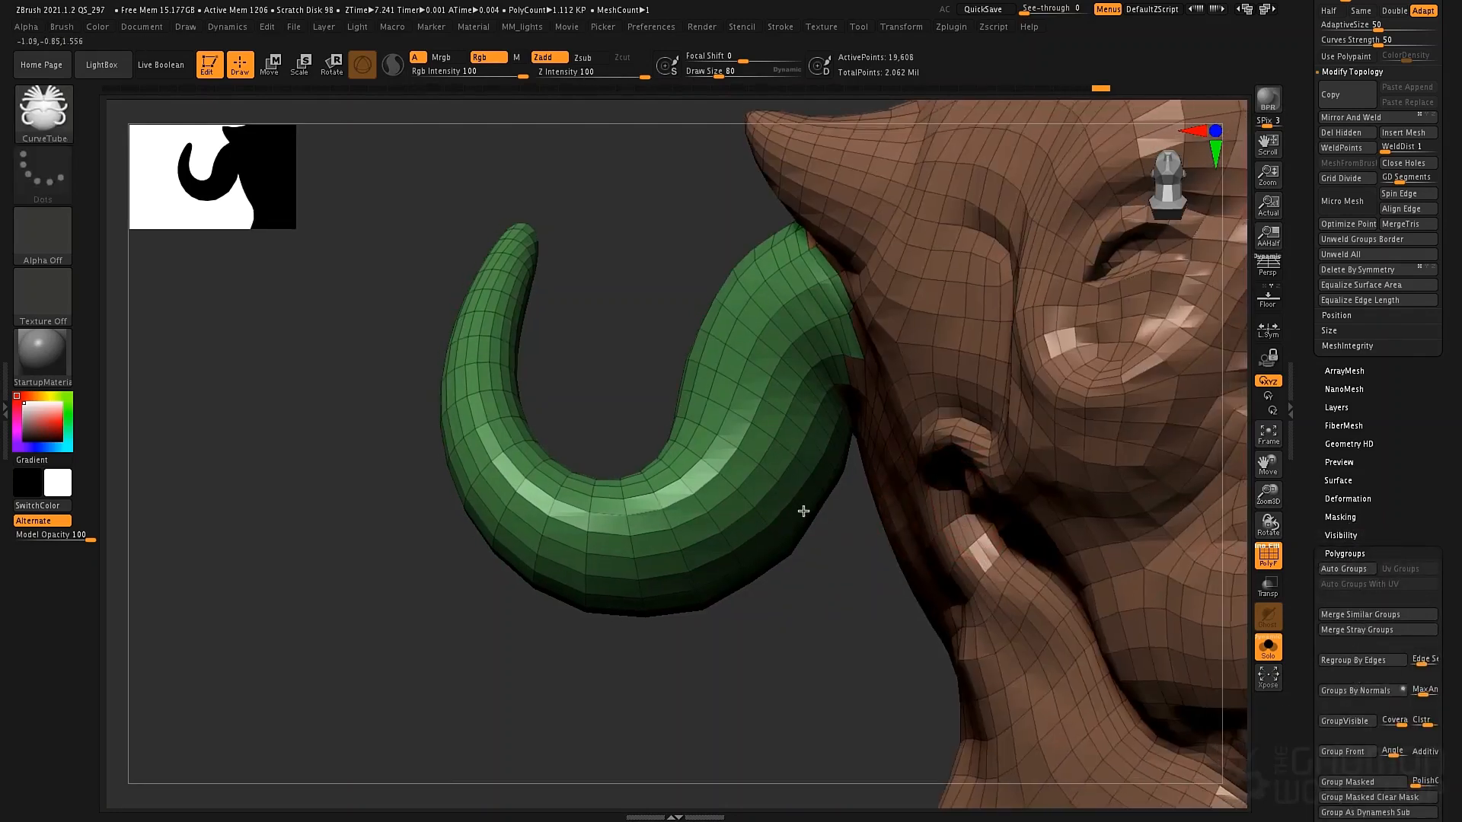
left_click_drag(803, 511, 526, 487)
left_click_drag(457, 449, 737, 346)
left_click_drag(837, 388, 671, 358, "alt")
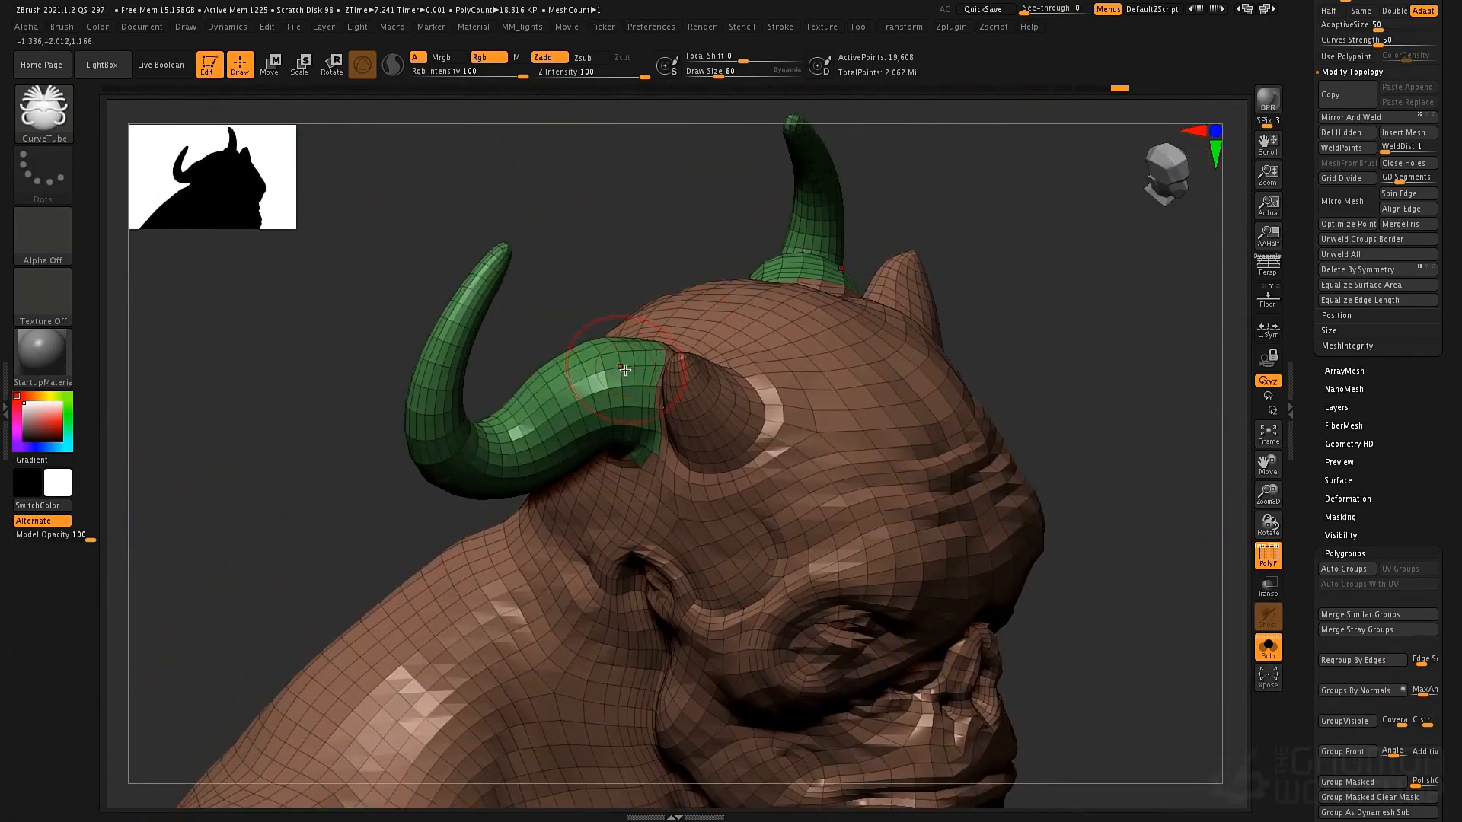
Raise the bust to its highest subdivision level, isolate and mask the horns, and unhide the rest of the mesh
key("ctrl+d")
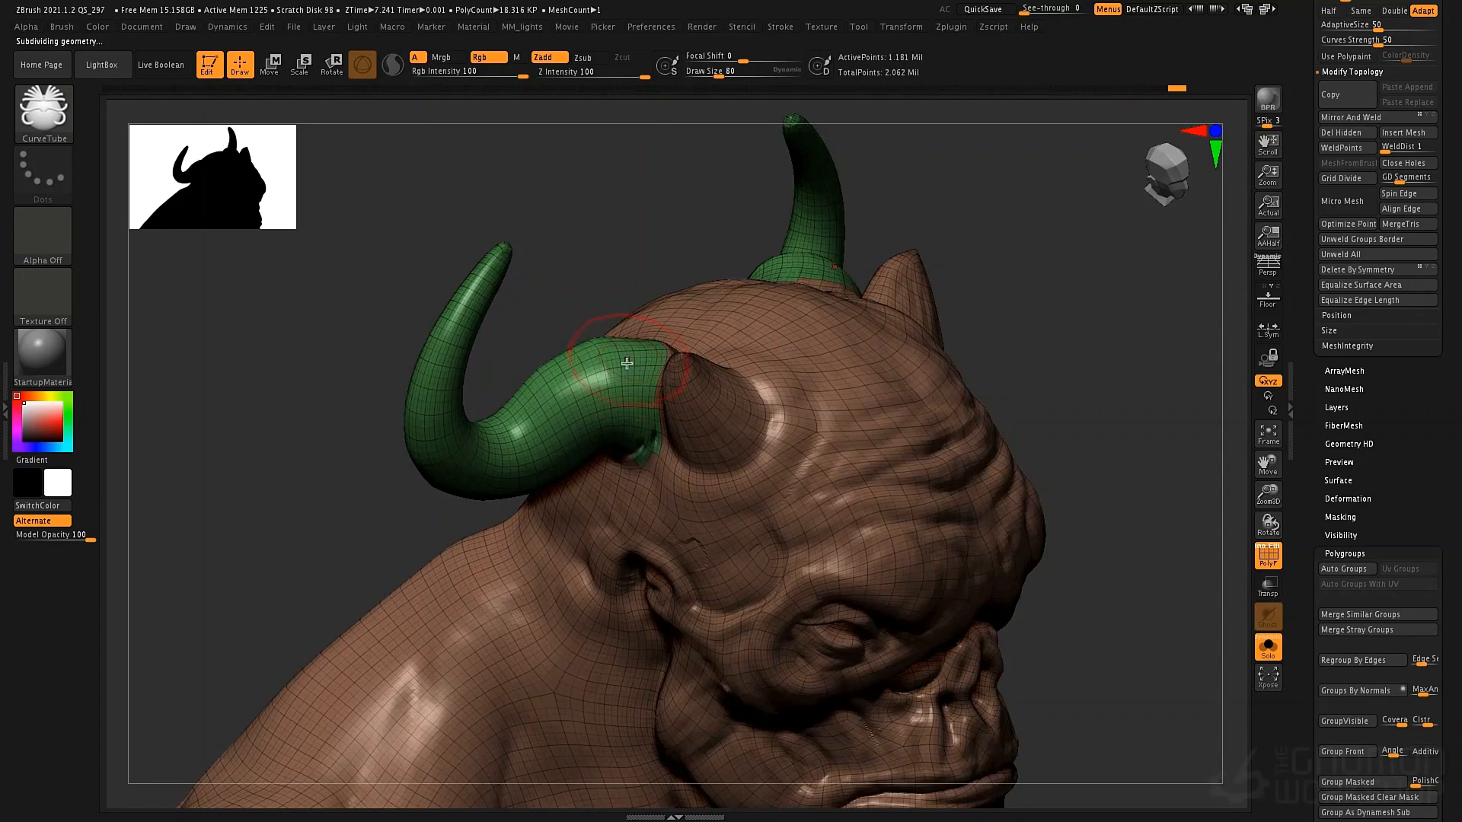
left_click(627, 363, "ctrl+shift")
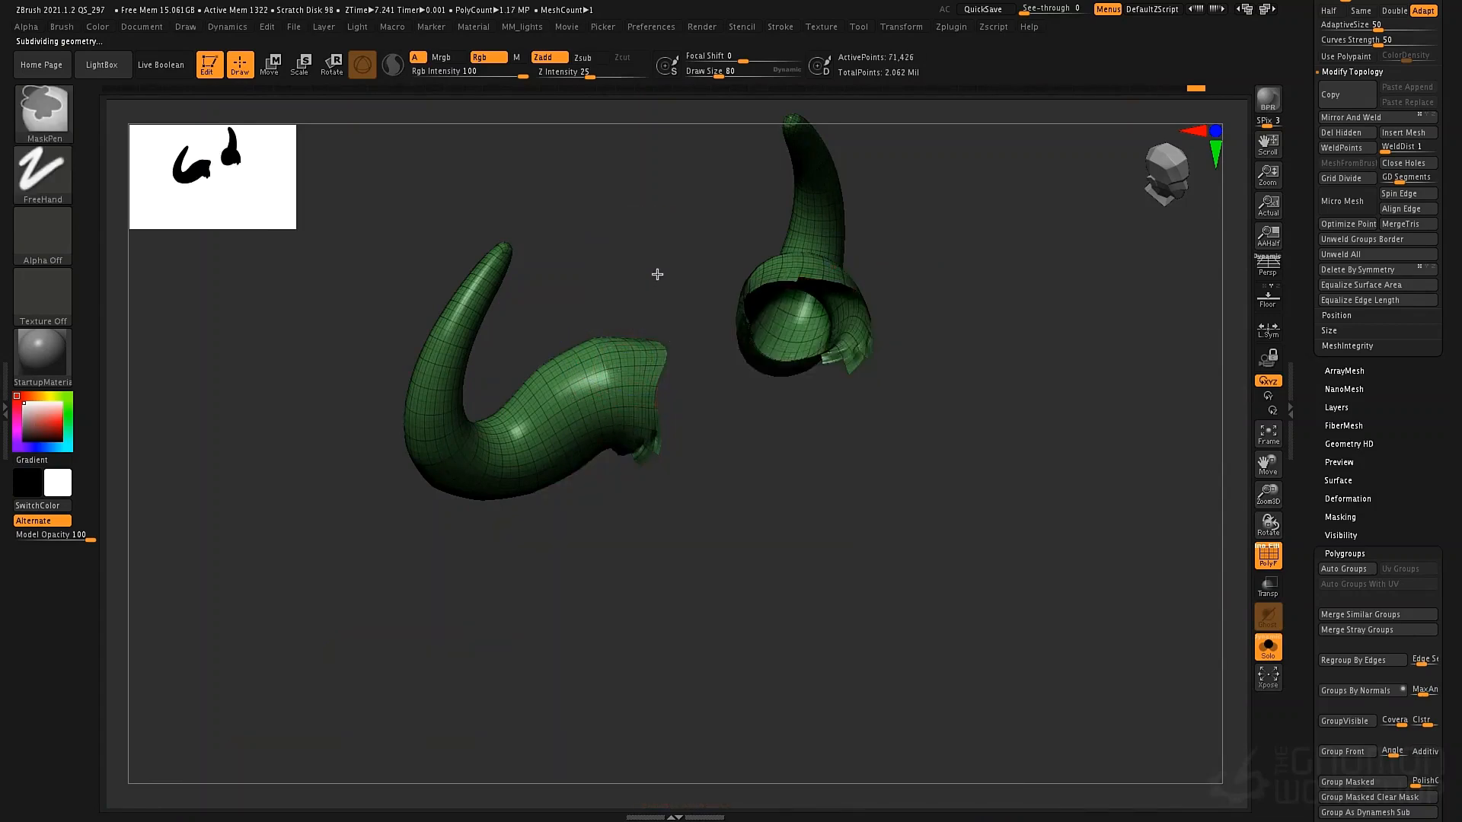
left_click(657, 274, "ctrl+shift")
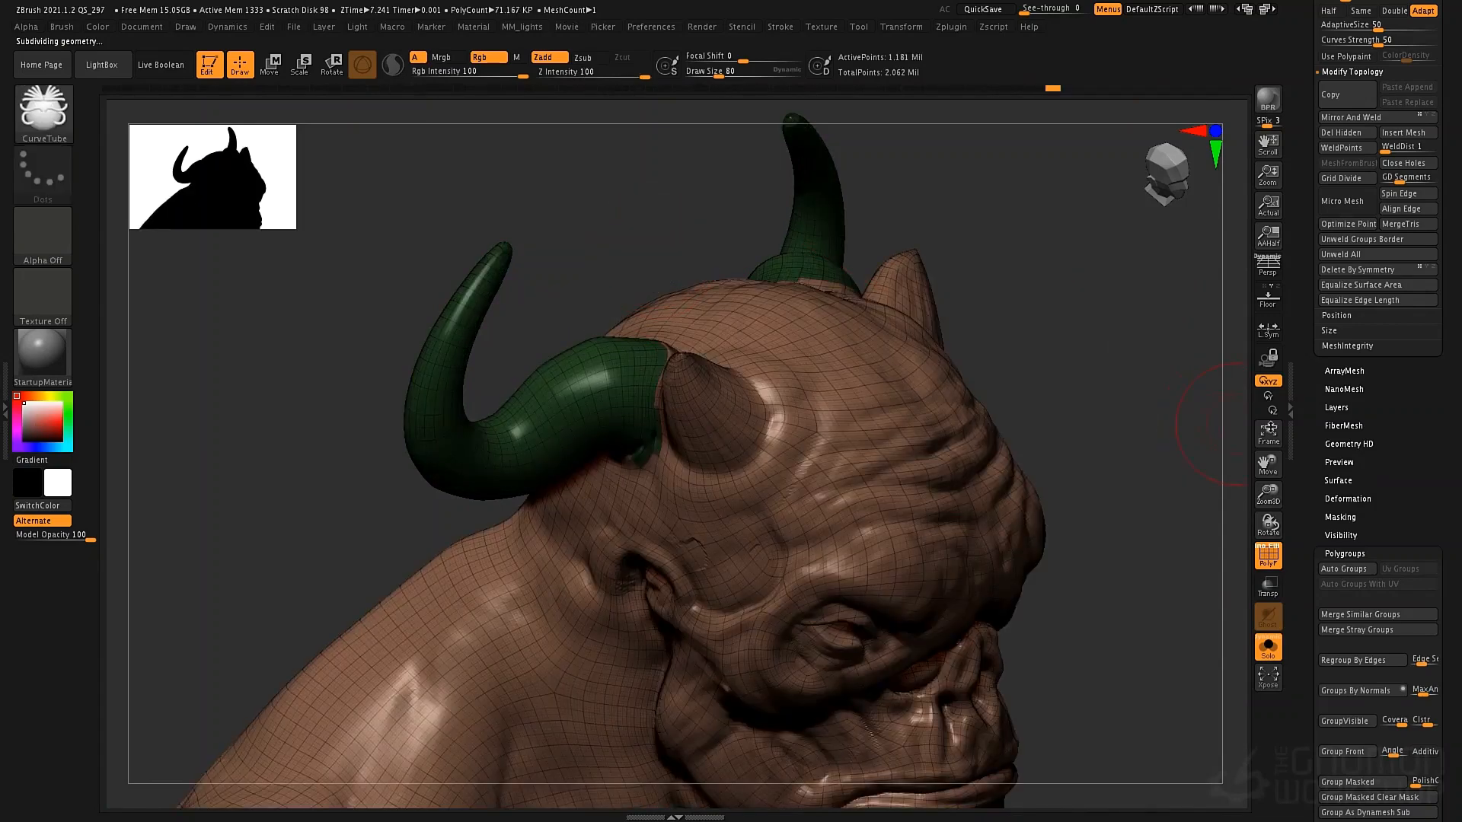
left_click(1350, 523)
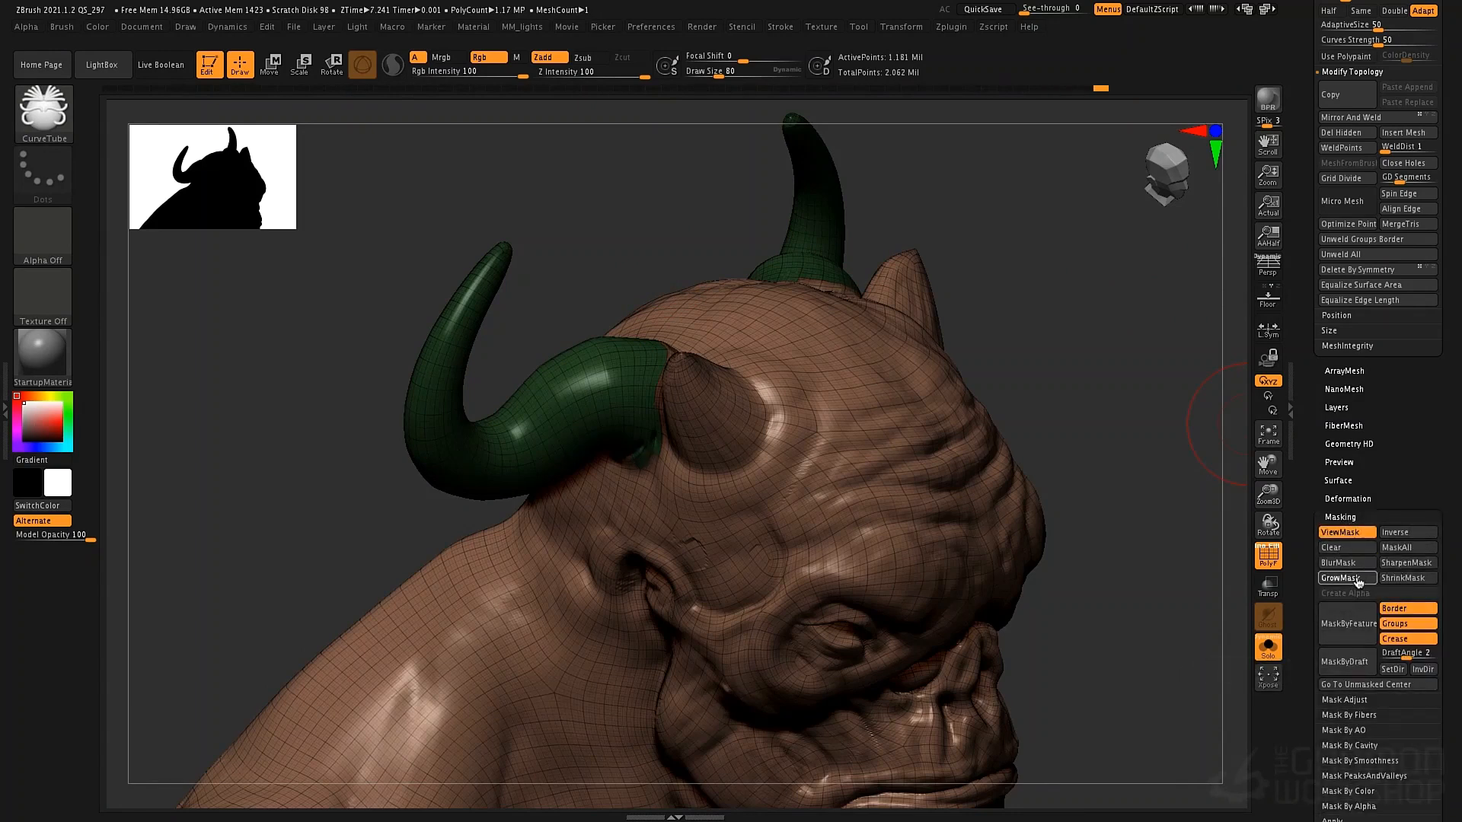
mouse_move(1013, 288)
left_mouse_down()
mouse_move(1018, 340)
mouse_move(1037, 288)
mouse_move(1031, 306)
mouse_move(888, 326)
left_mouse_up()
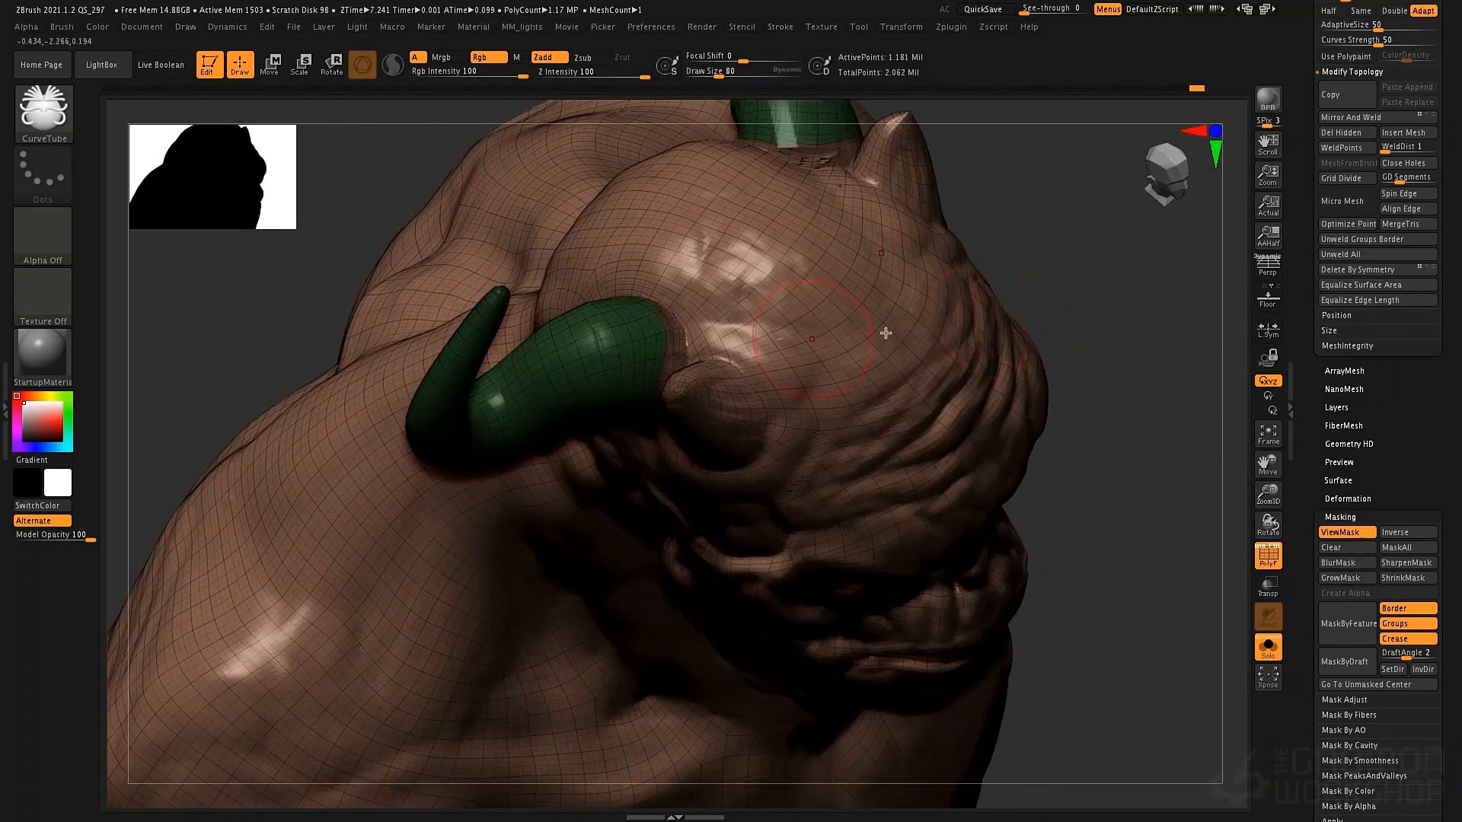
Set the selection brush to SelectRect, then isolate the horn polygroup and restore the full mesh's visibility
left_click(583, 335, "ctrl+shift")
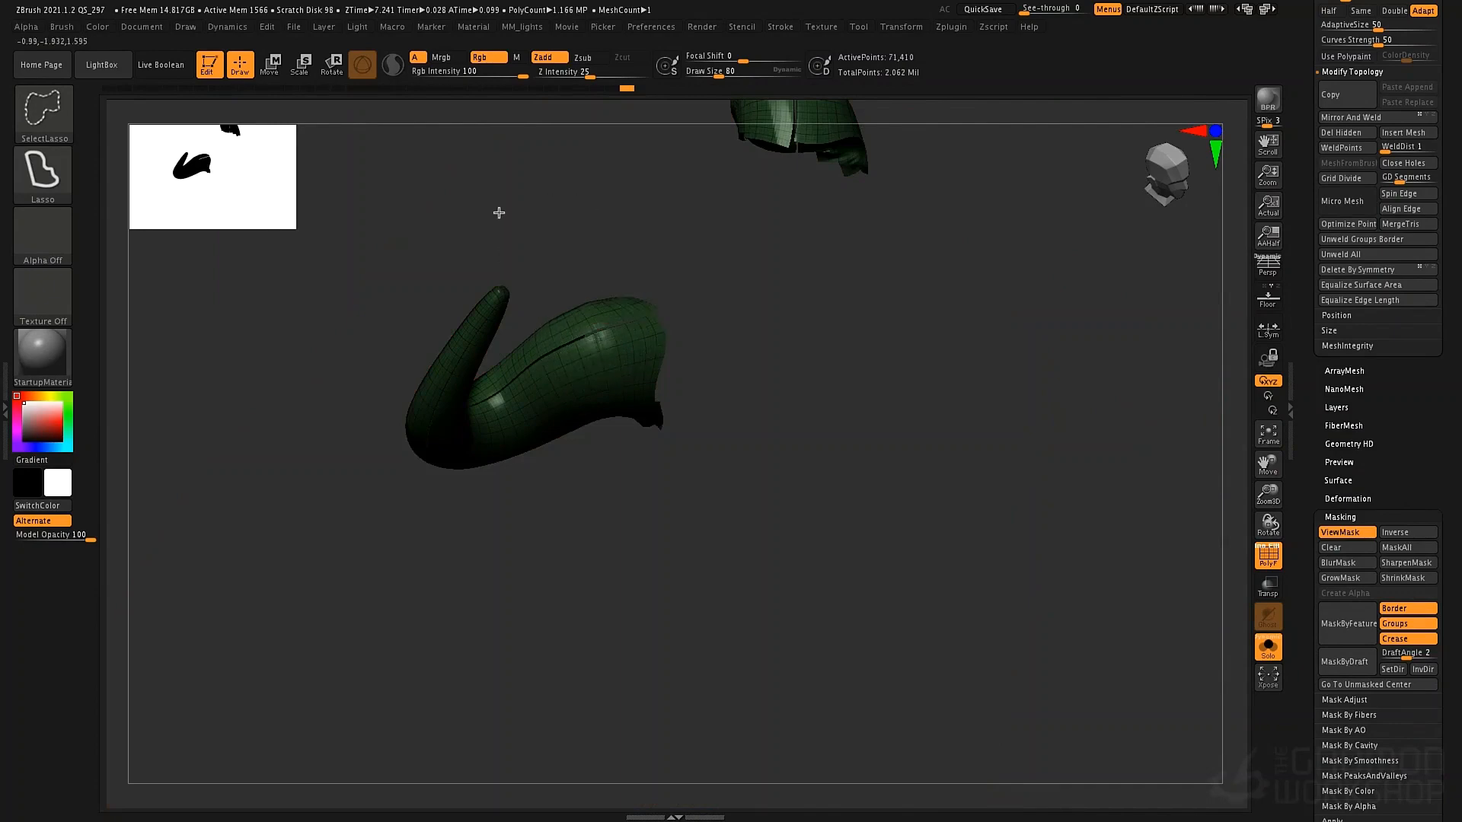
left_click(499, 212, "ctrl+shift")
key("b")
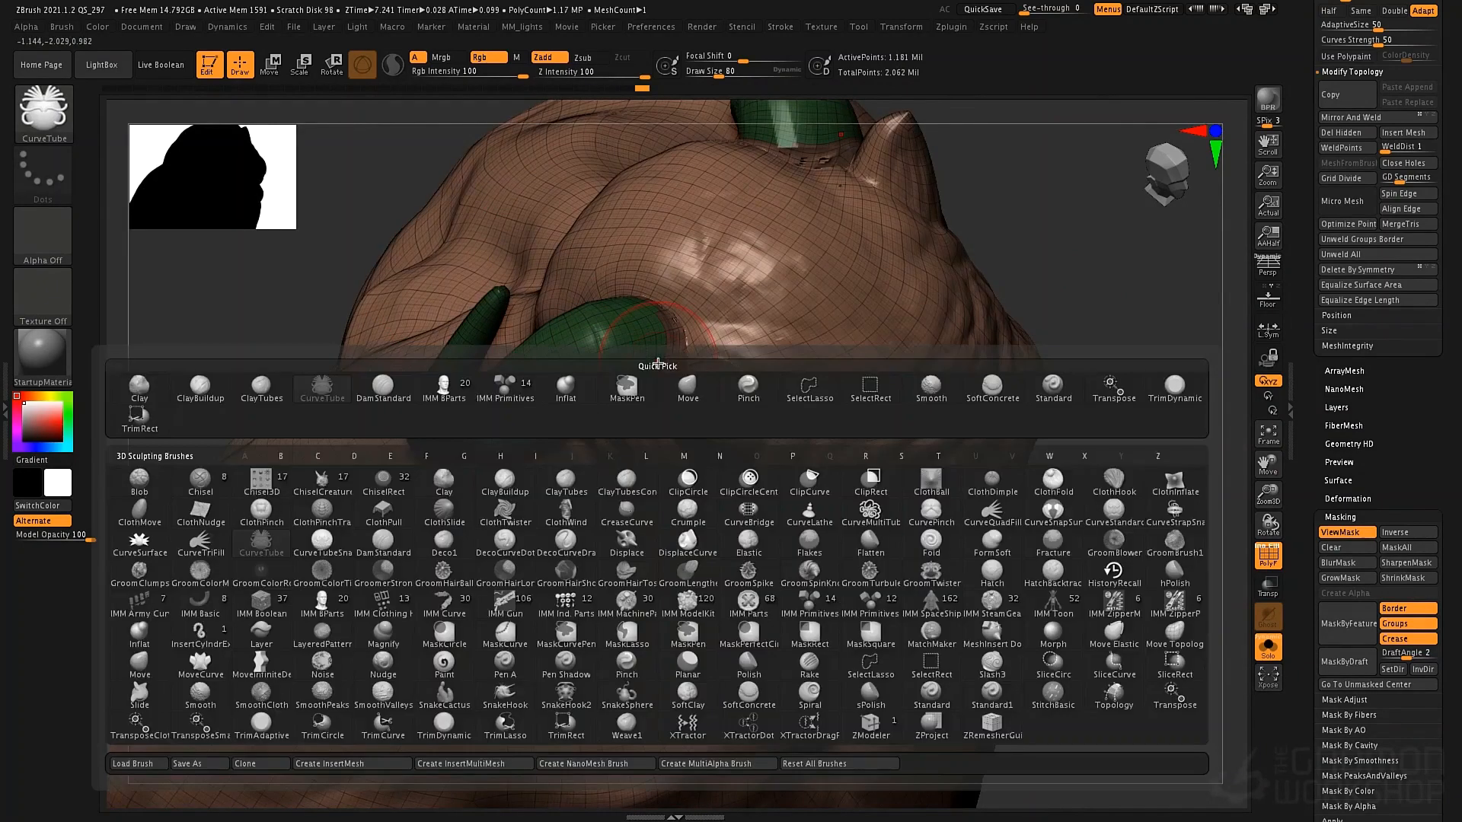
key("s")
key("r")
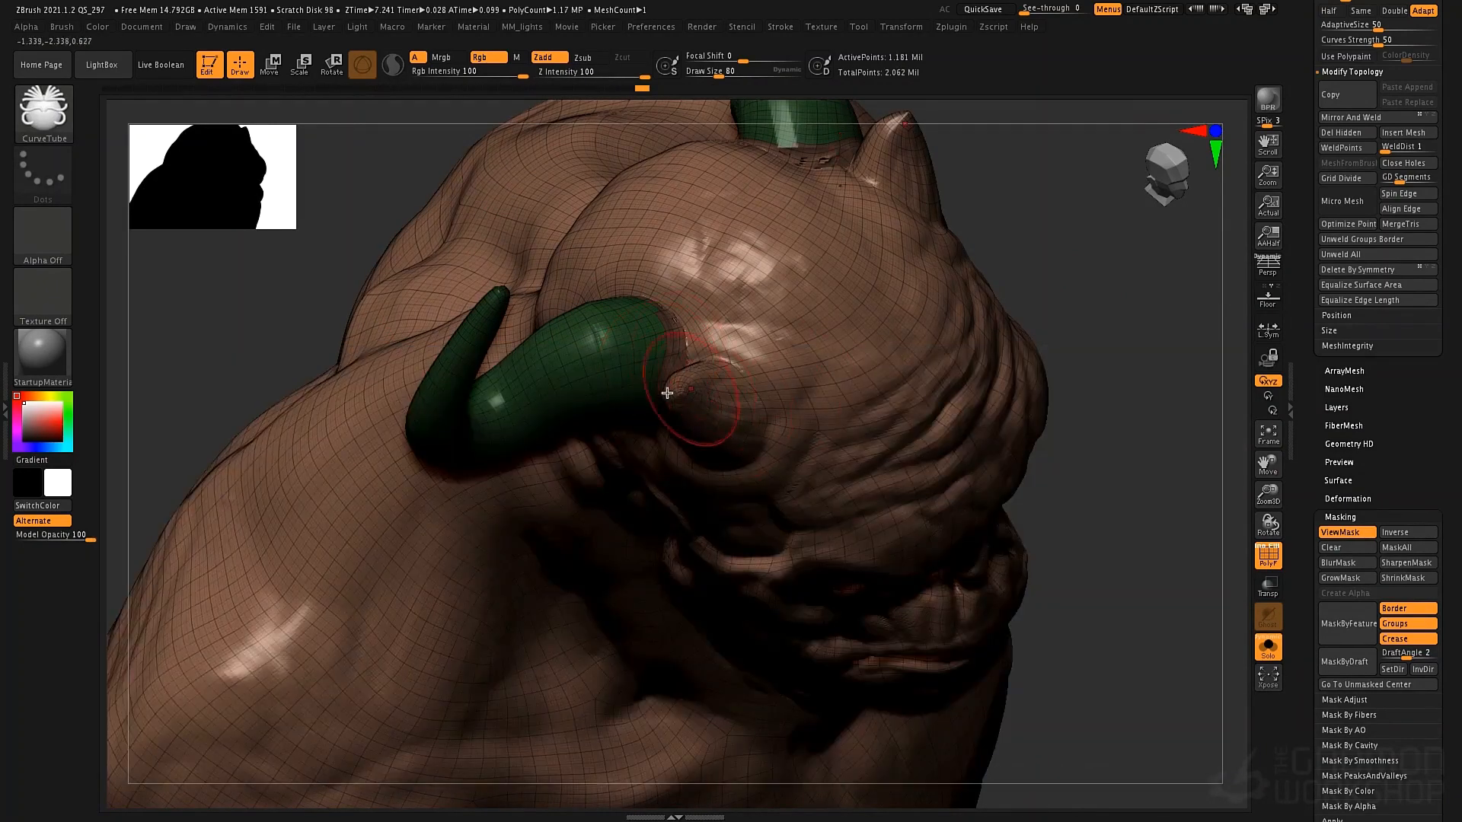
left_click(606, 342, "ctrl+shift")
left_click(607, 342, "ctrl+shift")
left_click_drag(301, 168, 237, 167, "ctrl+shift")
left_click(457, 232, "ctrl+shift")
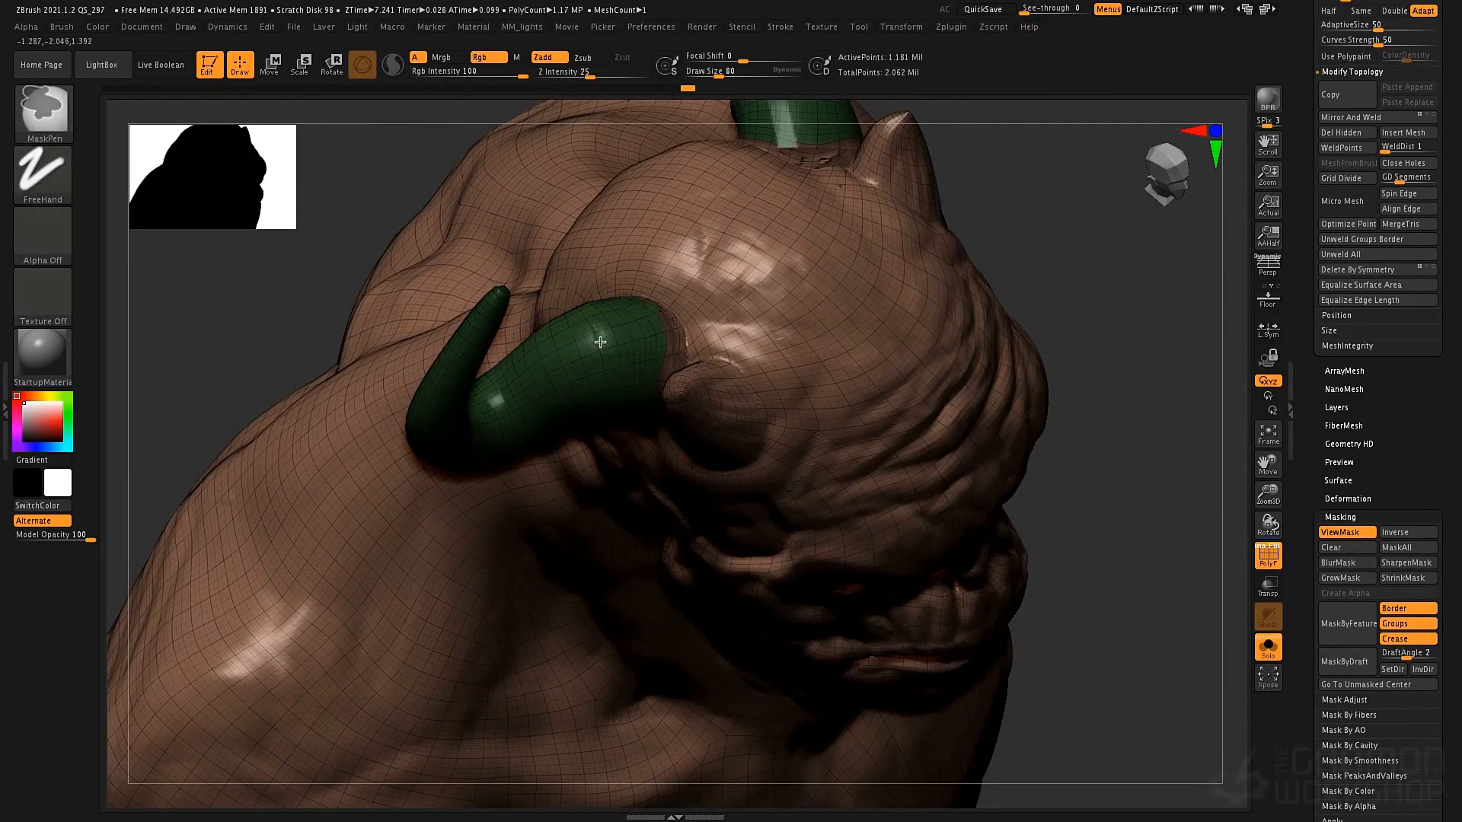
Build up the skin around the masked horn's base with ClayTubes, and invert the mask to free the horns
mouse_move(622, 329)
right_mouse_down()
mouse_move(635, 370)
mouse_move(650, 303)
mouse_move(654, 381)
mouse_move(711, 356)
mouse_move(752, 403)
right_mouse_up()
key("b")
key("c")
key("t")
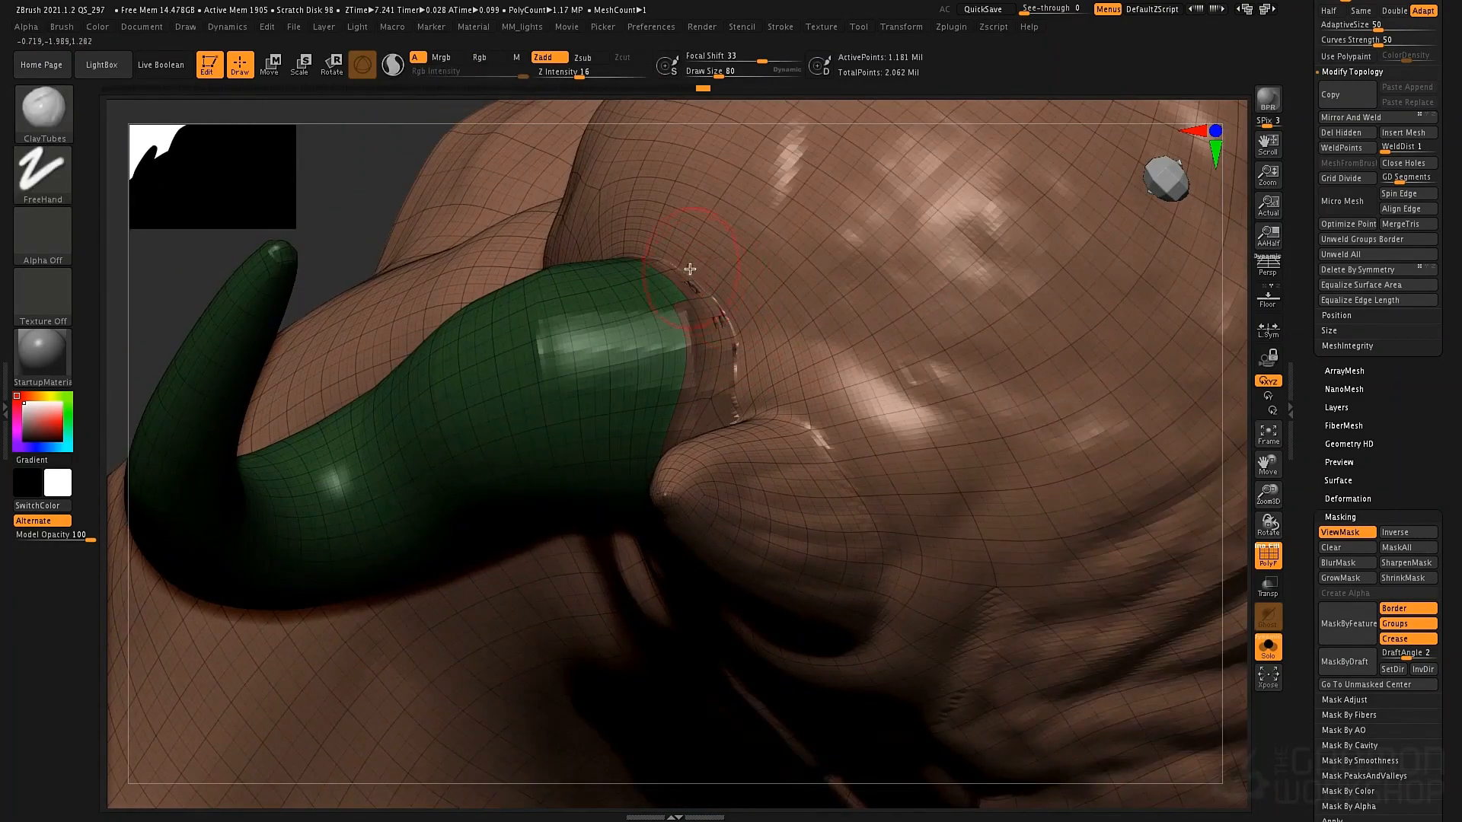
mouse_move(688, 271)
left_mouse_down()
mouse_move(754, 363)
mouse_move(709, 297)
mouse_move(736, 384)
left_mouse_up()
mouse_move(601, 219)
left_mouse_down()
mouse_move(676, 245)
mouse_move(721, 335)
left_mouse_up()
mouse_move(721, 335)
right_mouse_down()
mouse_move(734, 244)
mouse_move(480, 261)
mouse_move(756, 288)
right_mouse_up()
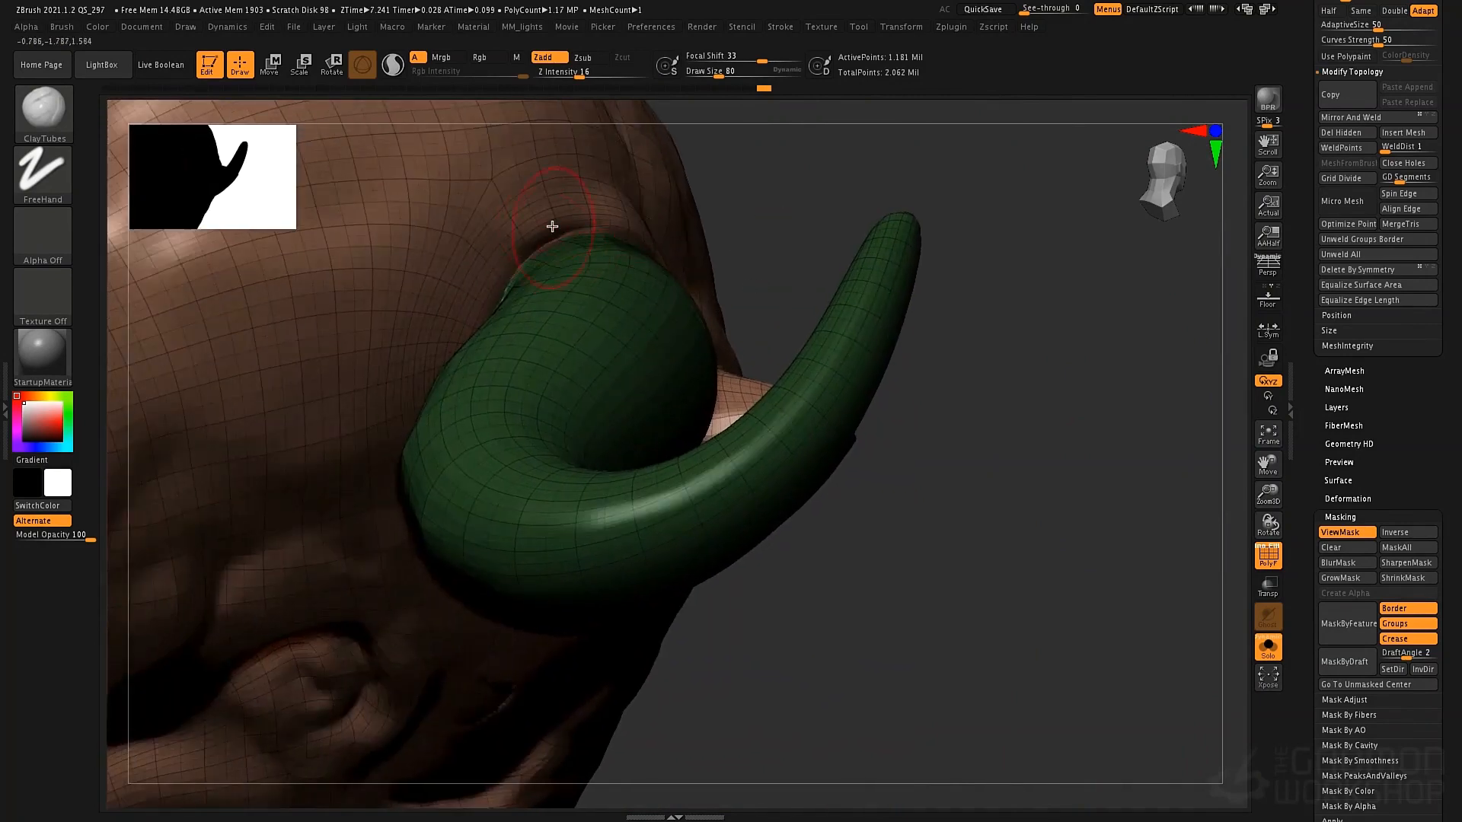
left_click_drag(551, 229, 473, 290)
right_click_drag(718, 228, 1048, 255)
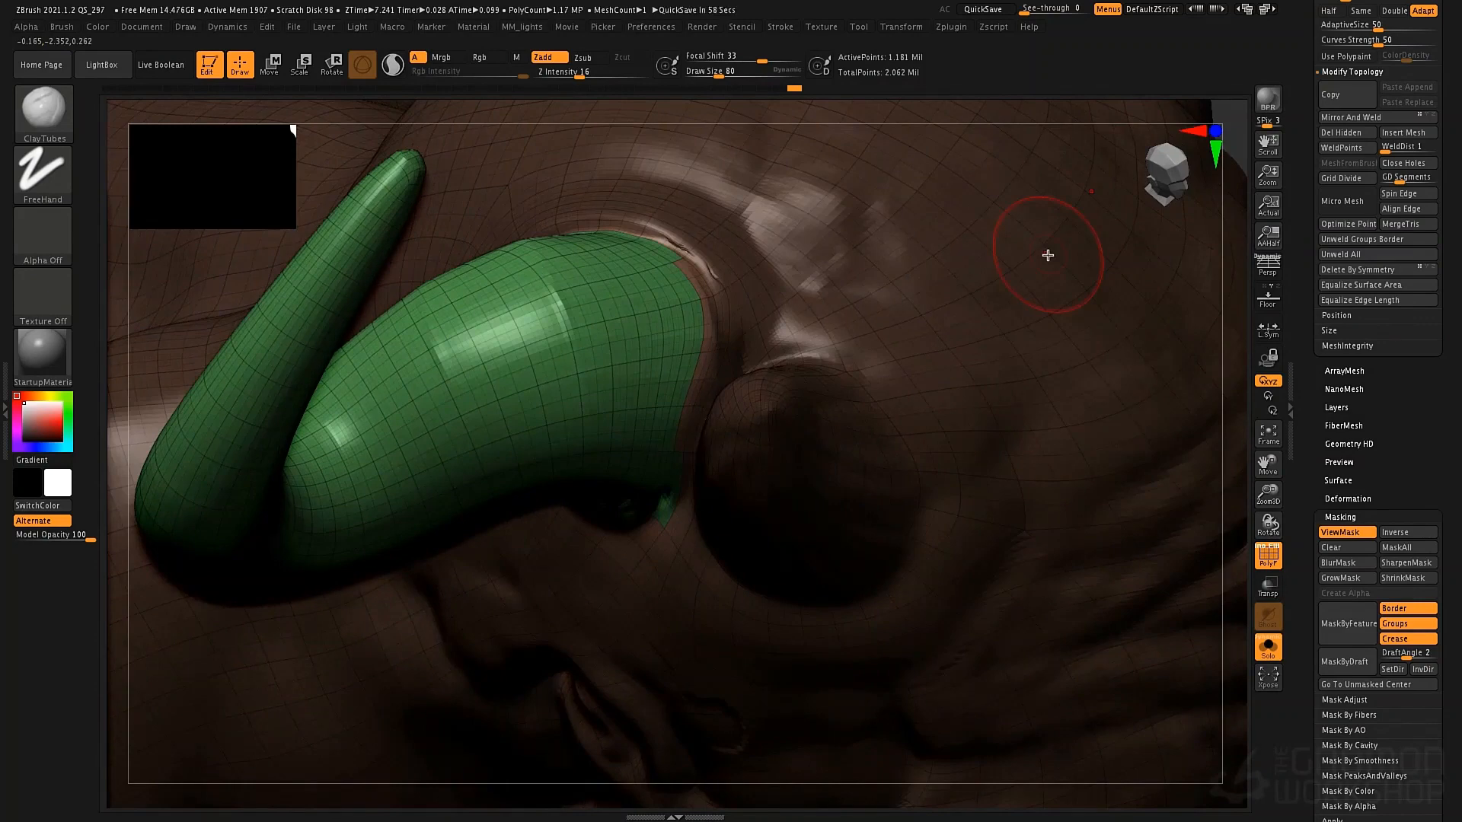
Turn off the polyframe and carve lengthwise grooves into the horns with DamStandard at draw size 46
key("f")
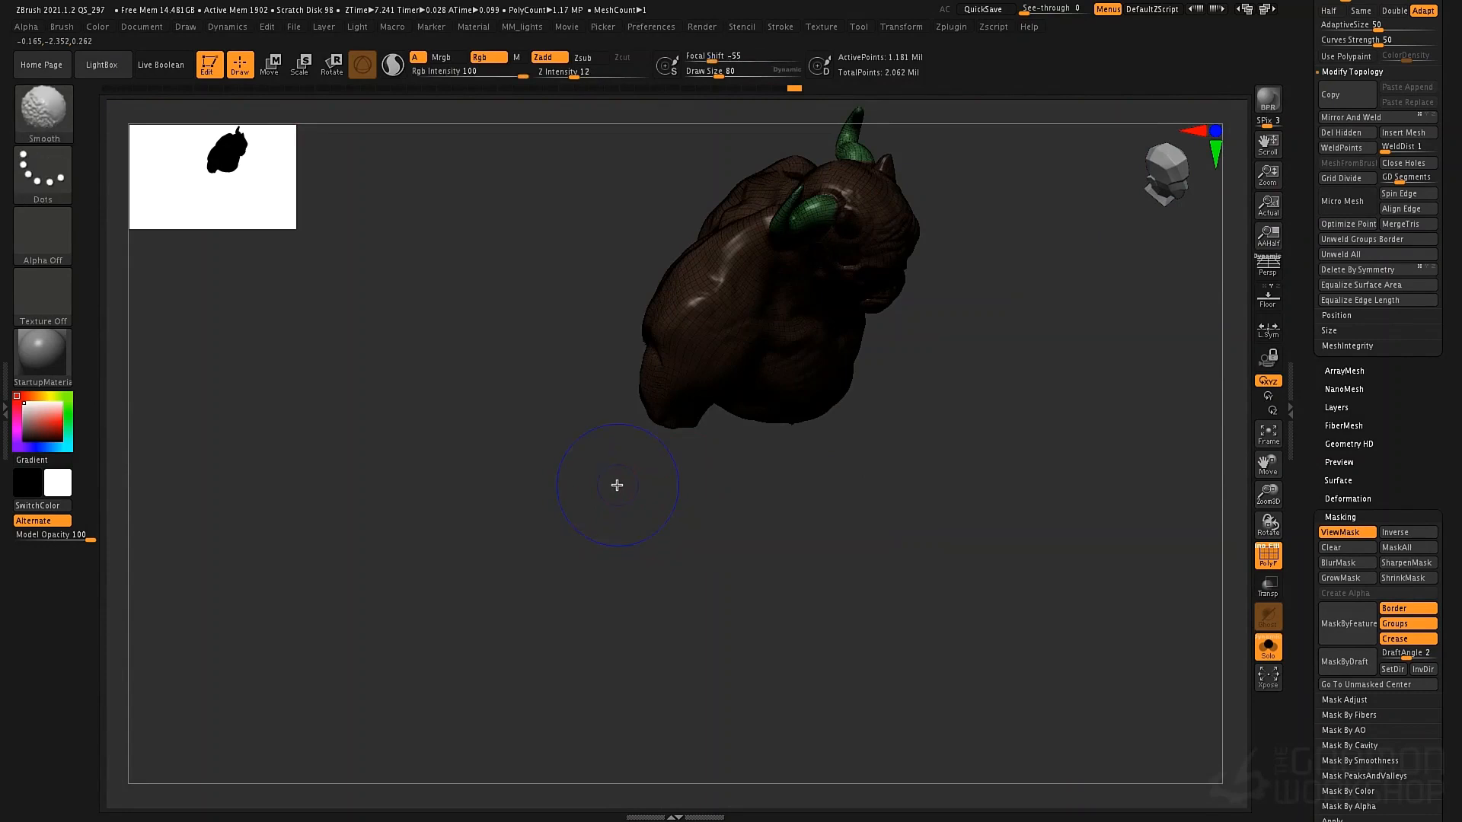
key("shift+f")
right_click_drag(421, 390, 437, 681, "alt")
right_click_drag(836, 238, 783, 381, "alt")
key("b")
key("d")
key("s")
key("space")
mouse_move(821, 312)
left_mouse_down()
mouse_move(777, 315)
mouse_move(772, 364)
left_mouse_up()
mouse_move(833, 370)
left_mouse_down()
mouse_move(761, 381)
mouse_move(771, 346)
mouse_move(808, 340)
left_mouse_up()
left_click_drag(736, 386, 816, 347)
right_click_drag(815, 346, 774, 237)
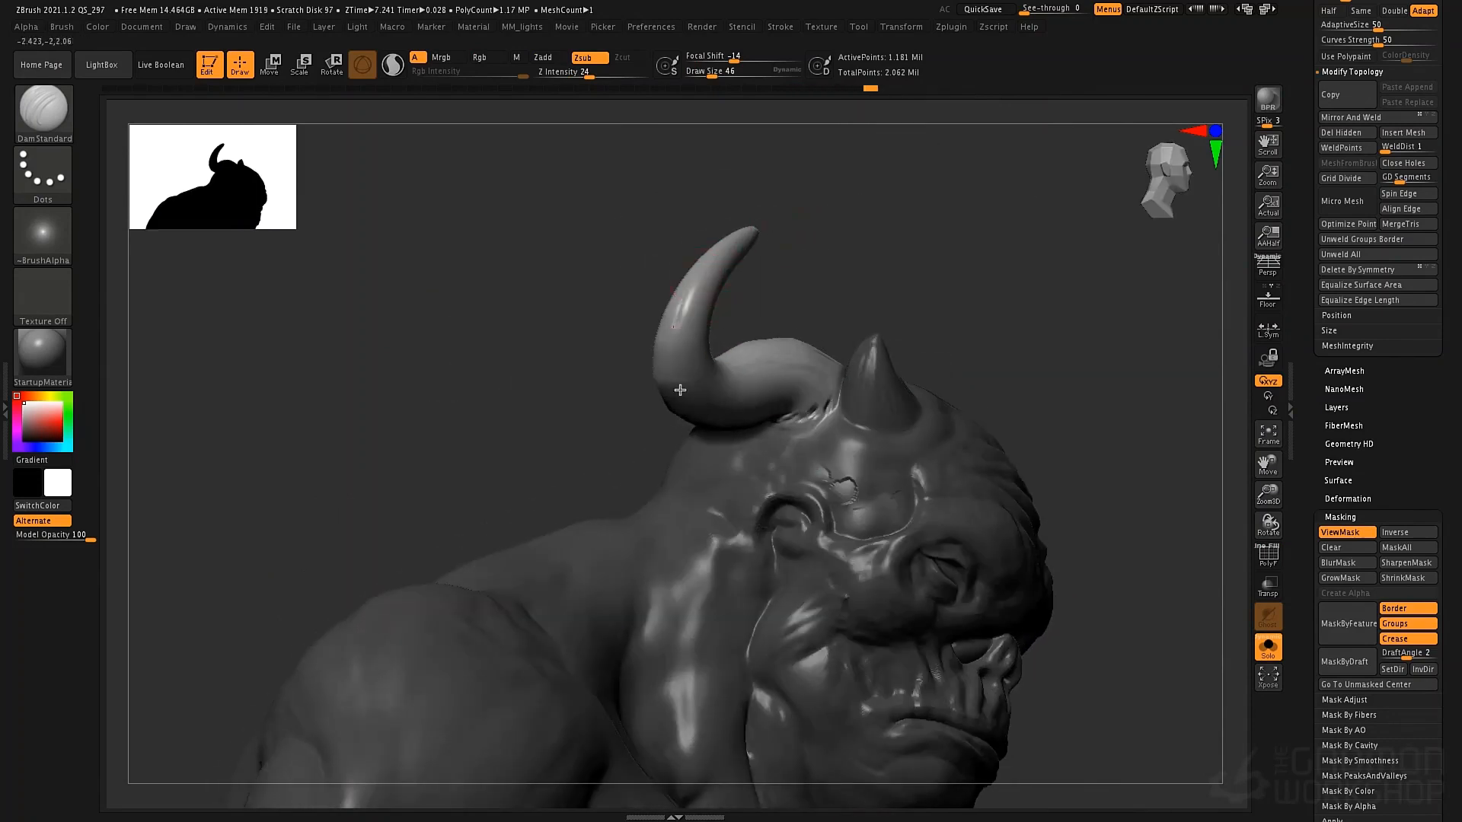
left_click_drag(728, 389, 821, 406)
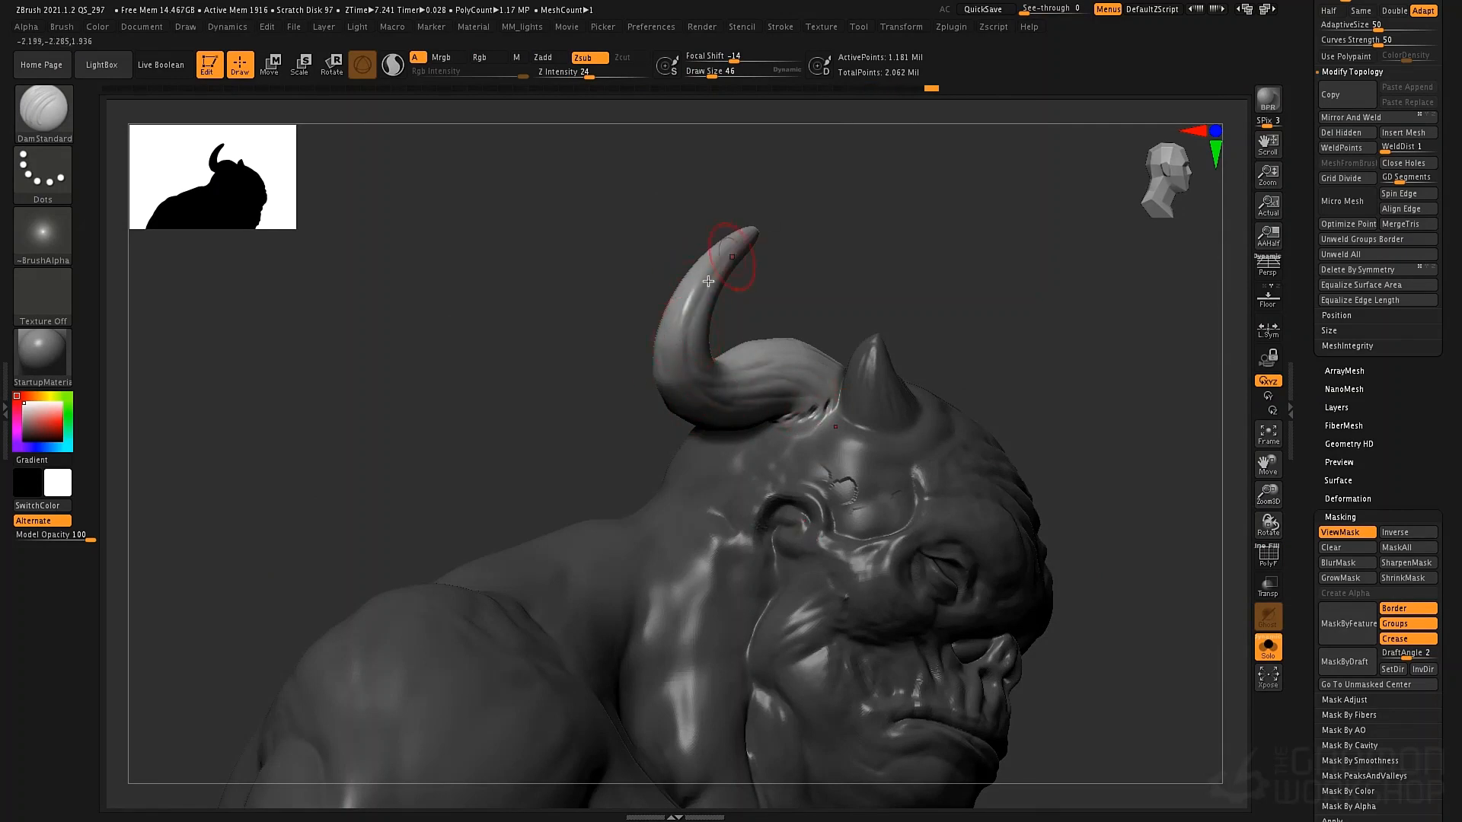
Carve grooves along the back of the horns at draw size 21 and smooth them at draw size 135
key("space")
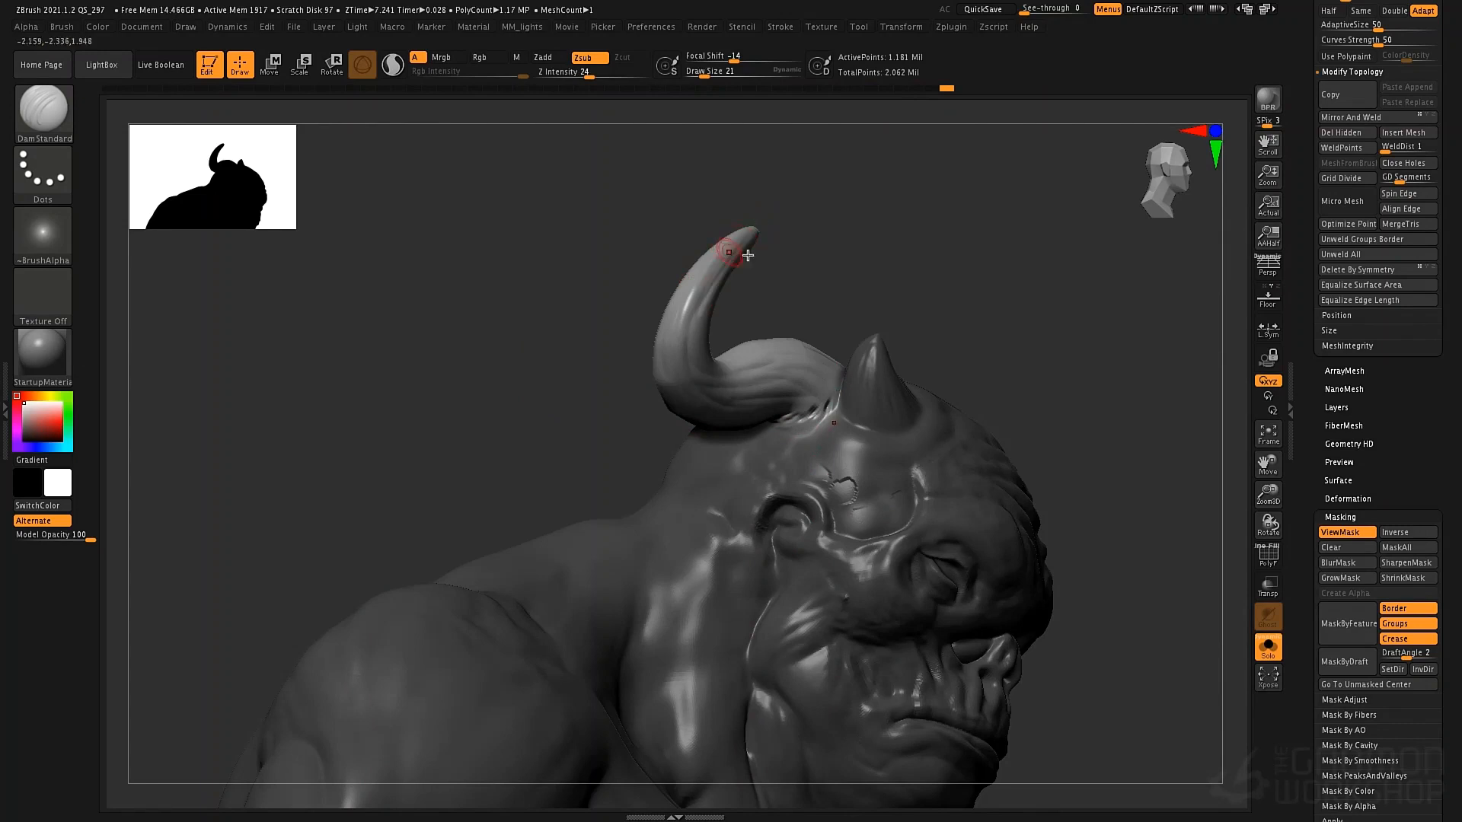
right_click_drag(744, 245, 816, 267)
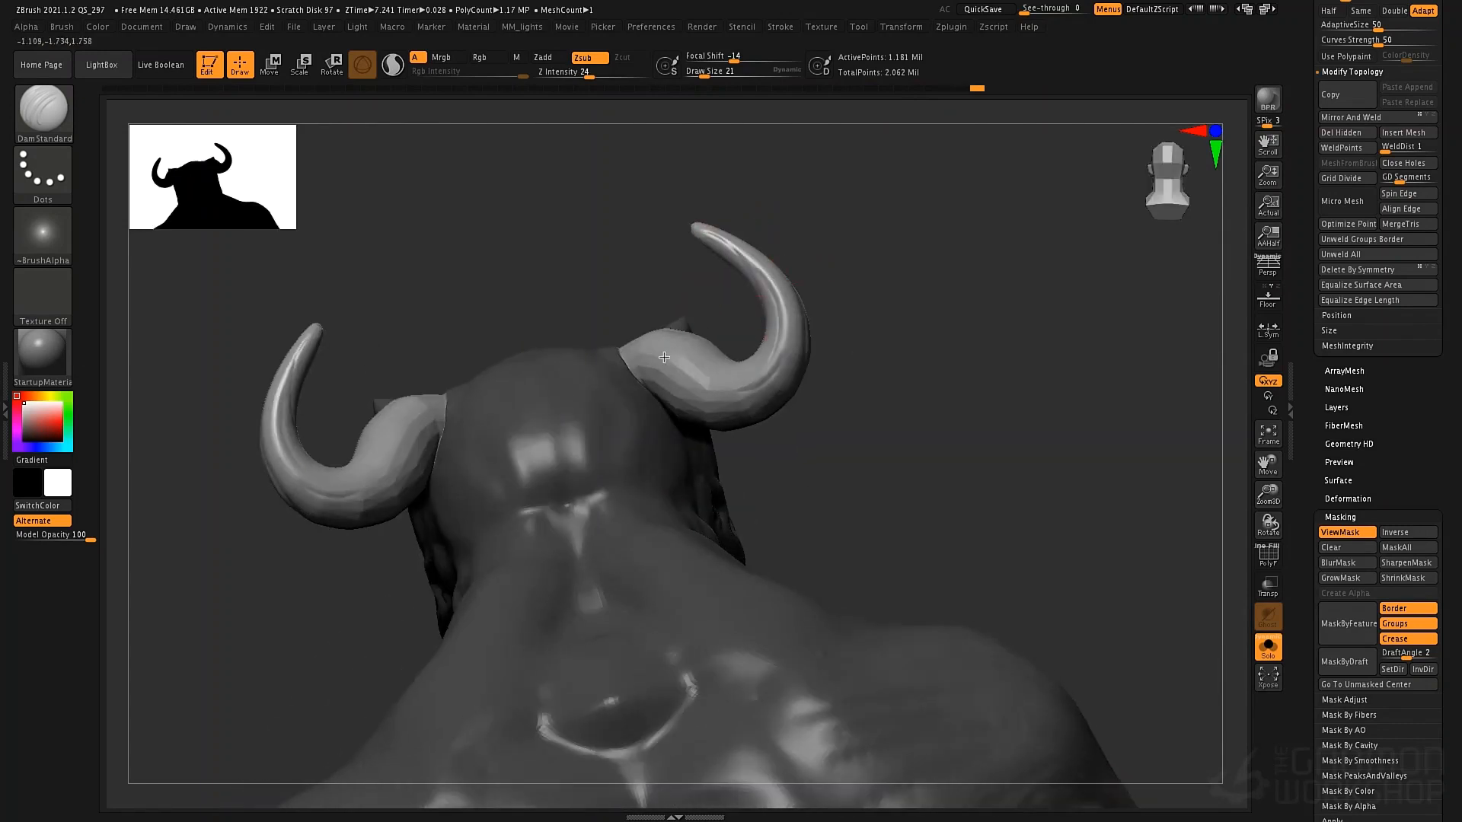
key("space")
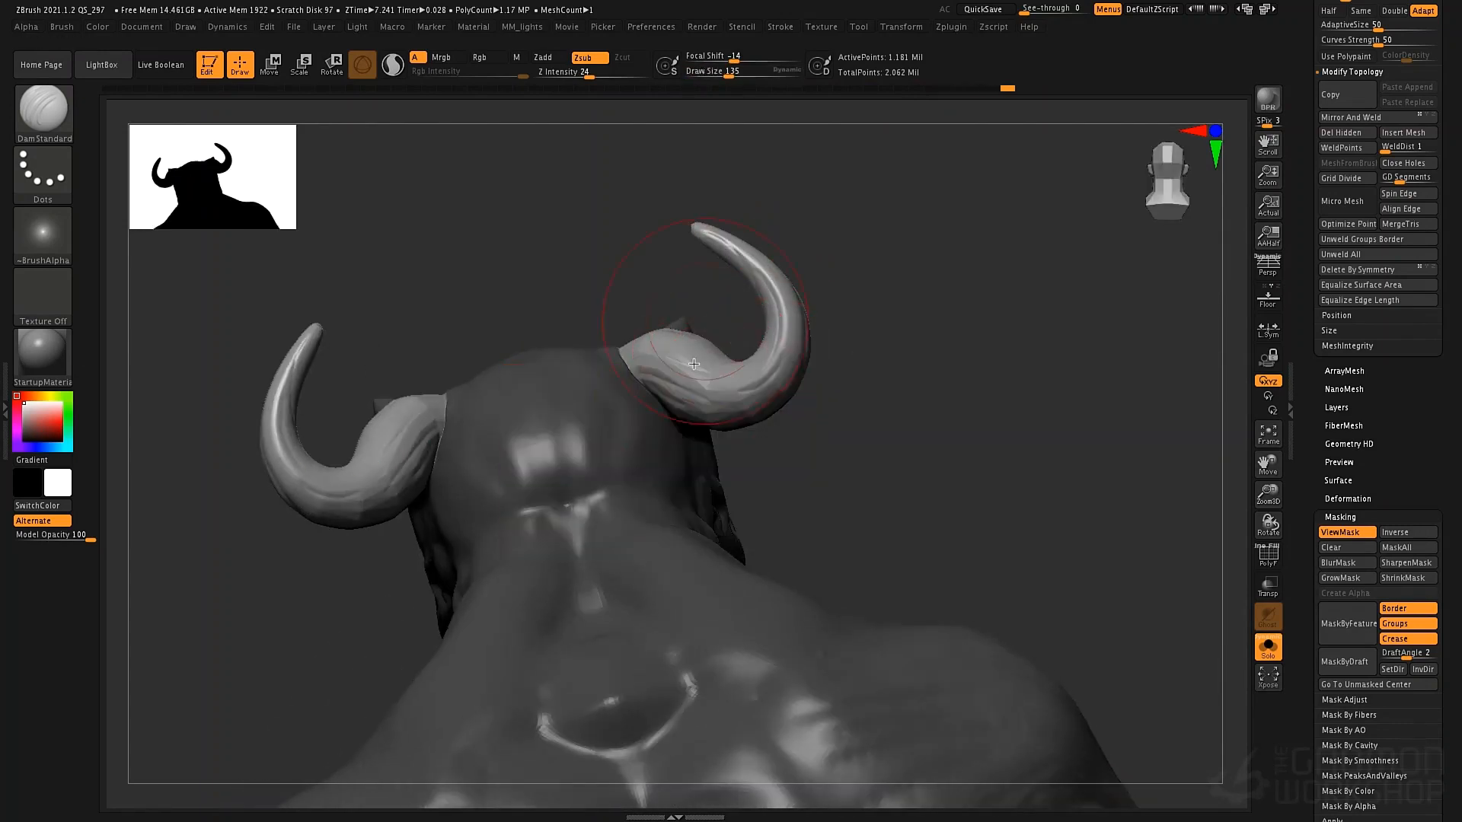
key("shift")
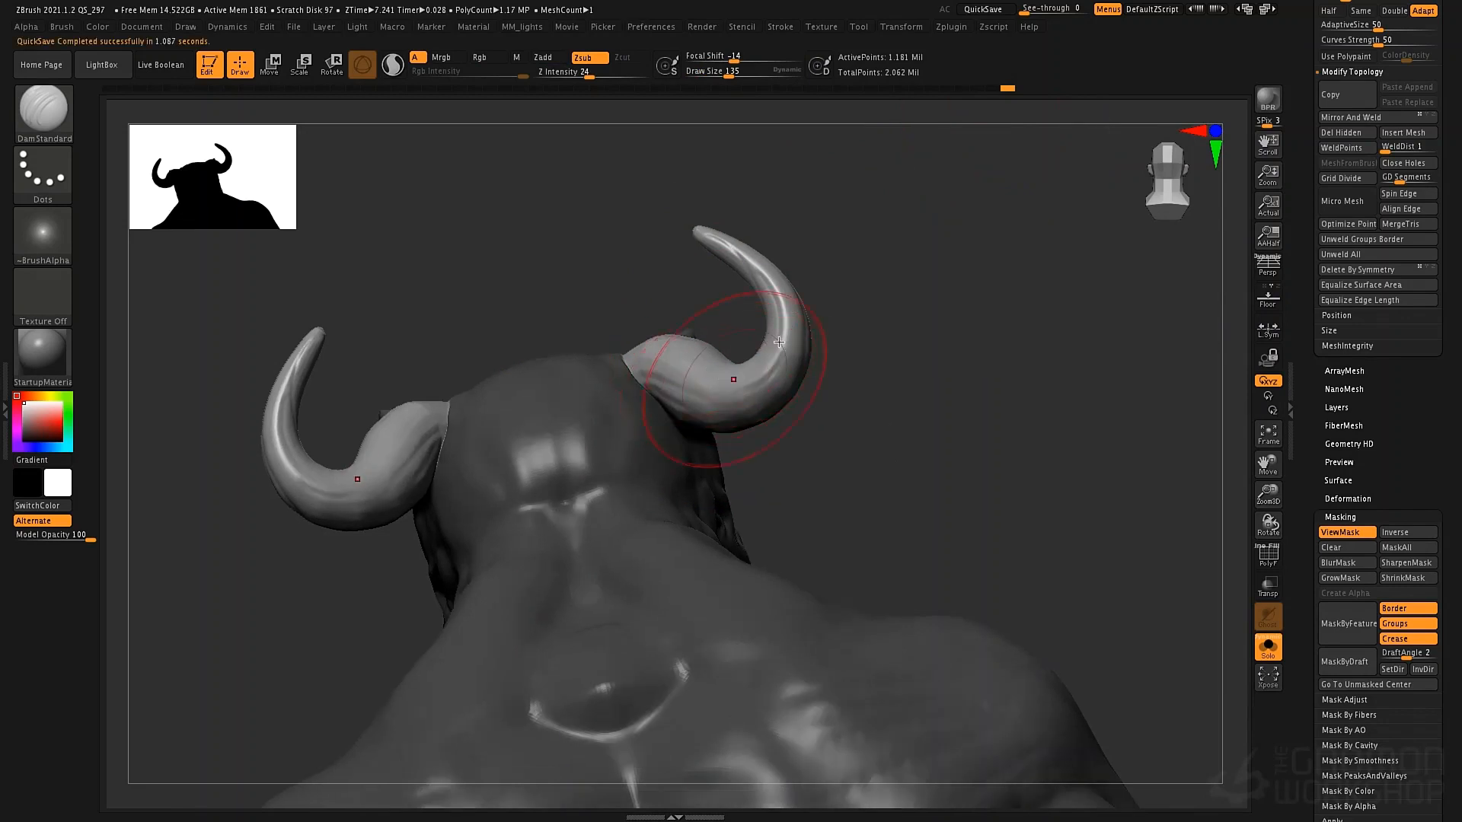
Carve more grooves around the horns with DamStandard, reducing the draw size to 69 and finally 43
left_click_drag(822, 379, 871, 411)
key("space")
left_click_drag(627, 329, 618, 330)
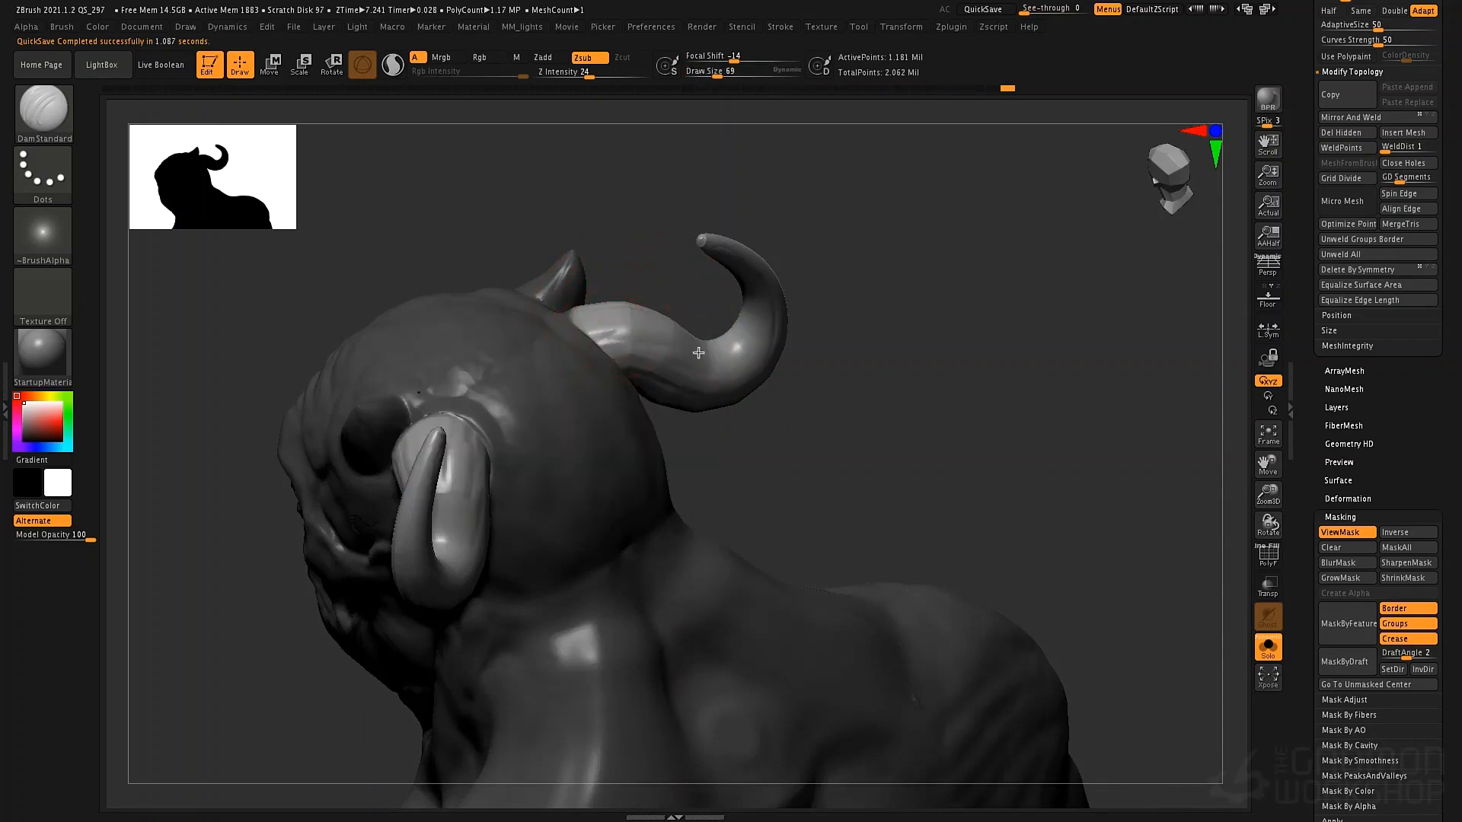
mouse_move(765, 311)
left_mouse_down()
mouse_move(726, 368)
mouse_move(685, 355)
mouse_move(529, 372)
mouse_move(598, 329)
mouse_move(598, 295)
left_mouse_up()
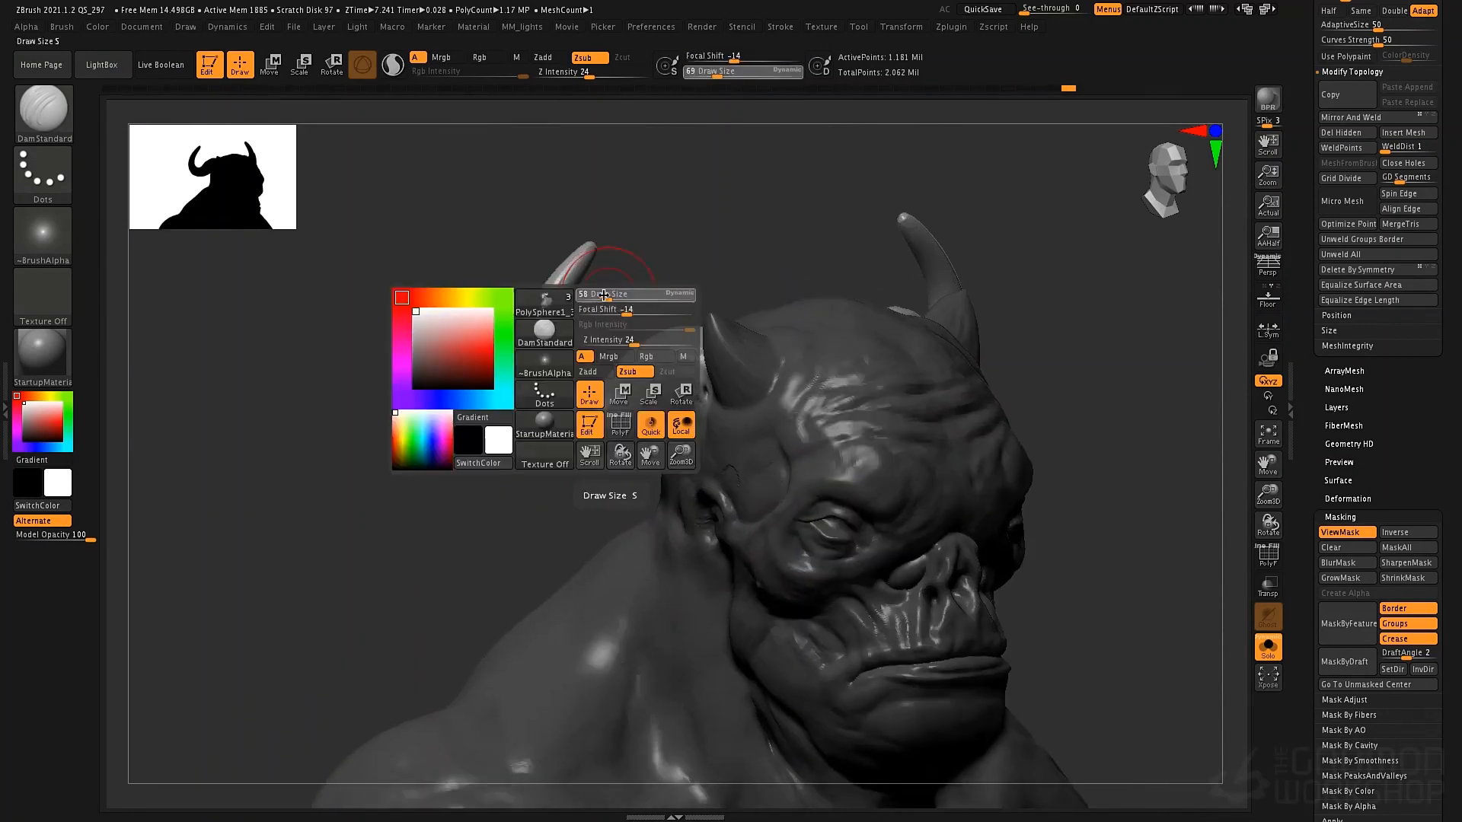
mouse_move(677, 345)
left_mouse_down()
mouse_move(622, 378)
mouse_move(708, 335)
left_mouse_up()
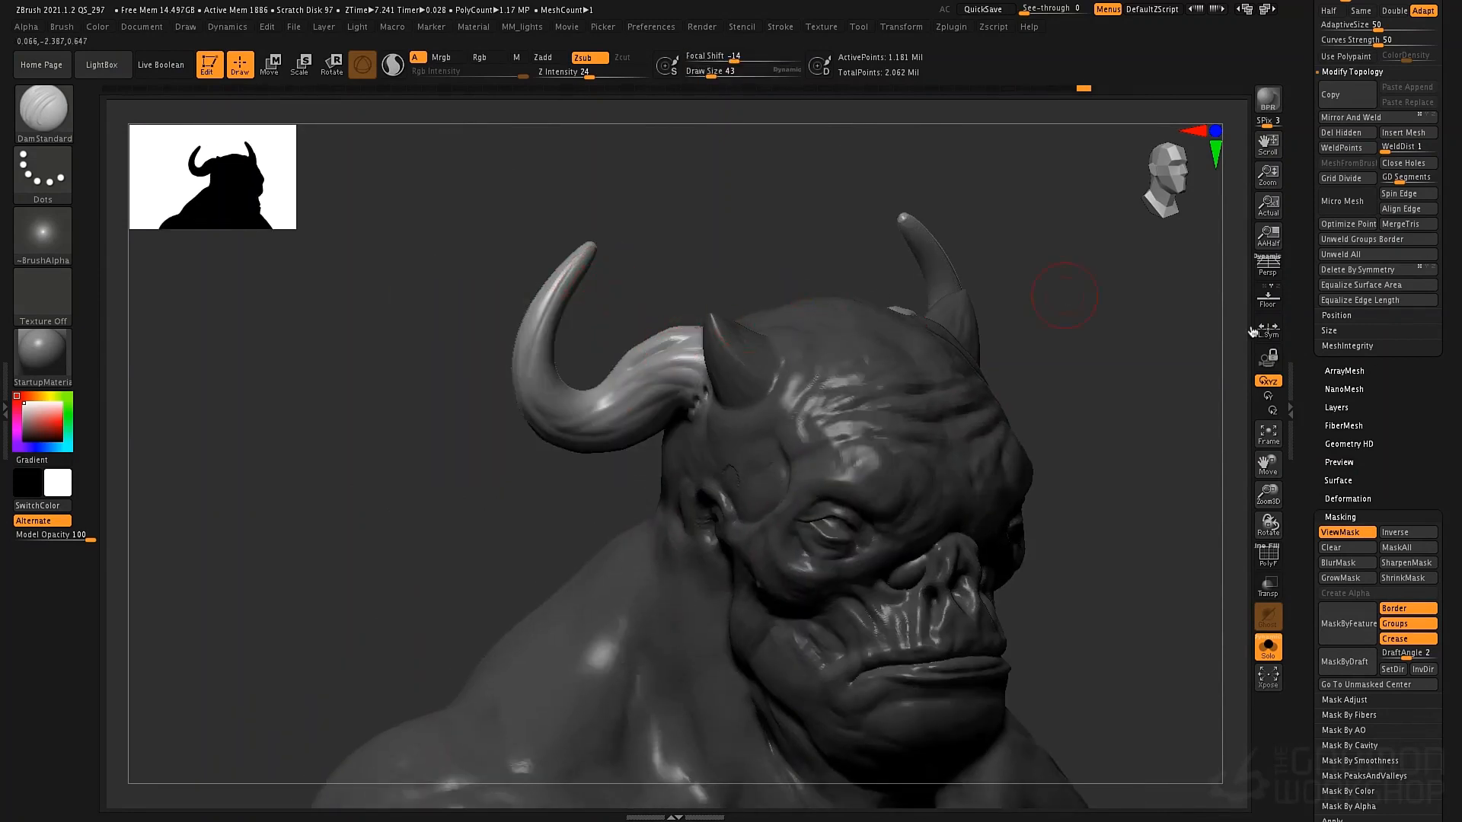
Adjust the ClayPolish sharpness, apply ClayPolish to the unmasked horns, and clear the mask
left_click_drag(1414, 425, 1414, 591)
left_click_drag(1415, 508, 1412, 627)
left_click_drag(1409, 365, 1405, 583)
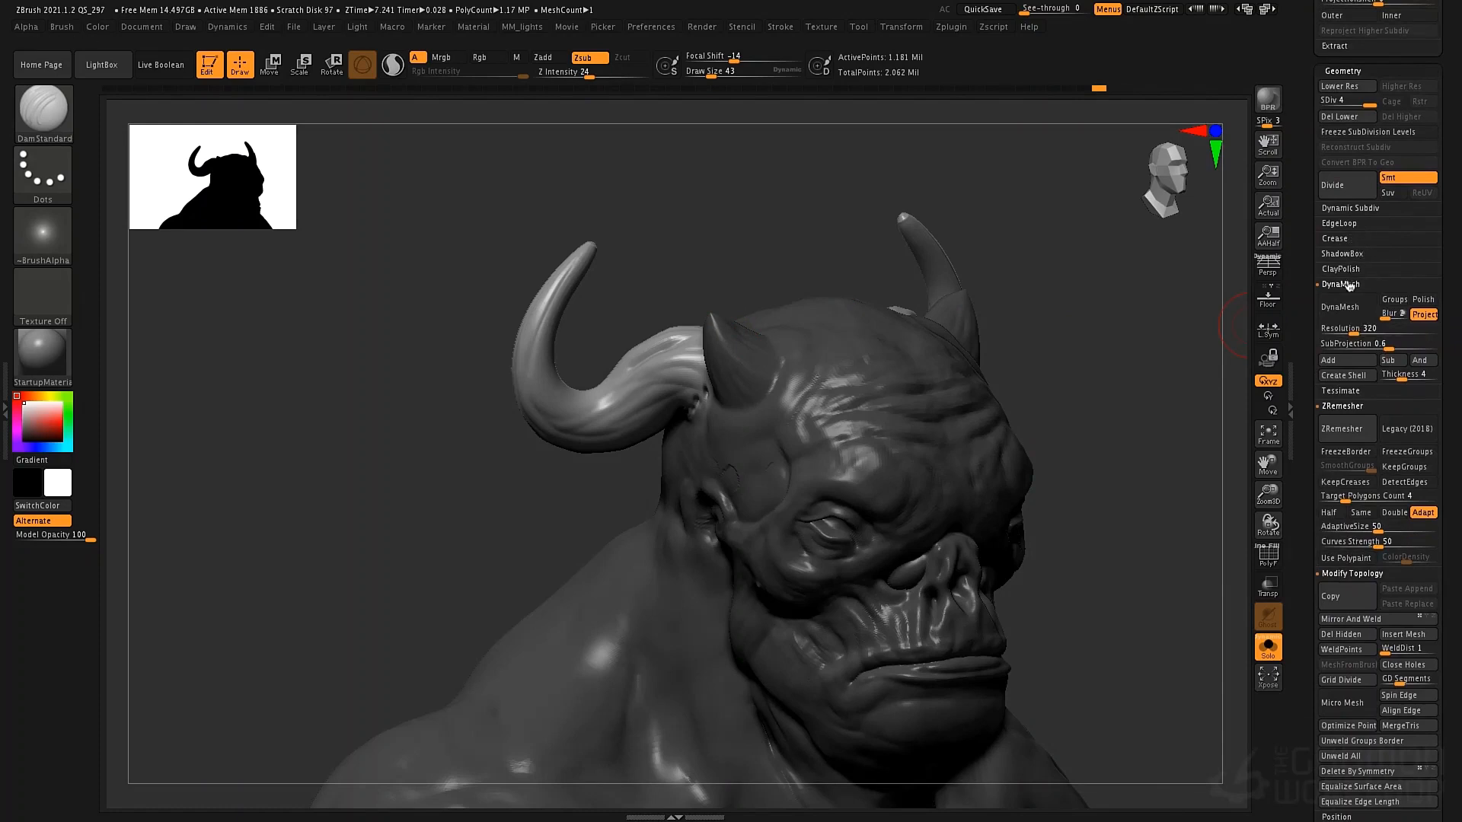
left_click(1348, 286)
left_click(1341, 269)
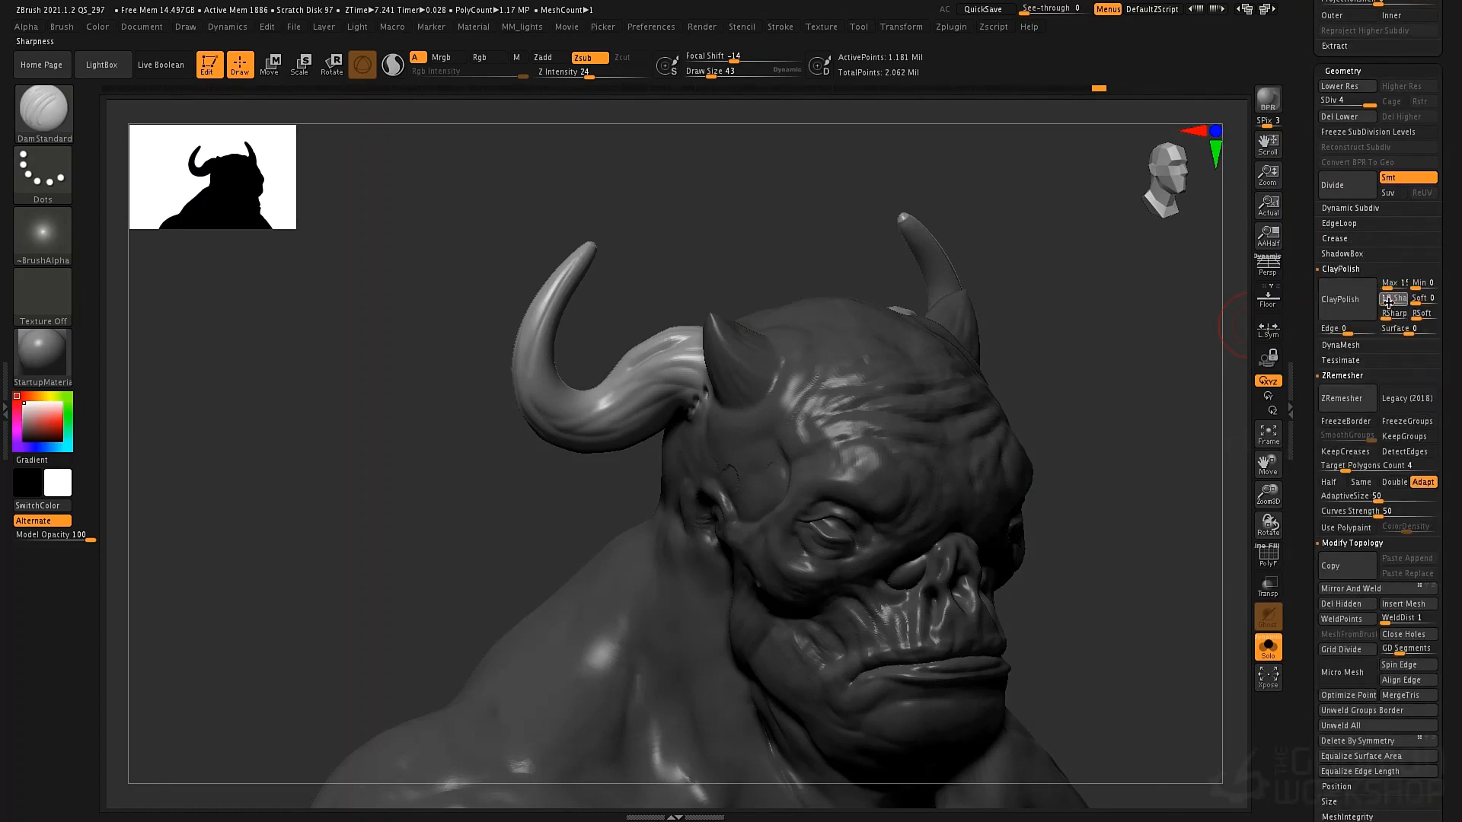
left_click_drag(1388, 302, 1393, 315)
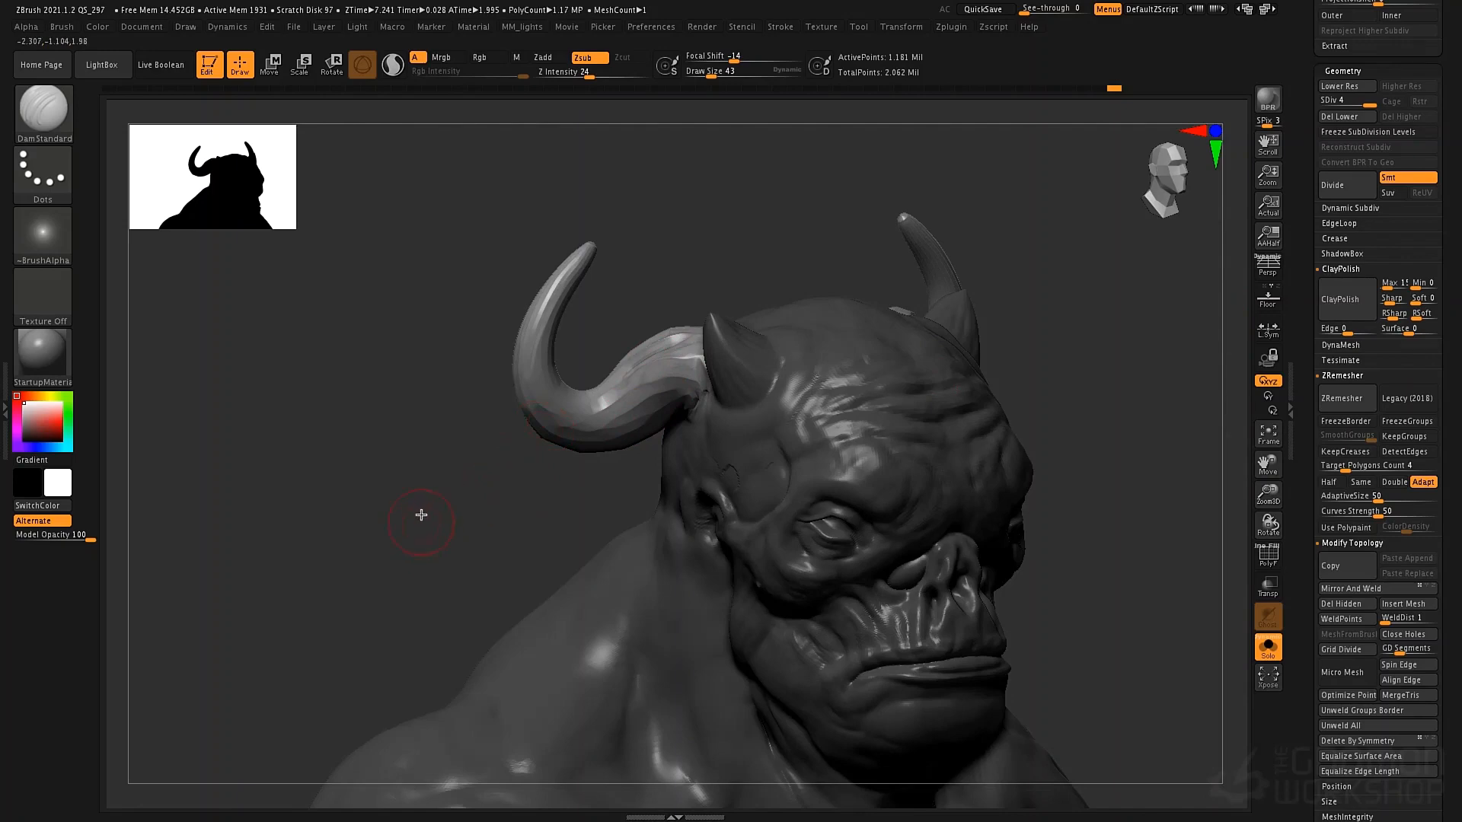
left_click_drag(421, 468, 369, 527, "ctrl")
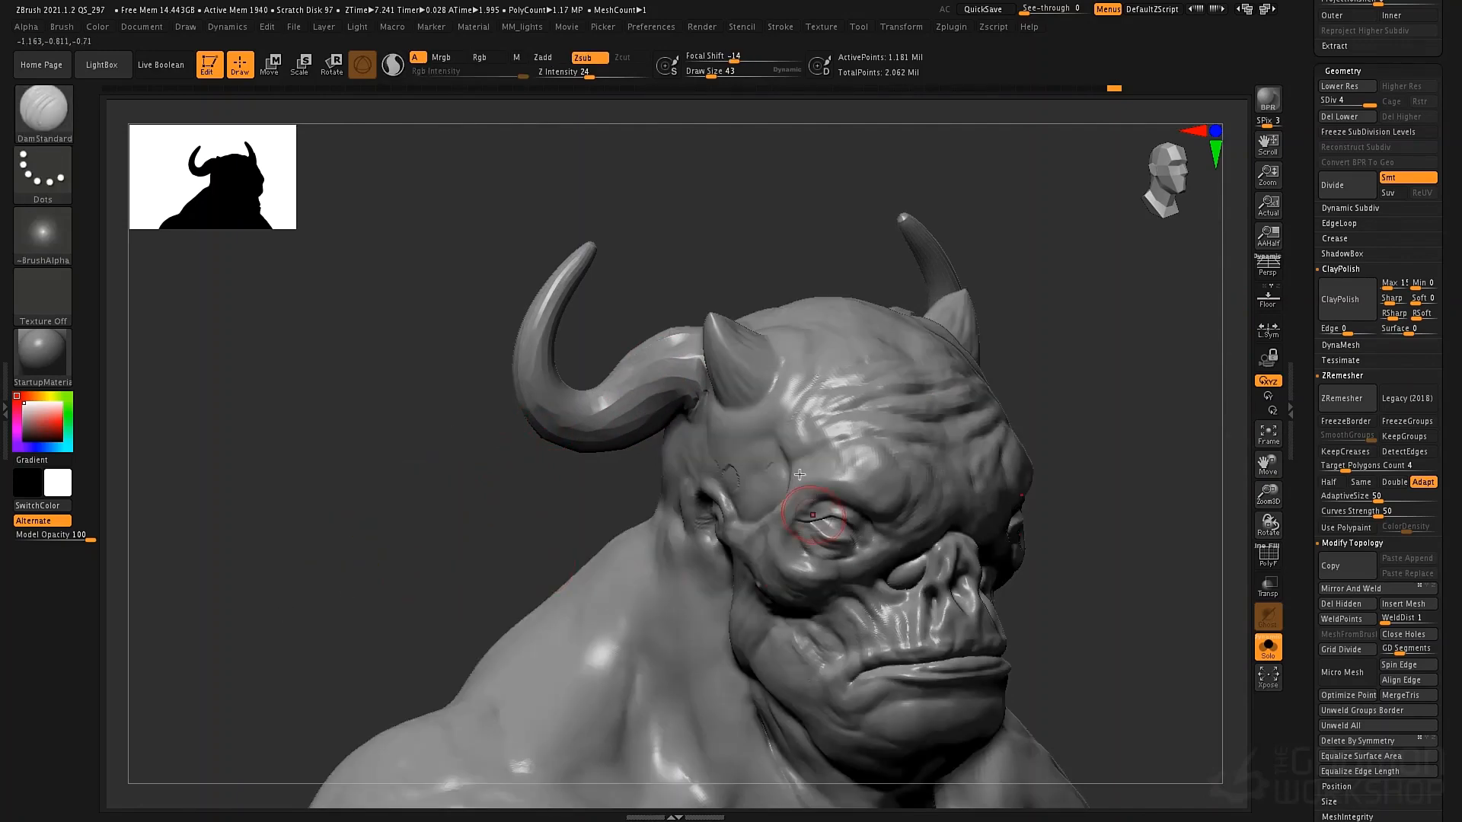
Lower the bust to subdivision level 2 and smooth the surface on the side of the neck
mouse_move(809, 506)
right_mouse_down("ctrl")
mouse_move(824, 457)
mouse_move(808, 272)
mouse_move(792, 328)
mouse_move(695, 391)
right_mouse_up("ctrl")
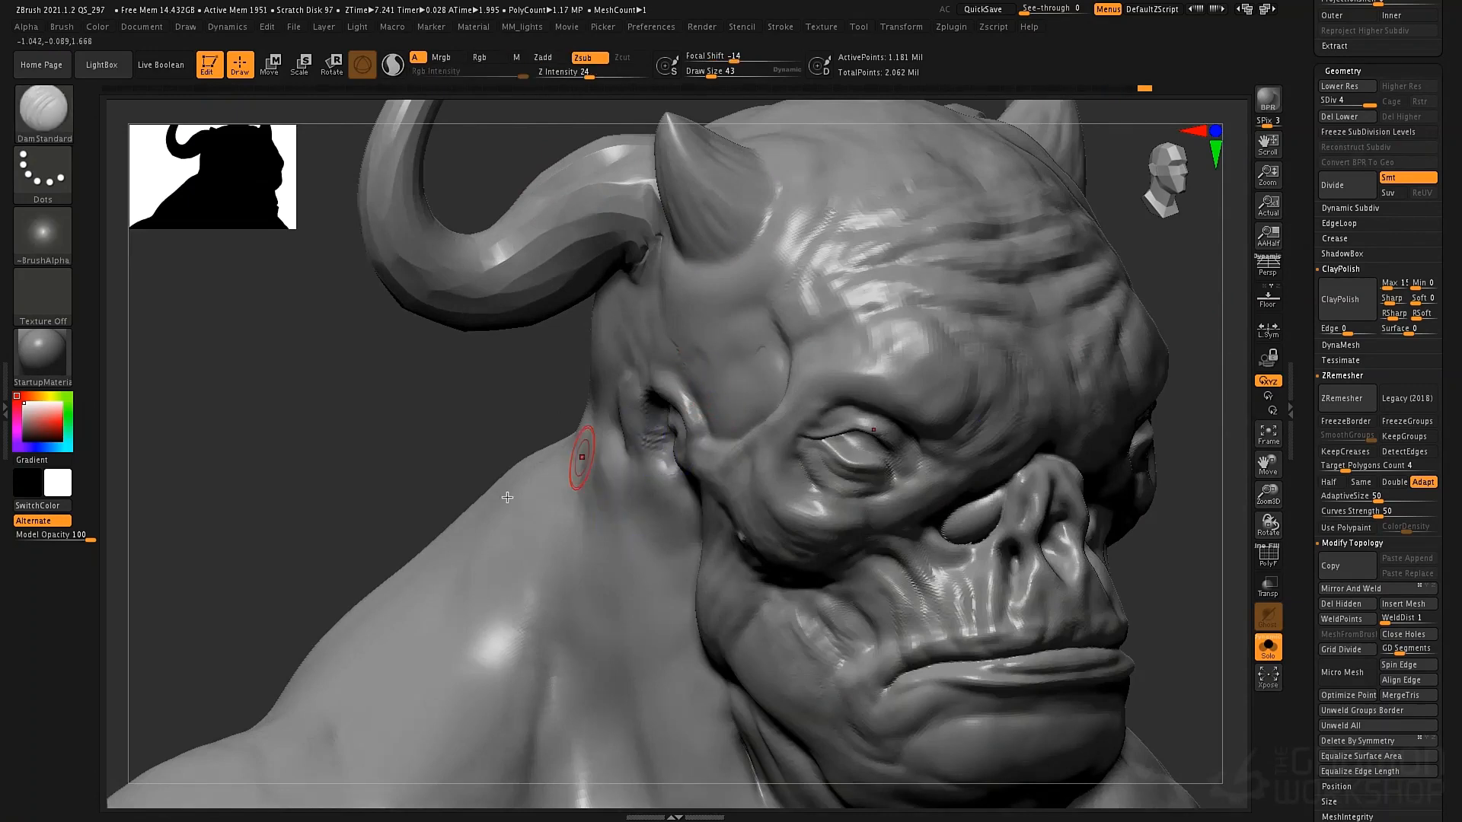
right_click_drag(483, 455, 965, 490, "ctrl")
right_click_drag(947, 409, 952, 282, "alt")
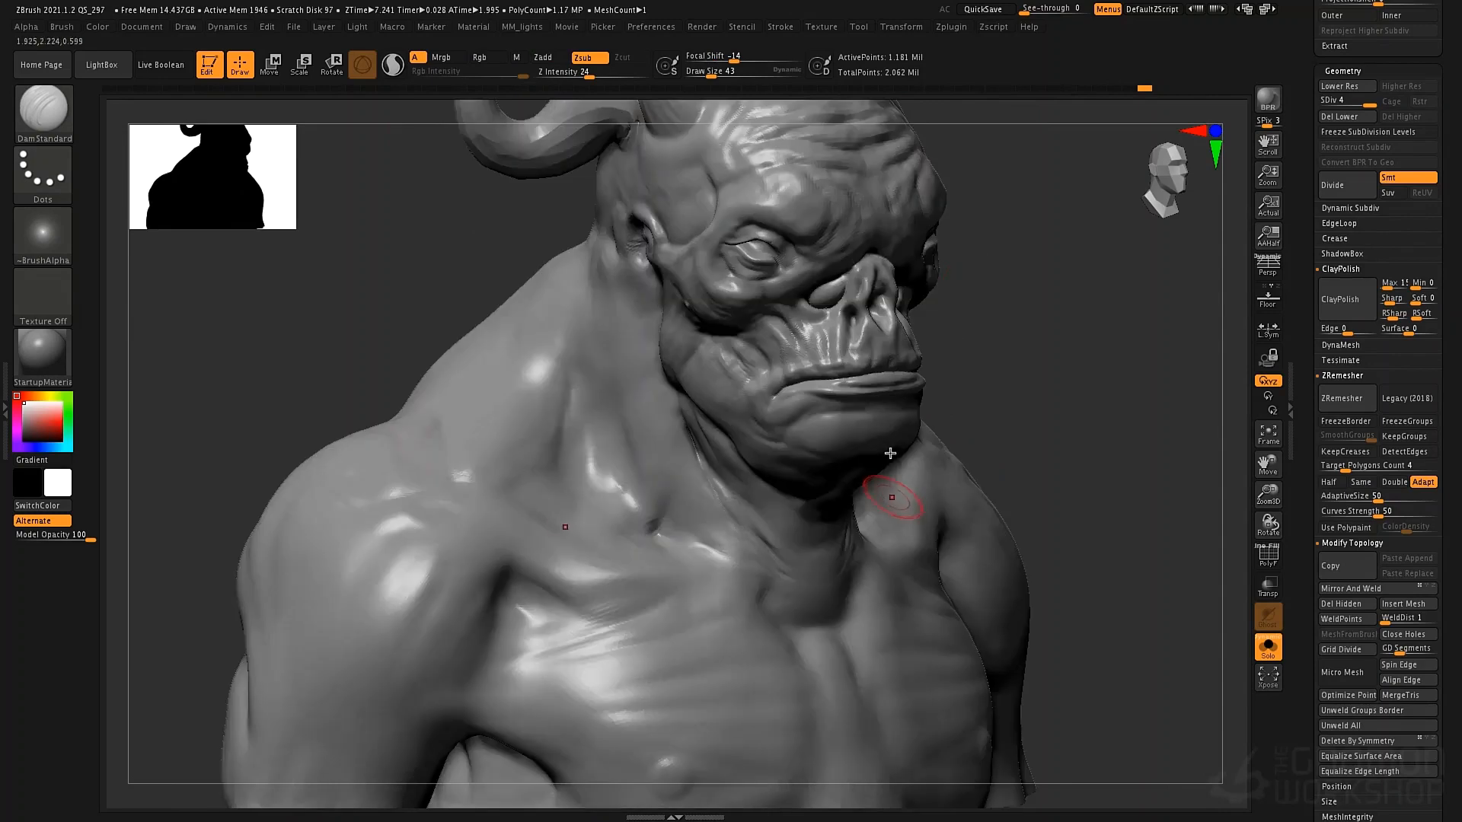
right_click_drag(888, 487, 925, 504, "ctrl")
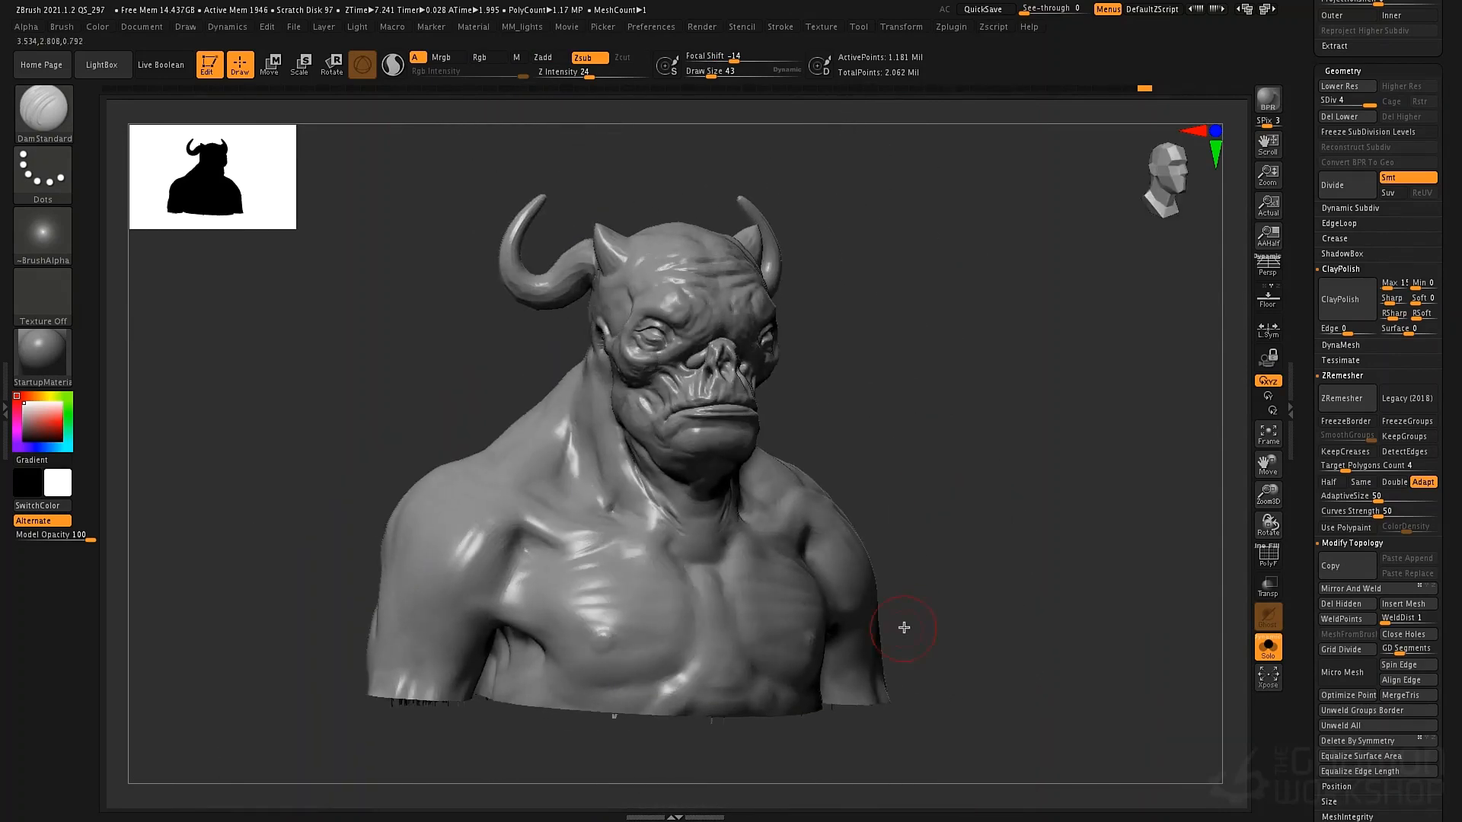
right_click_drag(903, 566, 859, 506)
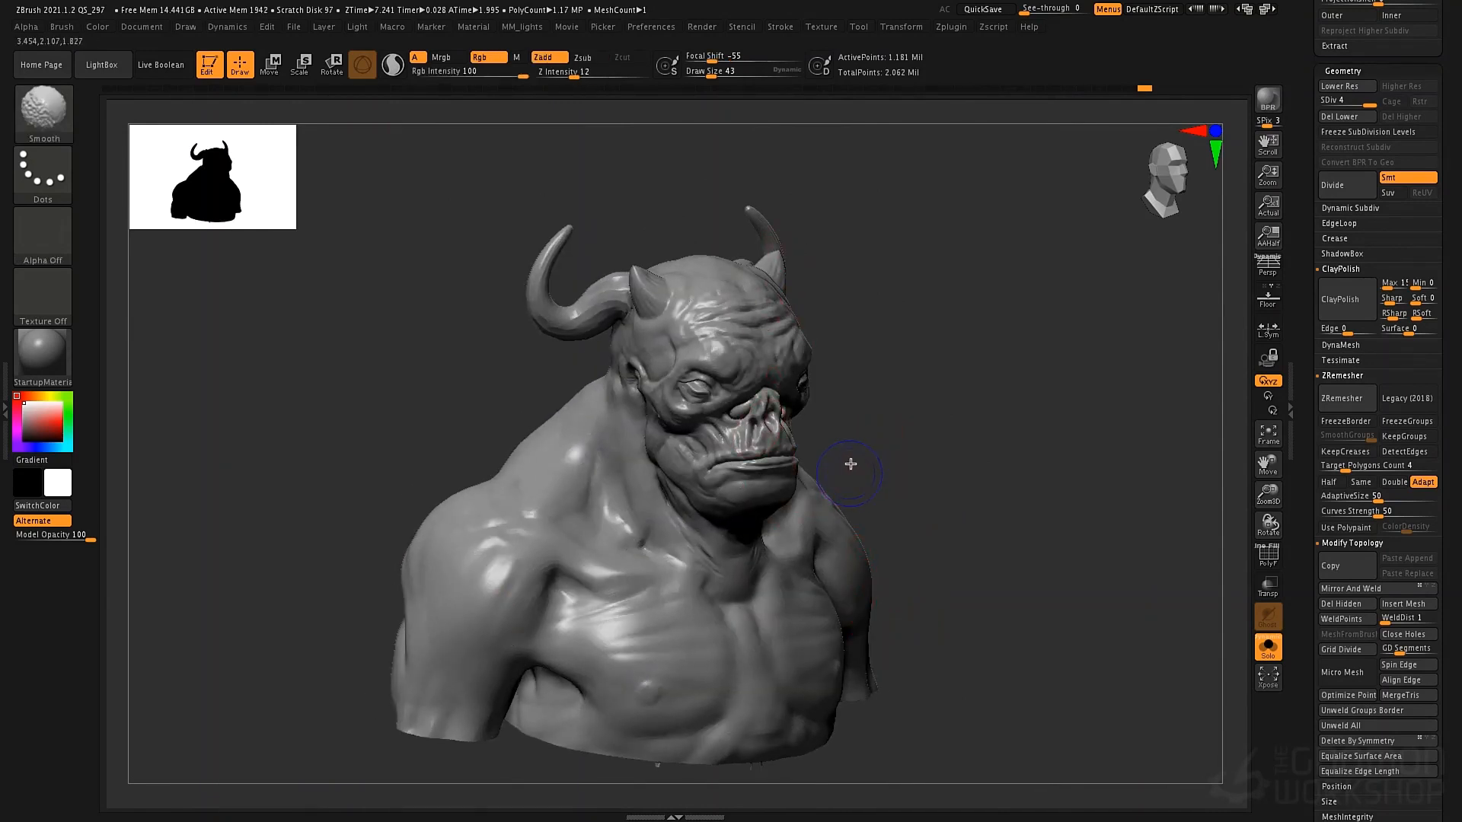
key("shift+d")
key("shift+d")
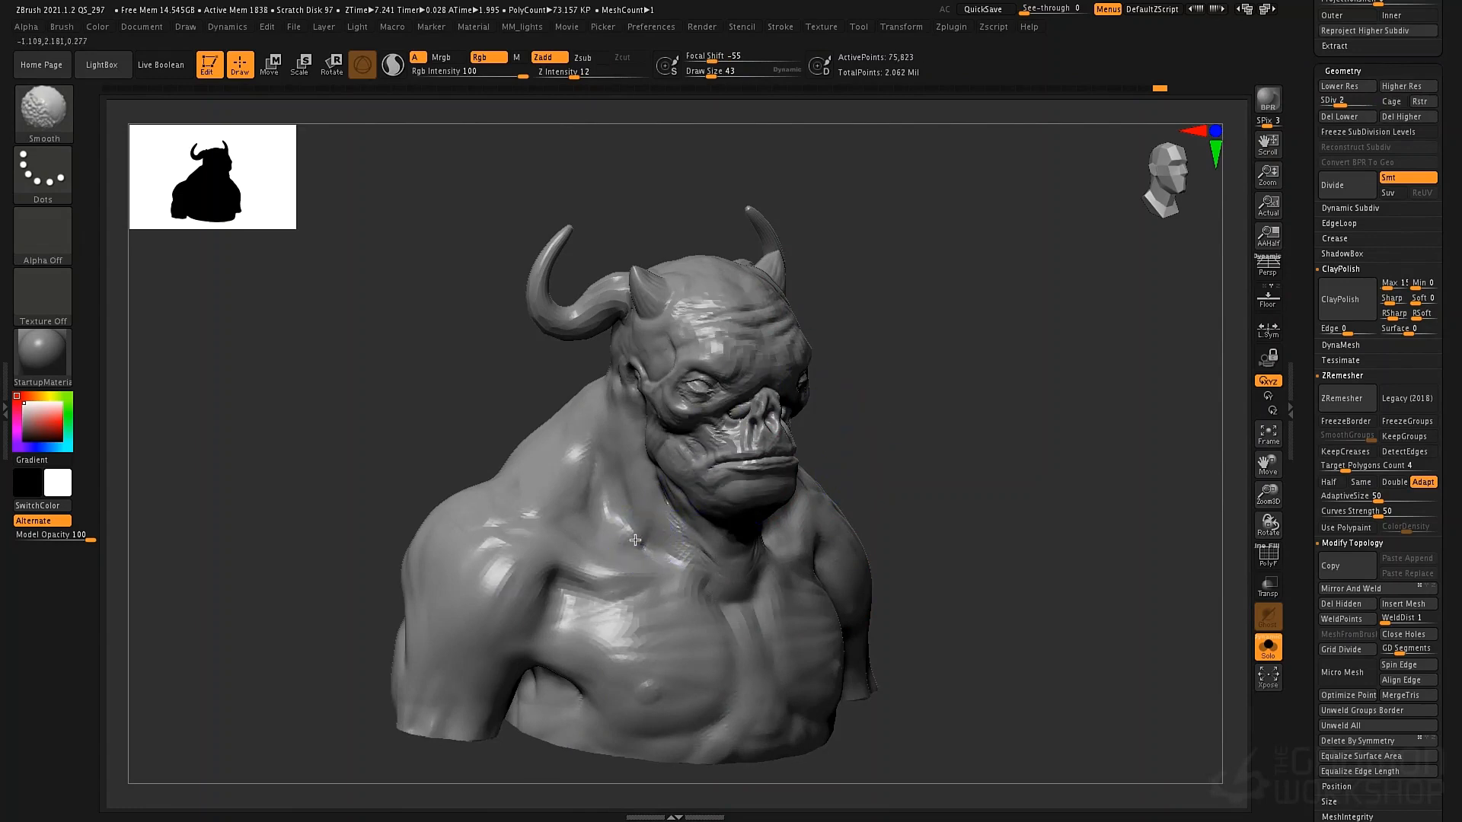
mouse_move(595, 474)
left_mouse_down("shift")
mouse_move(599, 518)
mouse_move(617, 525)
left_mouse_up("shift")
Build up the neck, collarbone and upper chest forms using ClayTubes with Alpha 01 at draw size 30
key("b")
key("c")
key("t")
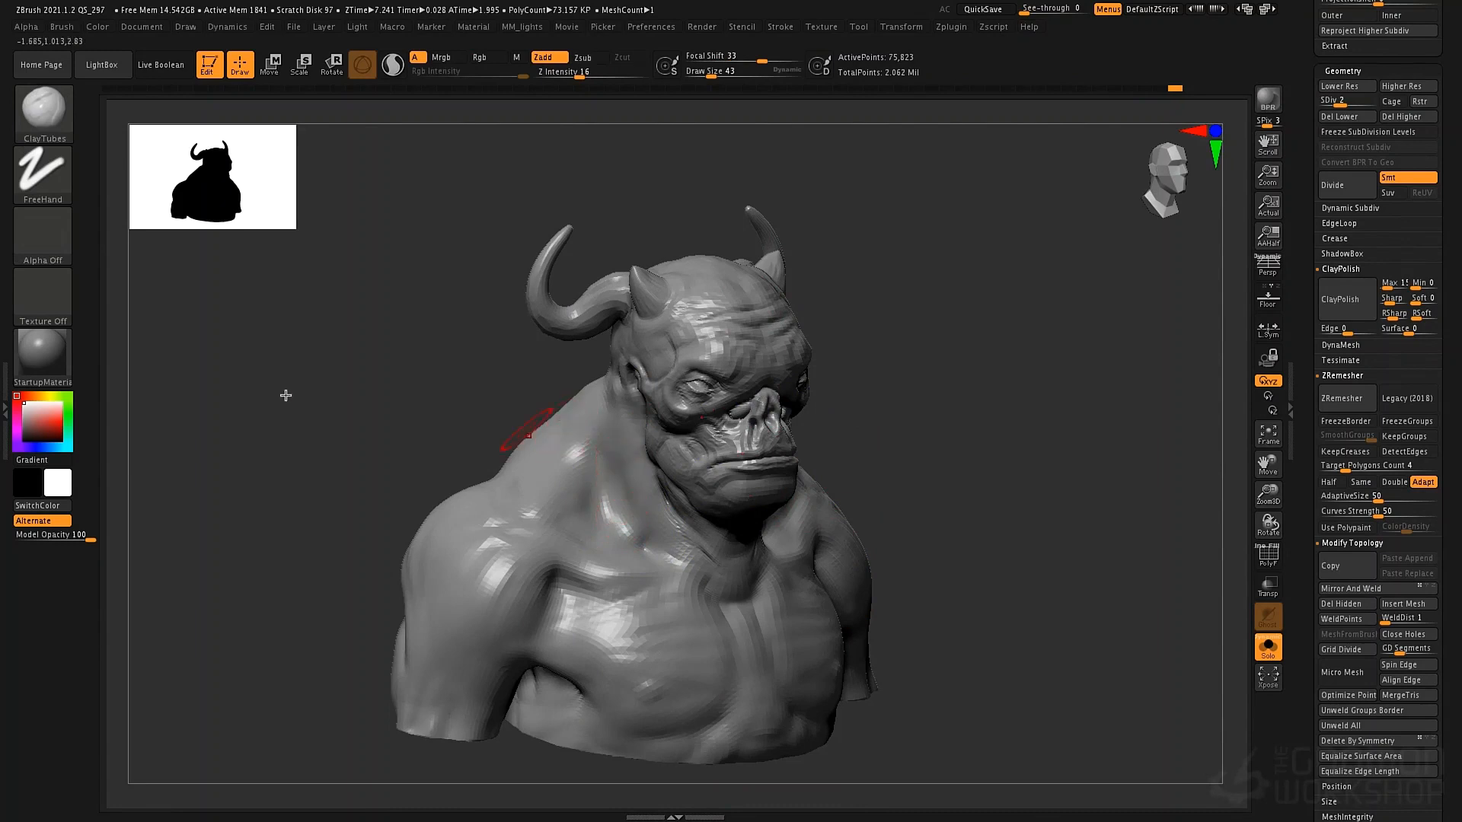
left_click(45, 238)
left_click(196, 255)
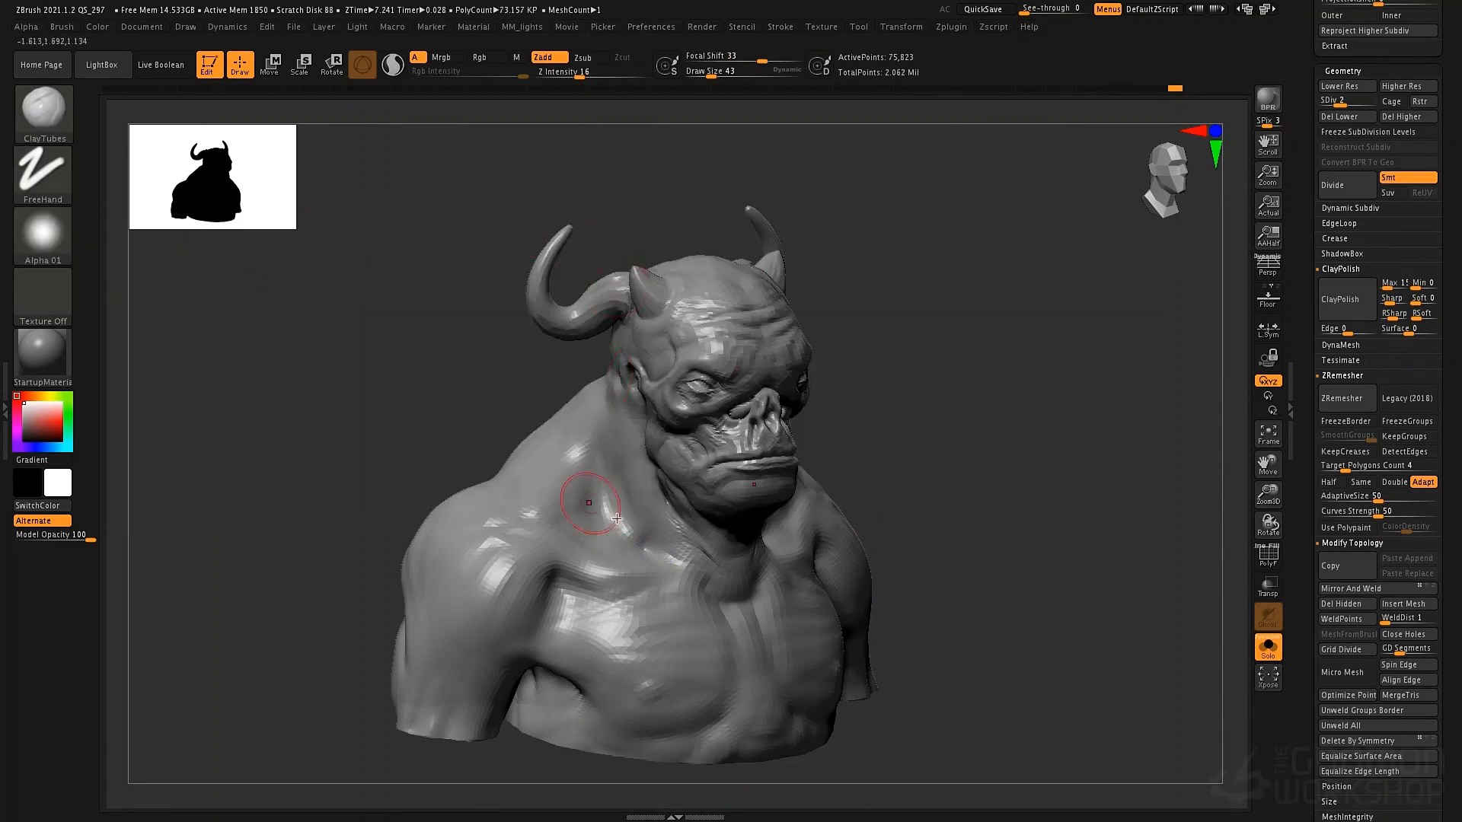
key("space")
left_click_drag(624, 476, 612, 477)
left_click_drag(647, 557, 685, 545)
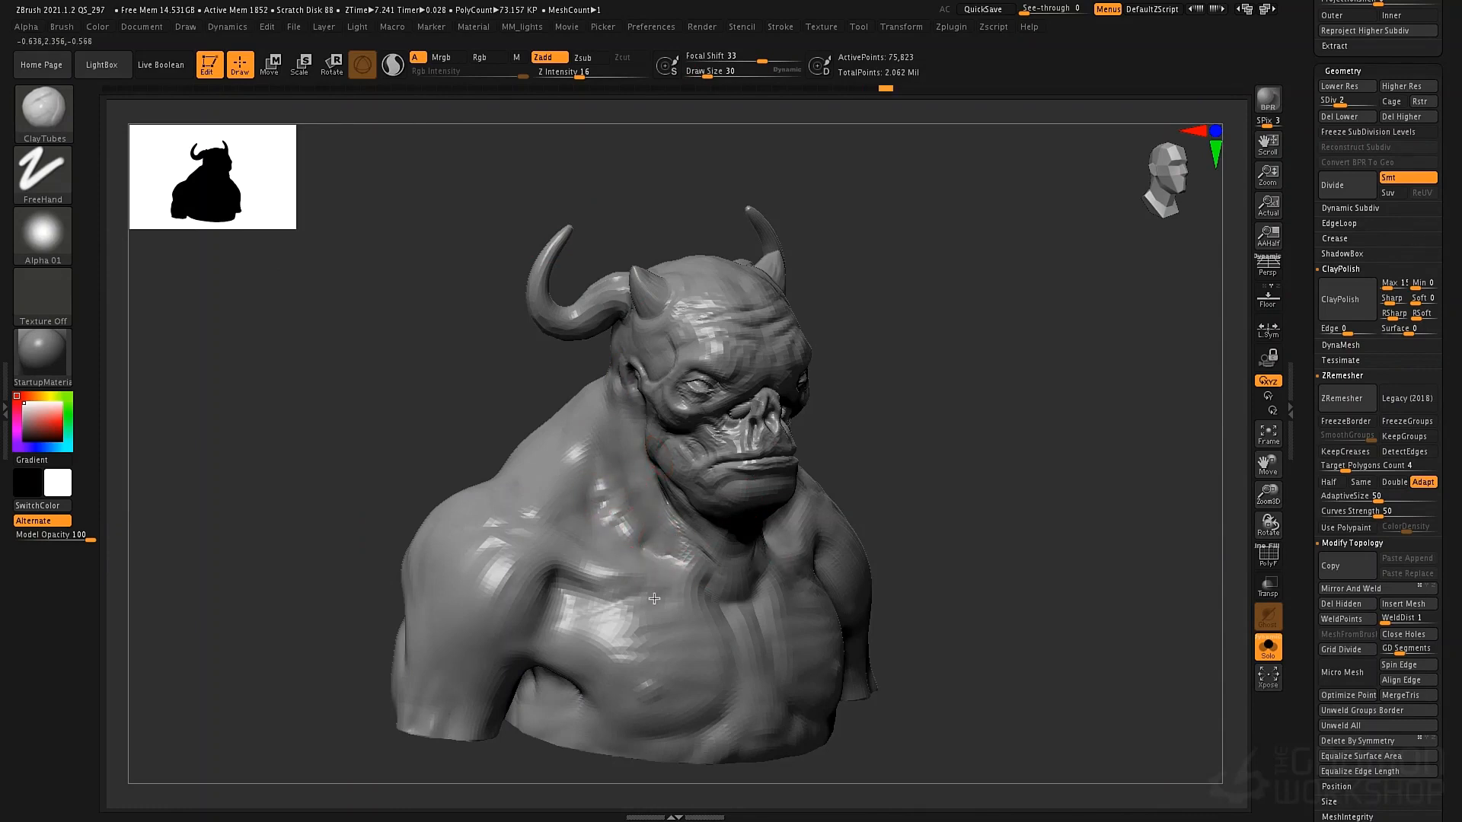
left_click_drag(583, 618, 583, 594)
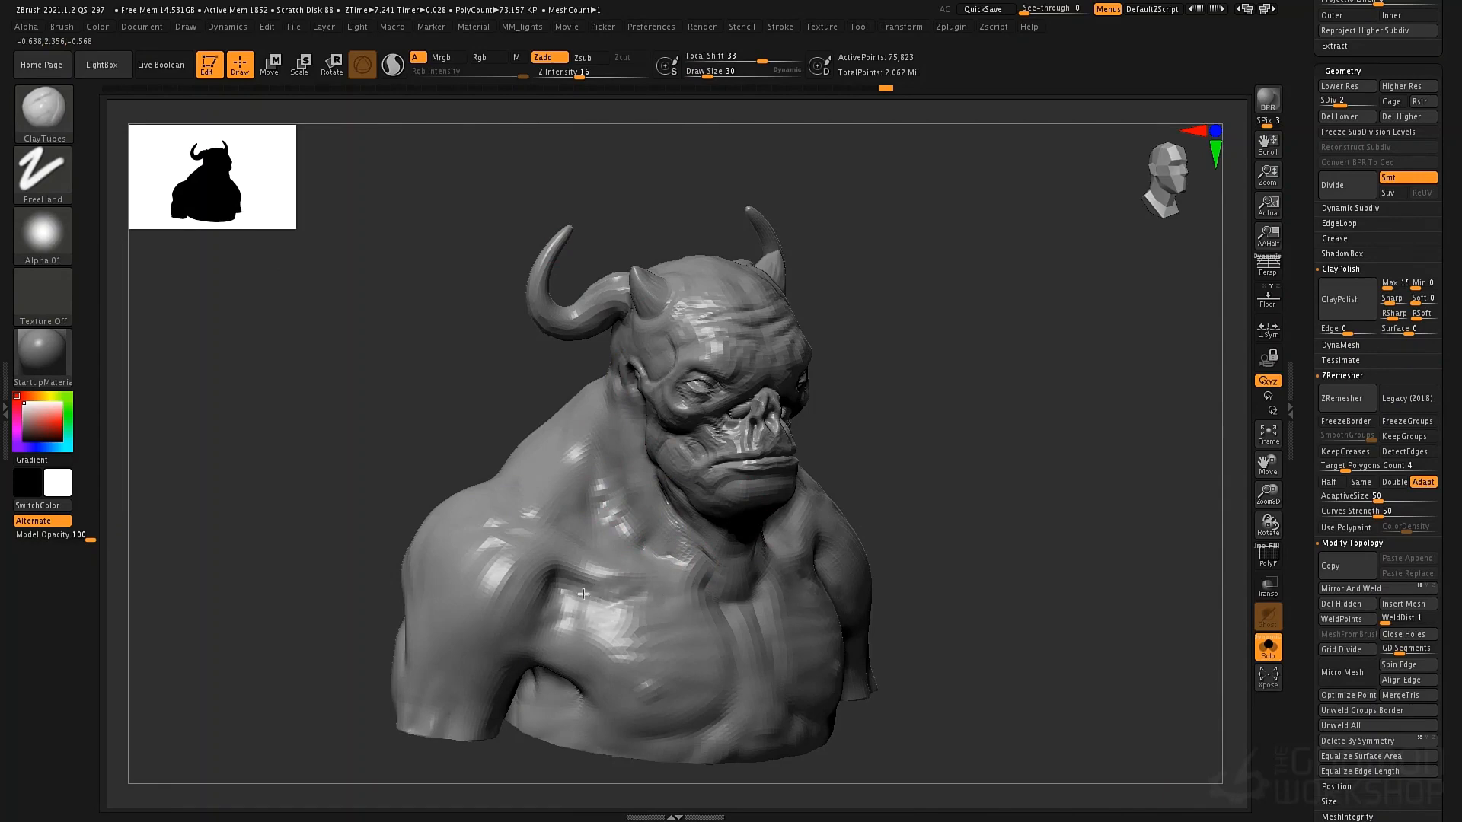
Add ClayTubes strokes to the chest, collarbone and neck from the opposite side of the bust
left_click_drag(944, 450, 723, 425)
left_click_drag(806, 544, 796, 575)
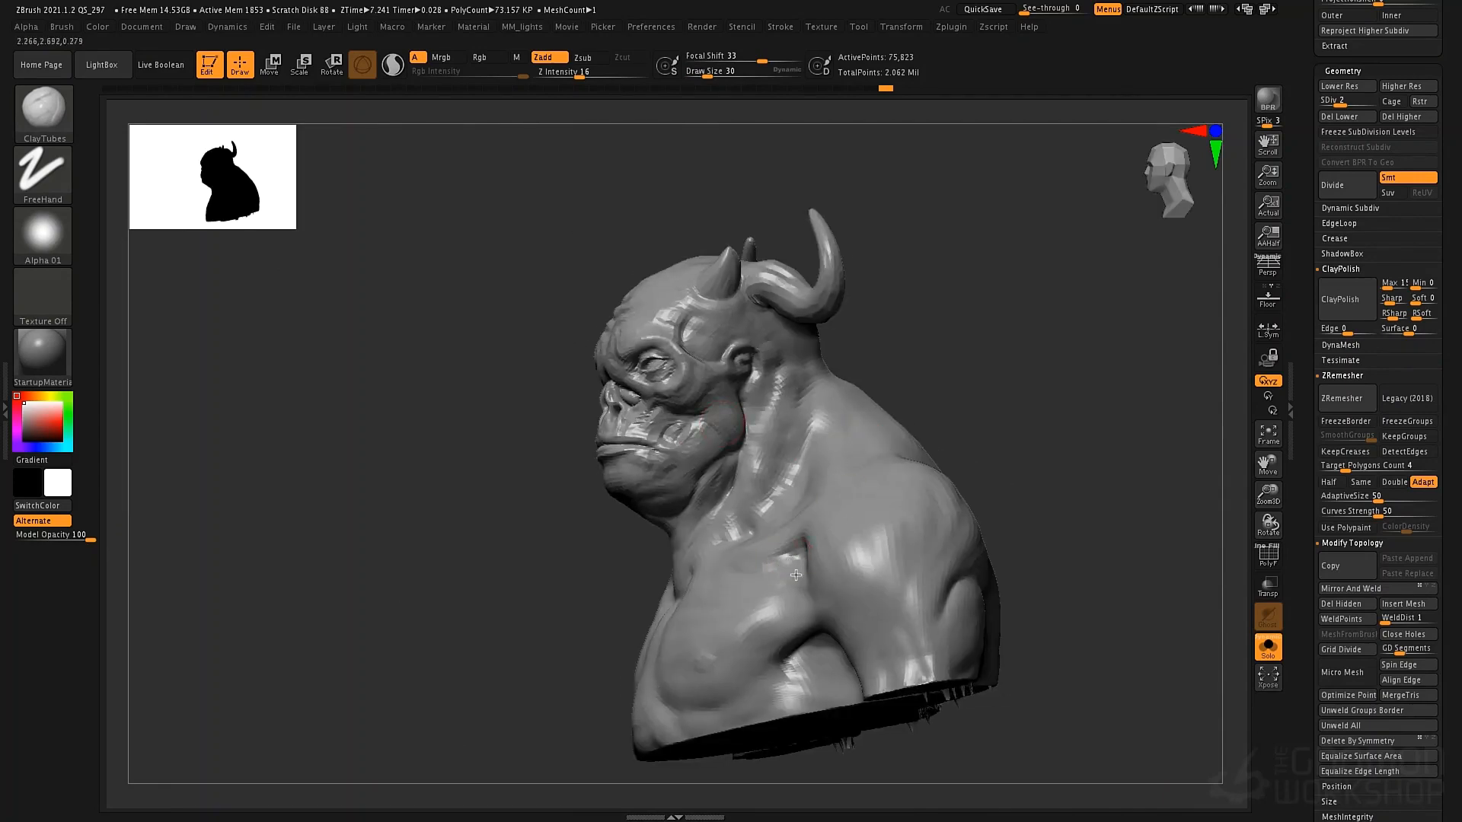
left_click_drag(594, 602, 773, 579)
mouse_move(786, 428)
left_mouse_down()
mouse_move(770, 467)
mouse_move(785, 468)
mouse_move(763, 393)
left_mouse_up()
right_click_drag(754, 351, 685, 342)
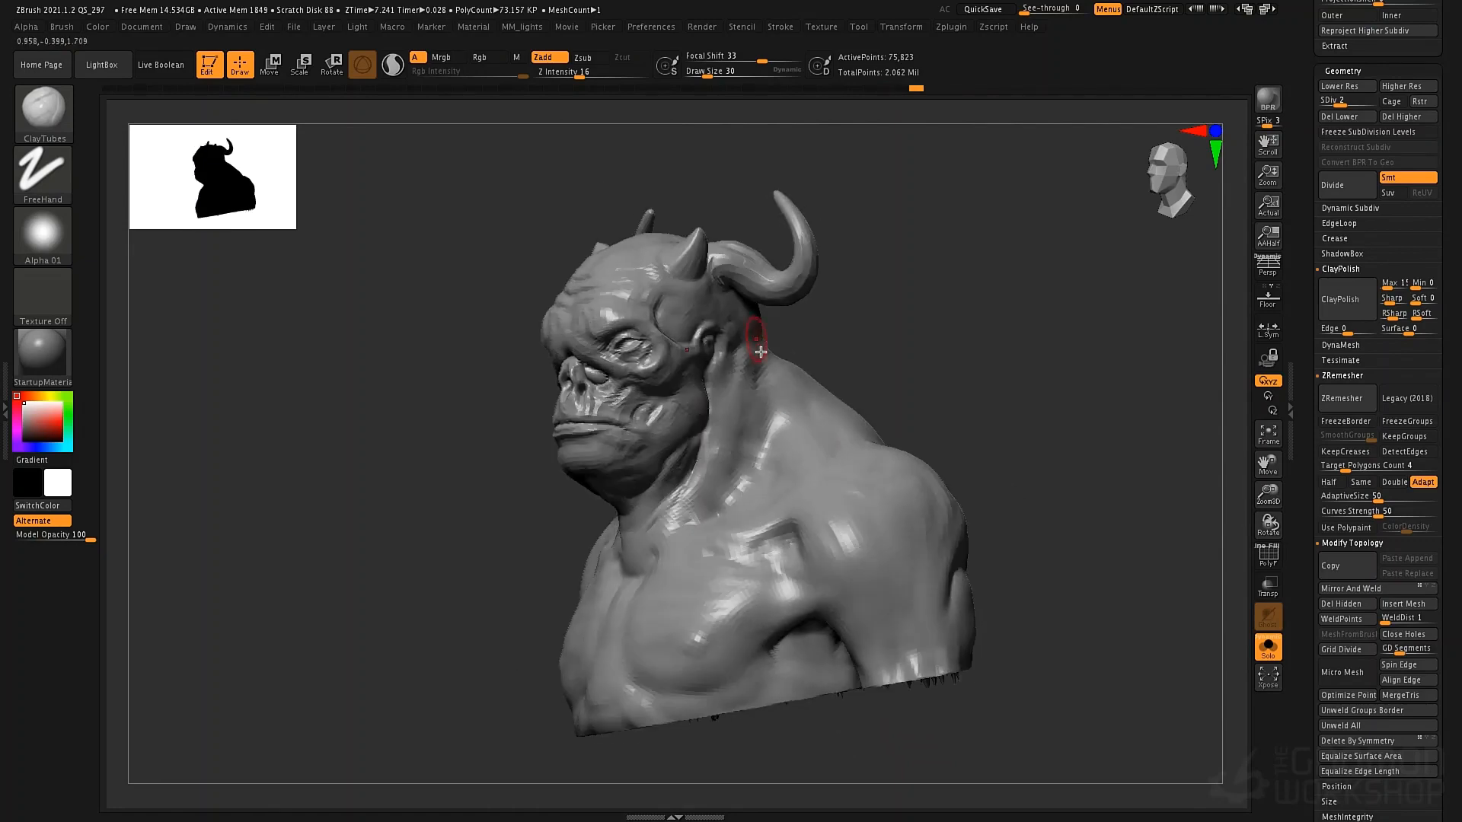
Set the brush draw size to 58 and return the bust to subdivision level 4
key("space")
left_click_drag(760, 372, 769, 378)
right_click_drag(738, 399, 906, 415)
mouse_move(761, 487)
right_mouse_down()
mouse_move(736, 440)
mouse_move(728, 475)
right_mouse_up()
key("d")
key("d")
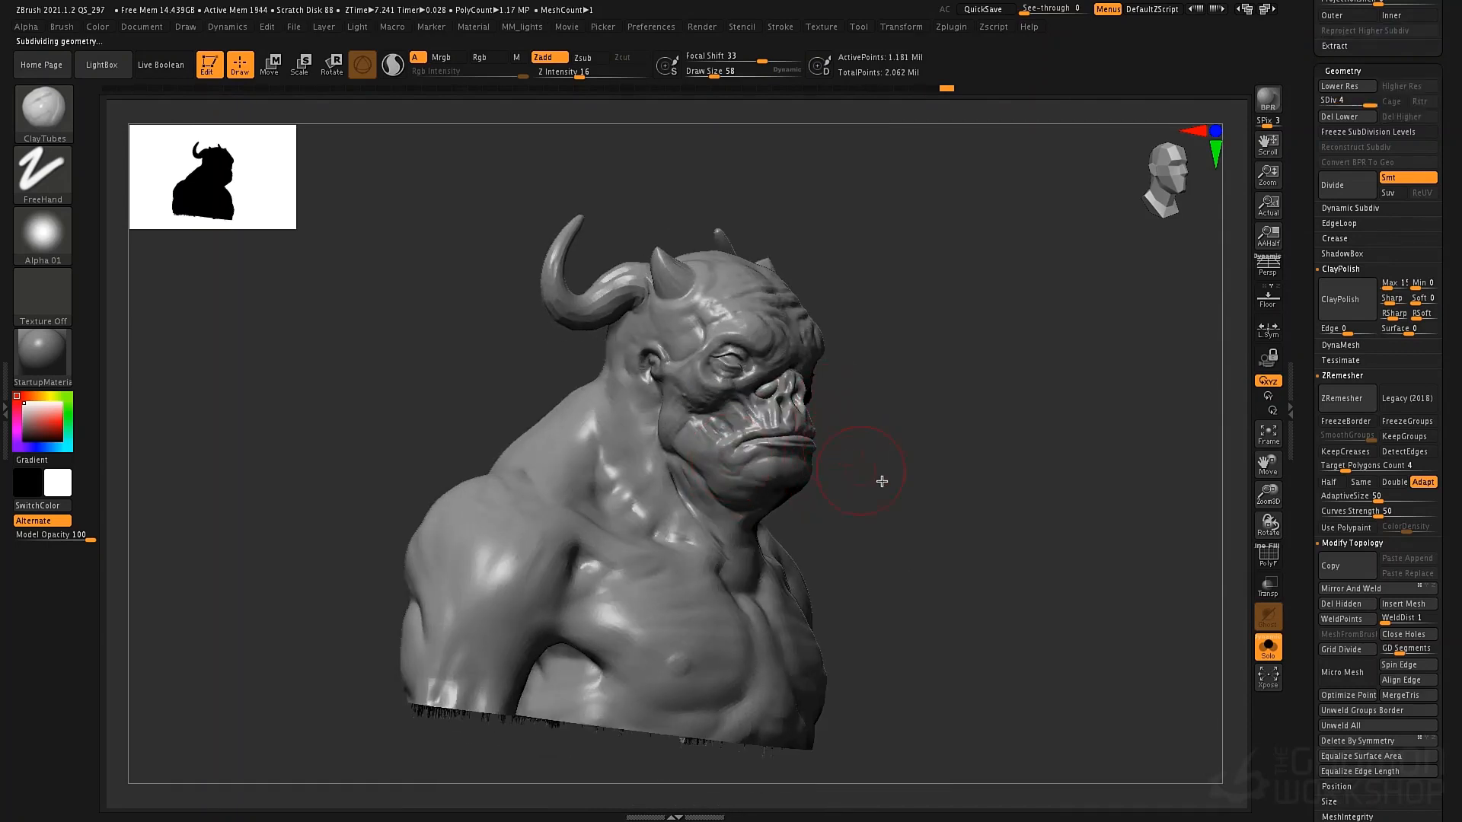
right_click_drag(882, 481, 909, 438)
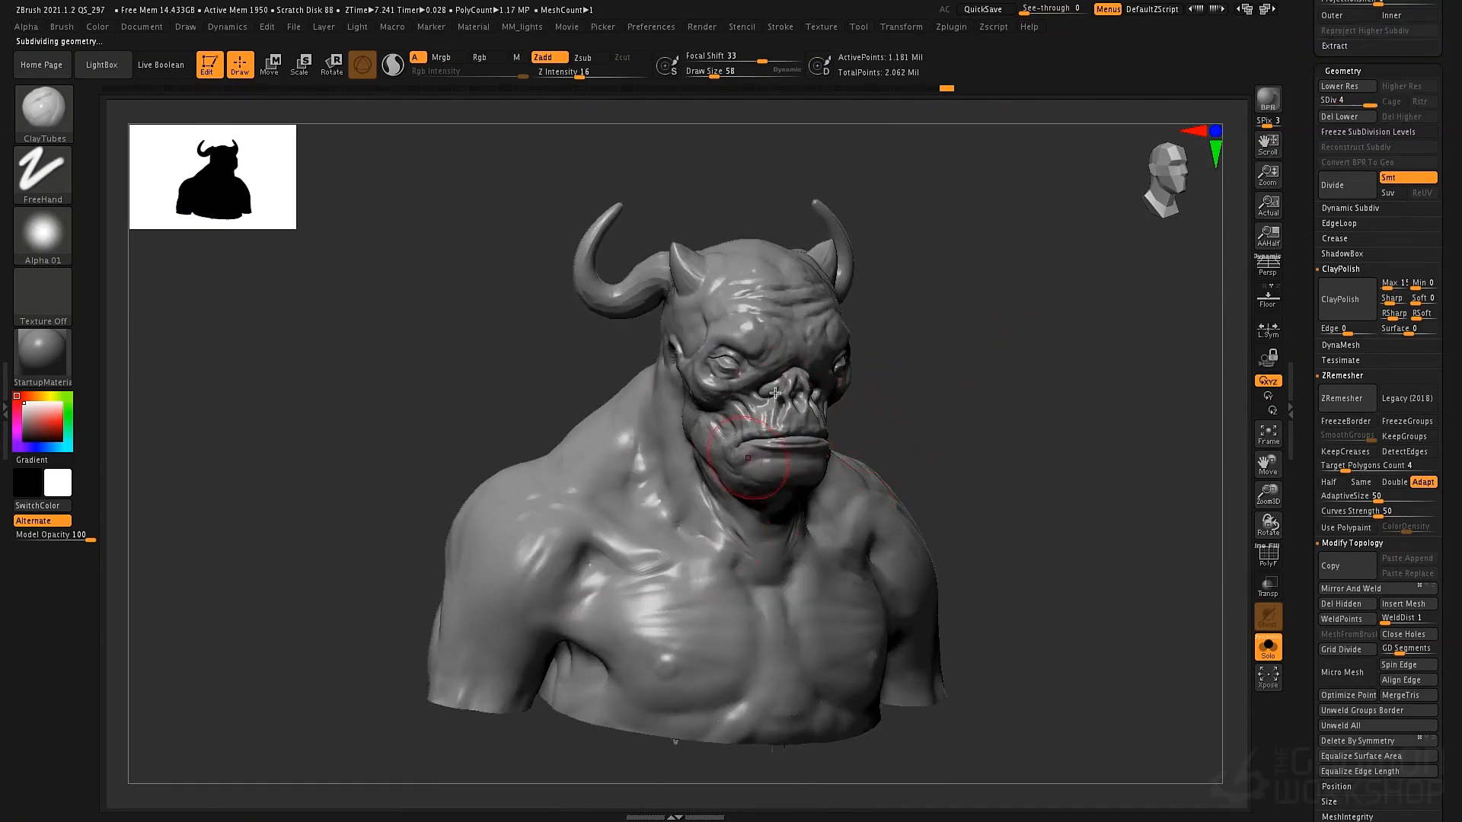
Turn off Solo and display the horned bust with the PolySphere1 eyes, hiding the original PolySphere1_1 body
right_click_drag(788, 411, 811, 609, "ctrl")
right_click_drag(842, 358, 812, 409, "alt")
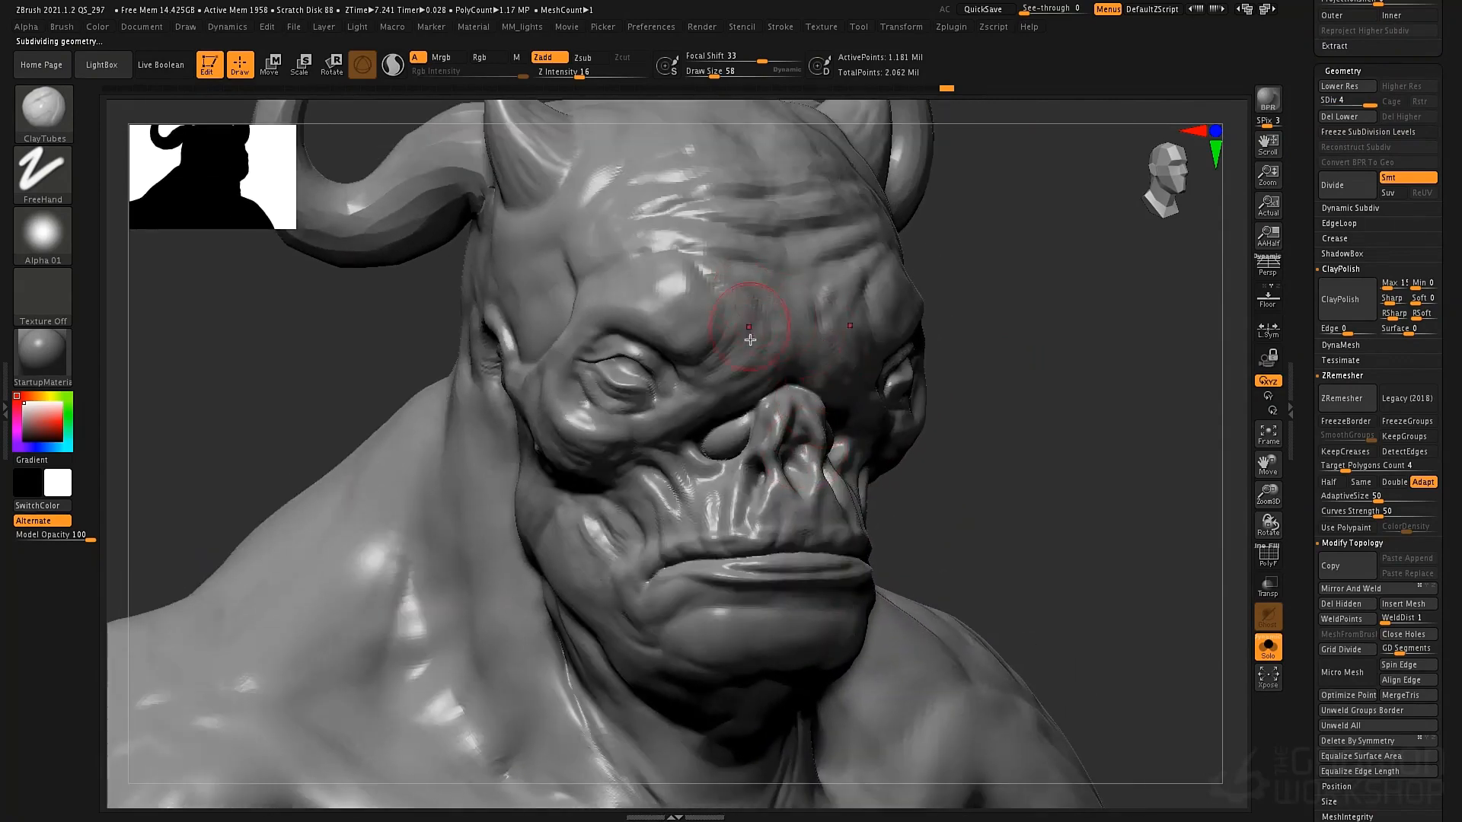
right_click_drag(744, 369, 754, 415, "ctrl")
left_click(1266, 652)
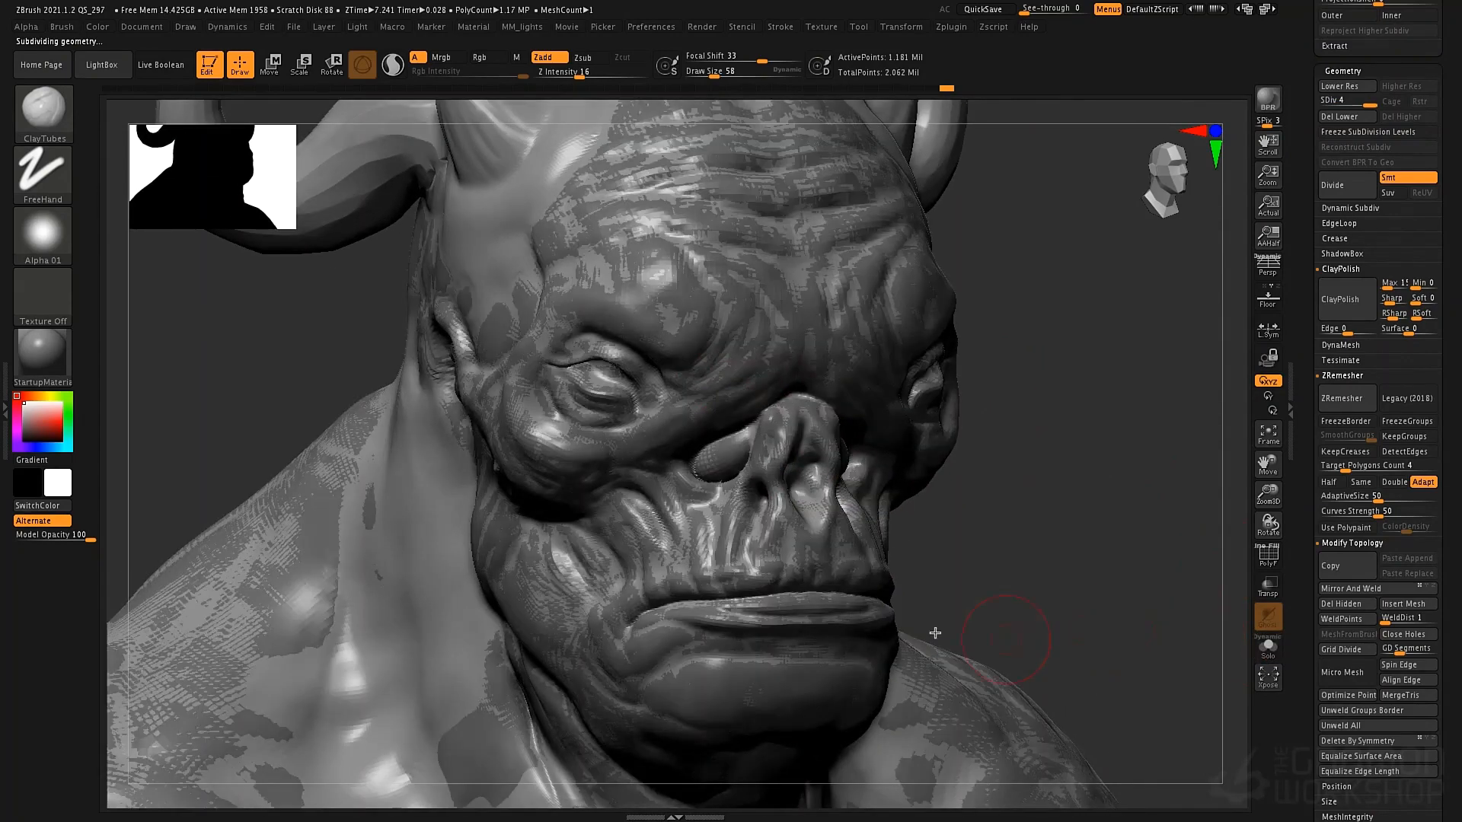
scroll(1305, 209, "up", 10)
left_click(1424, 385)
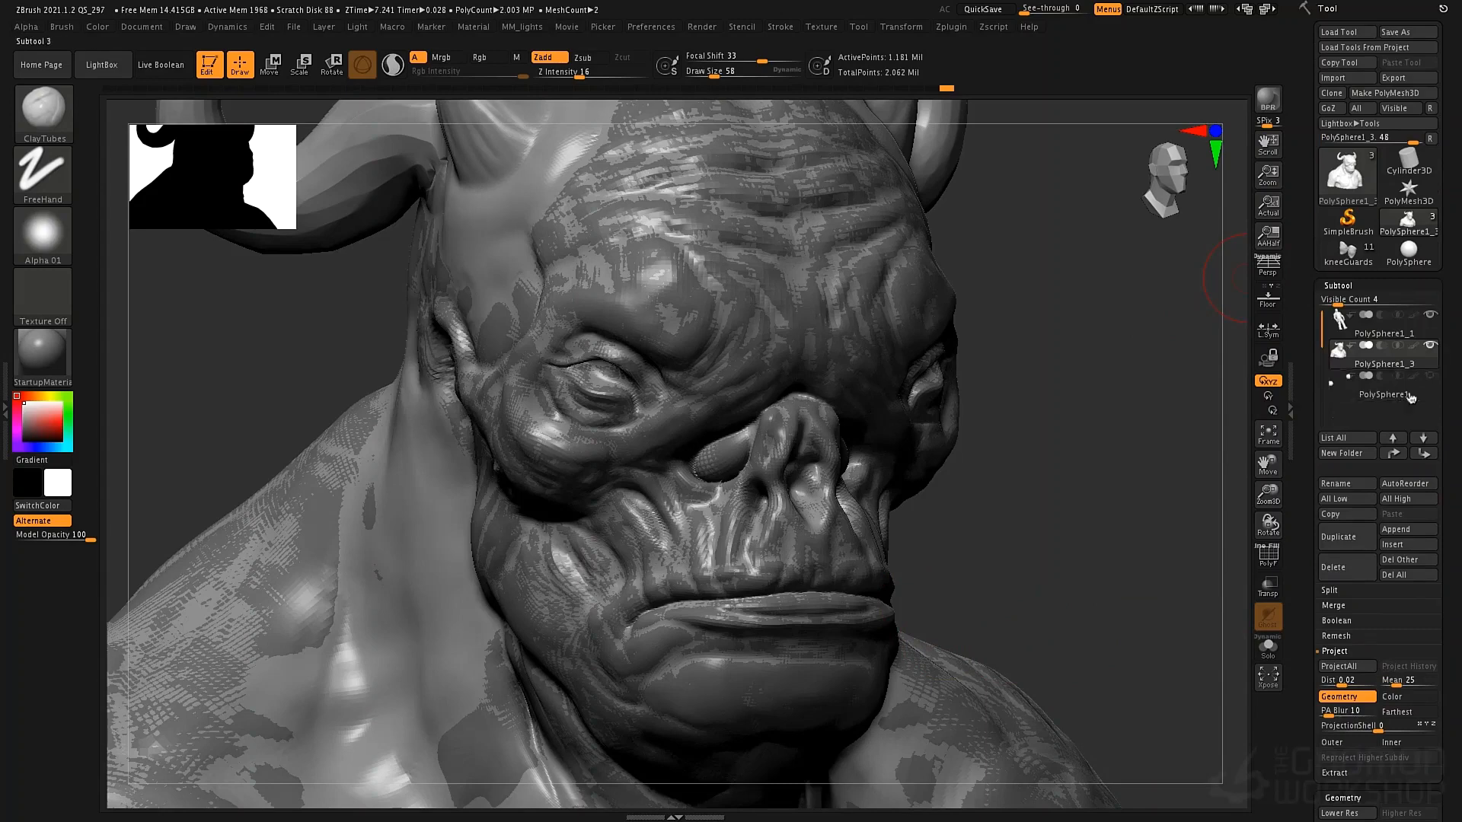
left_click(1430, 314)
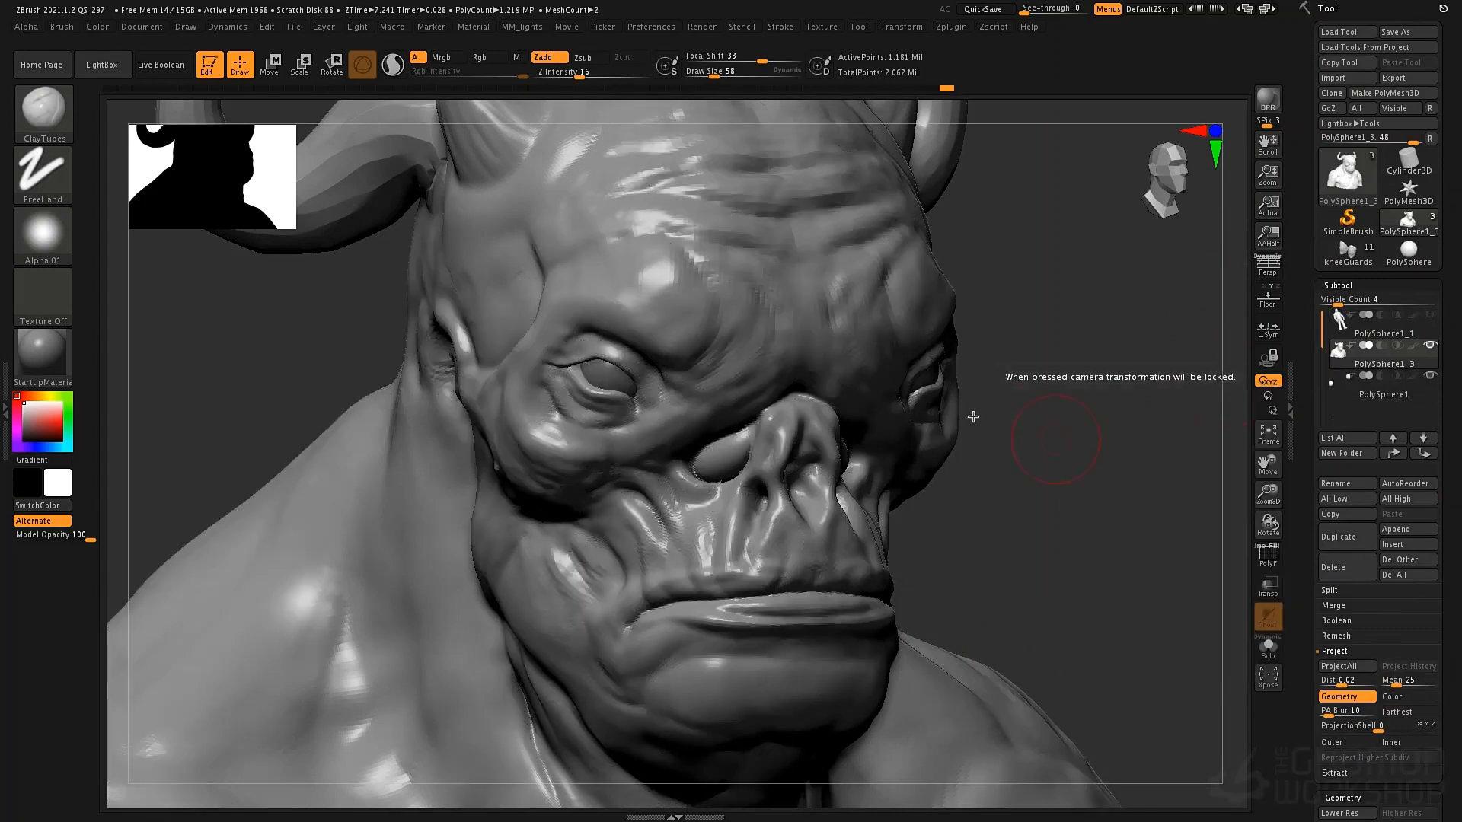
left_click_drag(914, 494, 917, 447)
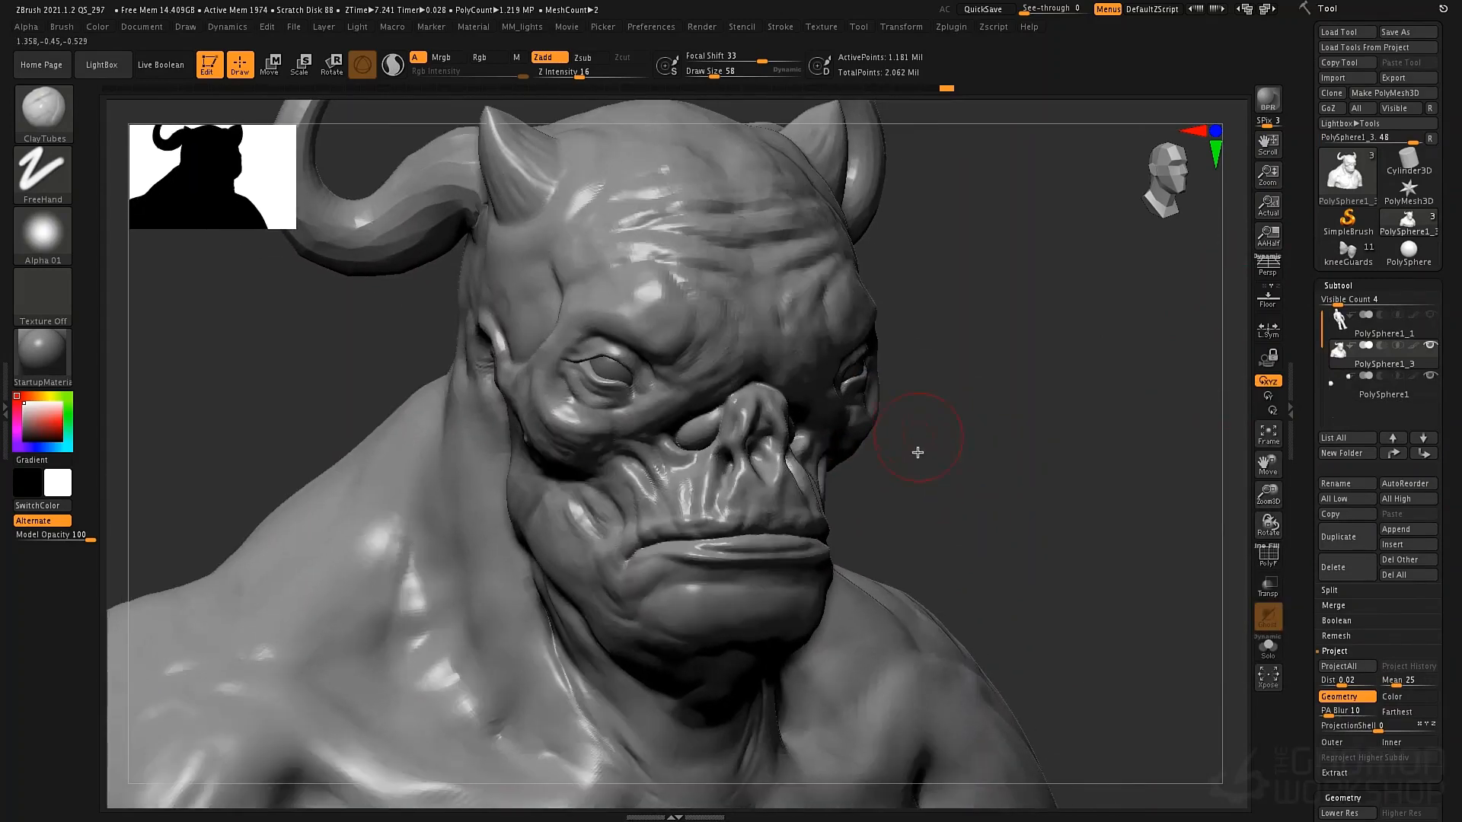
key("f")
left_click_drag(1015, 519, 1182, 386)
Make the PolySphere1_1 body the active subtool, hide the horned PolySphere1_3 bust, and review the full figure
left_click(1363, 324)
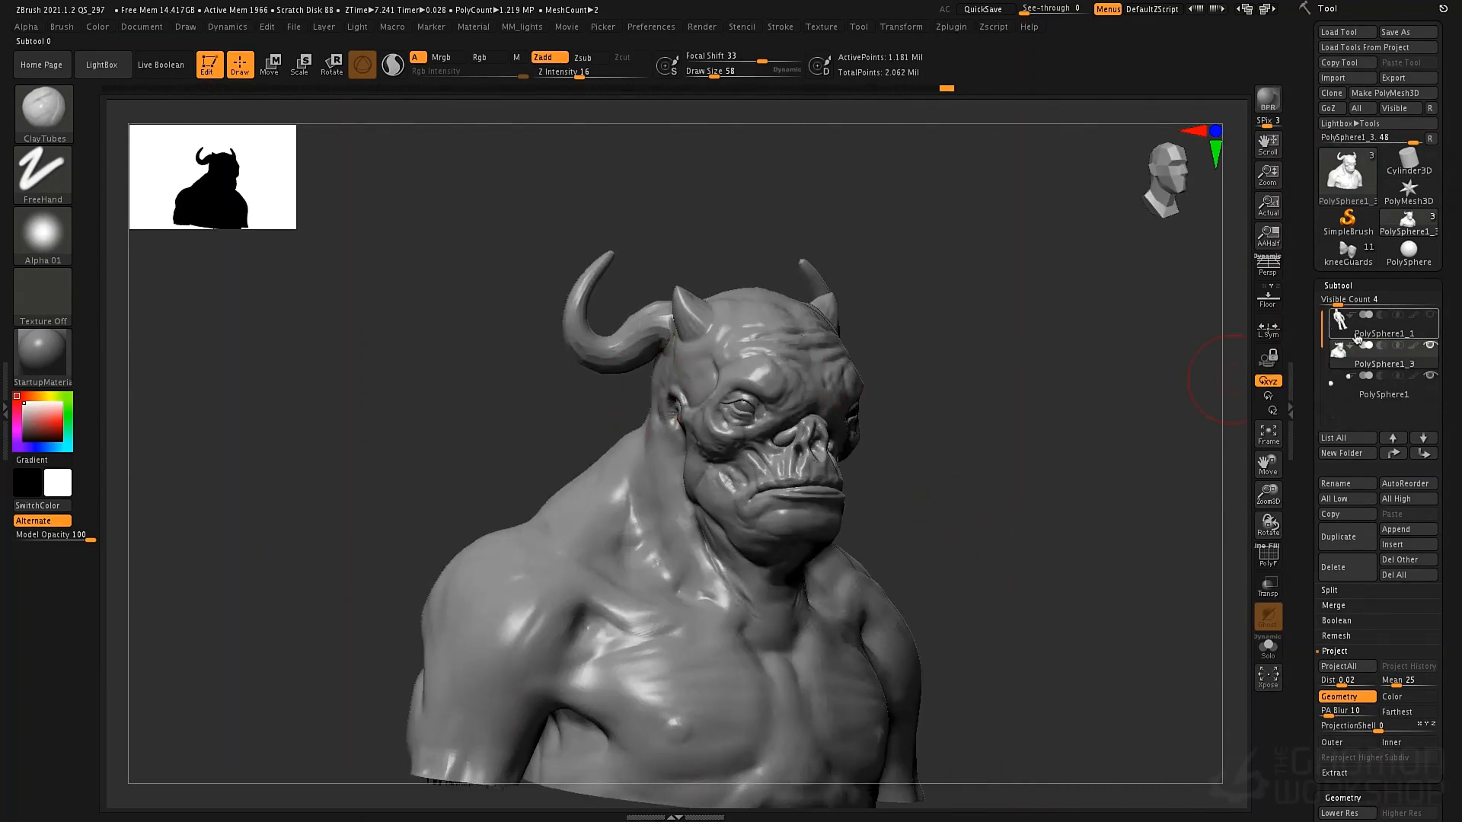
left_click(1429, 348)
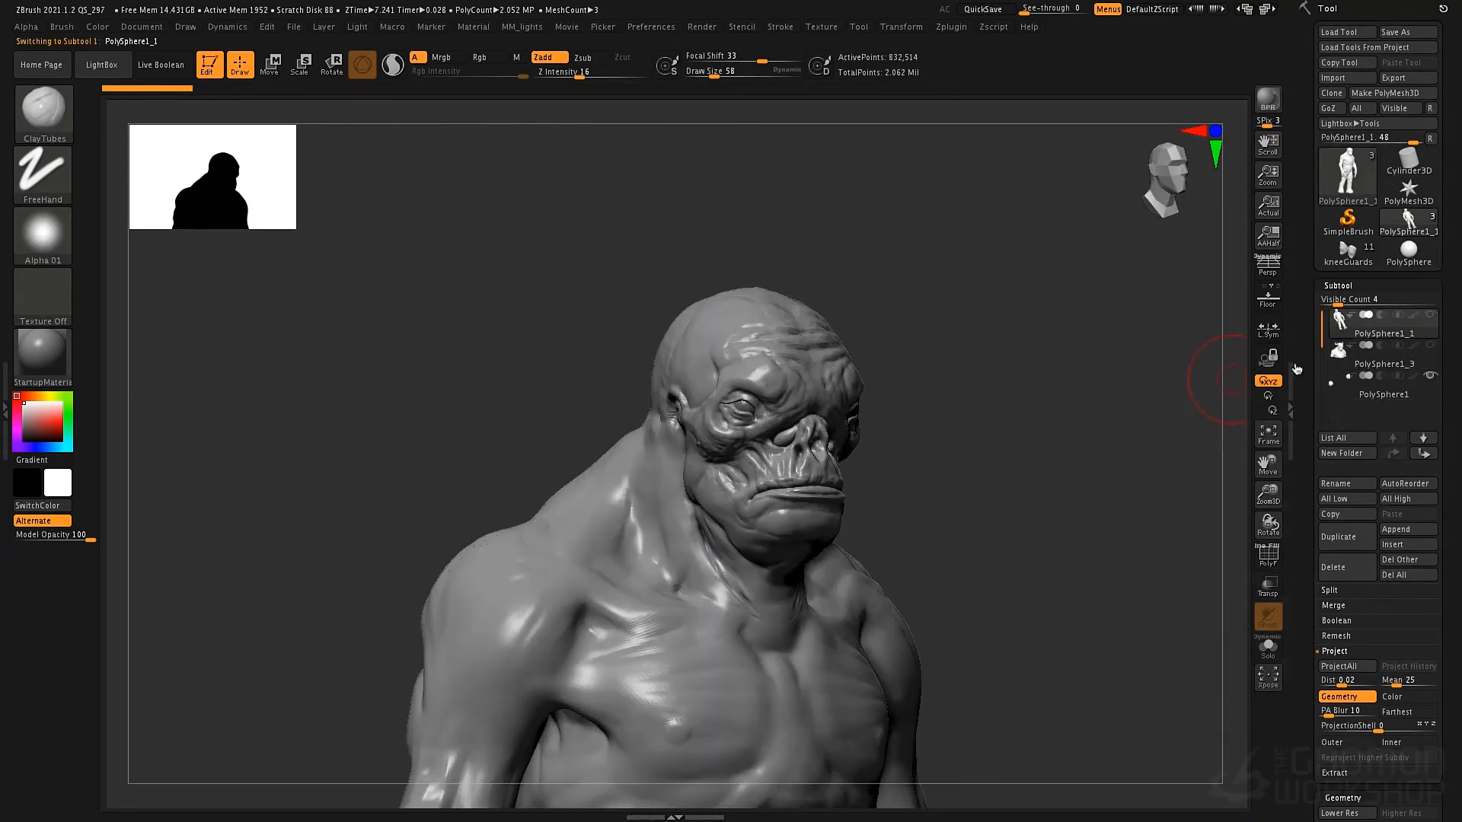
left_click_drag(961, 498, 823, 42, "alt")
mouse_move(889, 482)
left_mouse_down()
mouse_move(891, 427)
mouse_move(890, 440)
left_mouse_up()
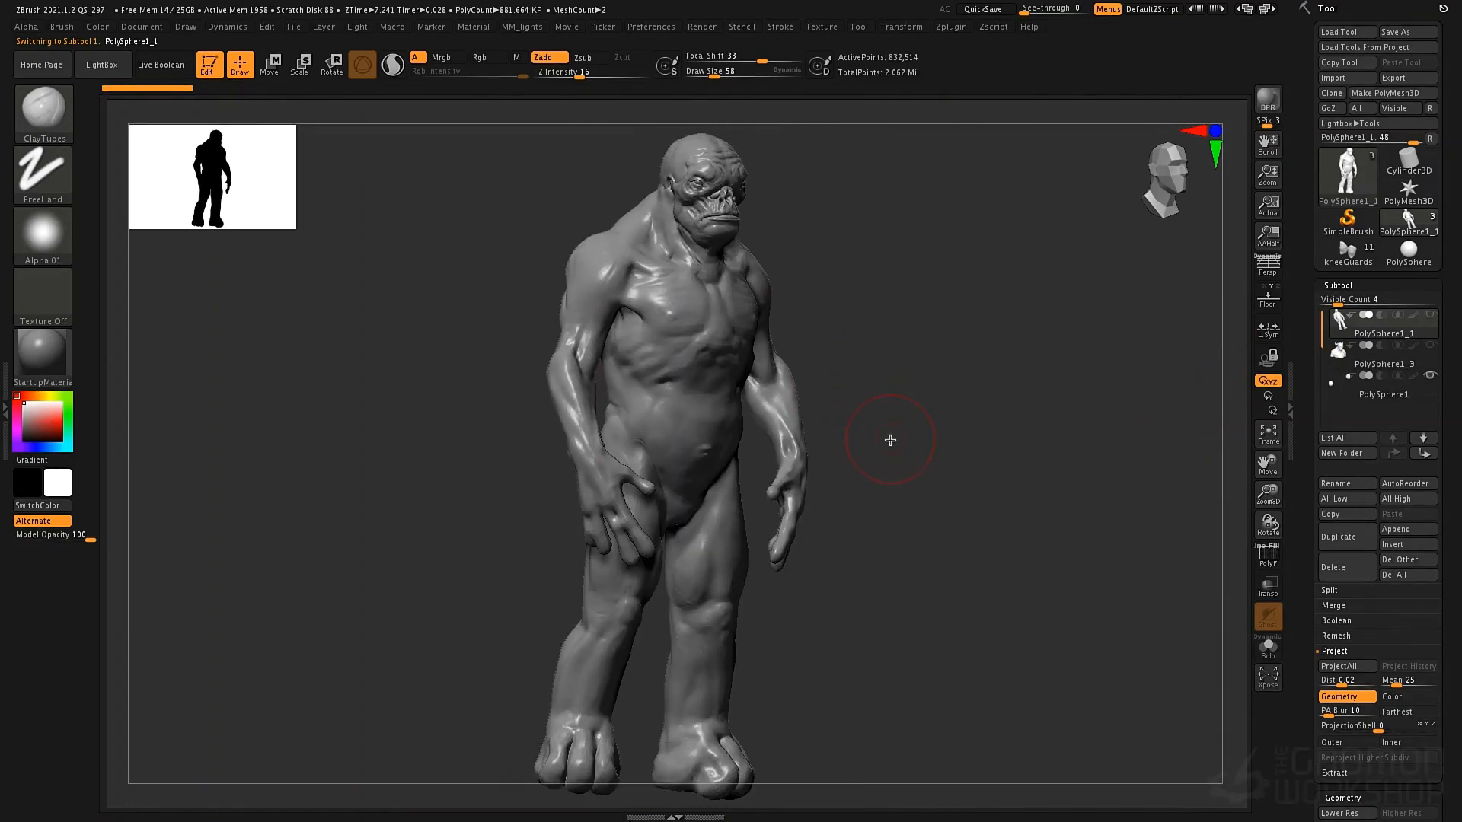
mouse_move(919, 320)
left_mouse_down("alt")
mouse_move(940, 440)
mouse_move(959, 368)
mouse_move(984, 537)
left_mouse_up("alt")
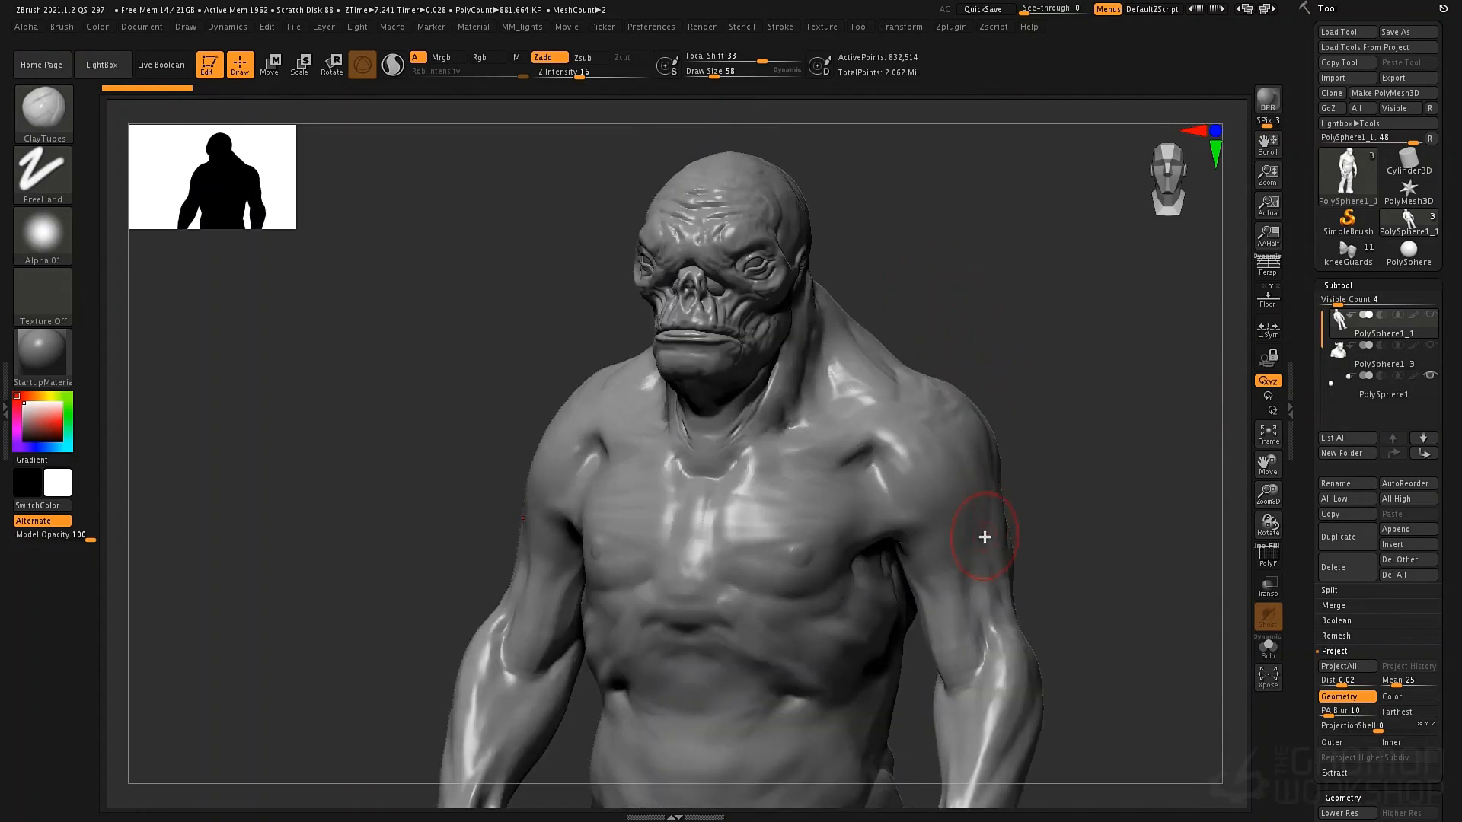